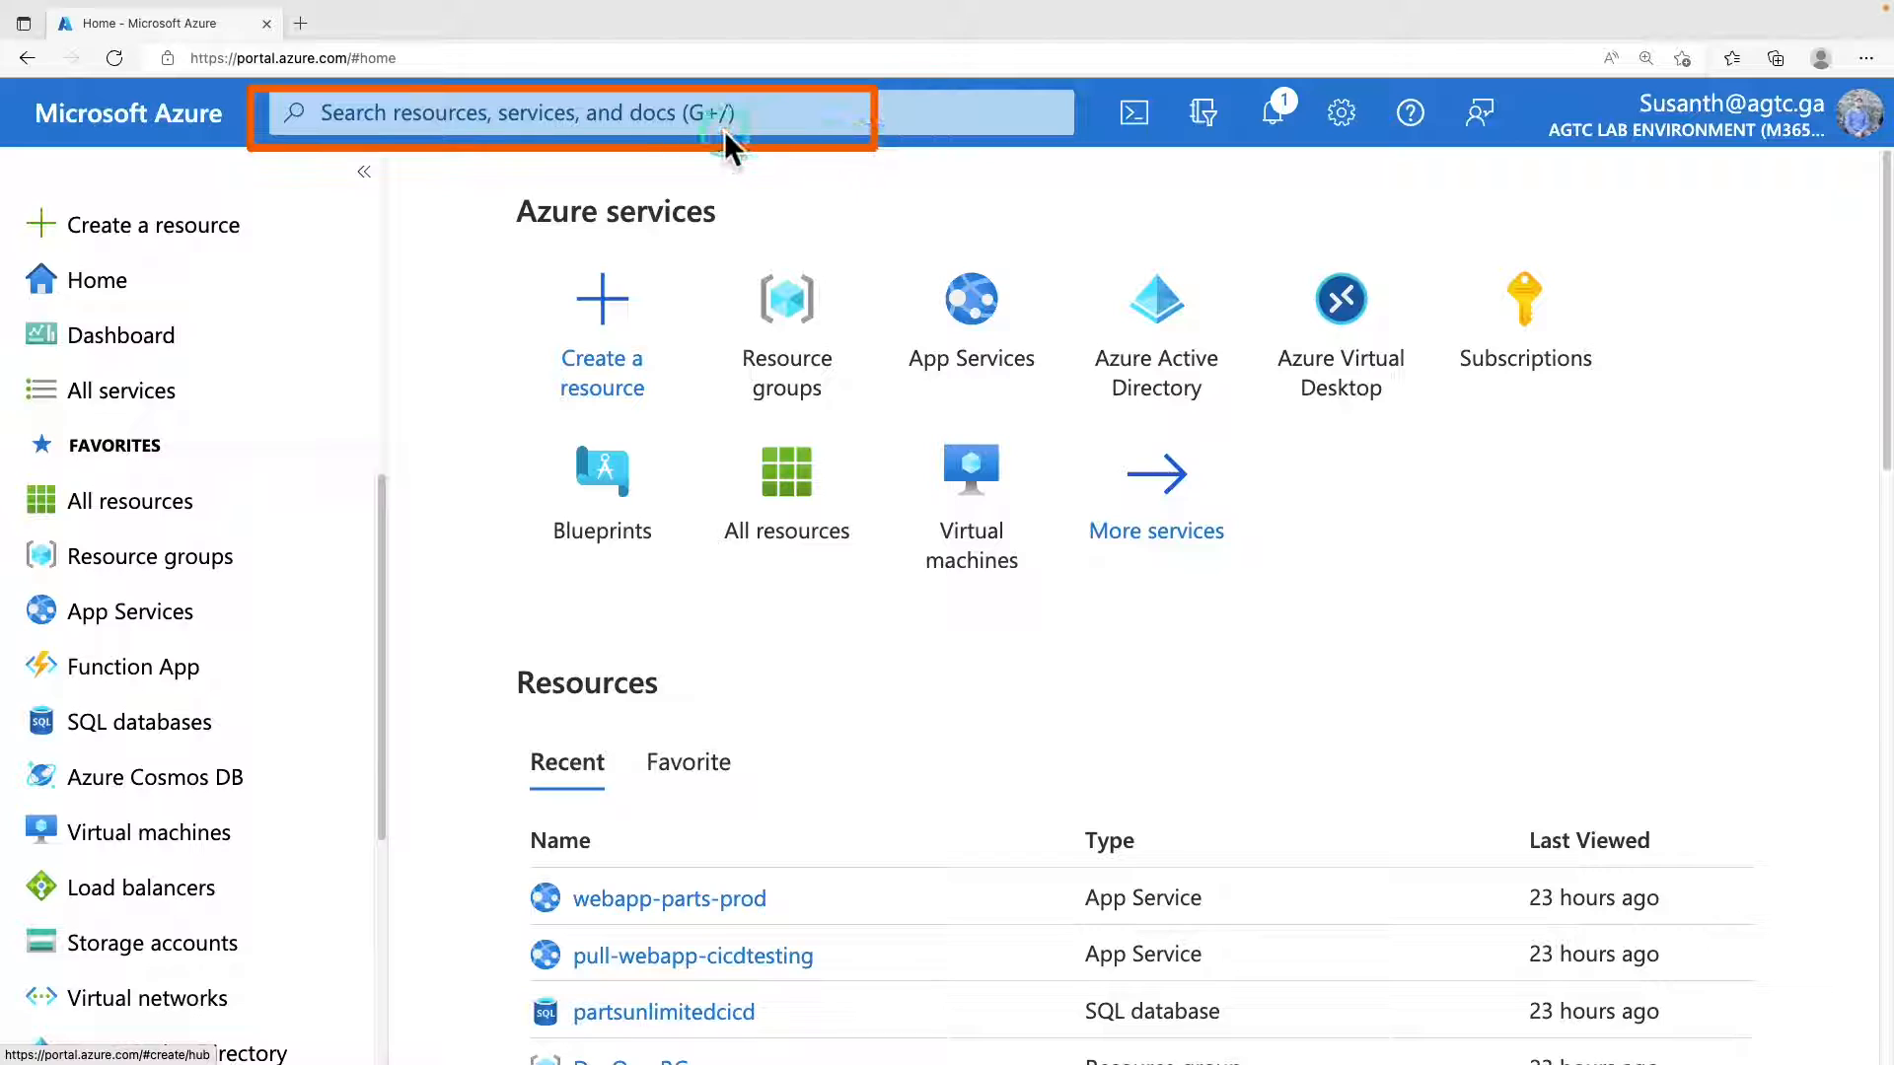
Search the Azure portal for "microsoft sent" and open the Microsoft Sentinel service.
left_click(708, 113)
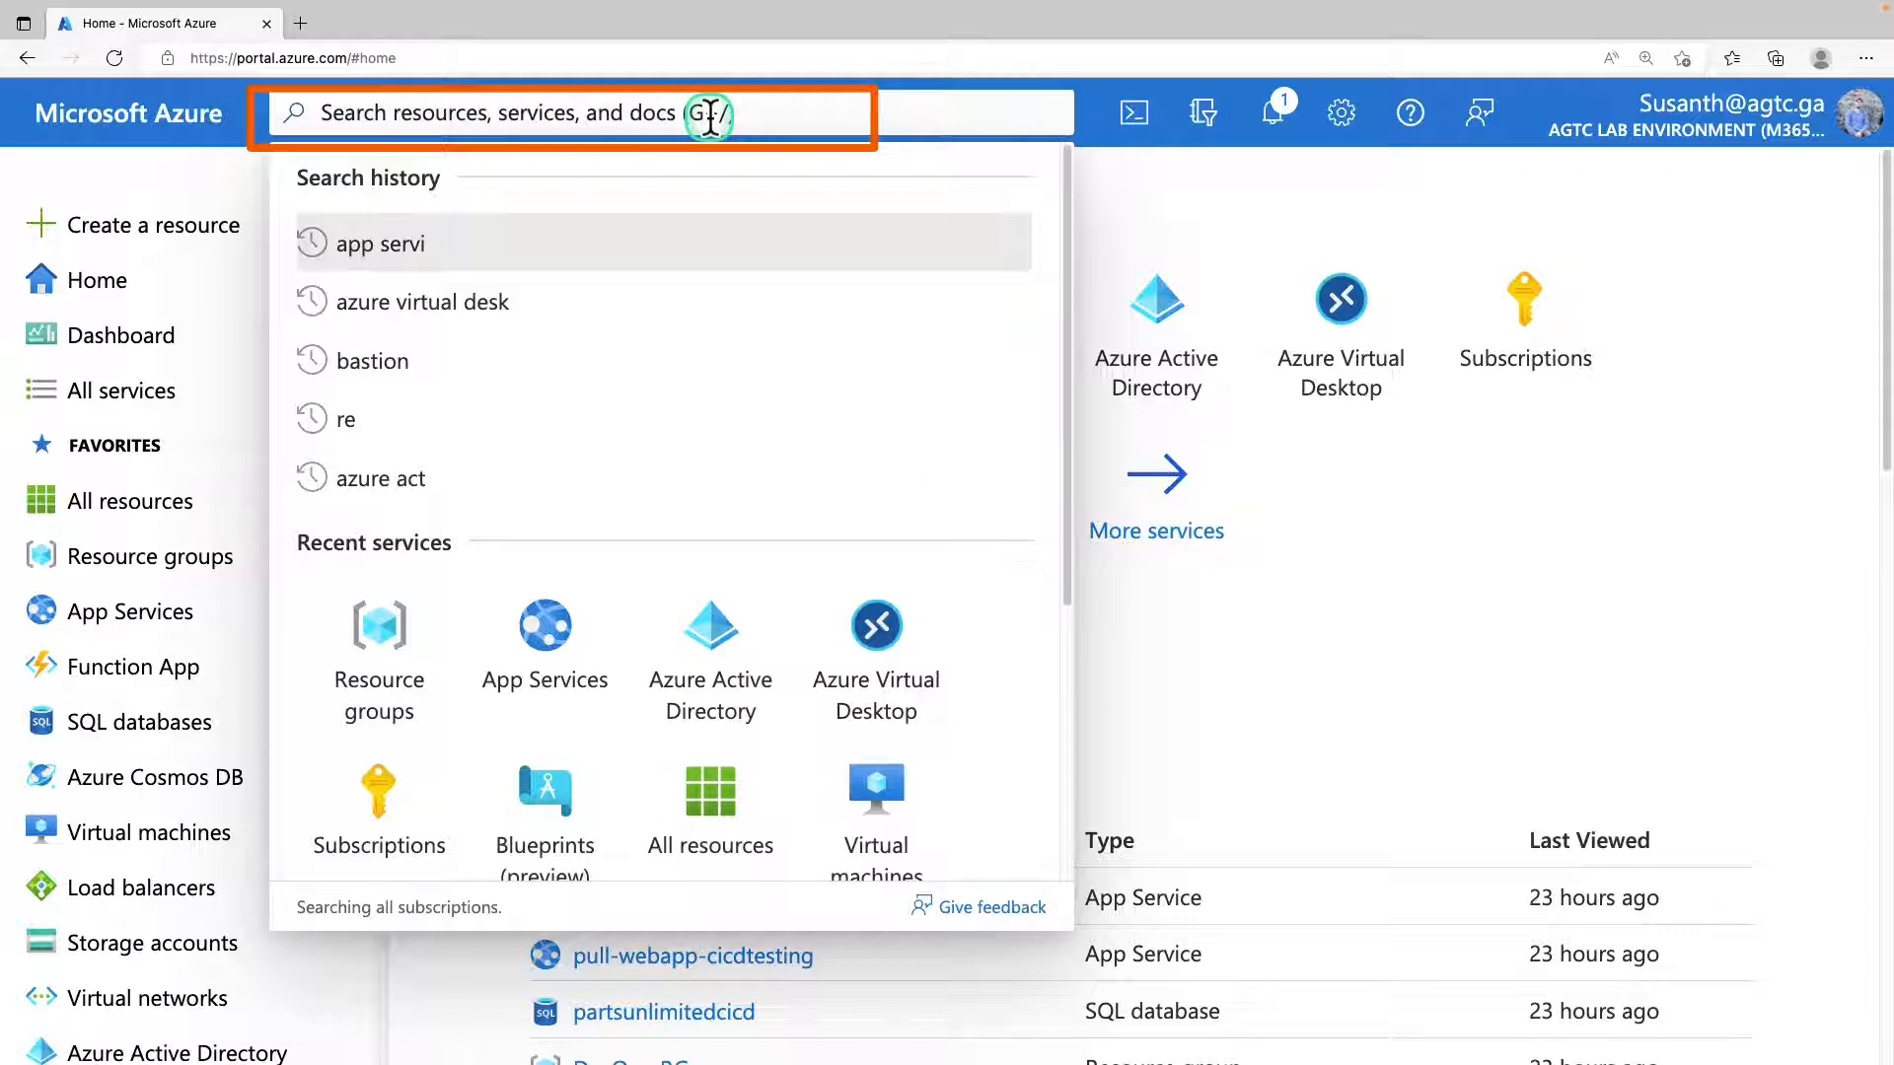
type("microsoft sent")
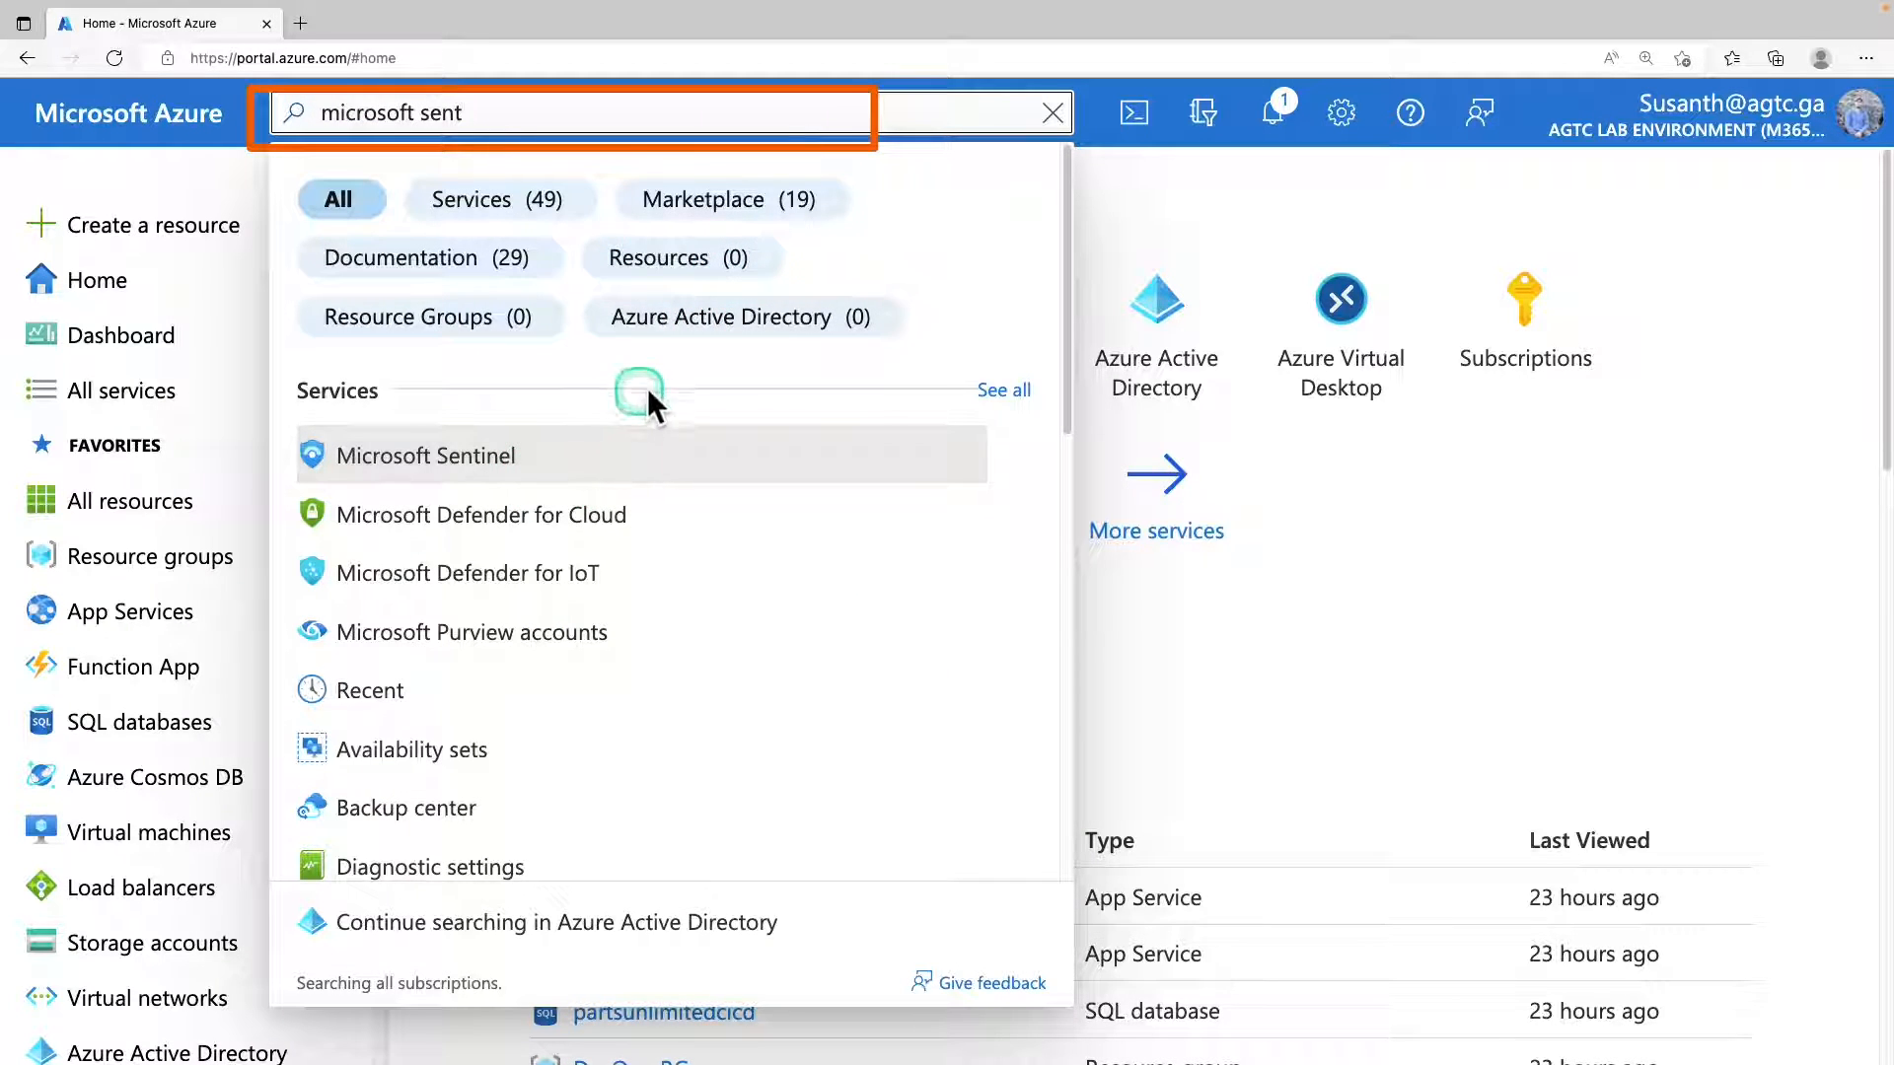
left_click(513, 461)
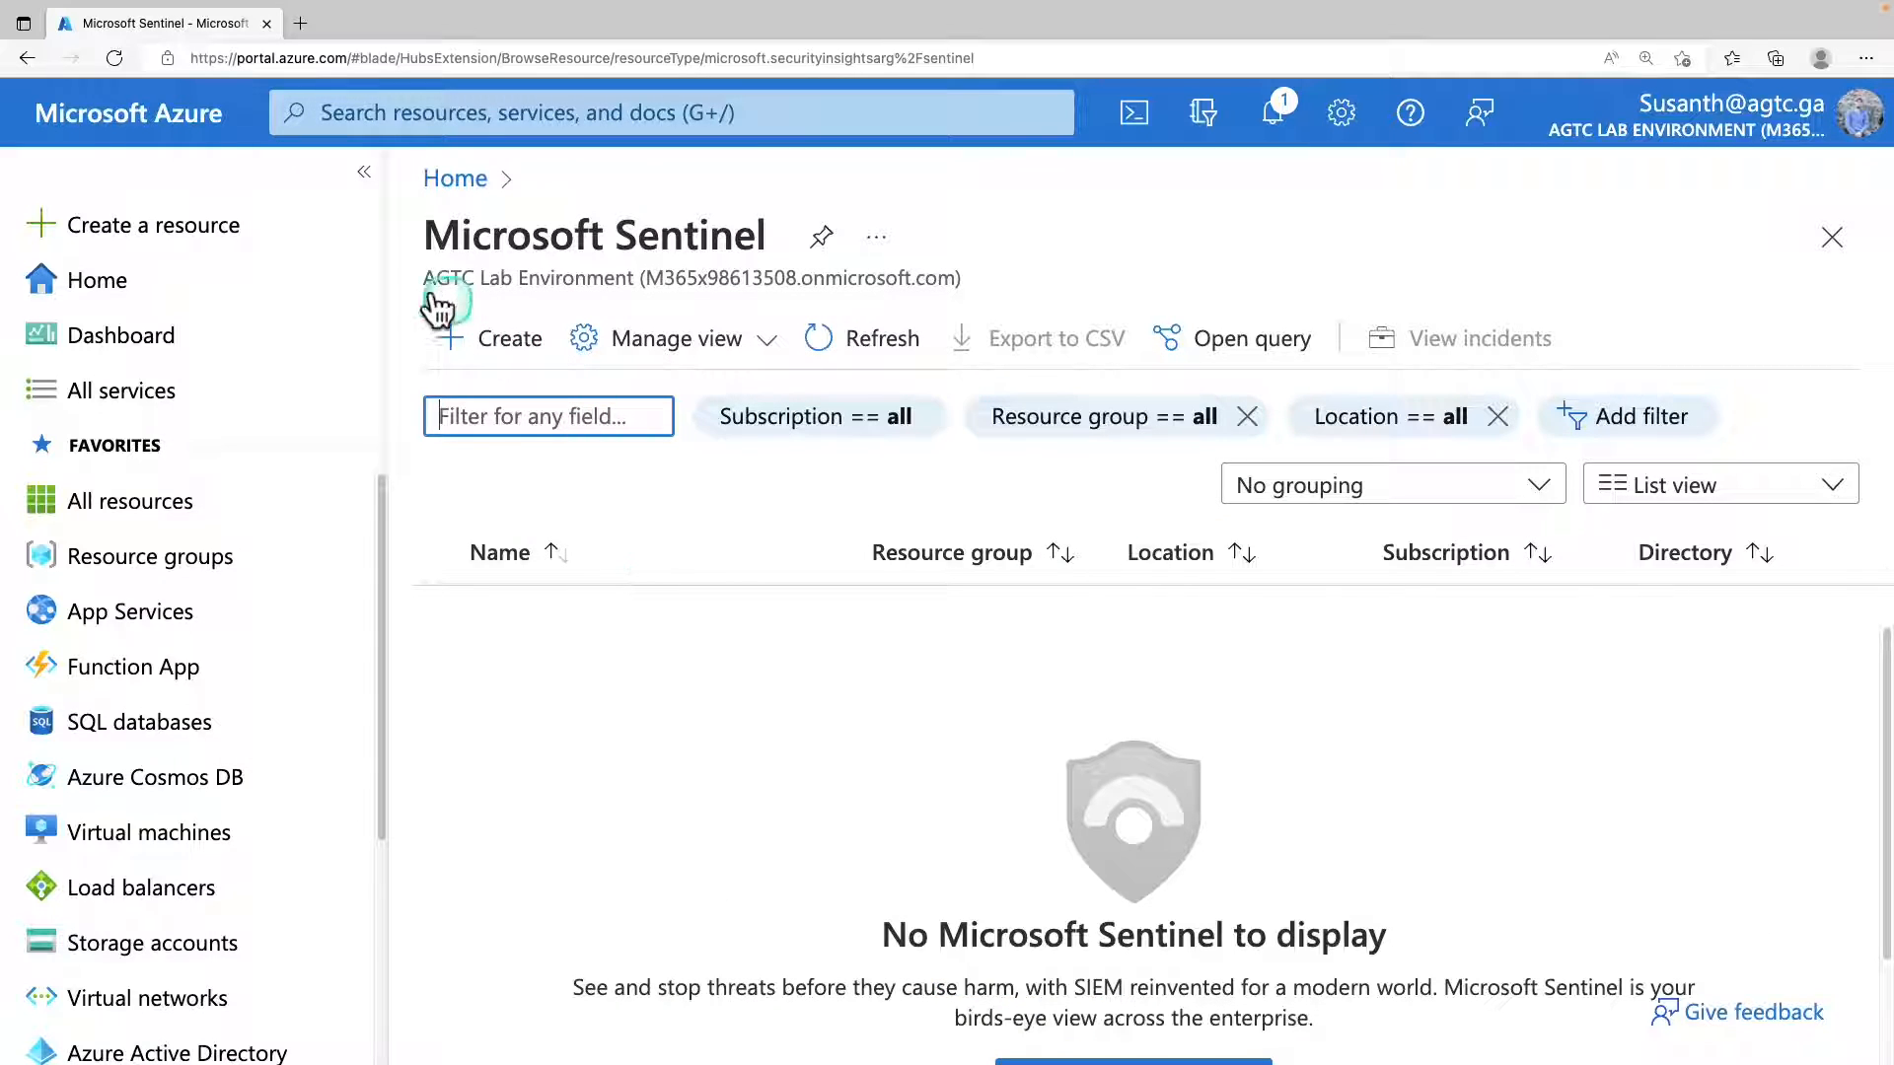
Start adding Microsoft Sentinel and open the form for creating a new Log Analytics workspace.
left_click(507, 339)
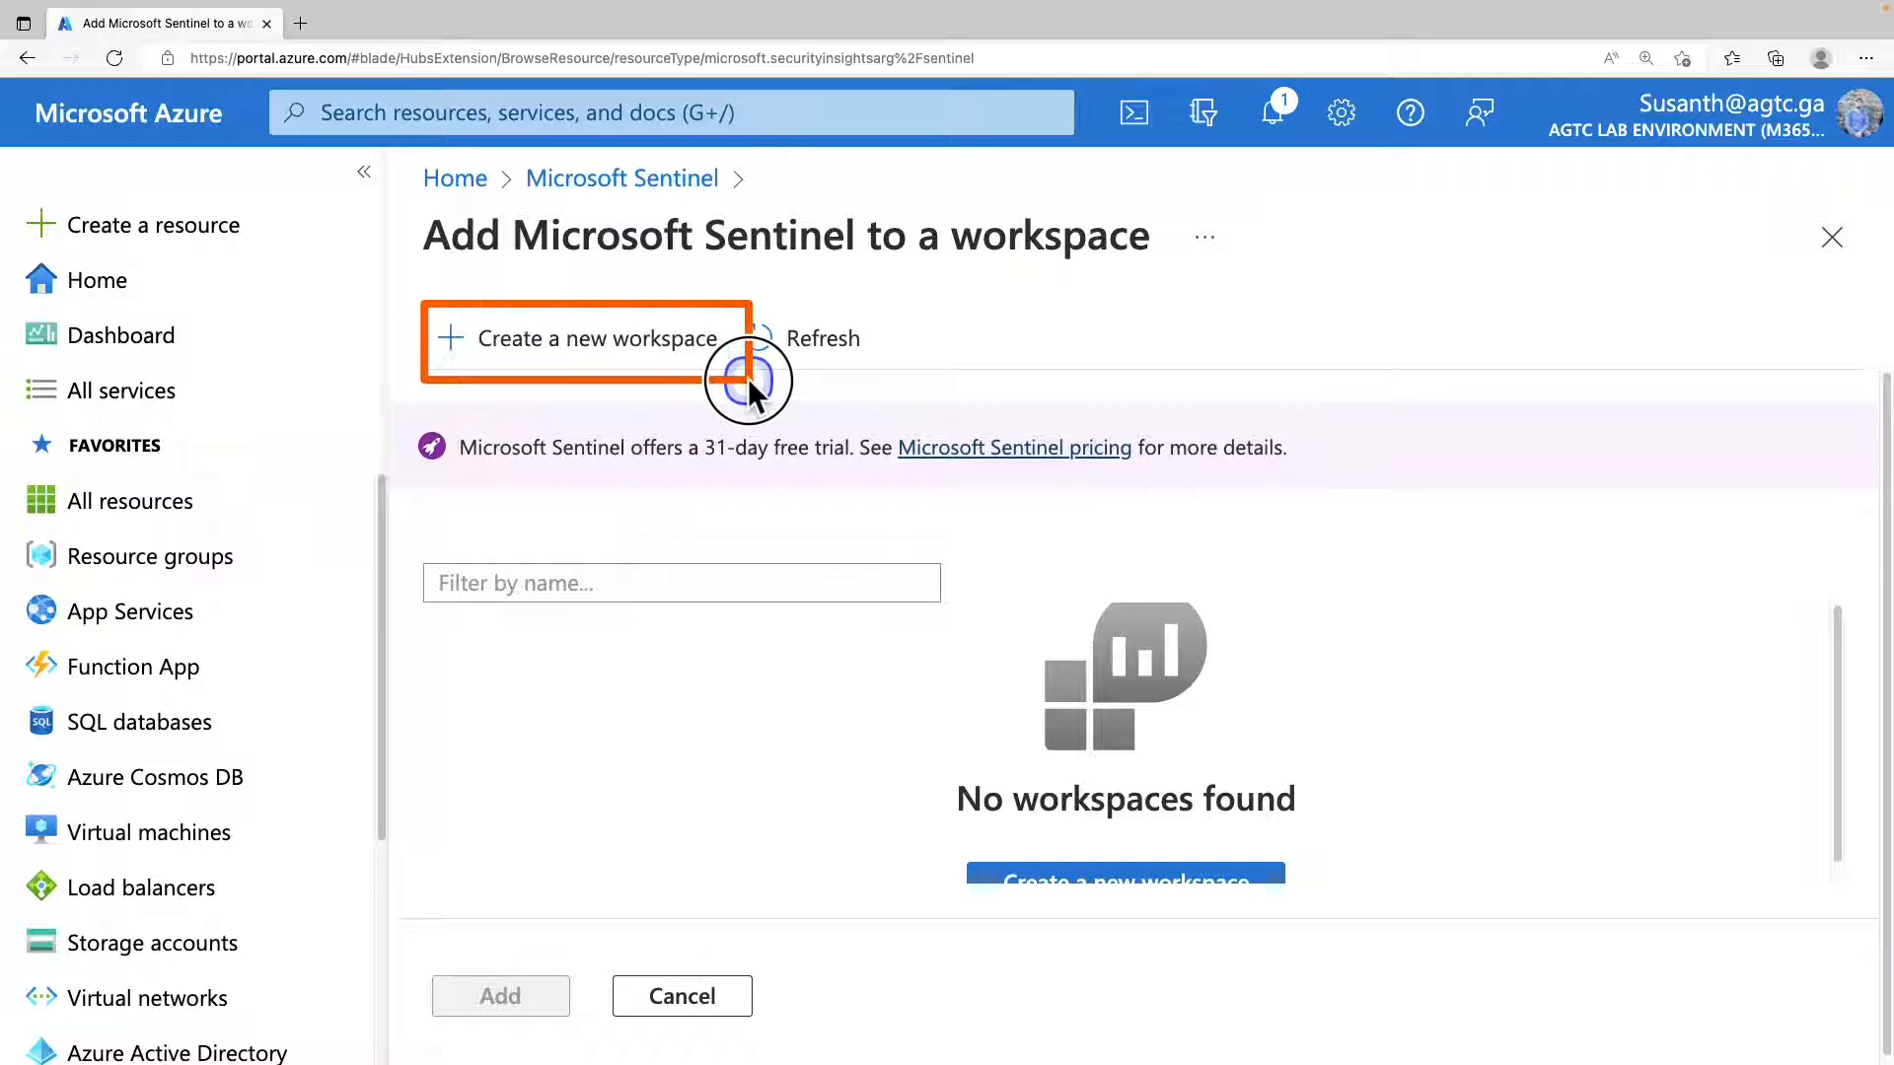
left_click(655, 345)
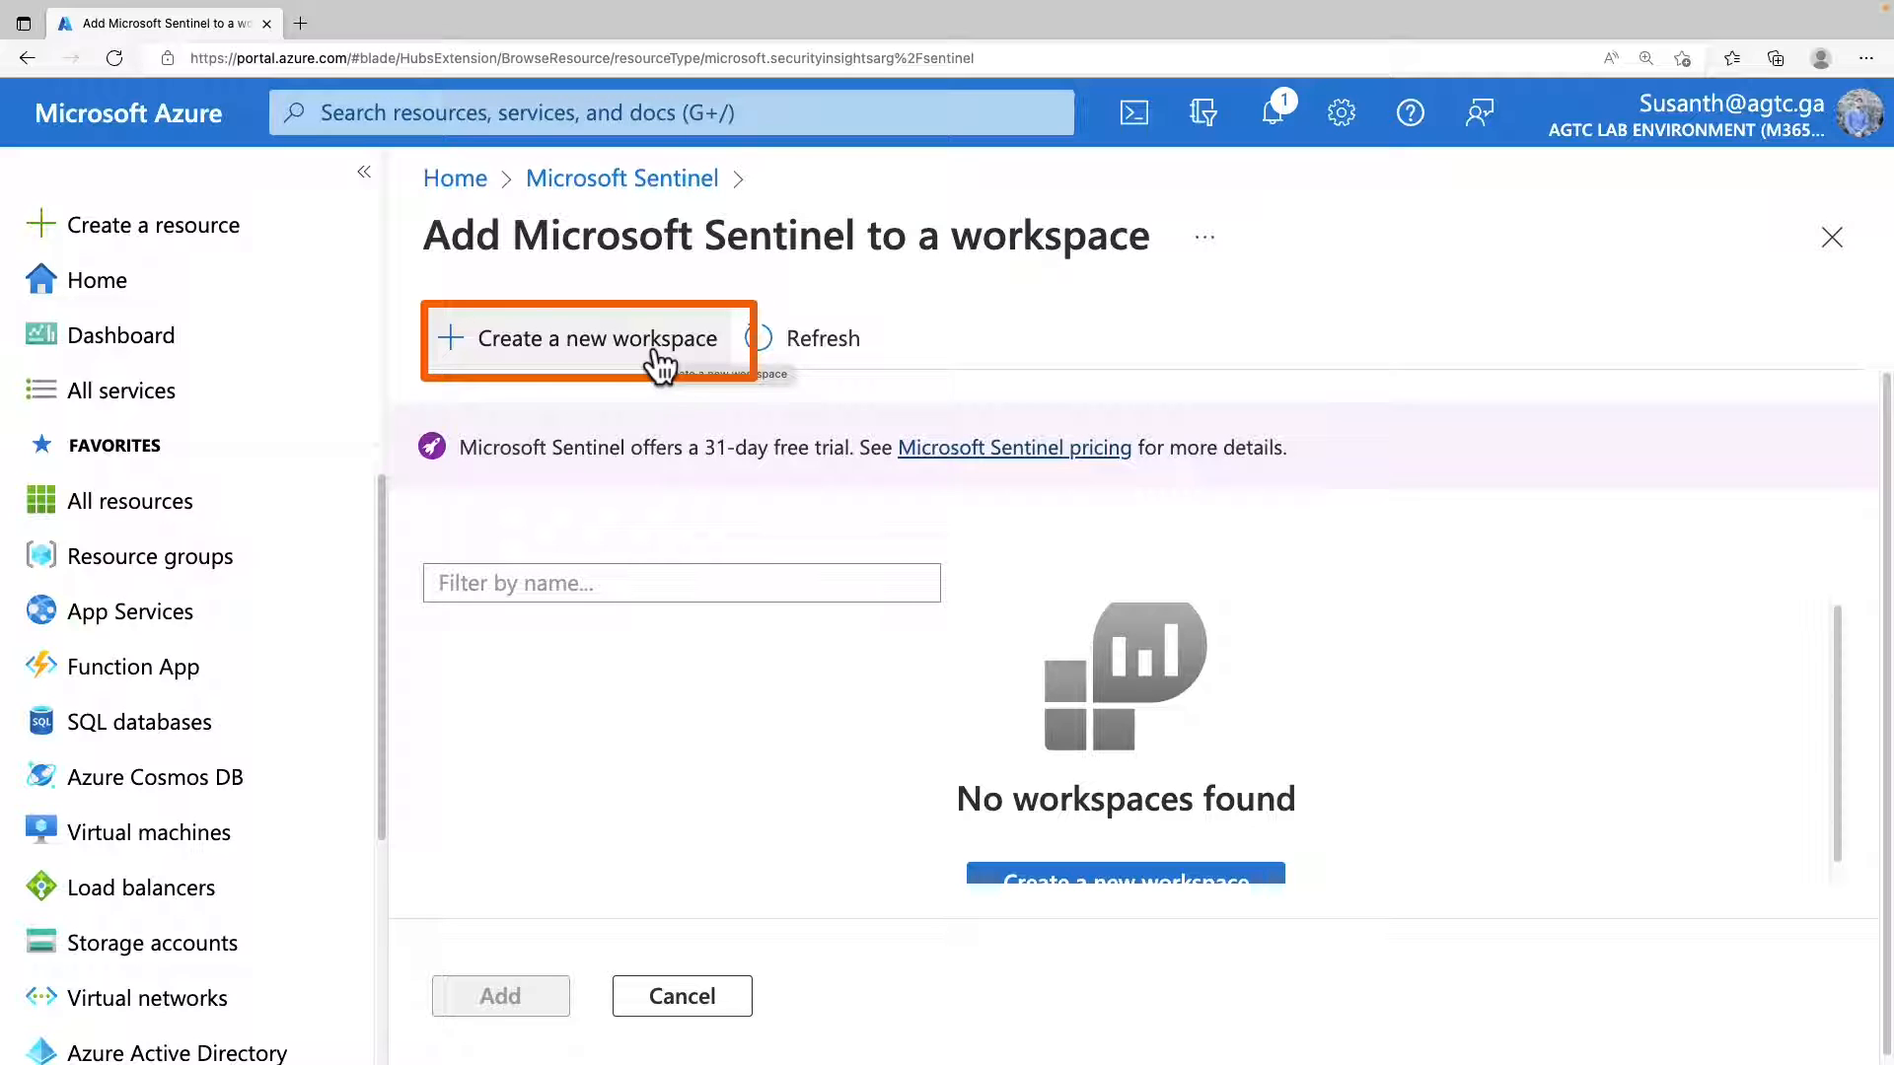
left_click(658, 360)
scroll(823, 383, "down", 2)
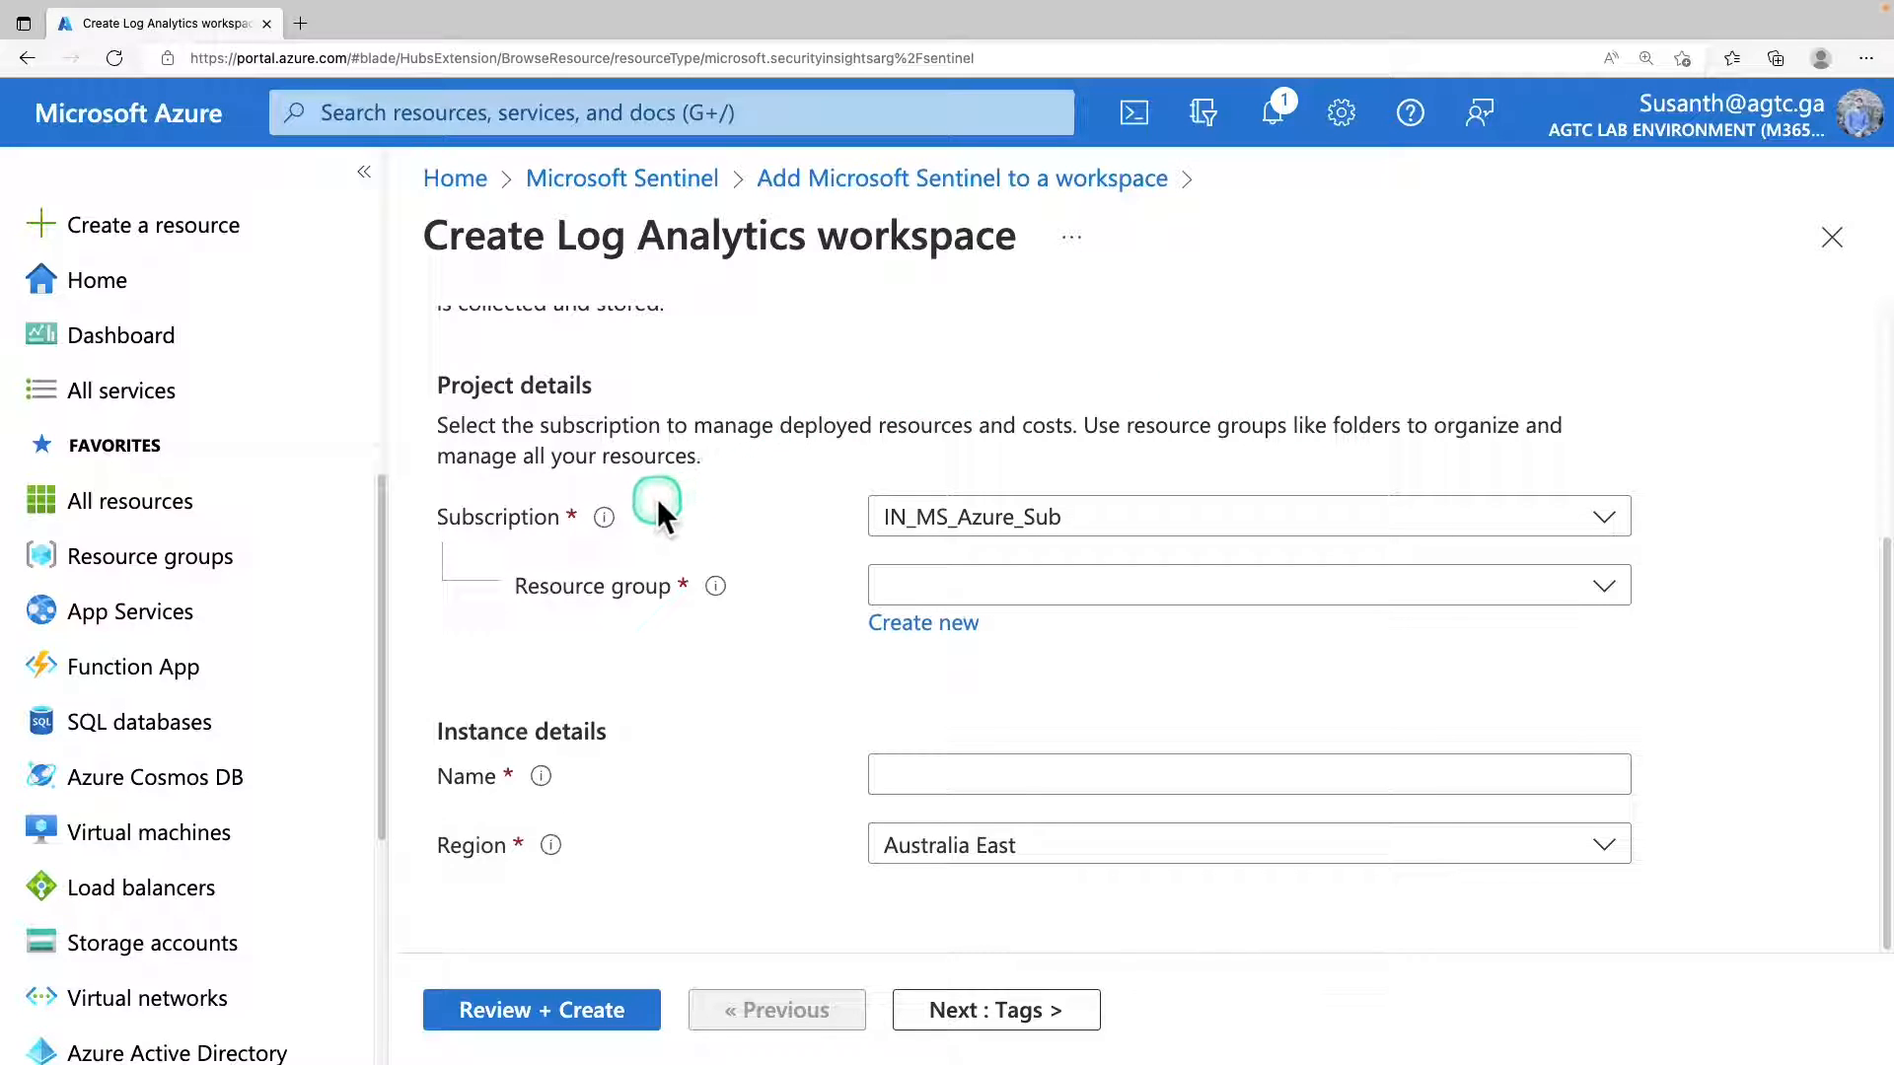
Keep the subscription IN_MS_Azure_Sub and create a new resource group named Sentinel-RG for the workspace.
left_click(1068, 521)
left_click(1070, 529)
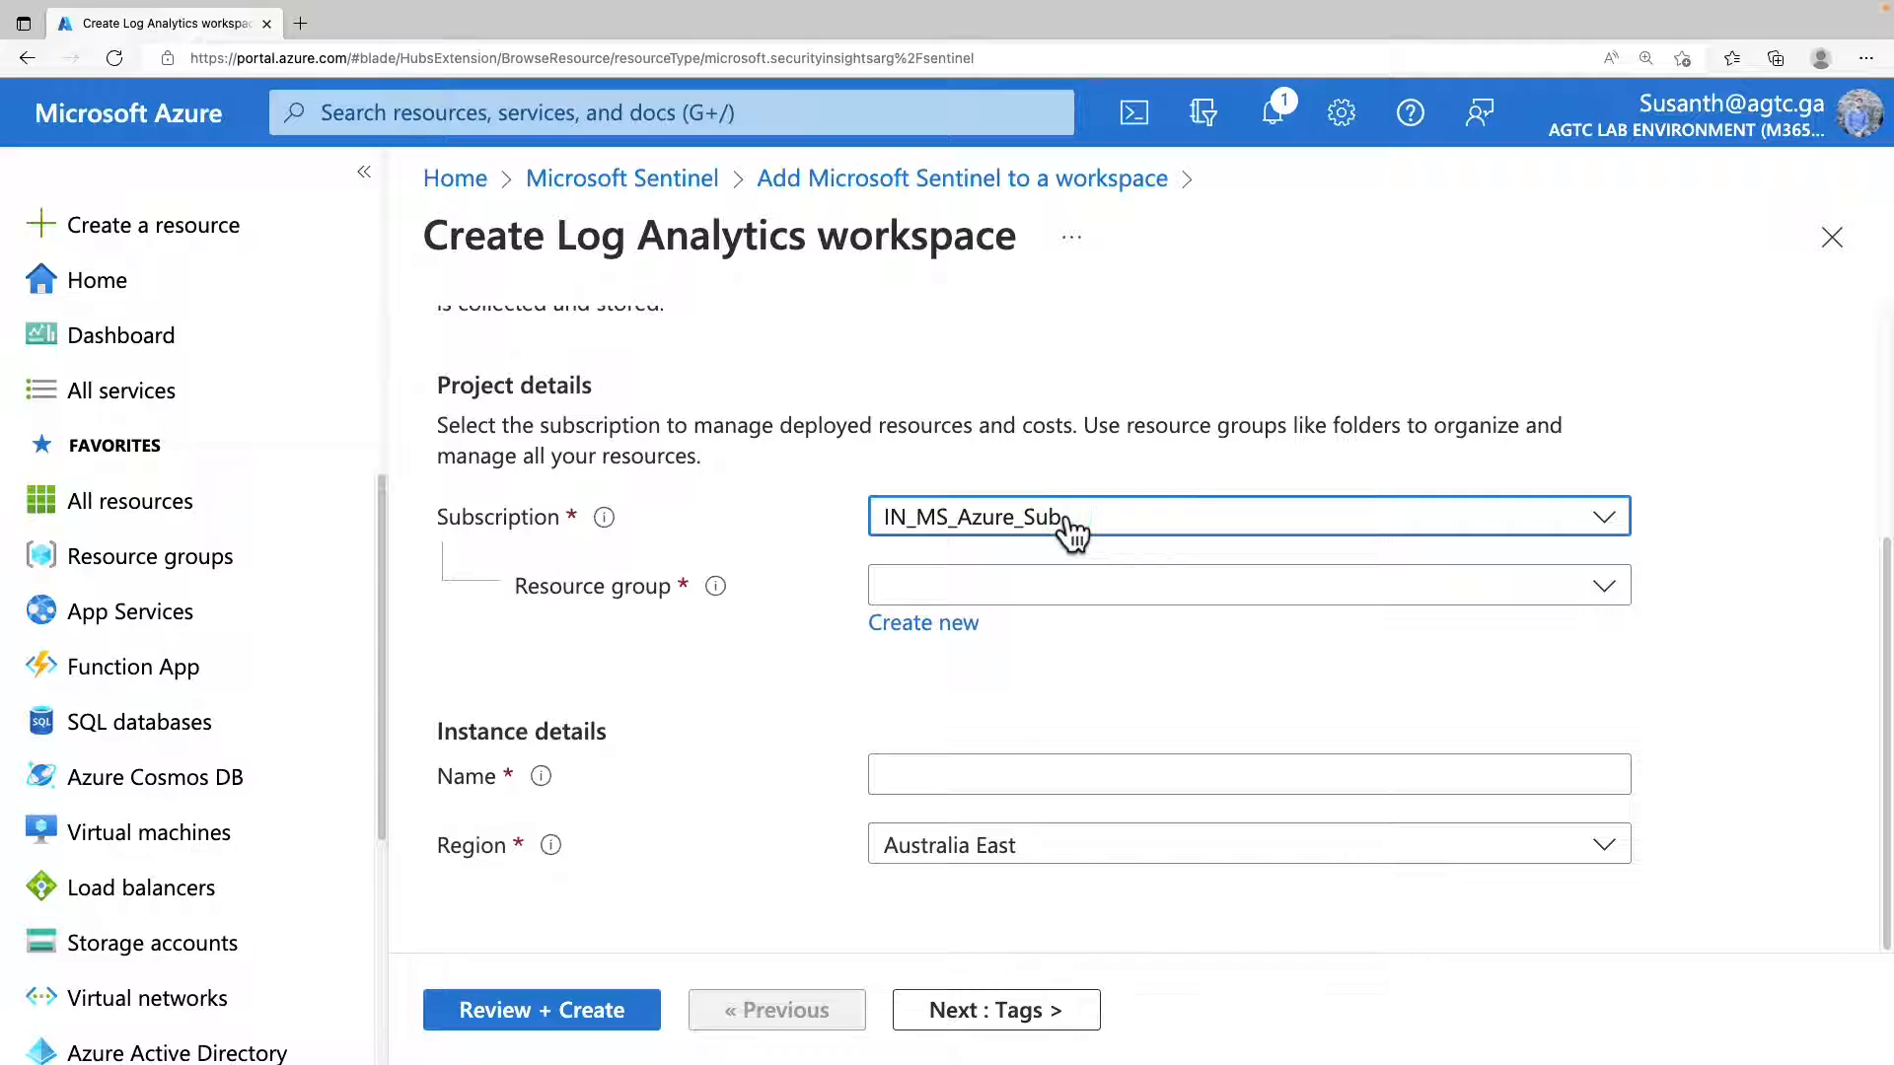
left_click(963, 597)
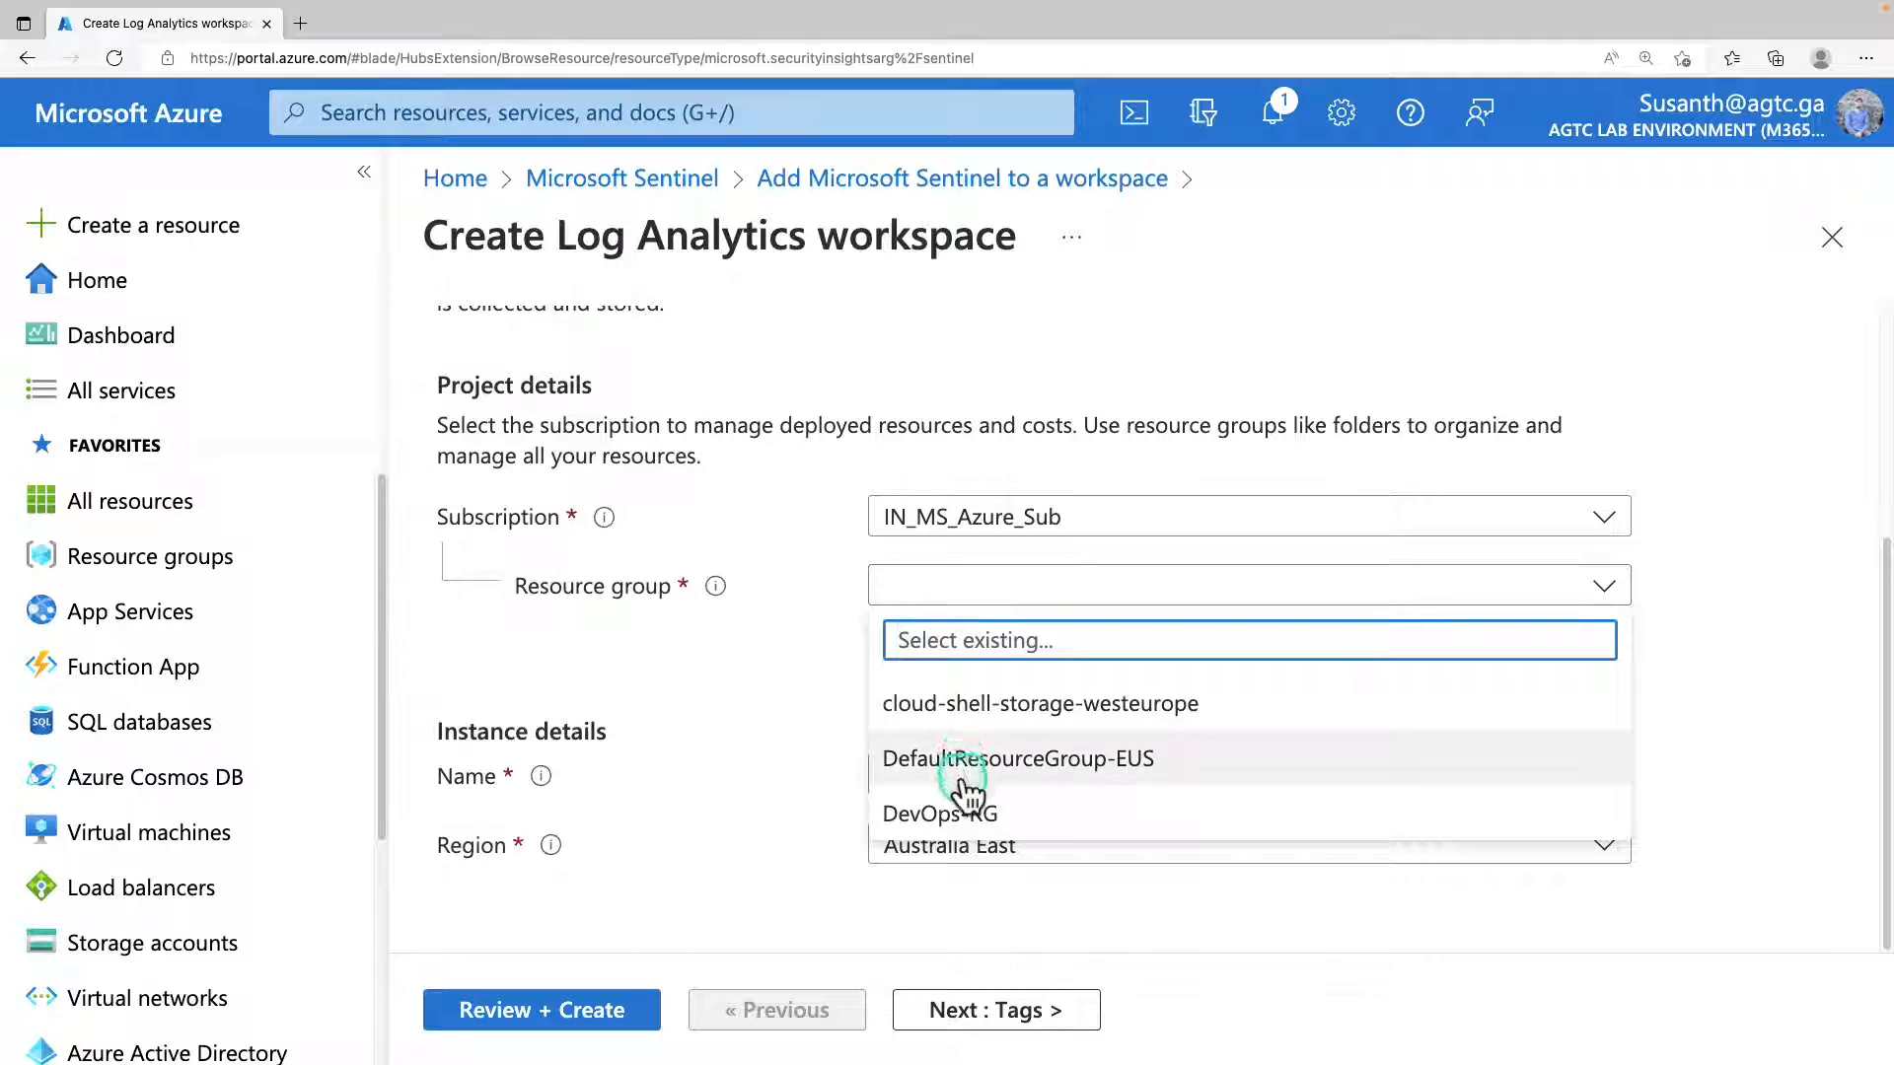
left_click(973, 592)
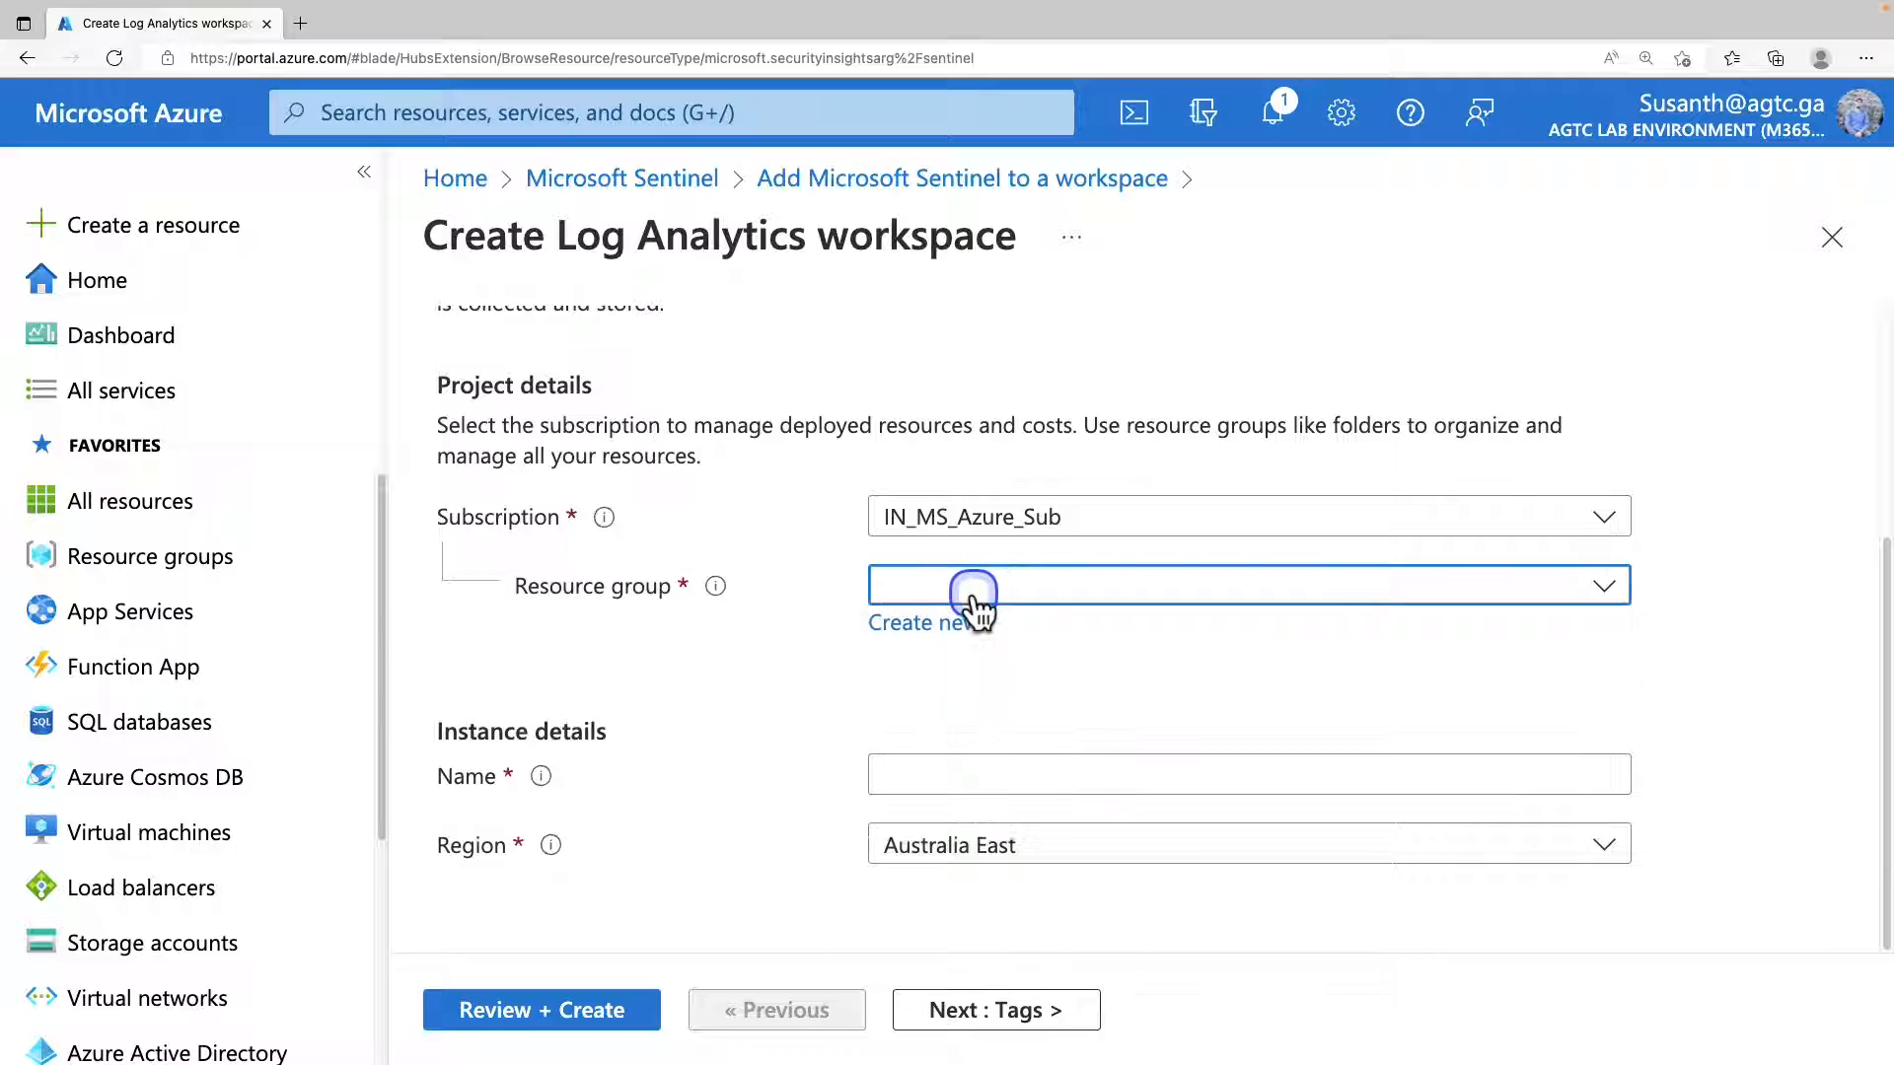
left_click(957, 632)
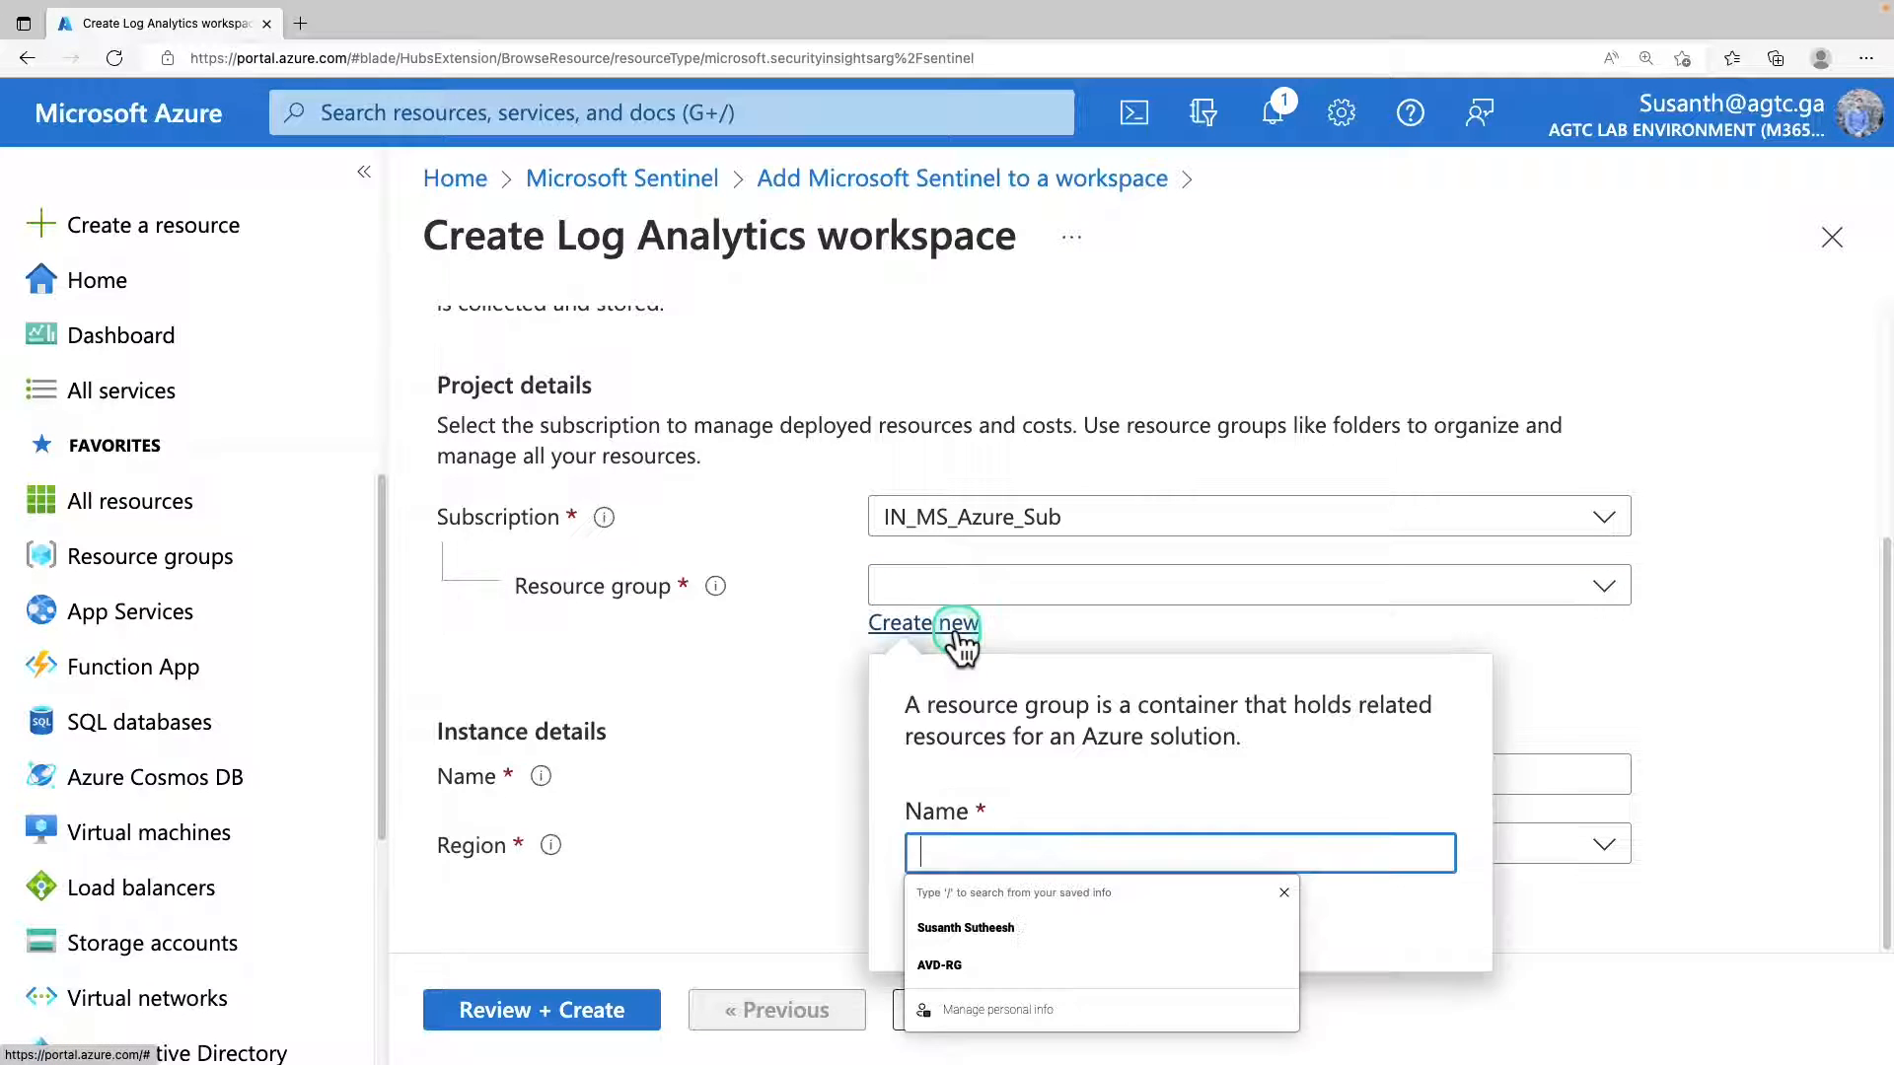
left_click_drag(1052, 858, 928, 852)
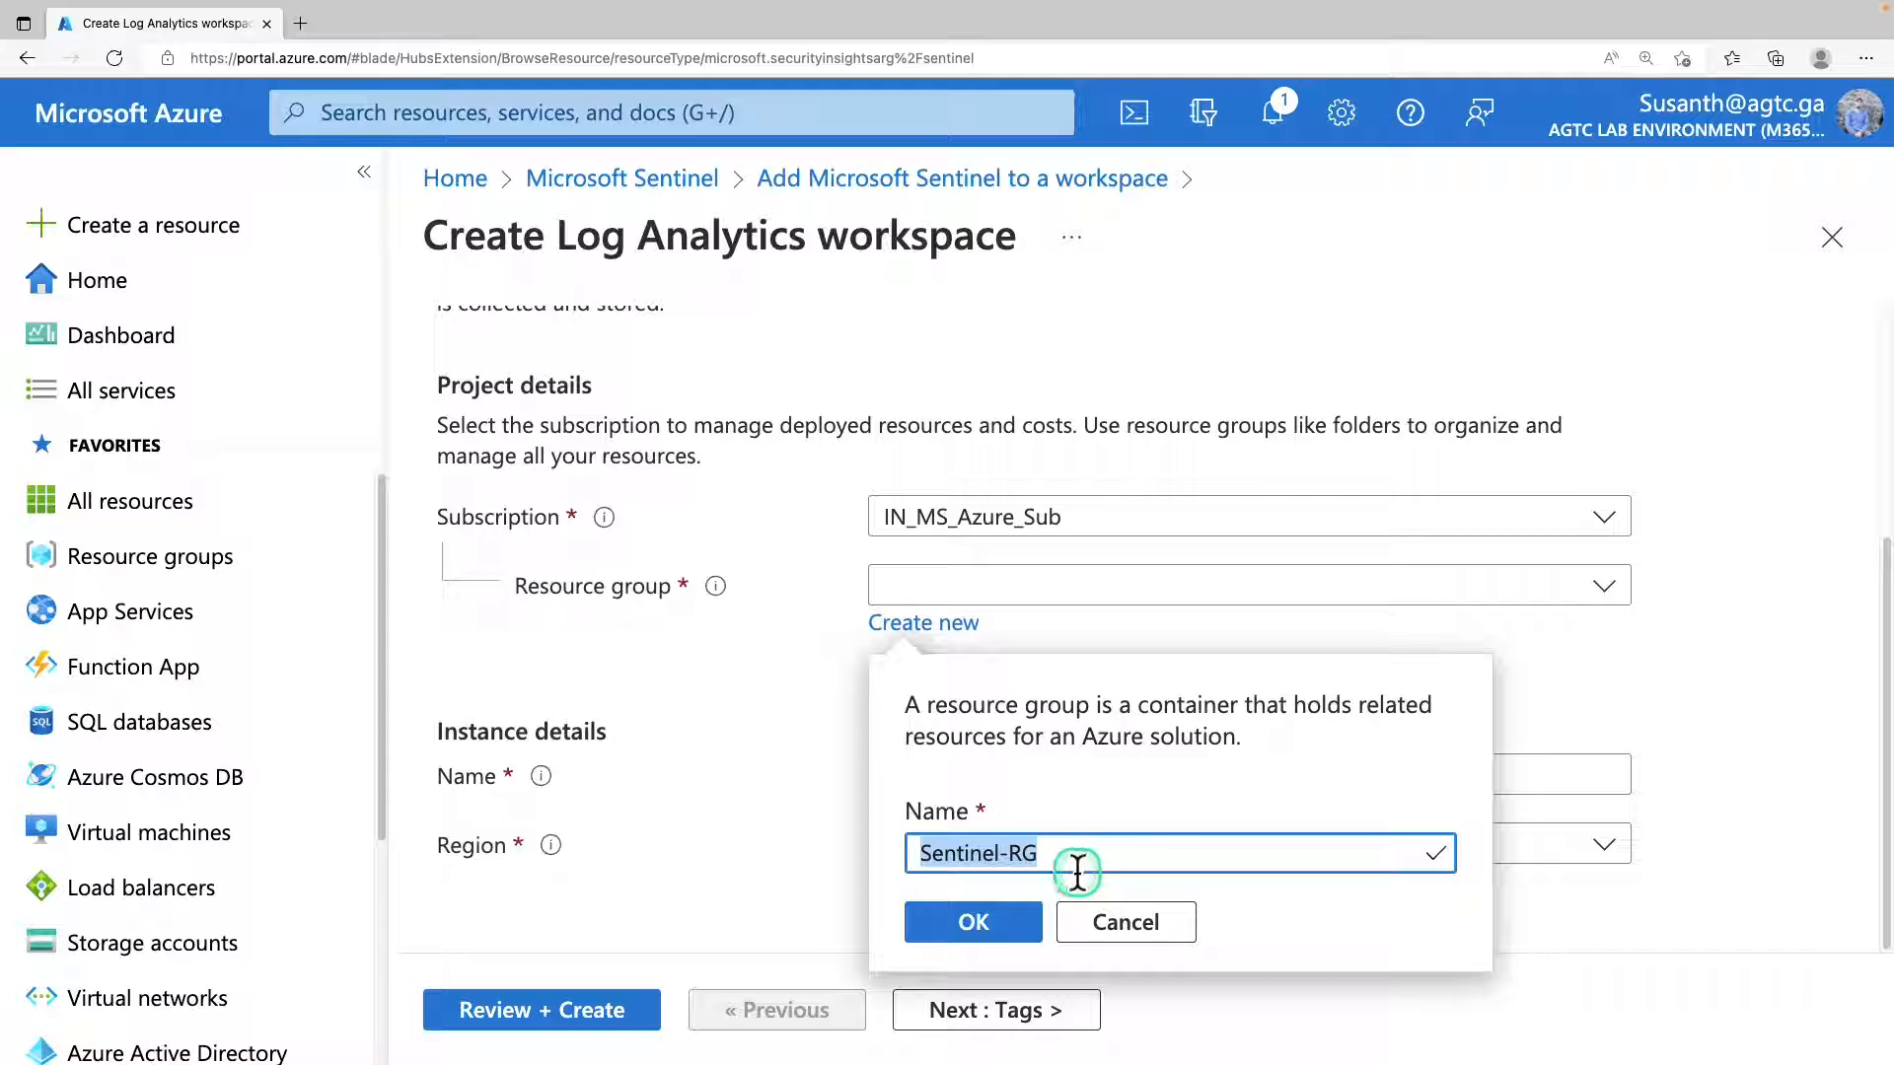
left_click(976, 922)
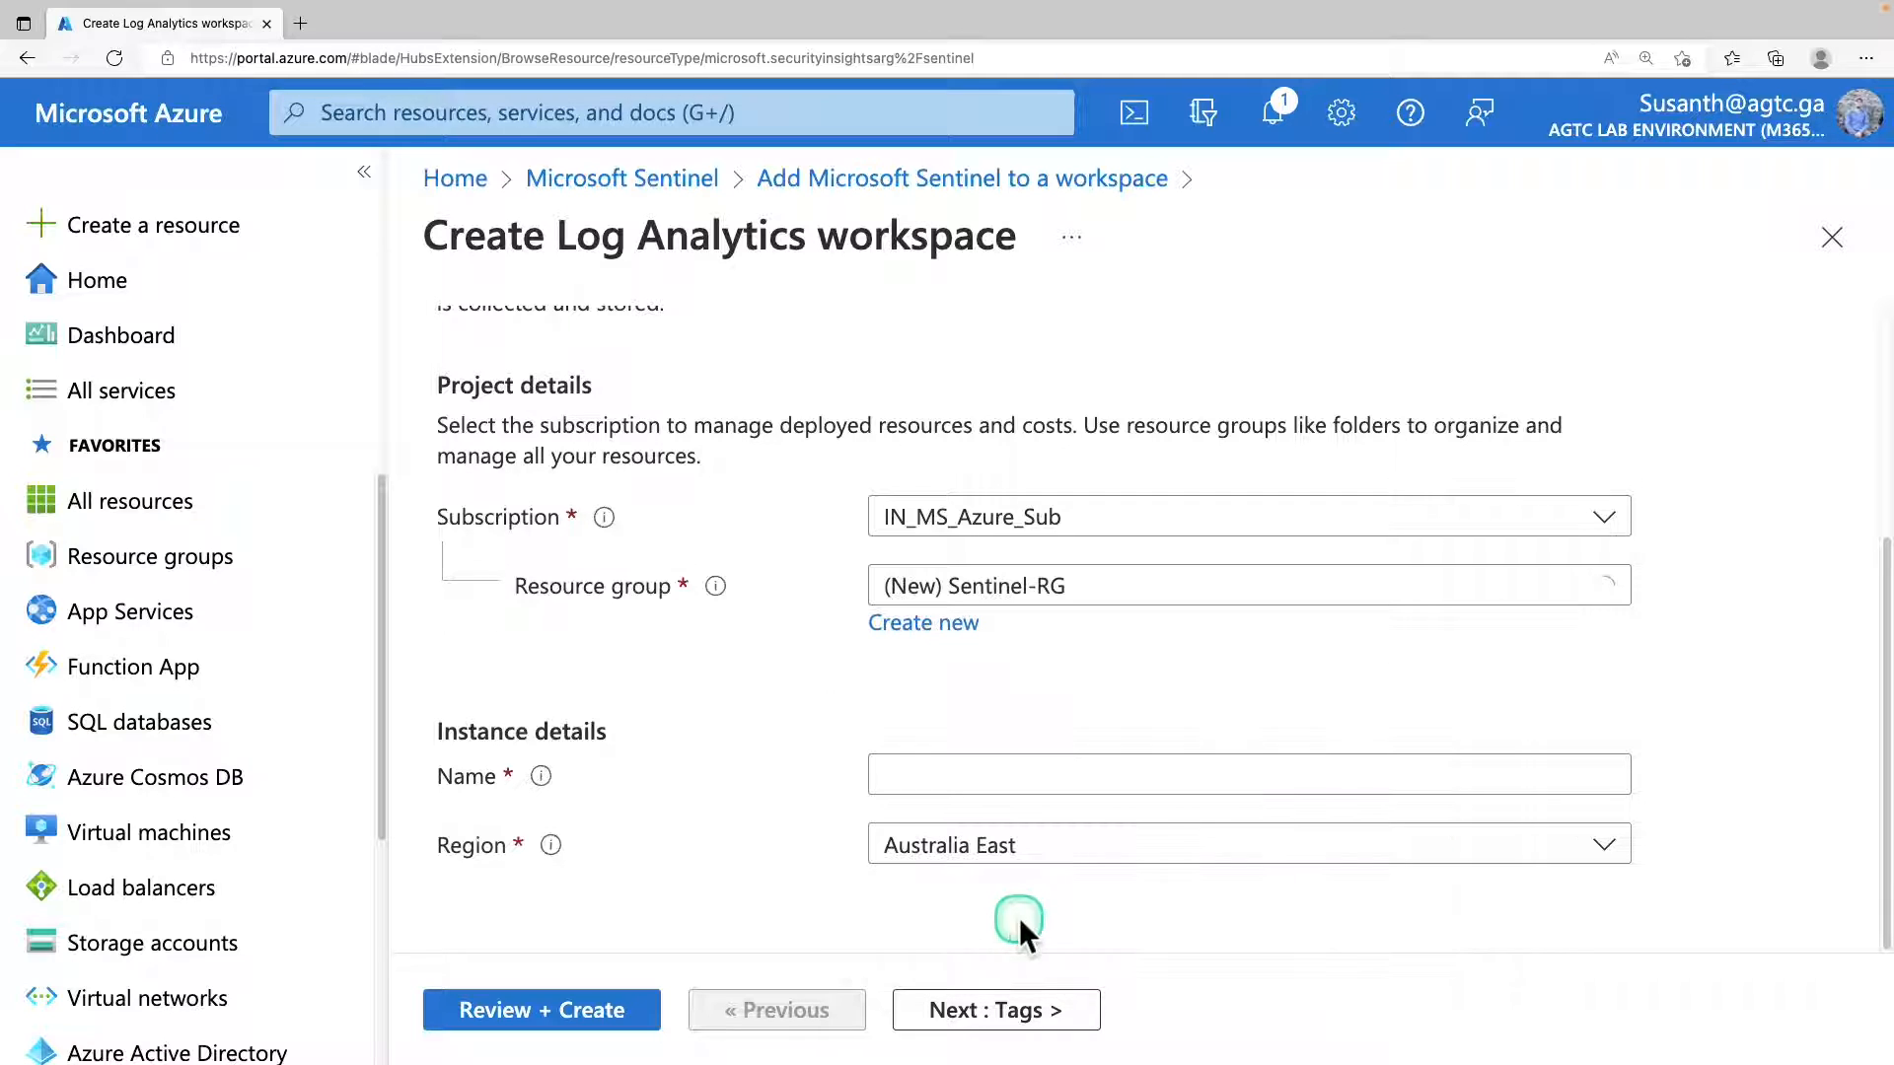
Name the workspace sentinel-workspace and choose Australia East as its region.
left_click(959, 772)
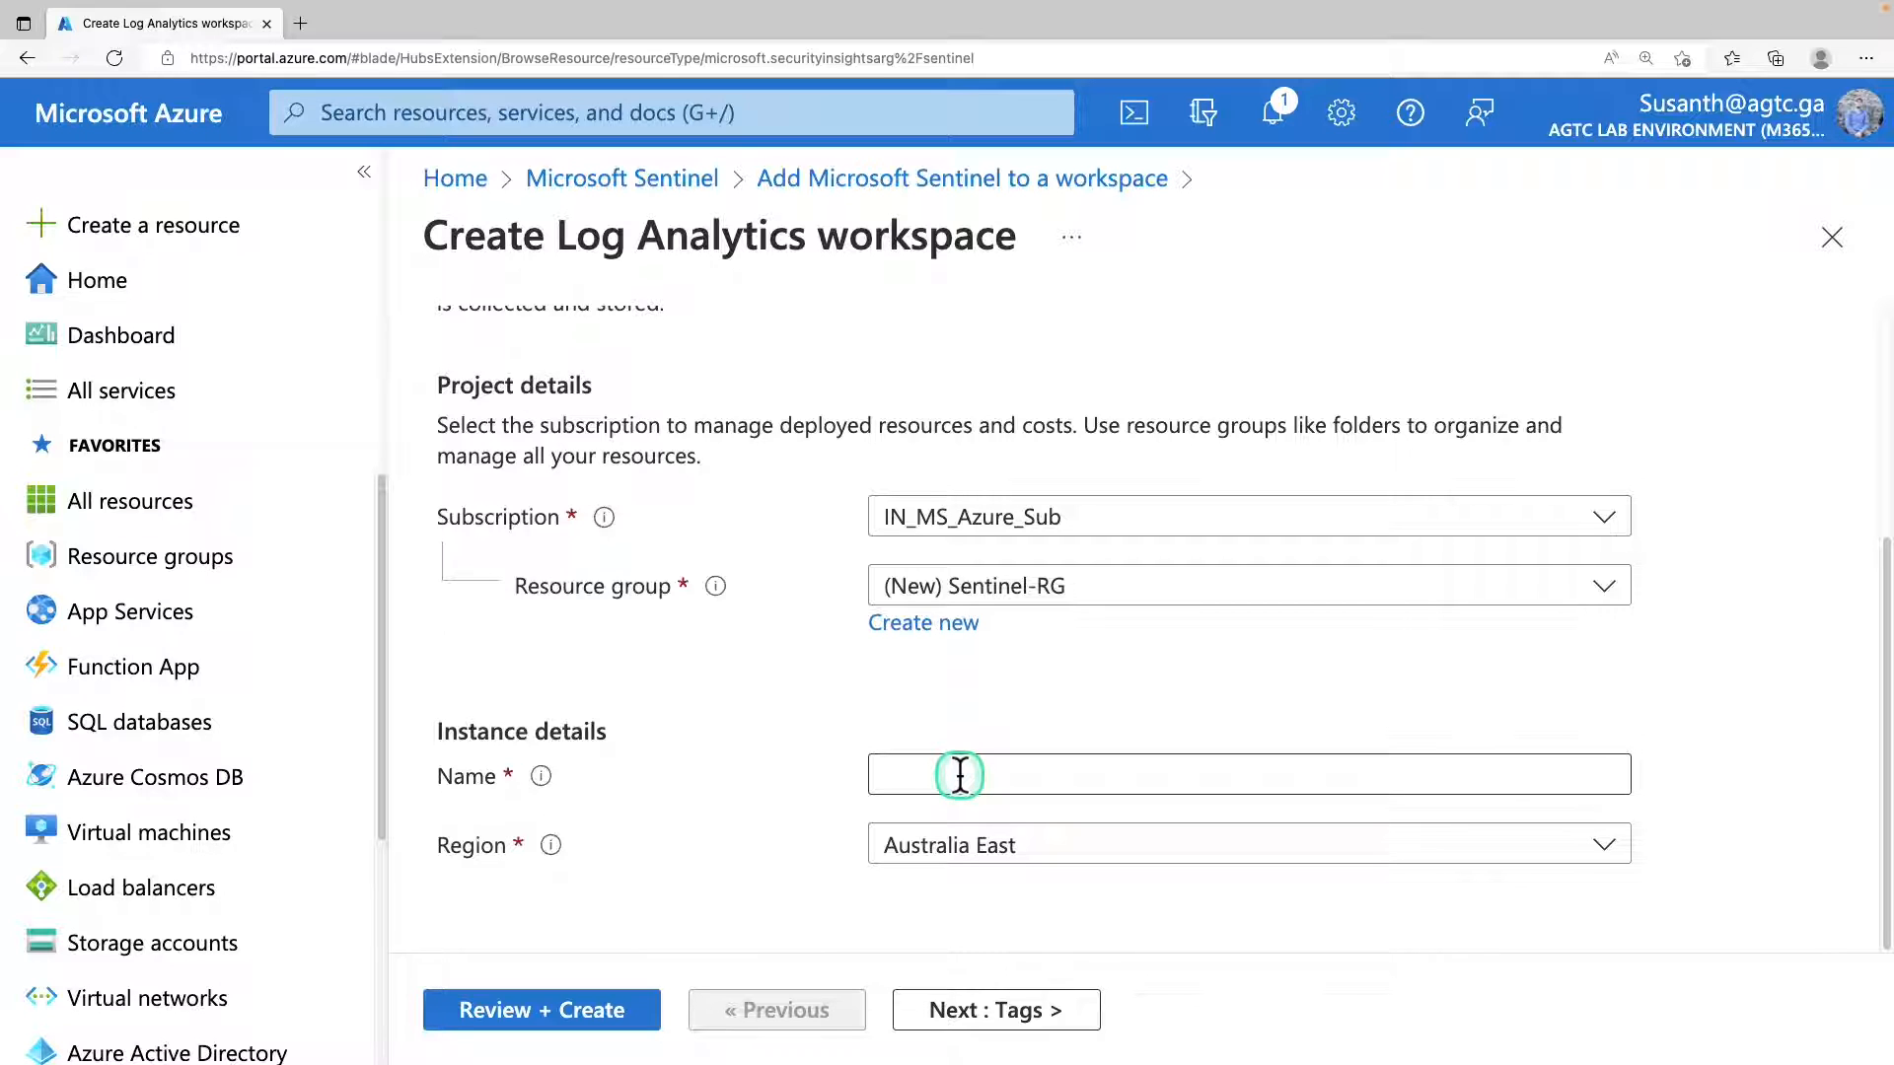
type("sentinel-workspace")
left_click_drag(1108, 774, 875, 773)
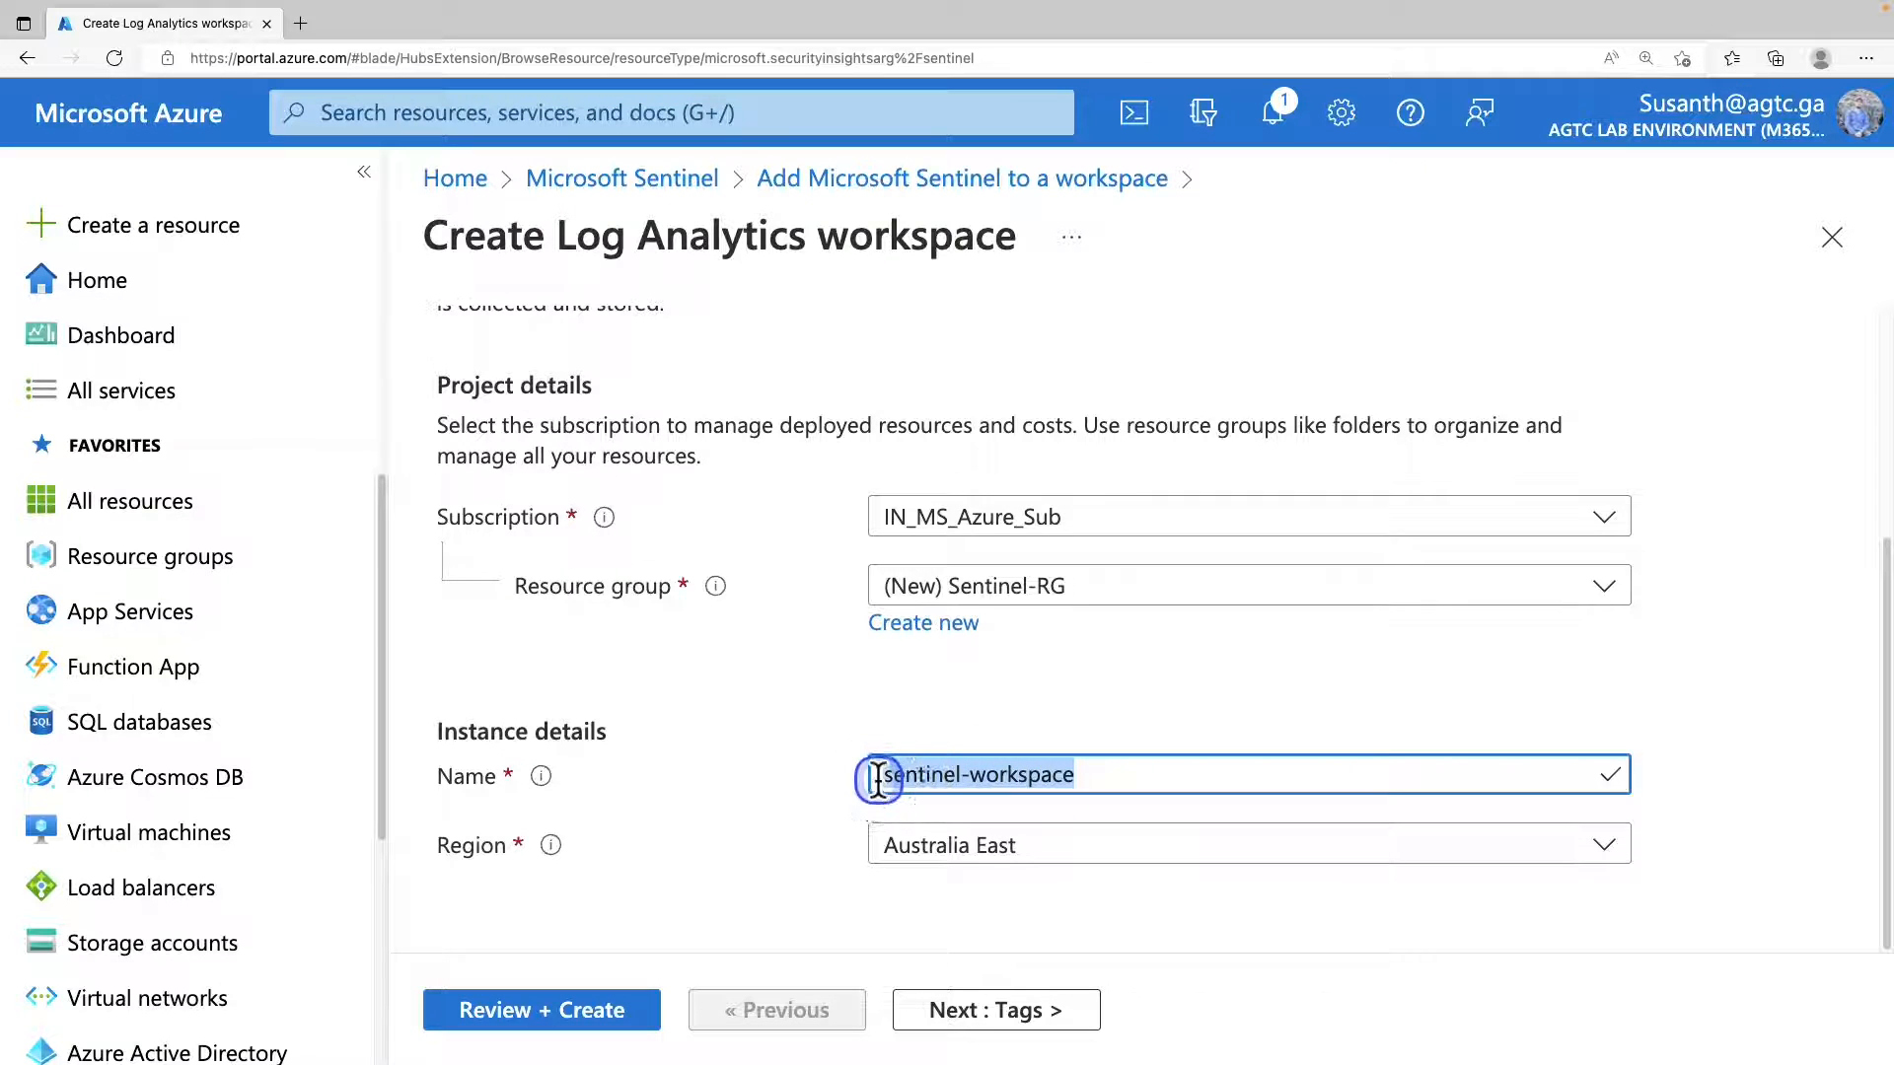
left_click(981, 870)
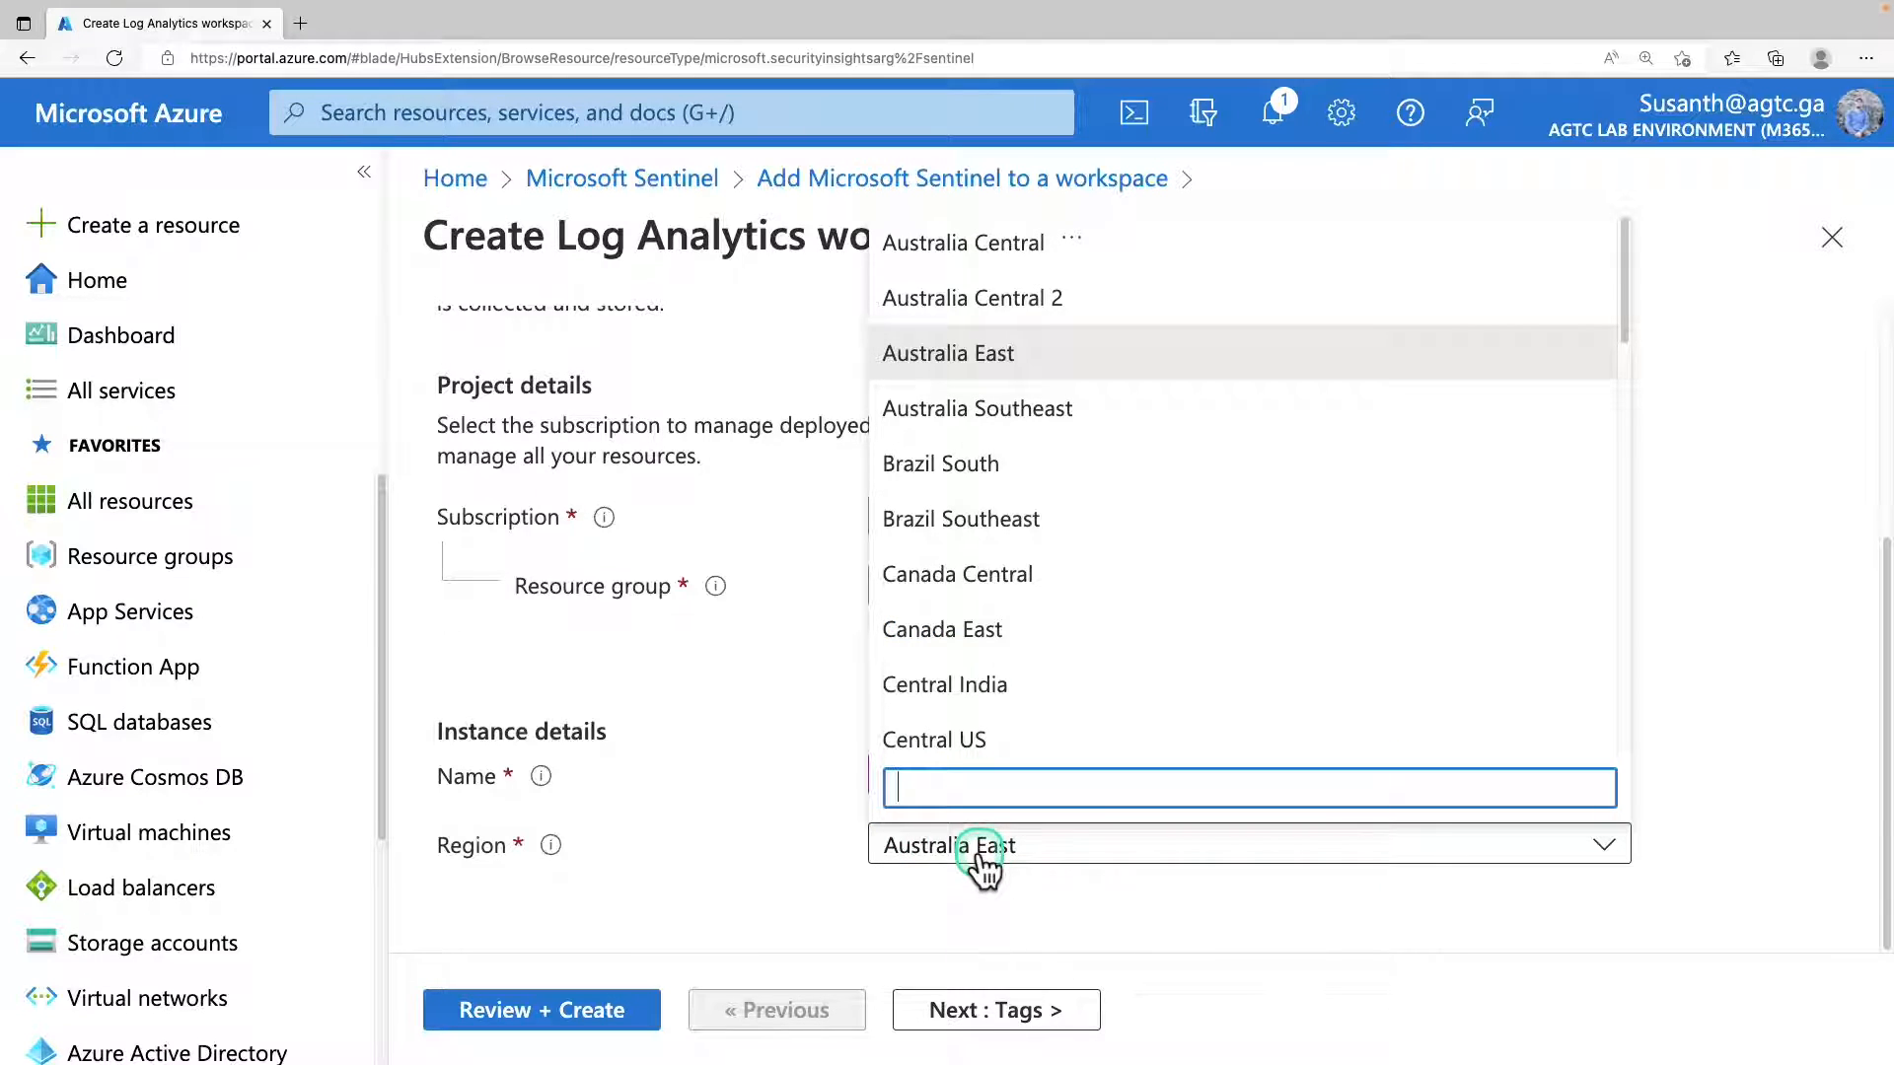
left_click(981, 357)
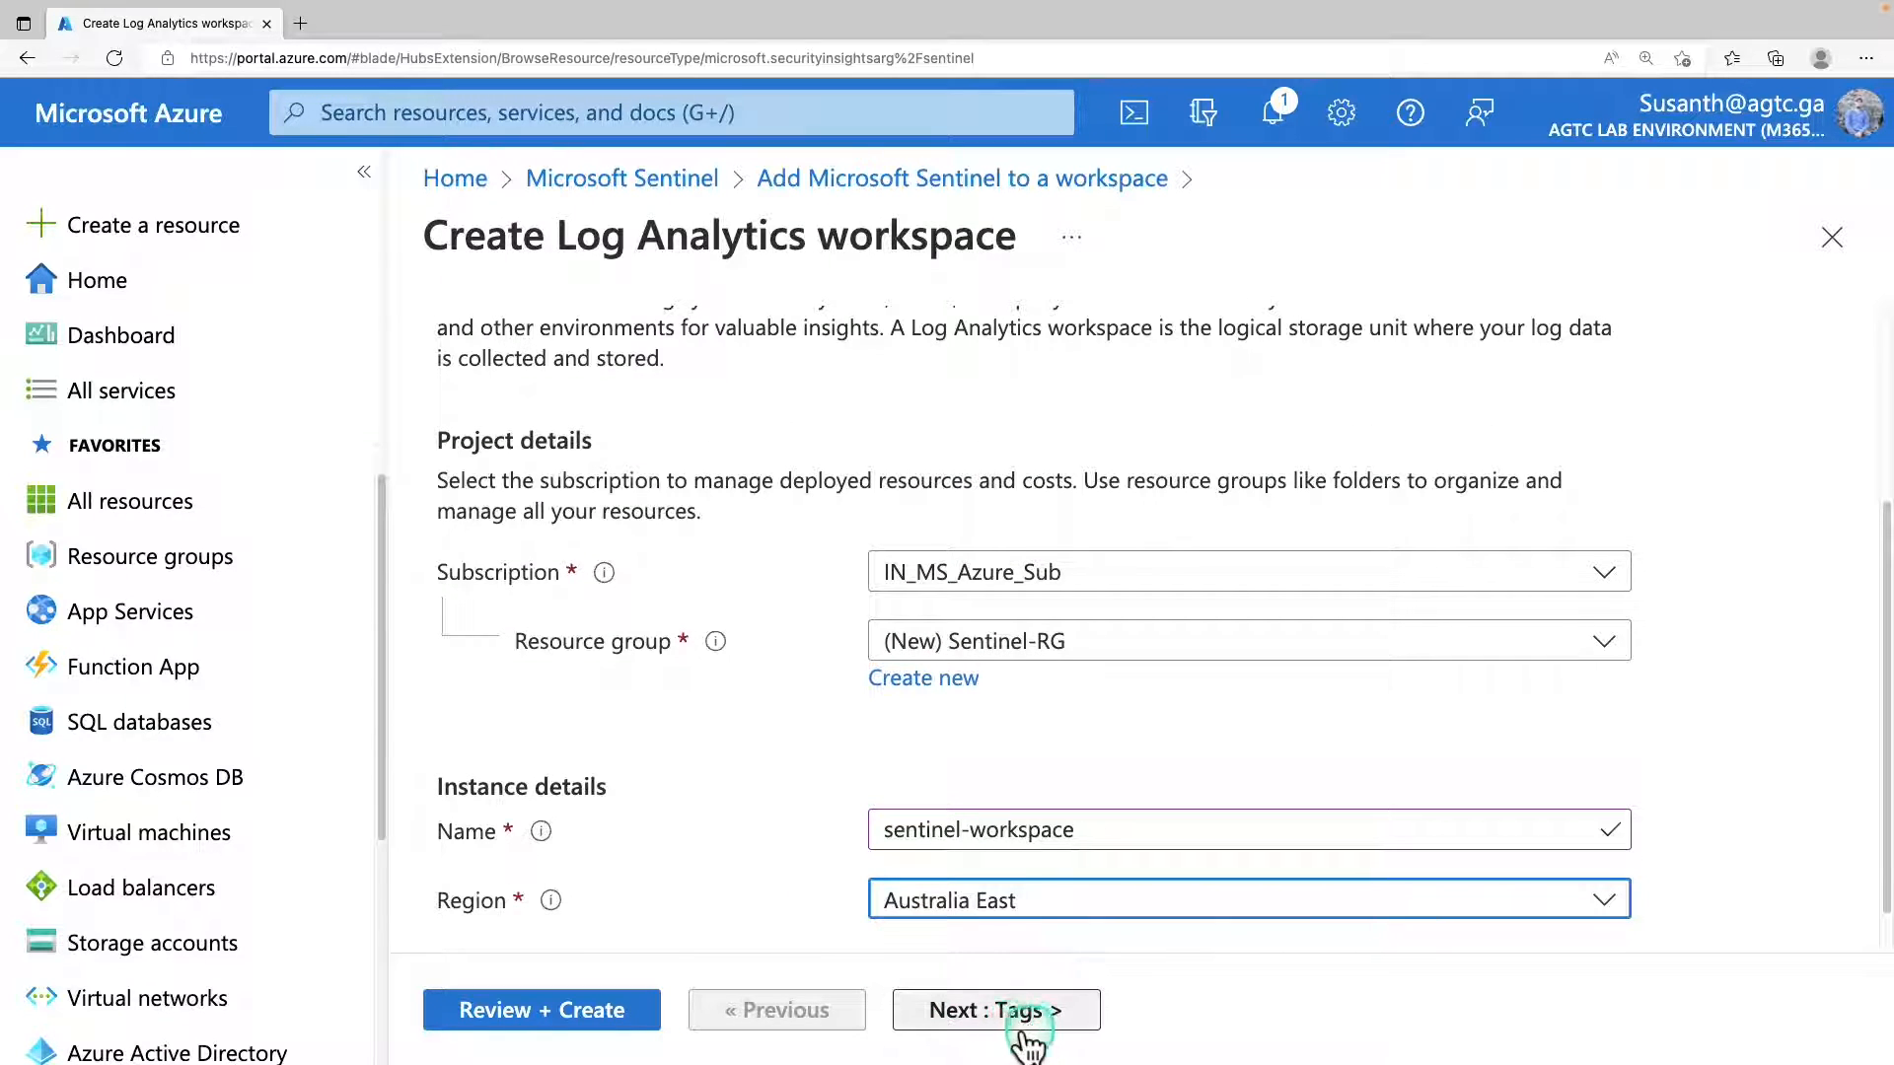
Review and create the Log Analytics workspace, and check its deployment status in the notifications.
left_click(599, 1028)
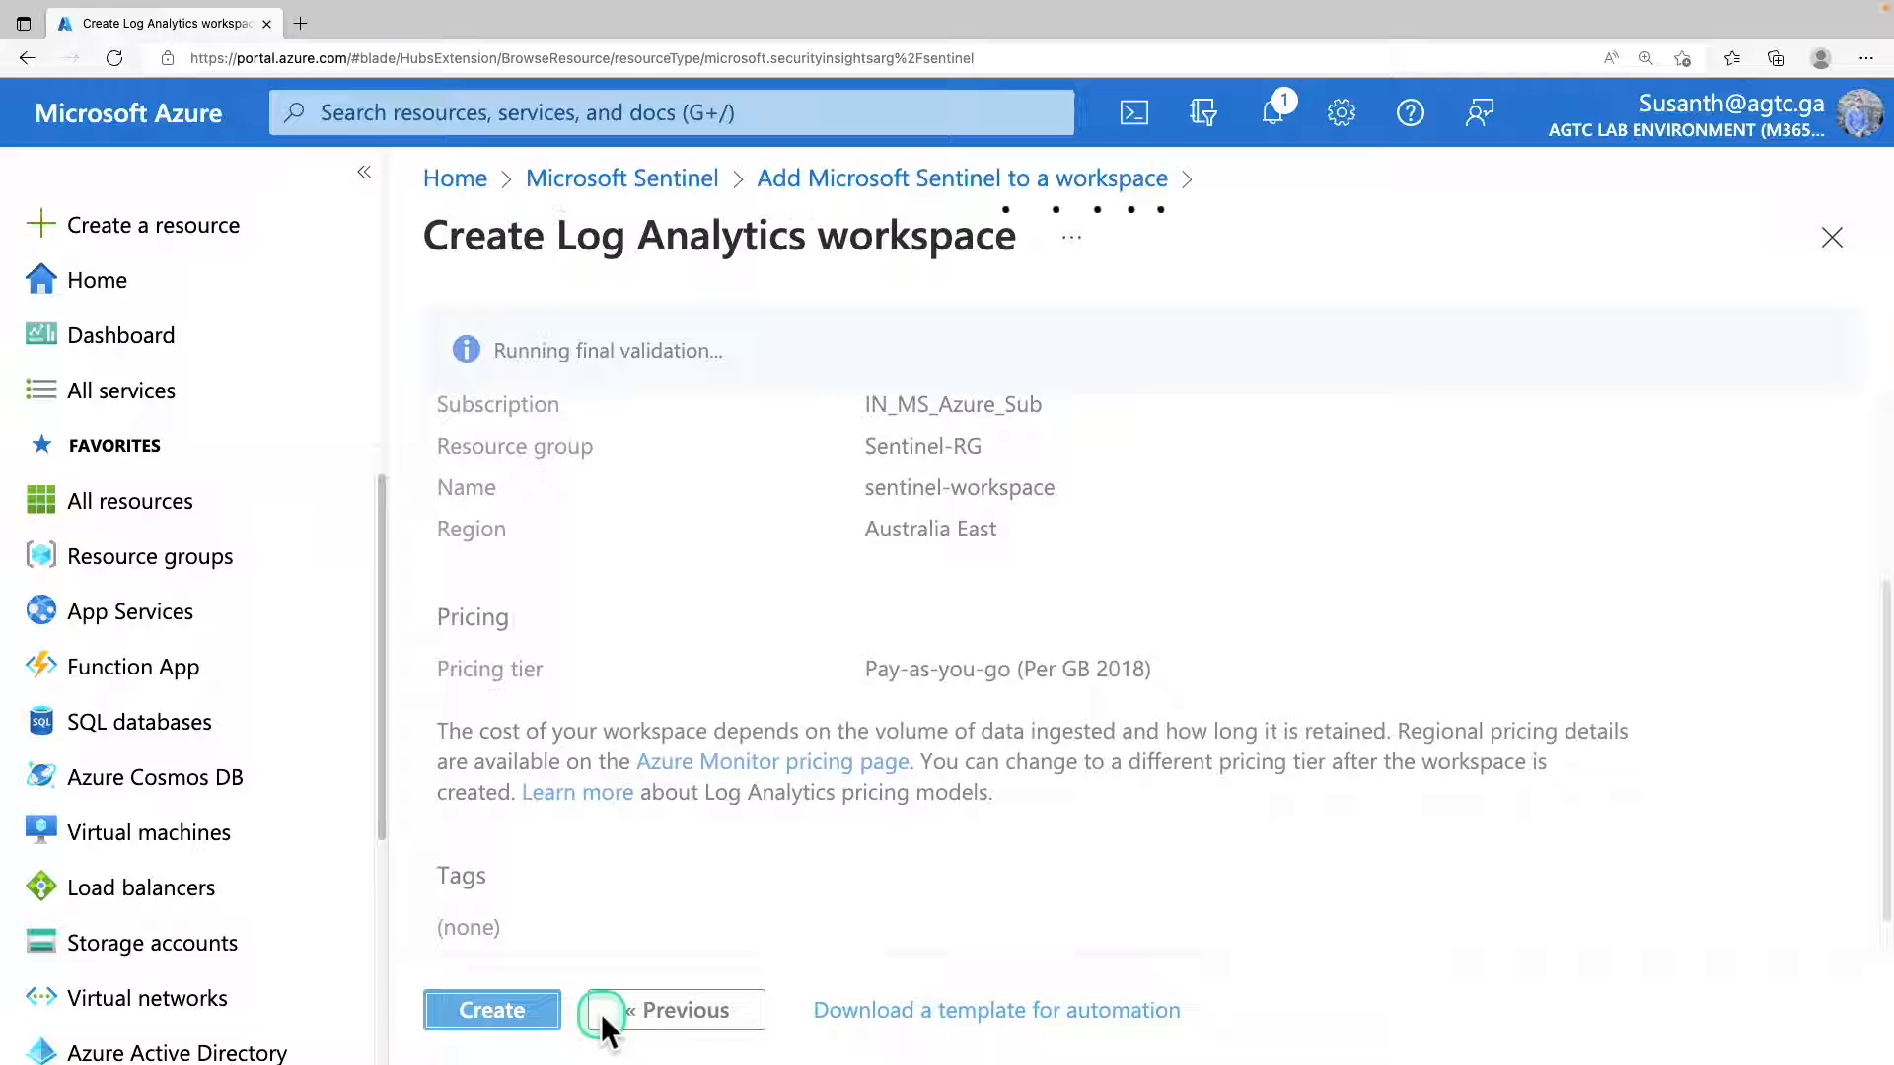
left_click_drag(494, 351, 656, 351)
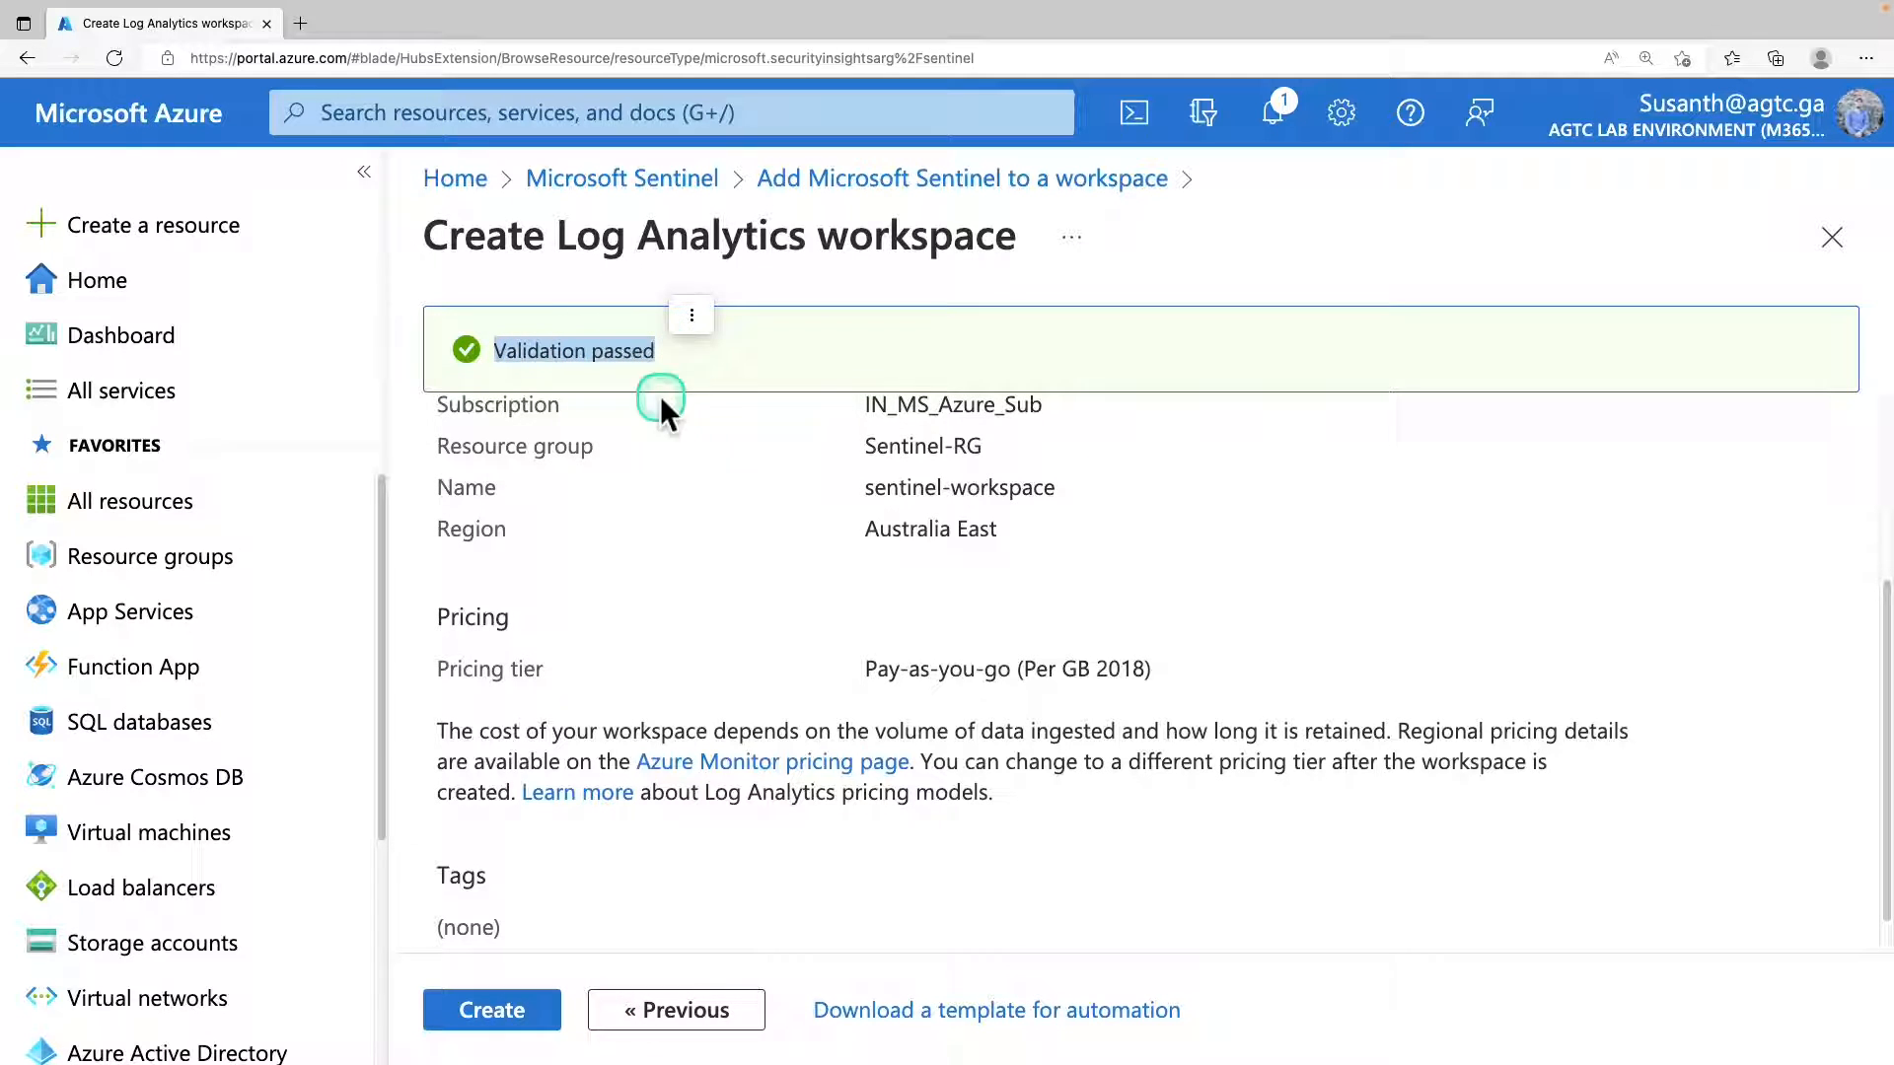
left_click(519, 1016)
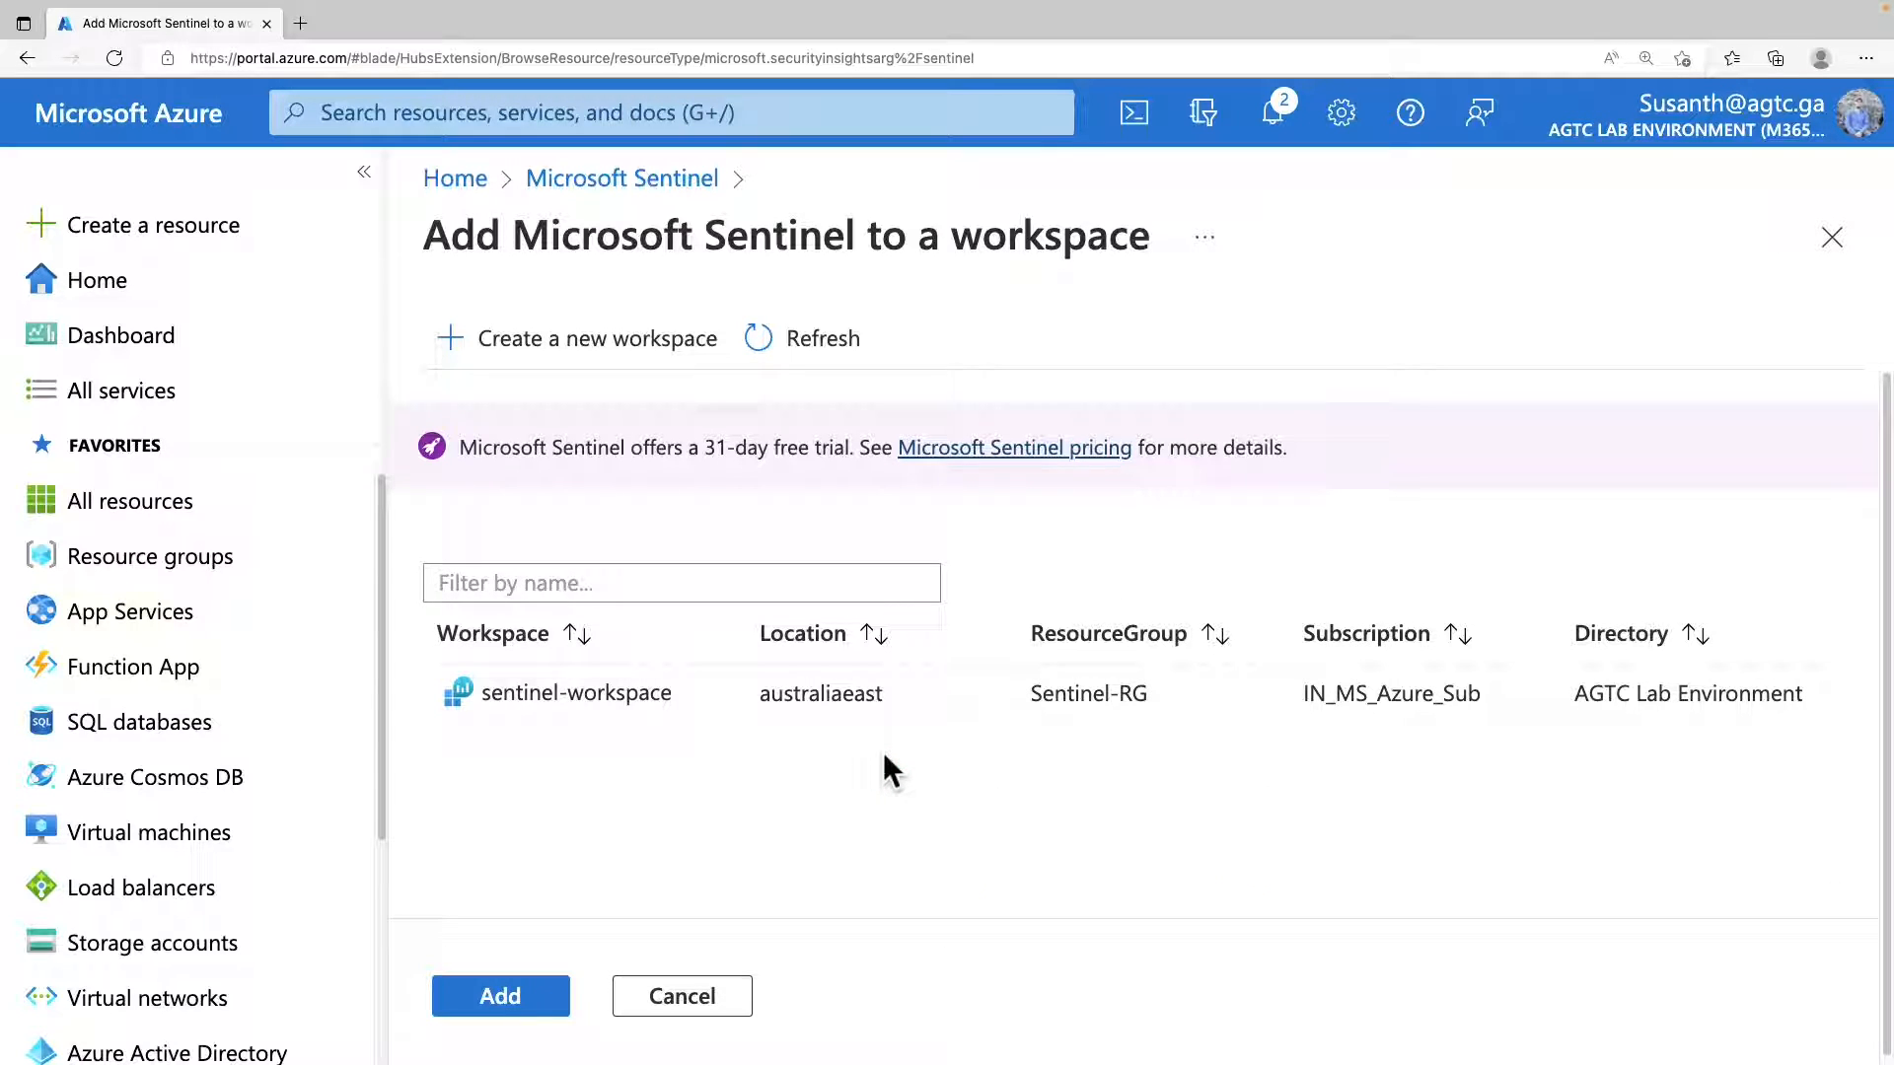
left_click(1272, 133)
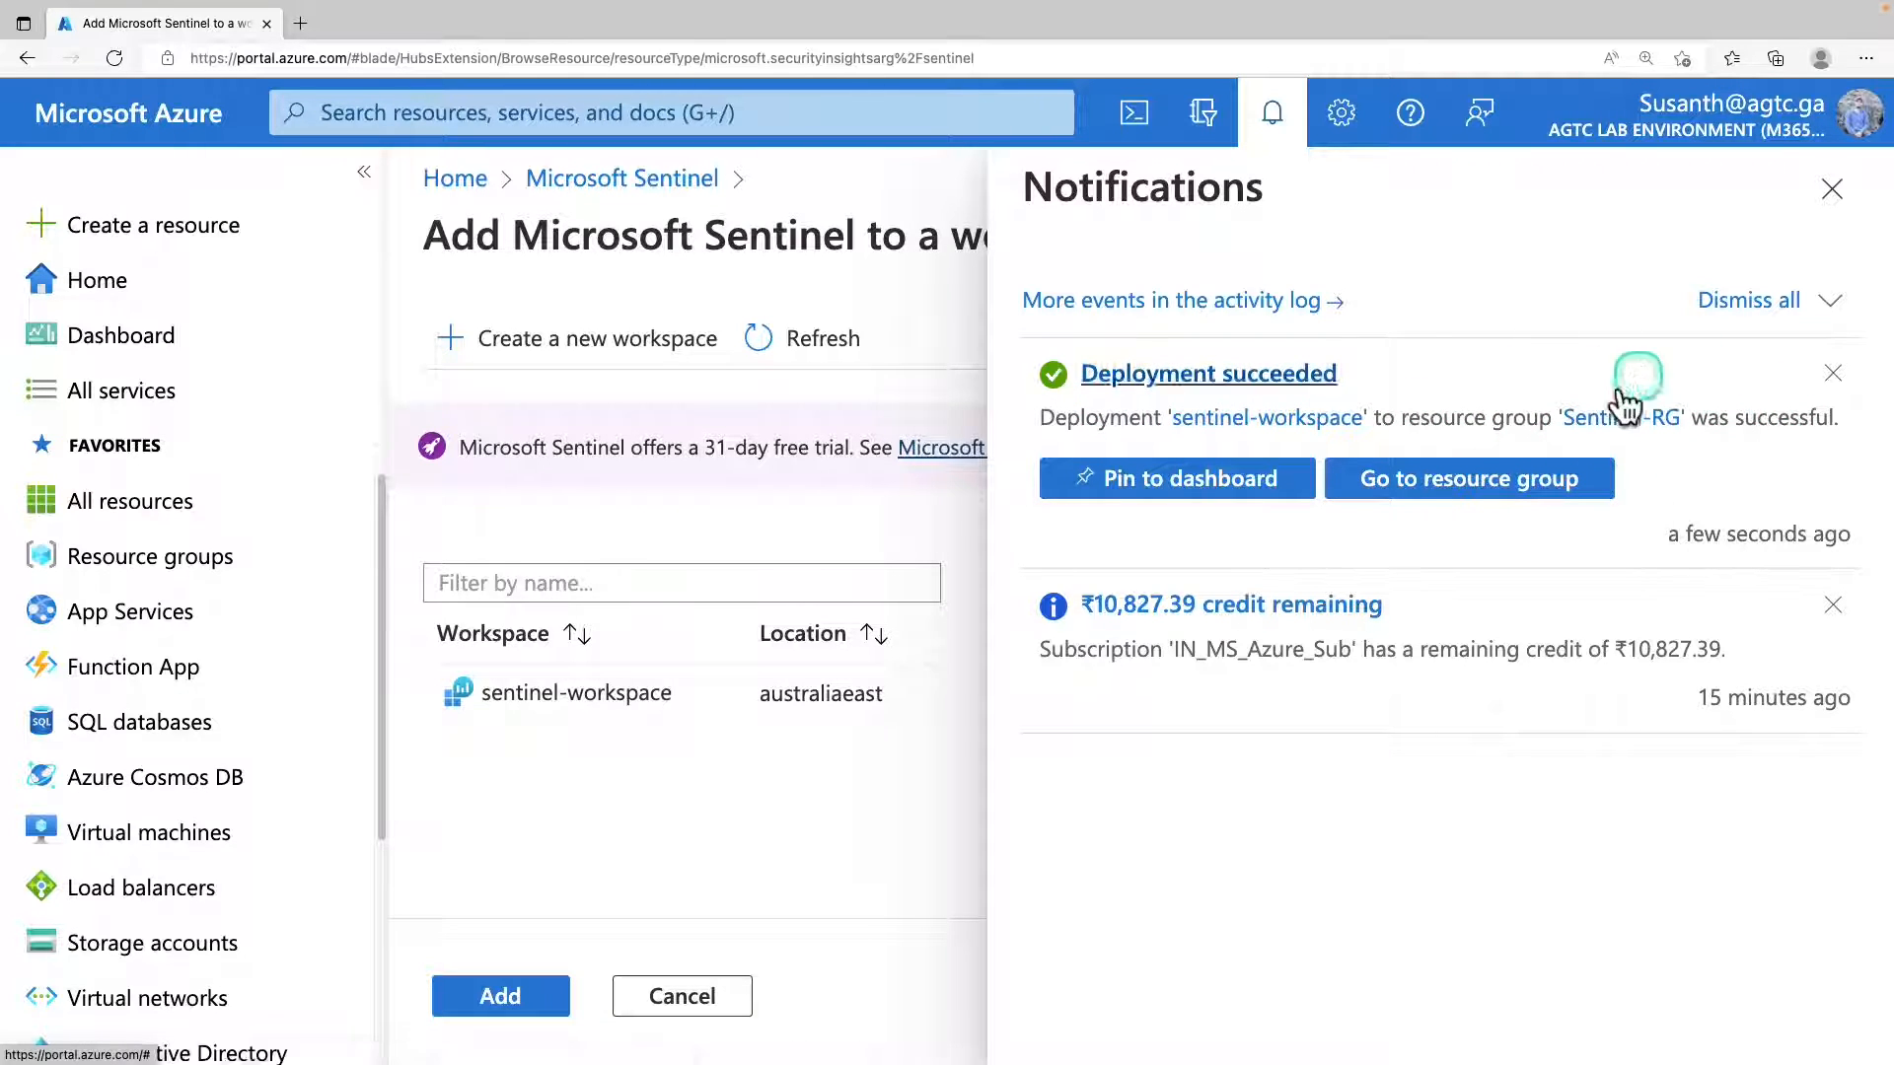
left_click(1833, 187)
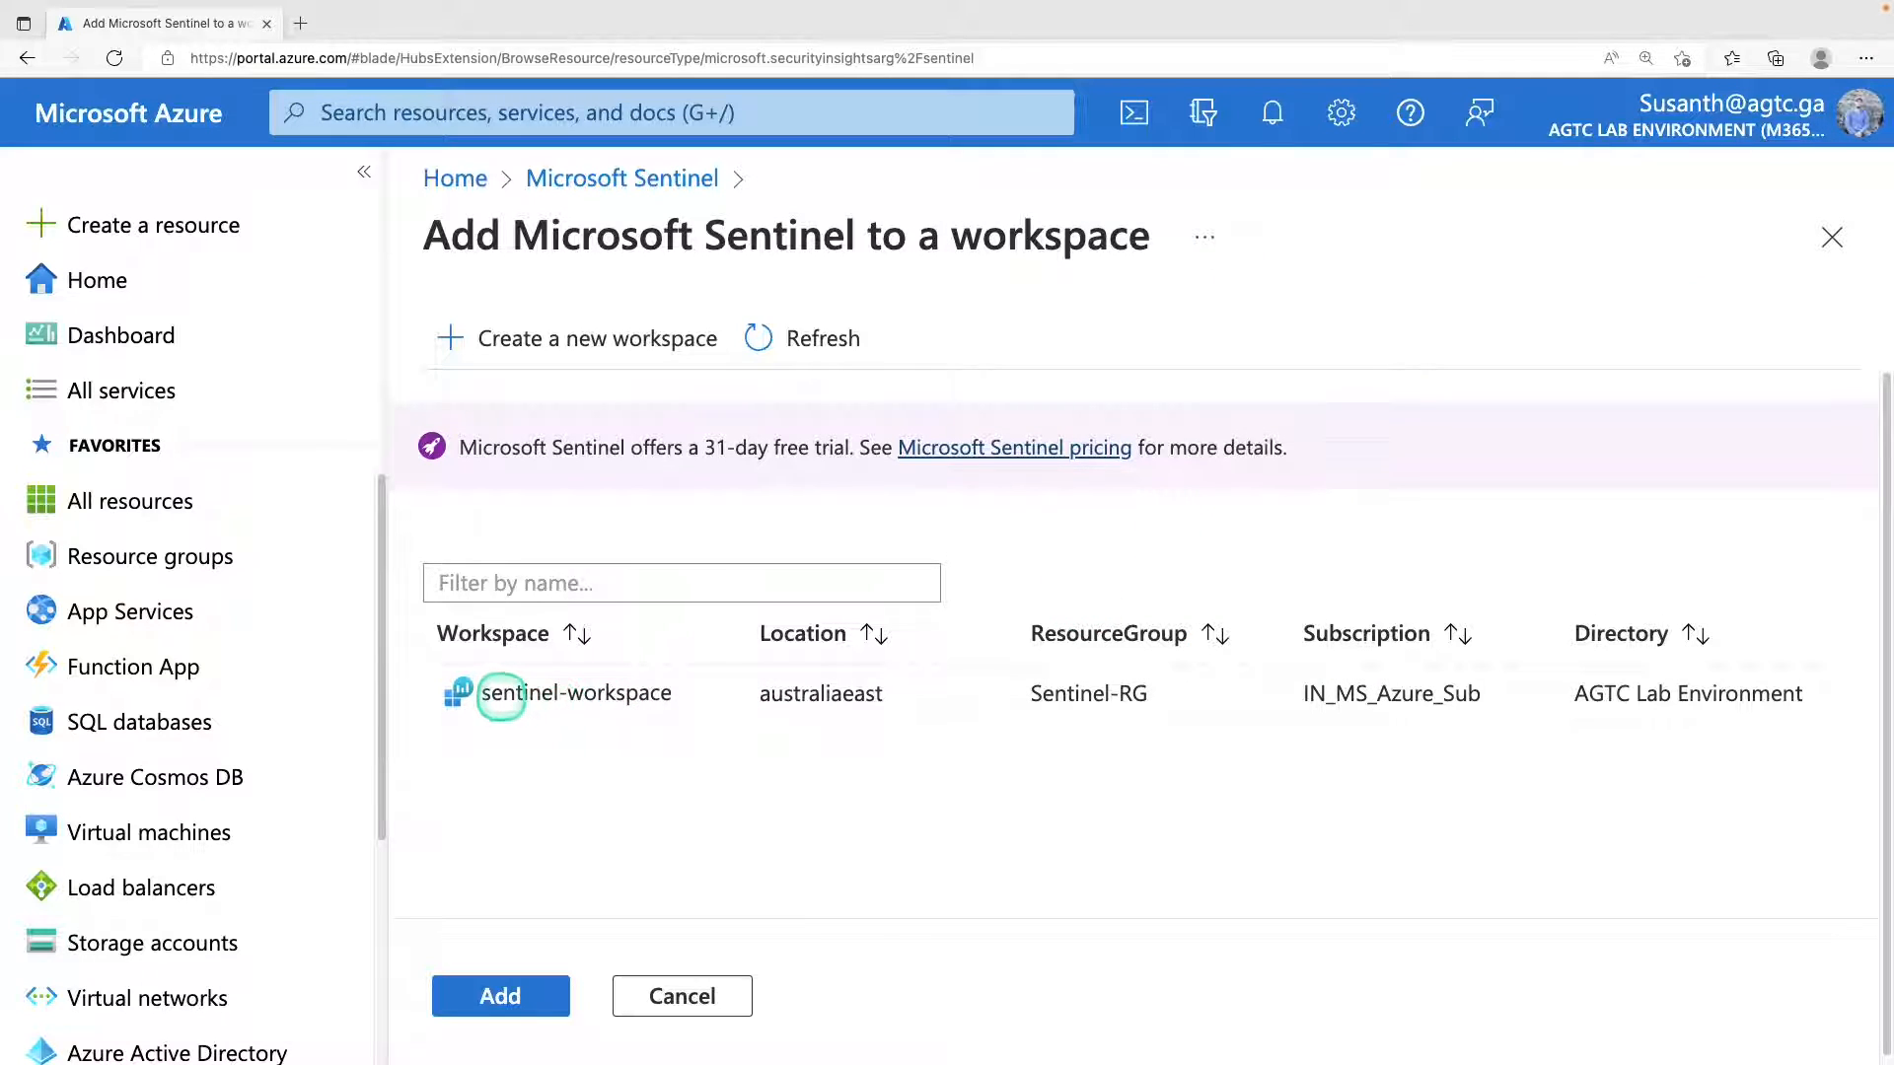
Select sentinel-workspace and add Microsoft Sentinel to it.
left_click(523, 695)
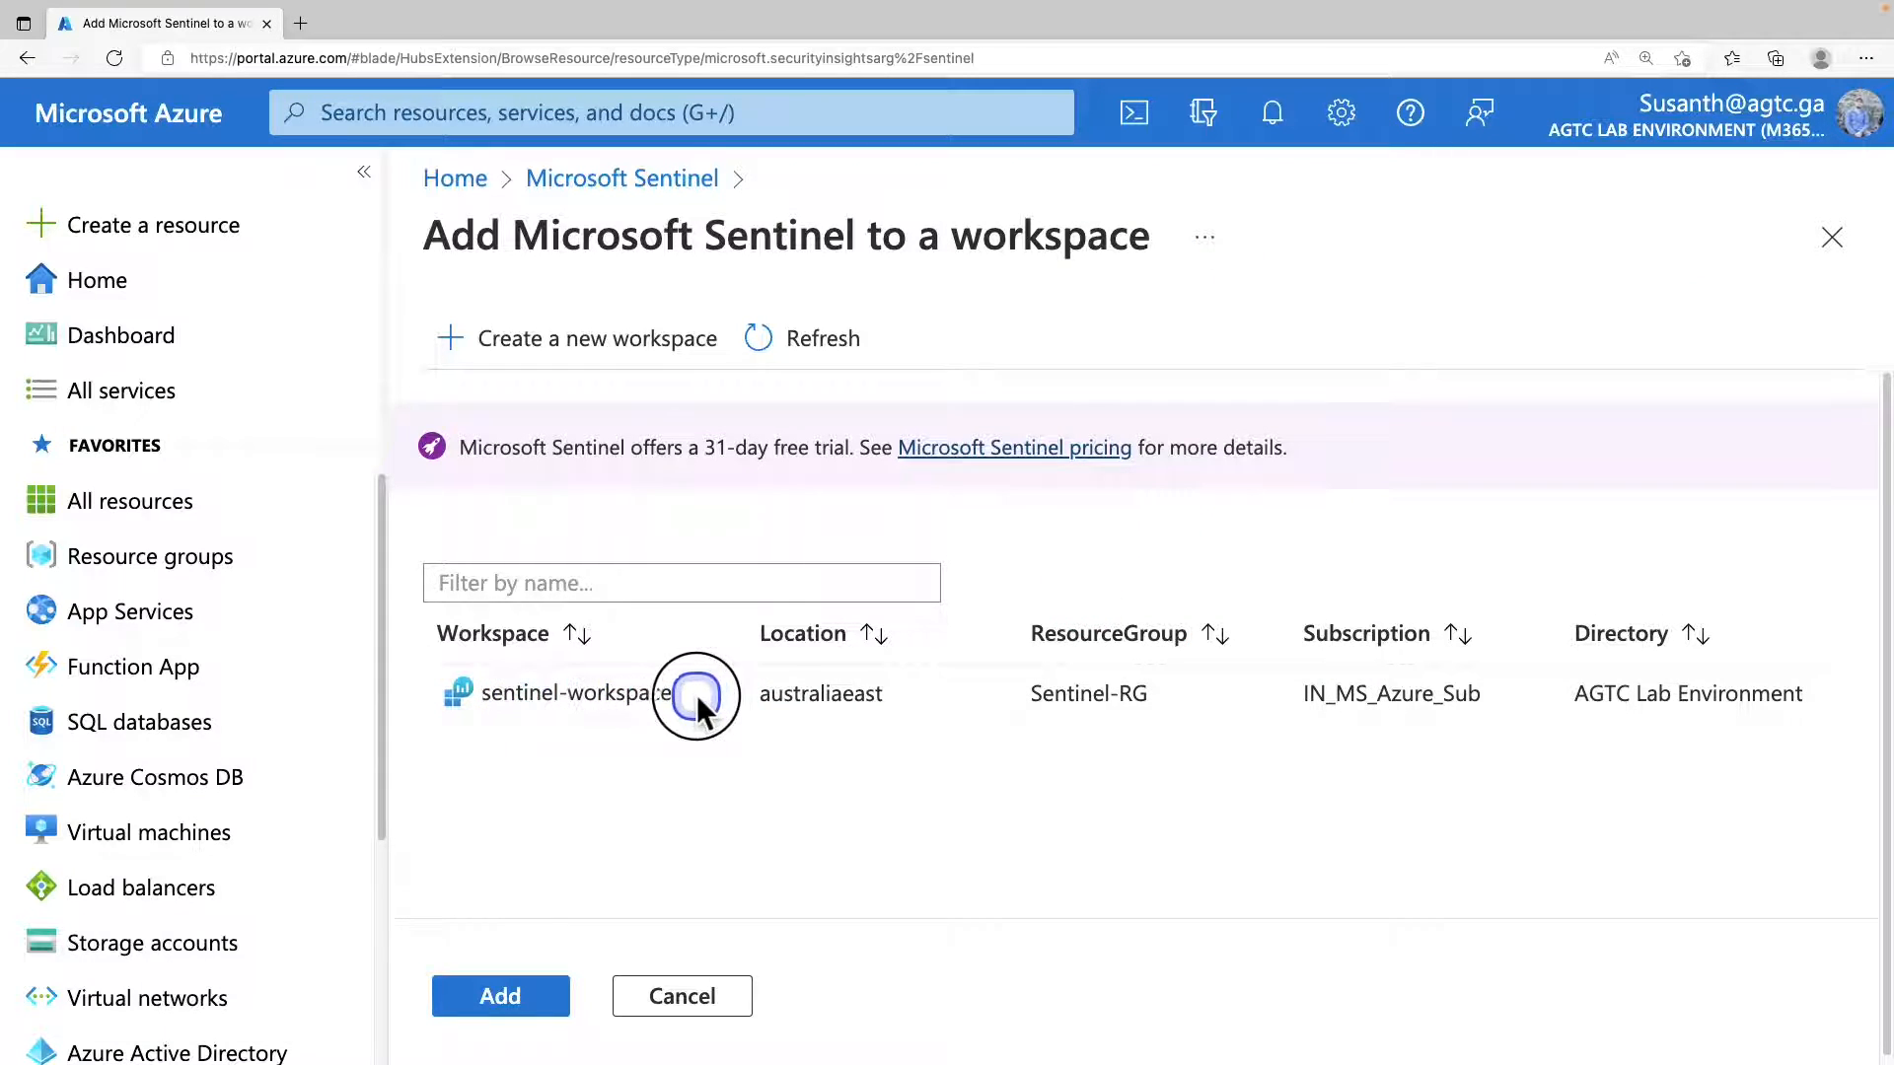
left_click_drag(673, 695, 612, 668)
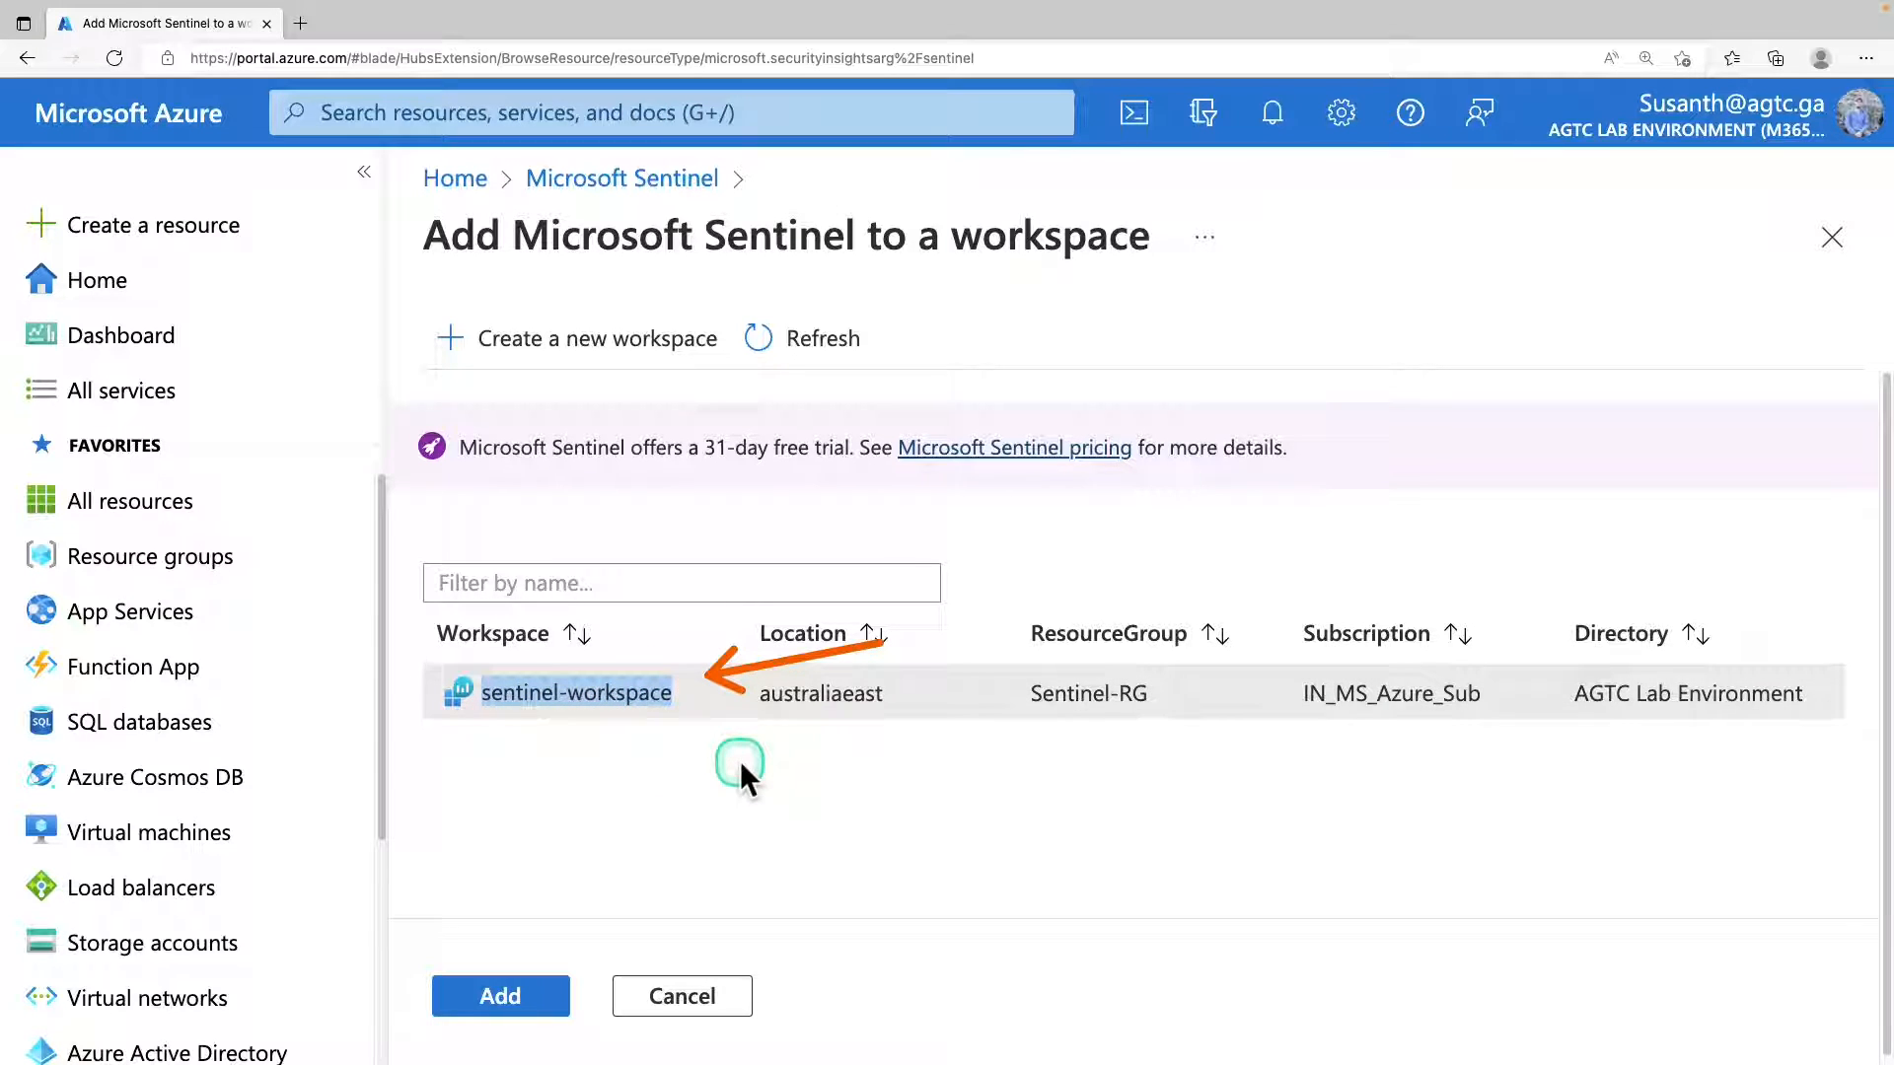
left_click(701, 704)
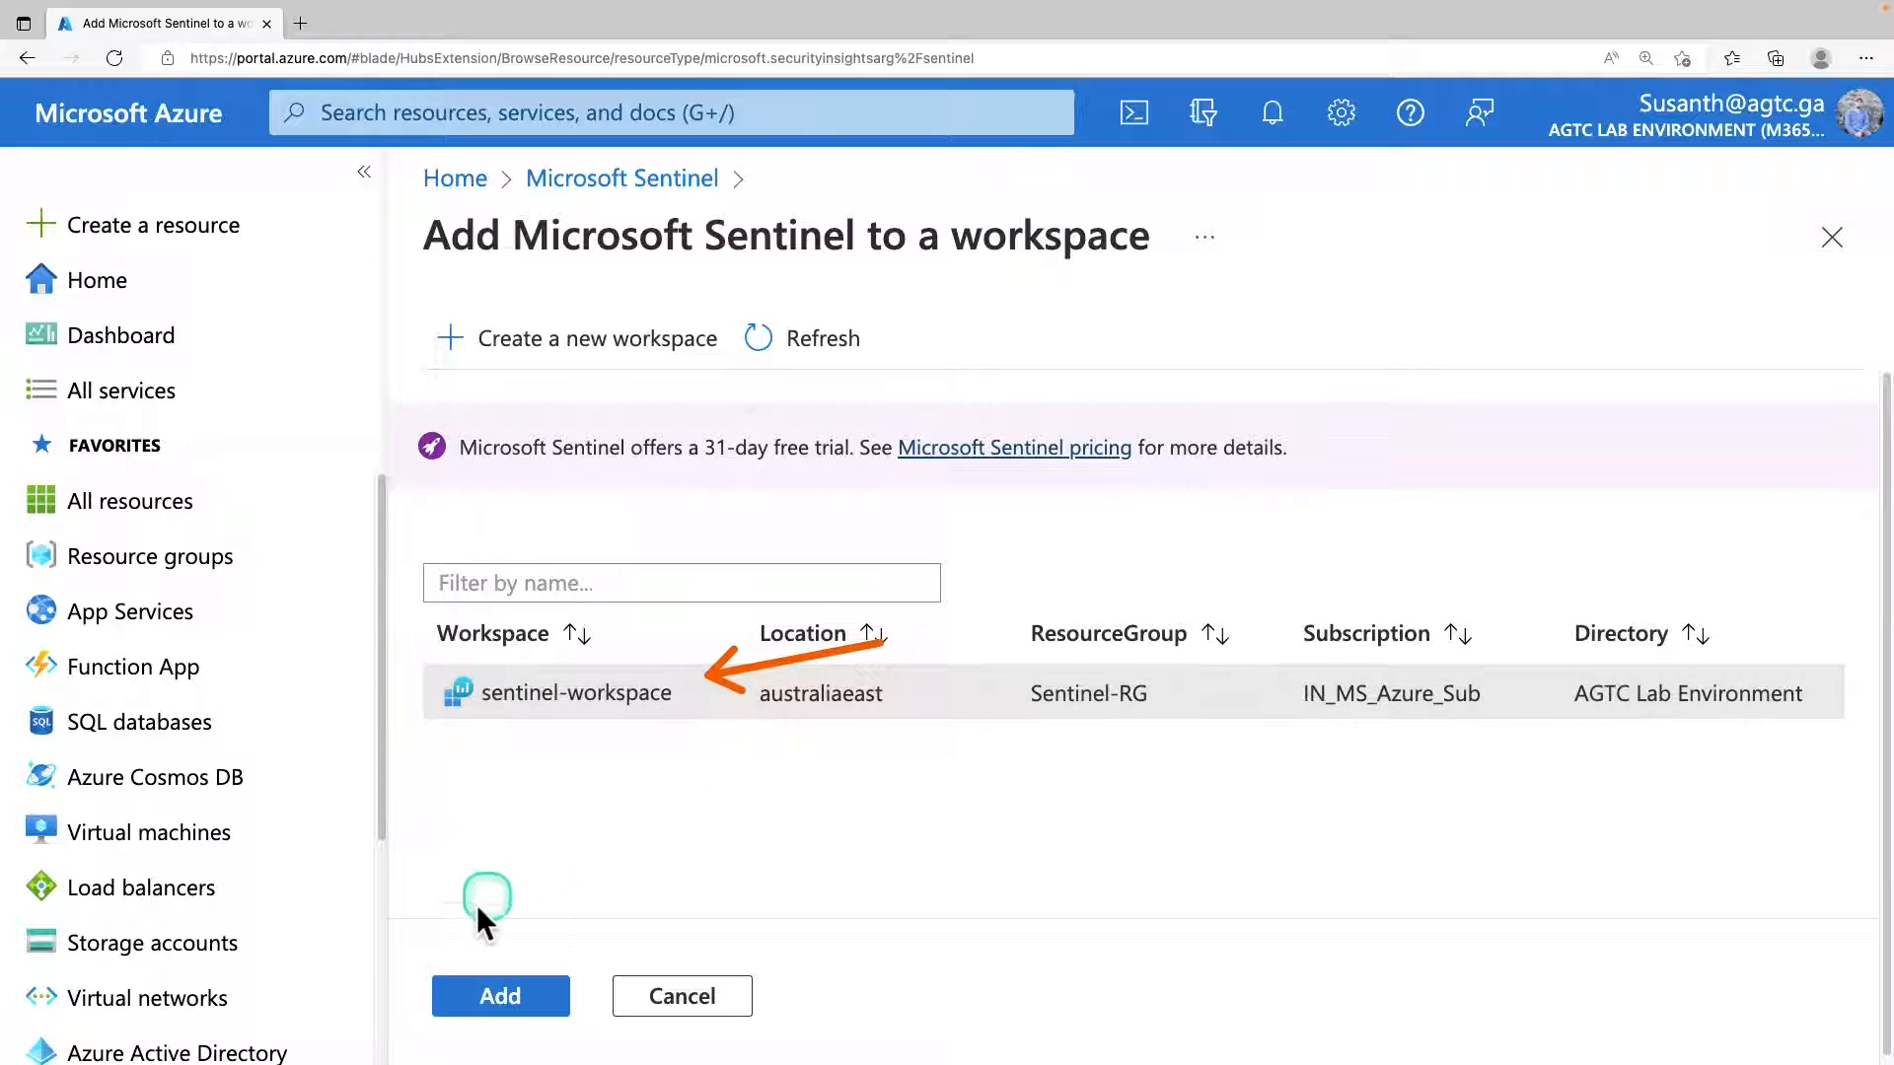
left_click(554, 1008)
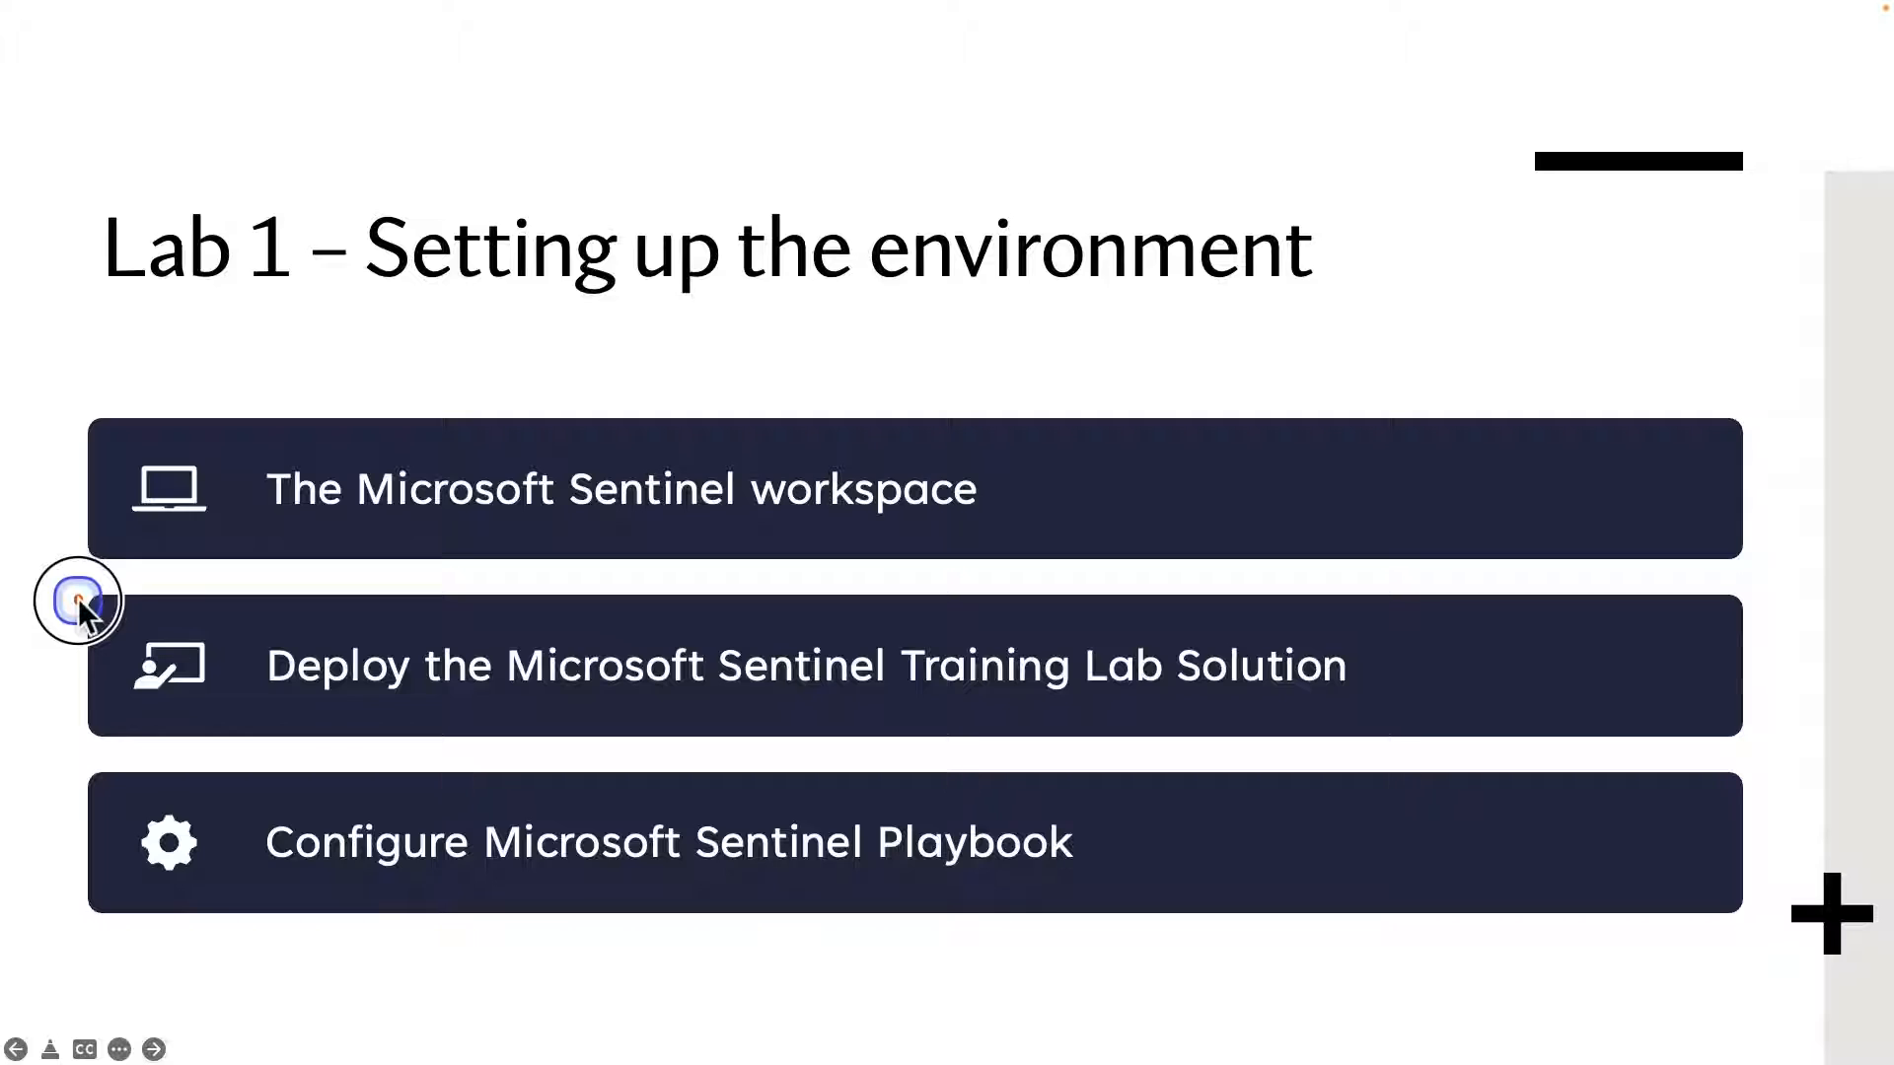
mouse_move(76, 595)
left_mouse_down()
mouse_move(552, 752)
mouse_move(1477, 746)
left_mouse_up()
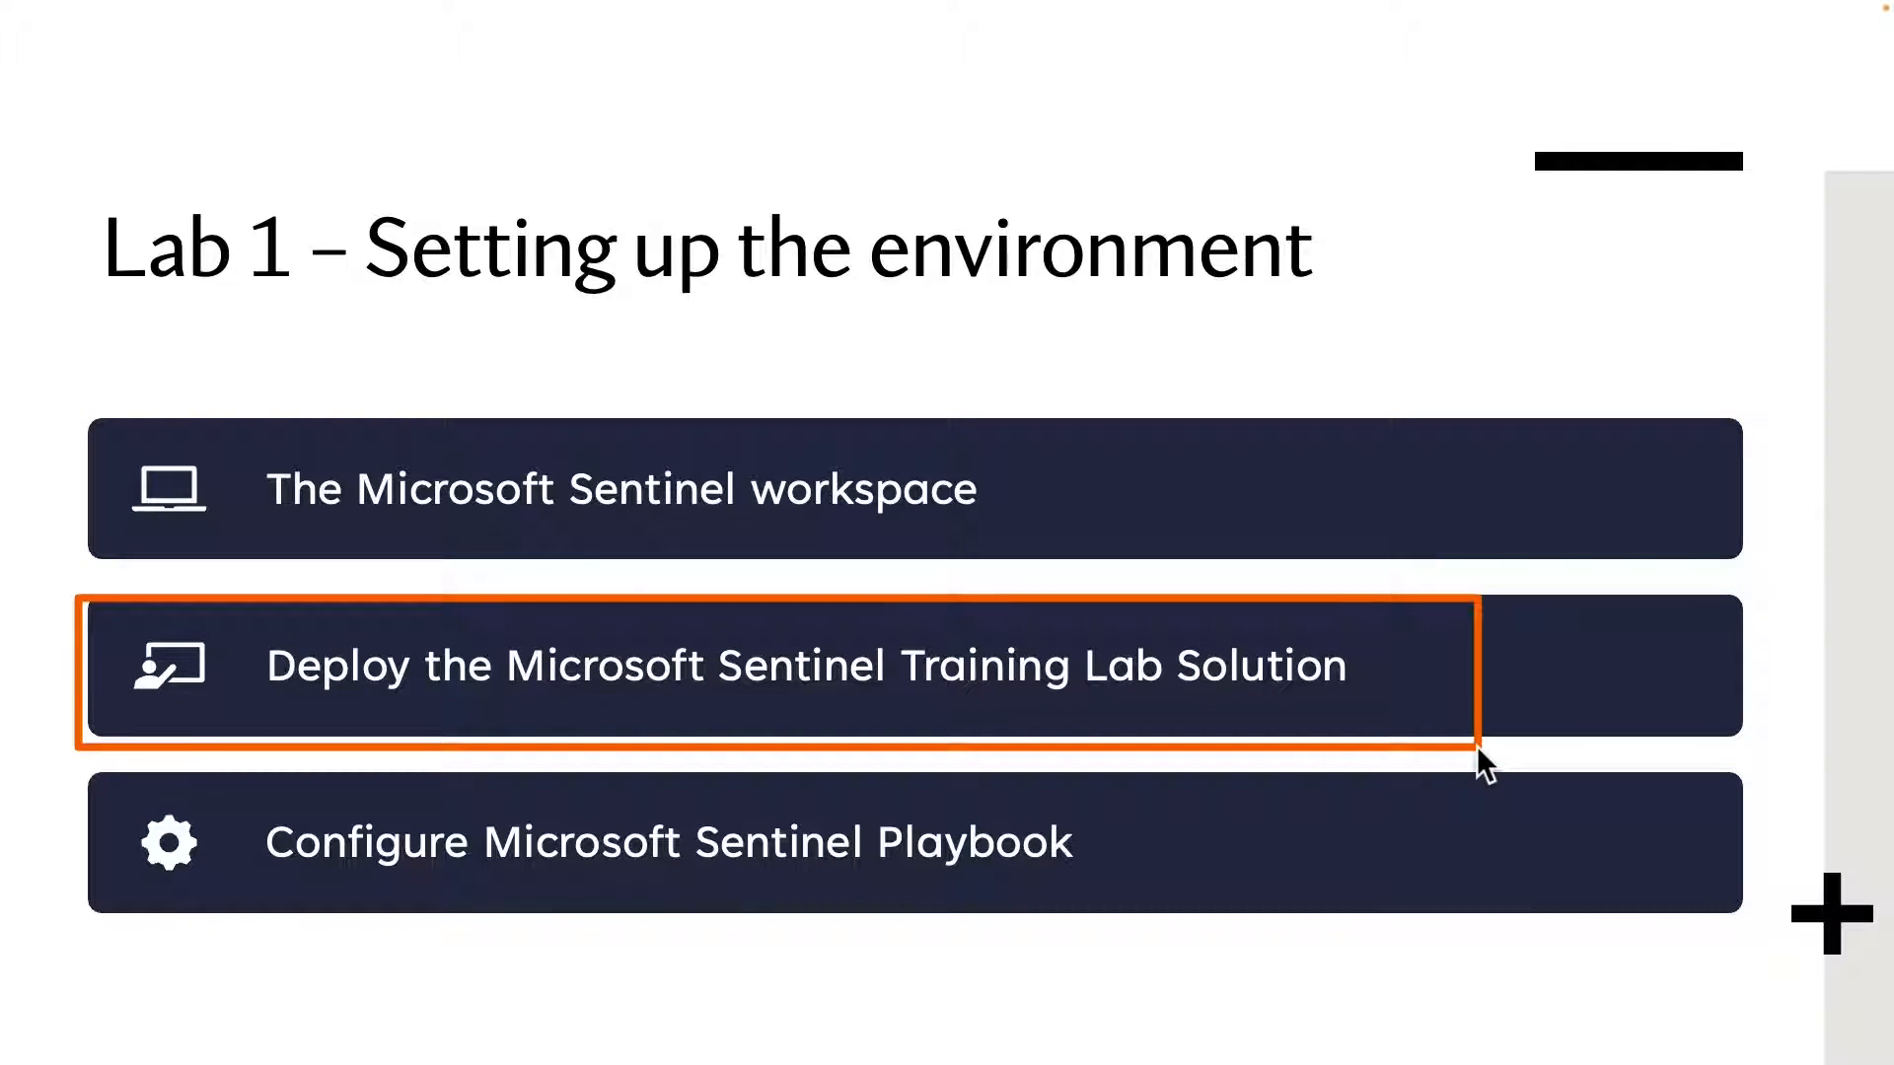
left_click(1150, 784)
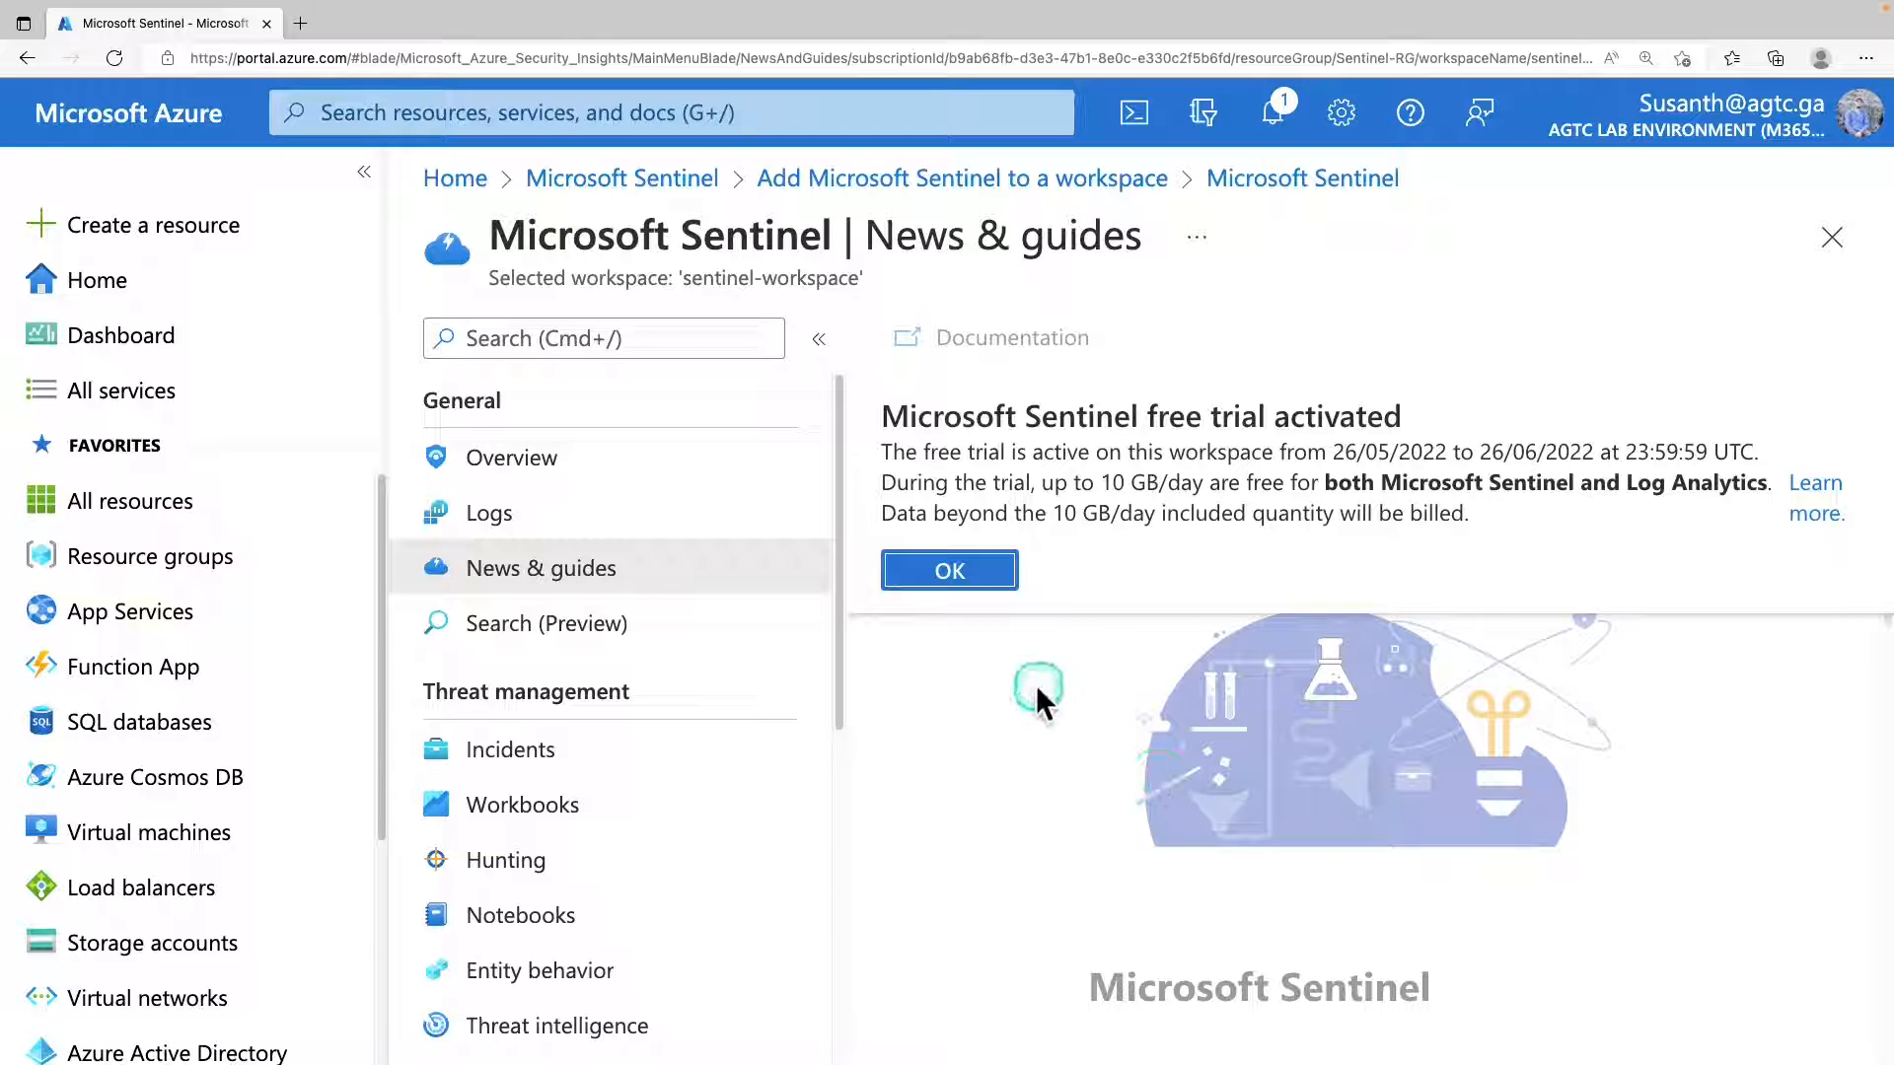
From the portal home, search the Marketplace for "microsoft sentinel training lab solution" and open Microsoft Sentinel Training Lab Solution (Preview).
left_click(100, 281)
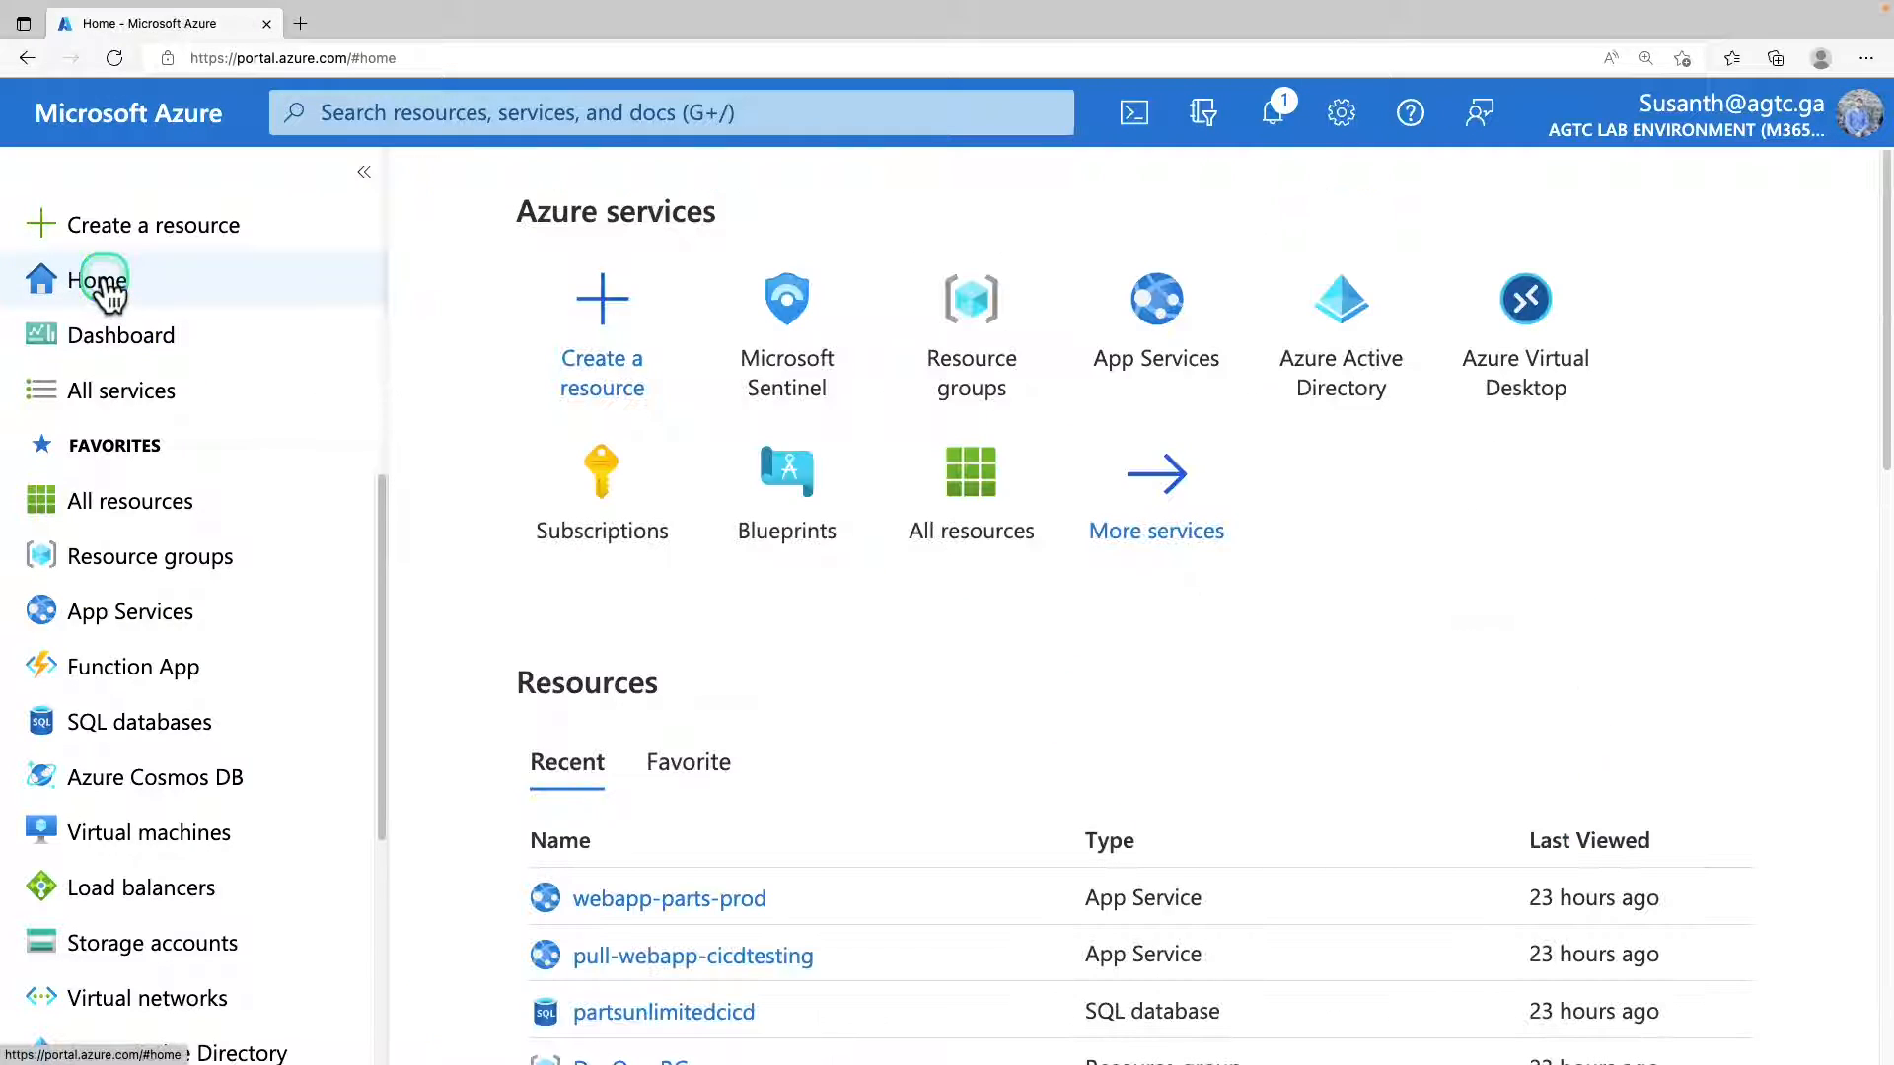
left_click(553, 115)
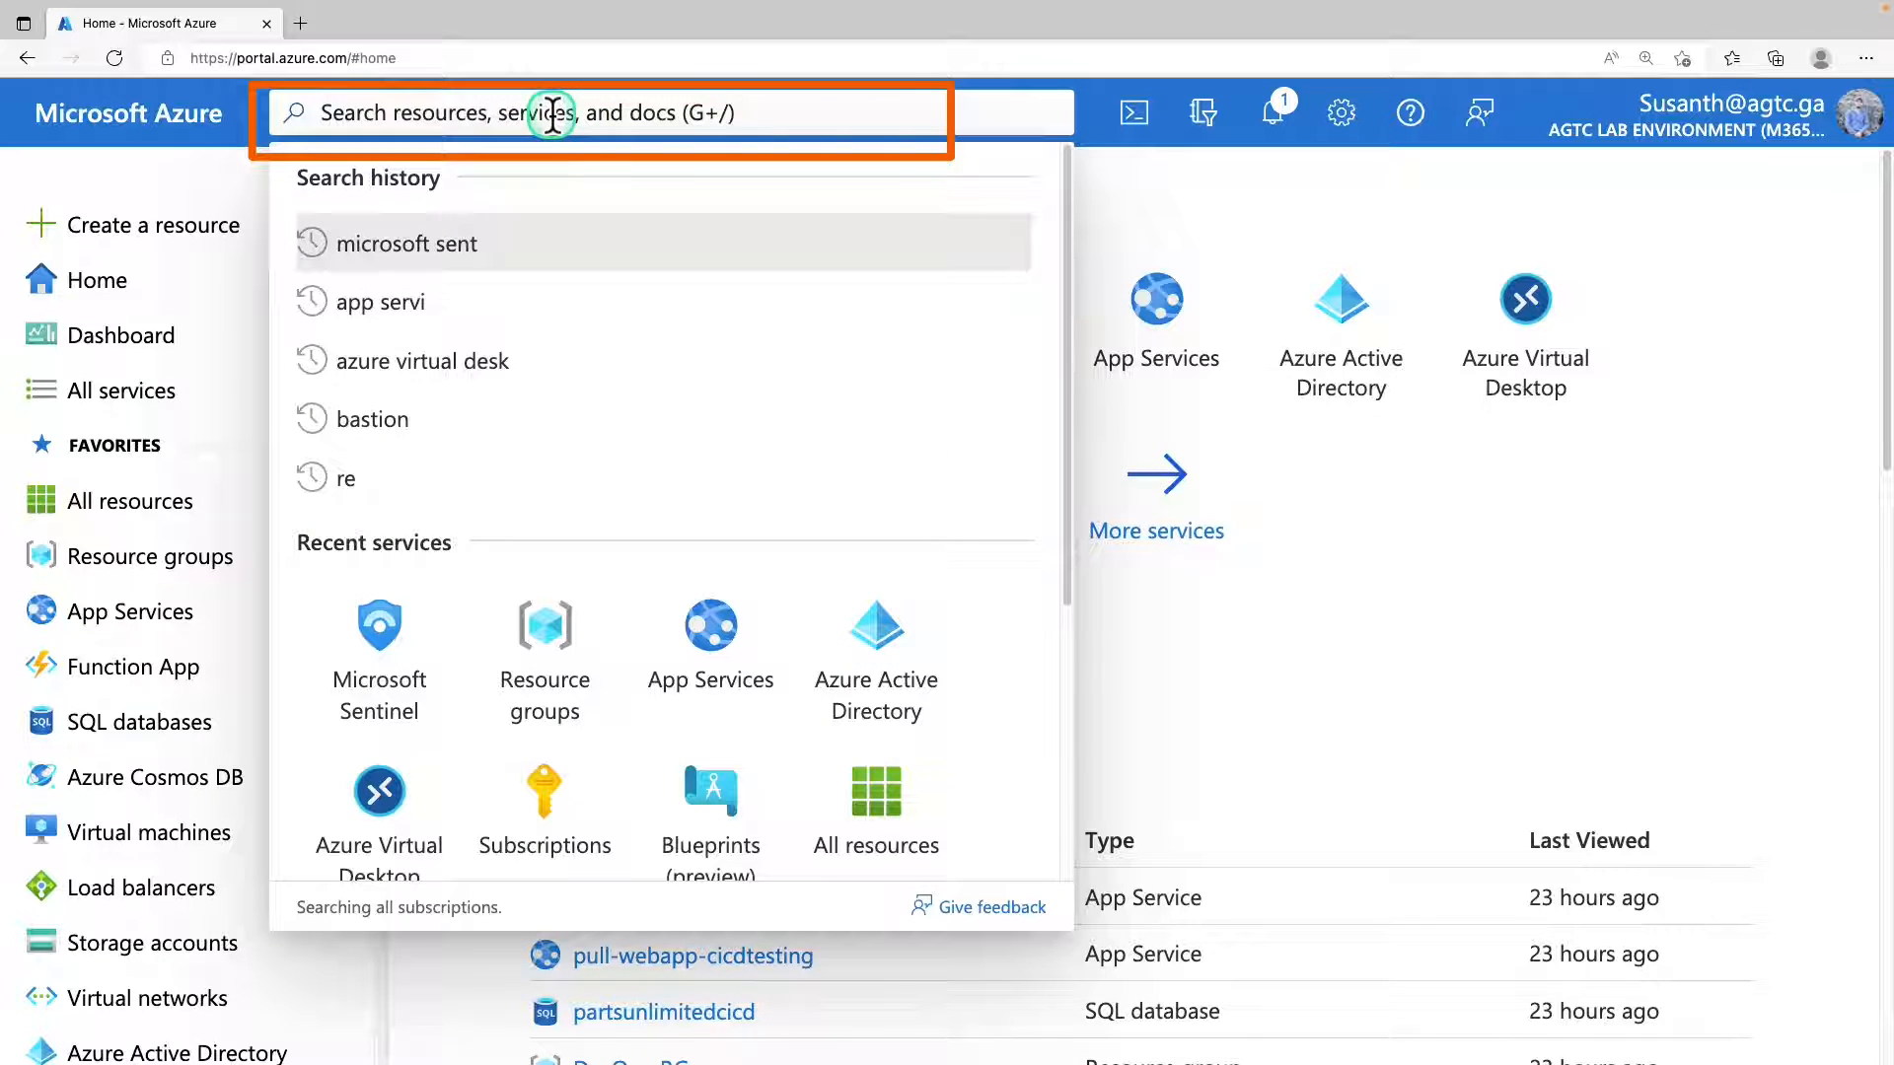
type("microsoft sentinel training lab solution")
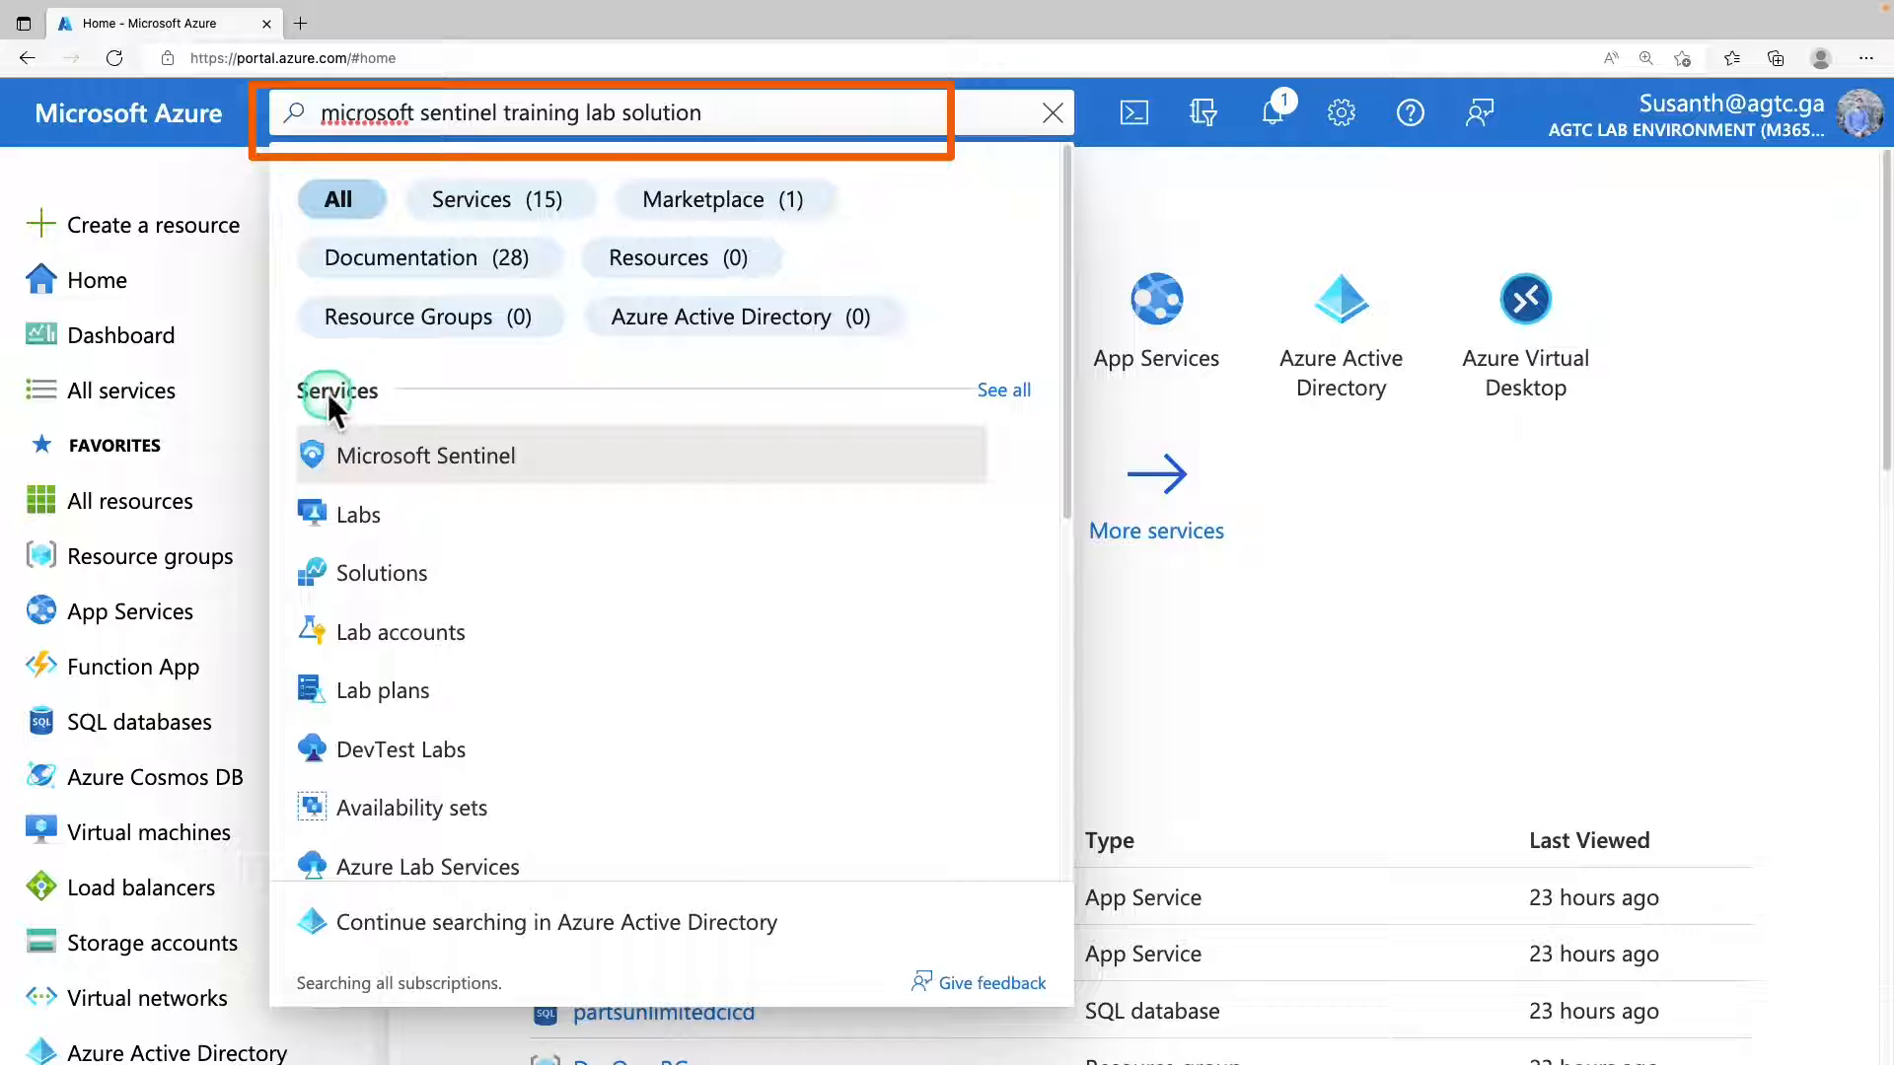
left_click(733, 217)
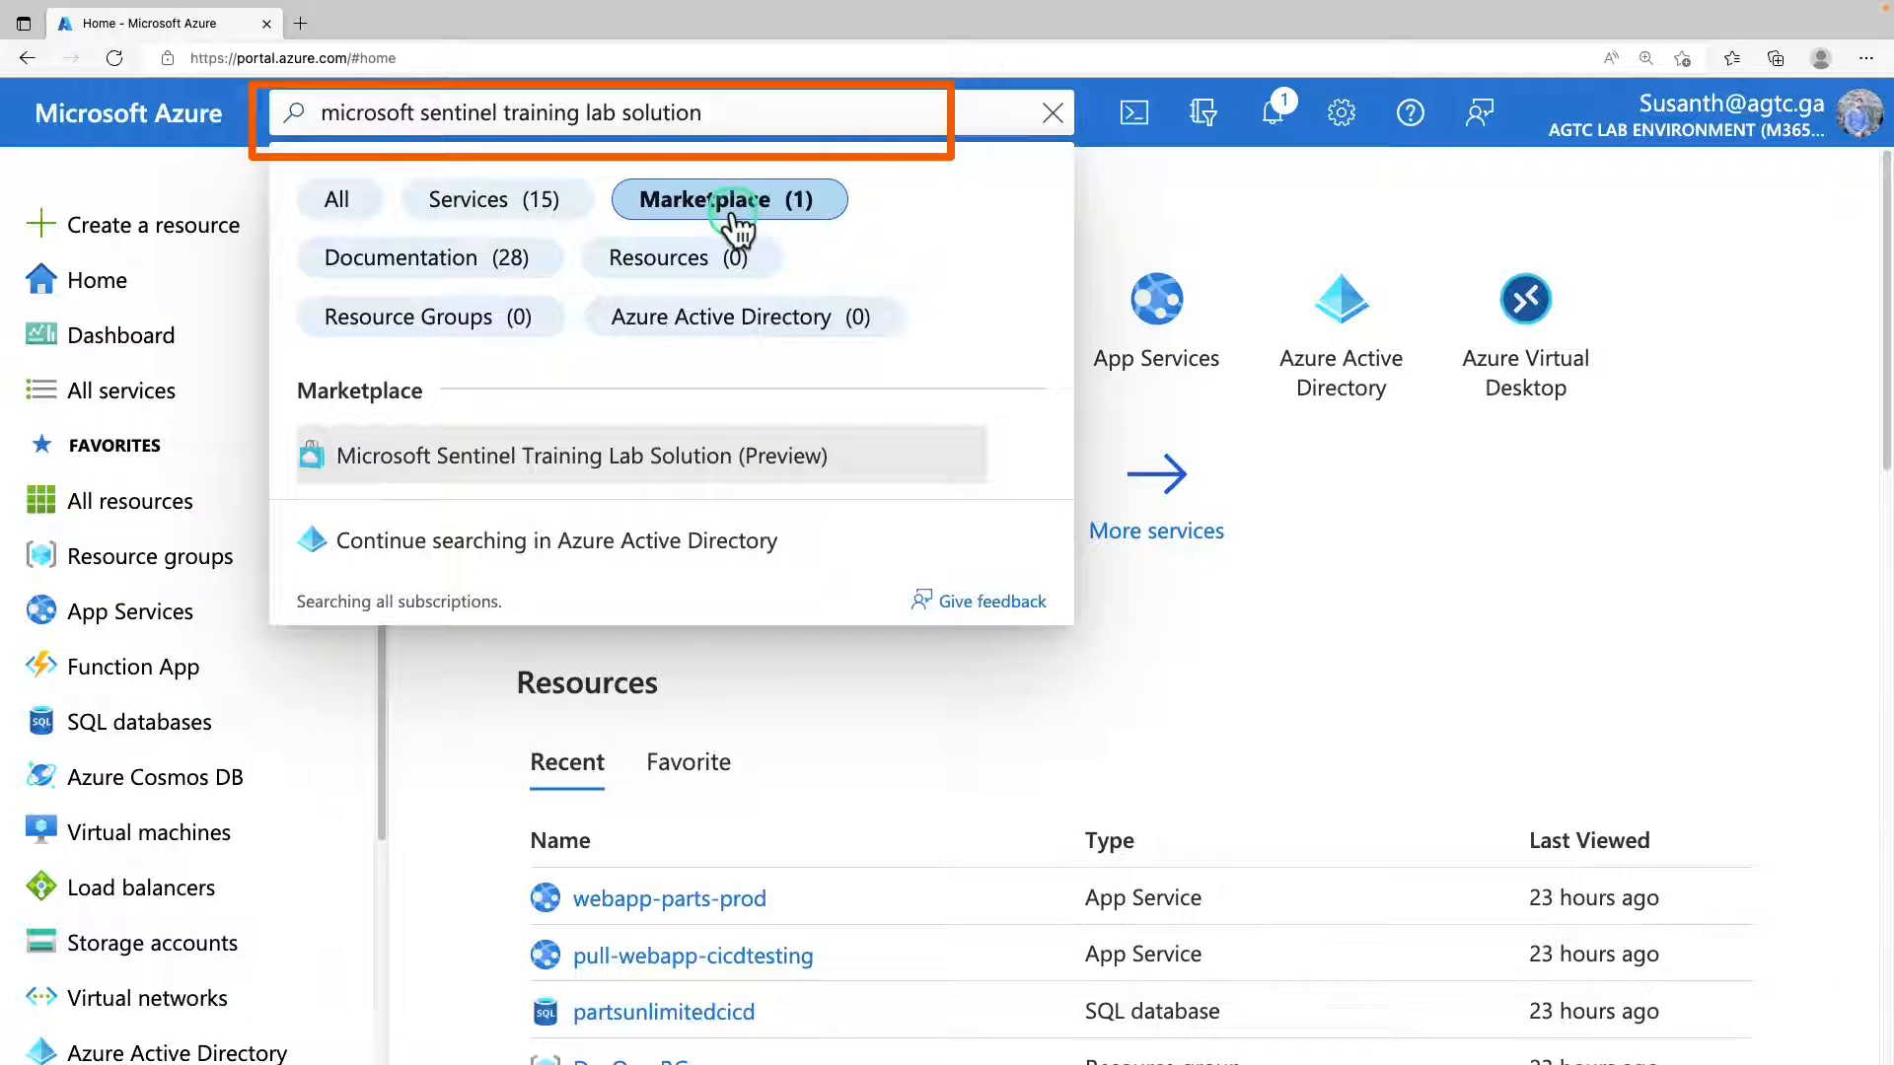
left_click(821, 478)
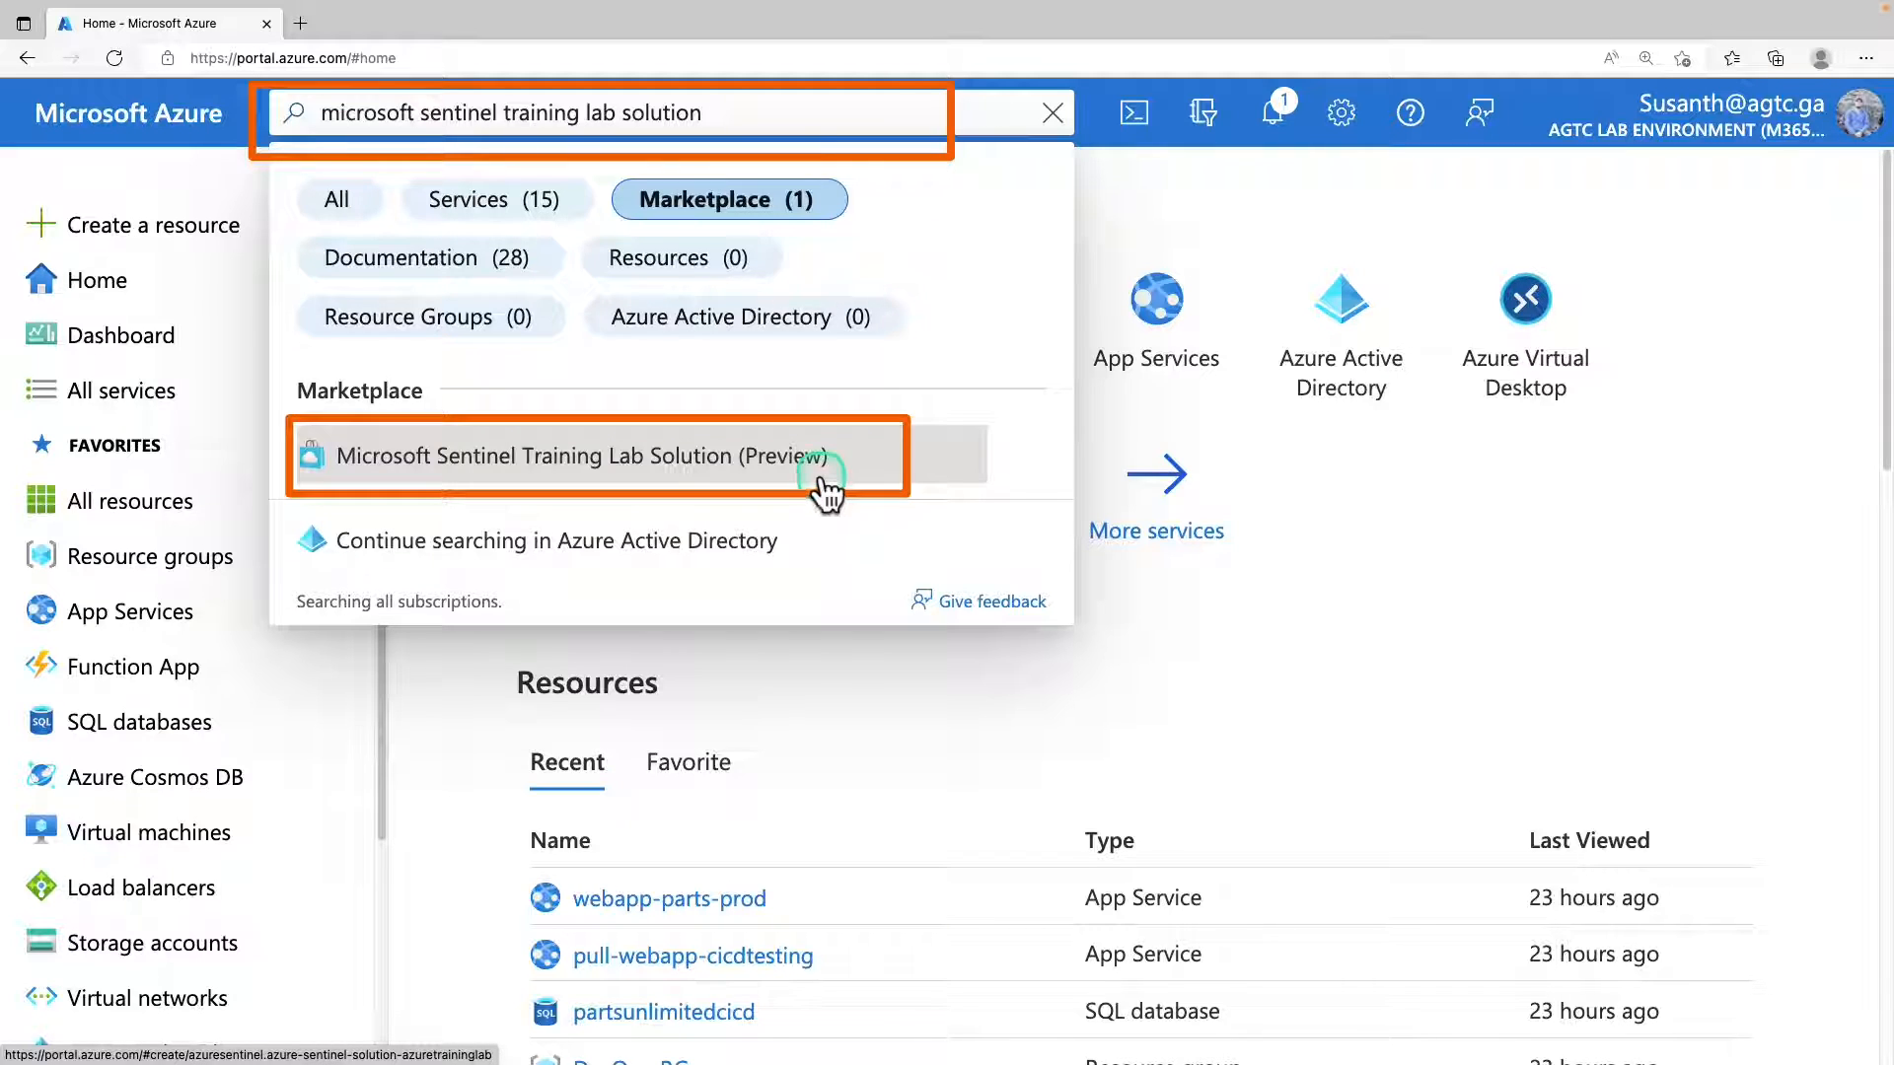
left_click(825, 486)
Start creating the Microsoft Sentinel Training Lab Solution and bring up its project details.
scroll(969, 864, "down", 10)
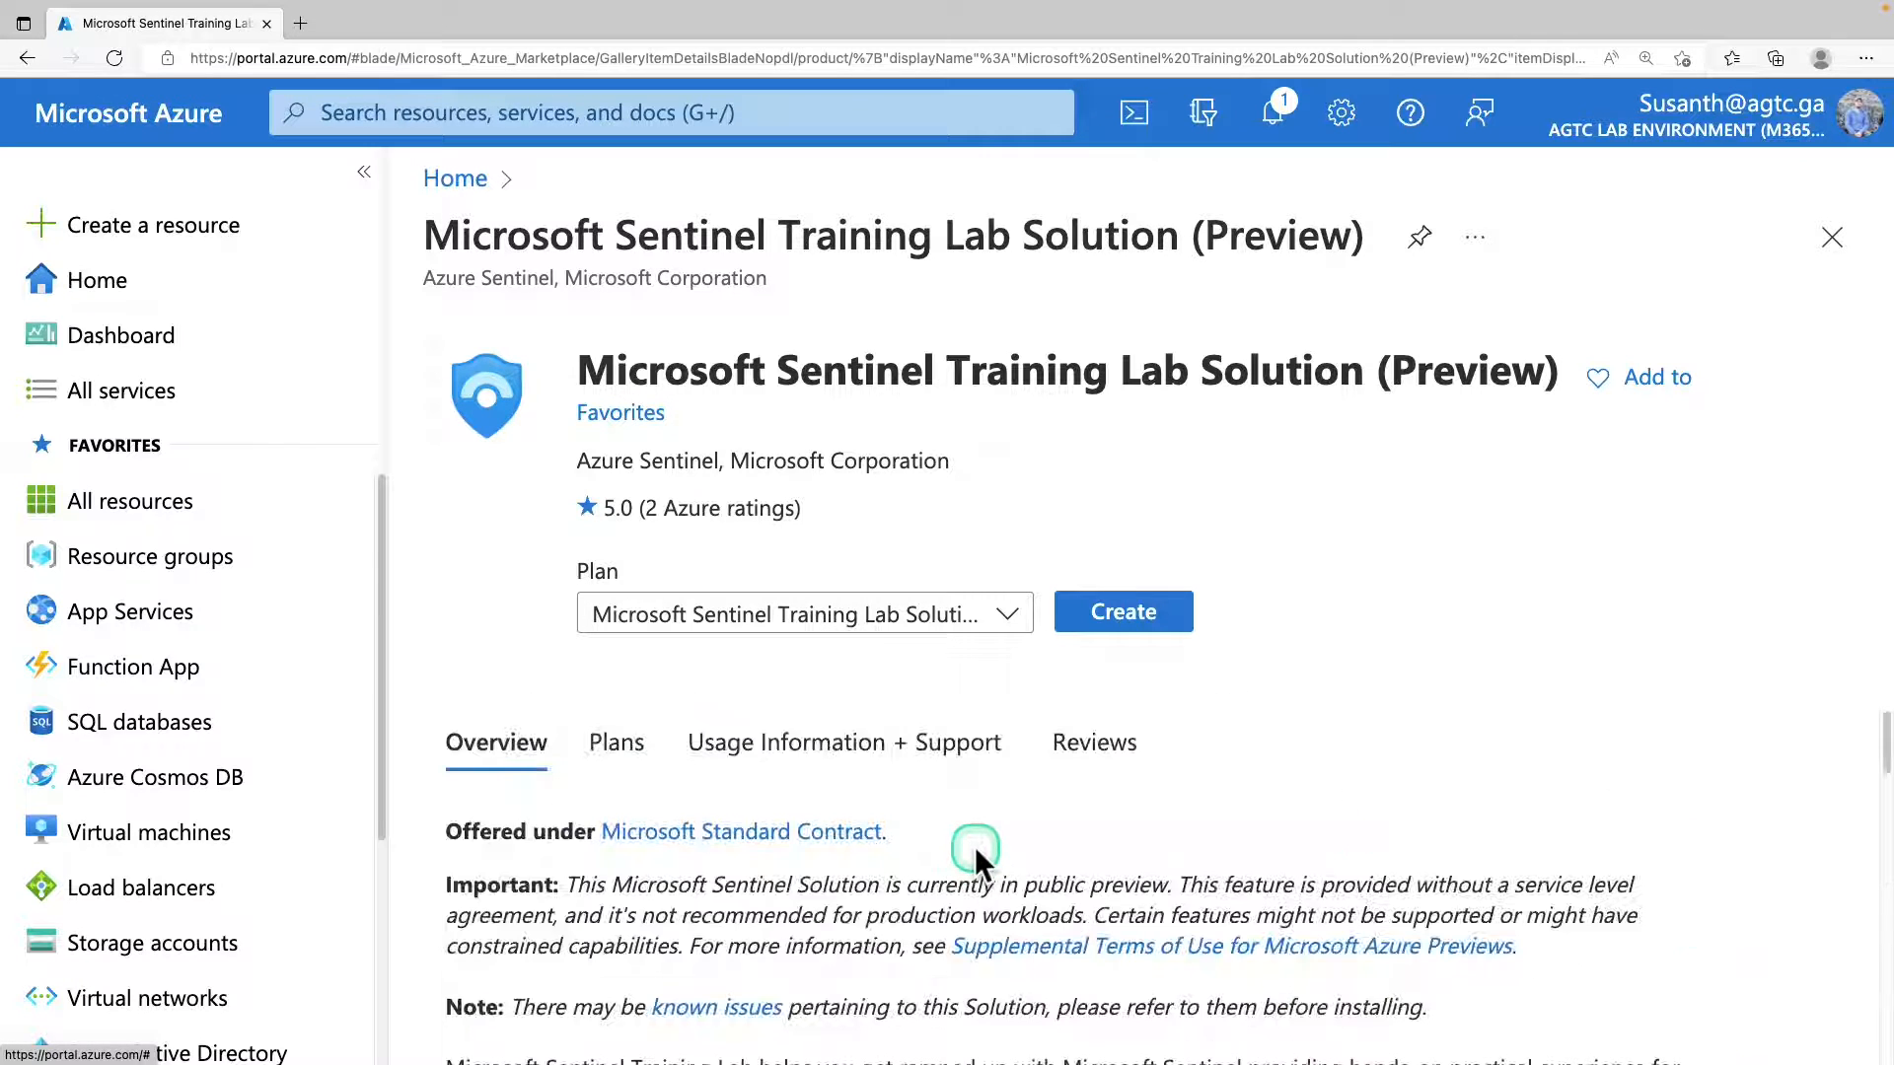
left_click(1144, 612)
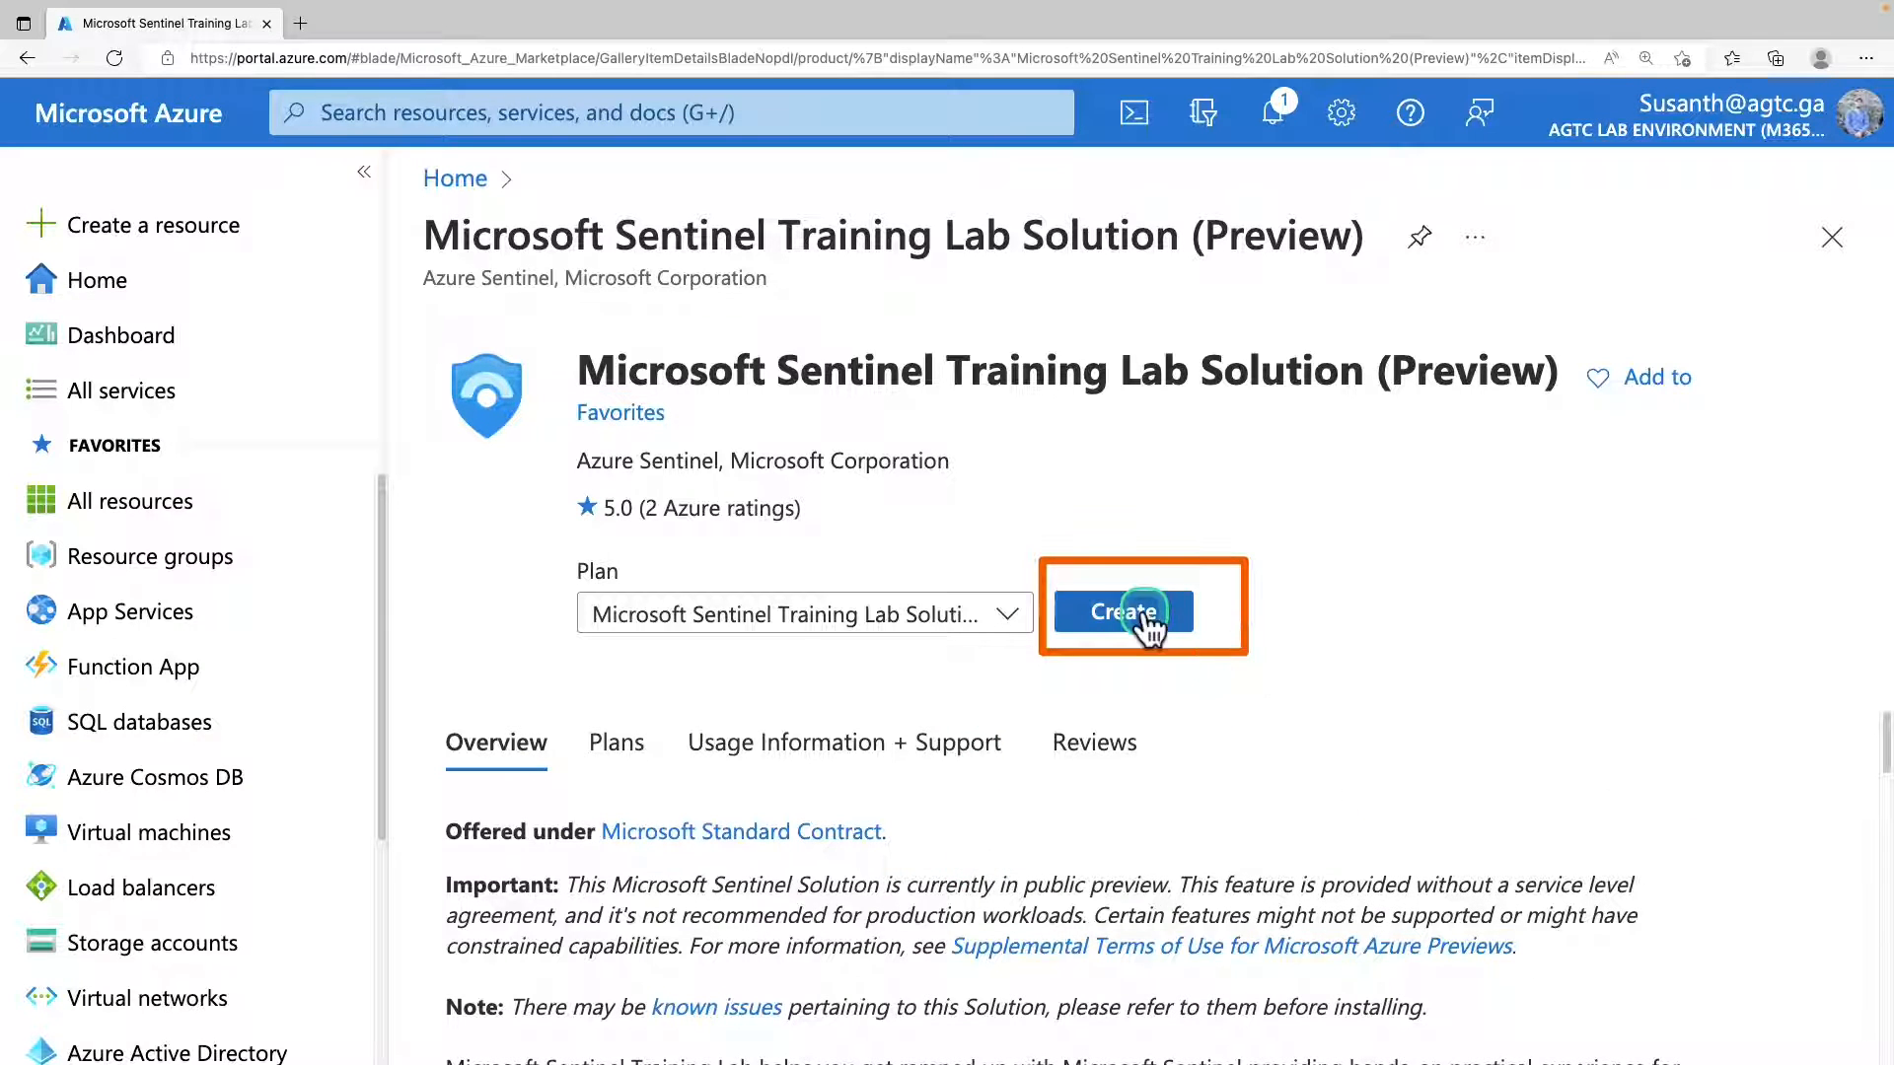
scroll(853, 614, "down", 3)
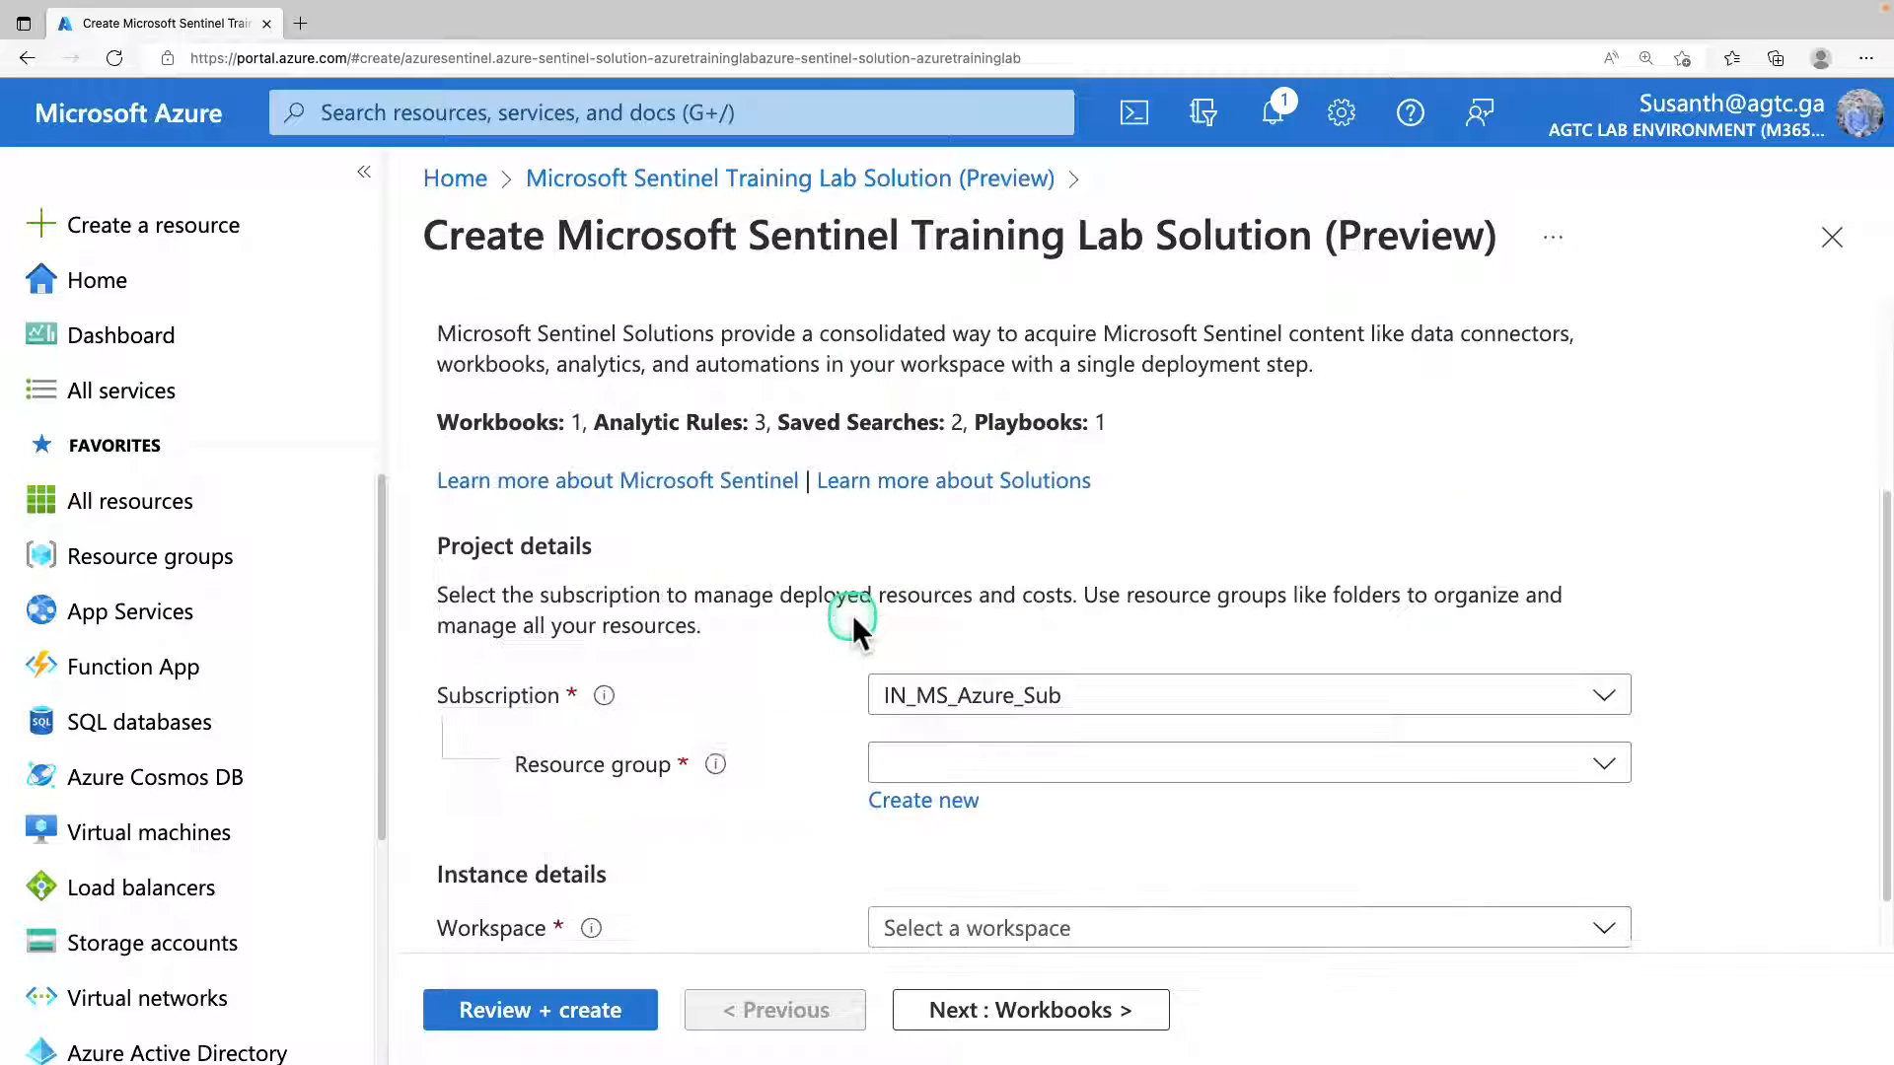
Set the solution's project details to subscription IN_MS_Azure_Sub, resource group Sentinel-RG and workspace sentinel-workspace.
scroll(852, 632, "down", 1)
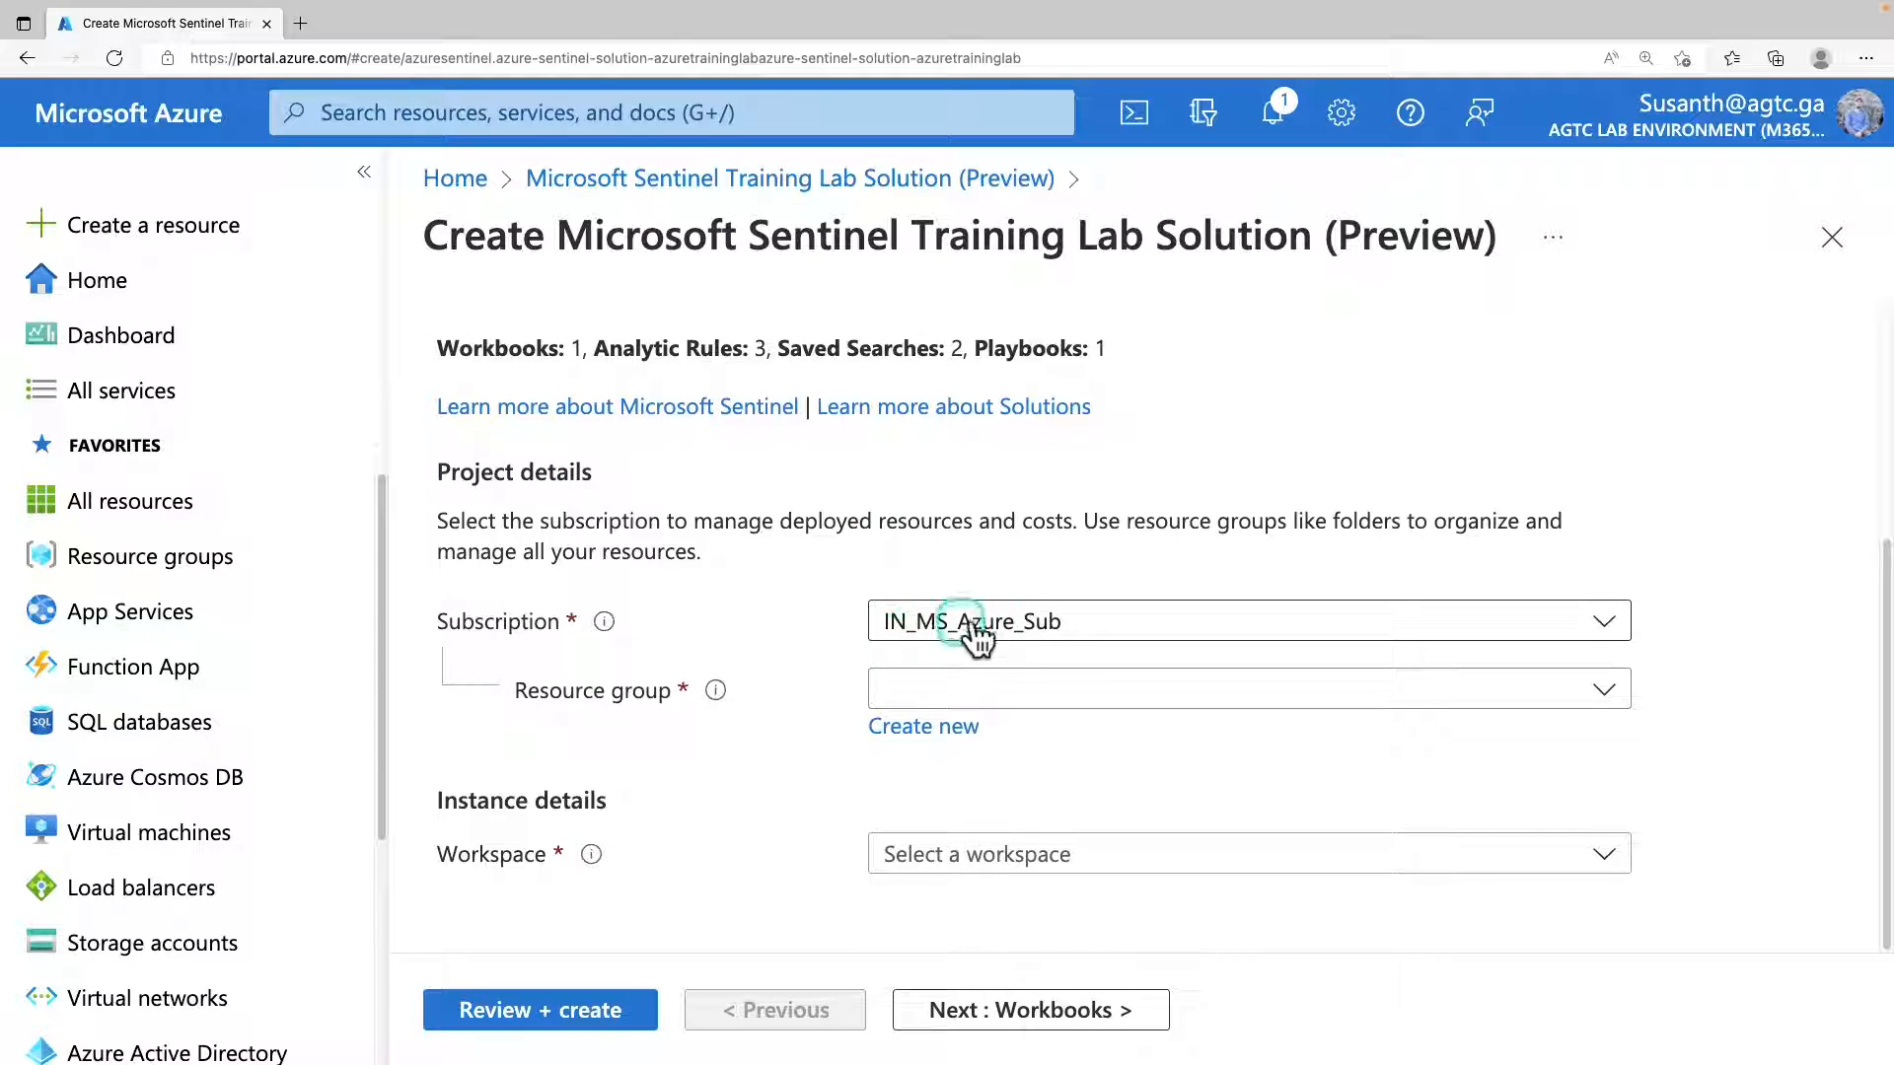
left_click(1008, 629)
left_click(1008, 629)
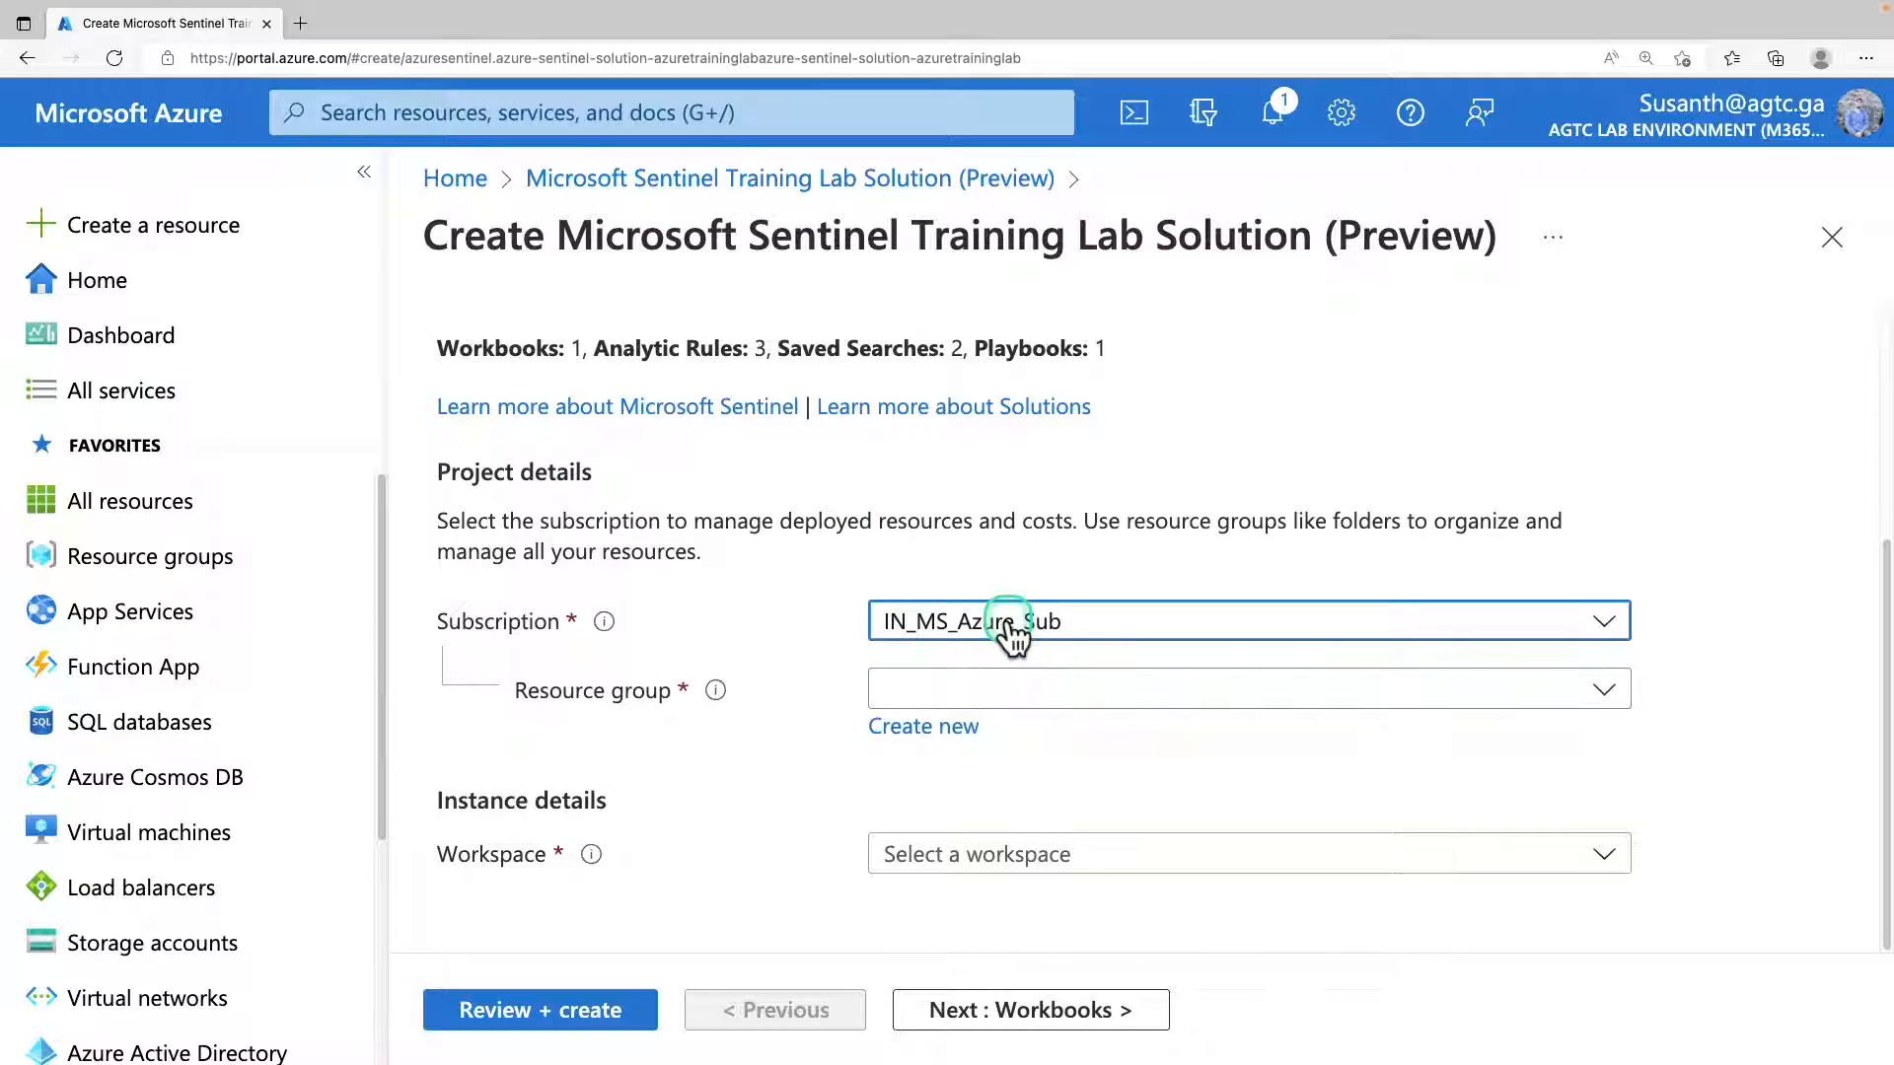
left_click(1006, 690)
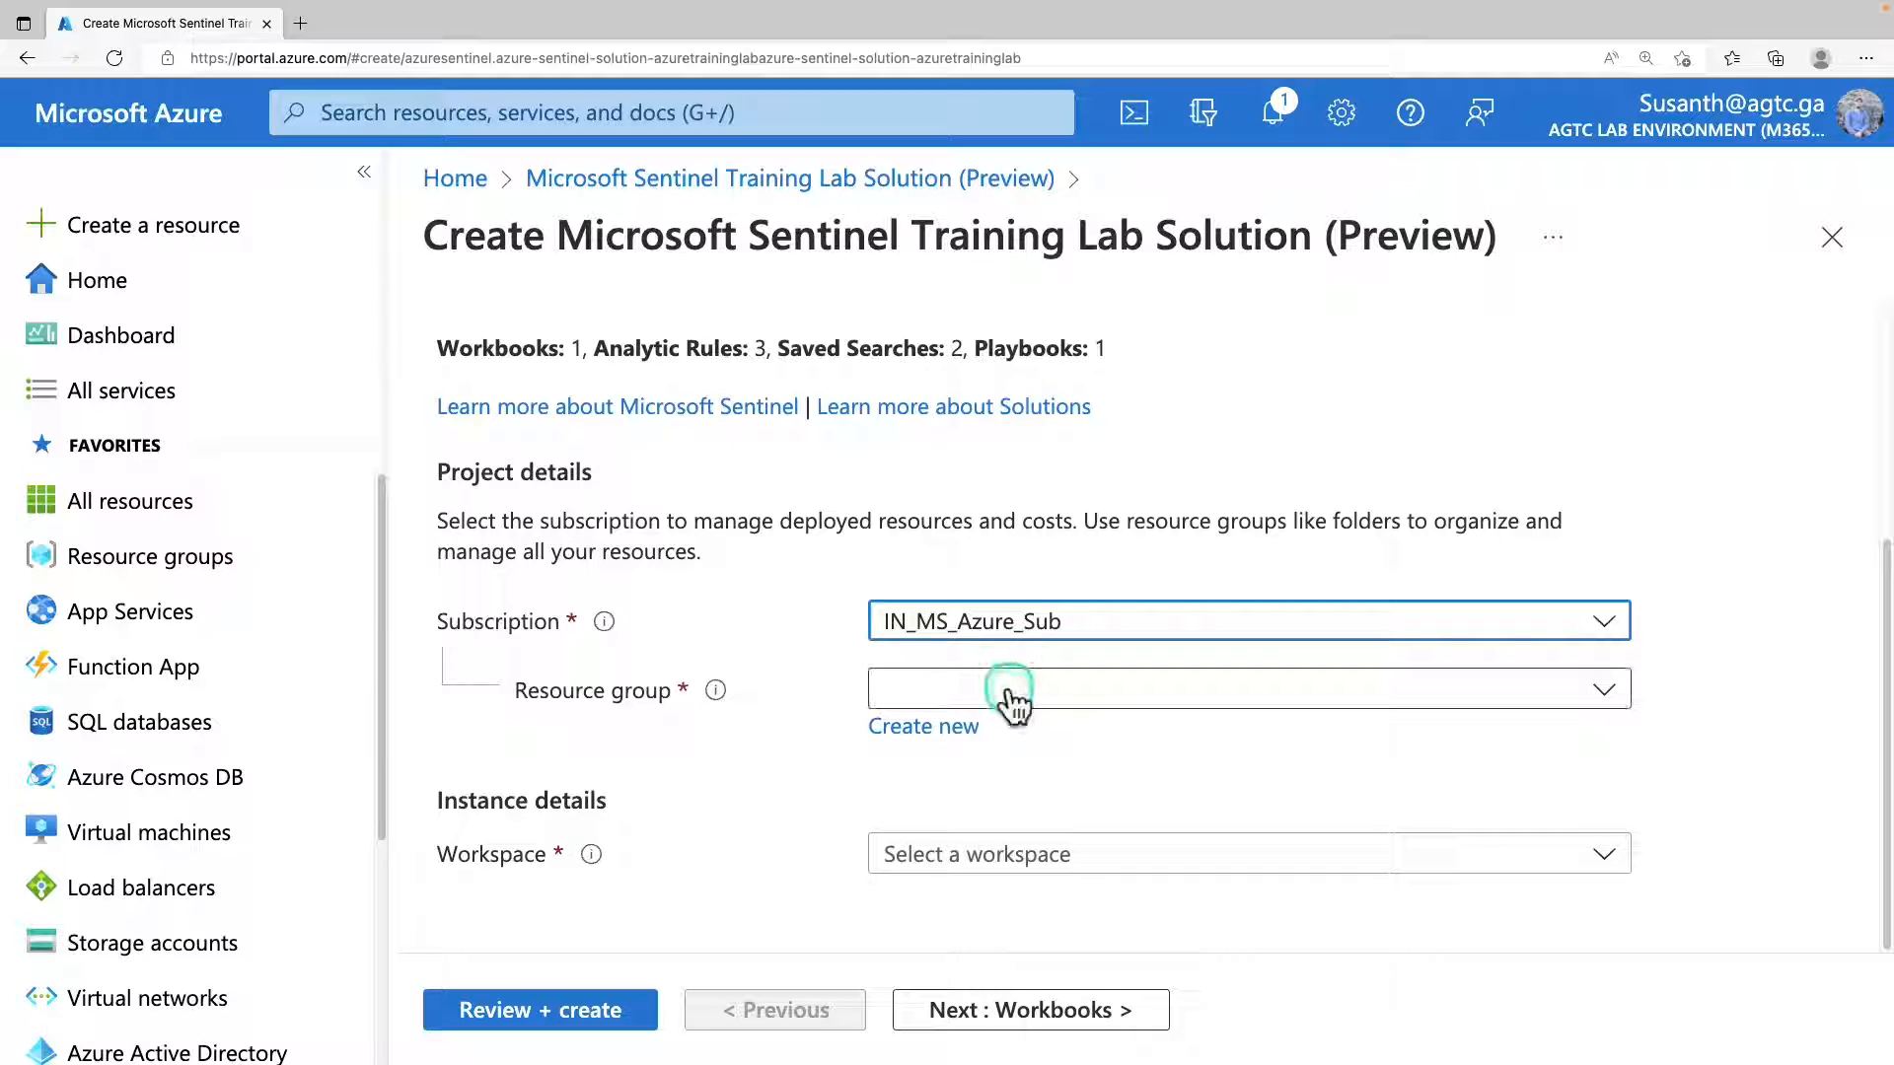
scroll(1024, 900, "down", 1)
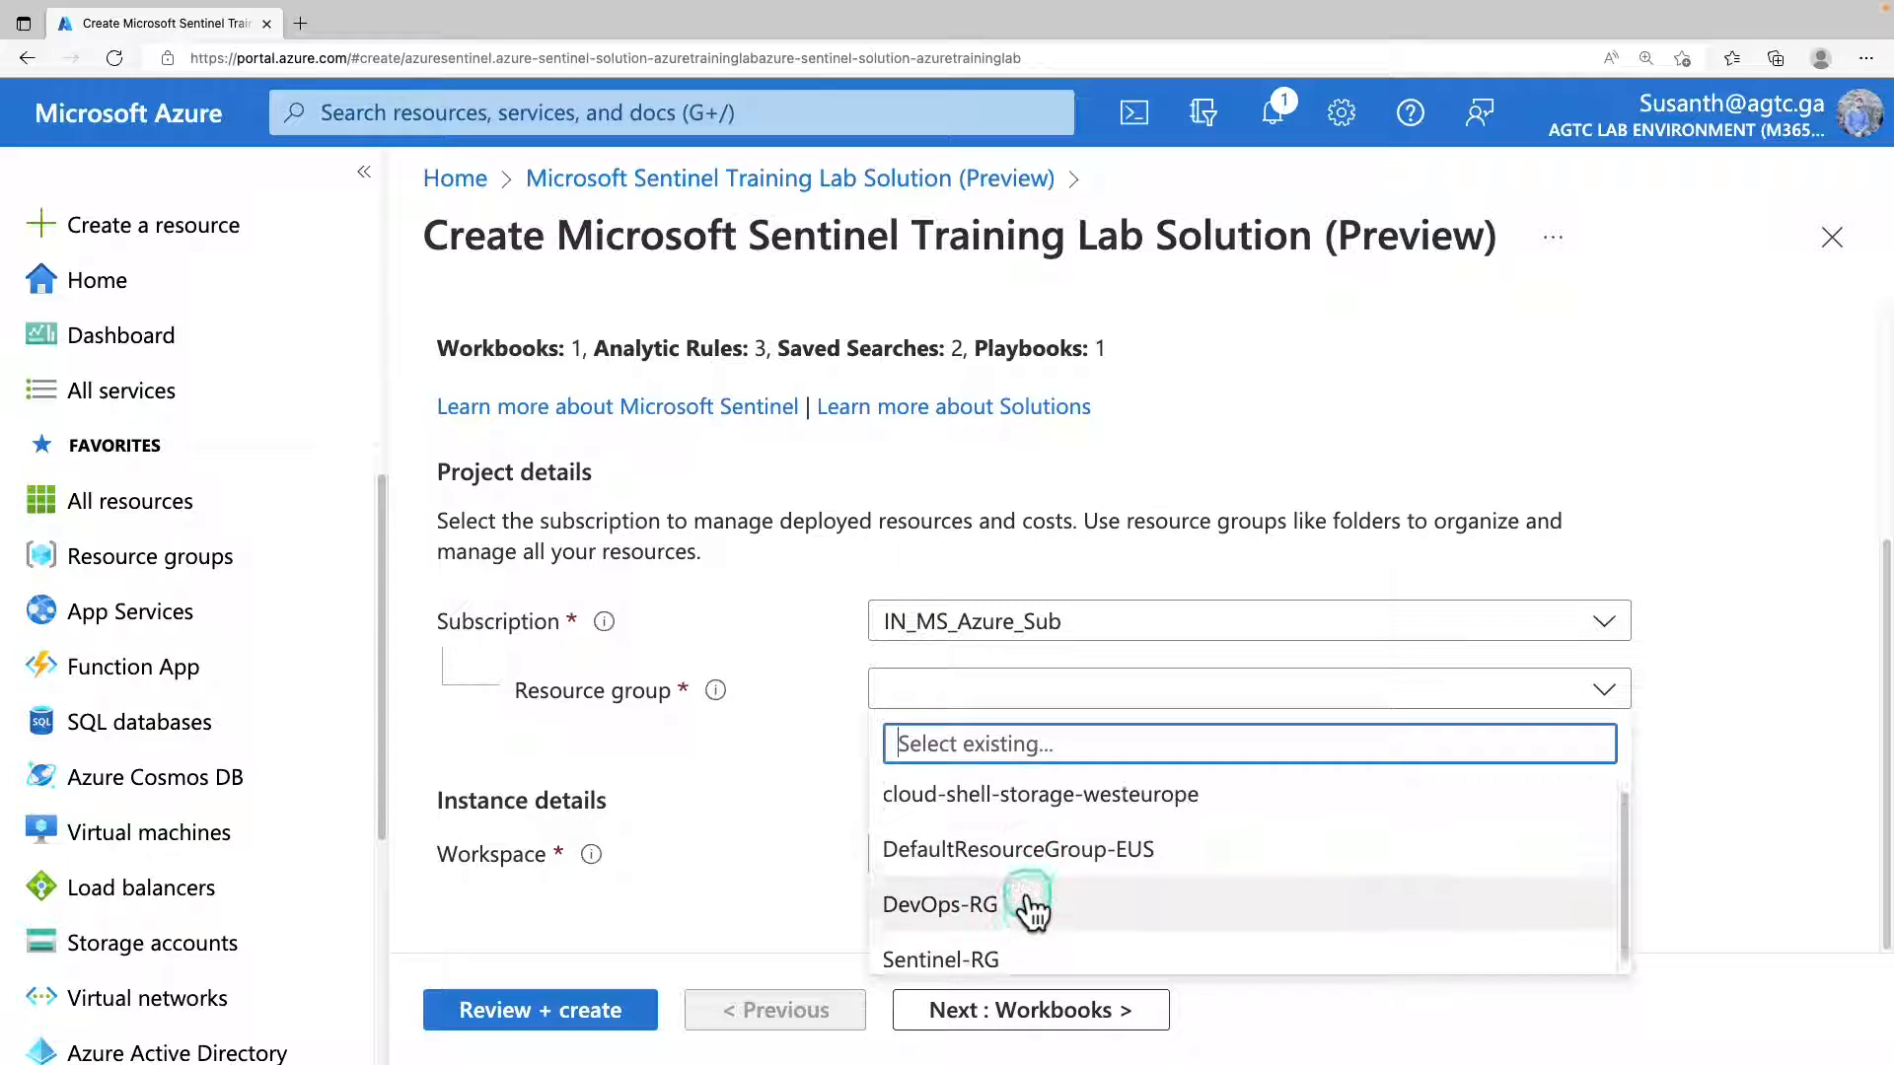
left_click(976, 949)
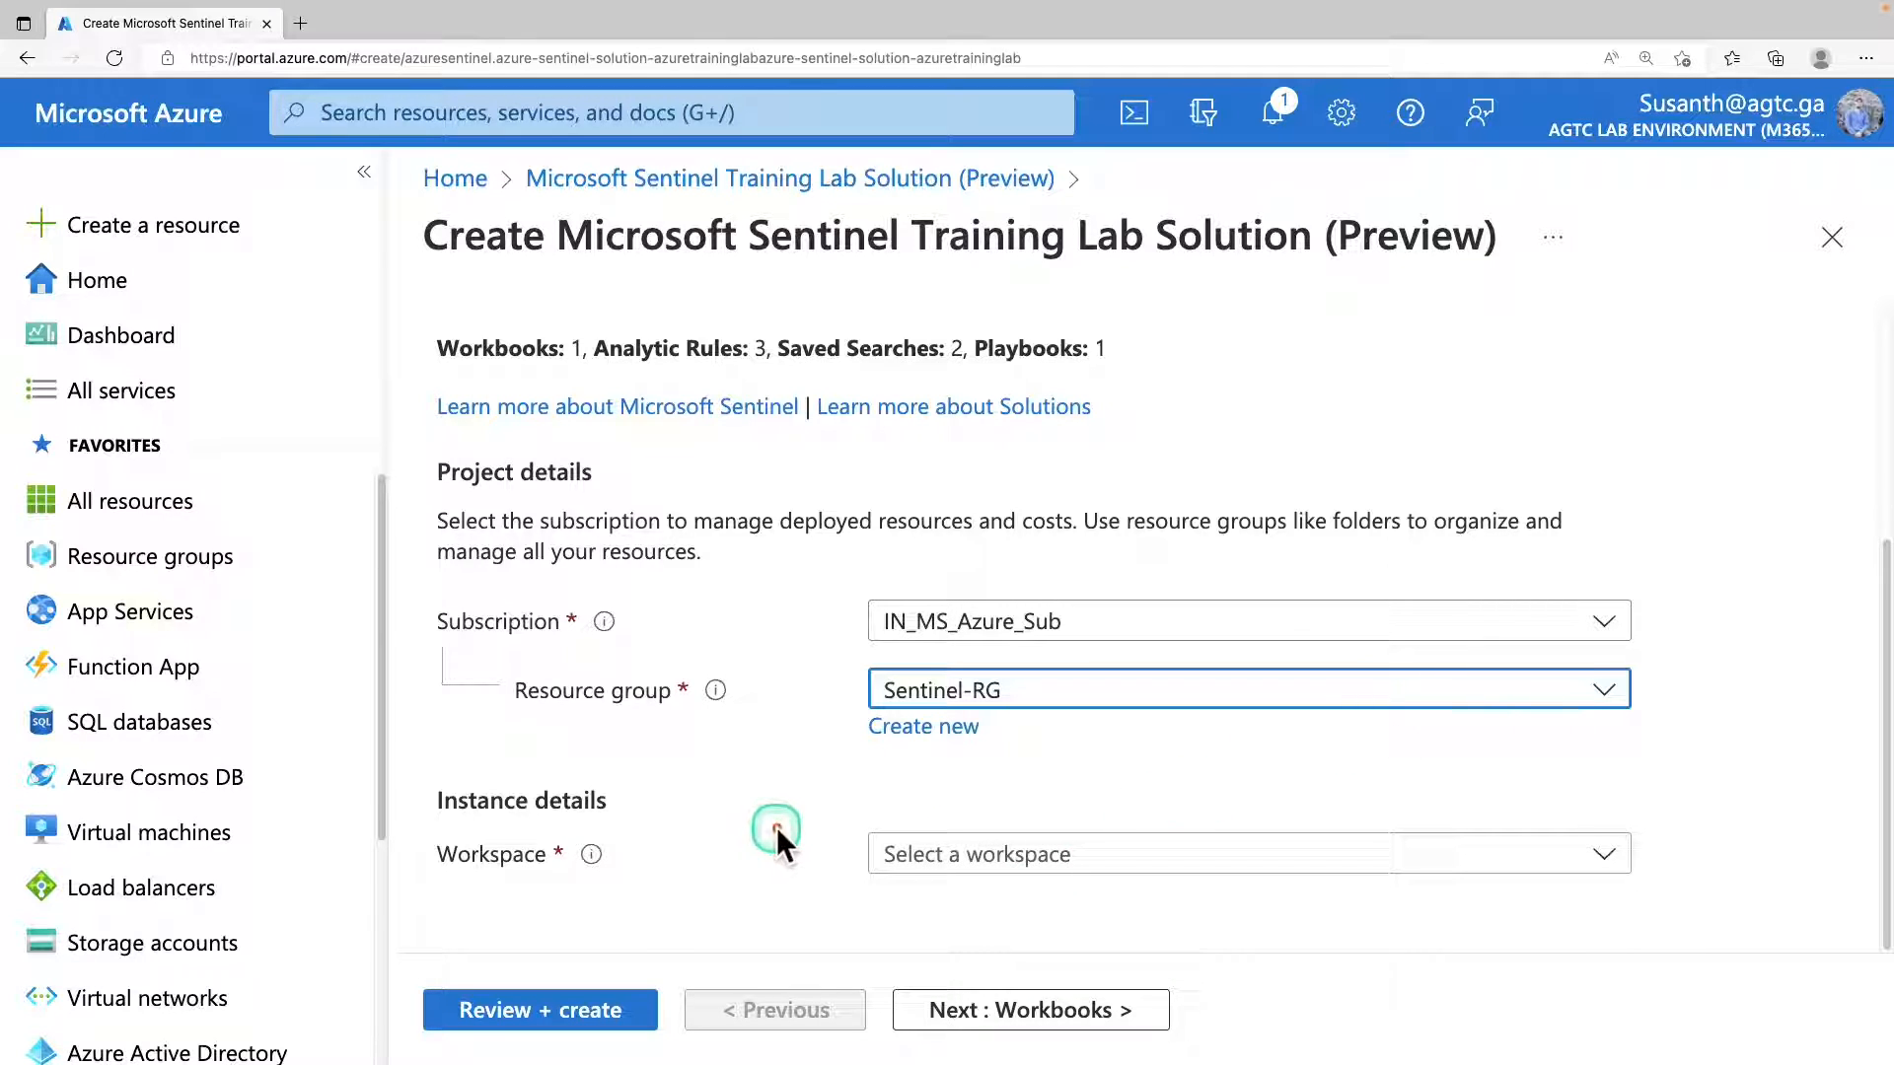
left_click(1105, 868)
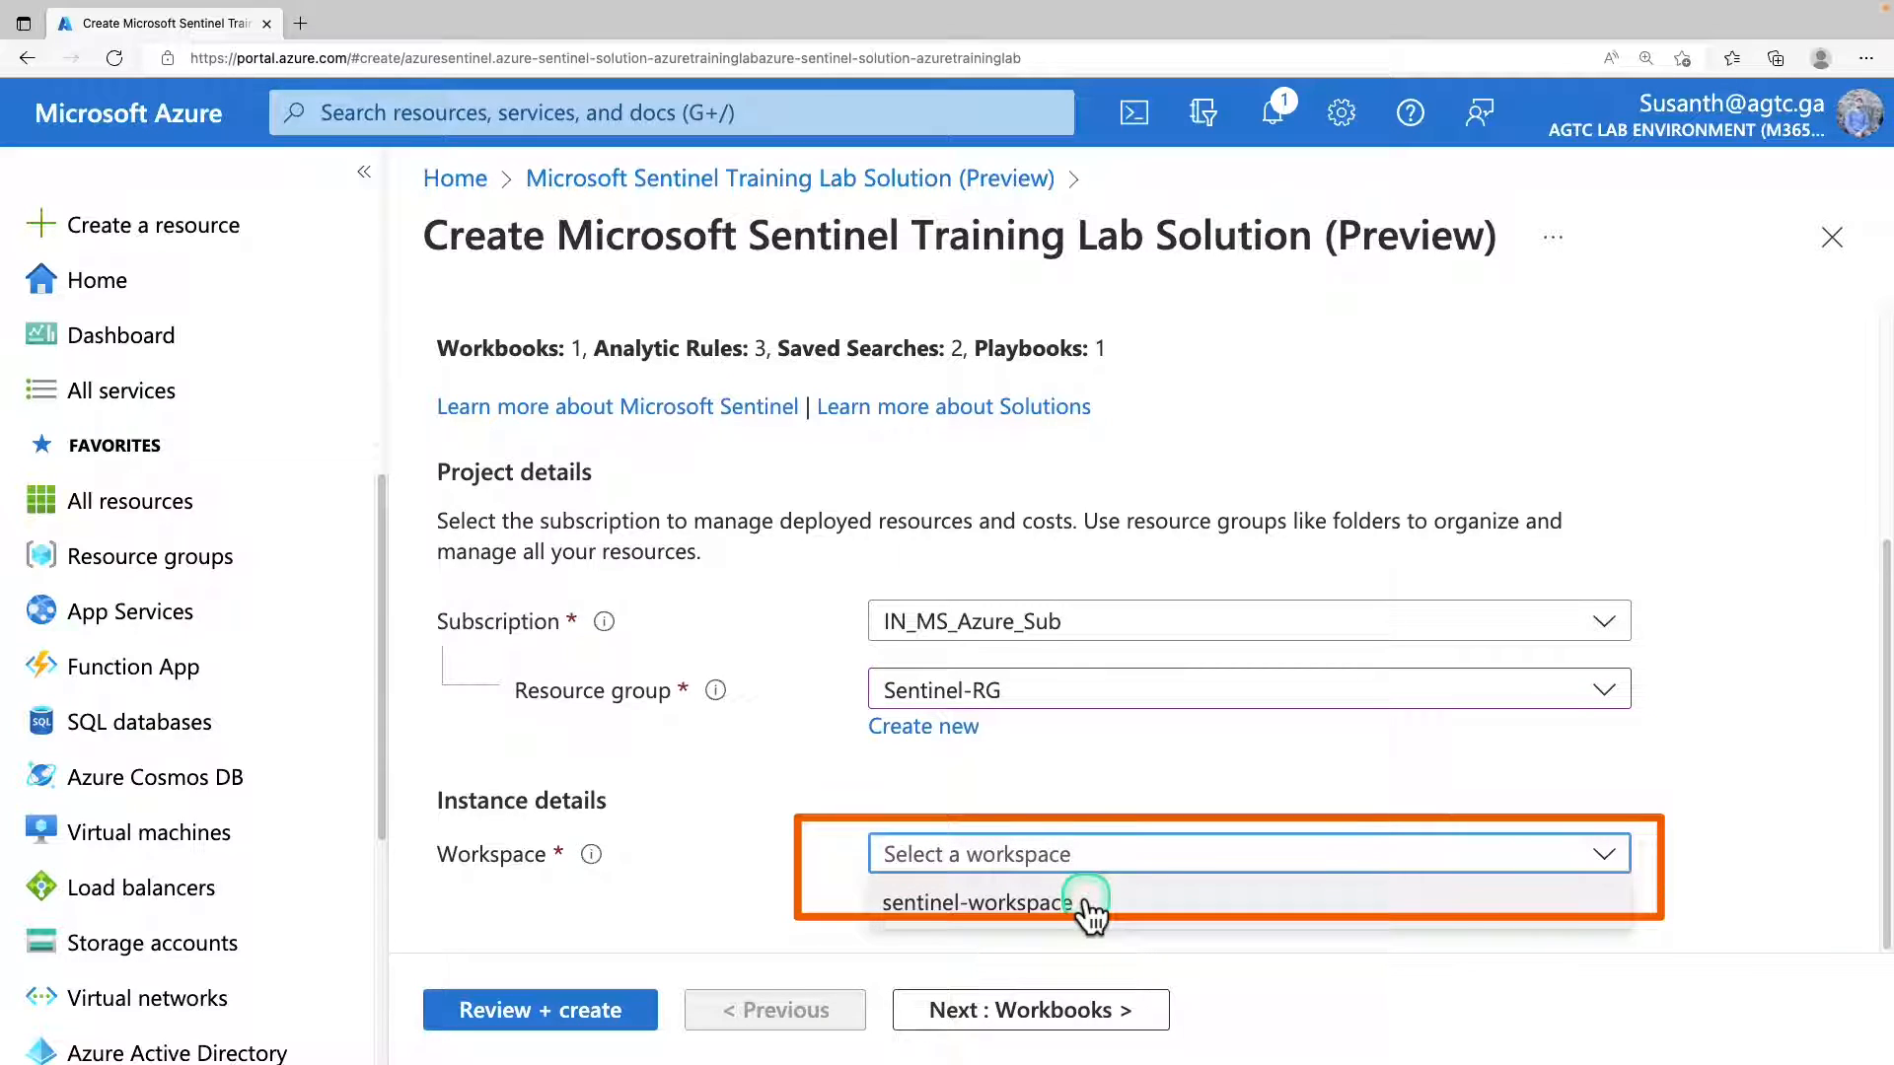
left_click(1088, 906)
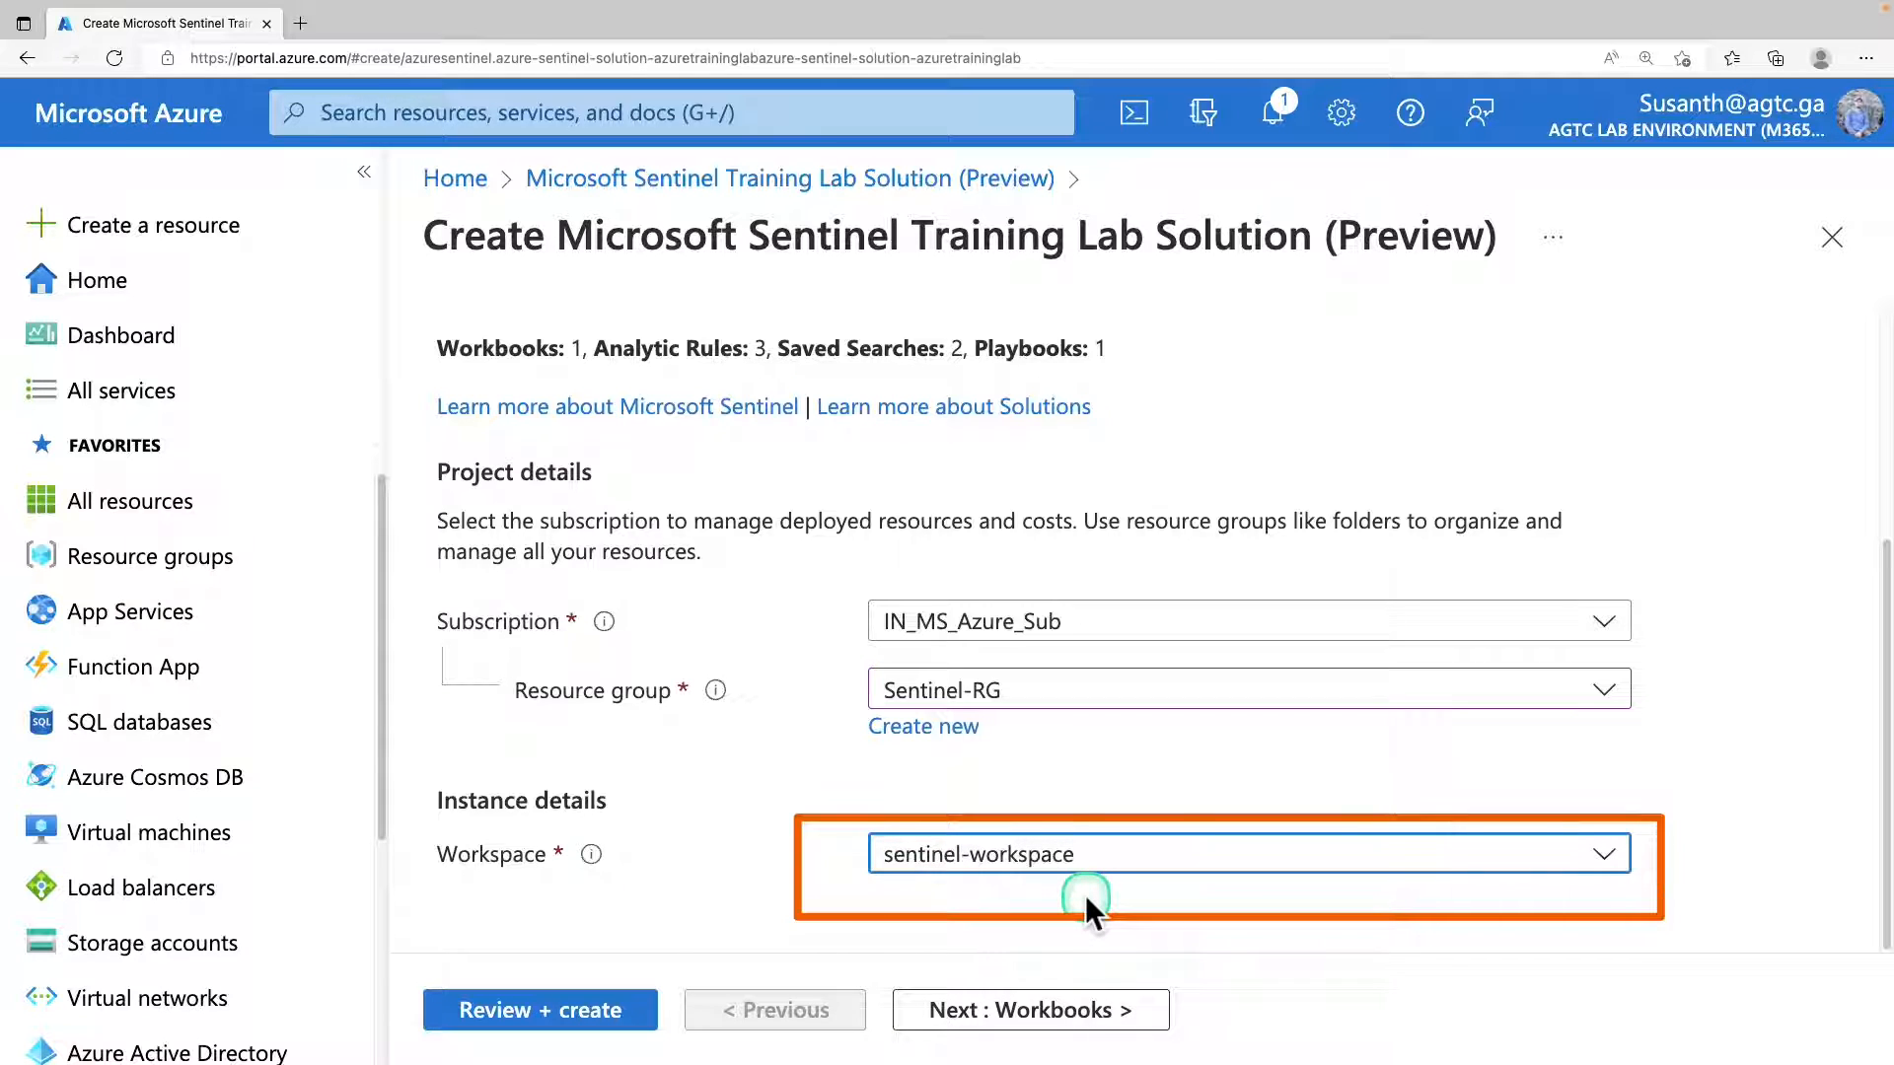
Review the solution's Workbooks, Analytics and Playbooks settings without changing them.
scroll(888, 743, "up", 1)
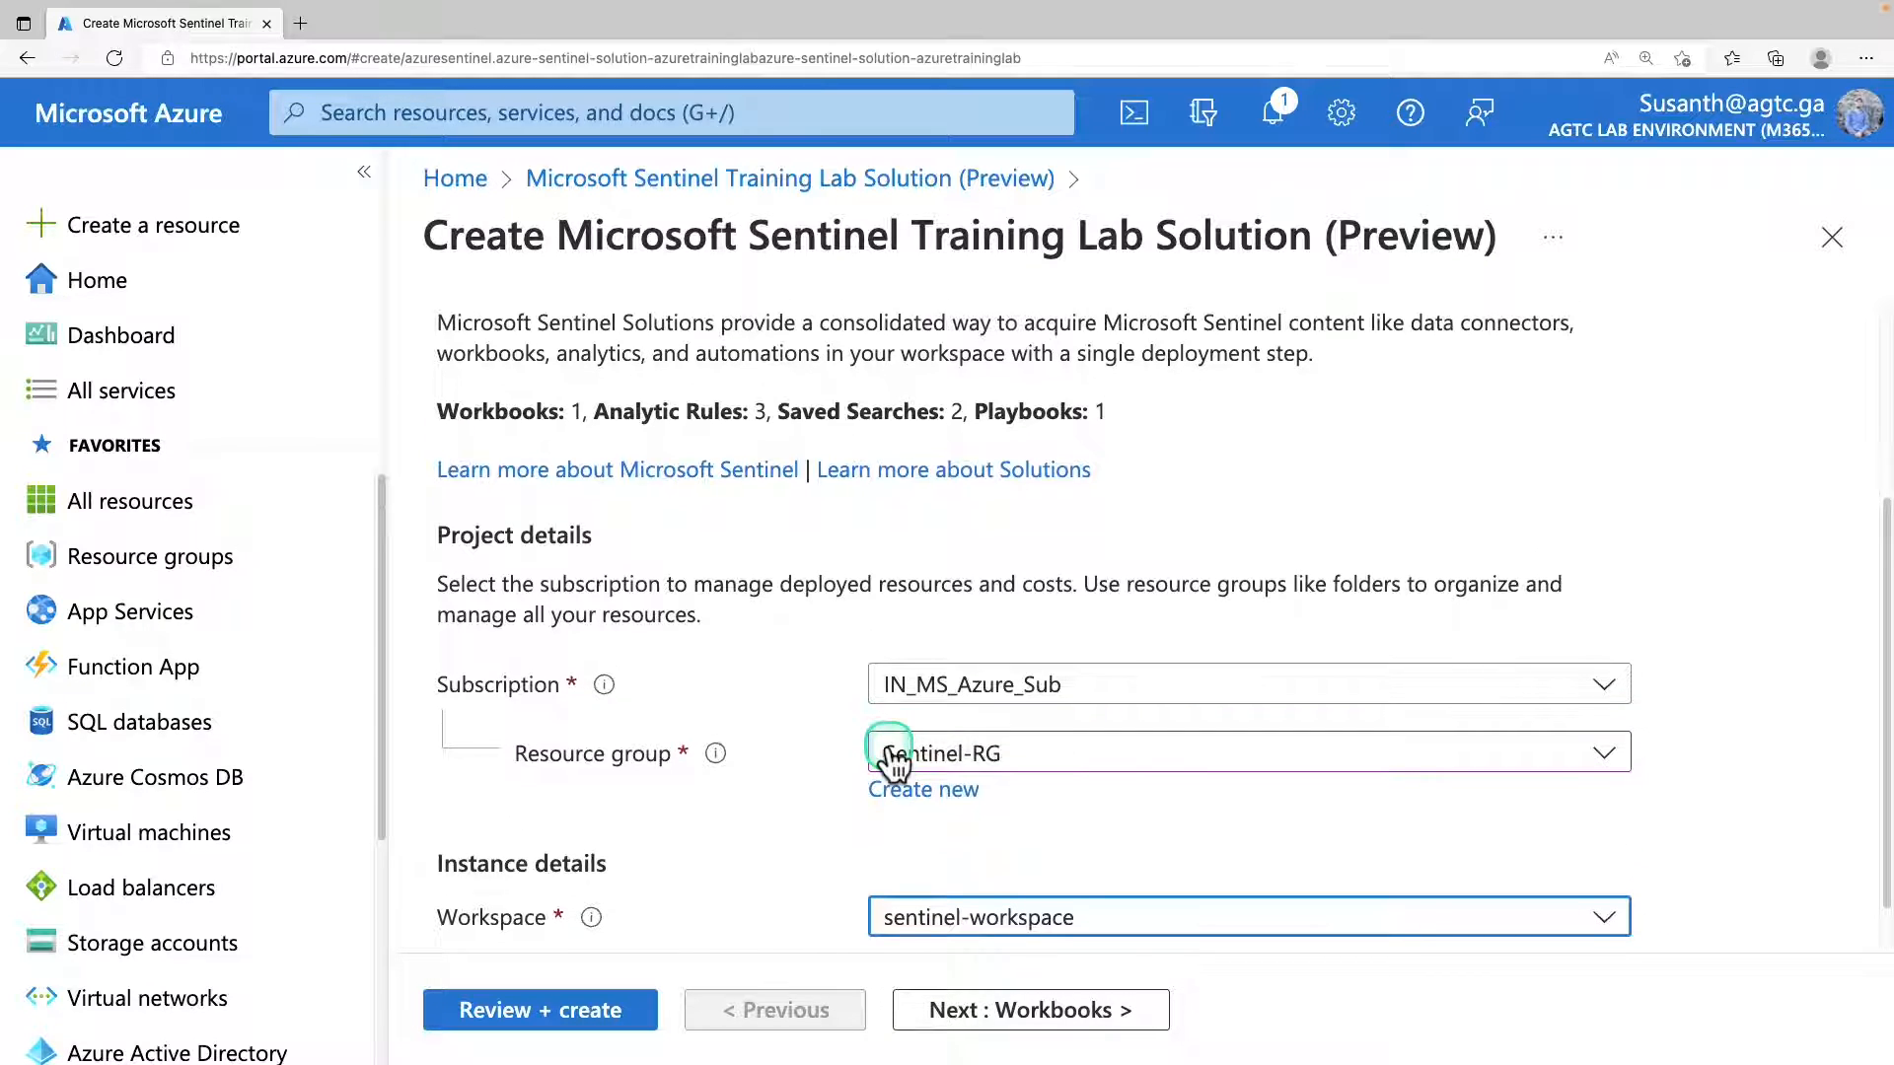
scroll(888, 760, "up", 3)
left_click(599, 380)
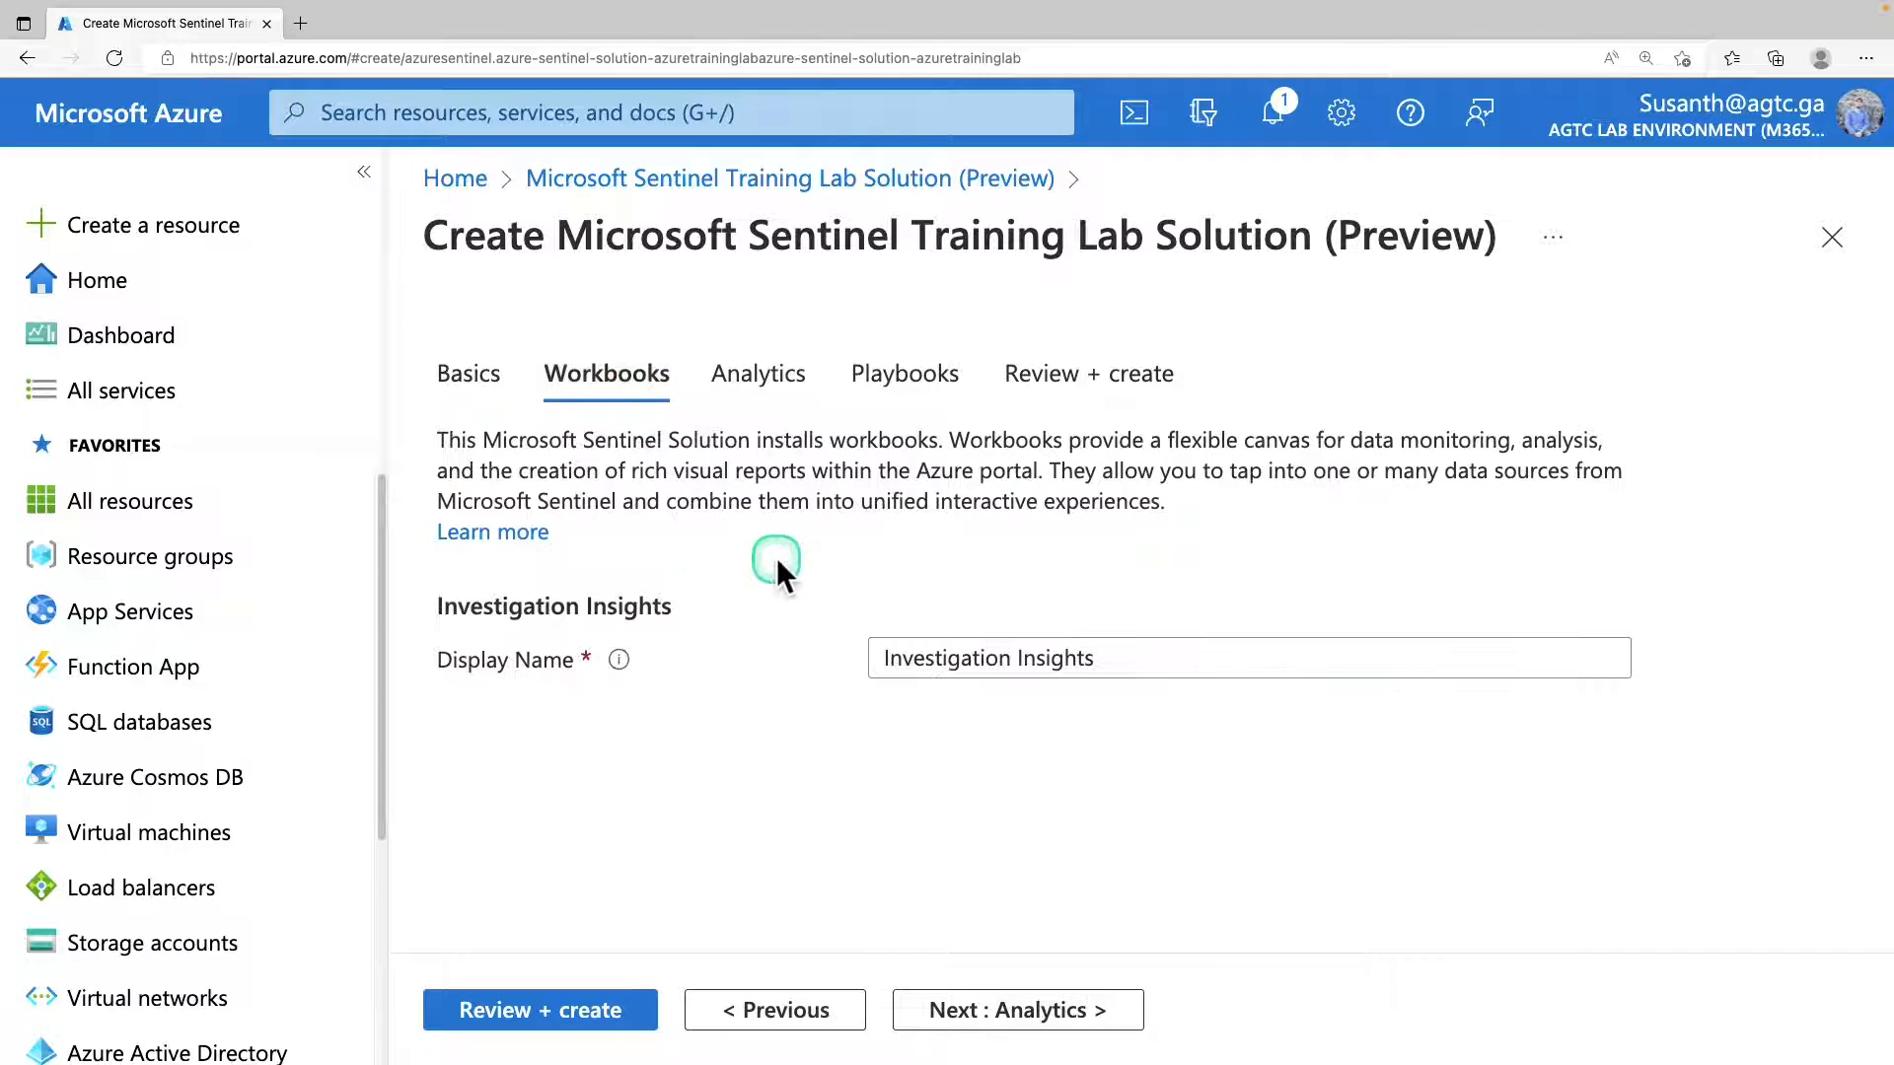
left_click(774, 387)
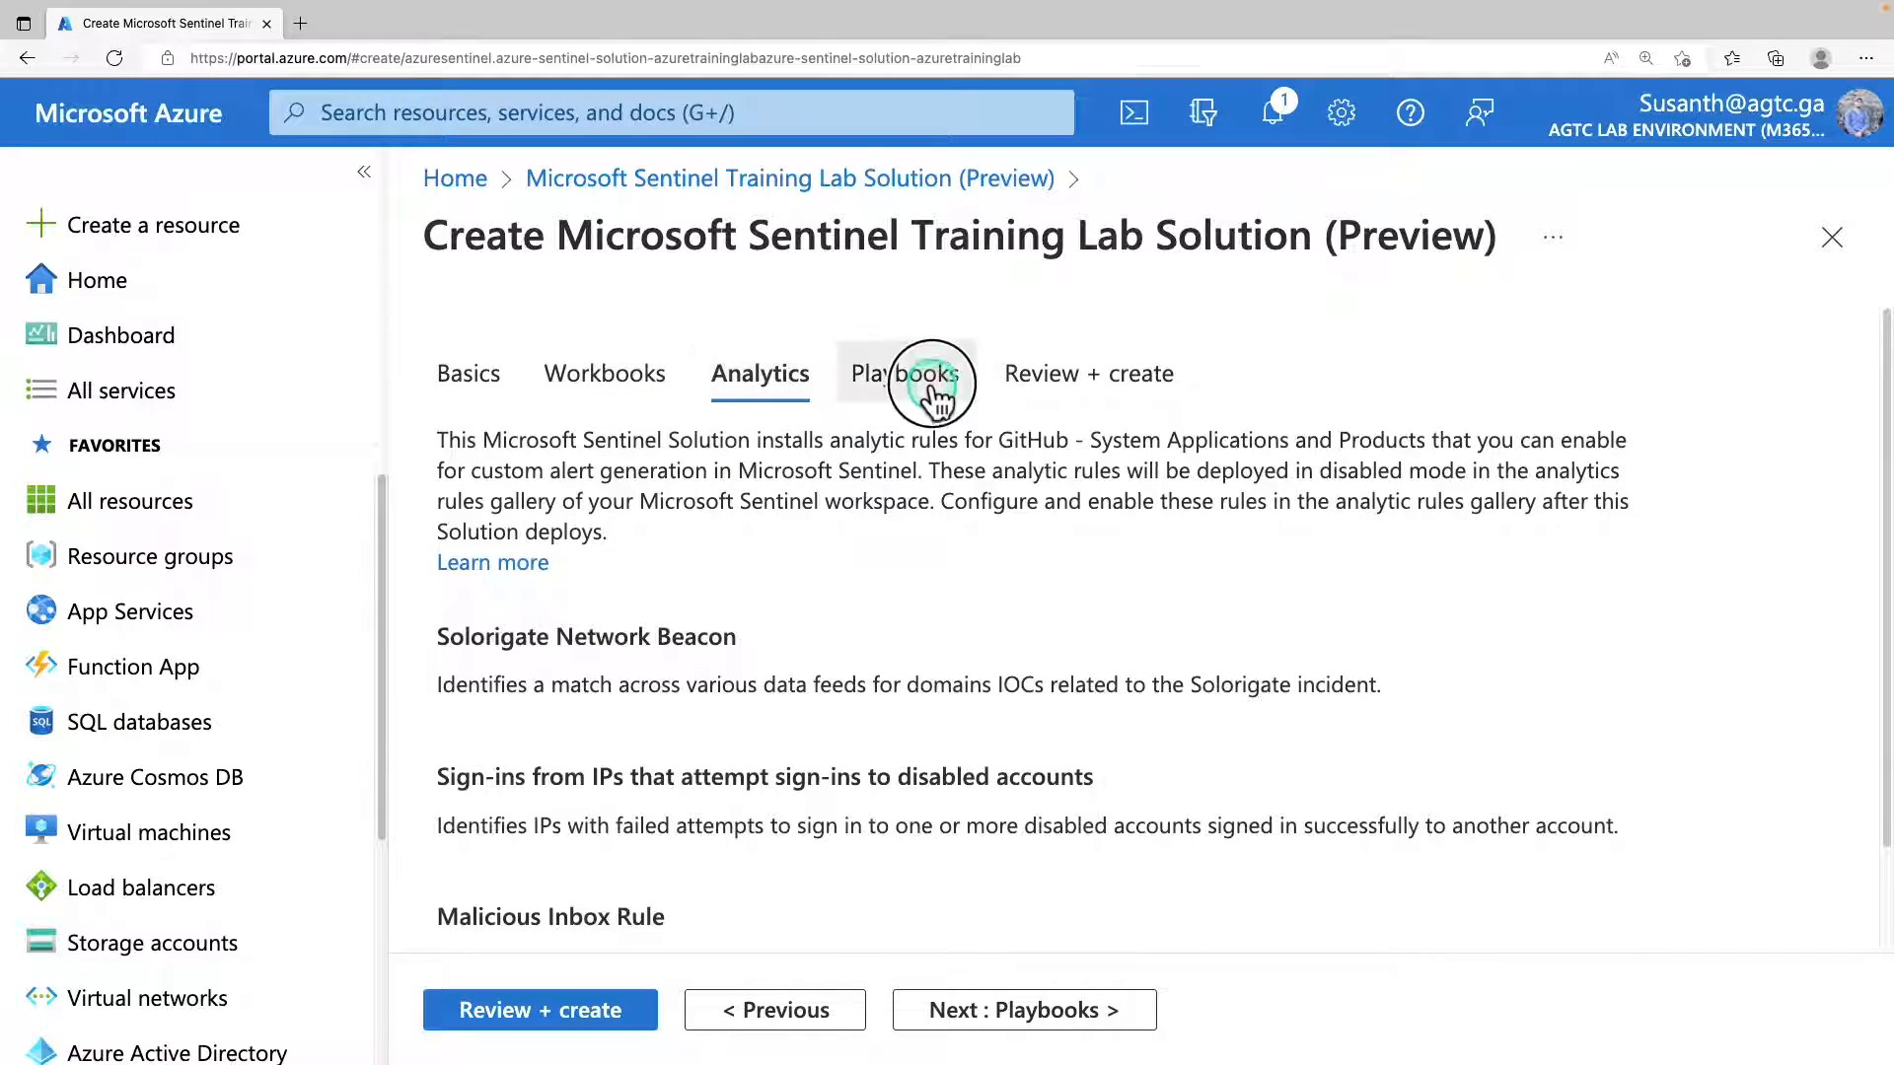
left_click(933, 390)
left_click(654, 390)
Validate and create the Training Lab Solution, and check the resources in its deployment details.
left_click(1071, 399)
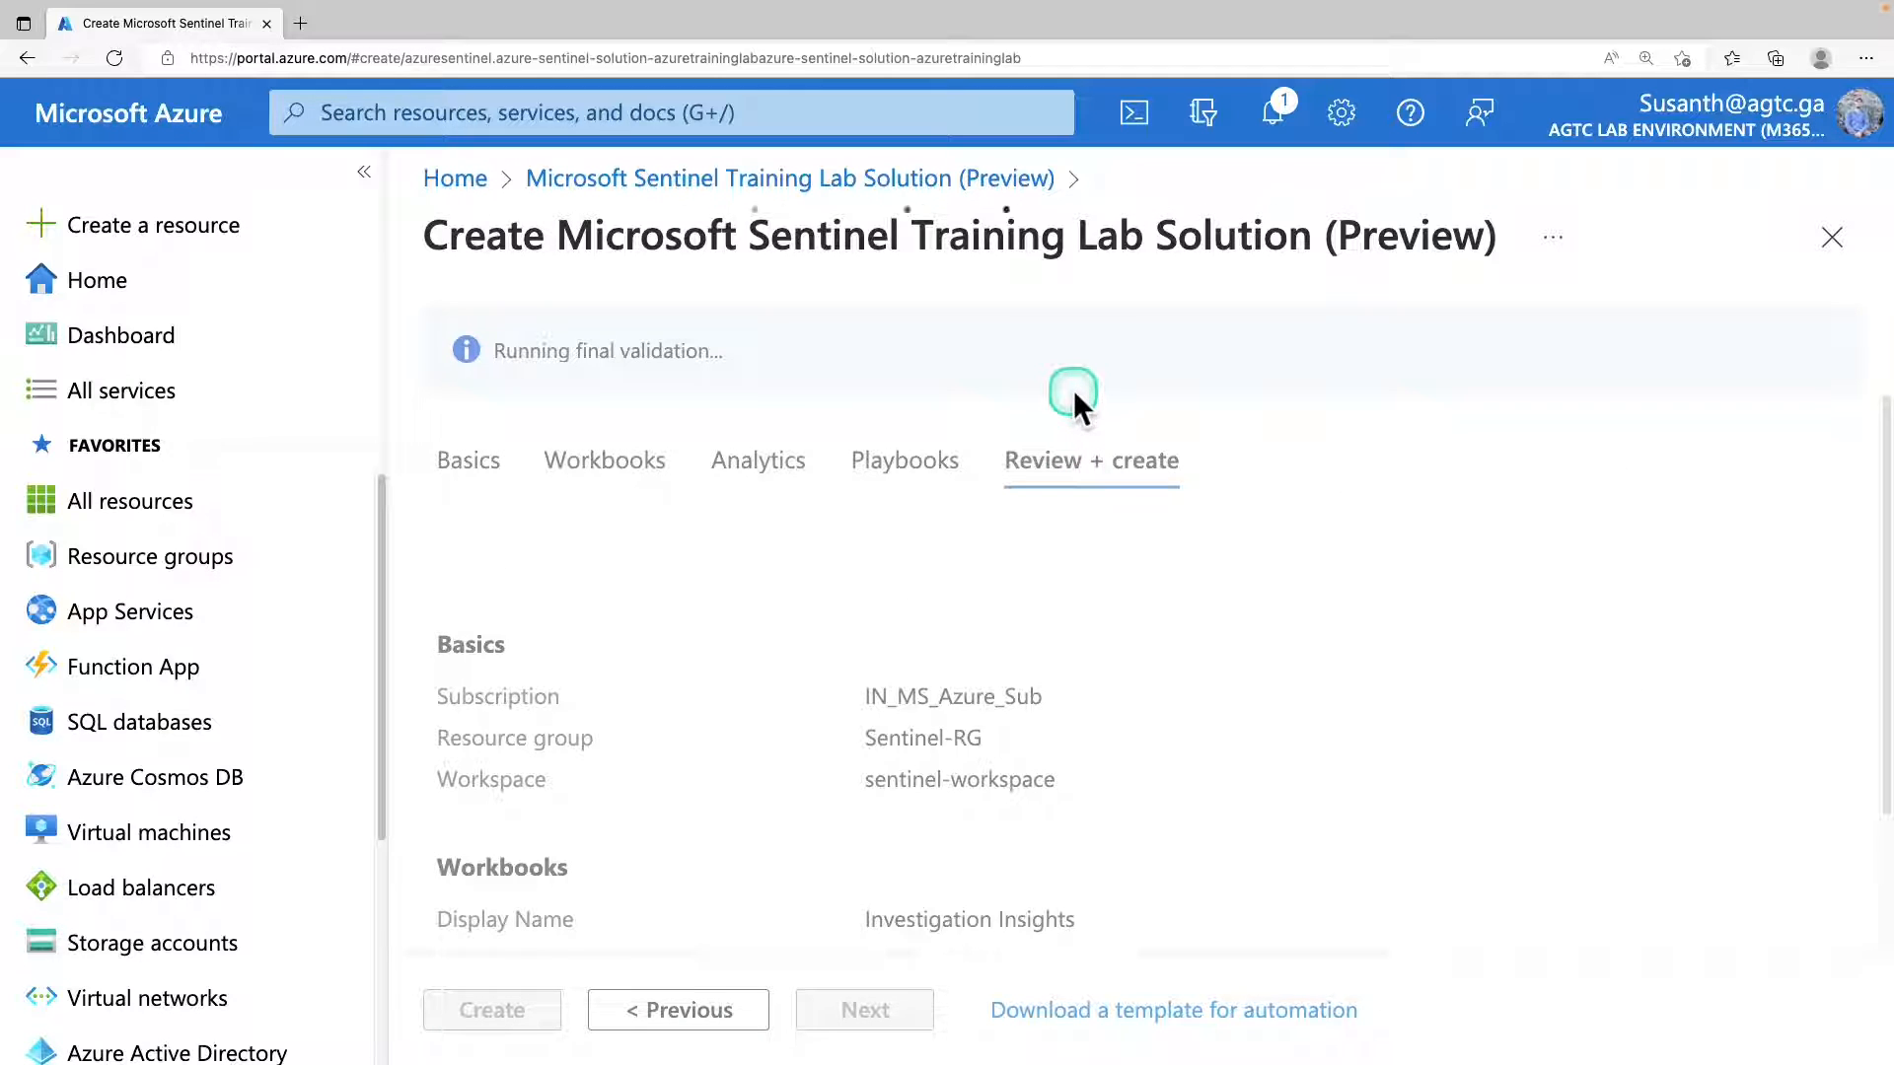
left_click_drag(506, 351, 674, 408)
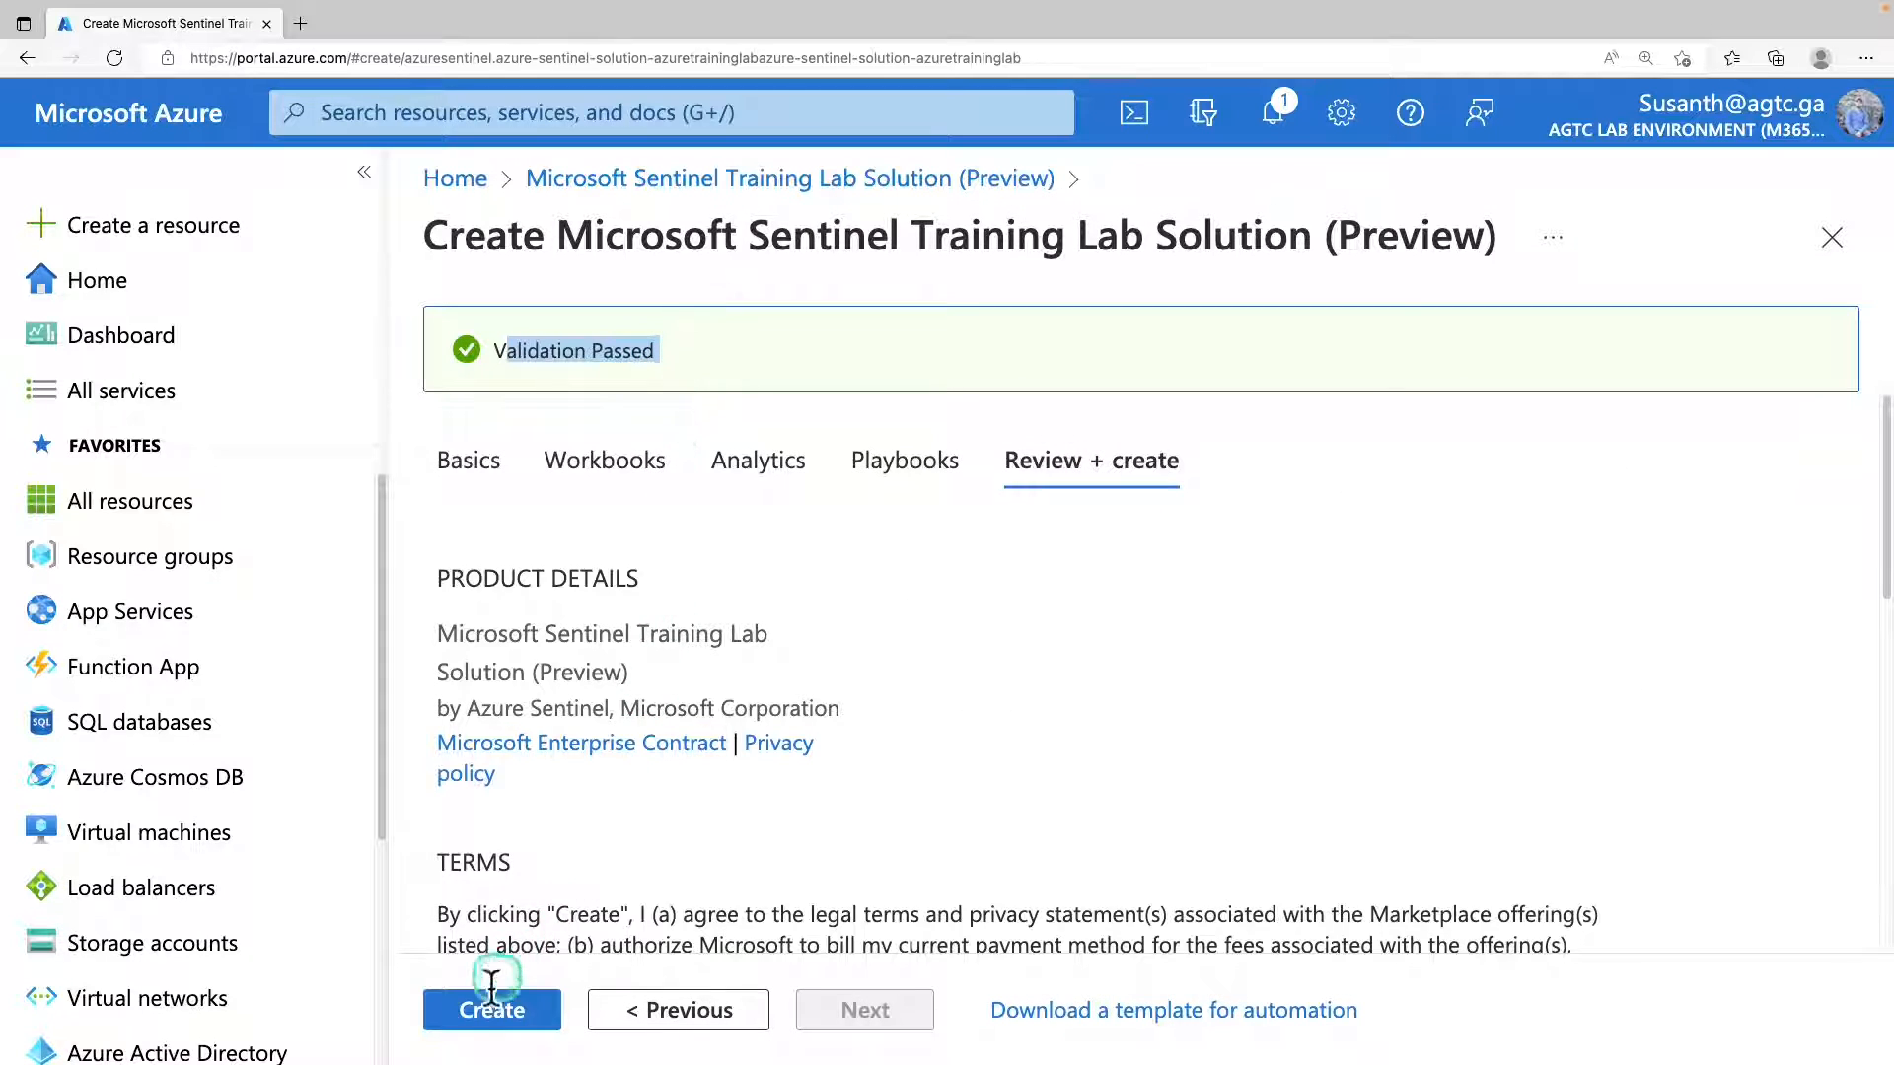
left_click(508, 1016)
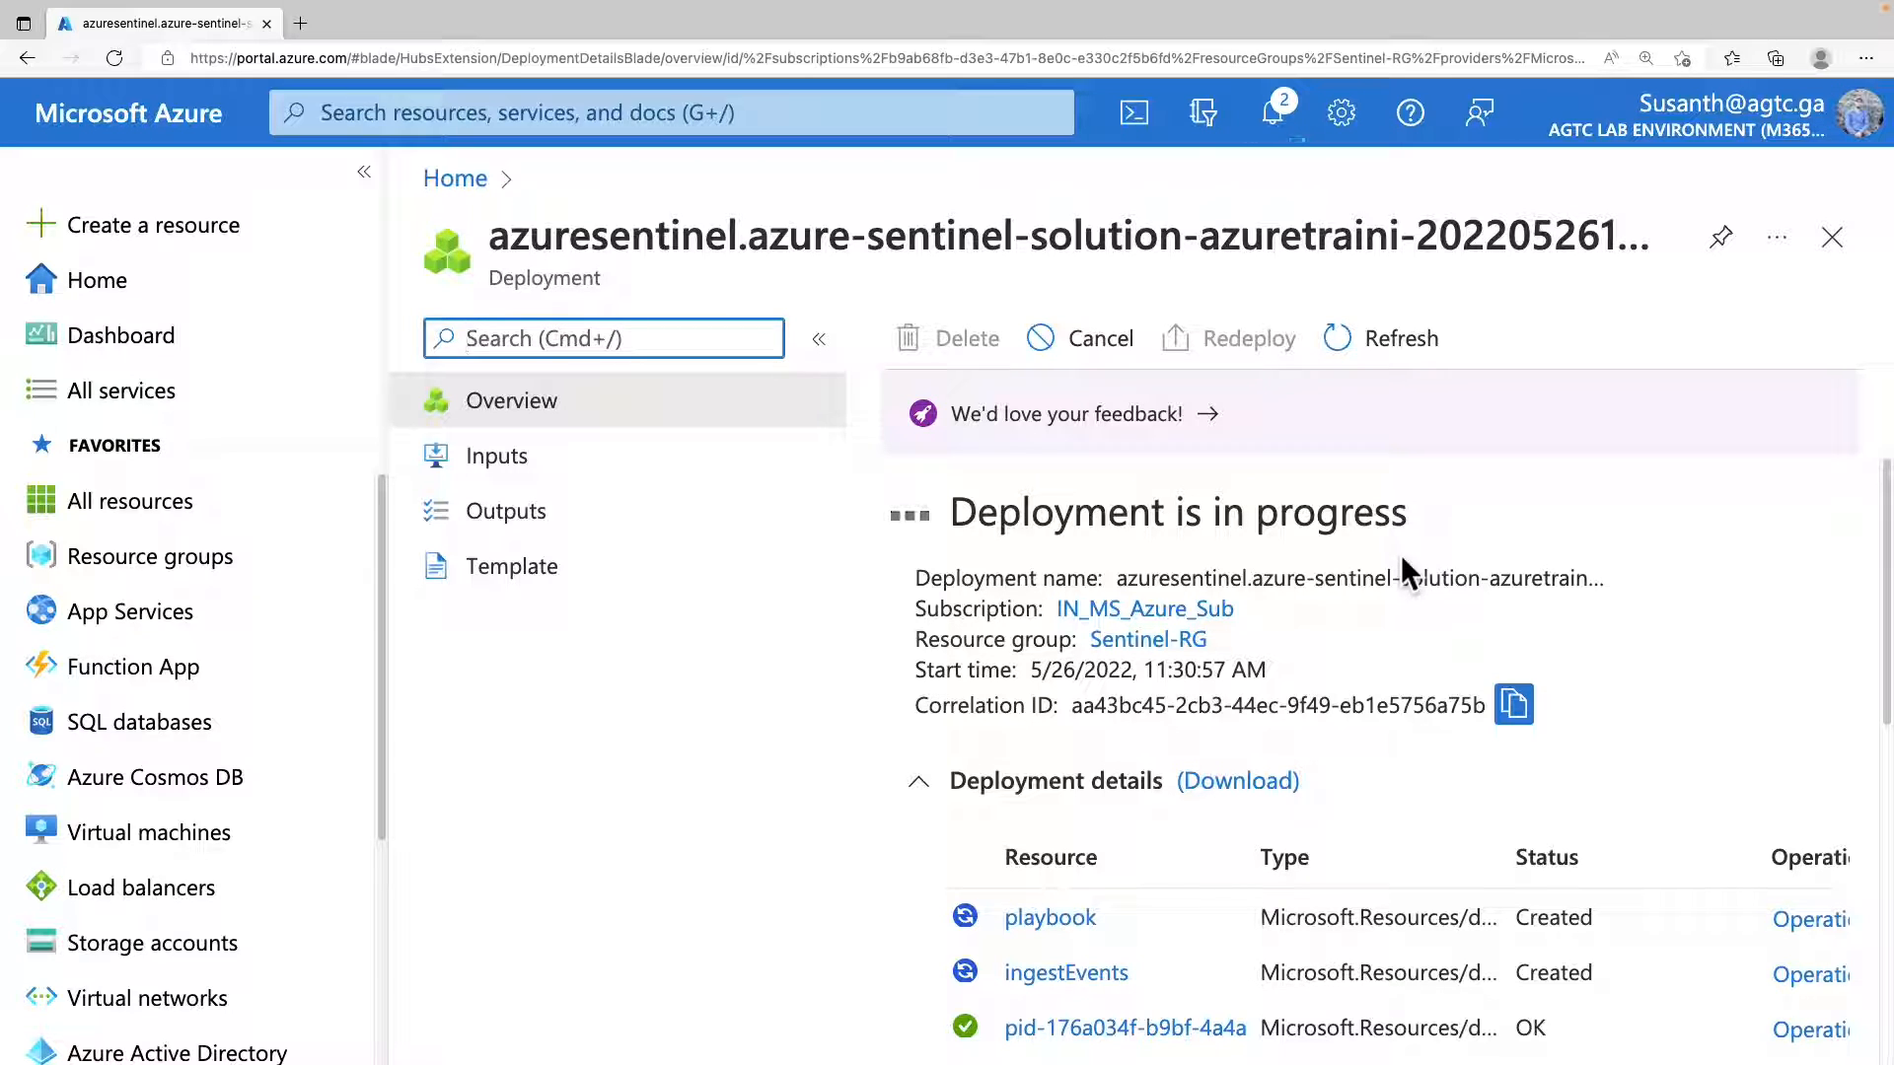
scroll(1332, 592, "down", 5)
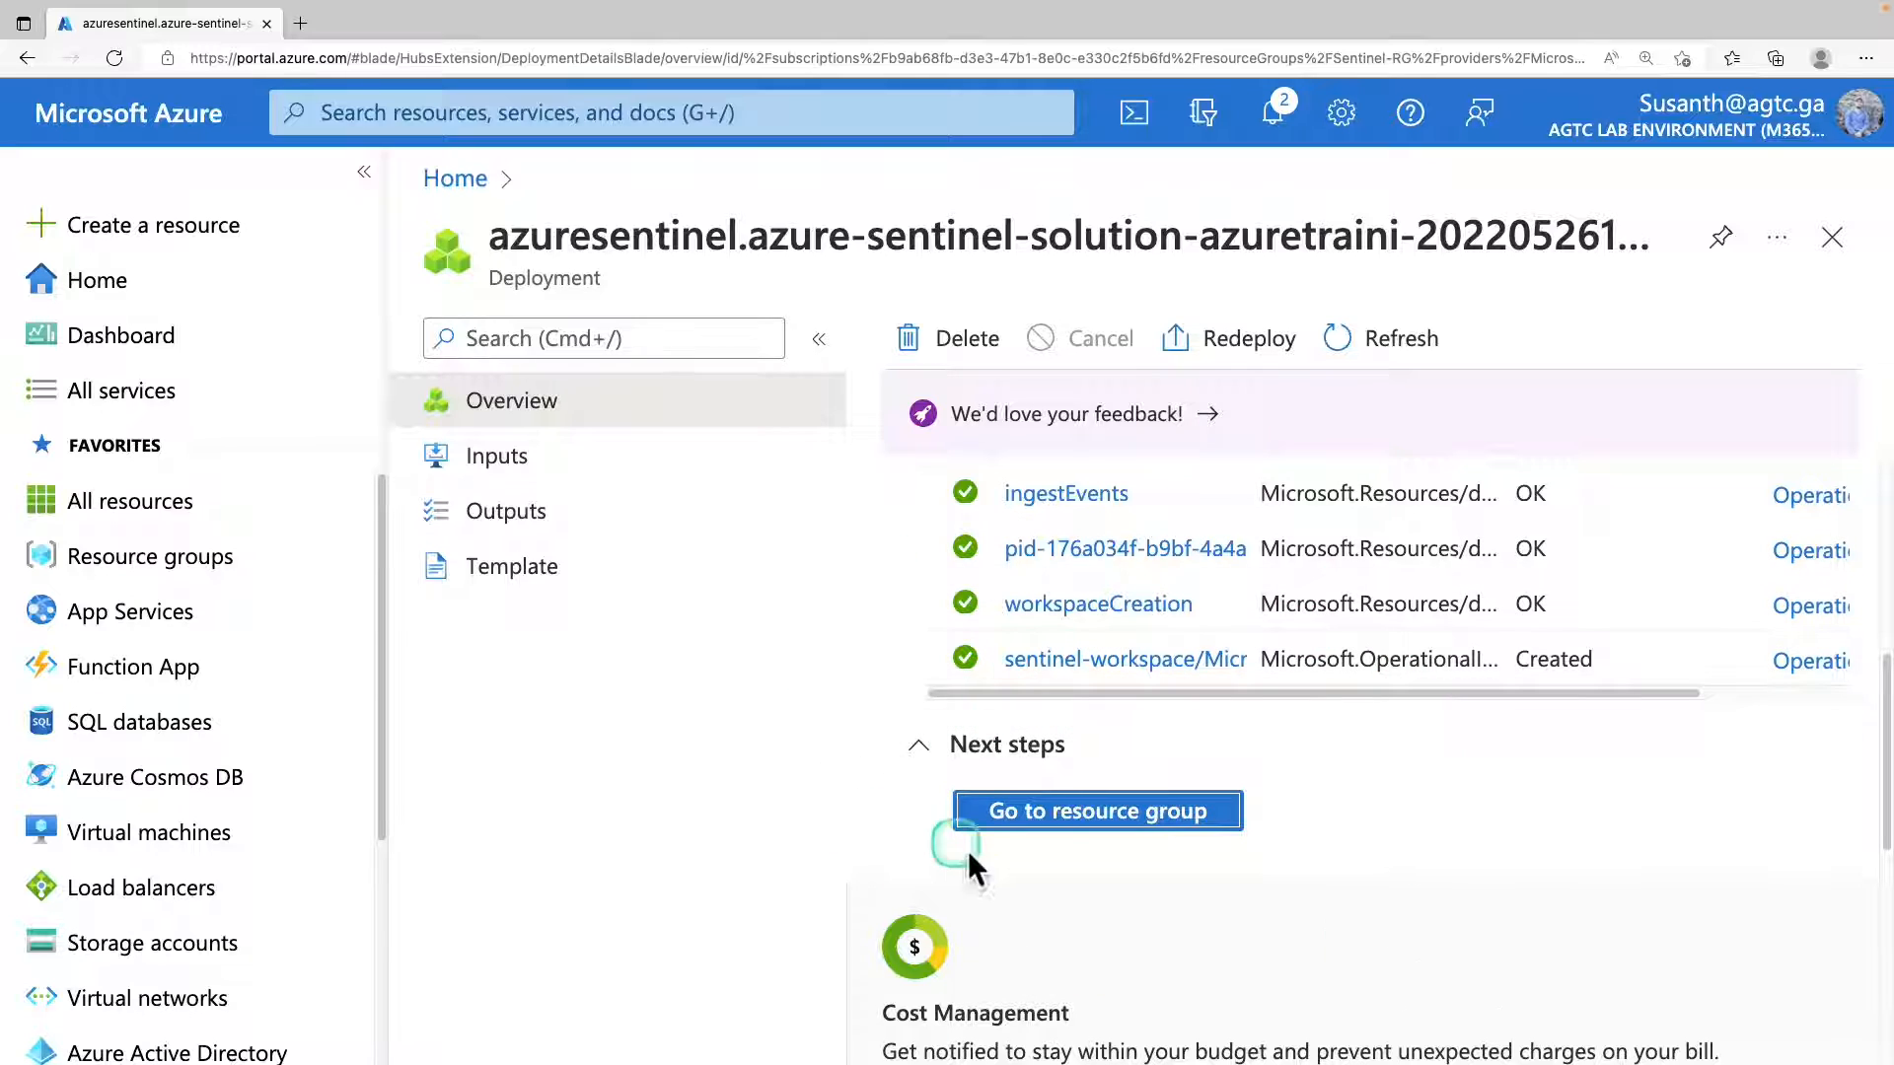
Go to the Microsoft Sentinel service and open sentinel-workspace.
left_click(567, 114)
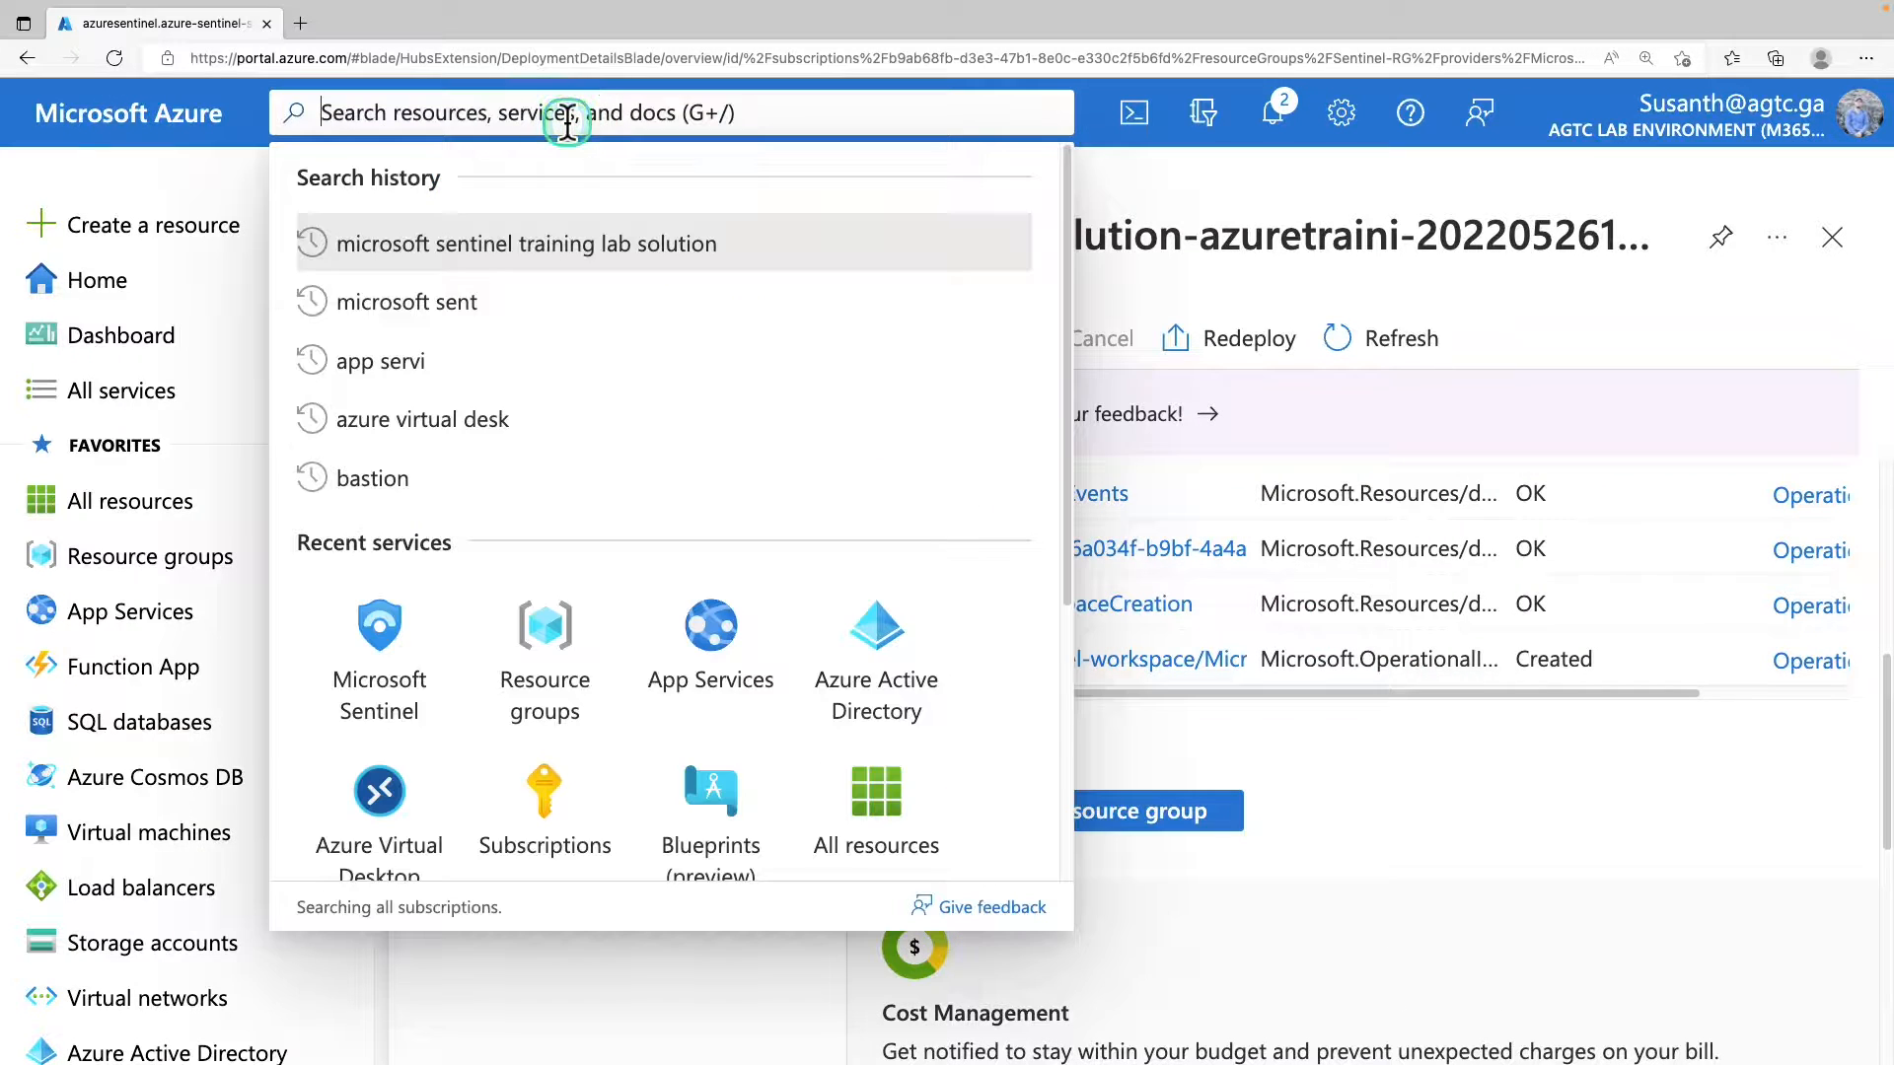
left_click(379, 641)
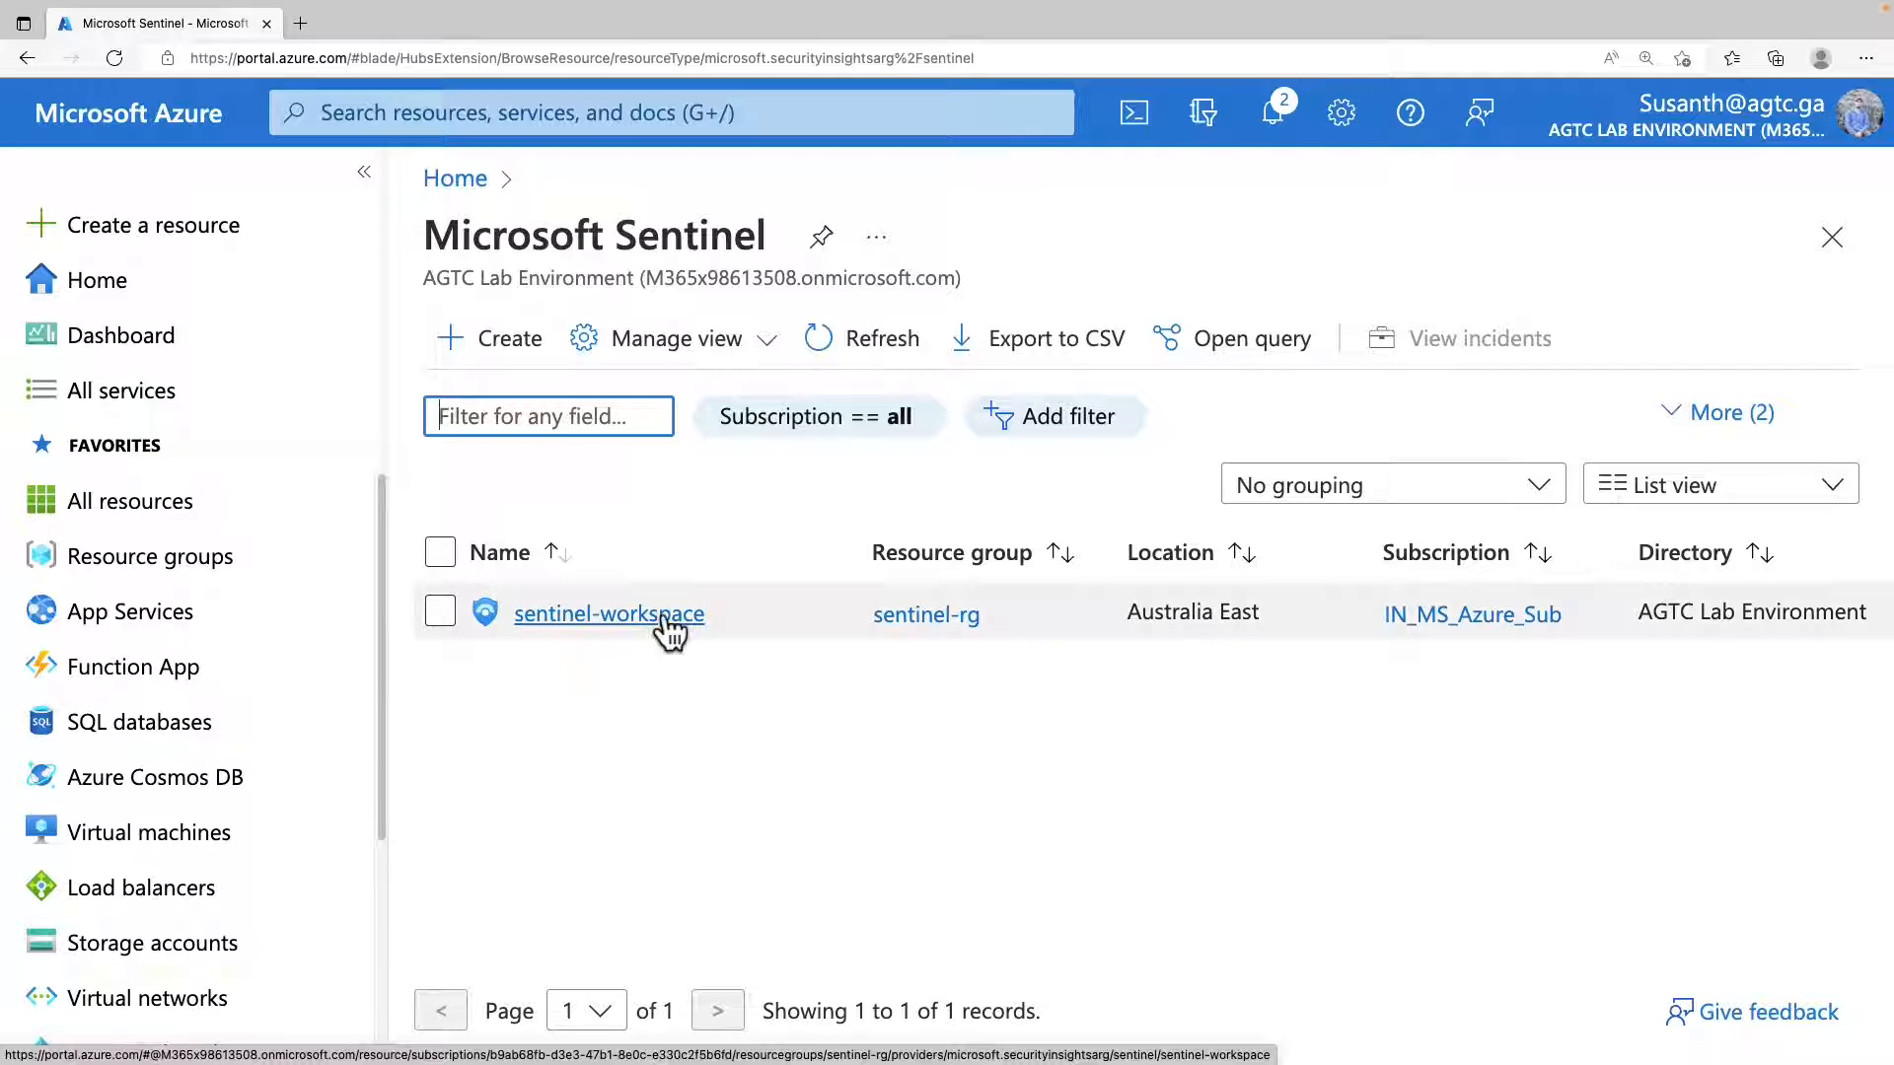
left_click(665, 617)
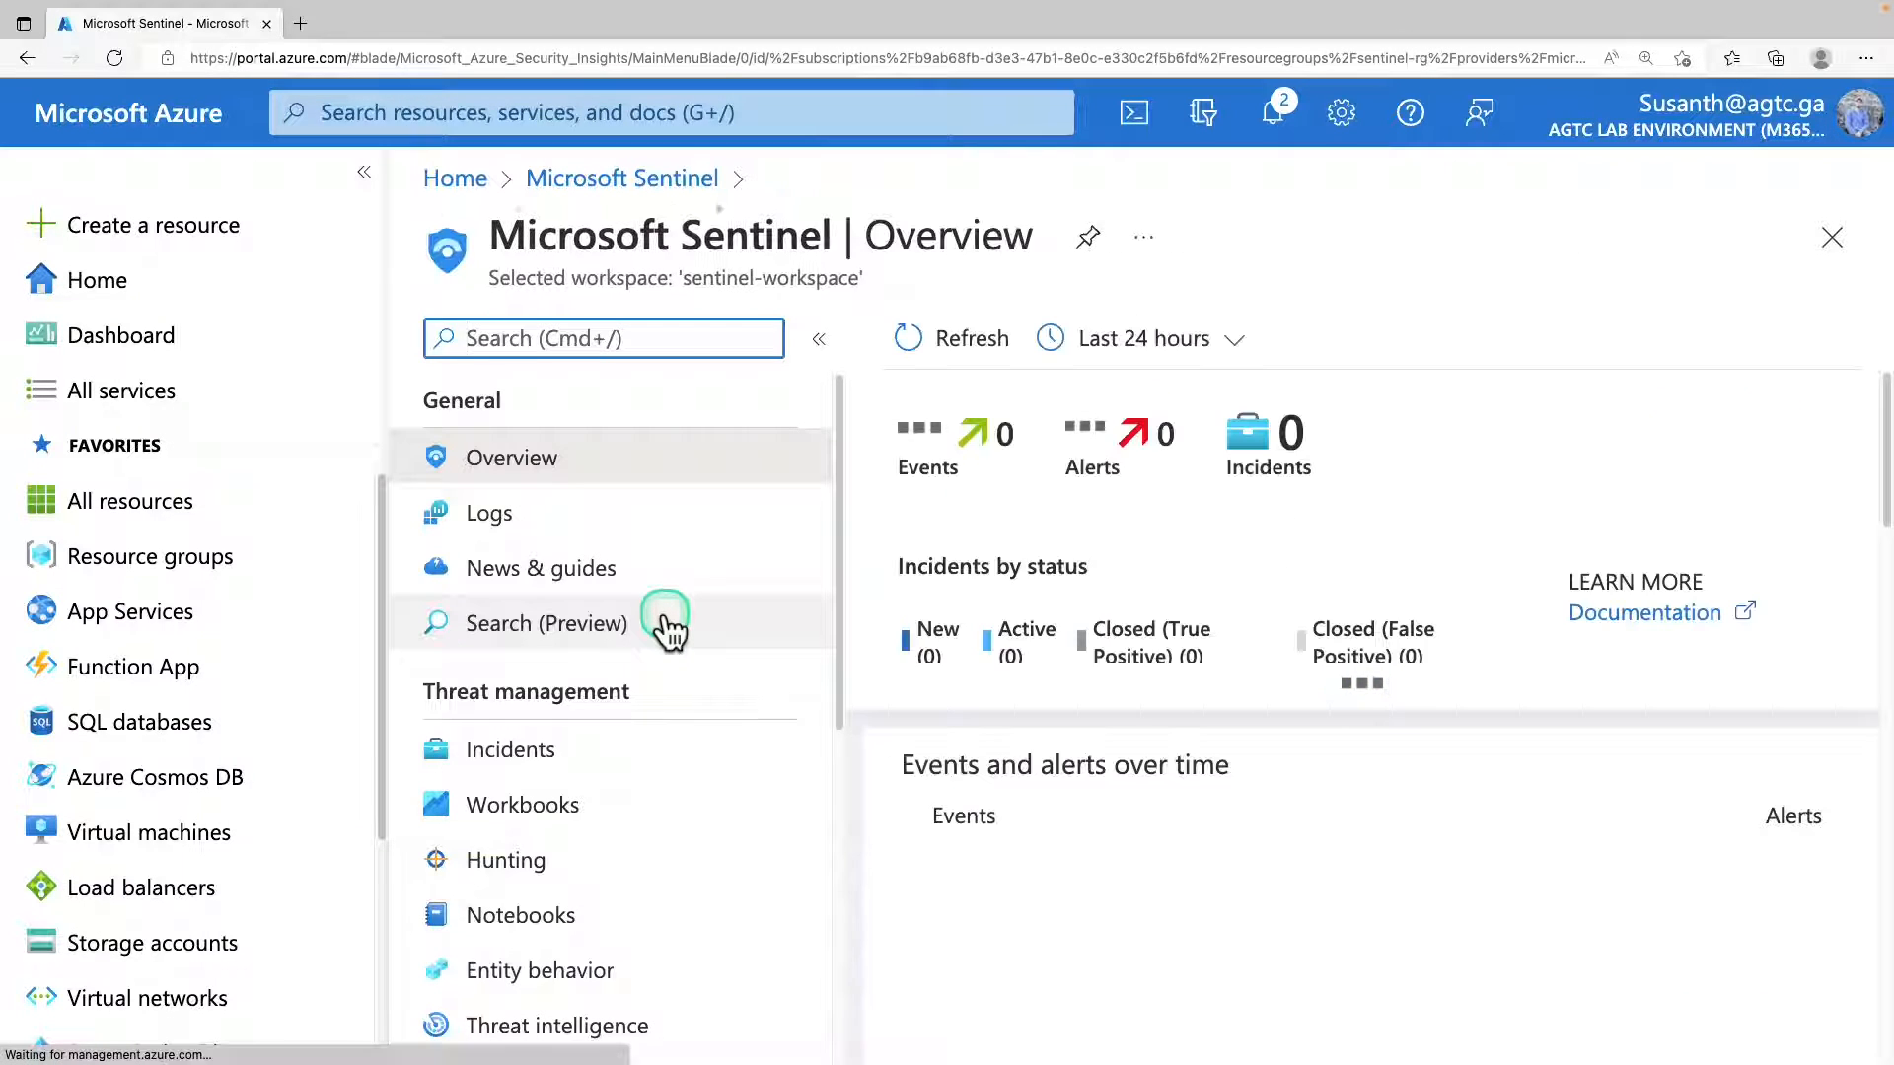
Examine the events, alerts and recent incidents on the sentinel-workspace overview with the page zoom reduced to 125%.
left_click(1866, 58)
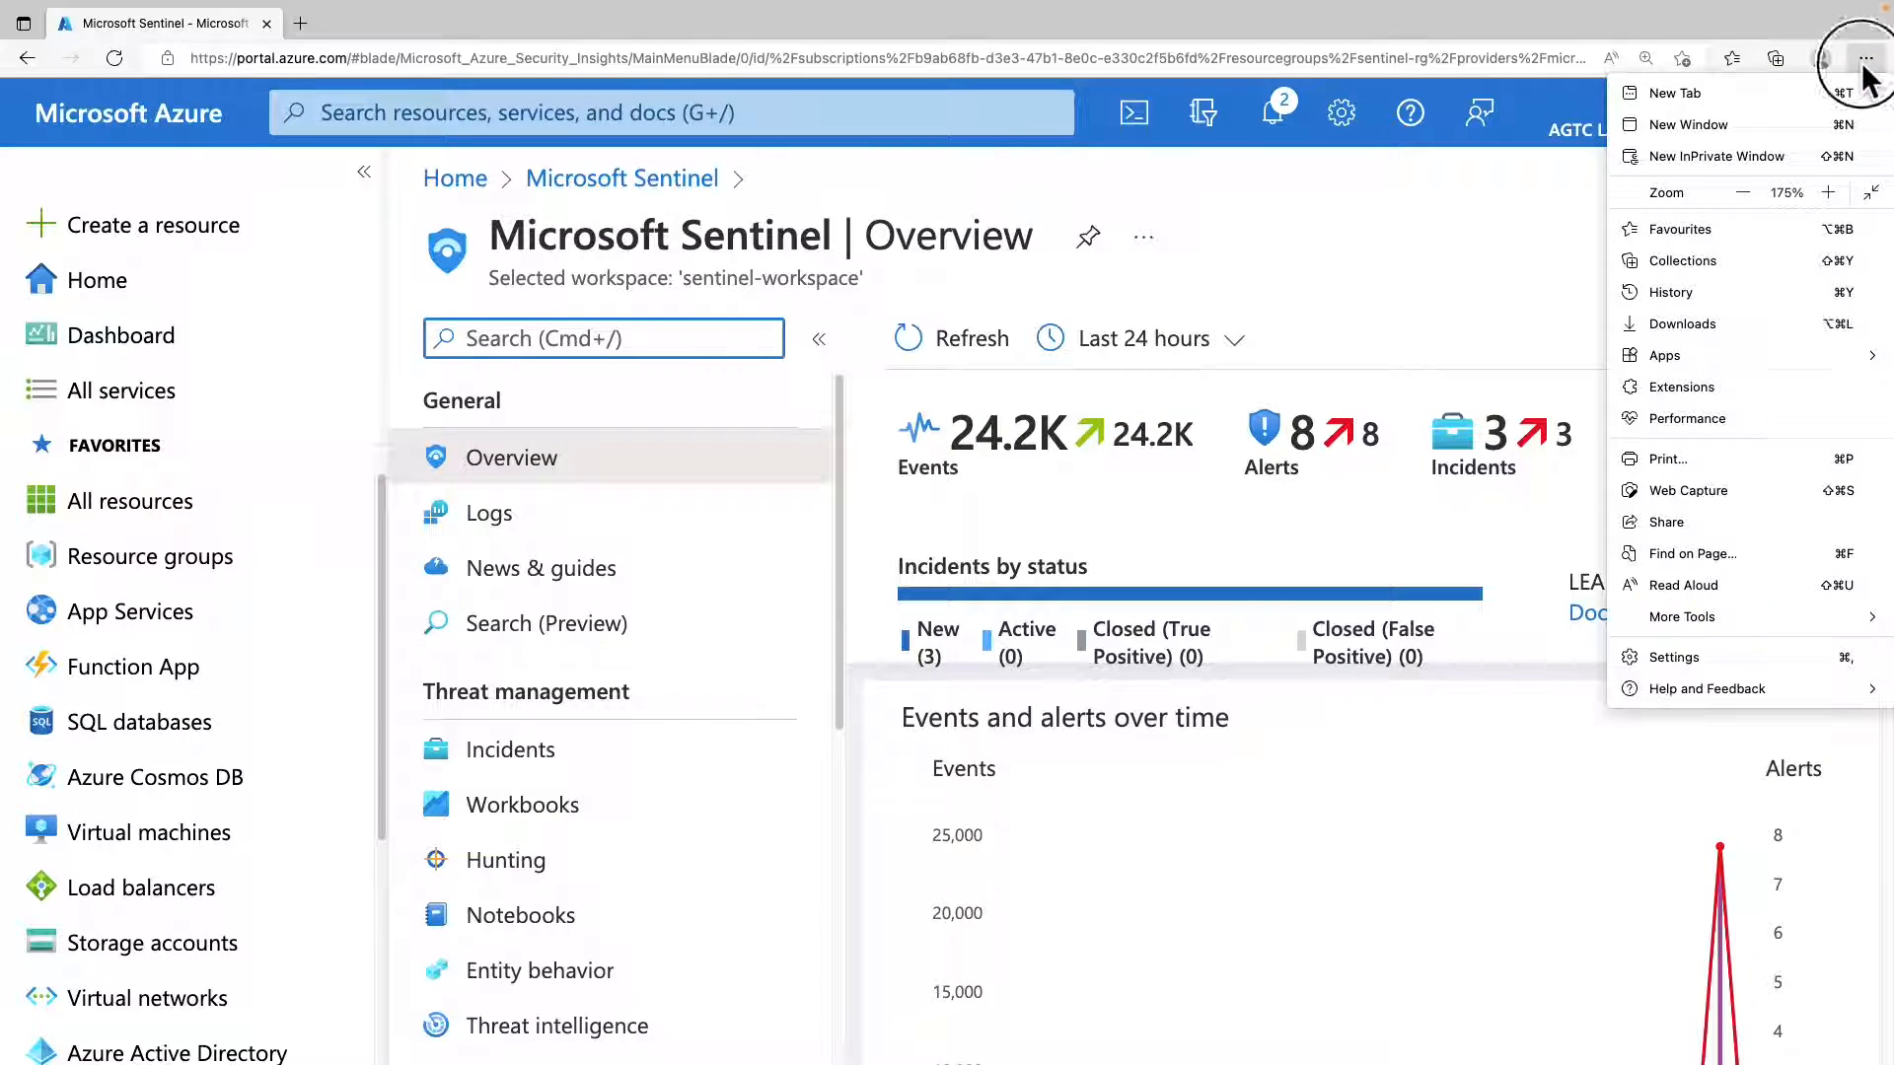
left_click(1743, 193)
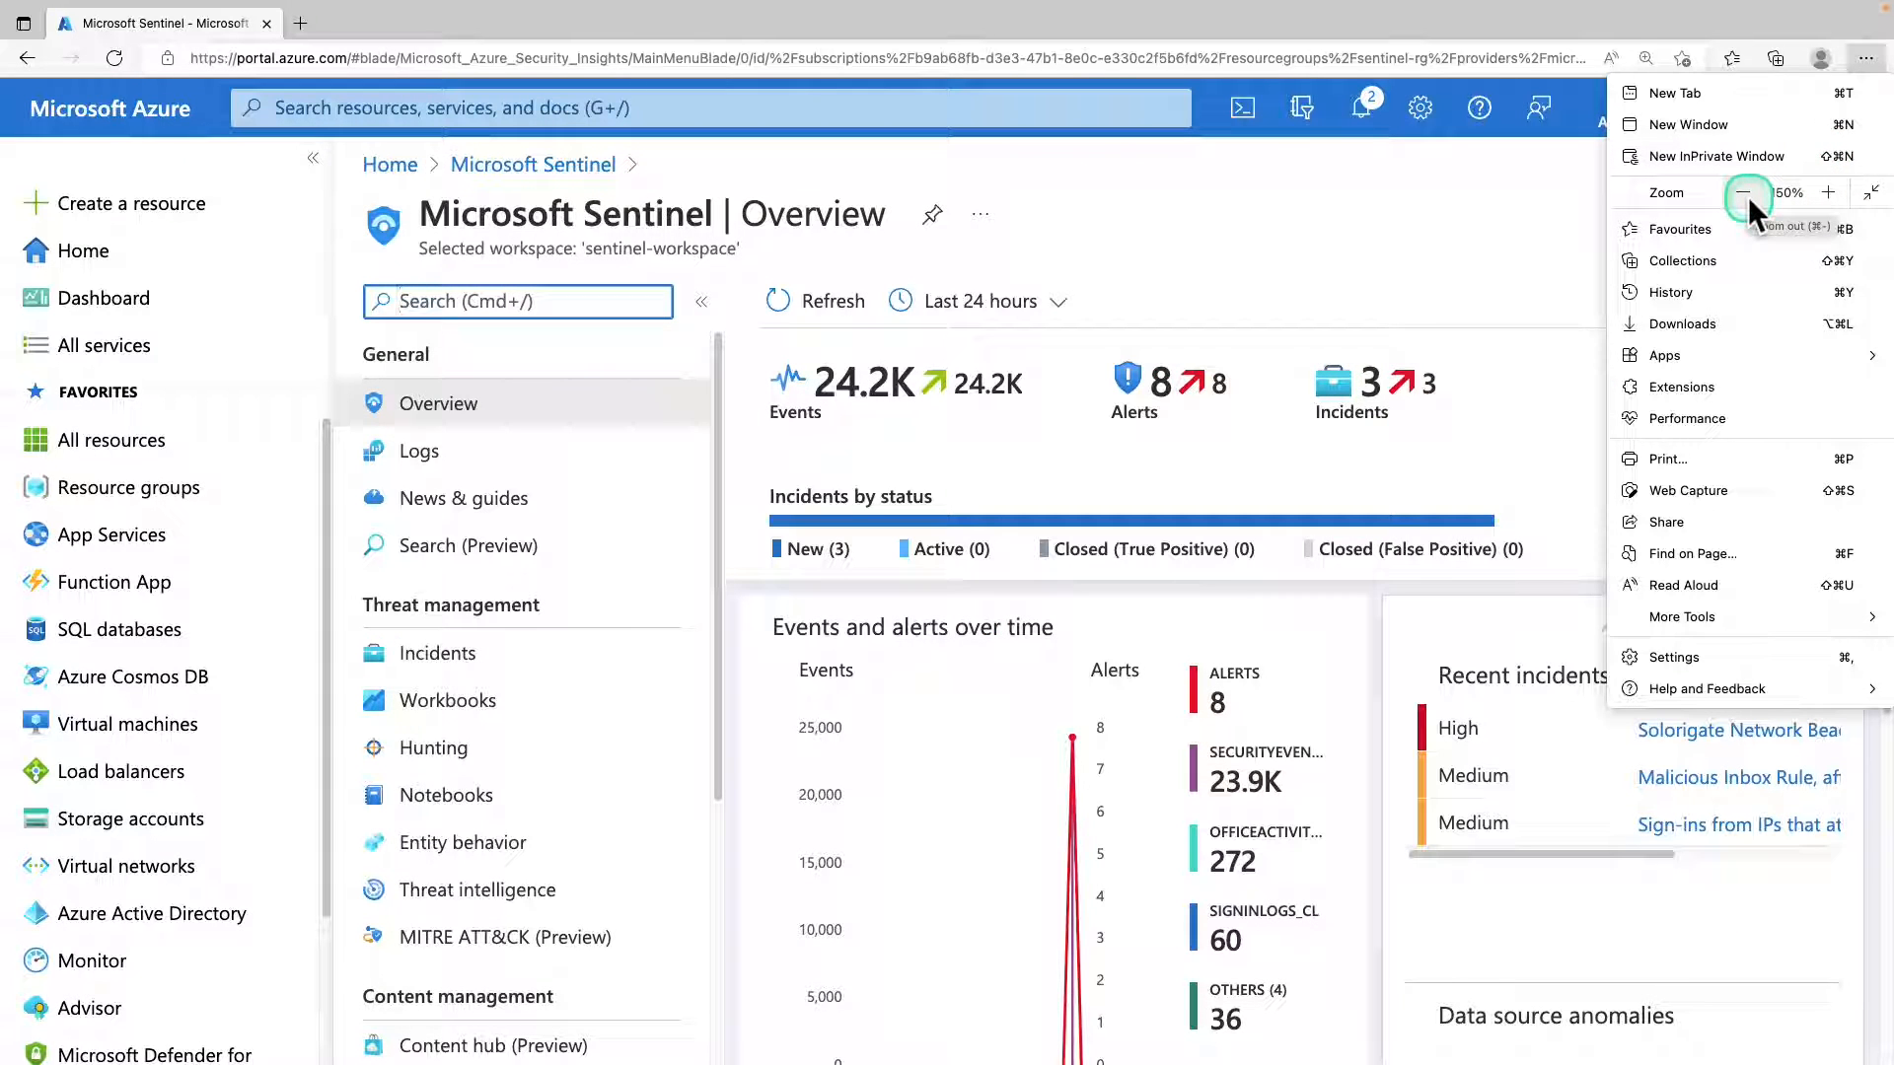
left_click(1743, 192)
left_click(1170, 530)
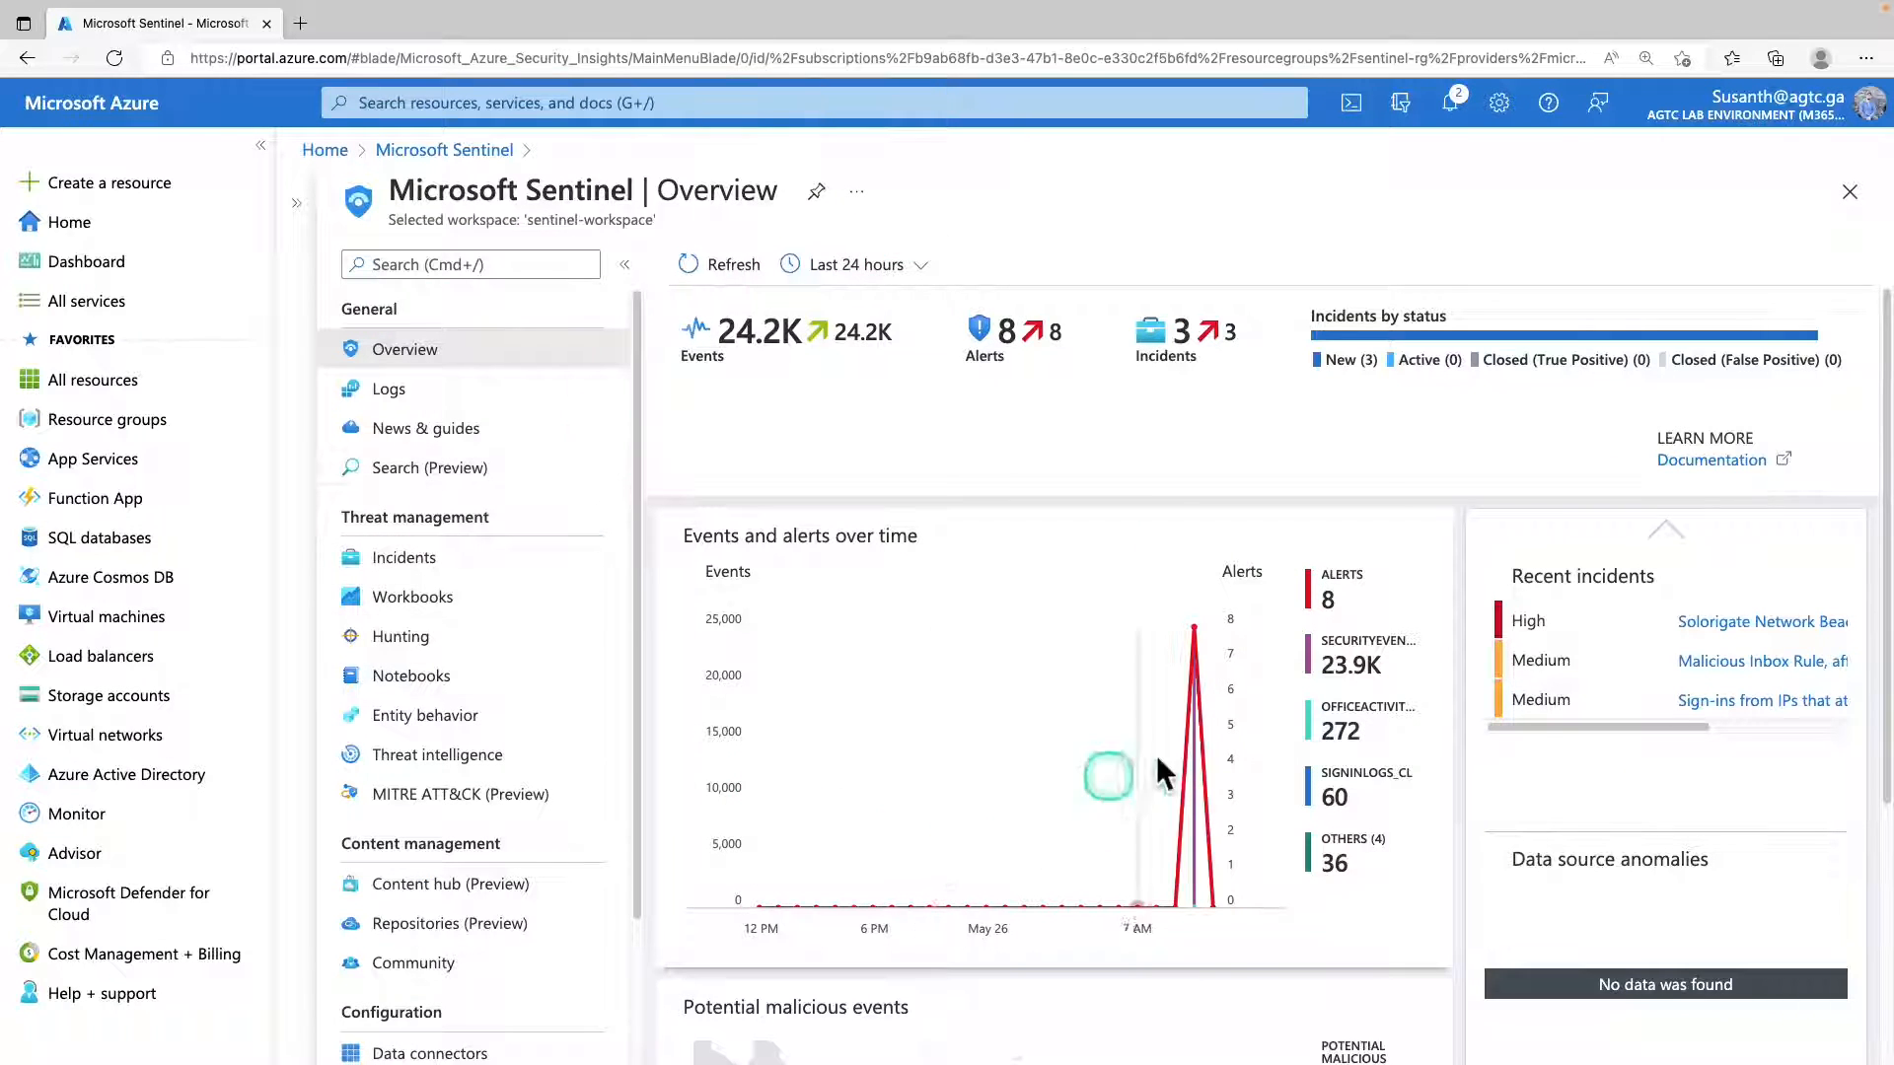
left_click(857, 405)
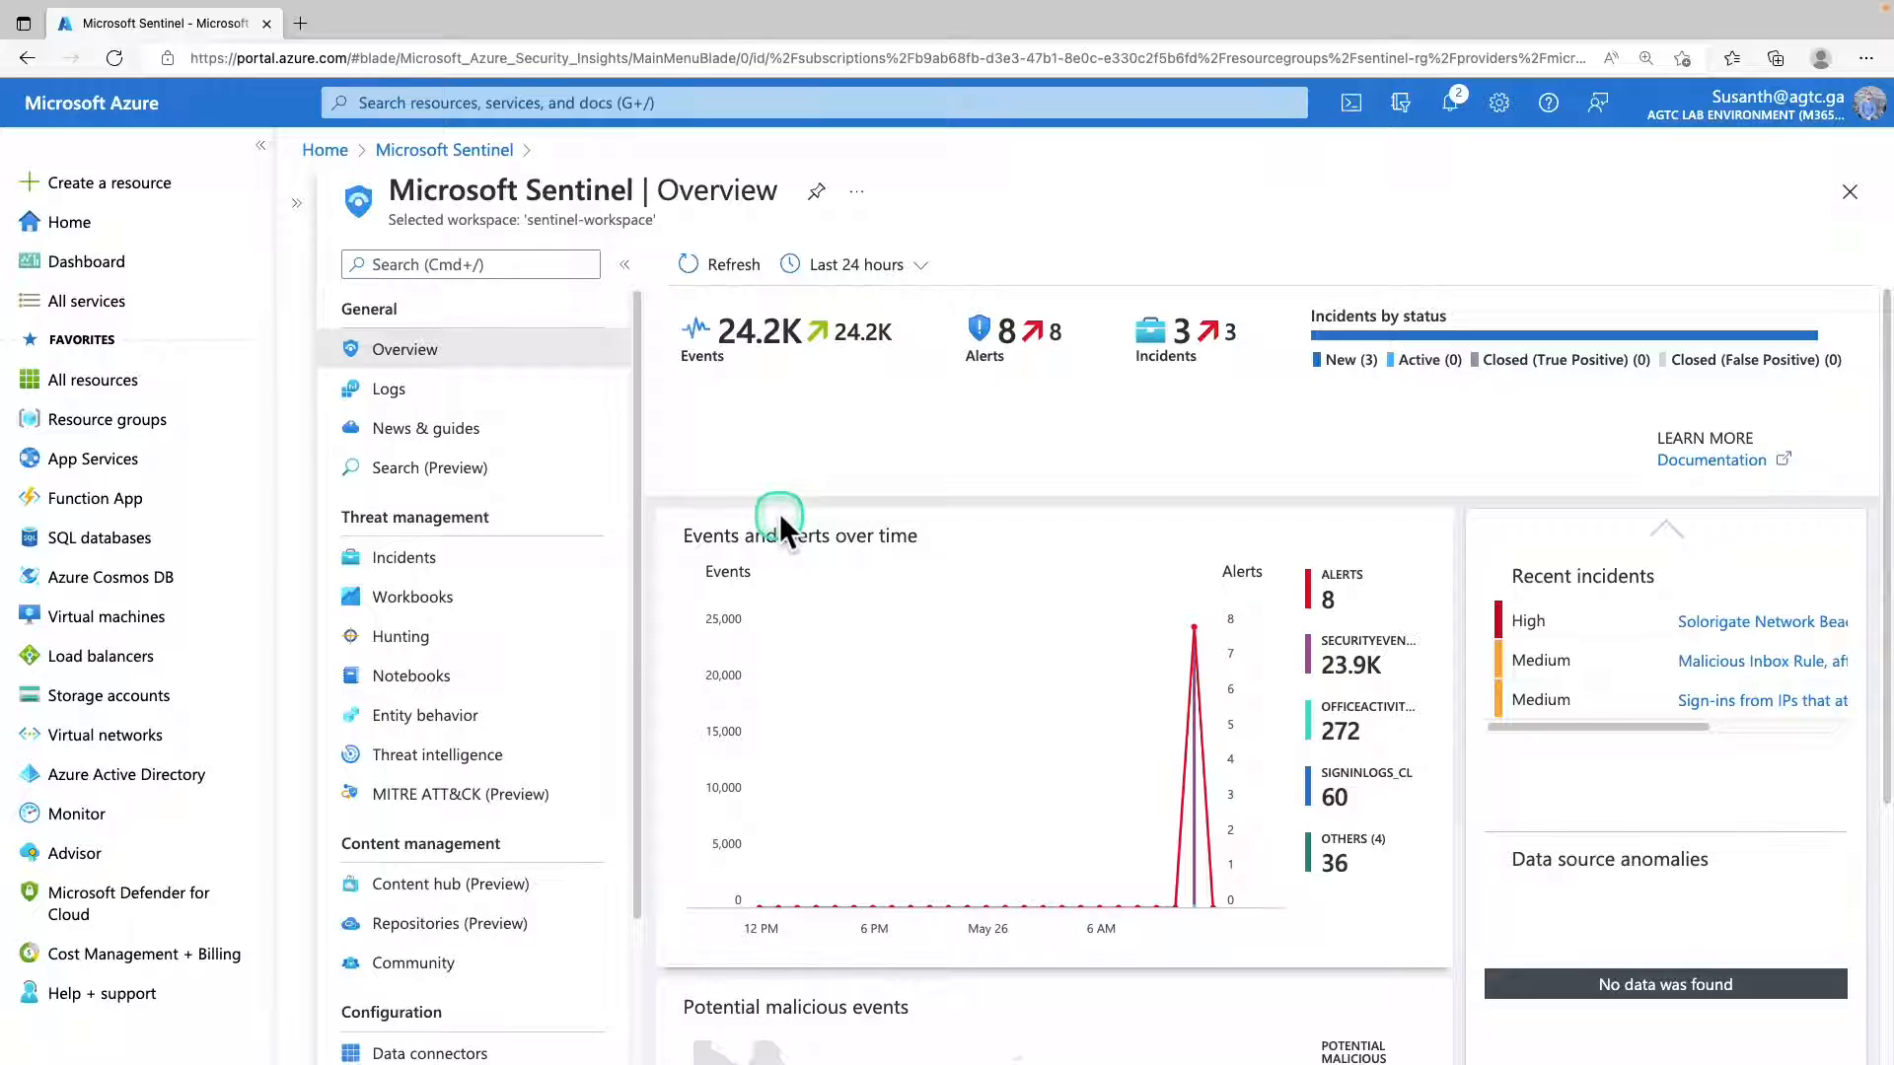
scroll(786, 591, "down", 2)
scroll(790, 609, "down", 3)
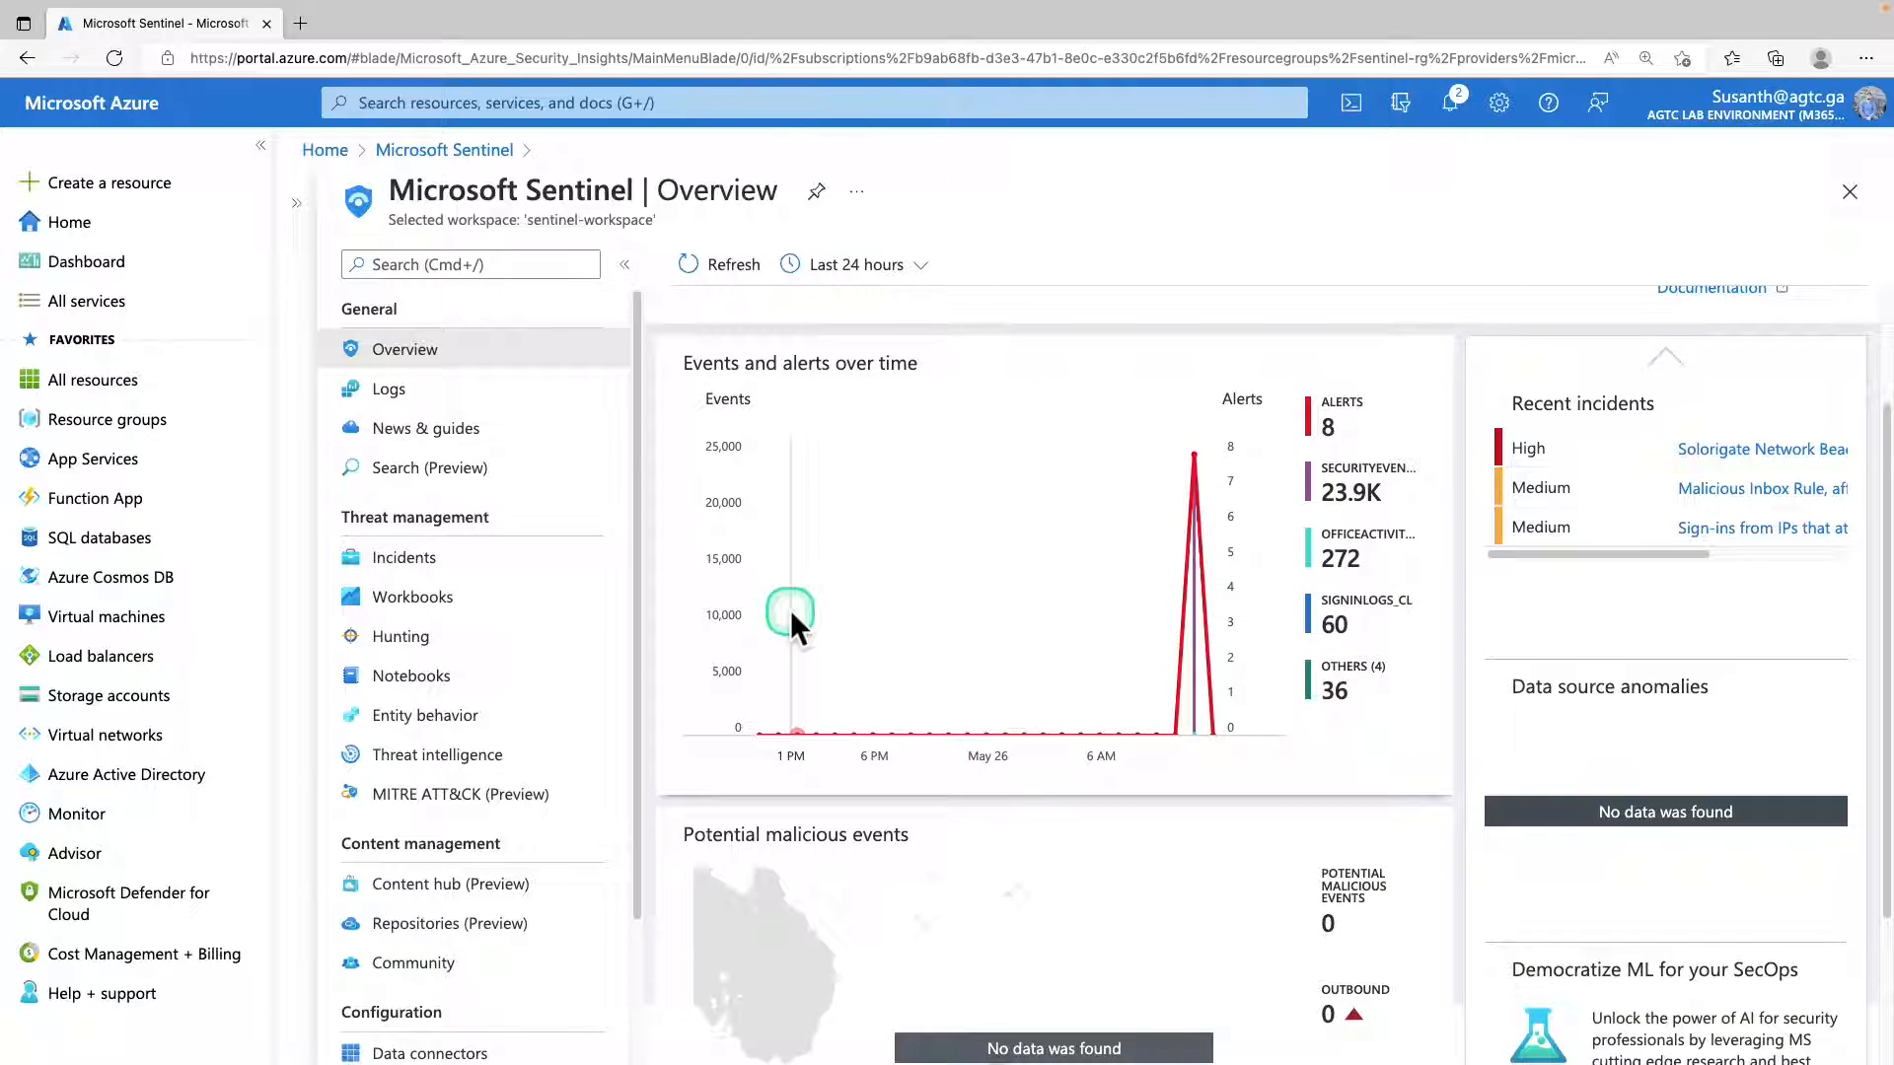
scroll(790, 610, "up", 5)
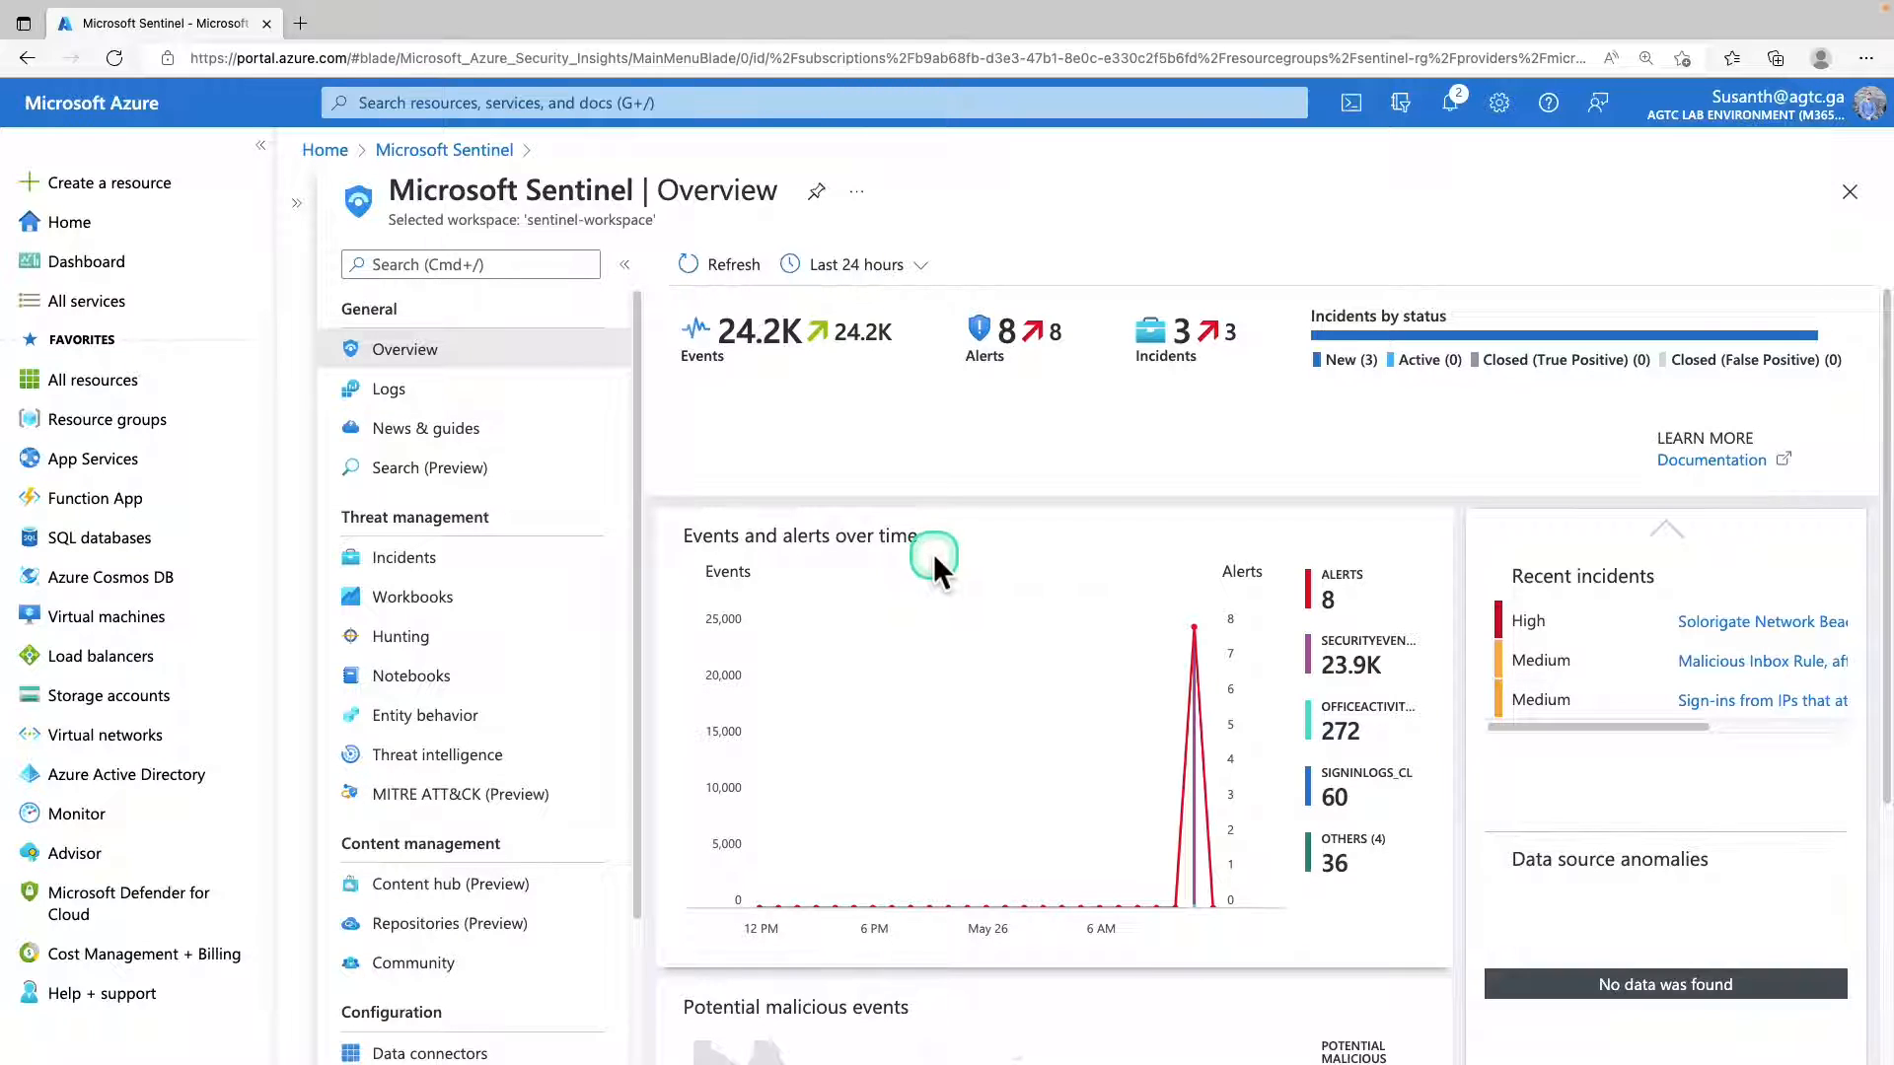
scroll(933, 553, "down", 3)
scroll(928, 592, "up", 3)
left_click_drag(79, 762, 1144, 928)
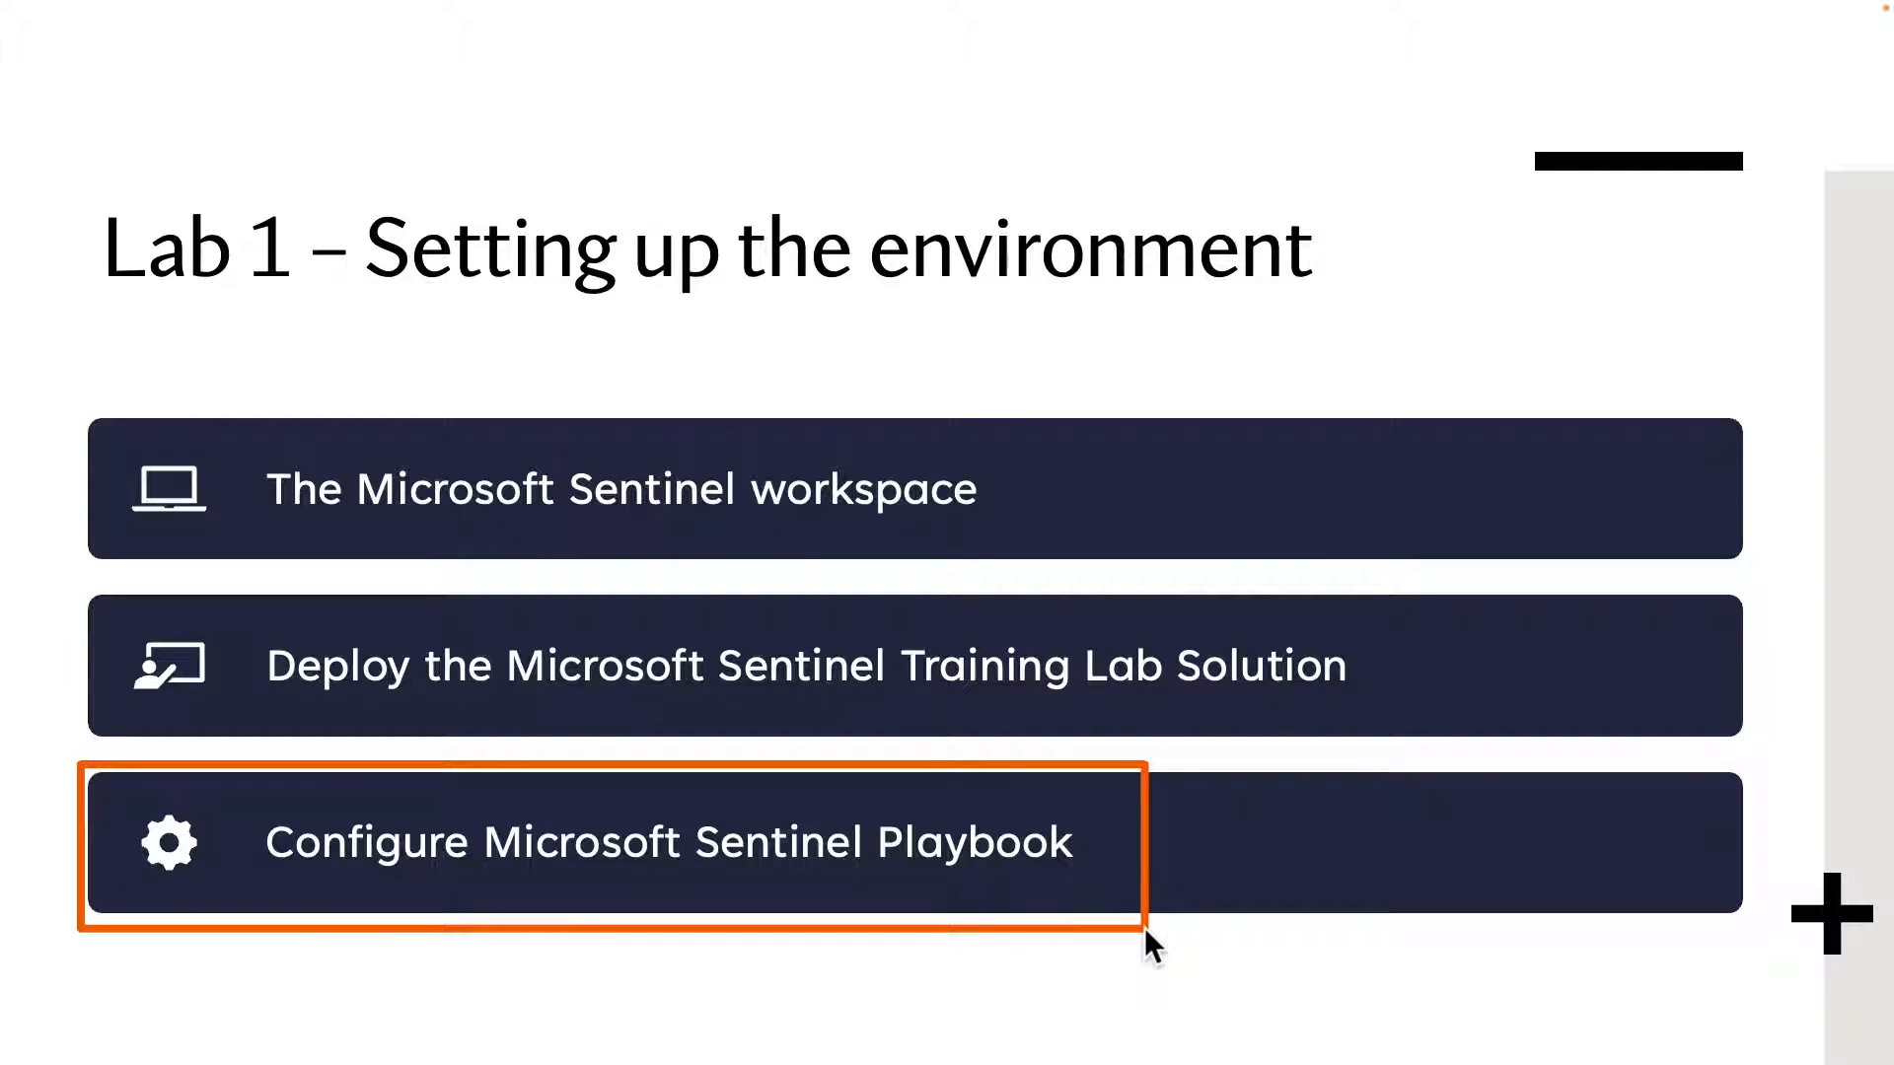
left_click(378, 388)
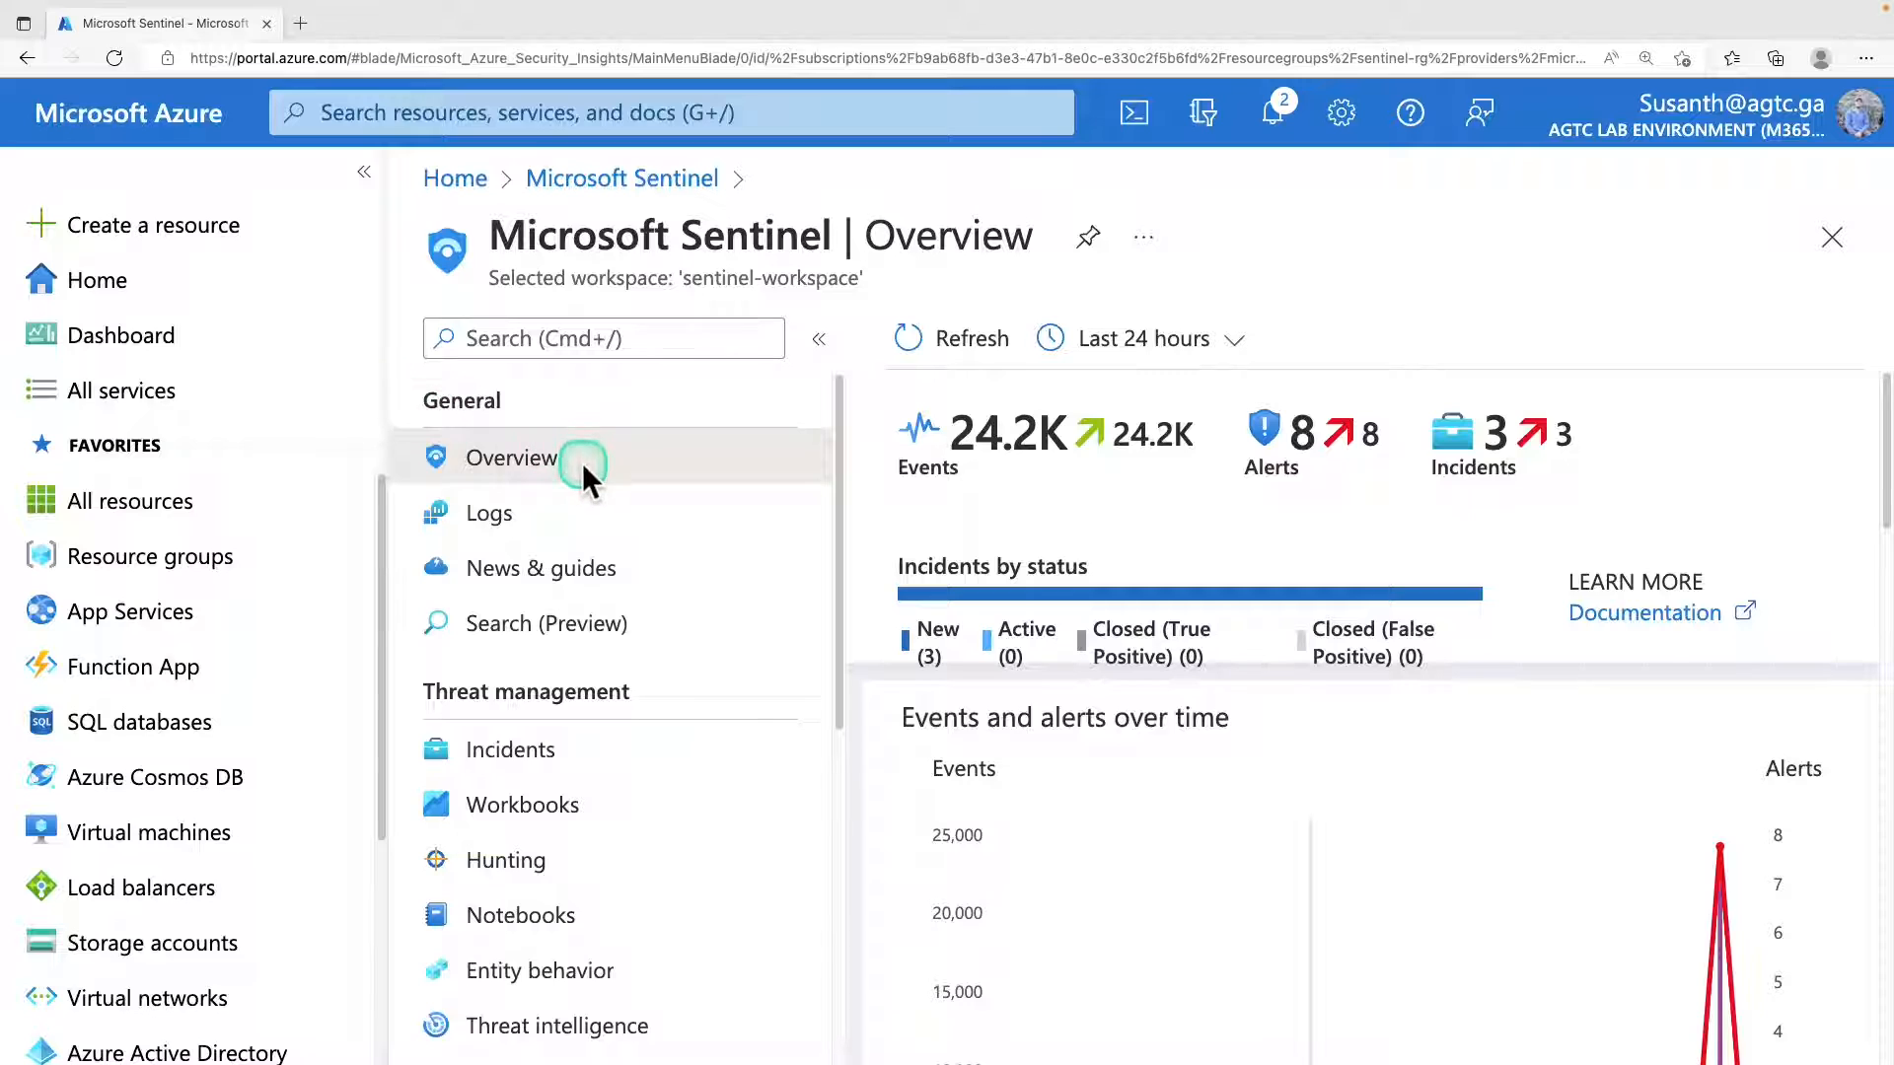
left_click(533, 468)
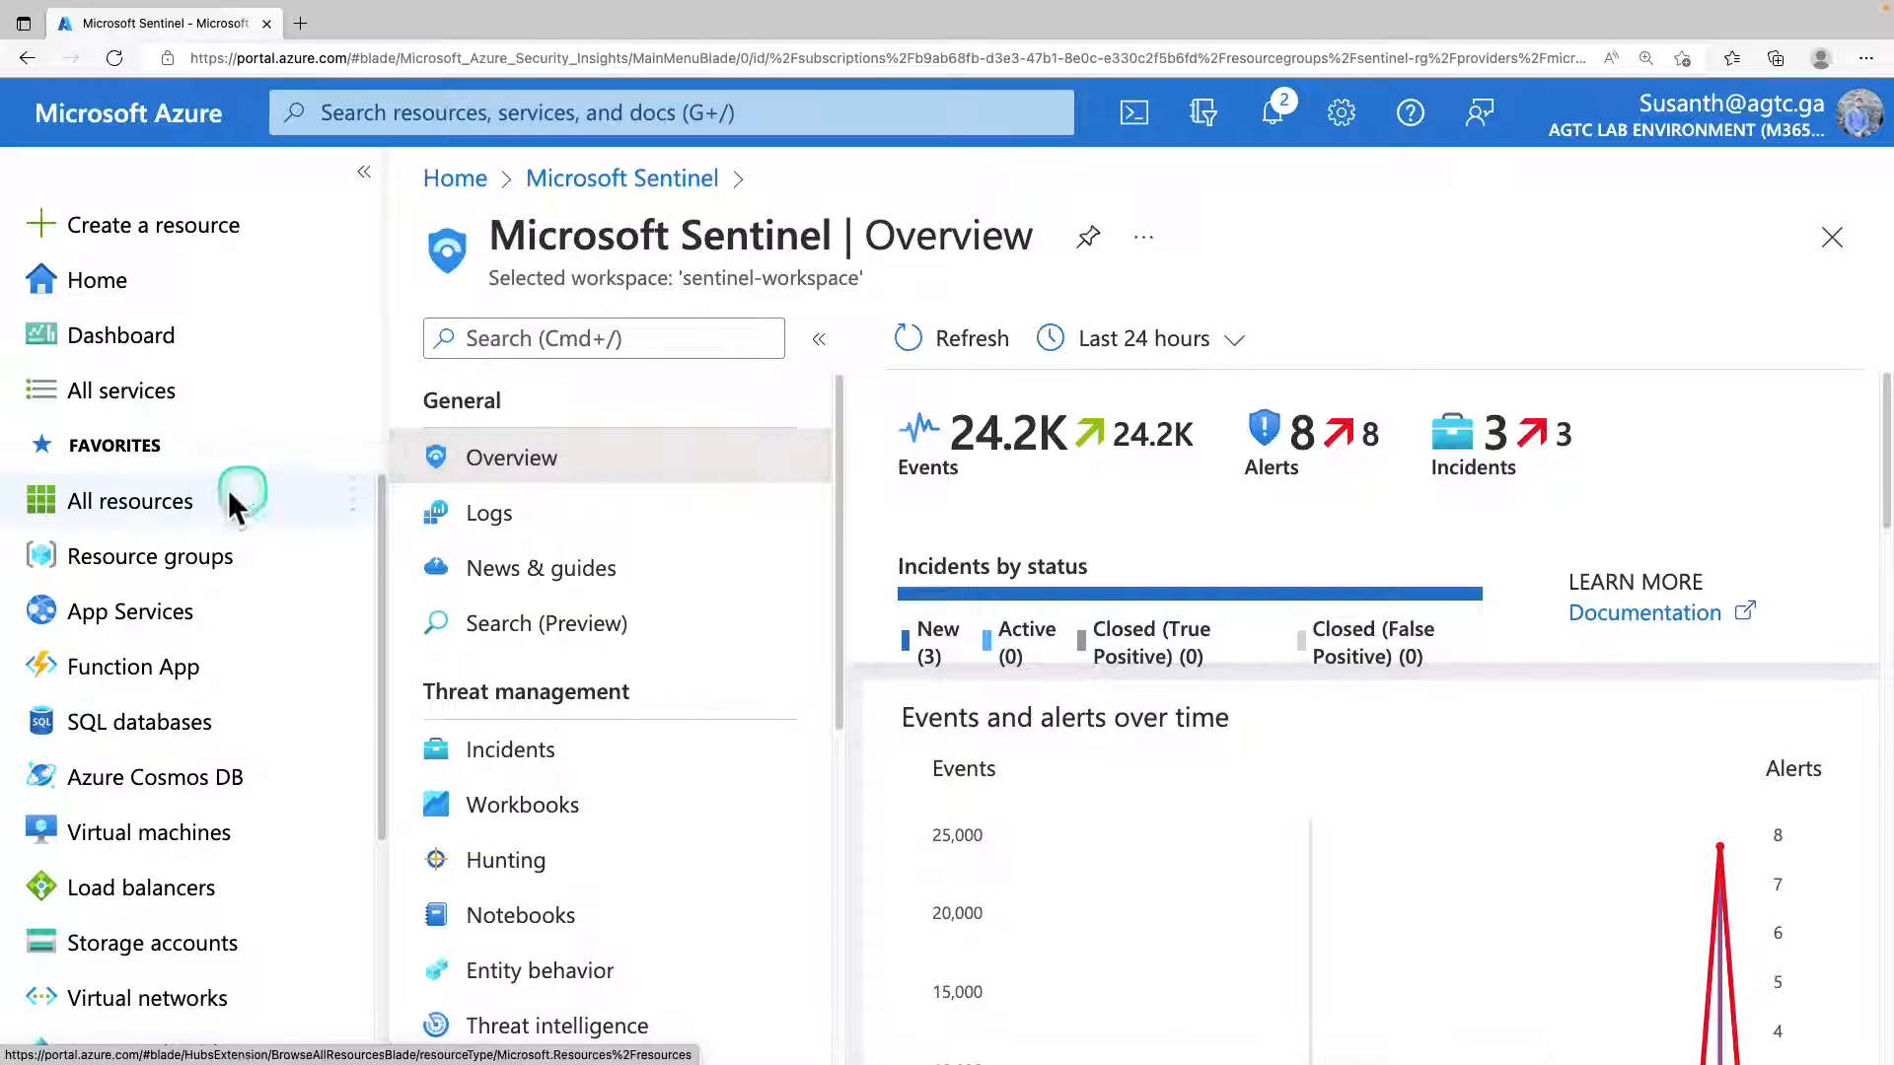
Open the Sentinel-RG resource group and its API connection azuresentinel-Get-GeoFromIpAndTagIncident.
left_click(155, 562)
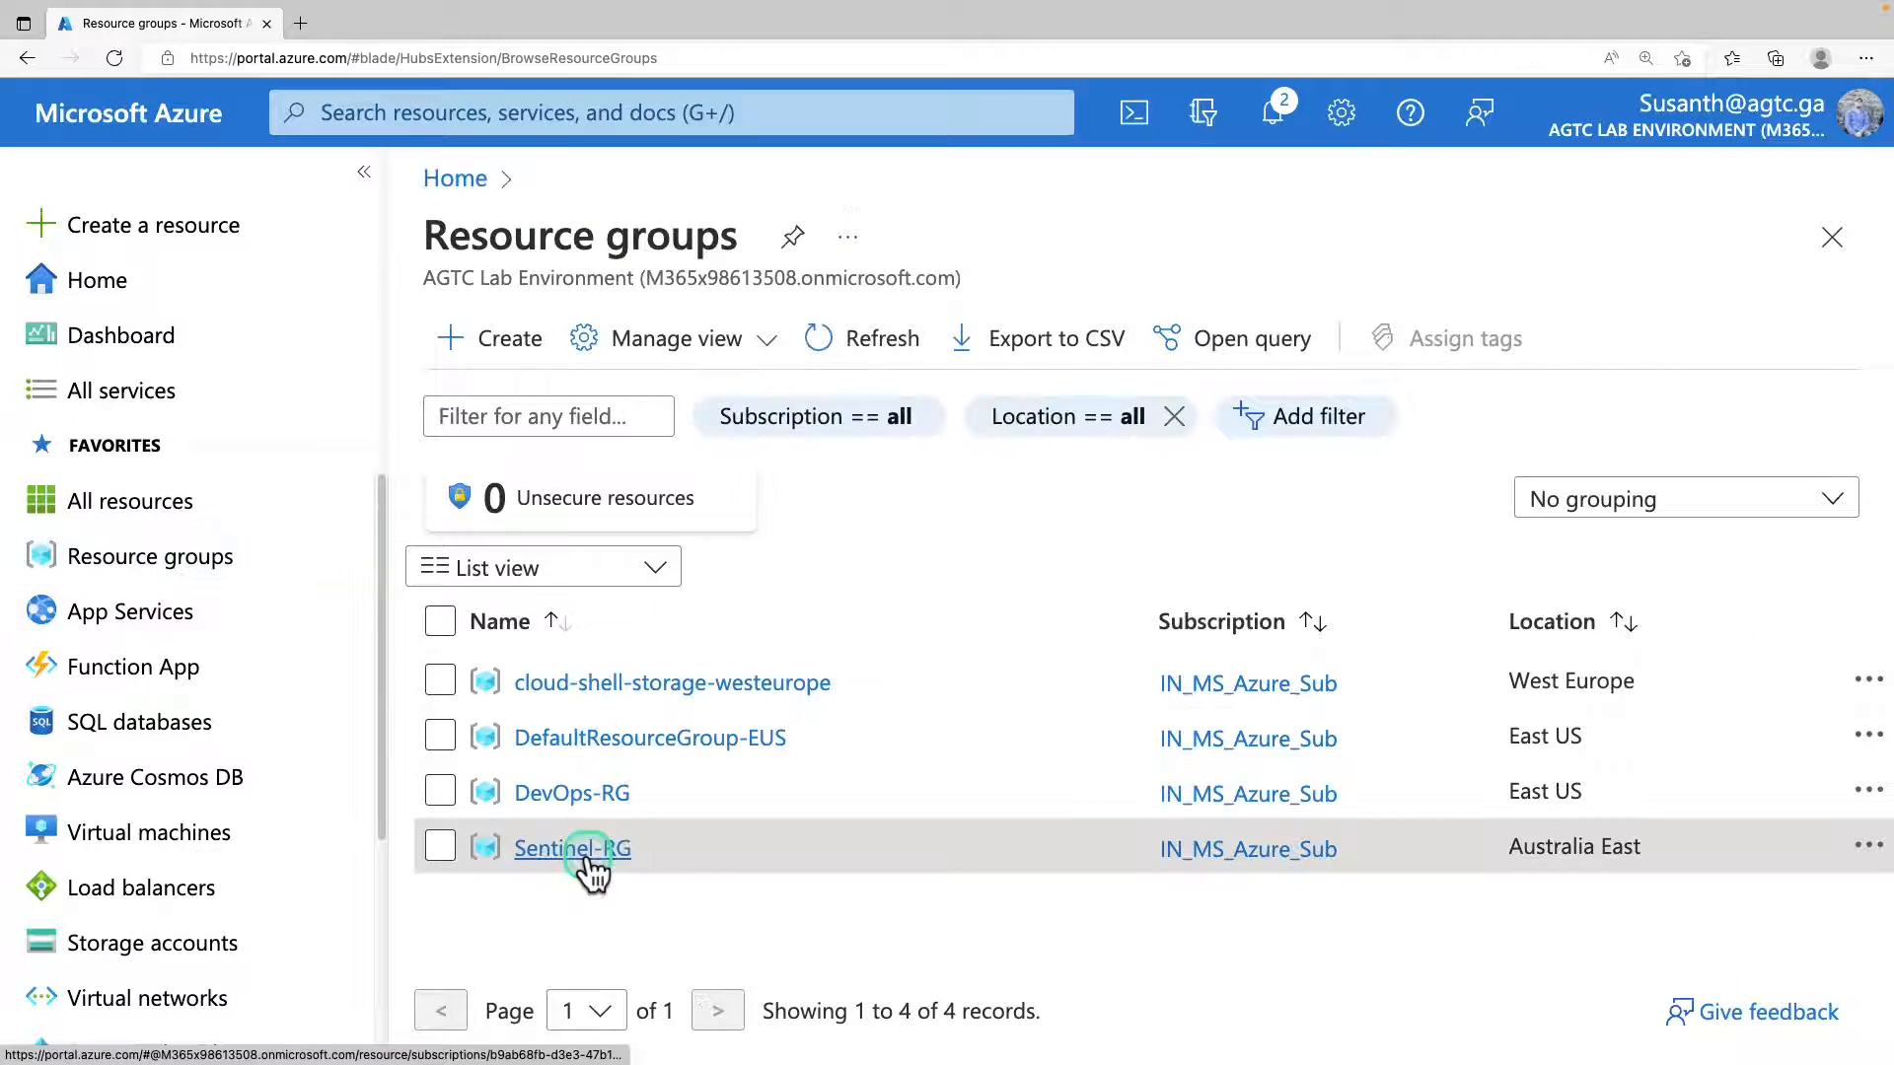
left_click(584, 849)
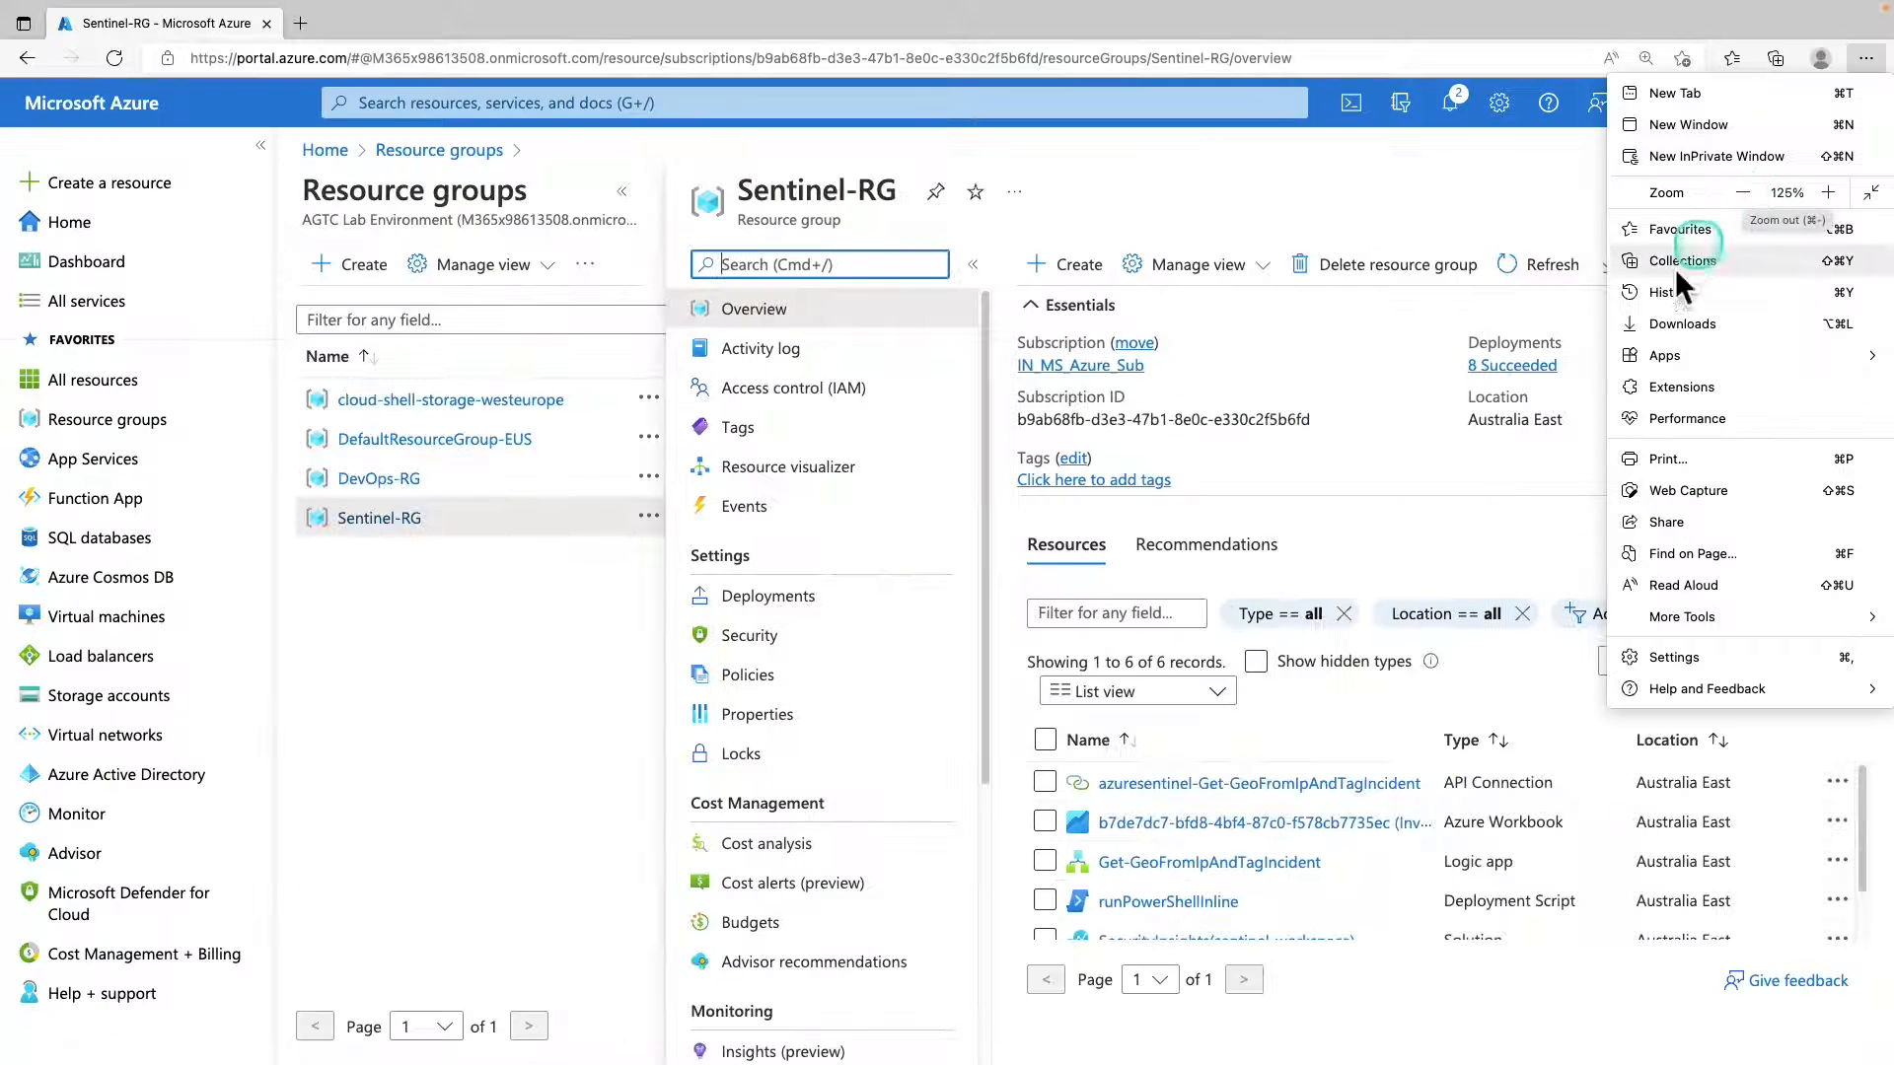
left_click_drag(1864, 826, 1870, 868)
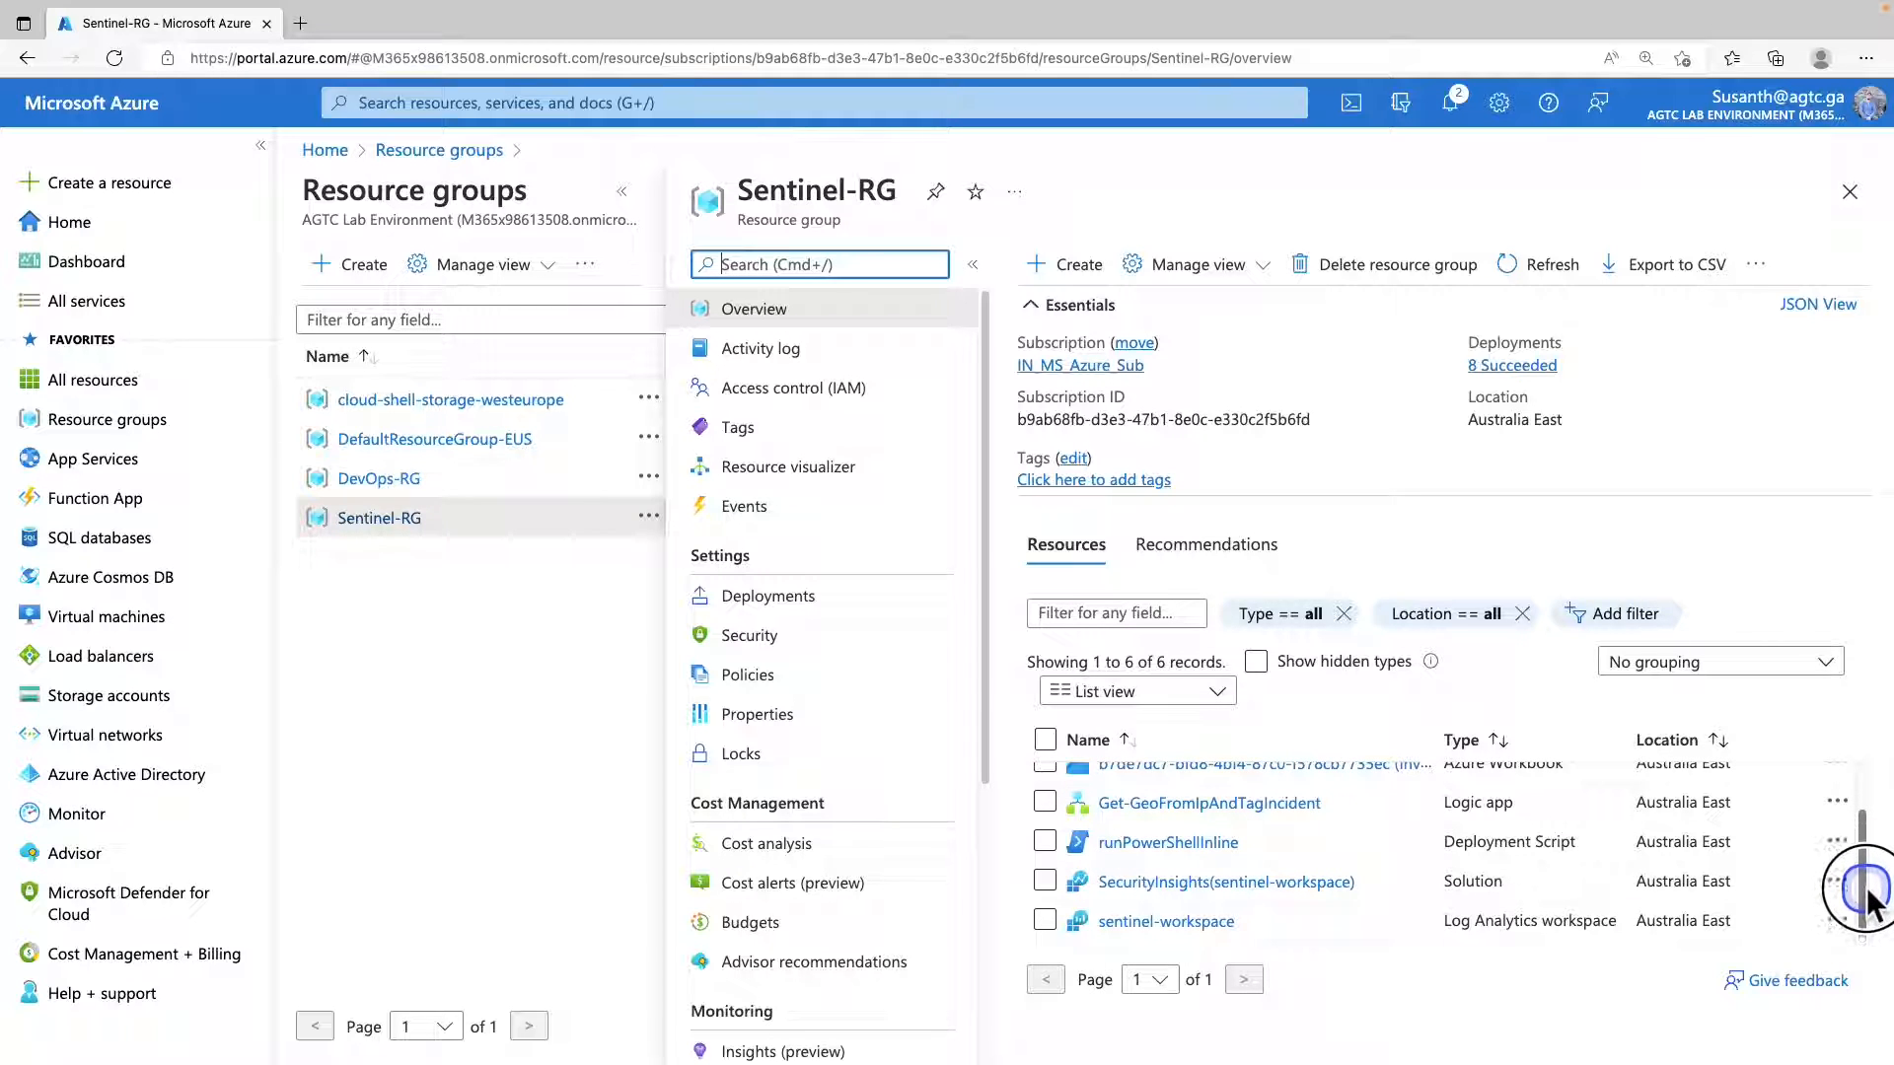
scroll(1401, 782, "up", 2)
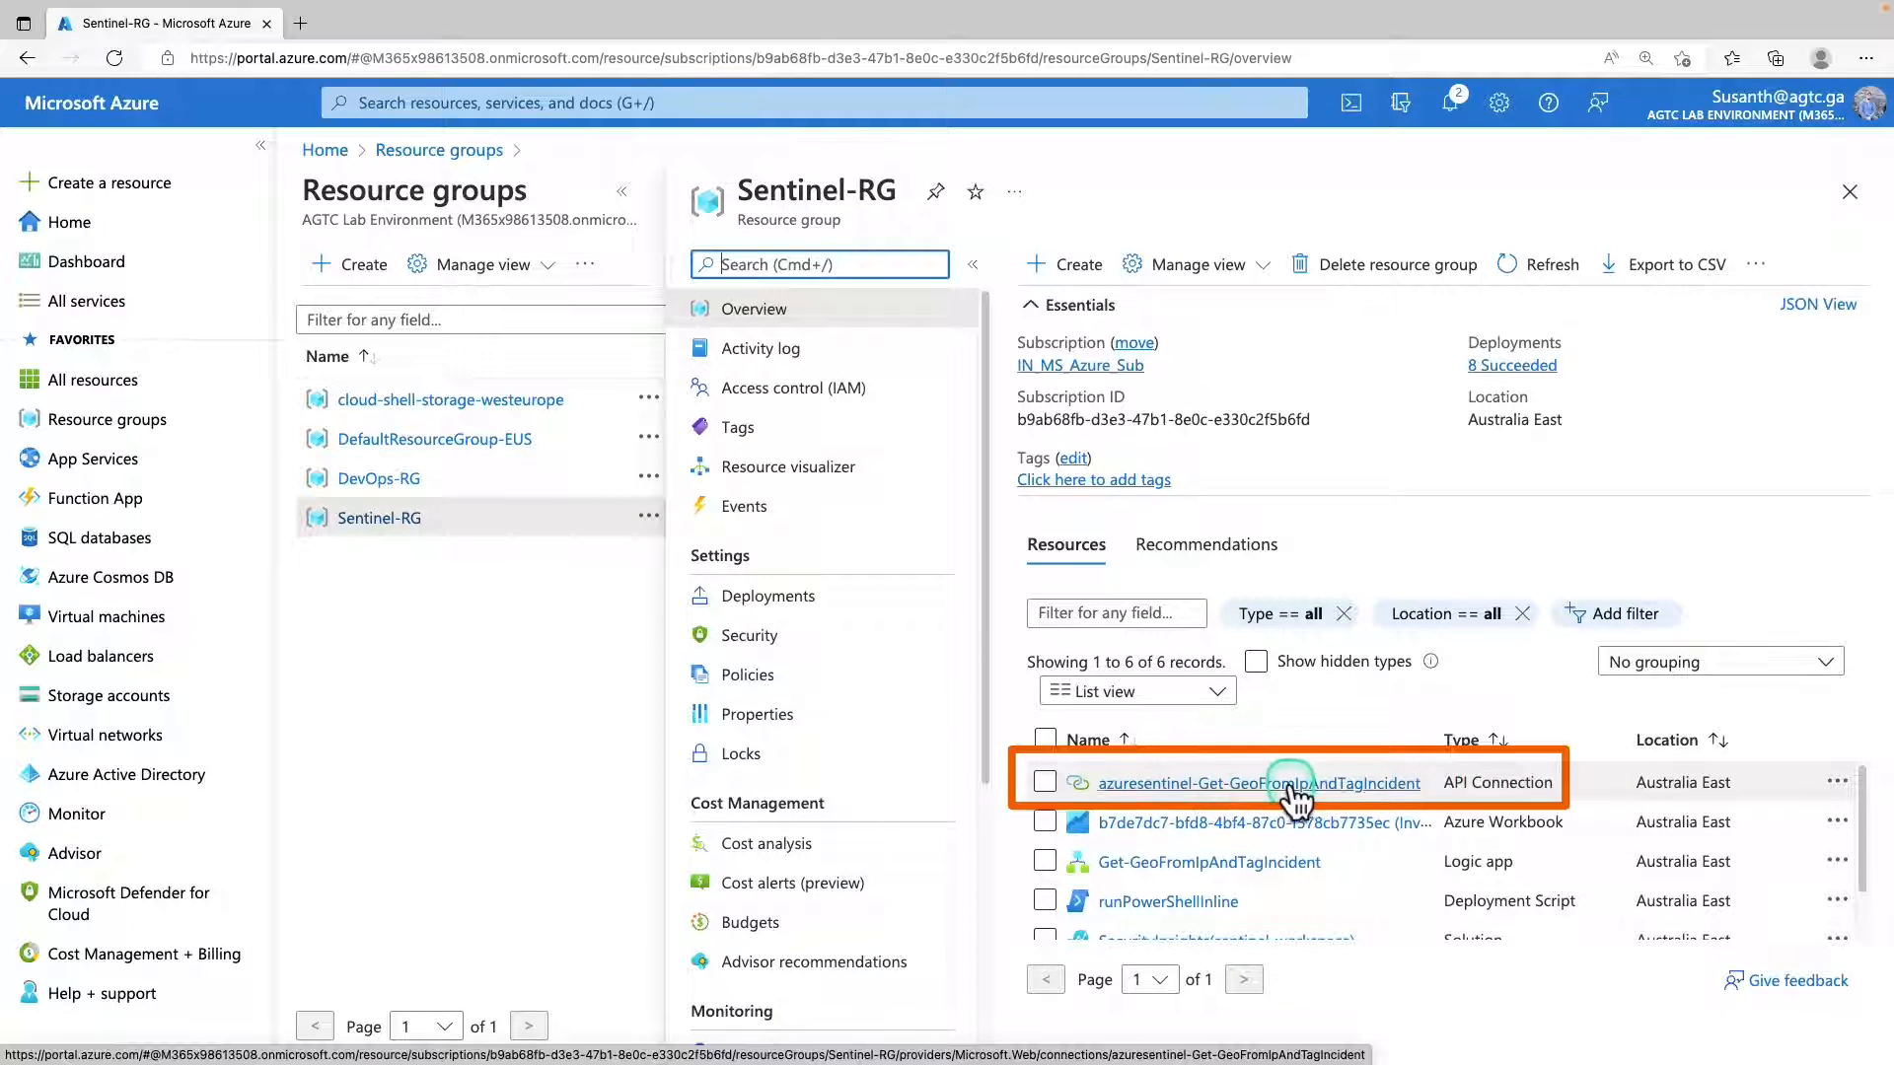
left_click(1371, 786)
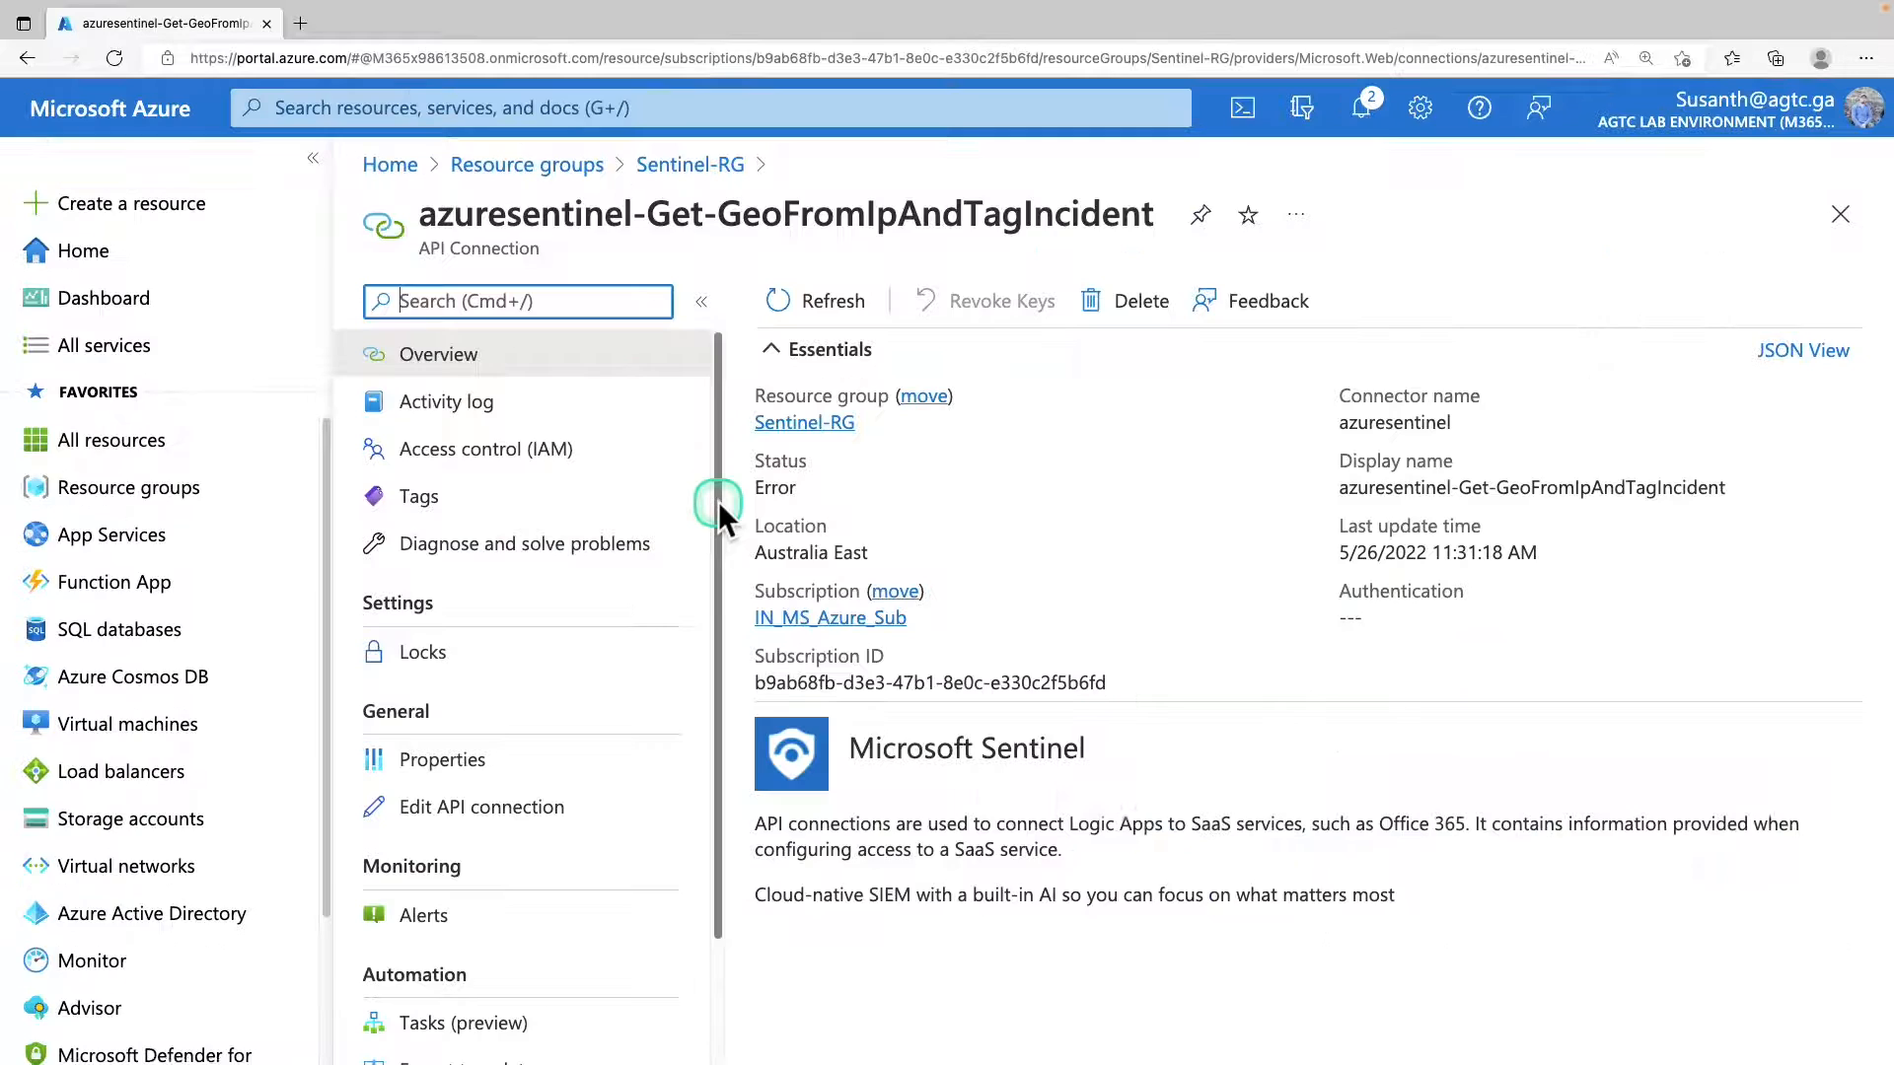
Authorize the azuresentinel-Get-GeoFromIpAndTagIncident API connection with the signed-in lab account and save the connection.
left_click_drag(716, 509, 718, 672)
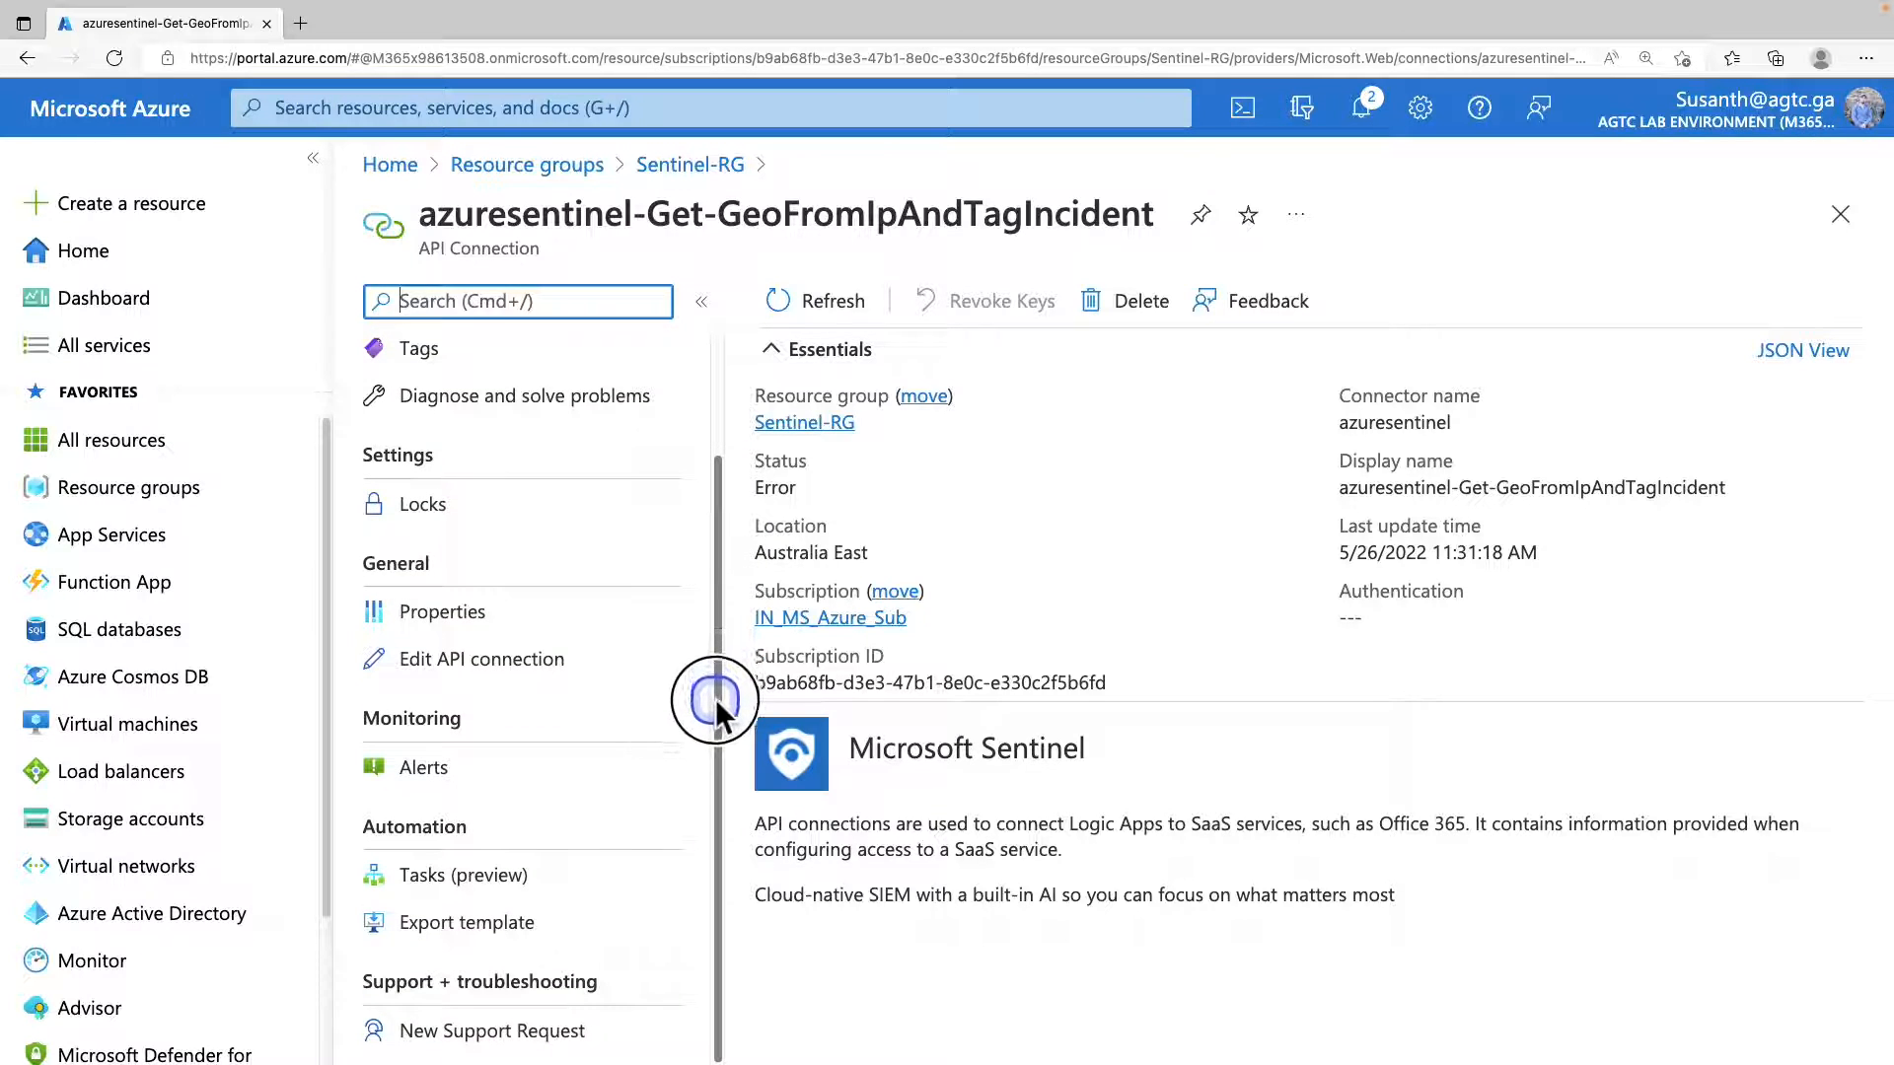
left_click_drag(356, 537, 482, 586)
left_click_drag(336, 633, 651, 699)
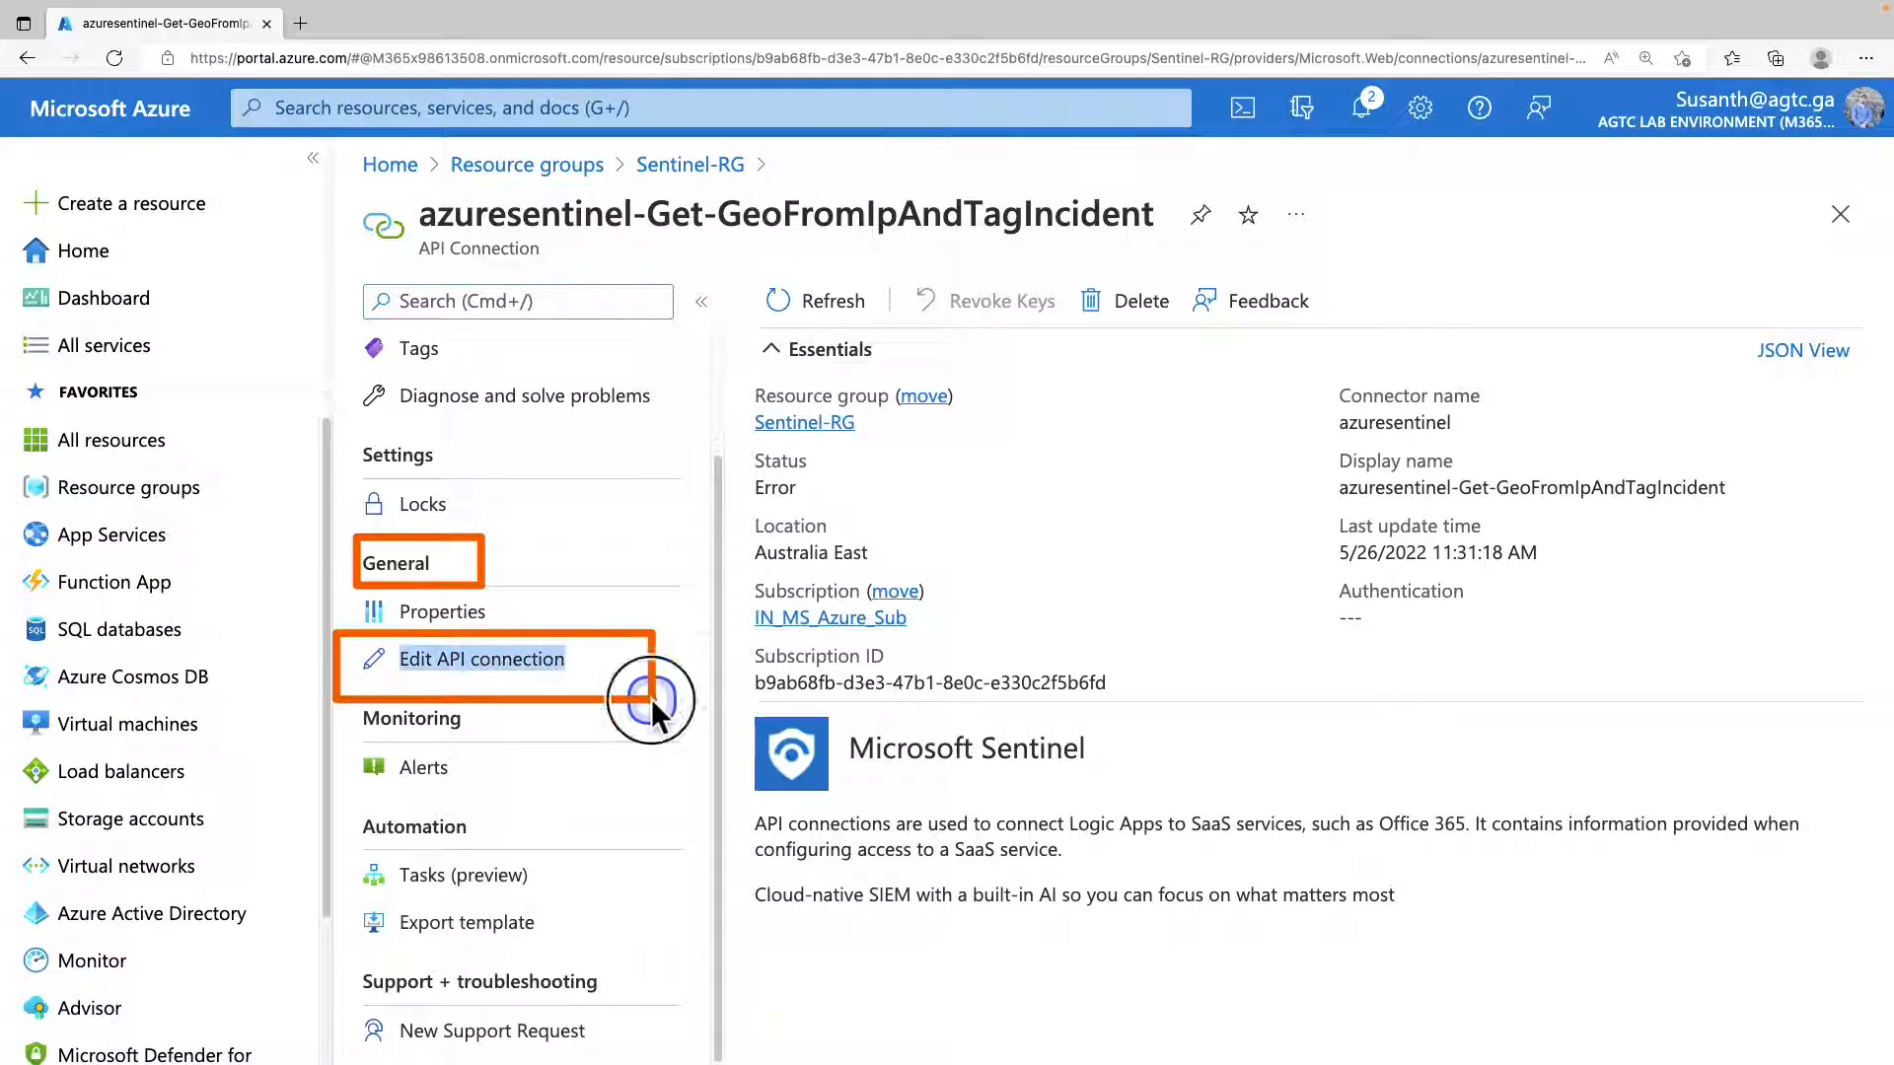
left_click(528, 677)
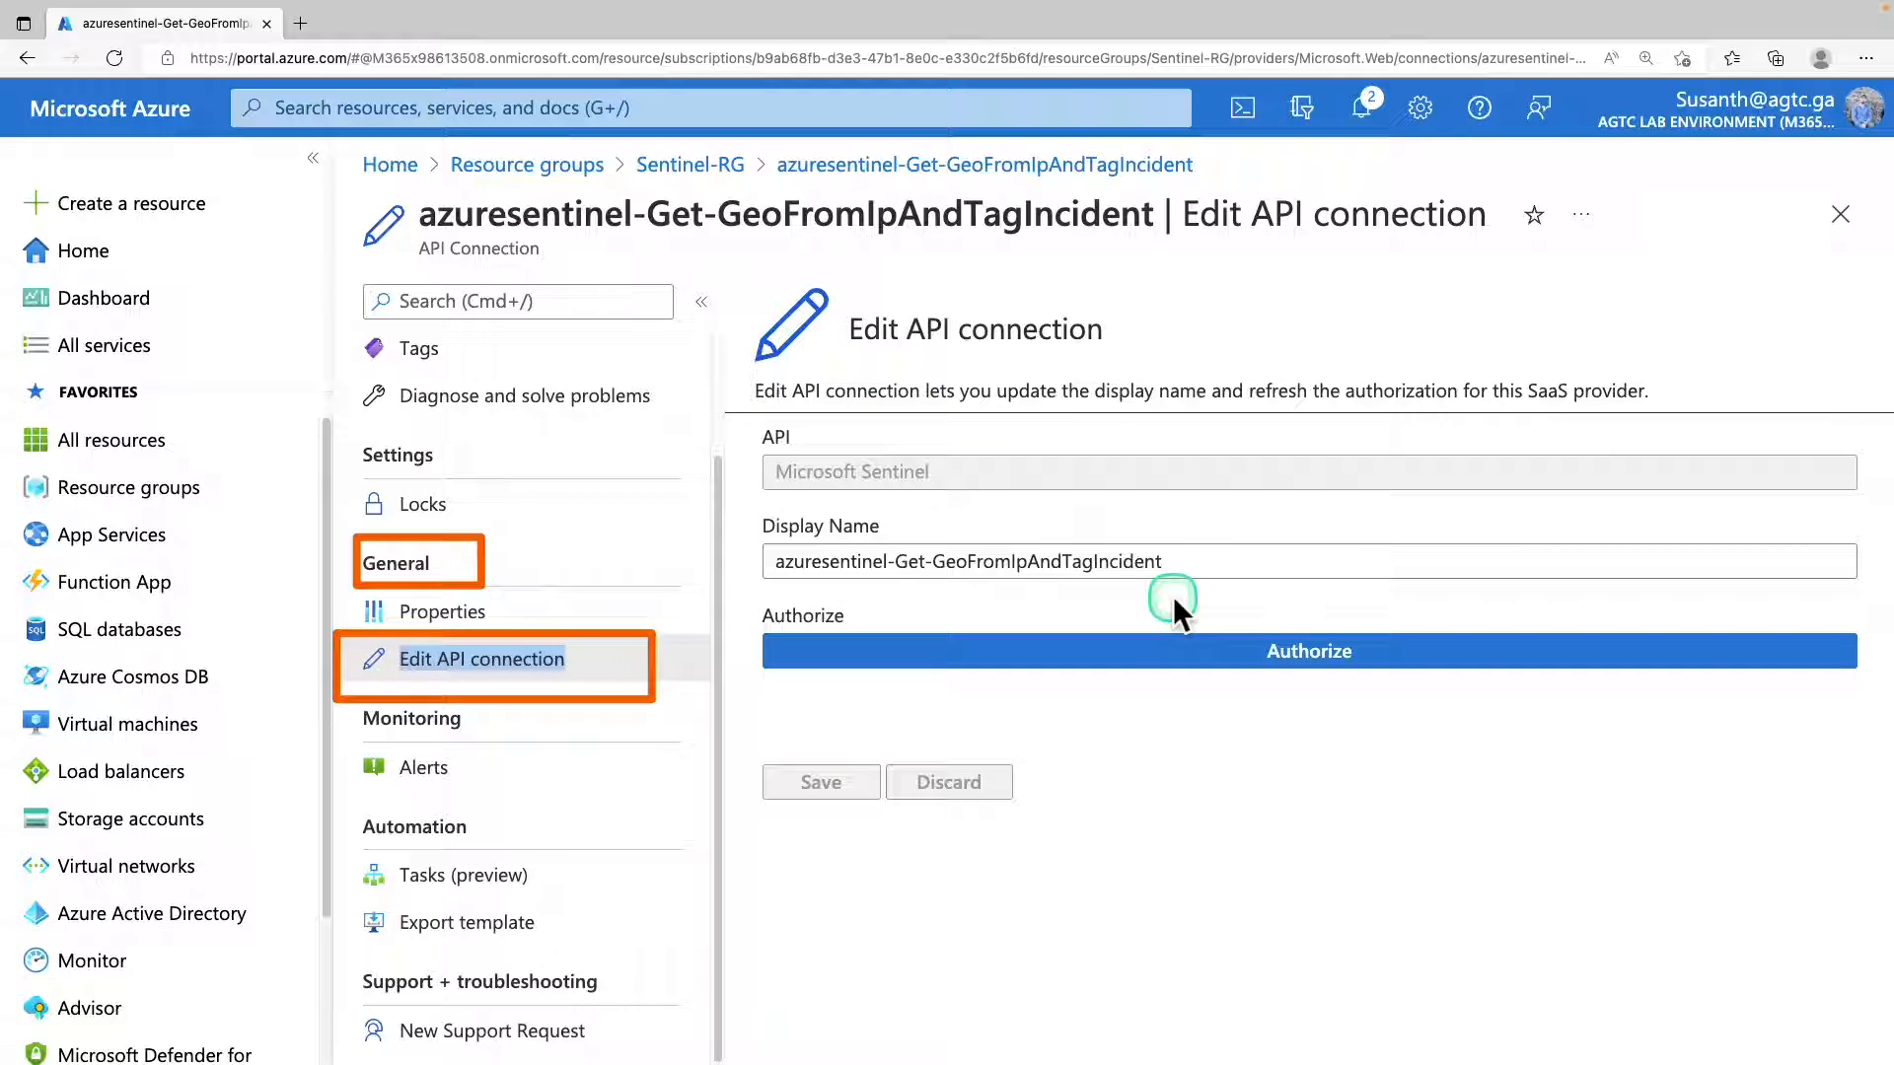
left_click(1291, 651)
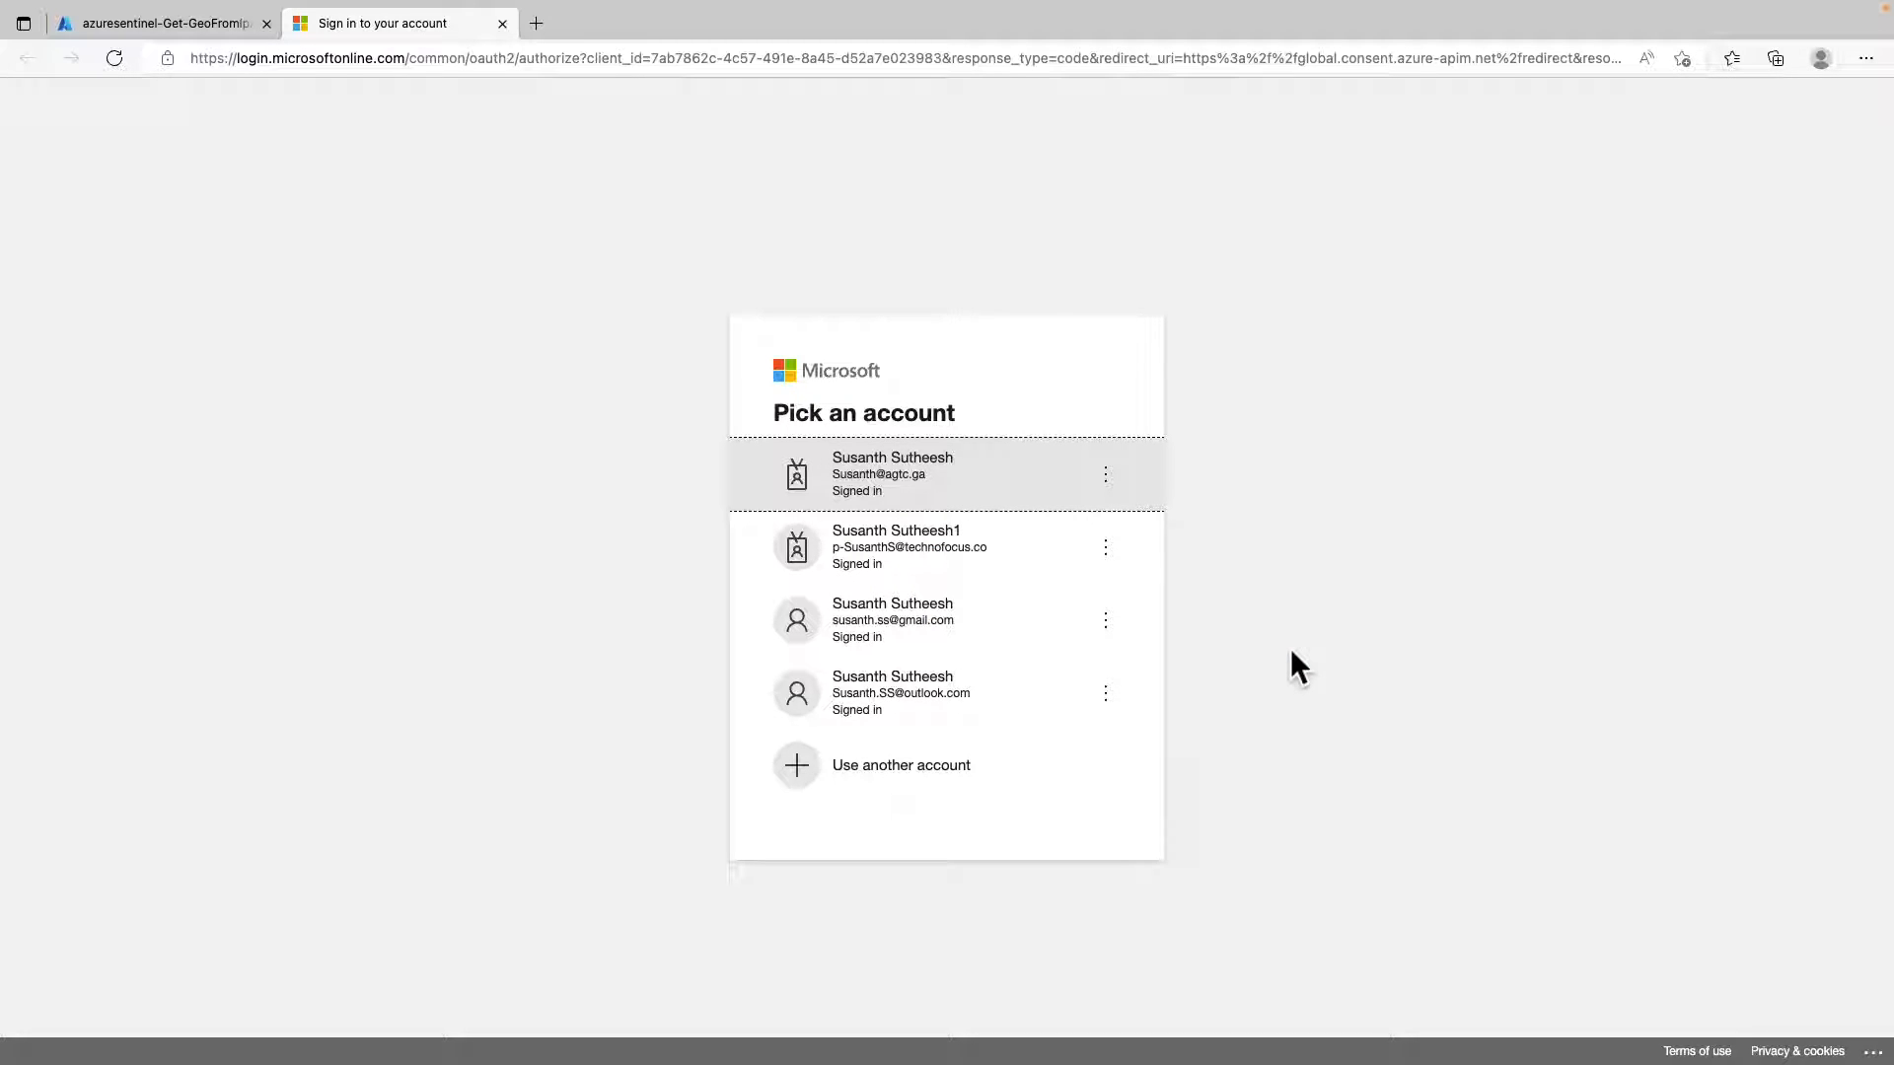
left_click(962, 472)
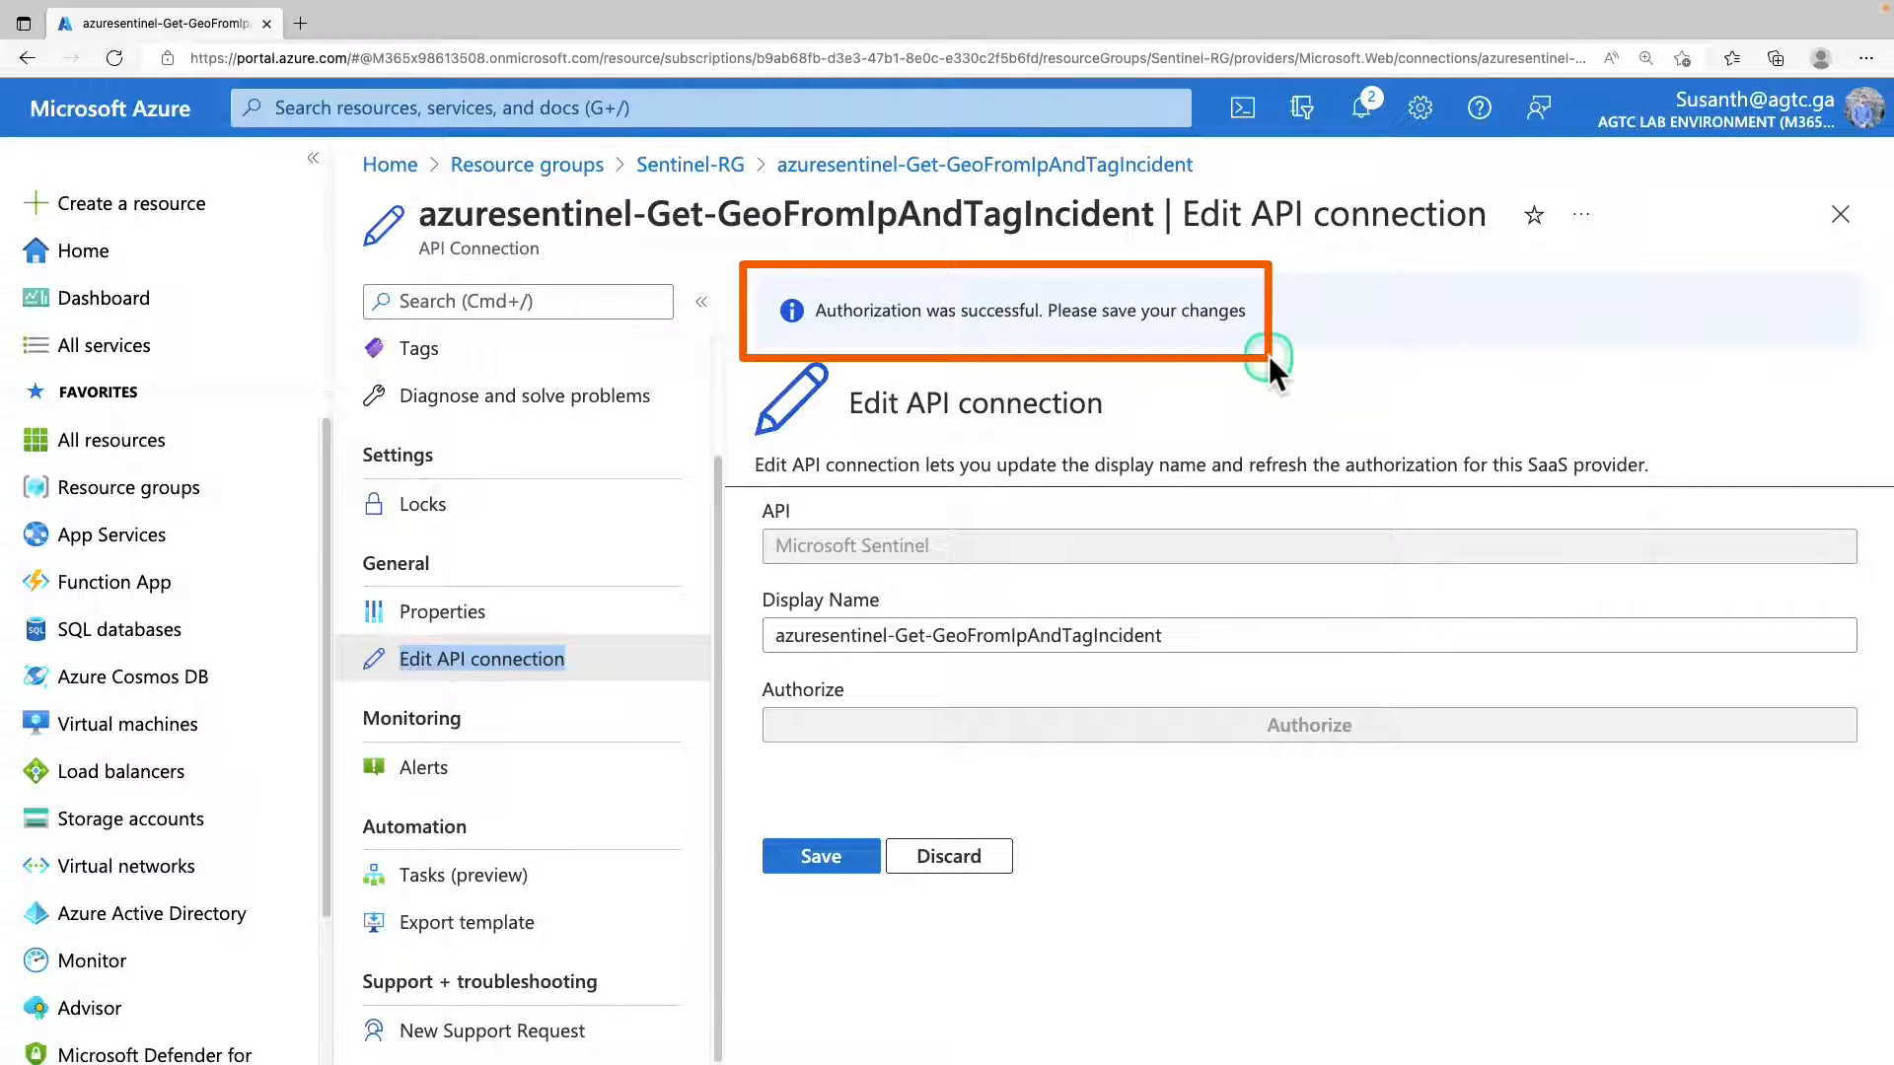
left_click(860, 858)
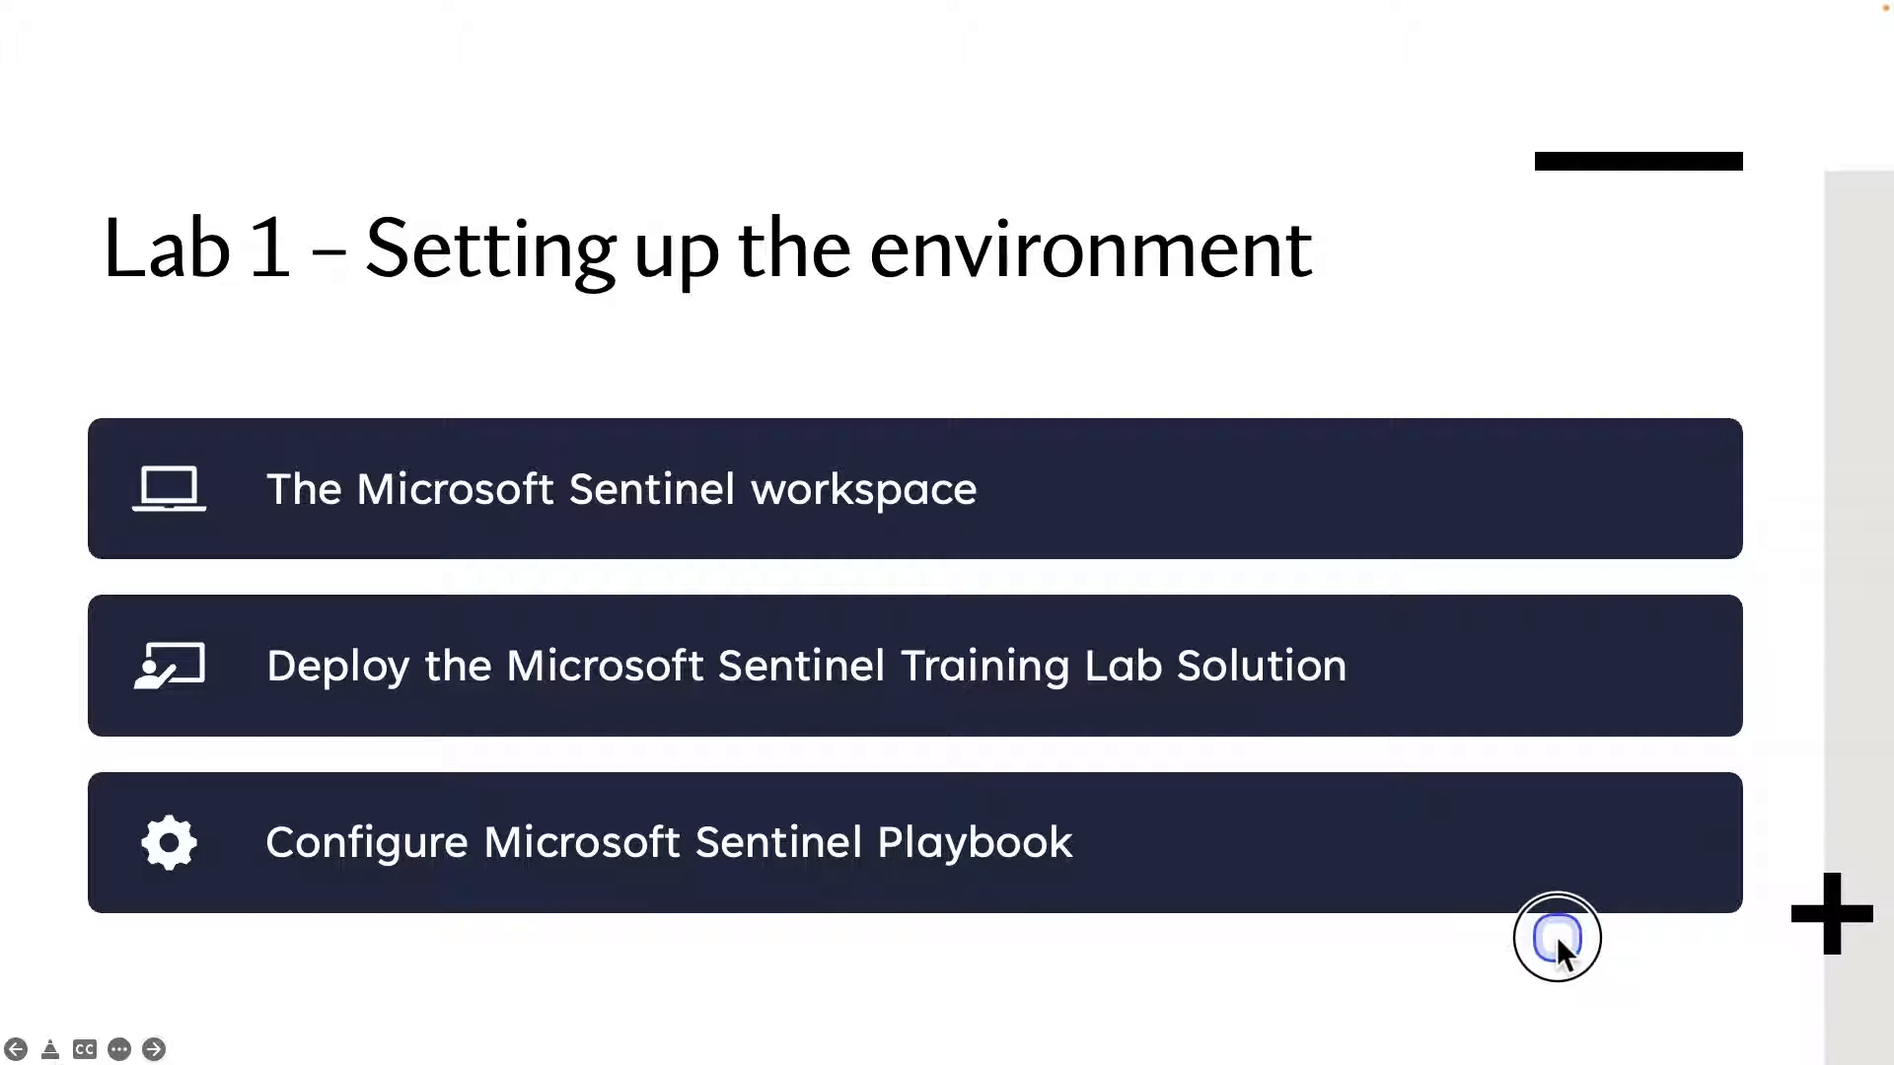
left_click(1557, 937)
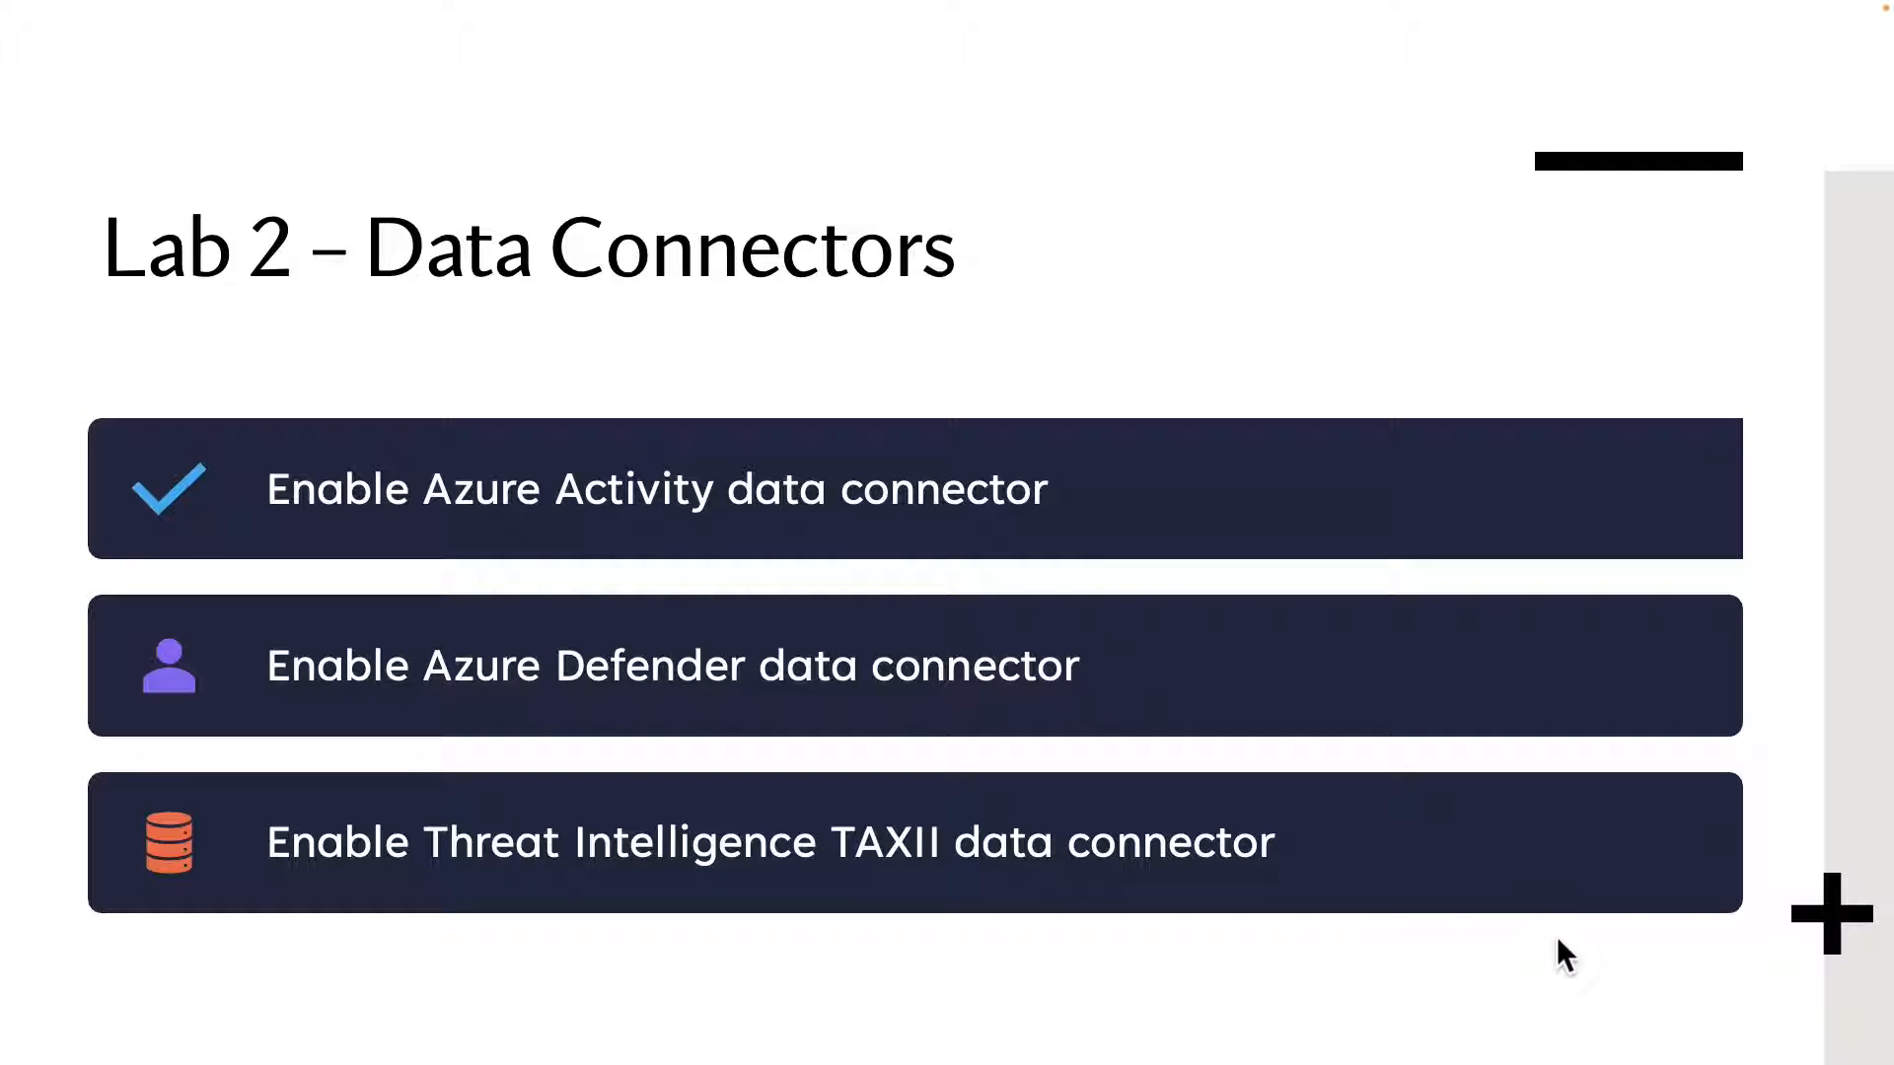
left_click_drag(91, 401, 1211, 586)
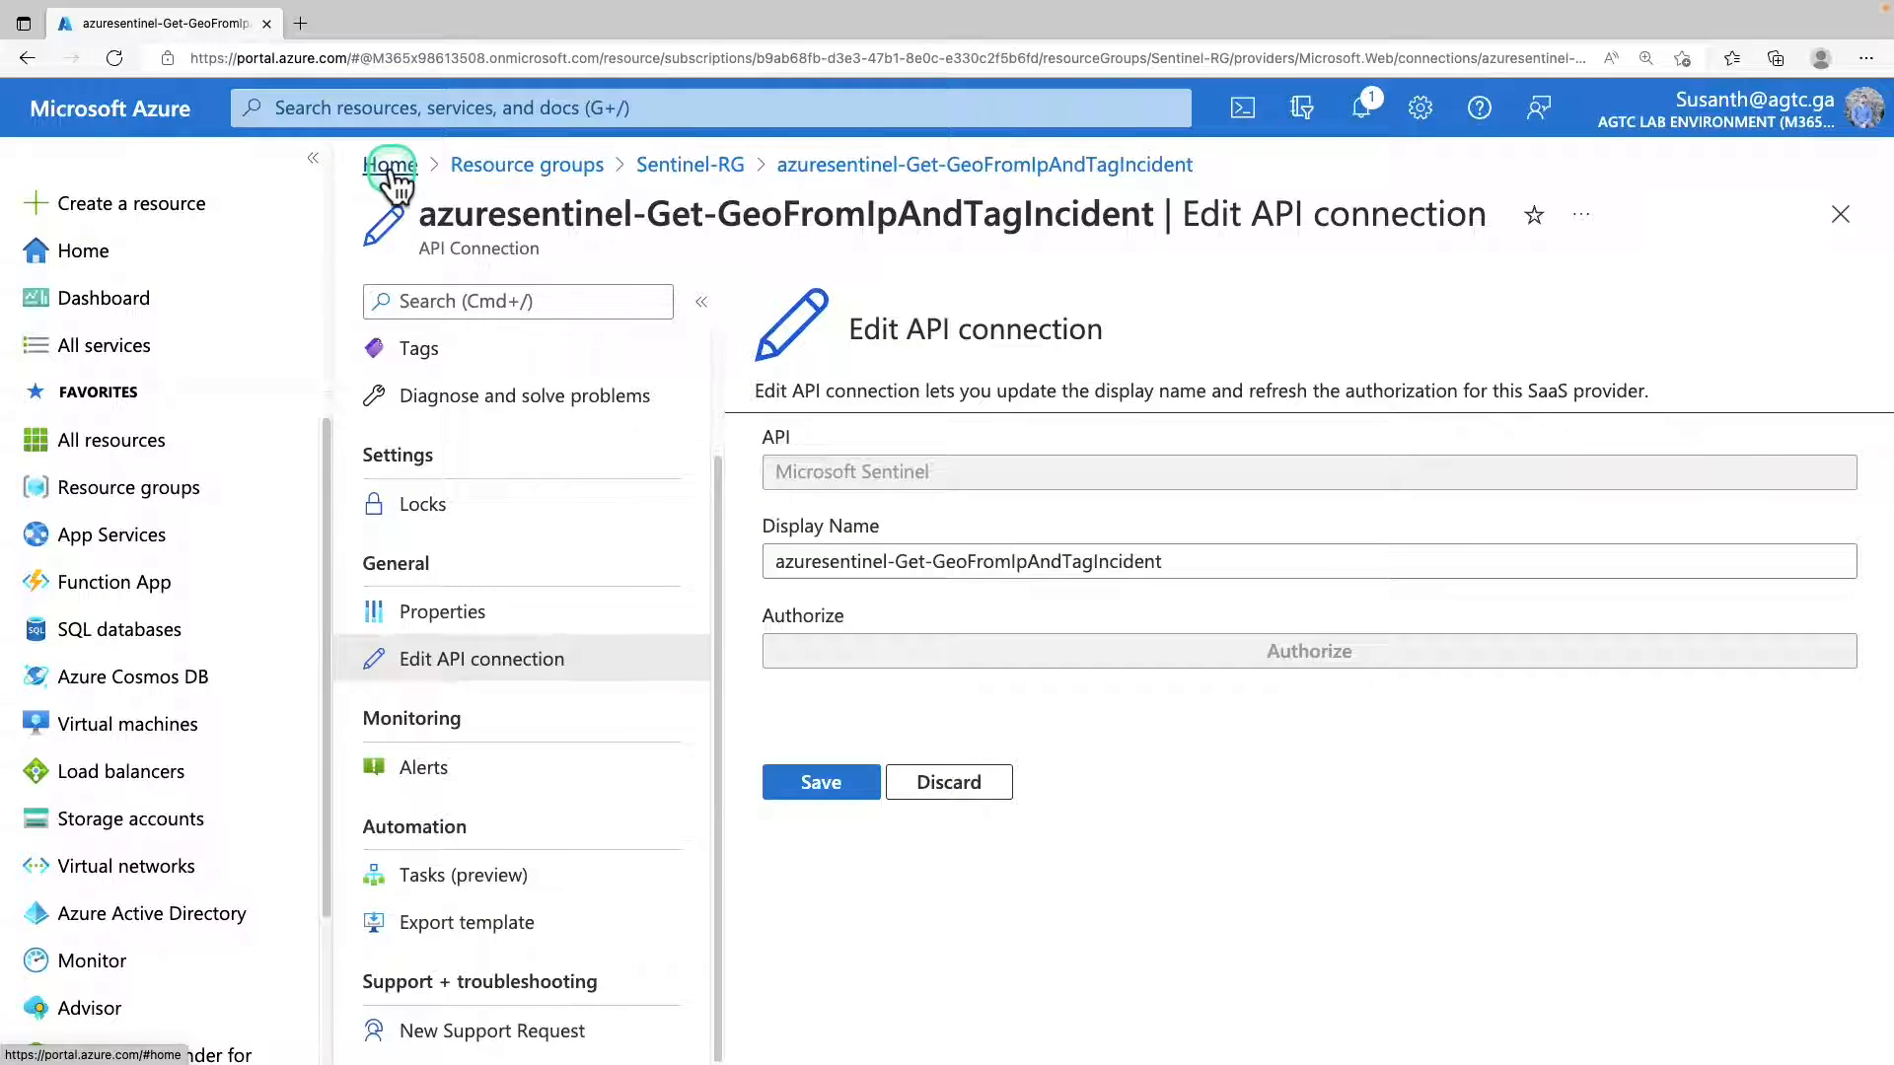
Go to the Microsoft Sentinel service from the Azure home page and open the data connectors of sentinel-workspace.
left_click(390, 174)
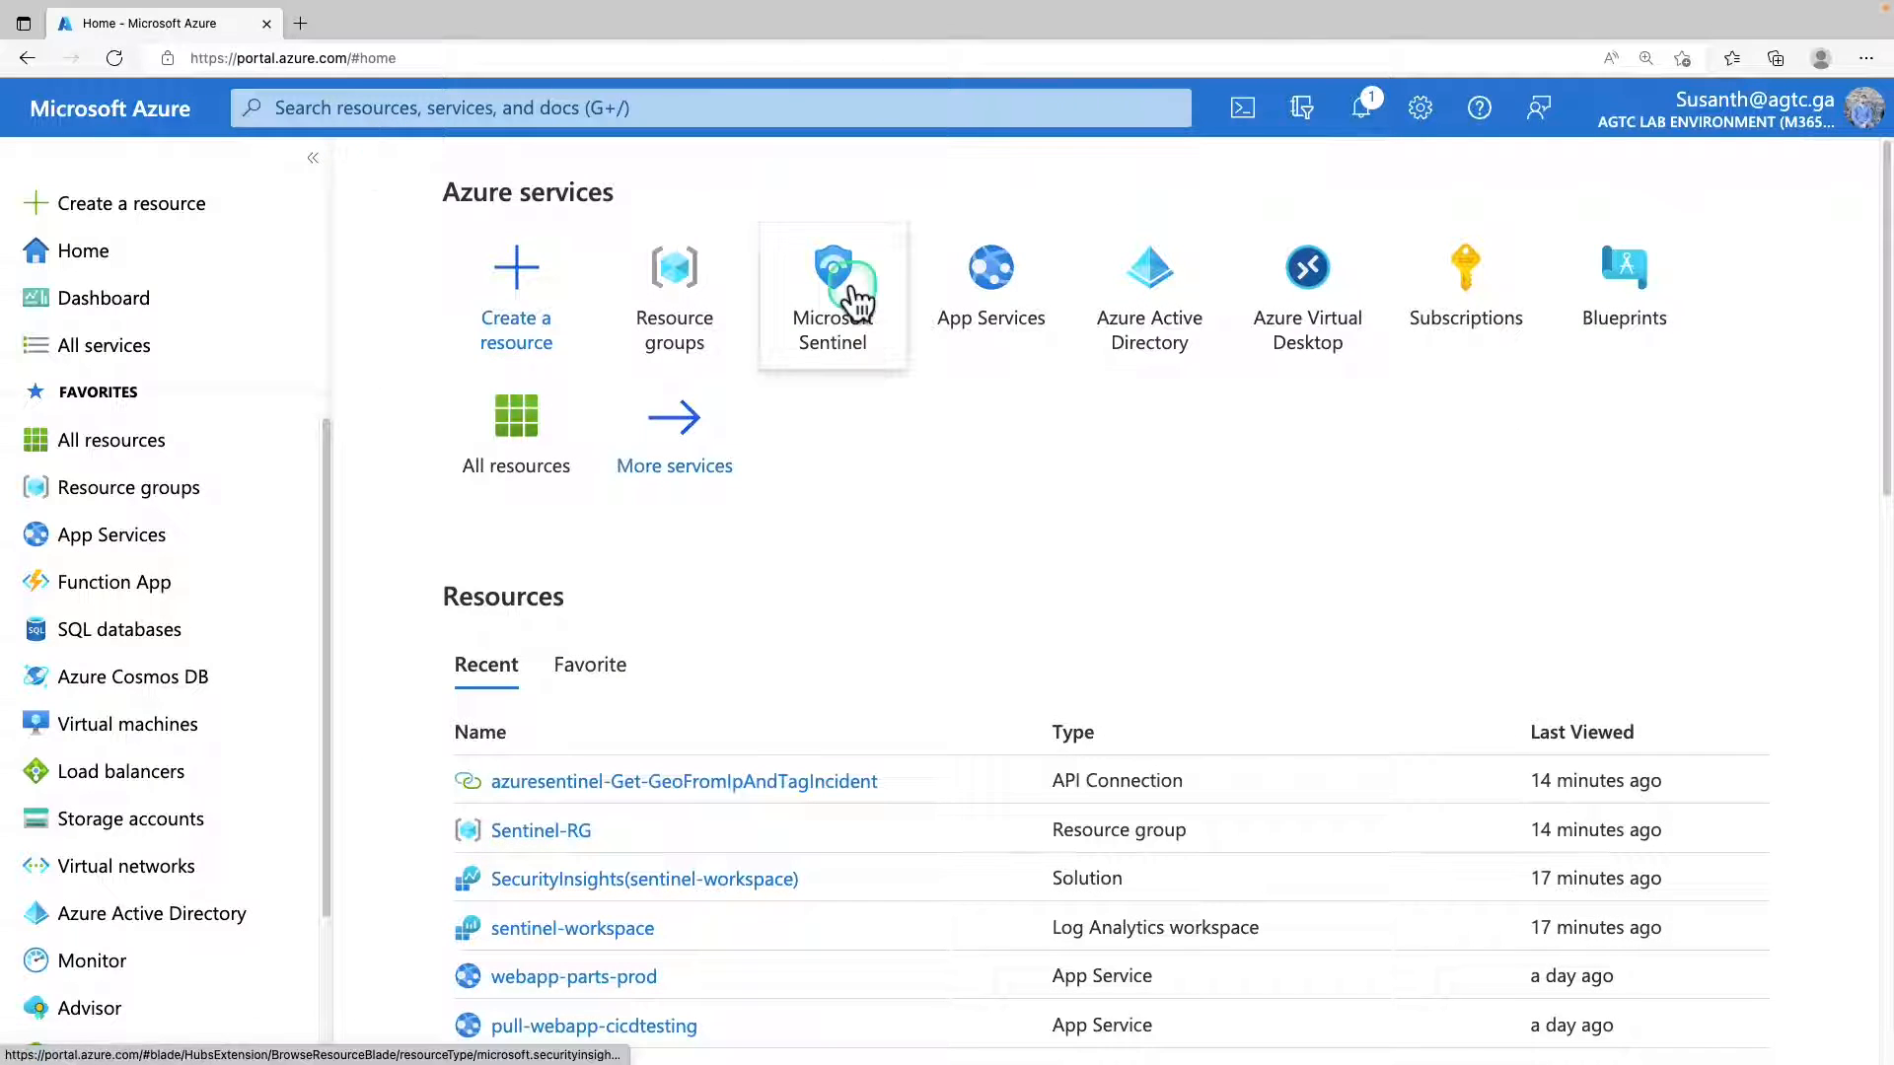
left_click(854, 295)
left_click(525, 540)
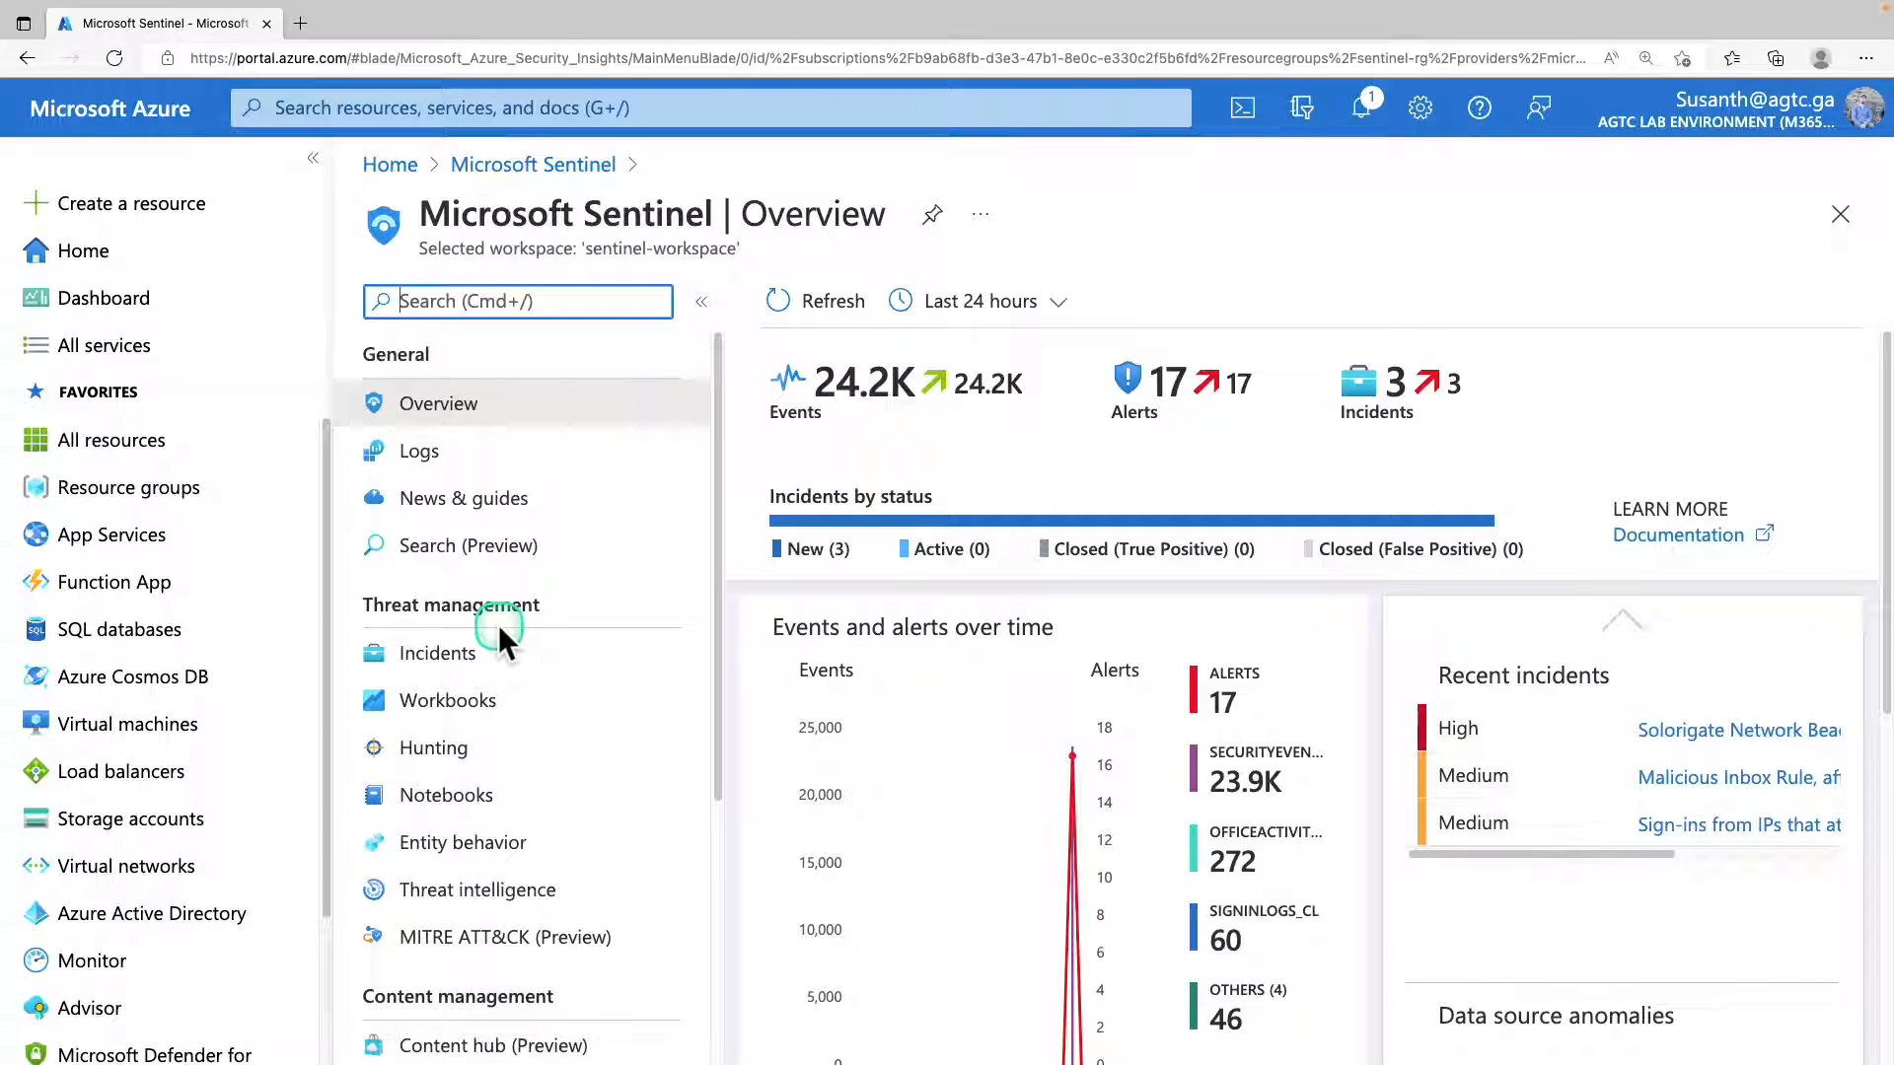
scroll(499, 631, "down", 4)
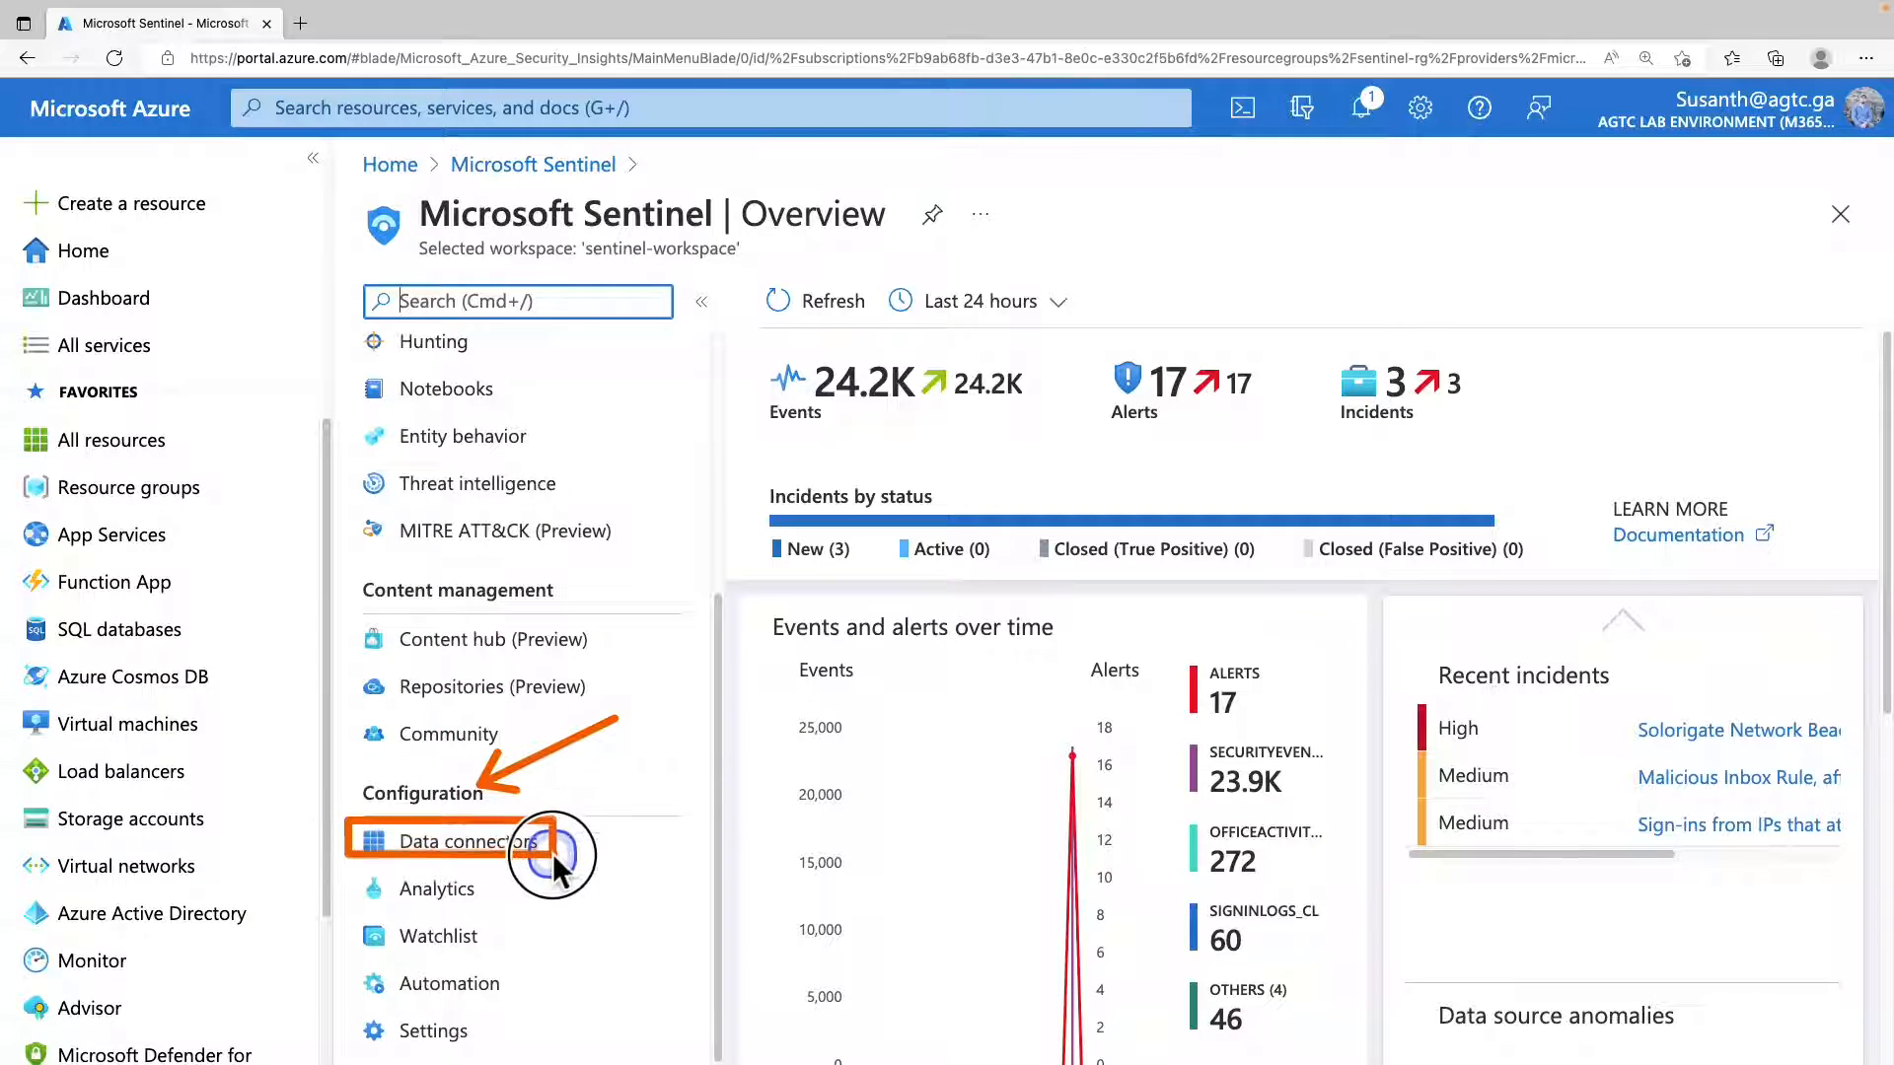
left_click(555, 861)
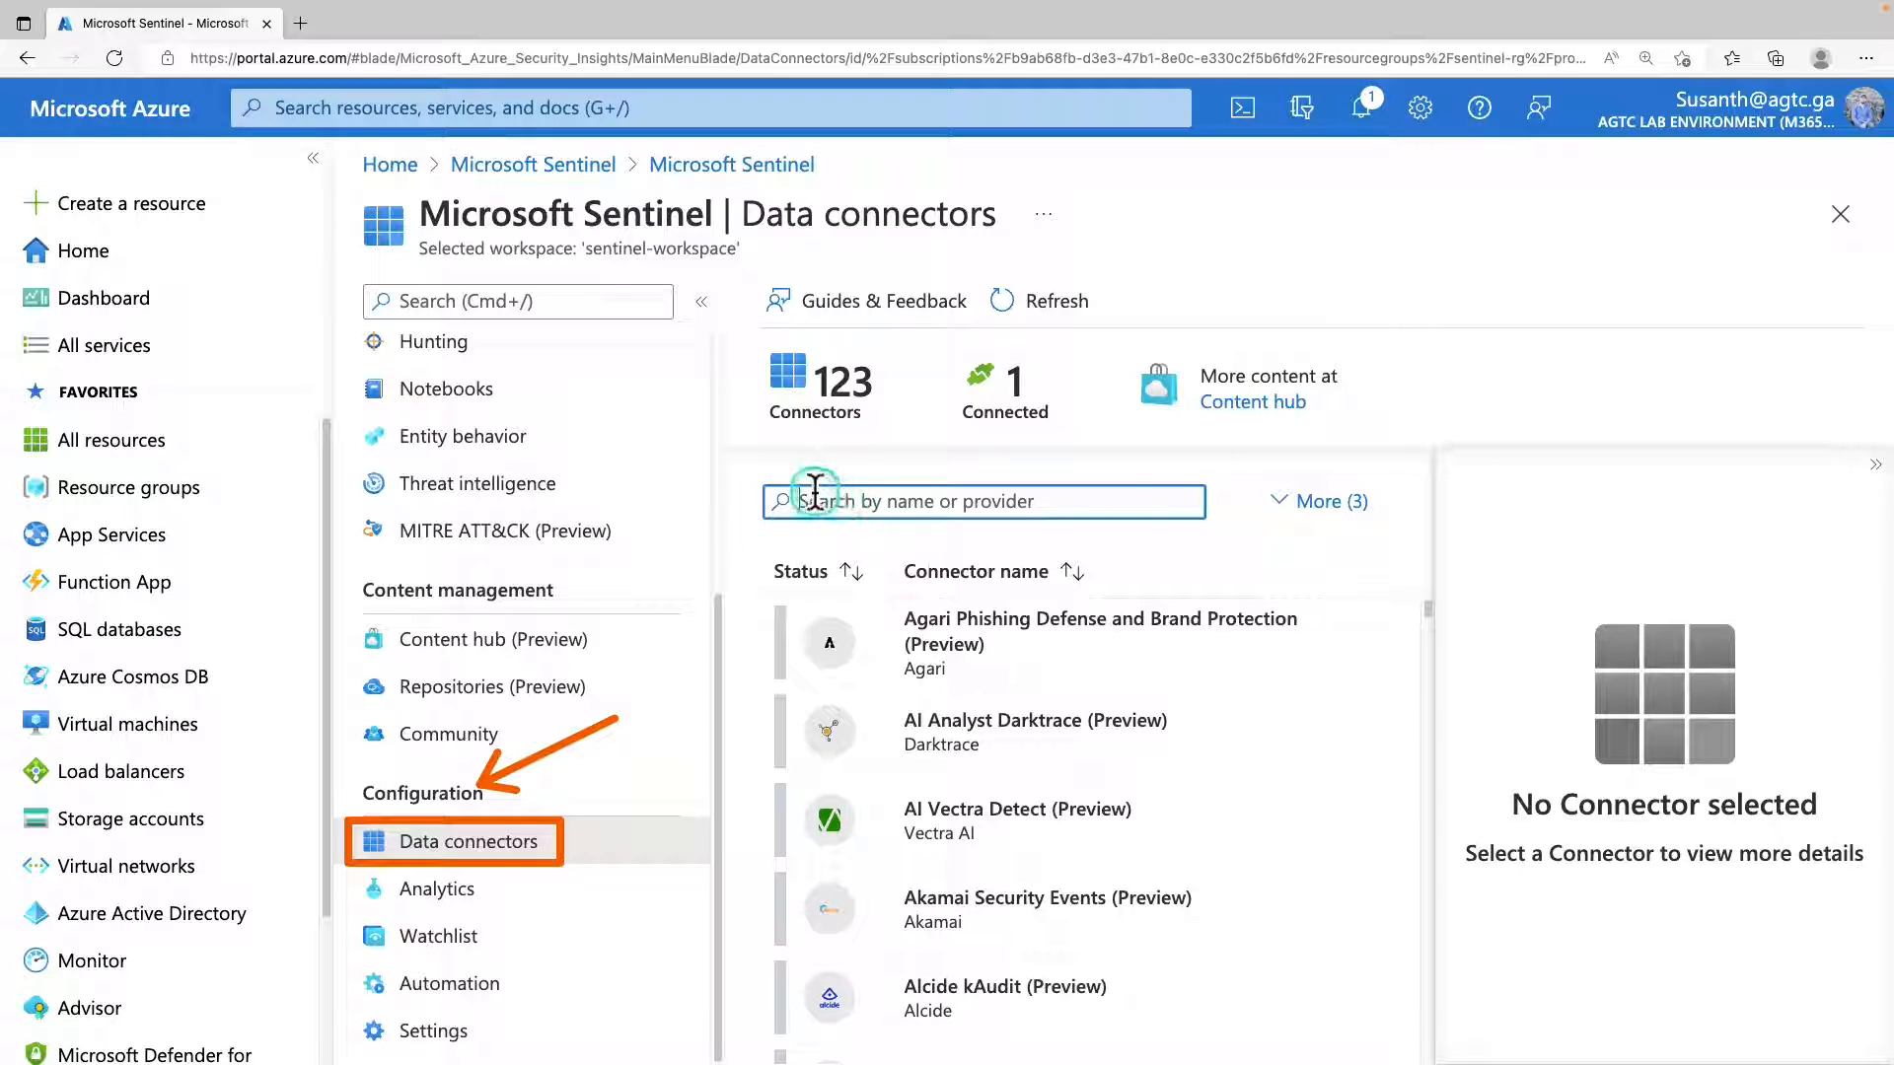
Search the data connectors for "activity" and open the Azure Activity connector page.
left_click(1119, 505)
type("activity")
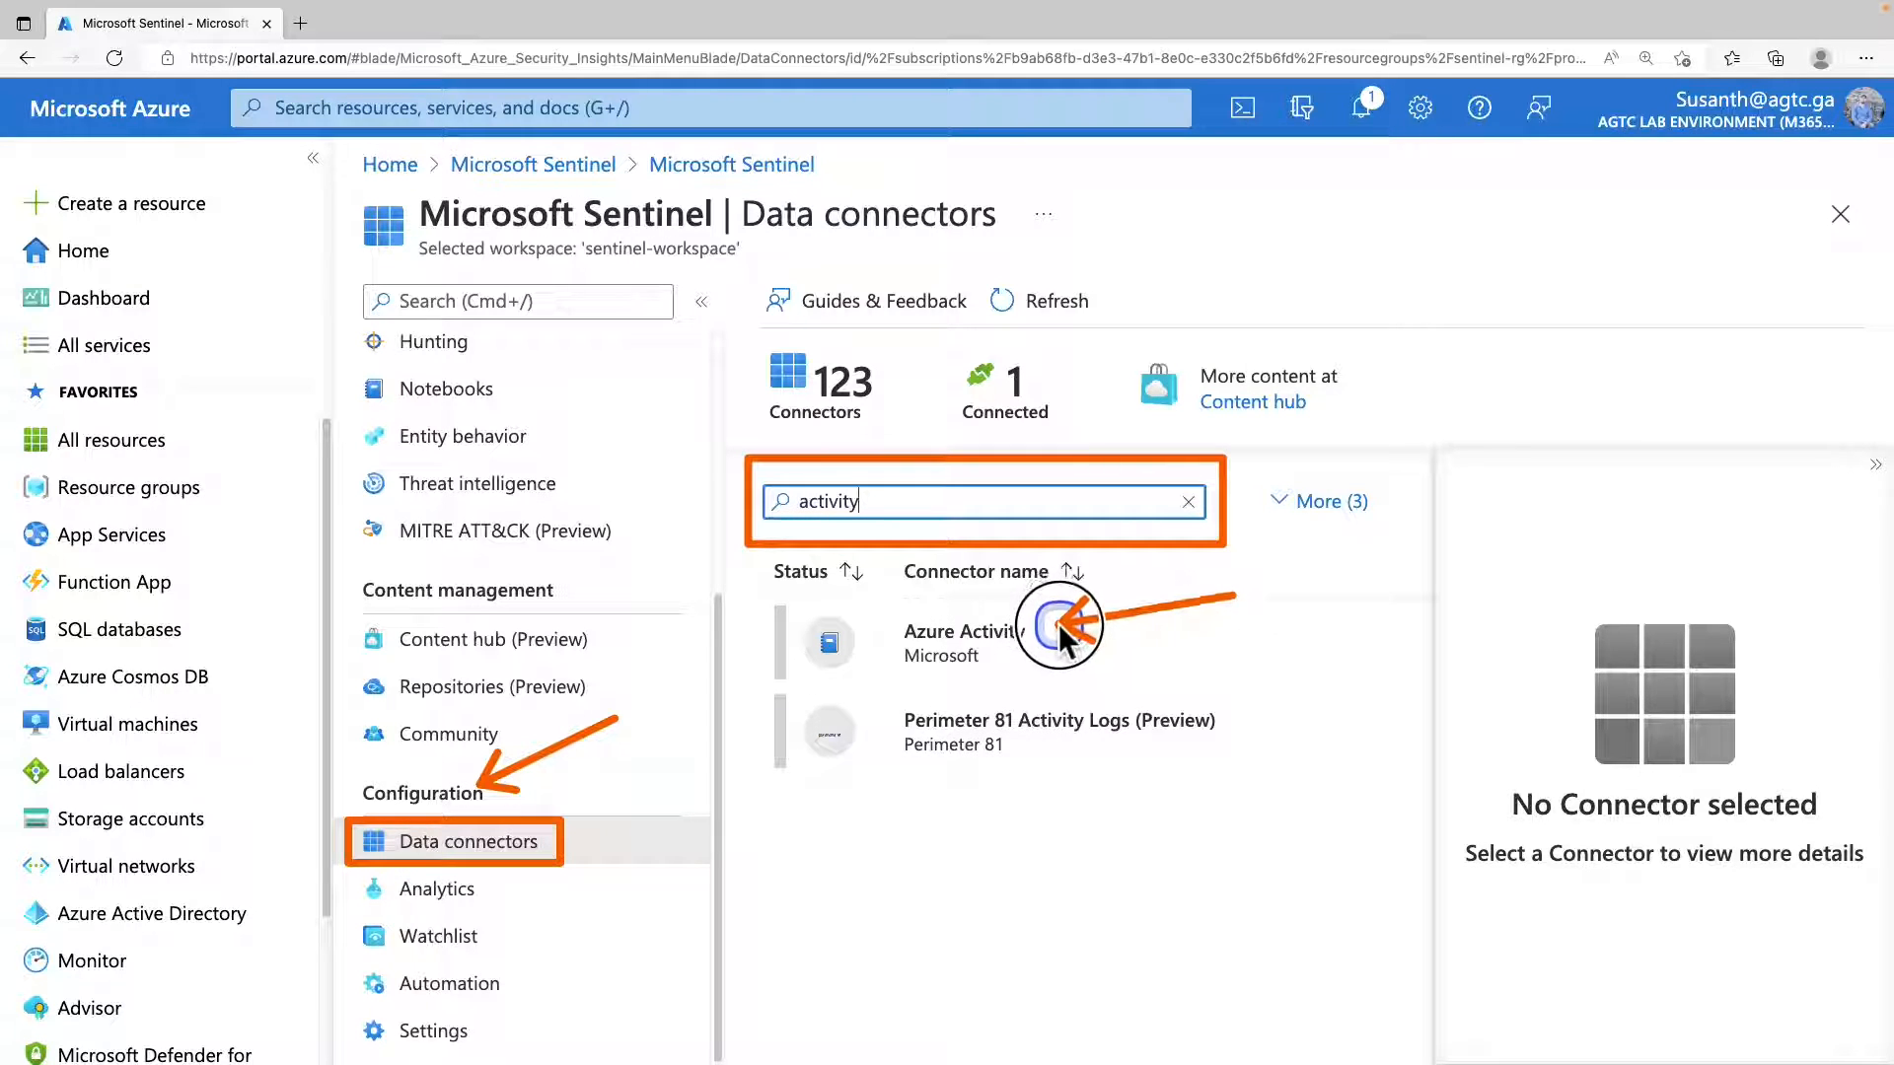
left_click(996, 647)
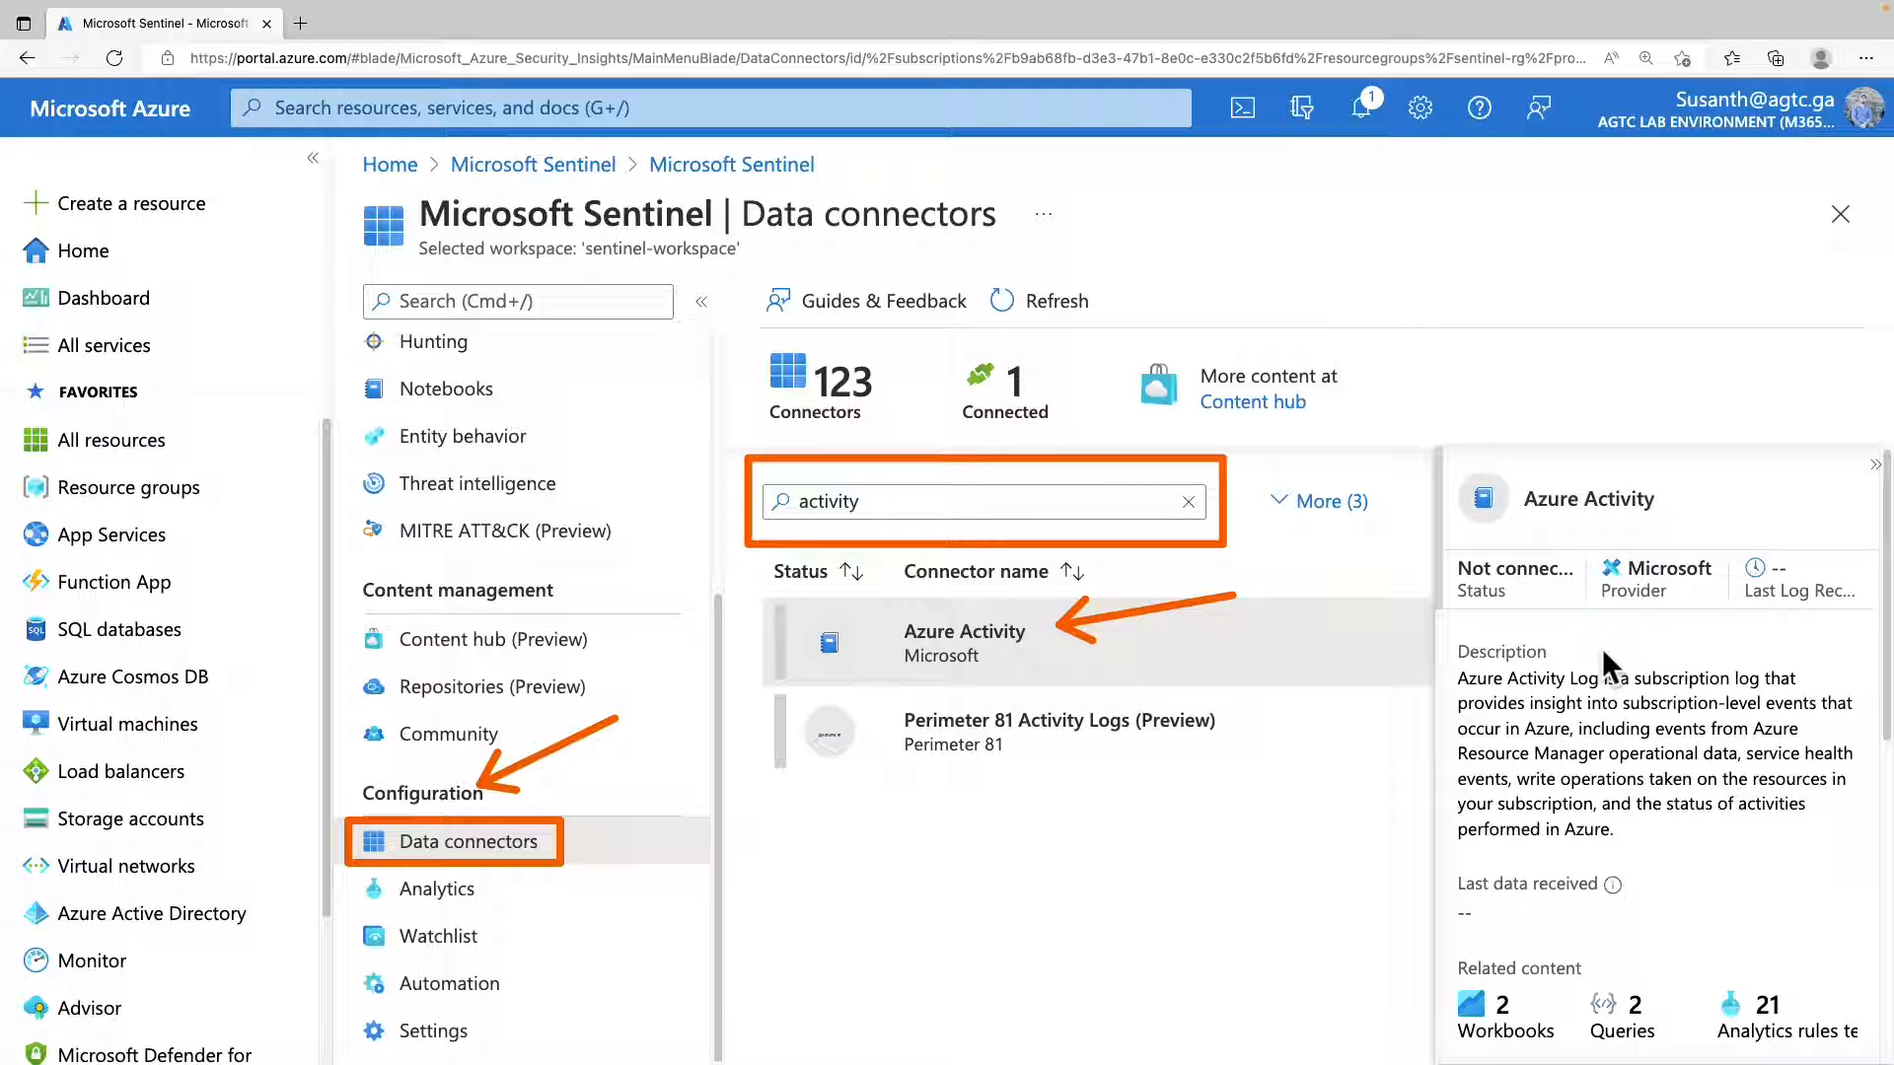
scroll(1602, 648, "down", 10)
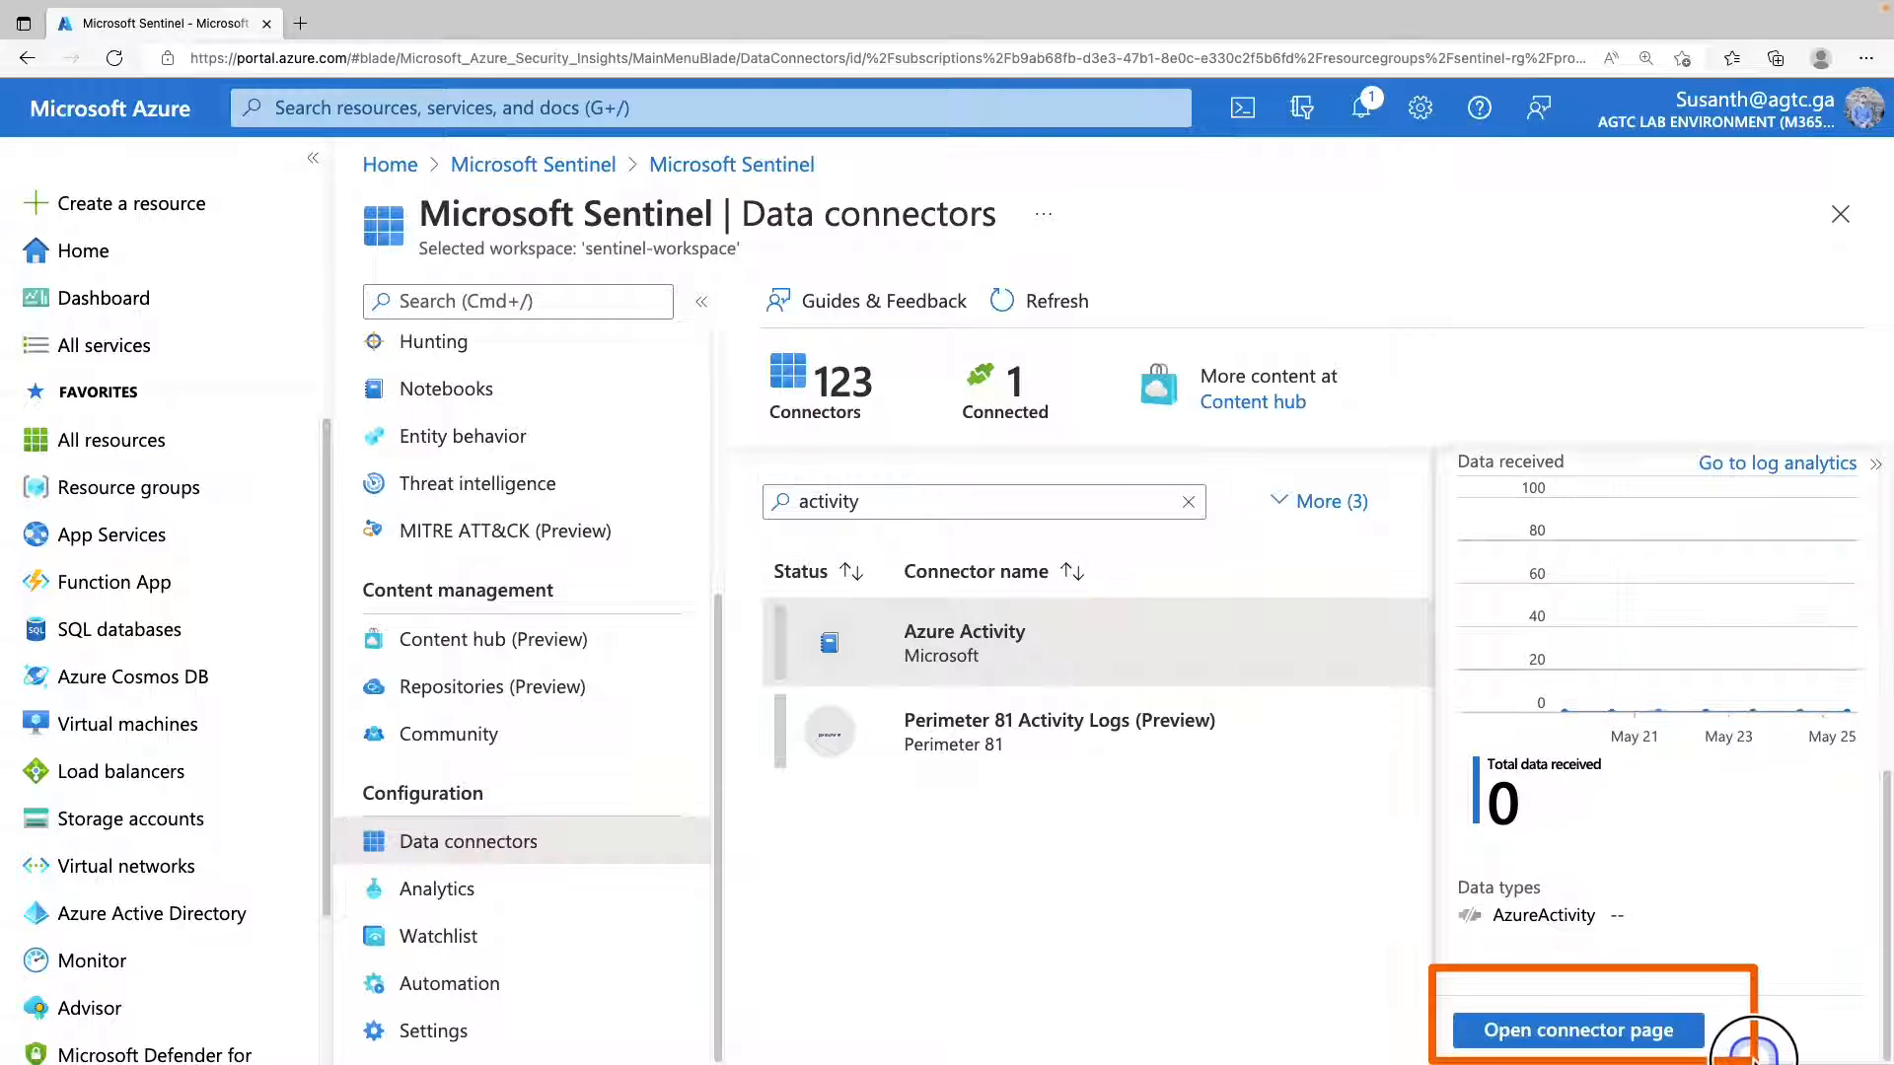
left_click(1618, 1031)
Launch the Azure Policy Assignment wizard for connecting subscriptions through the new diagnostic settings pipeline.
scroll(1460, 677, "down", 2)
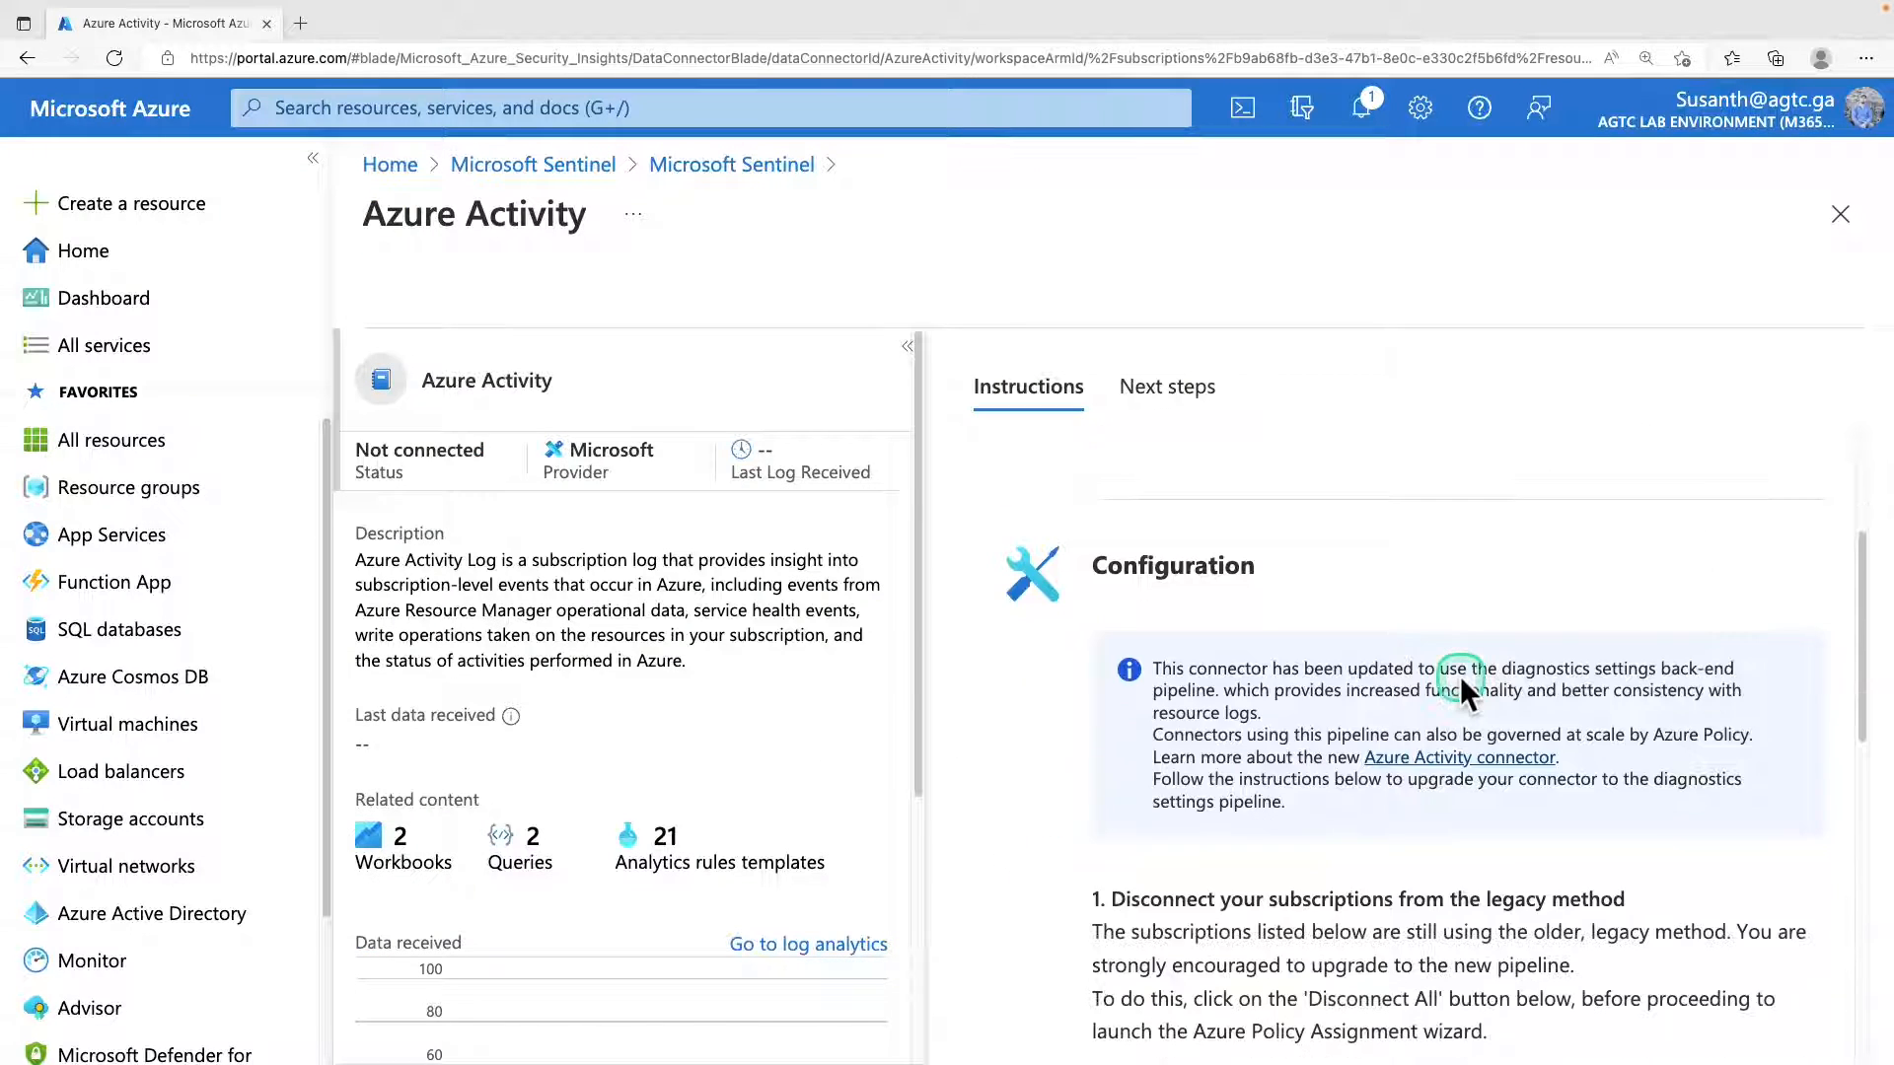
scroll(1459, 676, "down", 3)
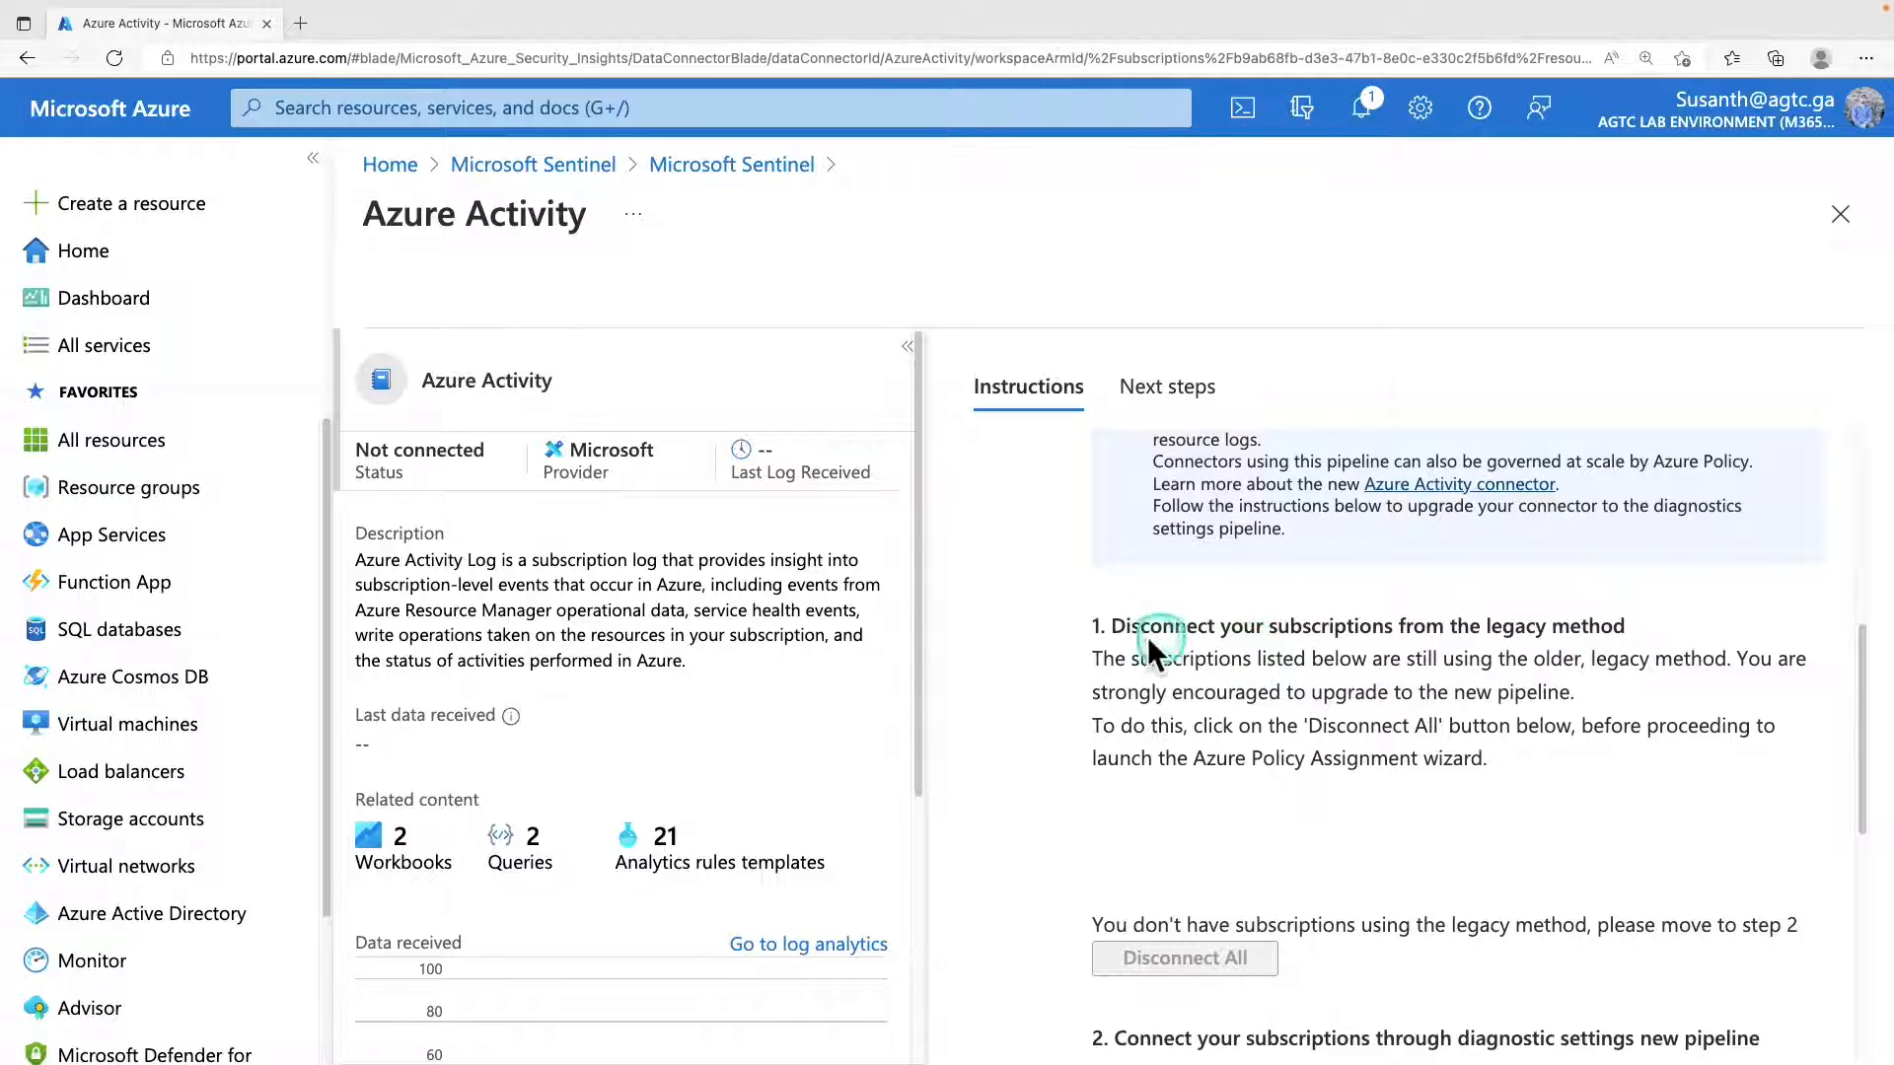
scroll(1267, 698, "down", 6)
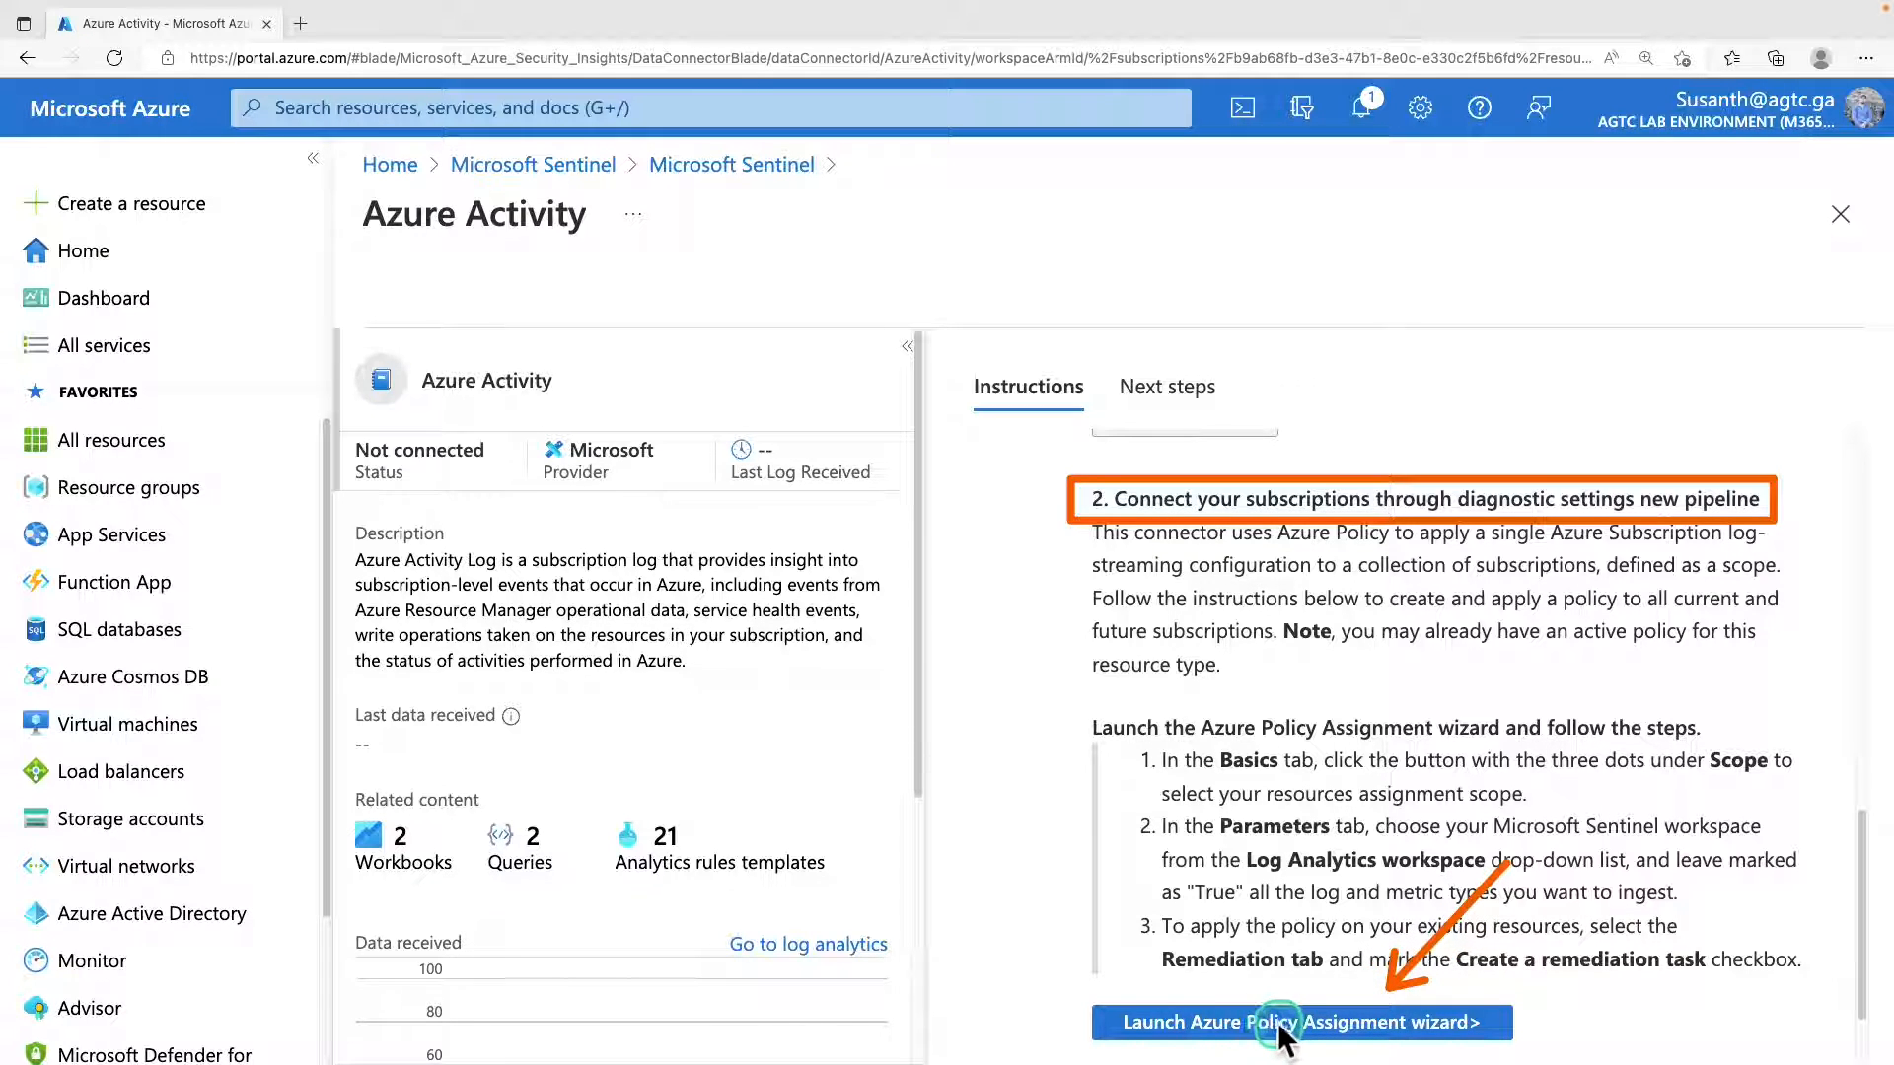
left_click(1378, 1026)
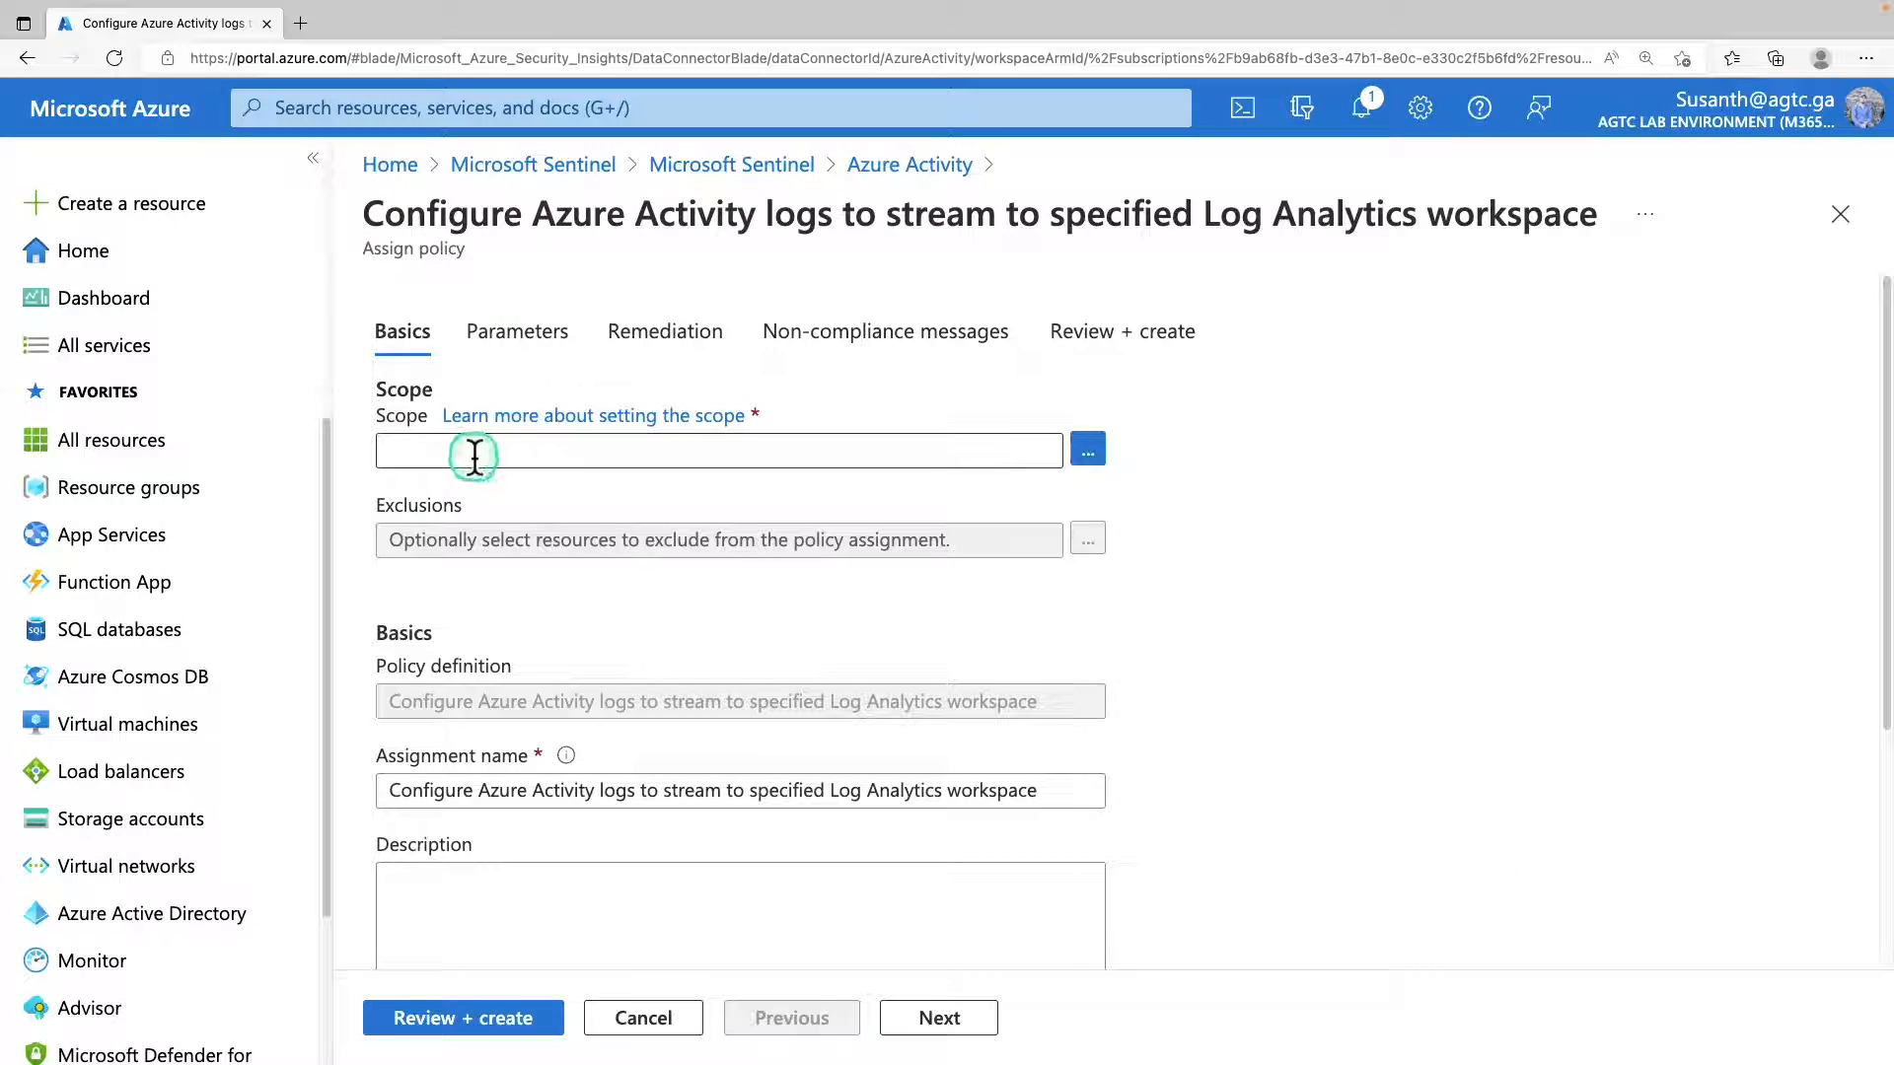
Set the policy assignment's scope to subscription IN_MS_Azure_Sub and resource group Sentinel-RG.
left_click(1088, 450)
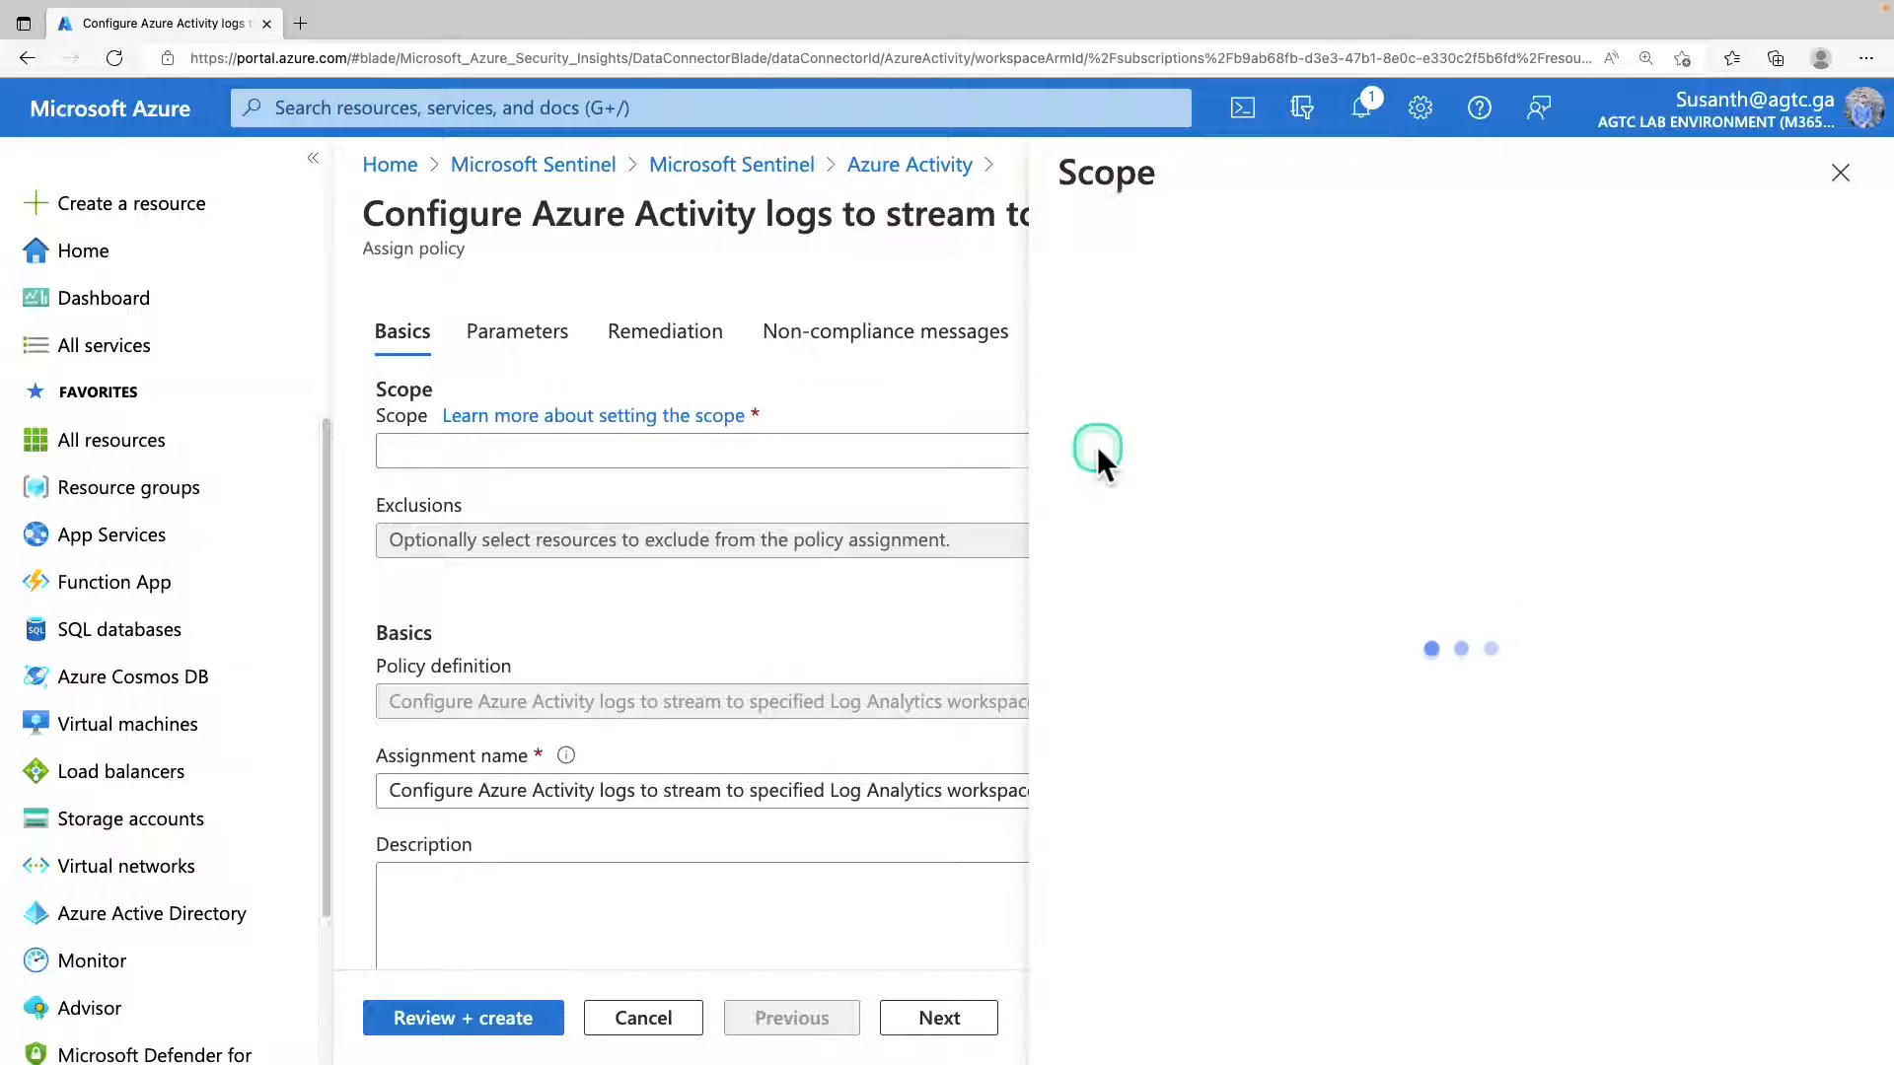
left_click(1197, 340)
left_click(1183, 446)
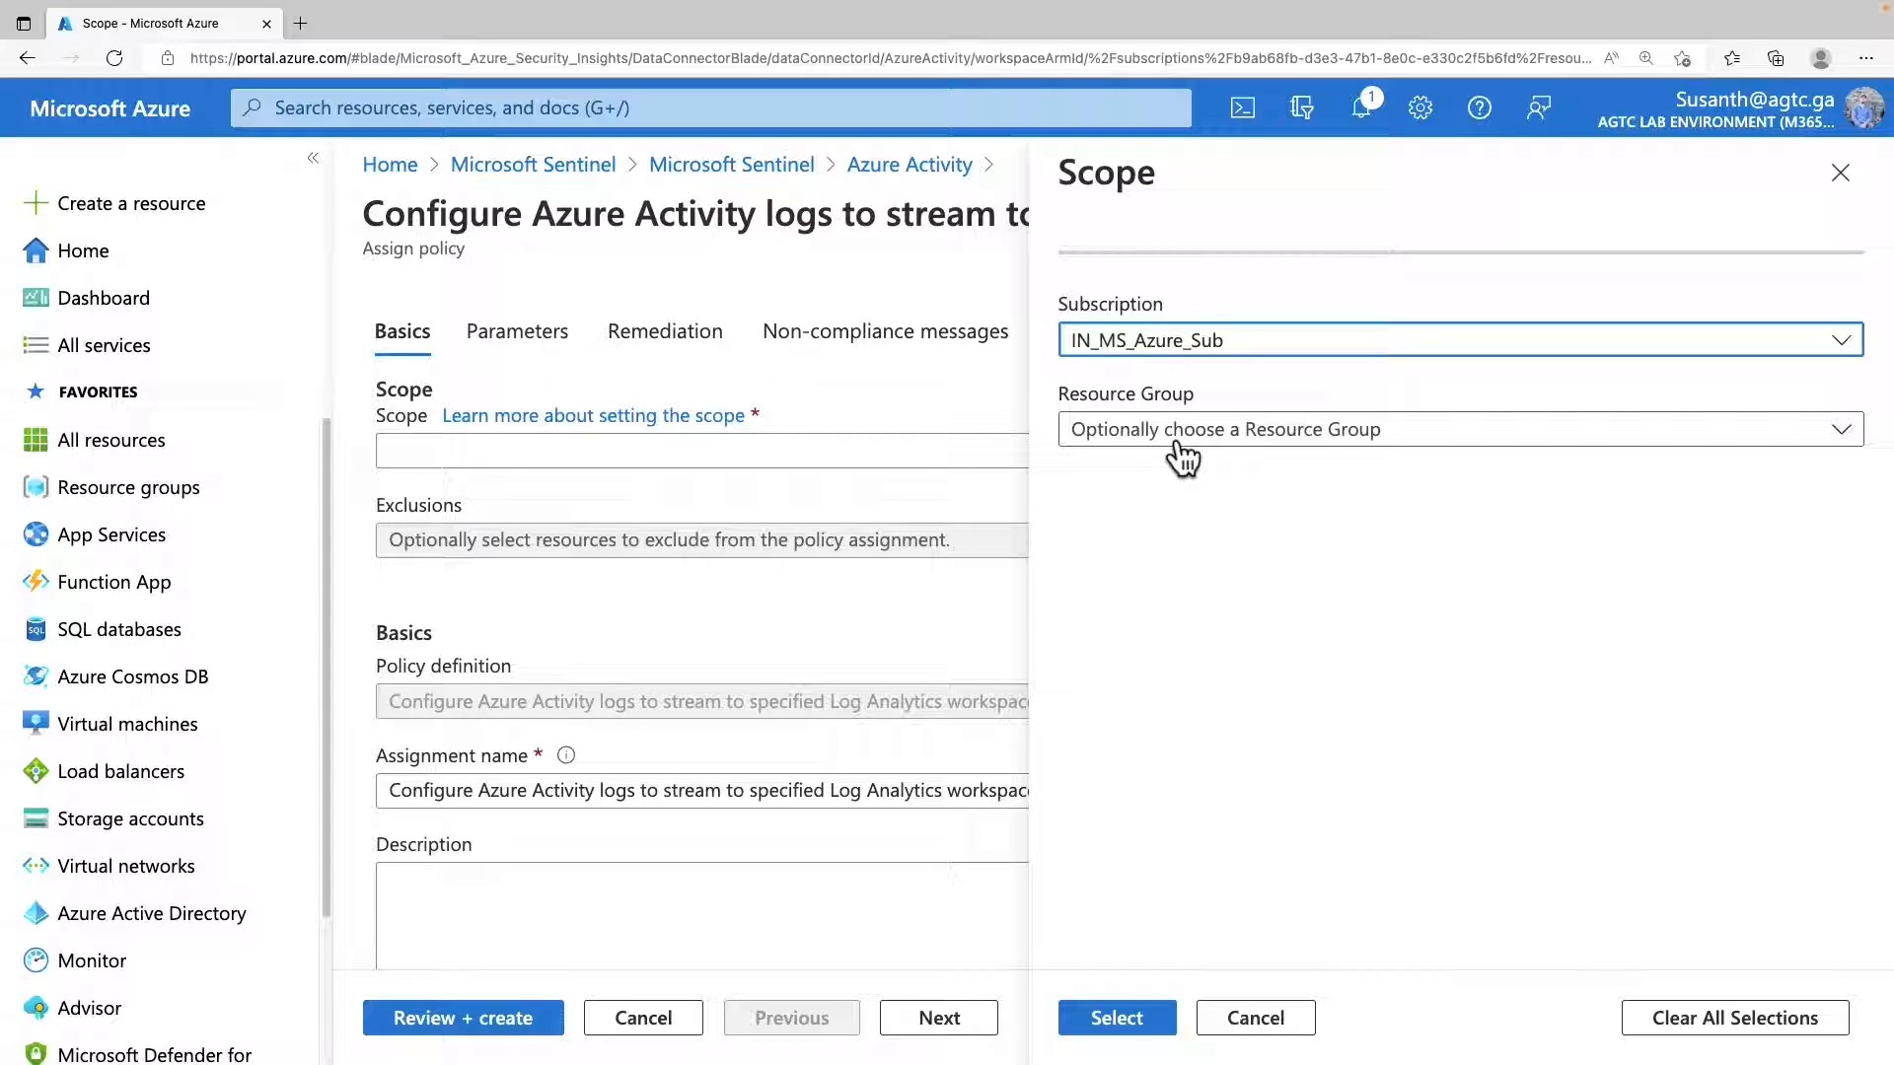
left_click(1181, 456)
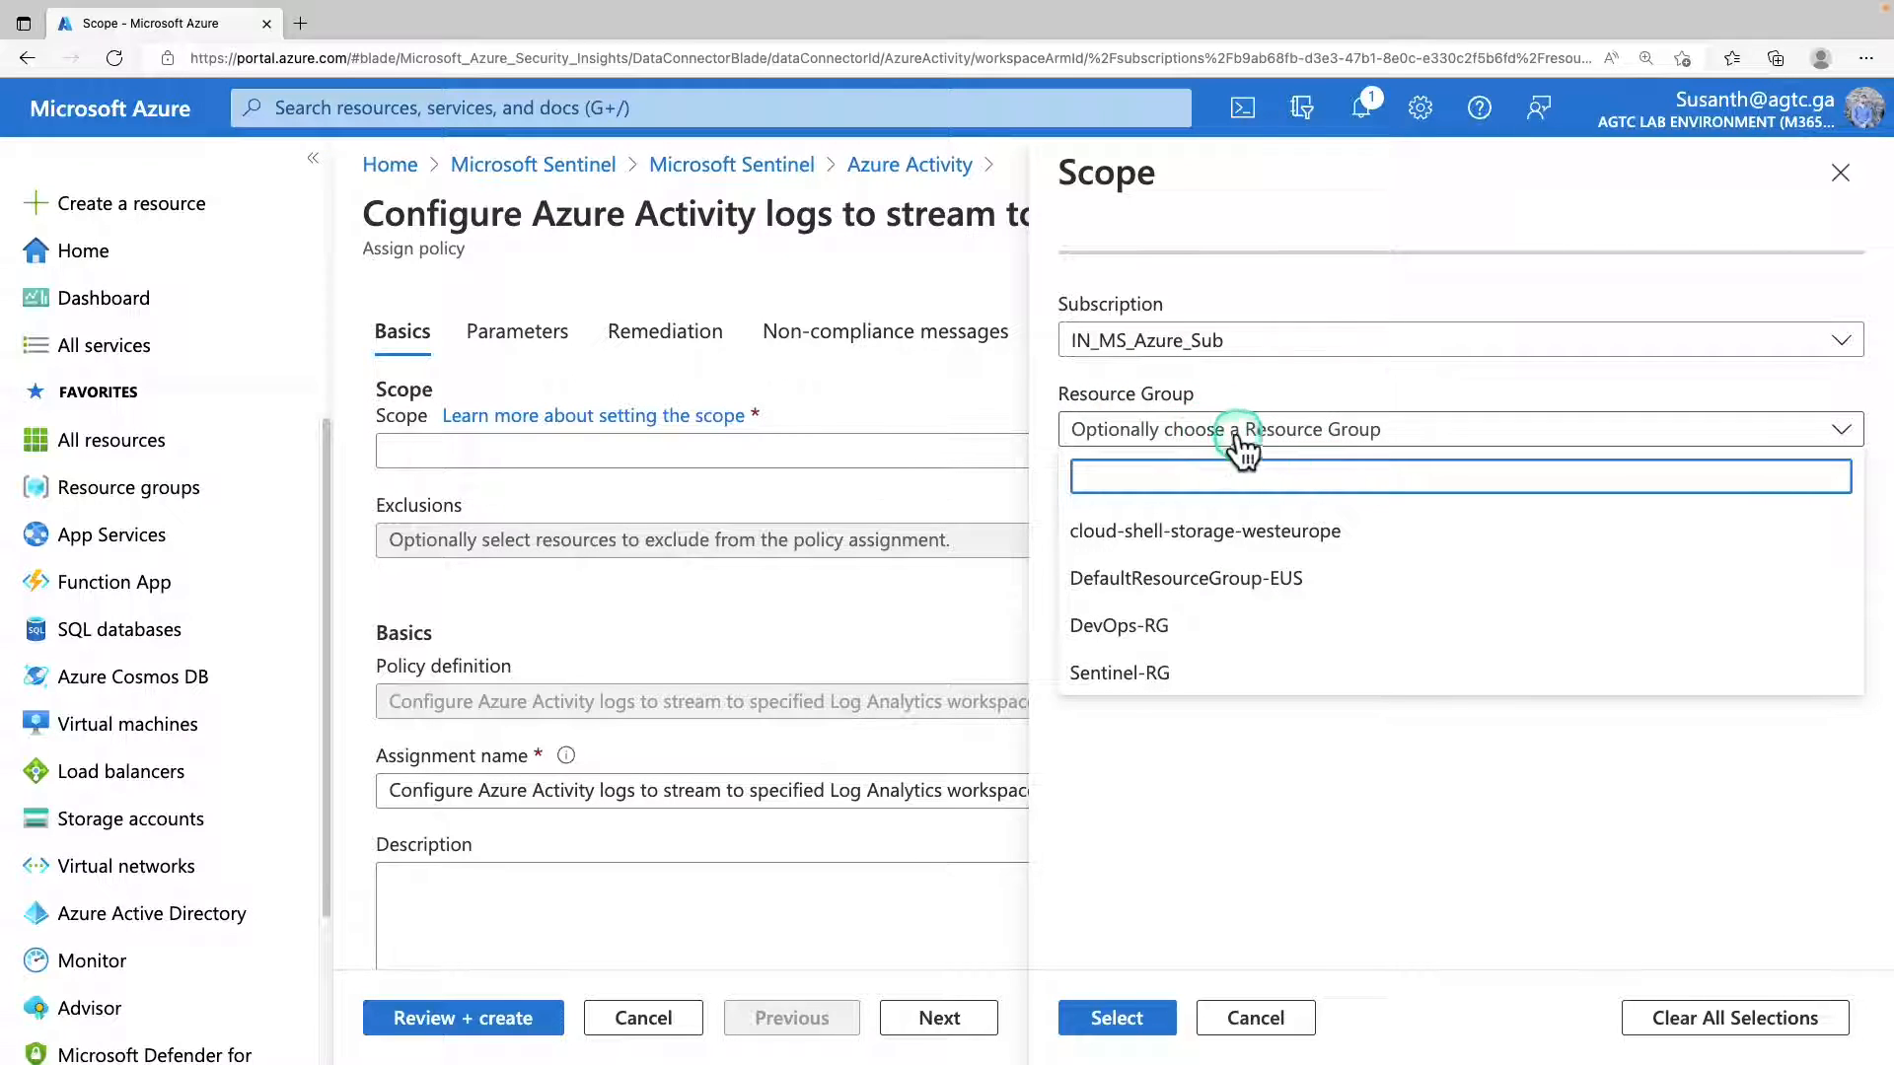
left_click(1148, 676)
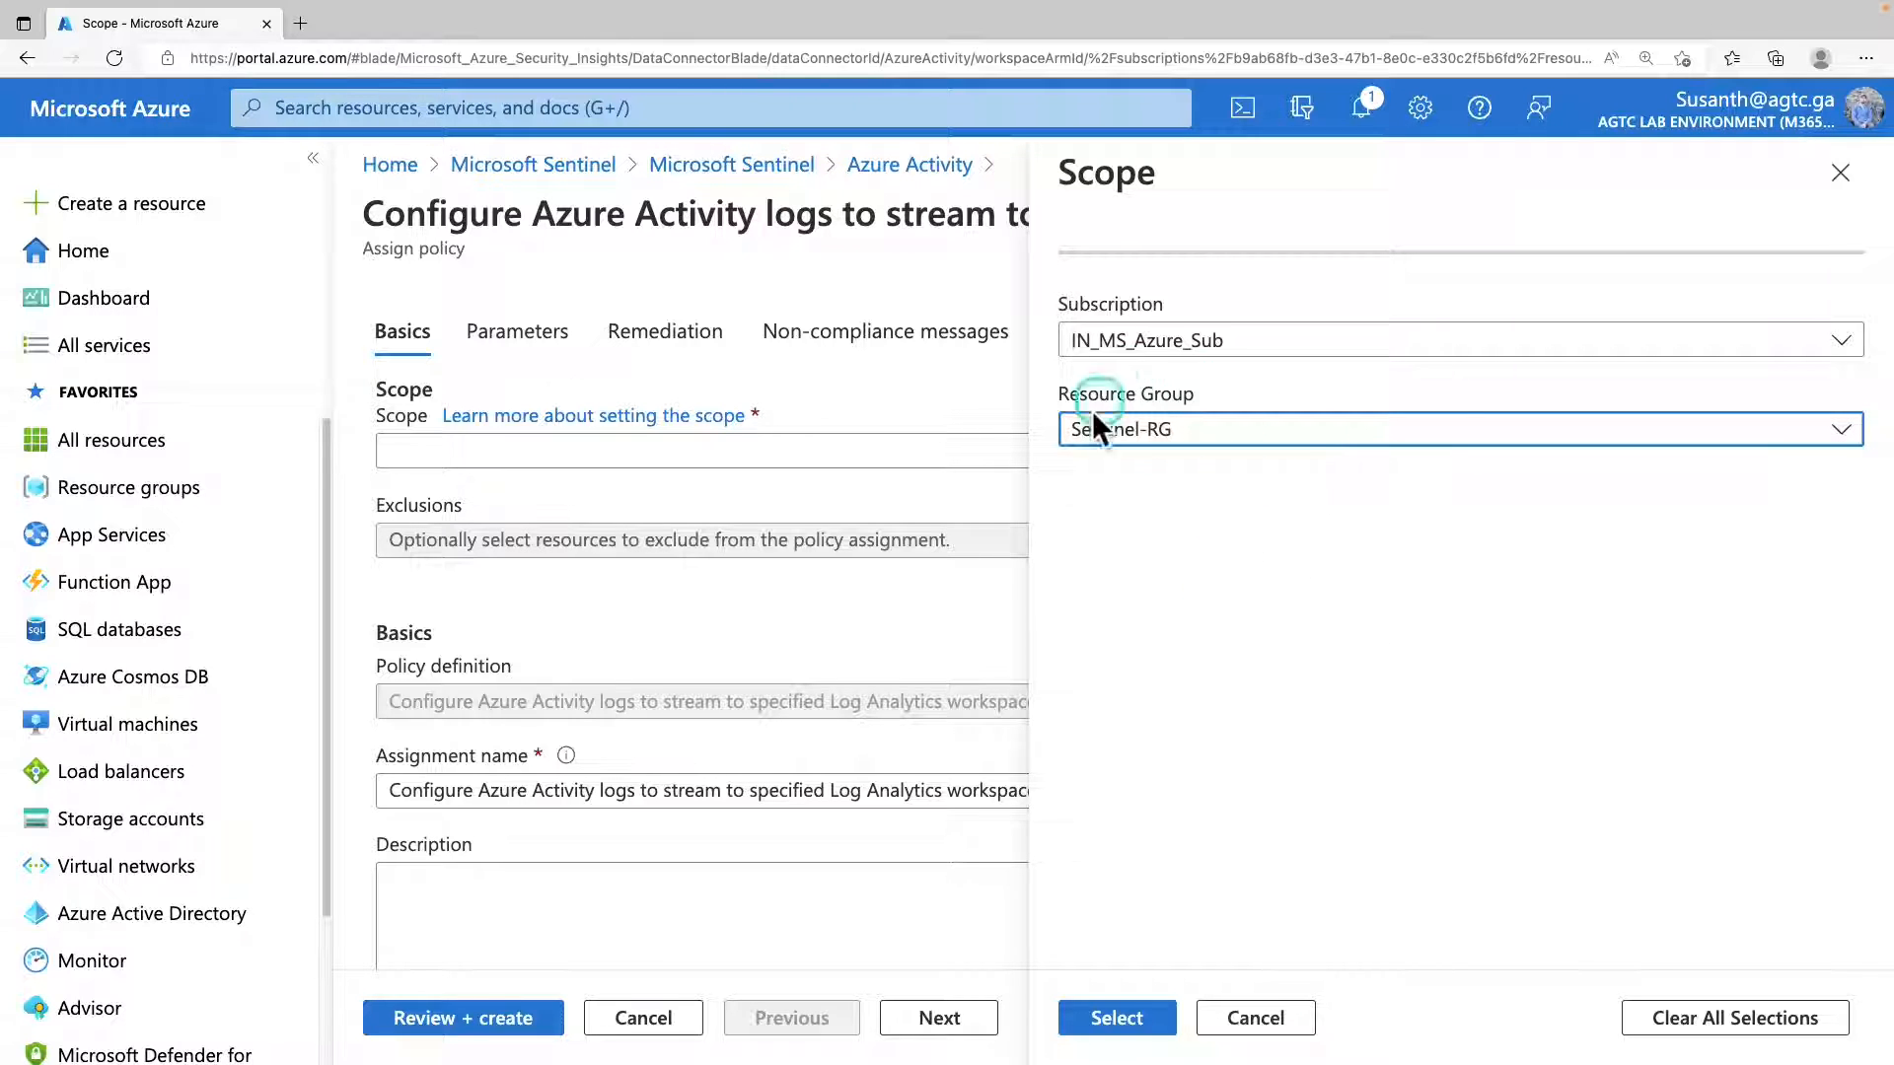
left_click(1109, 1021)
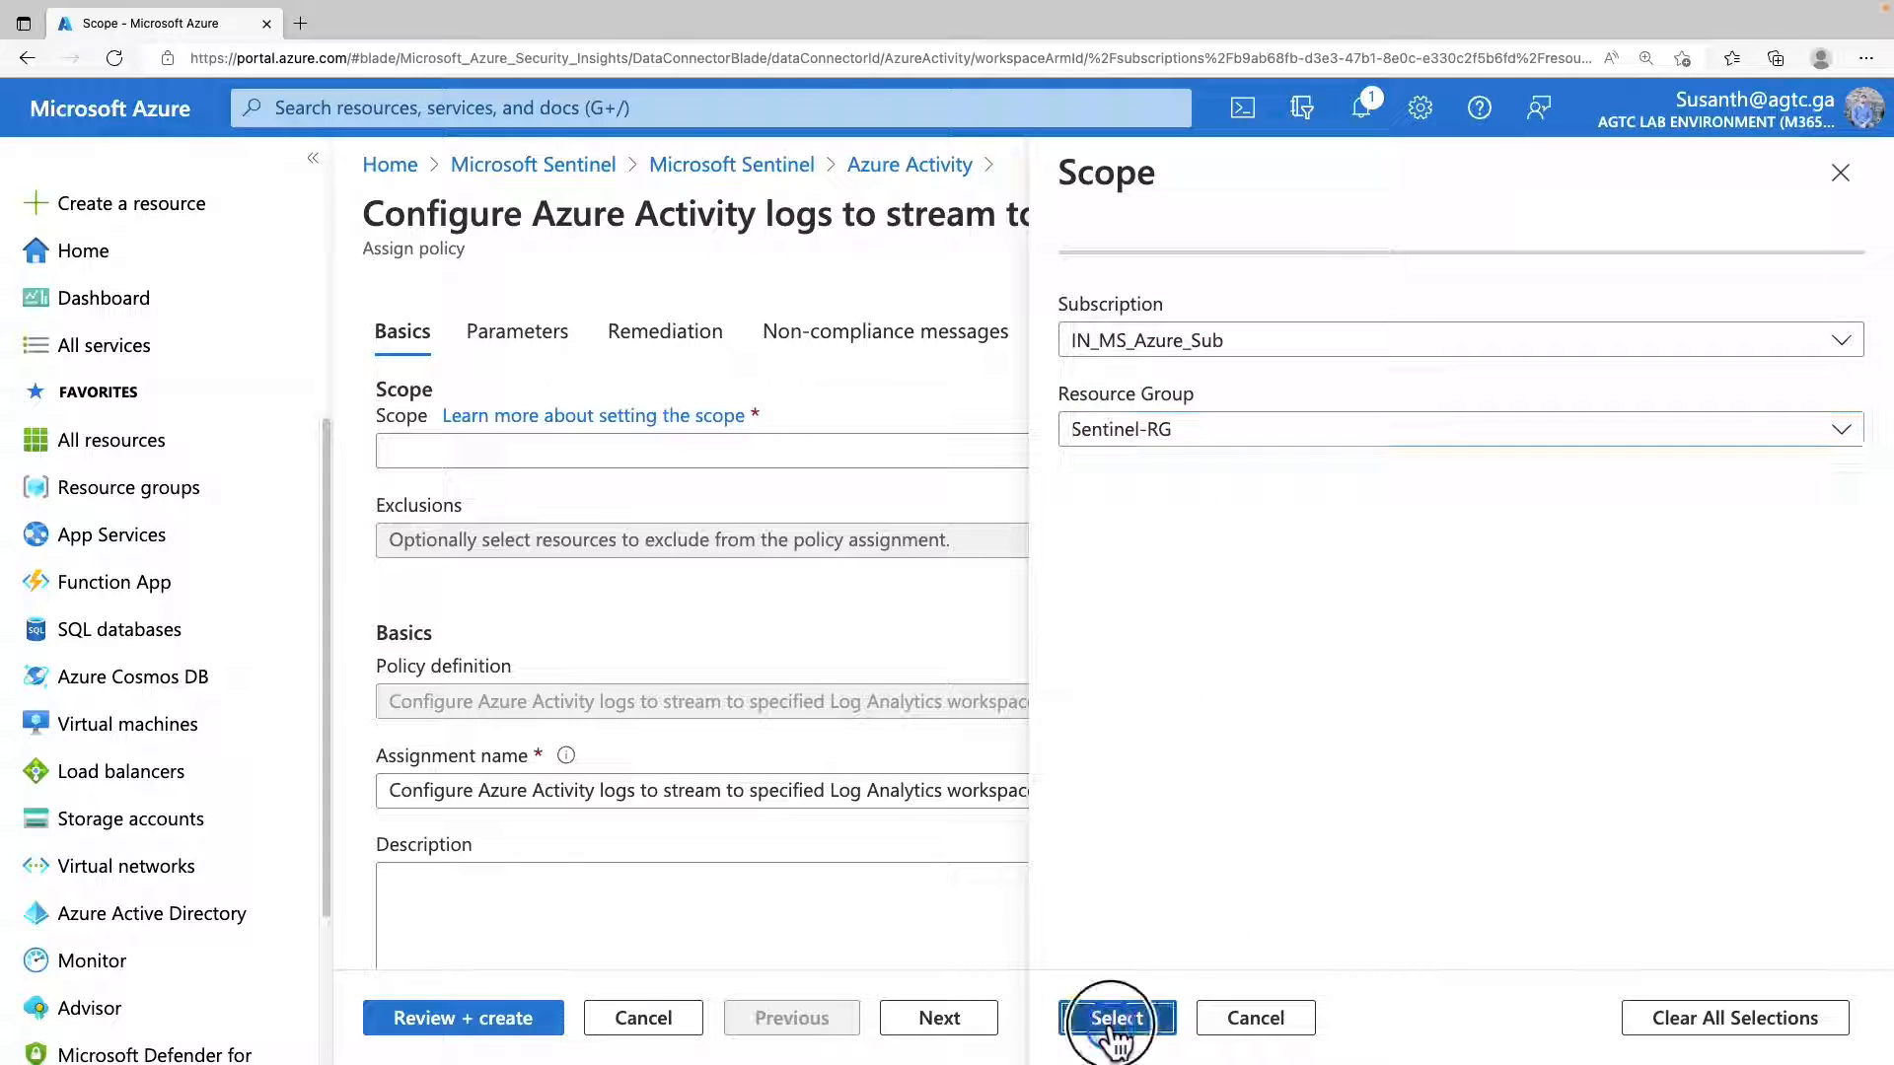
Check the policy assignment's exclusion options without adding any, and review its assignment name, enforcement and assigned-by settings.
left_click(688, 543)
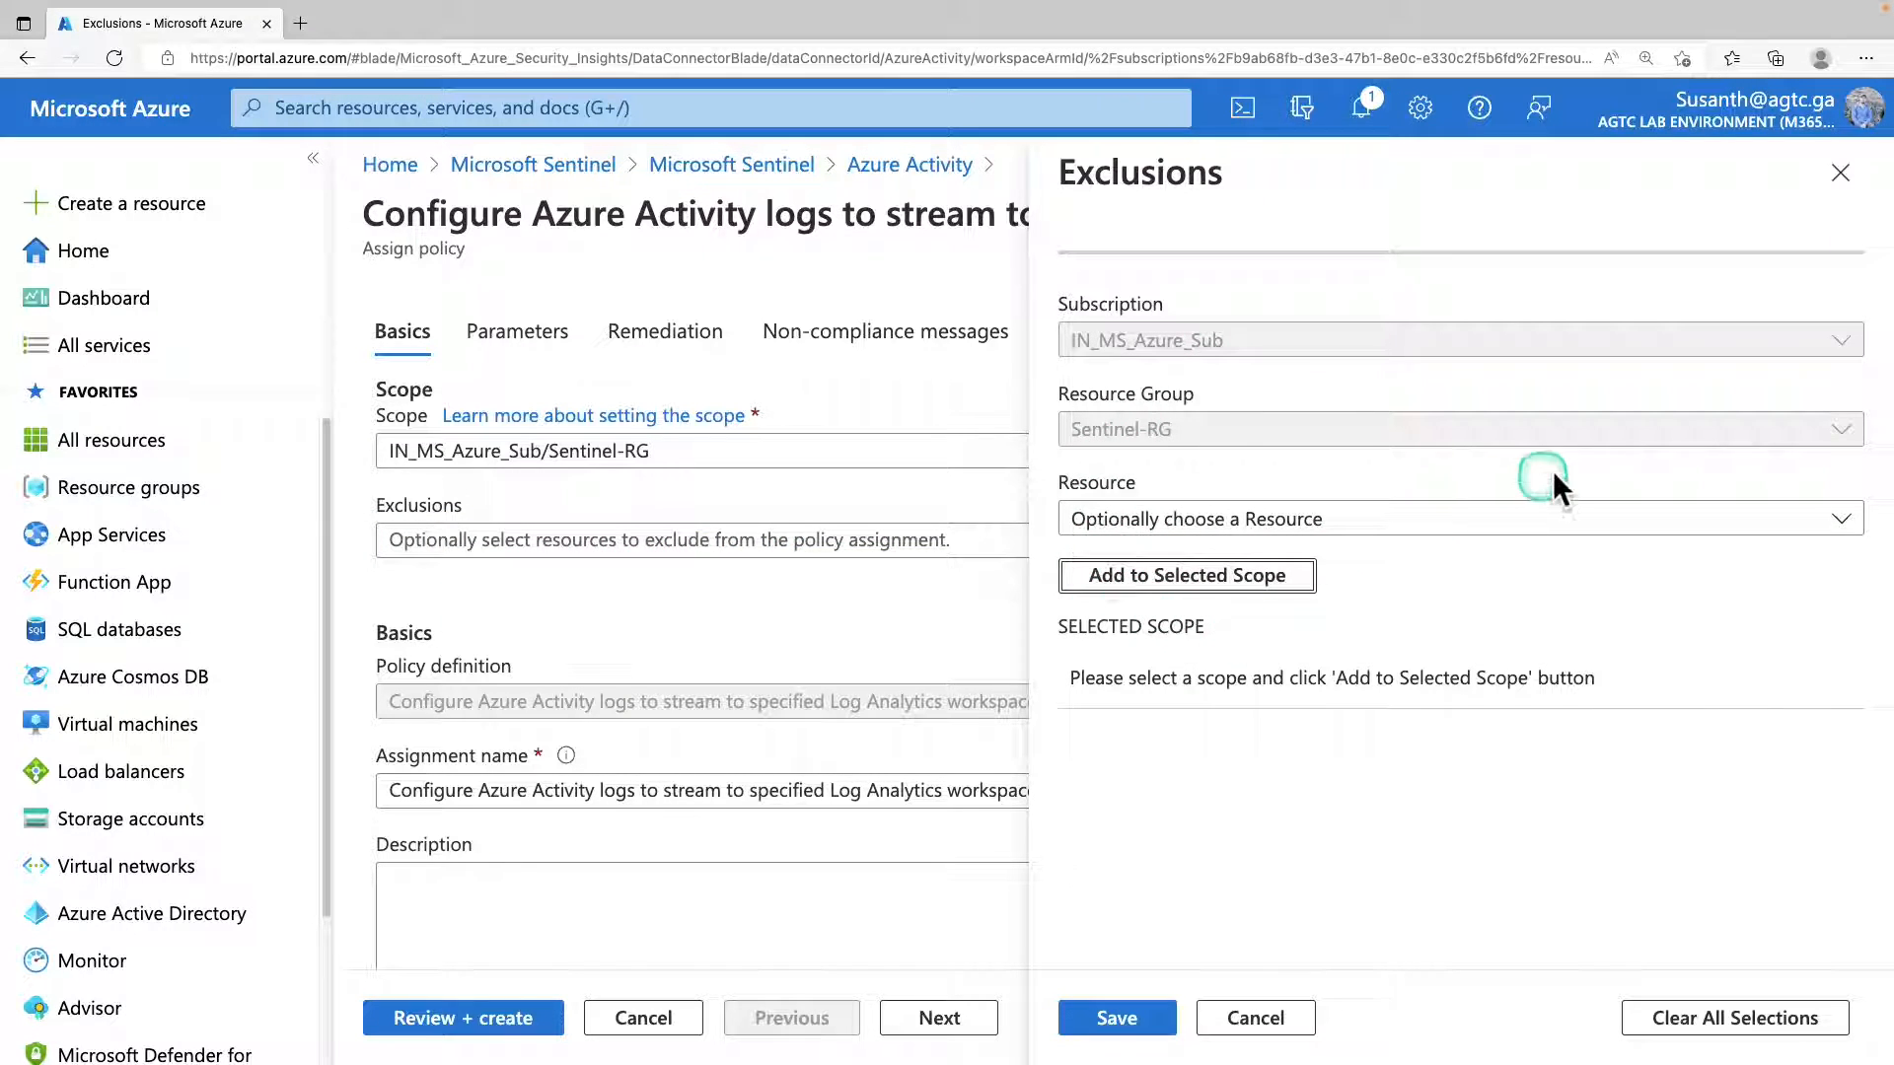
left_click(1255, 1018)
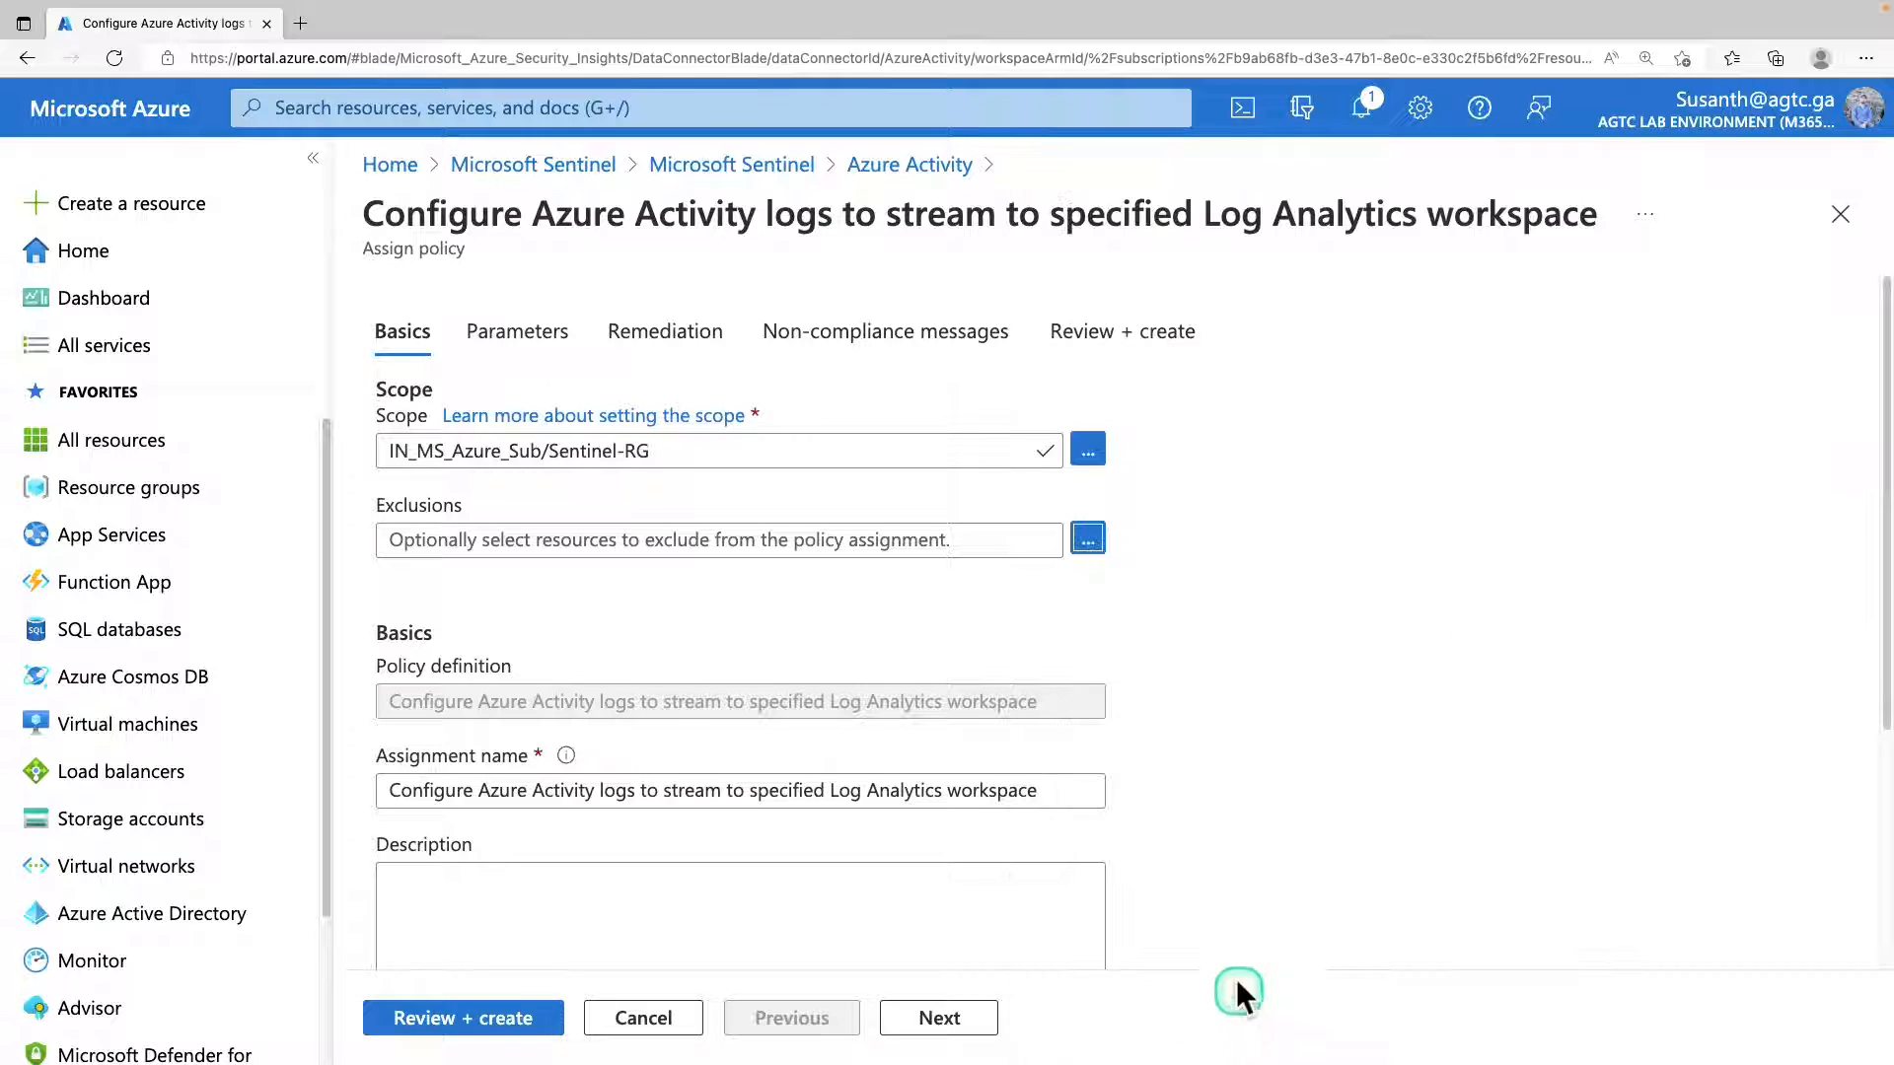
scroll(712, 695, "down", 1)
scroll(712, 695, "down", 4)
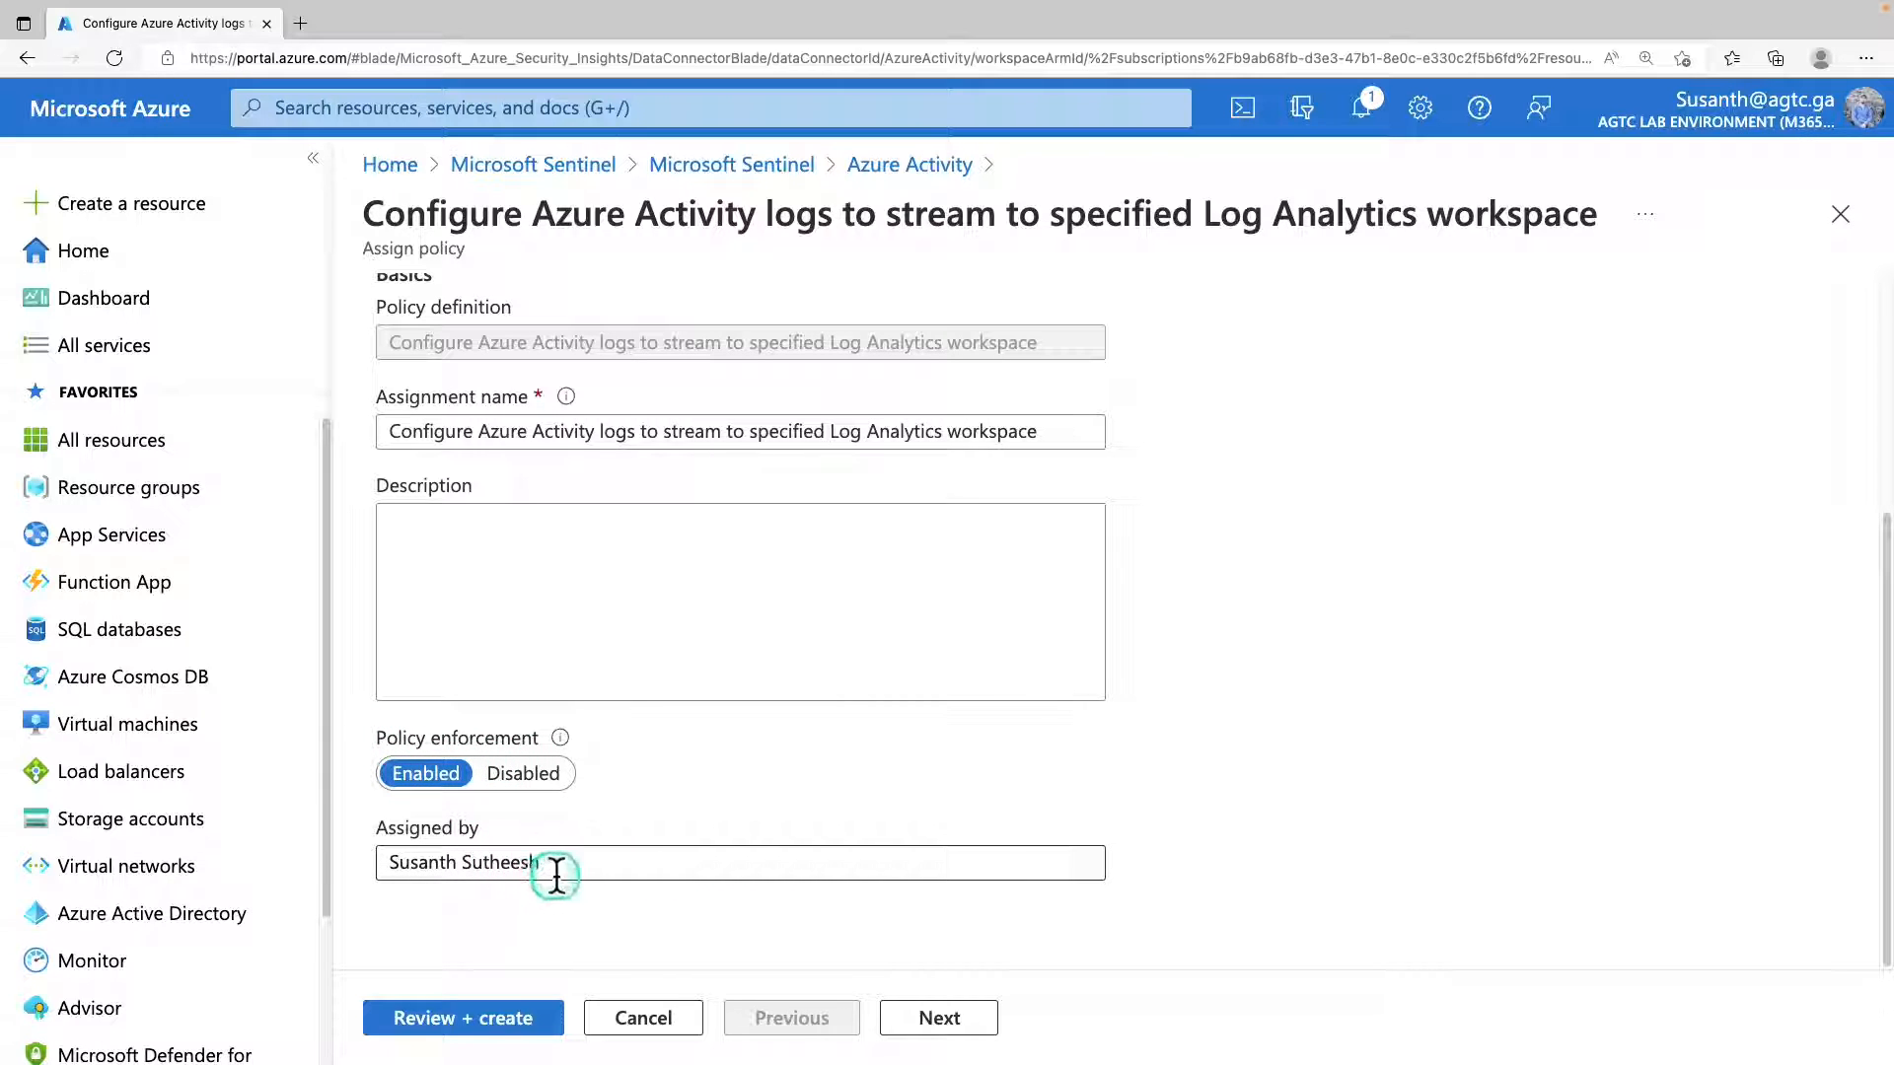
left_click_drag(545, 863, 362, 861)
scroll(727, 850, "up", 5)
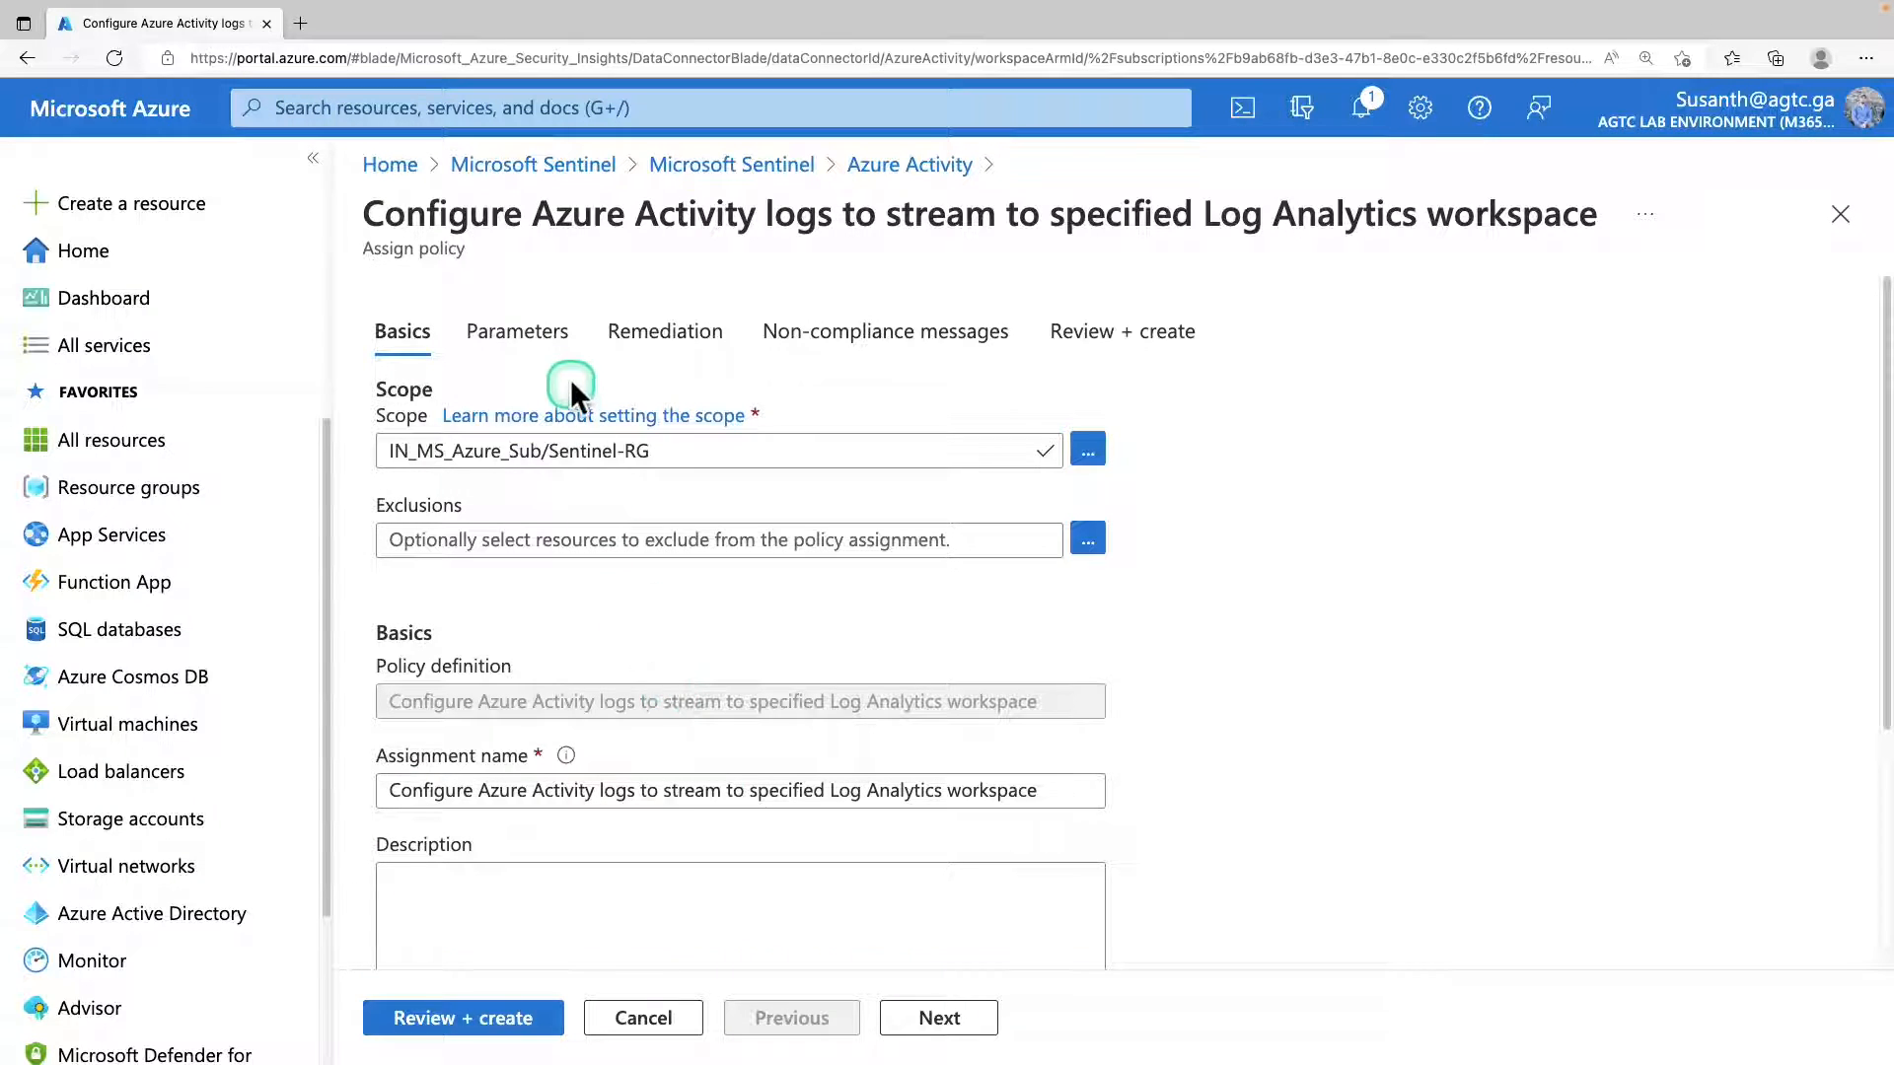
Set the policy's primary Log Analytics workspace to sentinel-workspace and show all parameters, including those that need no input.
left_click(541, 335)
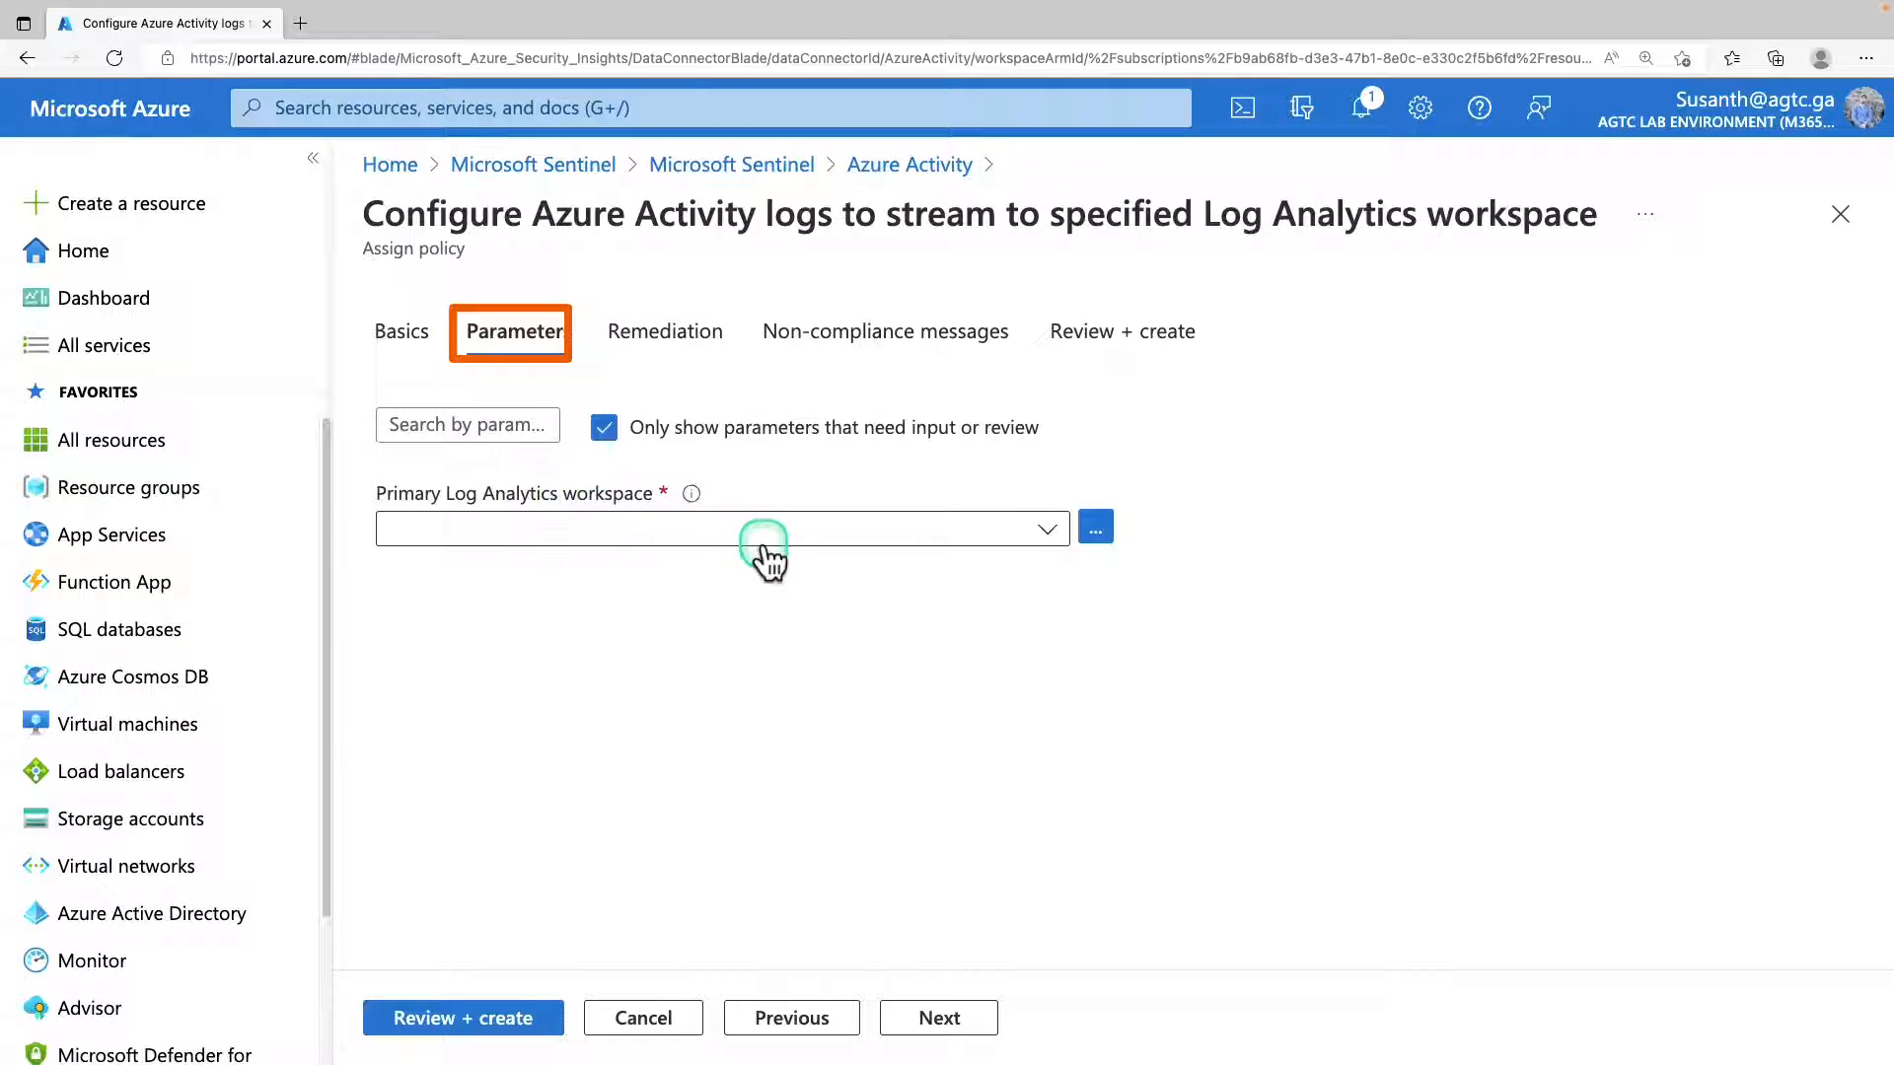
left_click(795, 533)
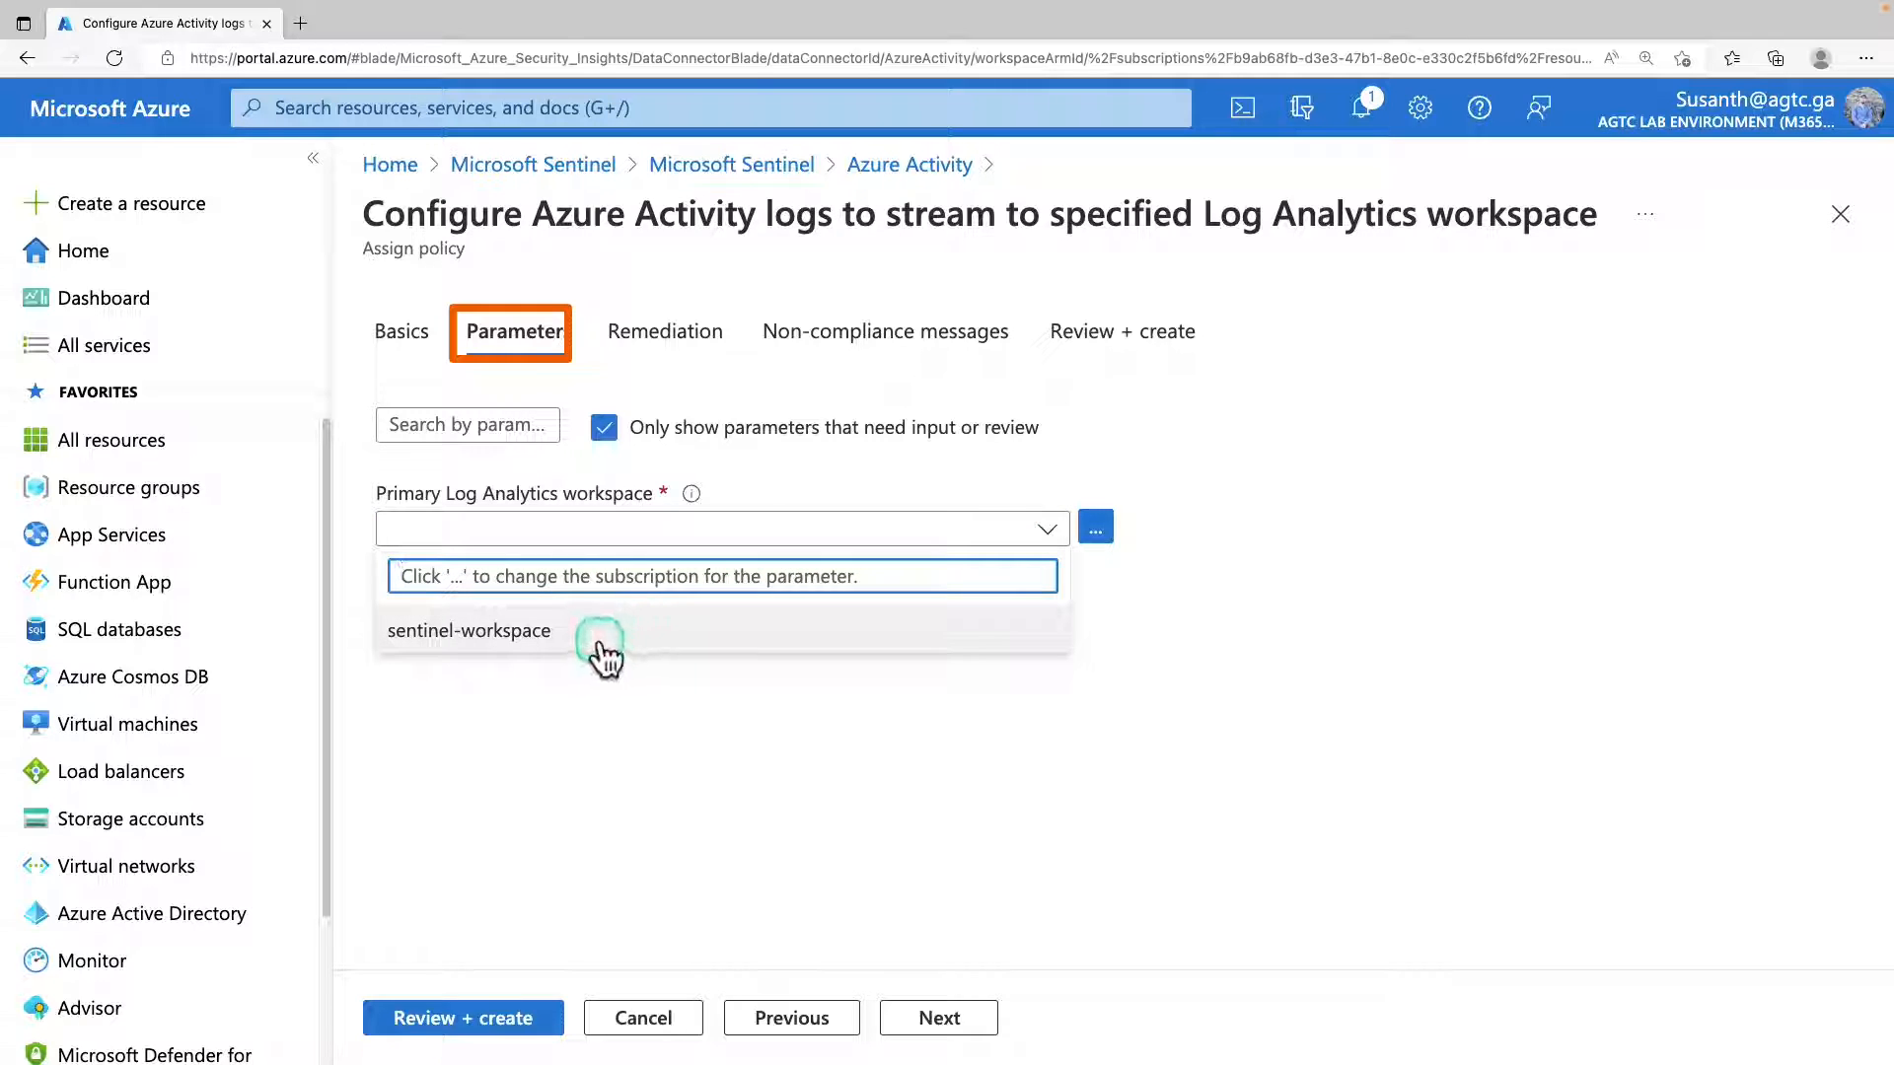
left_click(563, 639)
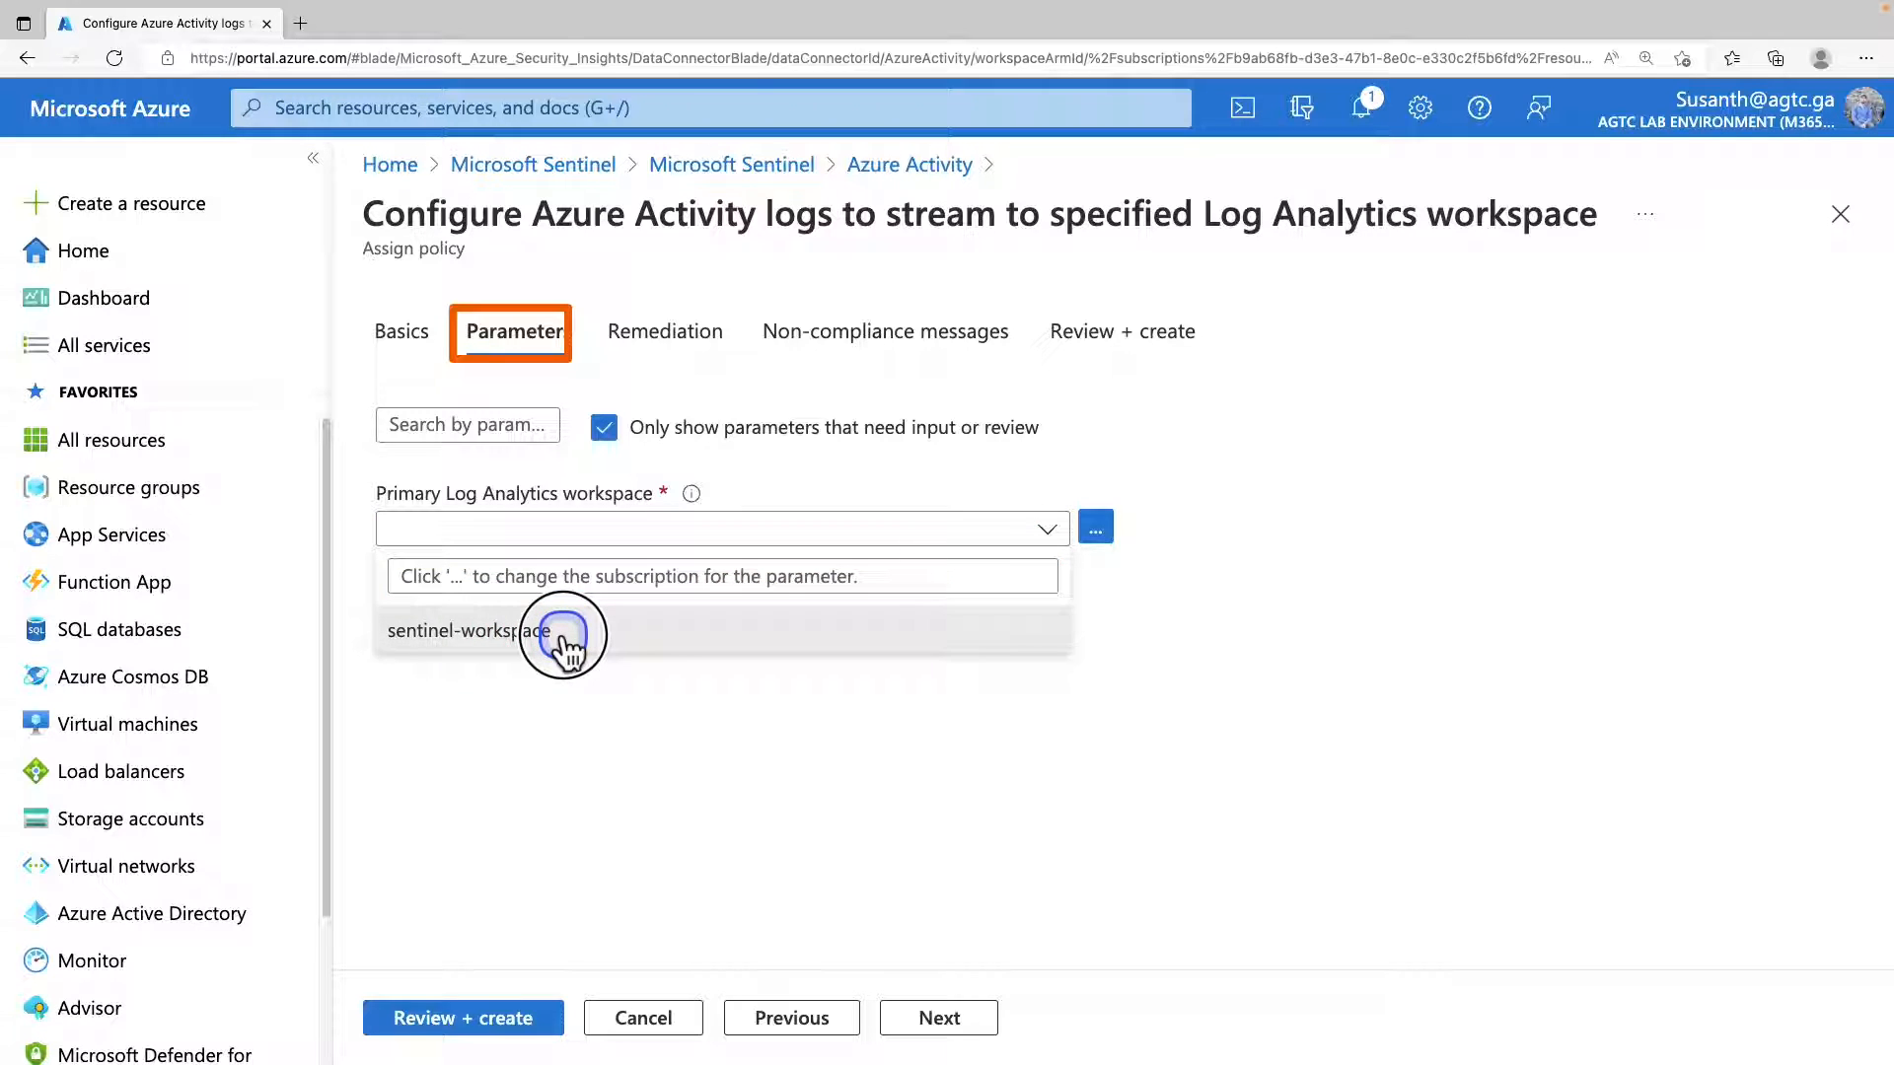
left_click(610, 434)
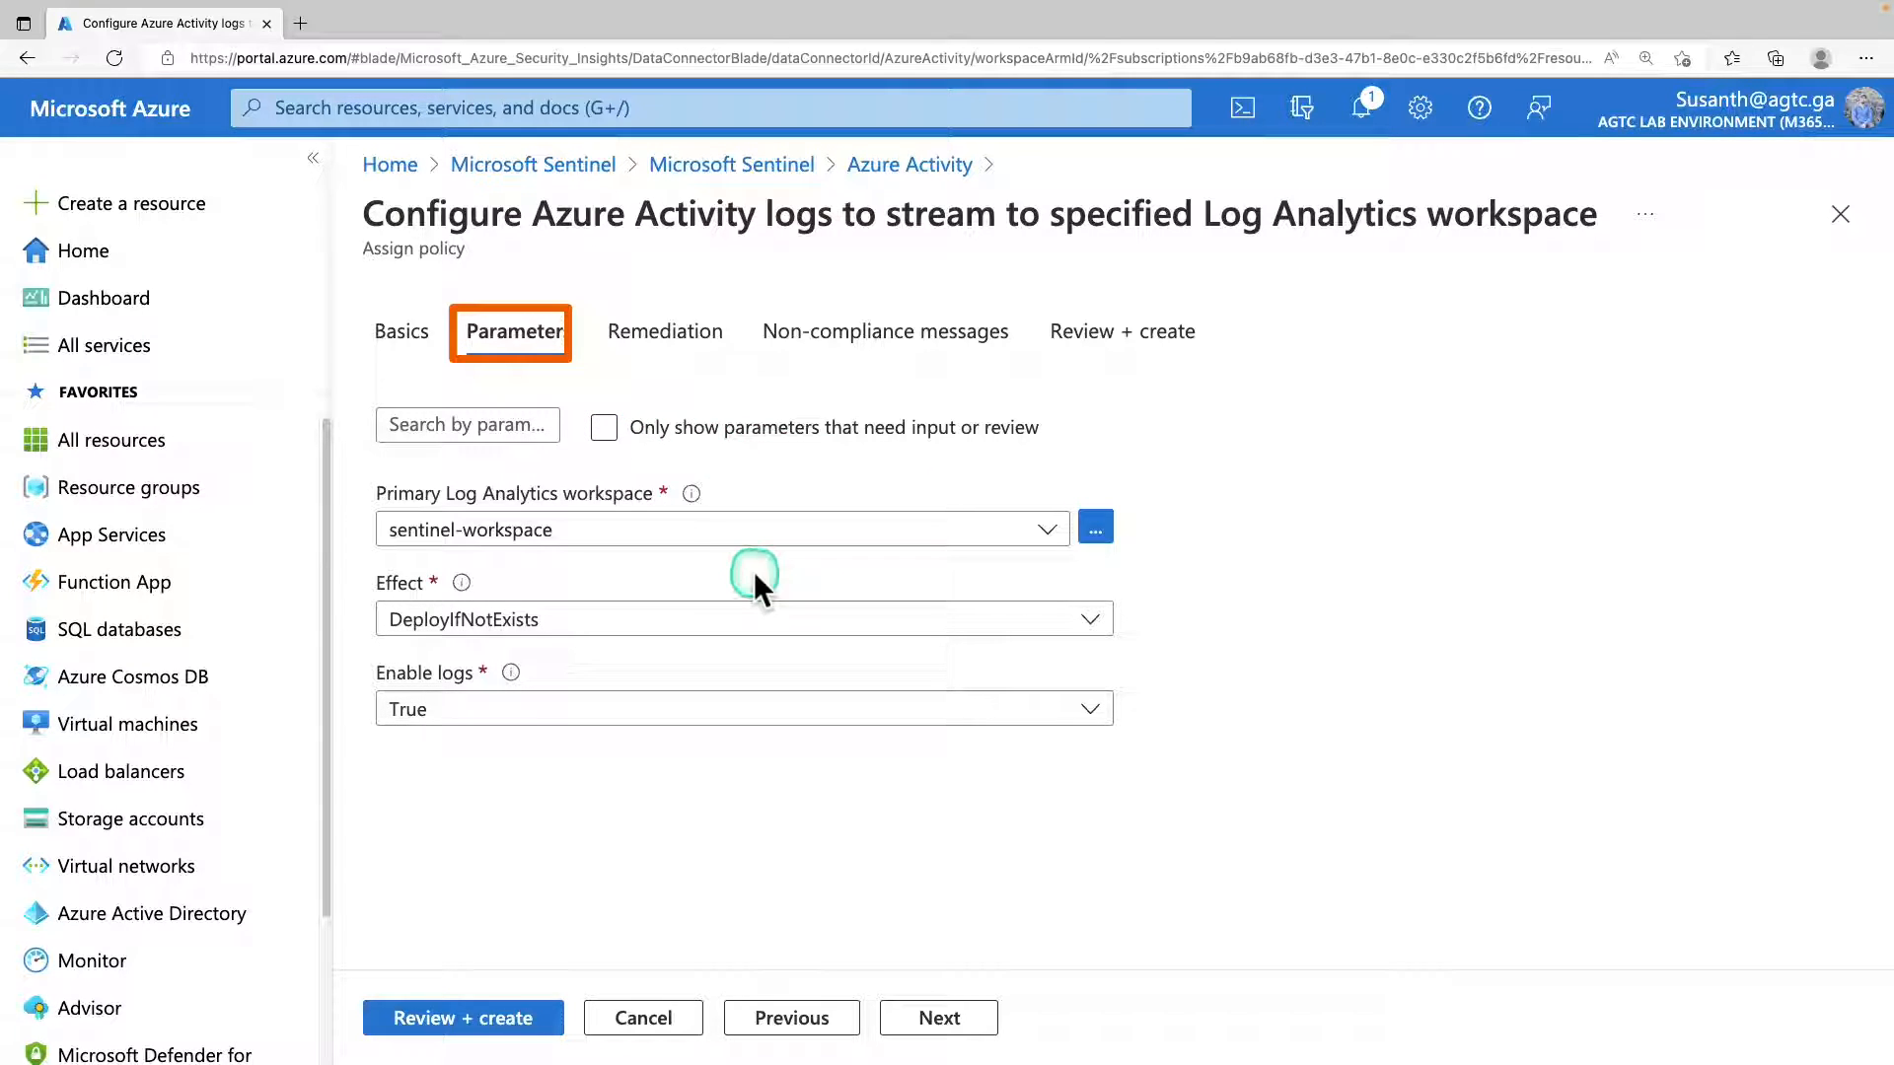
Check the choices for the Effect and Enable logs parameters, keeping DeployIfNotExists and True.
left_click(604, 631)
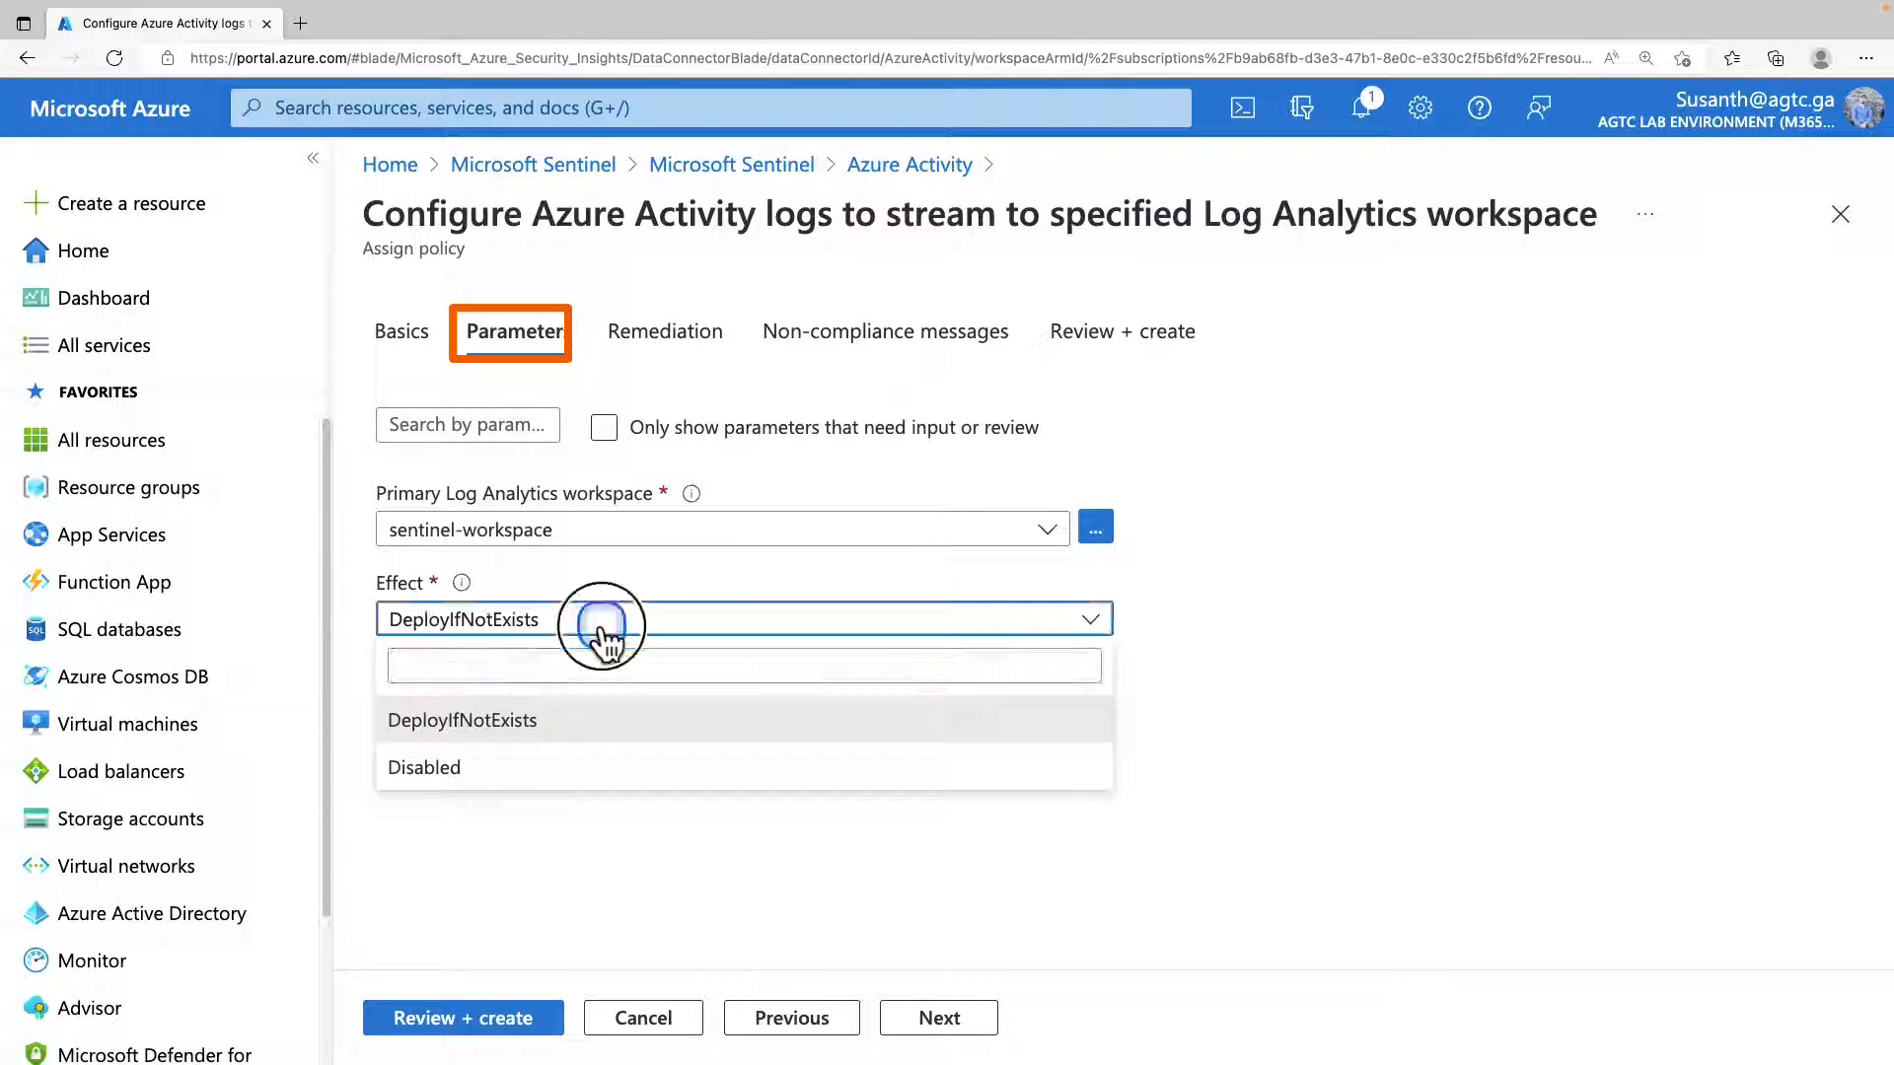
left_click(605, 631)
left_click(605, 718)
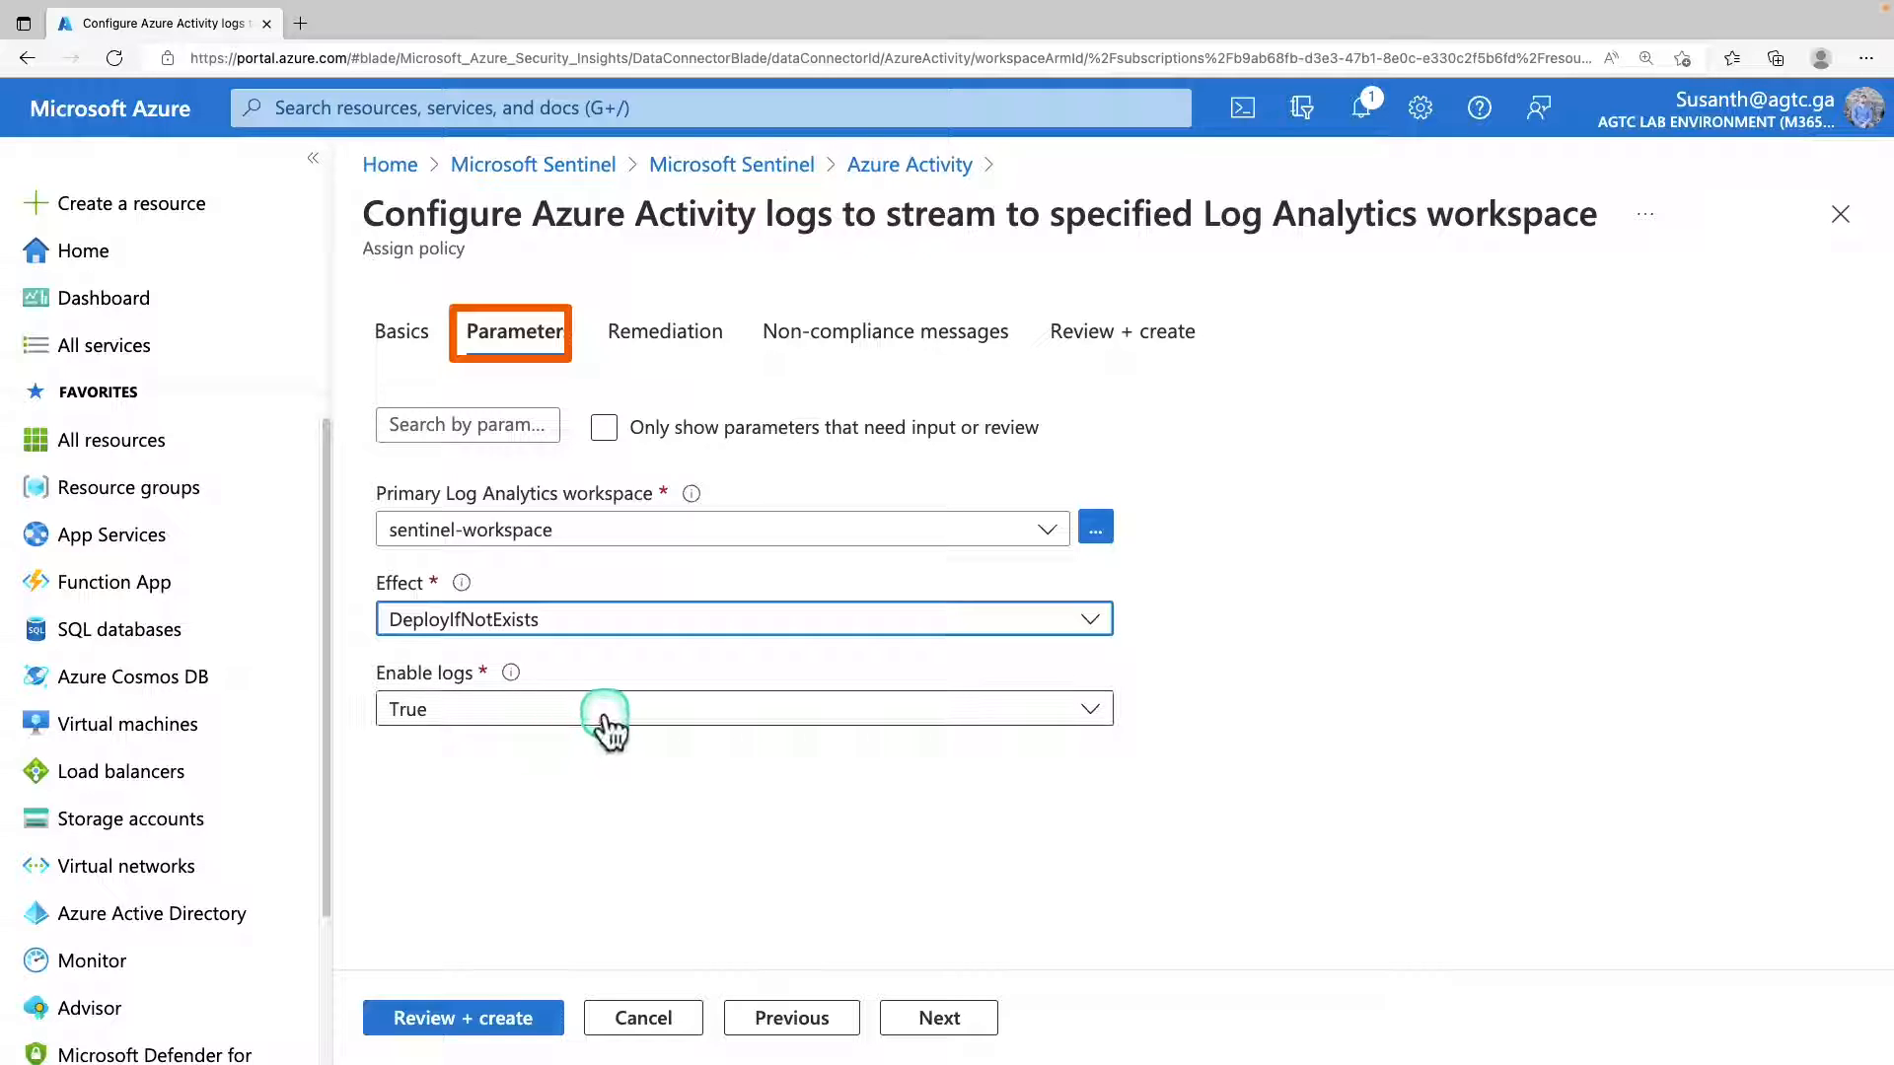
left_click(607, 716)
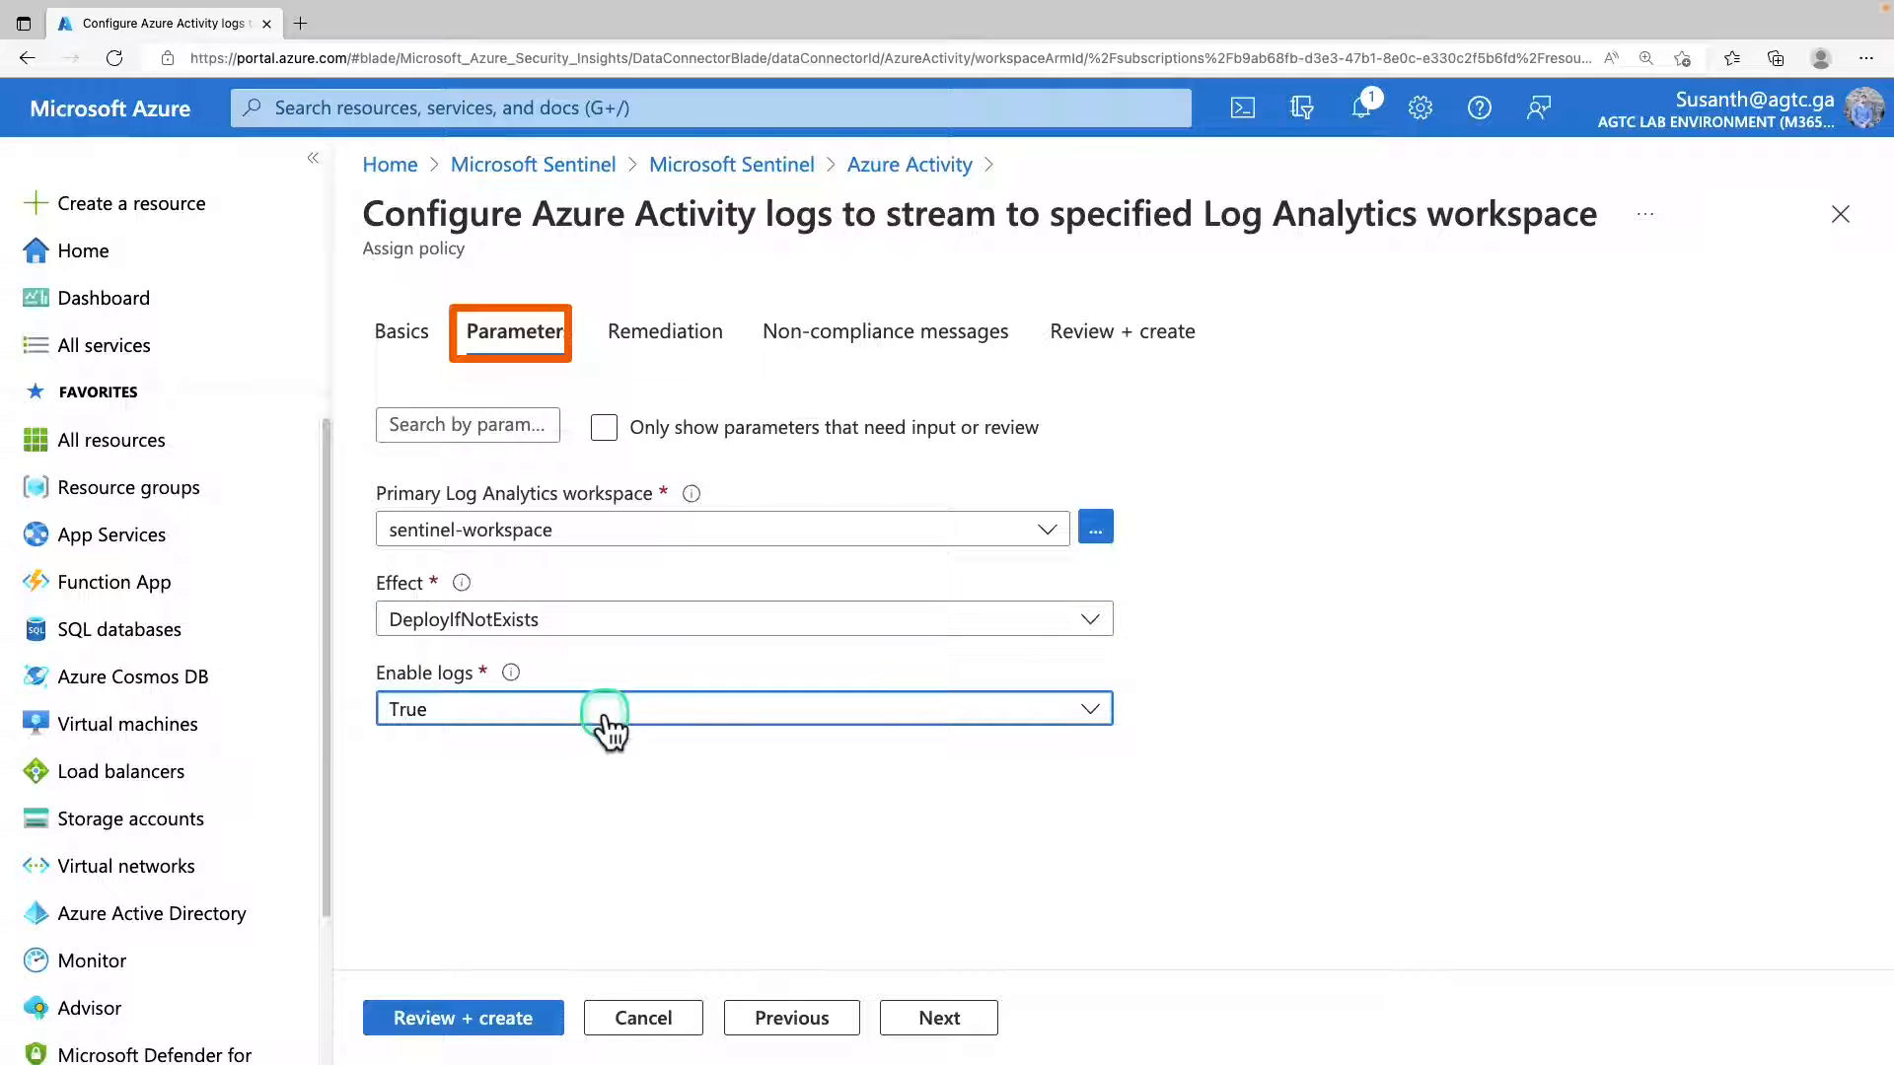
Create the policy assignment without a remediation task or non-compliance message, and check the notifications about its creation.
left_click(688, 335)
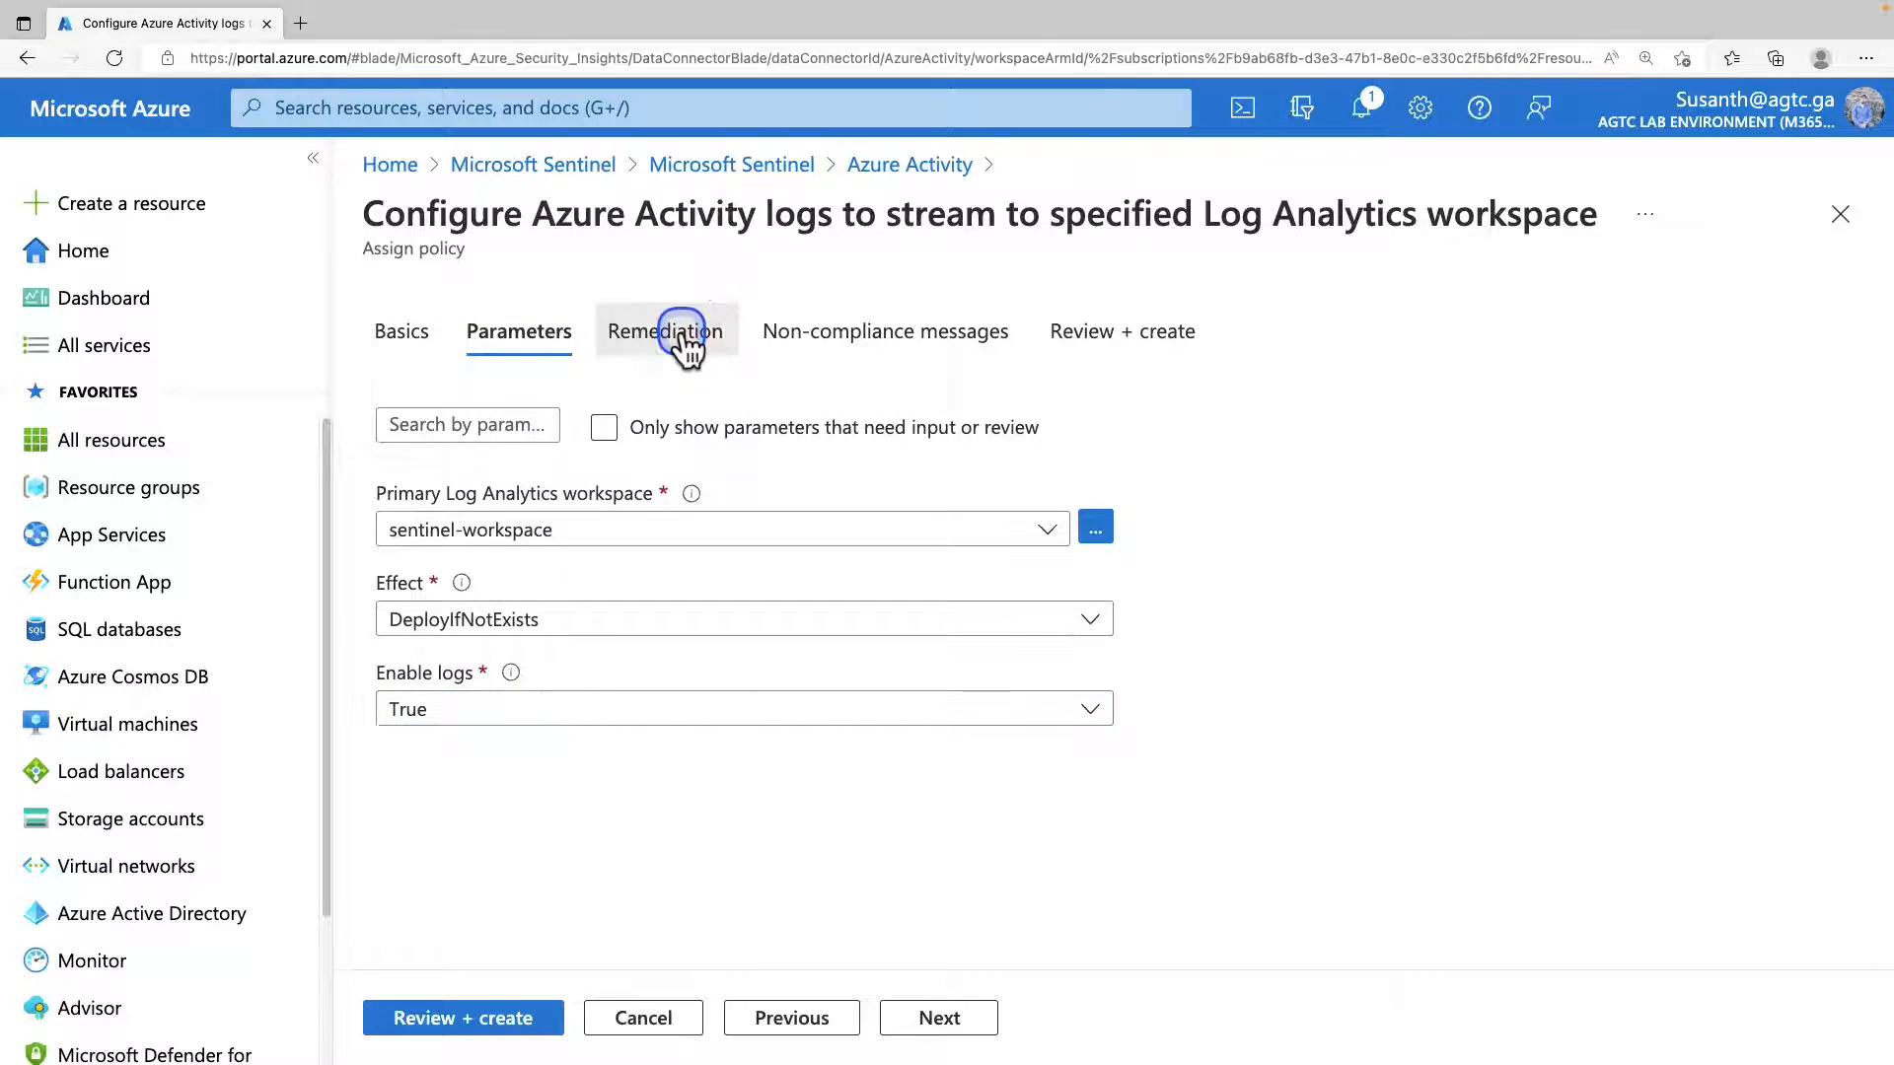
left_click(866, 340)
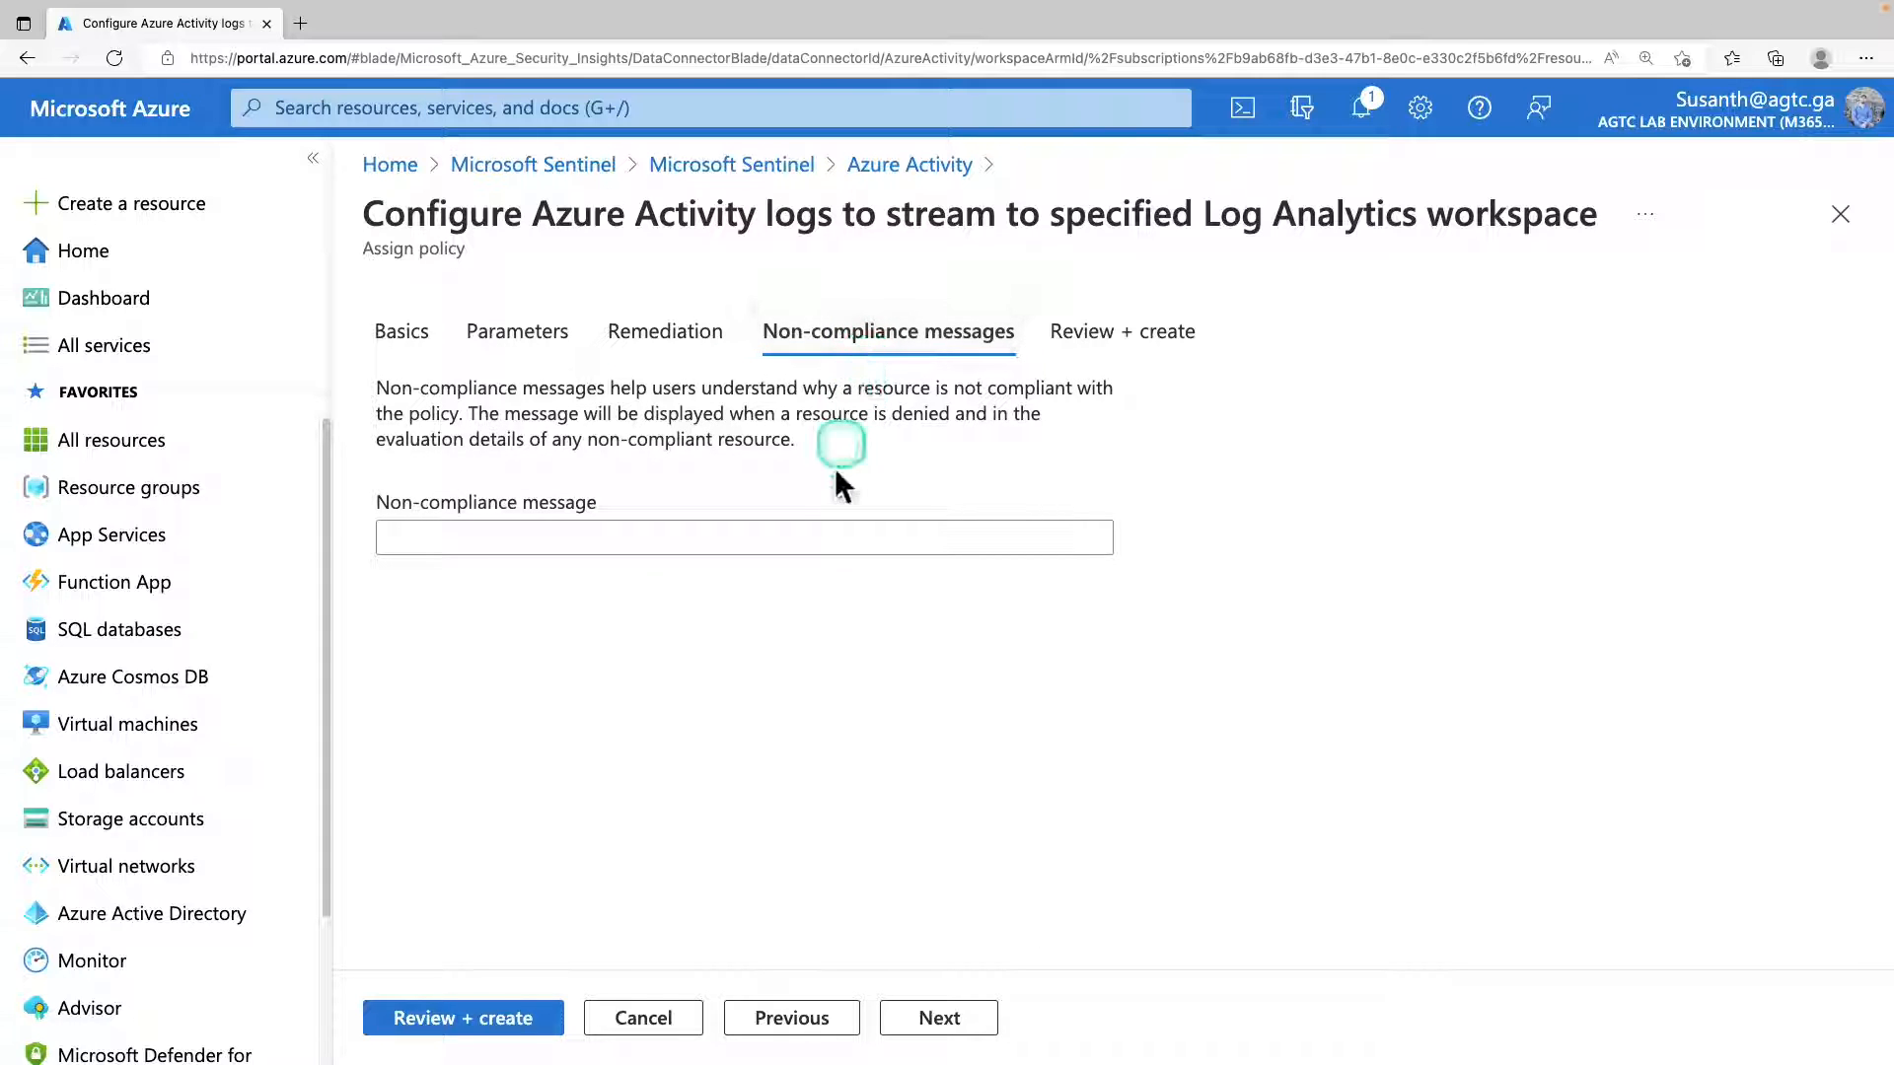
left_click(538, 1032)
left_click(1371, 109)
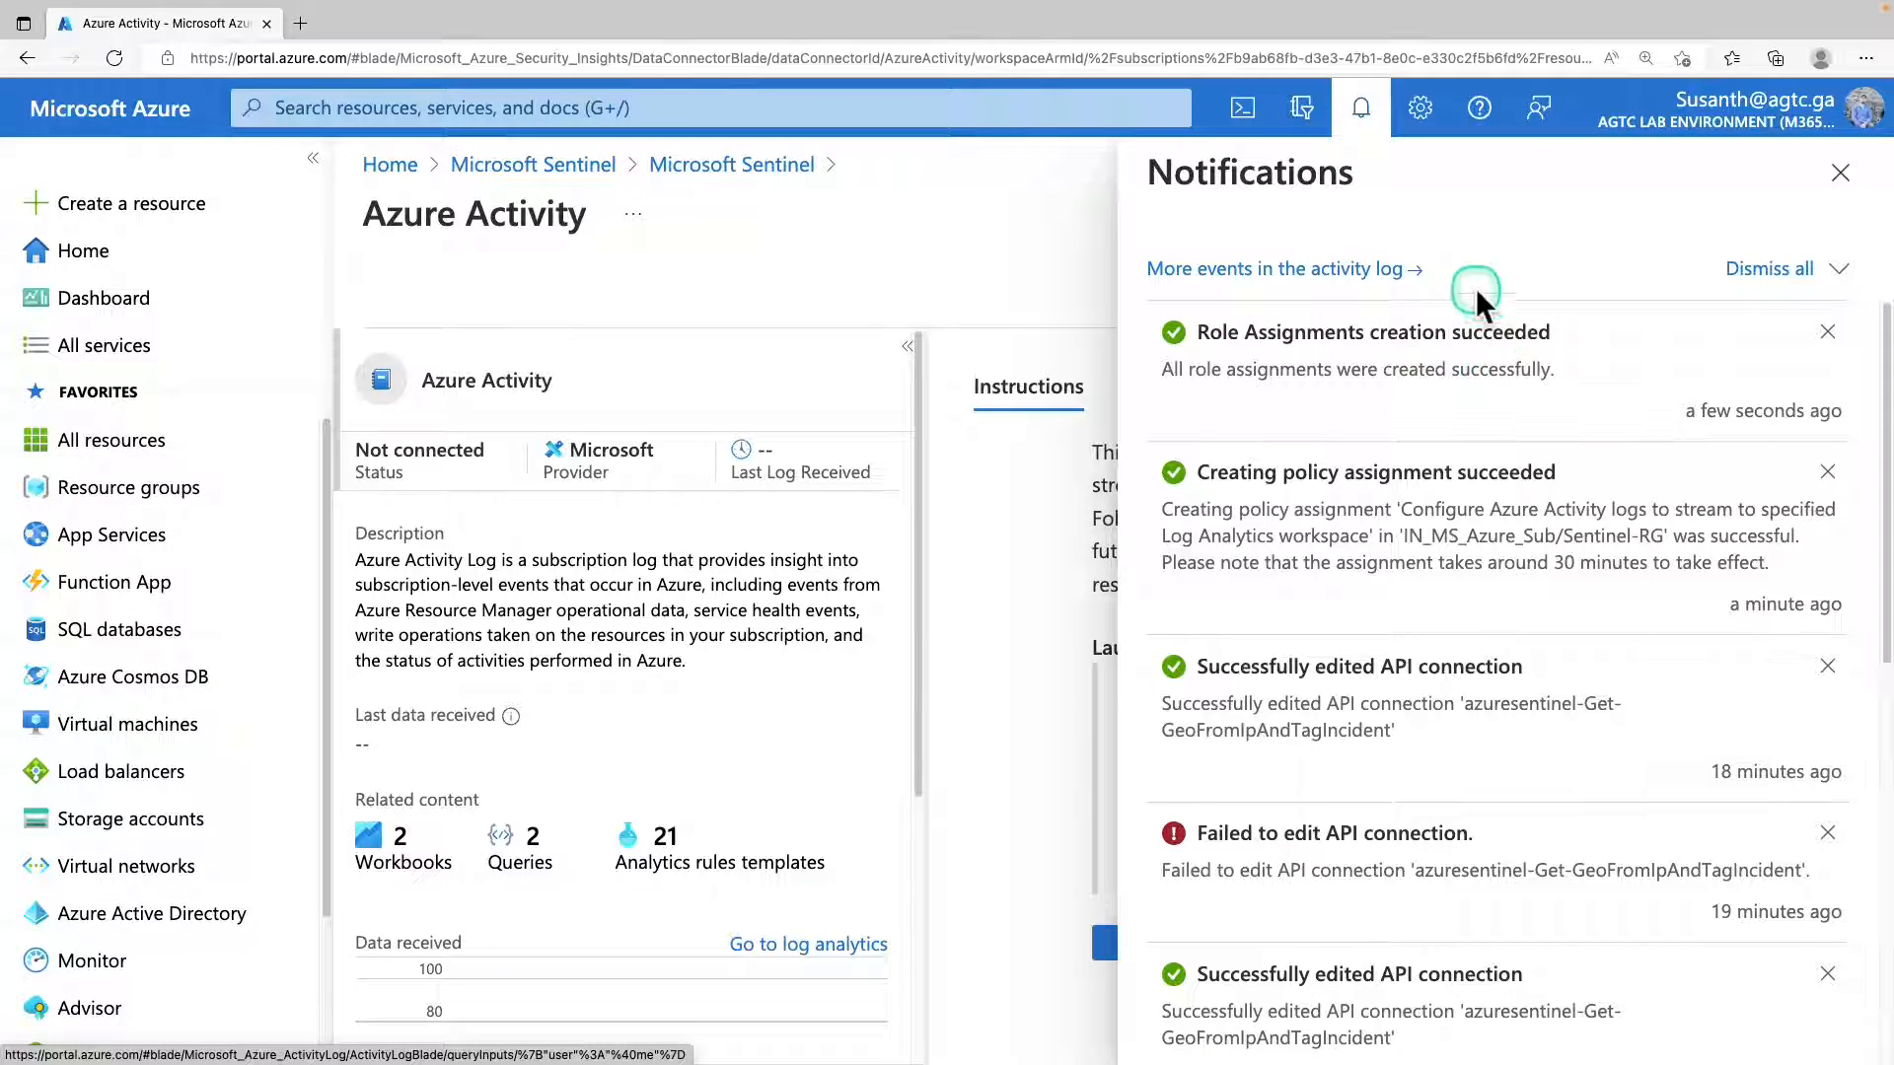
left_click(1361, 105)
Examine the recommended workbooks and query samples among the Azure Activity connector's next steps.
left_click(1204, 394)
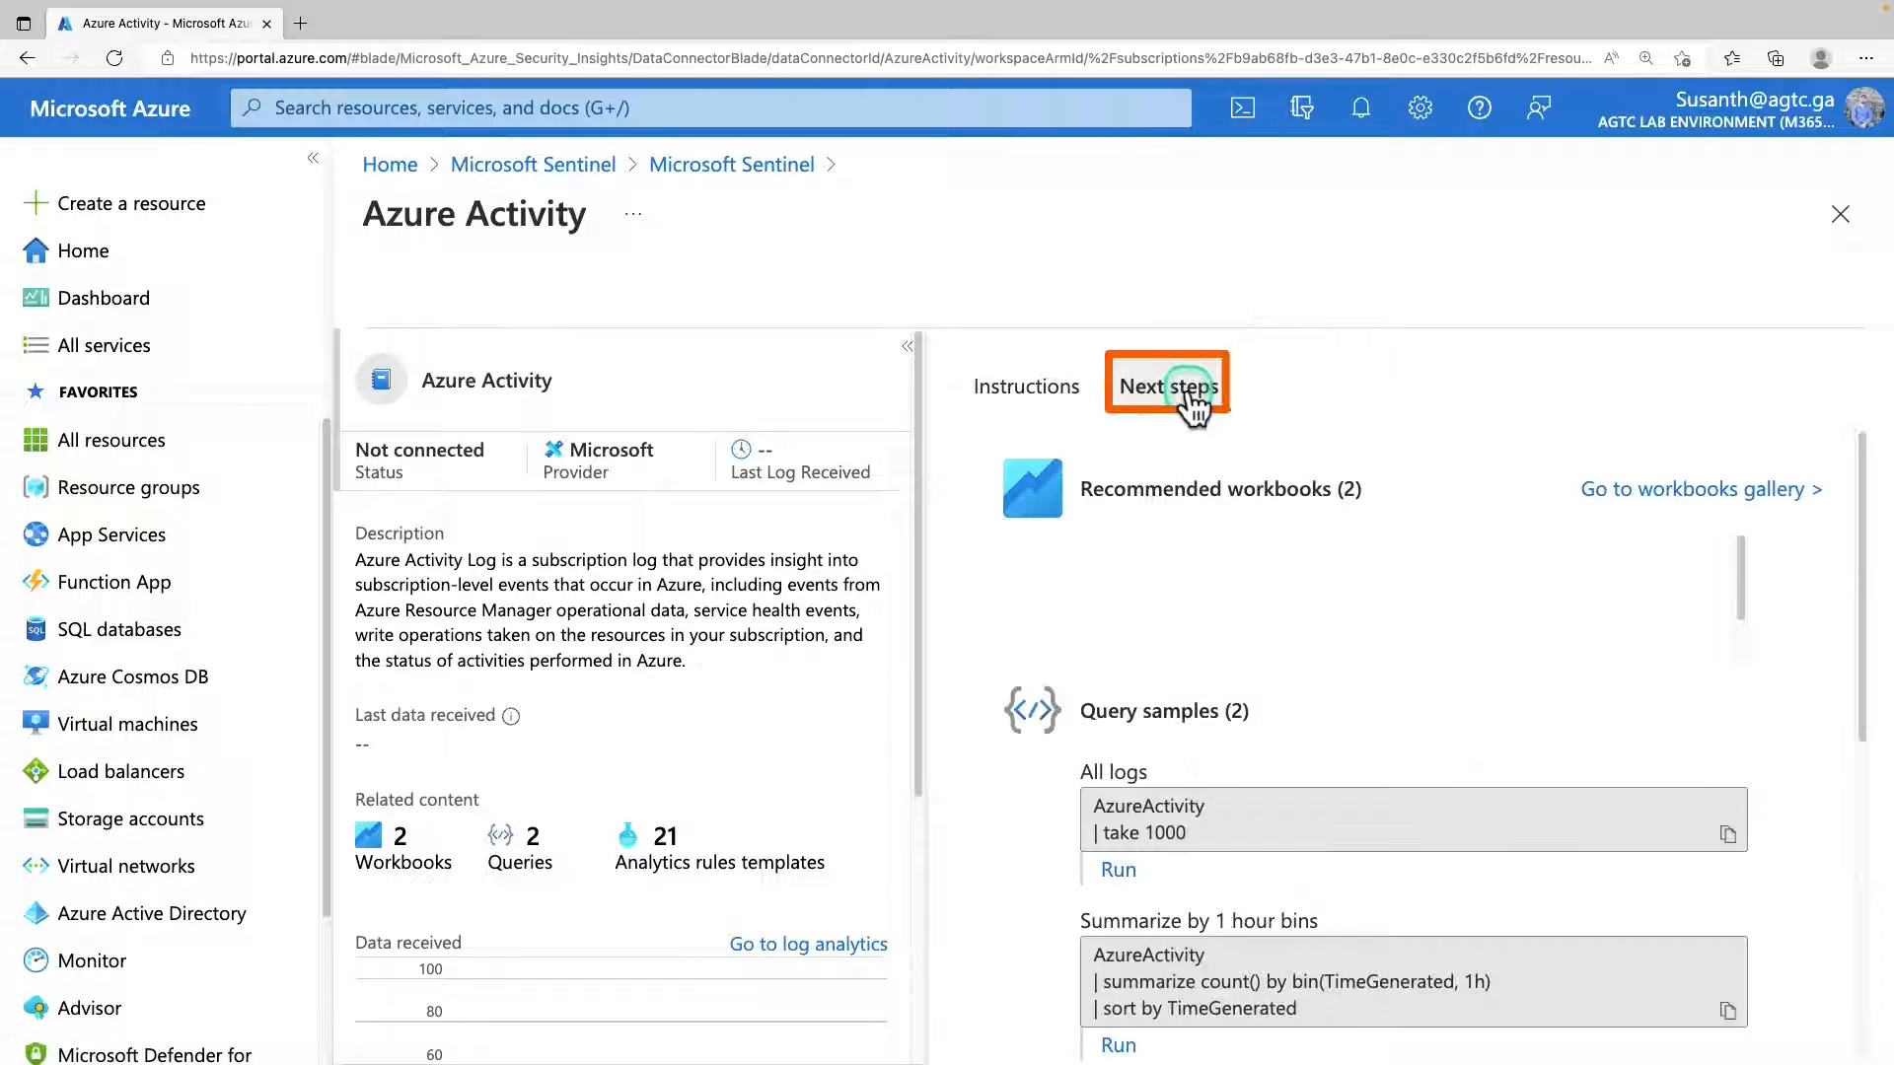
scroll(1606, 715, "down", 2)
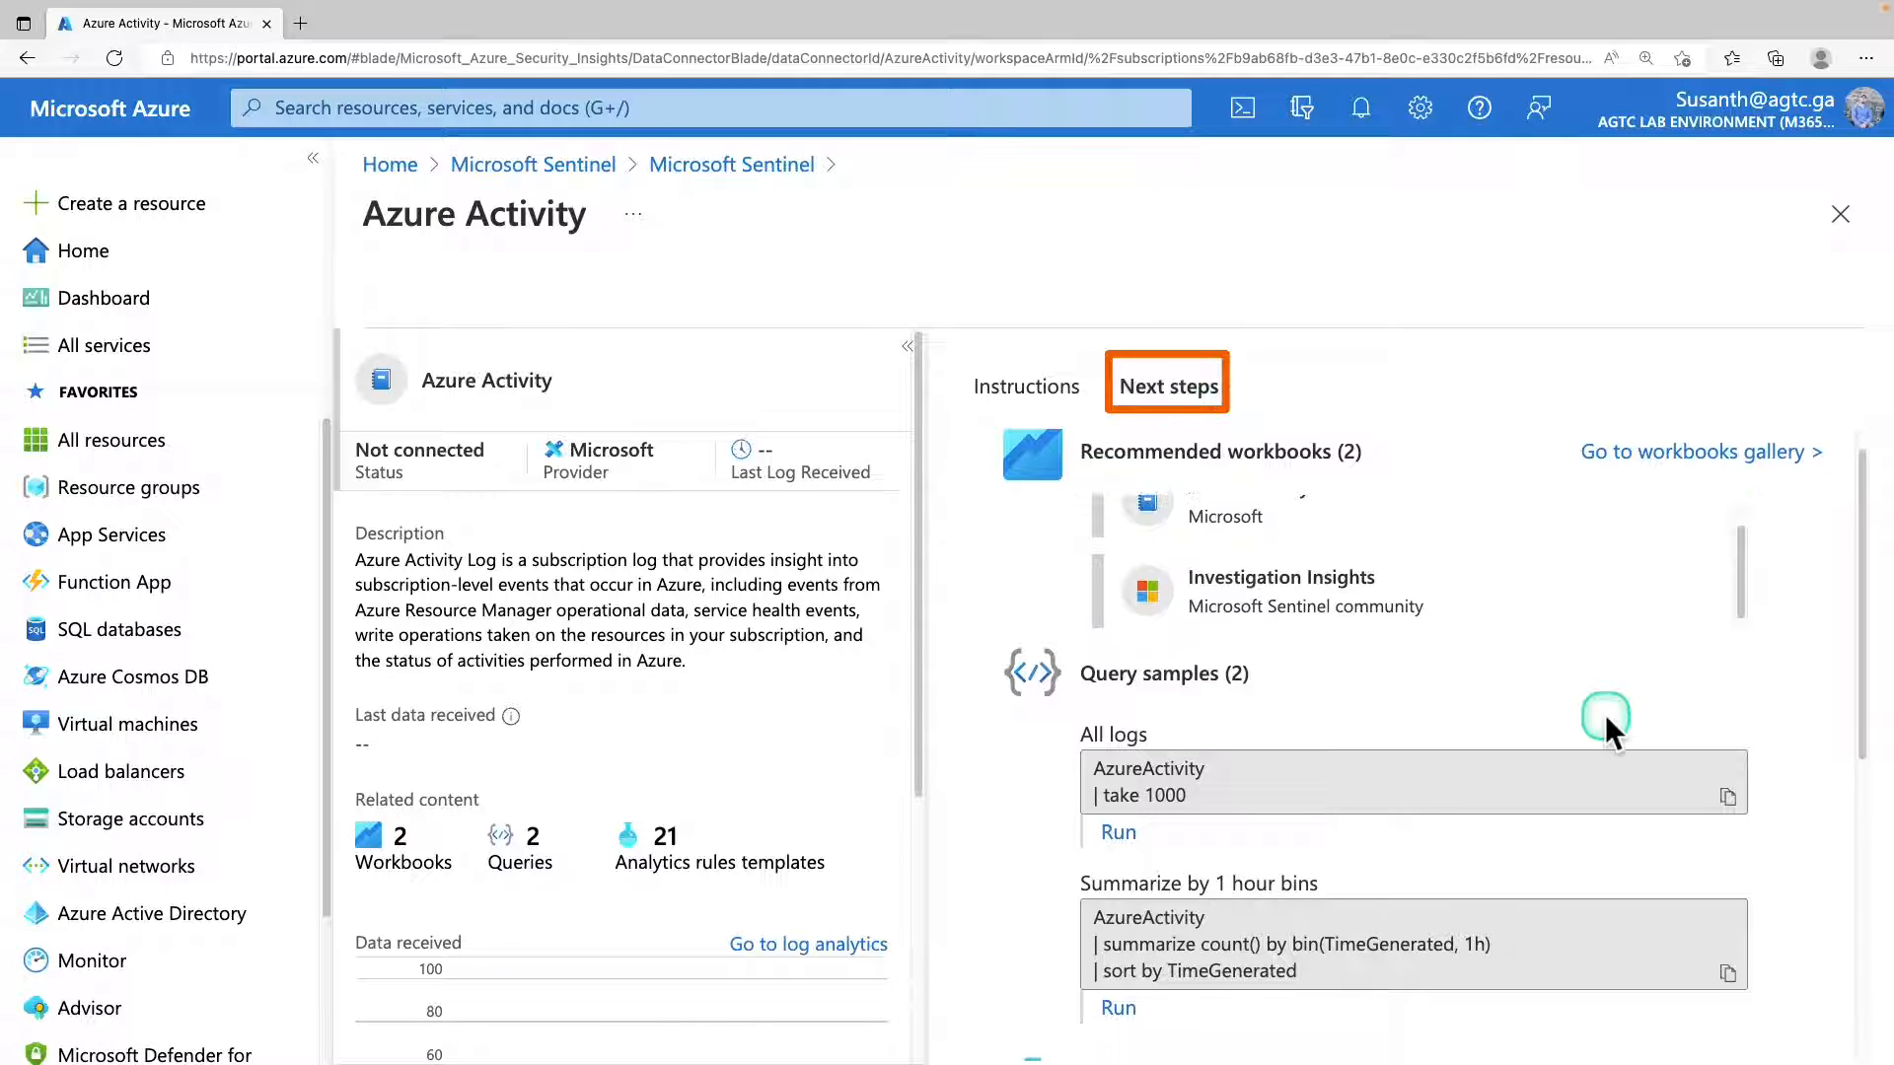
scroll(1606, 714, "down", 2)
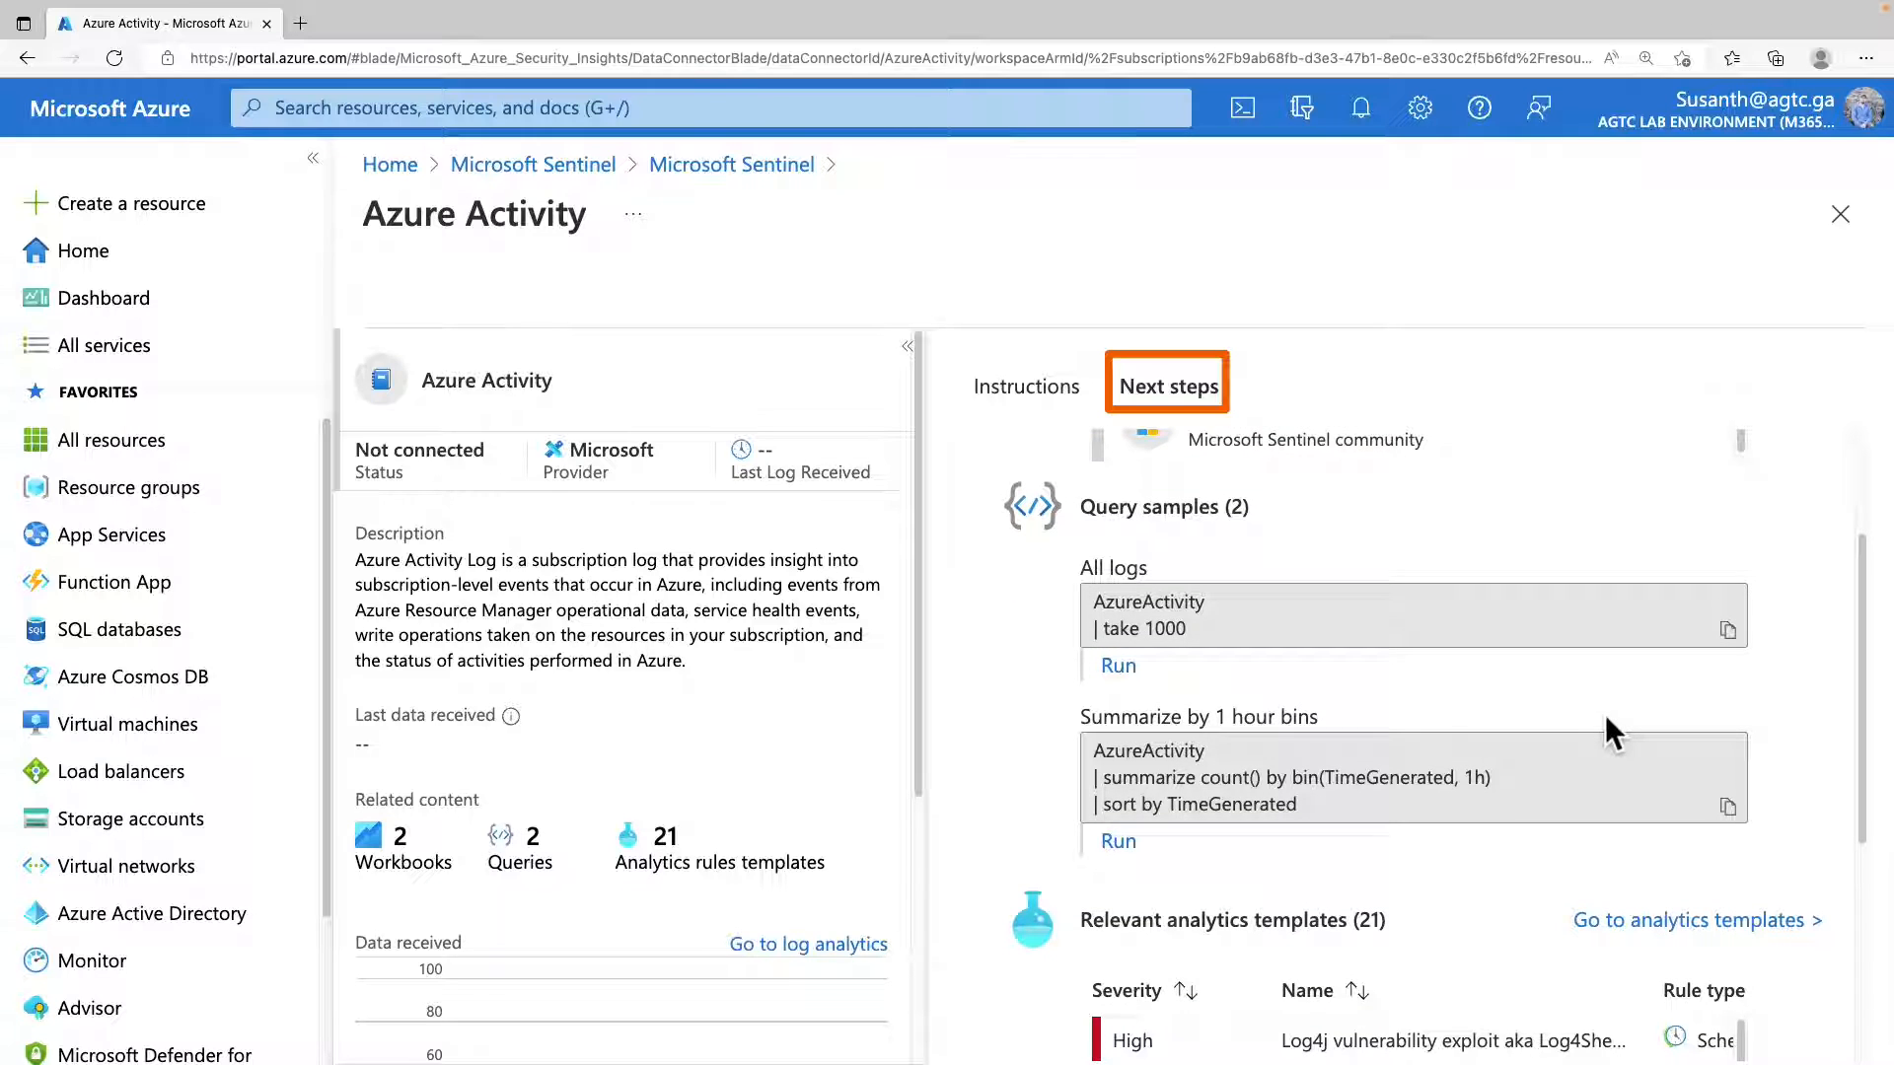
scroll(1606, 720, "down", 1)
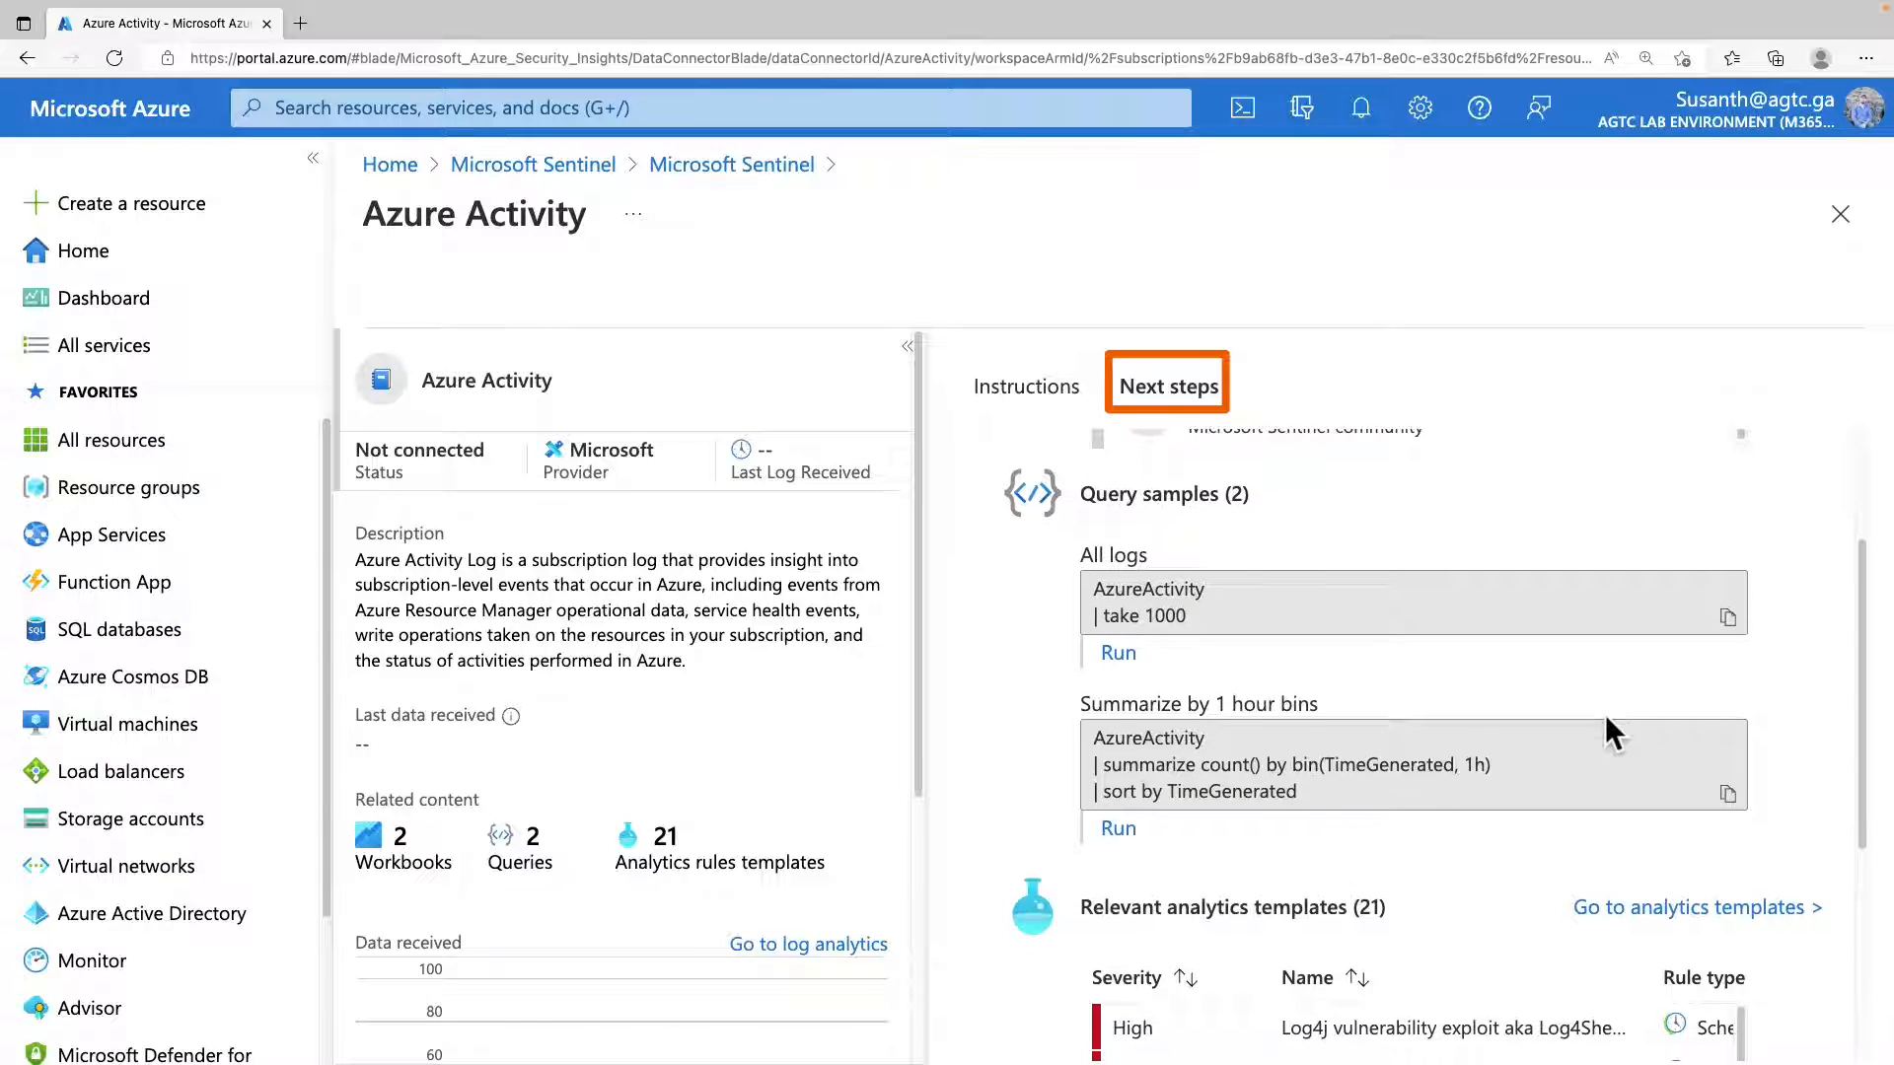
scroll(1606, 714, "down", 1)
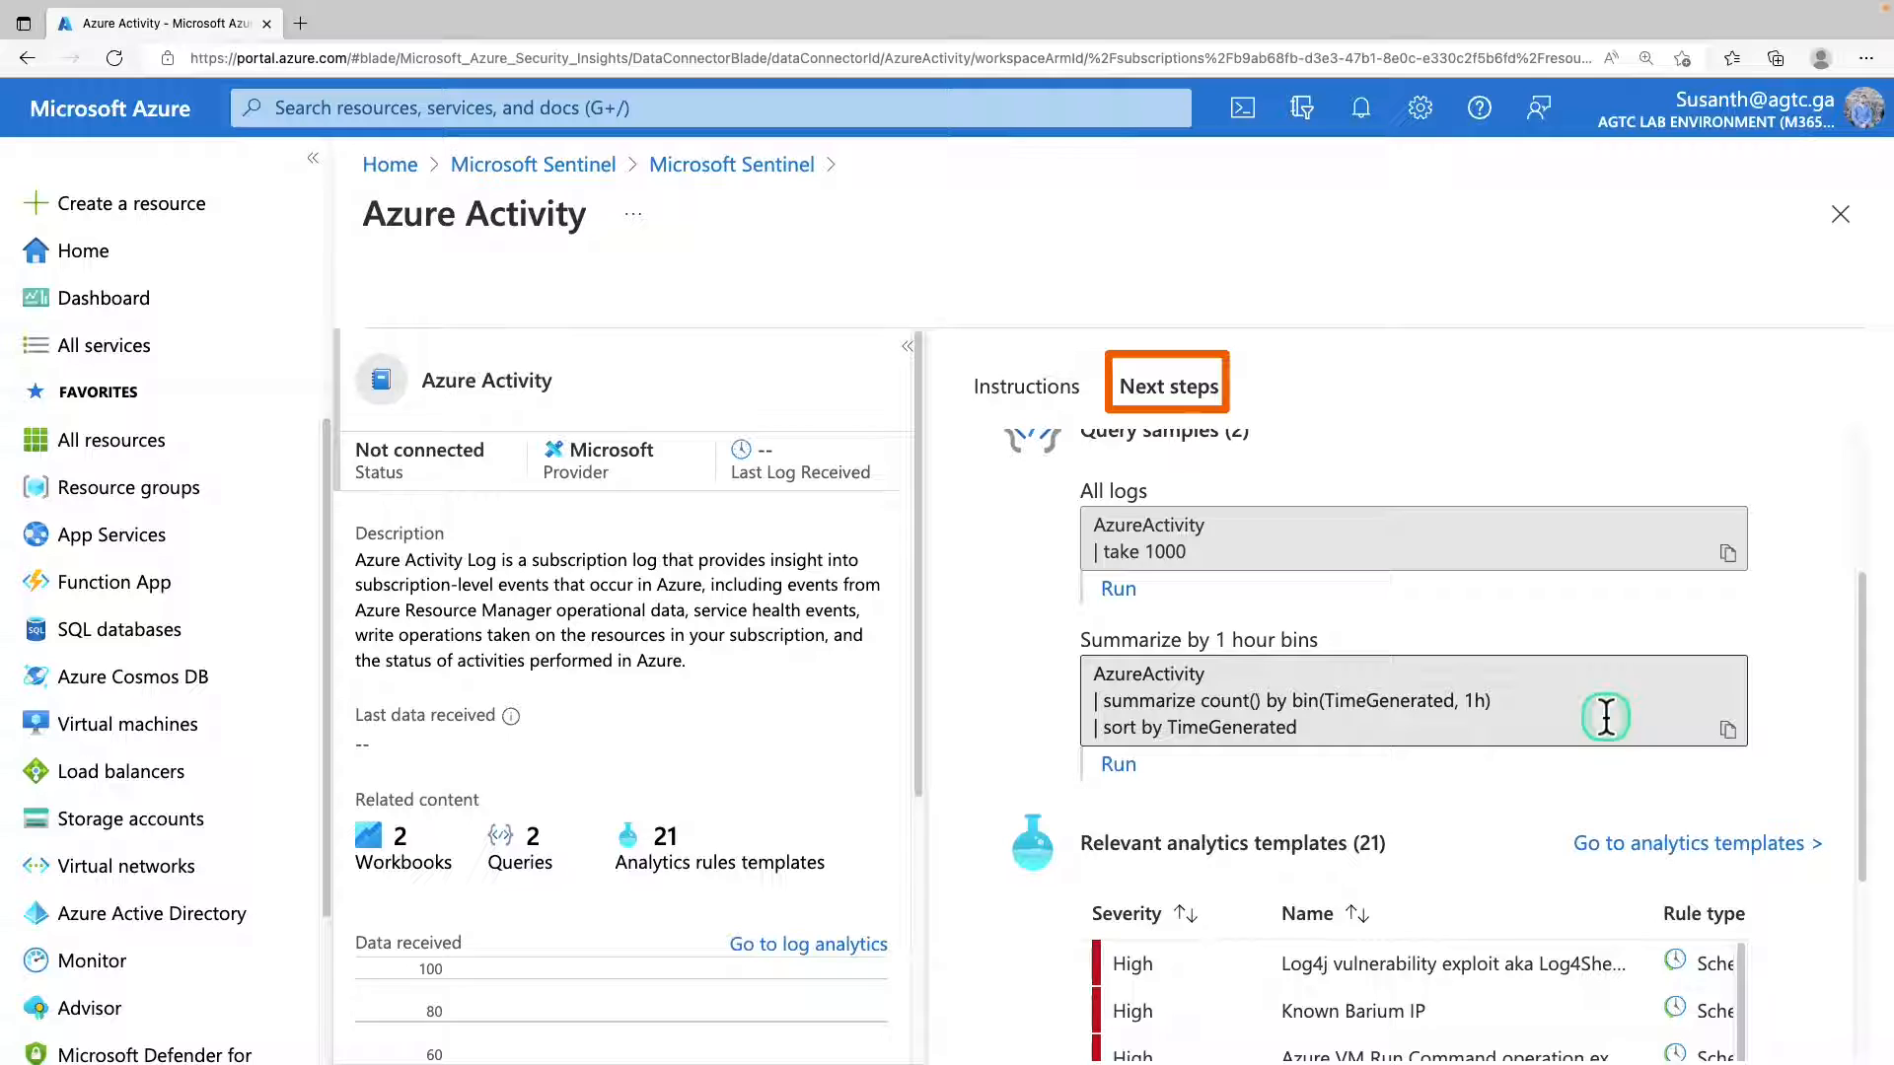
Examine the severities, names and rule types of the analytics templates relevant to the Azure Activity connector.
scroll(1605, 716, "down", 5)
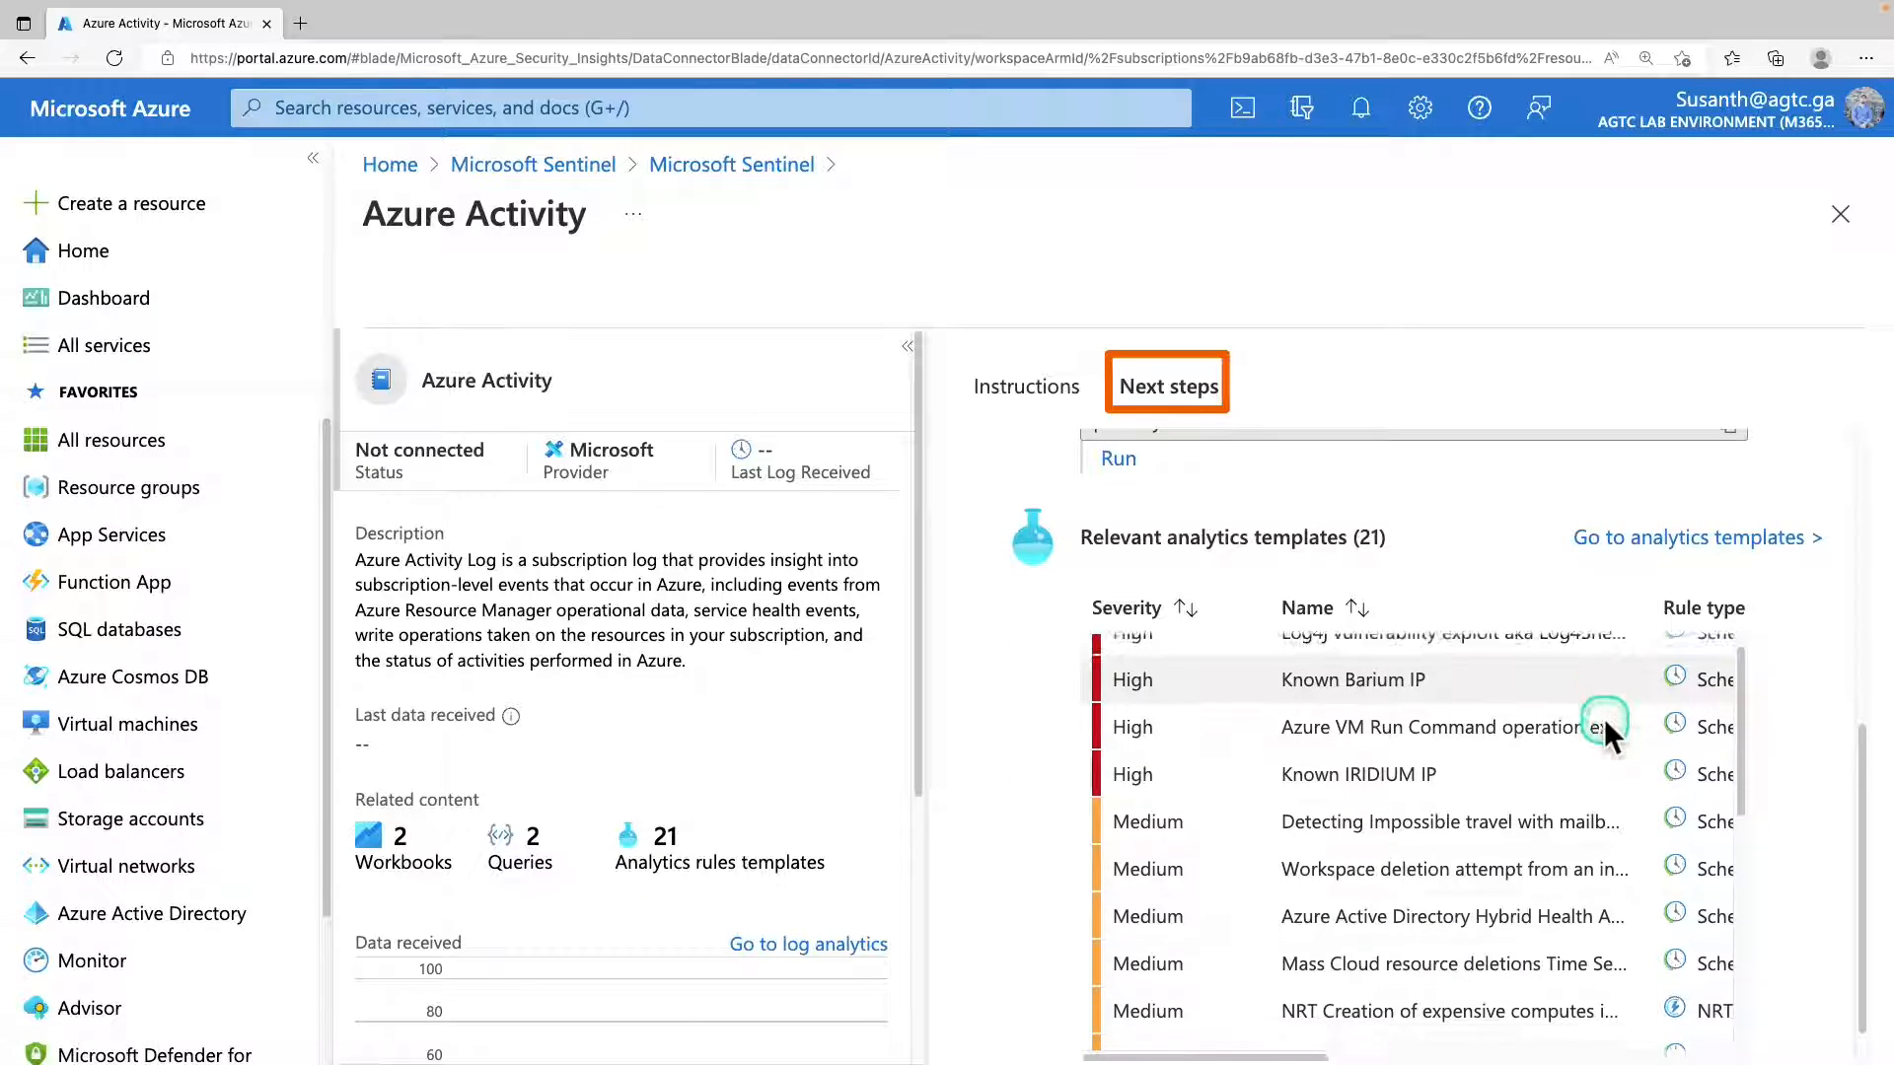
scroll(1603, 720, "down", 4)
scroll(1809, 782, "up", 5)
scroll(1681, 653, "down", 2)
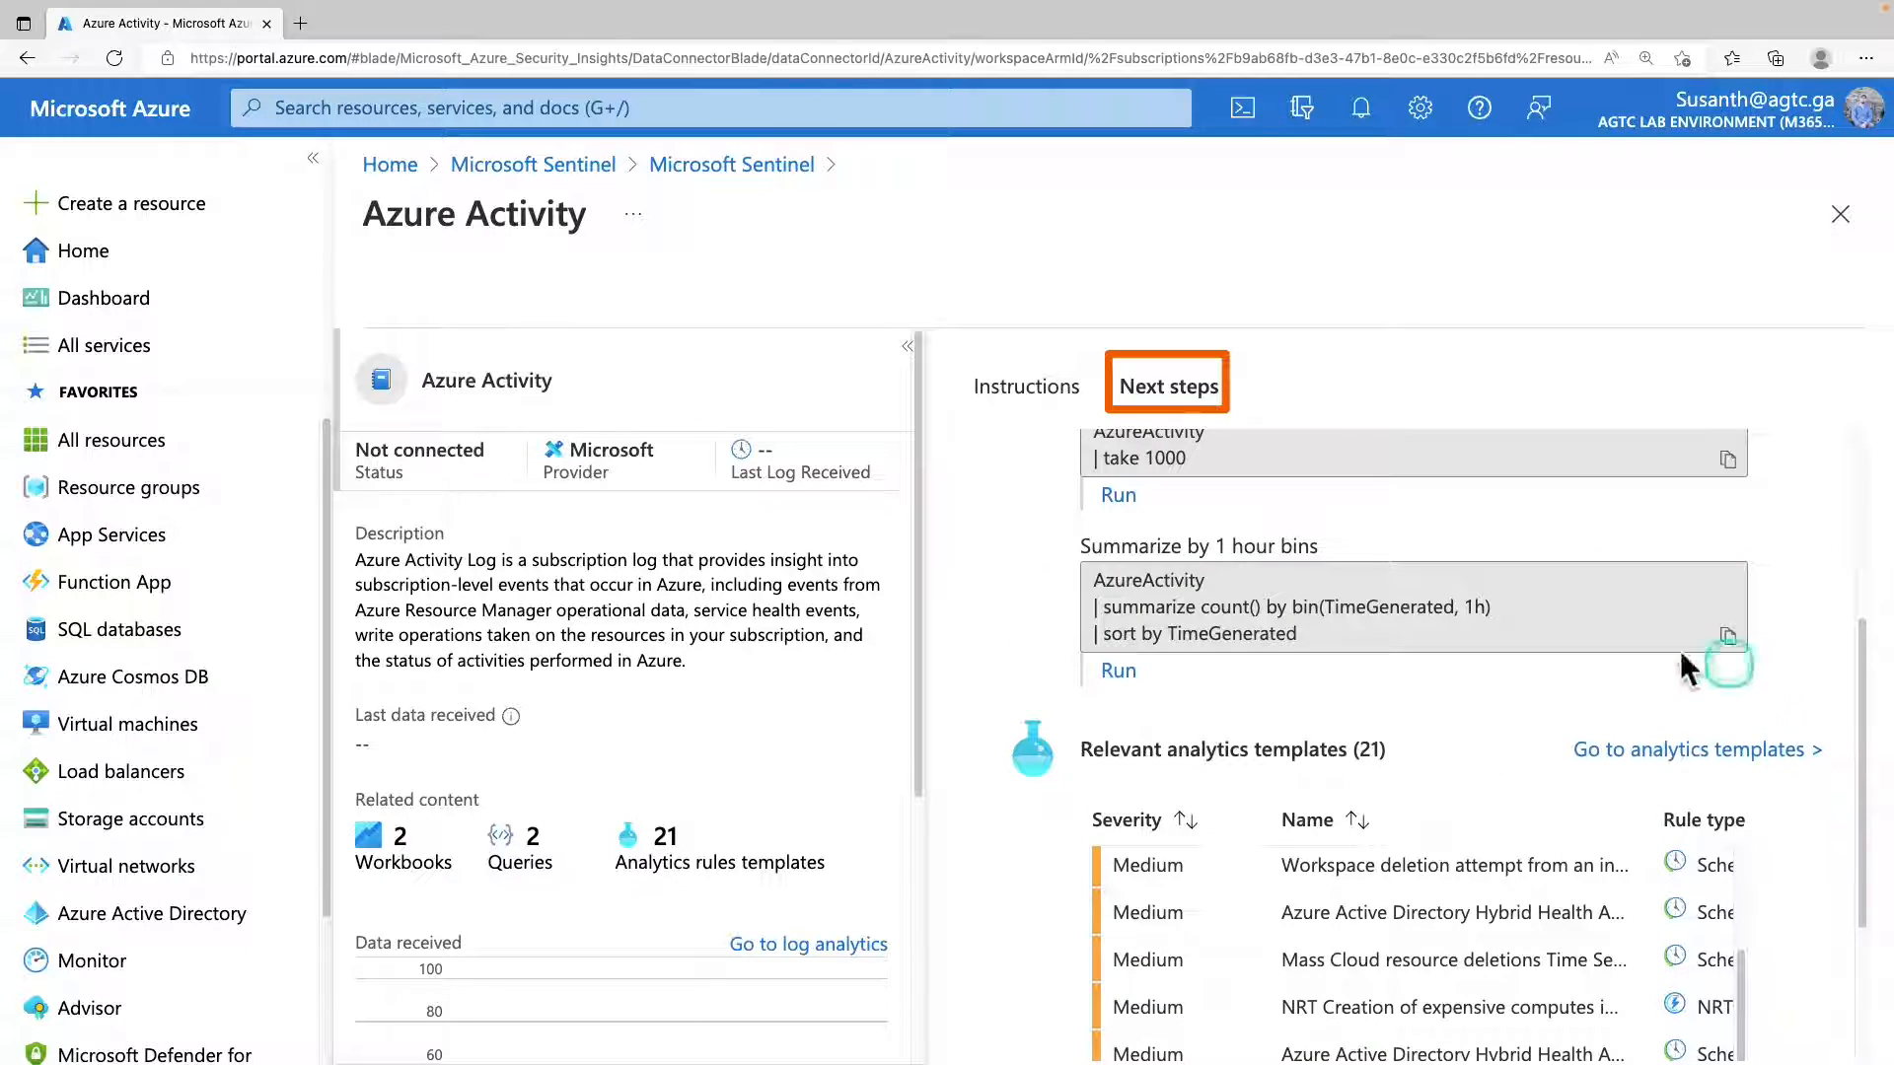
scroll(1185, 765, "down", 1)
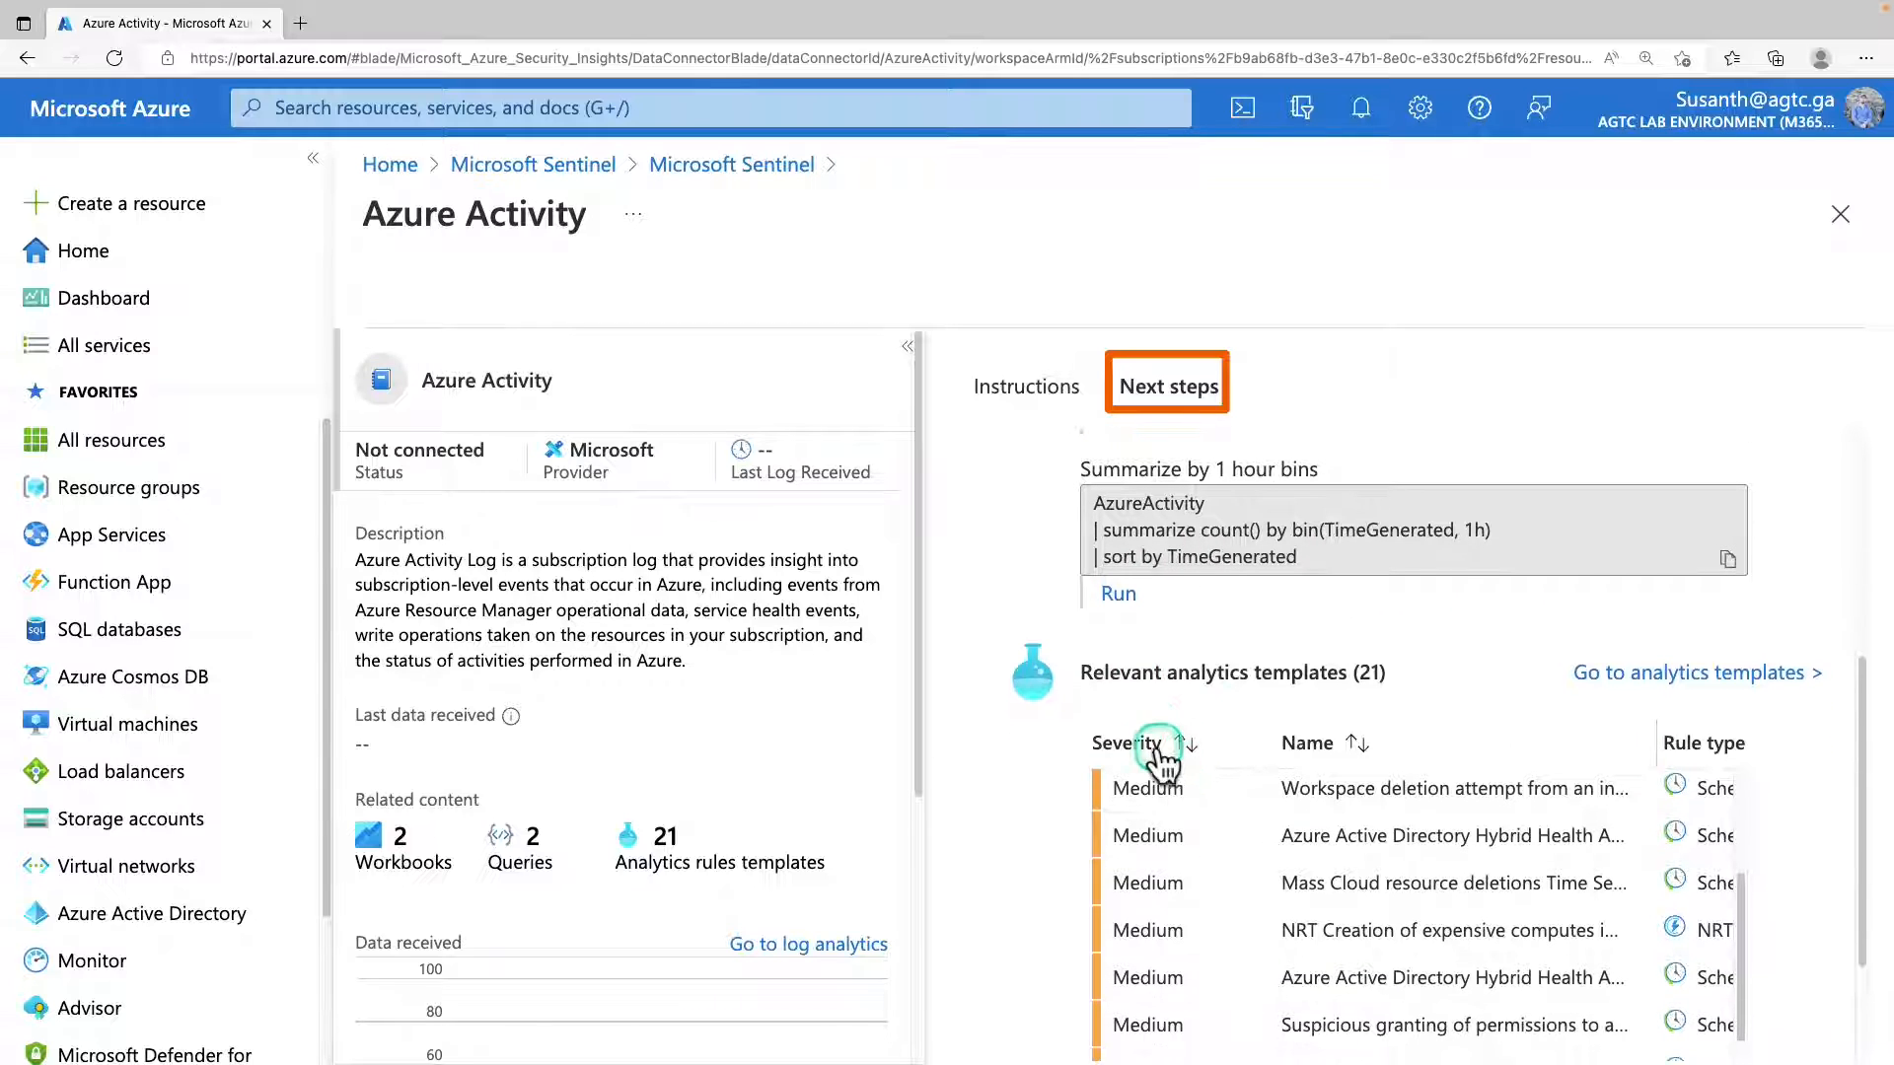
scroll(1159, 762, "down", 2)
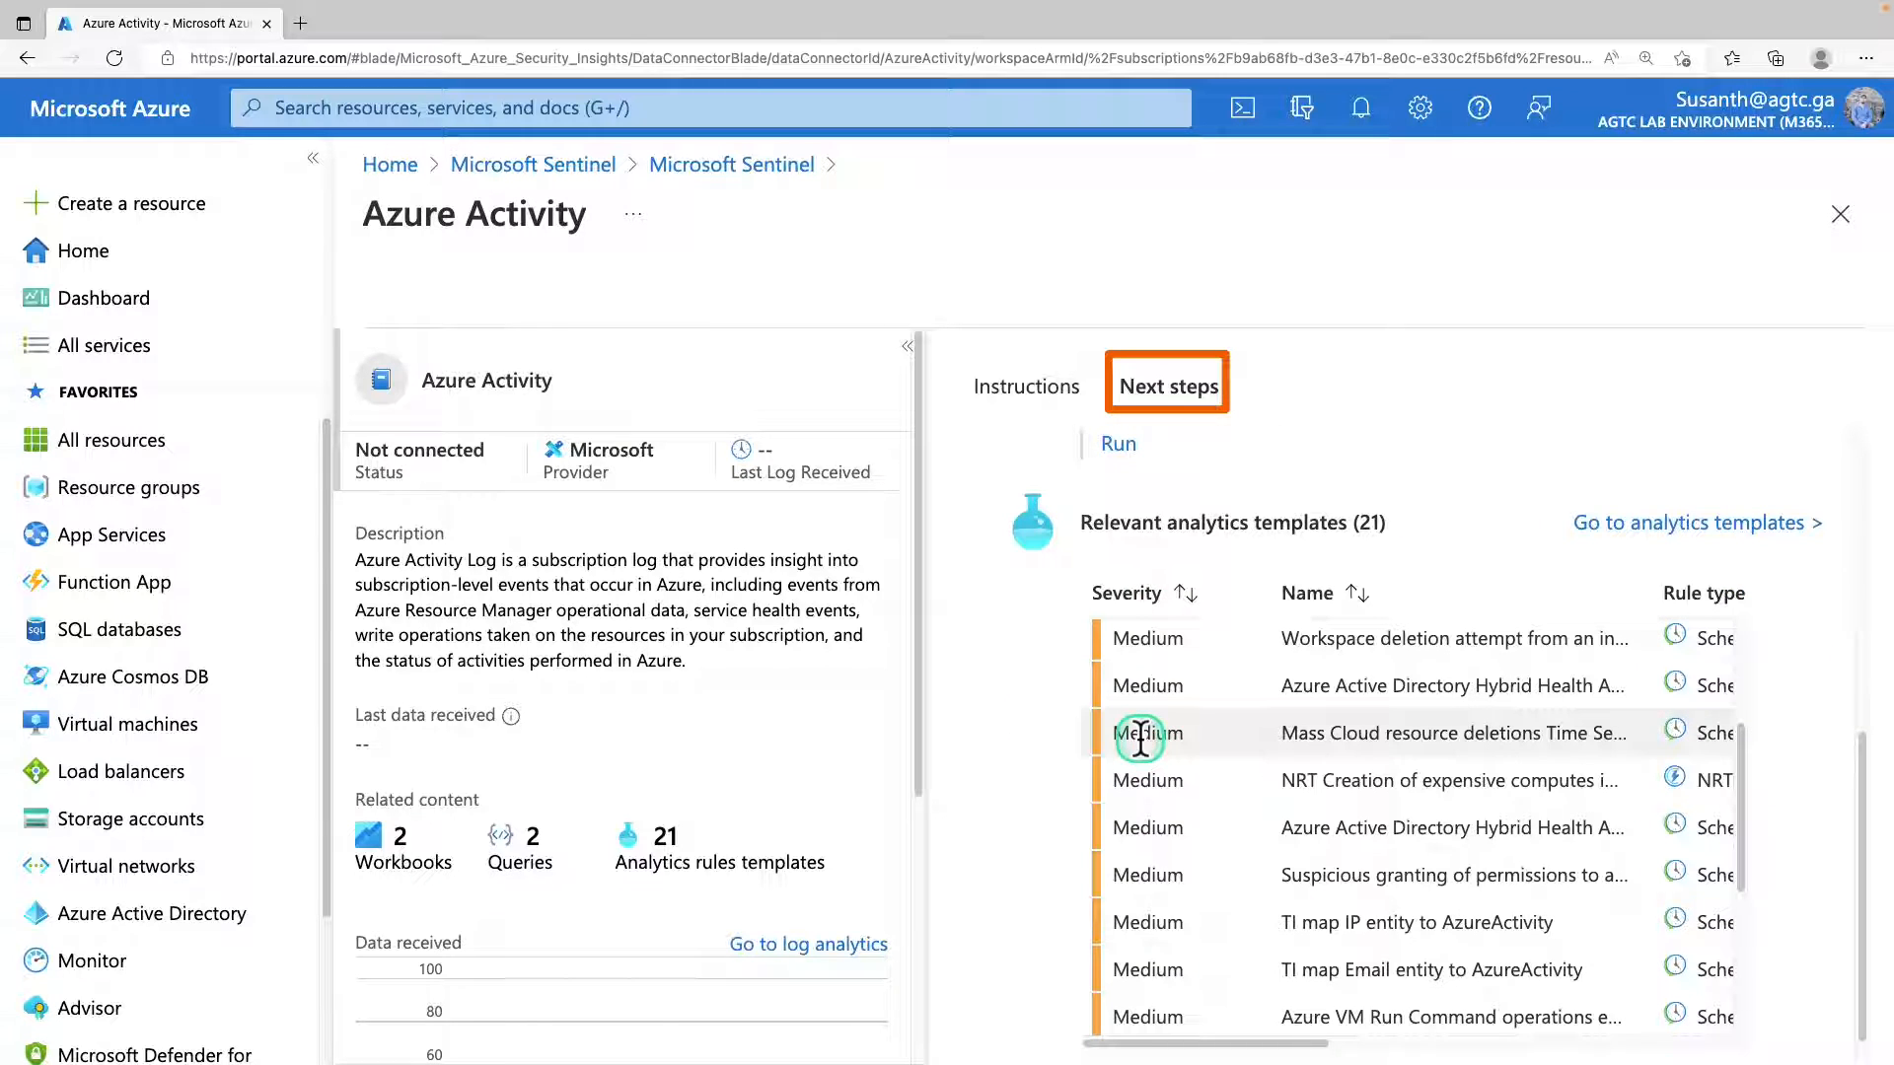
scroll(1140, 738, "down", 1)
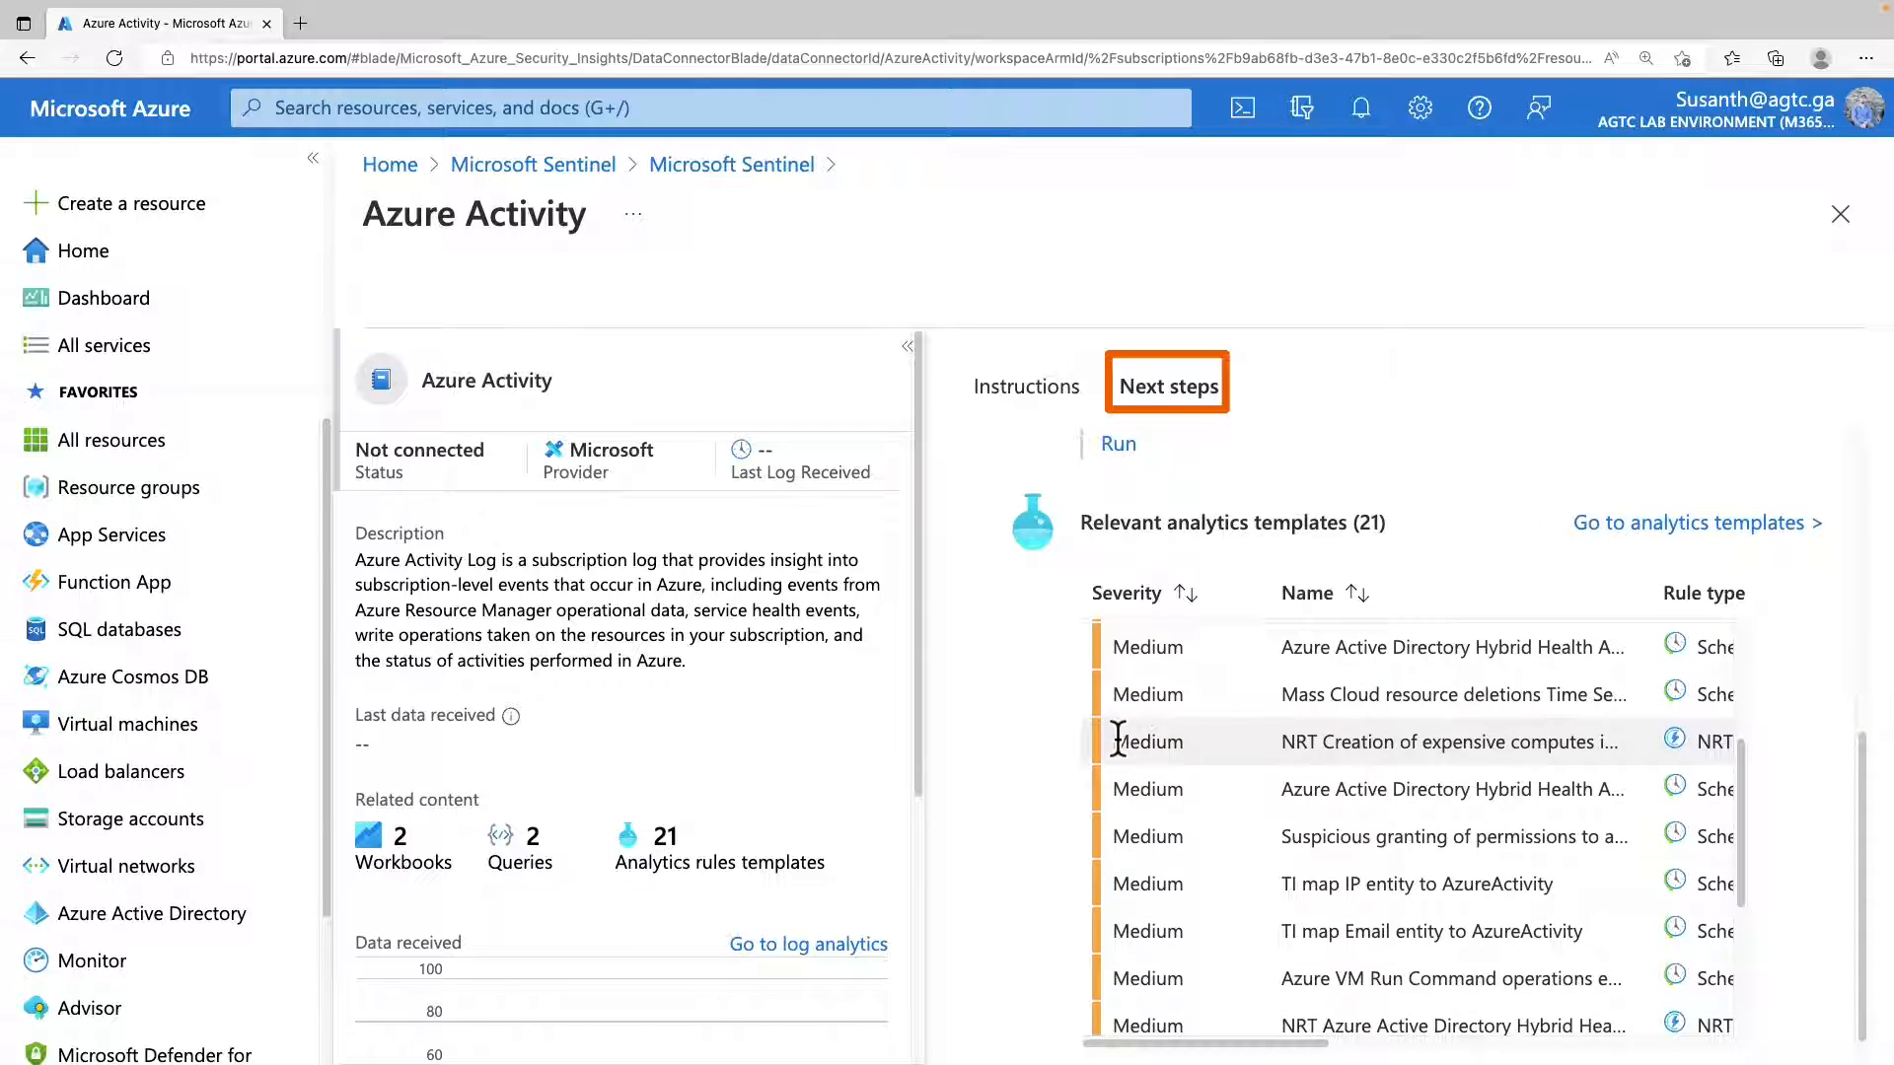
scroll(1118, 742, "down", 2)
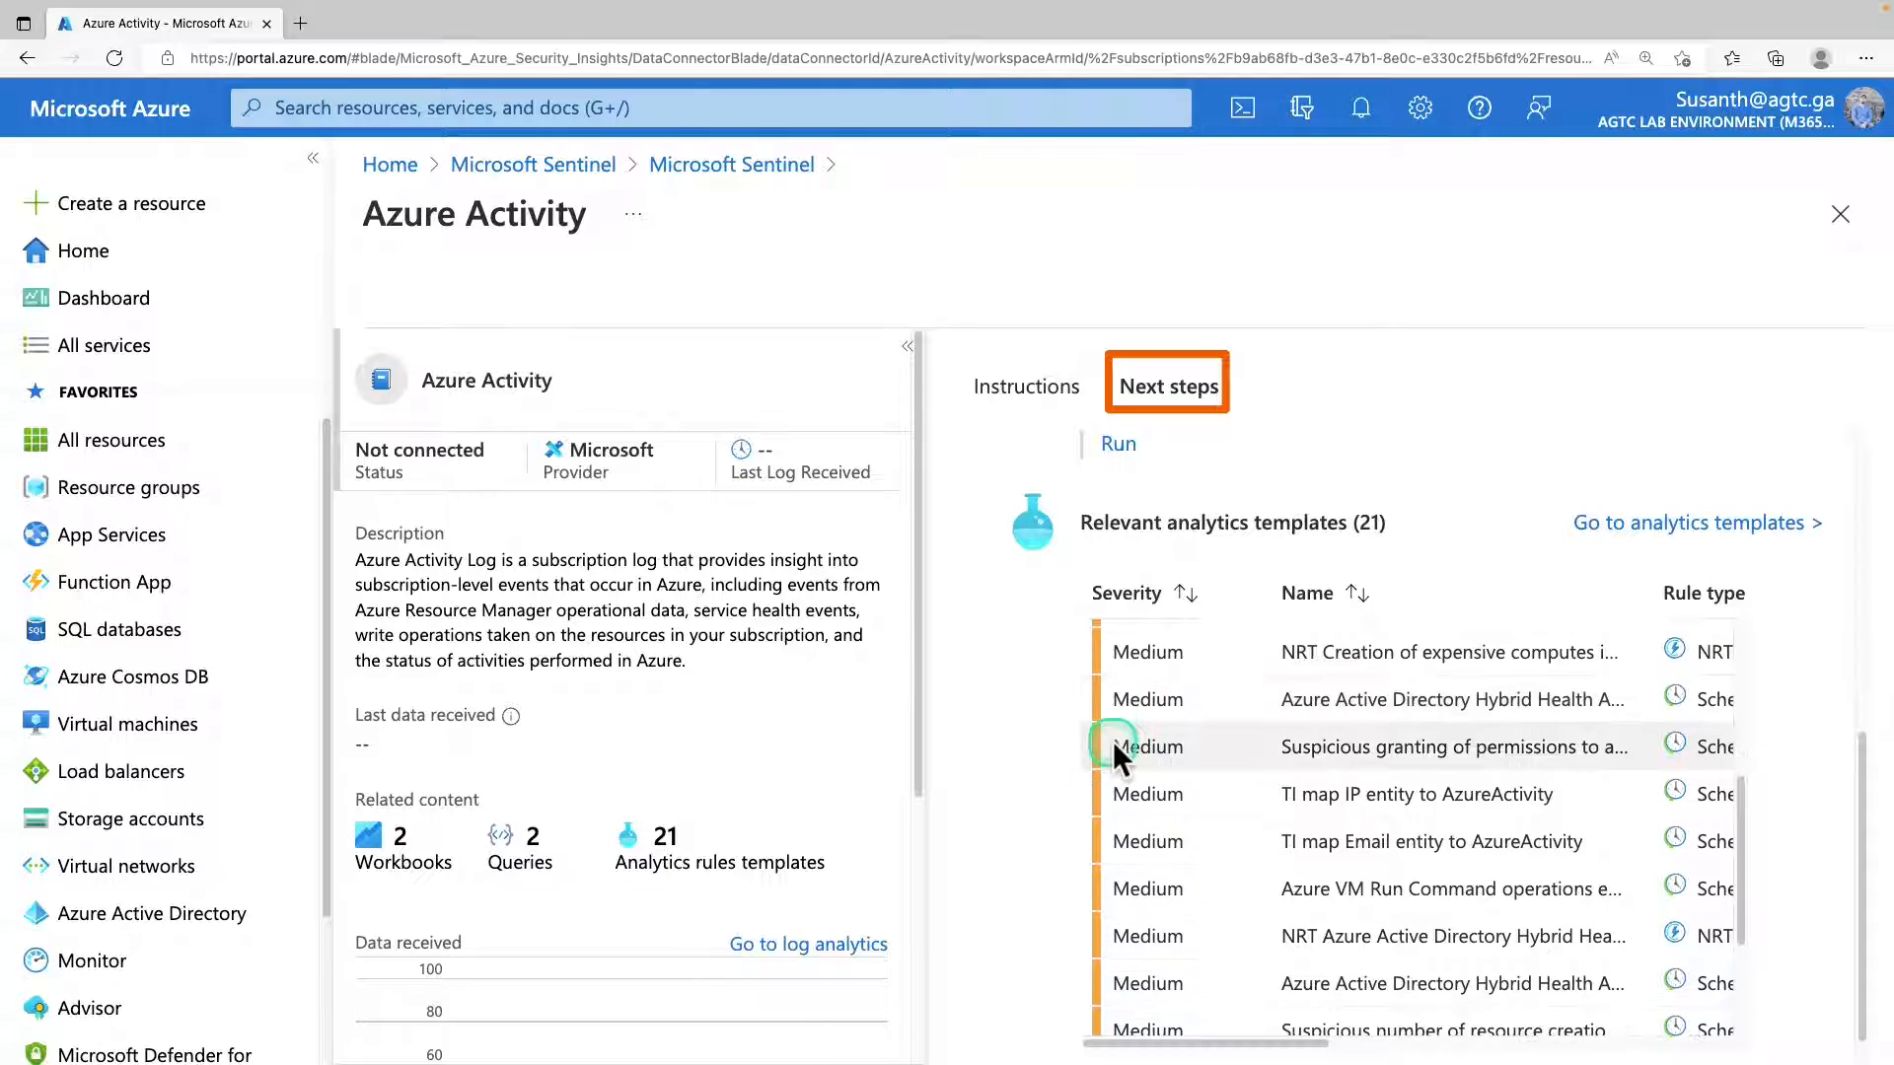
scroll(1113, 742, "down", 1)
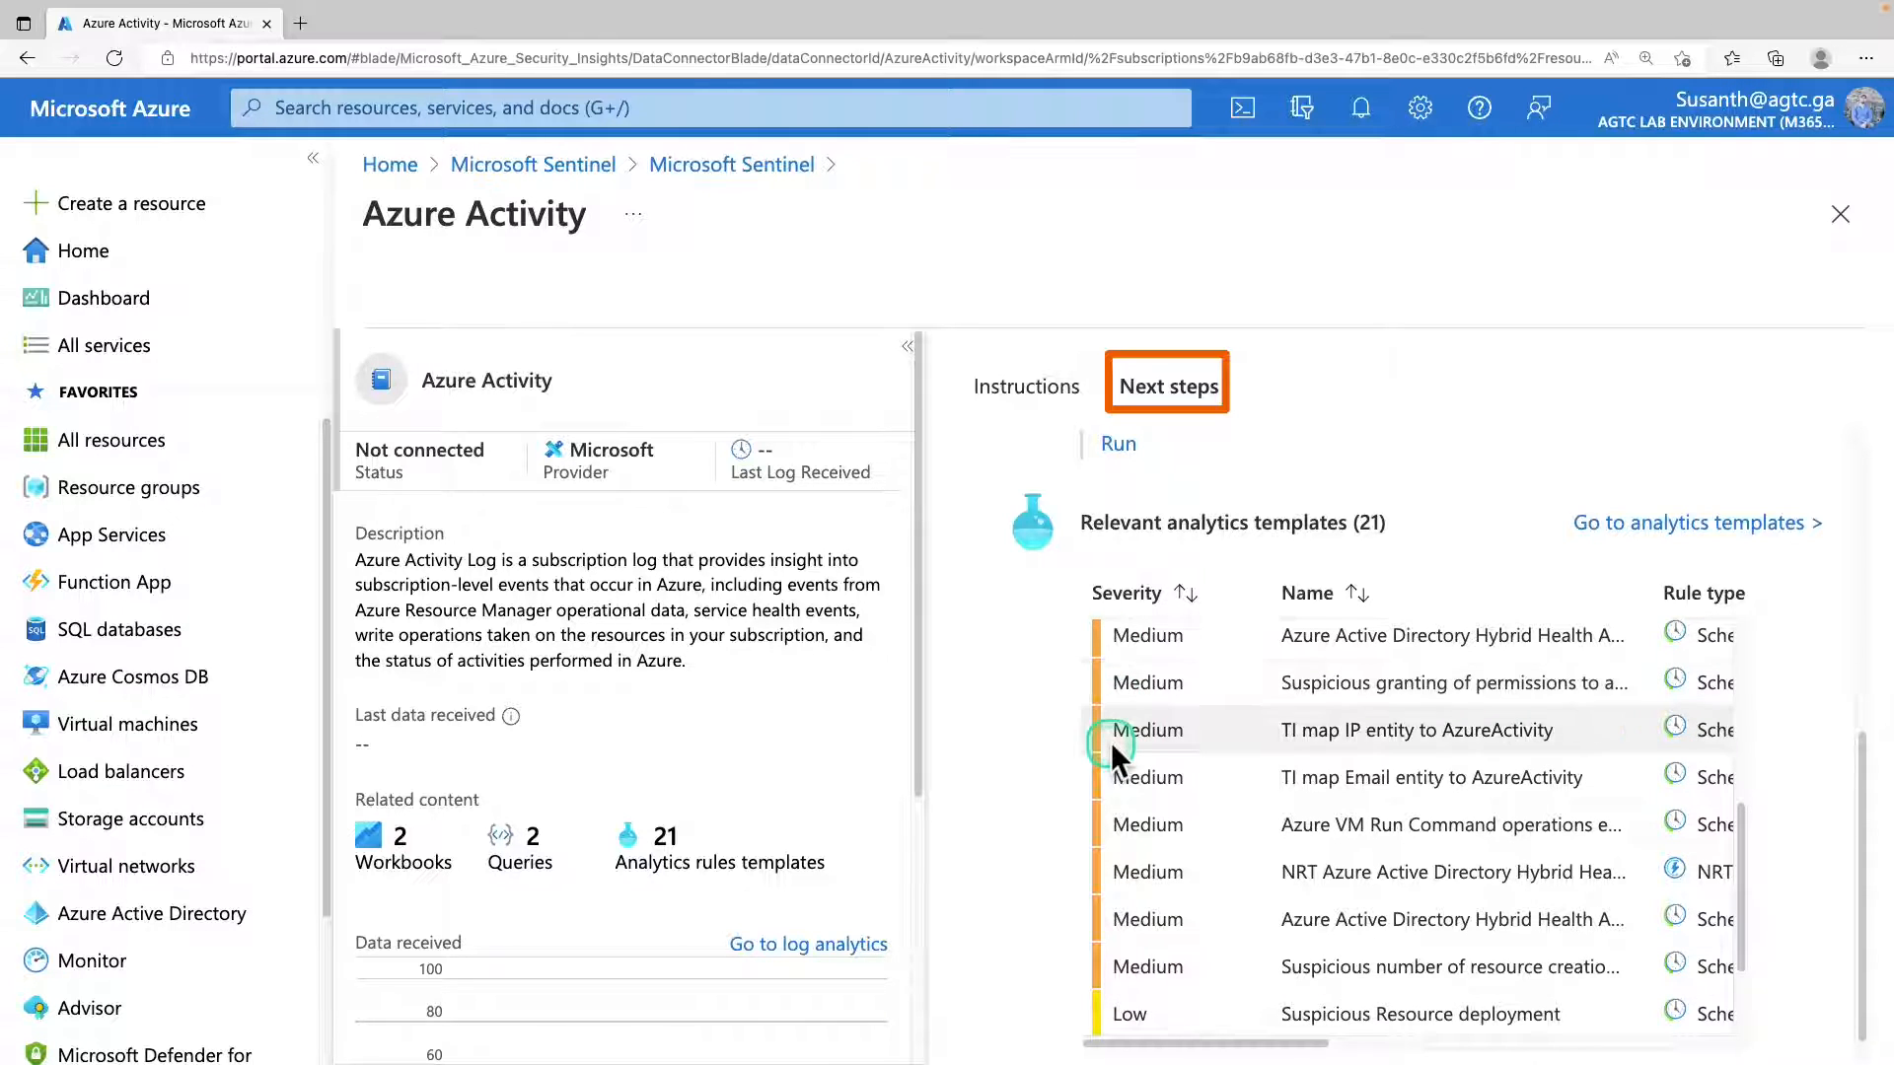
scroll(1111, 742, "down", 1)
scroll(1110, 741, "down", 1)
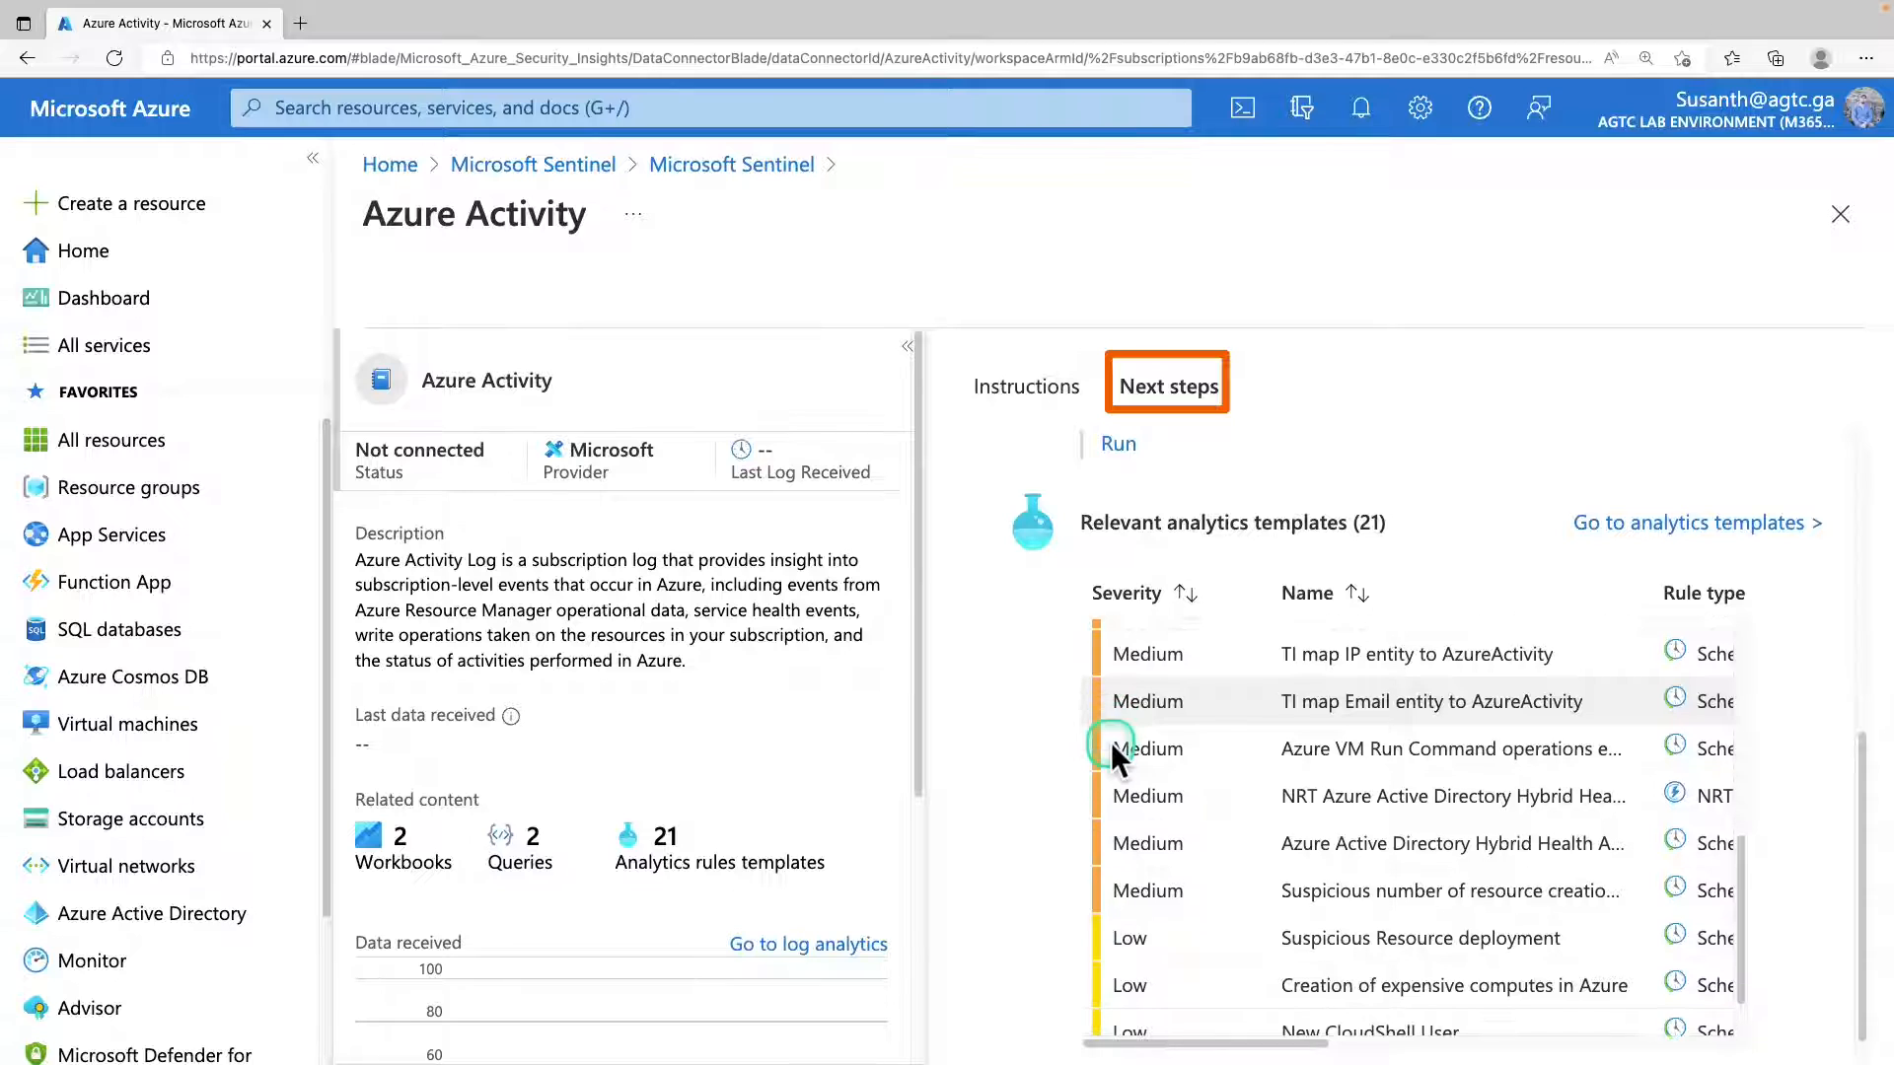
scroll(1110, 741, "down", 1)
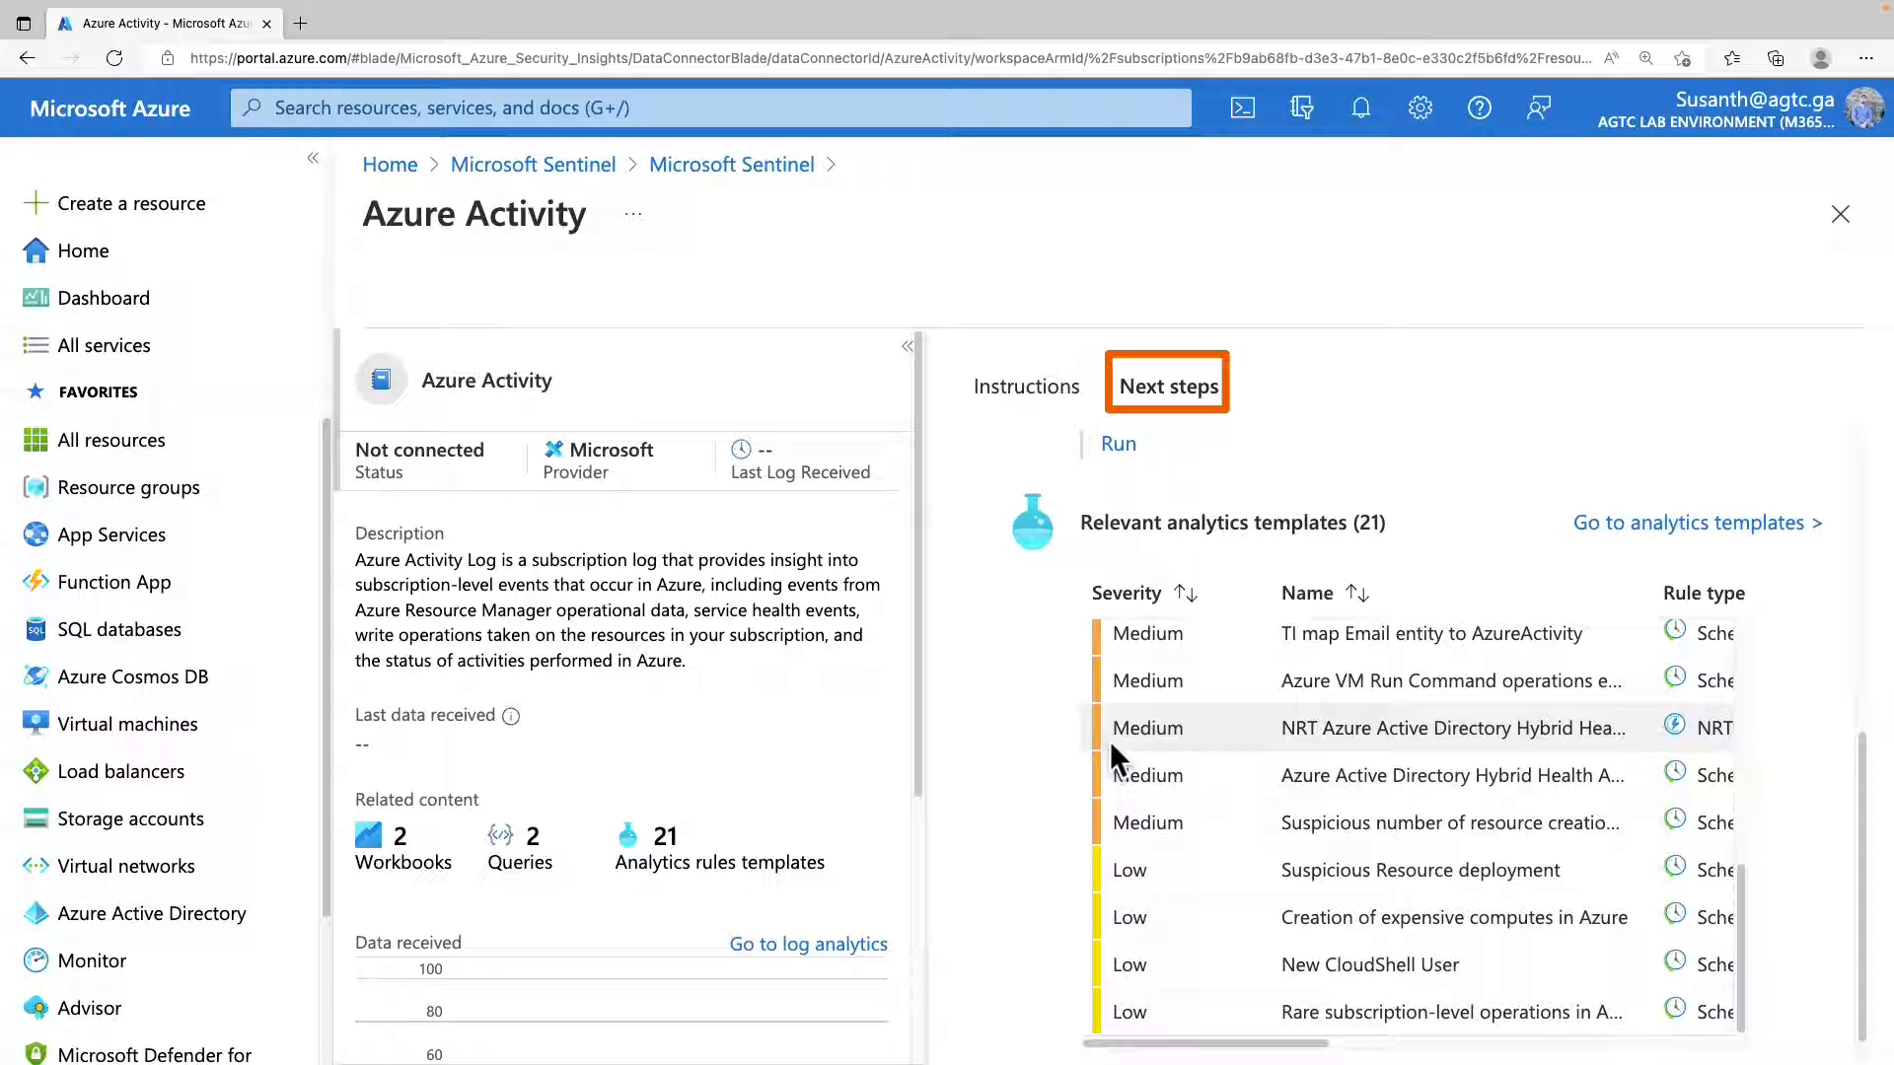
left_click(1109, 742)
scroll(1110, 742, "up", 2)
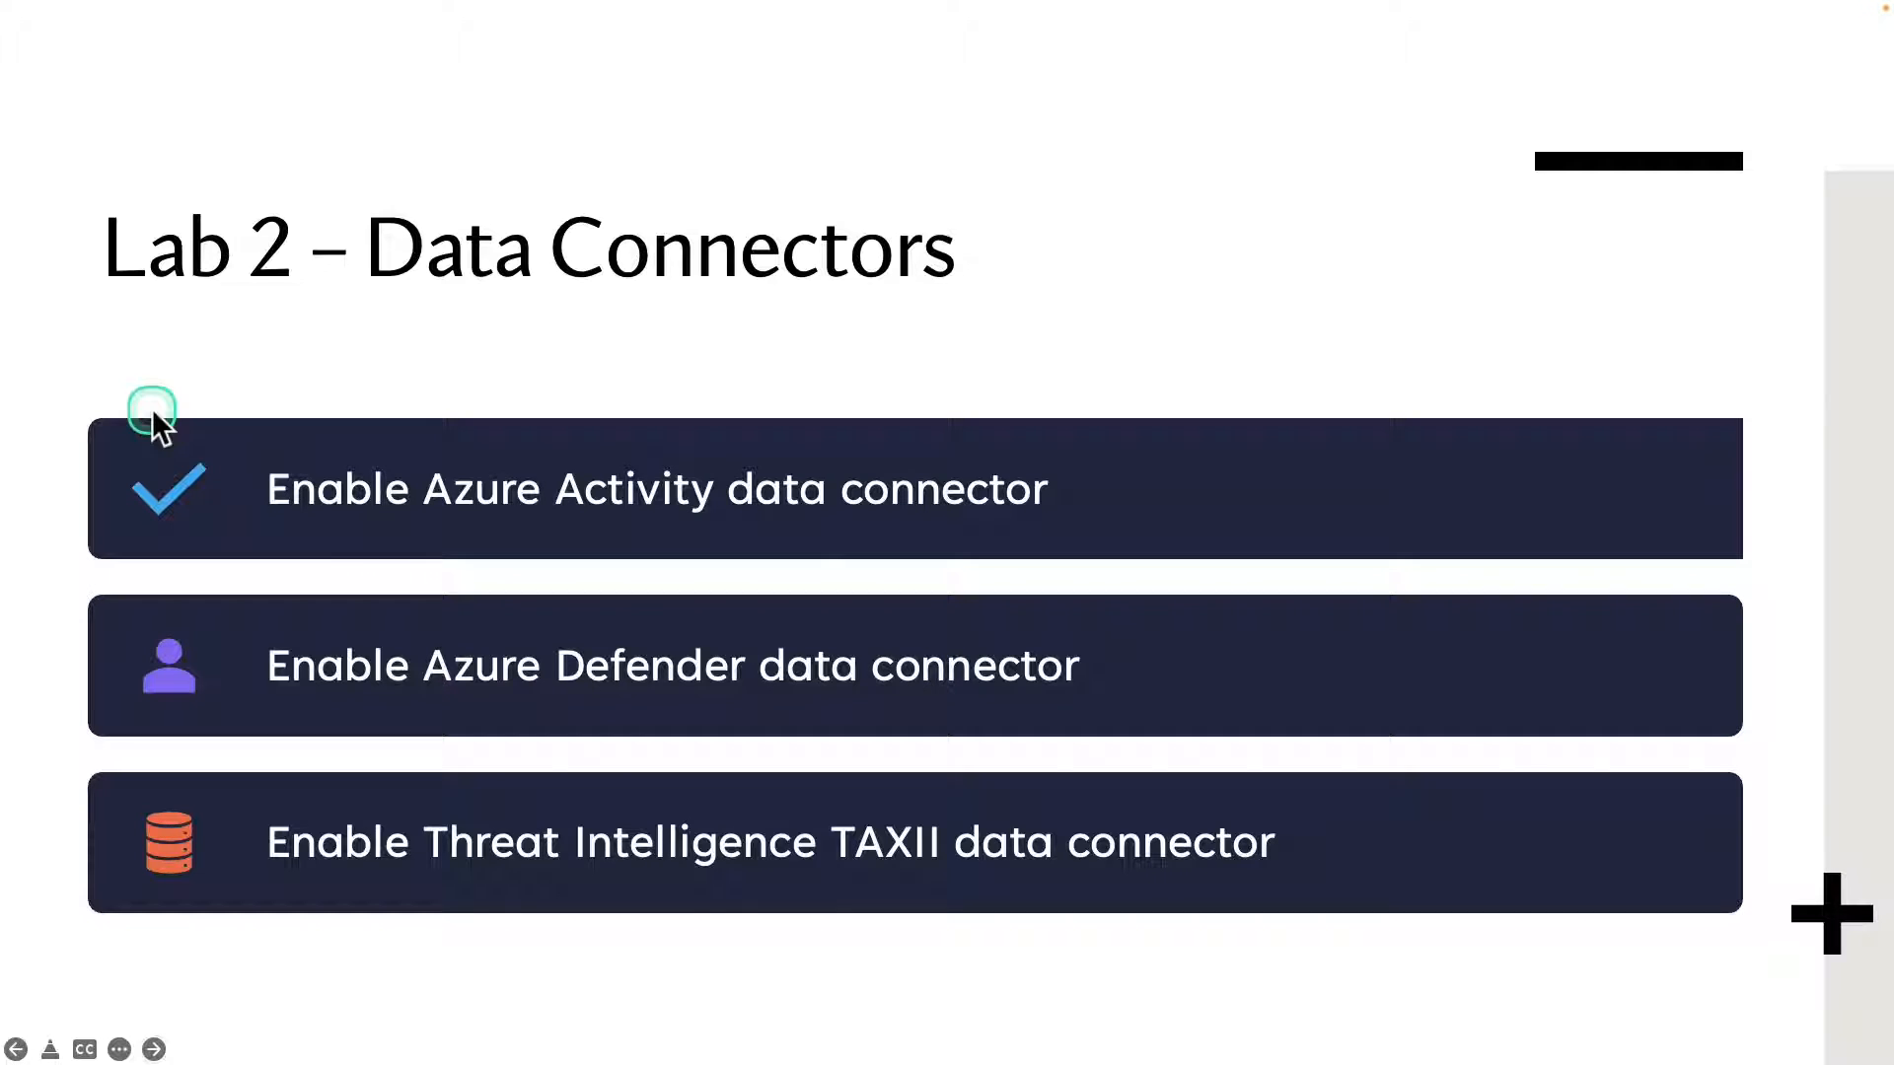
left_click(383, 565)
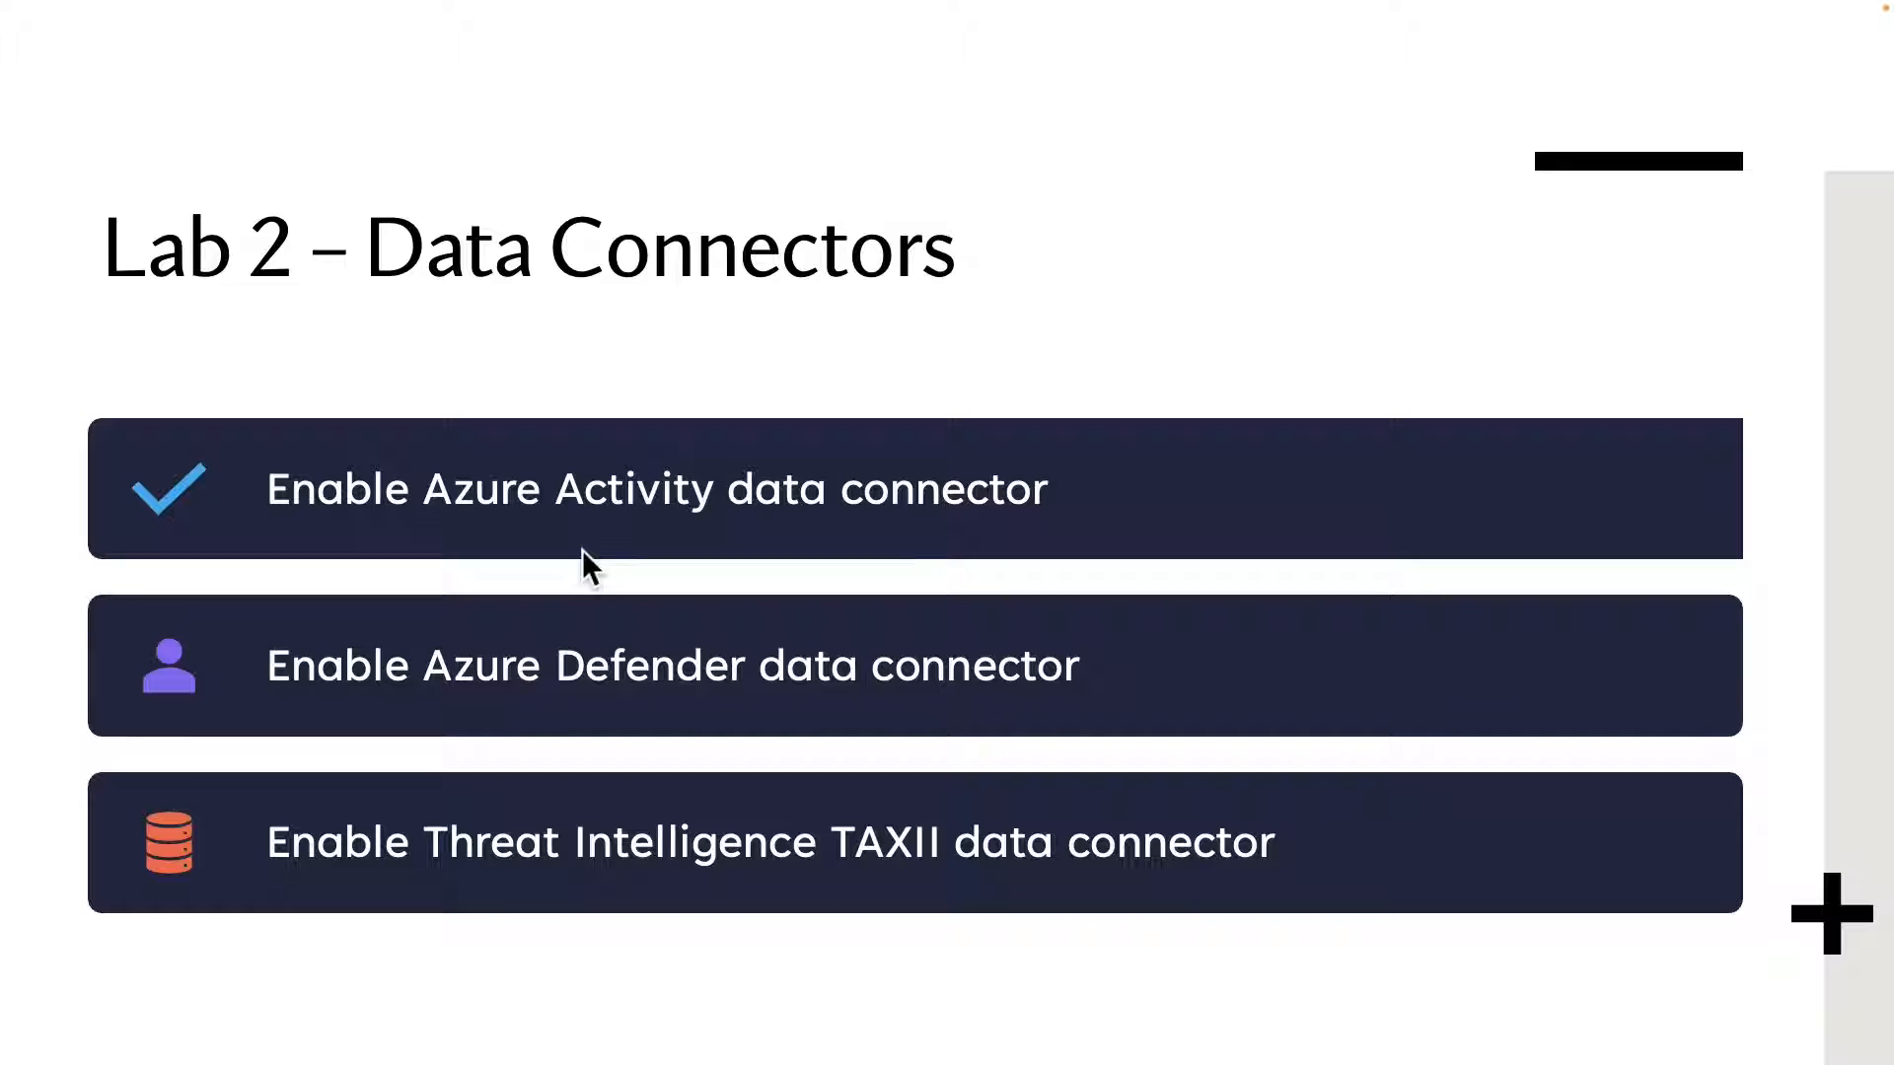
mouse_move(111, 614)
left_mouse_down()
mouse_move(647, 727)
mouse_move(1223, 736)
left_mouse_up()
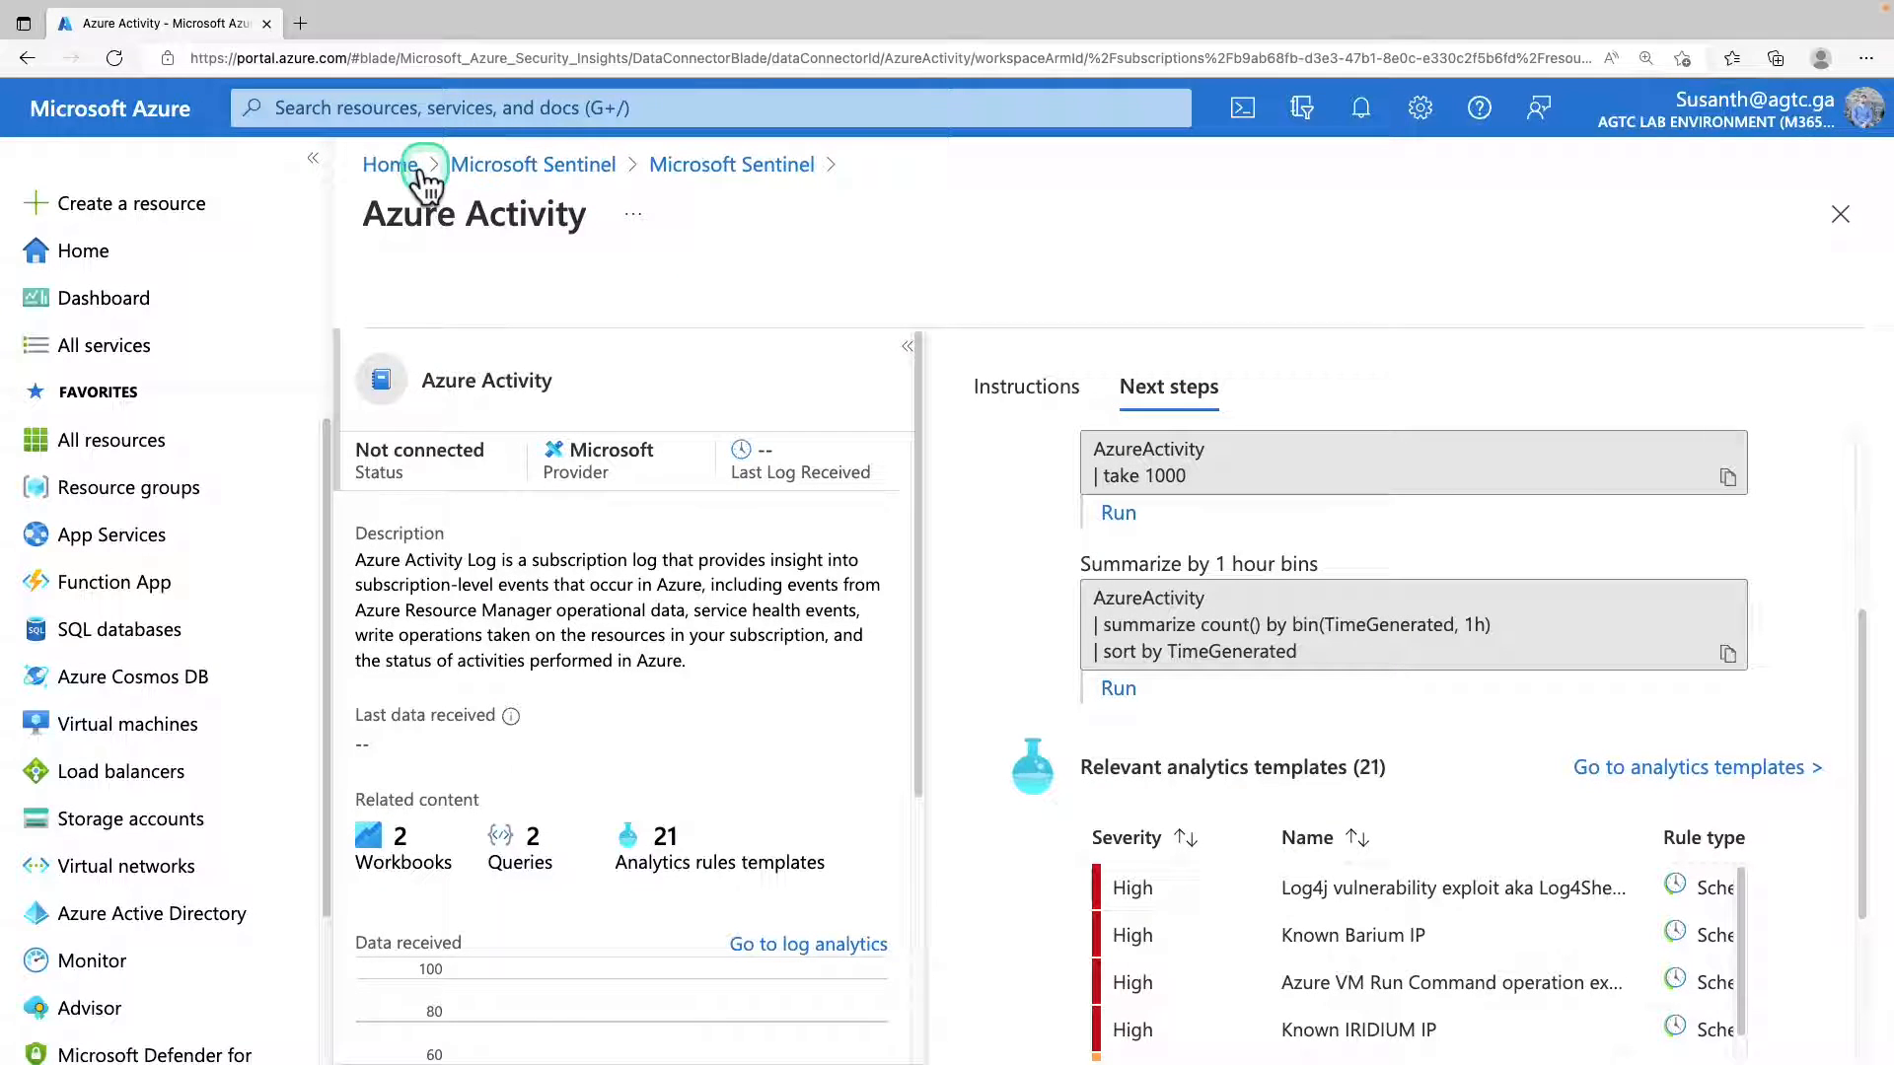
Go back to Microsoft Sentinel from the portal home and open the data connectors of sentinel-workspace.
left_click(404, 167)
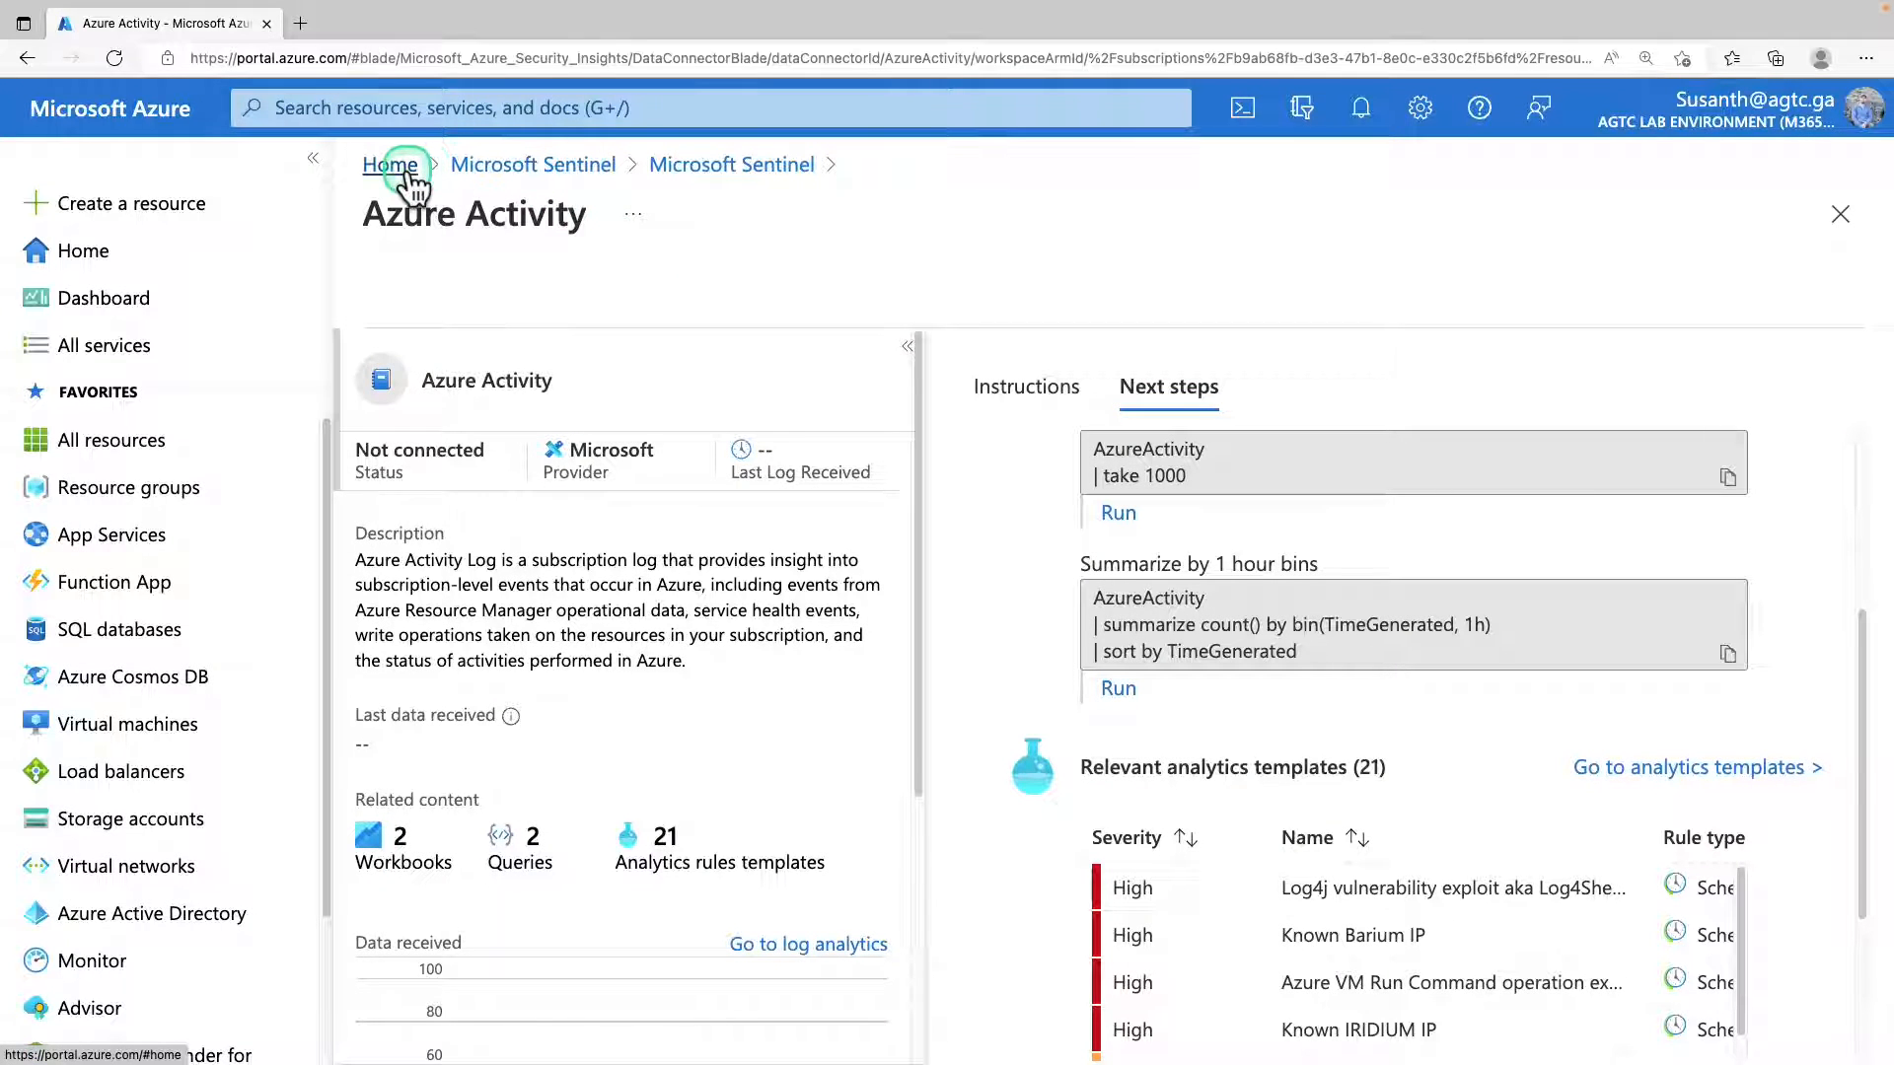
left_click(681, 287)
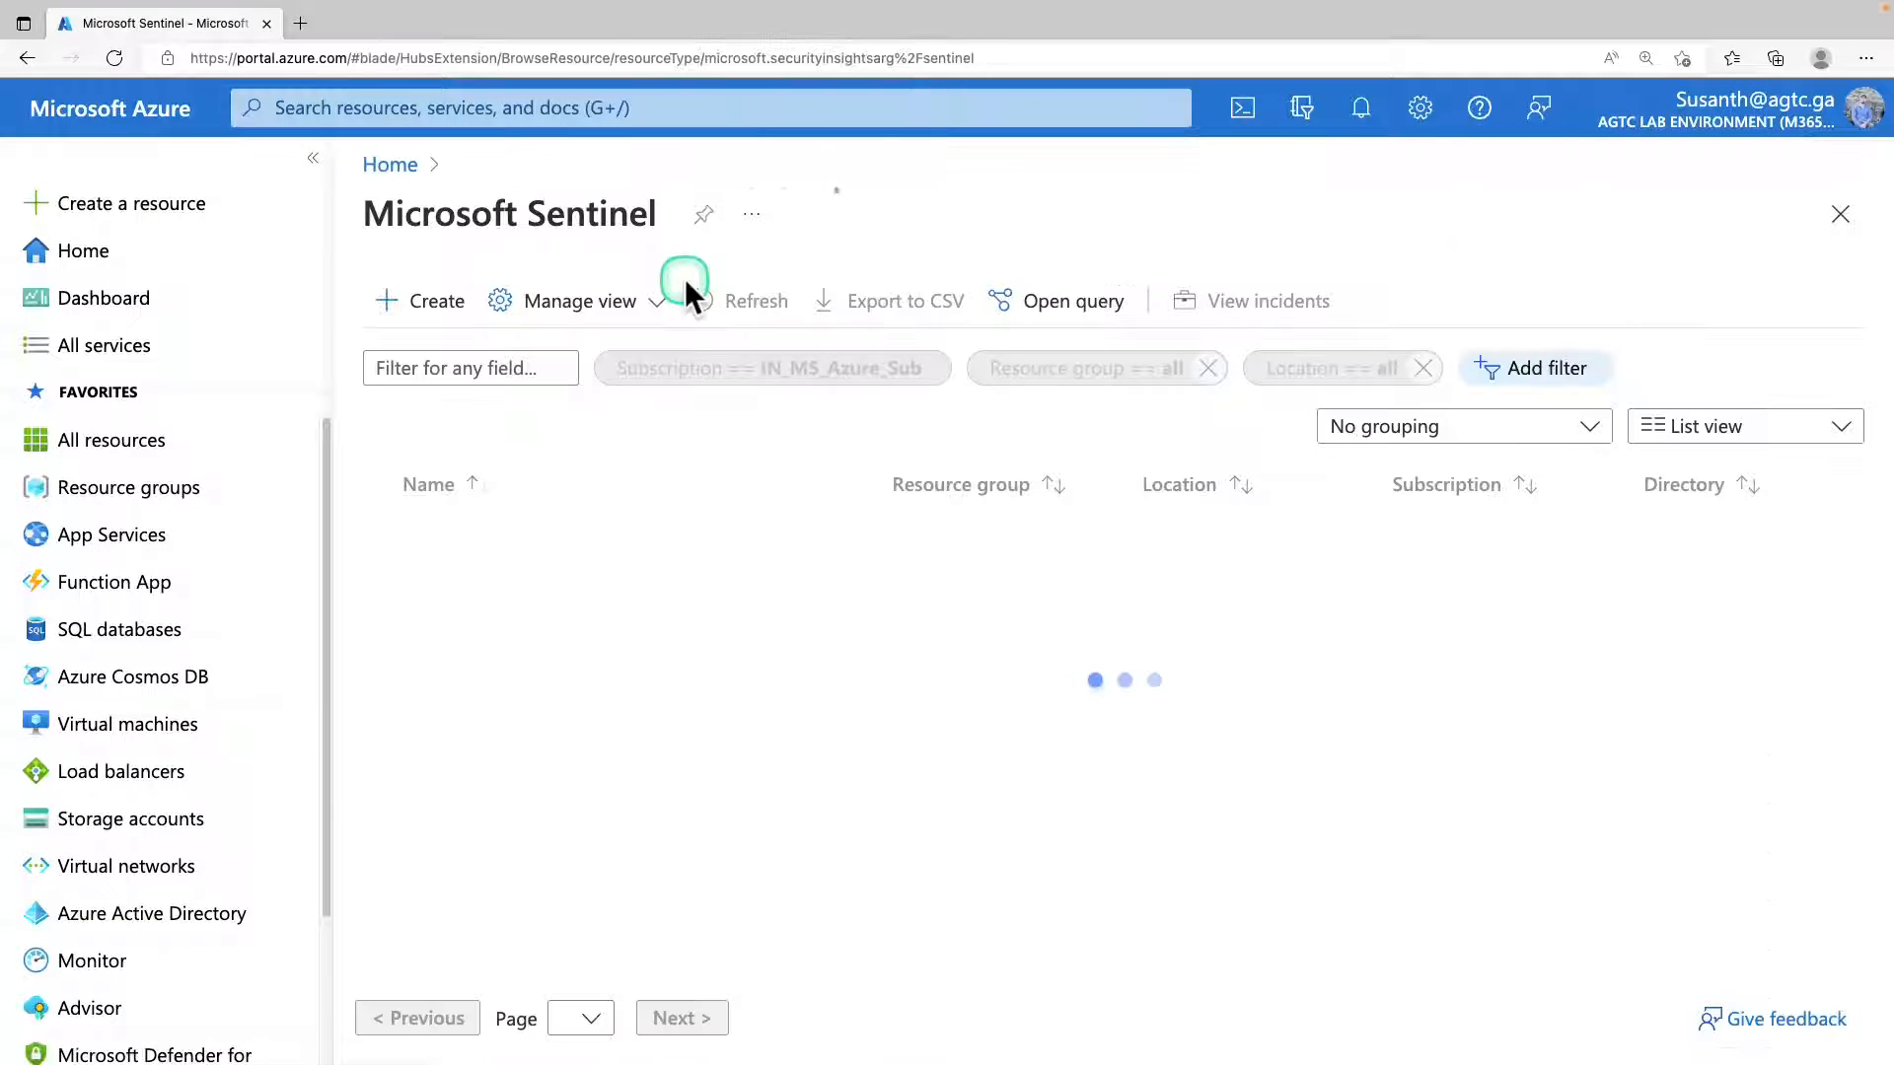
left_click(557, 545)
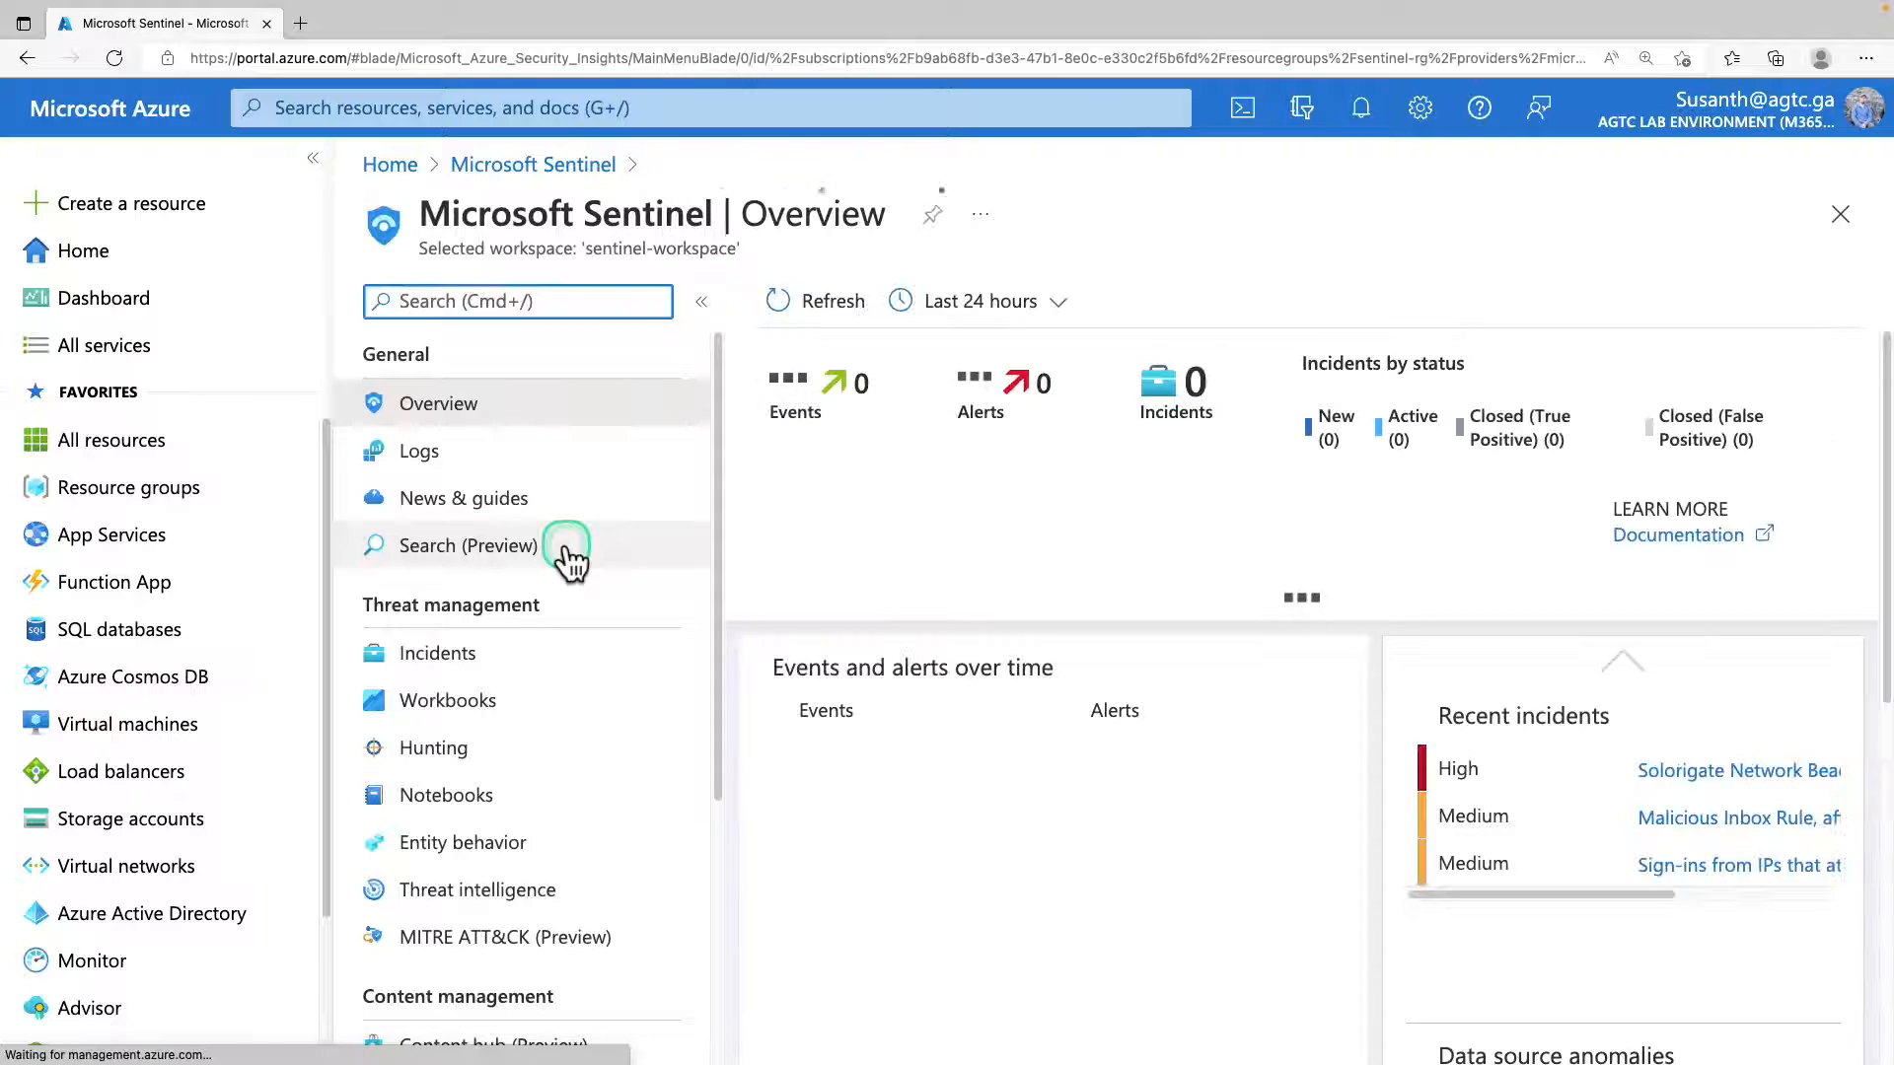
scroll(511, 730, "down", 4)
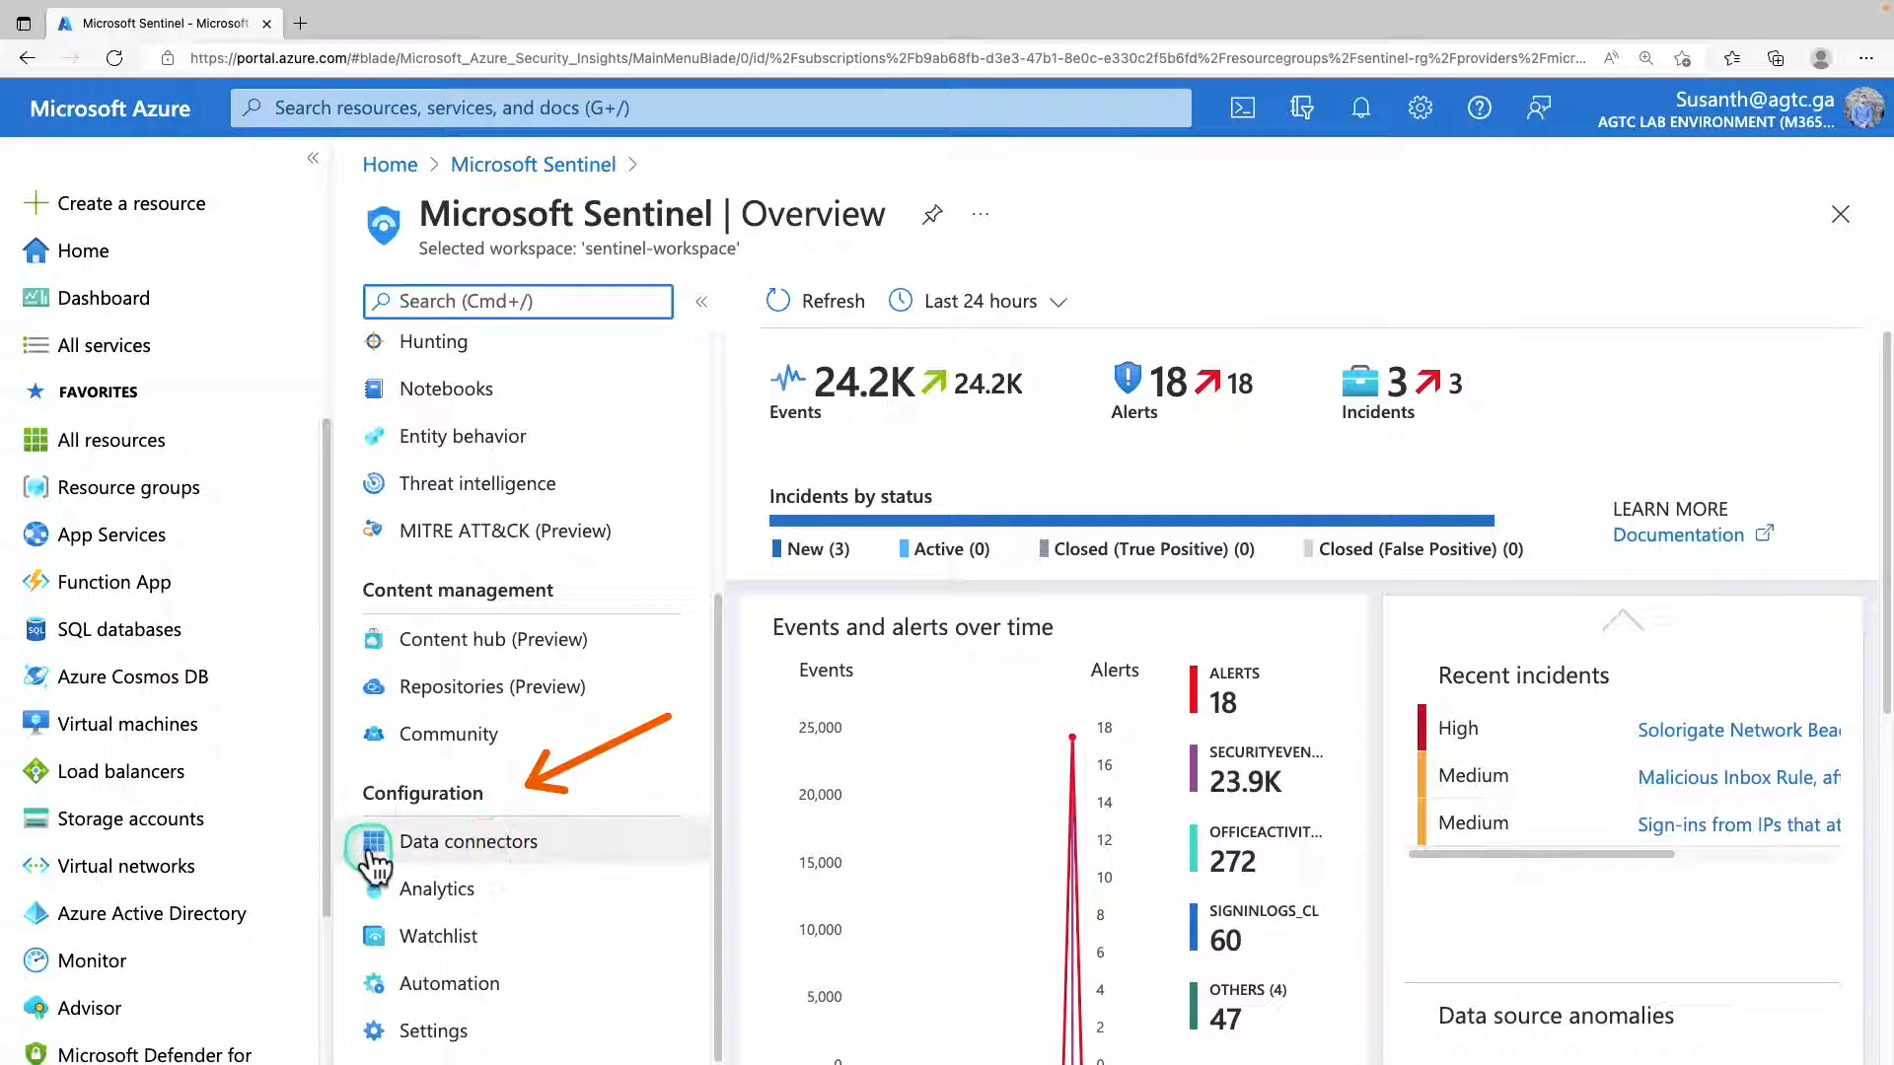
left_click(507, 856)
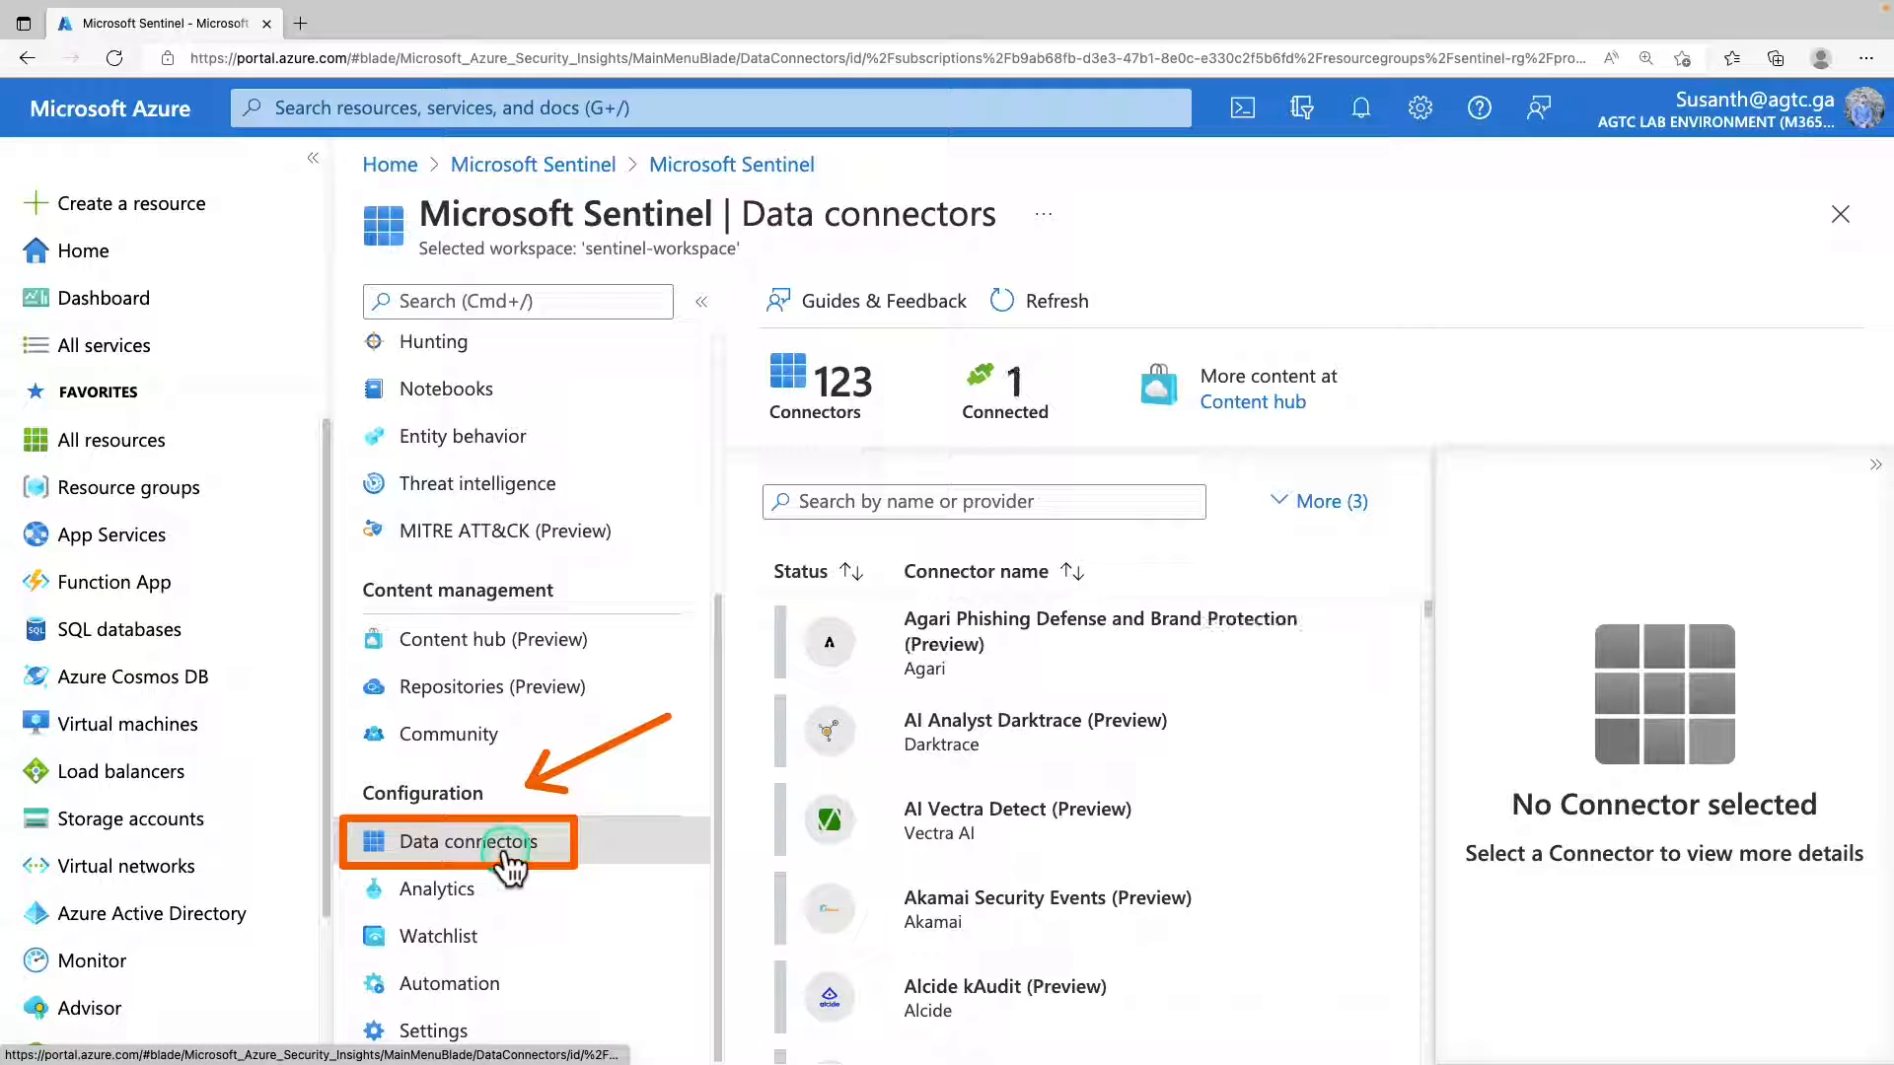
Search the data connectors for "defender" and open the Microsoft Defender for Cloud connector page at its subscription list.
left_click(998, 505)
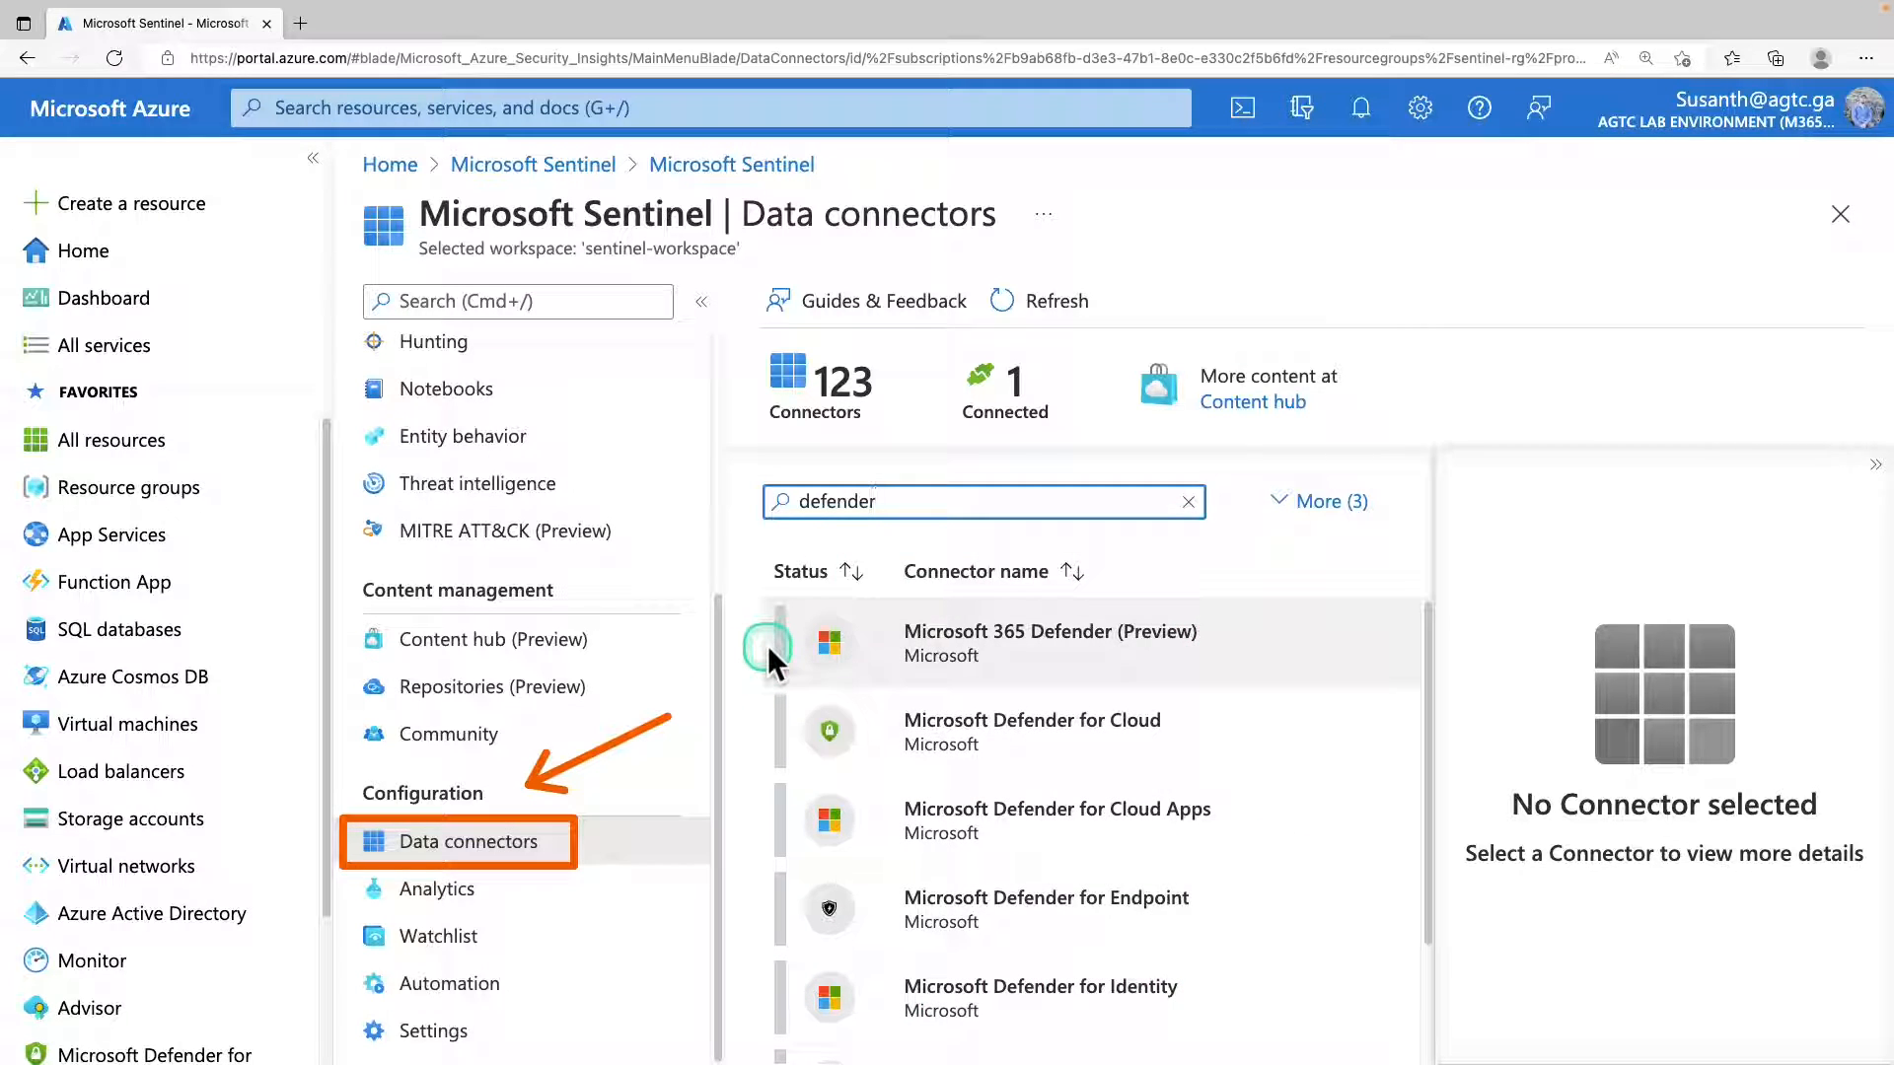
left_click(988, 738)
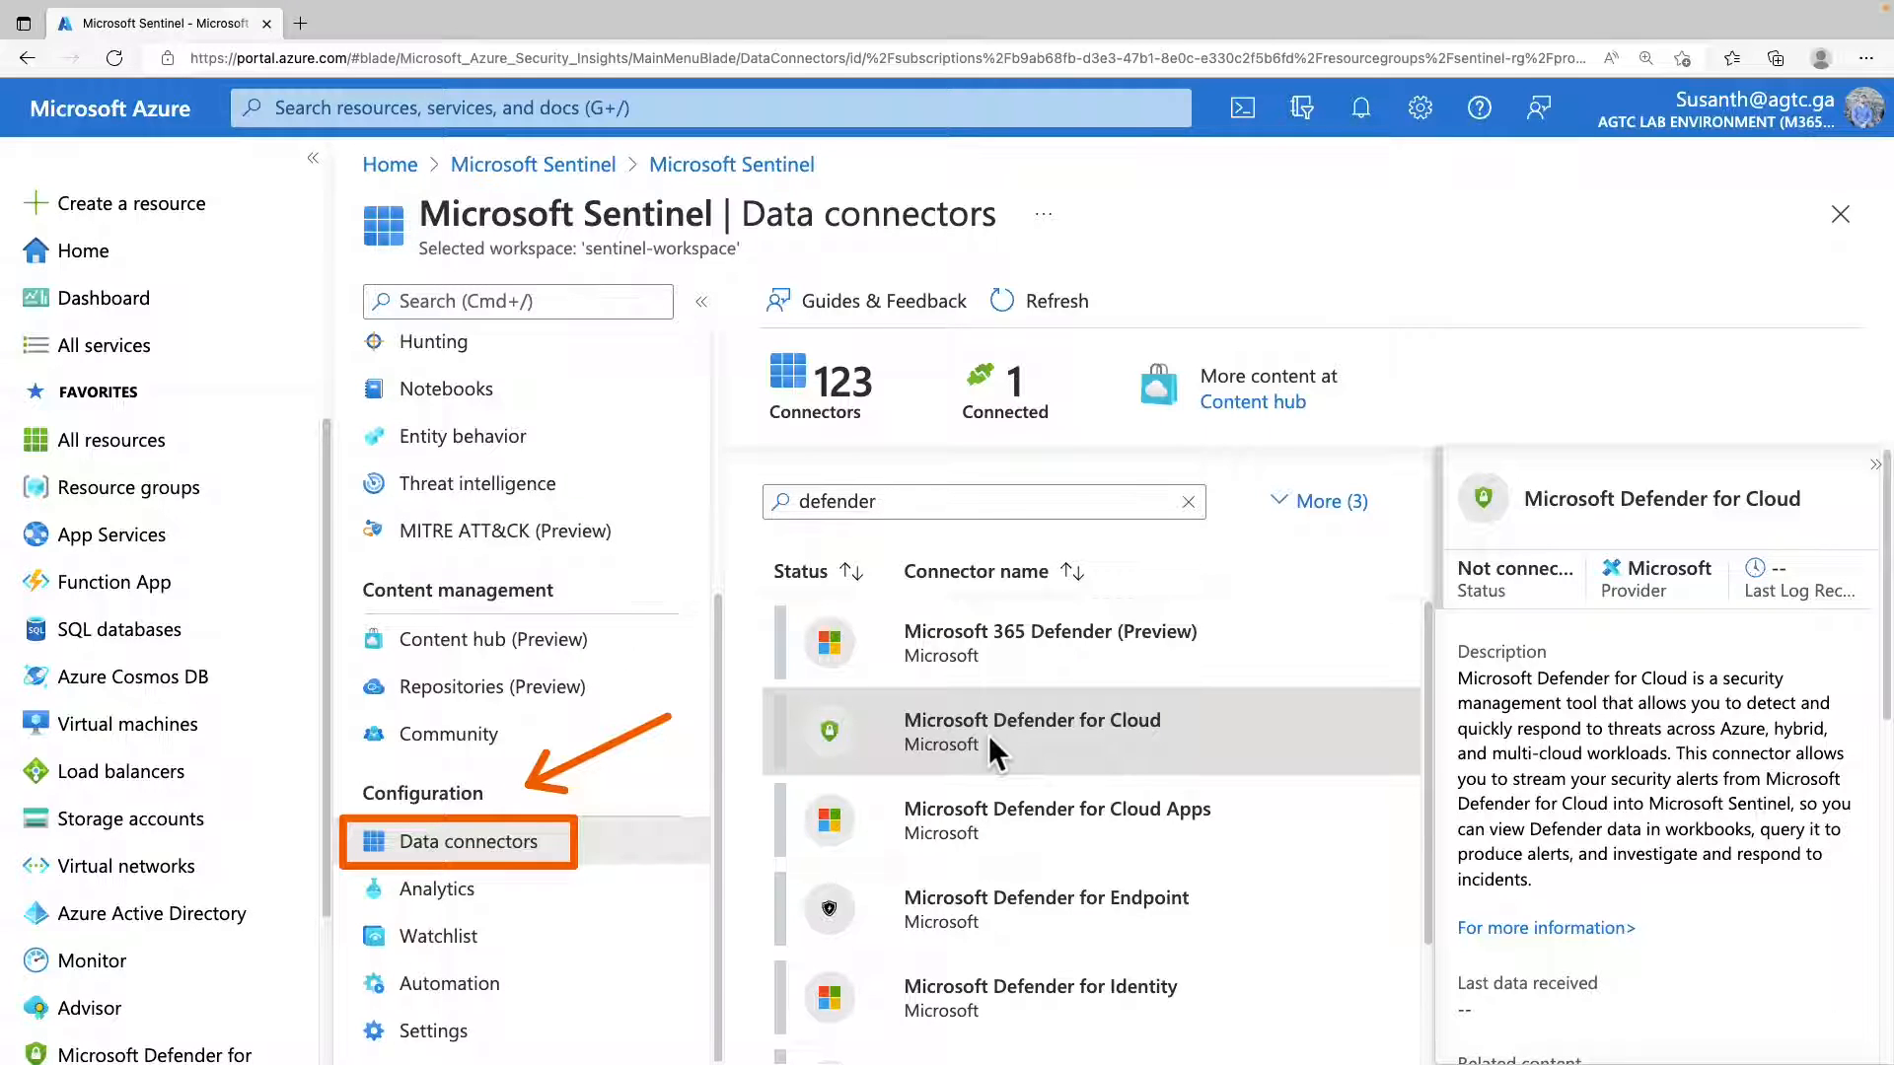
scroll(1653, 637, "down", 8)
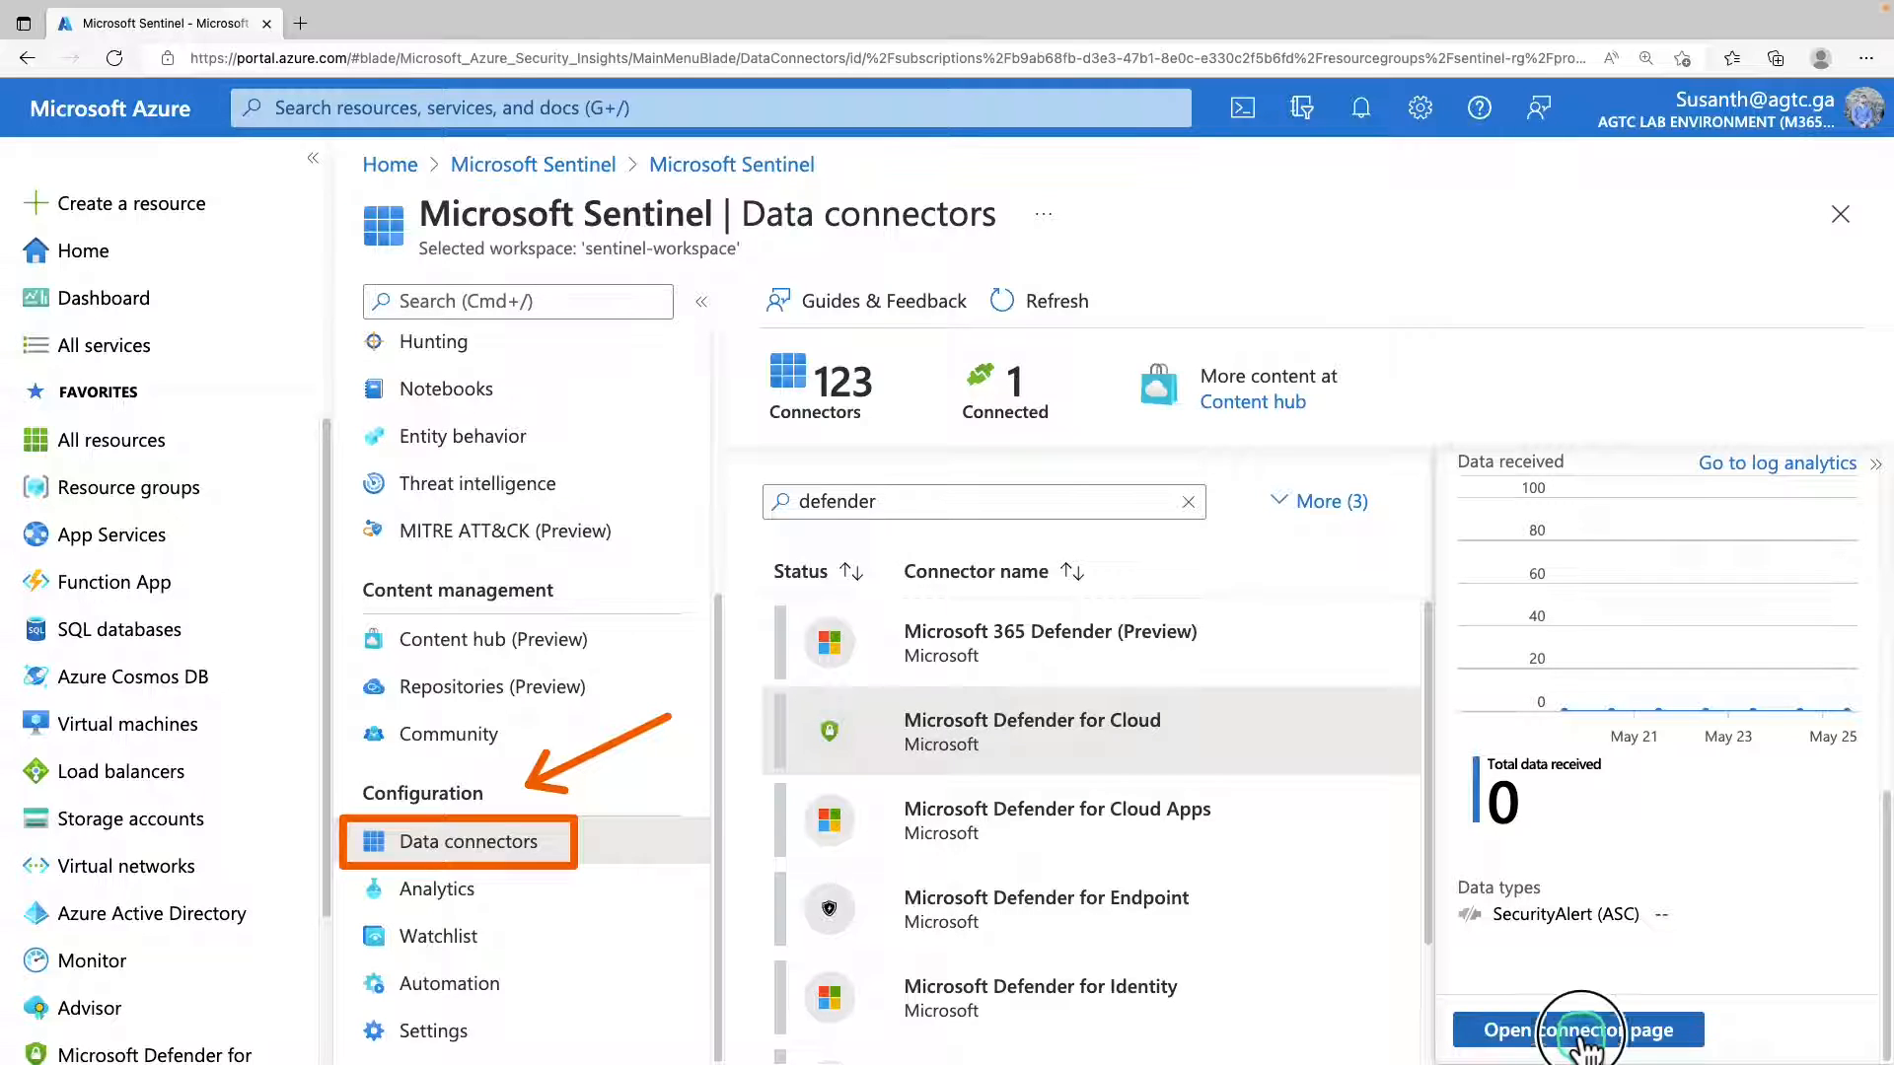
left_click(1582, 1033)
scroll(1429, 596, "down", 3)
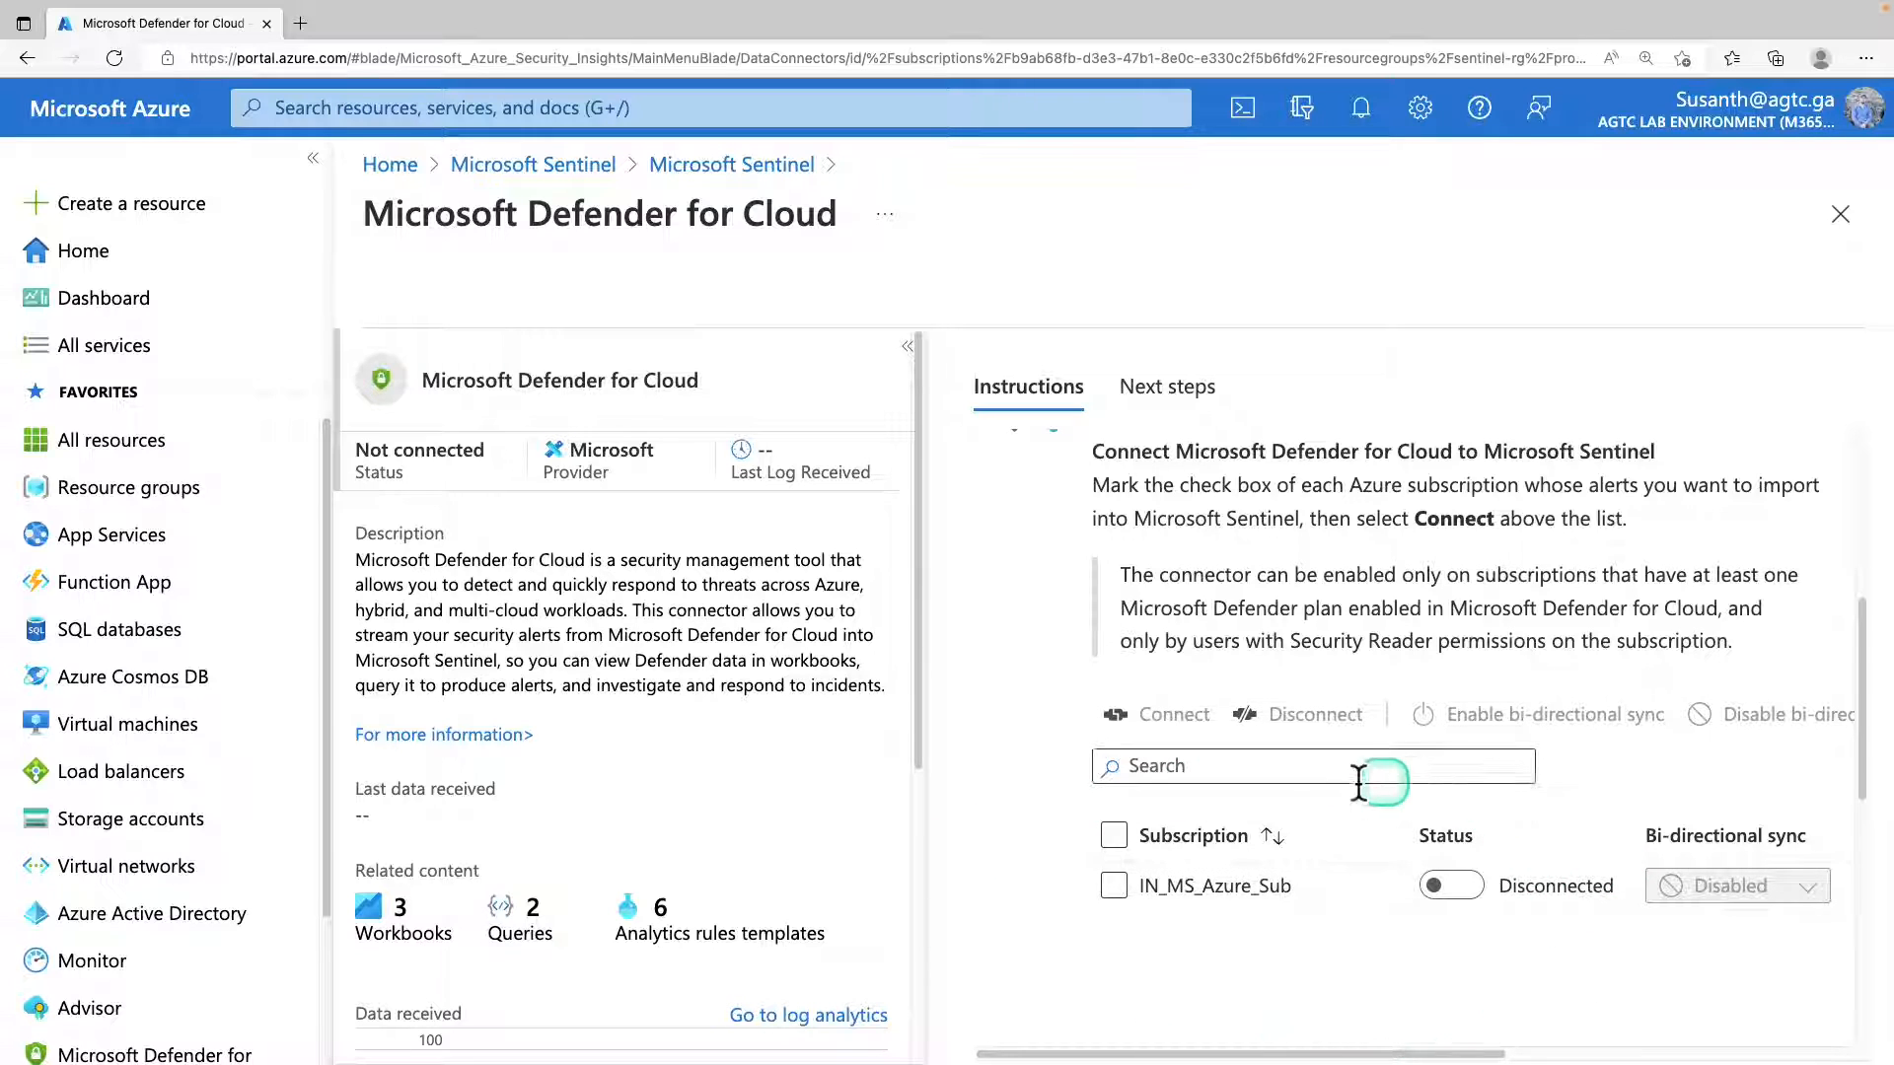
Connect subscription IN_MS_Azure_Sub to the Microsoft Defender for Cloud connector and accept the Security Reader permissions notice.
left_click(1115, 886)
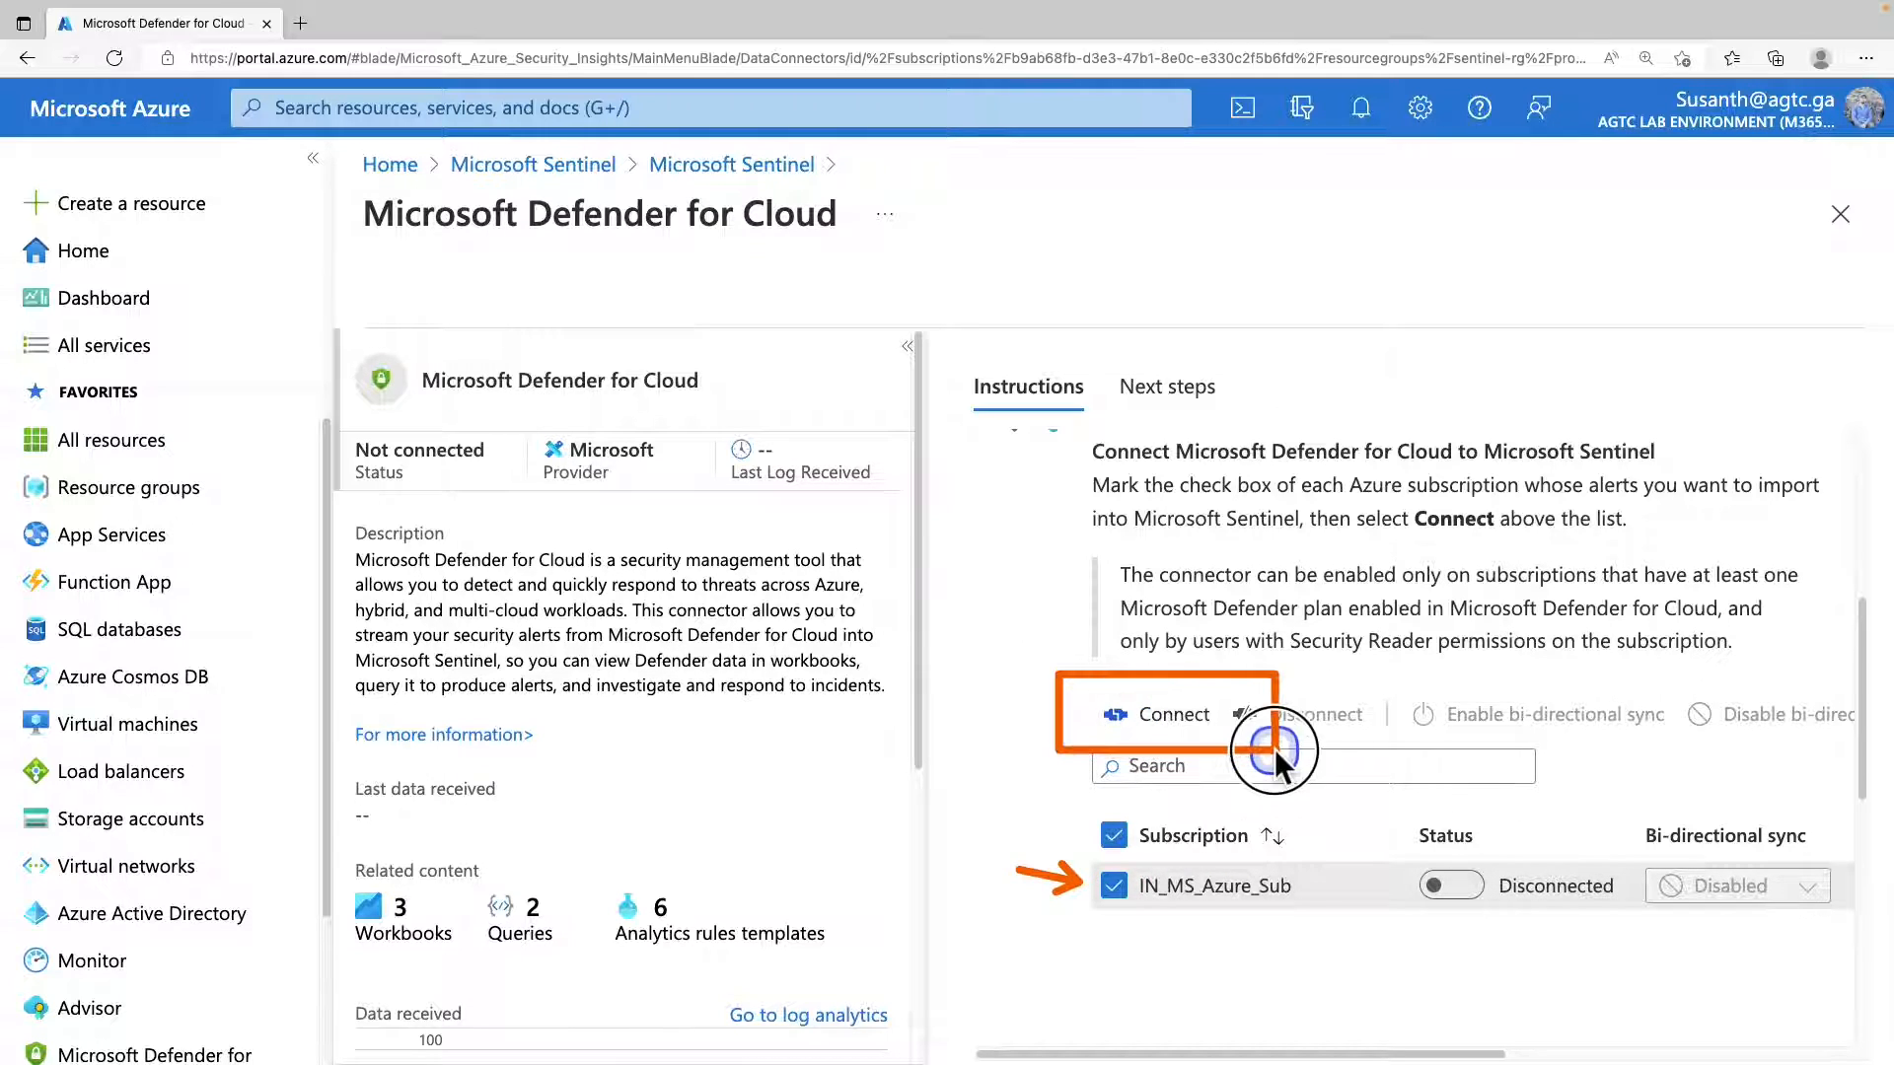
left_click(1118, 885)
left_click(1116, 886)
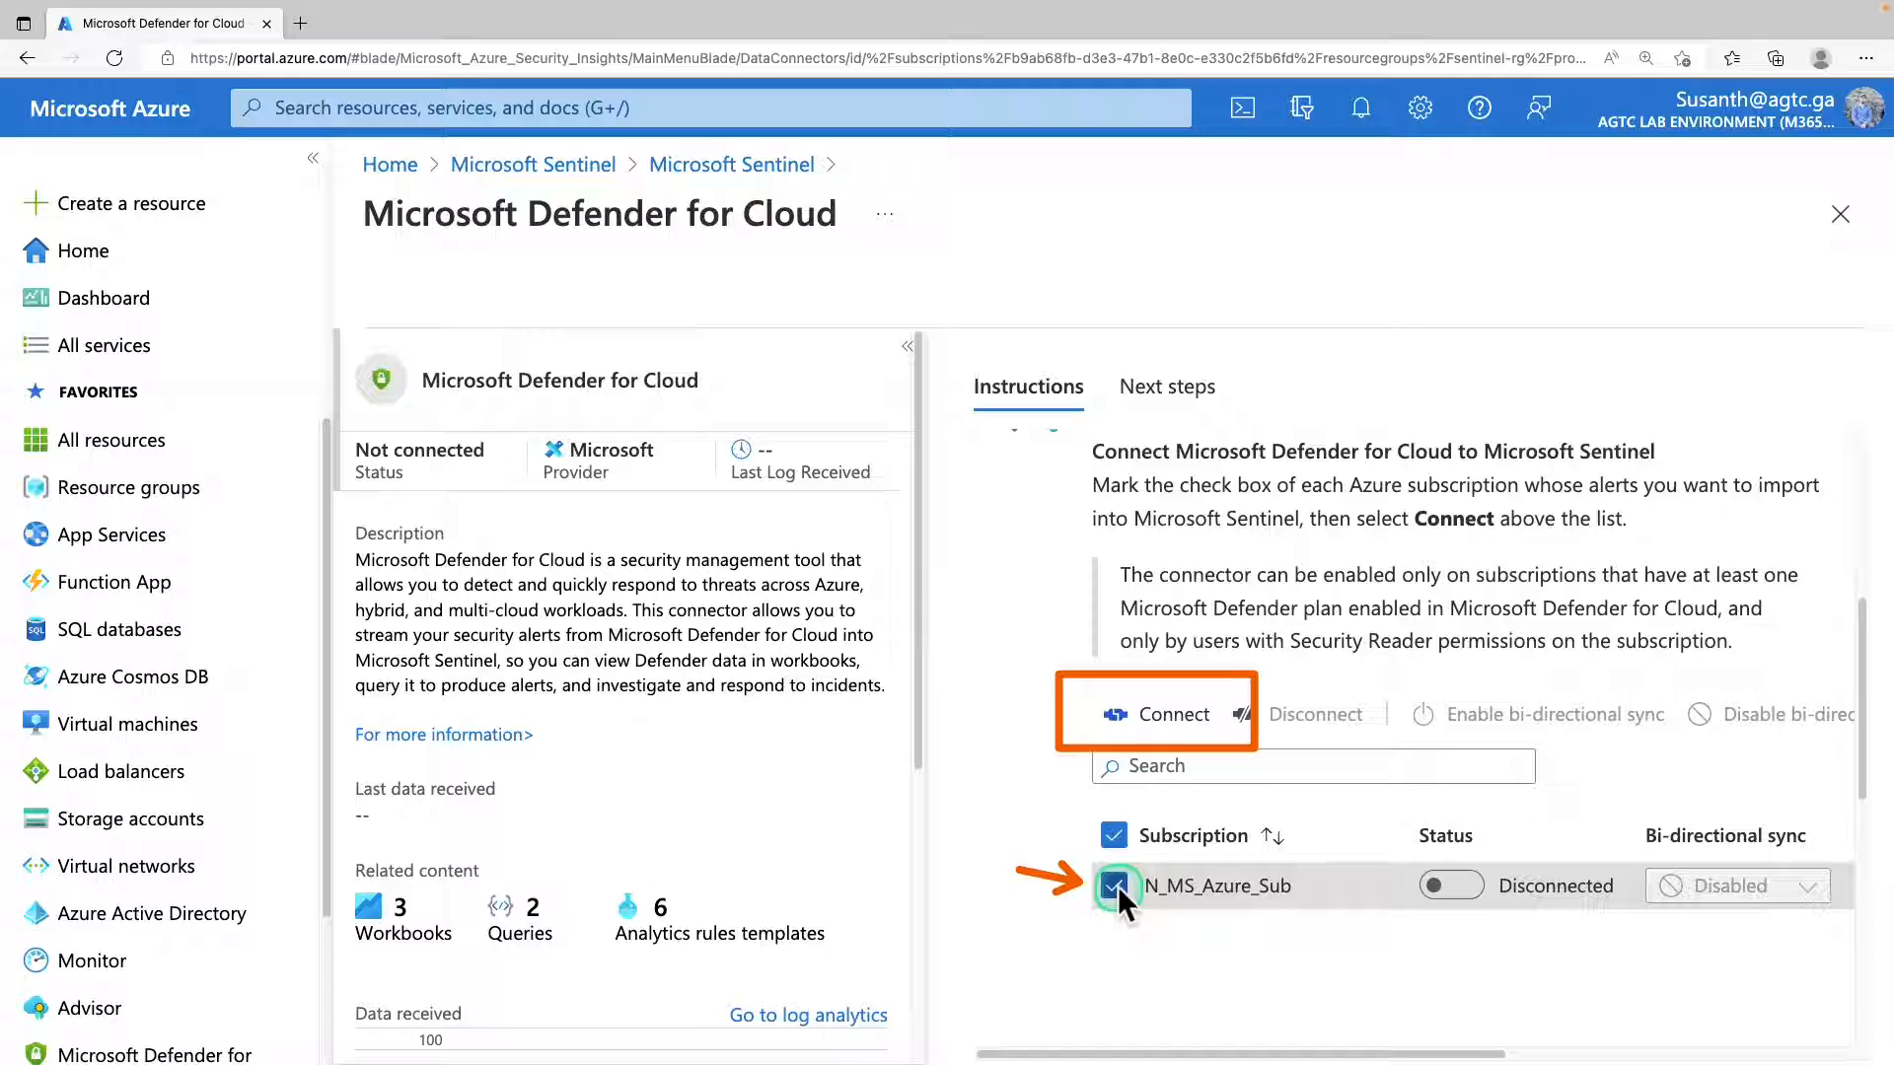
left_click(1146, 730)
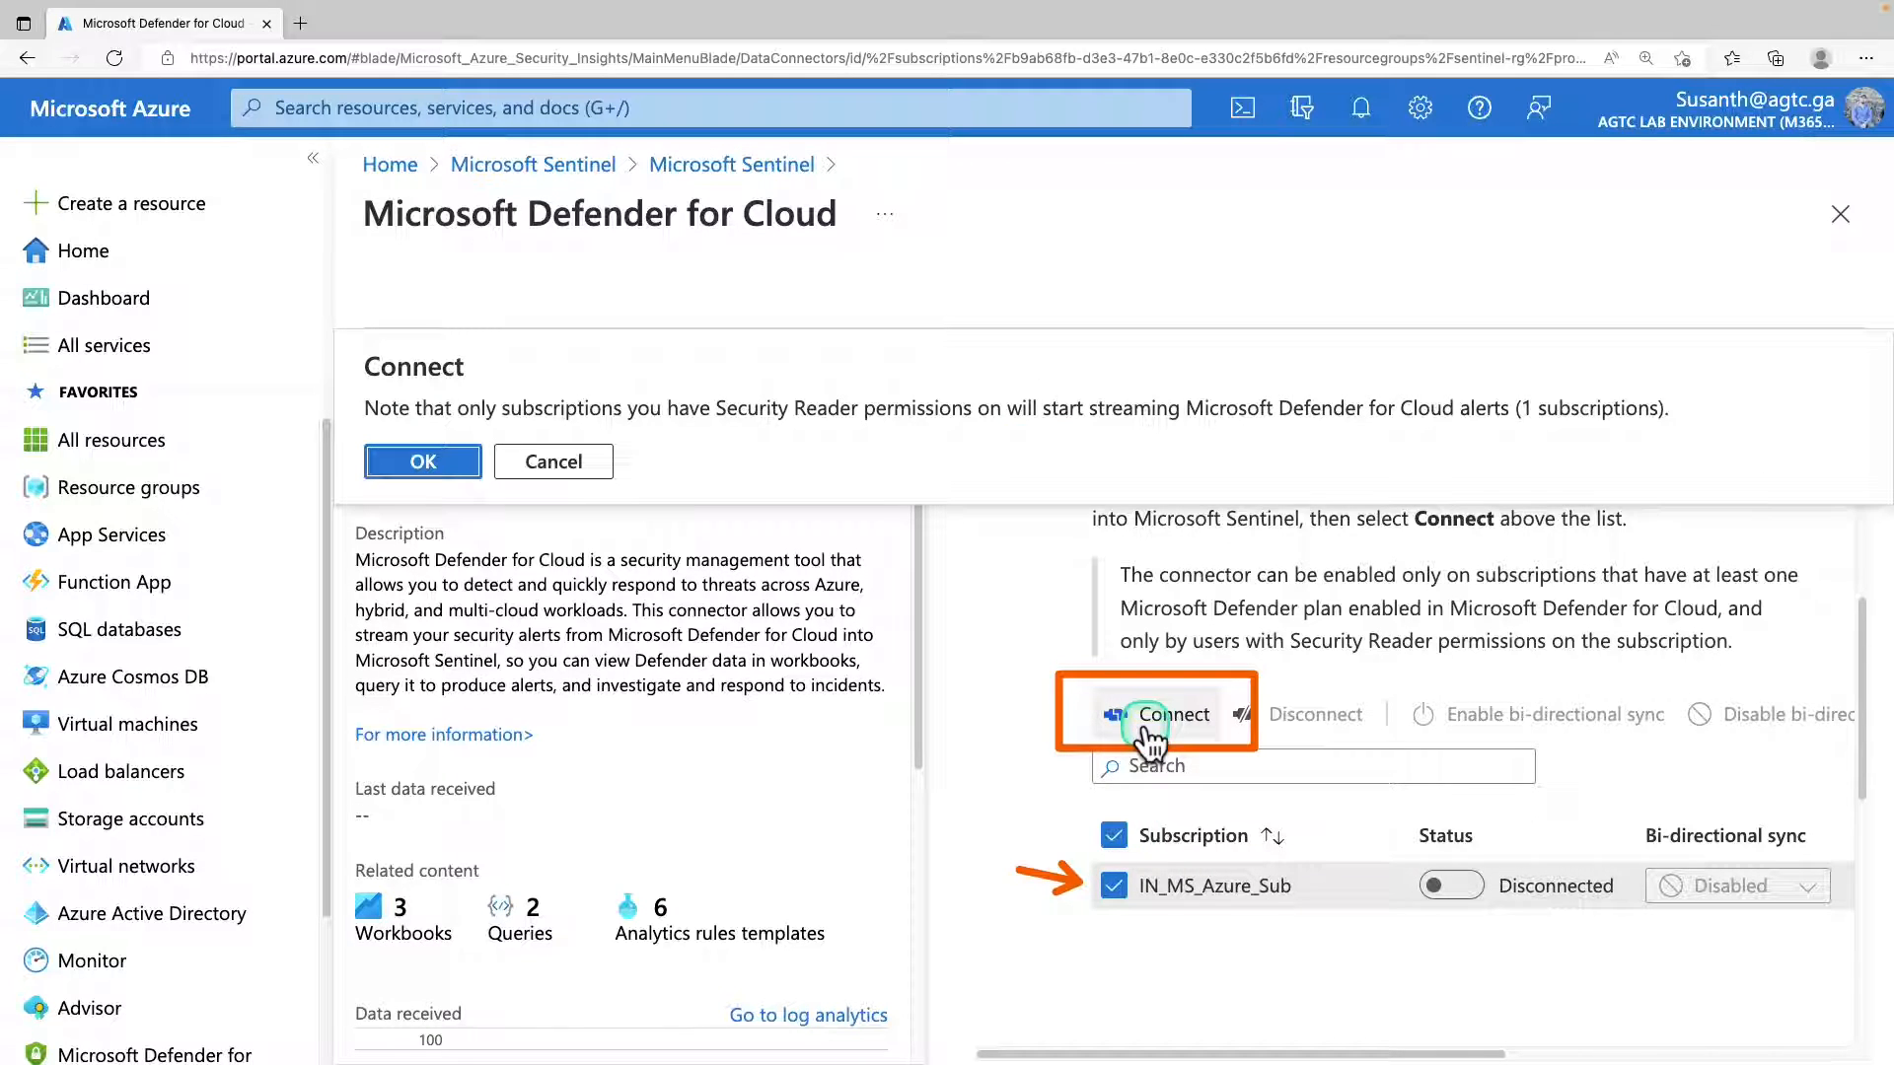
left_click(424, 461)
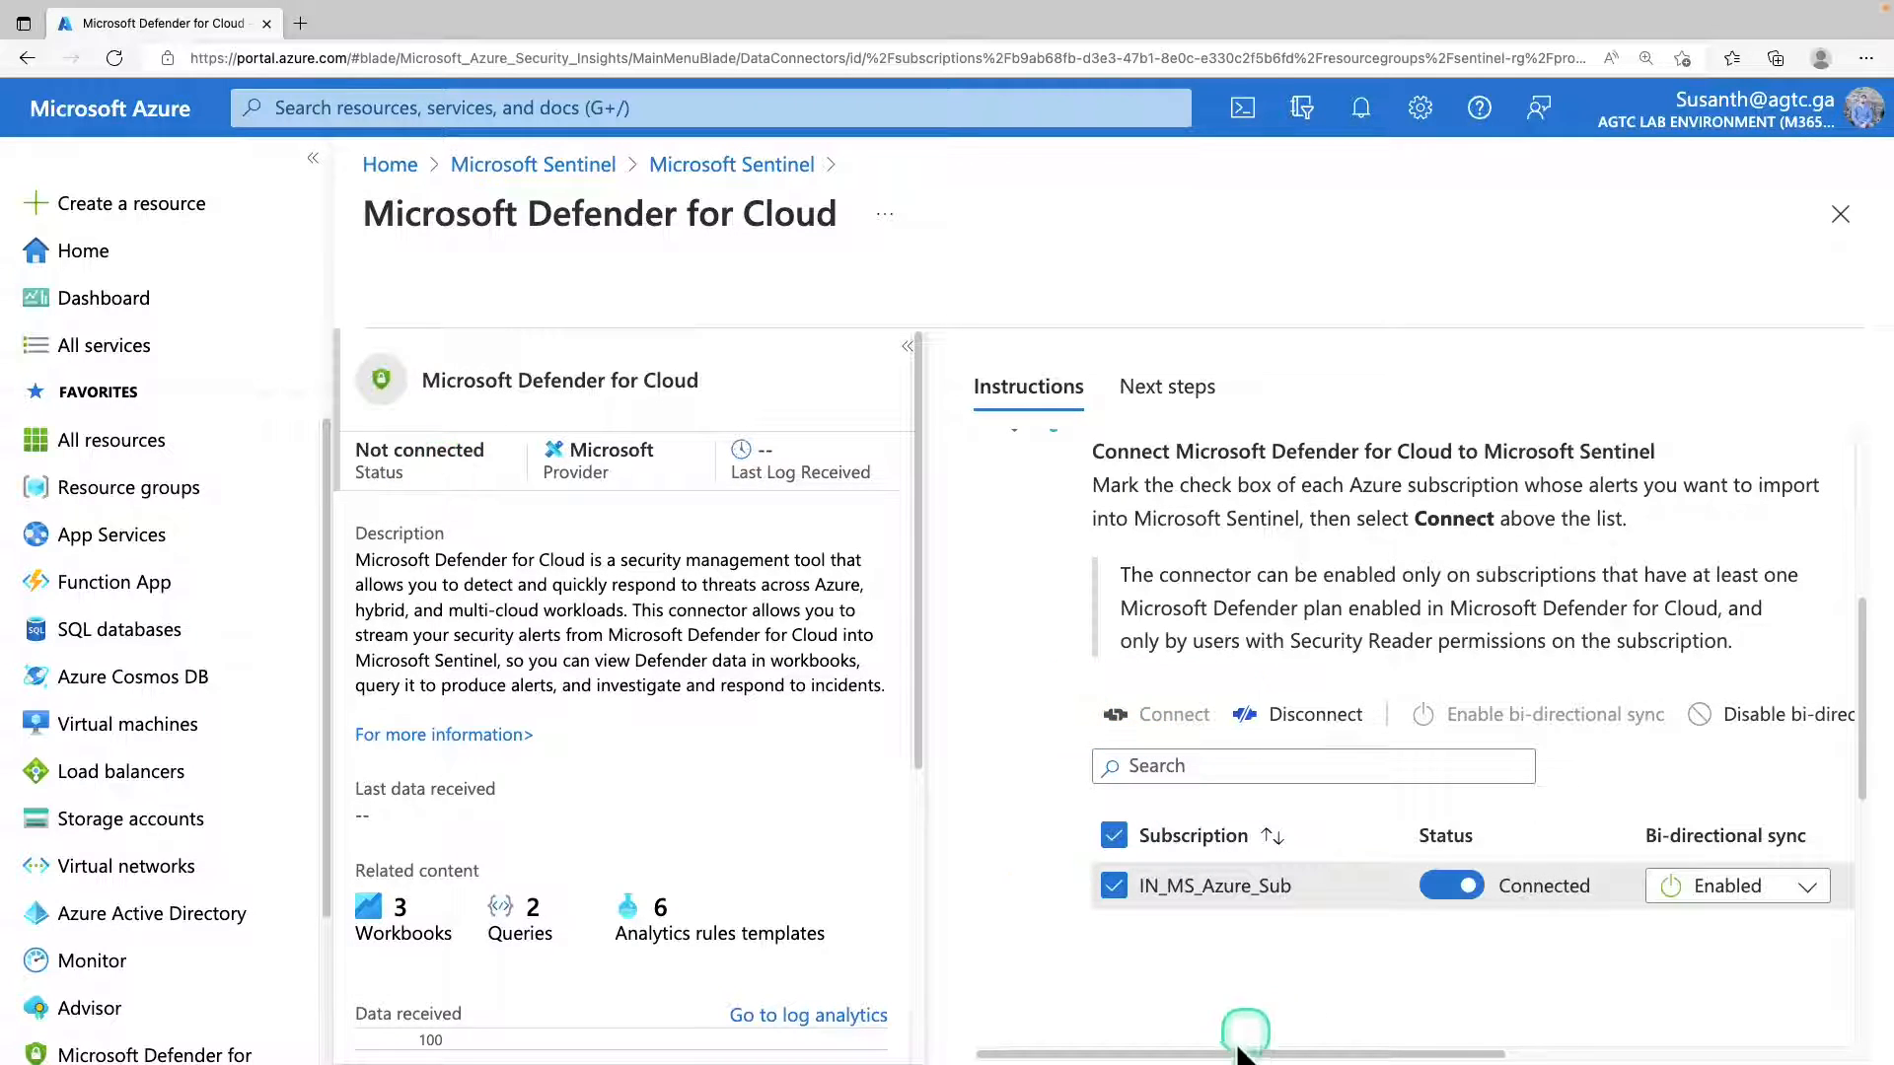
left_click_drag(1239, 1051, 1002, 1036)
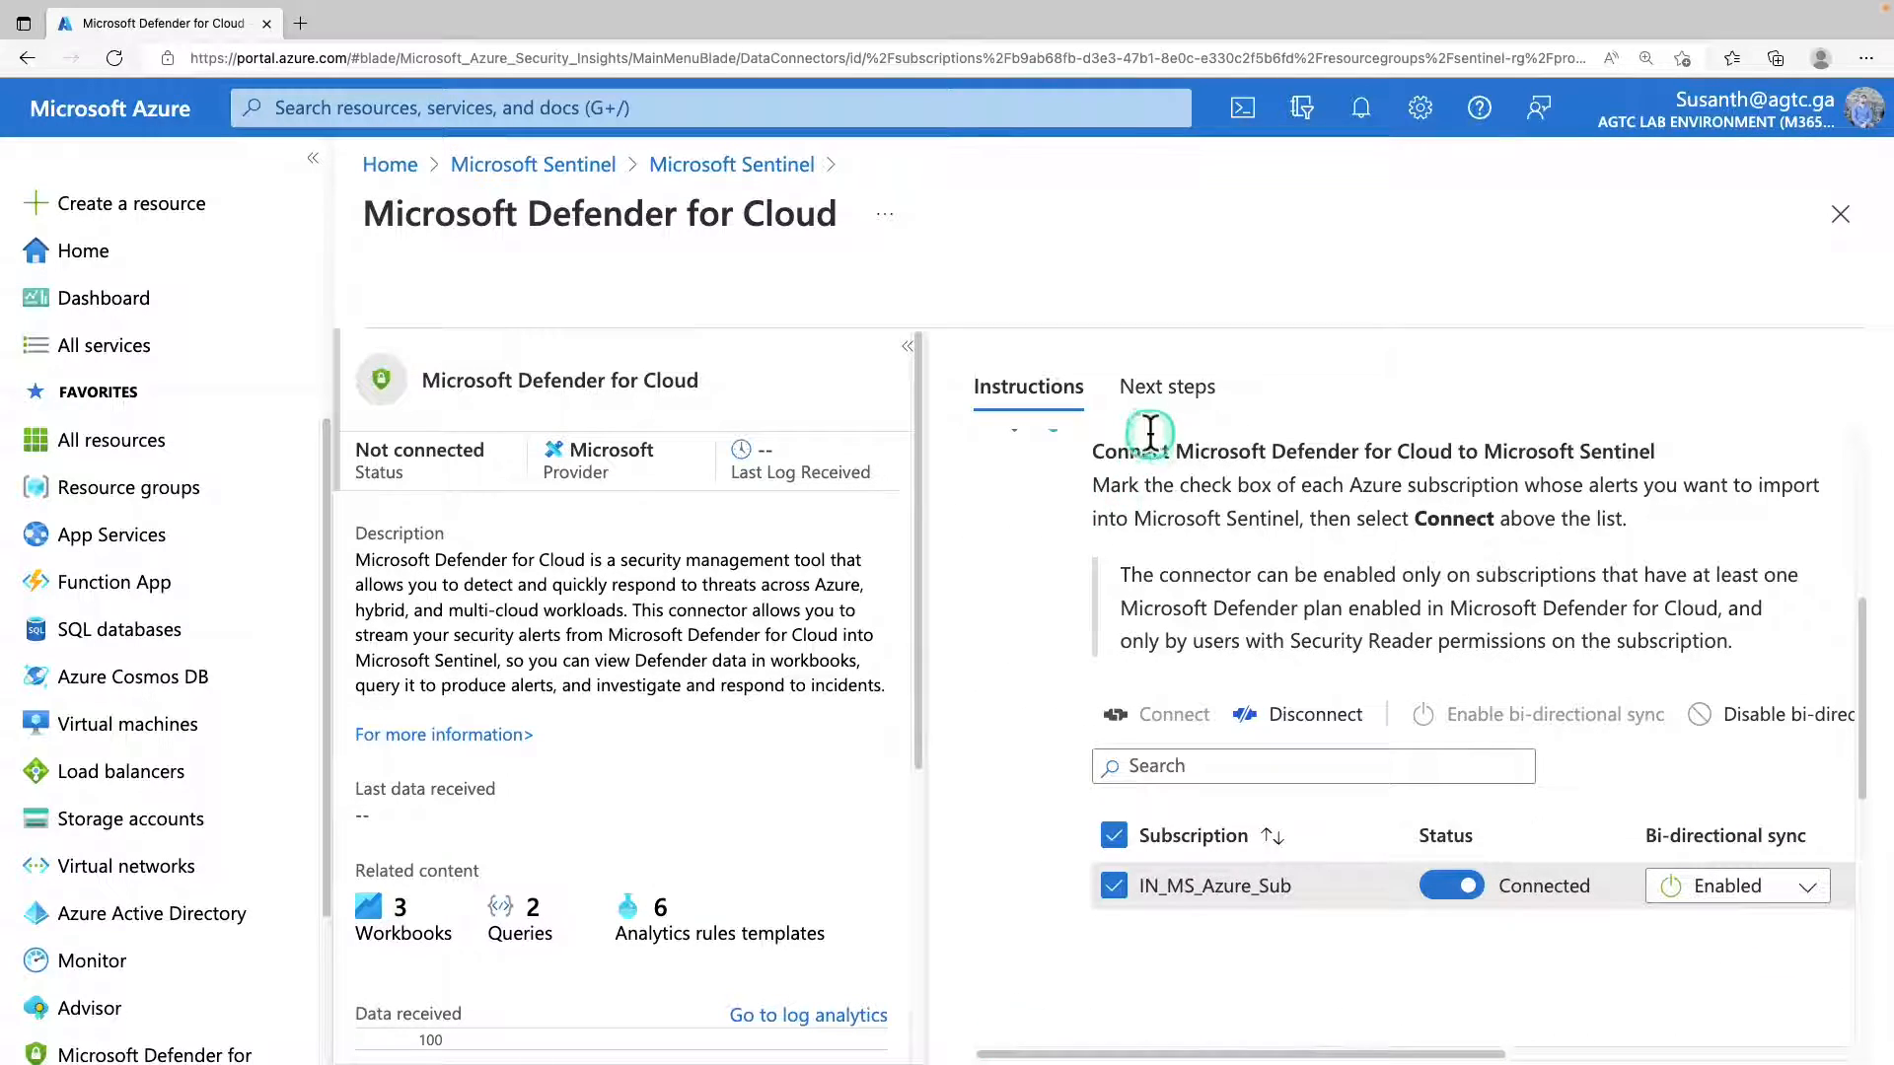
Examine the recommended workbooks, query samples and relevant analytics templates in the Microsoft Defender for Cloud connector's next steps.
left_click(1160, 395)
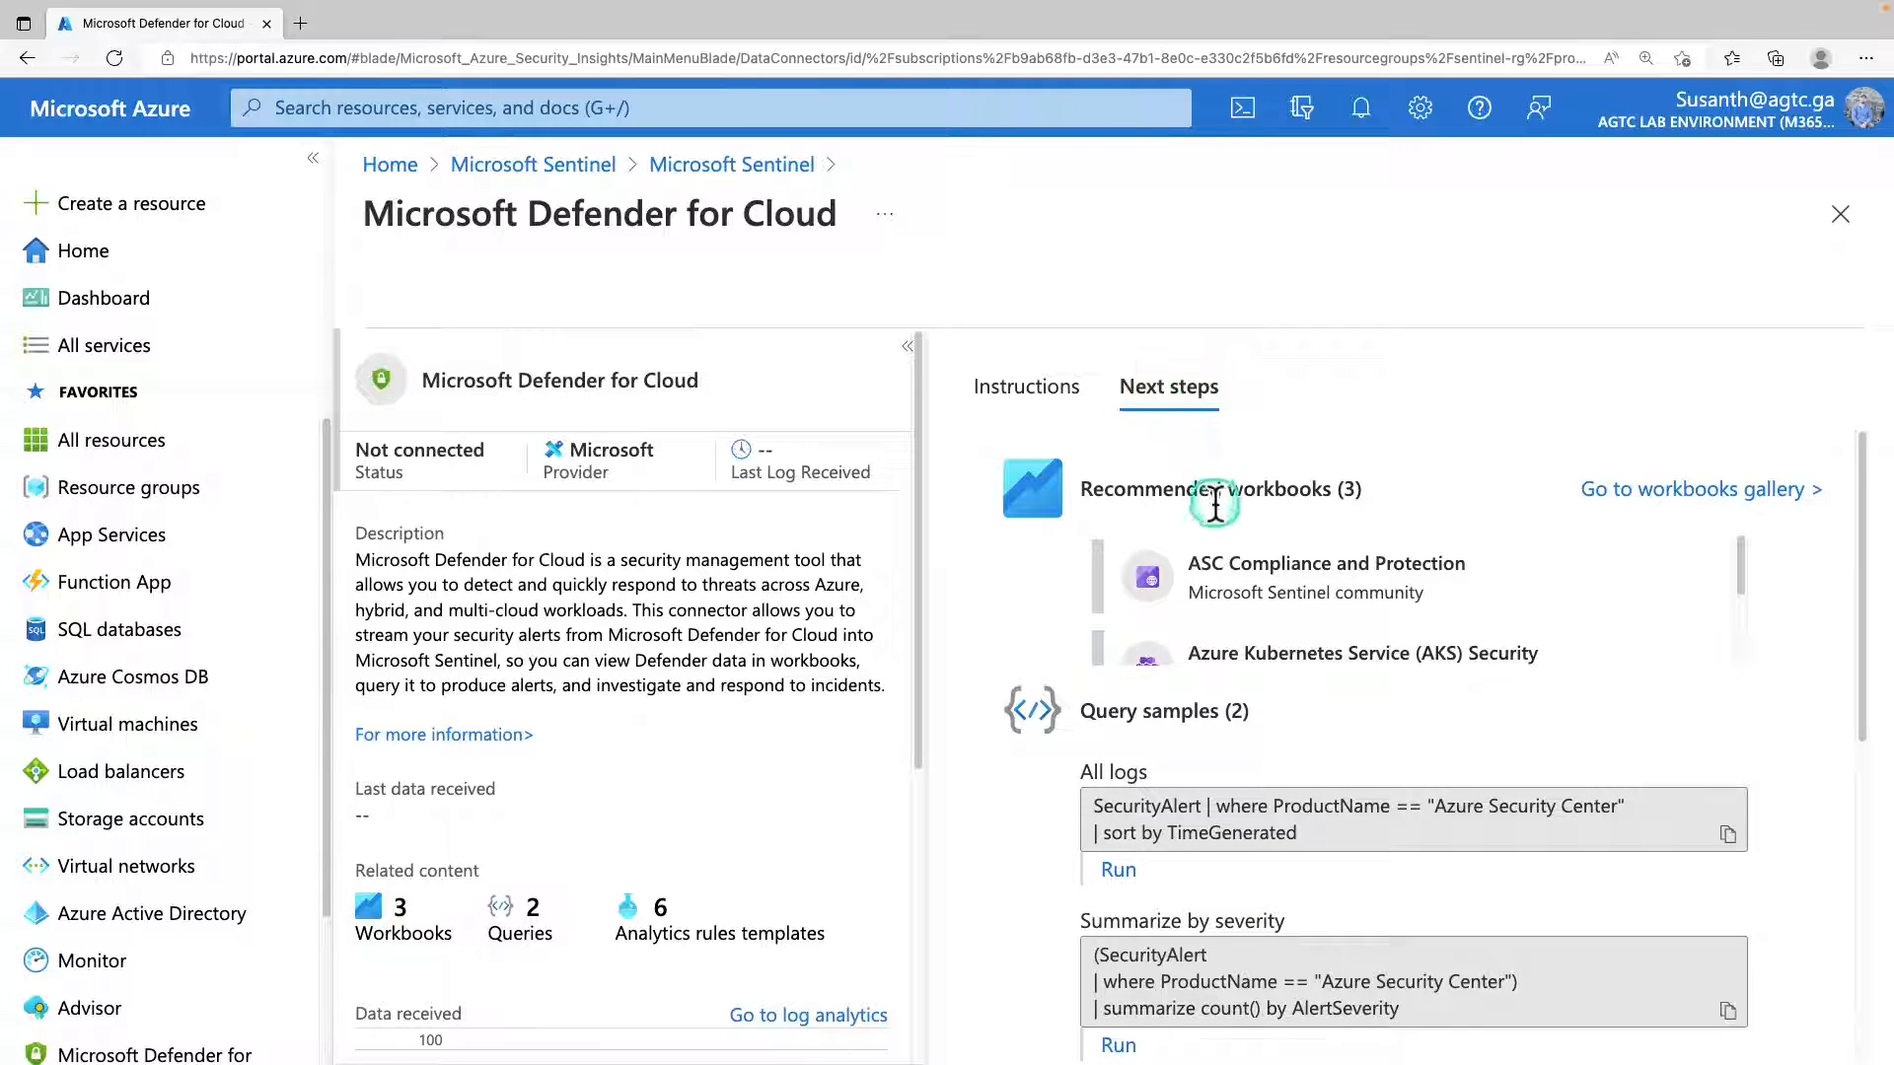
scroll(1223, 591, "down", 2)
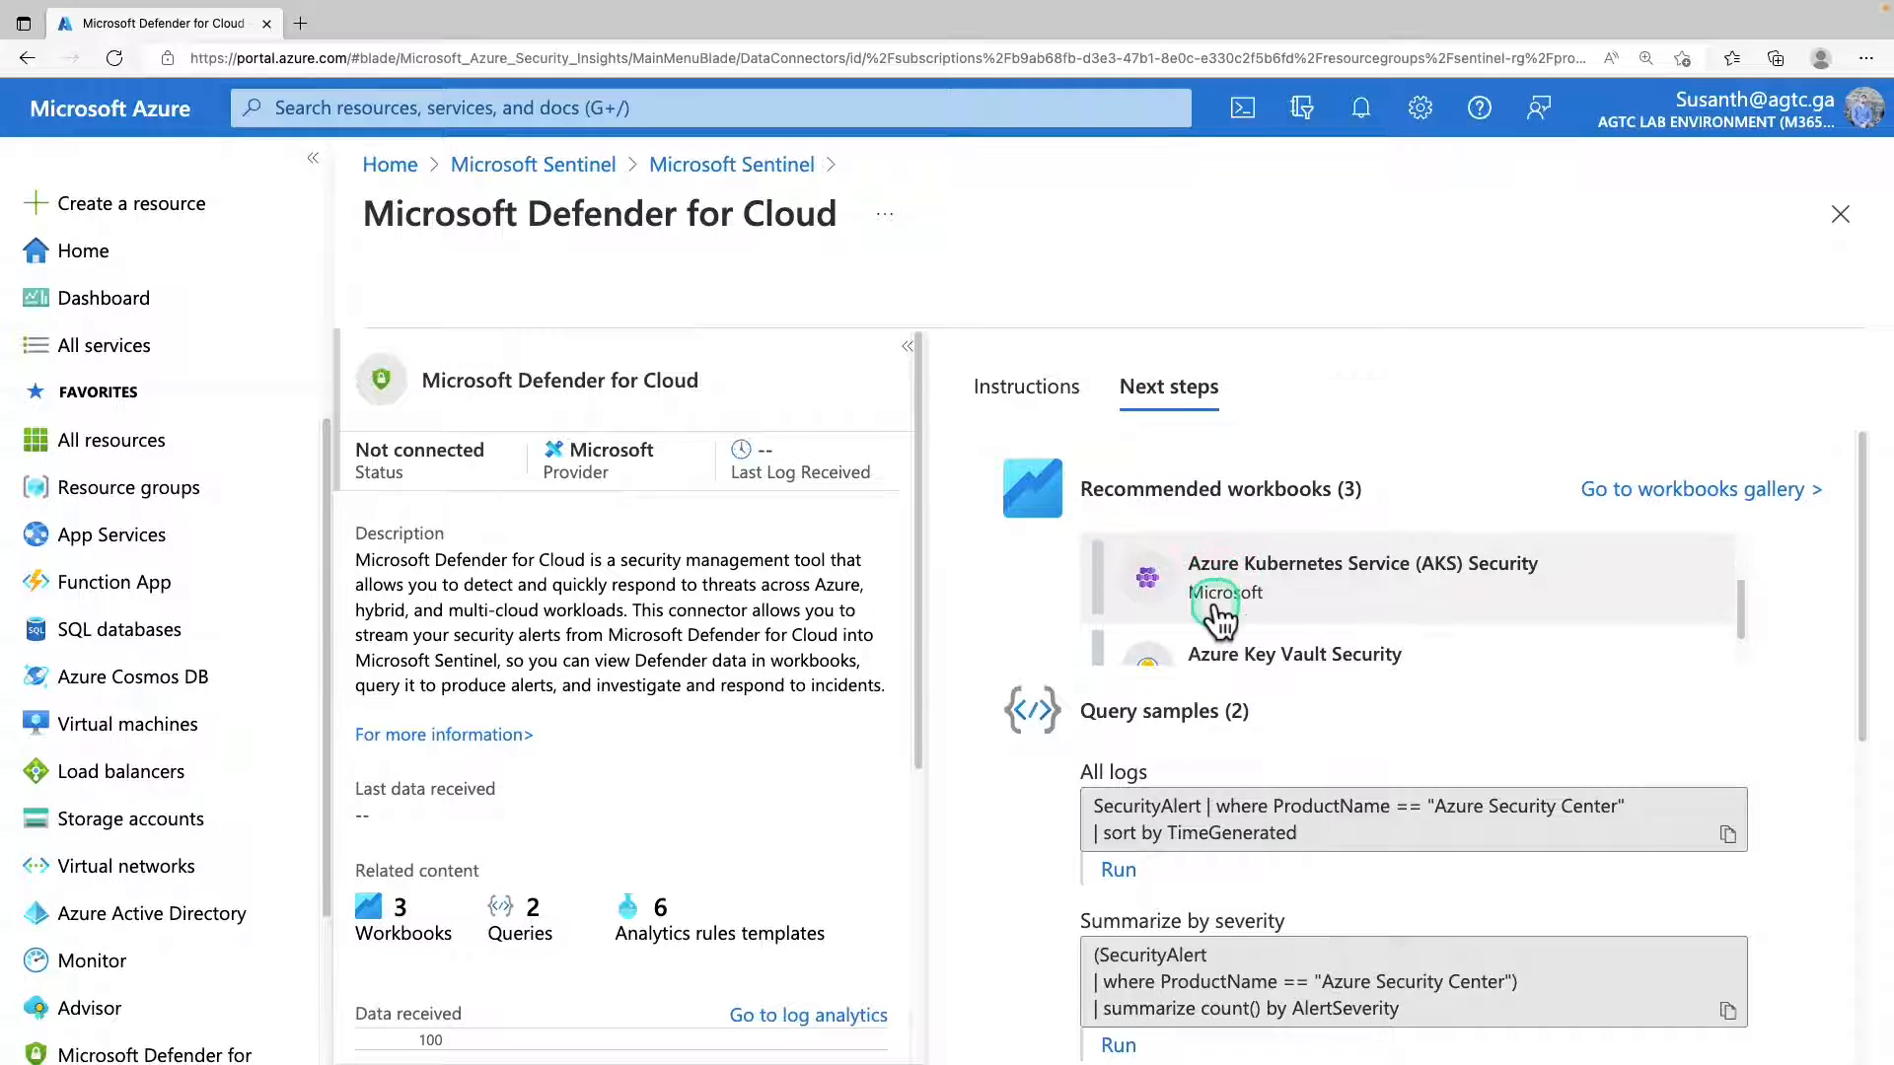
scroll(1213, 616, "down", 2)
scroll(1189, 636, "down", 1)
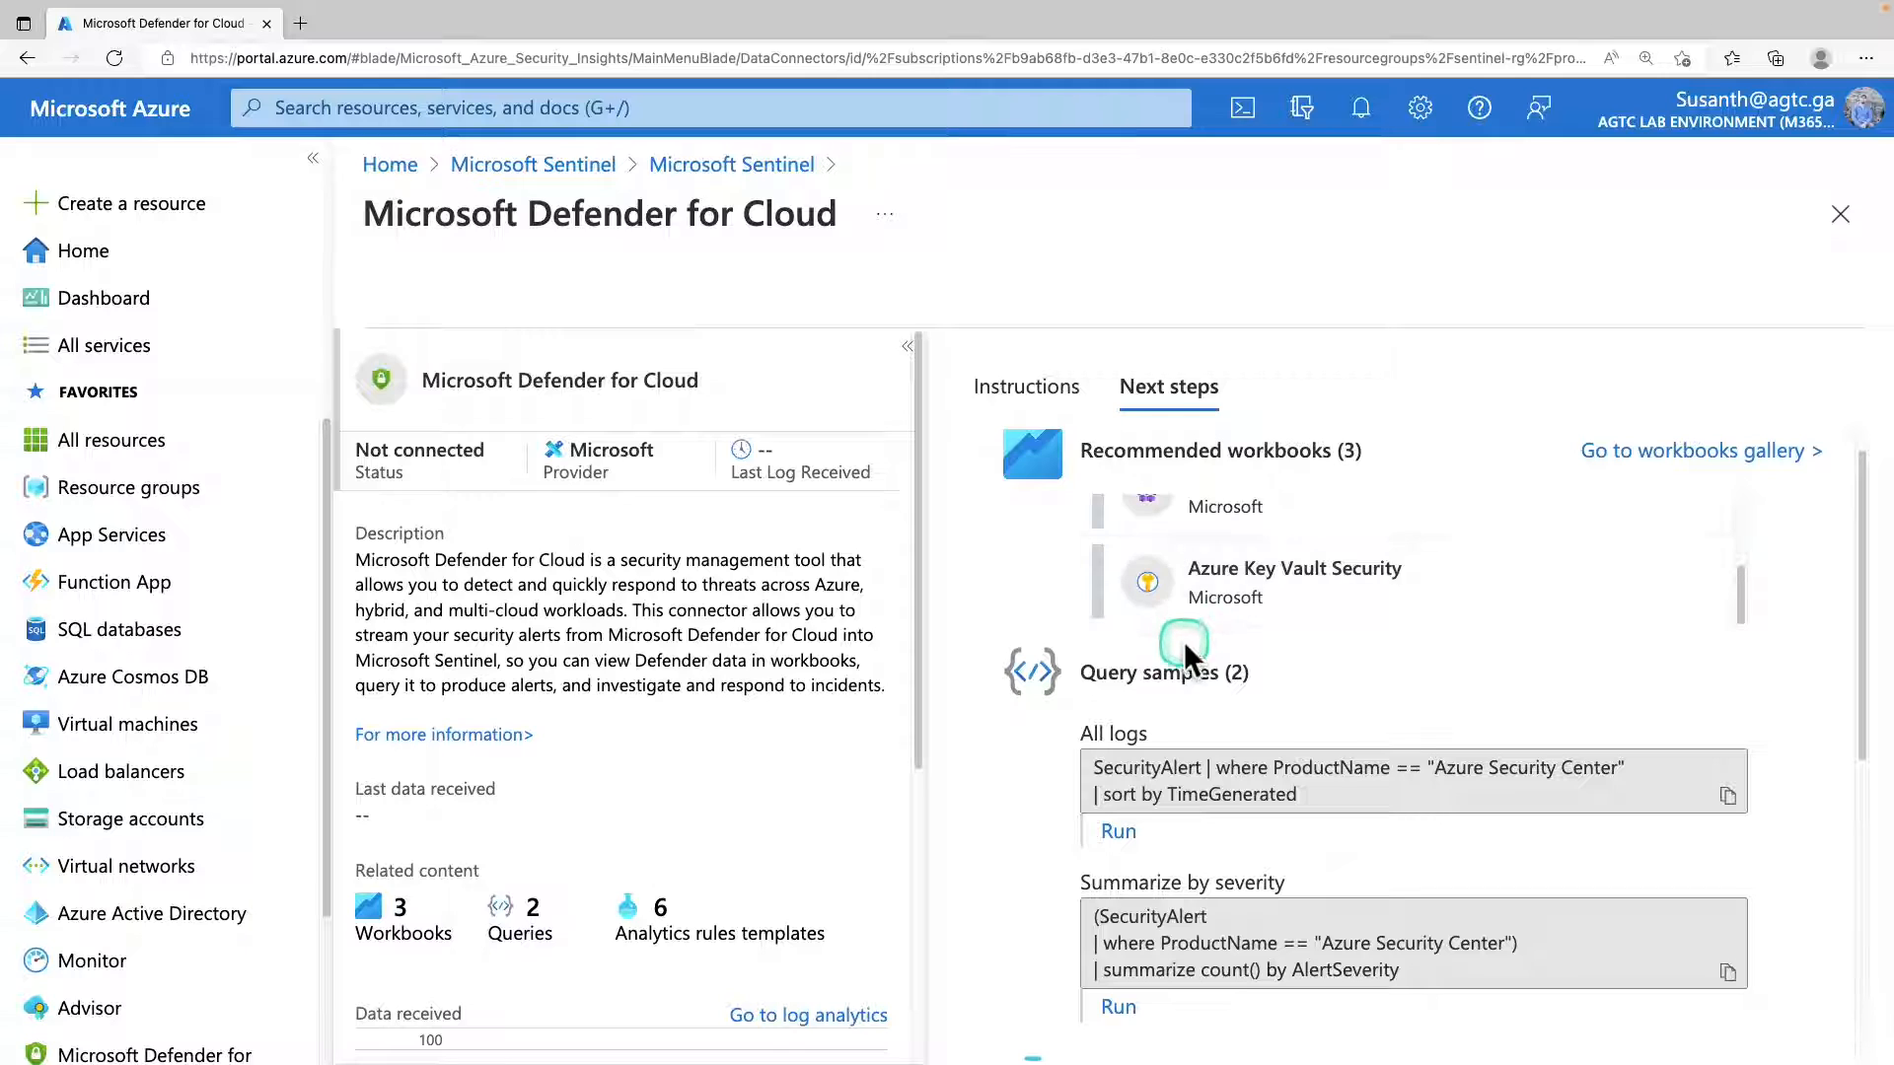
scroll(1184, 641, "down", 5)
scroll(1241, 647, "up", 7)
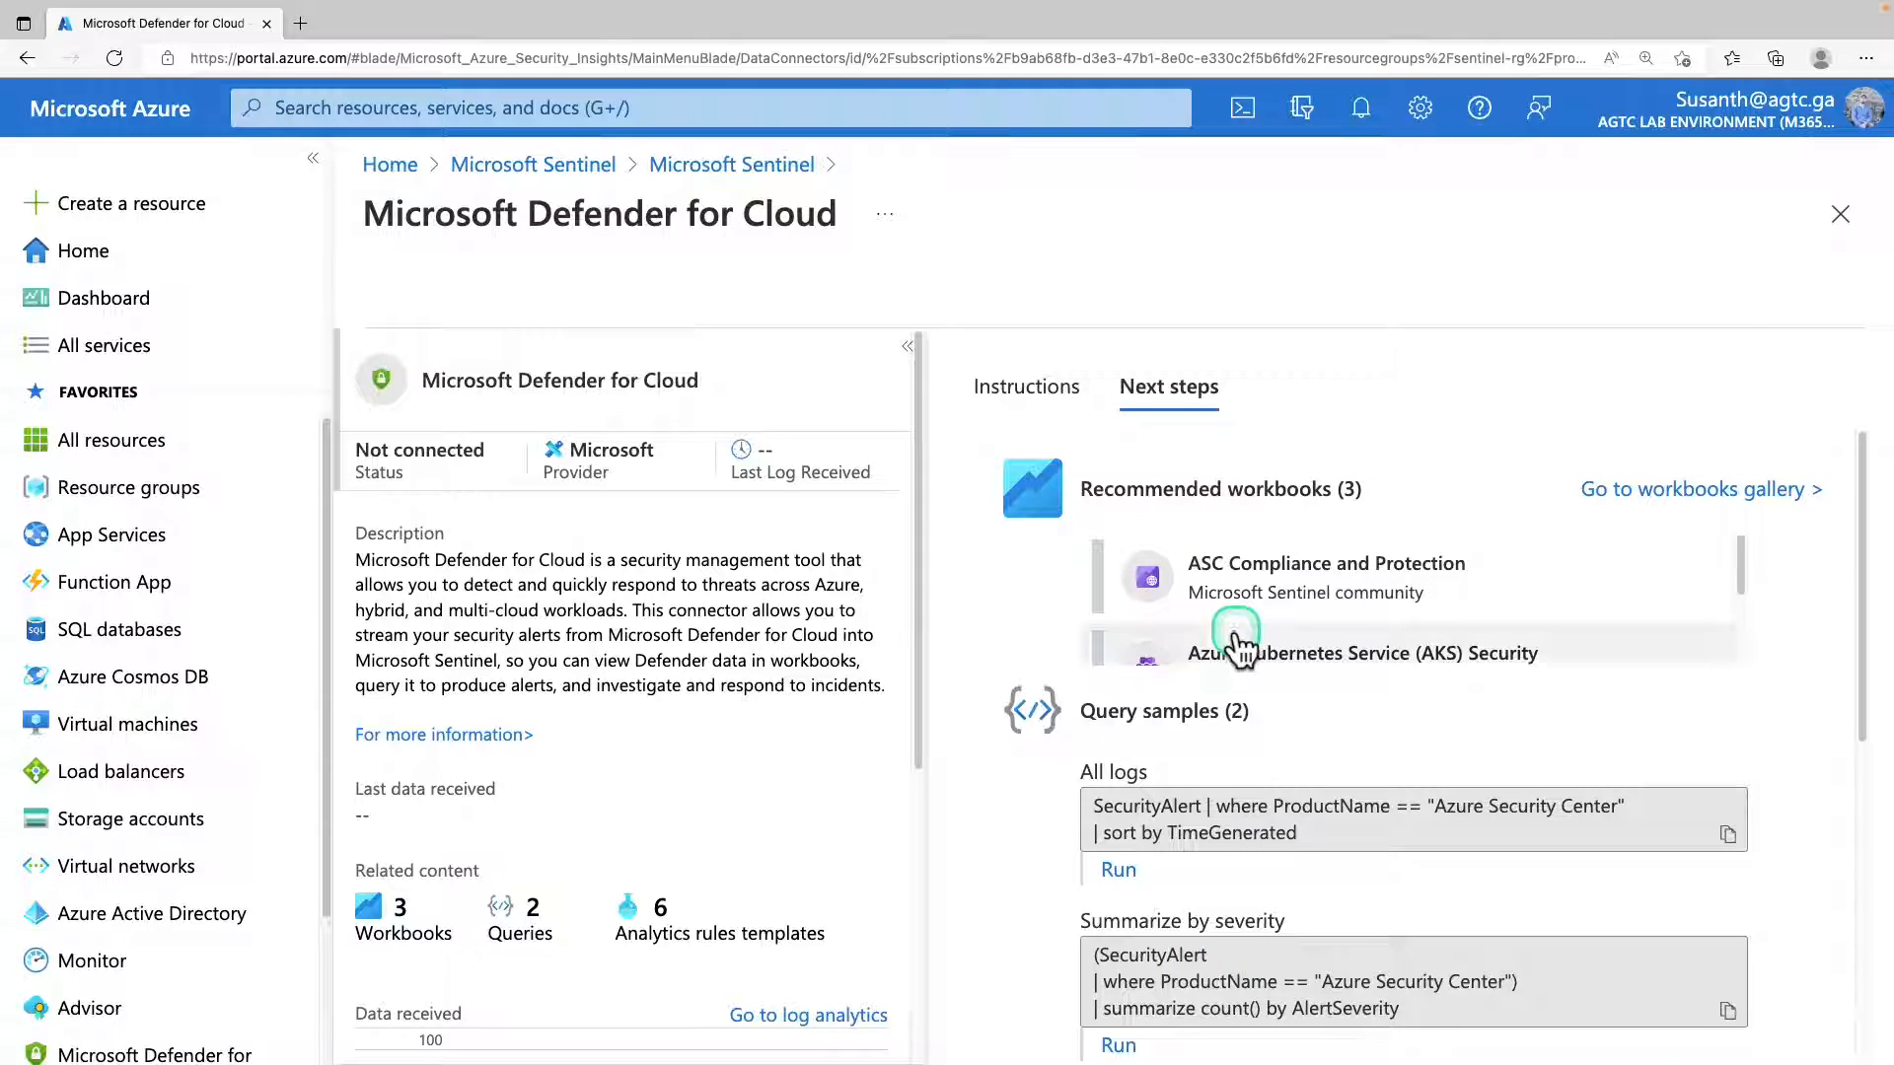
scroll(1233, 646, "down", 6)
scroll(1214, 688, "down", 1)
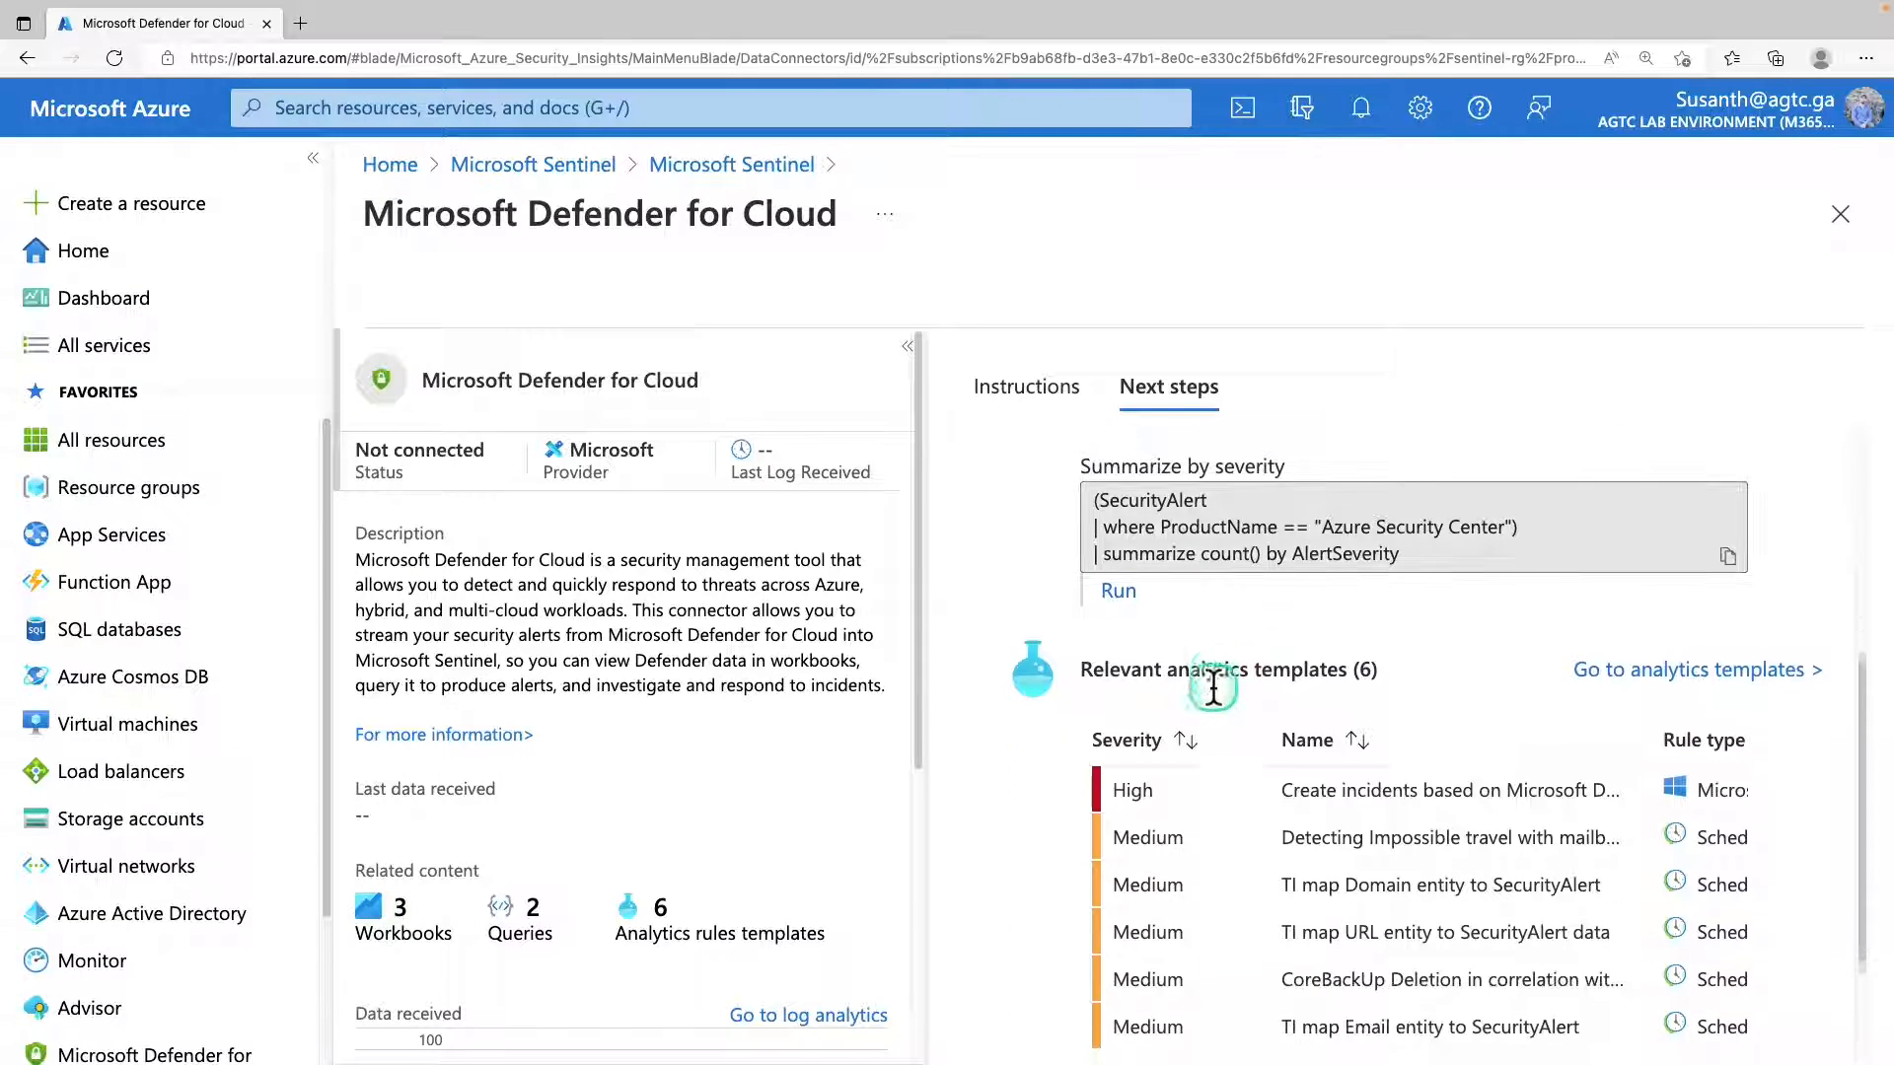
scroll(1214, 687, "down", 2)
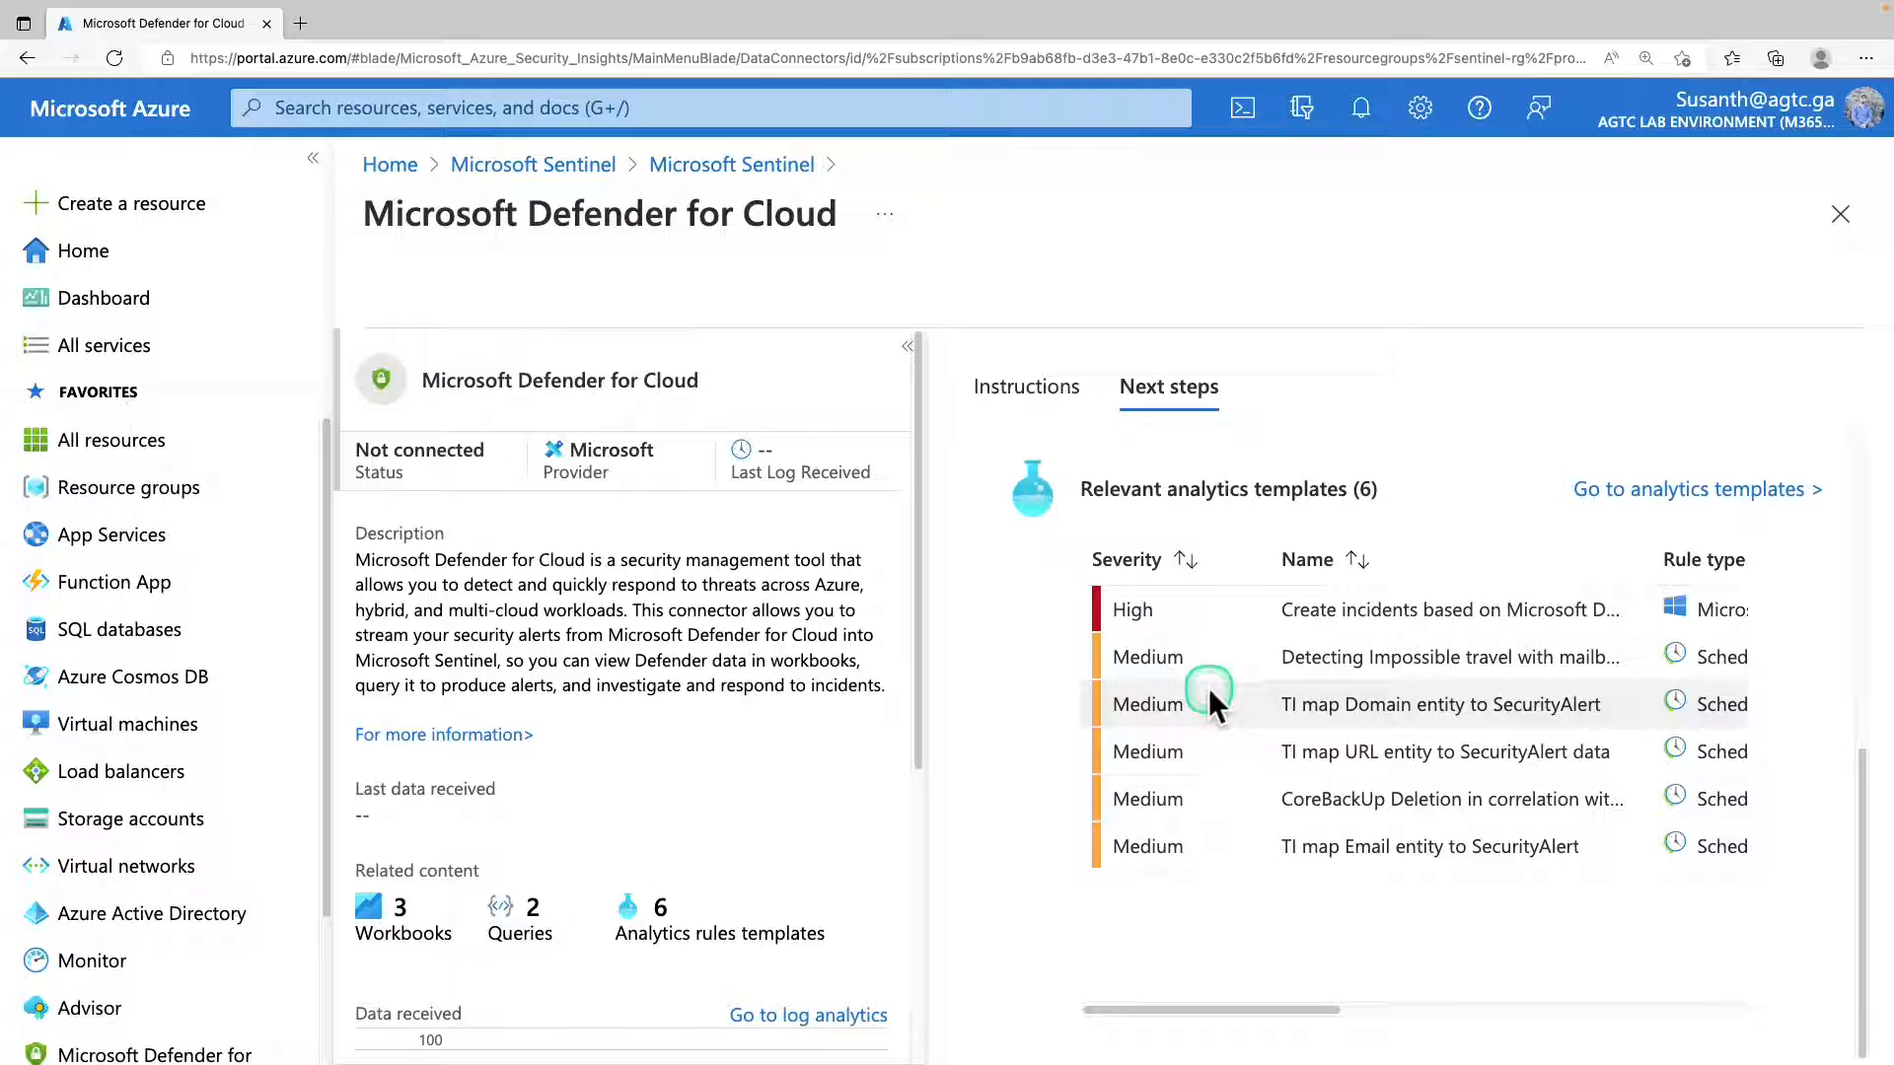
scroll(1210, 688, "up", 8)
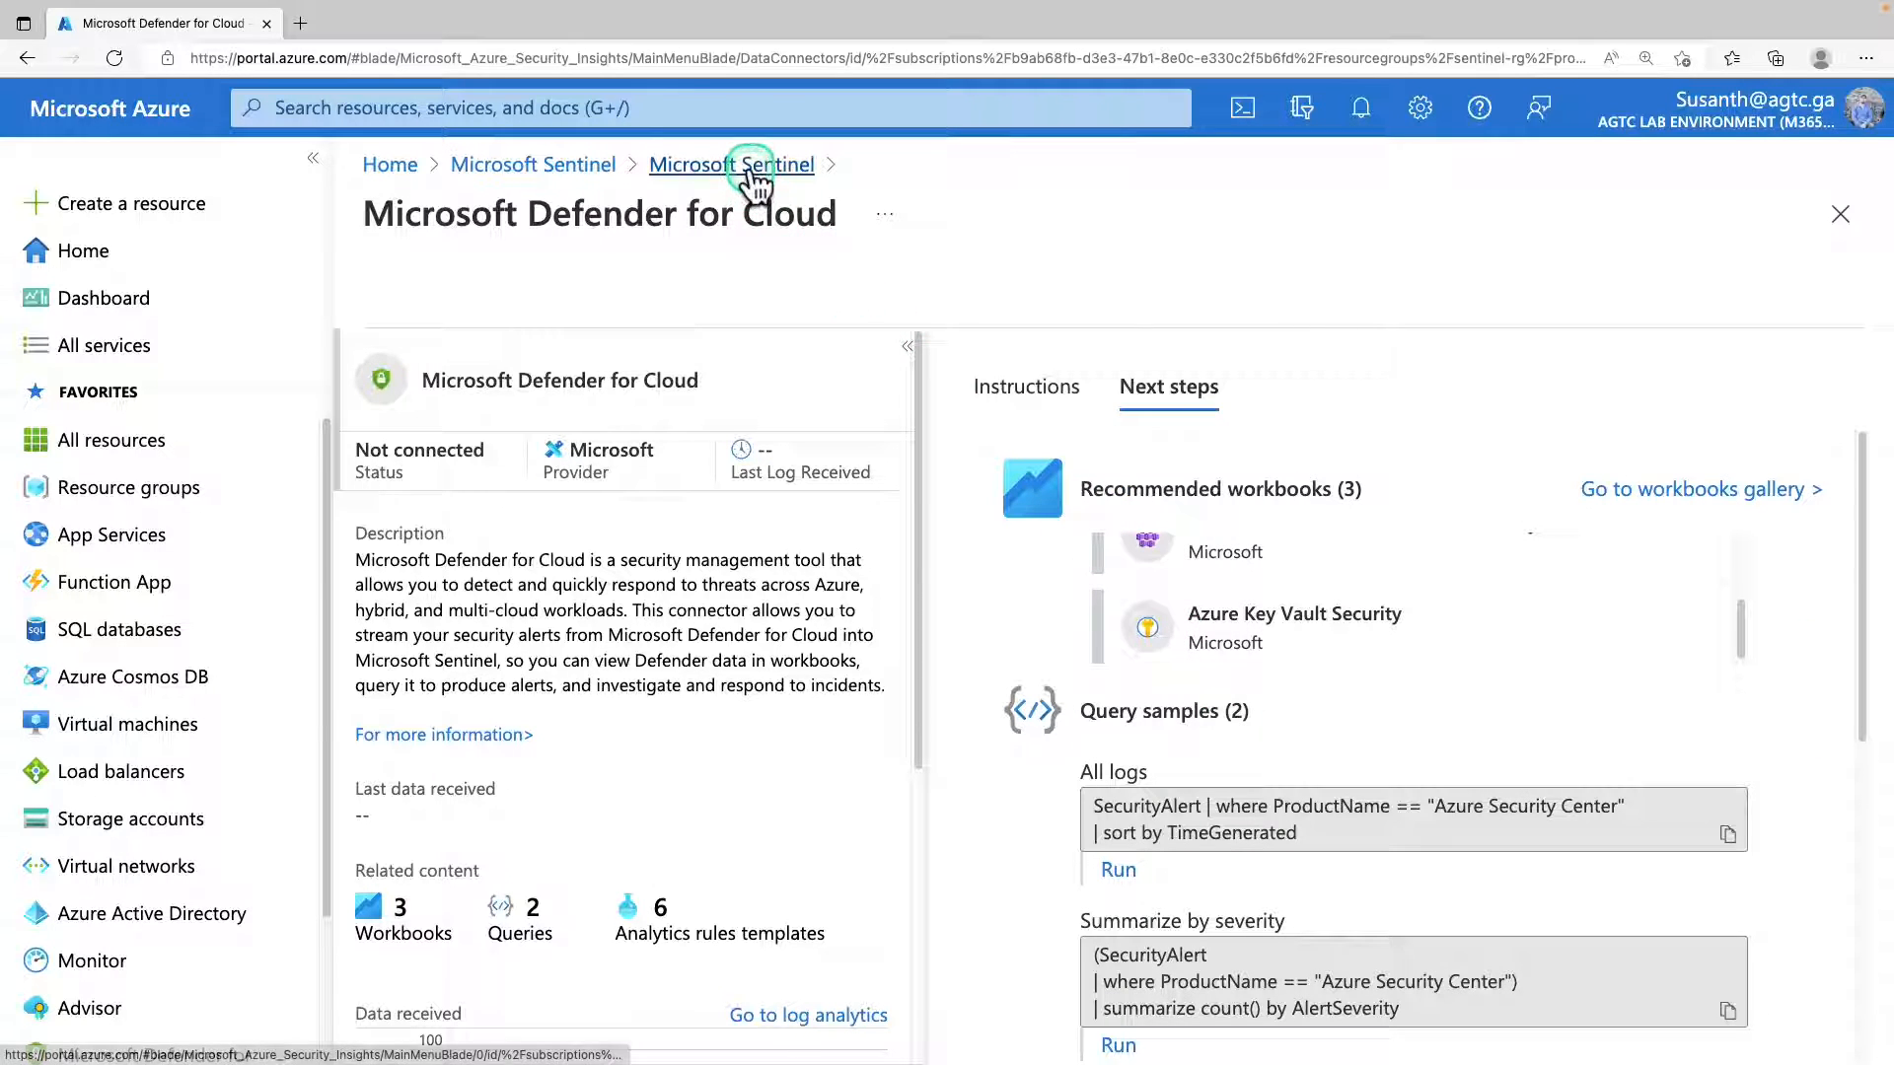
Return to the workspace's data connectors list and refresh it.
left_click(752, 176)
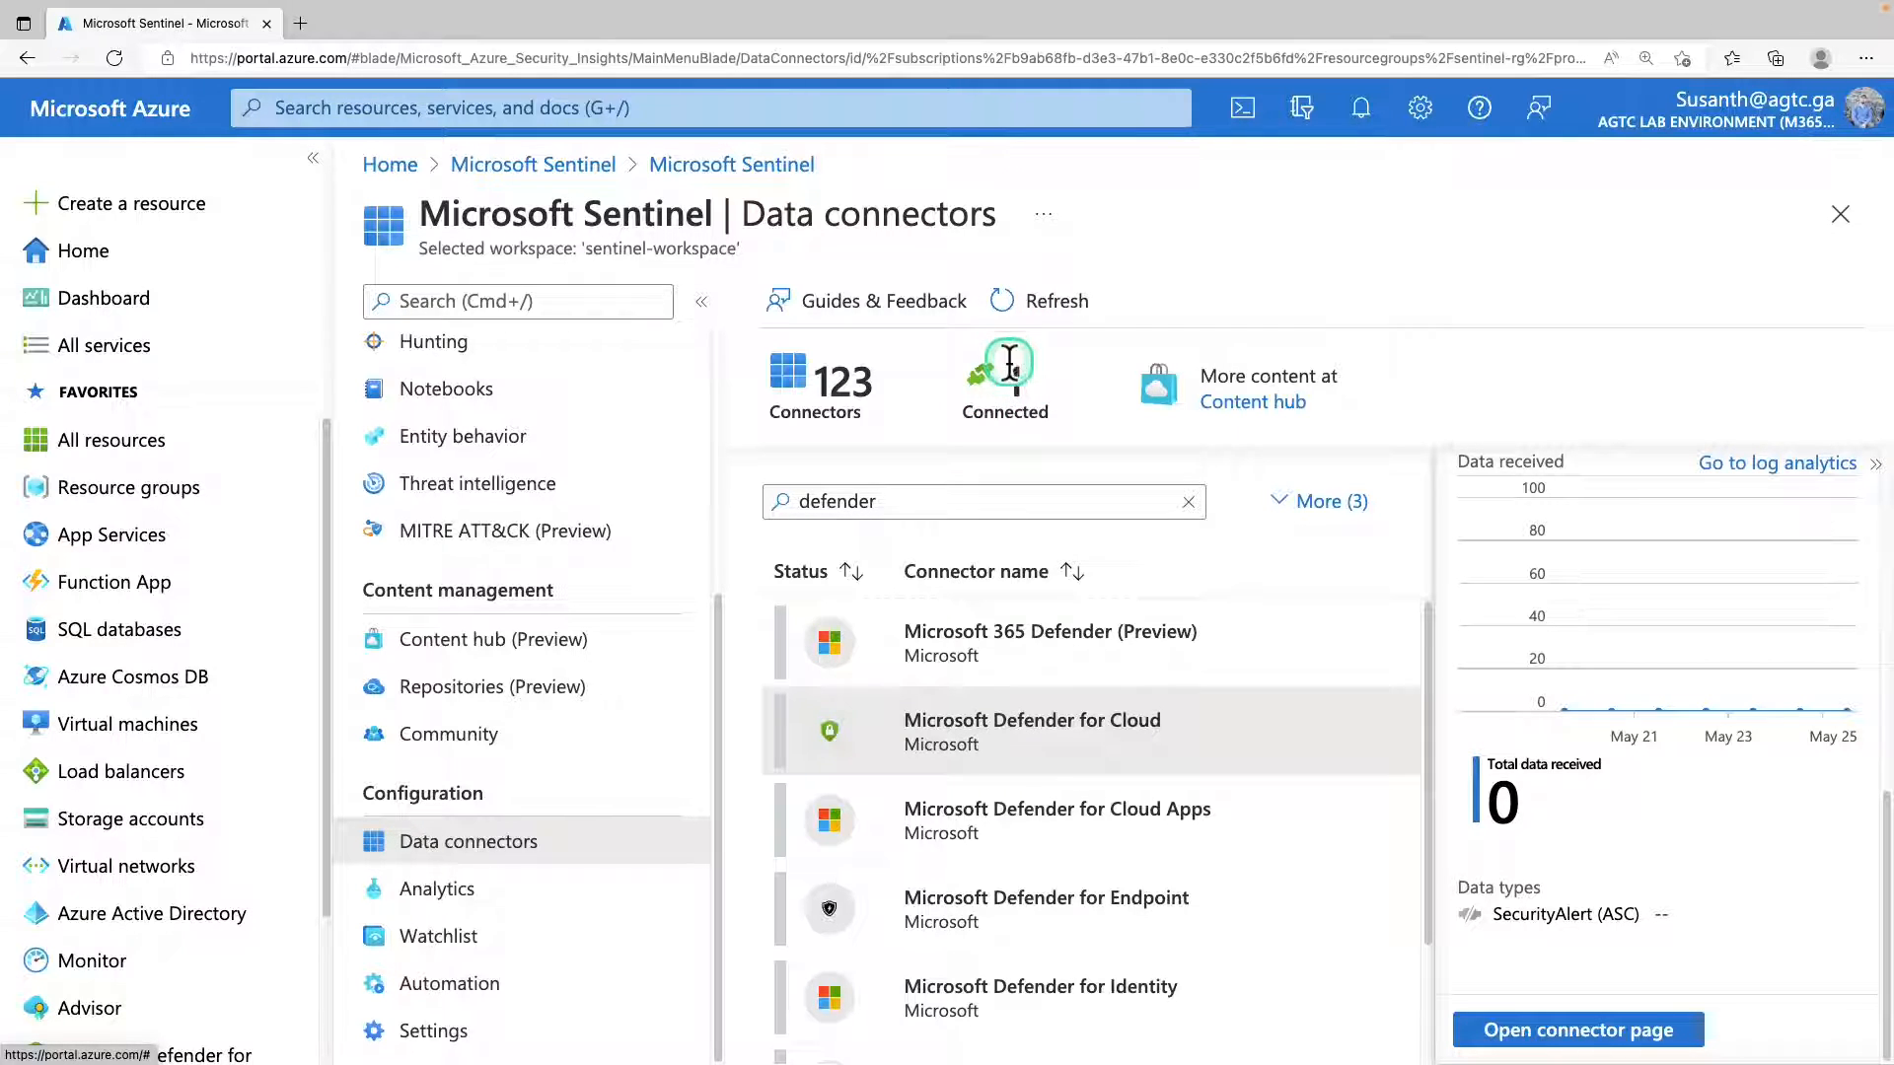
left_click(1032, 311)
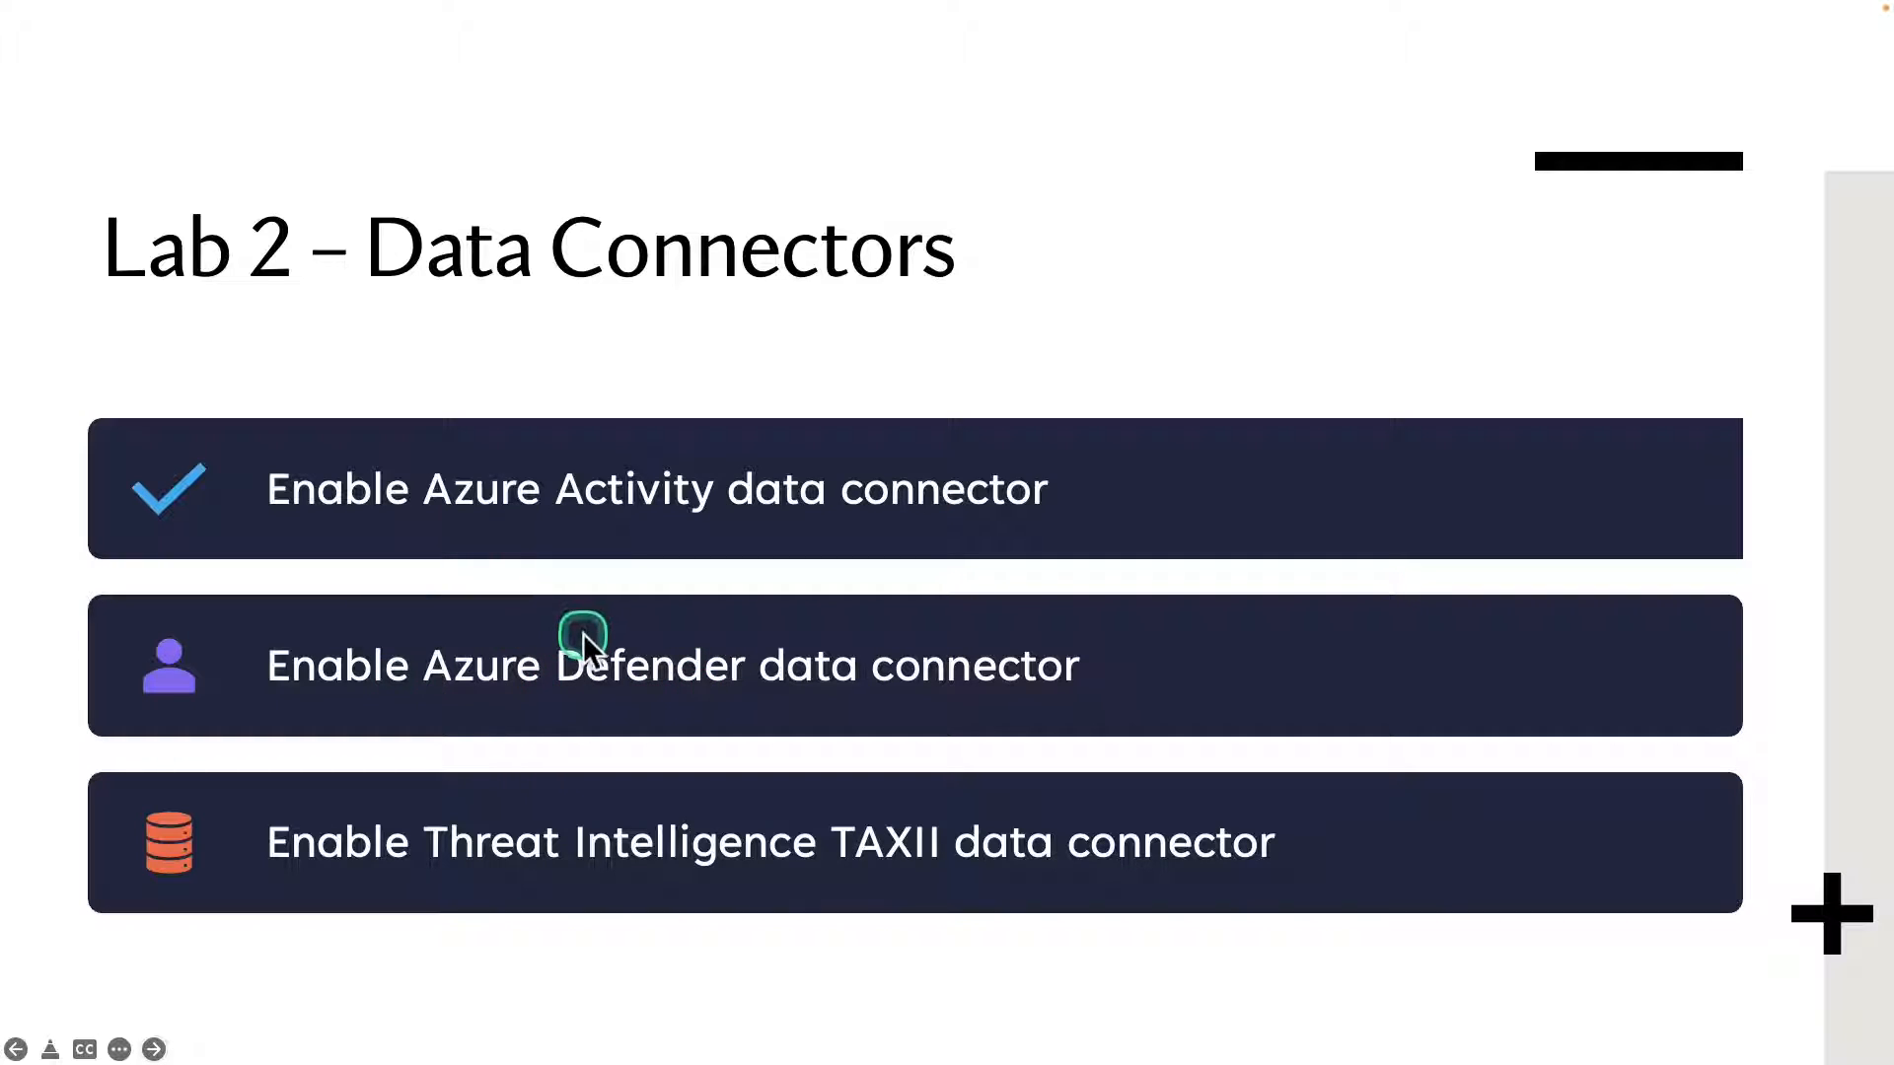
left_click_drag(218, 775, 1308, 889)
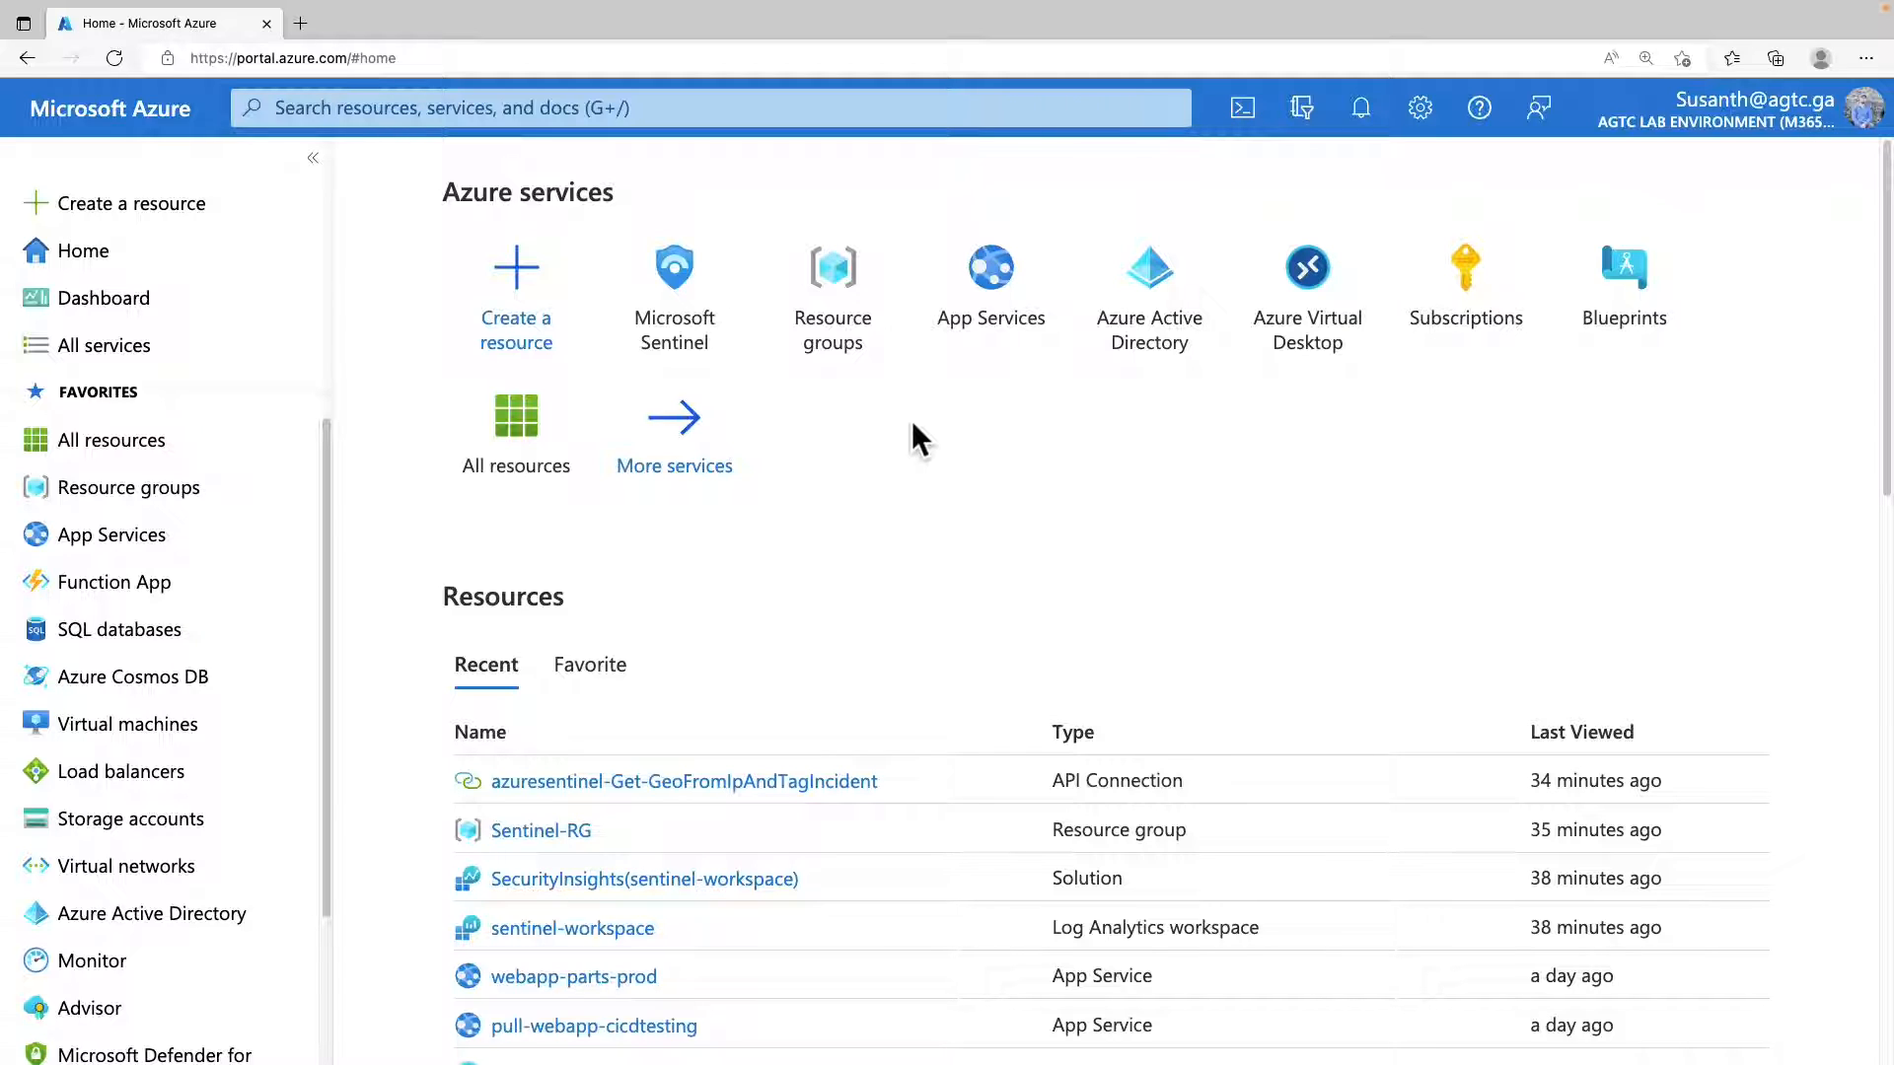
Open Microsoft Sentinel from the portal home and go to the data connectors of sentinel-workspace.
left_click(671, 268)
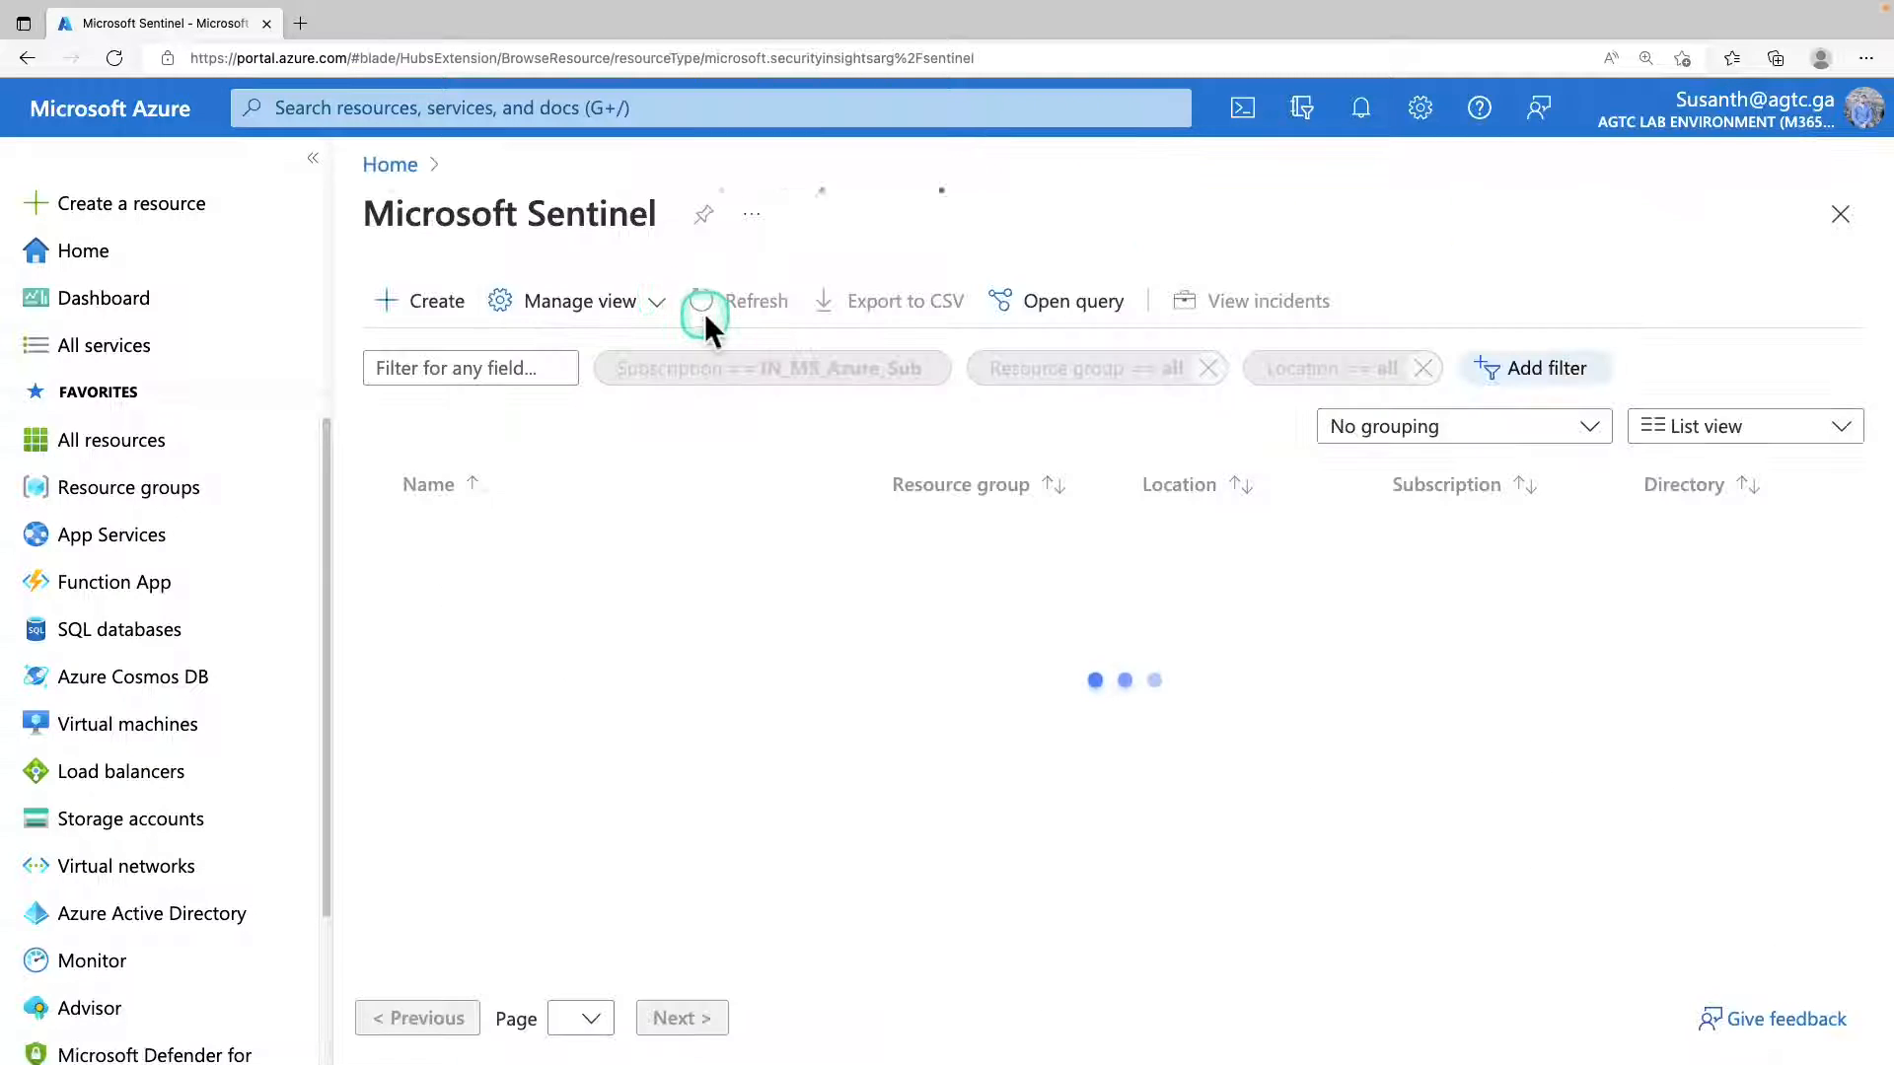
left_click(508, 541)
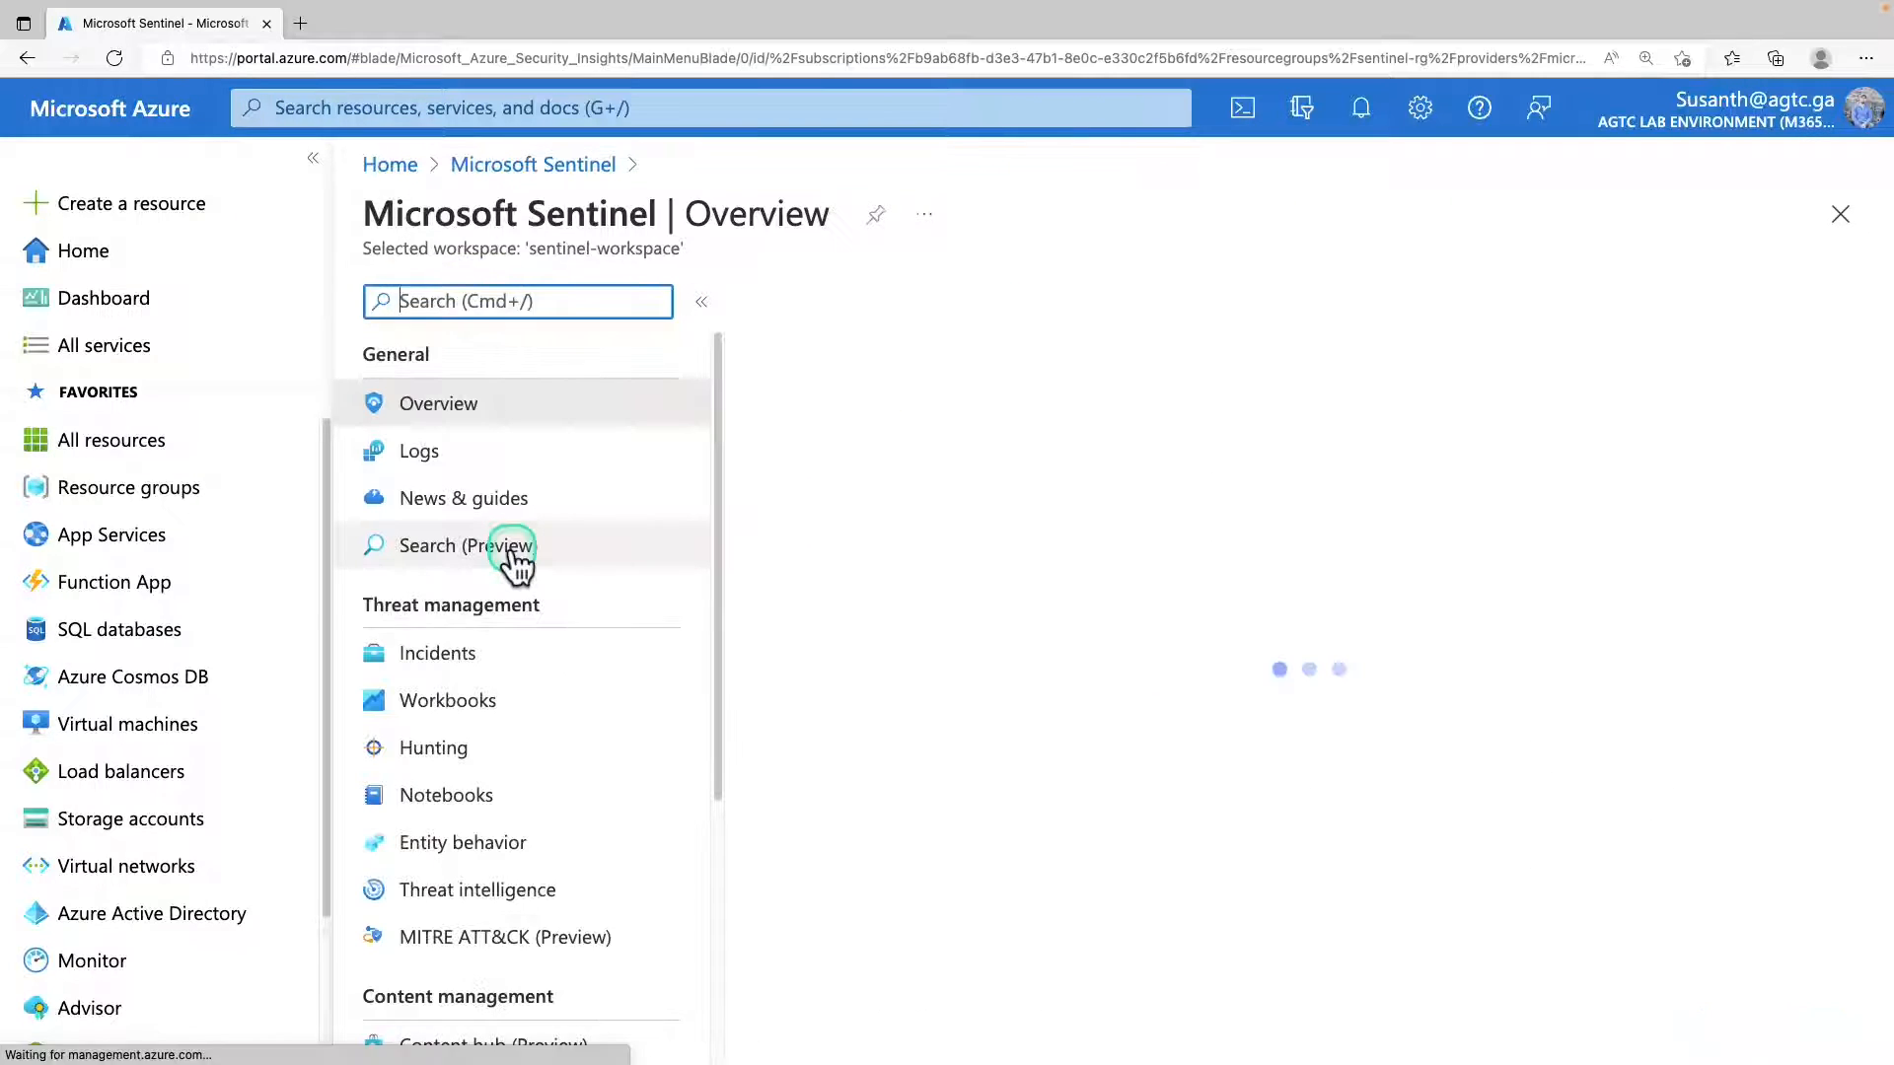
scroll(698, 607, "down", 4)
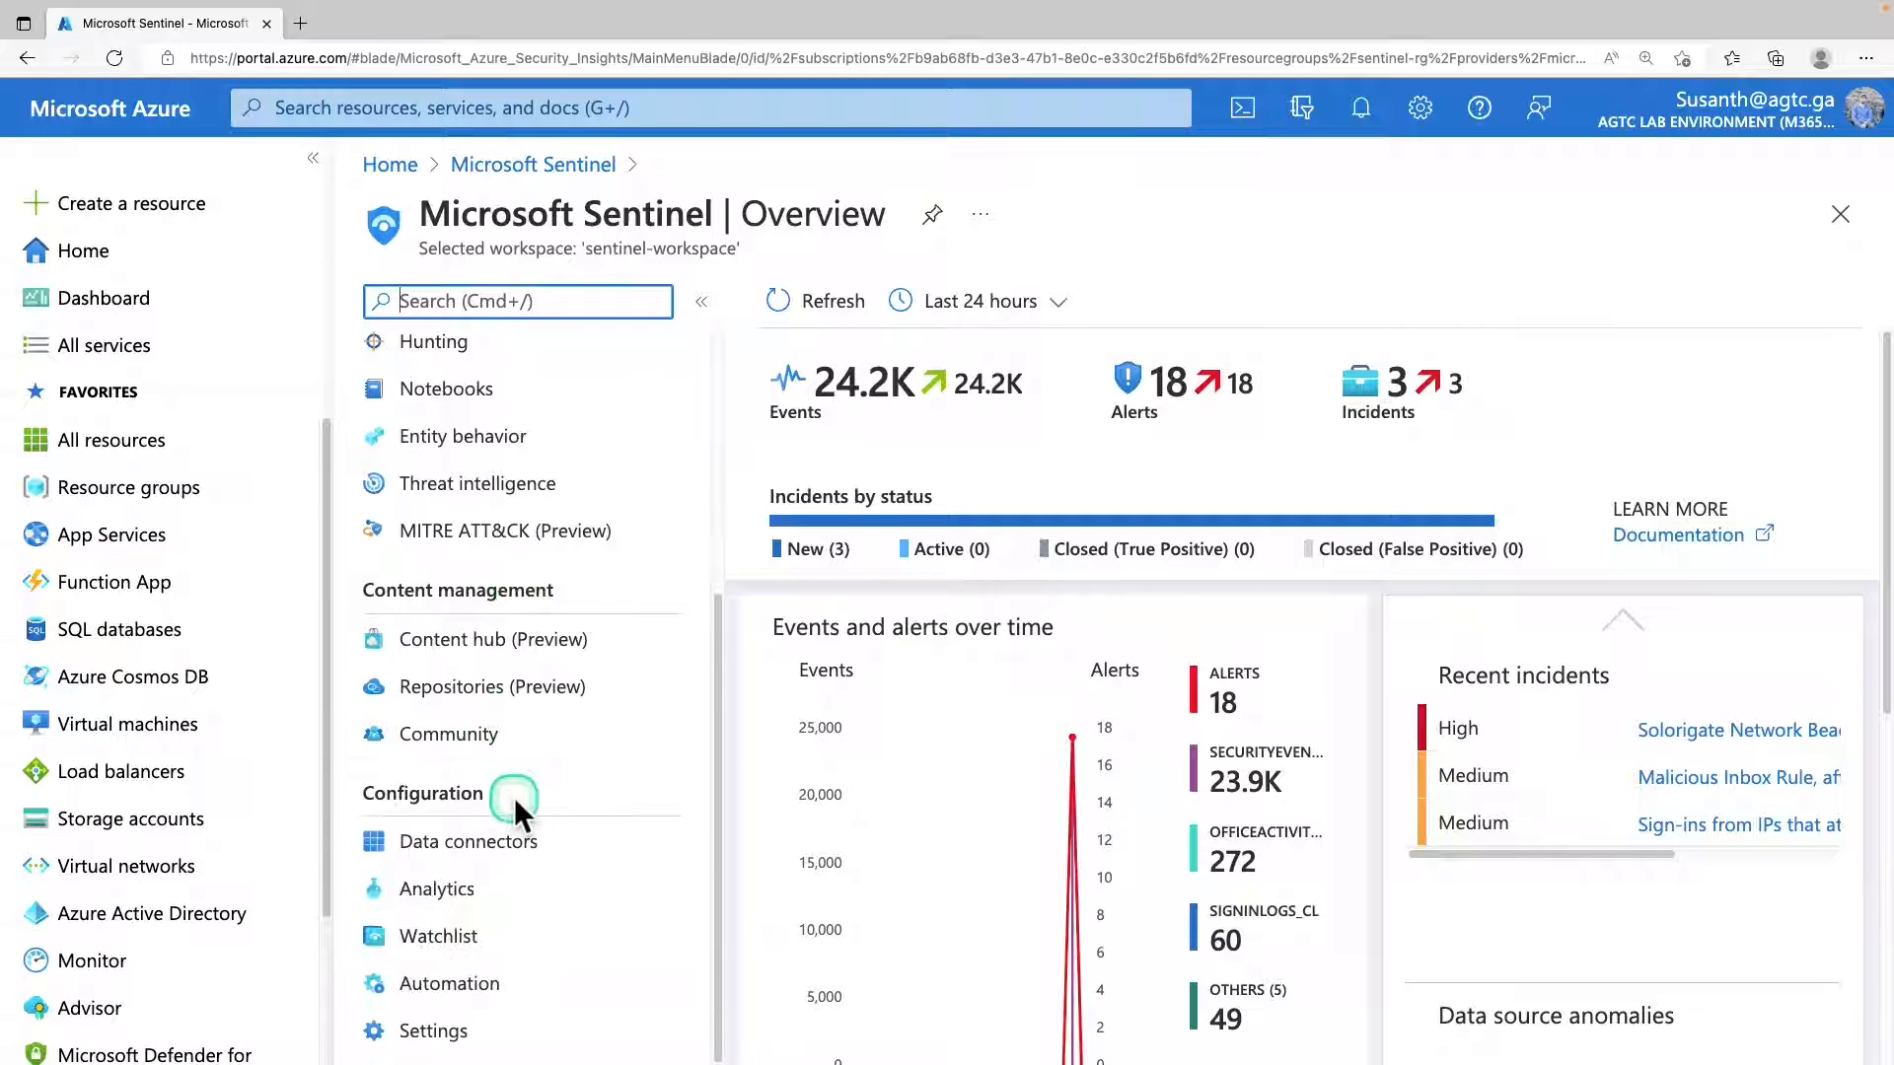
left_click(530, 851)
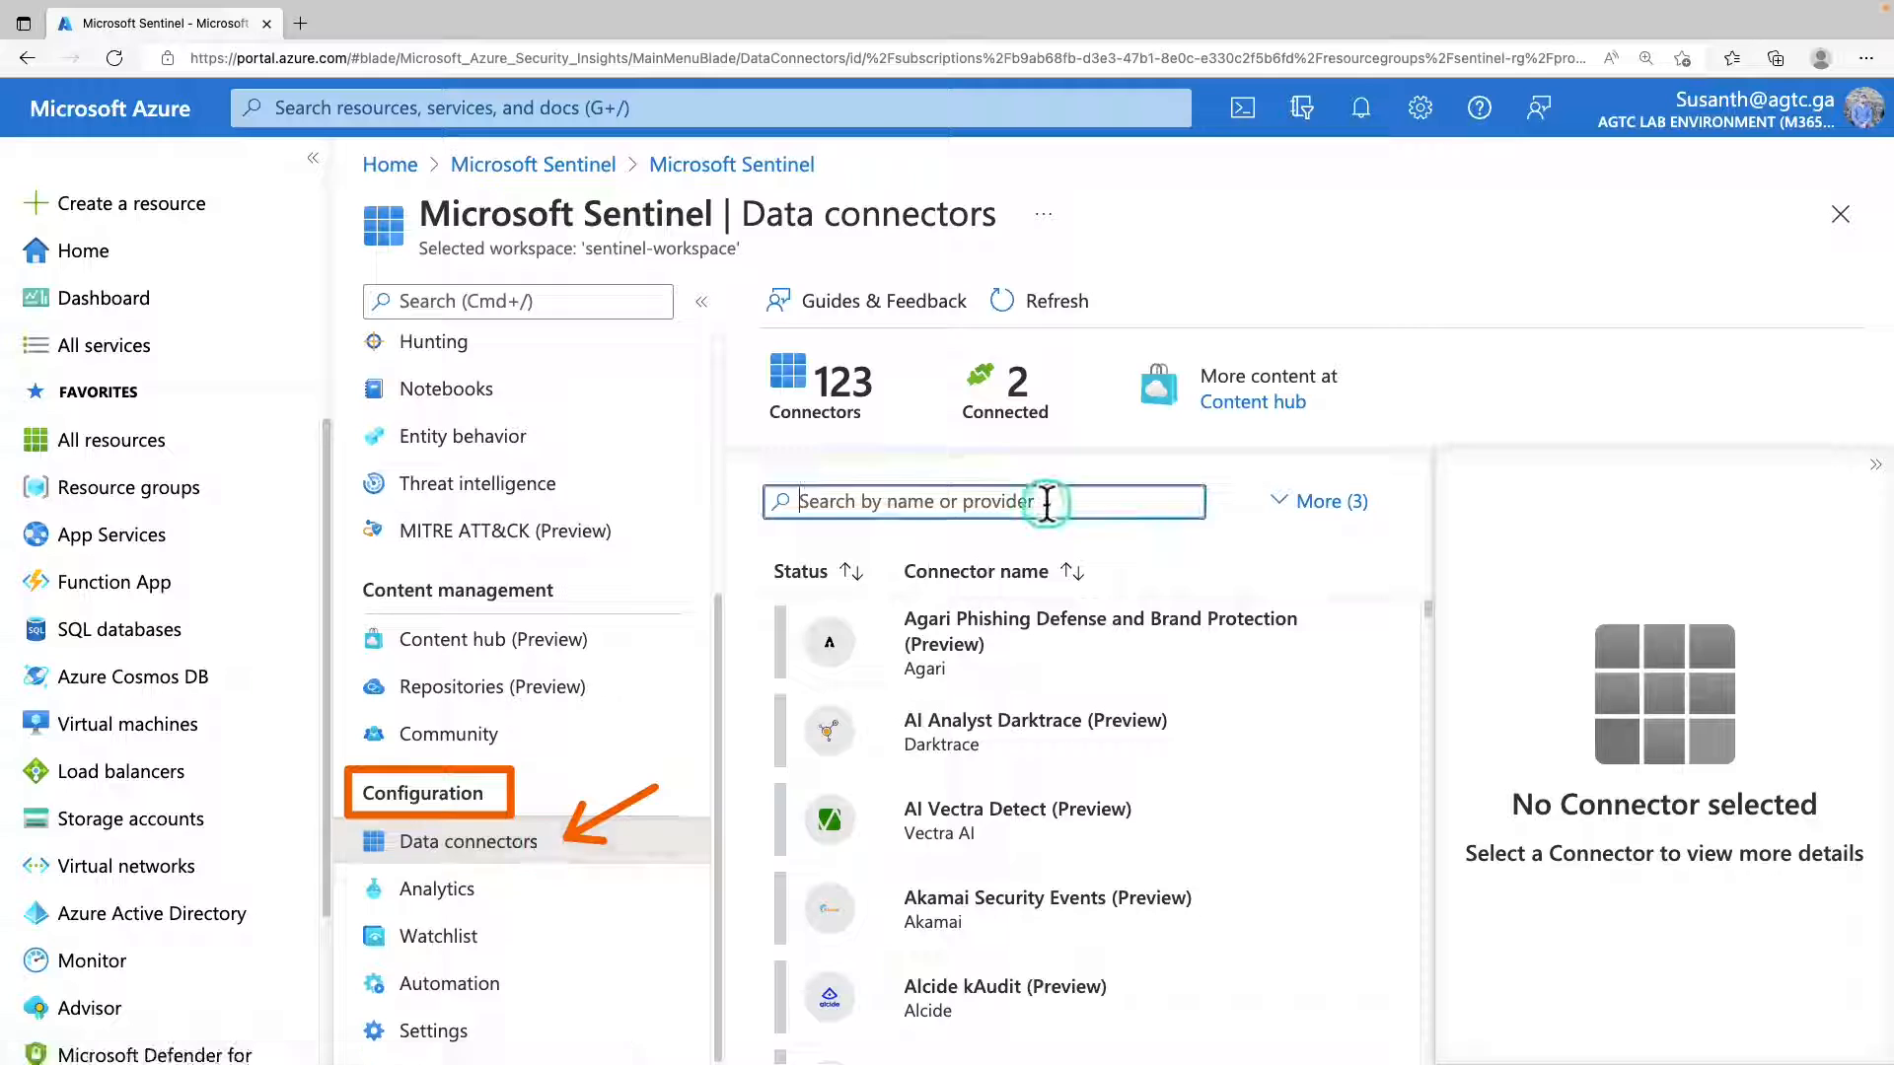
Search the data connectors for "taxii" and open the Threat intelligence - TAXII connector page.
left_click(1047, 504)
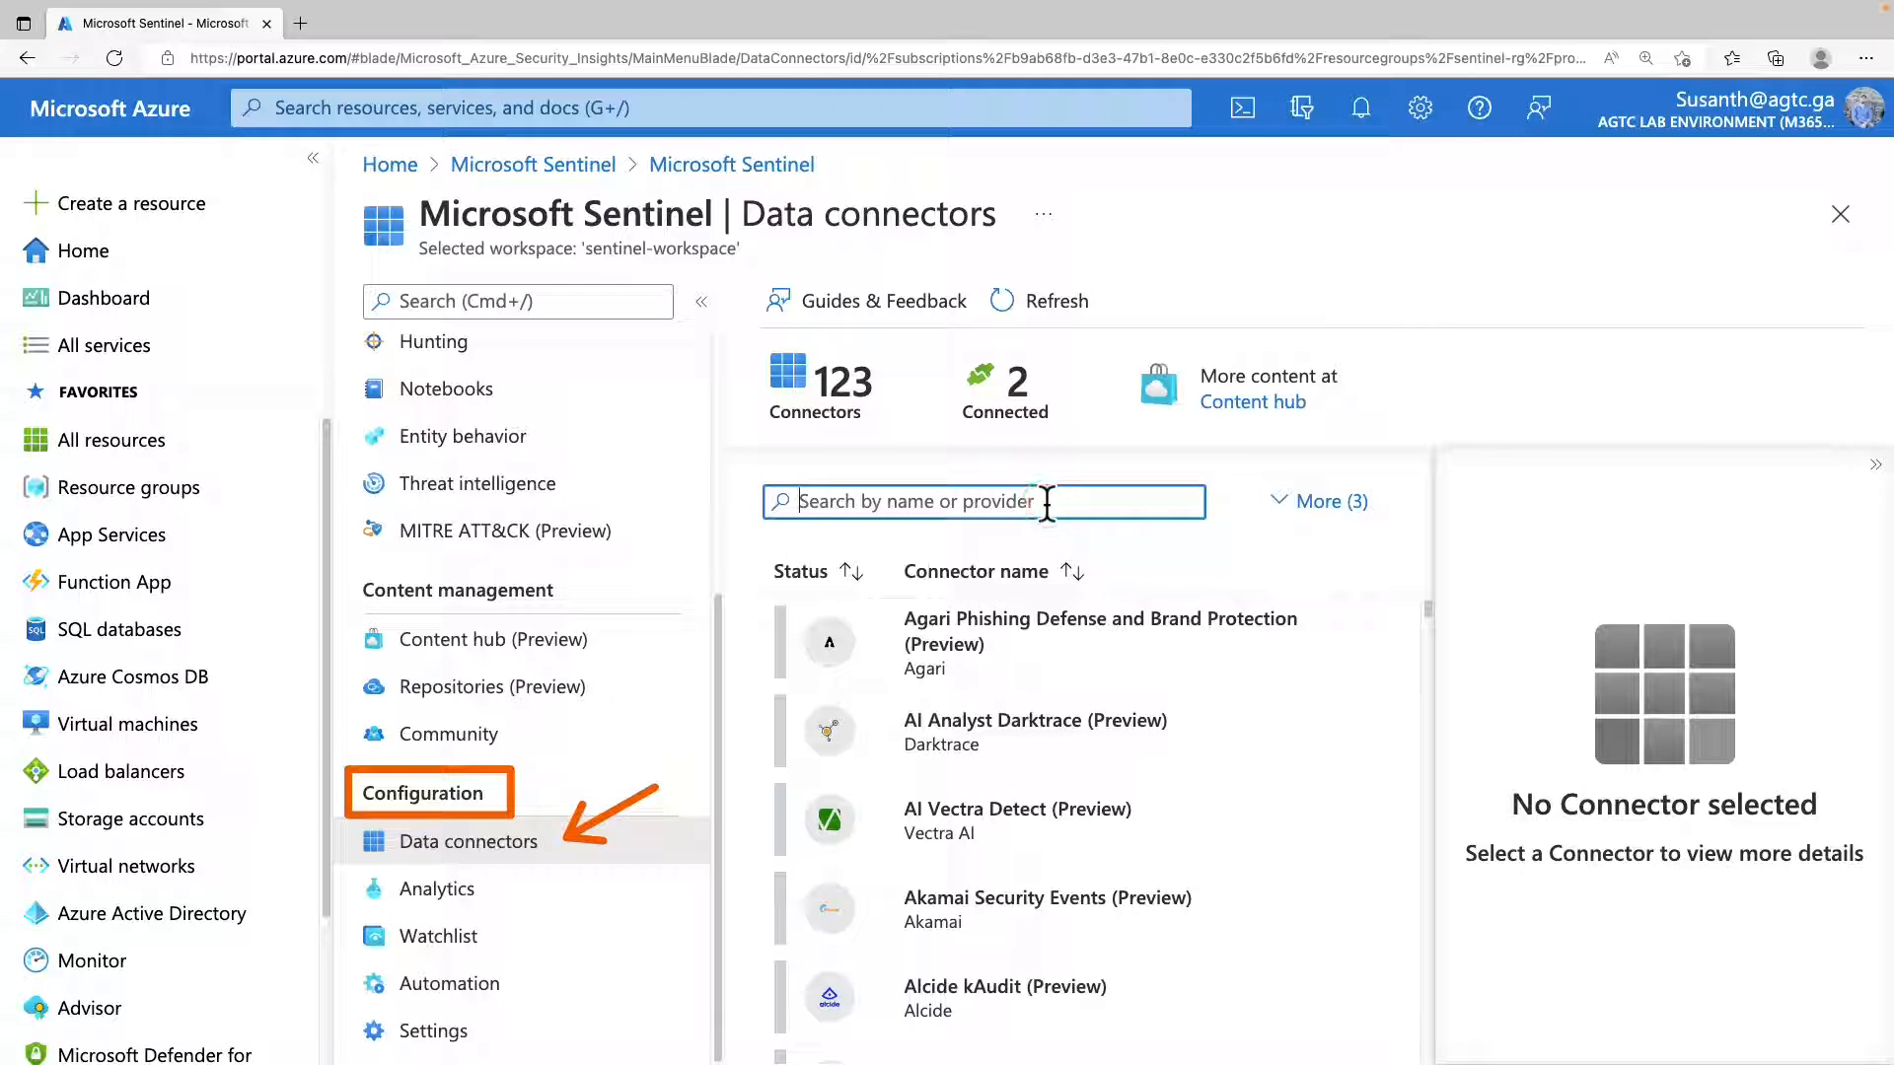
type("taxii")
left_click(1058, 642)
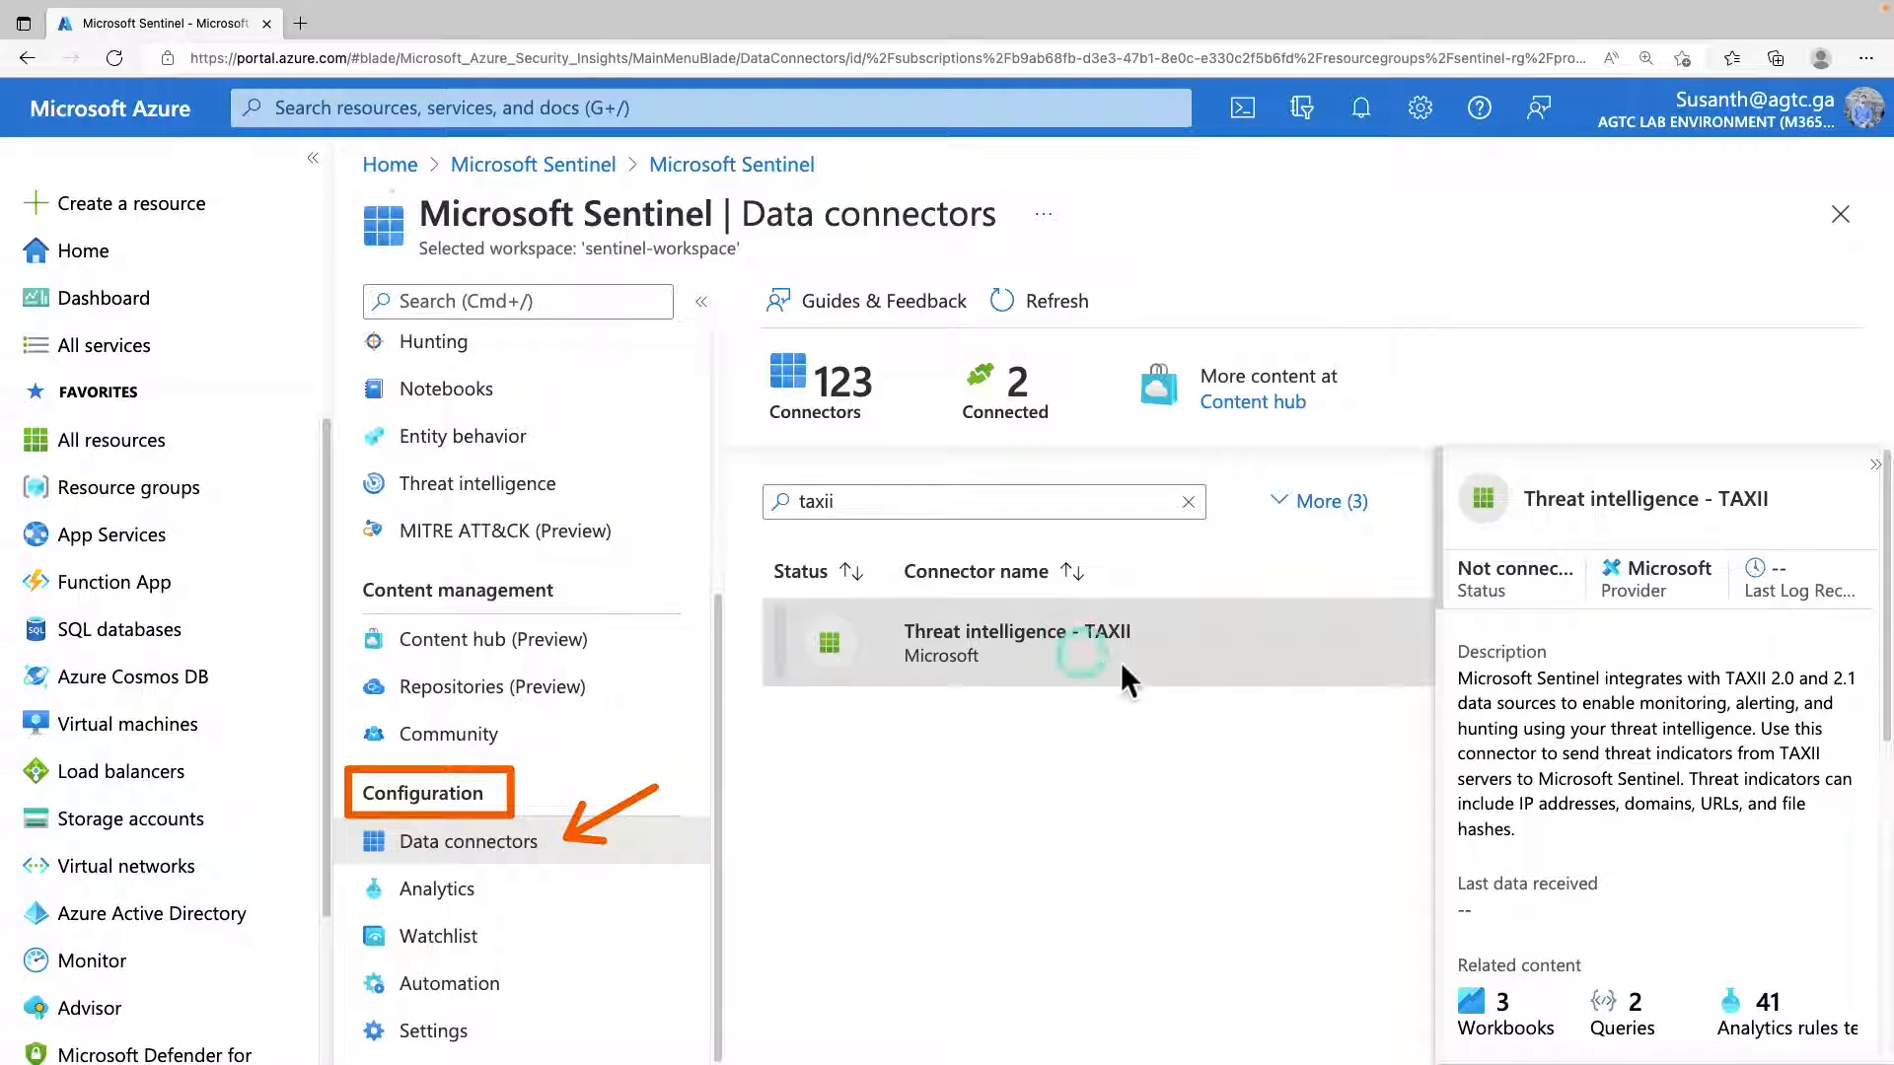
left_click(1150, 497)
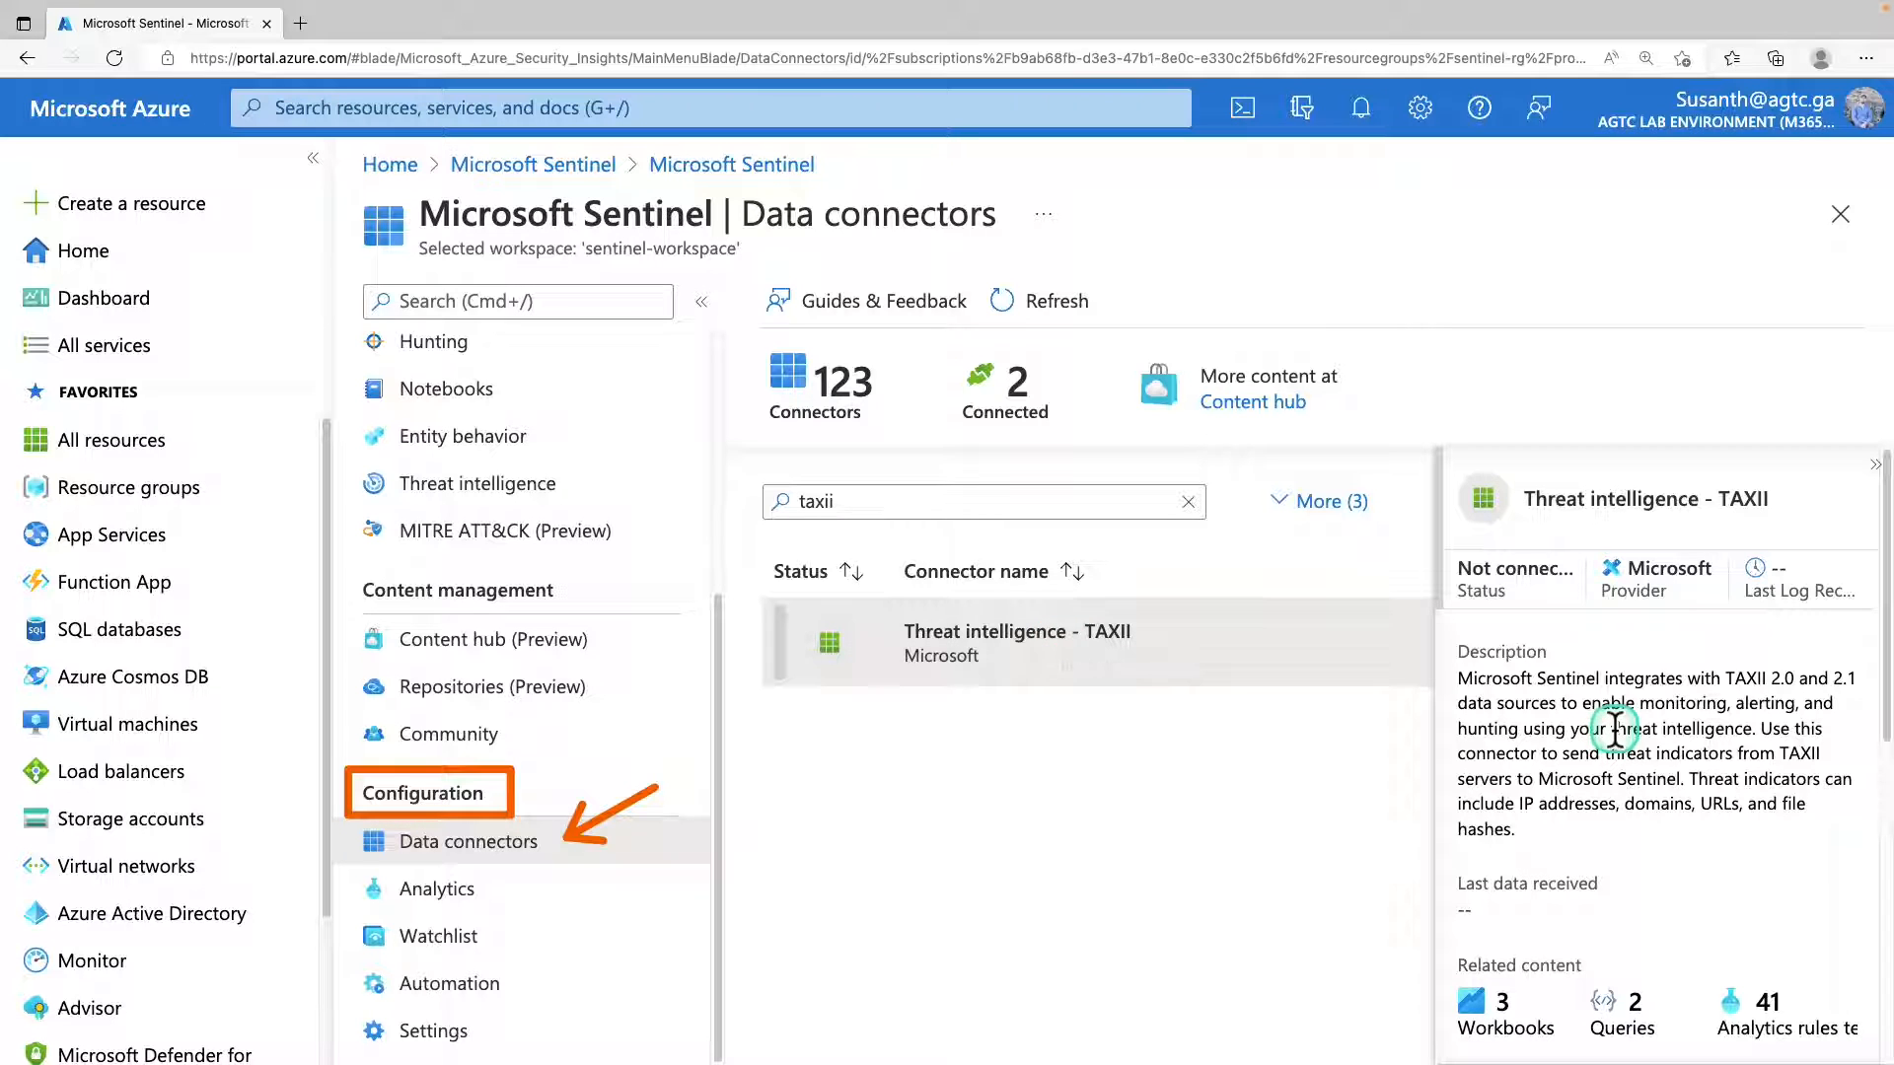
scroll(1613, 732, "down", 10)
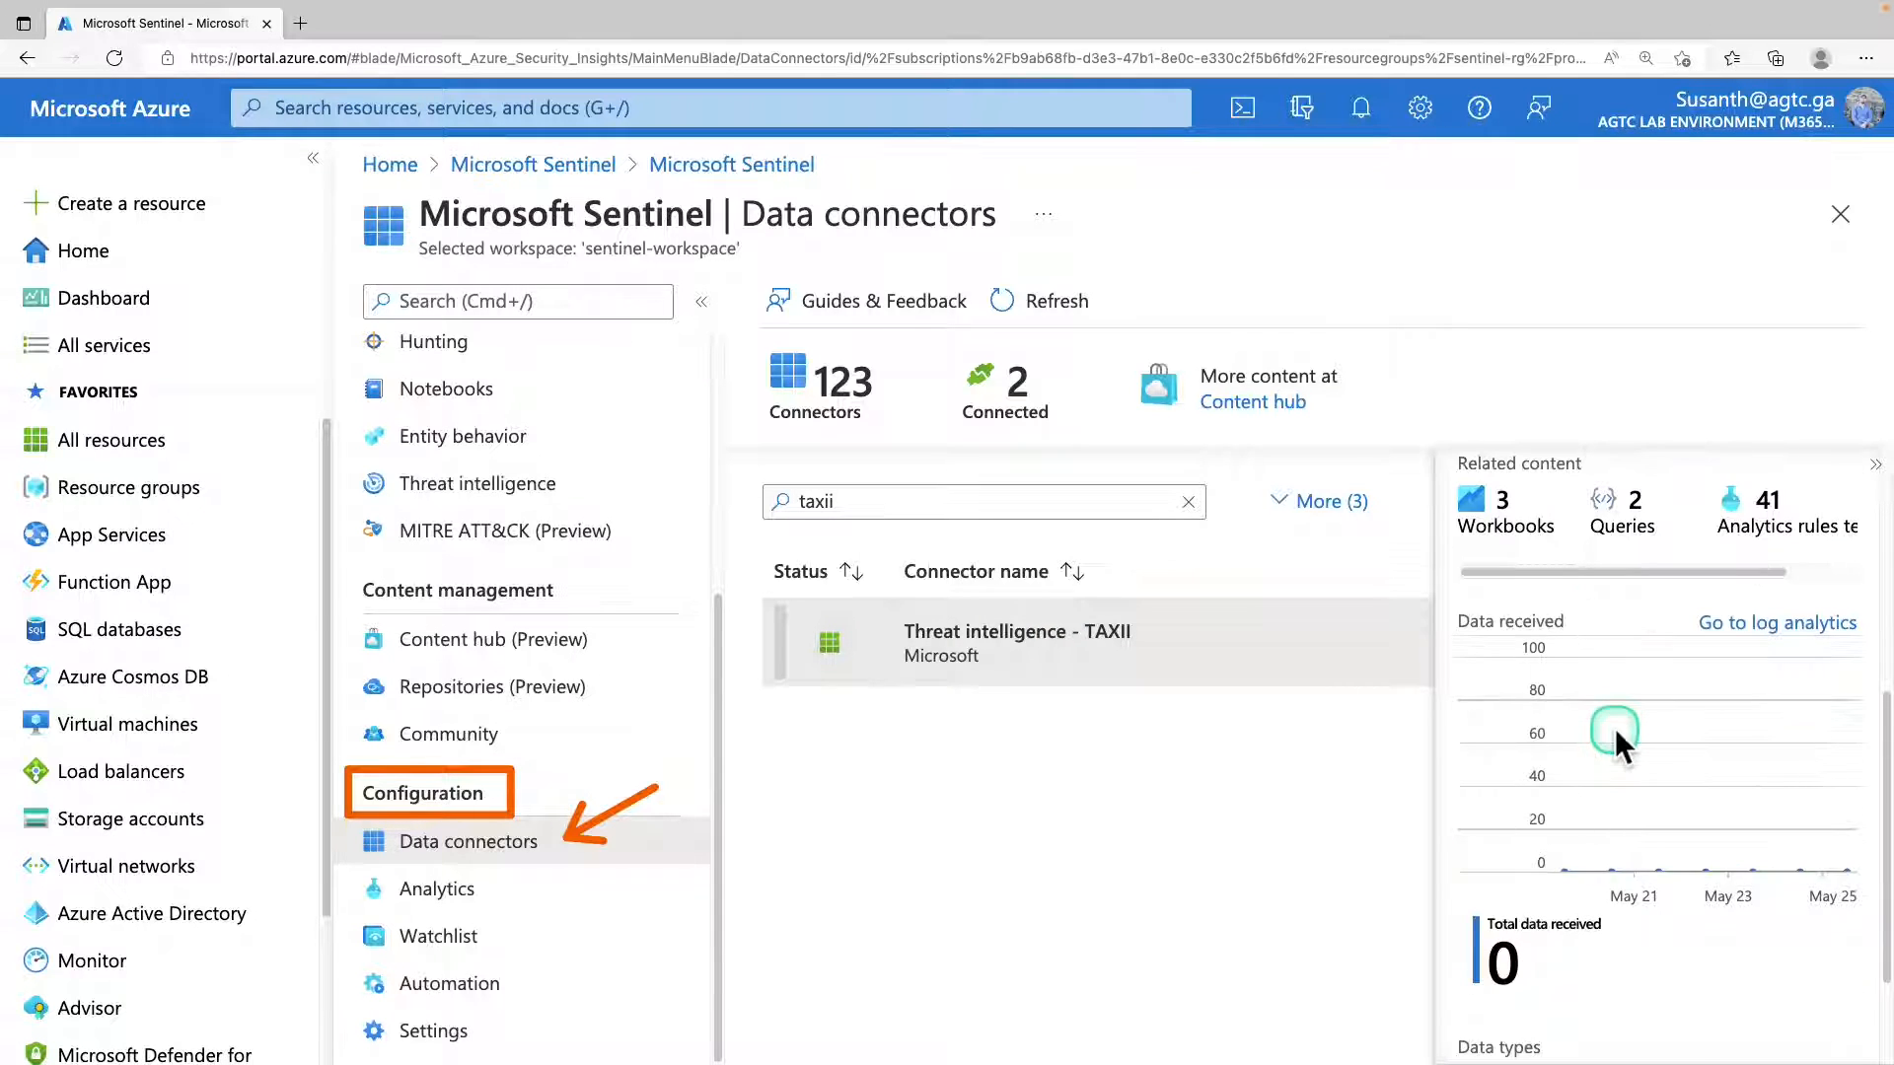
left_click(1556, 1027)
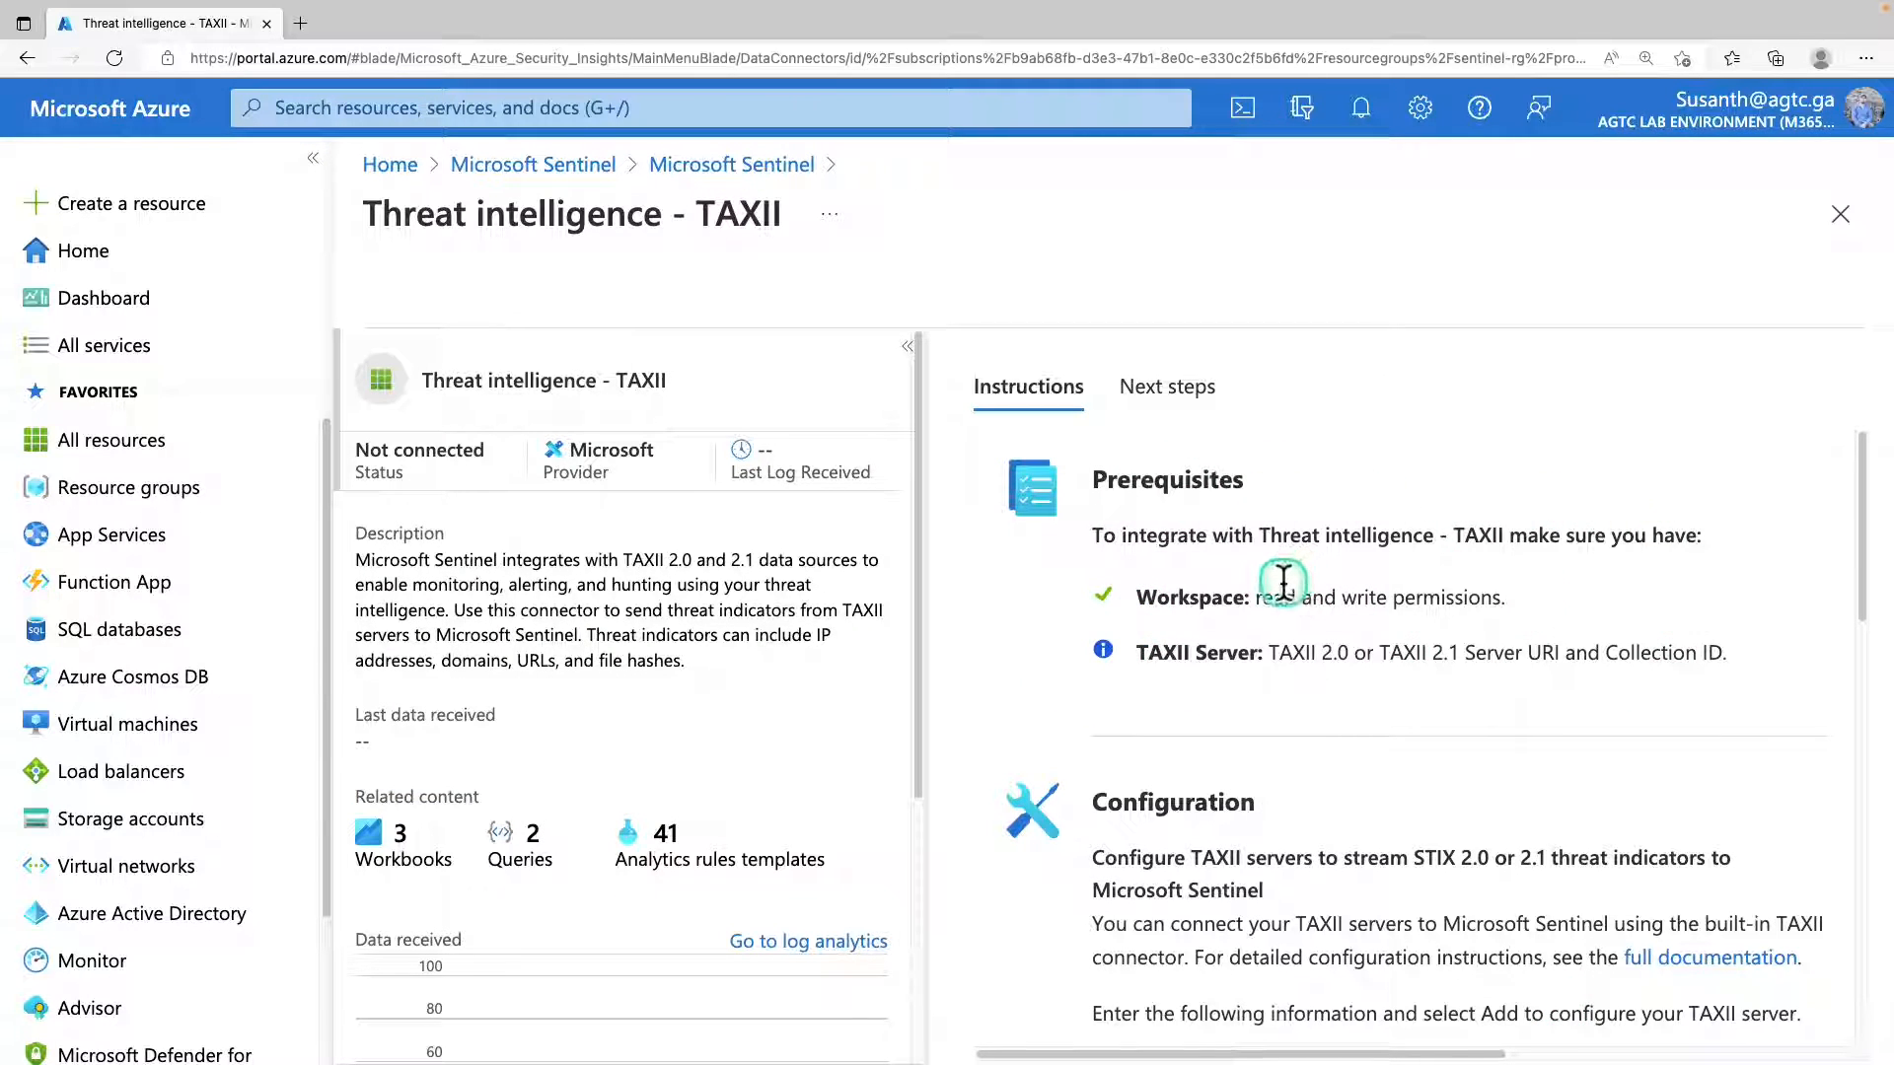
Set the TAXII server's friendly name to RansomwareIPs in the connector configuration.
scroll(1283, 586, "down", 1)
scroll(1283, 586, "down", 2)
scroll(1282, 583, "up", 2)
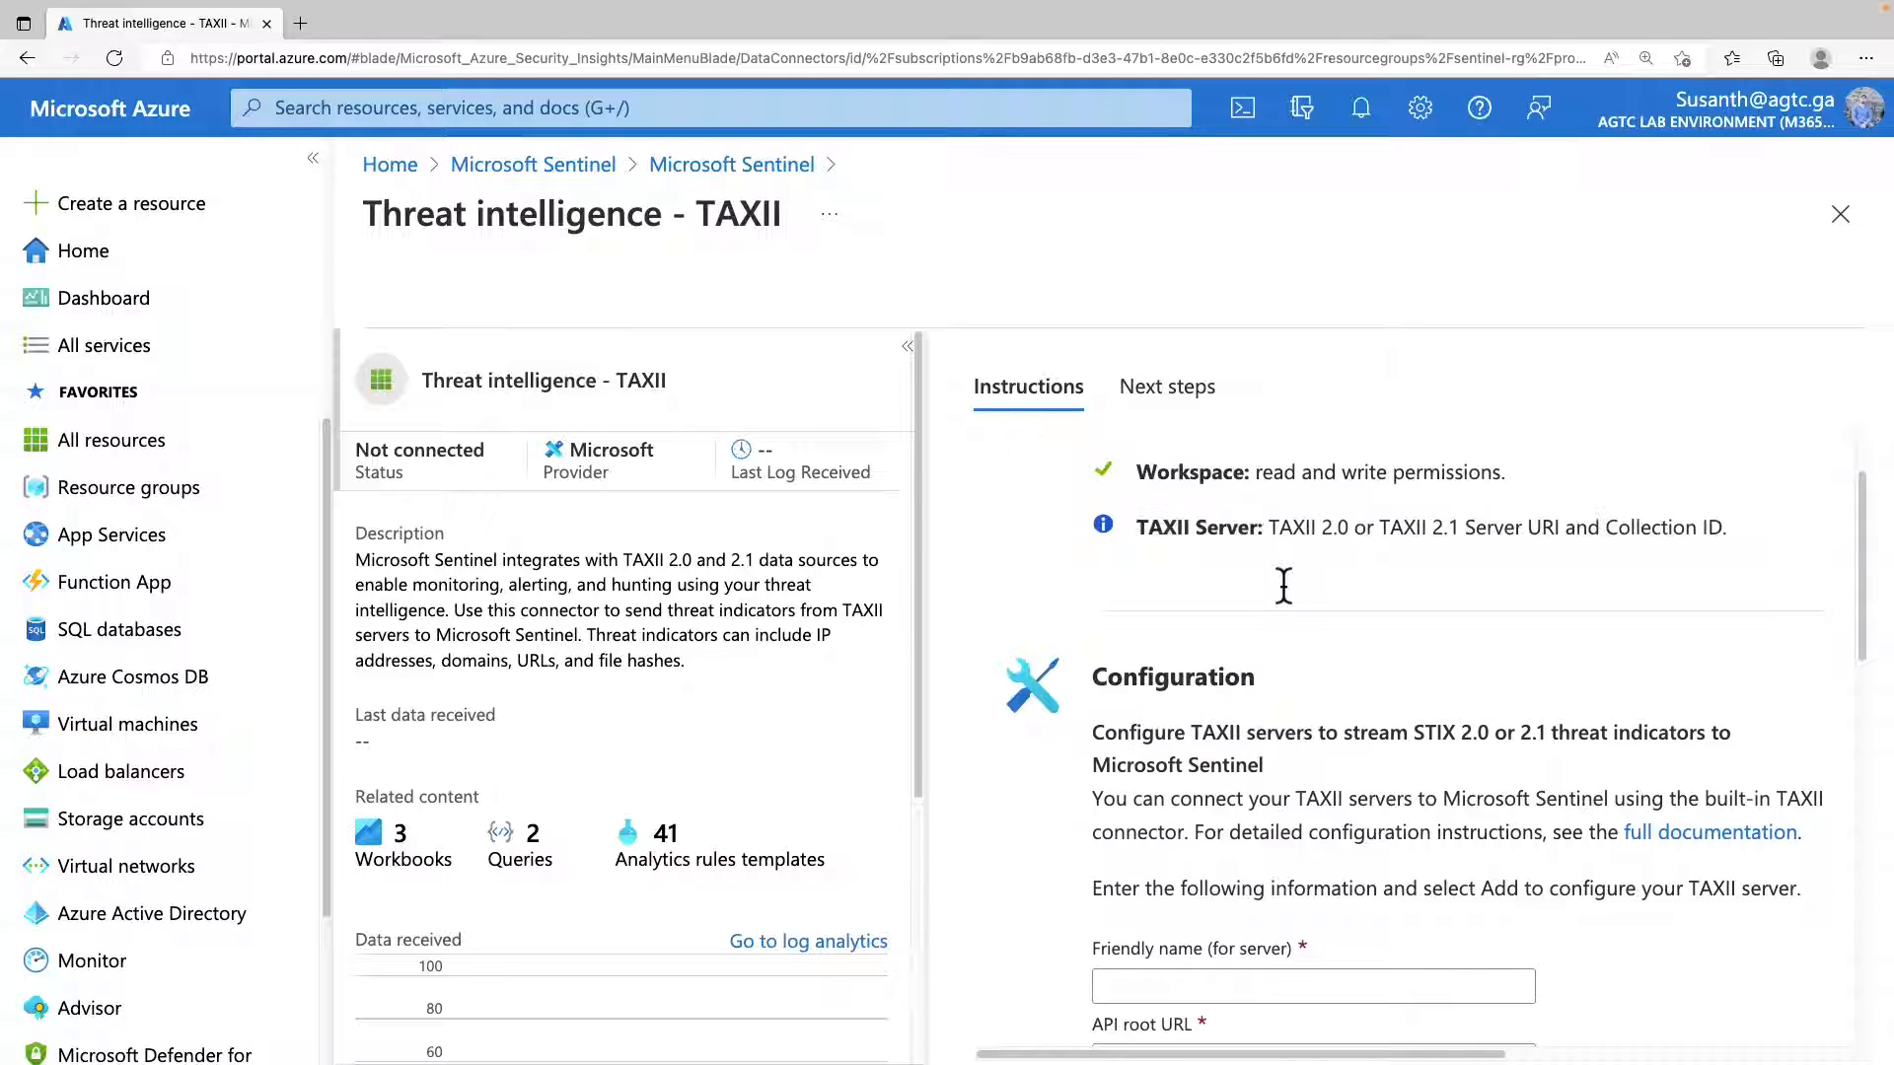
scroll(1272, 739, "down", 3)
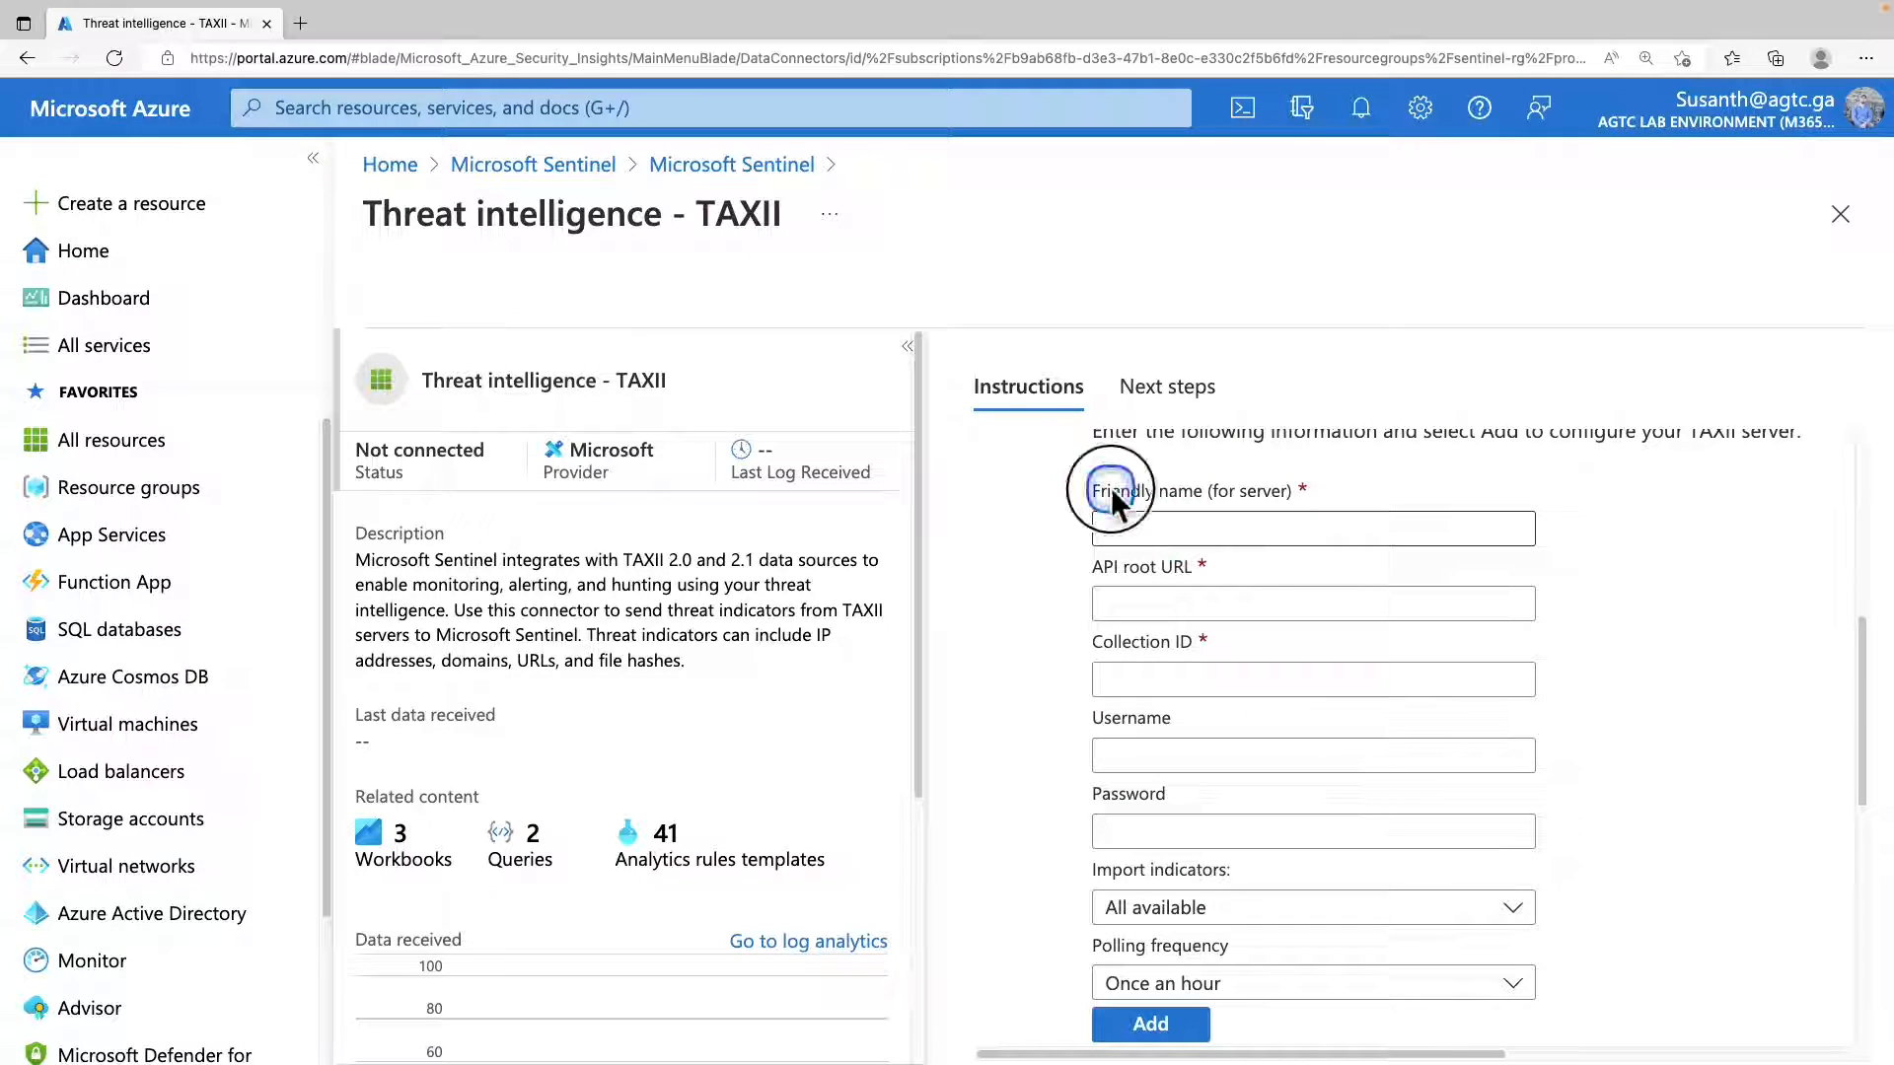
left_click_drag(1110, 488, 1235, 498)
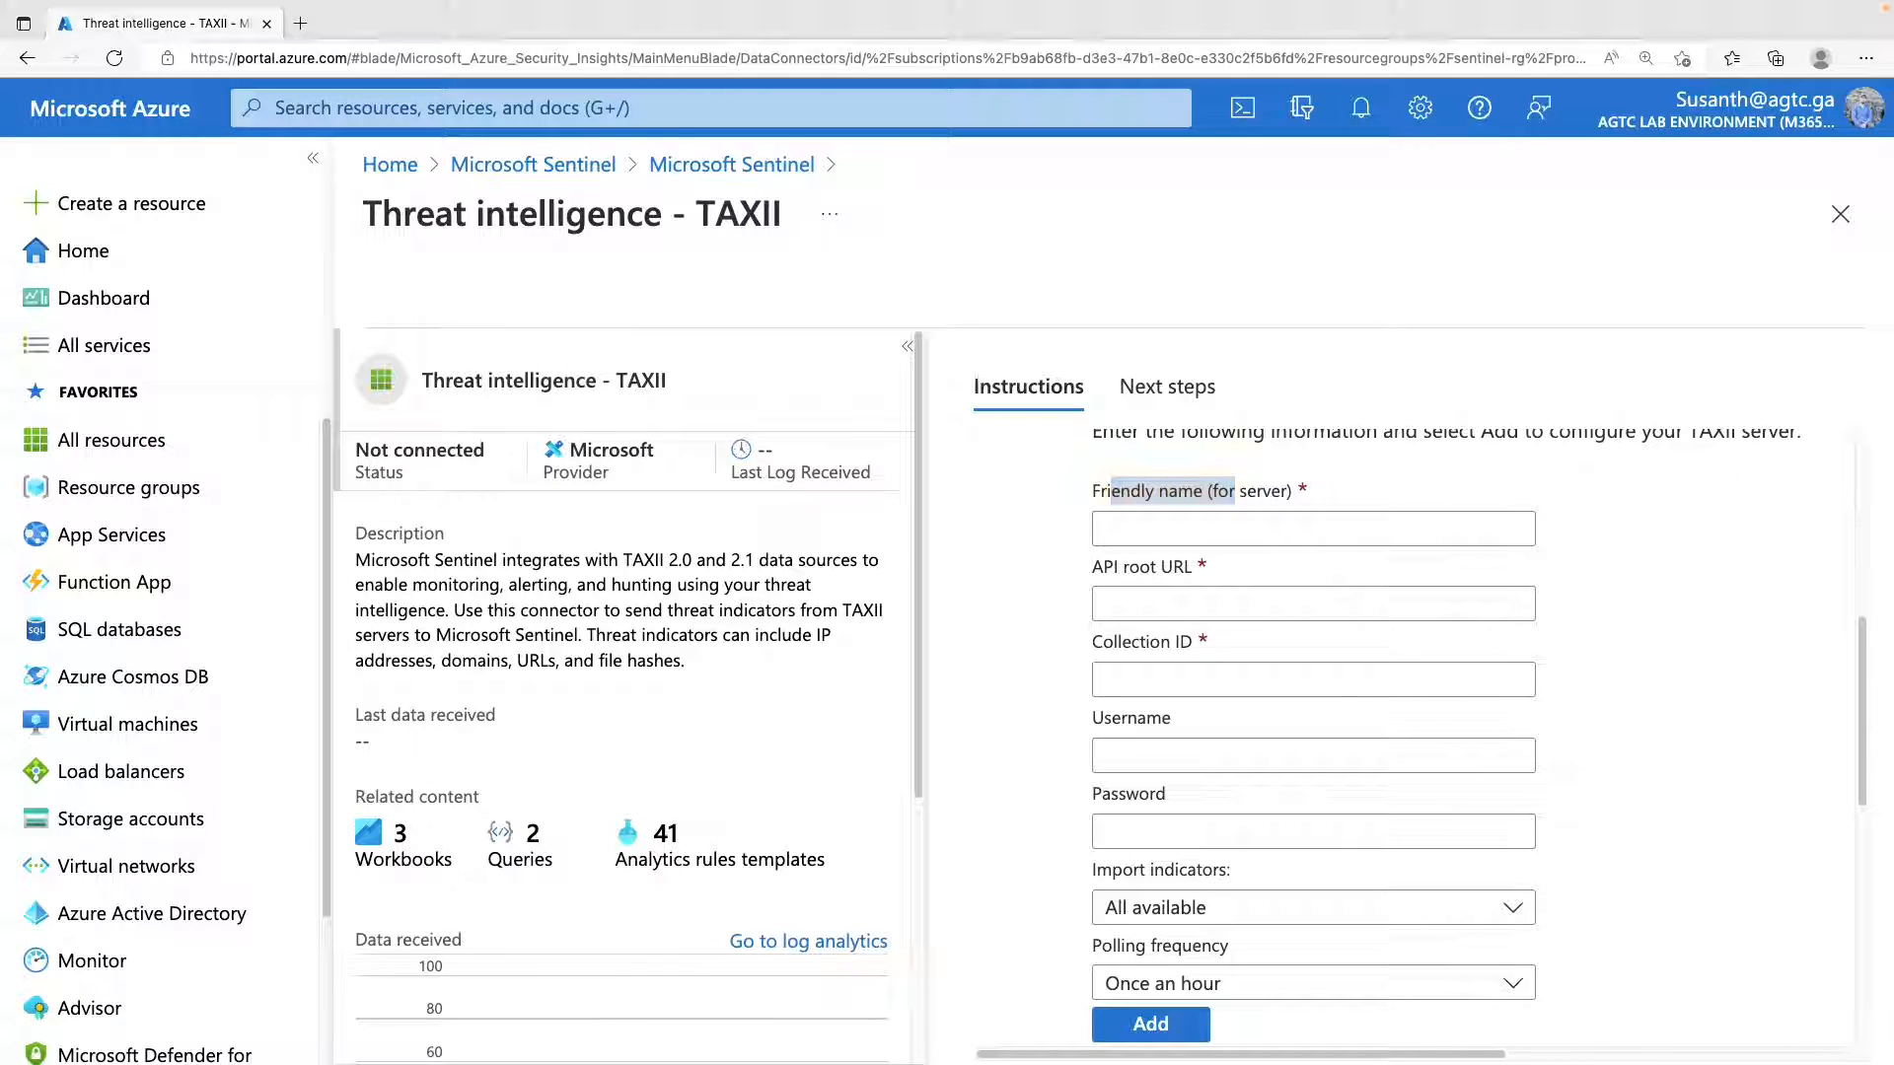
left_click(1328, 529)
type("RansomwareIPs")
double_click(1255, 528)
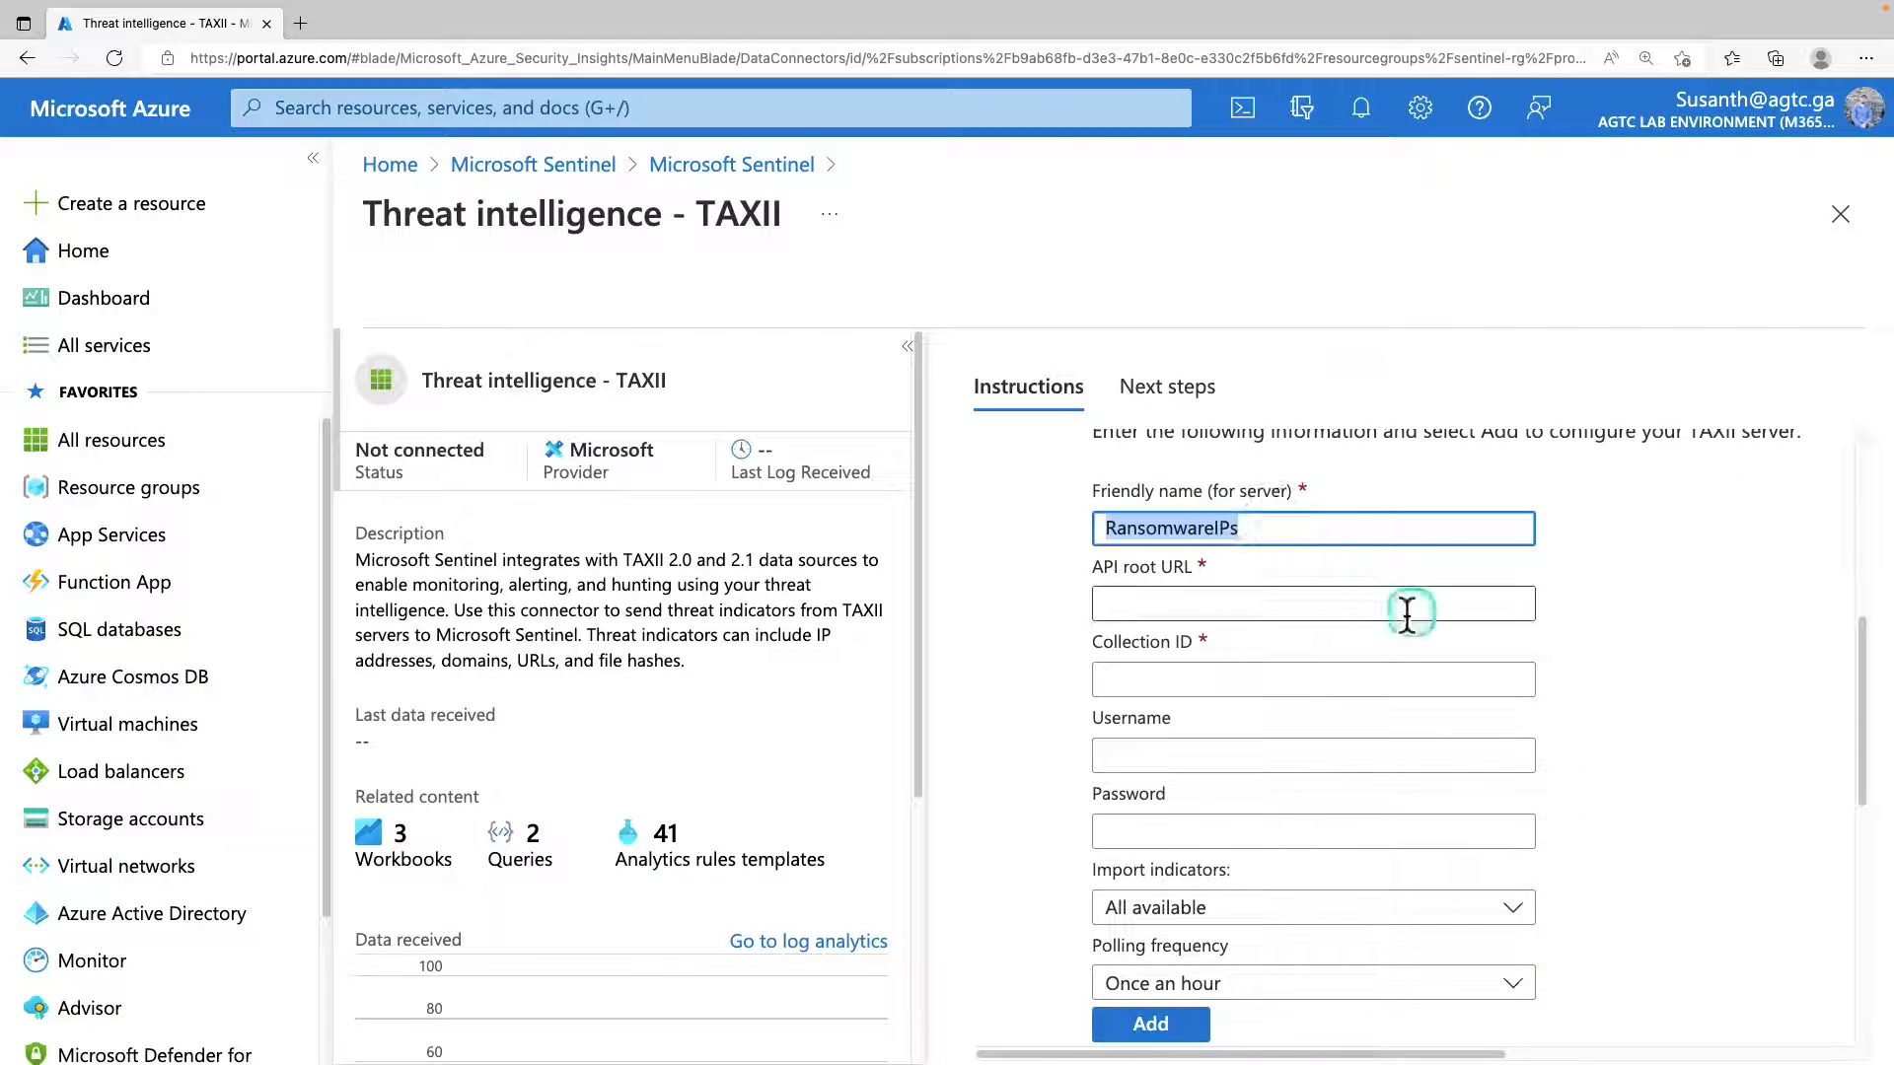
left_click(1365, 604)
type("https://limo.anomali.com/api/v1/taxii2/feeds/")
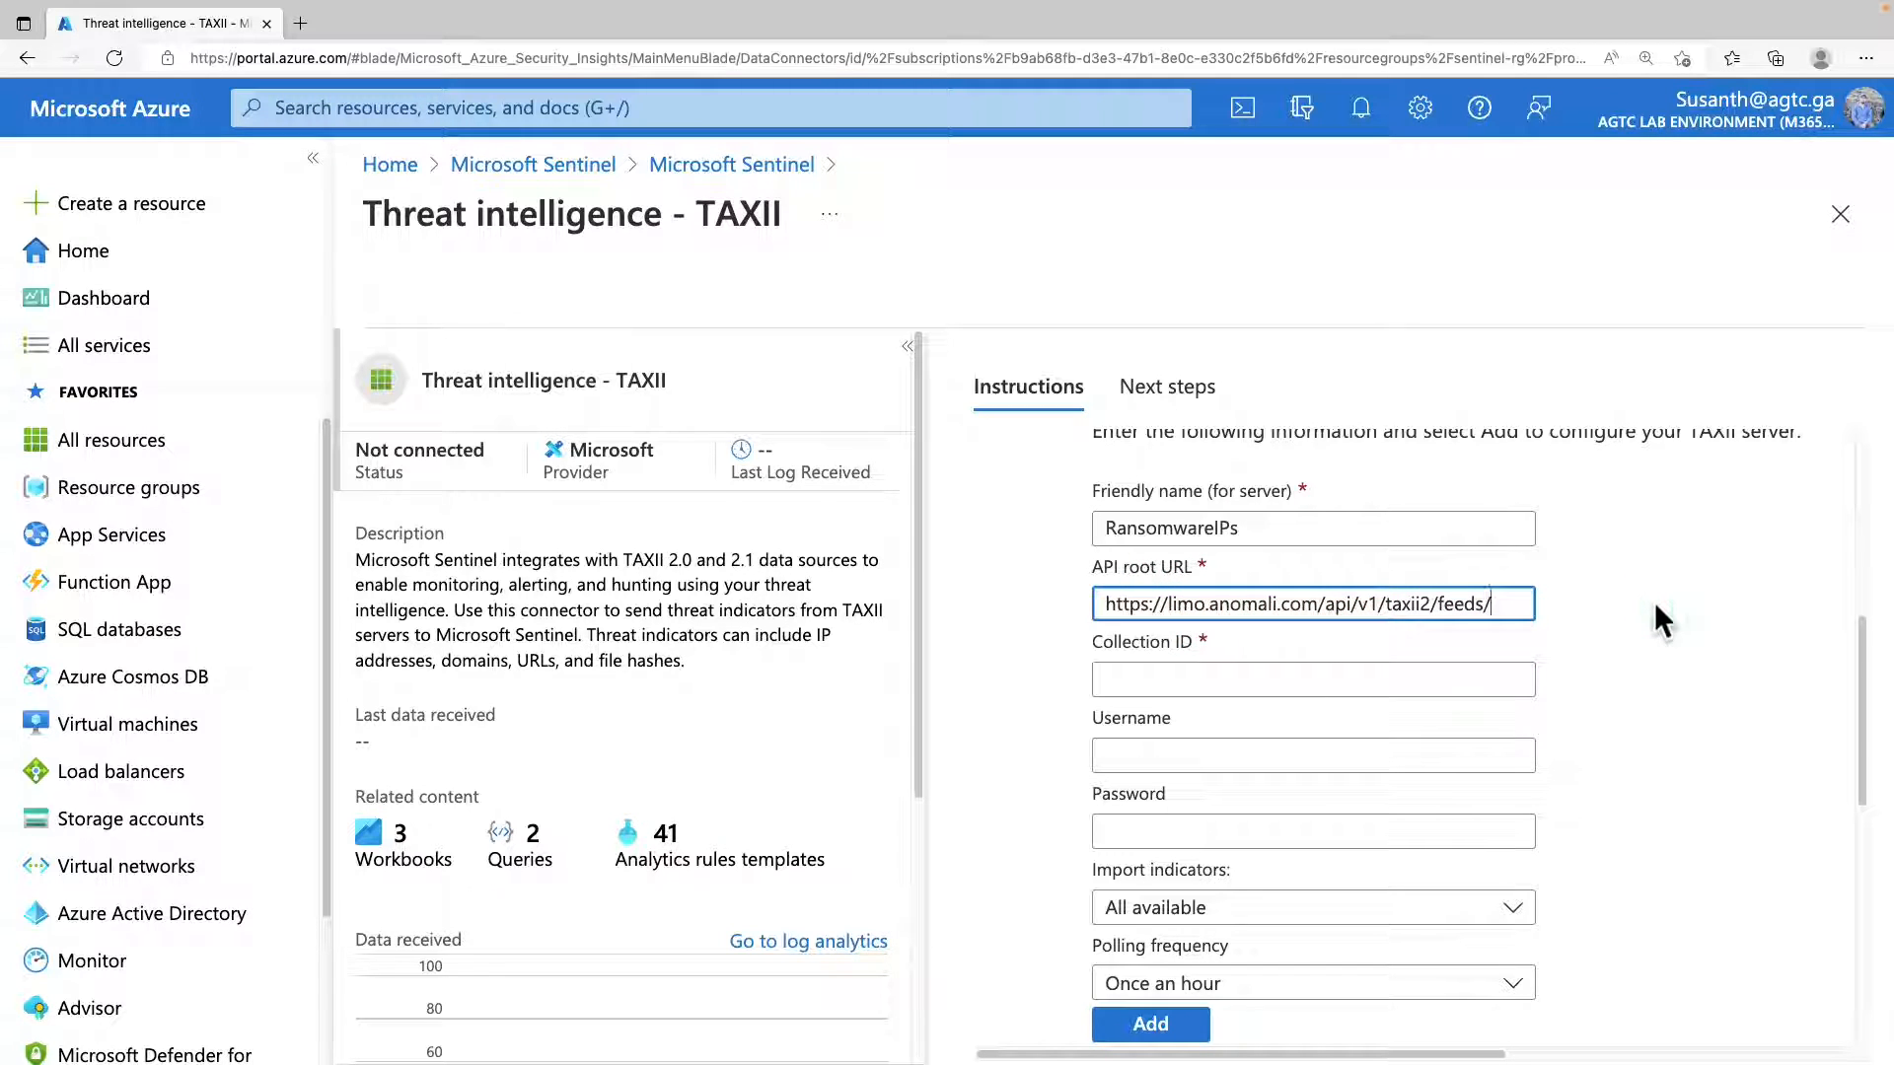
left_click(1146, 674)
type("13")
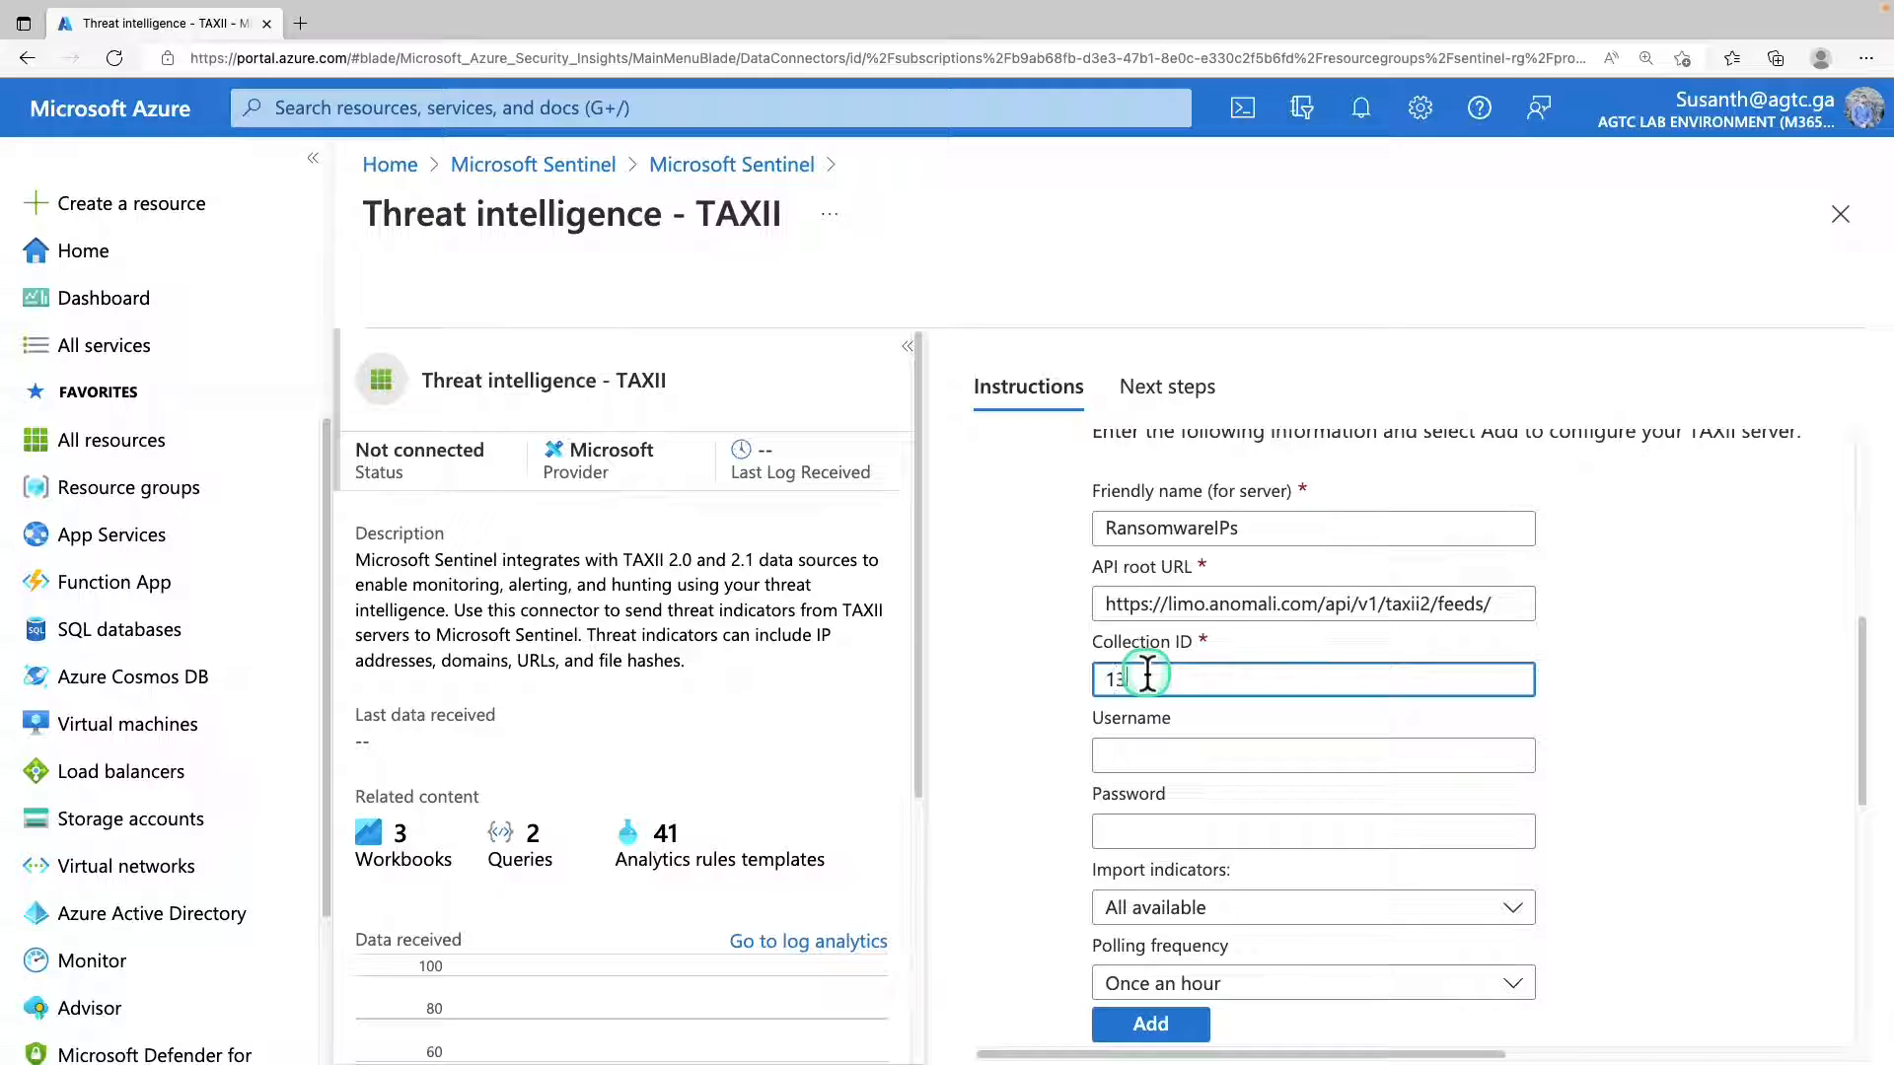
type("5")
Enter guest as the TAXII server username and fill in the server password.
left_click(1160, 766)
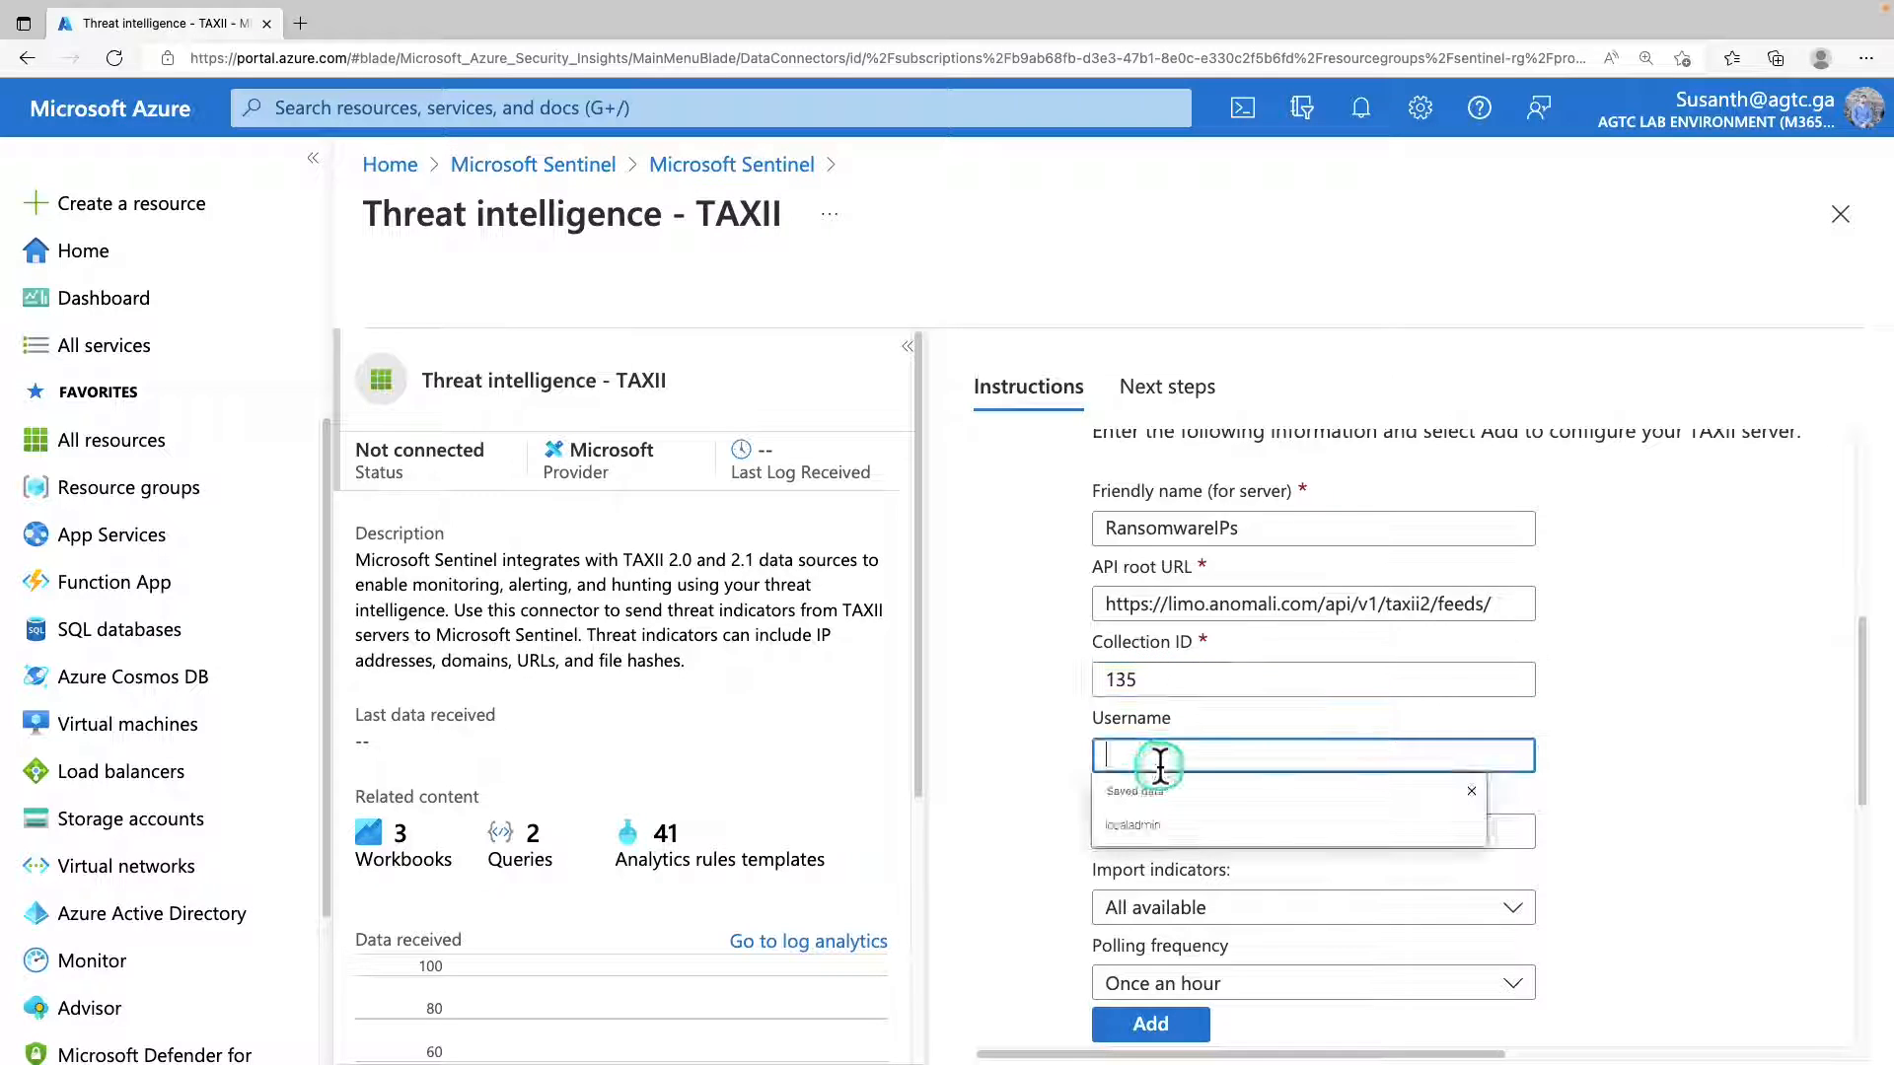
type("guest")
left_click(1241, 843)
type("guest")
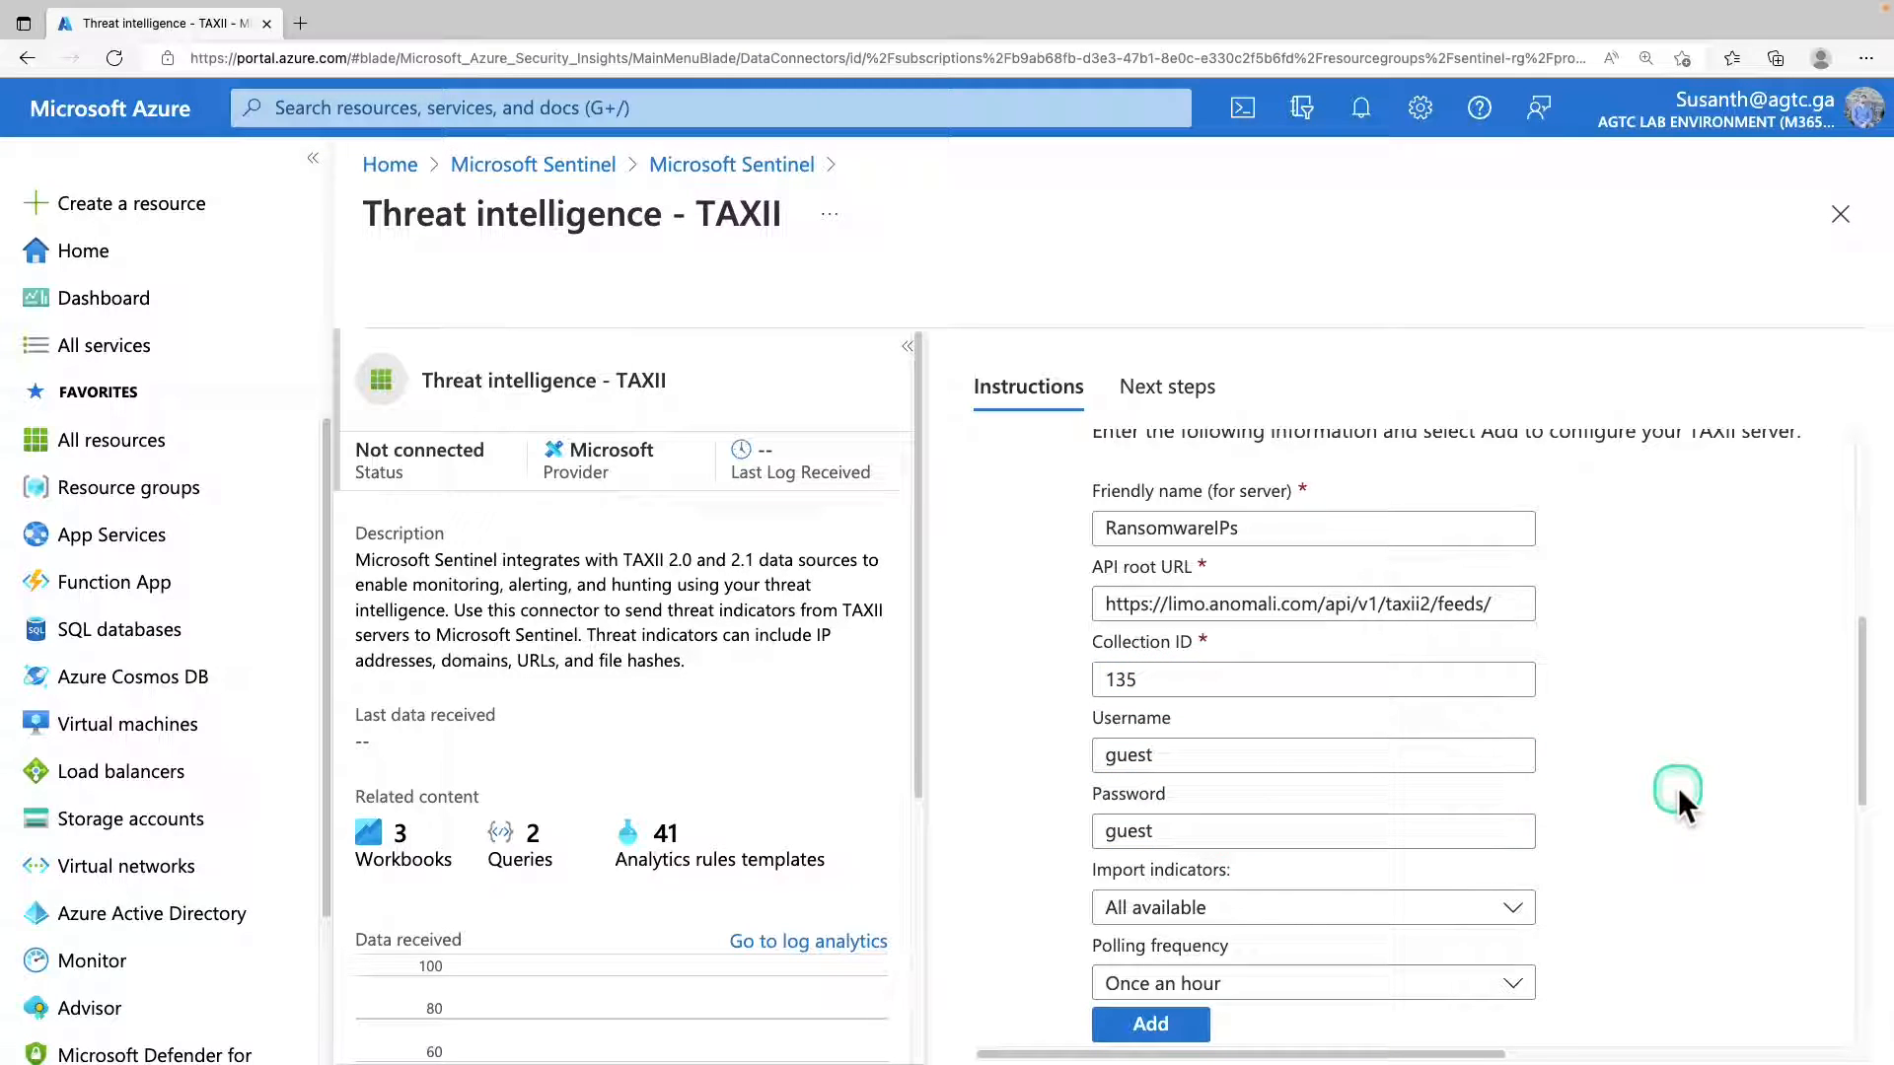
Keep all available indicators for import, set the polling frequency to once a minute, and add the TAXII server.
scroll(1677, 787, "down", 2)
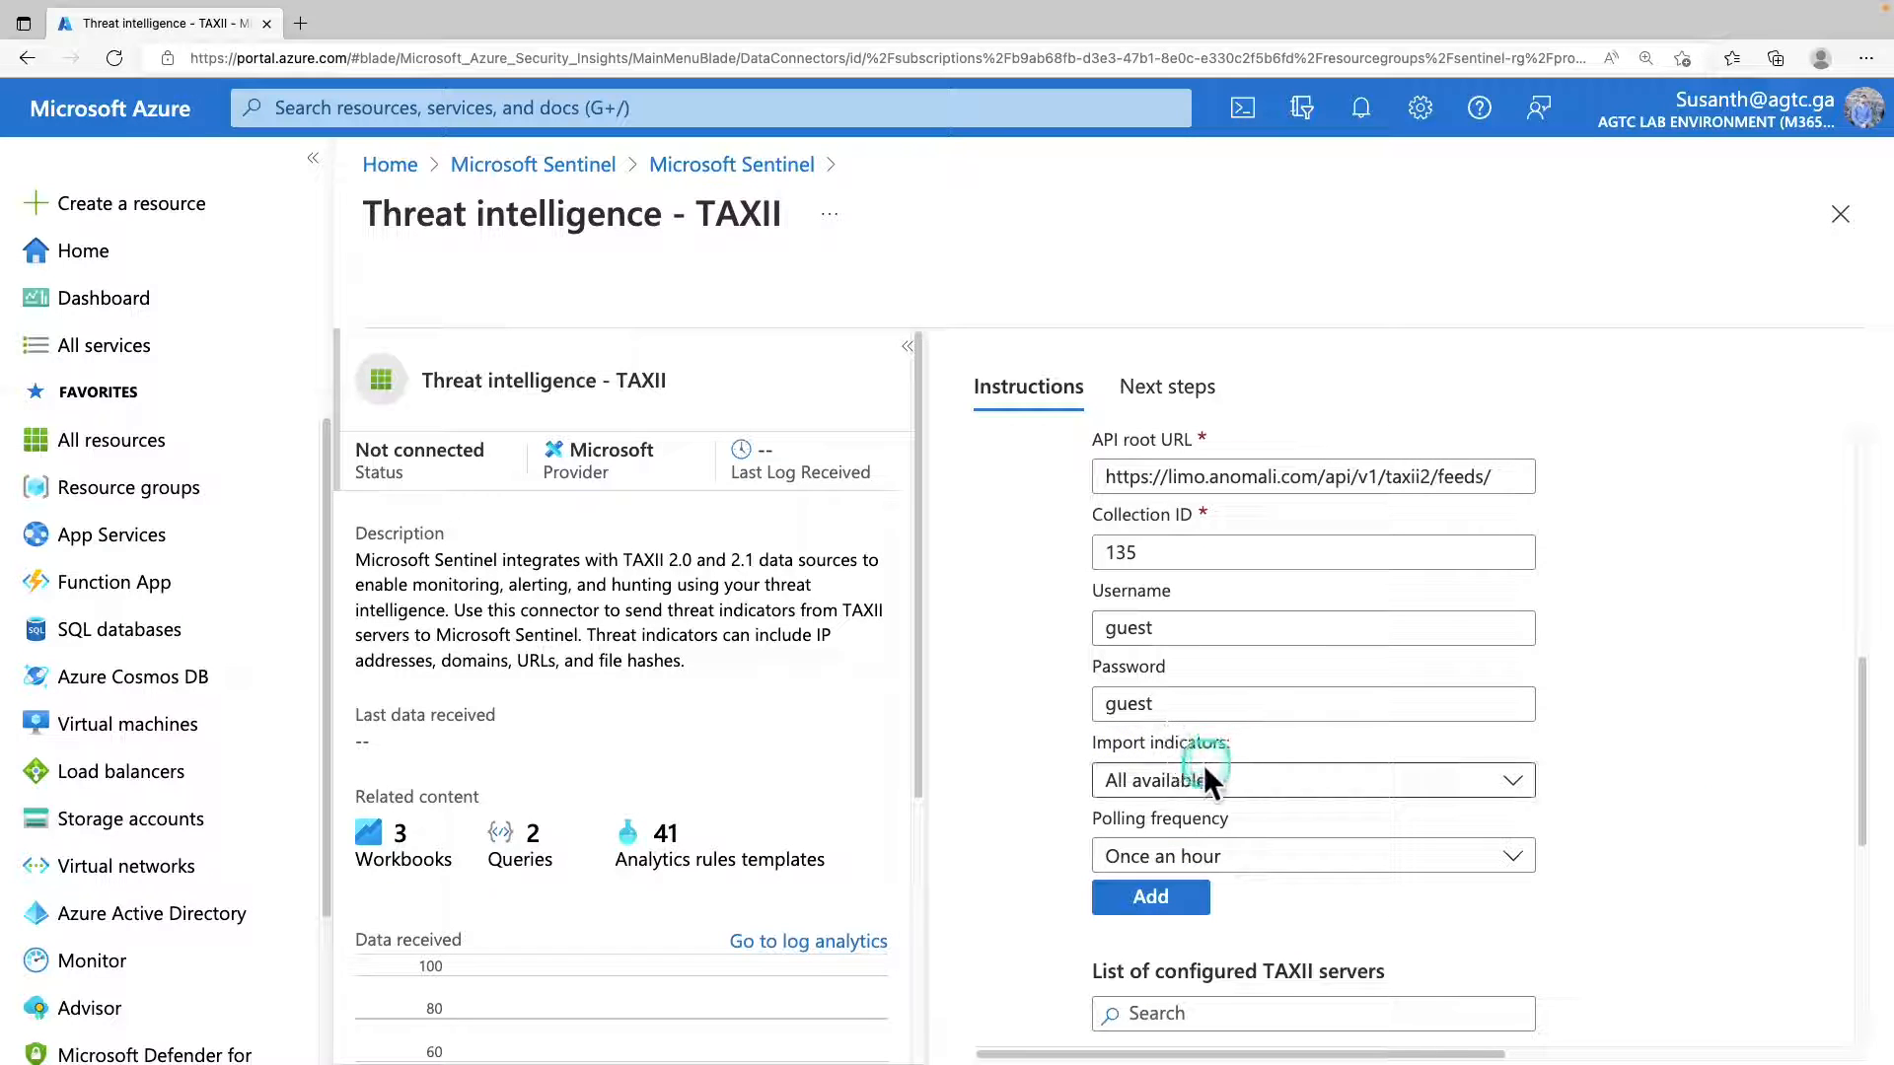
left_click(1179, 784)
left_click(1184, 781)
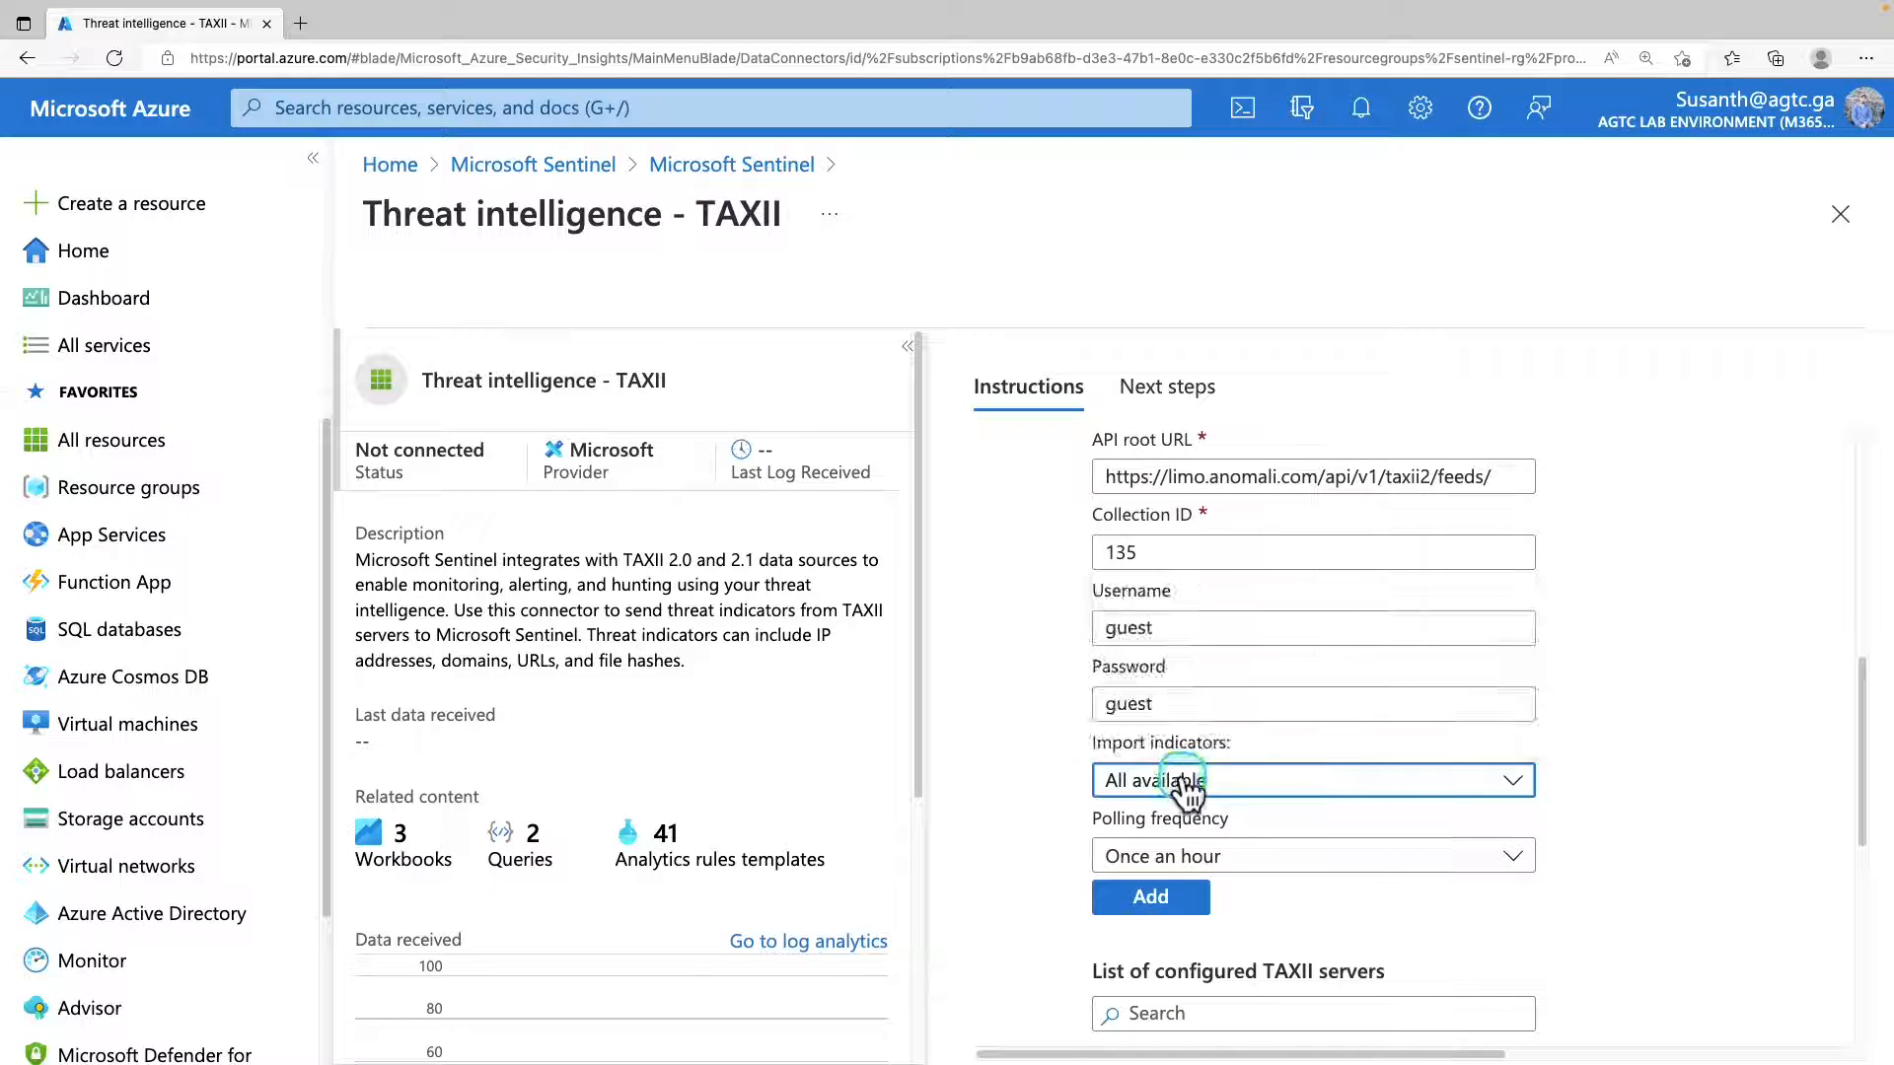
left_click(1277, 860)
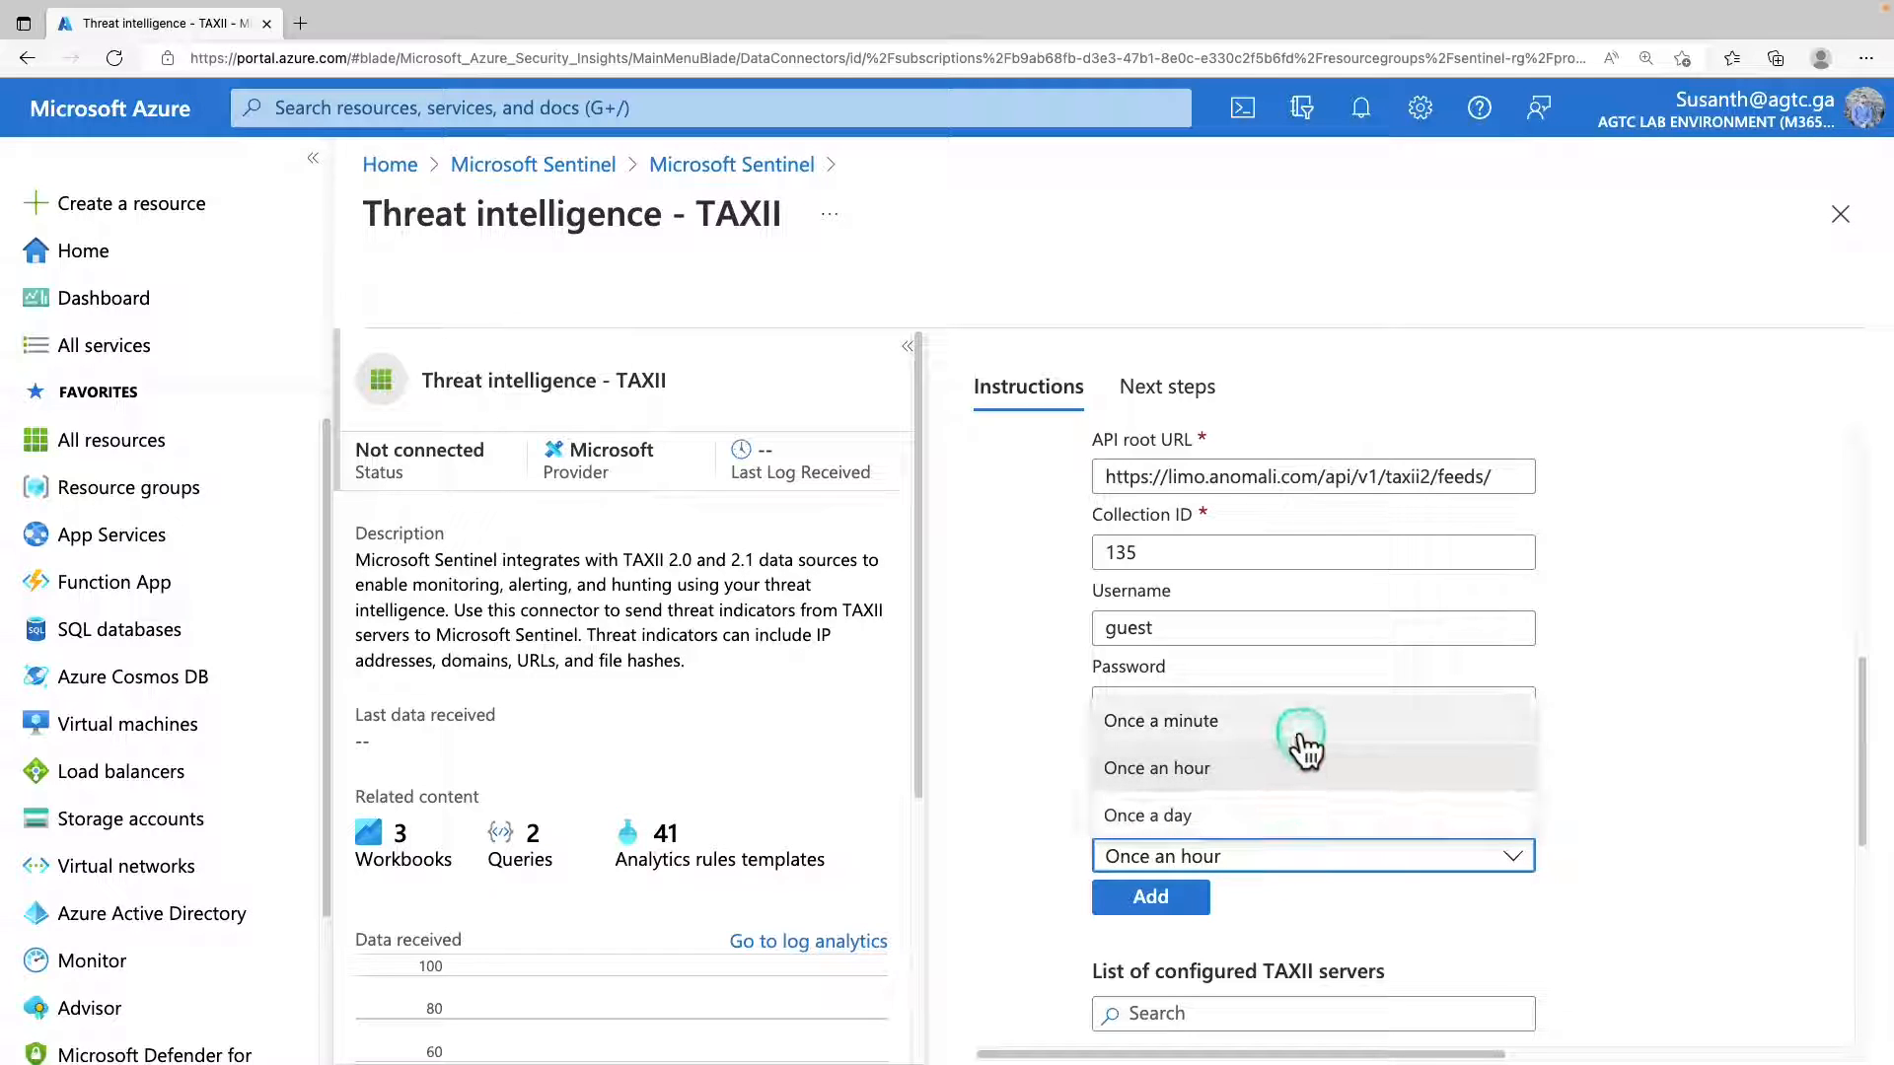
left_click(1301, 735)
scroll(1300, 731, "down", 3)
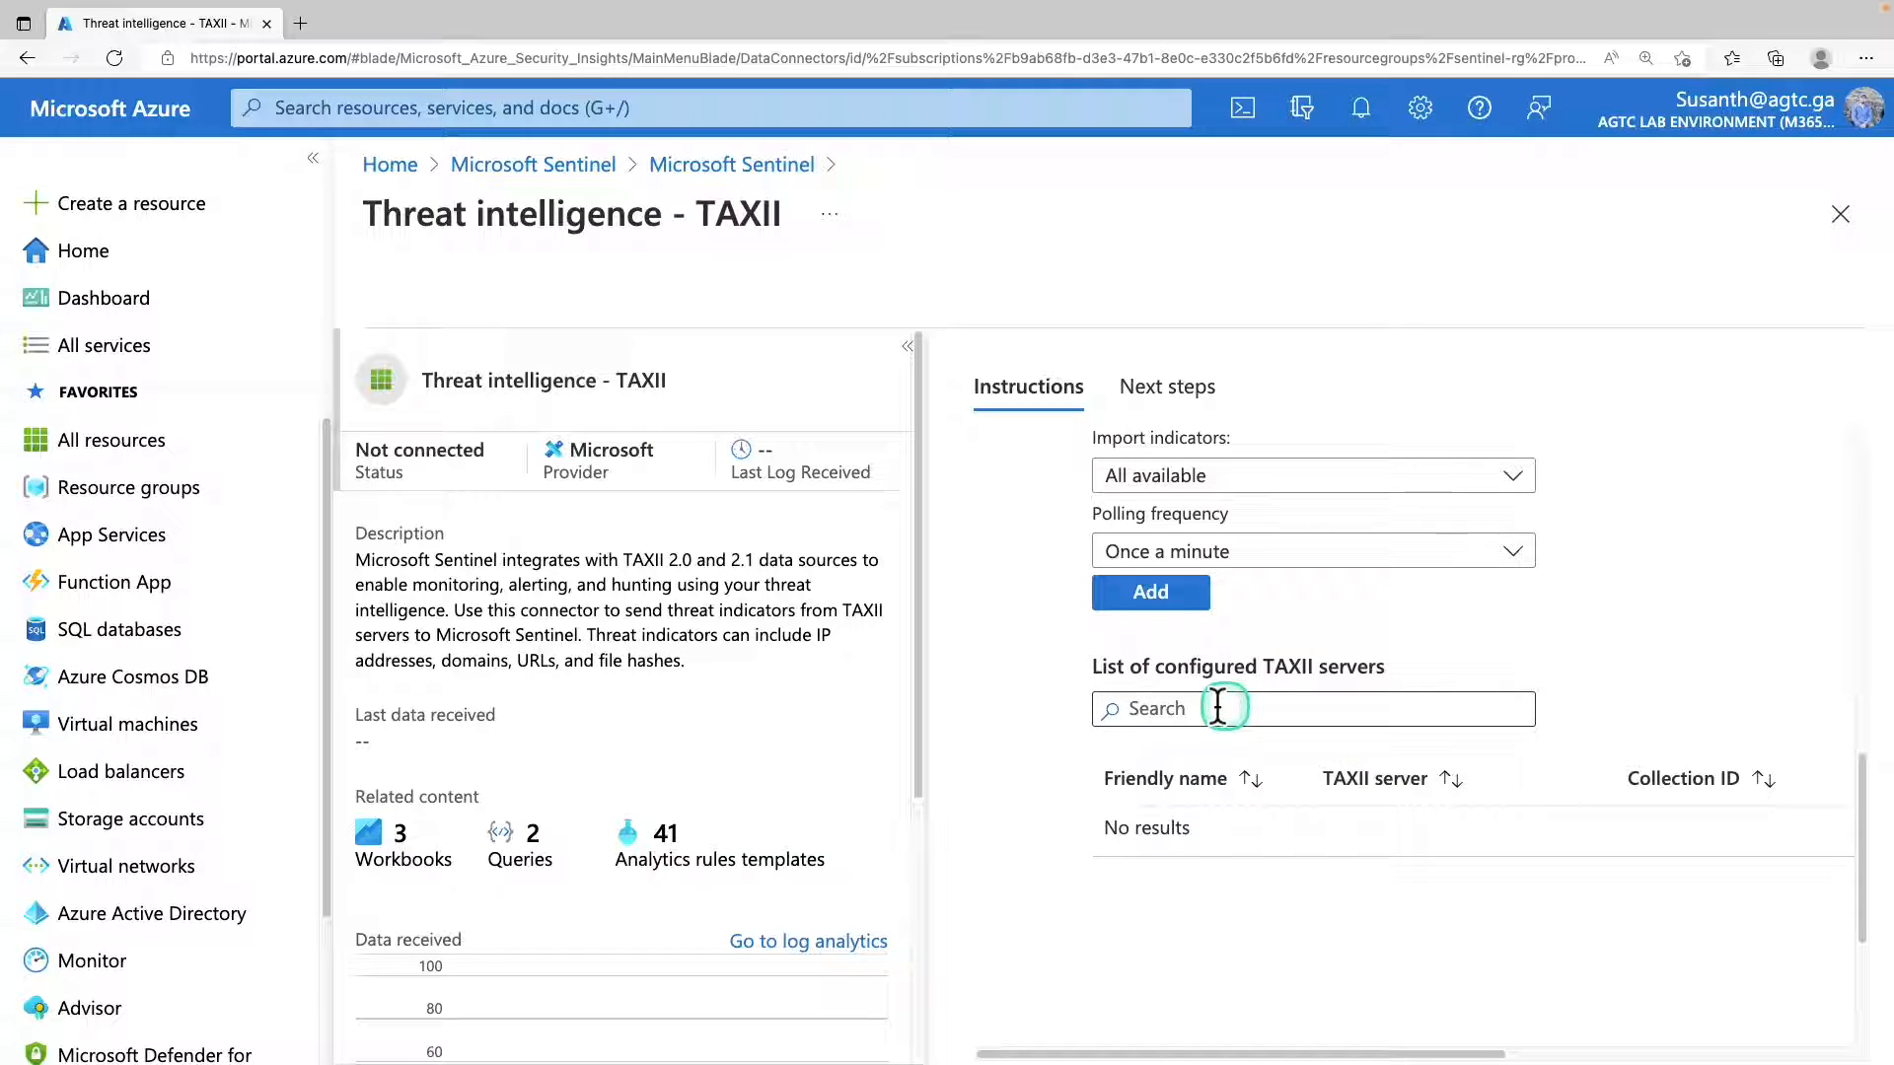
left_click(1144, 604)
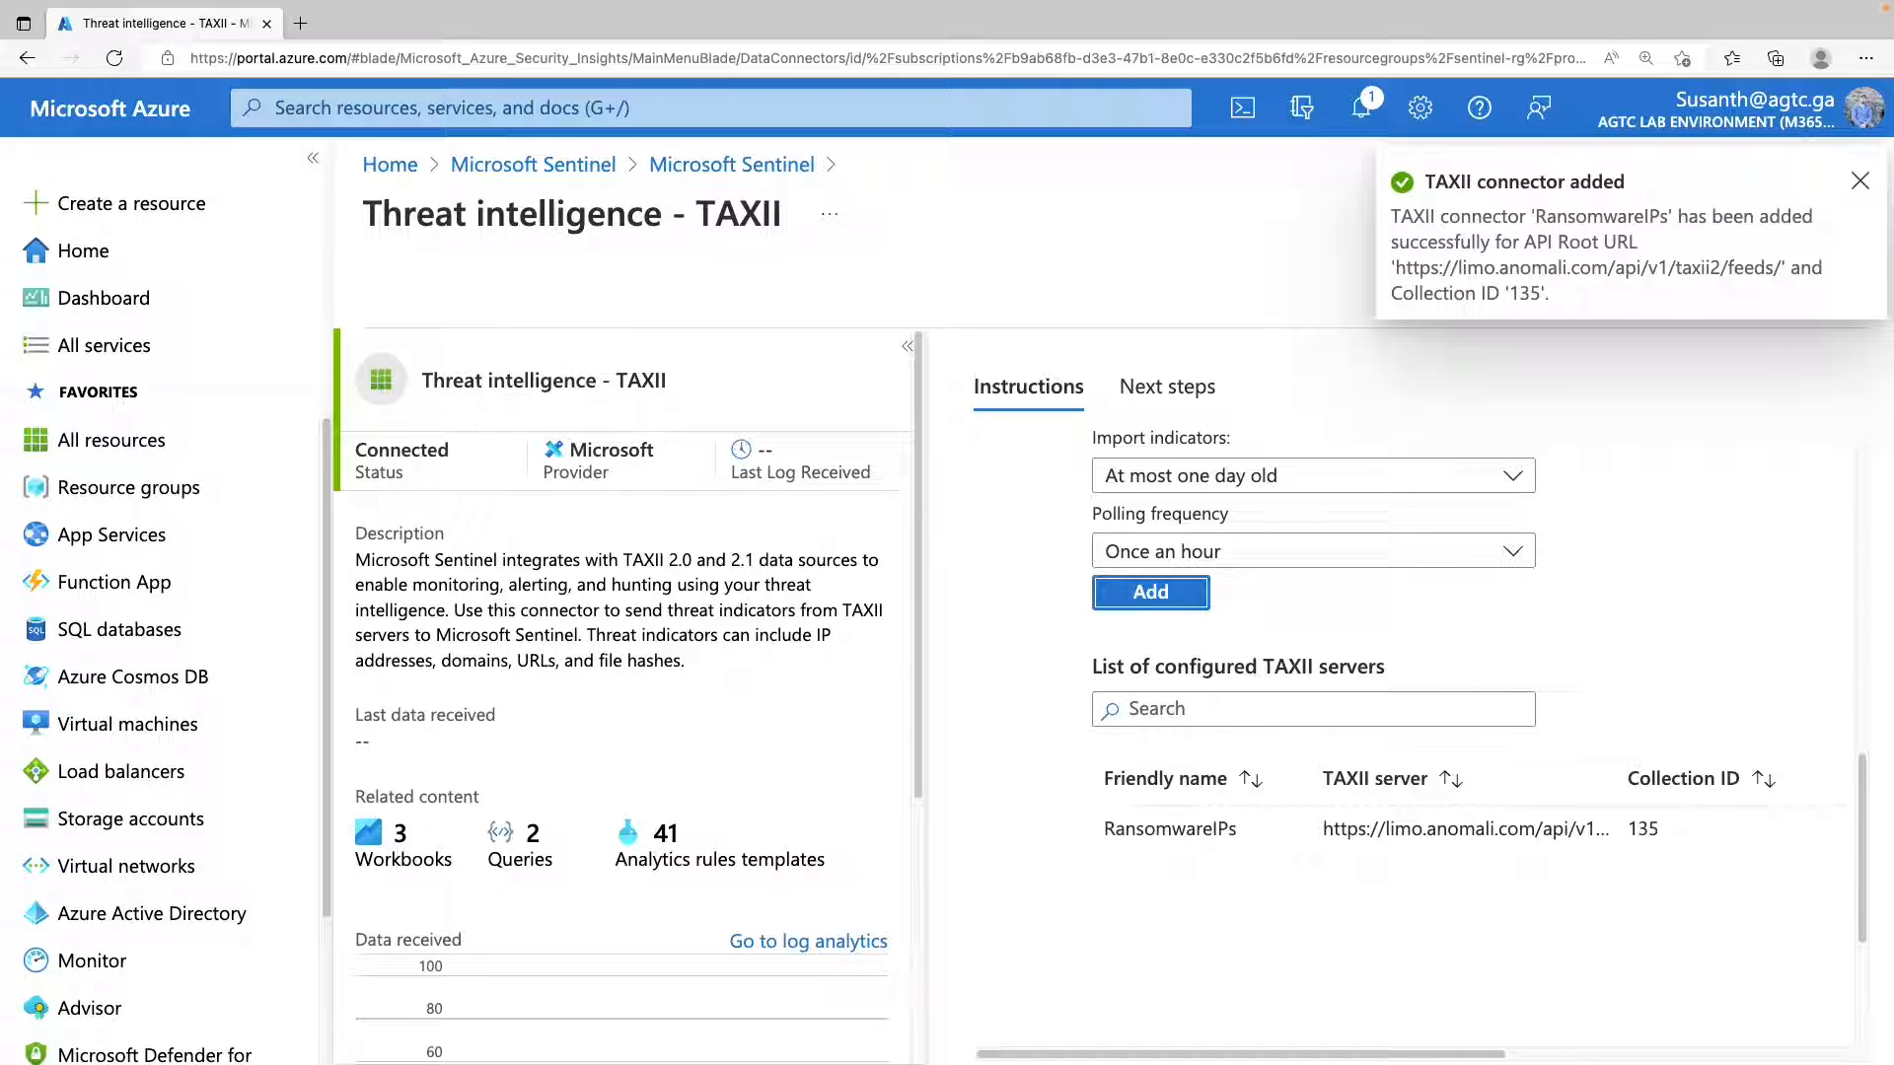
Review the TAXII connector's suggested next steps, including its recommended workbooks and query samples.
left_click(1174, 395)
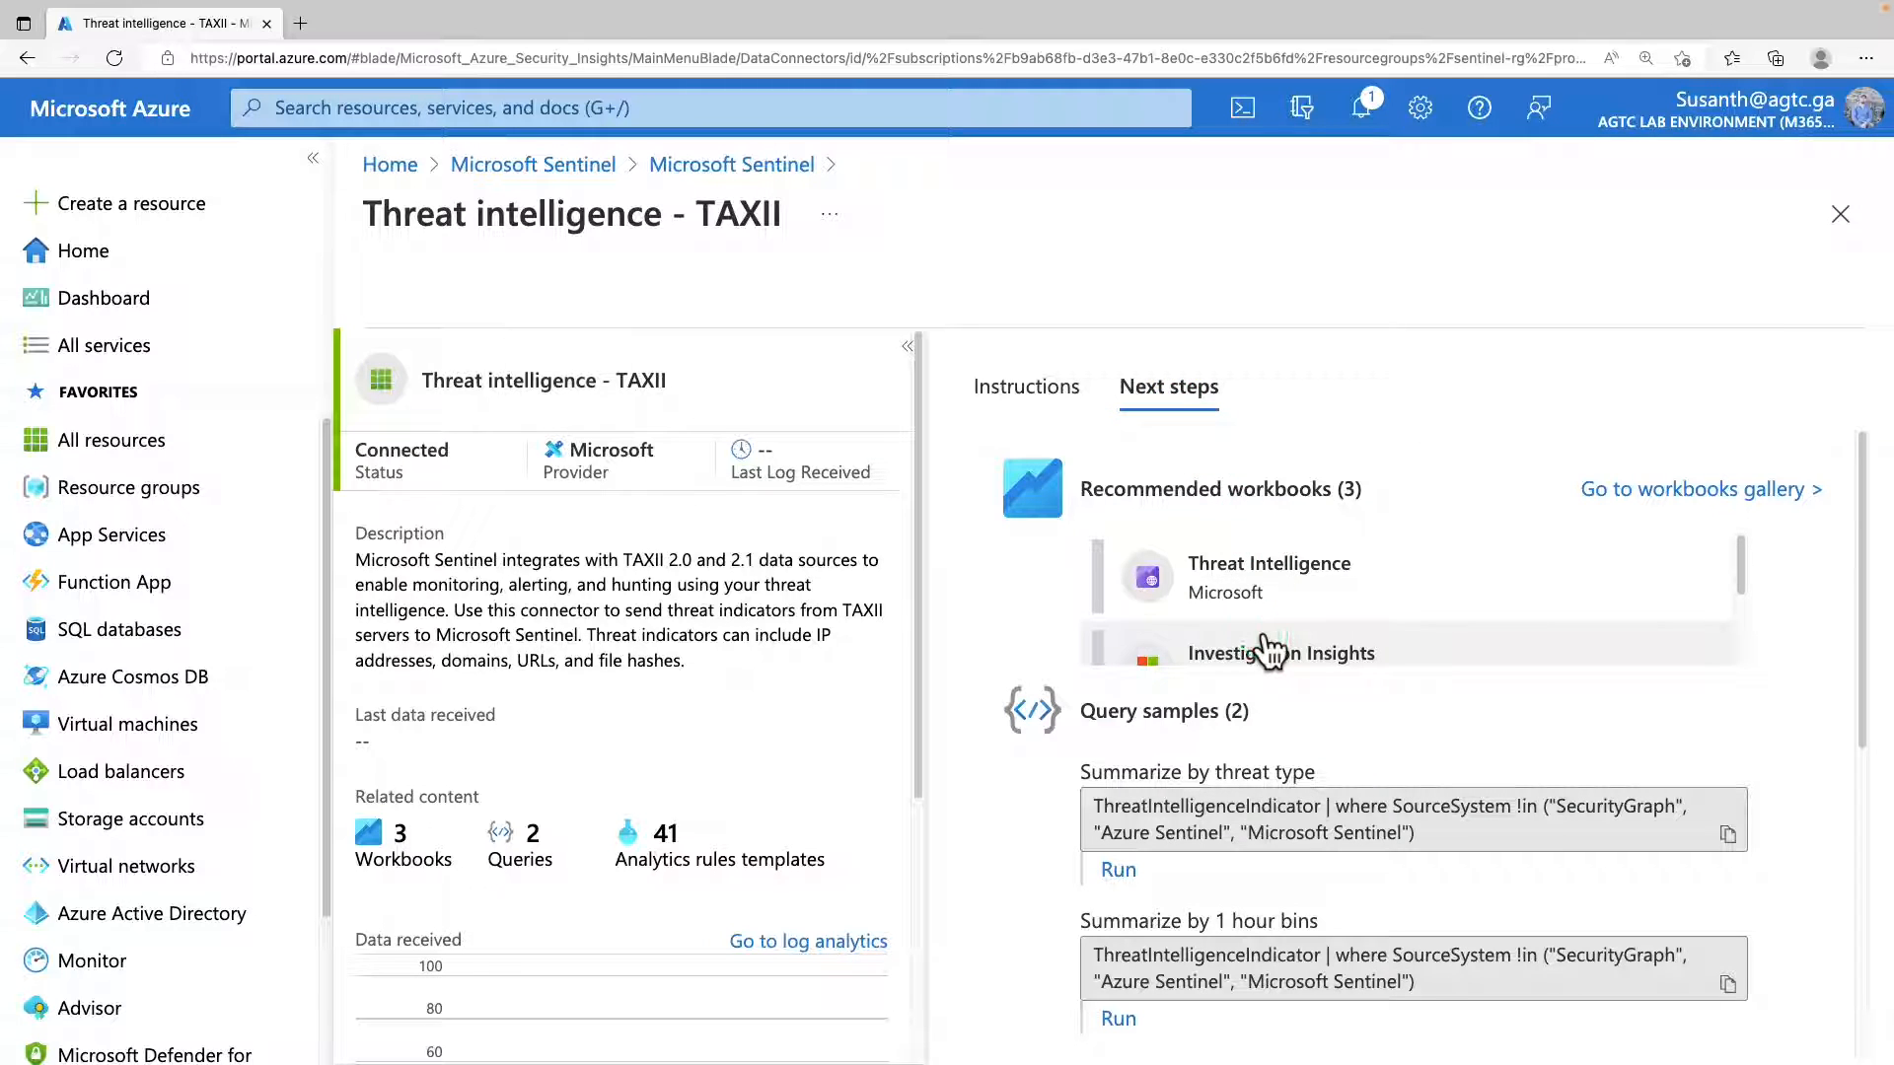
scroll(1270, 646, "down", 1)
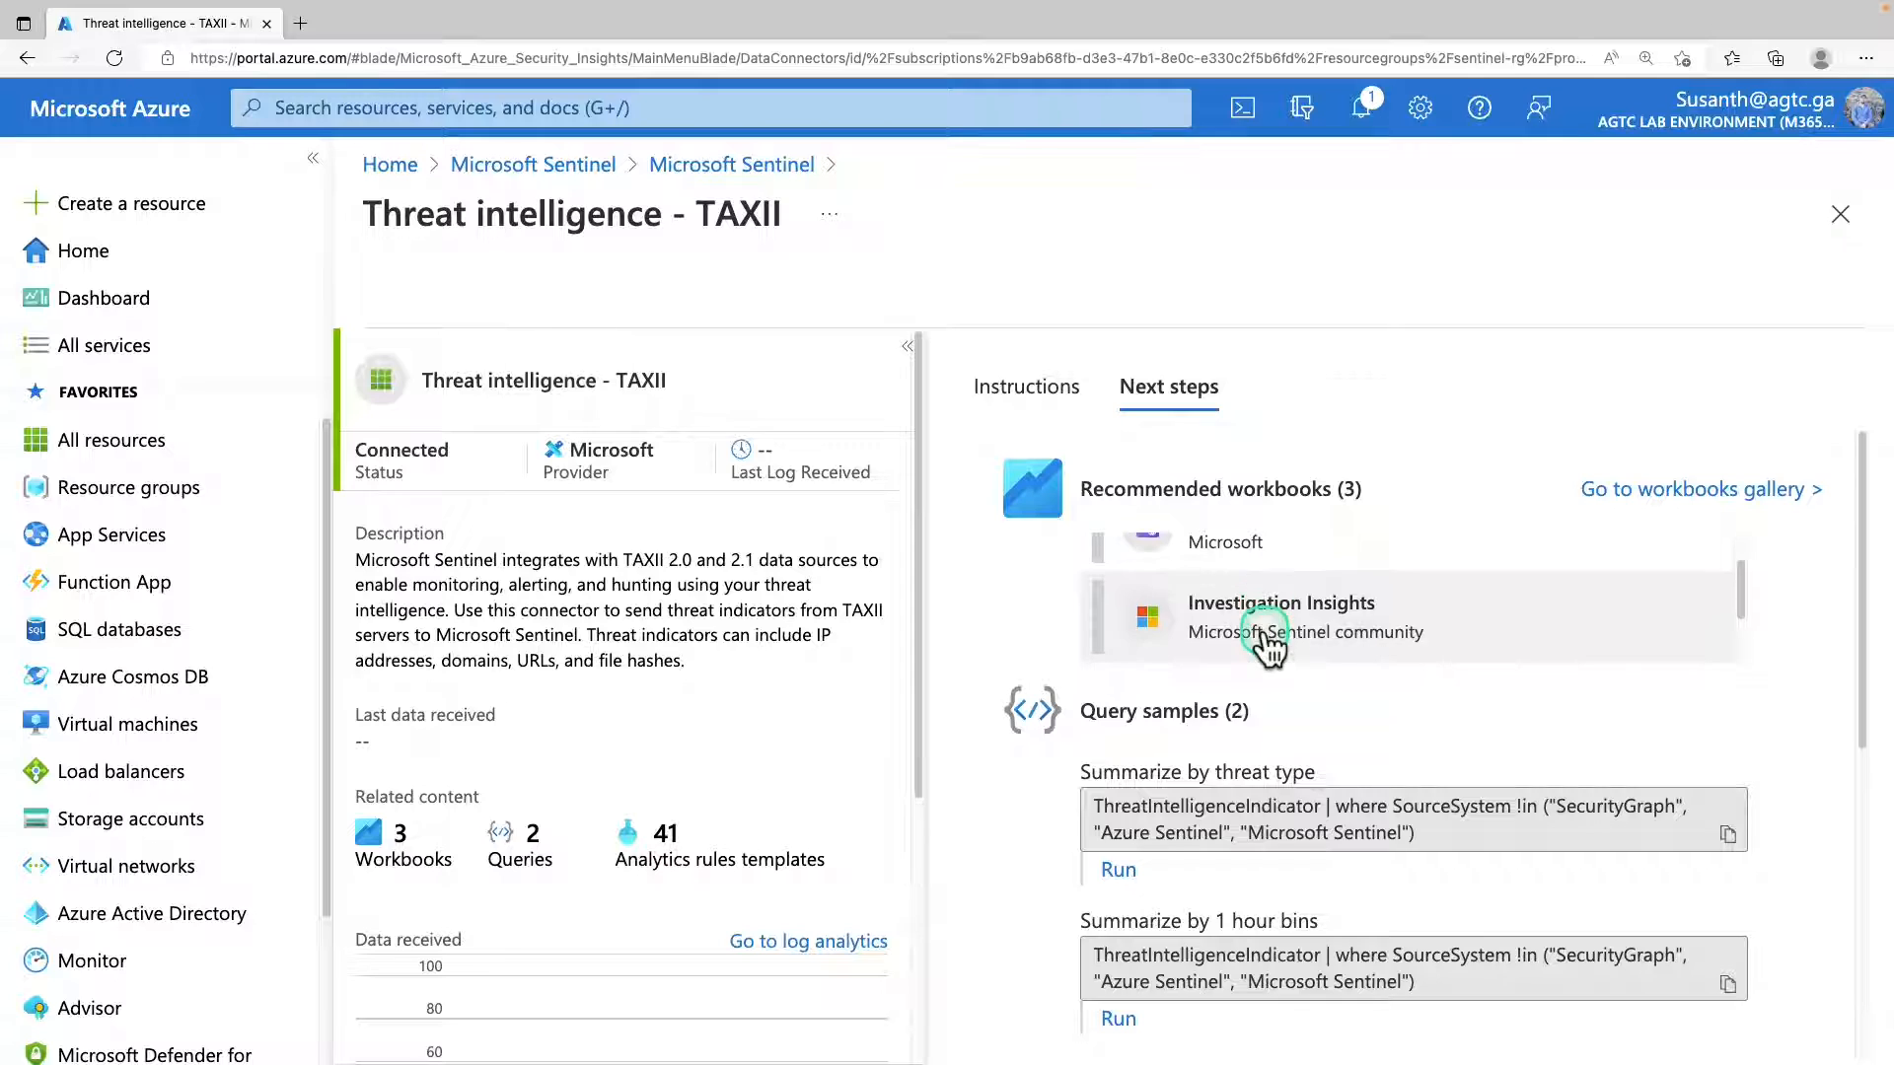
scroll(1266, 629, "up", 1)
scroll(1266, 630, "down", 1)
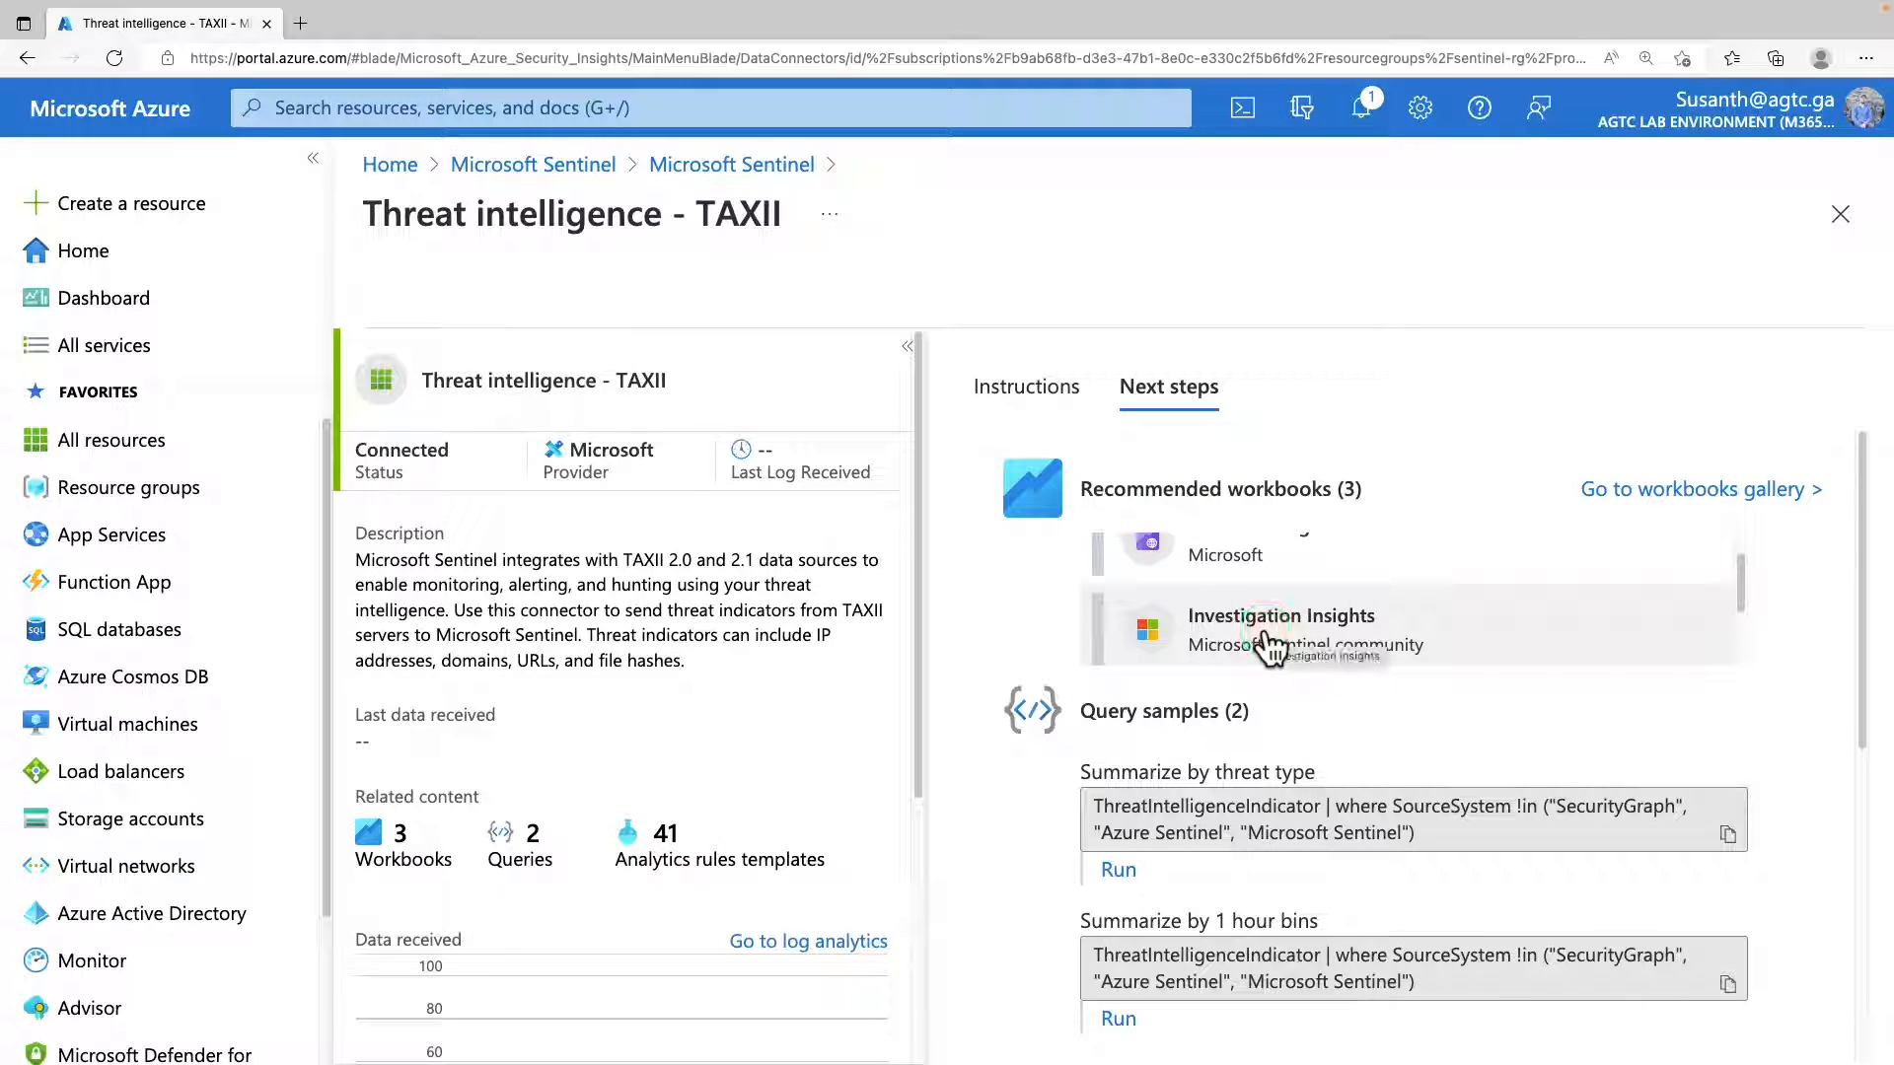
left_click(1264, 633)
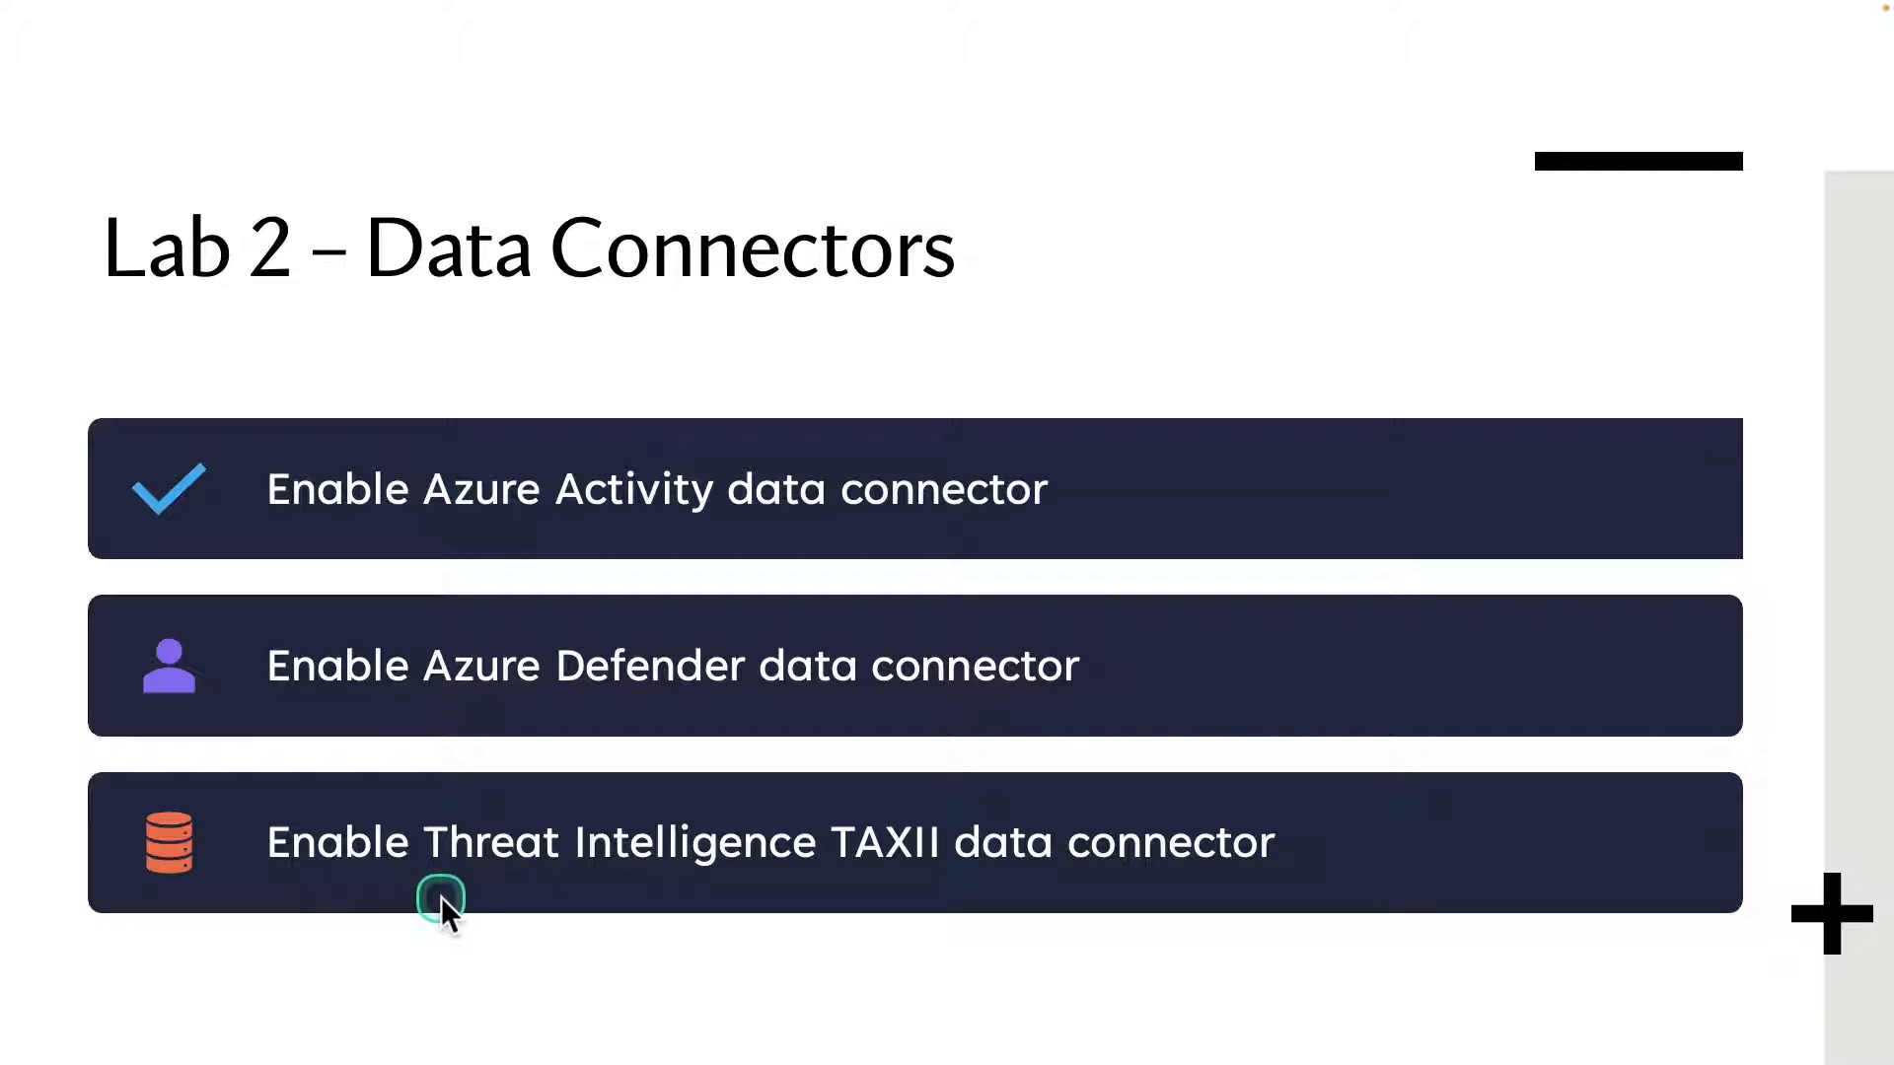
left_click(441, 896)
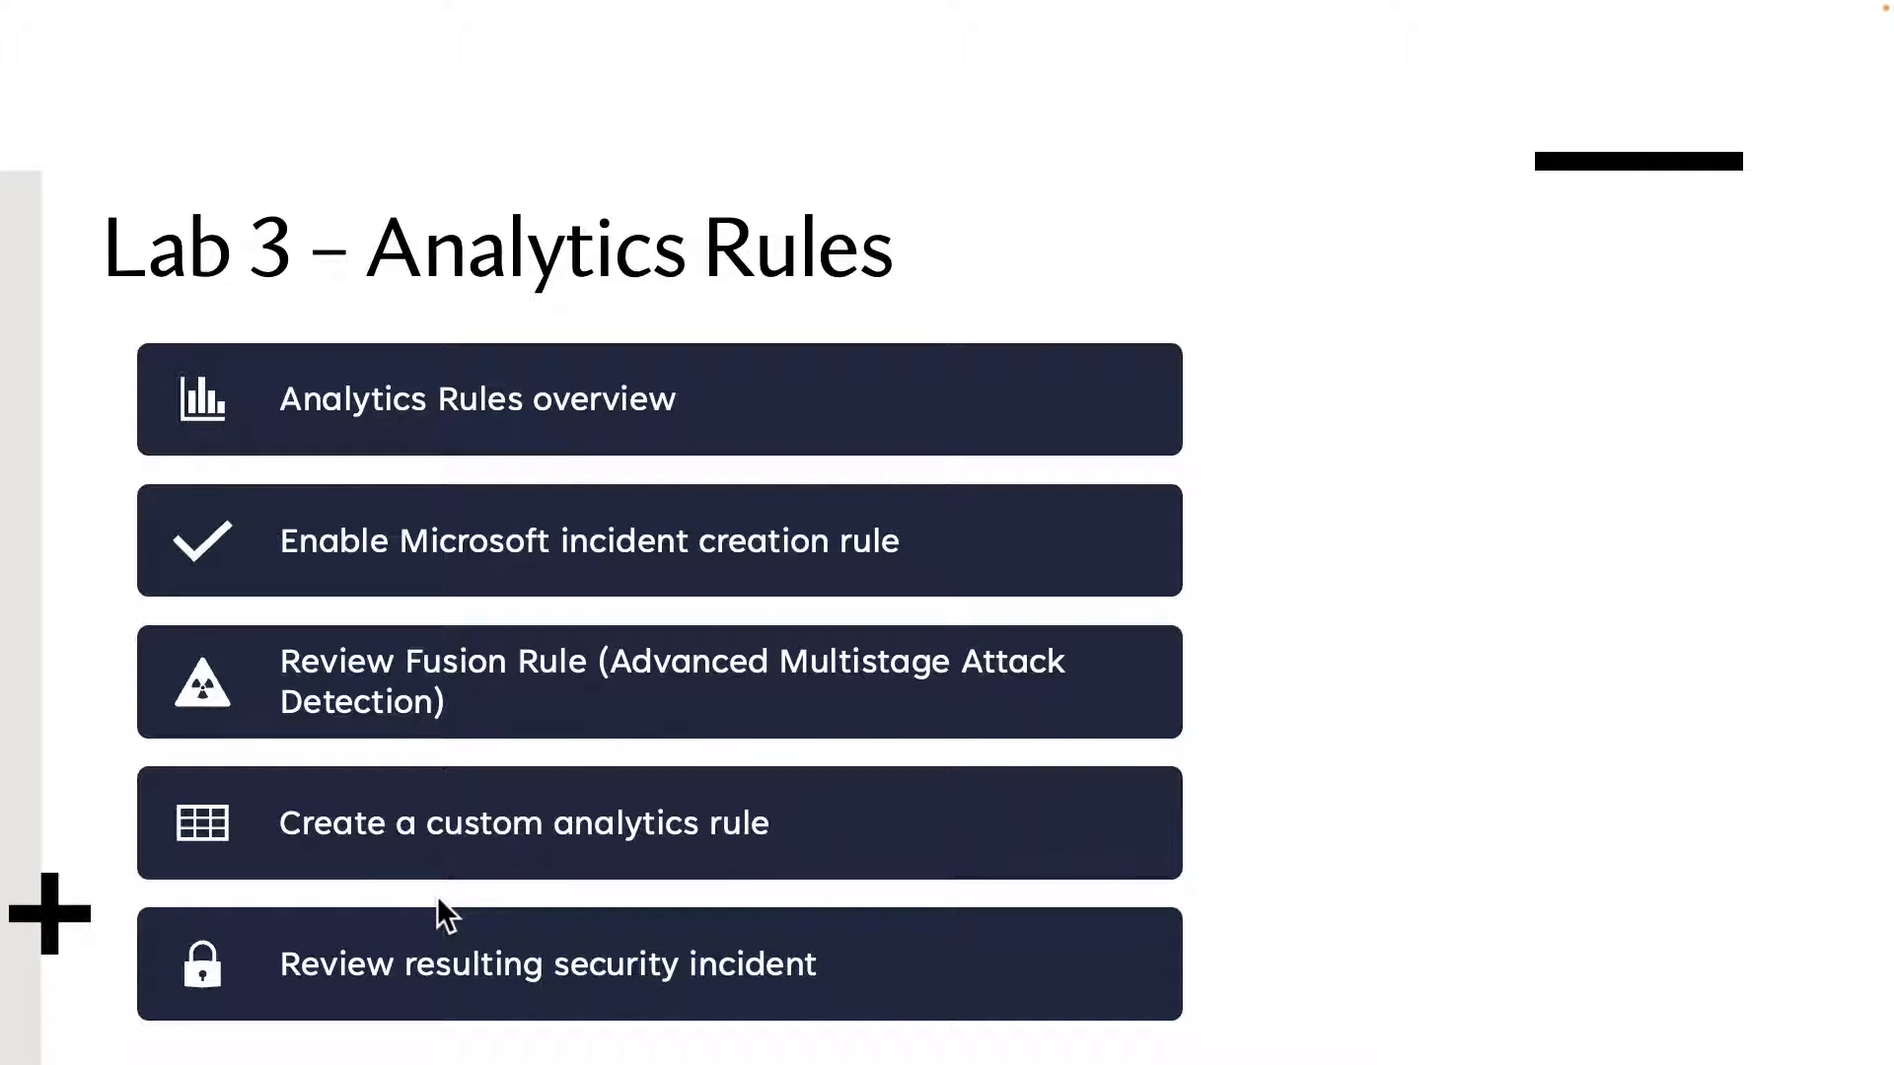
mouse_move(137, 330)
left_mouse_down()
mouse_move(183, 399)
mouse_move(506, 454)
mouse_move(764, 453)
left_mouse_up()
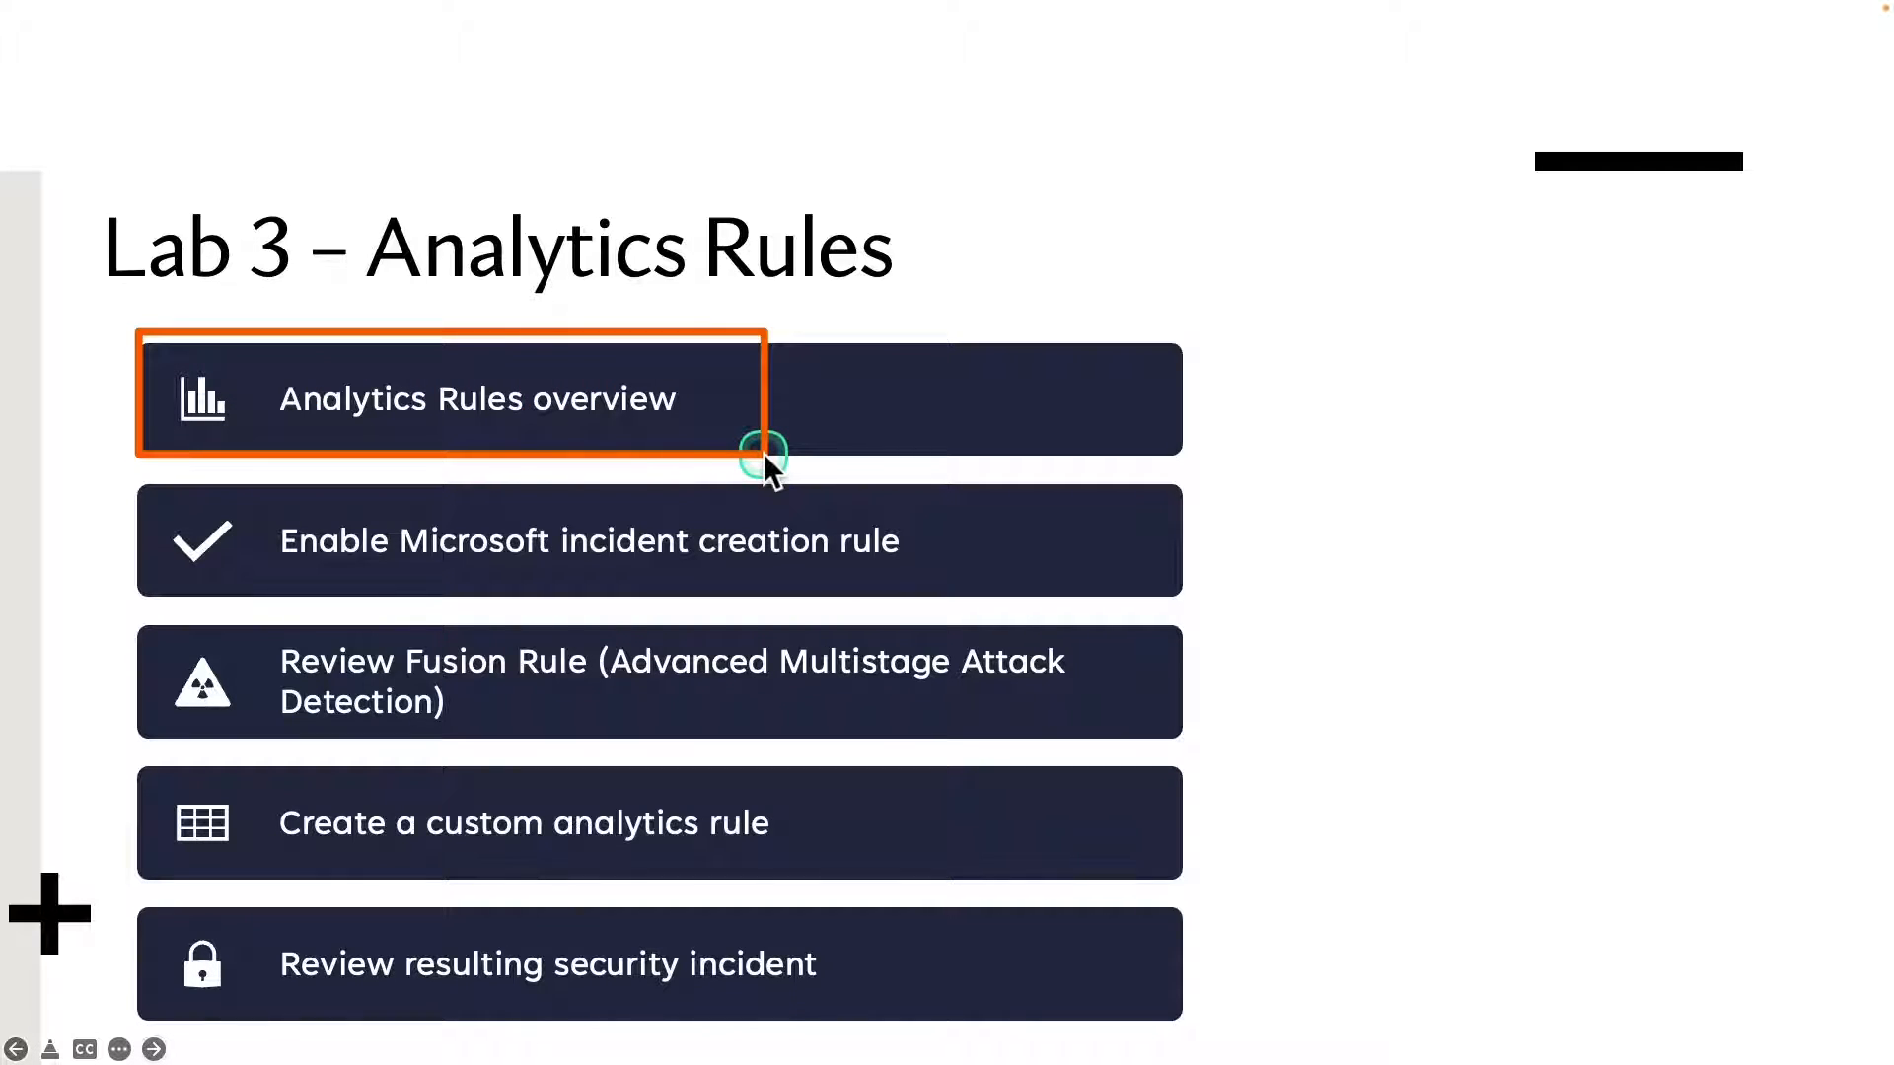
Open the Analytics page of sentinel-workspace in Microsoft Sentinel and show its rule templates.
left_click(161, 255)
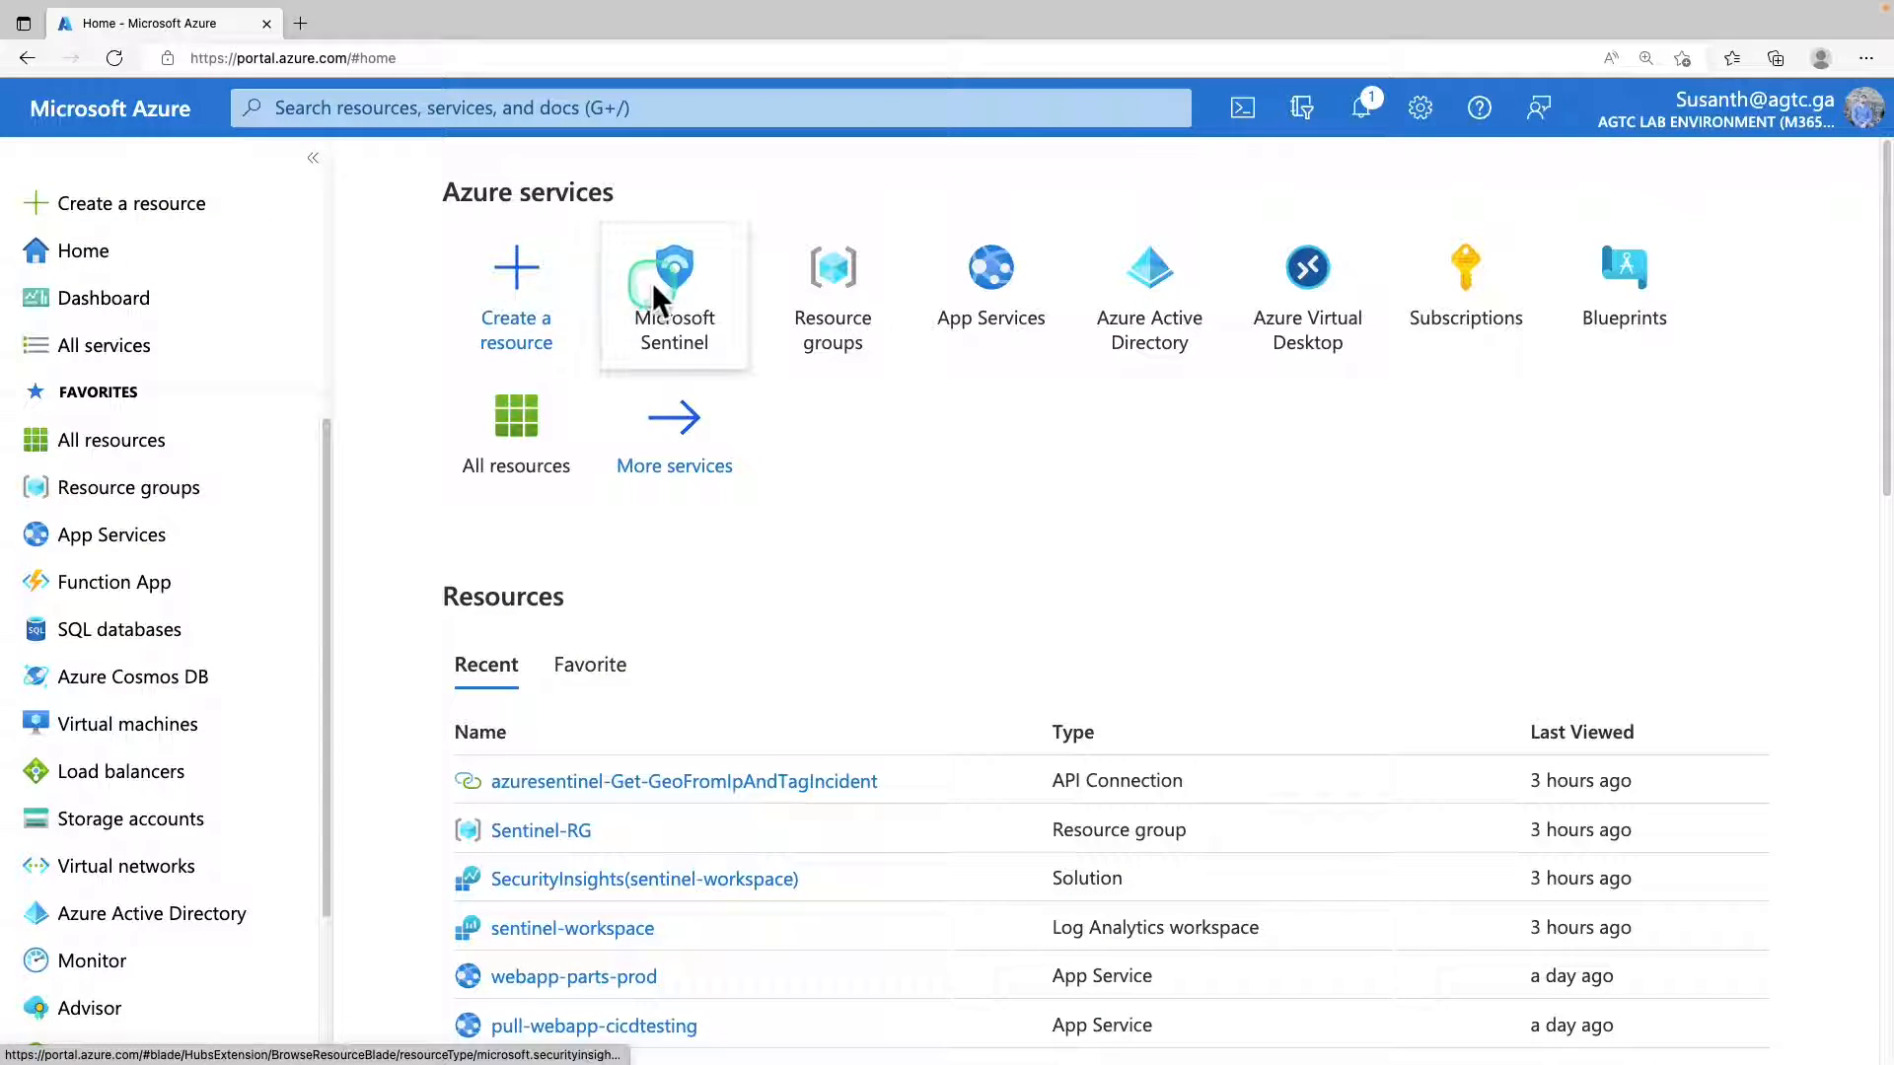
left_click(654, 287)
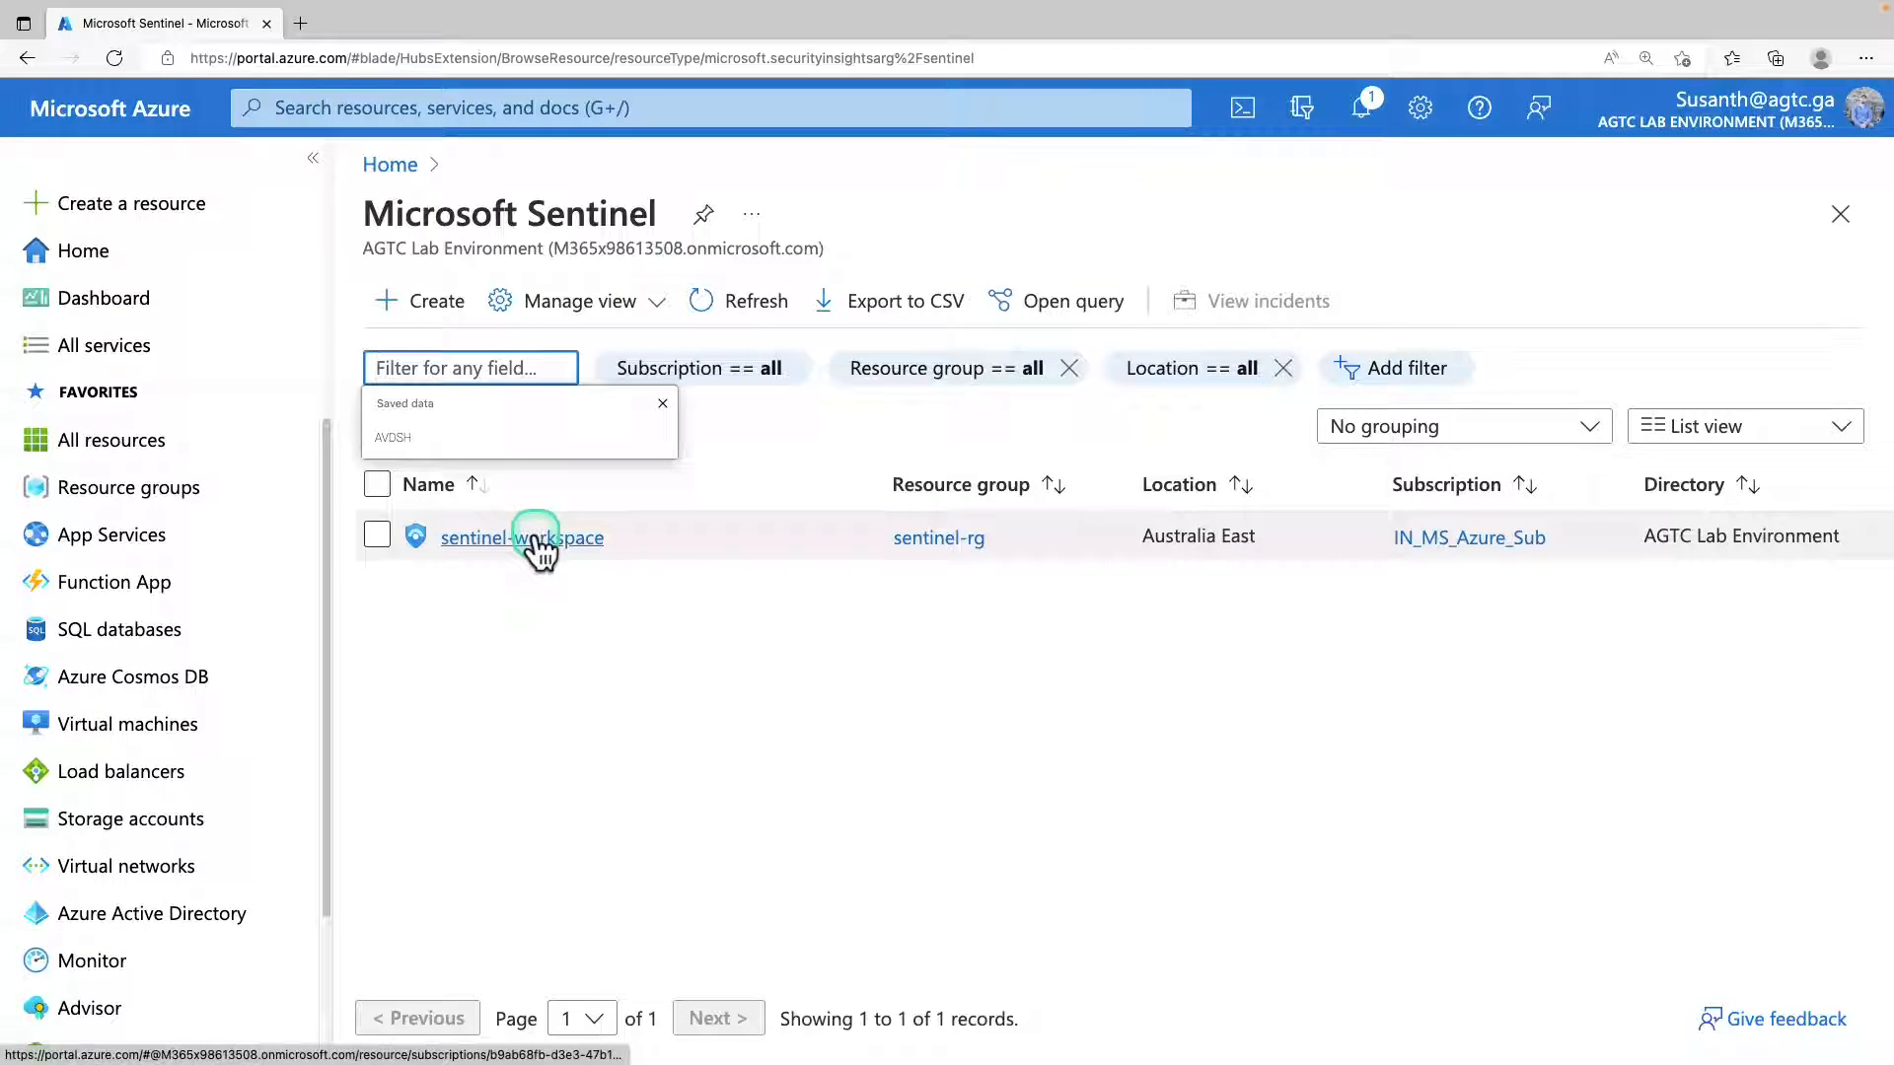
left_click(538, 542)
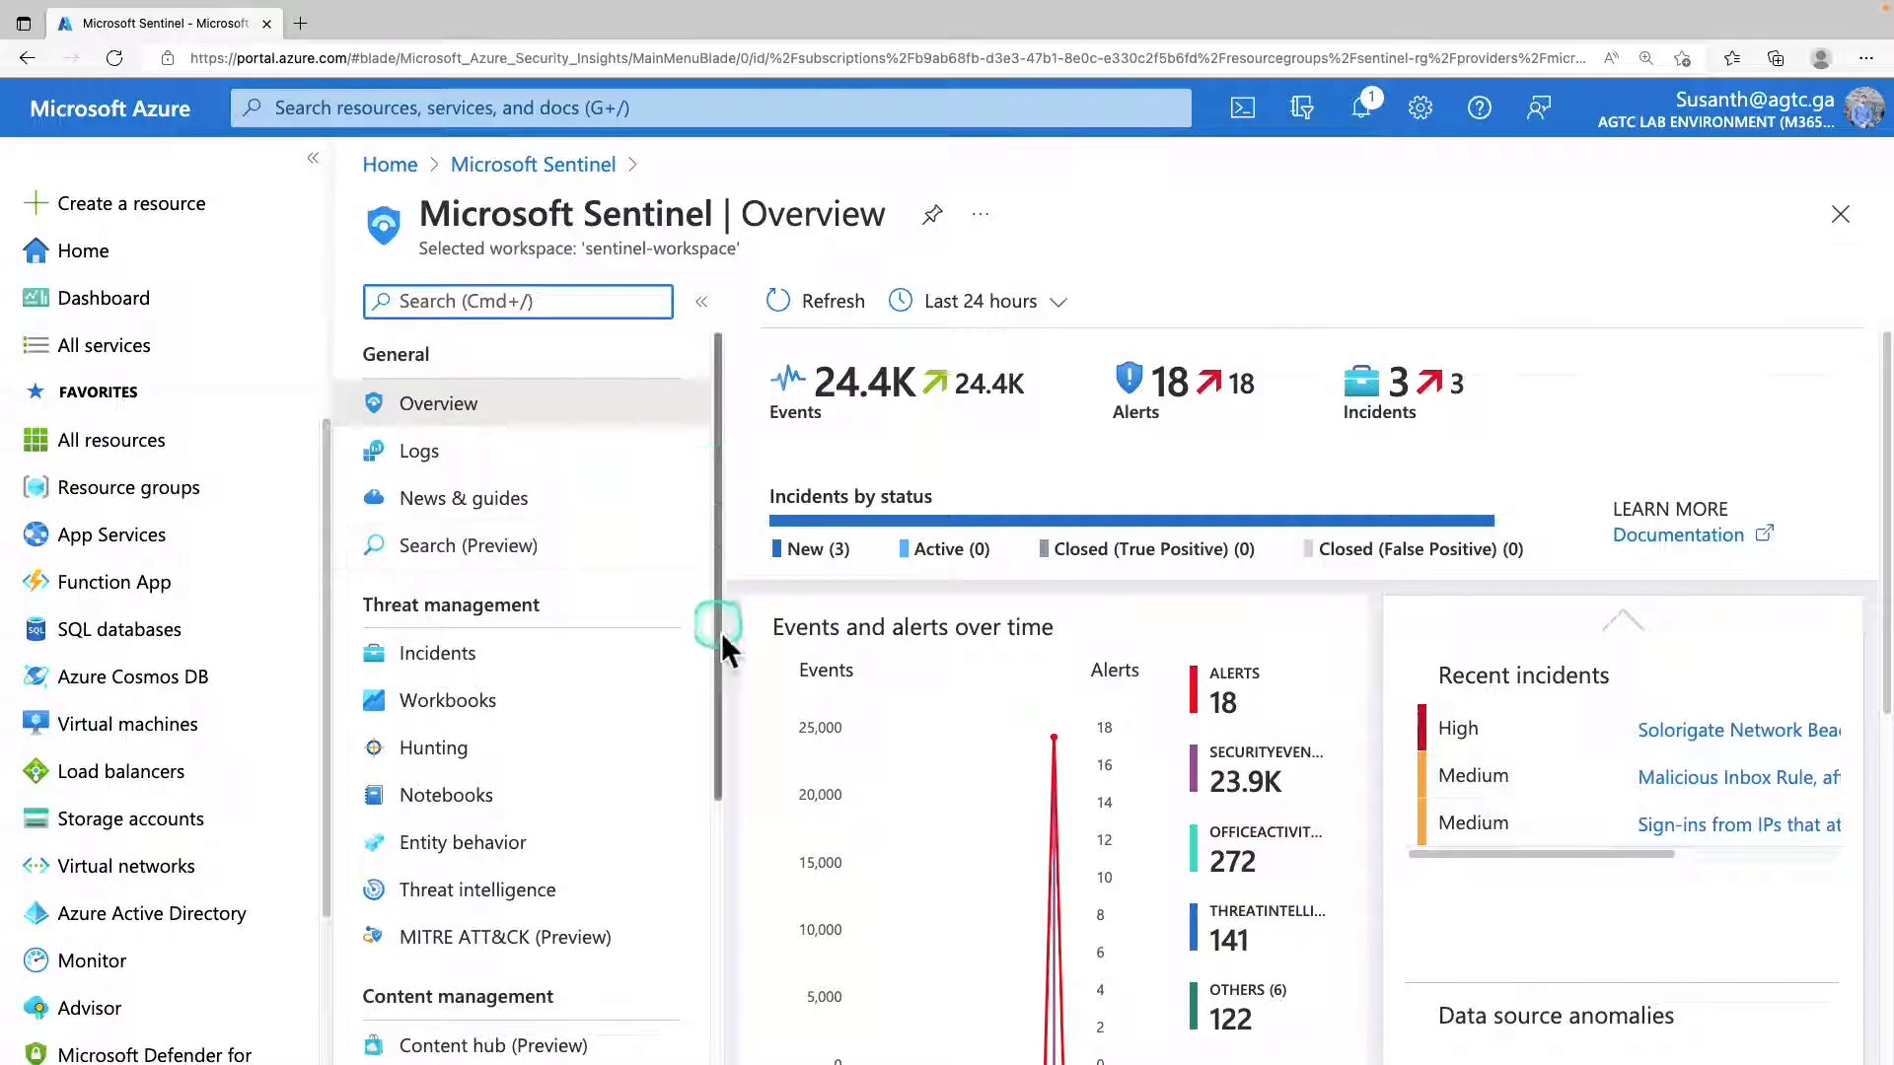
left_click(513, 498)
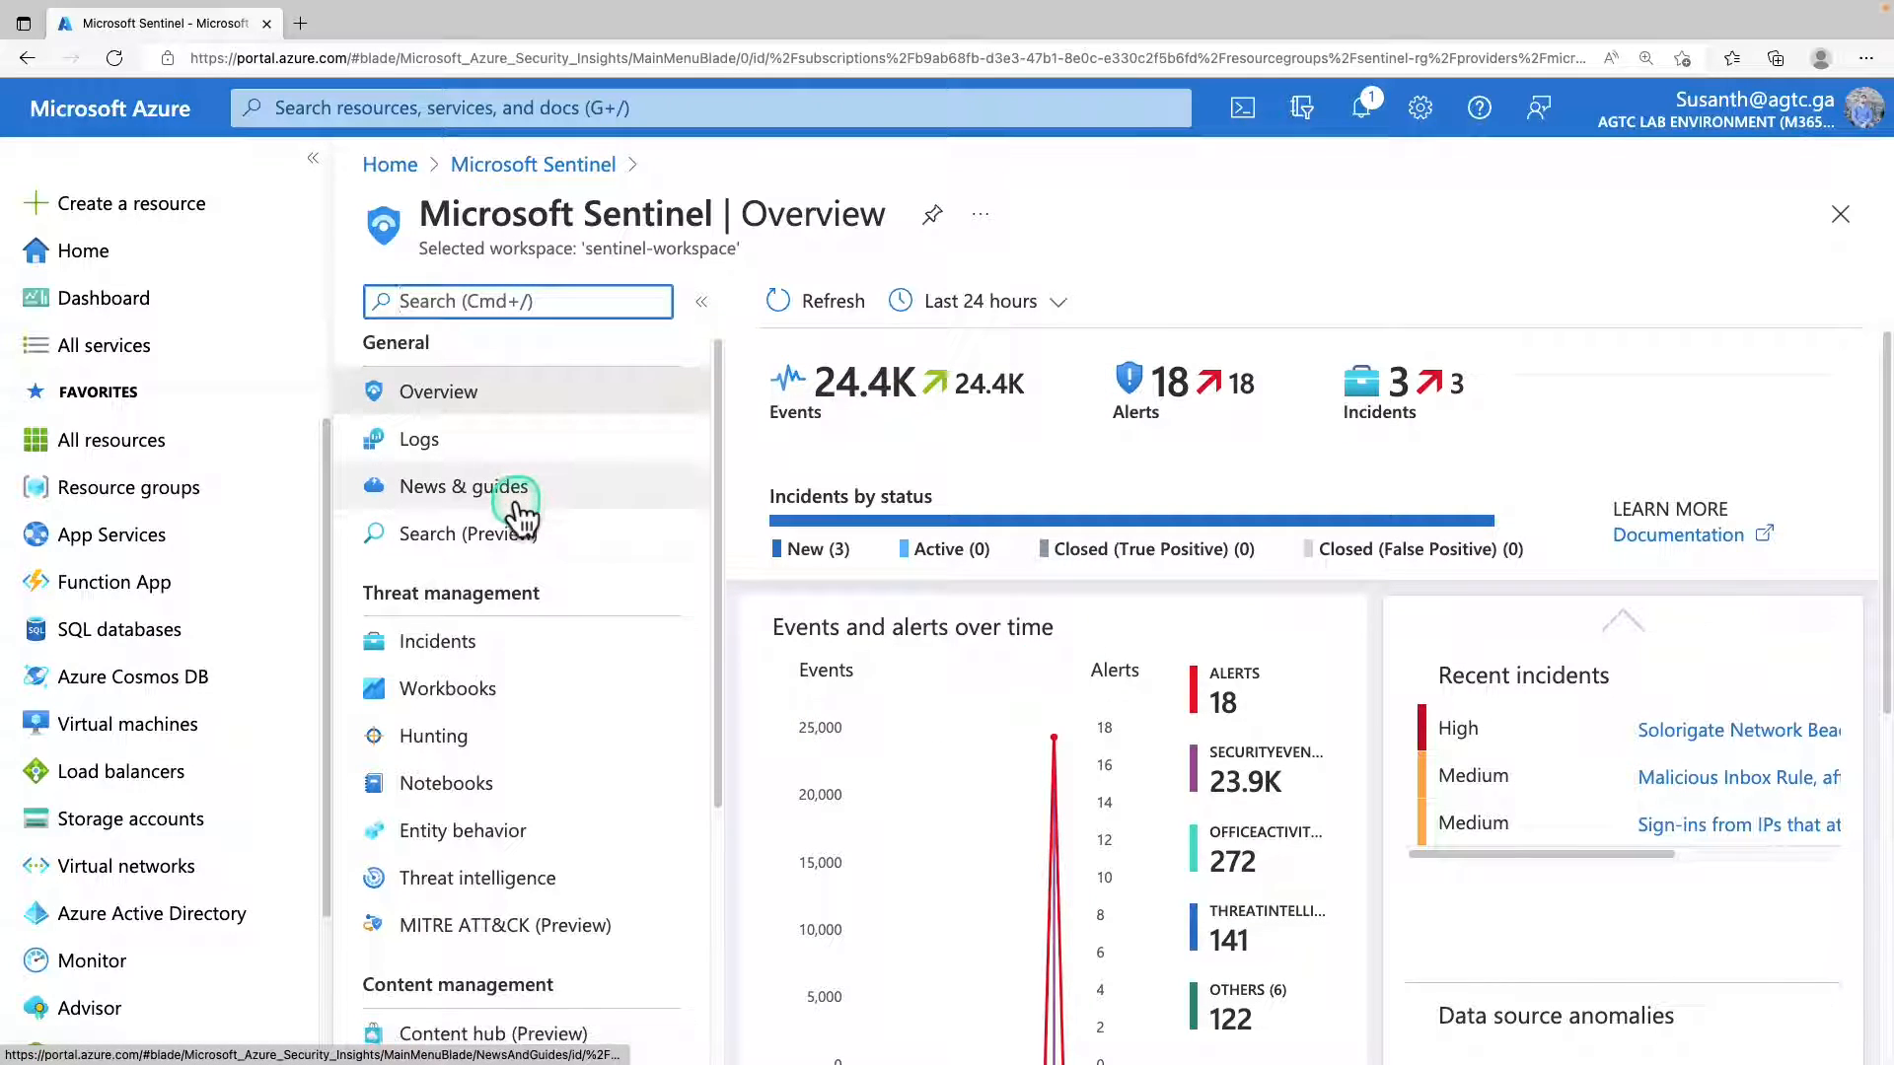
scroll(515, 513, "down", 3)
scroll(512, 513, "down", 2)
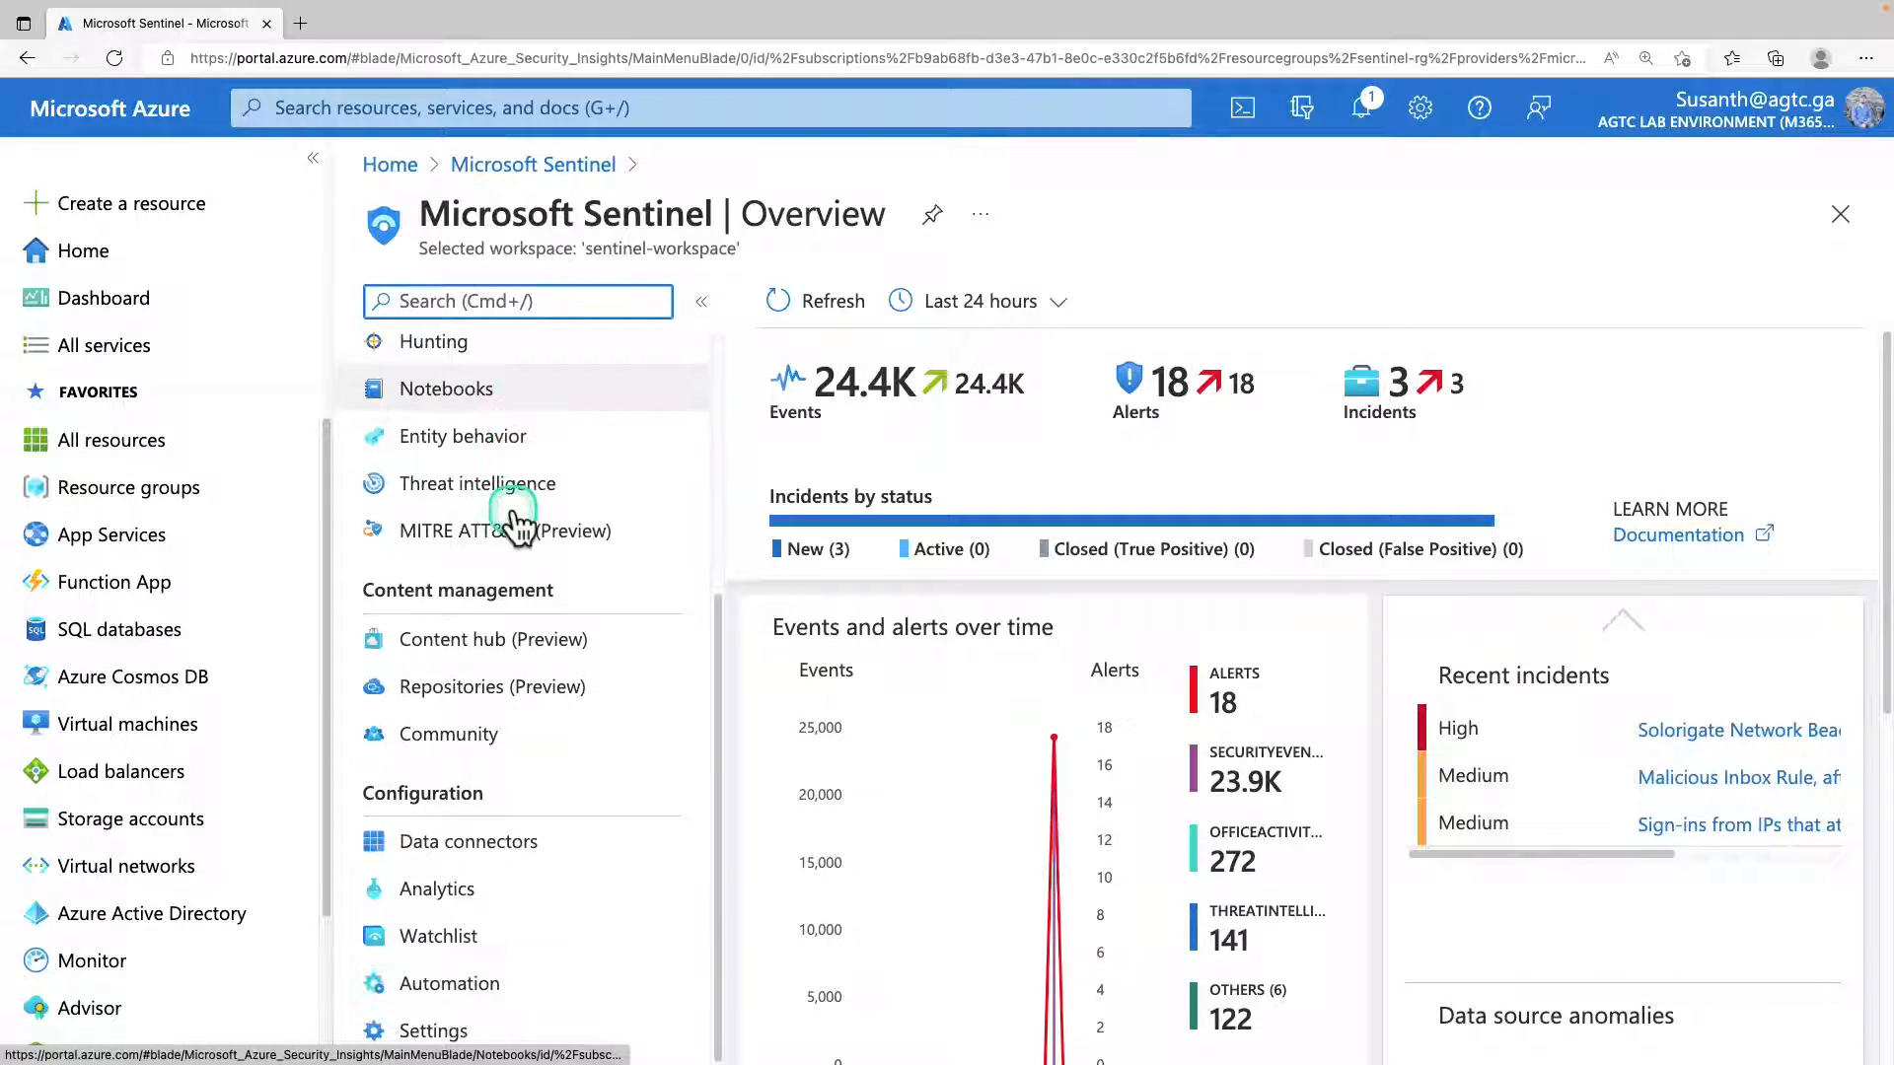
left_click(475, 898)
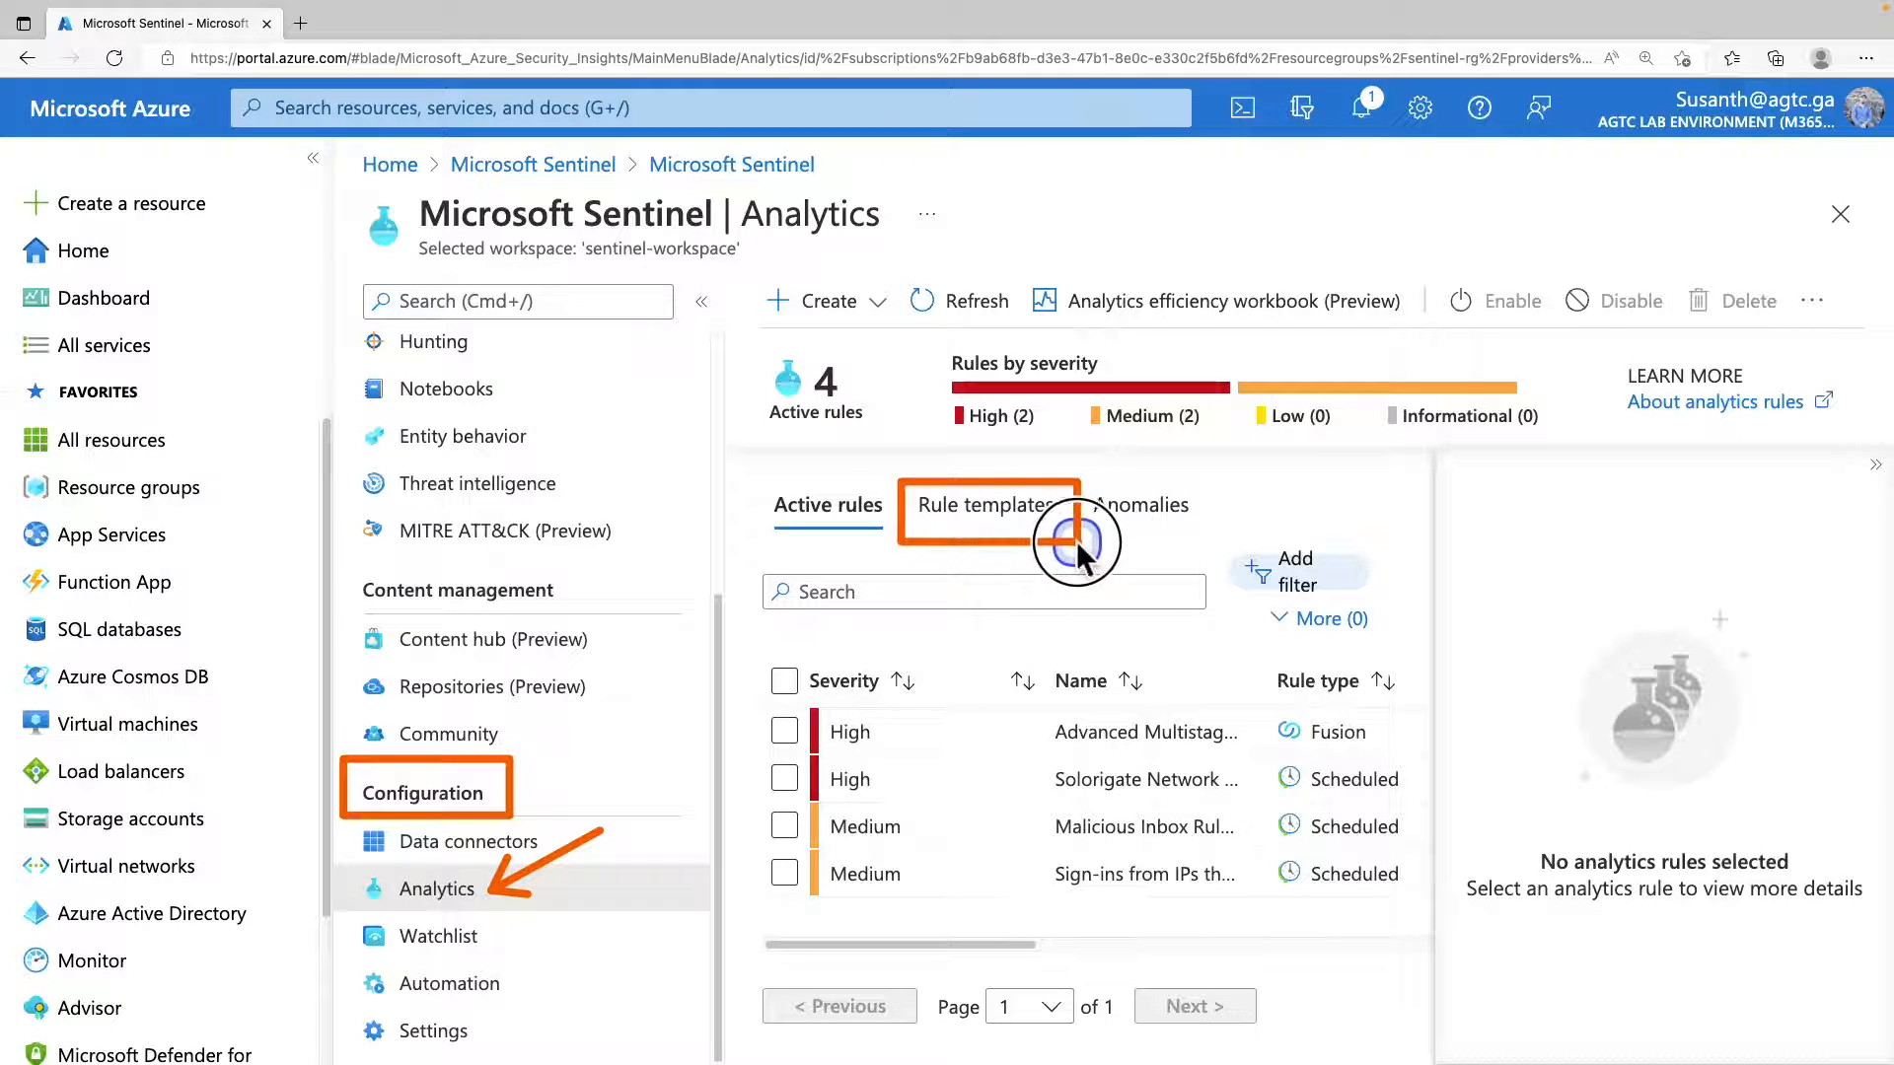
left_click(1048, 511)
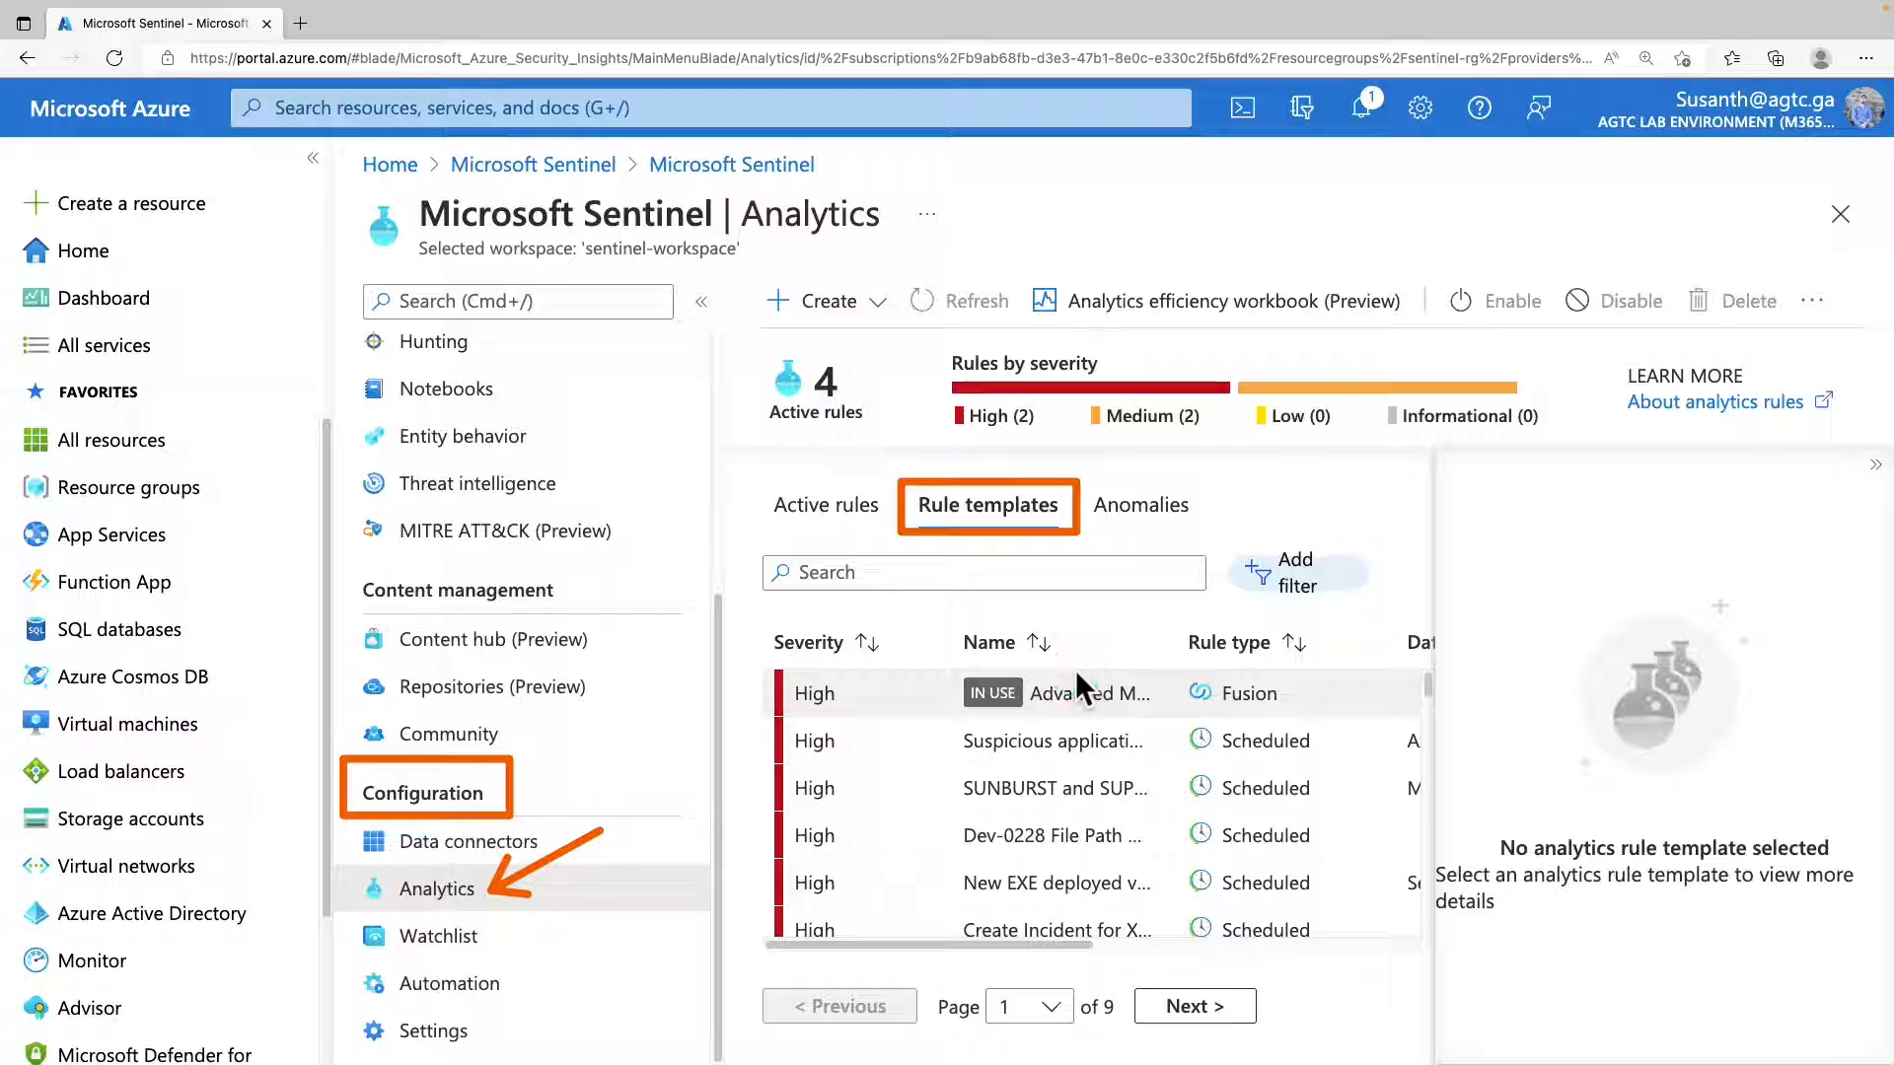
scroll(1075, 671, "down", 2)
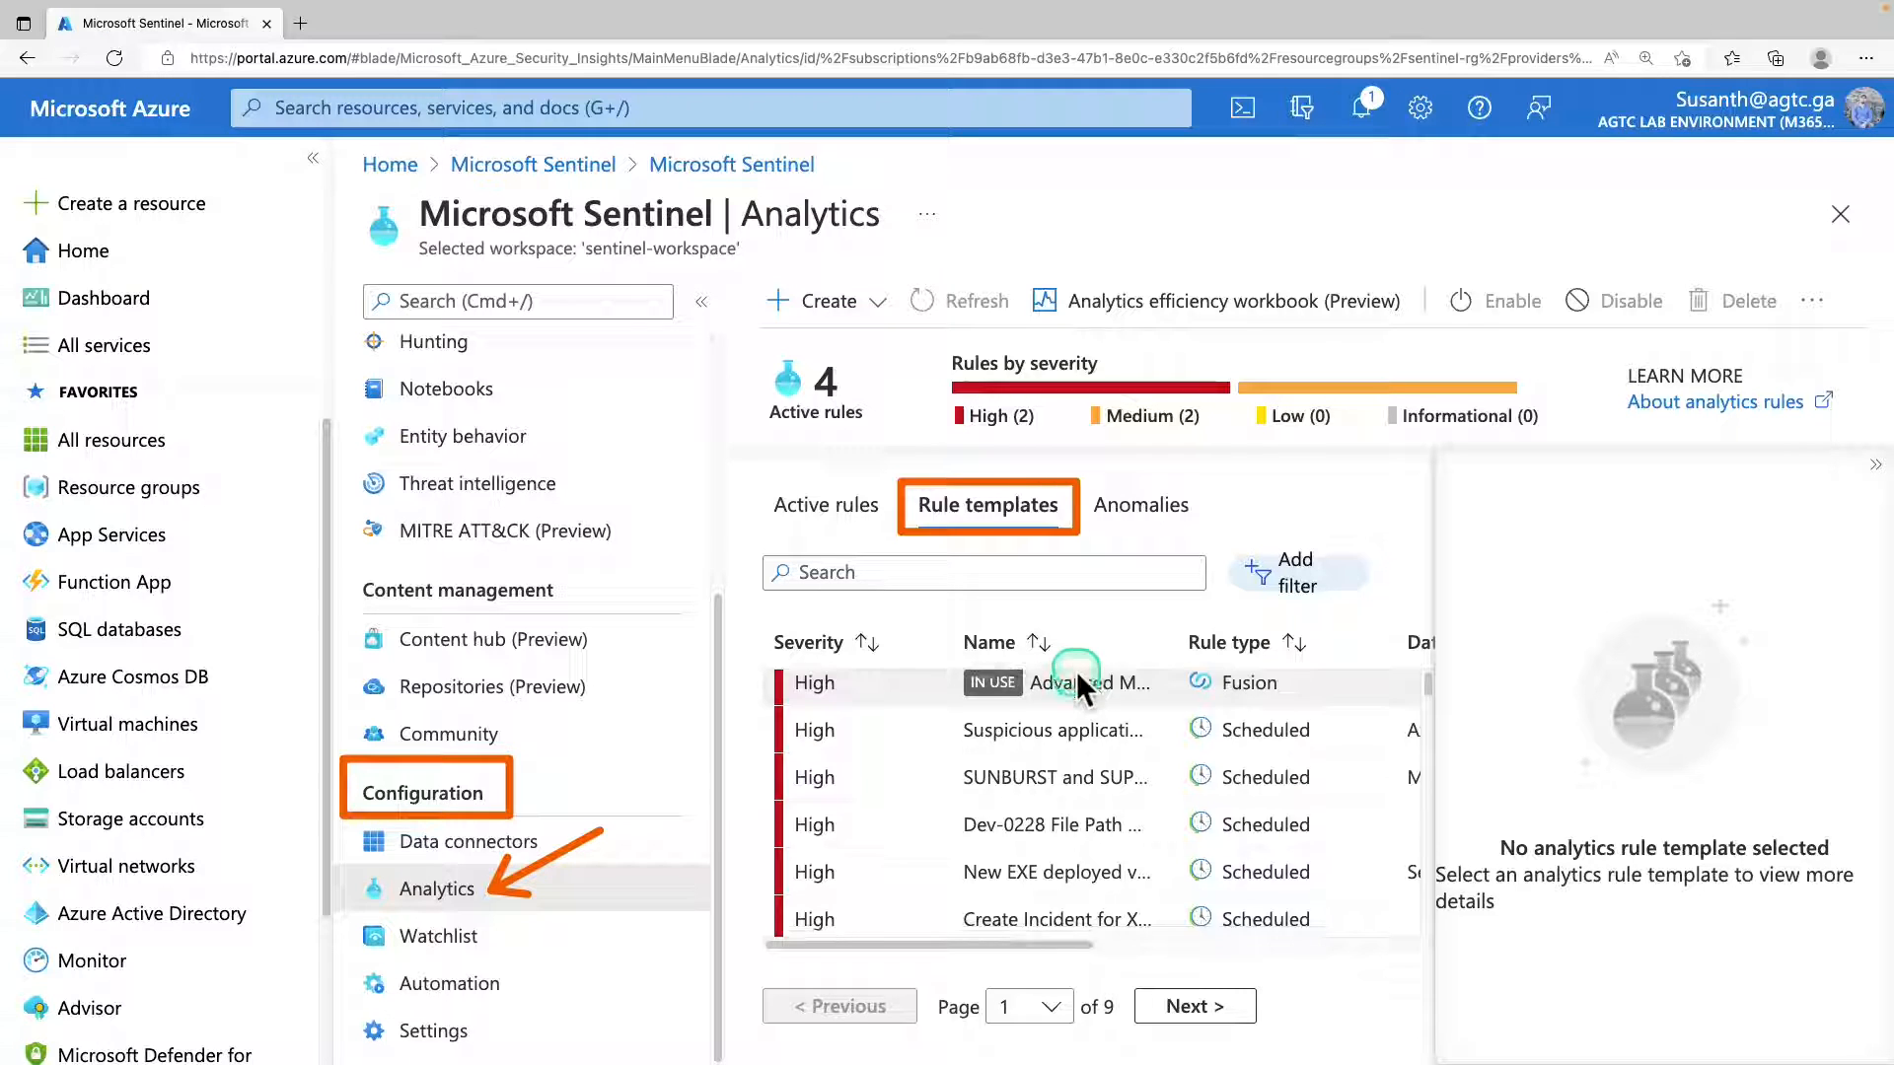
Filter the rule templates by data source so that only Security Events via Legacy Agent is included.
left_click(1282, 582)
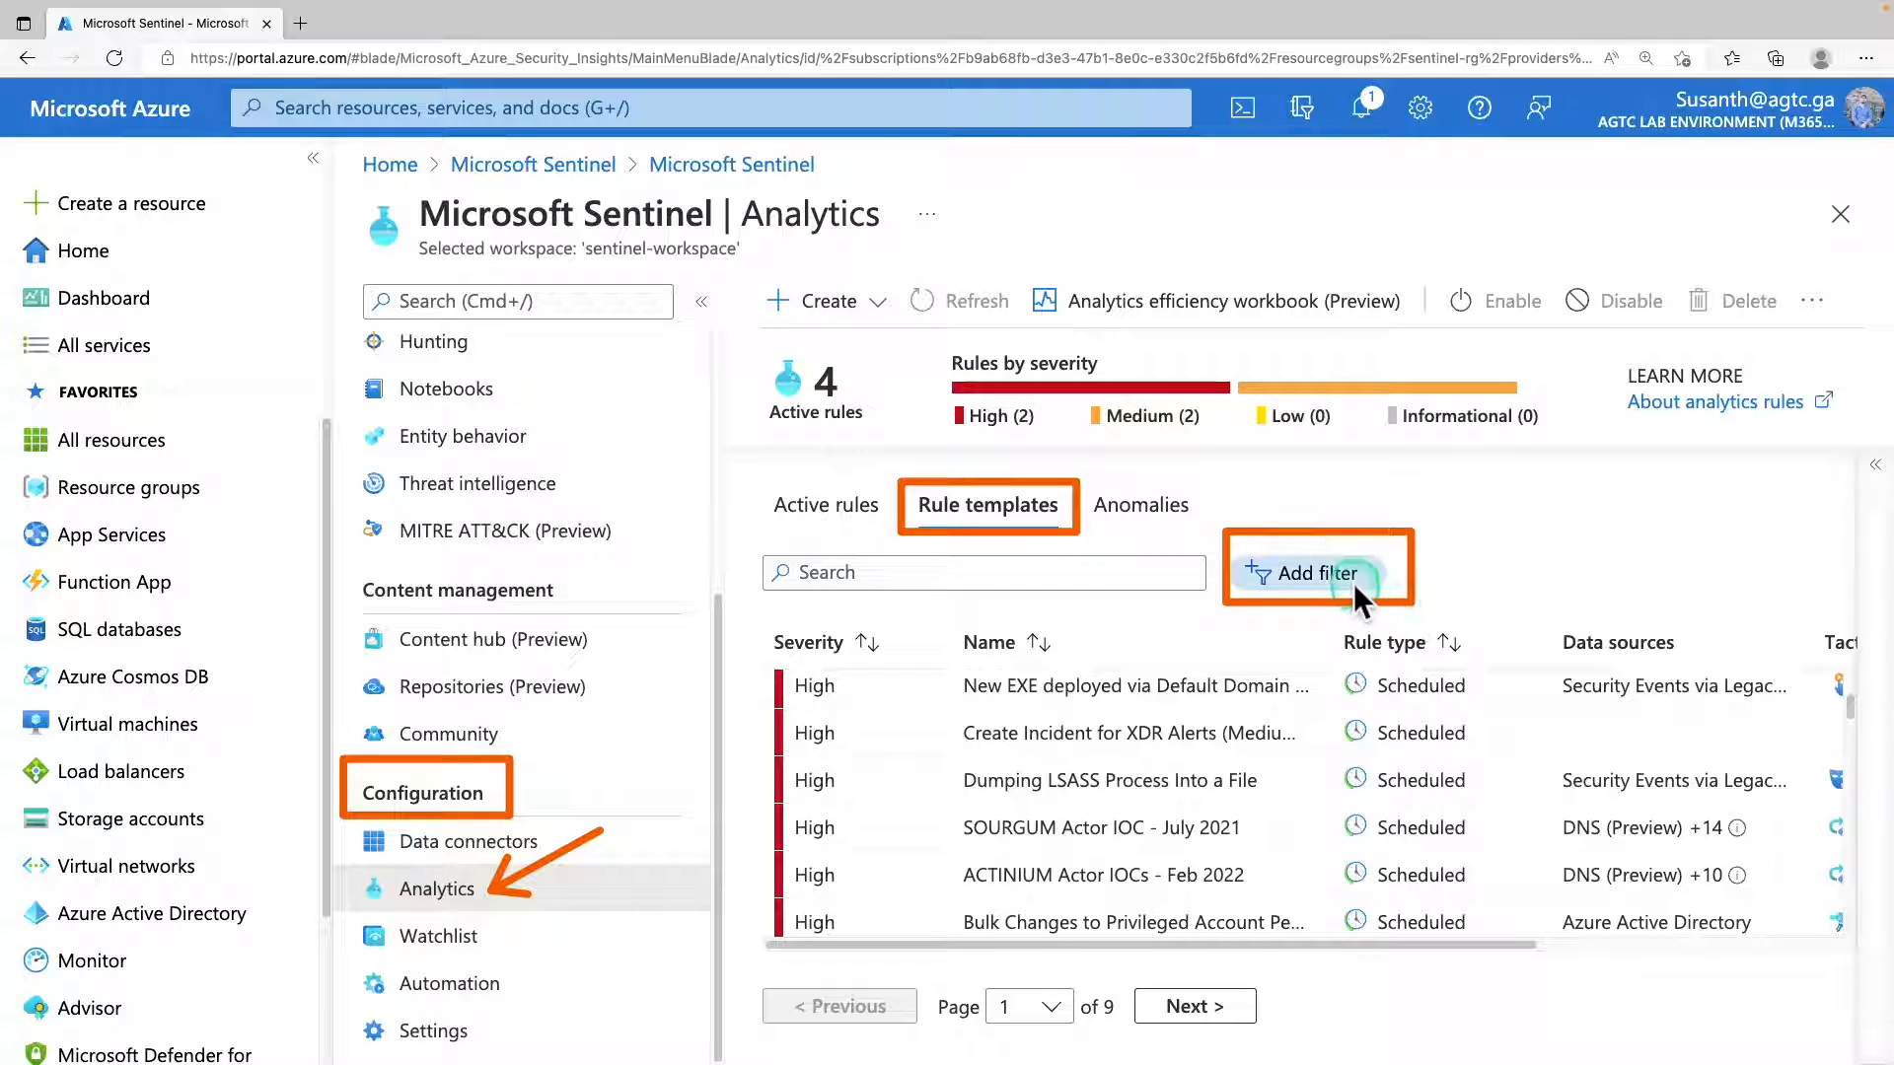
left_click(1350, 580)
left_click(900, 688)
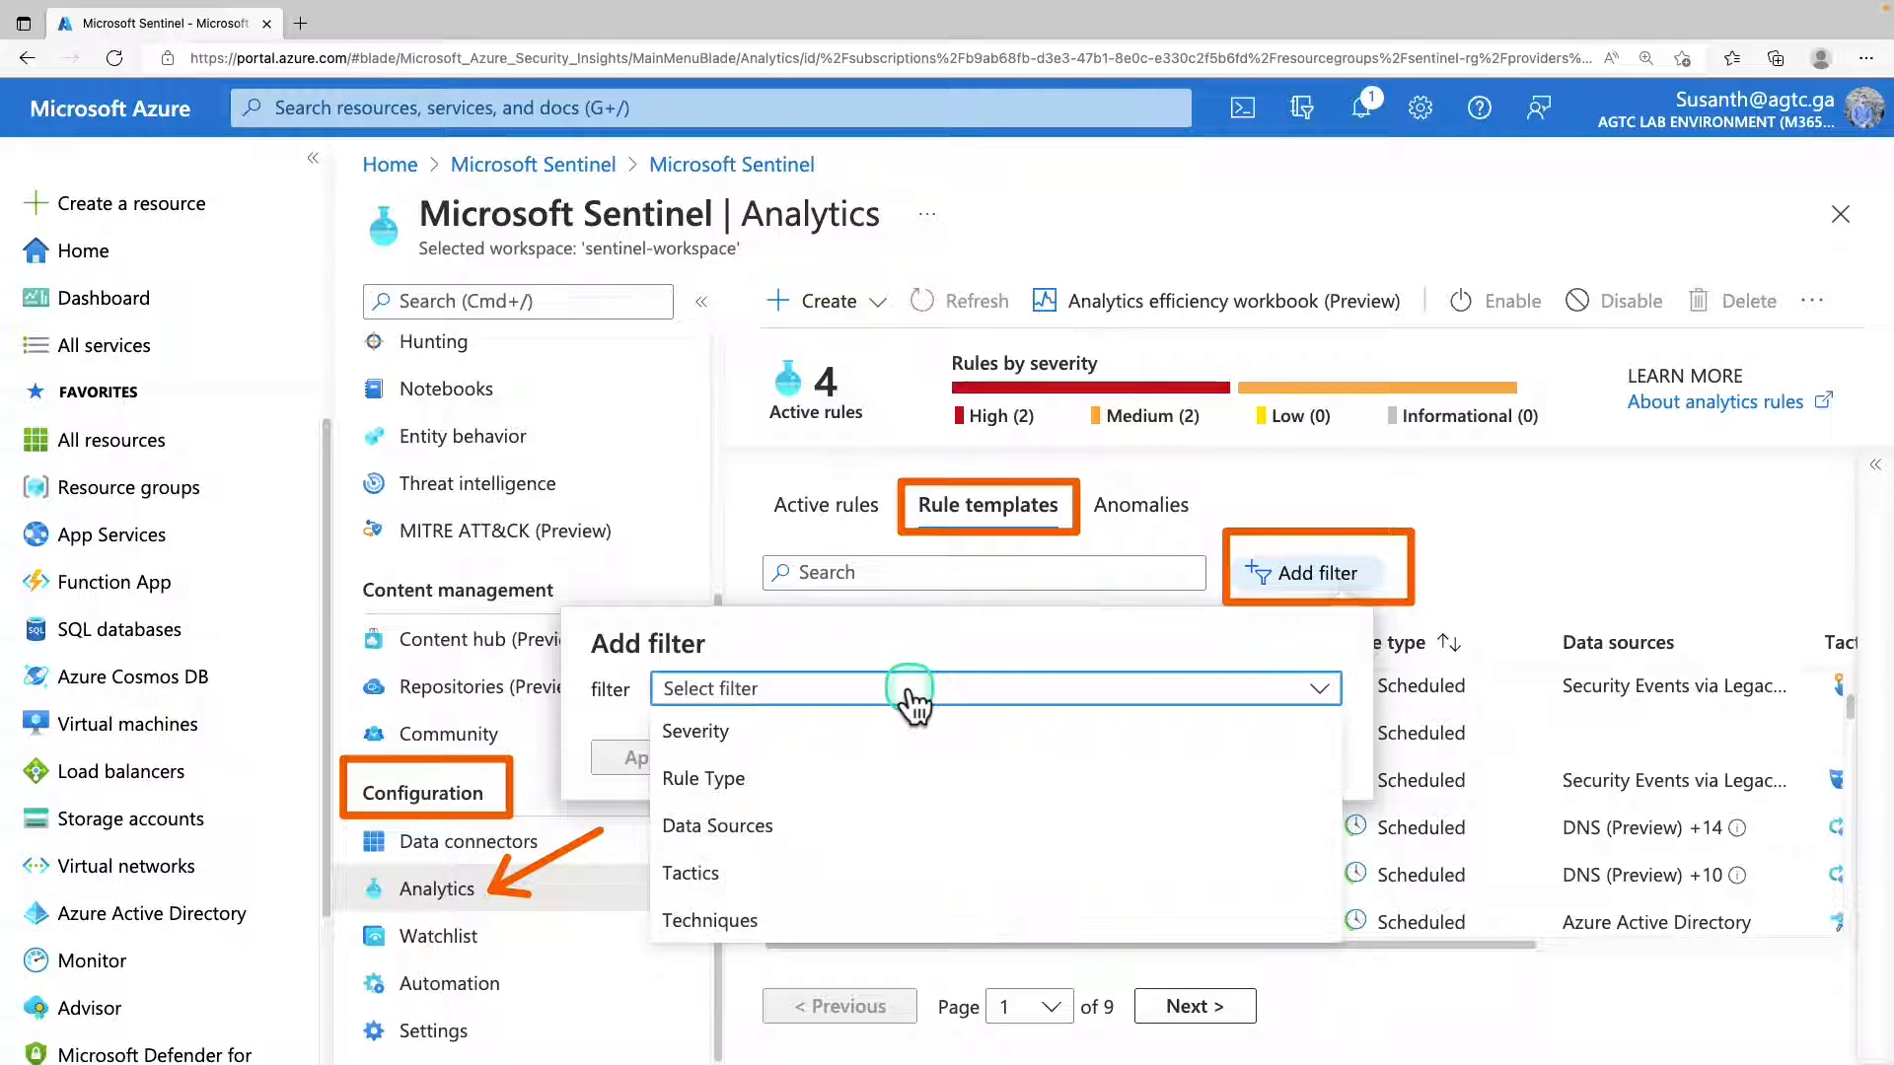
left_click(840, 827)
left_click(893, 748)
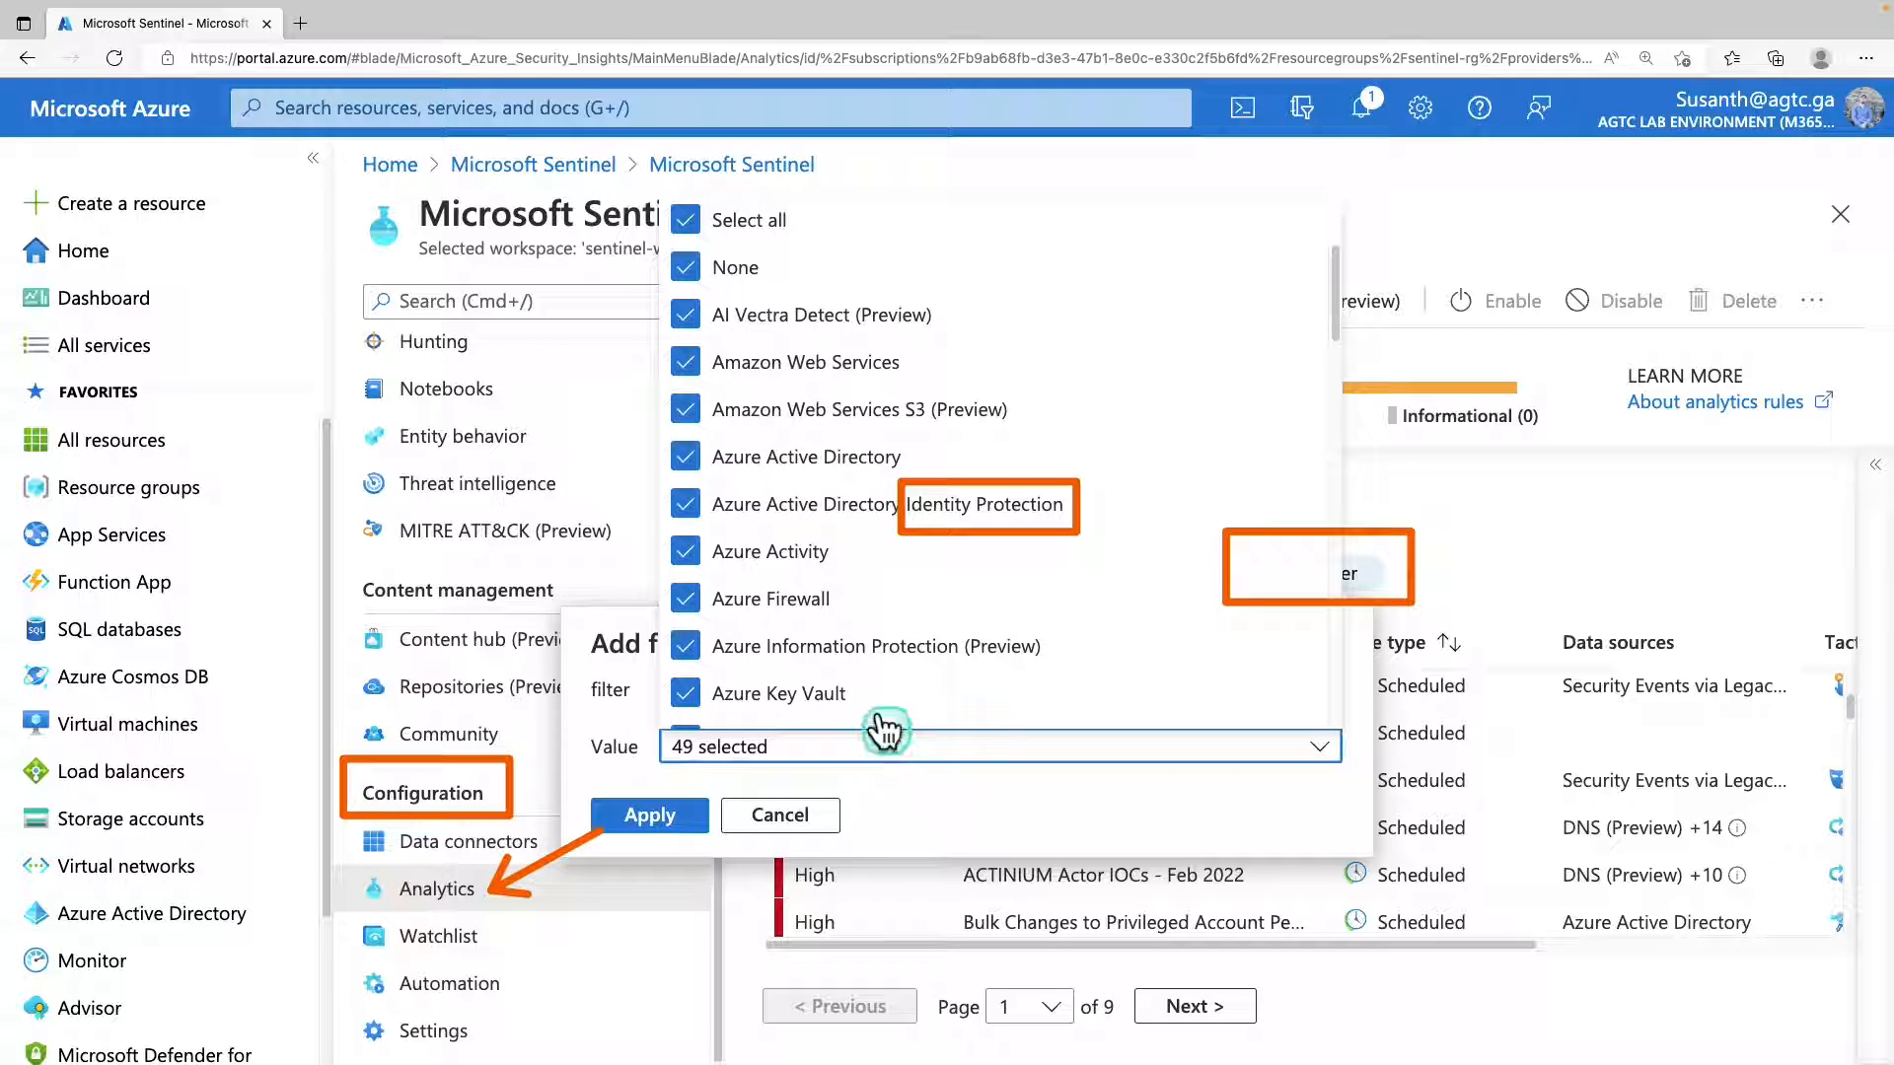
left_click(710, 222)
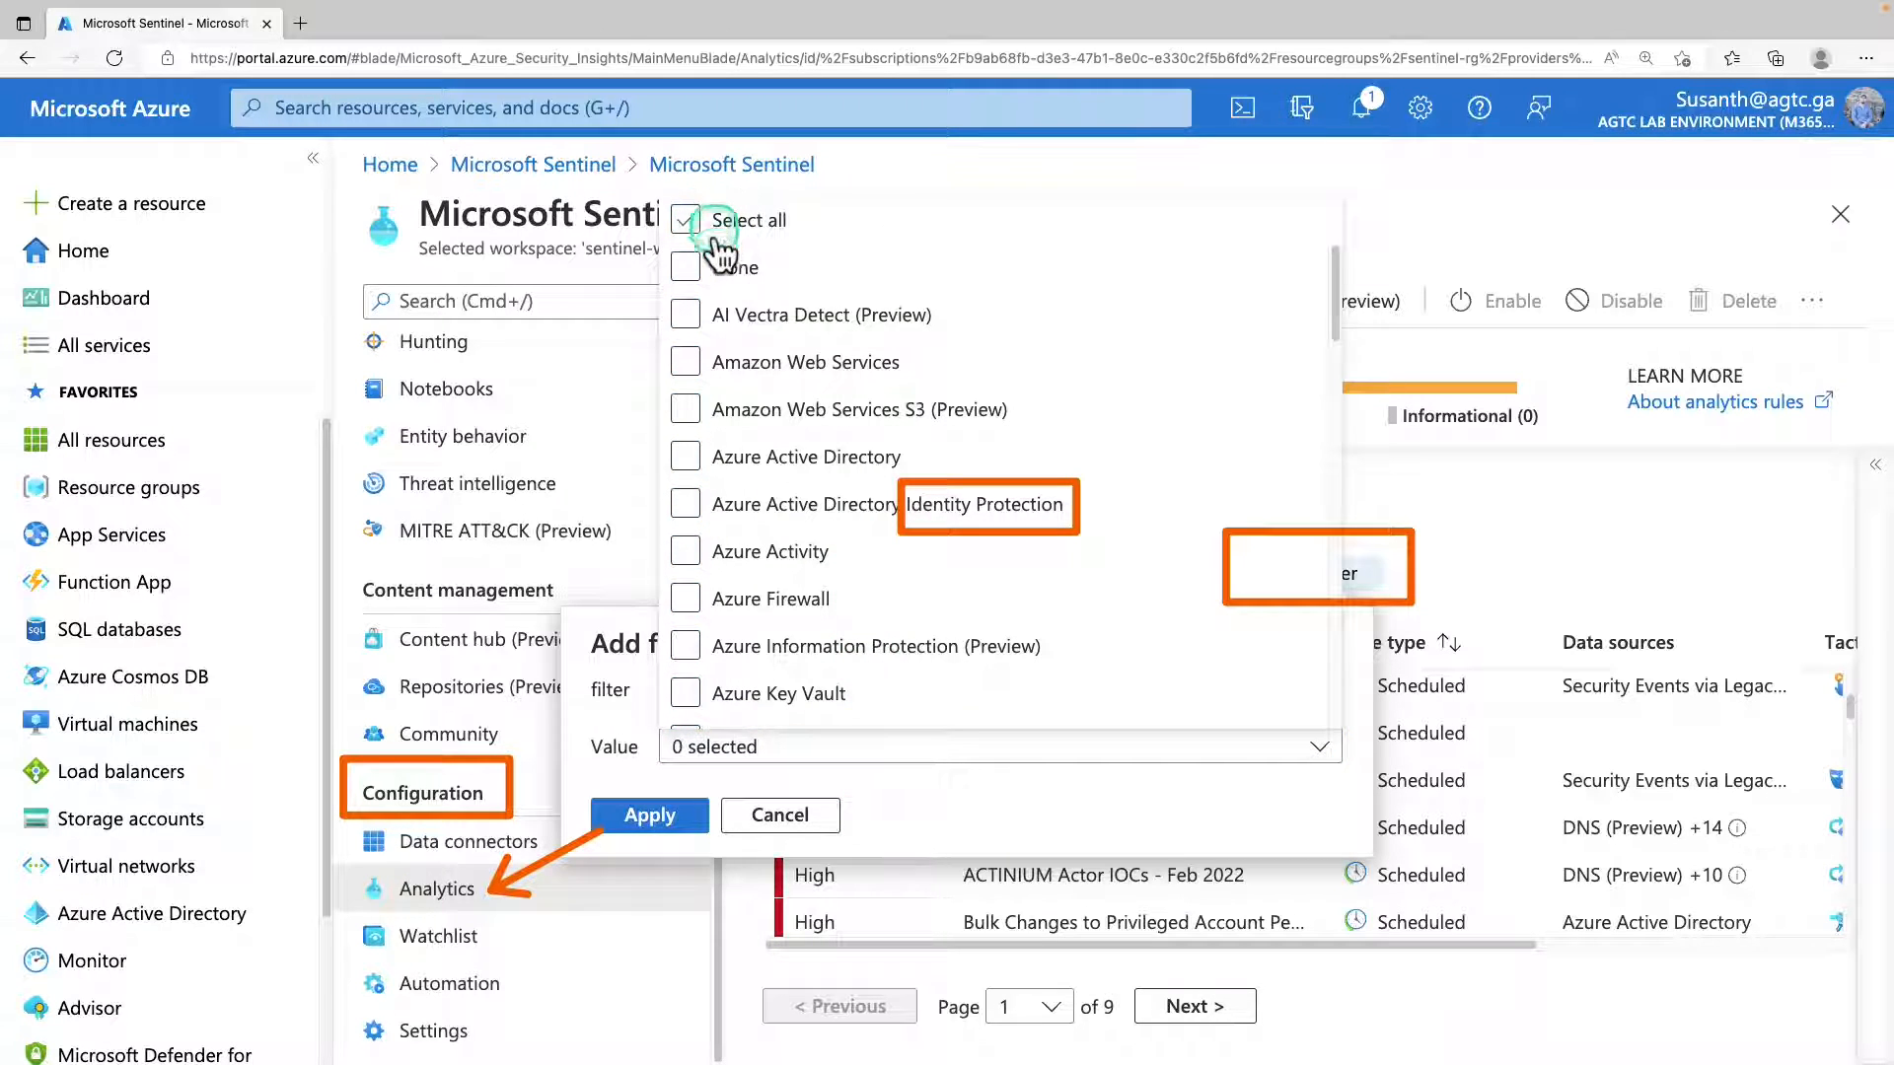
scroll(760, 484, "down", 3)
scroll(760, 483, "down", 15)
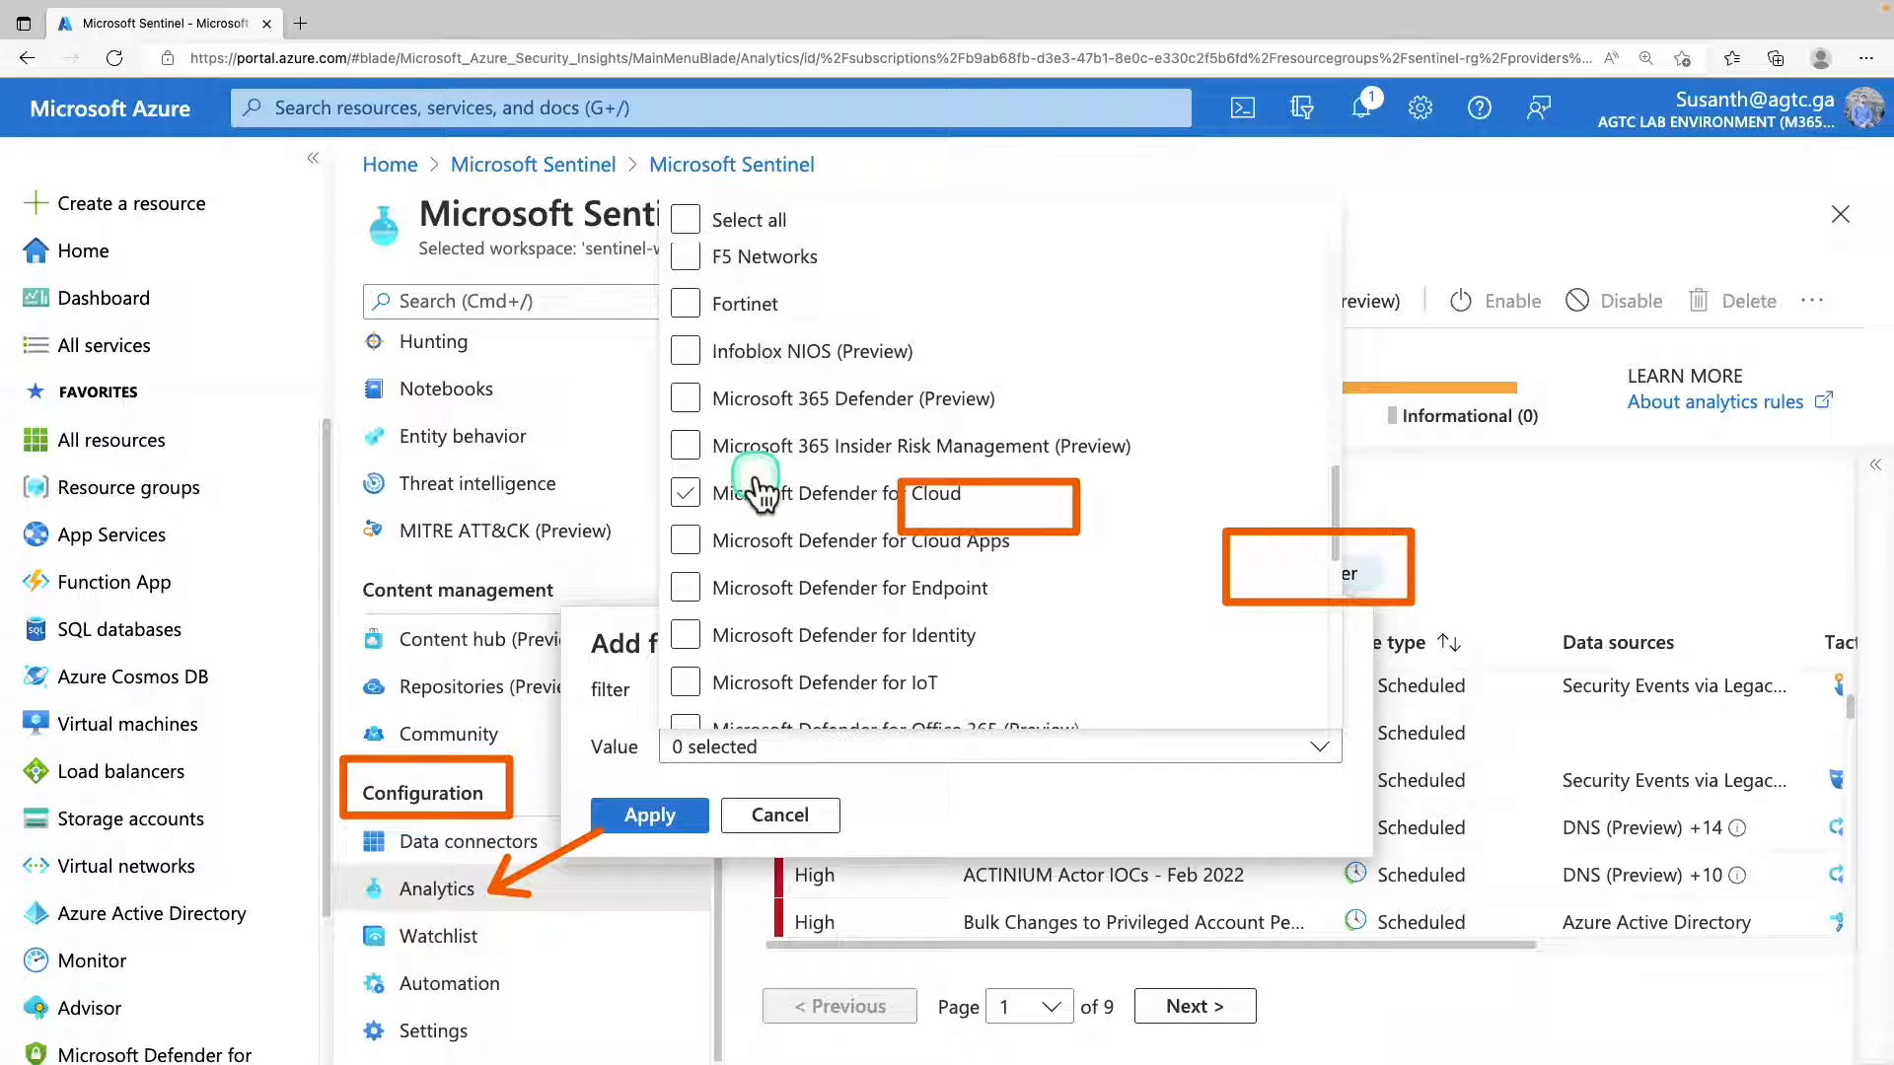
scroll(760, 483, "up", 1)
left_click(822, 340)
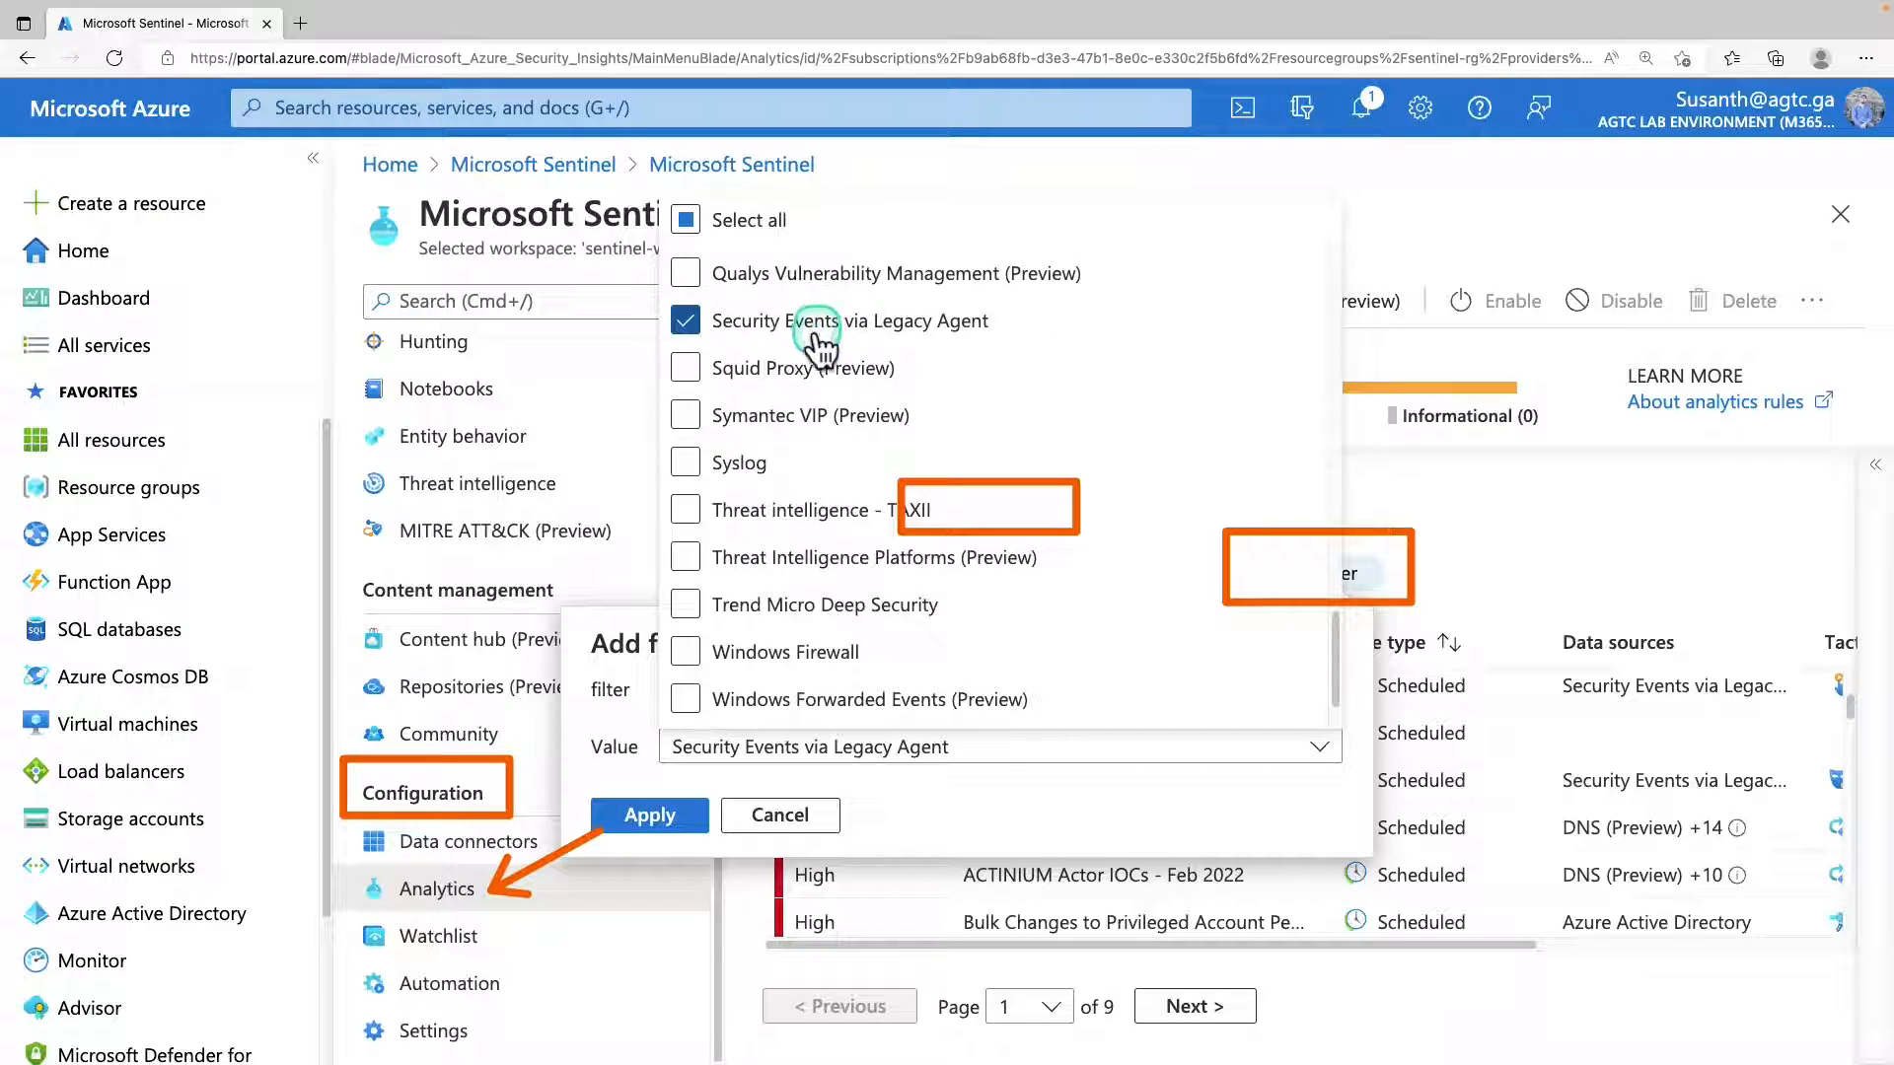
left_click(698, 815)
left_click(696, 813)
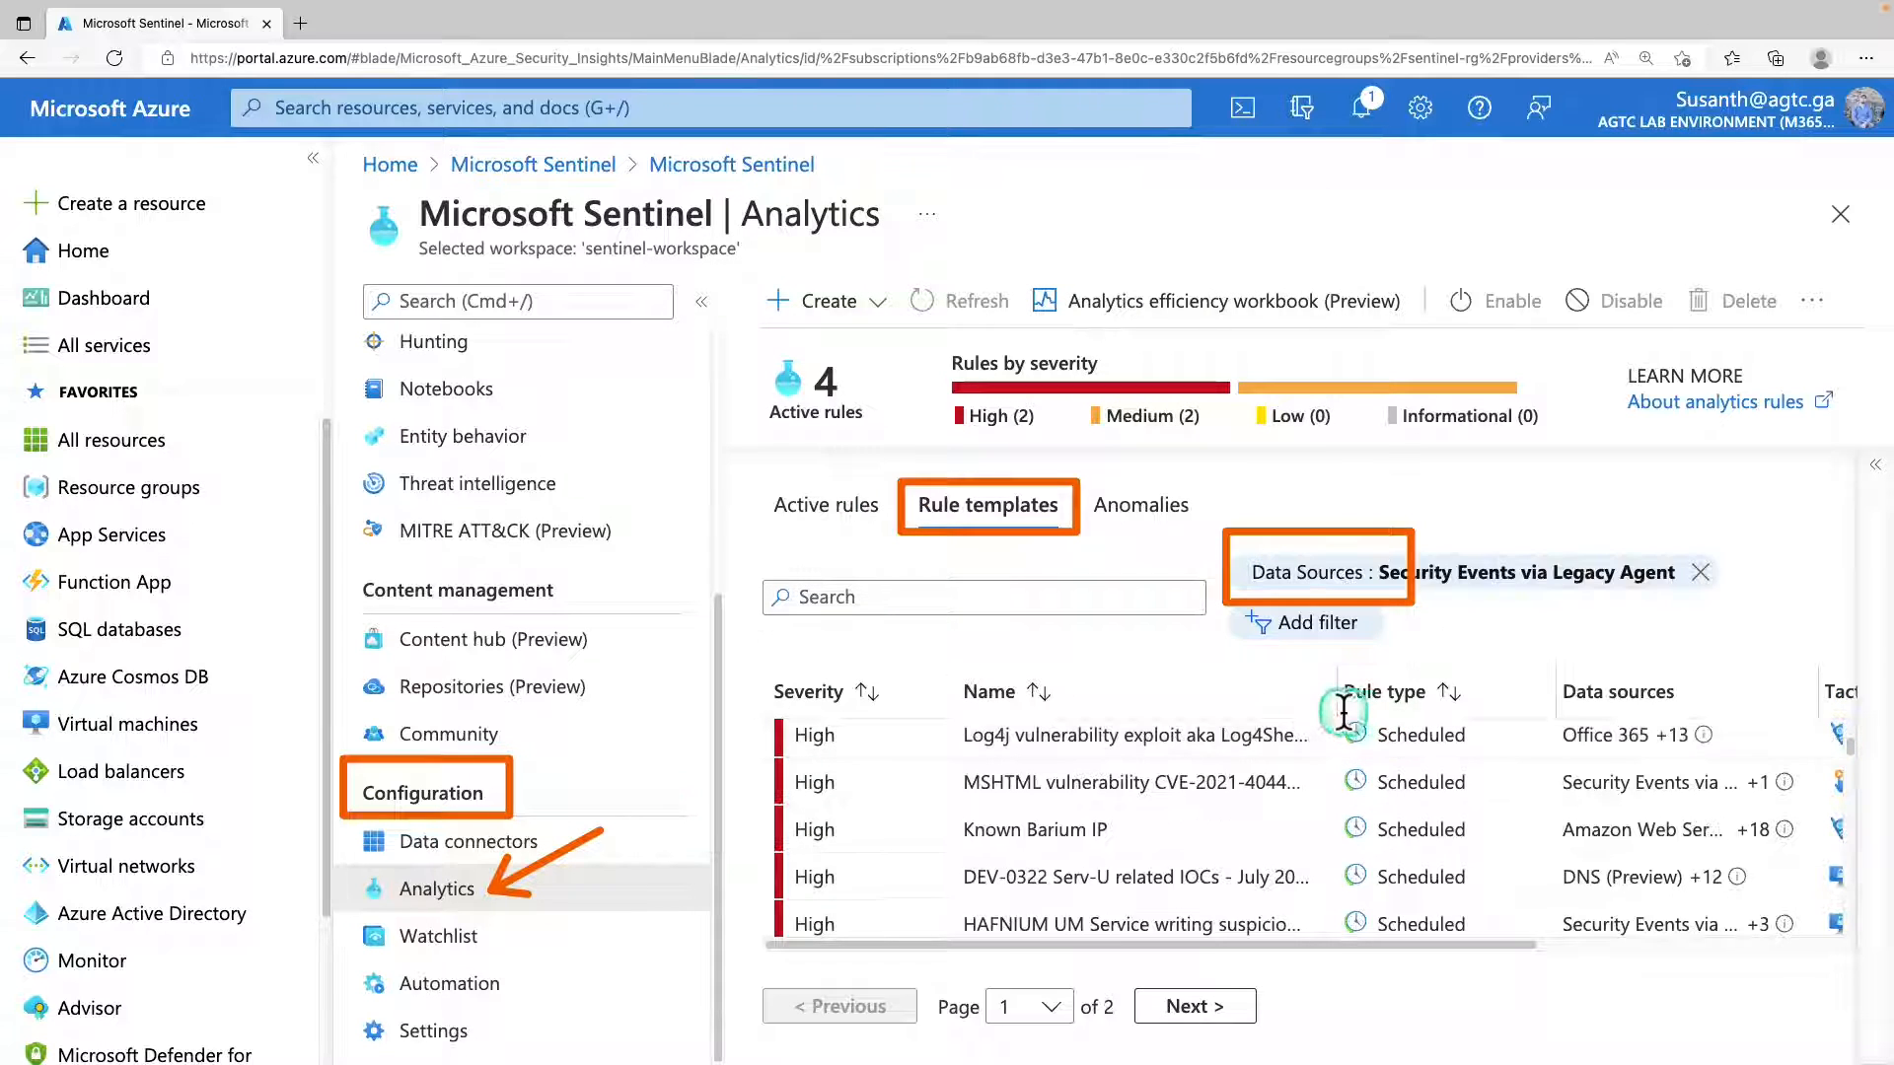
Try to add a Rule Type filter limited to Scheduled rules to the rule templates list.
scroll(1157, 736, "down", 2)
scroll(1159, 750, "down", 5)
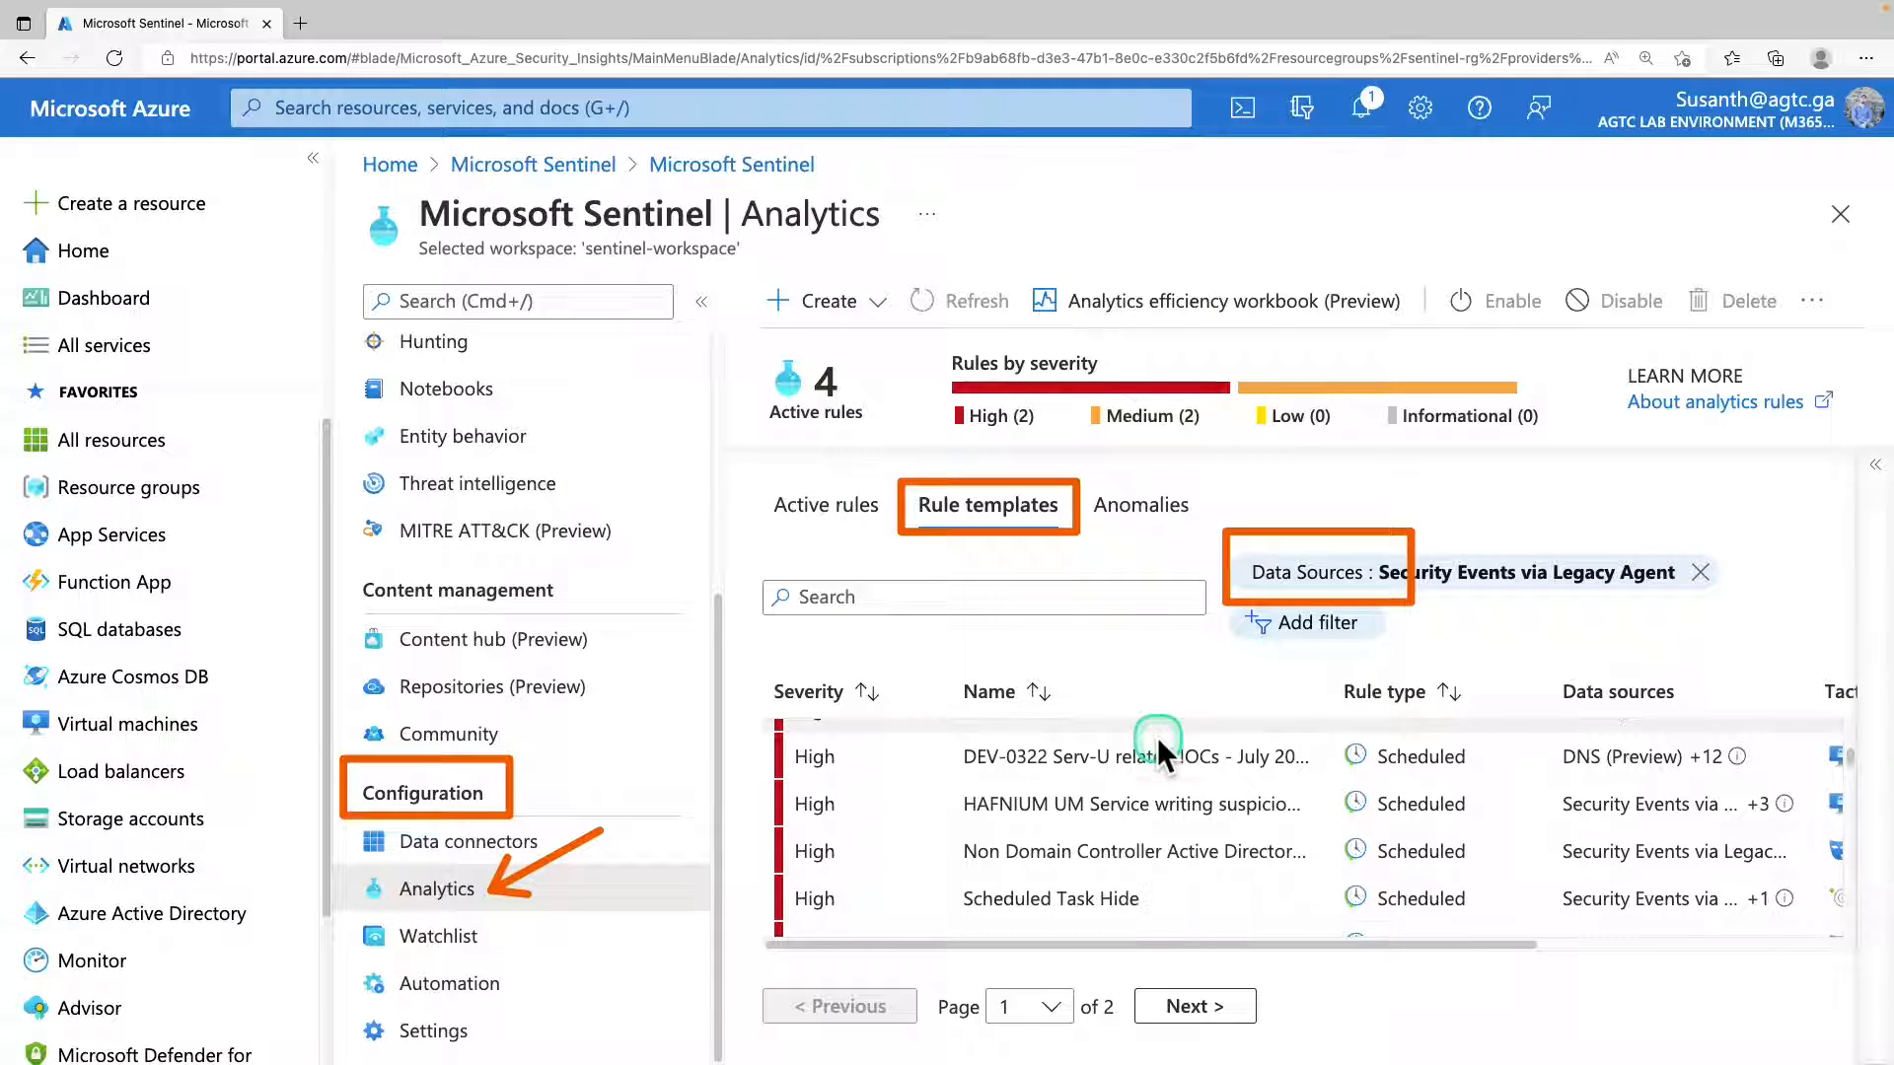
scroll(1164, 757, "down", 5)
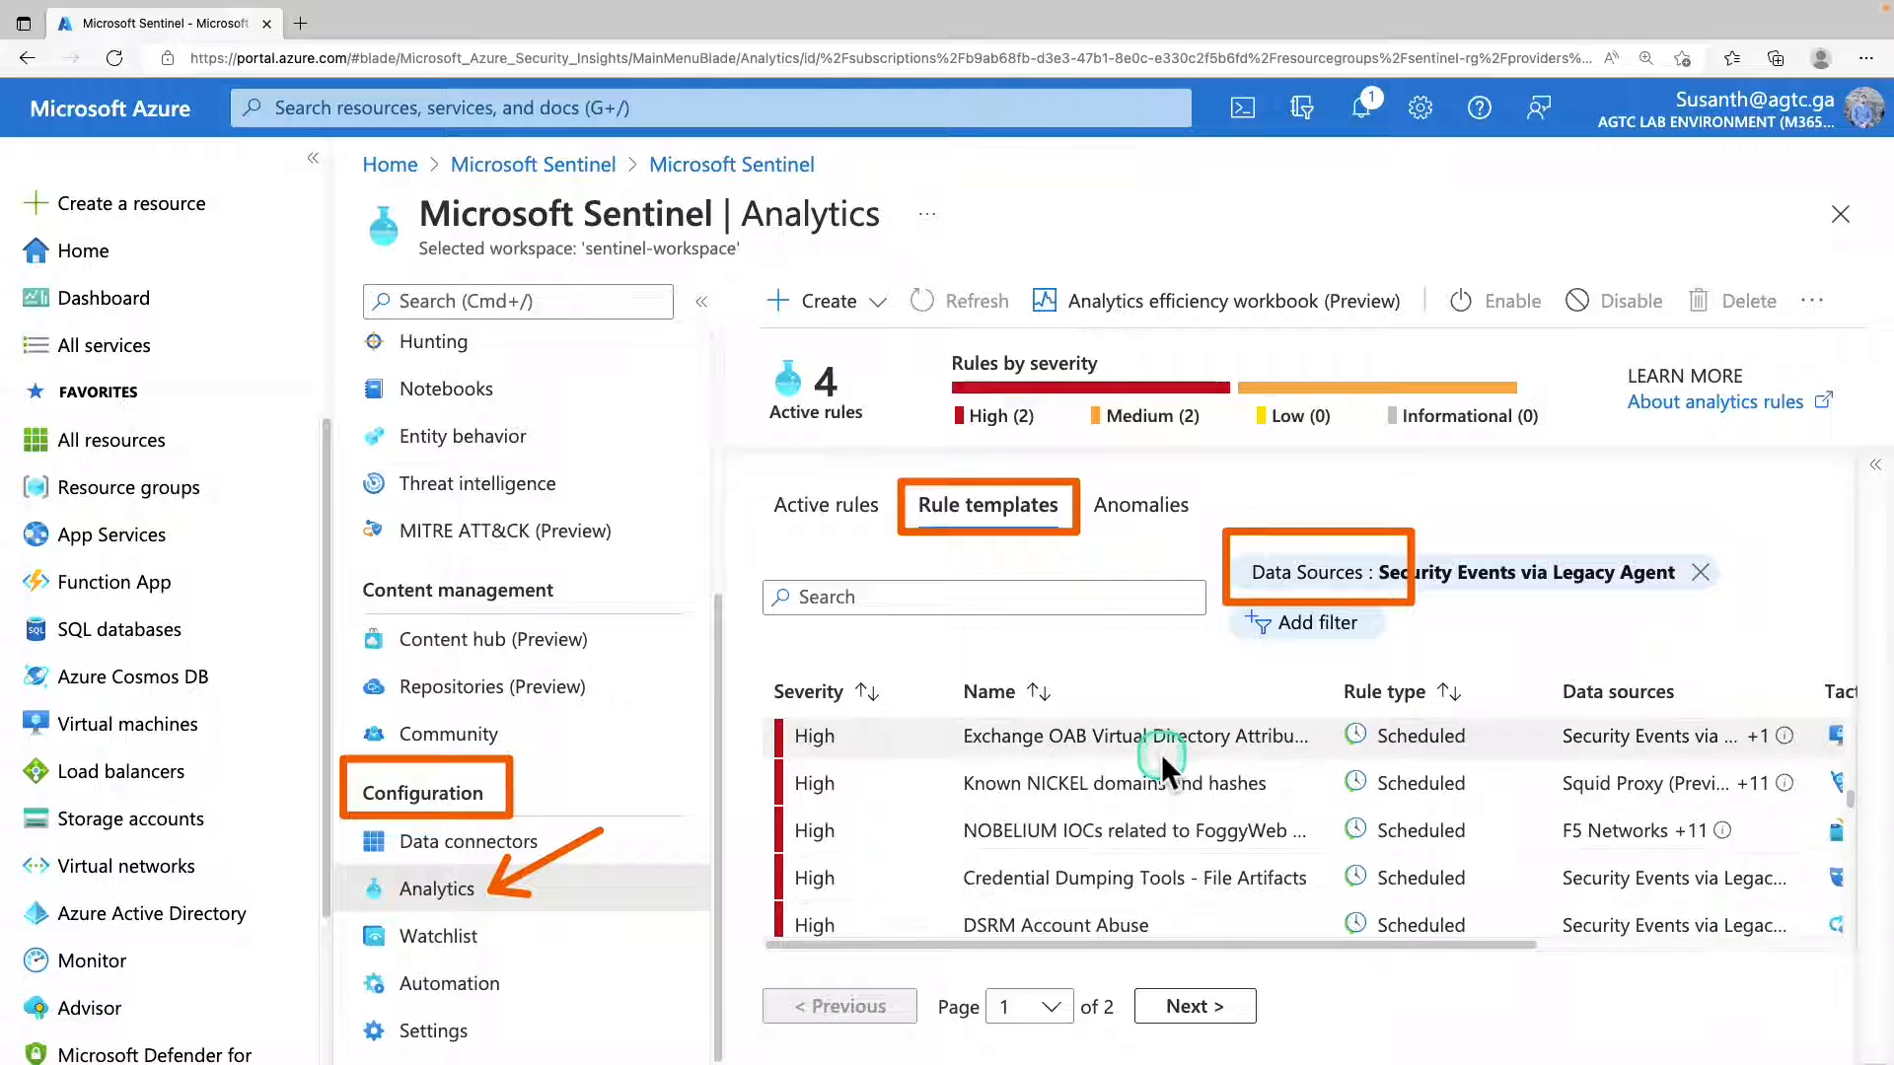
scroll(1163, 758, "down", 3)
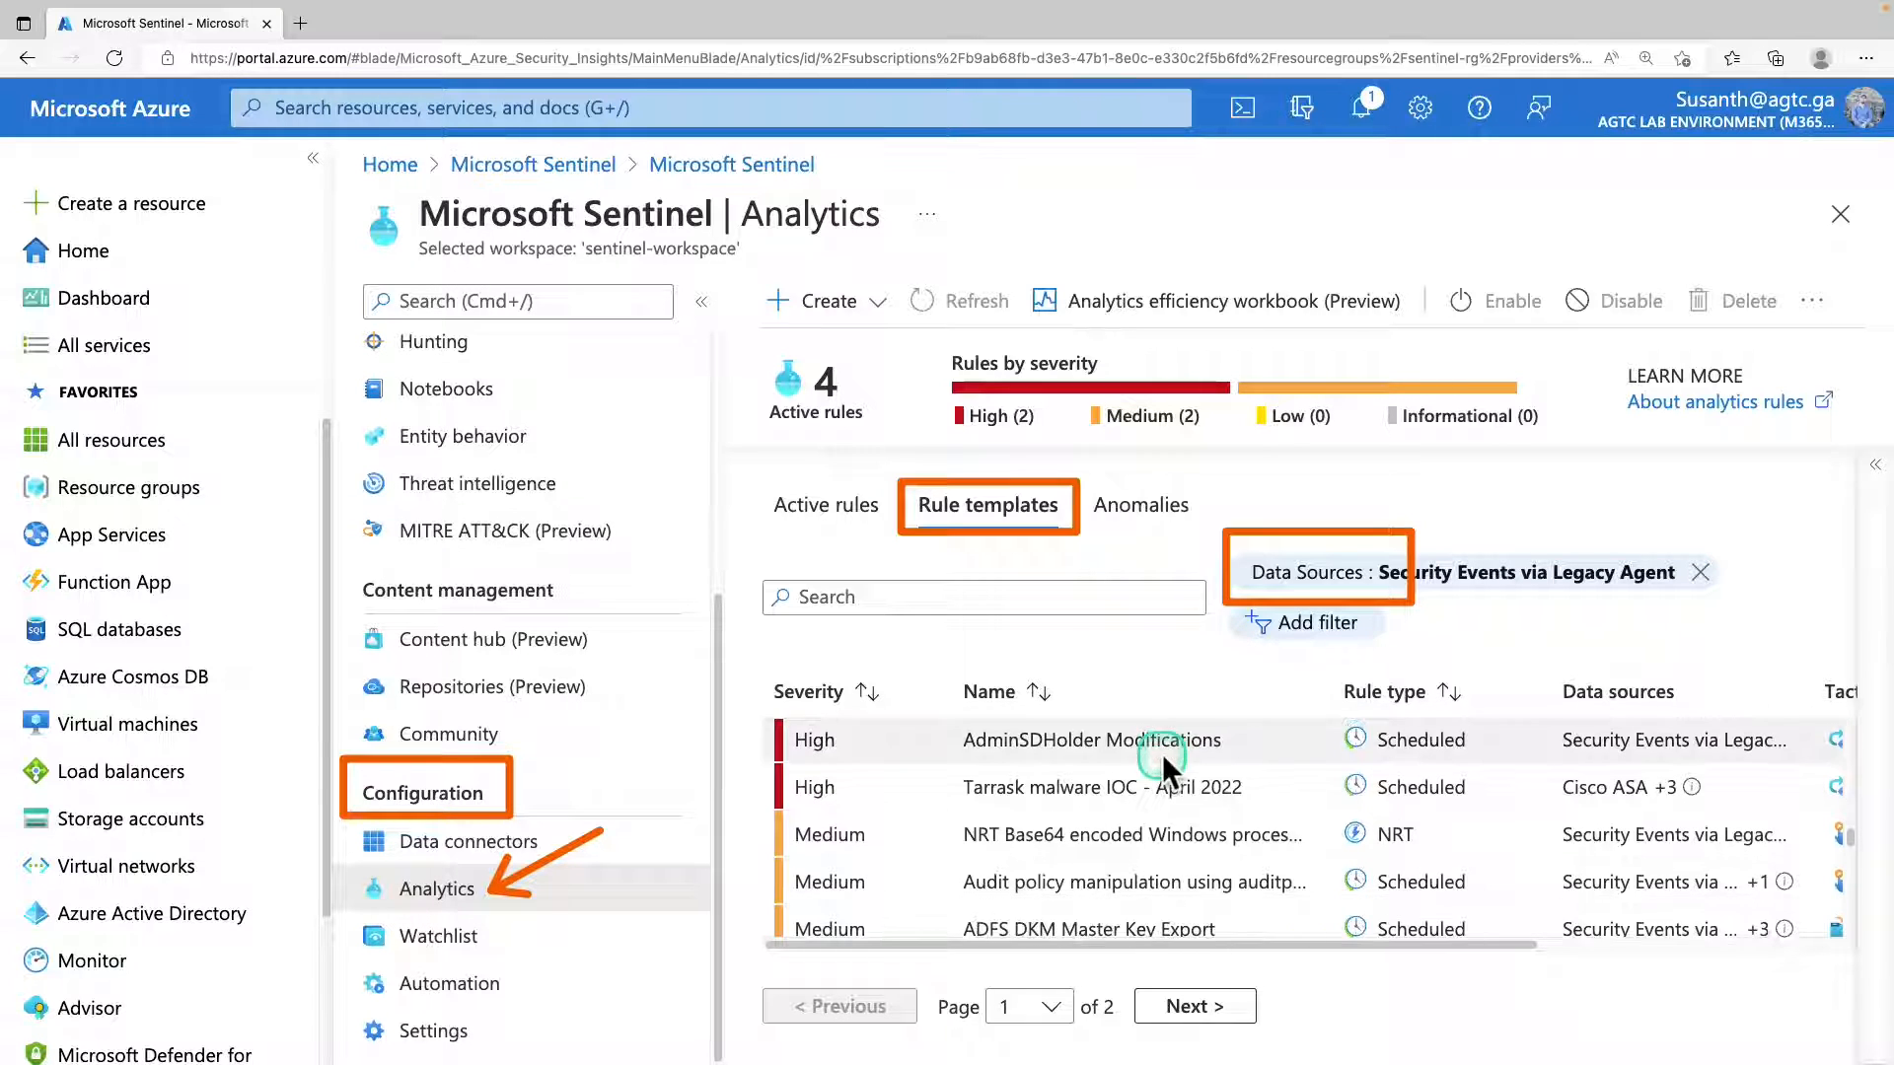
left_click(1302, 623)
left_click(955, 735)
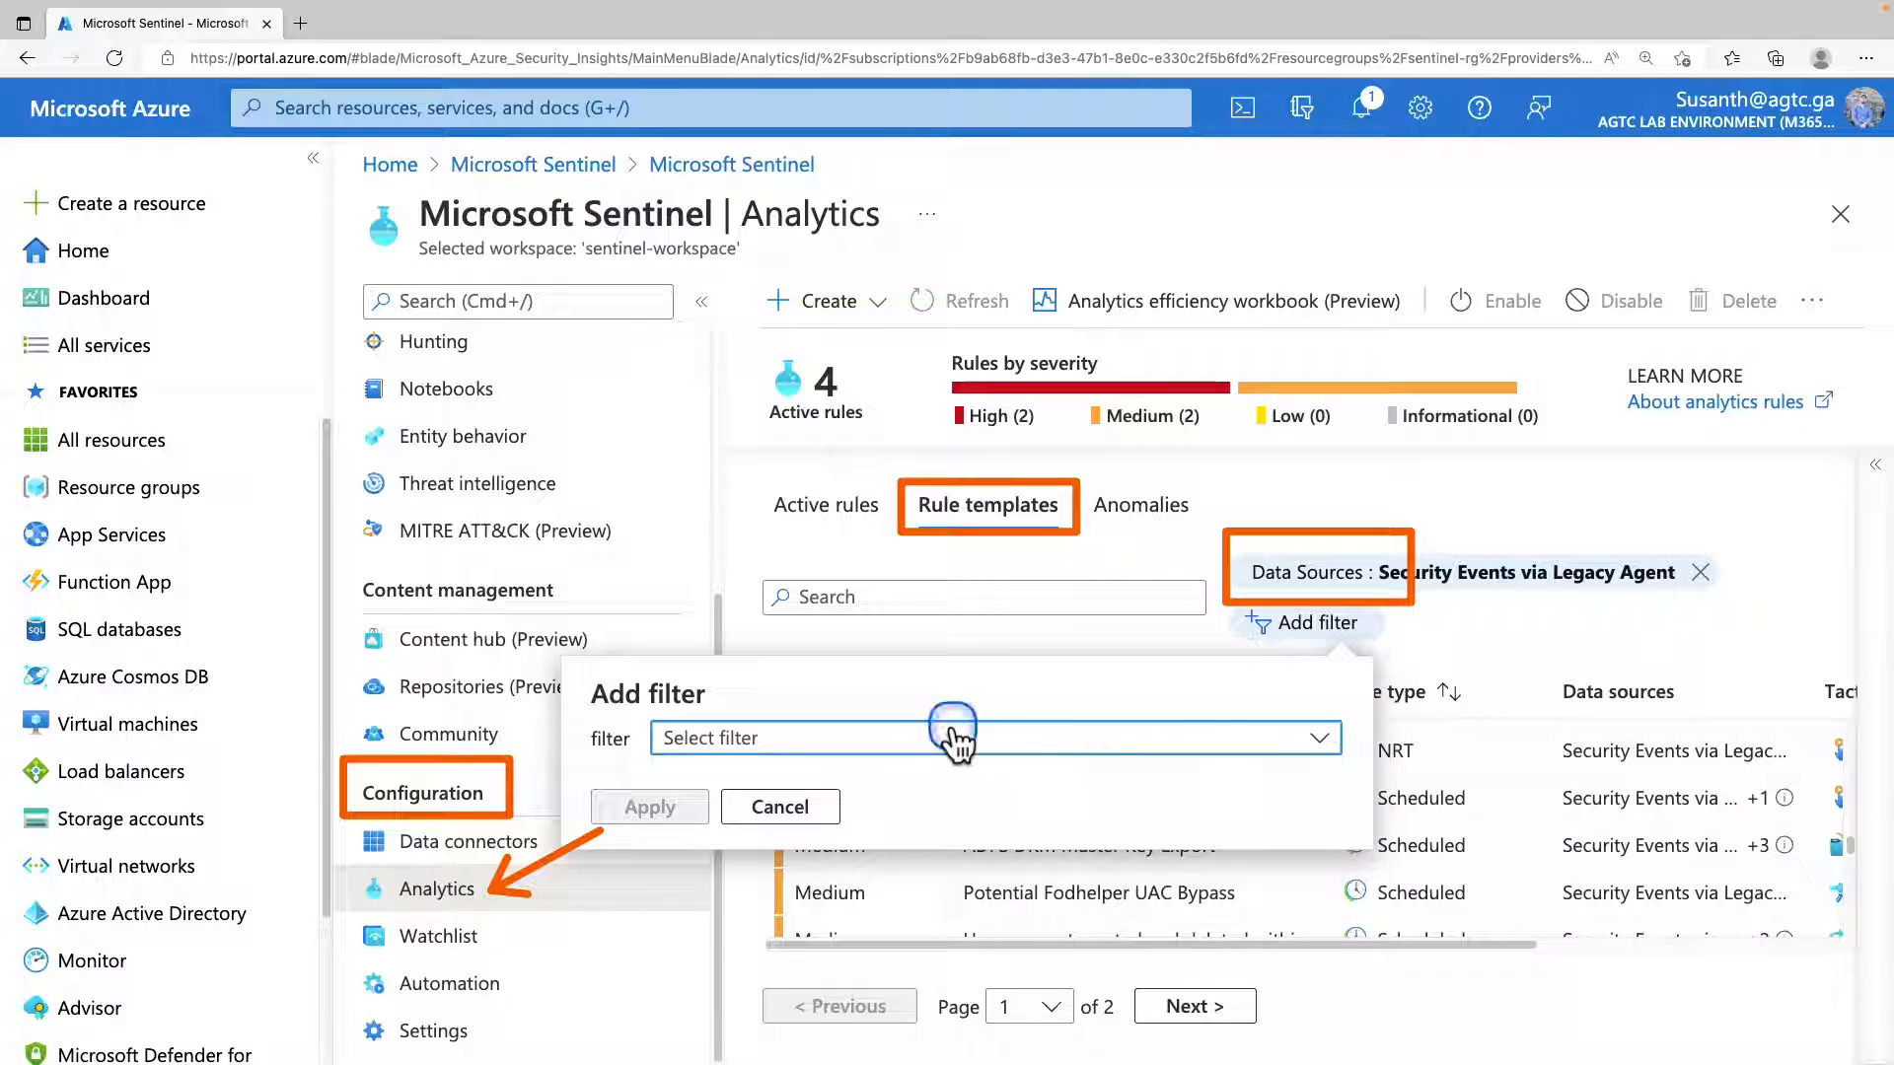
left_click(782, 826)
left_click(795, 807)
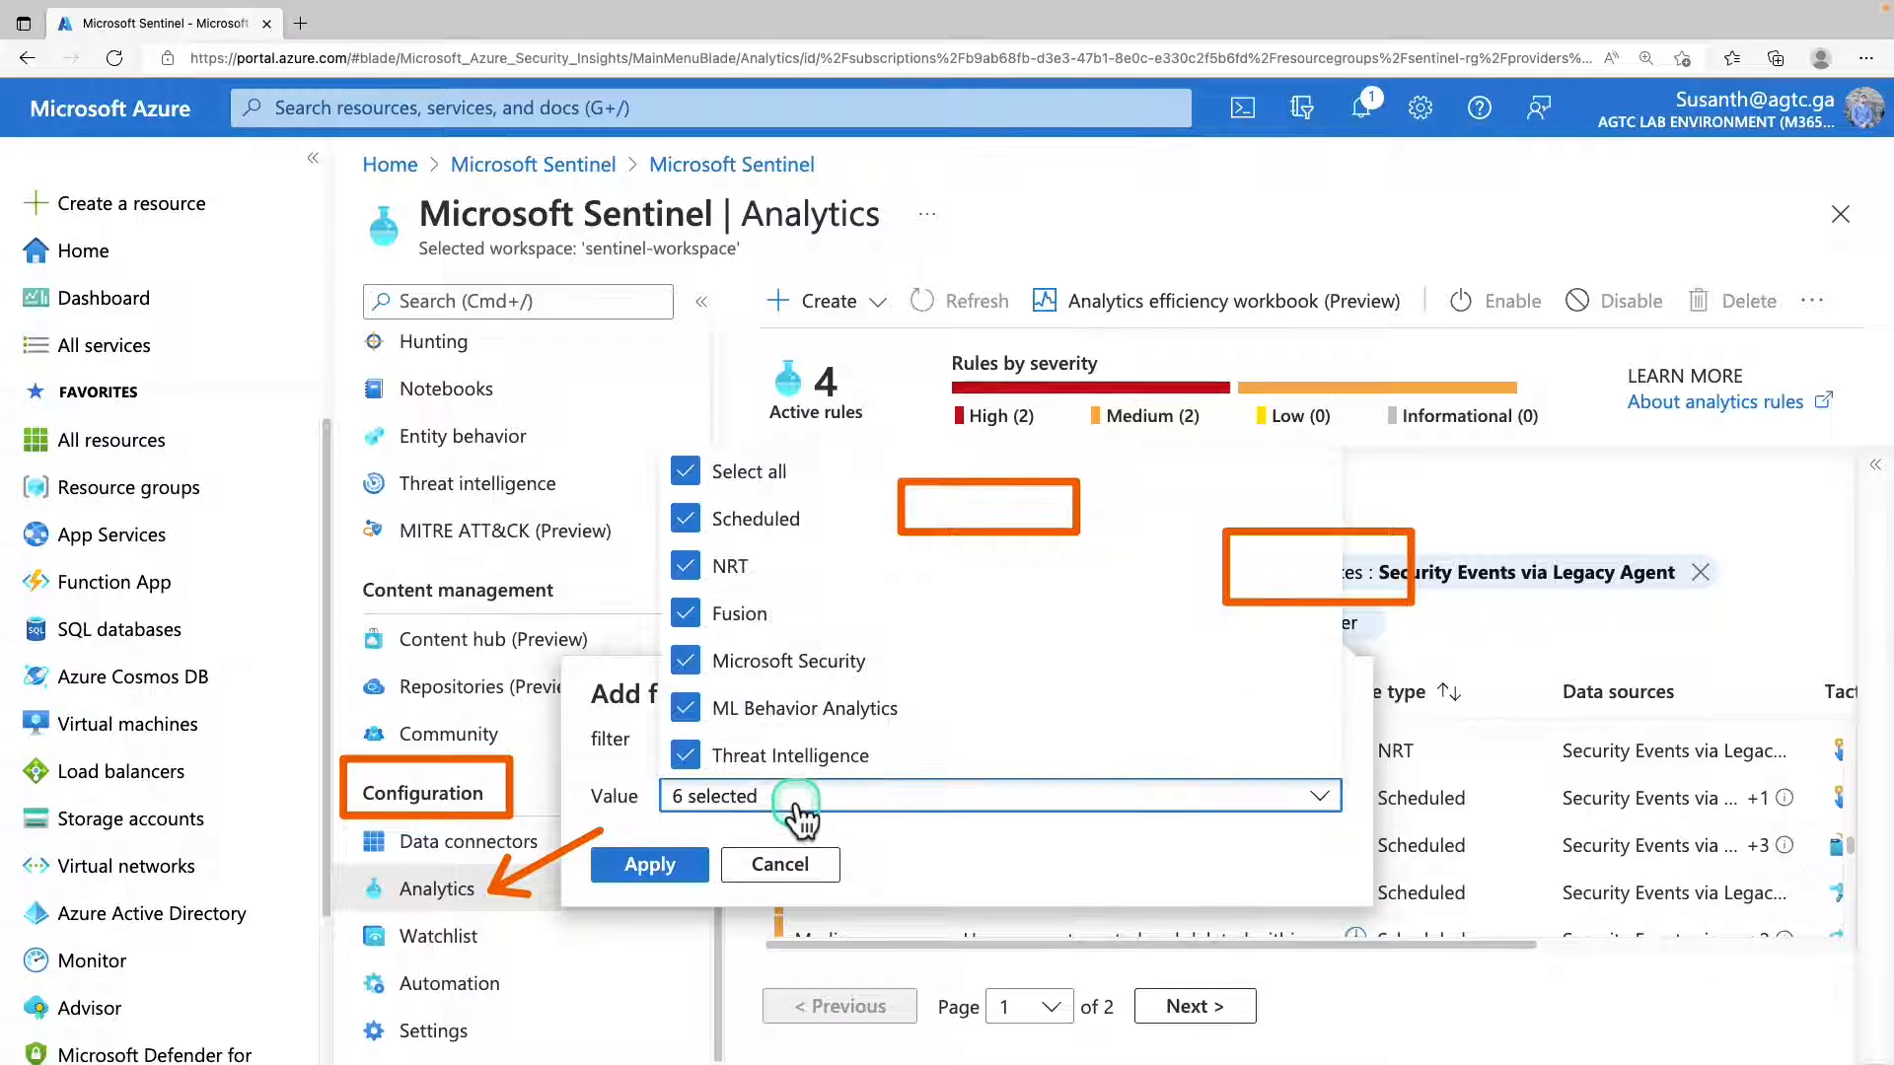
left_click(705, 472)
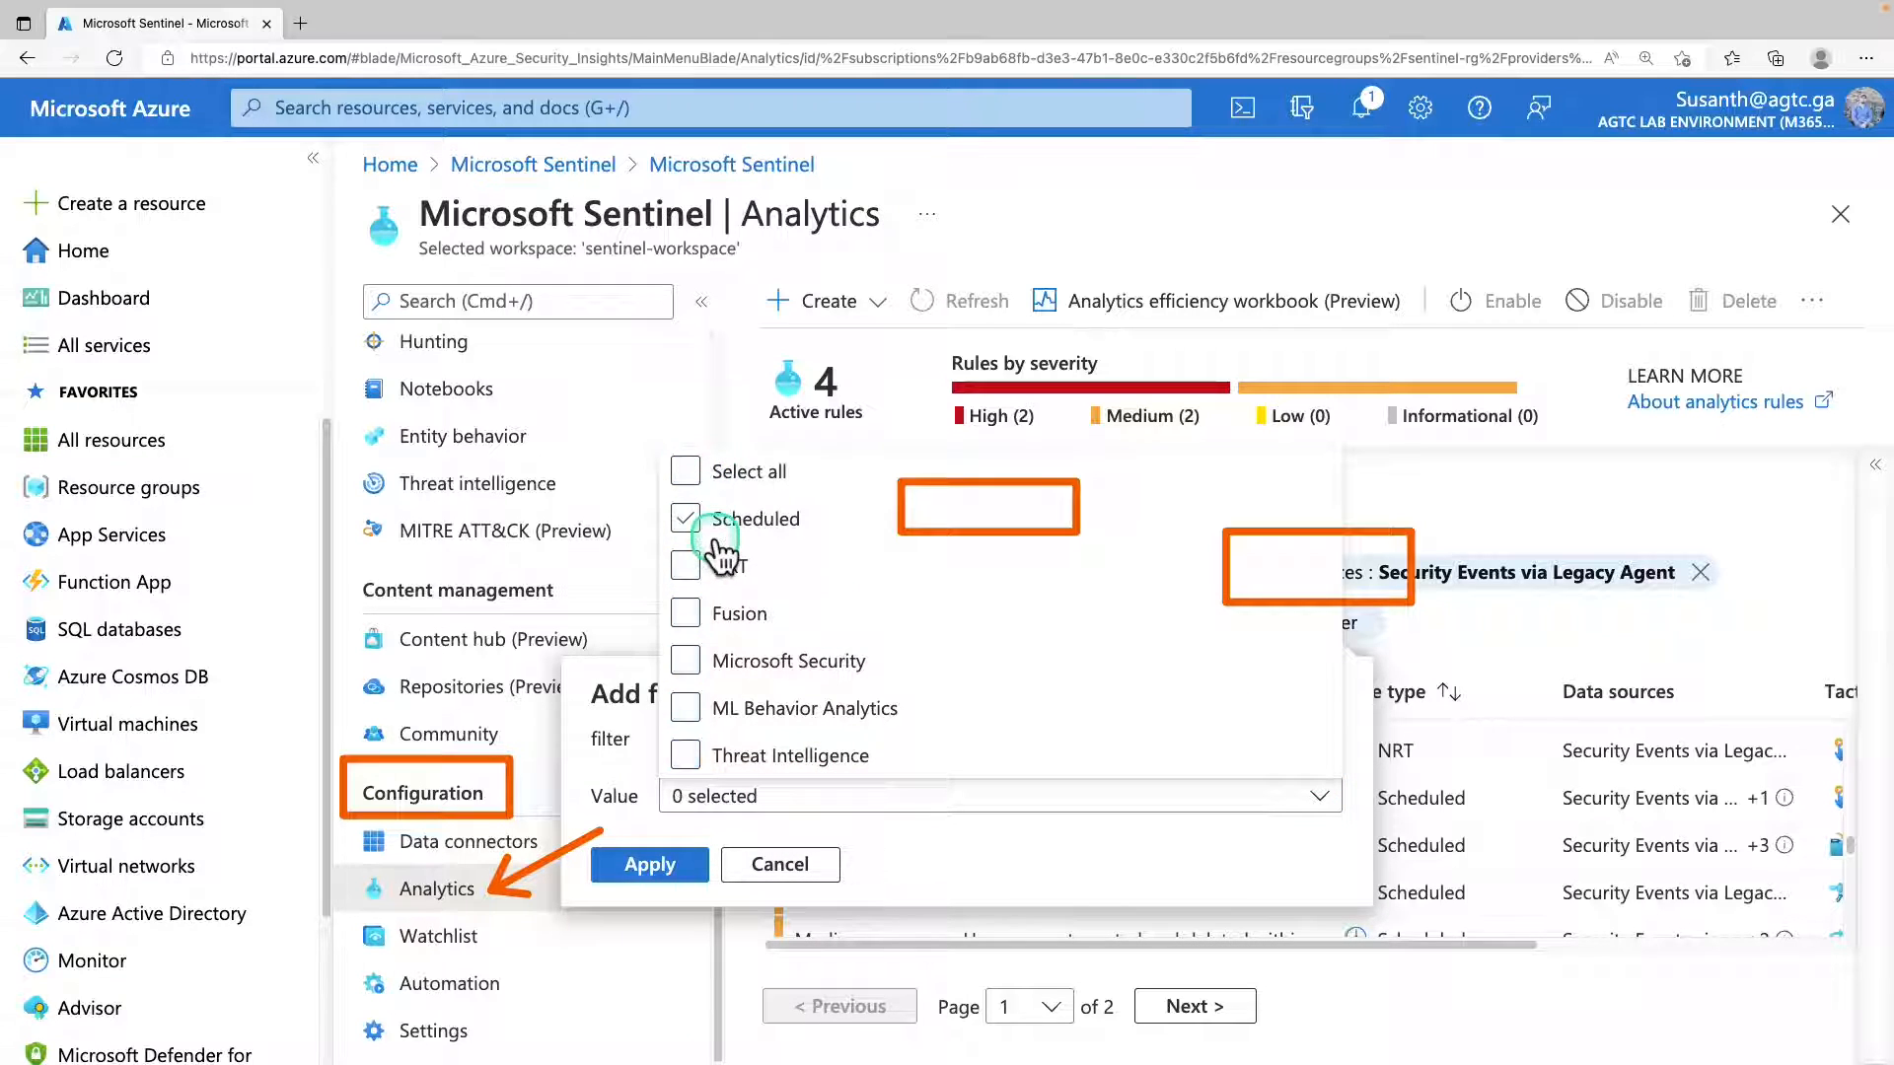
left_click(702, 521)
left_click(649, 864)
Search the filtered rule templates for "rare" to find the Rare RDP Connections template.
left_click(816, 596)
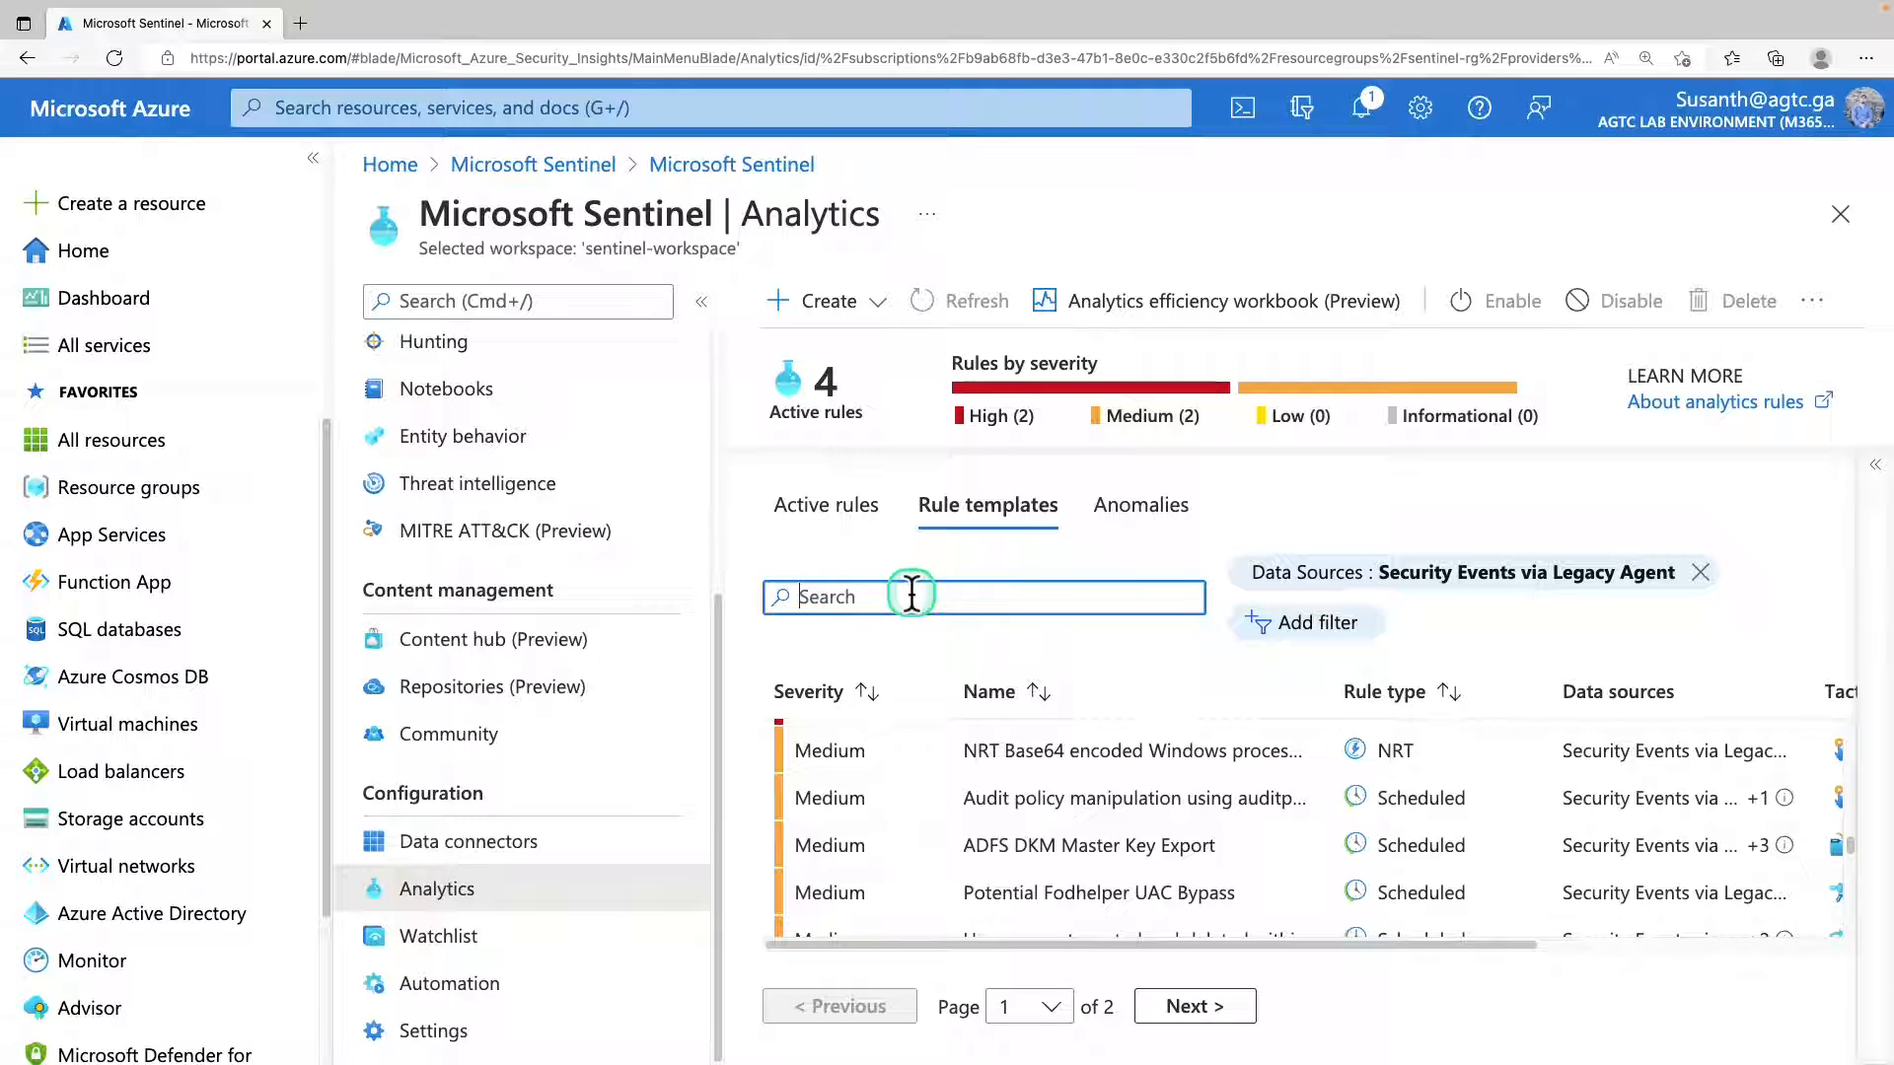
type("rare rdp")
left_click(899, 754)
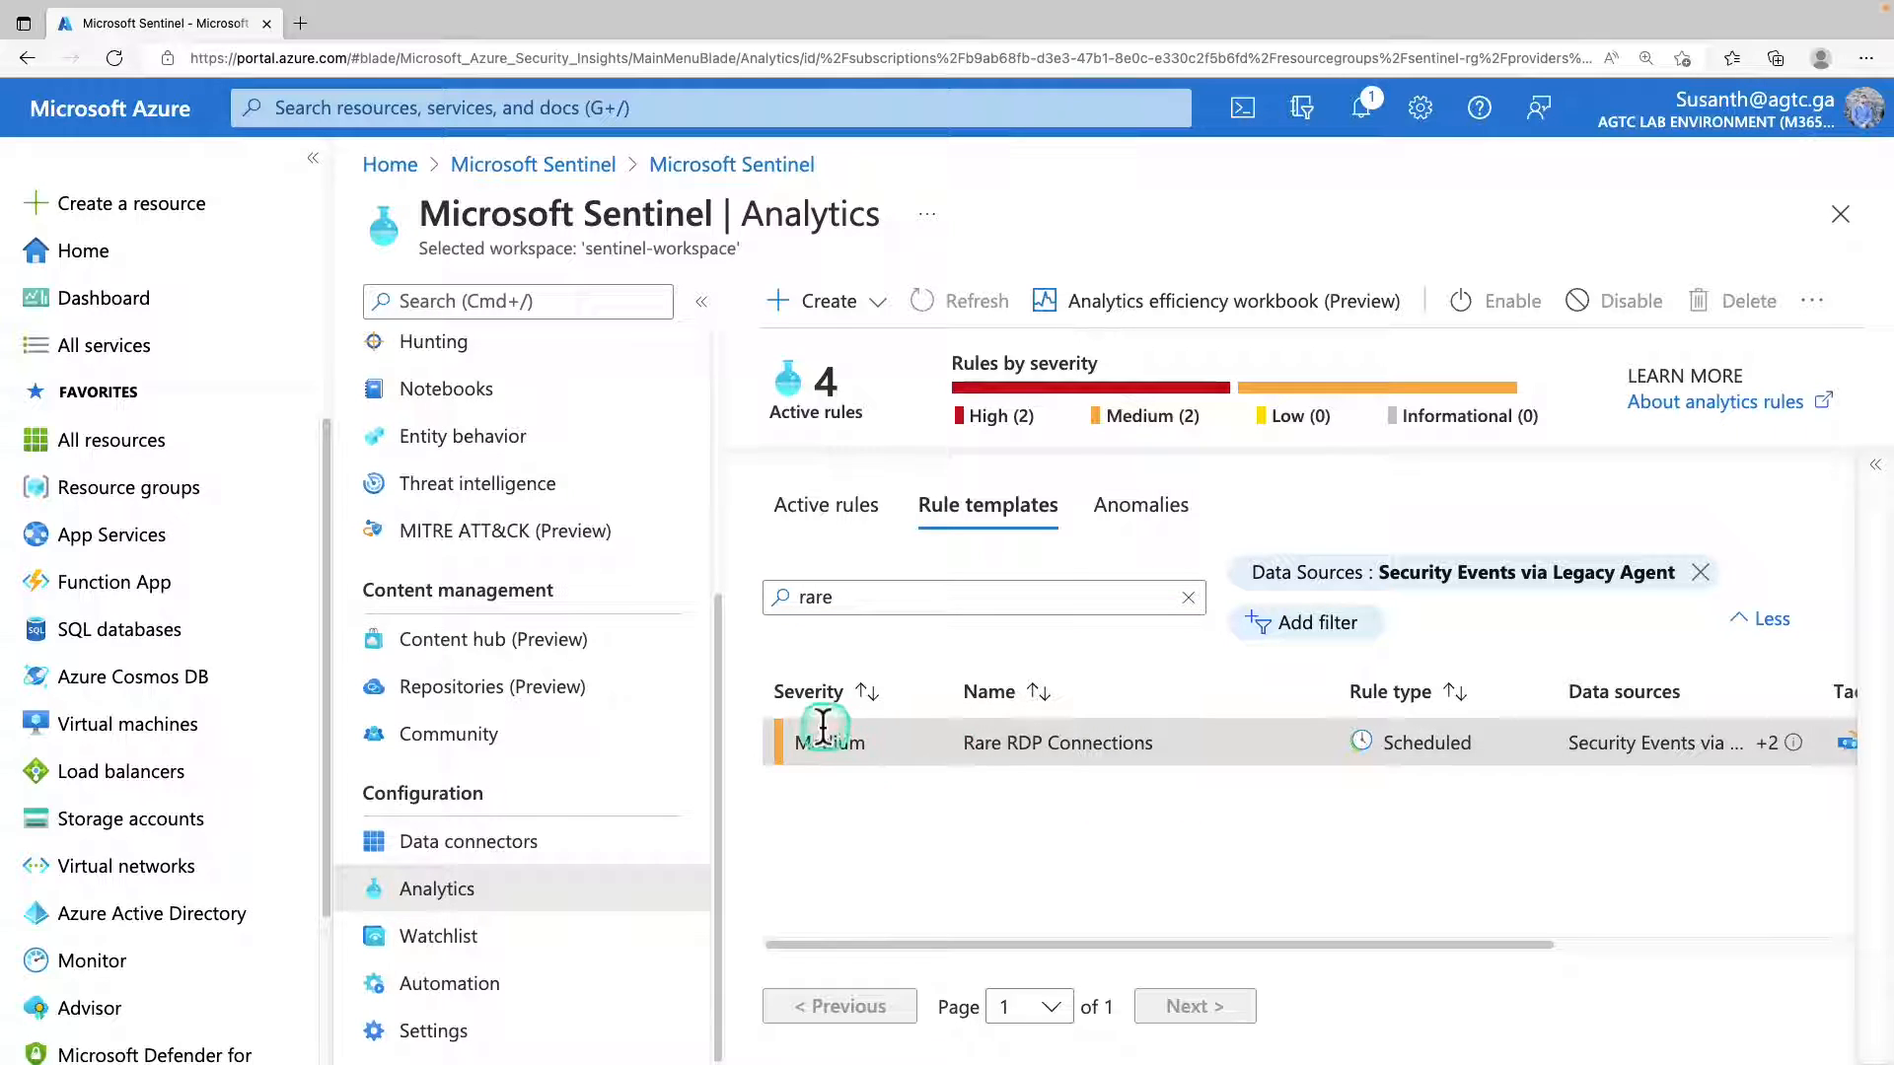
Examine the rule type, additional data sources, tactics and techniques of the Rare RDP Connections template.
left_click_drag(1071, 948, 1294, 839)
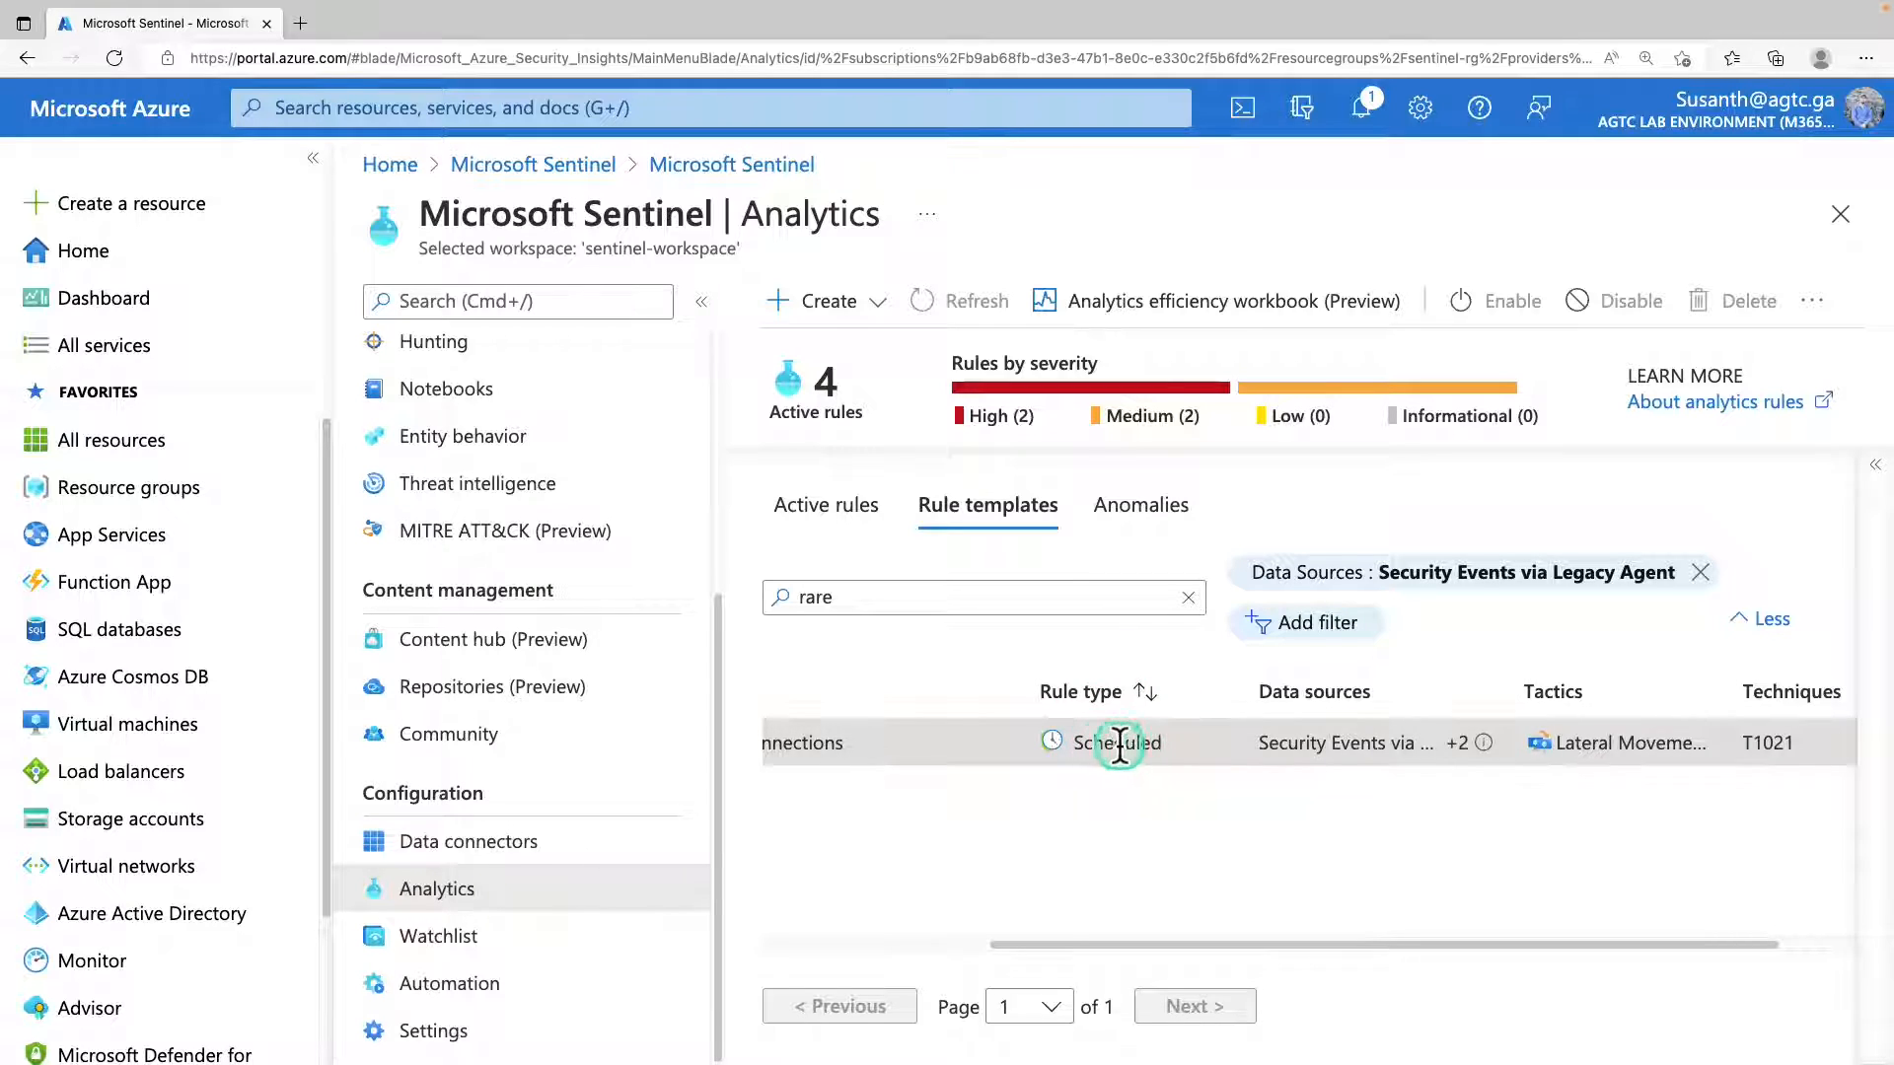
left_click_drag(1351, 945, 1476, 949)
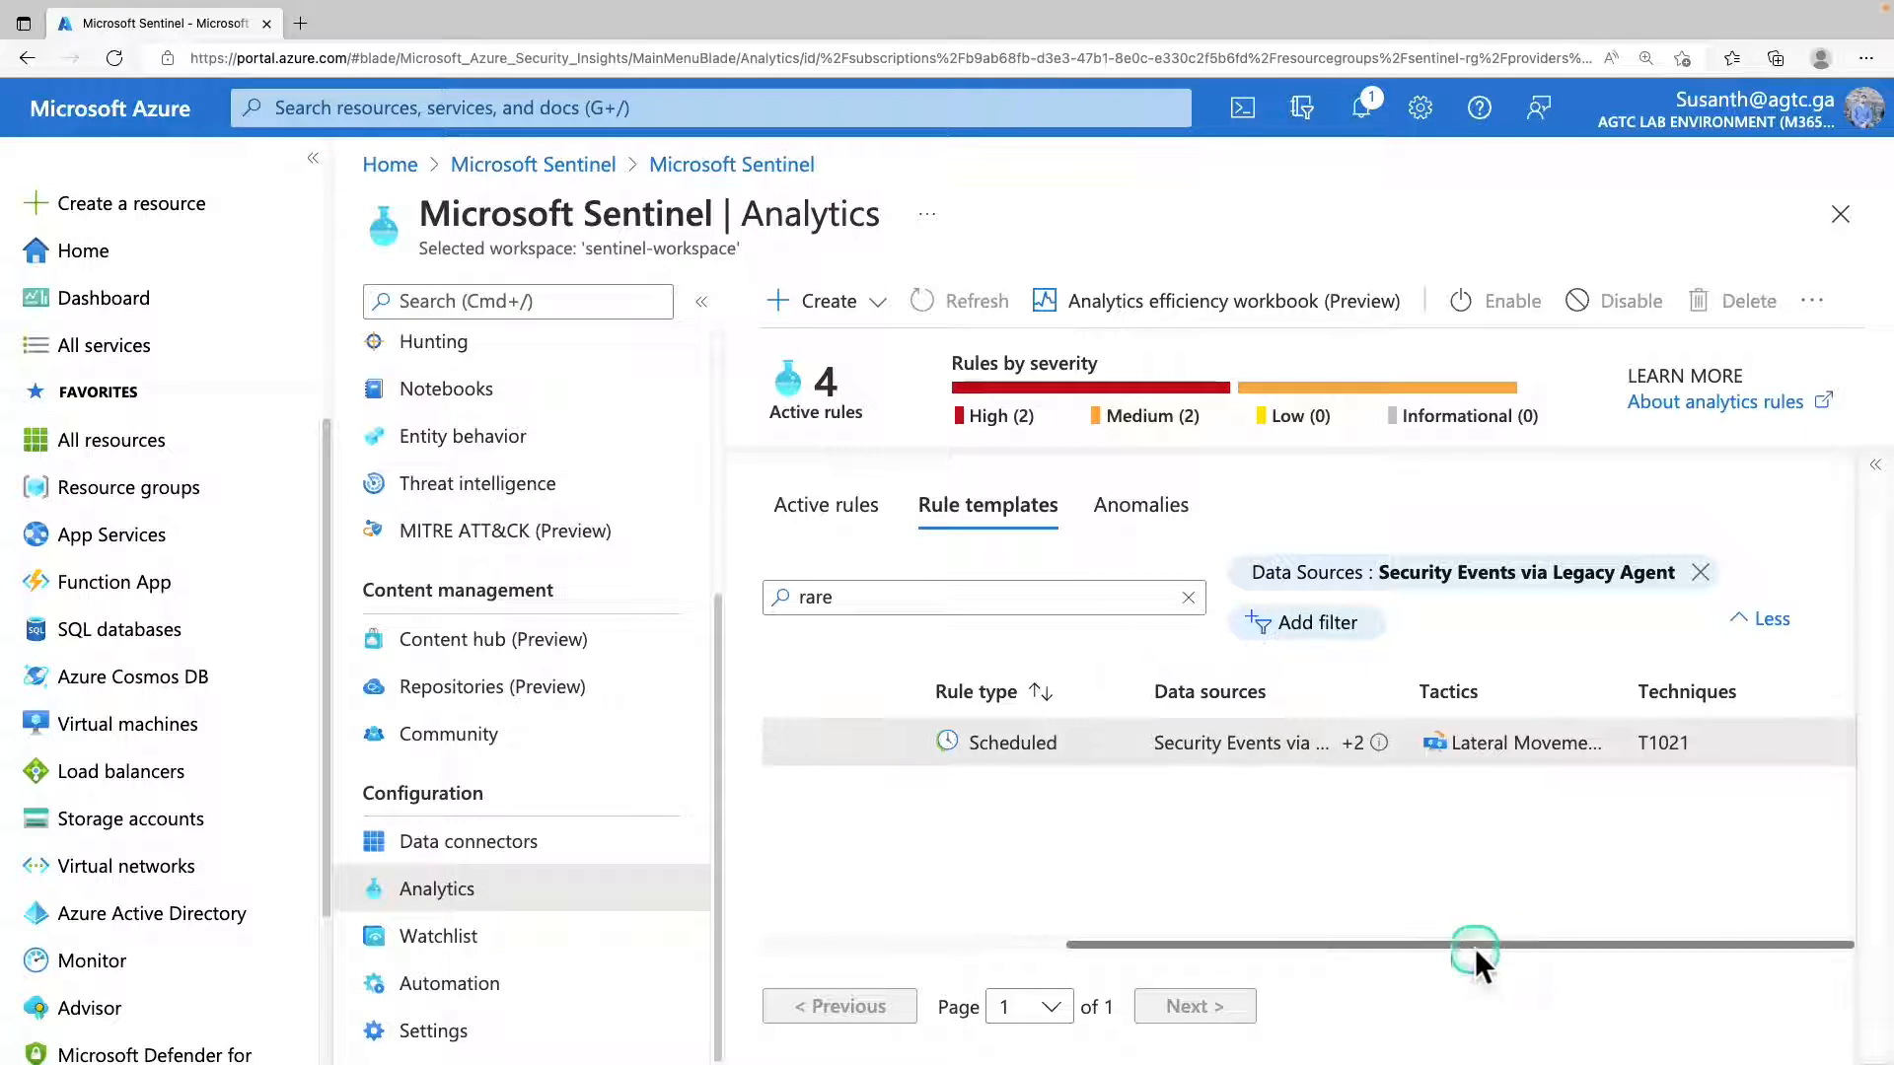
left_click(1379, 743)
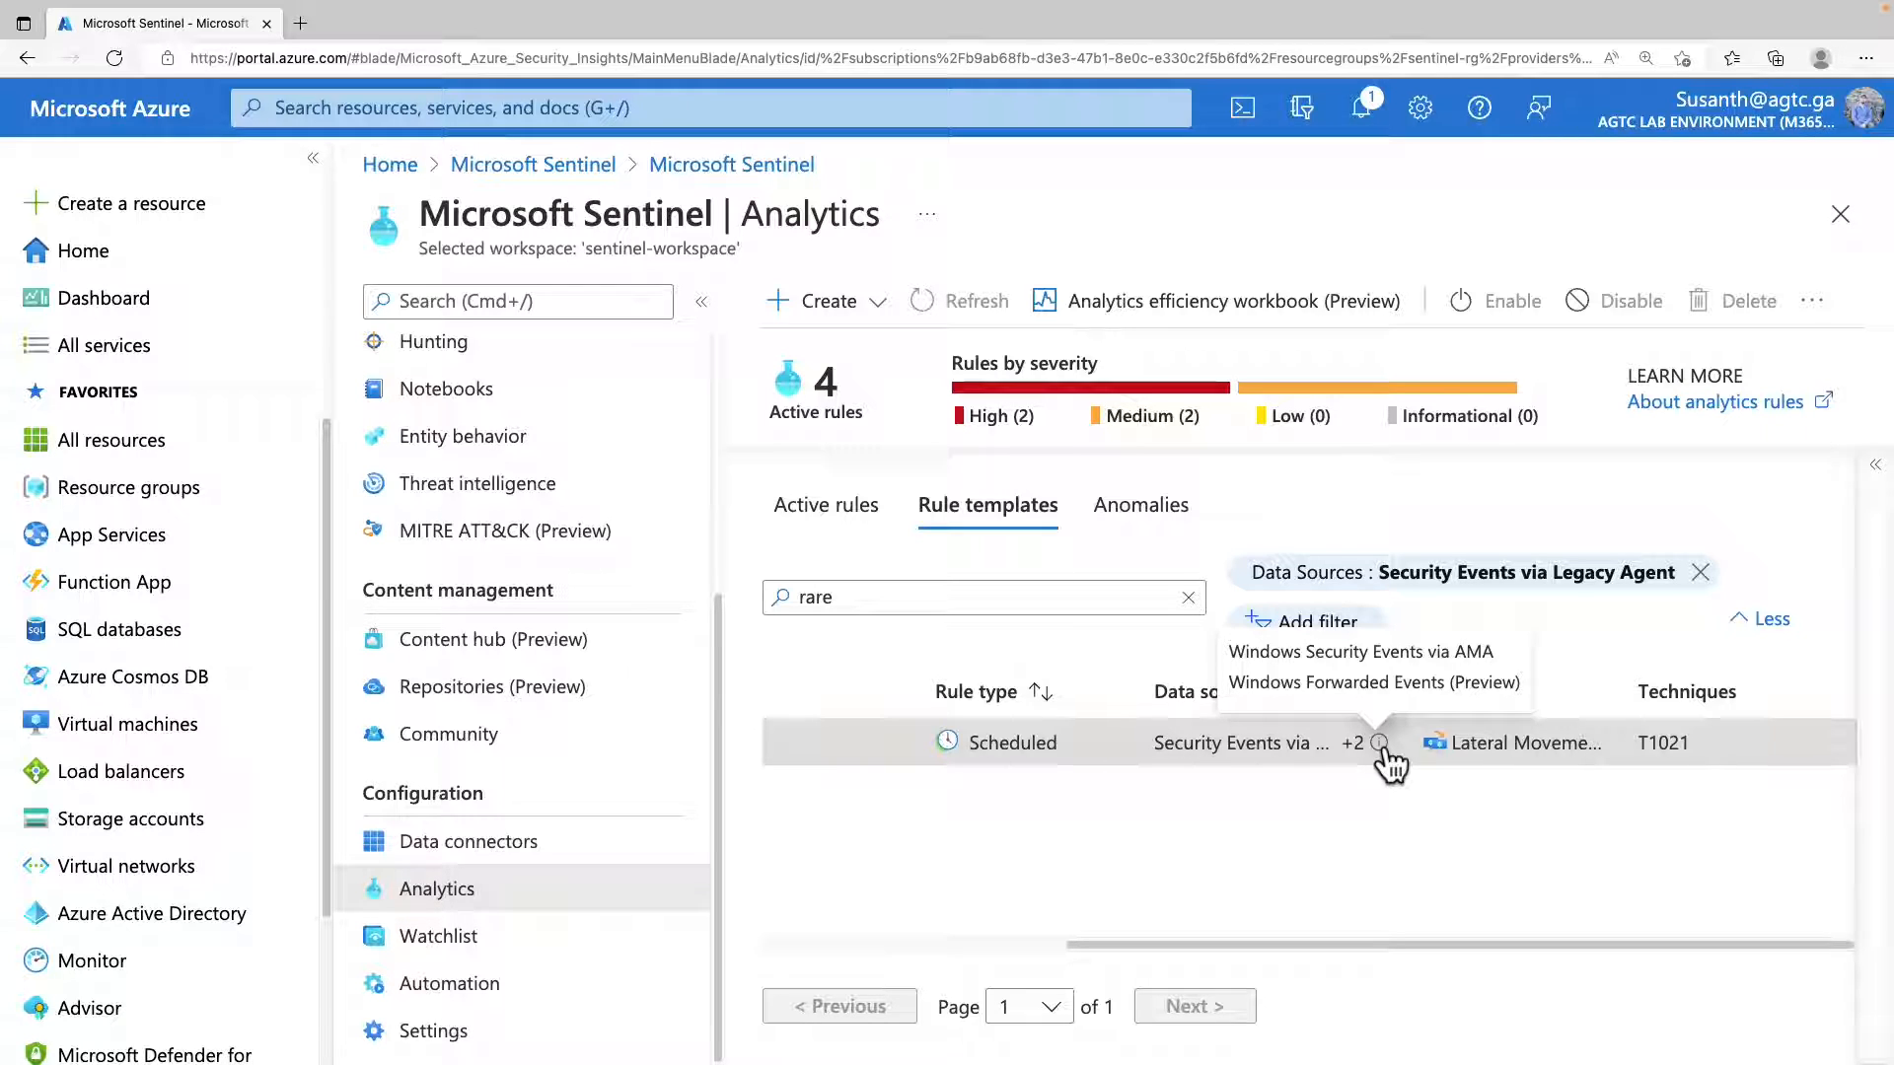
triple_click(1608, 760)
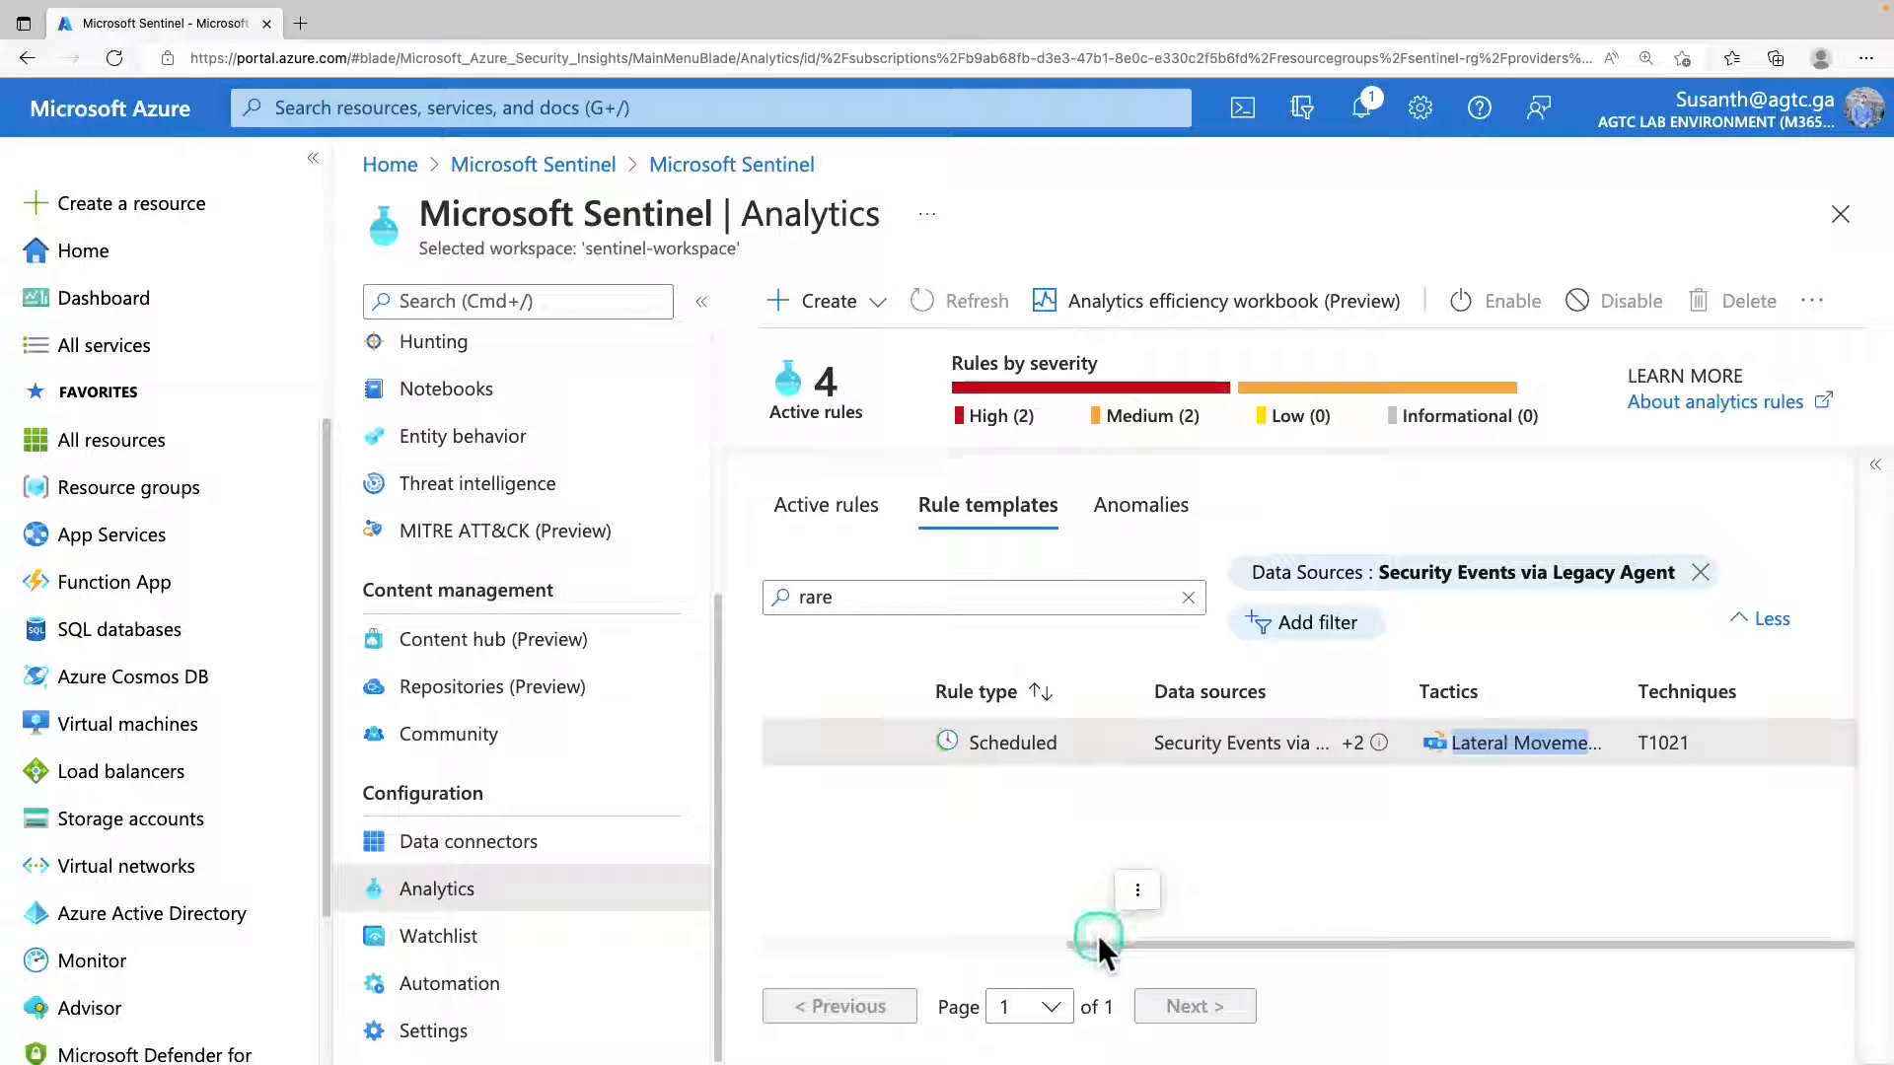
Start a new scheduled query rule and examine its general settings, including tactics and techniques, severity and status.
left_click(876, 301)
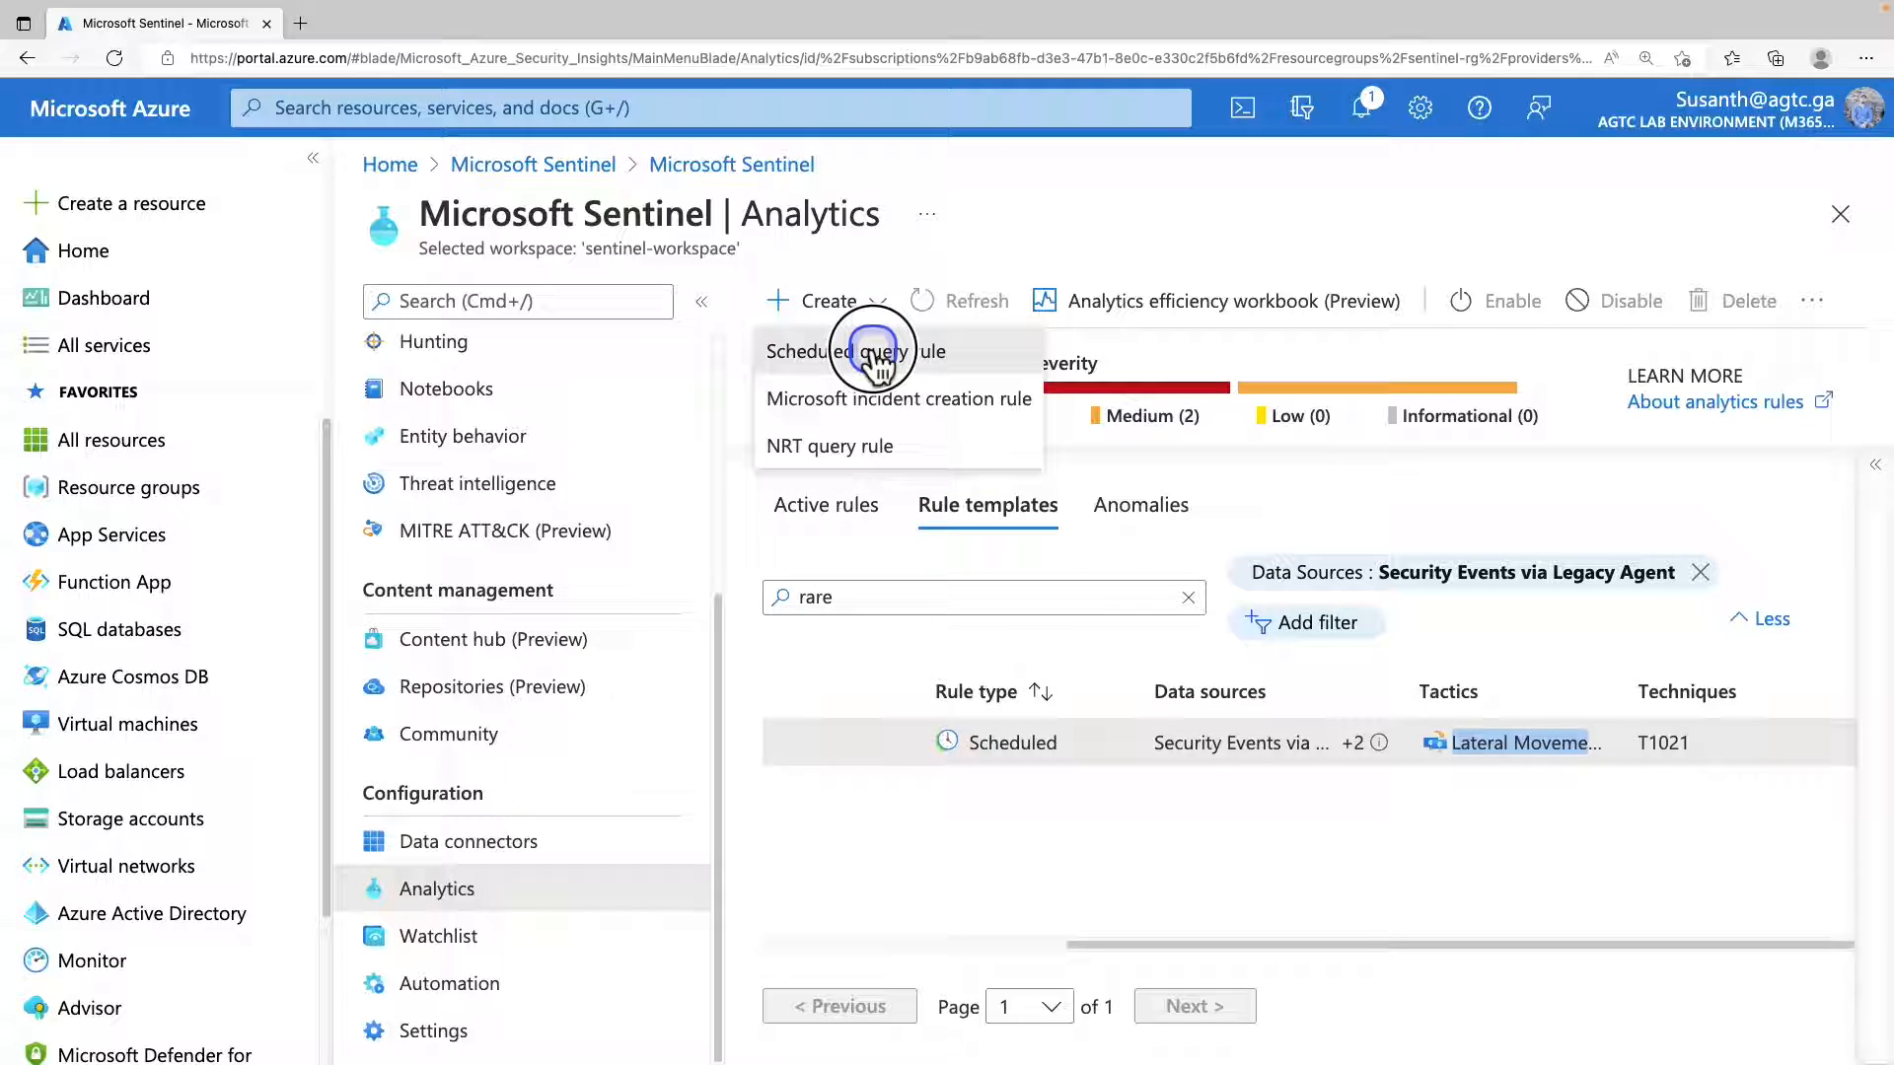
left_click(873, 353)
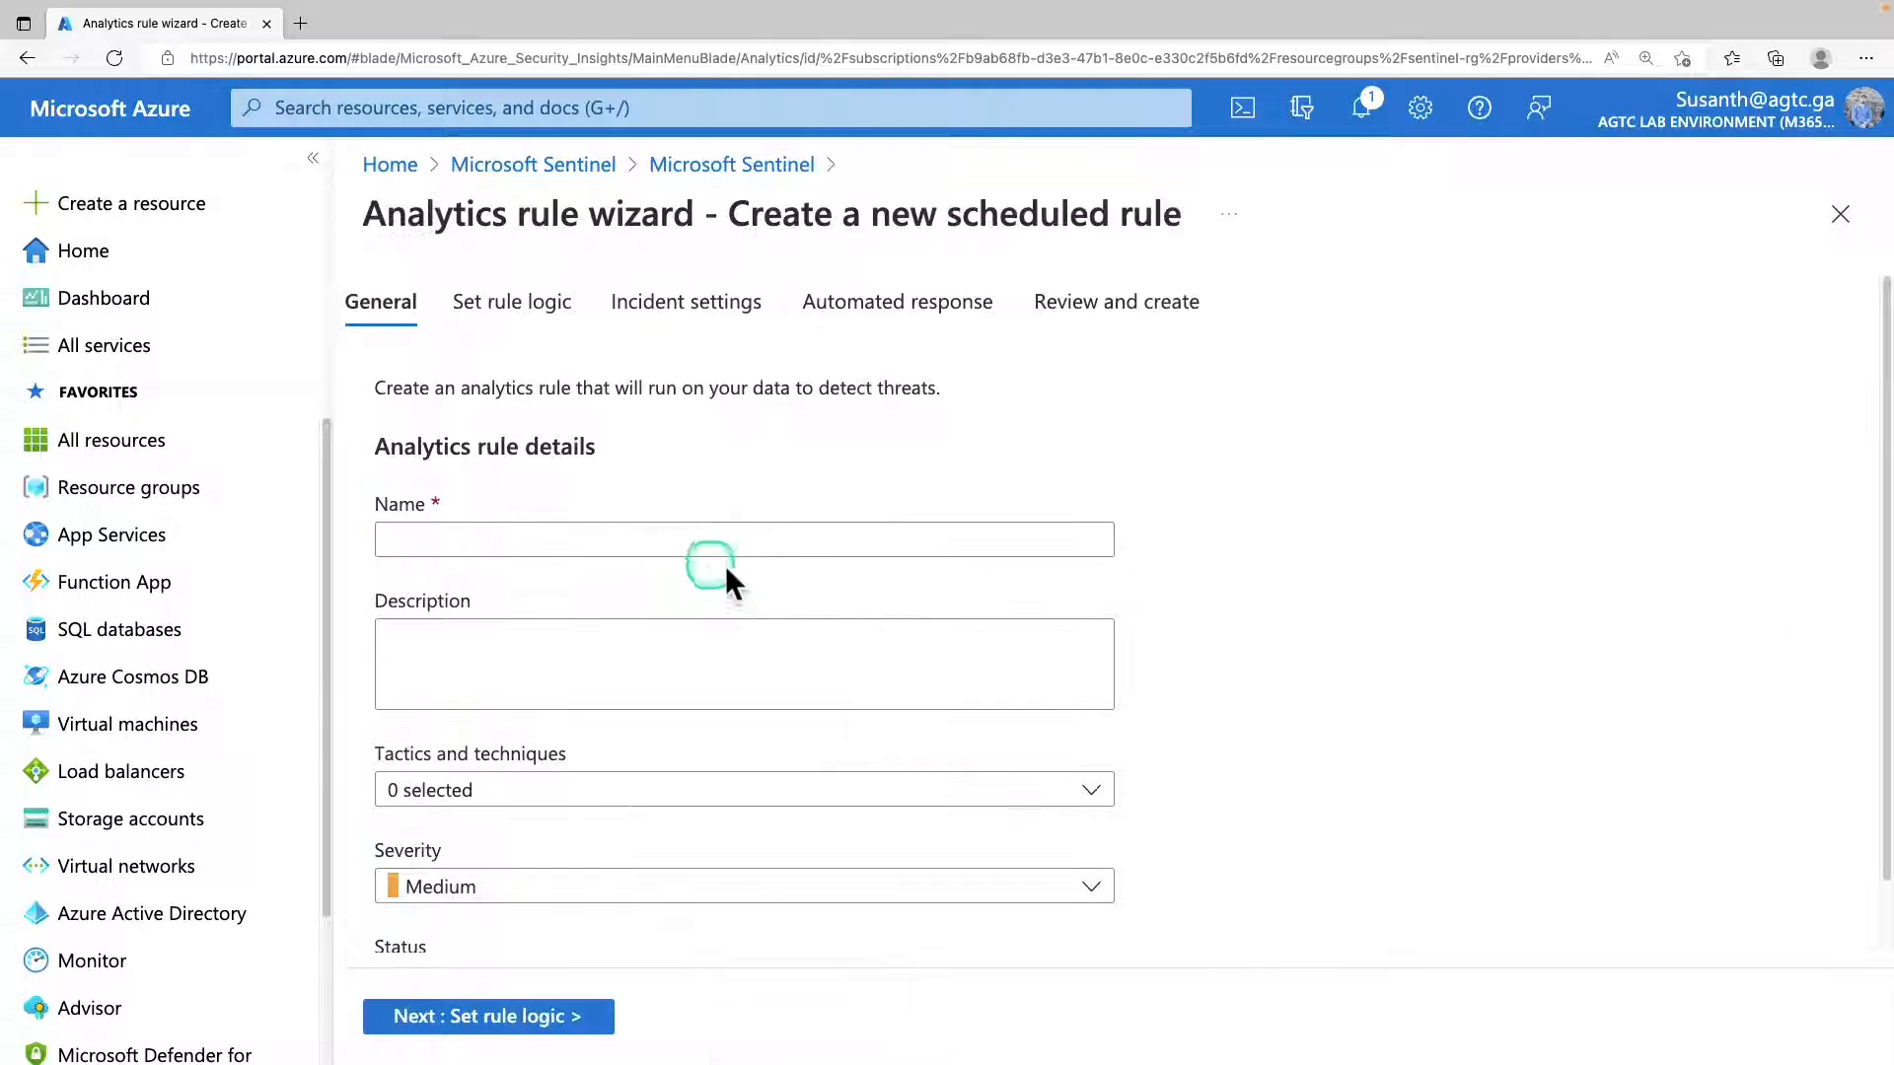
left_click(595, 794)
left_click(661, 701)
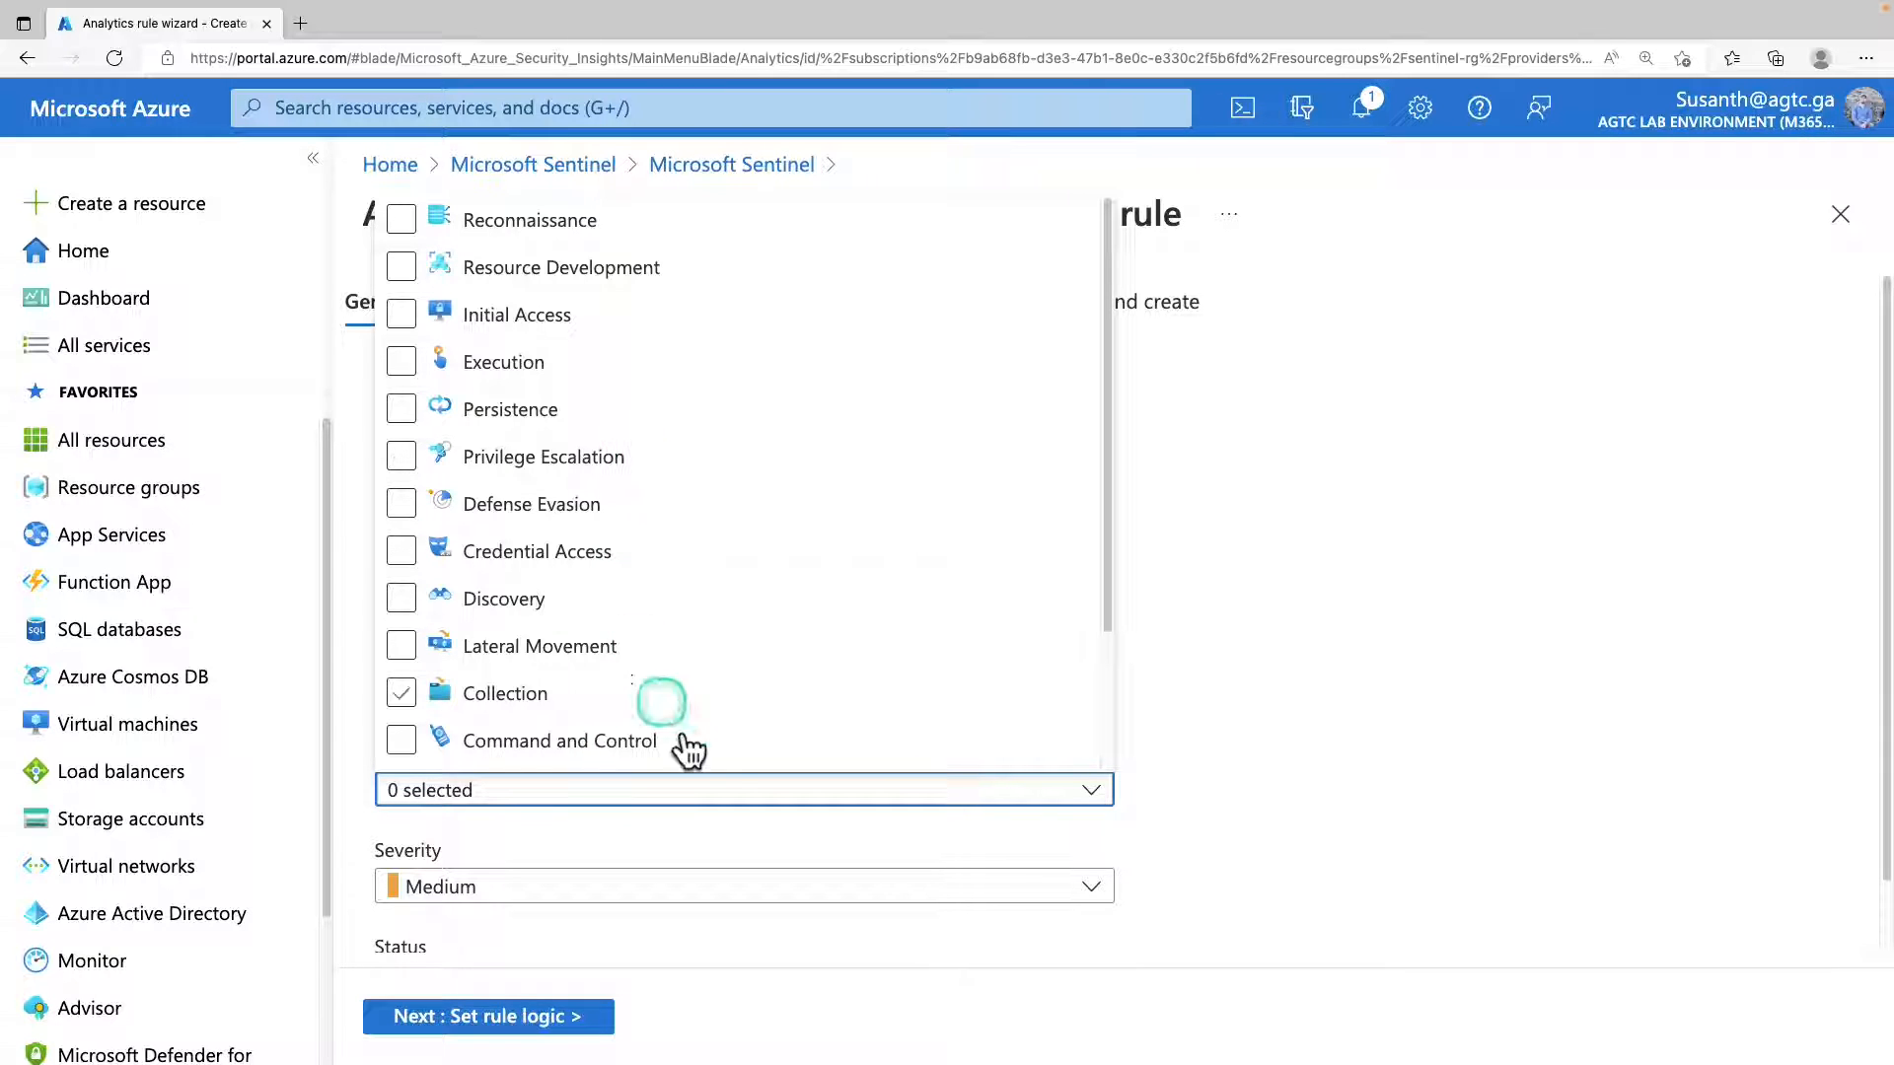
left_click(1226, 795)
scroll(943, 918, "down", 1)
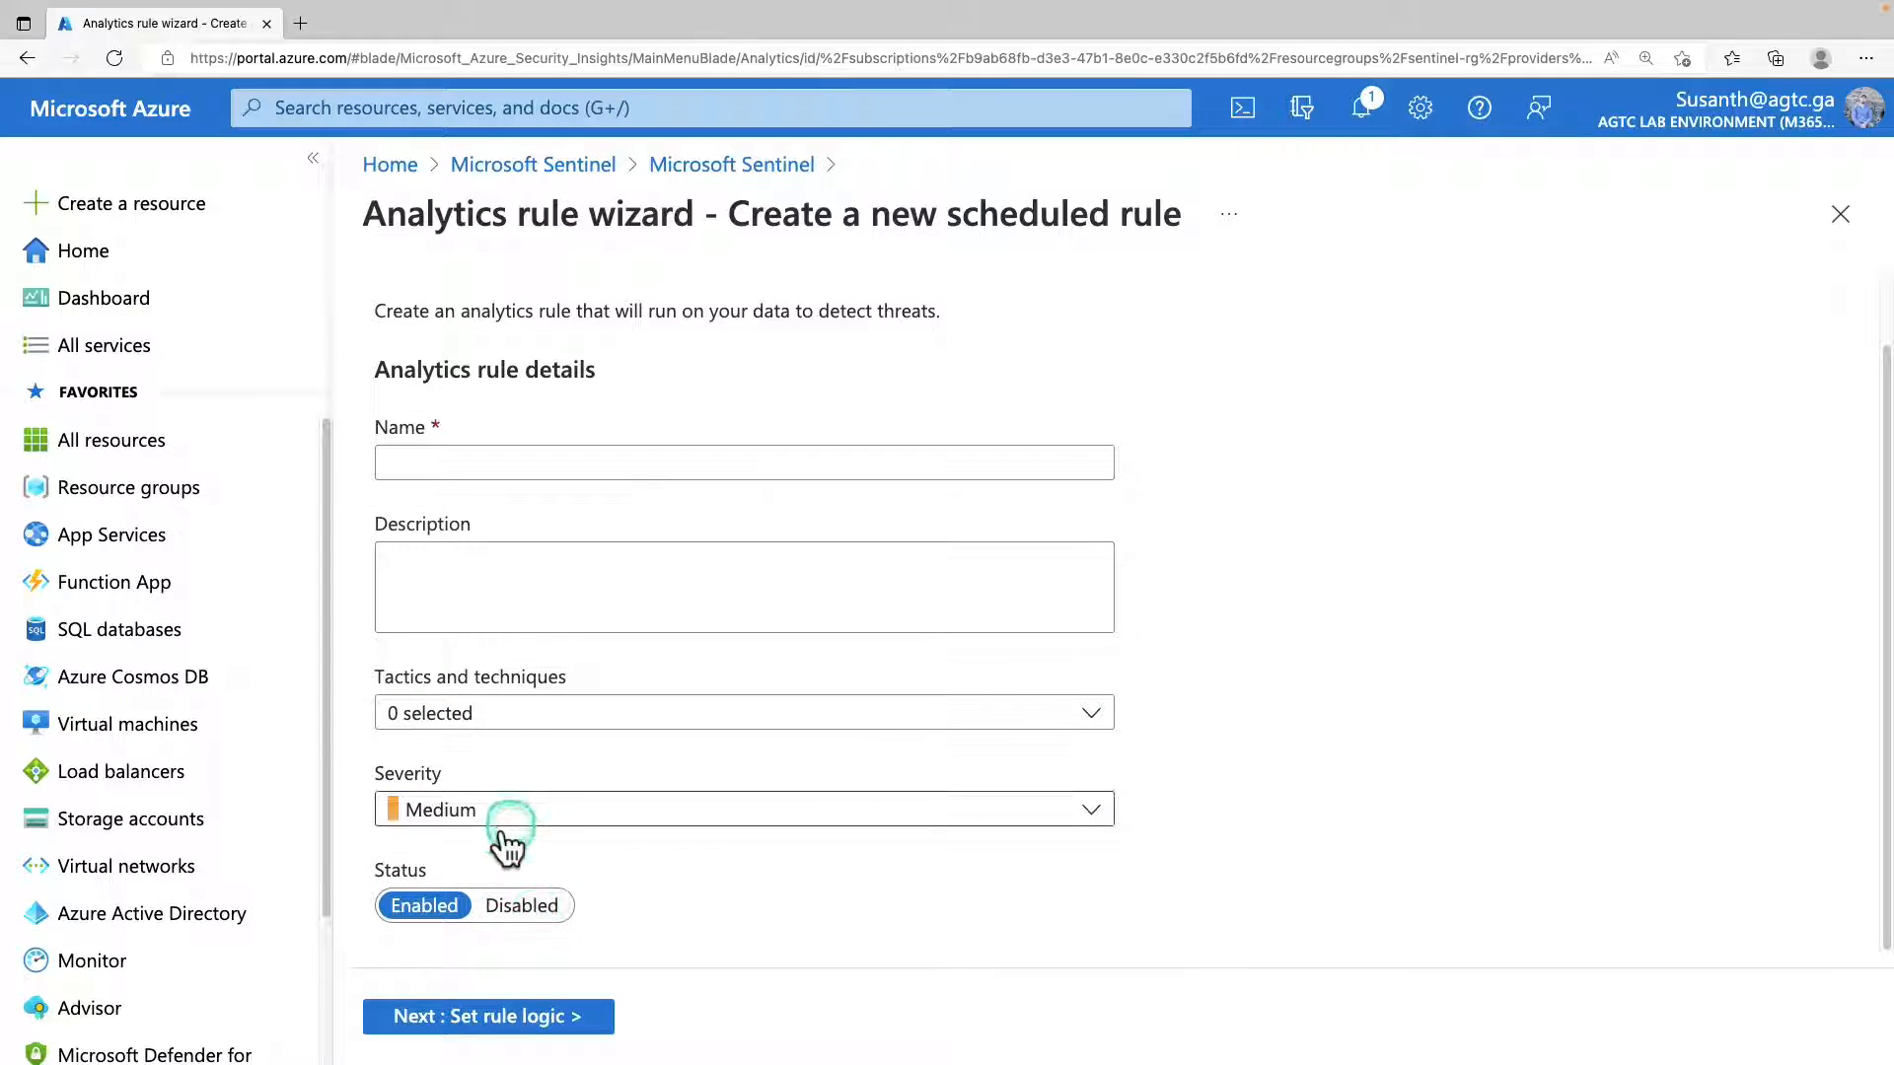
scroll(549, 423, "up", 1)
Examine the scheduled rule's logic settings: rule query, query scheduling, alert threshold, event grouping and suppression.
left_click(476, 306)
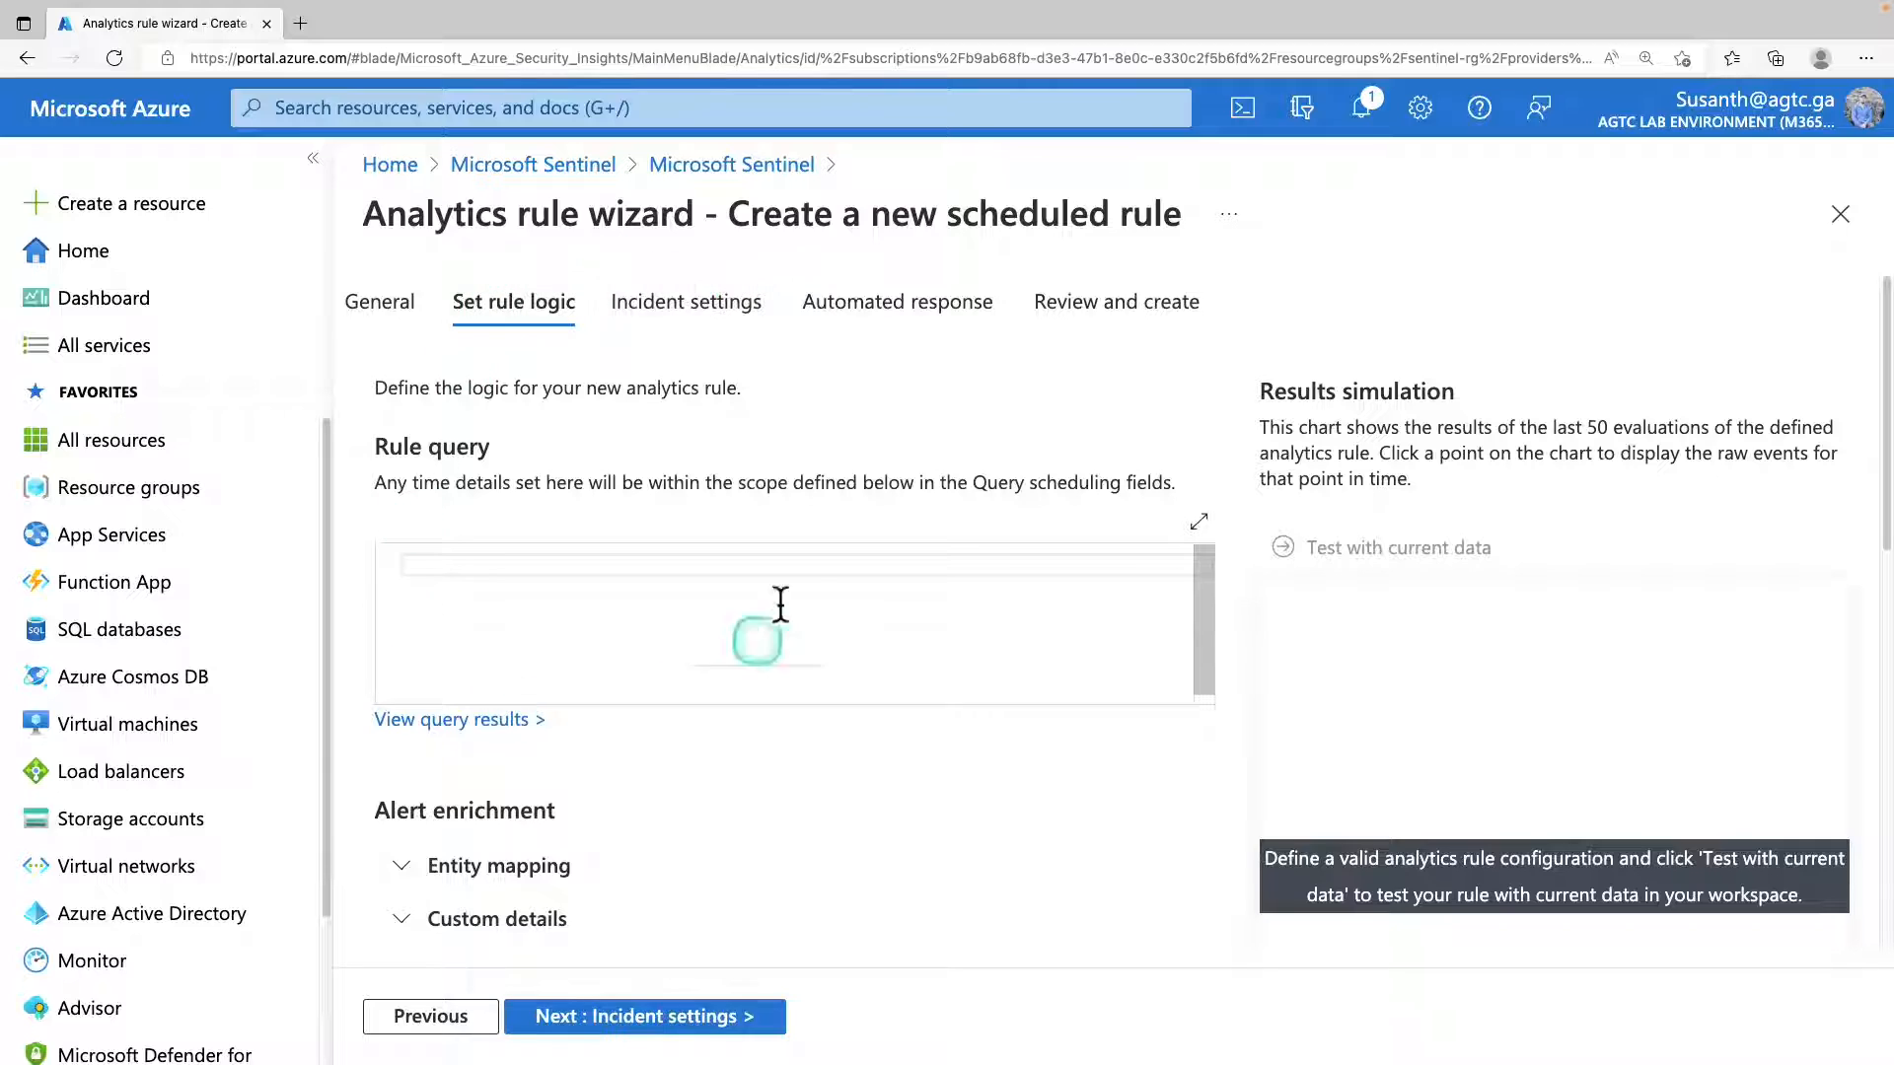
left_click(652, 644)
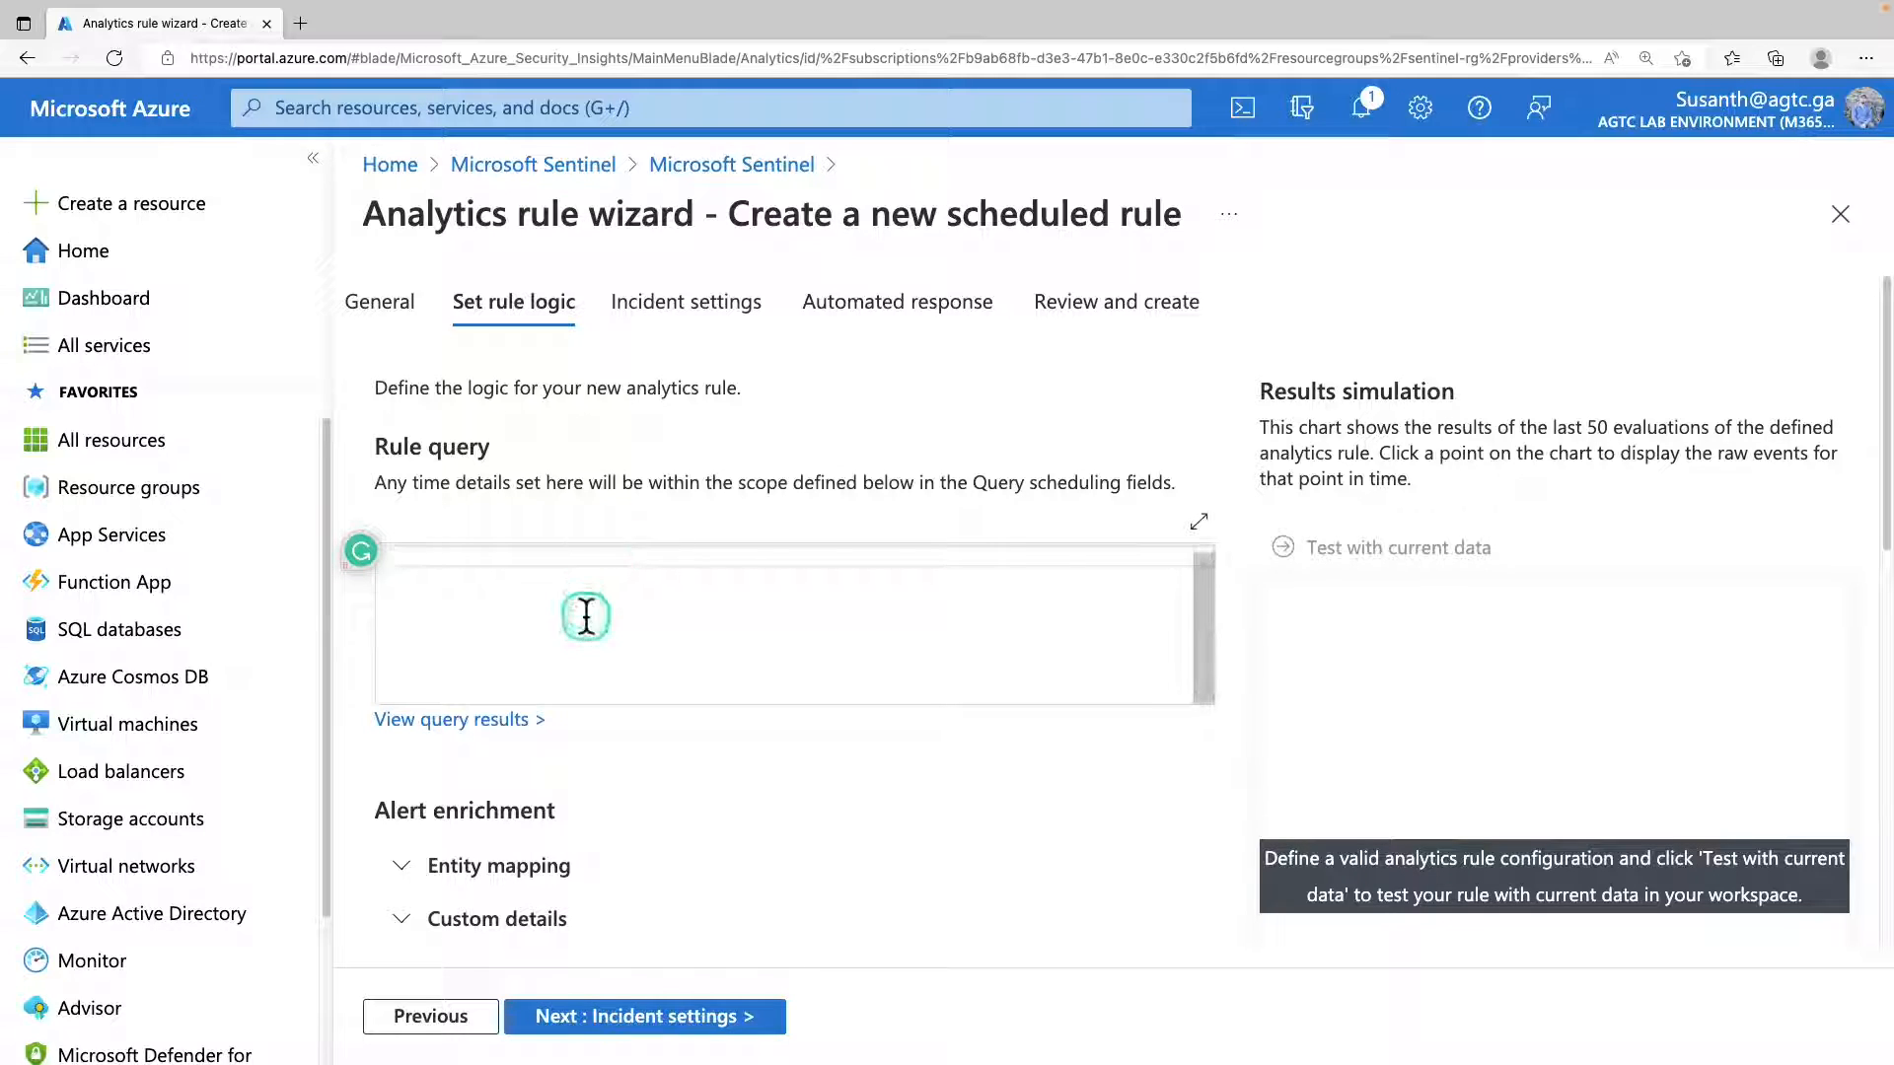
scroll(592, 690, "down", 5)
scroll(603, 720, "down", 2)
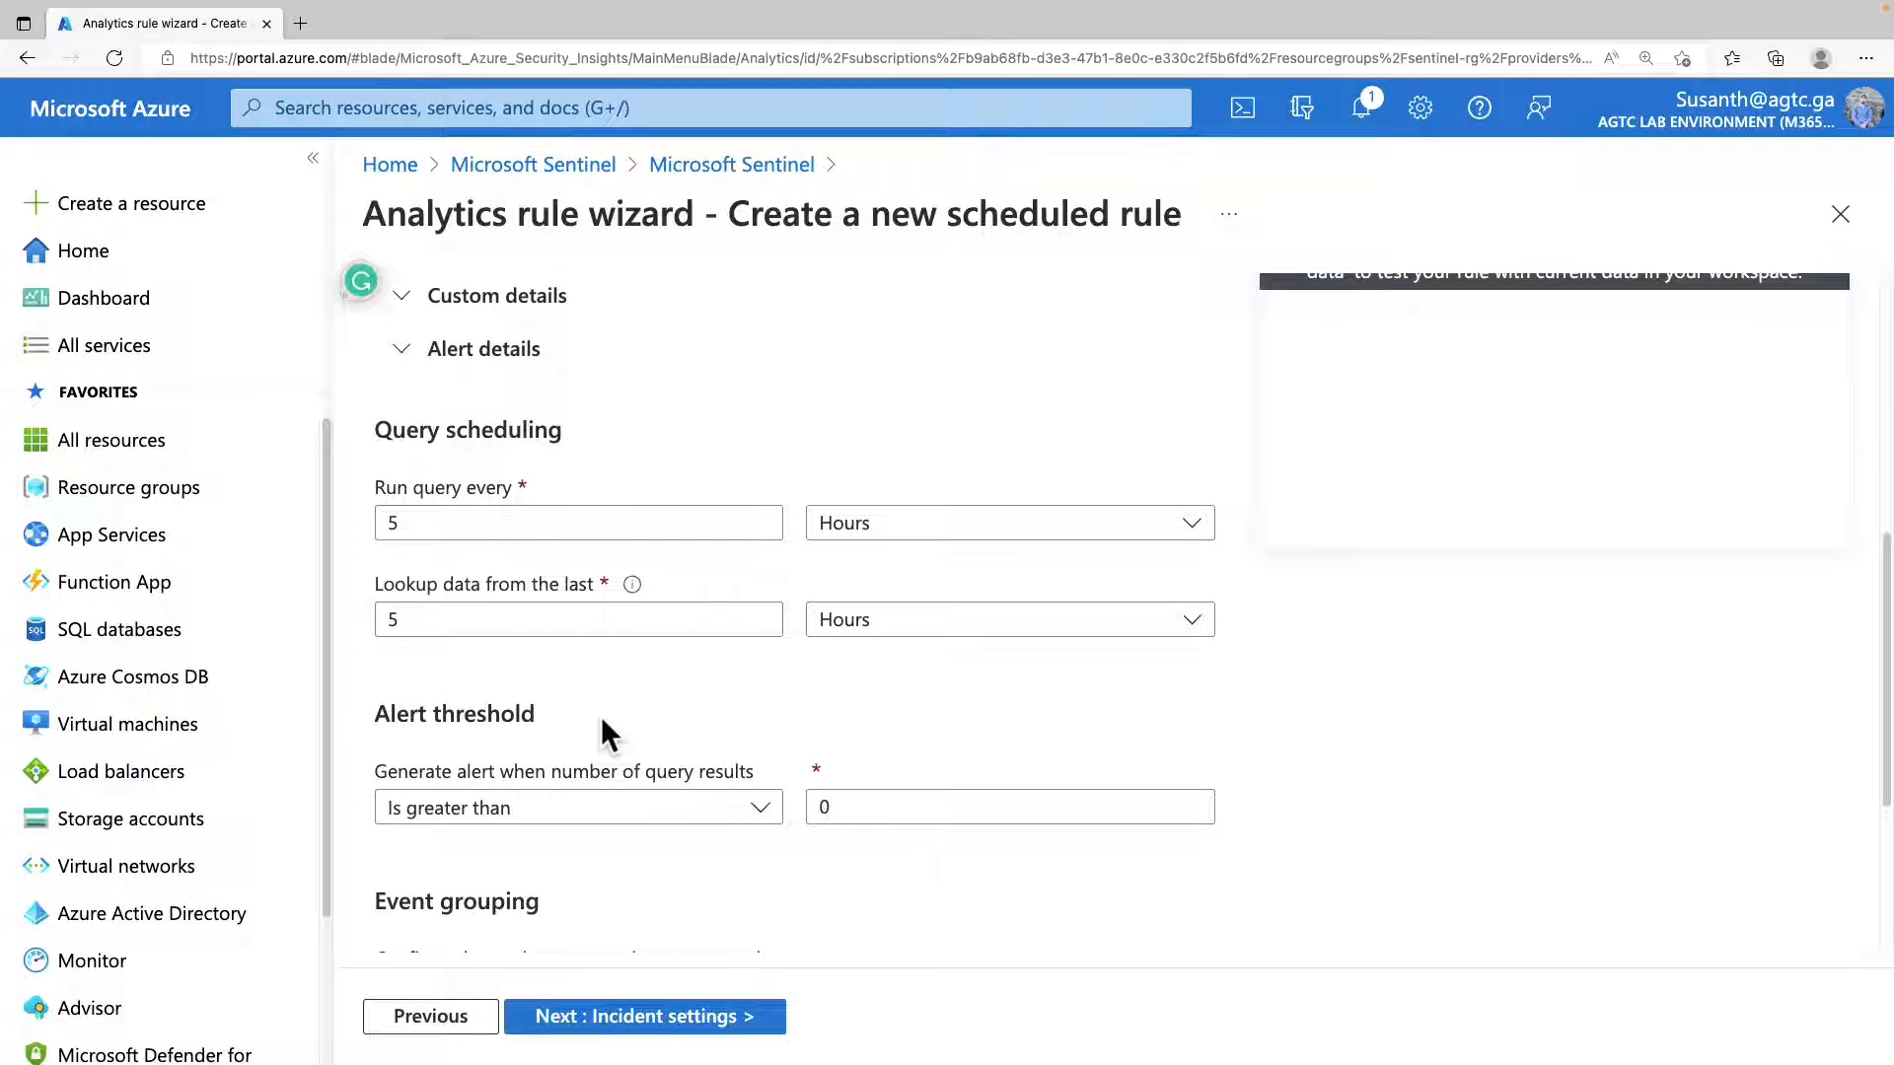
scroll(601, 718, "down", 4)
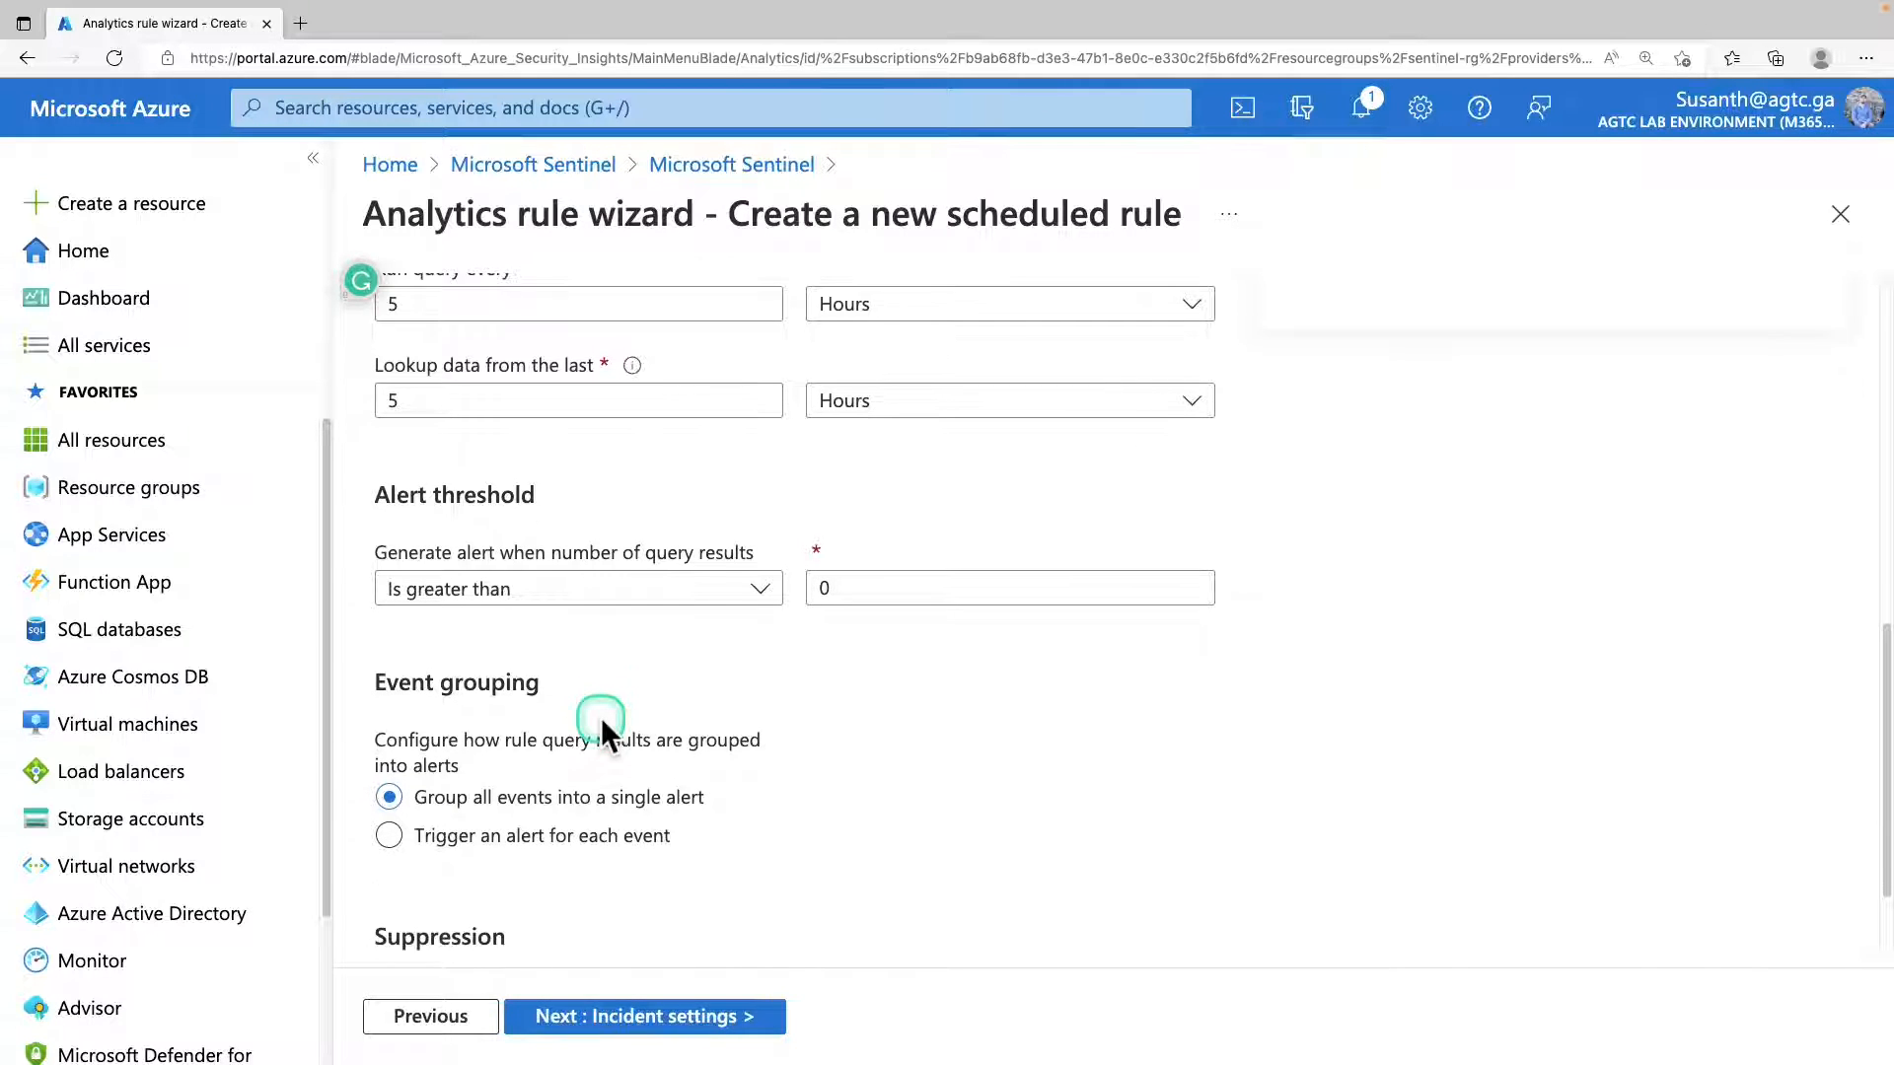
scroll(601, 718, "down", 1)
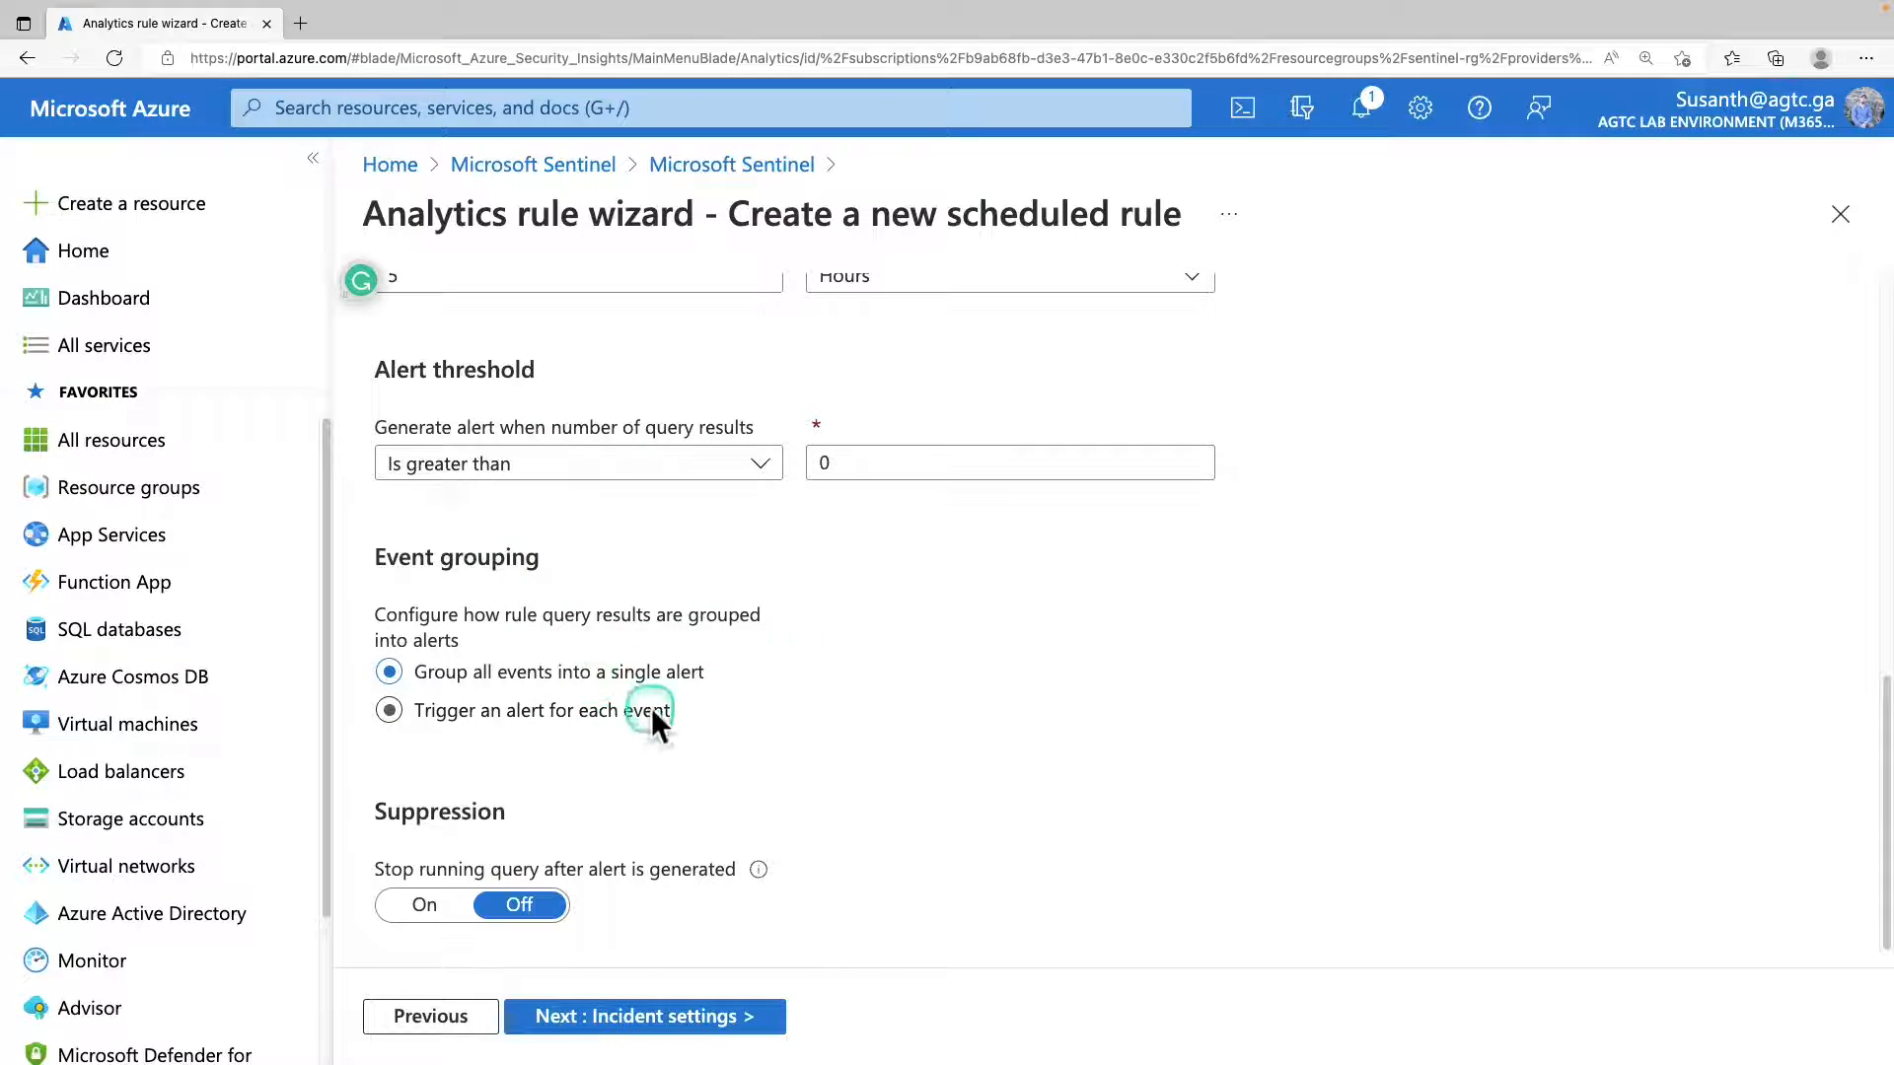
Look over the scheduled rule's incident settings and automated response options, and return to Analytics without creating the rule.
left_click(753, 1016)
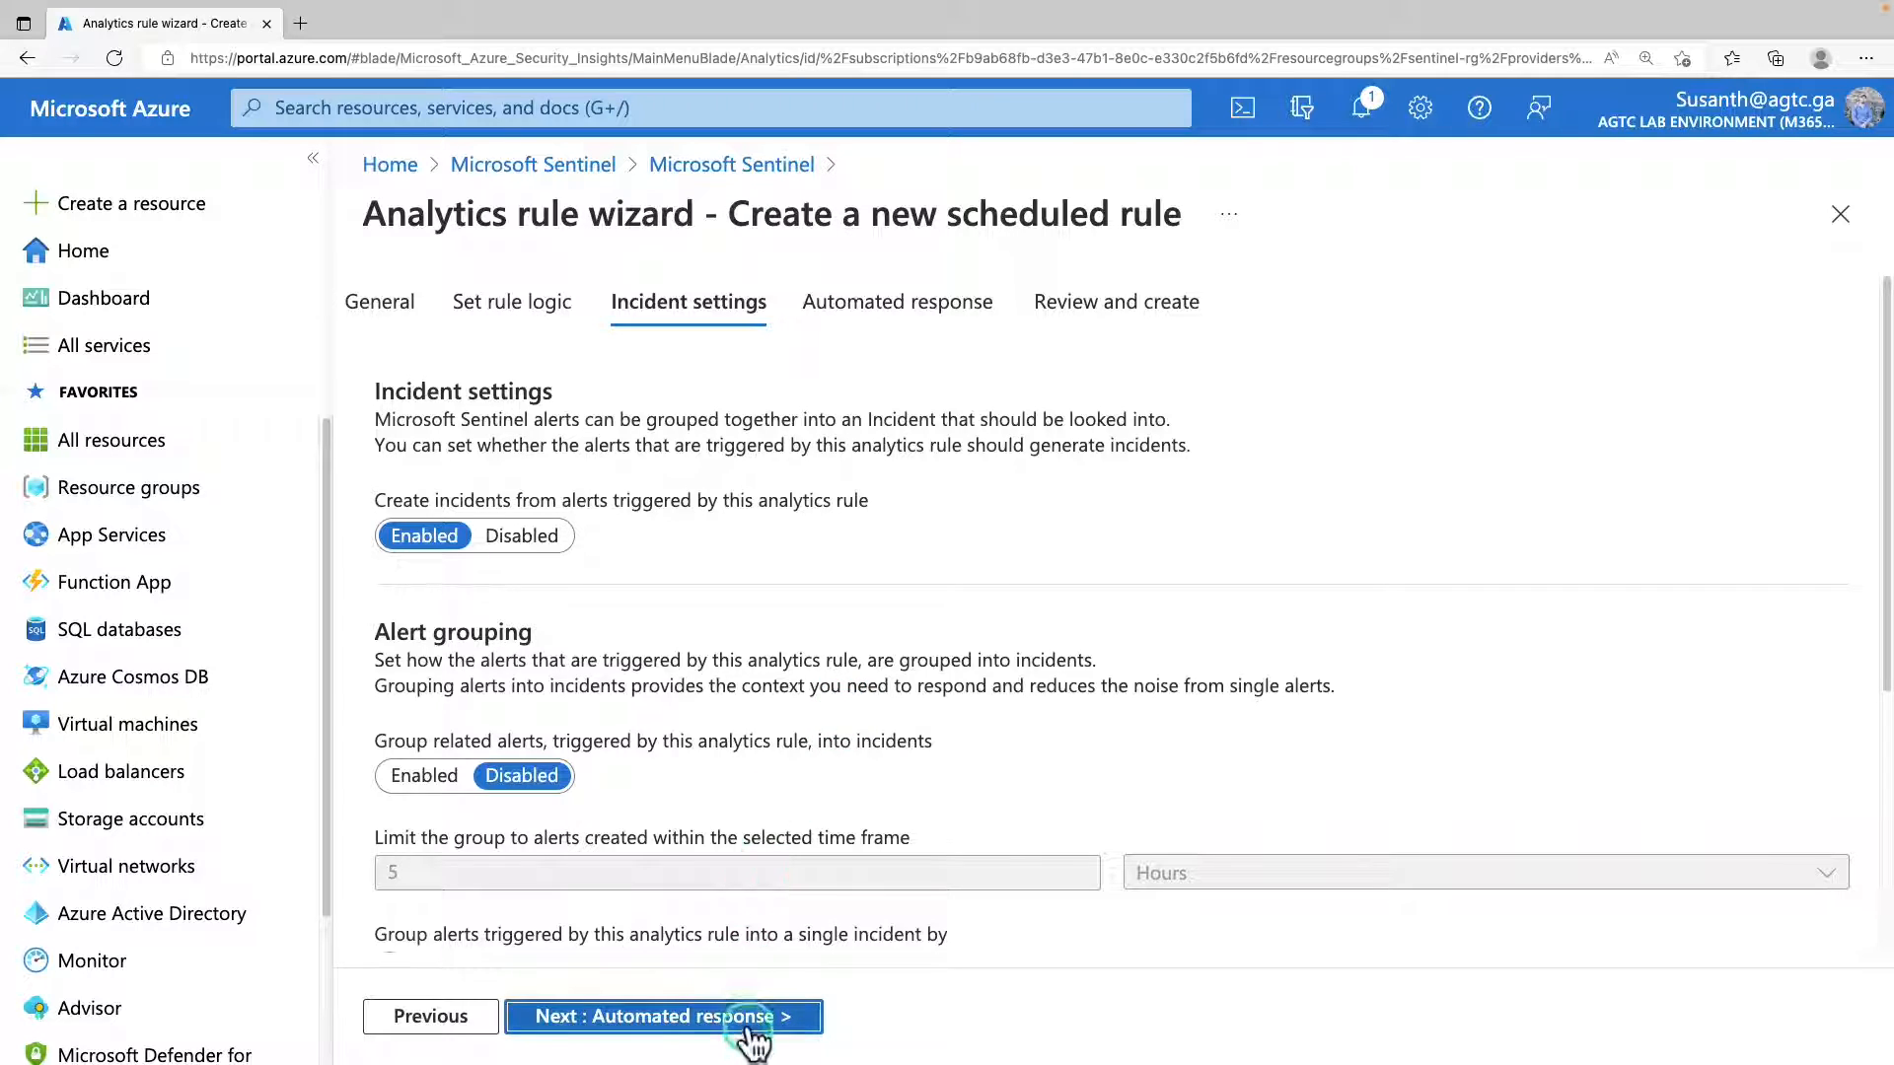
left_click(752, 1021)
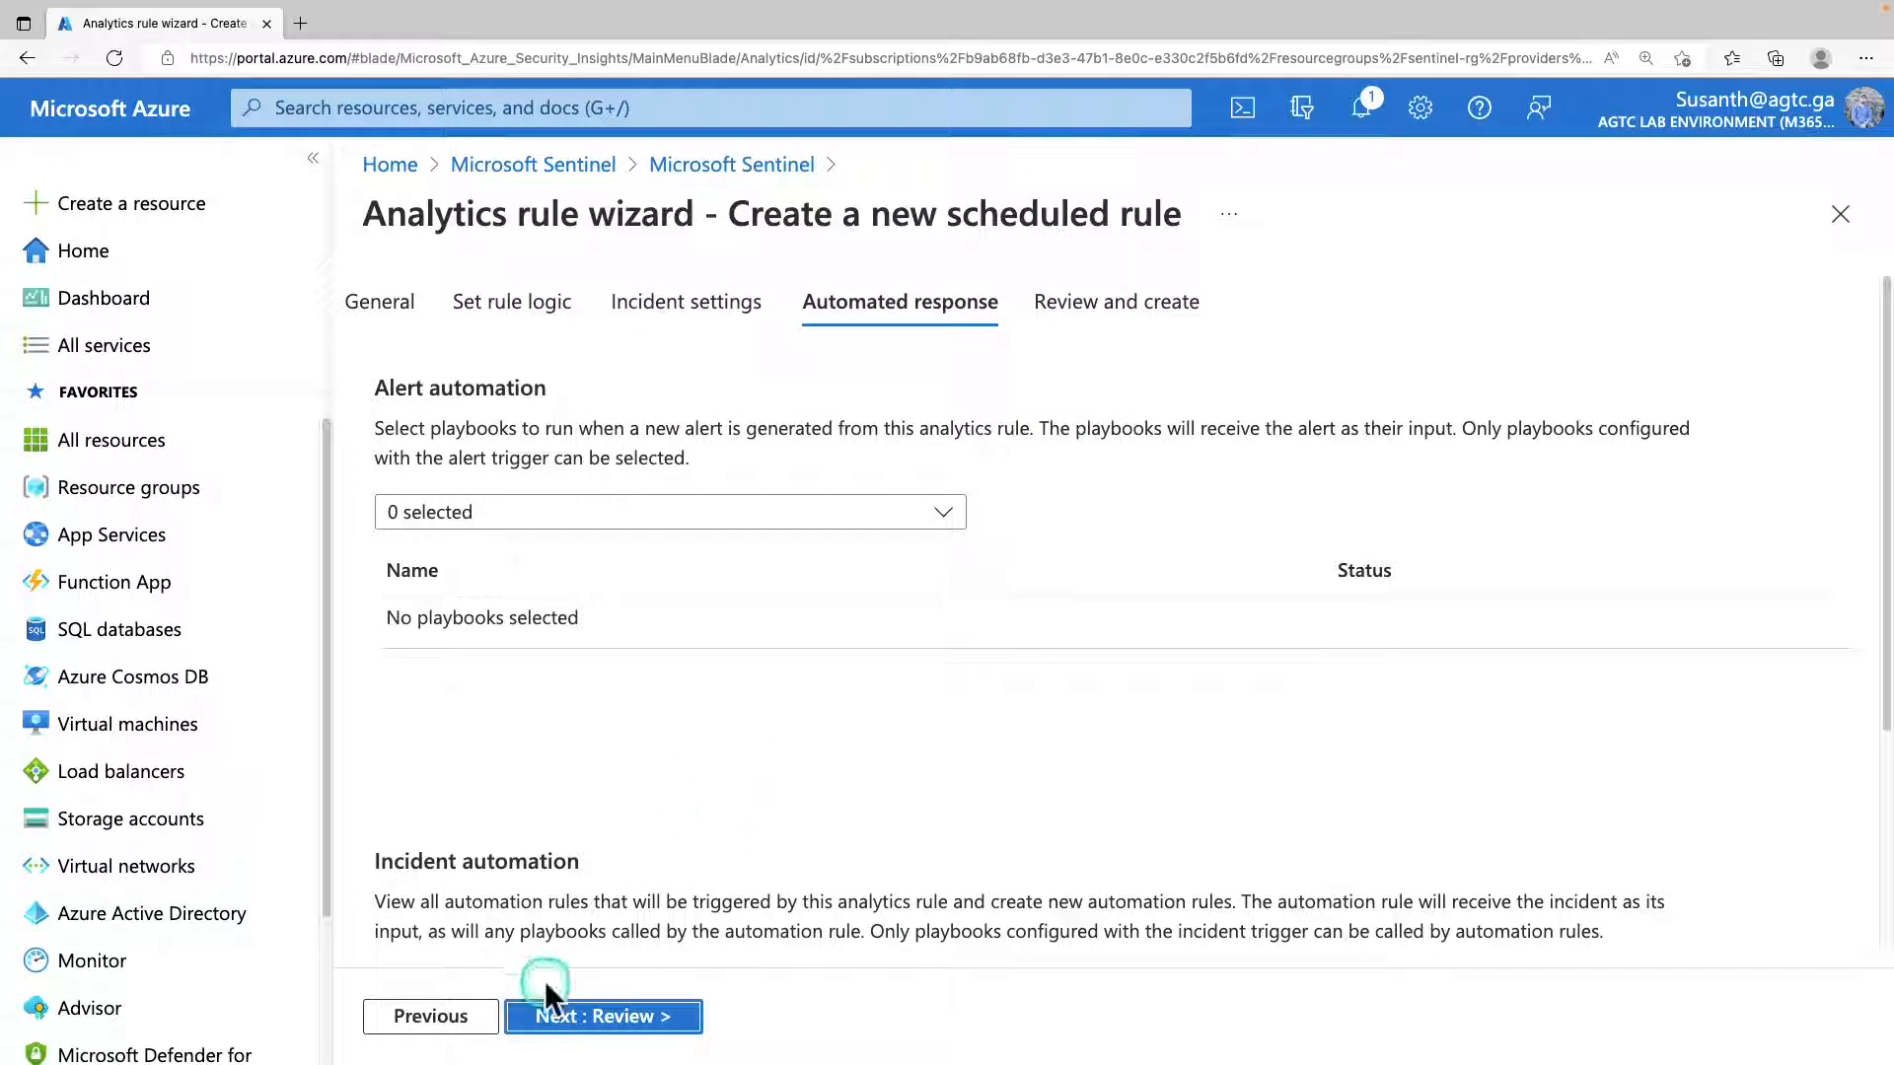
left_click(738, 166)
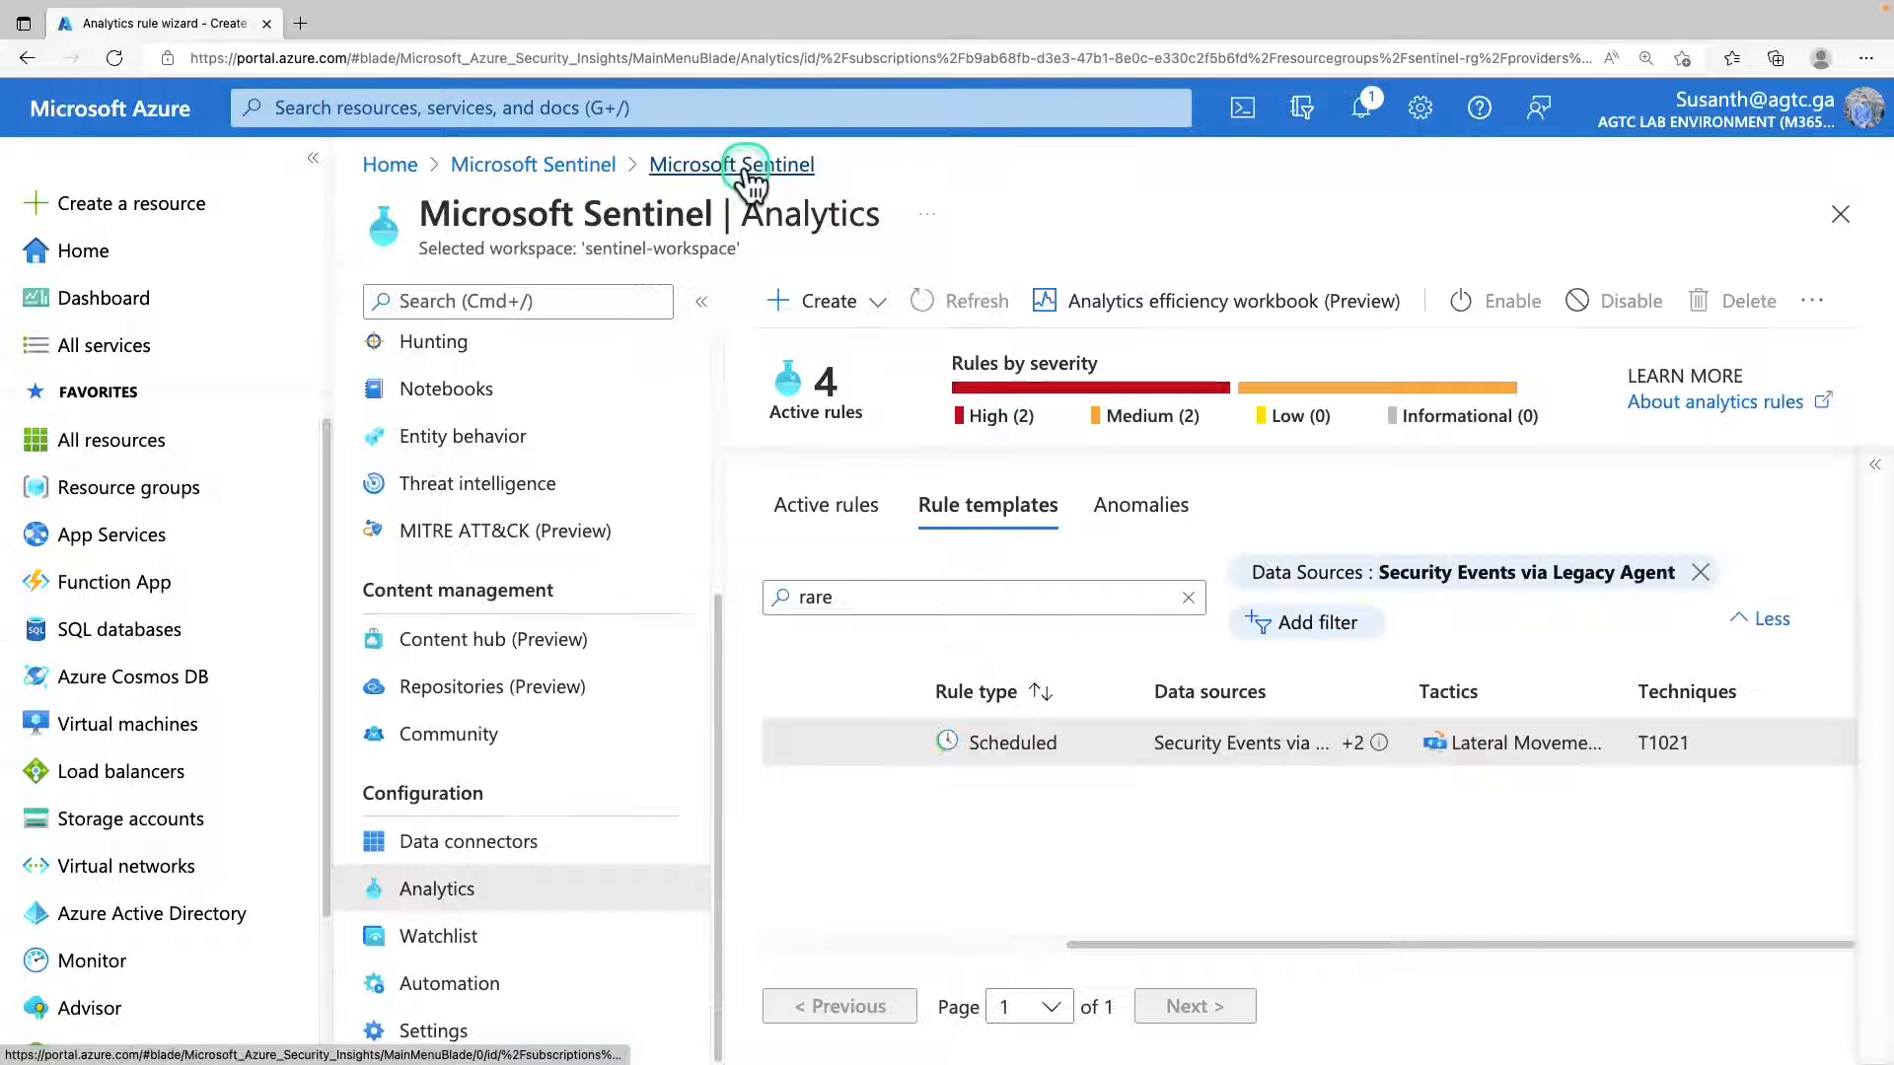
left_click_drag(983, 743, 1374, 739)
left_click_drag(1187, 944, 937, 932)
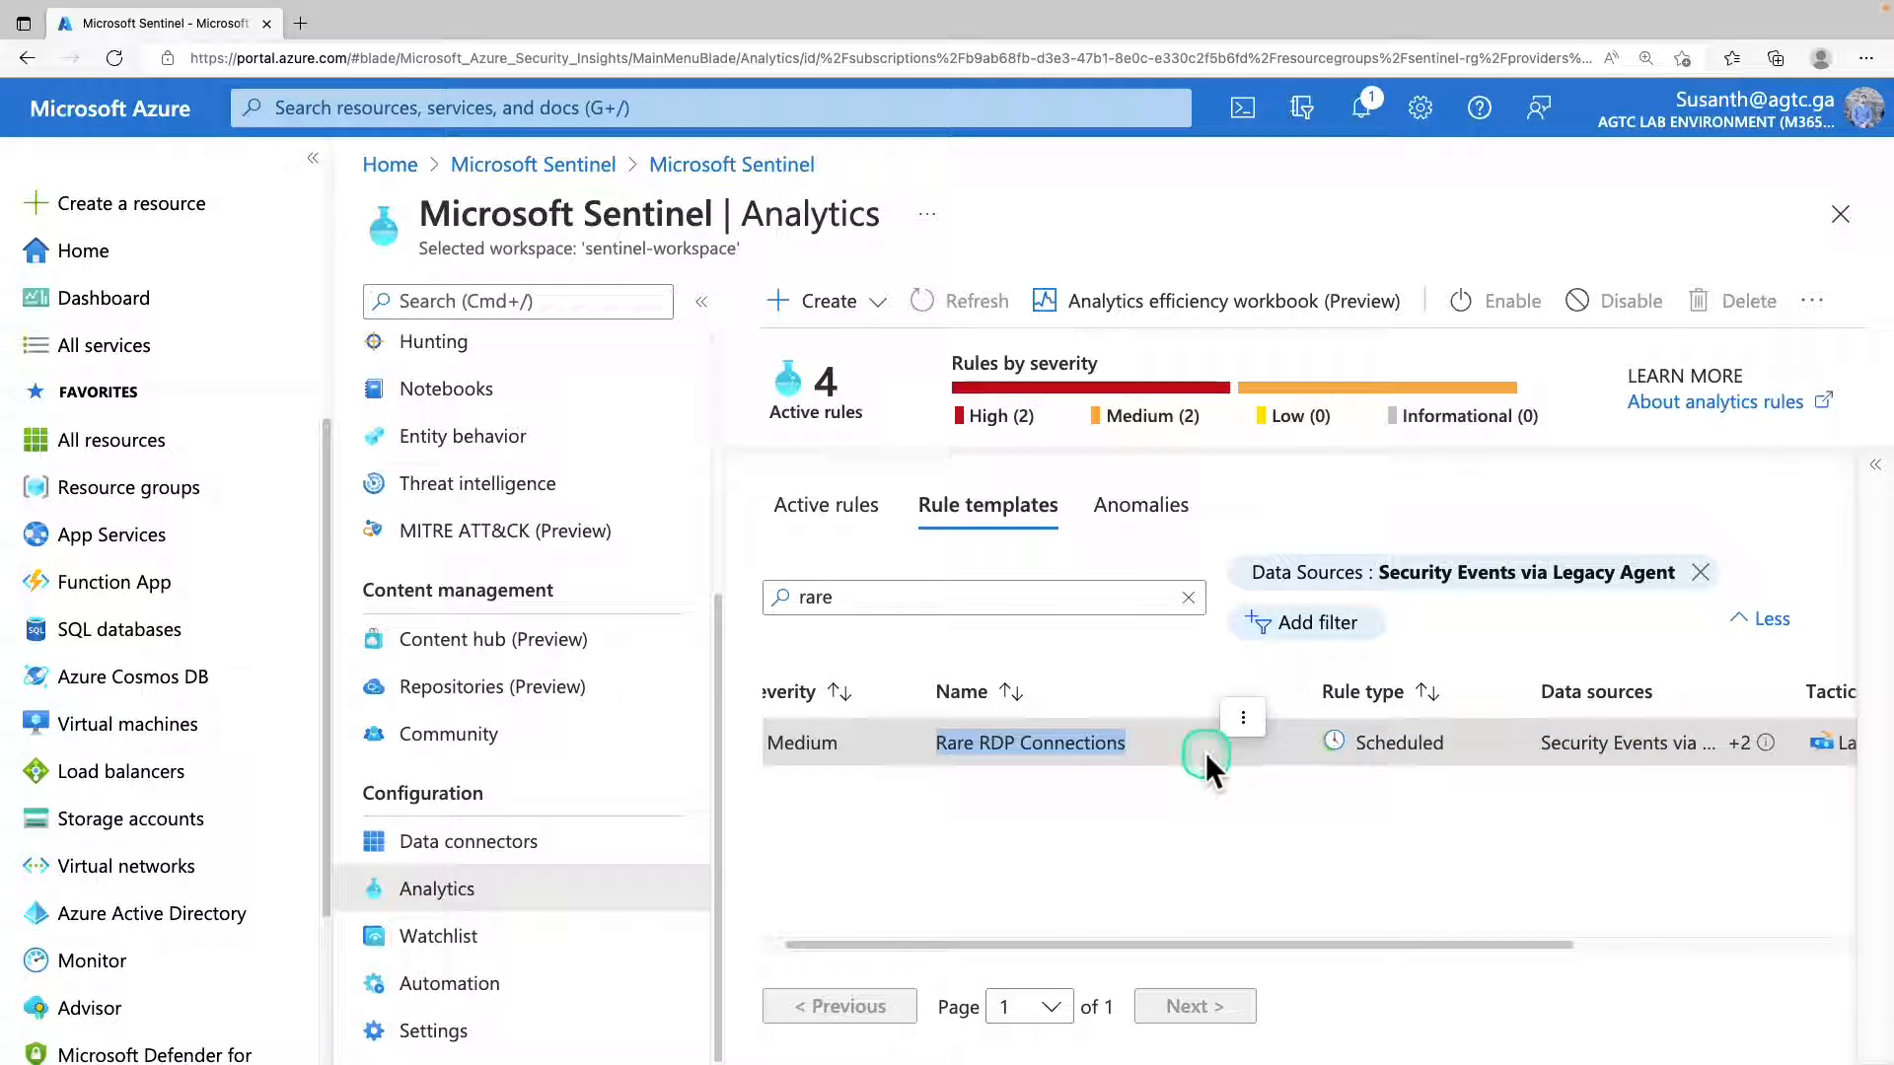
mouse_move(139, 490)
left_mouse_down()
mouse_move(227, 592)
mouse_move(1002, 602)
left_mouse_up()
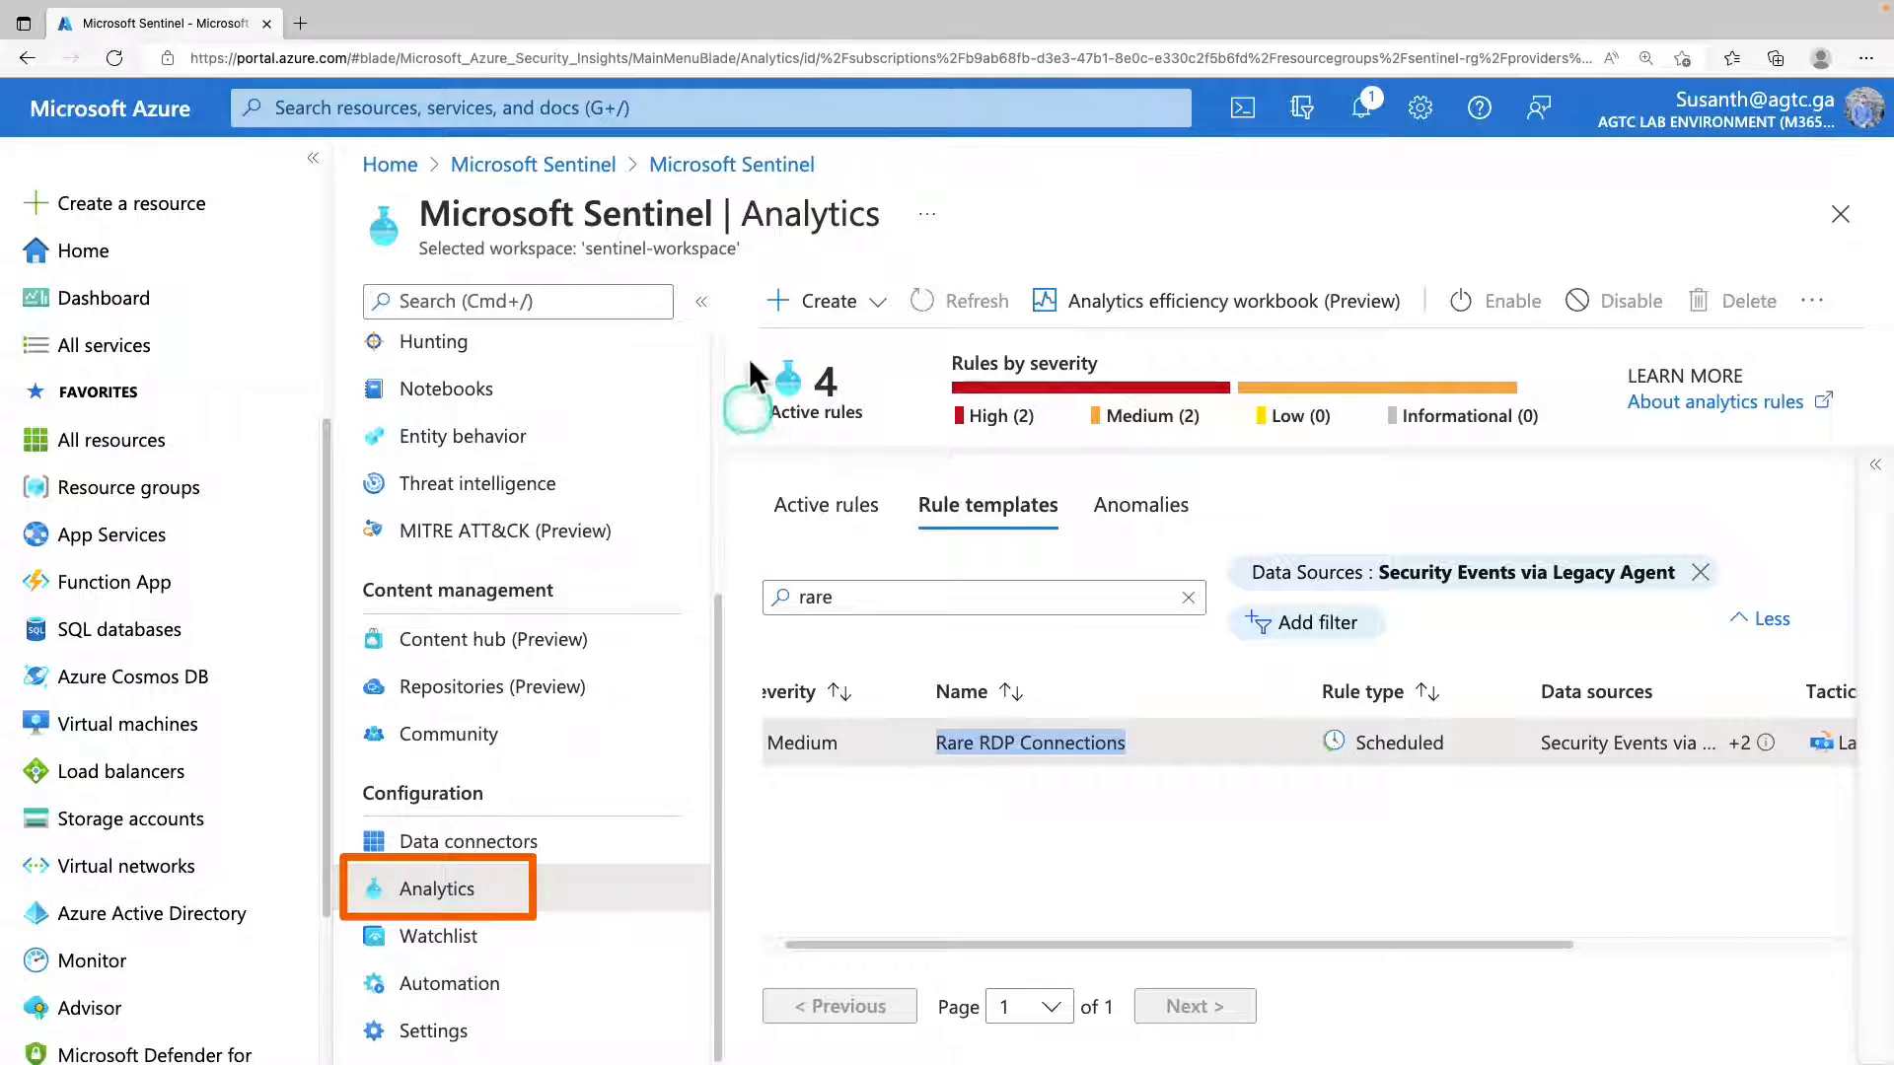
Start a Microsoft incident creation rule with "Azure Defender only medium and high Alerts" as both its name and description.
left_click(856, 302)
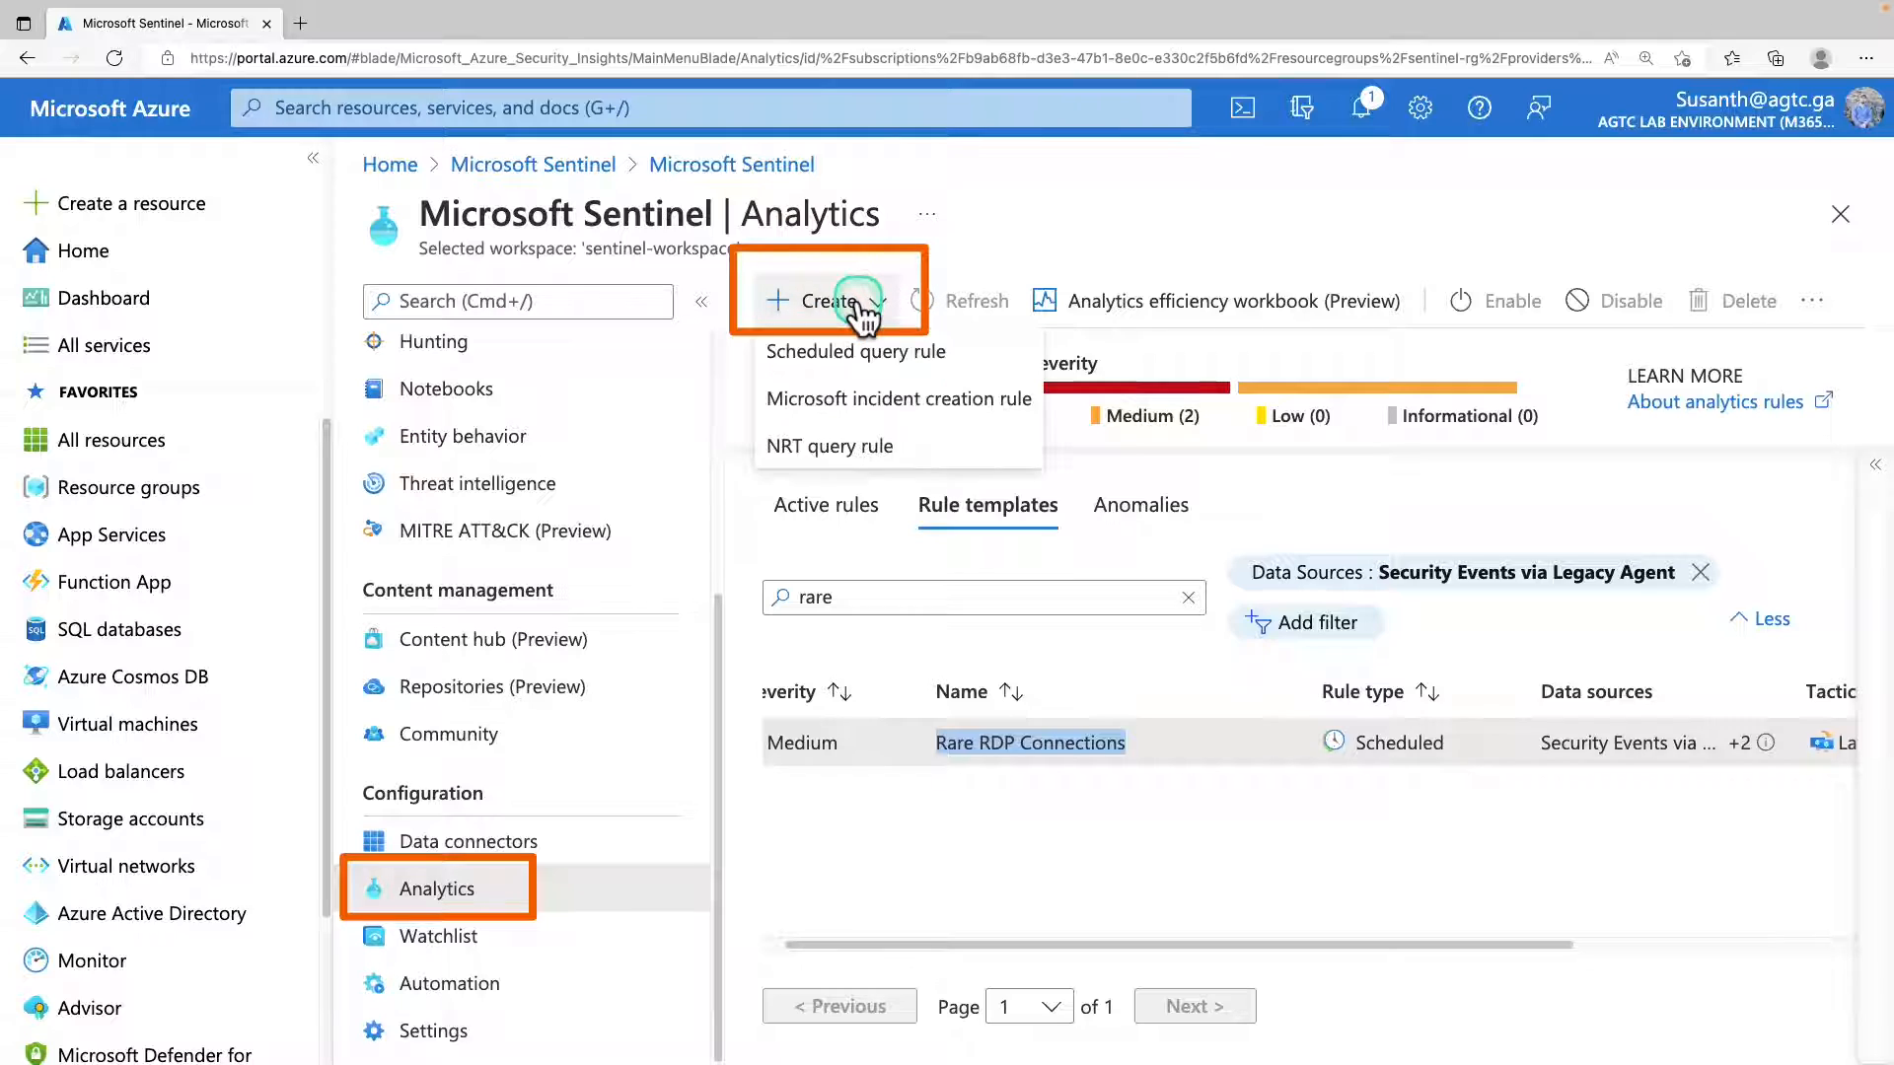
left_click(809, 404)
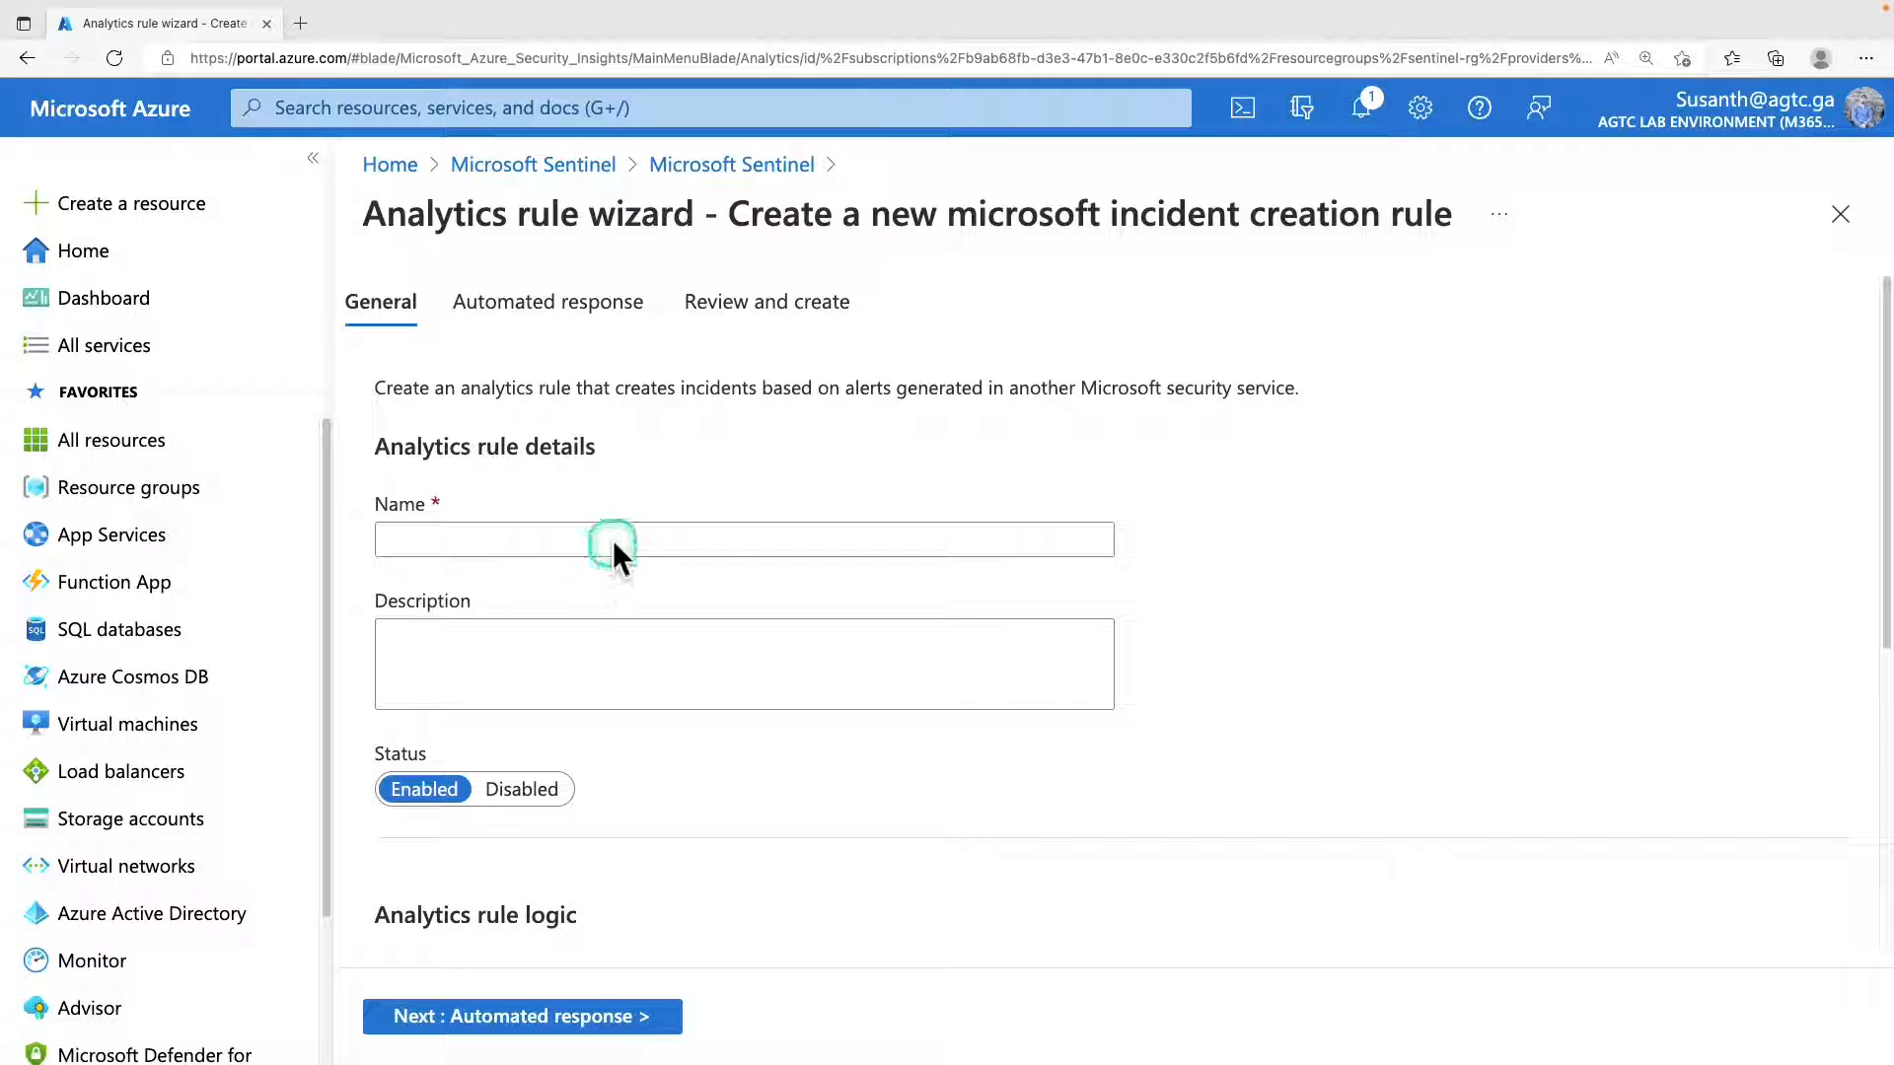
left_click(612, 541)
type("Azure Defender only medium and high Alerts")
left_click_drag(435, 539, 795, 541)
left_click(802, 545)
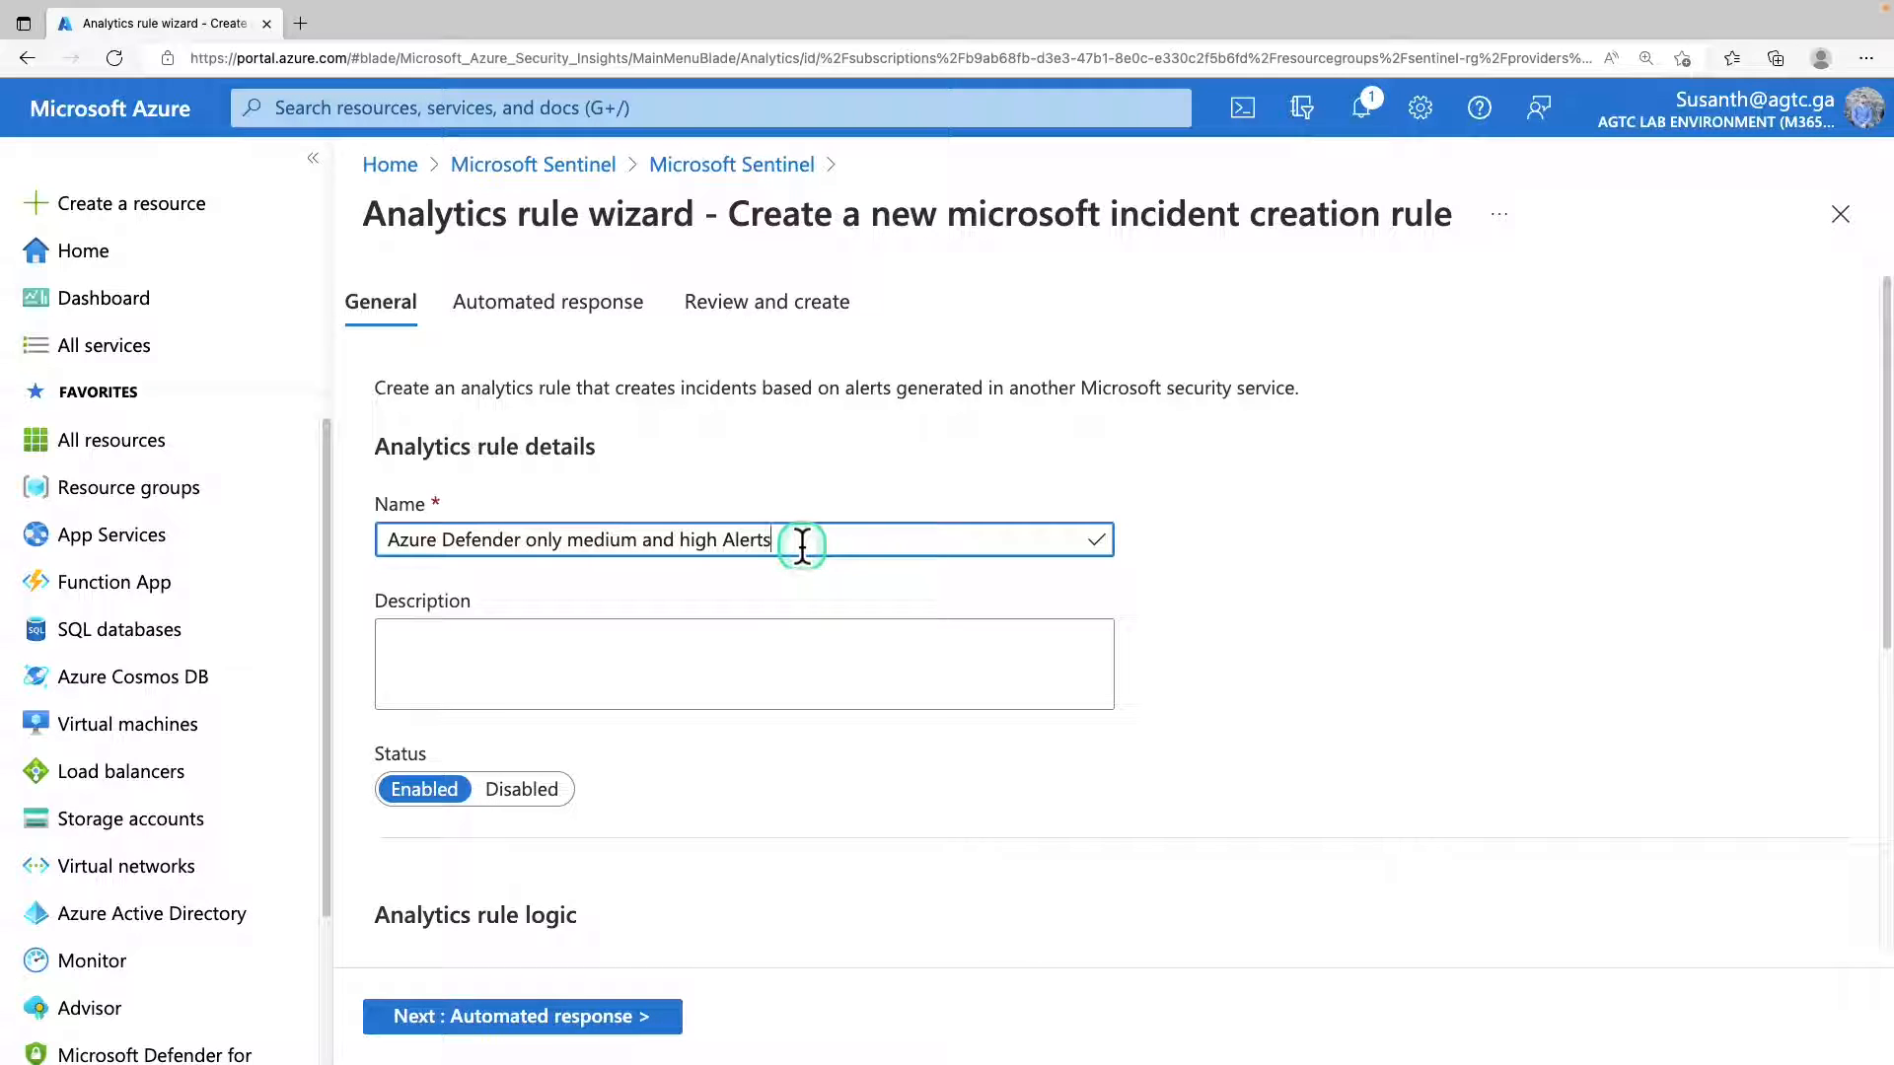
left_click(441, 674)
type("Azure Defender only medium and high Alerts")
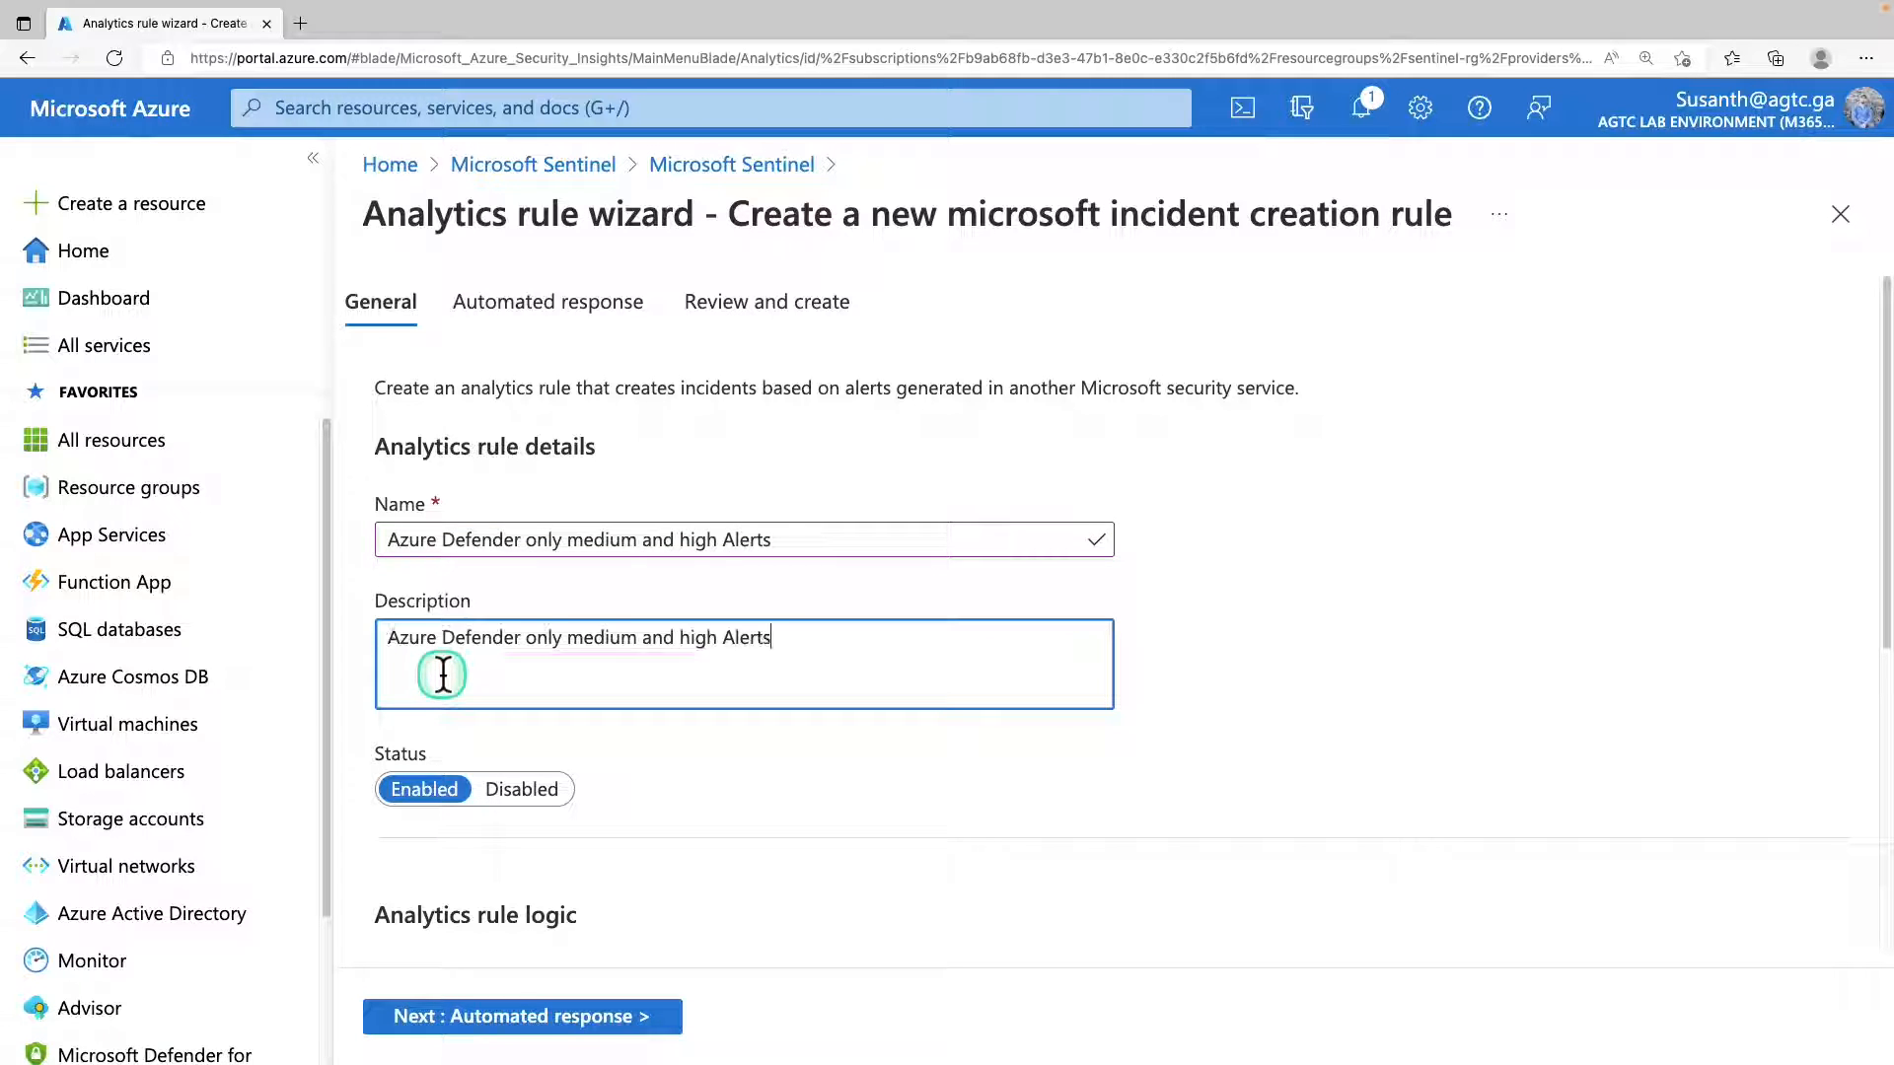
Set the incident creation rule's Microsoft security service to Microsoft Defender for Cloud.
scroll(691, 677, "down", 4)
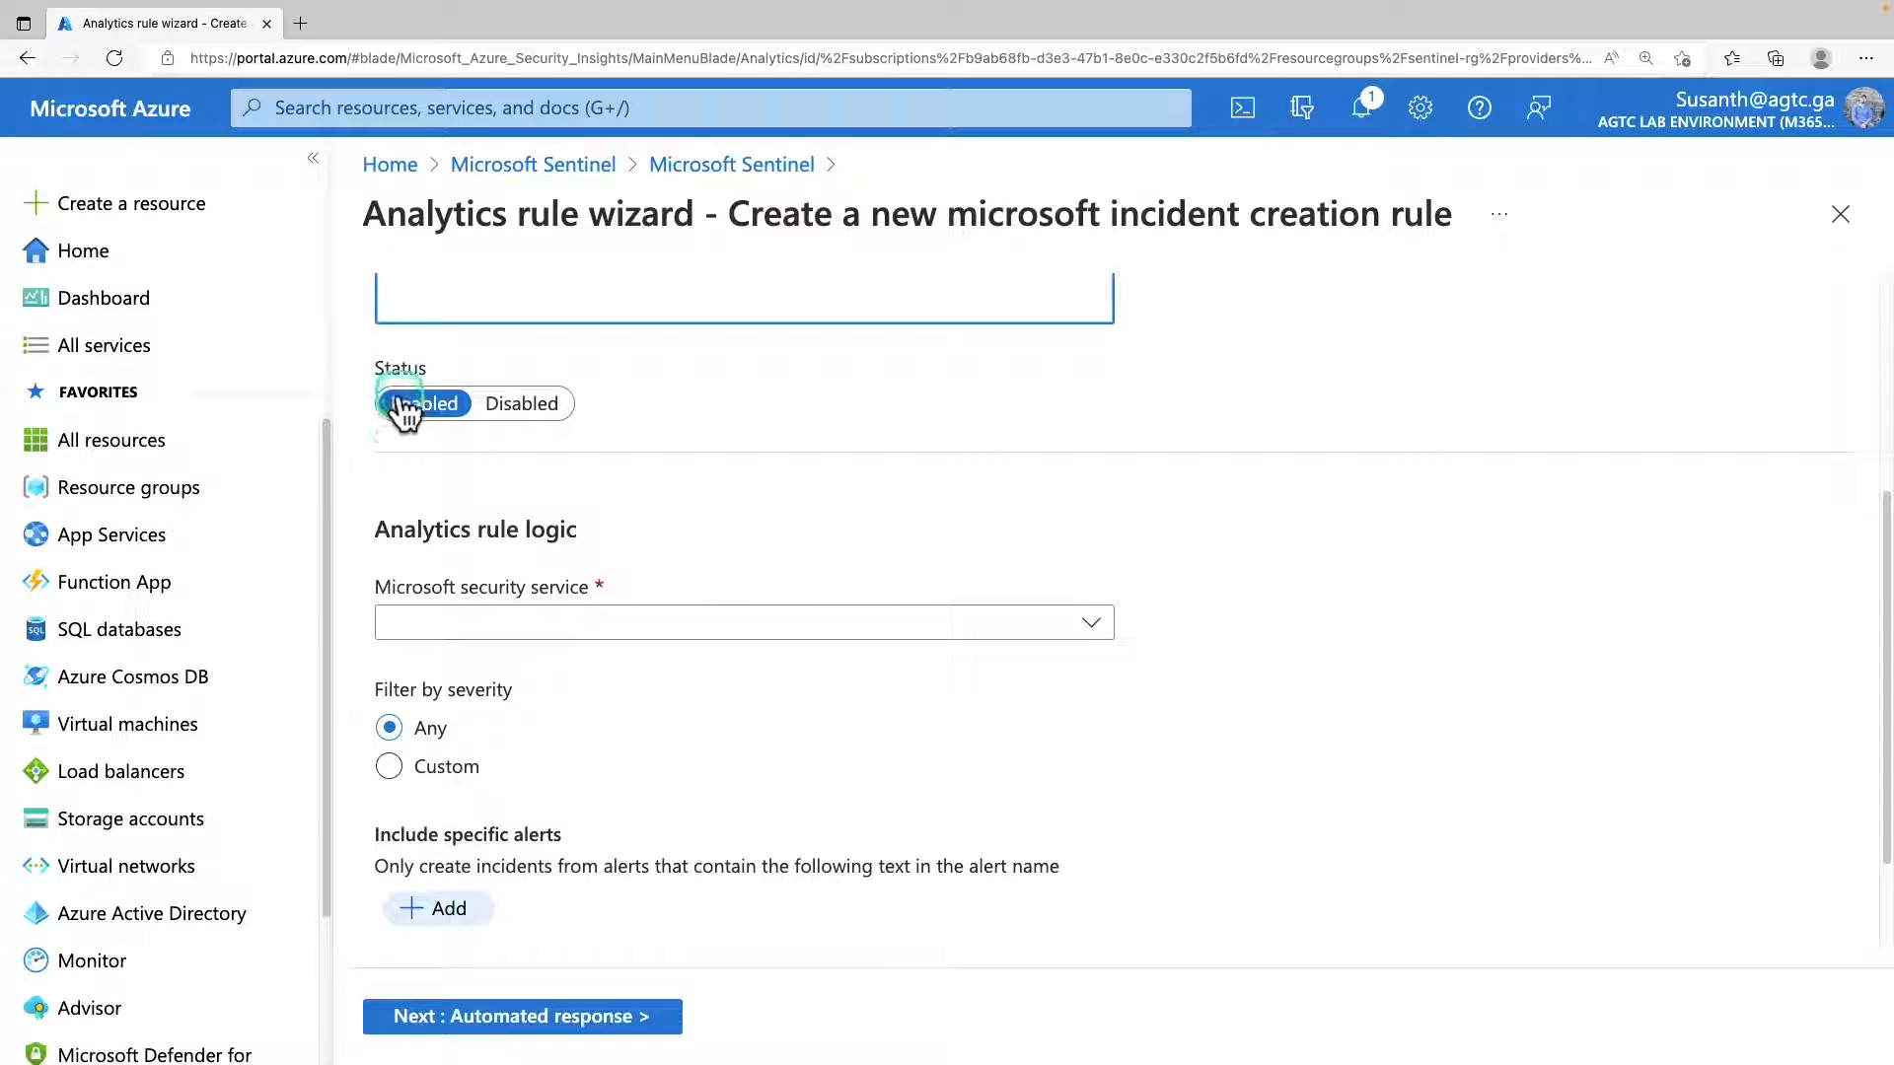
scroll(474, 553, "up", 1)
left_click(526, 687)
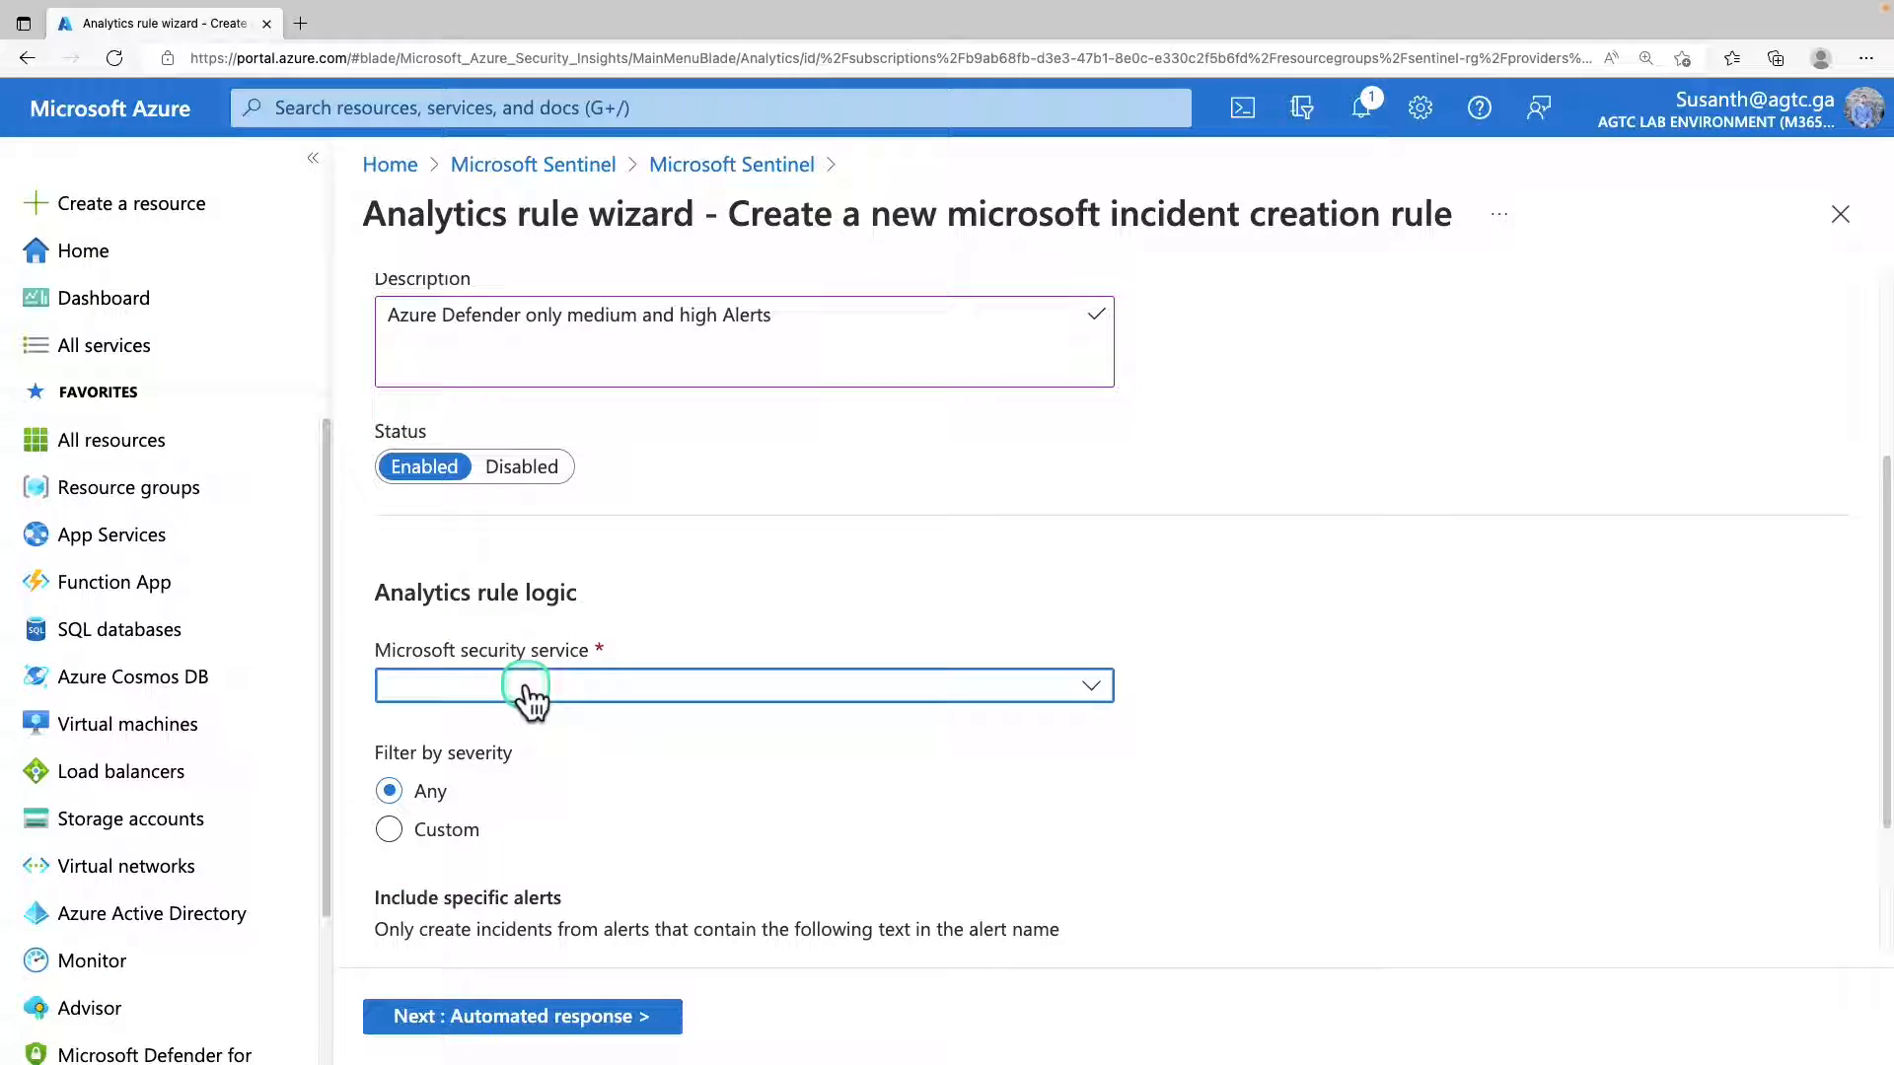
left_click(526, 687)
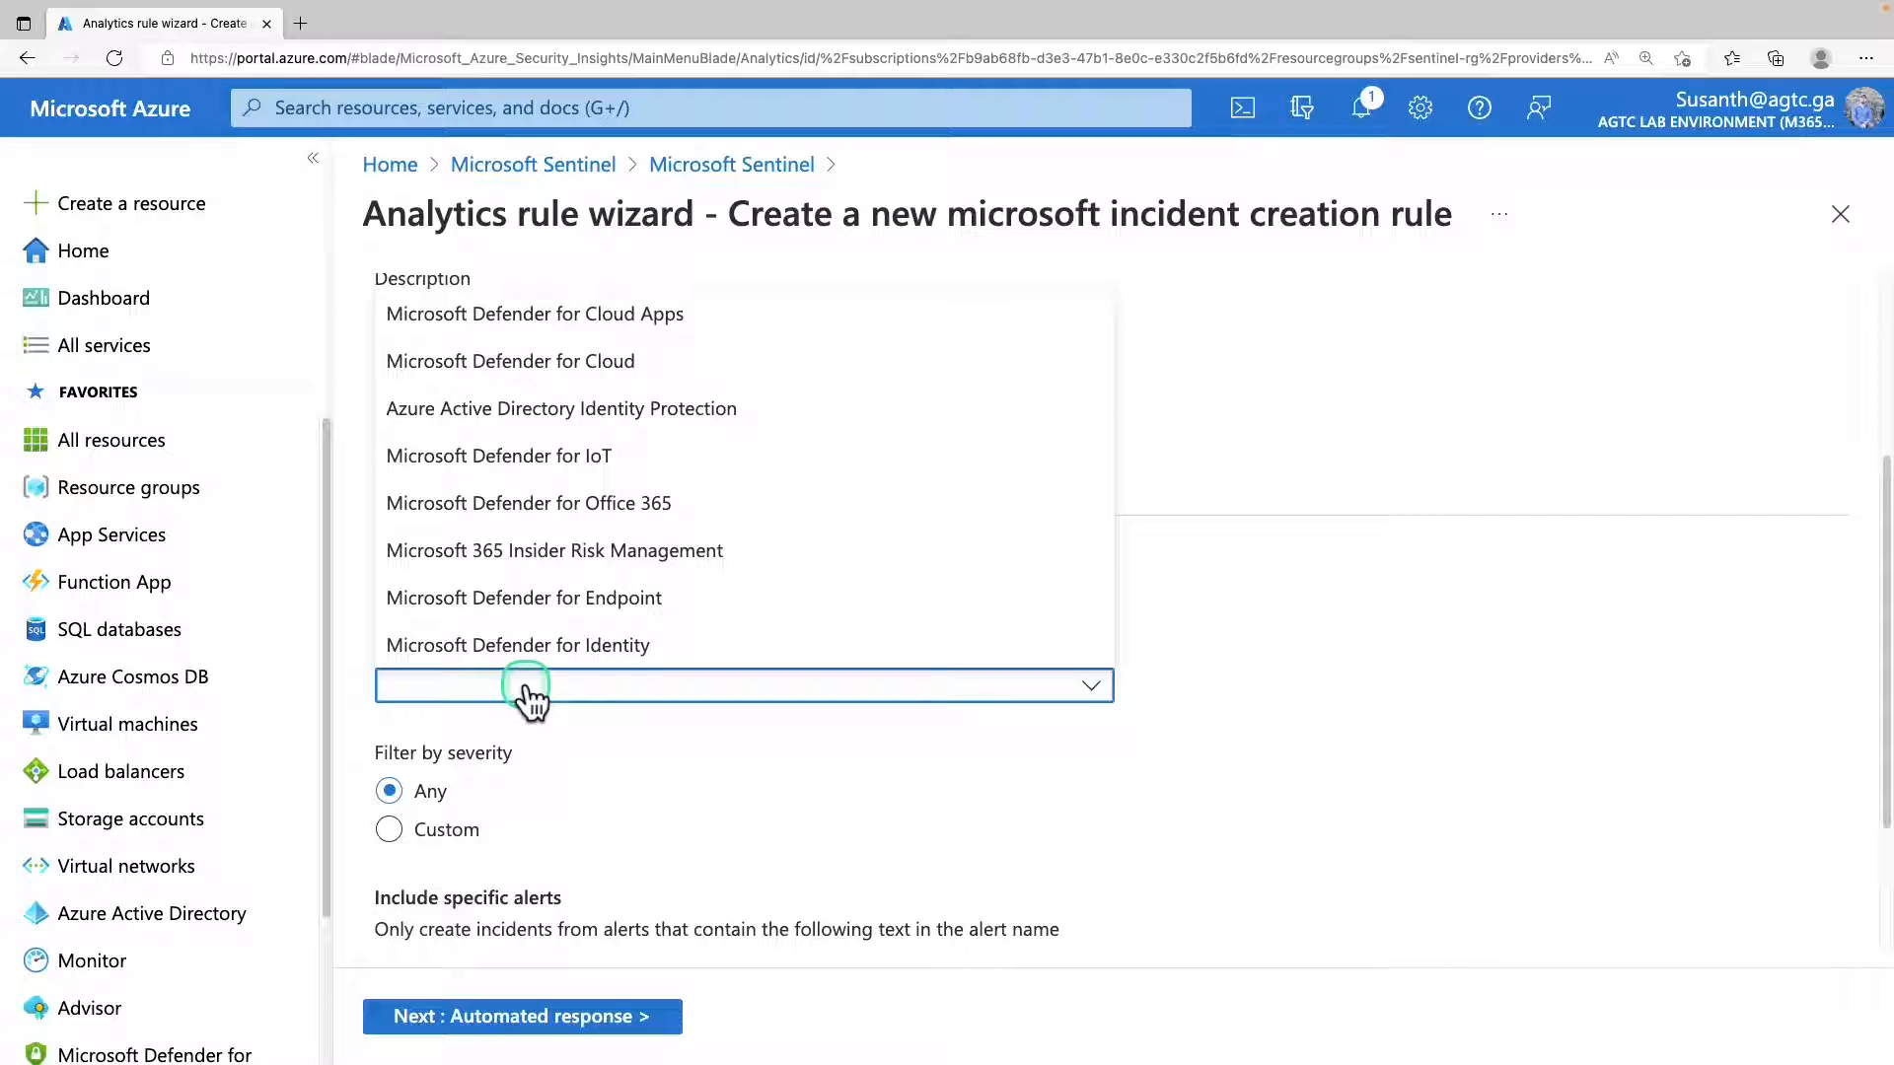
left_click(606, 378)
left_click(606, 388)
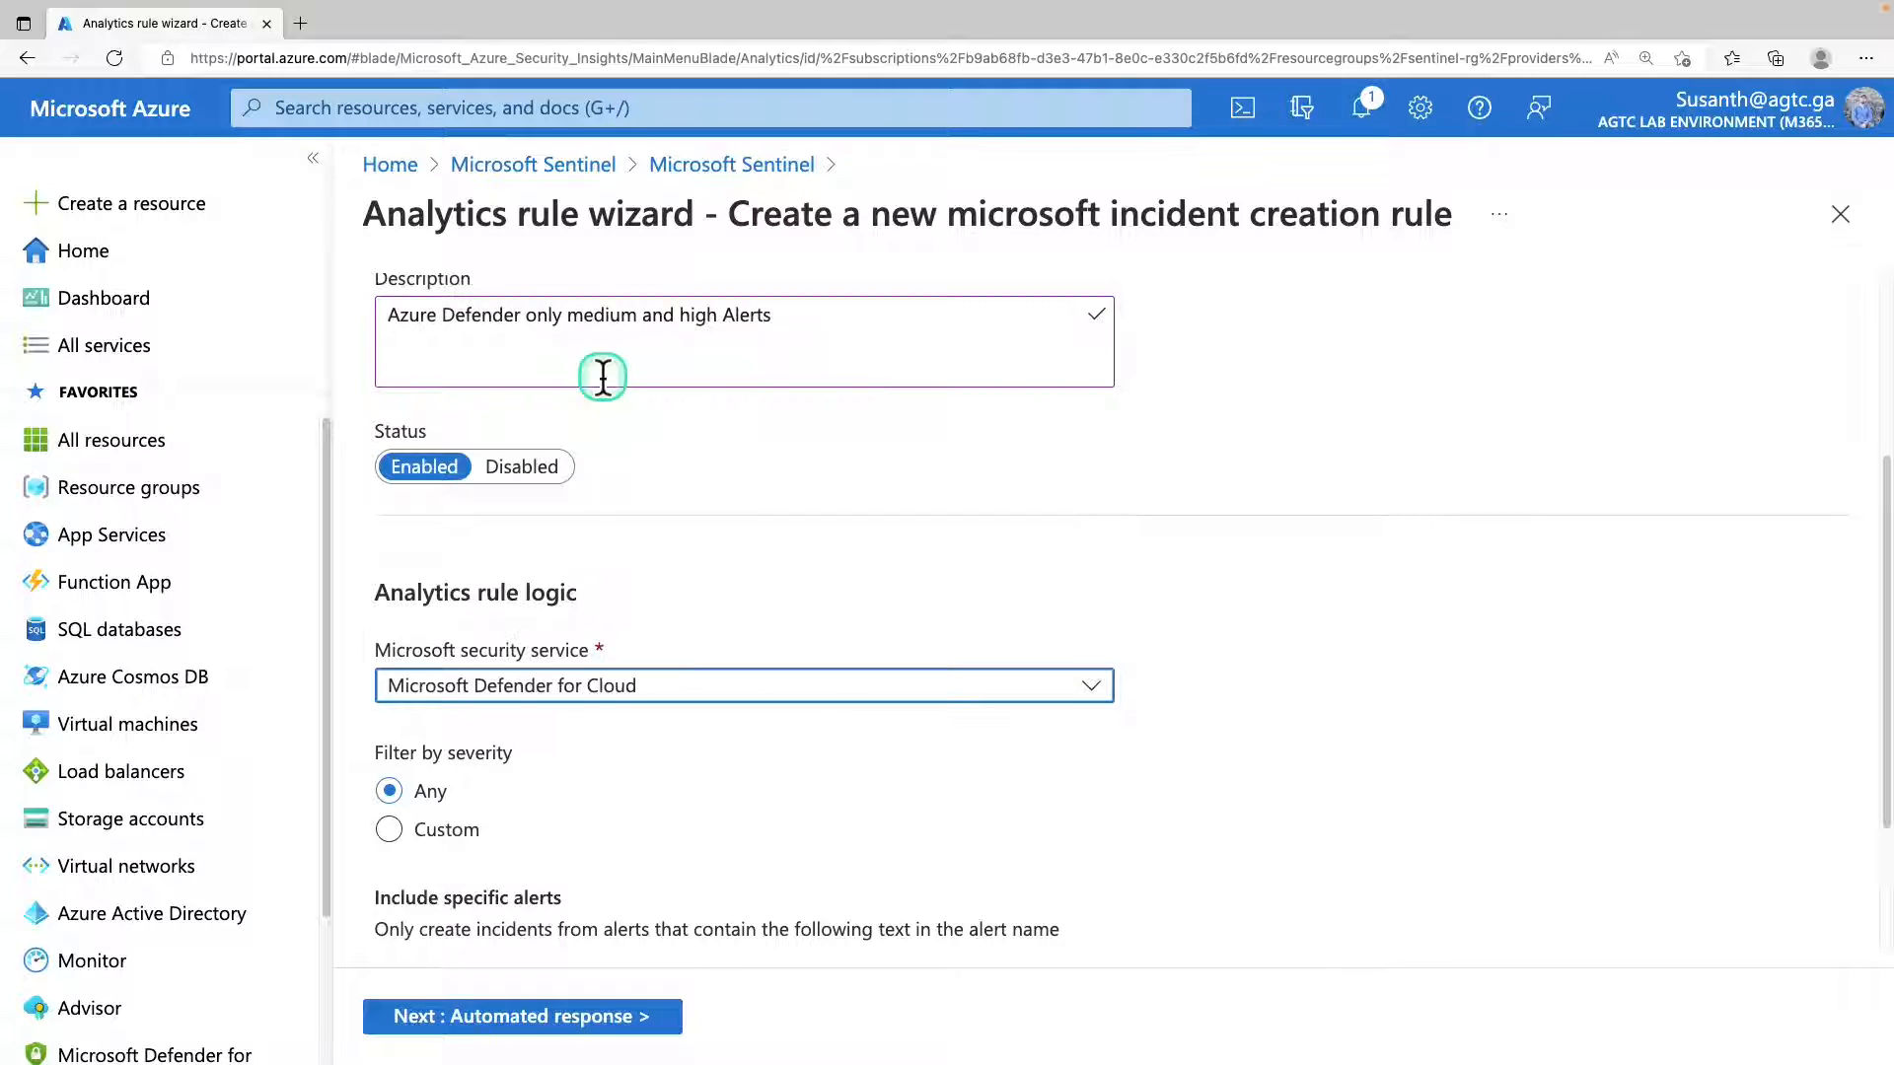
Apply a custom severity filter to the incident creation rule that includes only High and Medium alerts.
scroll(493, 493, "down", 2)
left_click(441, 632)
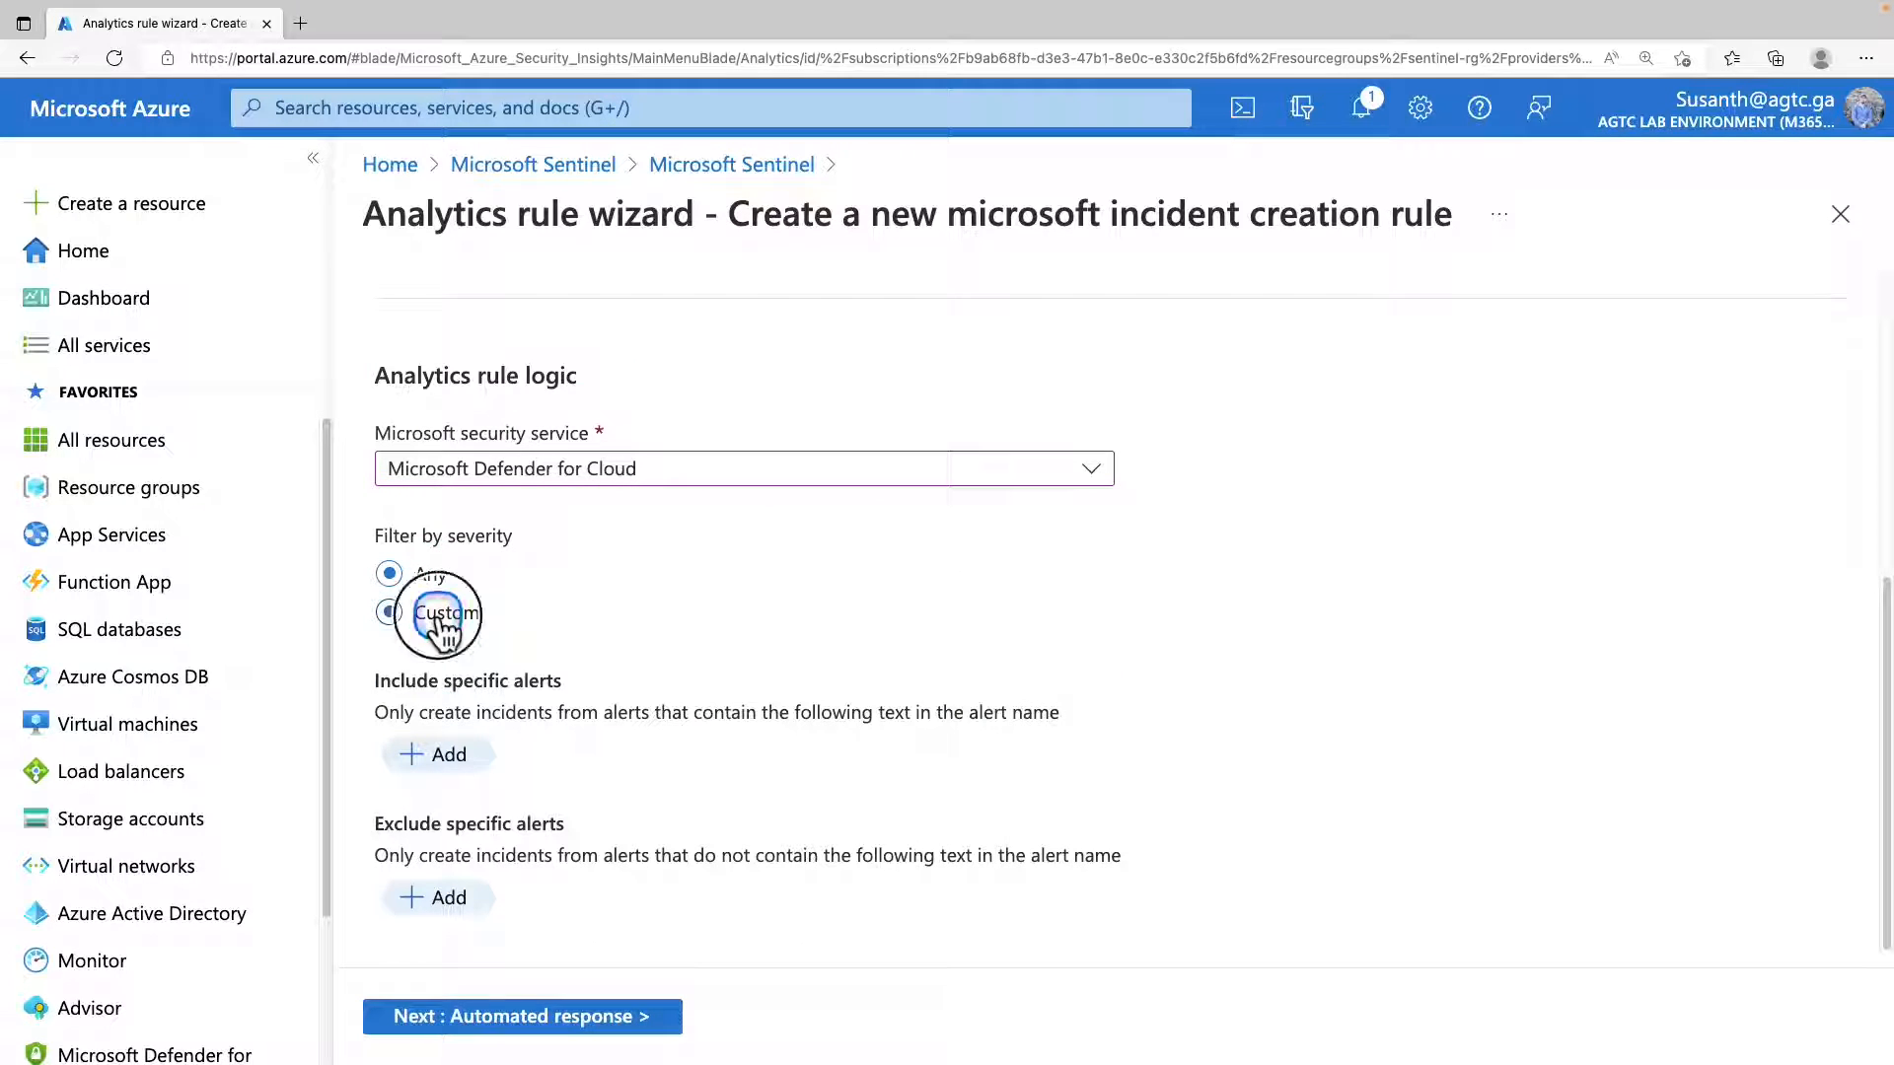
left_click(441, 681)
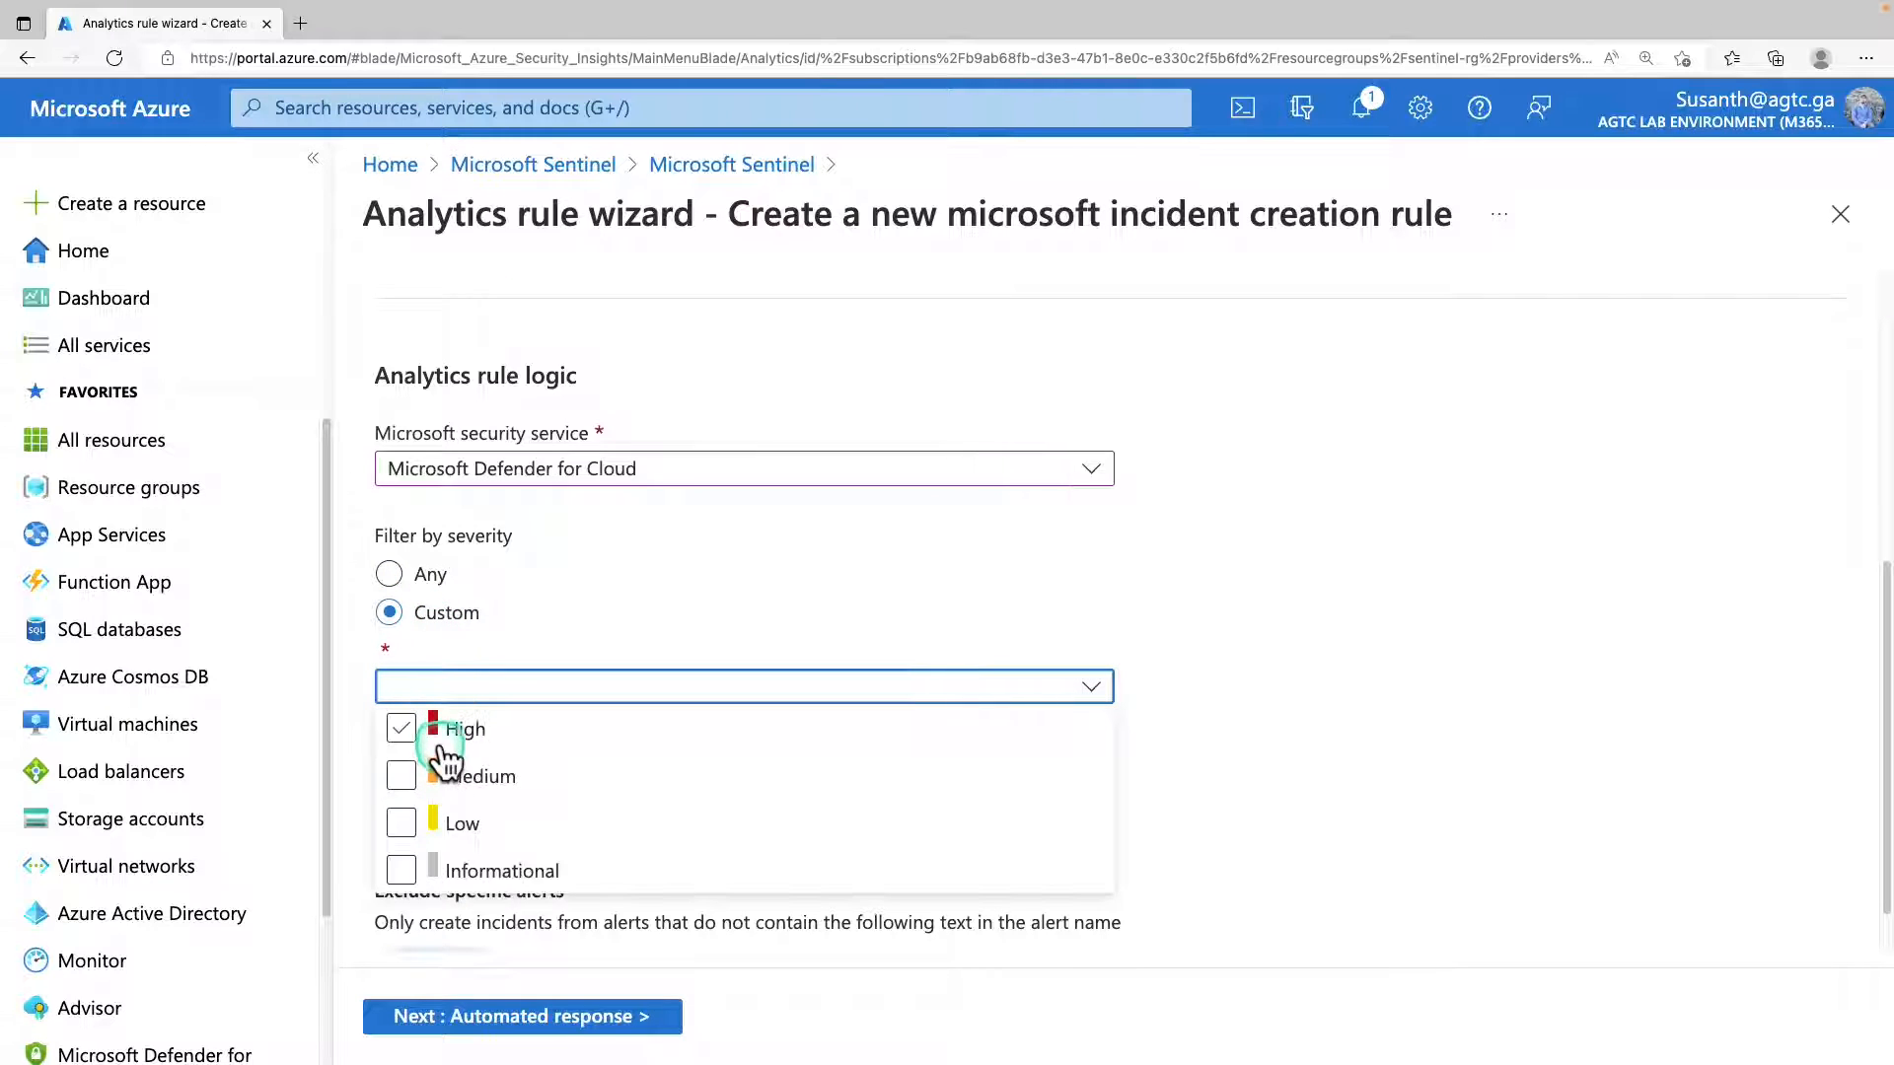
left_click(444, 728)
left_click(443, 777)
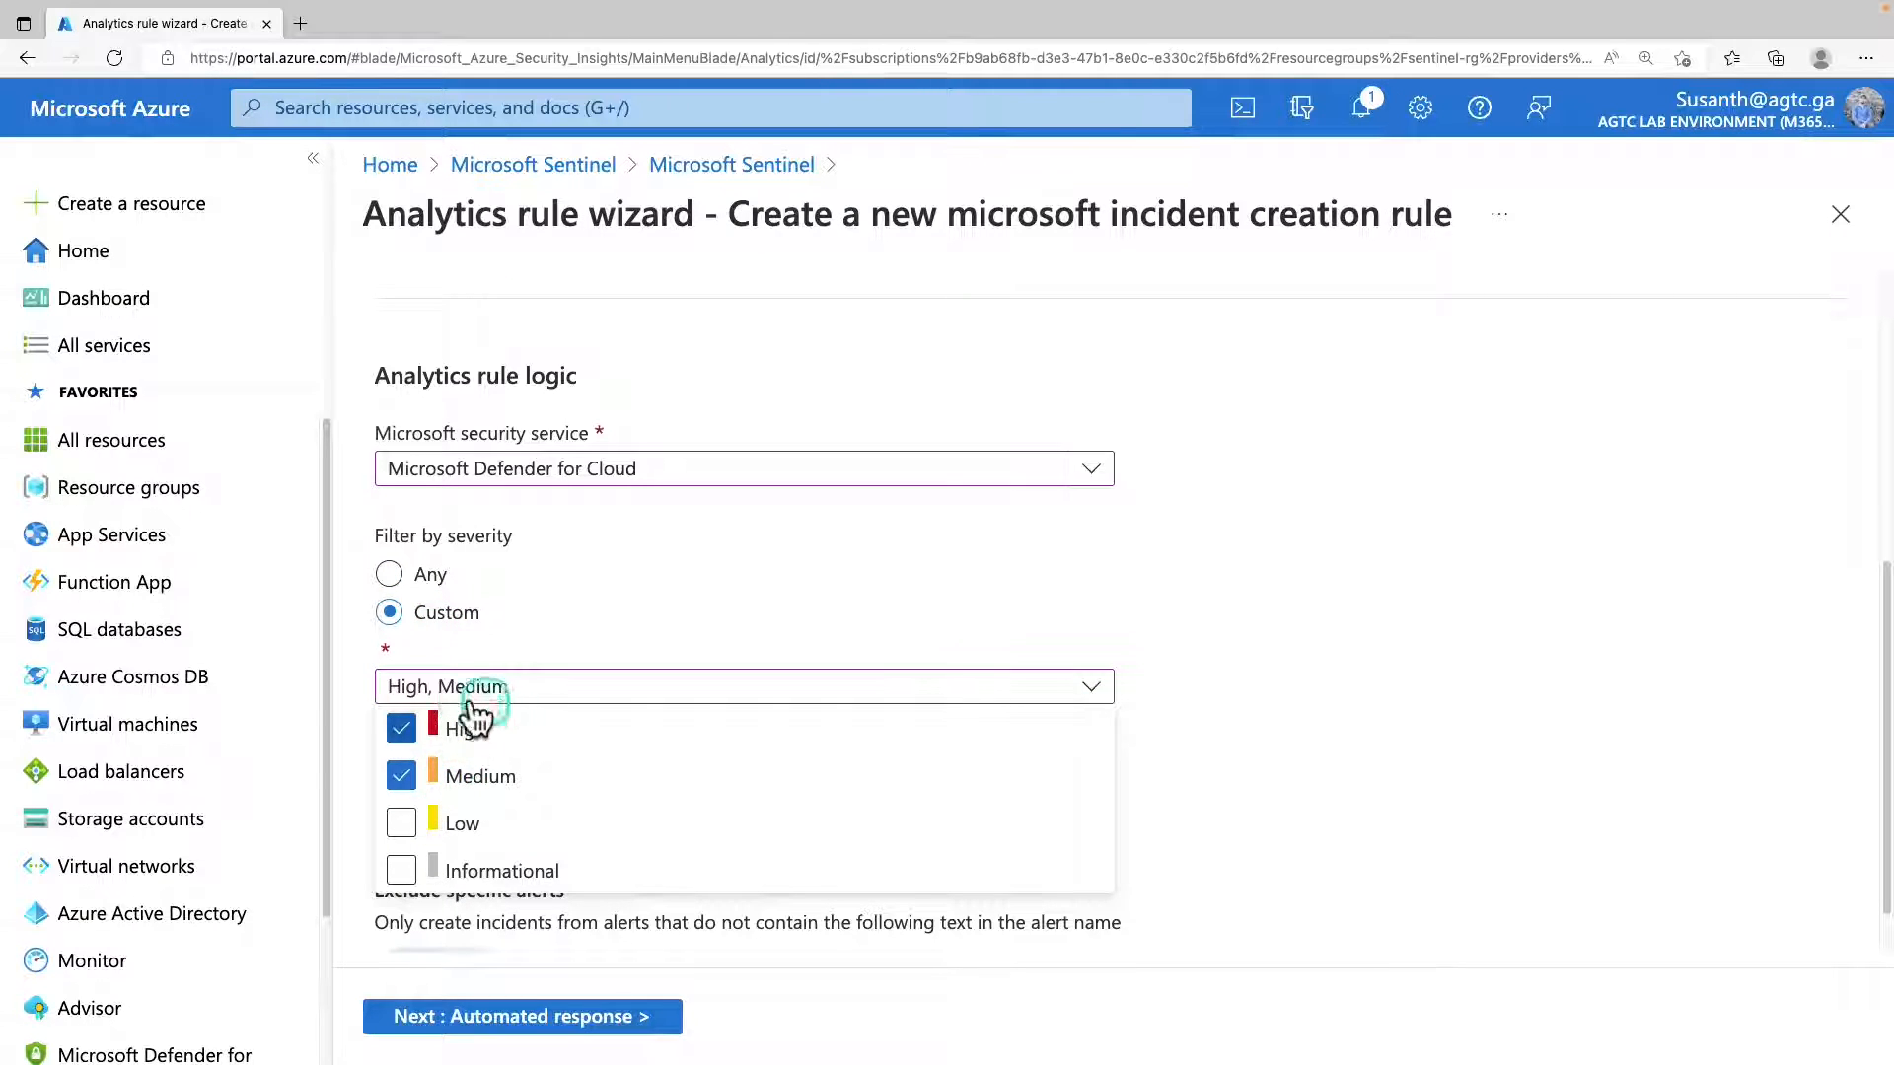
left_click(1241, 747)
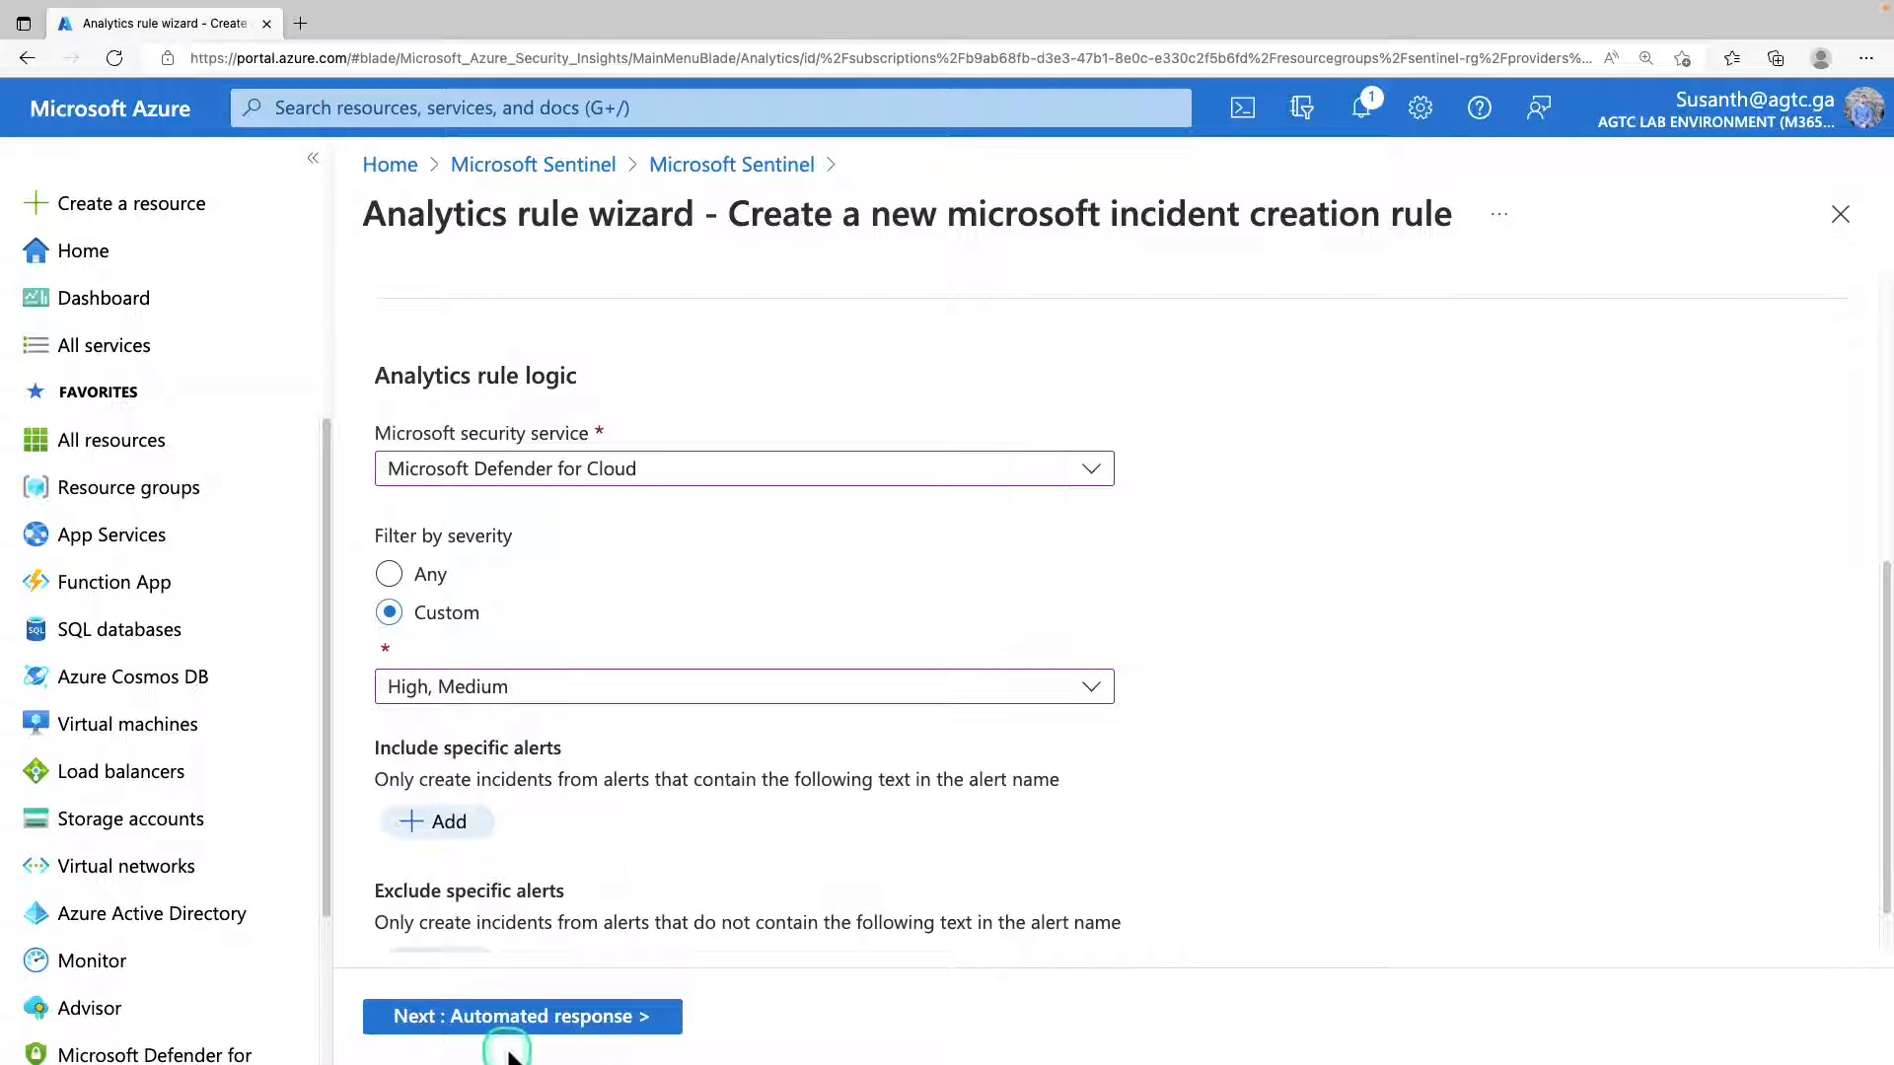
Pass the automated response stage without adding an automation rule, and create the reviewed Microsoft incident creation rule.
left_click(533, 1017)
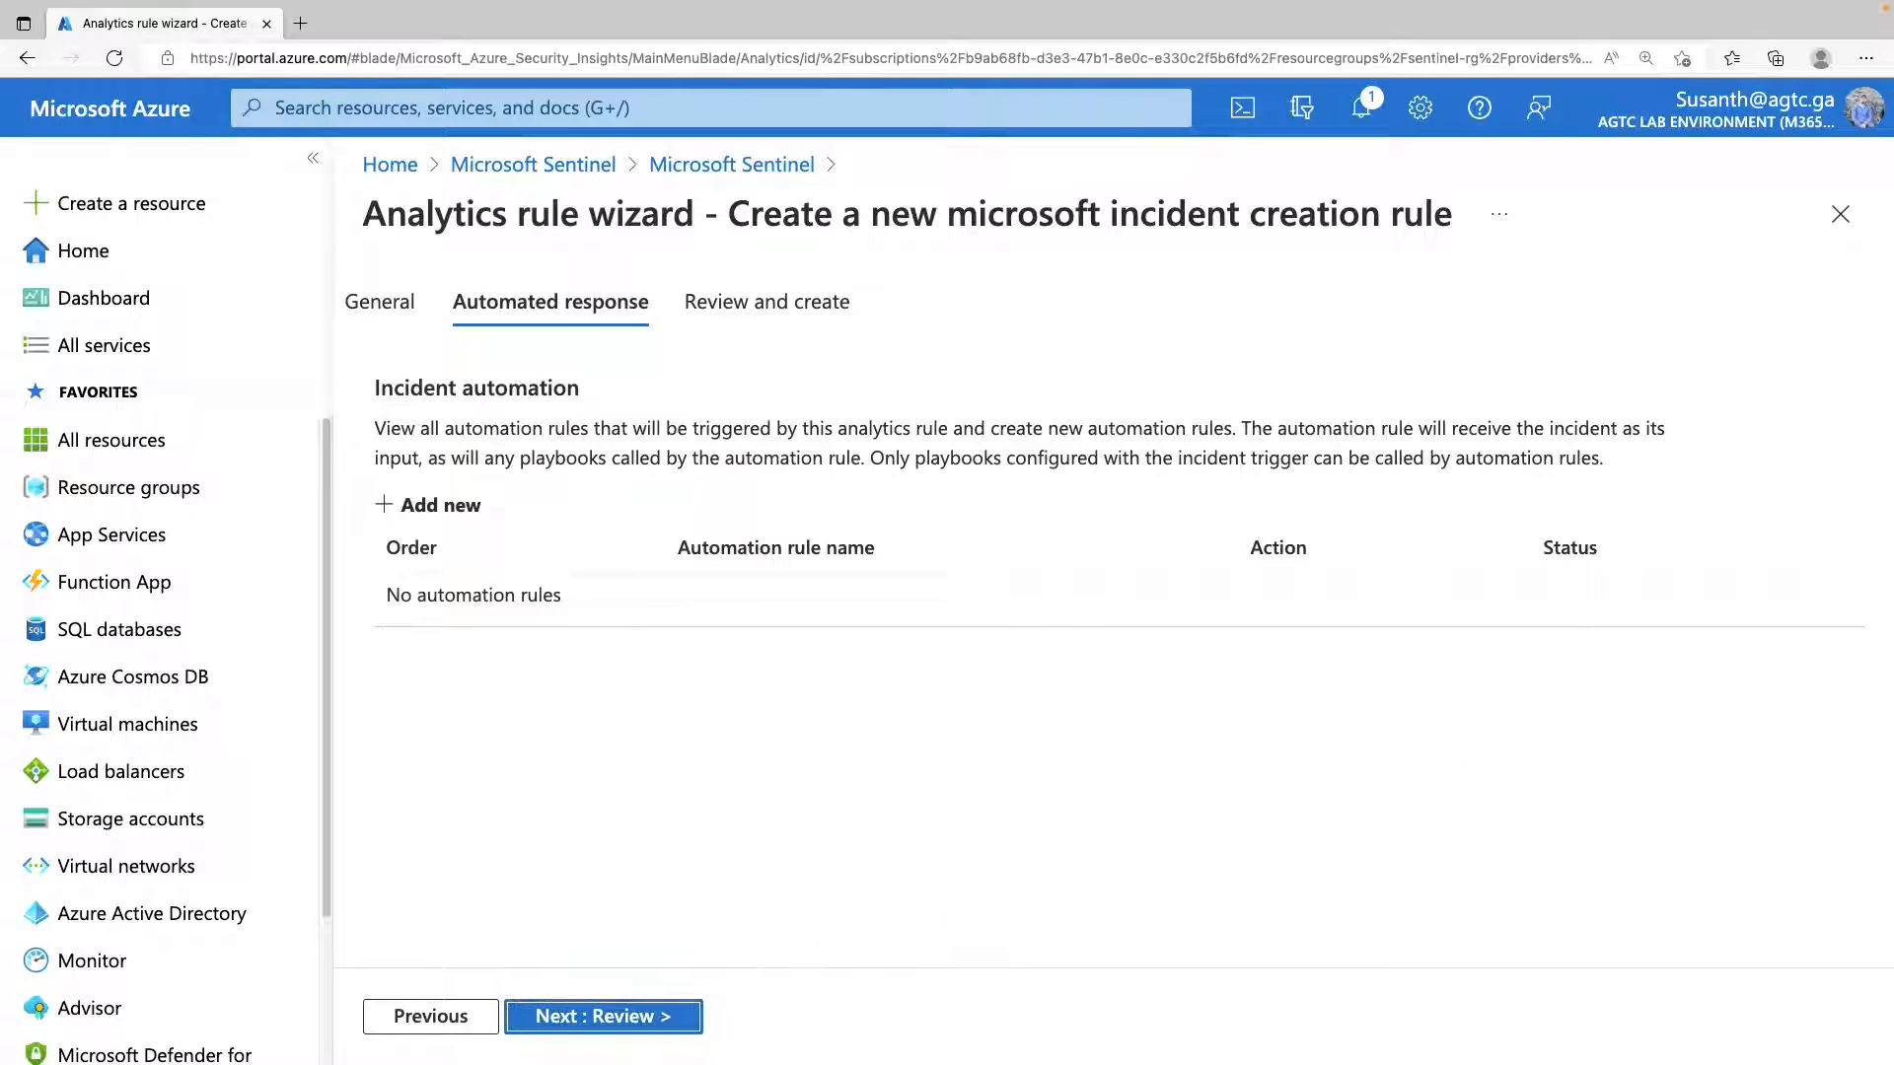
left_click(441, 509)
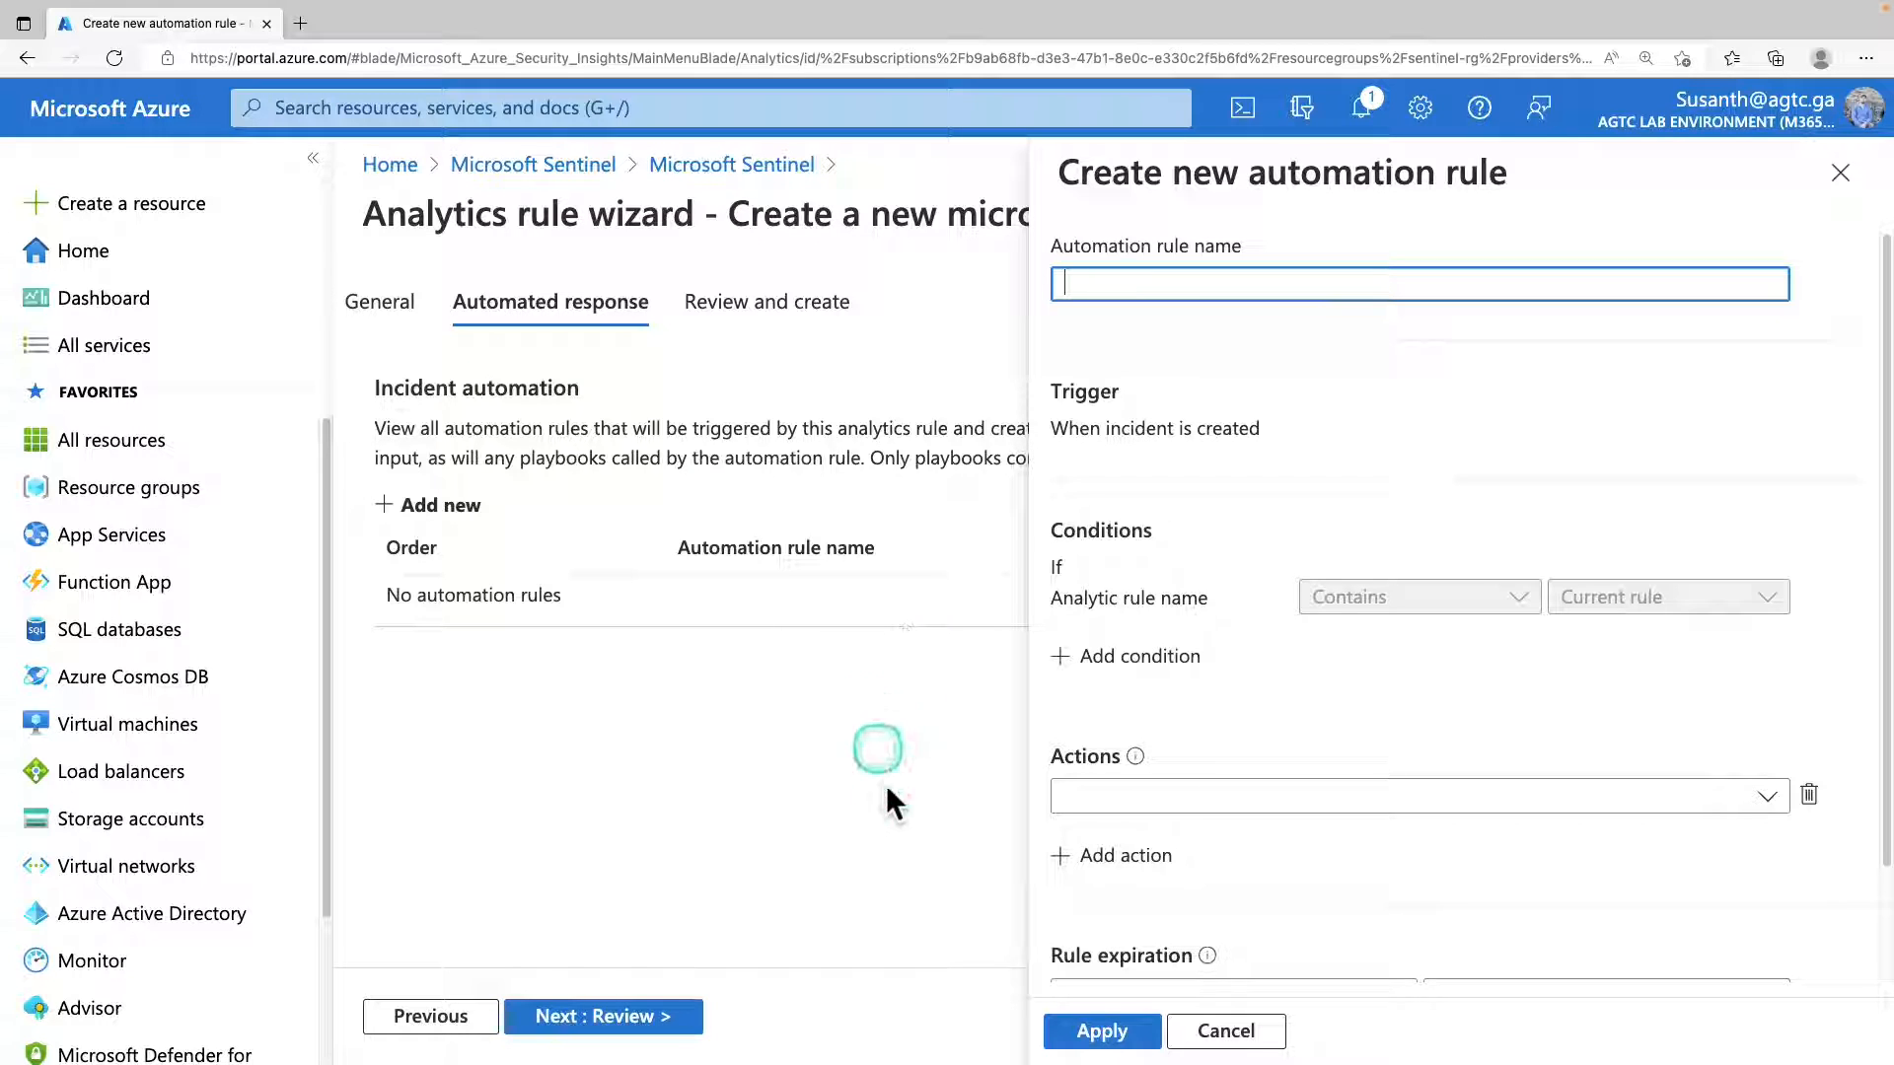
left_click(1221, 1030)
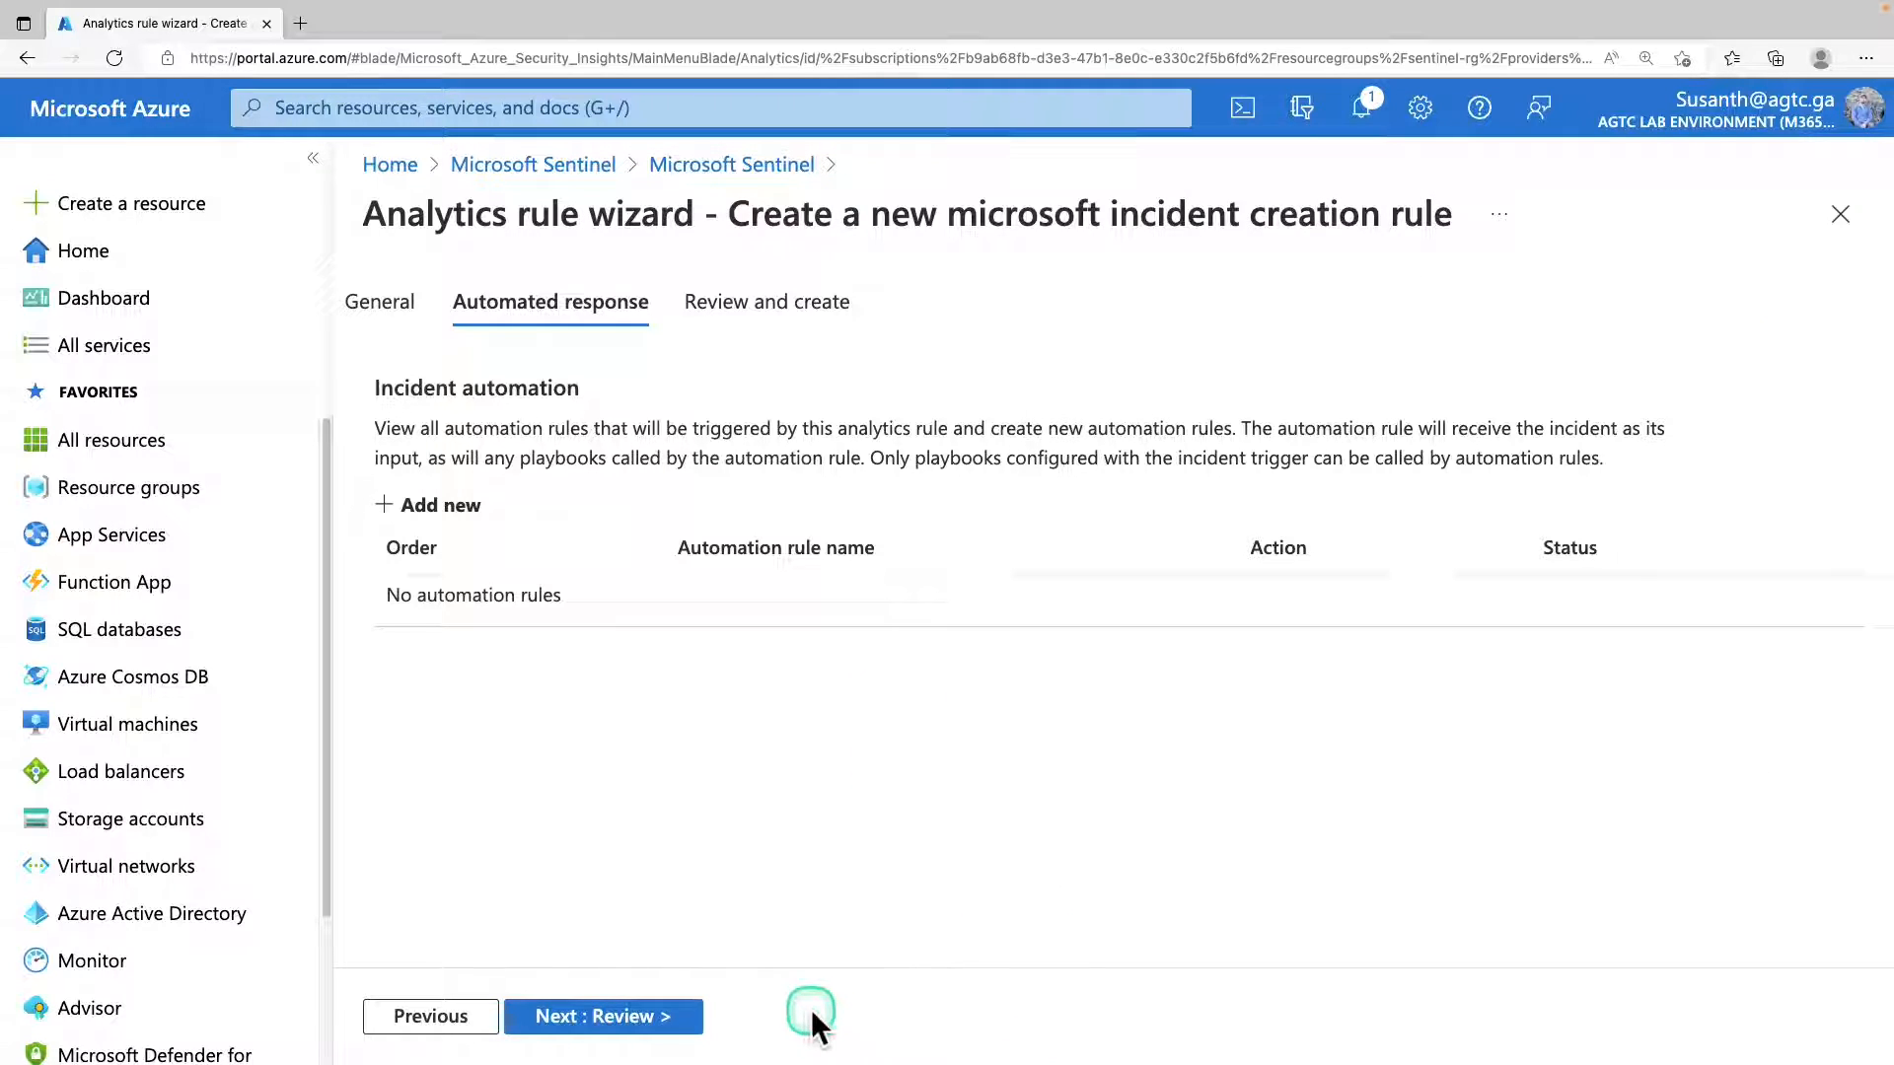
left_click(612, 1017)
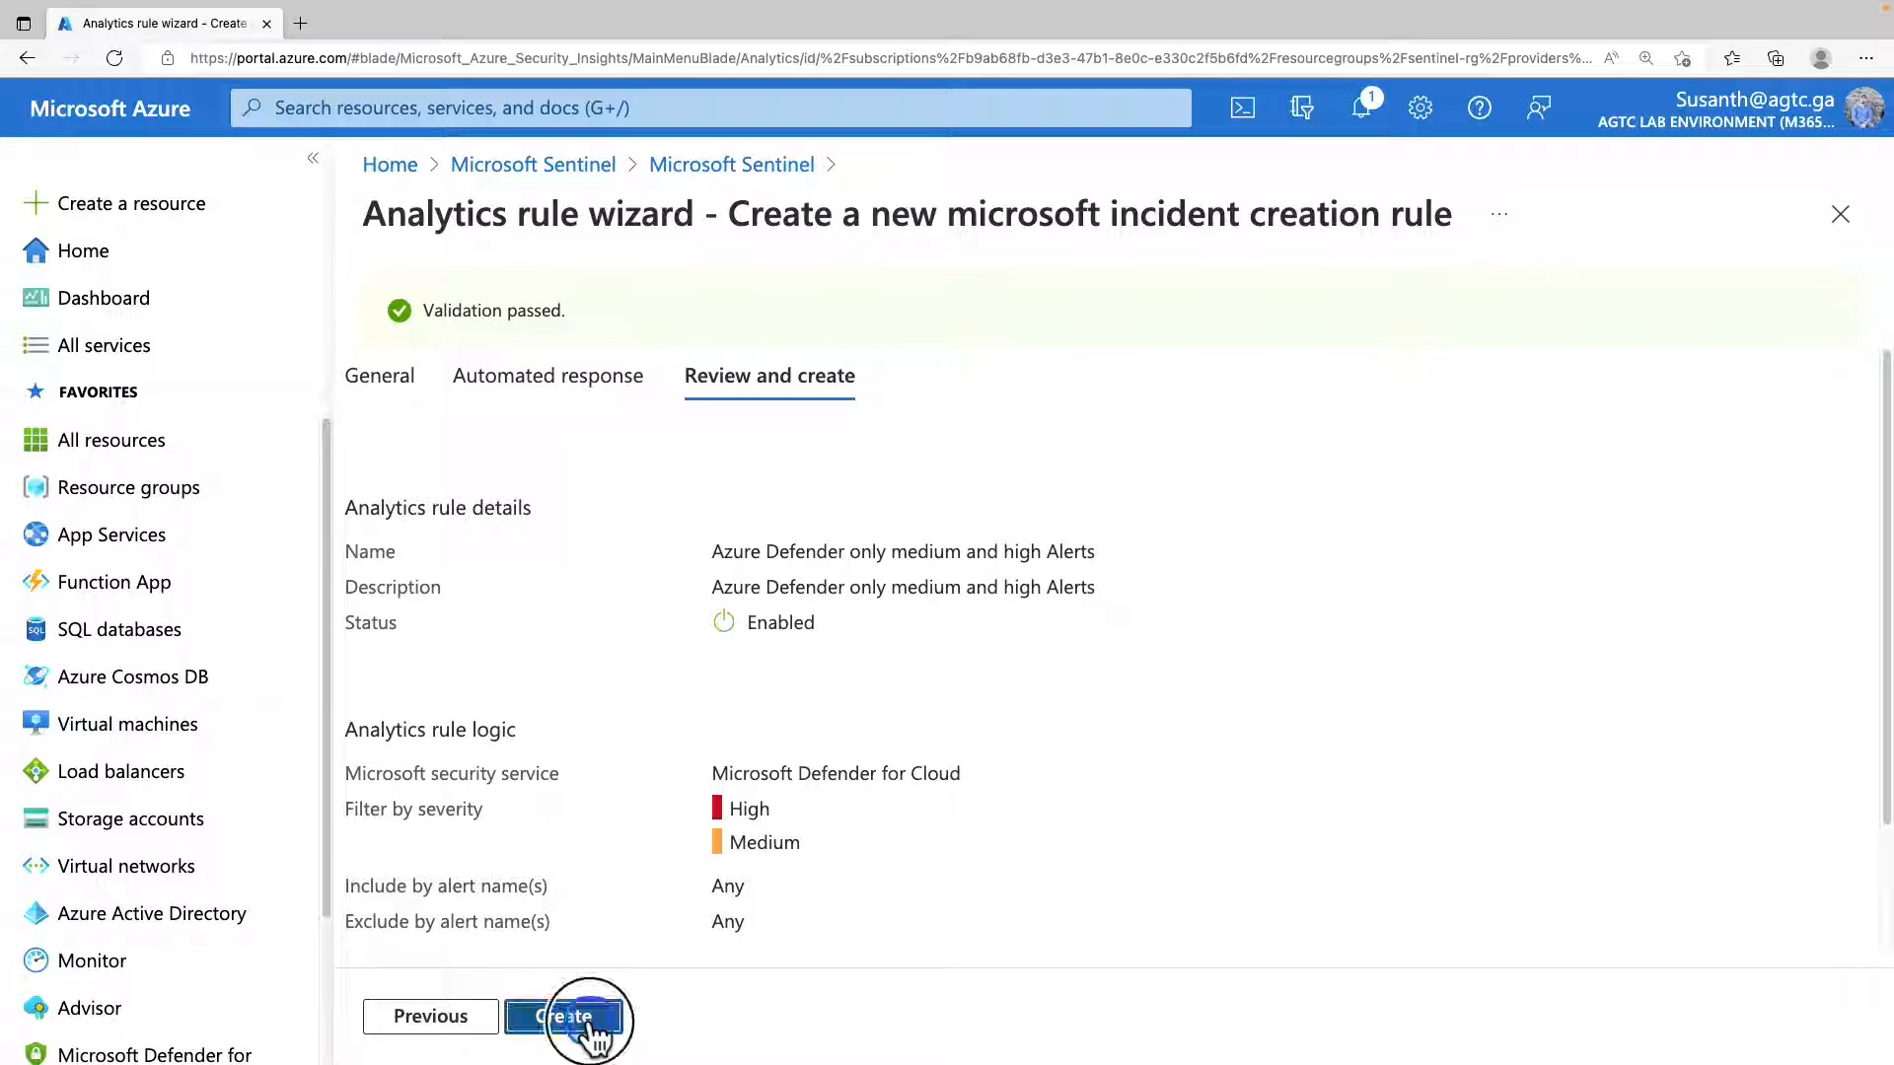
left_click(590, 1025)
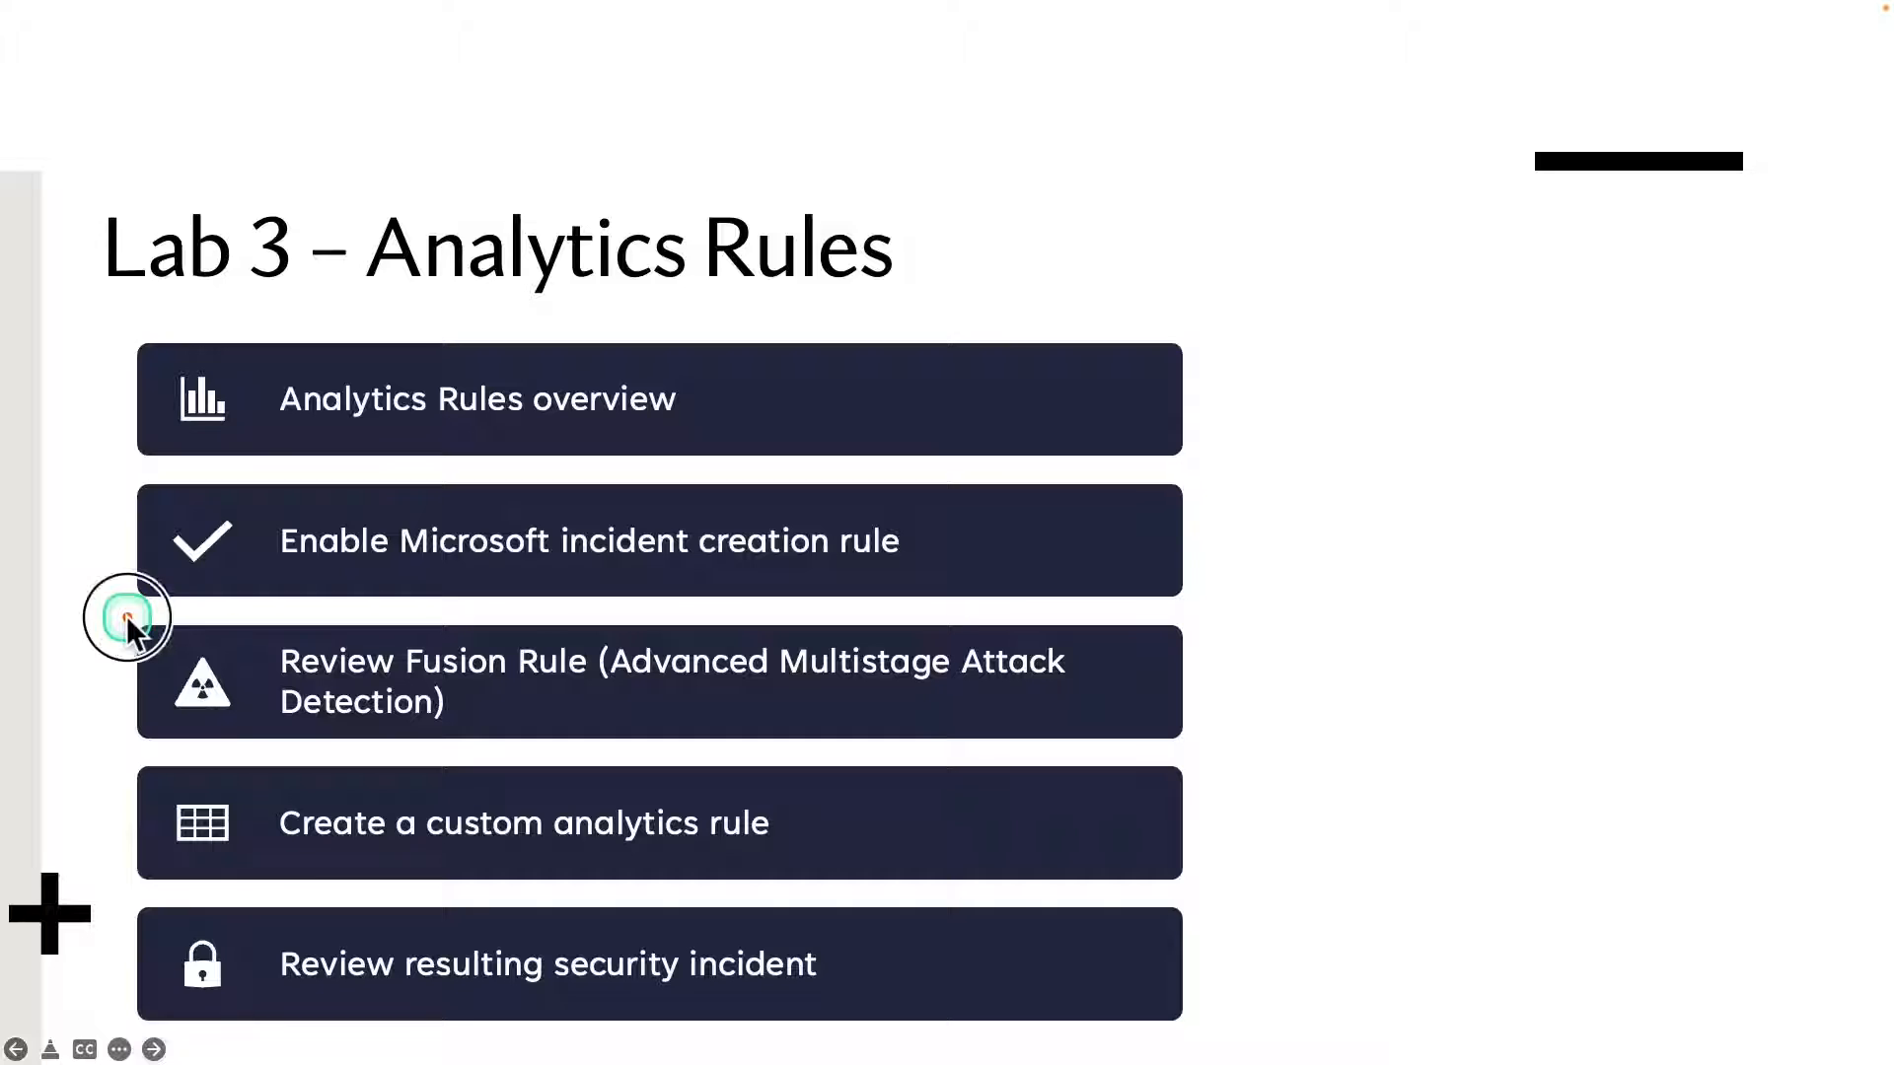
left_click_drag(215, 706, 1225, 753)
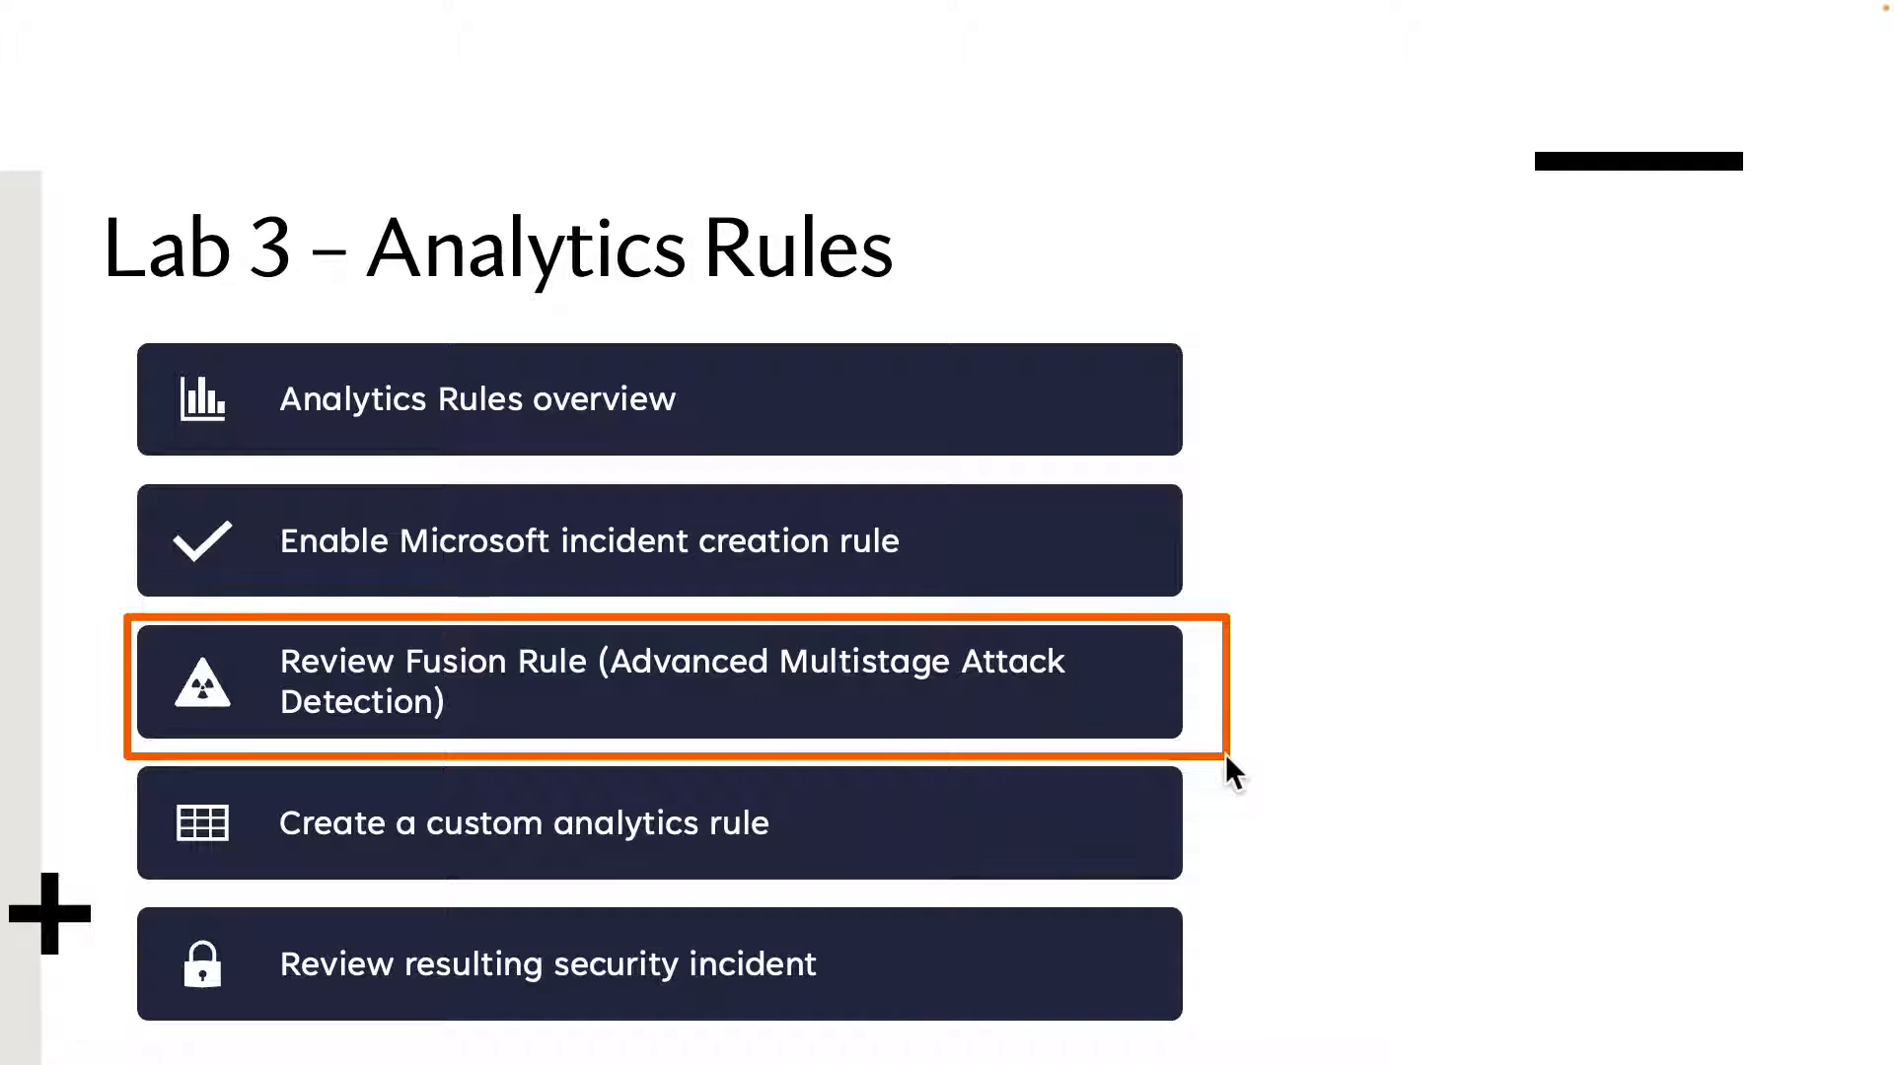
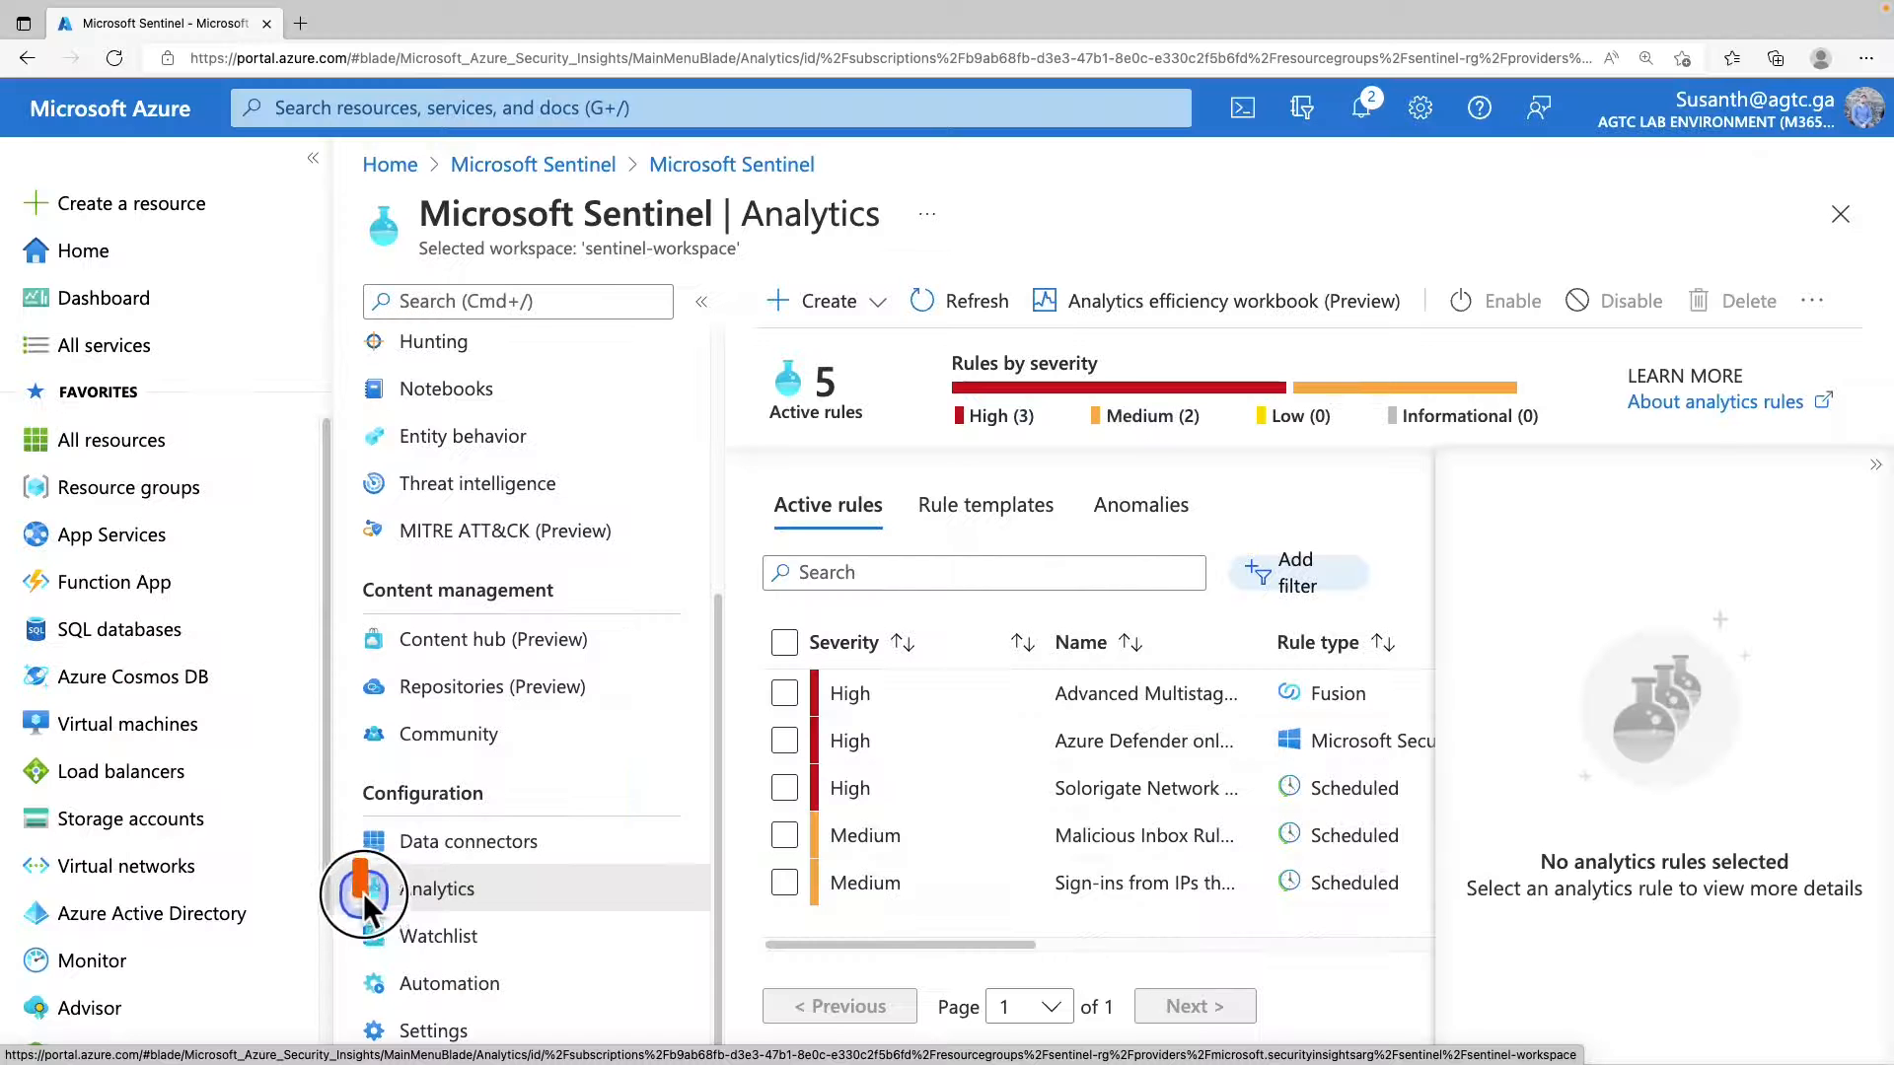
Open the analytics rule templates and remove the Data Sources filter from the list.
left_click(464, 903)
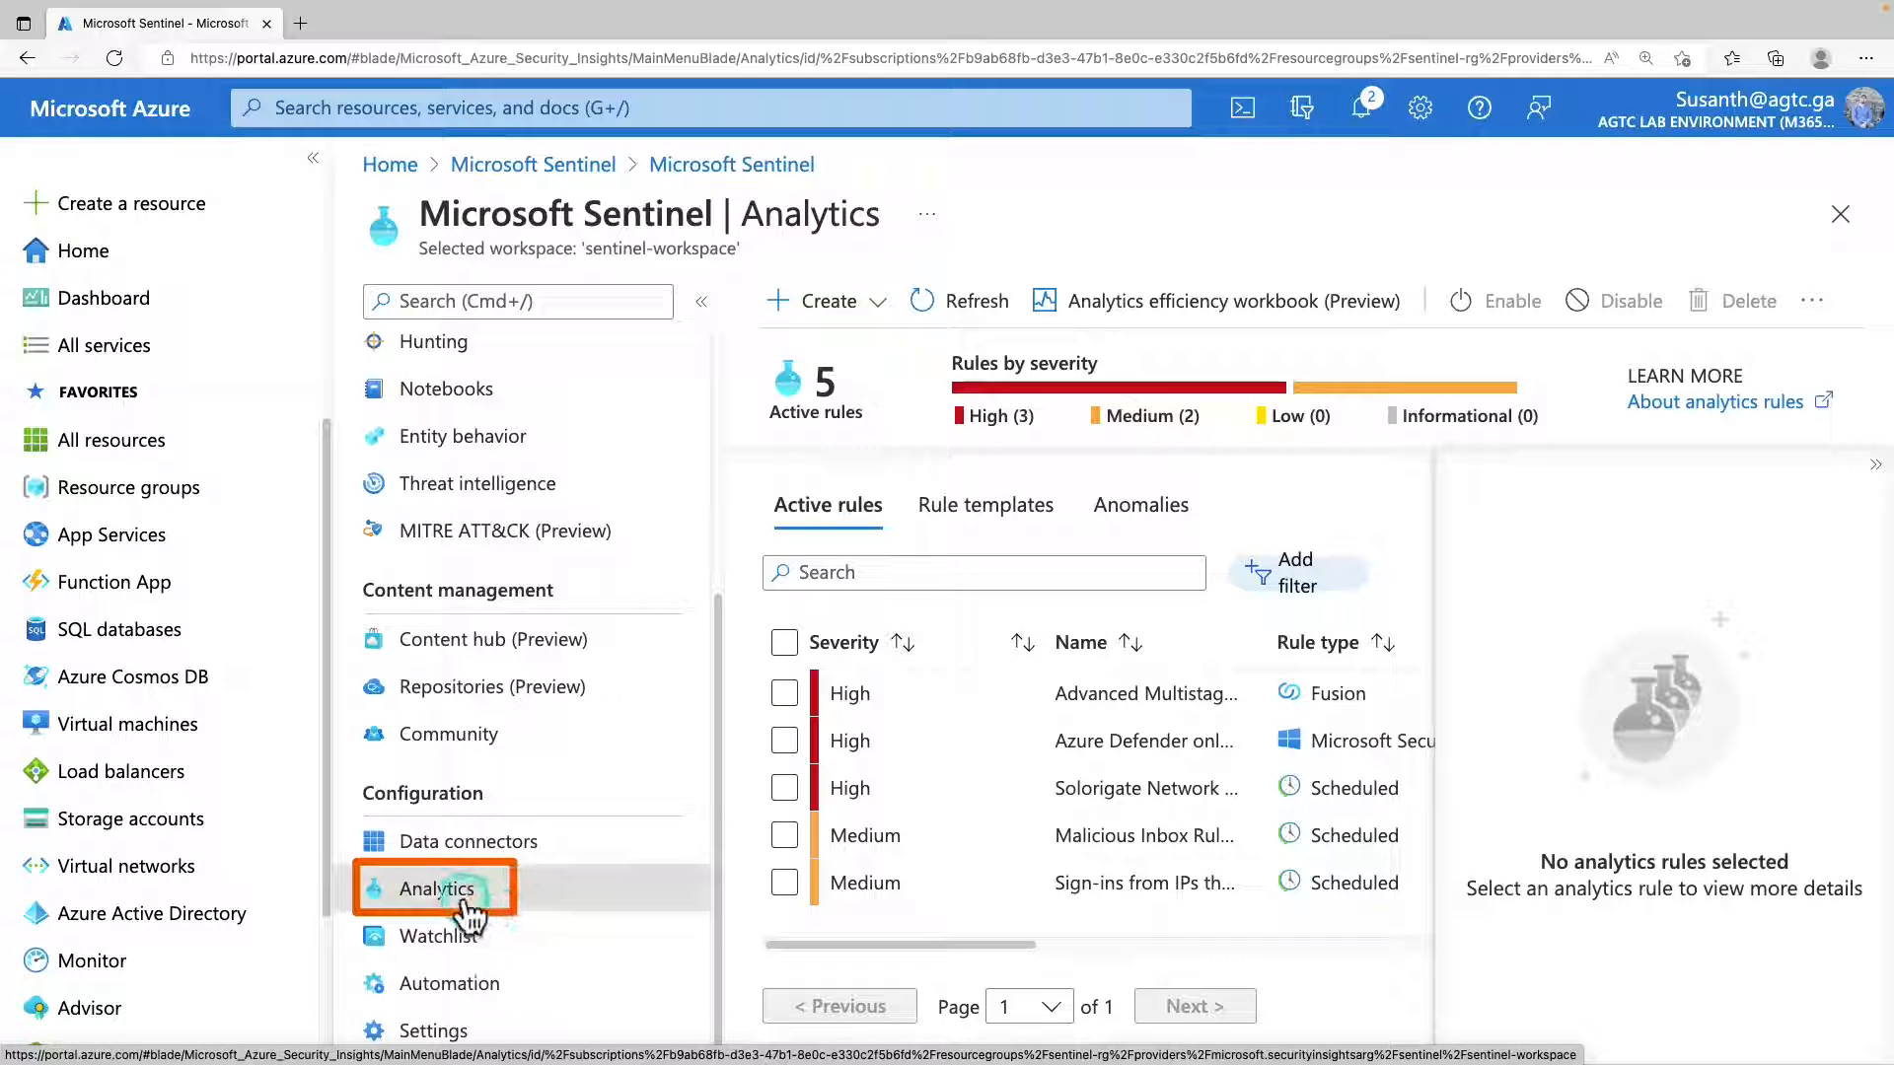
left_click(972, 505)
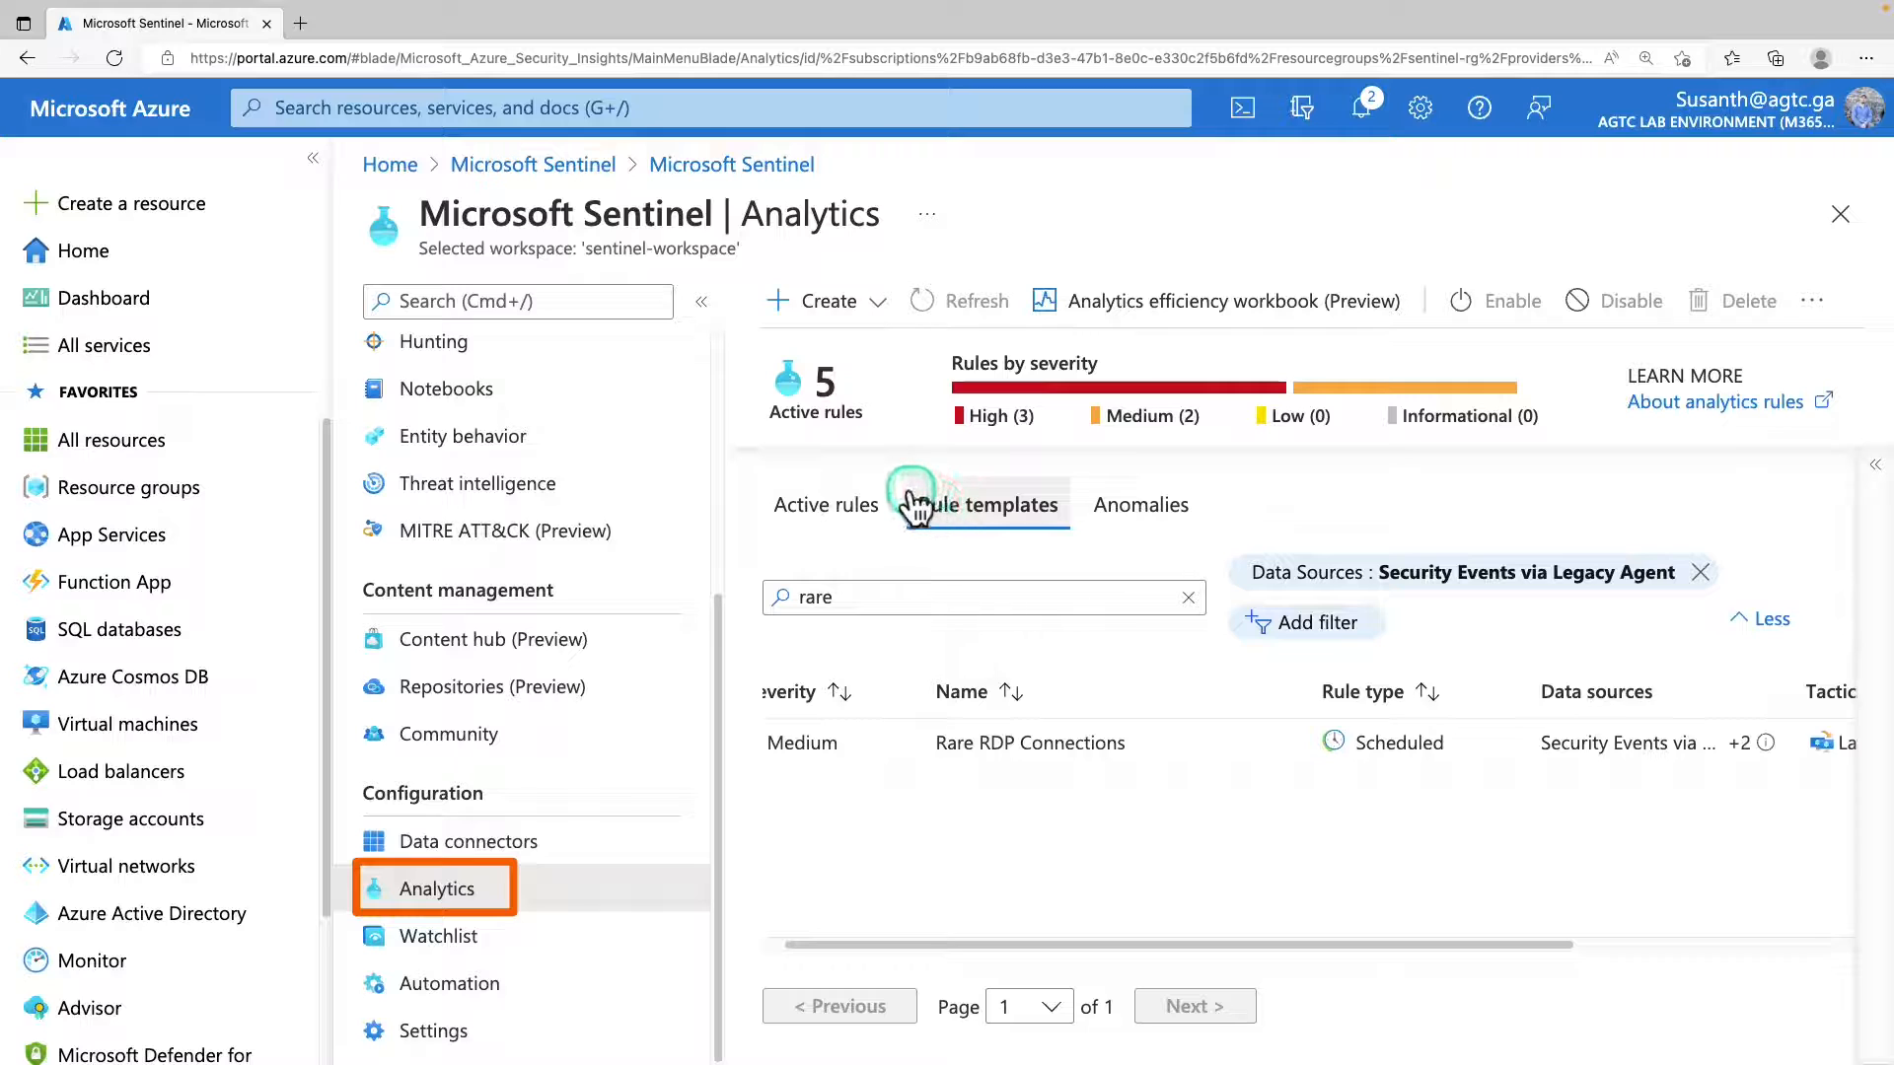
left_click(1701, 573)
left_click(1116, 572)
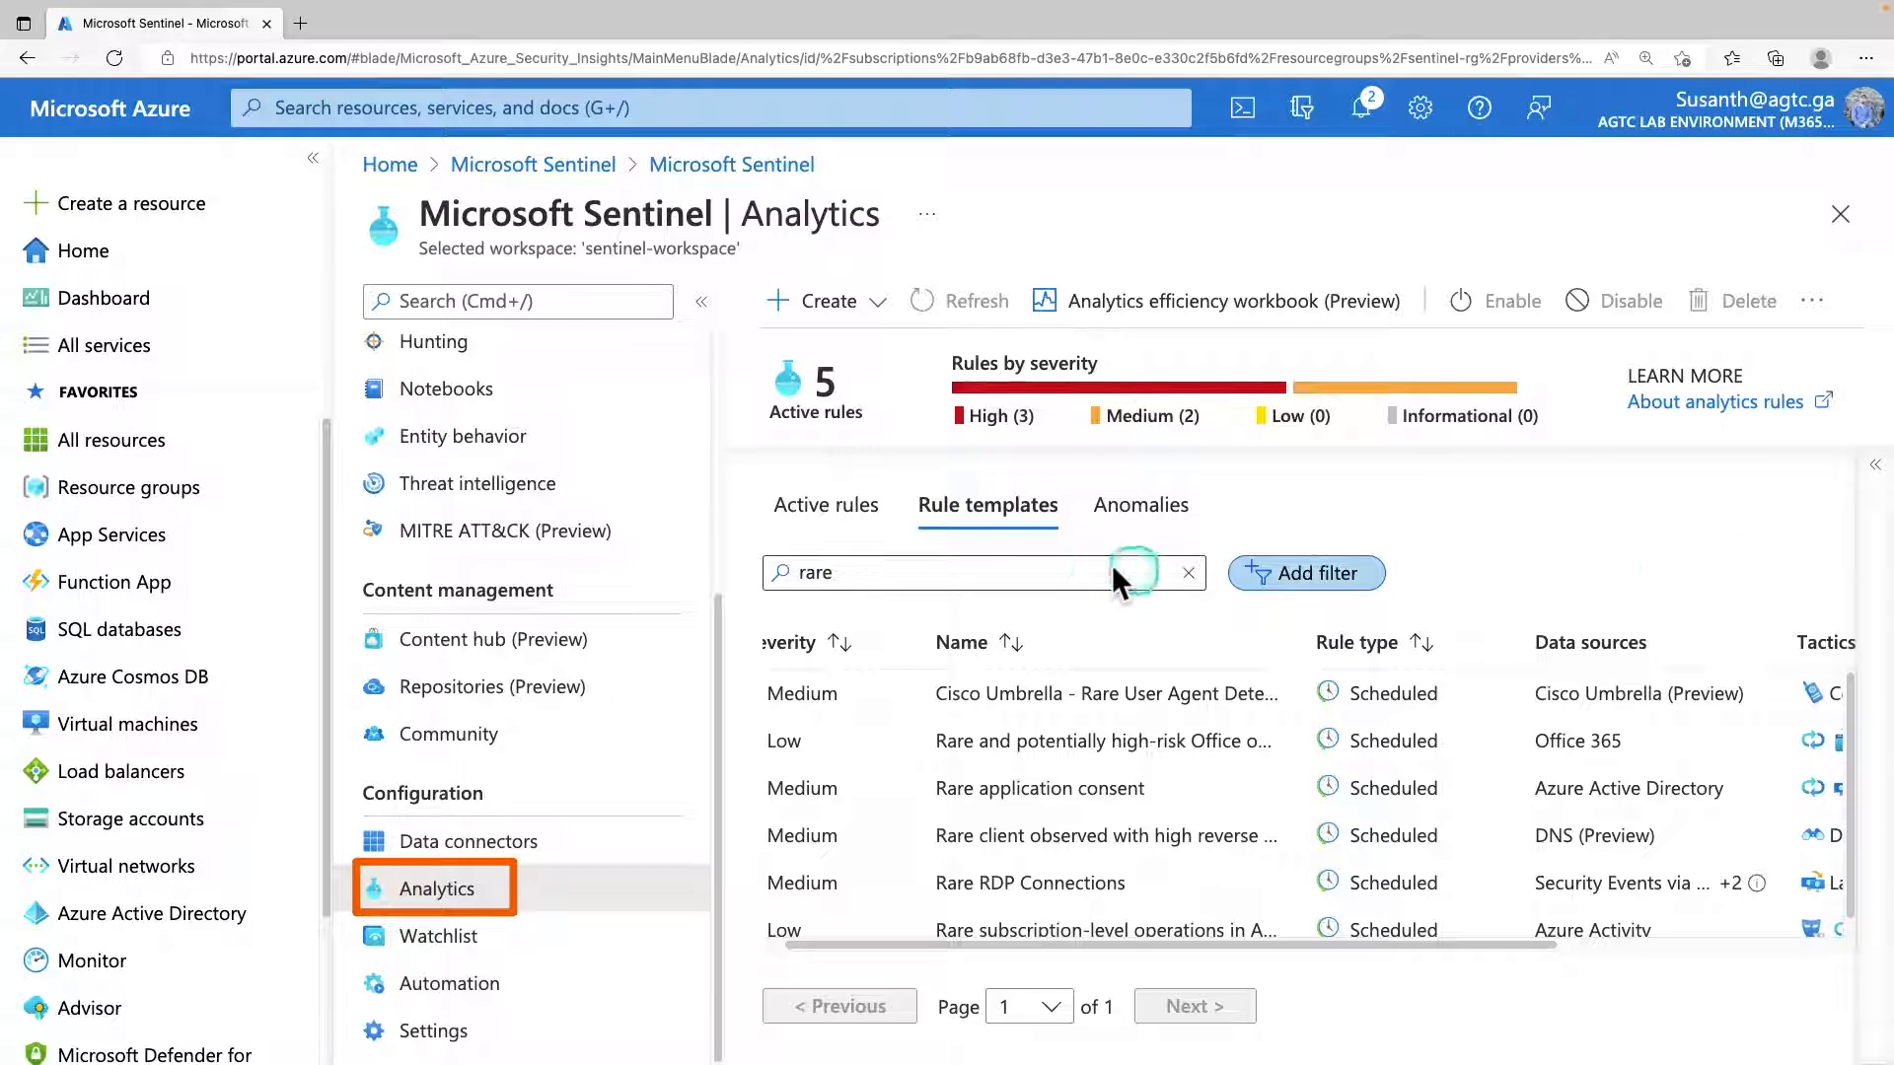
Try to narrow the "rare" rule template search to the Fusion rule type.
left_click(1307, 573)
left_click(774, 690)
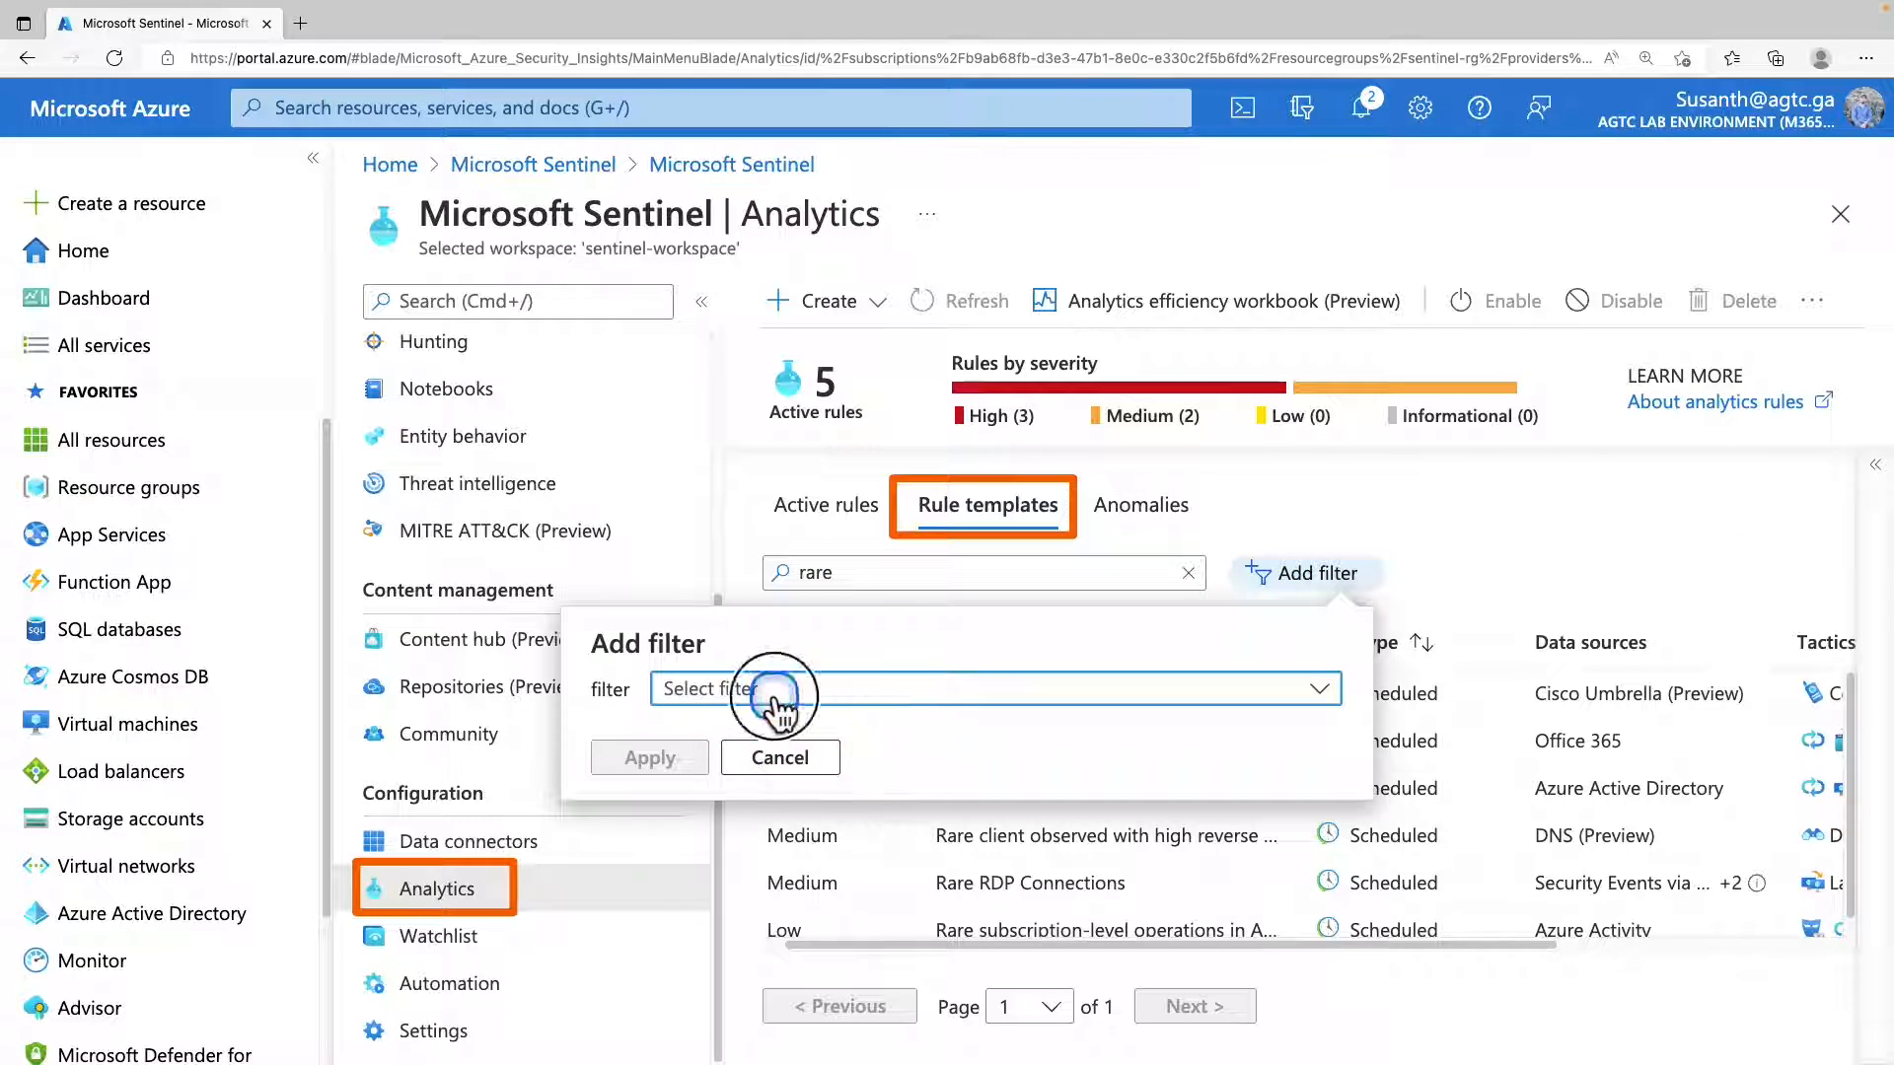
left_click(755, 778)
left_click(774, 750)
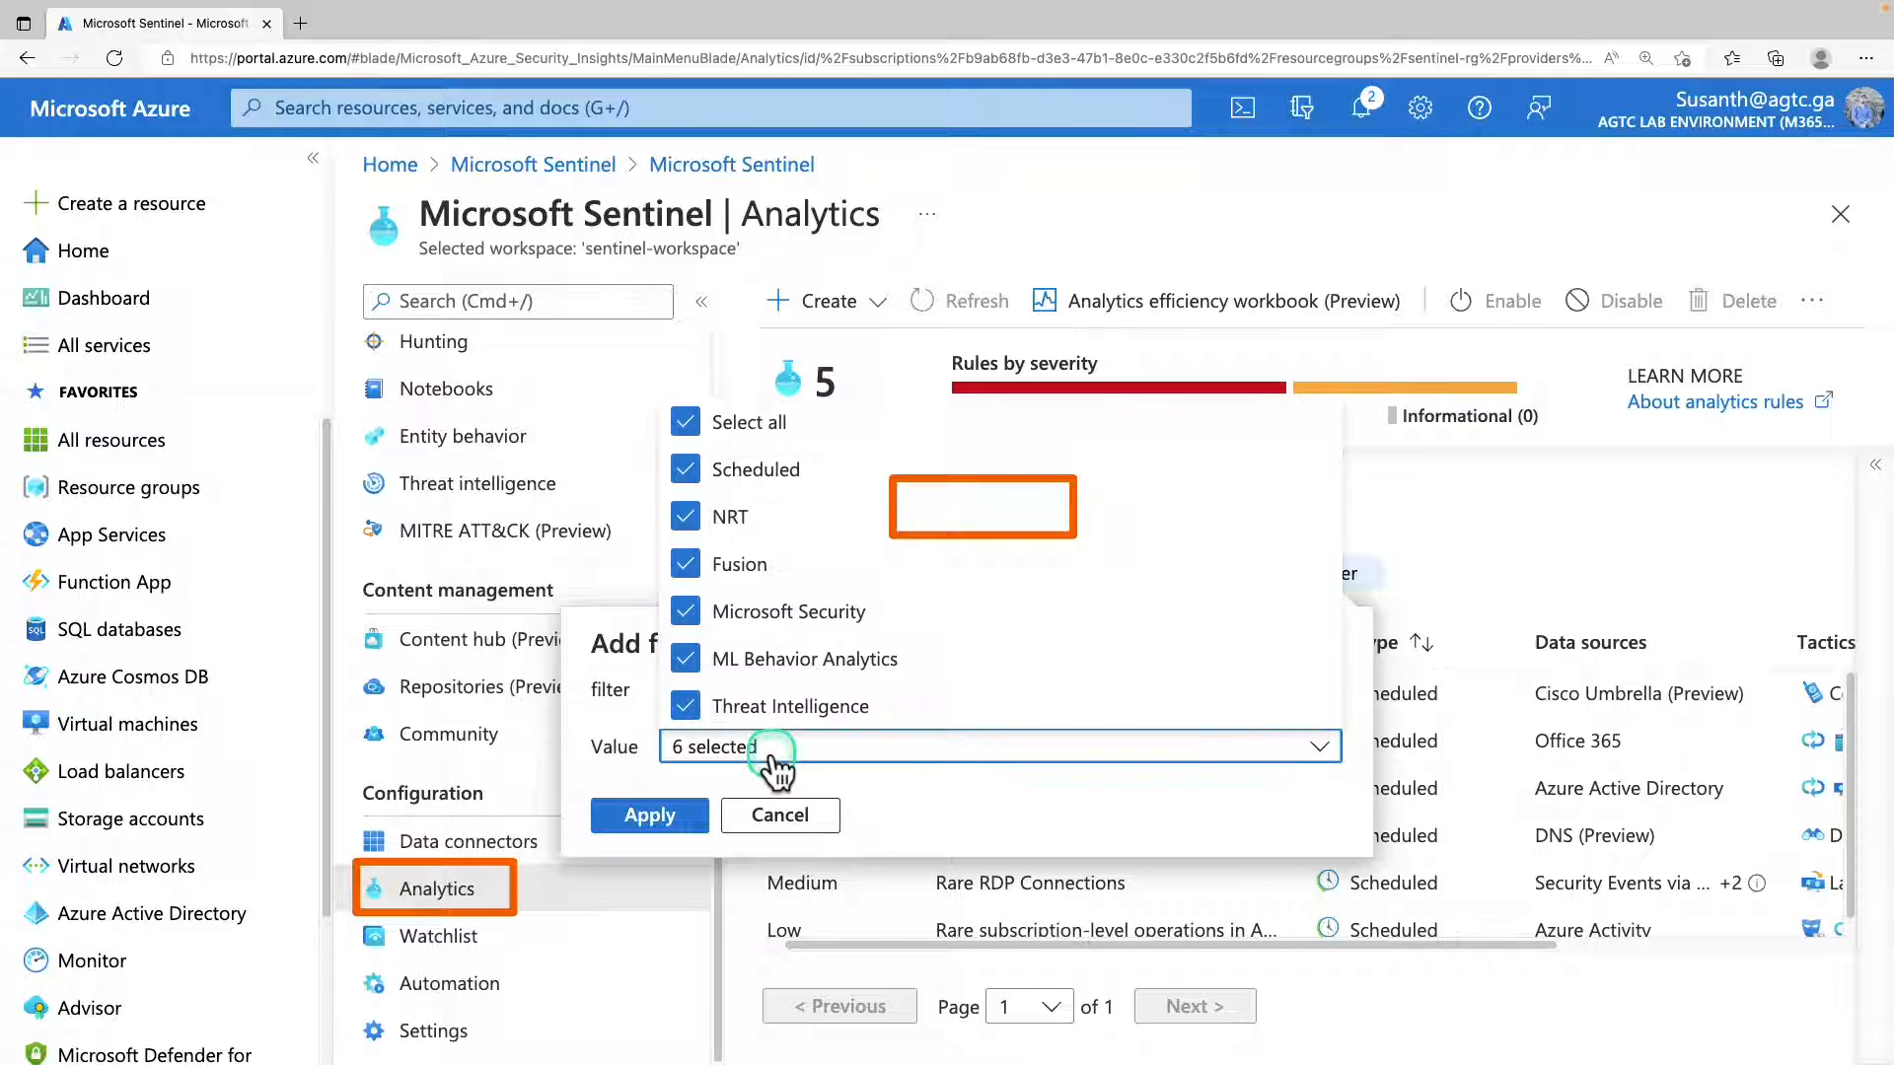
left_click(685, 422)
left_click(684, 567)
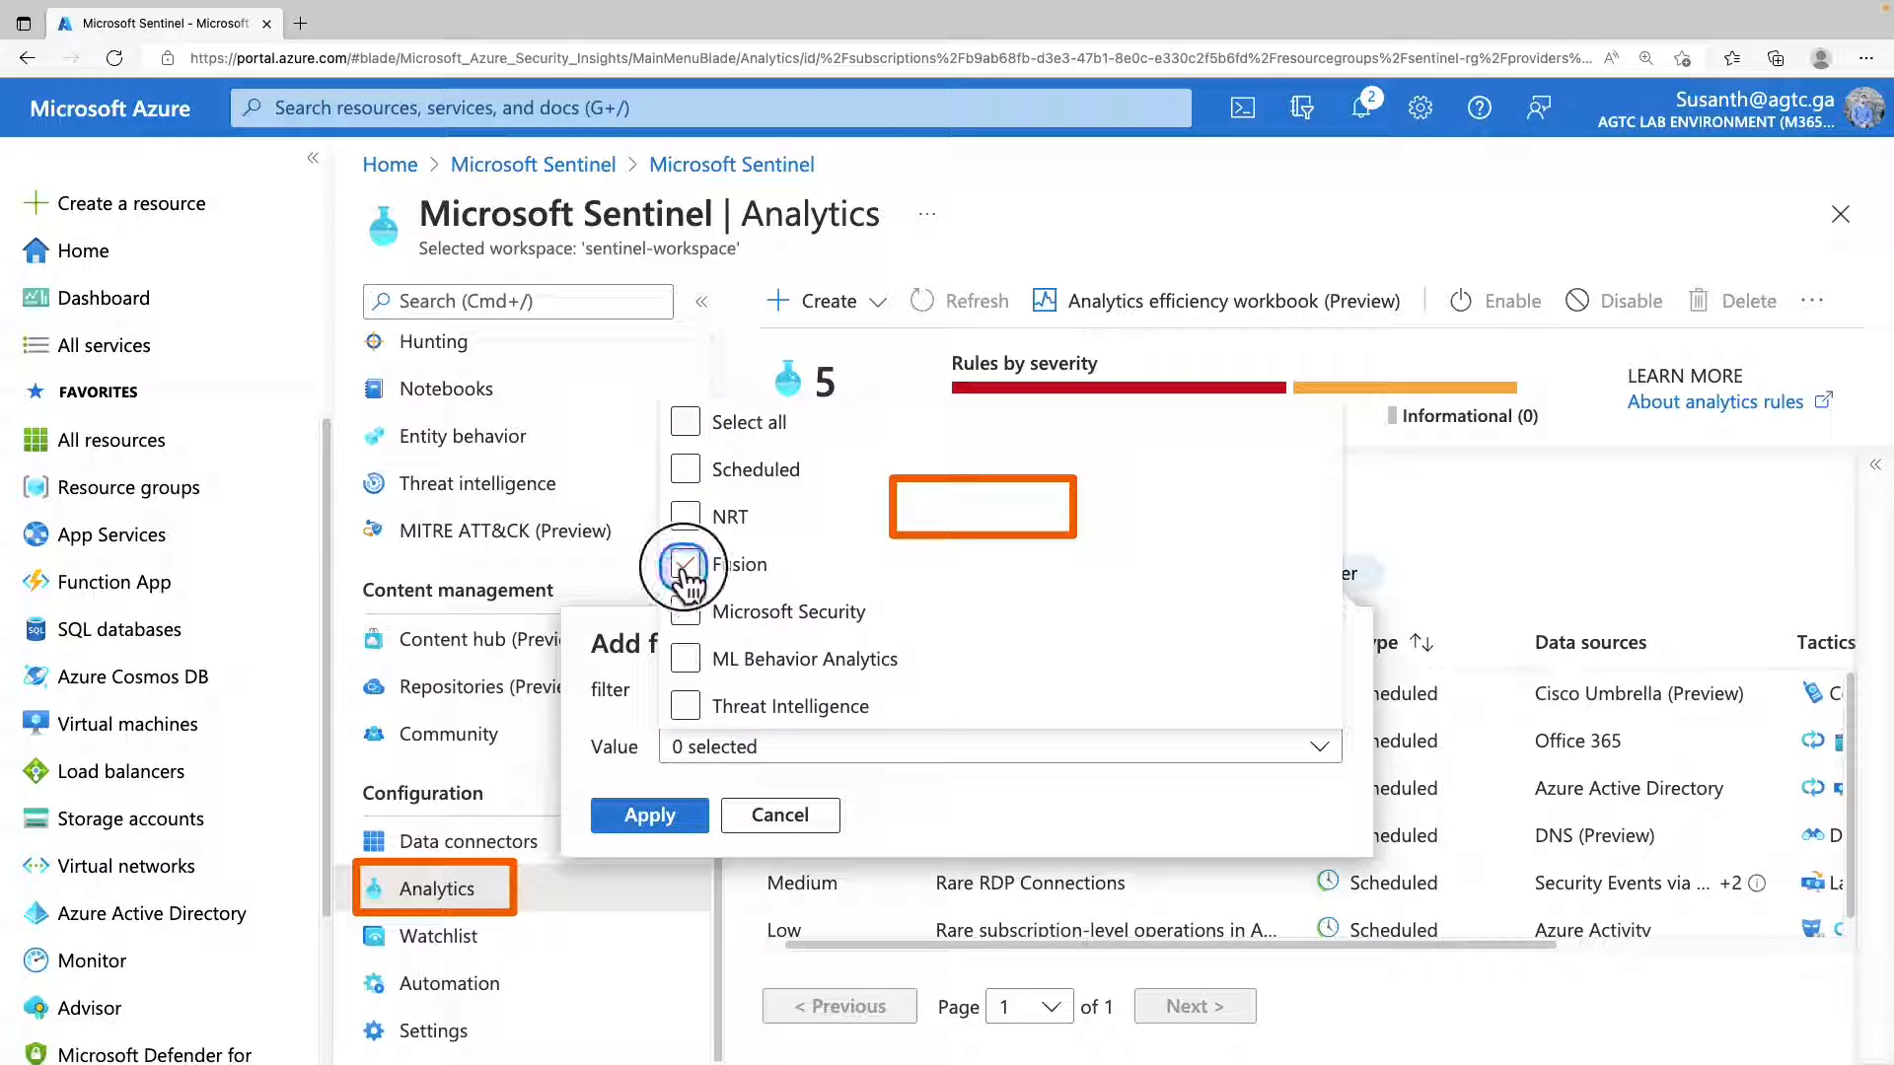
left_click(653, 815)
left_click(653, 815)
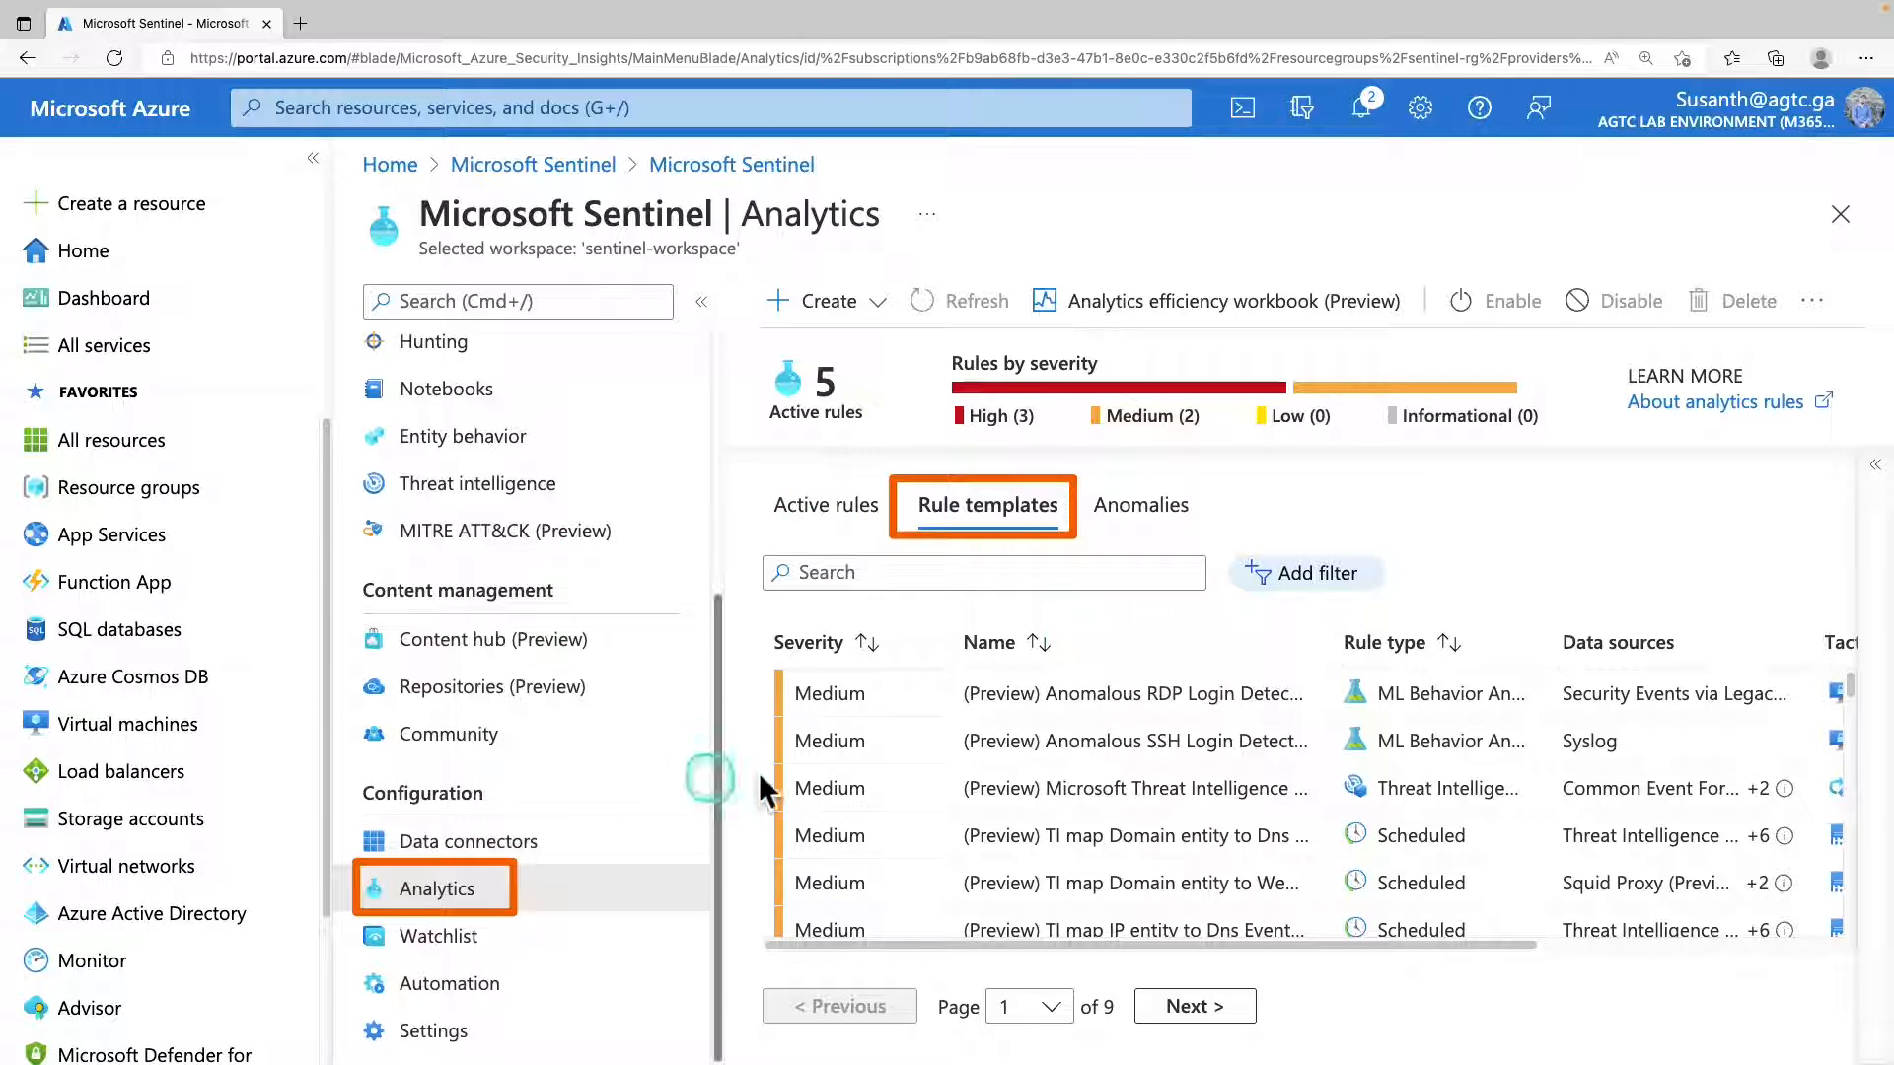
Filter the full list of rule templates by Rule Type, with Fusion as the only selected value.
left_click(971, 517)
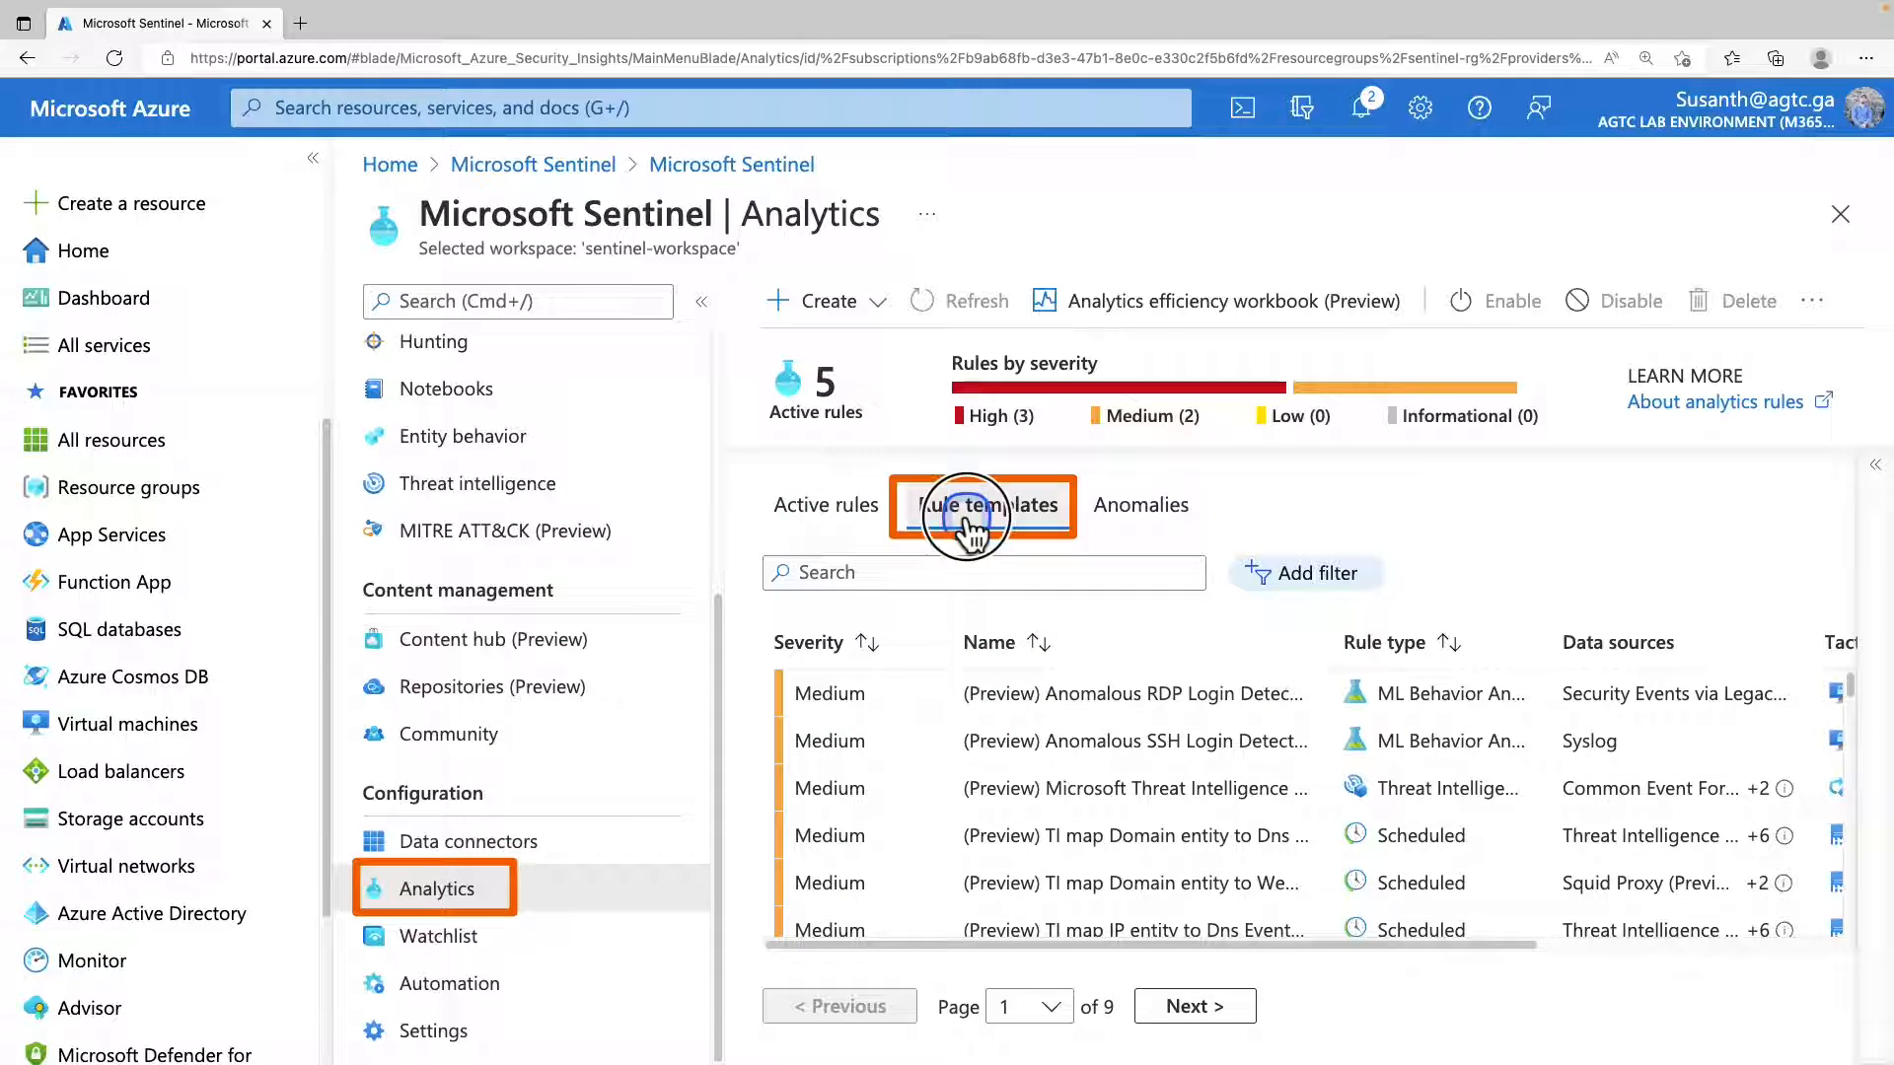
left_click(1333, 576)
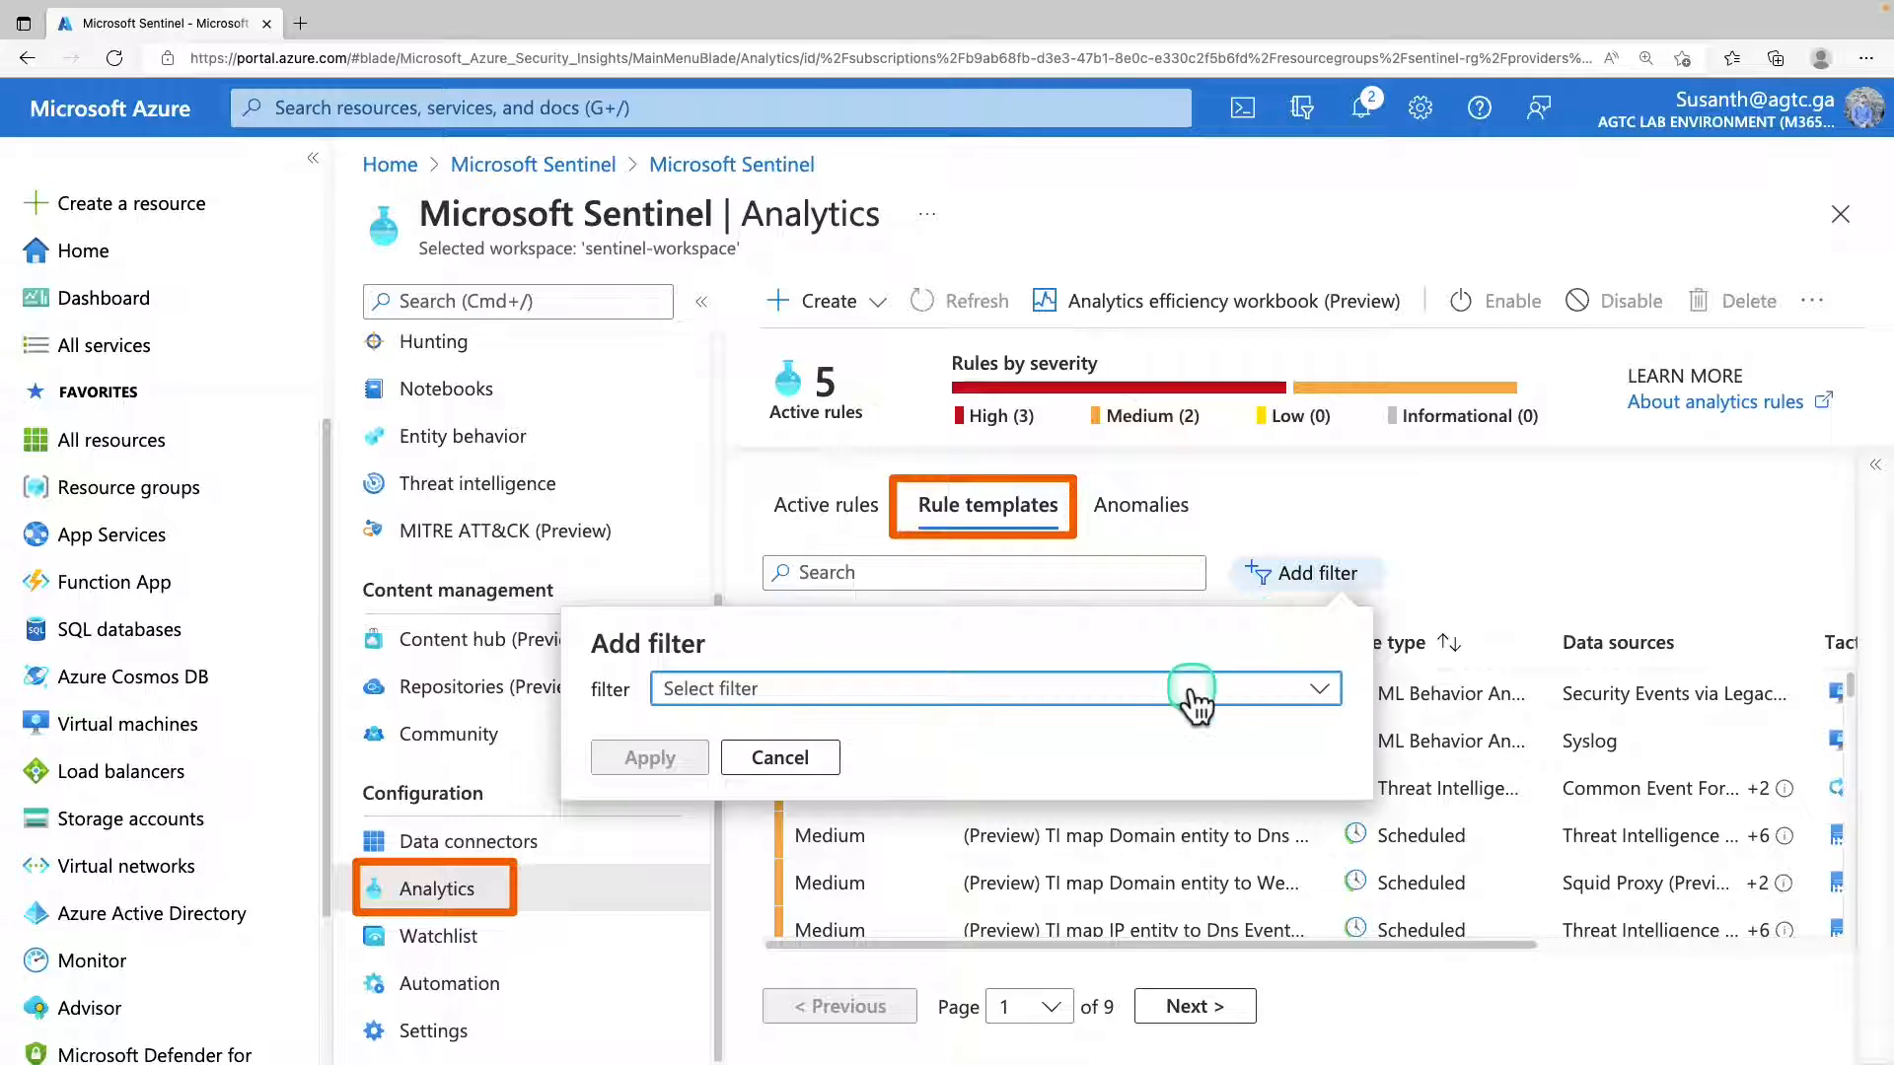
left_click(1190, 688)
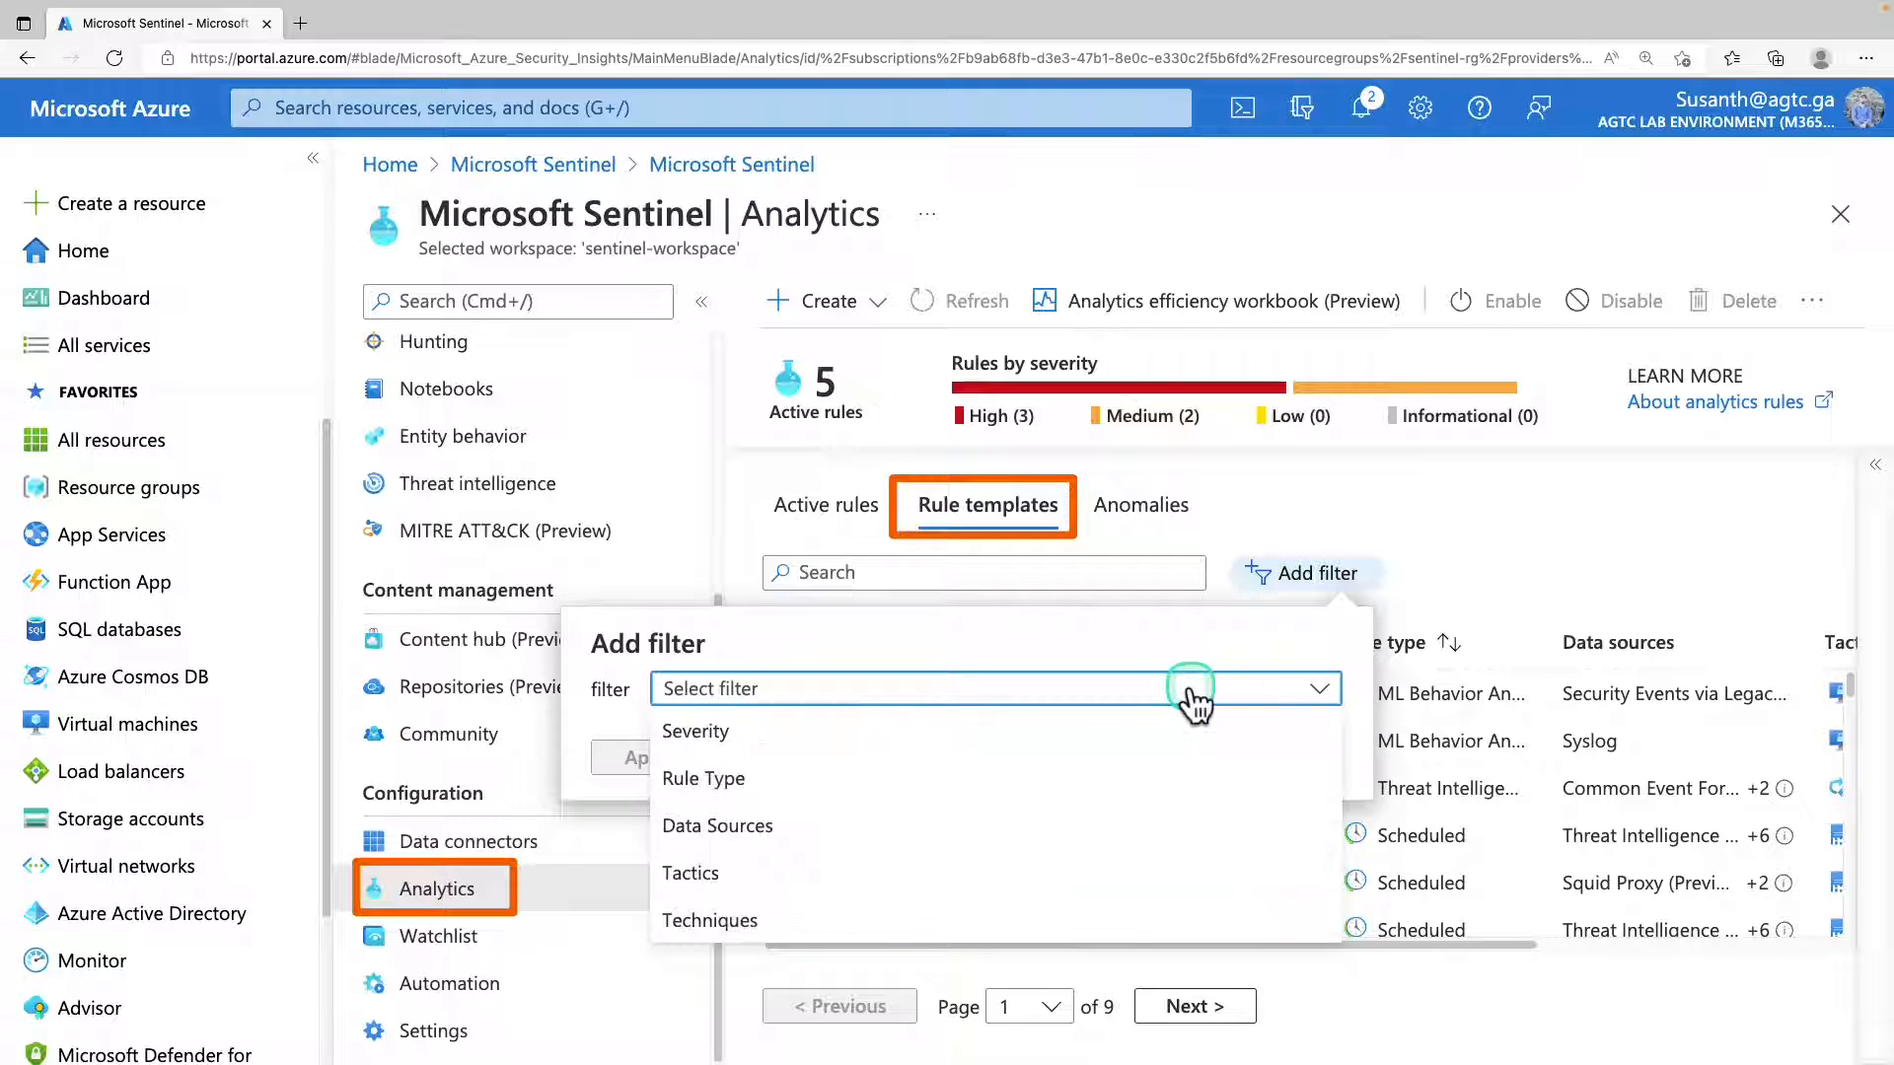
left_click(818, 789)
left_click(829, 742)
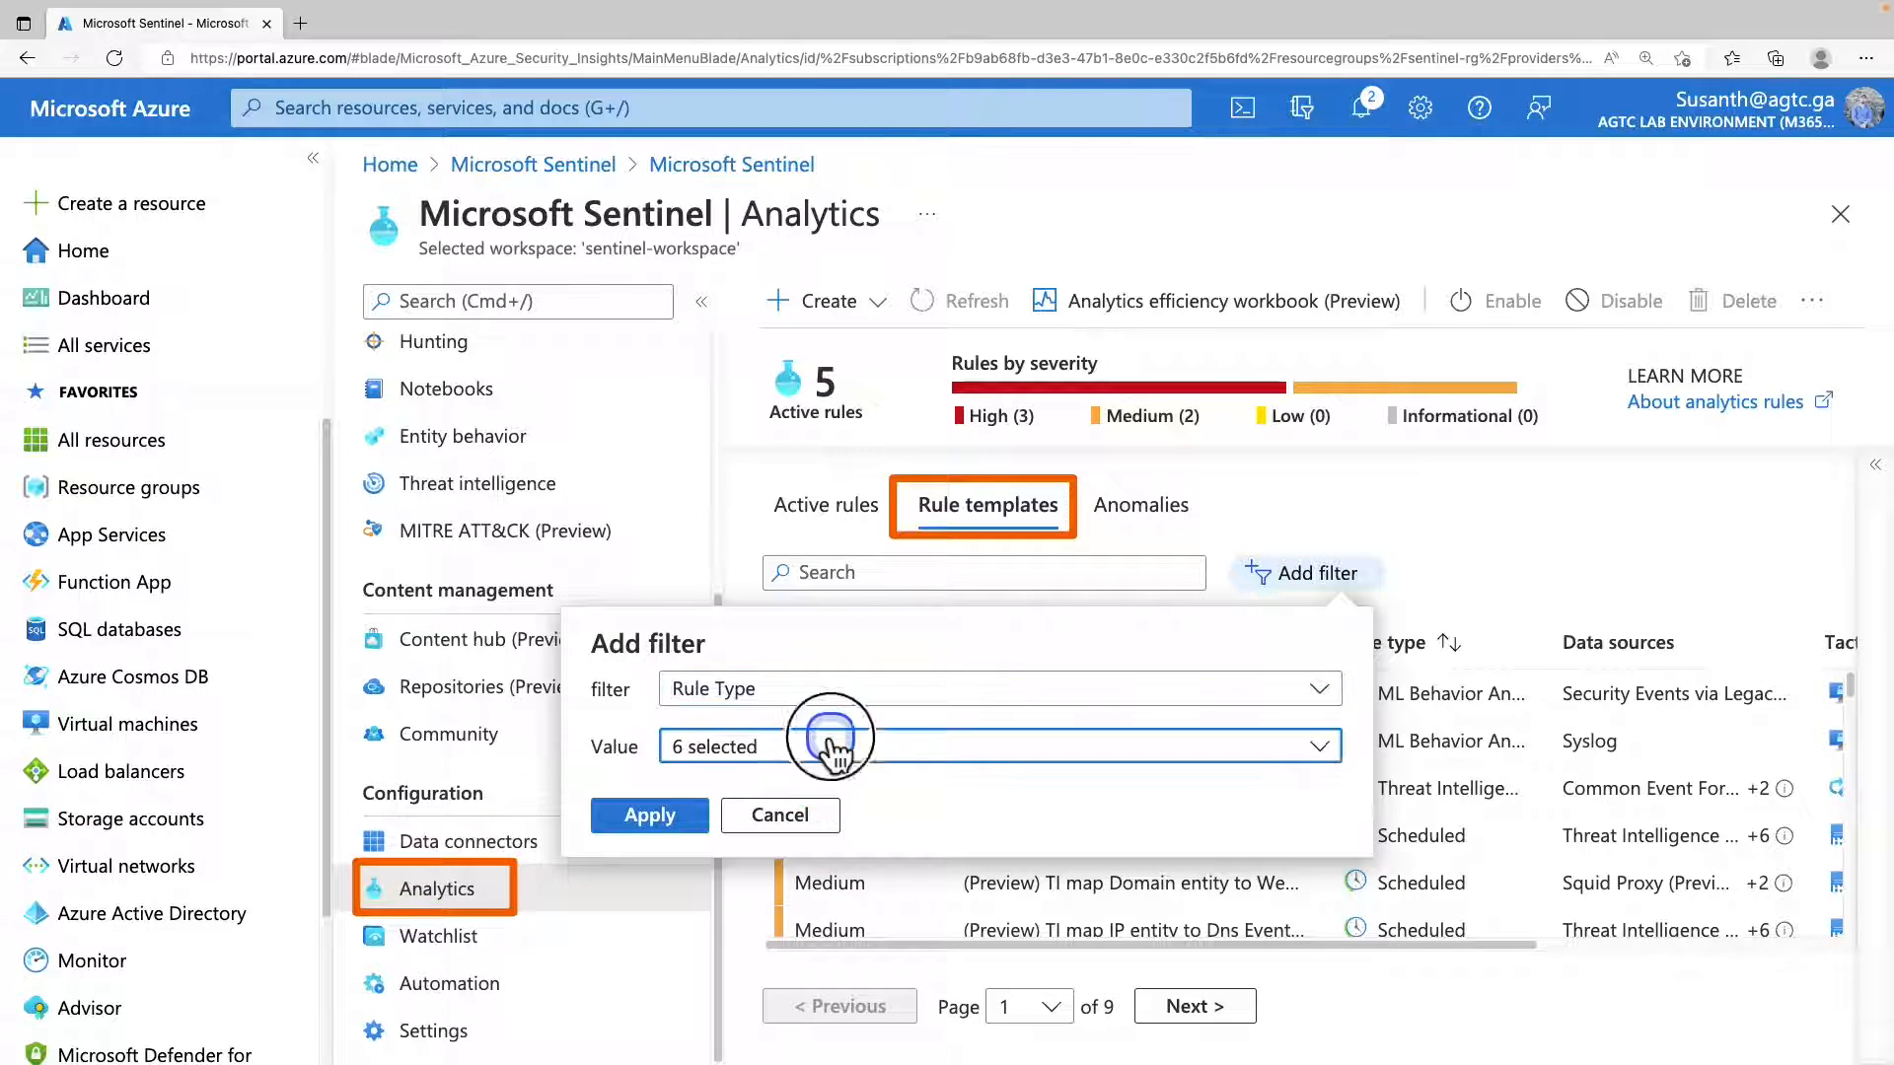
left_click(700, 424)
left_click(687, 566)
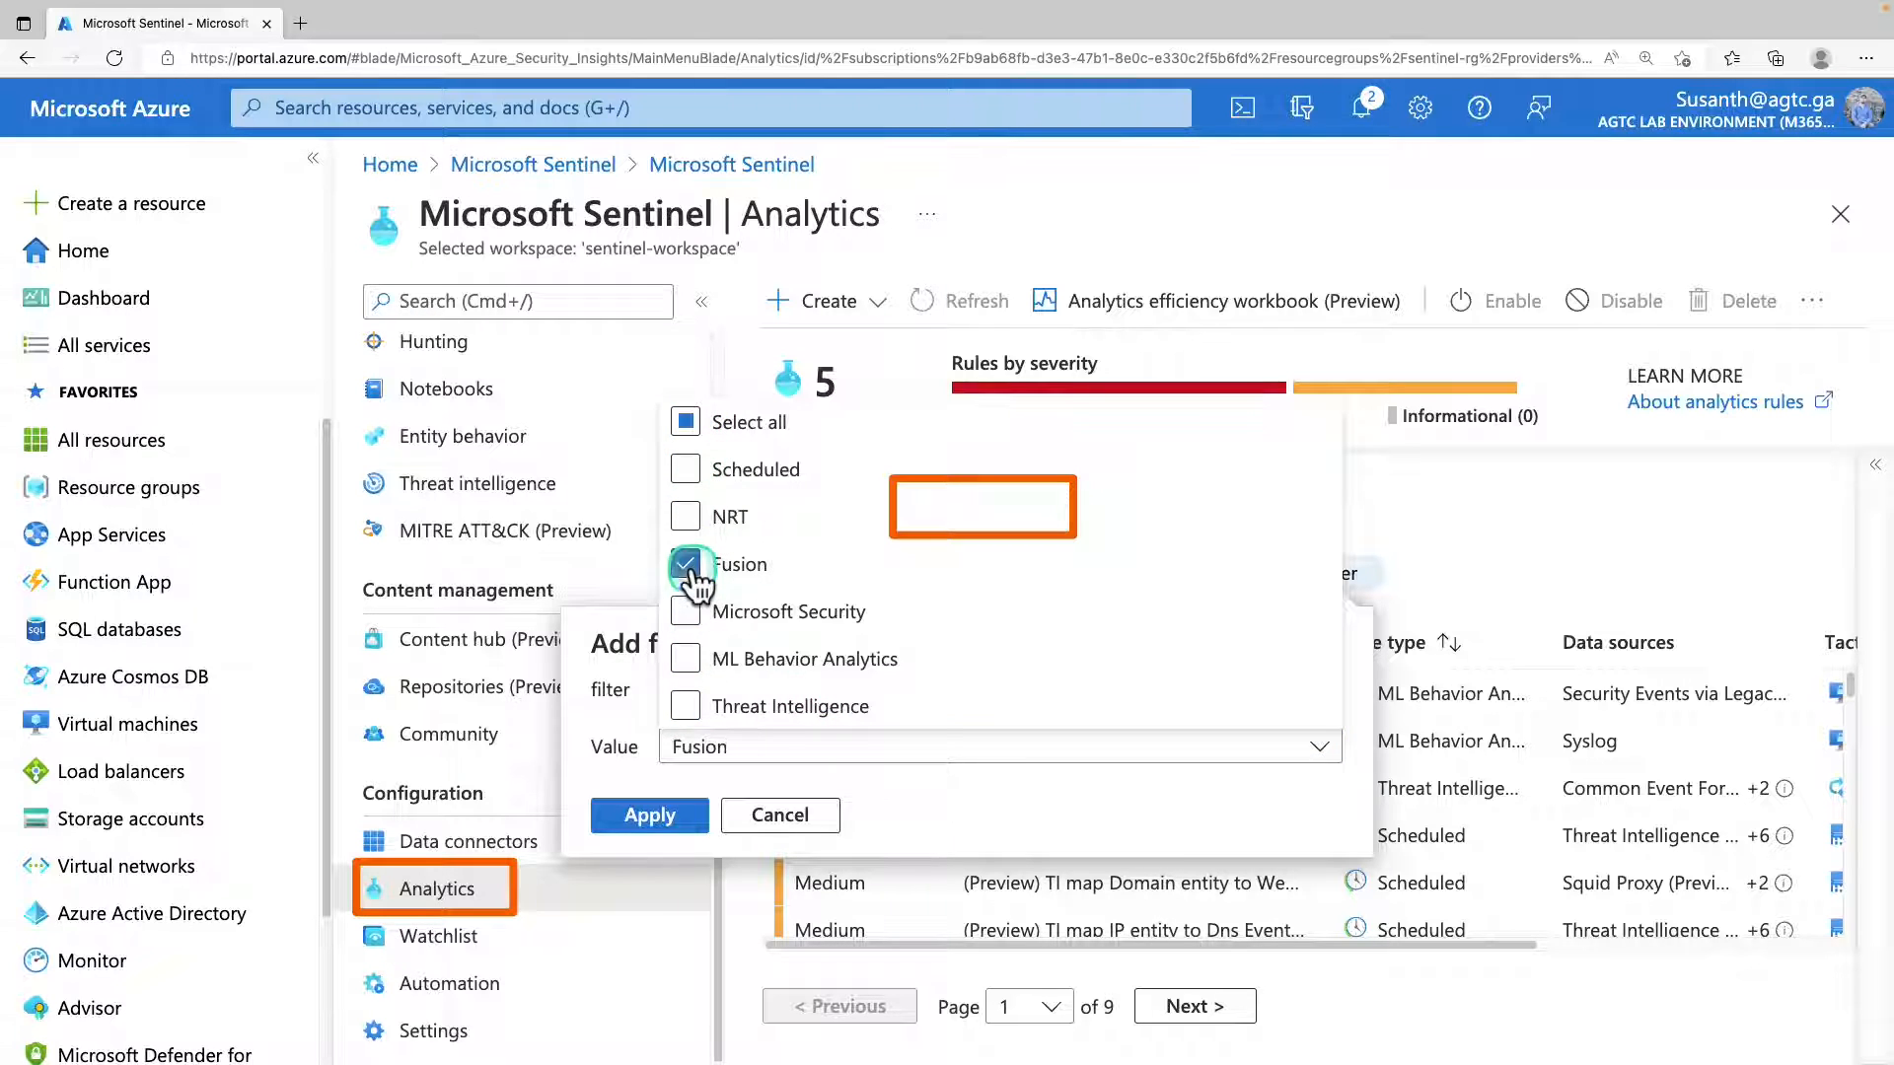
left_click(649, 815)
left_click(649, 815)
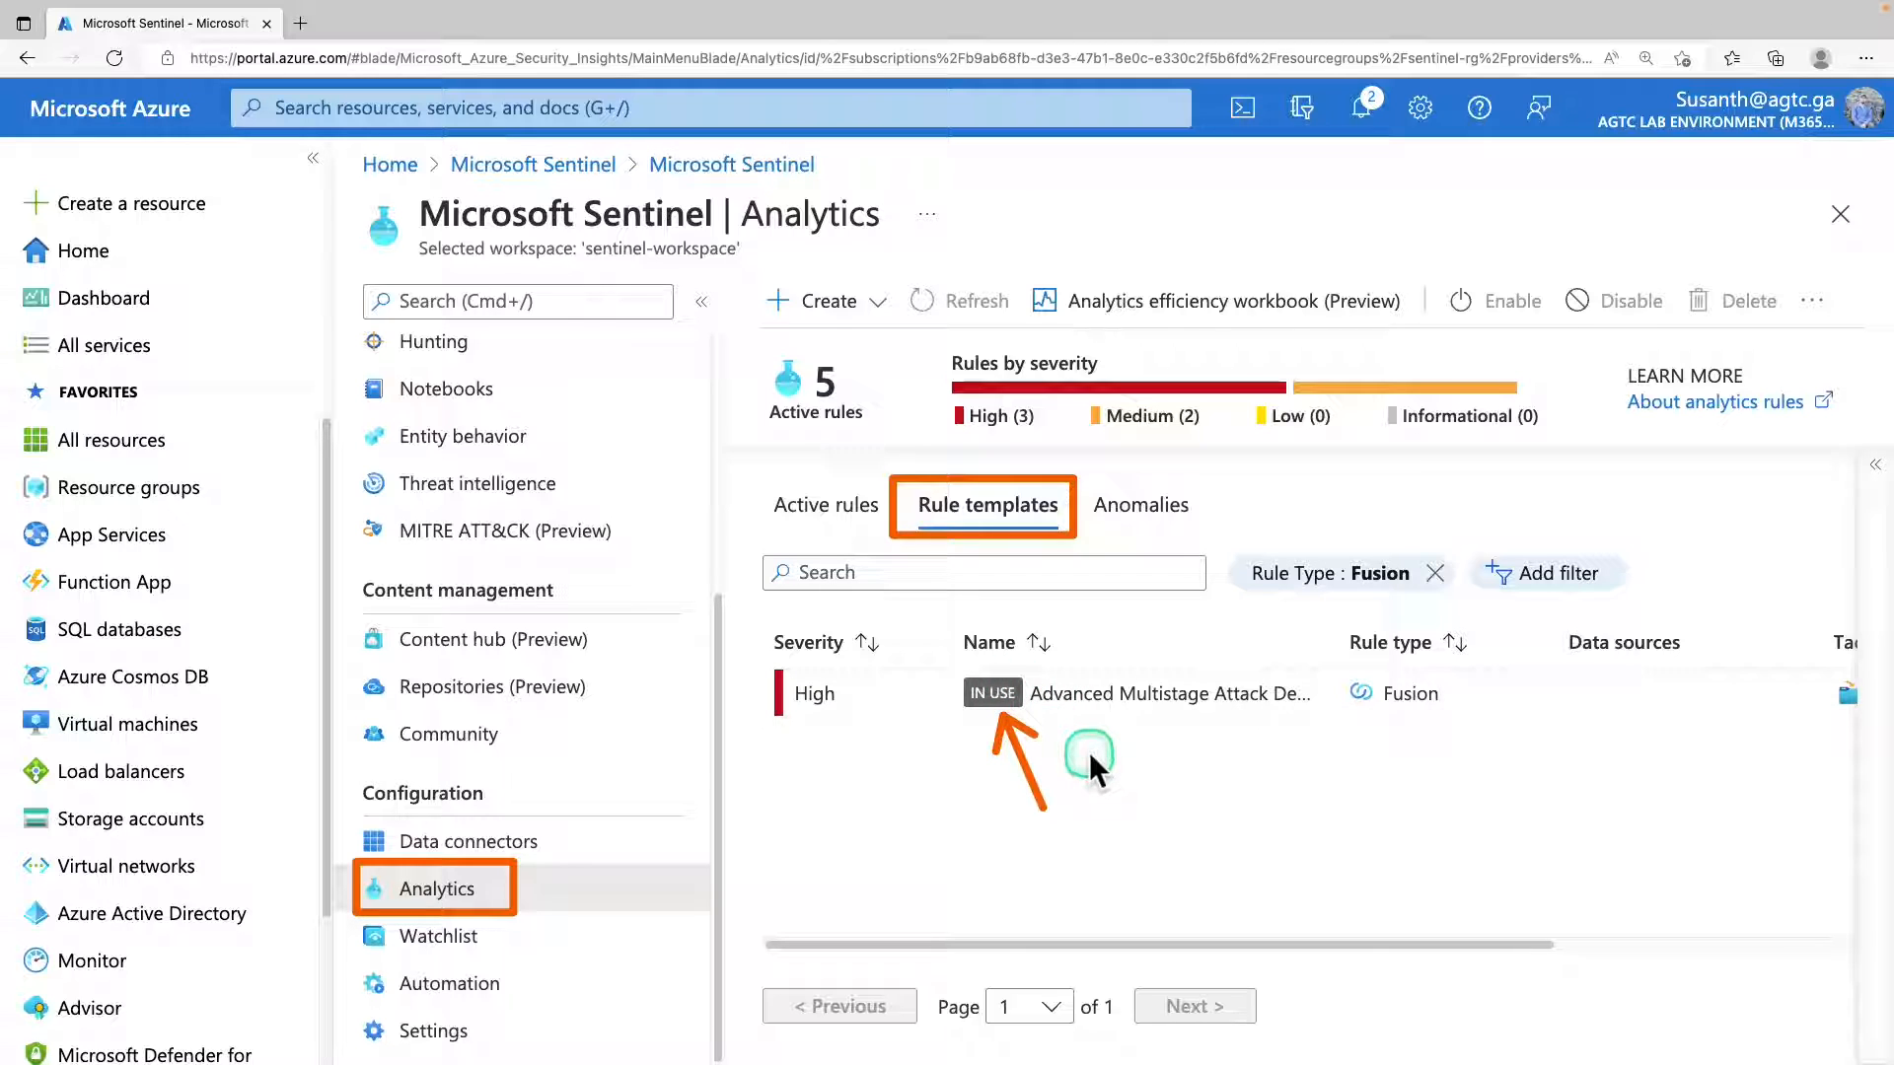
Open the Advanced Multistage Attack Detection template's details and review its severity, rule type, description and recommended data connectors.
double_click(998, 690)
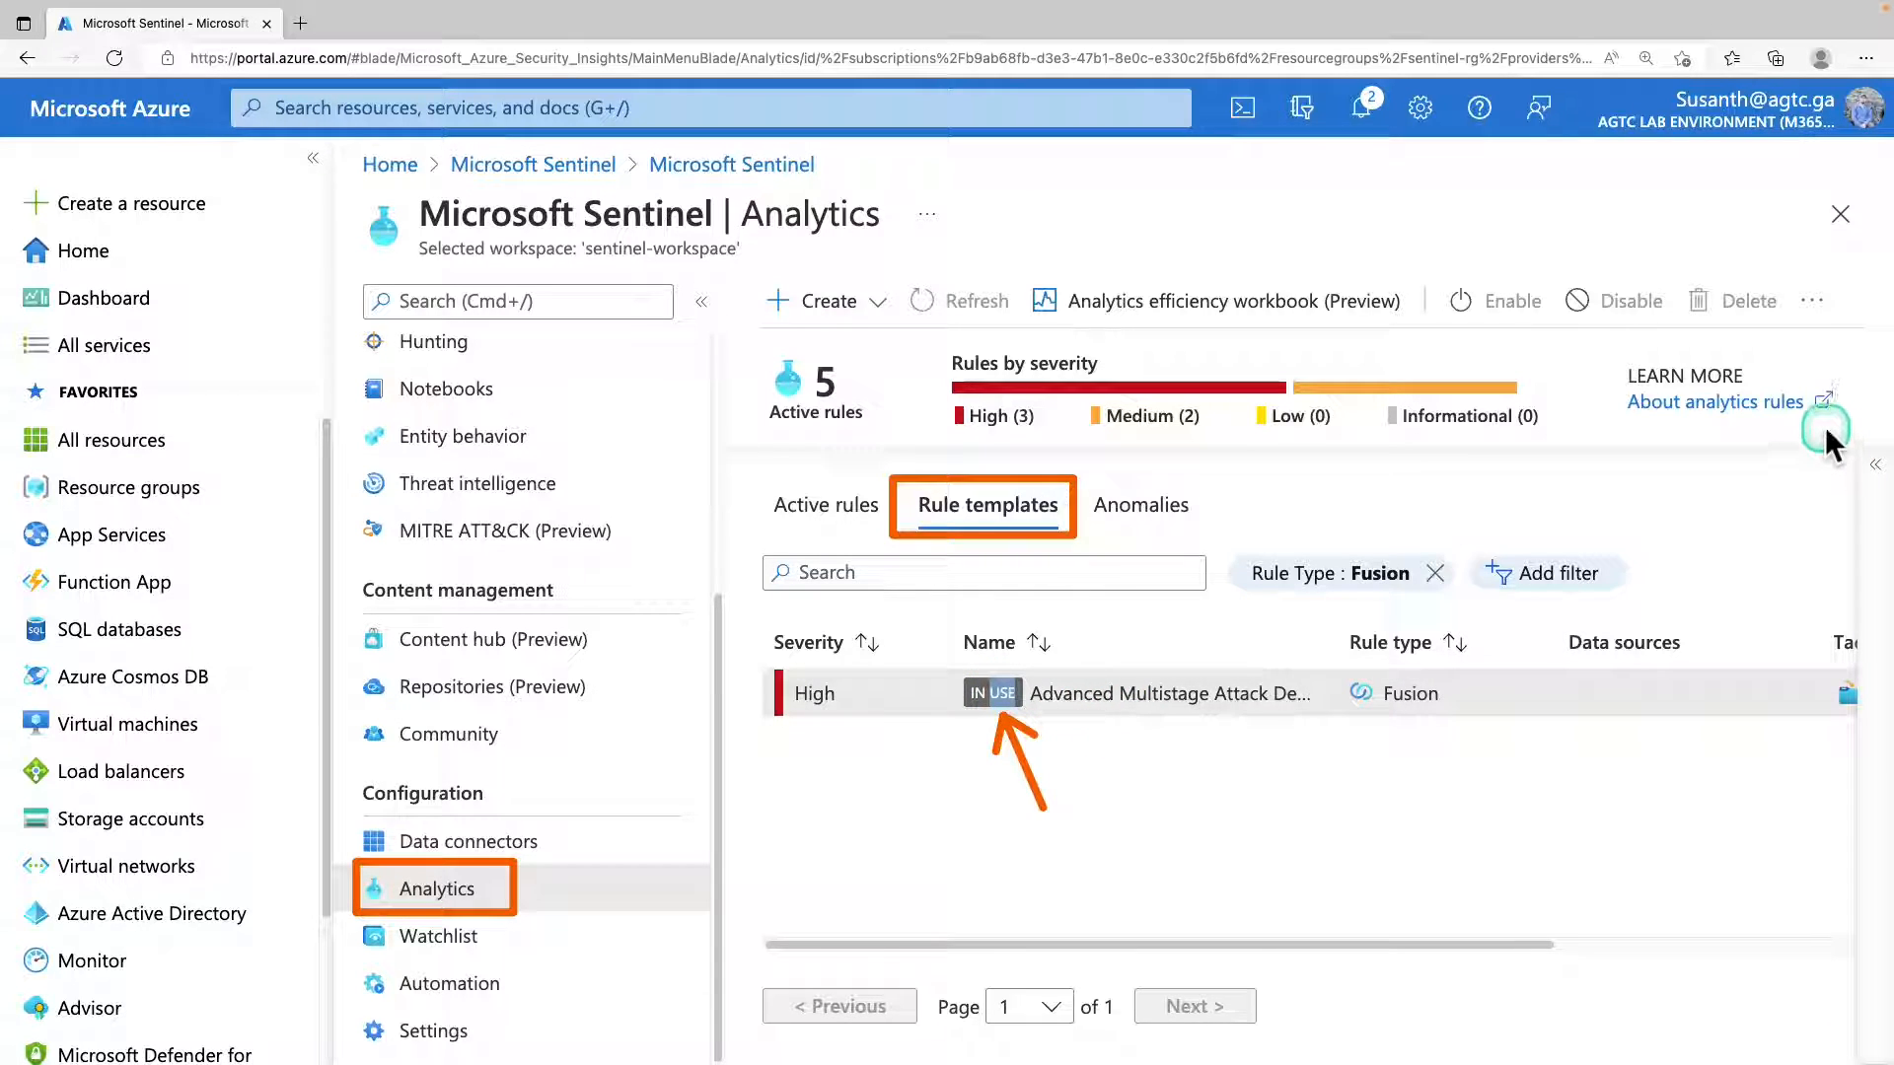
left_click(1869, 471)
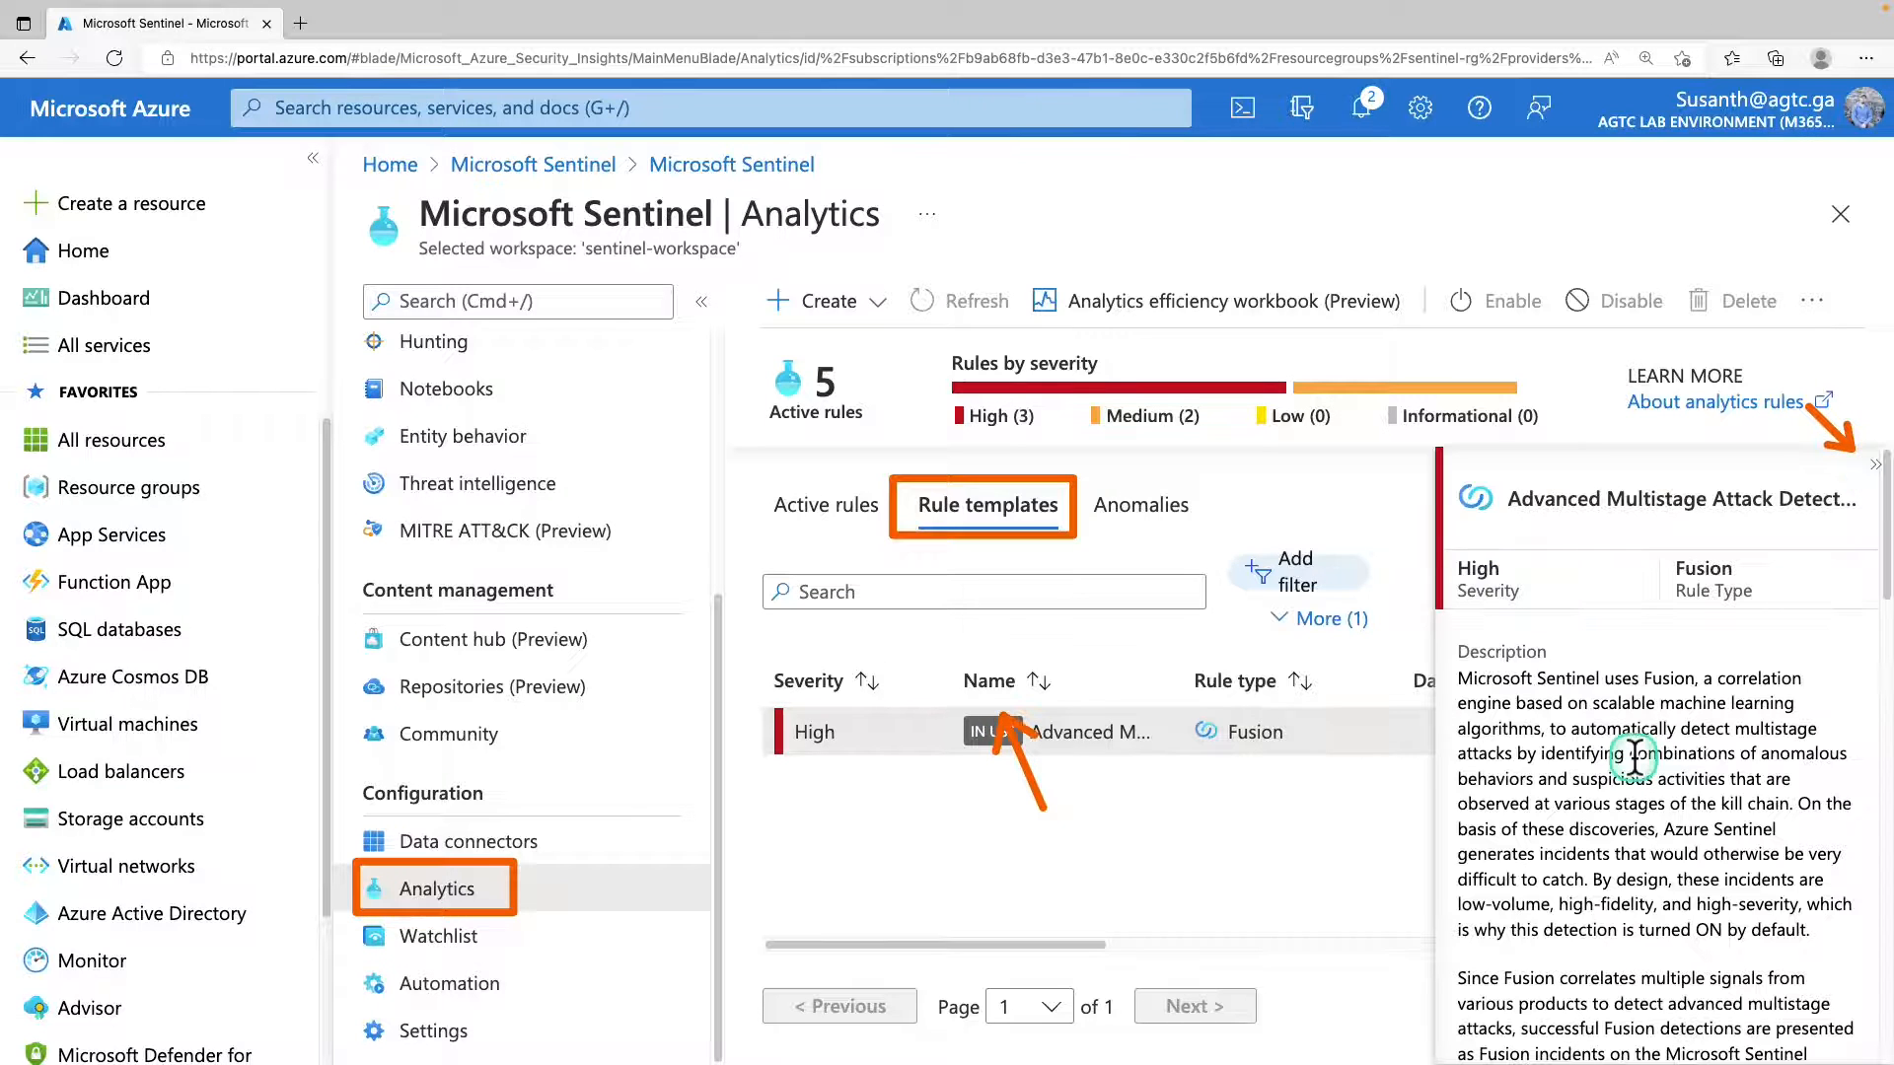
scroll(1634, 757, "down", 2)
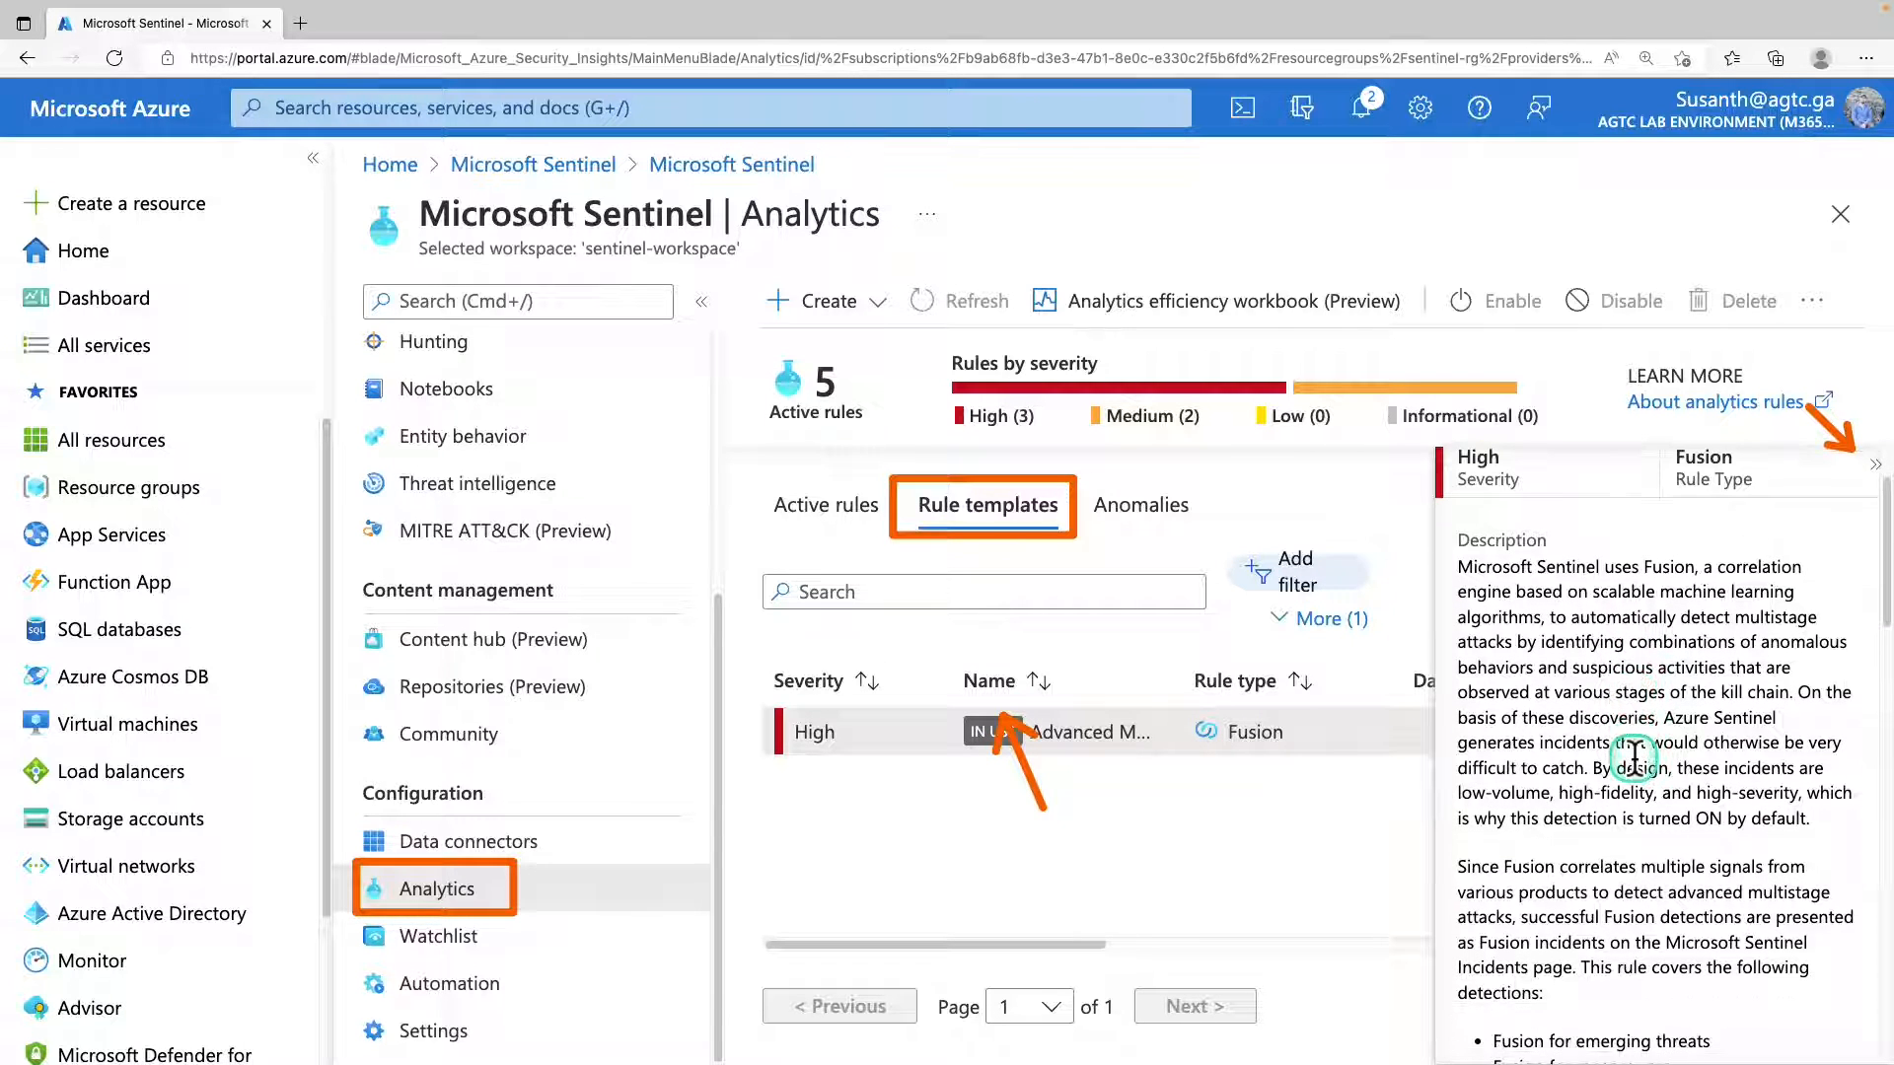
scroll(1634, 757, "down", 8)
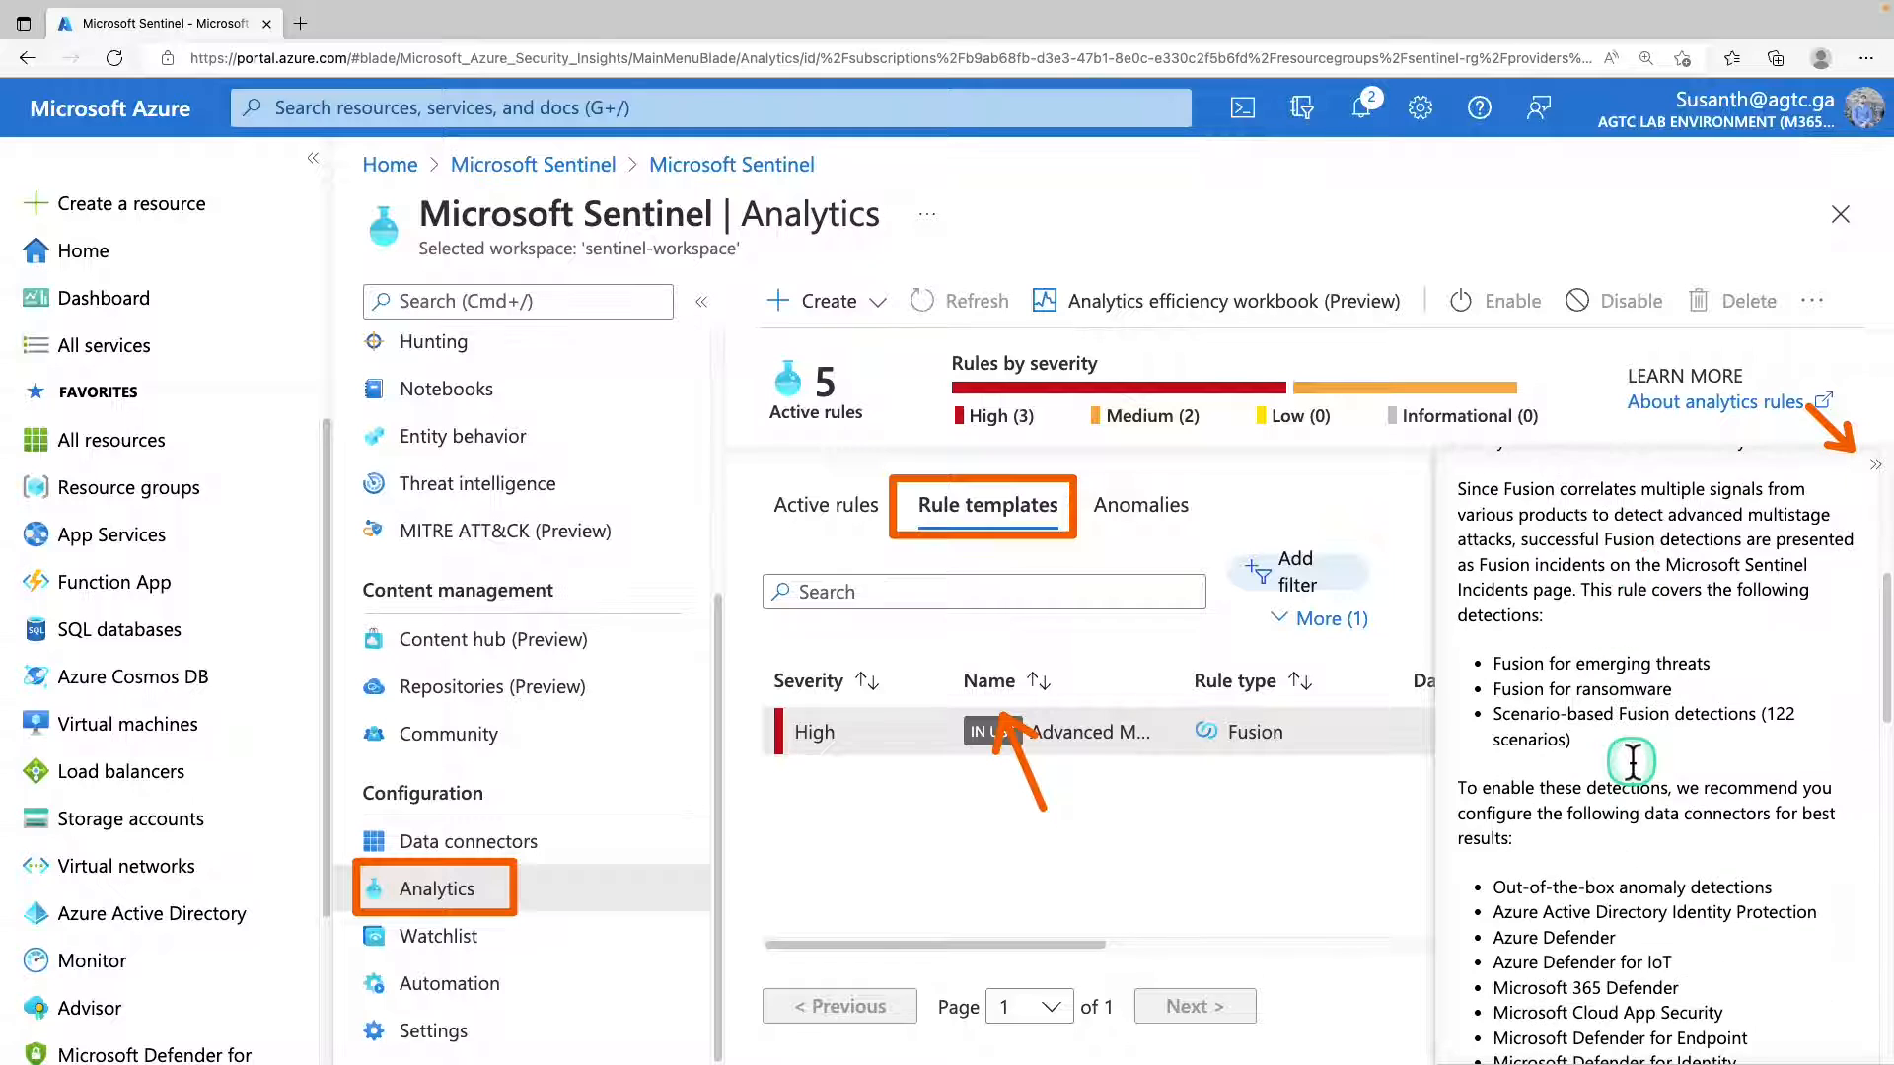
scroll(1466, 589, "up", 10)
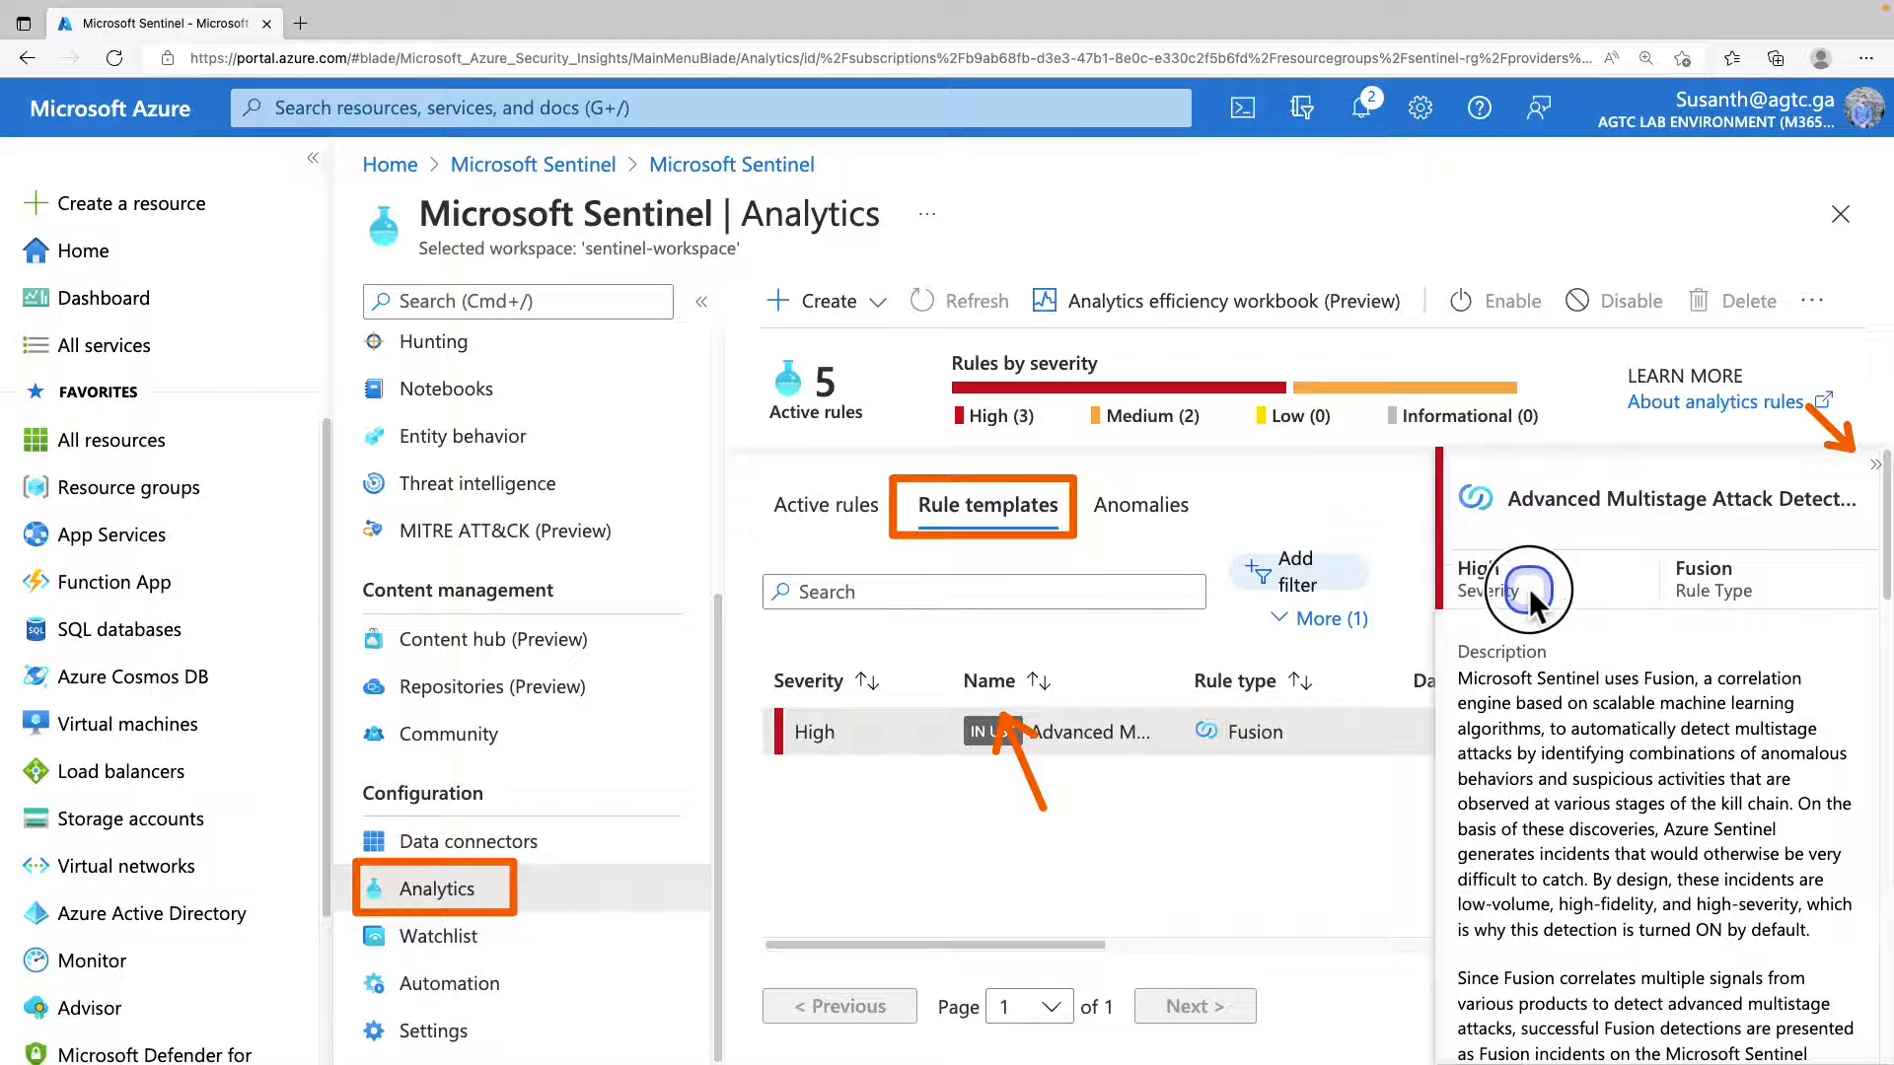
left_click_drag(1545, 590, 1690, 606)
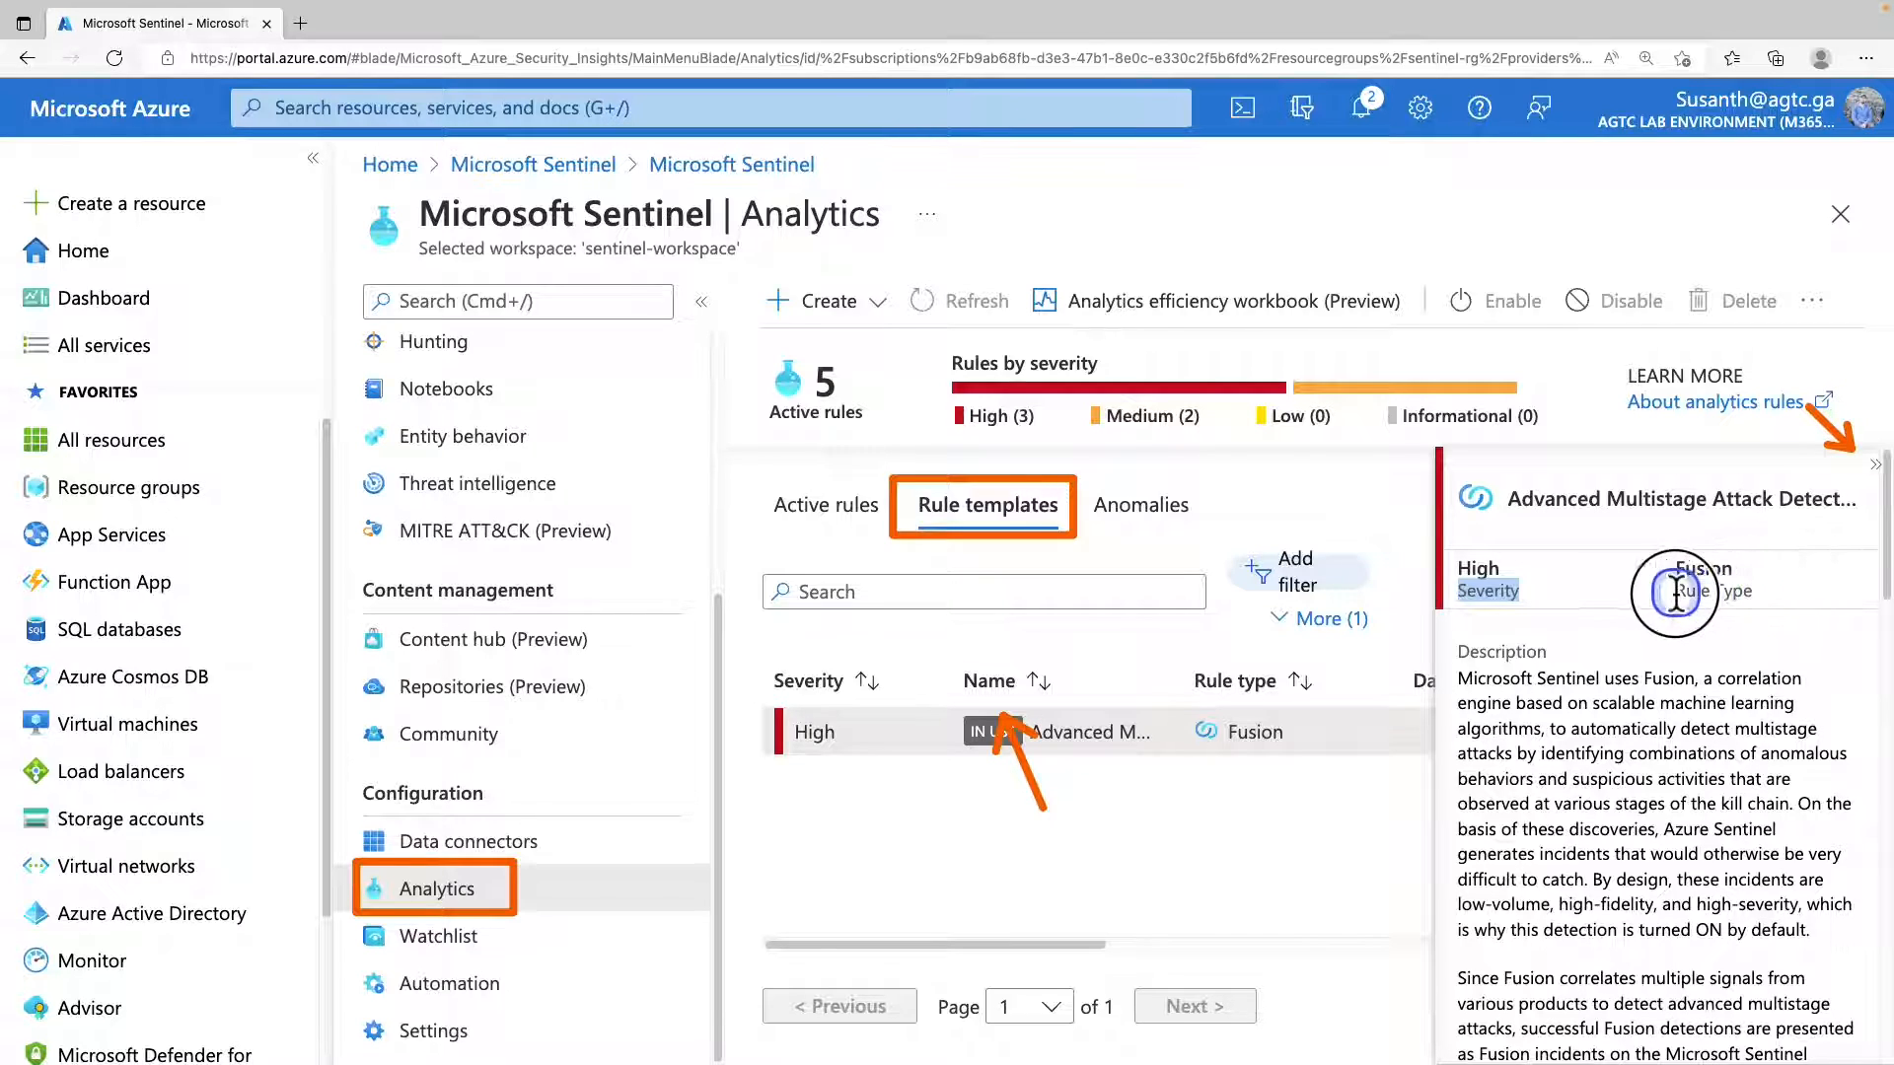
scroll(1691, 655, "down", 5)
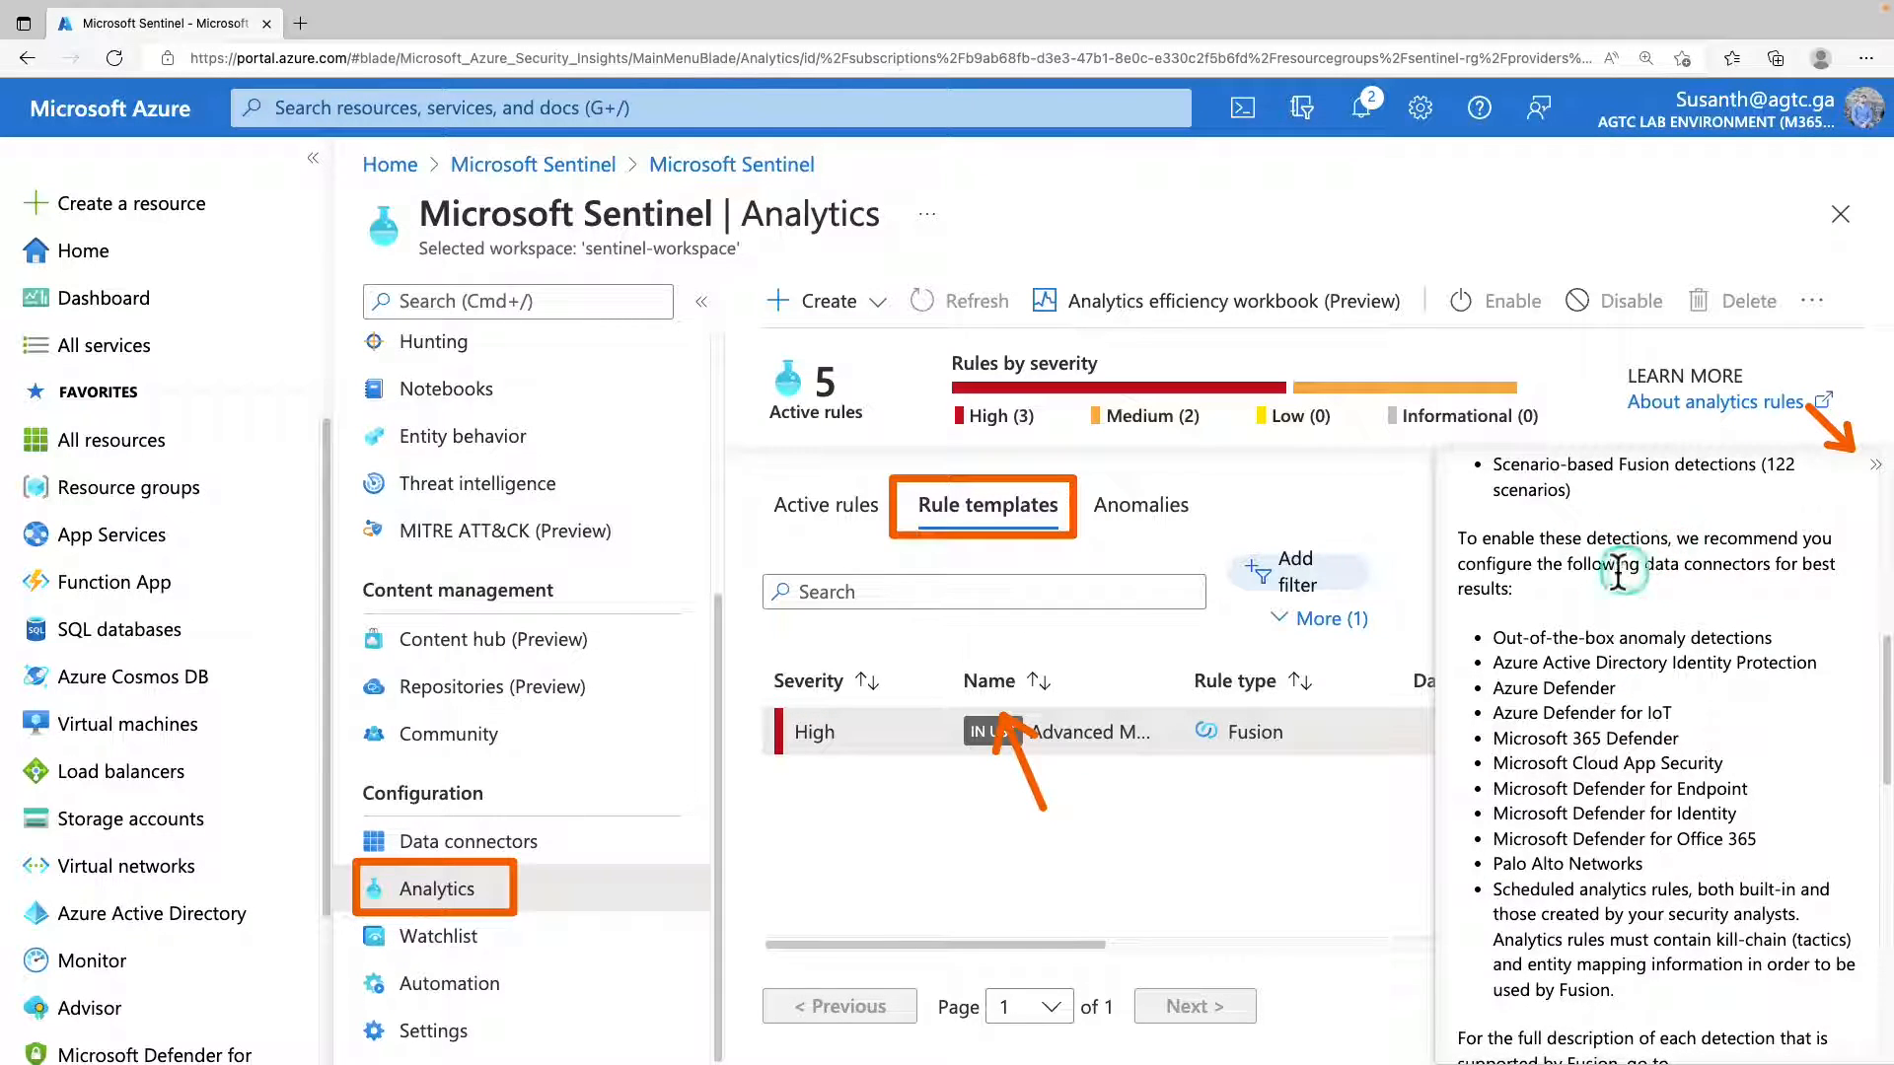
scroll(1627, 552, "down", 1)
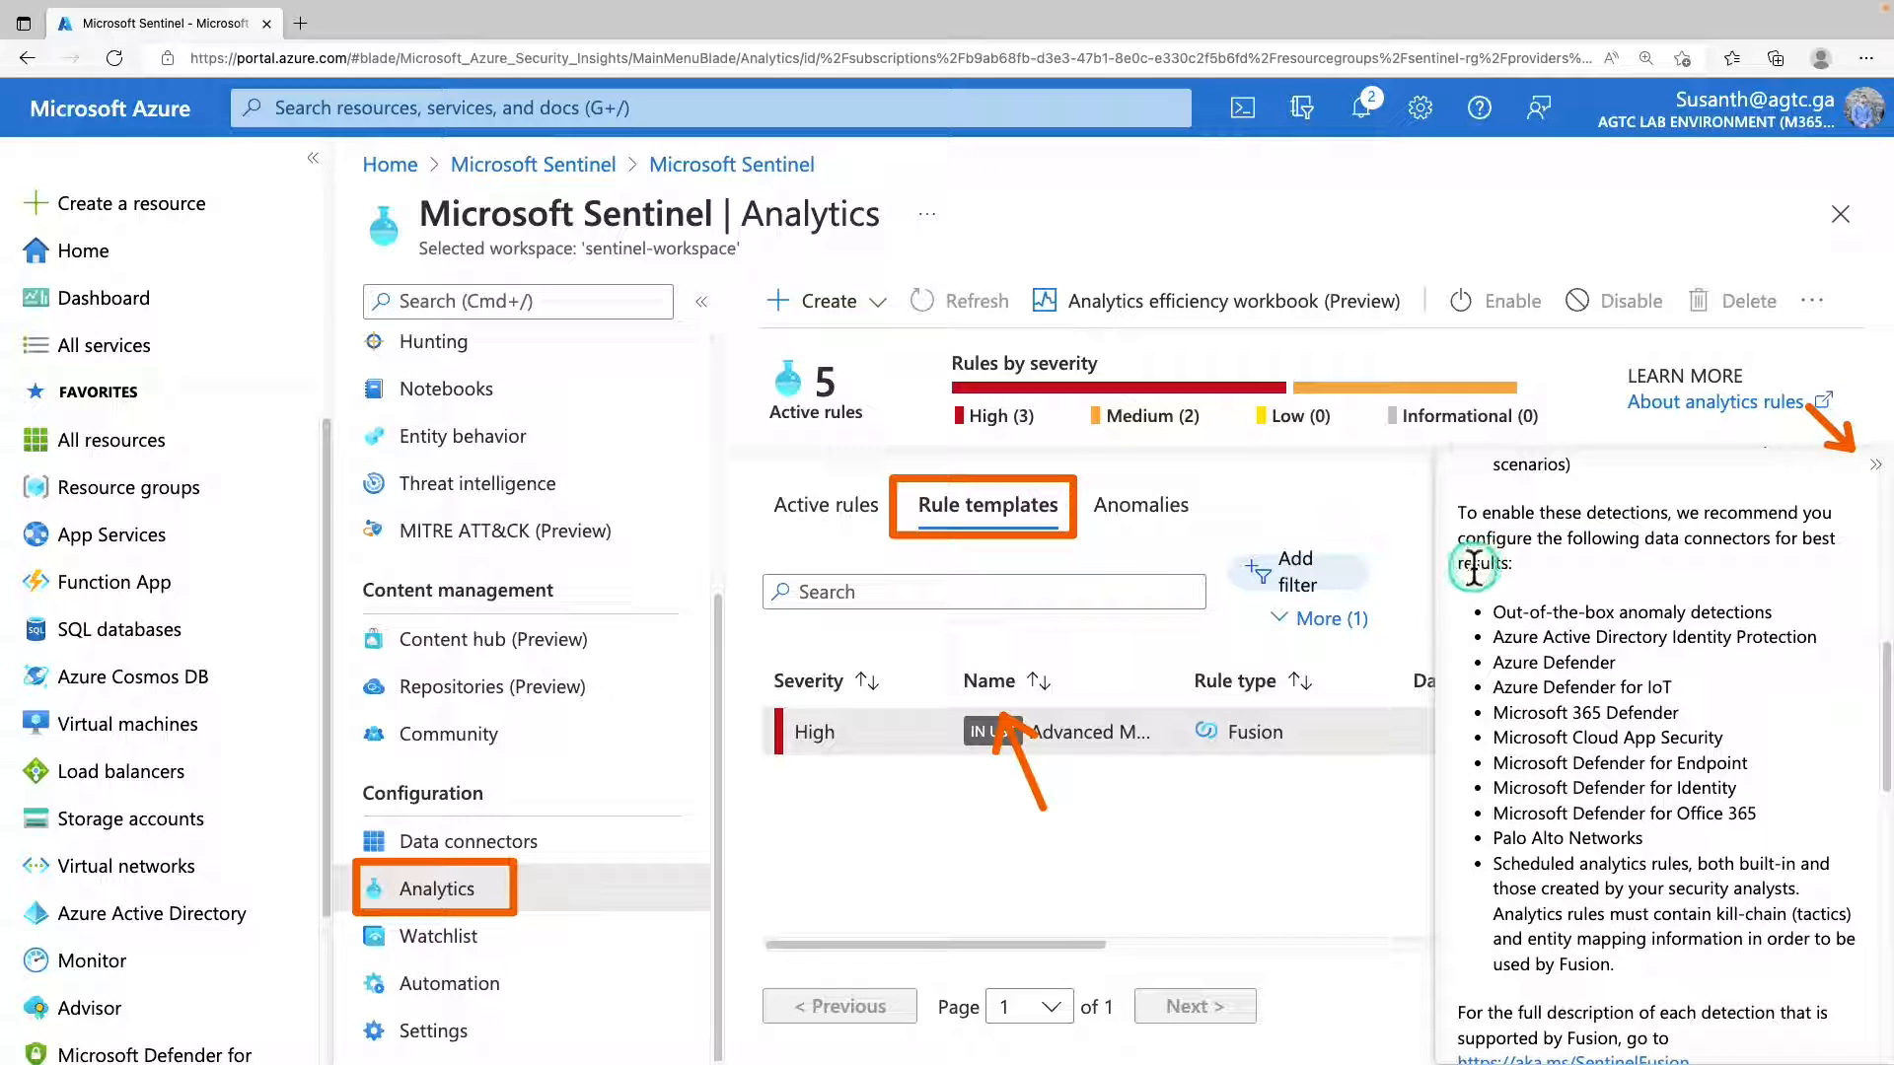
left_click_drag(1470, 580, 1867, 1021)
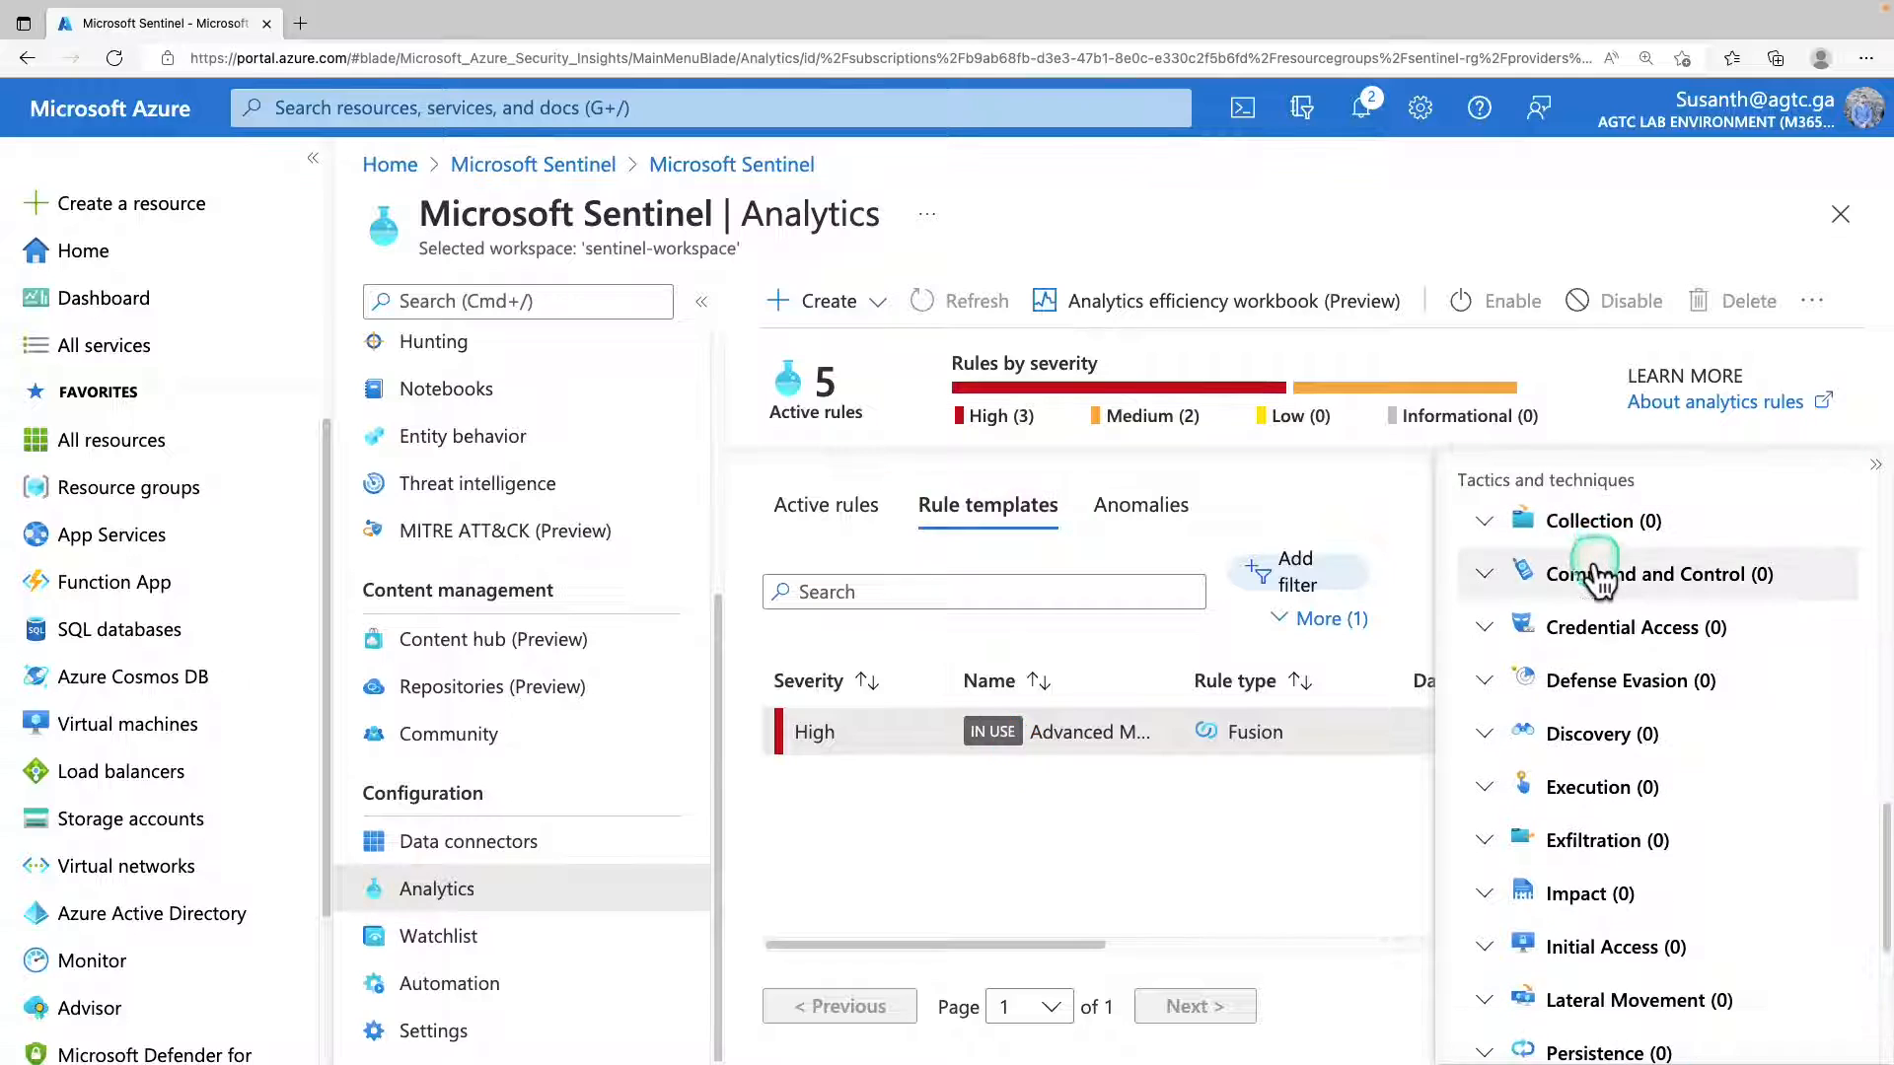
Examine the tactics and techniques in the Fusion template's details, including Command and Control and Credential Access.
left_click(1578, 574)
left_click(1574, 659)
scroll(1567, 695, "down", 3)
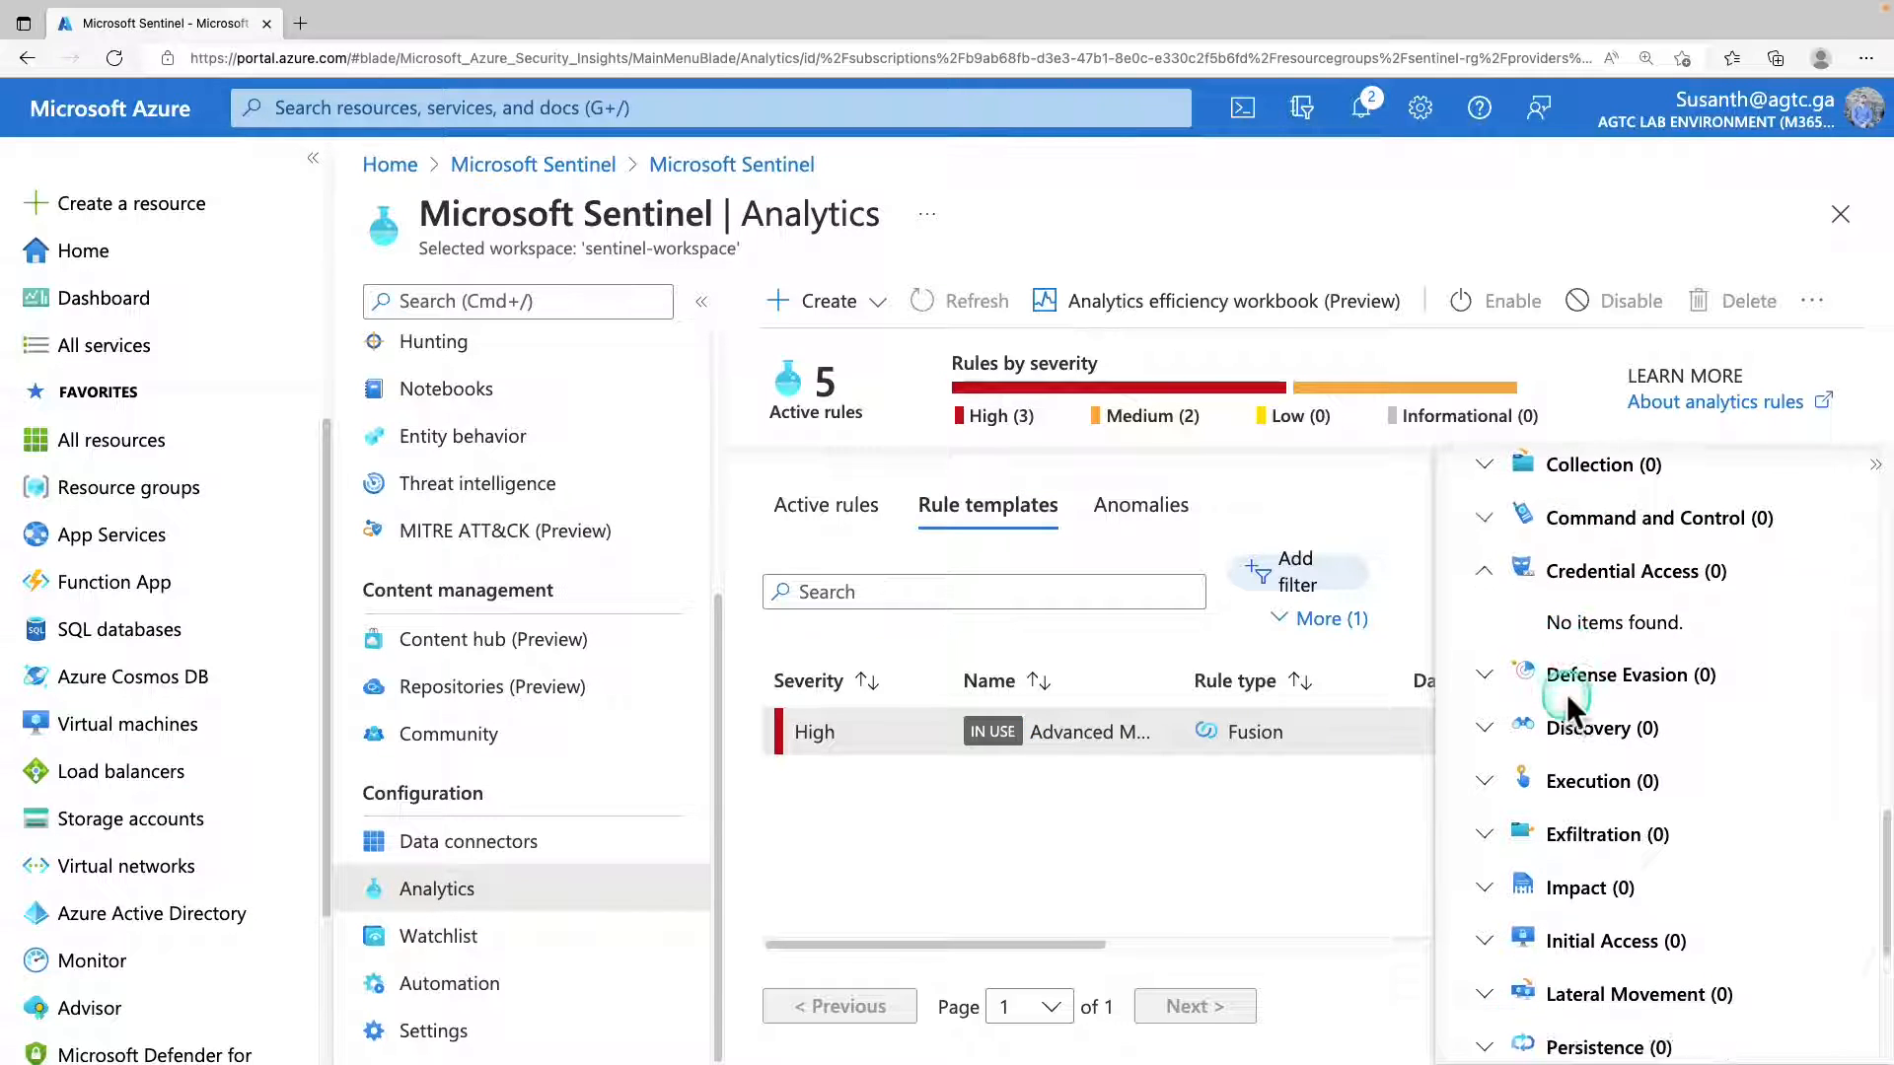
scroll(1568, 705, "down", 2)
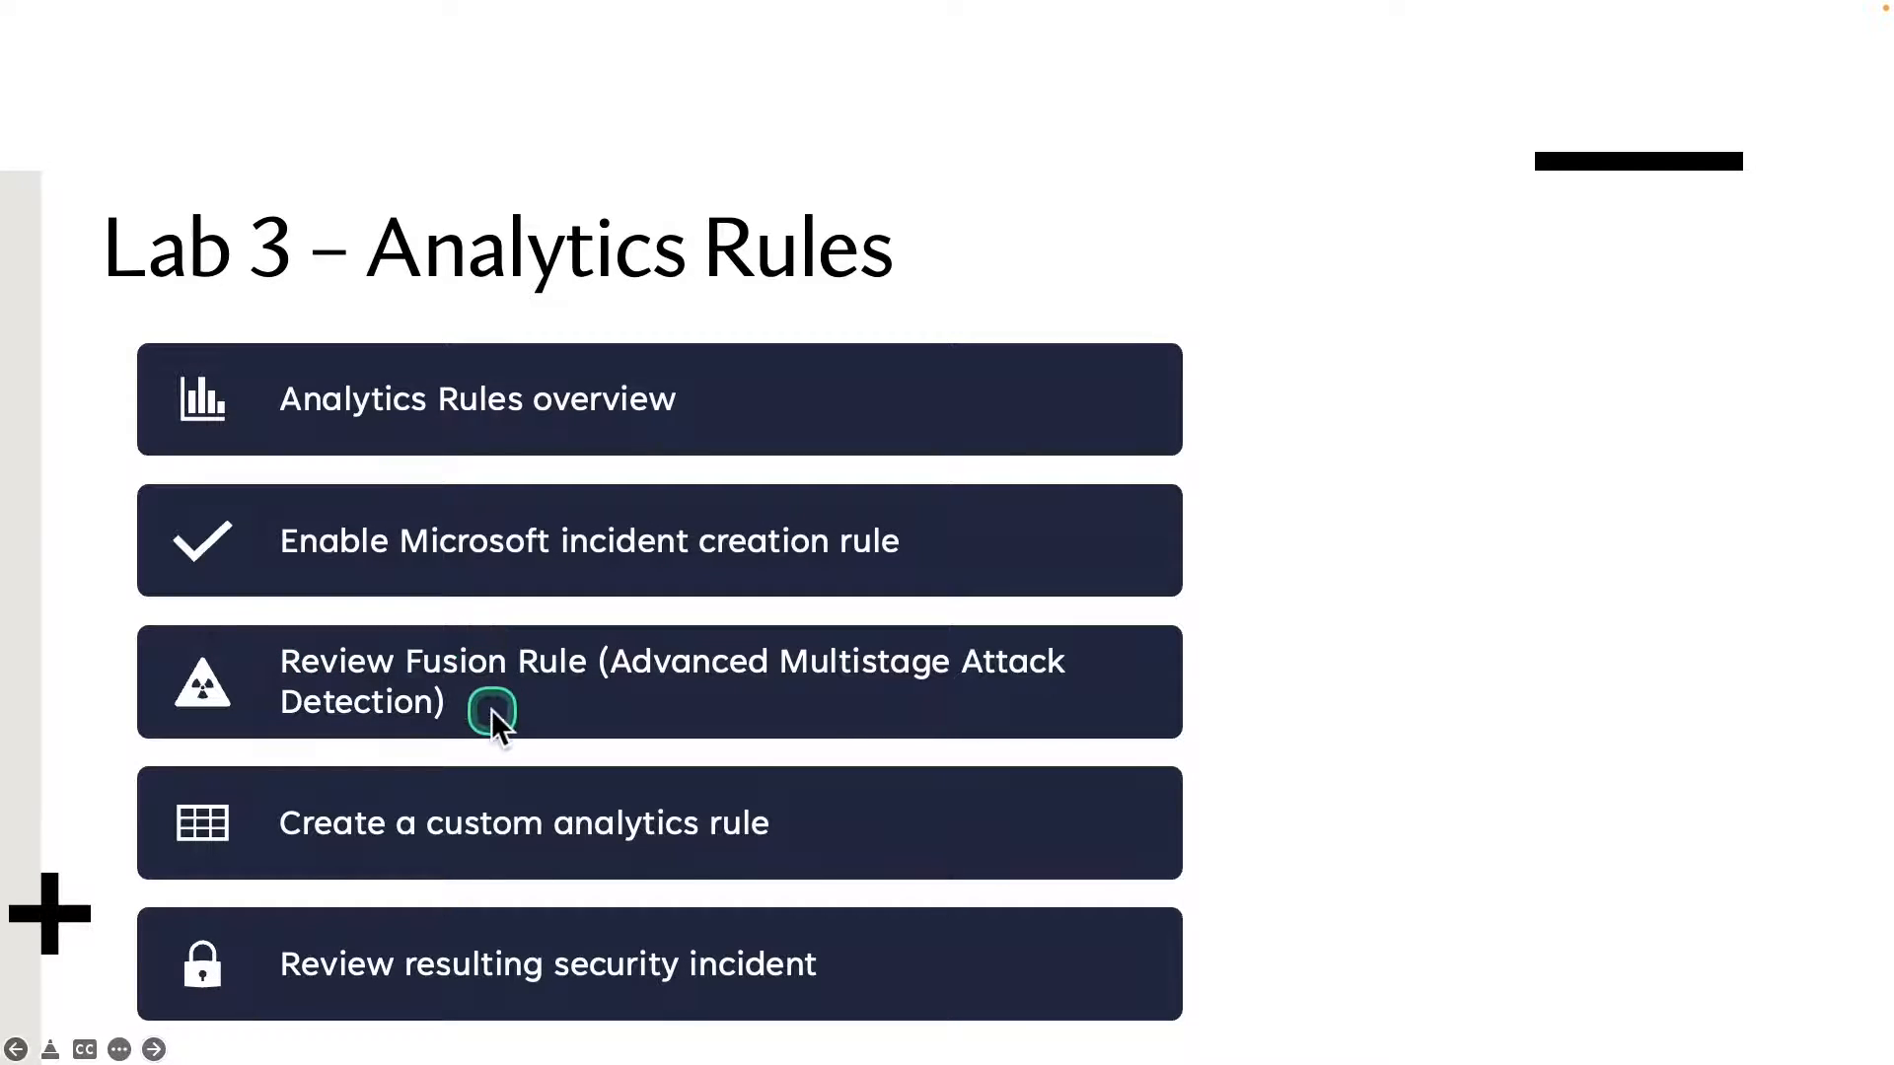
mouse_move(122, 753)
left_mouse_down()
mouse_move(394, 864)
mouse_move(738, 884)
mouse_move(790, 862)
left_mouse_up()
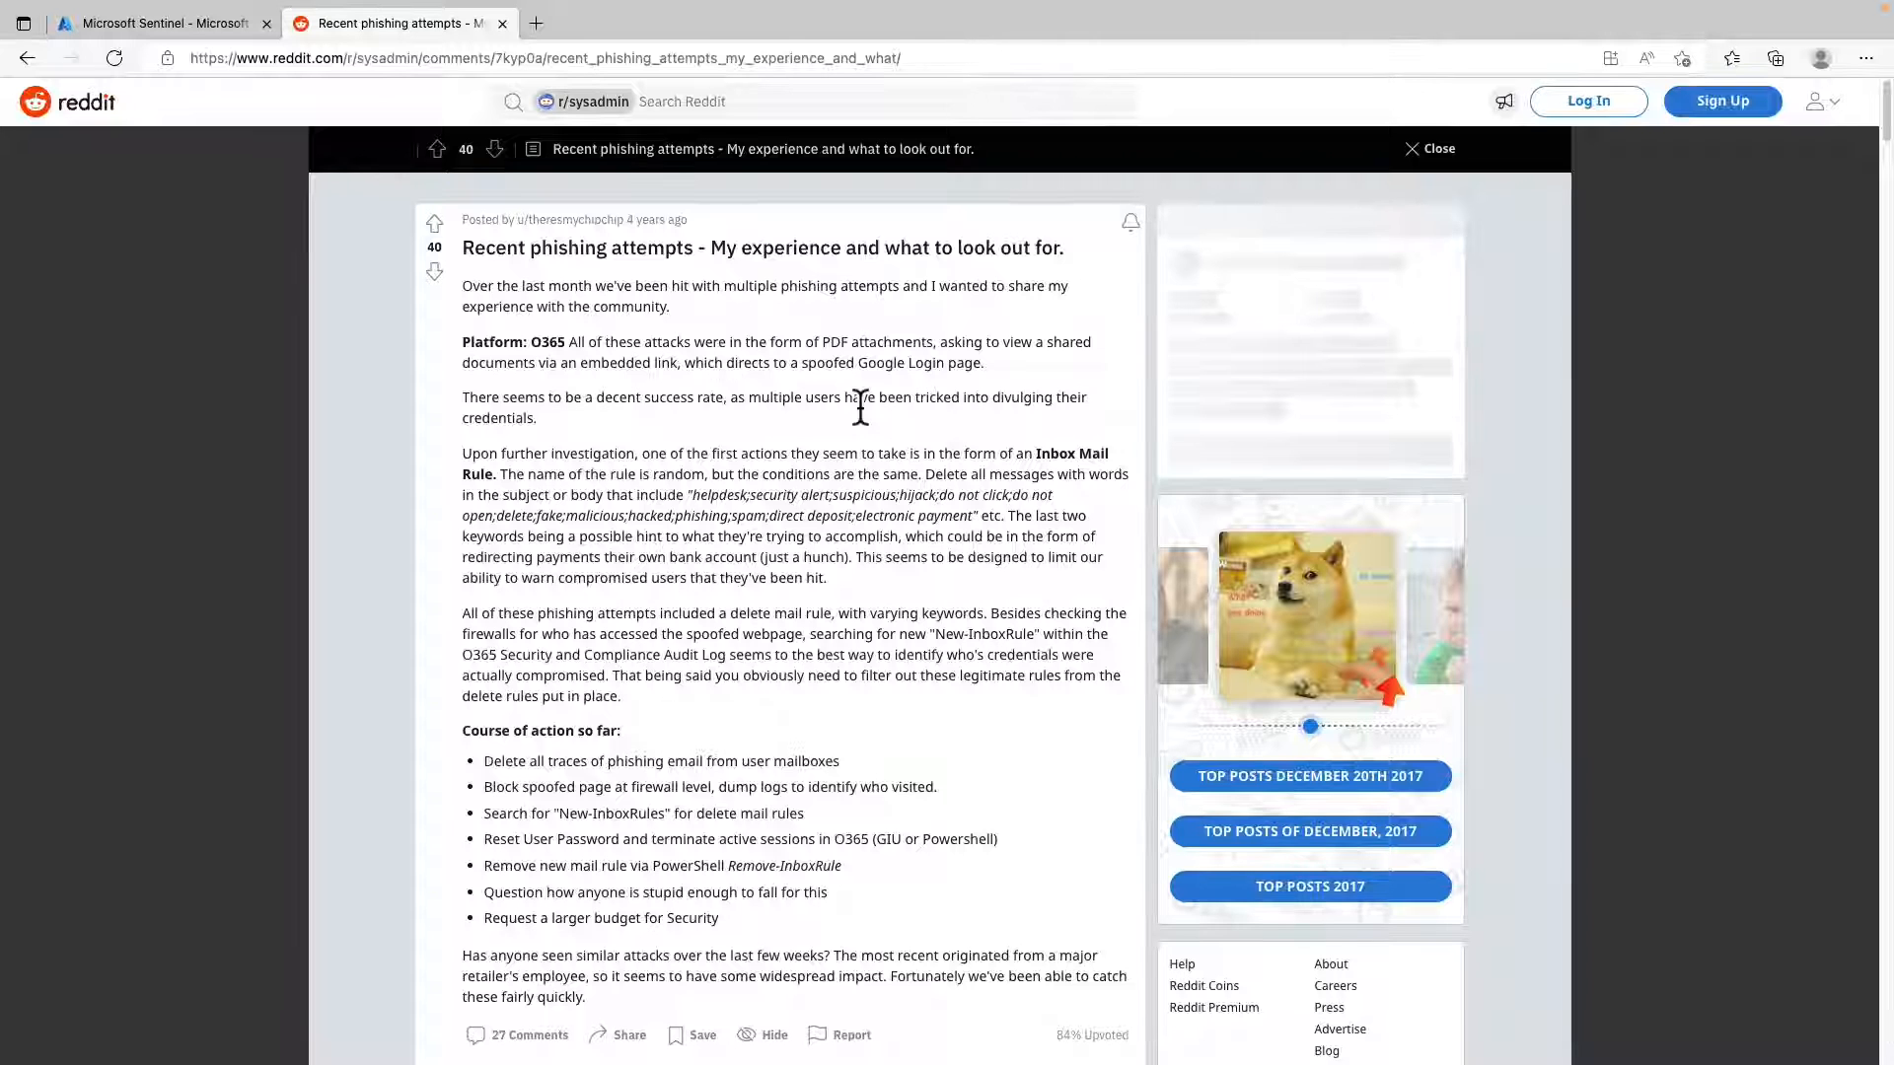
Read the Reddit post on recent phishing attempts and its comments for the malicious inbox rule behaviour and recommended actions.
scroll(860, 407, "down", 4)
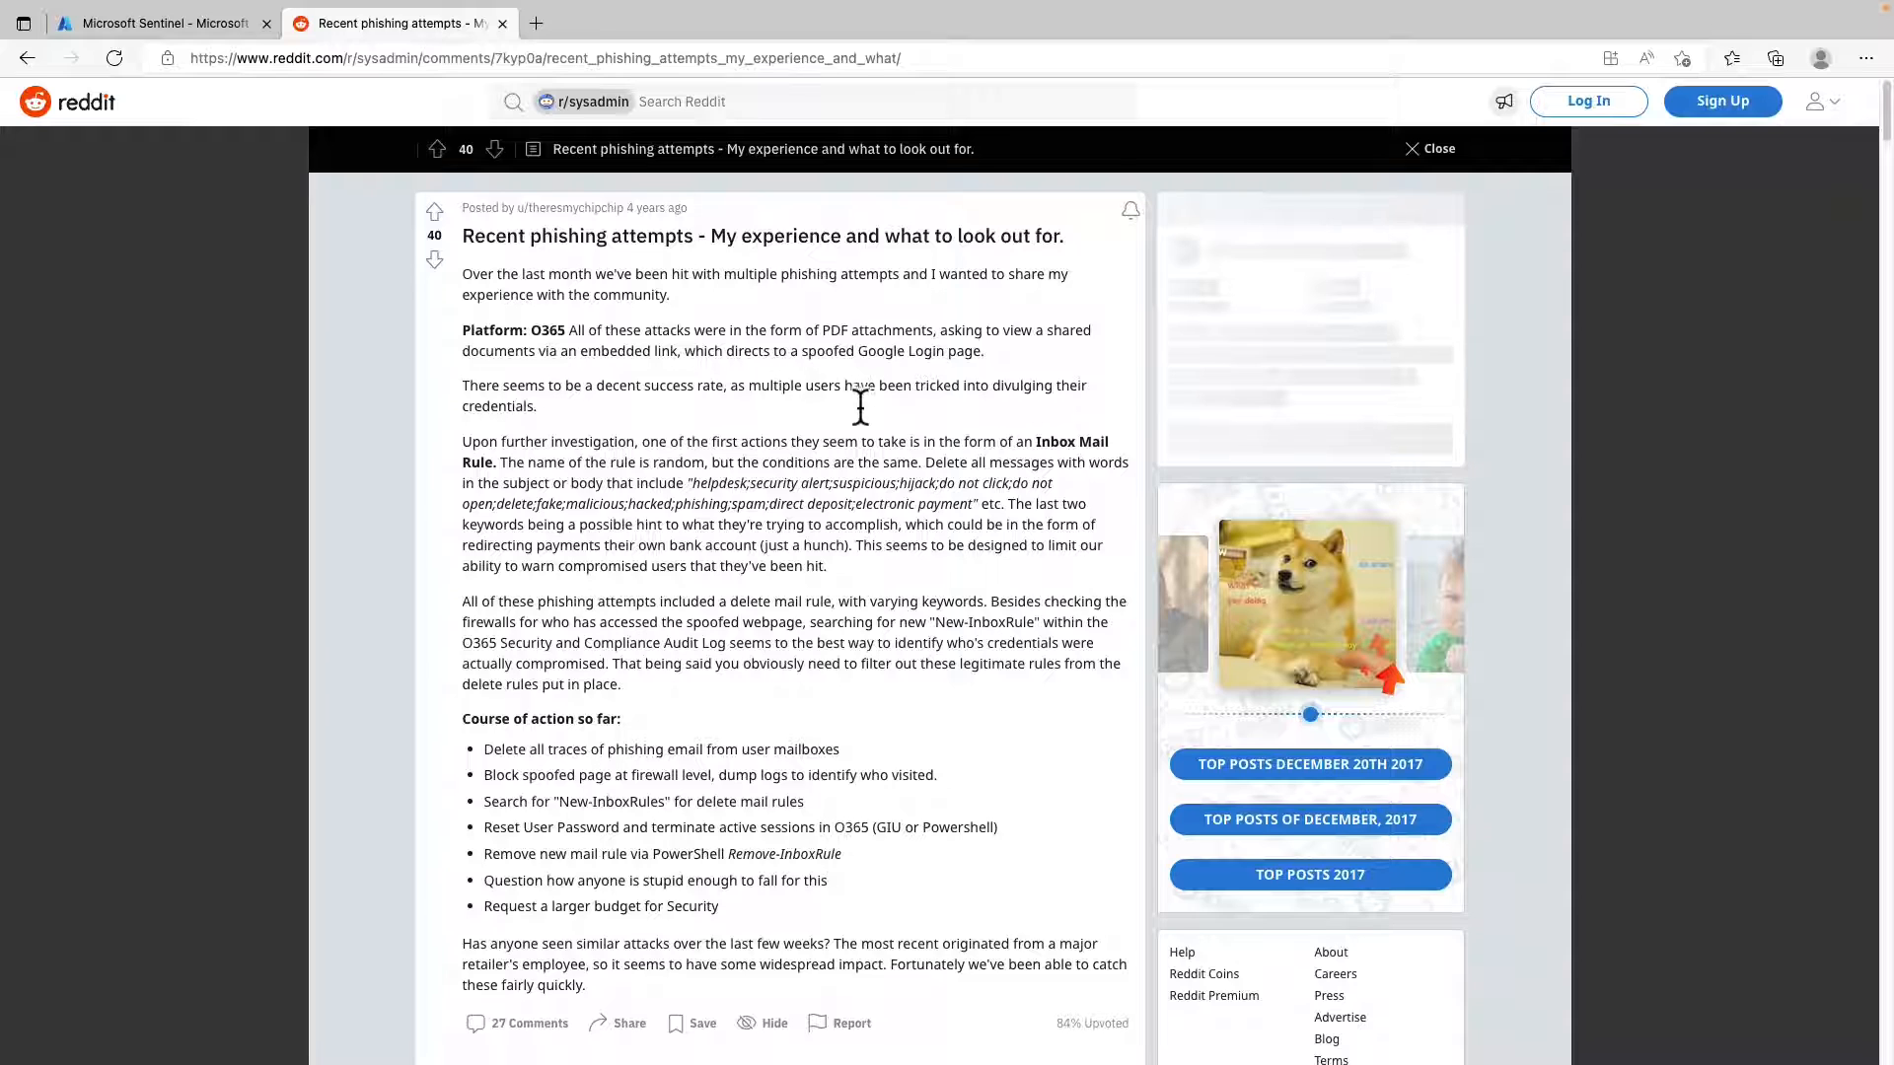
left_click(859, 407)
scroll(858, 406, "down", 5)
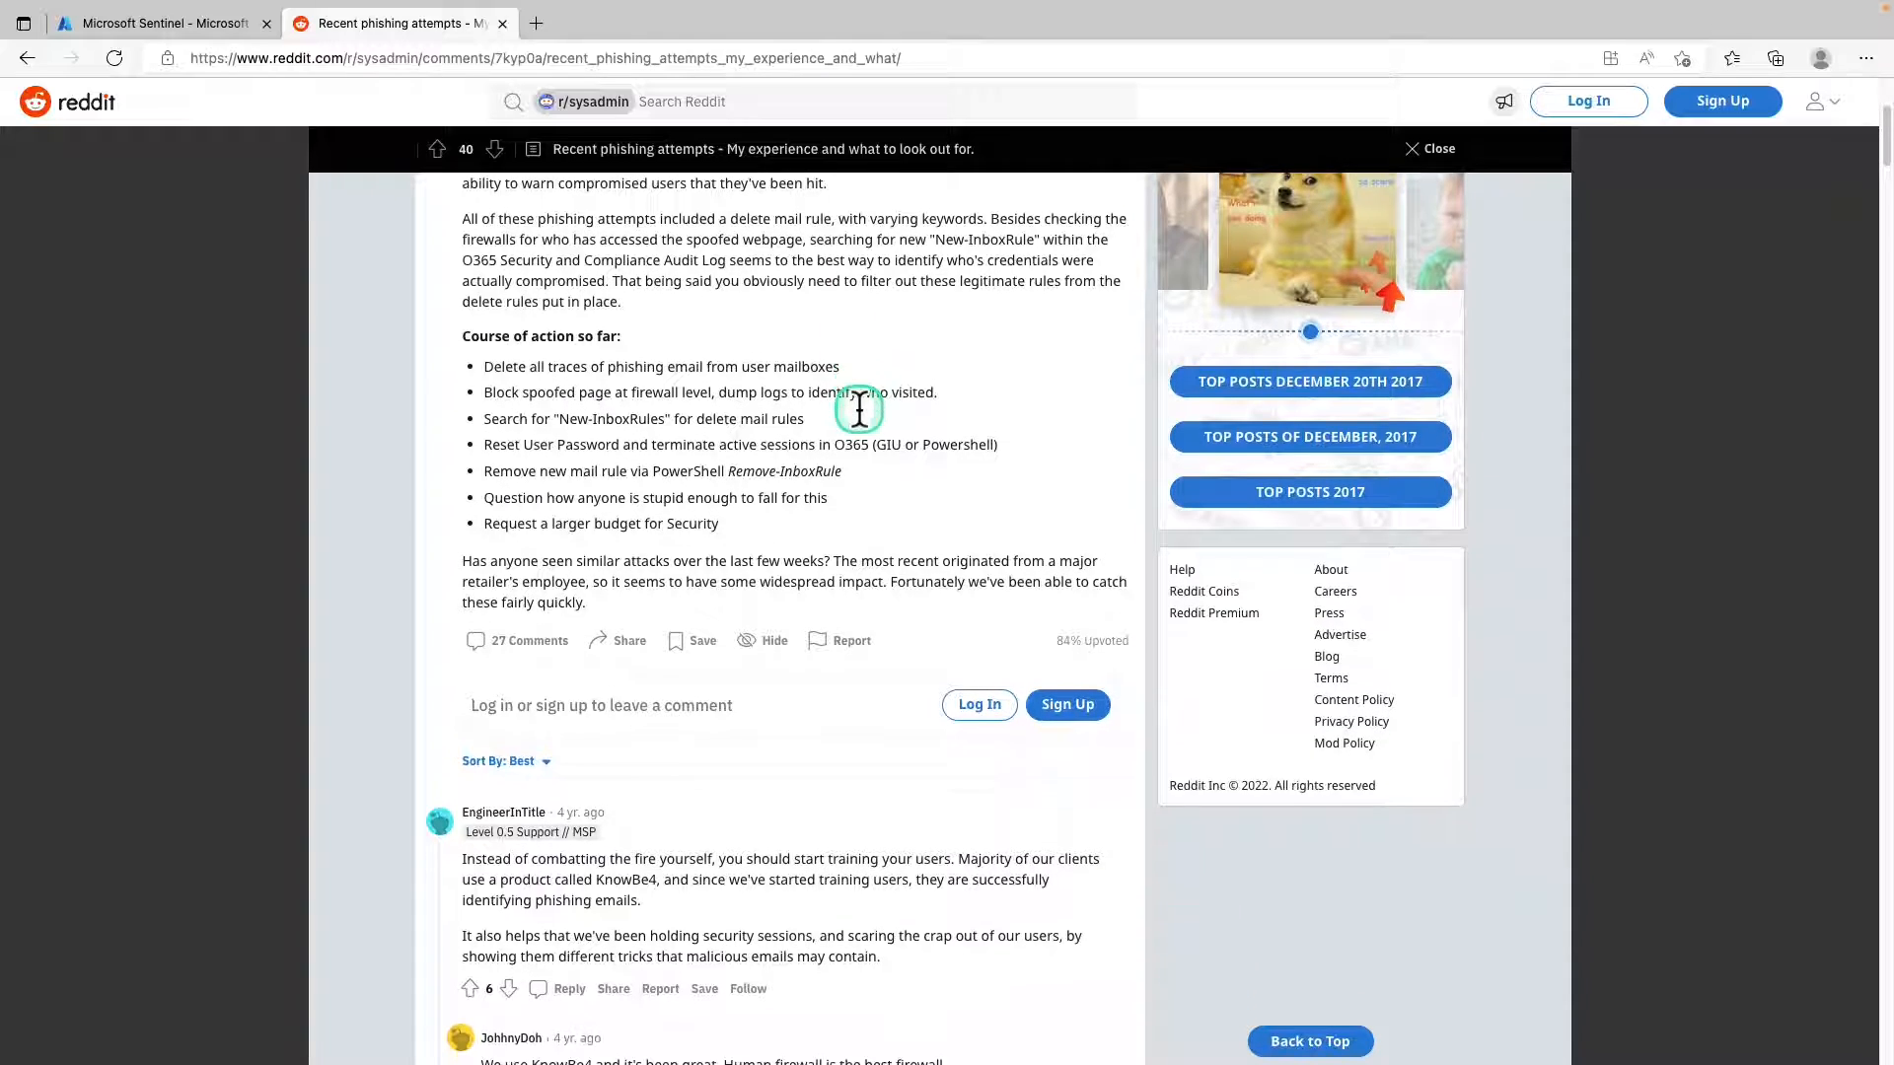
scroll(855, 412, "down", 3)
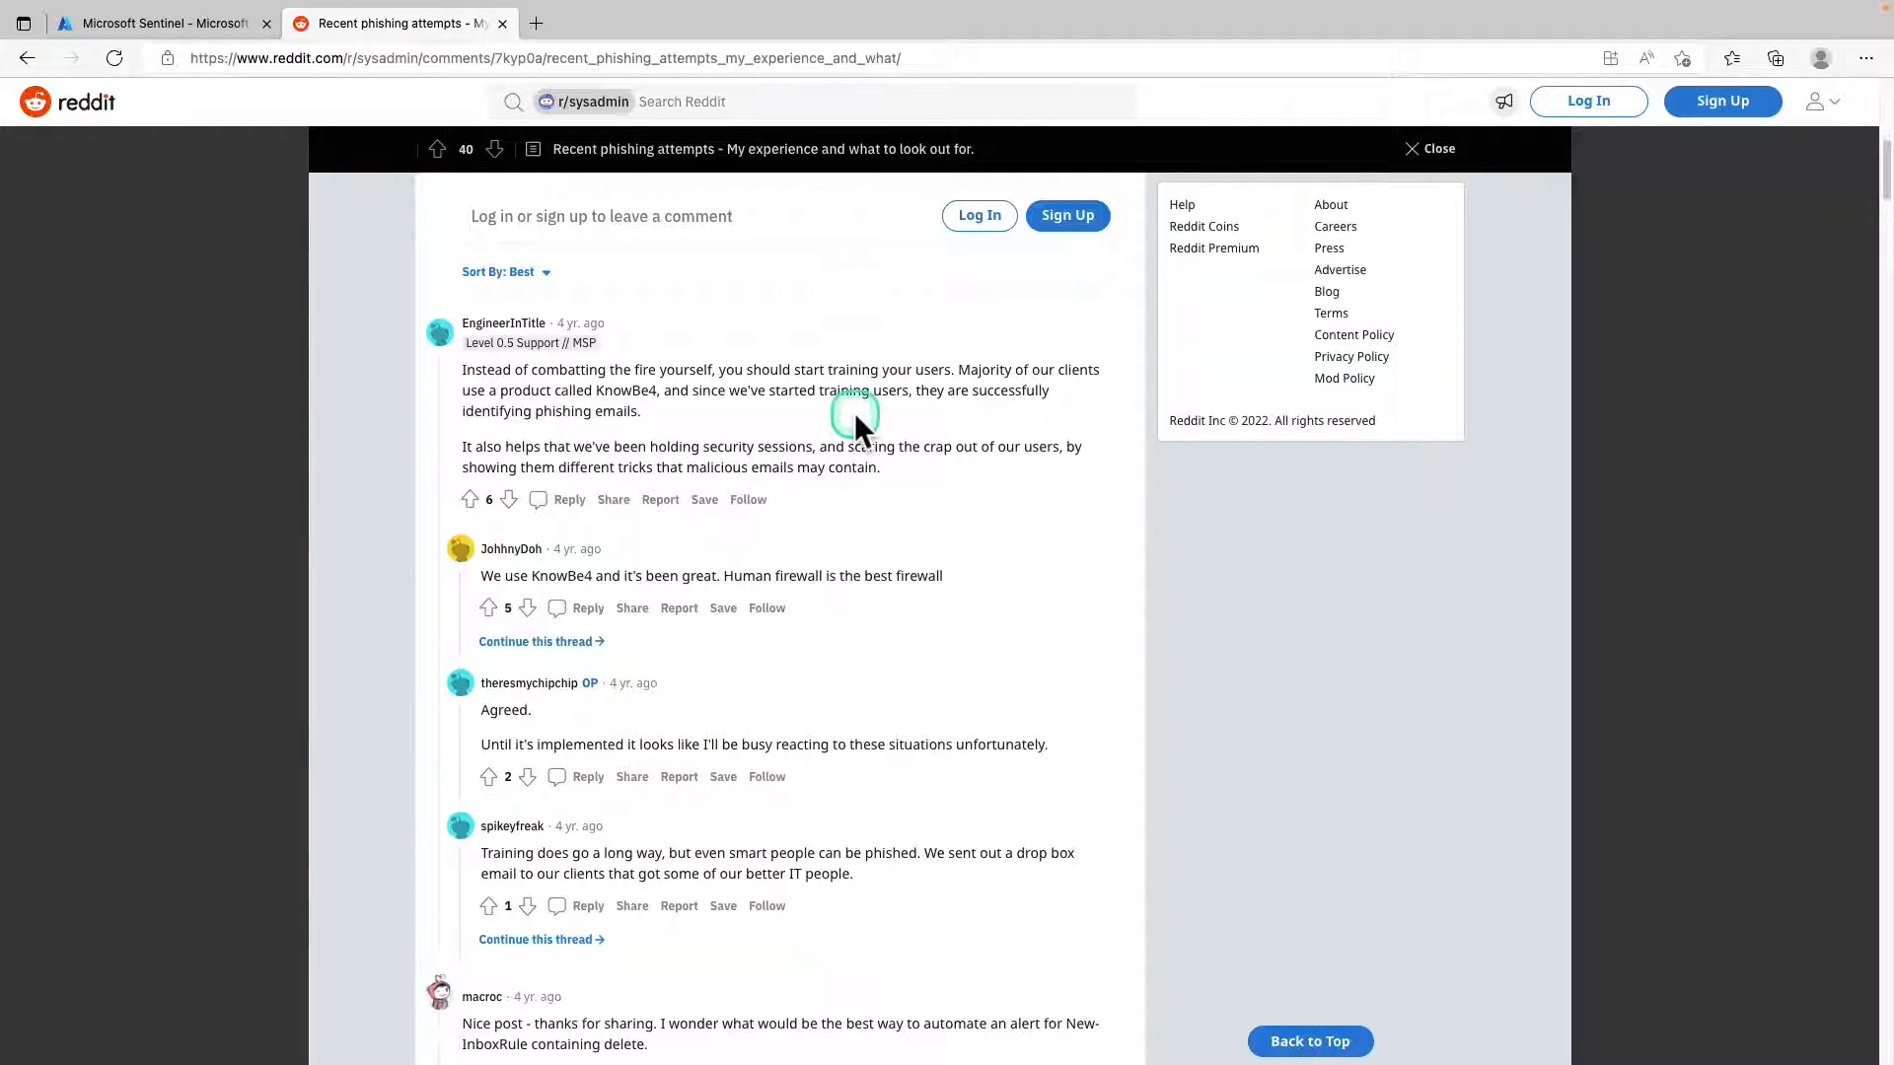
scroll(850, 419, "down", 5)
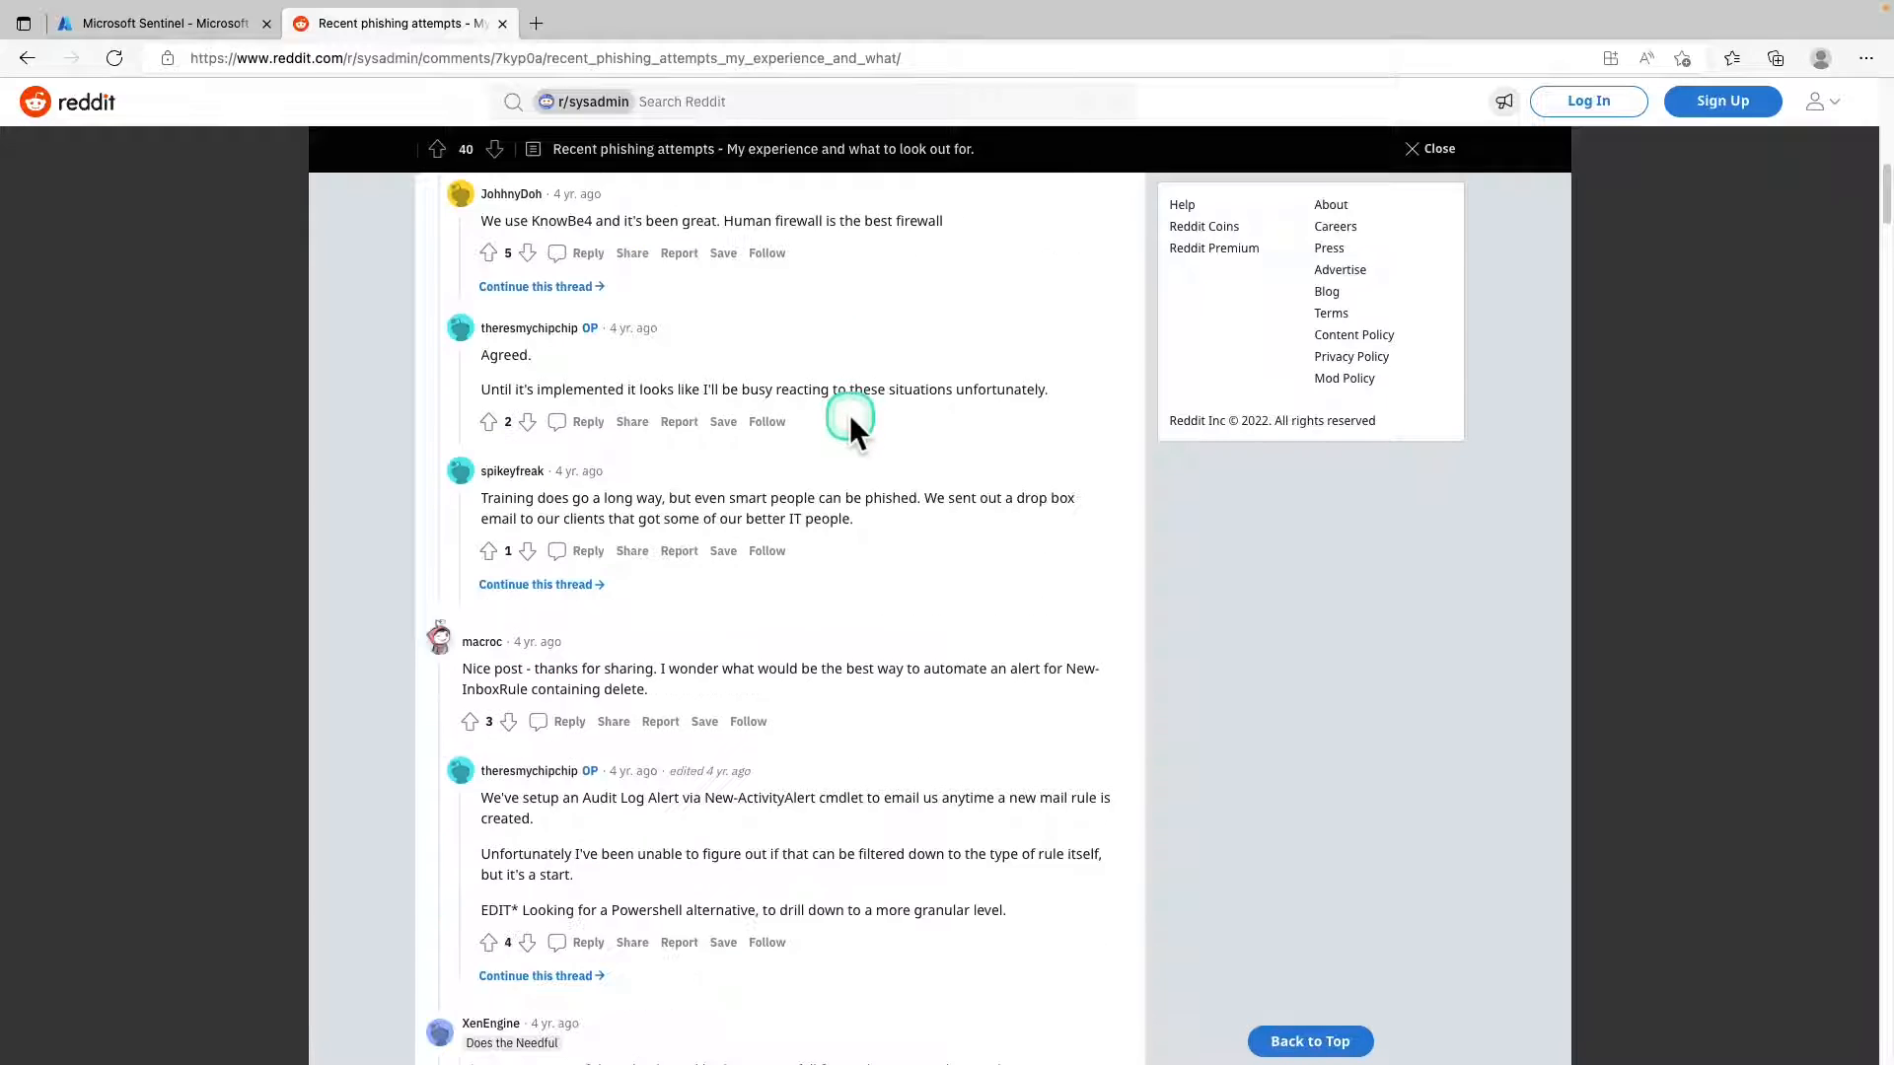
scroll(849, 414, "down", 1)
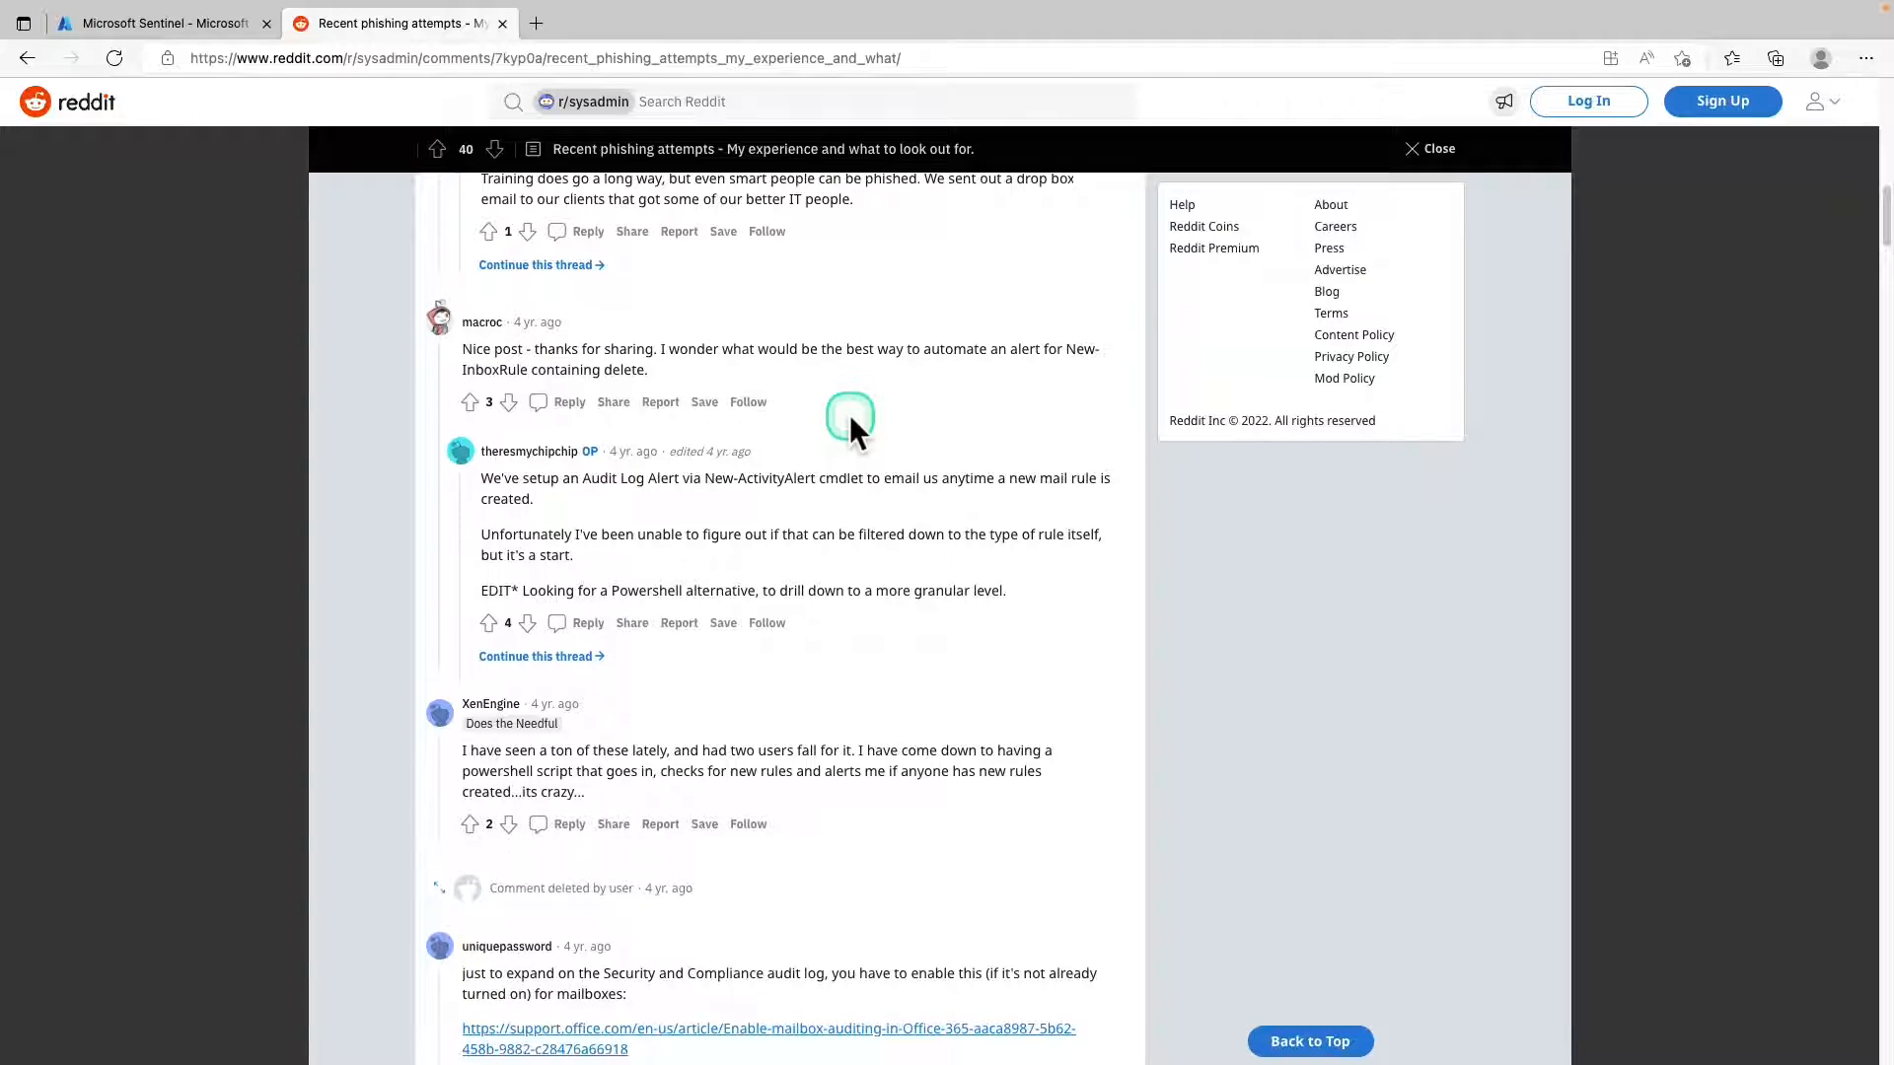
scroll(850, 414, "down", 3)
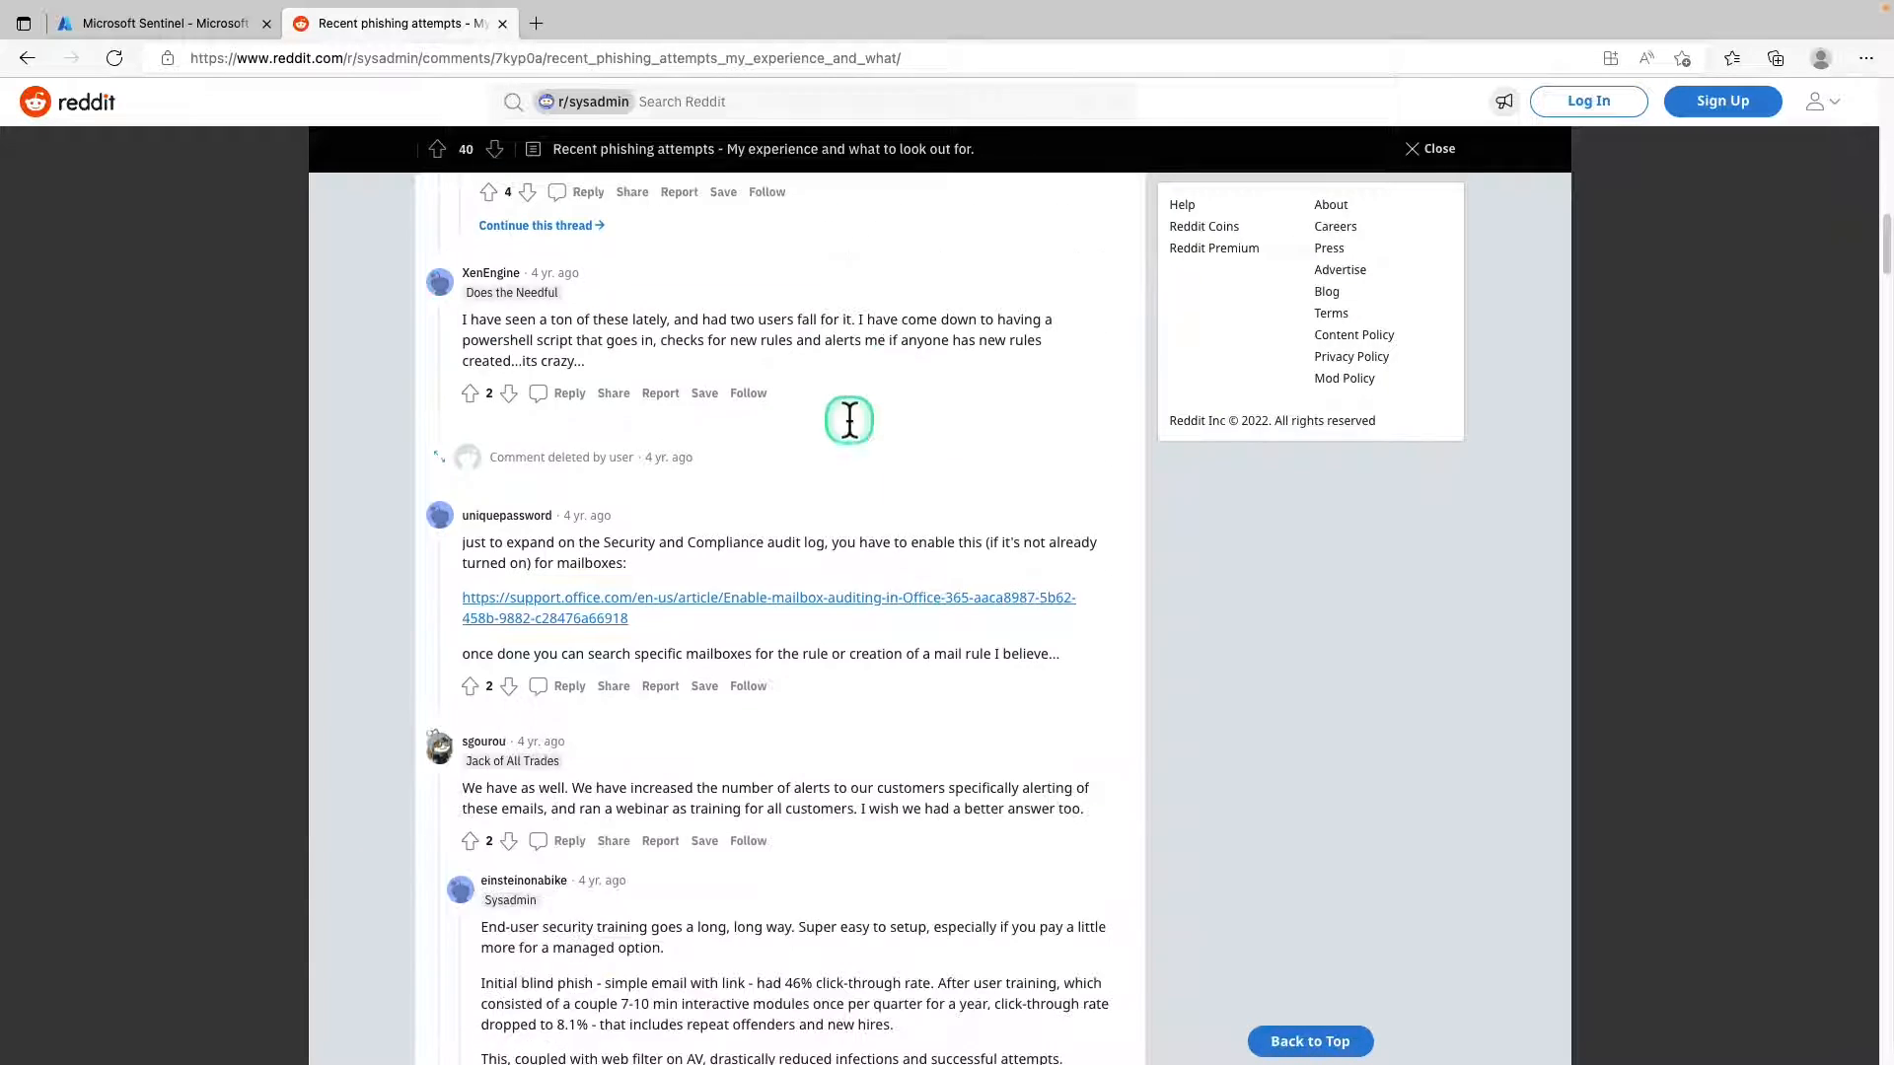
scroll(848, 420, "up", 15)
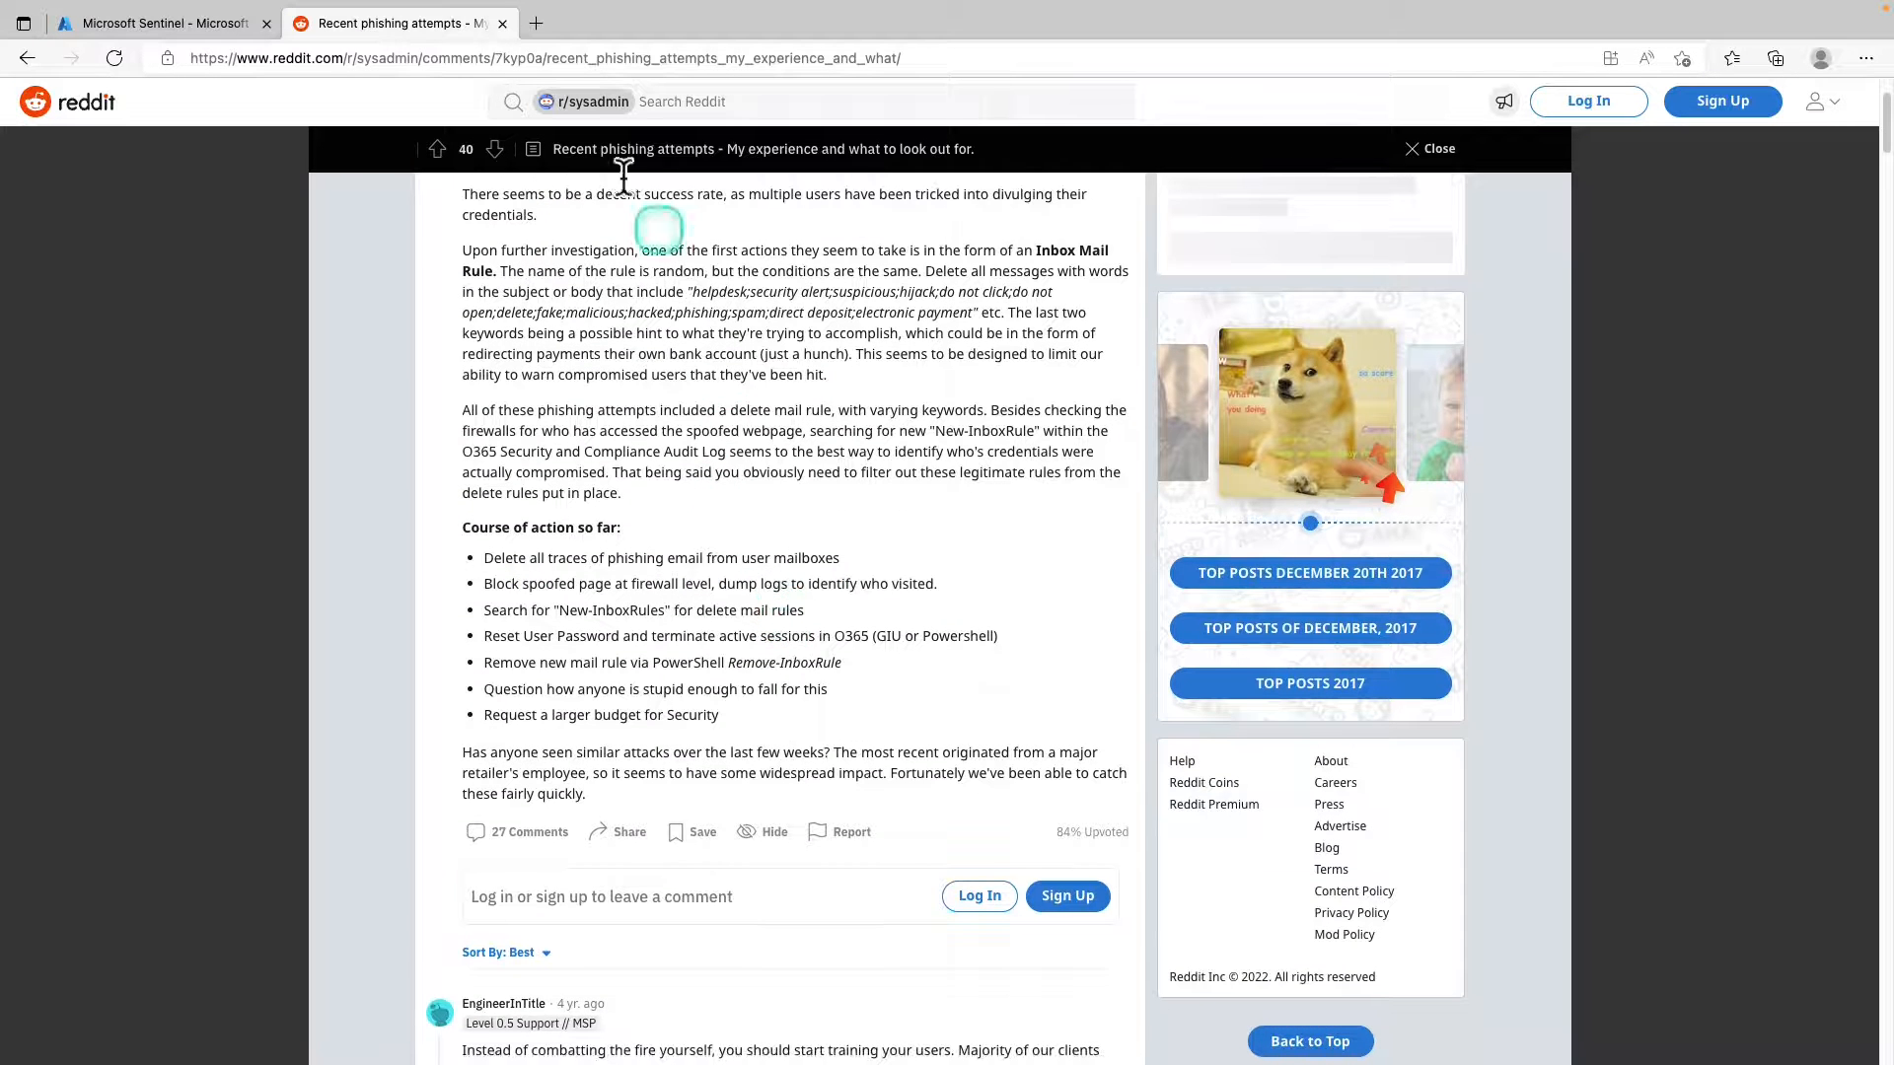
left_click(173, 27)
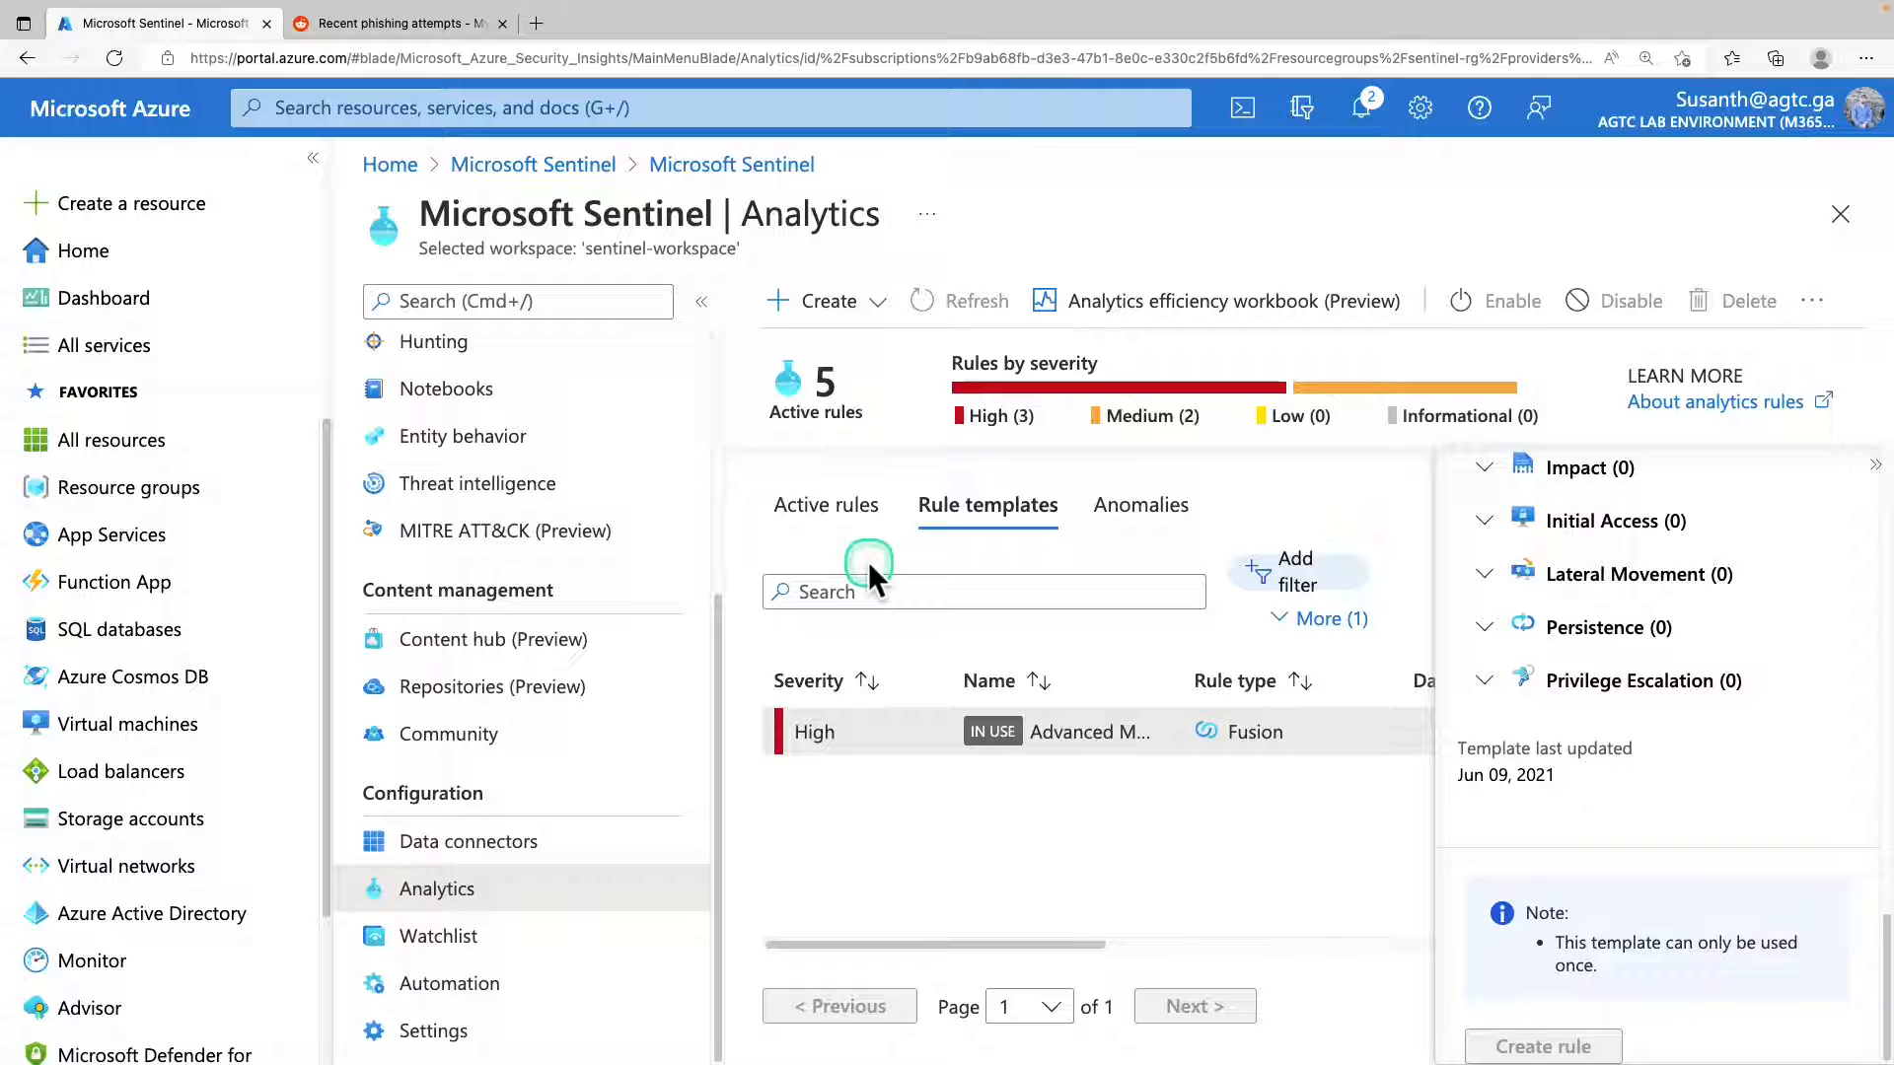
left_click(403, 24)
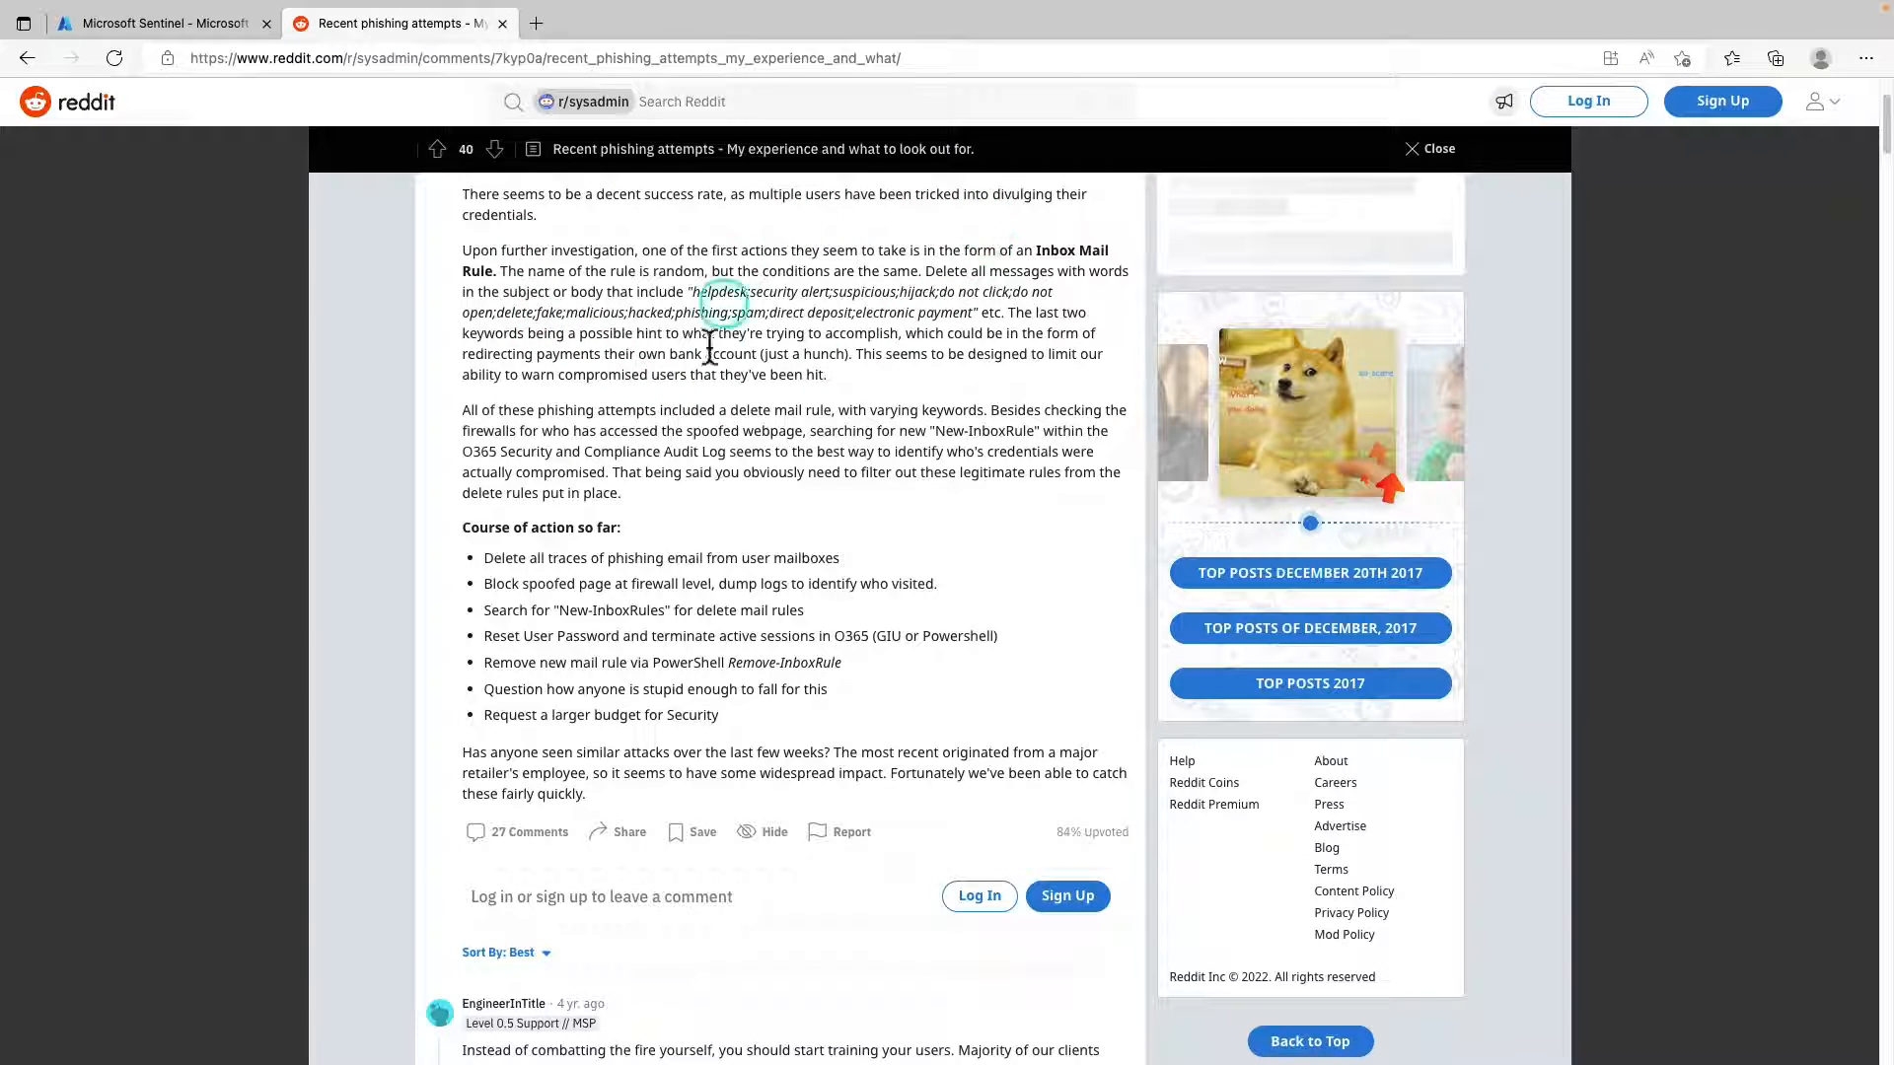
scroll(700, 676, "up", 1)
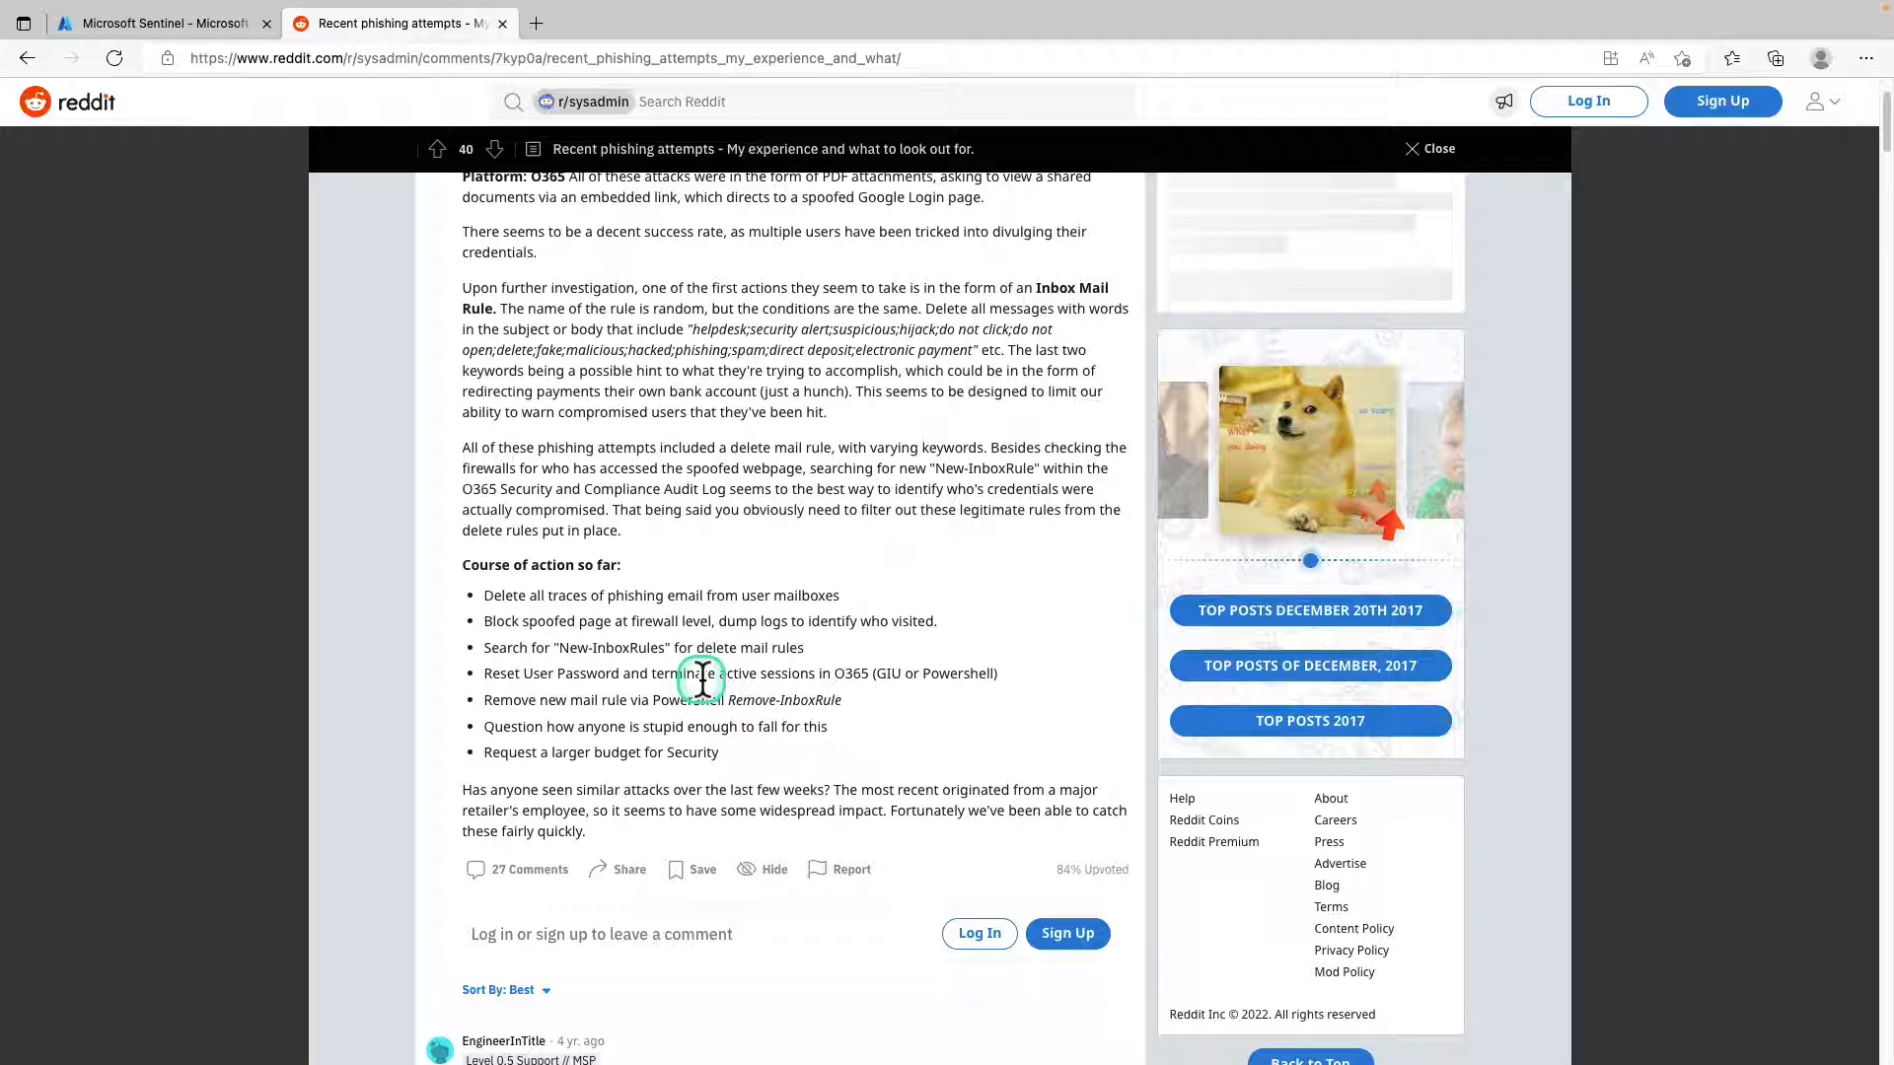
Reread the Reddit post's description of the malicious inbox mail rule and its list of actions taken so far.
scroll(702, 679, "up", 1)
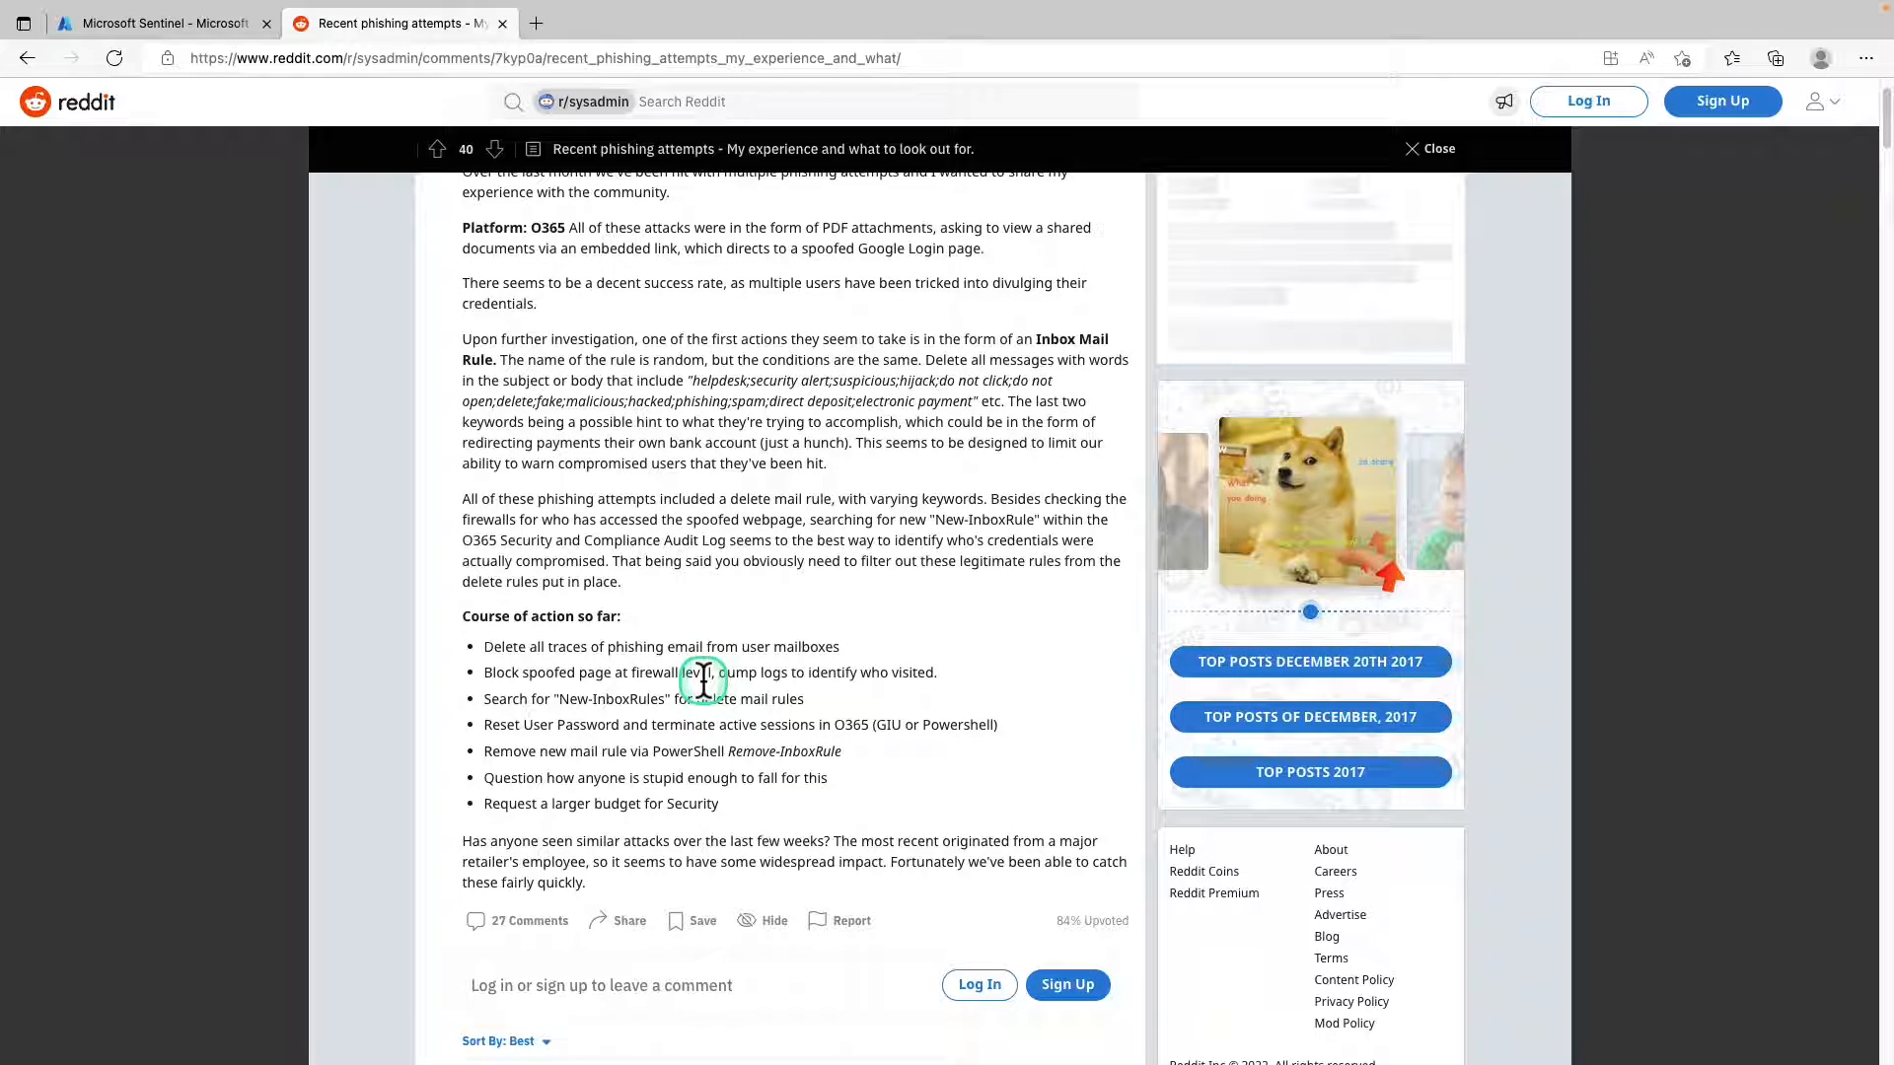
scroll(702, 679, "up", 1)
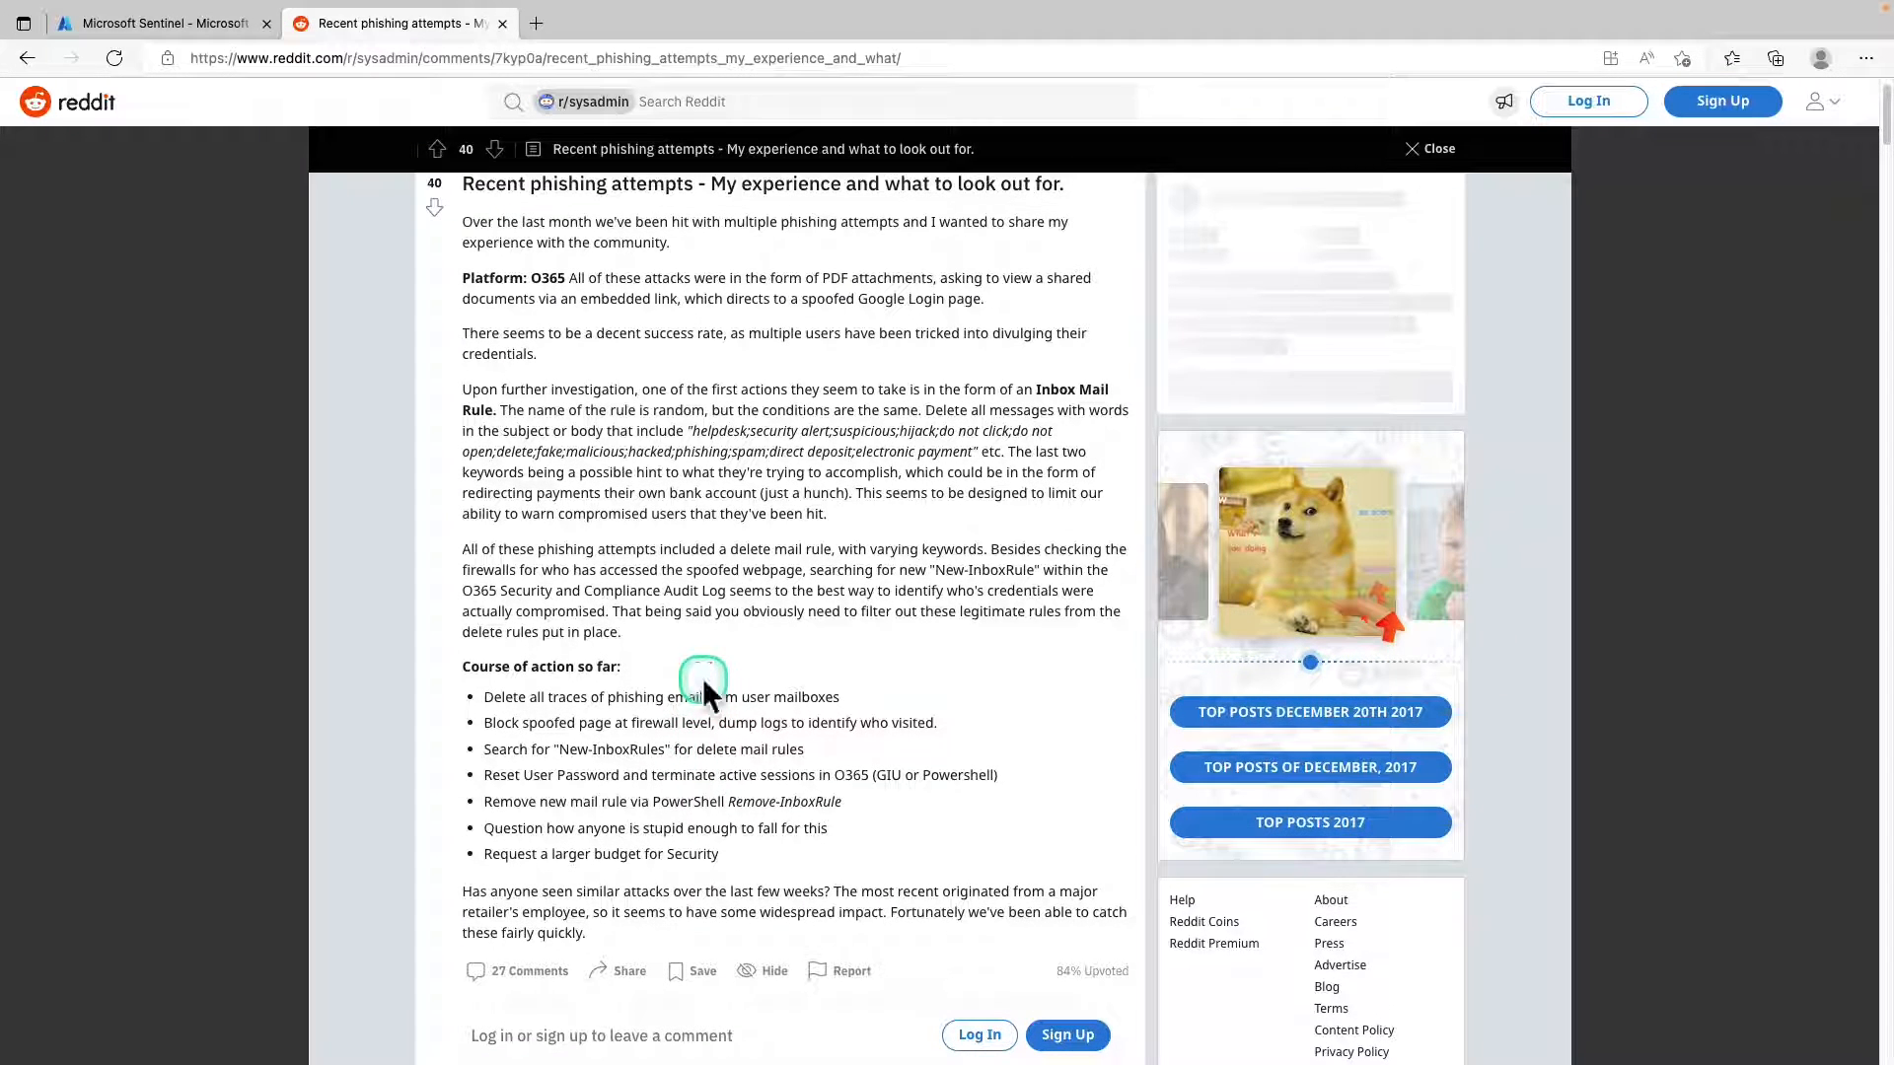
scroll(703, 678, "down", 4)
scroll(702, 679, "up", 5)
scroll(703, 681, "down", 7)
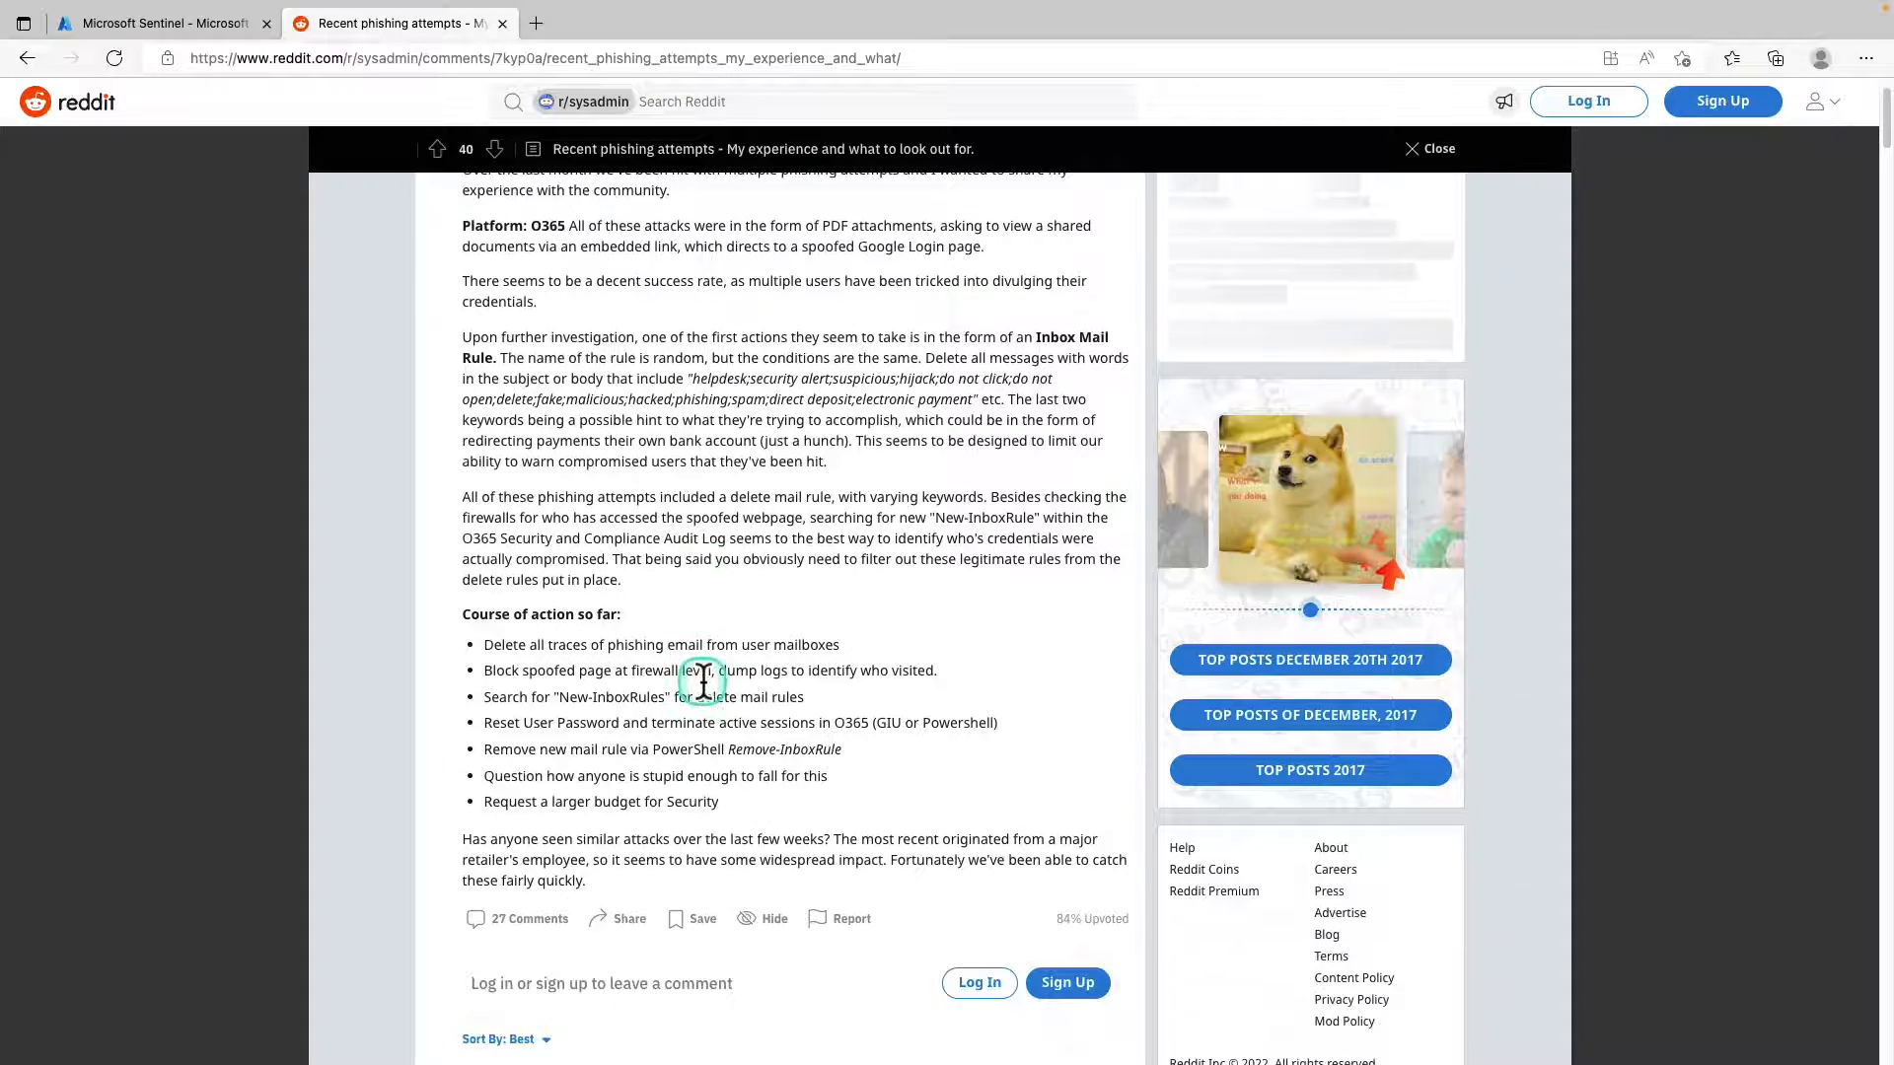
scroll(705, 690, "up", 2)
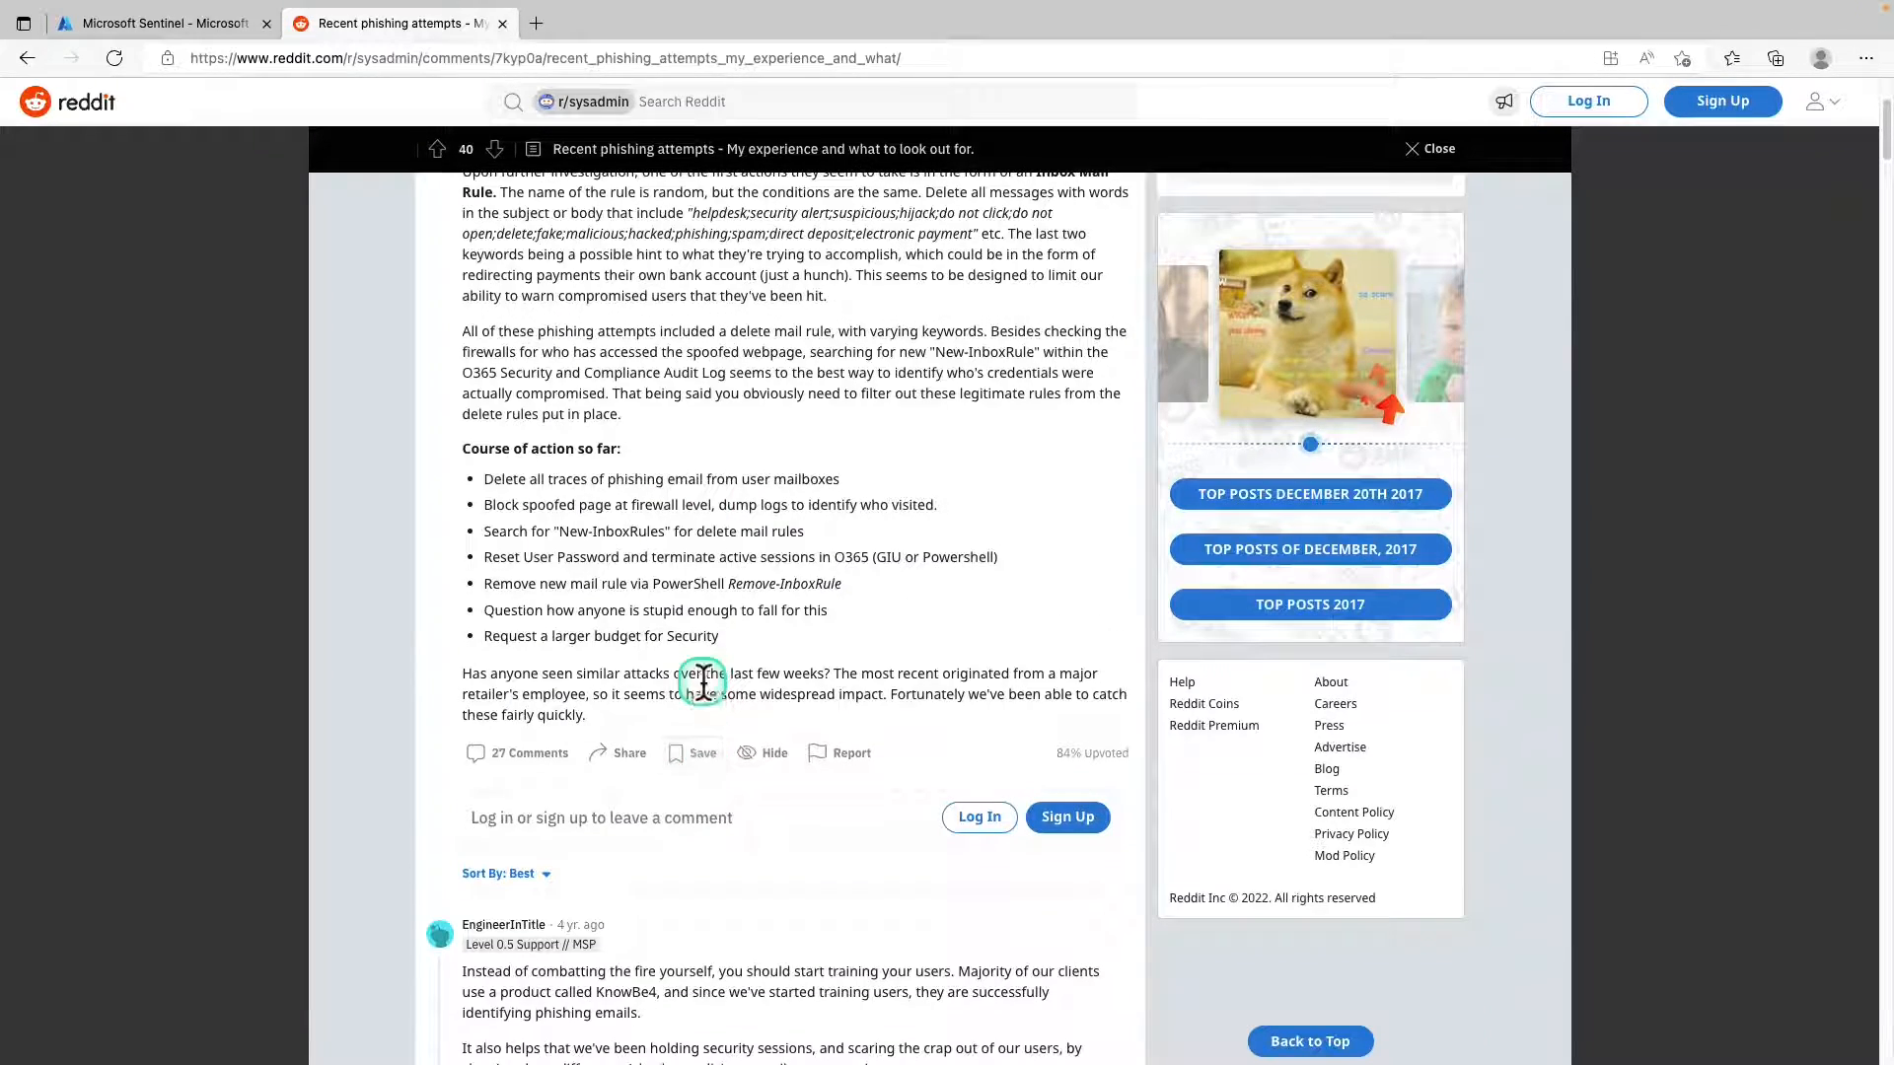
scroll(703, 685, "up", 2)
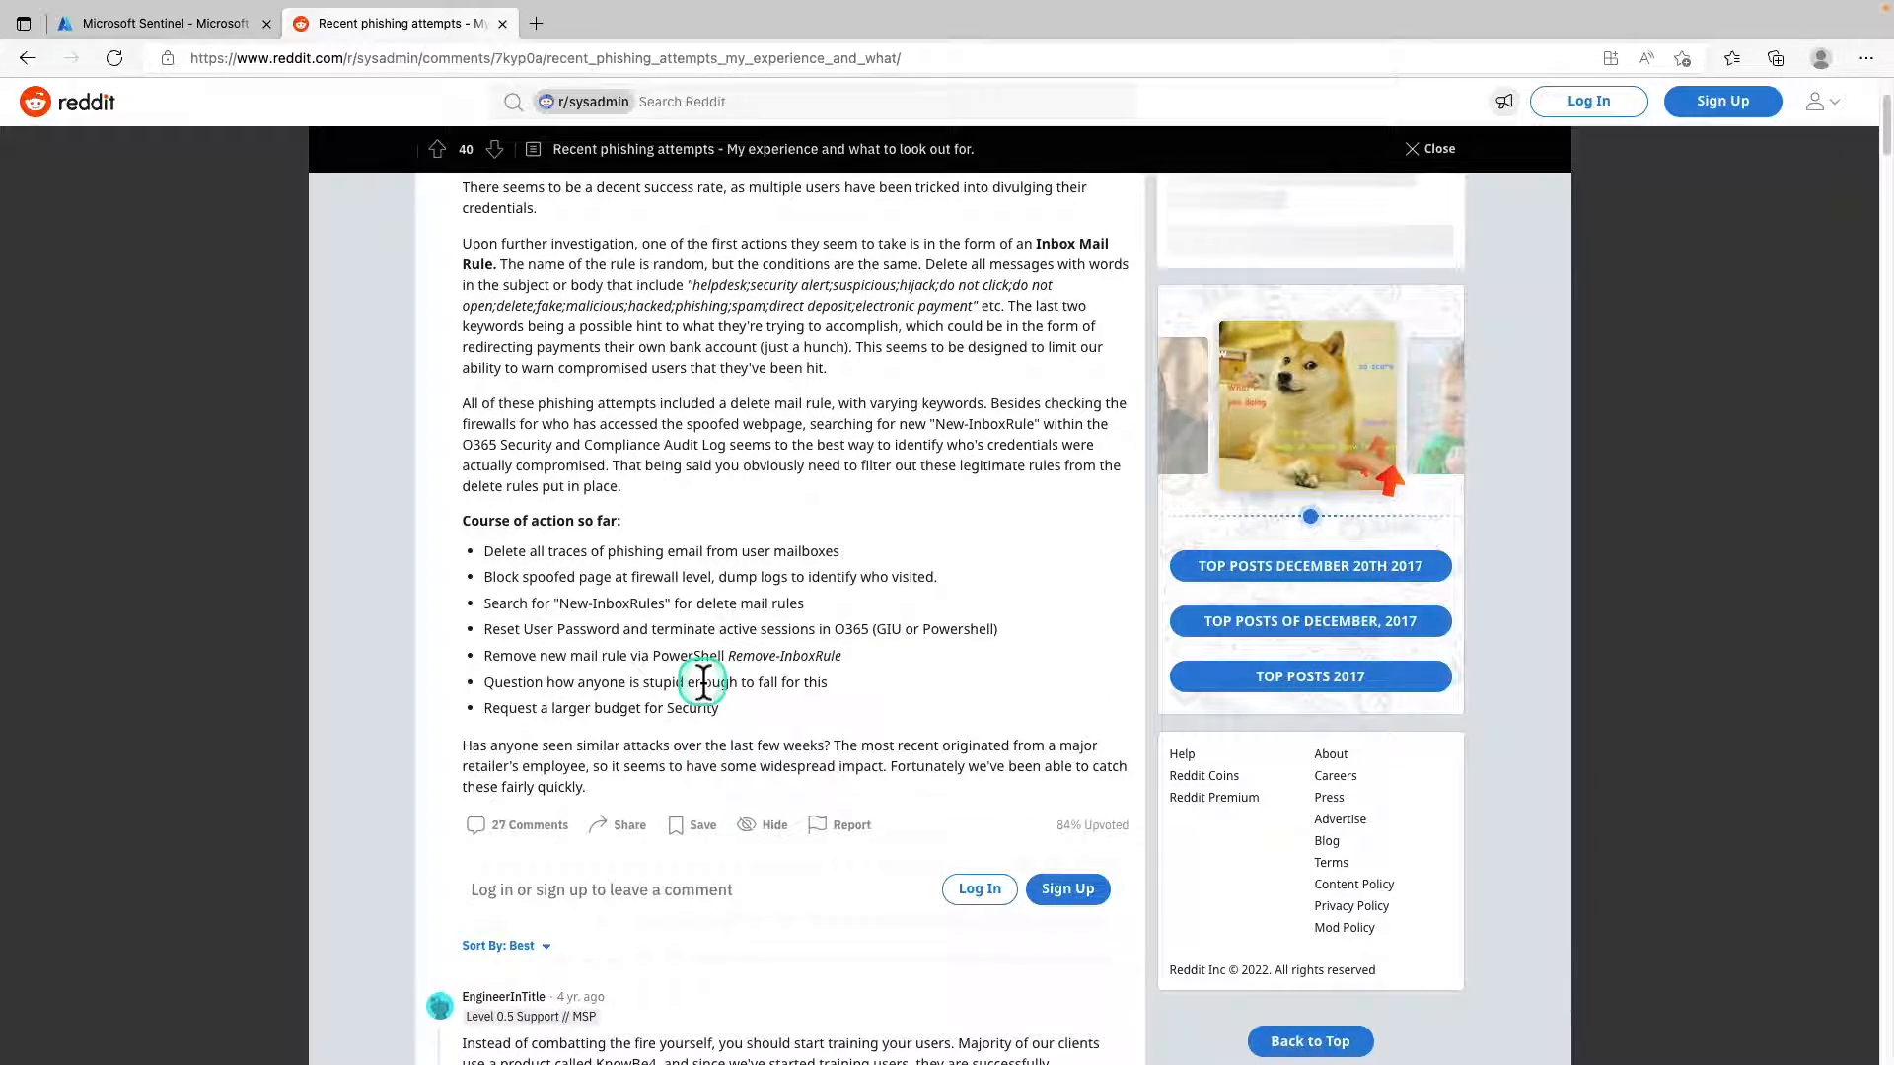
Switch back to Microsoft Sentinel, open the workspace's Logs and browse the example query categories through to Databases.
left_click(197, 26)
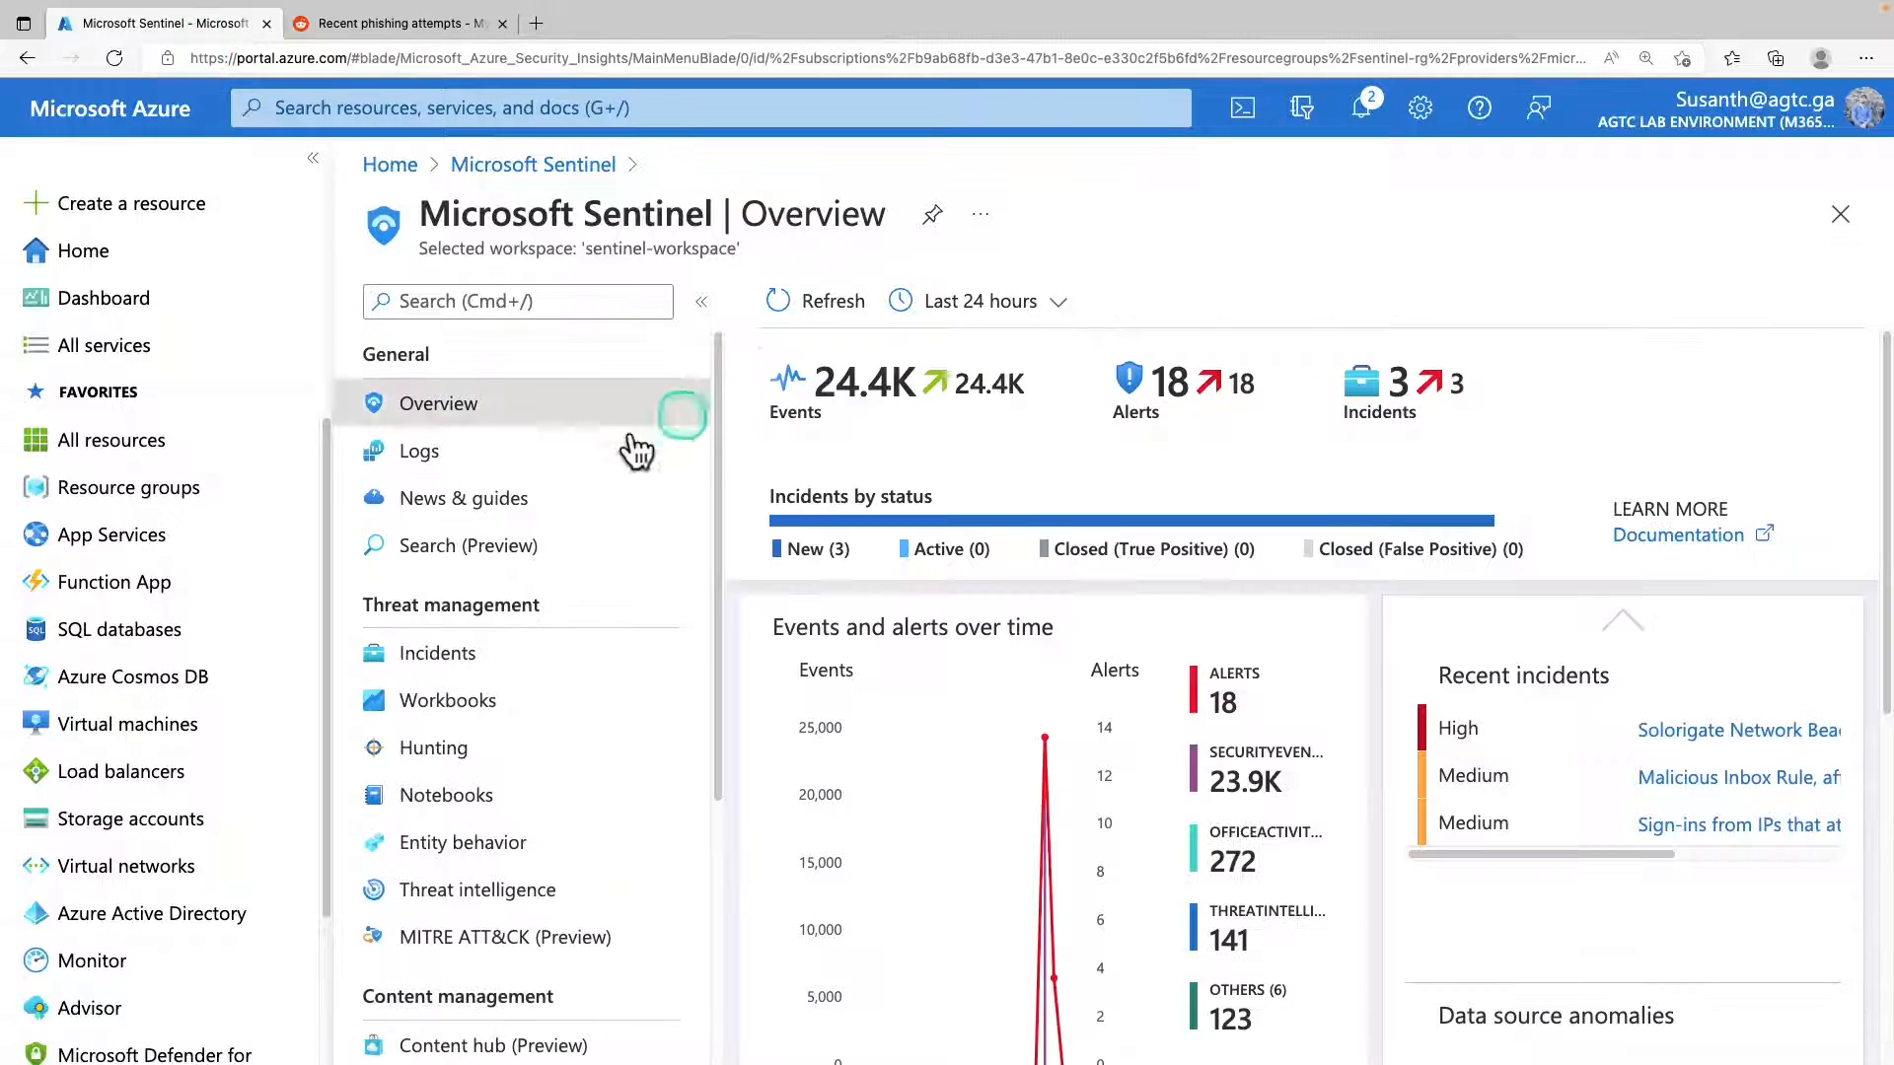
left_click(420, 452)
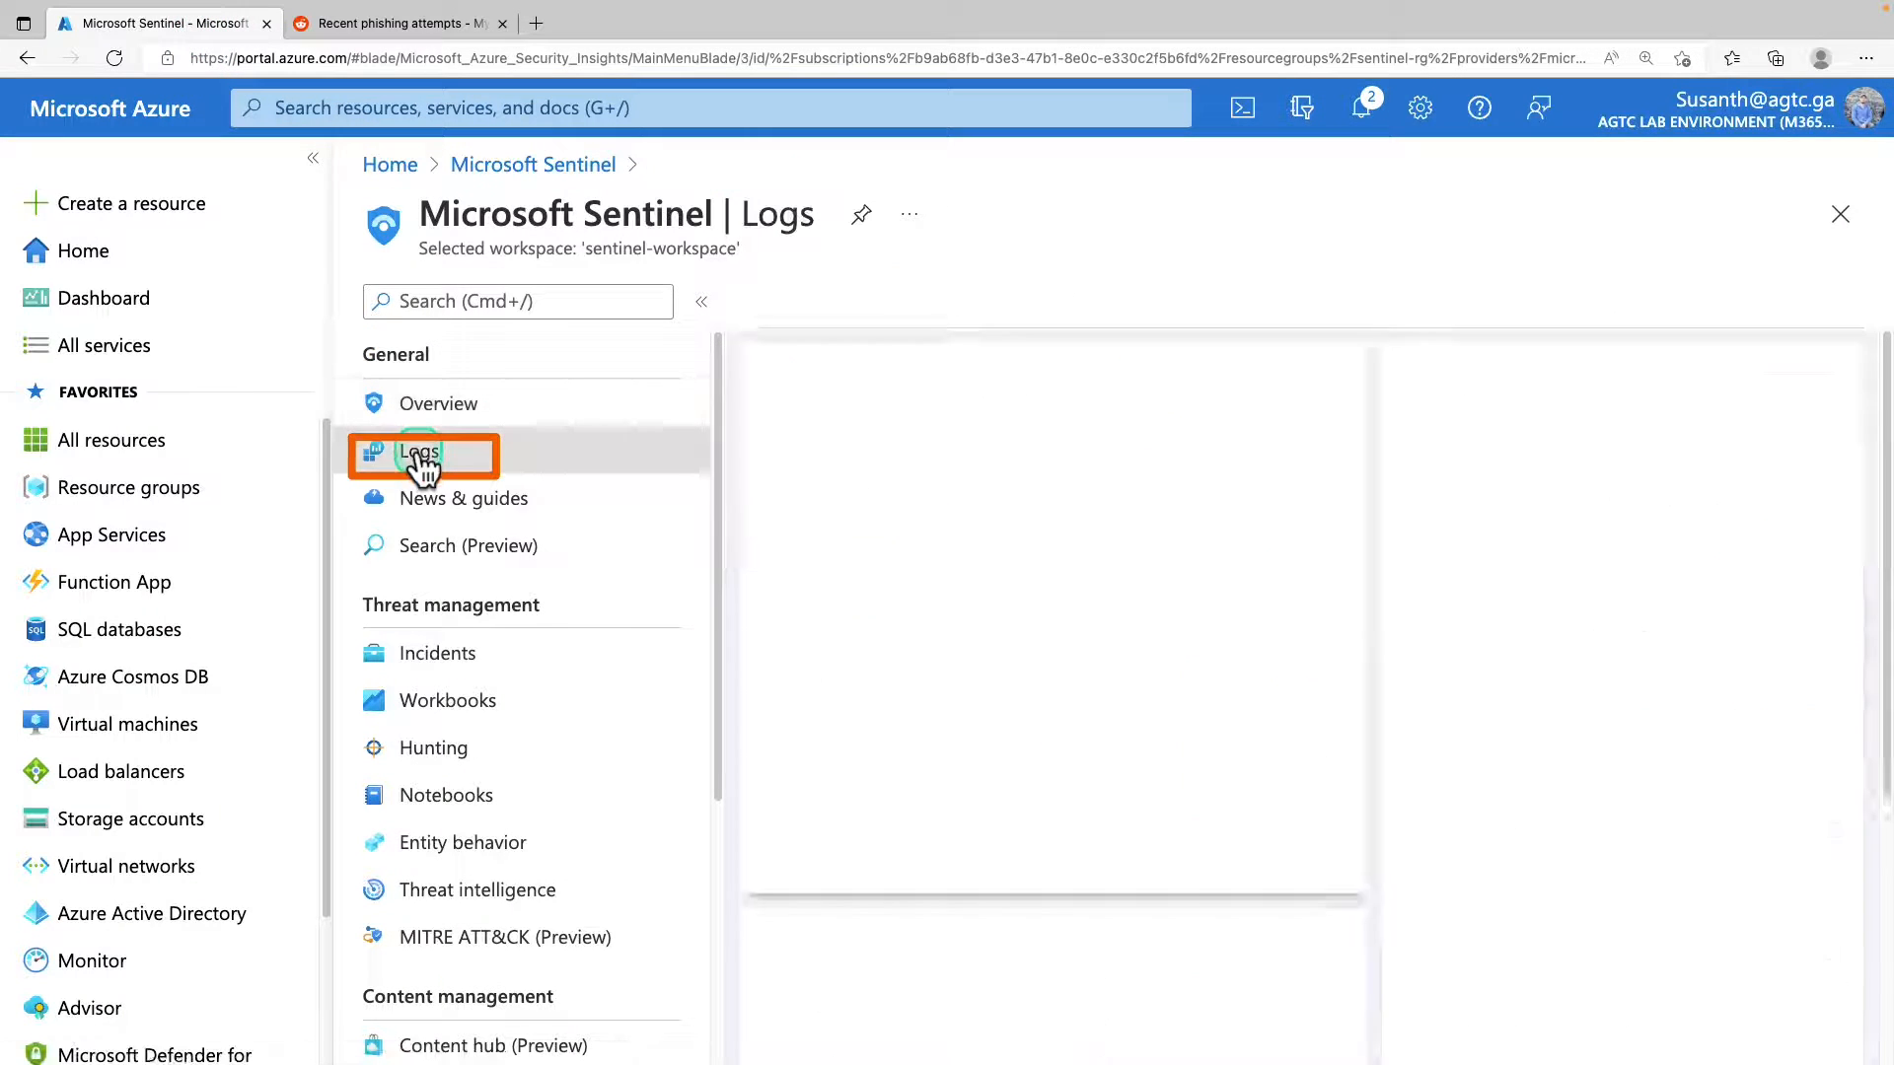
left_click(1027, 418)
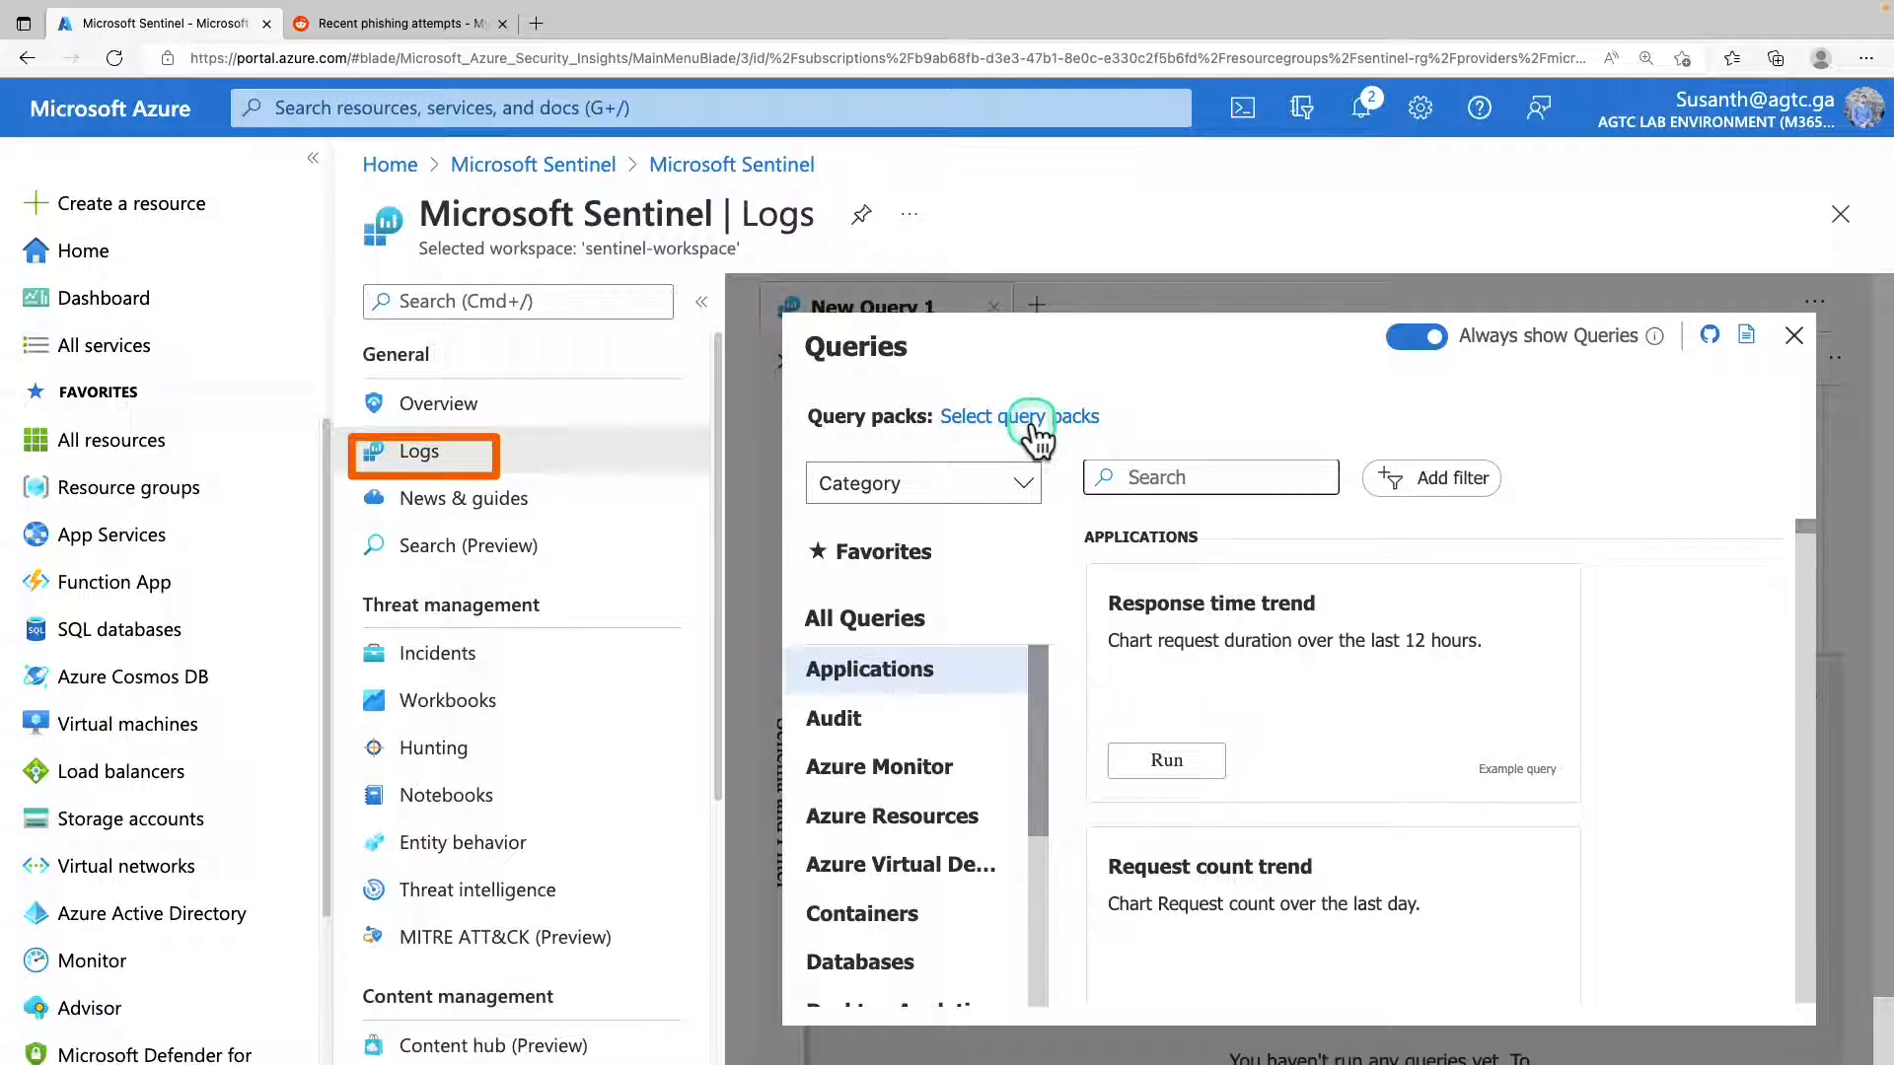
left_click(901, 716)
left_click(887, 769)
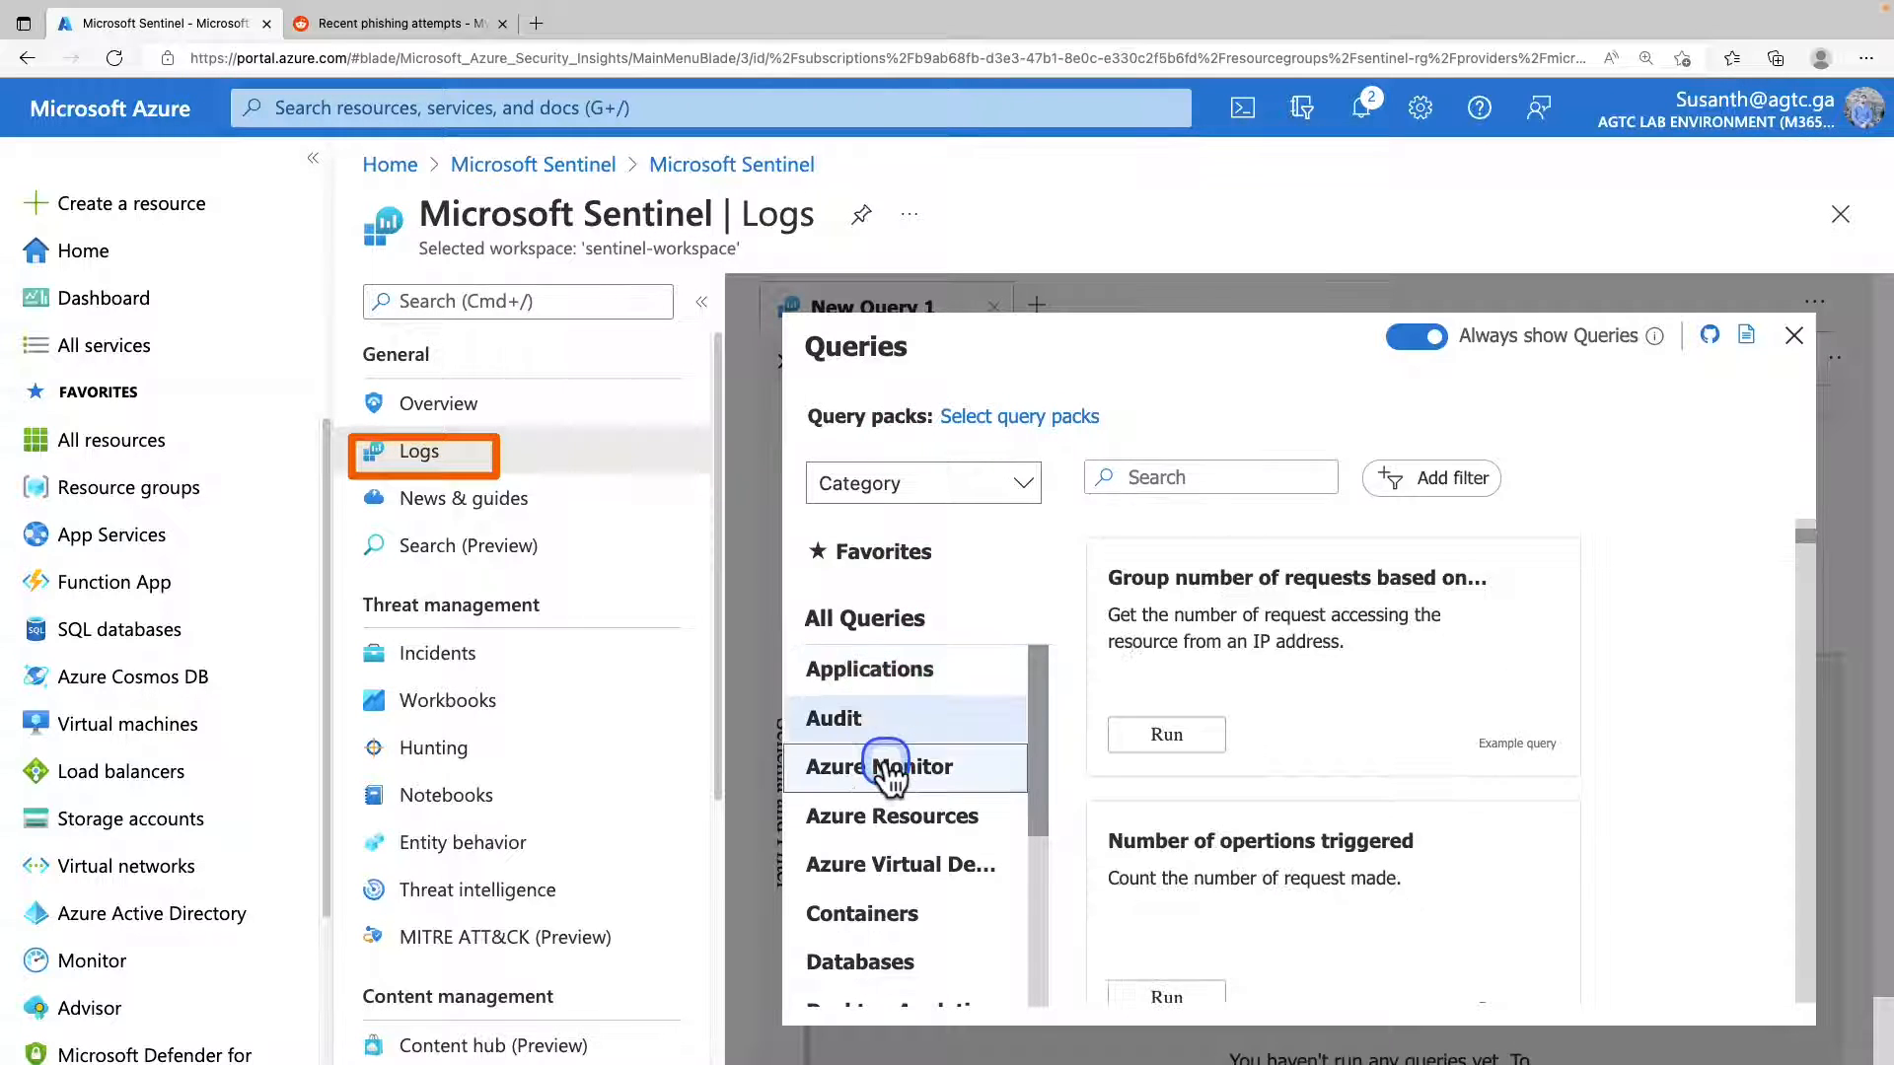
left_click(878, 831)
left_click(873, 959)
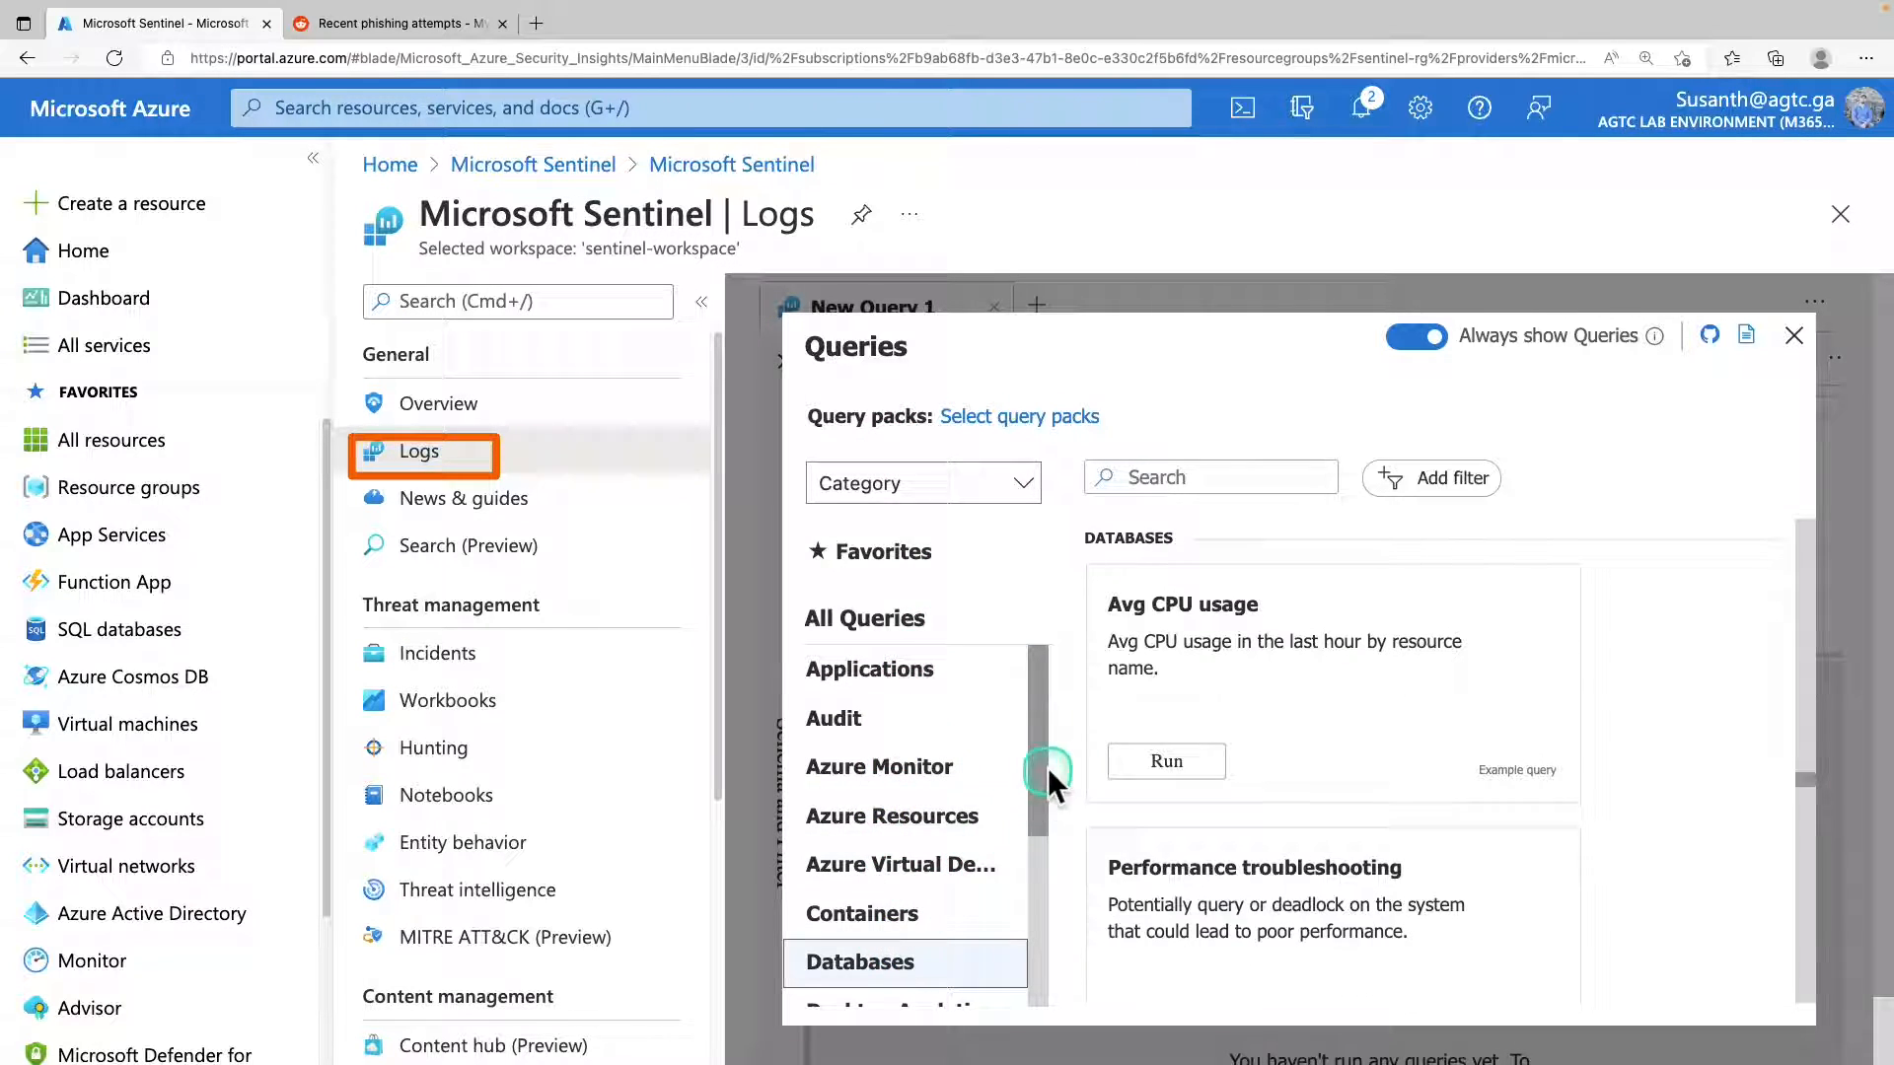
Run the Avg CPU usage example query from the Databases category.
left_click(1206, 769)
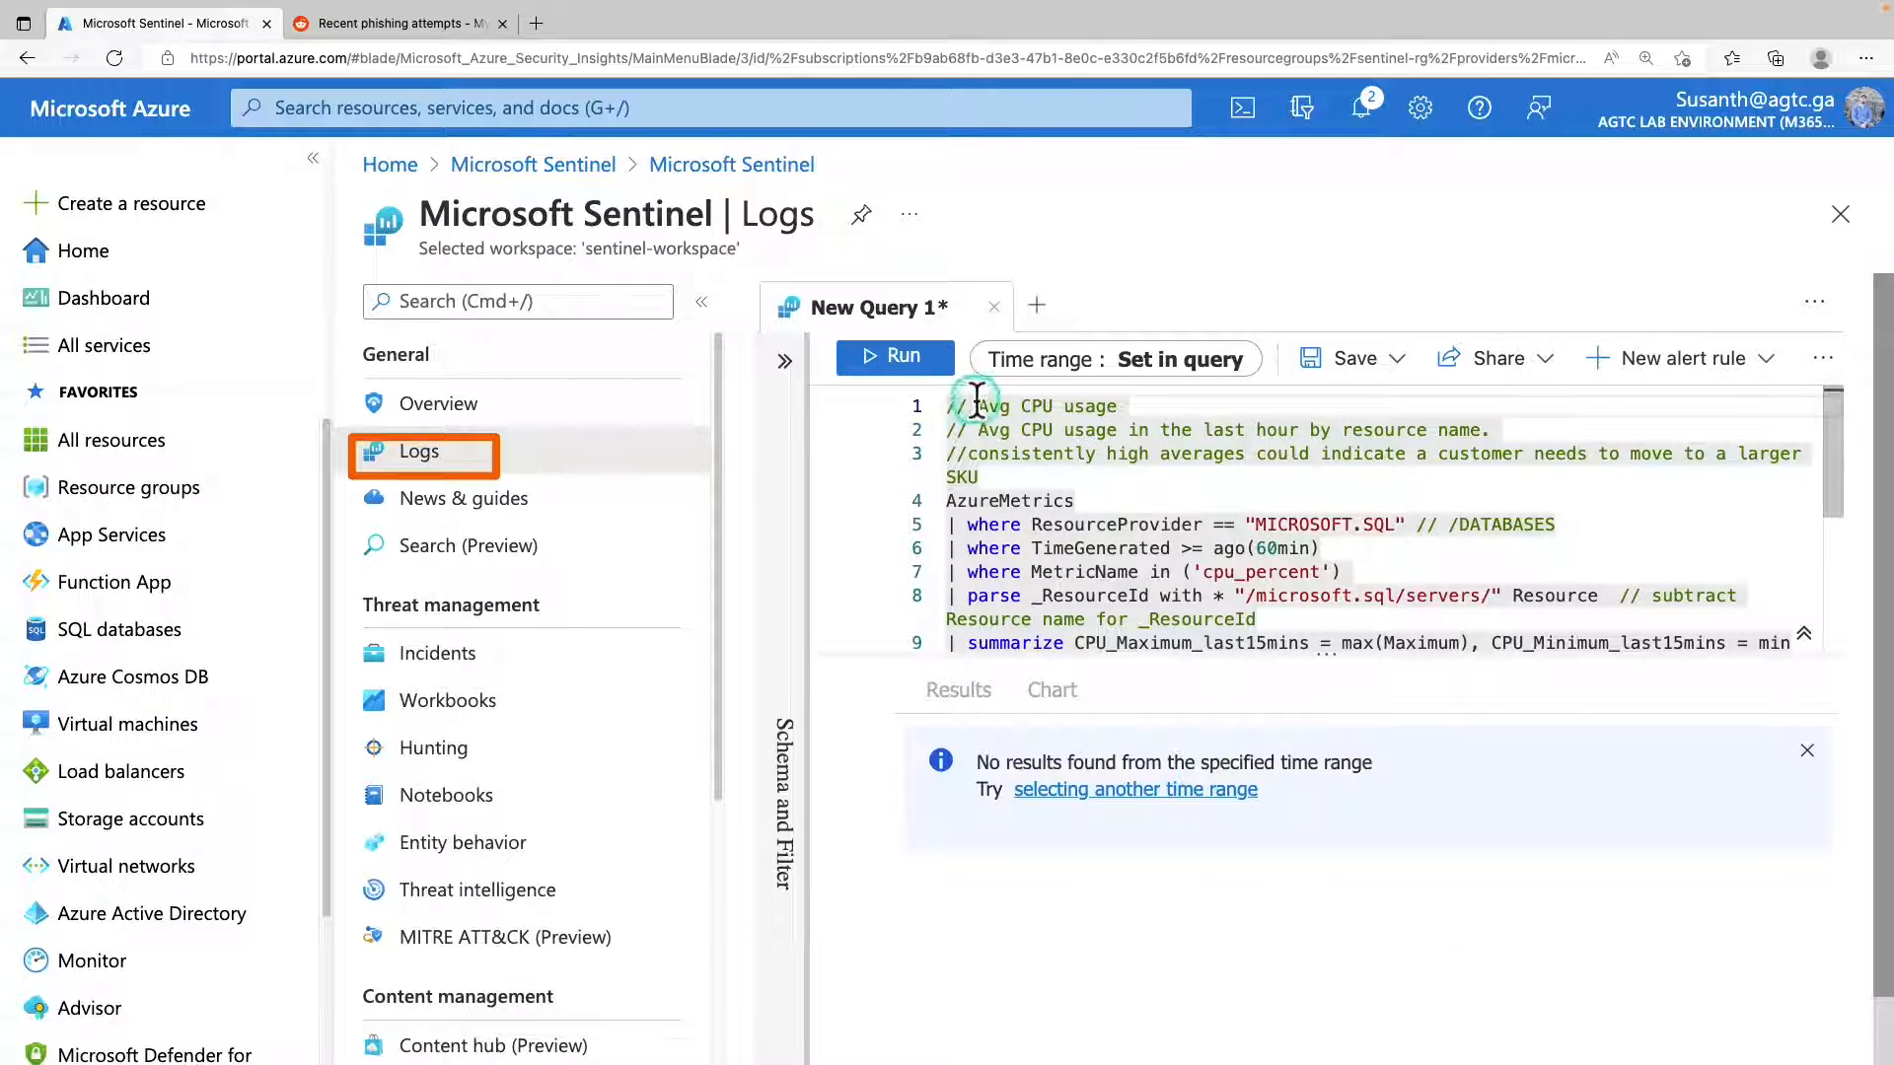
left_click(928, 370)
left_click(930, 374)
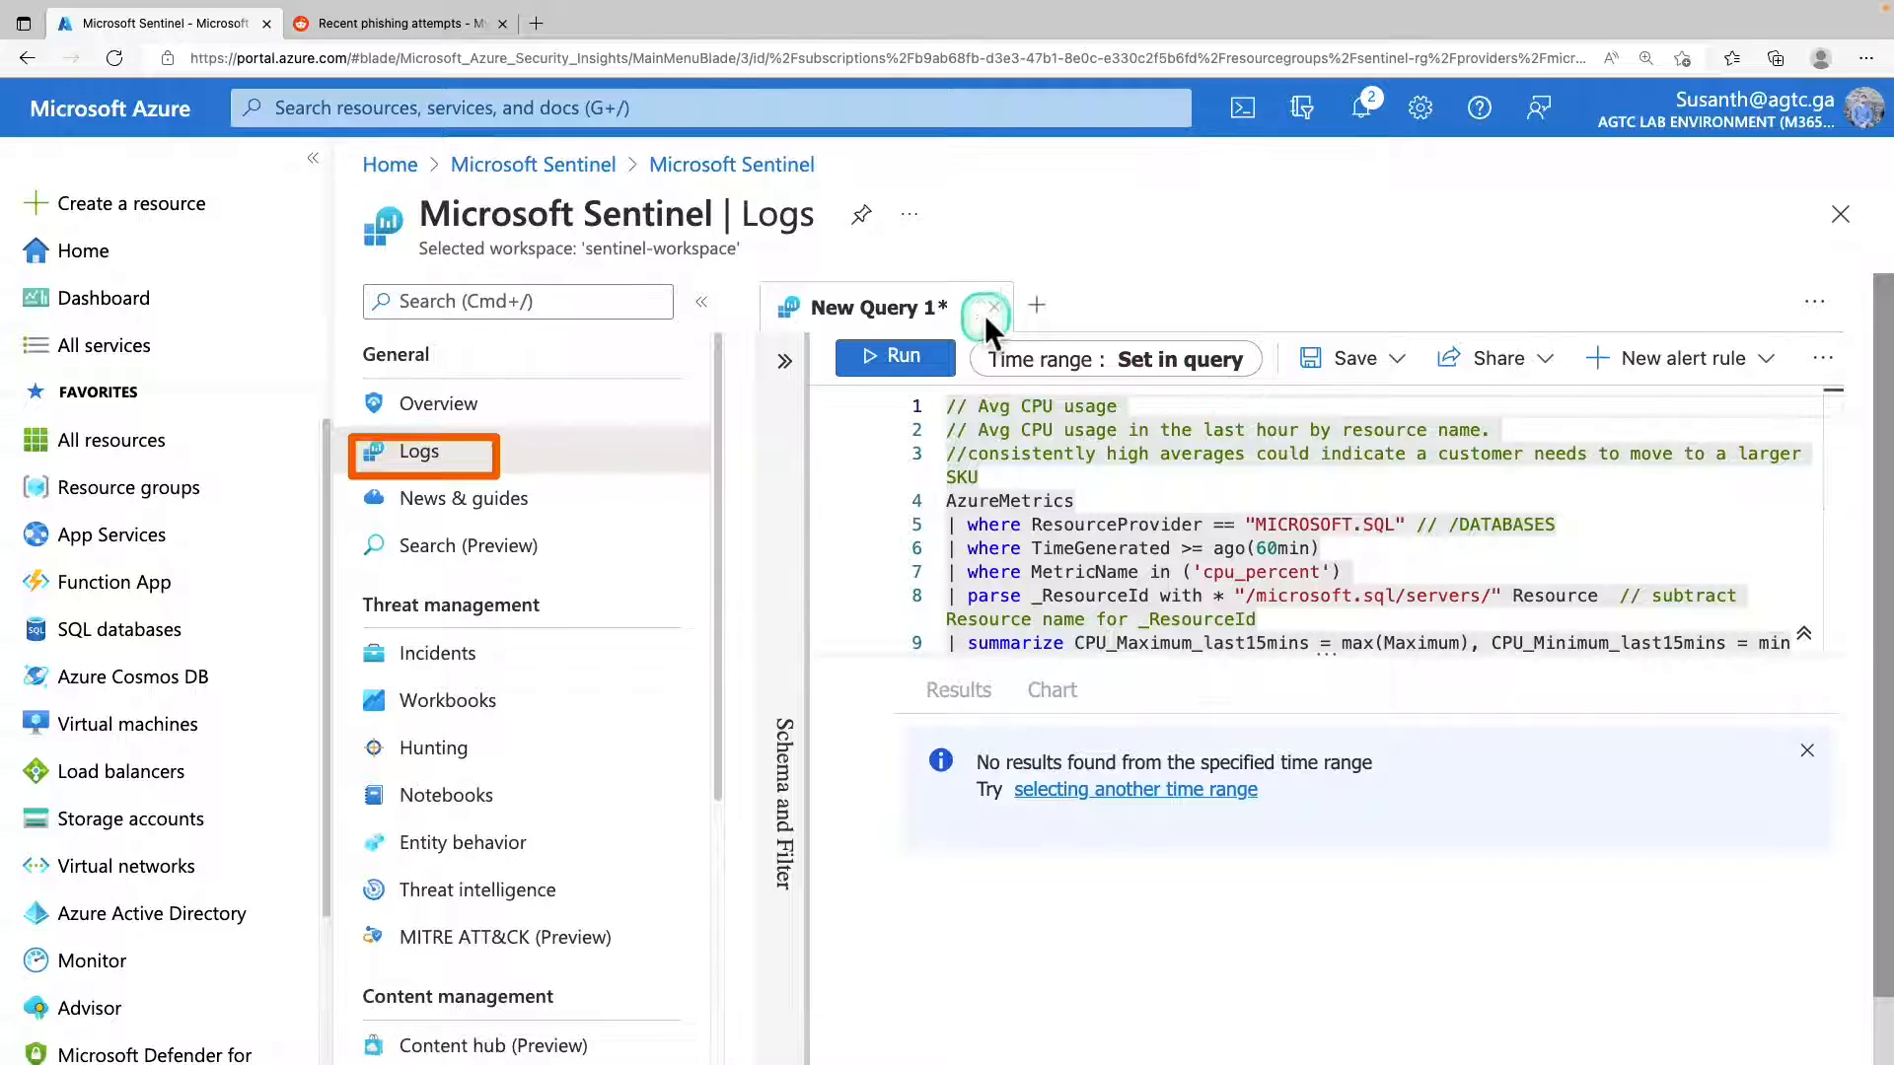
In a new query, enter and run "OfficeActivity_CL | distinct Operation_s" over the last 24 hours.
left_click(1037, 306)
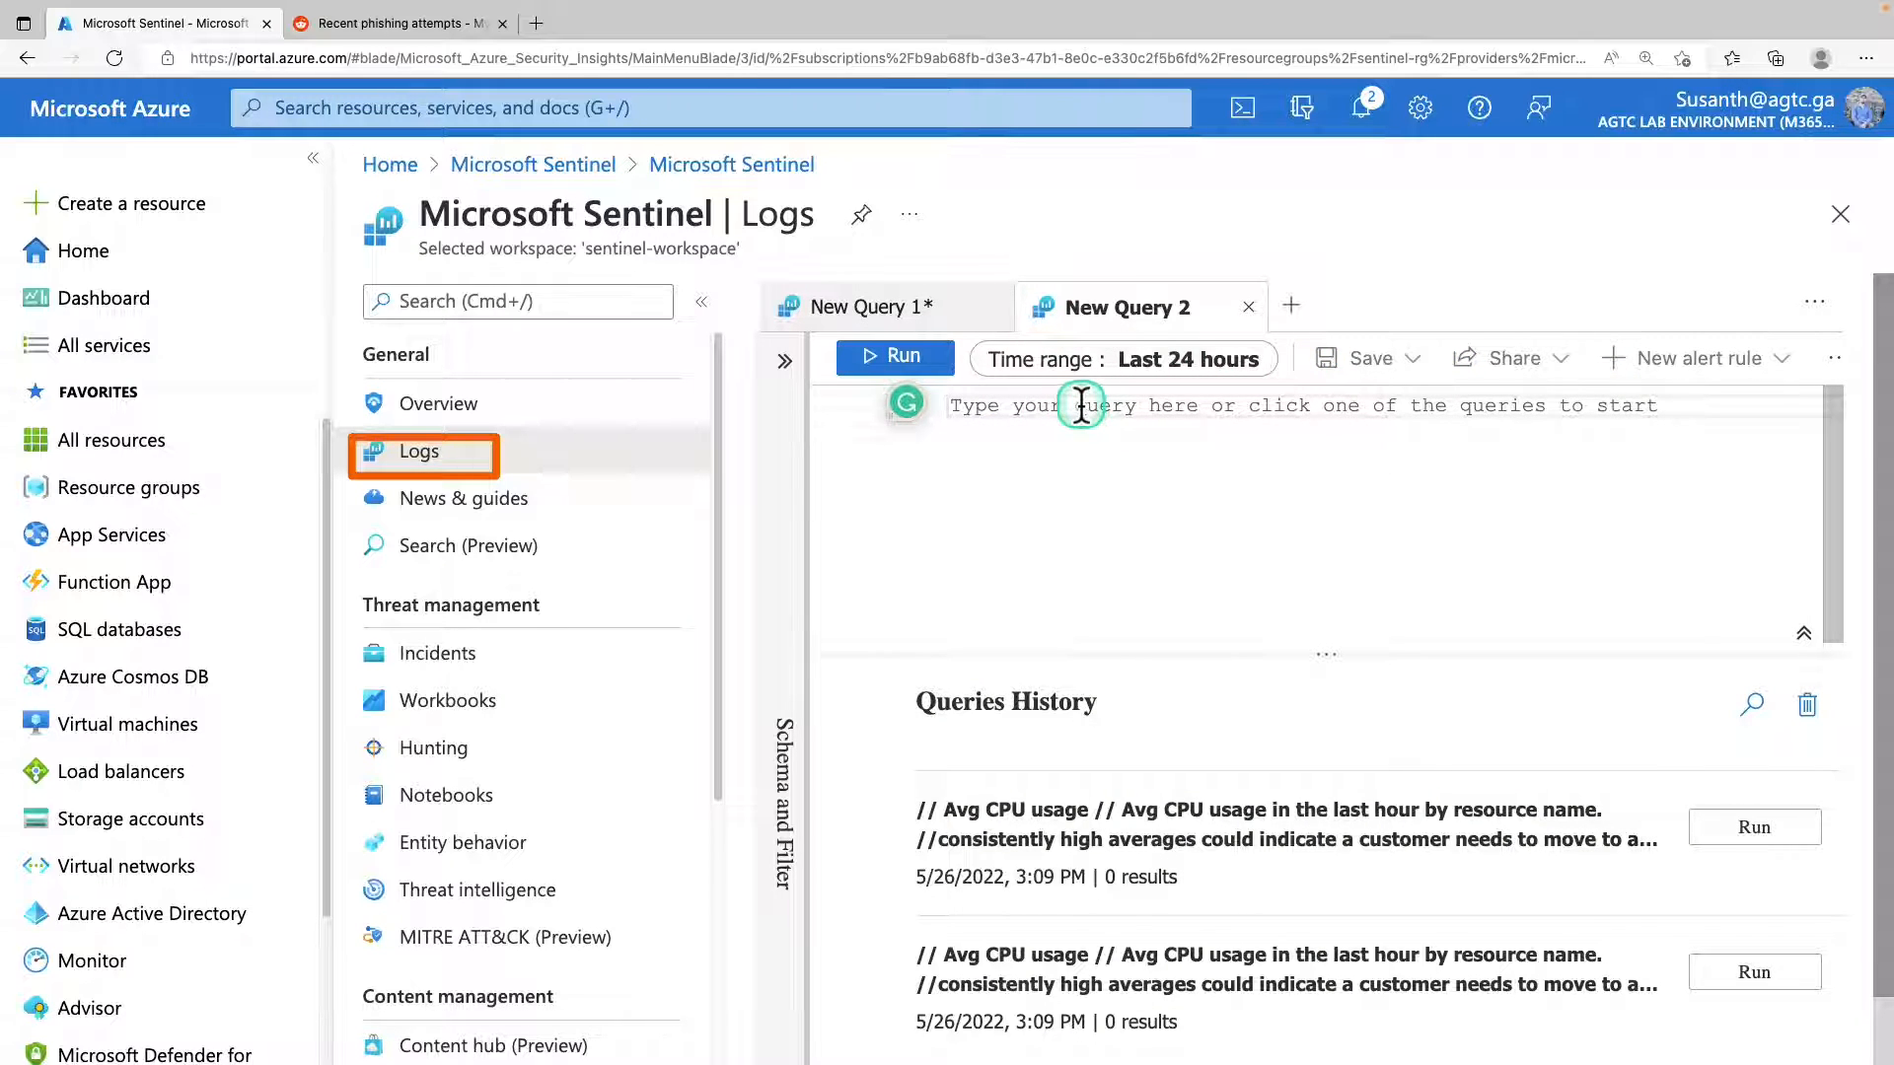
type("OfficeActivity_CL | distinct Operation_s")
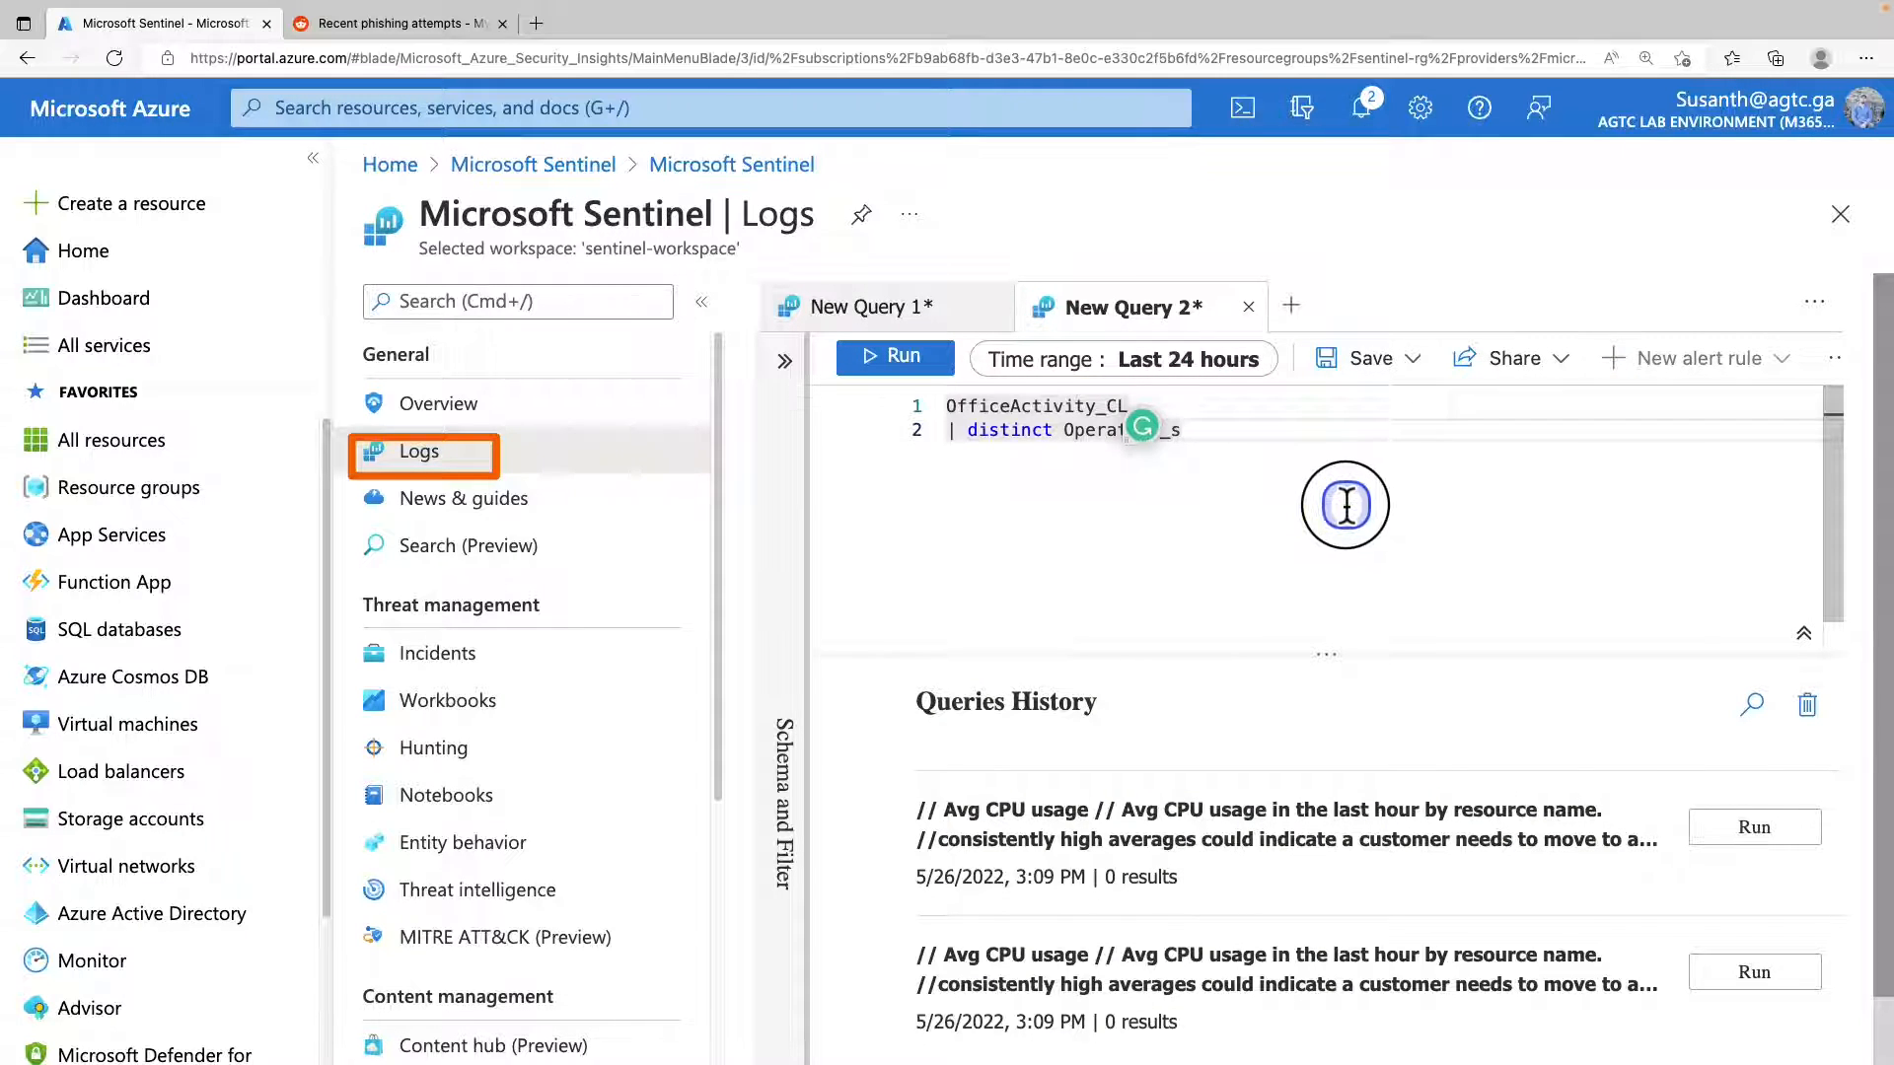
left_click_drag(1041, 456, 880, 401)
left_click(893, 359)
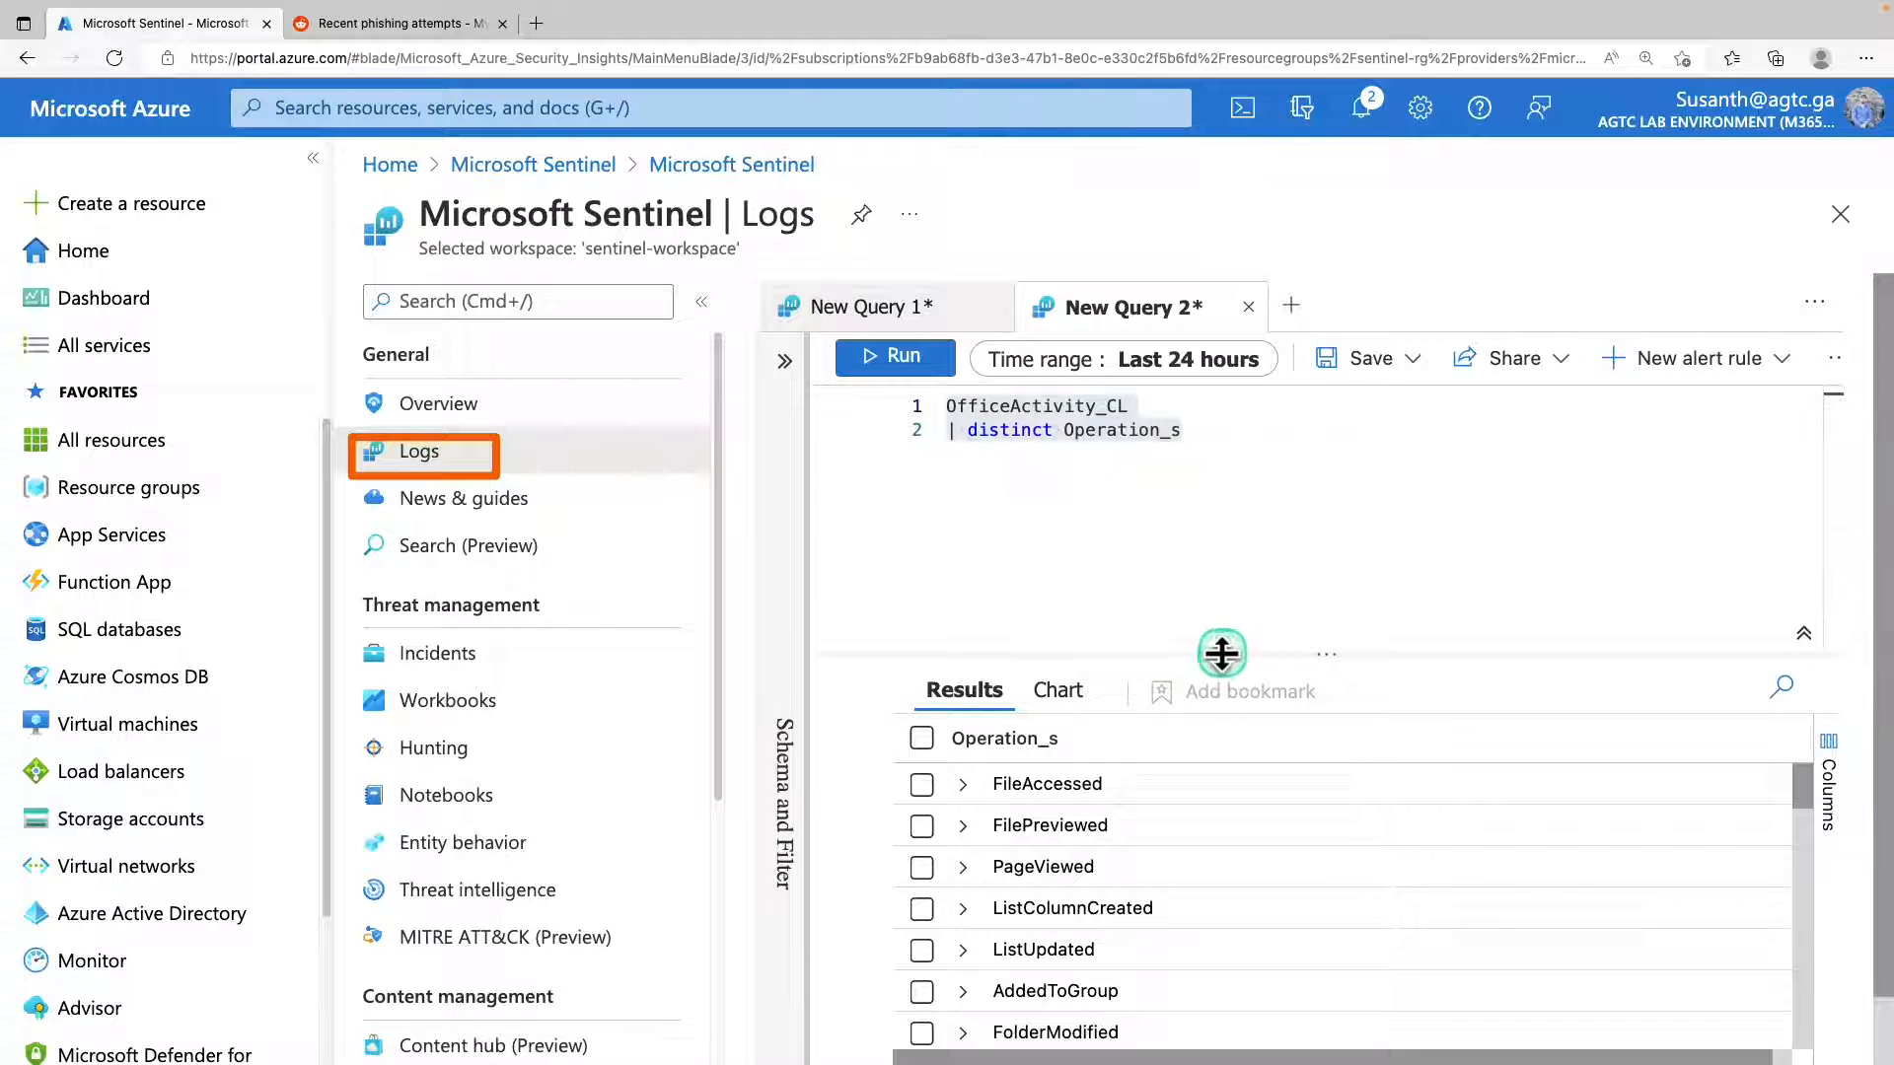
Enlarge the results area, look through the Operation_s values and expand the New-InboxRule entry to examine its value.
left_click_drag(1230, 659, 1252, 440)
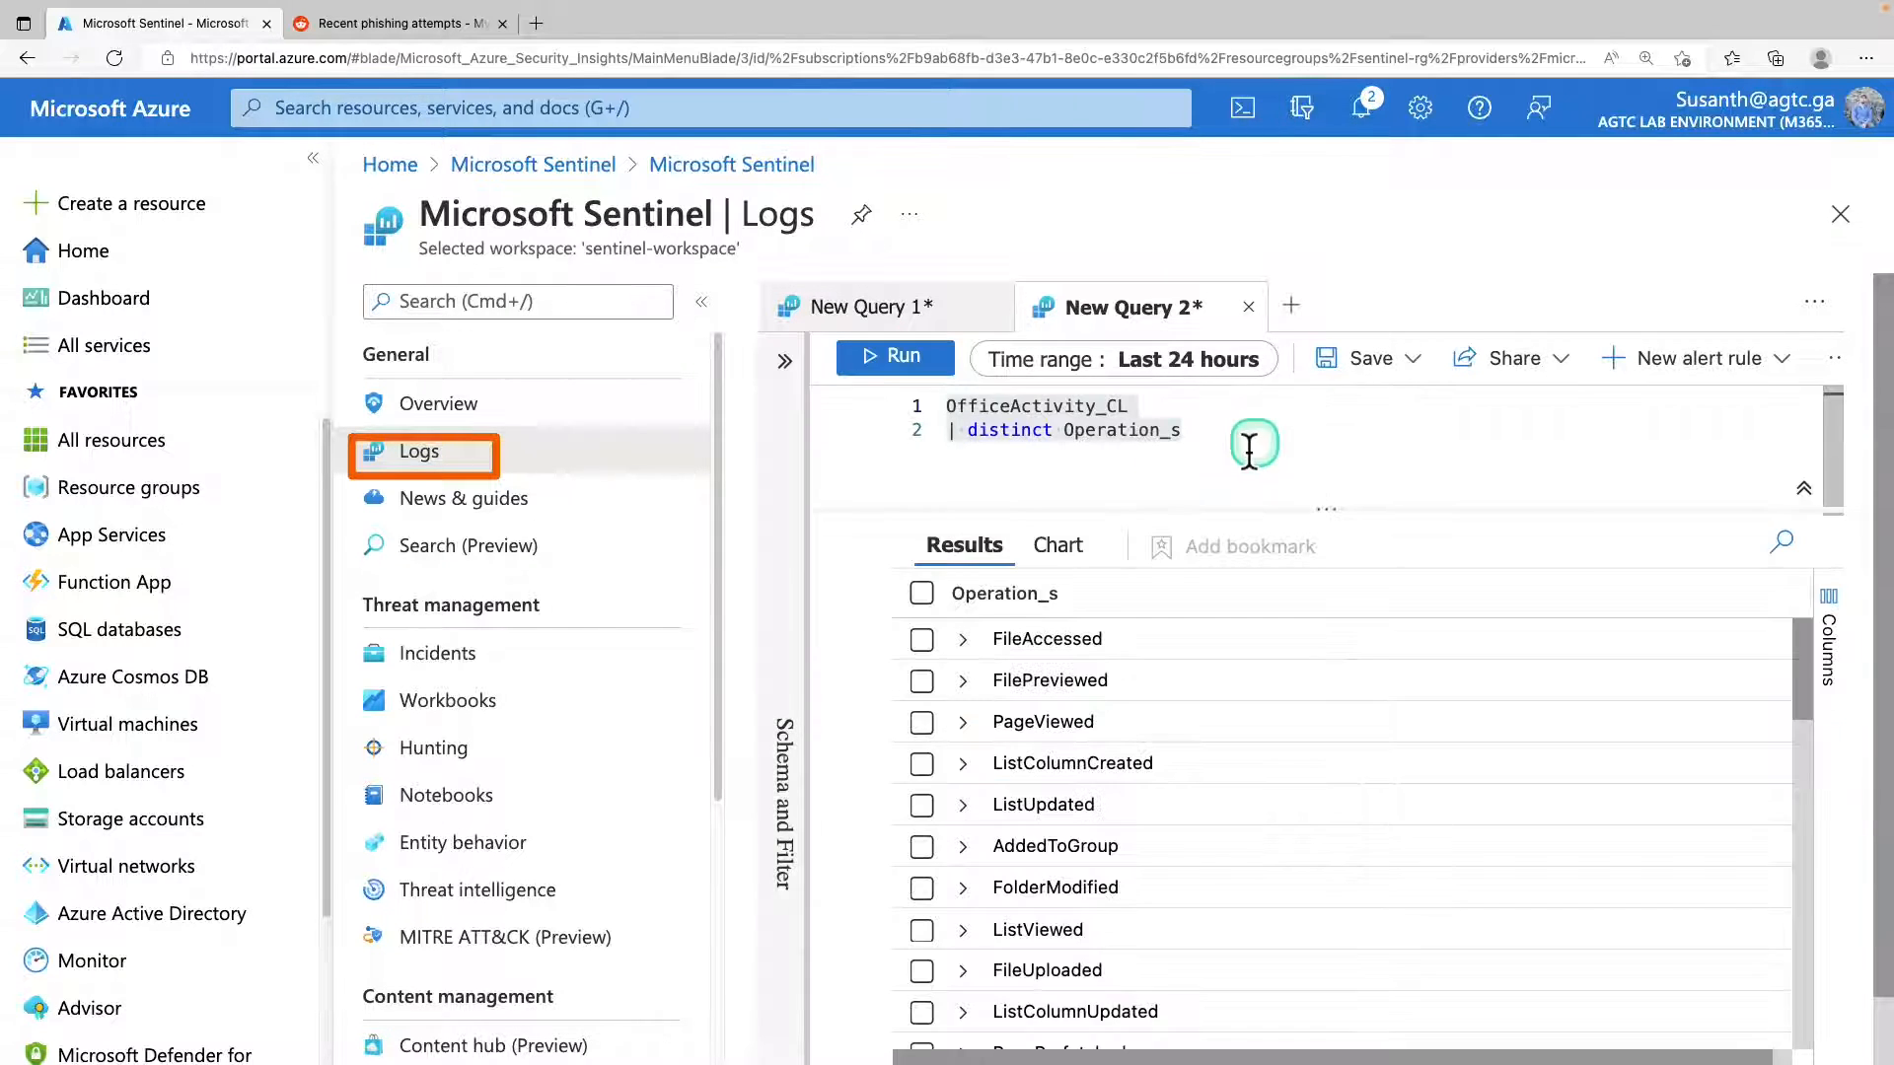
scroll(1011, 840, "down", 1)
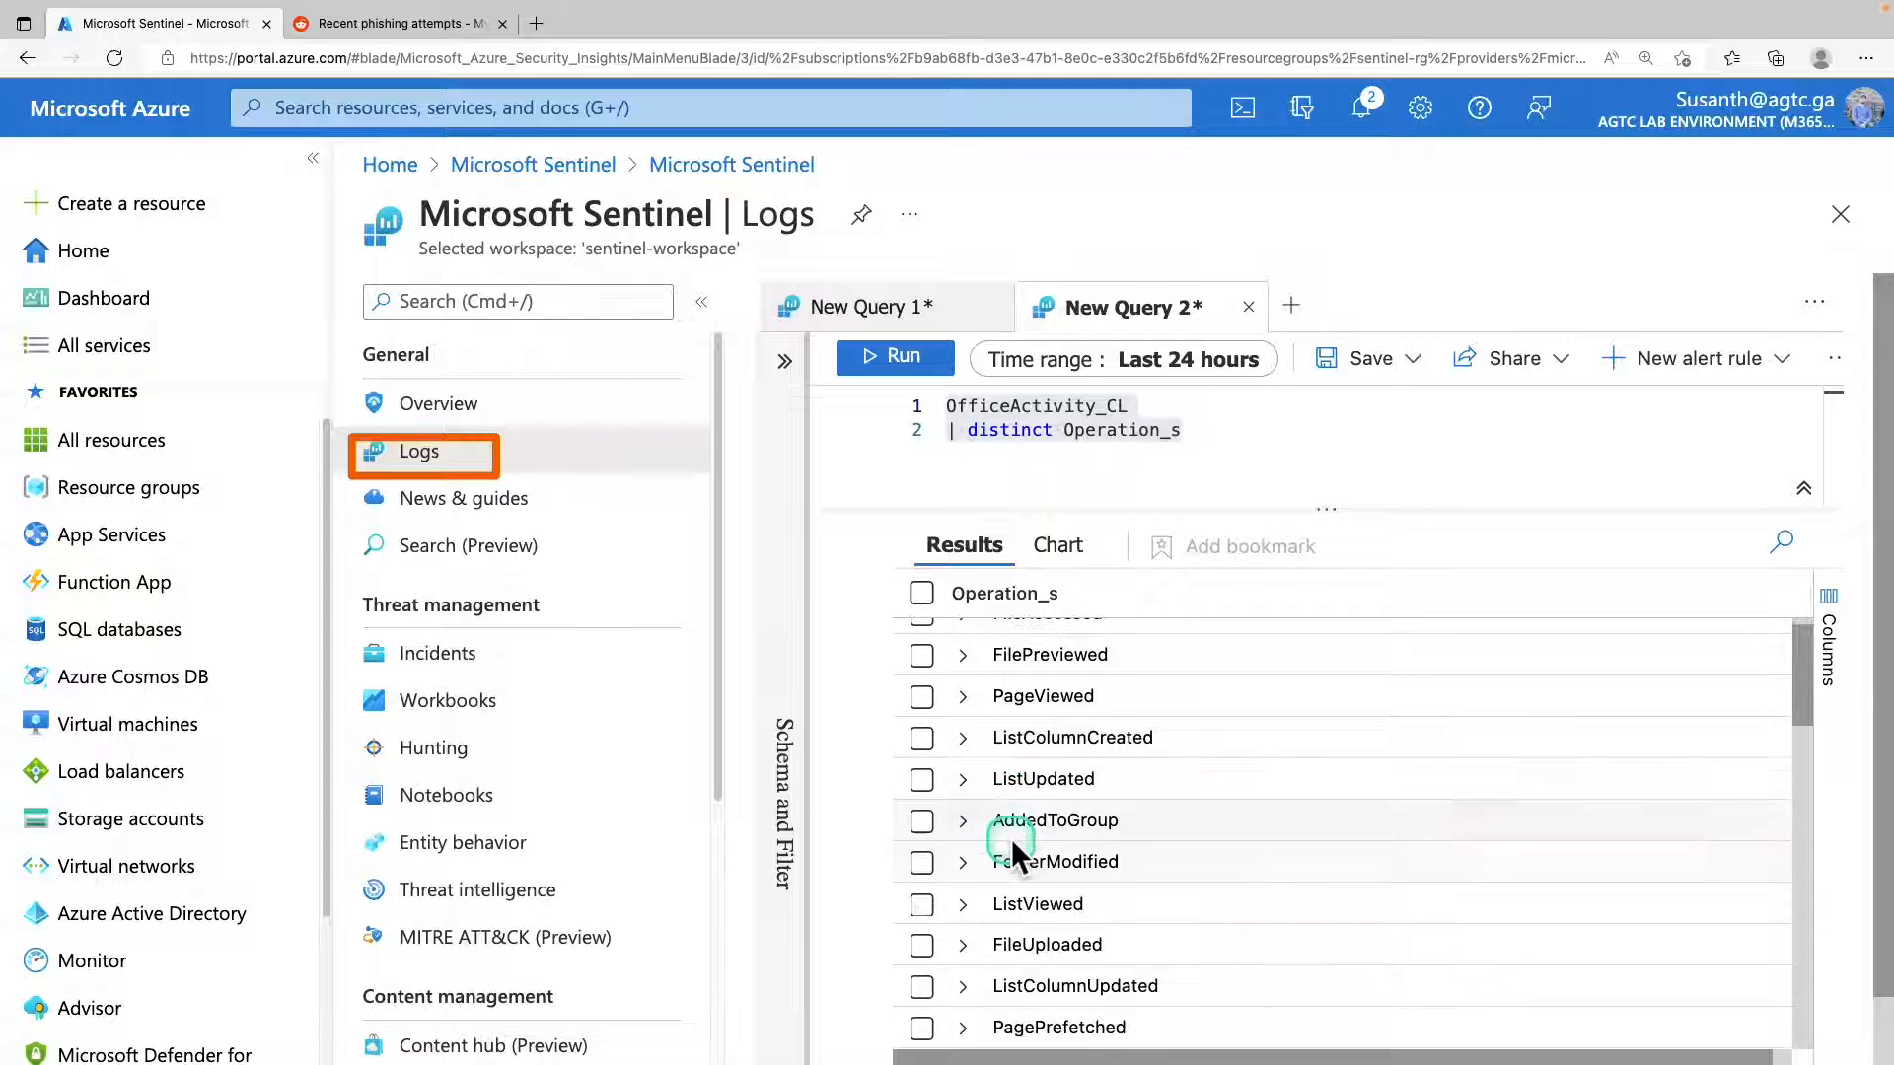
scroll(1012, 838, "down", 1)
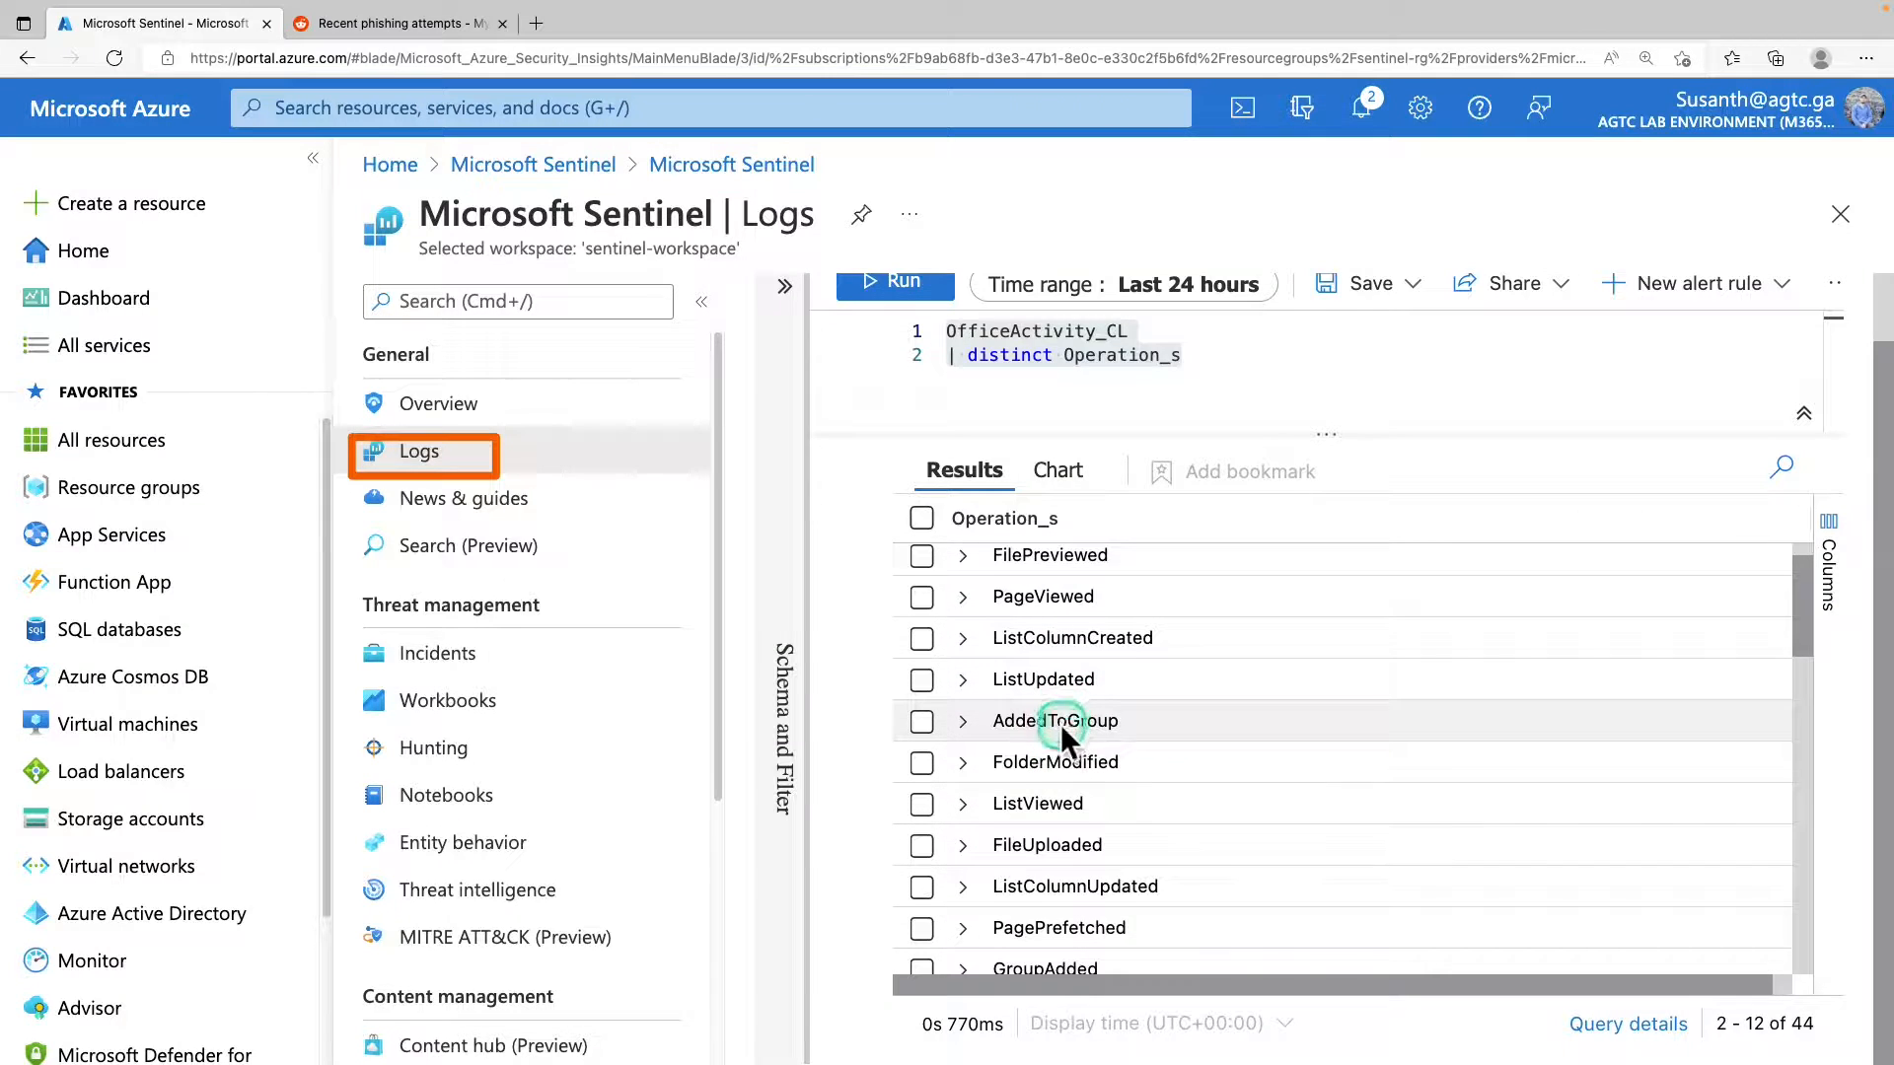
scroll(1061, 727, "down", 5)
left_click(965, 801)
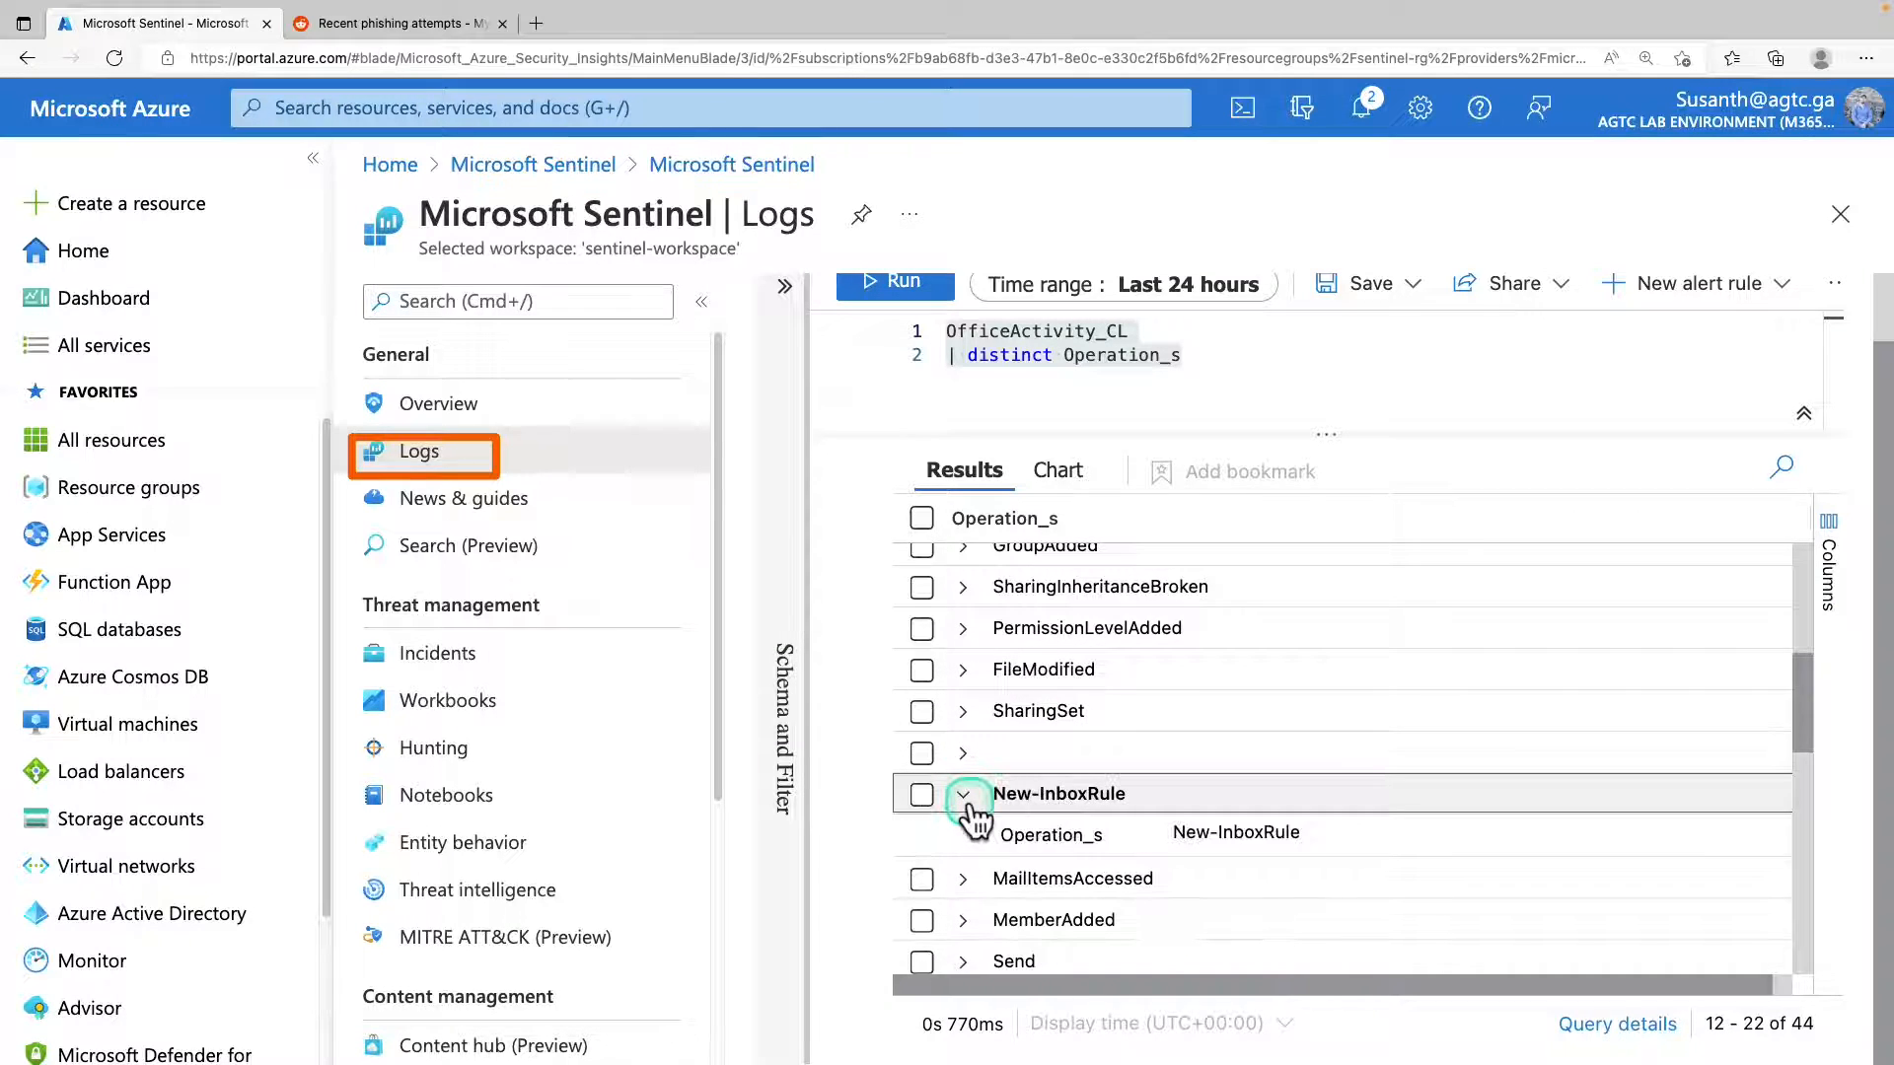
scroll(1006, 803, "down", 1)
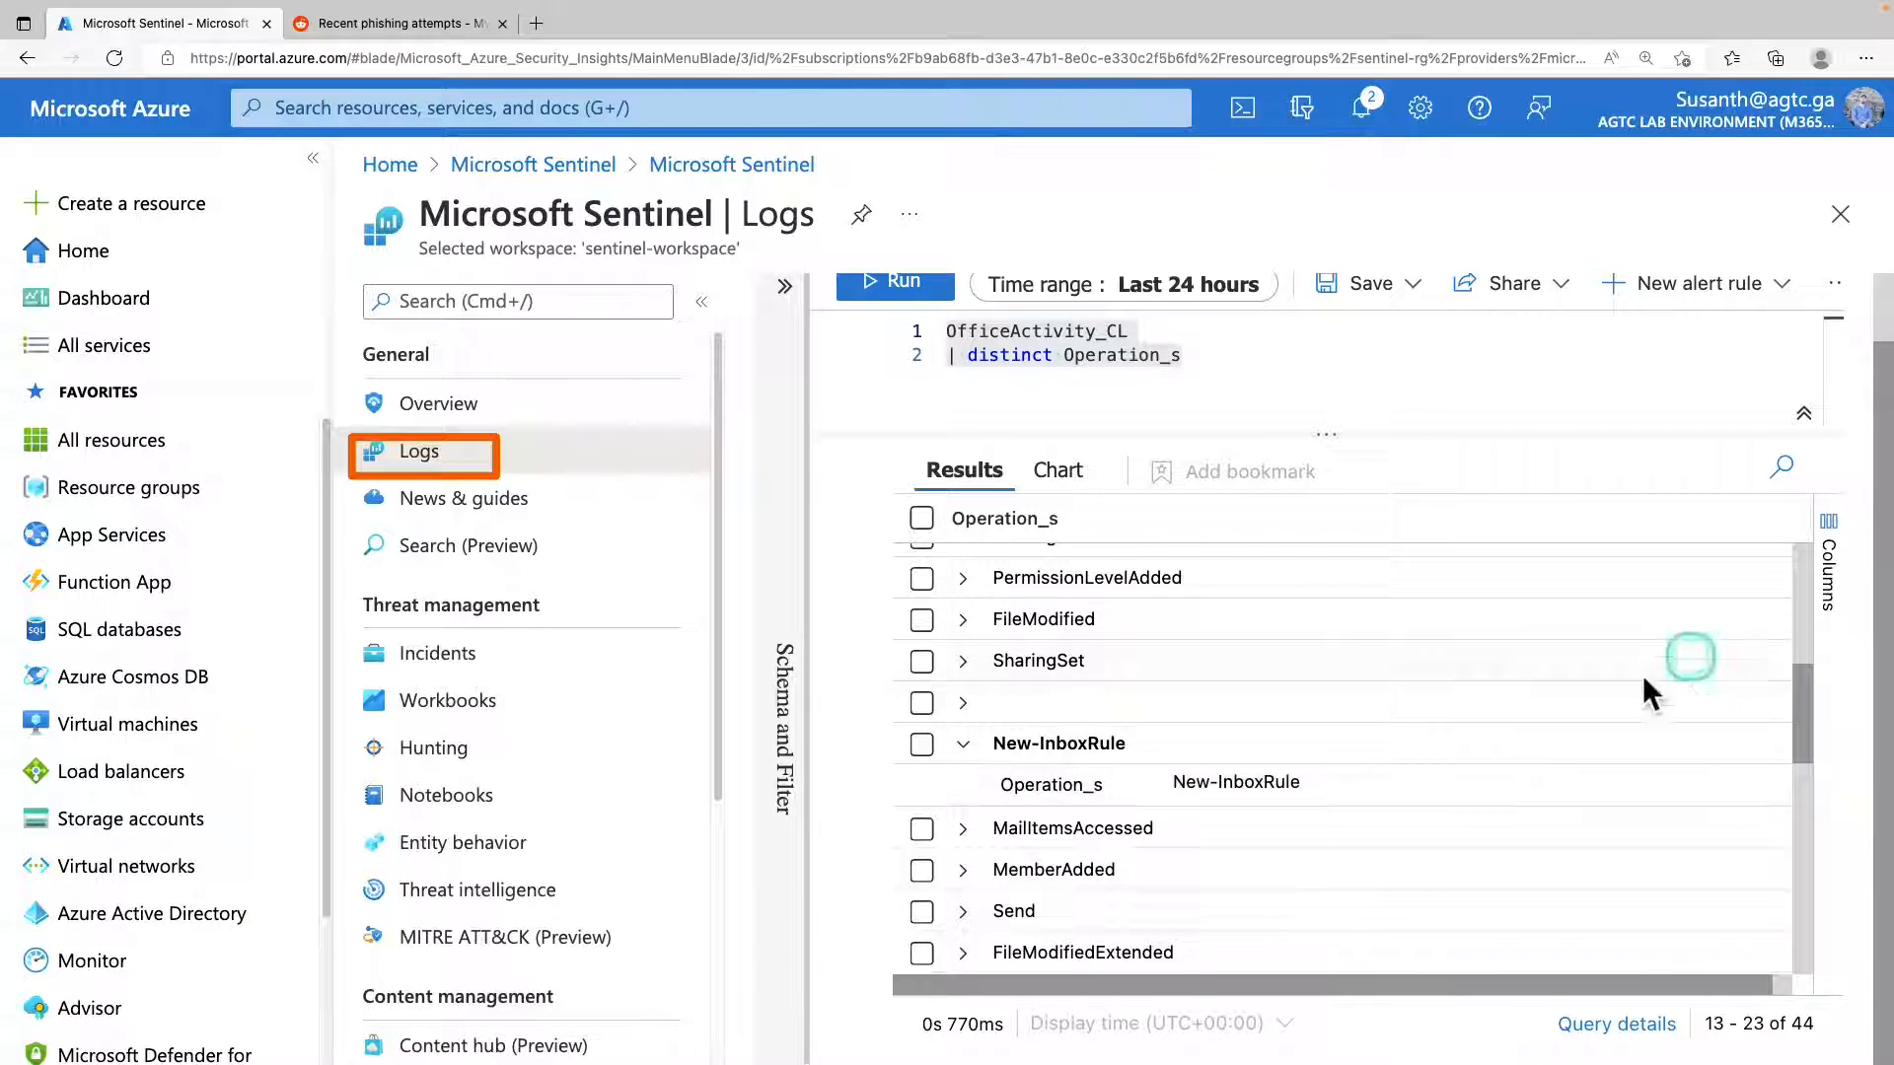
left_click_drag(1164, 784, 1305, 787)
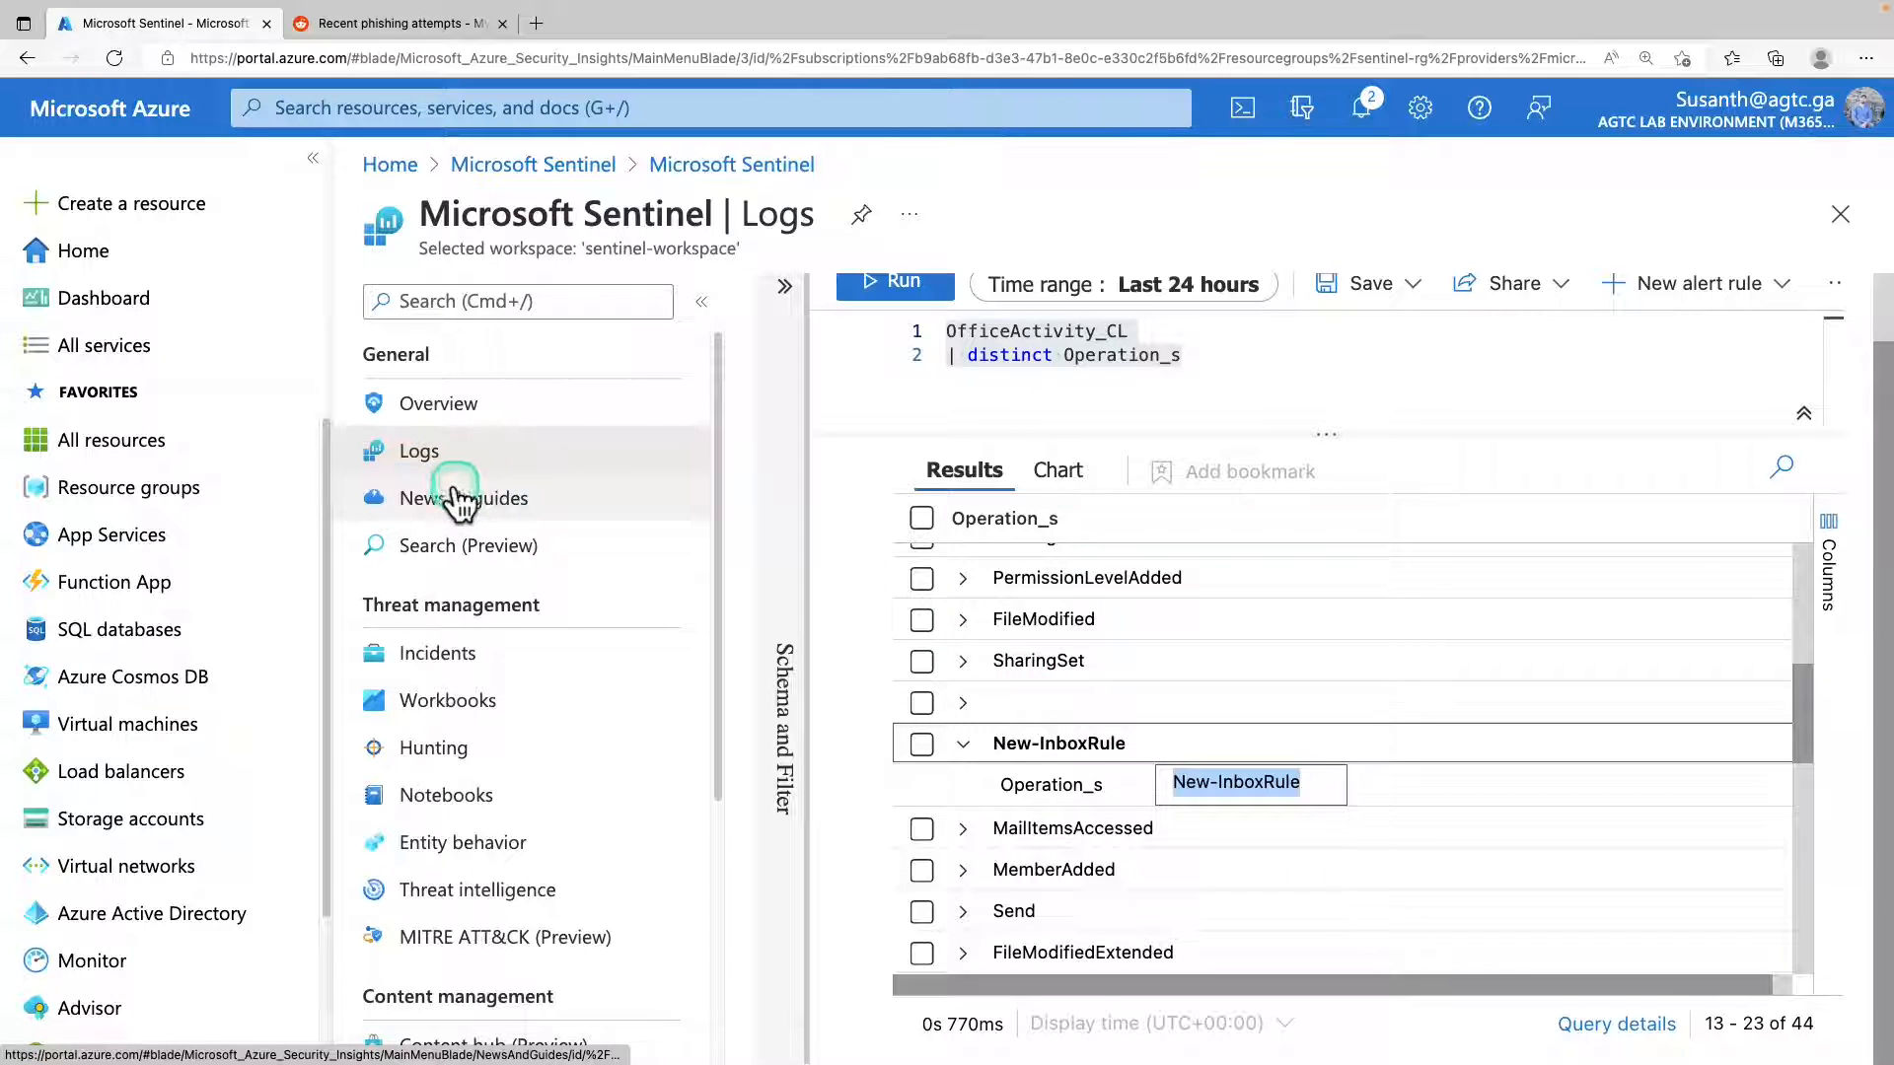
Go to Analytics, discarding the unsaved query edits, and start a new scheduled query rule named "Malicious Inbox Rule - custom".
scroll(489, 749, "down", 4)
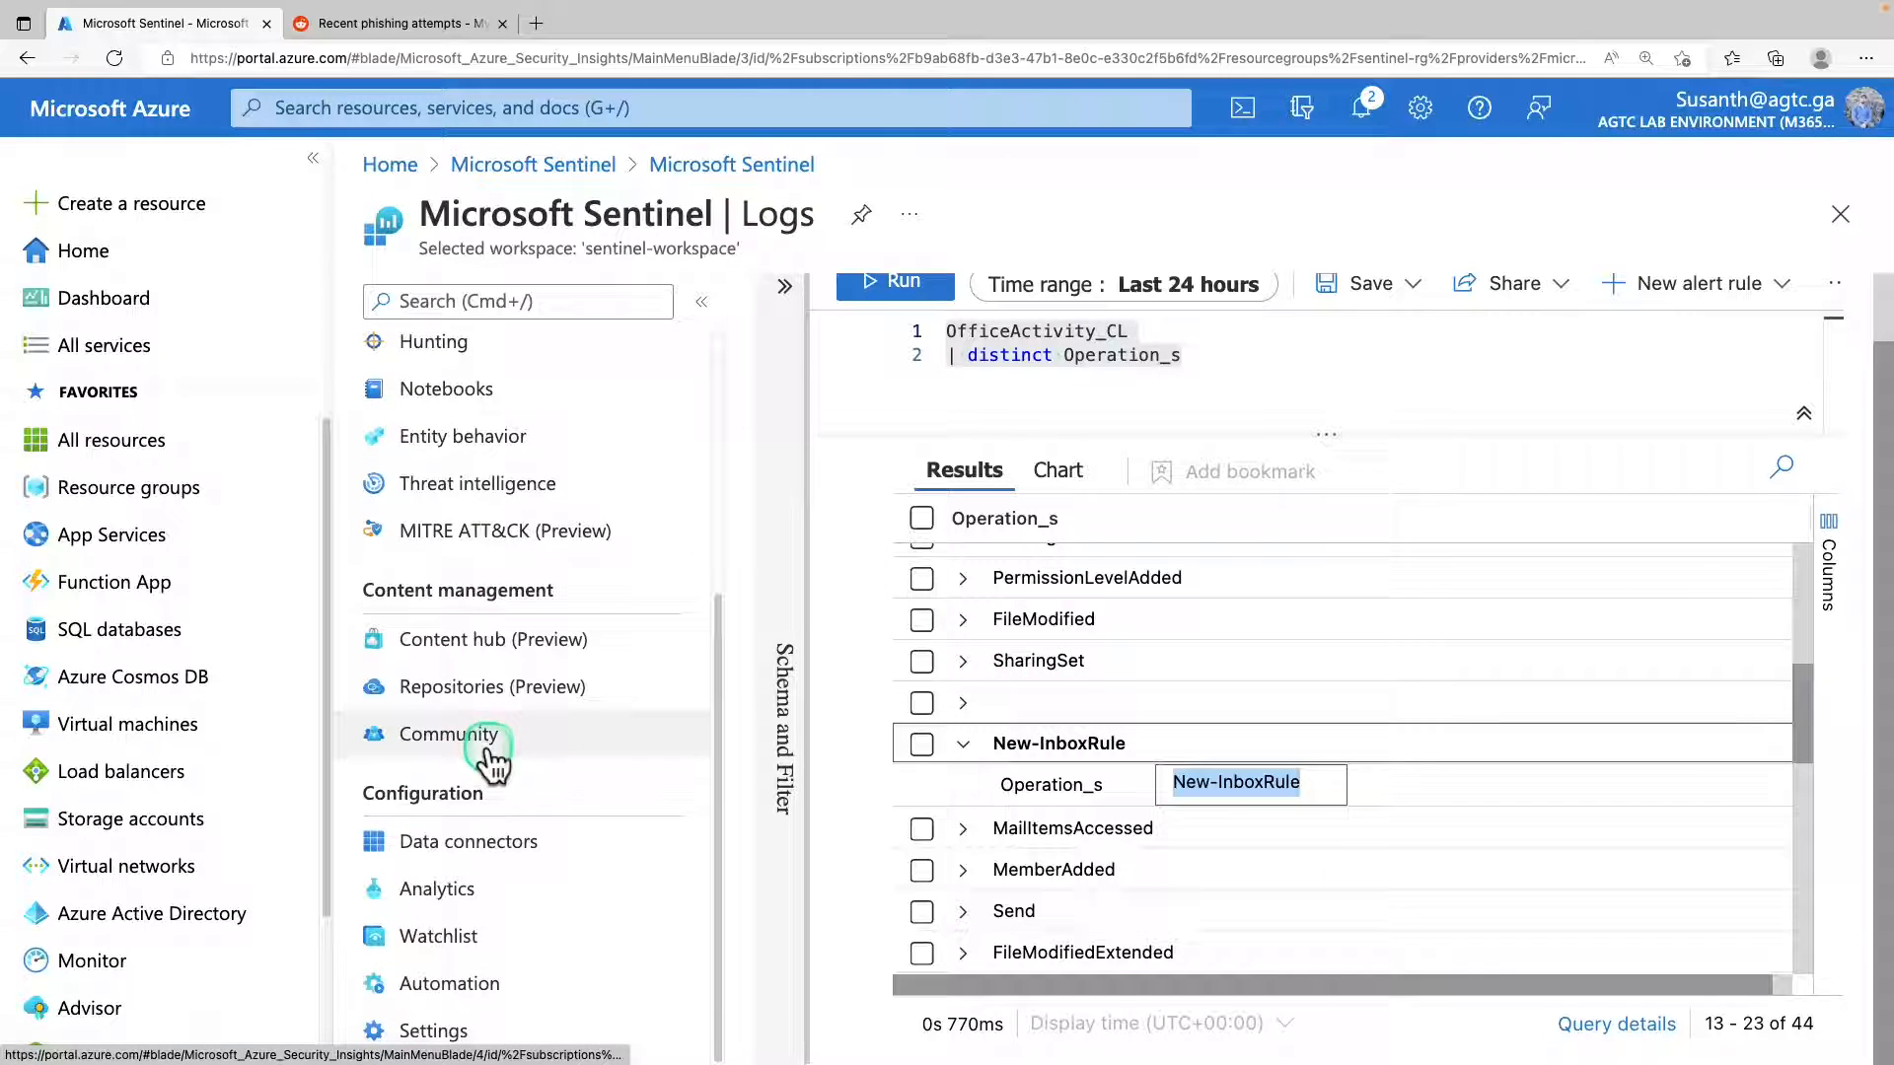
left_click(473, 900)
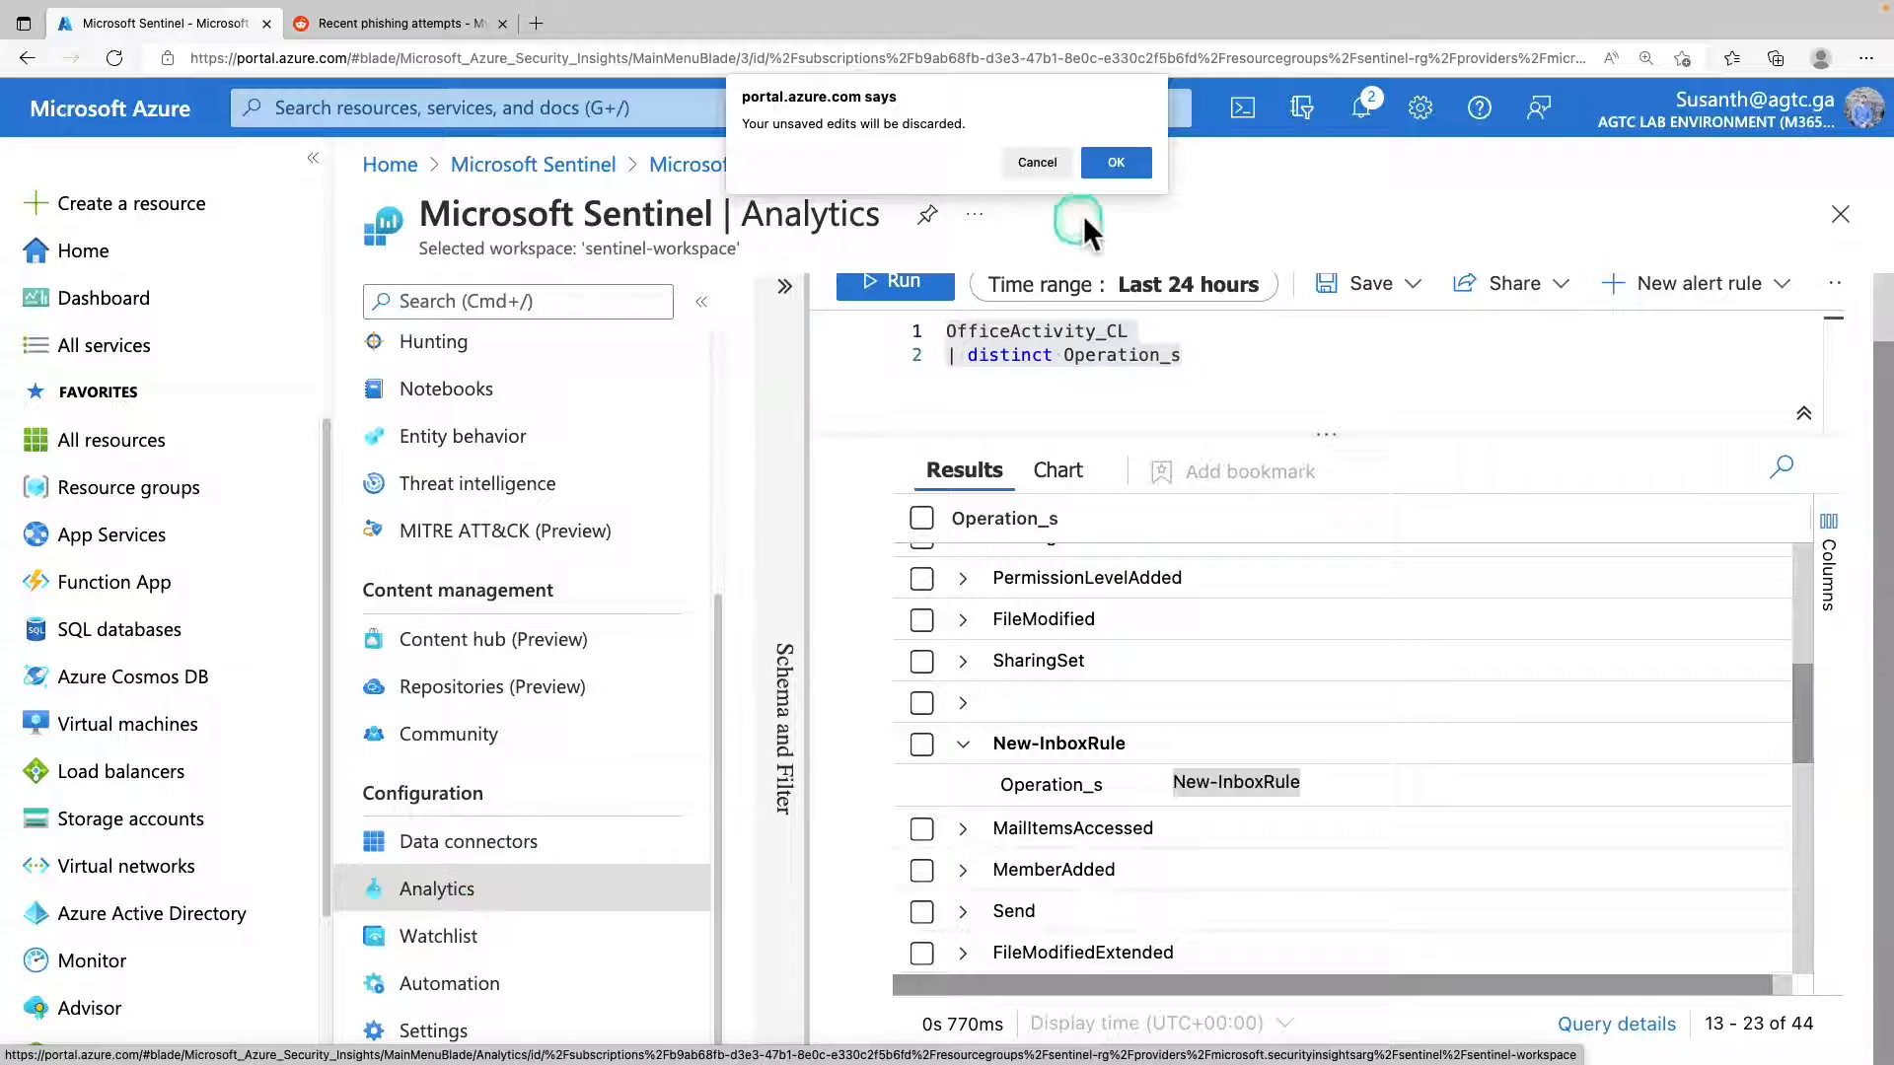
left_click(1123, 168)
left_click(877, 303)
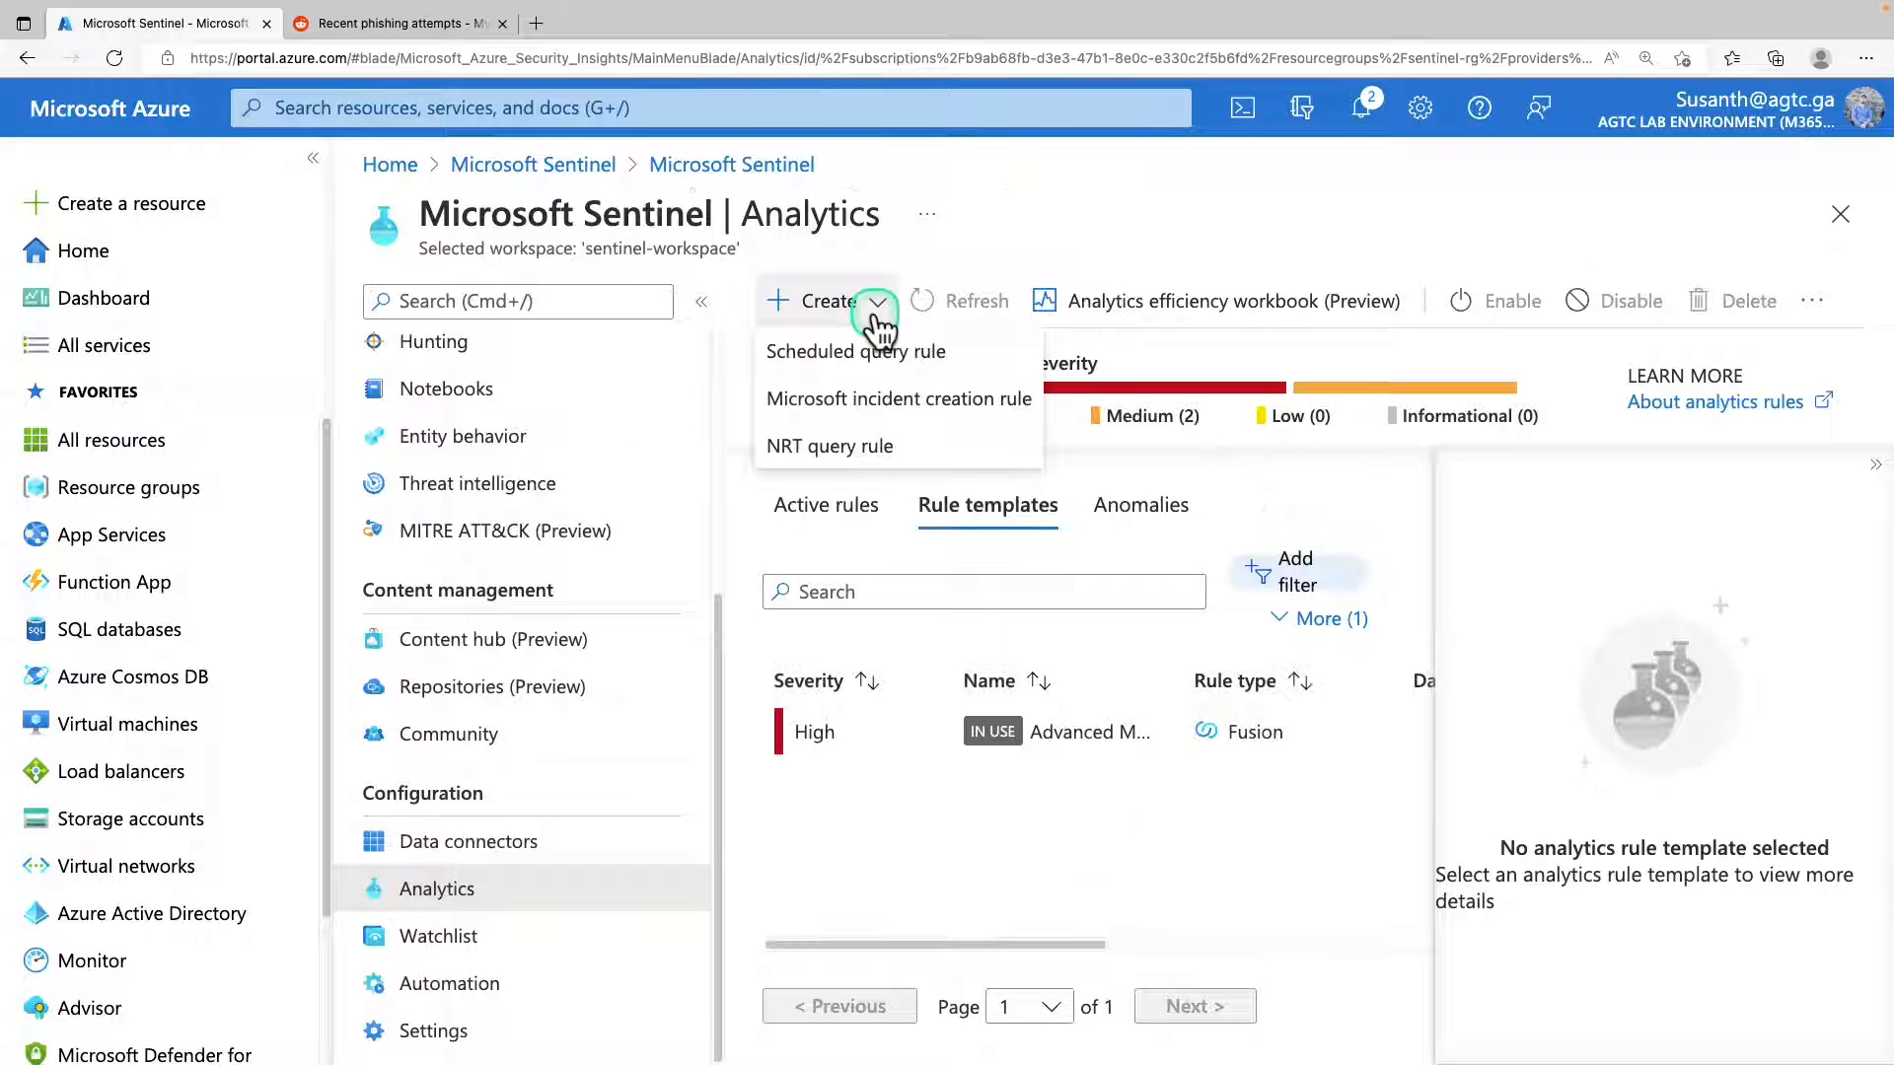
left_click(868, 360)
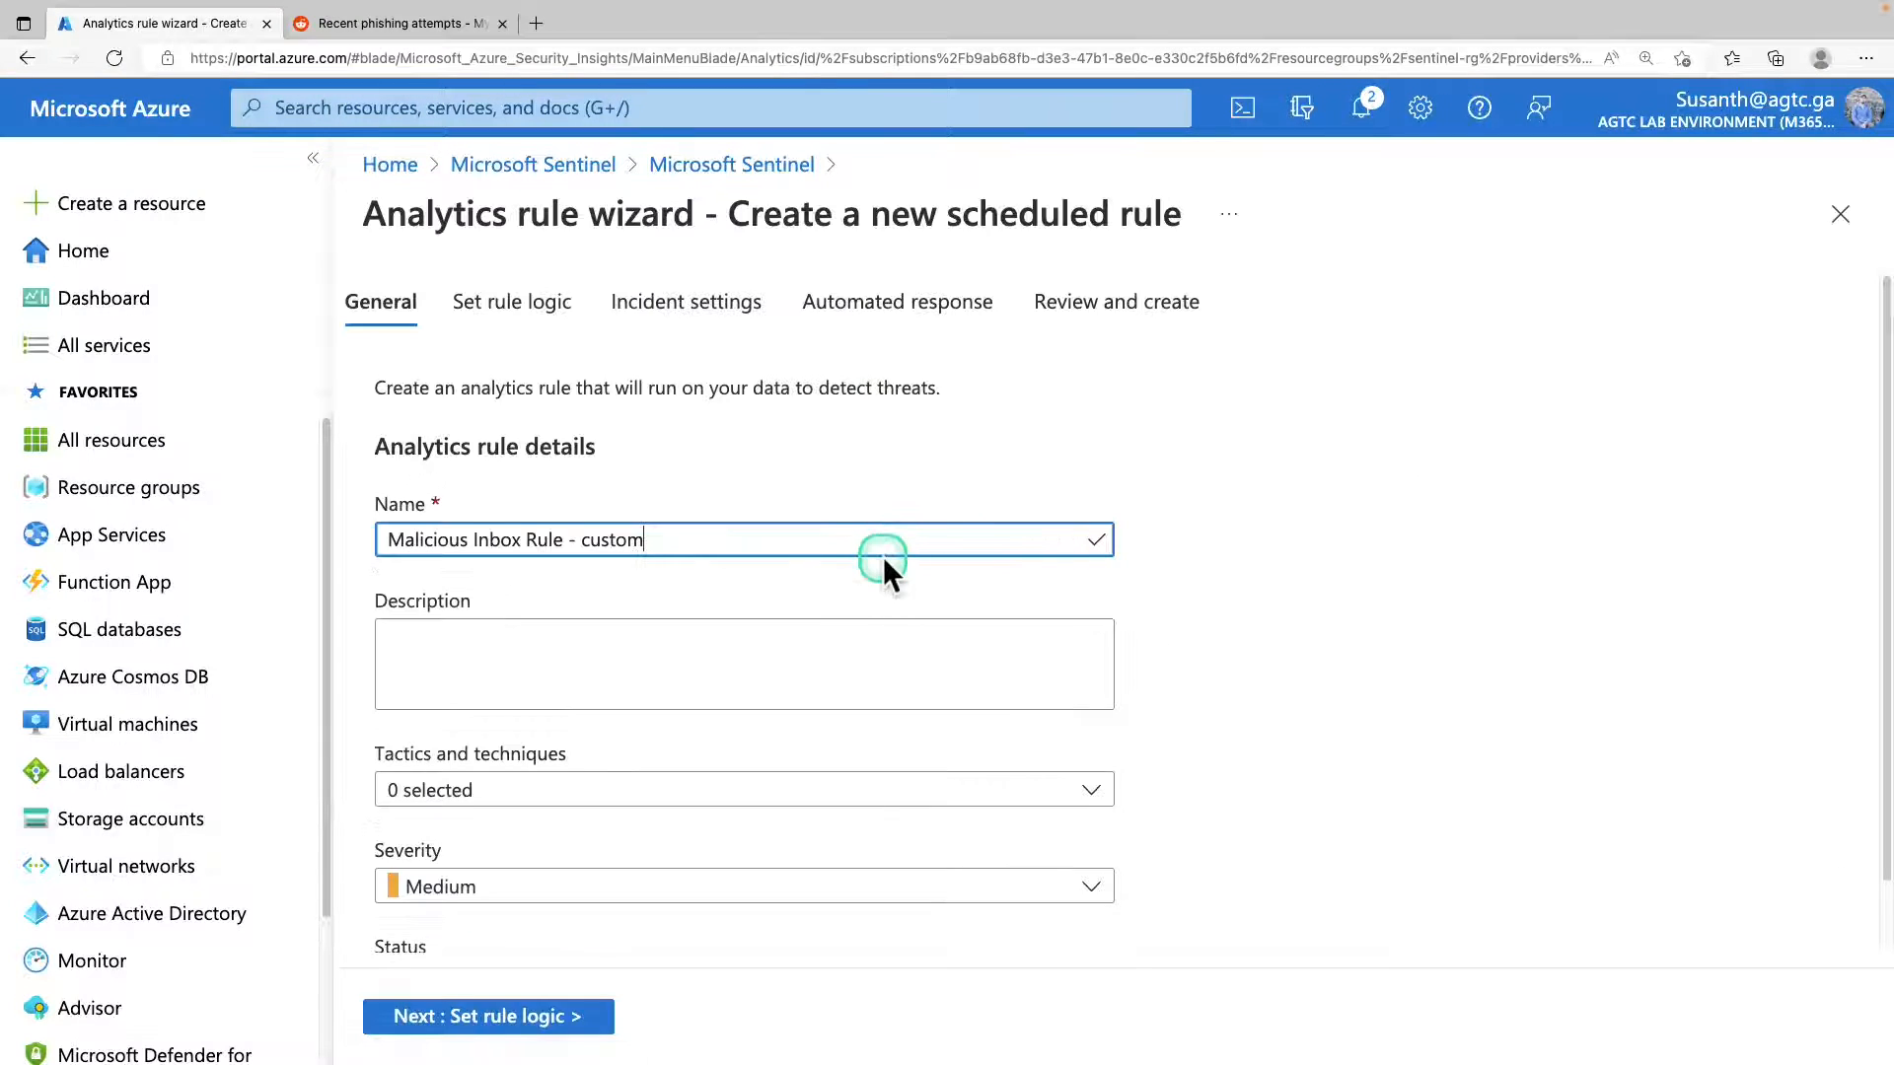
Set the rule's description to "This rule is detecting on delete all traces of phishing email from user mailboxes".
scroll(853, 577, "down", 2)
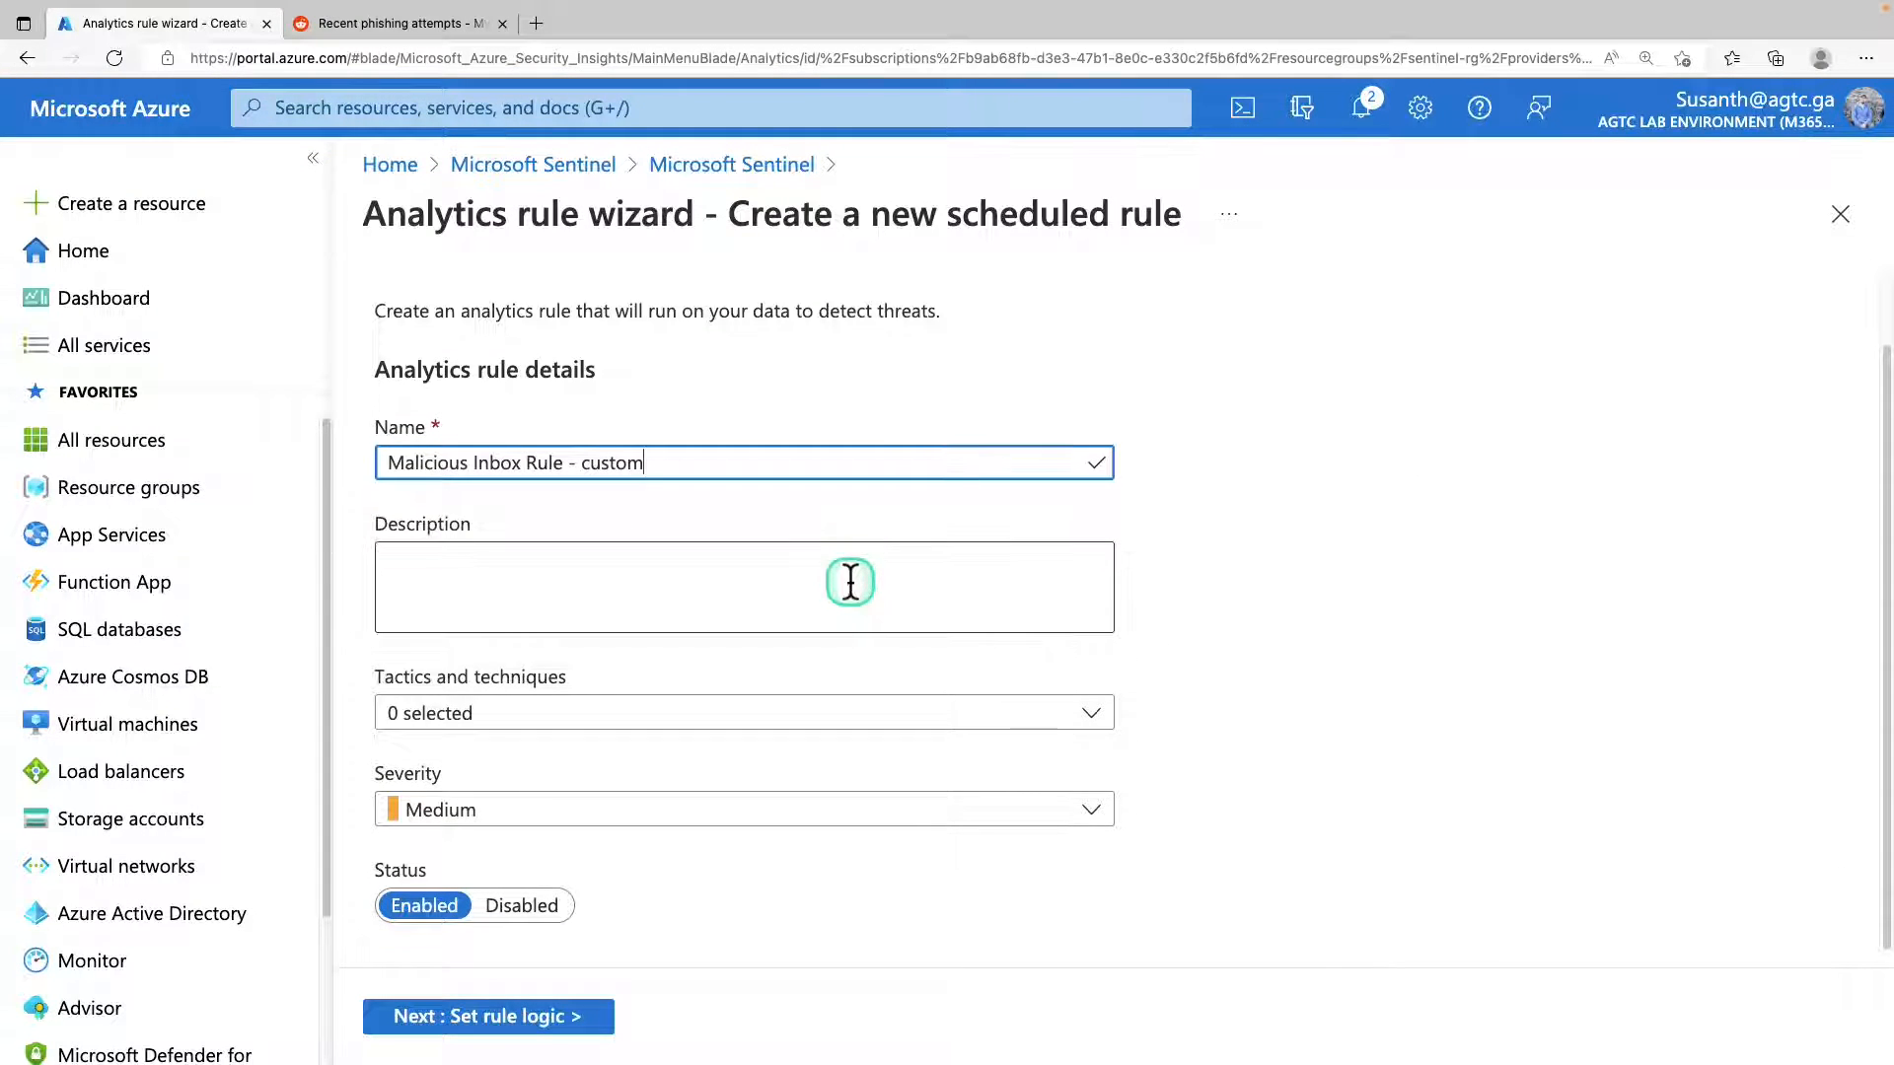
left_click(871, 583)
type("This rule is detecting on delete all traces of phishing email from user mailboxes")
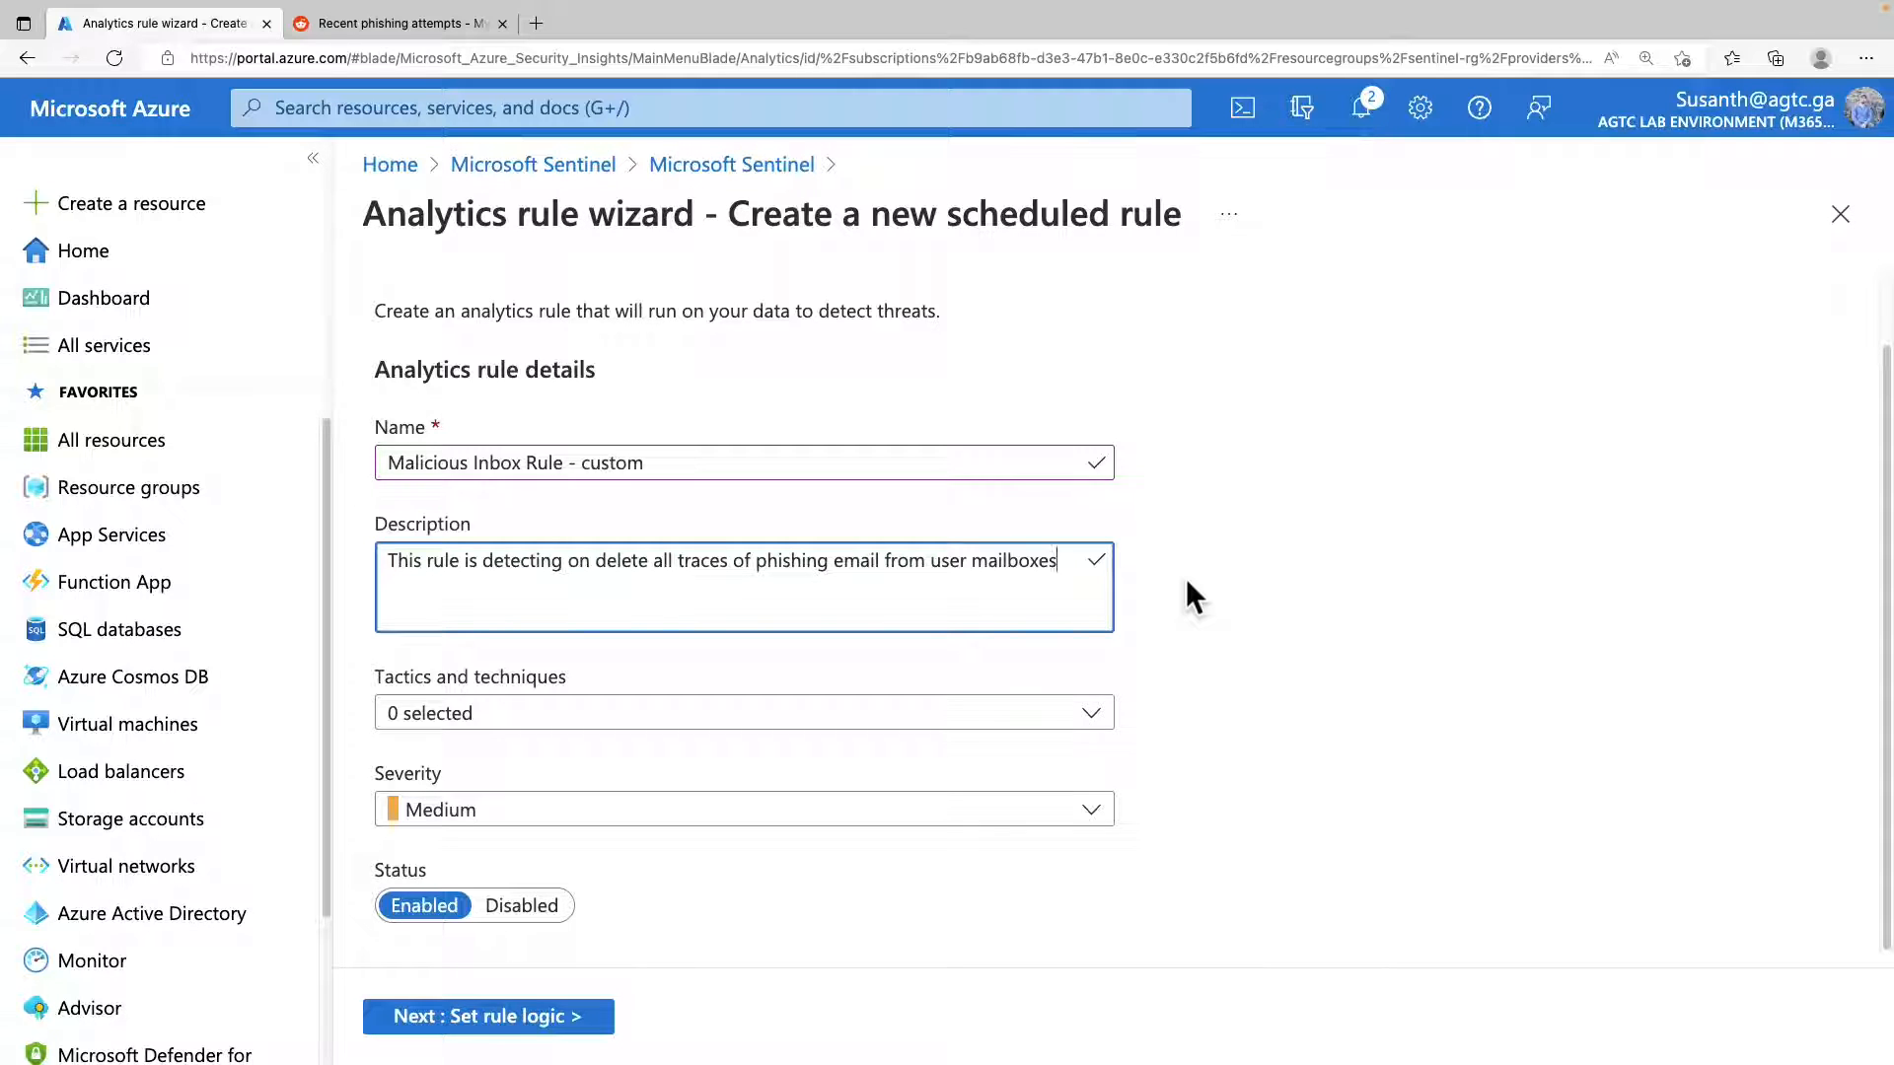
Assign the Persistence and Initial Access tactics to the rule.
left_click(932, 720)
left_click(402, 409)
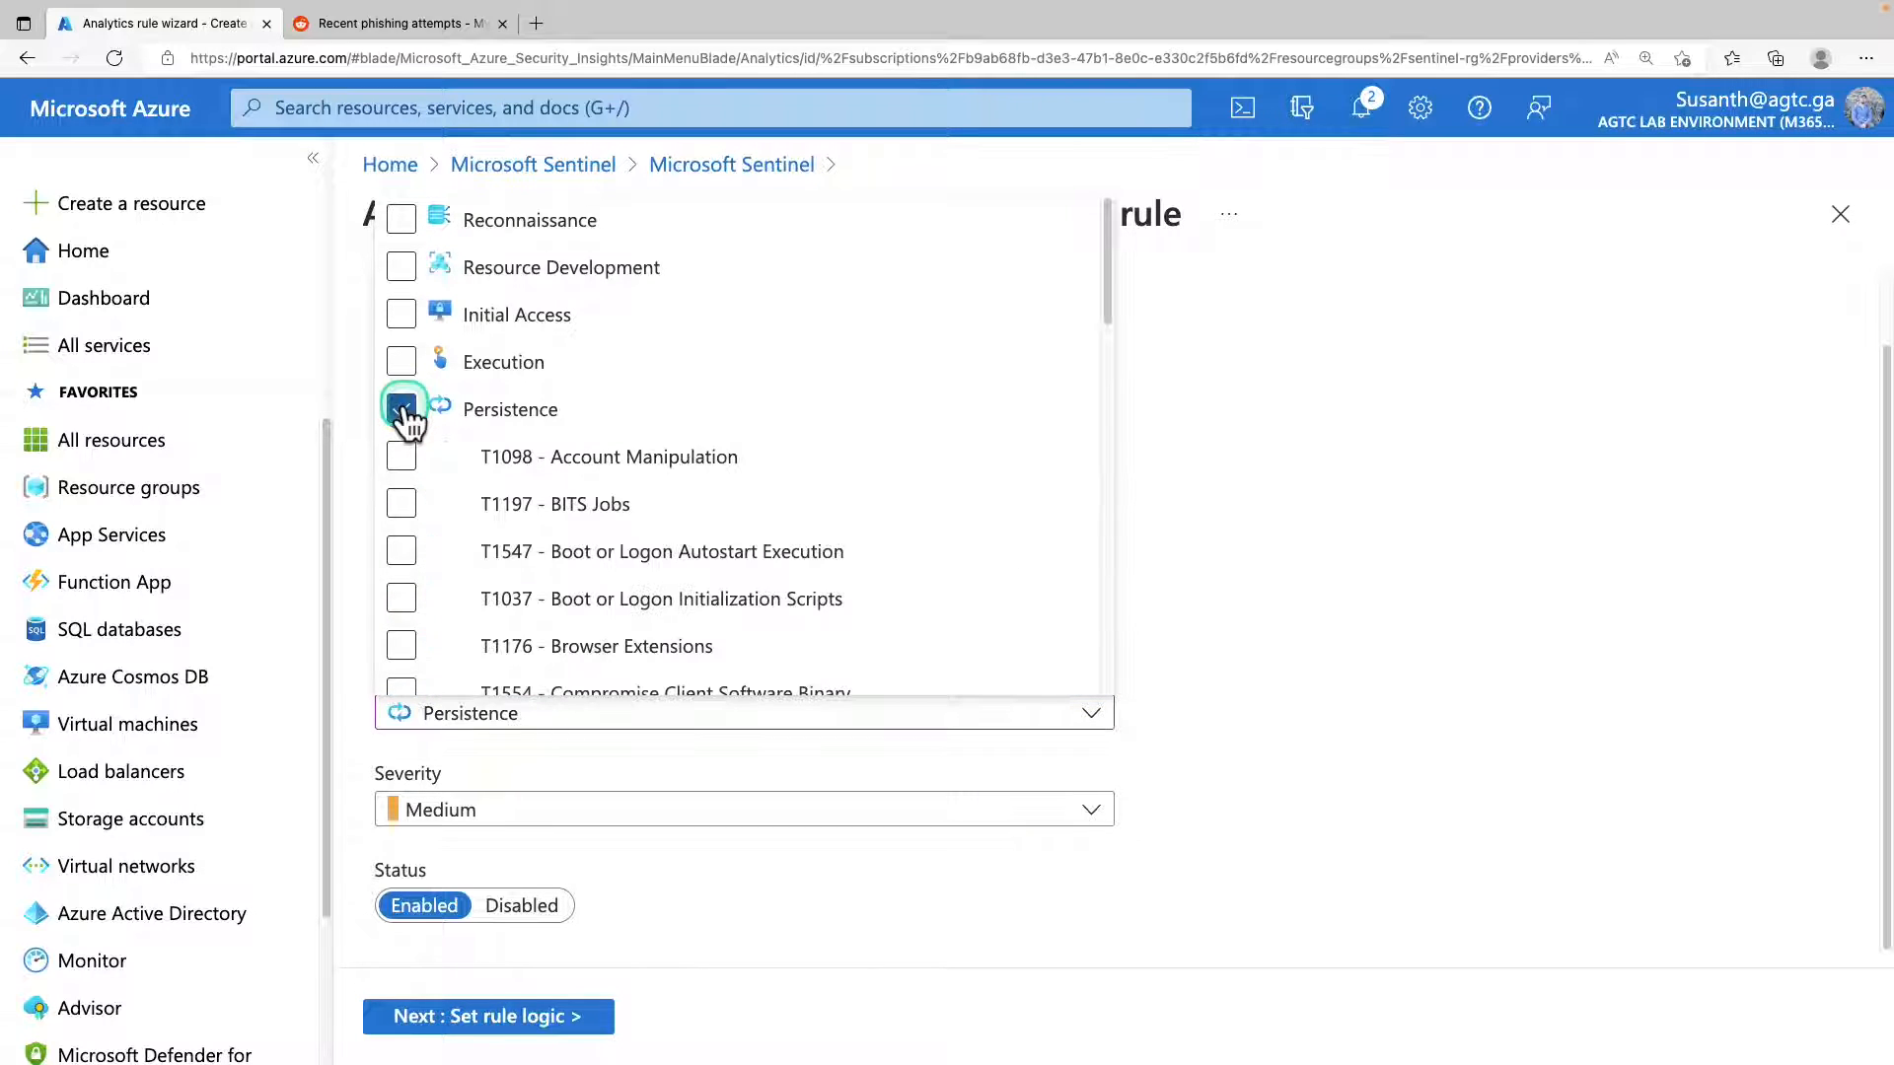
scroll(401, 409, "down", 12)
left_click(398, 350)
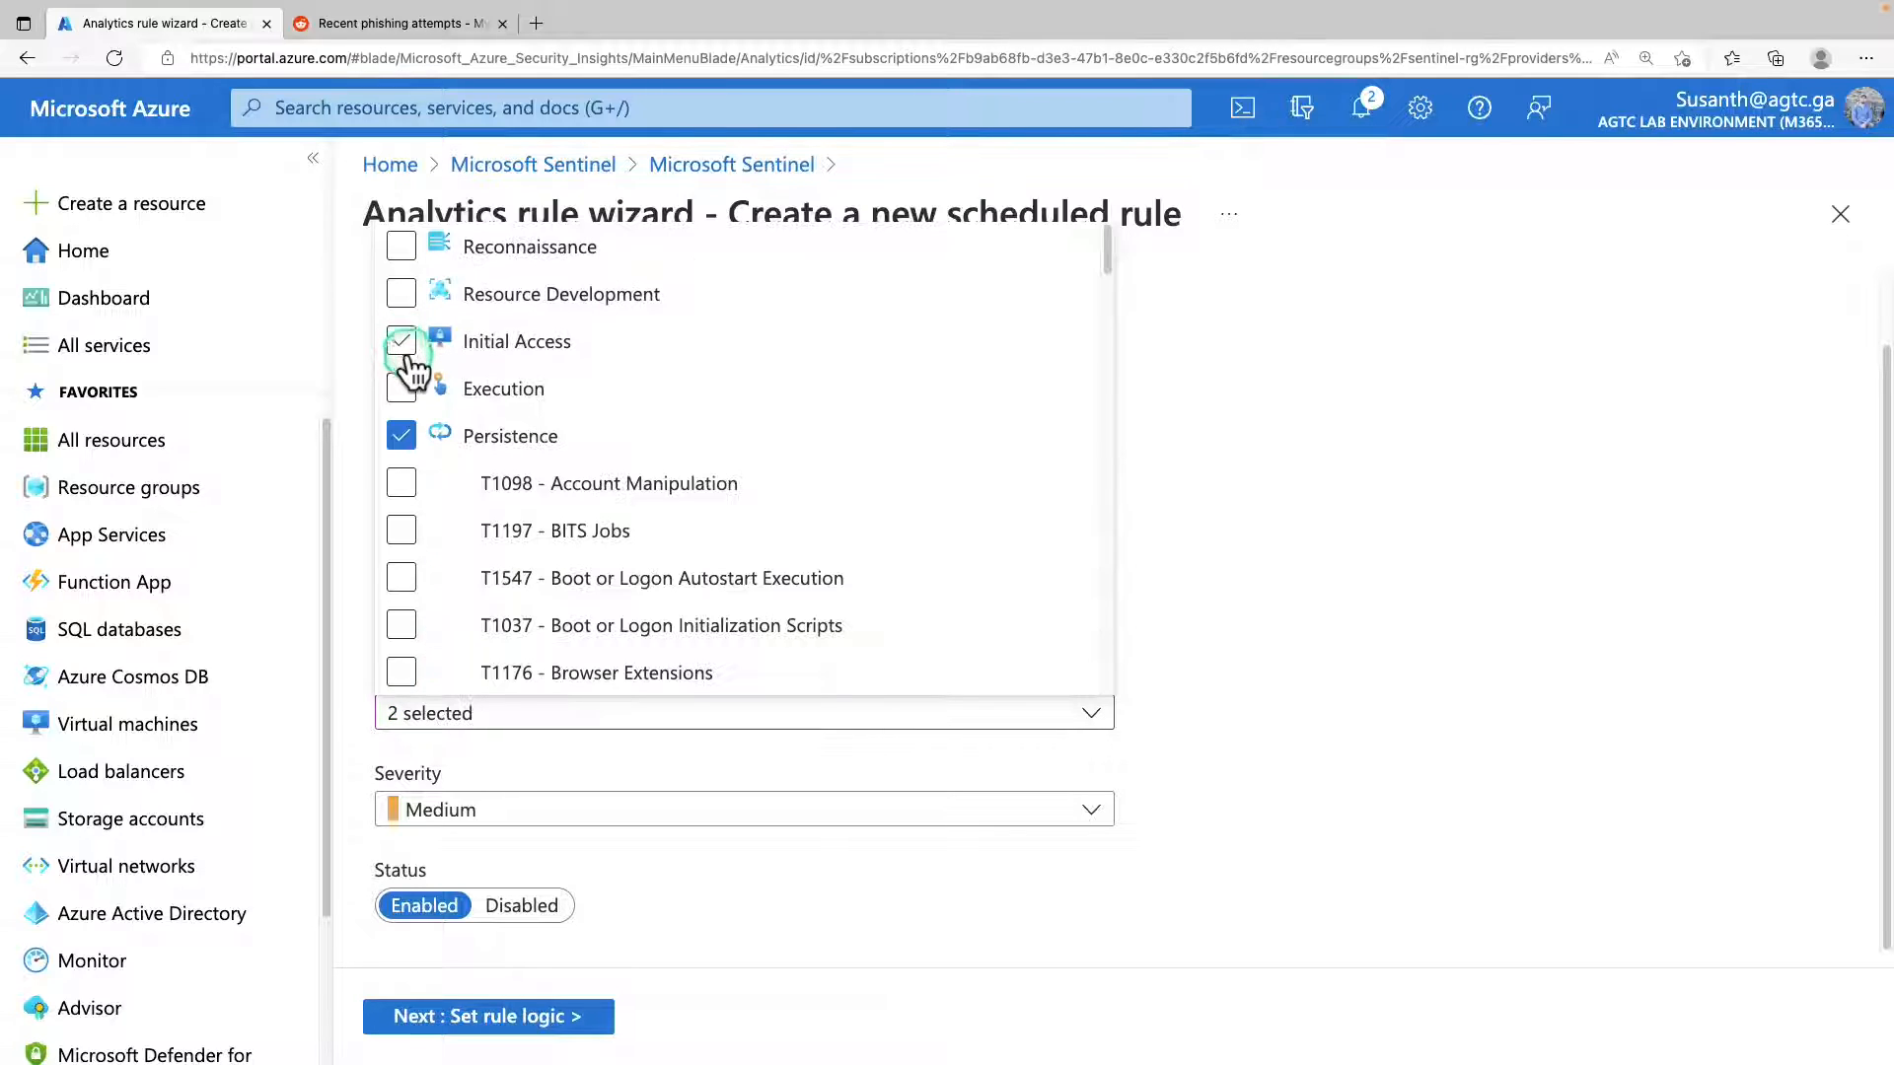
left_click(479, 811)
left_click(457, 730)
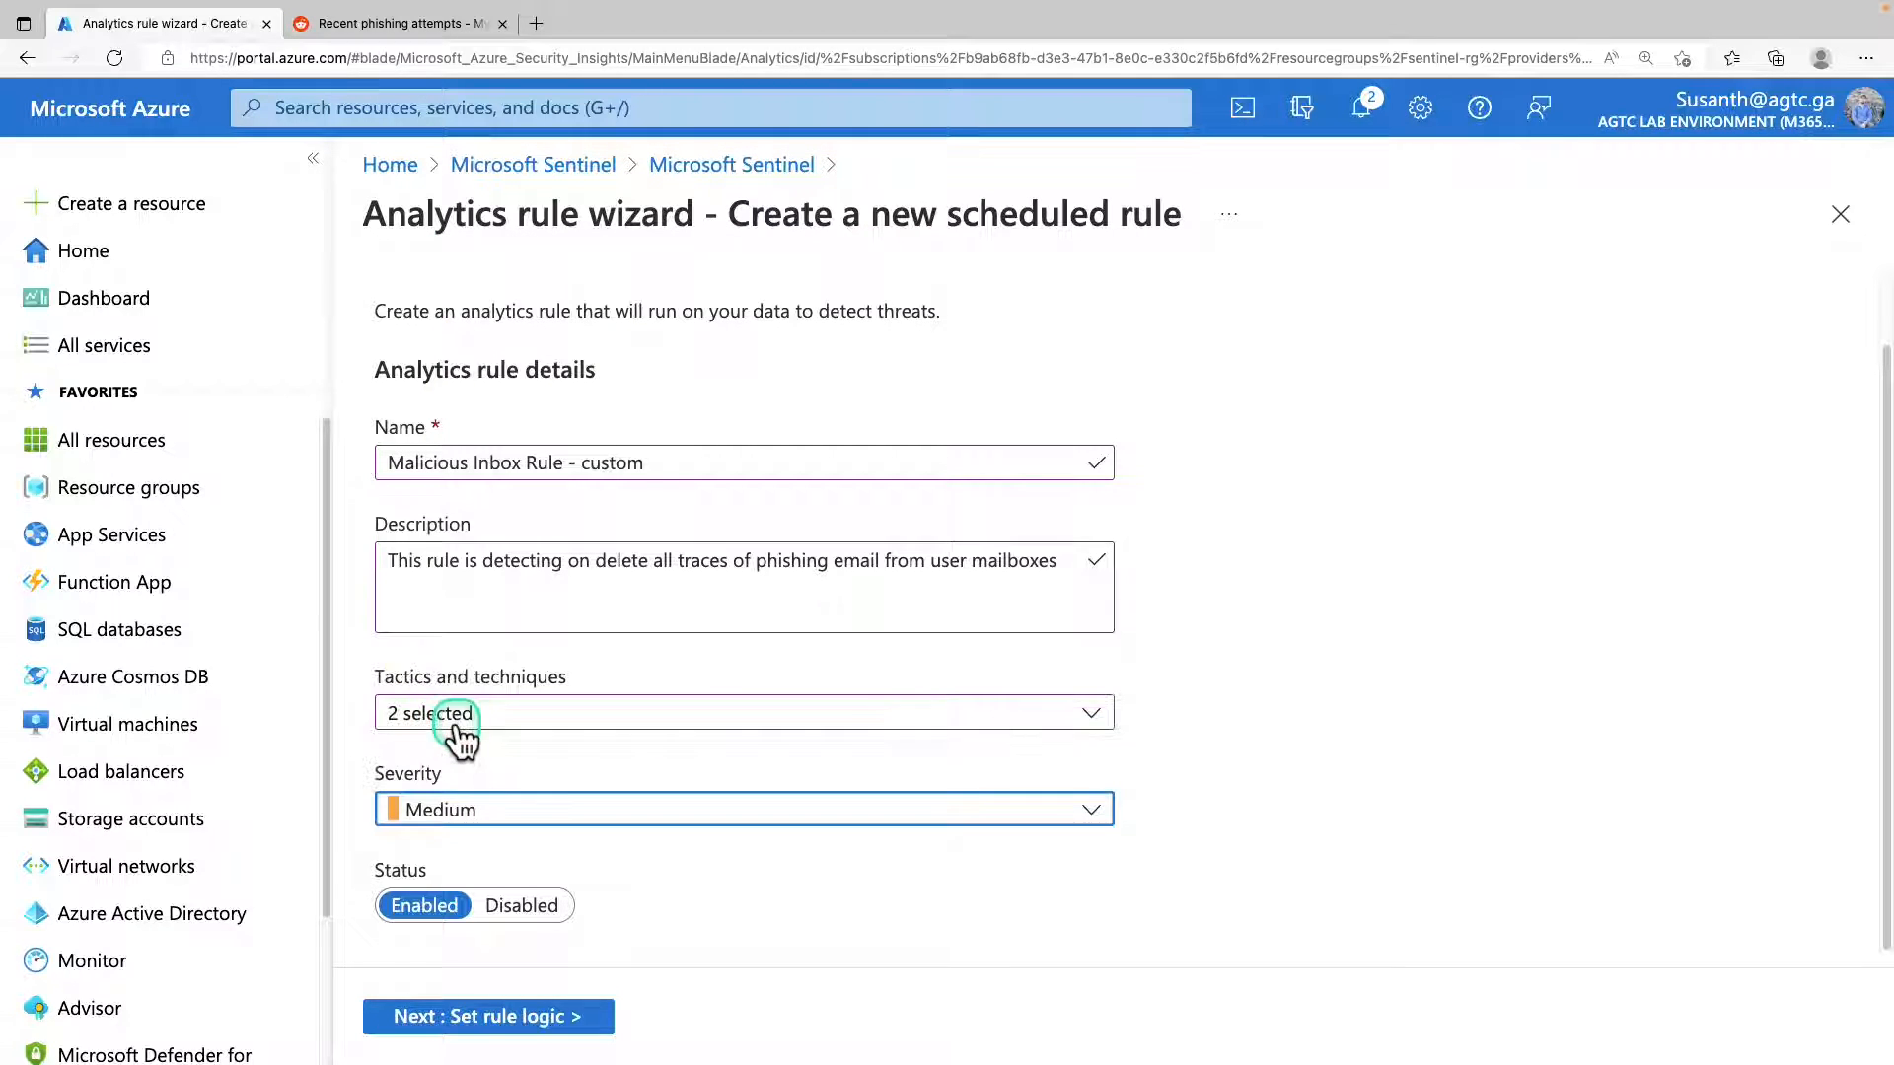
Proceed to the rule logic, paste the inbox rule query that summarizes events by Operation_s through RuleDetail, and test it with current data.
left_click(550, 1016)
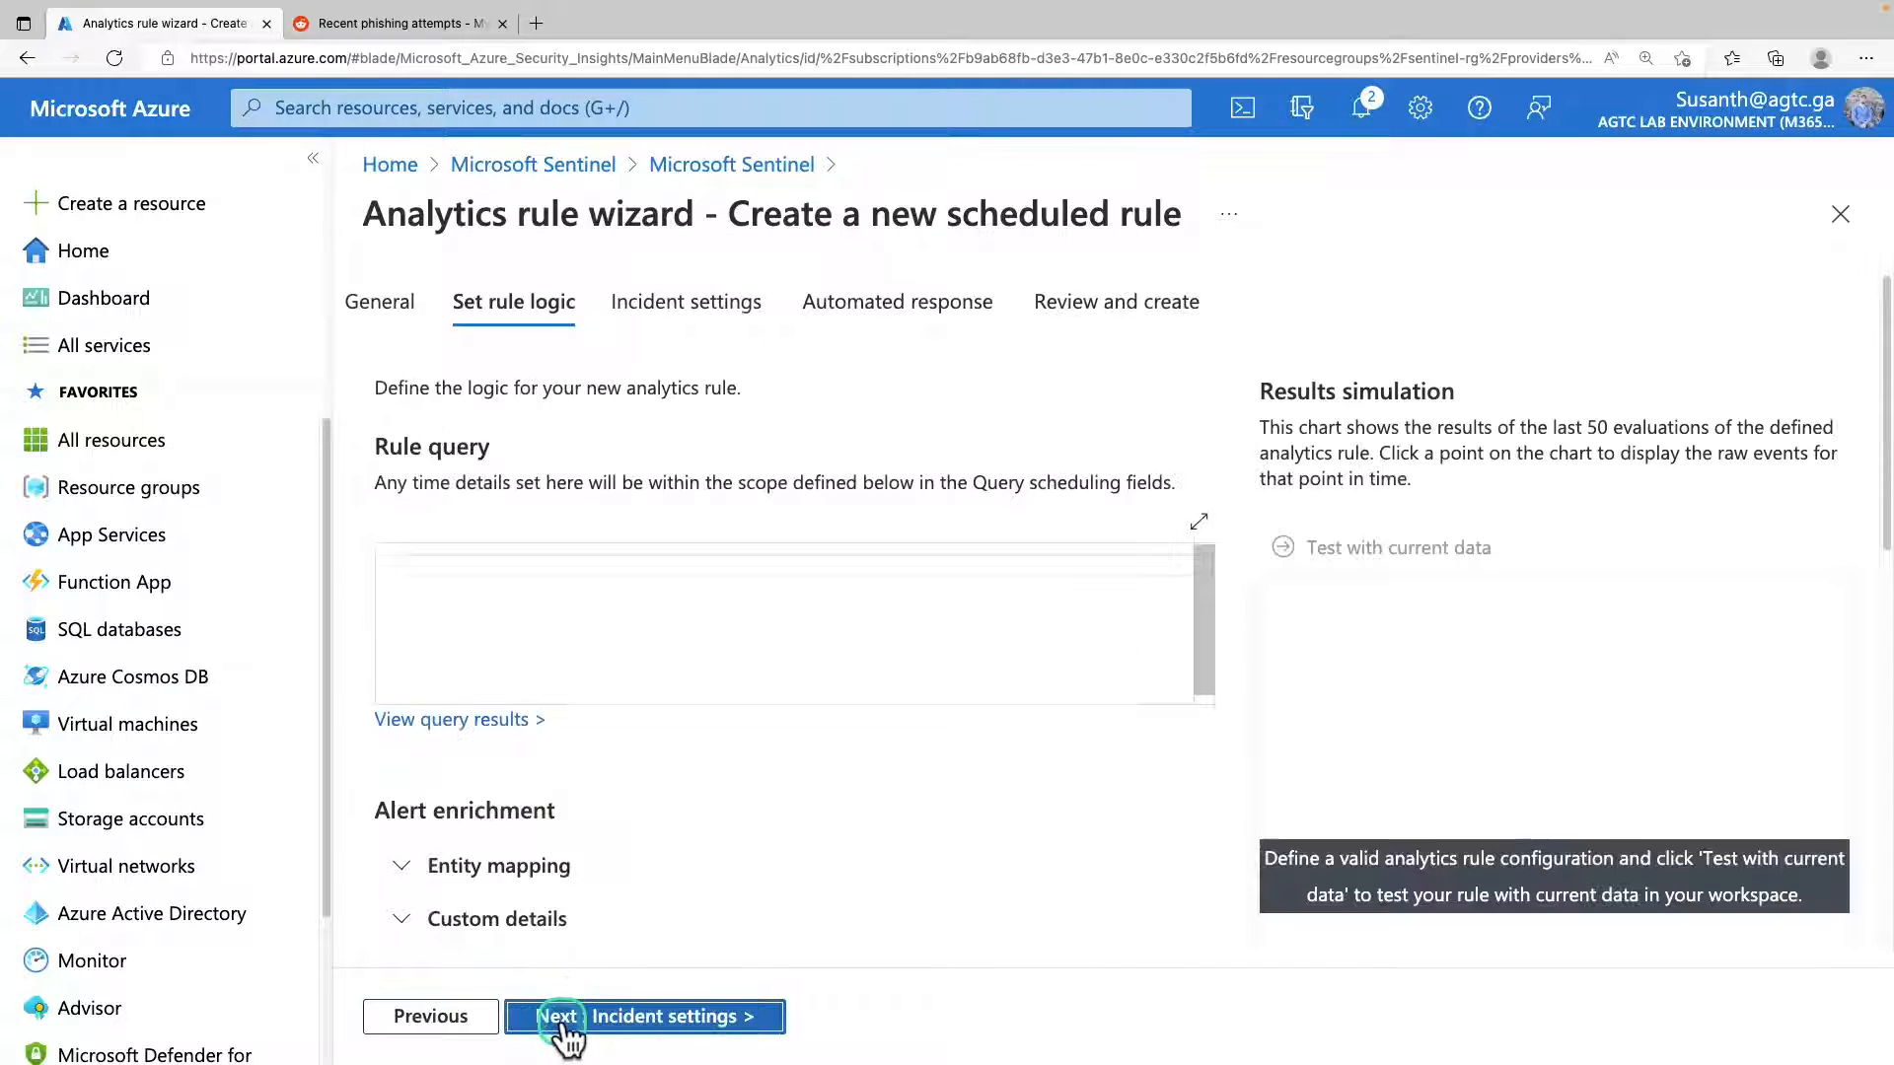
left_click(727, 567)
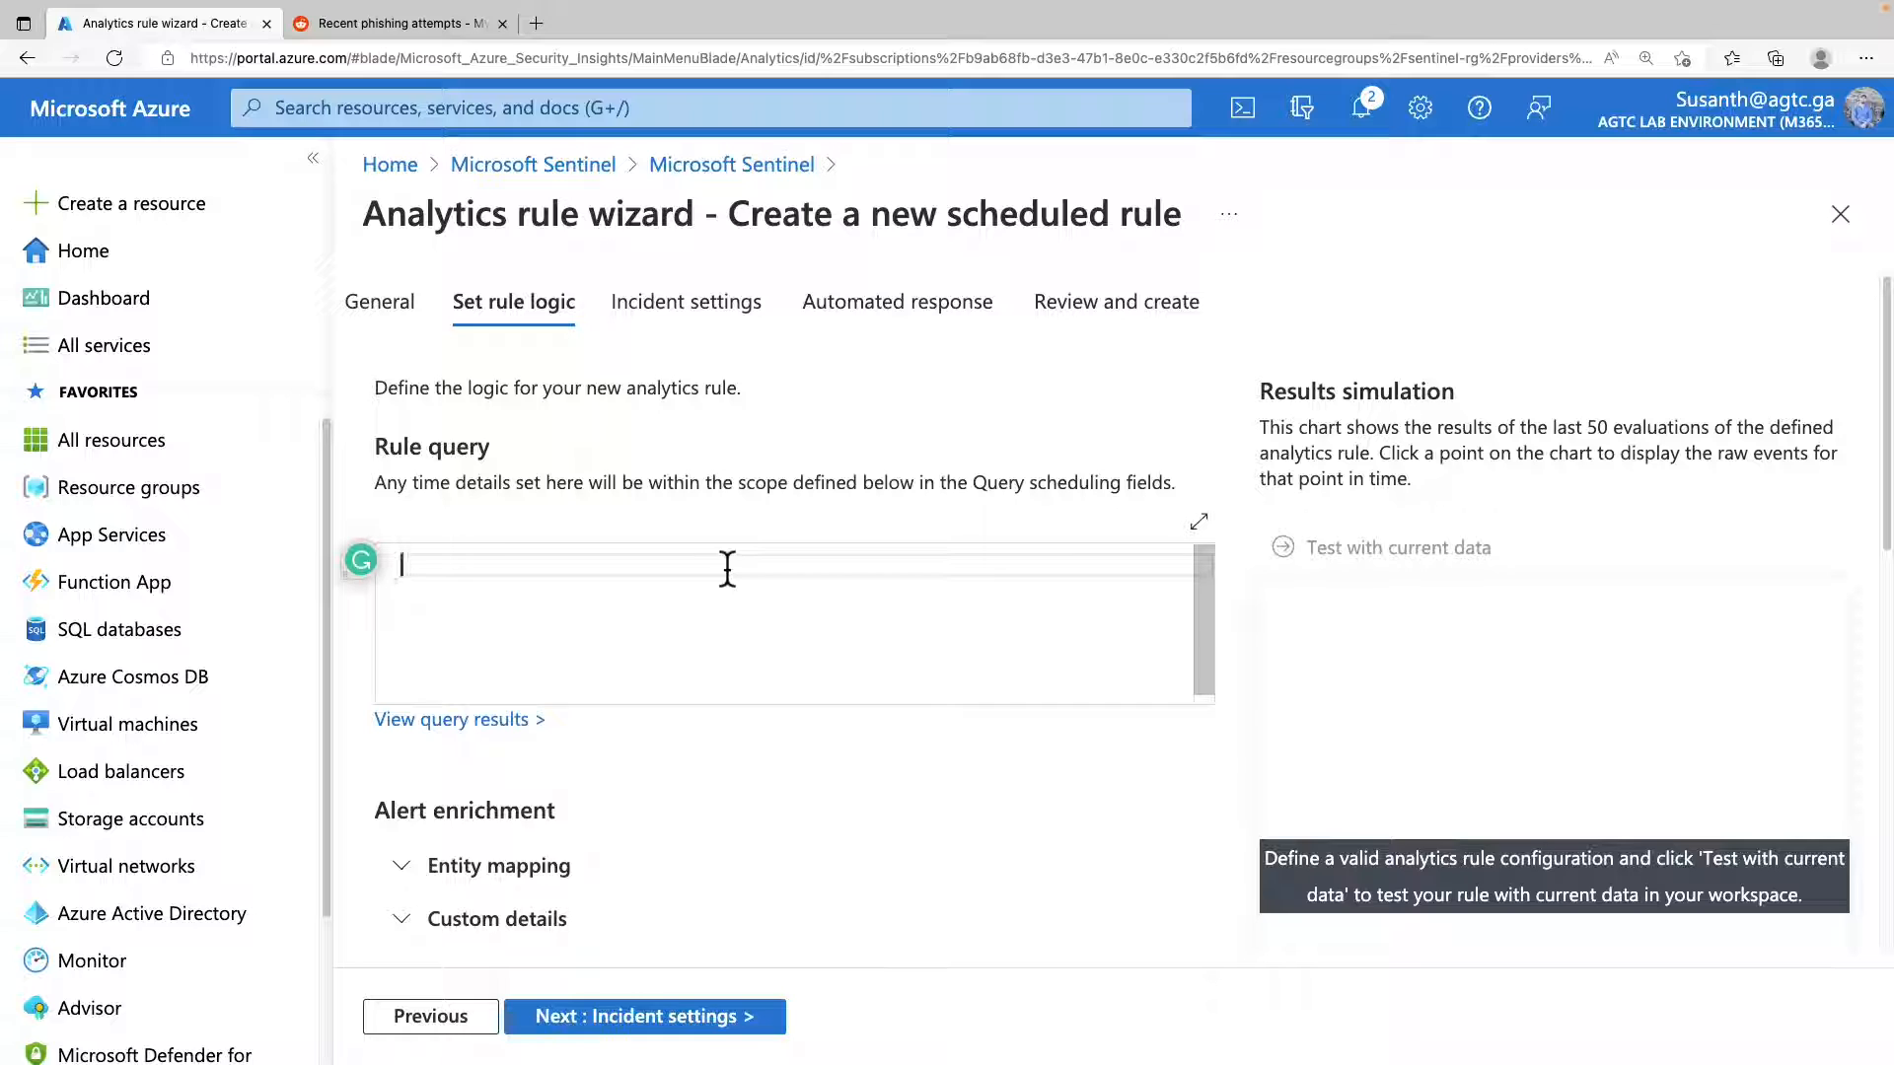
key("ctrl+v")
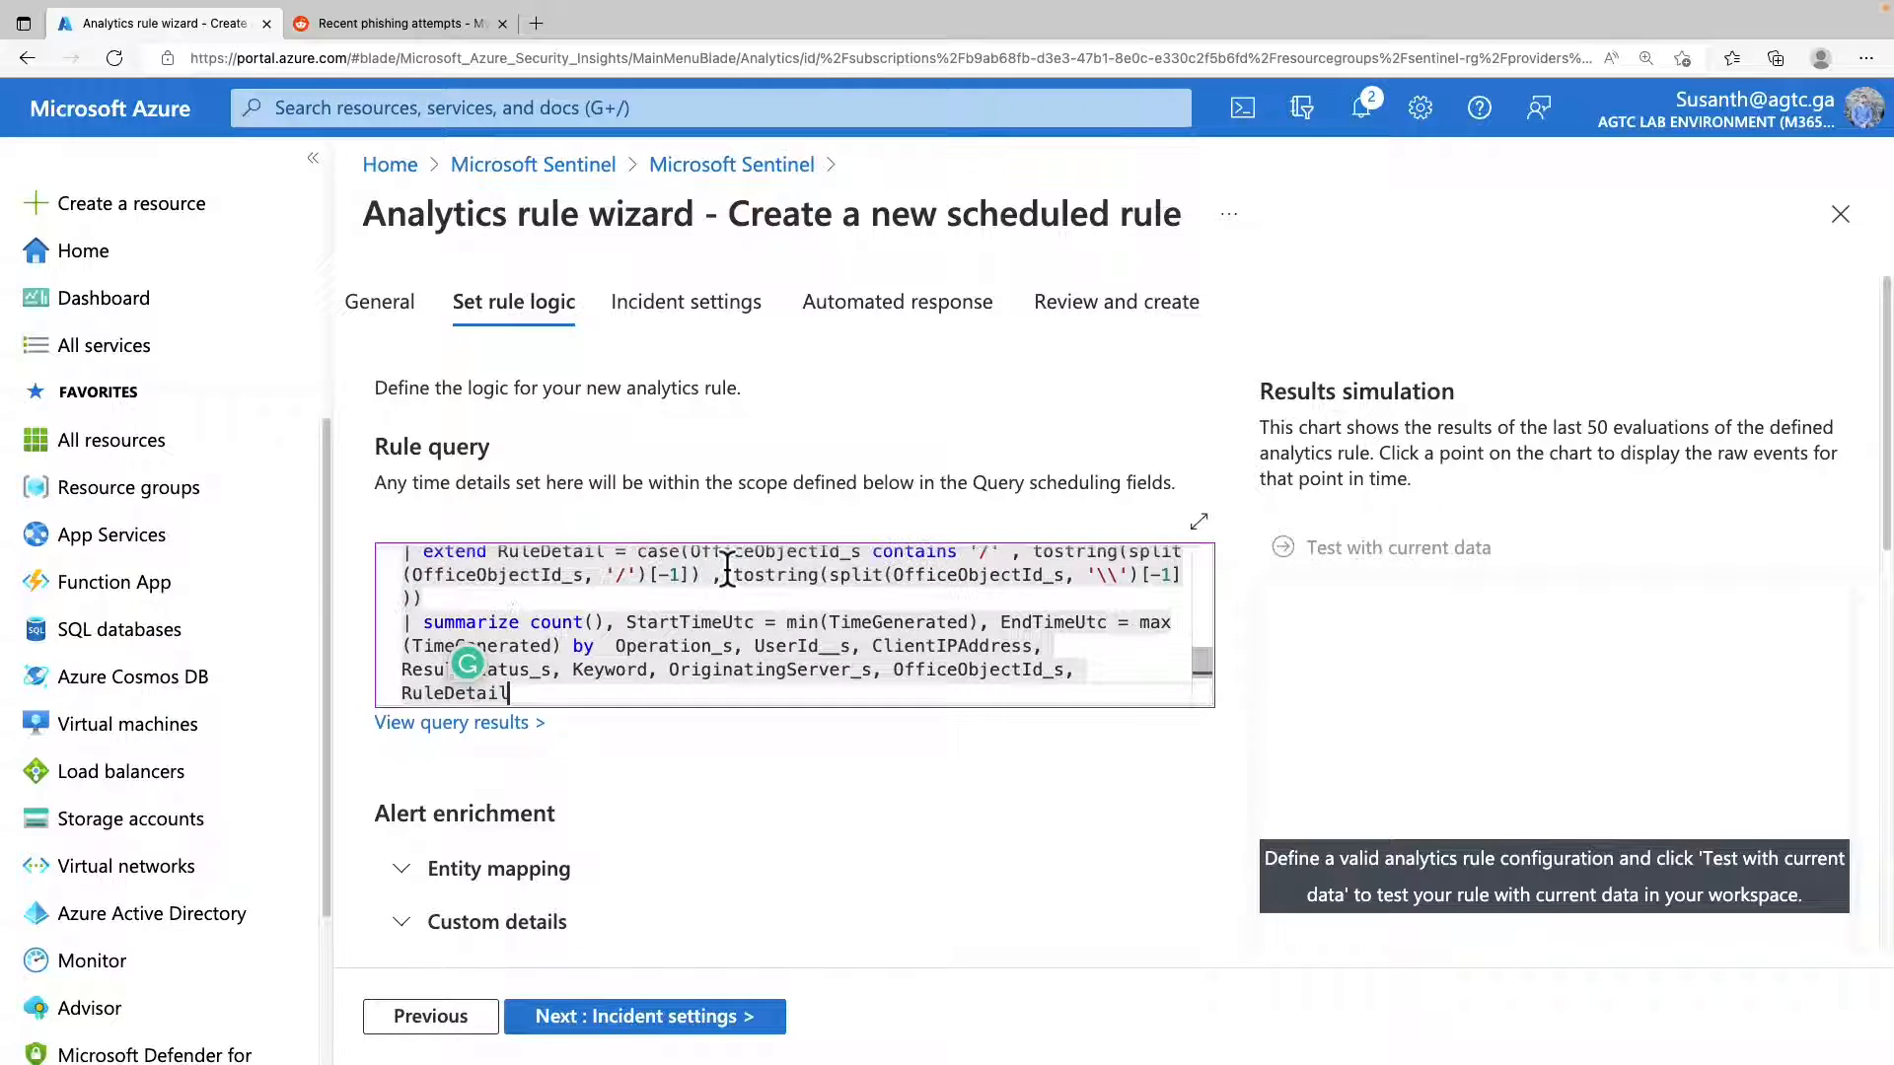
left_click(1361, 601)
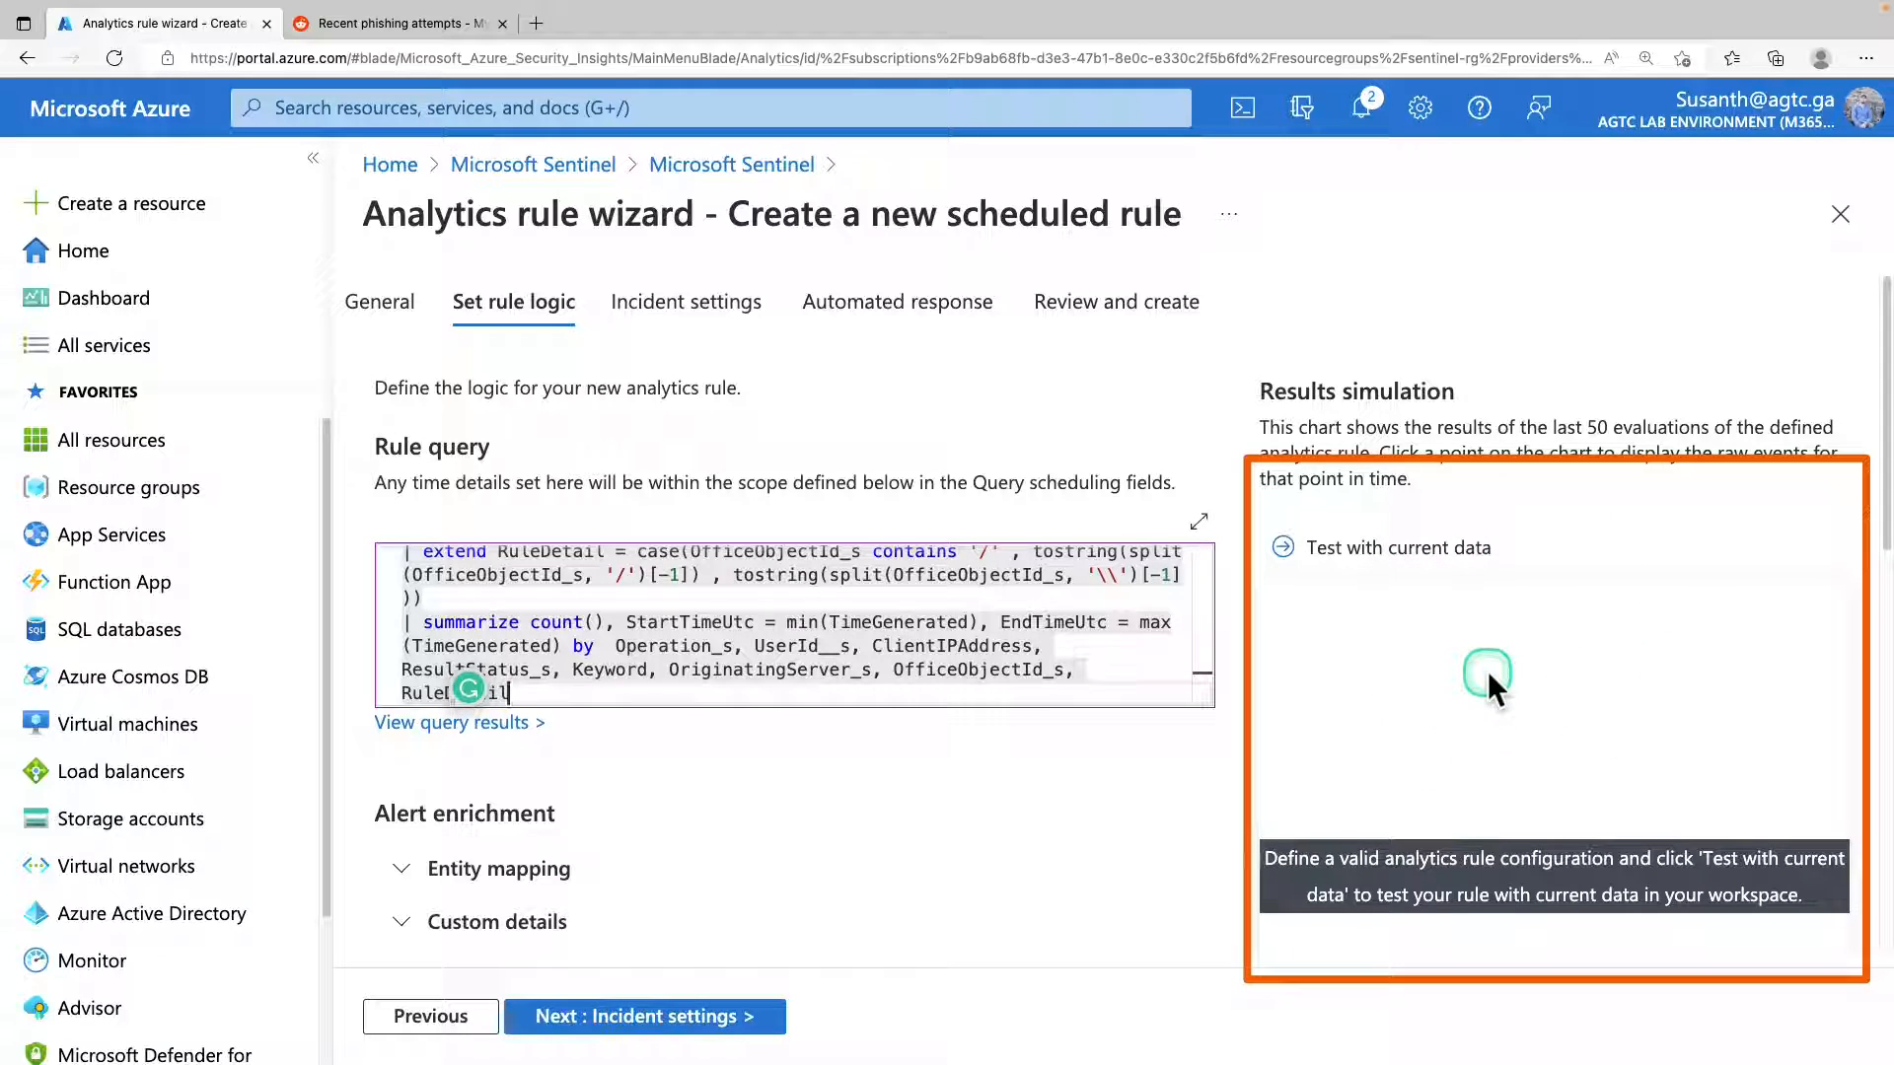
left_click(1397, 572)
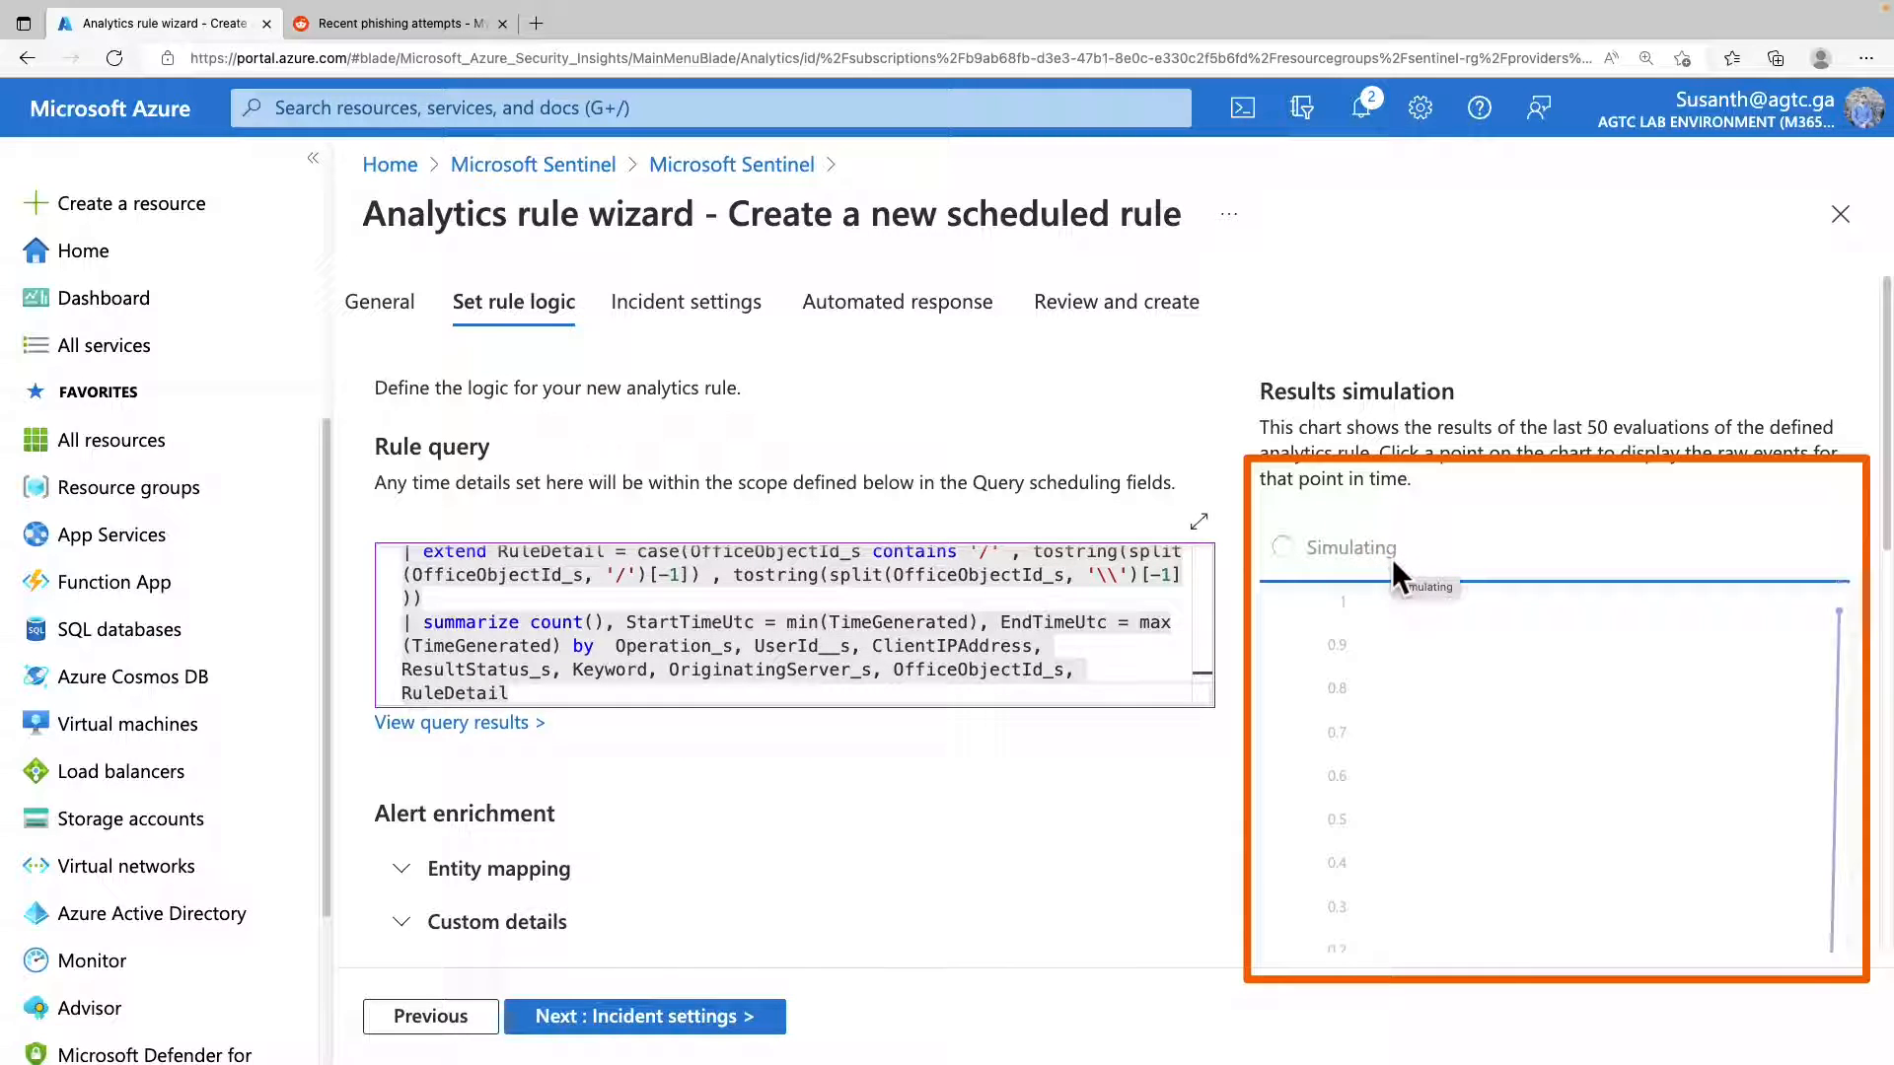
Expand the entity mapping section under Alert enrichment and choose Account as the first entity type.
scroll(1541, 740, "down", 2)
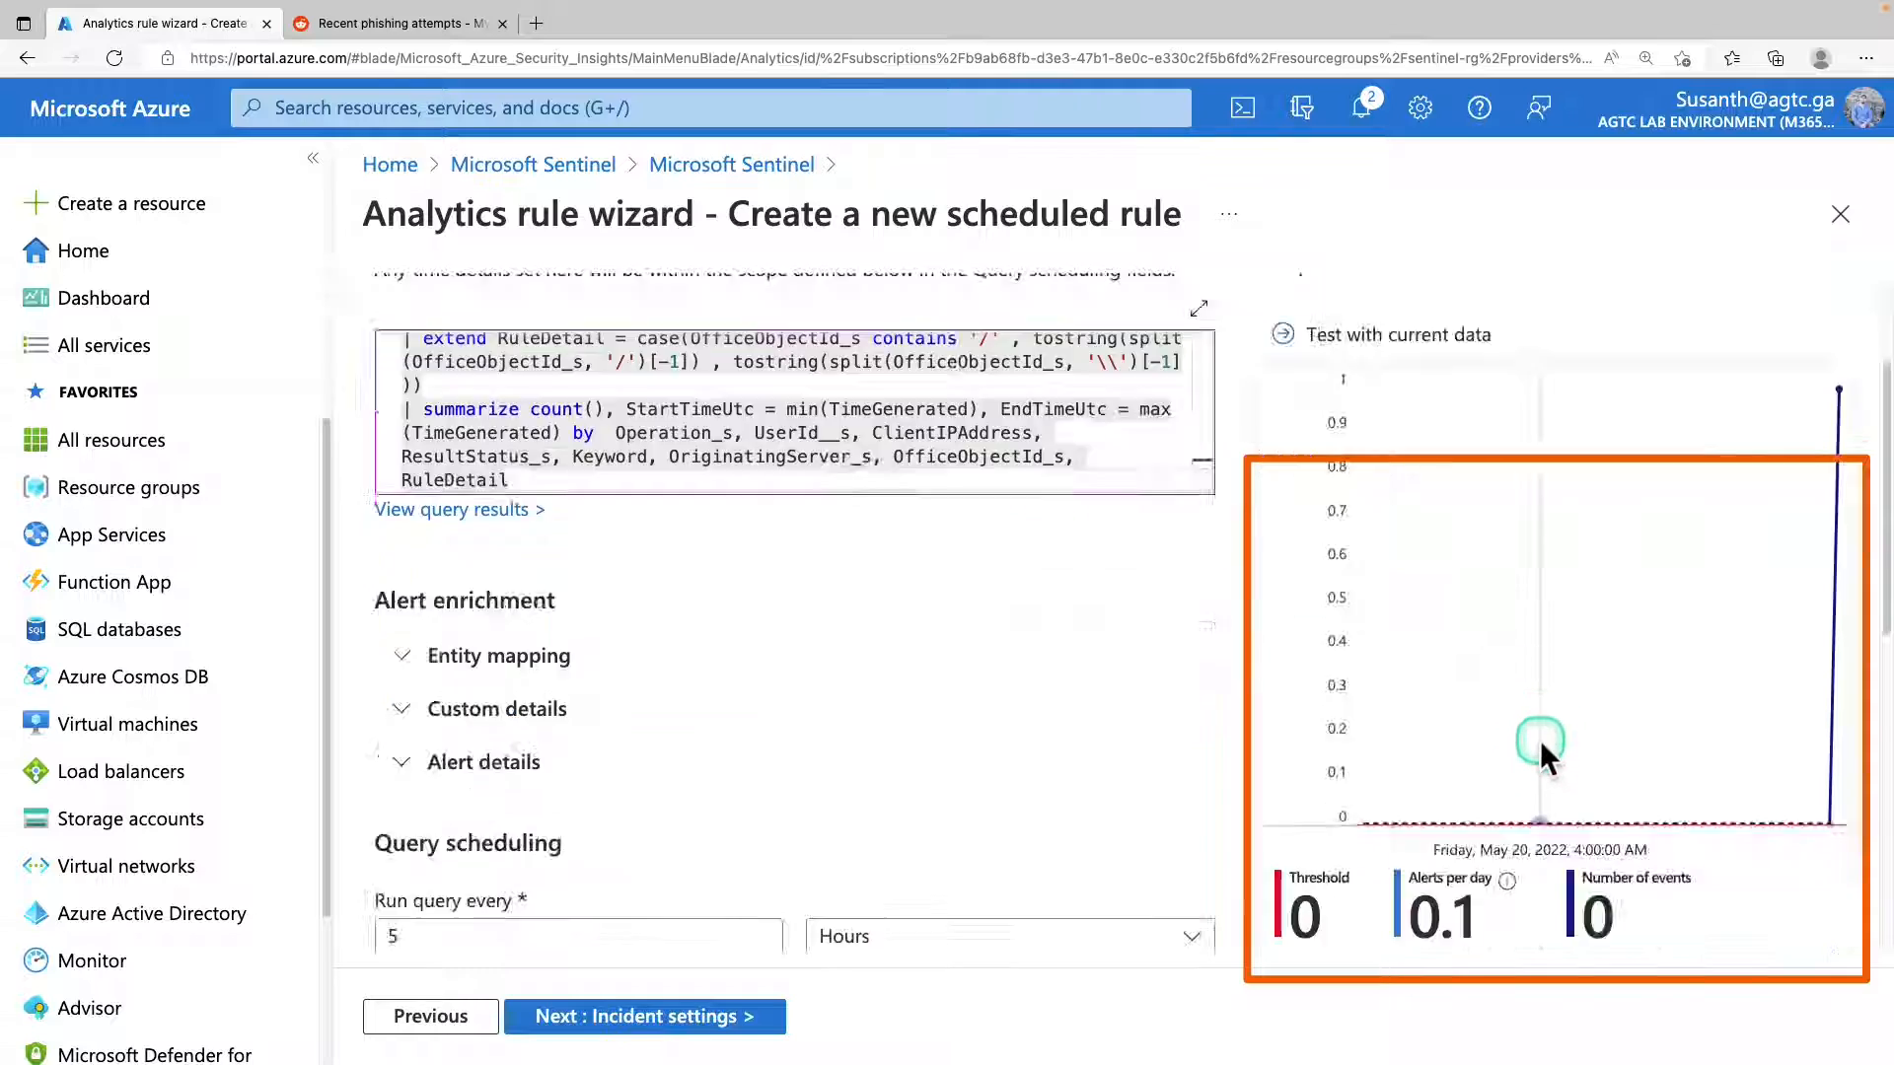
scroll(1541, 740, "down", 3)
scroll(1539, 742, "up", 3)
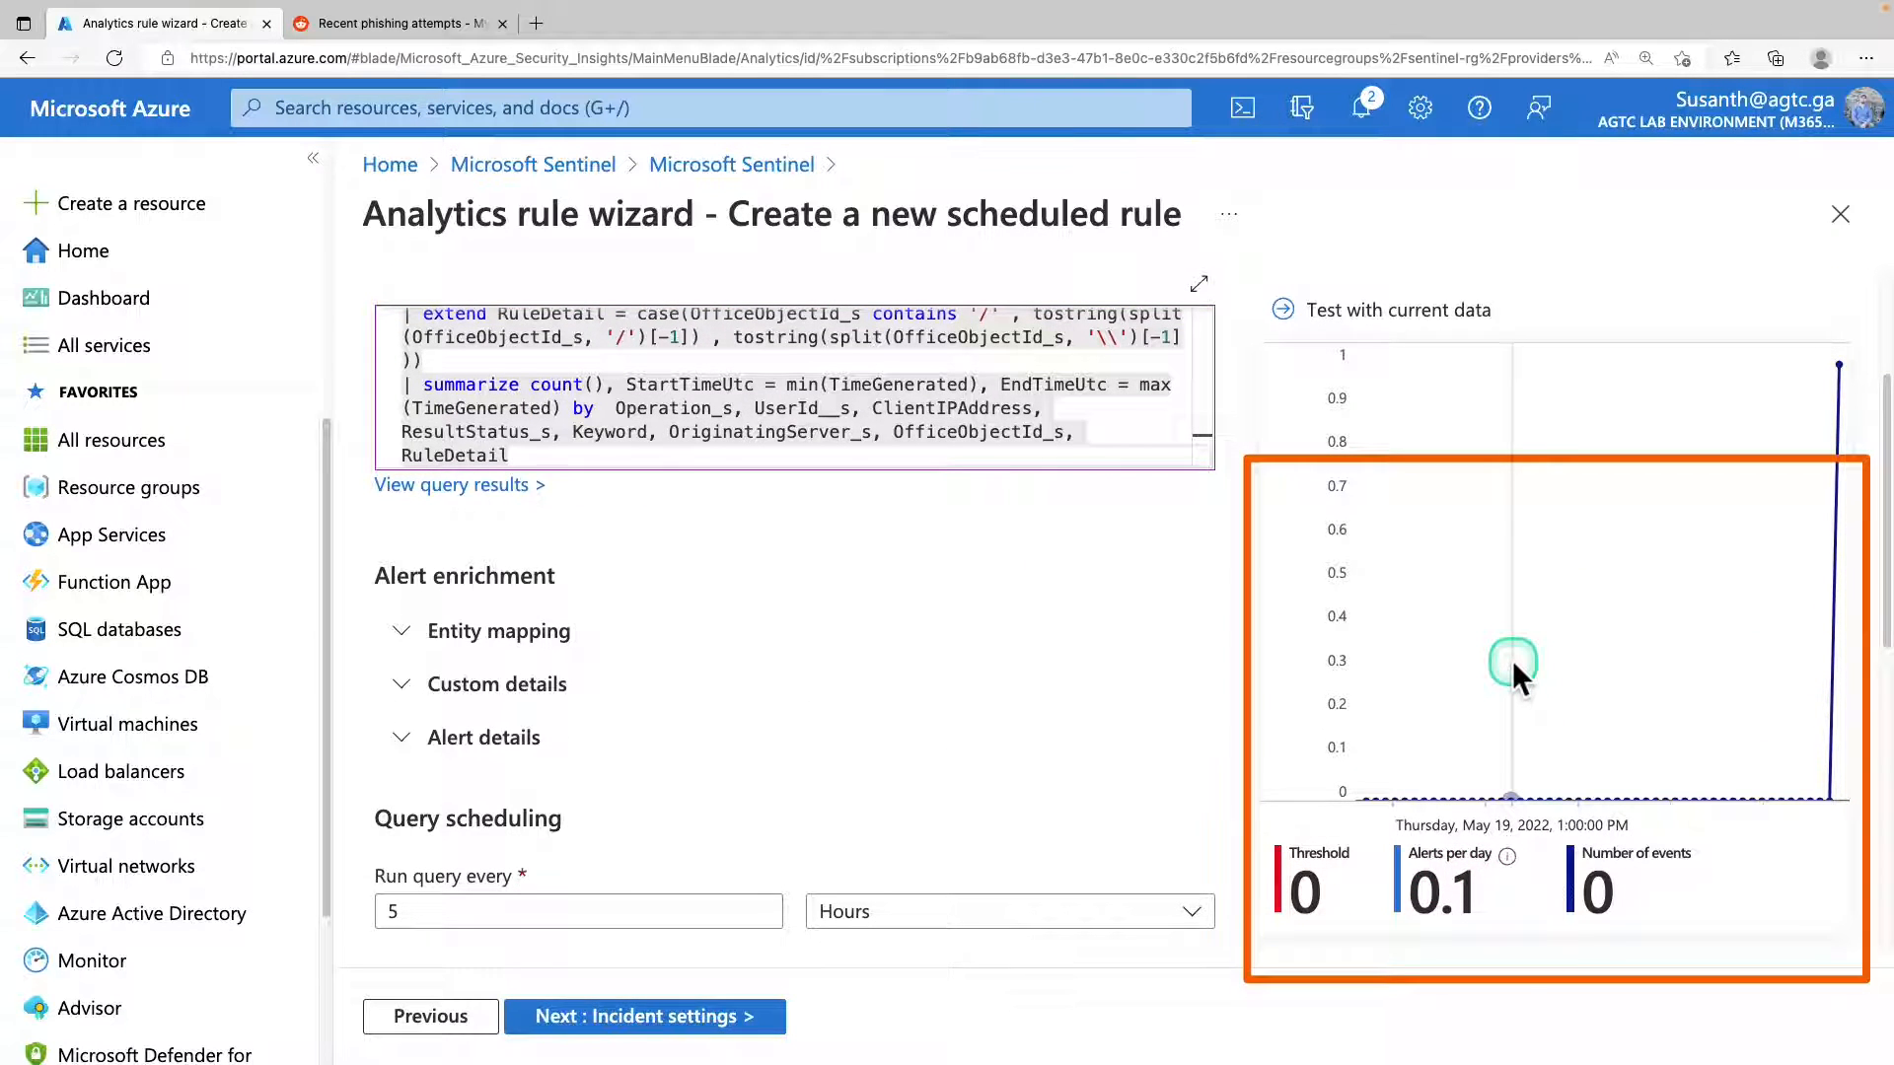
scroll(1512, 661, "up", 3)
scroll(1512, 661, "down", 5)
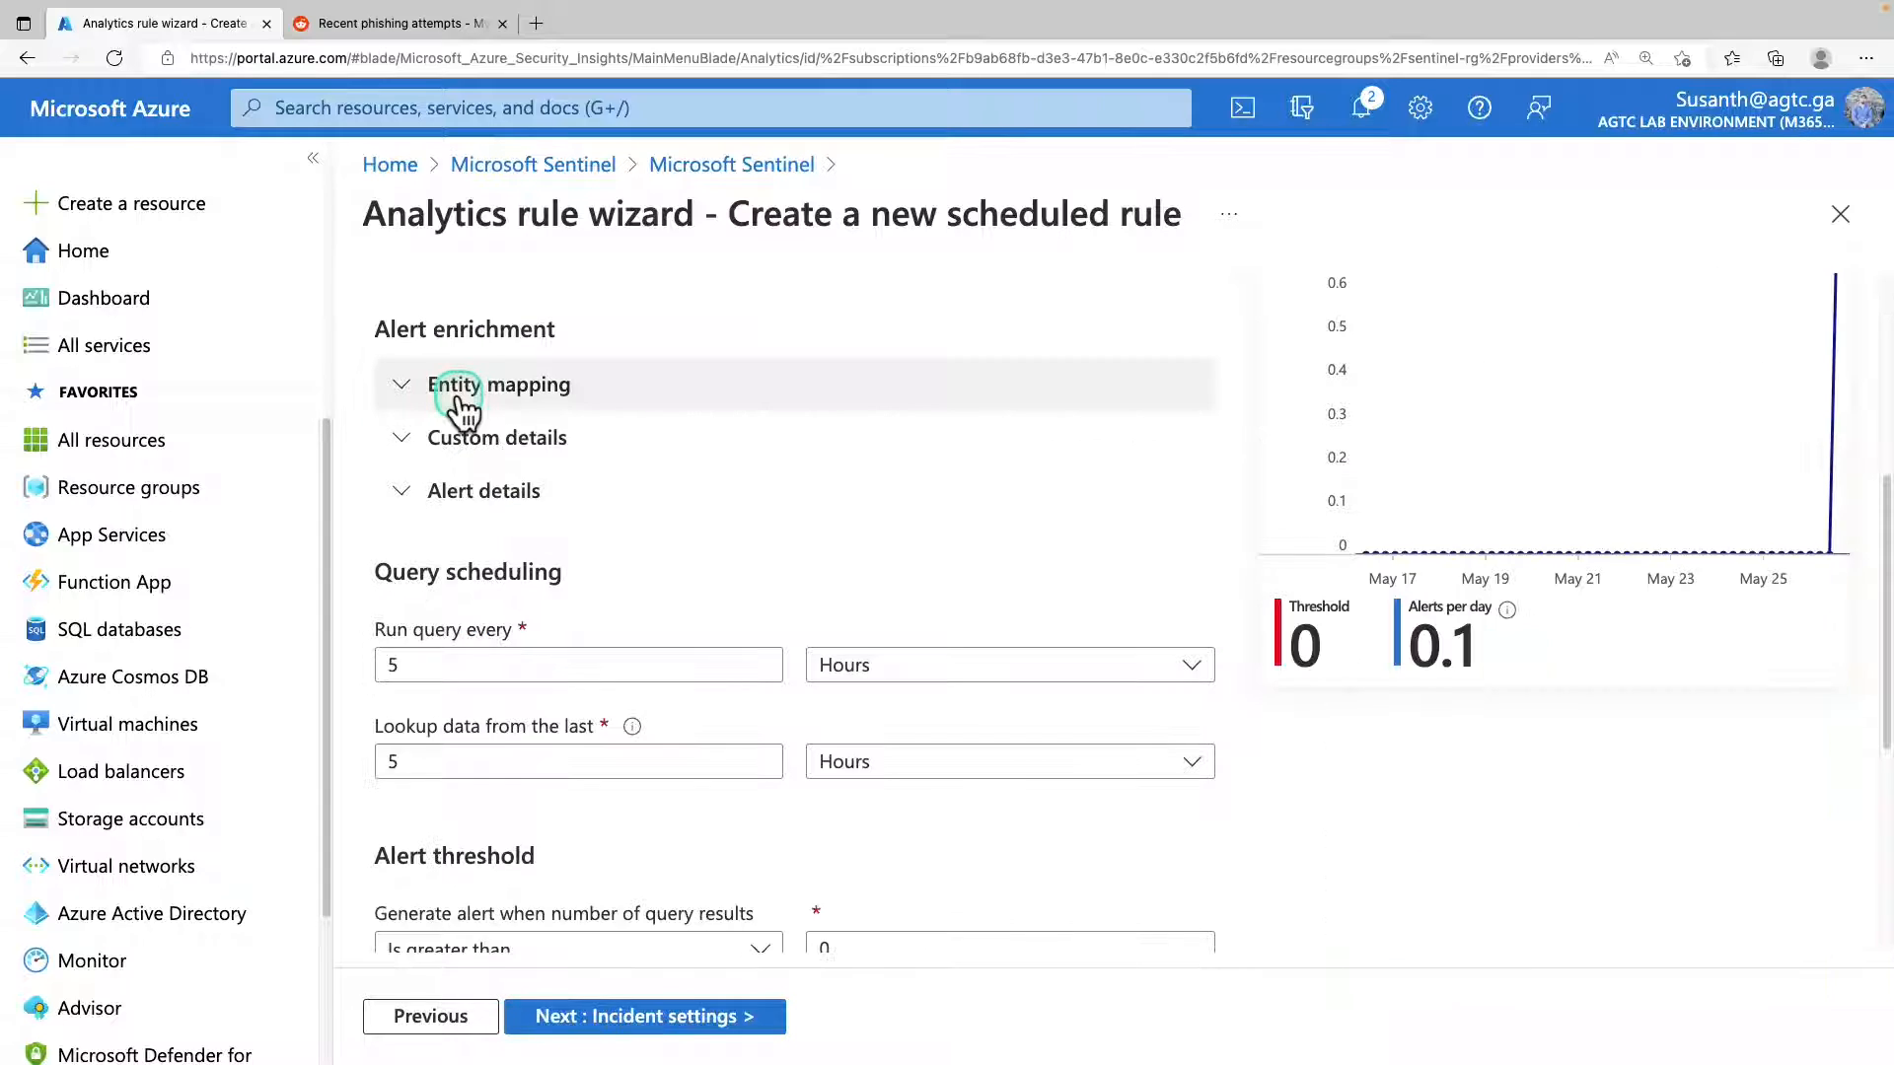
left_click(460, 395)
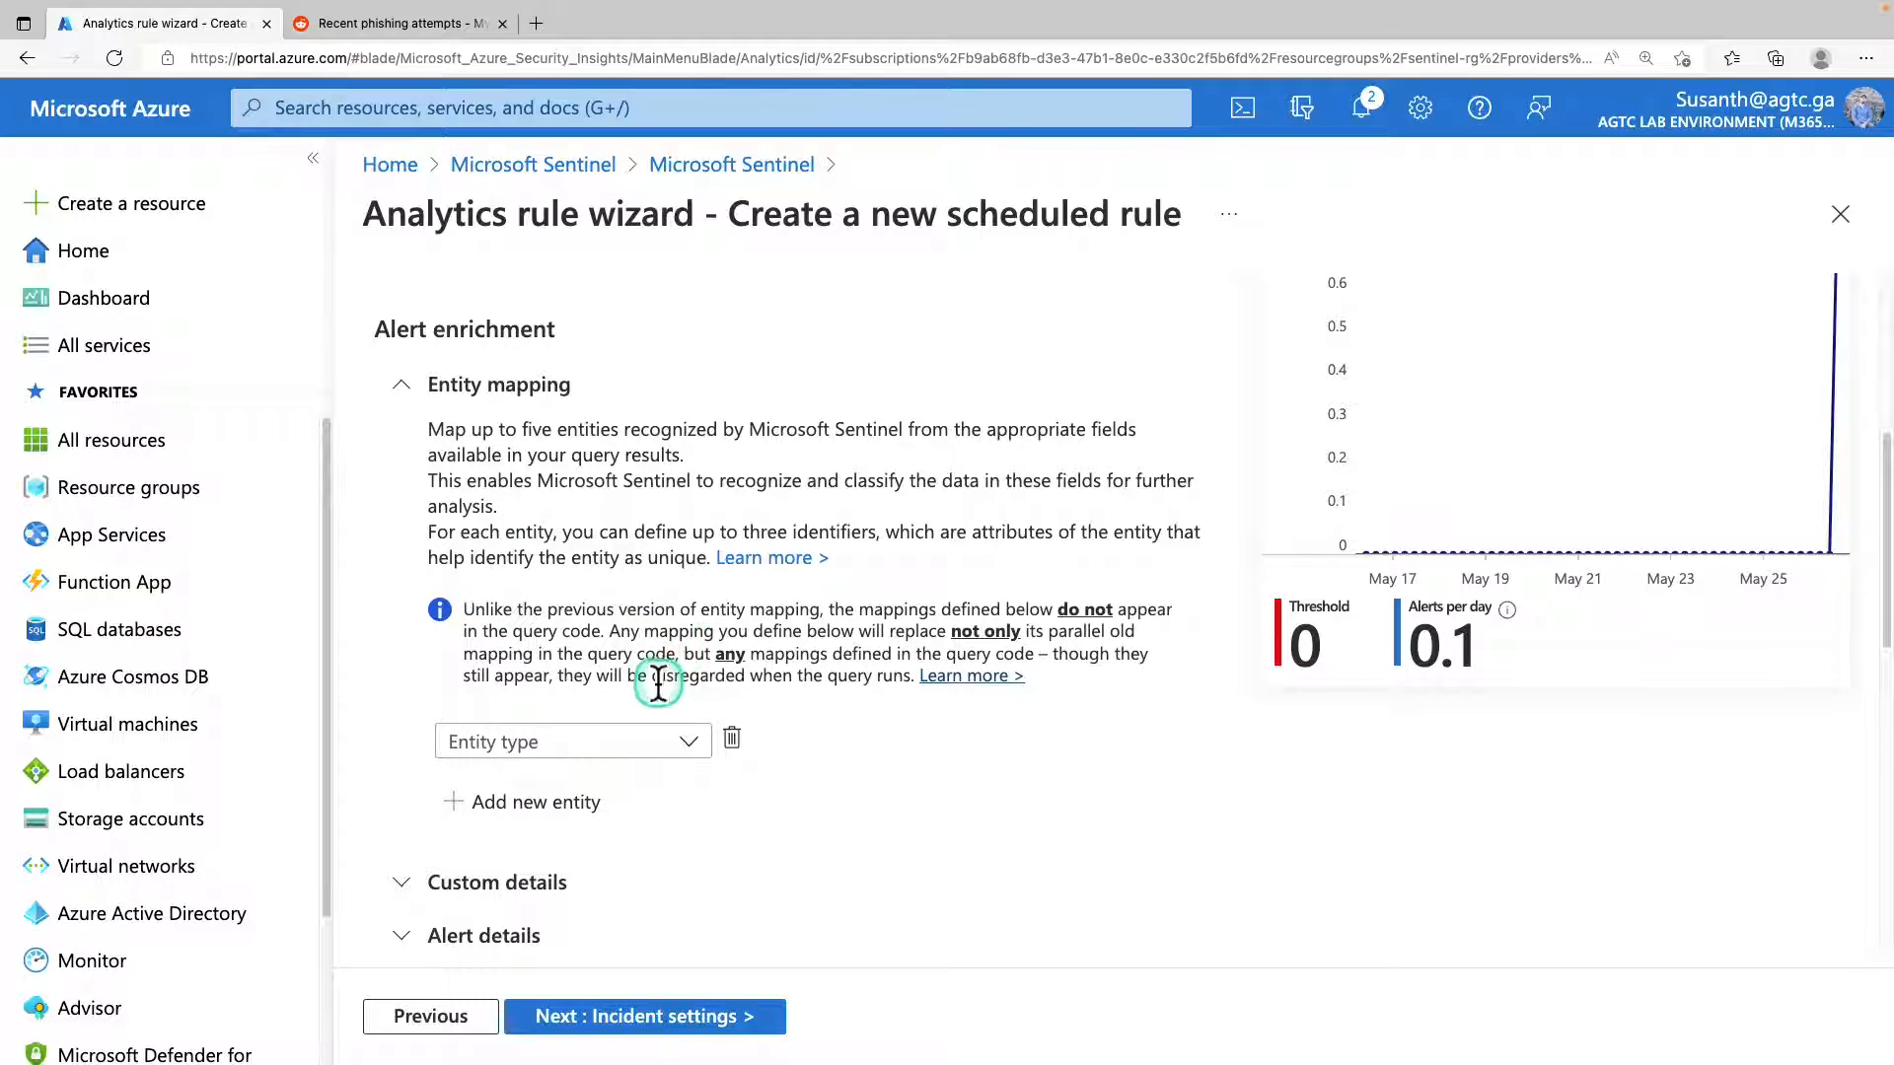
scroll(706, 651, "down", 2)
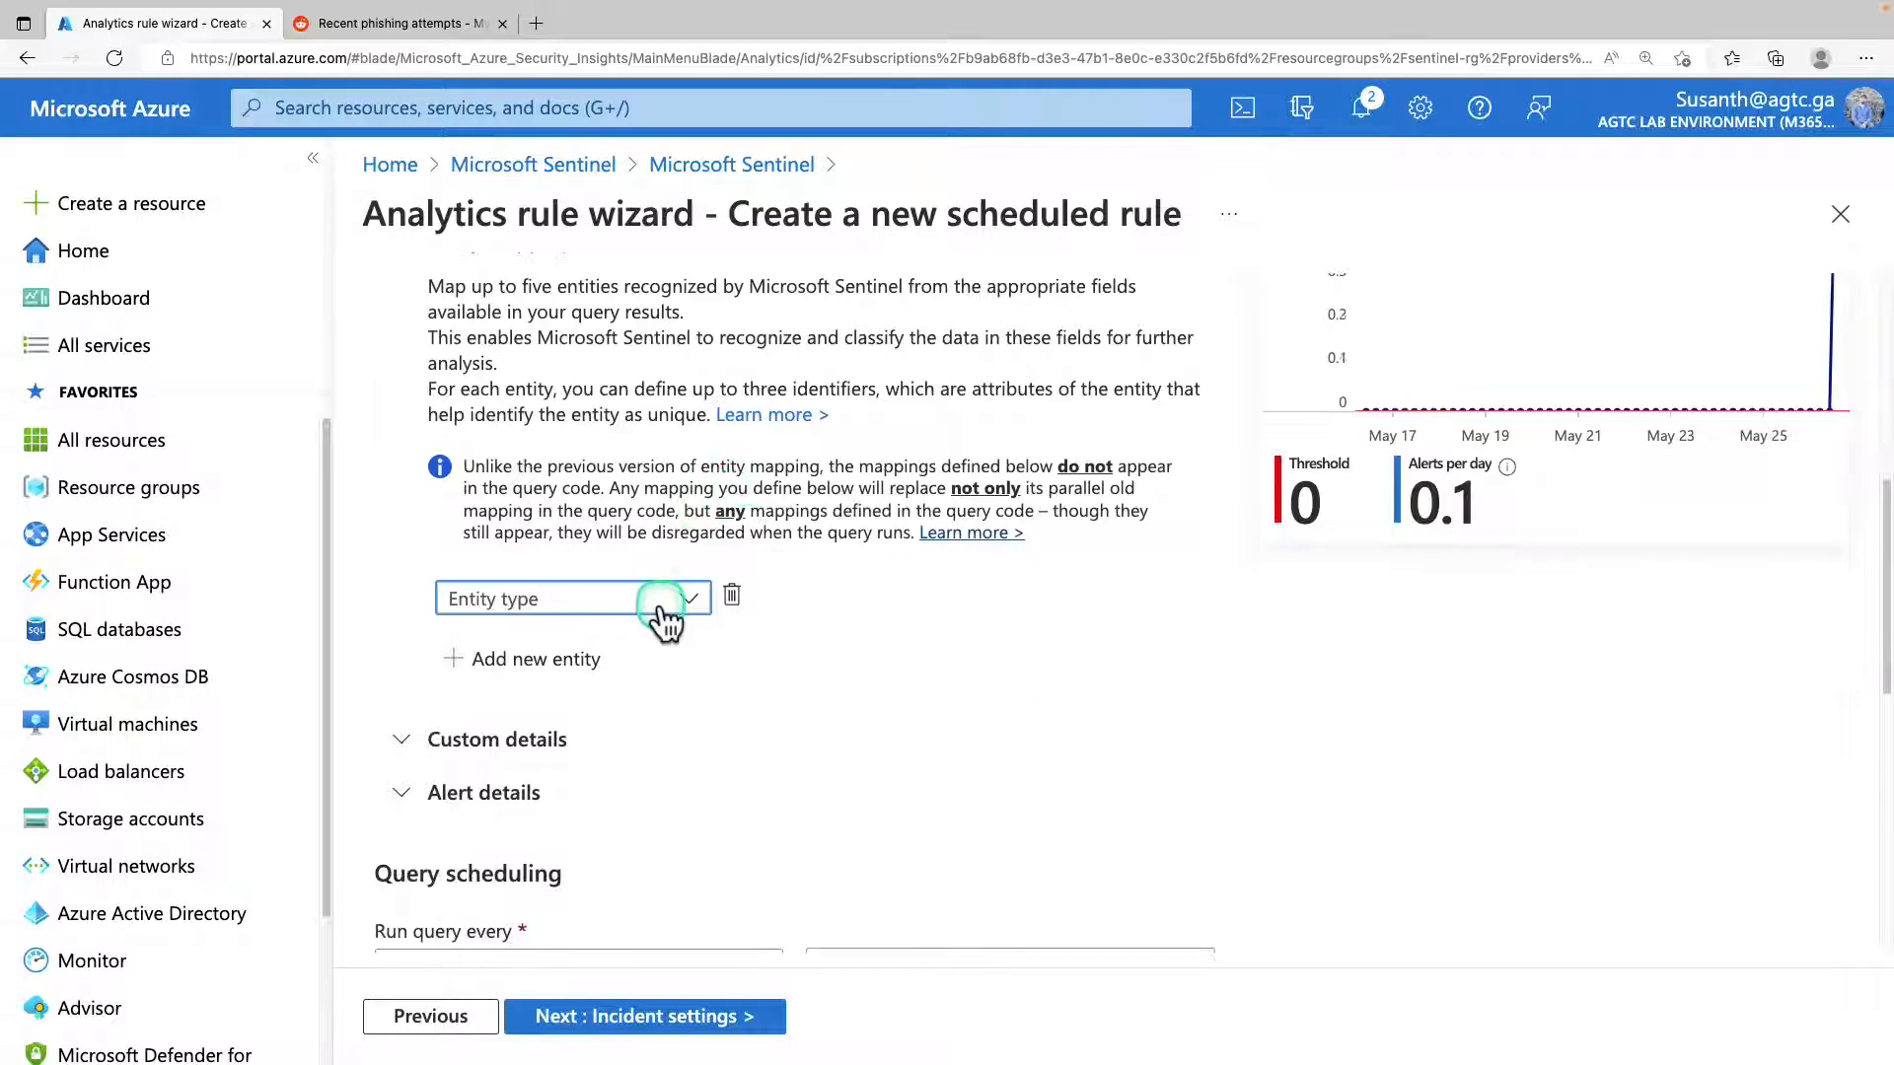
left_click(661, 603)
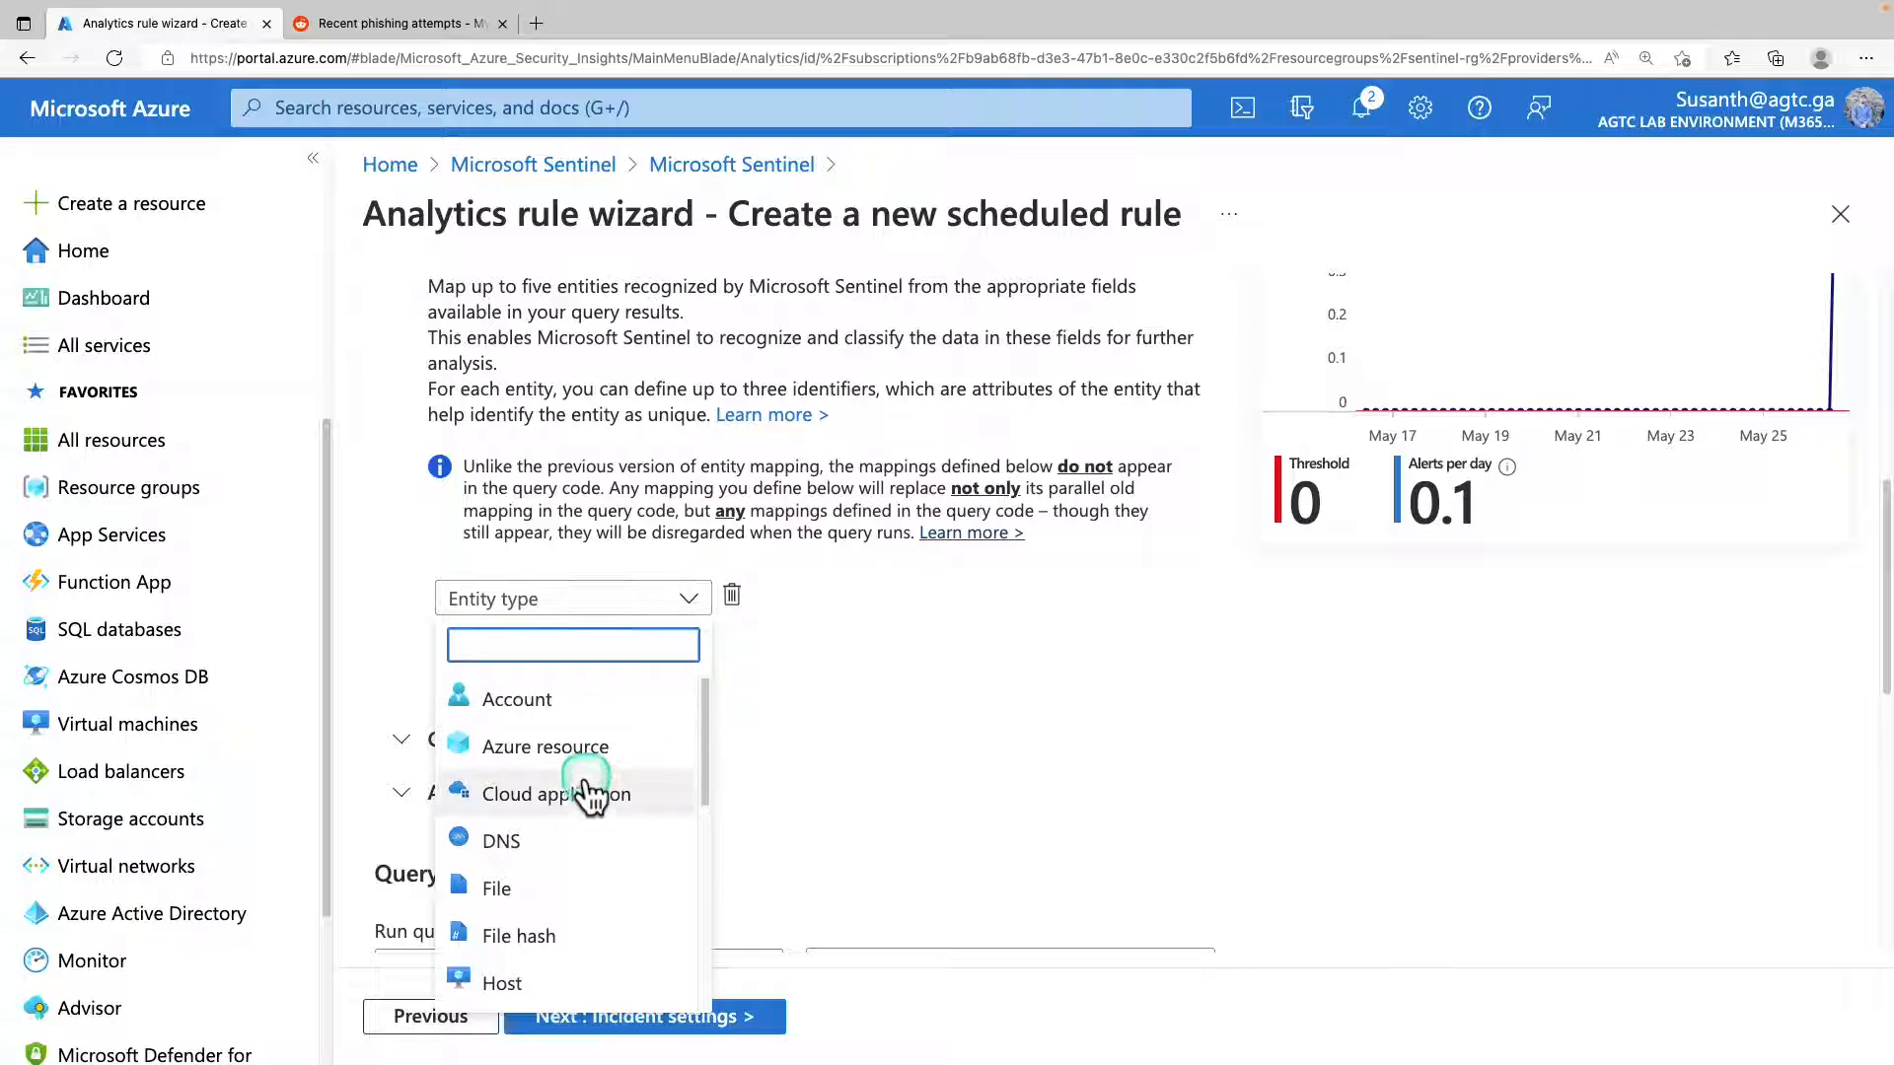
scroll(582, 795, "down", 1)
scroll(587, 807, "down", 3)
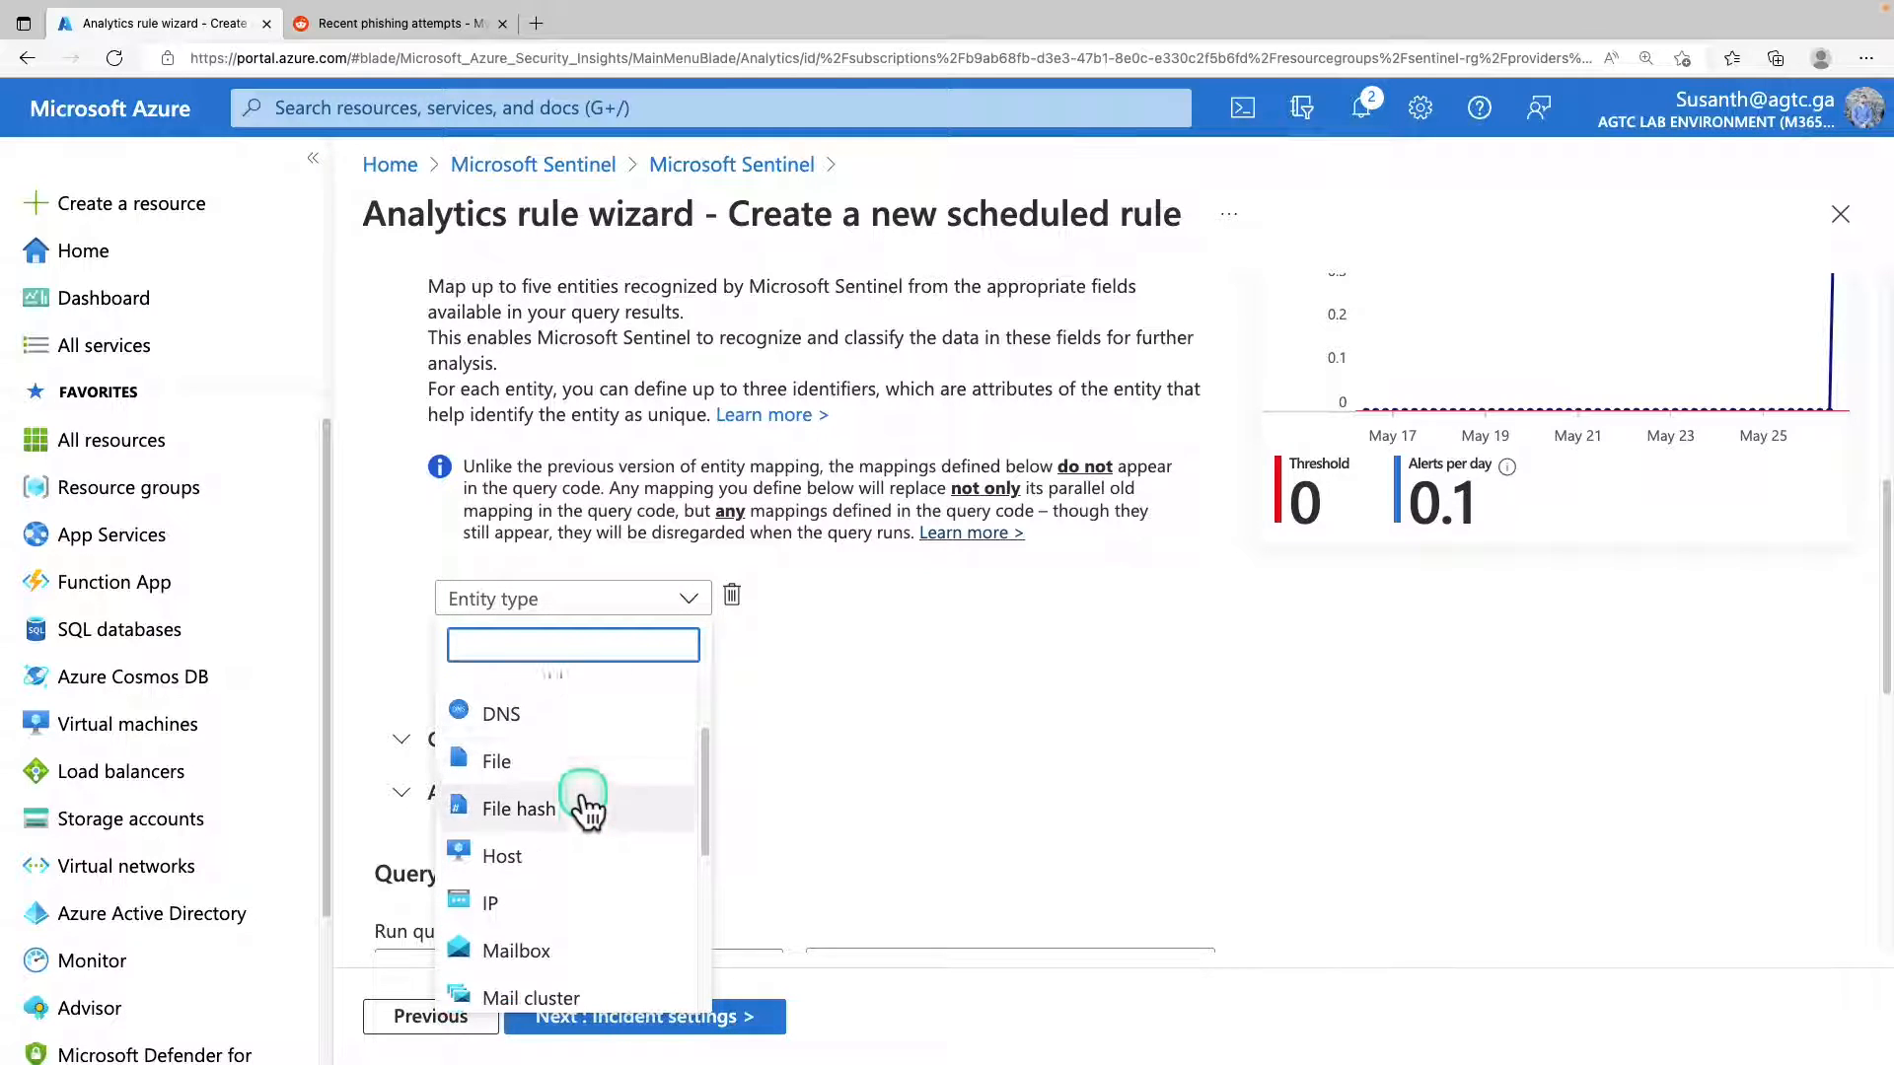
scroll(582, 789, "up", 3)
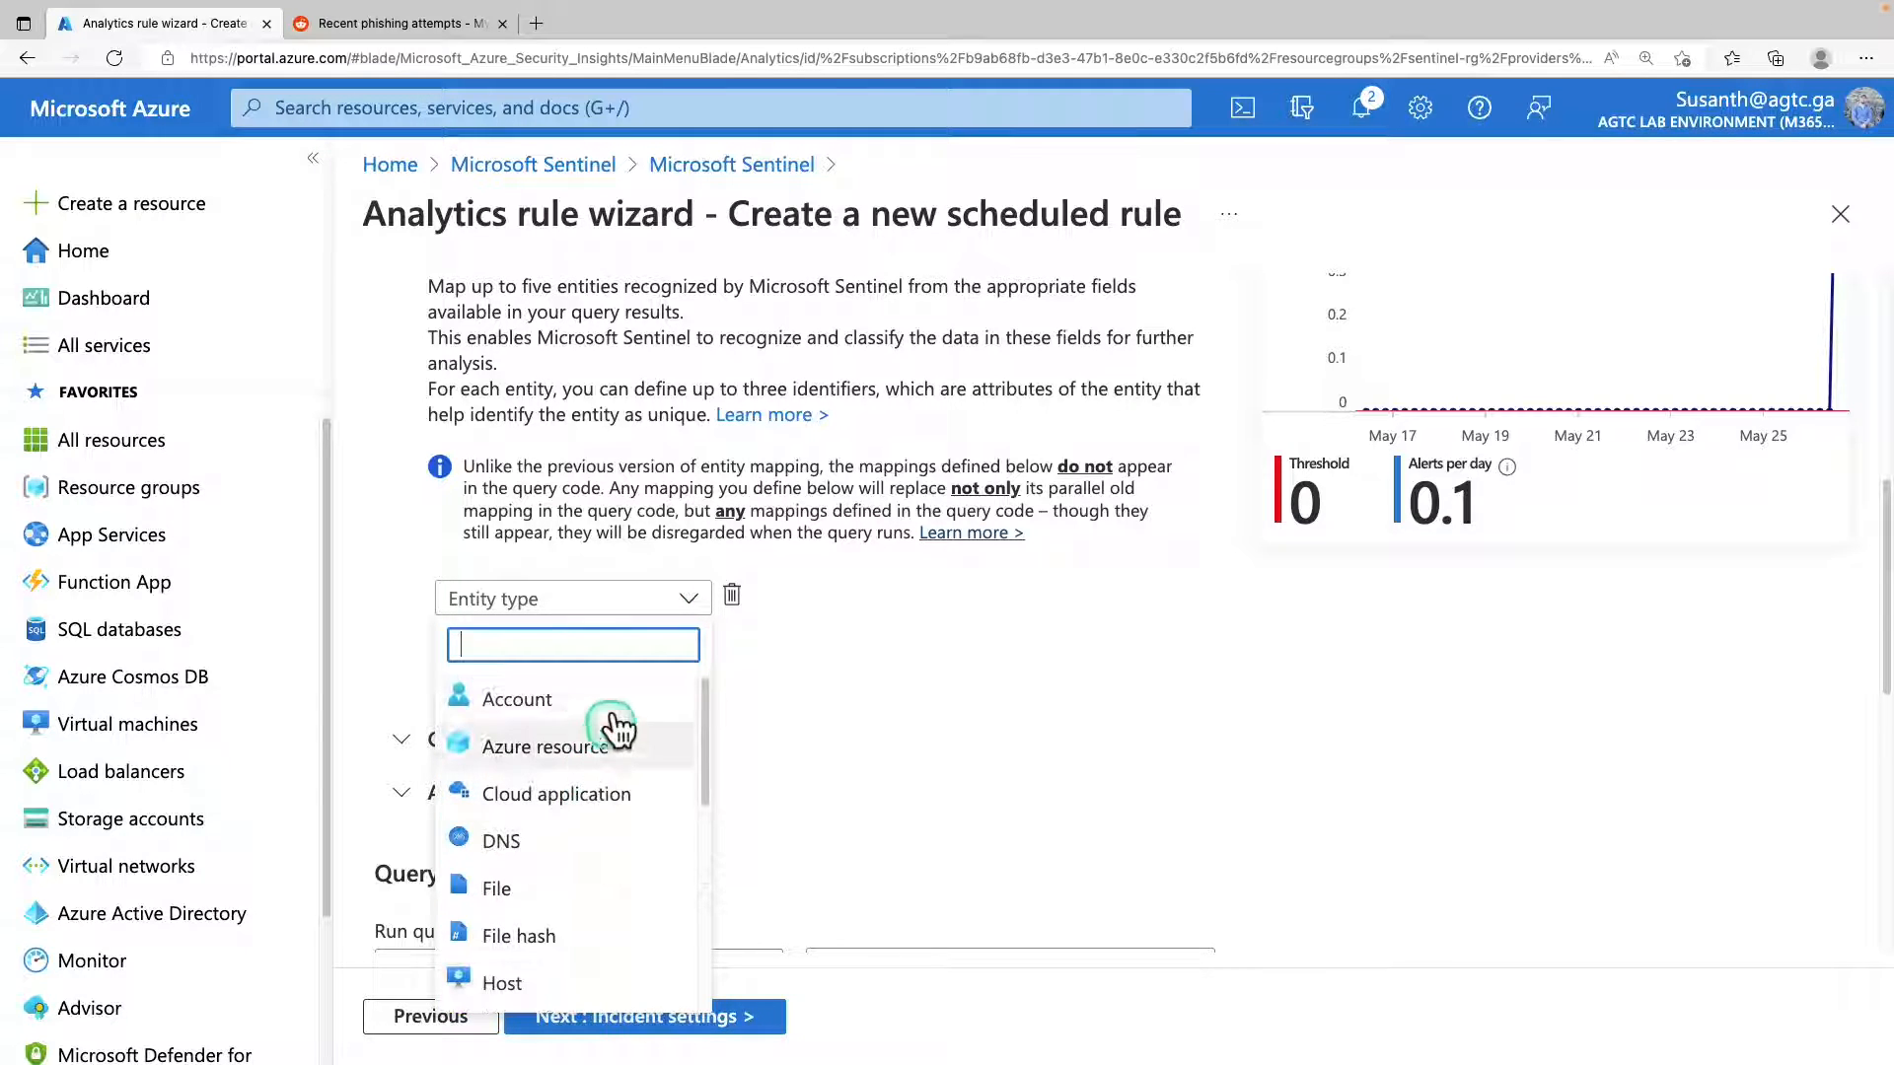
left_click(617, 705)
Map the Account entity's FullName identifier to the OriginatingServer_s column.
left_click(681, 671)
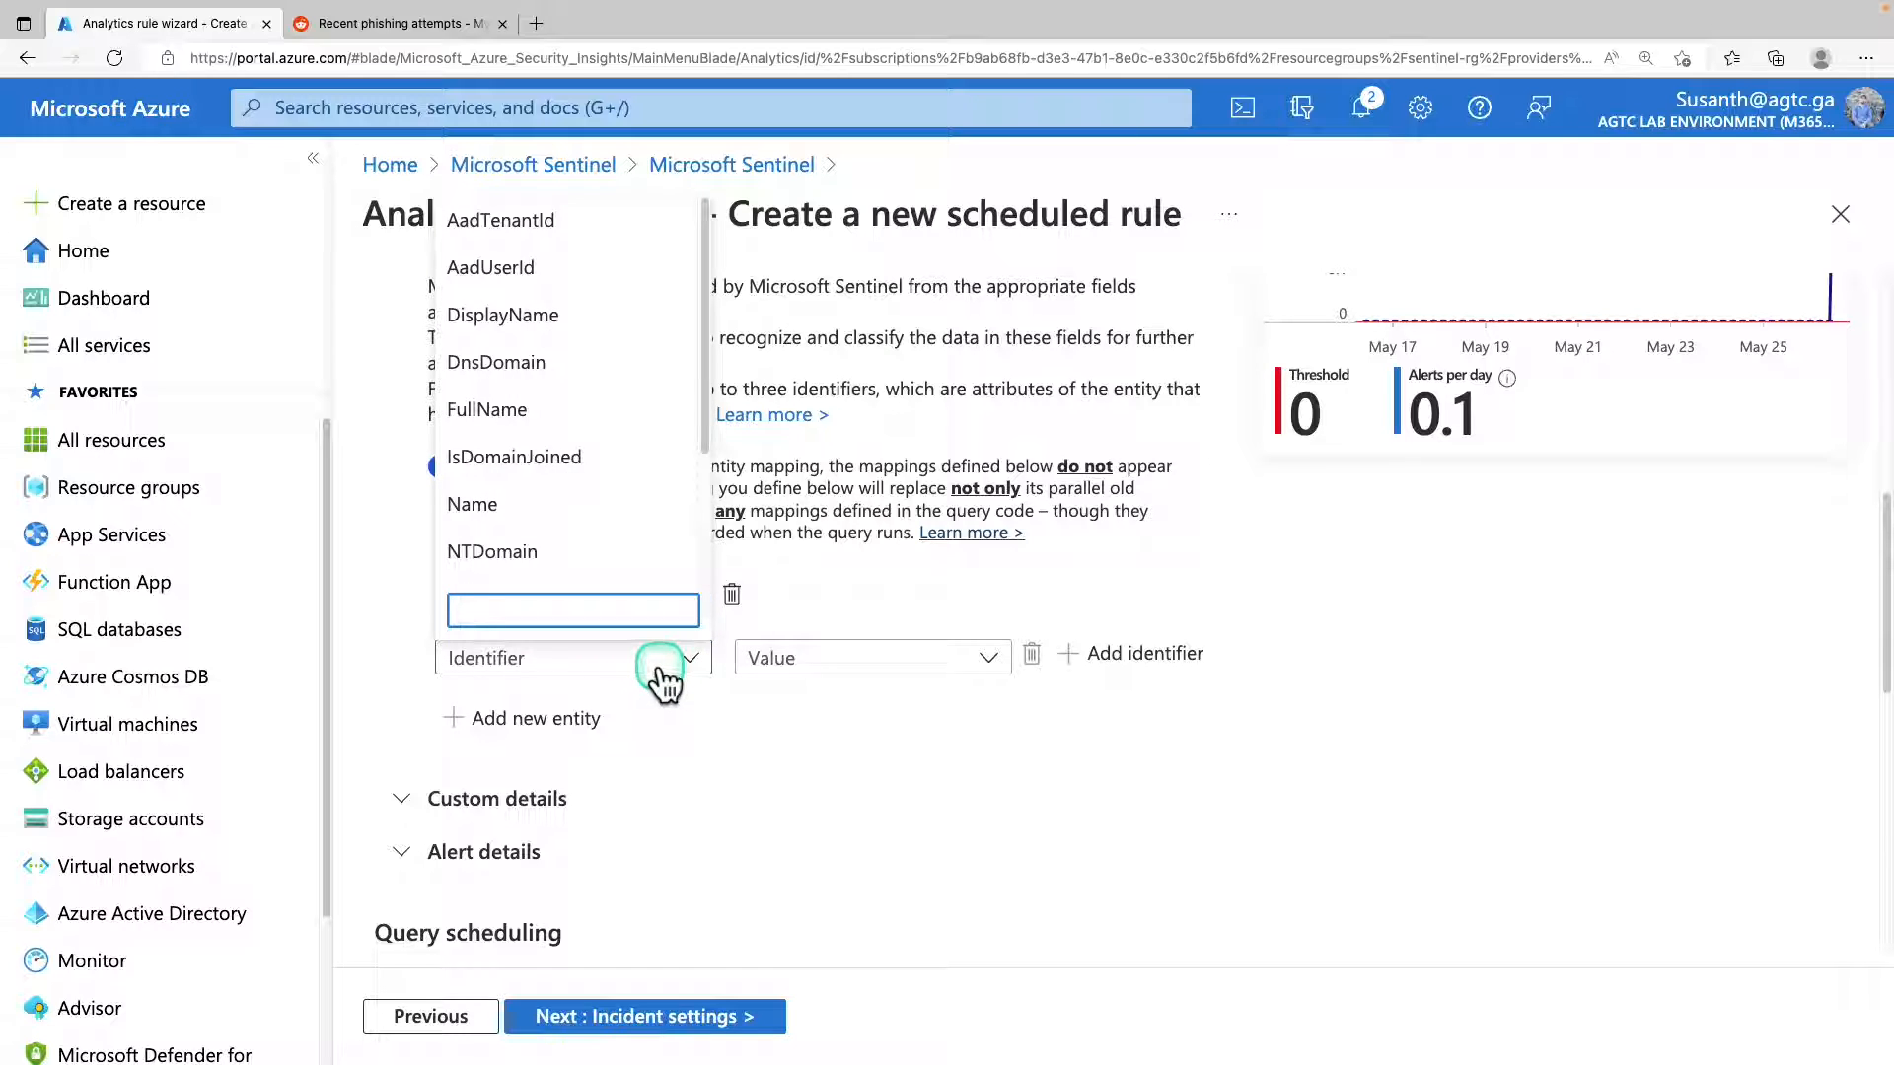
left_click(563, 403)
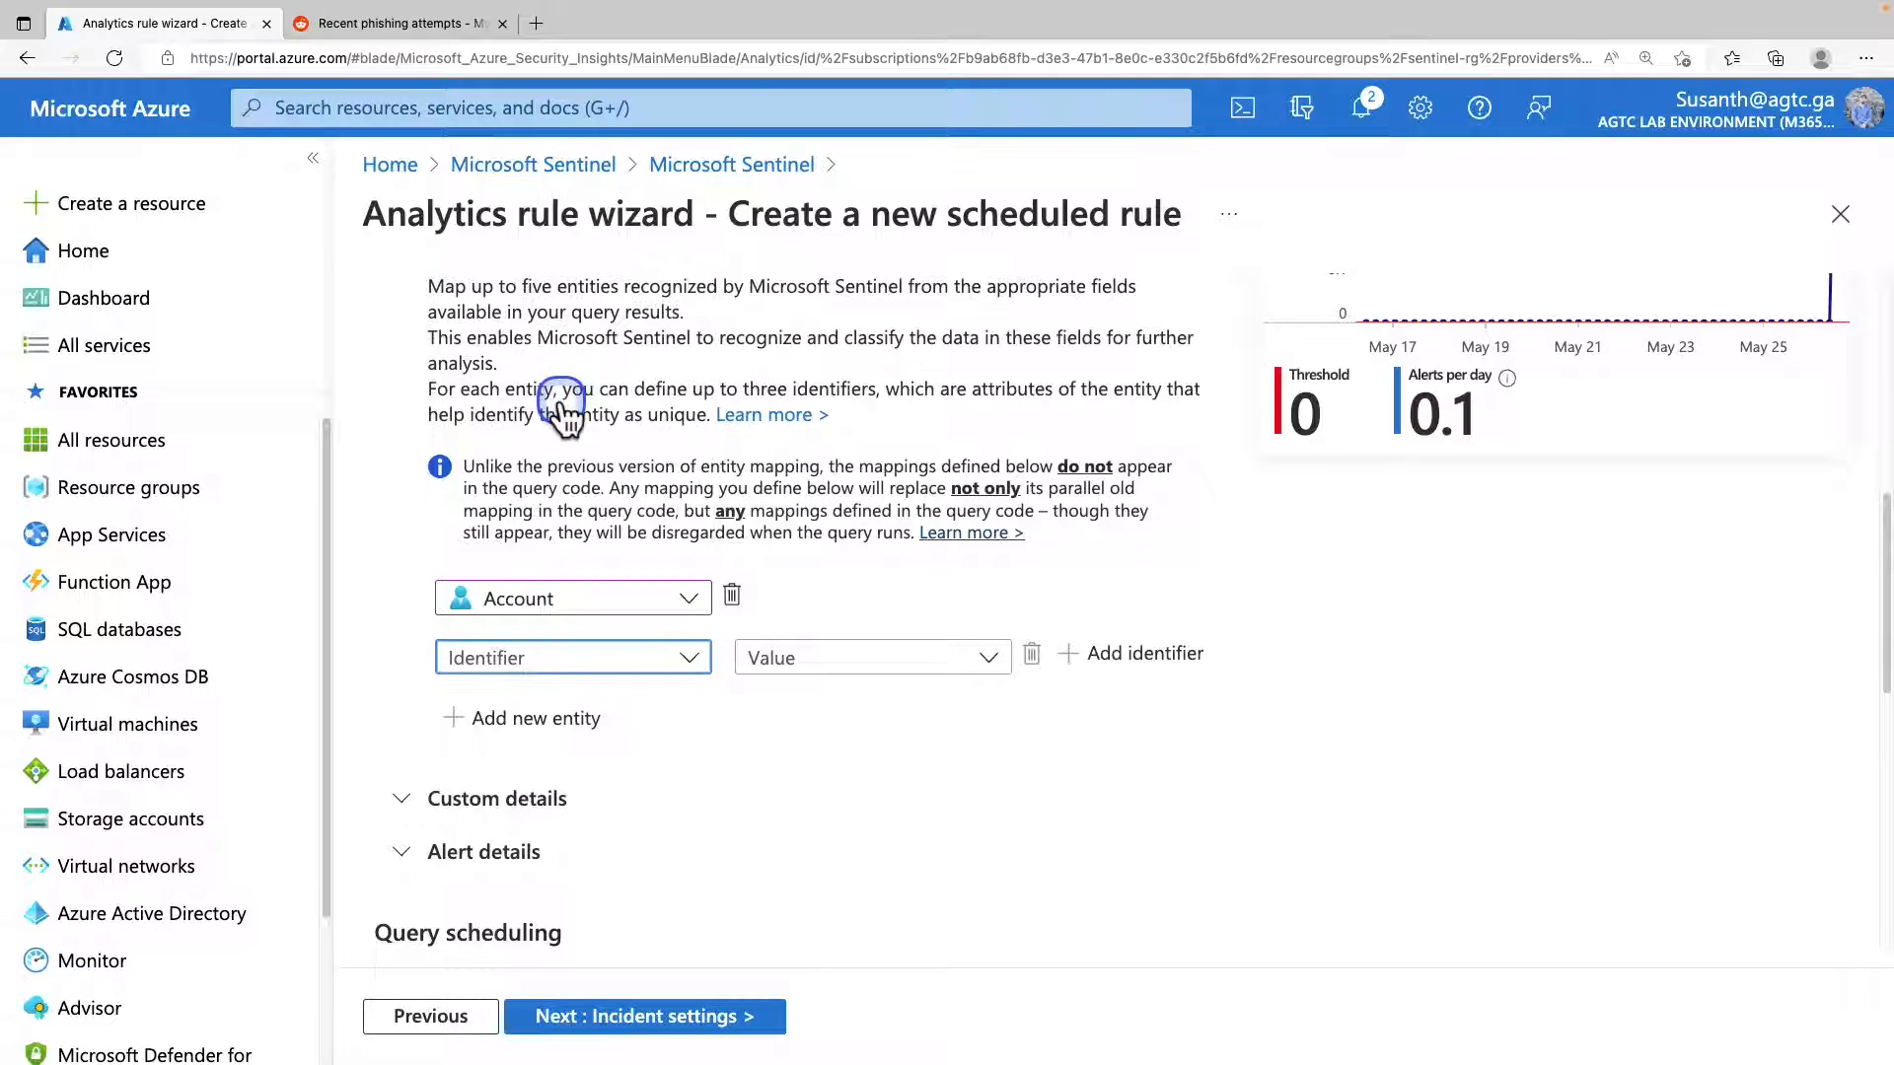
left_click(854, 659)
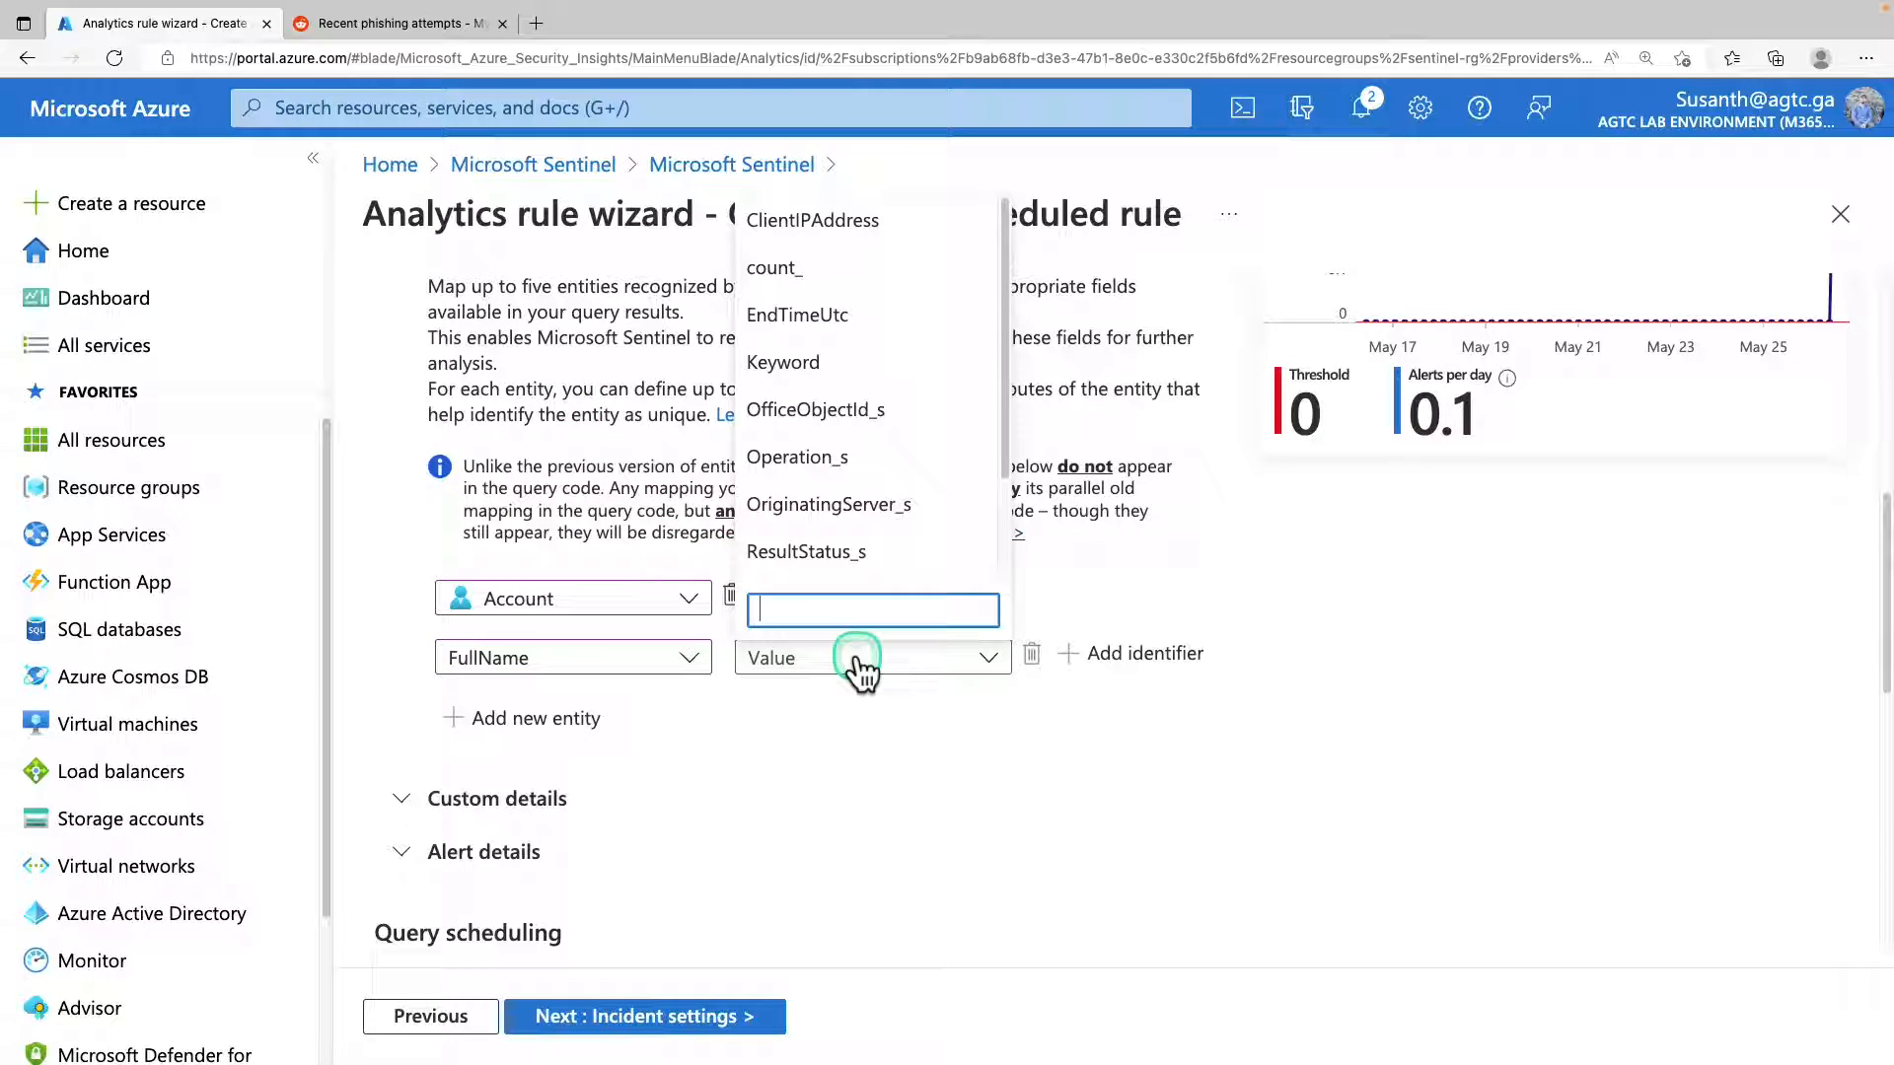
left_click(878, 505)
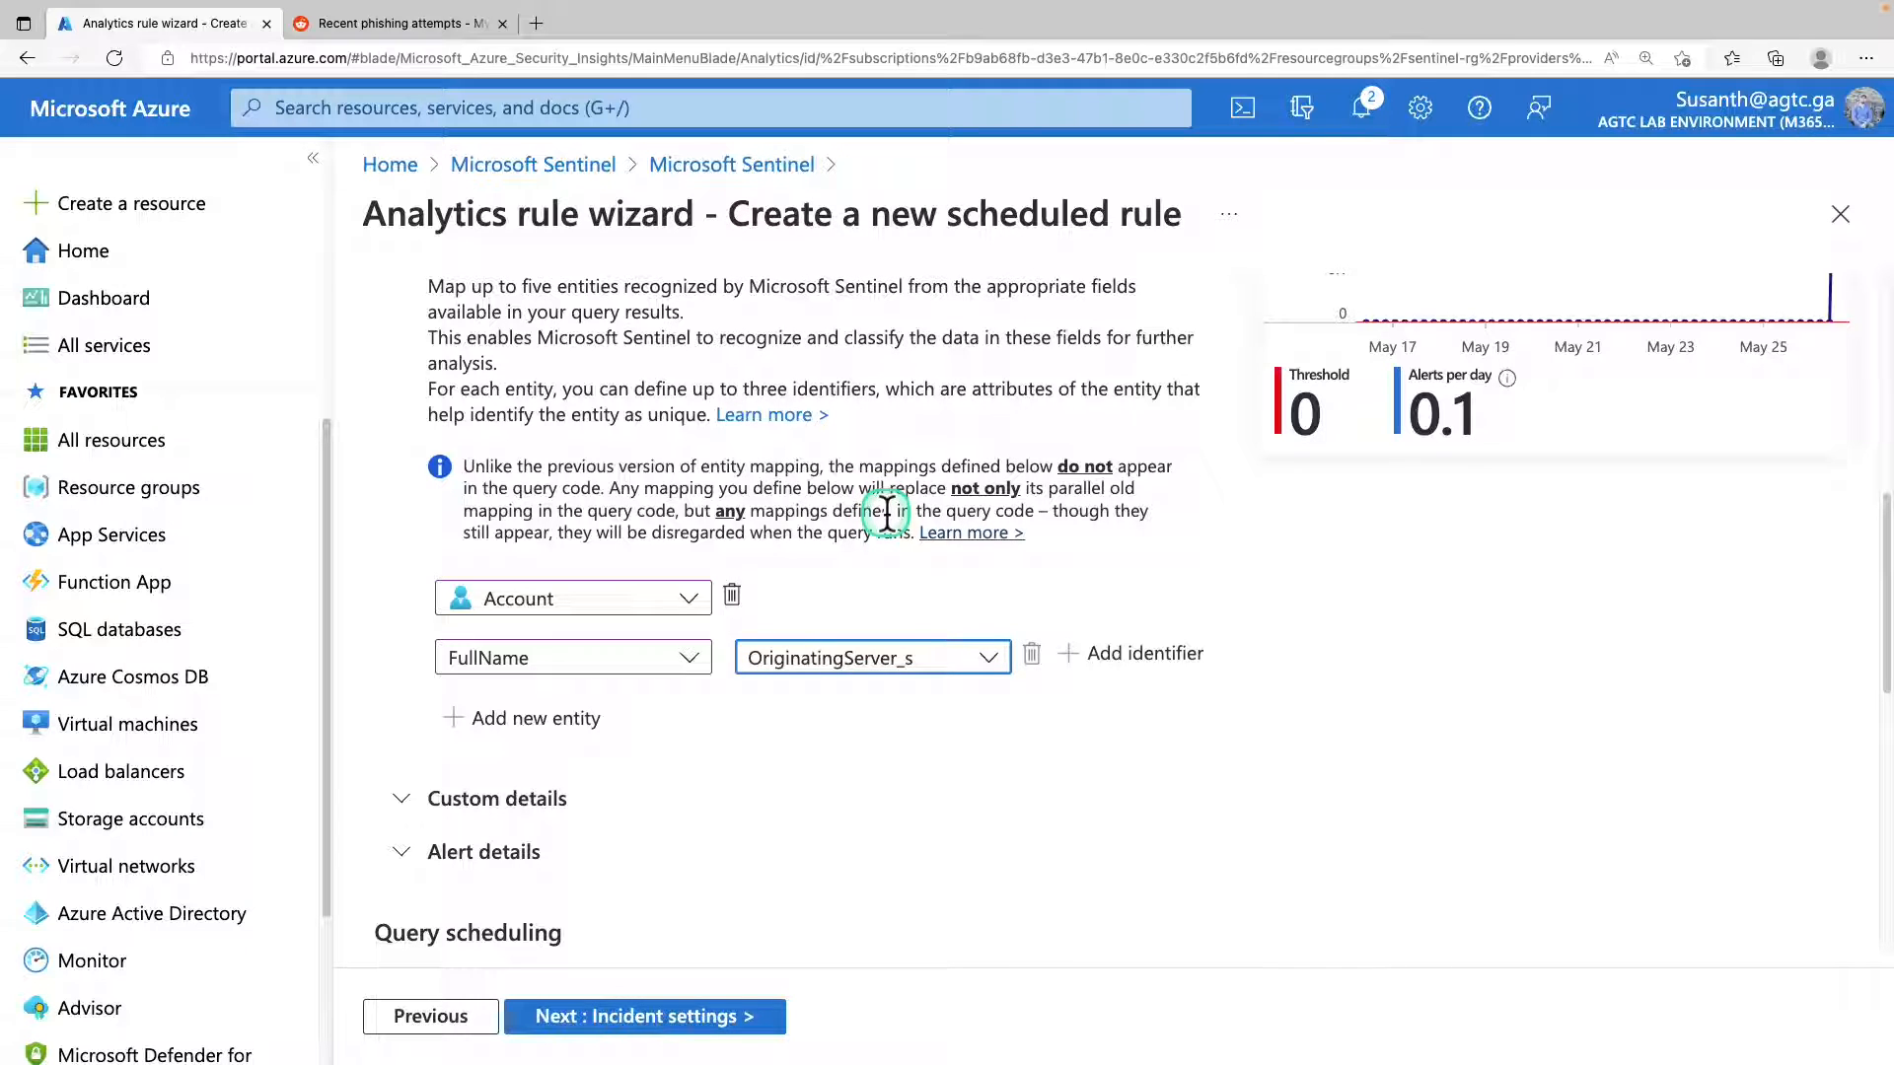
Add an IP entity and map its Address identifier to the ClientIPAddress column.
left_click(532, 719)
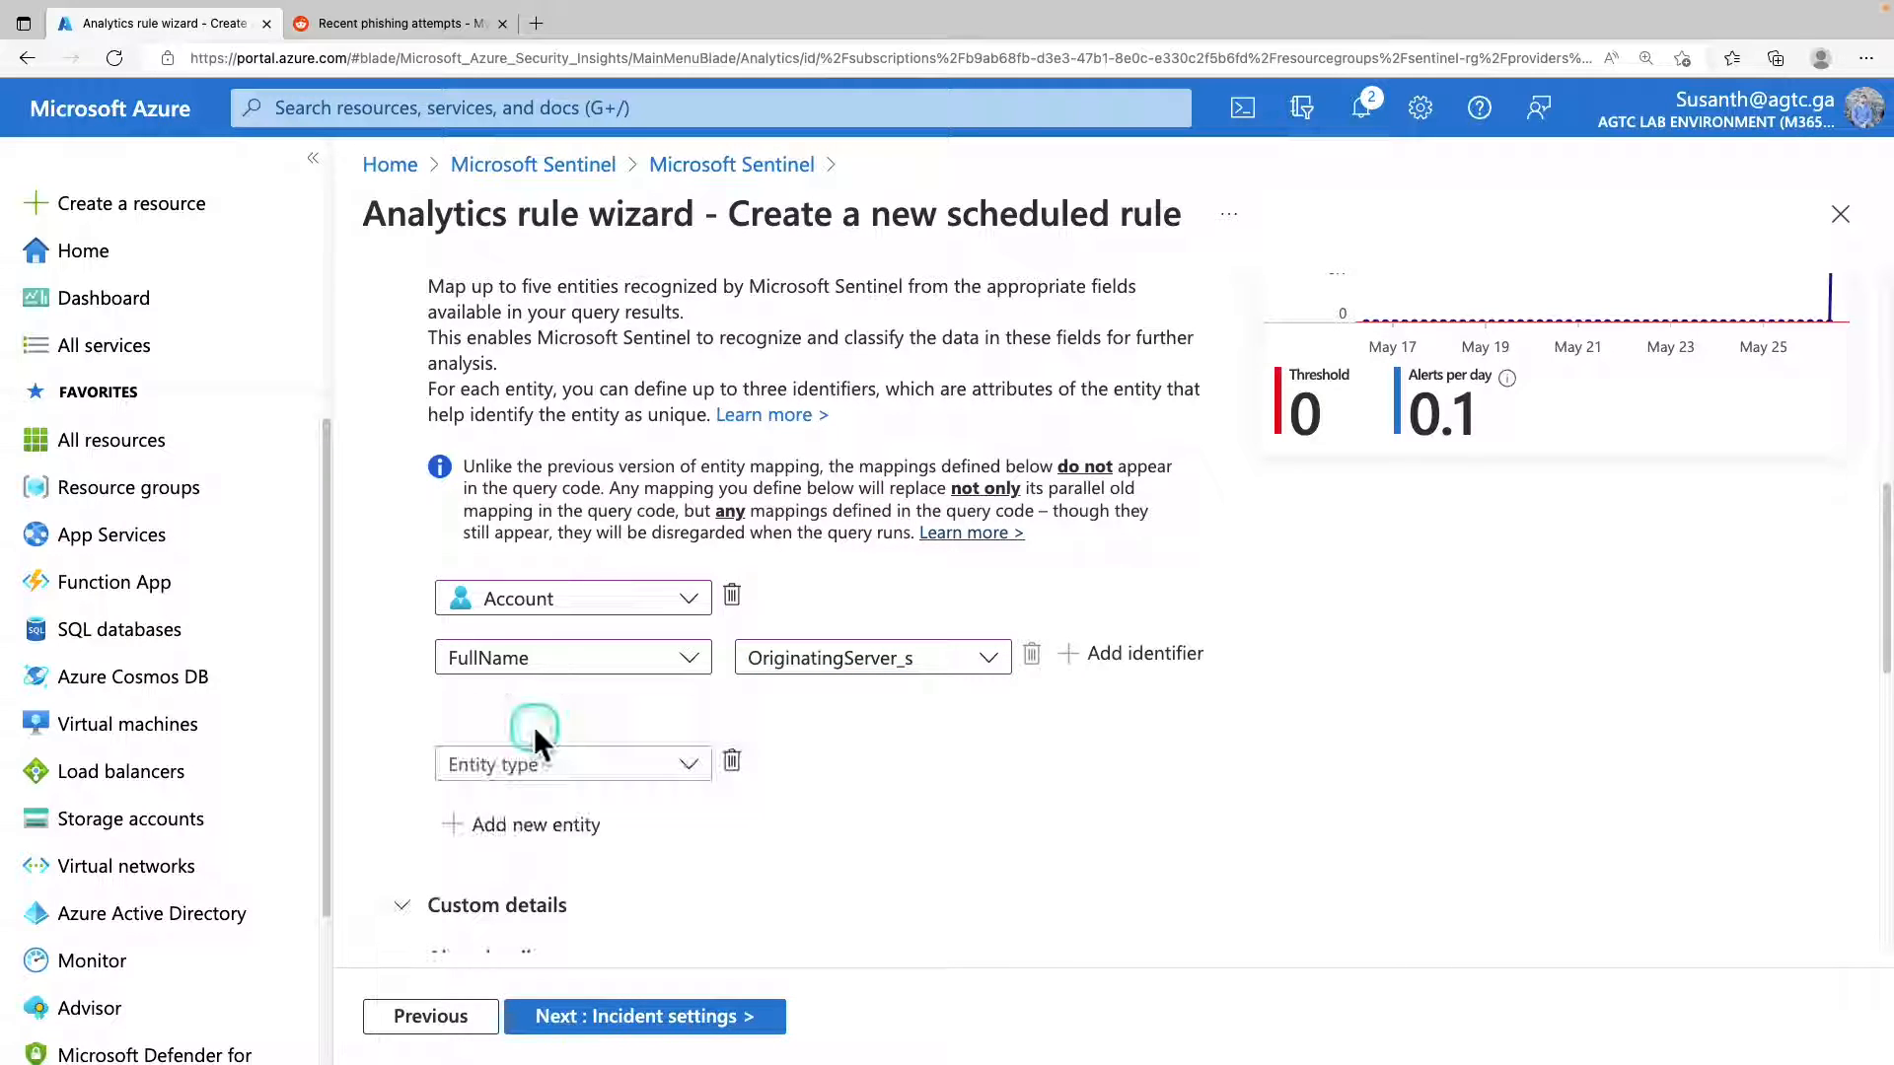
left_click(563, 778)
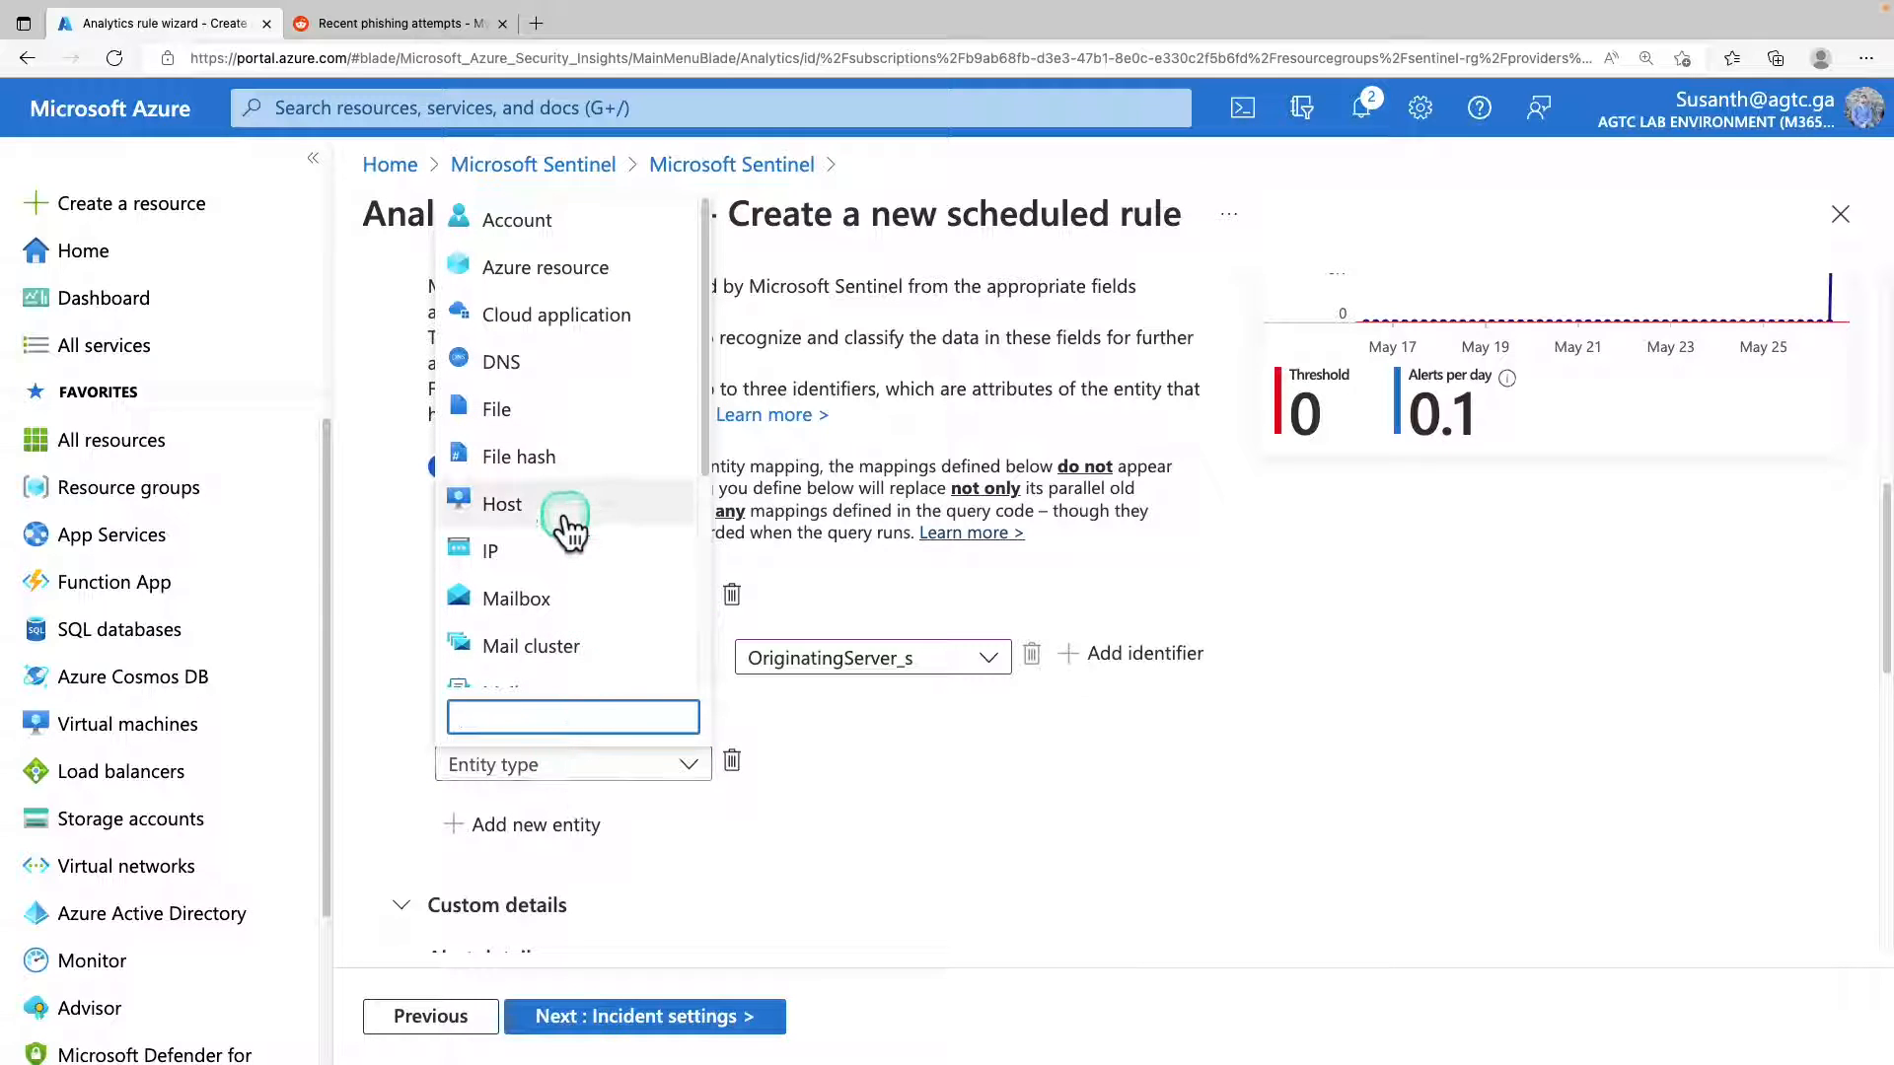
left_click(538, 564)
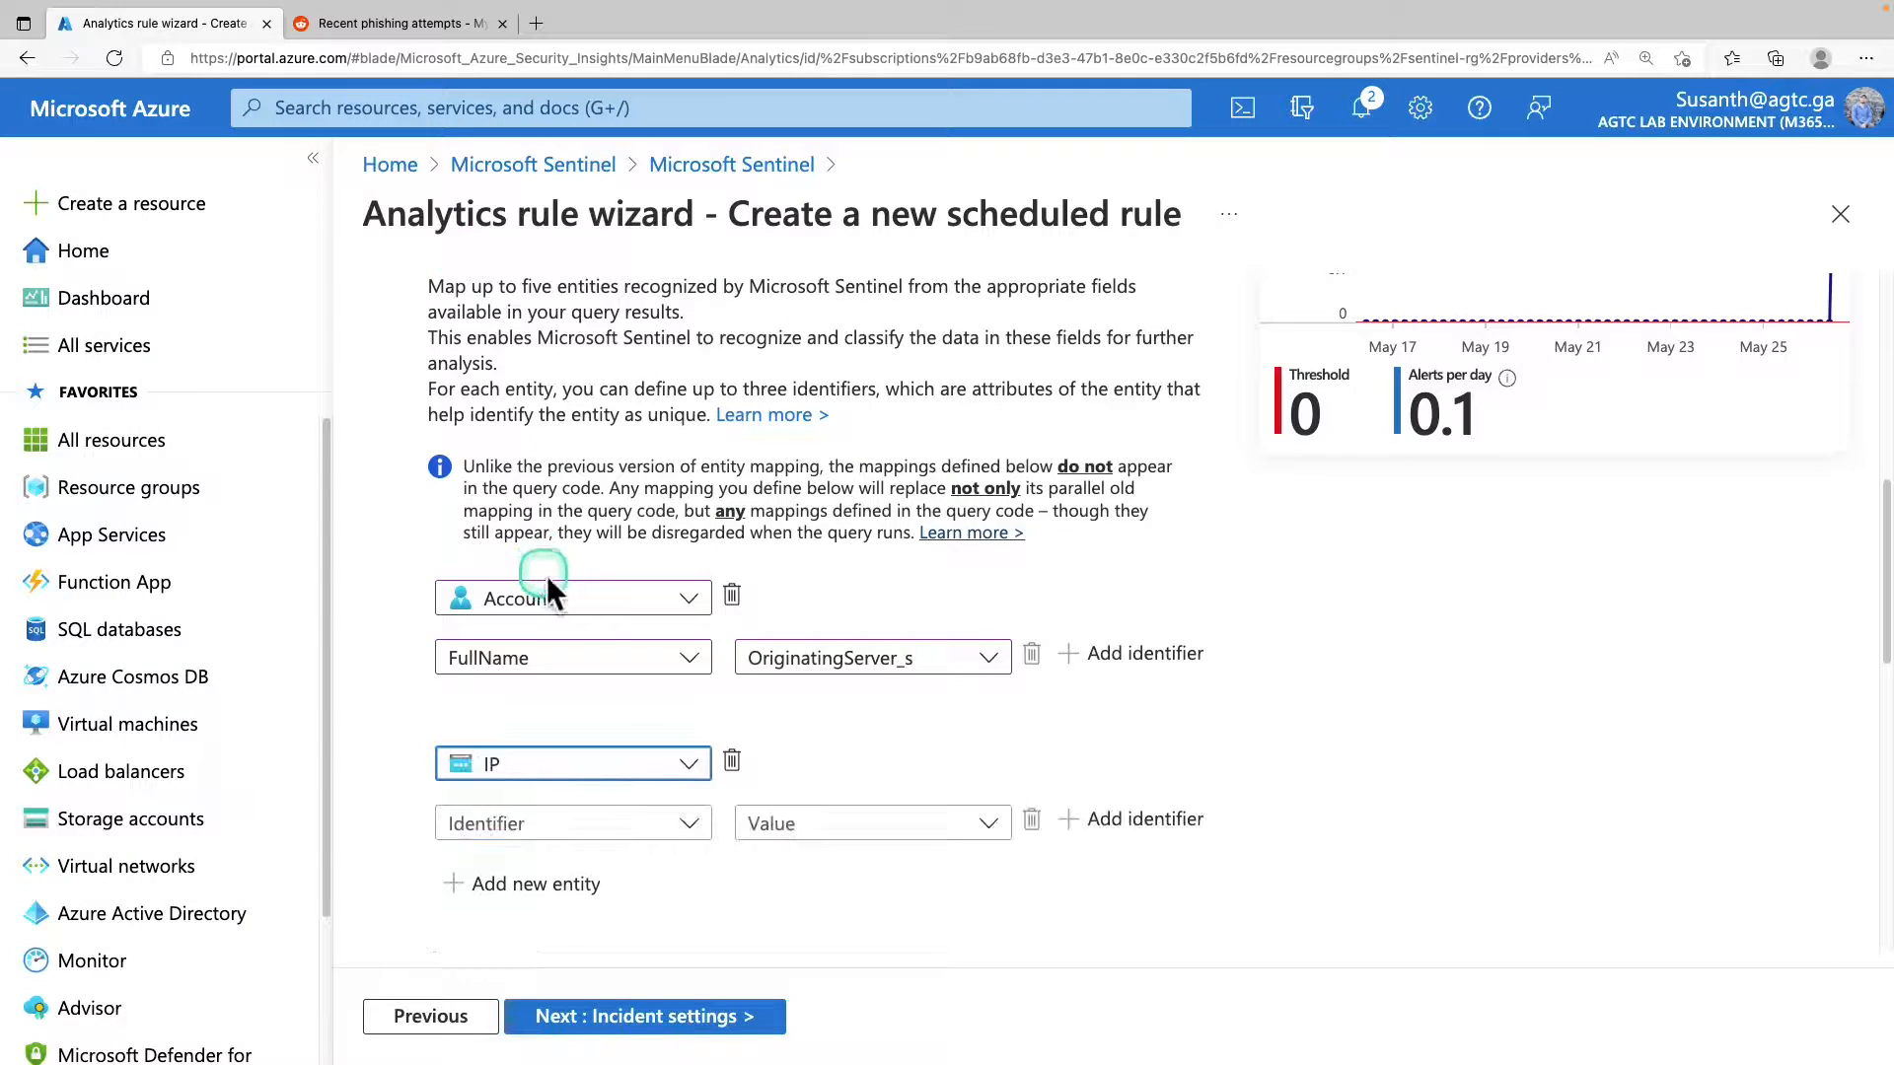
left_click(572, 844)
left_click(582, 927)
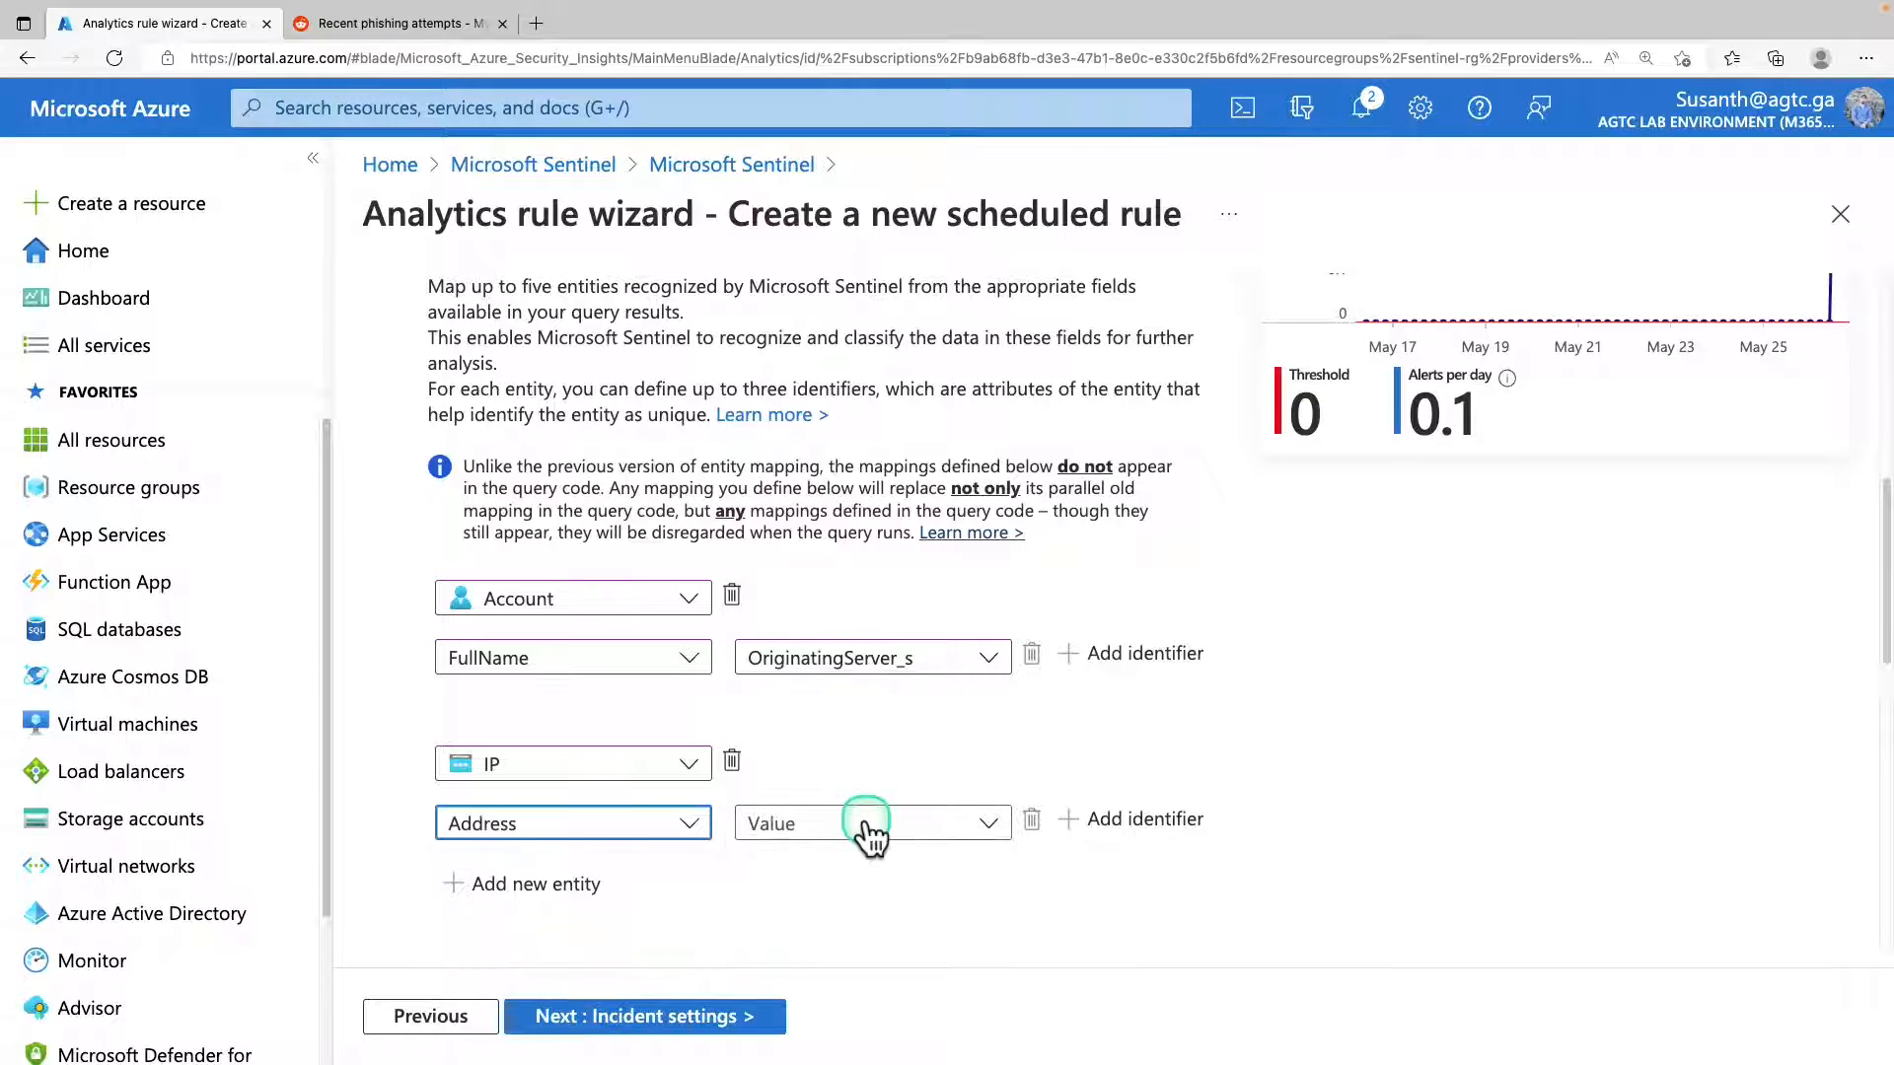
left_click(867, 835)
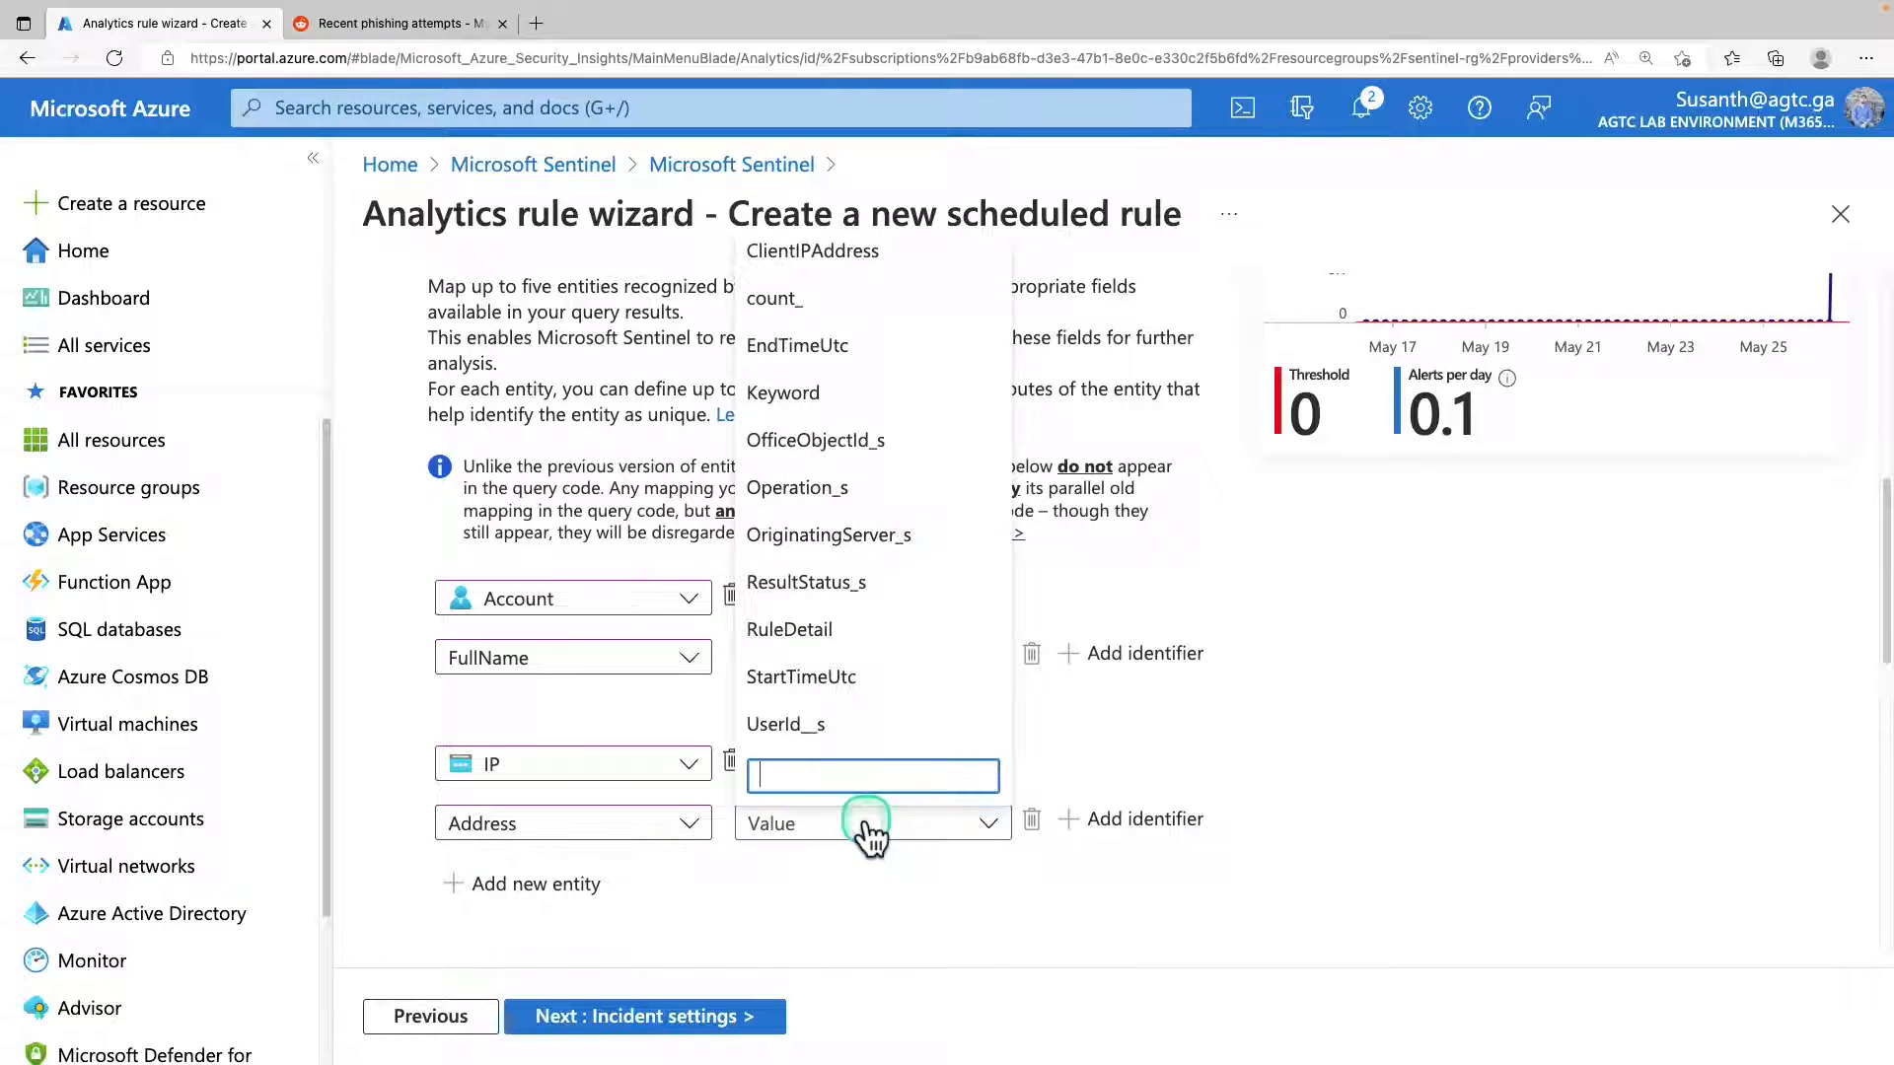
left_click(873, 255)
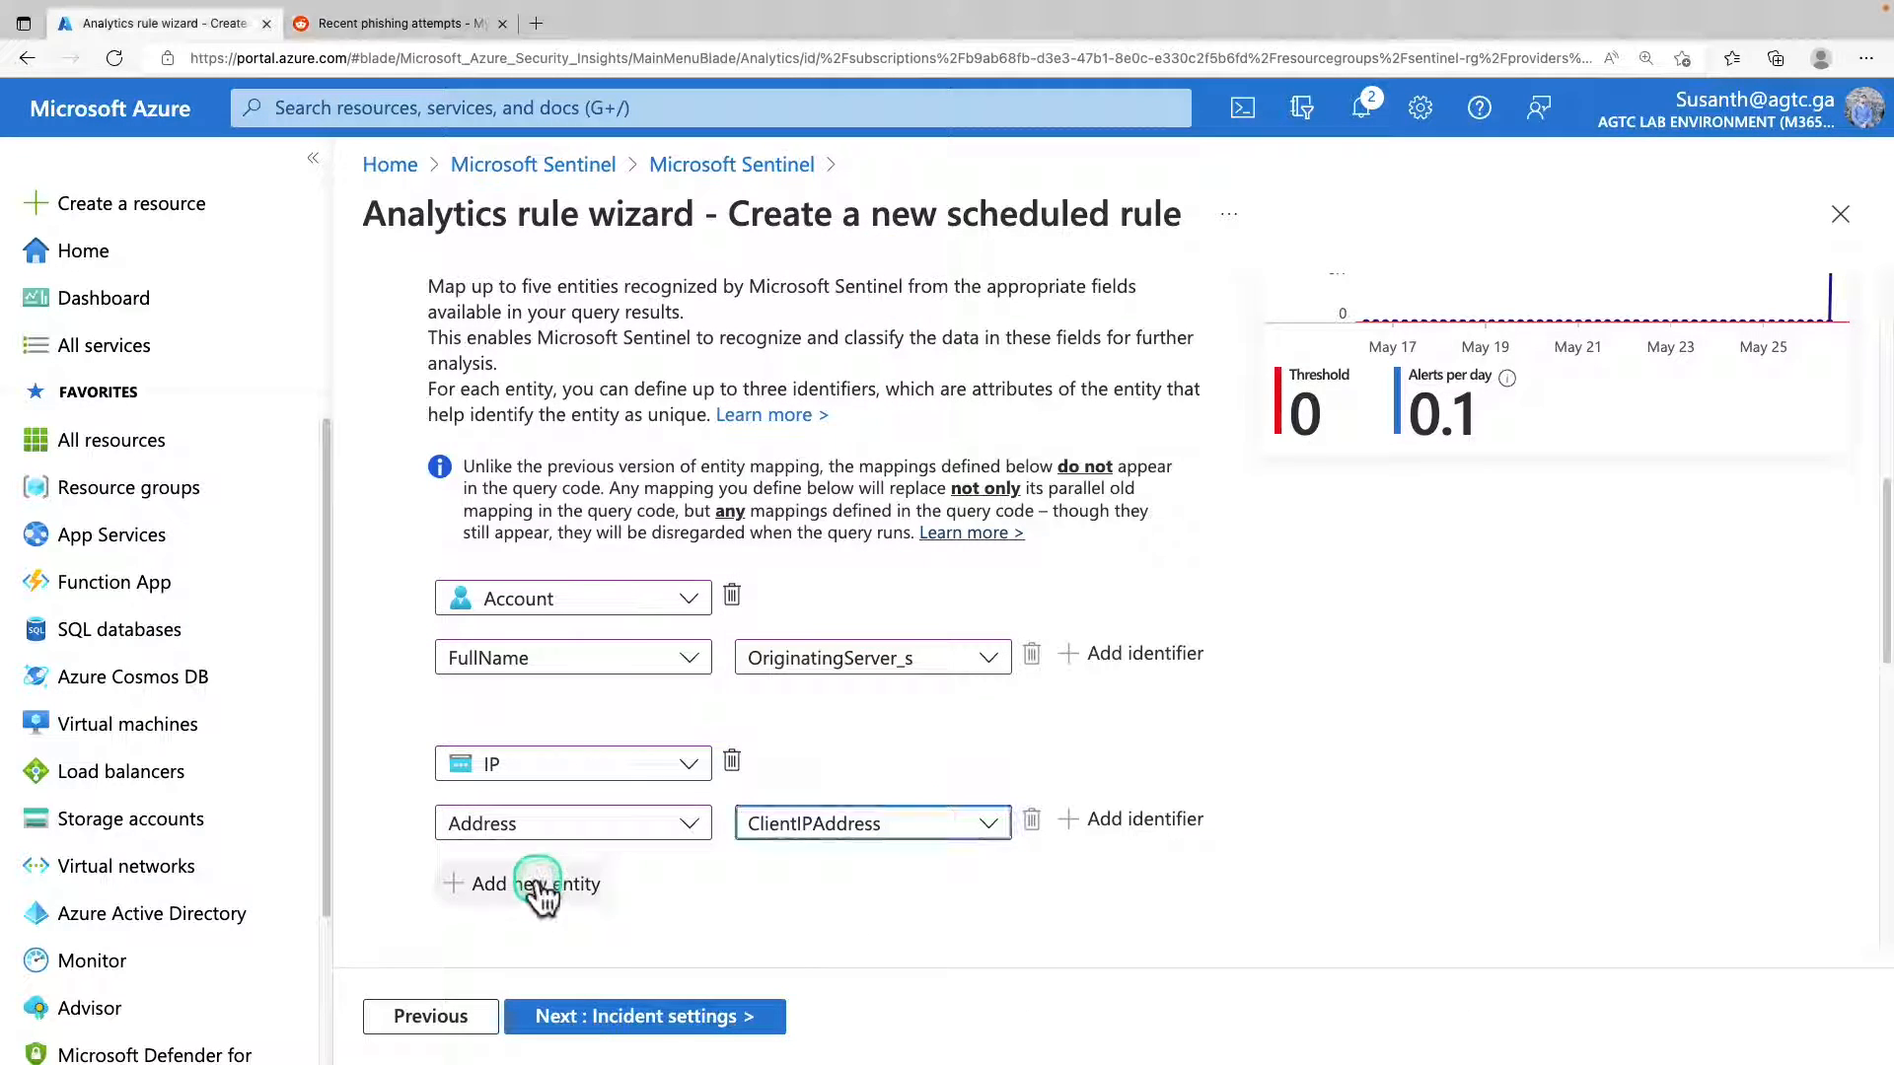
Add a Host entity and map its FullName identifier to the OriginatingServer_s column.
left_click(538, 881)
left_click(548, 942)
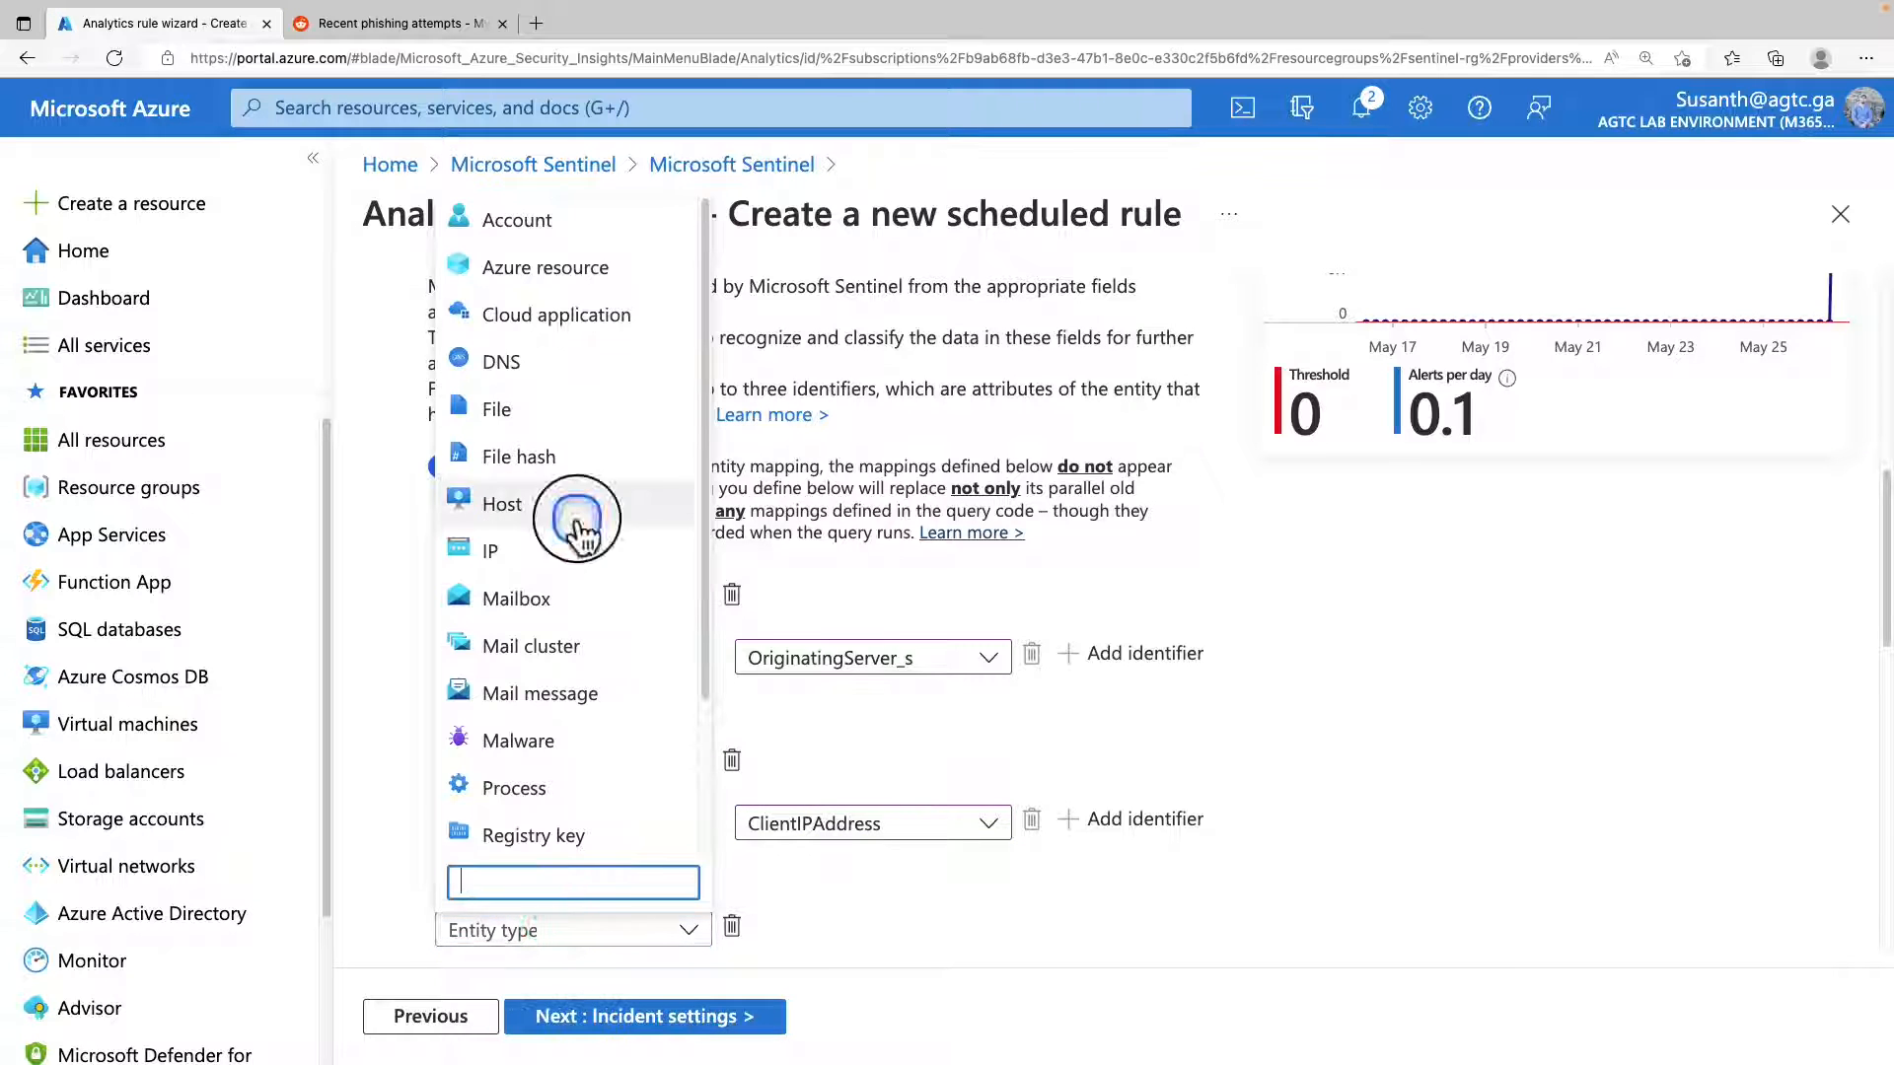
left_click(575, 516)
scroll(1066, 964, "down", 3)
left_click(572, 840)
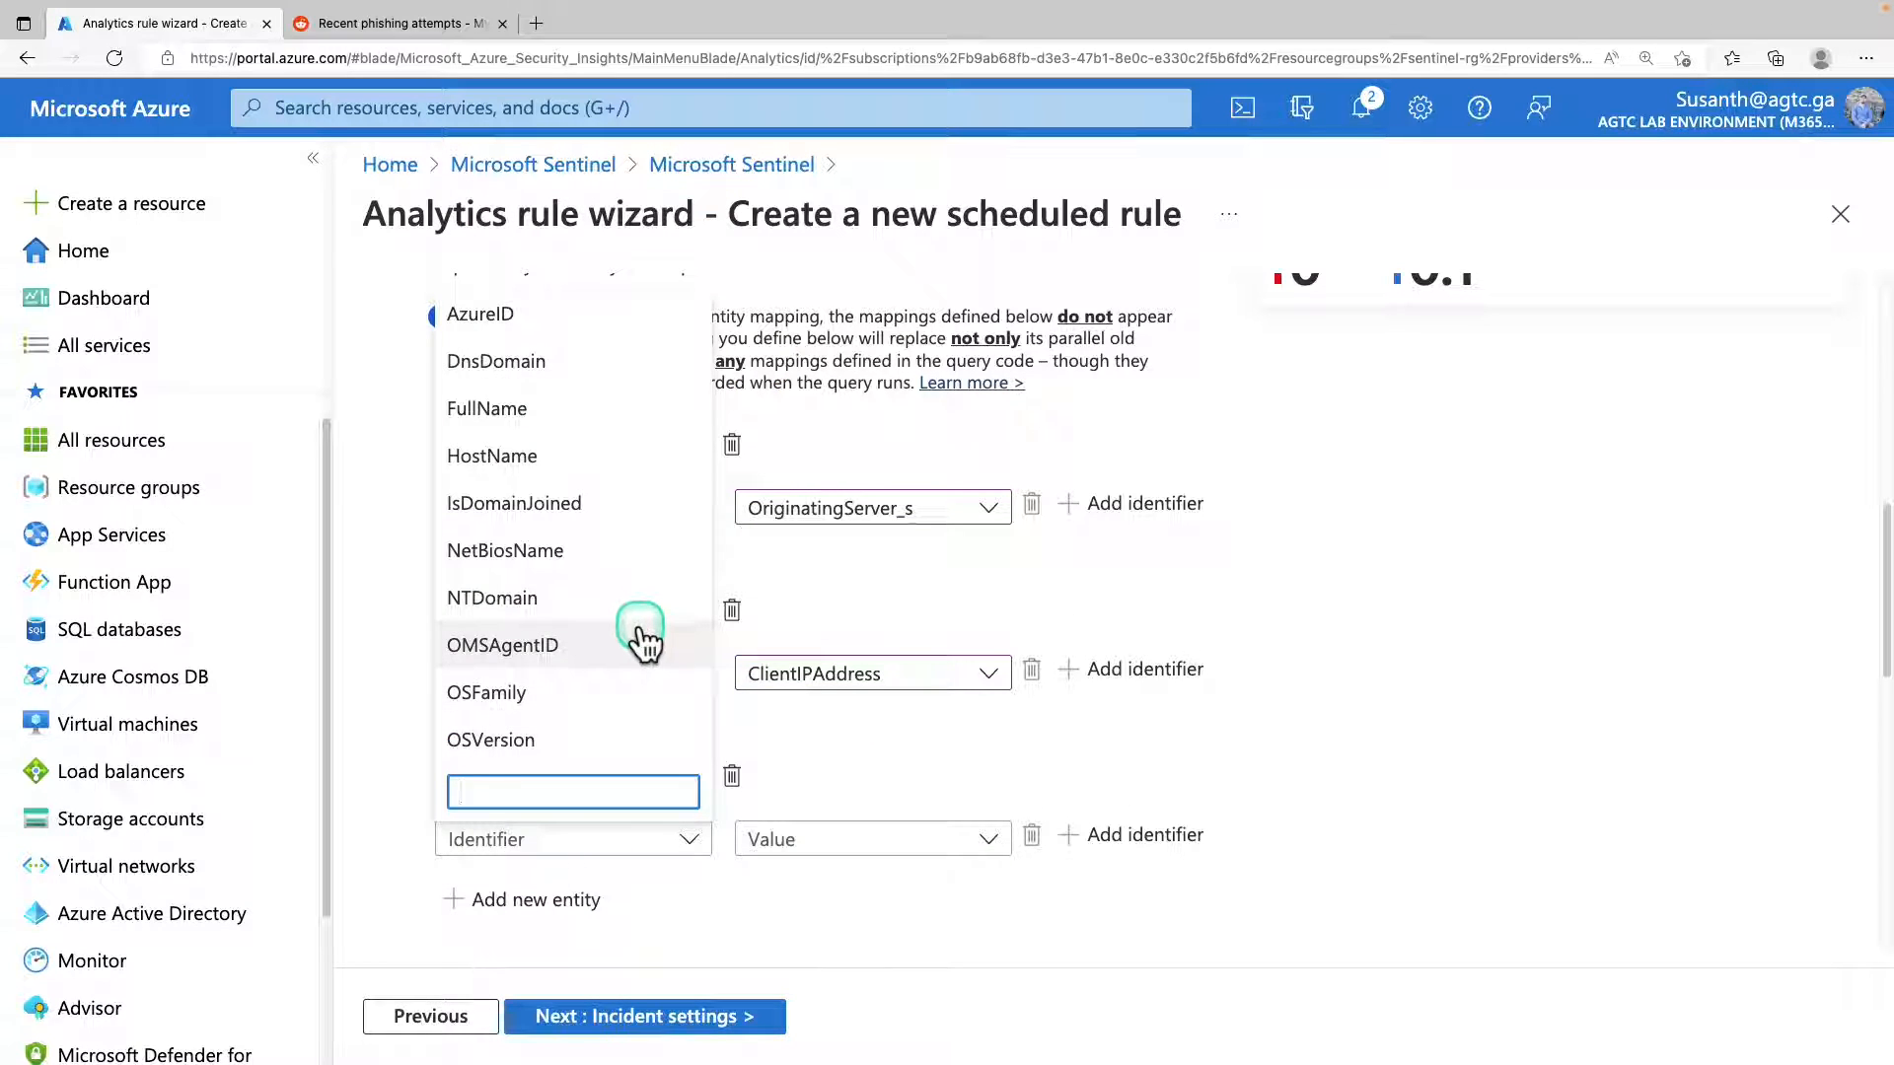
left_click(592, 408)
left_click(816, 841)
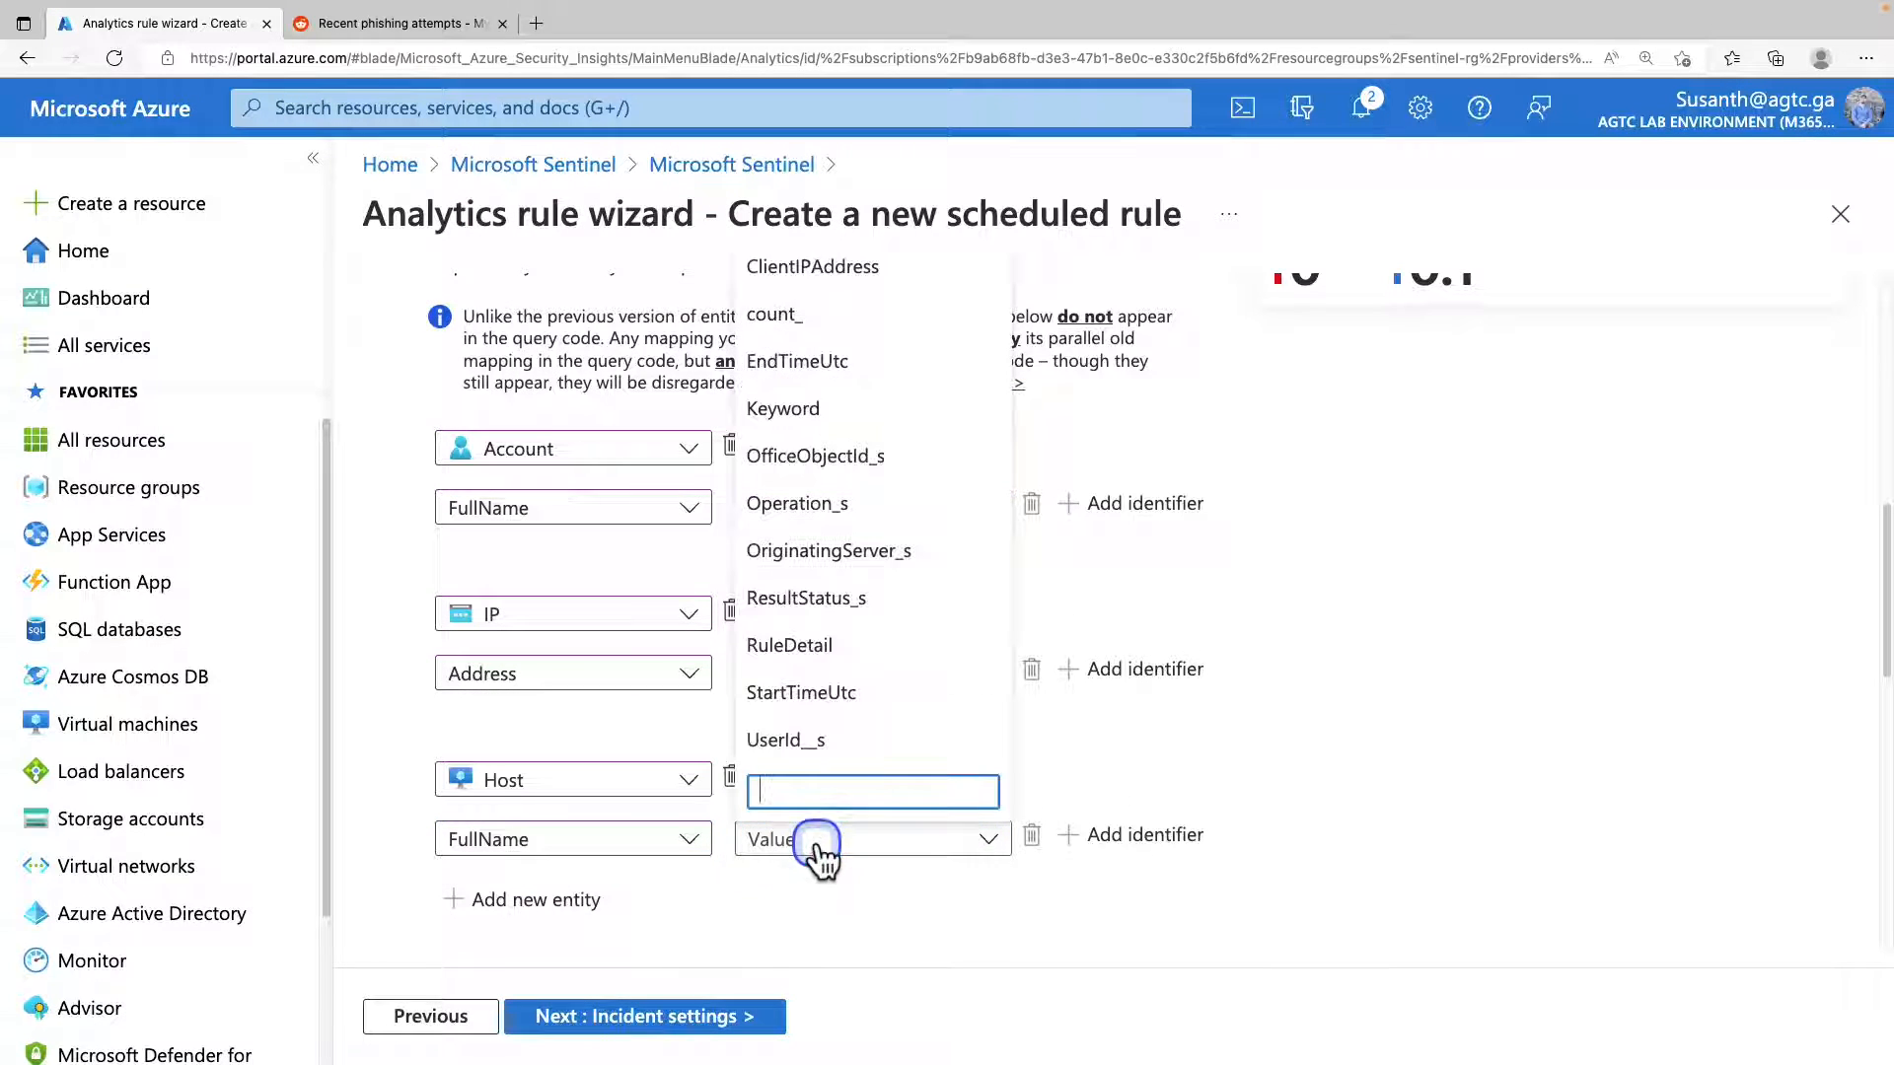
left_click(875, 550)
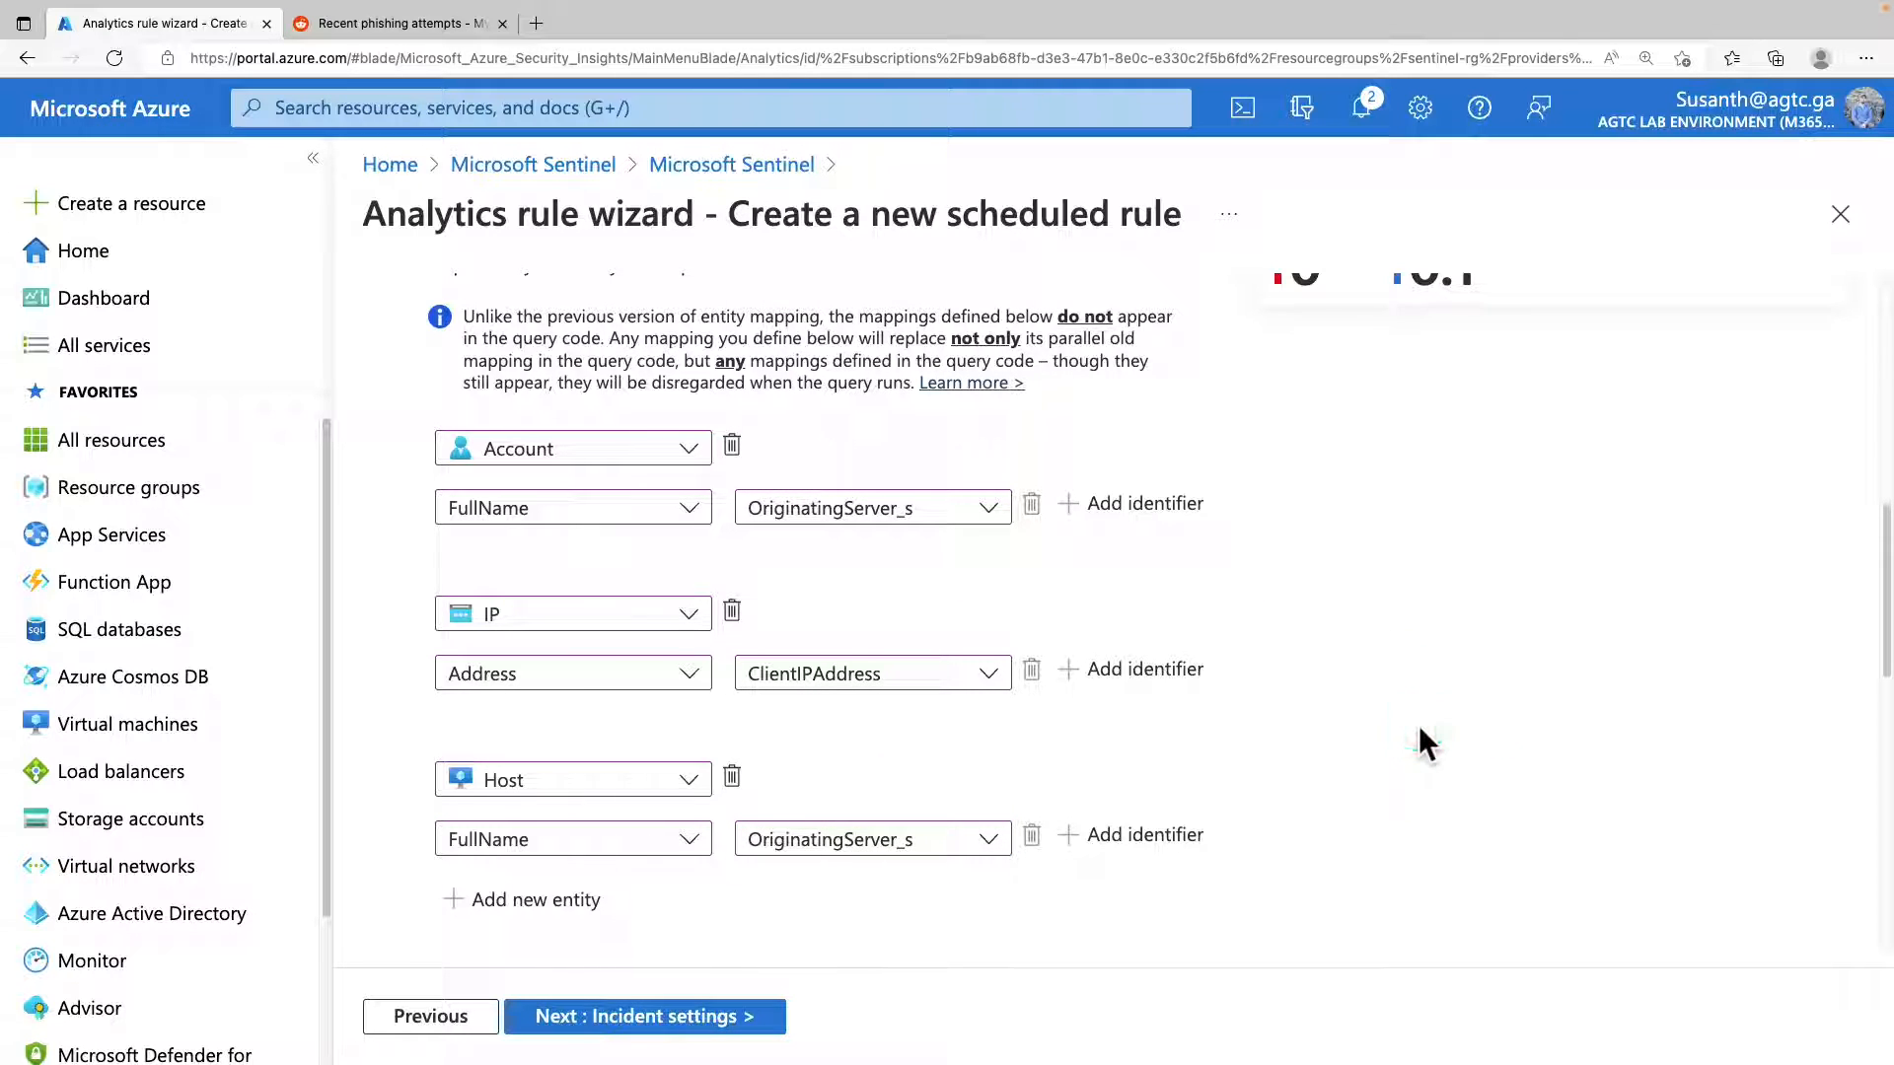
Expand the alert details and examine the name format, description format, tactic and severity column options.
scroll(1418, 725, "down", 1)
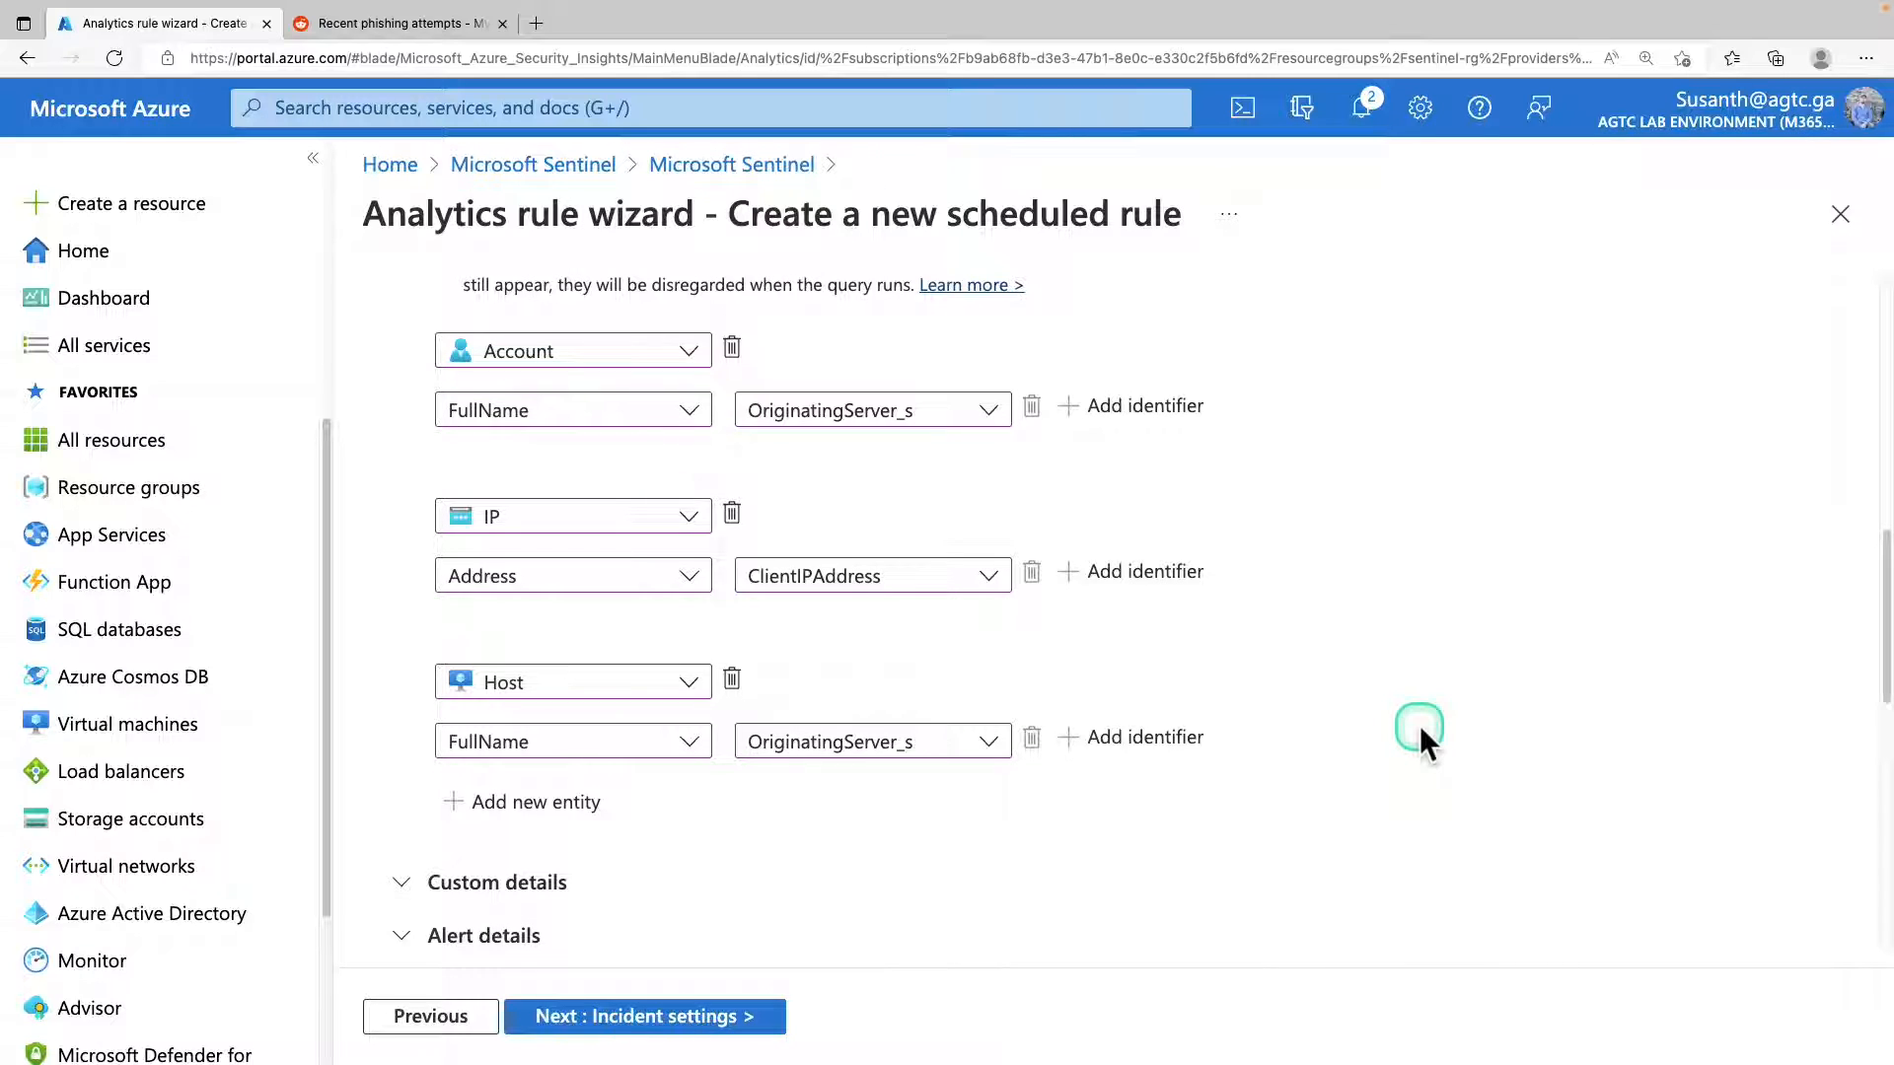
scroll(687, 868, "down", 1)
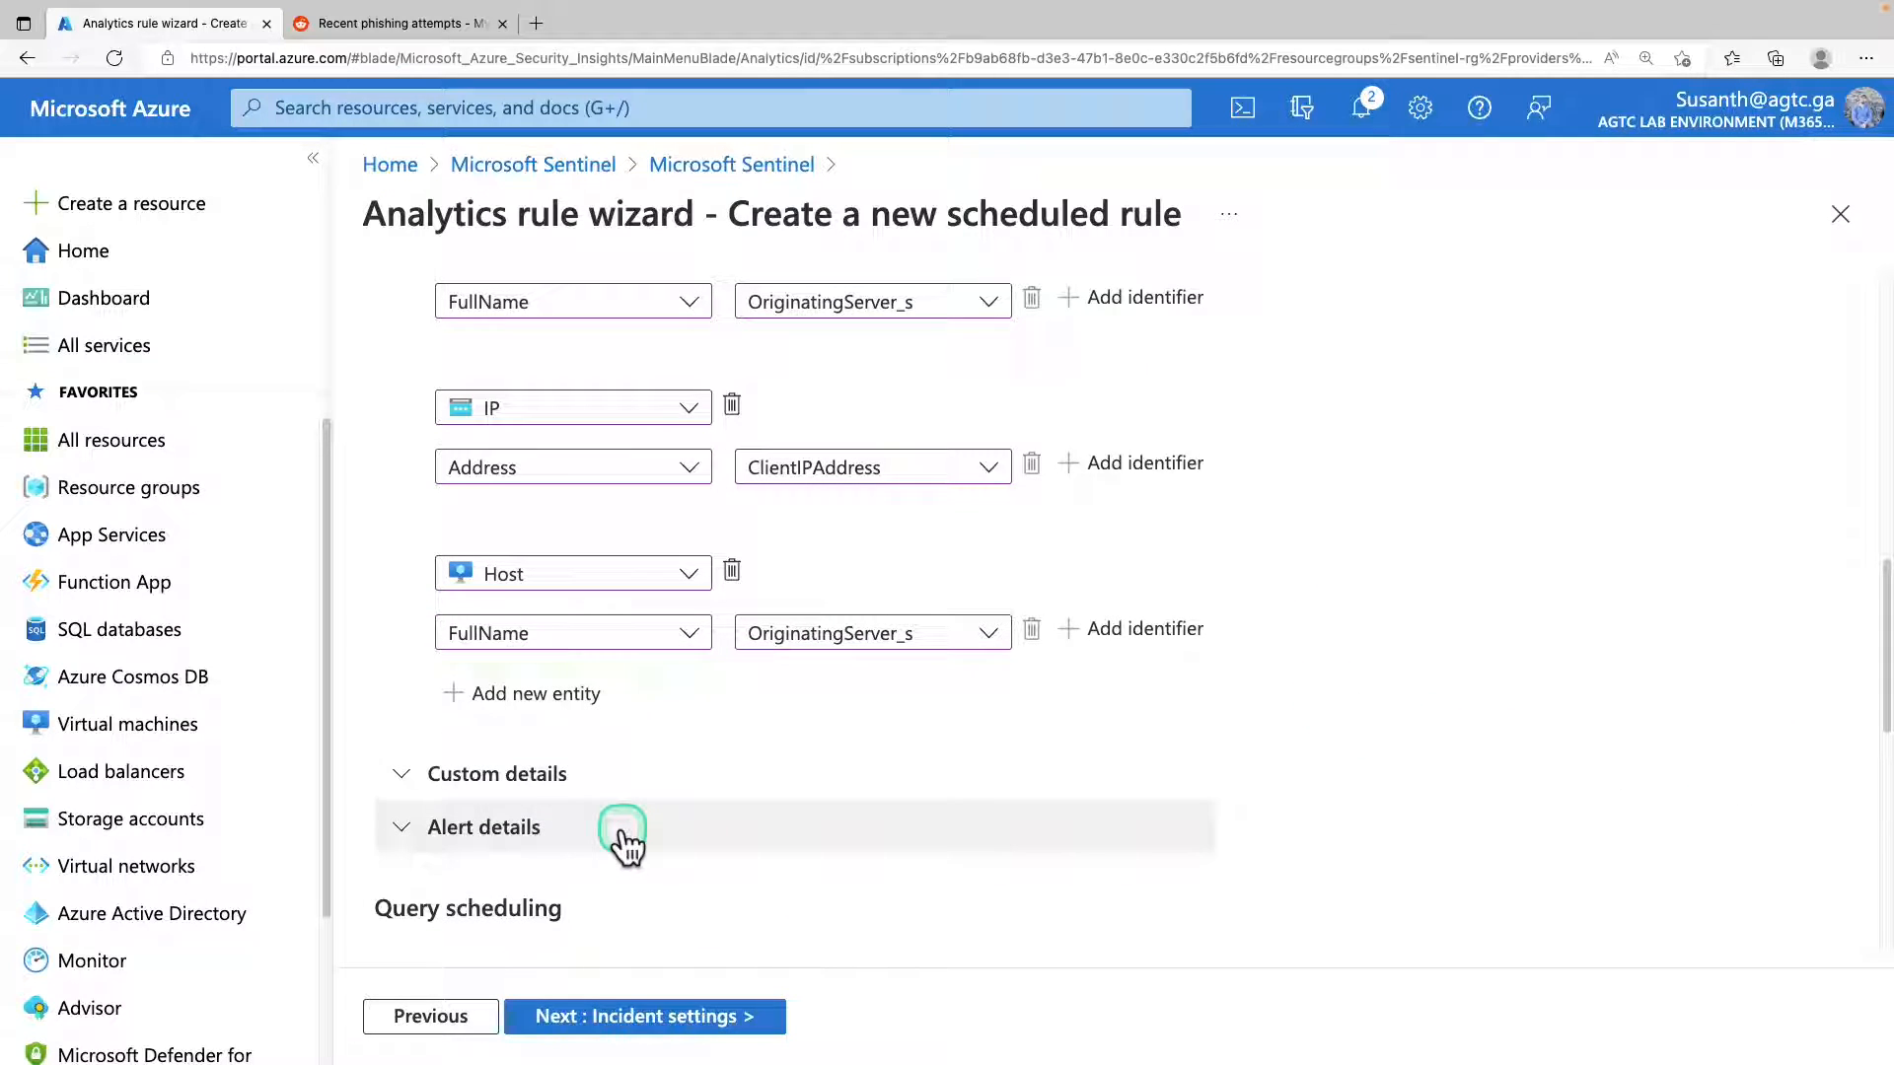
left_click(622, 839)
scroll(655, 819, "down", 4)
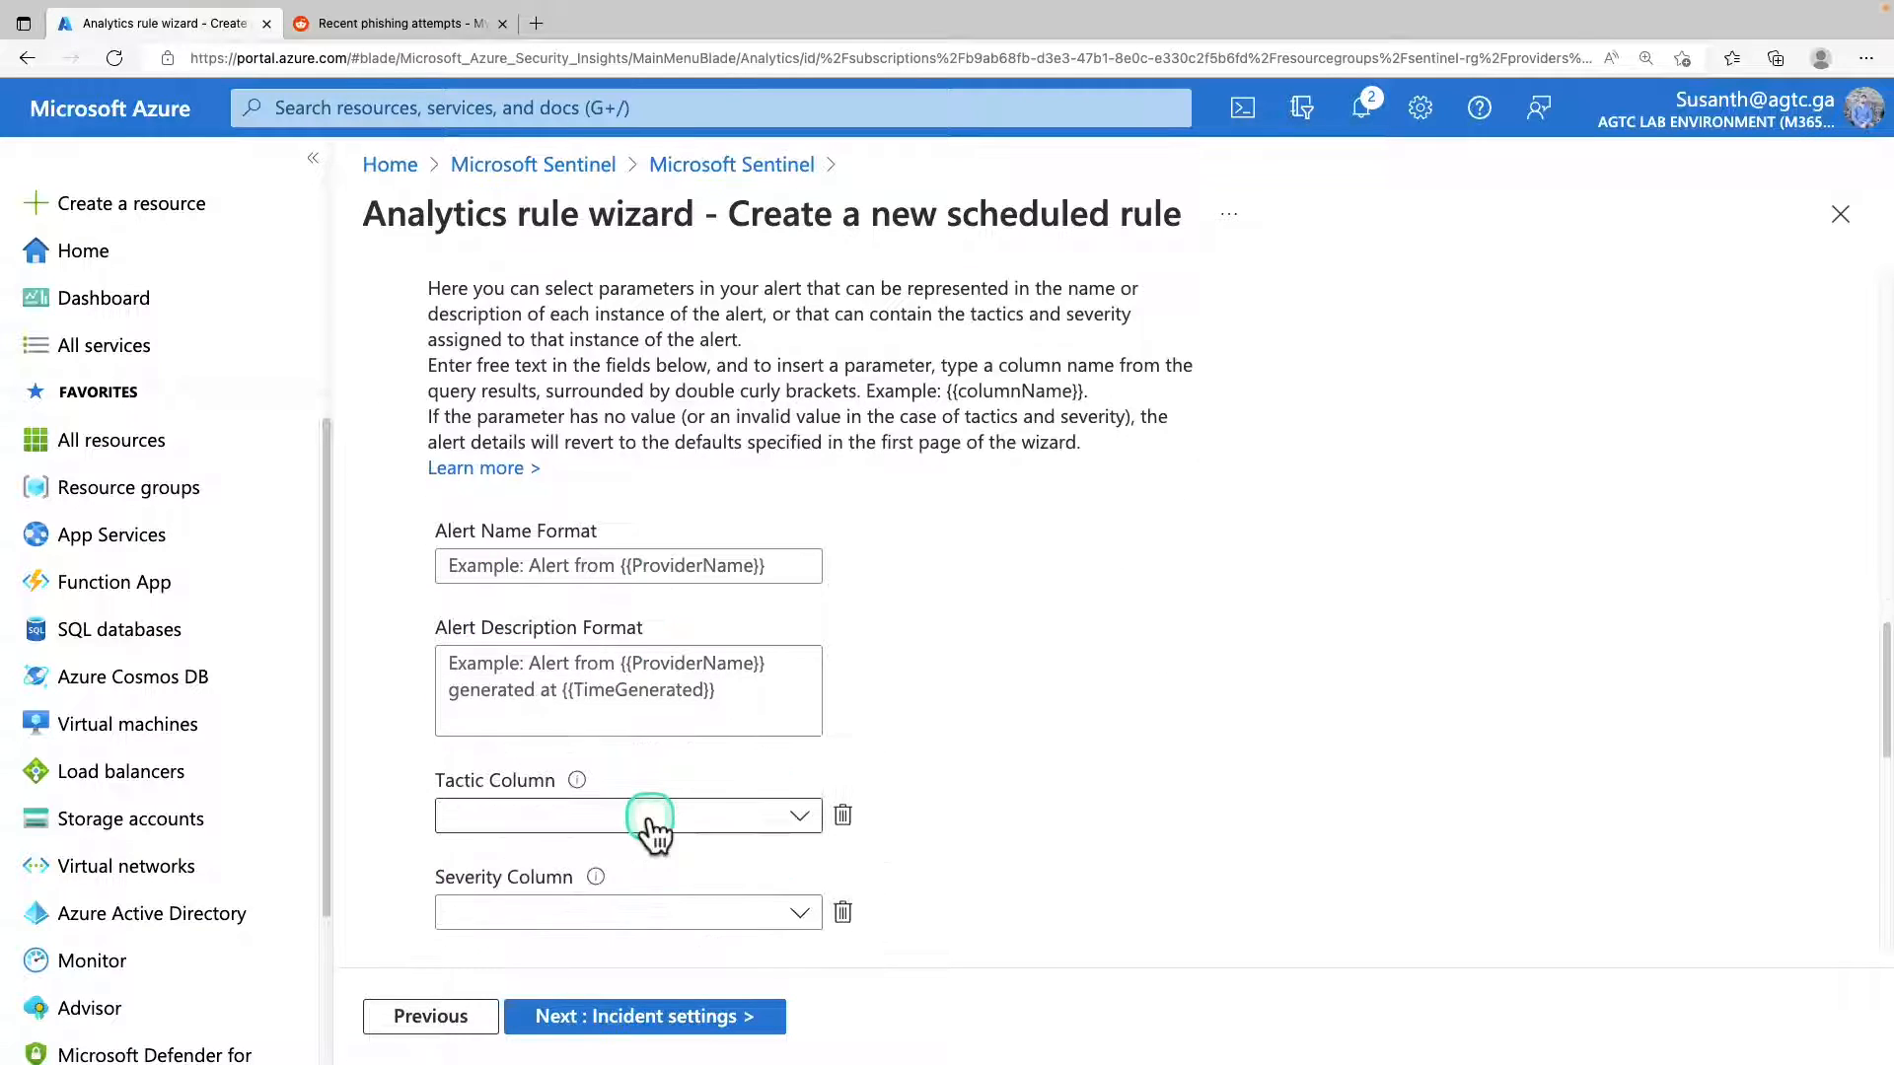
scroll(653, 828, "down", 1)
scroll(557, 385, "down", 1)
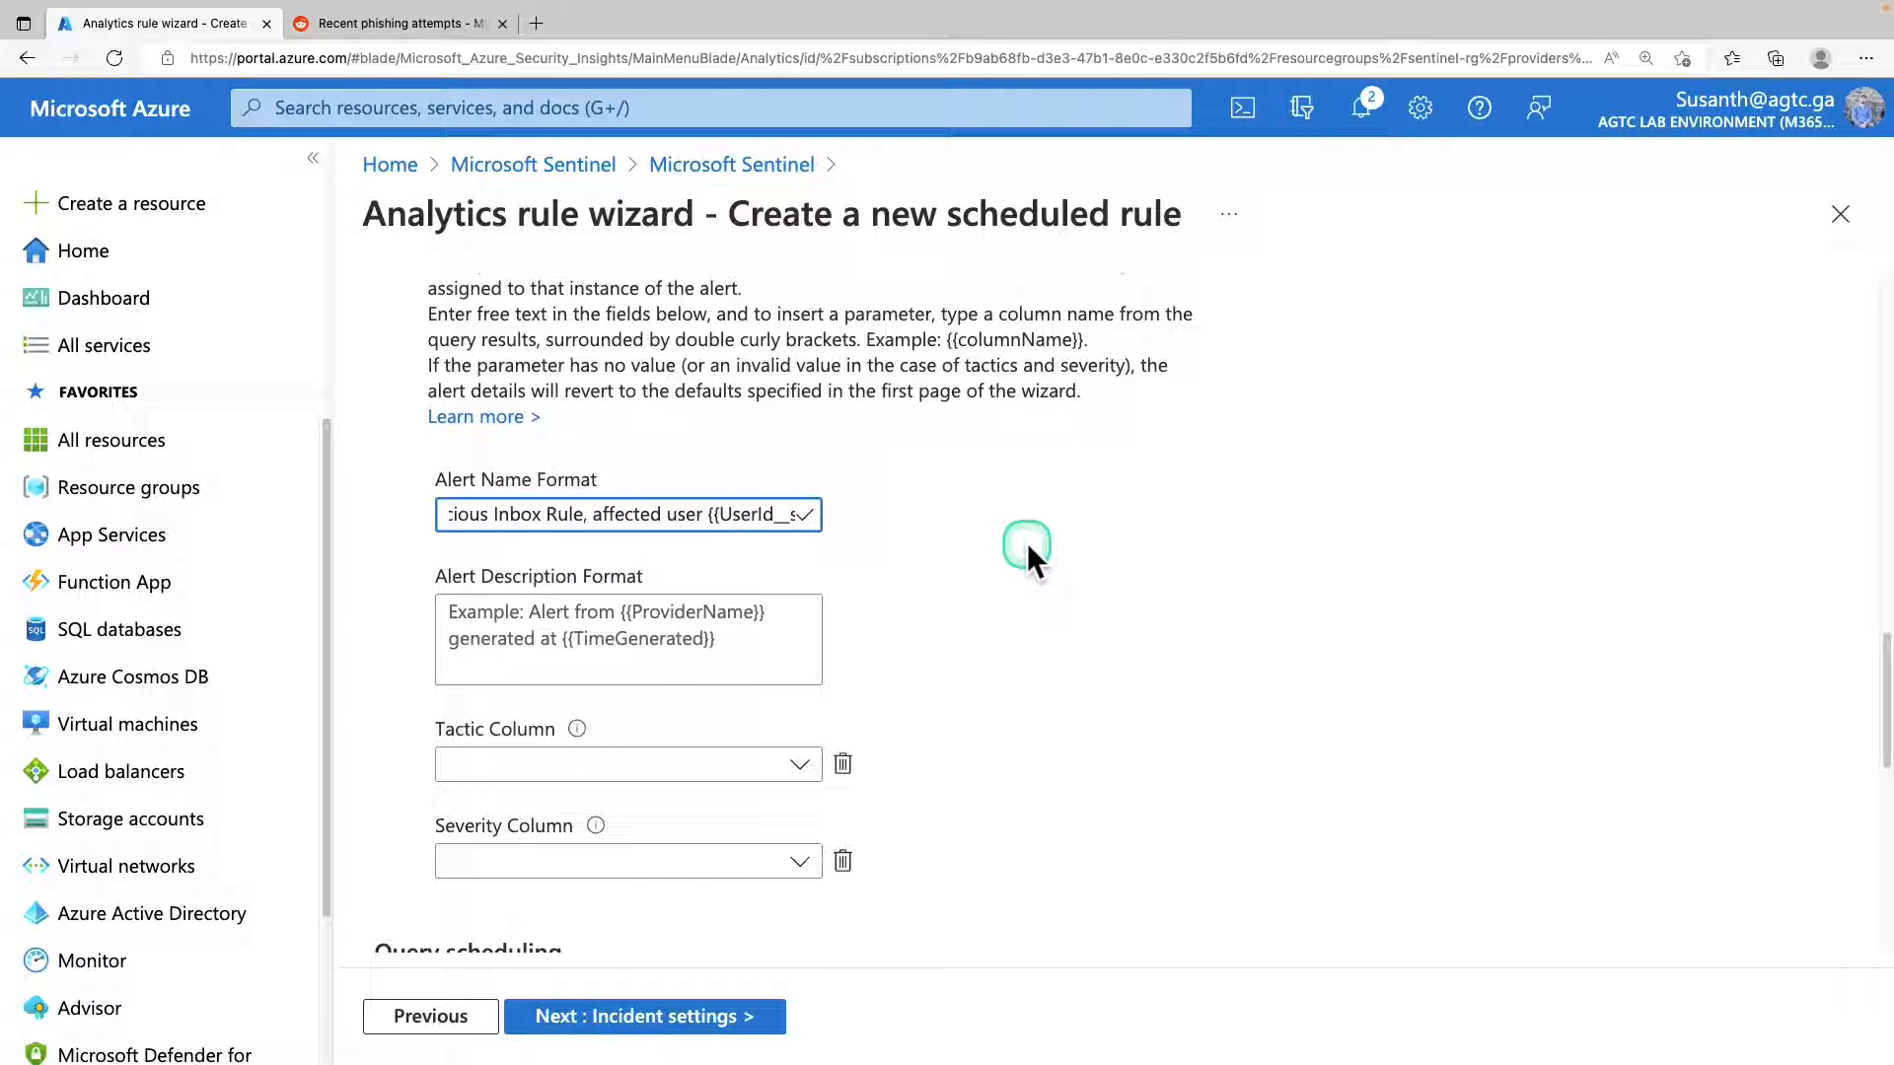
scroll(896, 547, "down", 2)
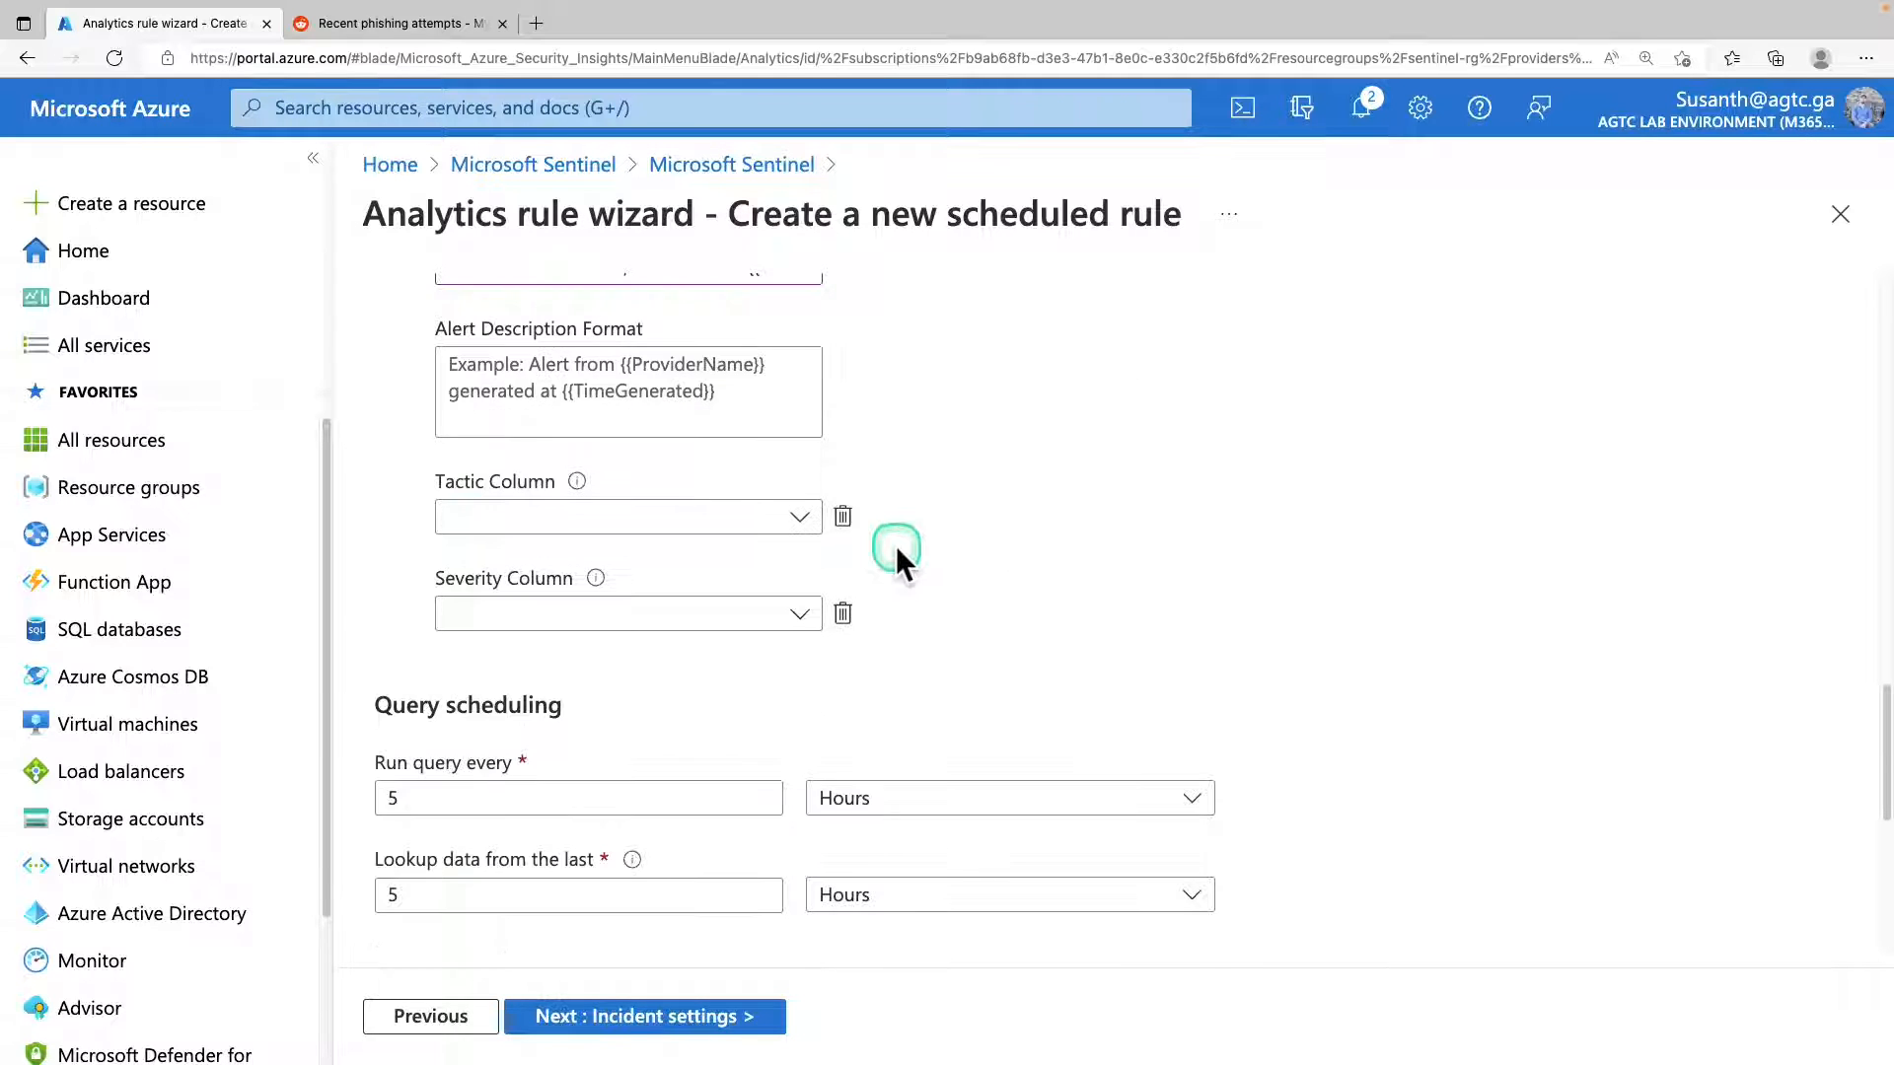
Schedule the query to run every 5 minutes and look up data from the last 12 hours.
scroll(895, 547, "down", 1)
left_click(664, 712)
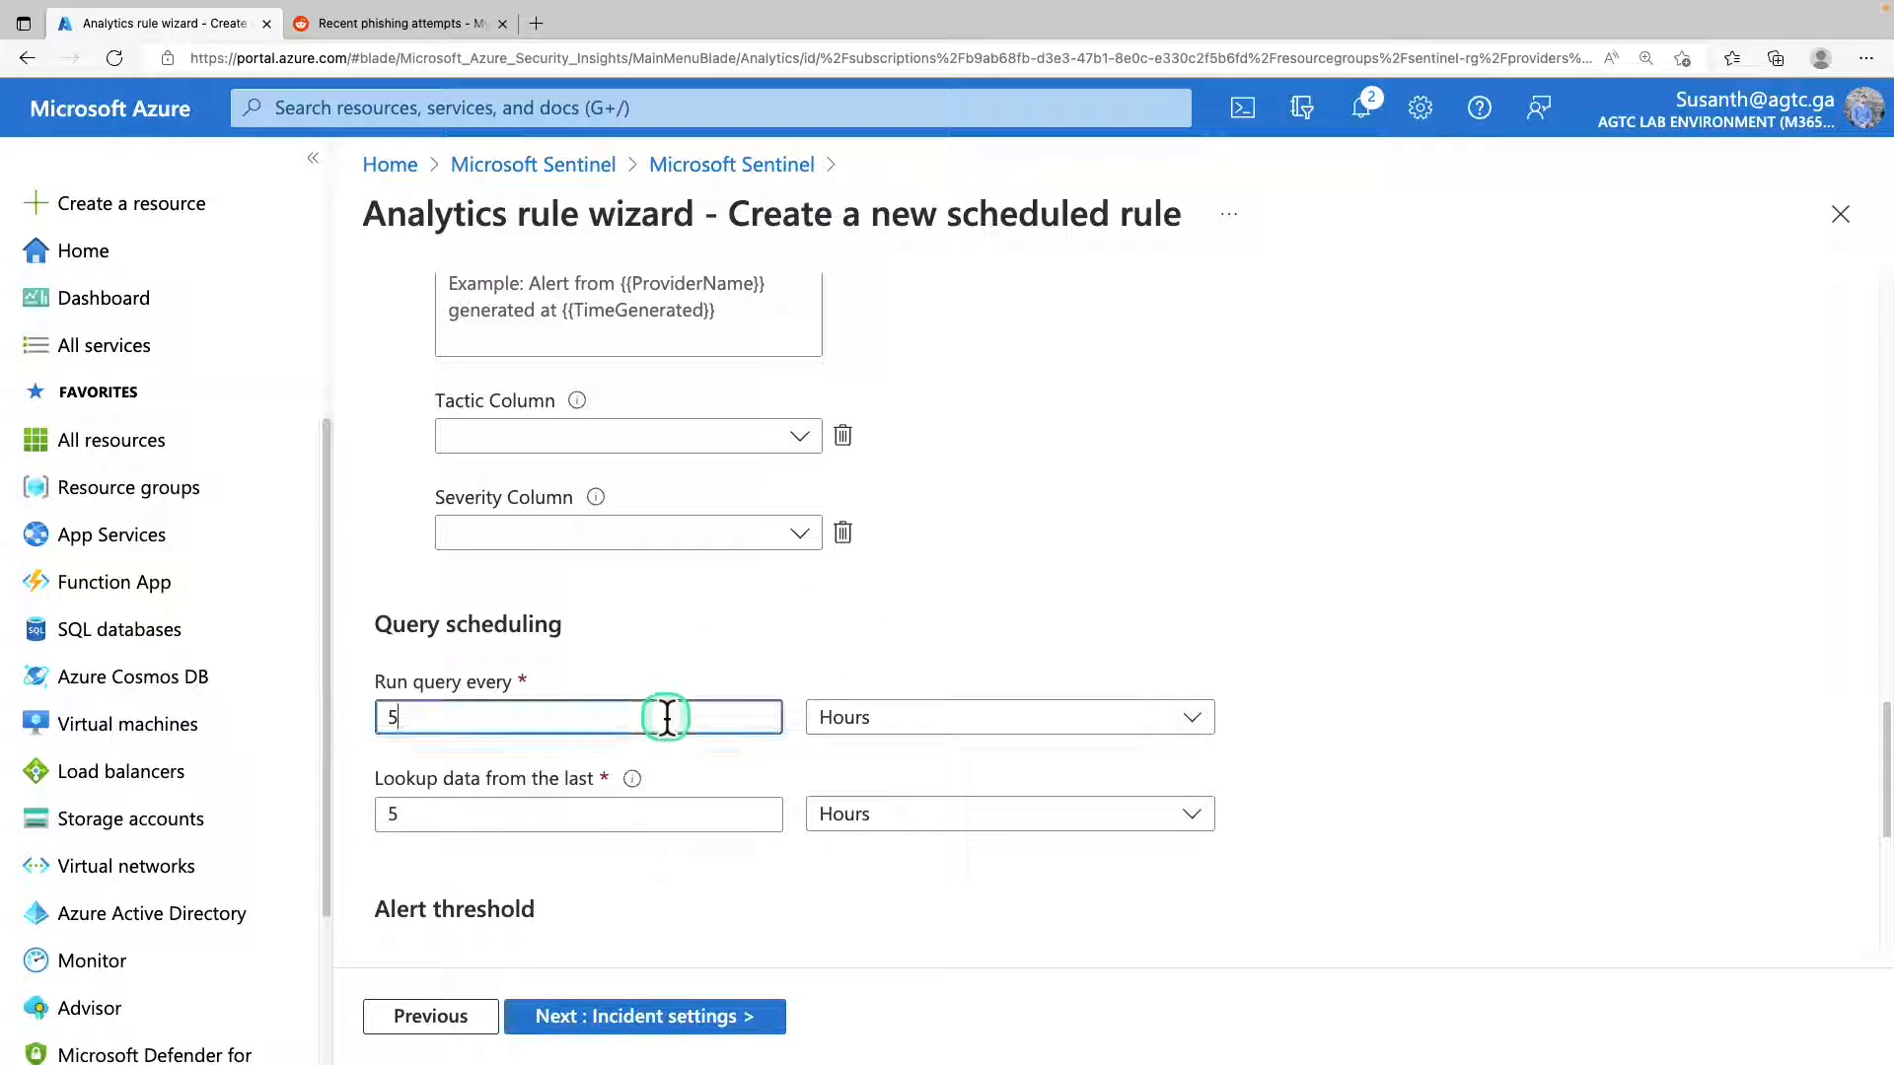
left_click(945, 720)
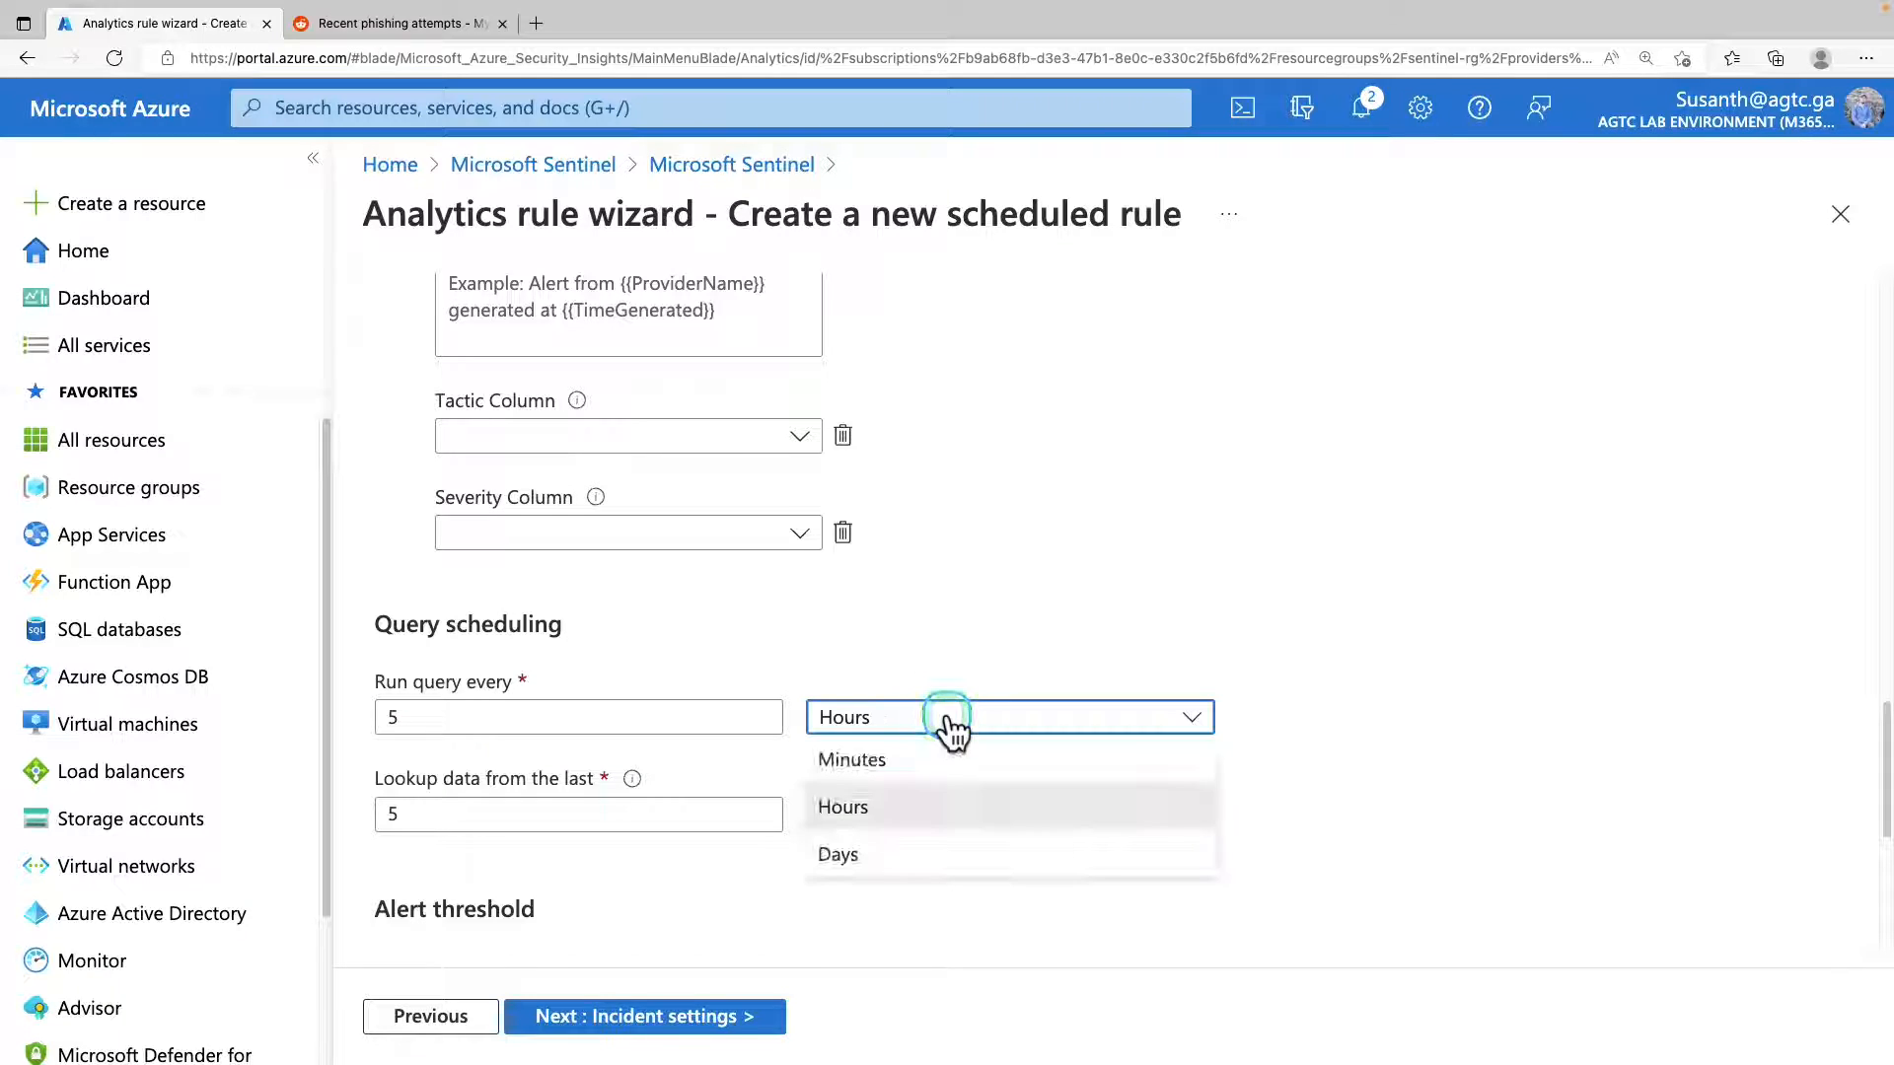
left_click(906, 762)
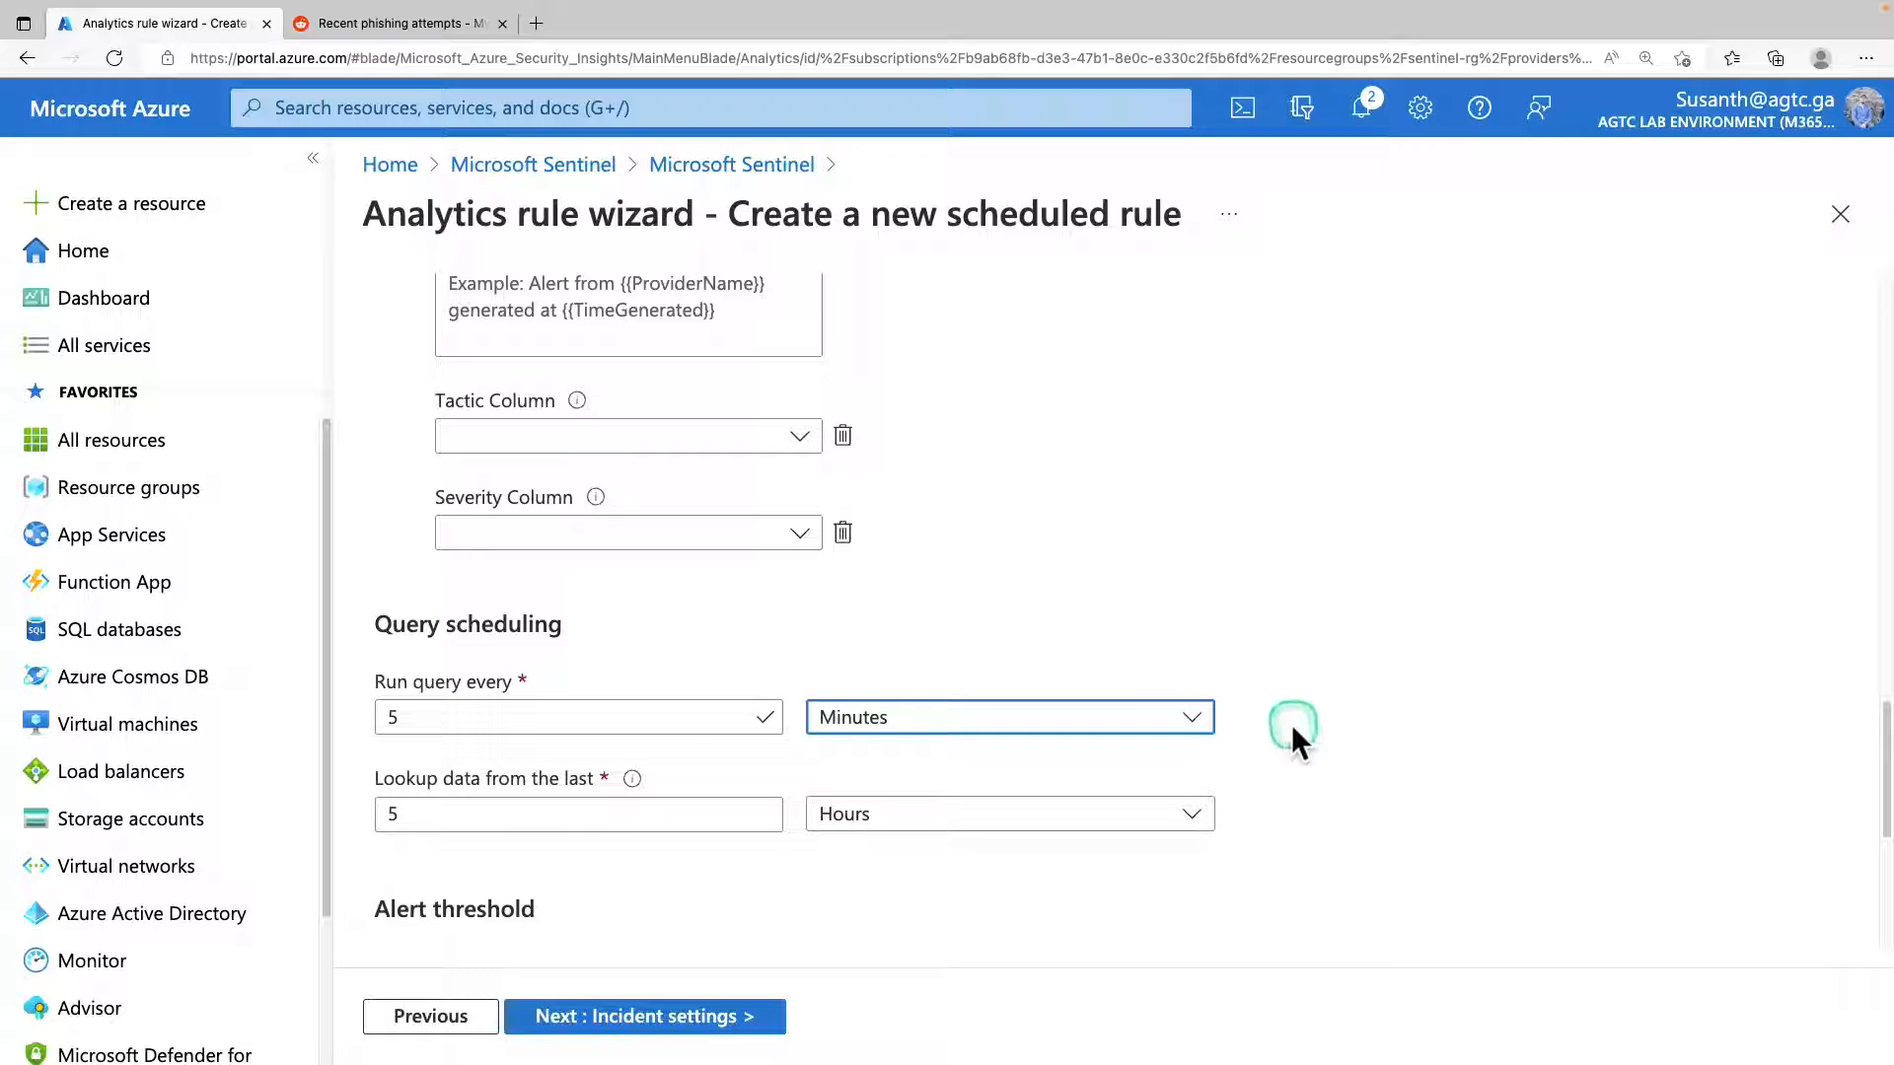
left_click(700, 826)
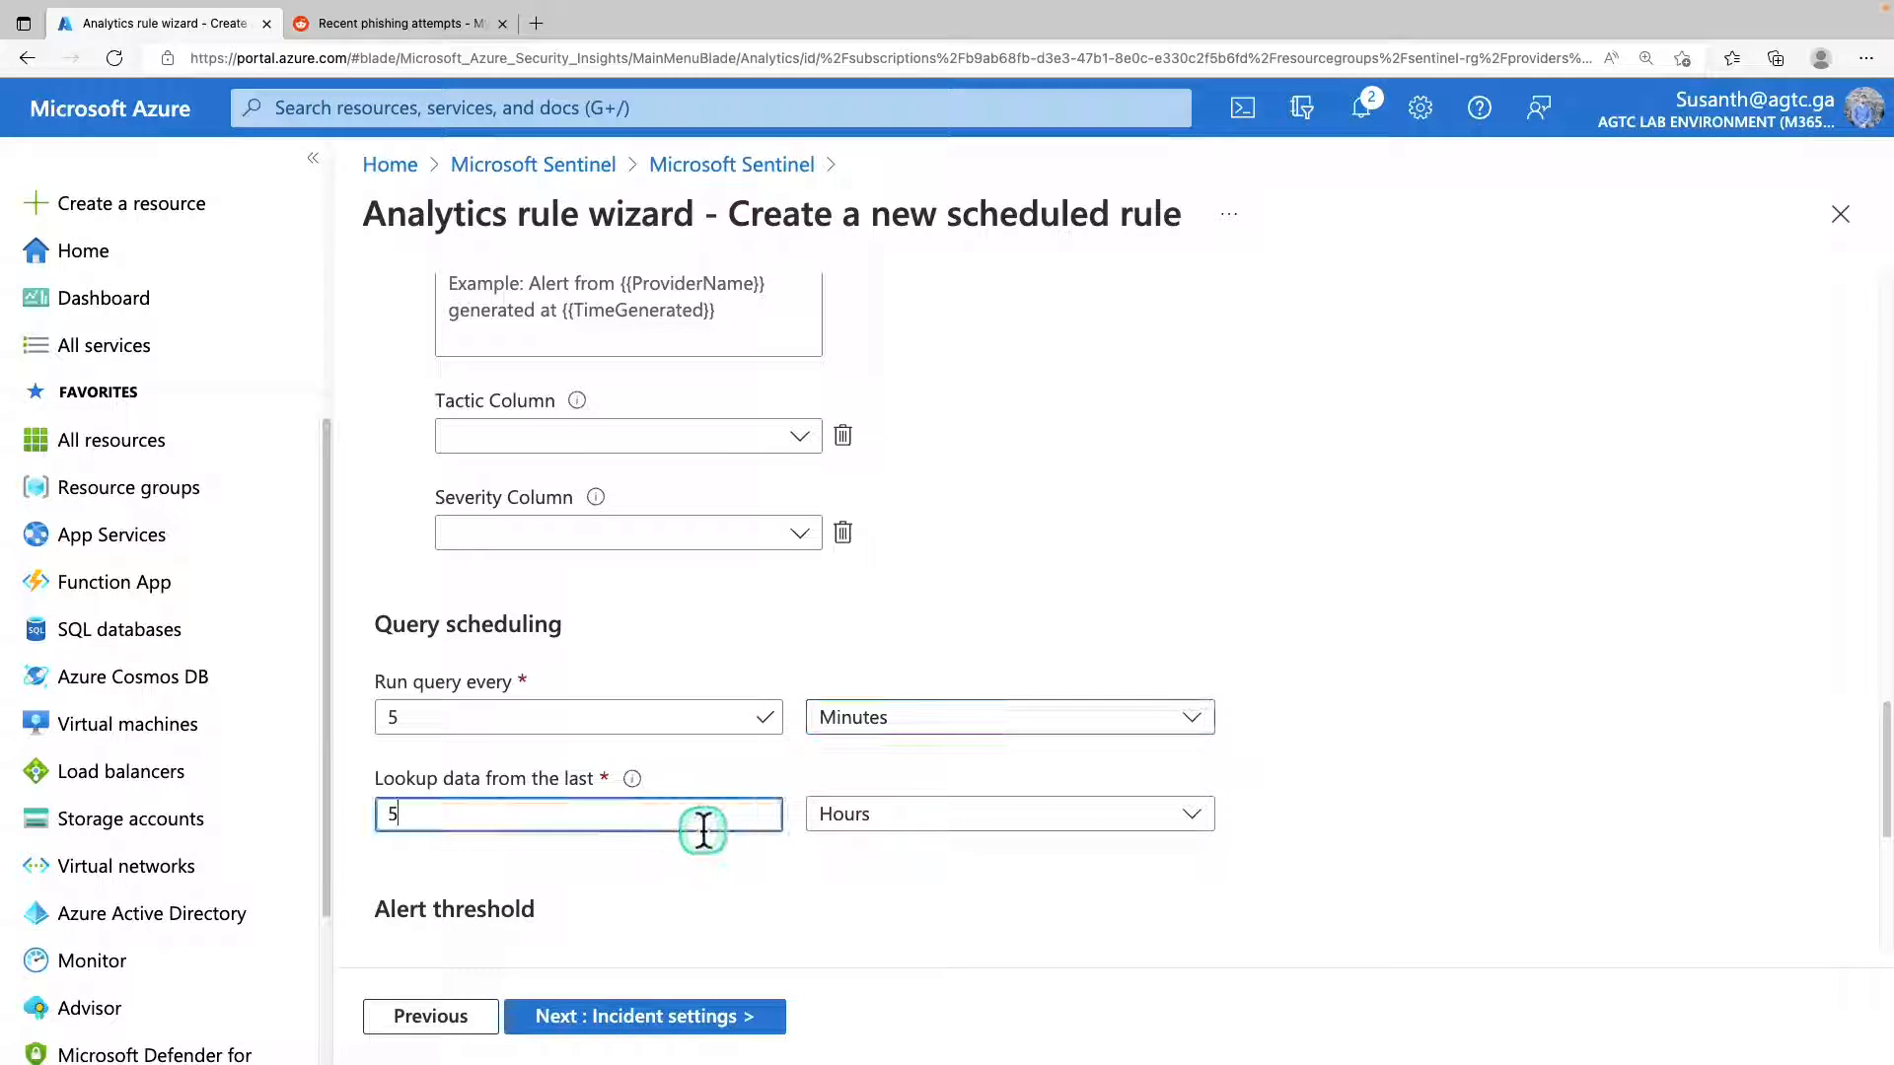
double_click(681, 816)
type("12")
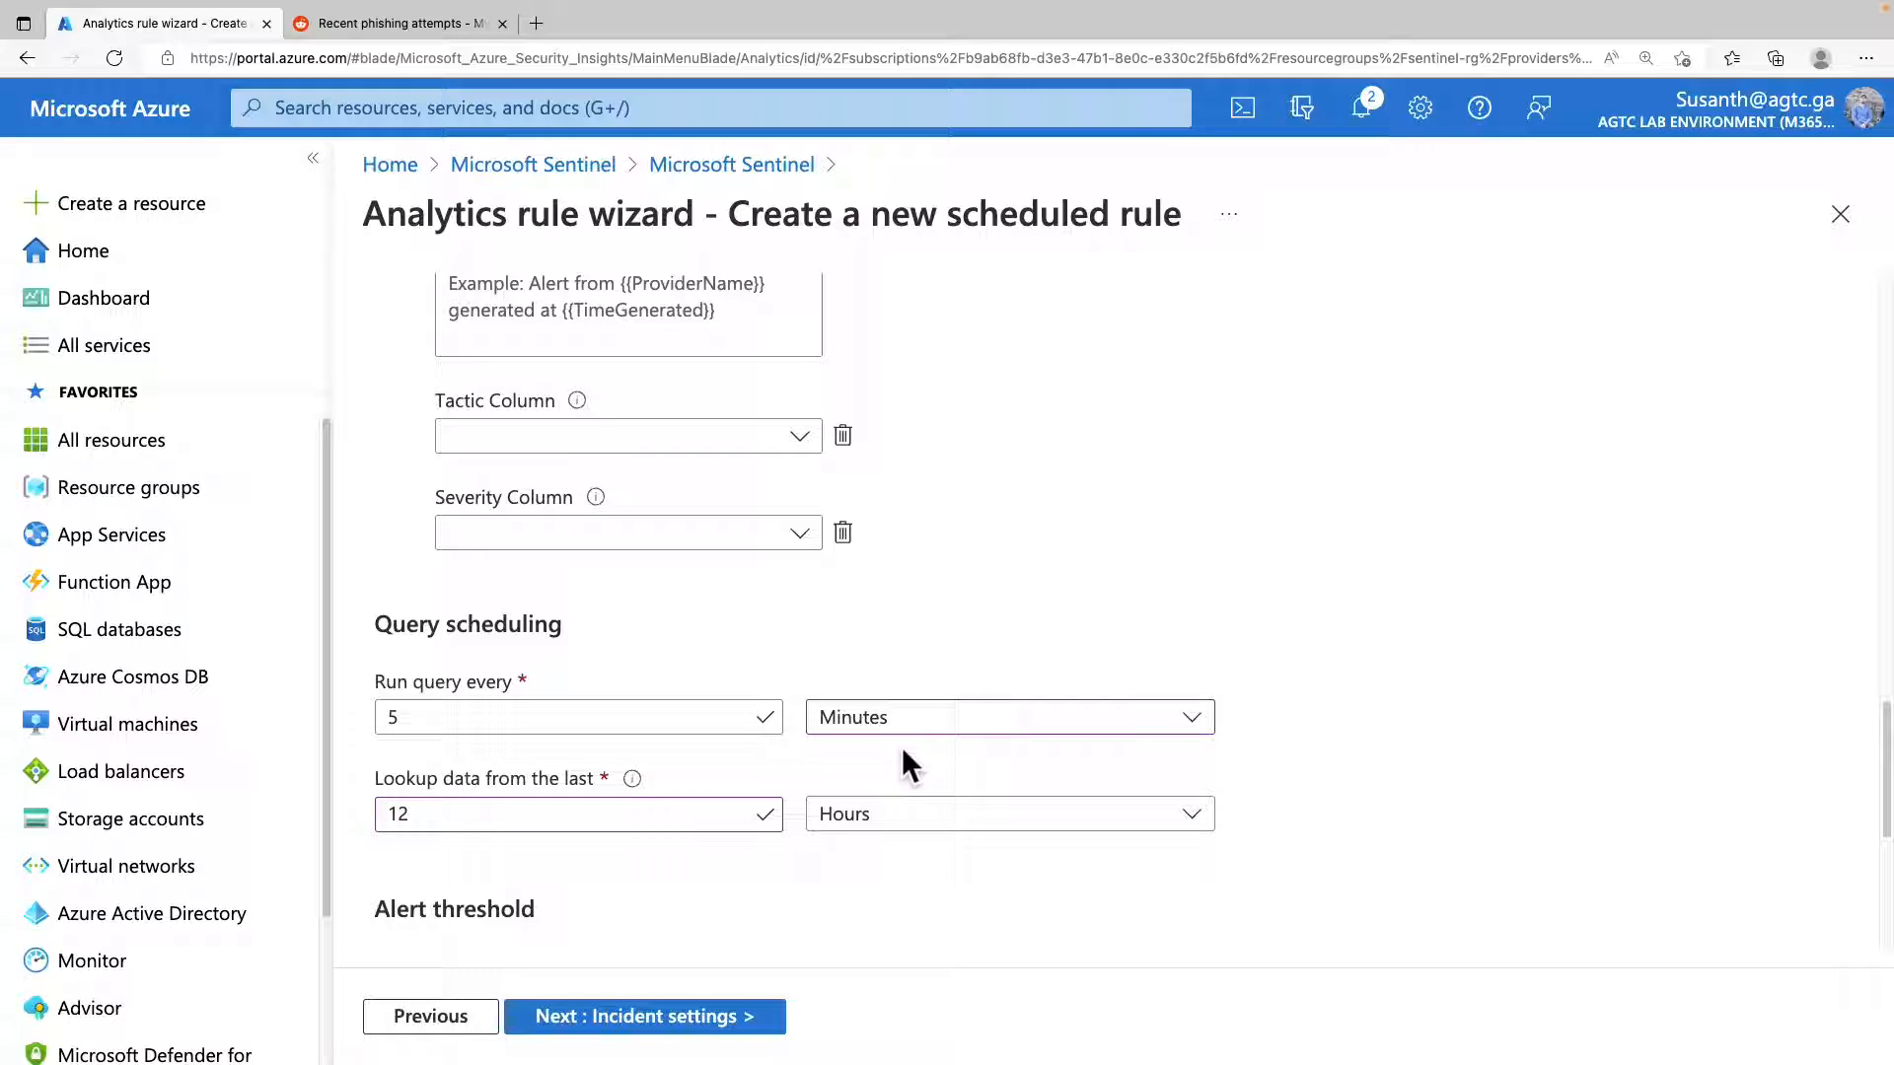
Keep suppression off and proceed to the rule's incident settings.
scroll(646, 866, "down", 5)
left_click(643, 893)
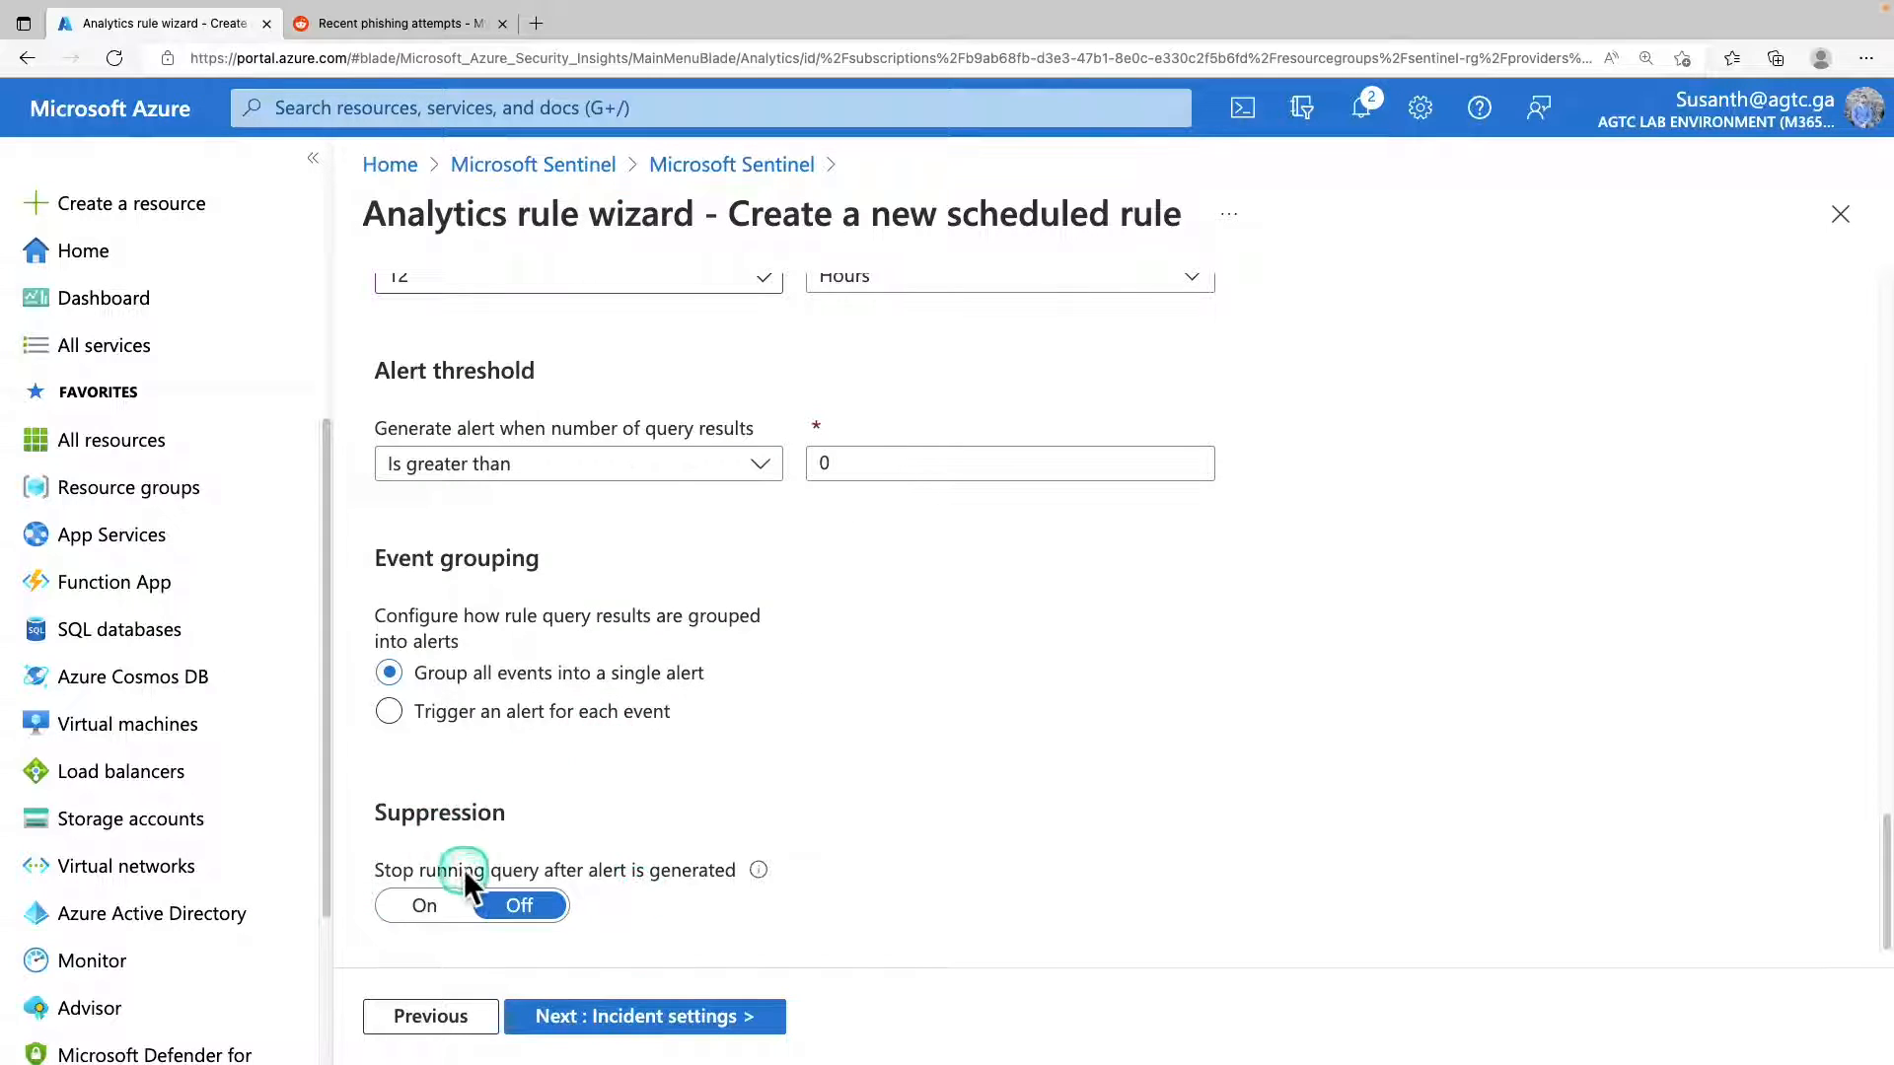
left_click(513, 903)
left_click(718, 1018)
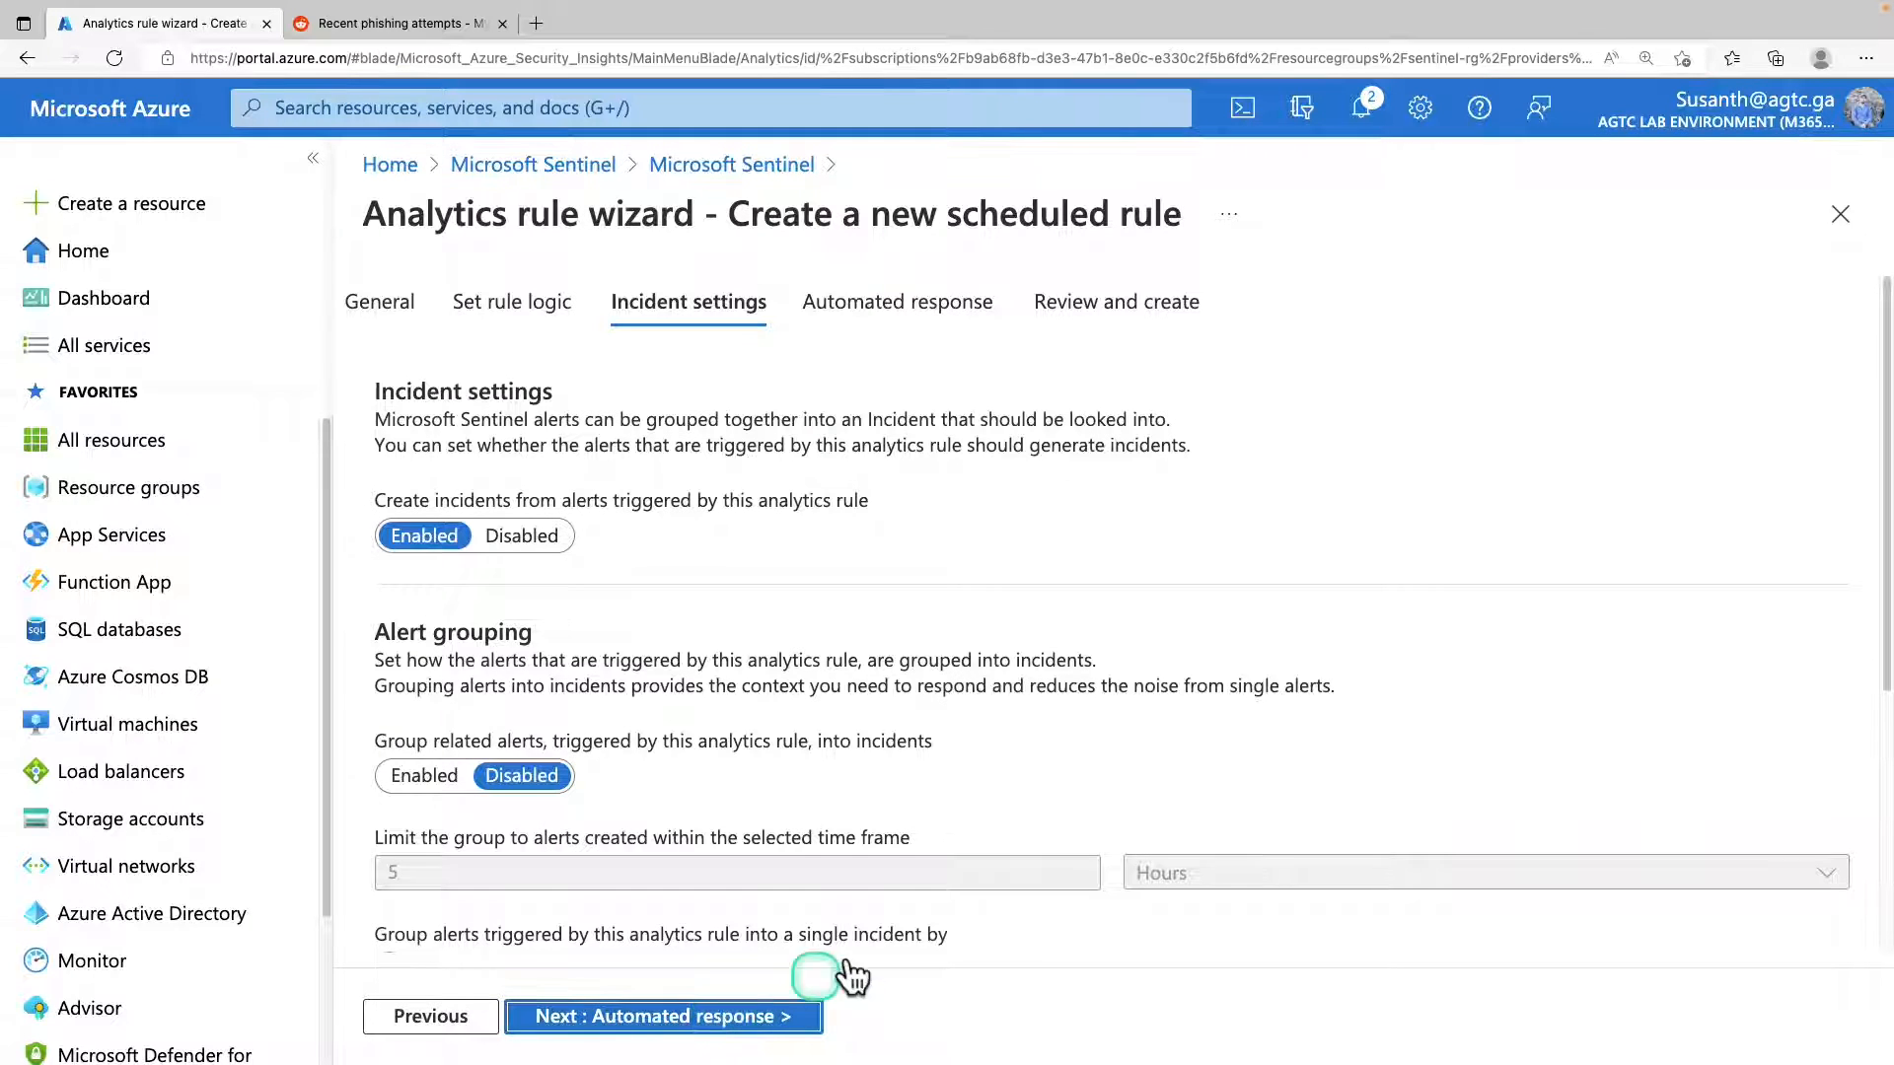
scroll(1266, 580, "down", 1)
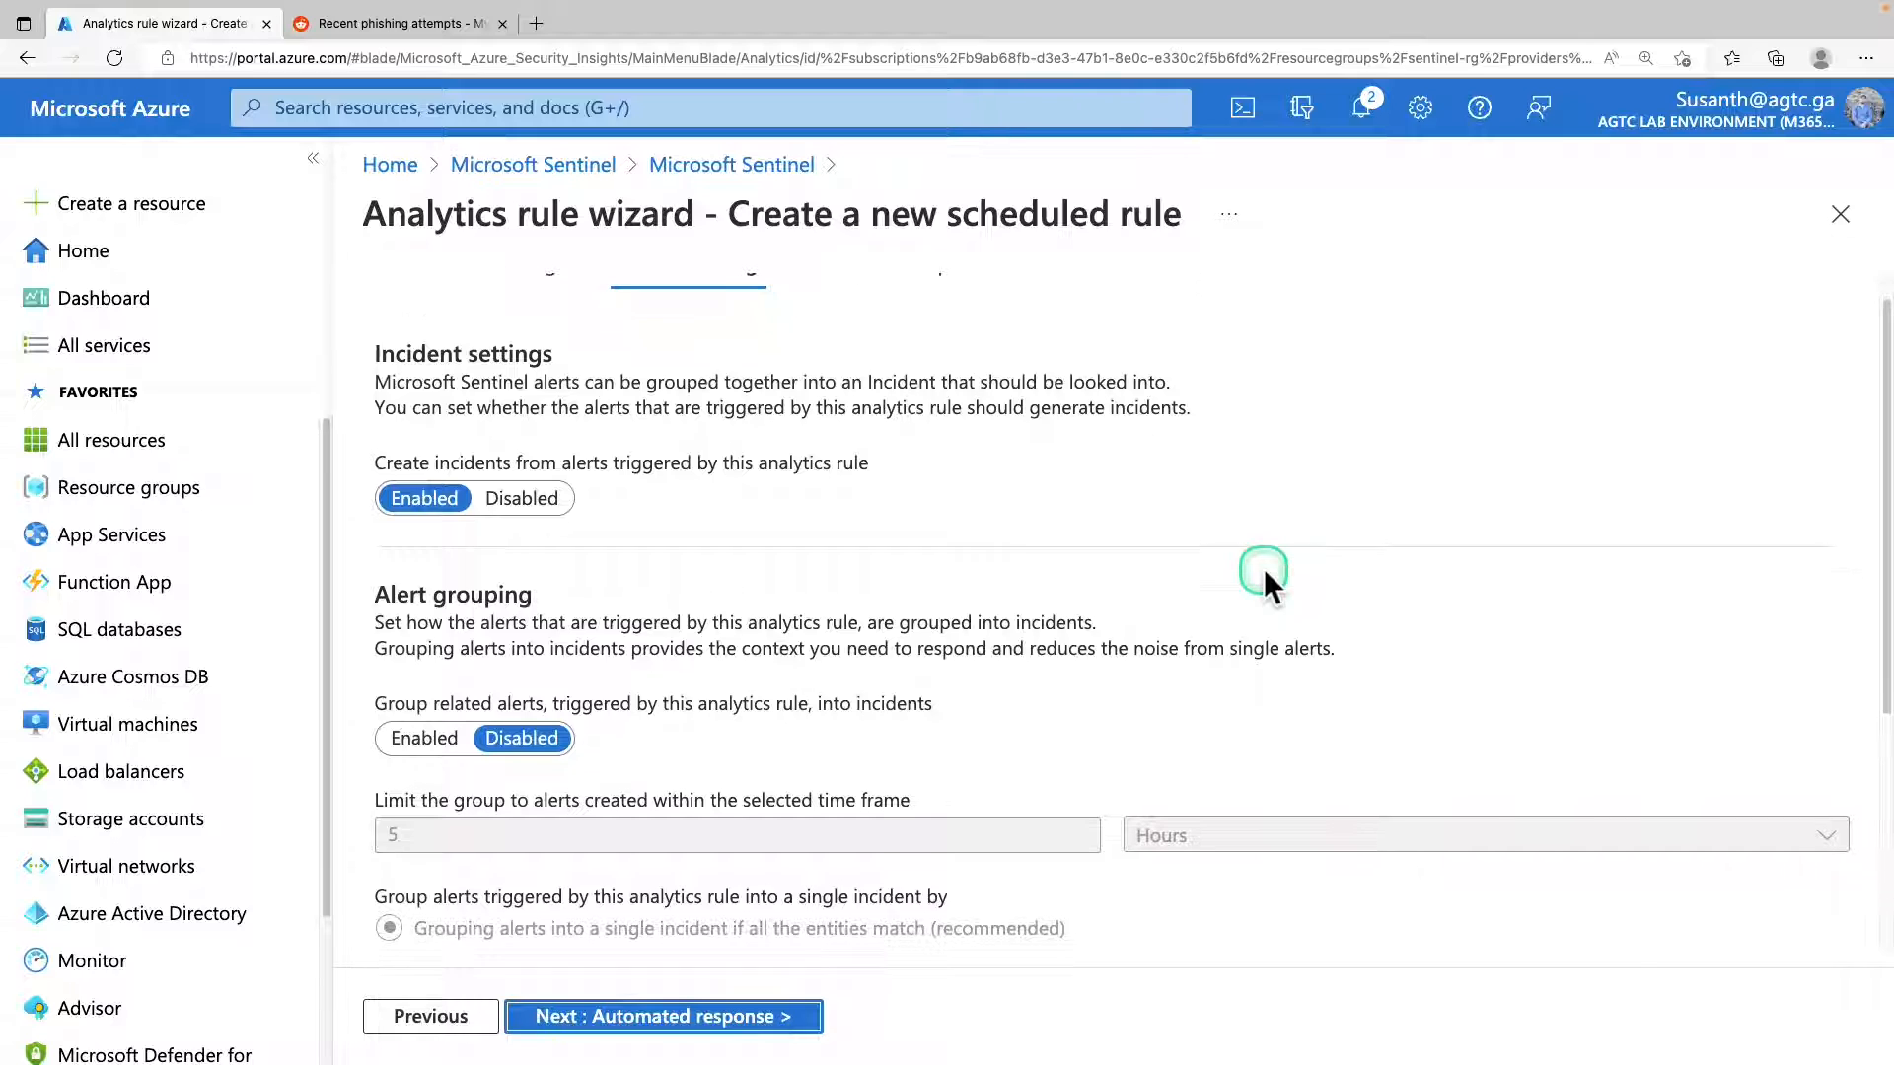
Examine the rule's incident creation and alert grouping options, including time frame, grouping criteria and re-opening of closed incidents.
scroll(1258, 584, "down", 2)
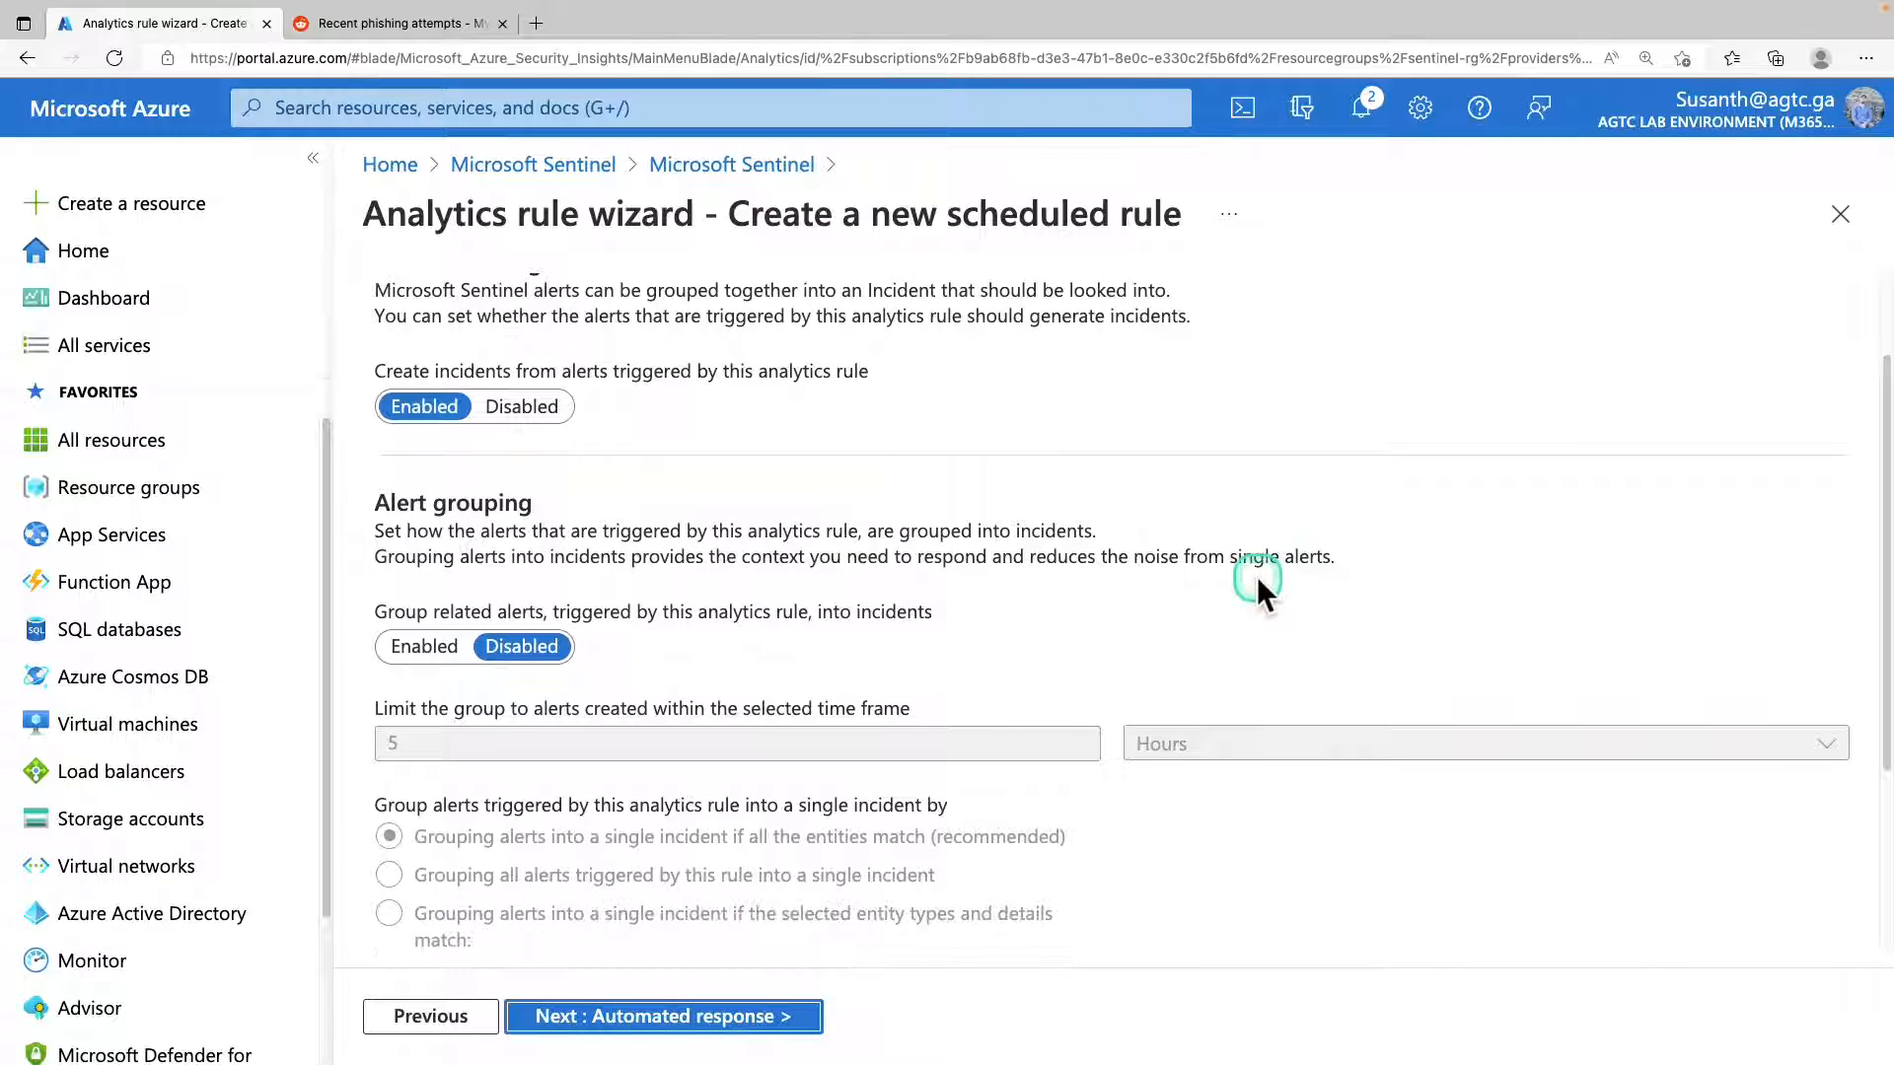
scroll(1257, 576, "down", 1)
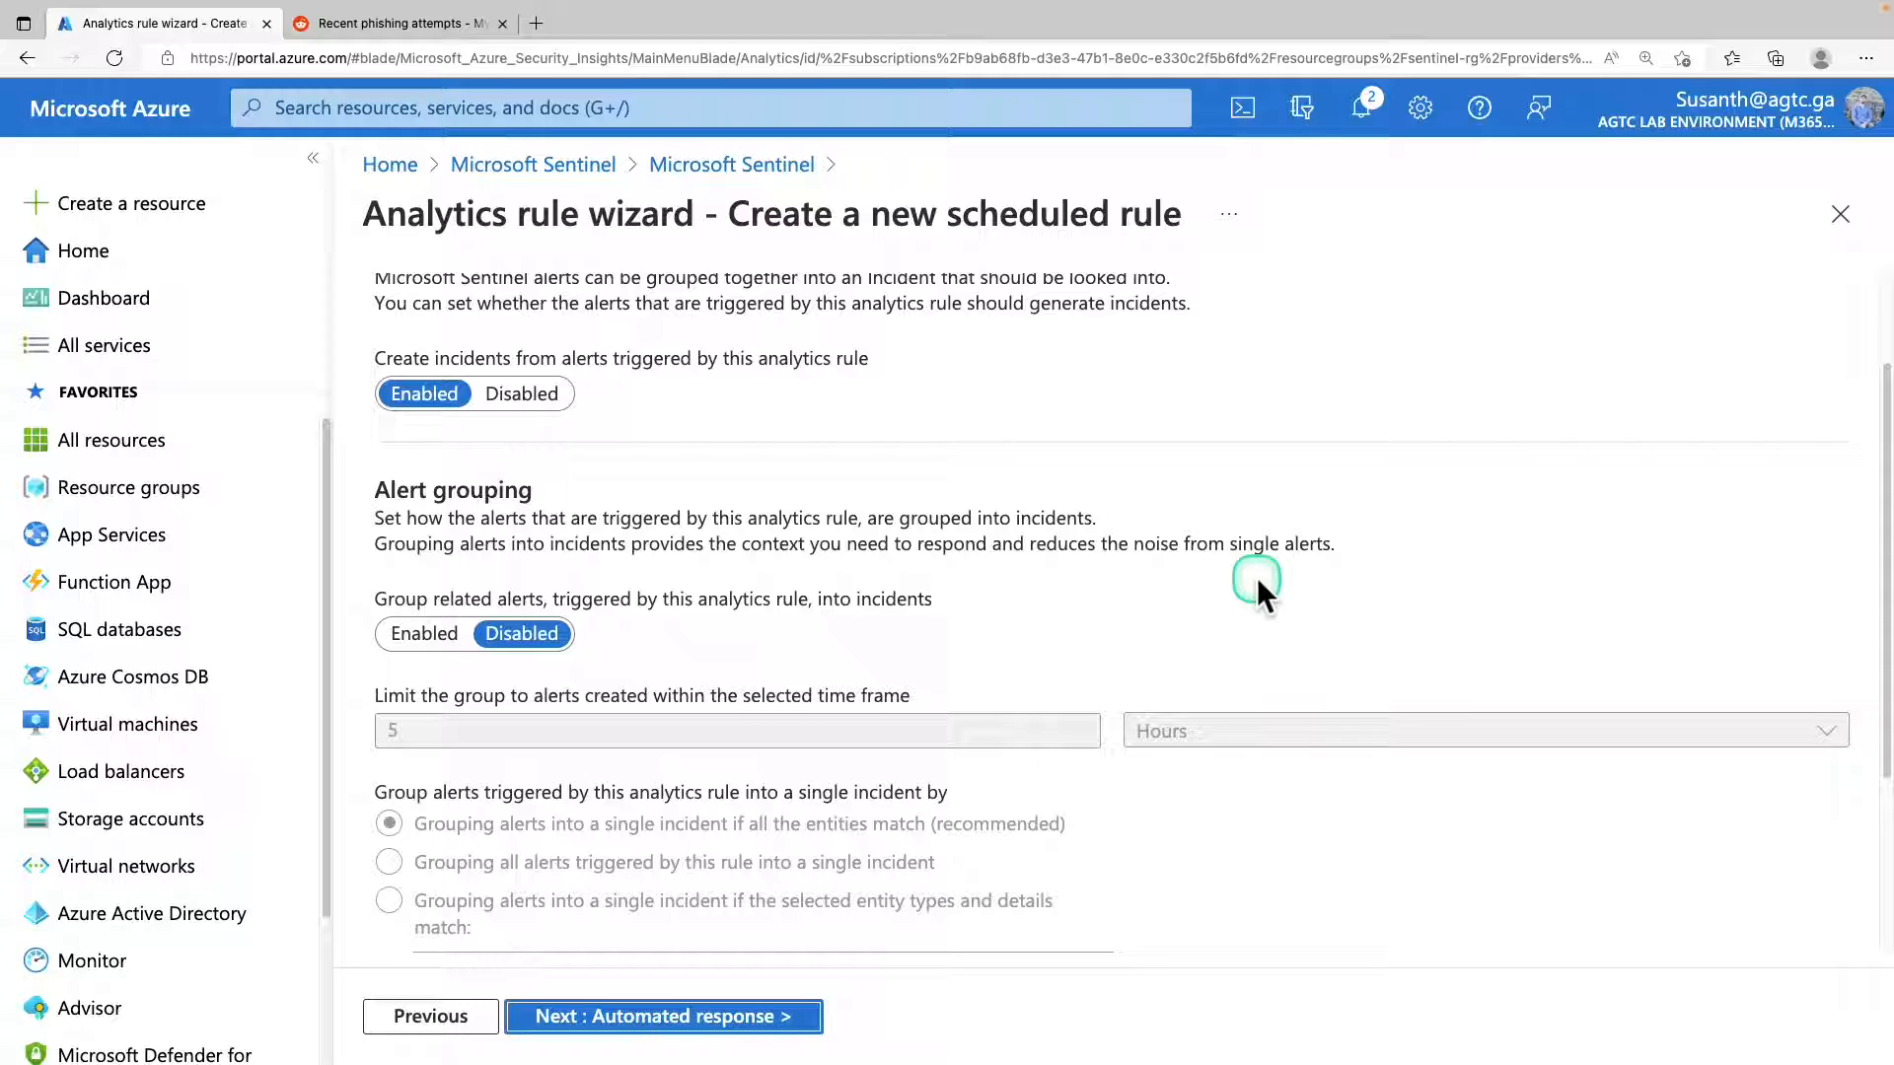
scroll(1257, 577, "down", 1)
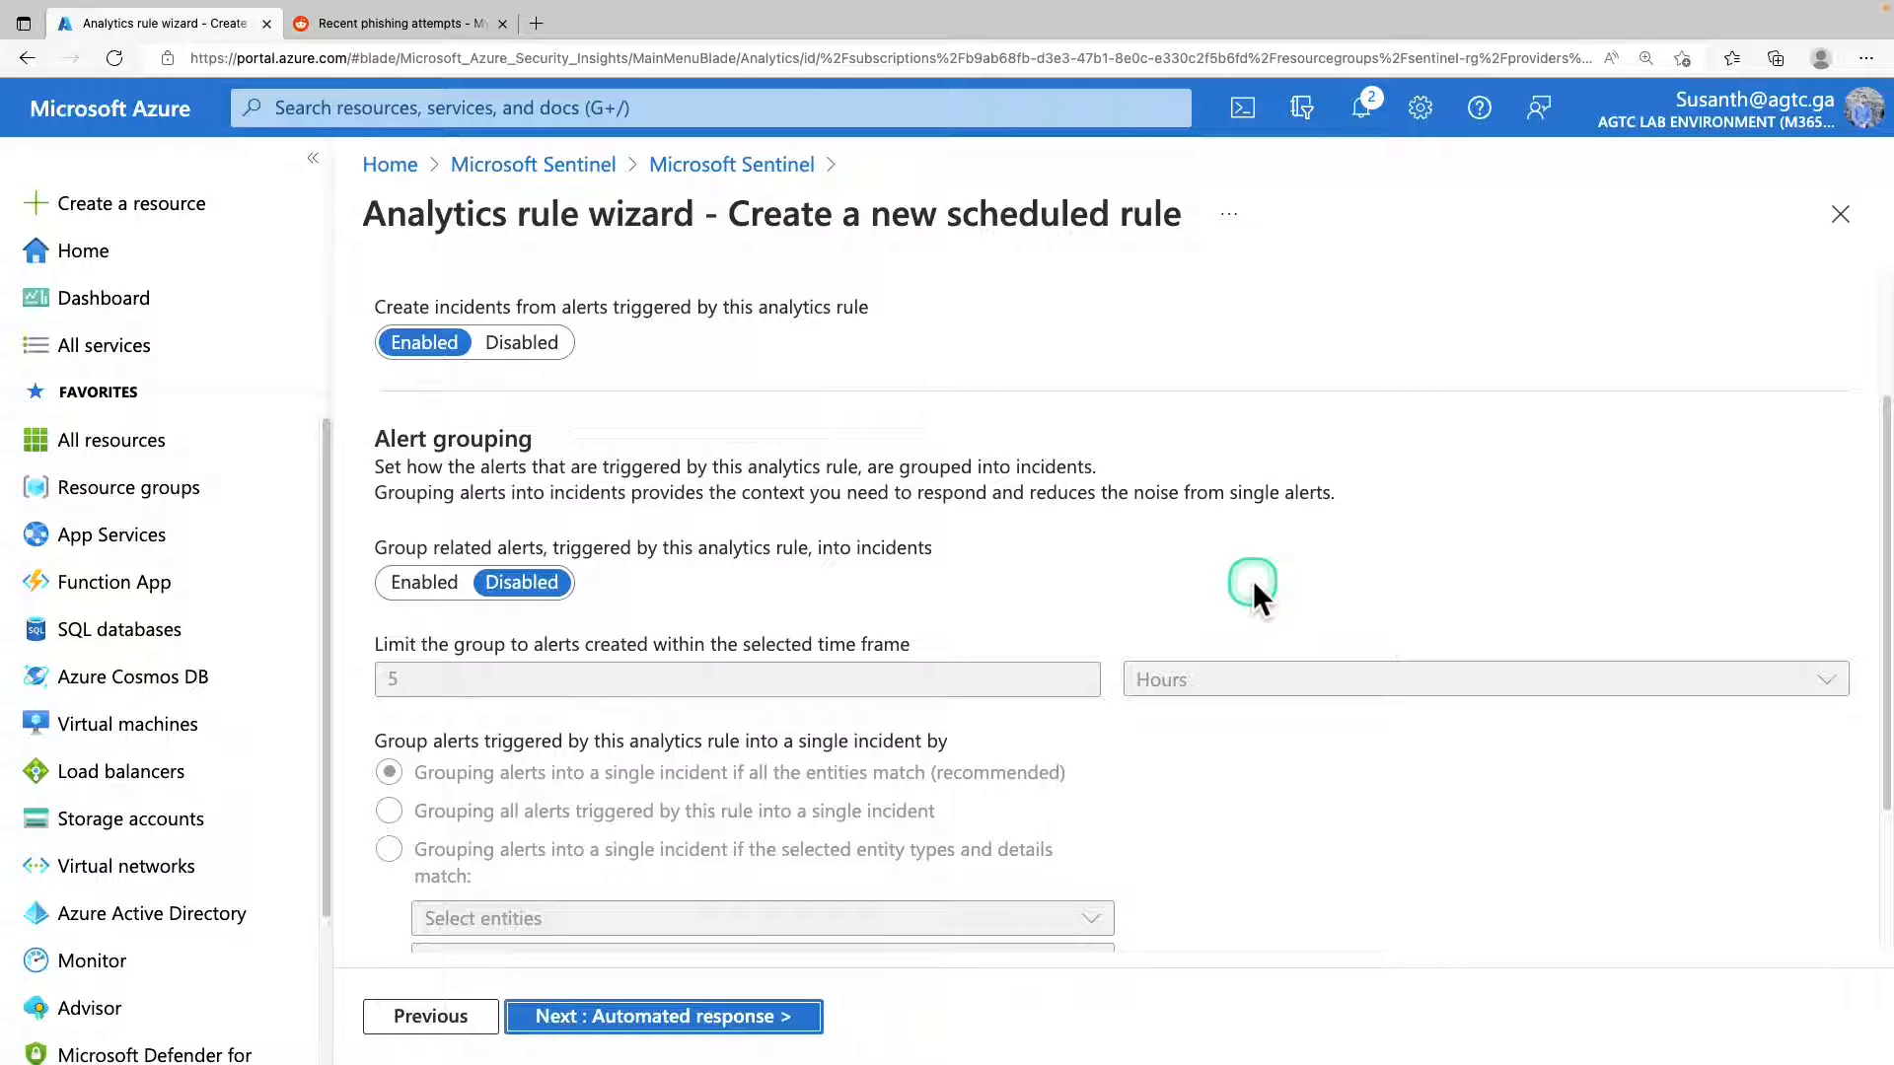
scroll(1227, 598, "down", 2)
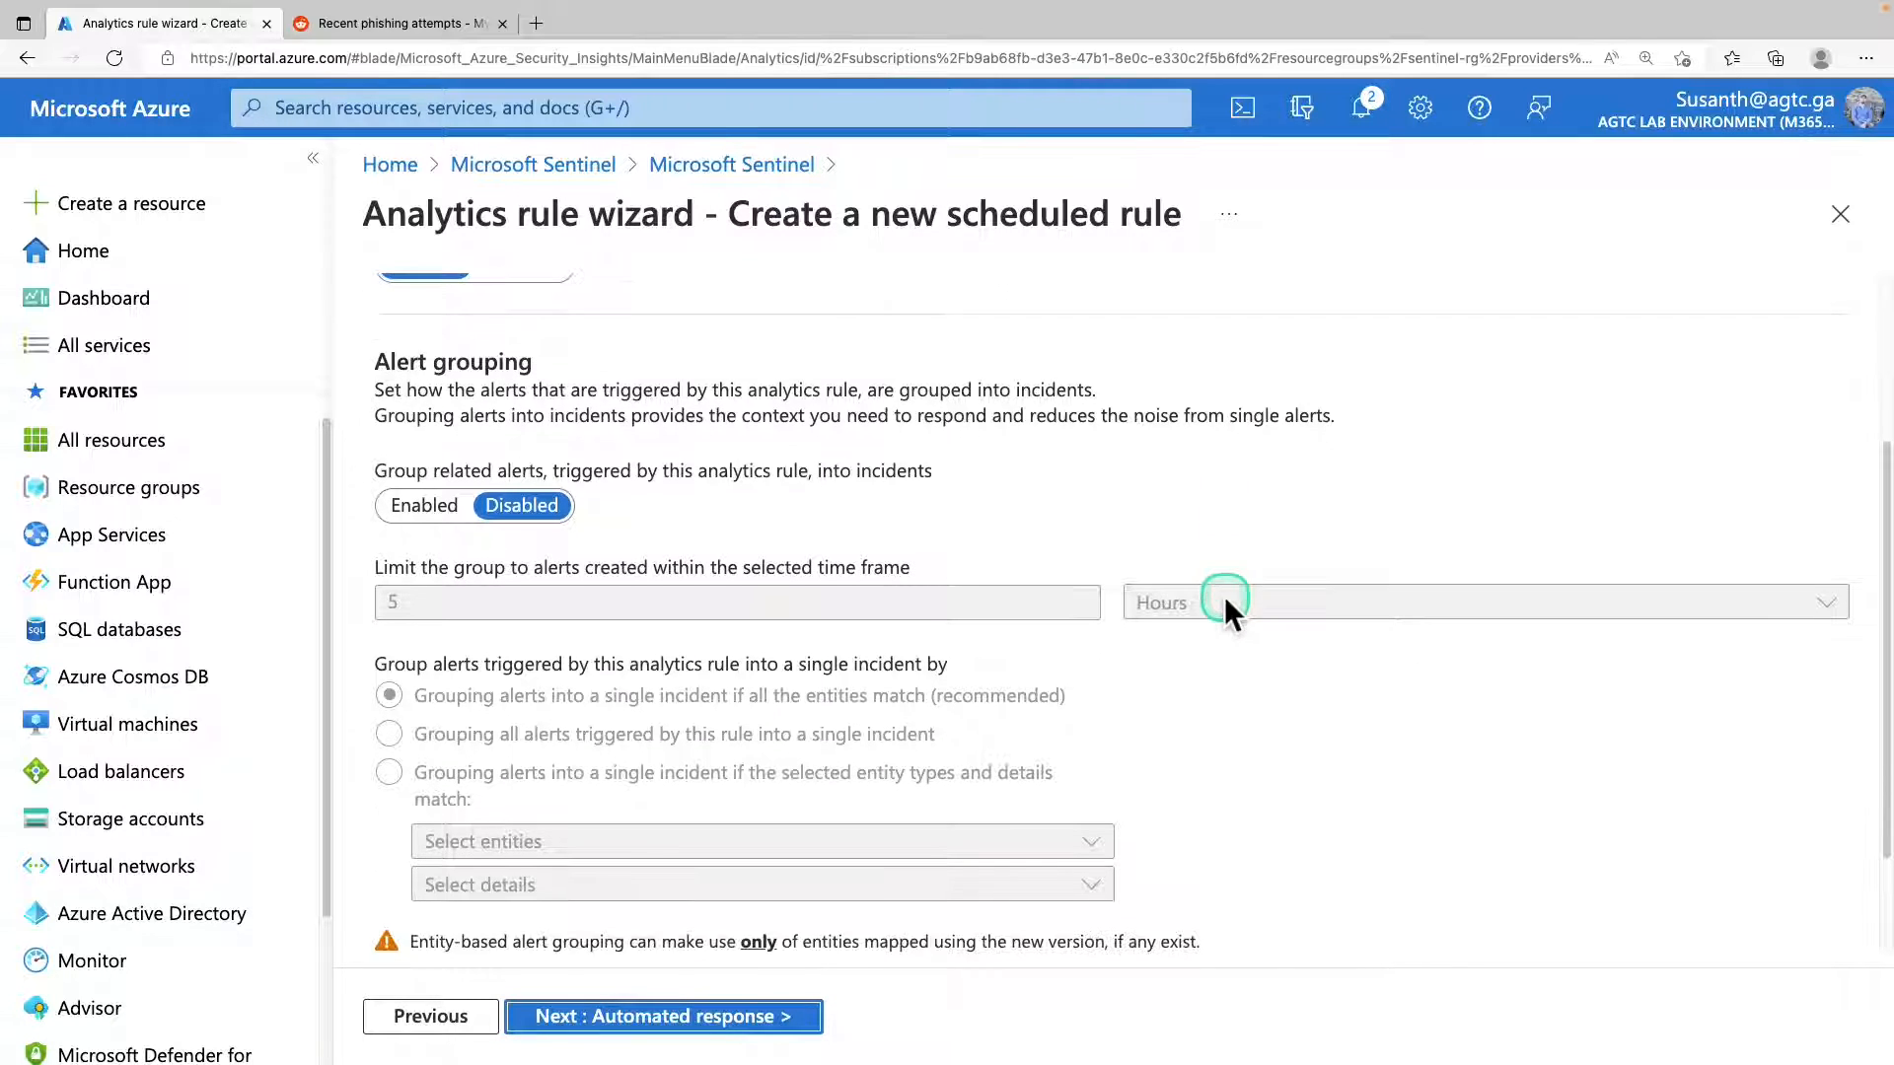
scroll(1223, 596, "down", 1)
scroll(1223, 596, "down", 1)
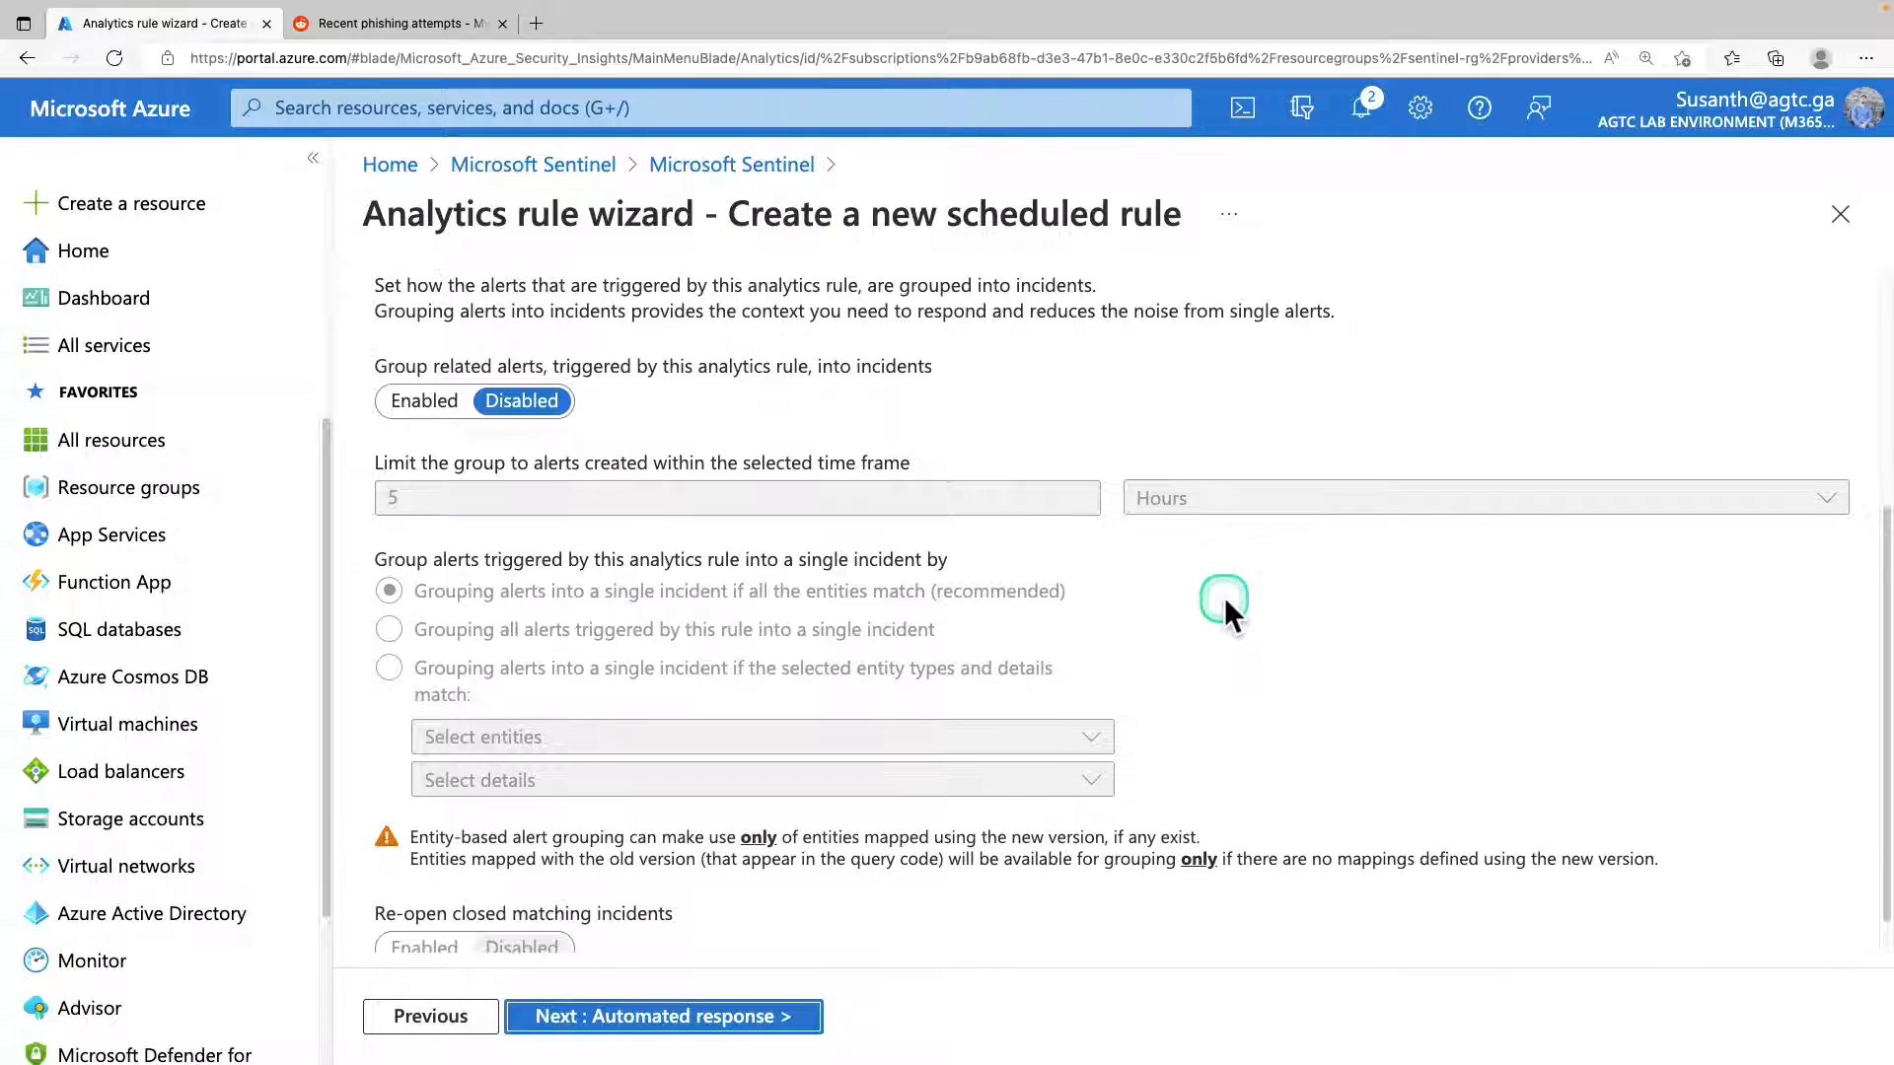
scroll(1223, 596, "down", 1)
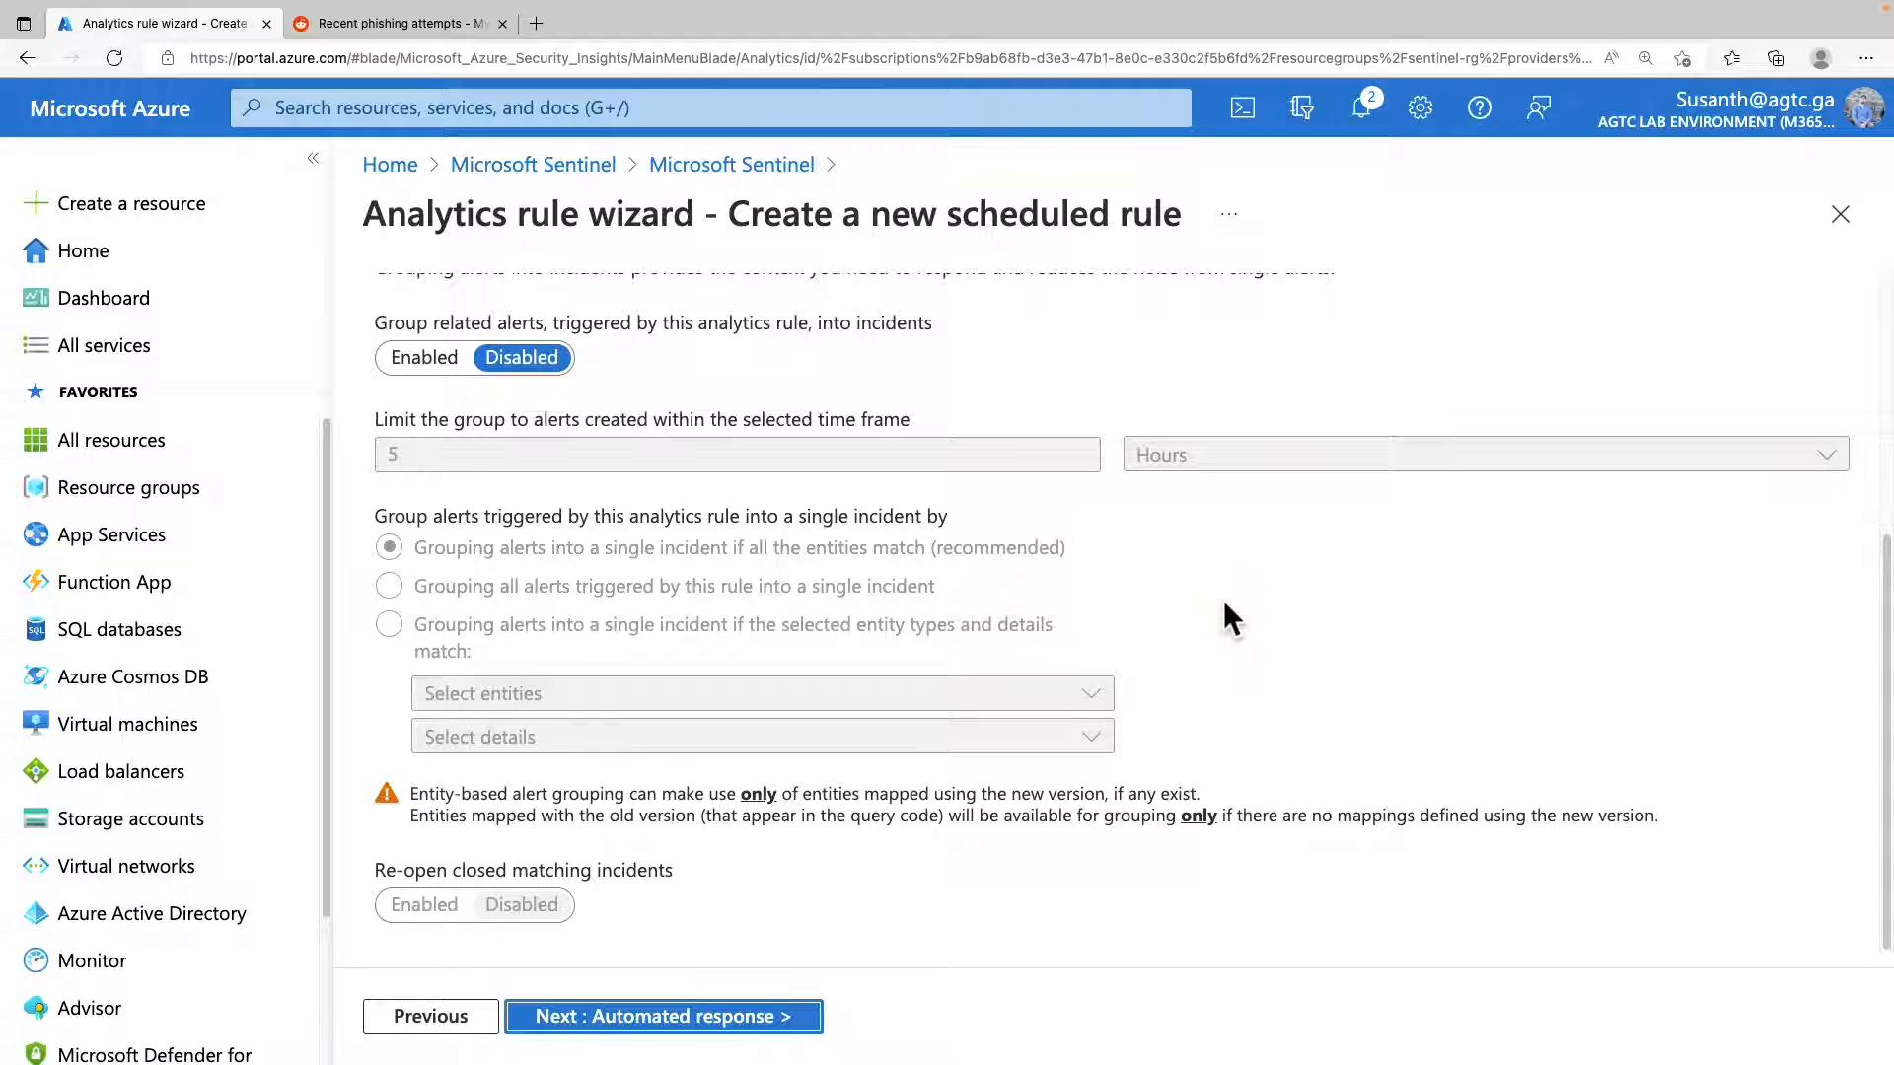
scroll(1223, 599, "up", 9)
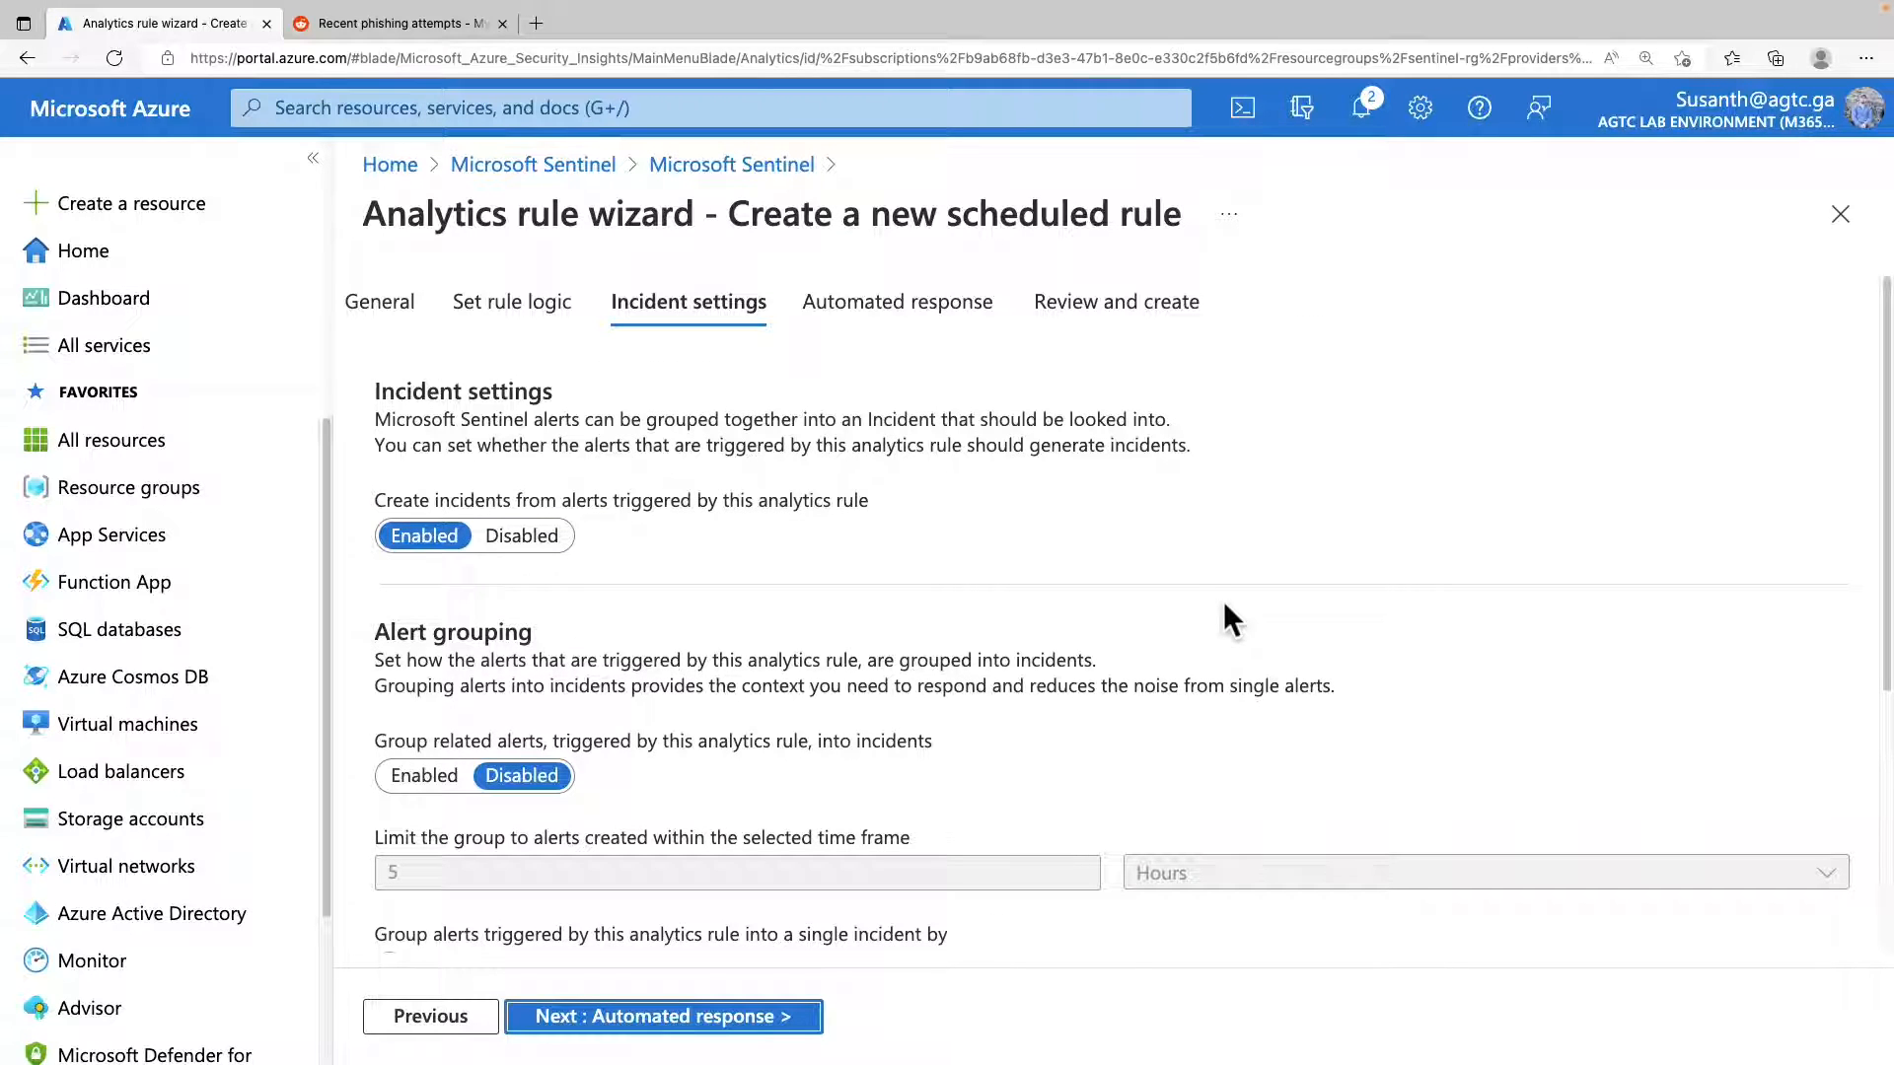
scroll(1223, 601, "down", 2)
left_click_drag(372, 532, 560, 564)
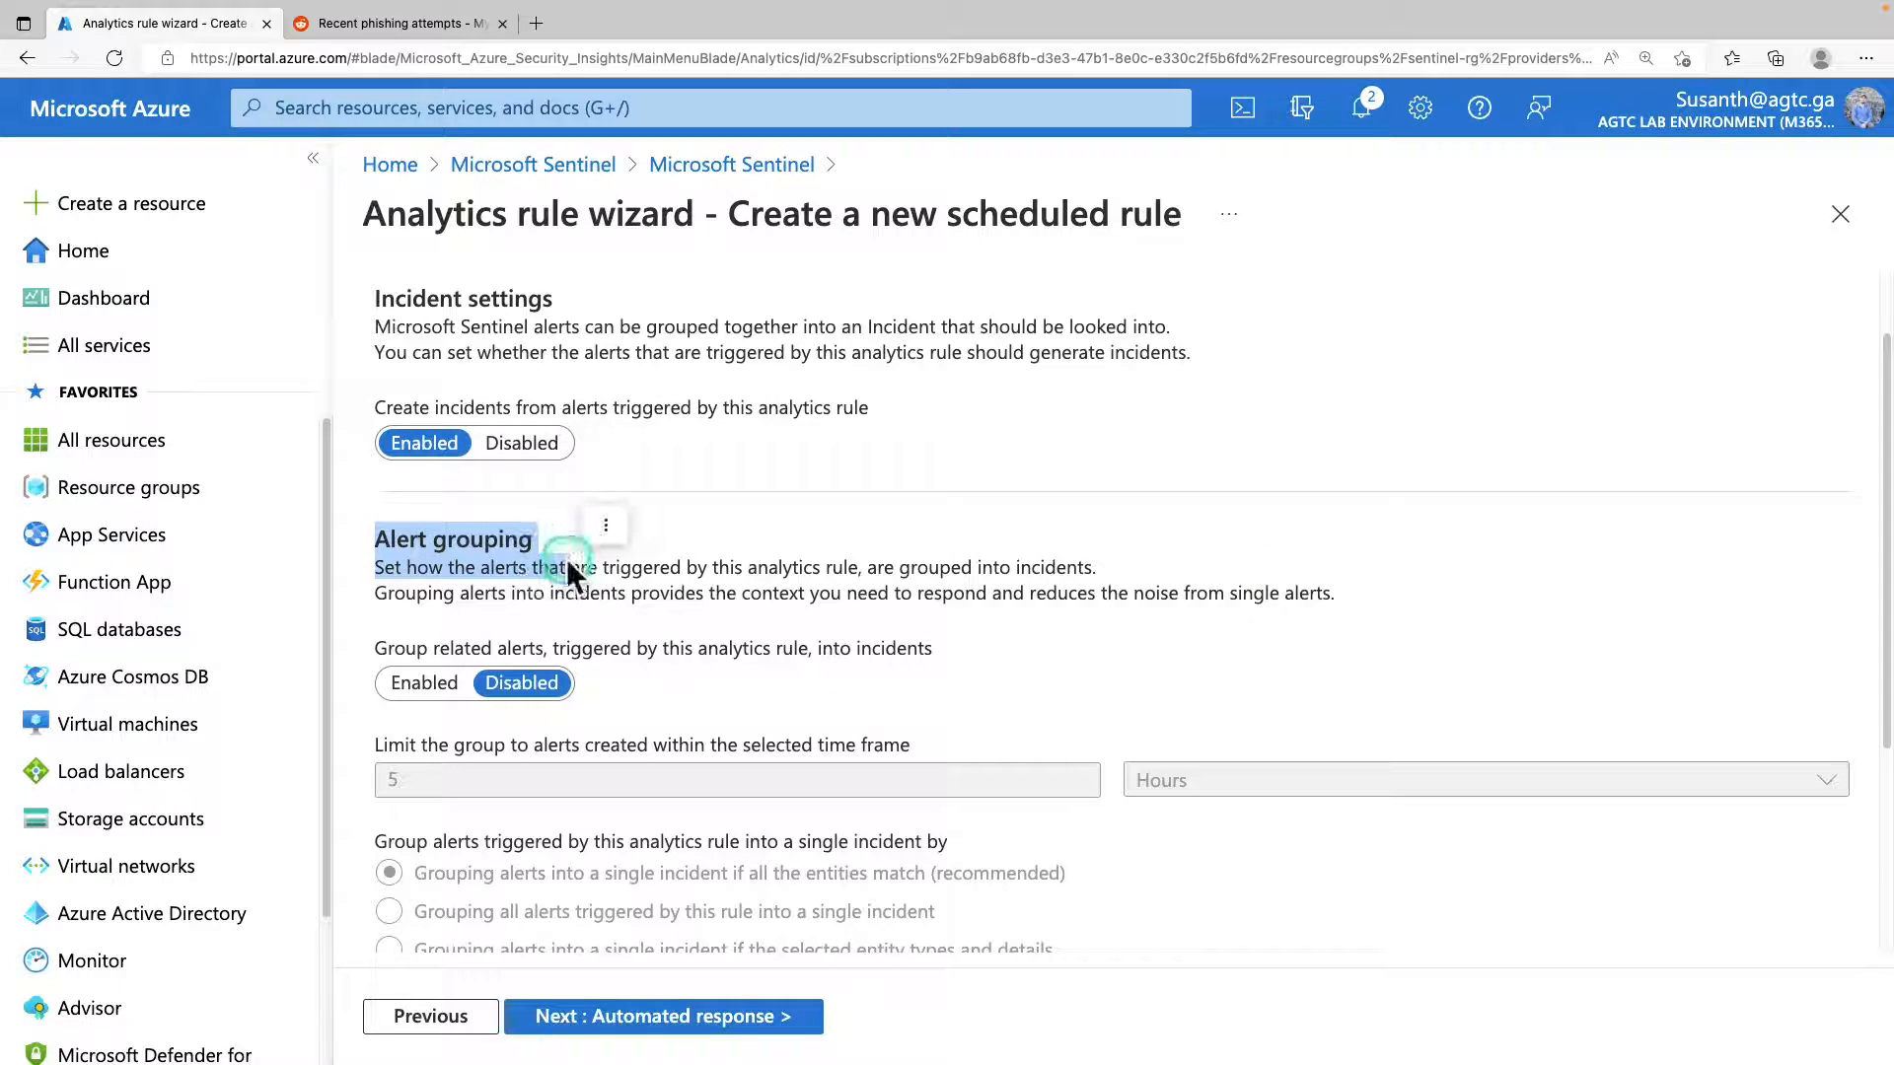
Enable grouping of related alerts into incidents and limit the group to alerts created within 12 hours.
left_click(501, 688)
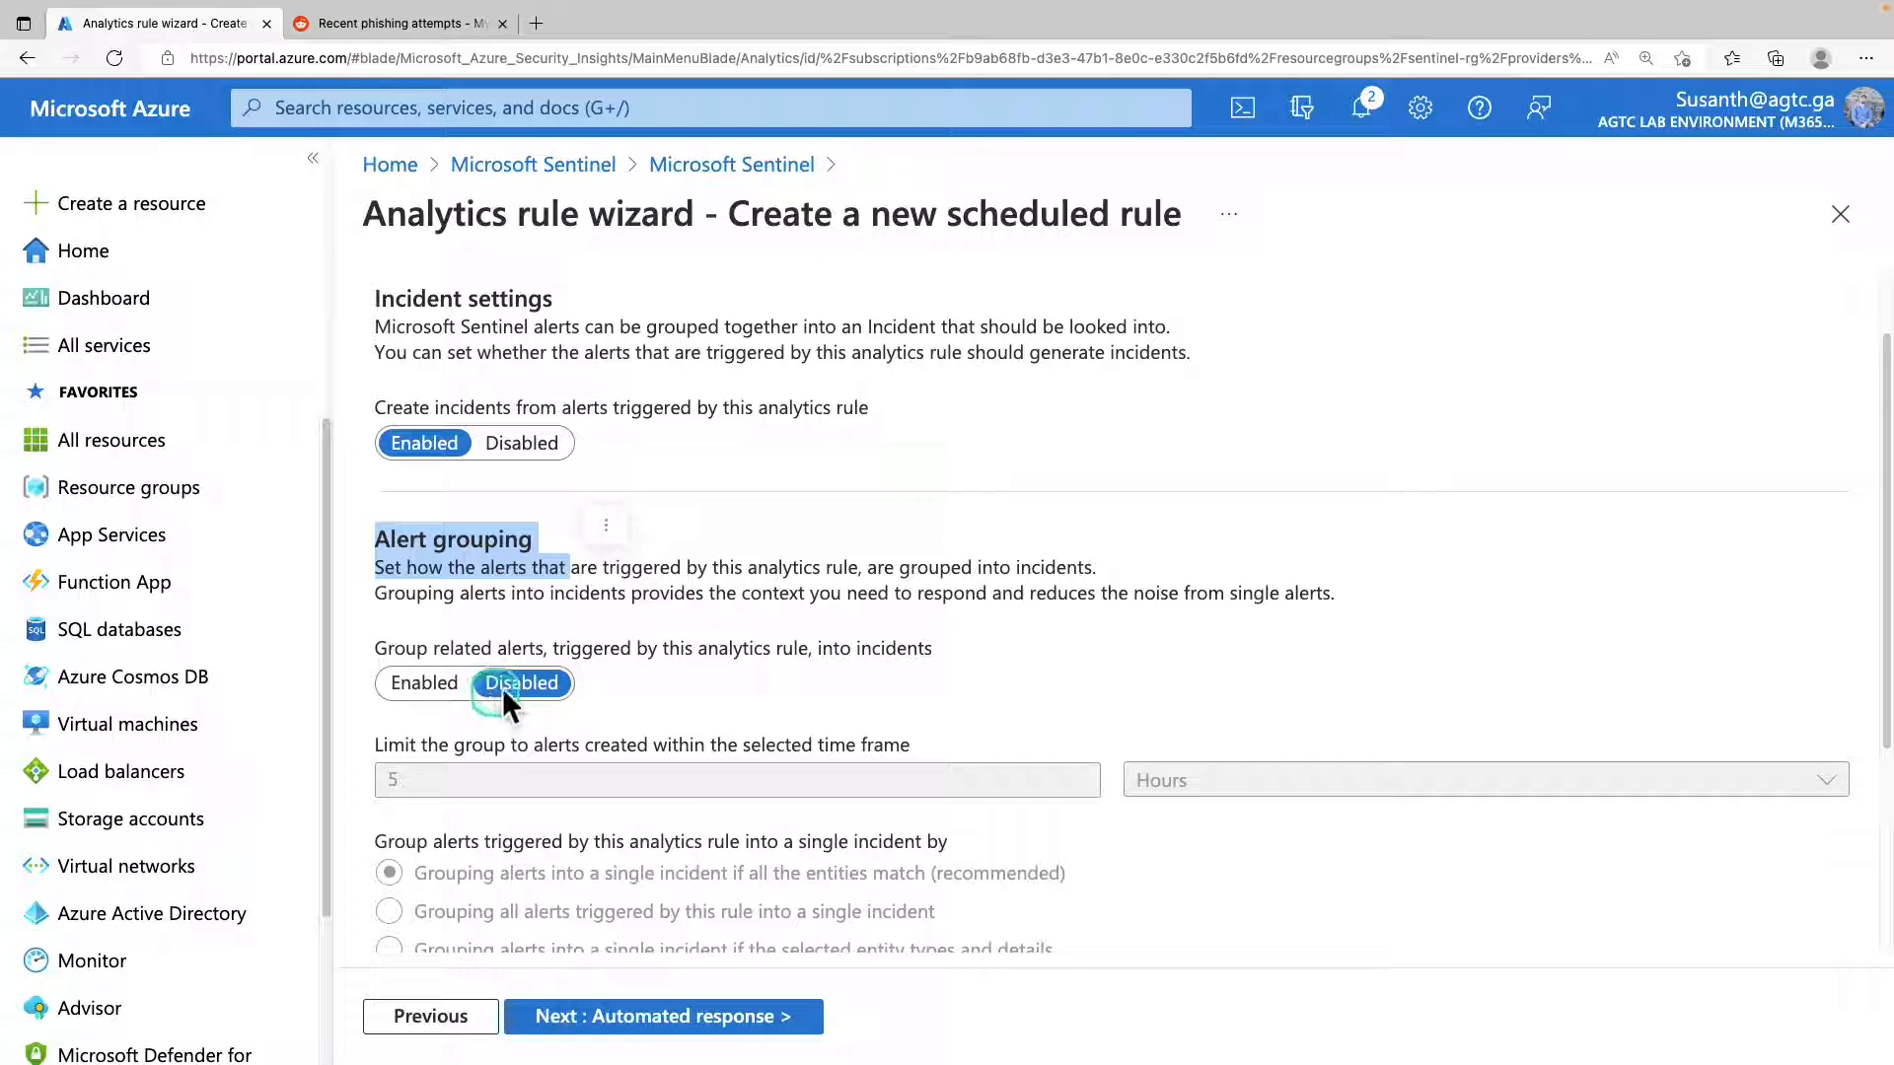
left_click(424, 682)
double_click(948, 633)
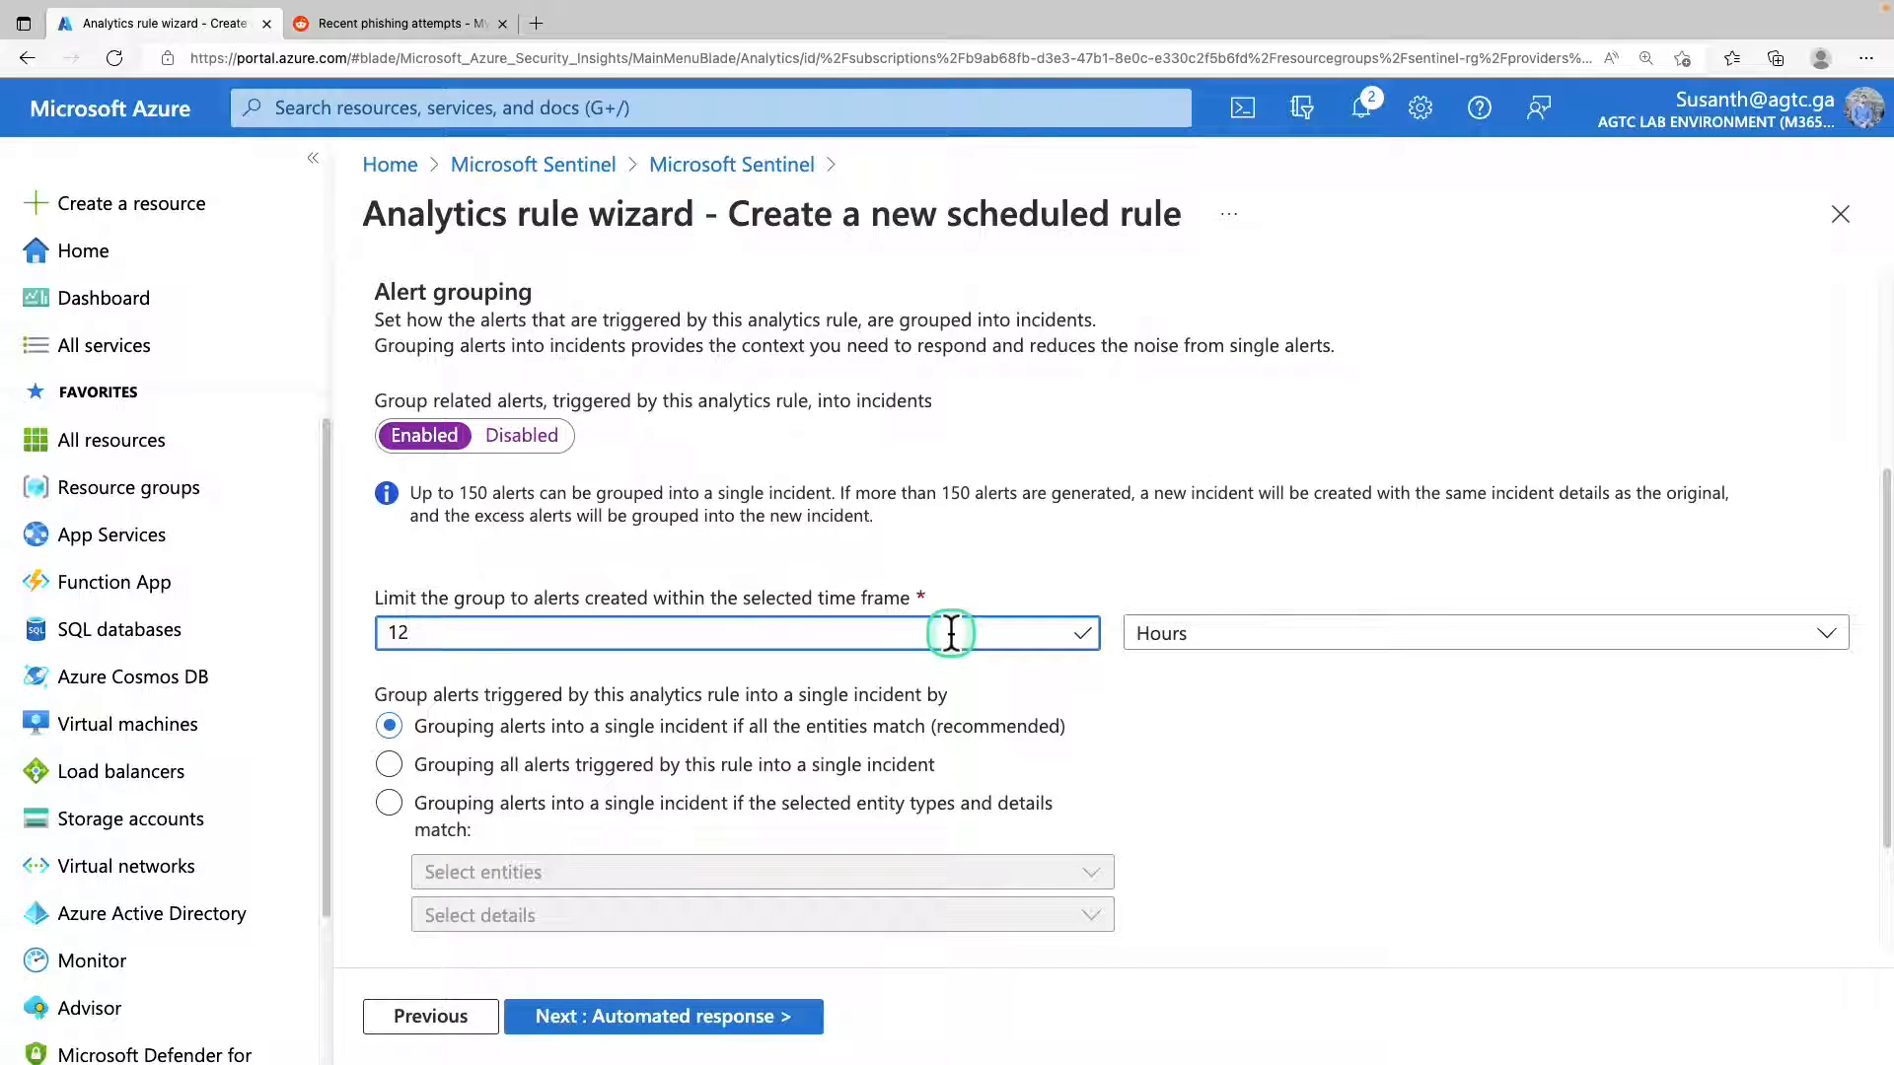
type("12")
key("Tab")
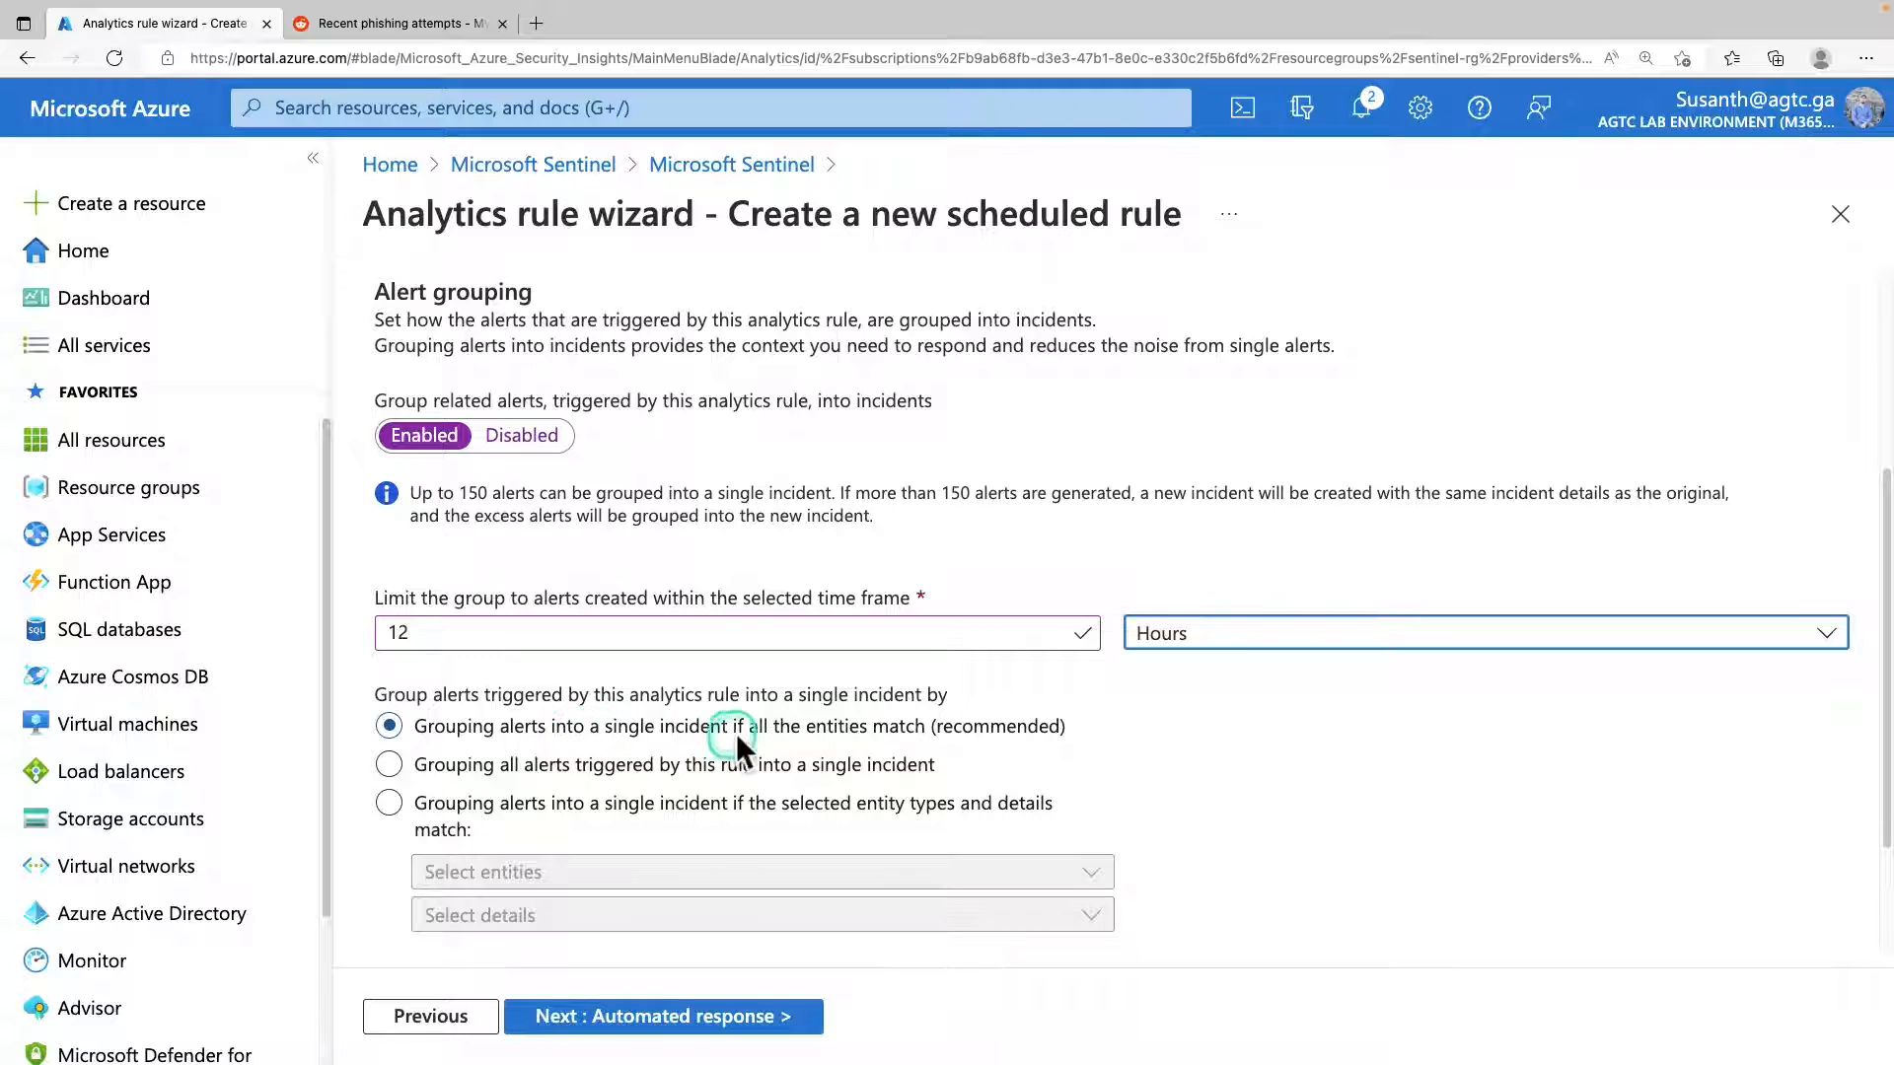
Group alerts into a single incident when the Account entity and alert Name match, and proceed to the automated response settings.
left_click(655, 805)
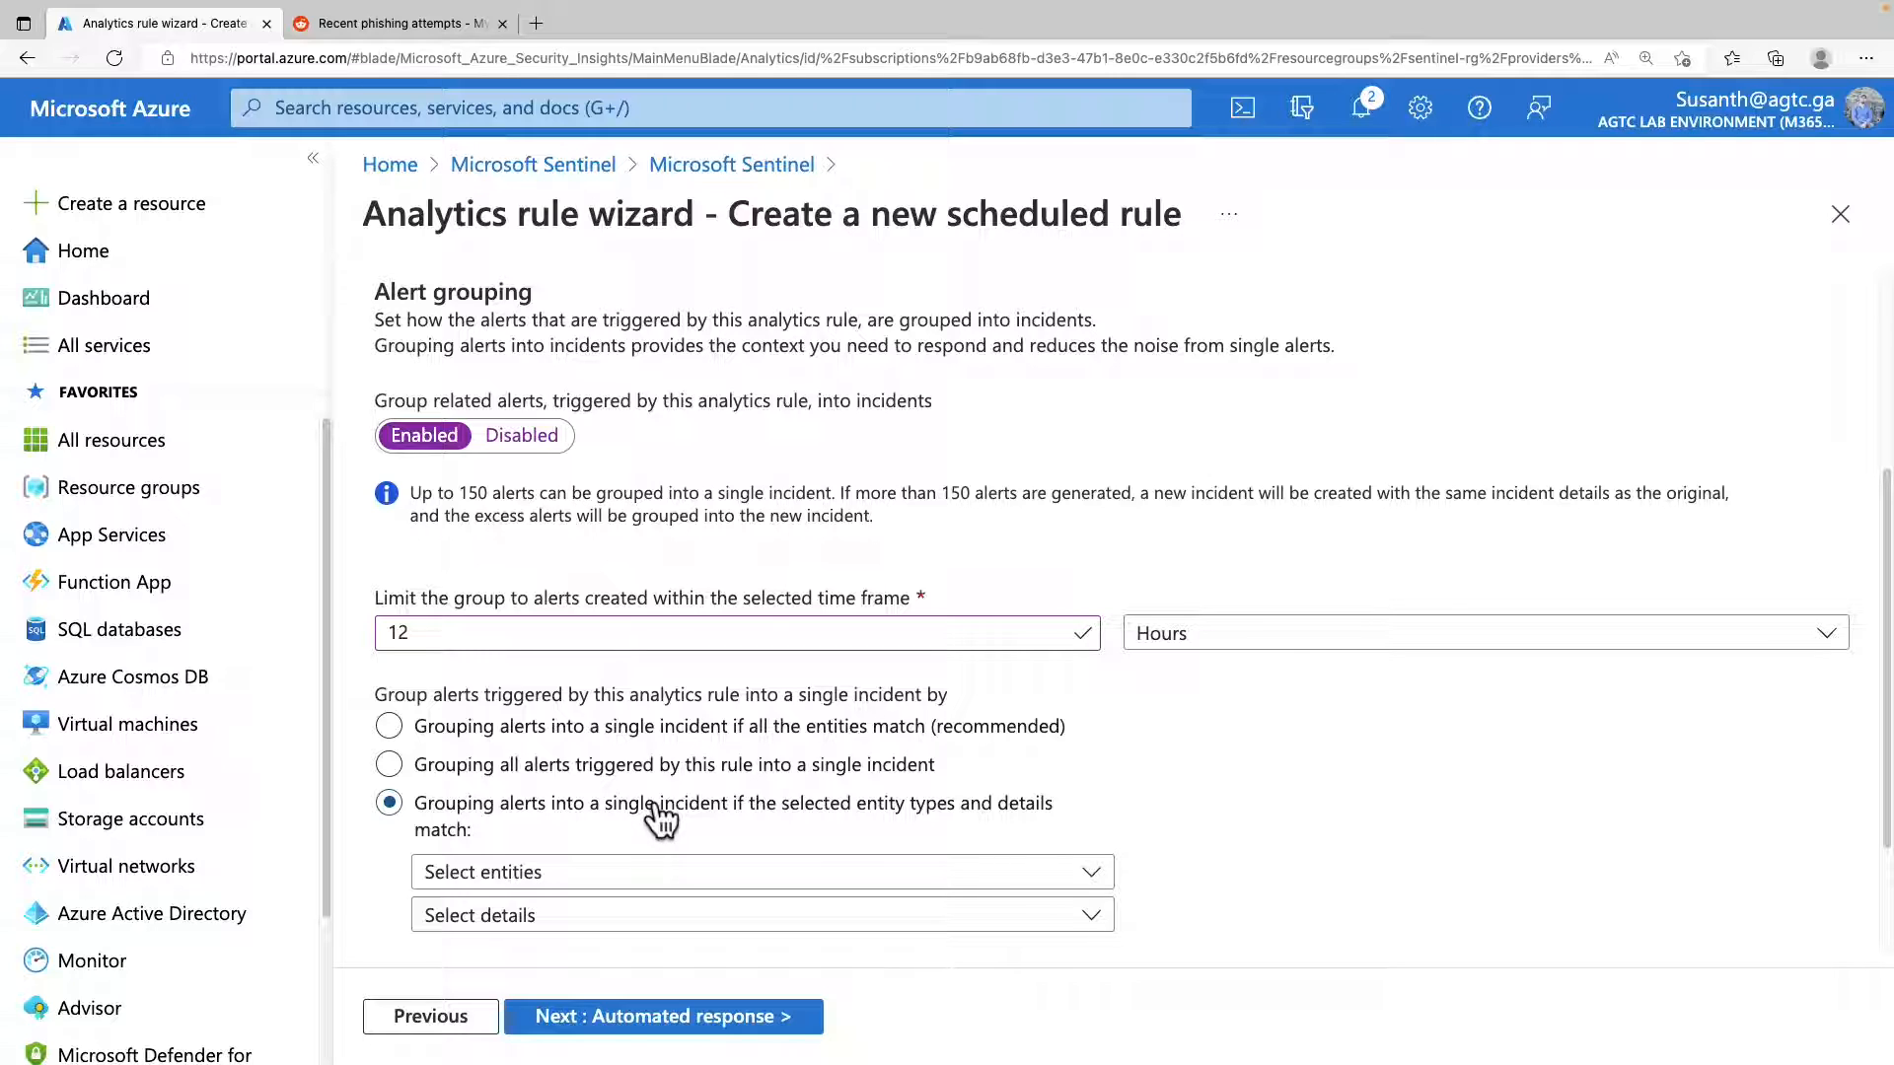
left_click(655, 870)
left_click(676, 730)
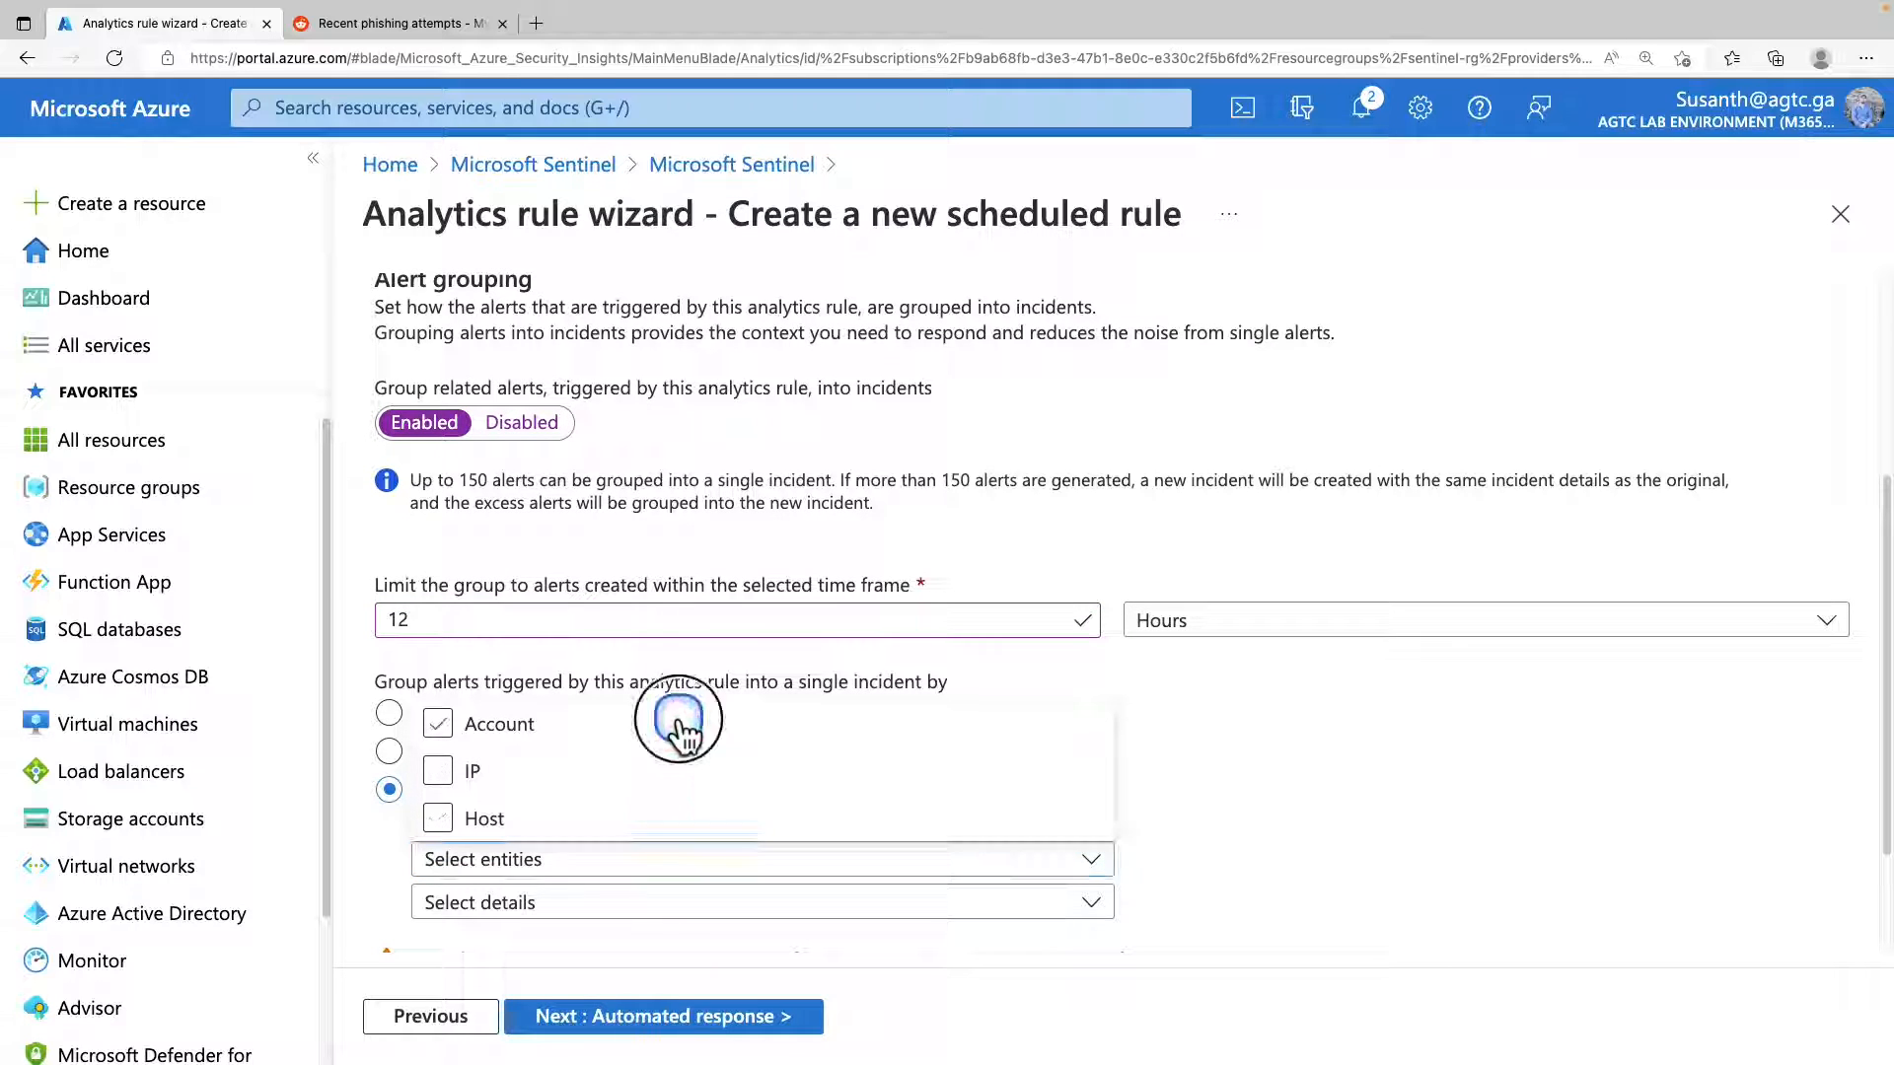
left_click(592, 900)
left_click(592, 771)
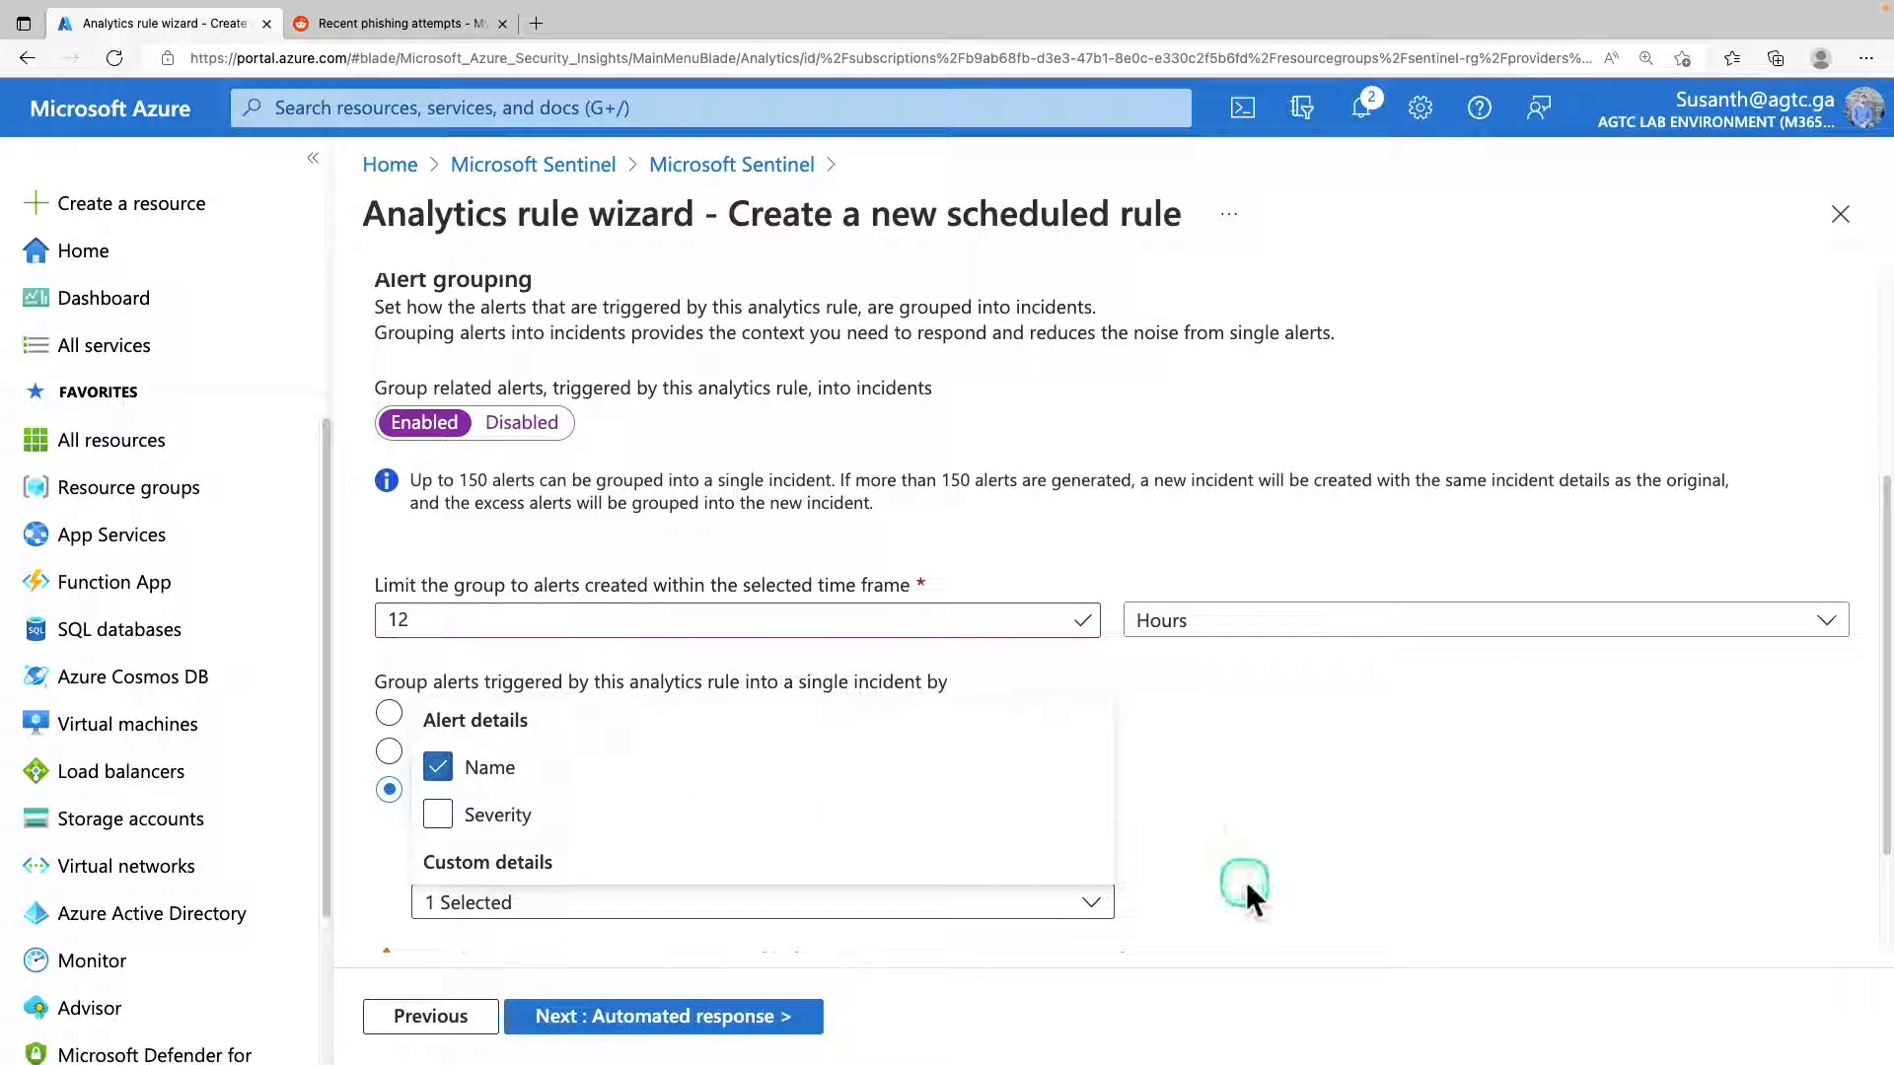
left_click(1244, 884)
scroll(1243, 886, "down", 3)
left_click(653, 1026)
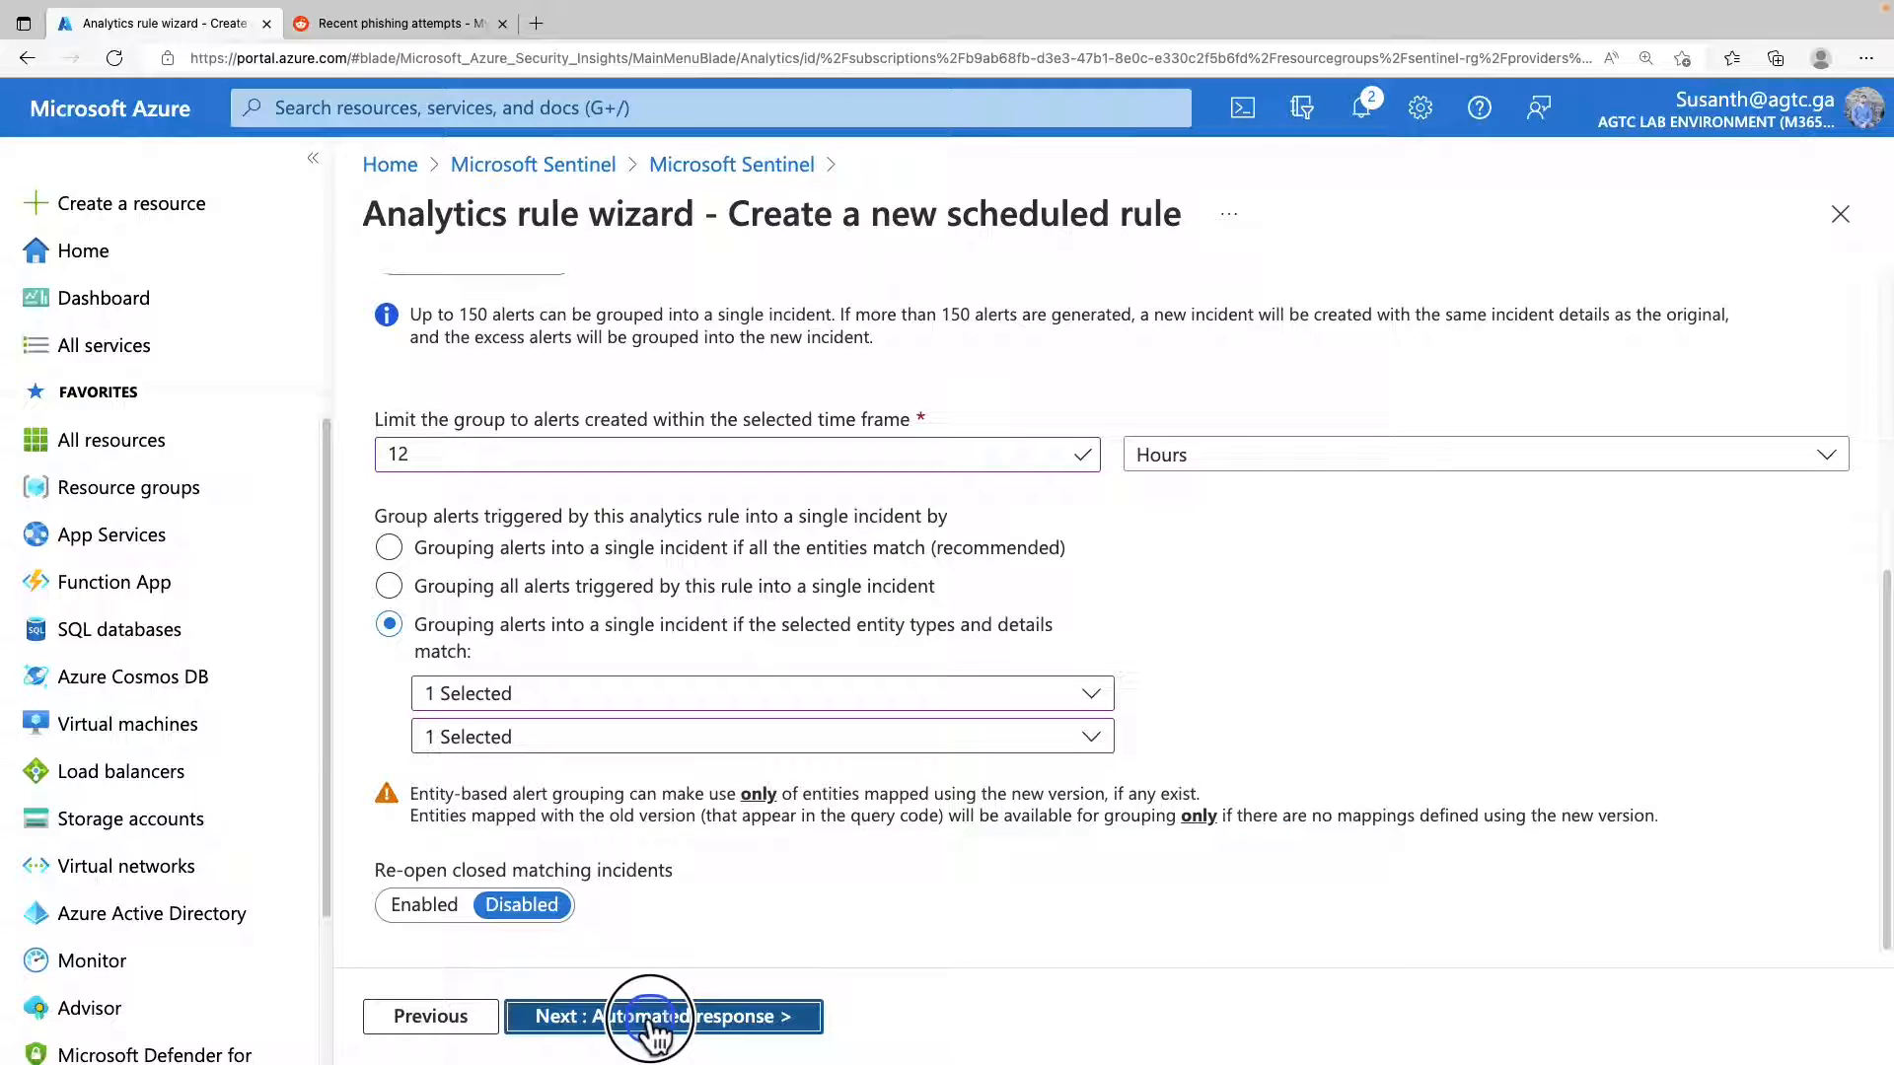
Review the playbook and incident automation options, leave them unselected, and validate and create the Malicious Inbox Rule - custom rule.
left_click(819, 512)
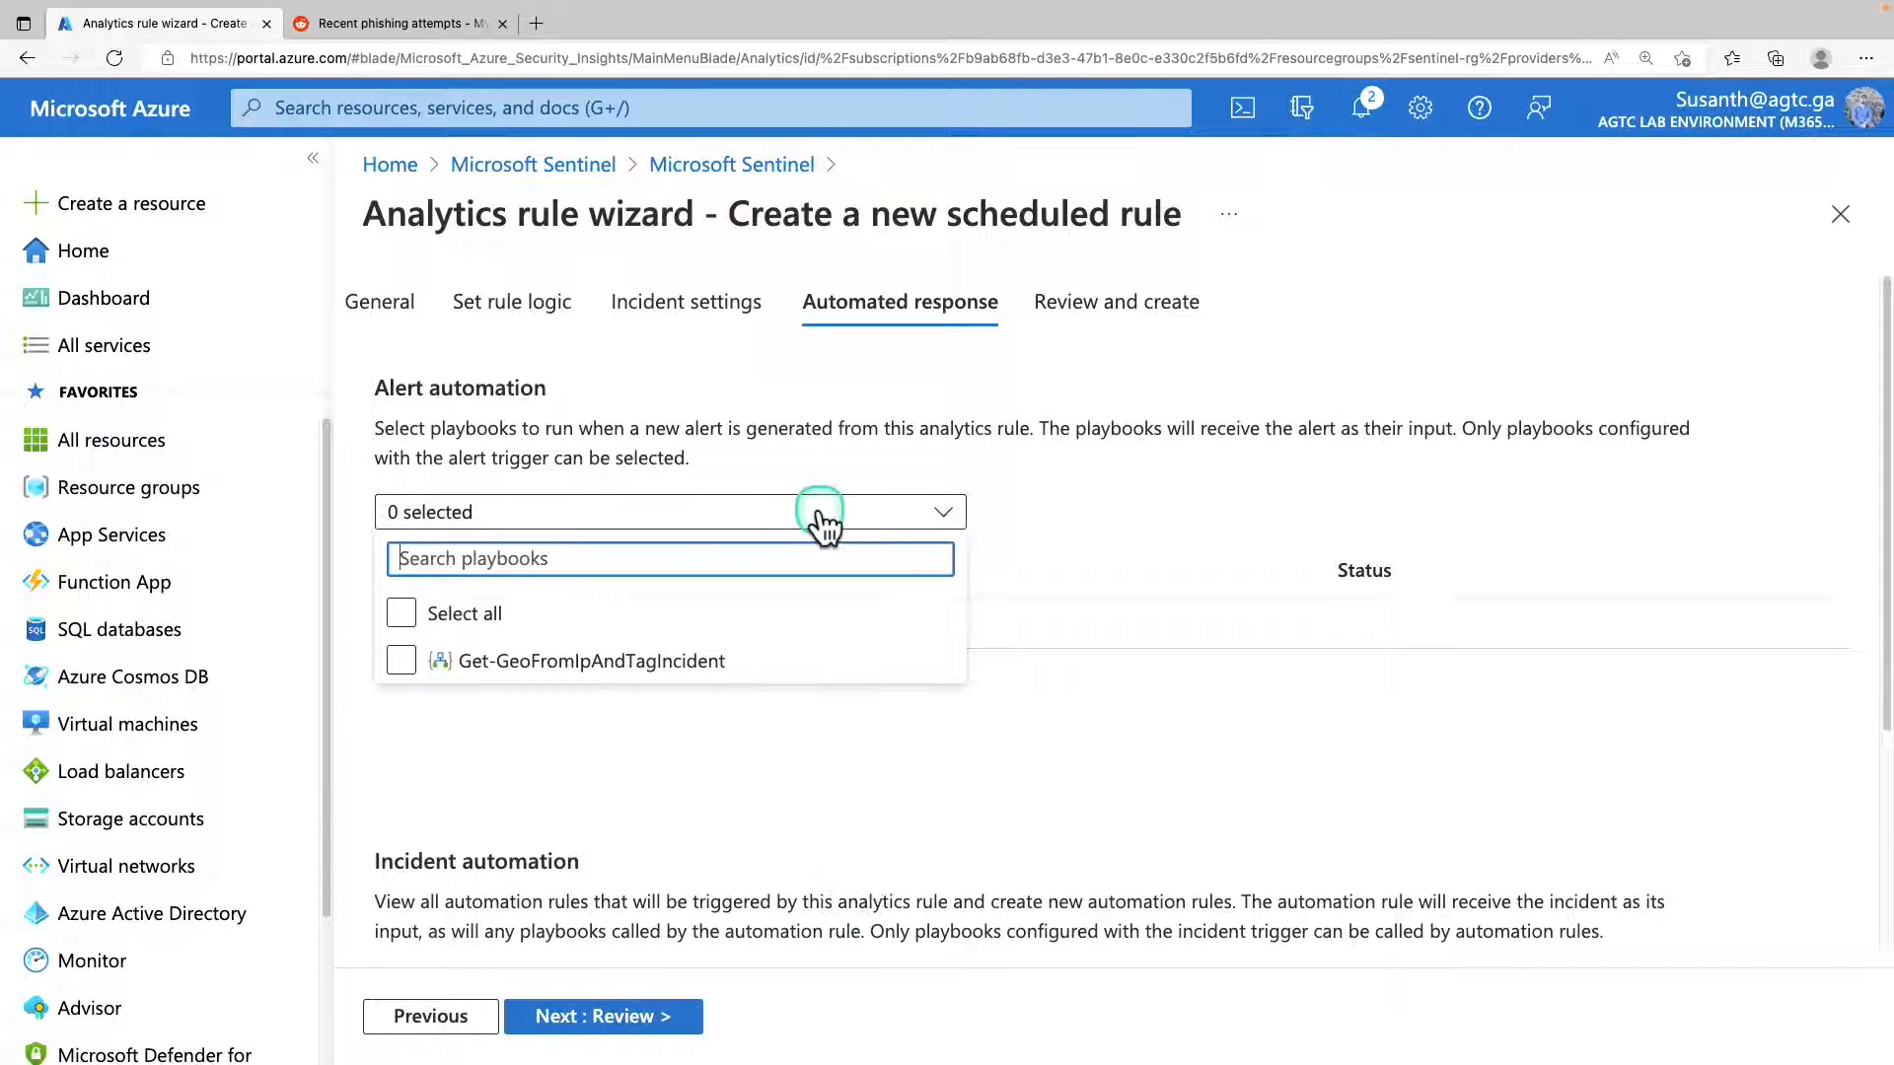
left_click(888, 424)
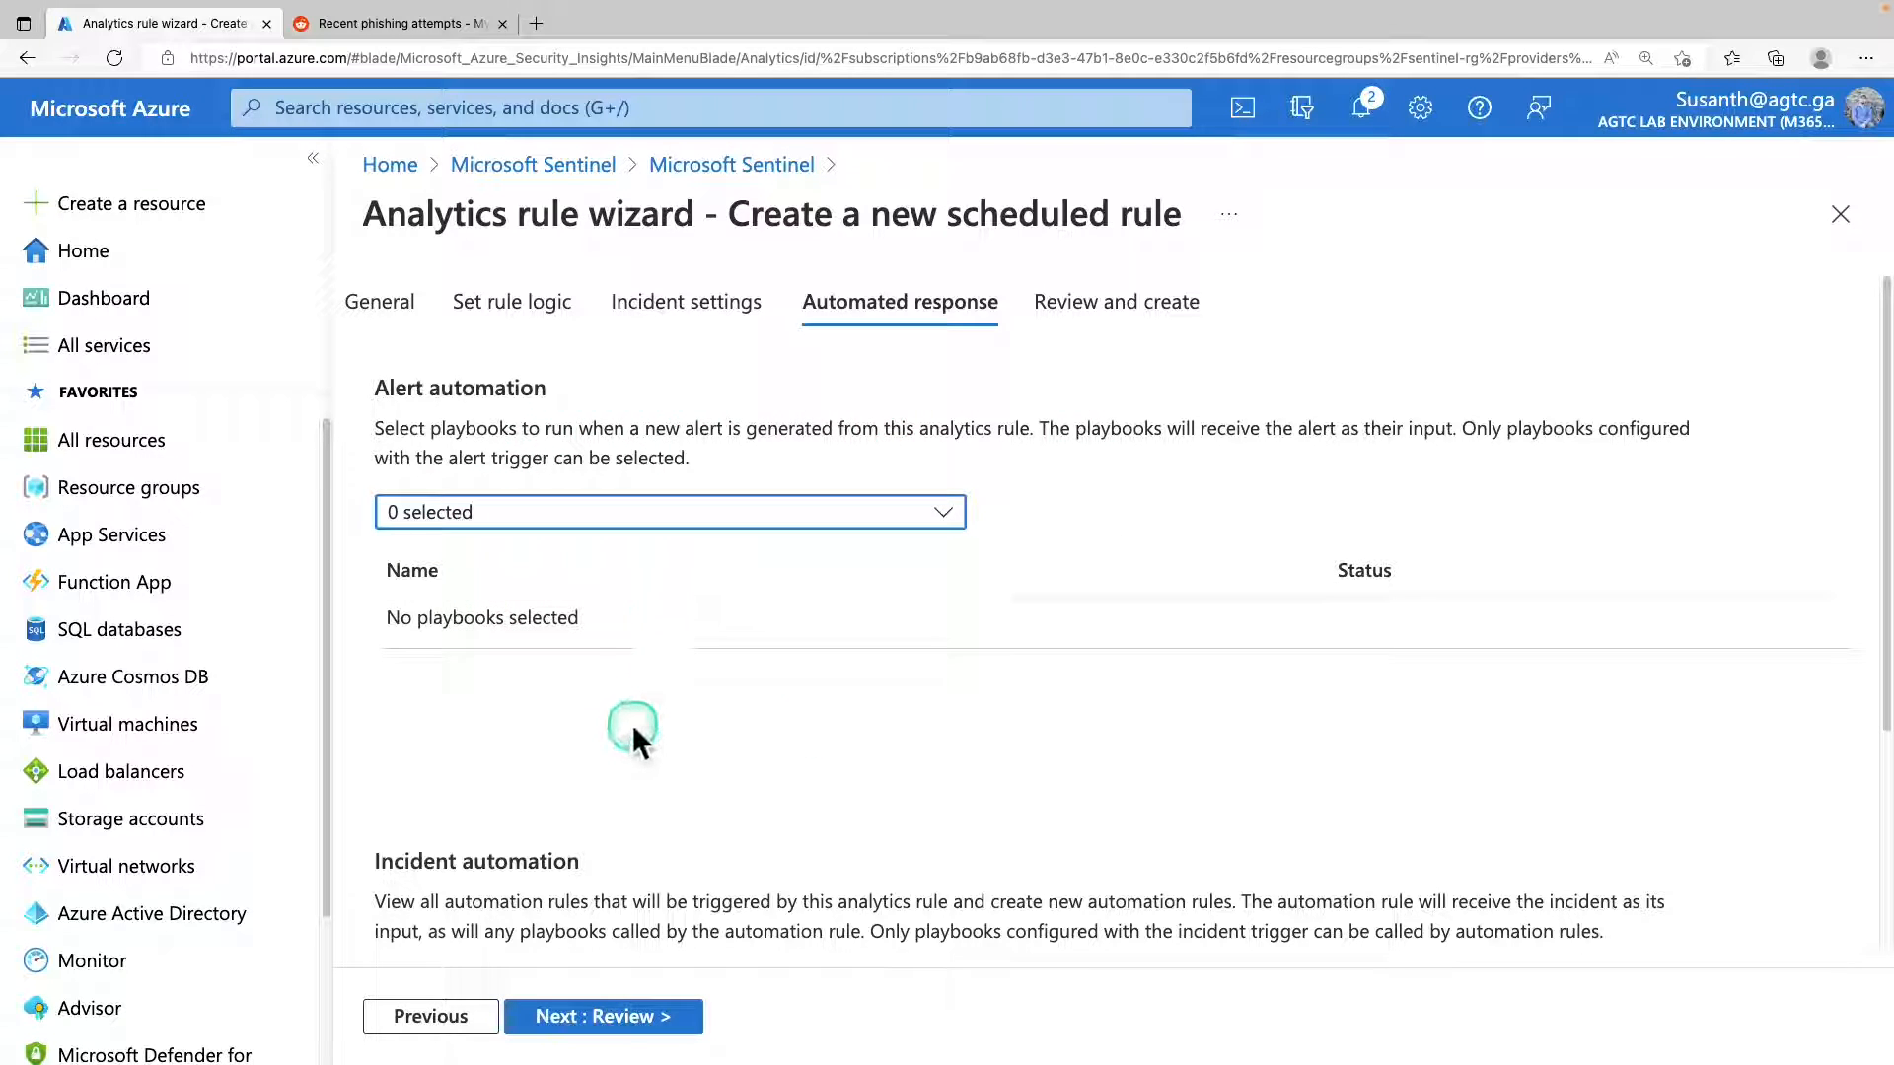
scroll(632, 724, "down", 3)
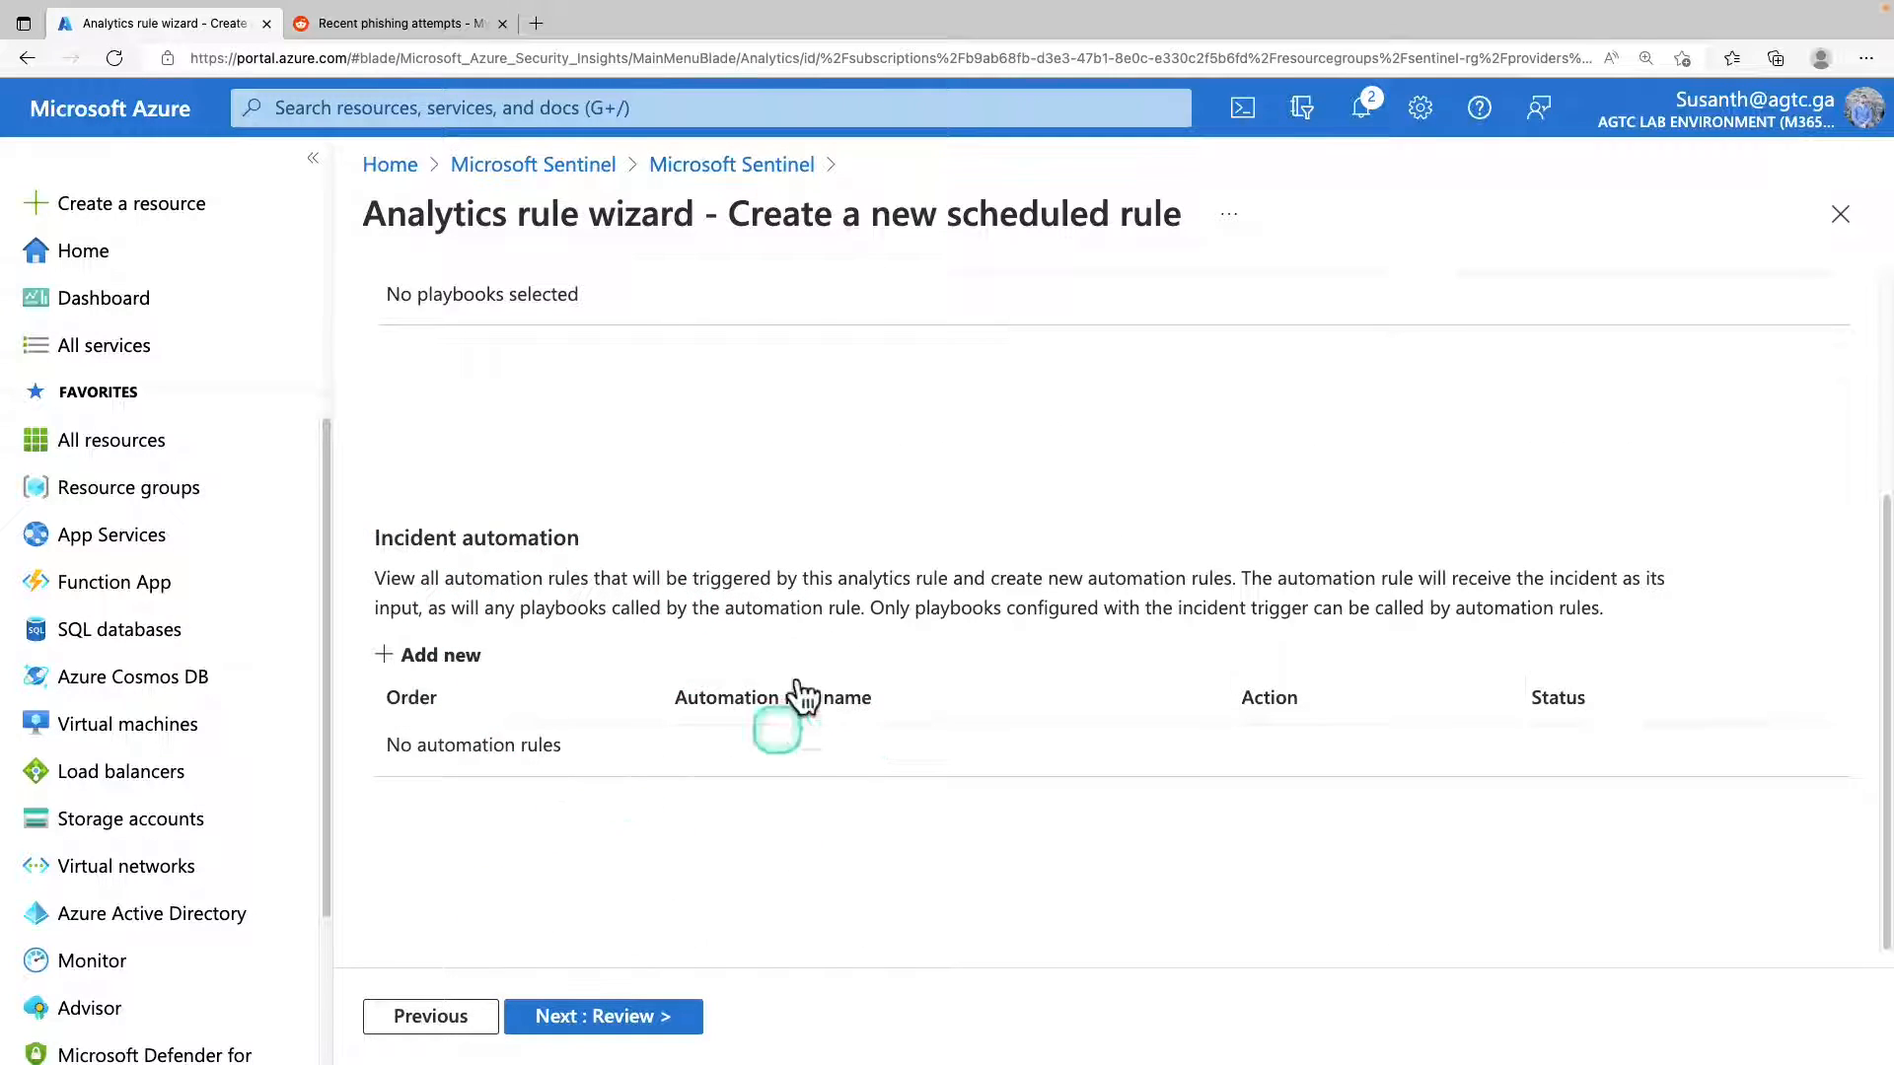
left_click(657, 1026)
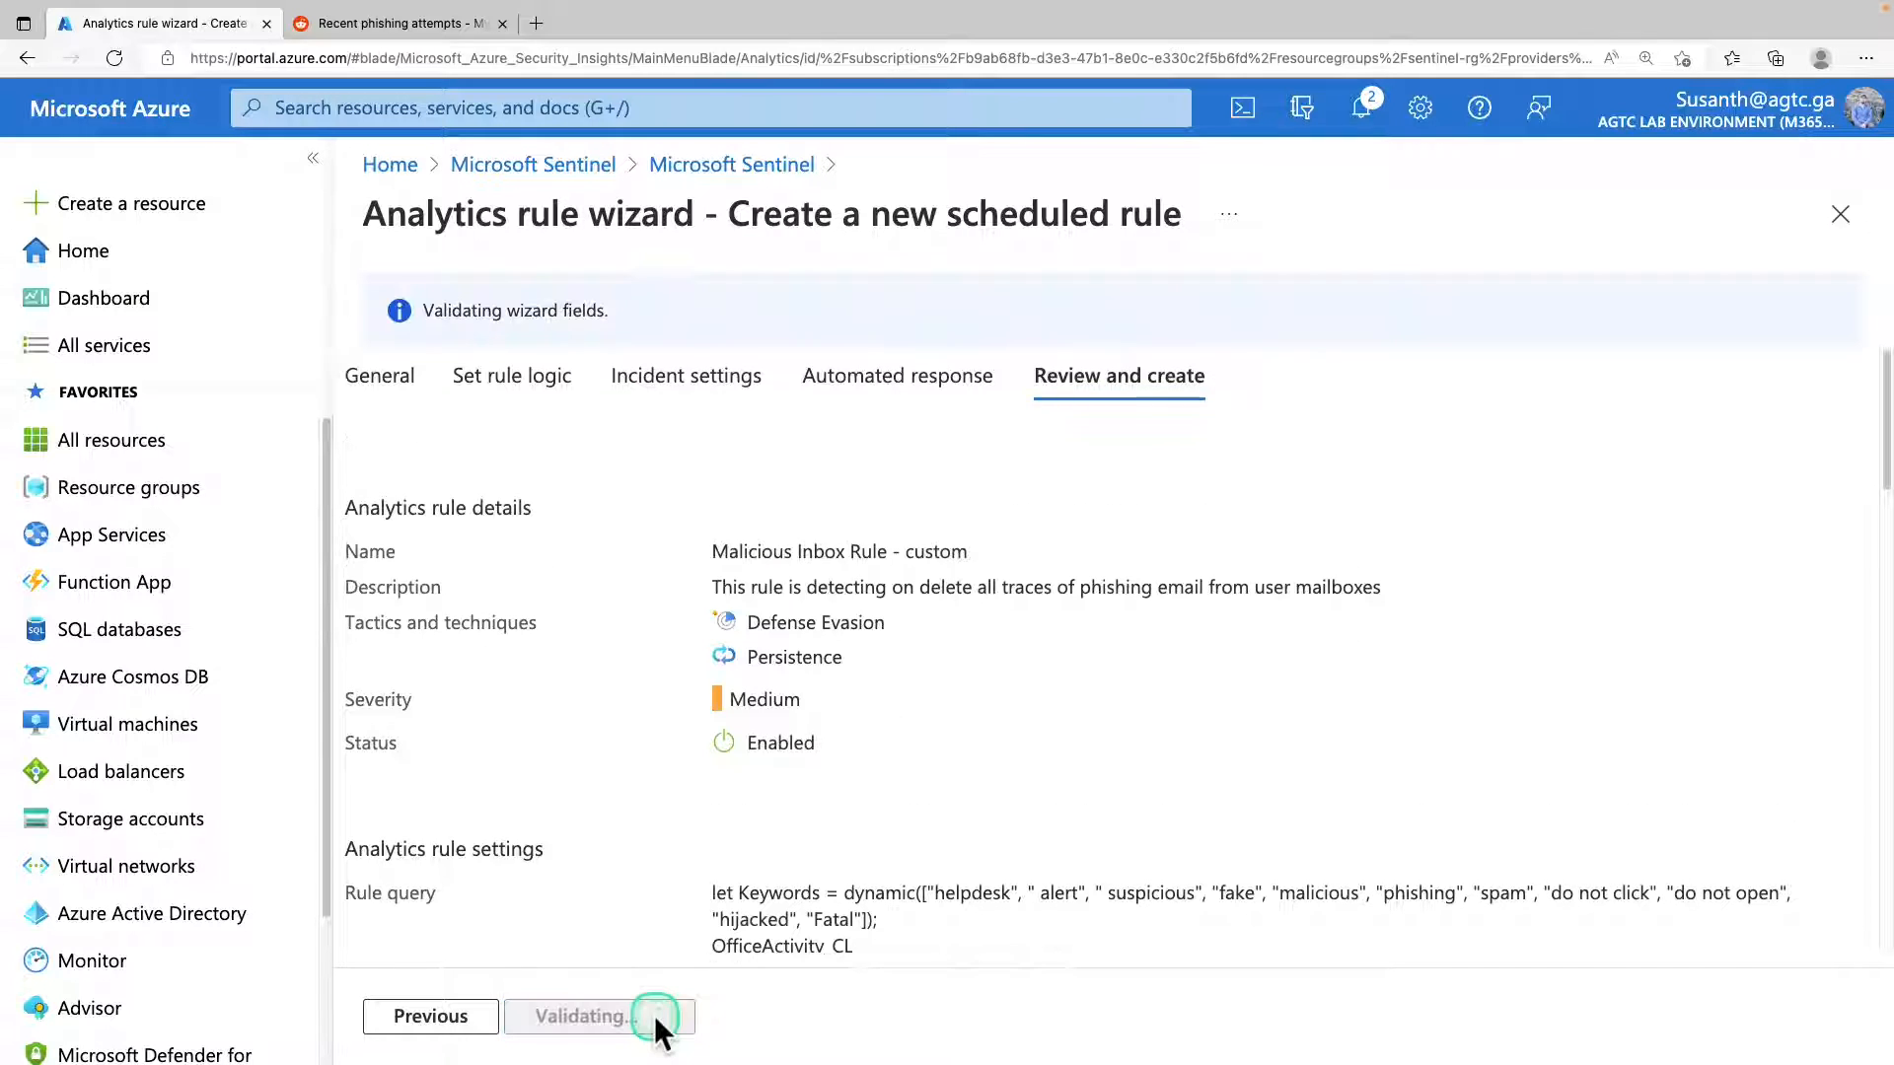
left_click(580, 1024)
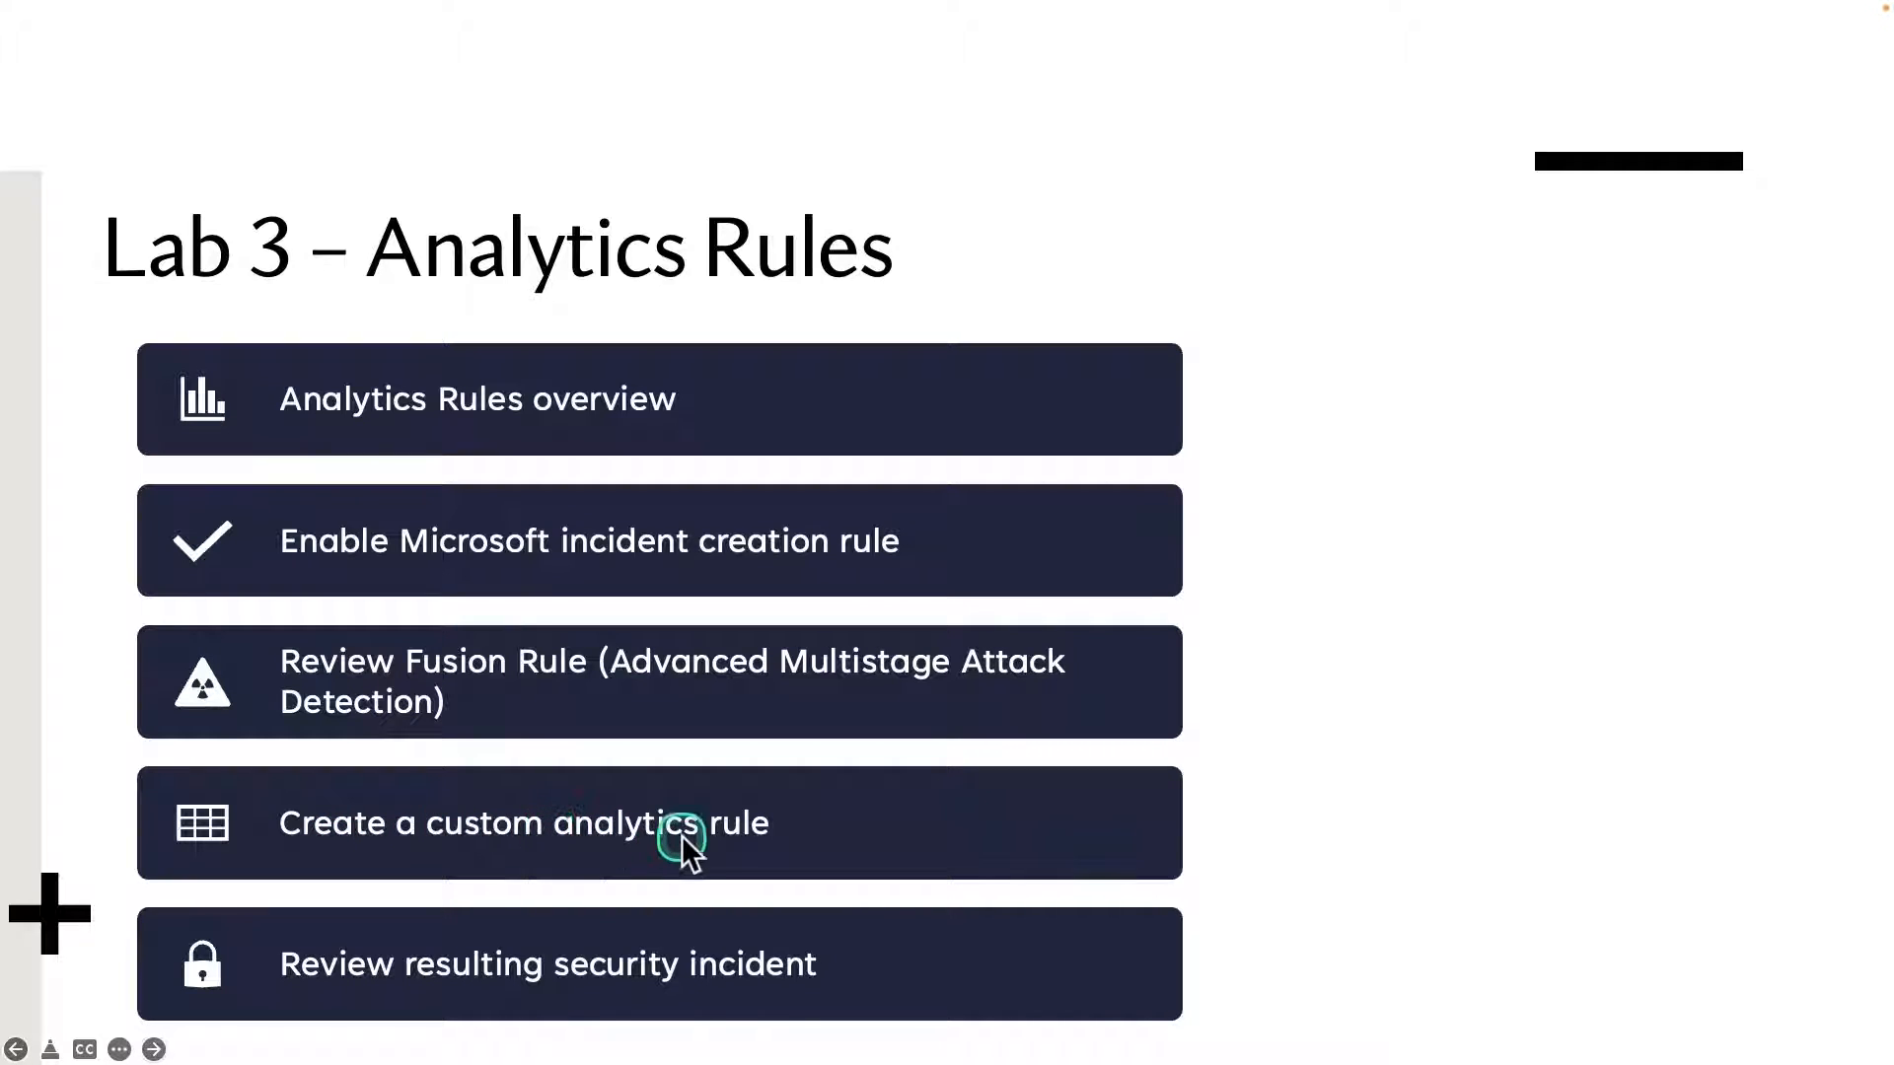
mouse_move(146, 905)
left_mouse_down()
mouse_move(263, 1005)
mouse_move(872, 1026)
left_mouse_up()
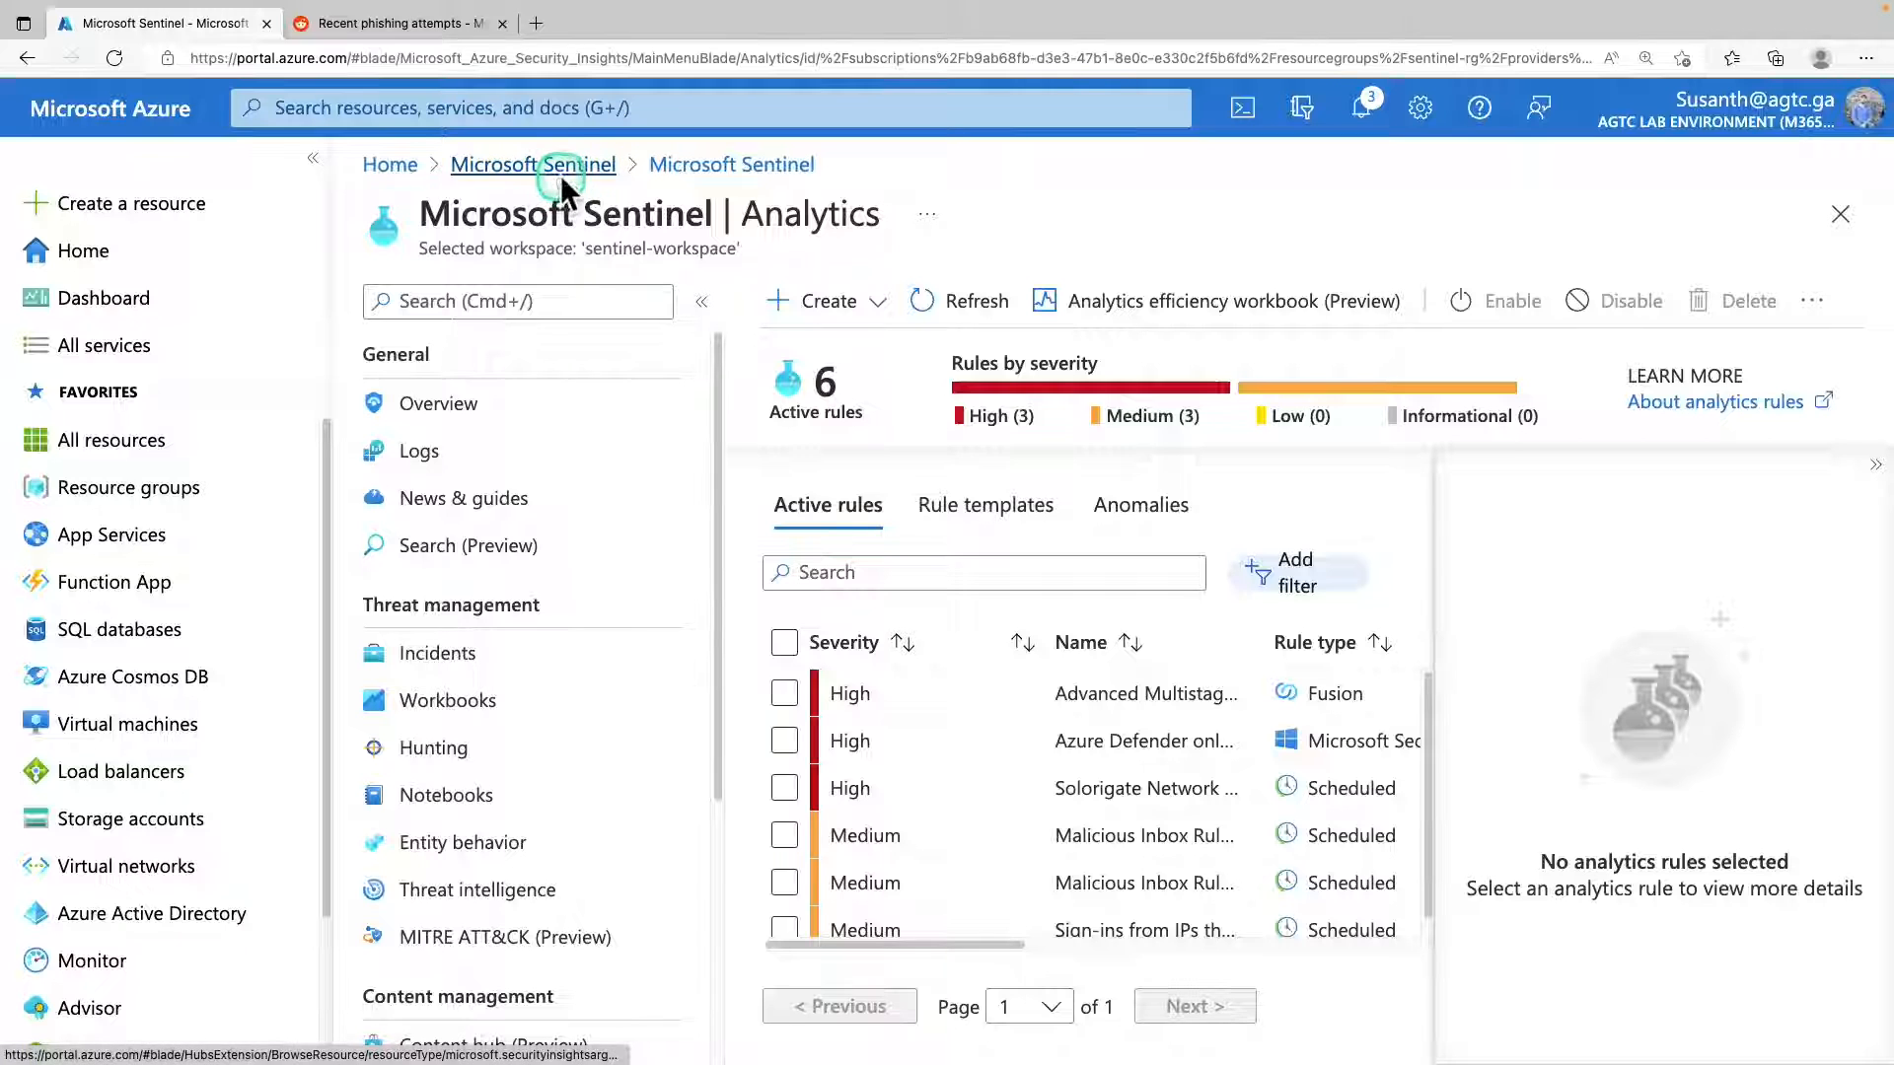
Return to the Microsoft Sentinel workspace list, open sentinel-workspace and show its incidents.
left_click(561, 173)
left_click(564, 539)
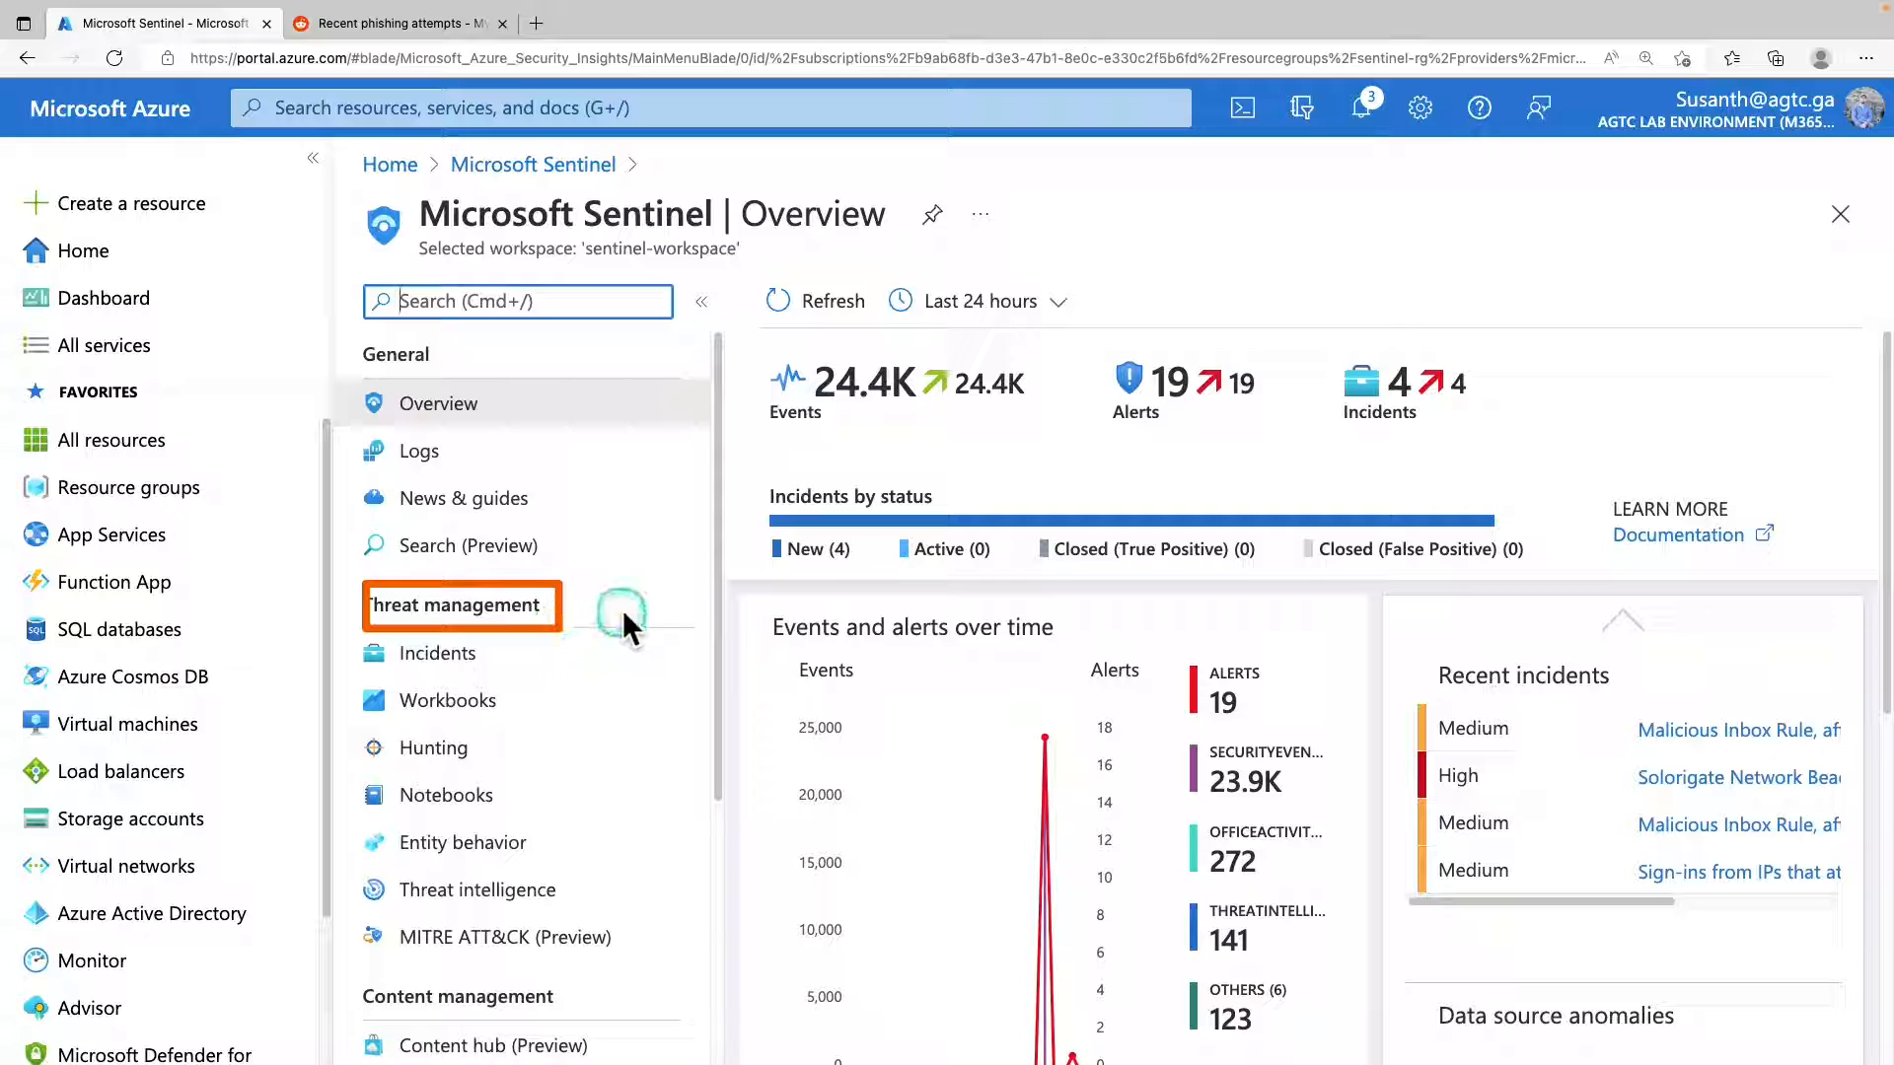
left_click(469, 661)
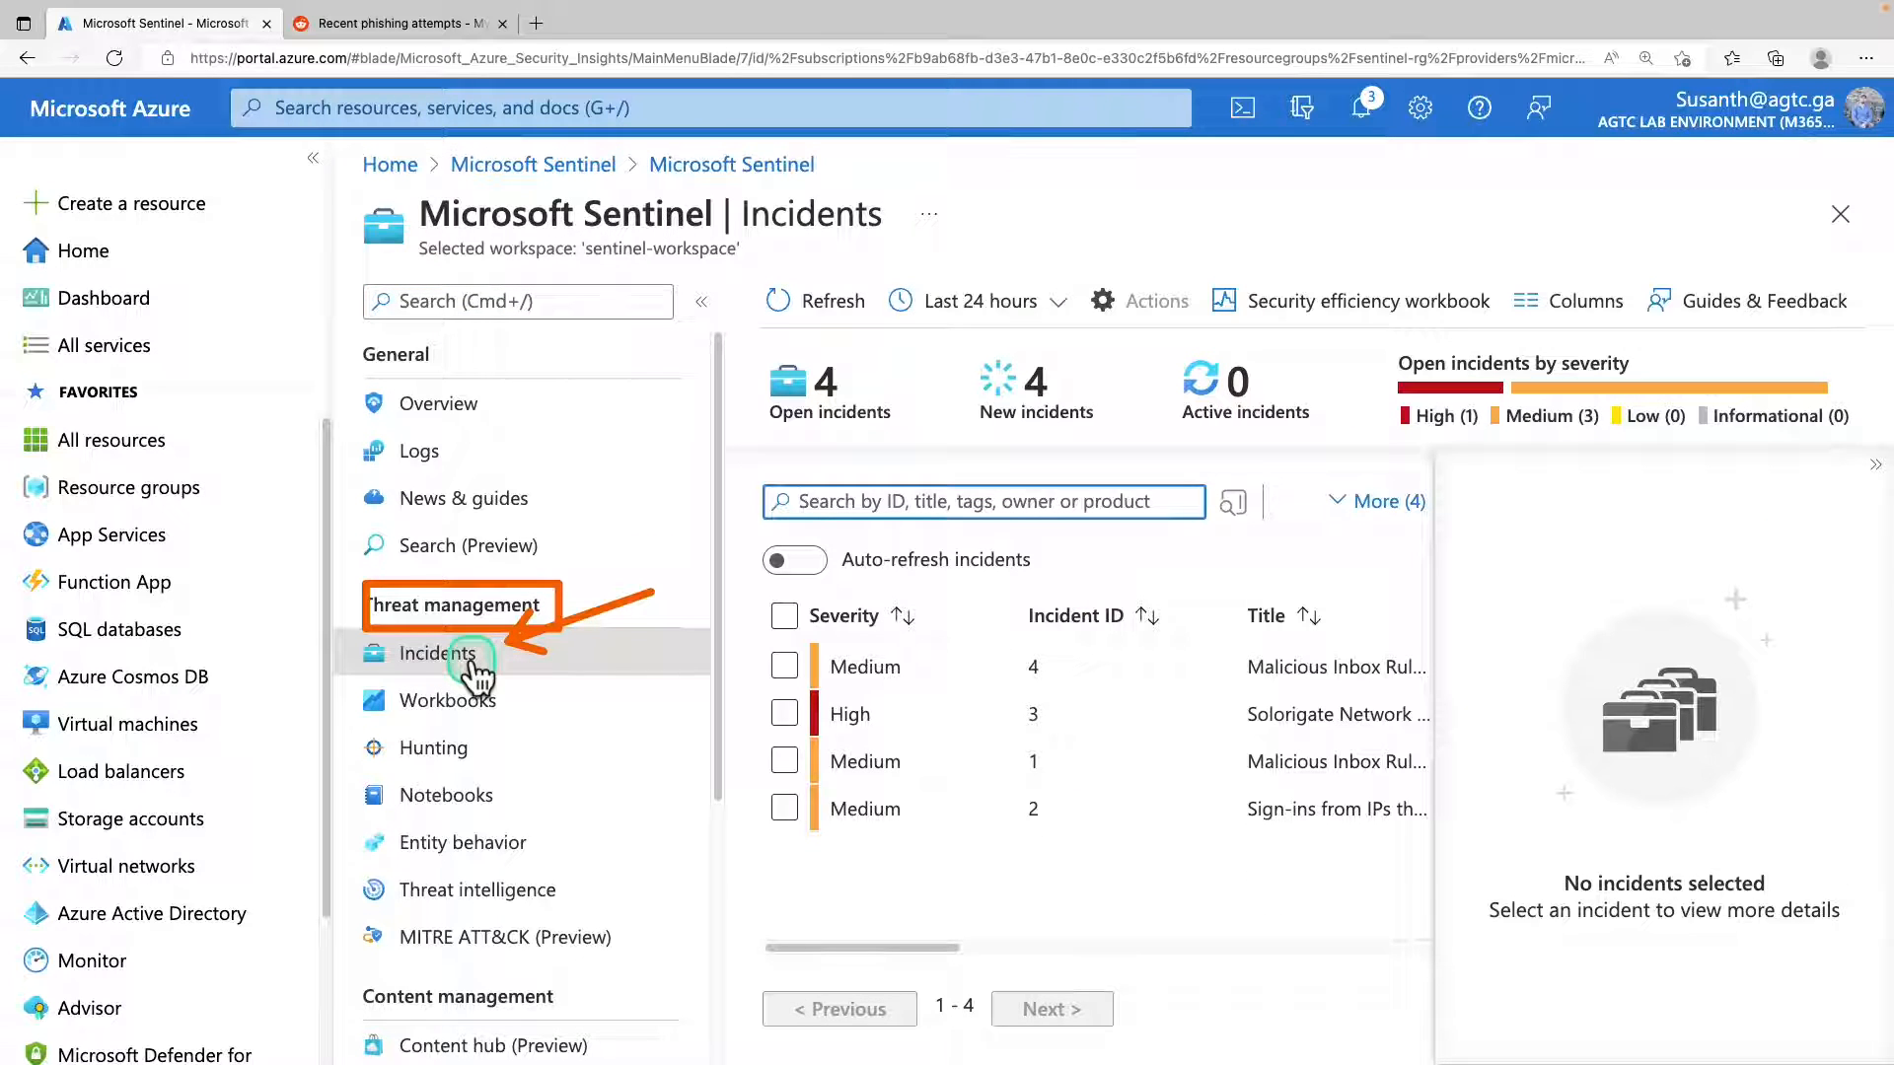
Select the Malicious Inbox Rule incident with ID 4 in the incident list and open its full details.
left_click(1876, 465)
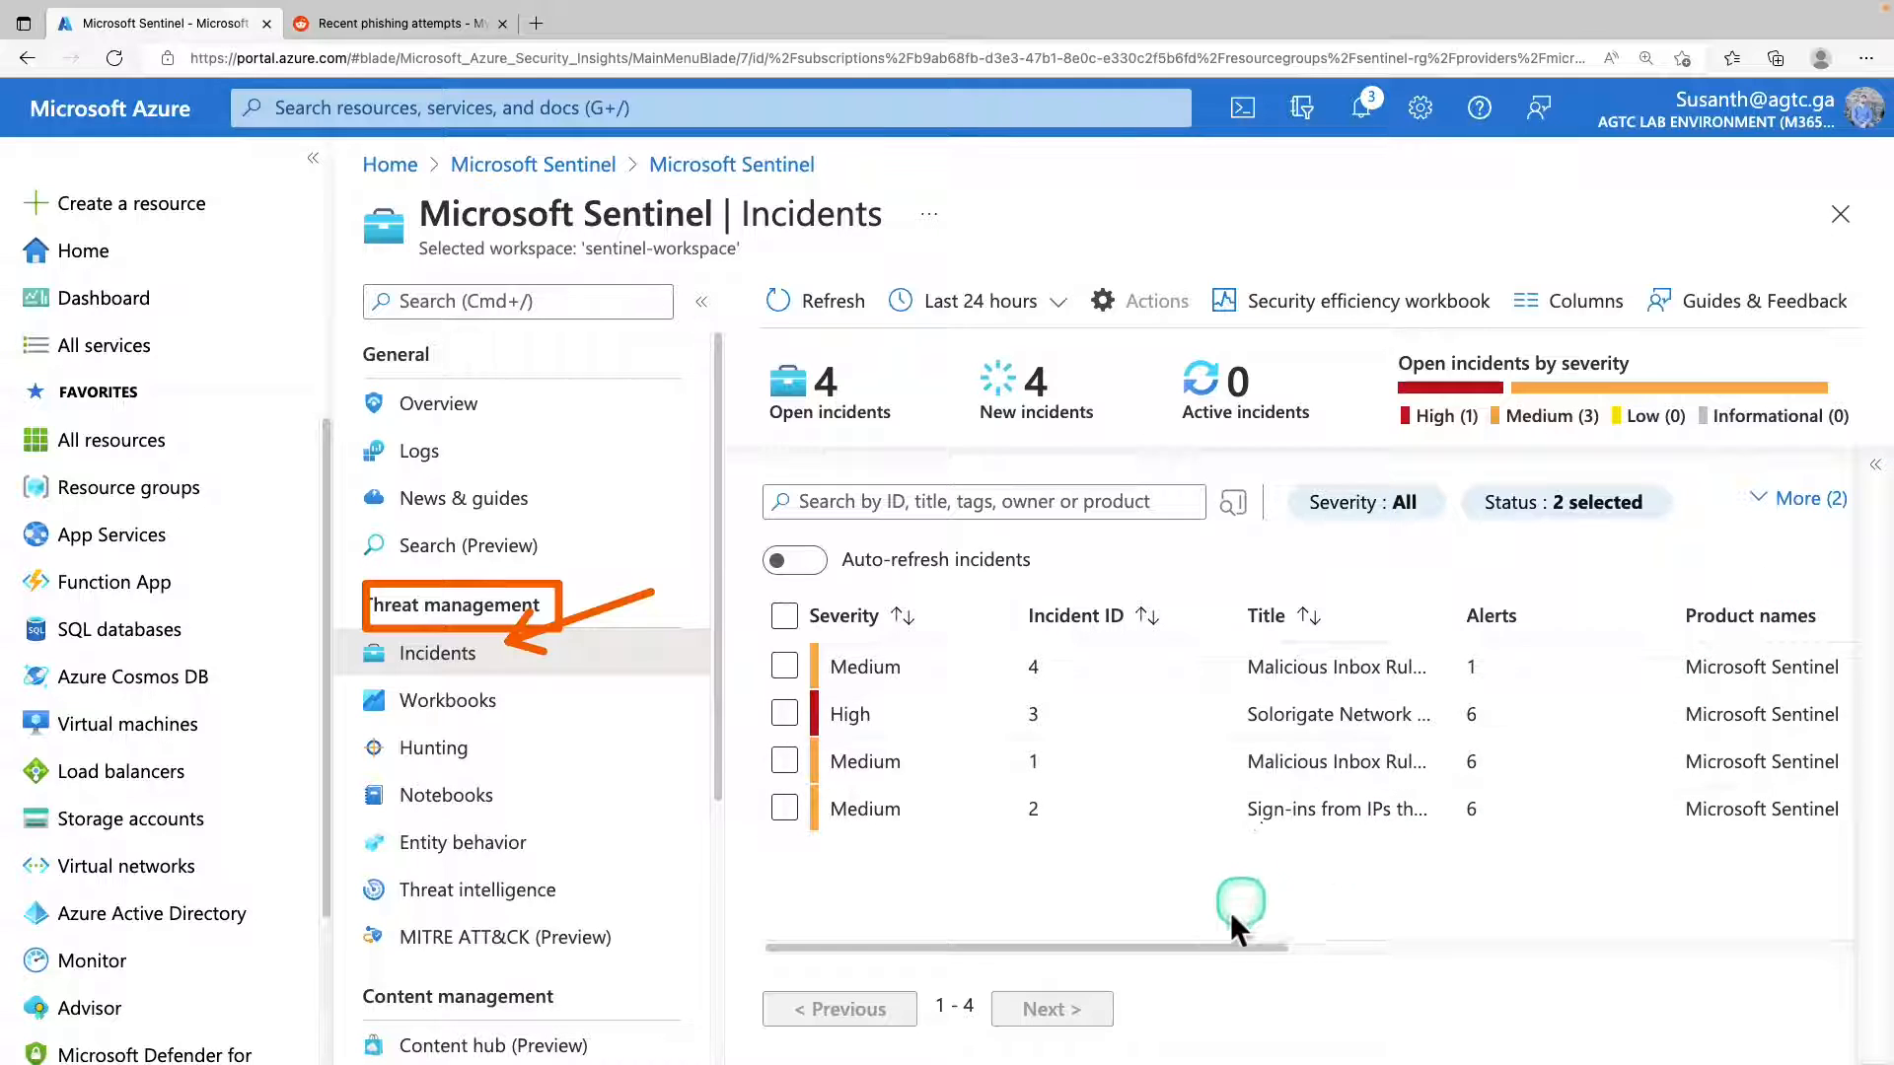
mouse_move(1213, 949)
left_mouse_down()
mouse_move(1513, 947)
mouse_move(1224, 949)
left_mouse_up()
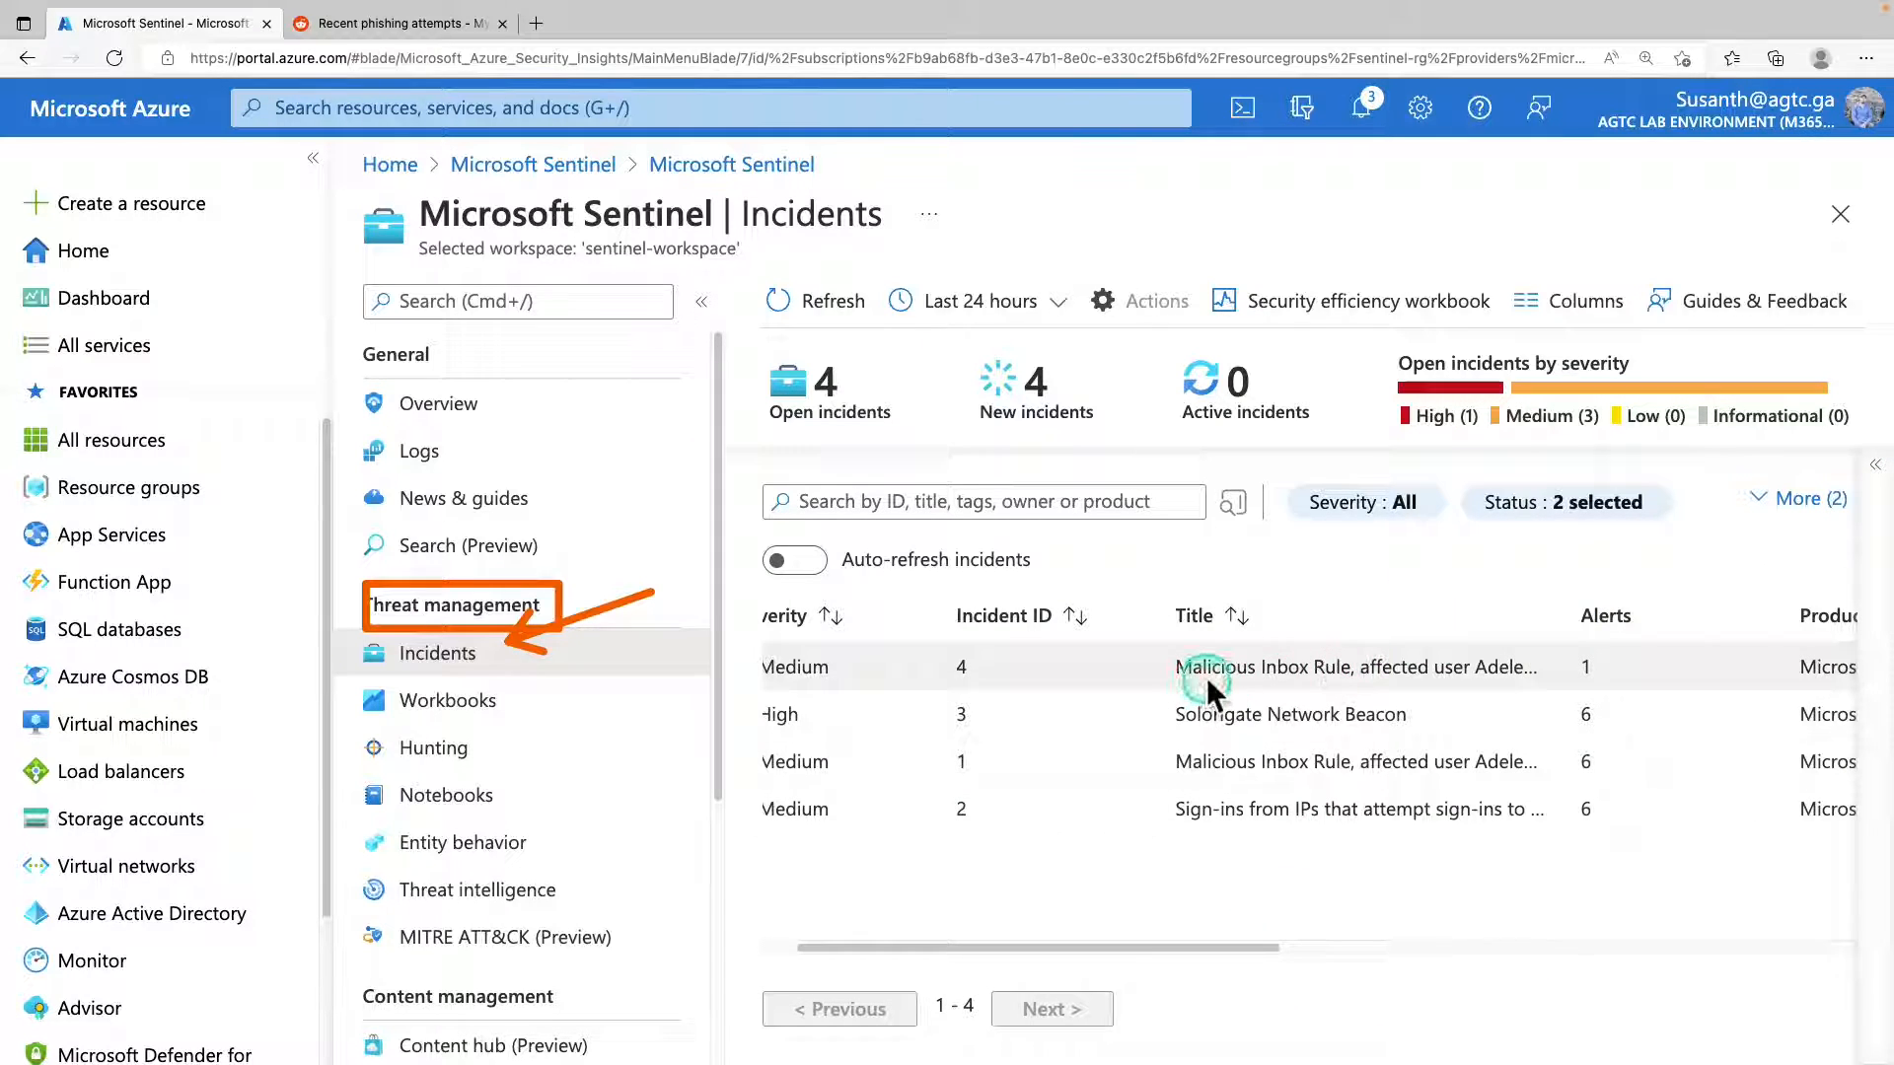
left_click_drag(1239, 670, 1464, 684)
left_click(1875, 464)
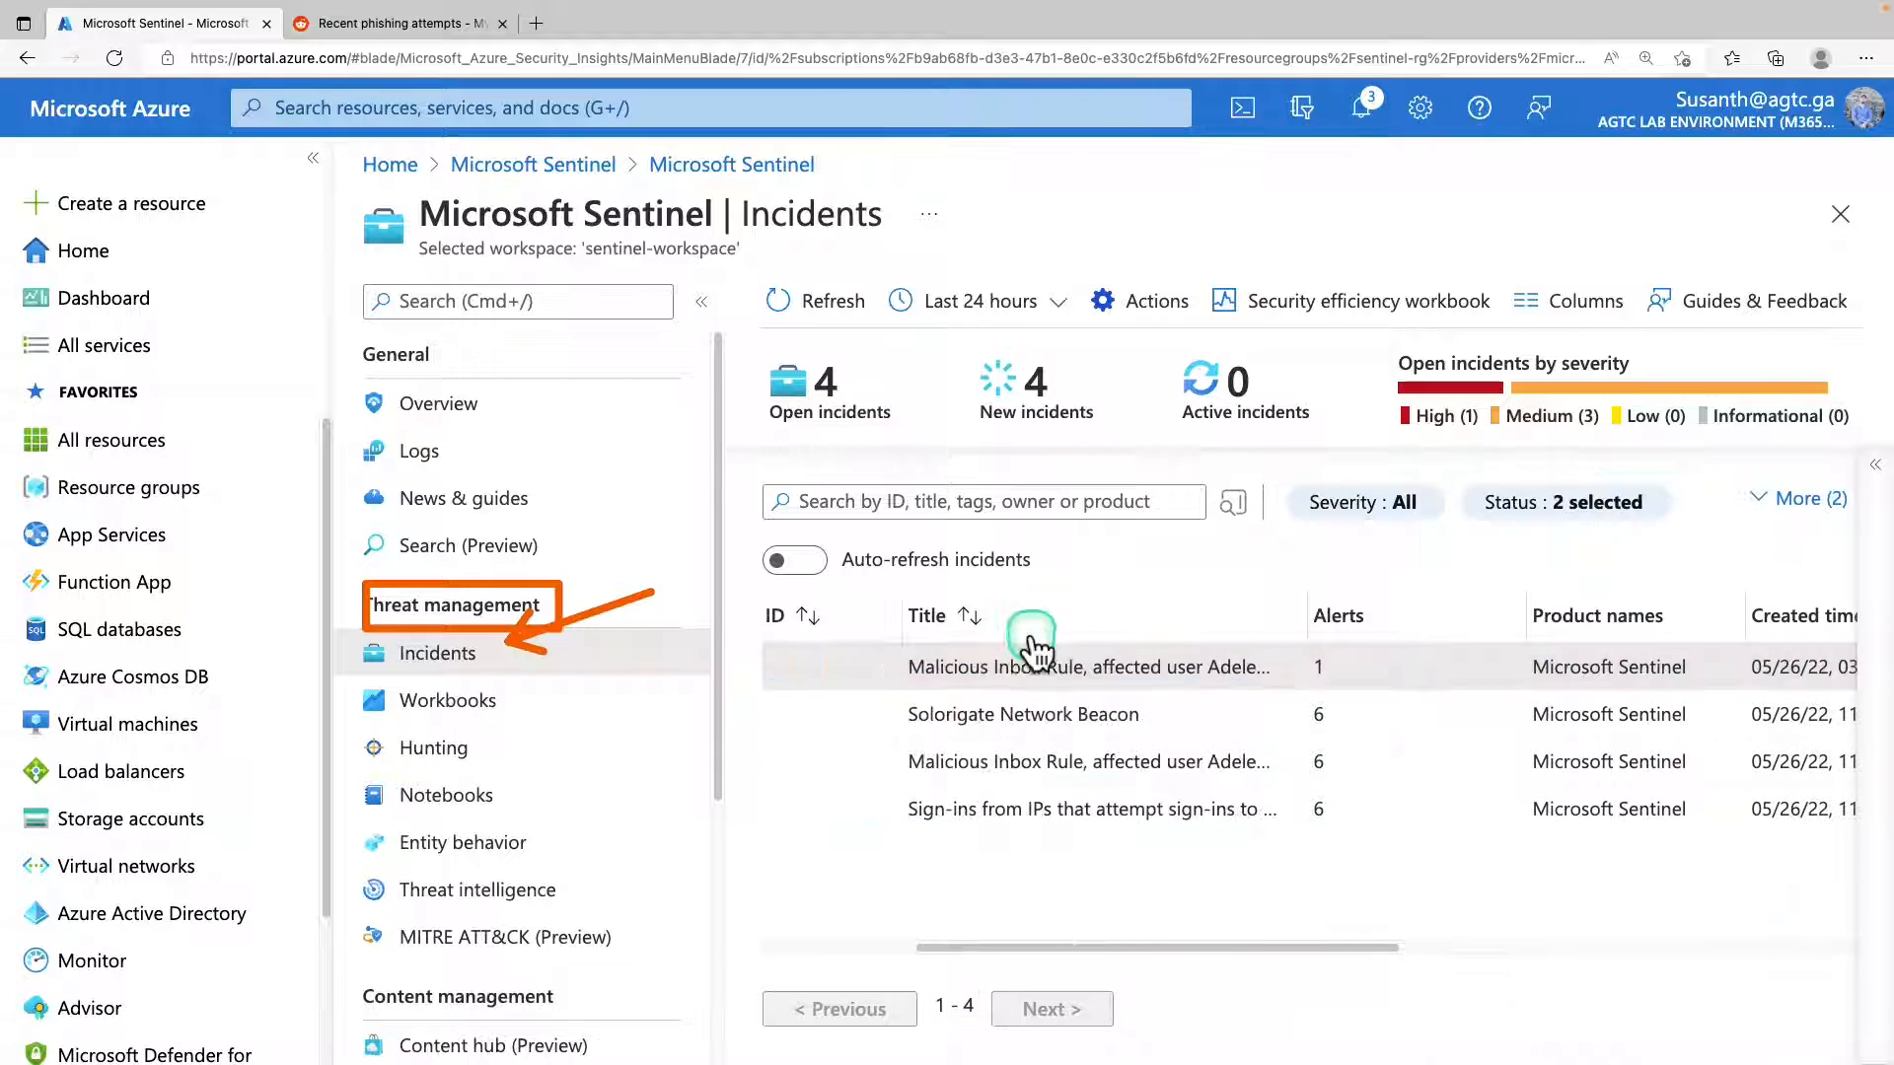
left_click(1012, 949)
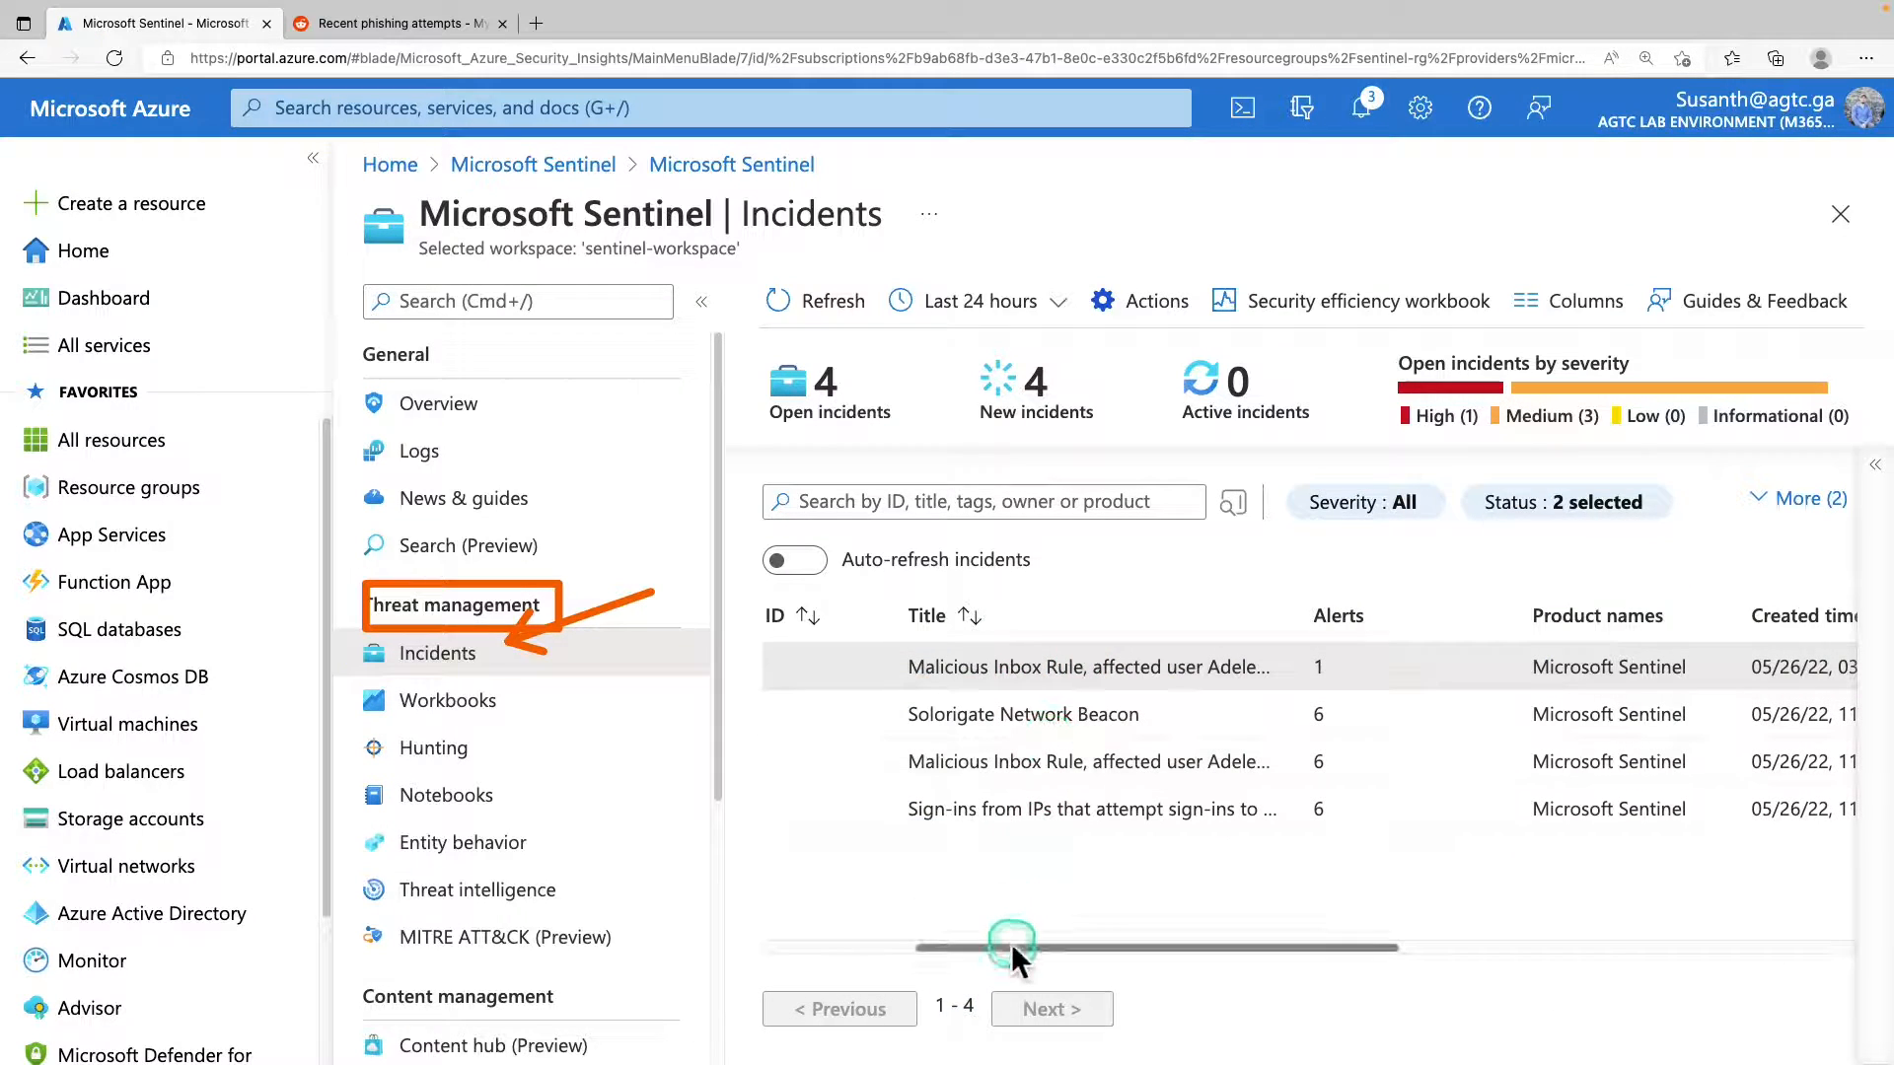
left_click_drag(1016, 949, 867, 949)
left_click(1875, 465)
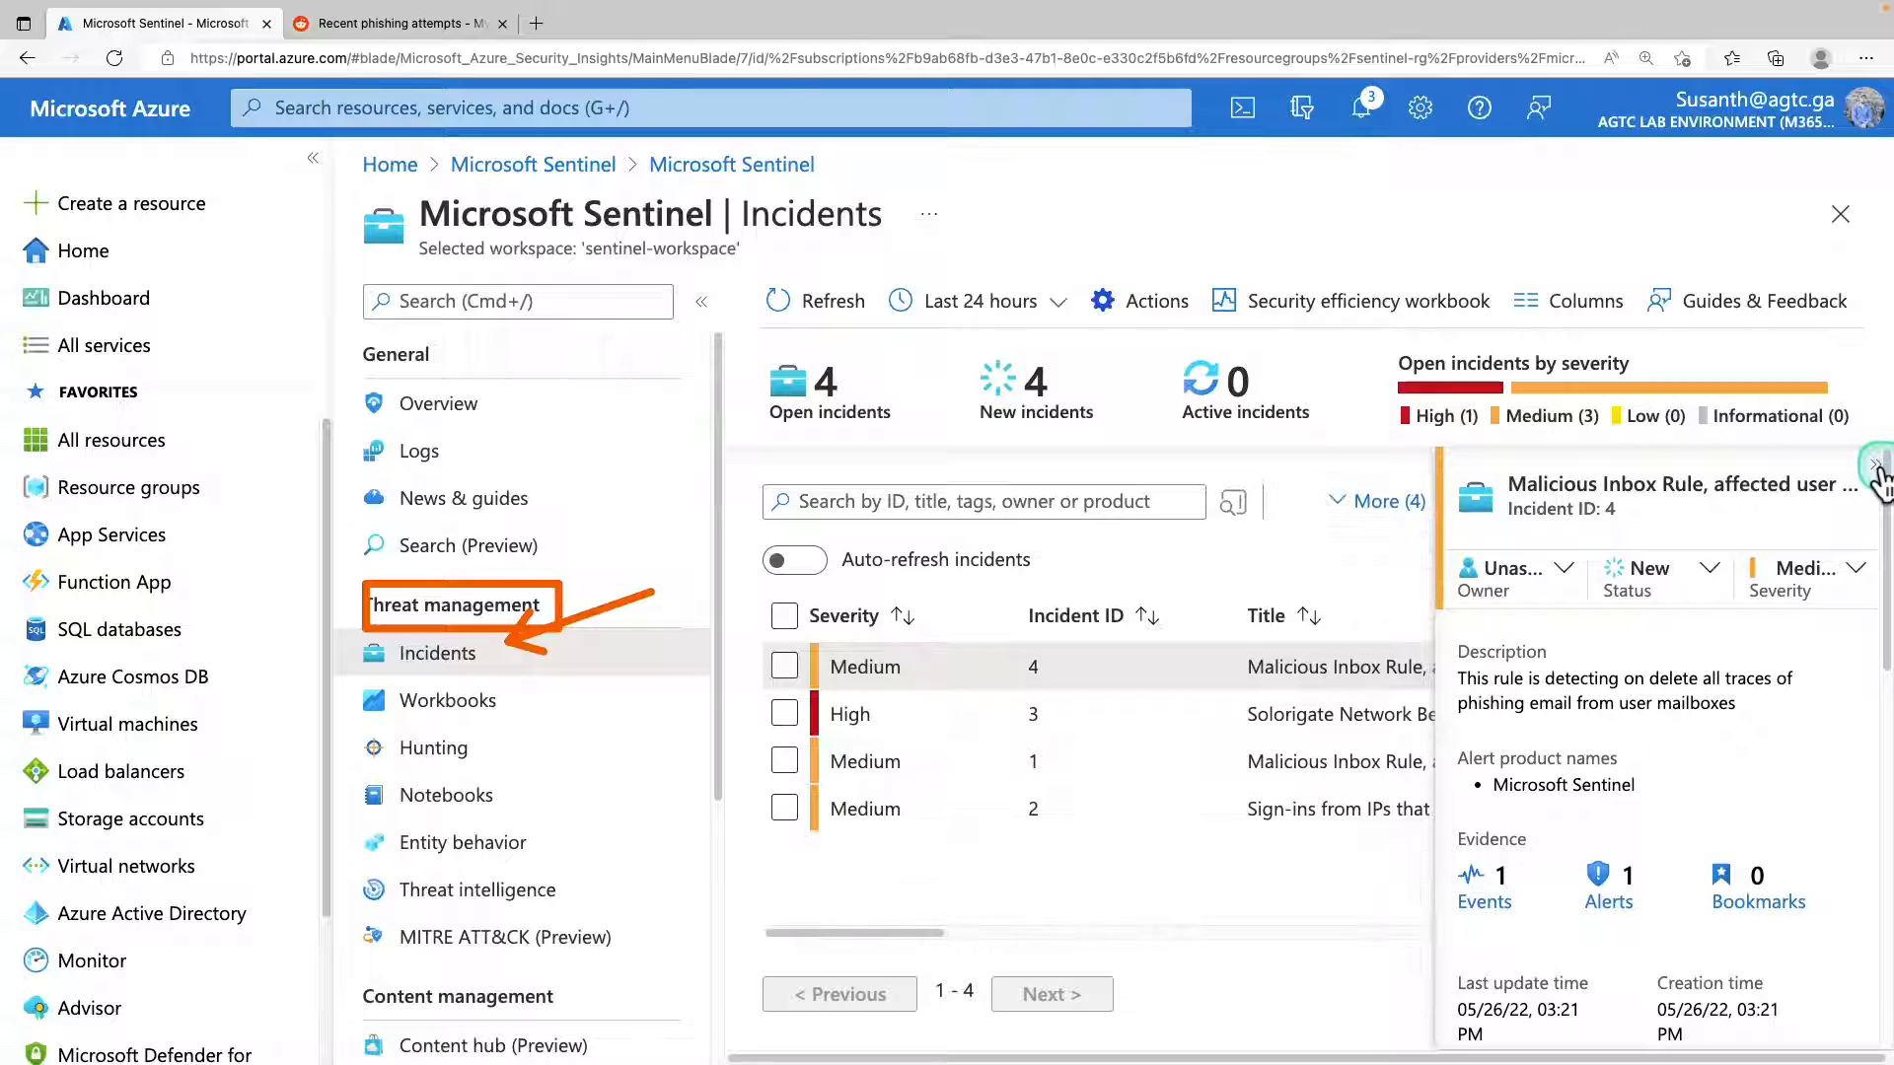
scroll(1657, 740, "down", 5)
left_click(1556, 1016)
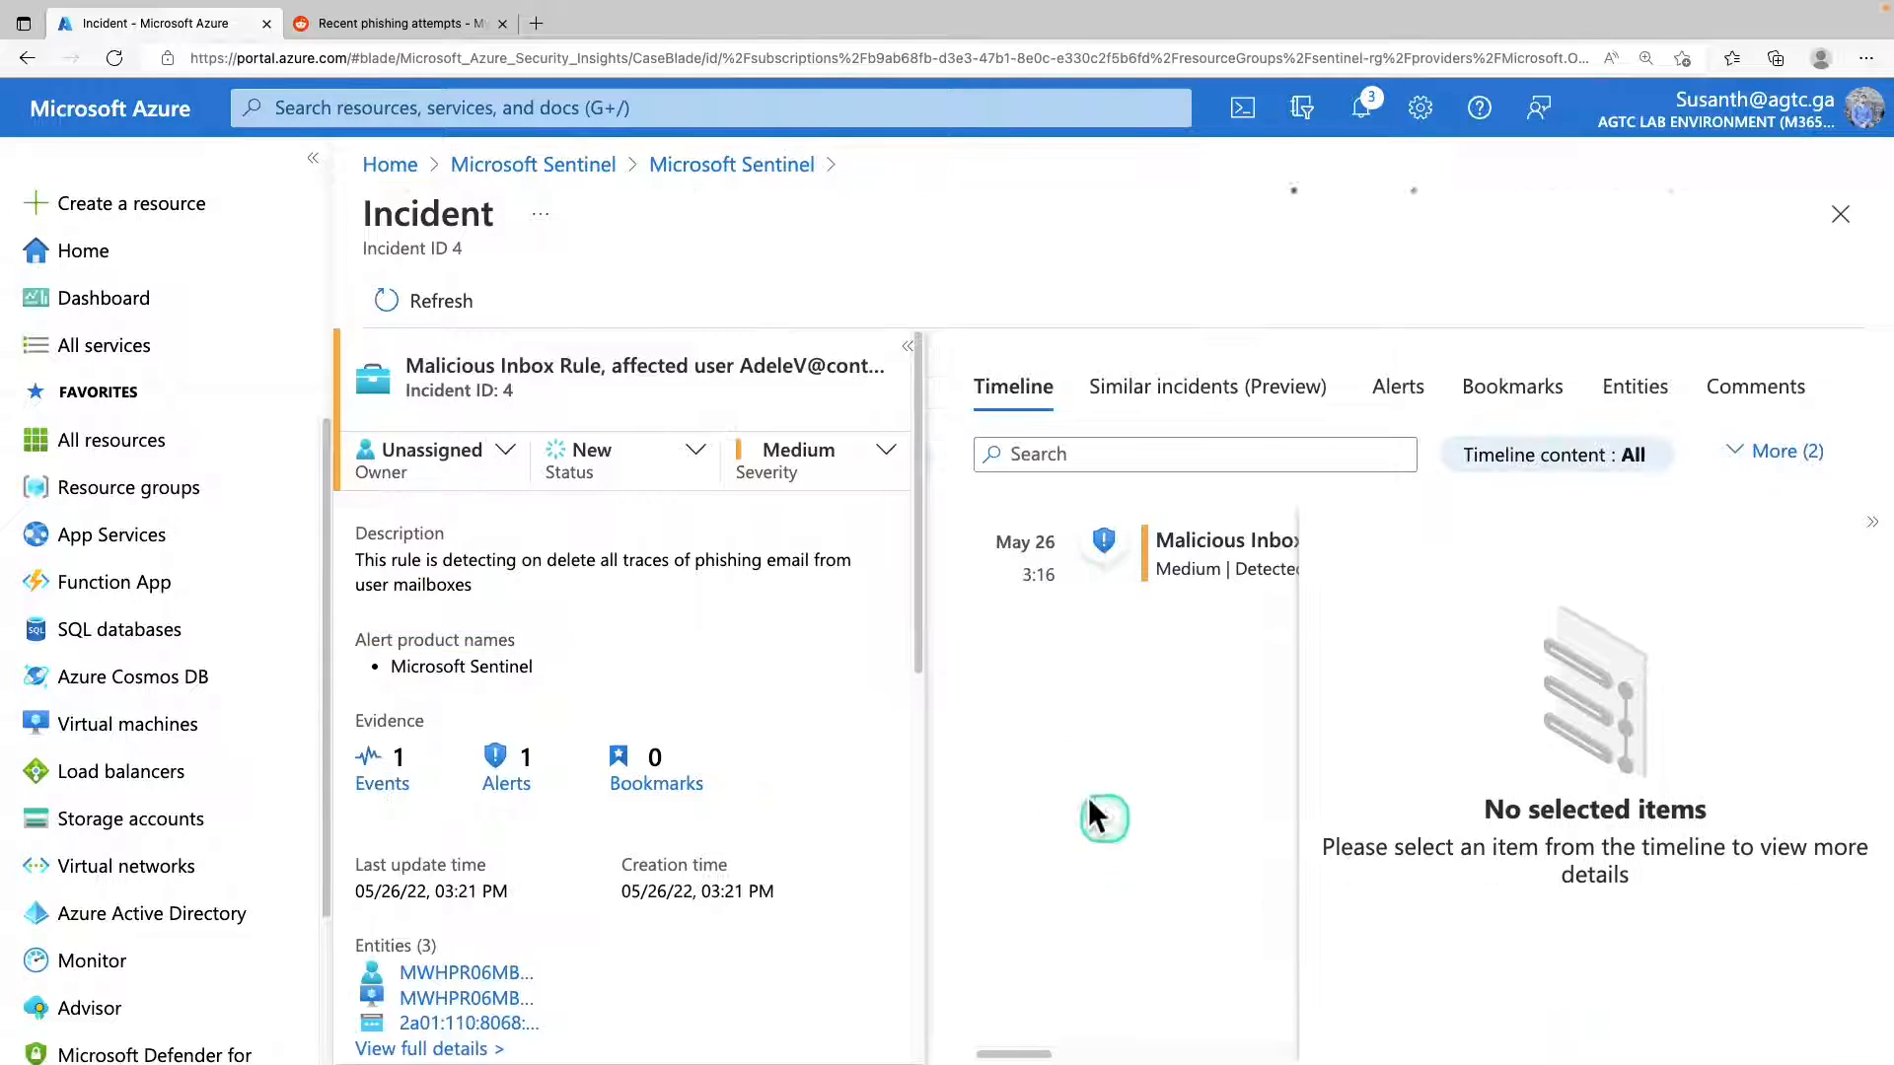
Examine the incident's title, description, evidence, entities, tactics, linked analytics rule and incident link.
left_click_drag(572, 368, 786, 368)
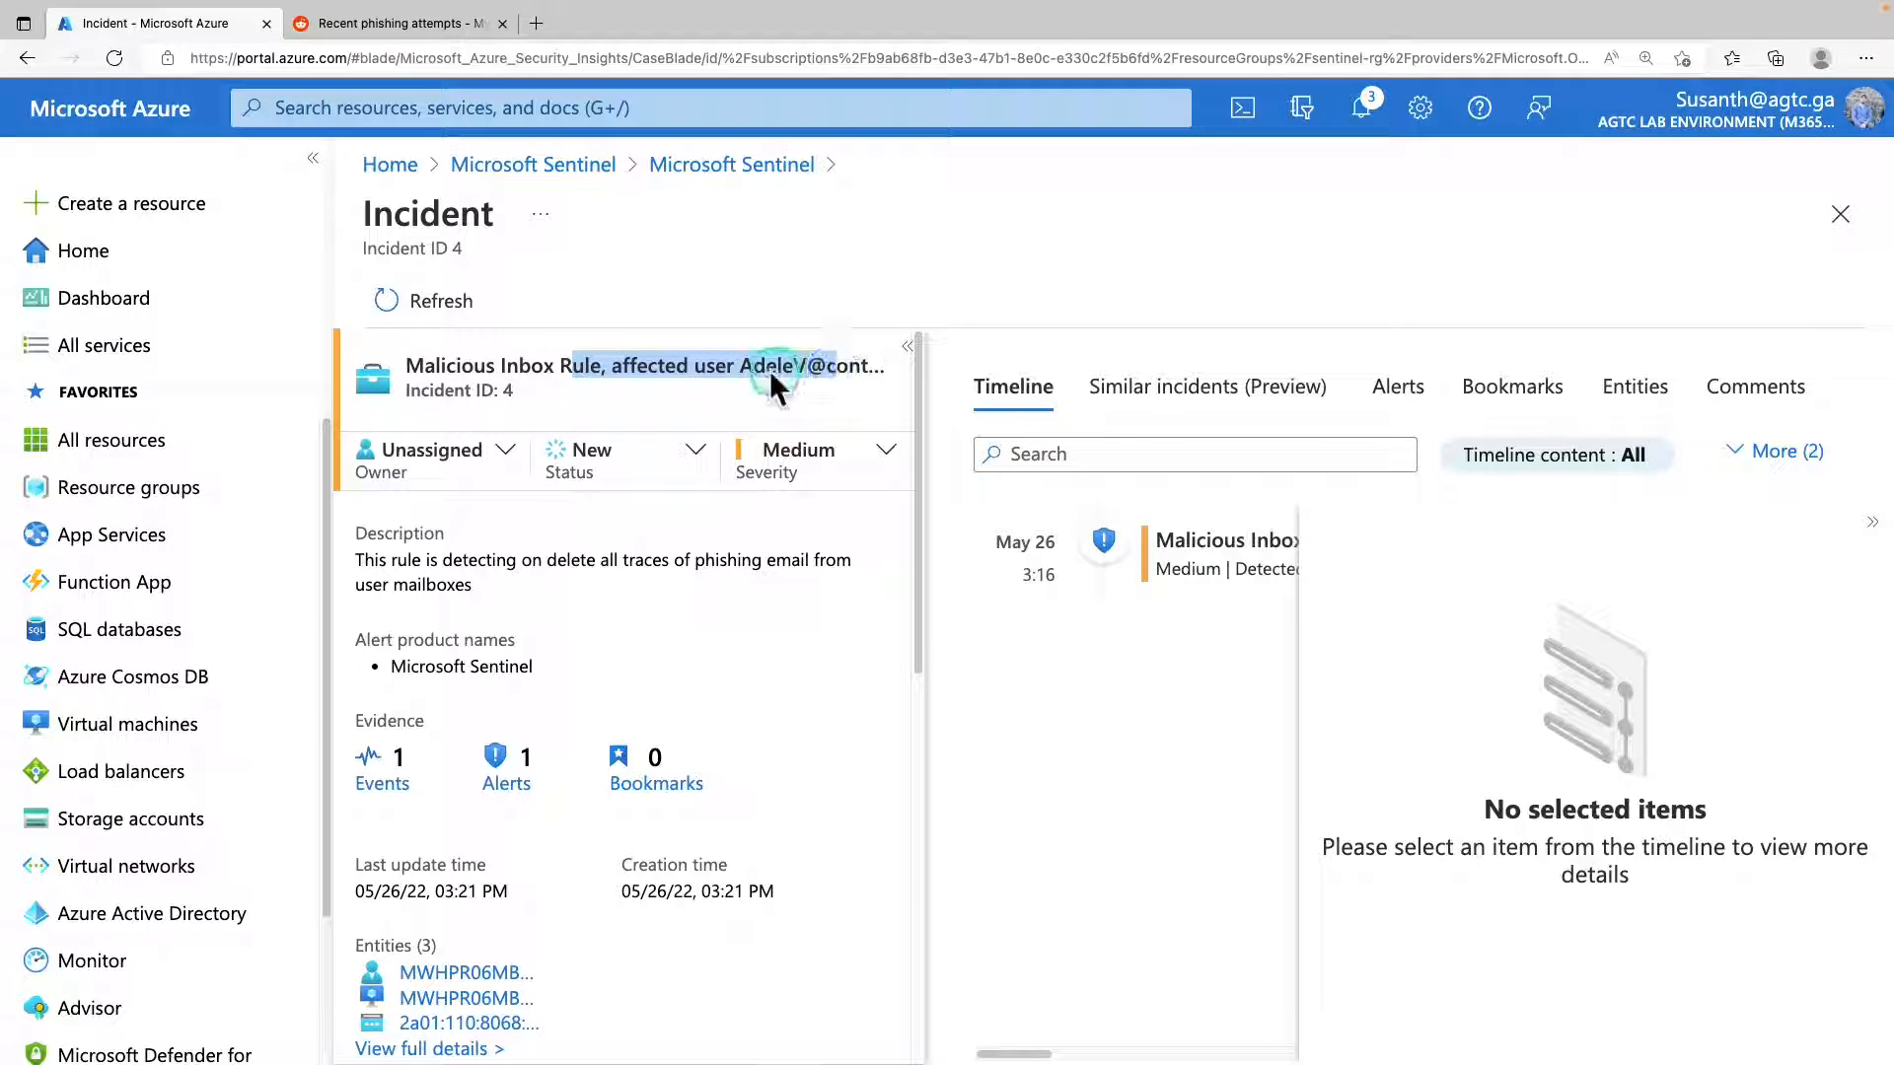
left_click(752, 368)
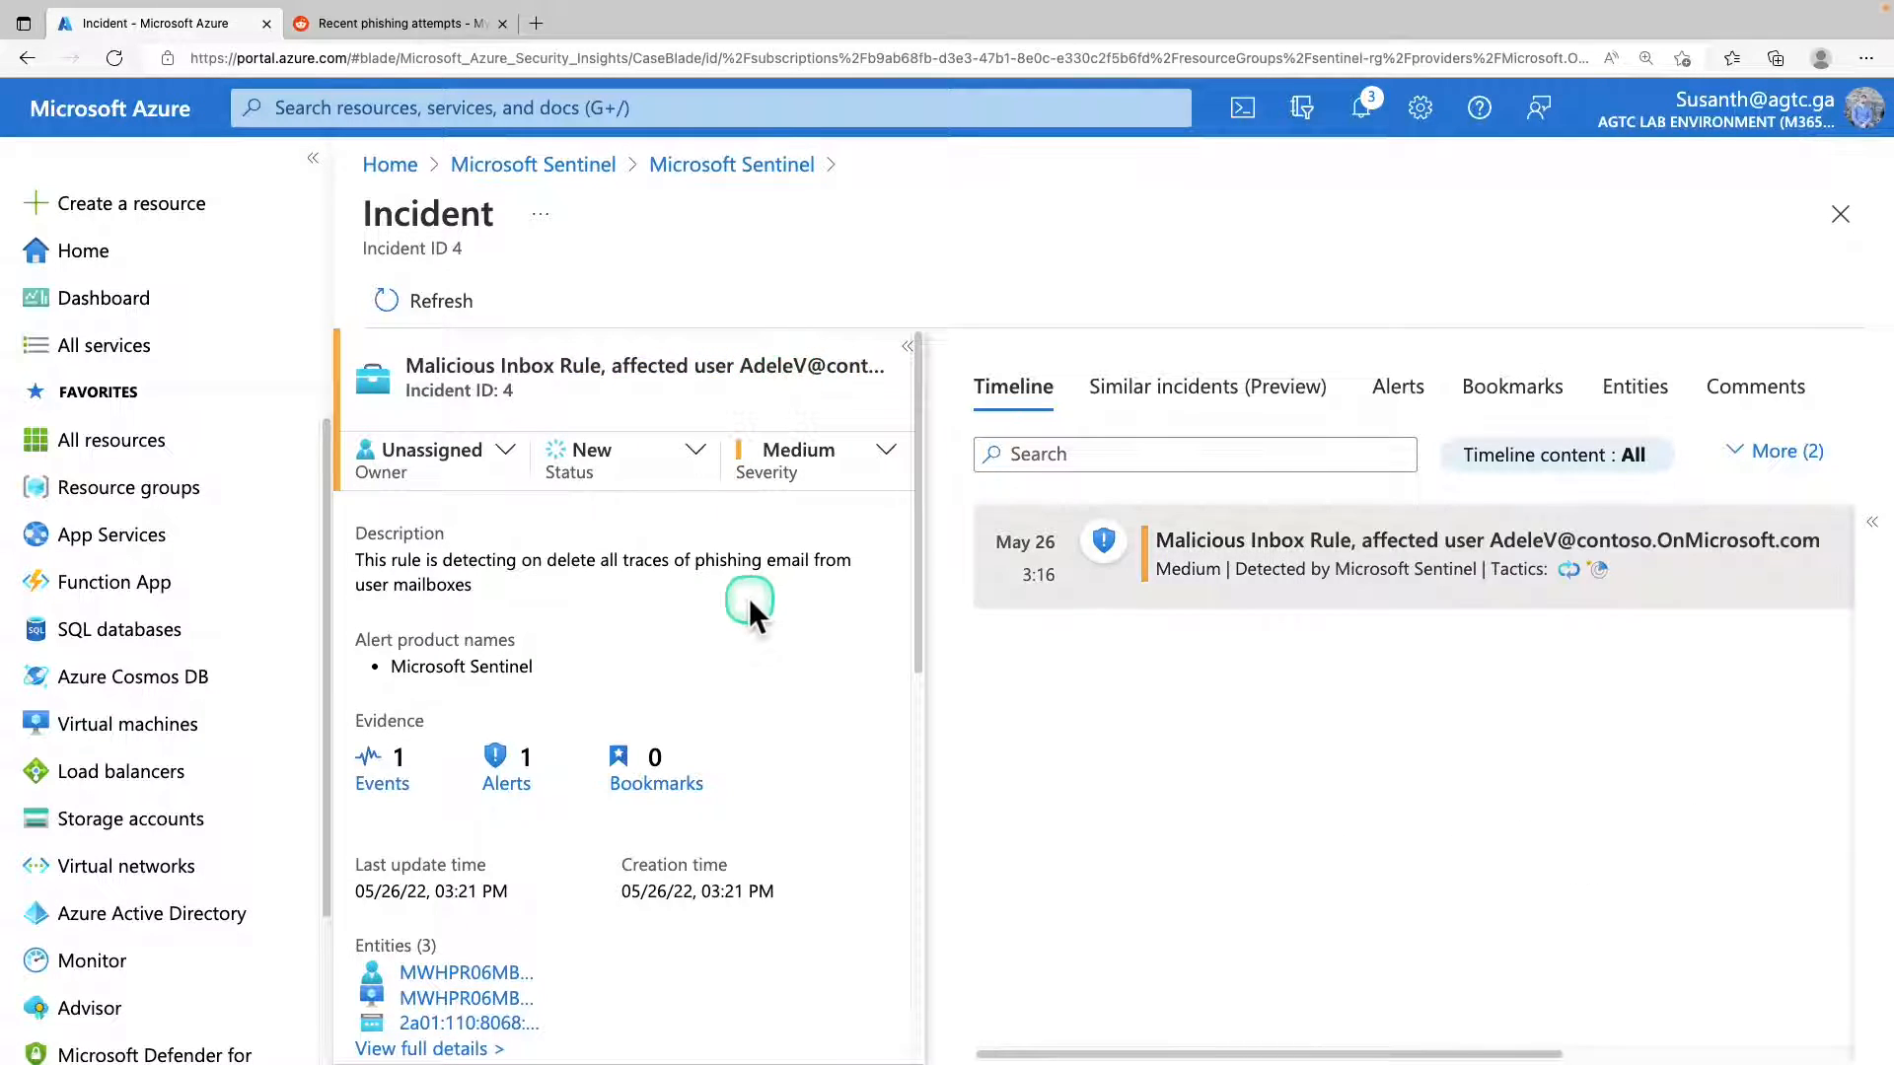
scroll(748, 598, "down", 2)
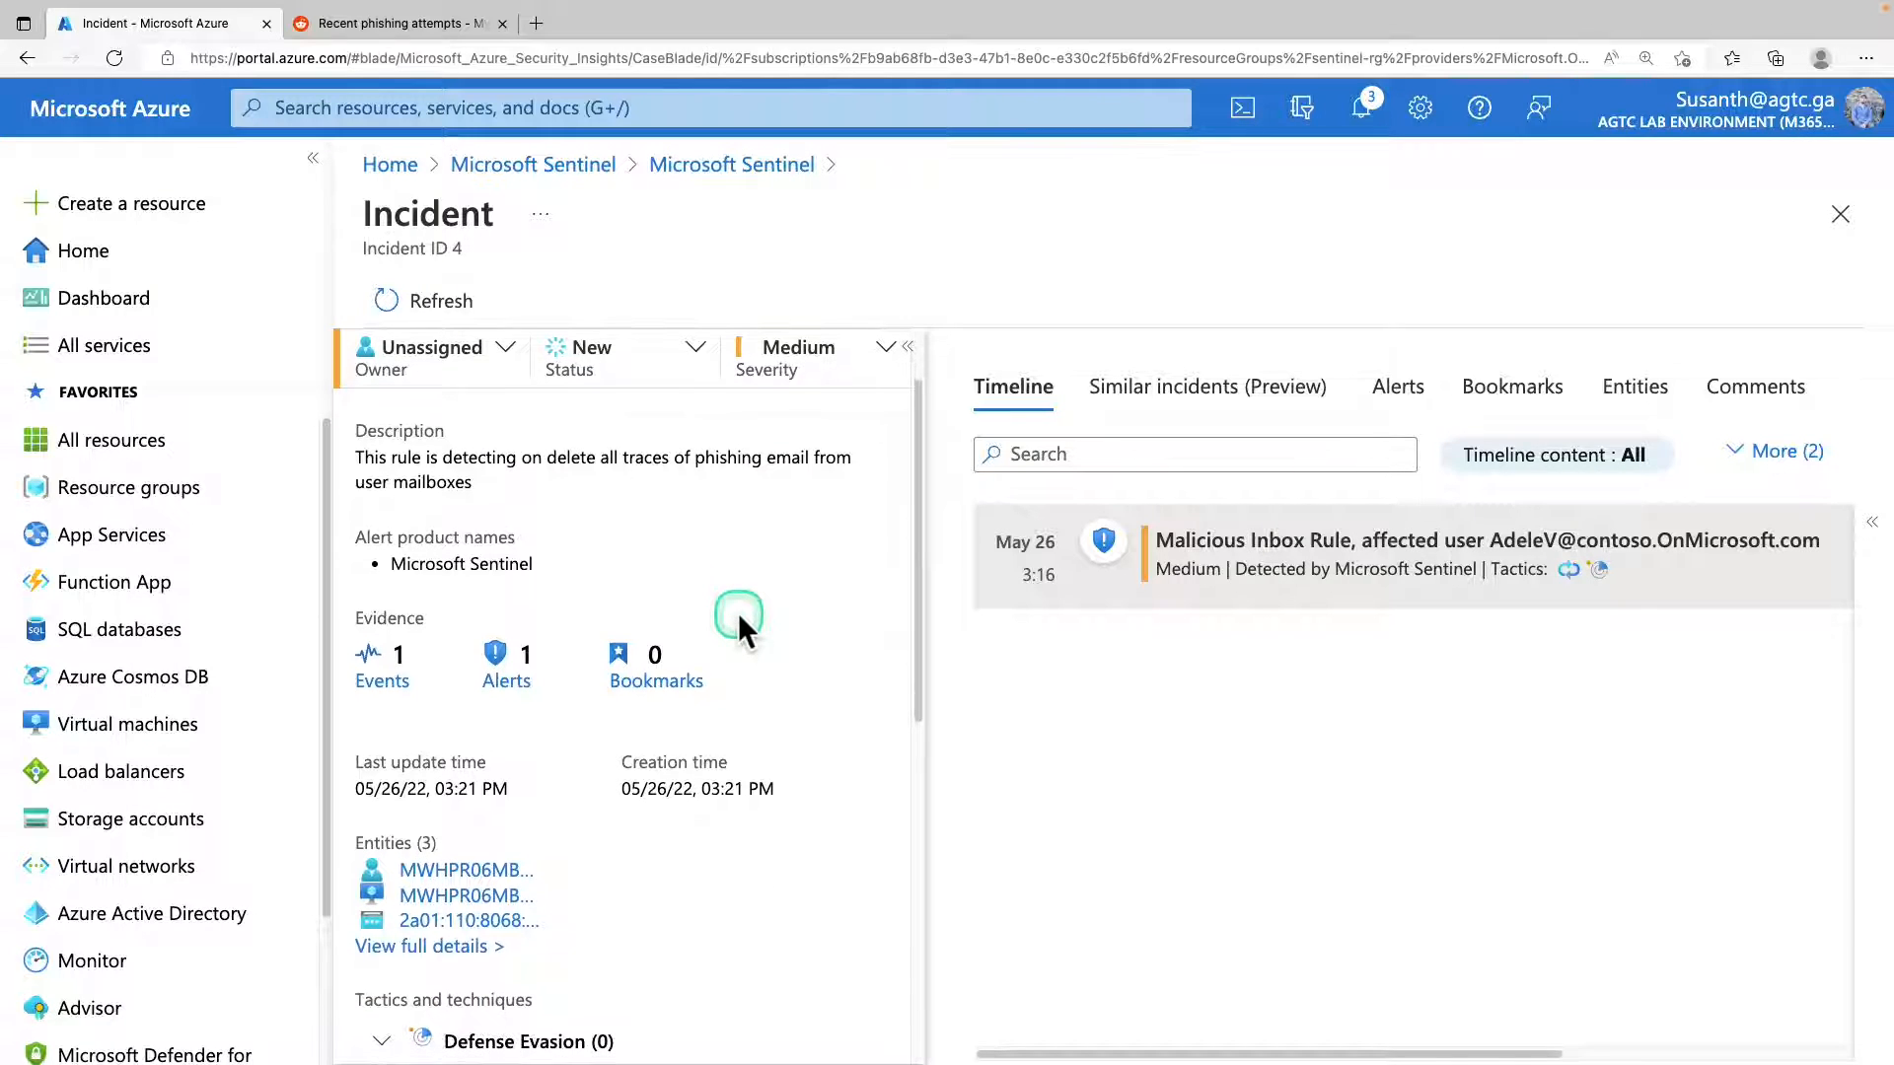
scroll(738, 613, "down", 2)
scroll(736, 613, "down", 2)
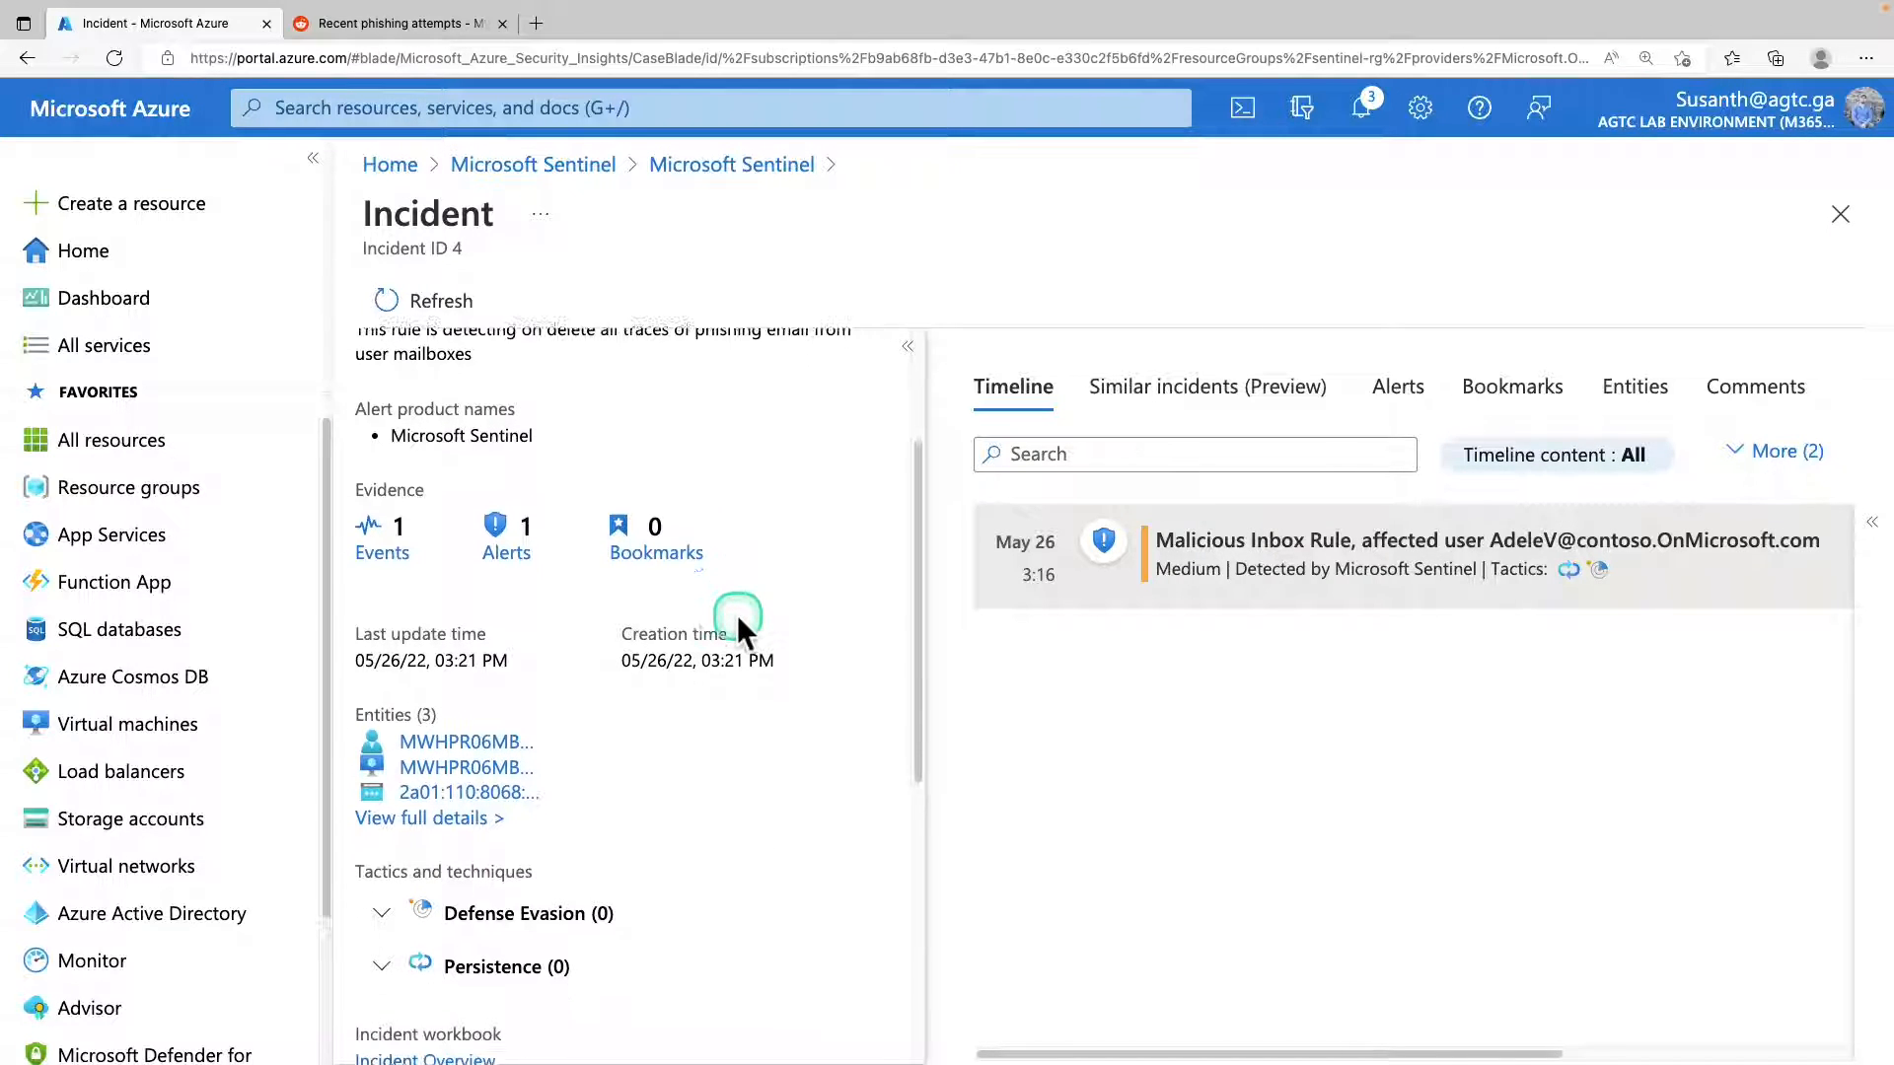
scroll(735, 619, "down", 3)
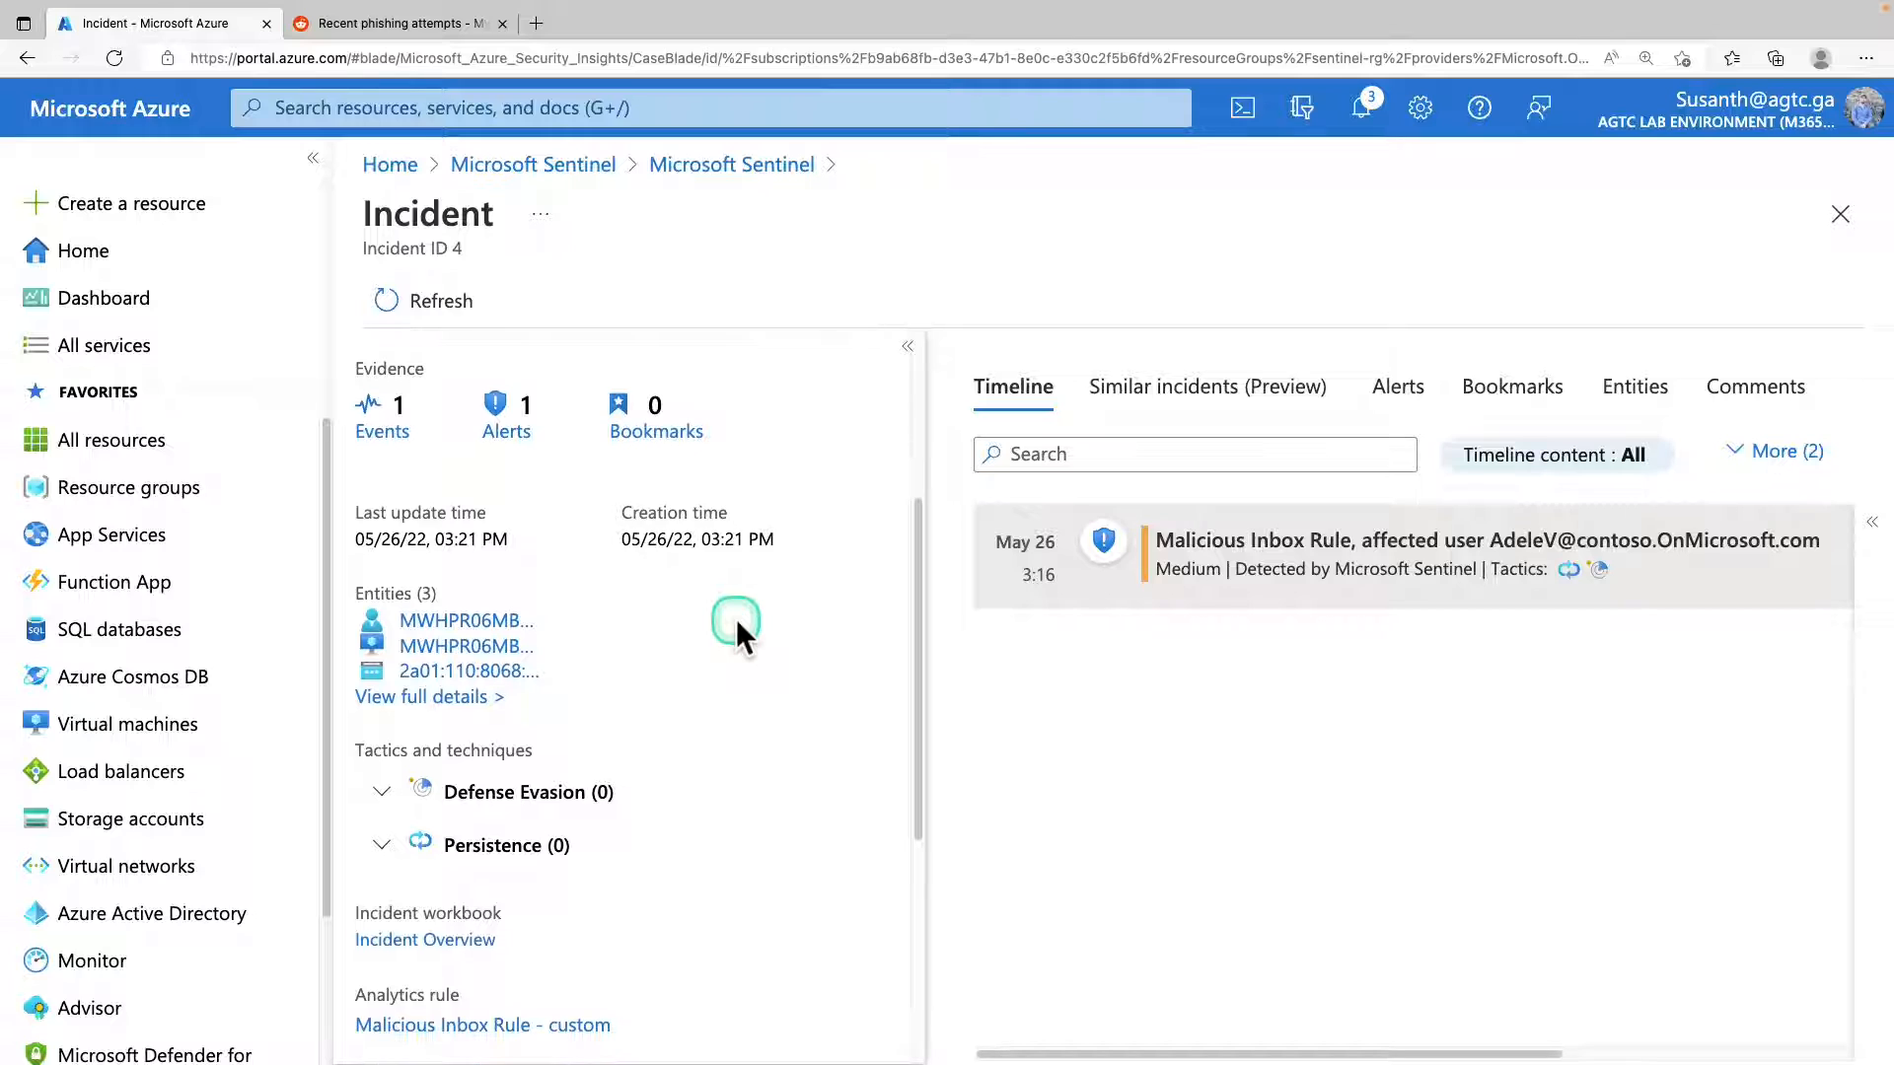
scroll(735, 619, "down", 4)
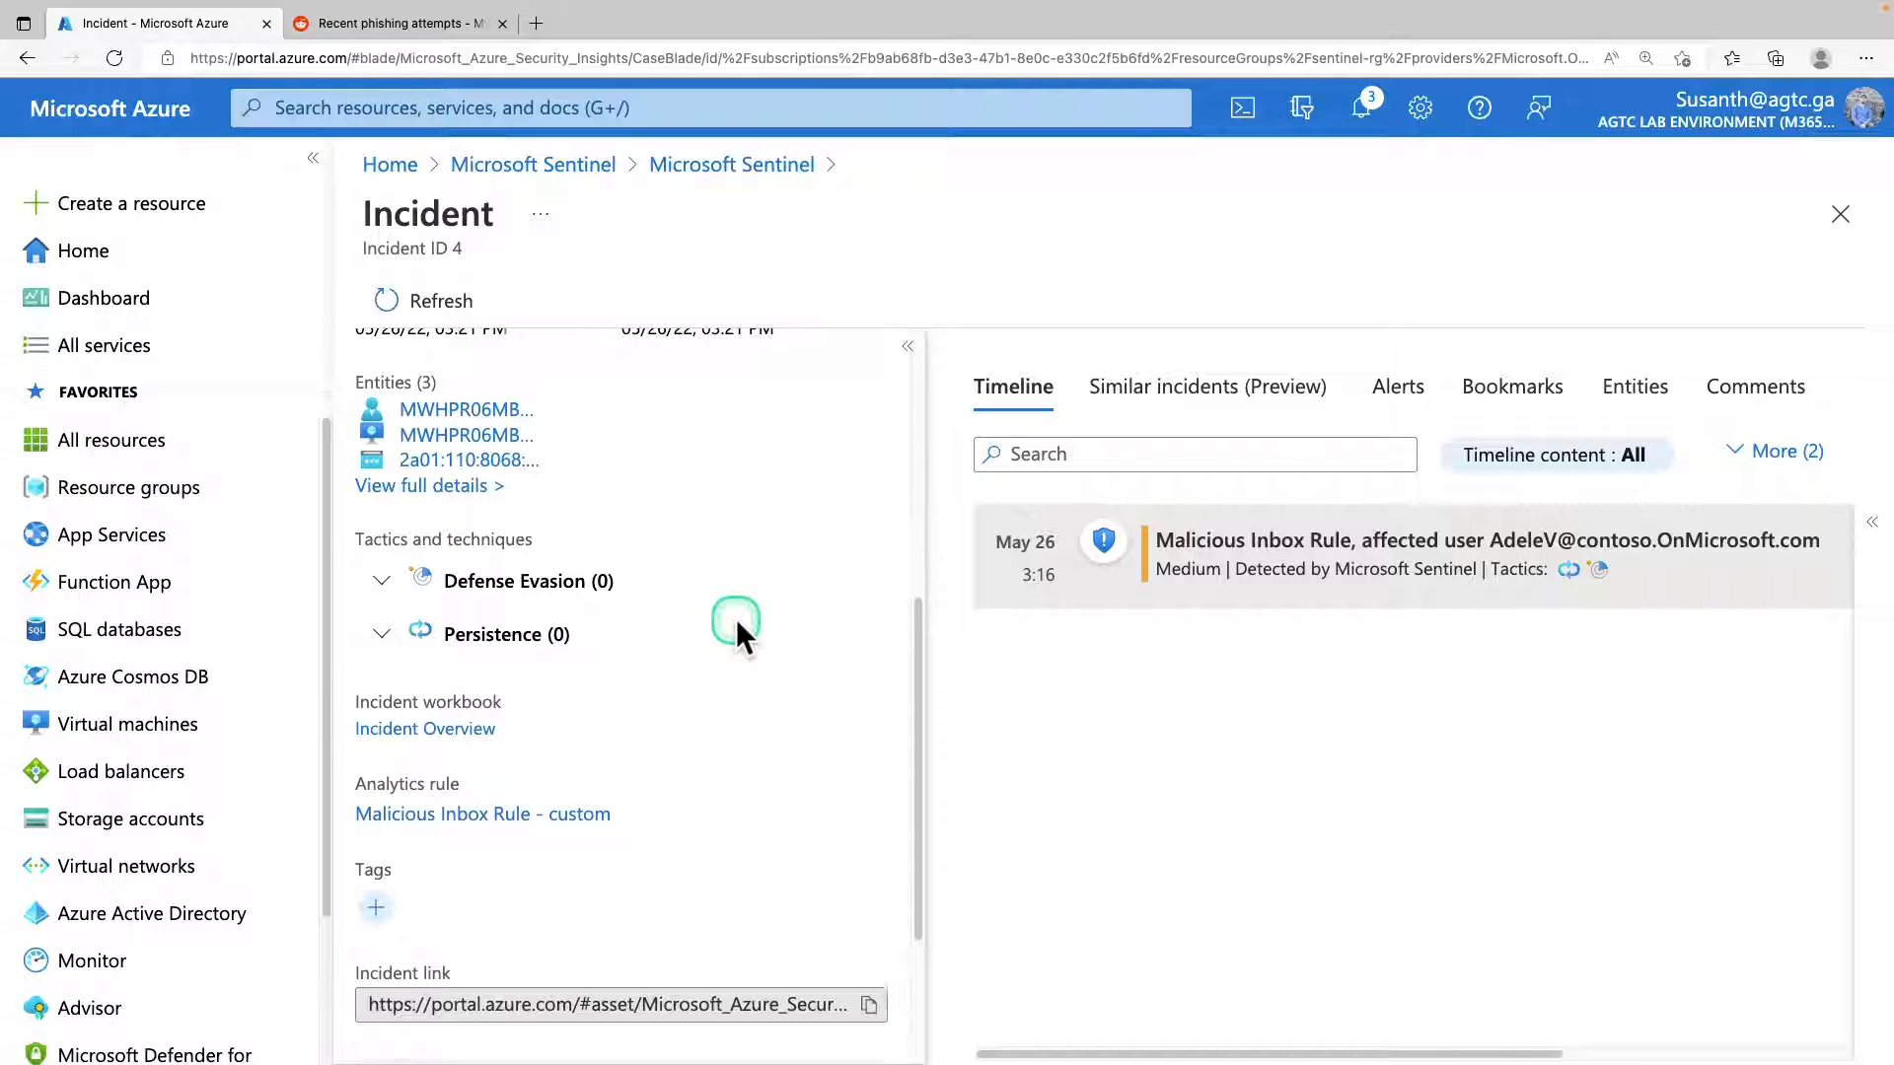
Show the entities of the Malicious Inbox Rule incident and open their full details.
scroll(738, 631, "up", 8)
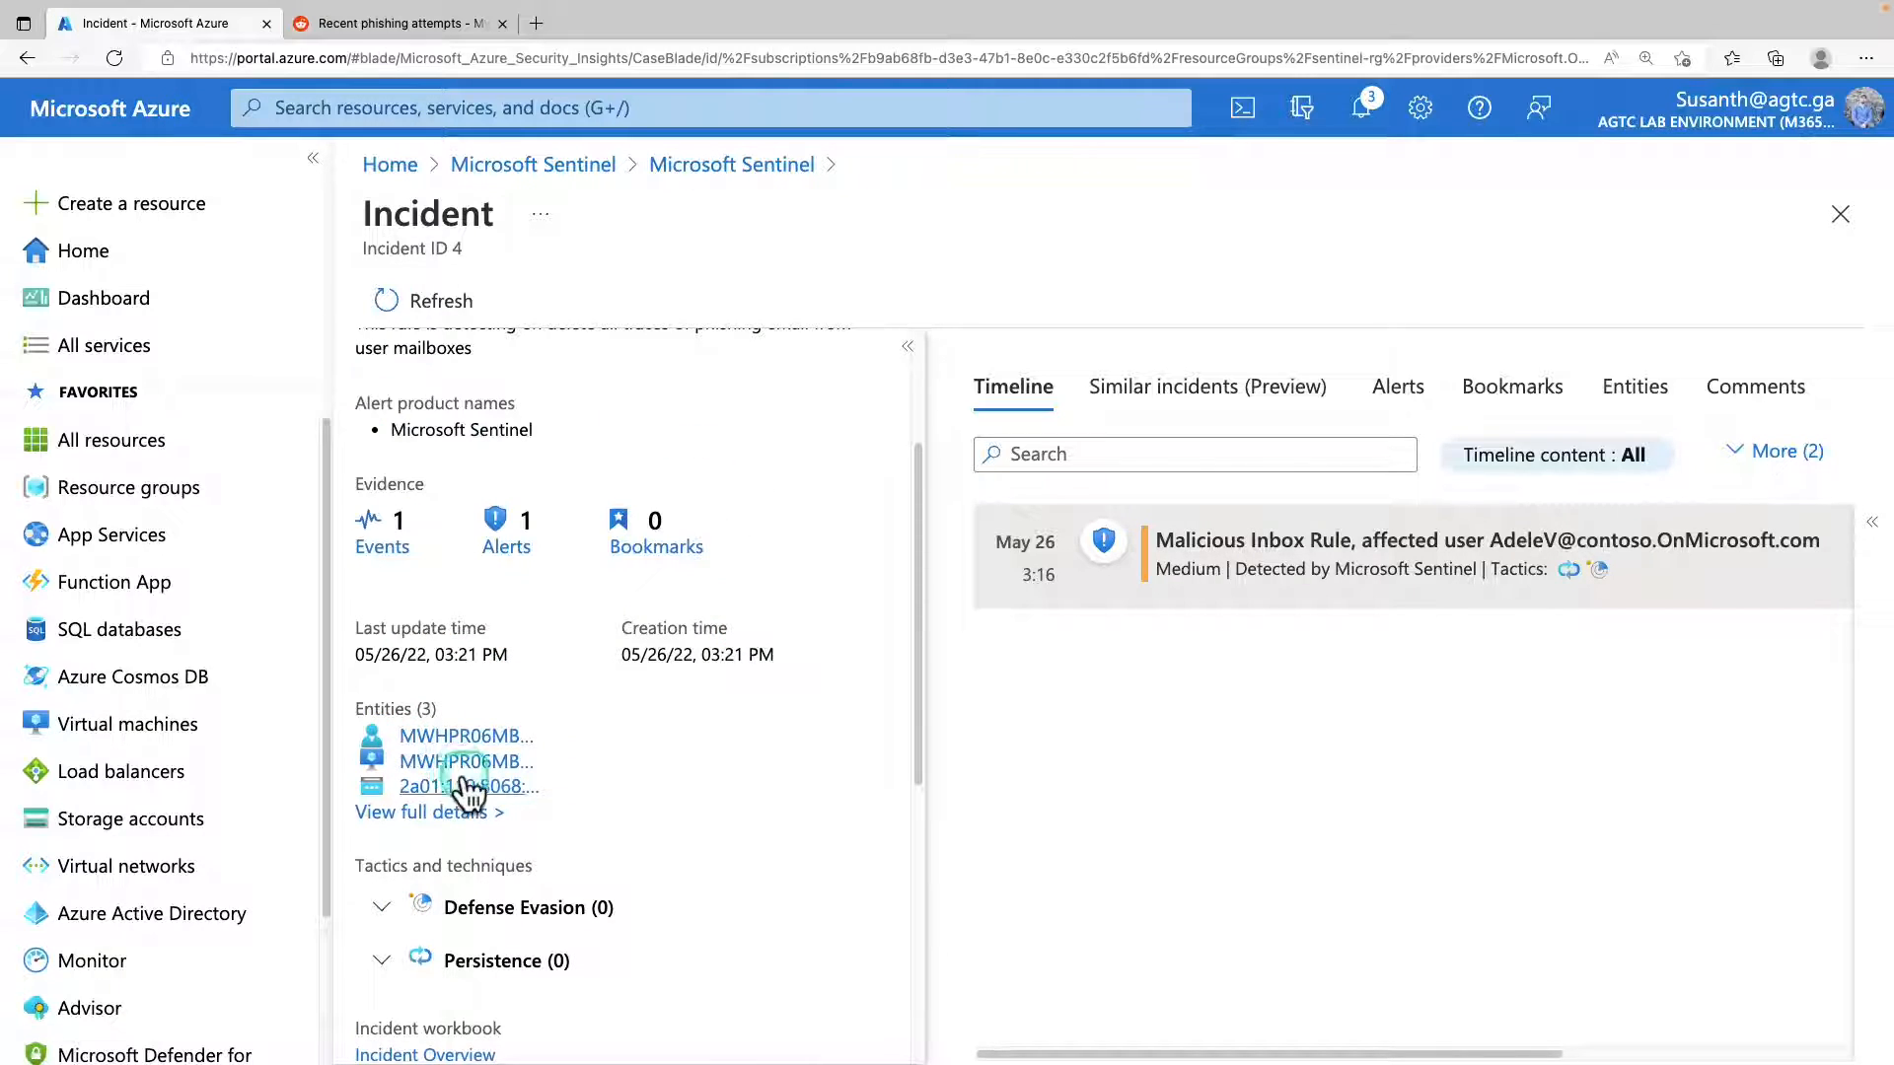
left_click(457, 814)
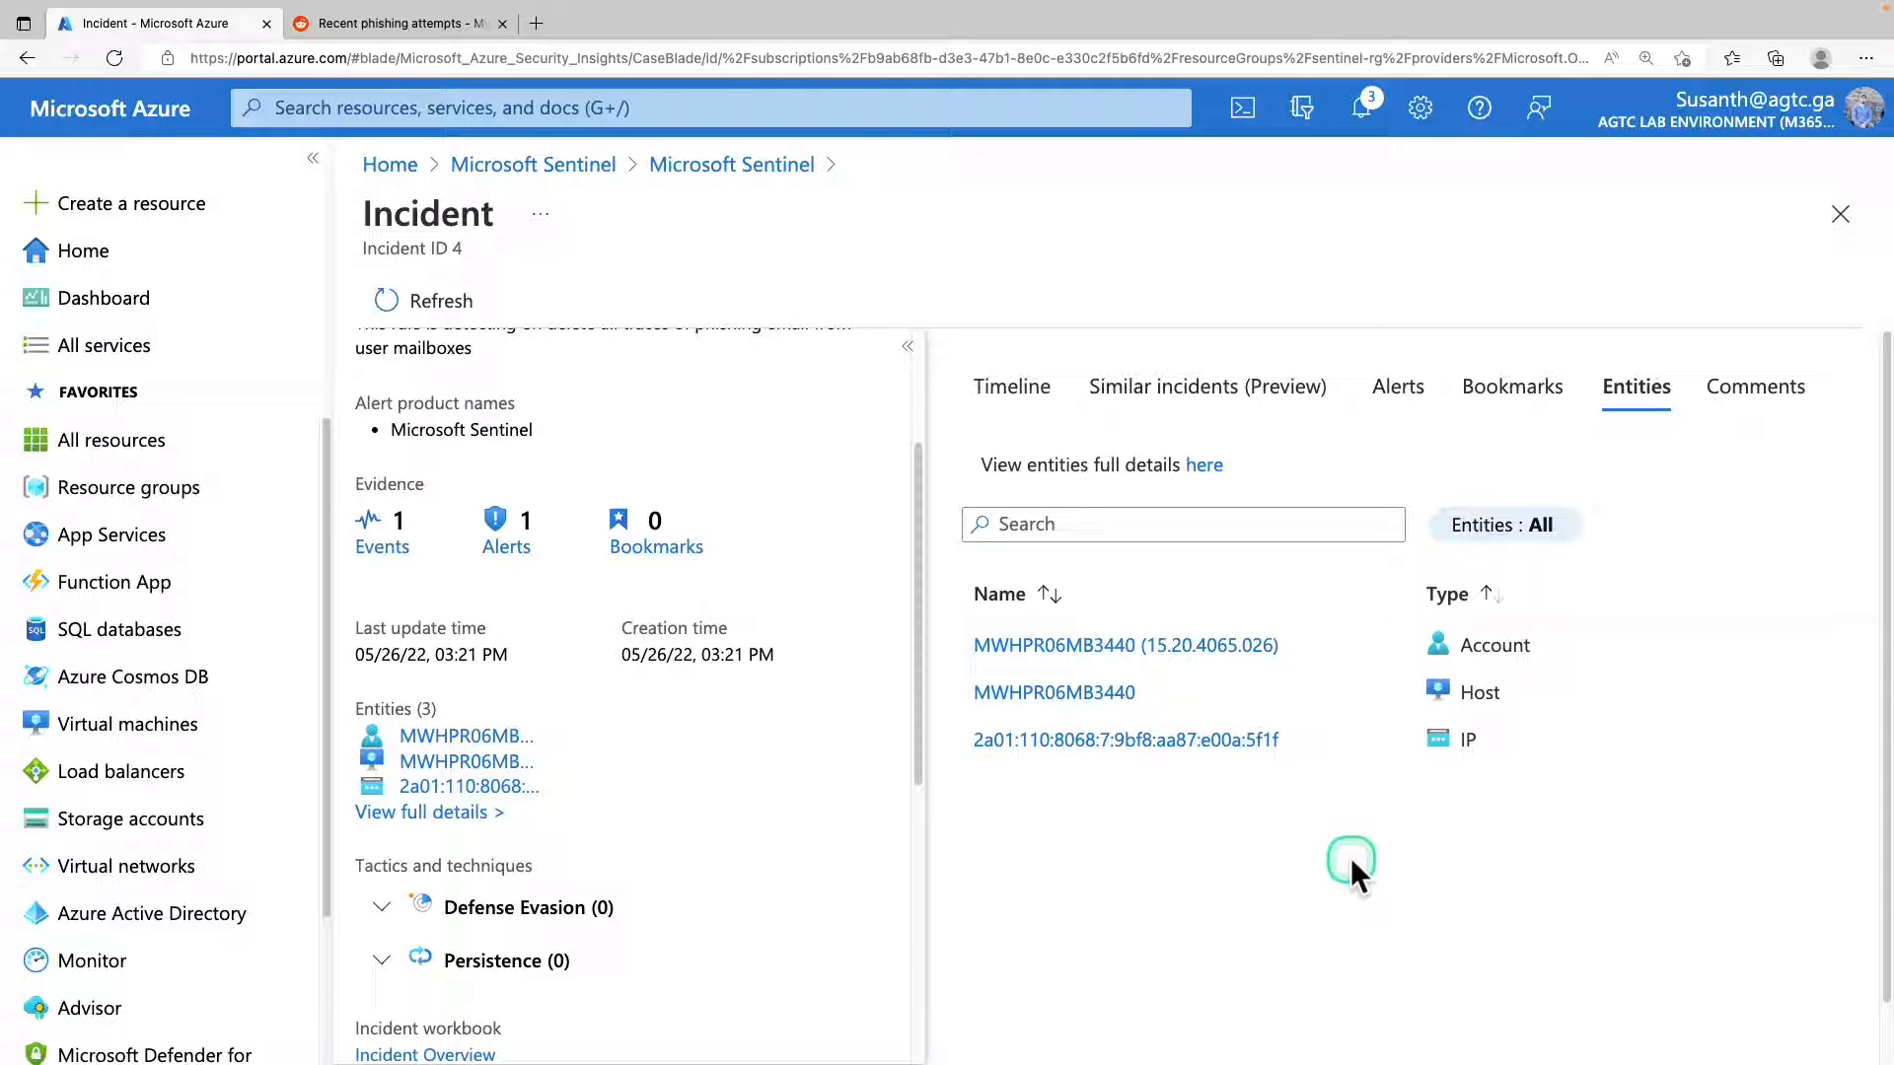
left_click(1205, 467)
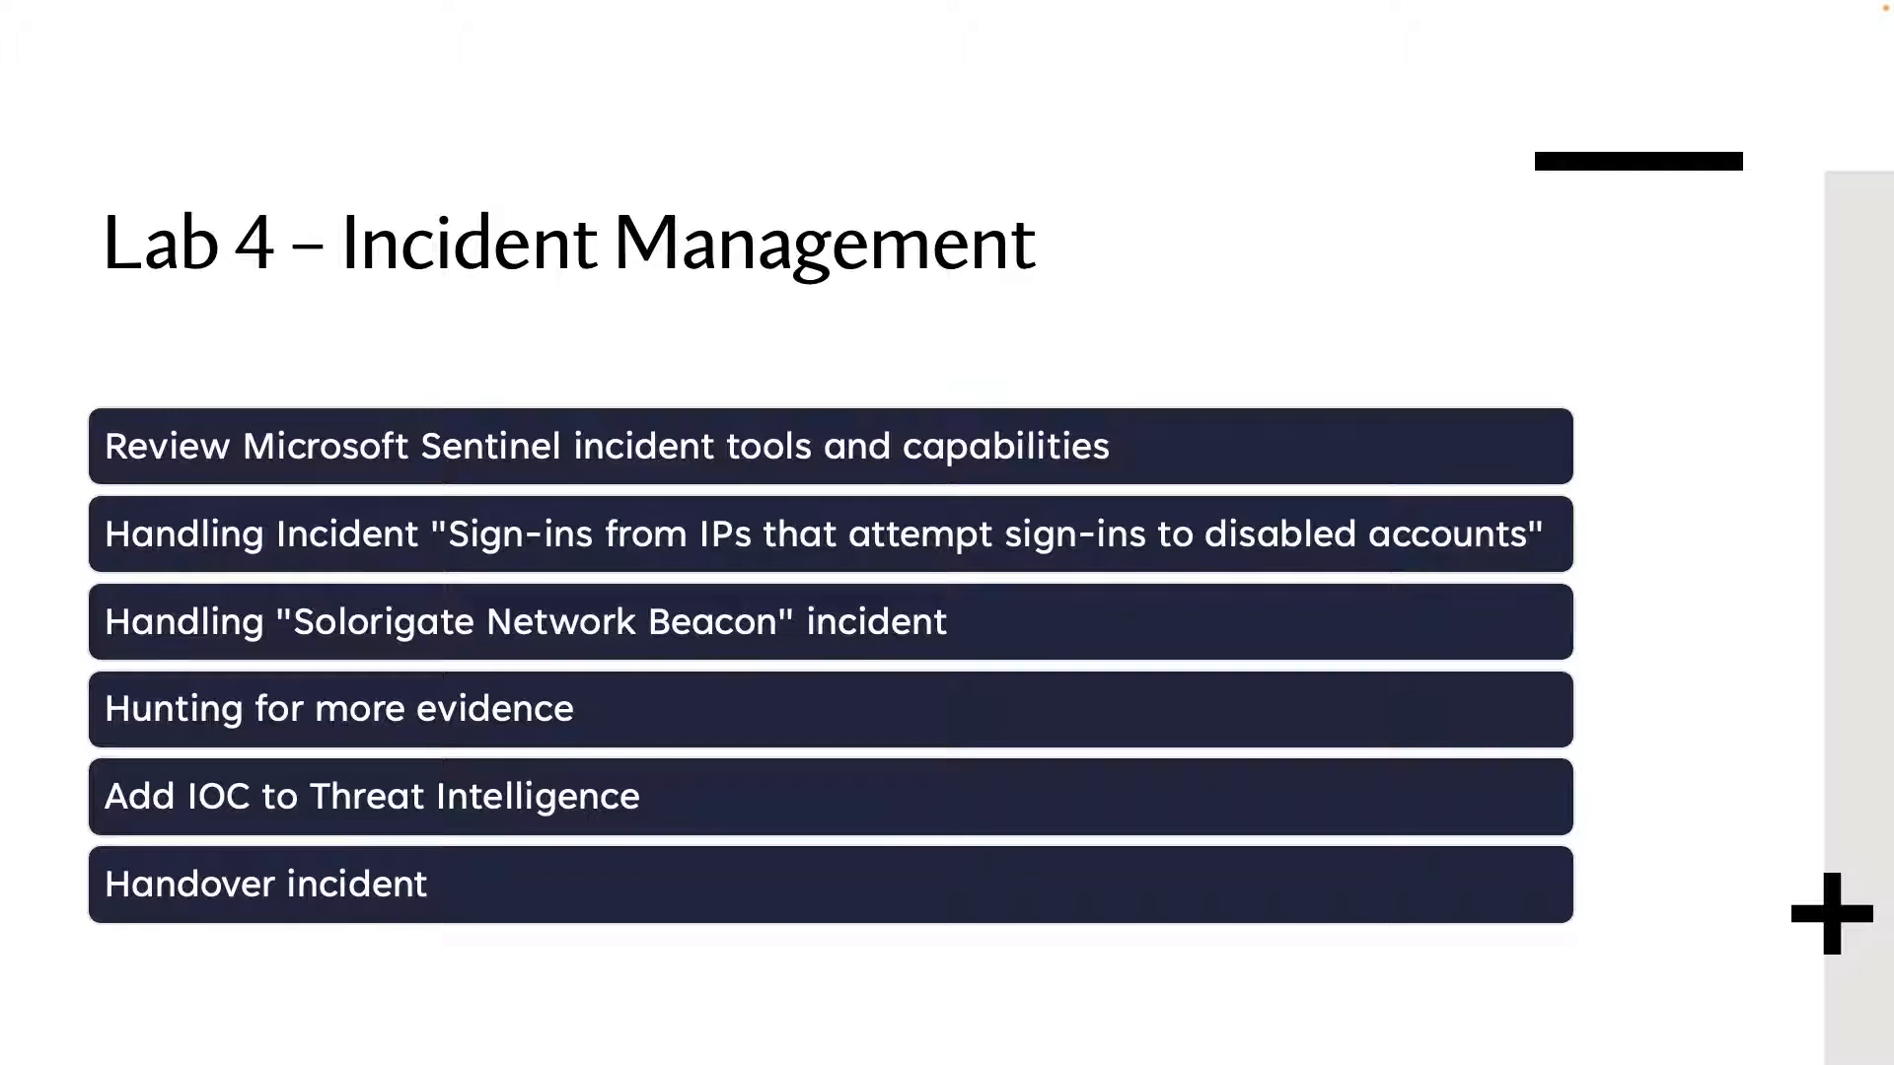
left_click_drag(69, 404, 1191, 473)
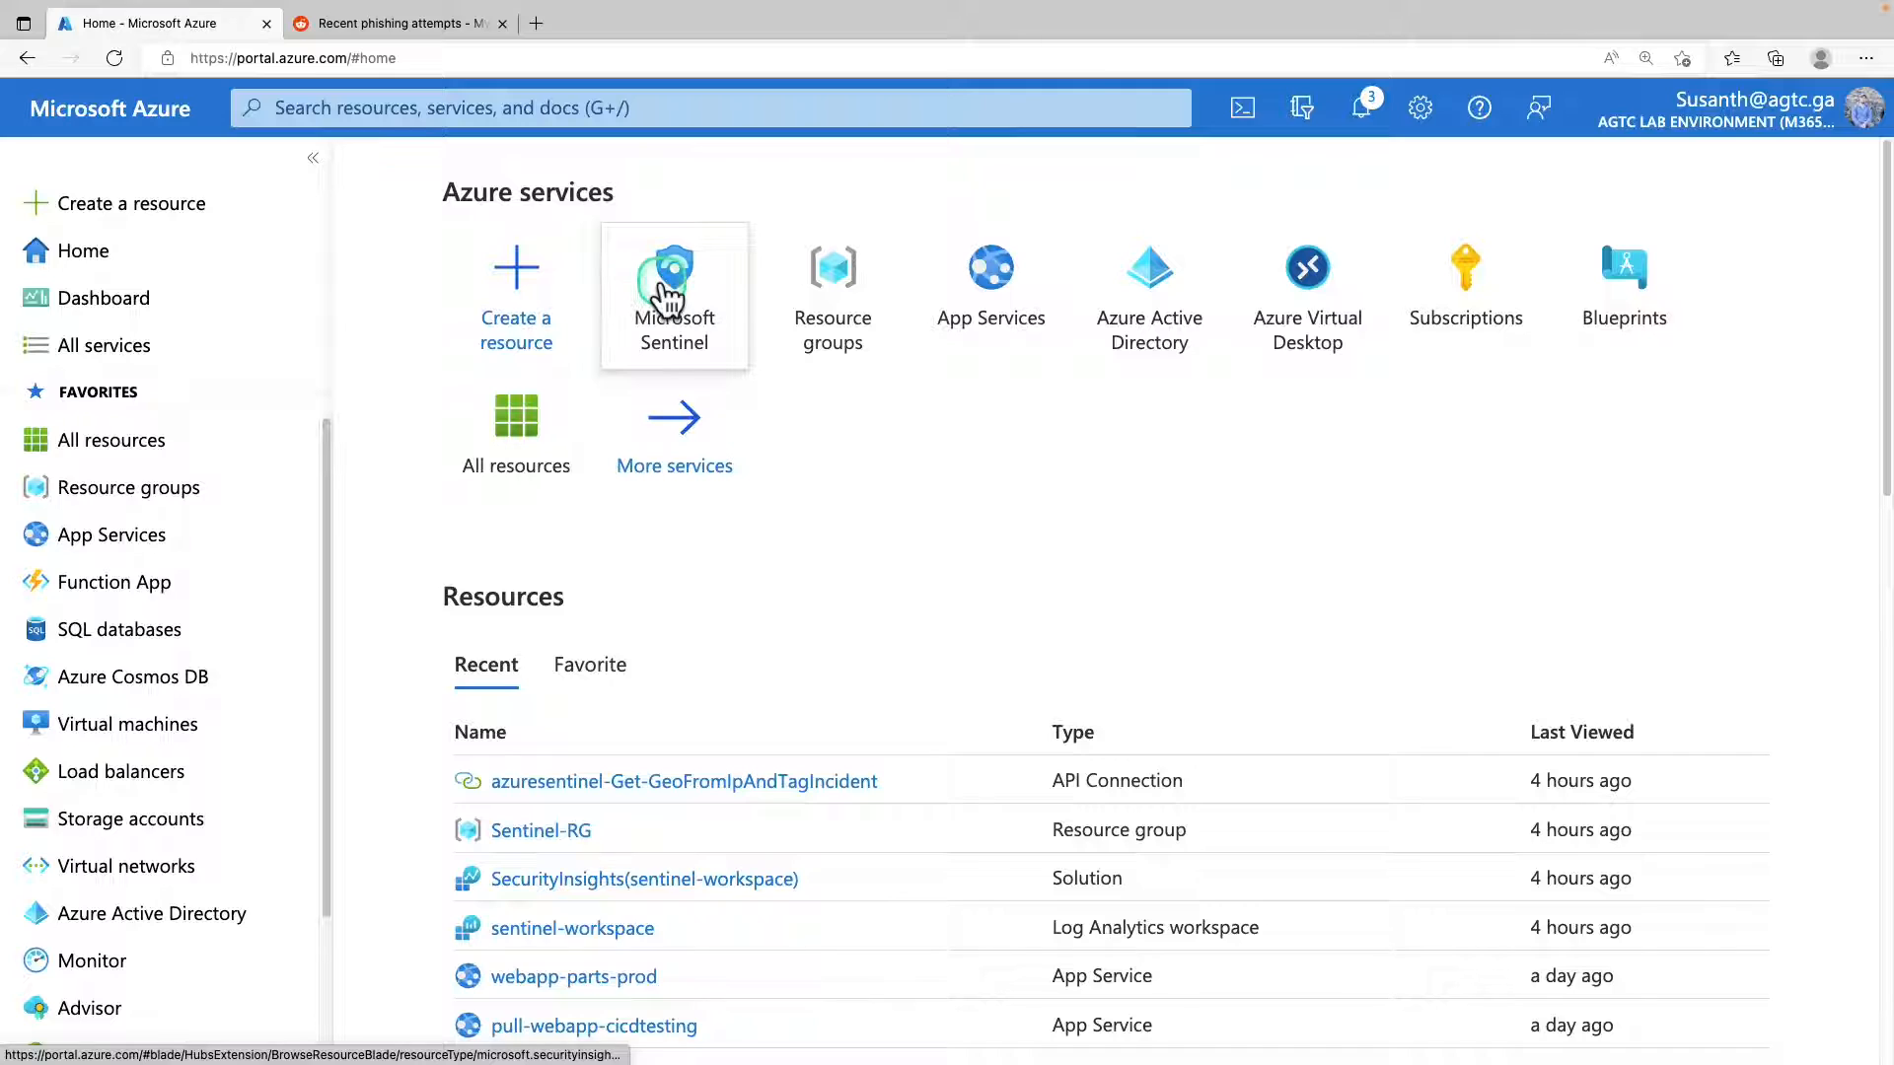
Open sentinel-workspace in Microsoft Sentinel, show its incidents and review the list's filters.
left_click(668, 292)
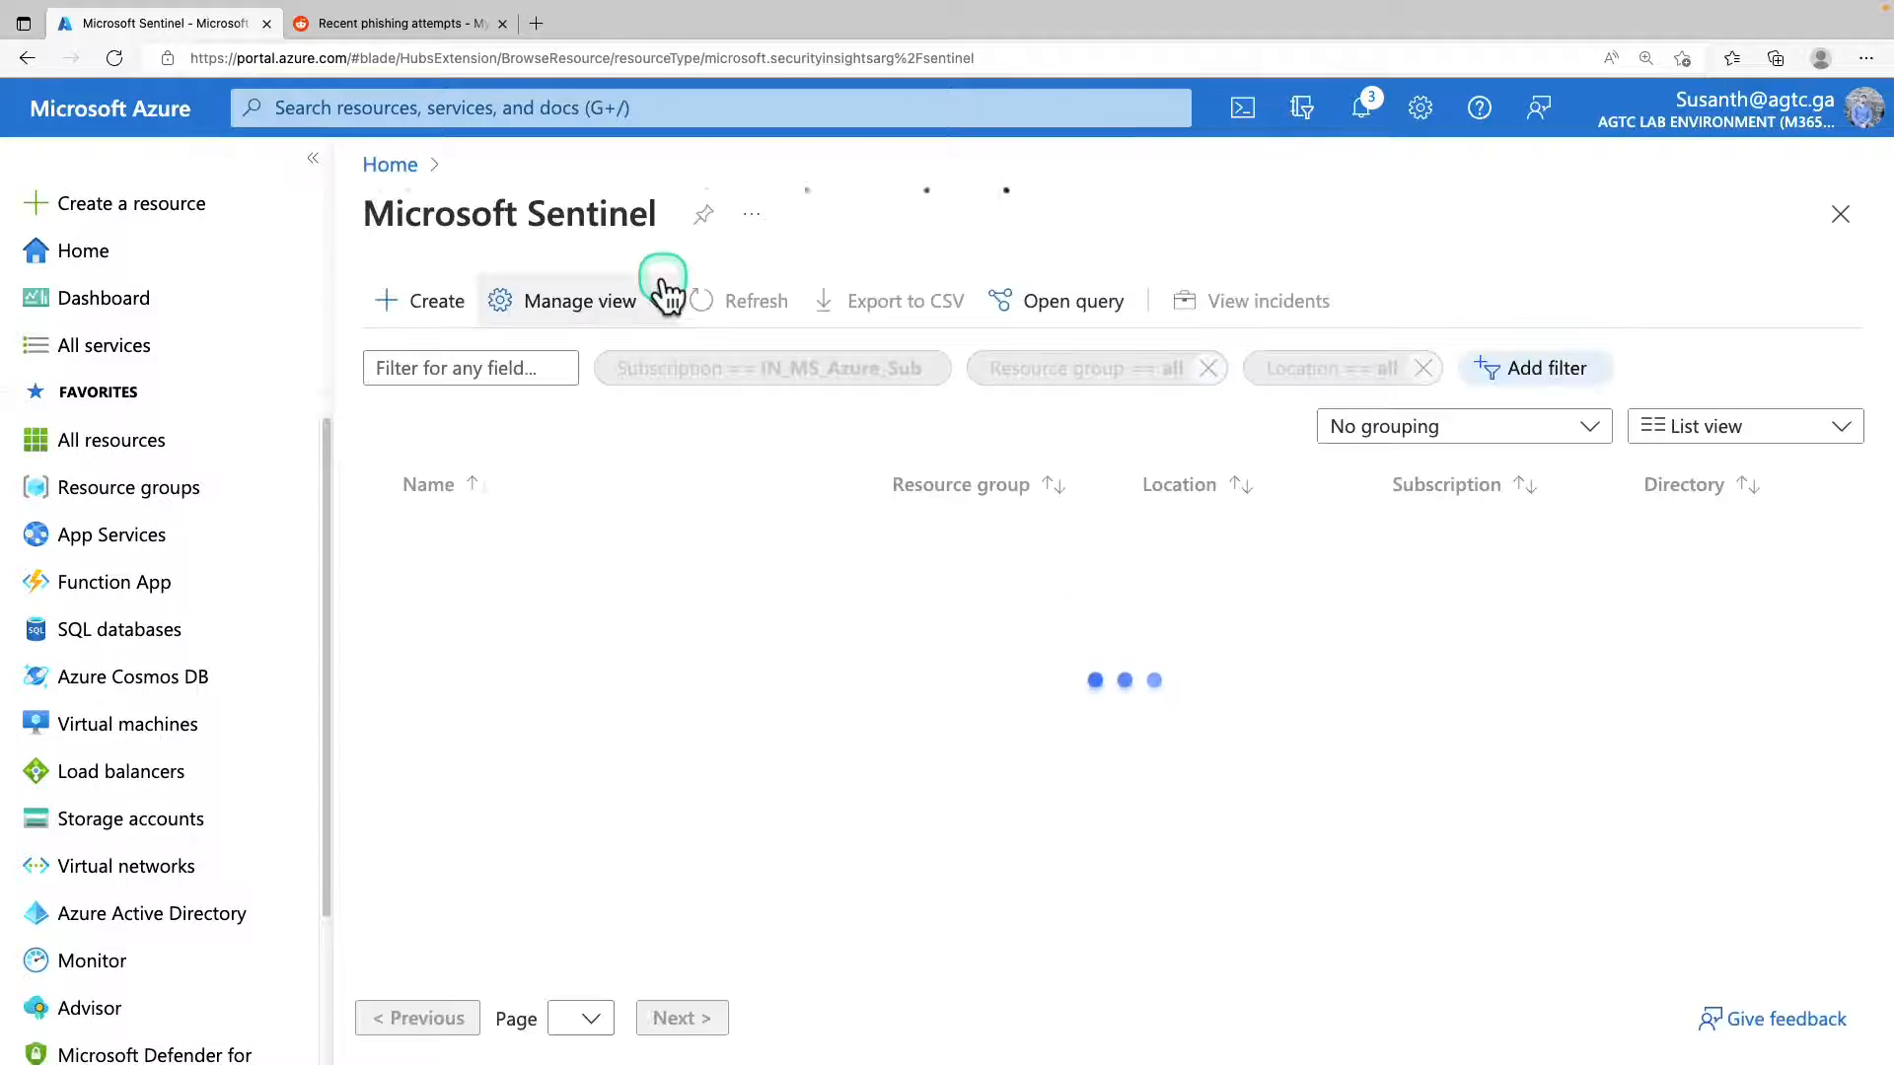
left_click(512, 532)
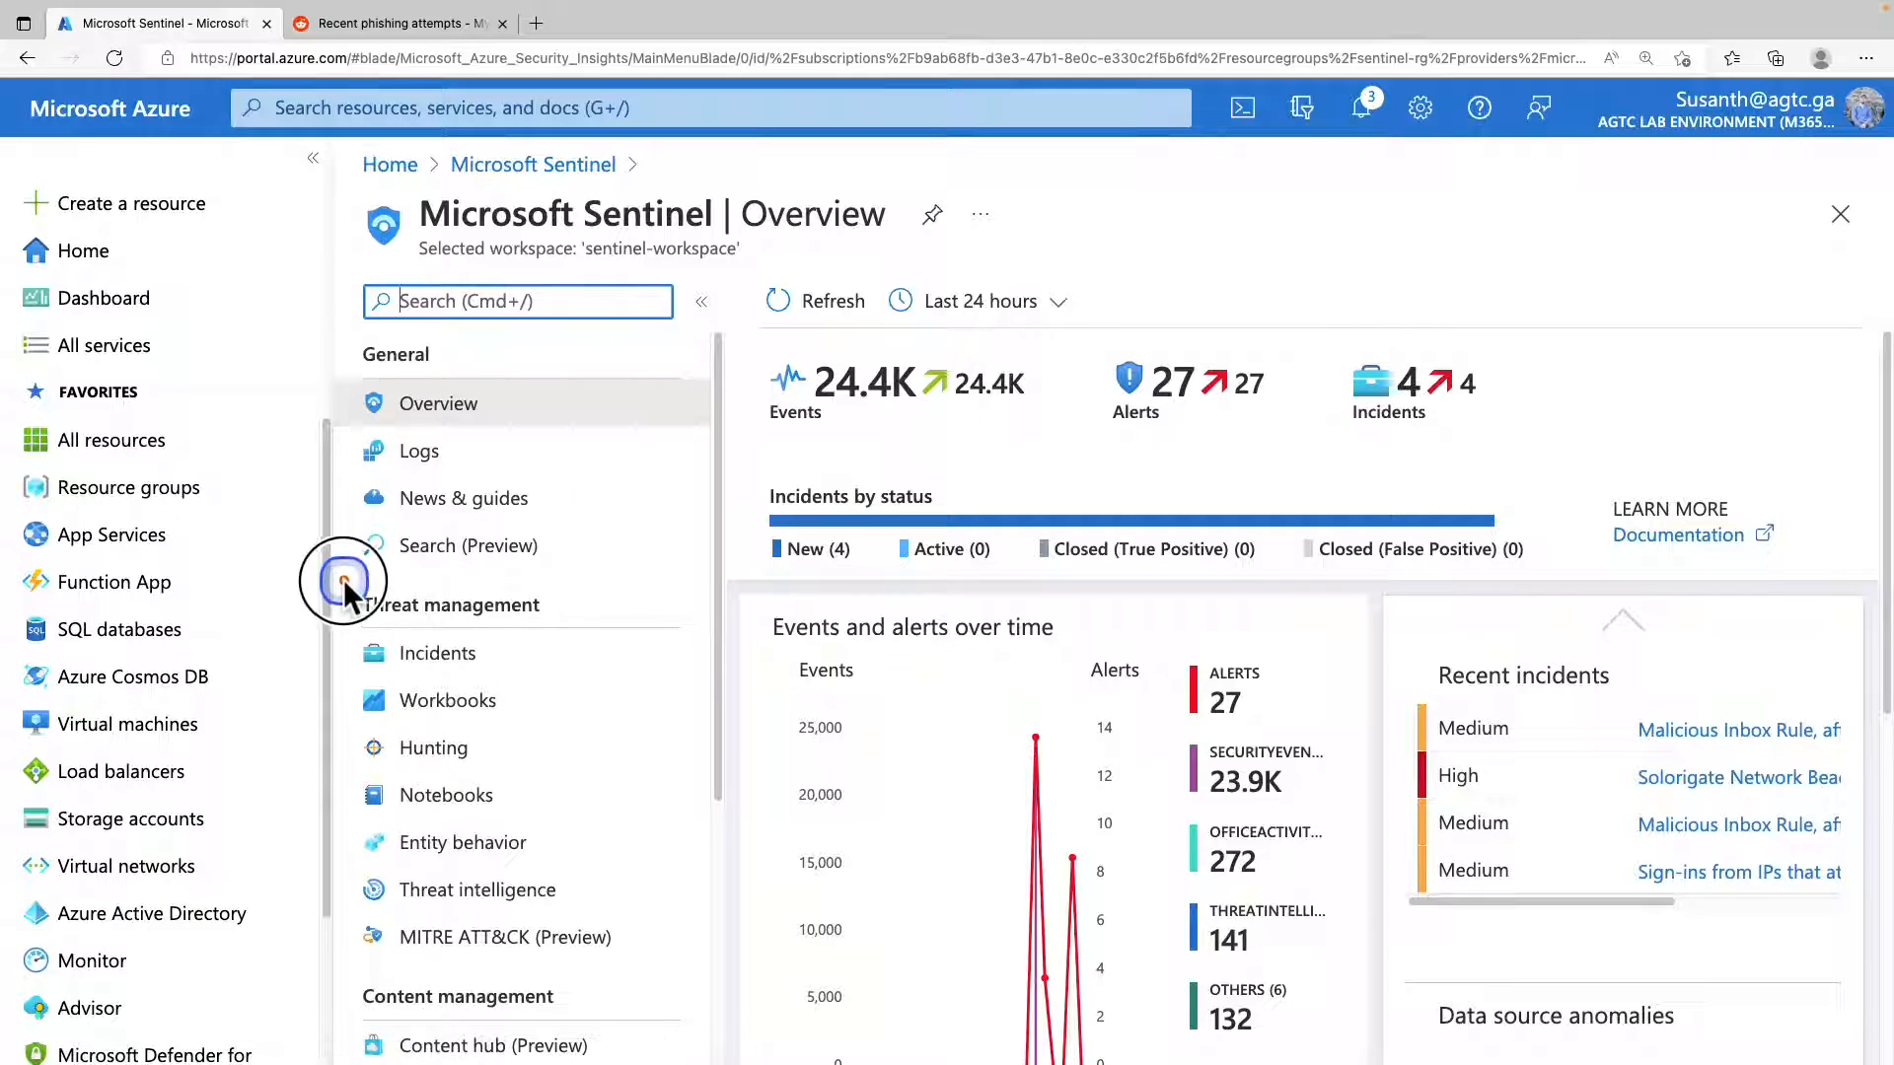
left_click(498, 656)
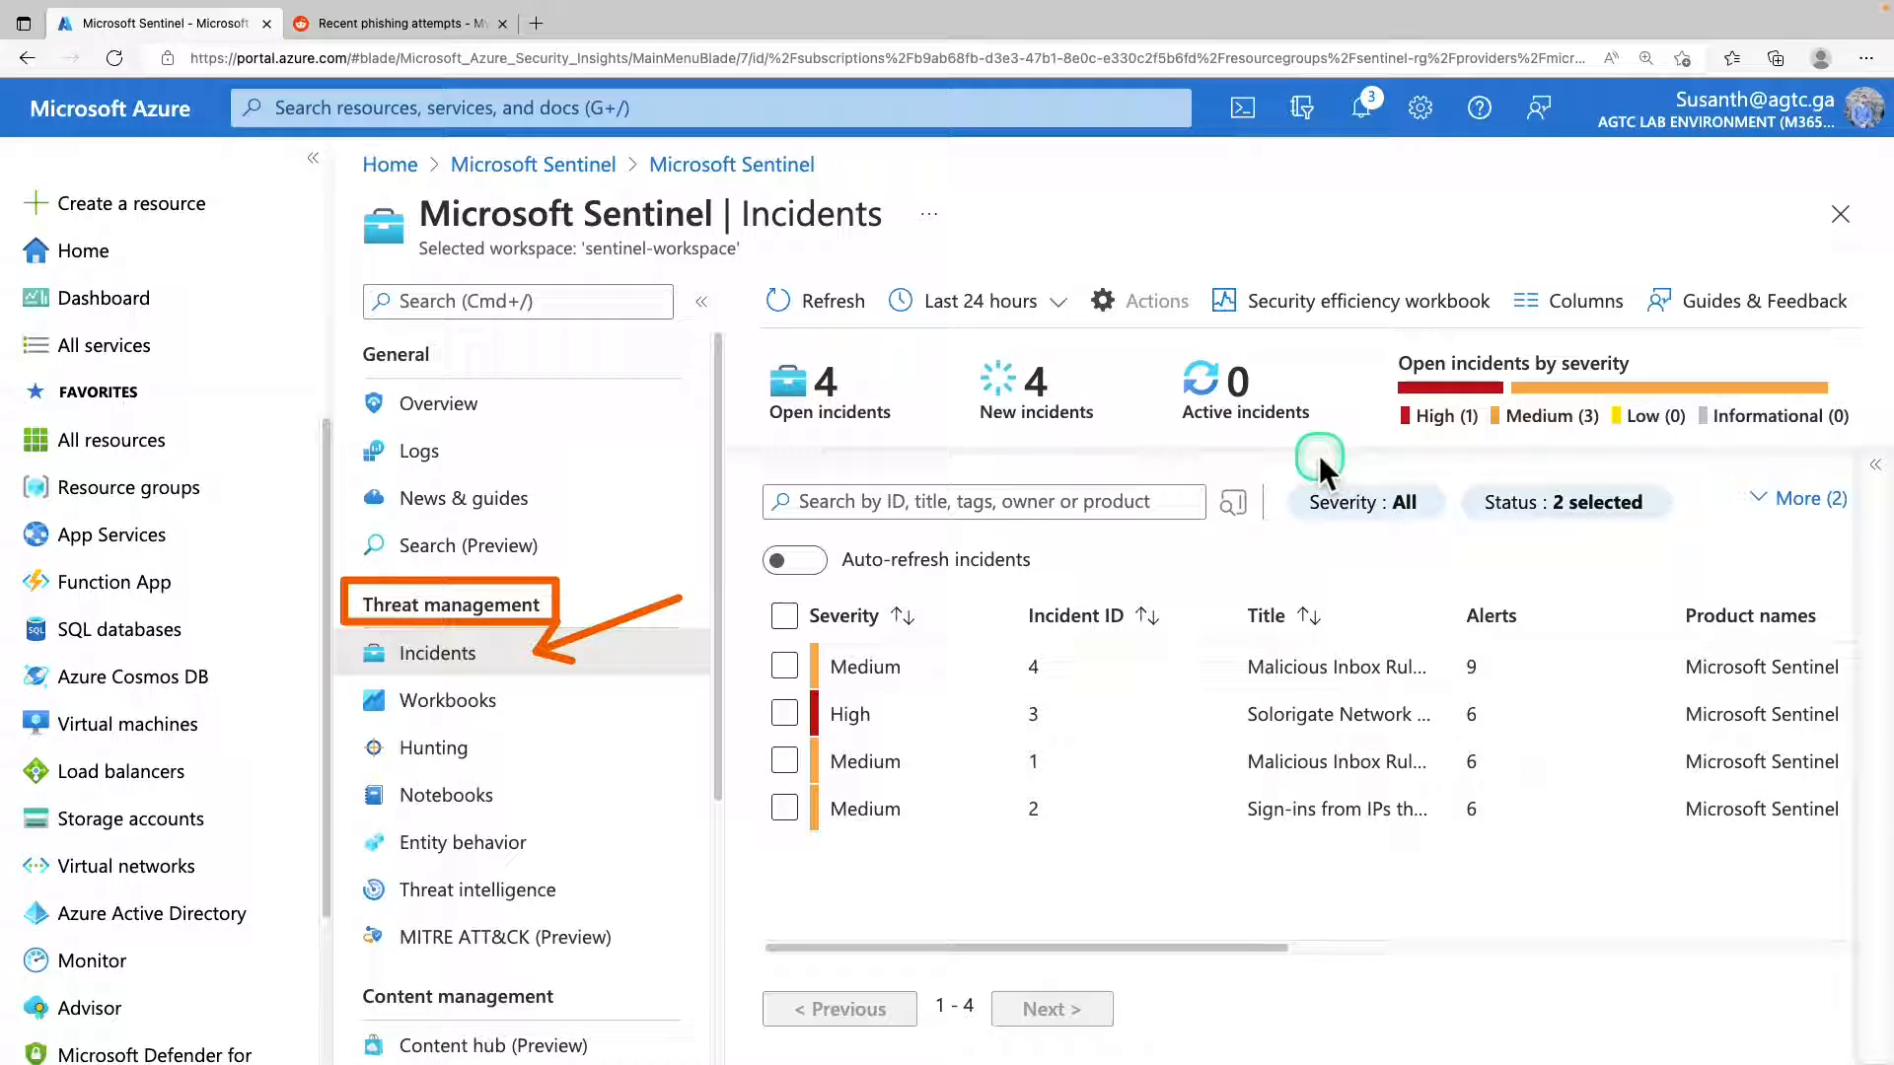
mouse_move(1270, 469)
left_mouse_down()
mouse_move(1474, 593)
mouse_move(1689, 586)
left_mouse_up()
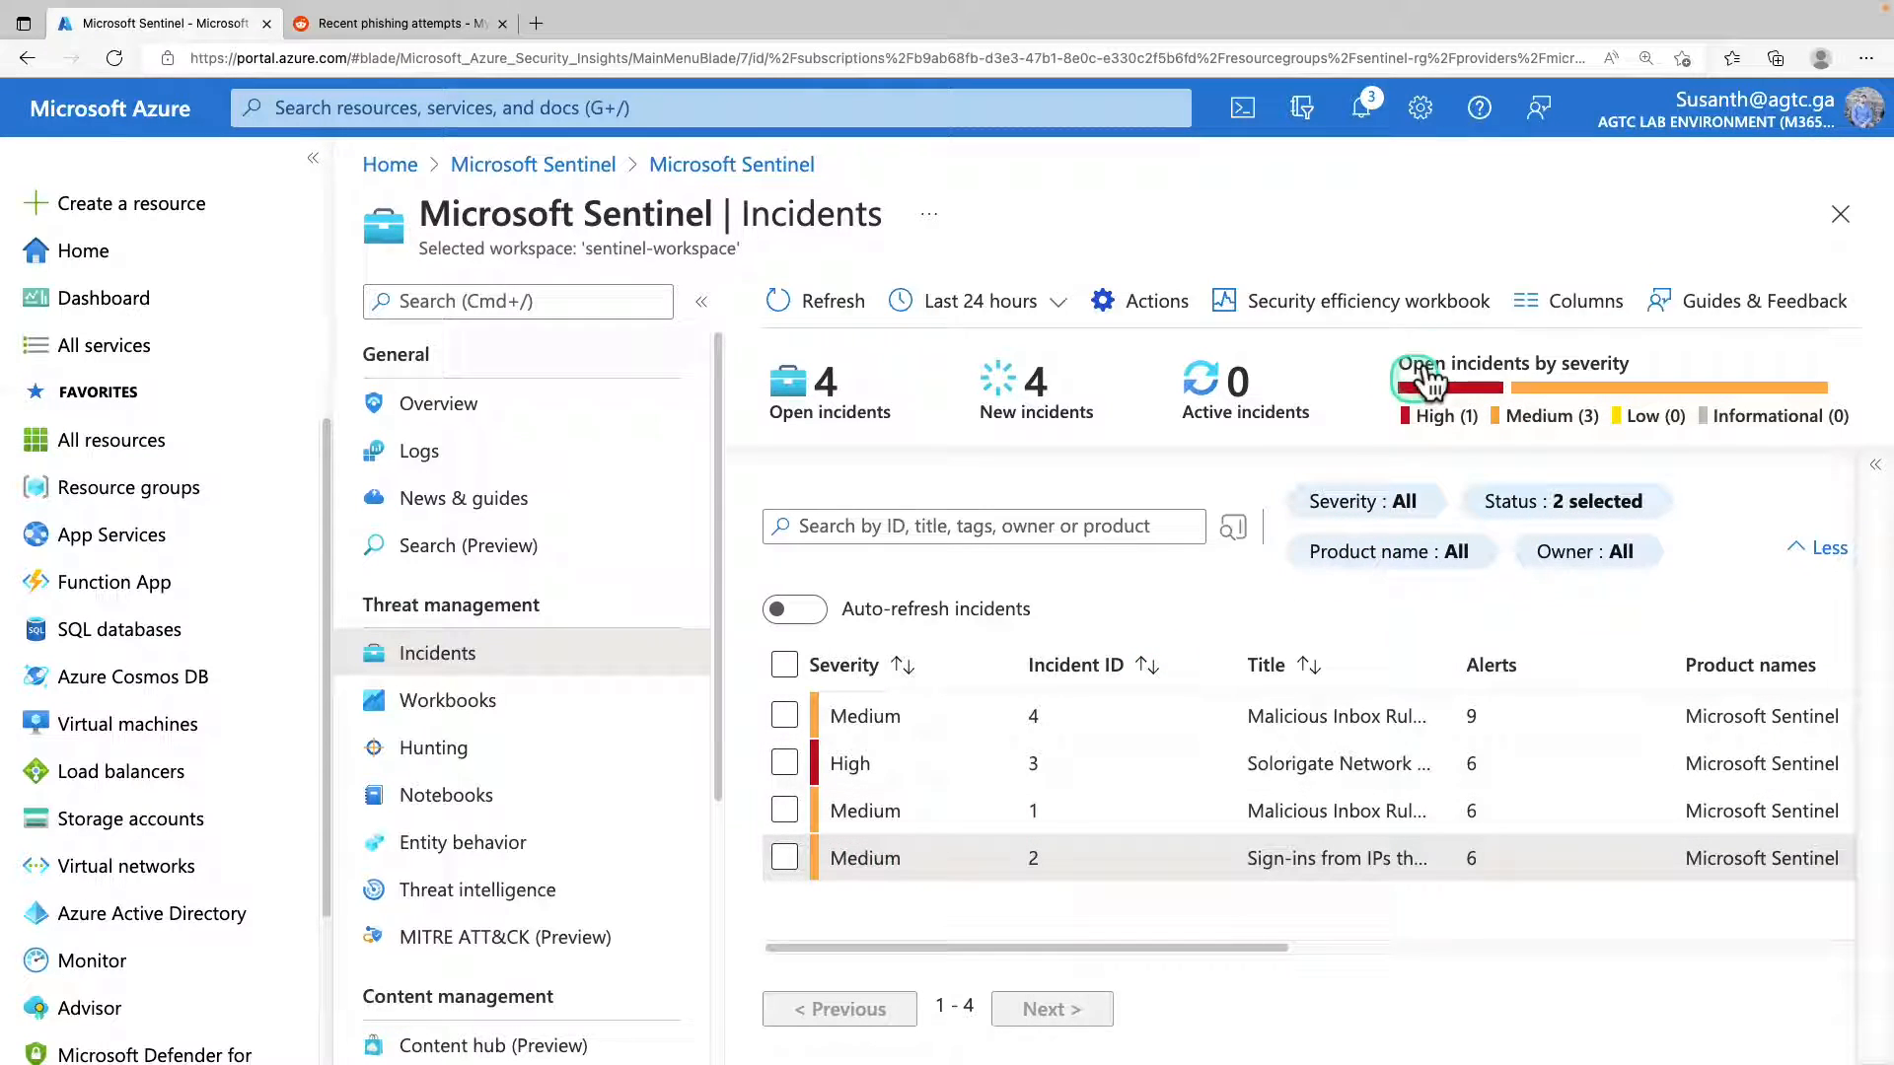
Reduce the page zoom to 125% and collapse the side menus to widen the incident list.
left_click(1865, 59)
left_click(1744, 193)
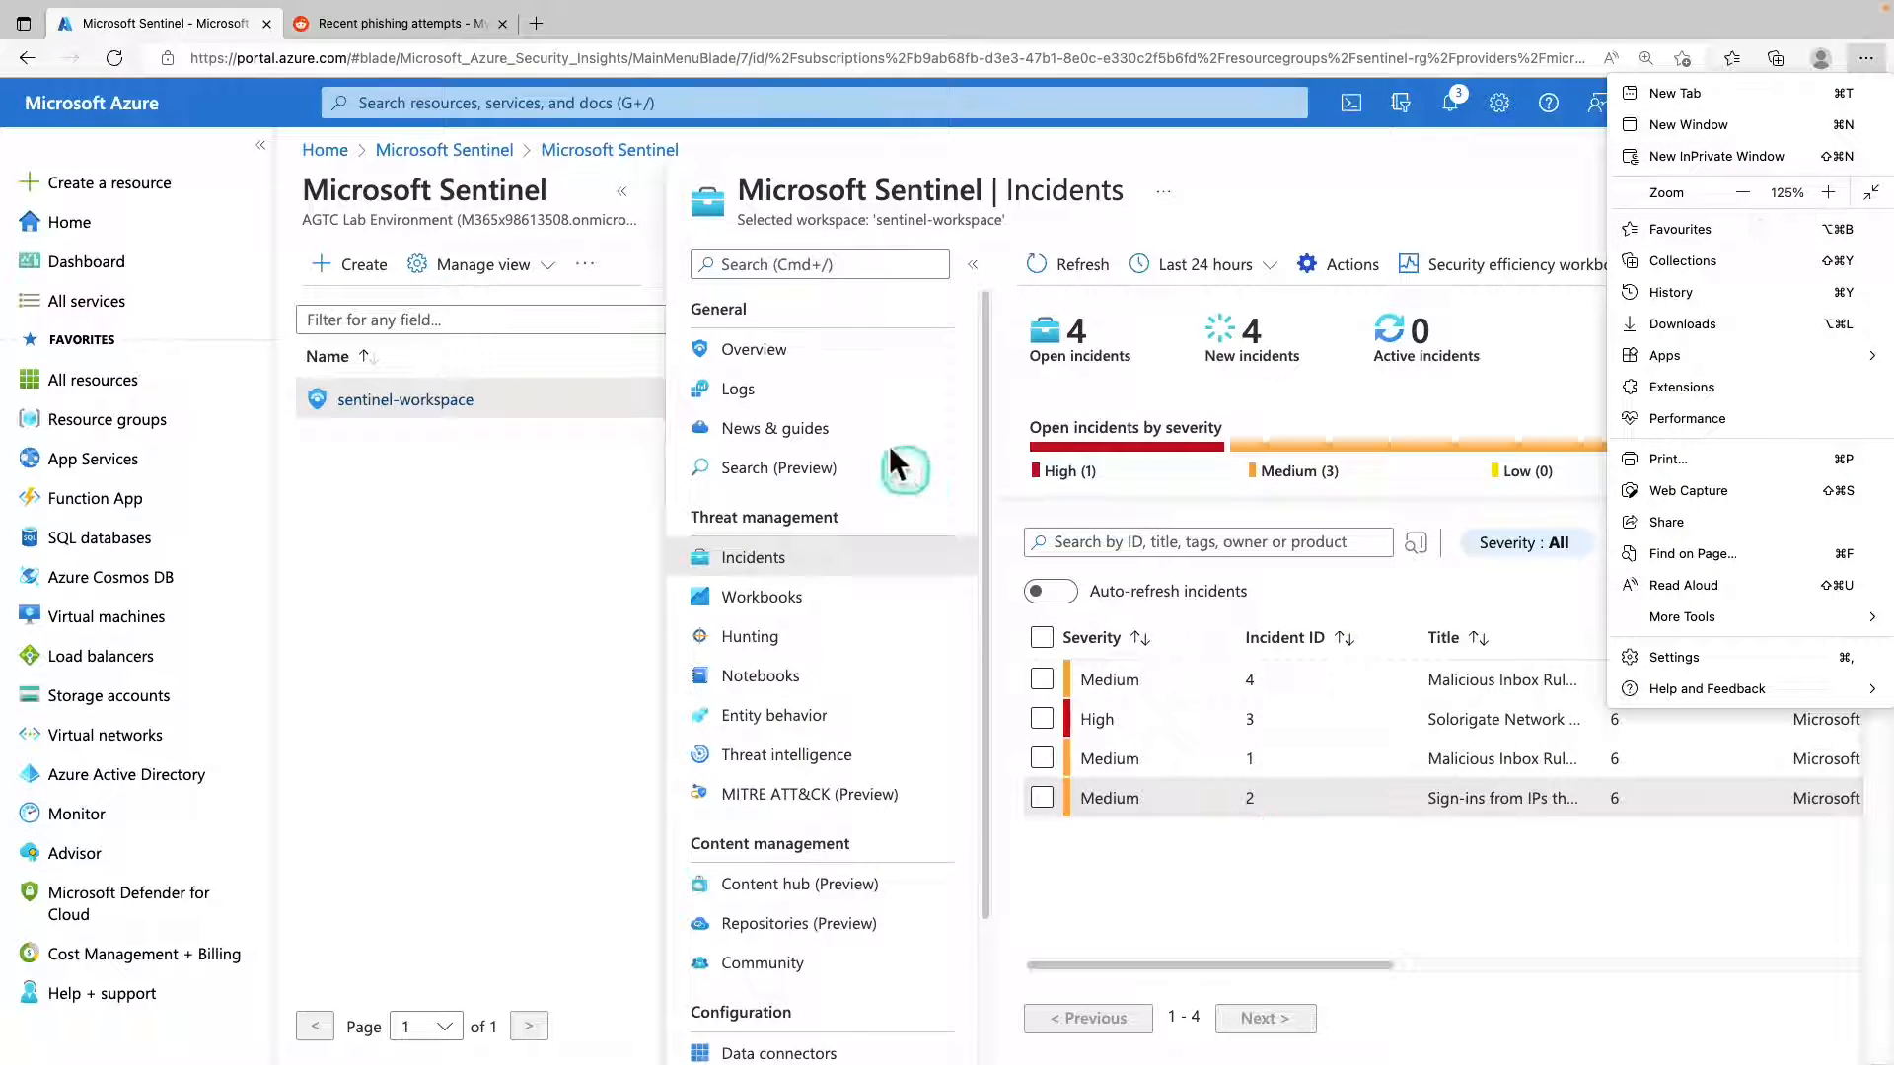
left_click(290, 681)
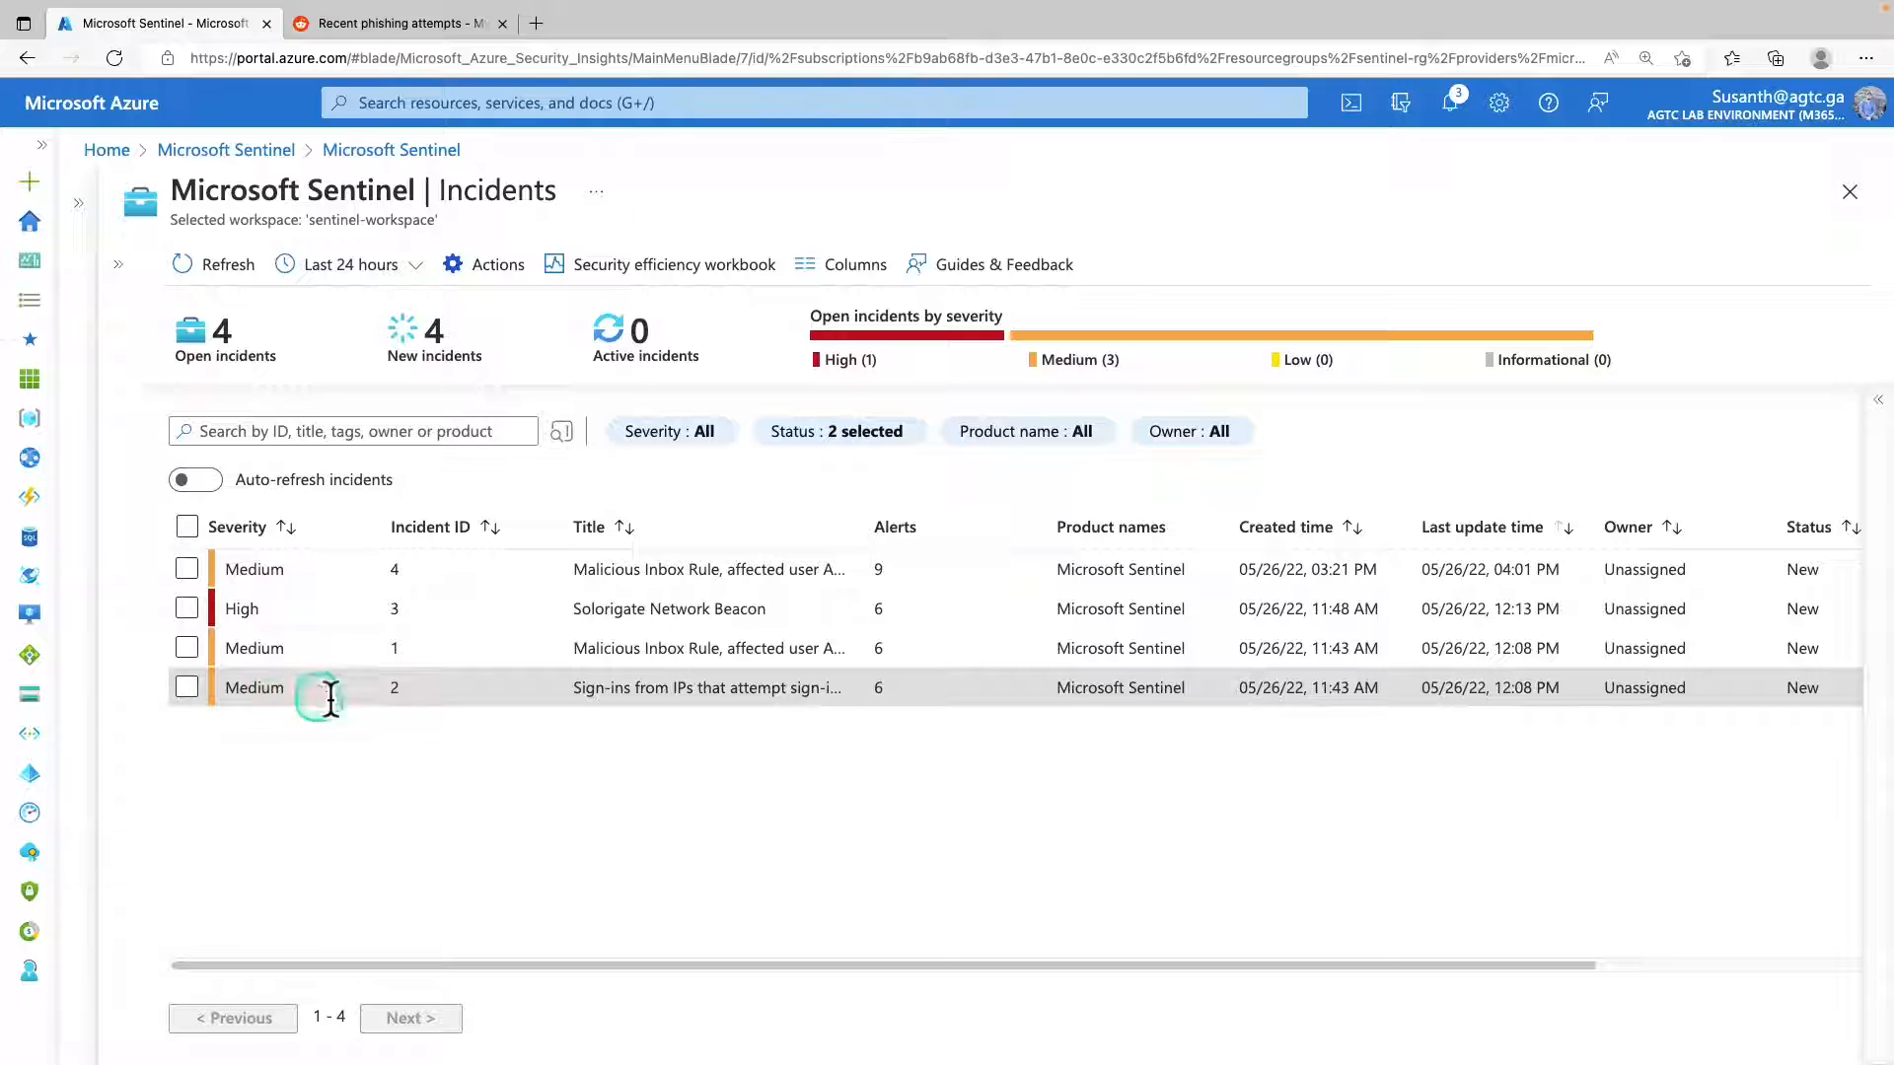
Select the "Sign-ins from IPs that attempt sign-ins to disabled accounts" incident with ID 2 and expand its details to read the description and evidence.
left_click_drag(611, 696, 796, 691)
left_click(680, 691)
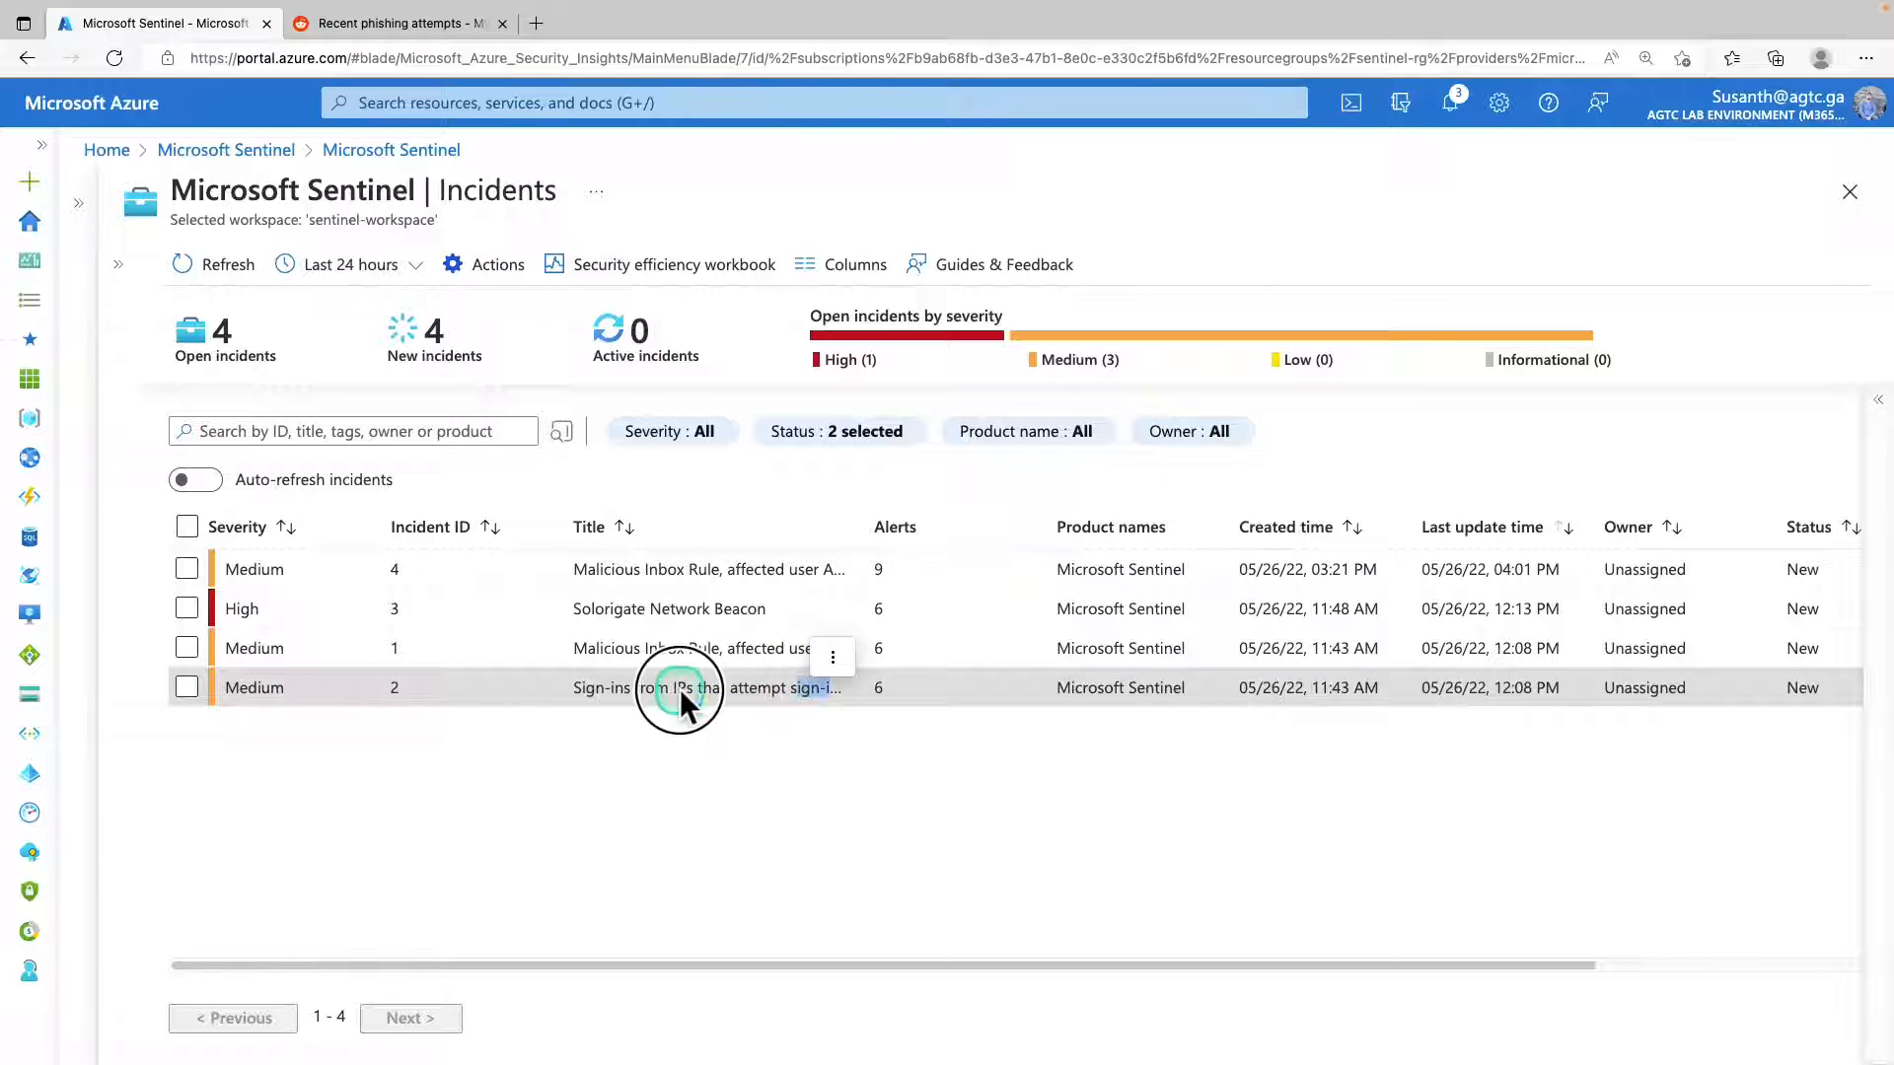
left_click(238, 686)
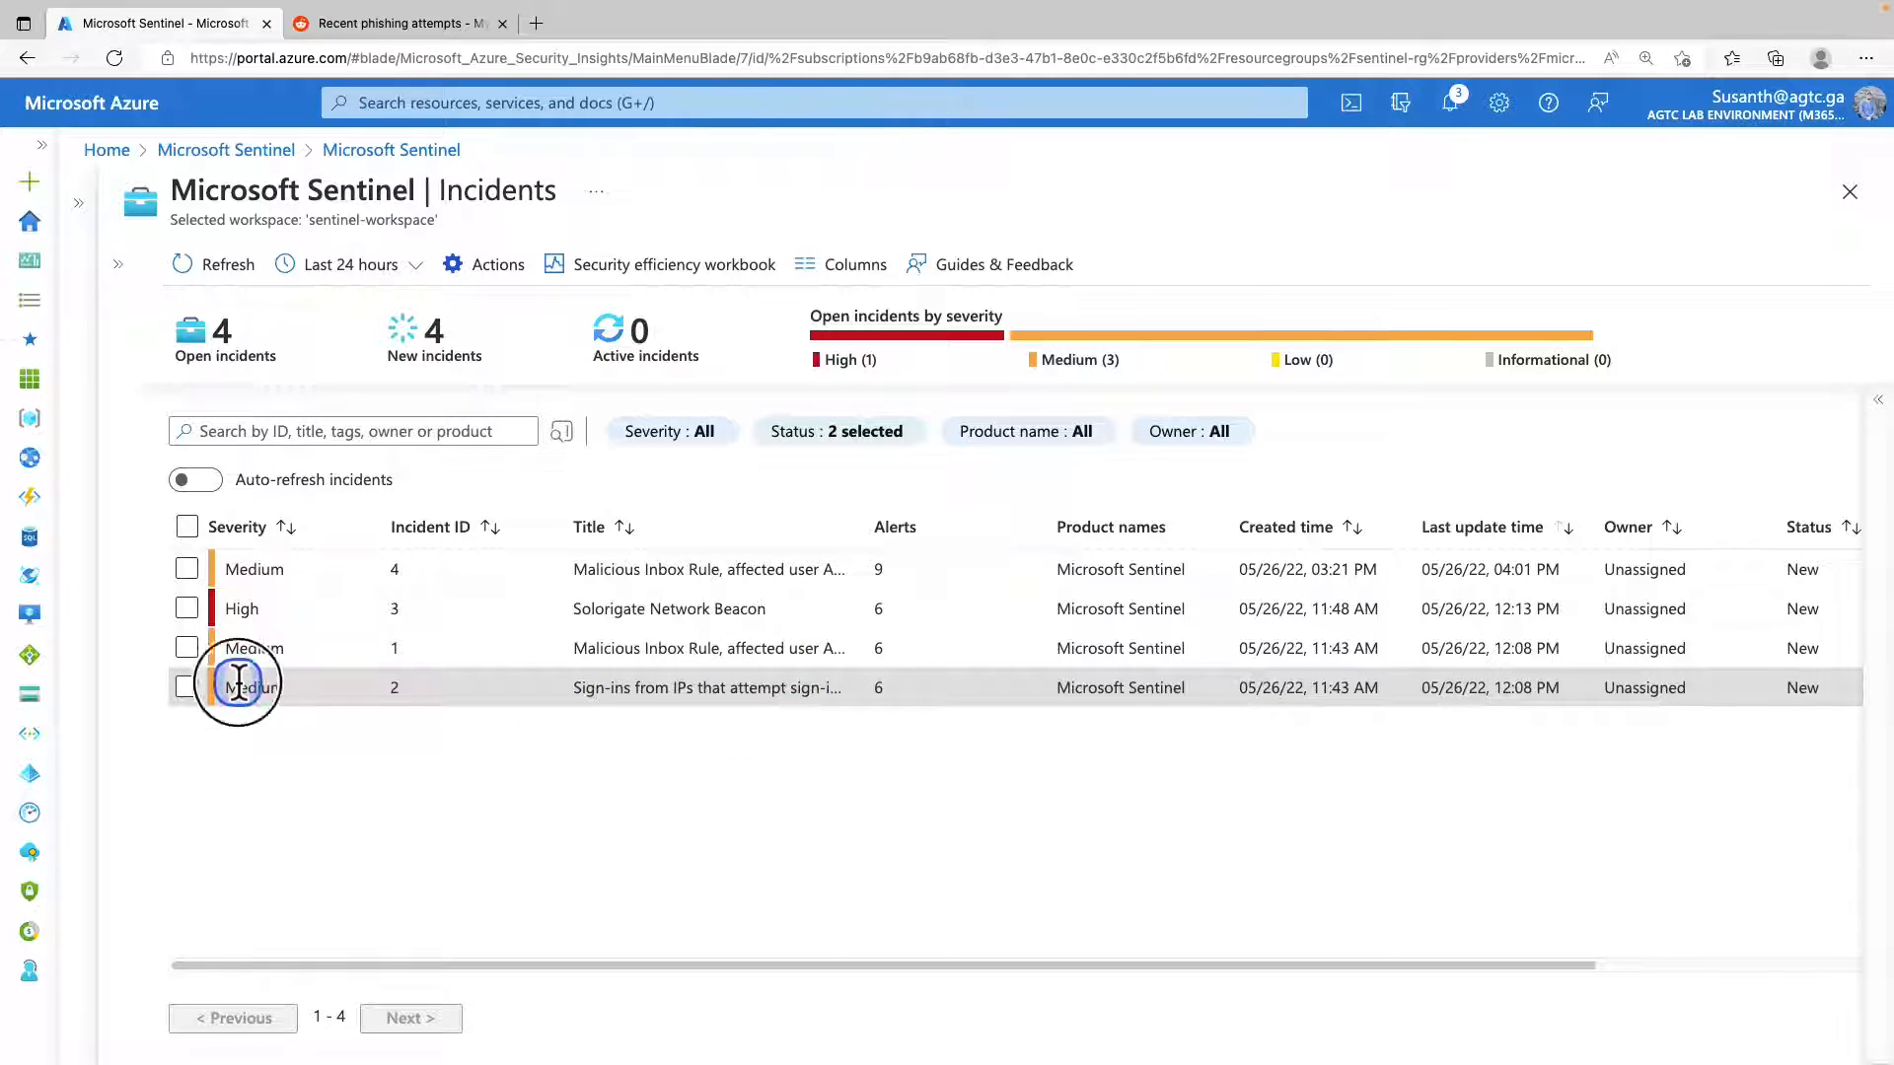
double_click(241, 687)
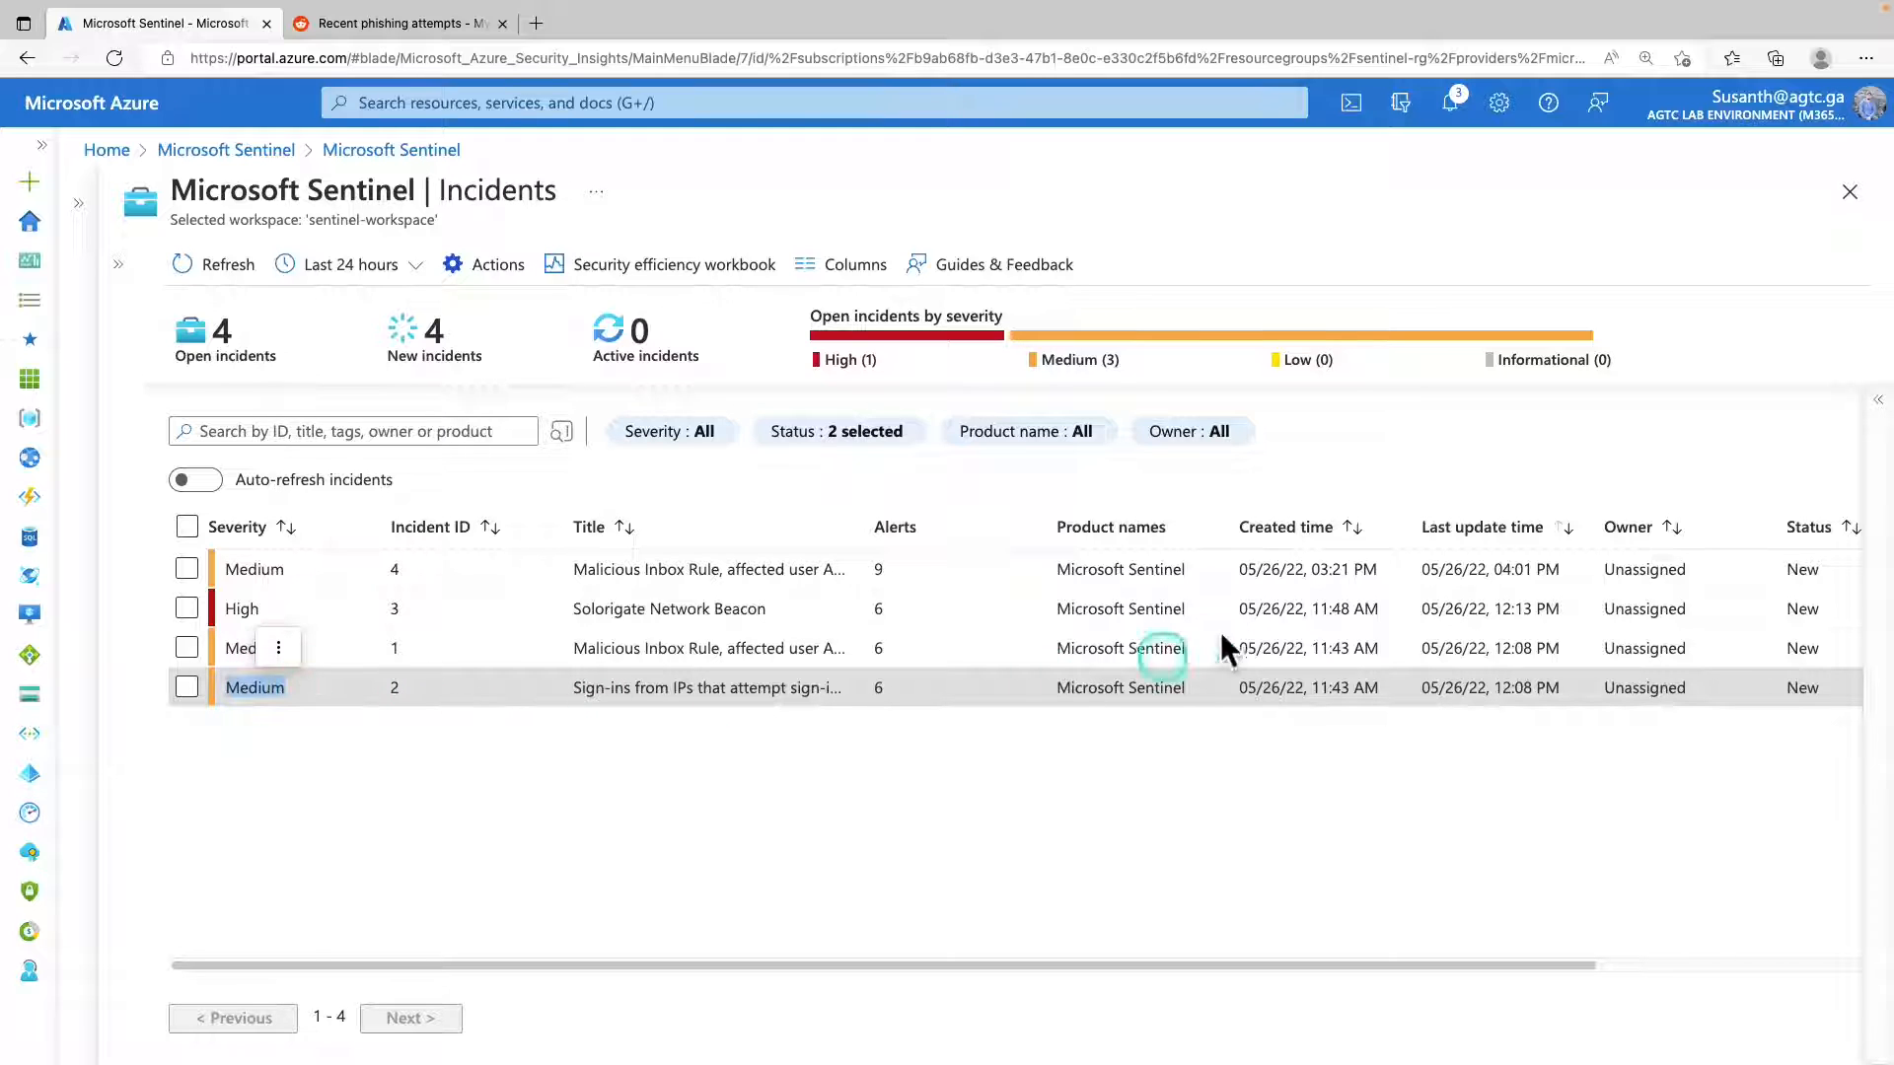
left_click(1878, 403)
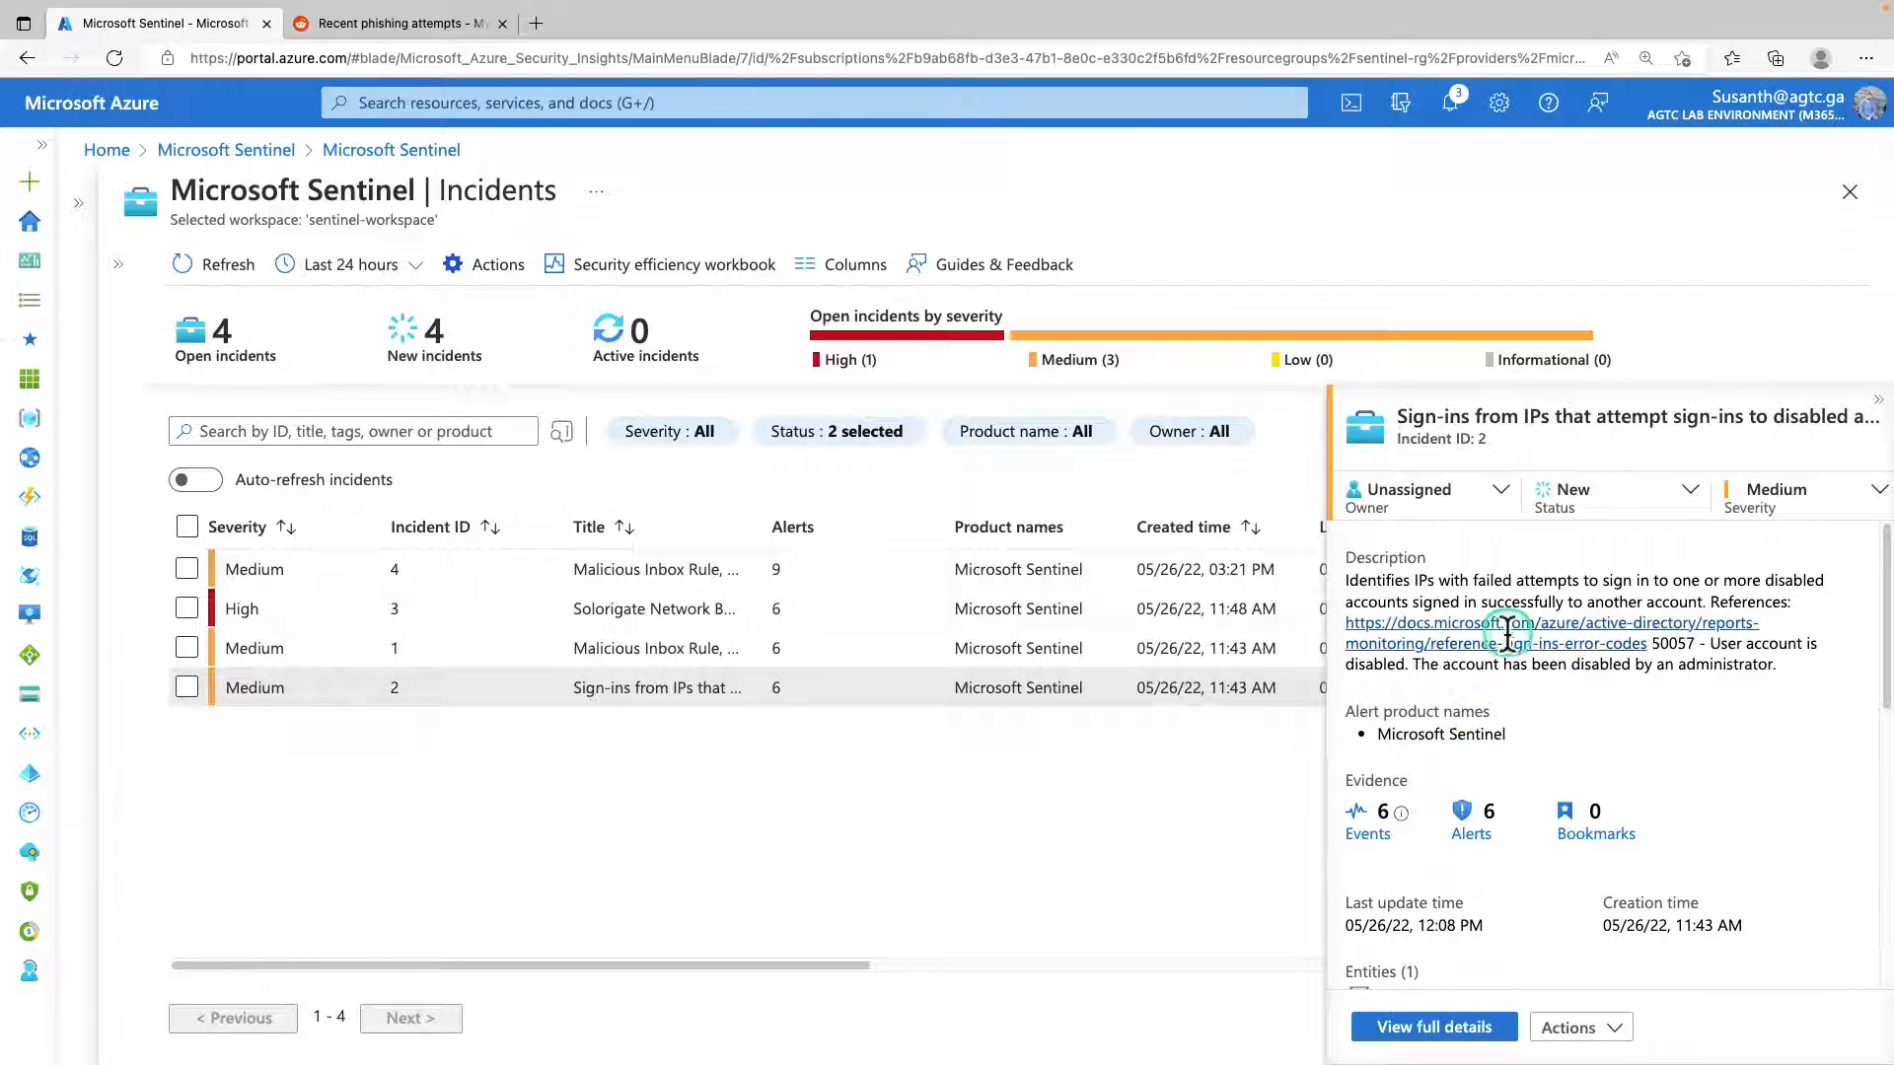
scroll(1513, 664, "down", 5)
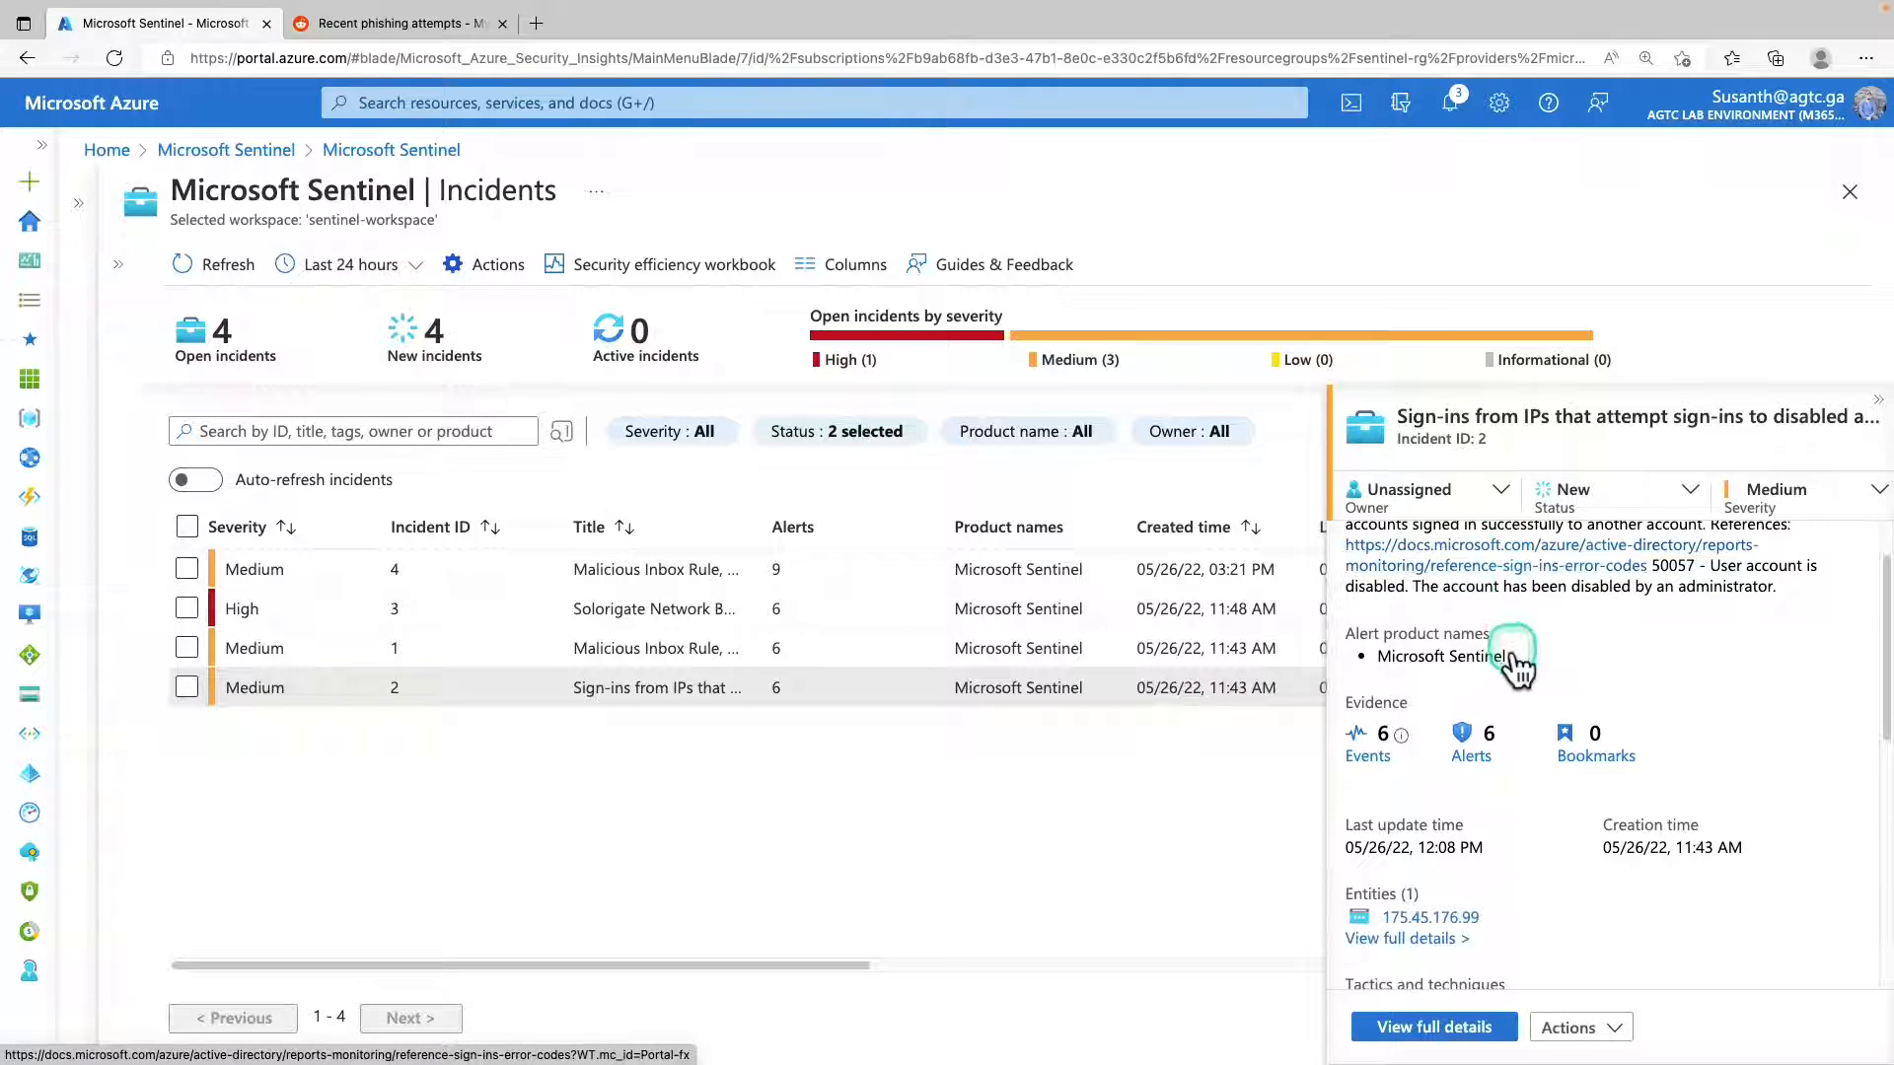
scroll(1512, 764, "up", 2)
scroll(1515, 764, "up", 2)
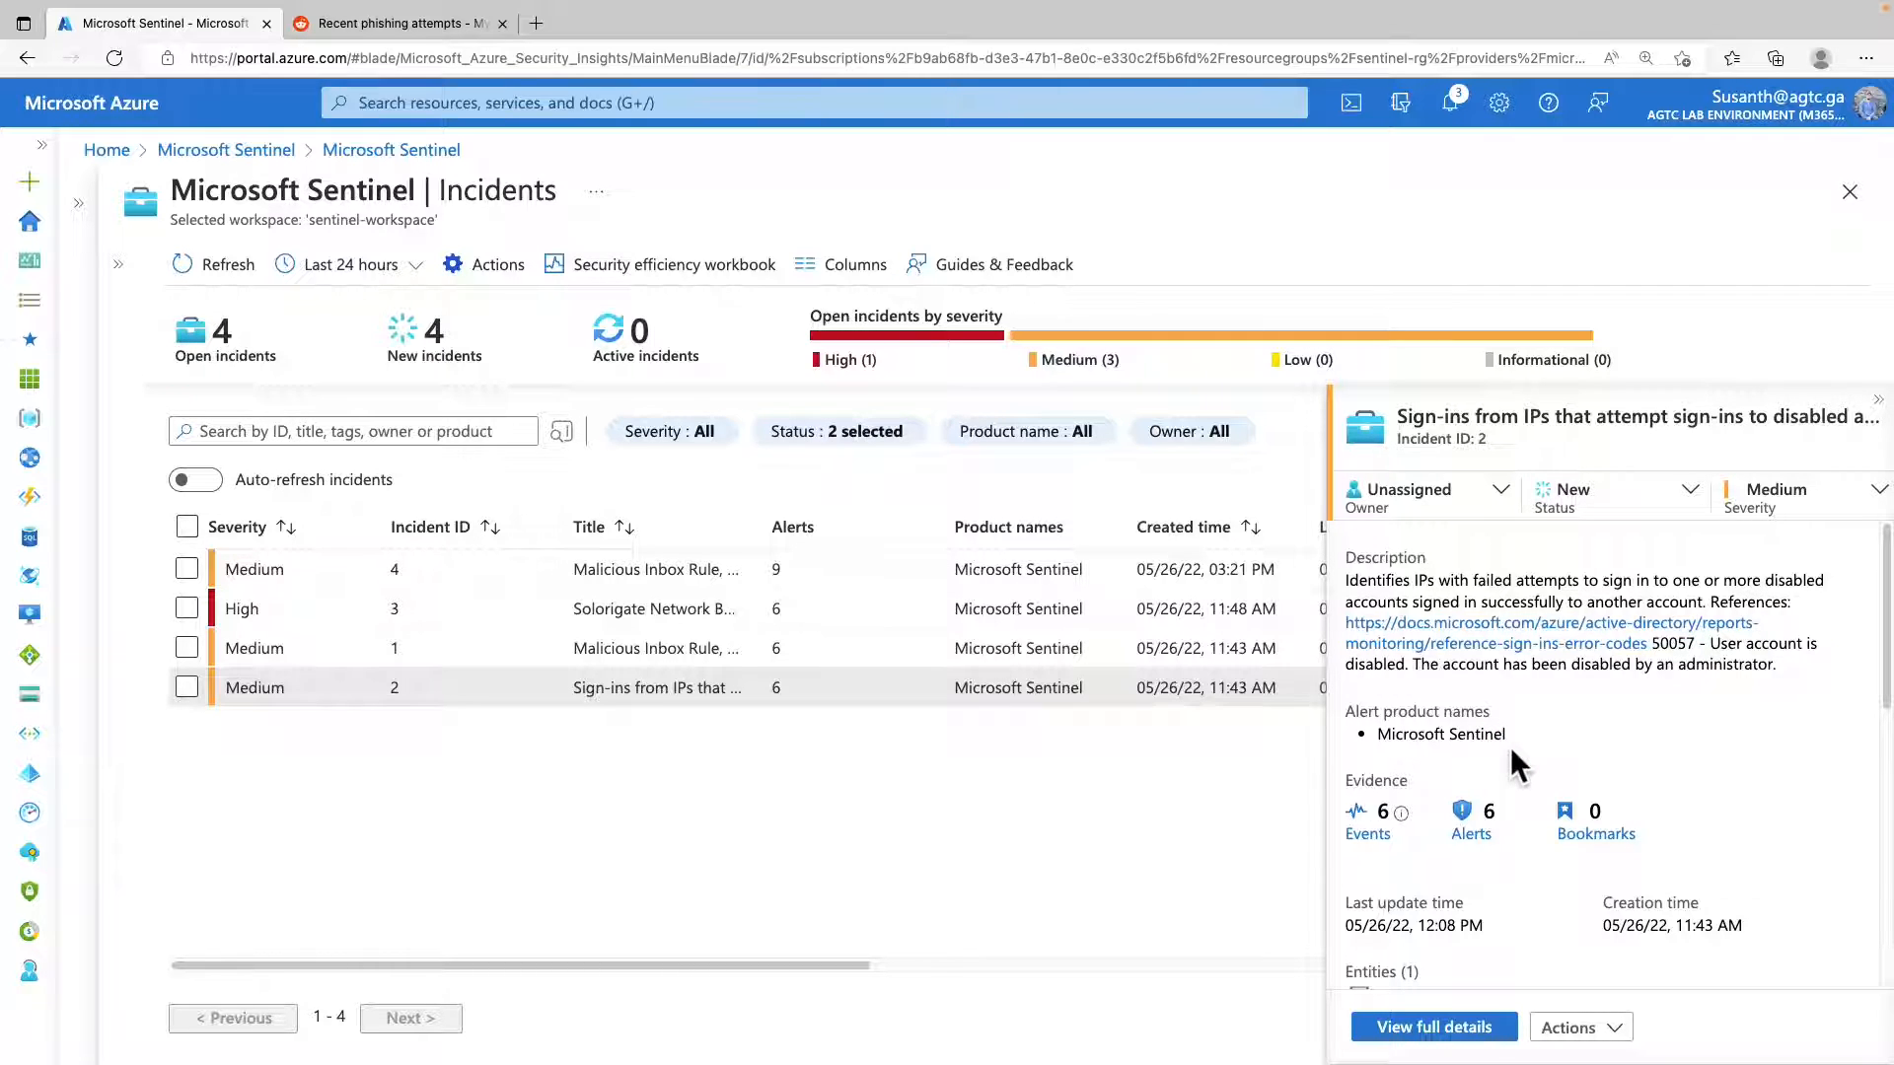
left_click(1511, 747)
Assign ownership of the selected incident to the signed-in account.
left_click(1501, 491)
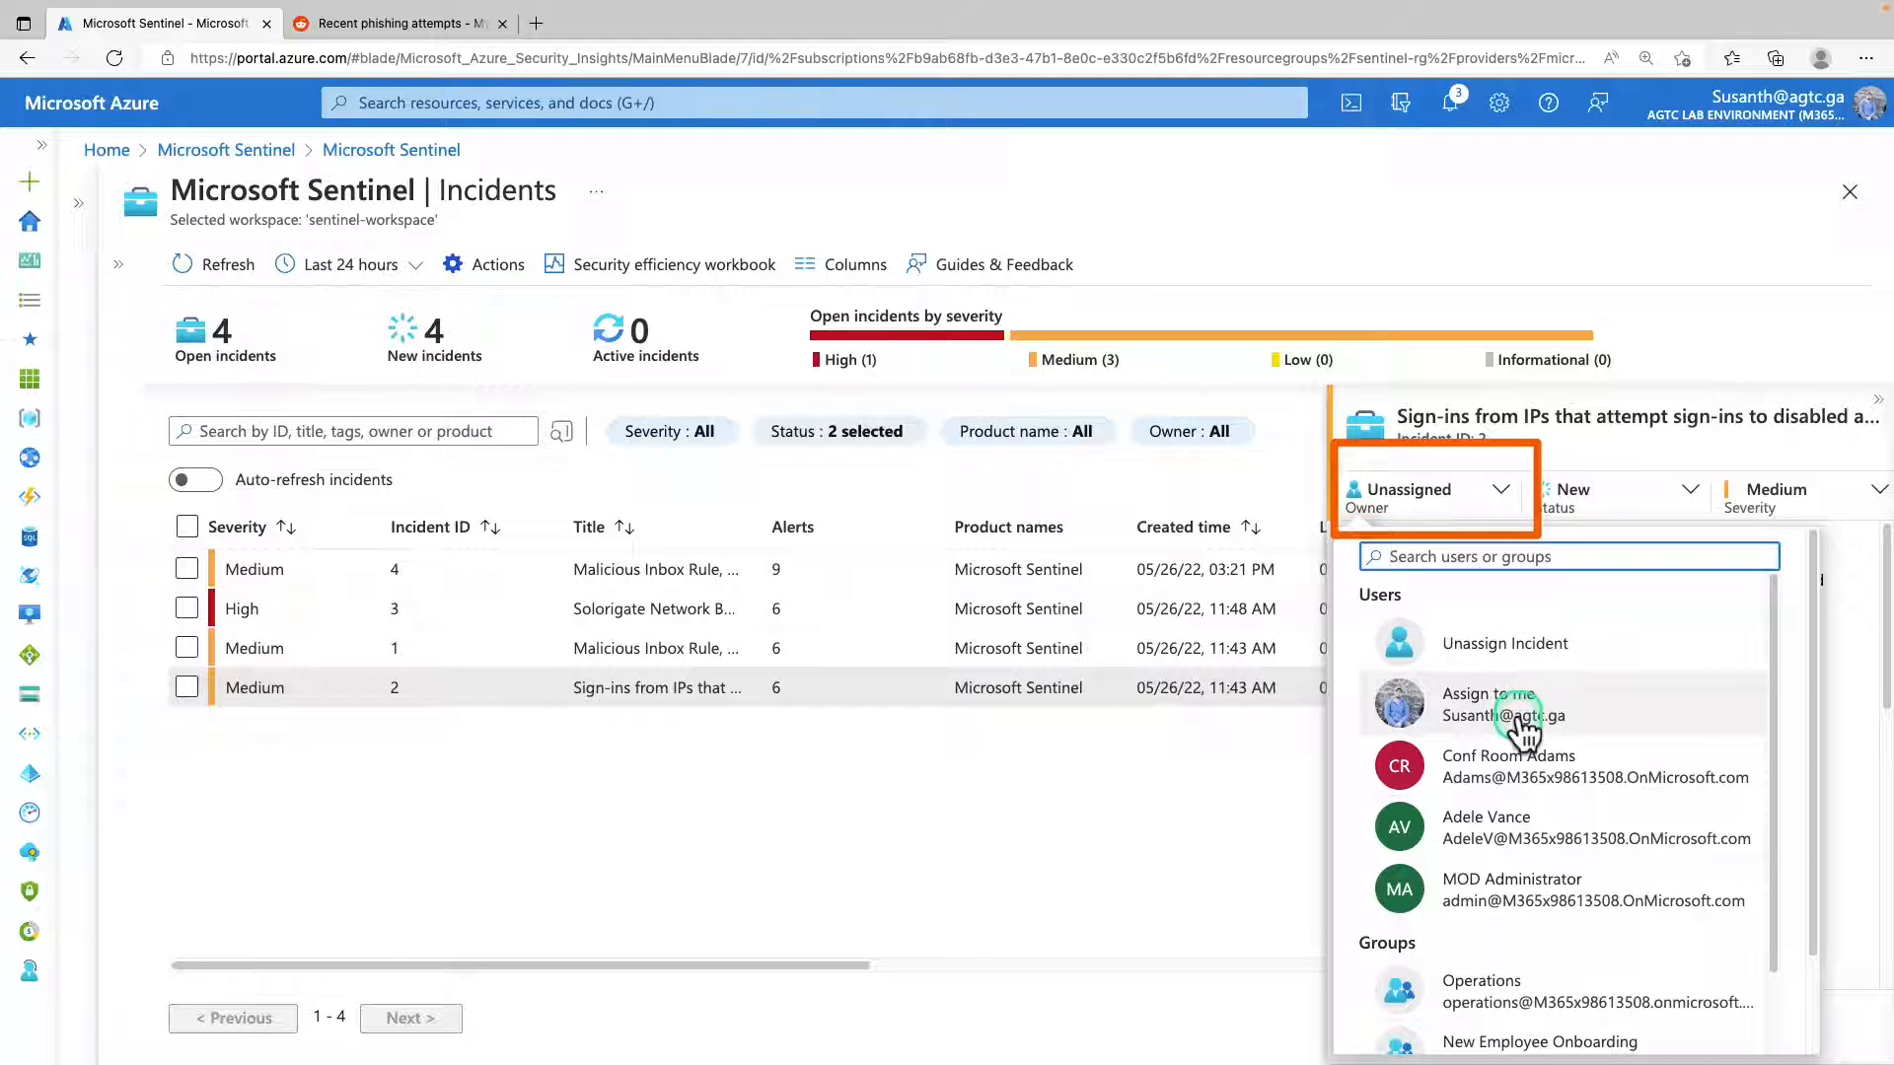
left_click(1518, 716)
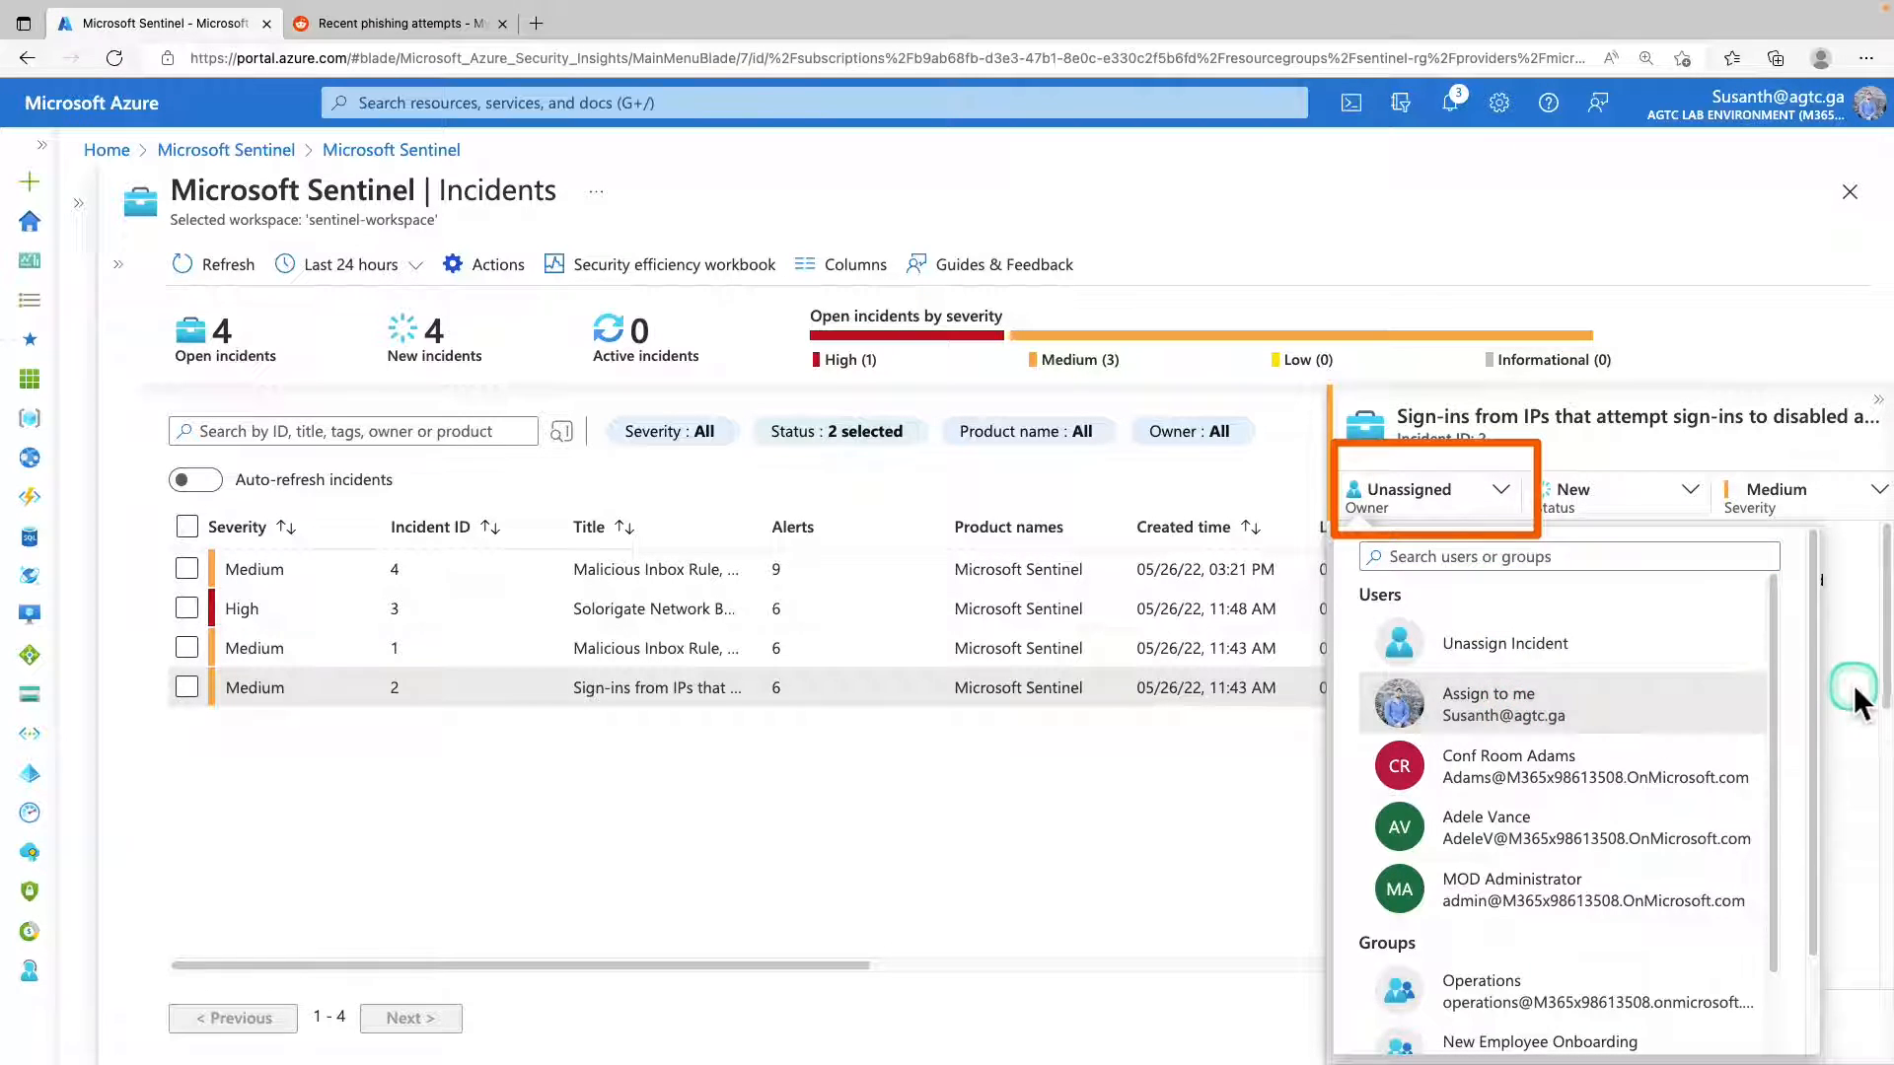
scroll(1399, 730, "down", 3)
left_click(1408, 1019)
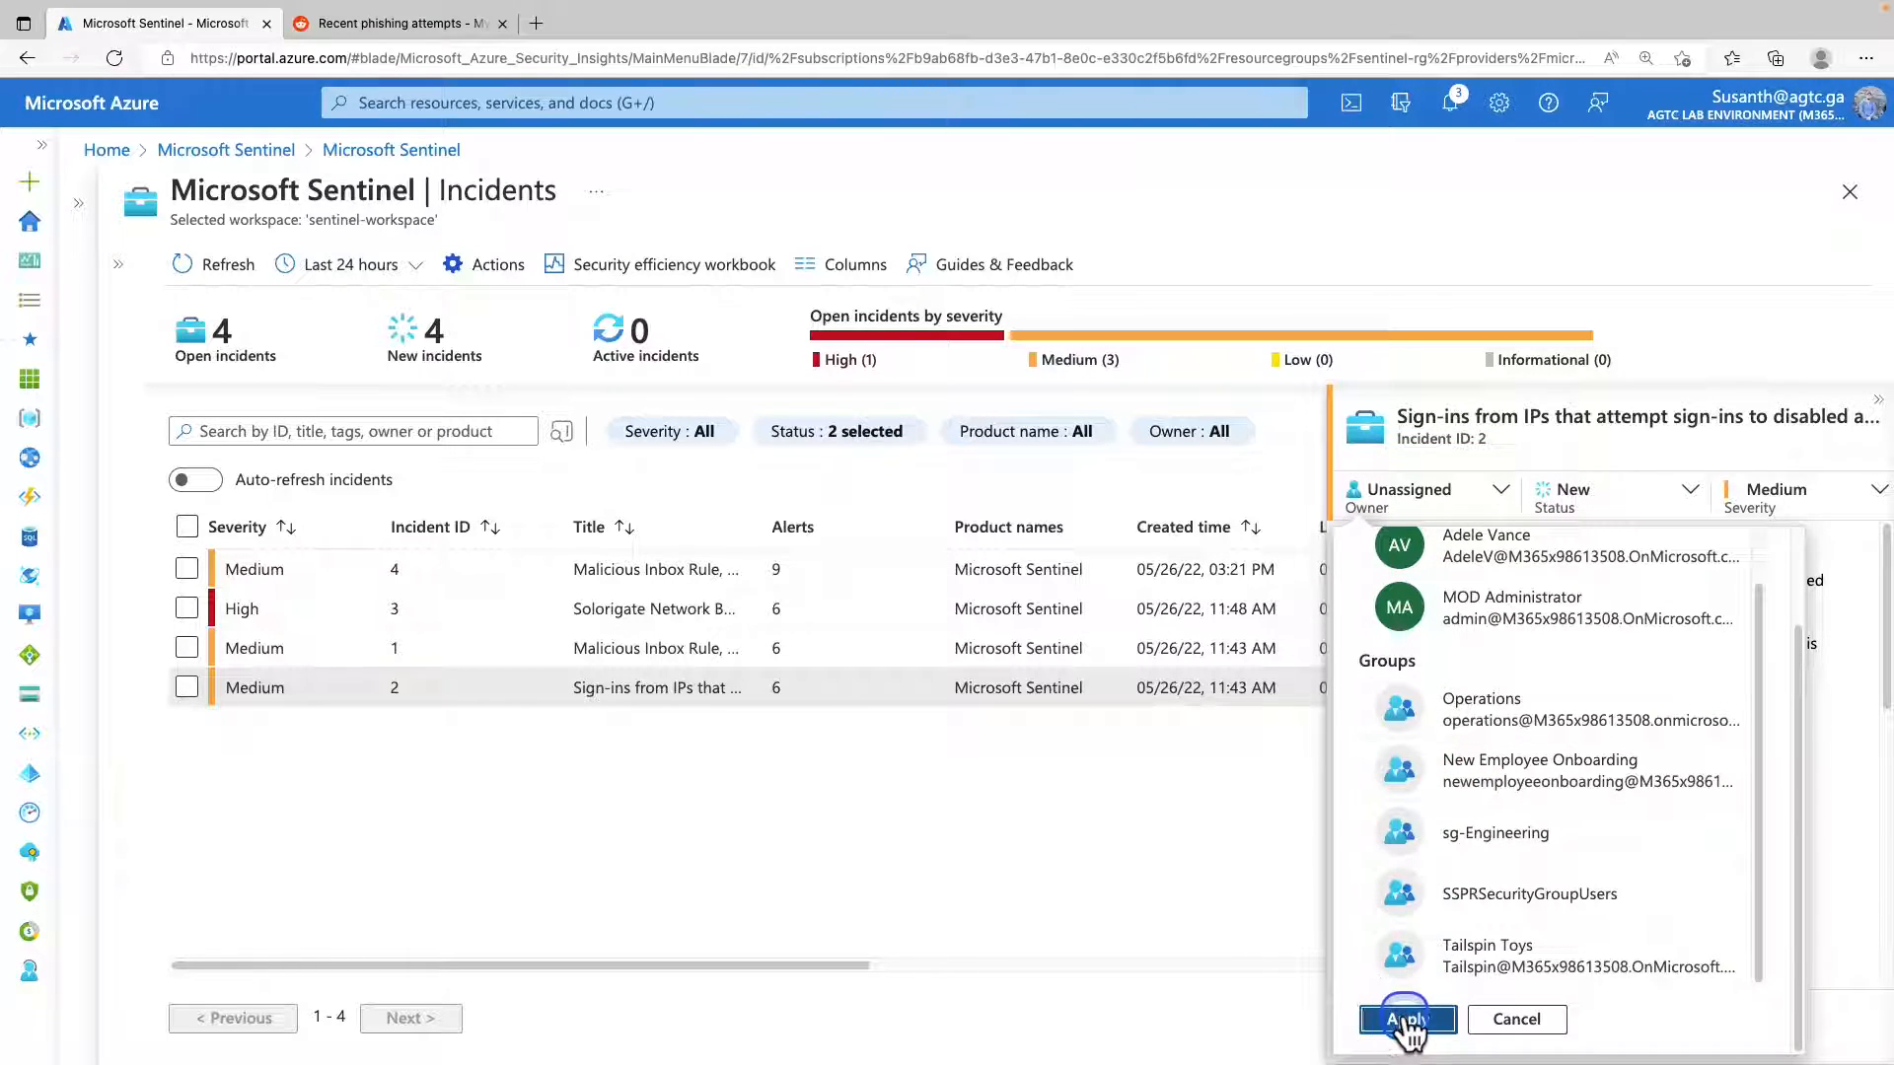
Review the status options of incident 2, including Closed, and set its status to Active.
left_click(1685, 491)
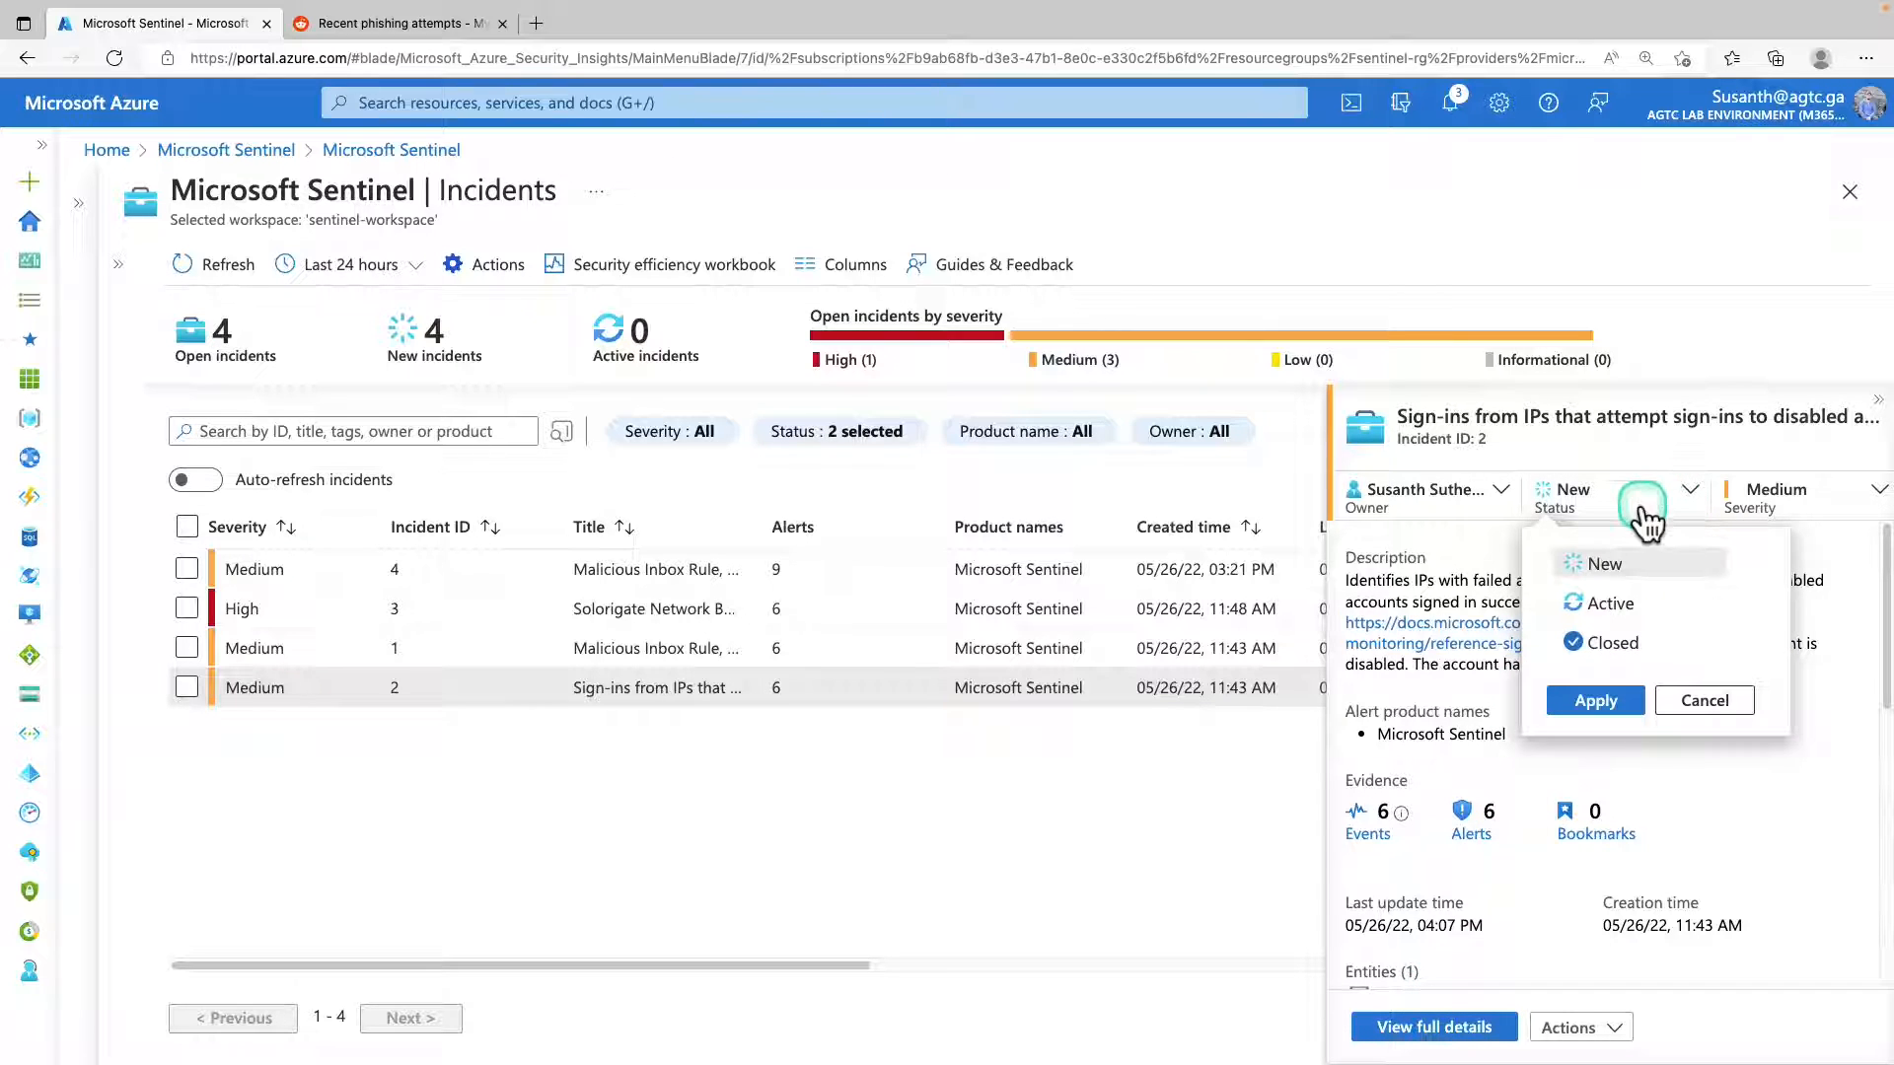
left_click(1600, 607)
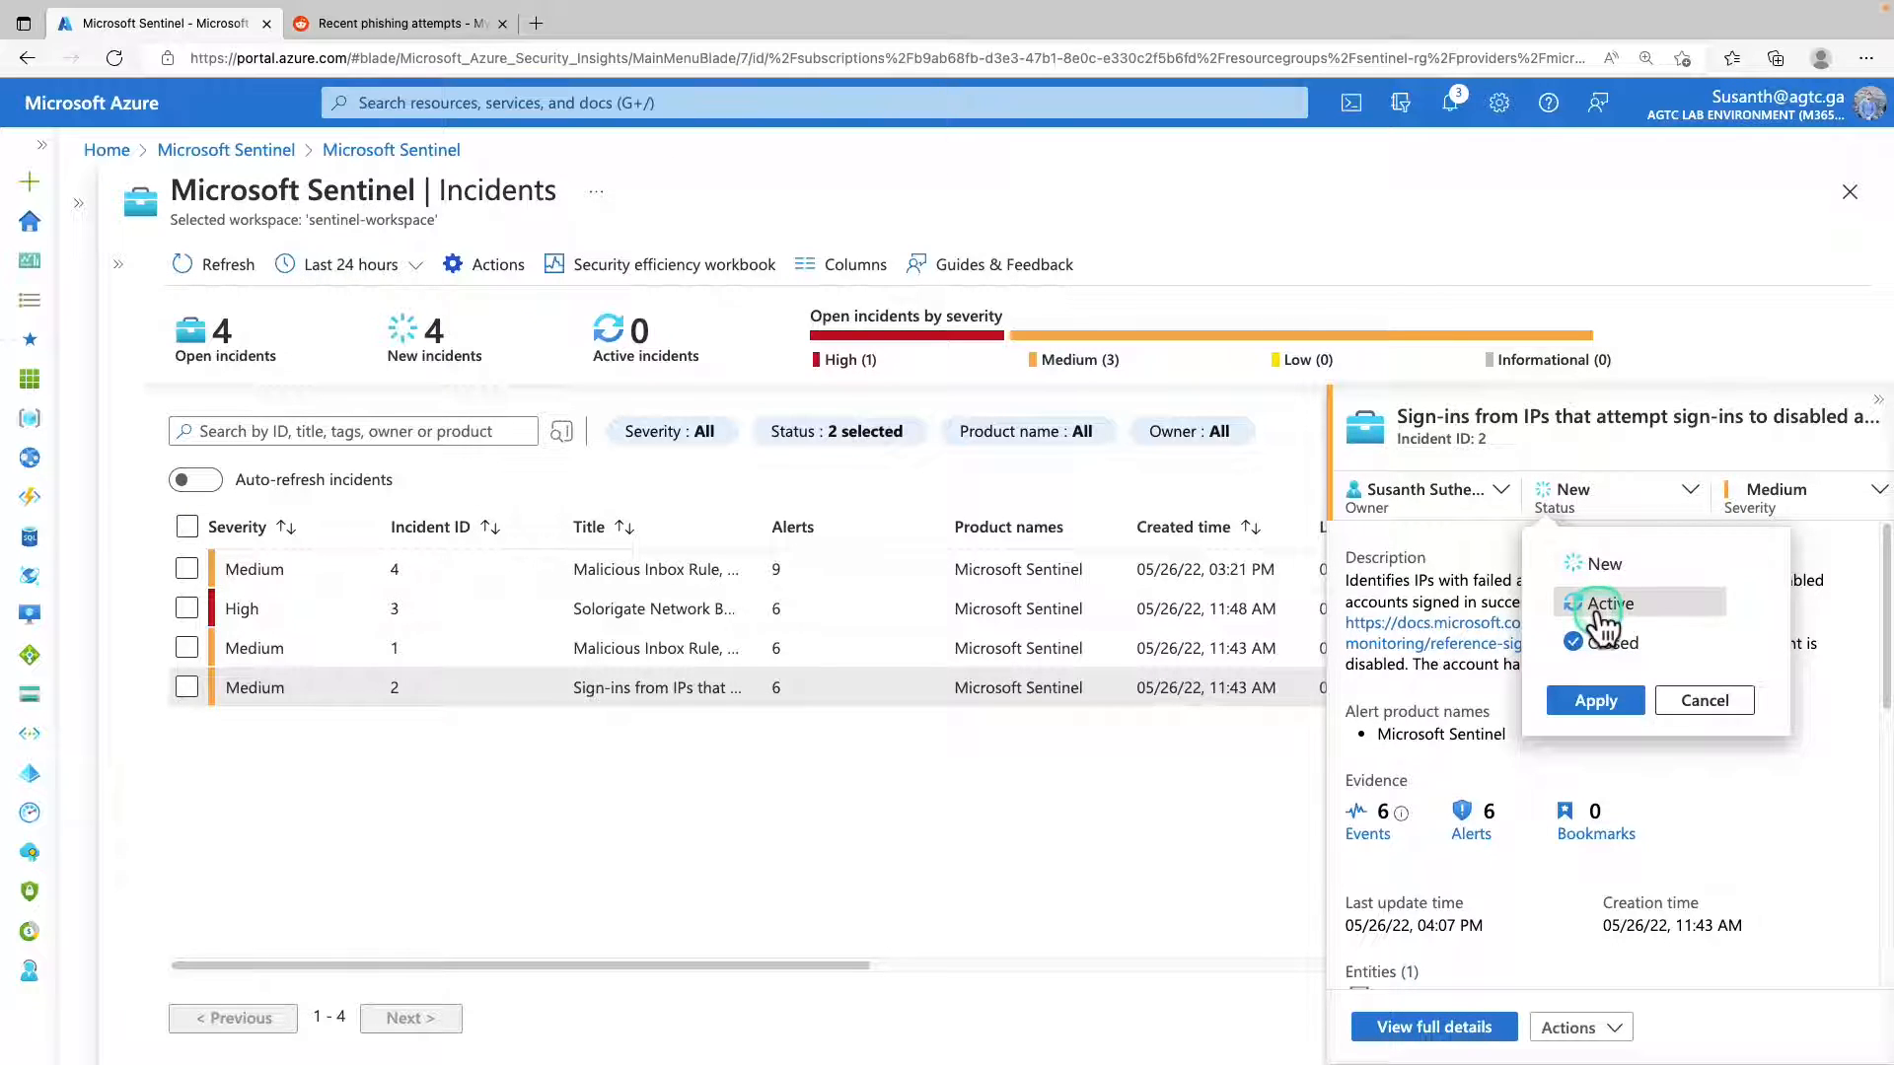
left_click(1593, 647)
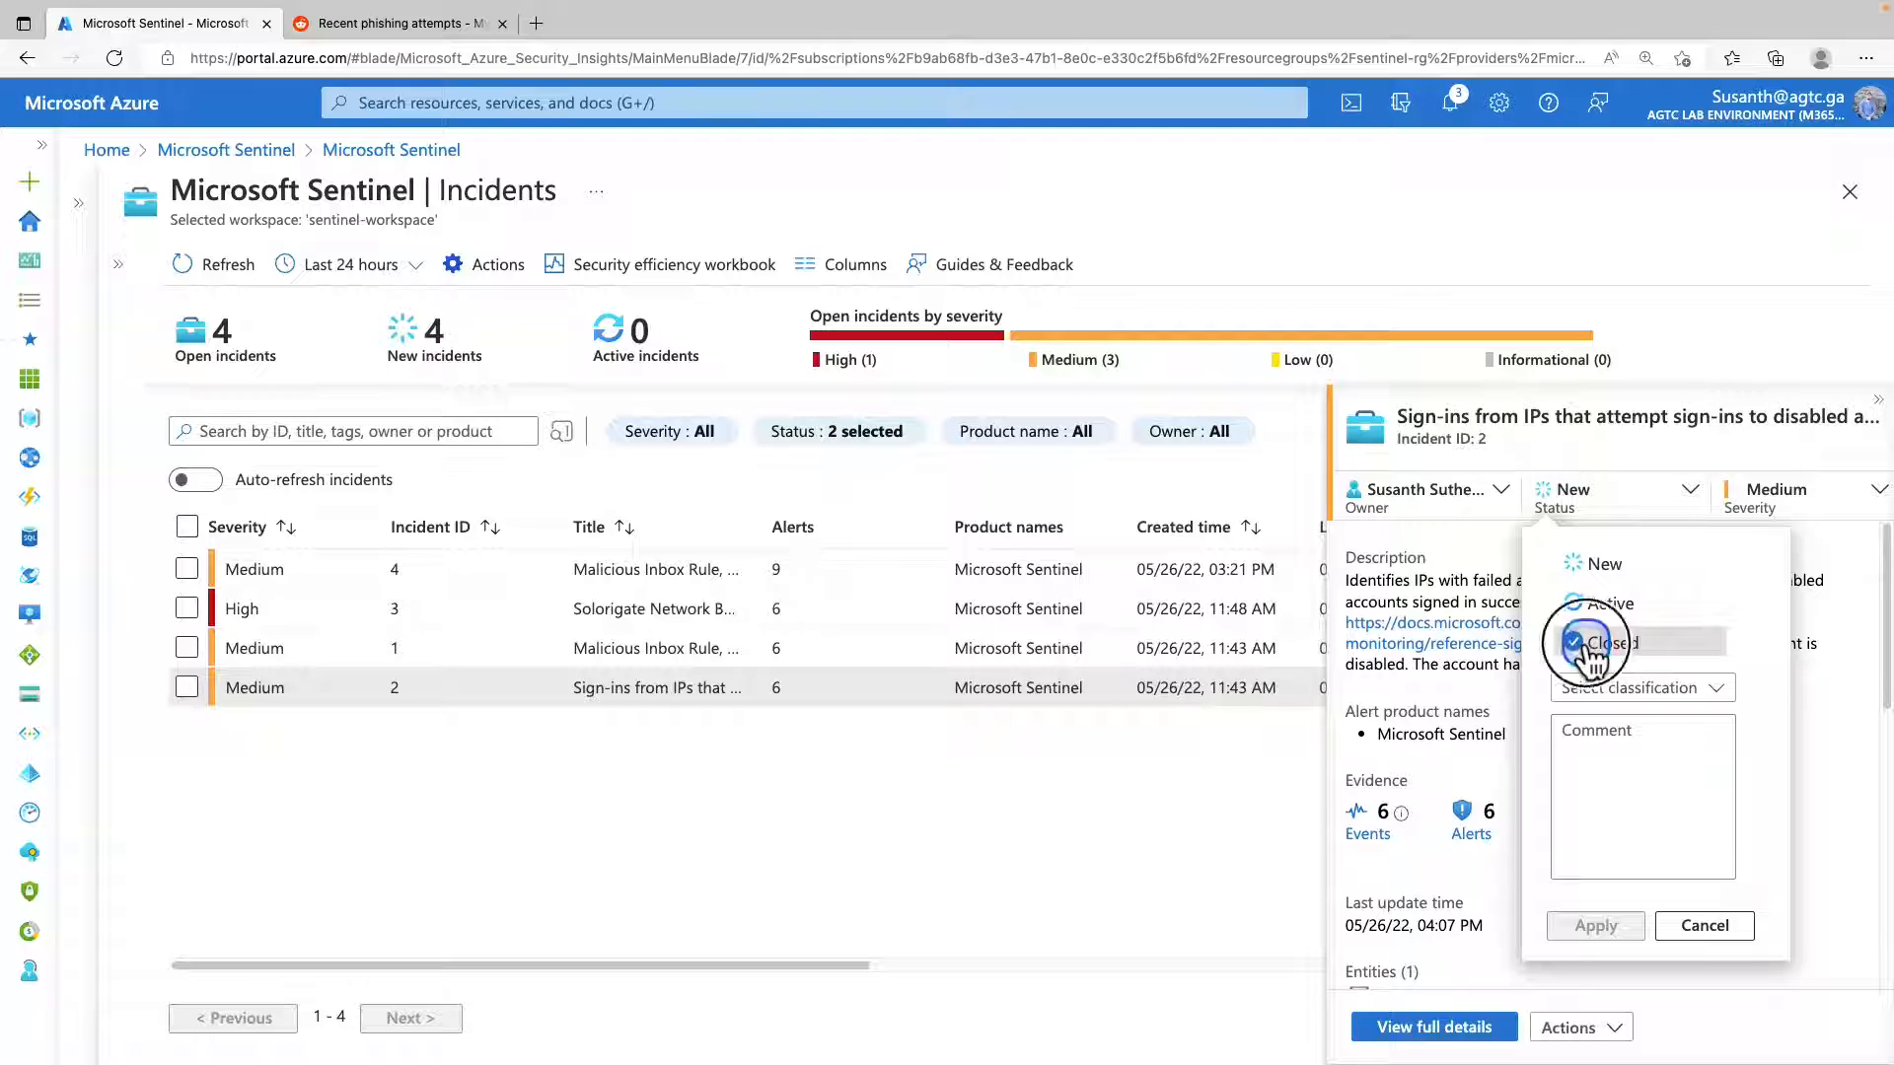
left_click(1600, 603)
left_click(1592, 710)
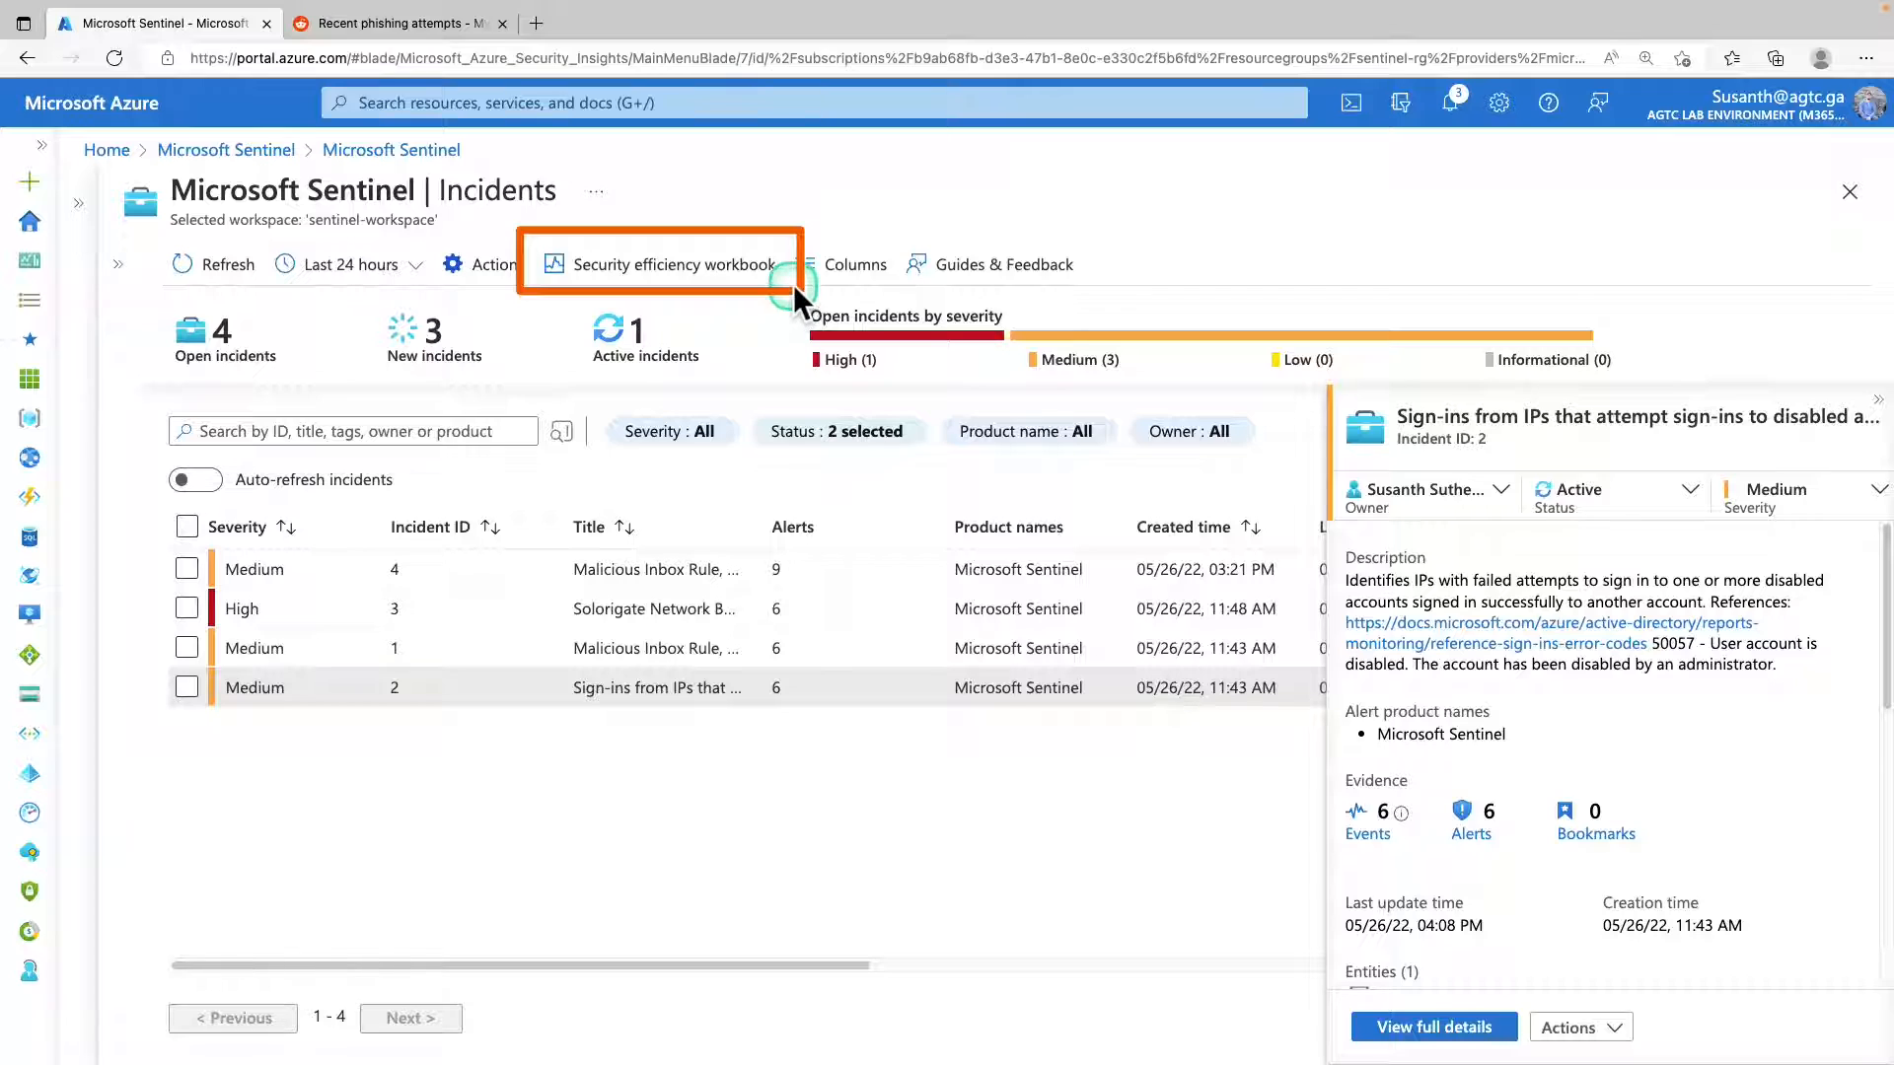
Open the Security efficiency workbook and examine its charts on incident creation, triage times, user actions and recent activities.
left_click(667, 281)
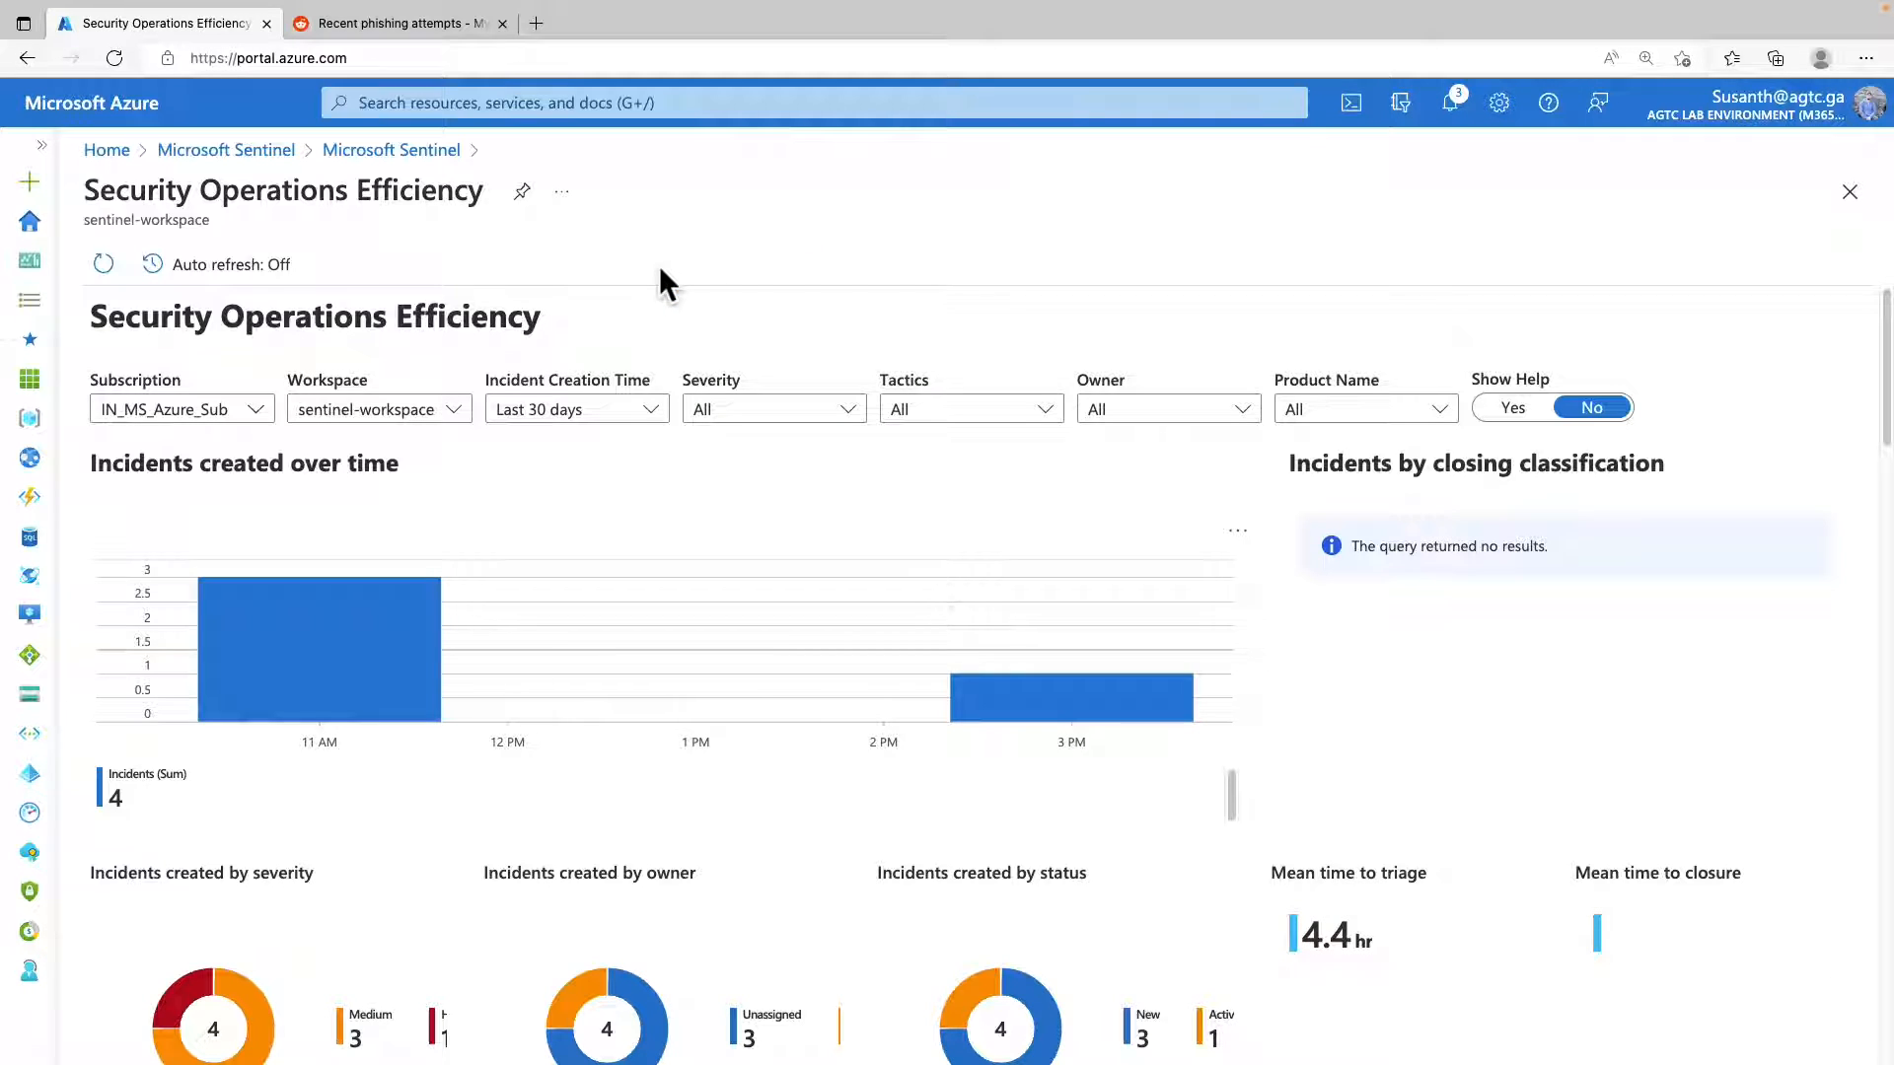
scroll(664, 638, "down", 3)
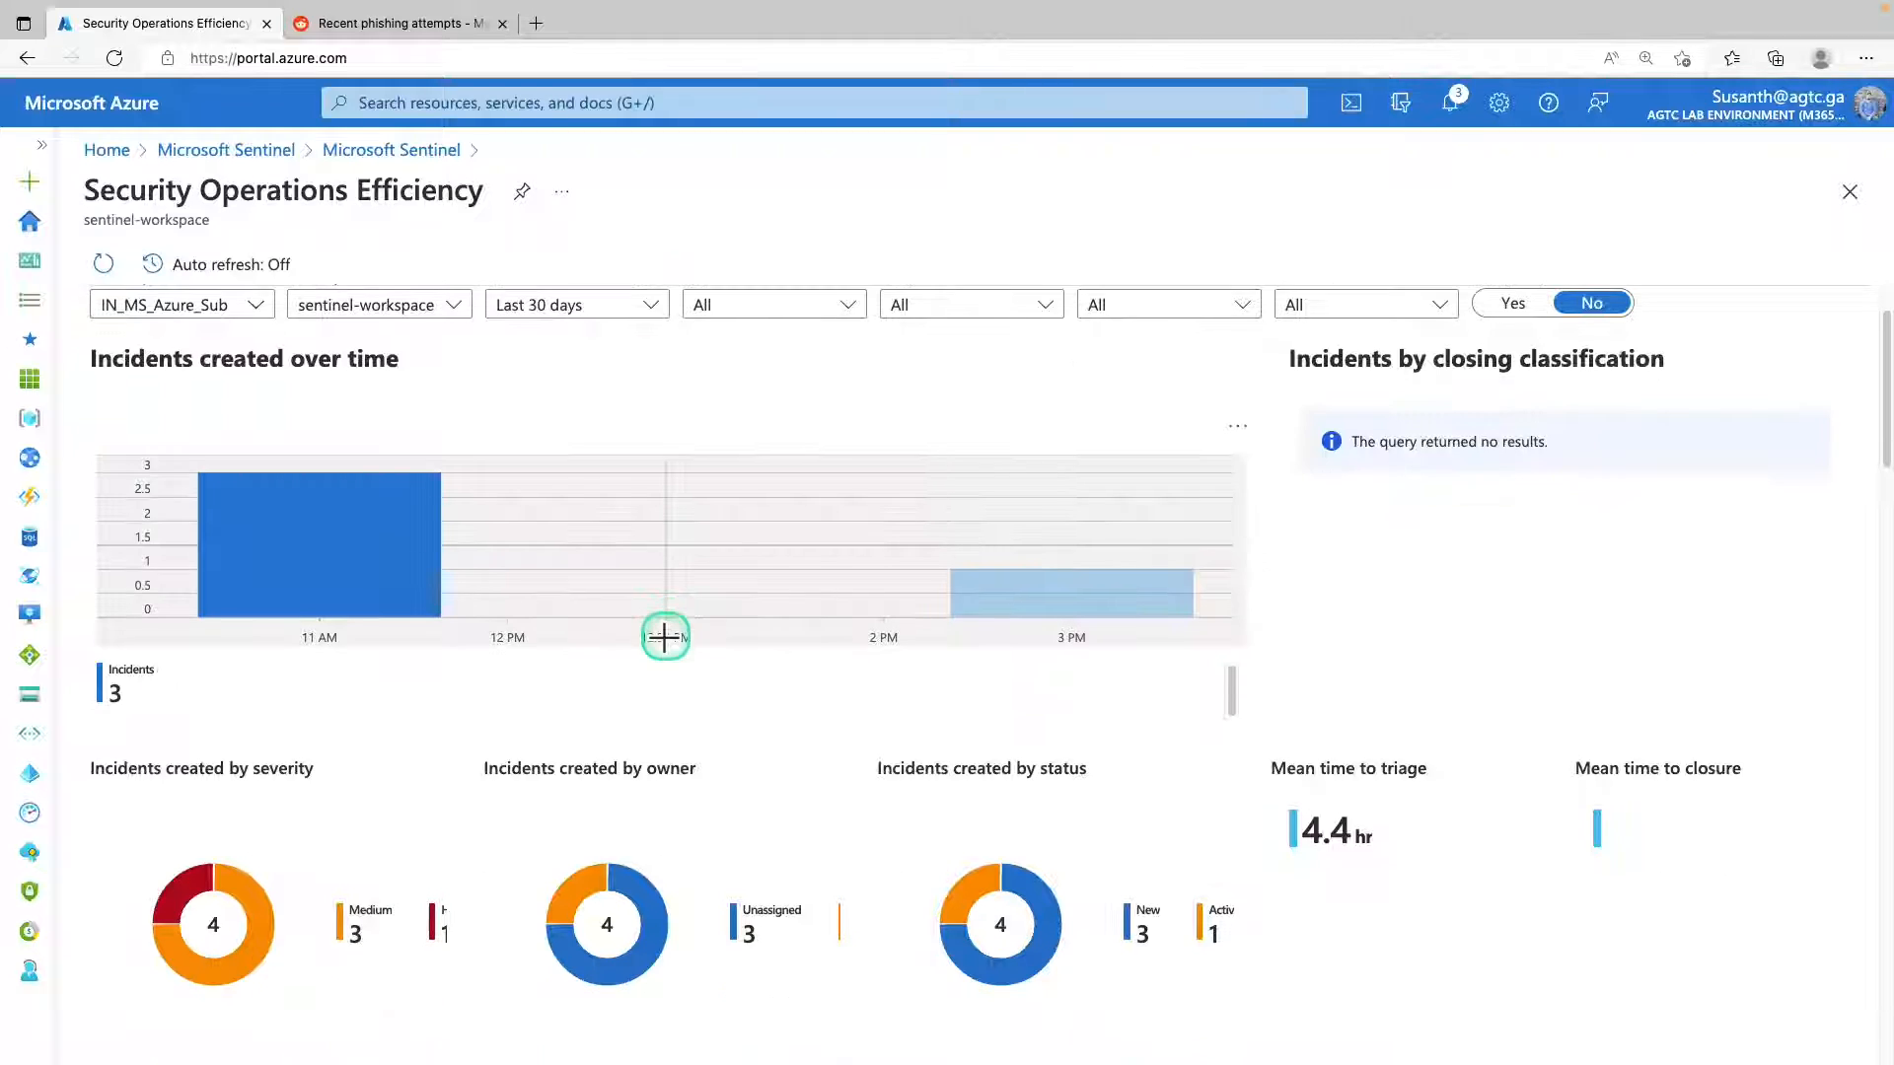
scroll(664, 638, "down", 3)
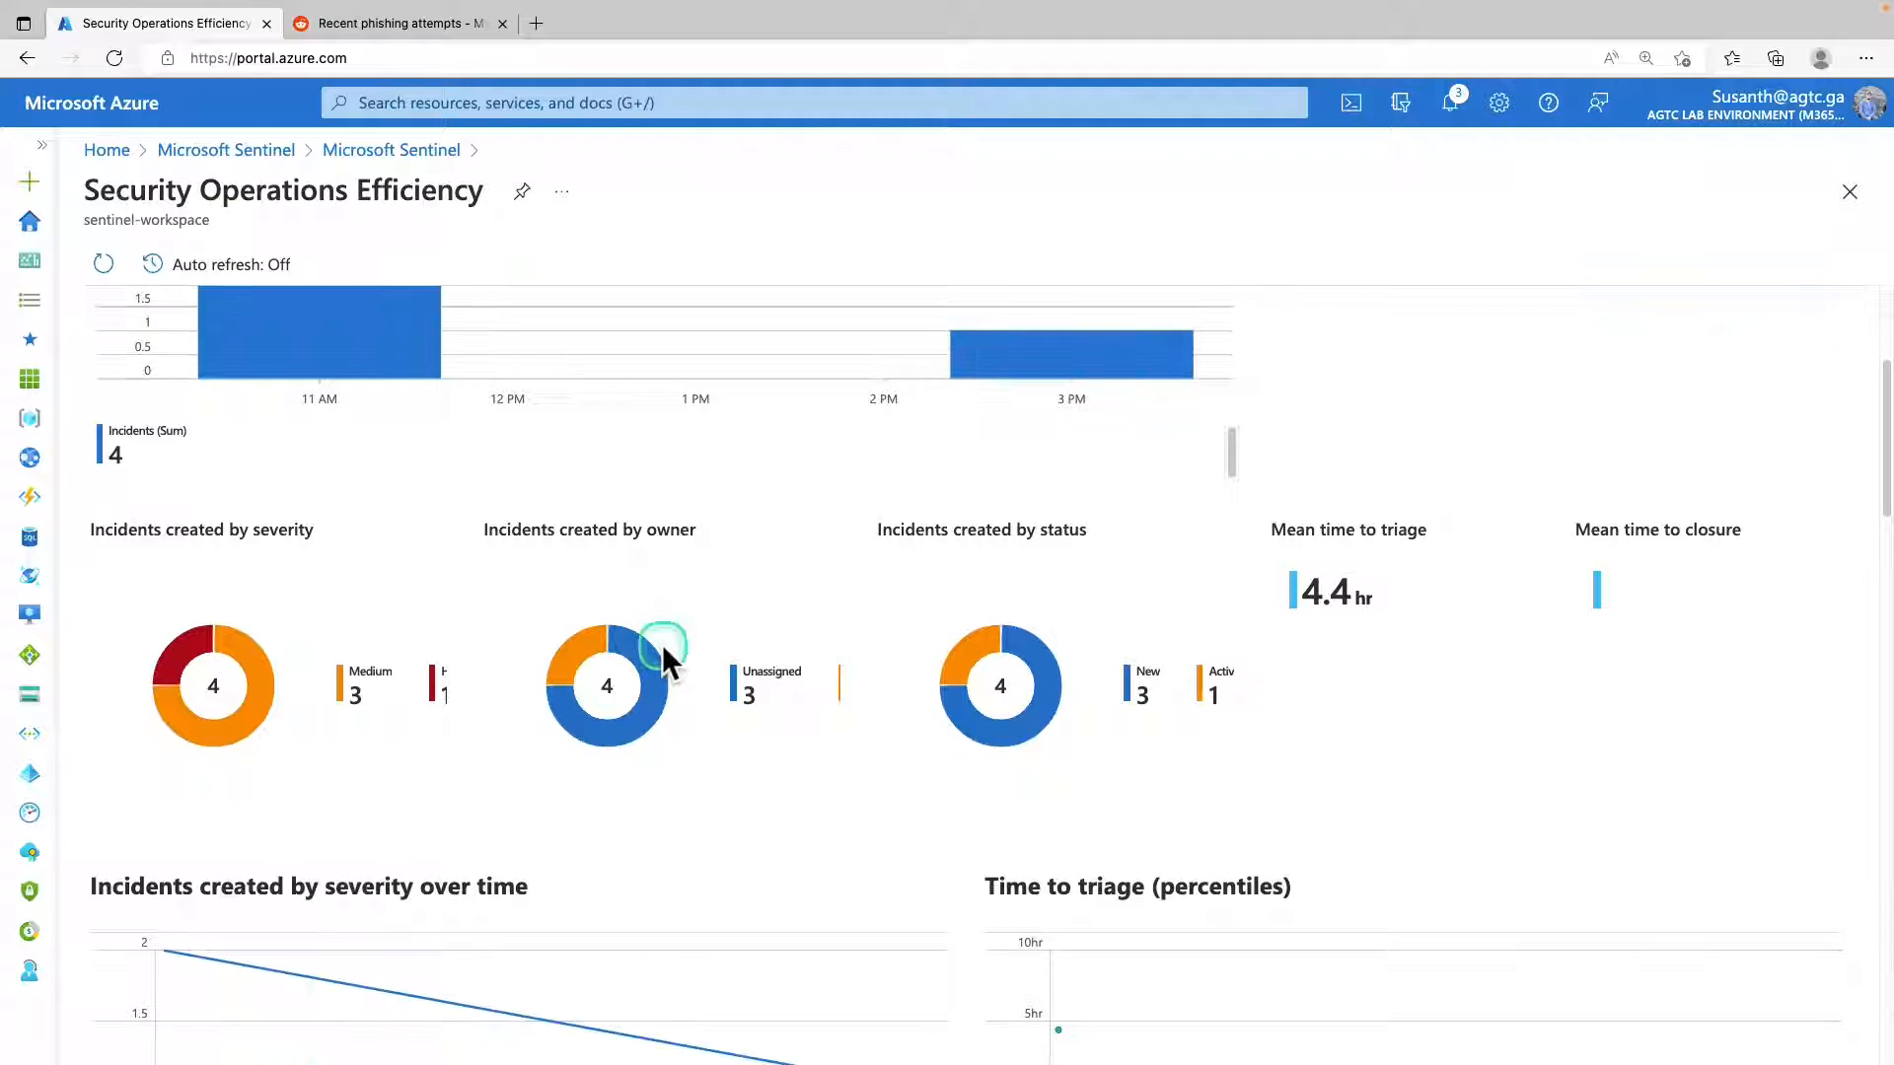
scroll(661, 647, "down", 15)
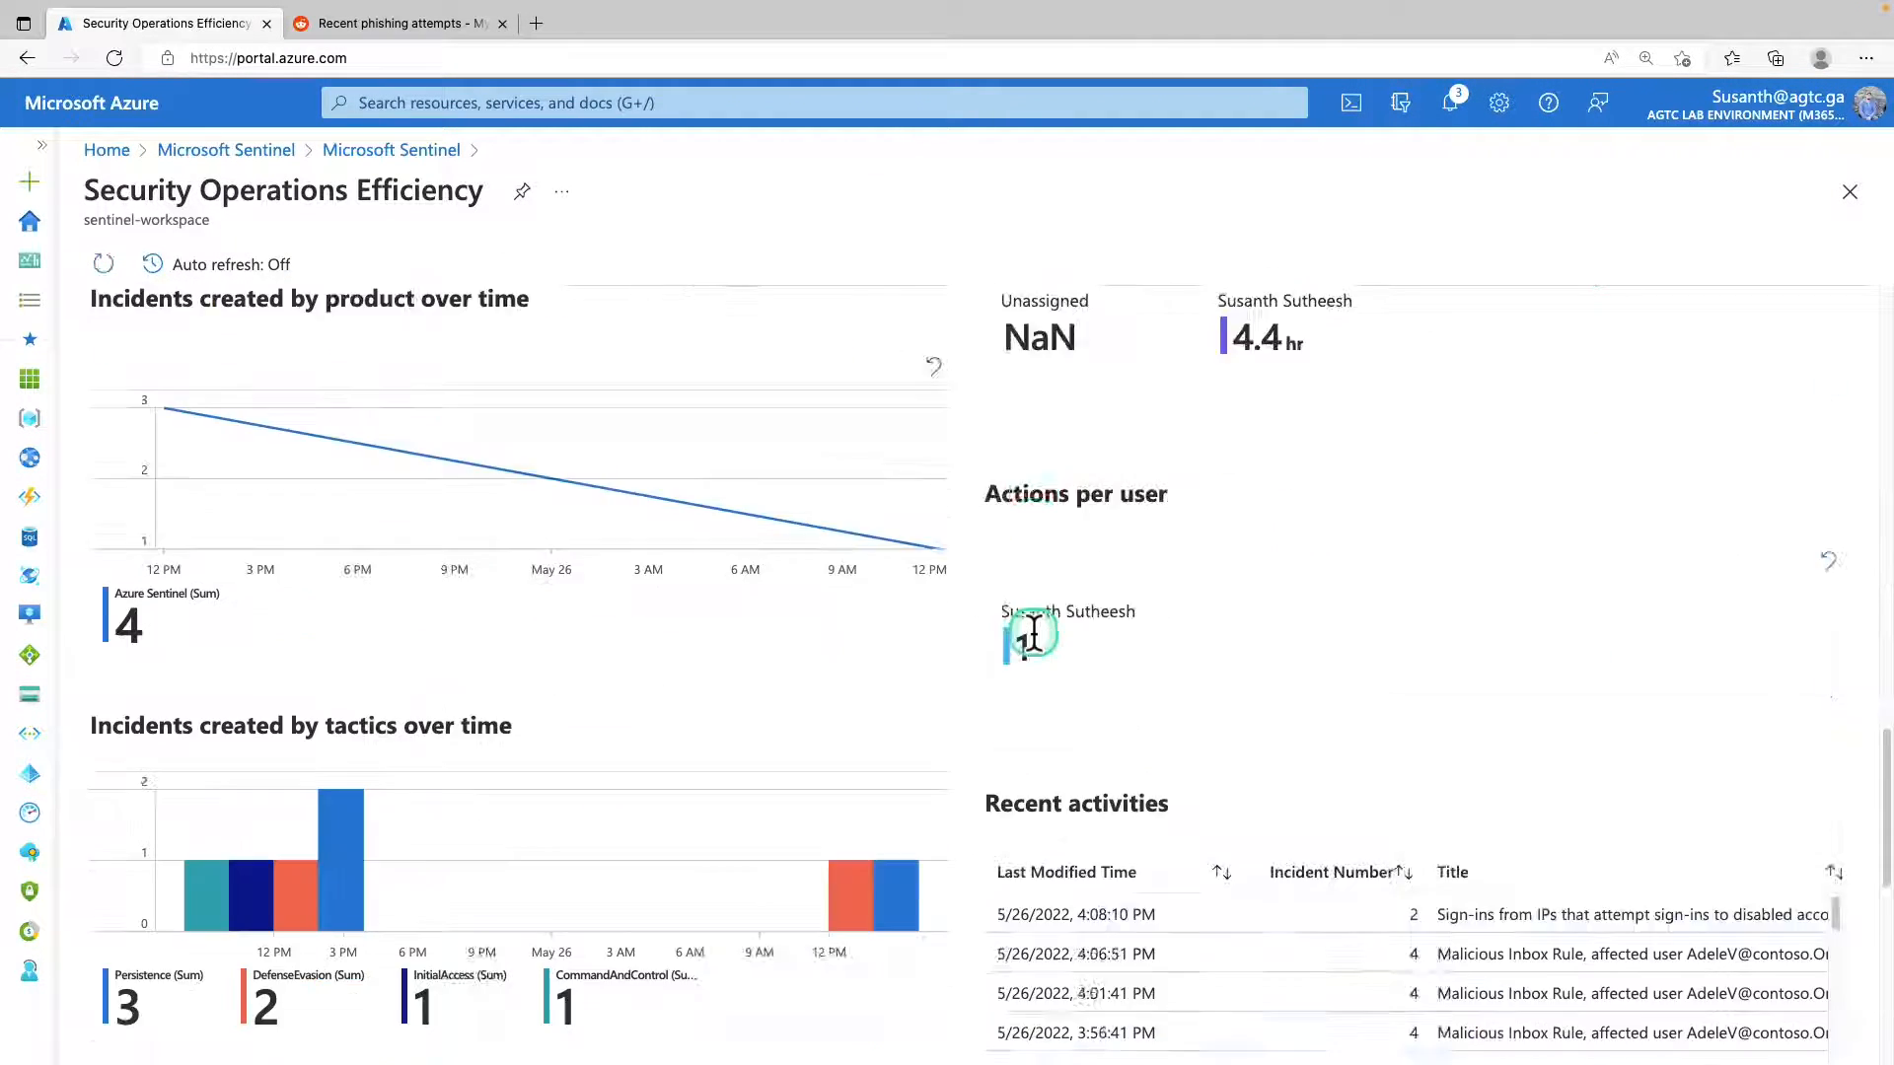
scroll(1032, 639, "down", 5)
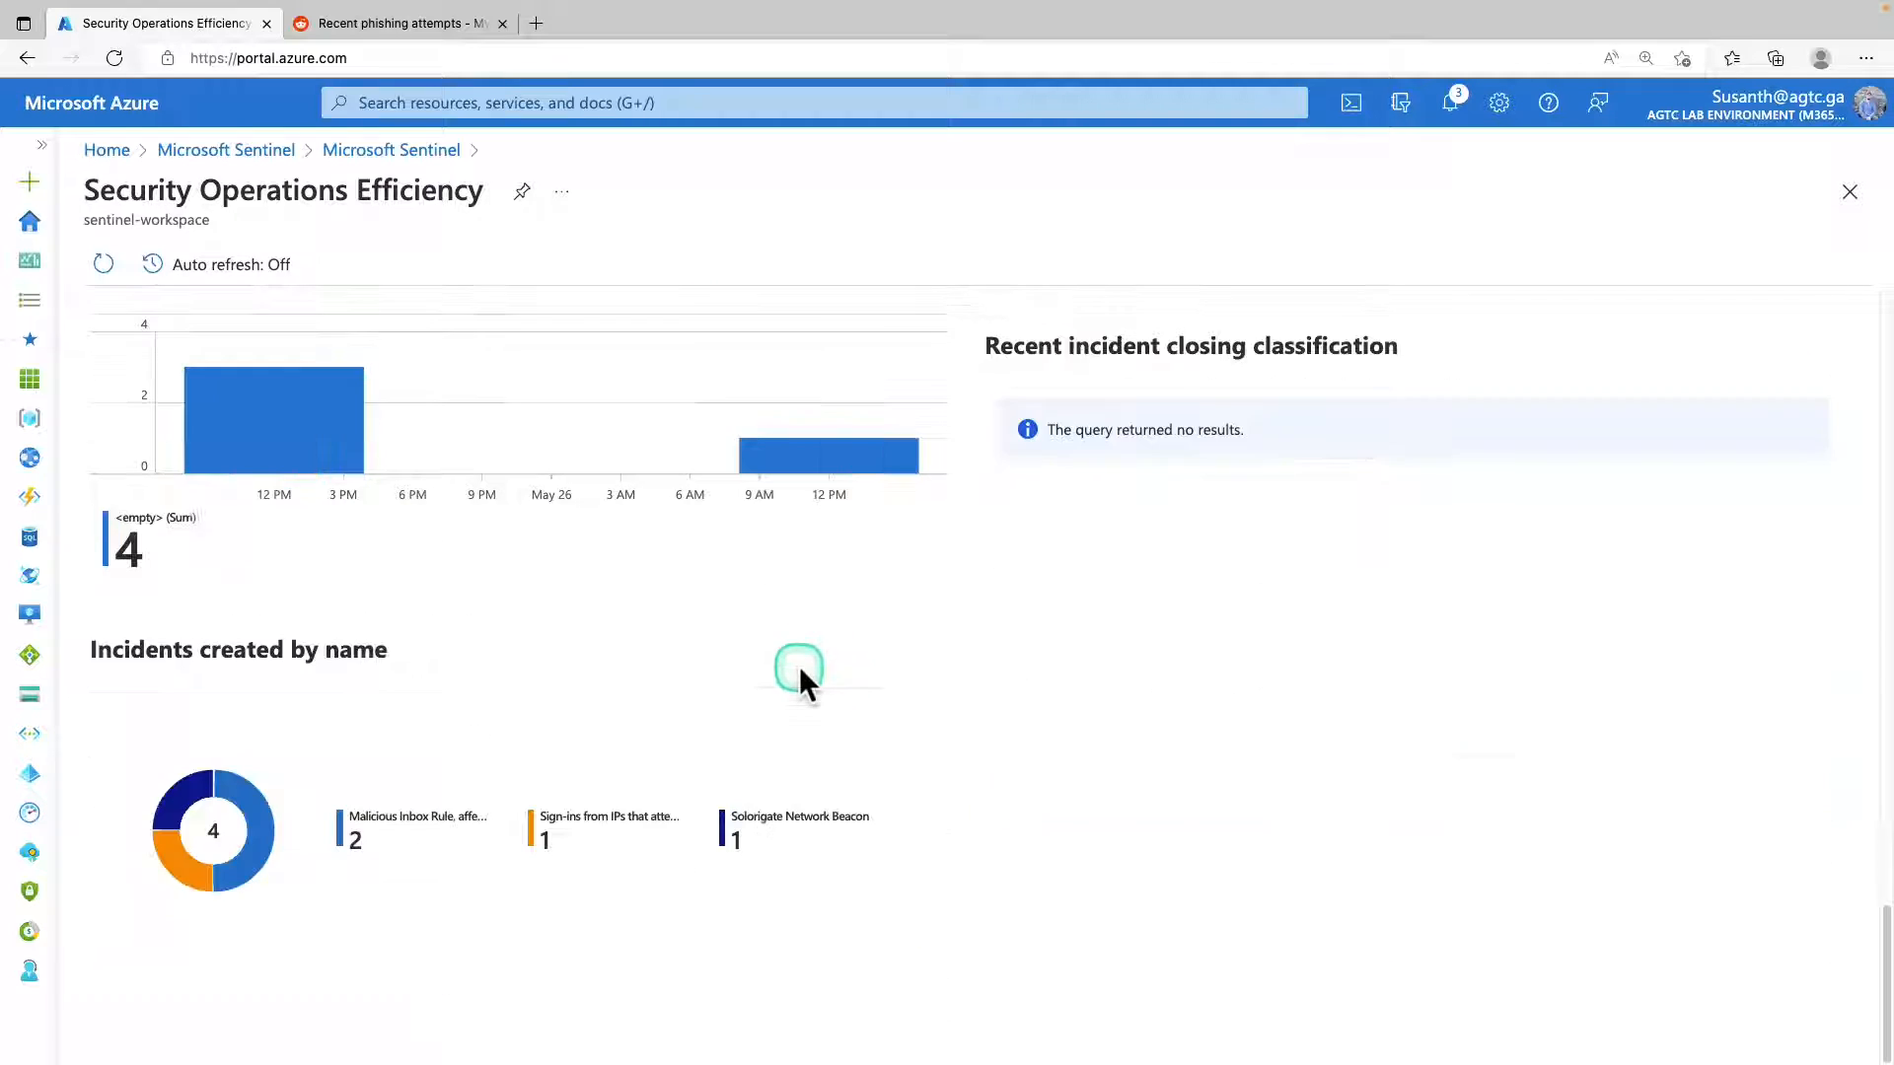
scroll(799, 666, "up", 15)
scroll(799, 667, "up", 10)
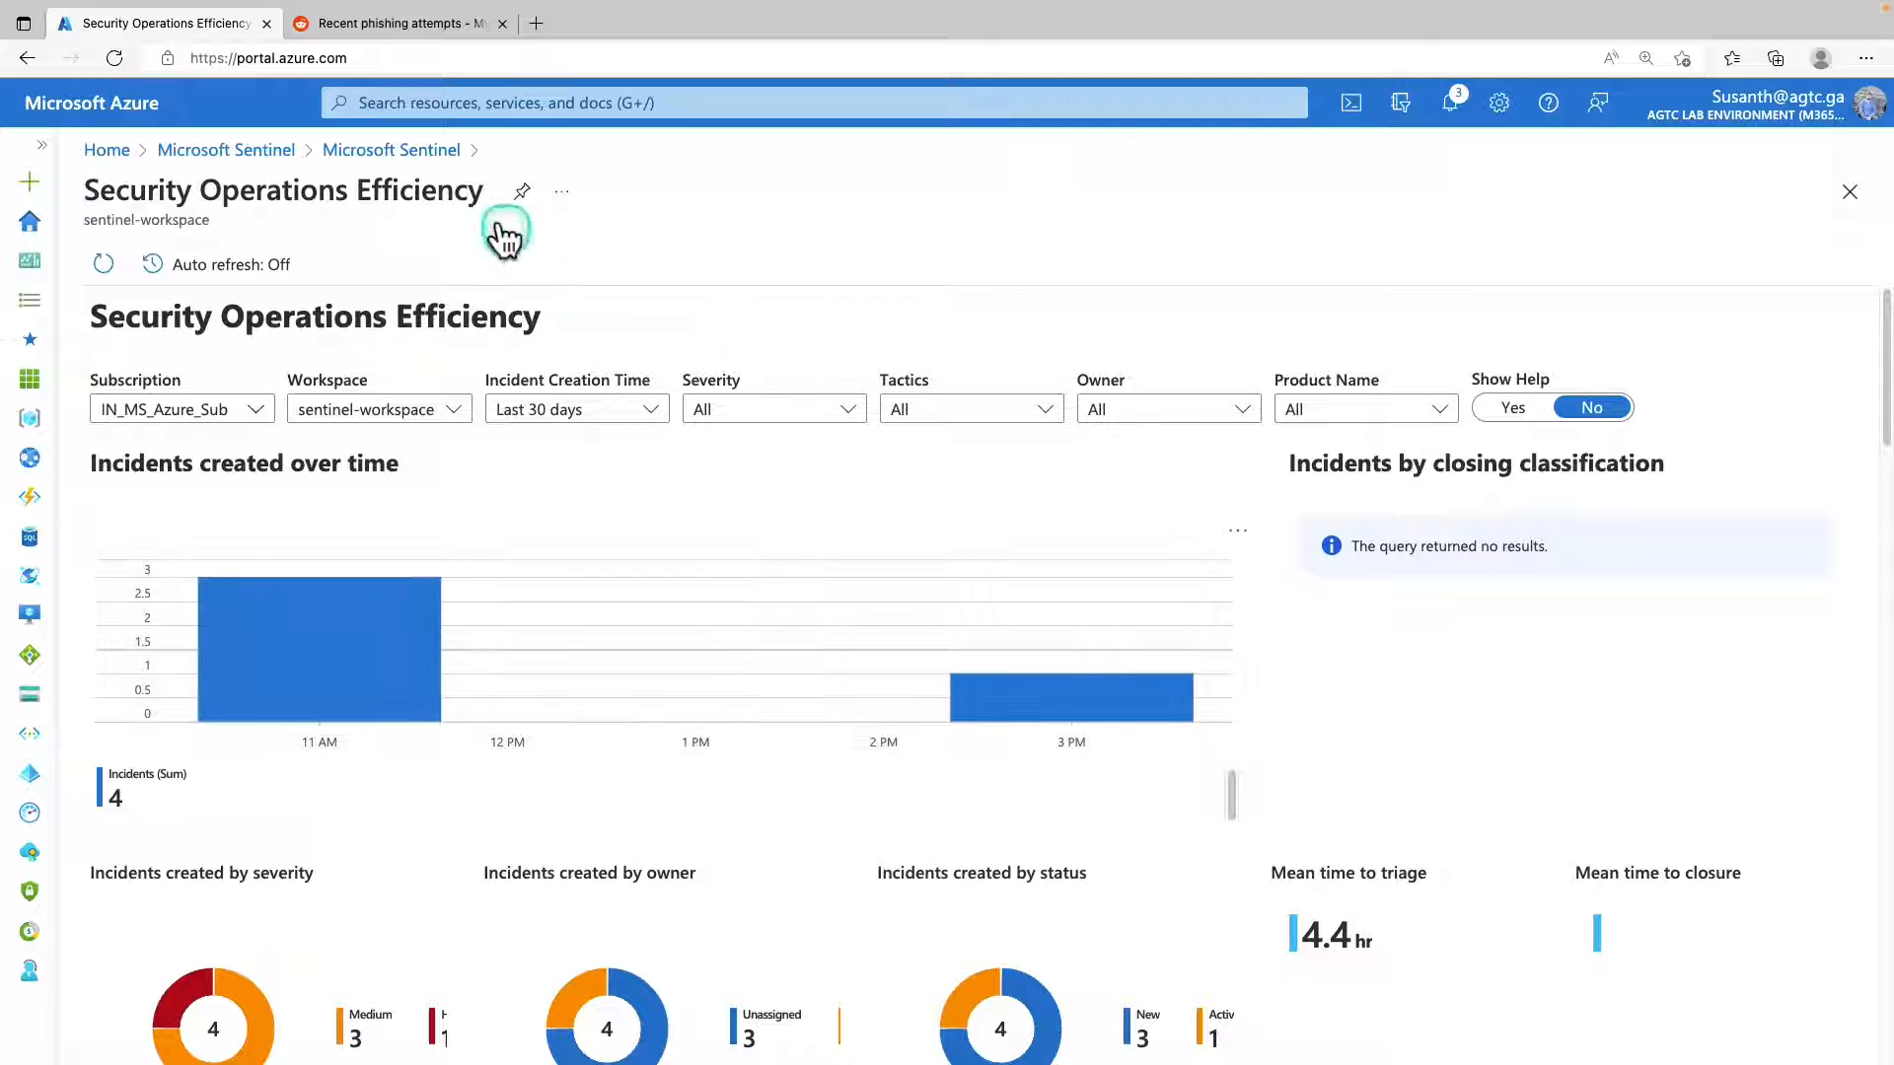
Return to the incident list, review the details of incident 2 and open its linked Incident Overview workbook.
left_click(370, 158)
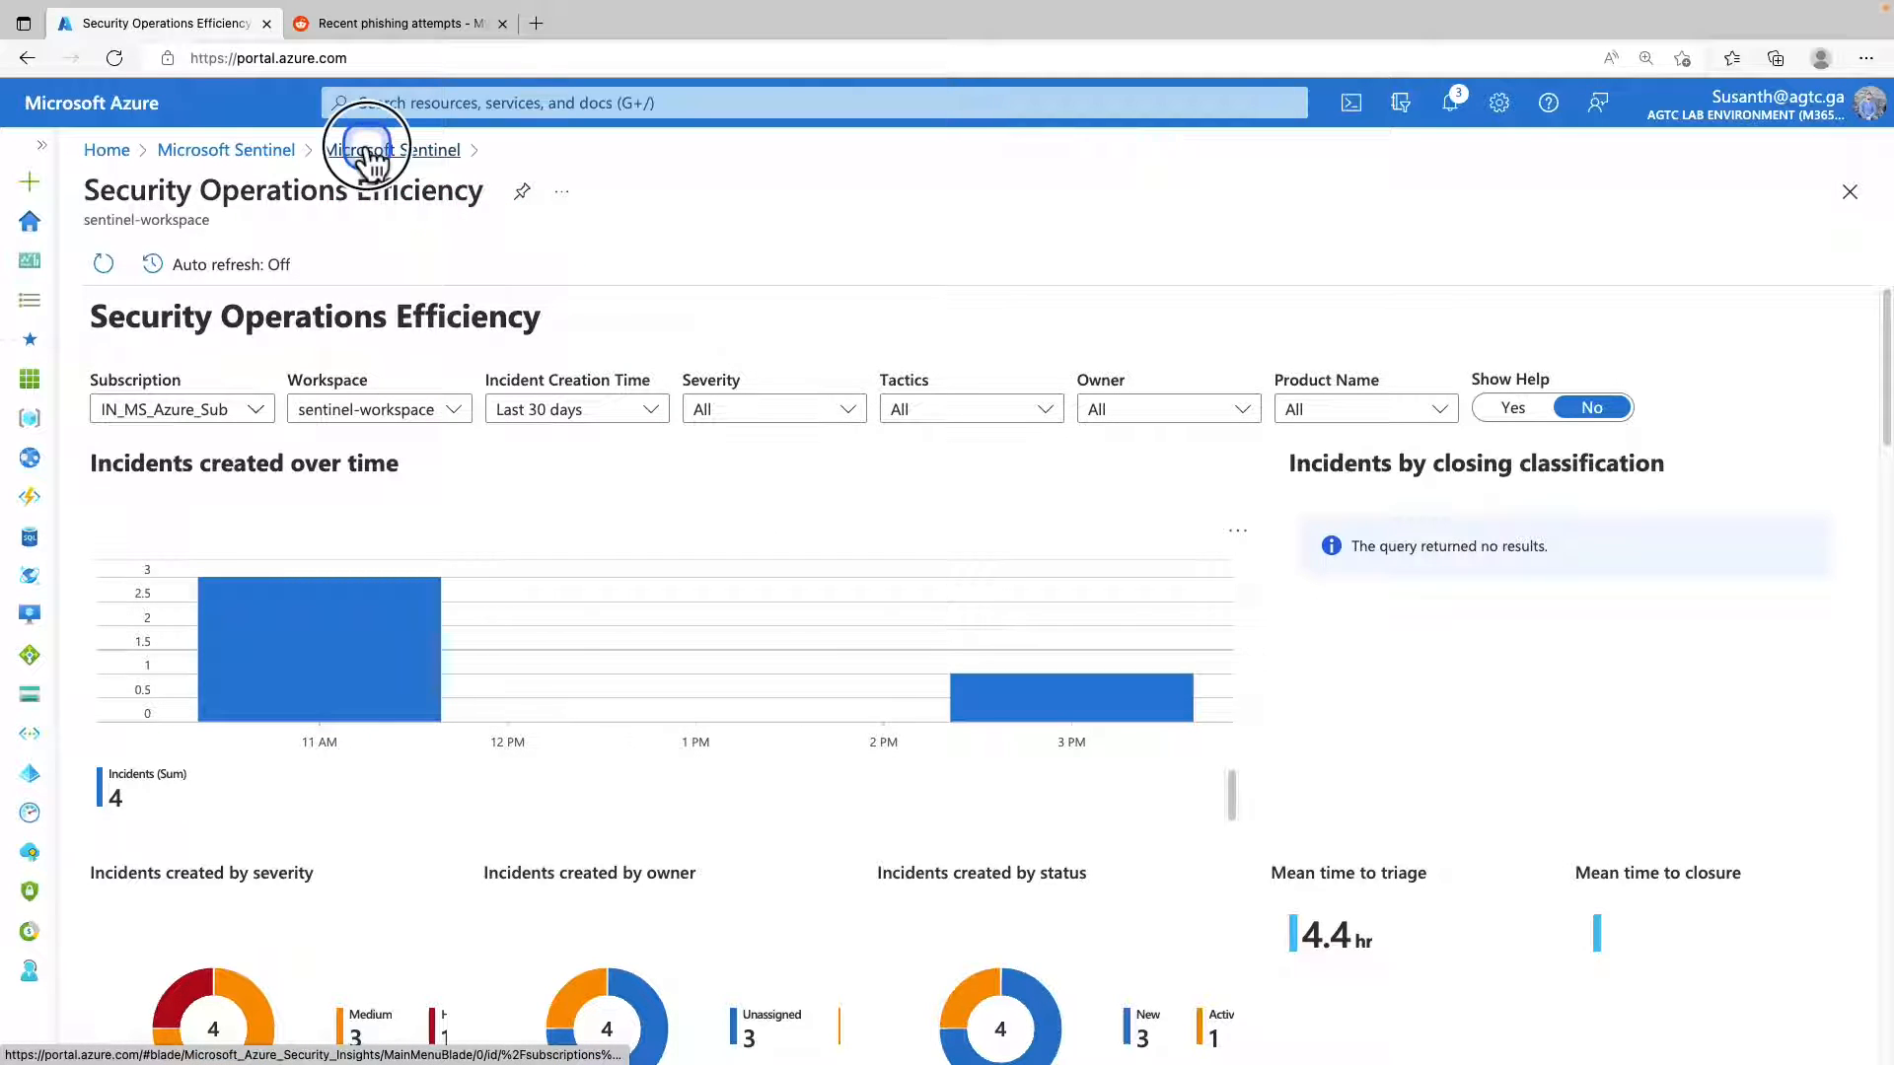
left_click(590, 688)
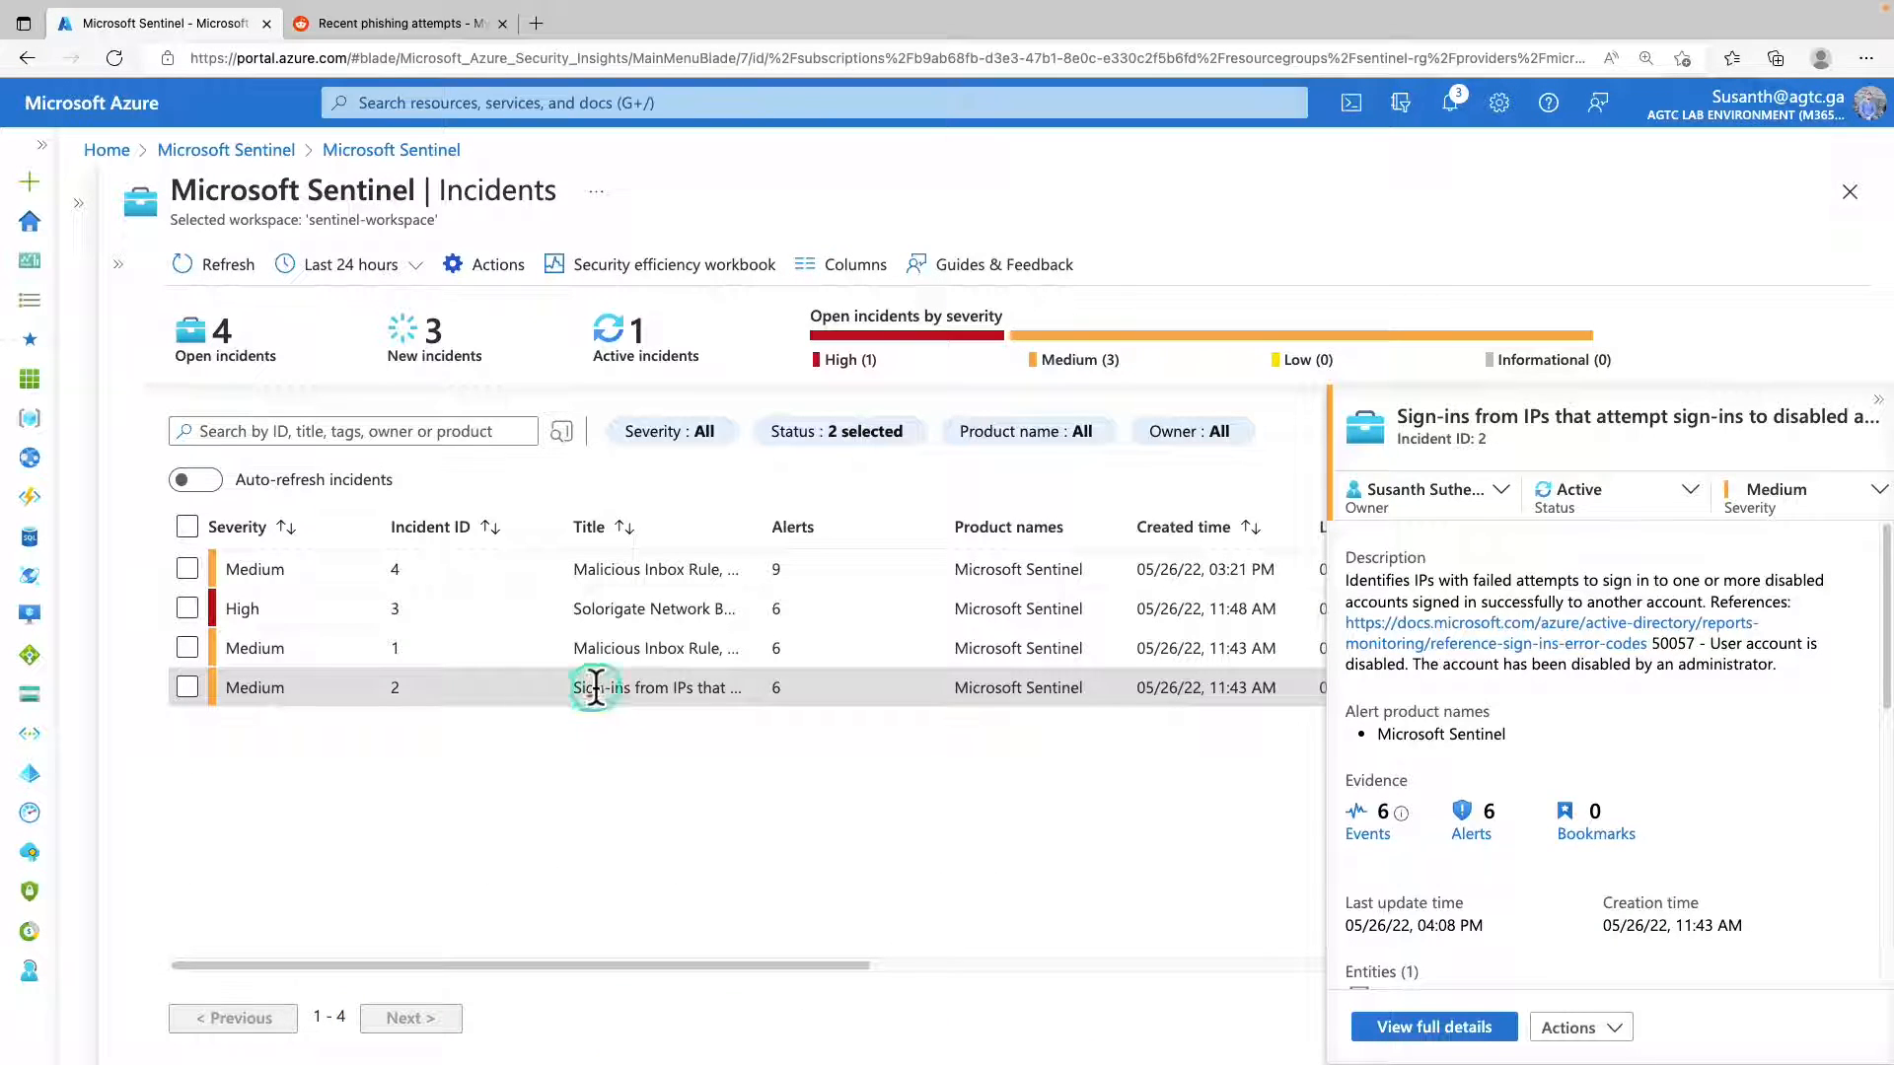
scroll(1544, 642, "down", 3)
scroll(1546, 642, "down", 2)
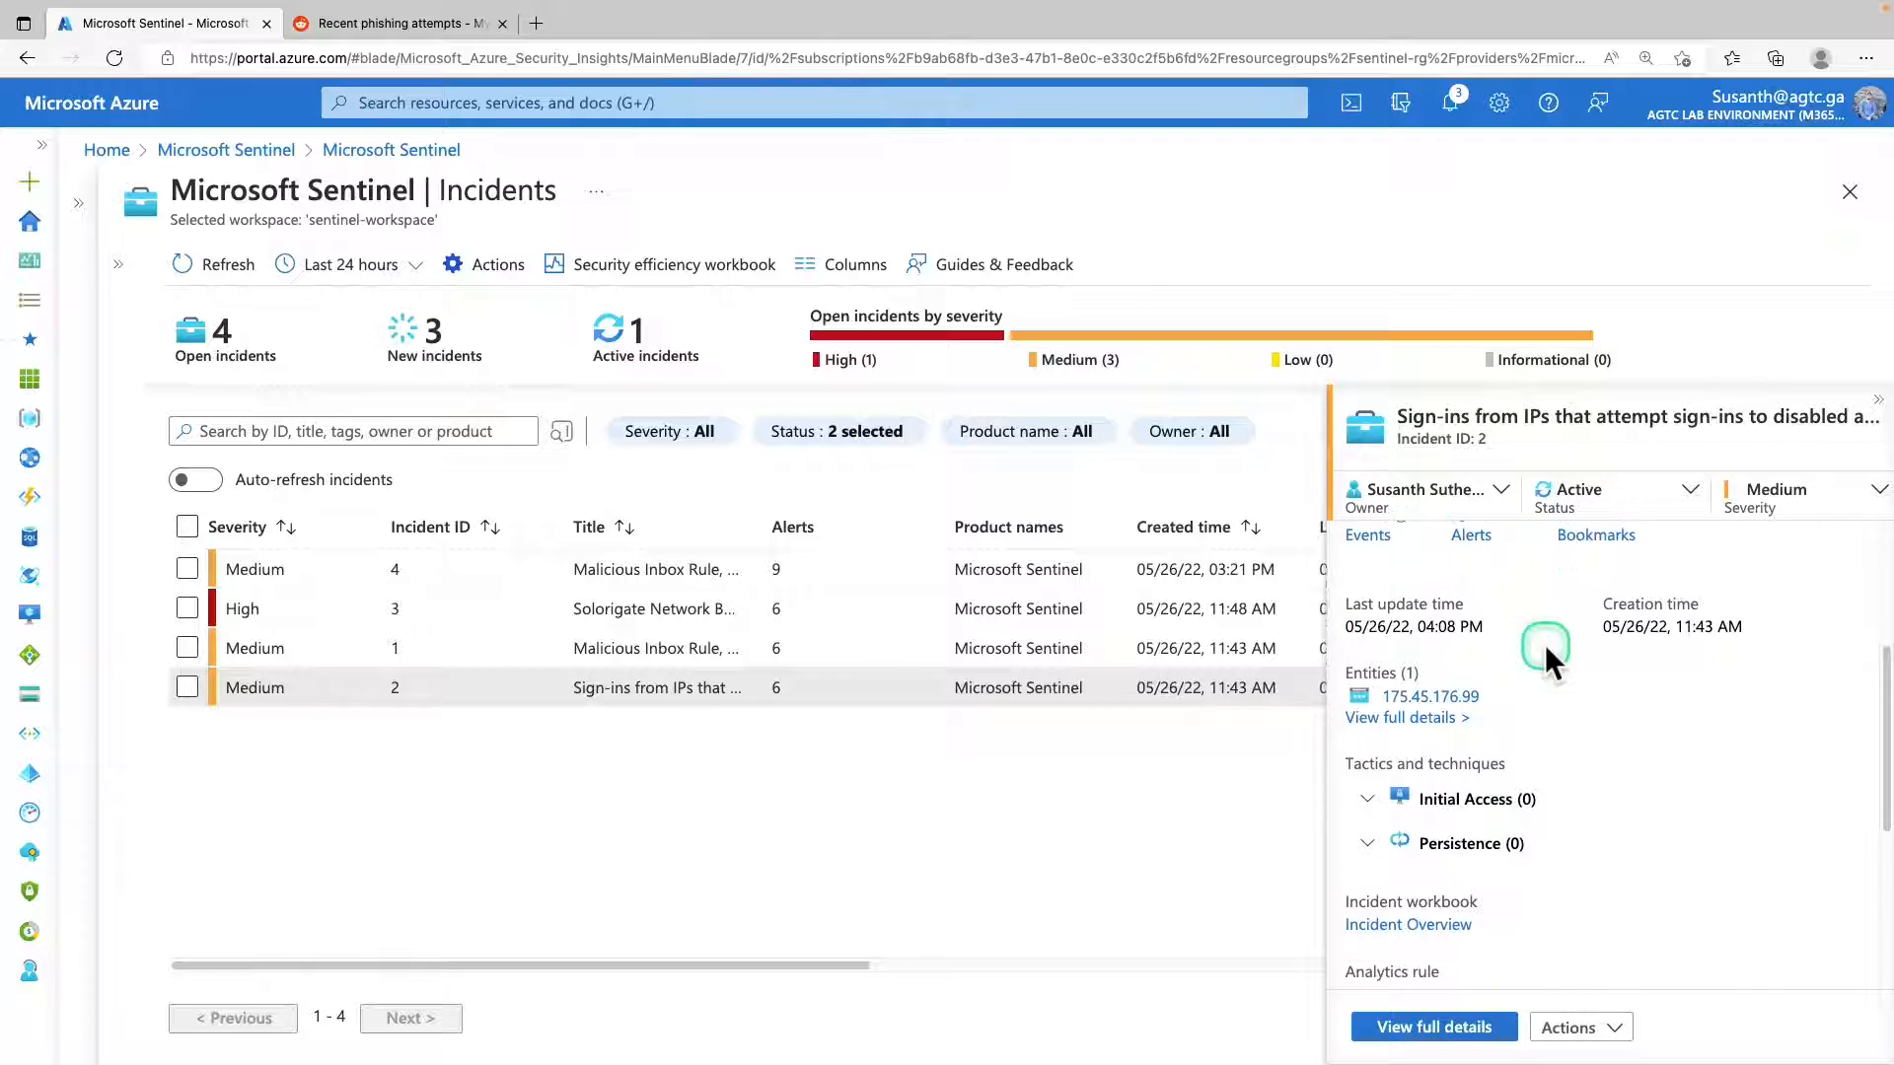
left_click_drag(1523, 845, 1543, 841)
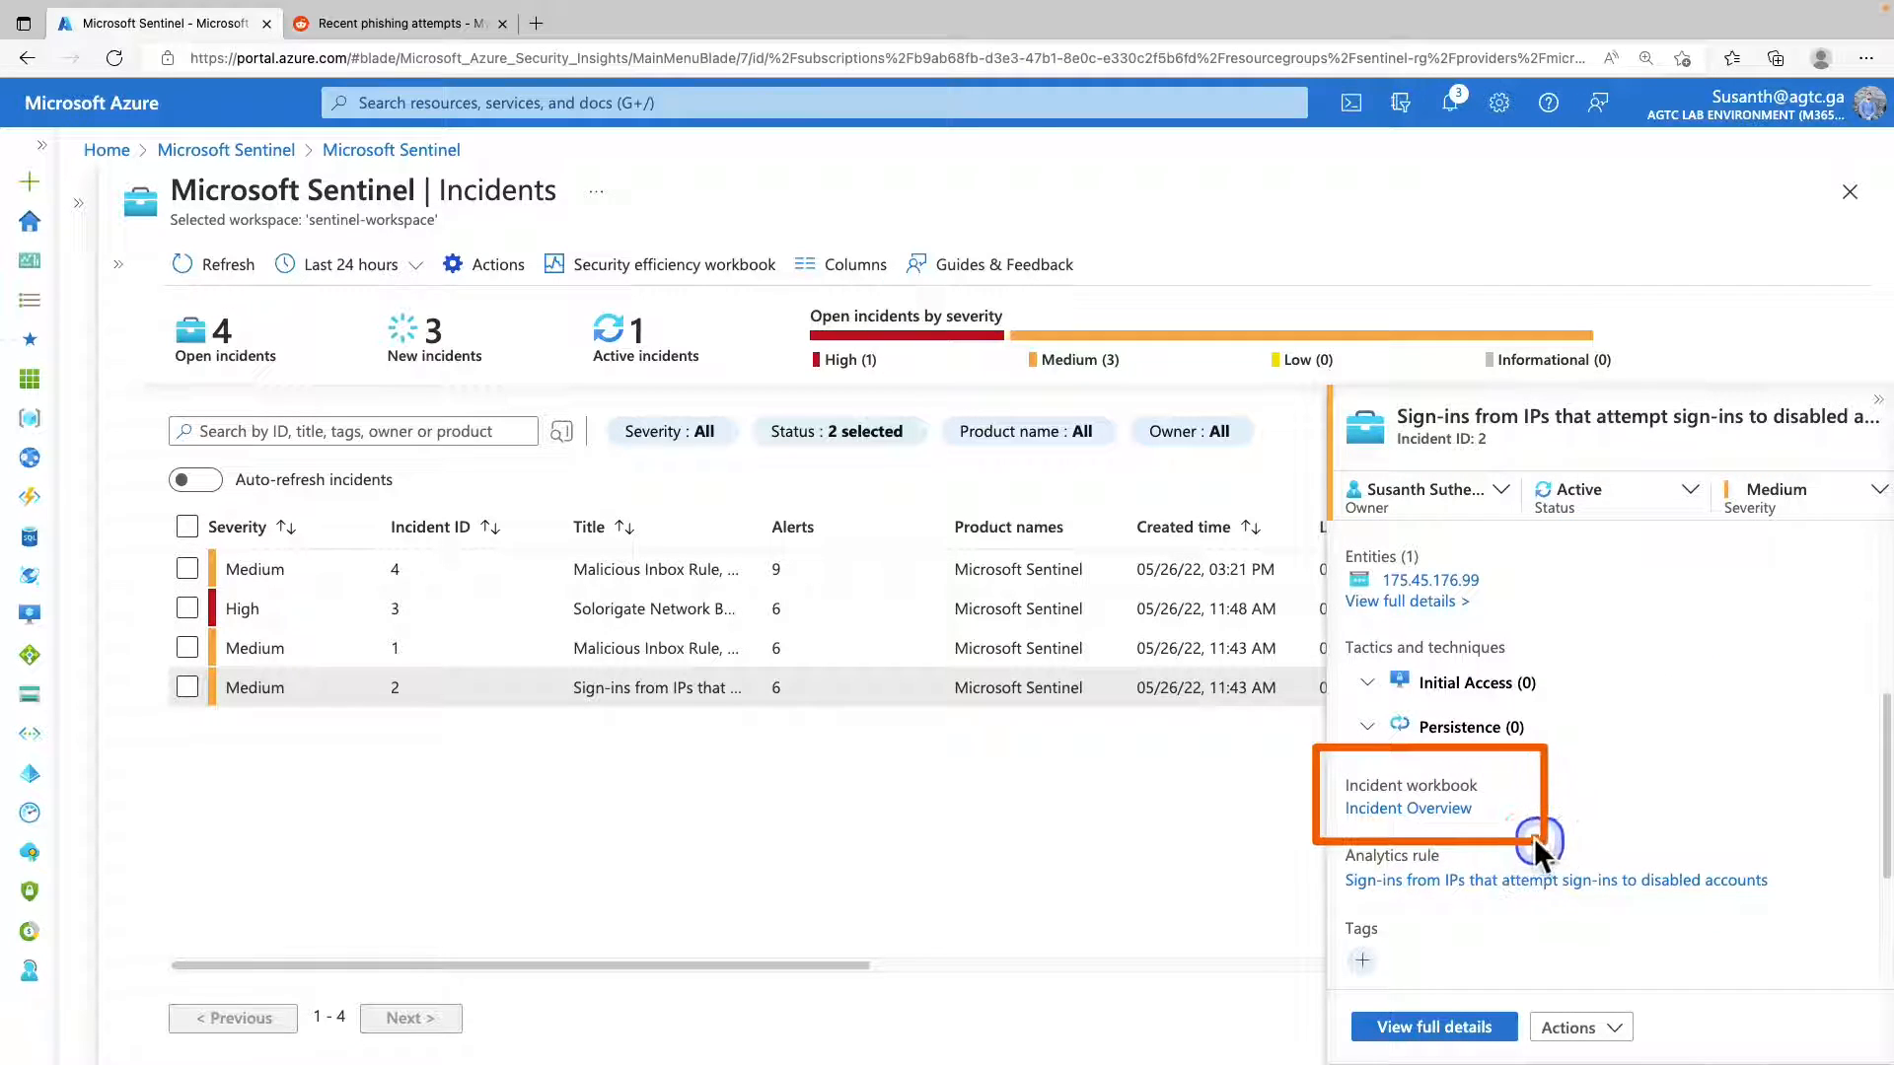
left_click(1435, 811)
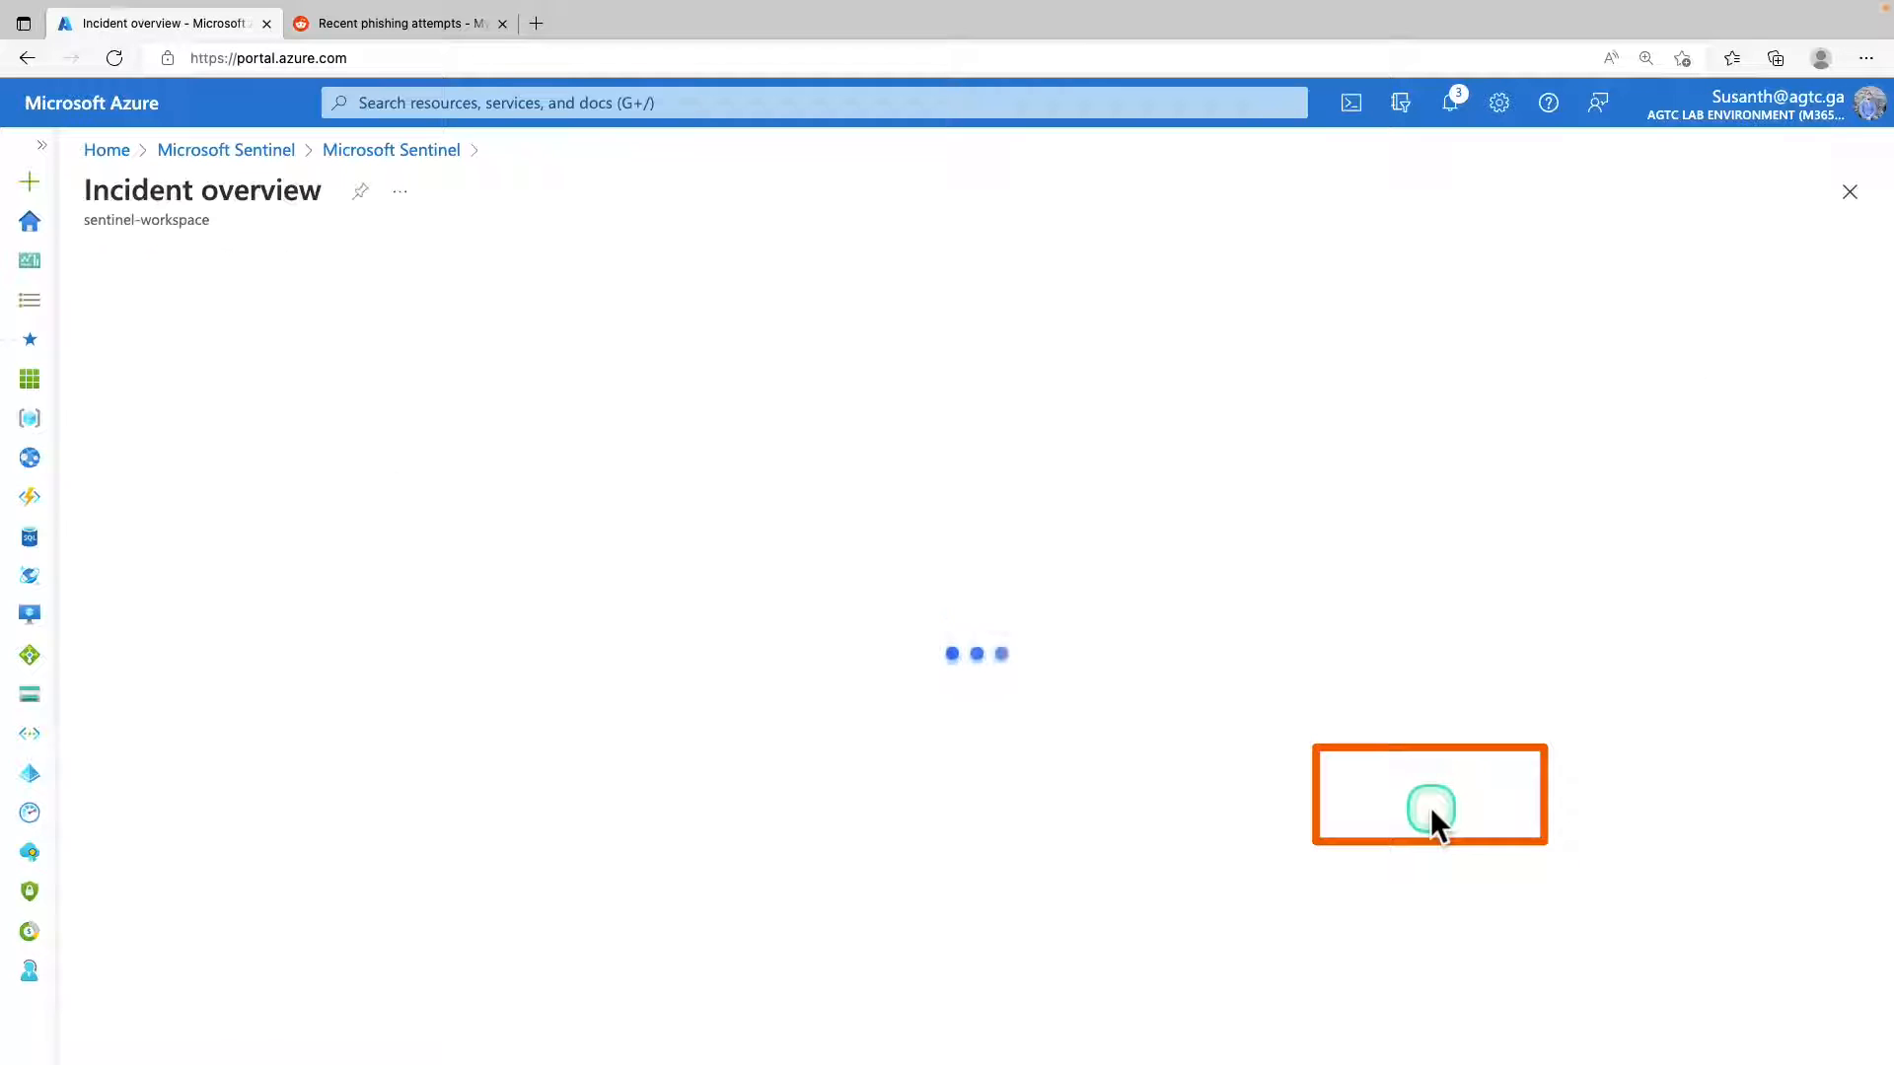
scroll(997, 672, "down", 3)
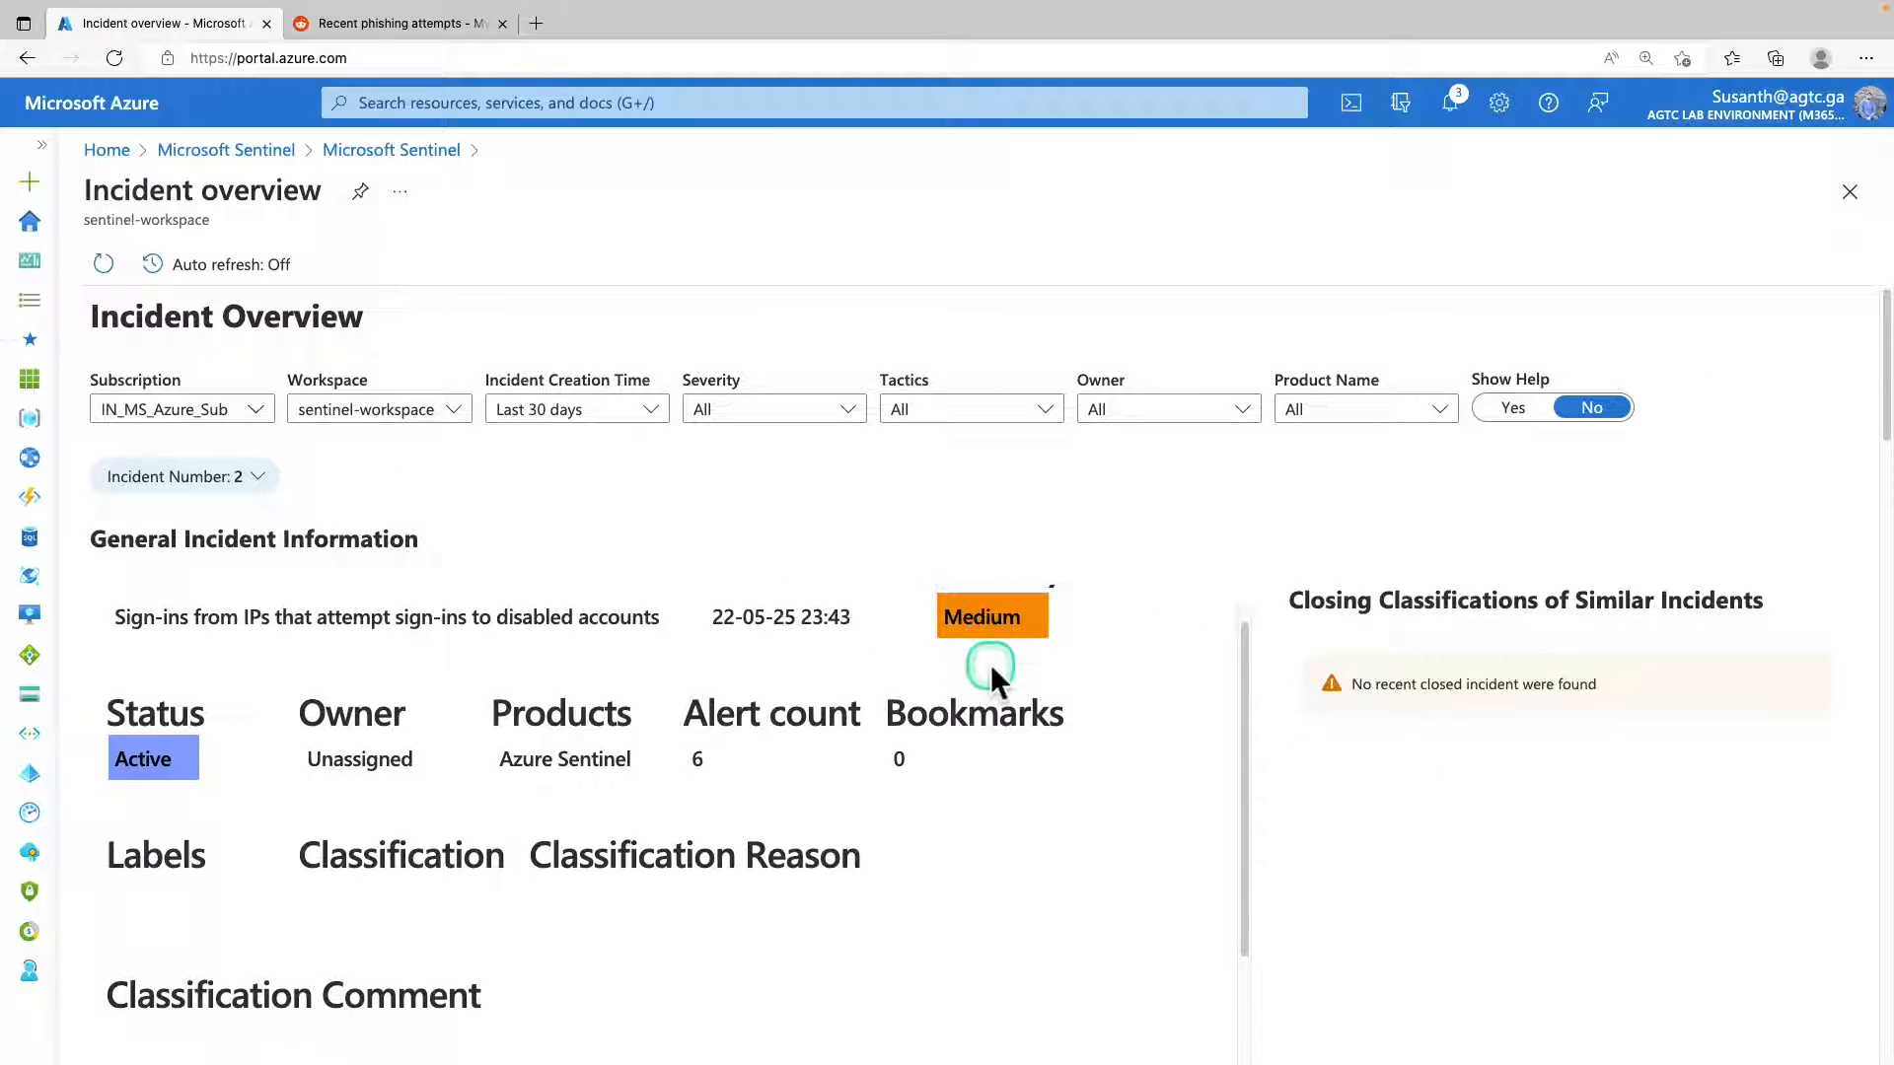
Examine the Incident Overview workbook for incident 2, from its general information and classification to the alert names and recommended remediations.
scroll(990, 665, "down", 2)
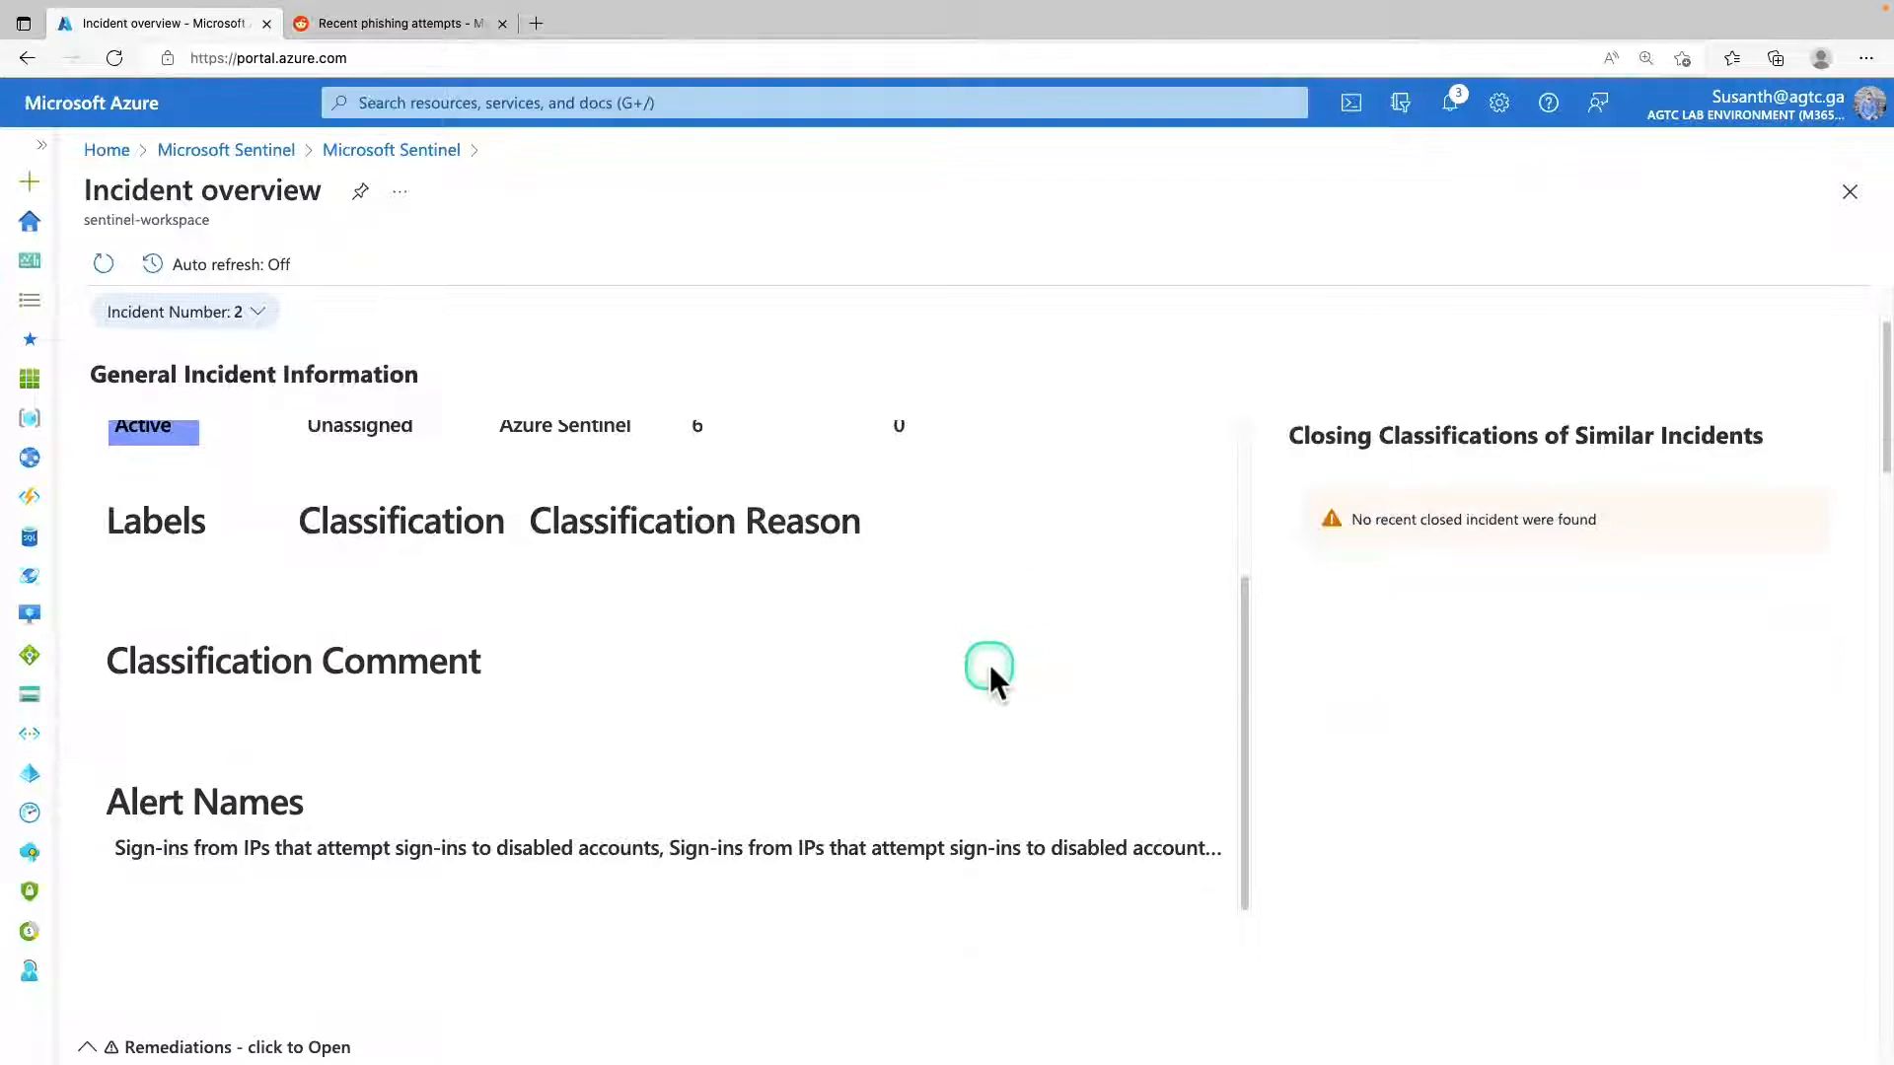
scroll(991, 665, "down", 2)
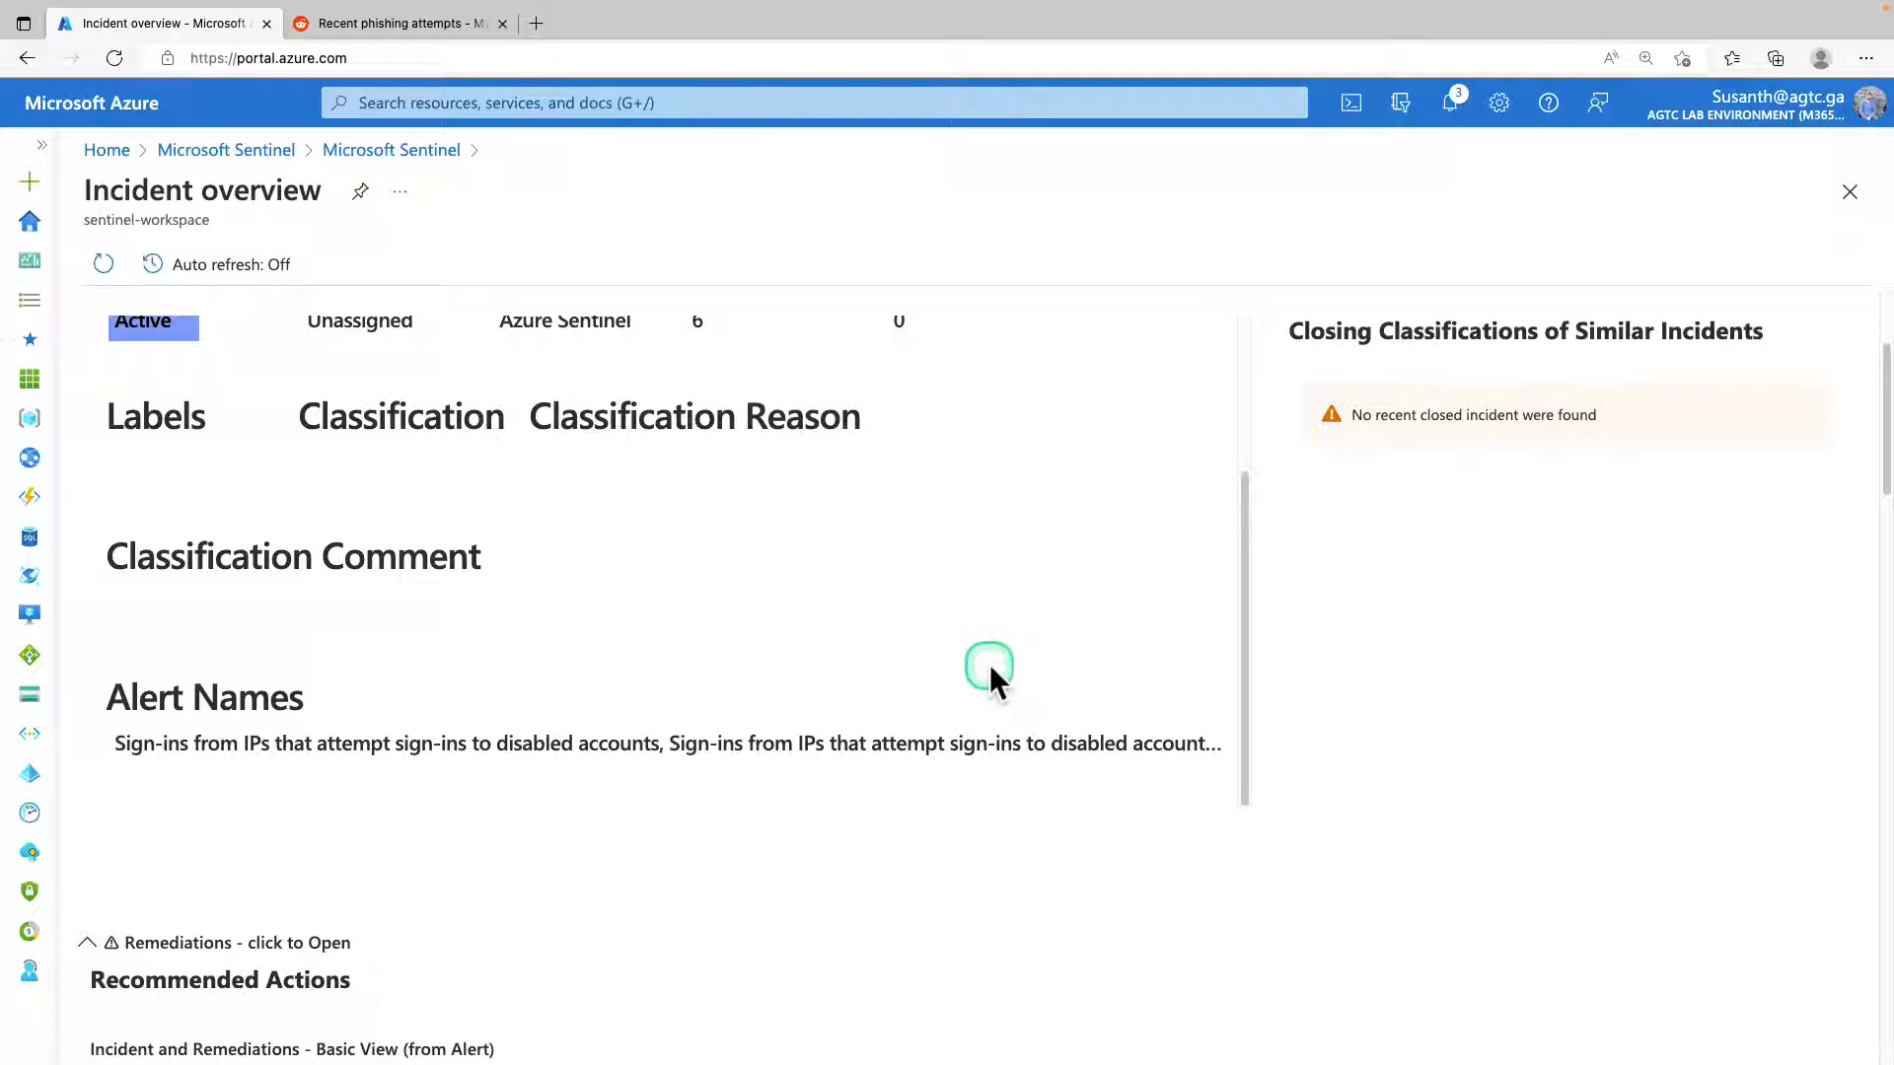
scroll(986, 666, "down", 3)
scroll(987, 666, "up", 10)
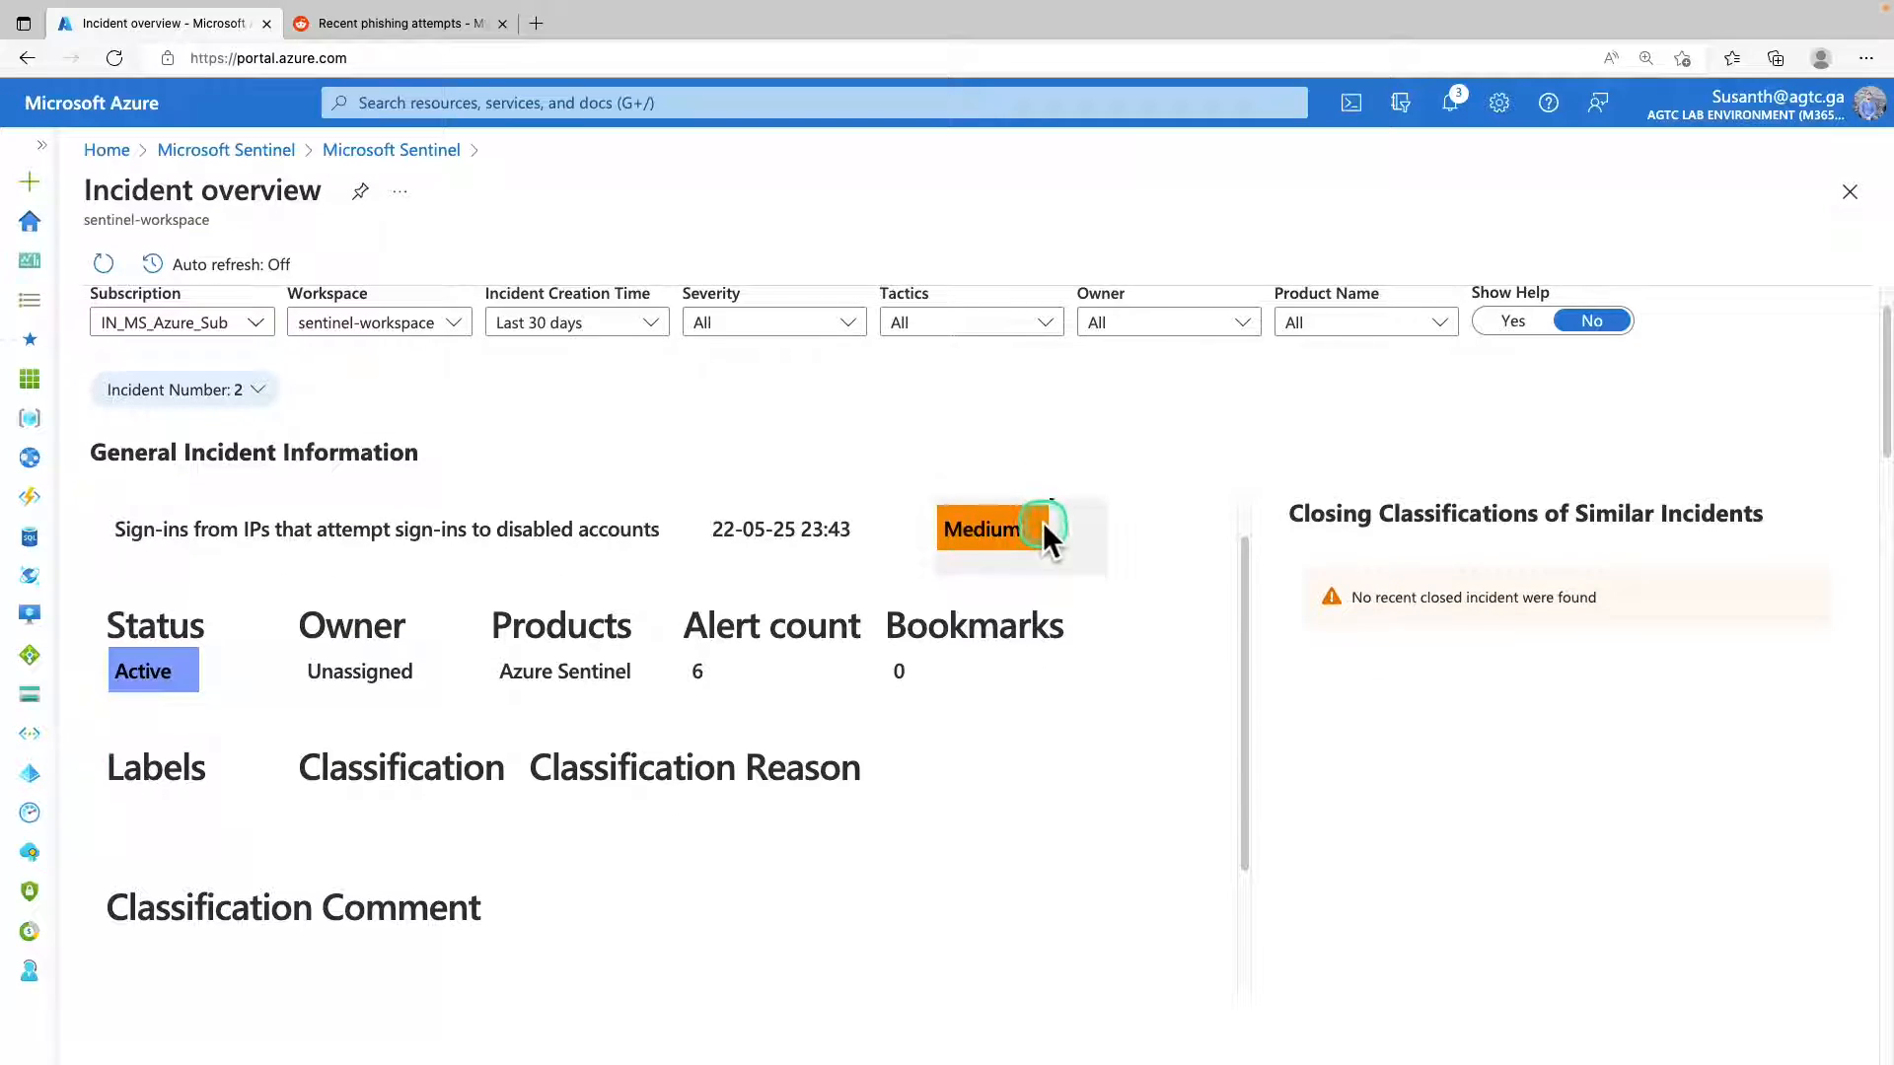
scroll(1016, 537, "down", 10)
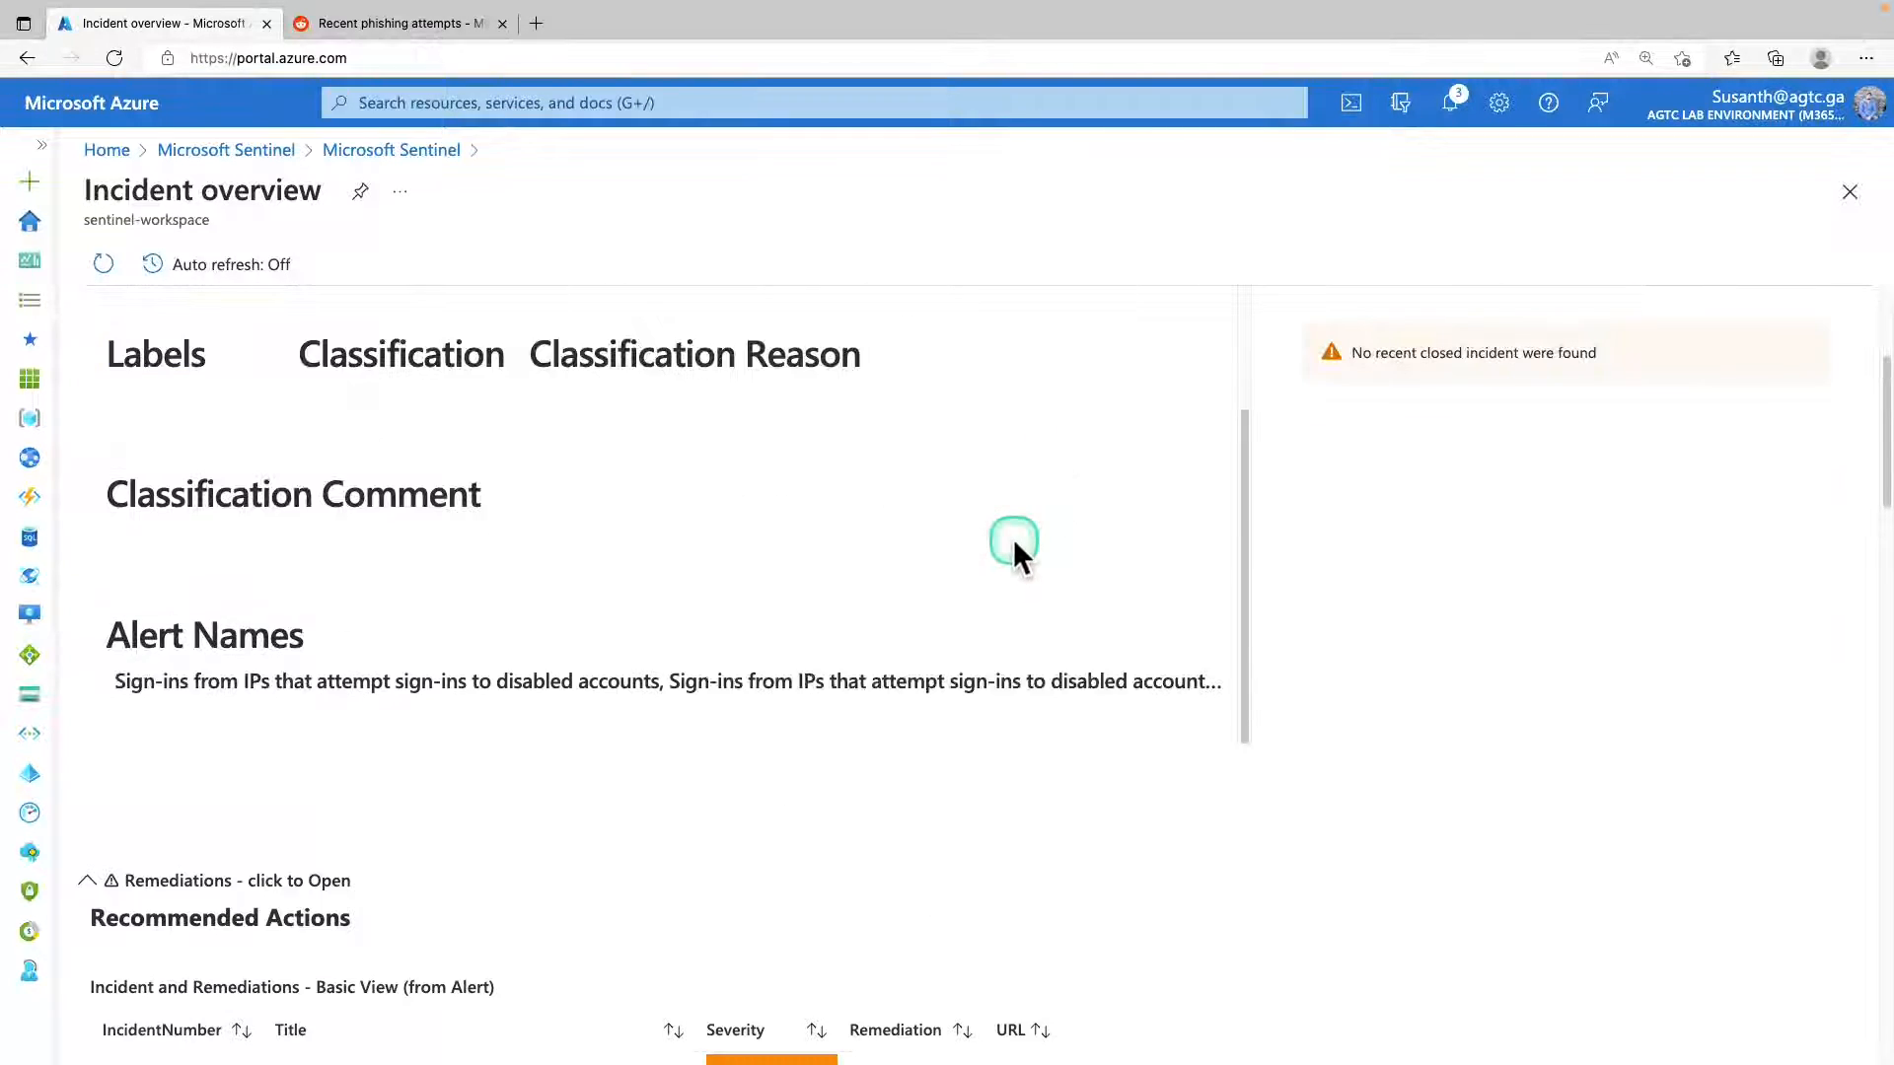
scroll(1015, 545, "down", 2)
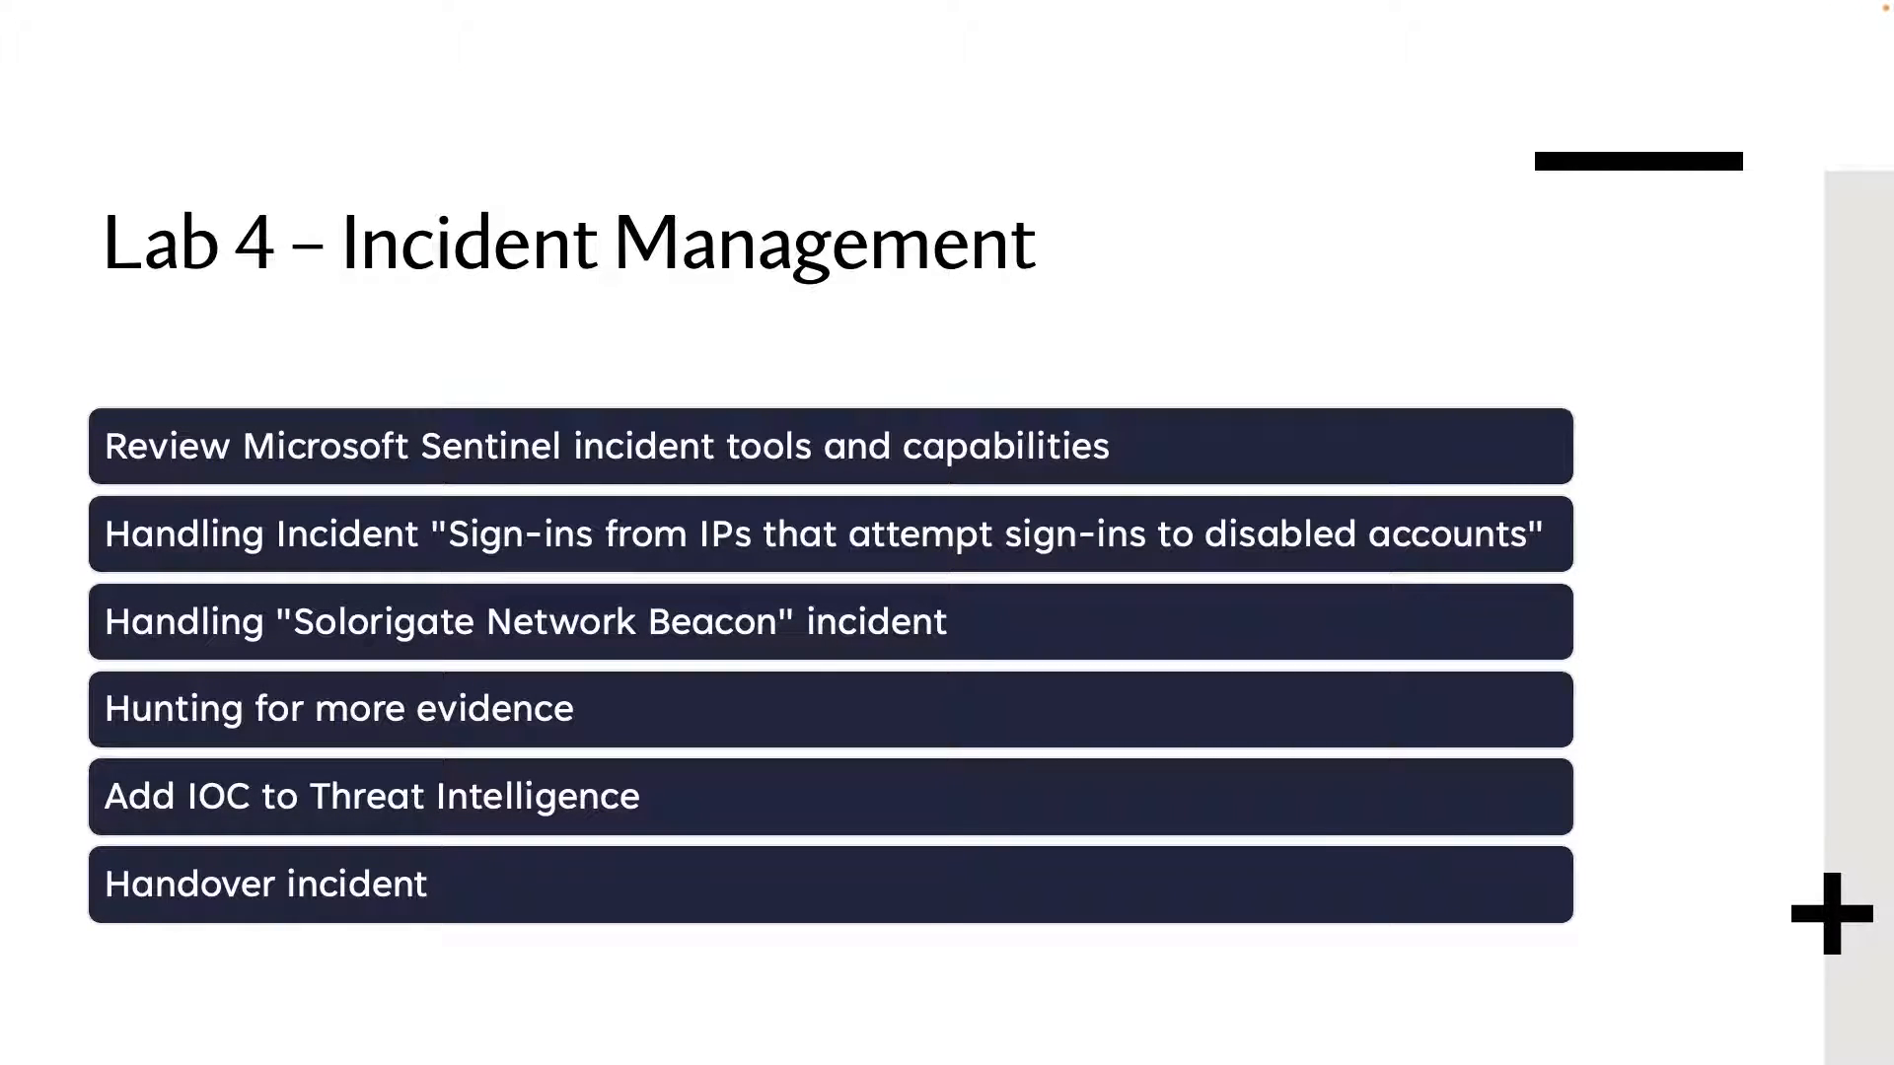
key("Right")
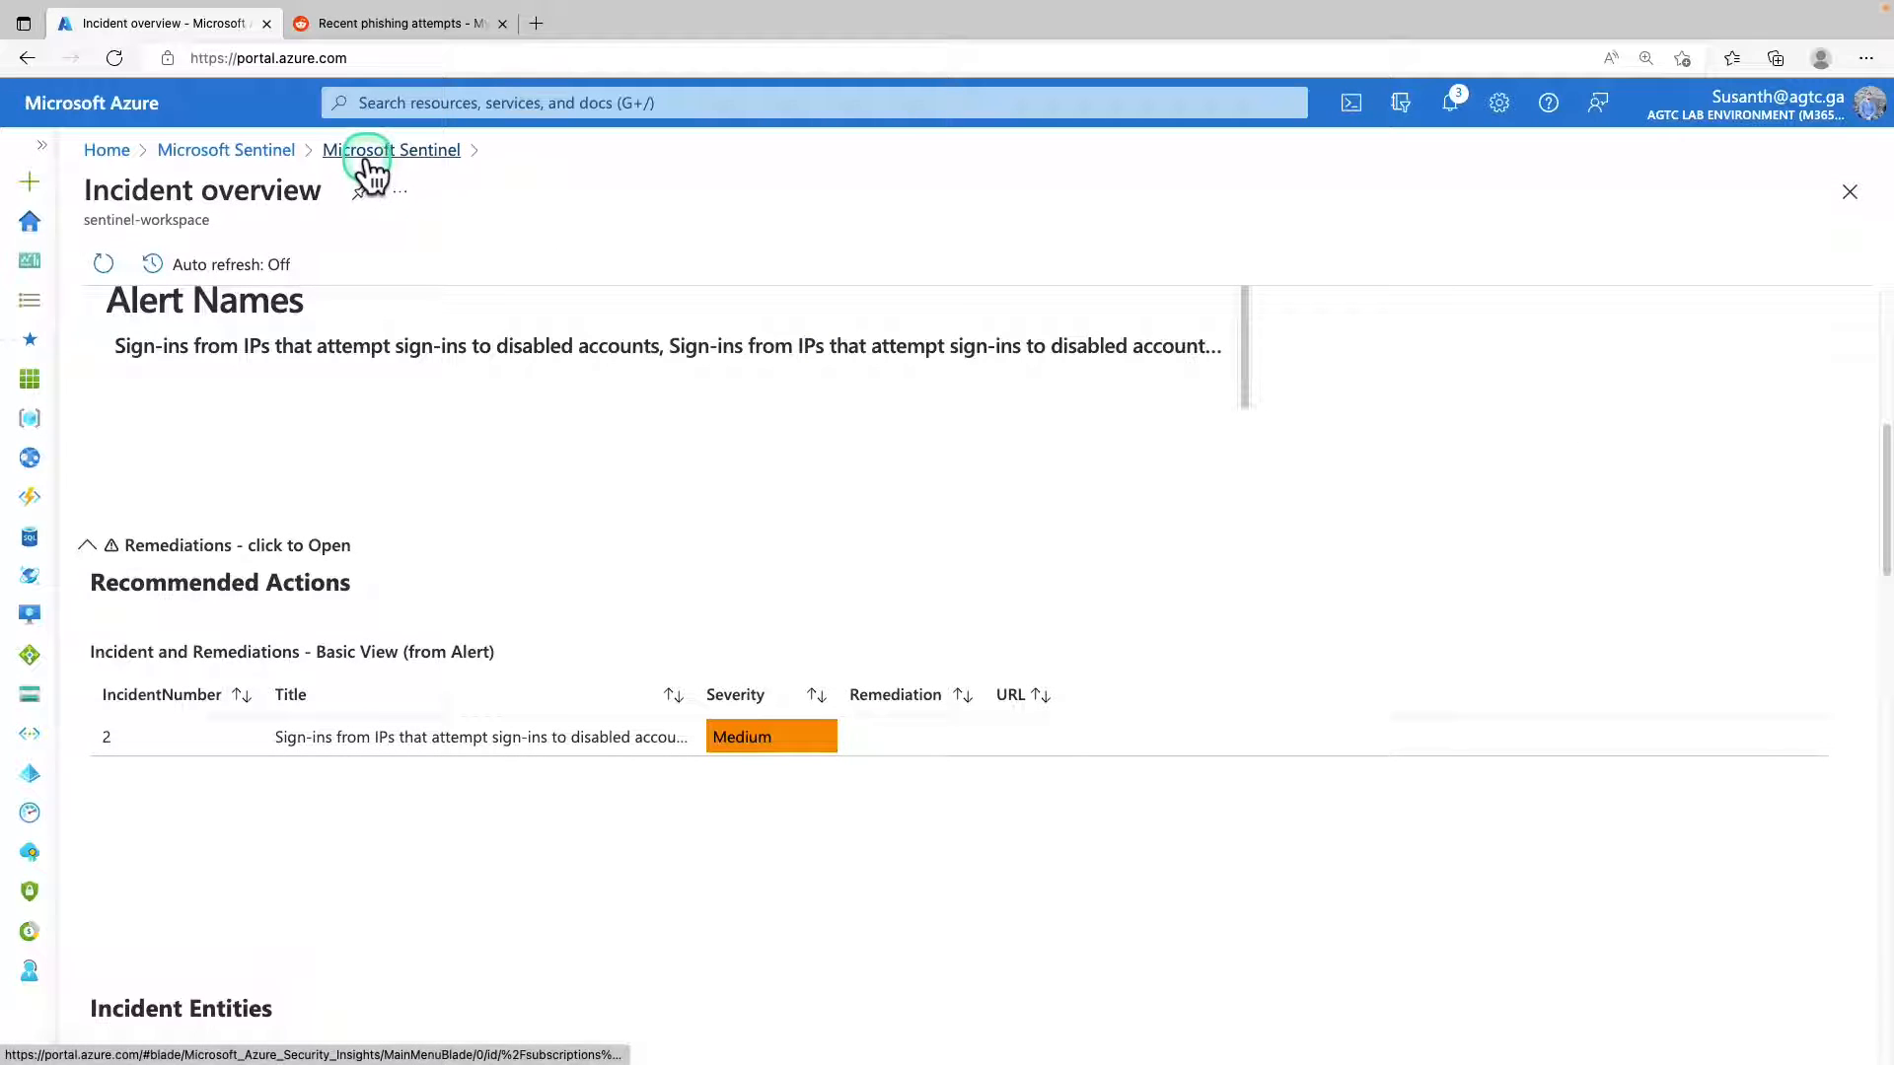
Return to the incident list and review the details of incident 2, including its title, analytics rule, workbook and tactics.
left_click(368, 163)
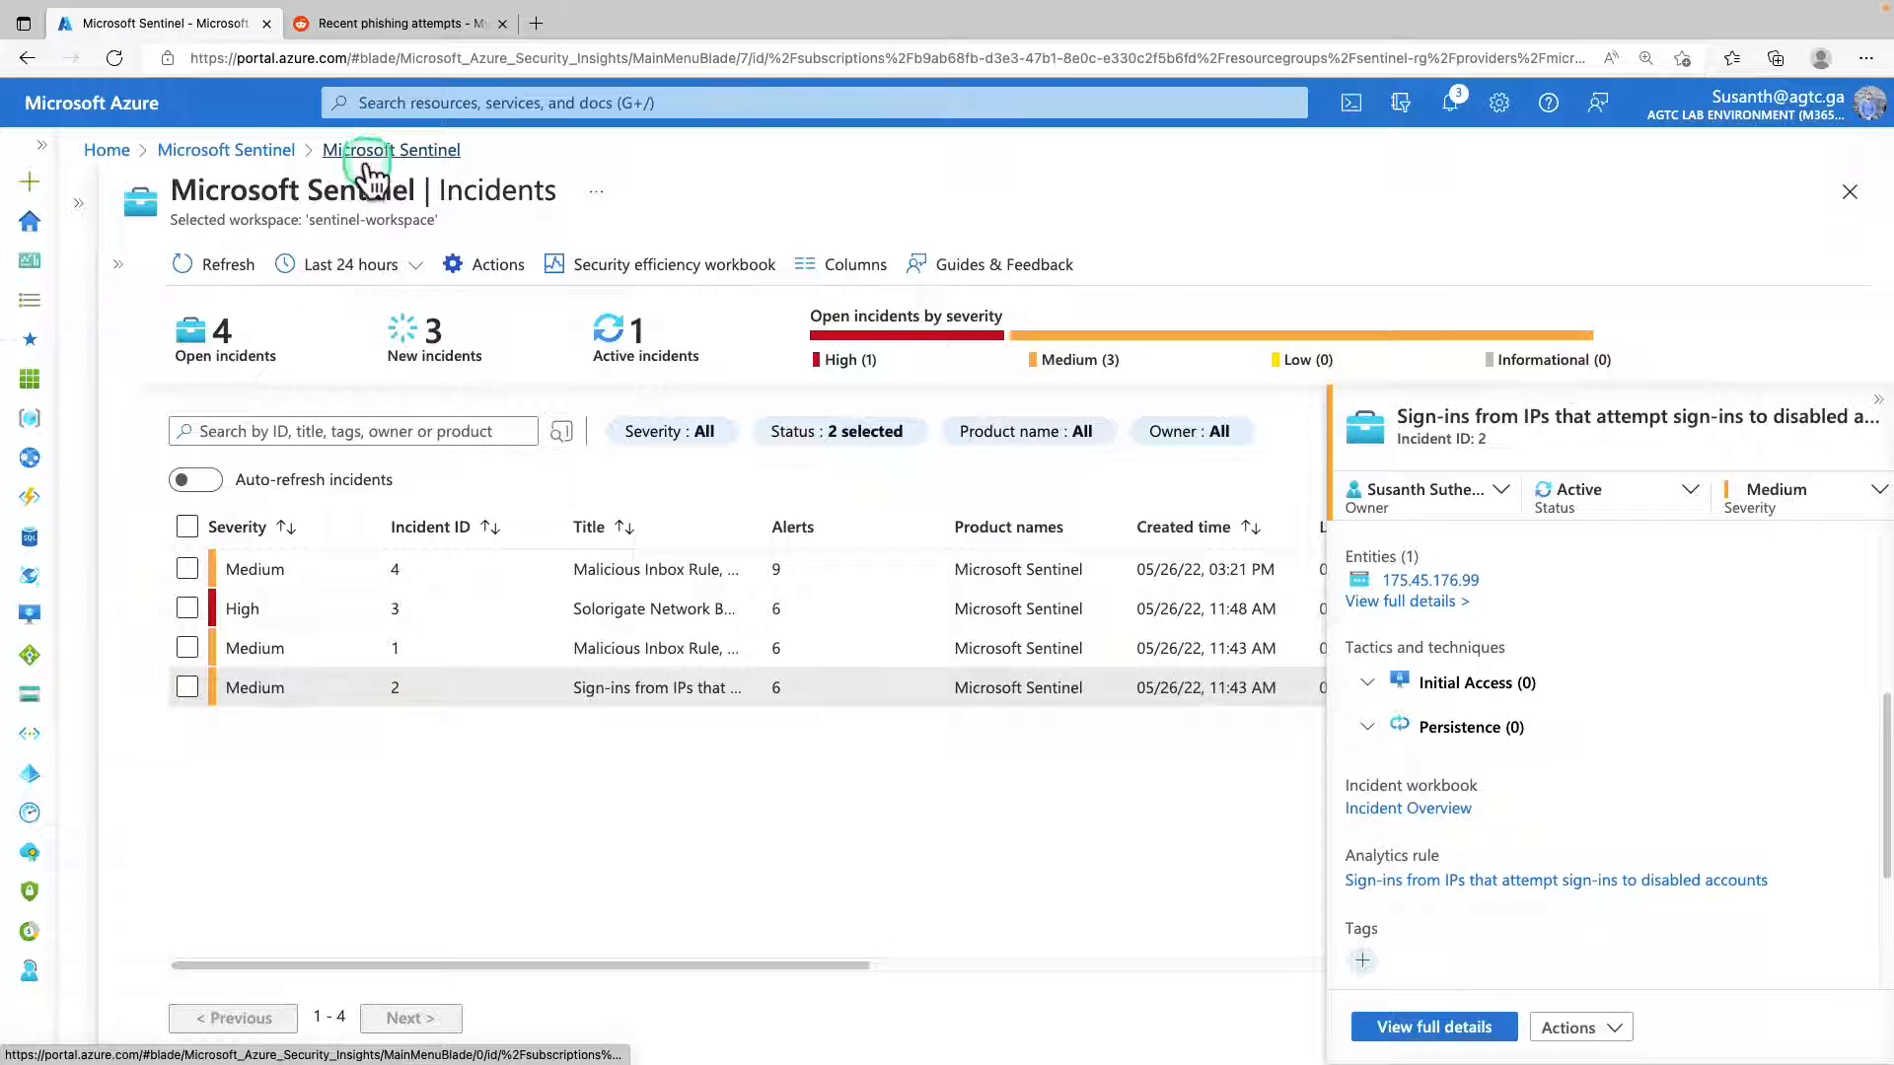
left_click(1737, 372)
left_click(367, 701)
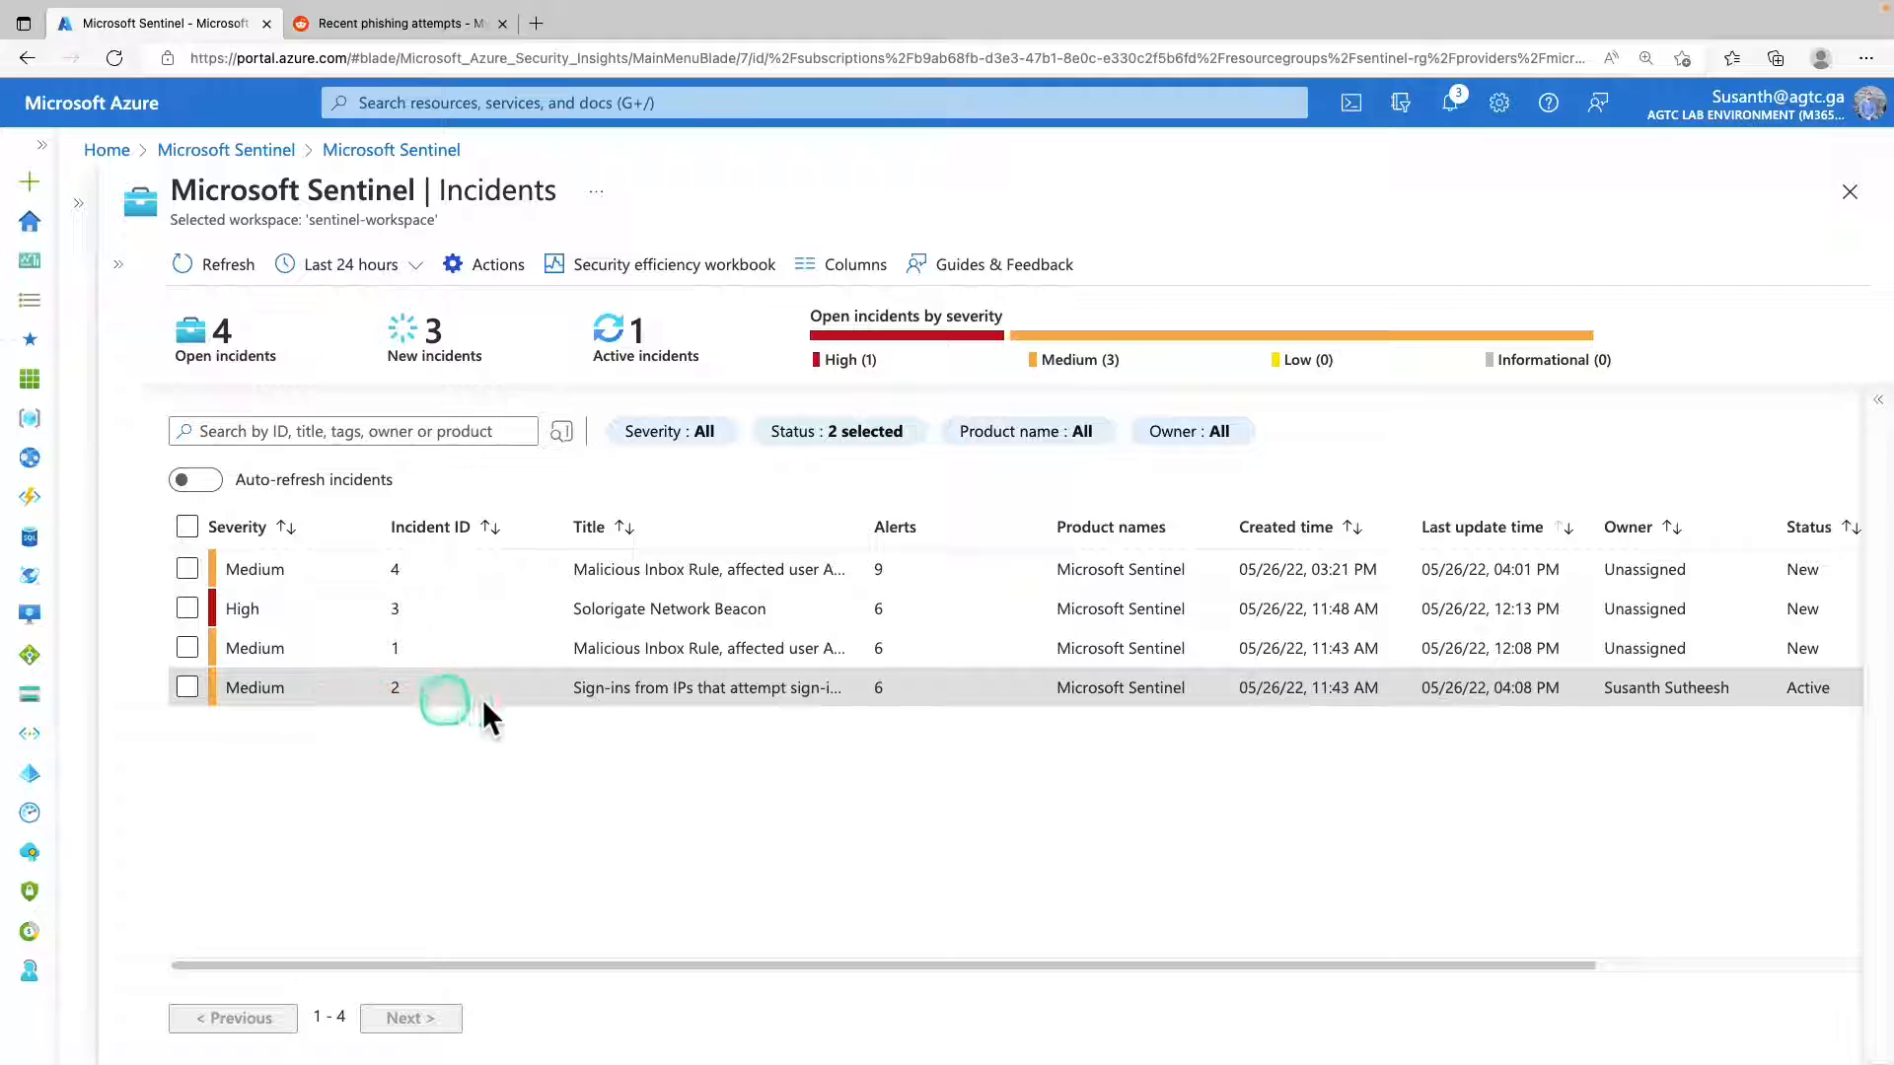
left_click_drag(558, 688, 832, 684)
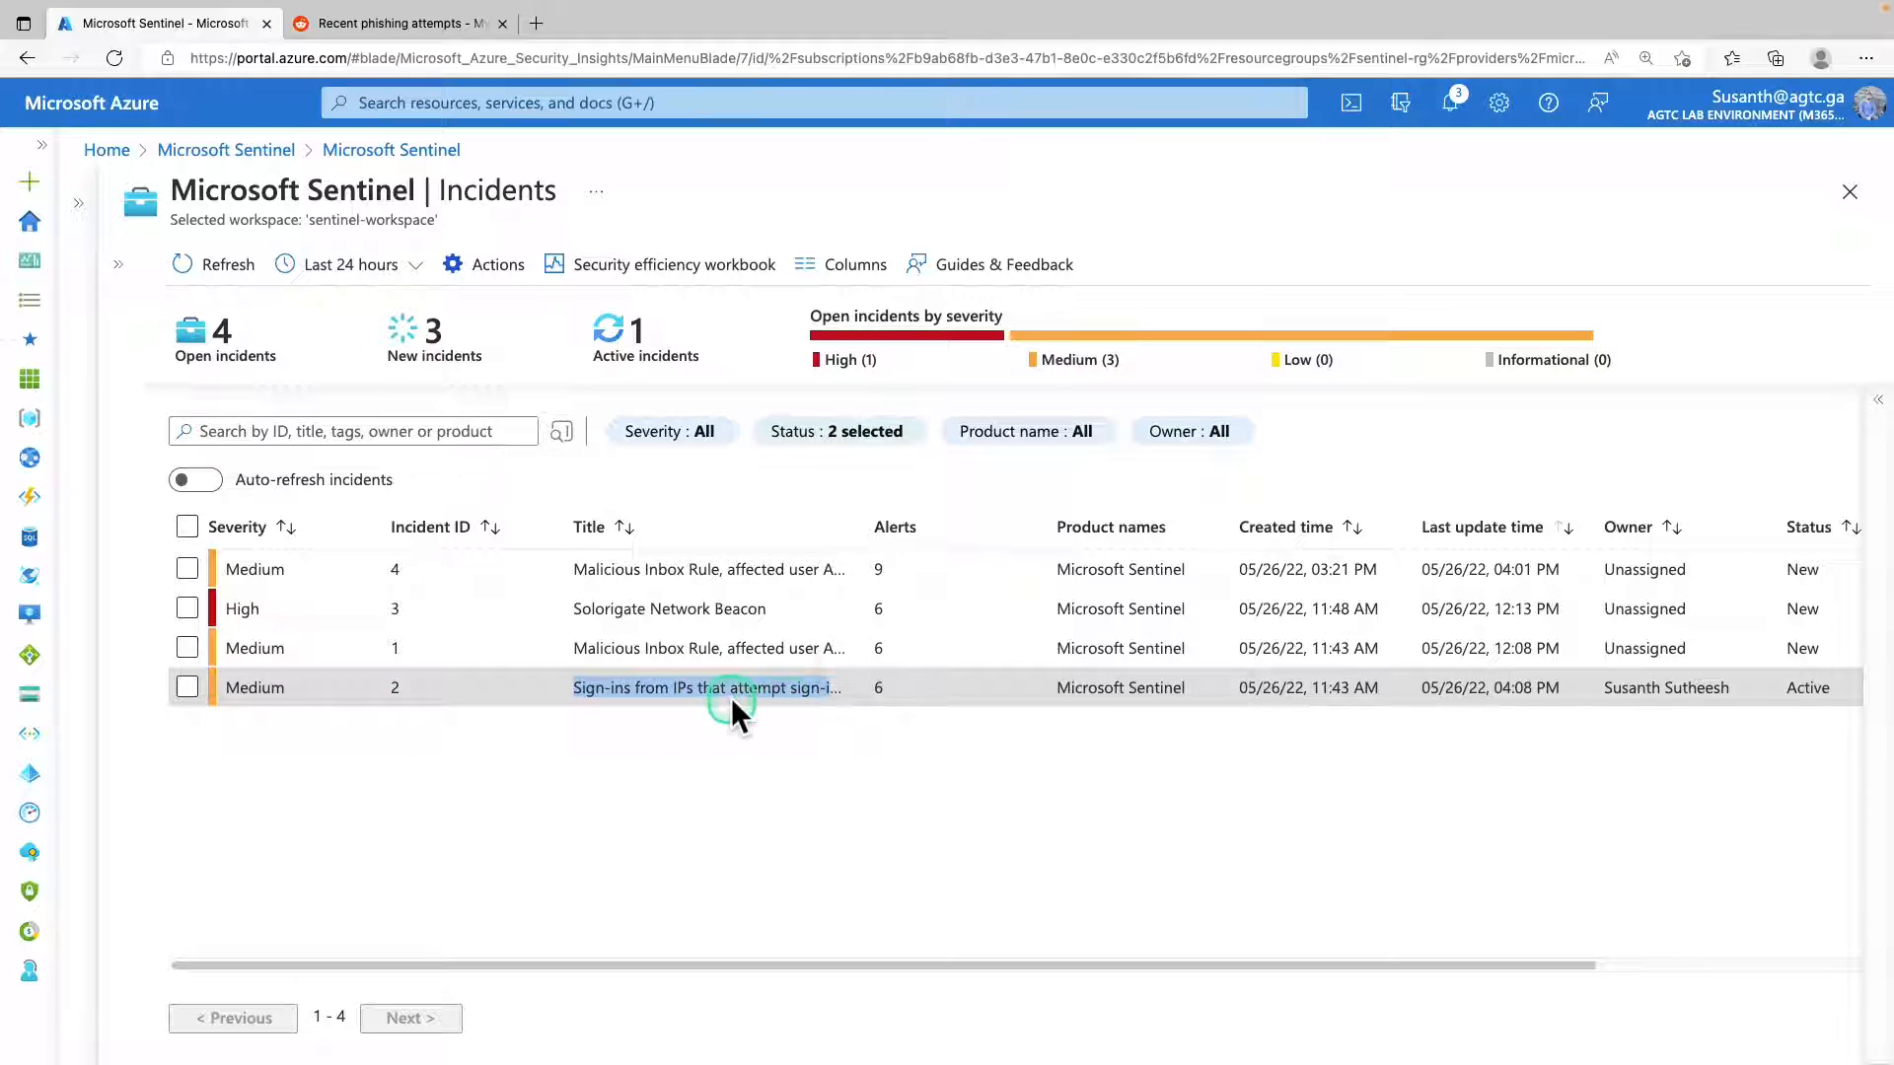
left_click(592, 697)
left_click(363, 700)
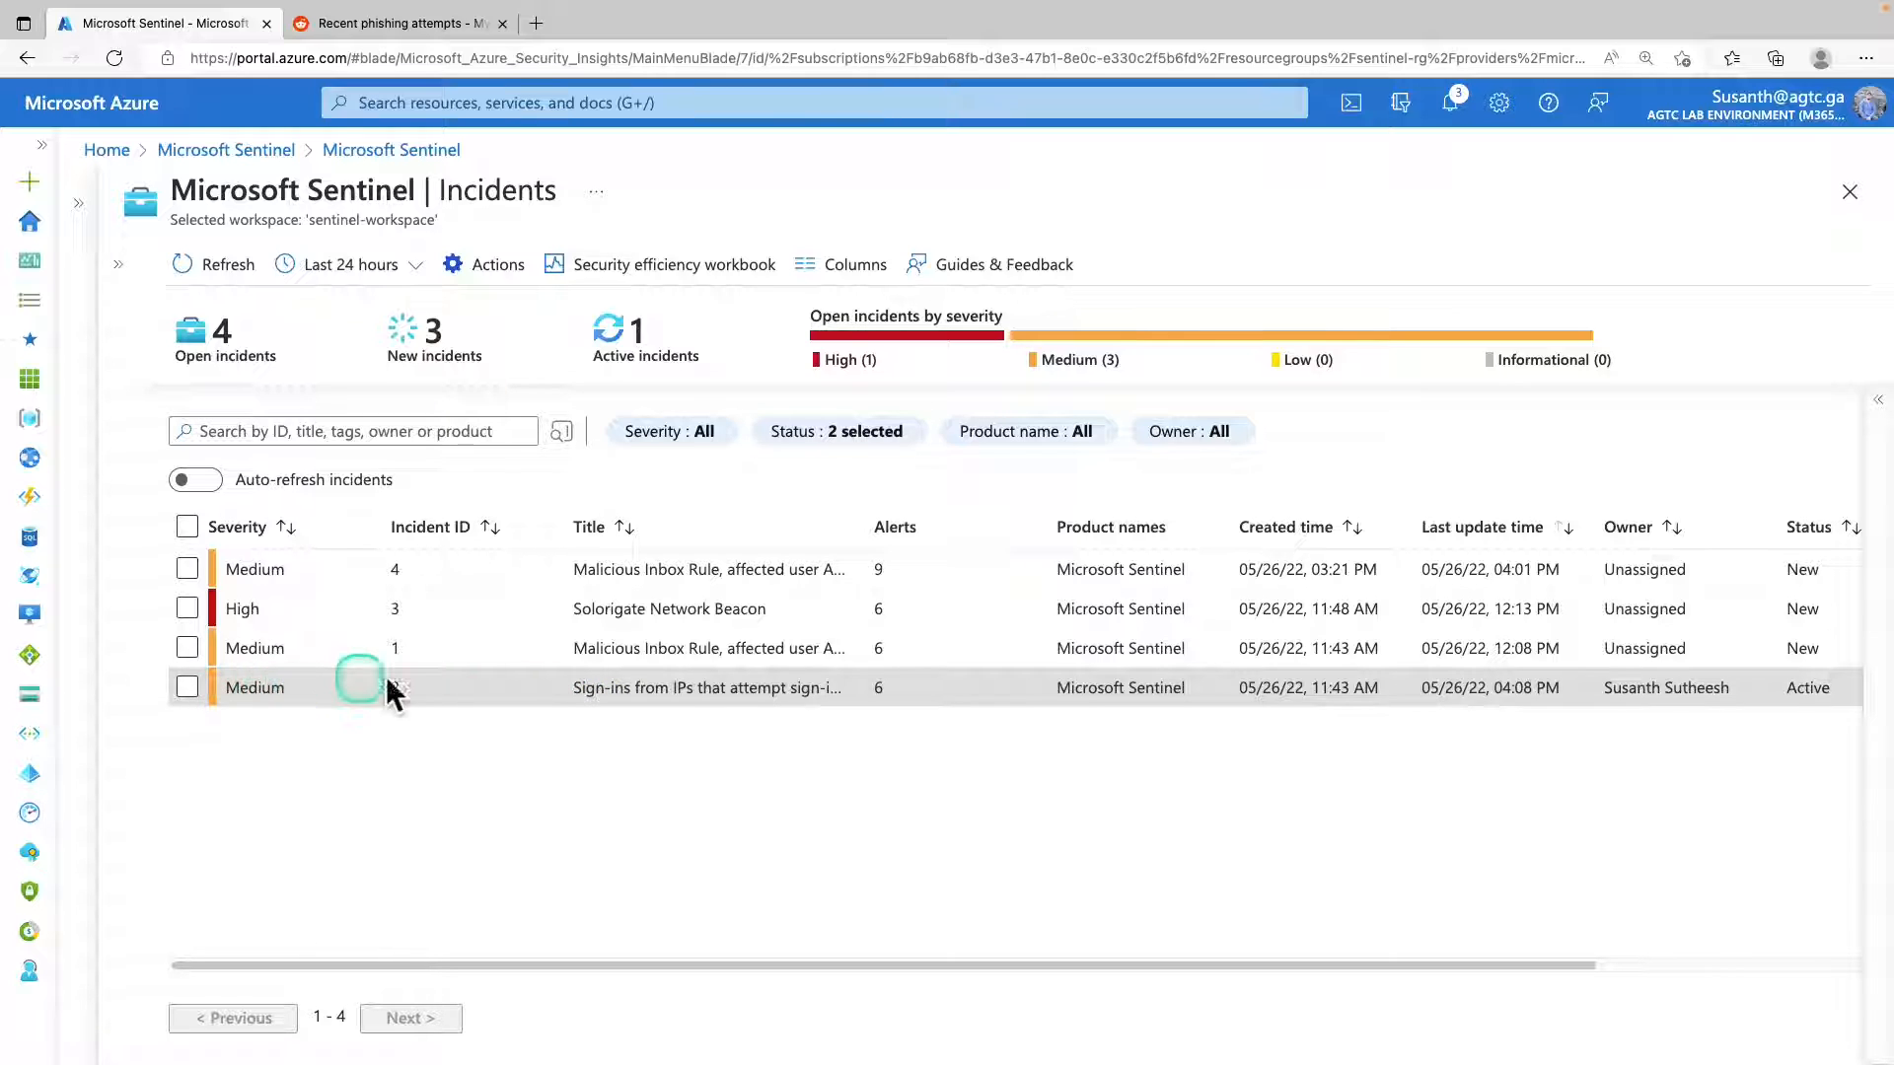
left_click(1878, 400)
scroll(1647, 623, "down", 6)
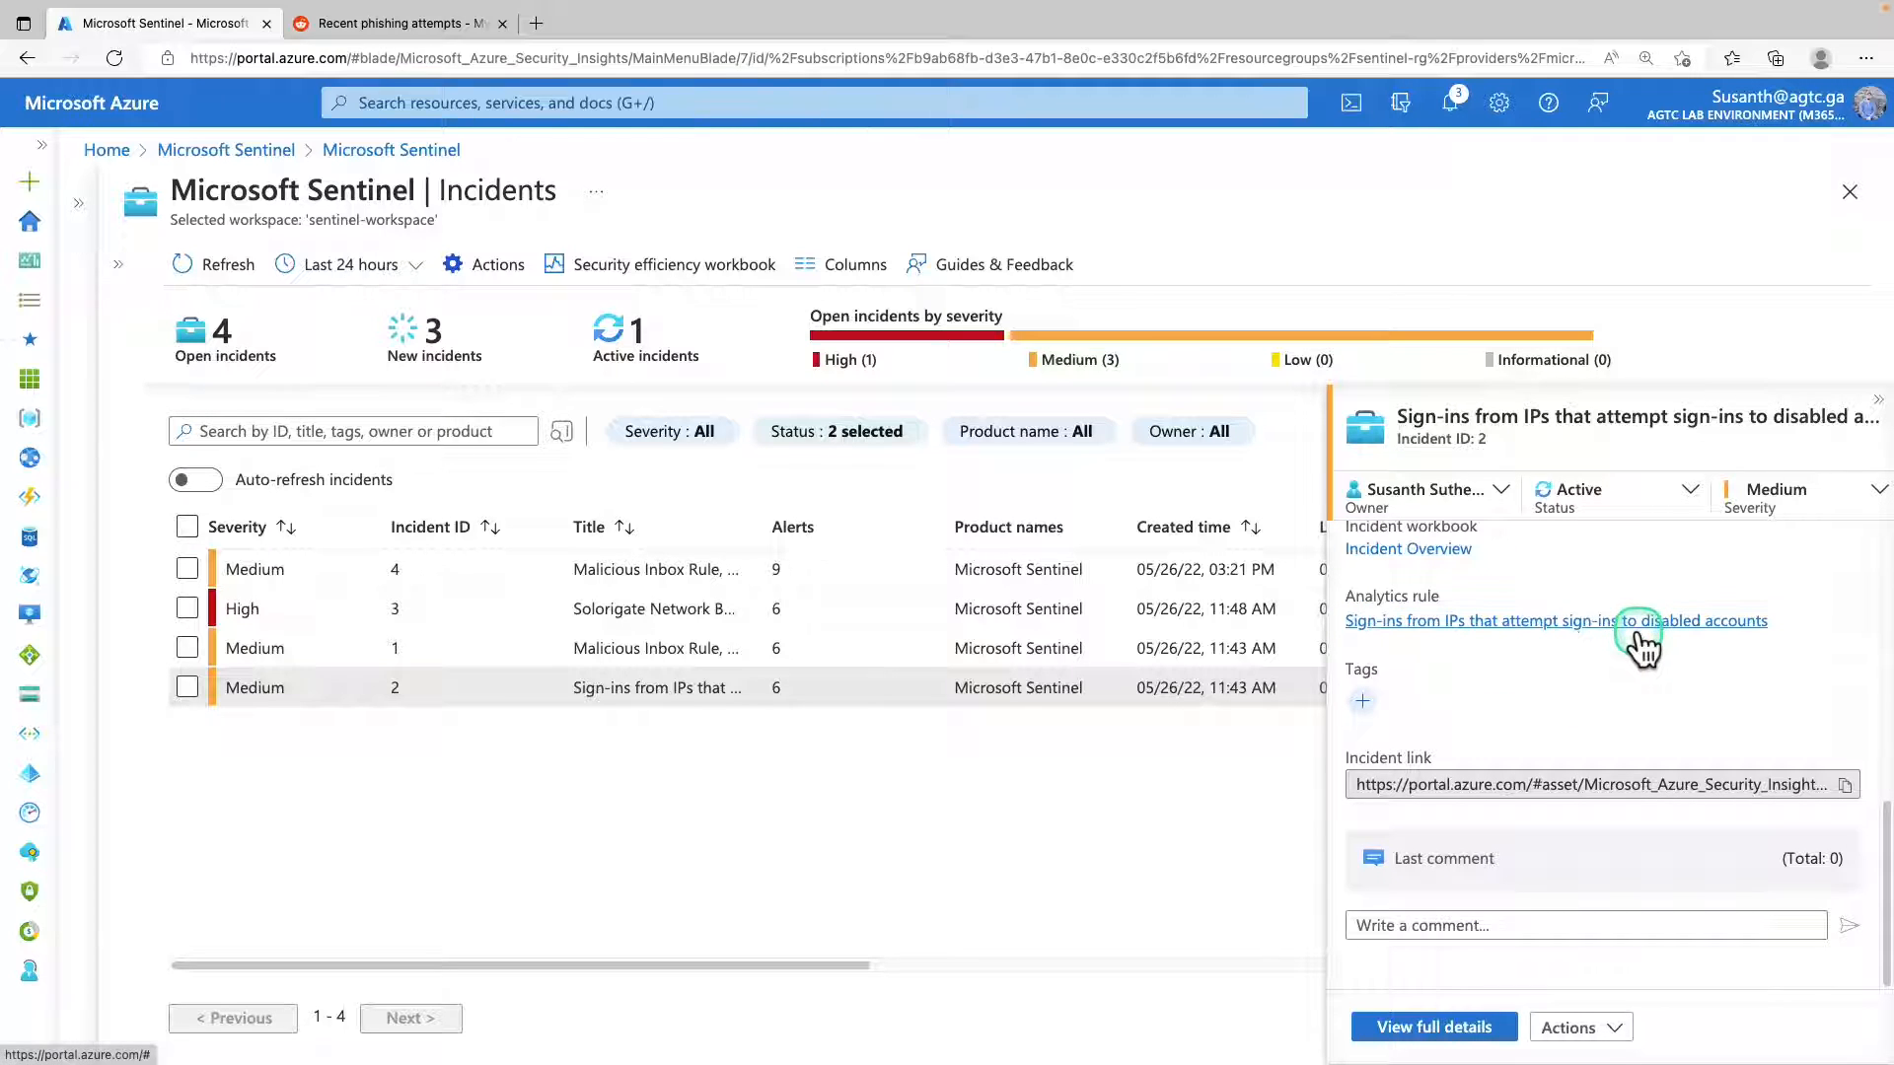
scroll(1637, 656, "up", 1)
scroll(1637, 656, "up", 1)
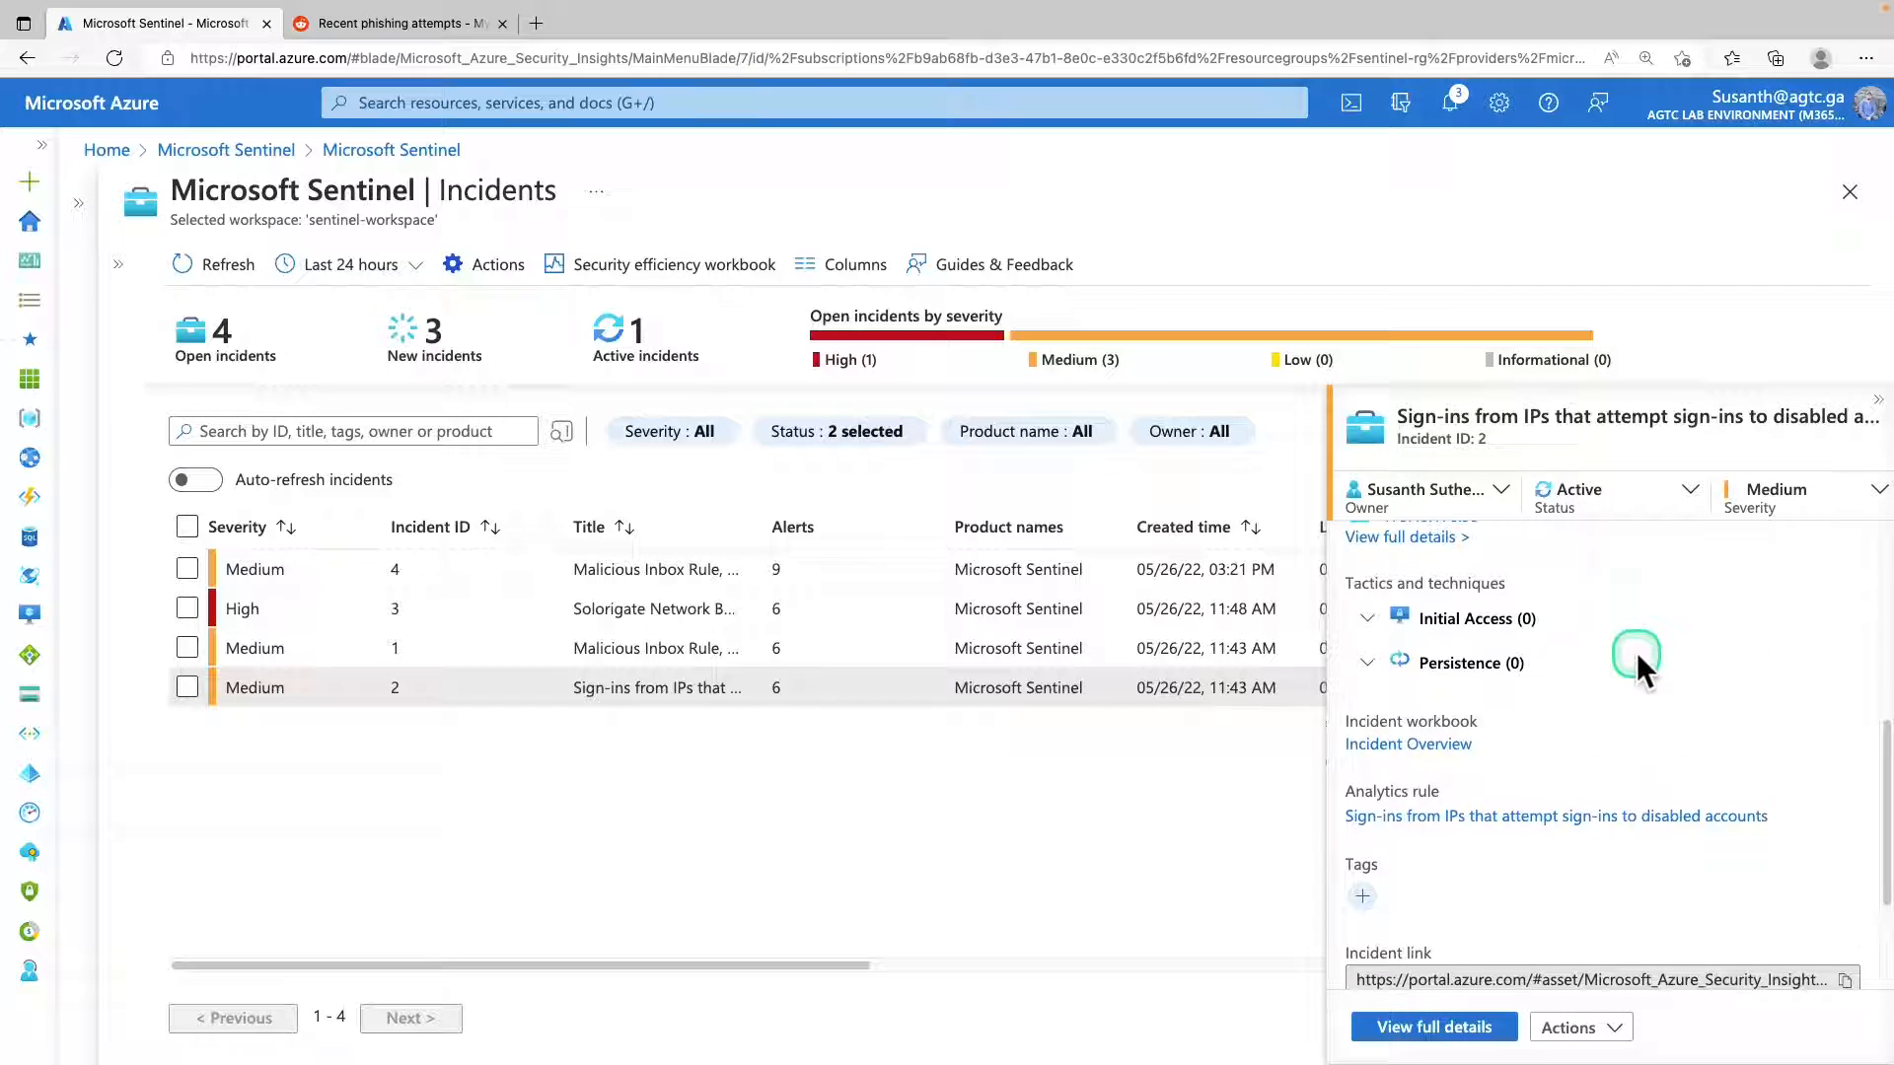
Review the users and groups that can own incident 2 and check its status options.
left_click(1479, 493)
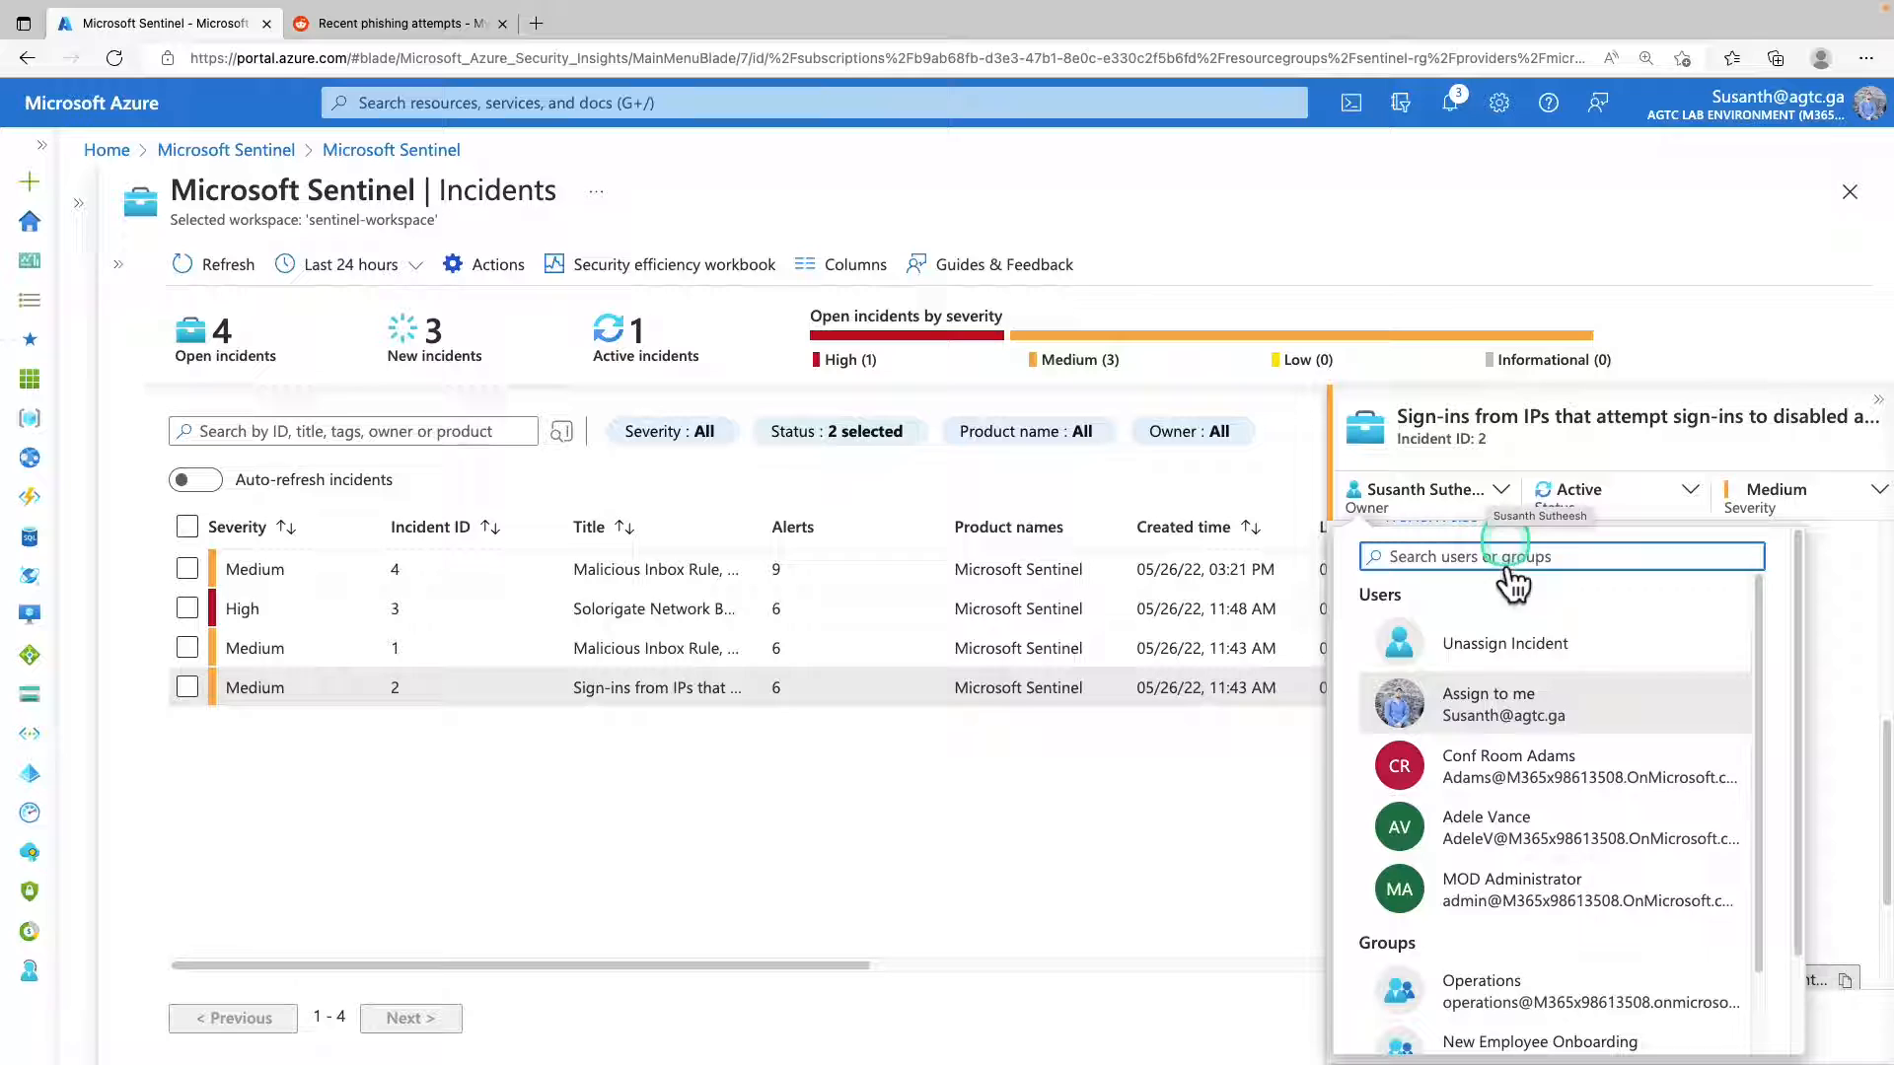
left_click(1519, 715)
scroll(1519, 714, "down", 3)
scroll(1400, 986, "up", 3)
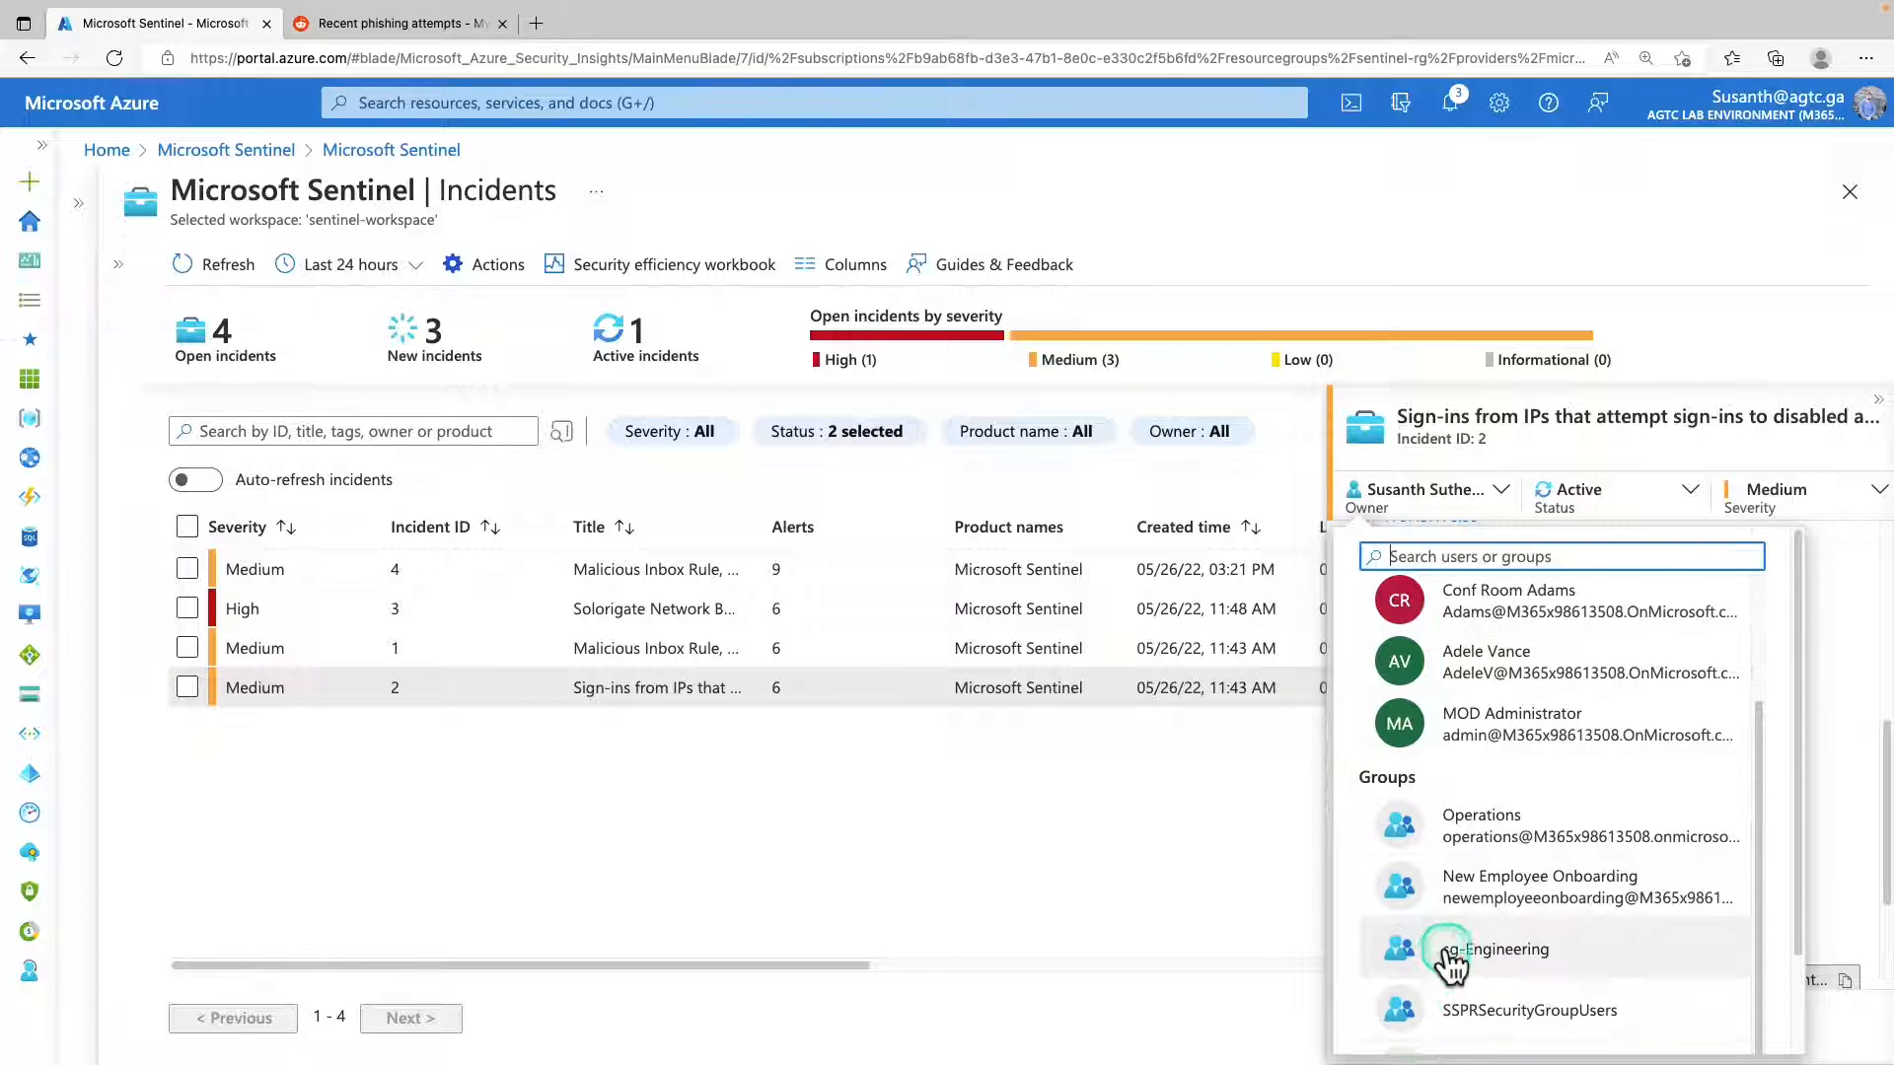
left_click(1489, 552)
left_click(1590, 498)
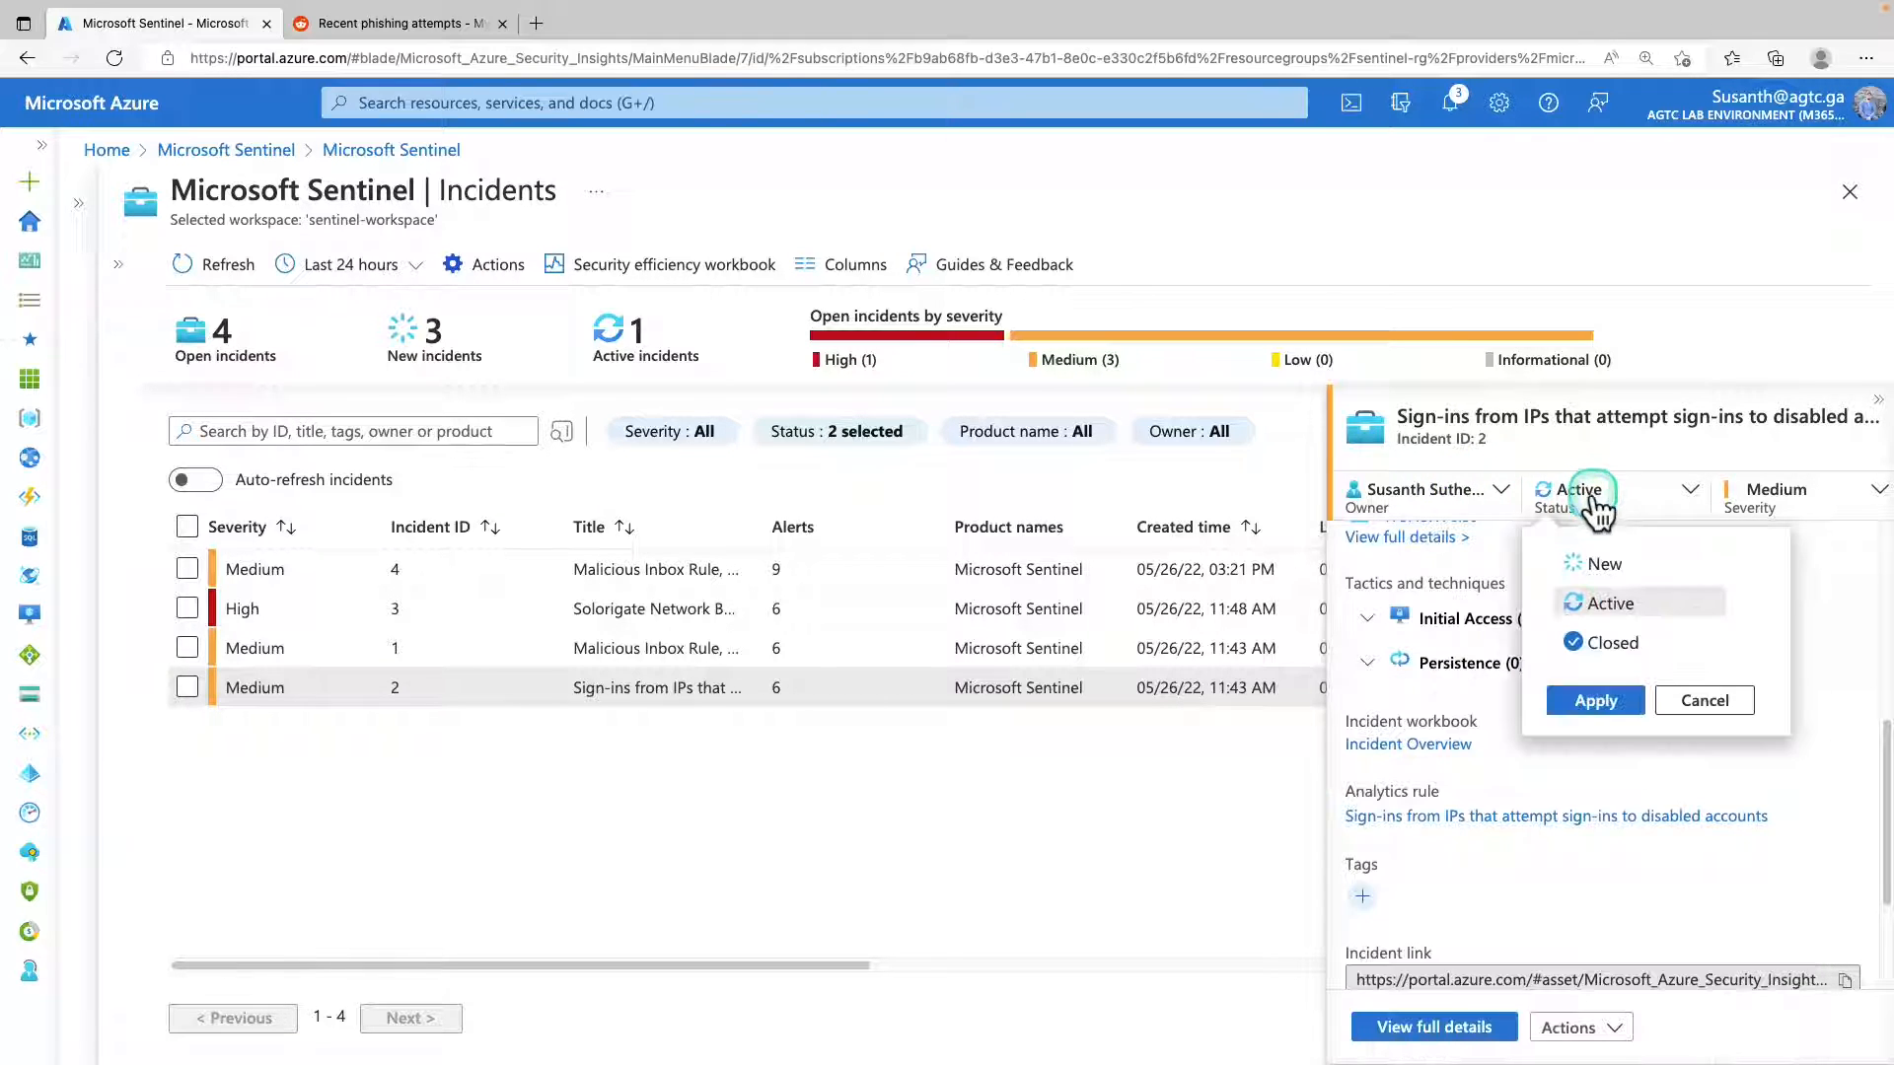
left_click(1593, 703)
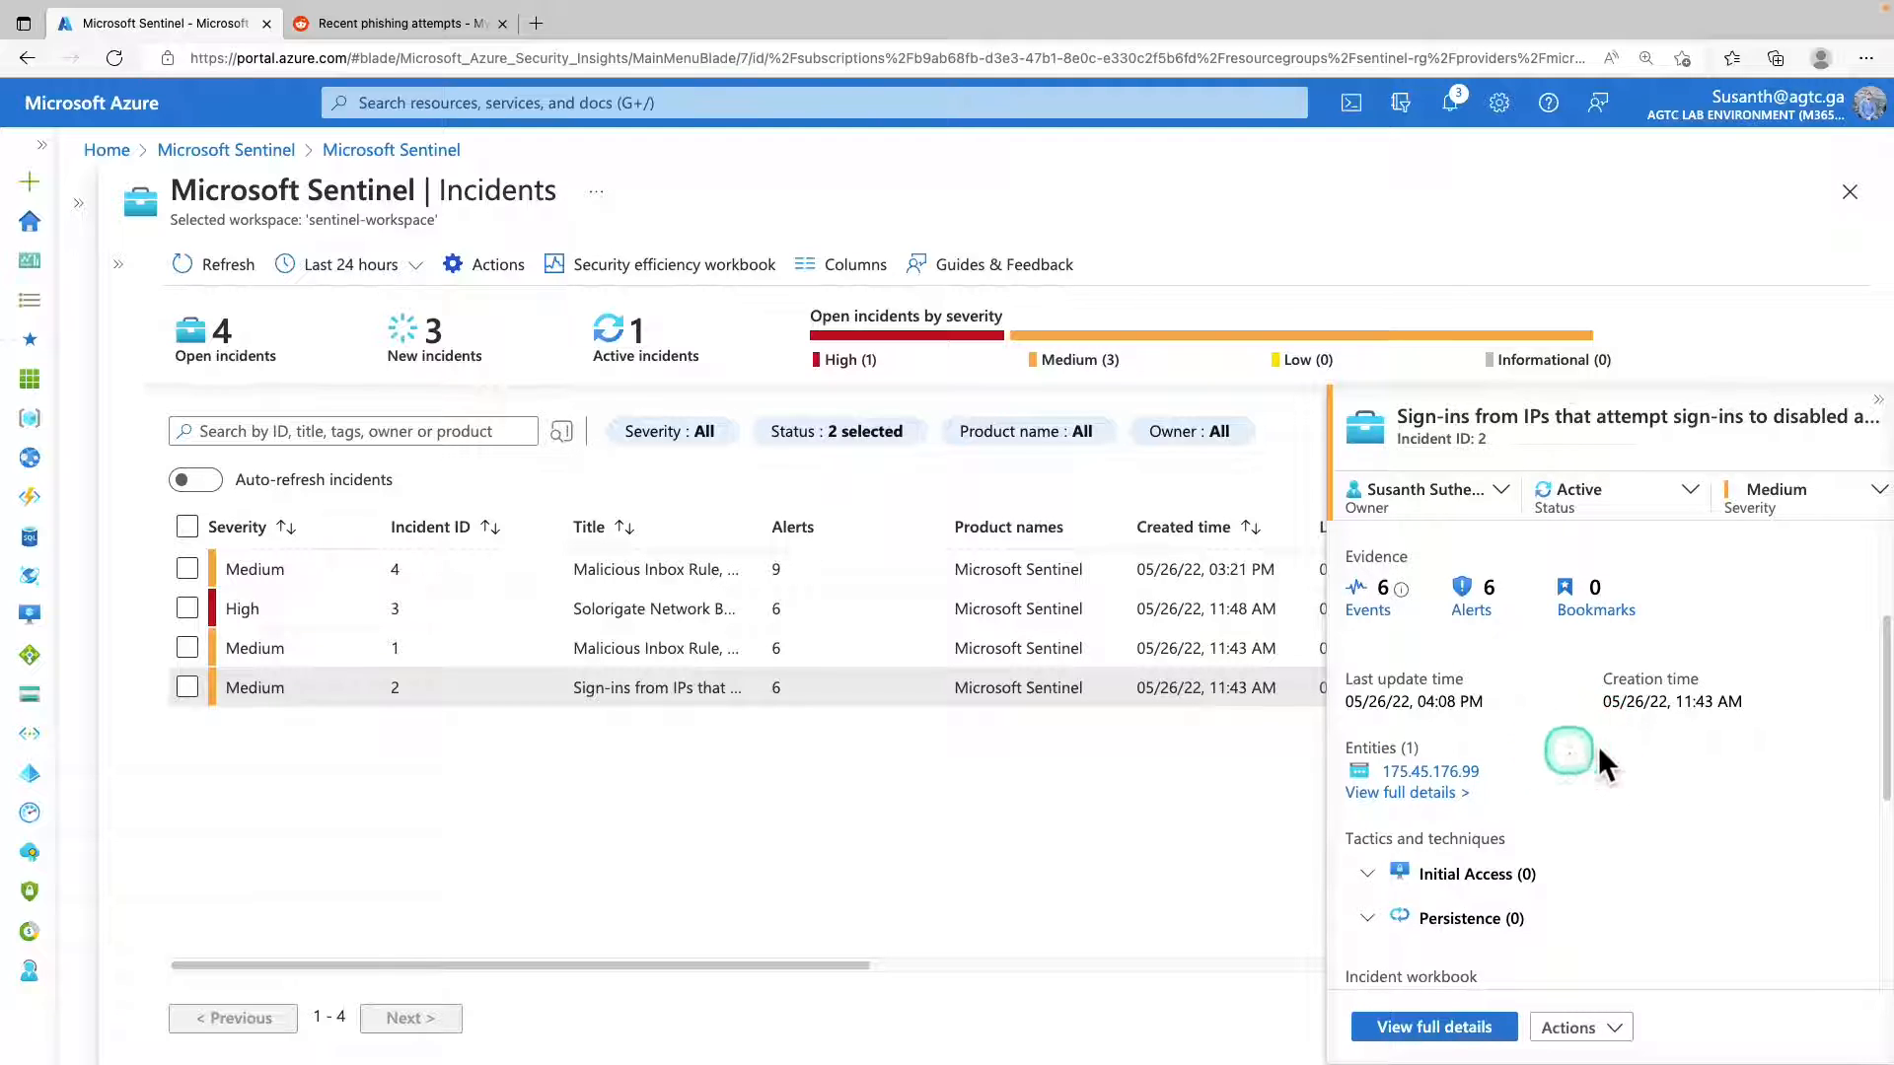
Open the full entity details of incident 2 and view its investigation graph.
left_click(1394, 794)
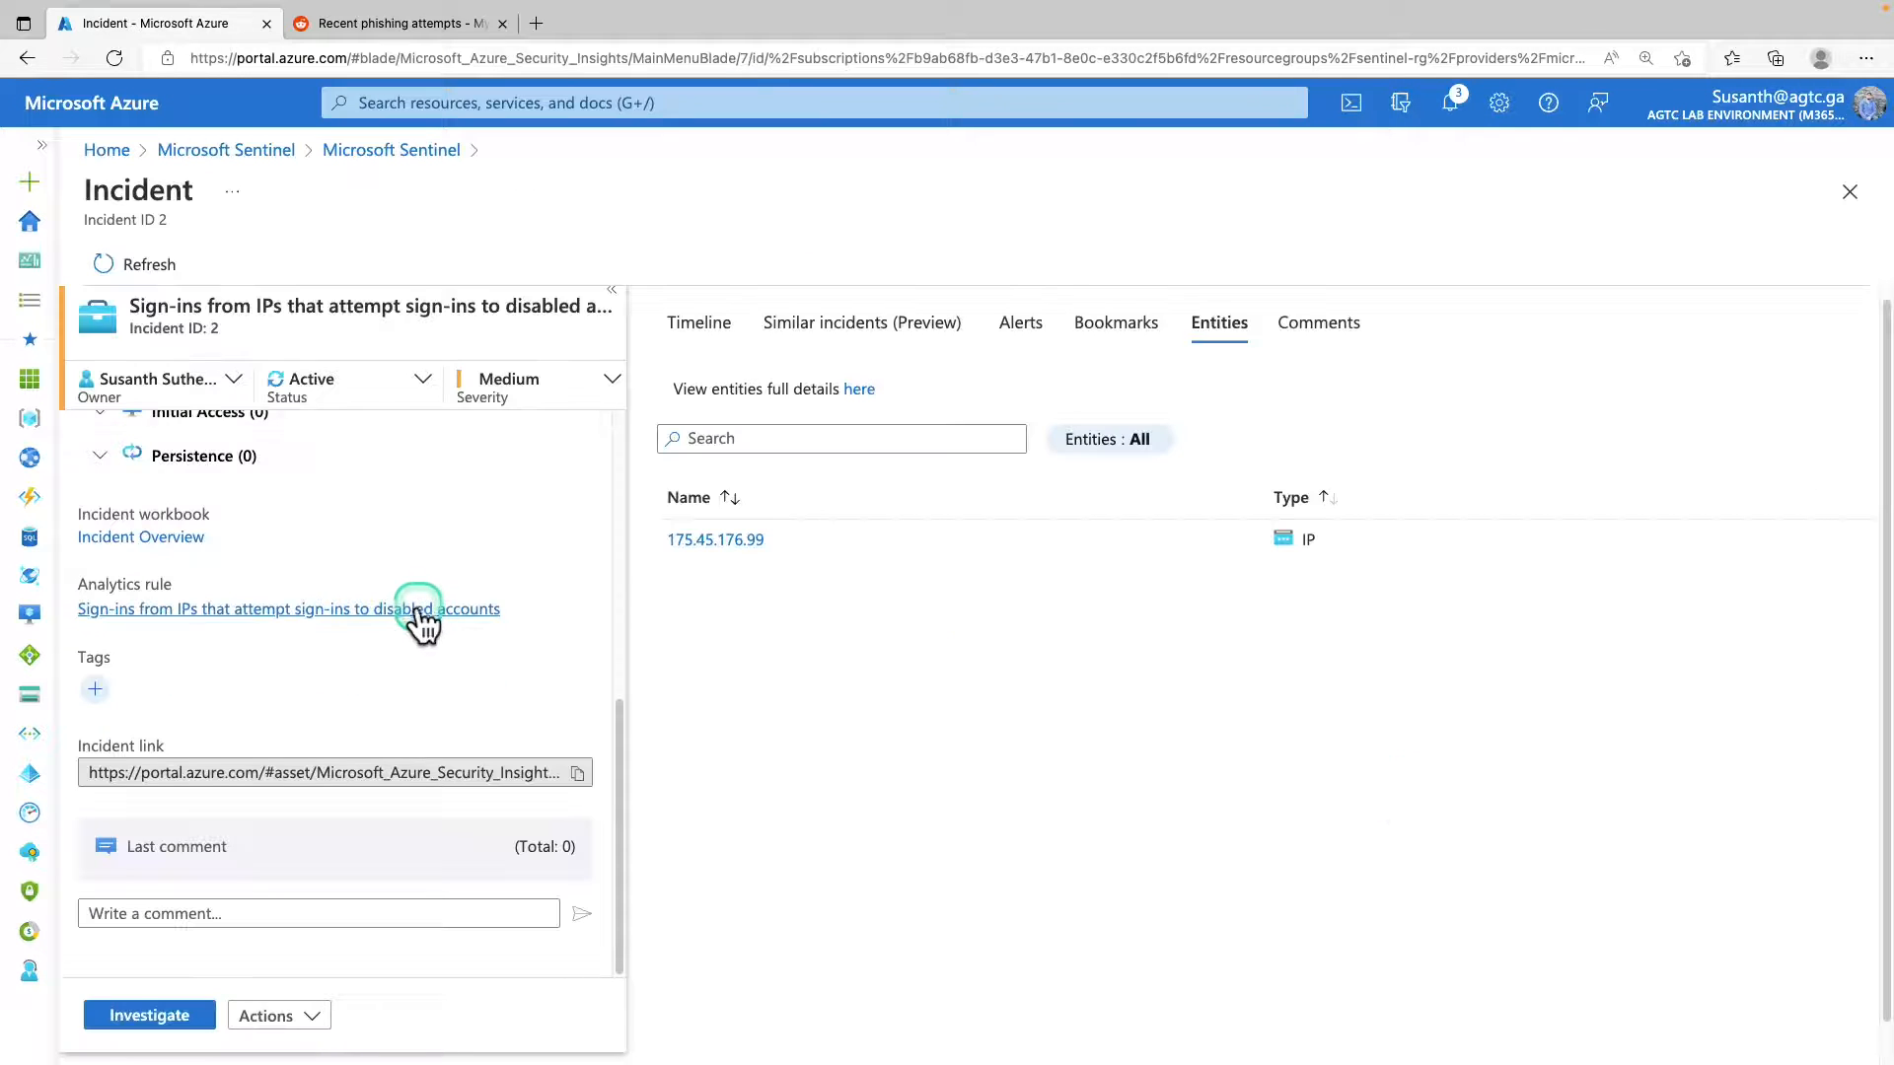
left_click(158, 974)
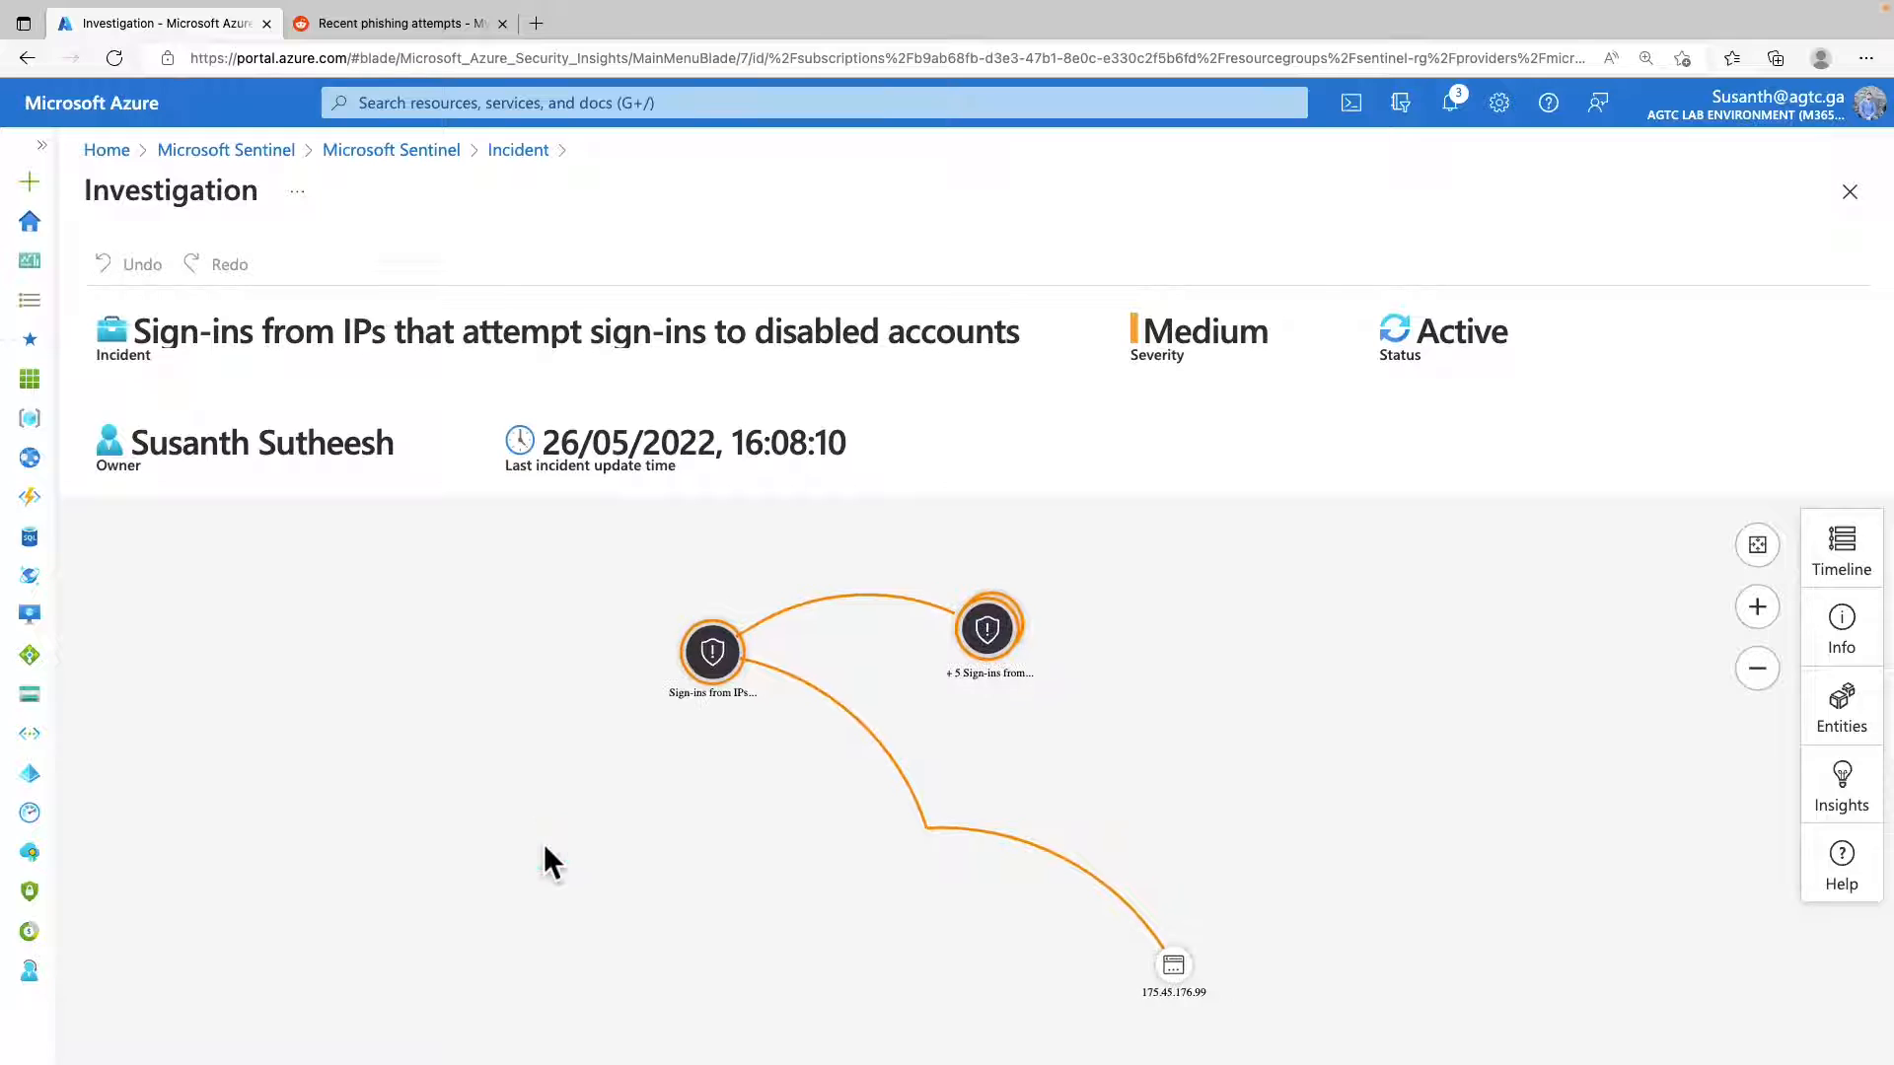
left_click_drag(561, 850, 574, 768)
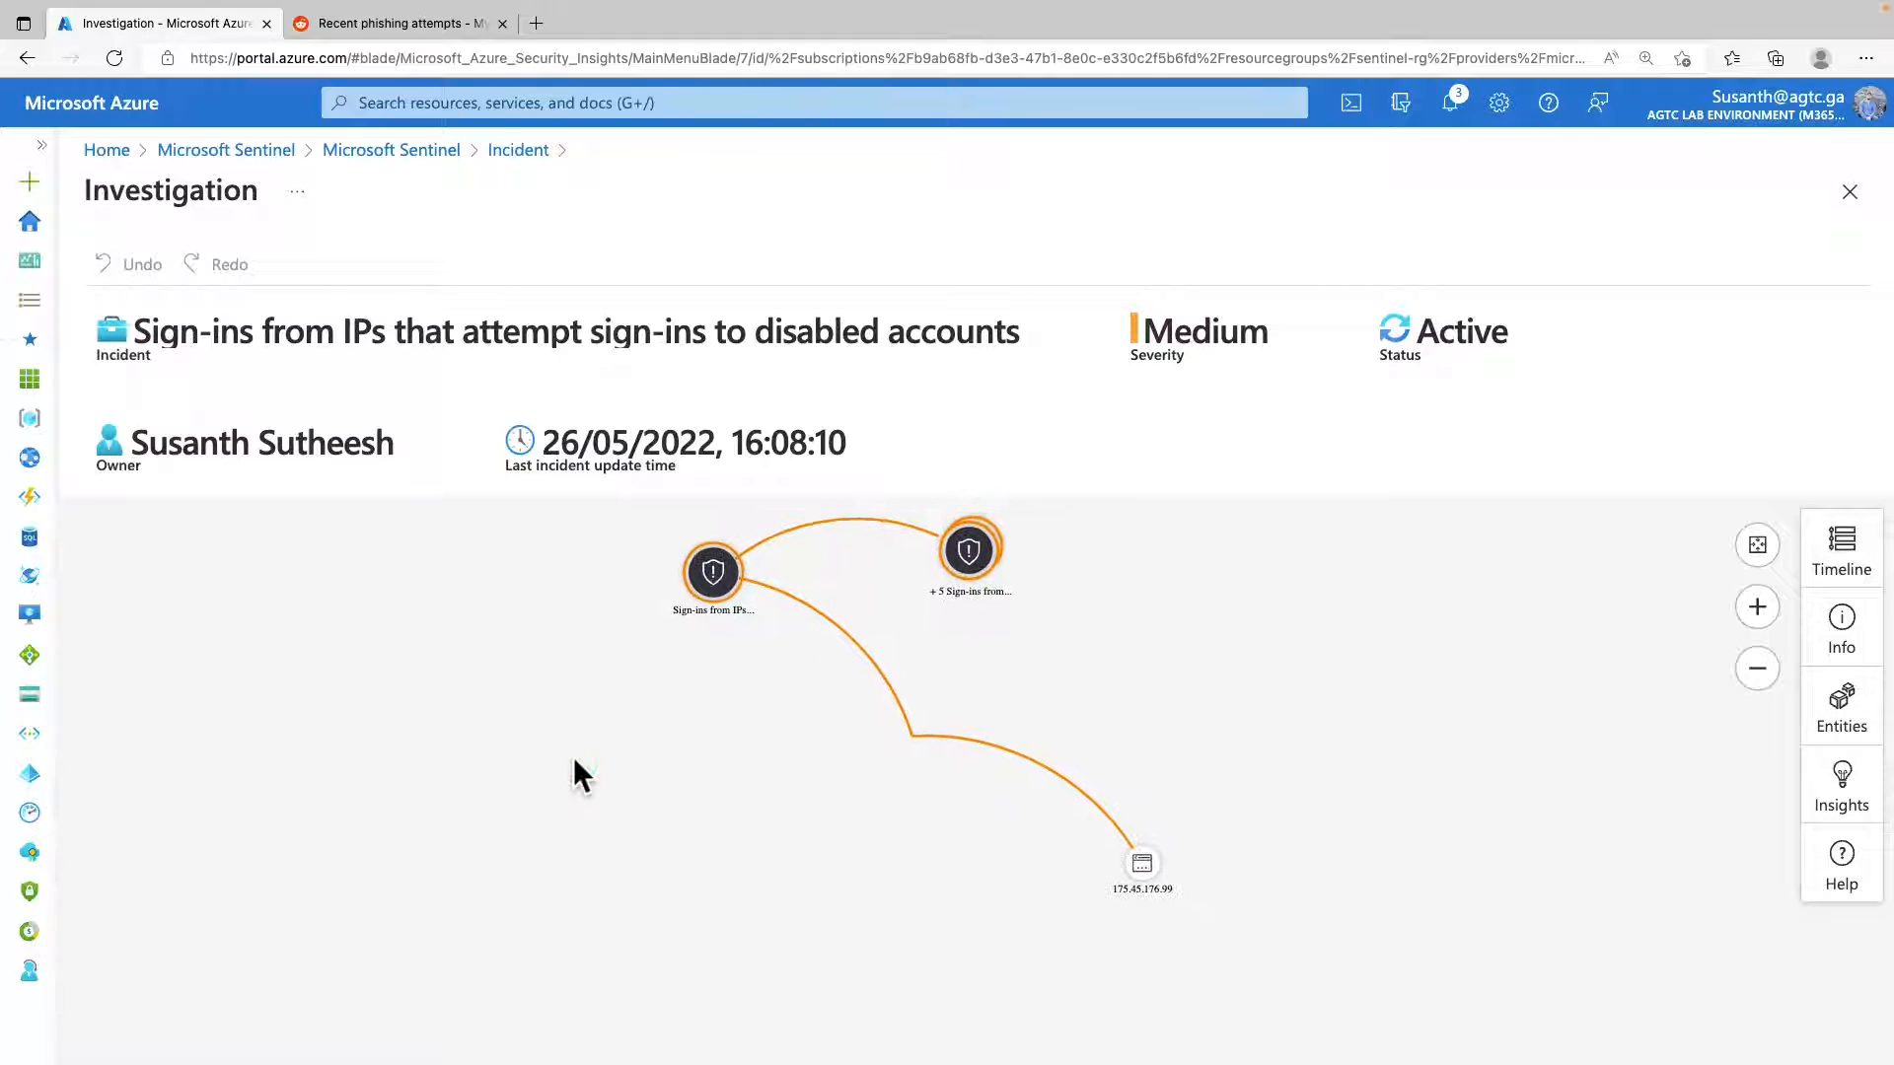
Return to incident 2, list its alerts and open the event of the first alert in Logs.
left_click(523, 150)
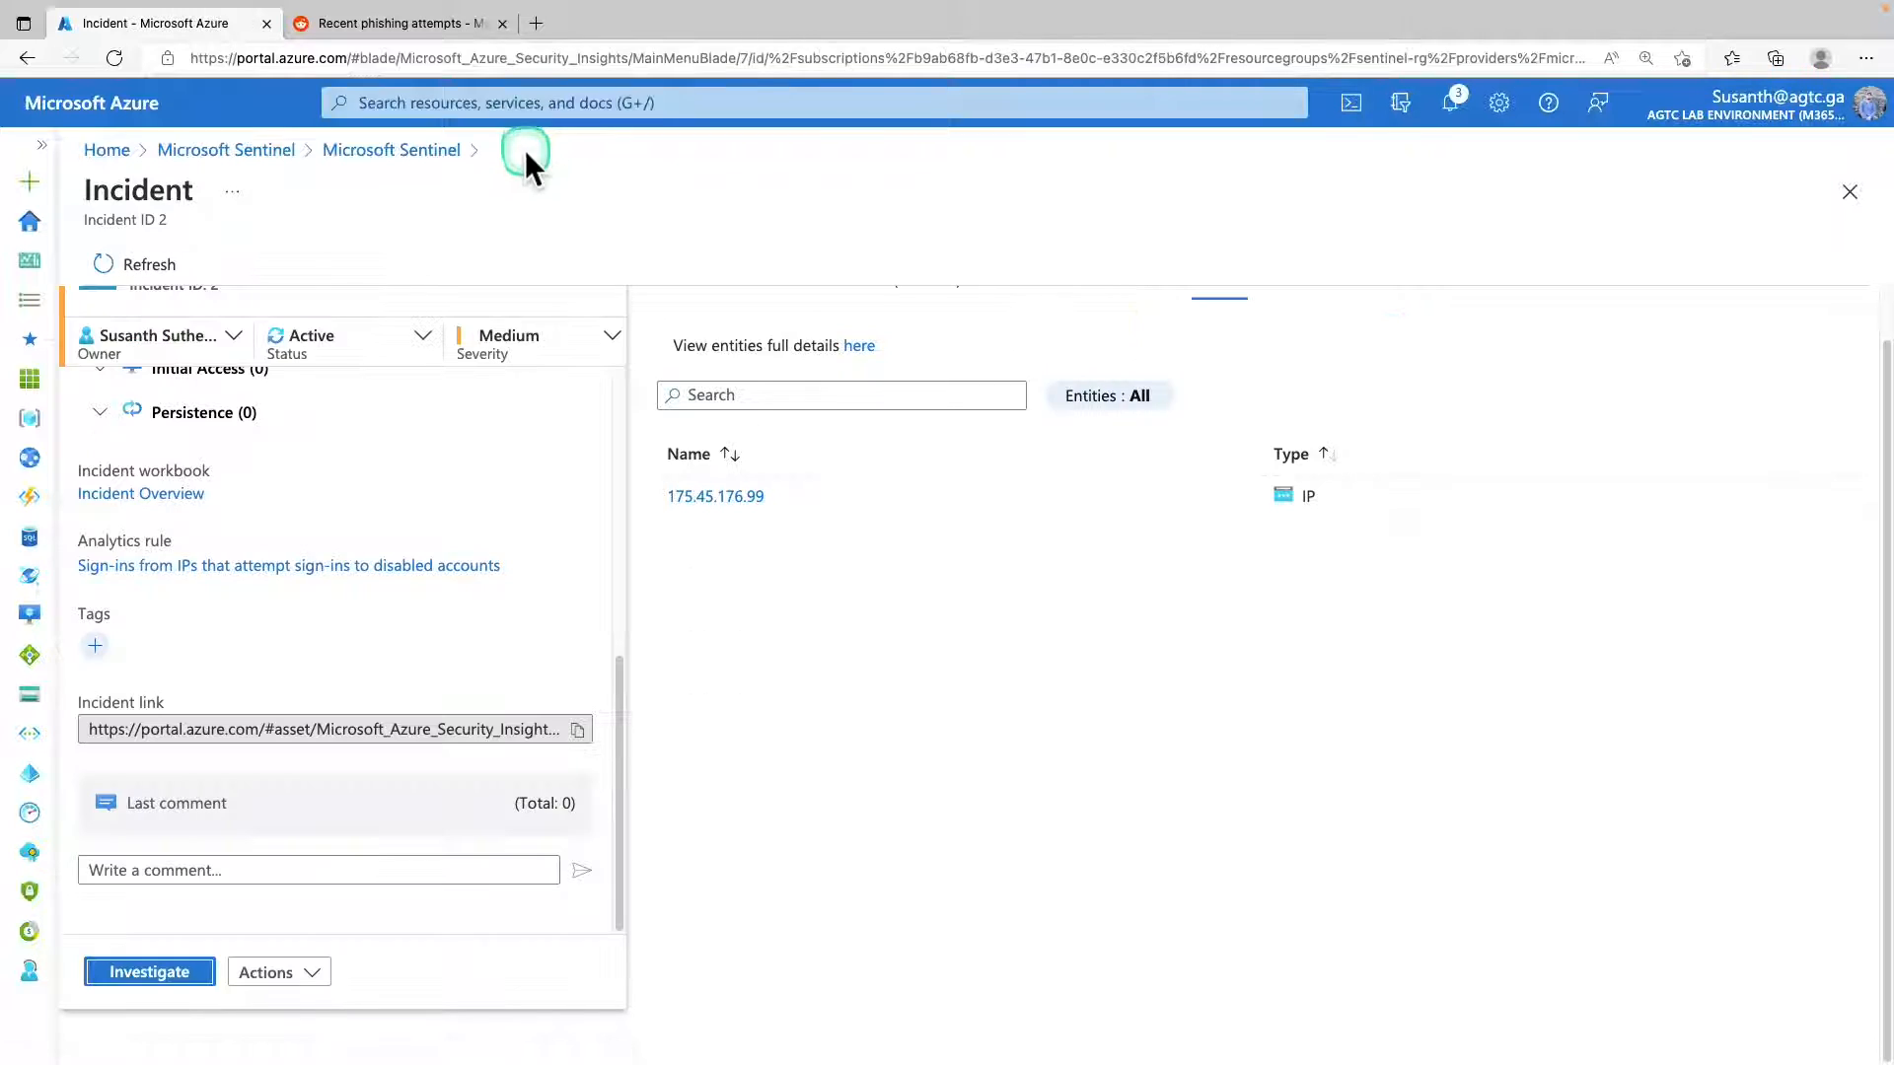
left_click(1013, 340)
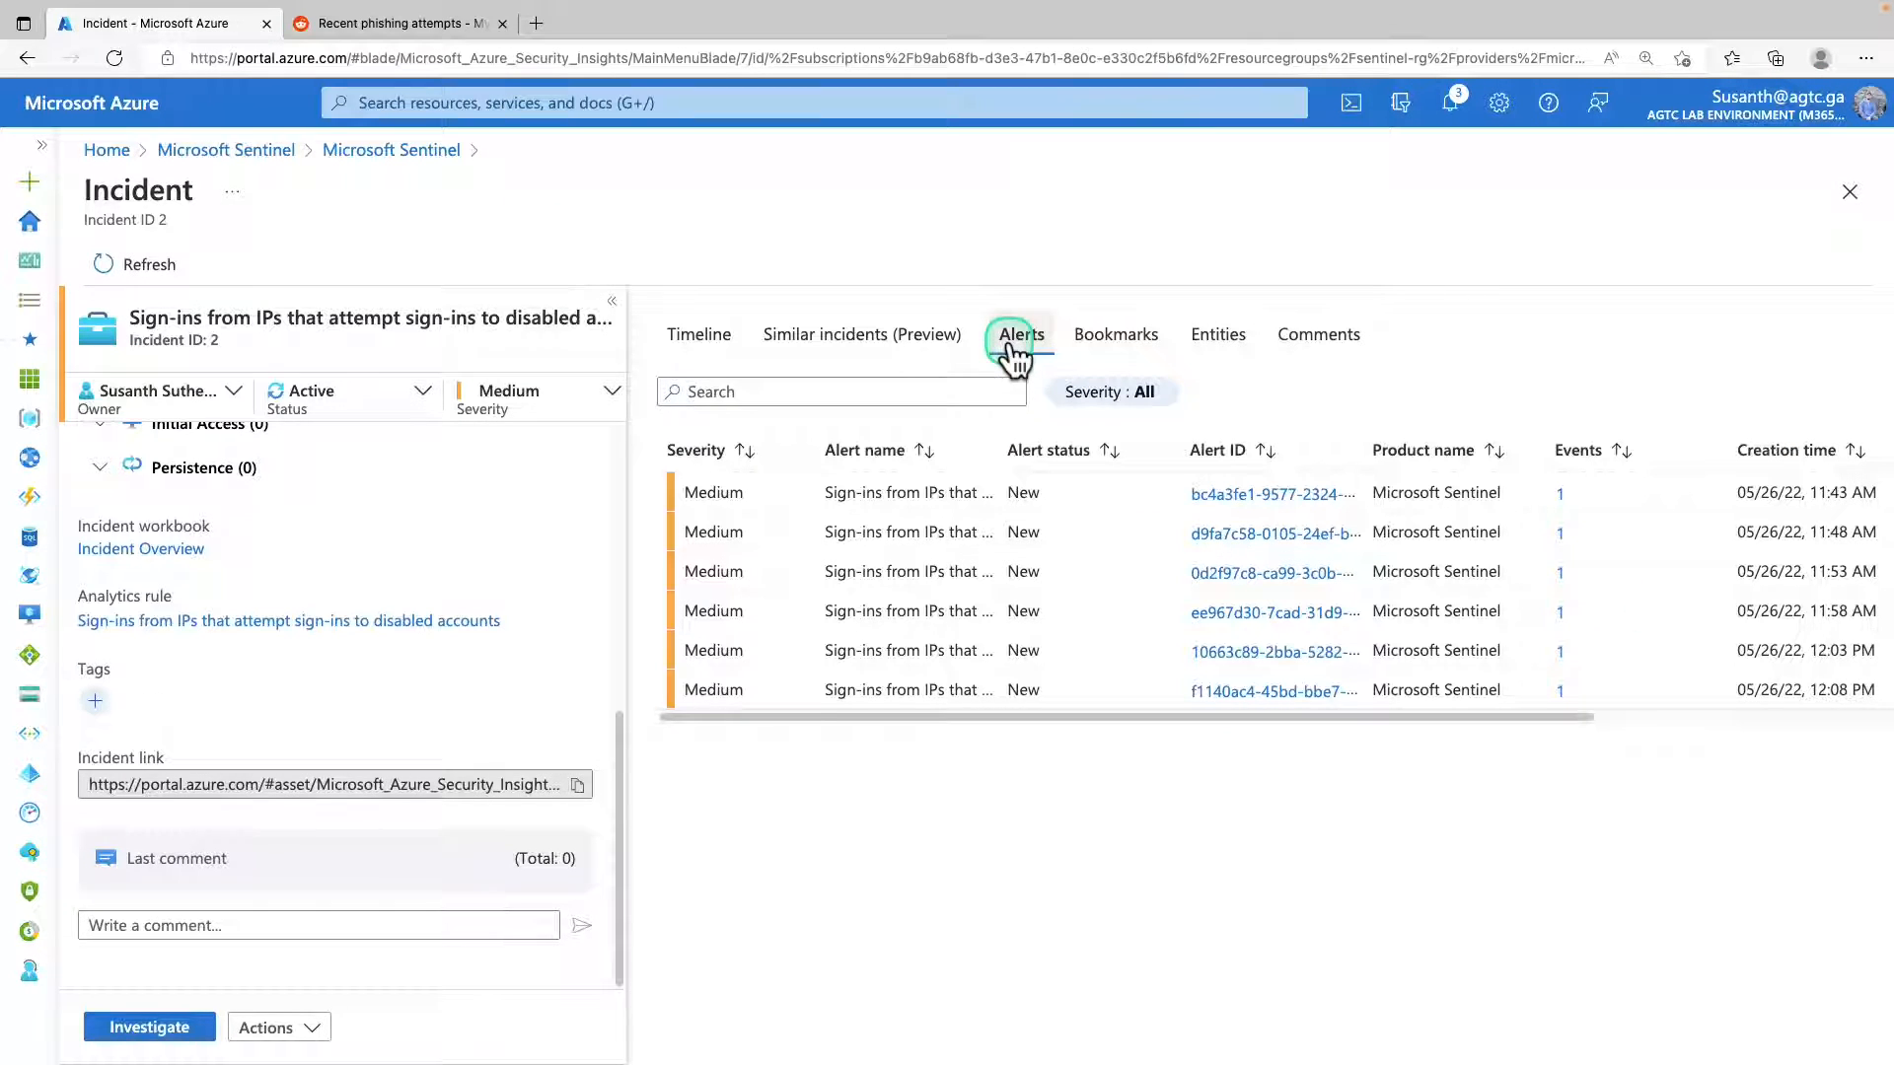
left_click(1559, 493)
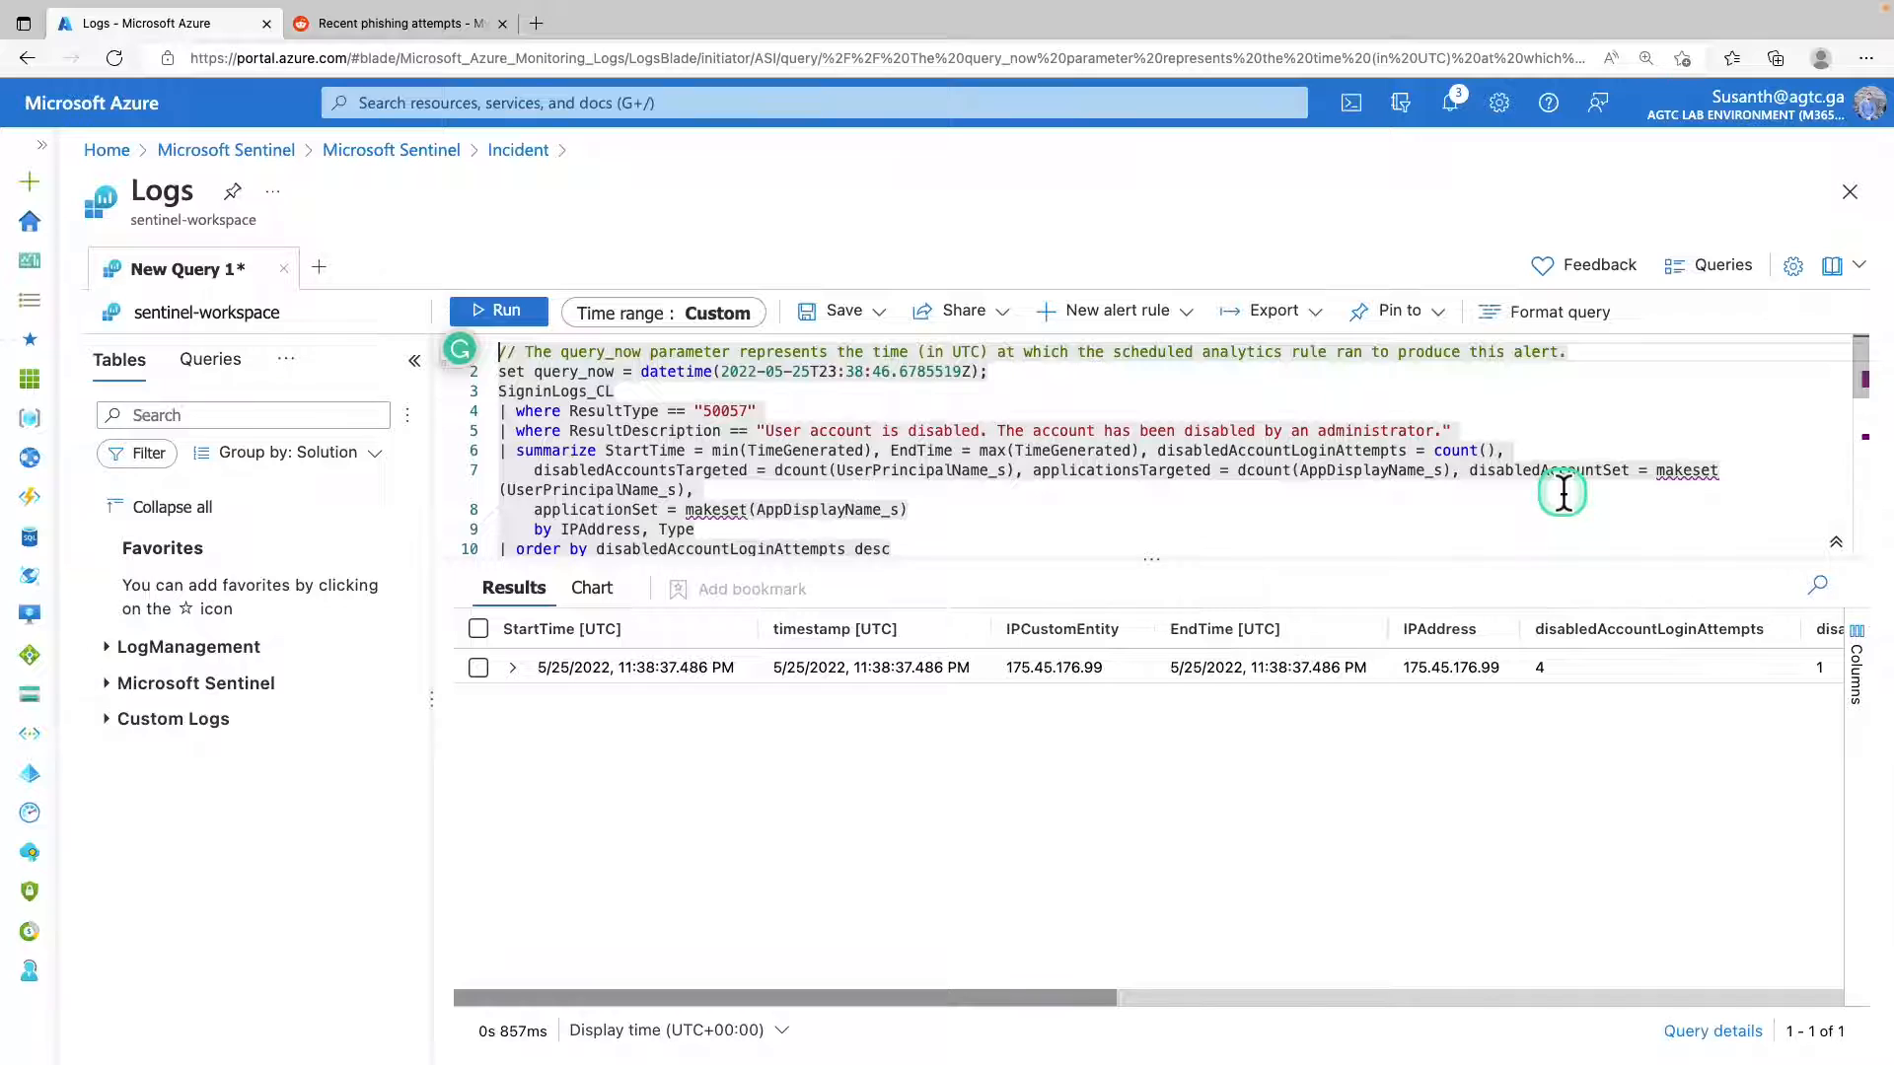
left_click(1563, 495)
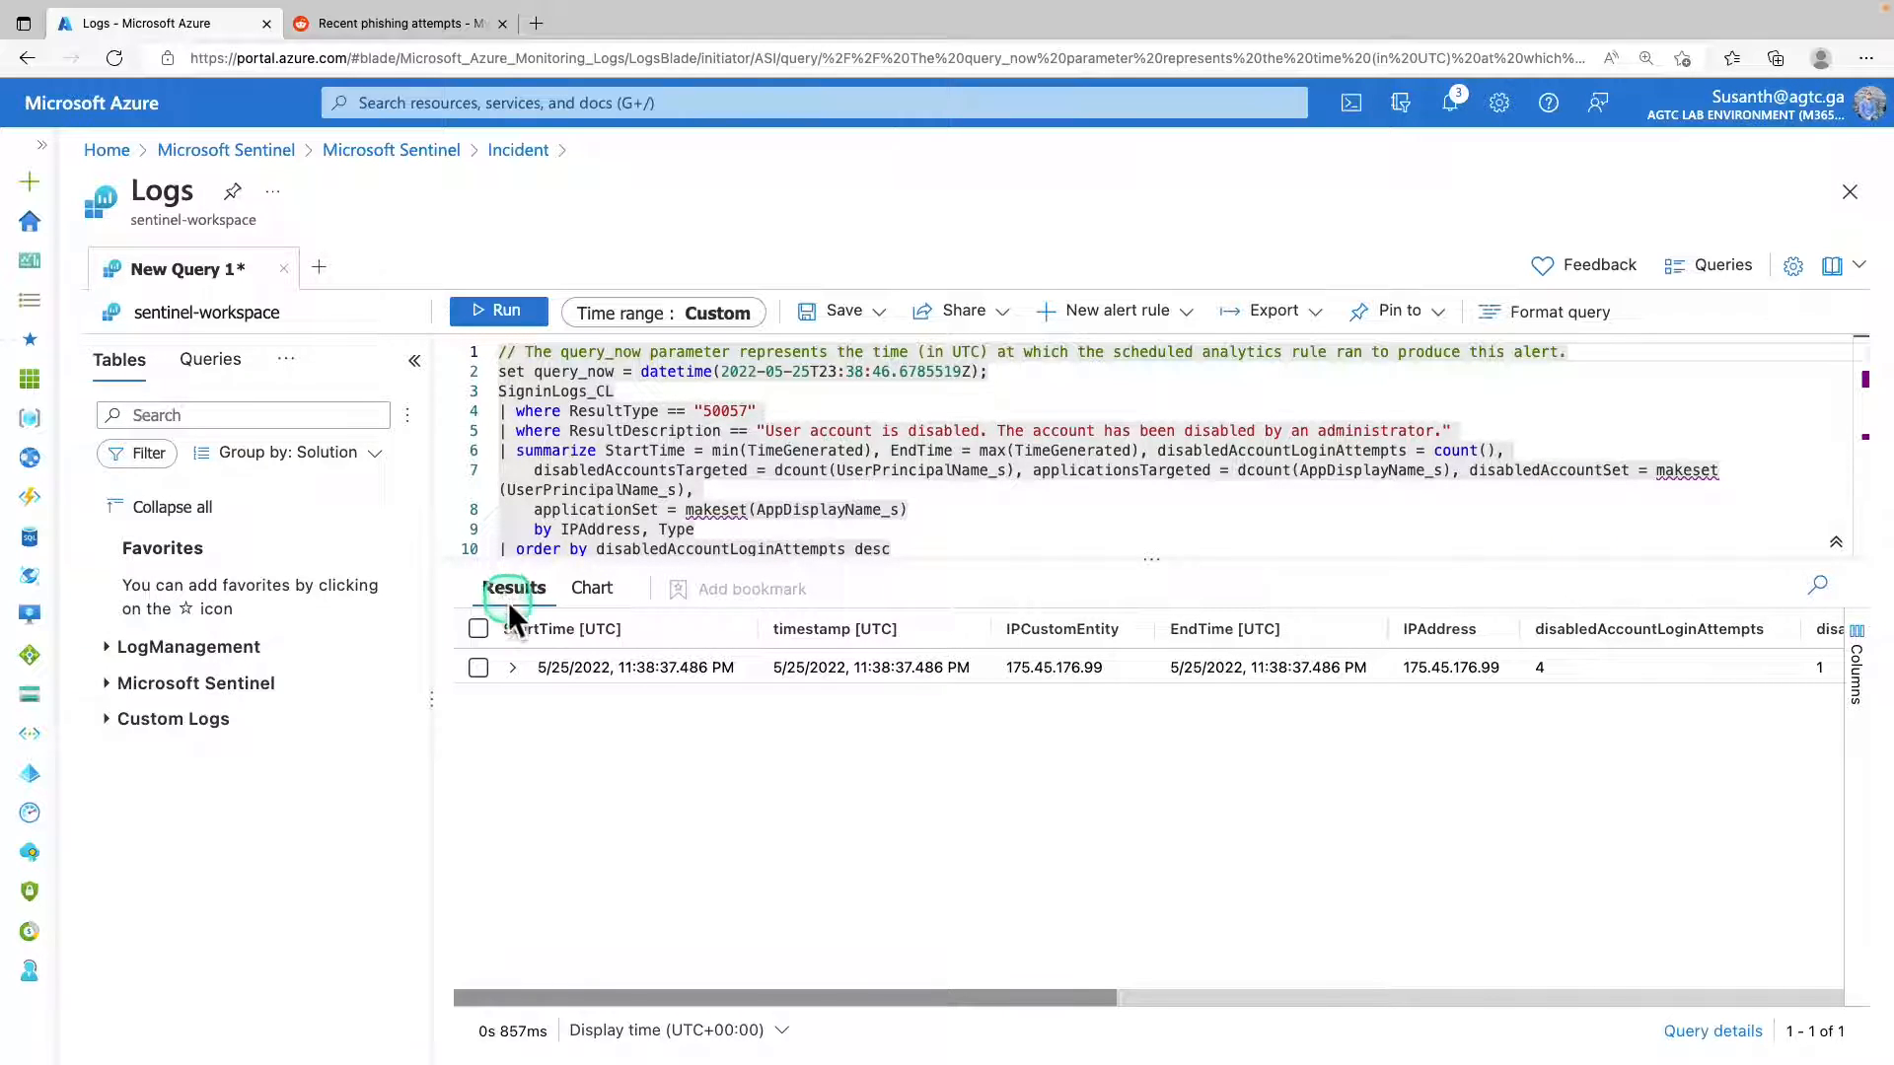
Expand the query result and its disabledAccountSet field to inspect the IP address and targeted account.
left_click(511, 668)
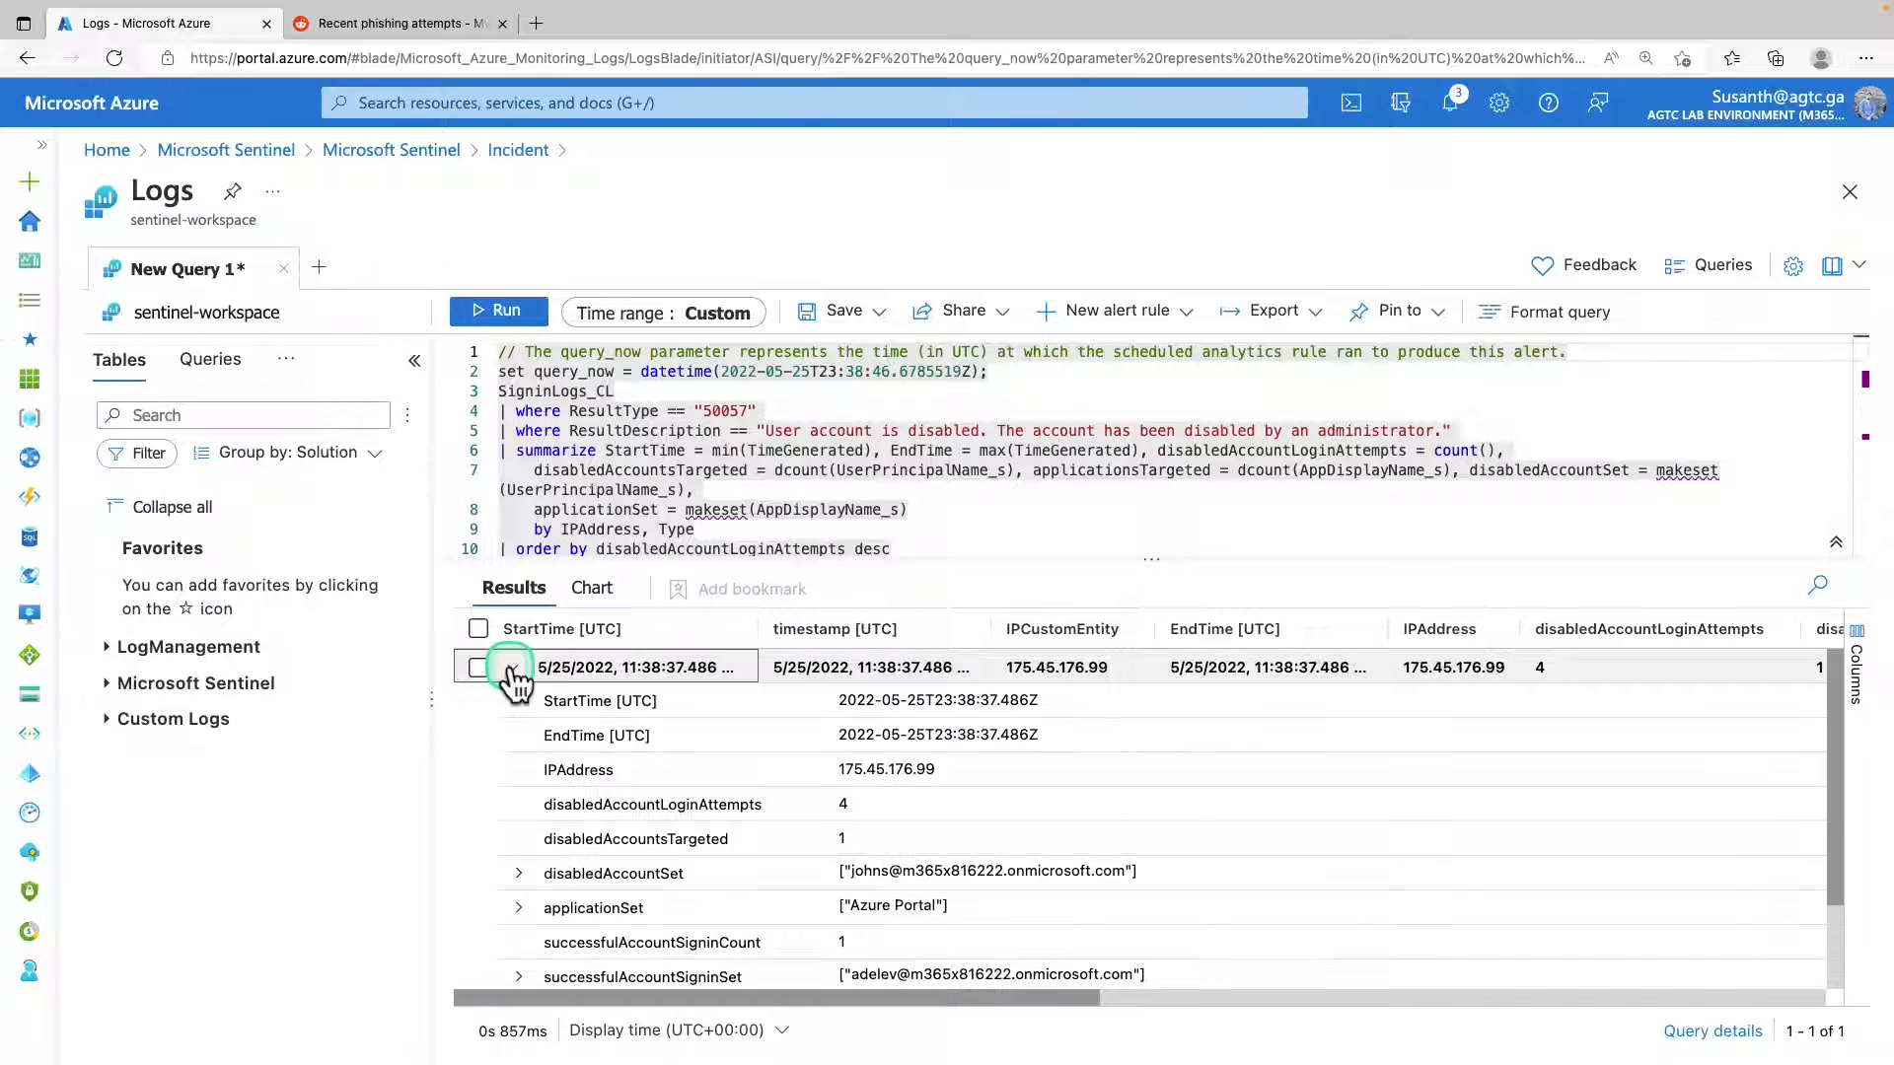
left_click(809, 756)
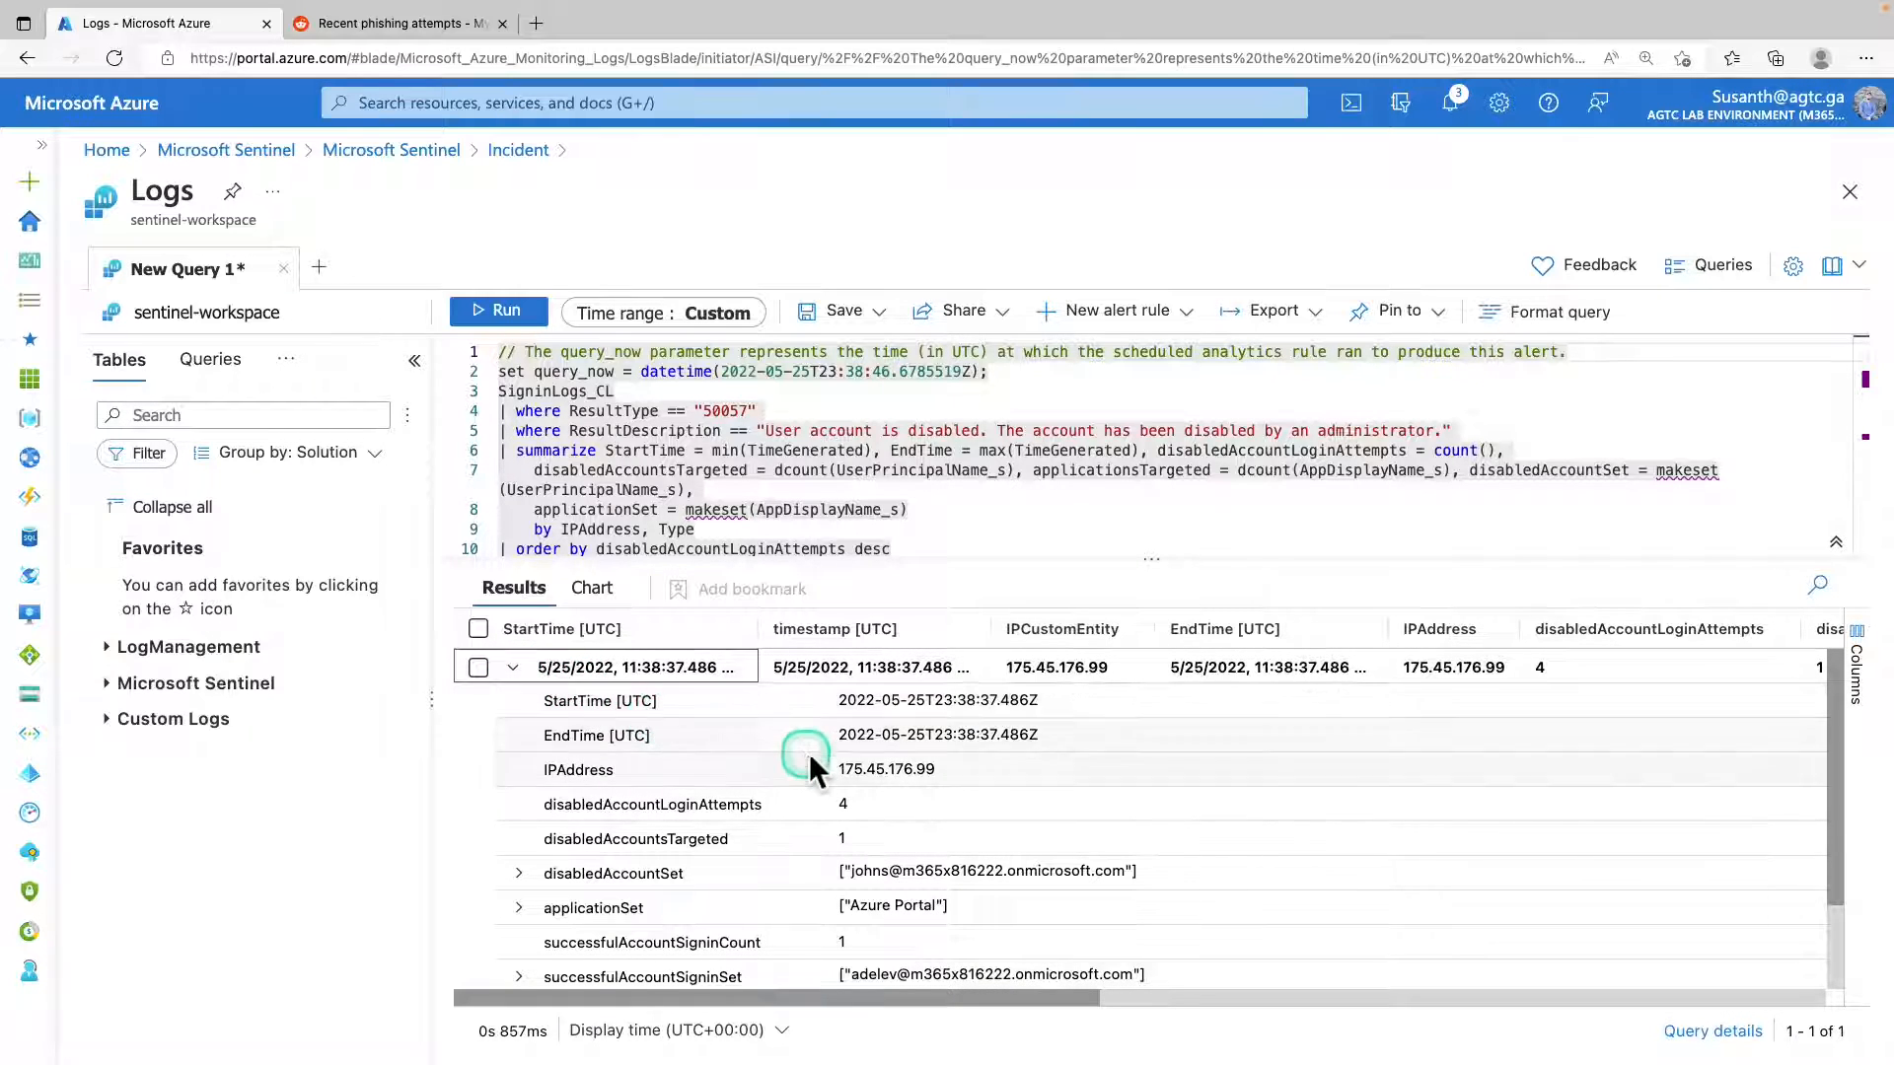
scroll(808, 753, "down", 2)
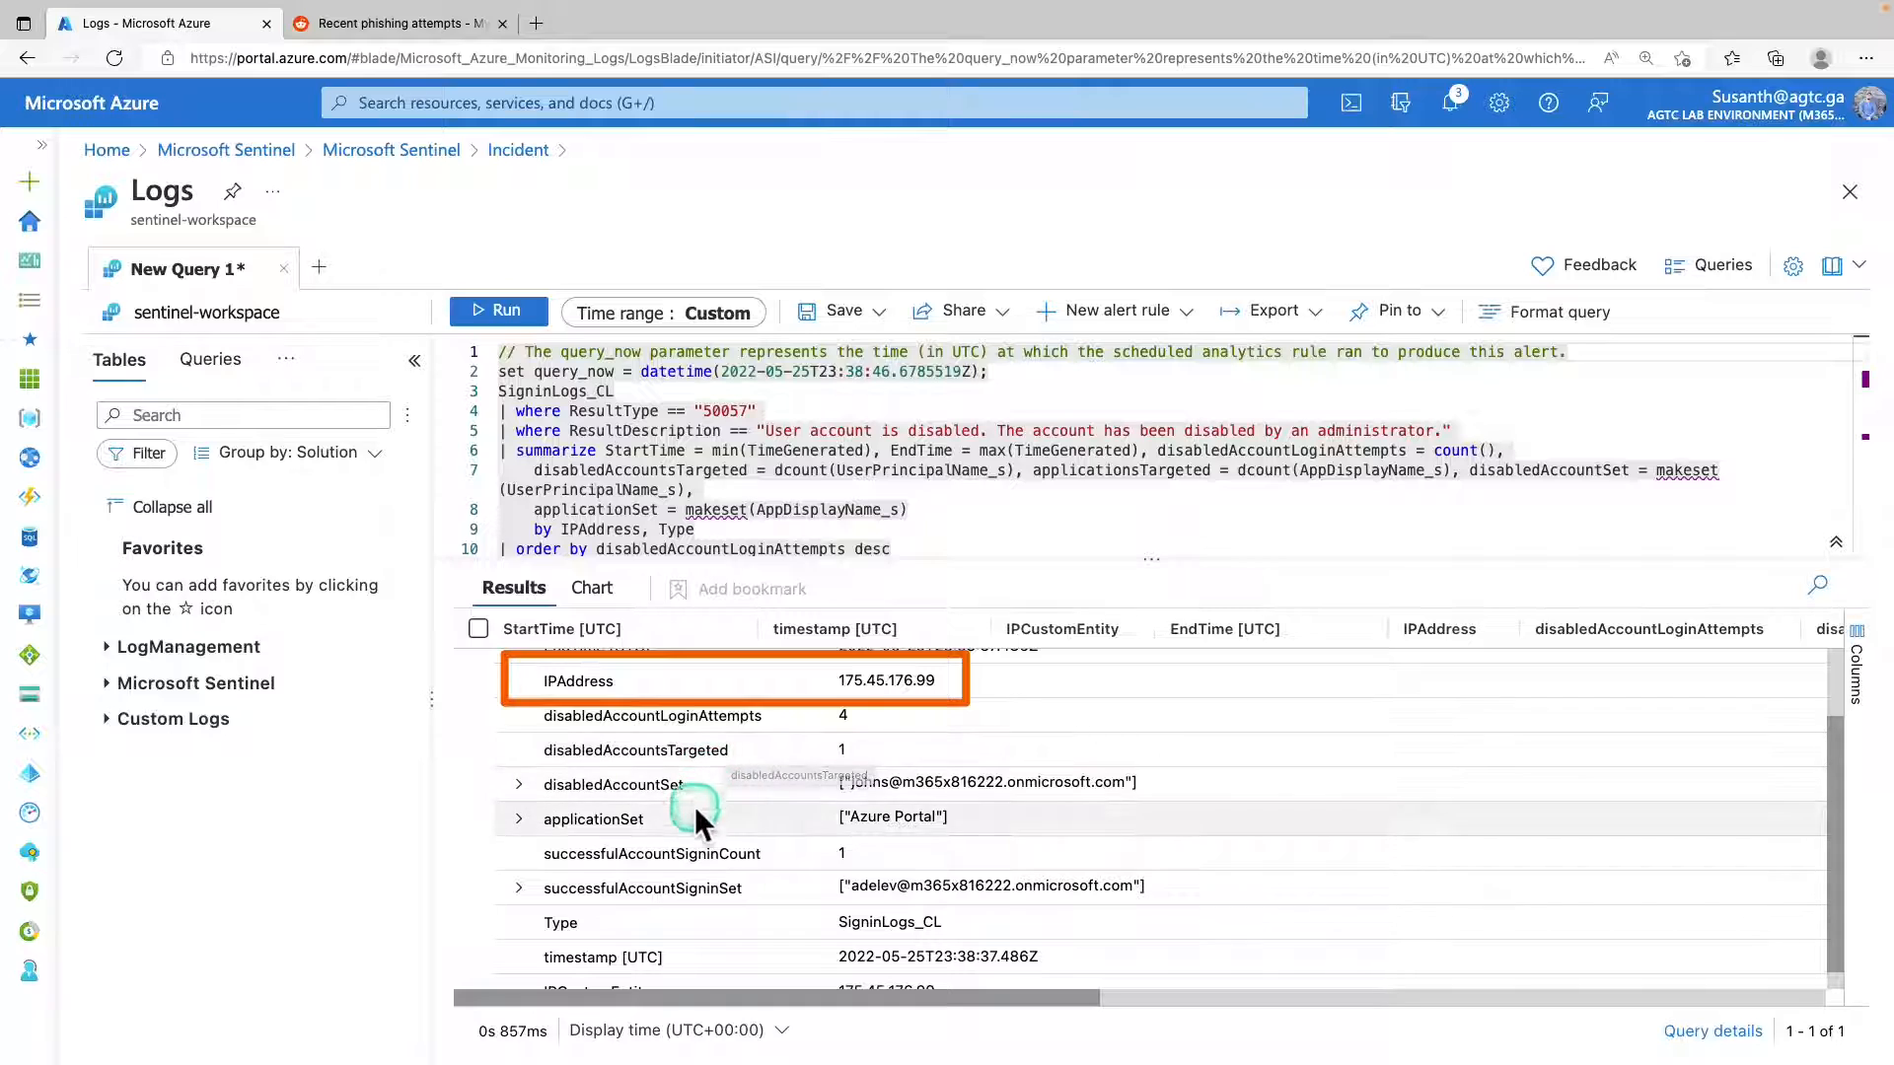
left_click(518, 786)
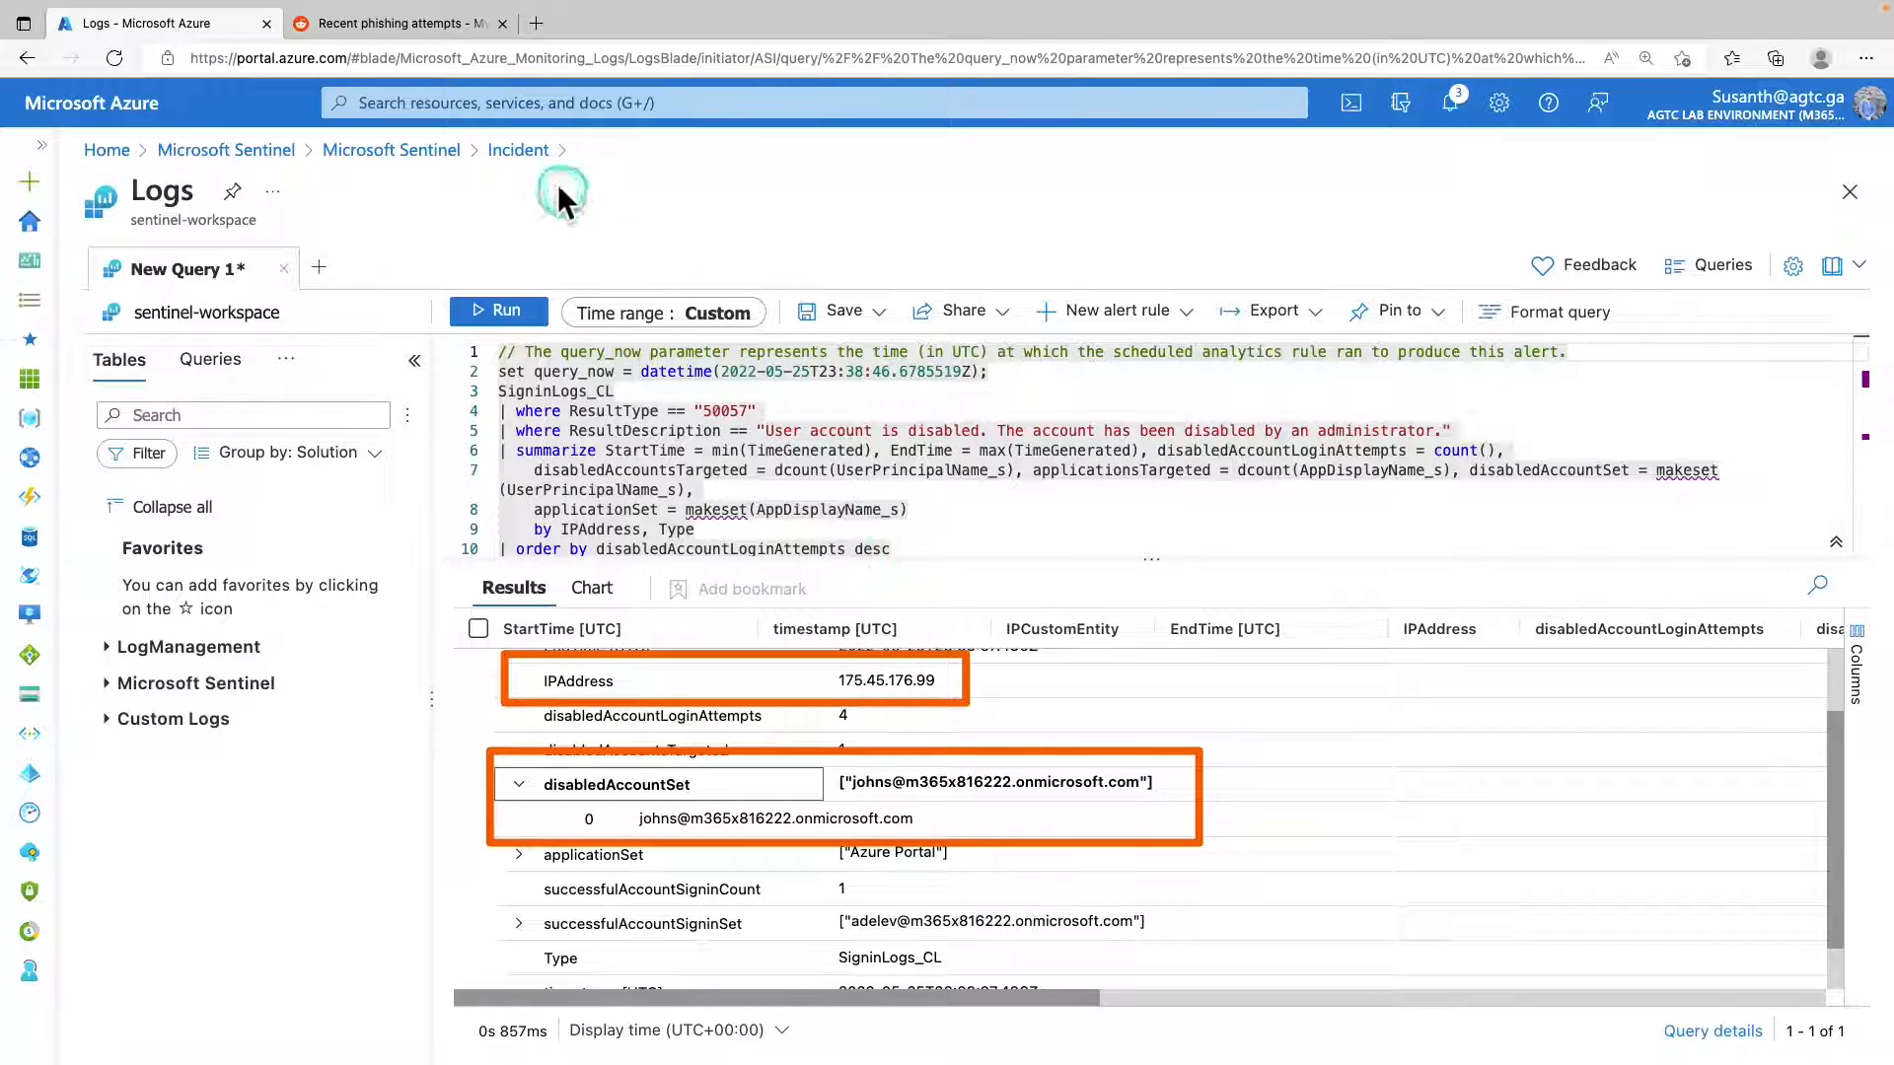
Run the Get-GeoFromIpAndTagIncident playbook on the first alert of incident 2 and check its notification.
left_click(523, 154)
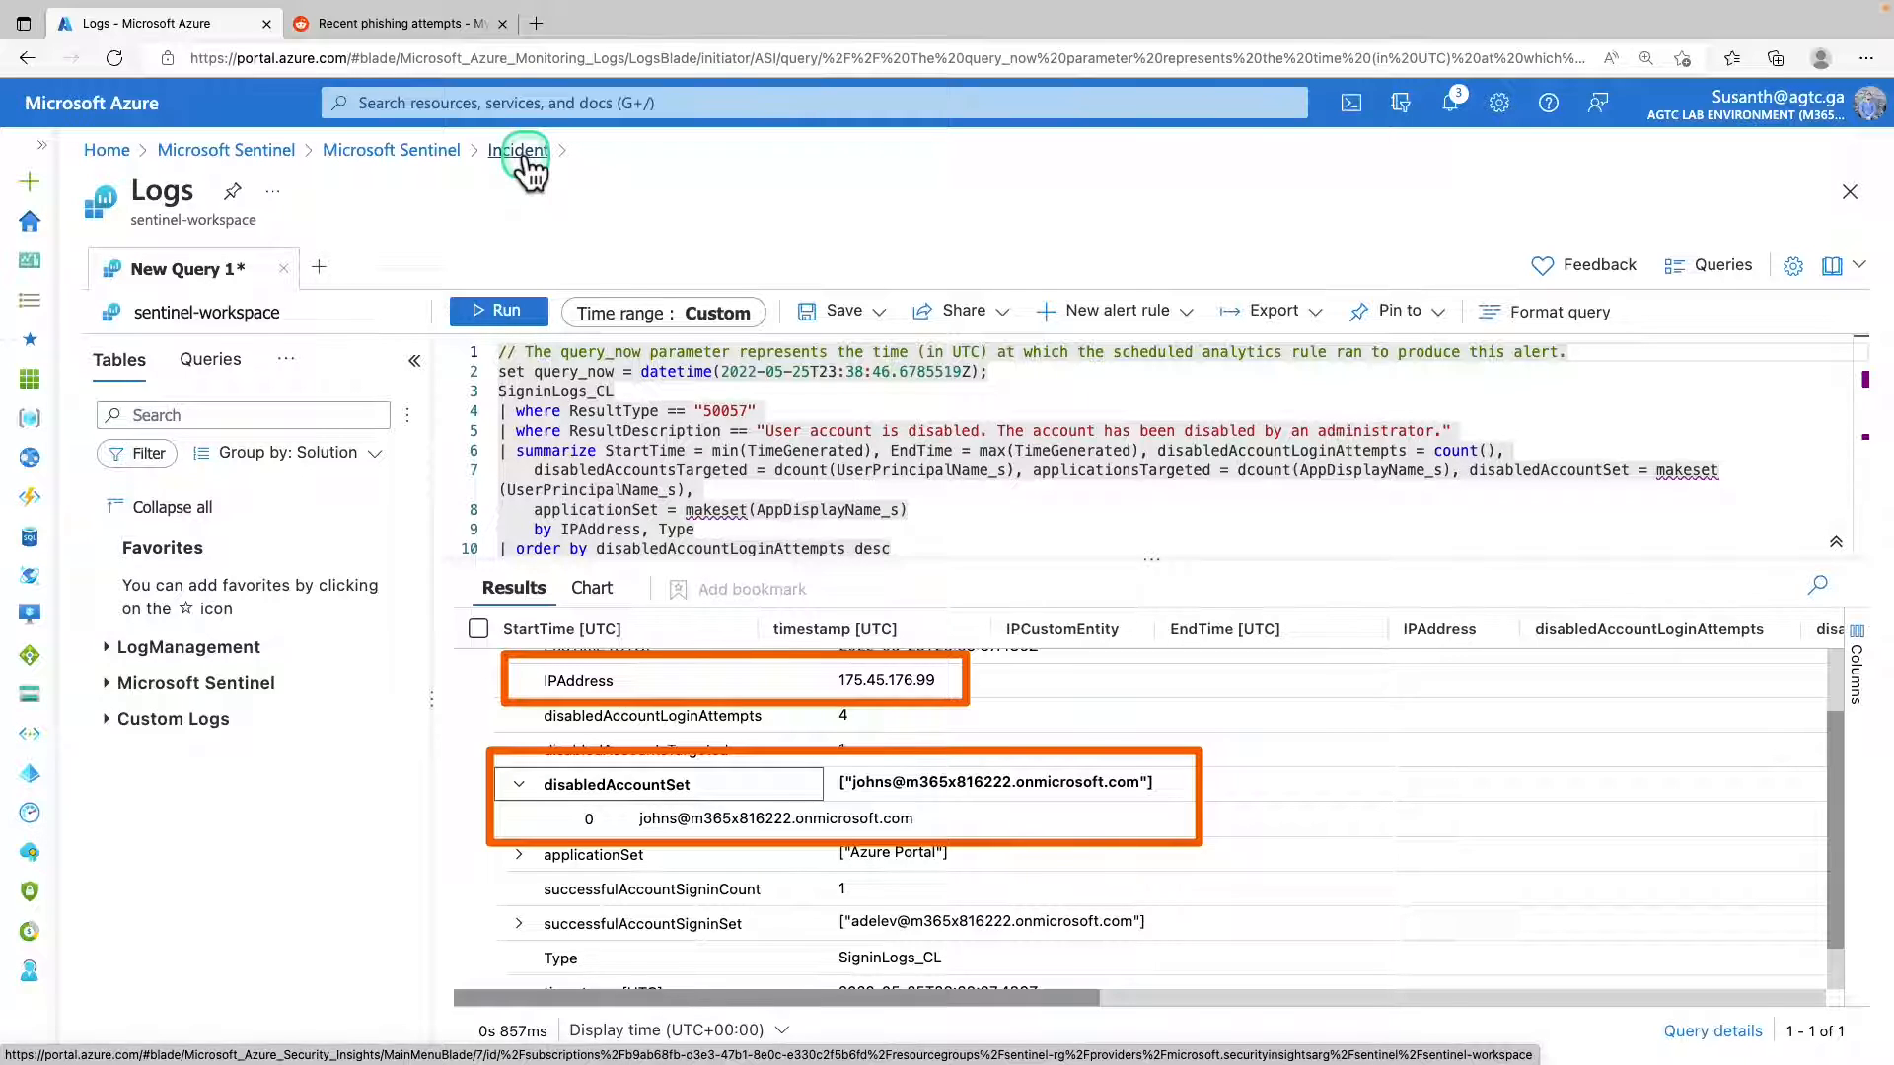
left_click(1840, 718)
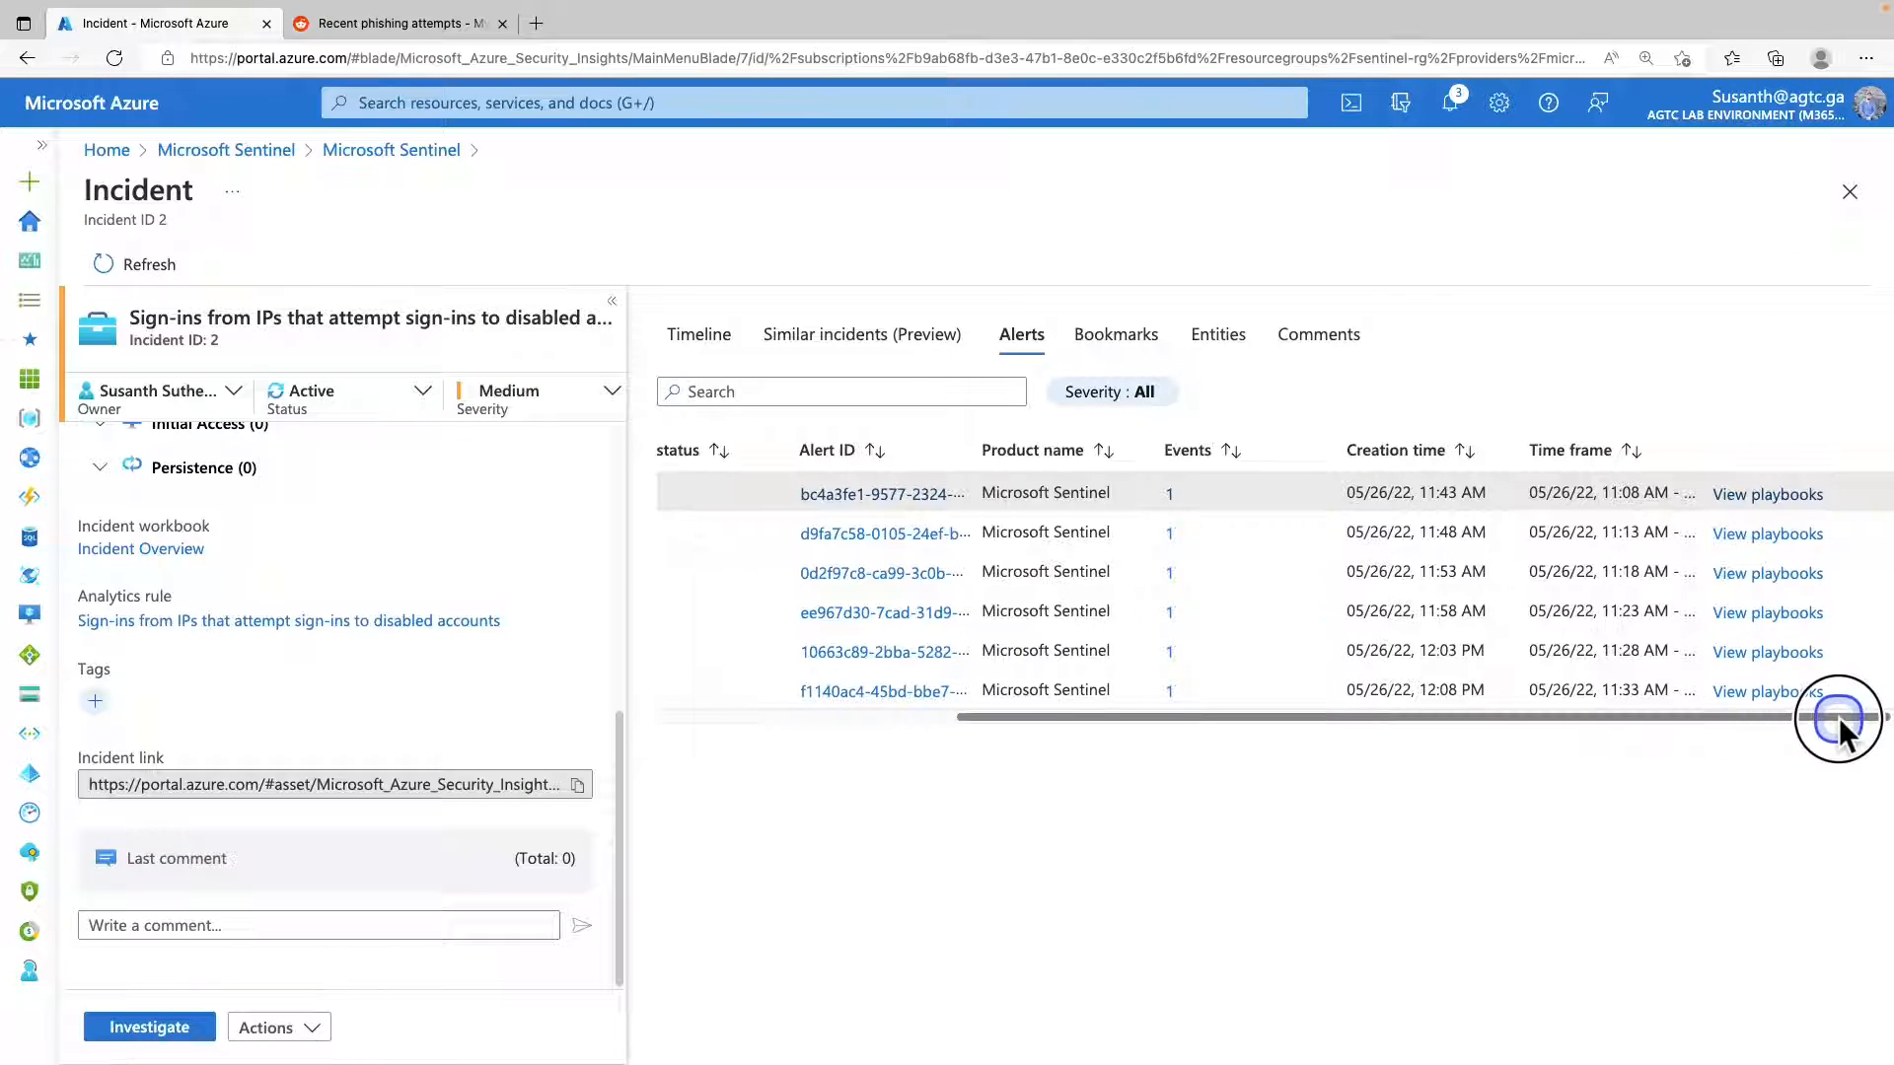
left_click(1744, 496)
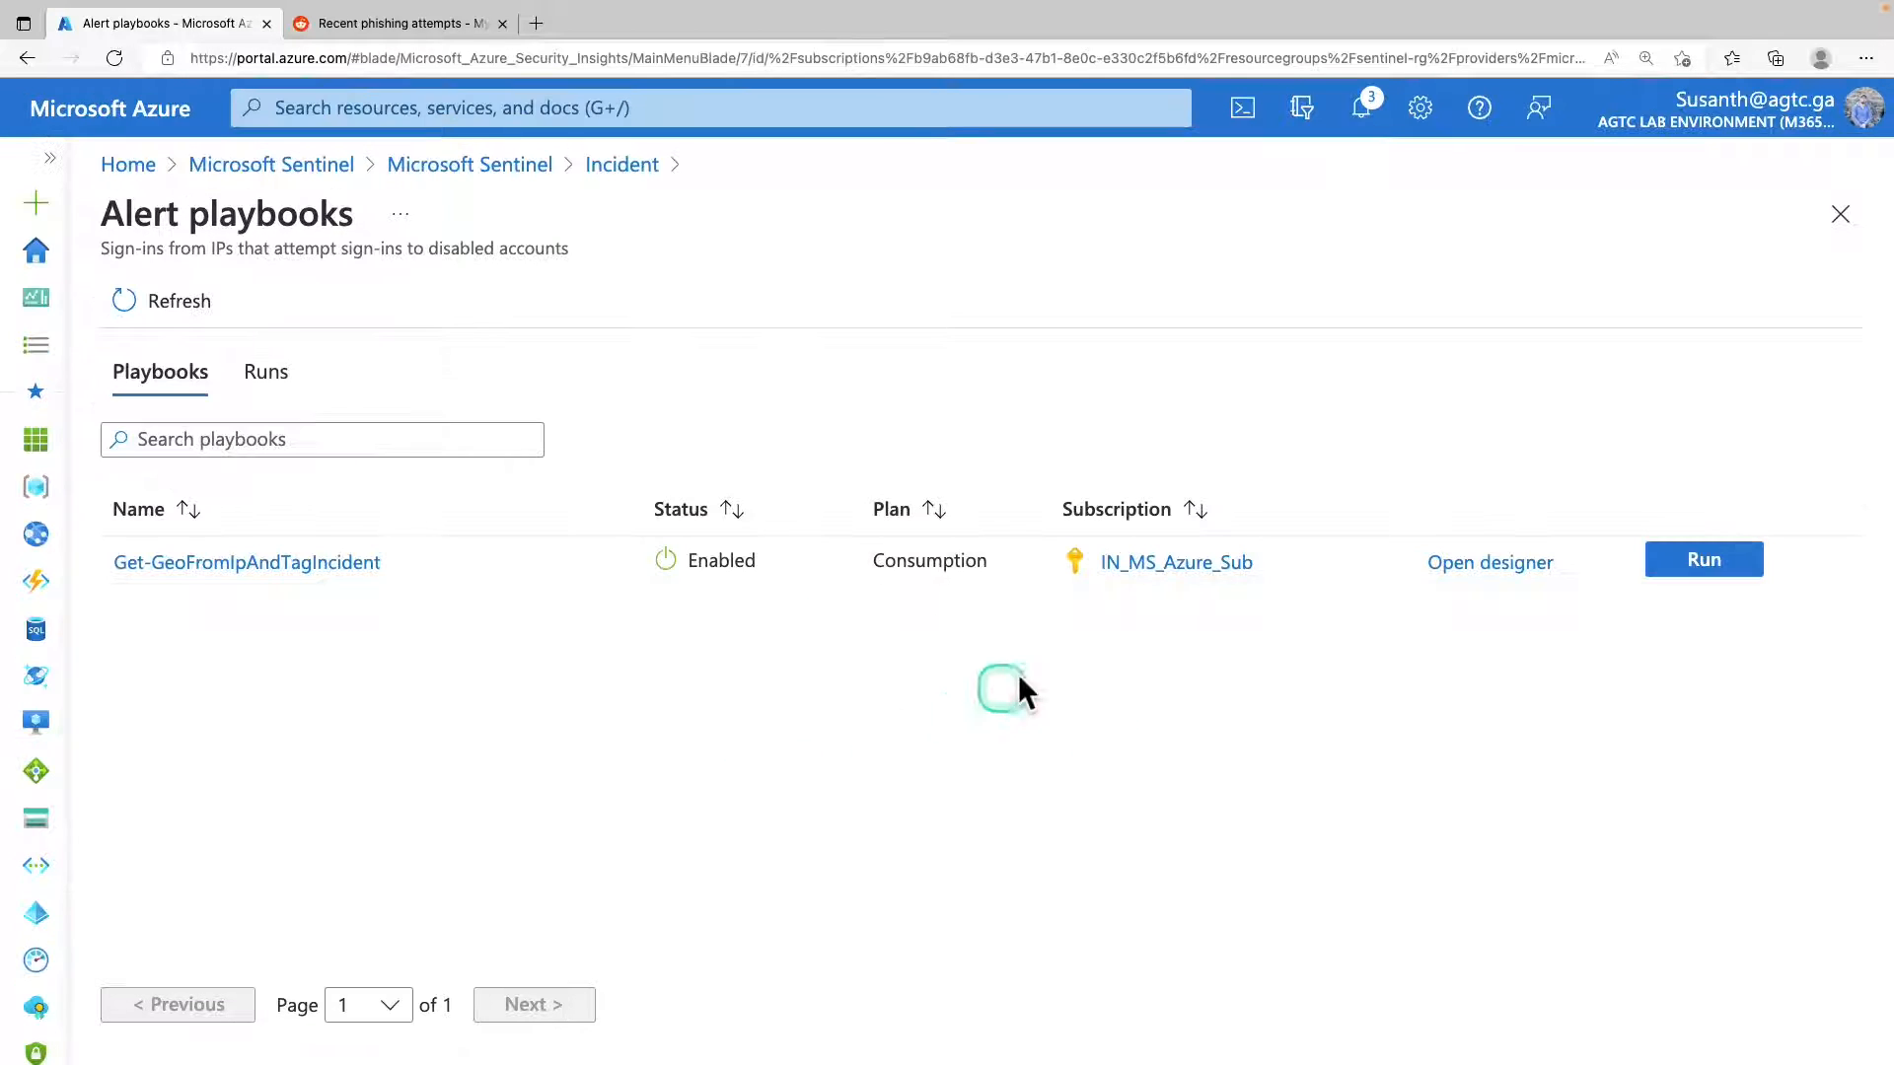
left_click(1703, 563)
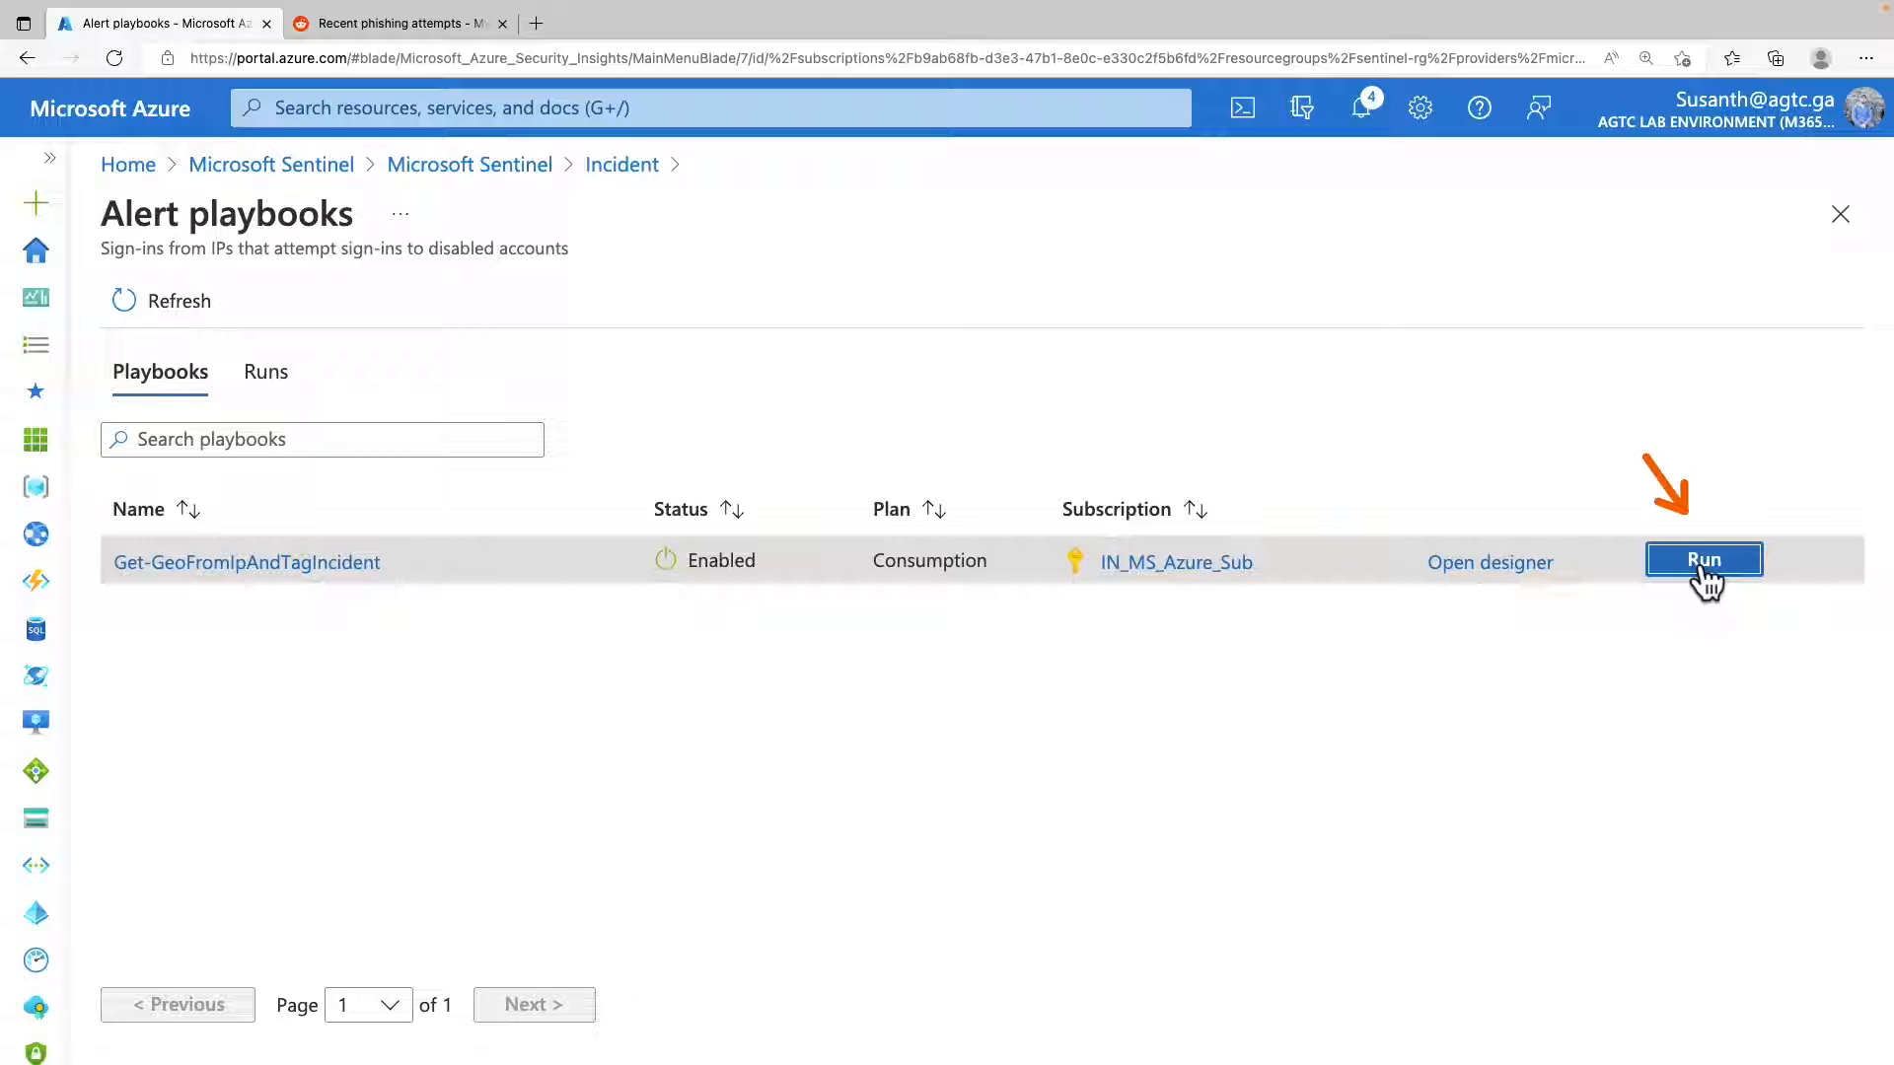
left_click(1541, 296)
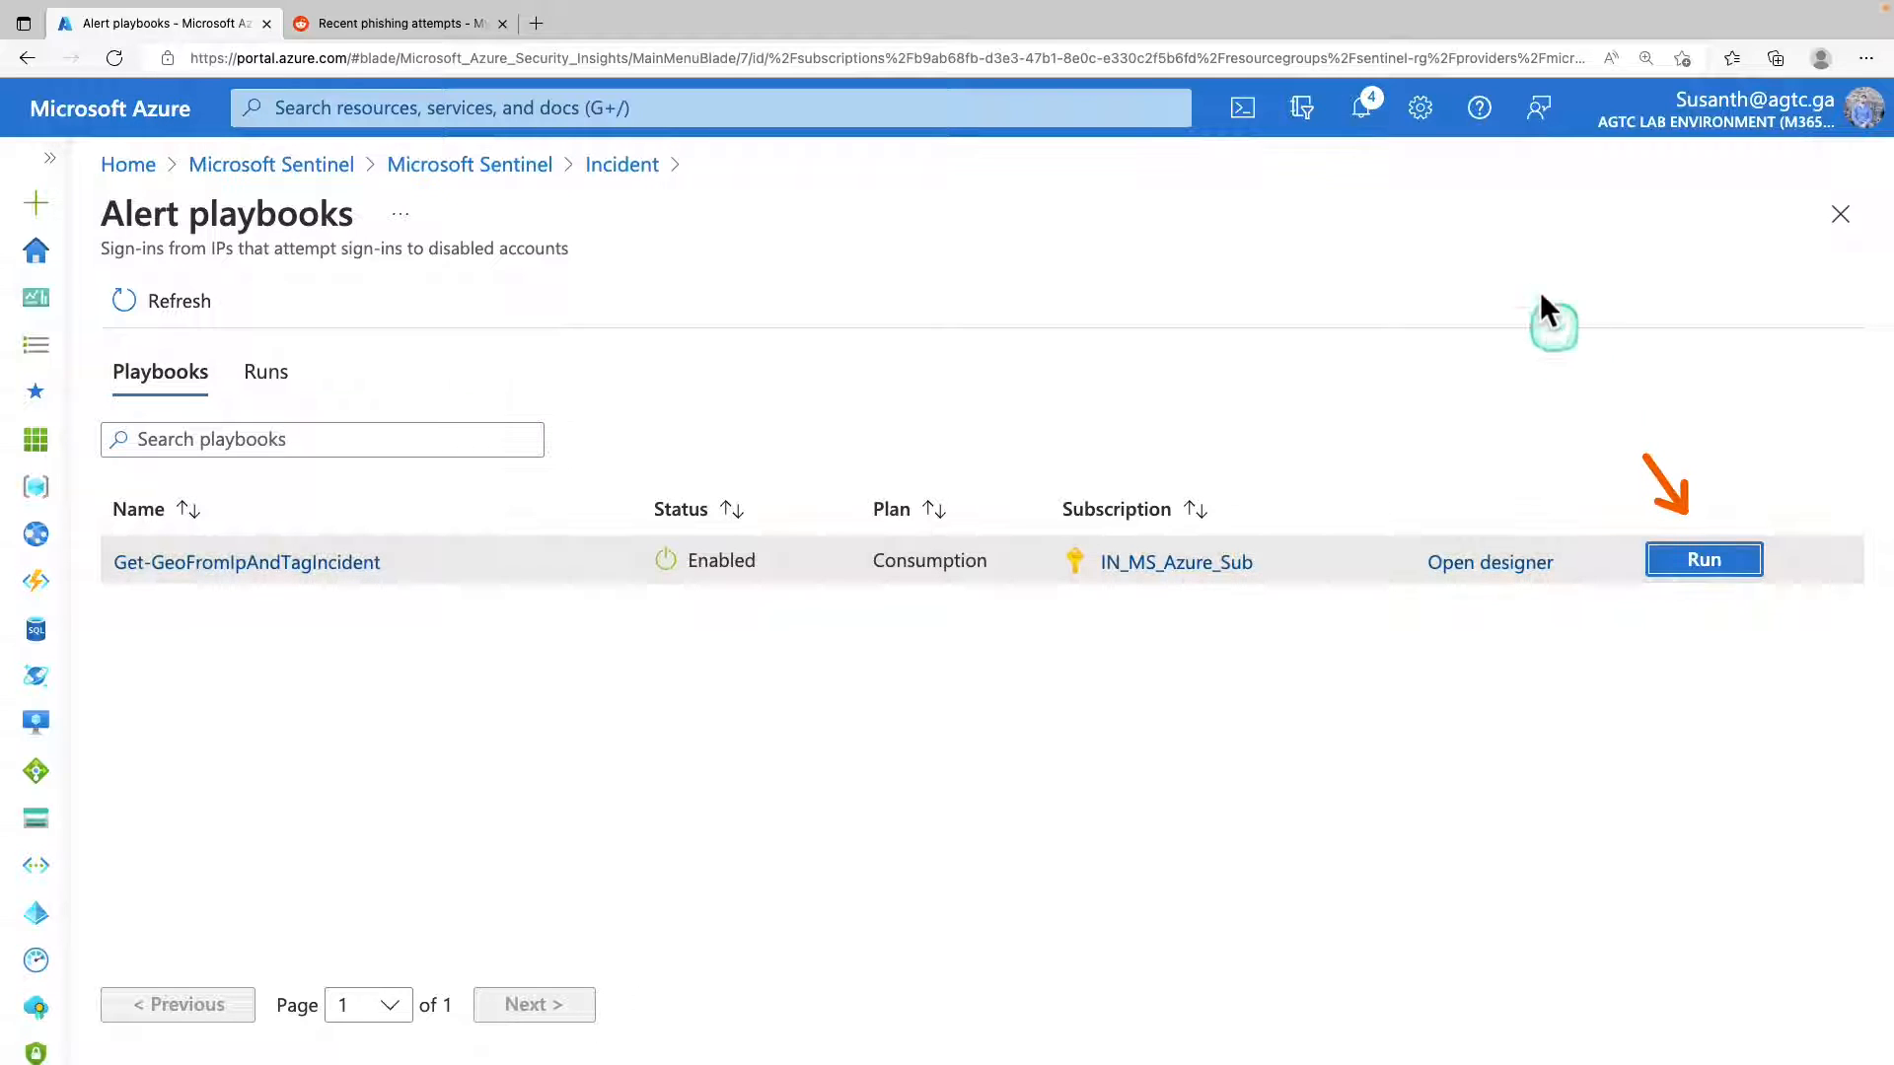
left_click(1363, 110)
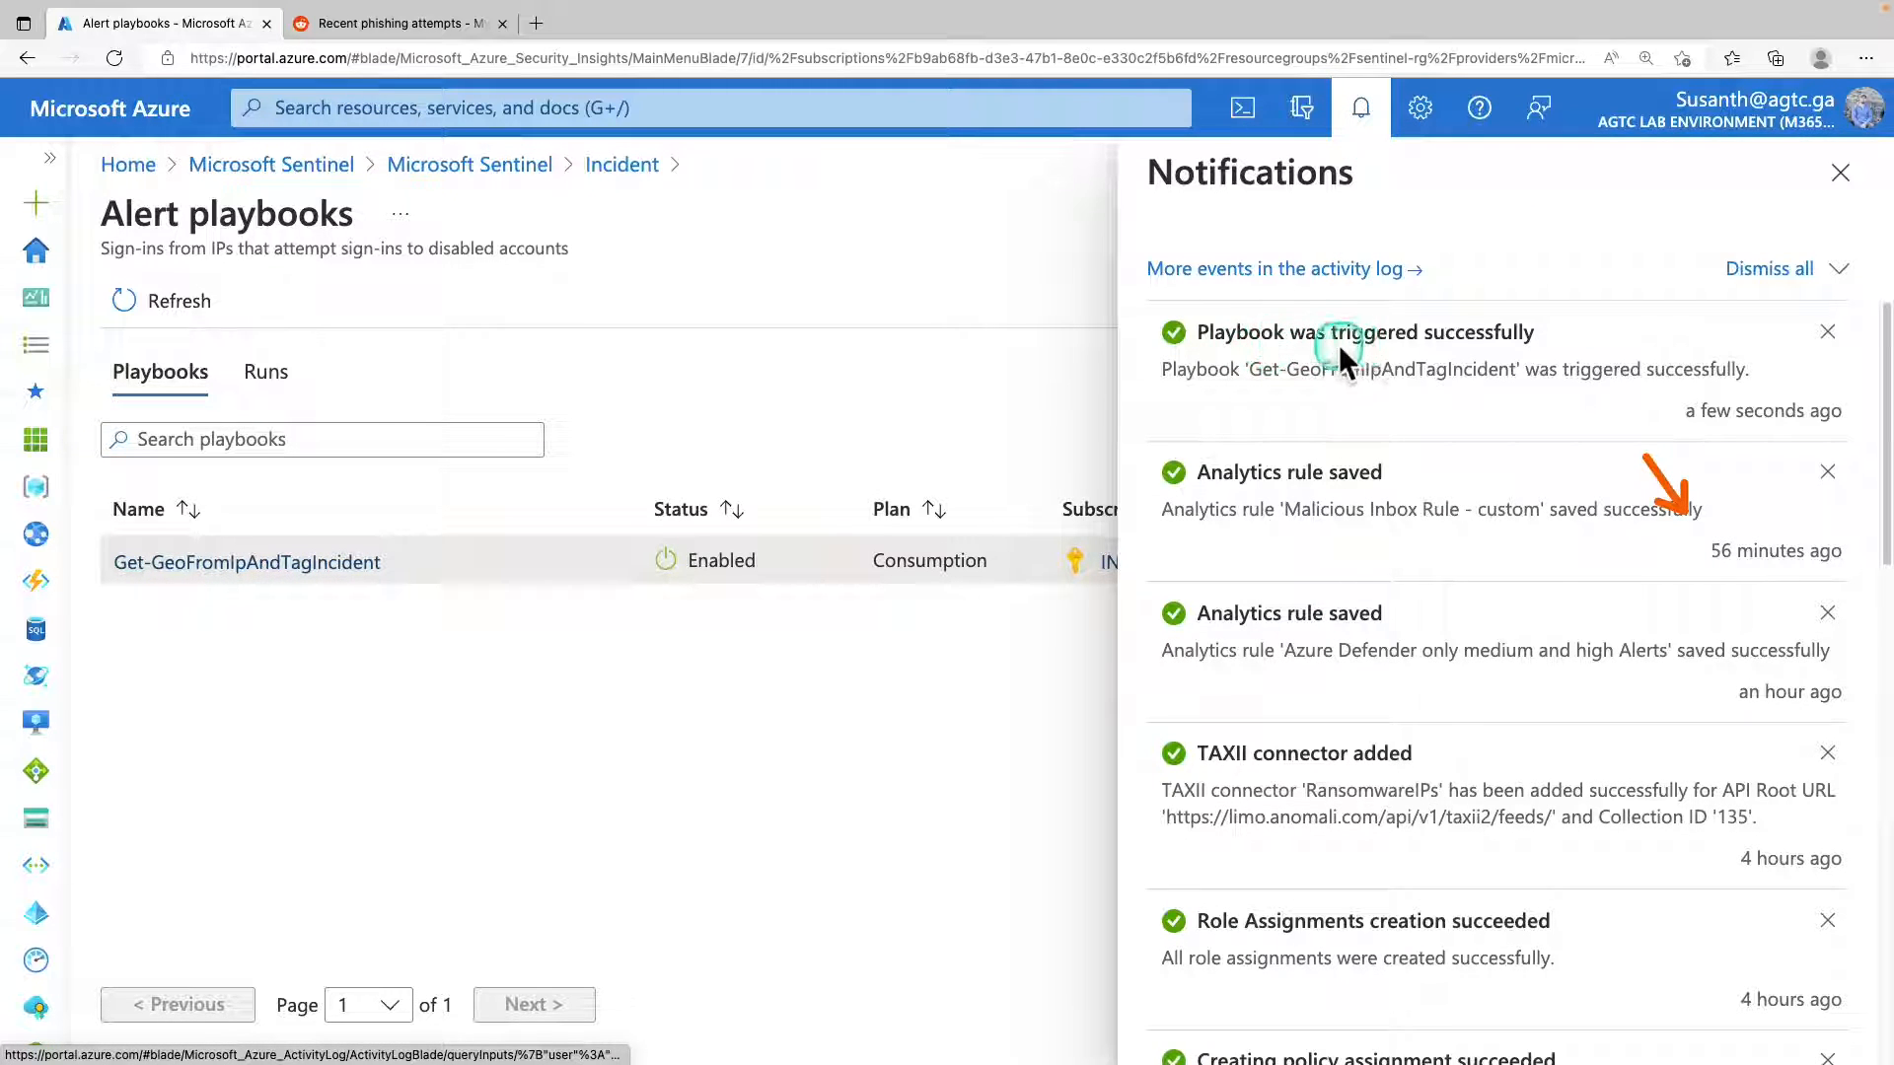
left_click(1383, 347)
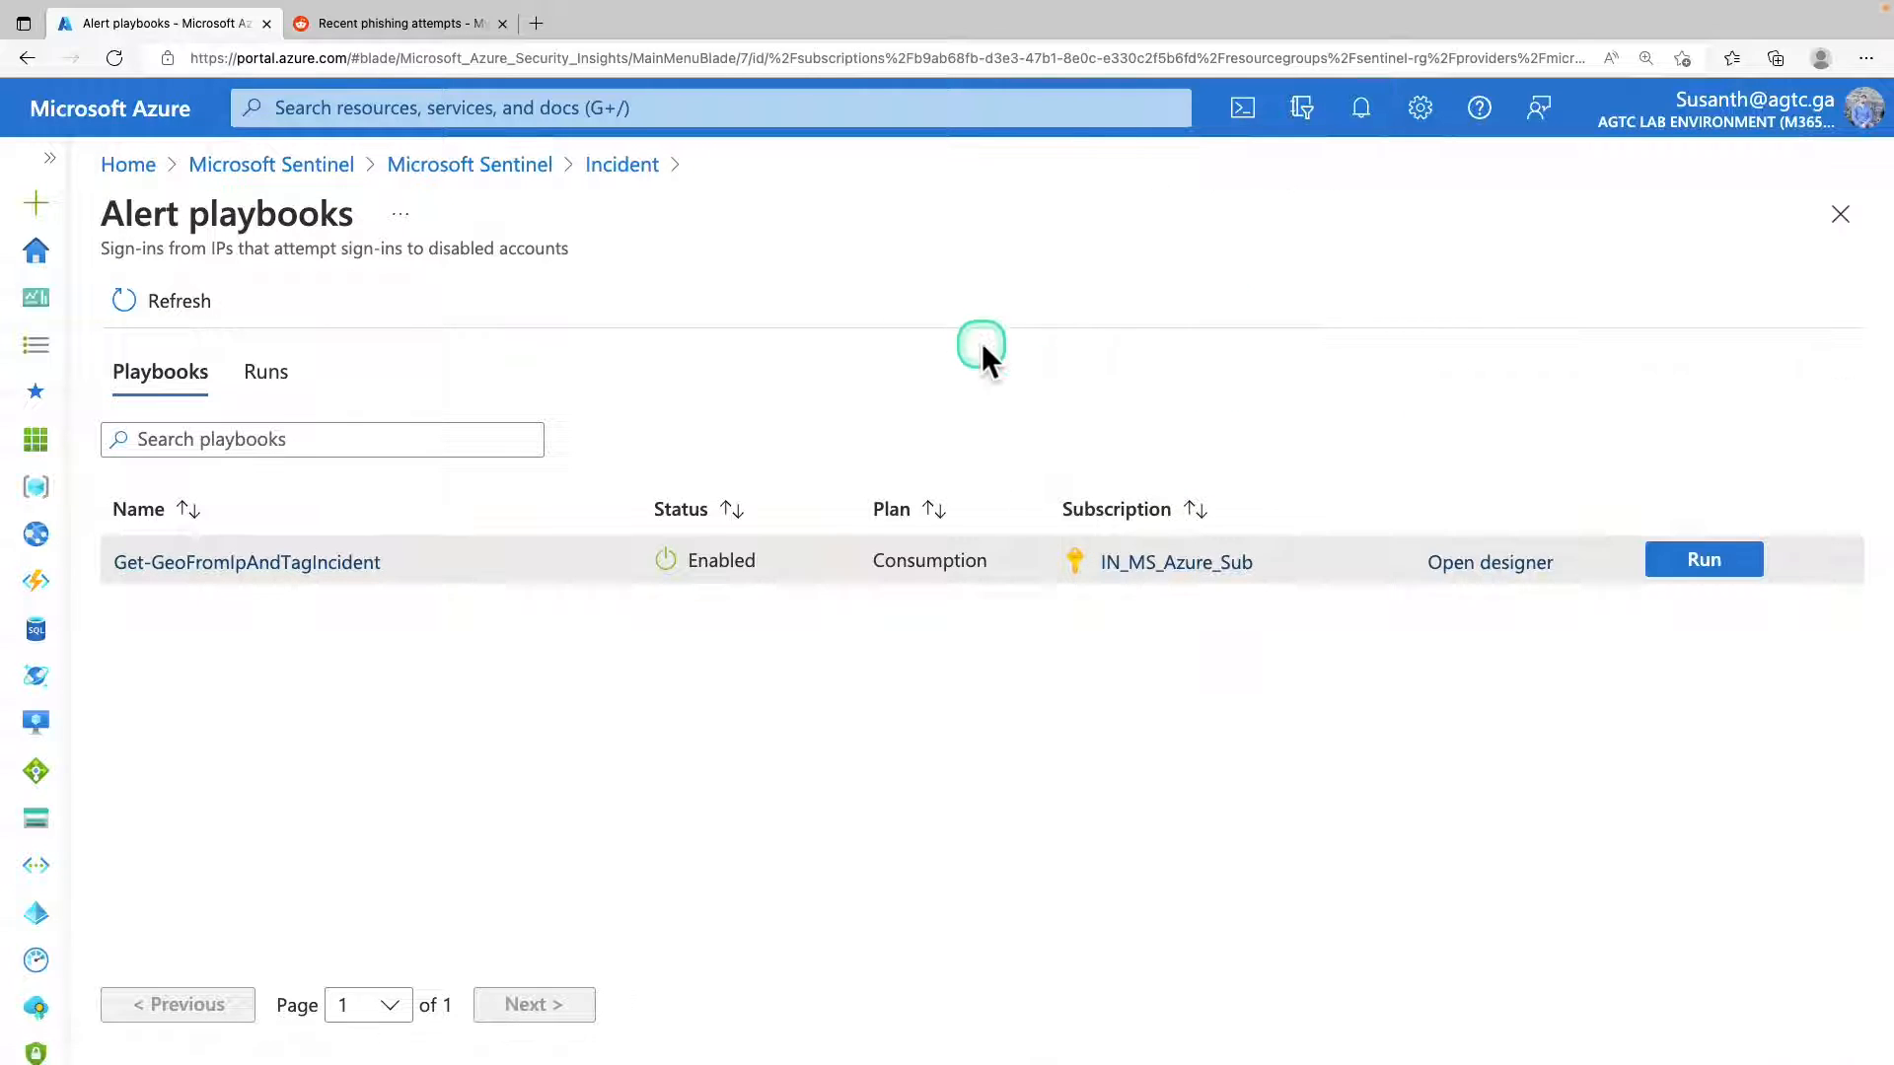
Return to the Sentinel incident list and expand the Sentinel navigation menu.
left_click(619, 165)
left_click(463, 165)
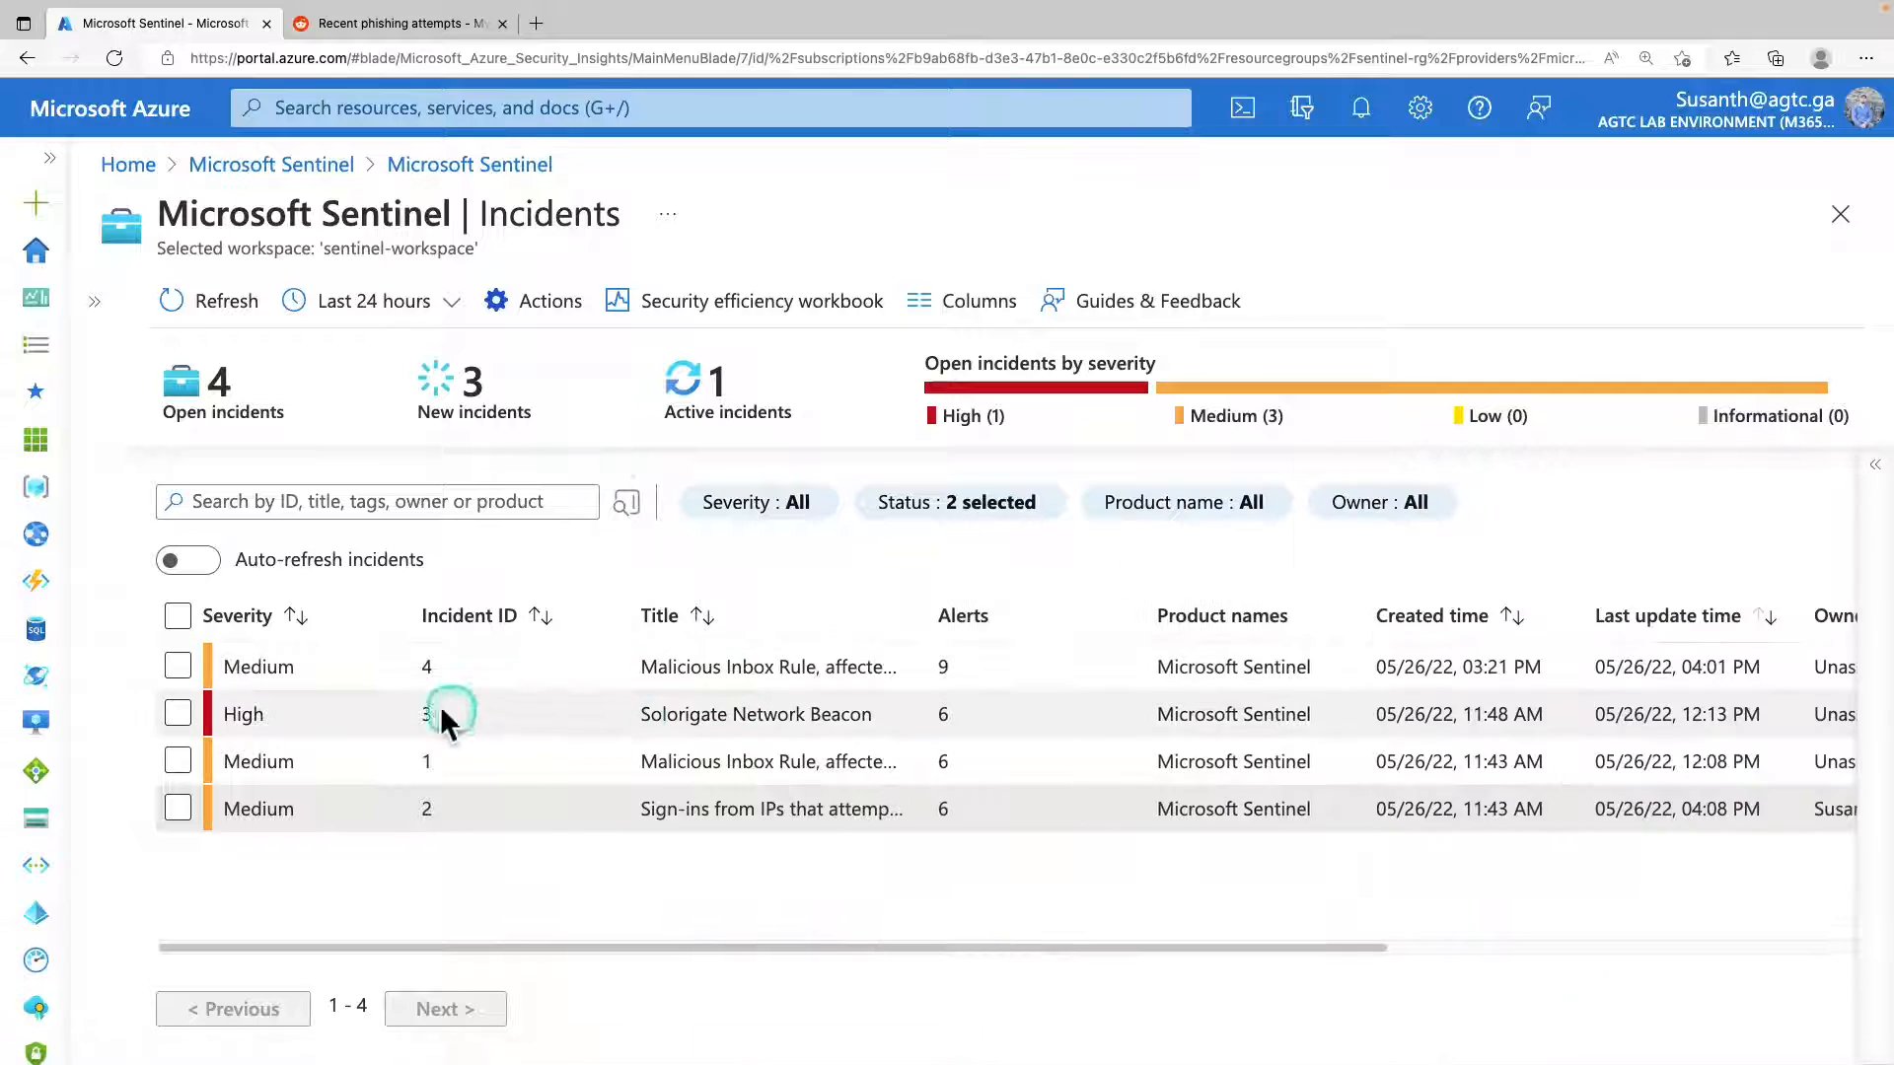
left_click(99, 304)
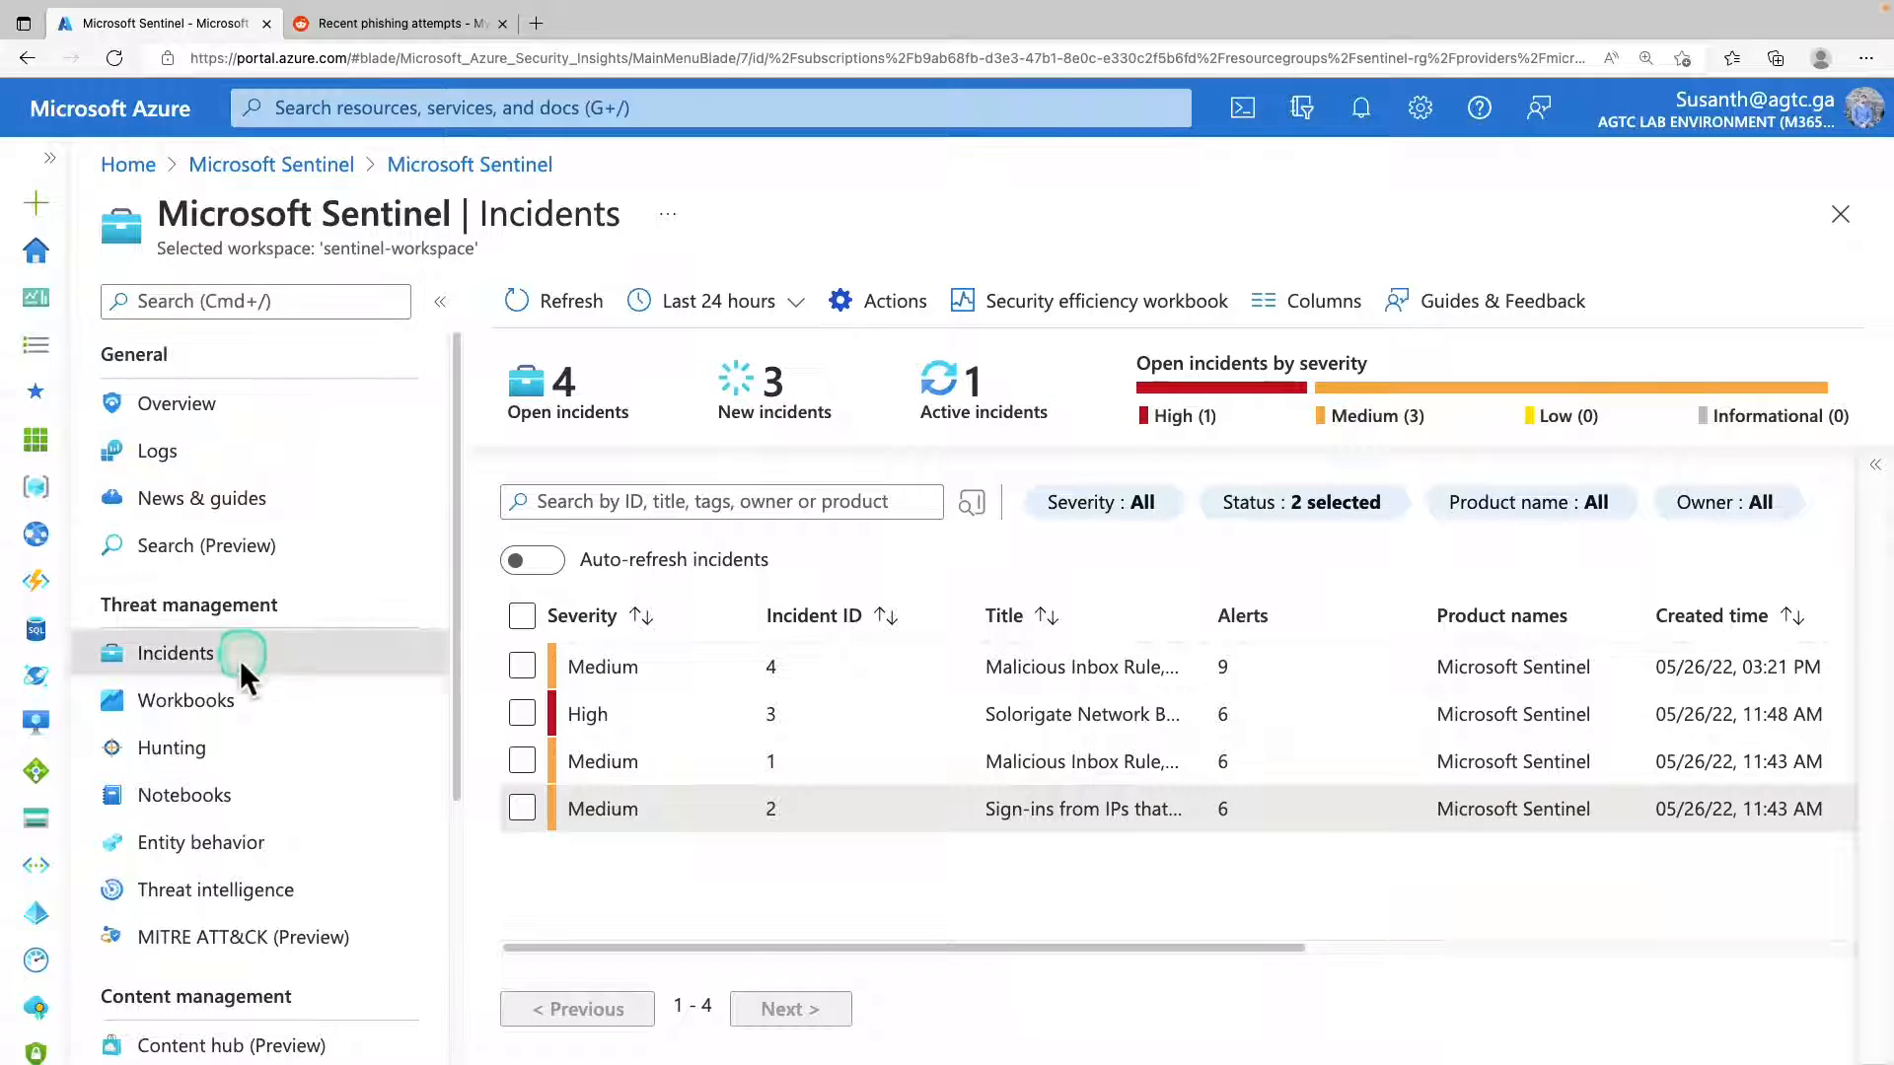
Reload the incident list and check the remaining columns of the listed incidents.
left_click(223, 659)
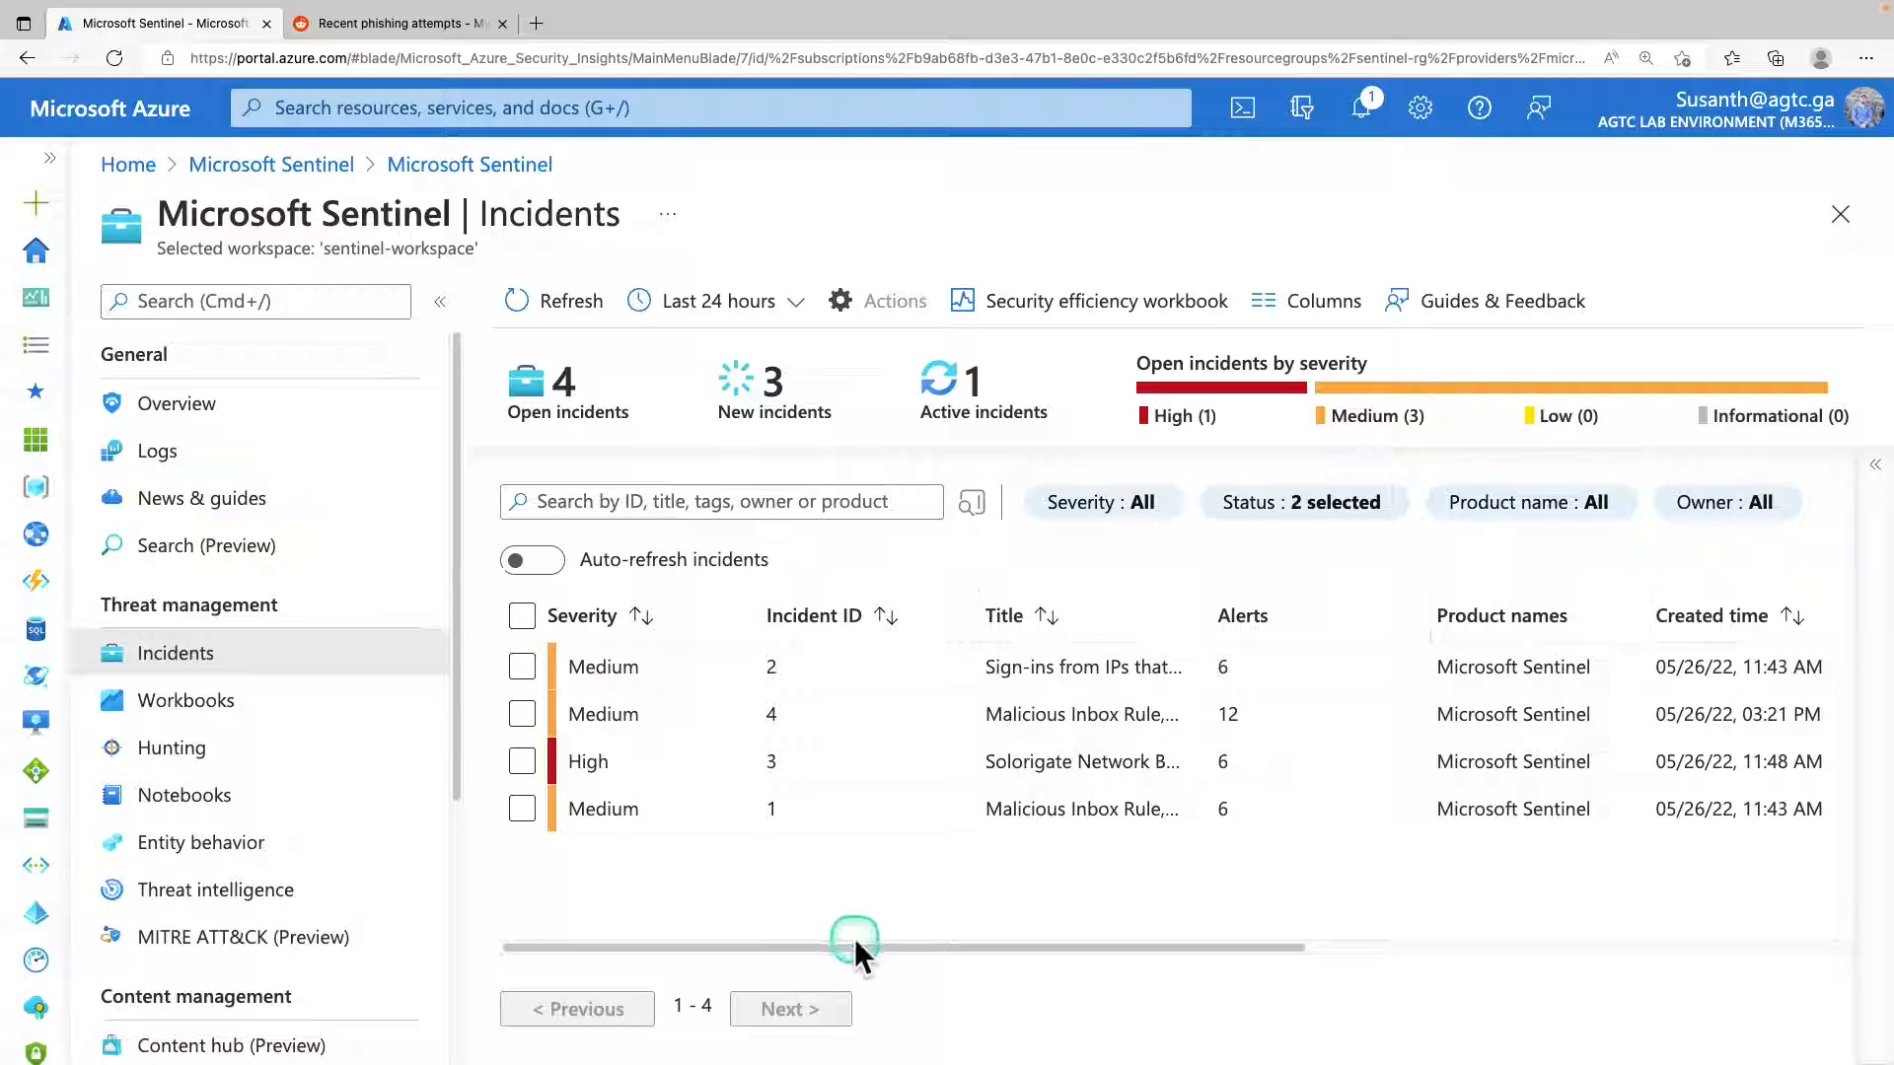
left_click_drag(855, 943, 1645, 933)
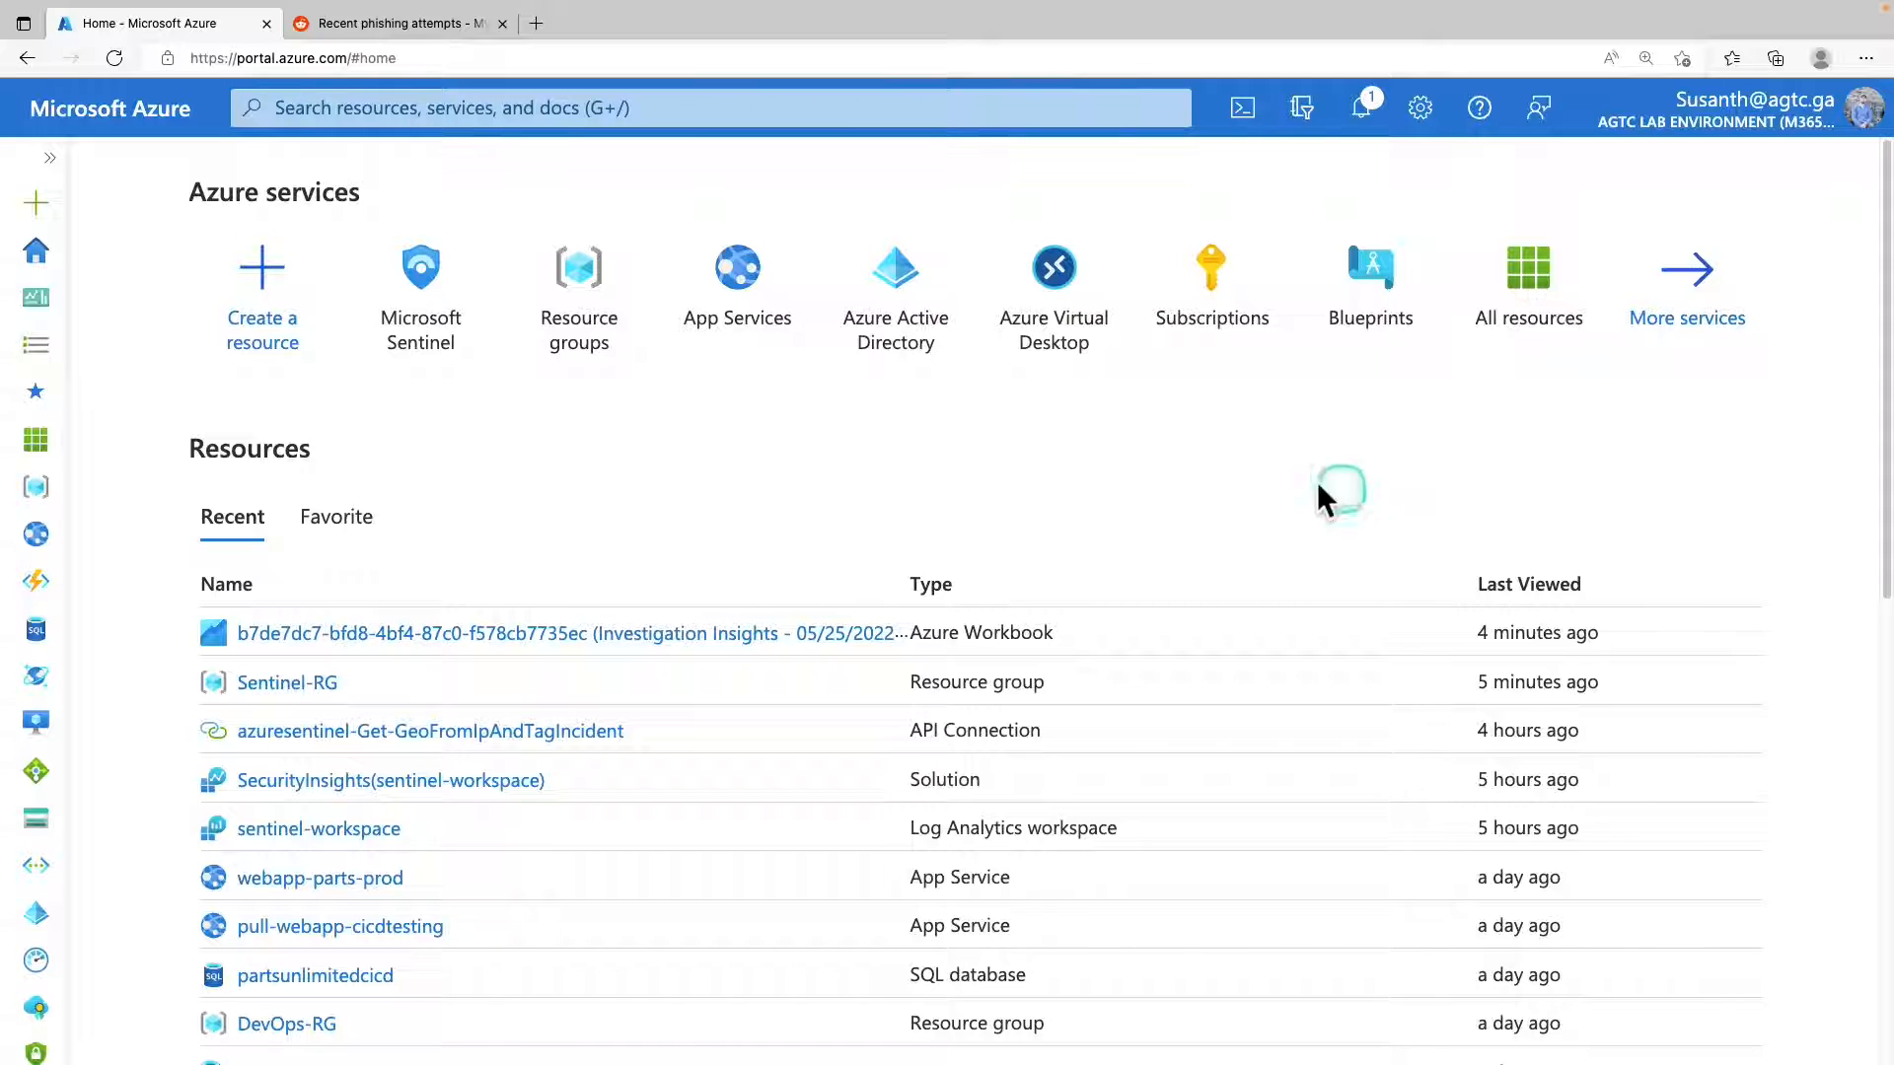
Open sentinel-workspace in Microsoft Sentinel from the Azure home page and view the saved Investigation Insights workbook.
left_click(447, 347)
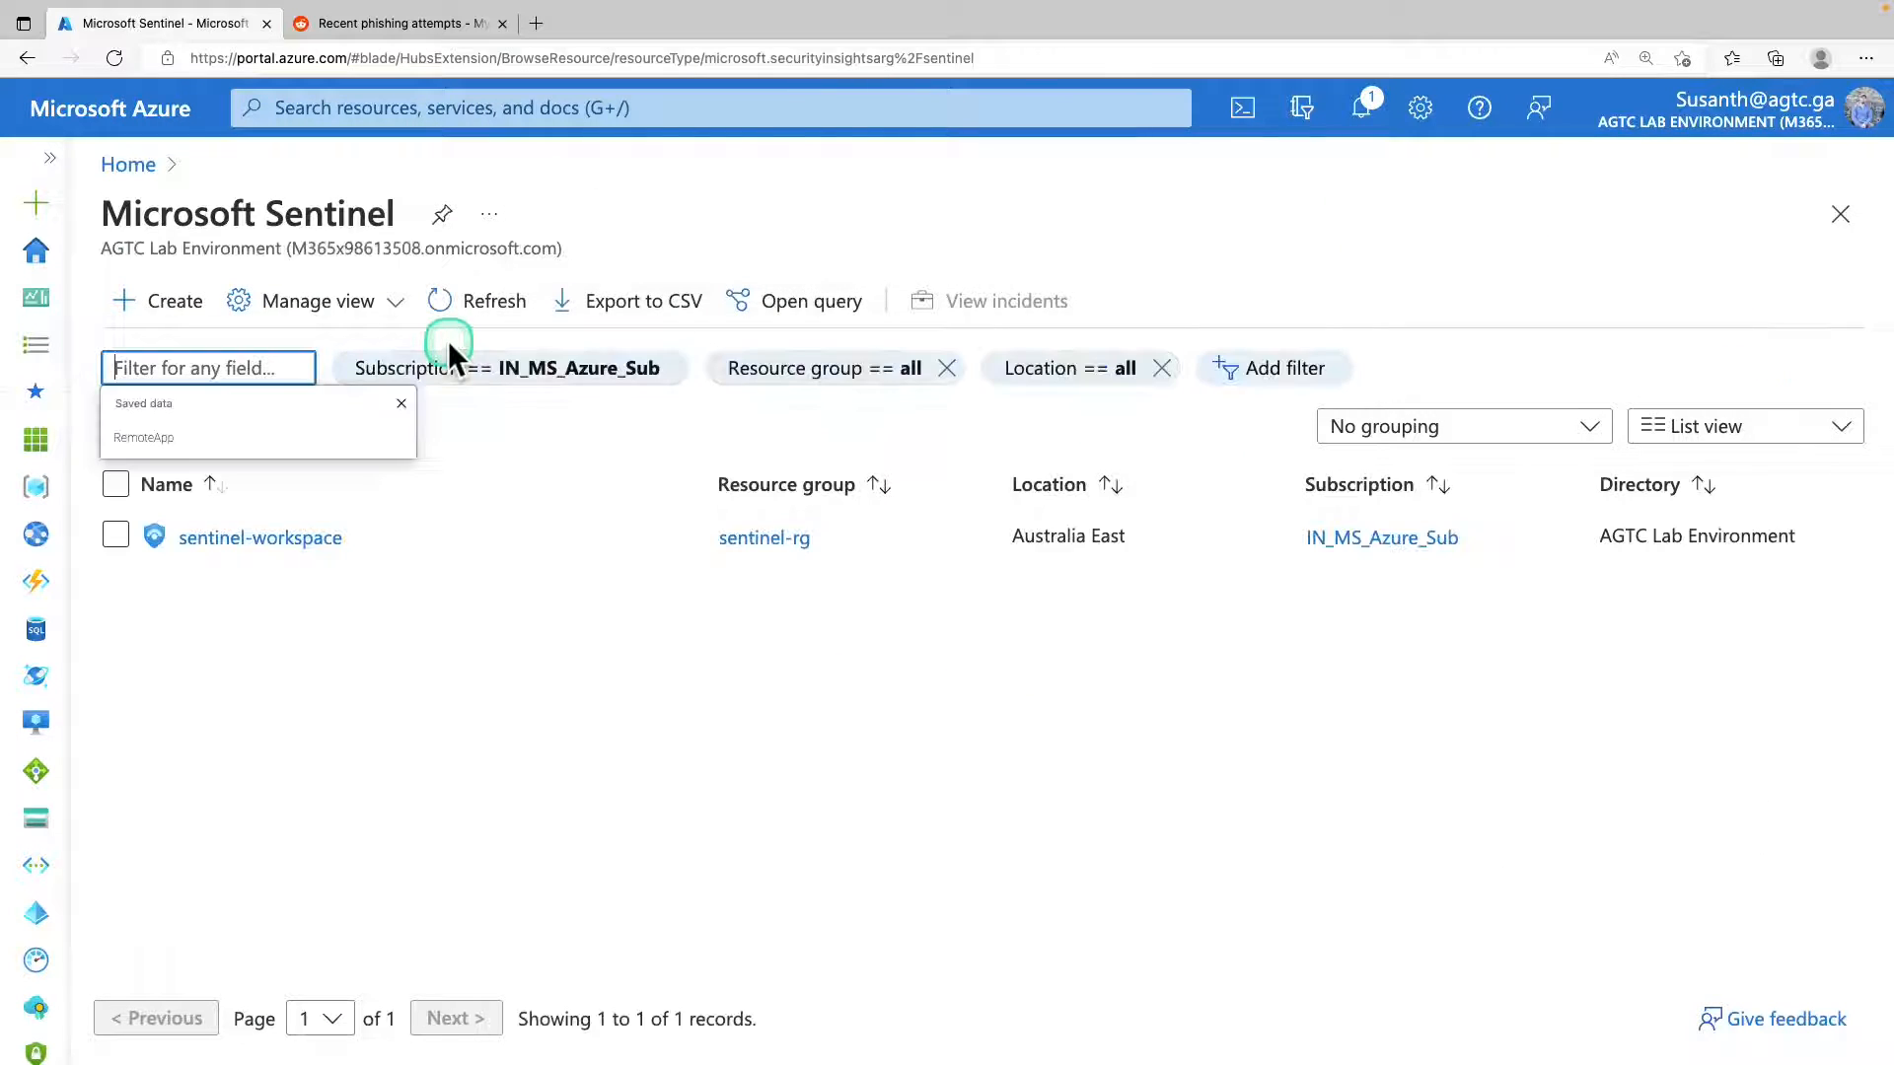
left_click(295, 552)
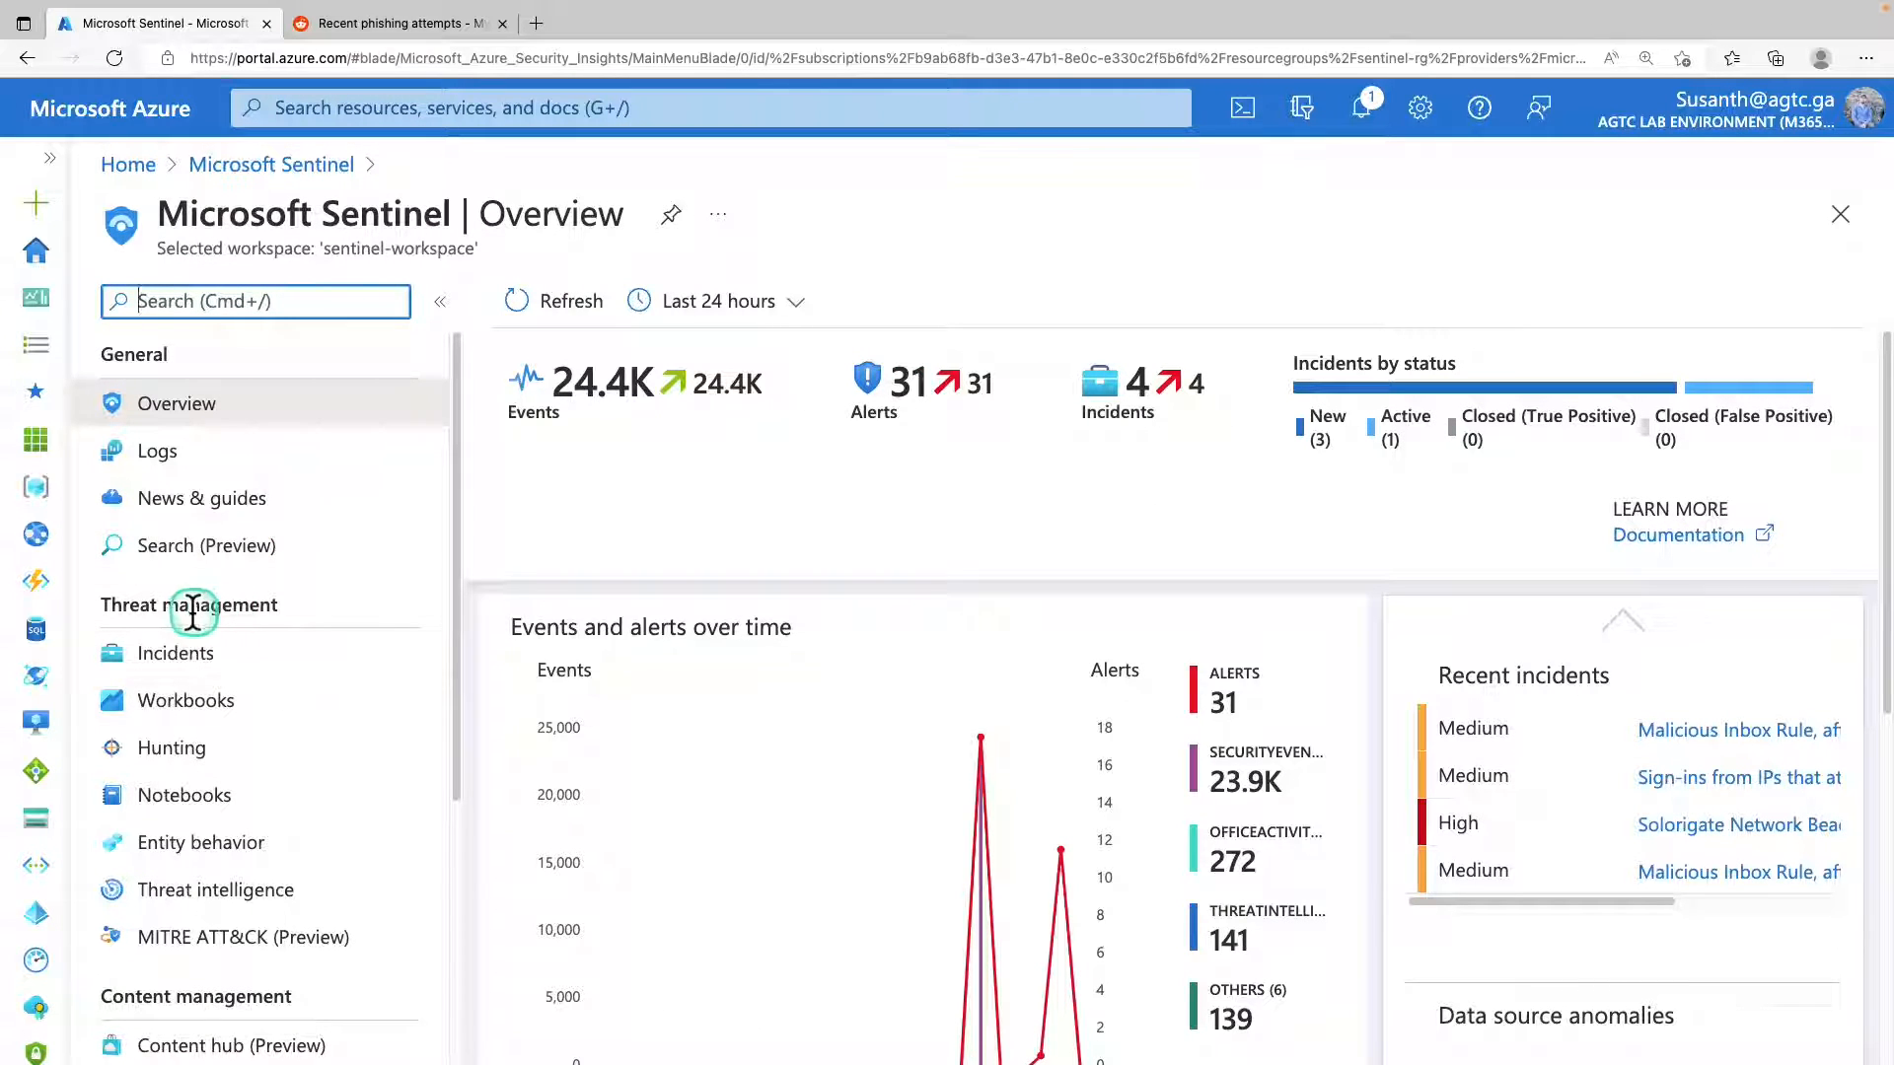
left_click(202, 728)
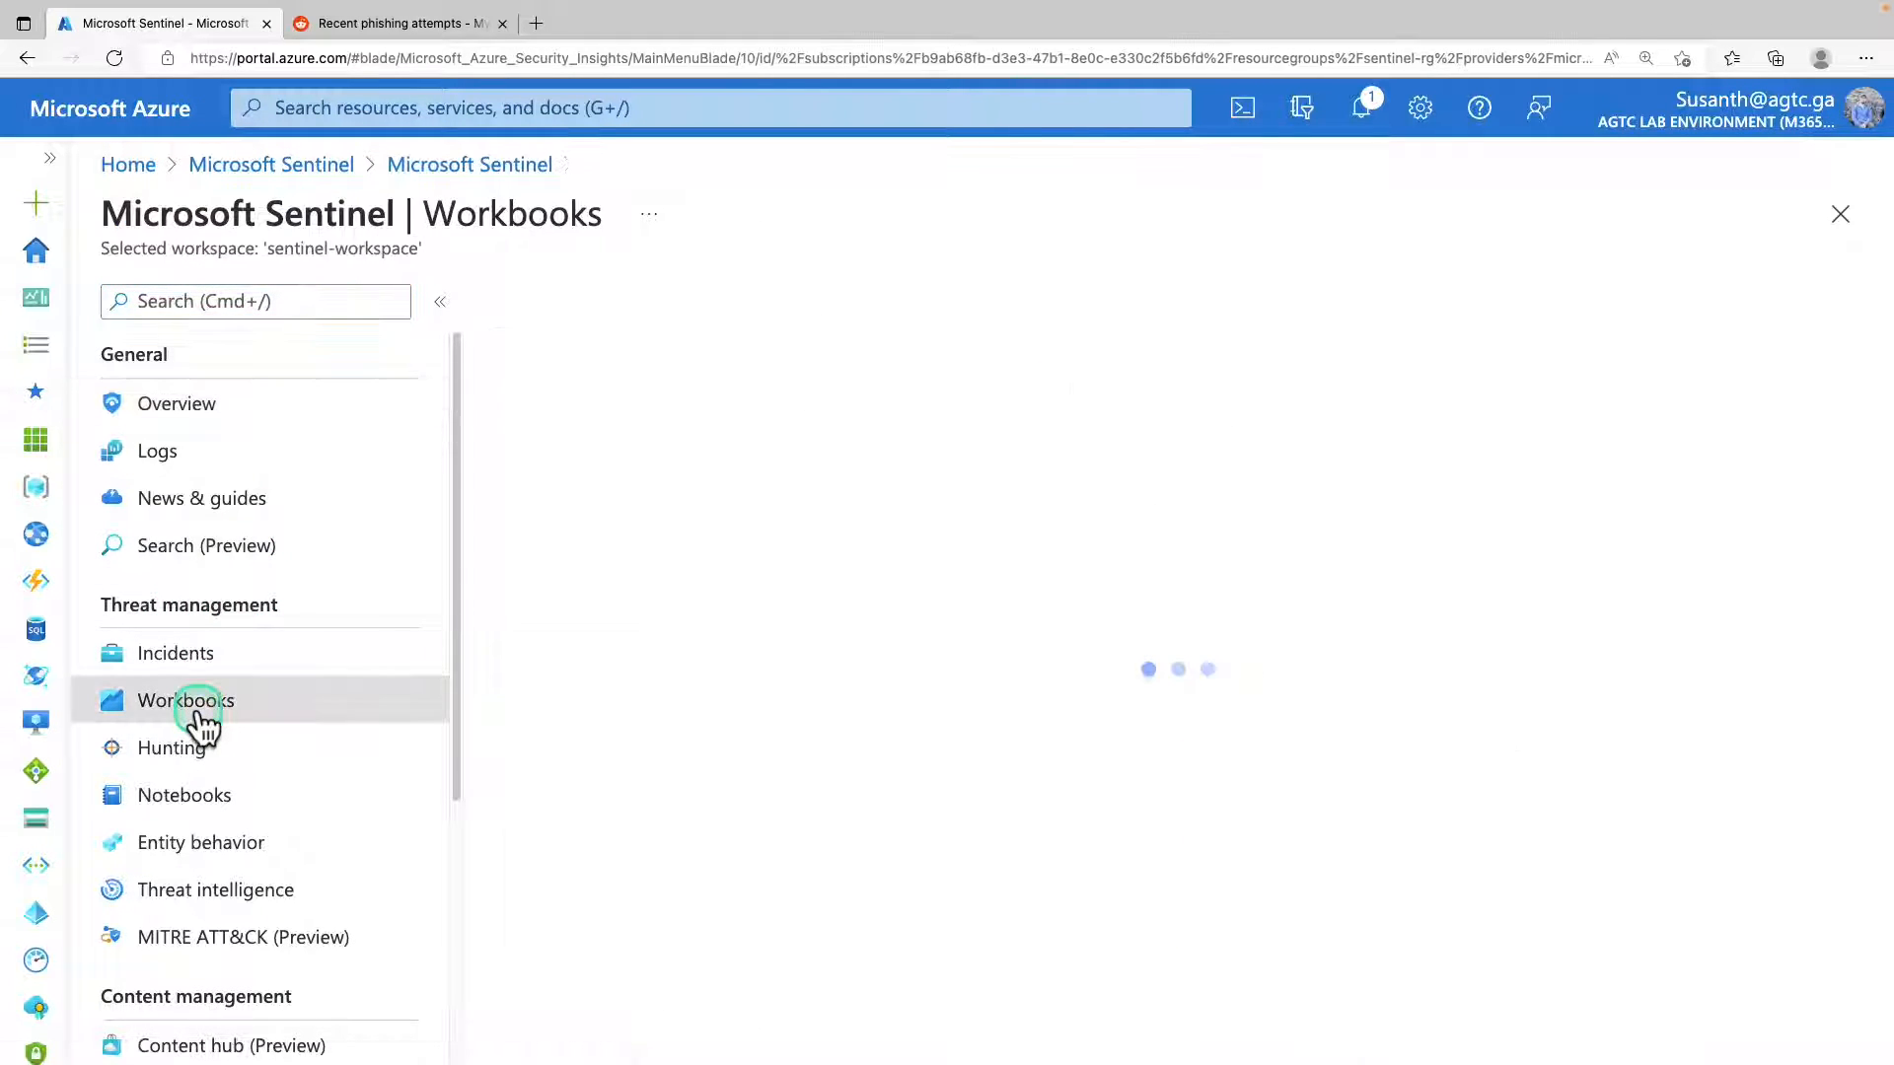
left_click(564, 520)
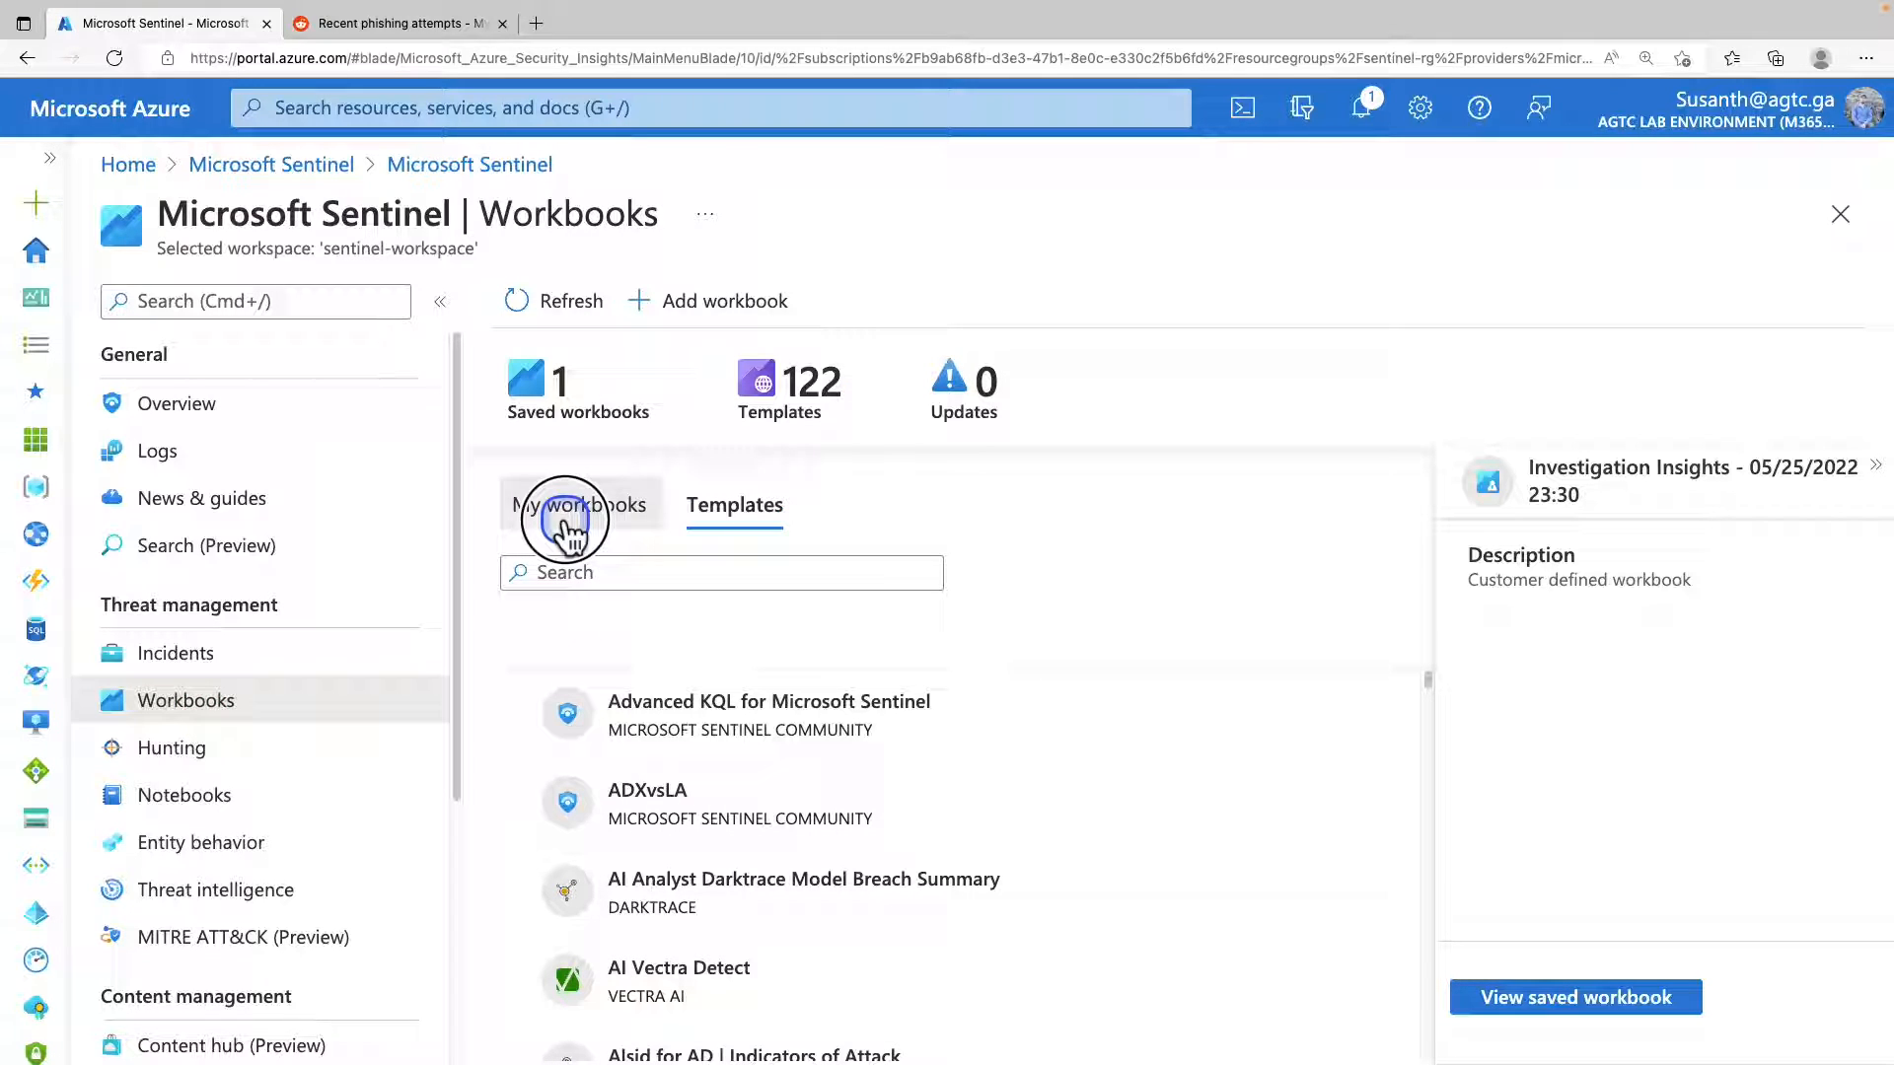
left_click(753, 749)
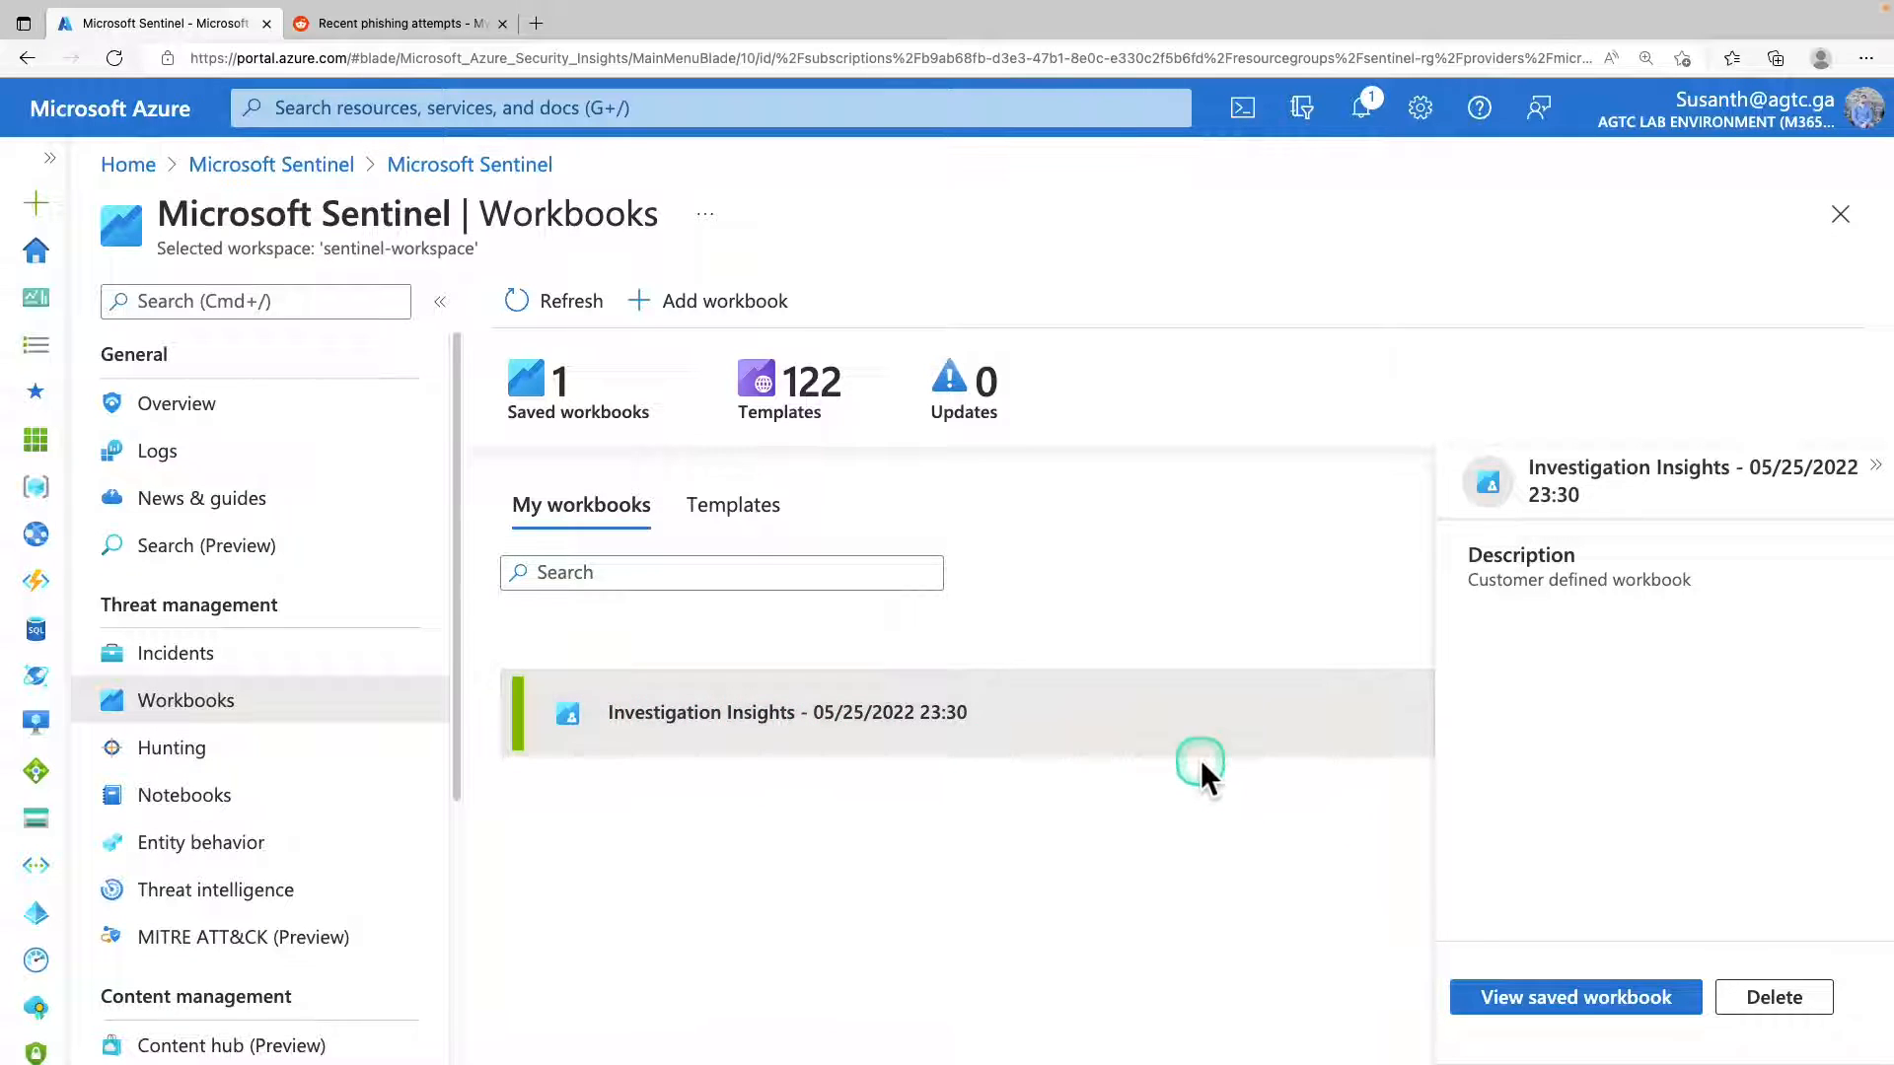
left_click(1560, 1000)
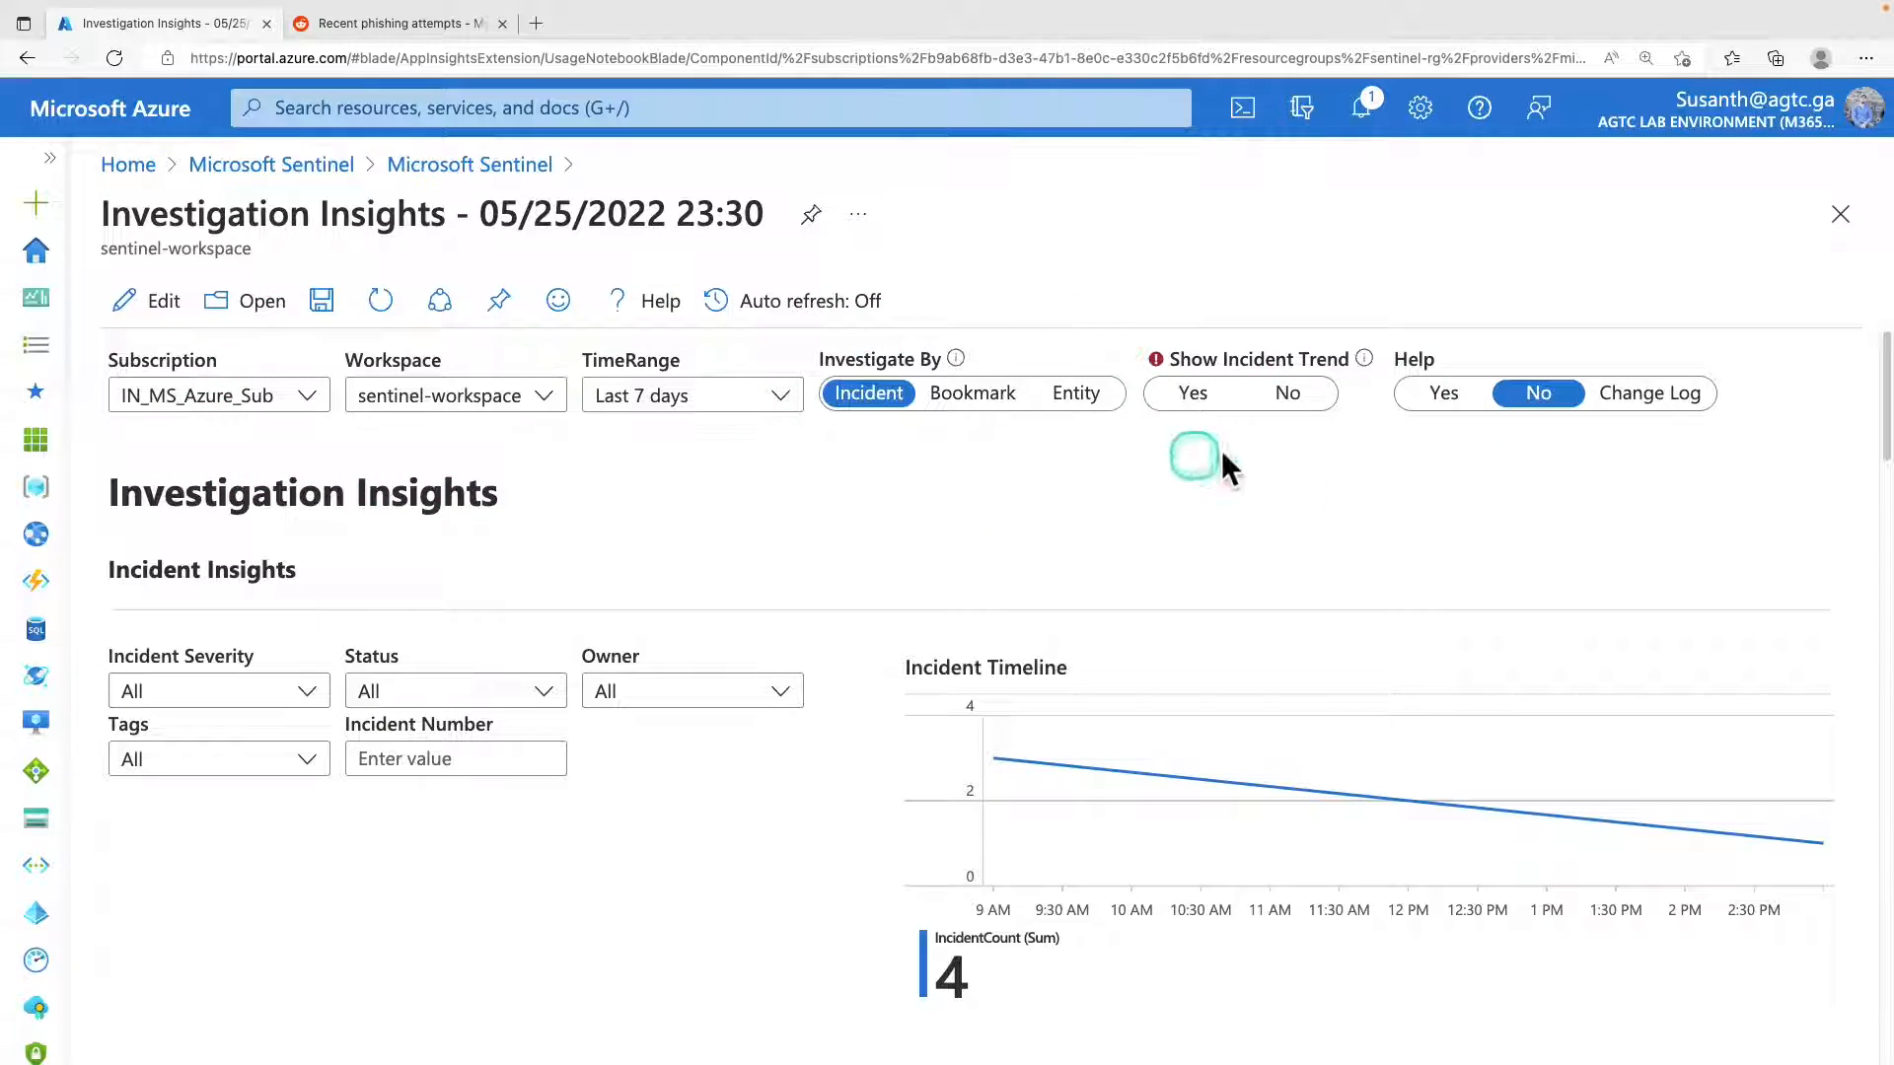
In the workbook's Entity Insights section, set the IP address to investigate to 175.45.176.99.
scroll(789, 555, "down", 5)
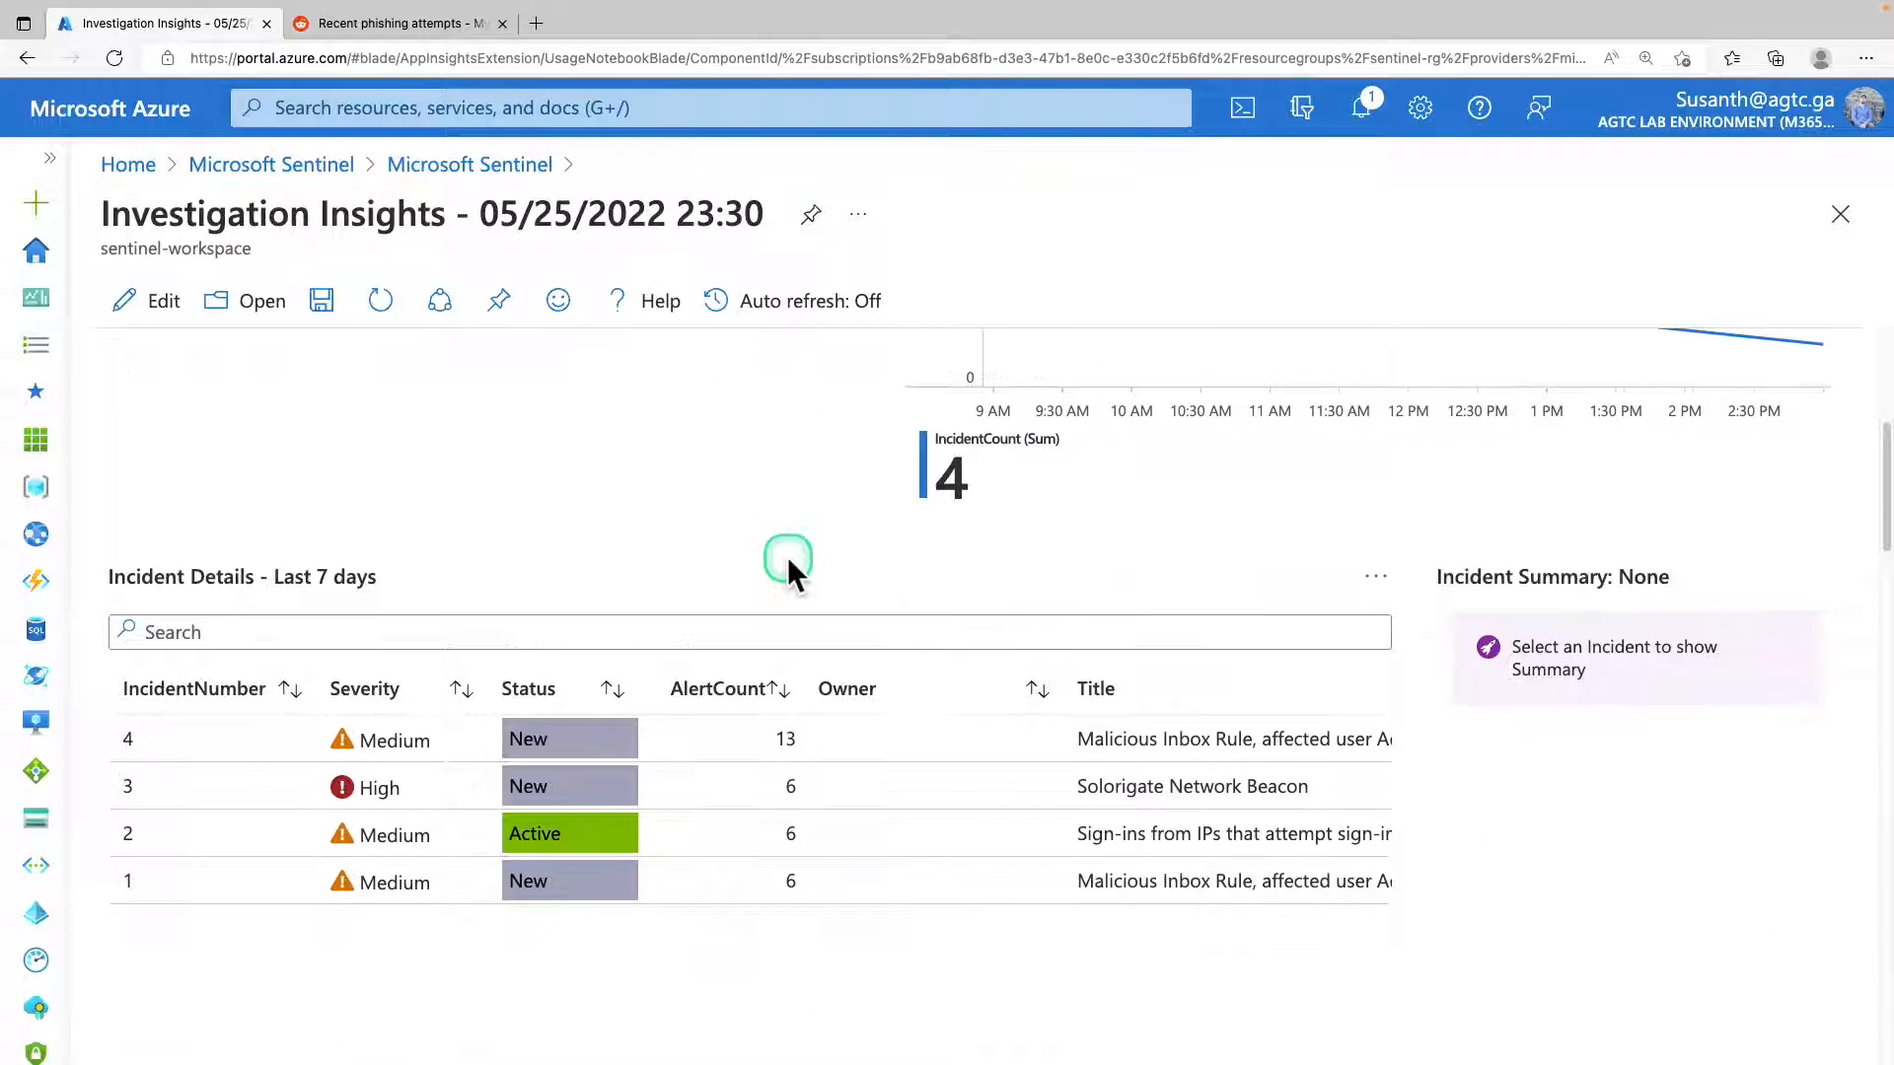
scroll(787, 556, "down", 10)
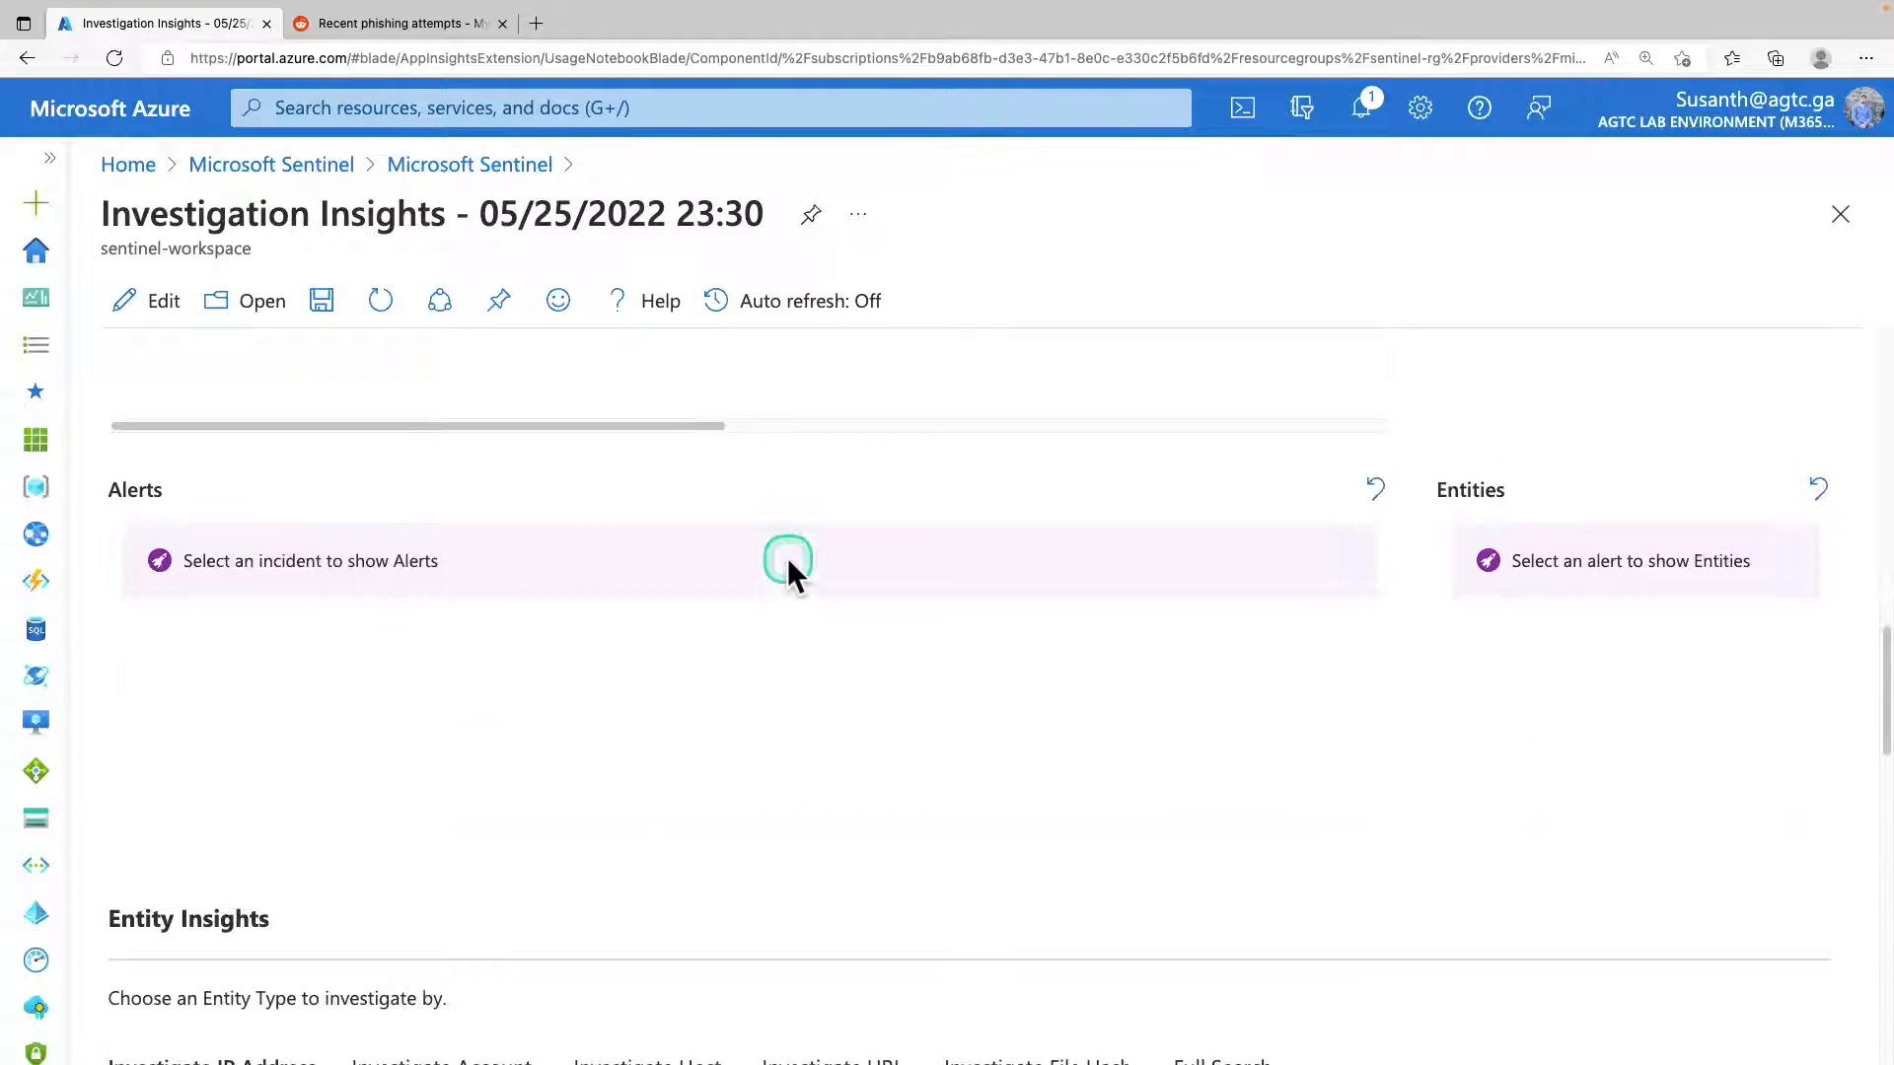
scroll(787, 558, "down", 8)
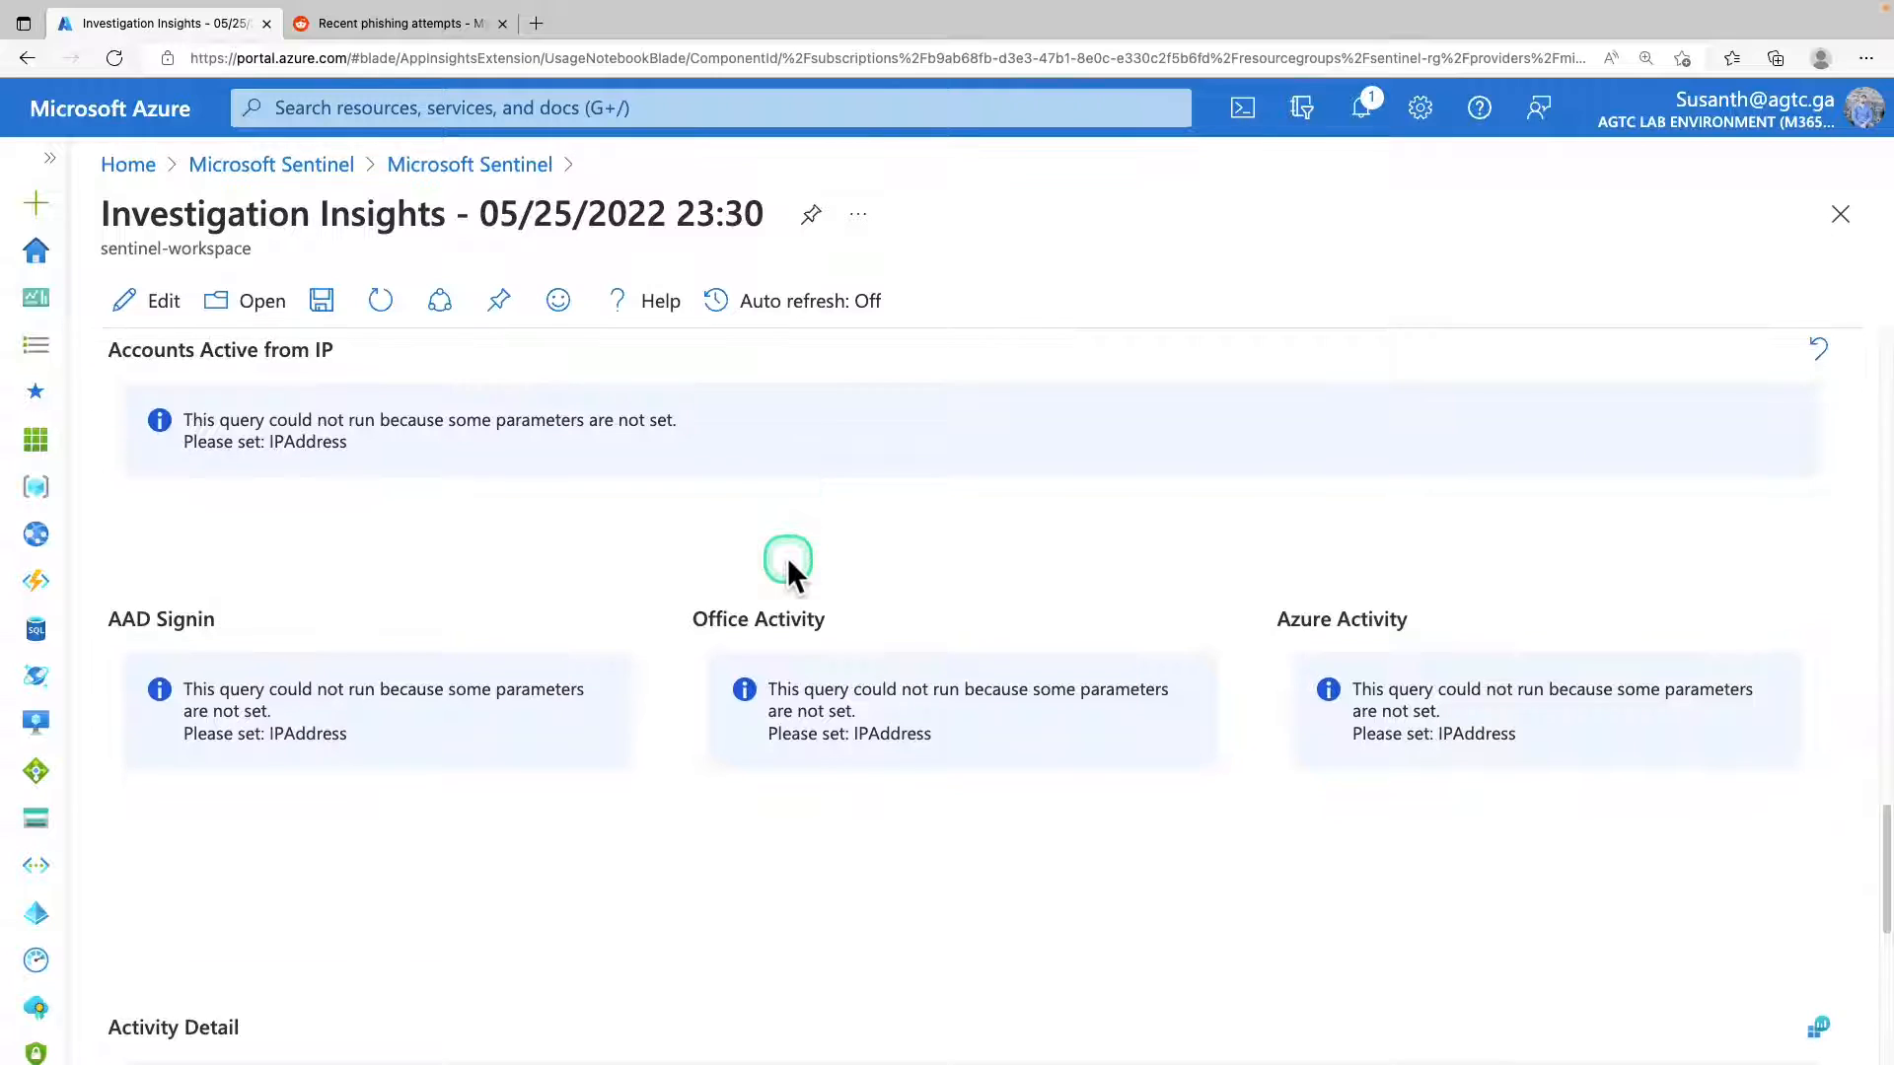
scroll(787, 558, "down", 2)
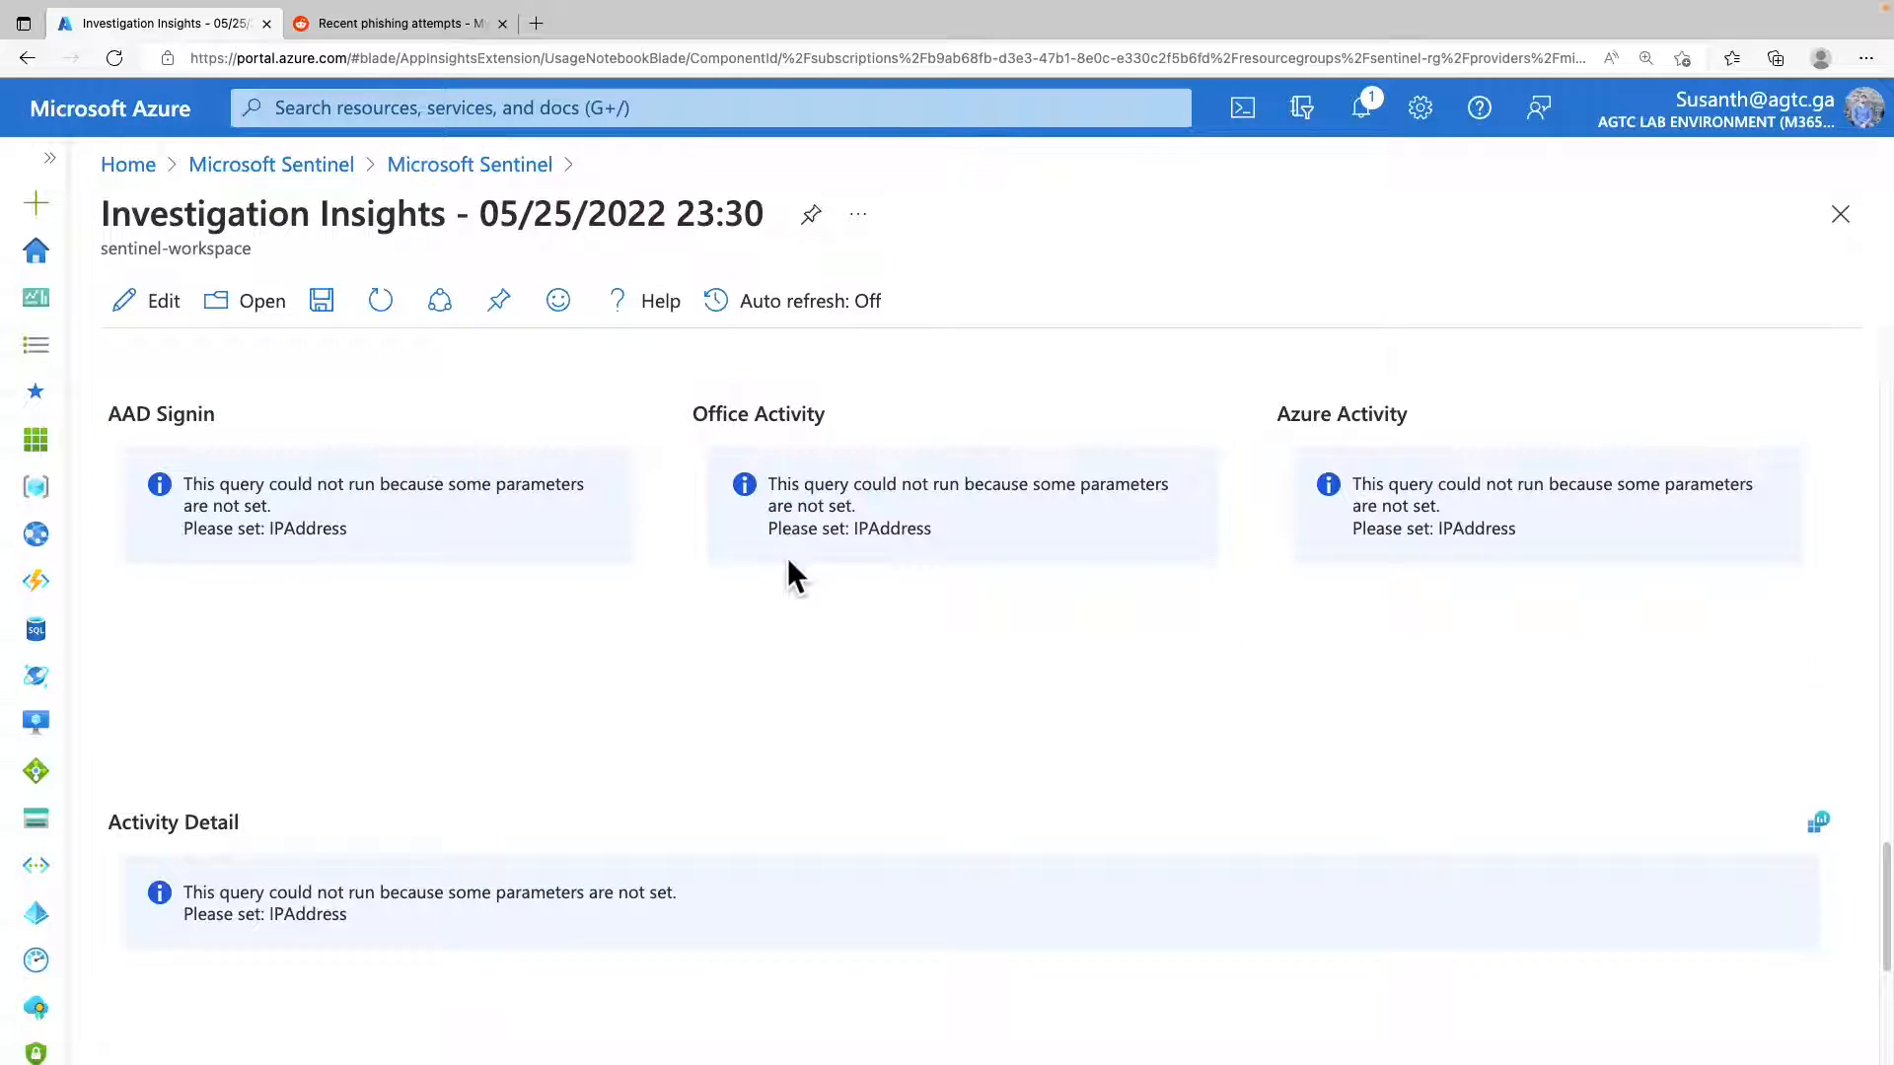
scroll(787, 558, "up", 7)
left_click(115, 398)
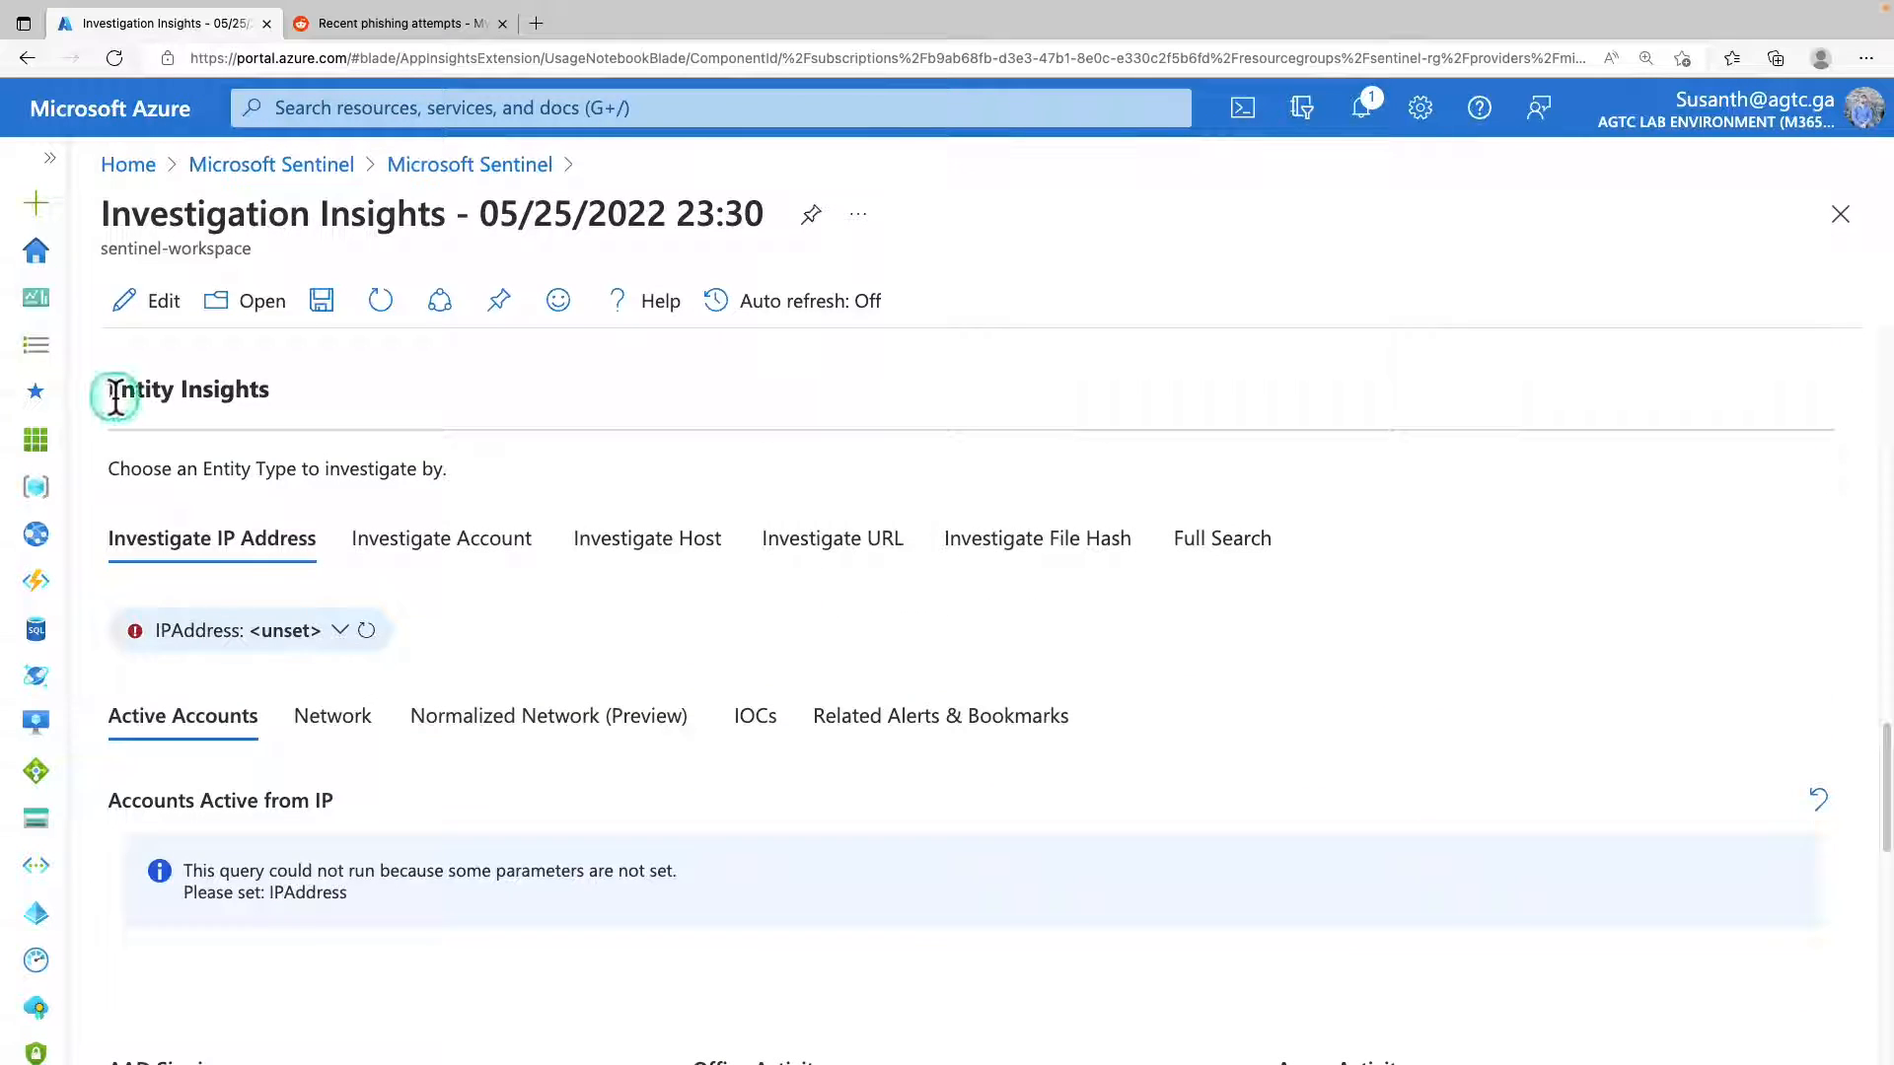
left_click_drag(115, 398, 289, 404)
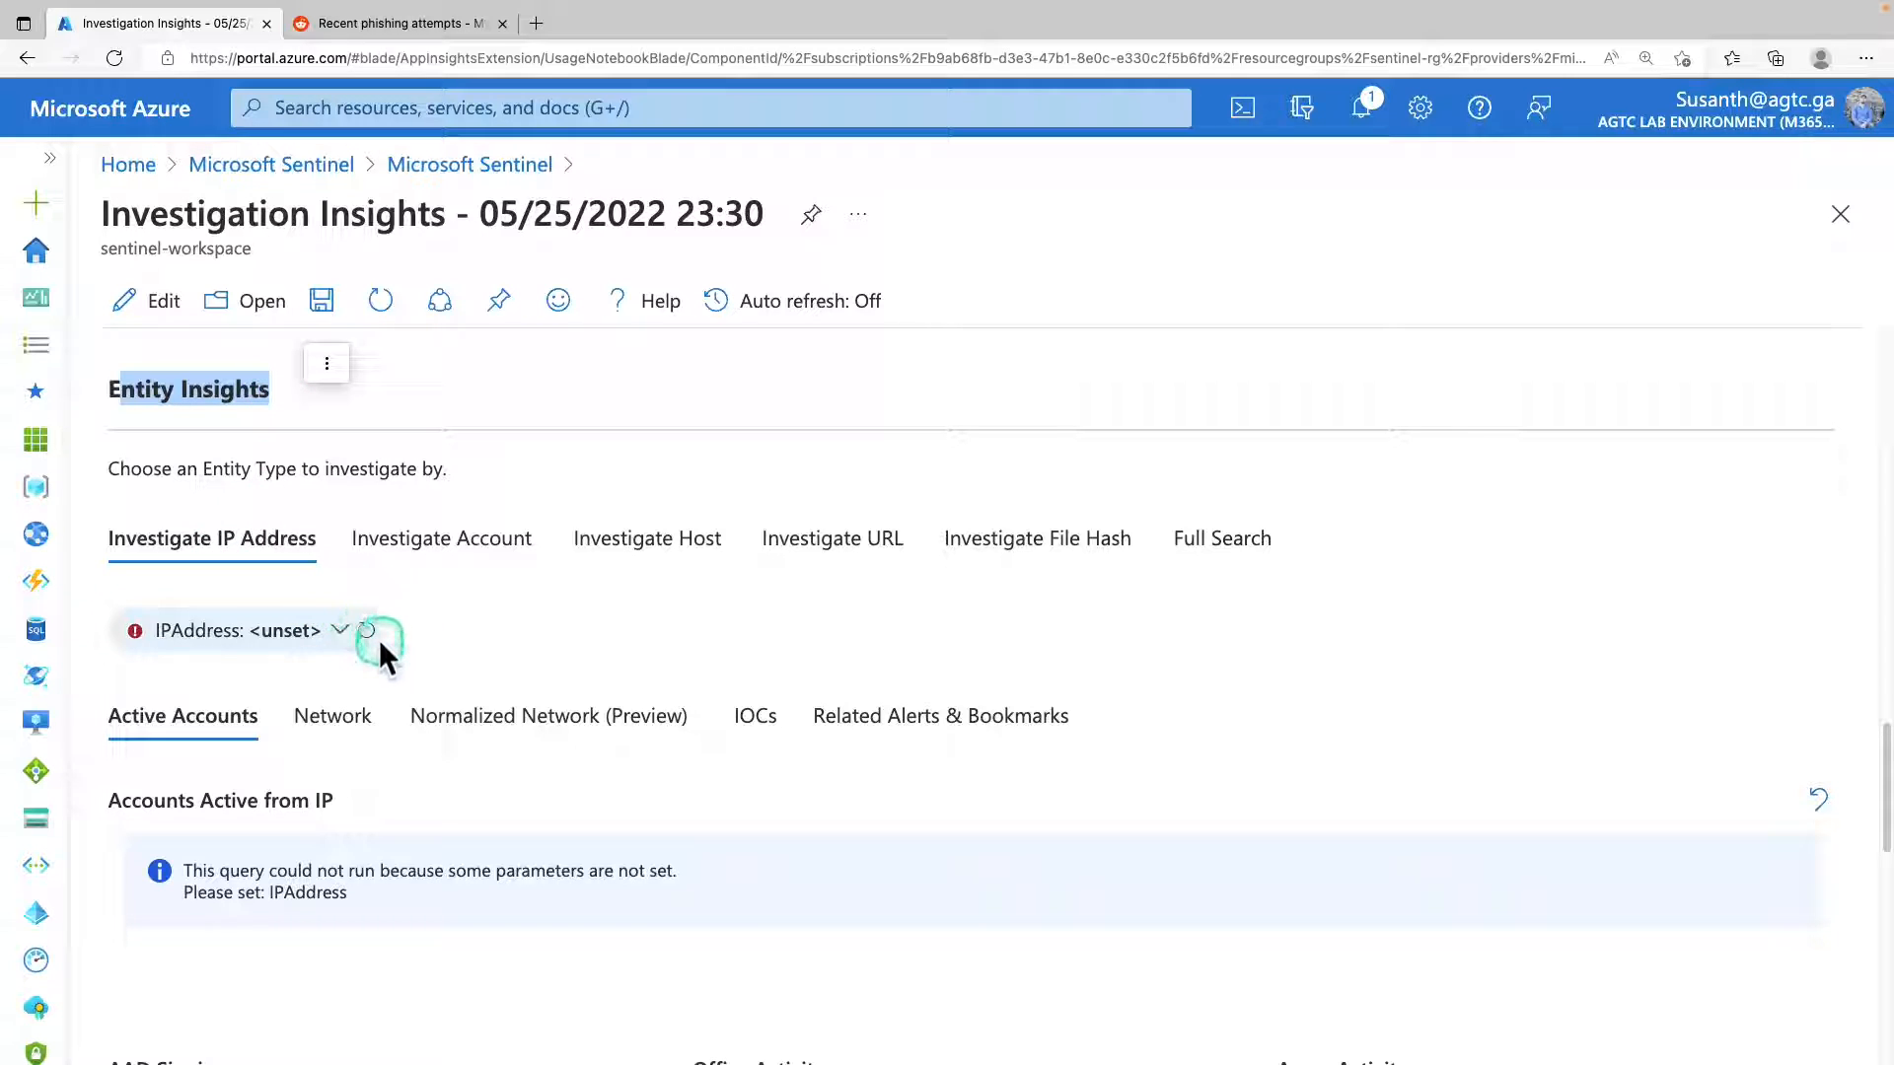
left_click(338, 631)
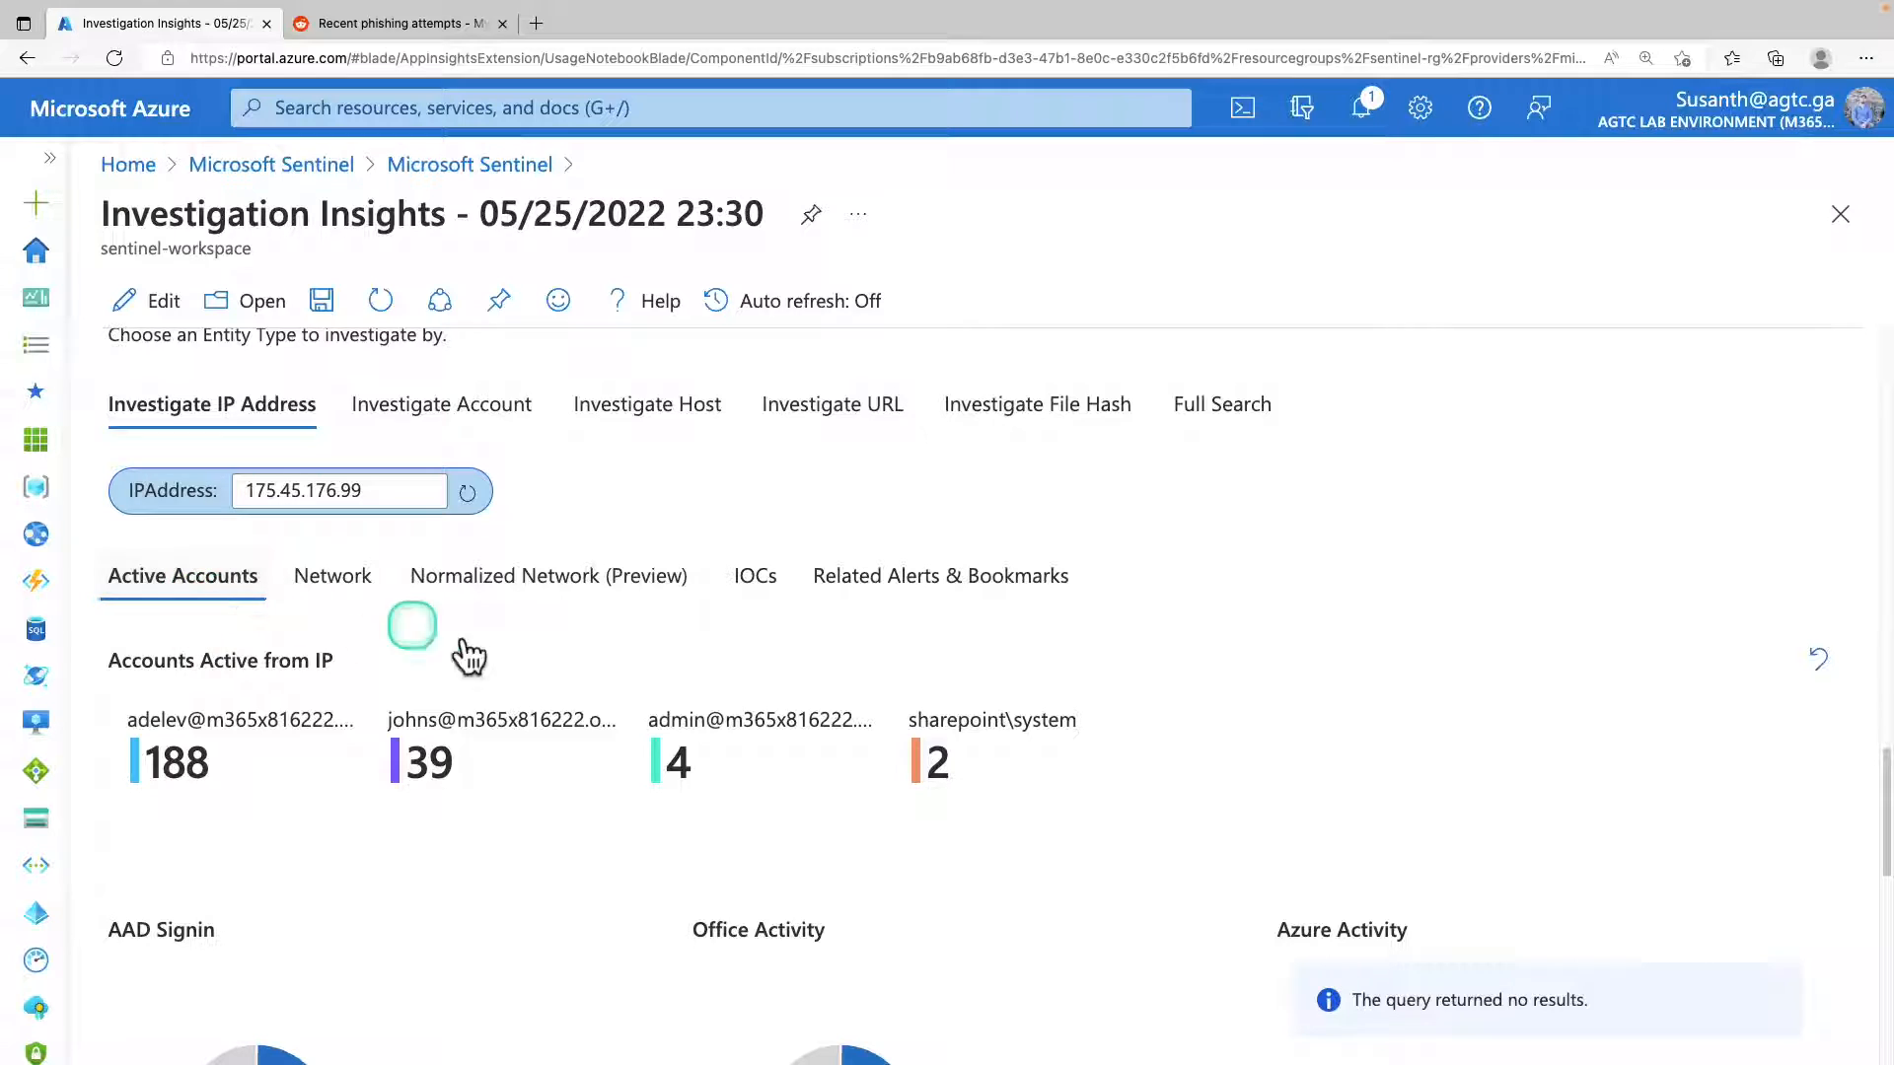
Examine the active accounts, AAD sign-in and Office activity charts, and the activity detail rows for the entered IP address.
scroll(464, 651, "down", 3)
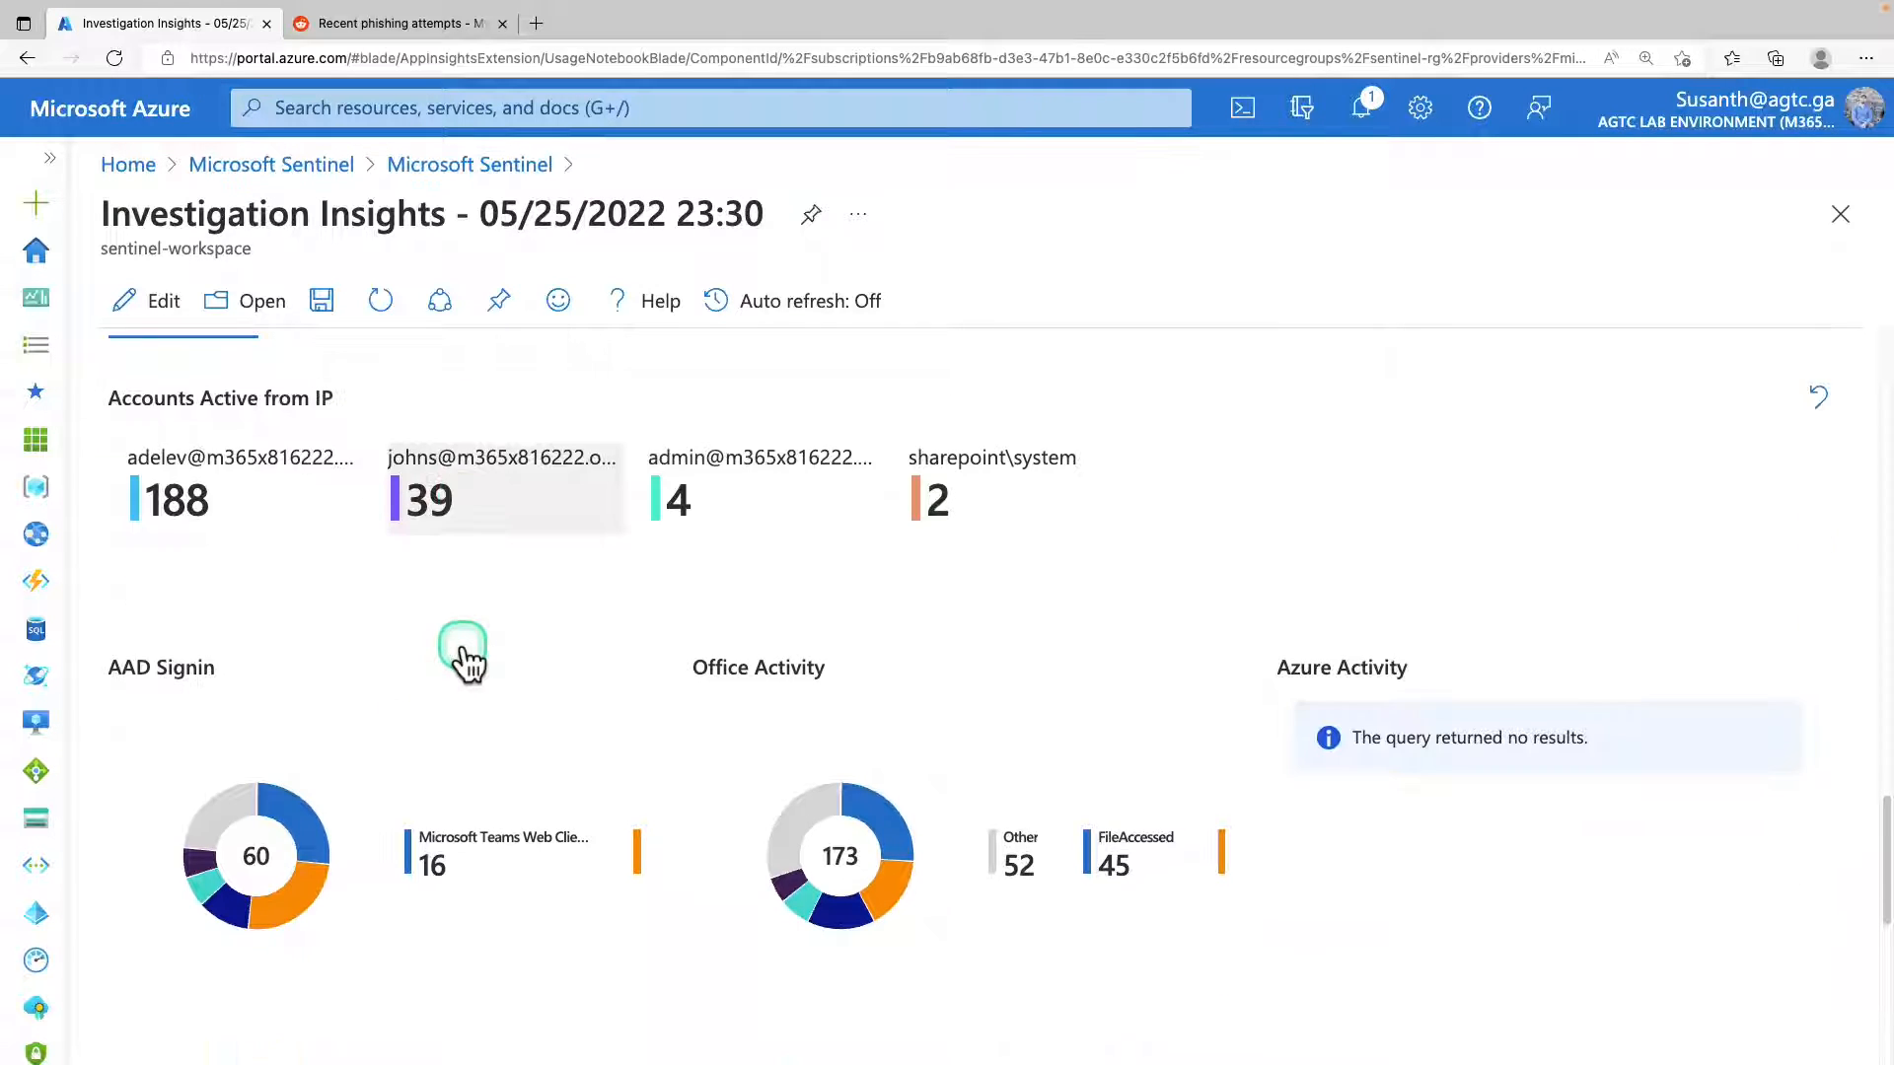
scroll(703, 750, "down", 1)
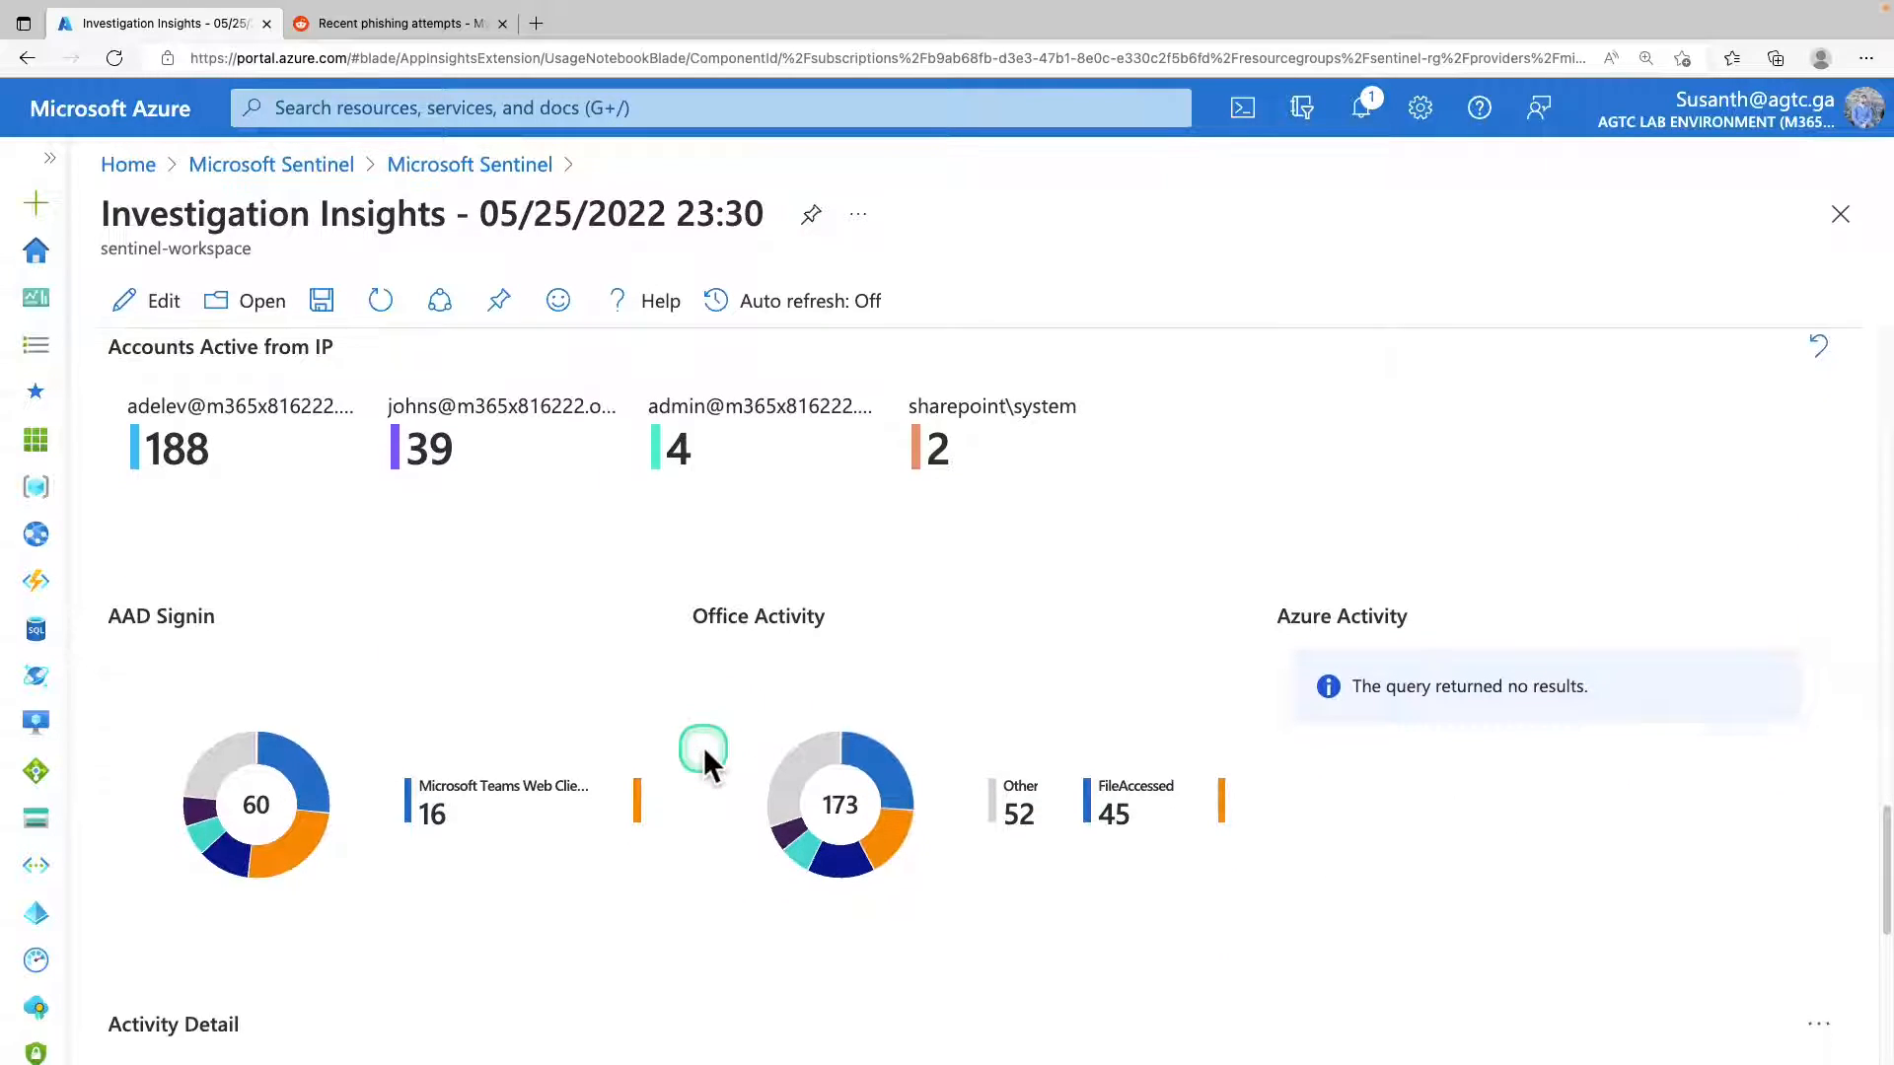
scroll(702, 748, "down", 1)
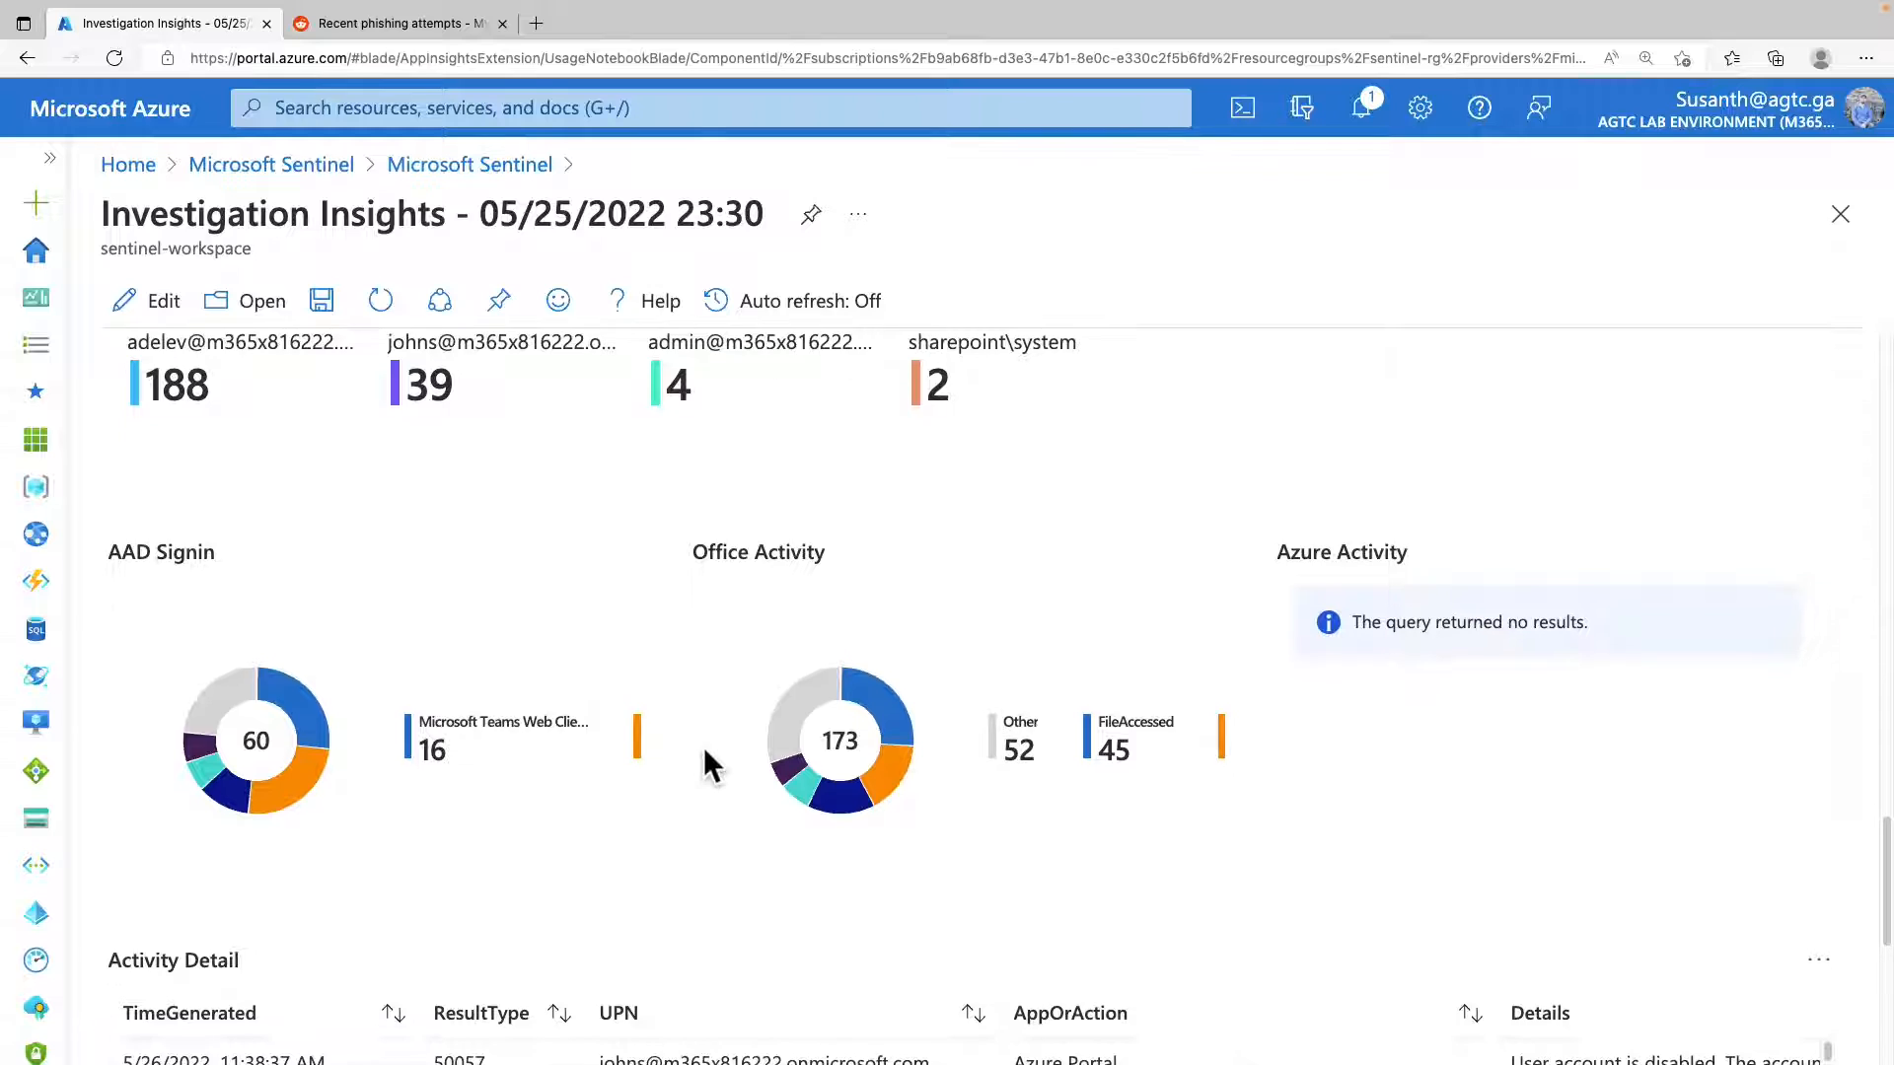
scroll(698, 748, "down", 3)
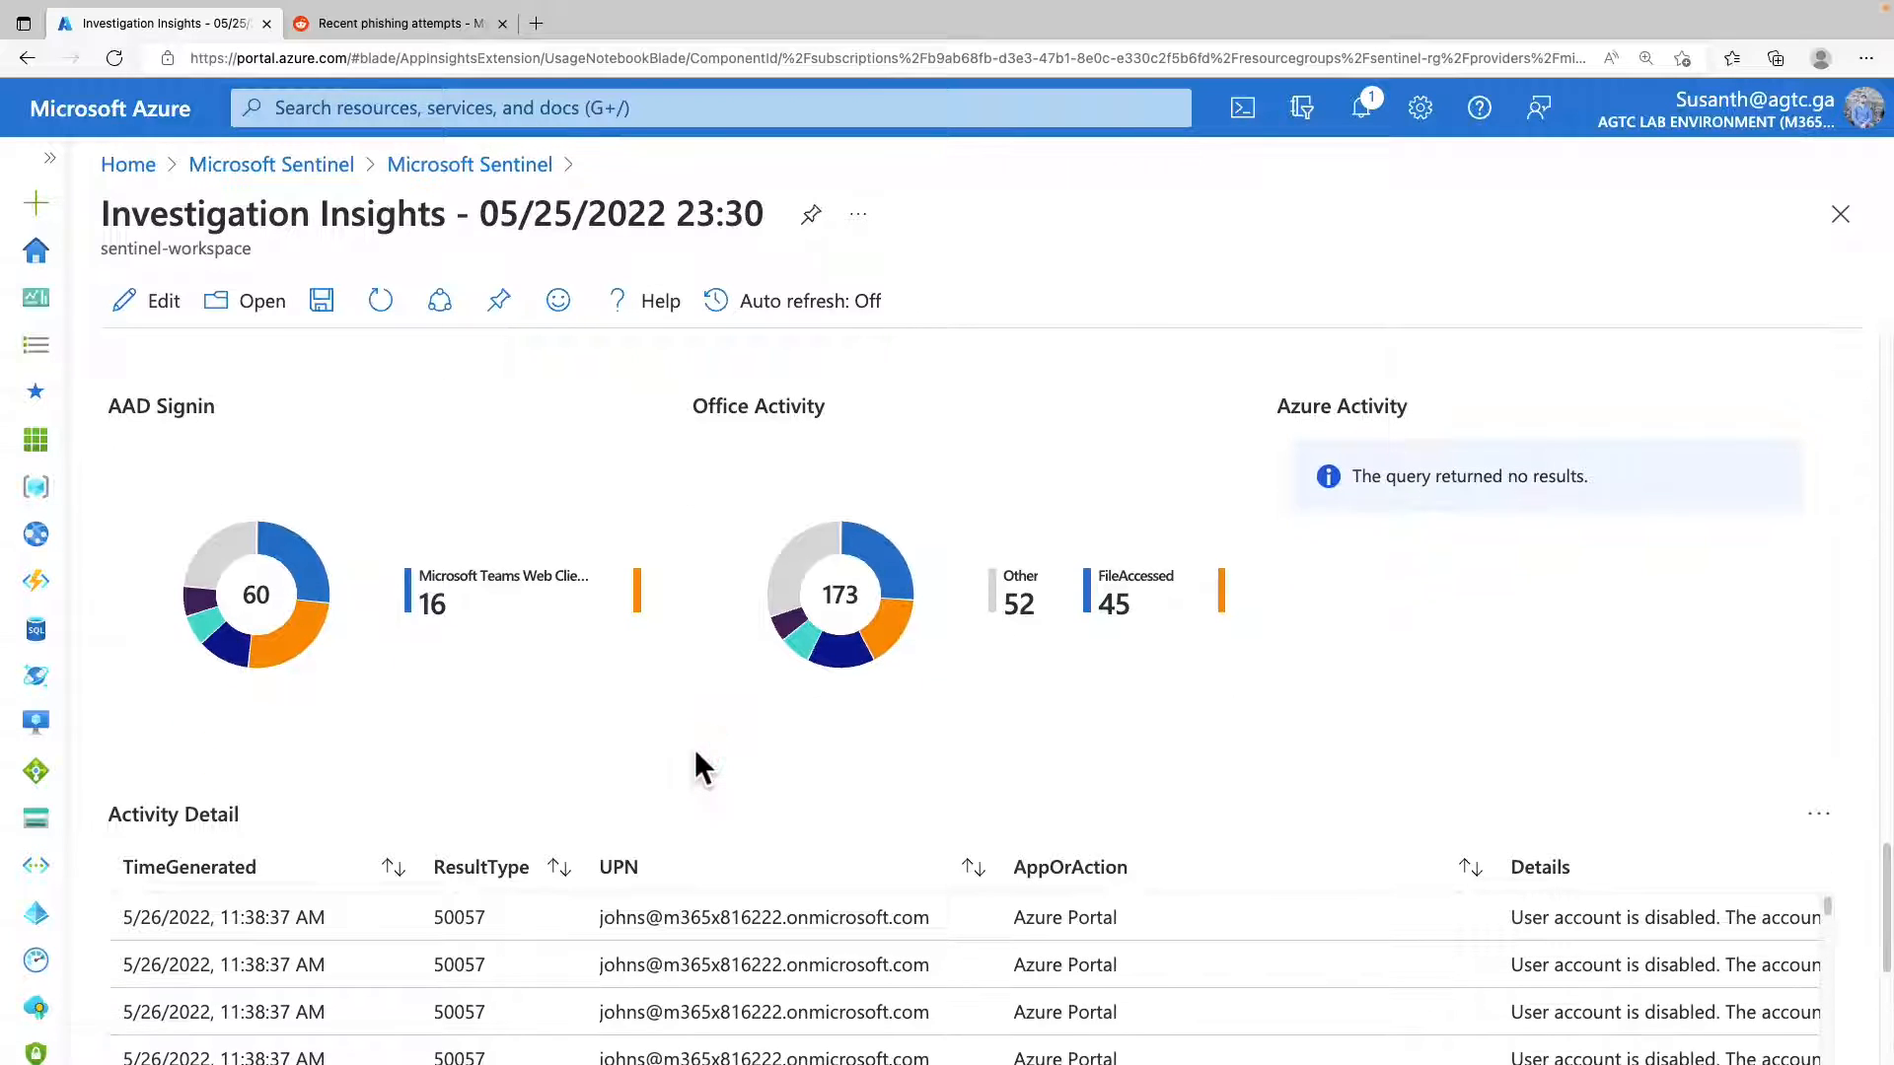
scroll(696, 753, "down", 2)
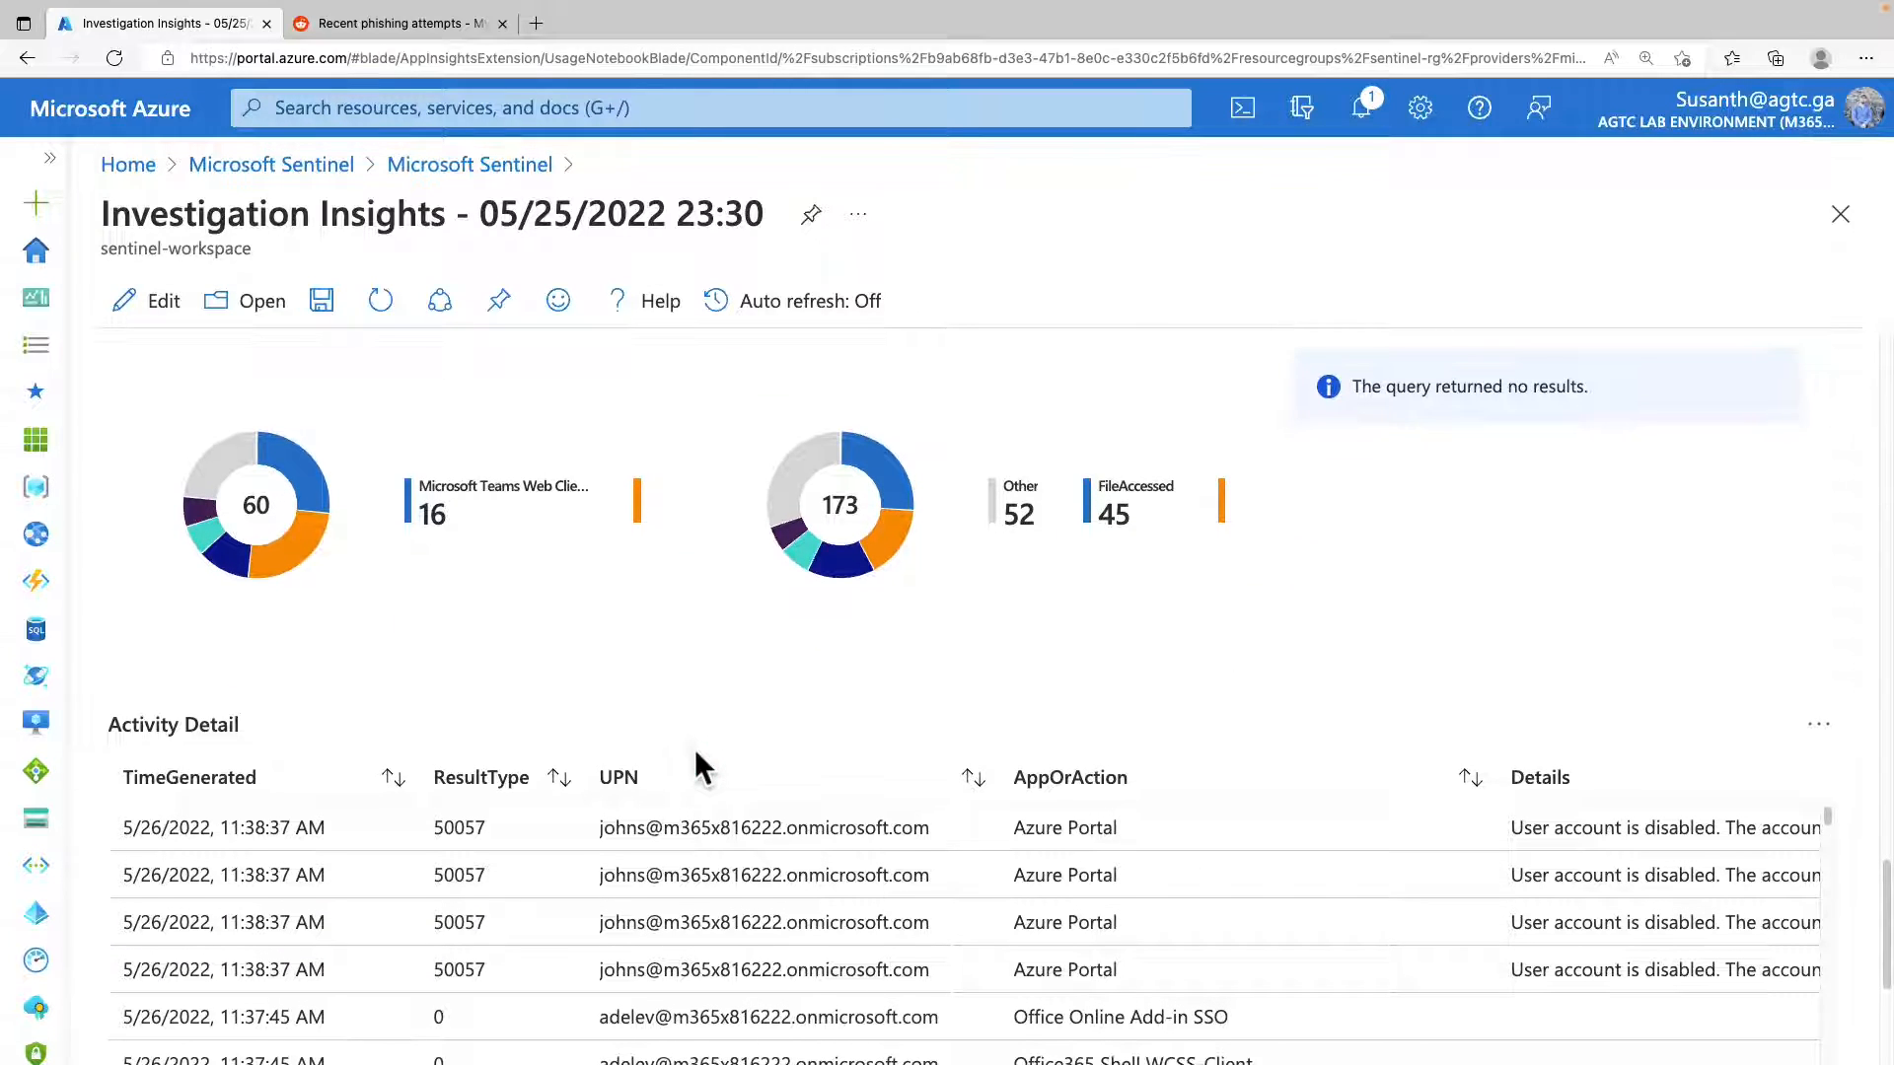
scroll(694, 749, "down", 1)
scroll(694, 748, "down", 1)
left_click(696, 751)
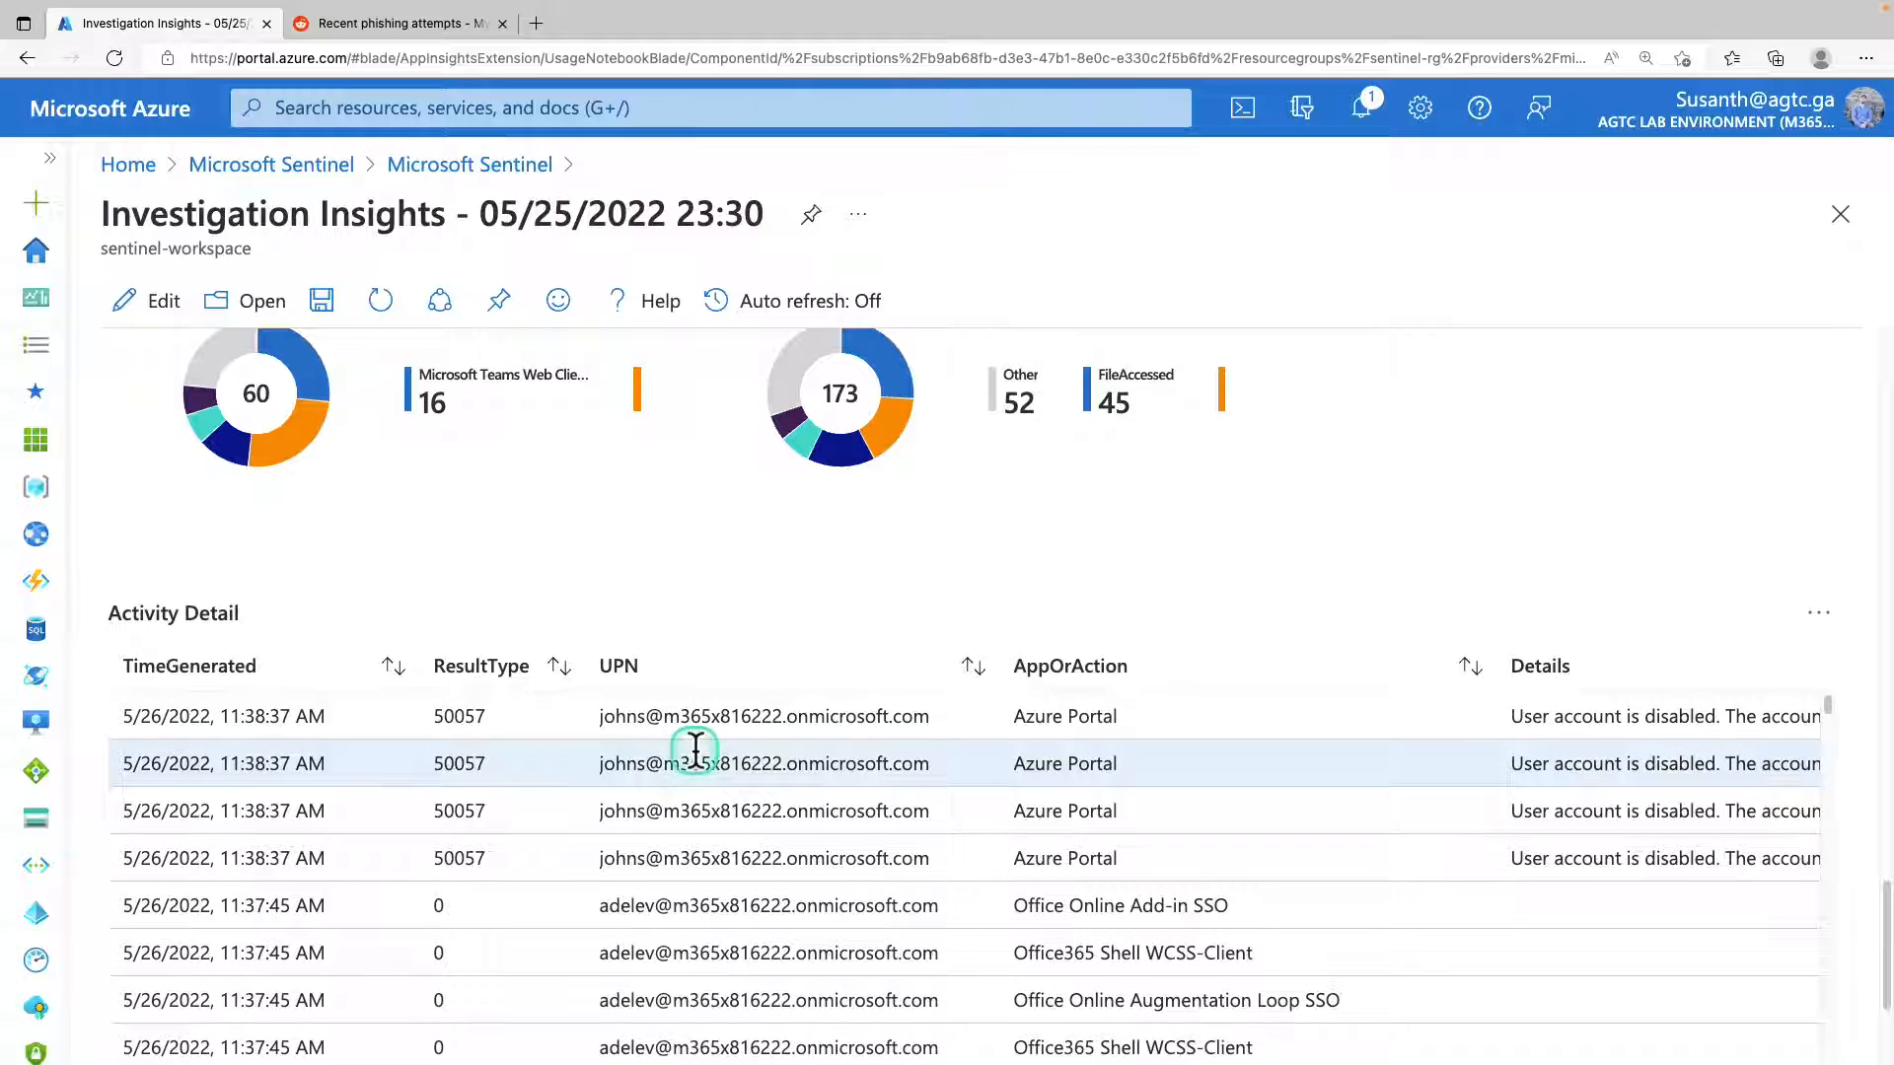
scroll(696, 751, "down", 3)
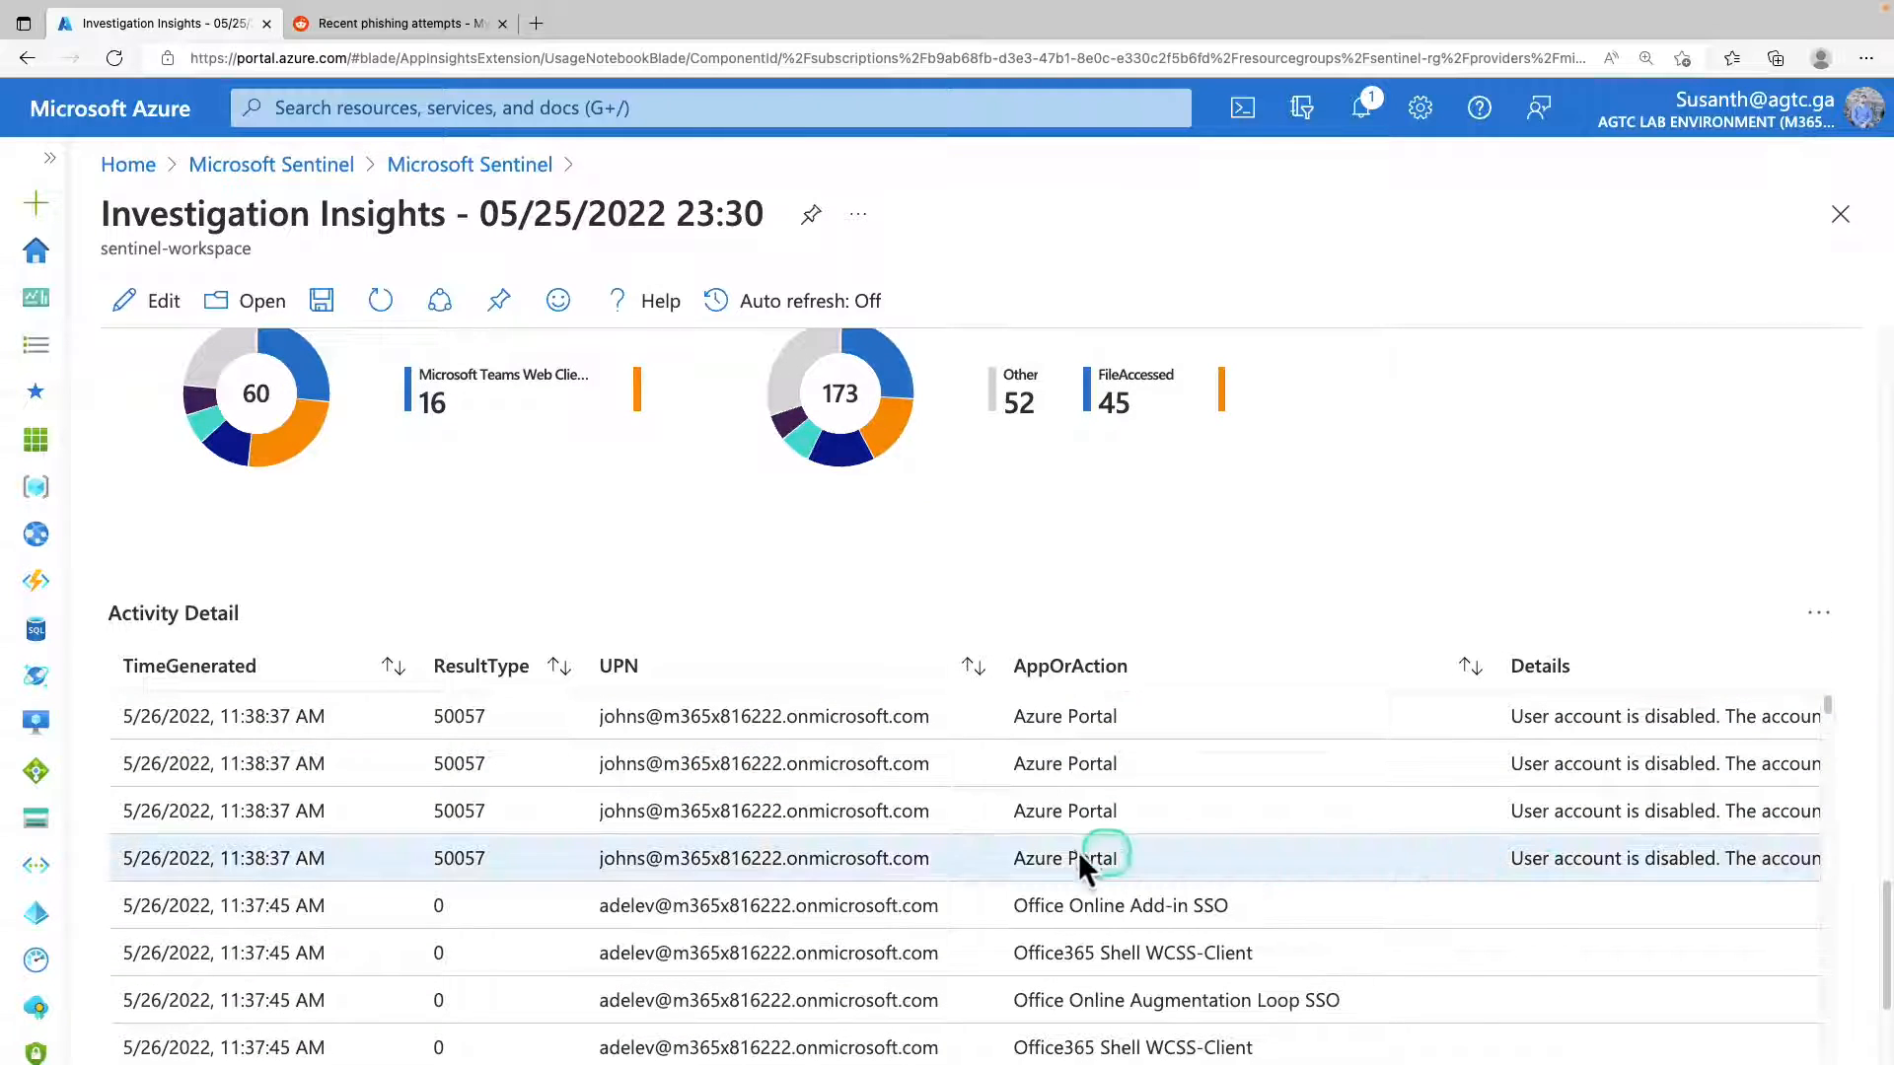
left_click(736, 803)
scroll(736, 803, "up", 1)
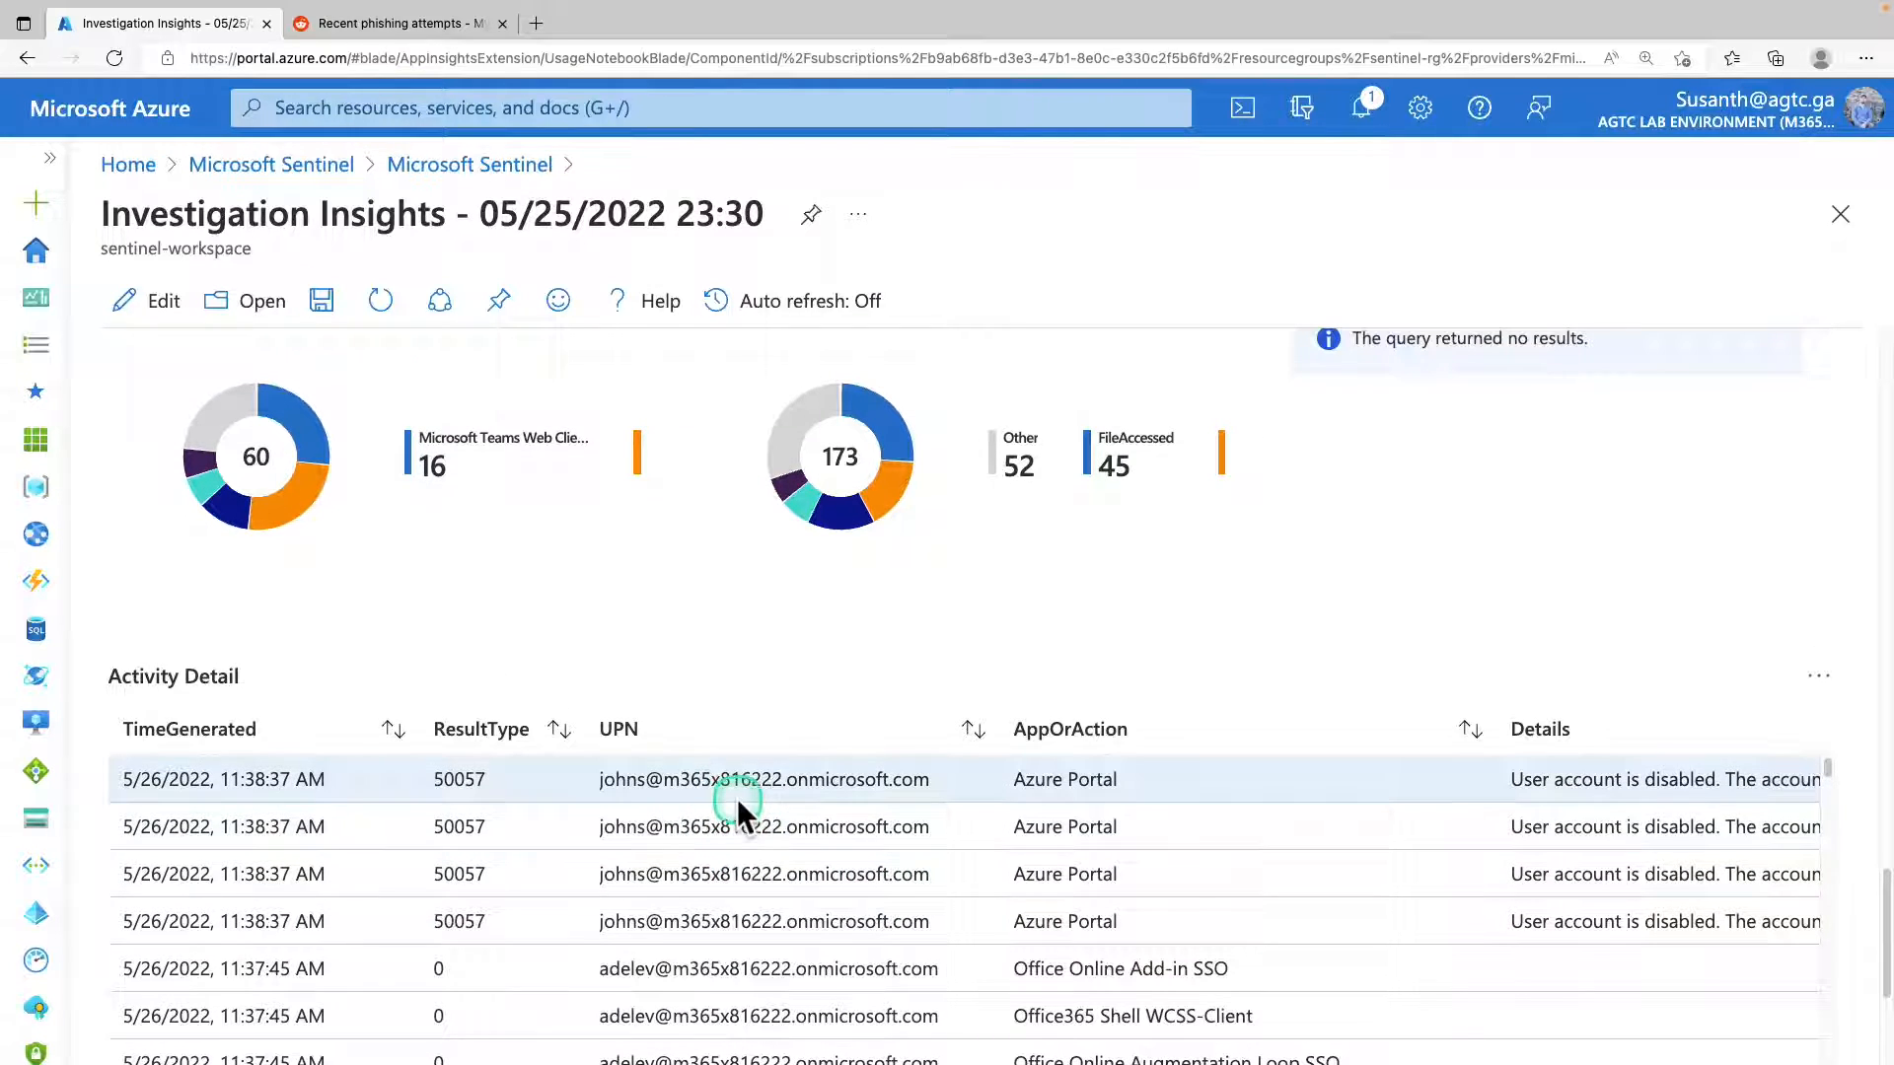
scroll(737, 799, "up", 4)
scroll(737, 797, "up", 5)
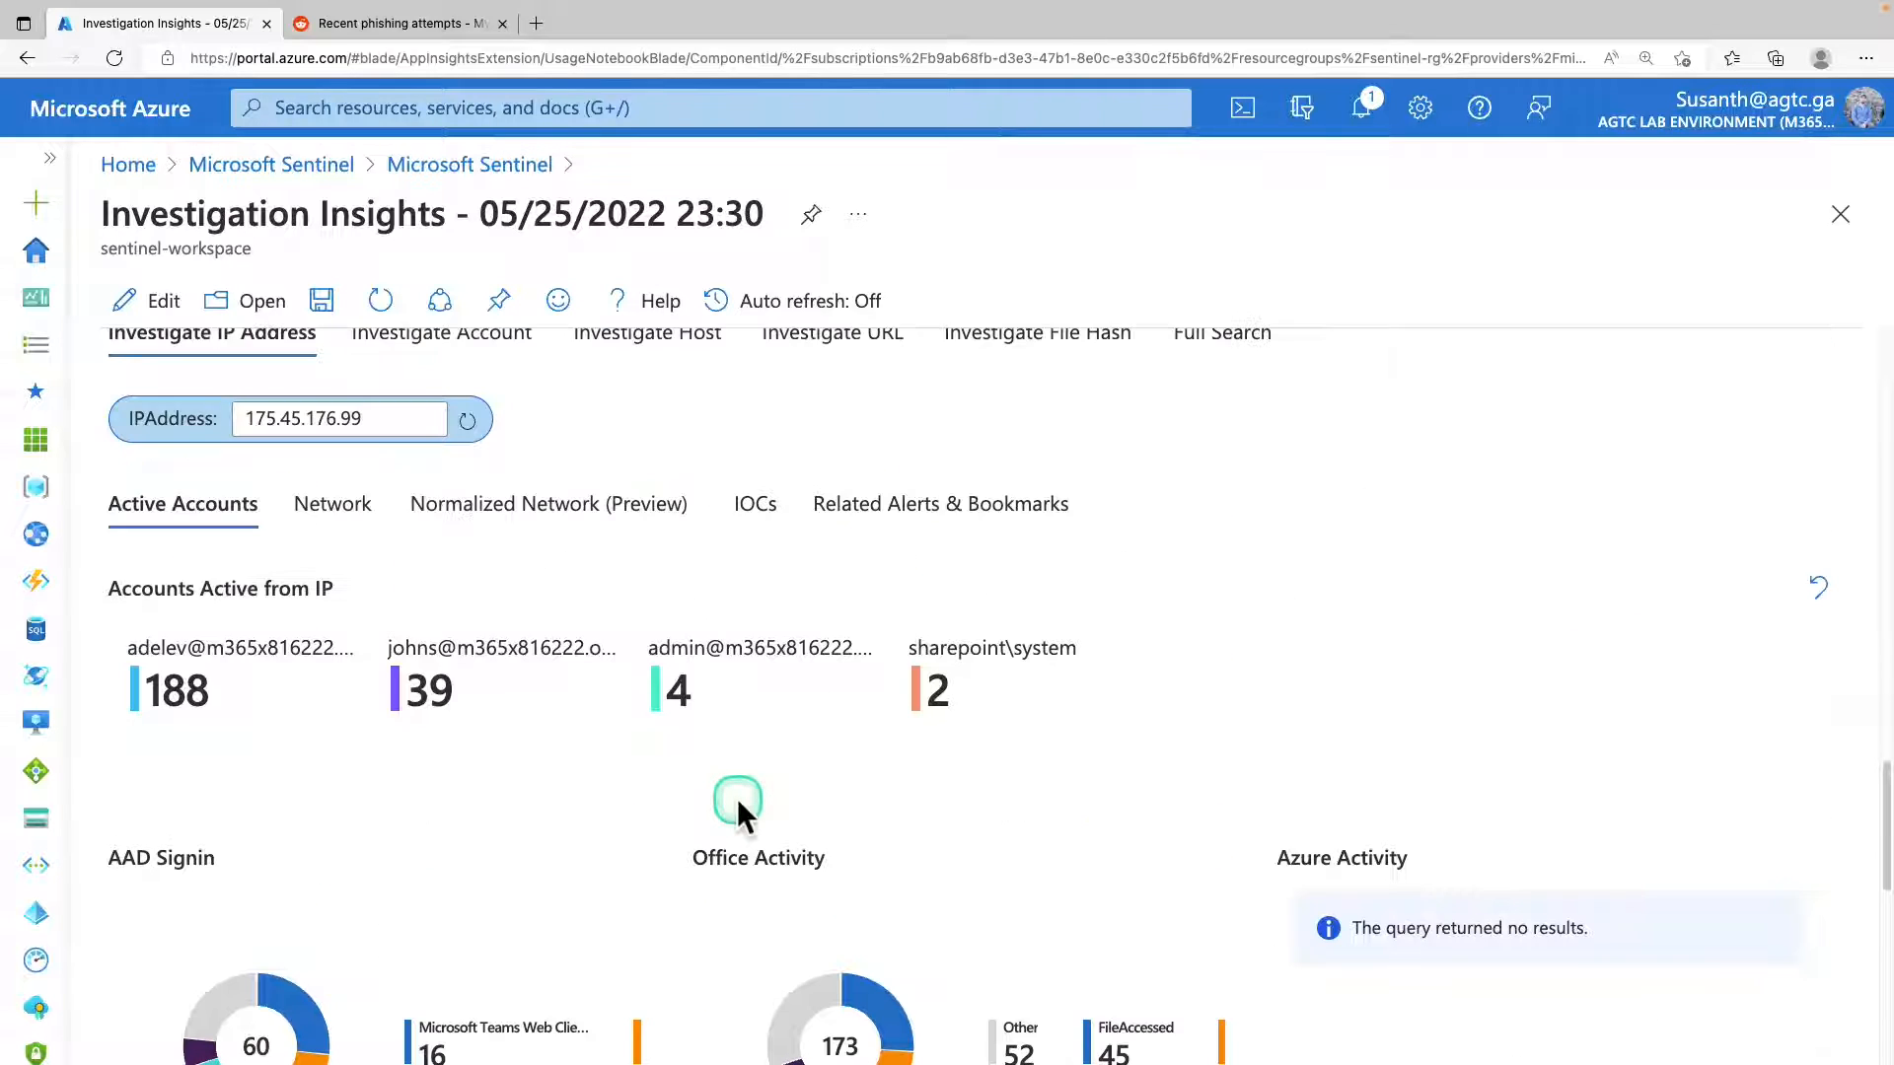
Return to the Sentinel incident list, select incident 2 and review its description and tags.
left_click(467, 179)
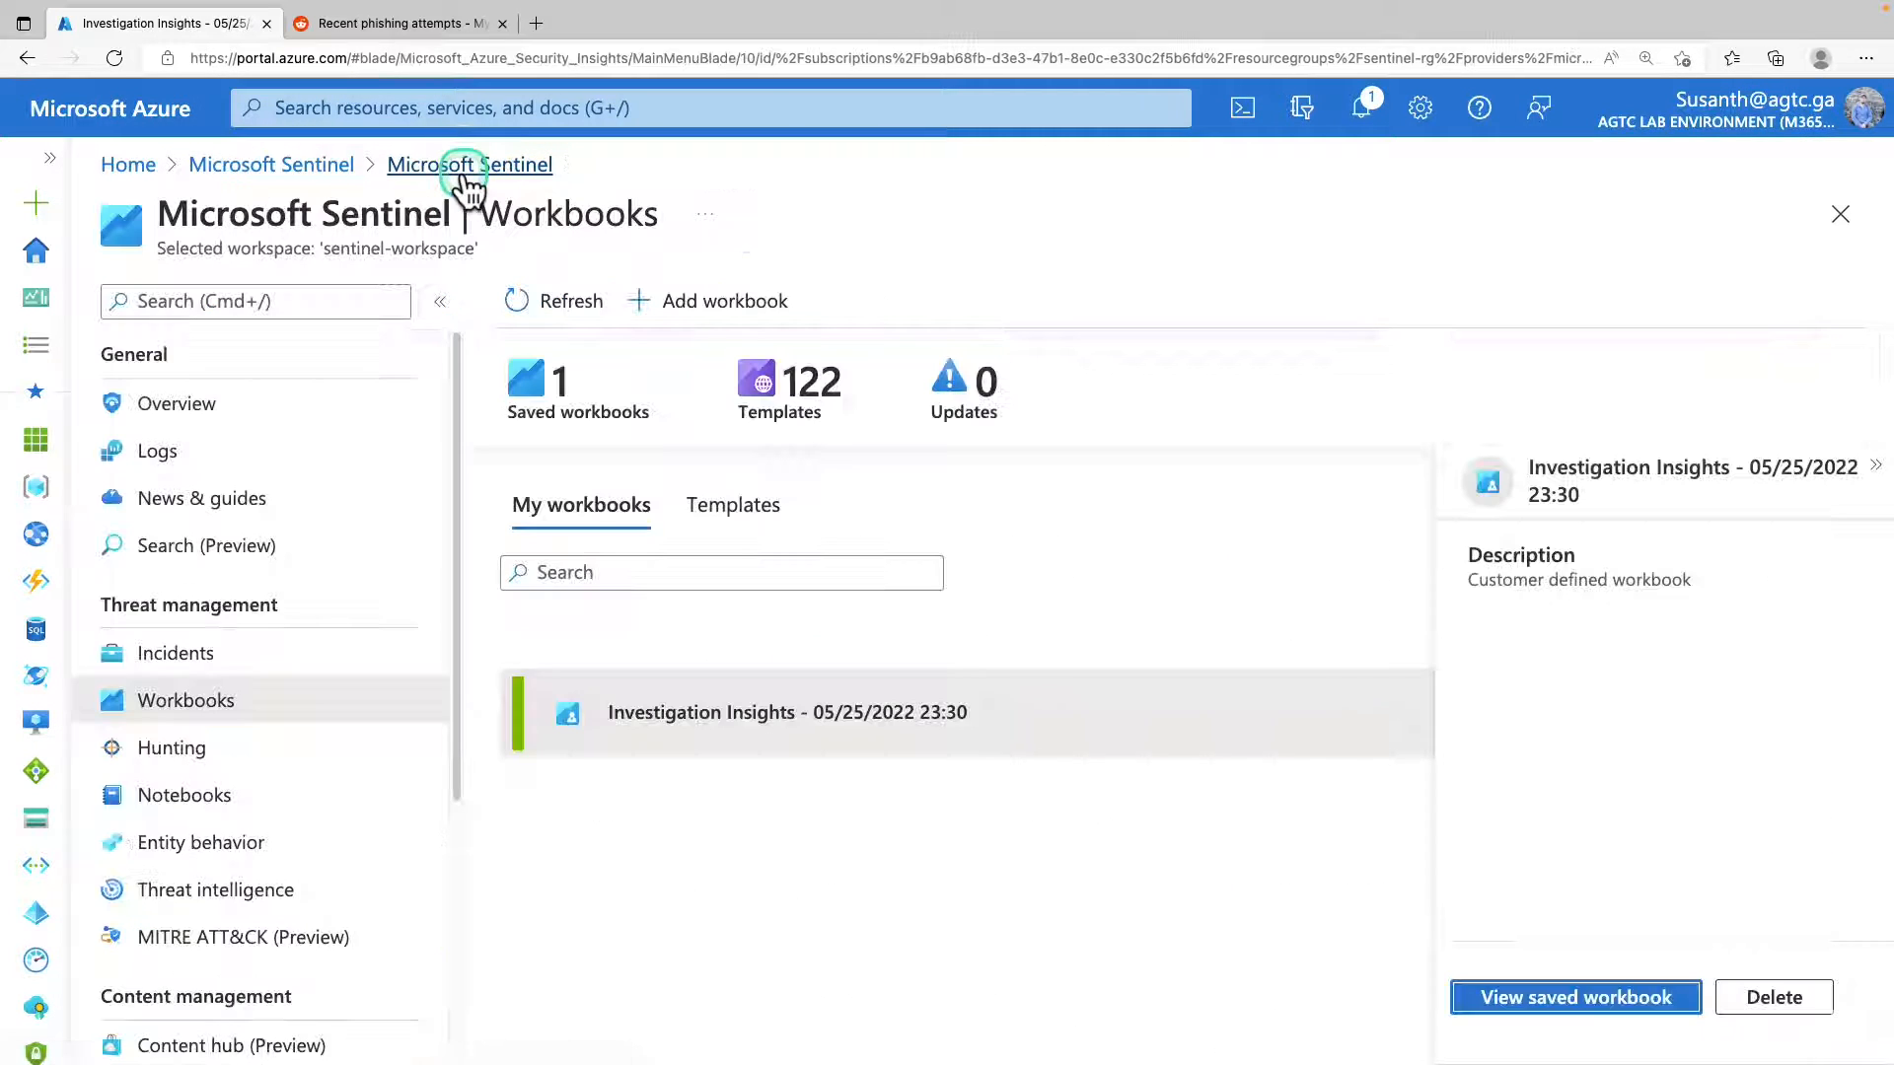
scroll(247, 553, "down", 1)
left_click(235, 570)
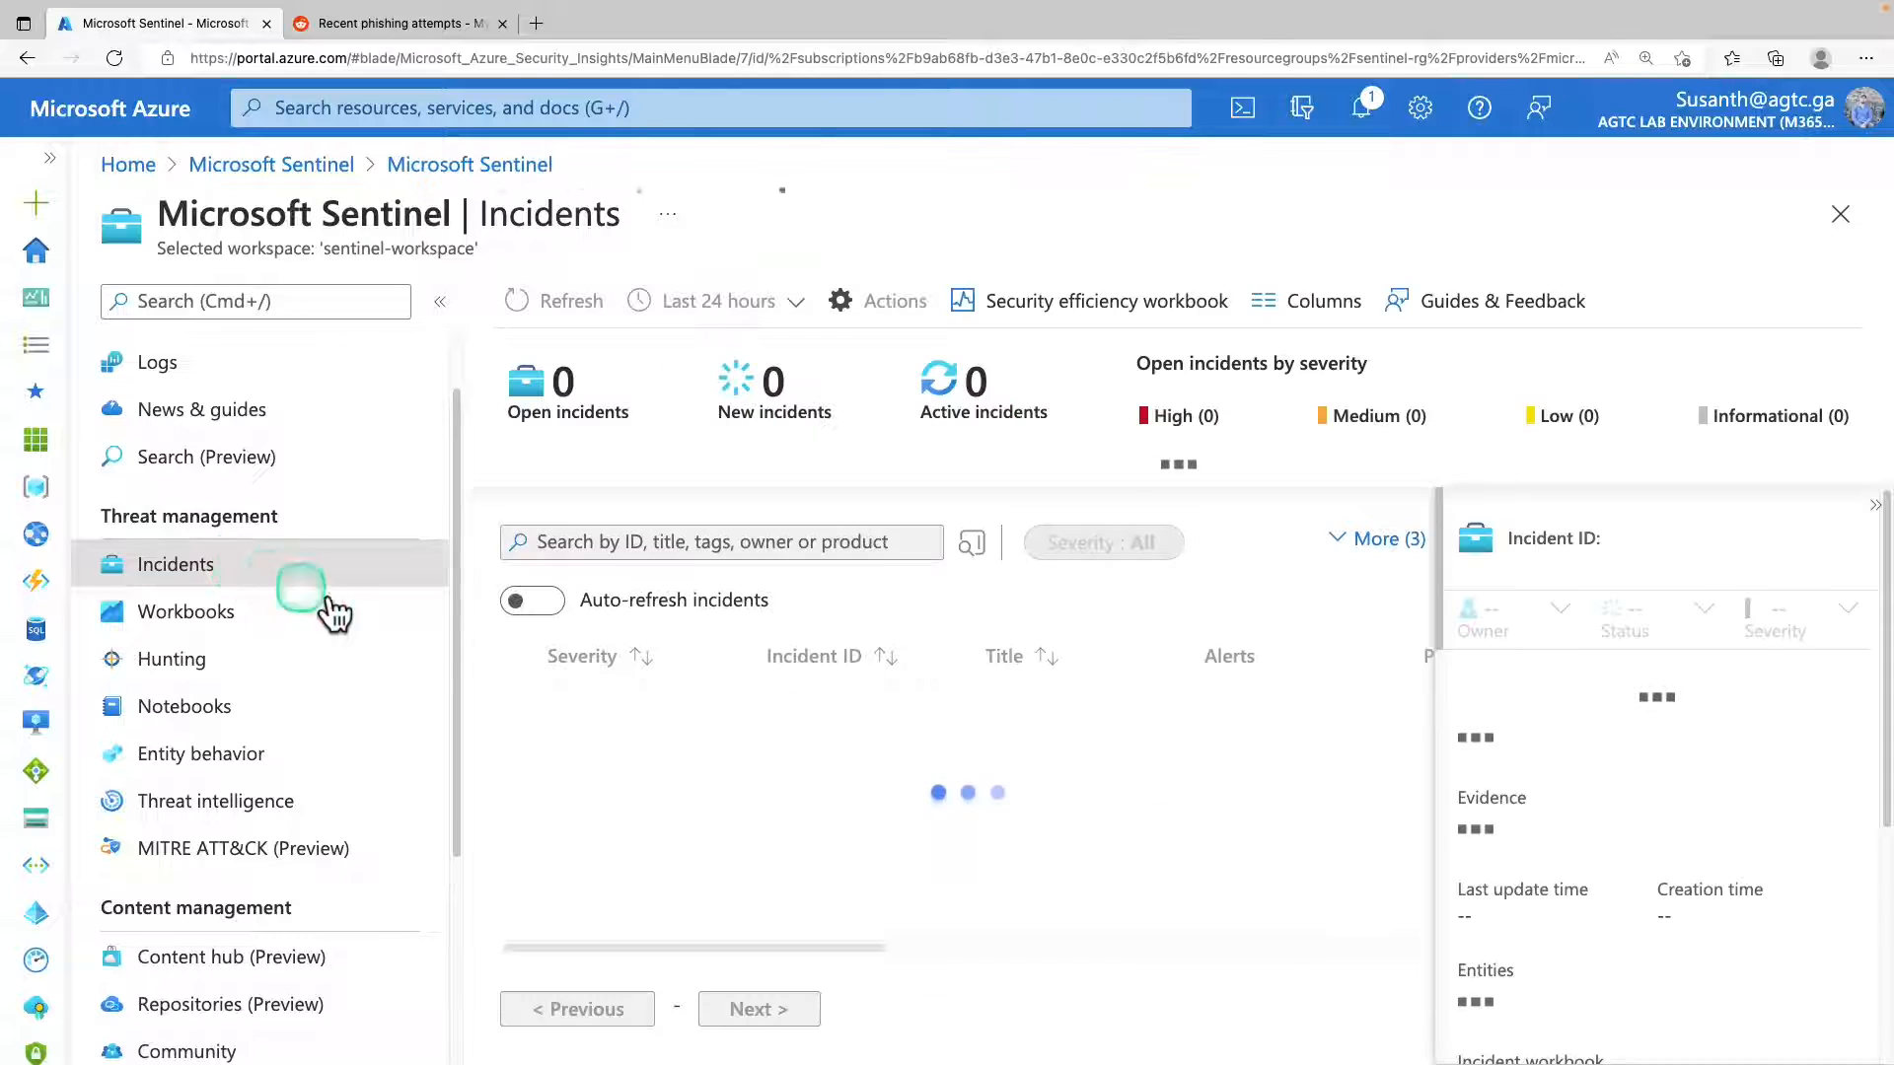
left_click(738, 718)
left_click(1675, 822)
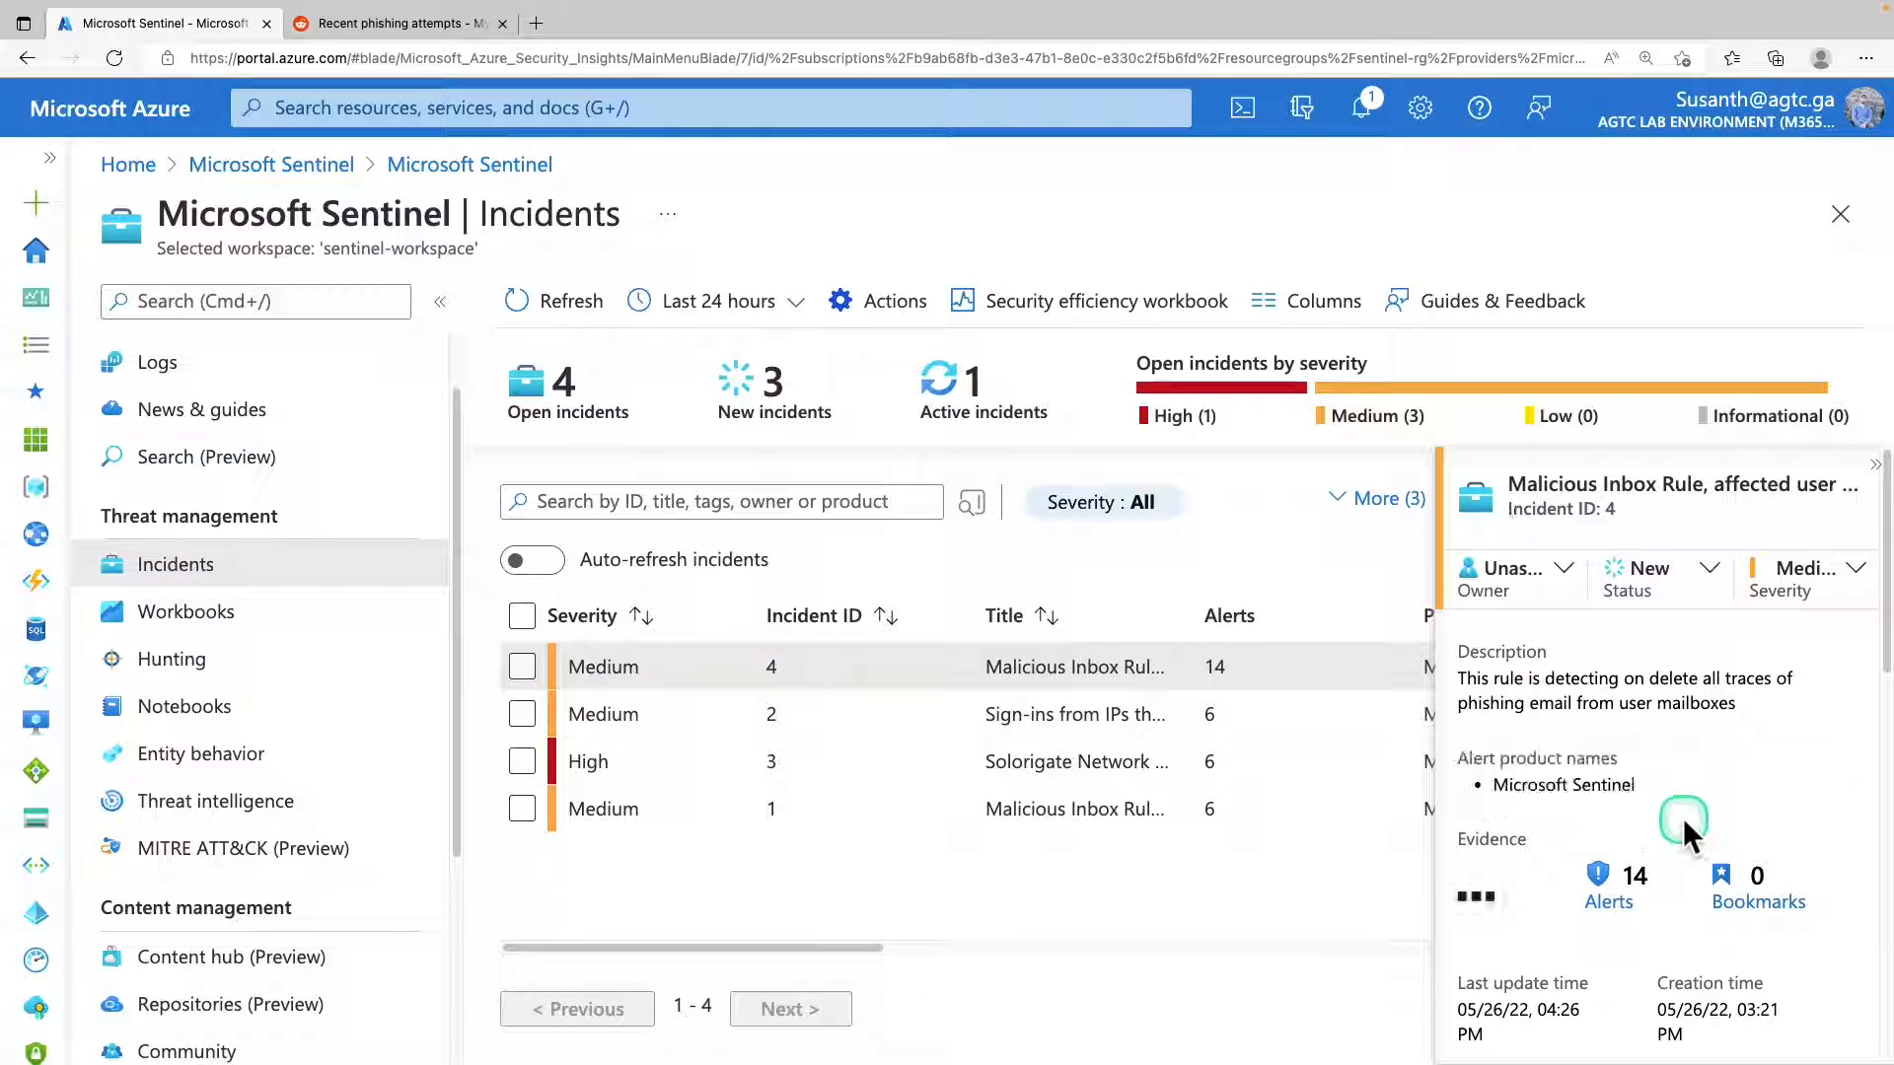
left_click(967, 714)
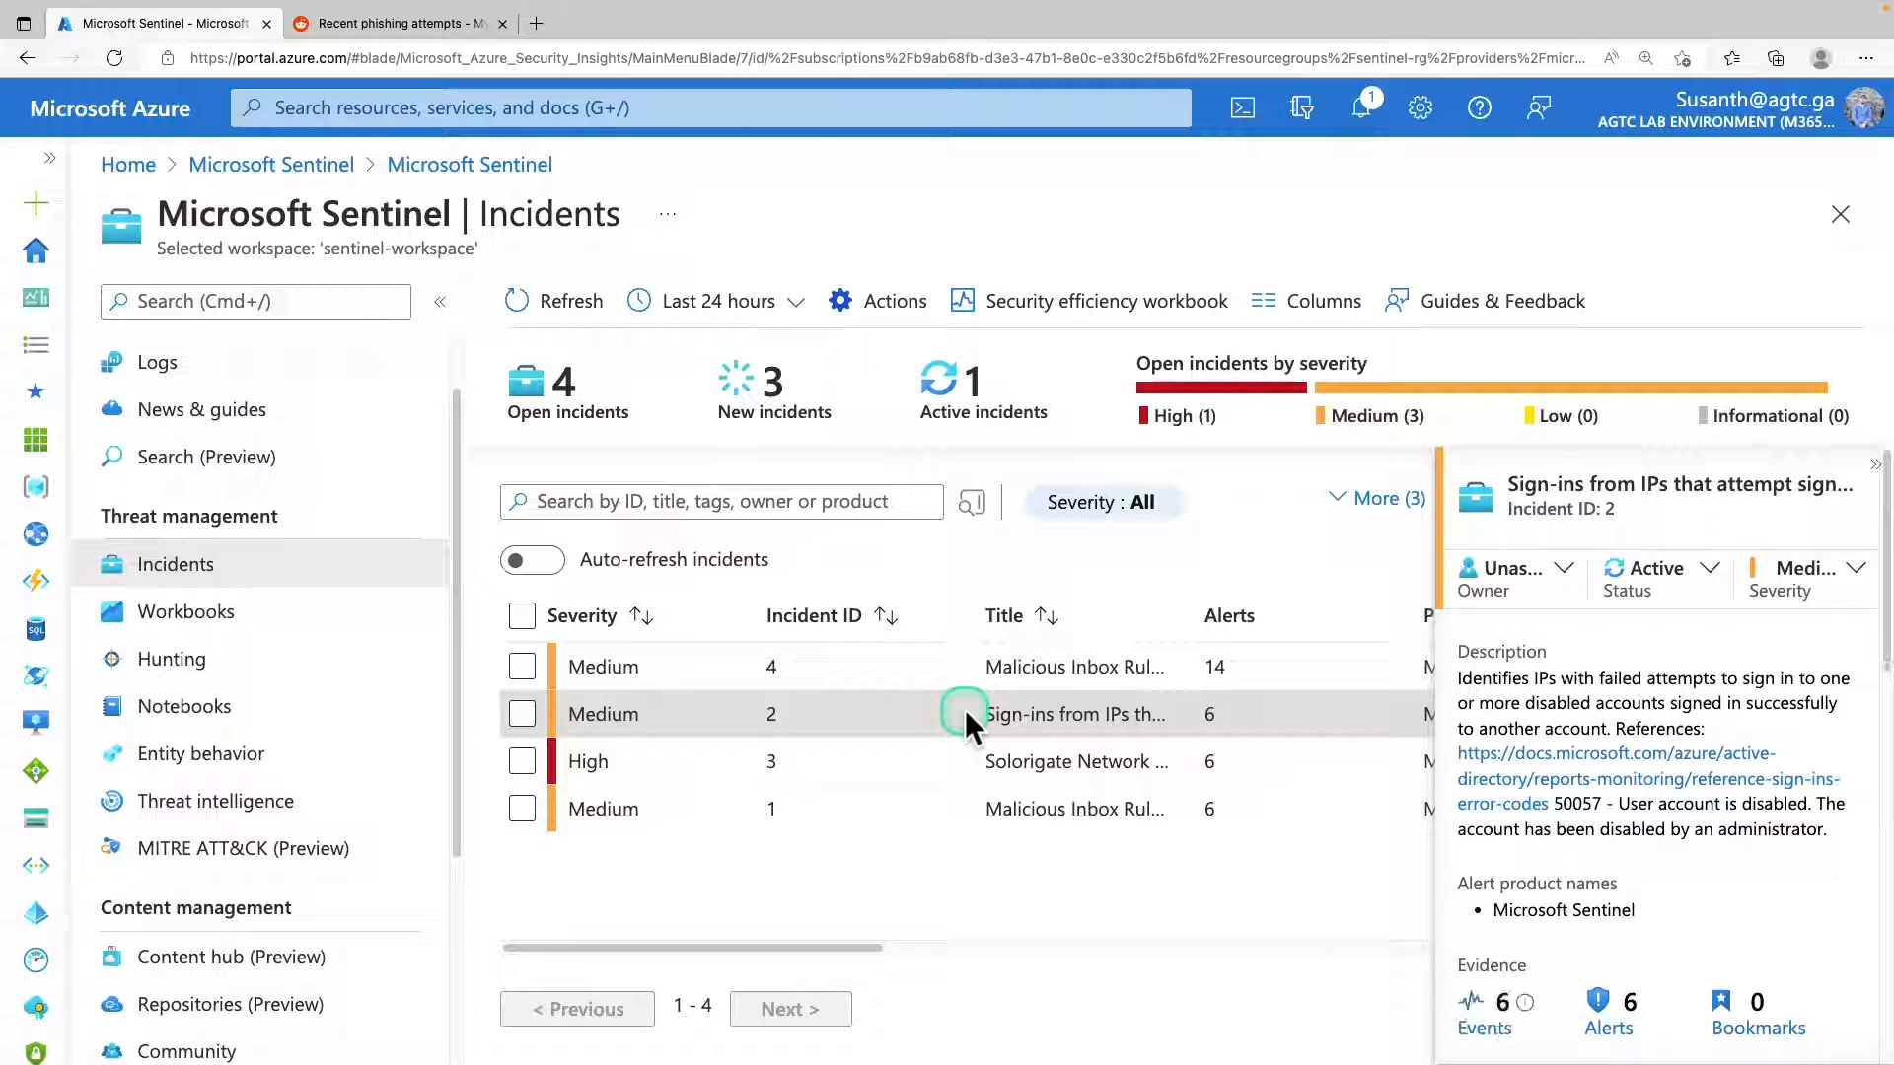
left_click_drag(1619, 484, 1794, 485)
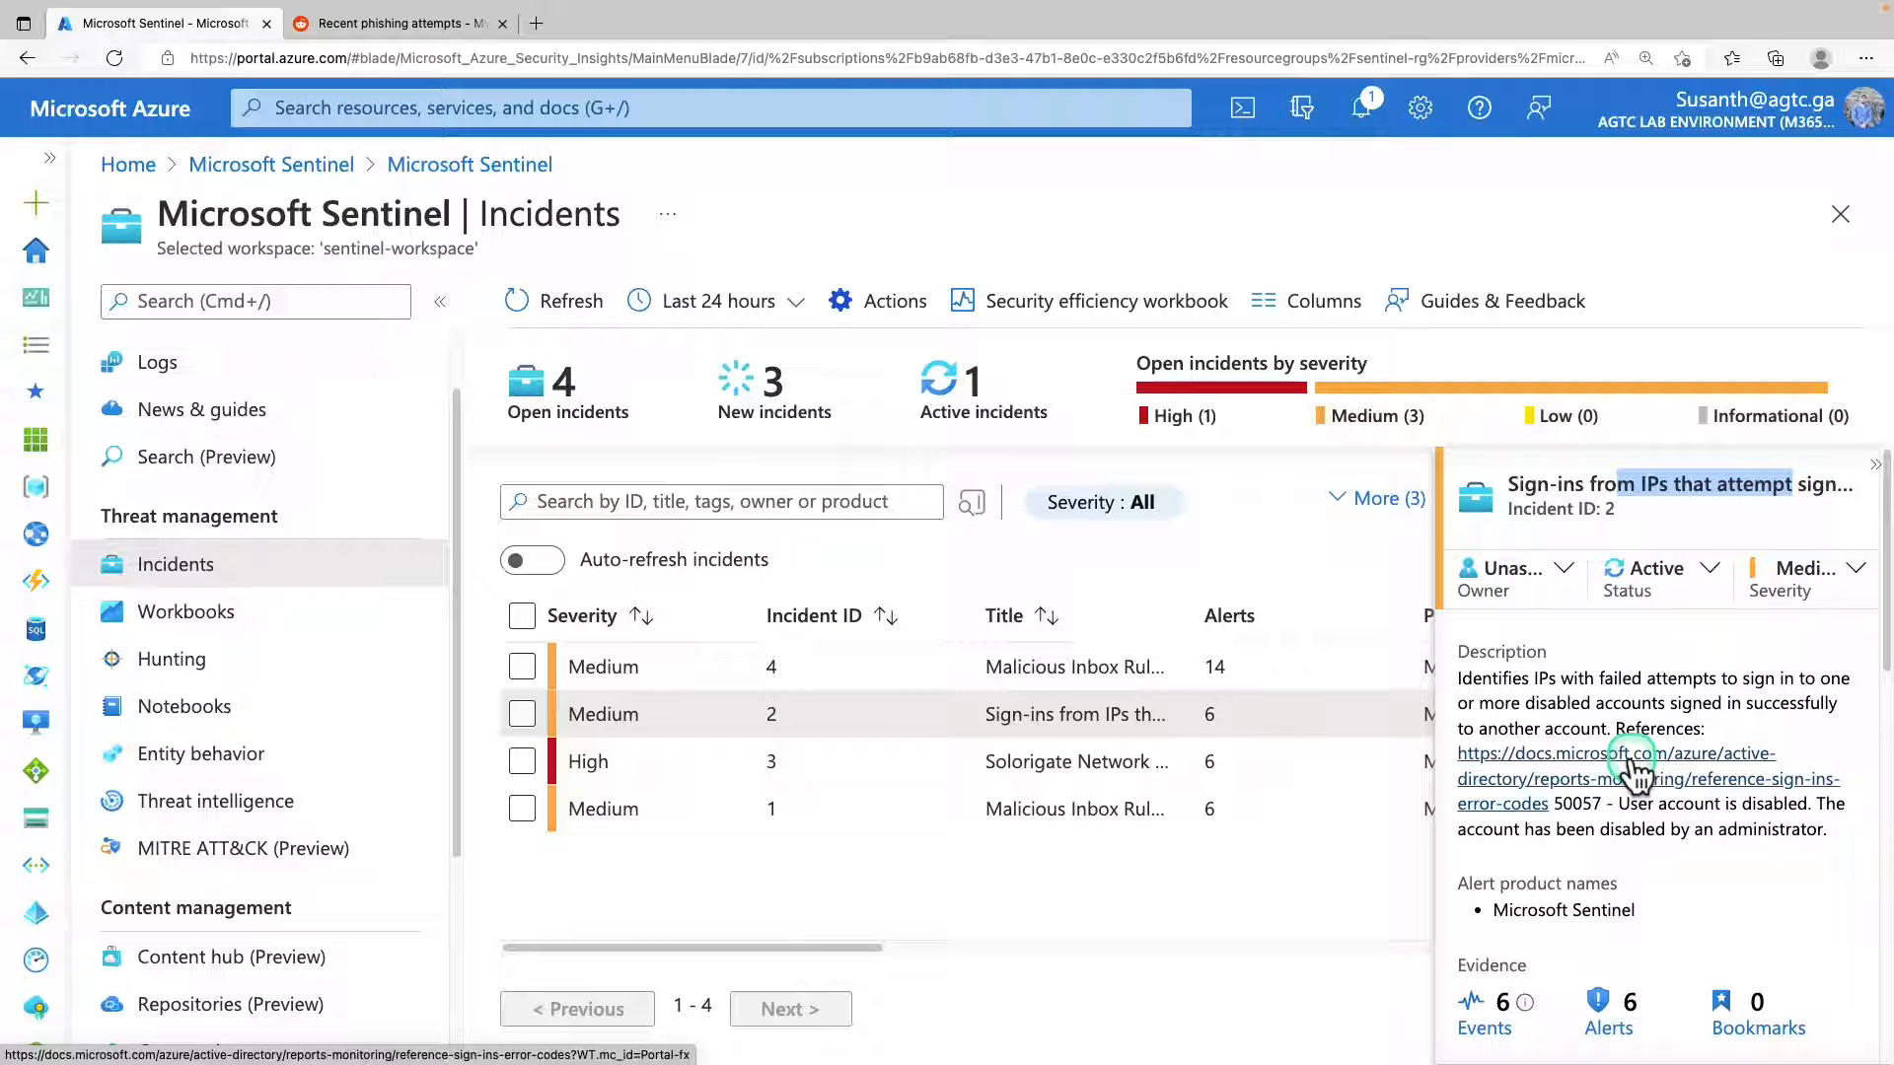
scroll(1634, 775, "down", 10)
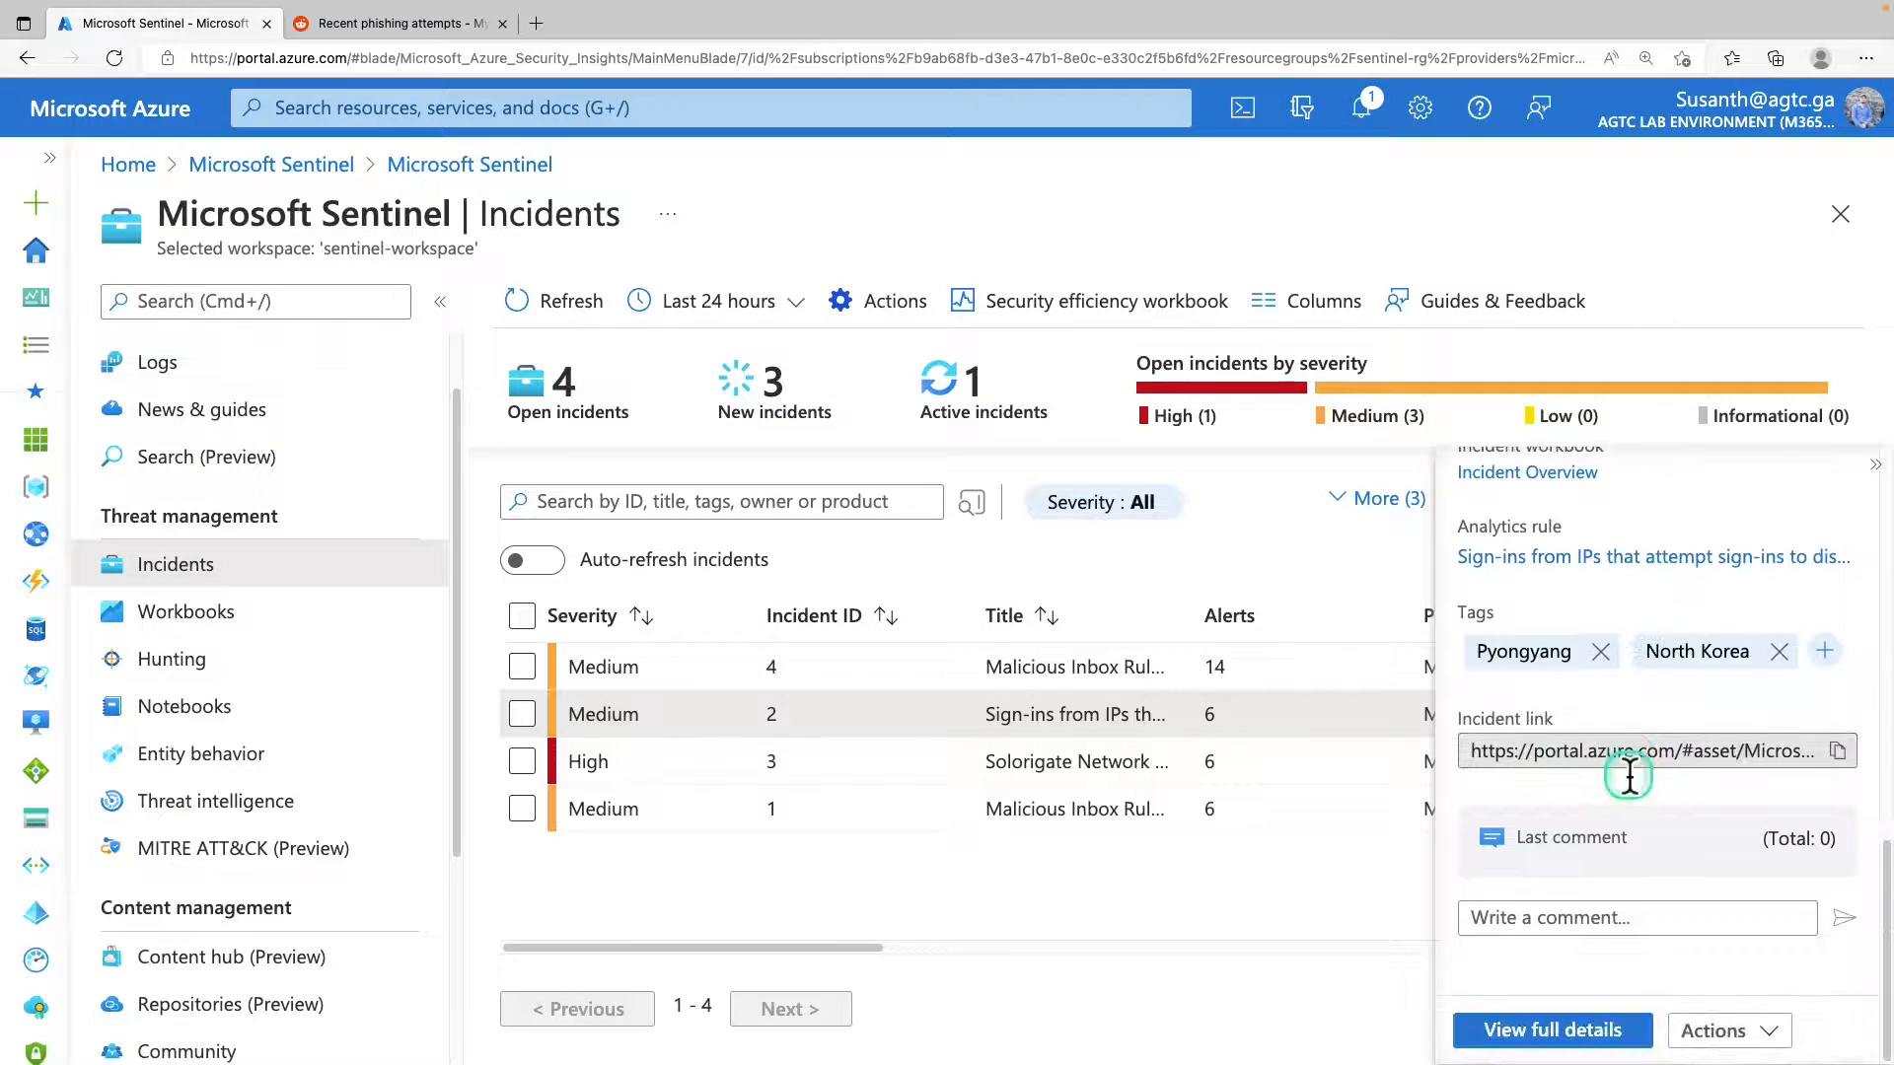
Create and apply an automation rule from incident 2, keeping the prefilled name, IP address condition, Closed status action and expiration.
left_click(1768, 1031)
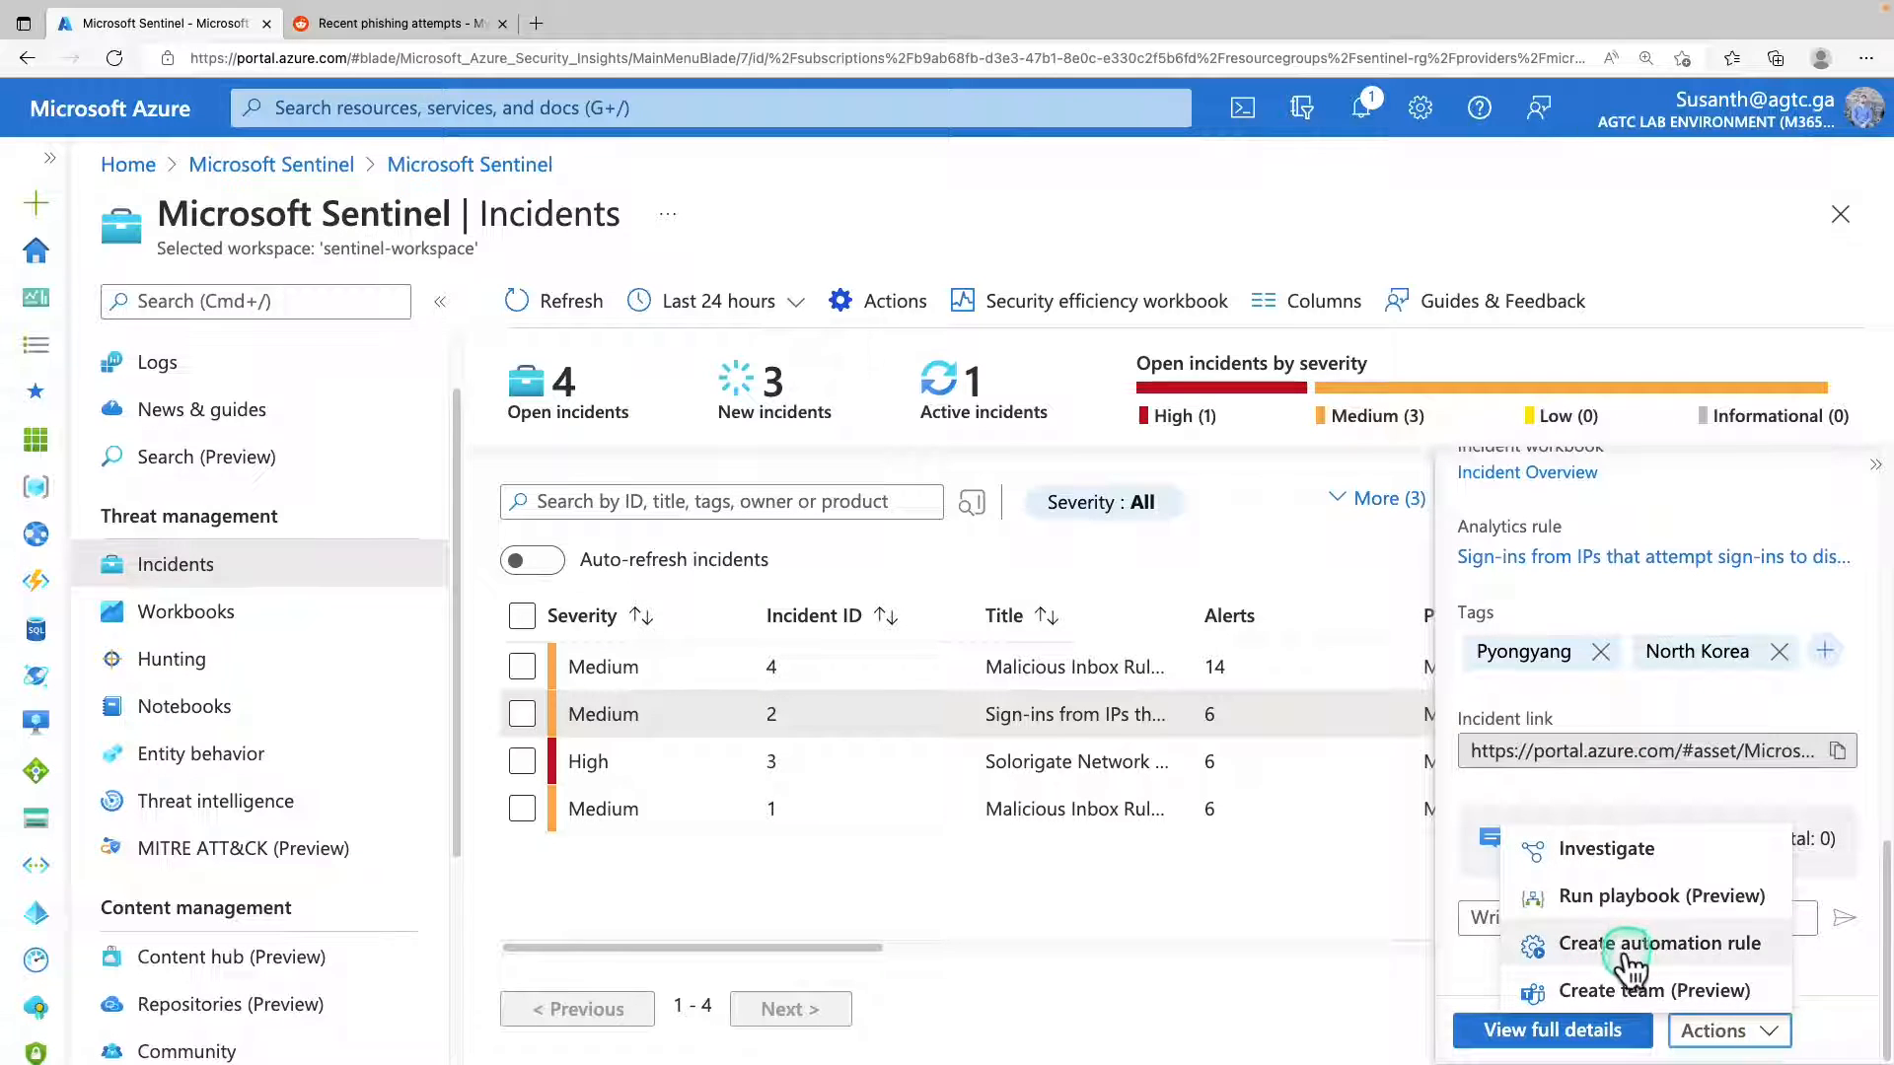
left_click(1660, 947)
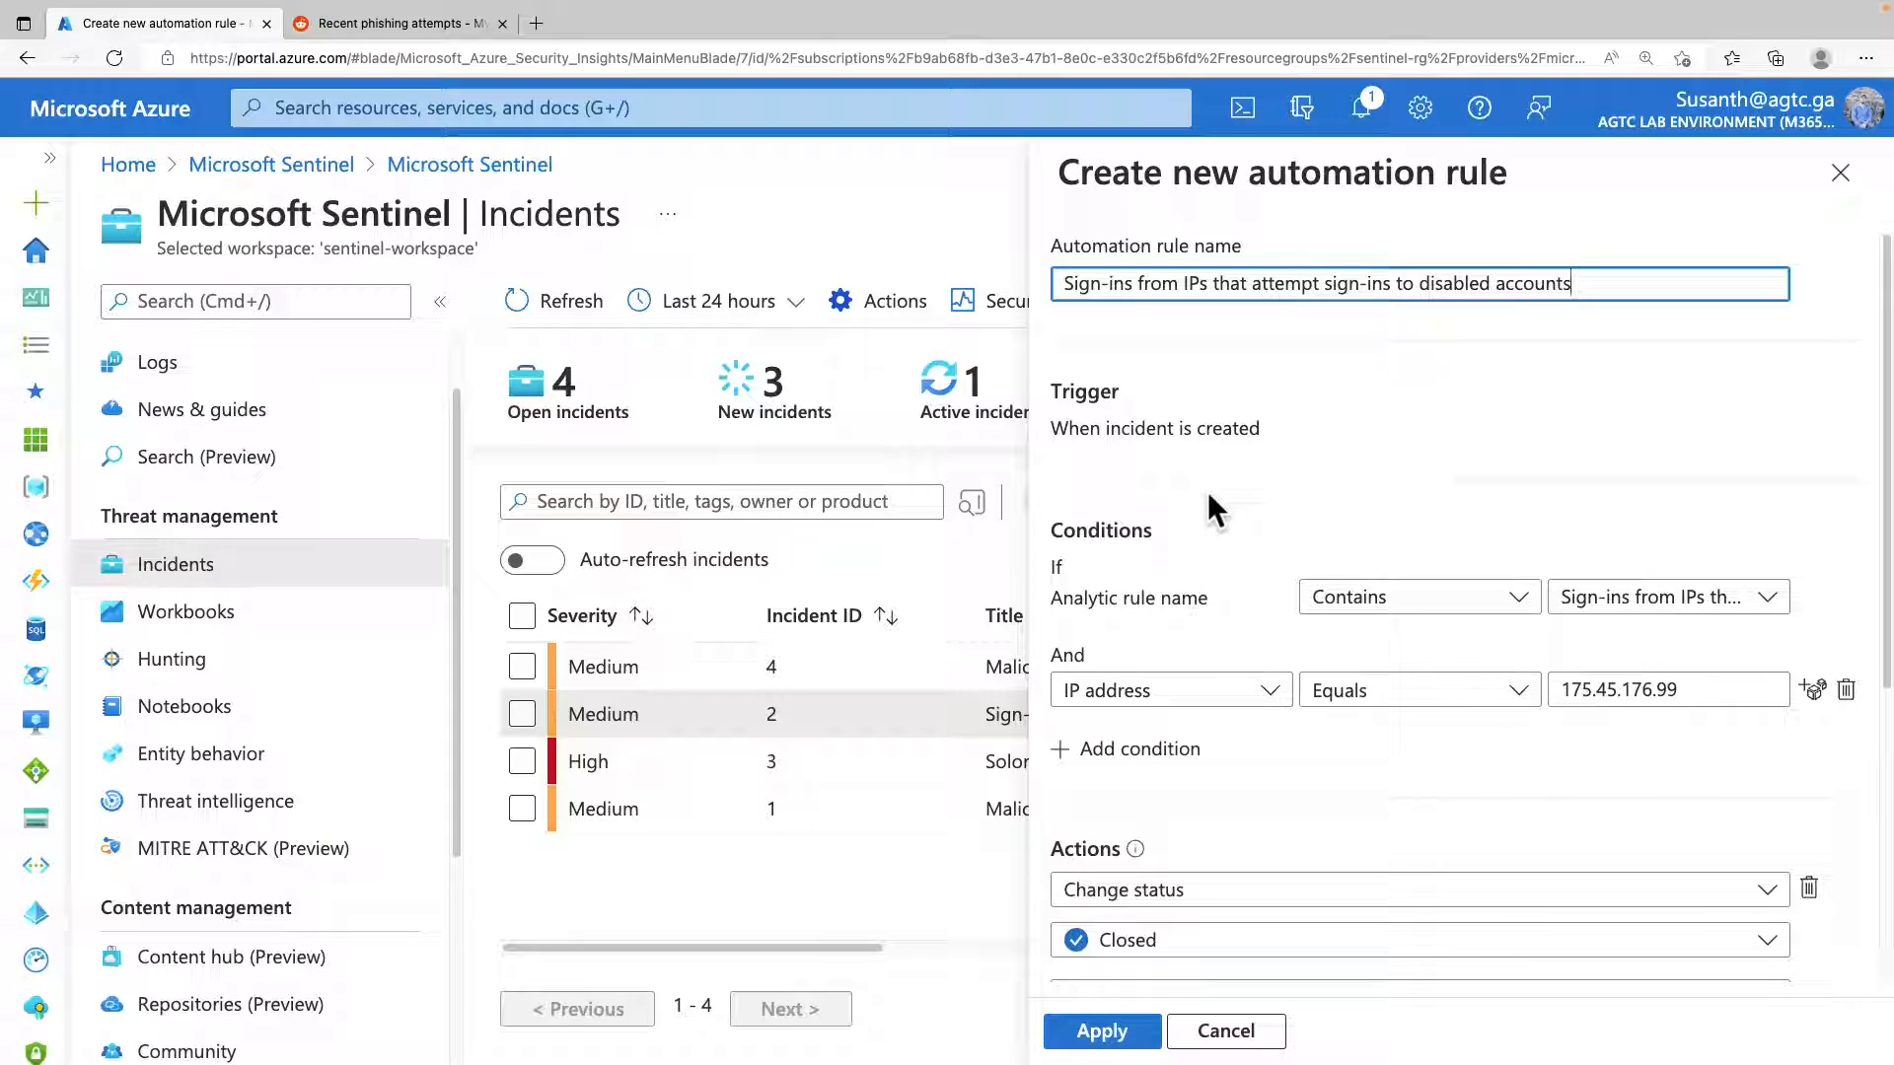
scroll(1332, 592, "down", 5)
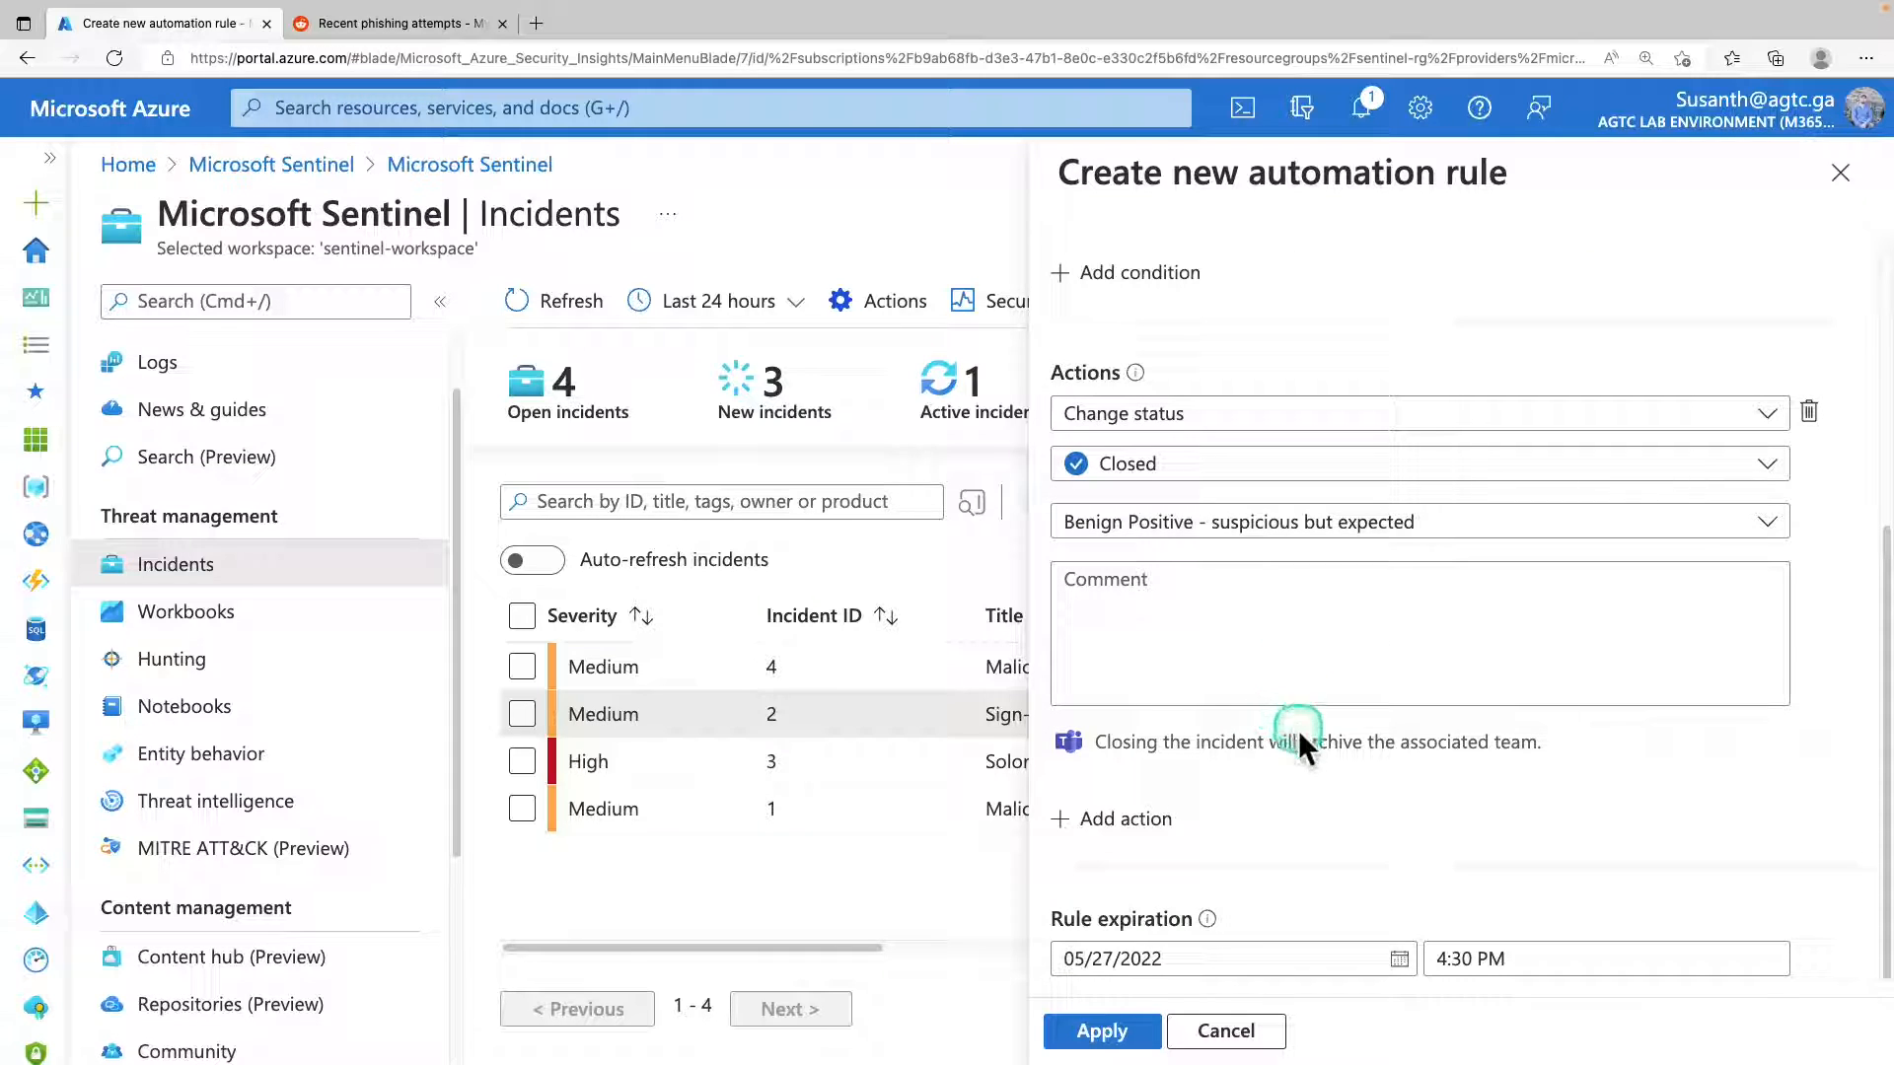
left_click(1131, 1031)
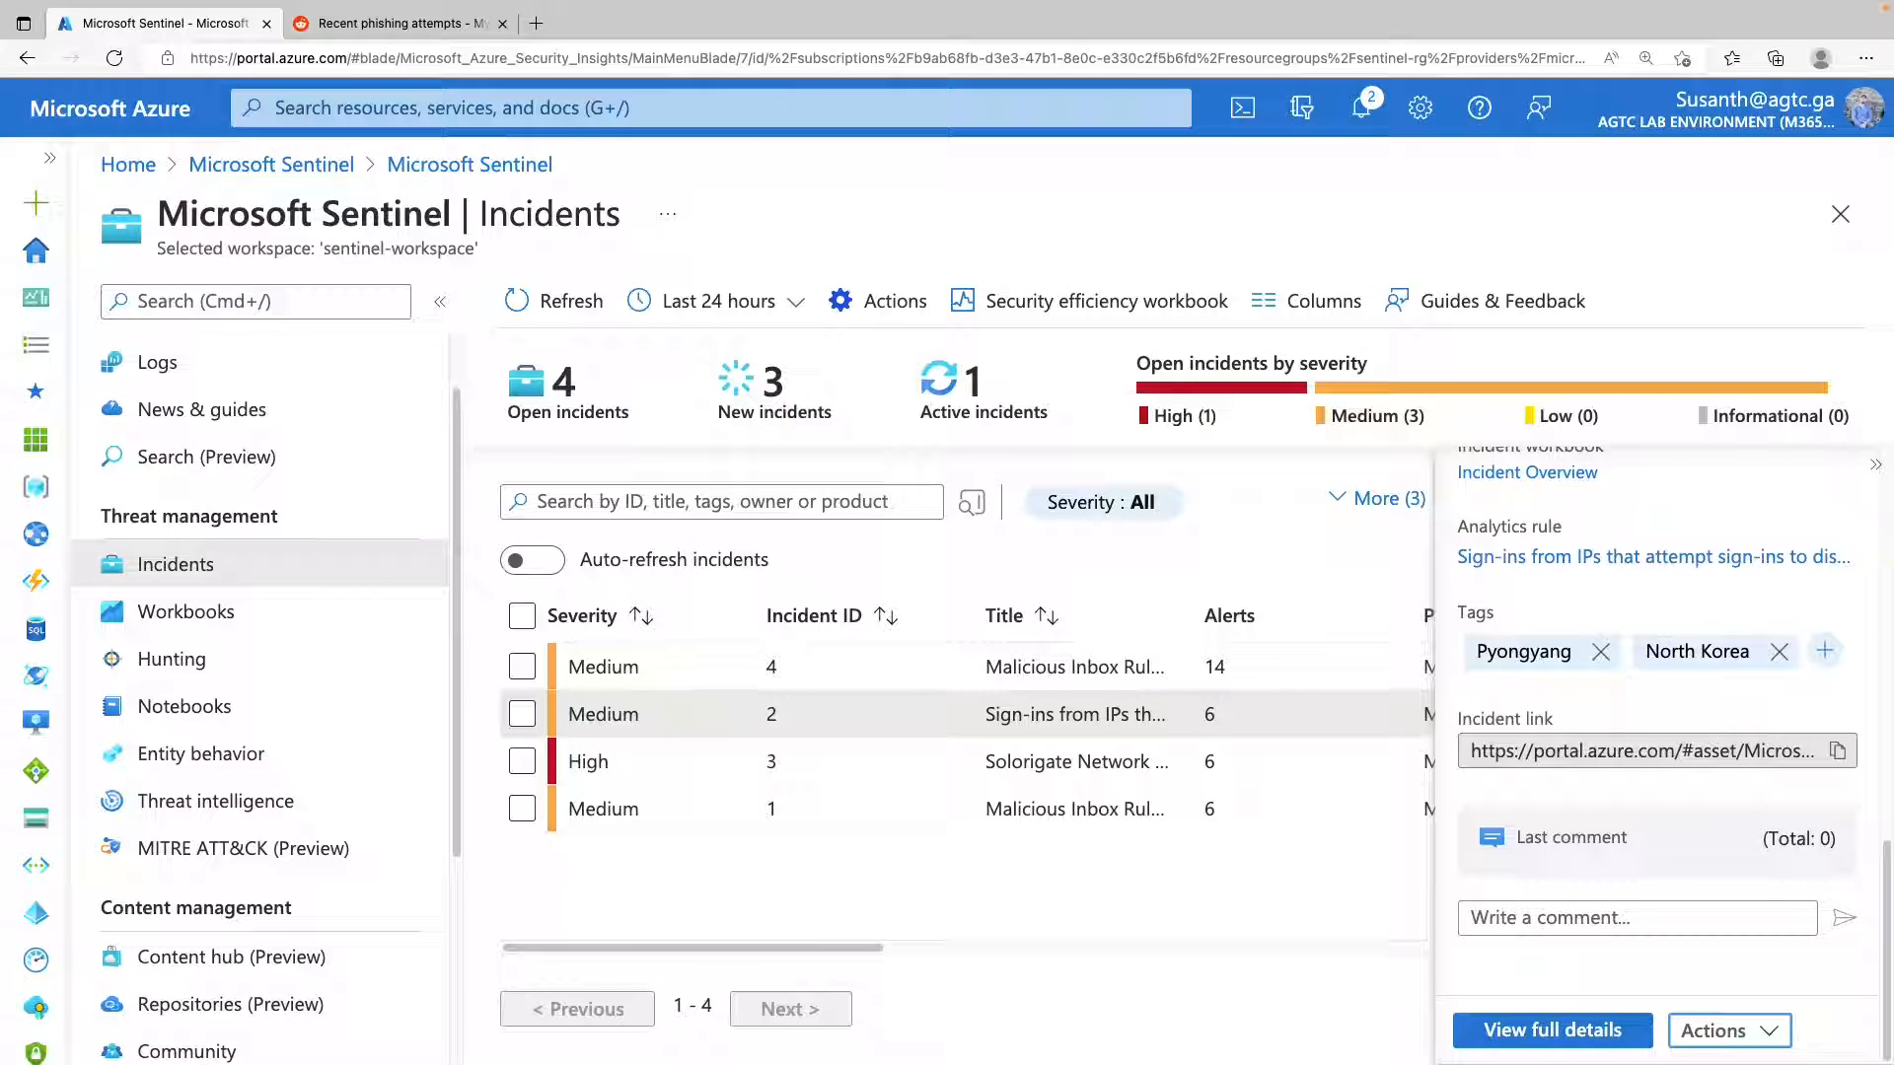
scroll(1623, 717, "up", 10)
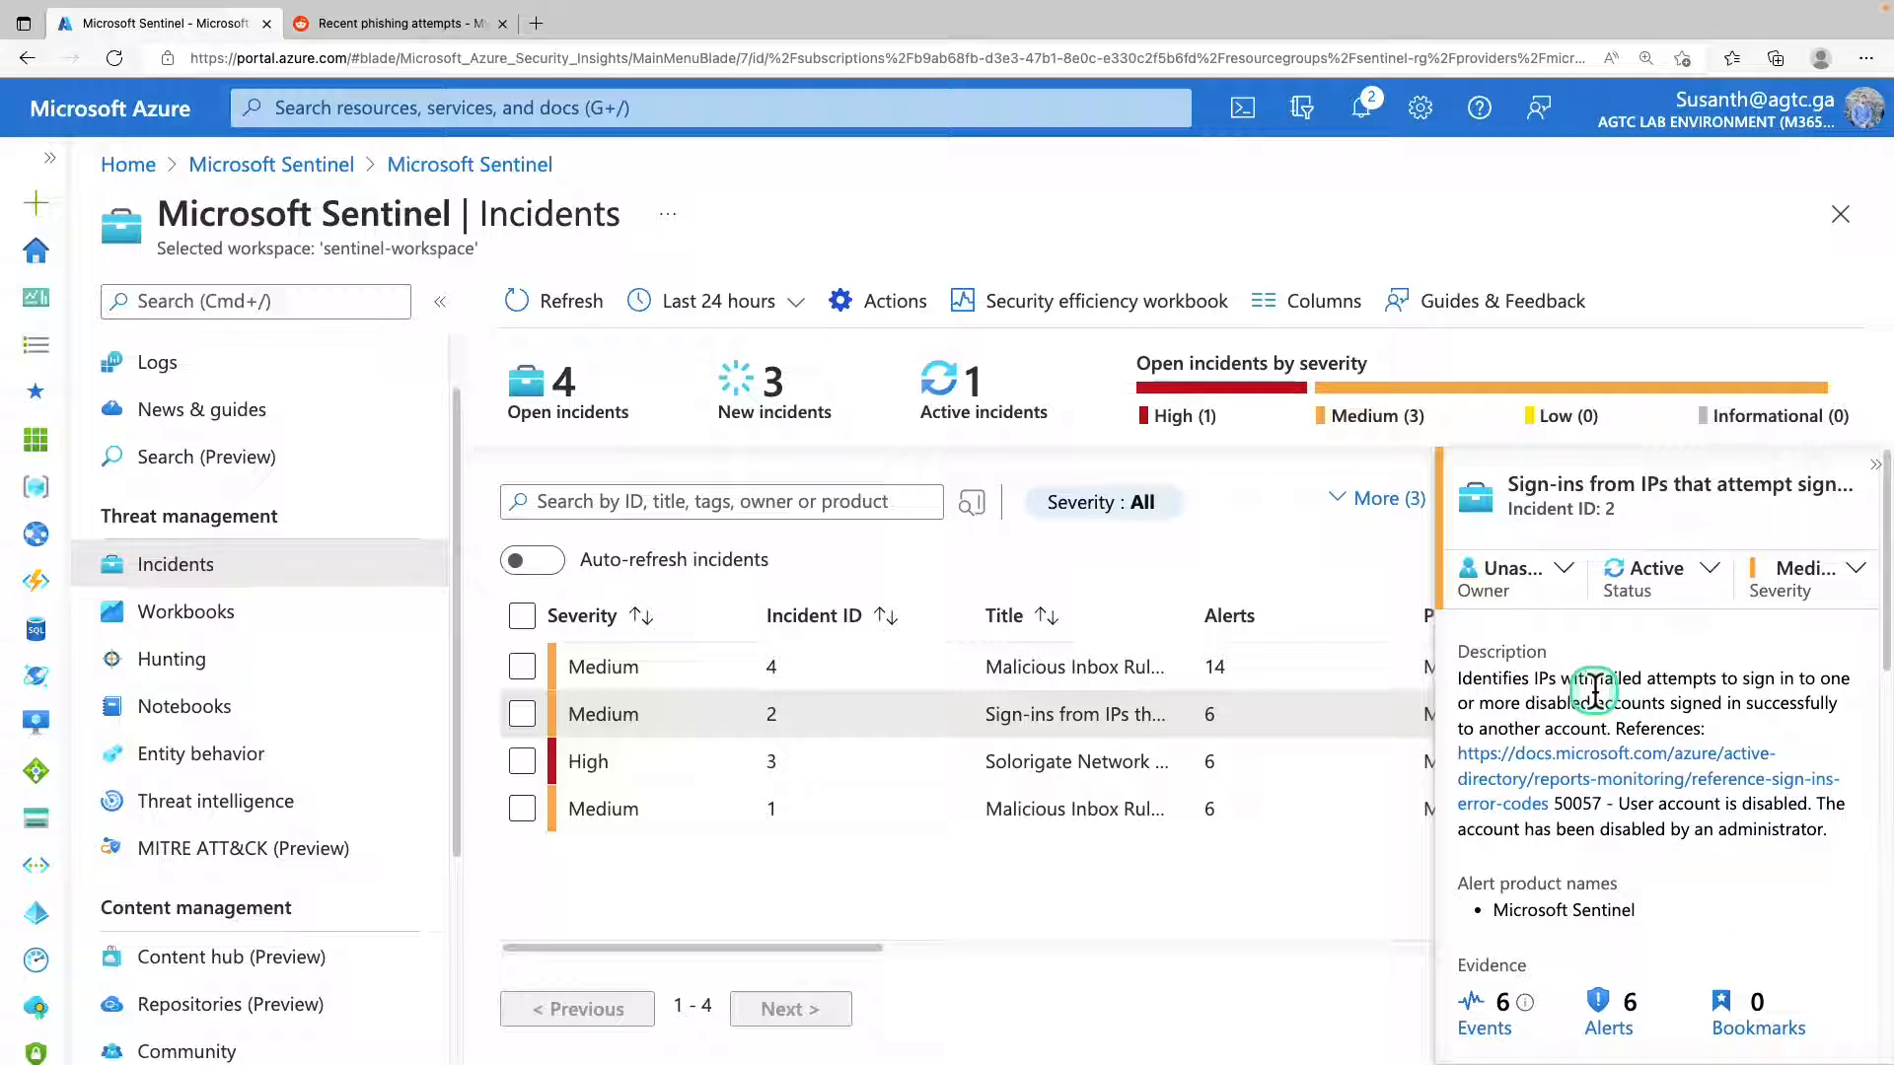
Close incident 2 with the classification "Benign Positive - suspicious but expected" and the comment "comment test".
left_click(1622, 639)
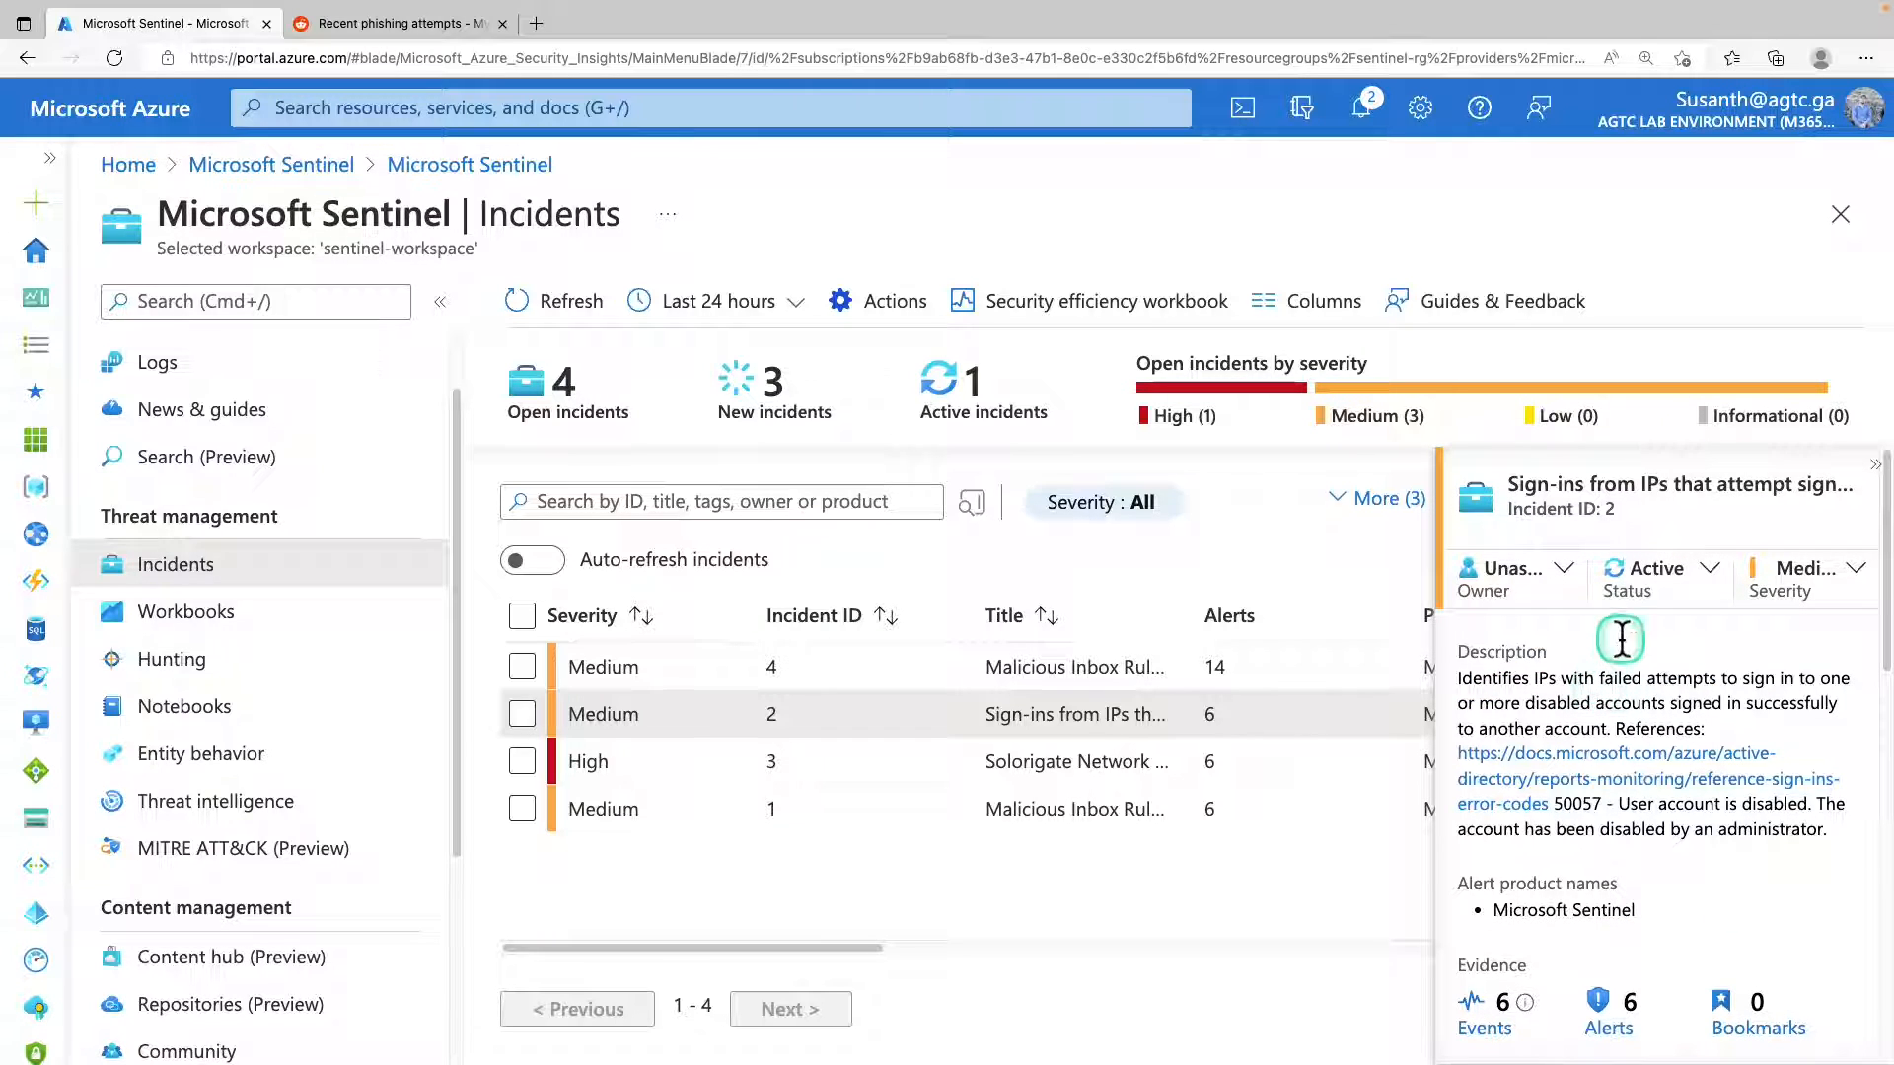
left_click(1697, 576)
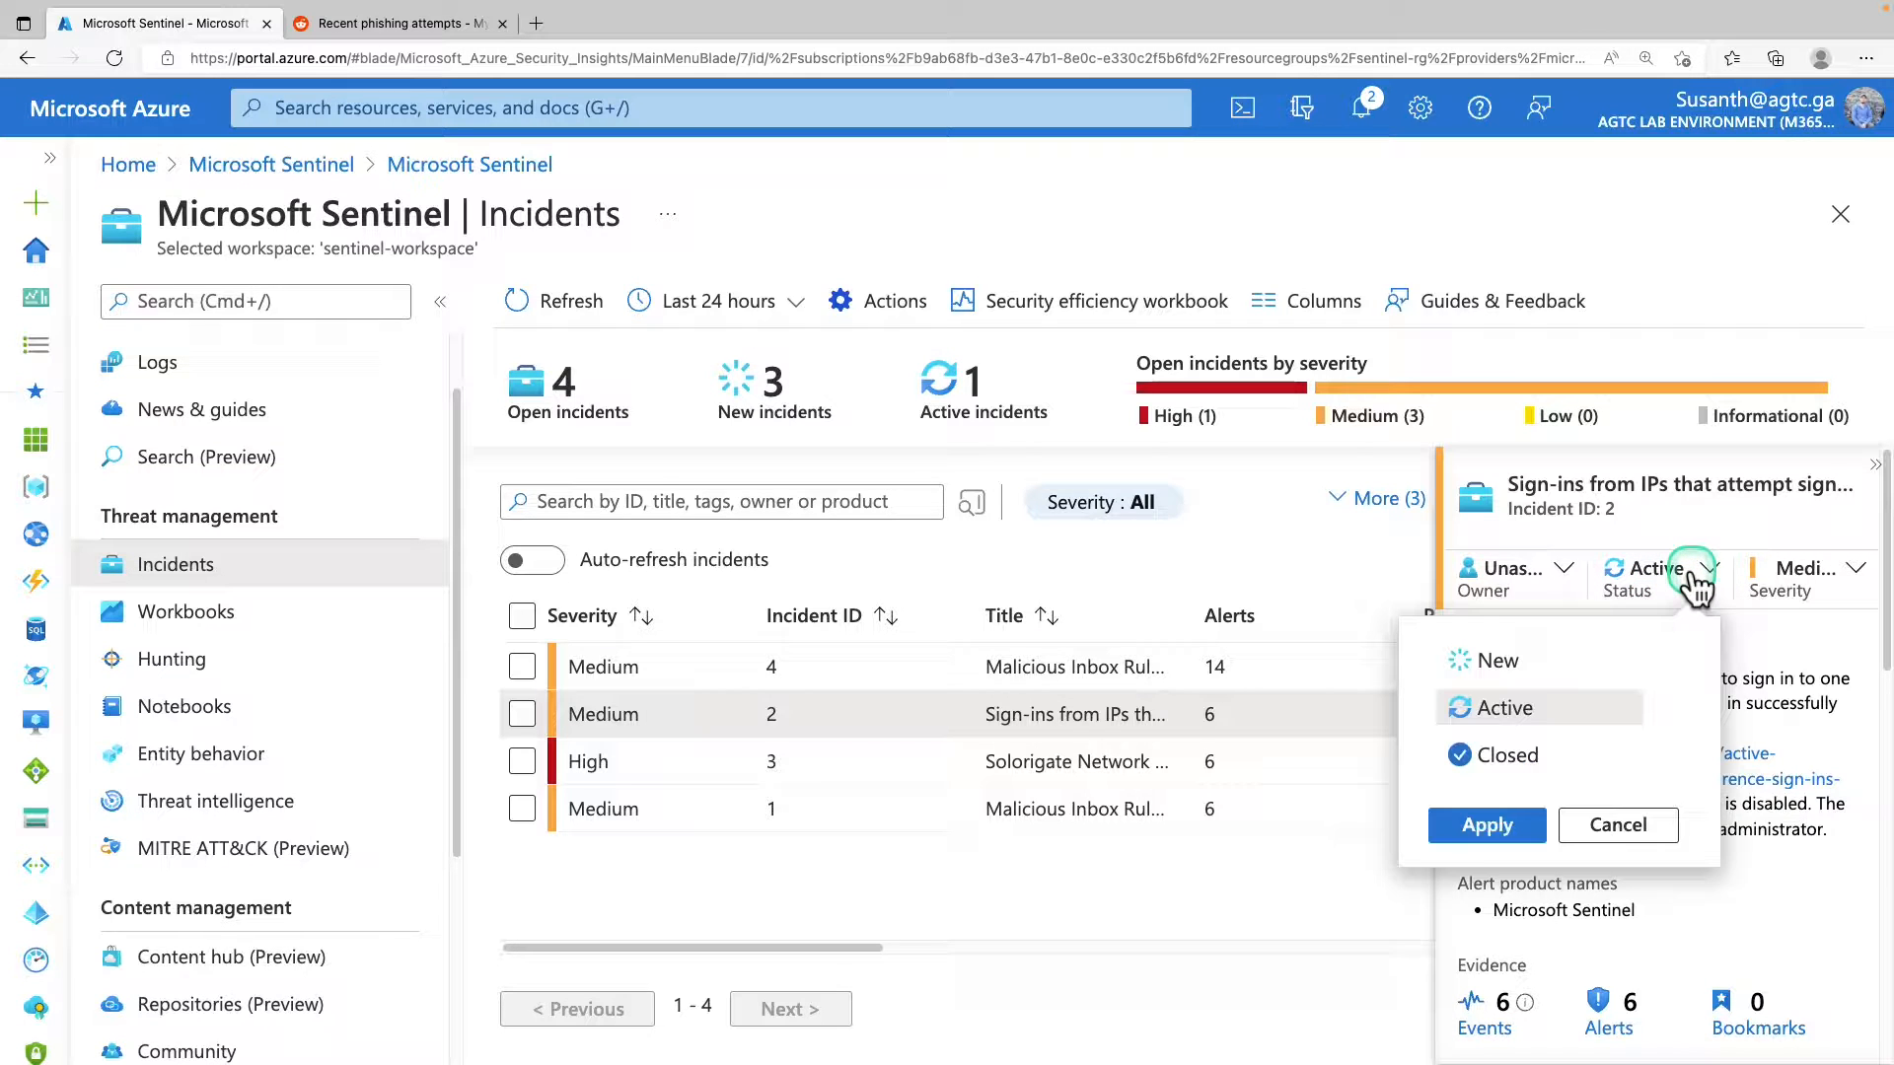
left_click(1506, 755)
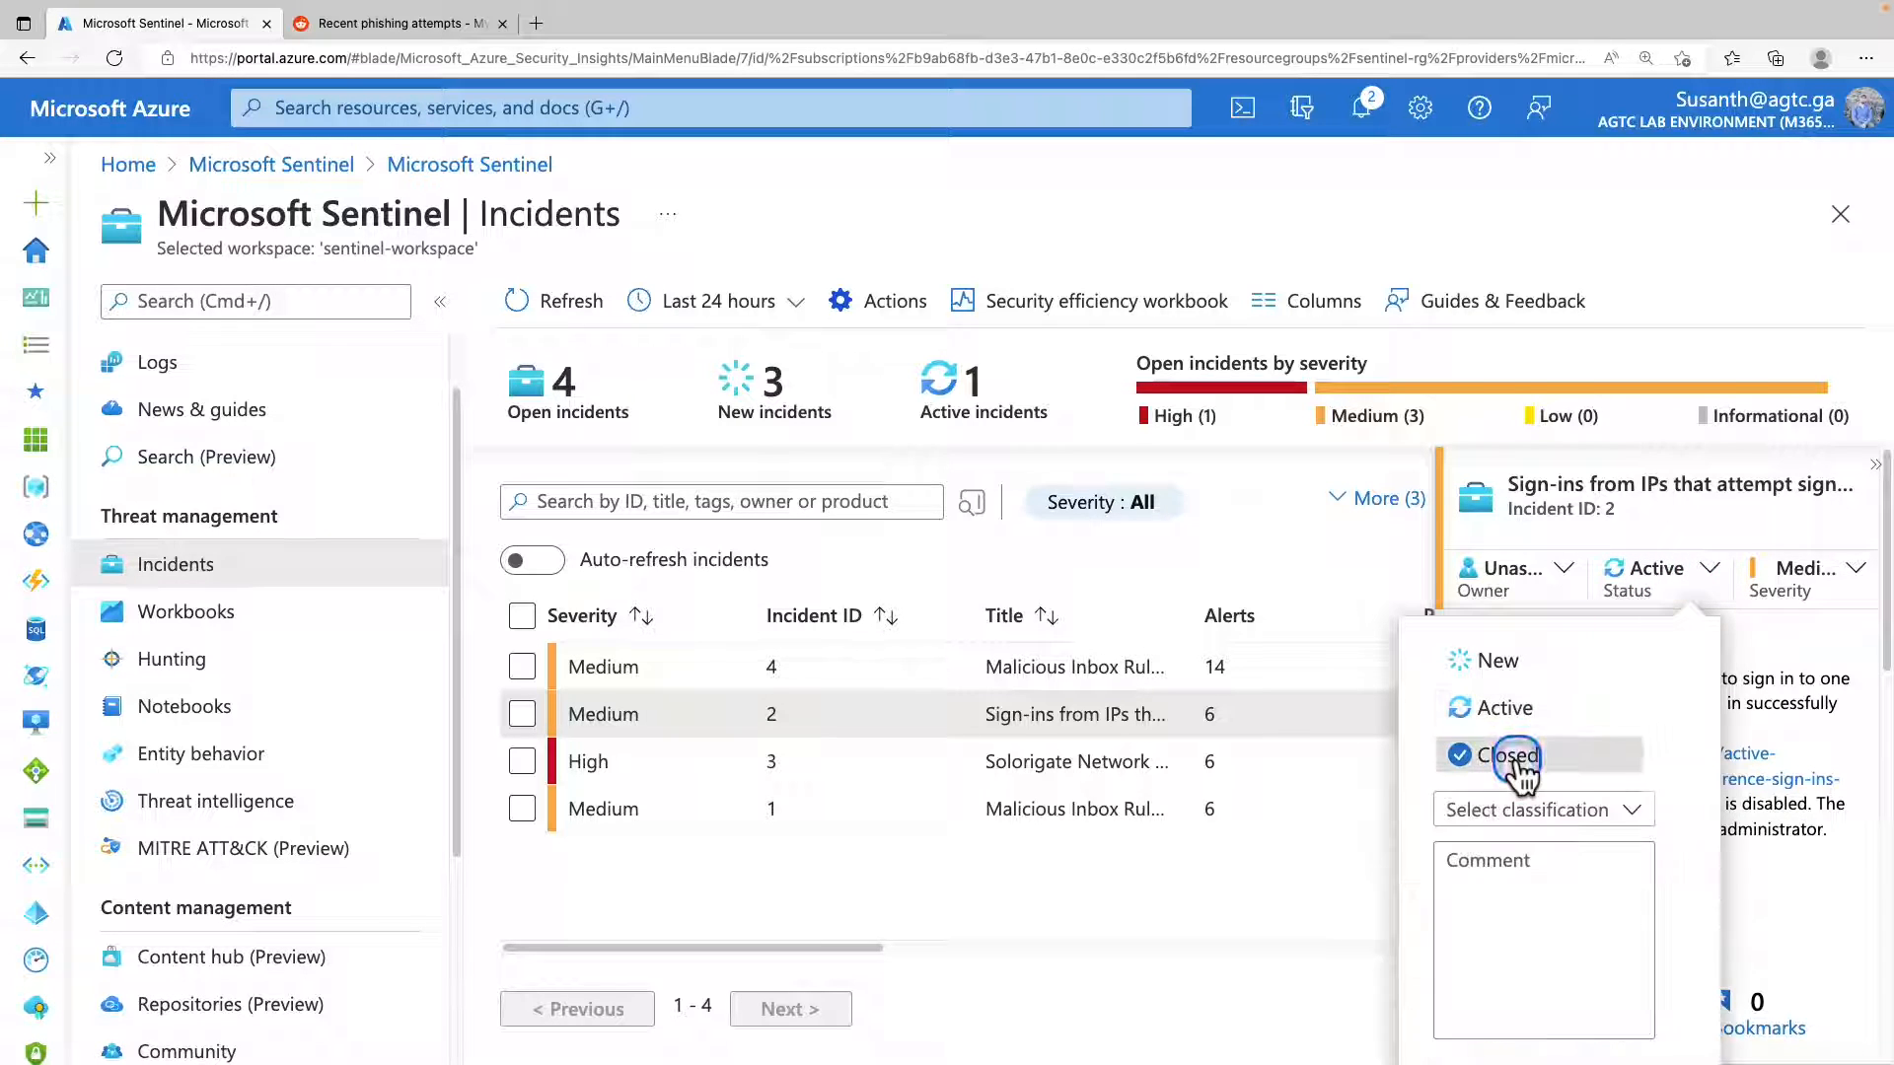
left_click(1507, 379)
left_click(1508, 369)
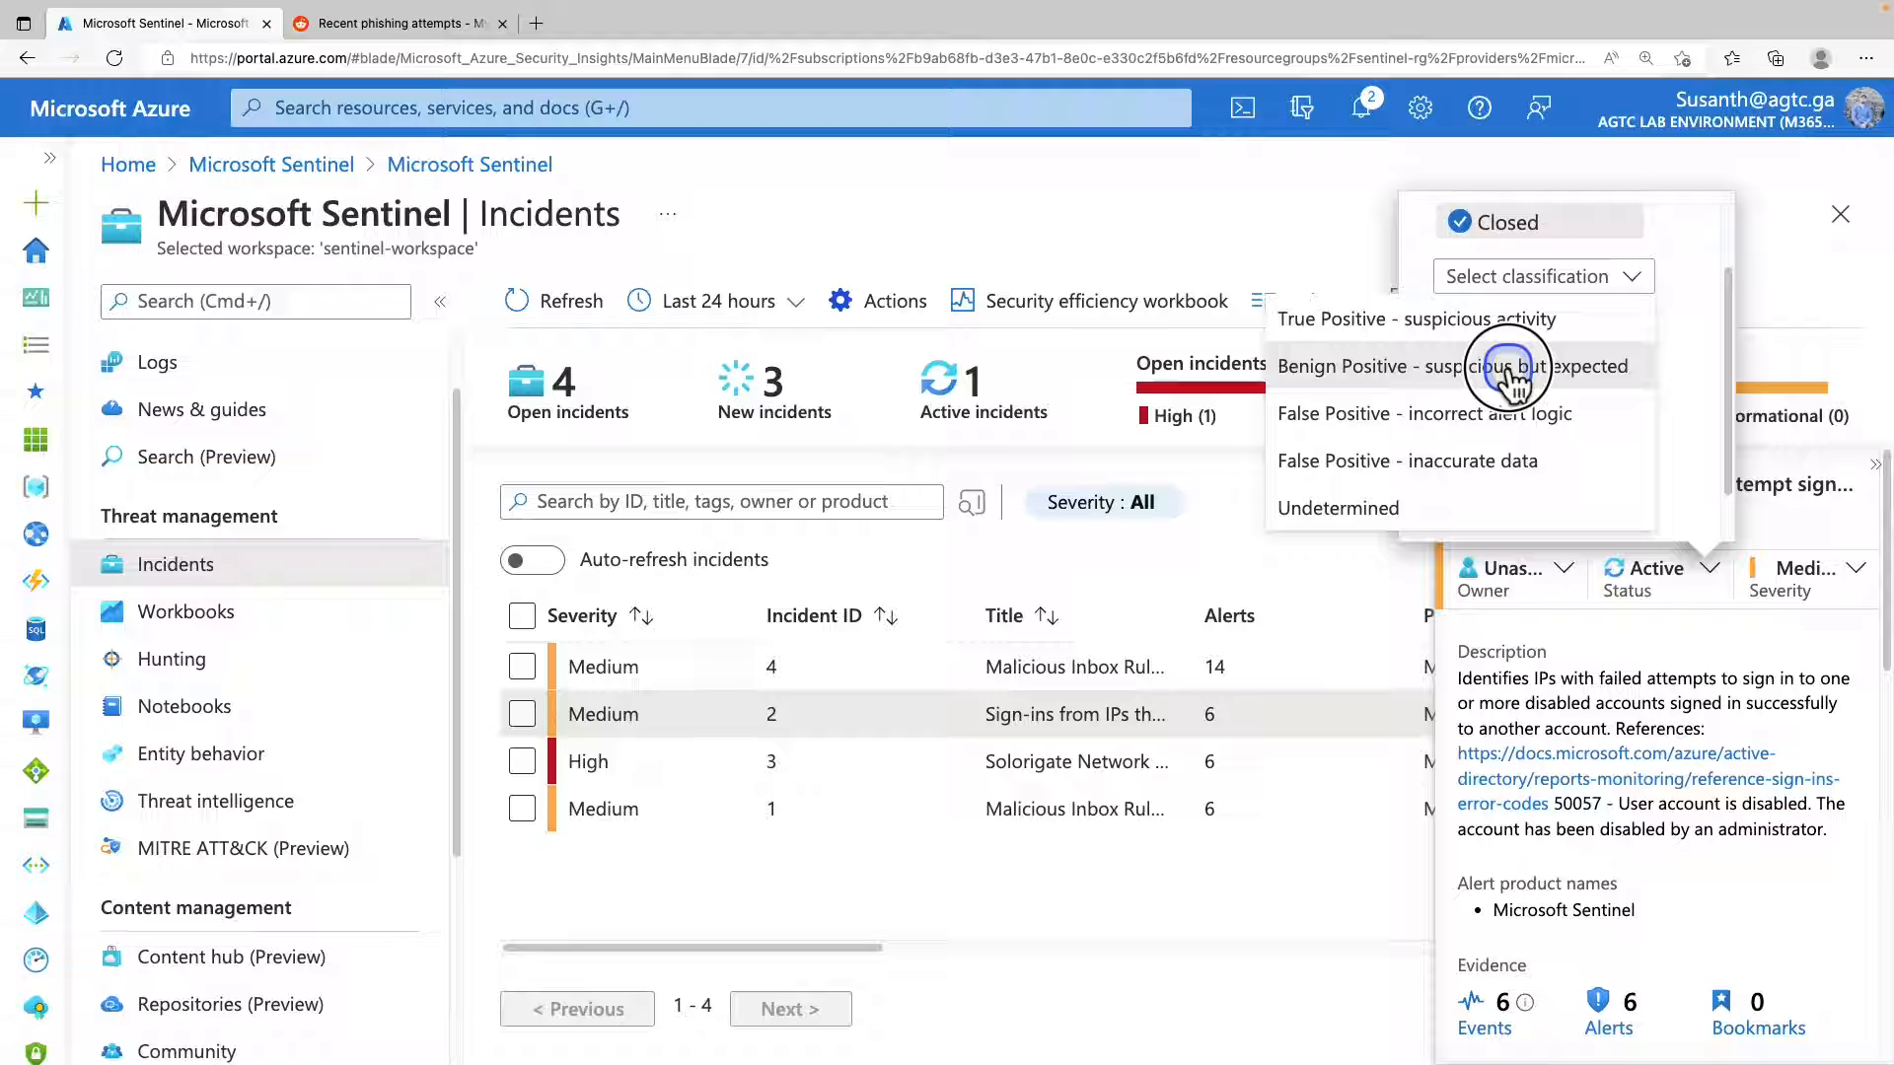
left_click(1462, 451)
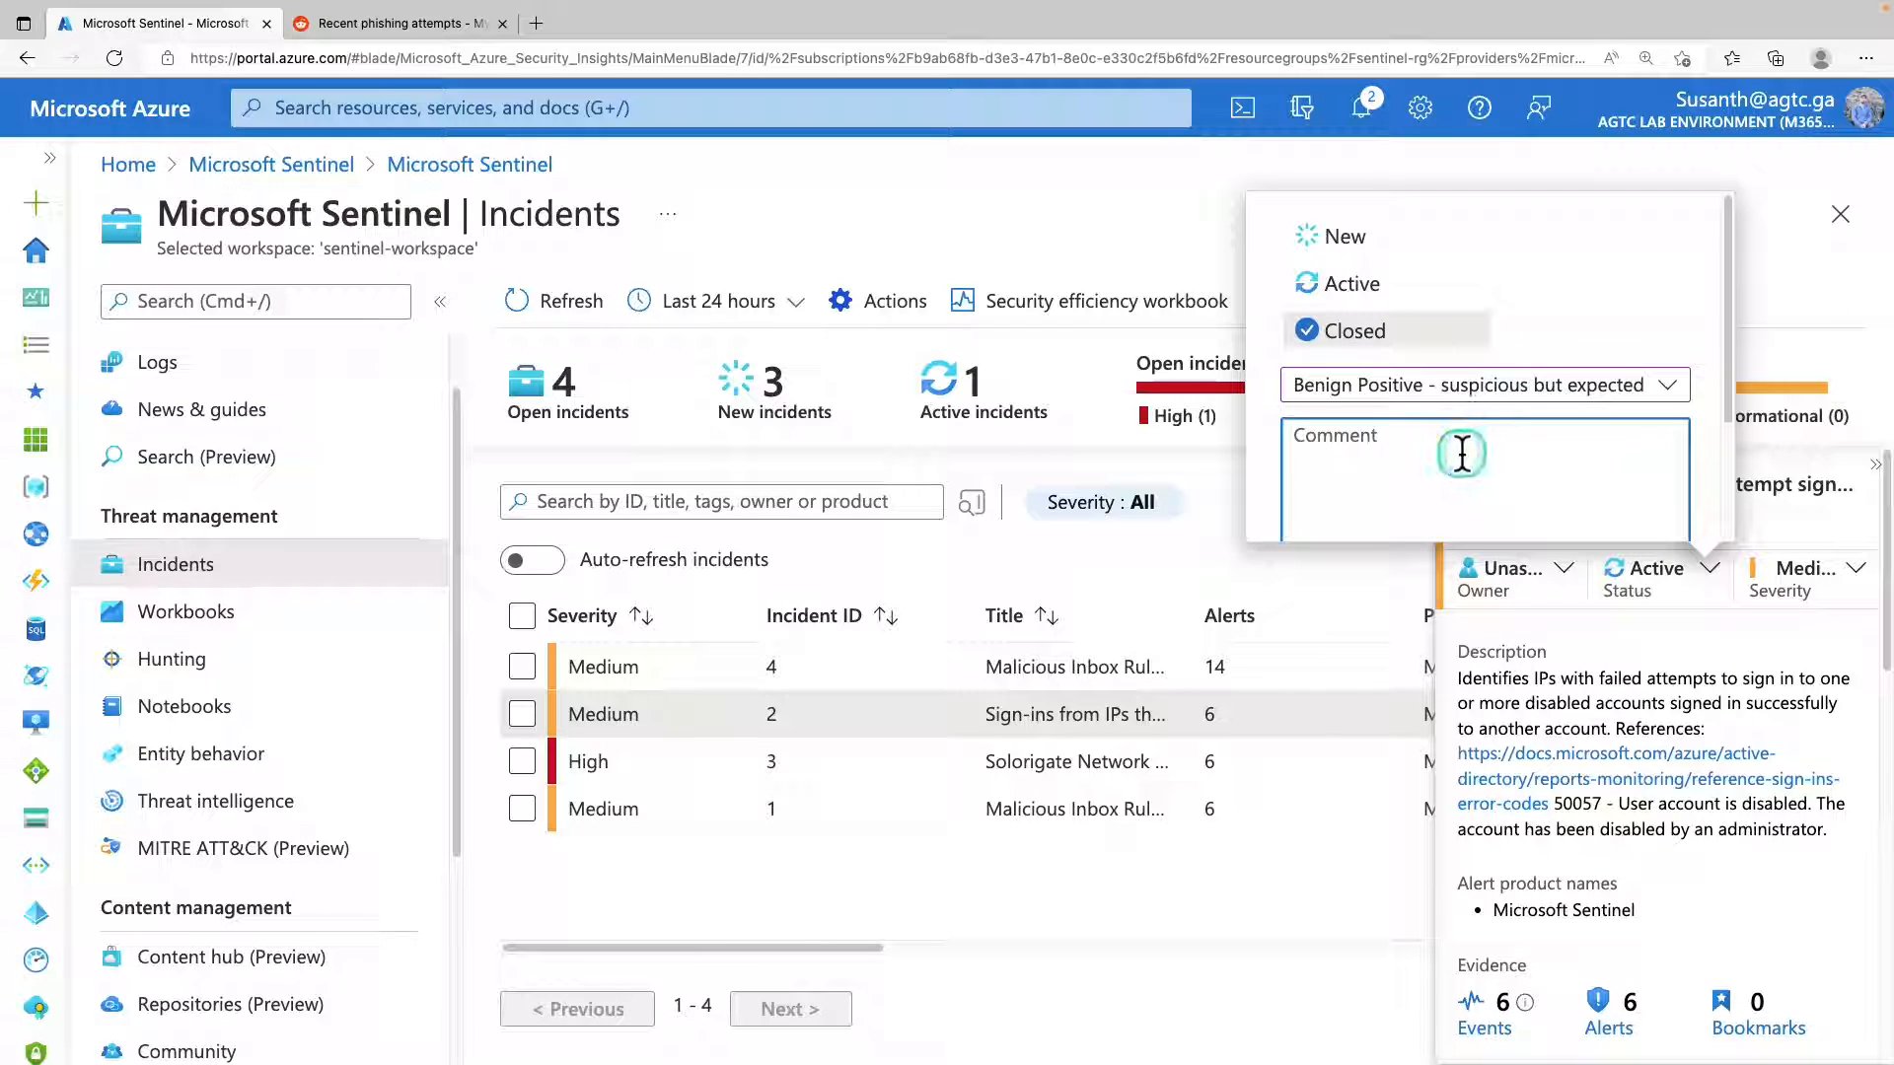
left_click(1461, 435)
type("c")
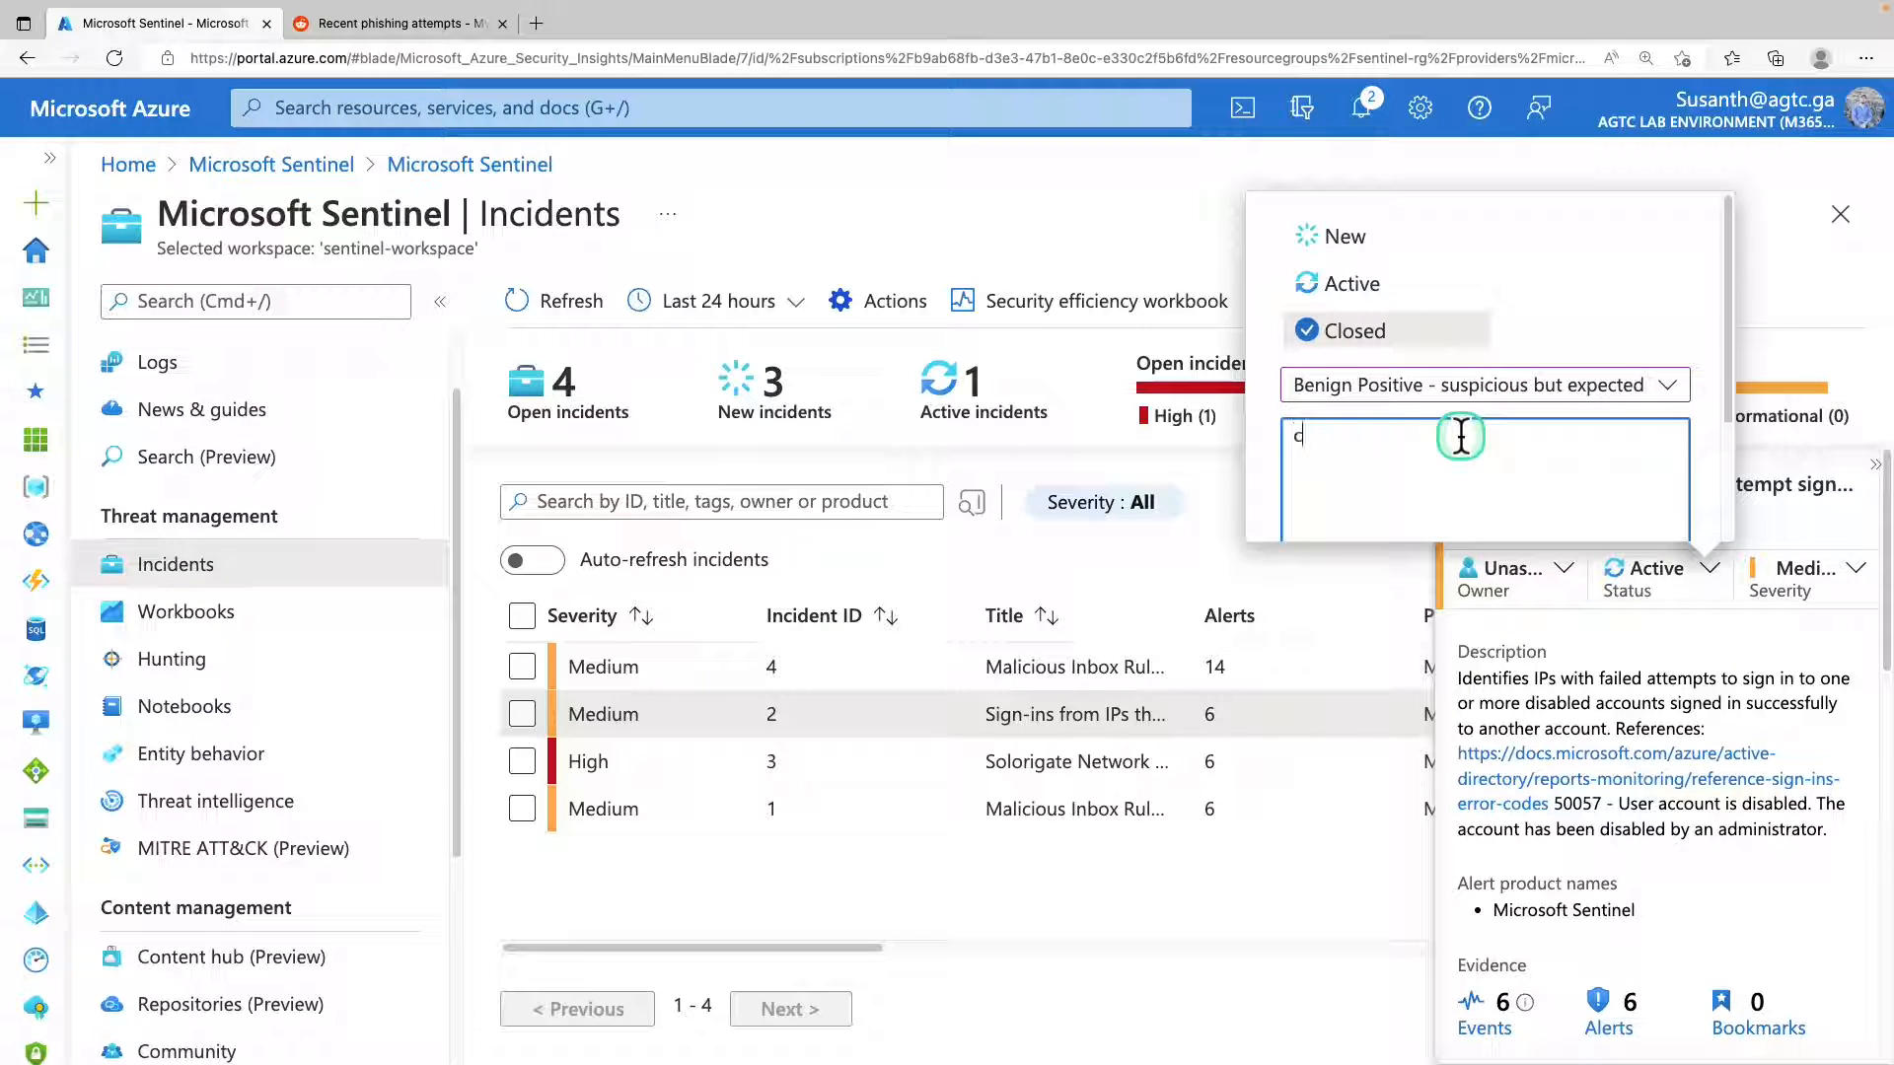
type("omment test")
left_click(1336, 499)
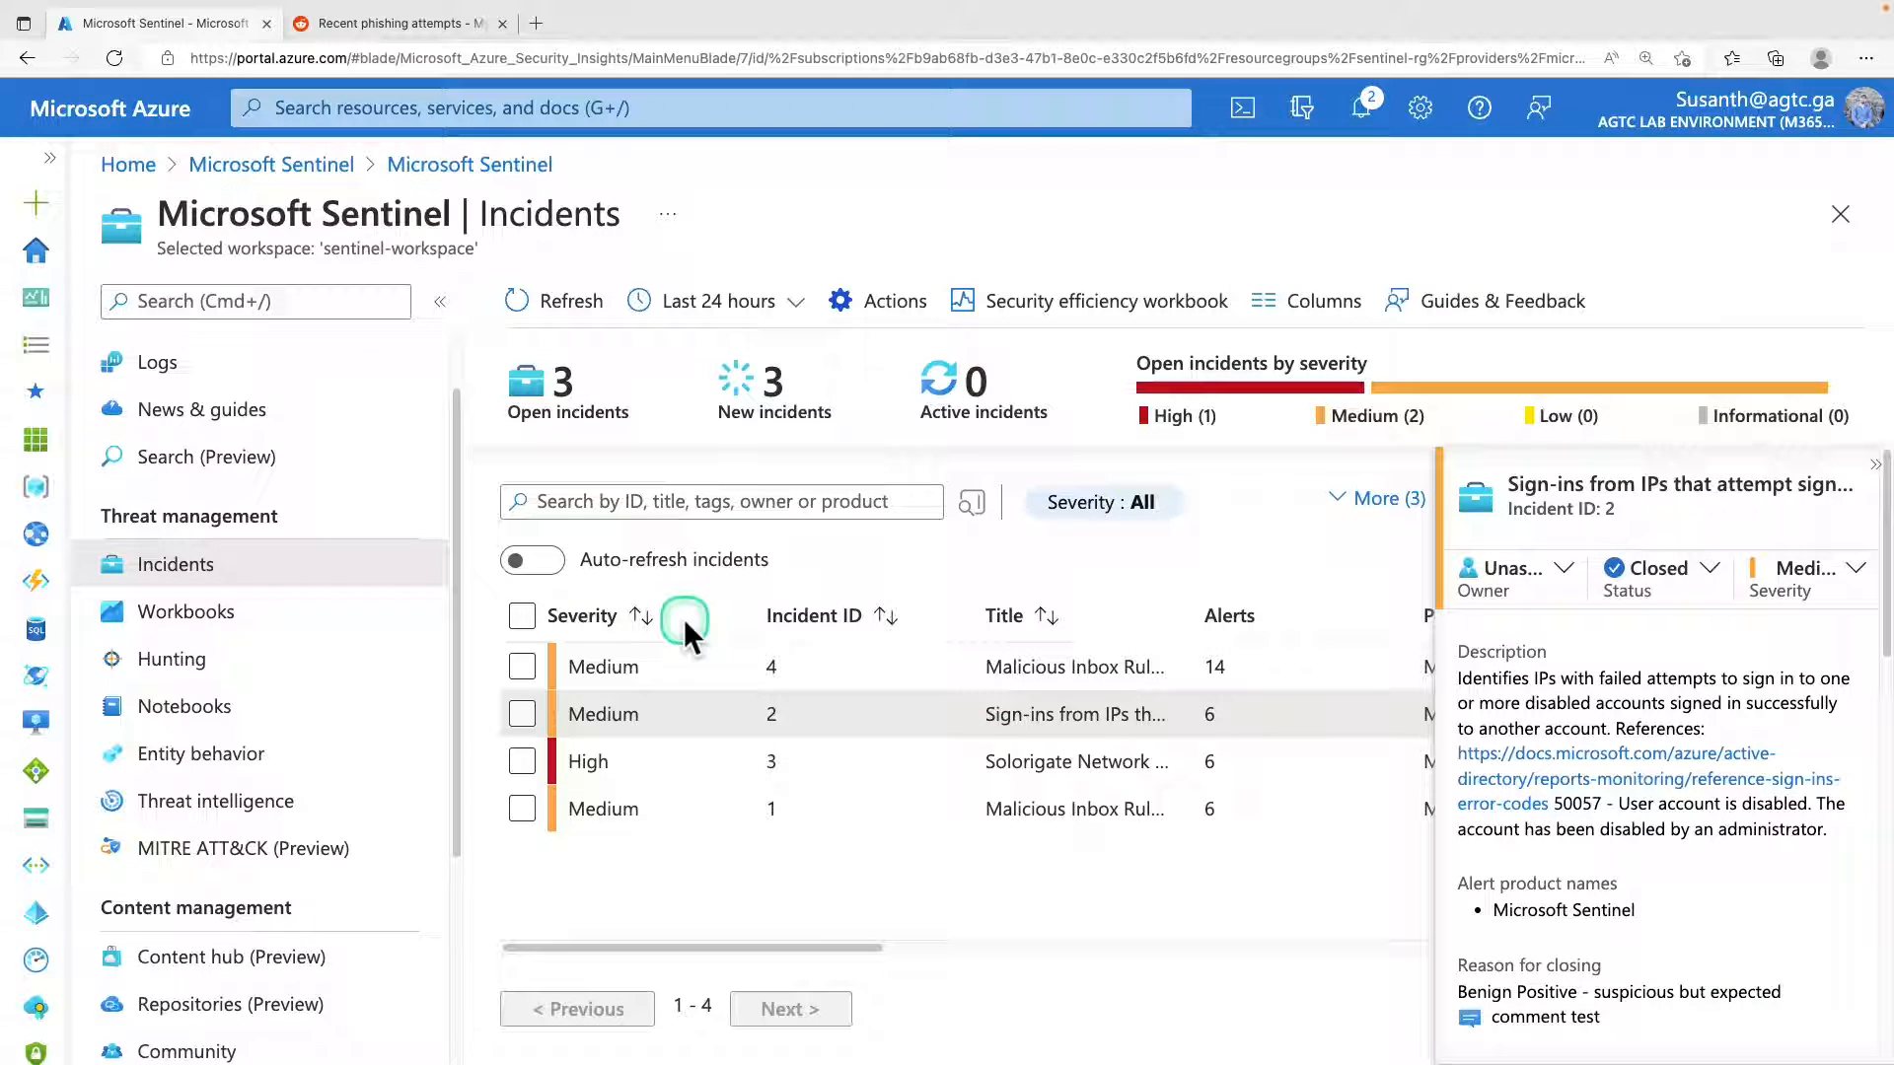
left_click_drag(74, 587, 986, 659)
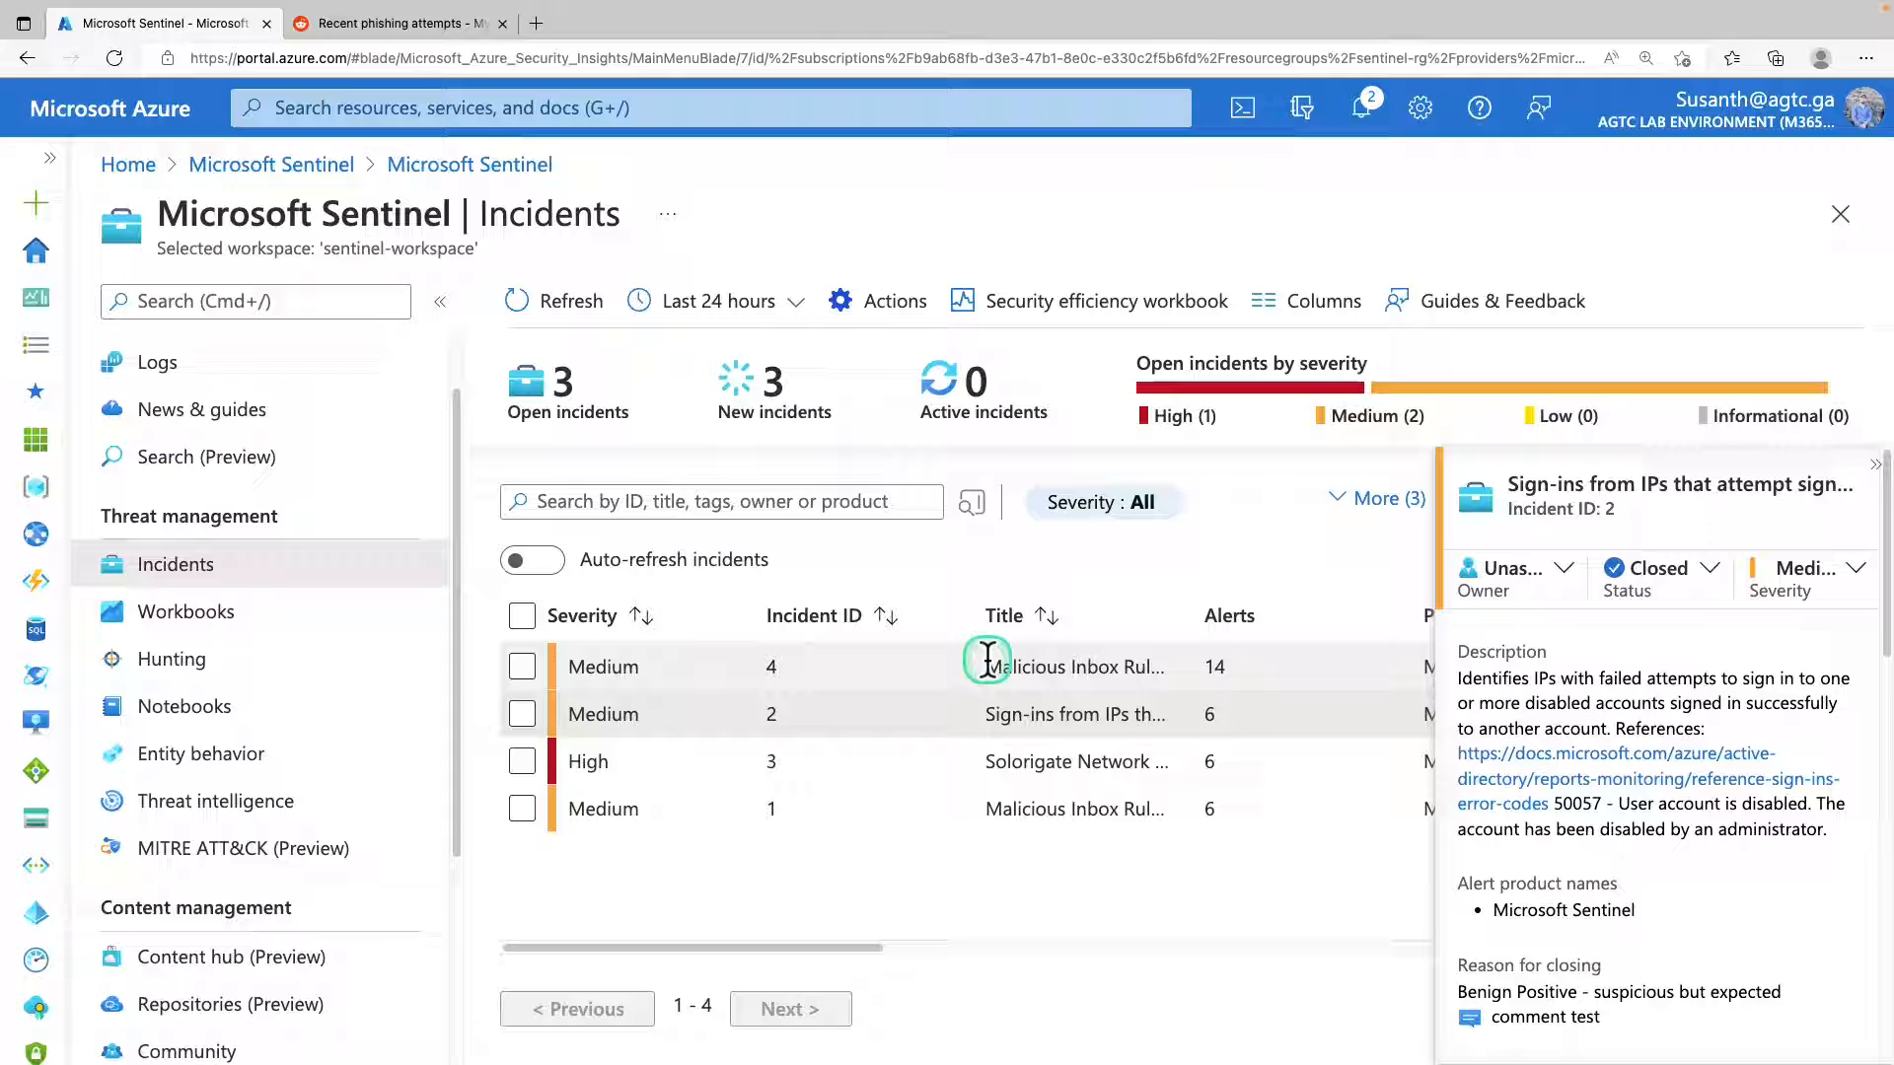
left_click(990, 653)
Select the Solorigate Network Beacon incident (ID 3) and assign your own user account as its owner.
left_click(1874, 466)
left_click(1140, 703)
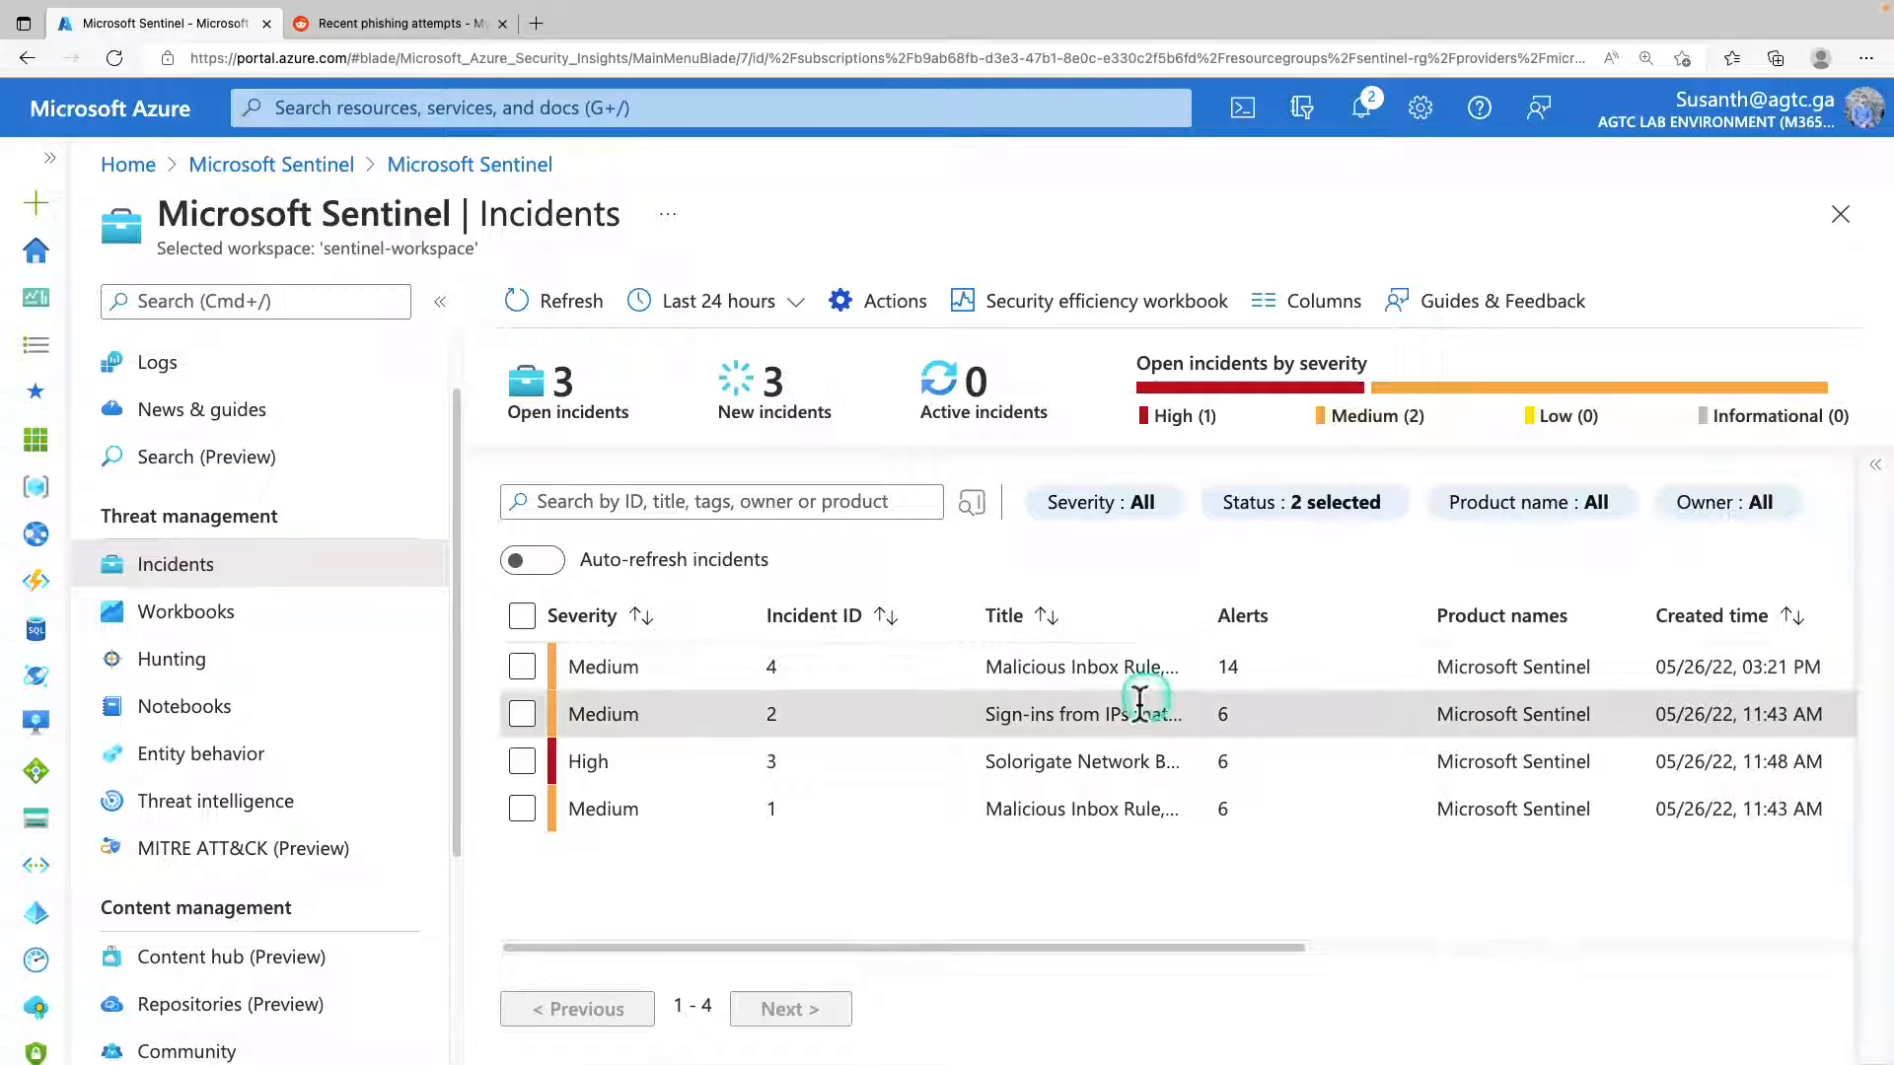
left_click(1056, 764)
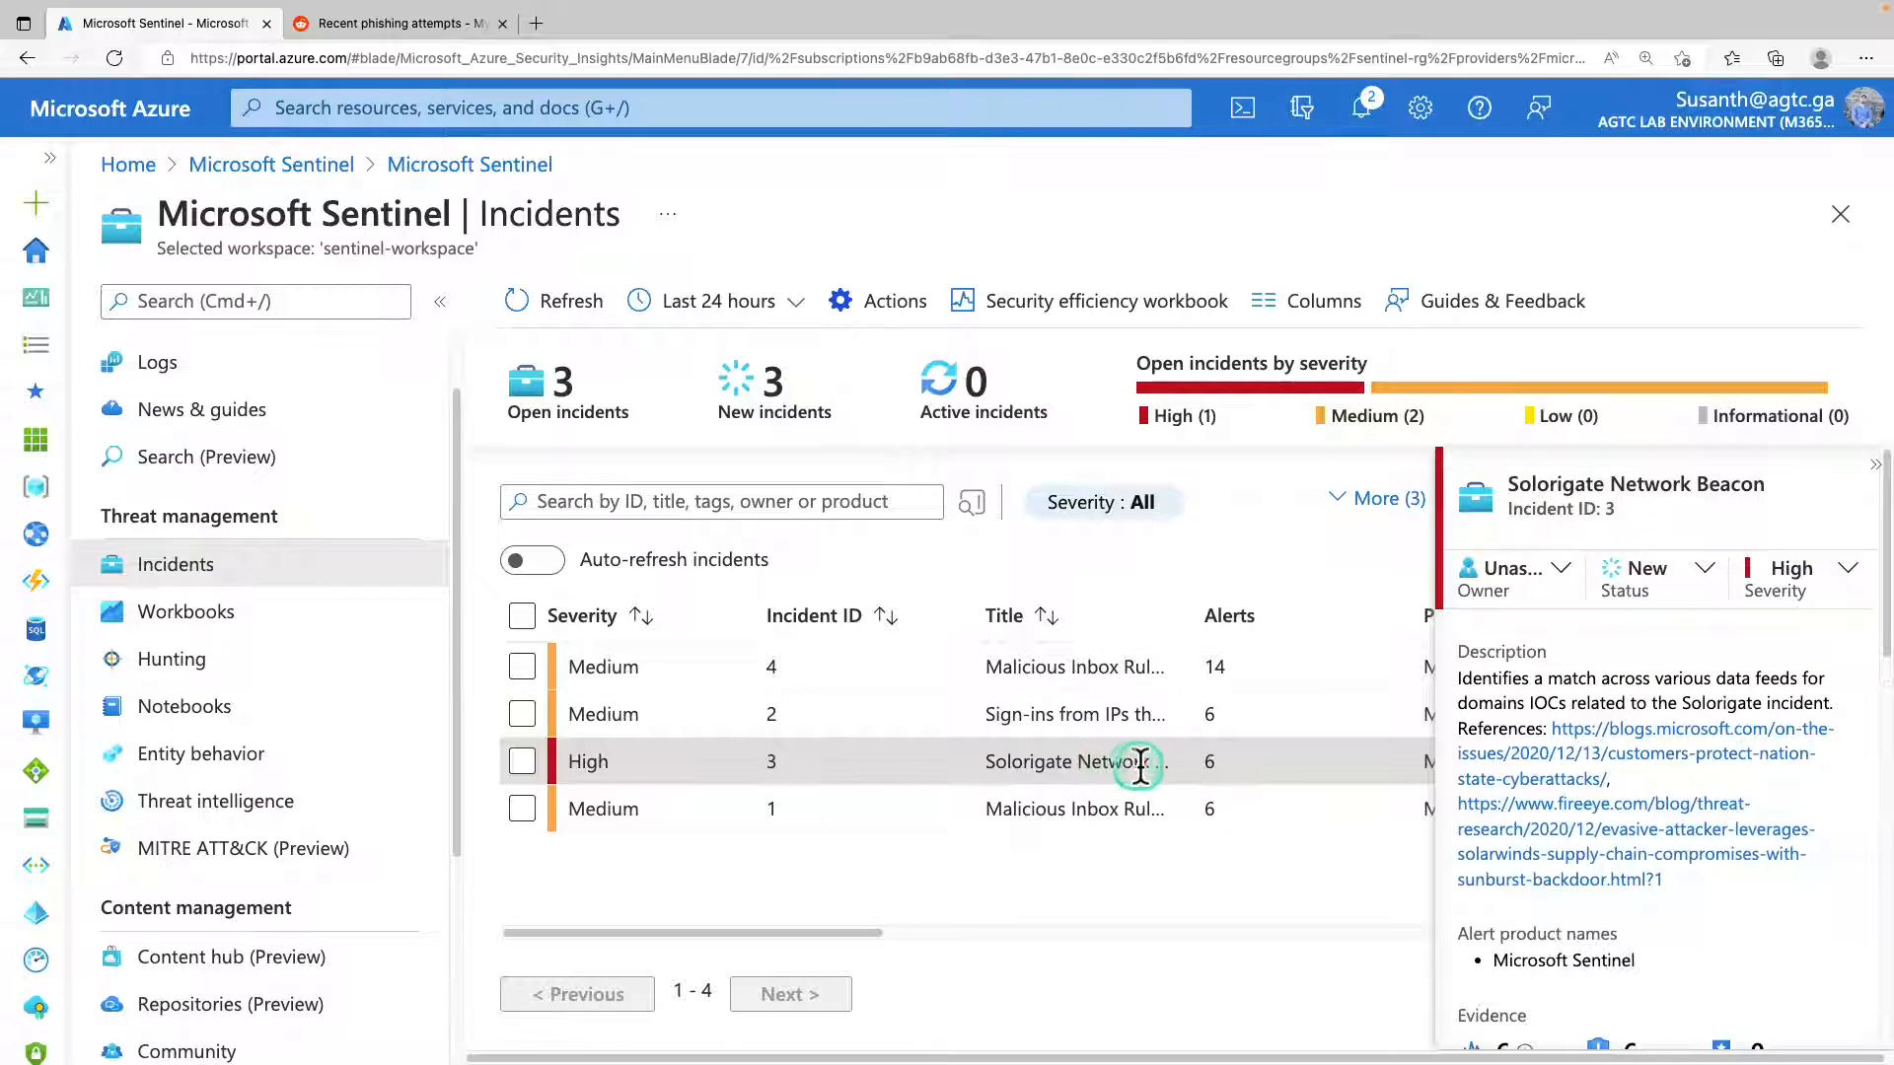
left_click(1566, 570)
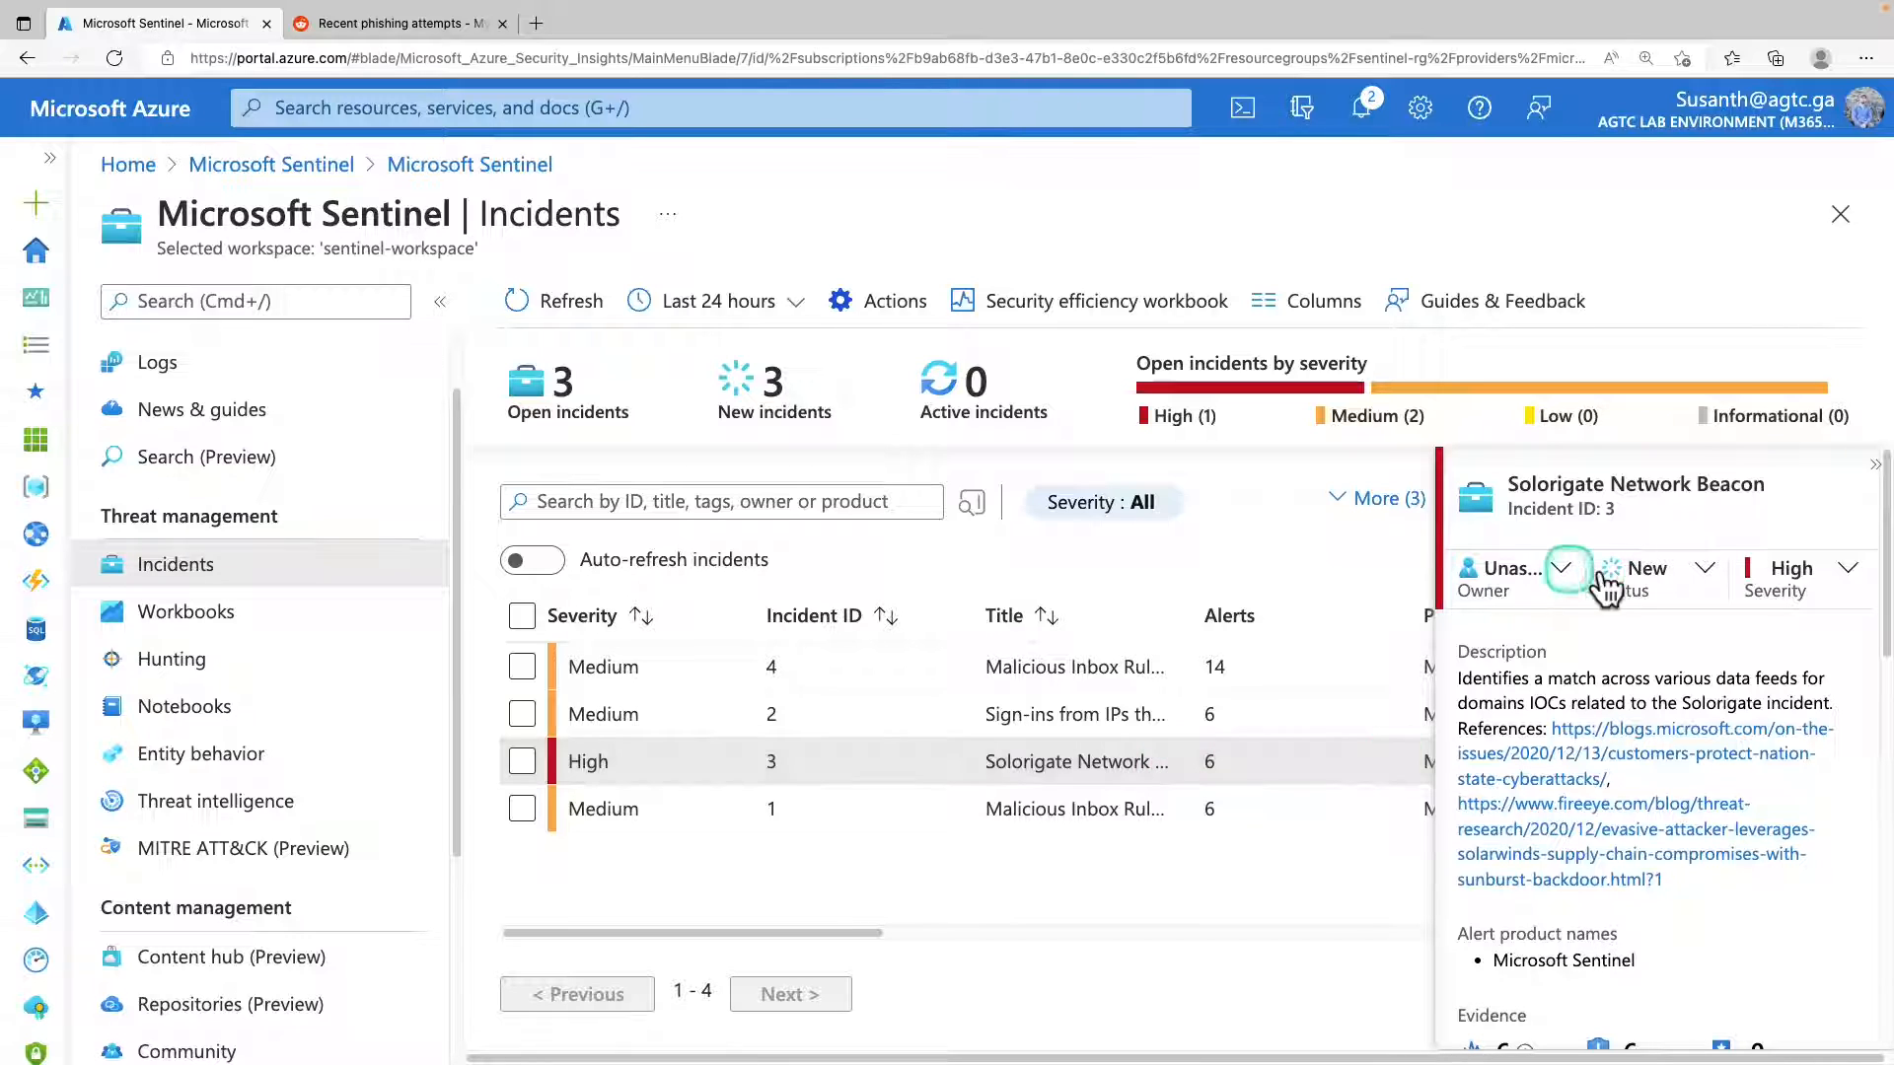
left_click(1214, 688)
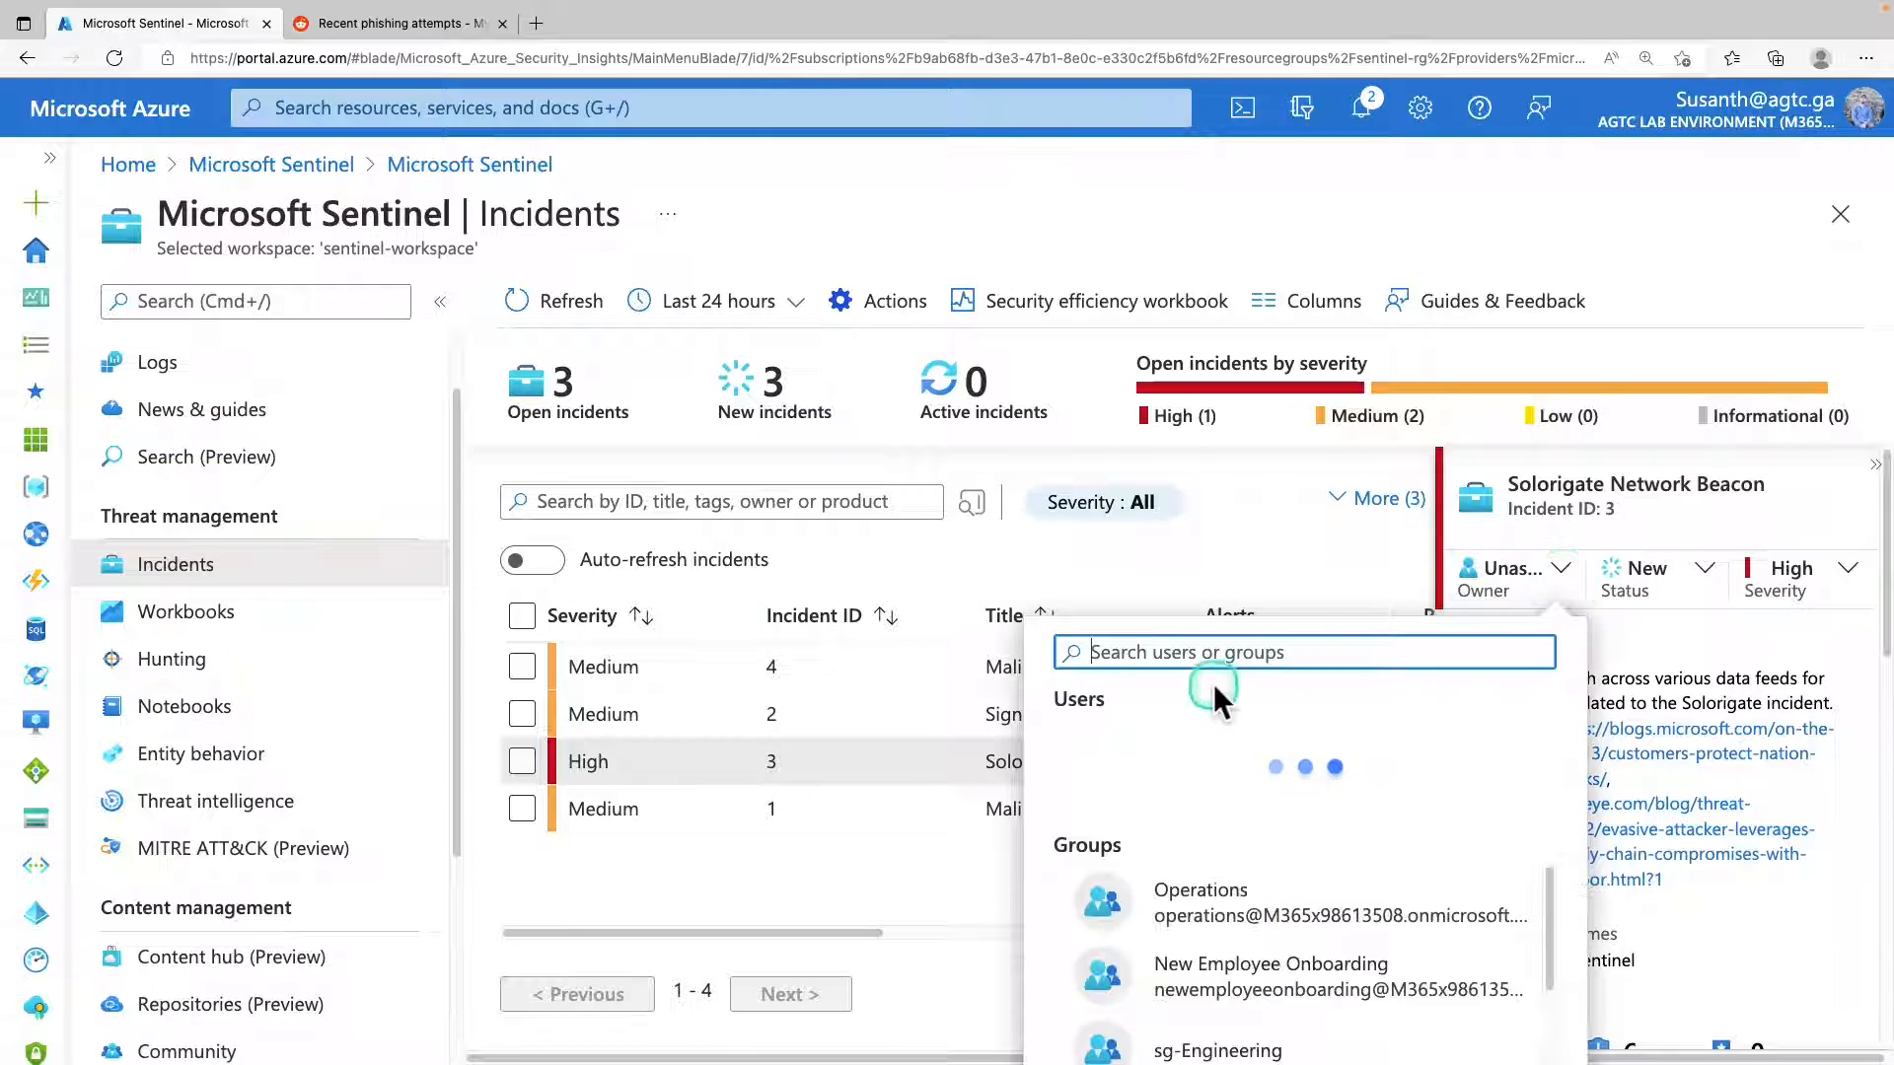
scroll(1272, 414, "down", 2)
left_click(1295, 432)
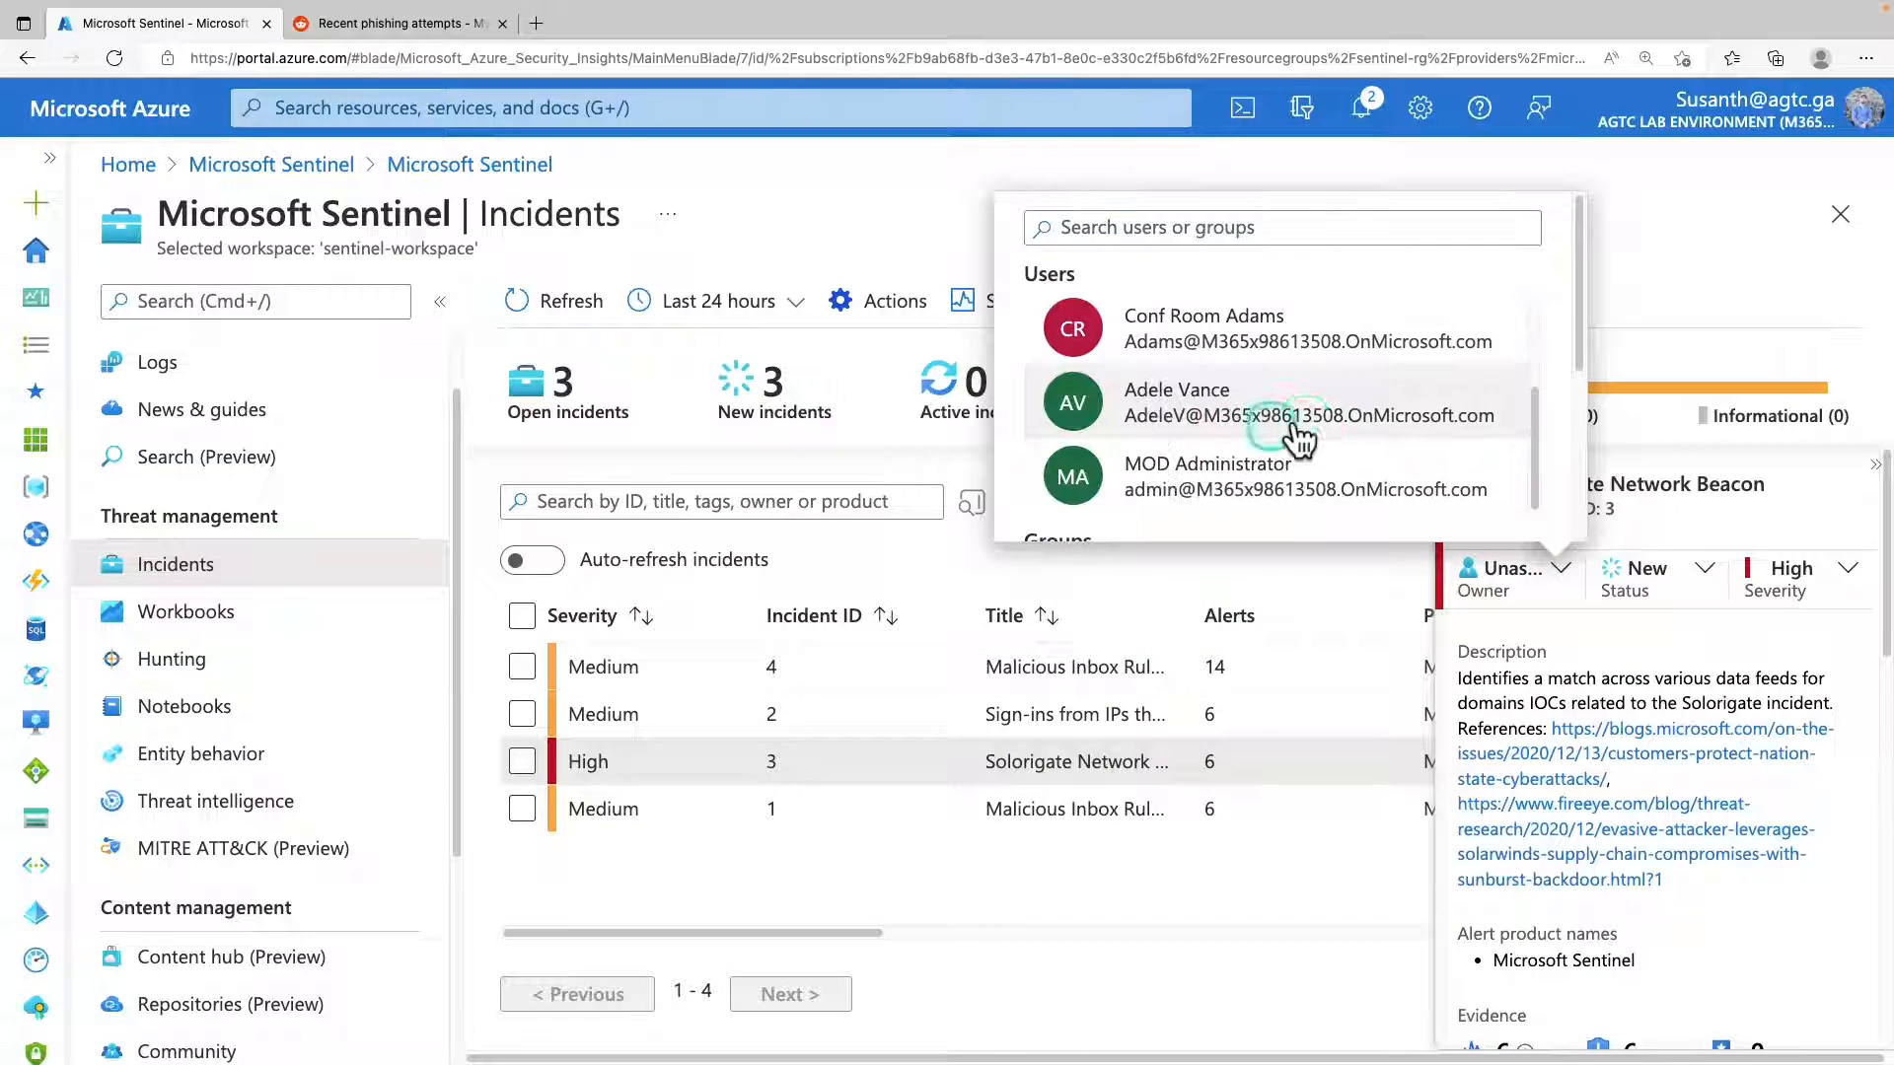
scroll(1578, 369, "down", 3)
left_click(1082, 503)
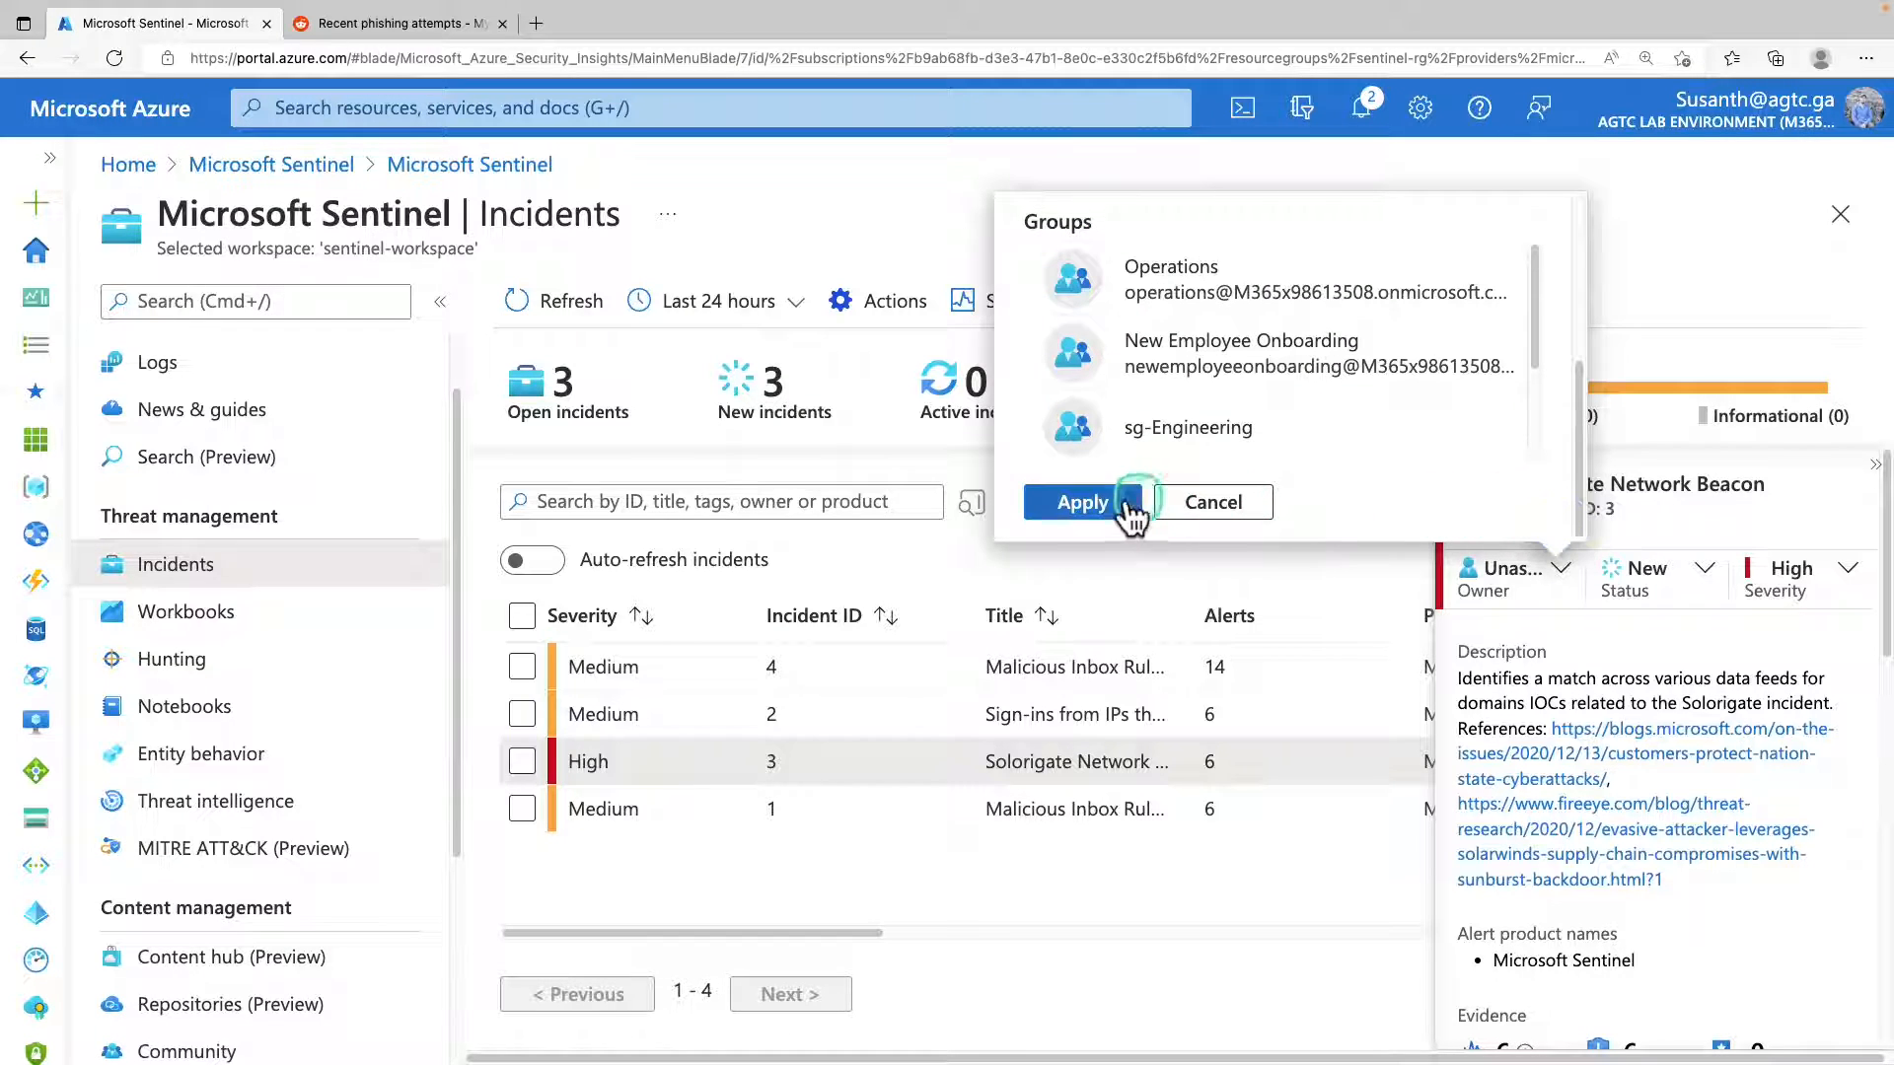
left_click(1690, 570)
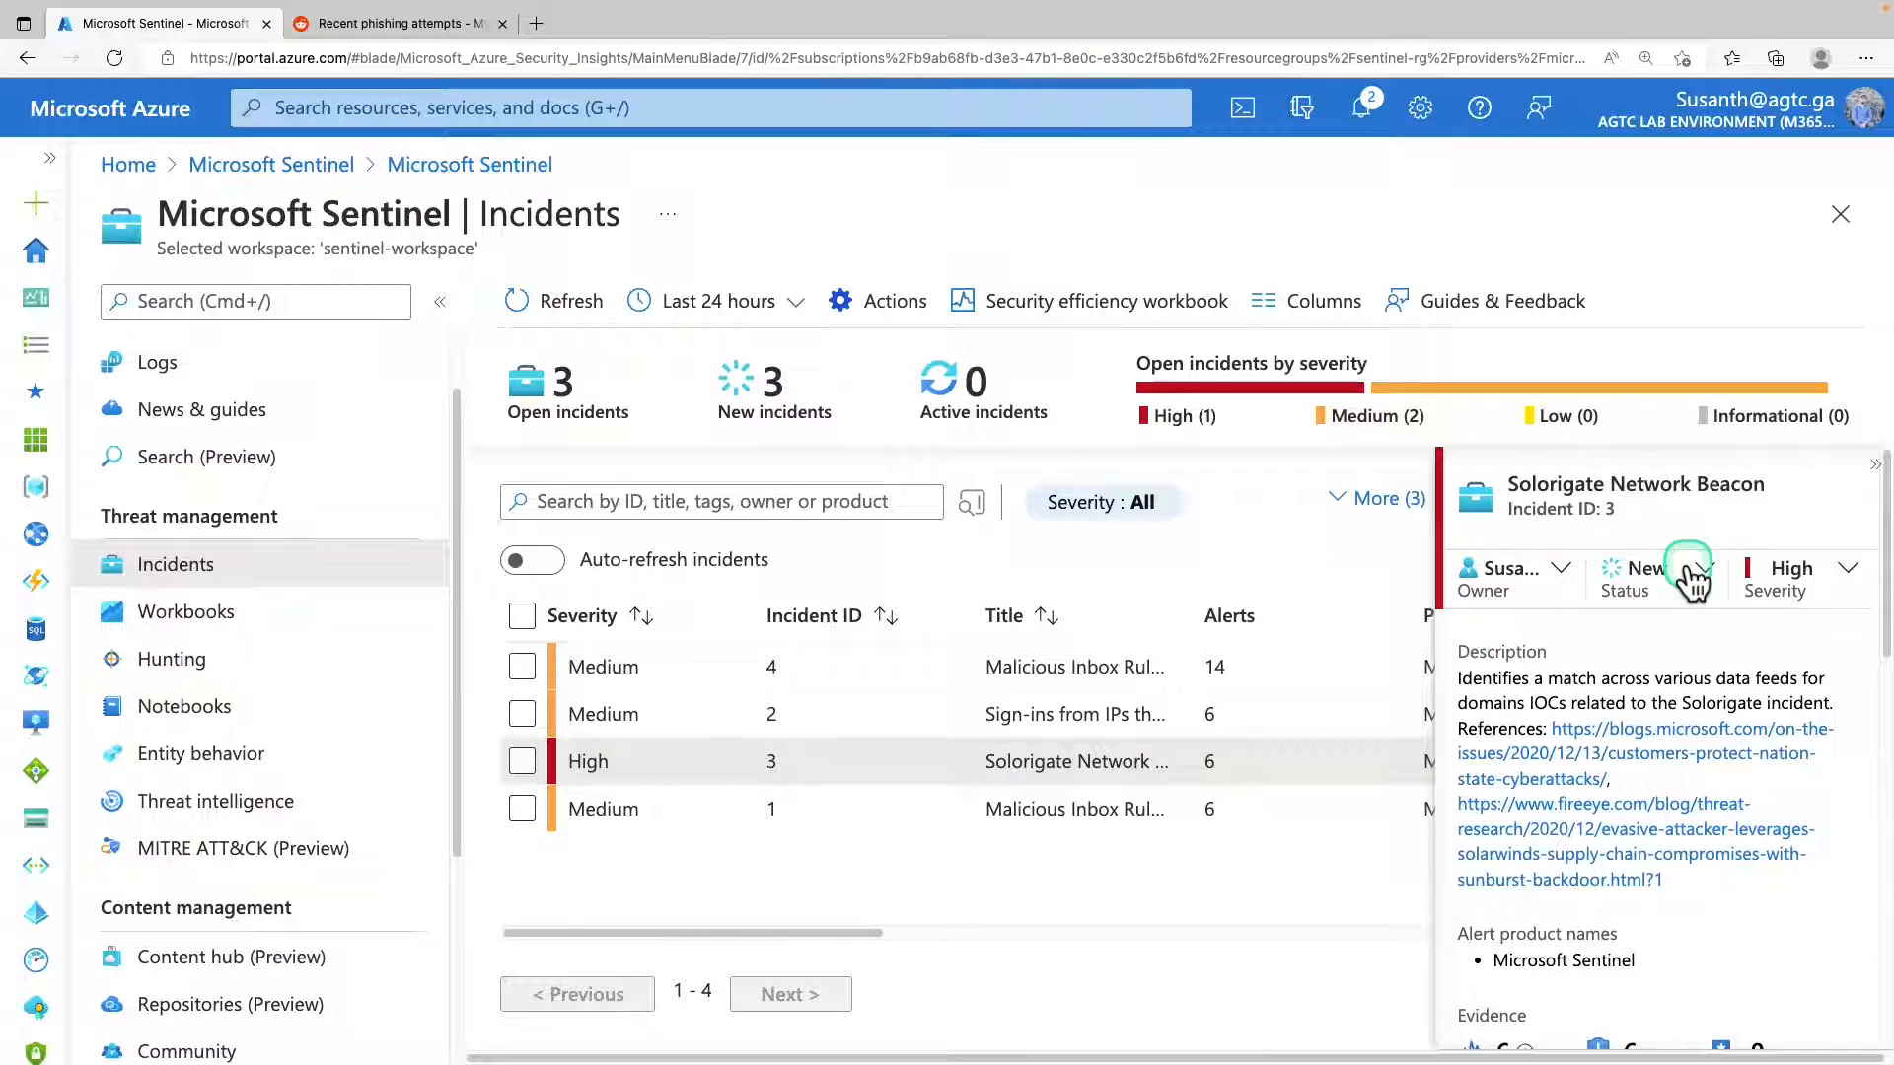
Review the Solorigate incident's description and open its full details to examine the IP and DNS entities.
left_click_drag(1460, 678, 1656, 677)
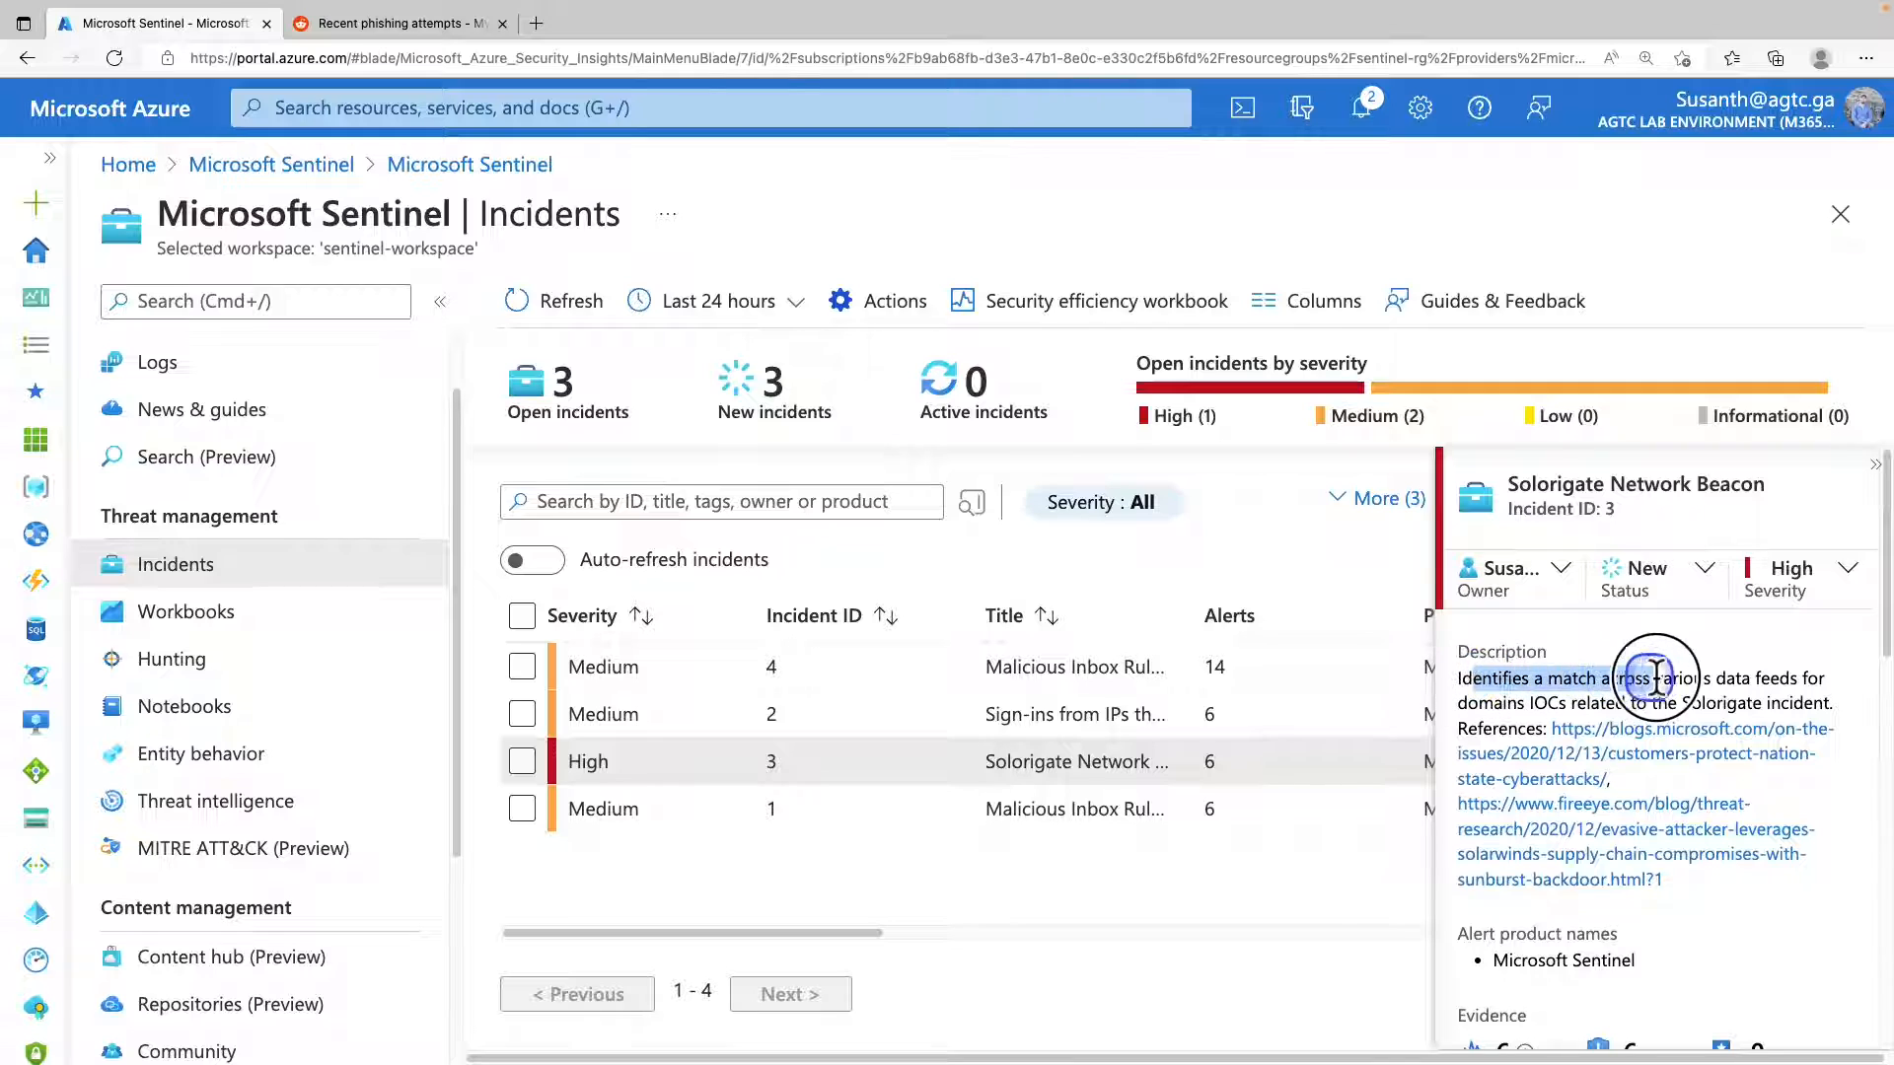
left_click(1617, 680)
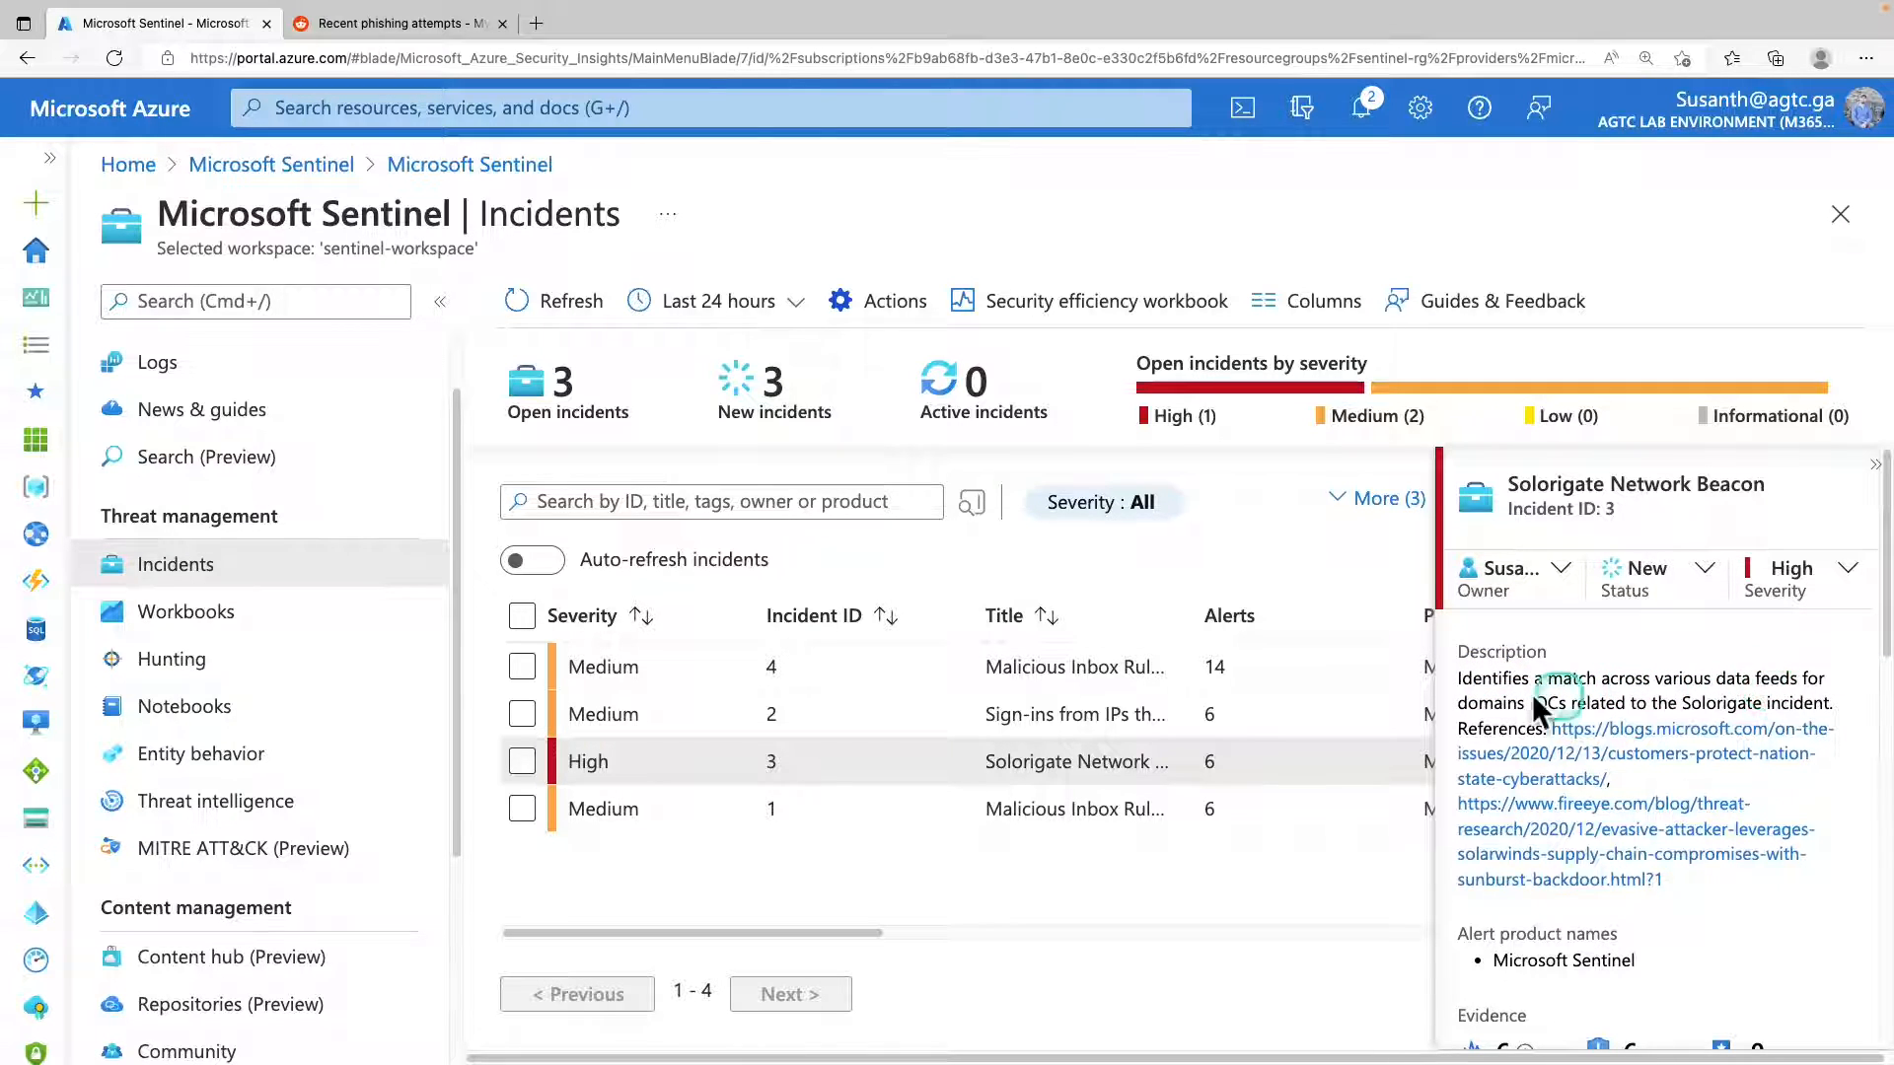
left_click(1487, 702)
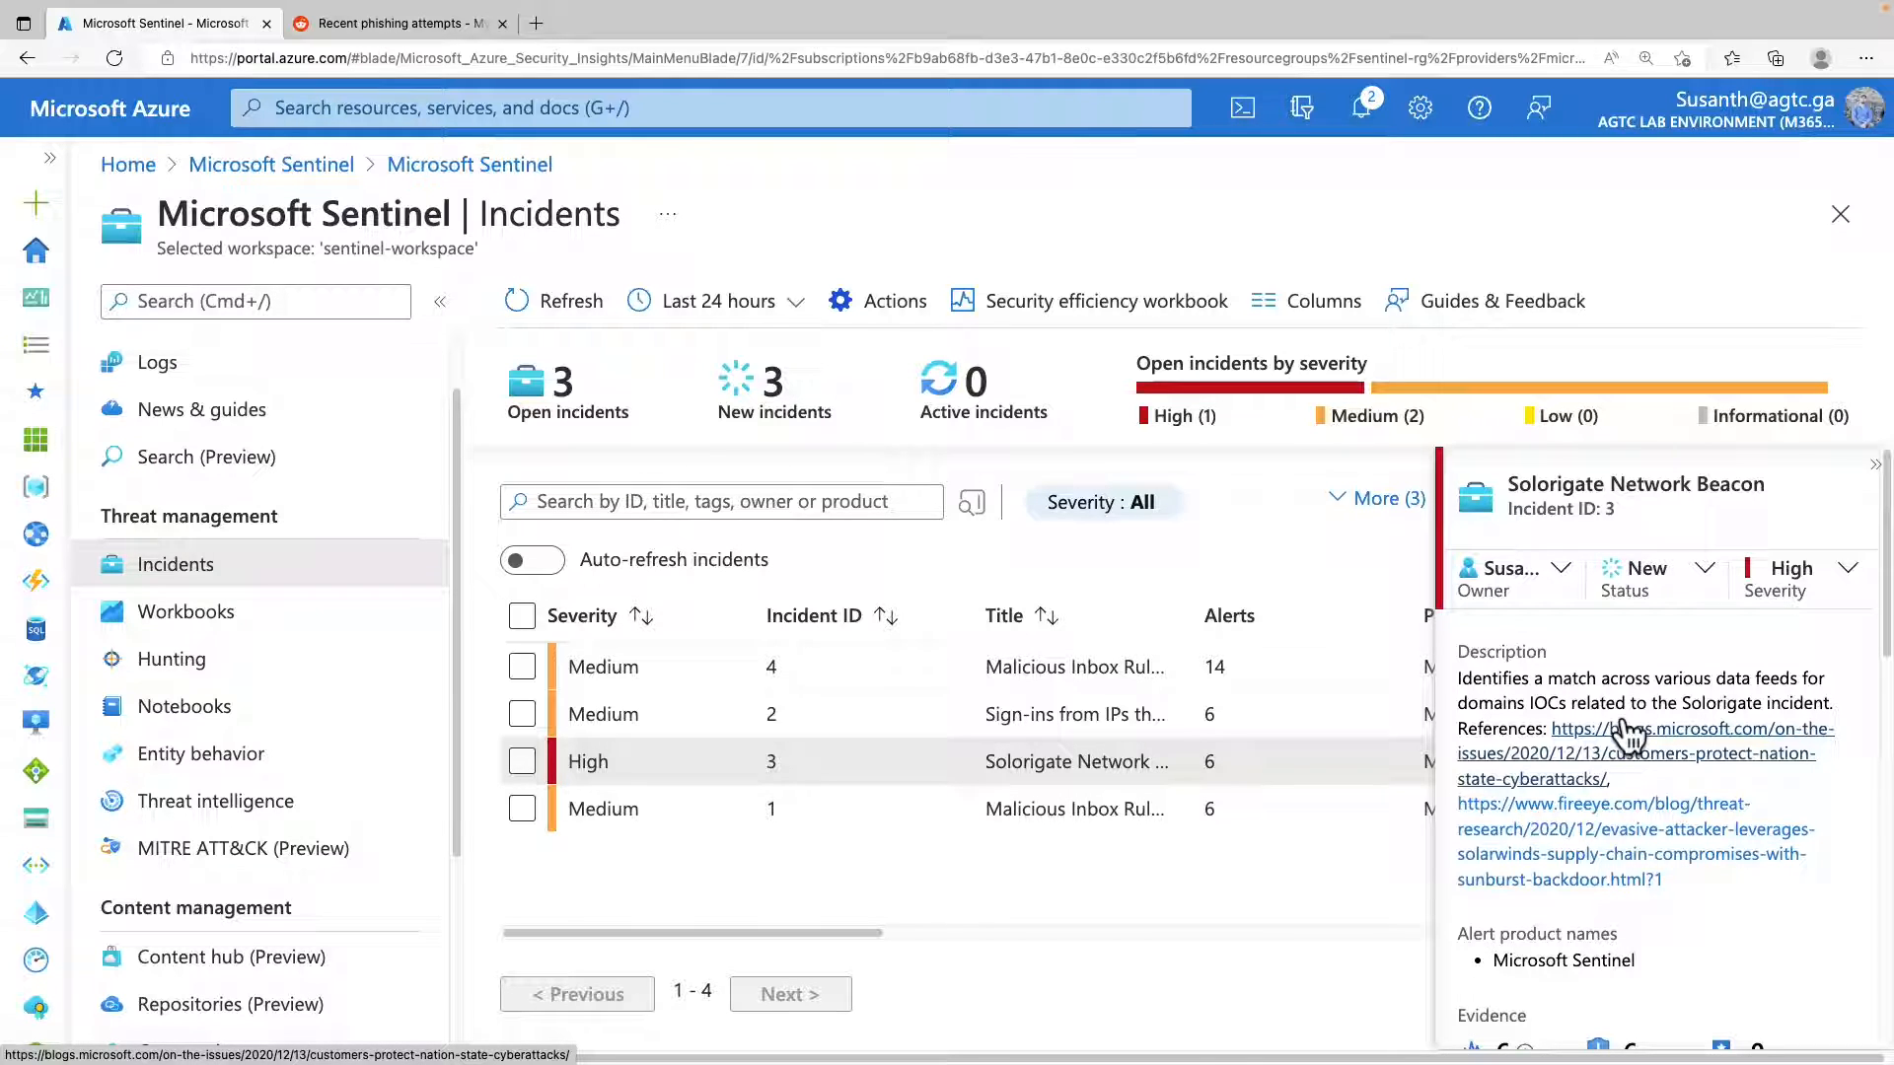
left_click_drag(1513, 896, 1588, 896)
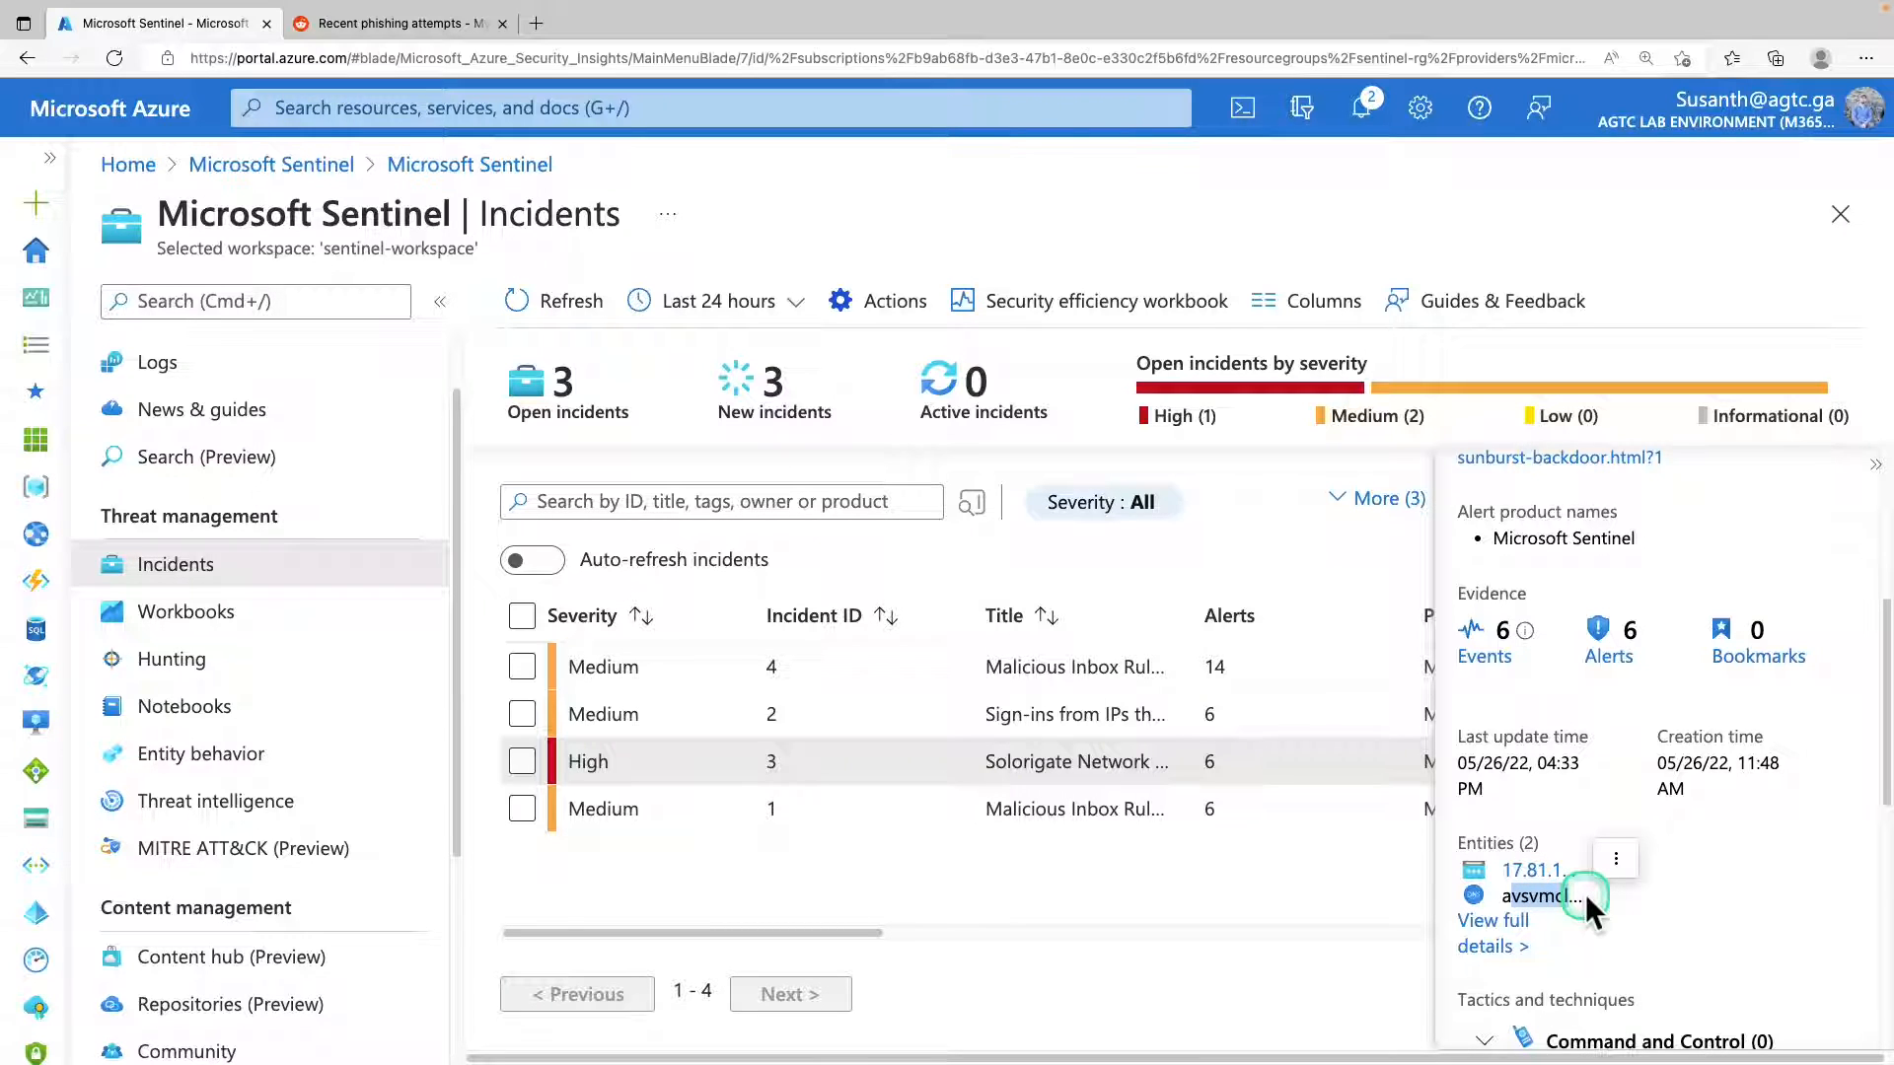
left_click(1496, 922)
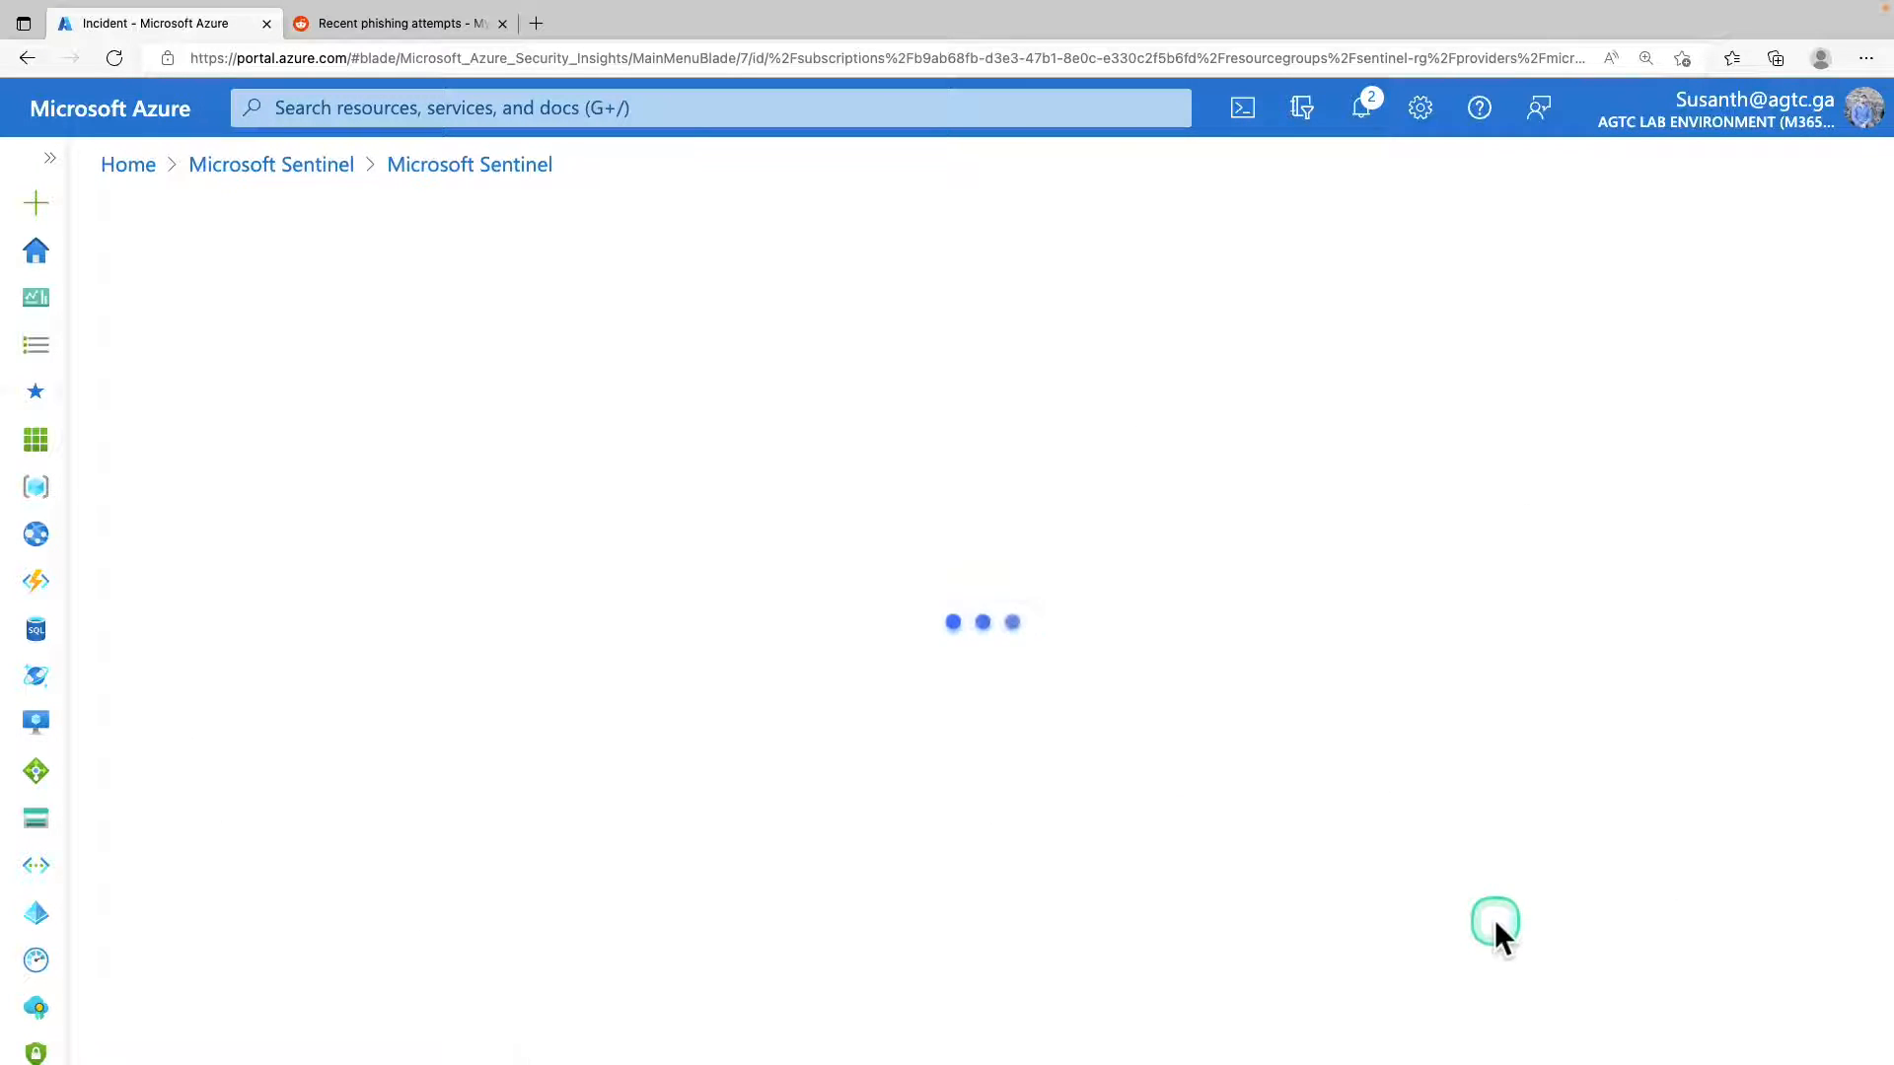
double_click(797, 705)
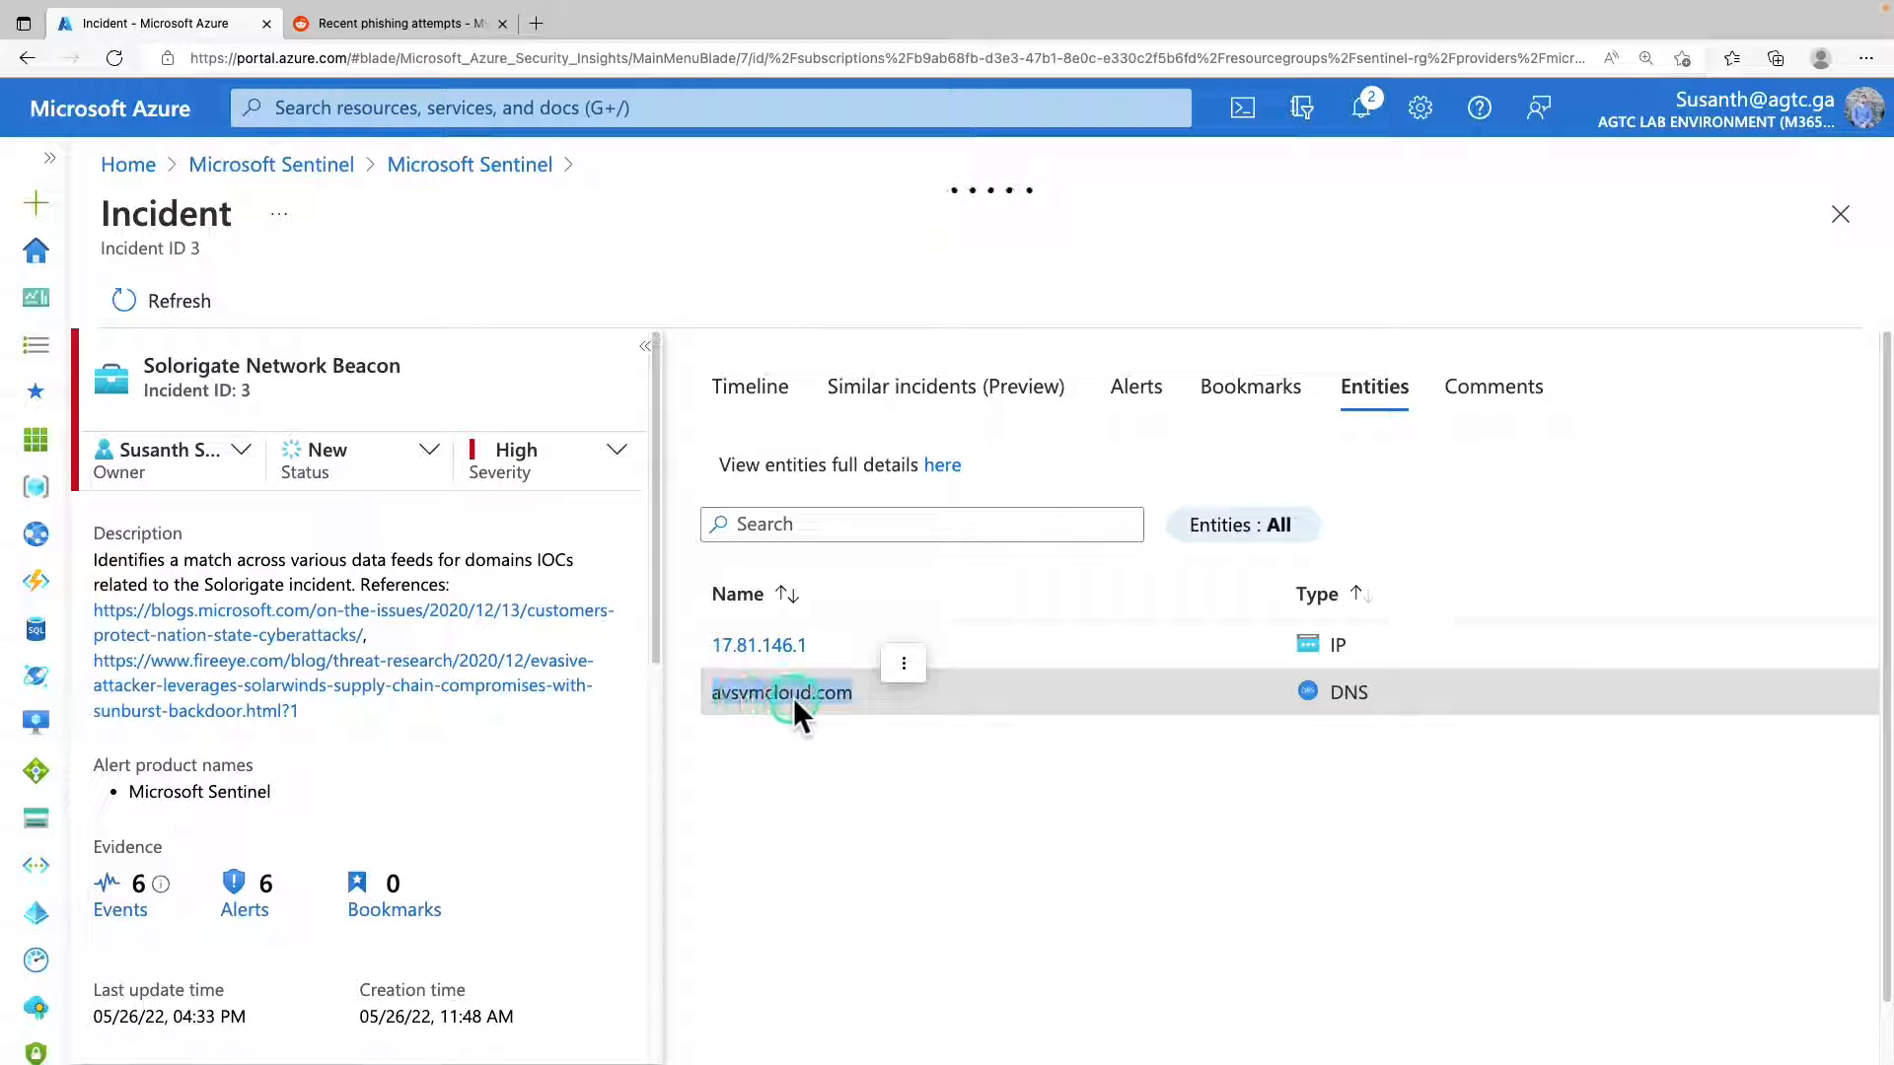
Select the first alert in the incident's timeline and examine the query and events behind it in Log Analytics.
left_click(757, 387)
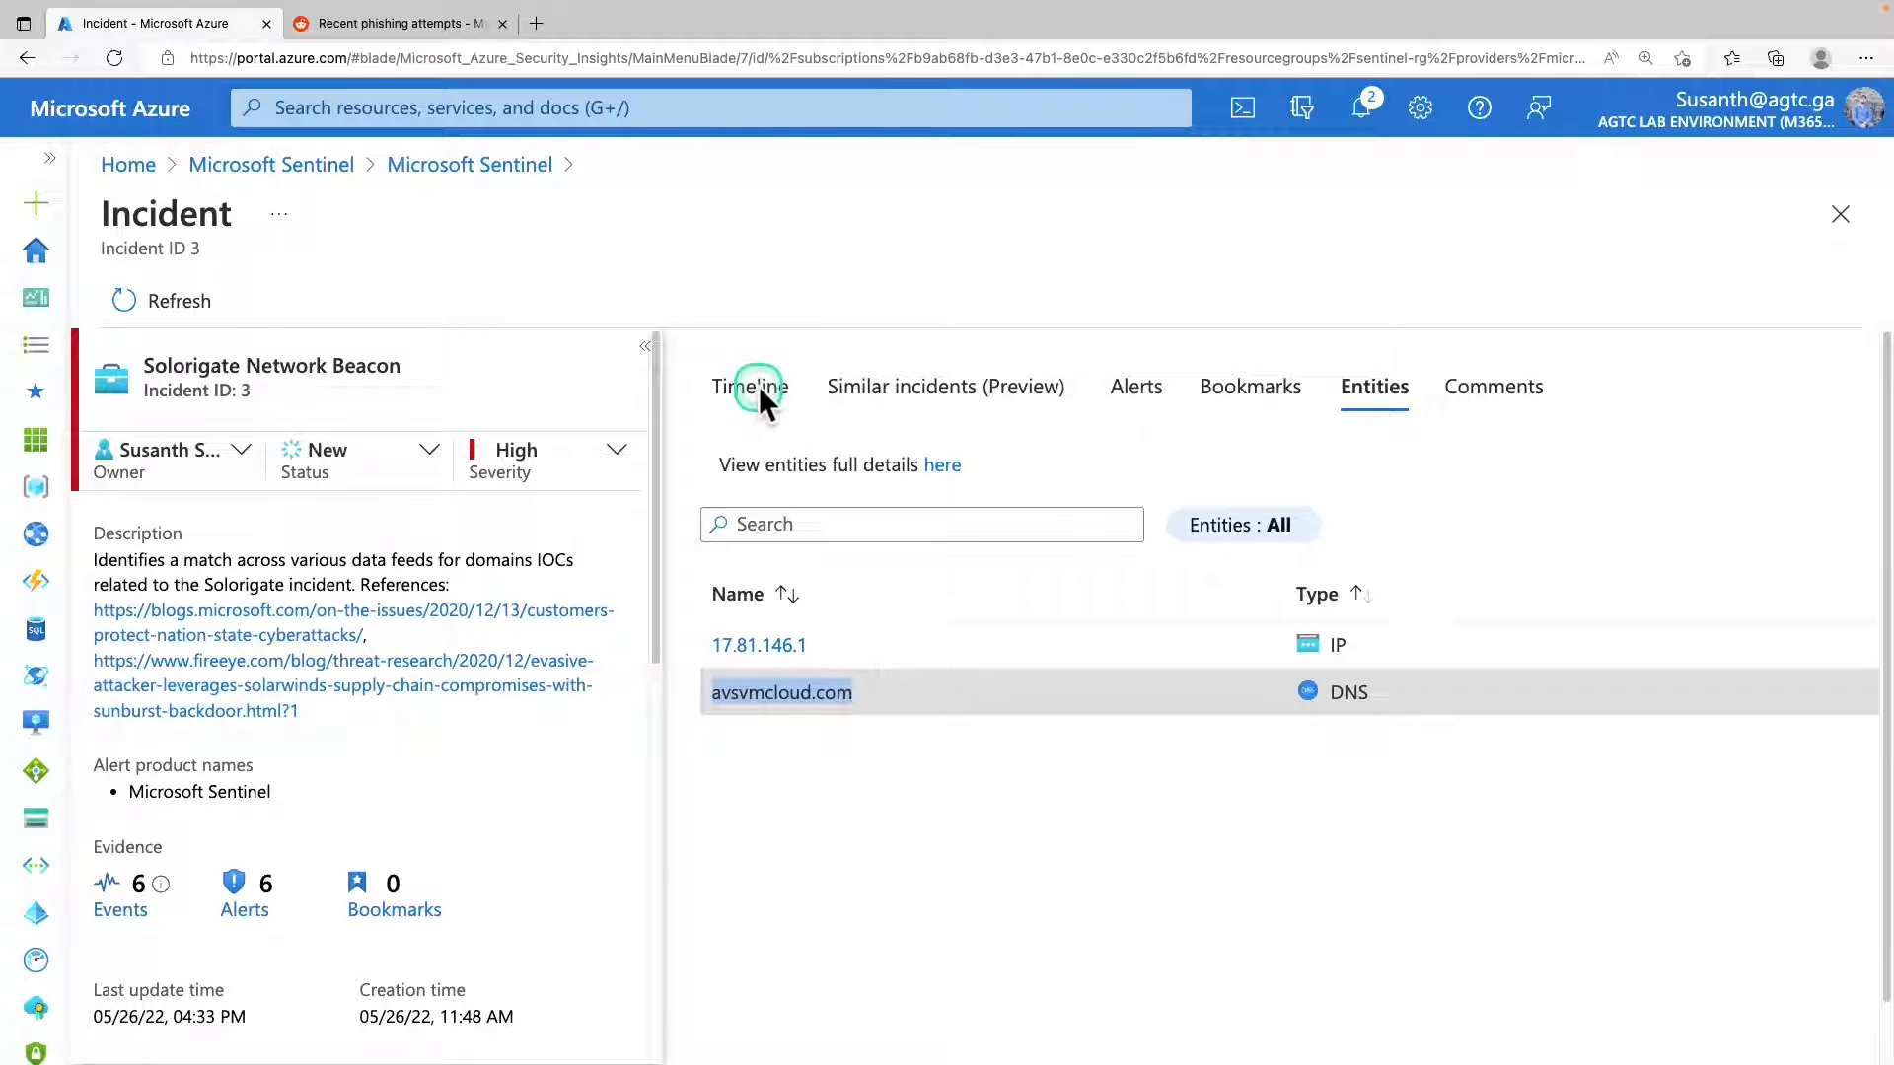
left_click(996, 592)
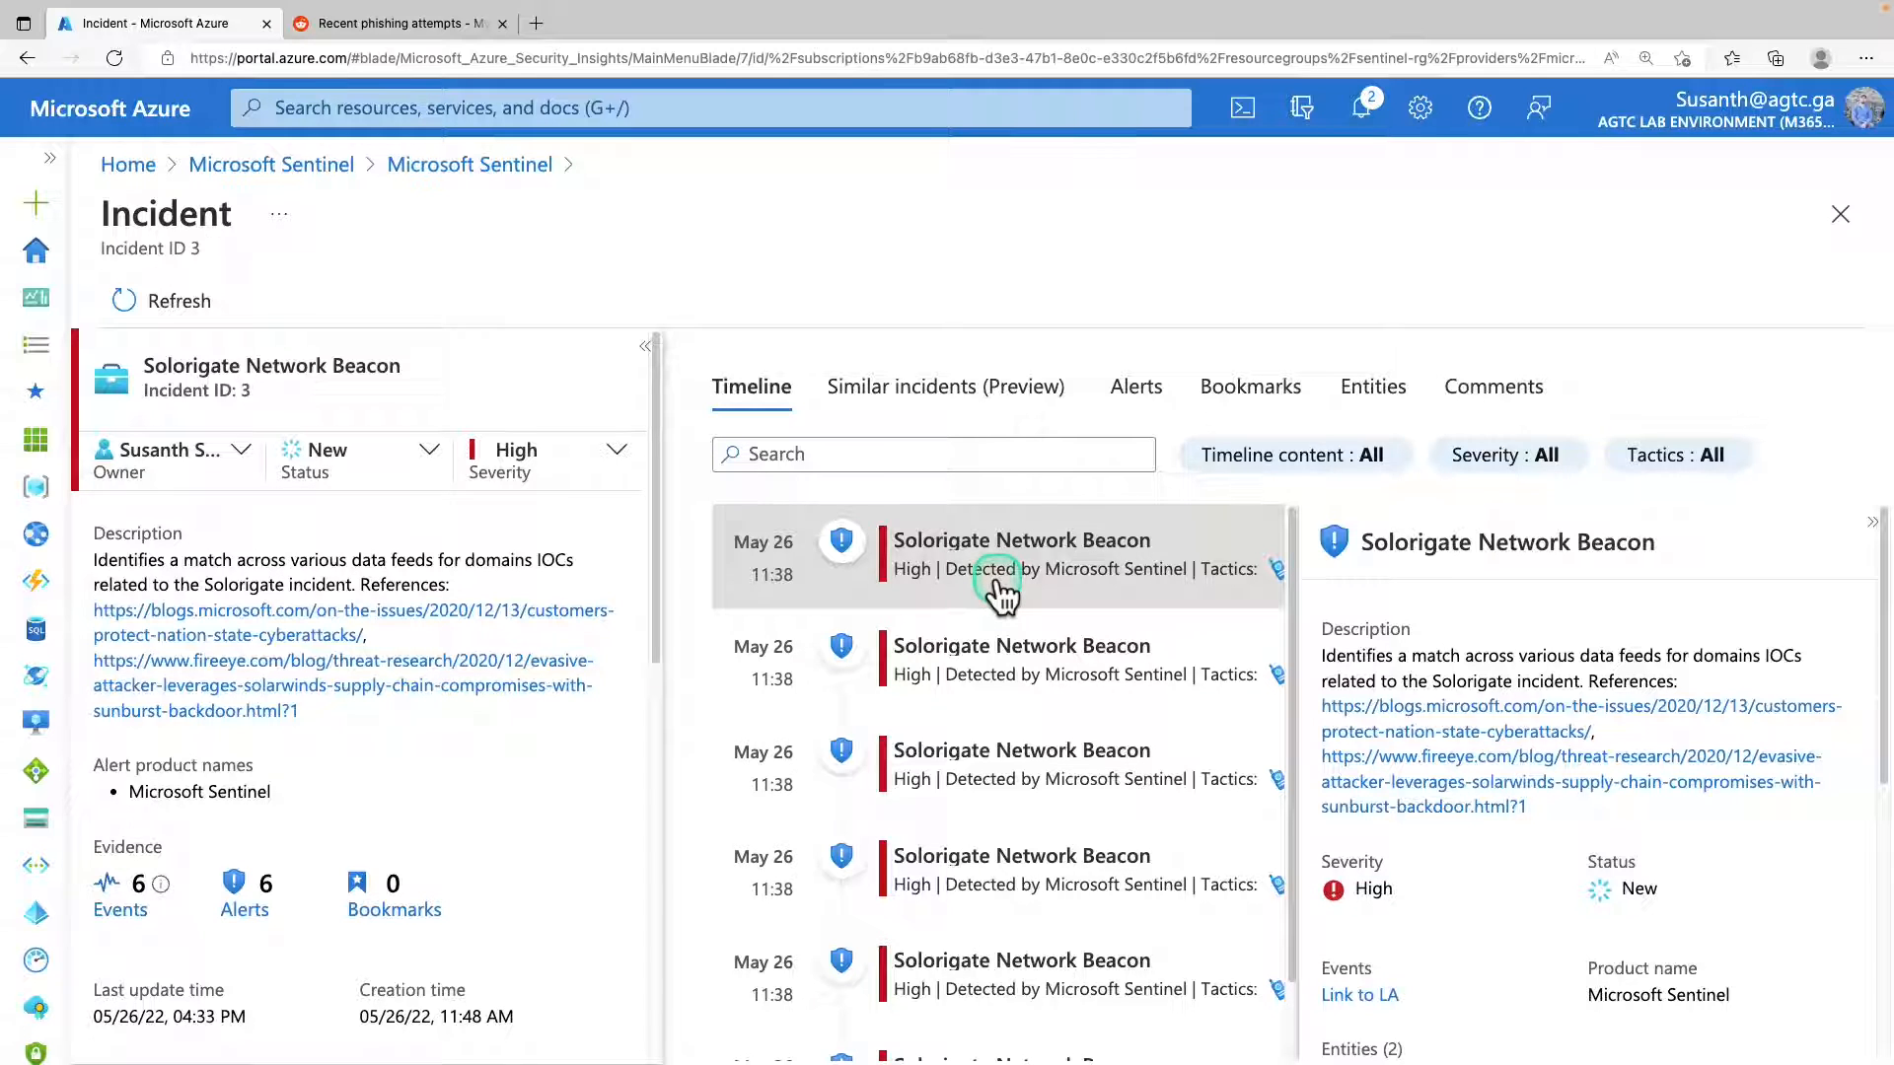
scroll(1452, 896, "down", 3)
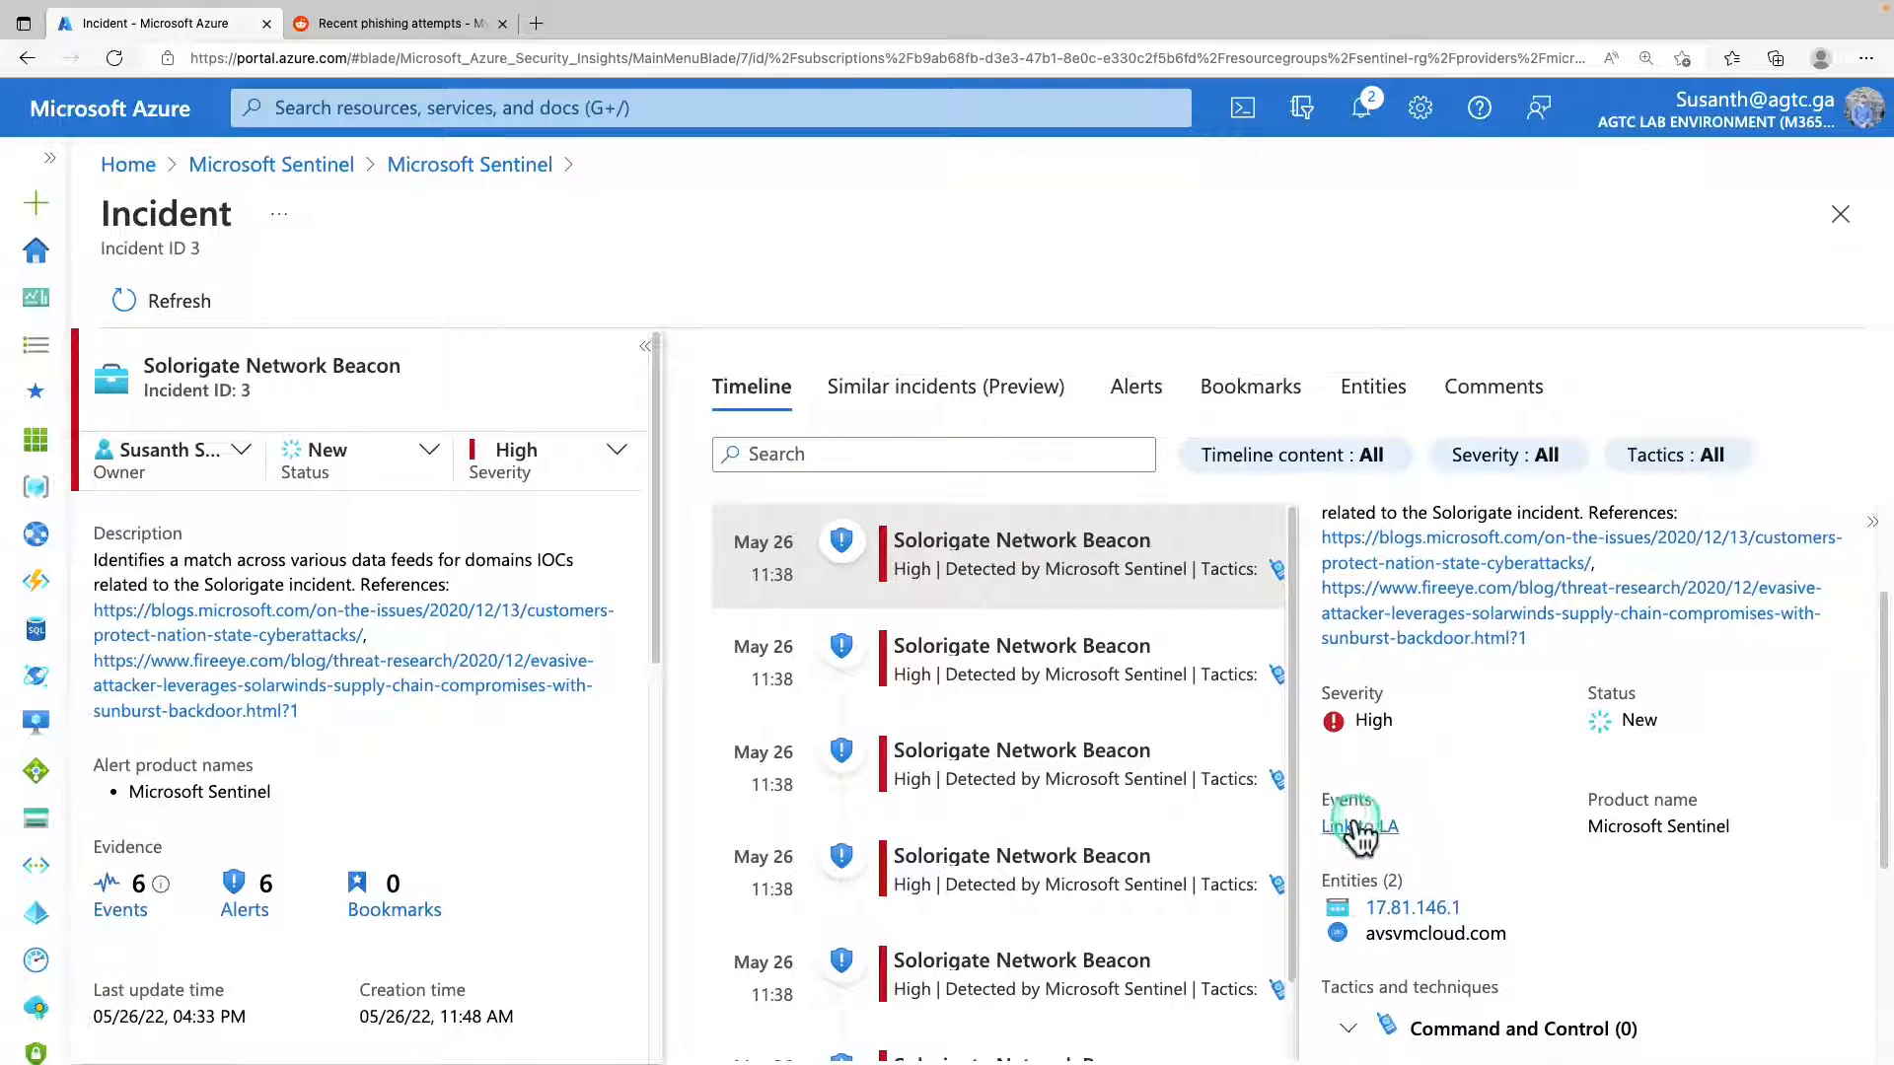
left_click_drag(1316, 792, 1379, 775)
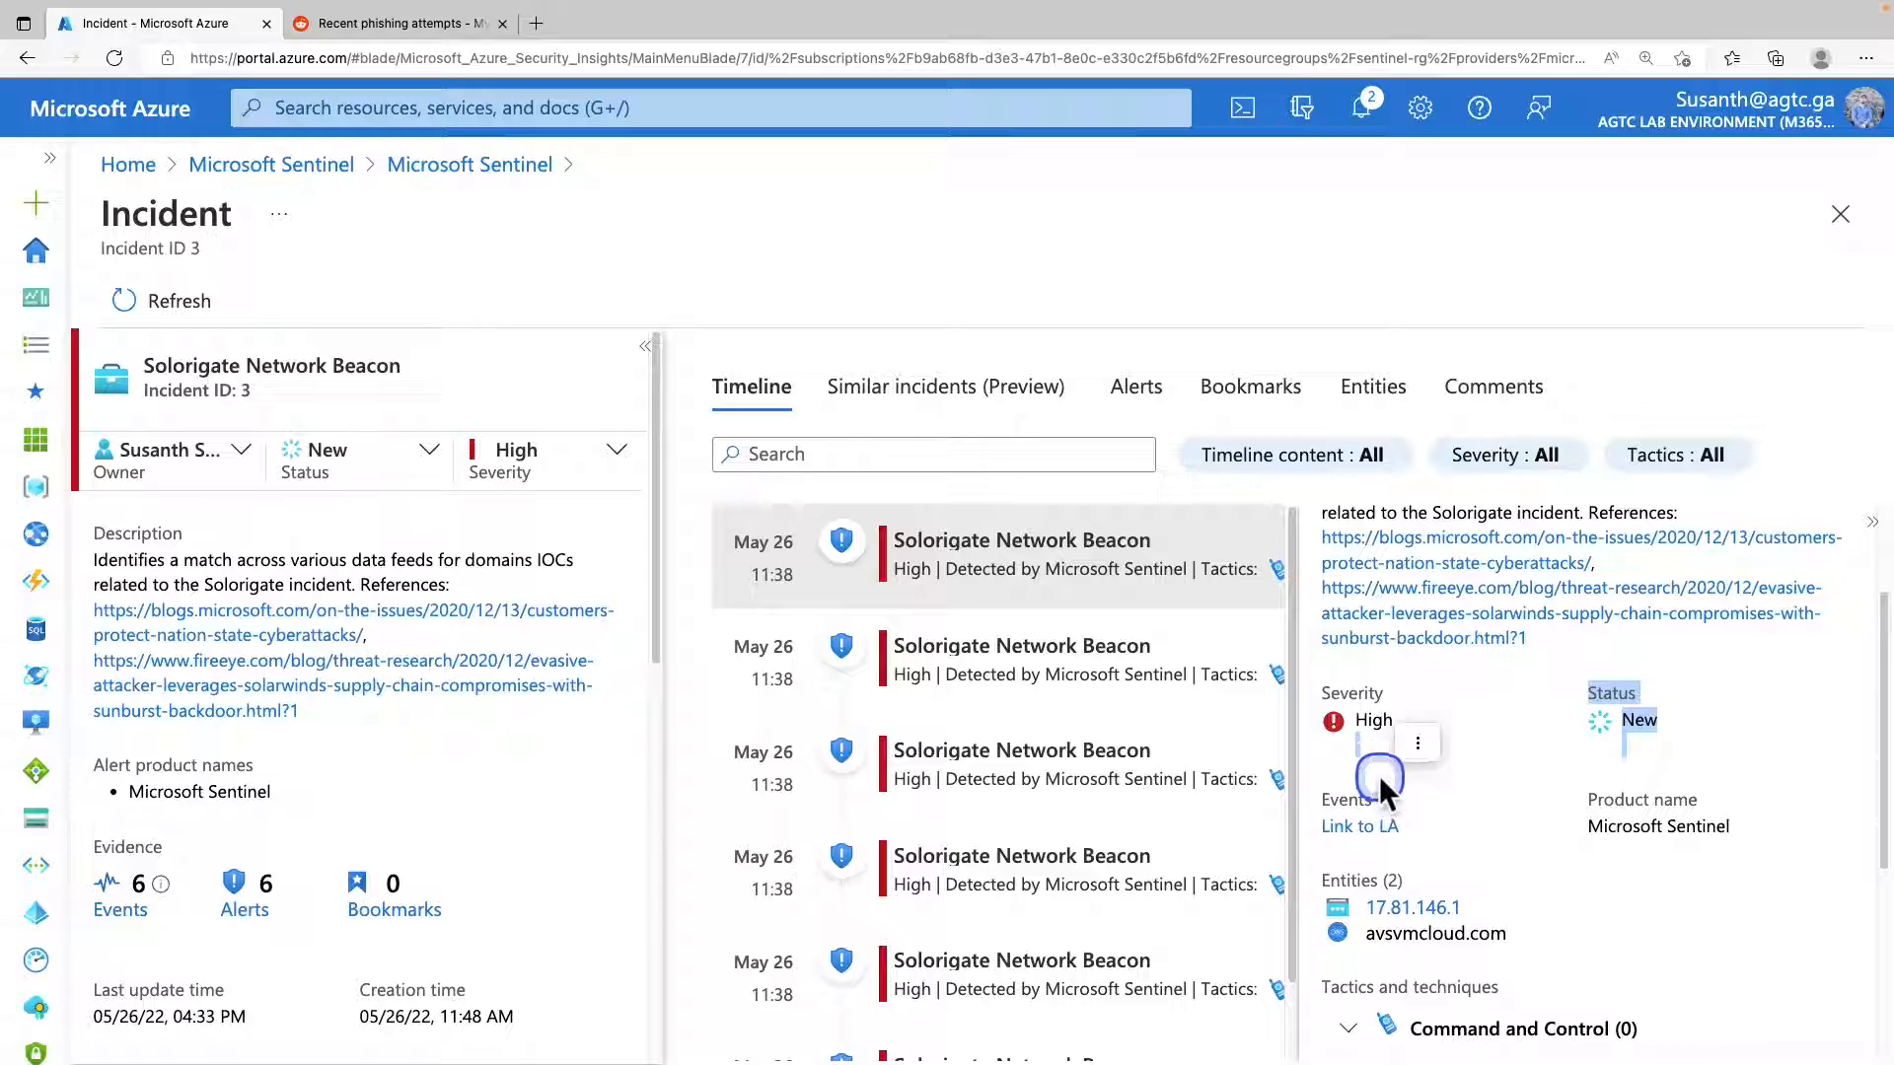
left_click(1366, 833)
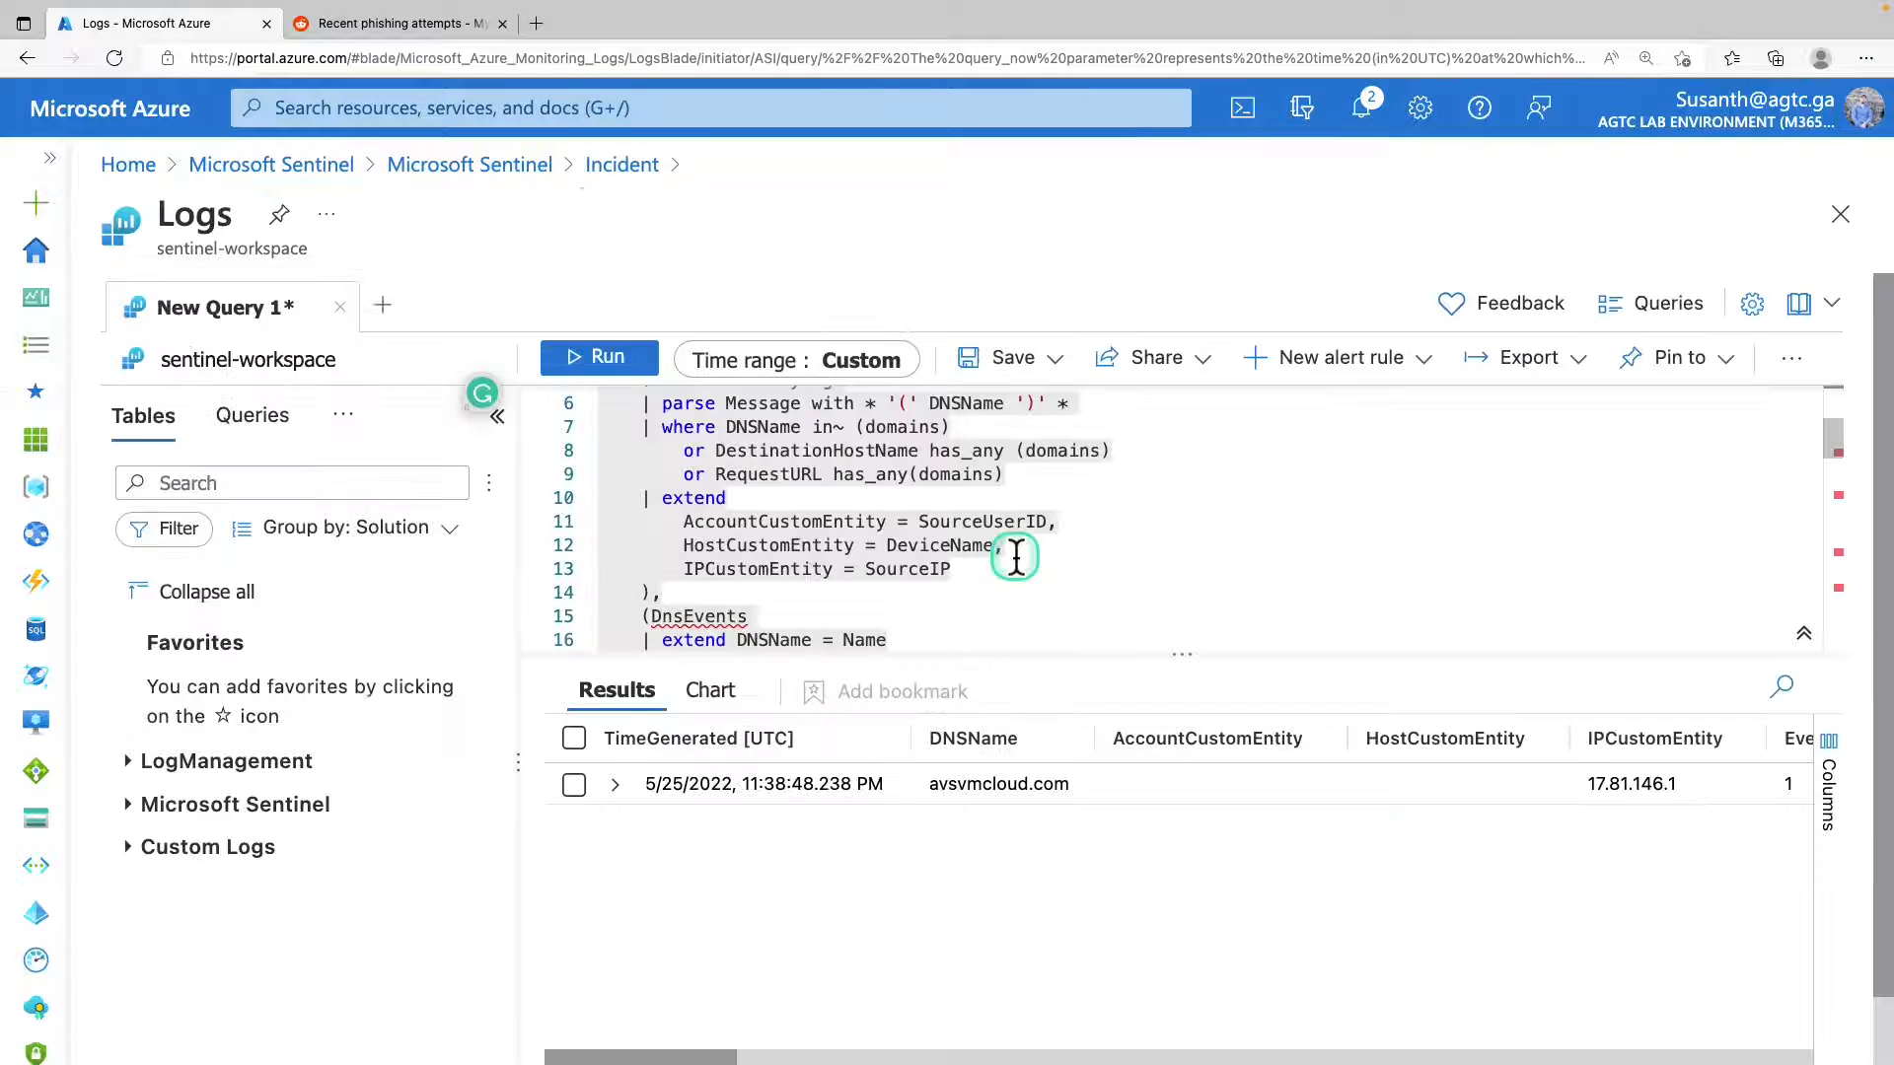
scroll(1016, 558, "down", 5)
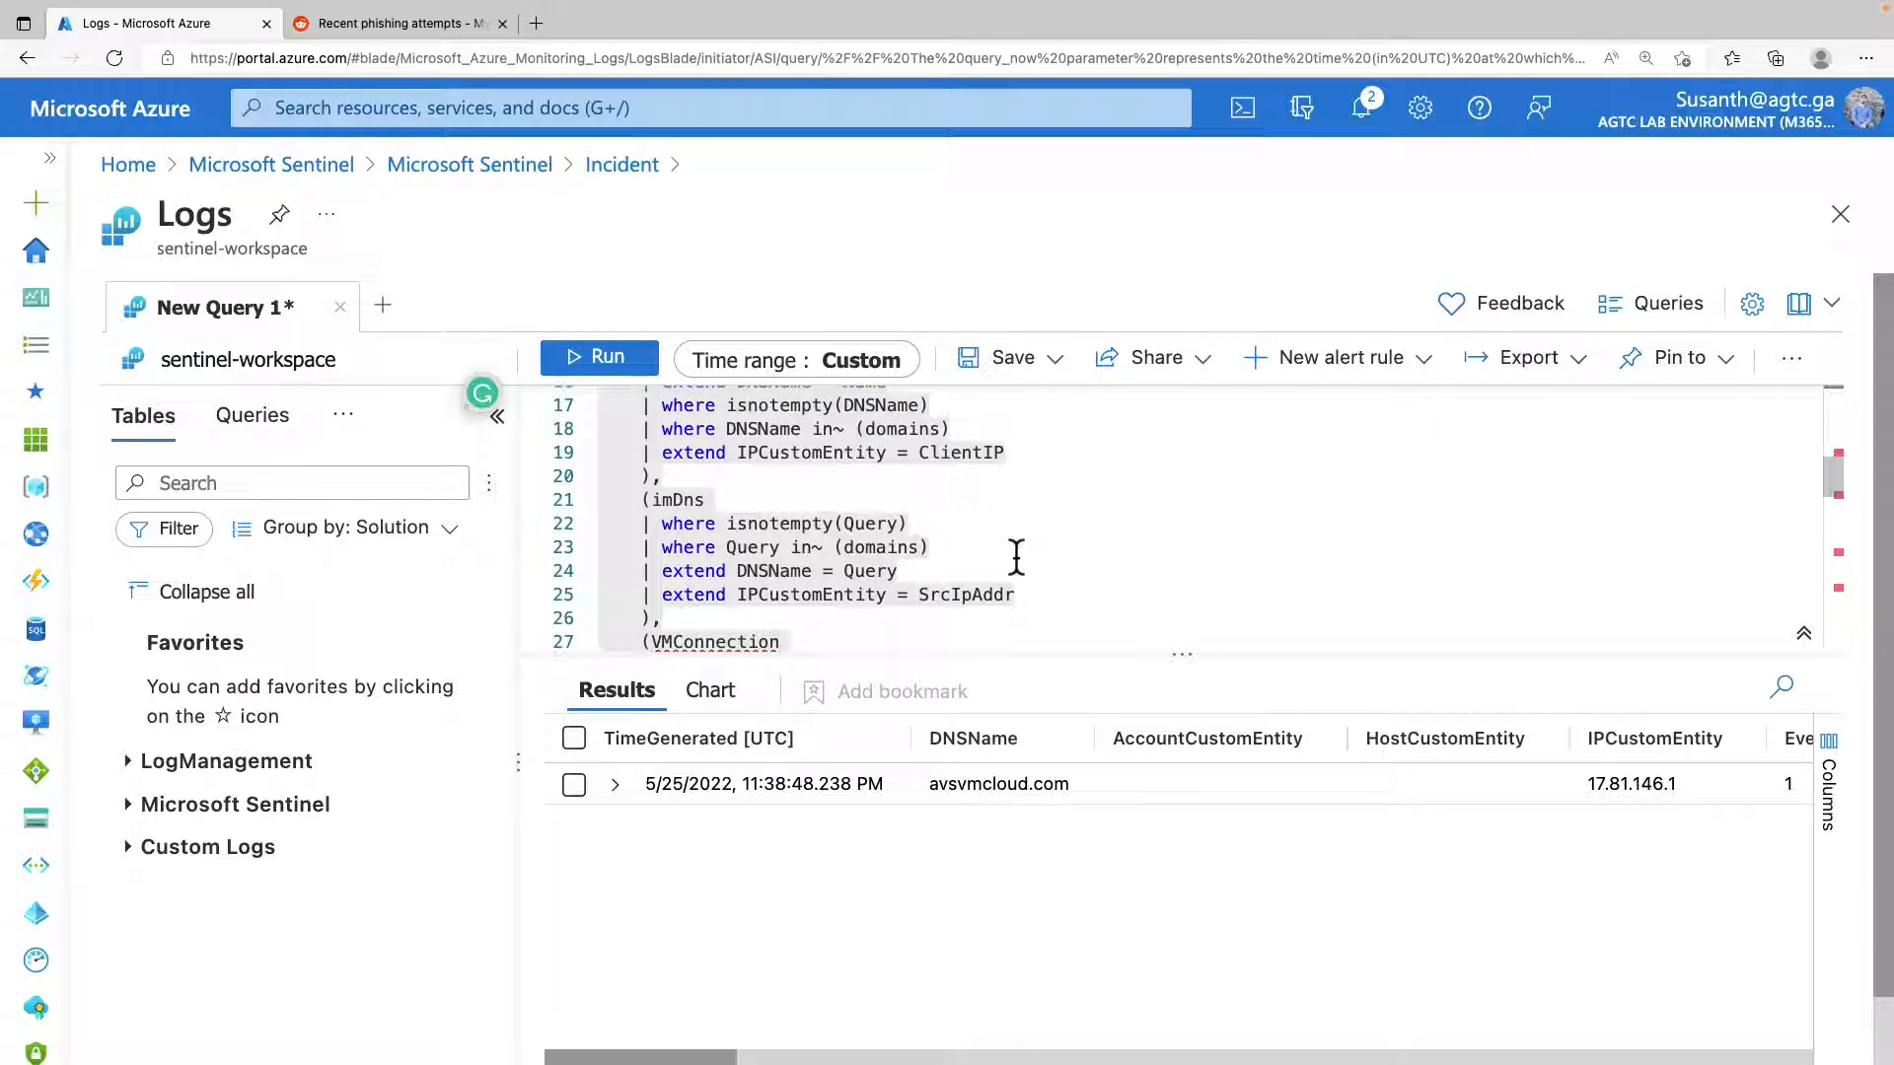
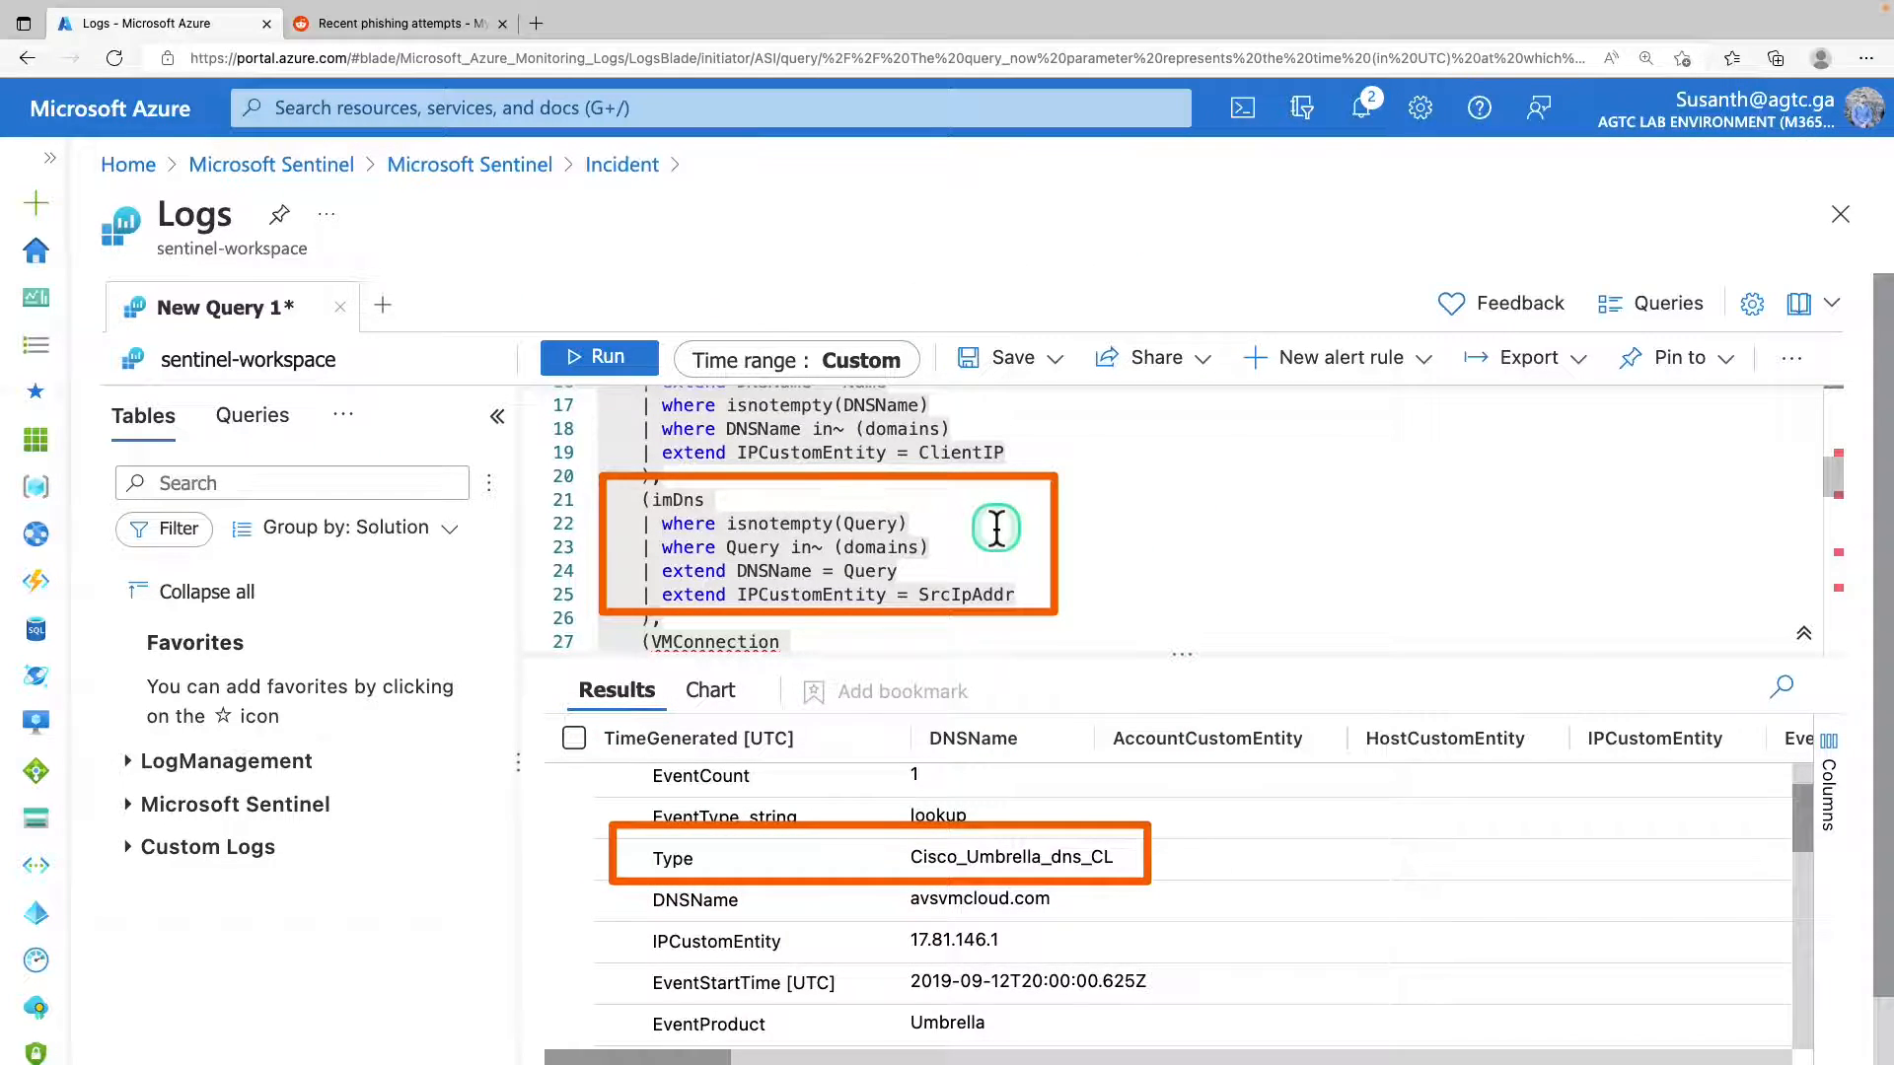
Leave the log query, discarding its unsaved edits, and open Microsoft Sentinel's Hunting page.
left_click_drag(57, 667, 643, 742)
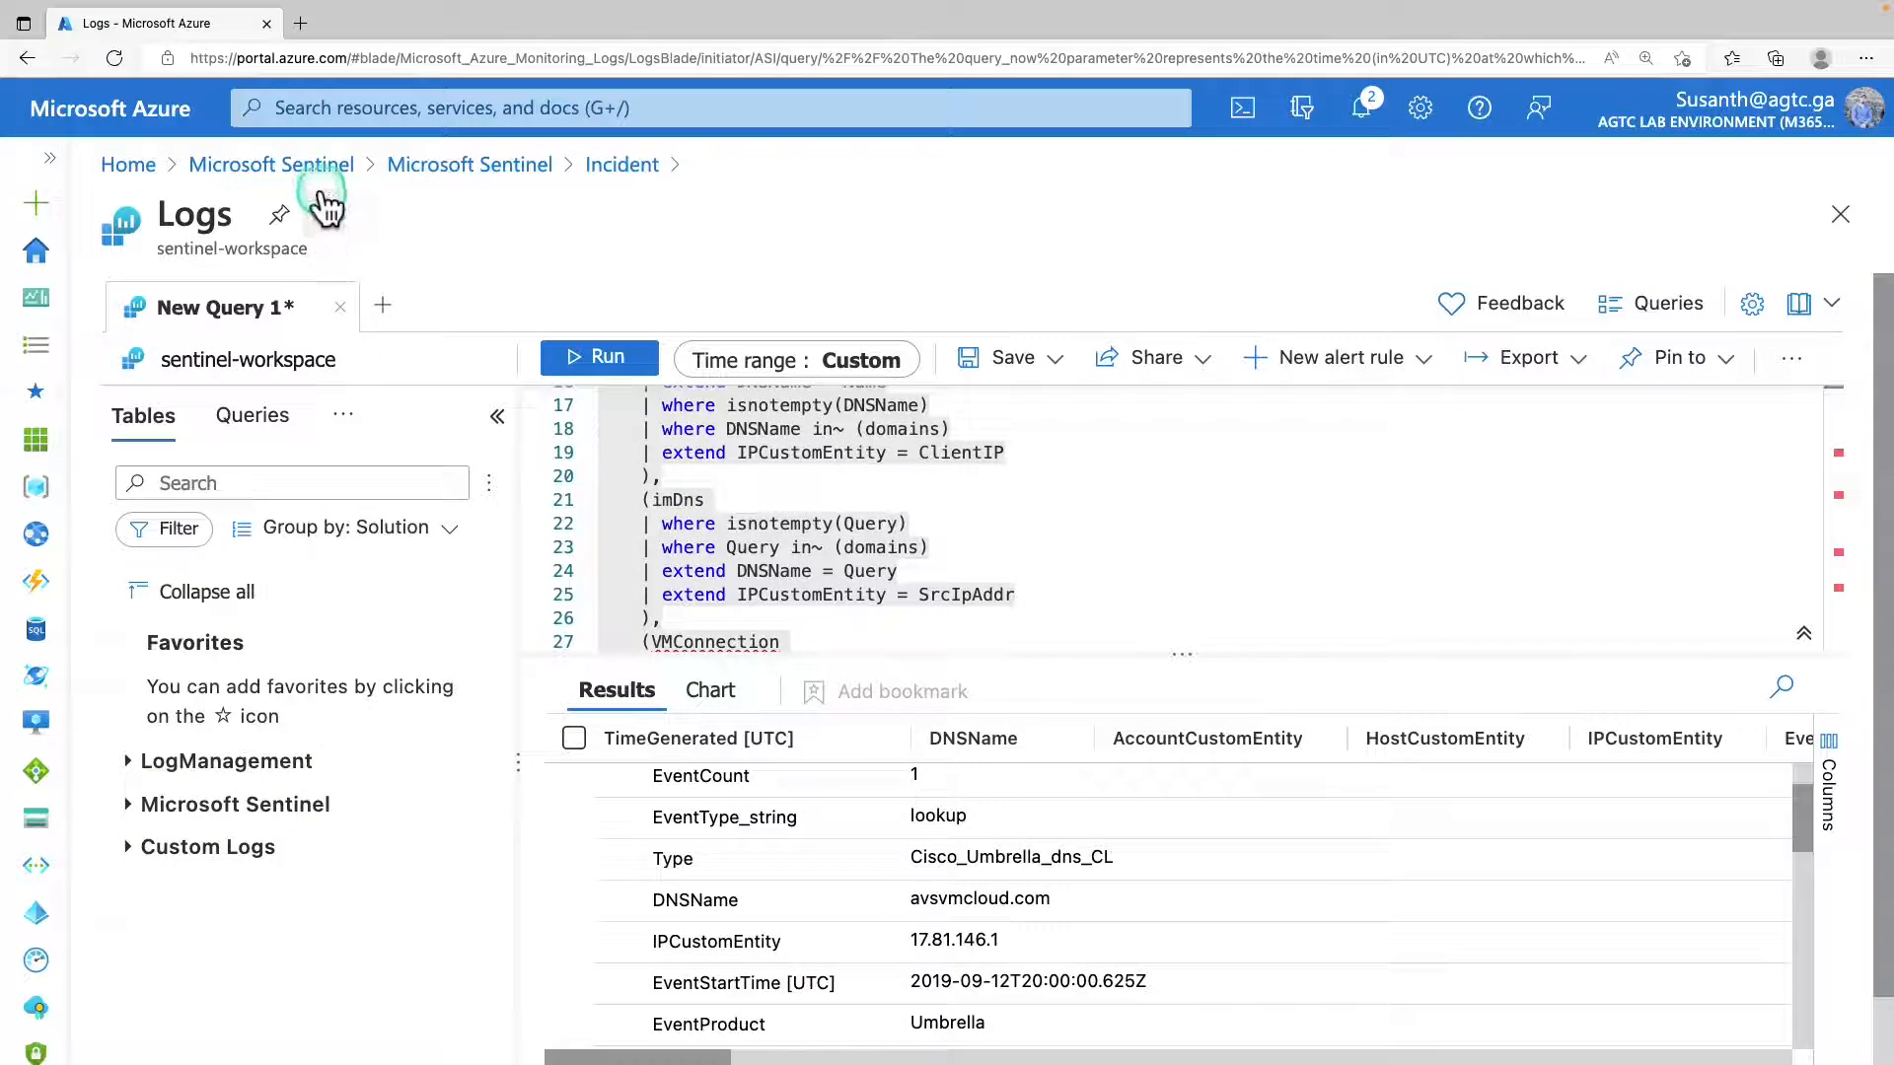
left_click(317, 173)
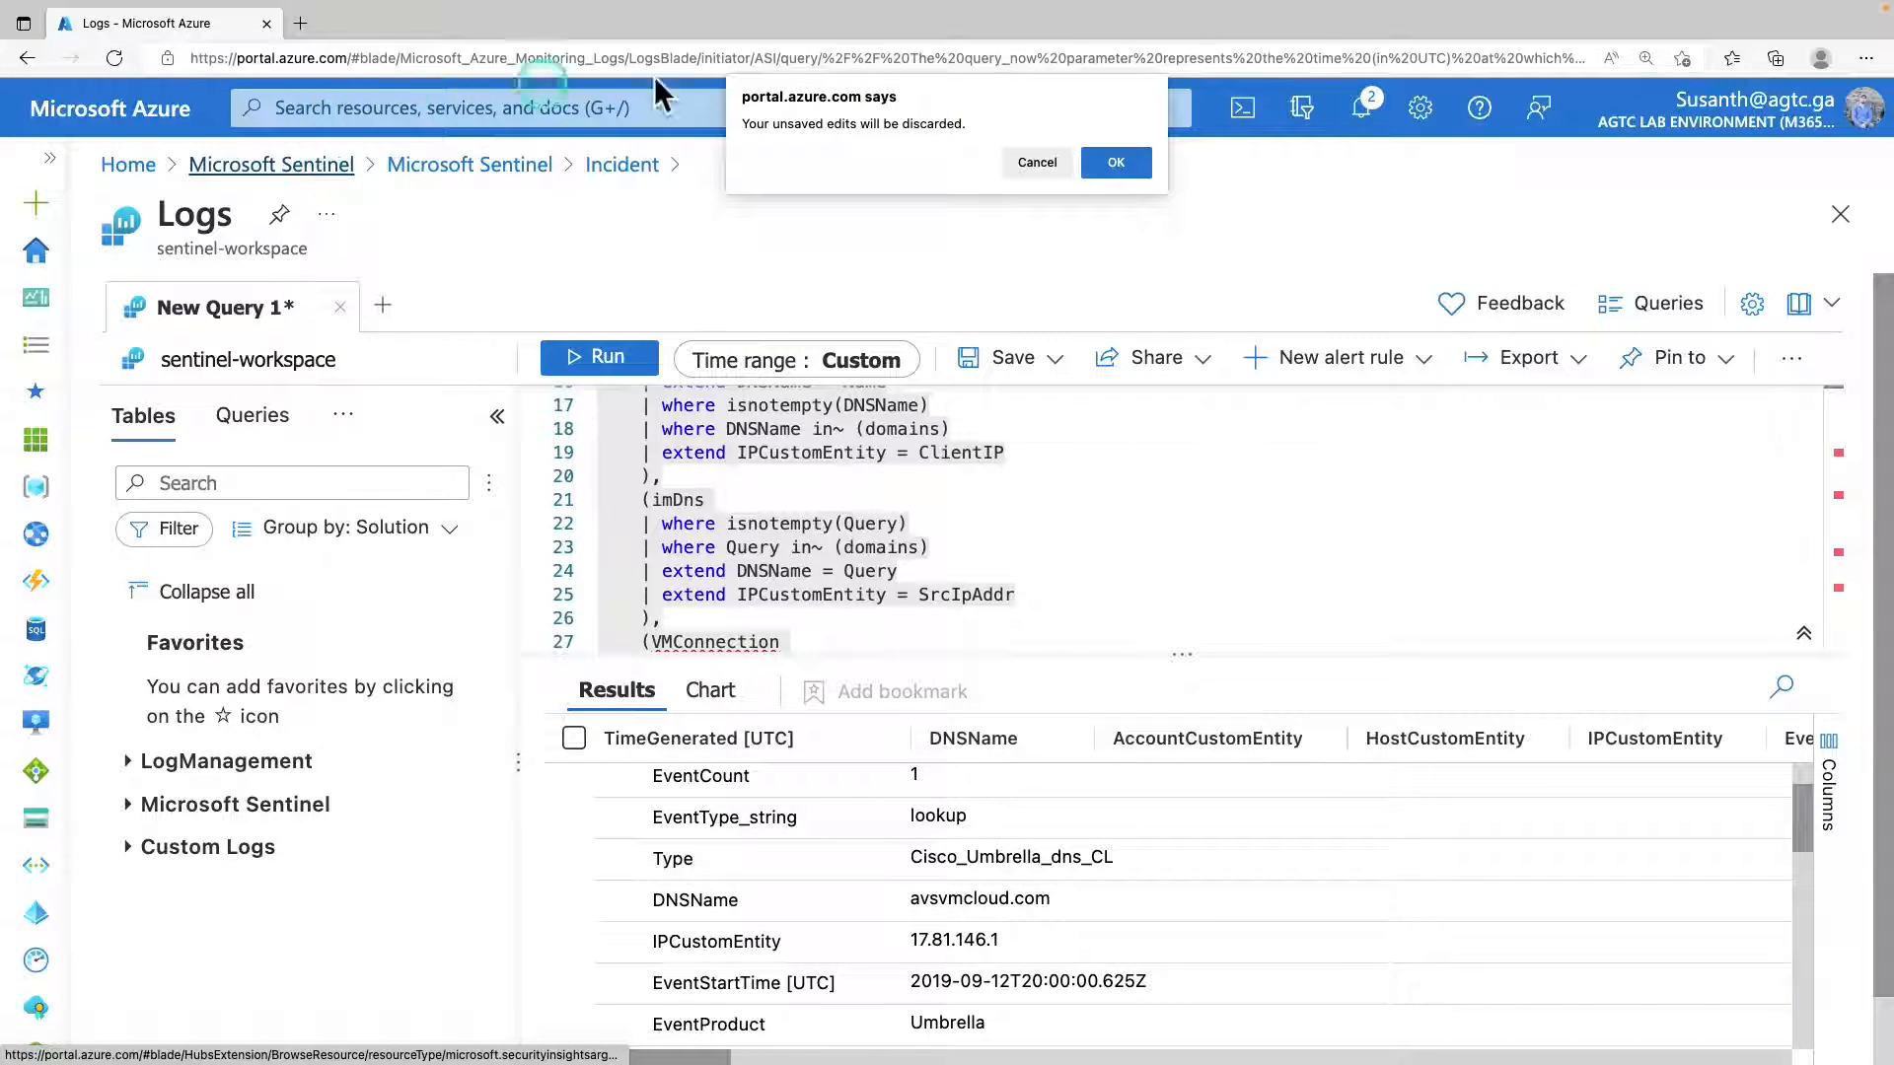
left_click(1115, 162)
left_click(329, 531)
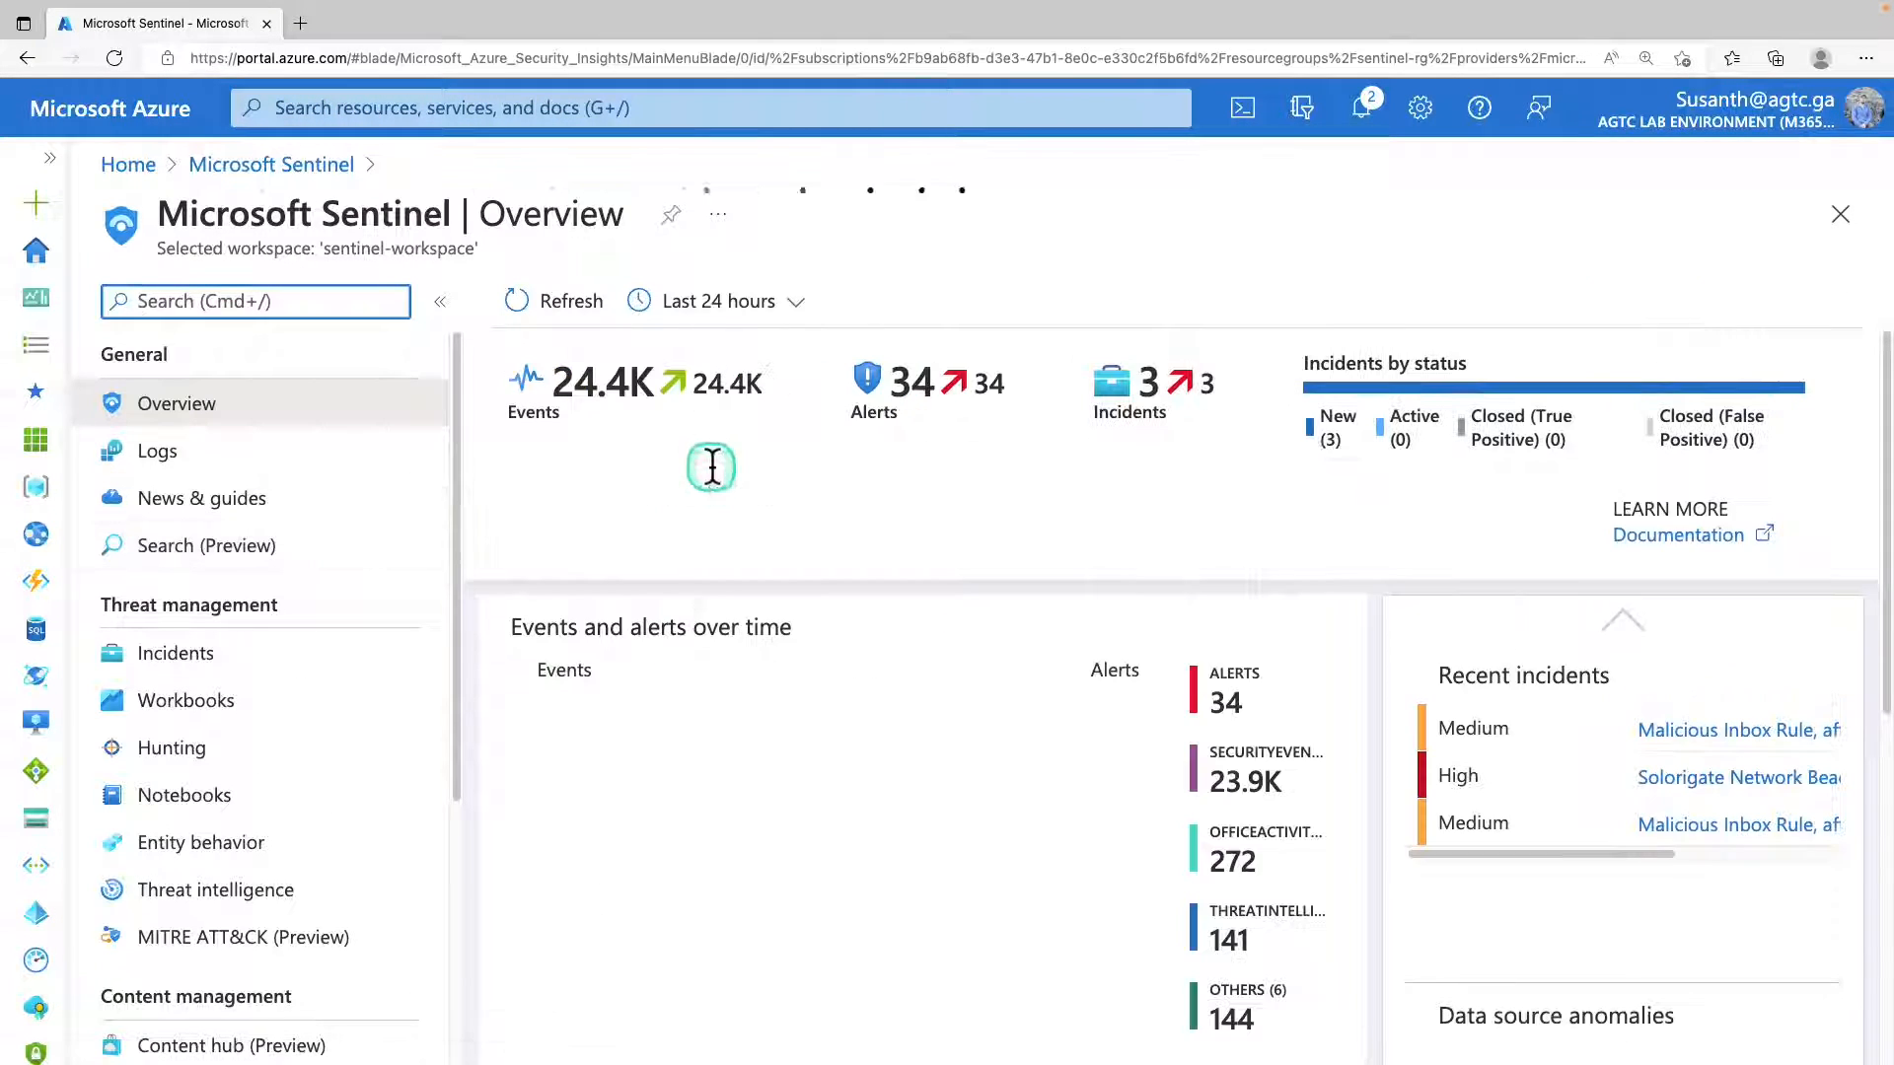
left_click_drag(112, 618, 247, 599)
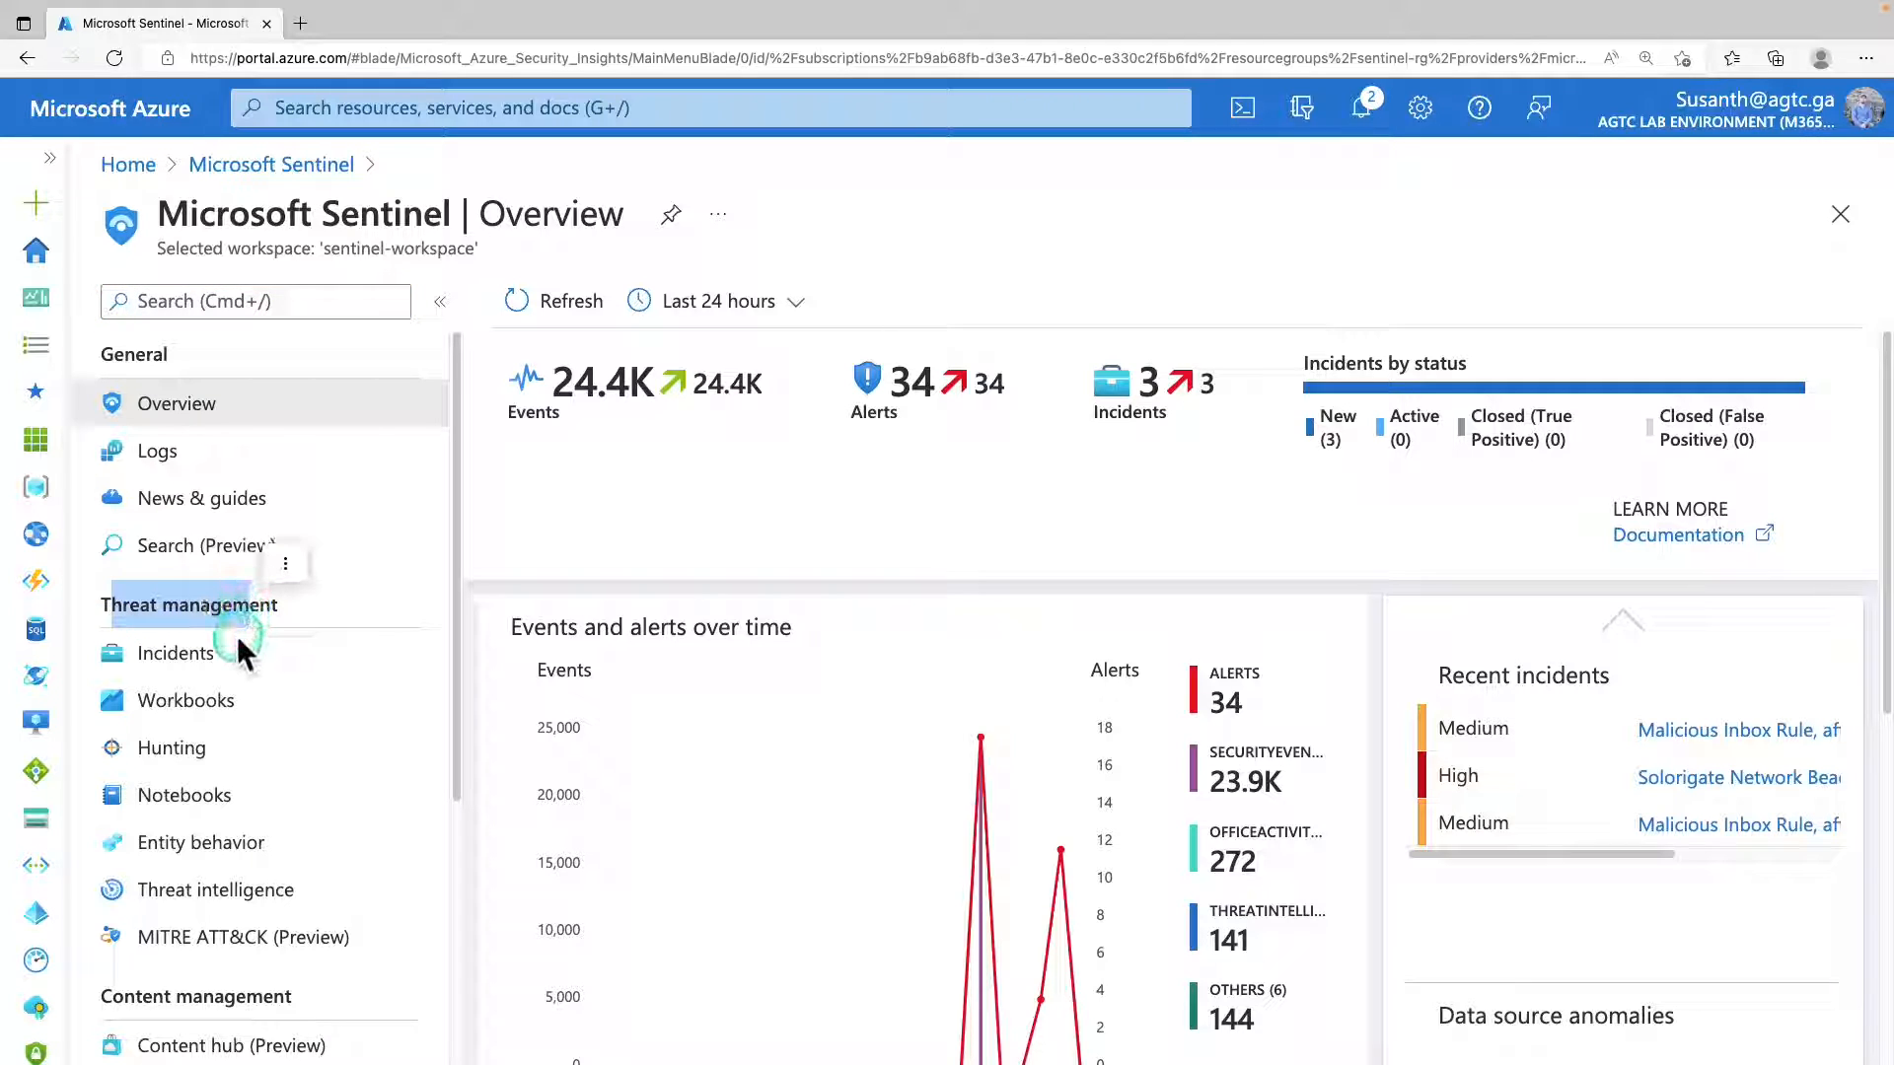
left_click(189, 755)
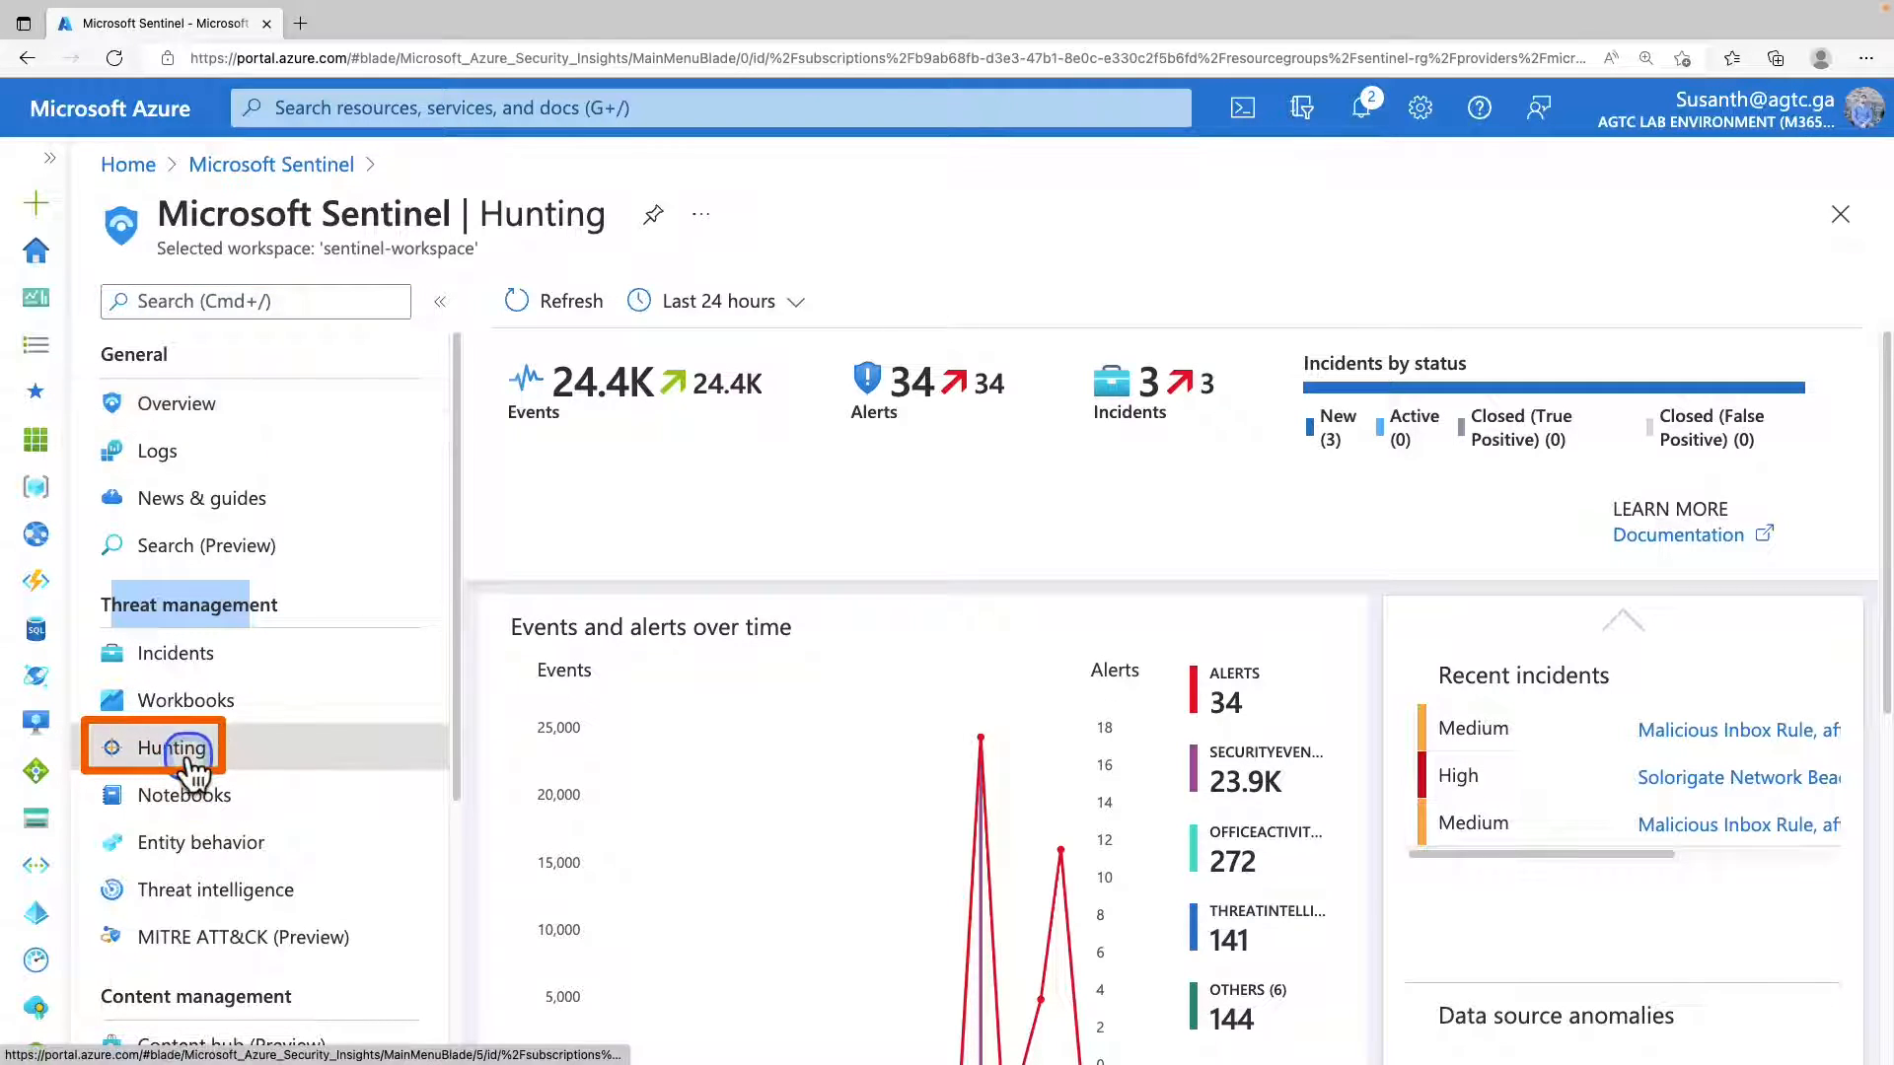
left_click(393, 613)
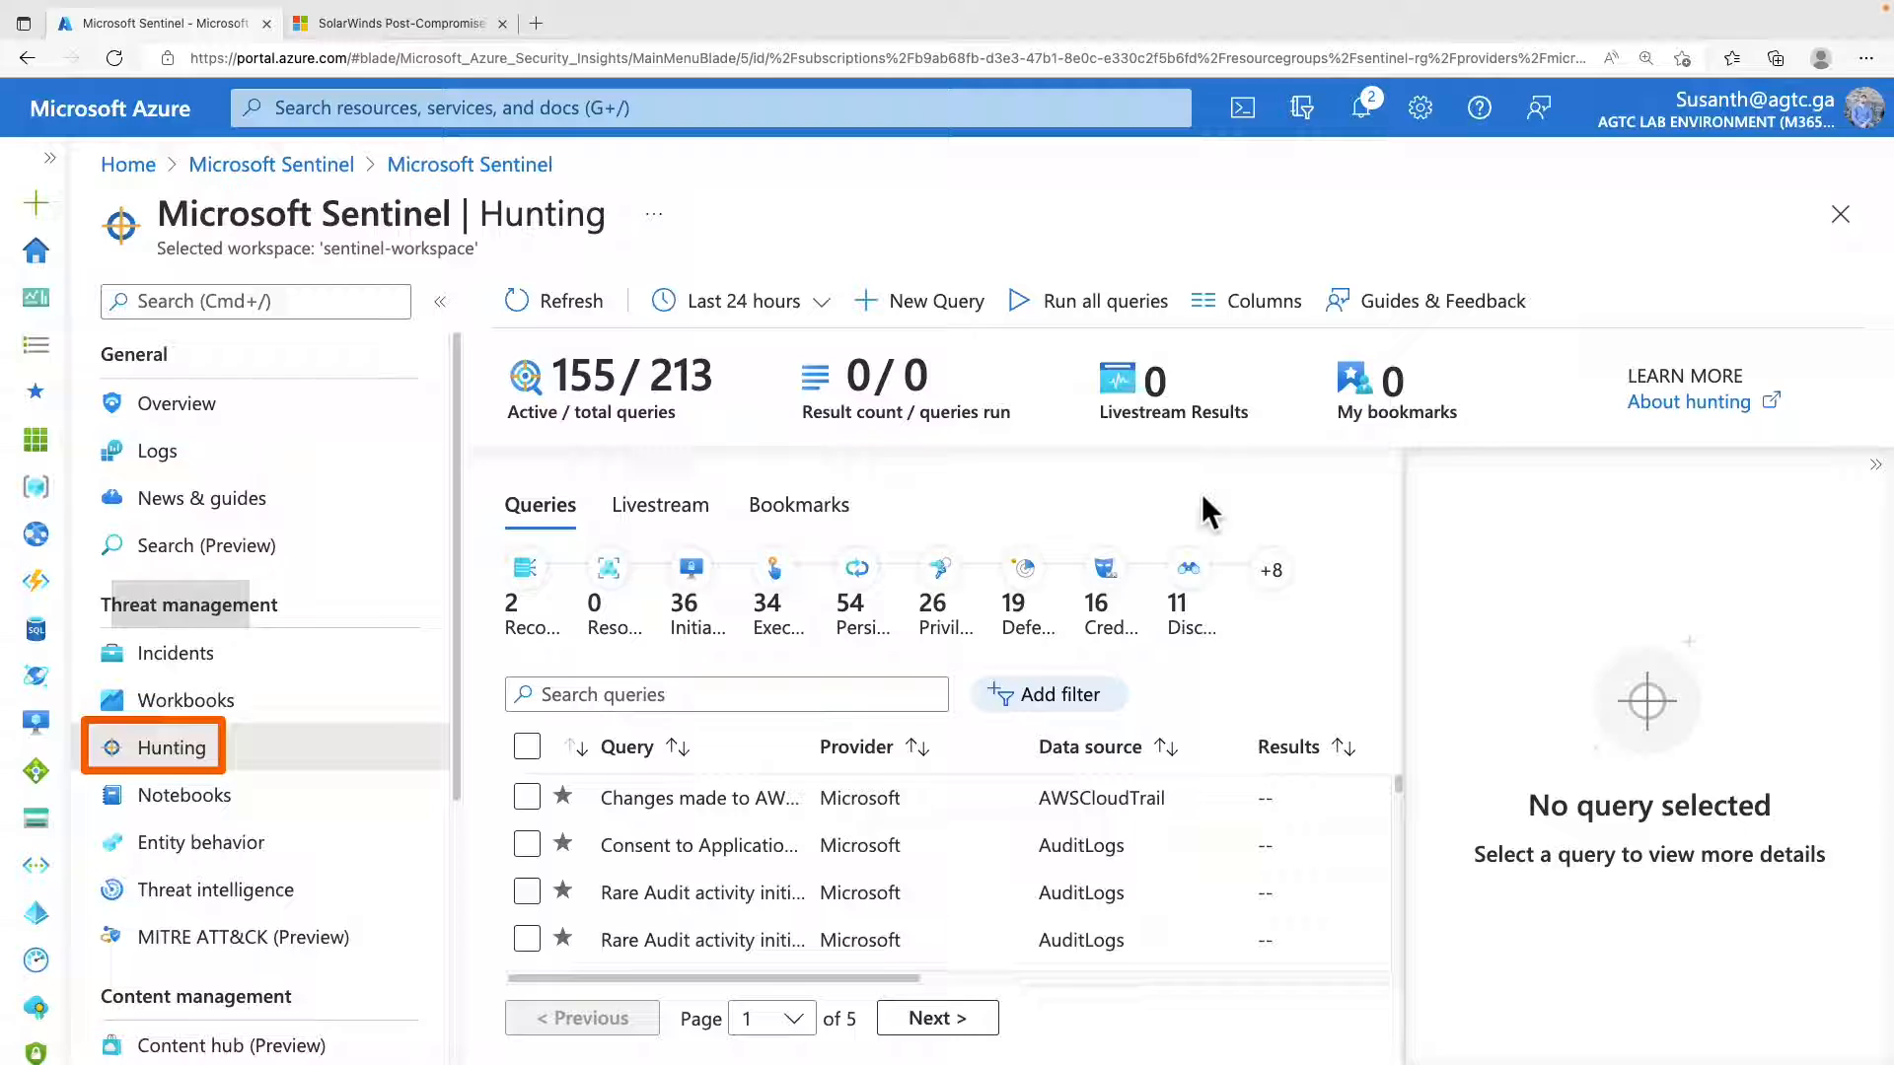
Read through the Tech Community article "SolarWinds Post-Compromise Hunting with Azure Sentinel", examining the attack stages and hunting guidance.
left_click(425, 24)
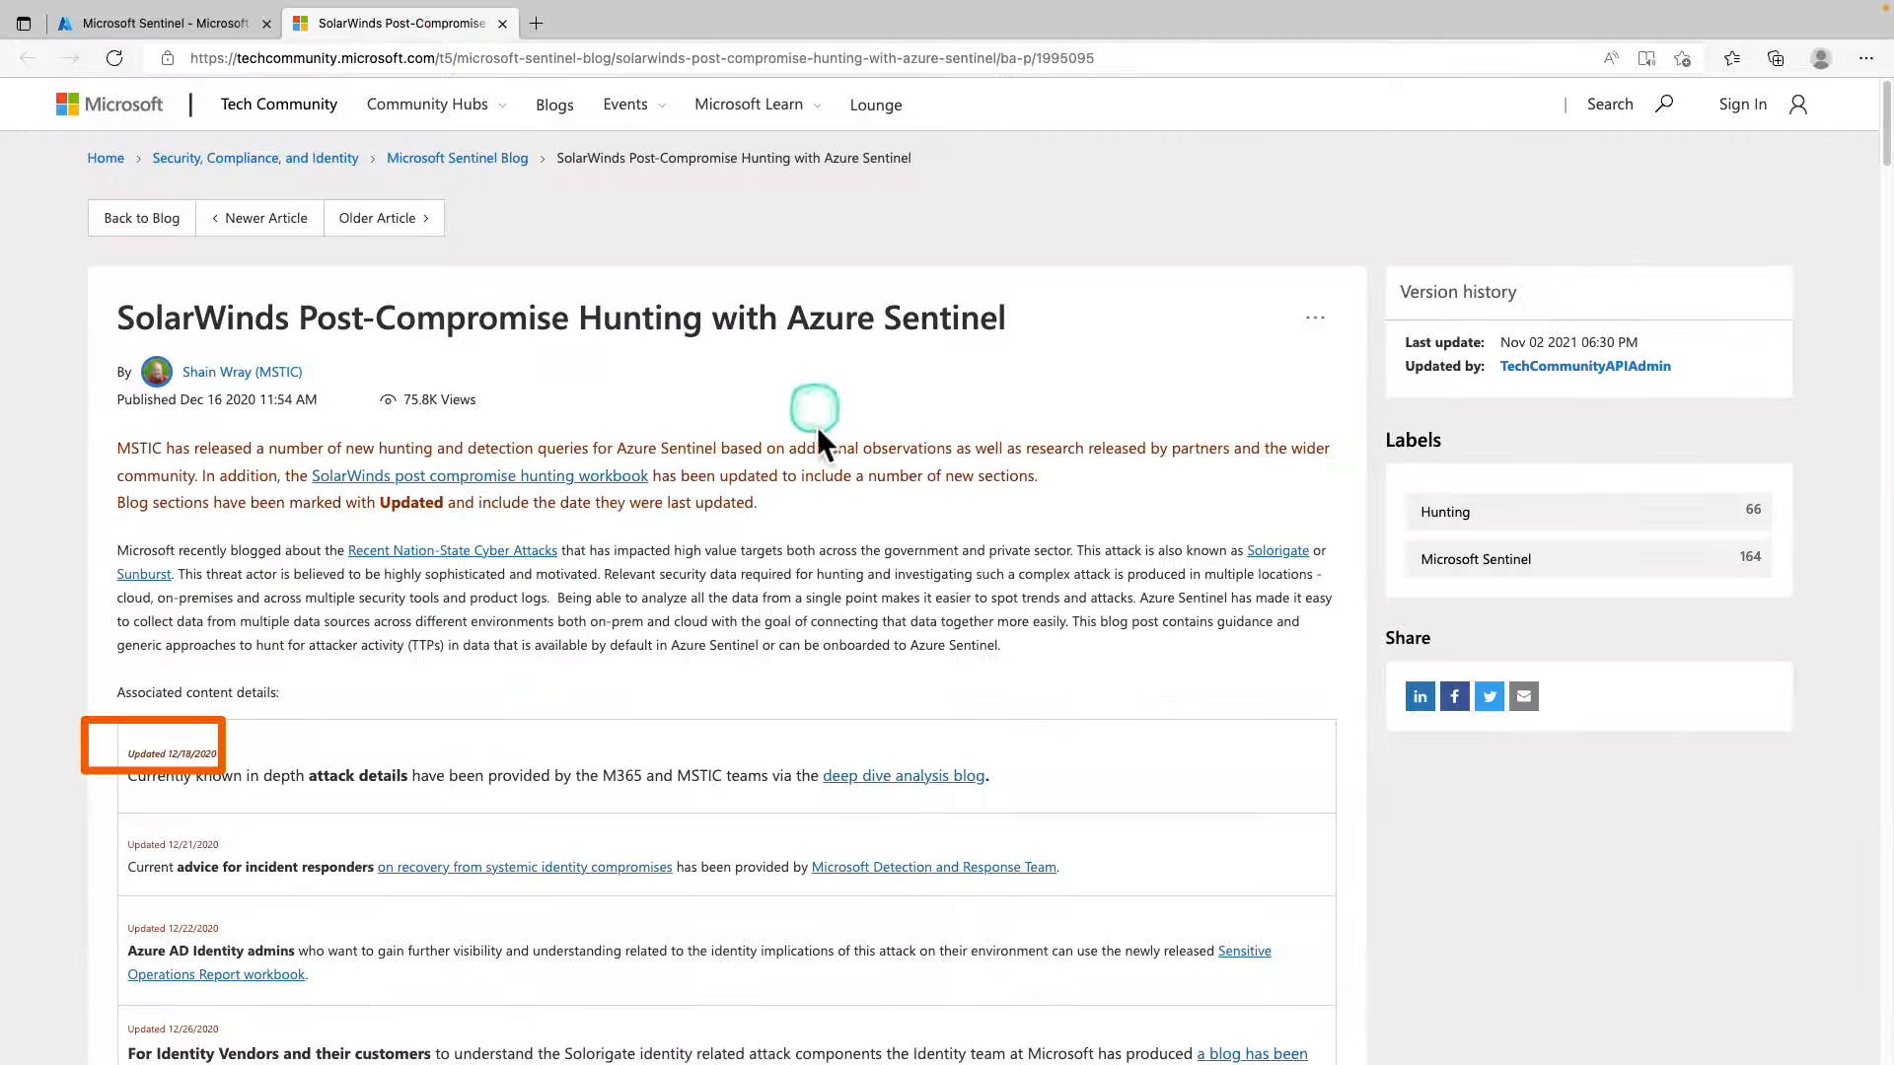
scroll(829, 559, "down", 4)
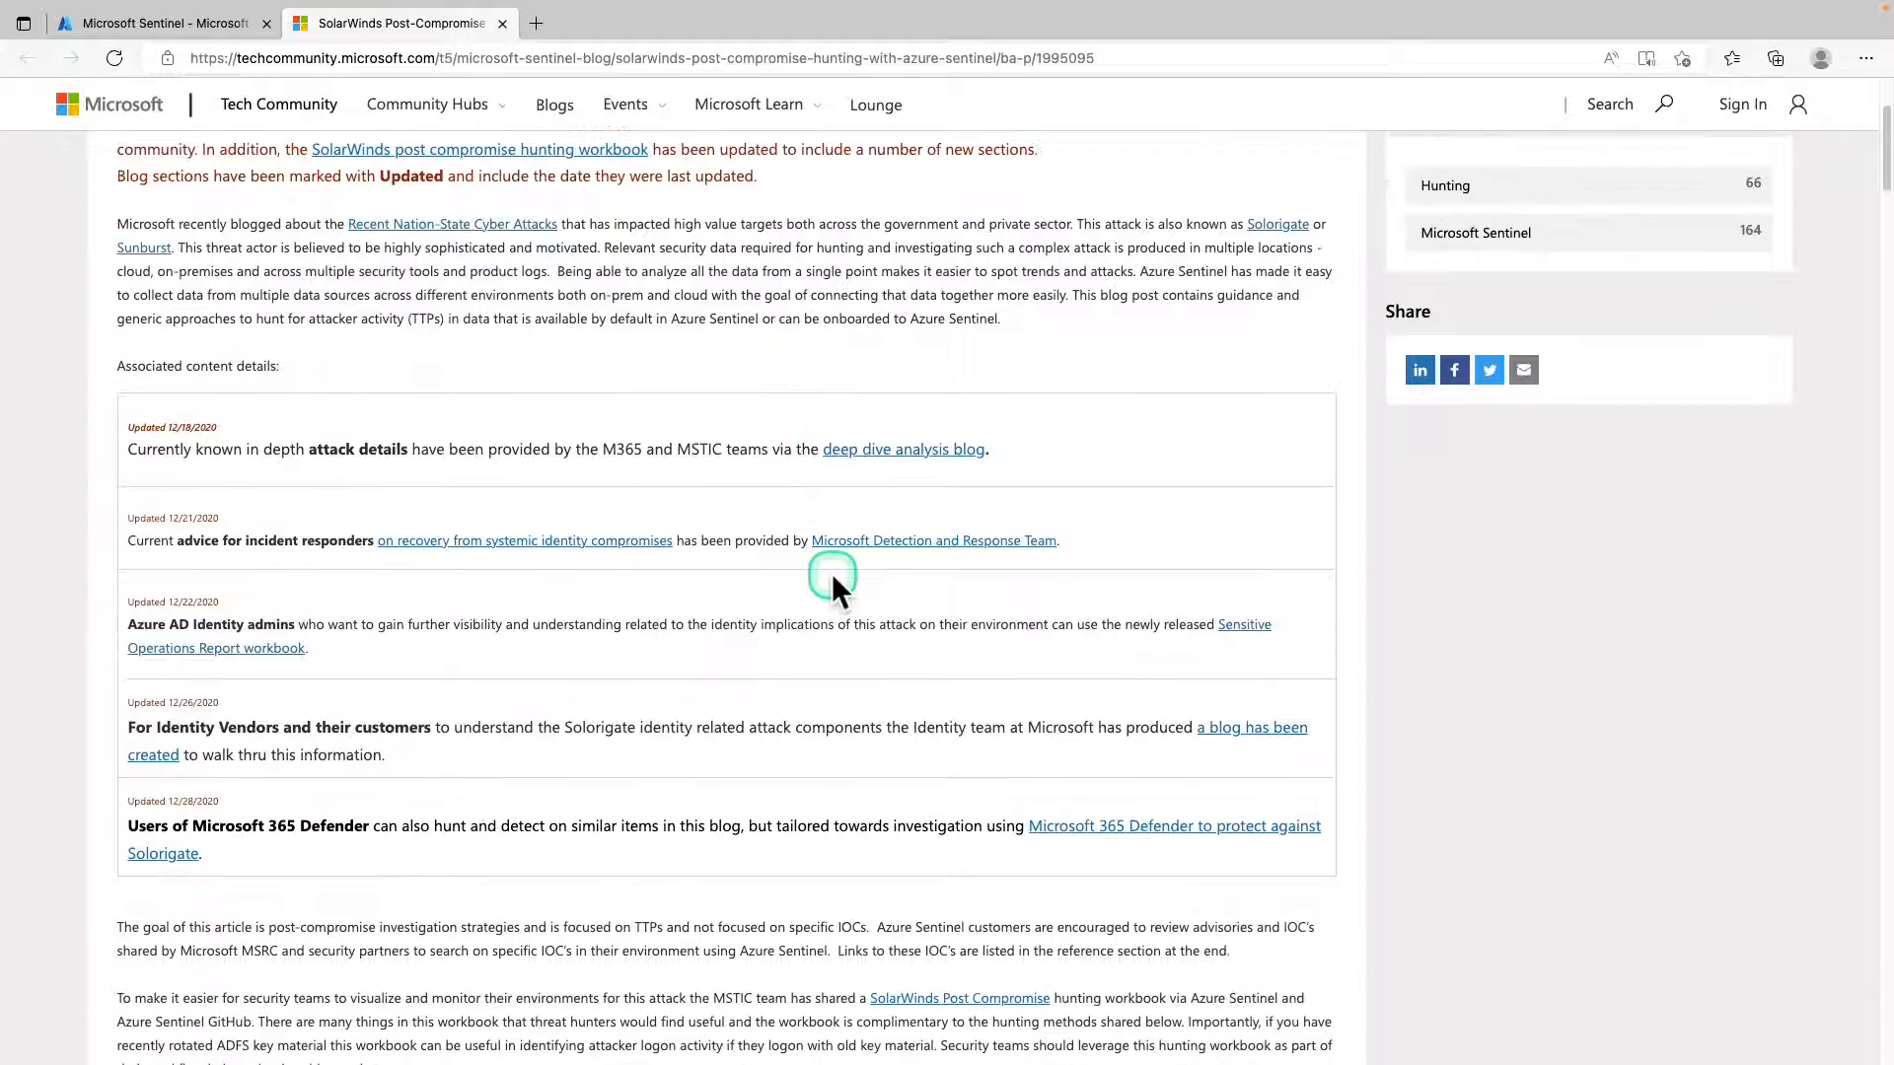
scroll(833, 584, "down", 5)
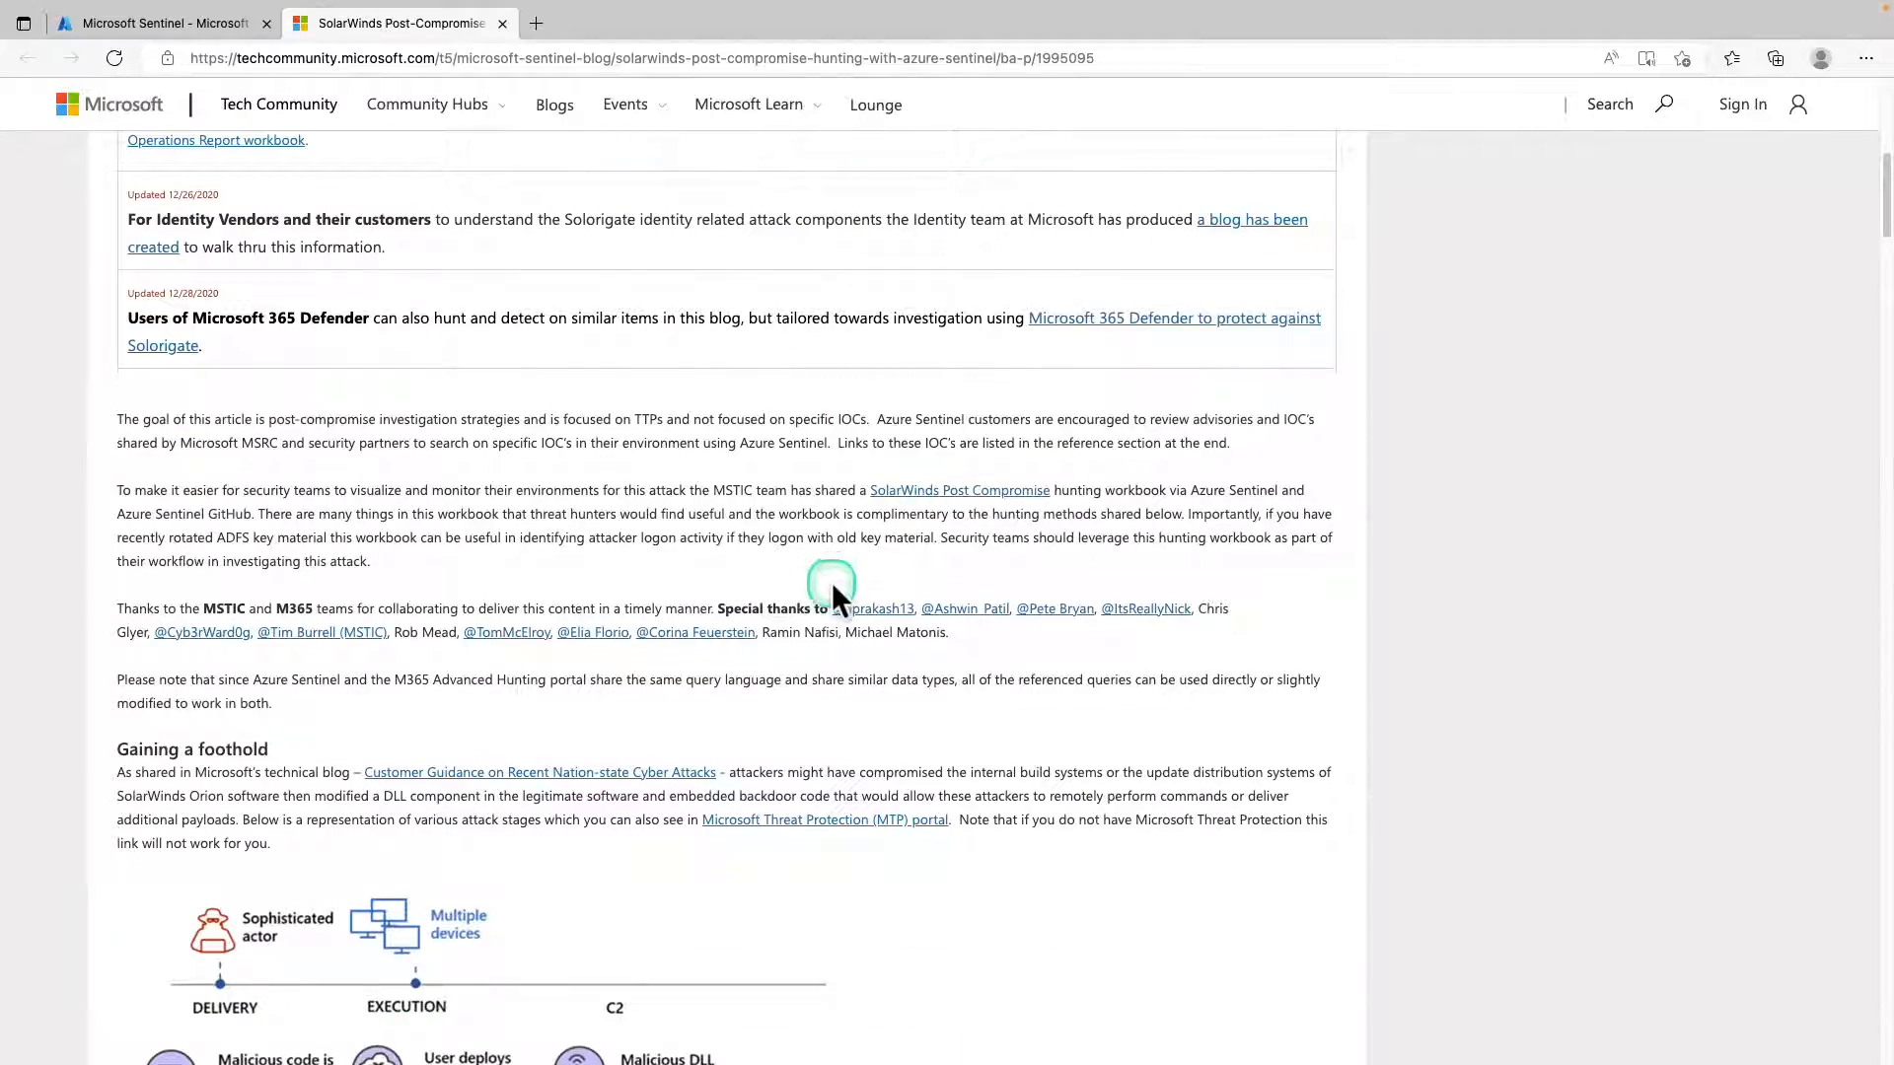
scroll(831, 582, "up", 6)
scroll(831, 582, "down", 9)
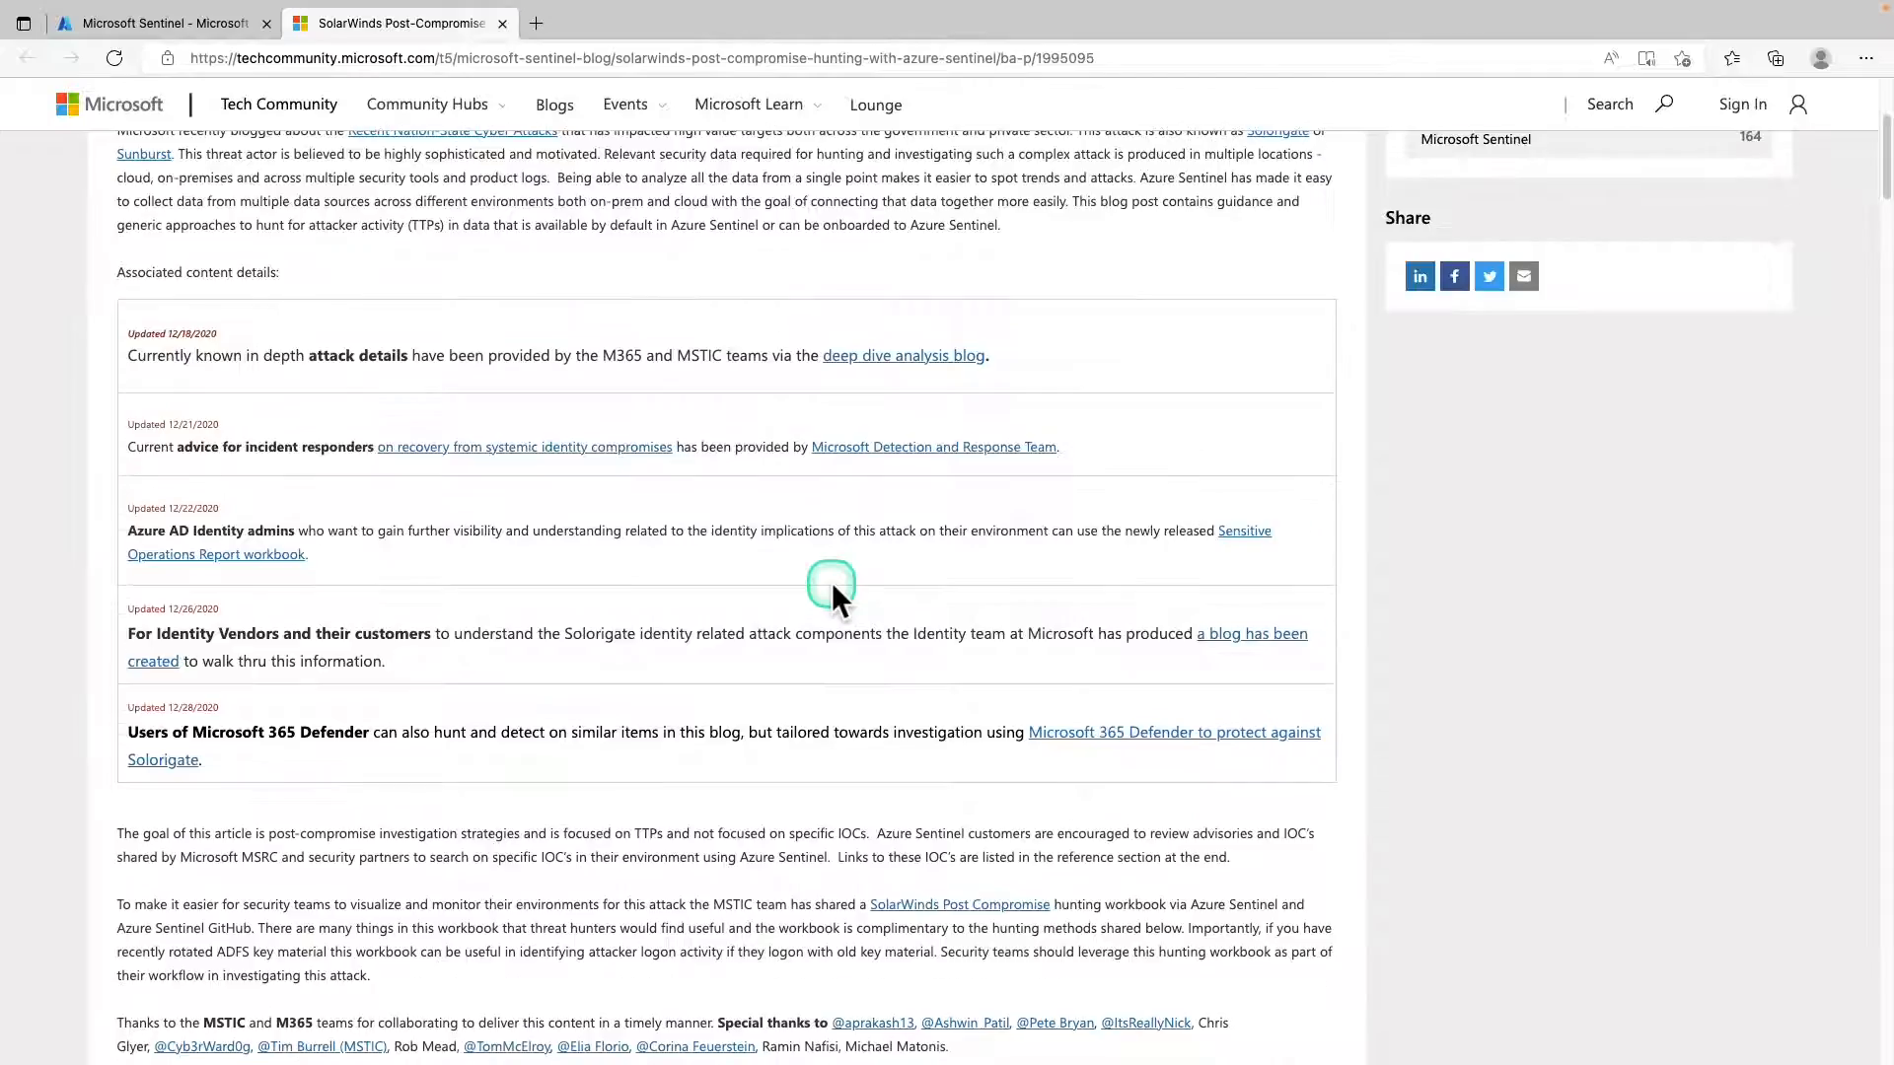
scroll(831, 592, "down", 5)
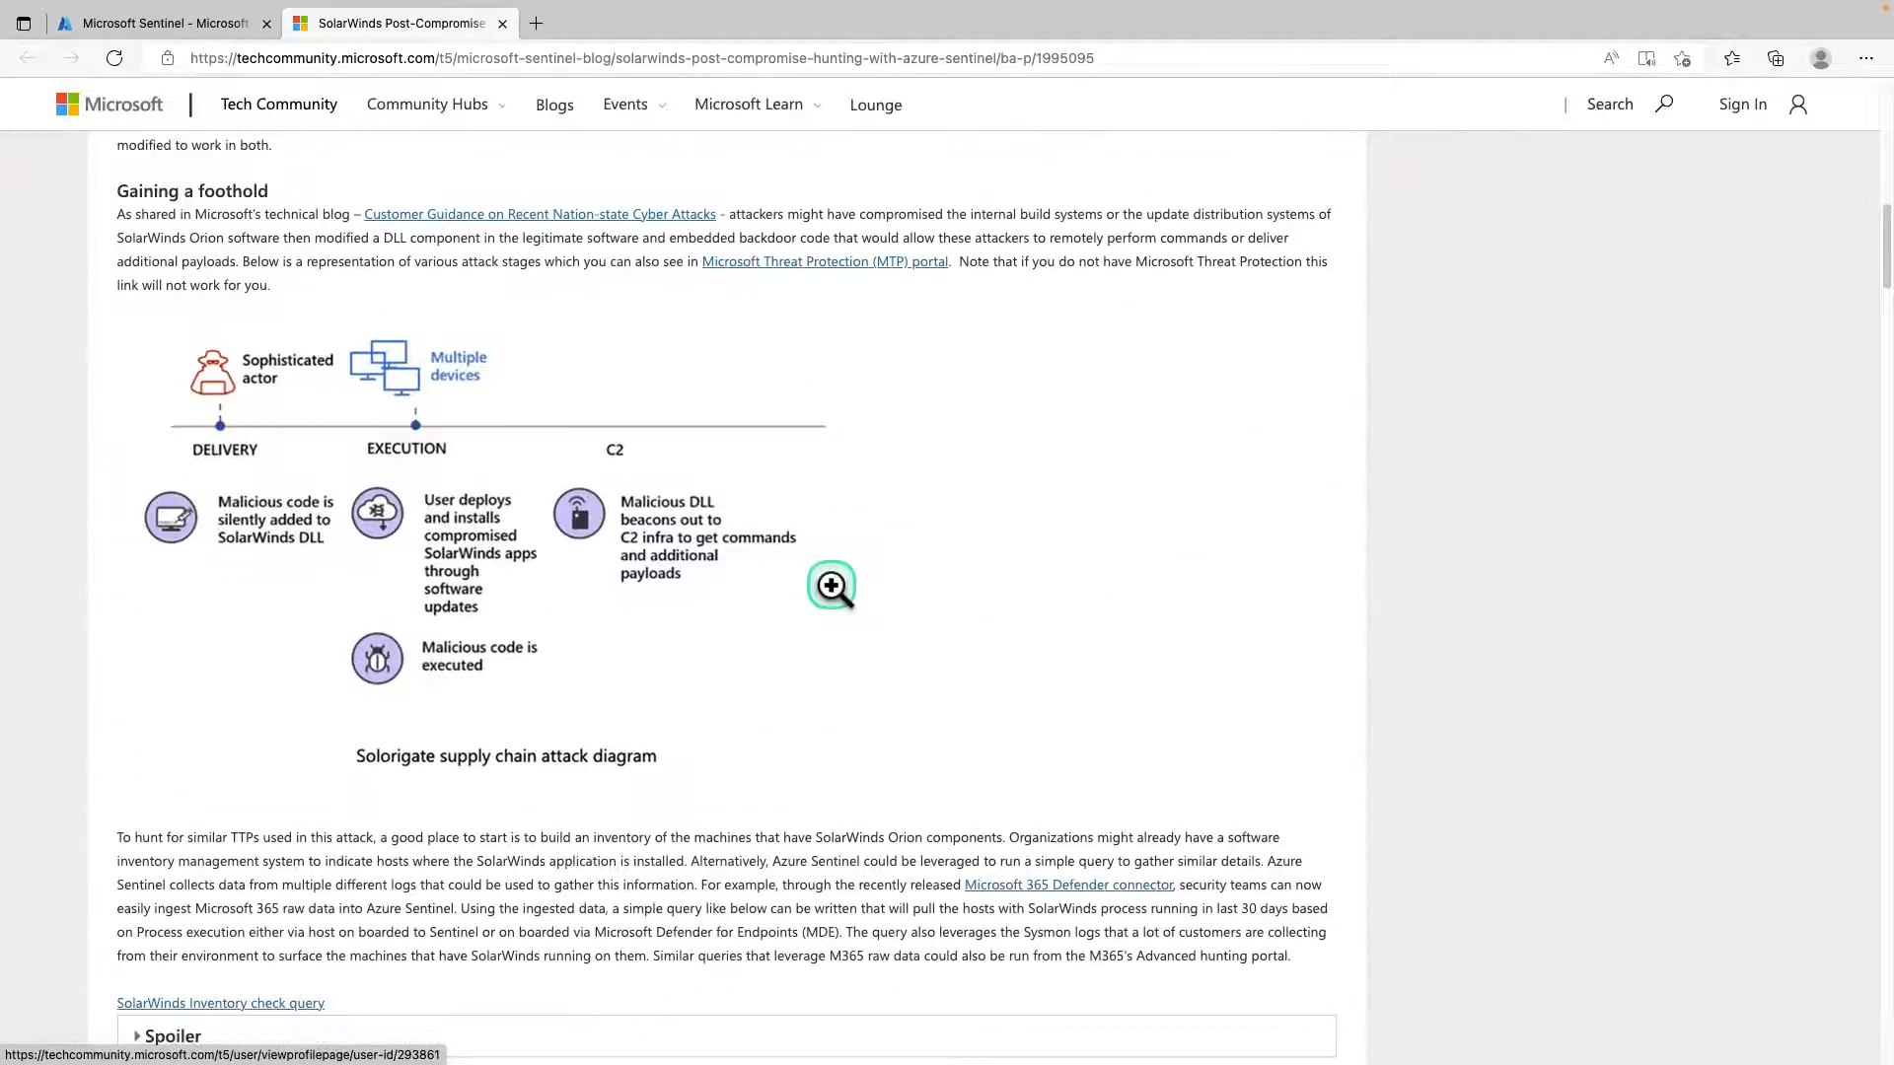
scroll(845, 568, "down", 10)
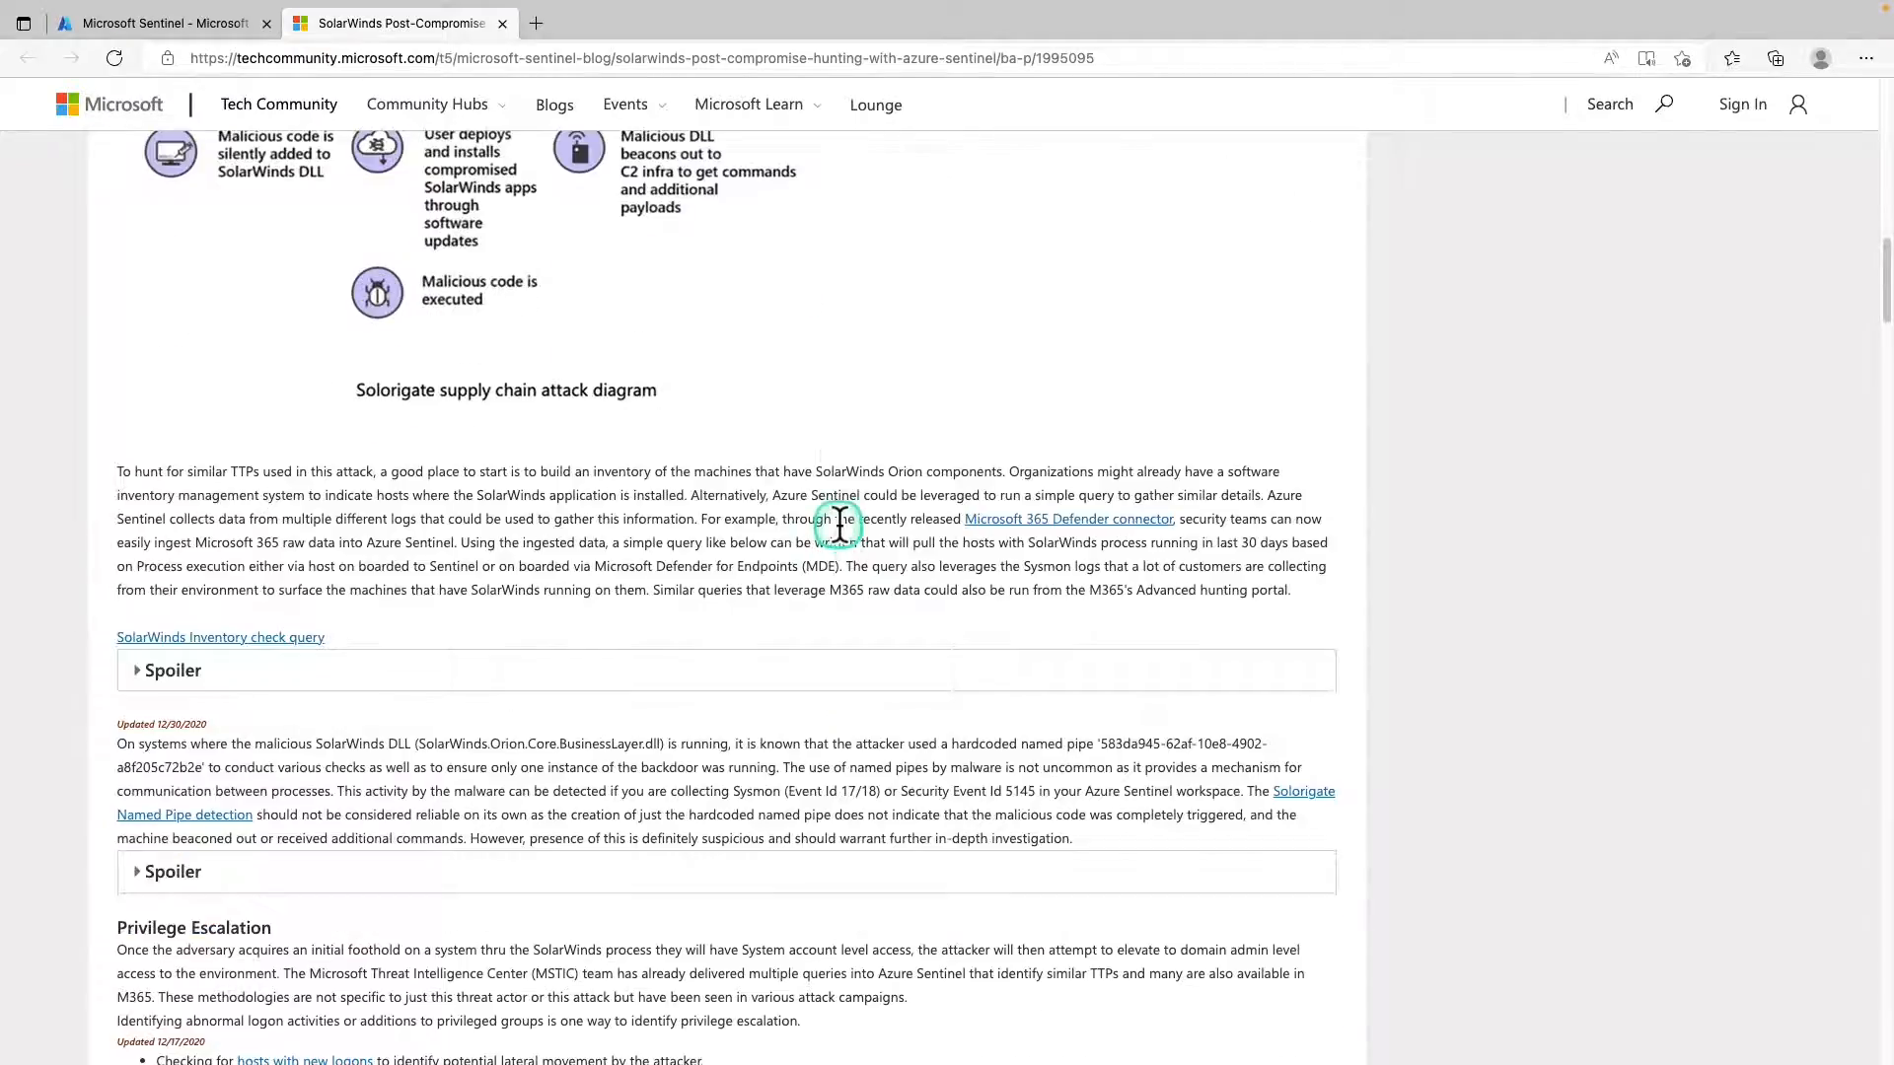
scroll(836, 530, "down", 5)
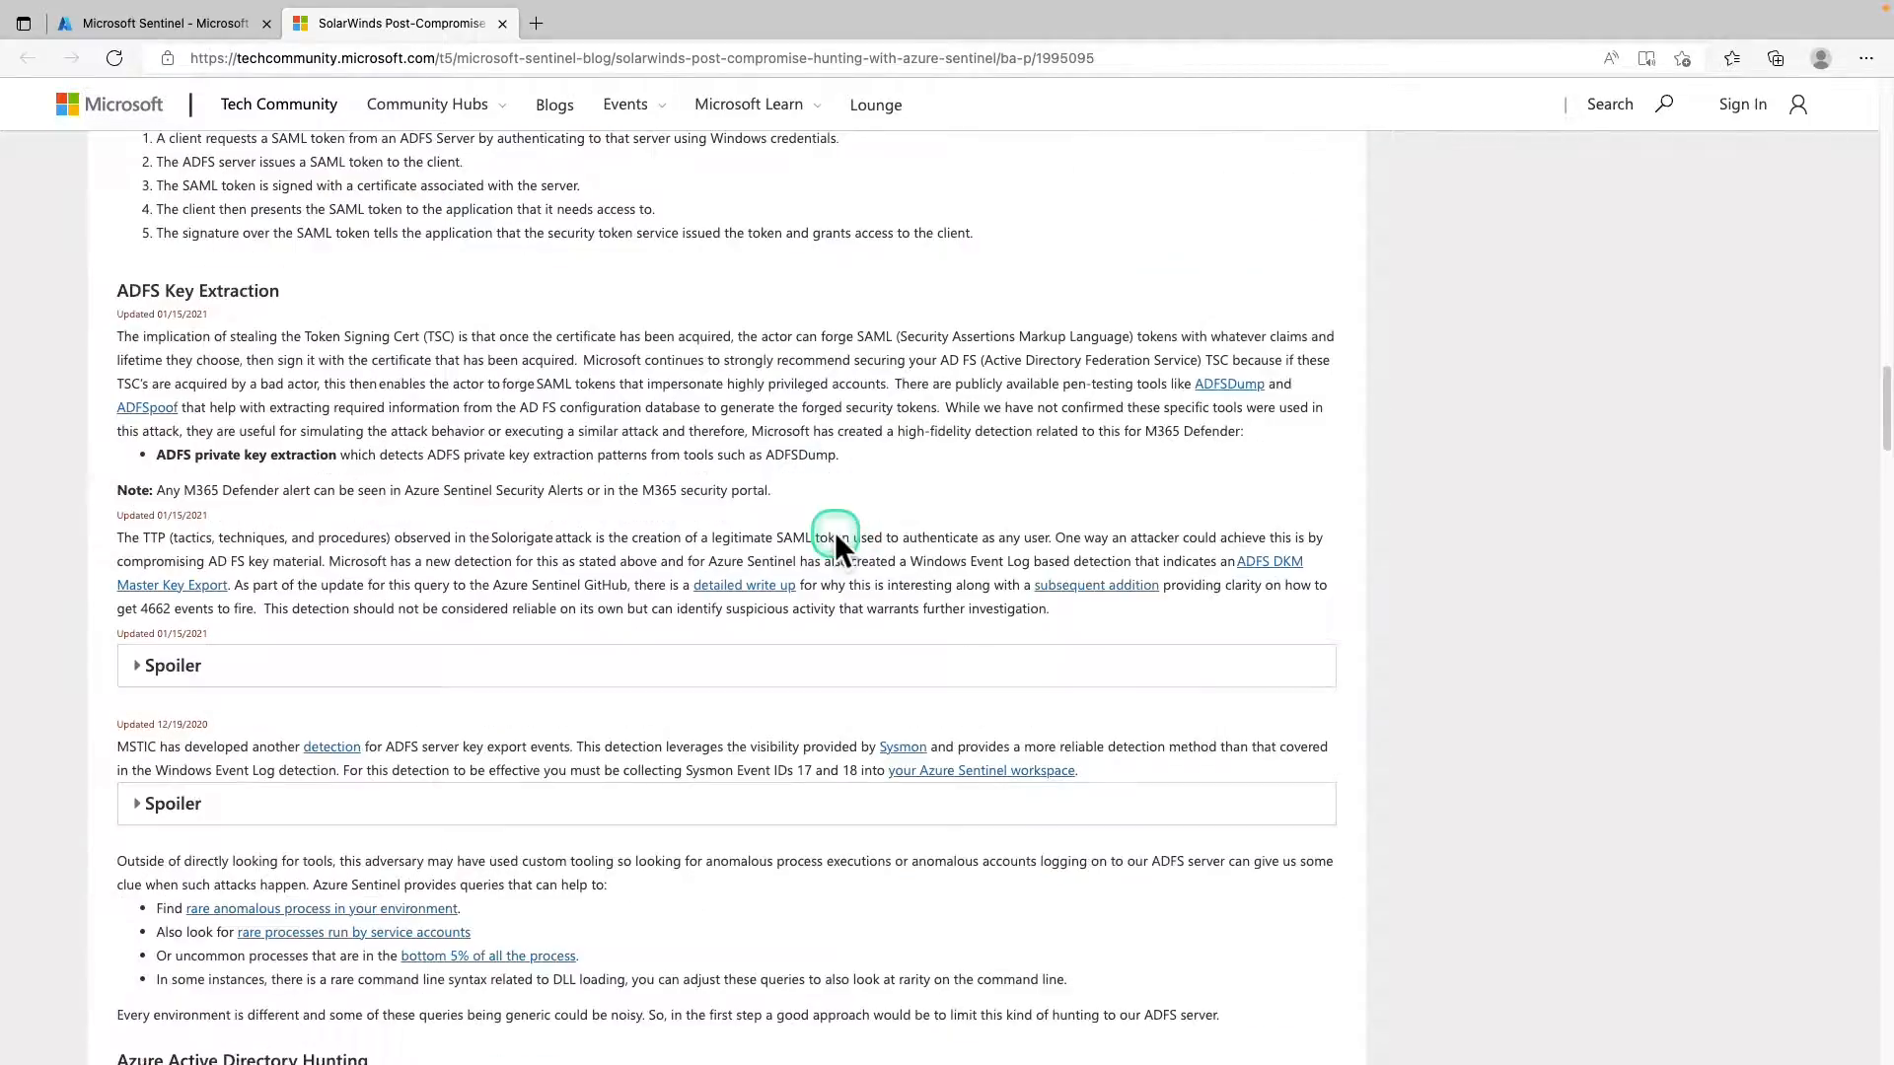
scroll(829, 547, "up", 20)
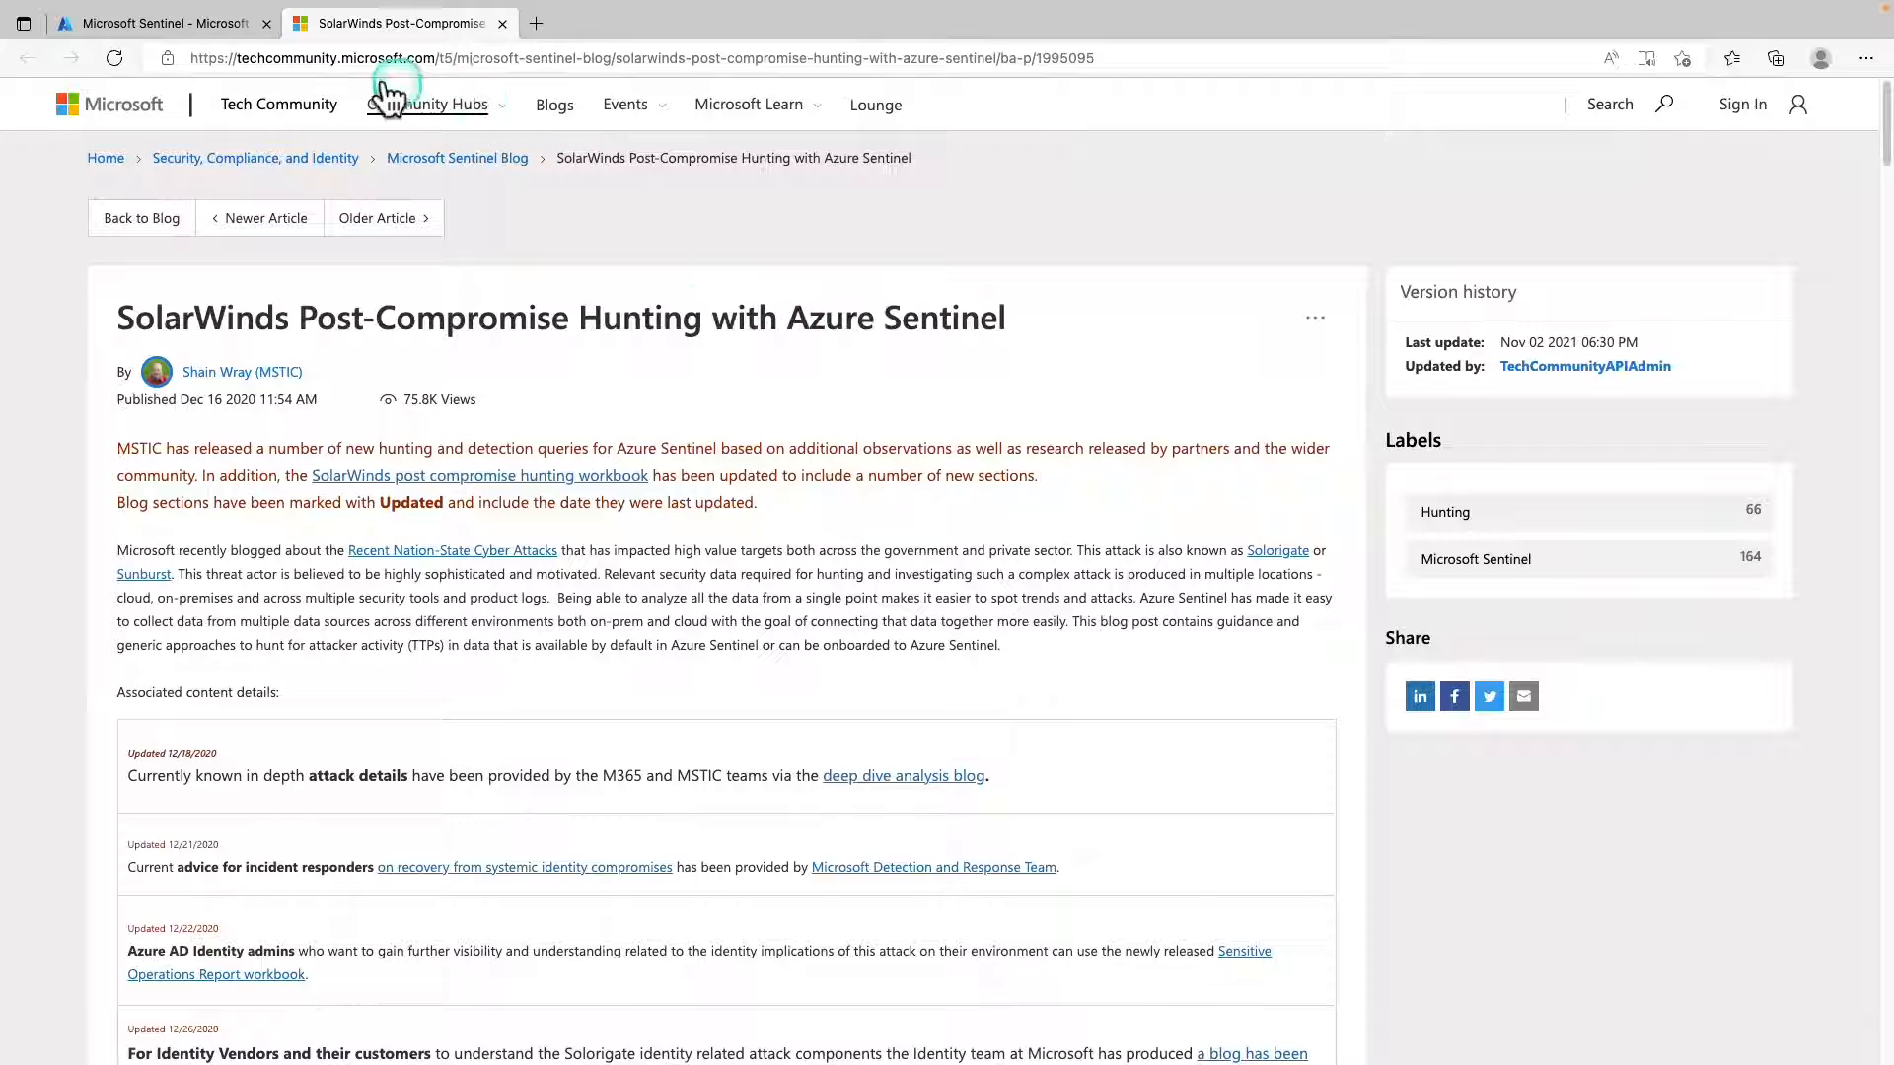
Return to the Hunting page and search its queries for "solorigate".
left_click(148, 22)
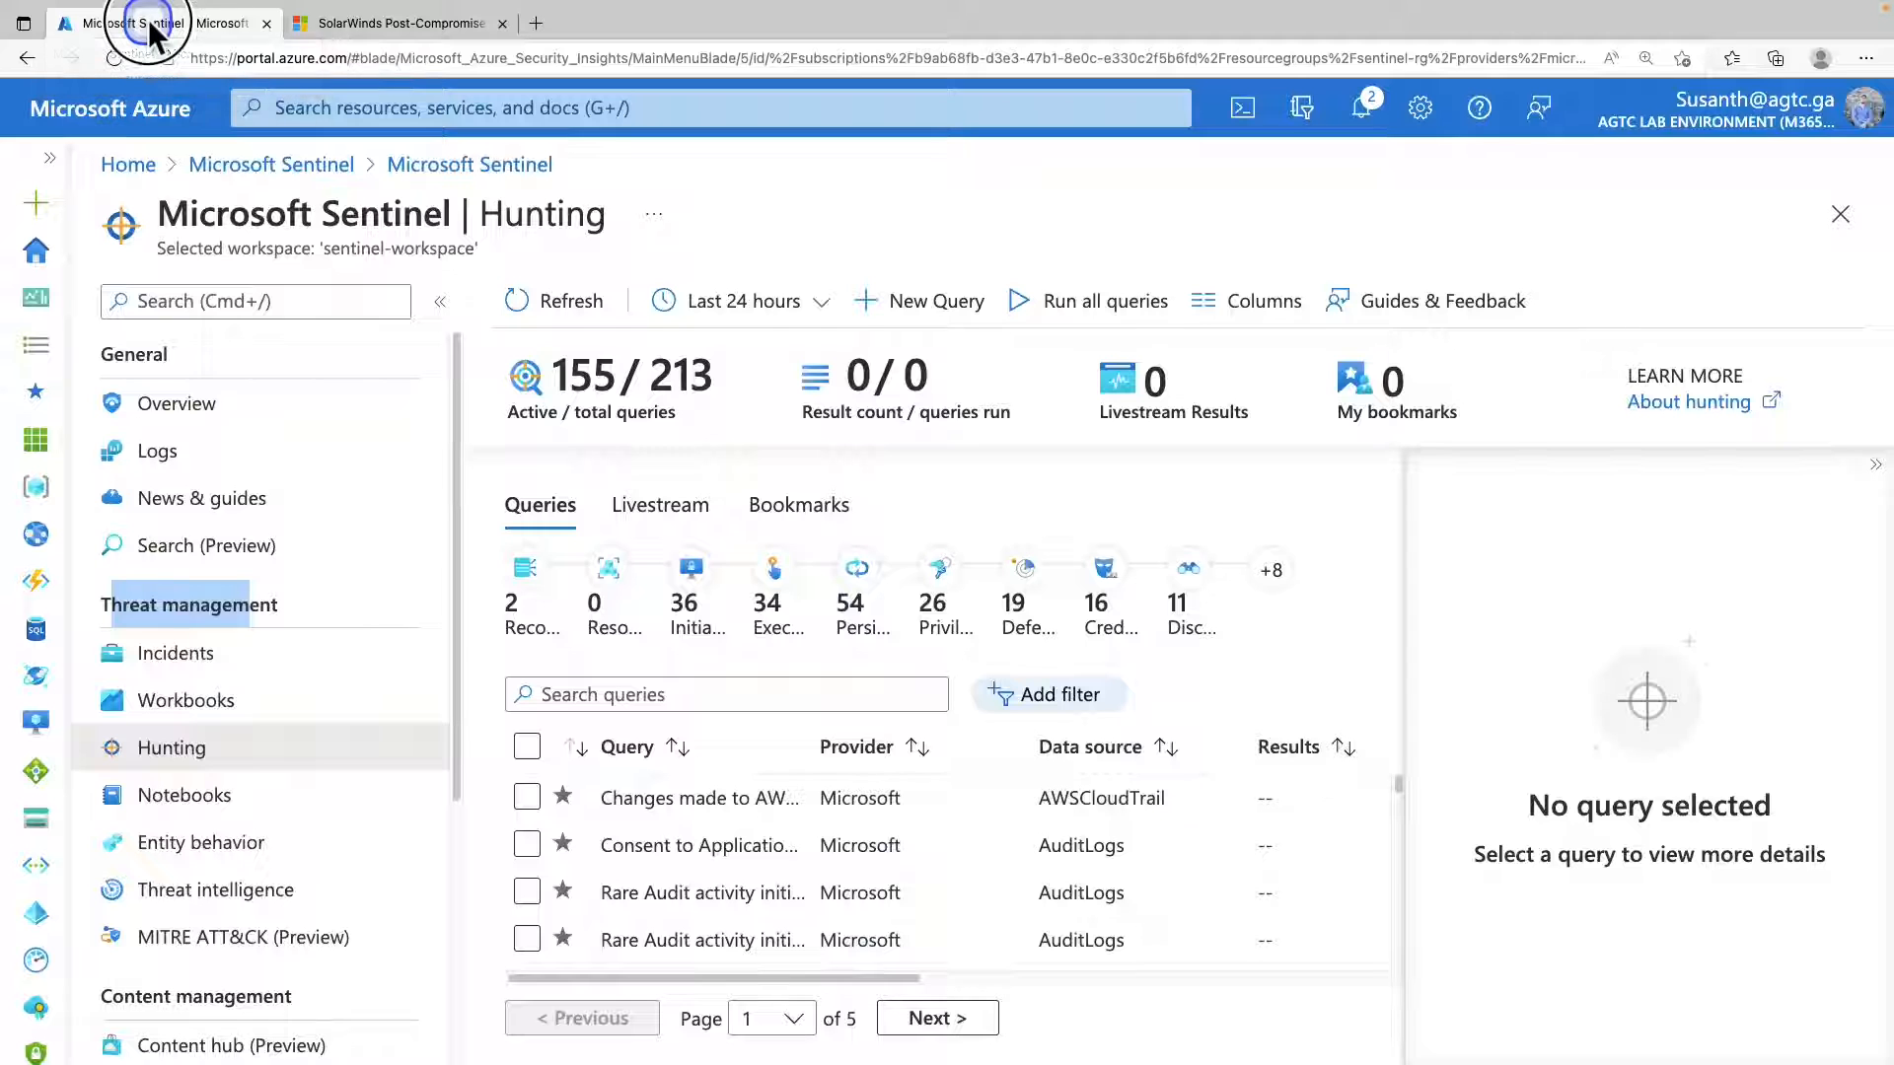
left_click(695, 694)
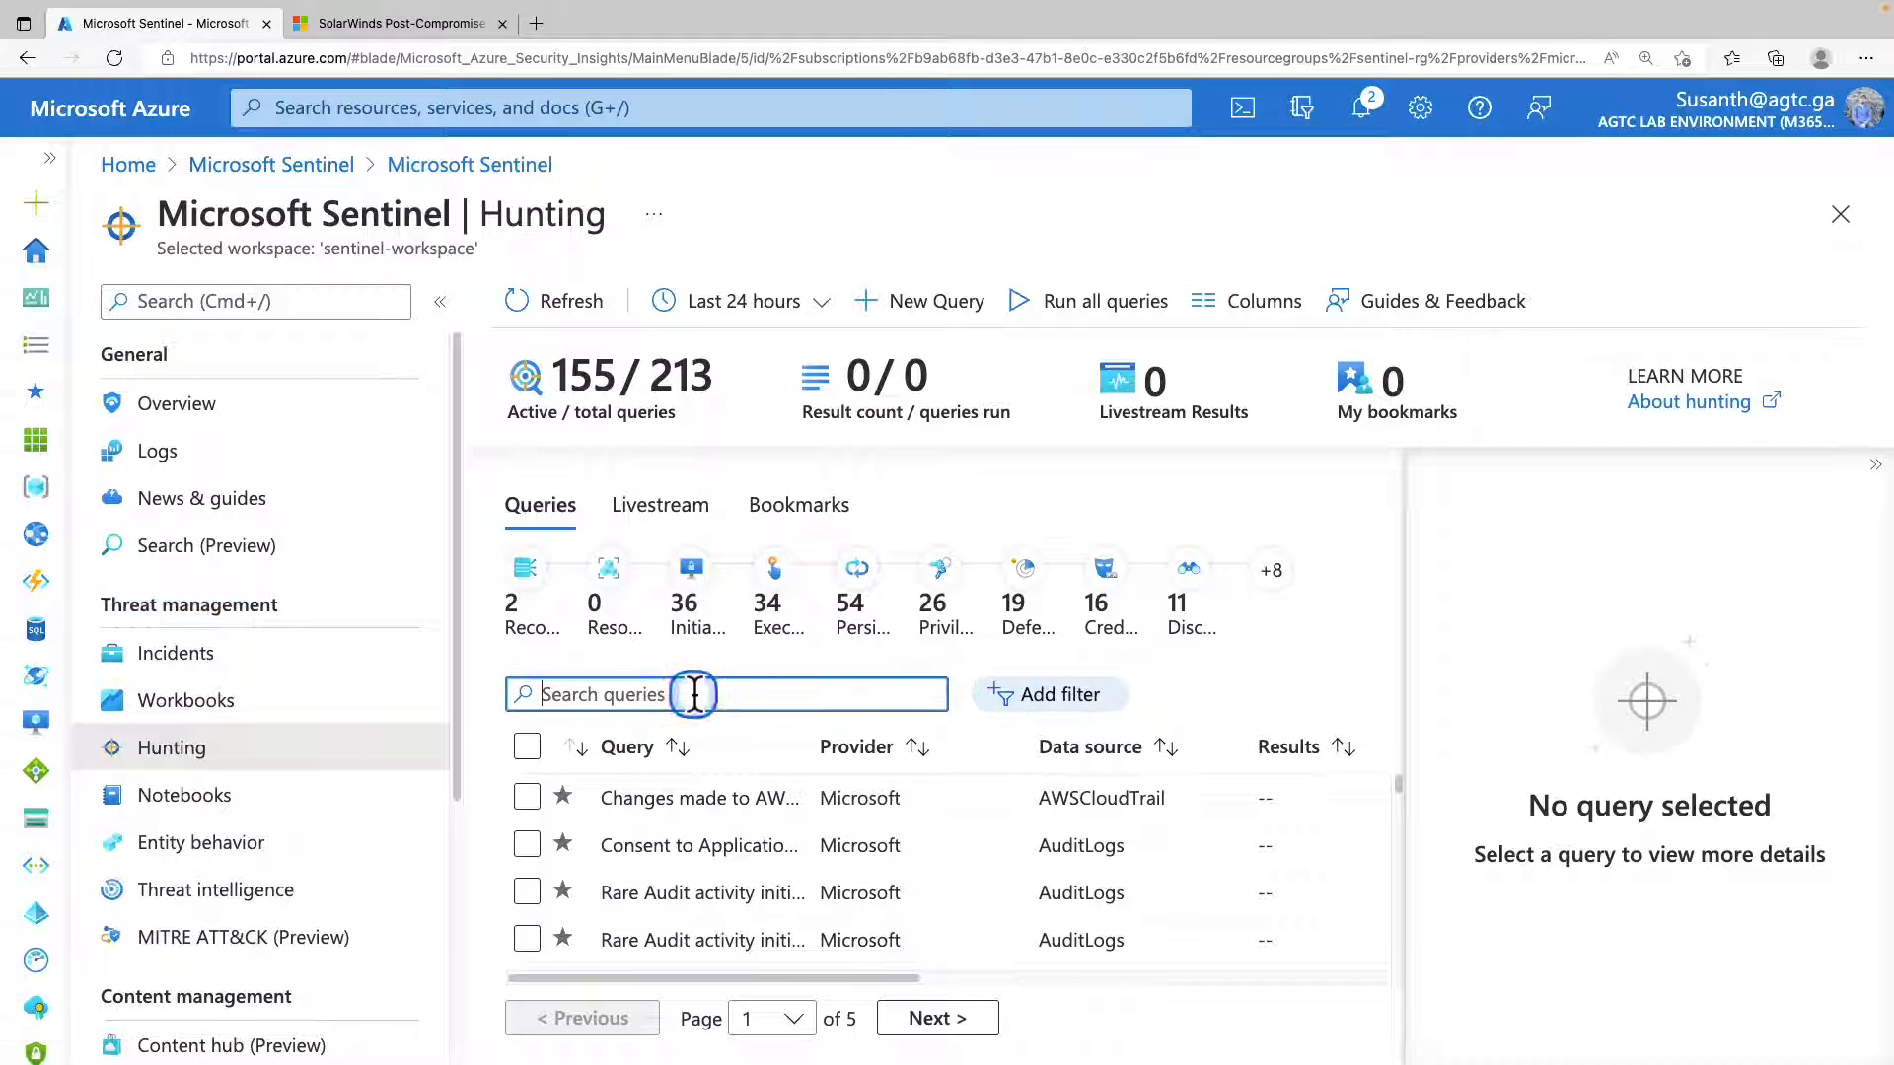
type("solorigate")
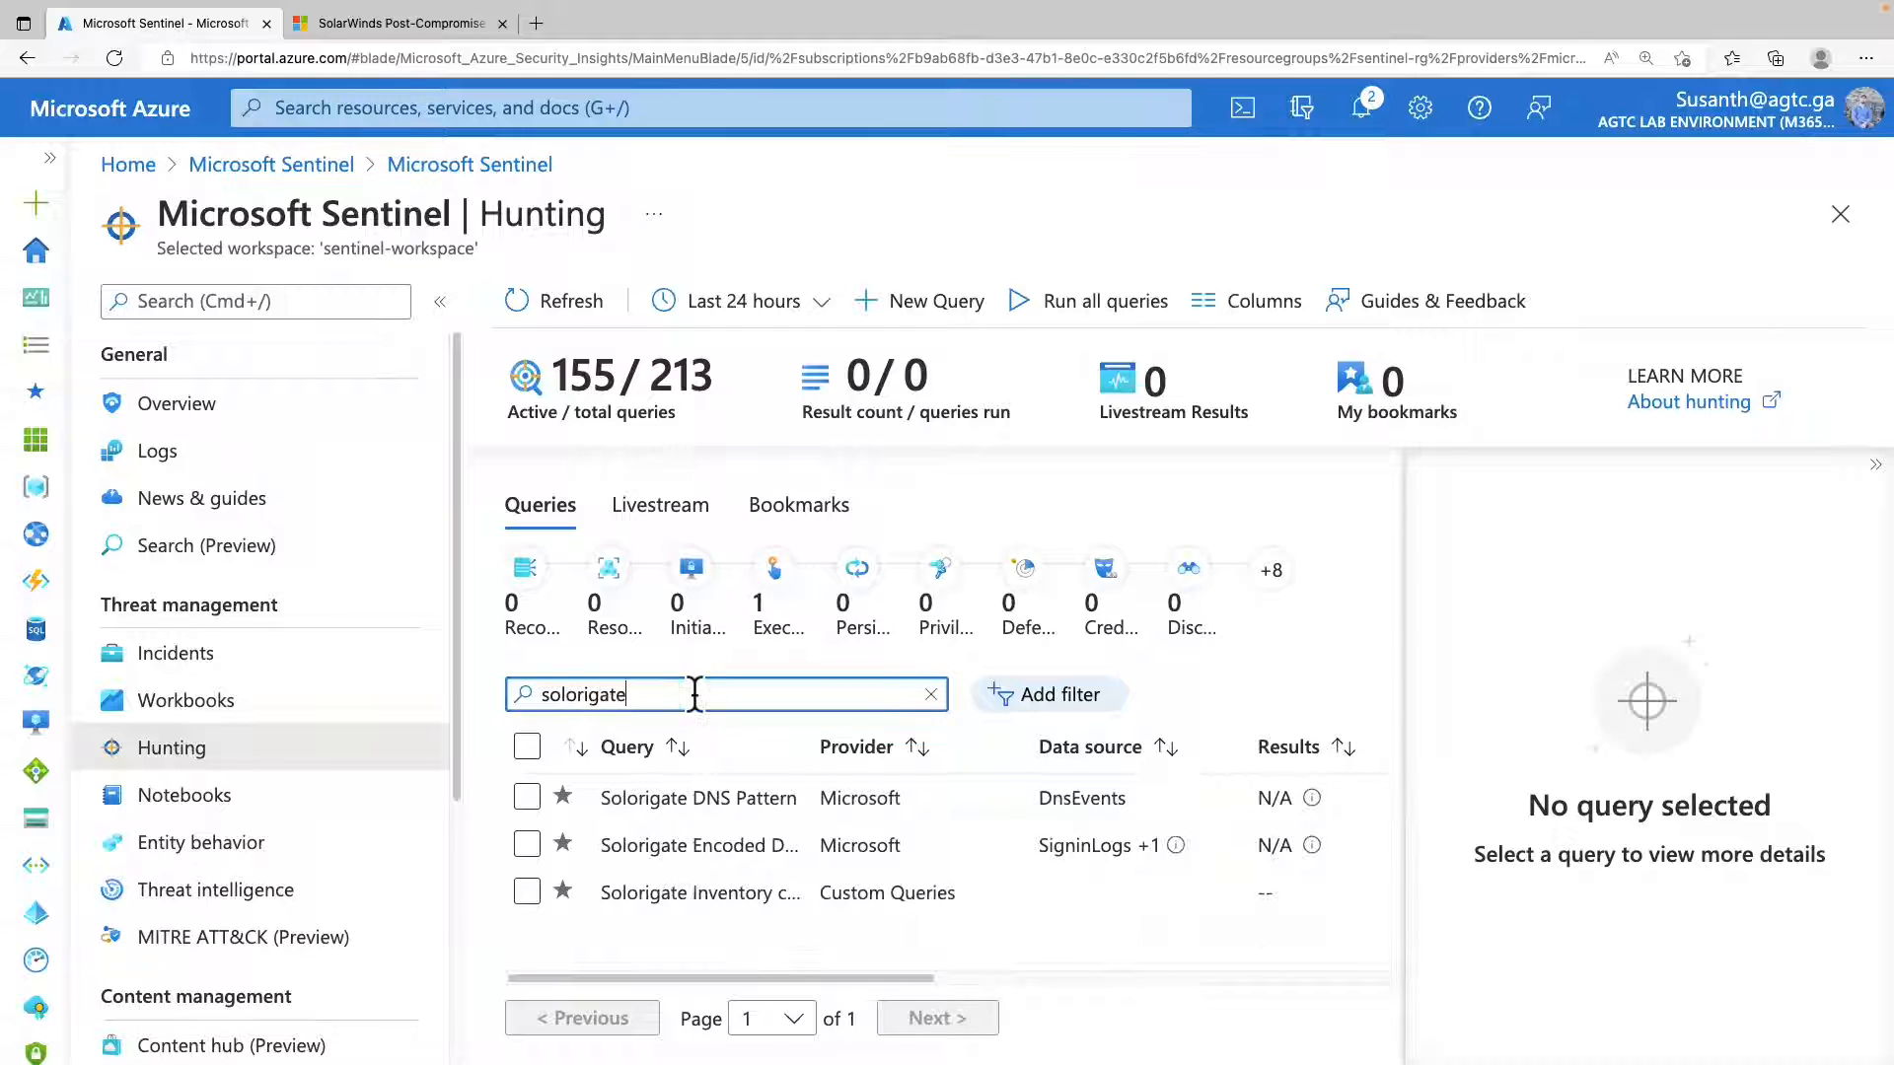
Run the custom Solorigate Inventory check query and review its details and result count.
left_click(689, 899)
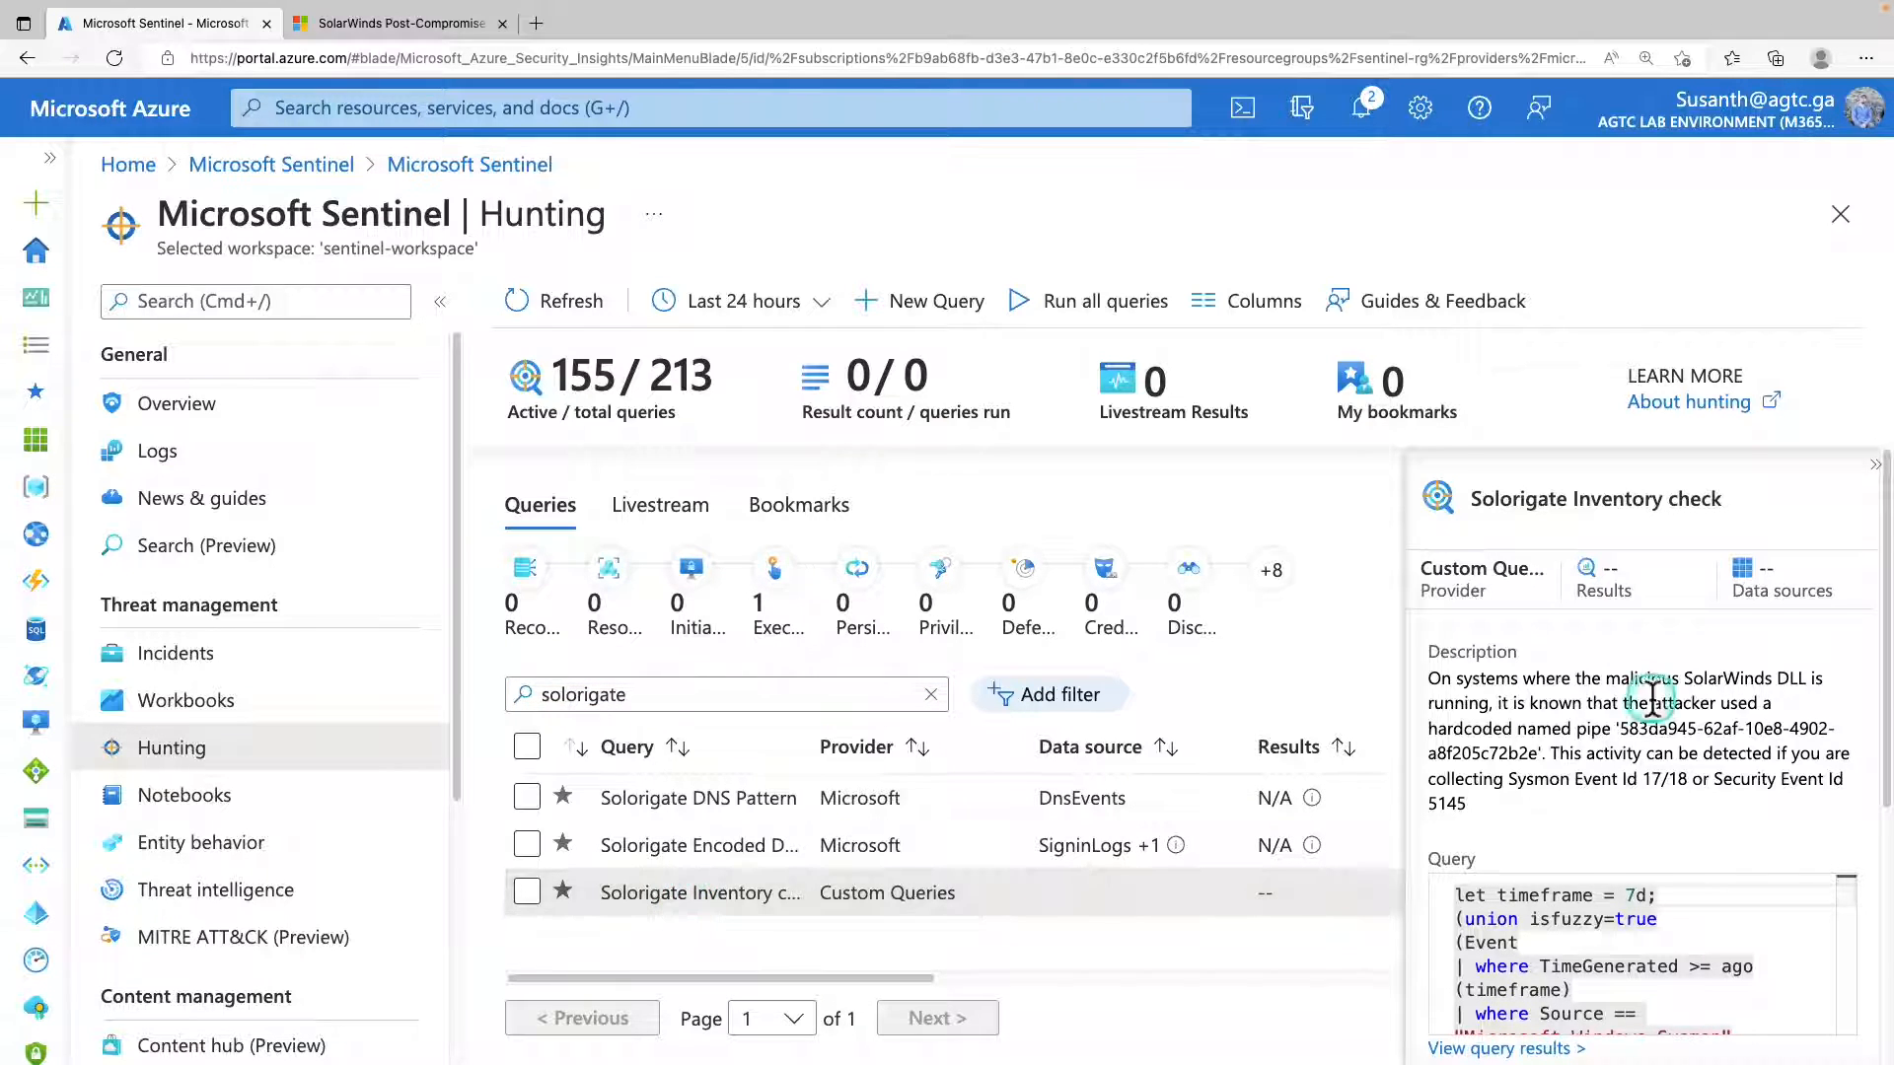
scroll(1636, 720, "down", 5)
left_click(1474, 1025)
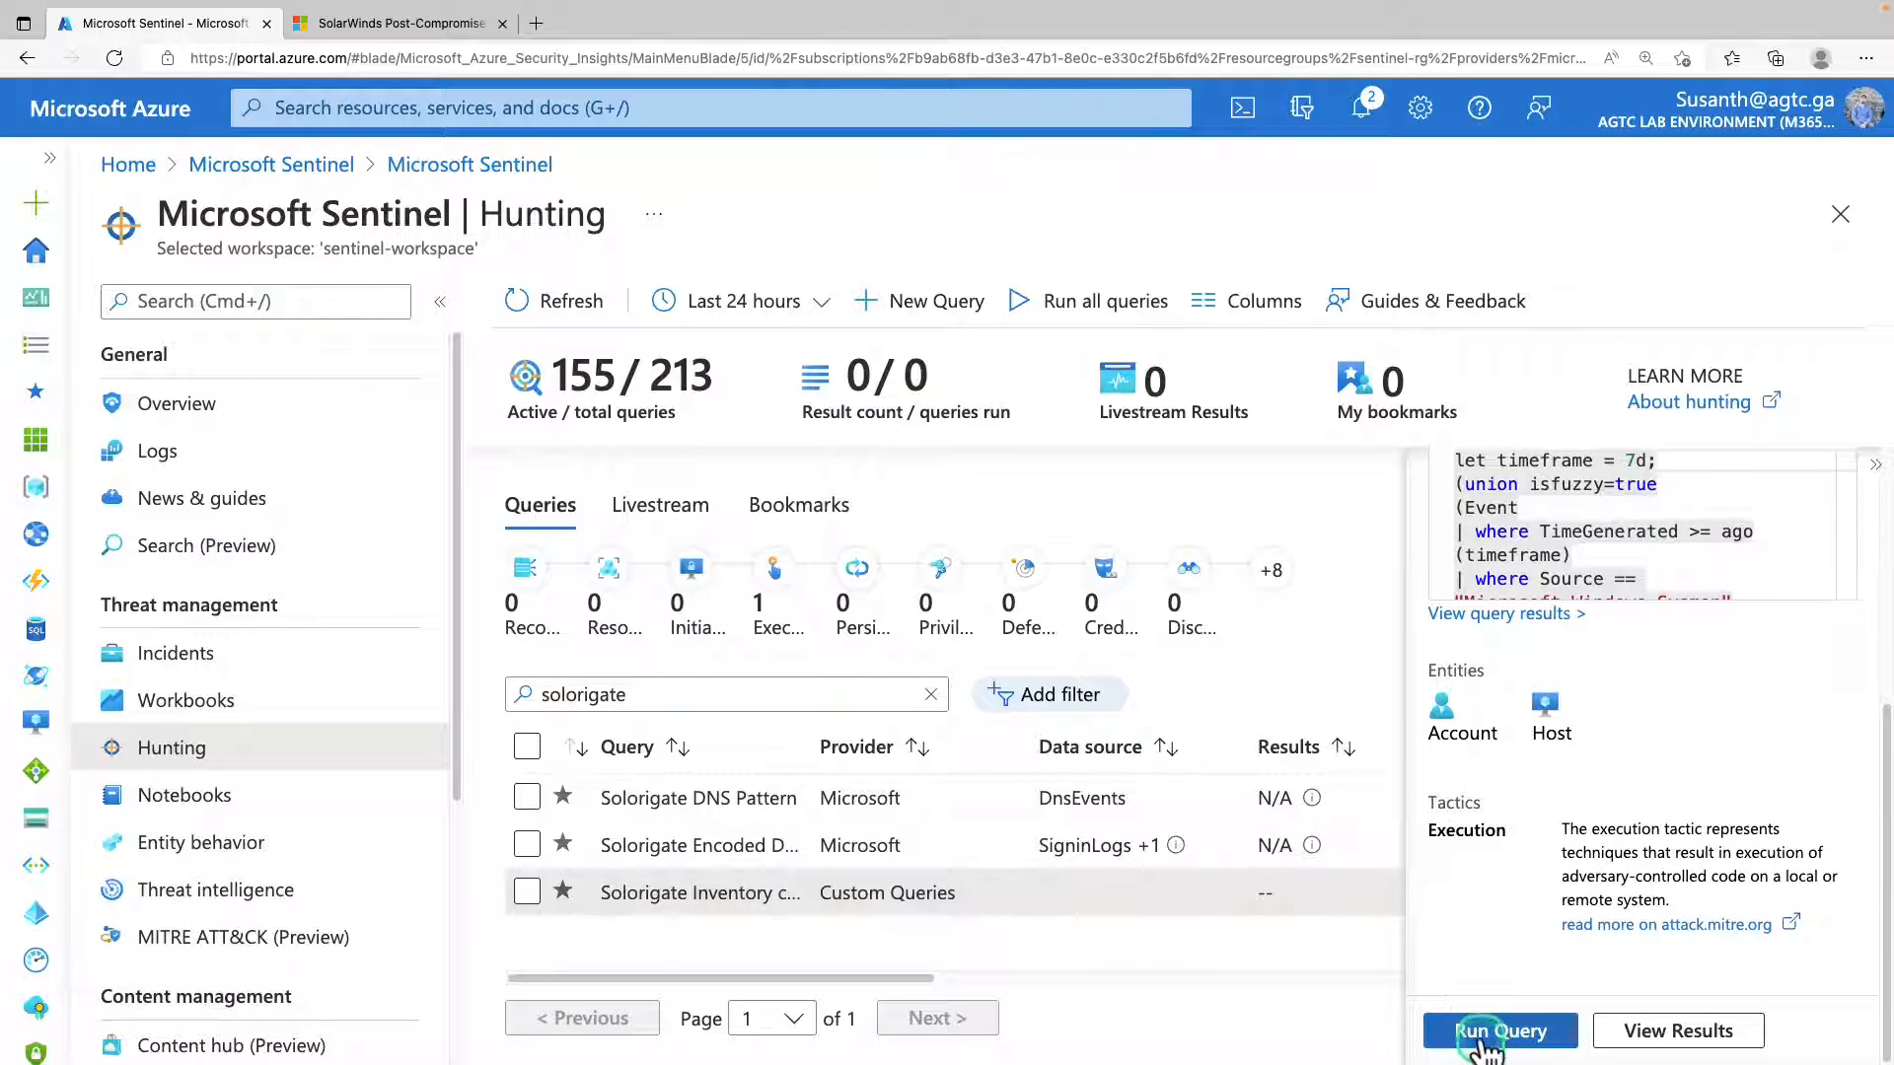
left_click(1482, 1037)
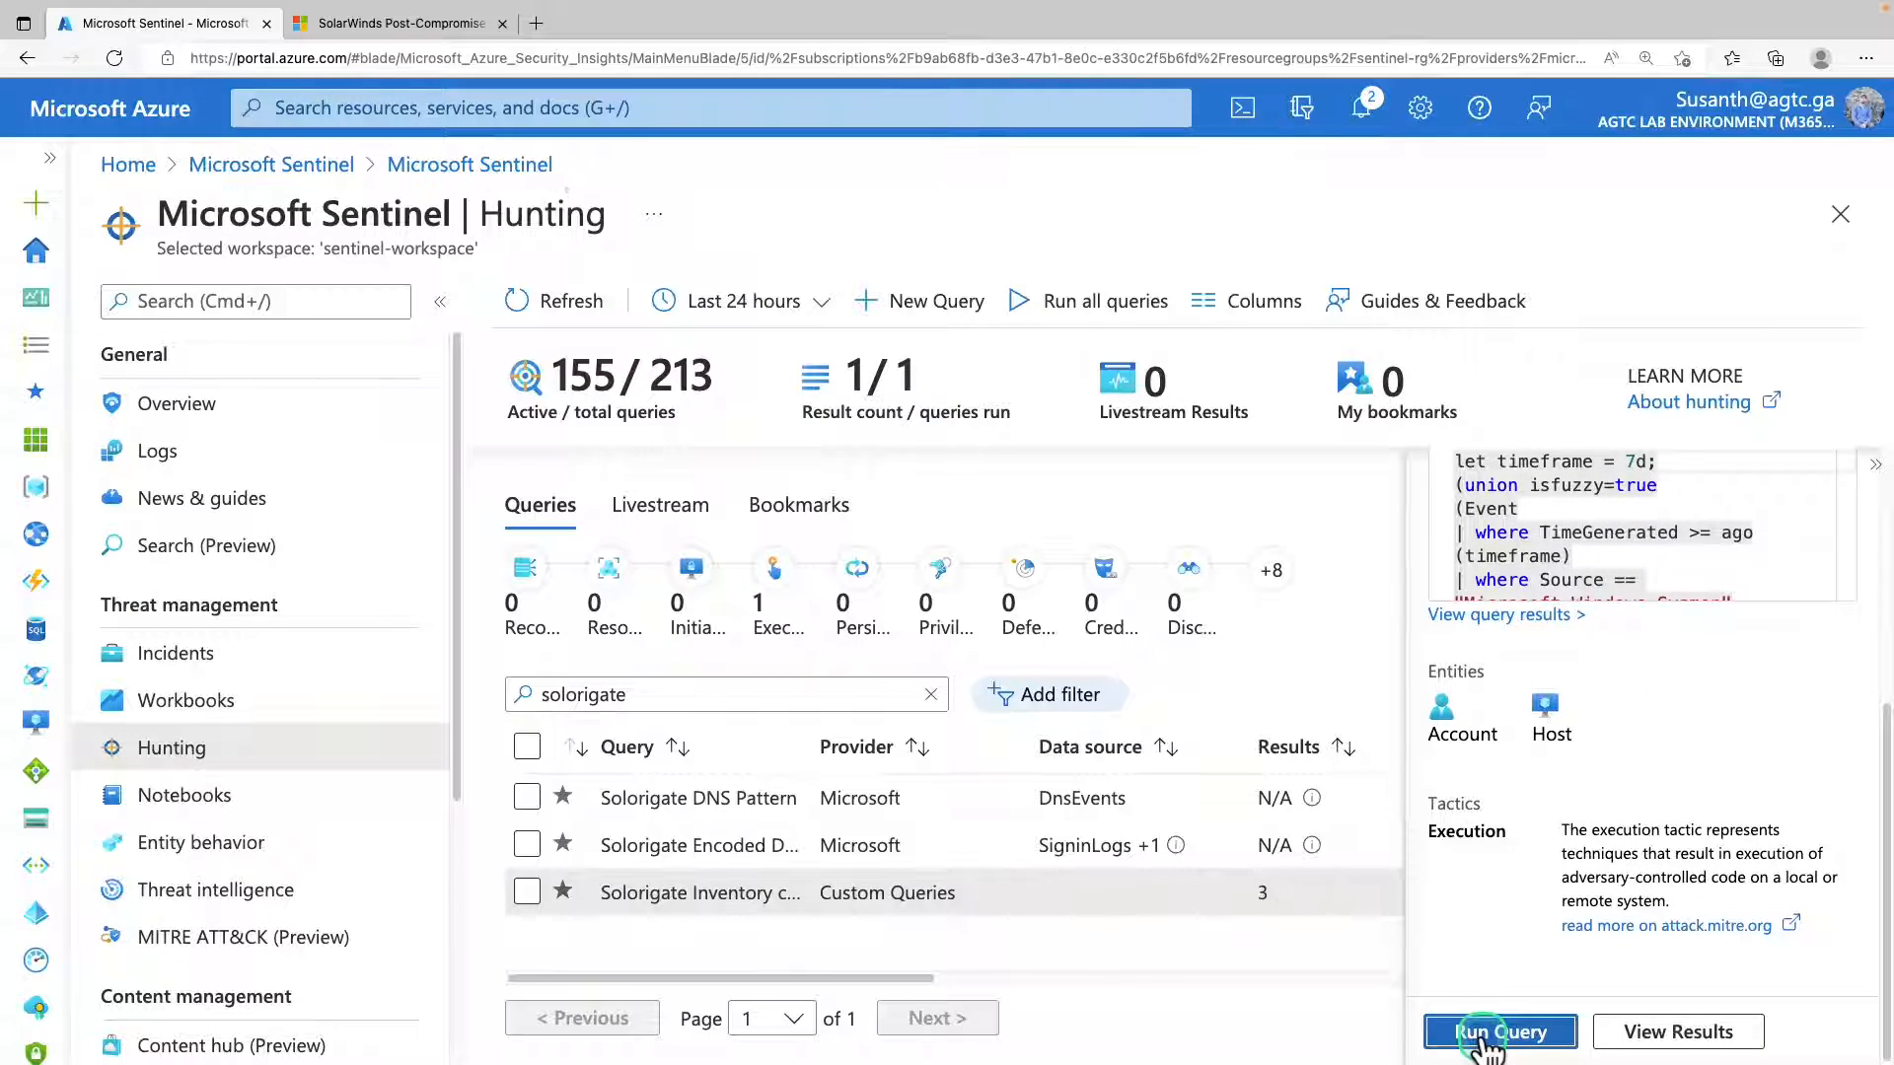
scroll(1549, 868, "up", 5)
scroll(1553, 843, "up", 1)
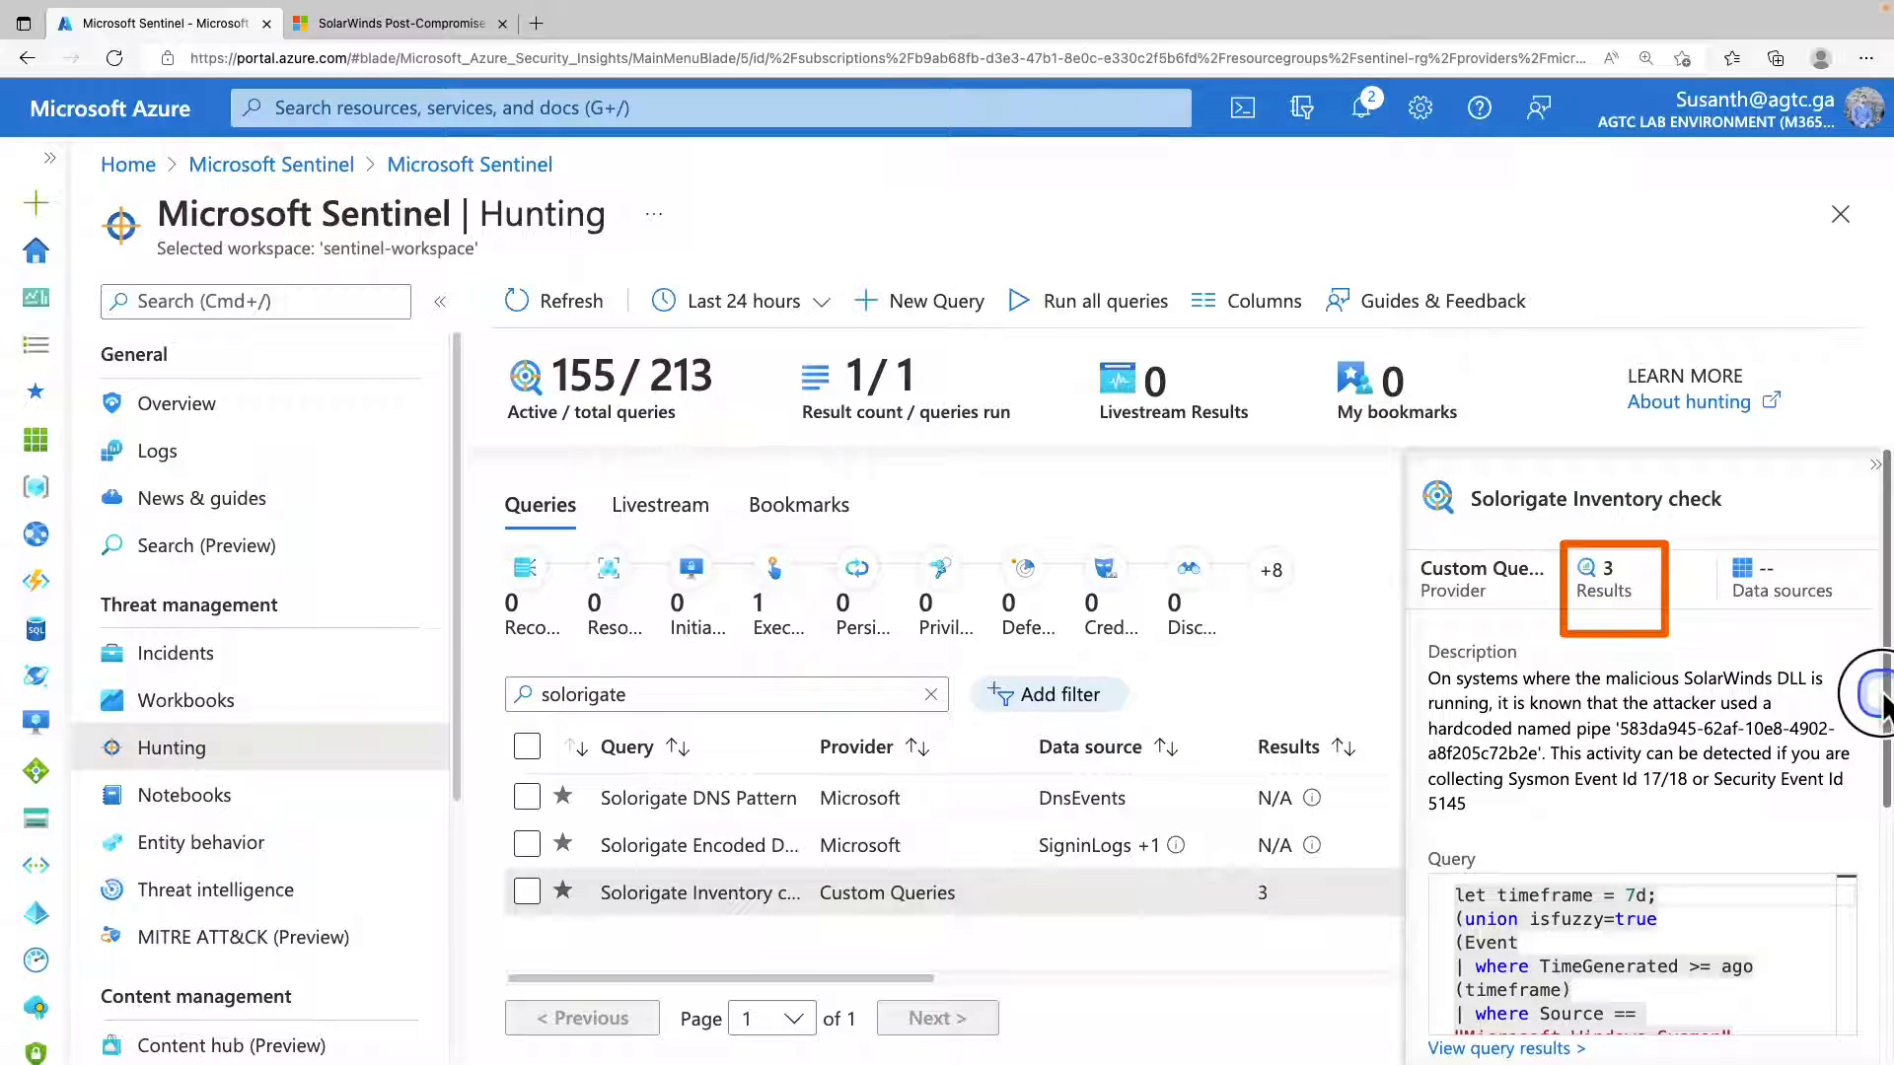
View the Solorigate Inventory check results in Logs and select all returned events.
left_click_drag(1882, 695, 1862, 909)
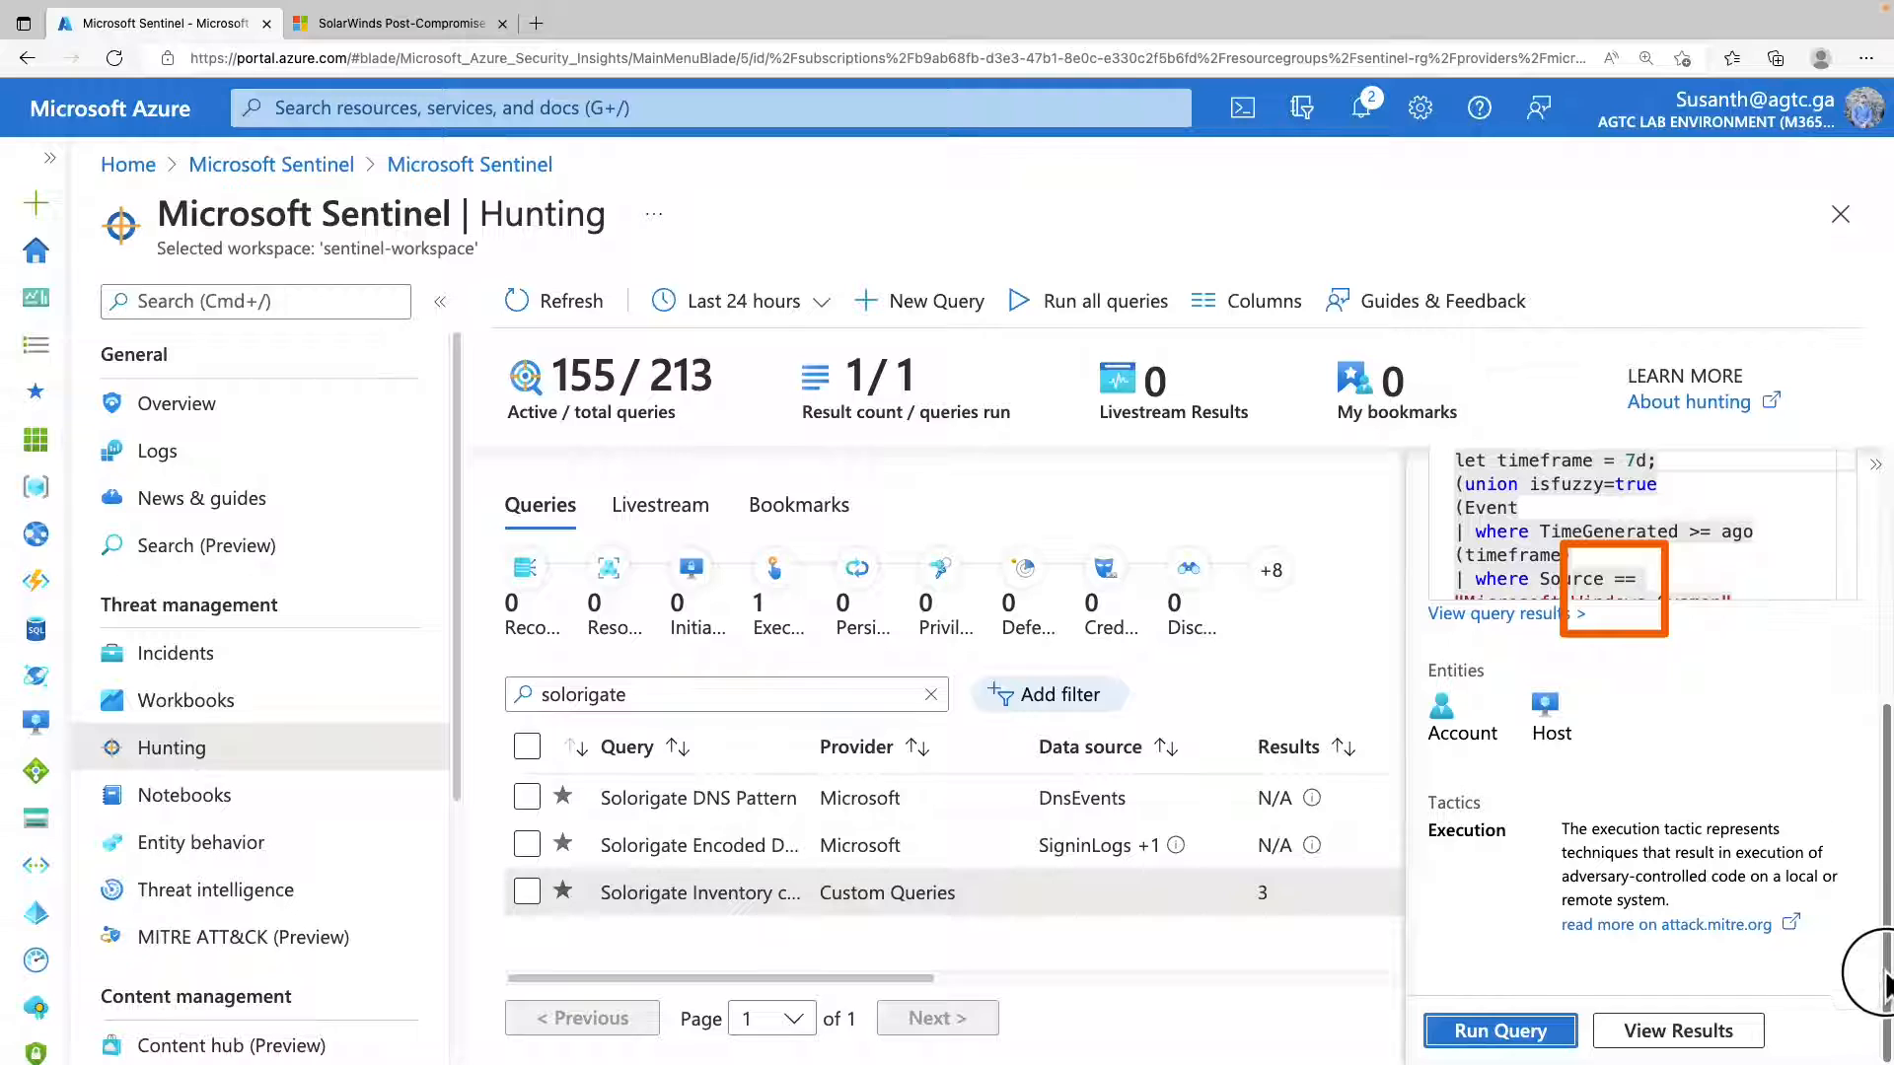
left_click(1641, 1033)
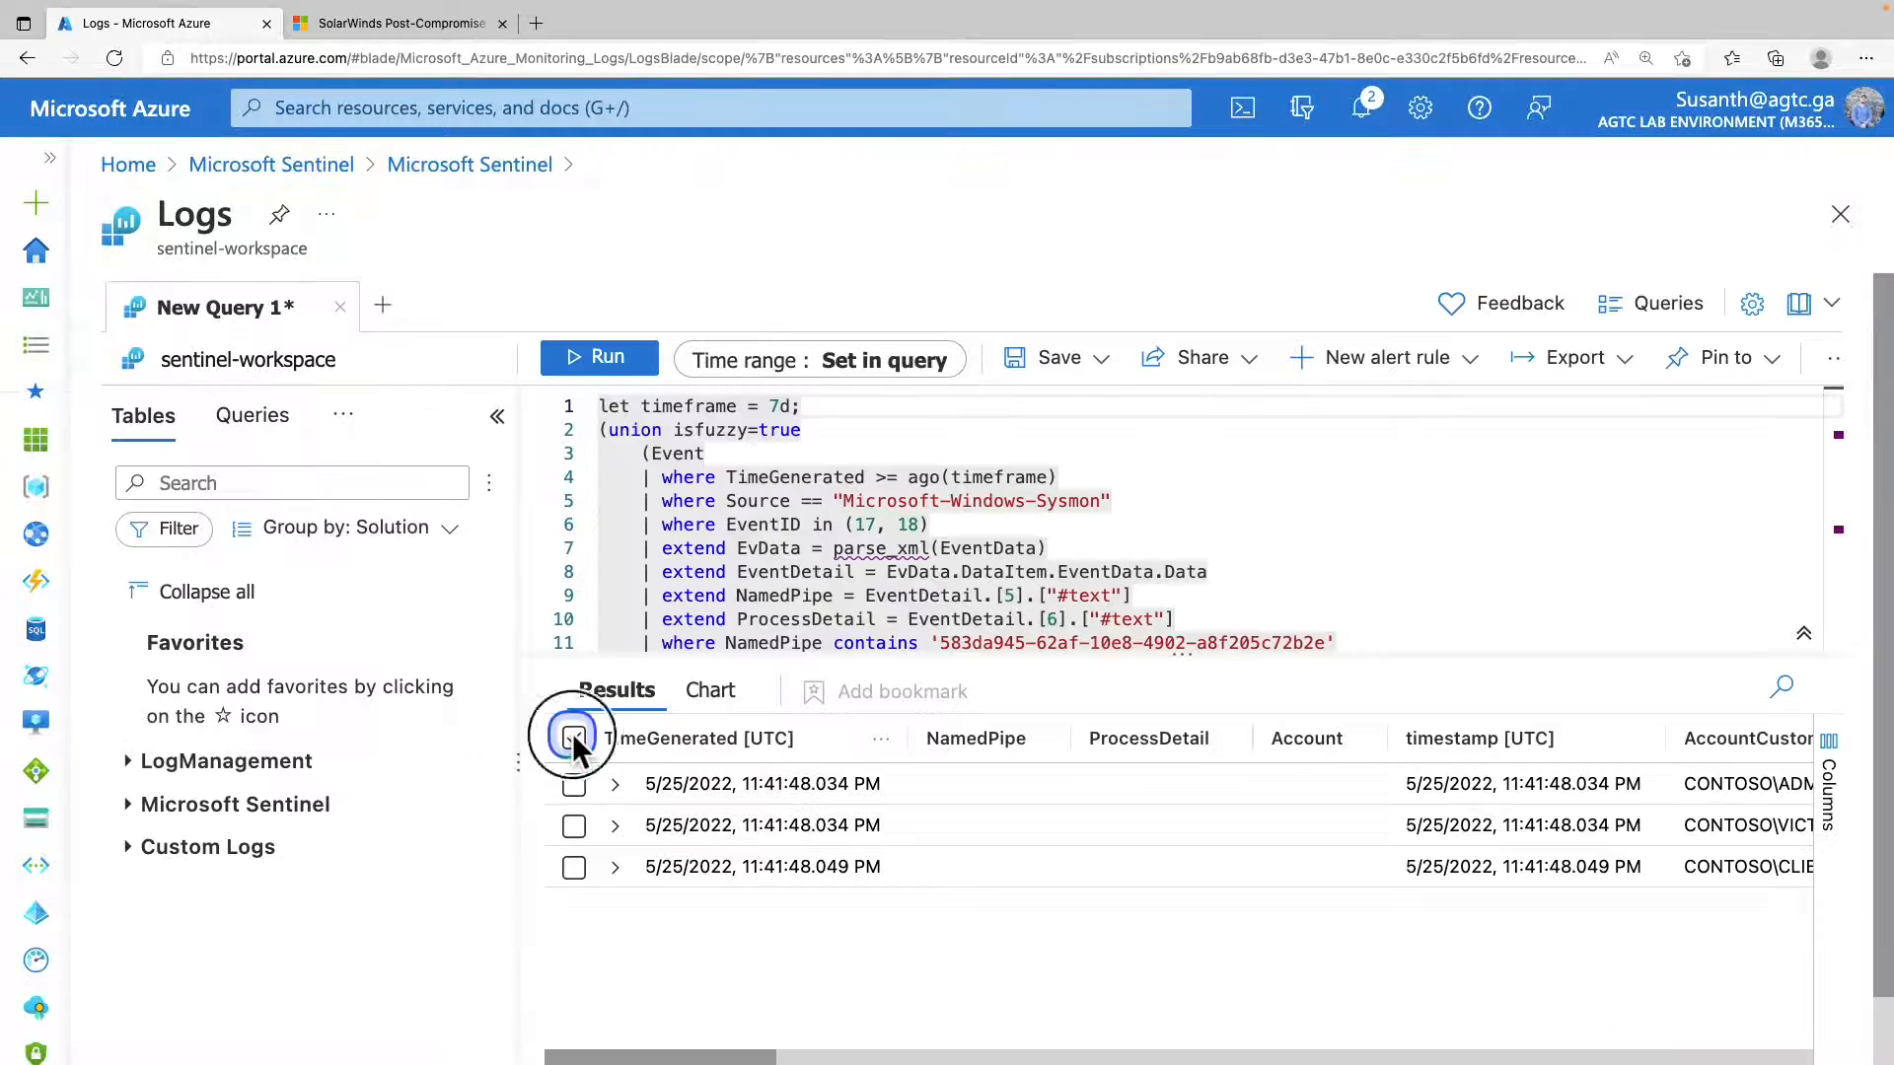
left_click(574, 738)
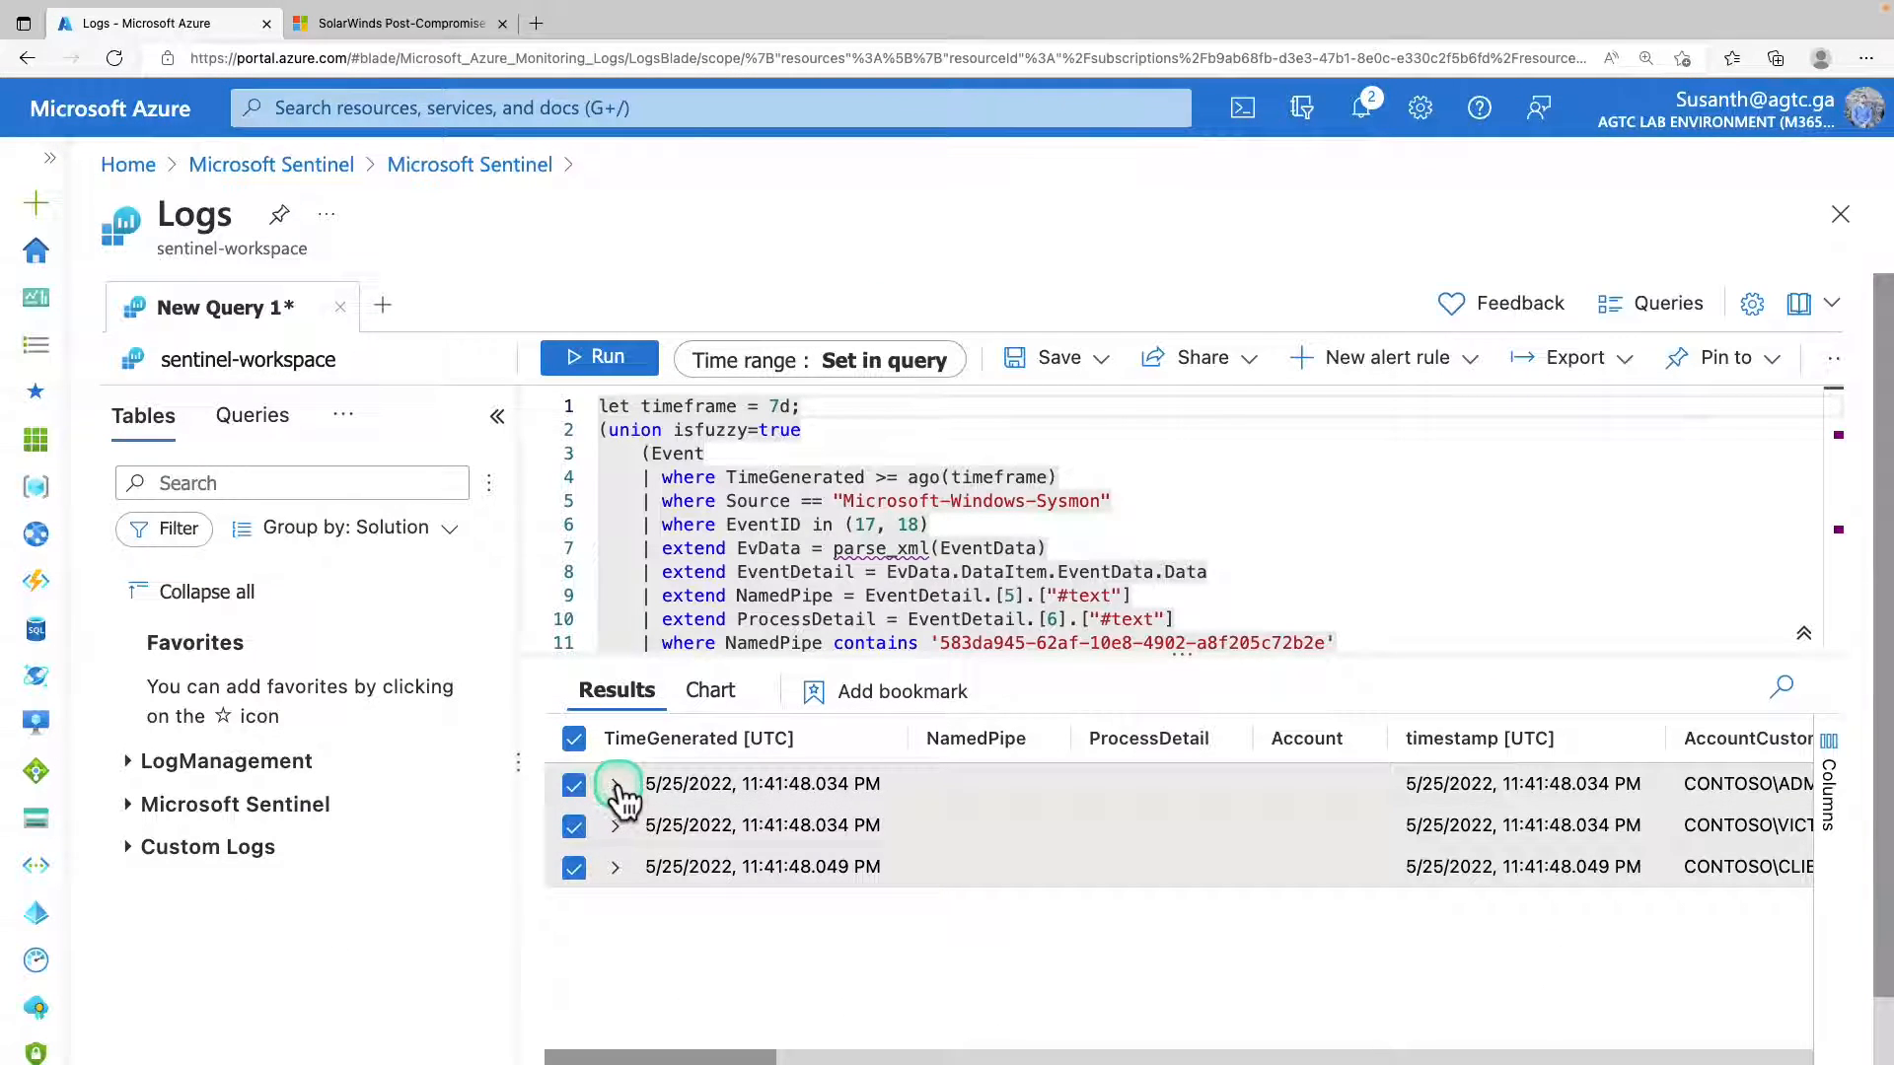
left_click_drag(740, 1056, 702, 1030)
Create hunting bookmarks for the selected events, keeping the Account and Host entity mappings.
left_click(893, 692)
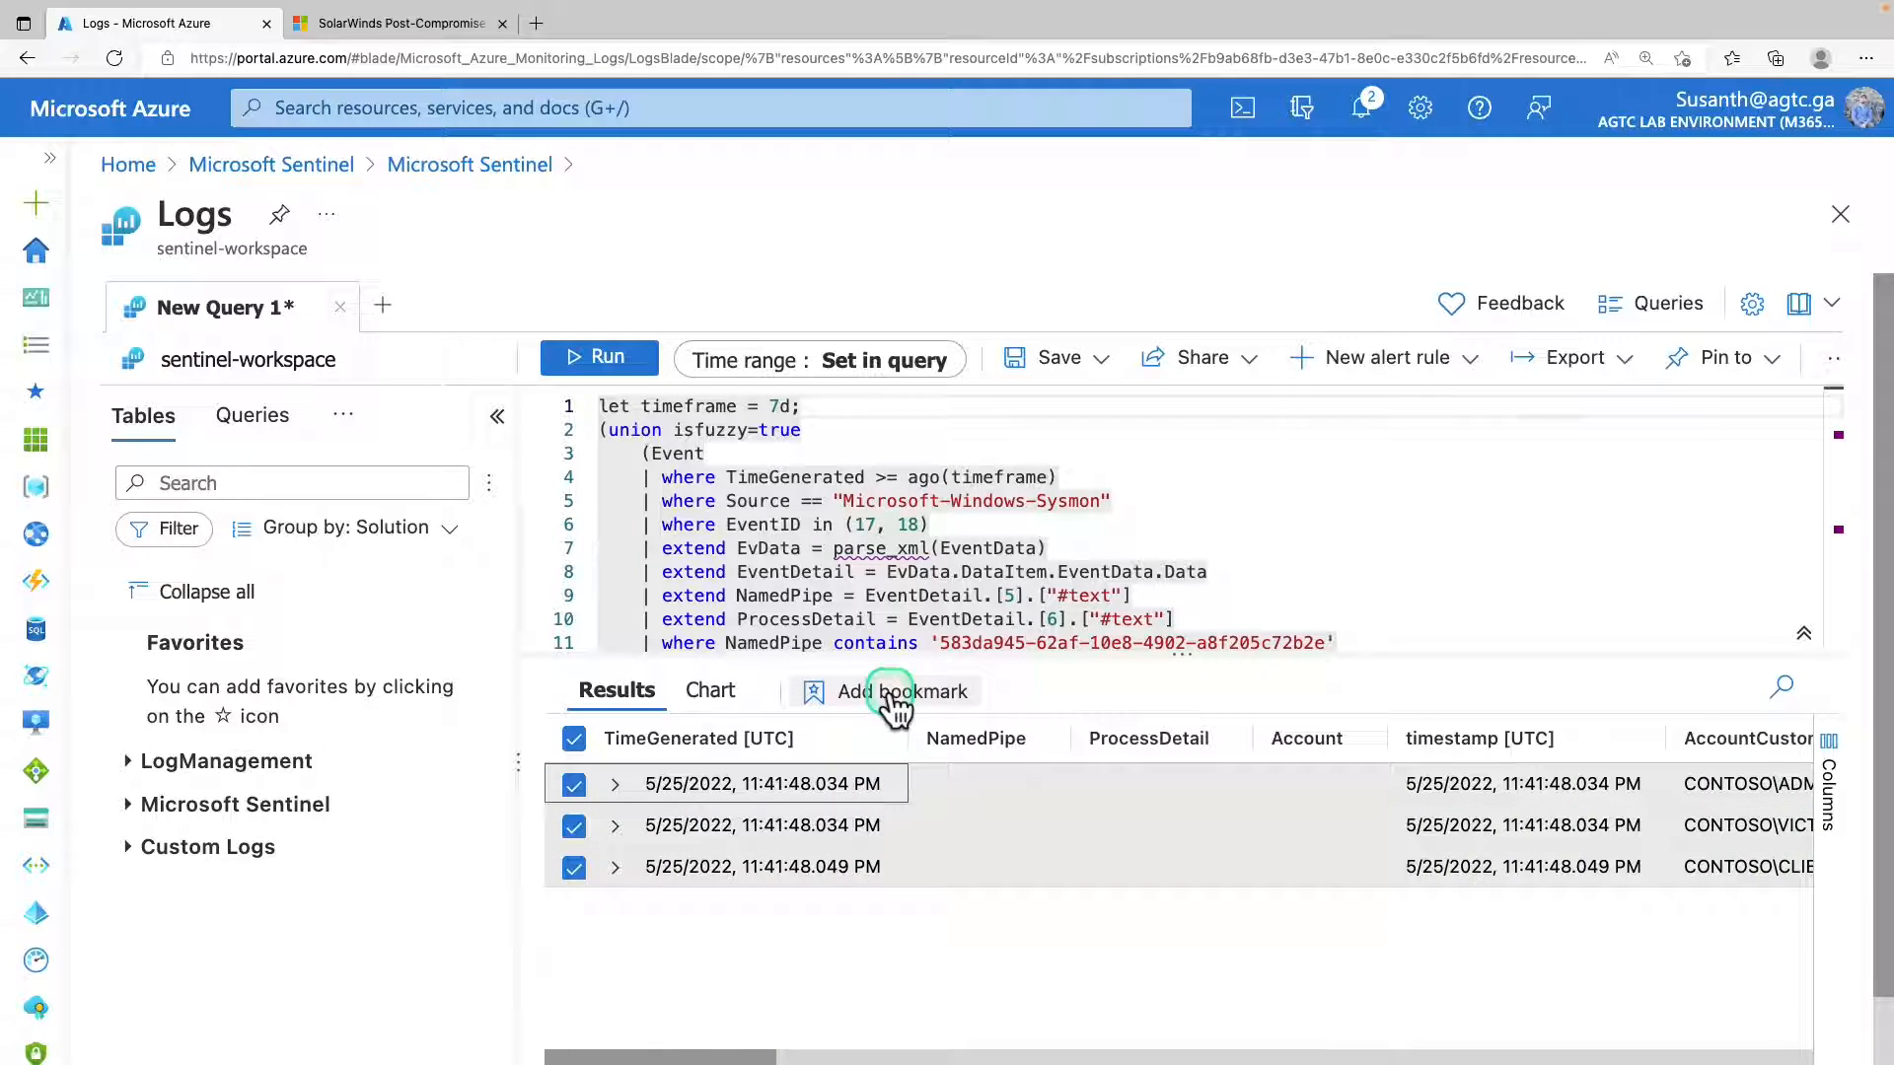
left_click(892, 696)
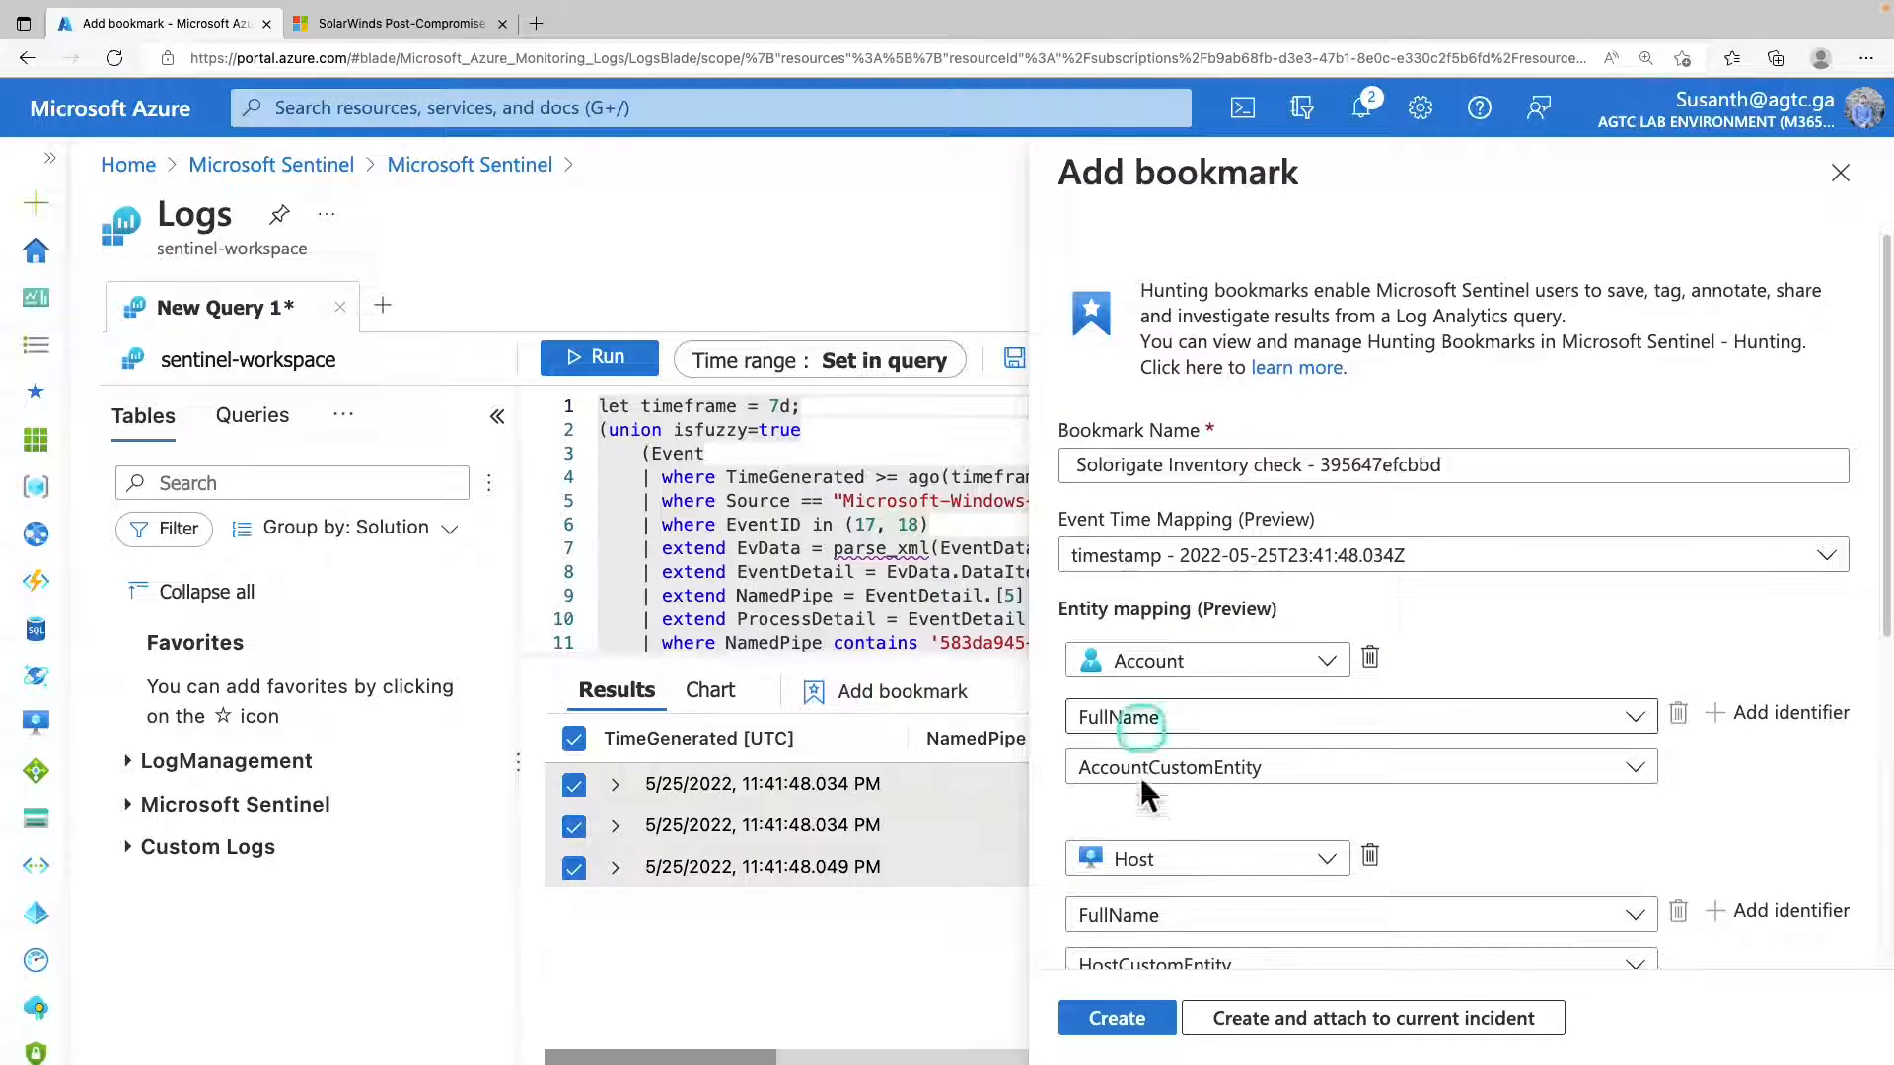
left_click(1238, 459)
left_click(1137, 1016)
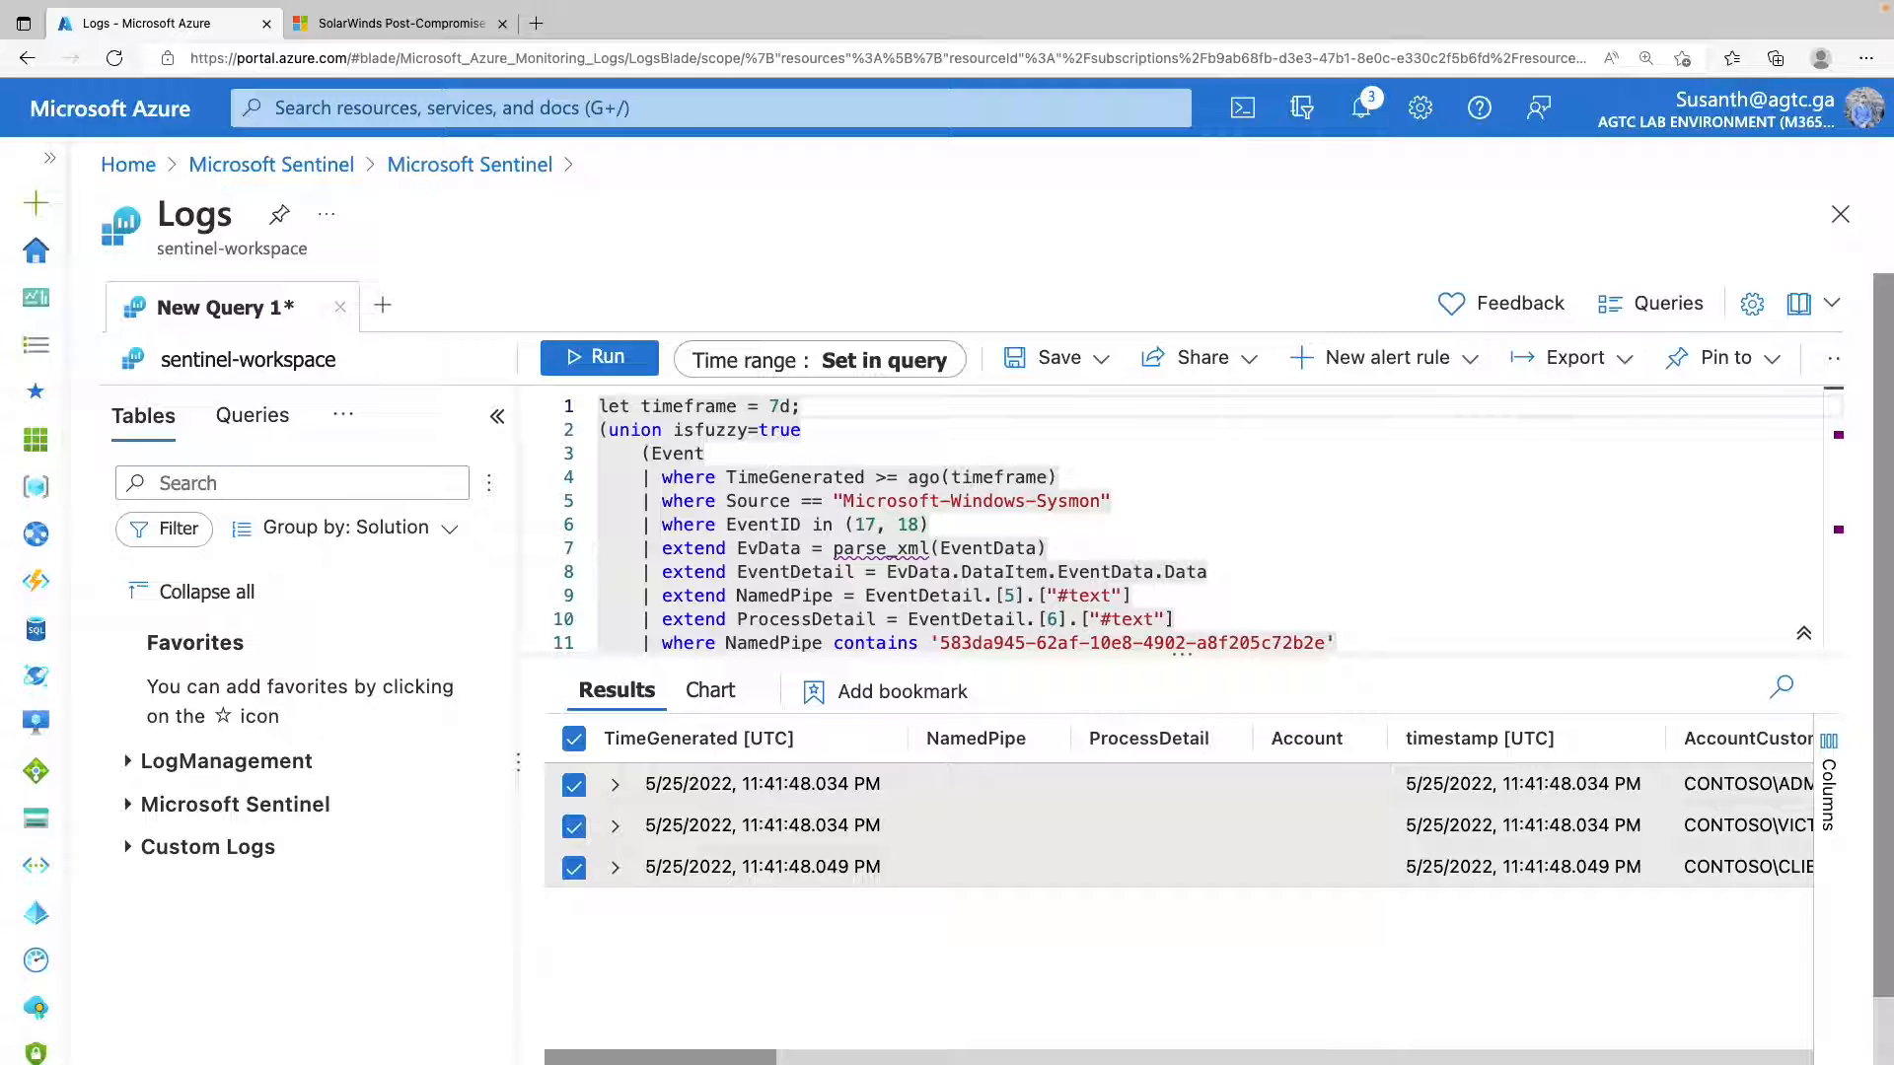
Go back to the Hunting page, discarding the unsaved query edits, and show your own bookmarks.
left_click(530, 170)
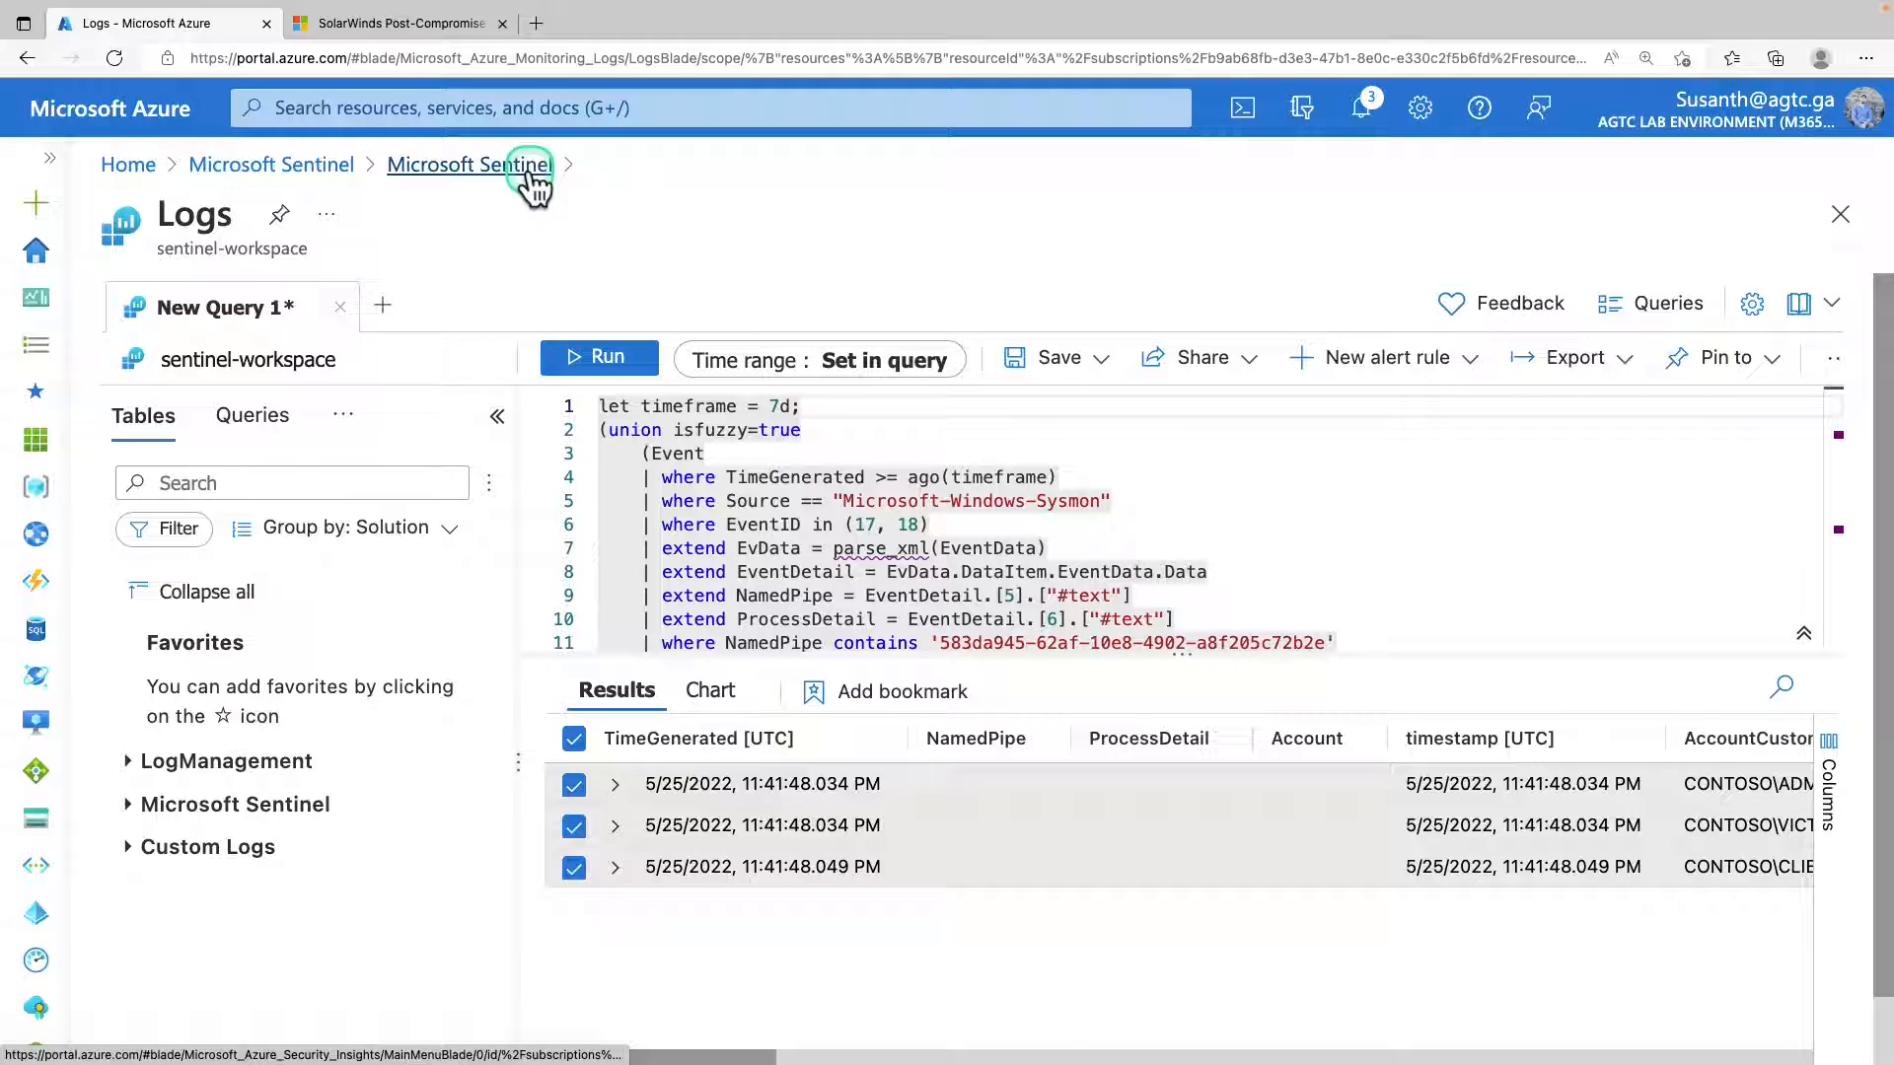
left_click(1140, 165)
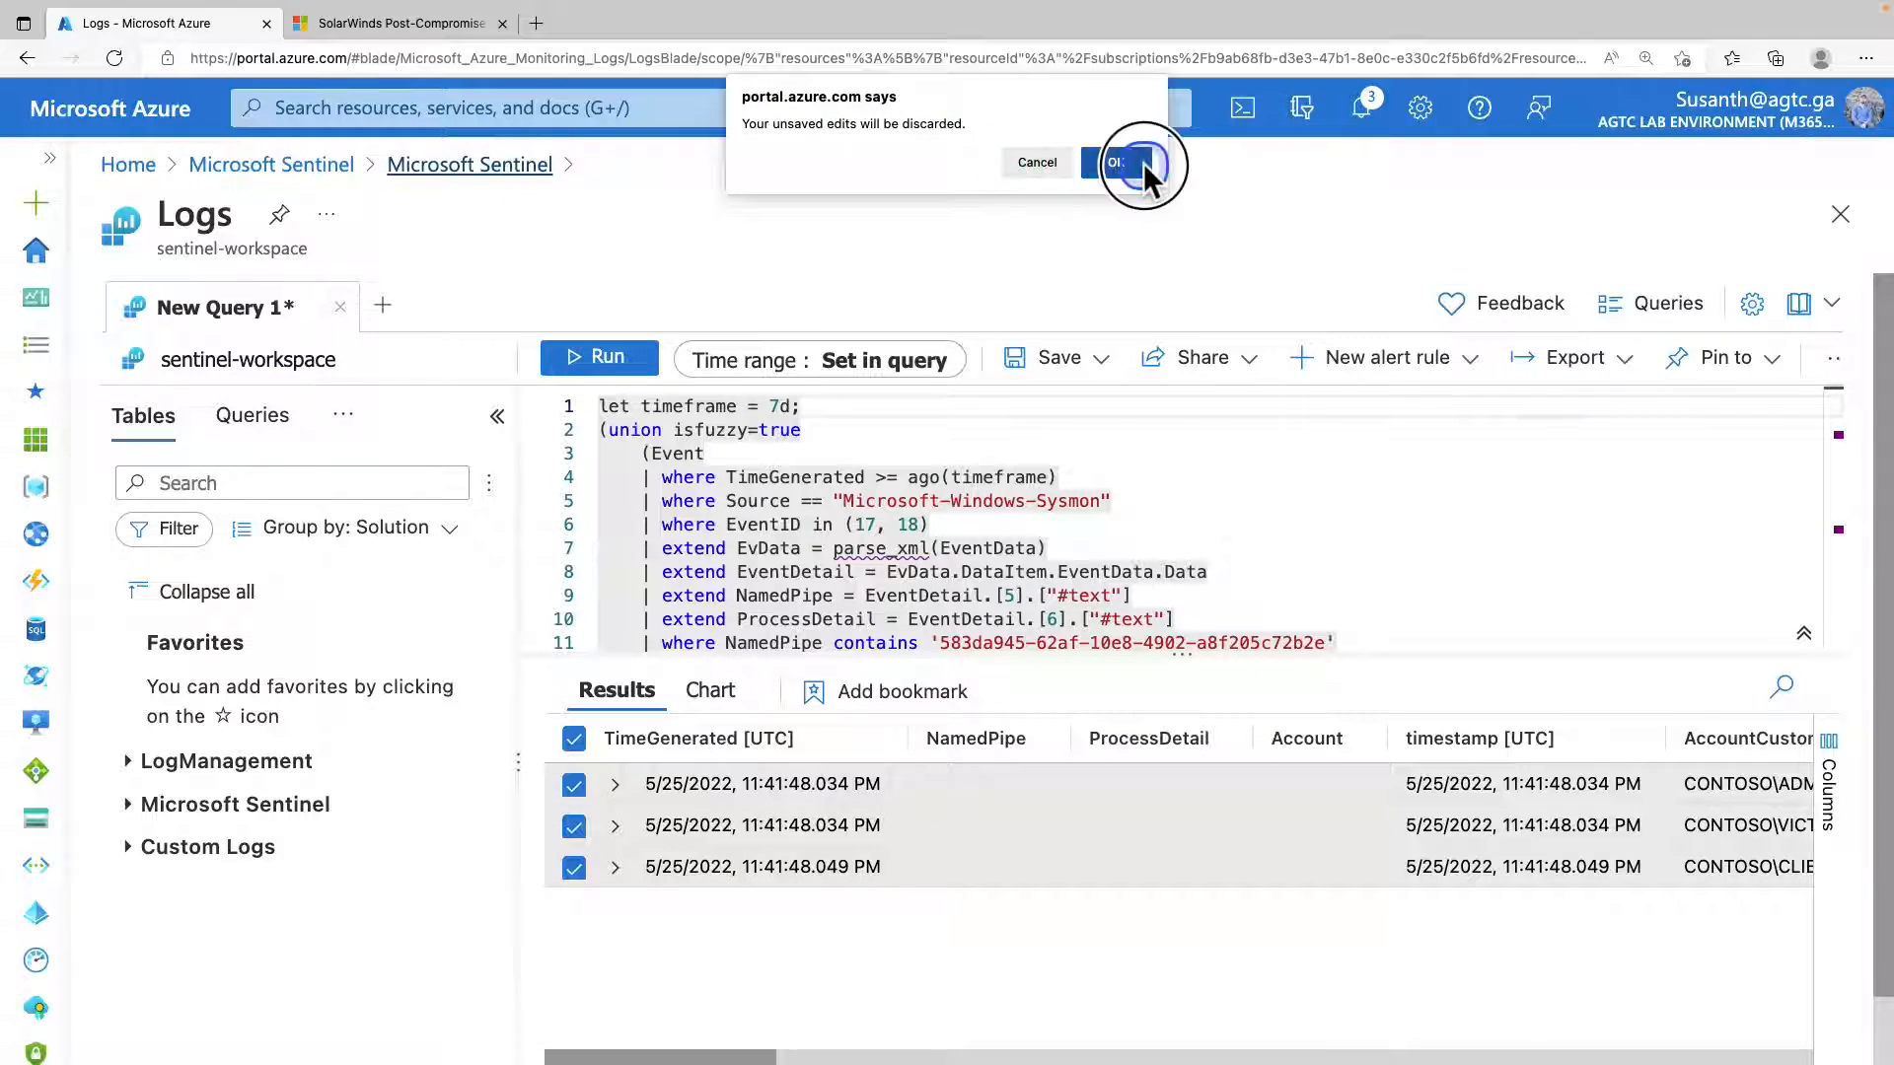
left_click(227, 756)
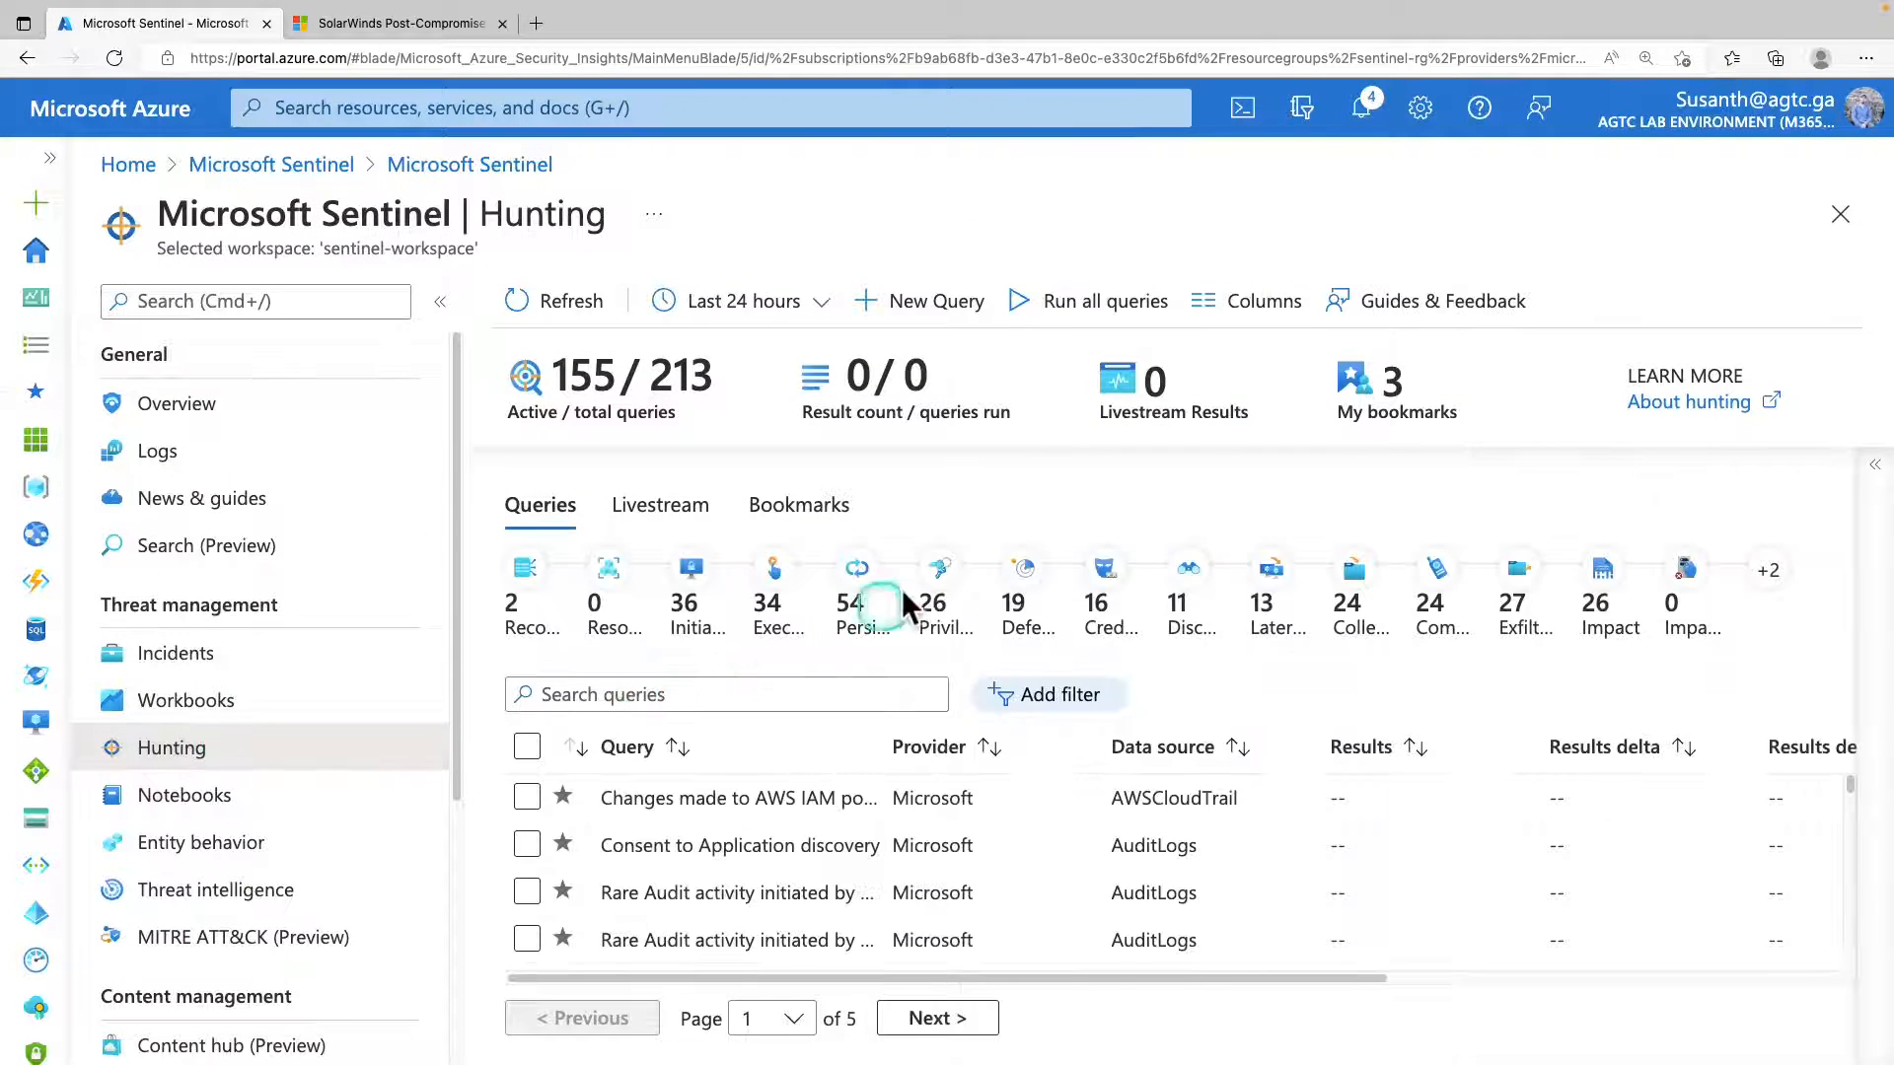
left_click(1394, 415)
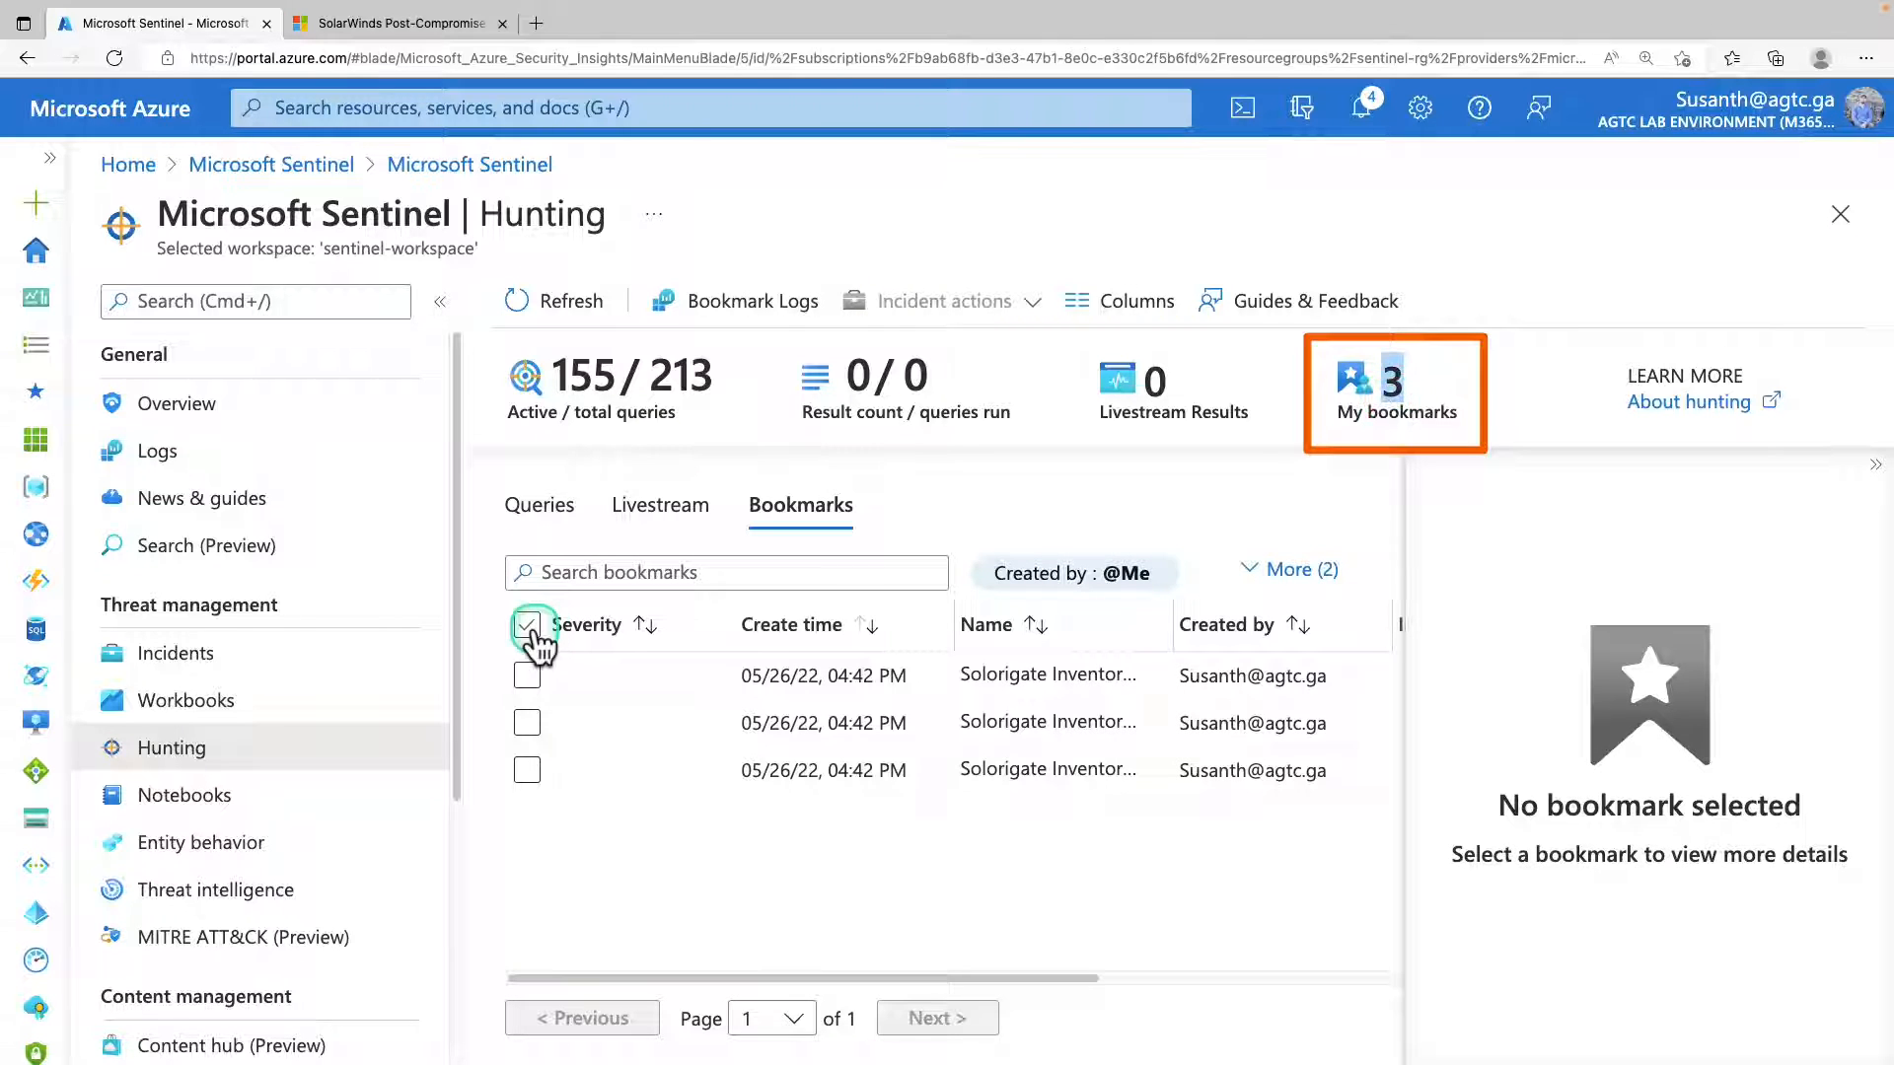
Add all your hunting bookmarks to the existing Solorigate Network Beacon incident, filtering the incident choices by owner Assigned to me.
left_click(527, 625)
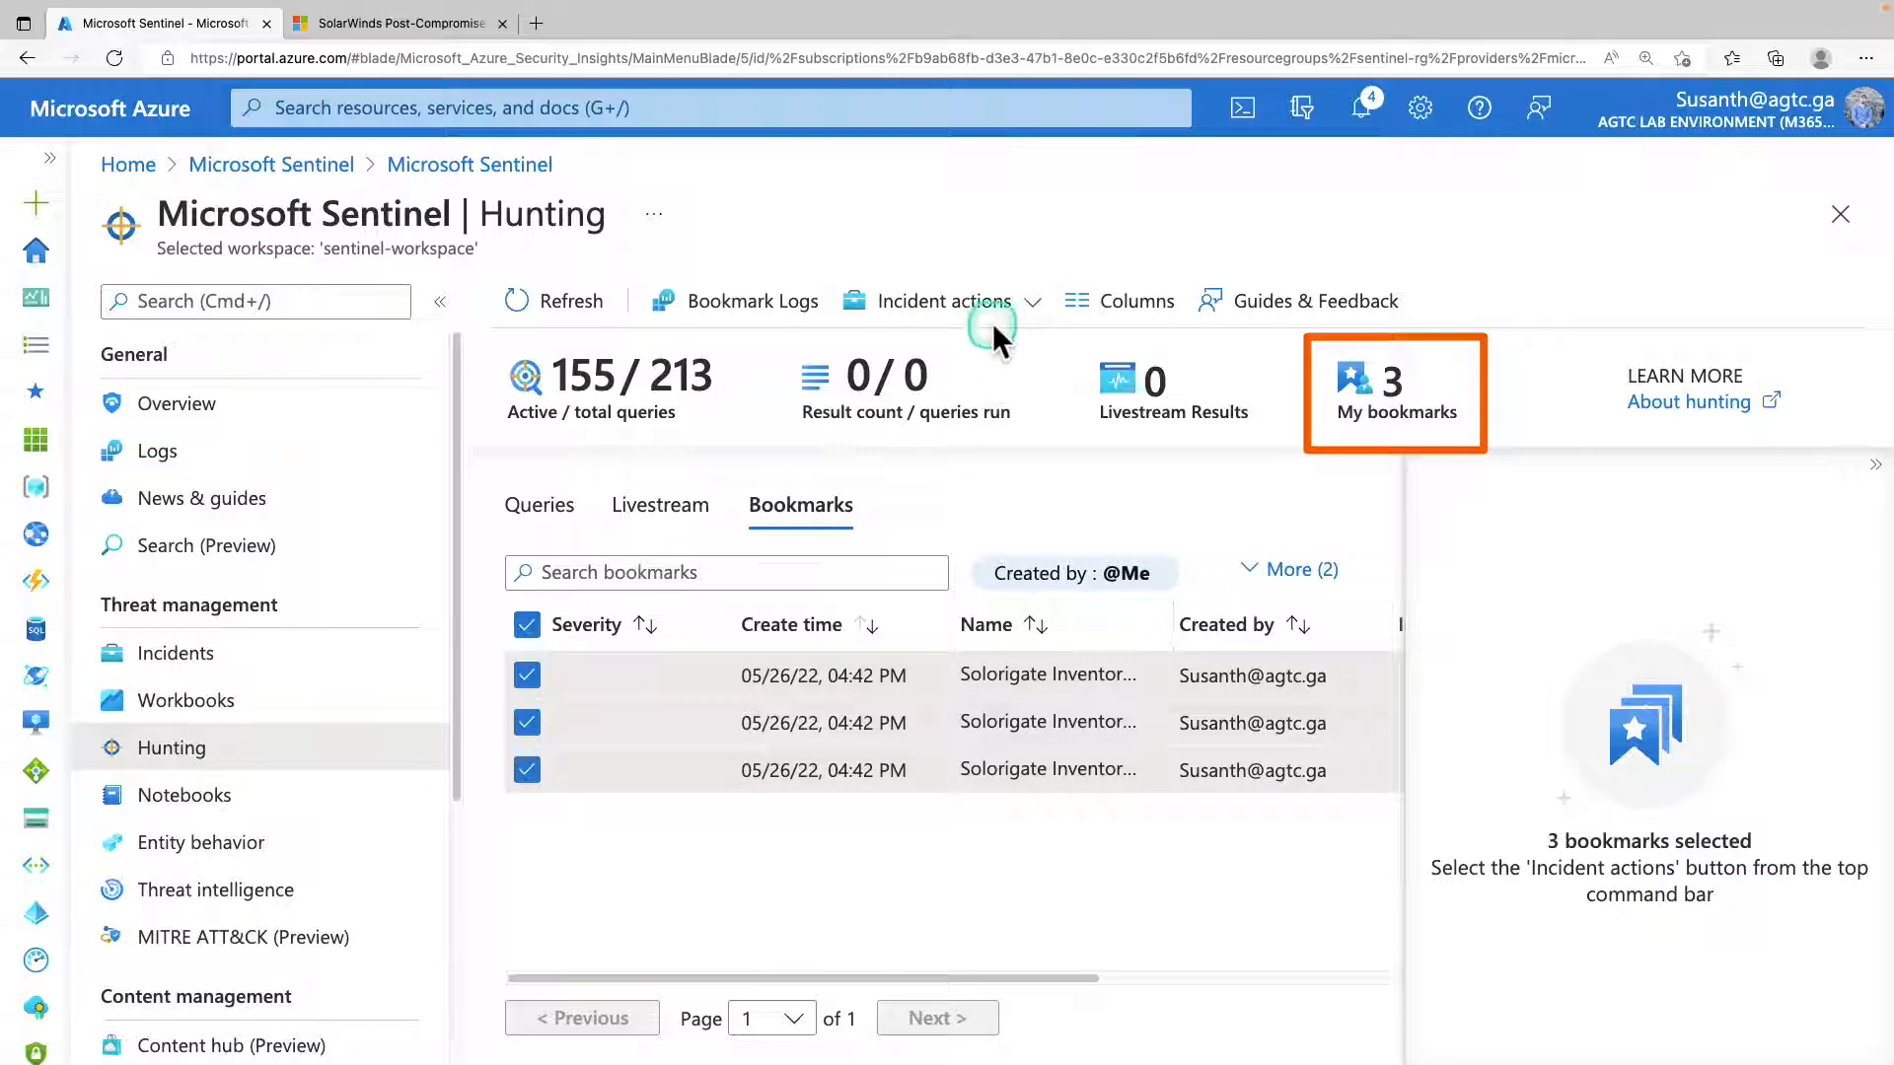
left_click(1029, 303)
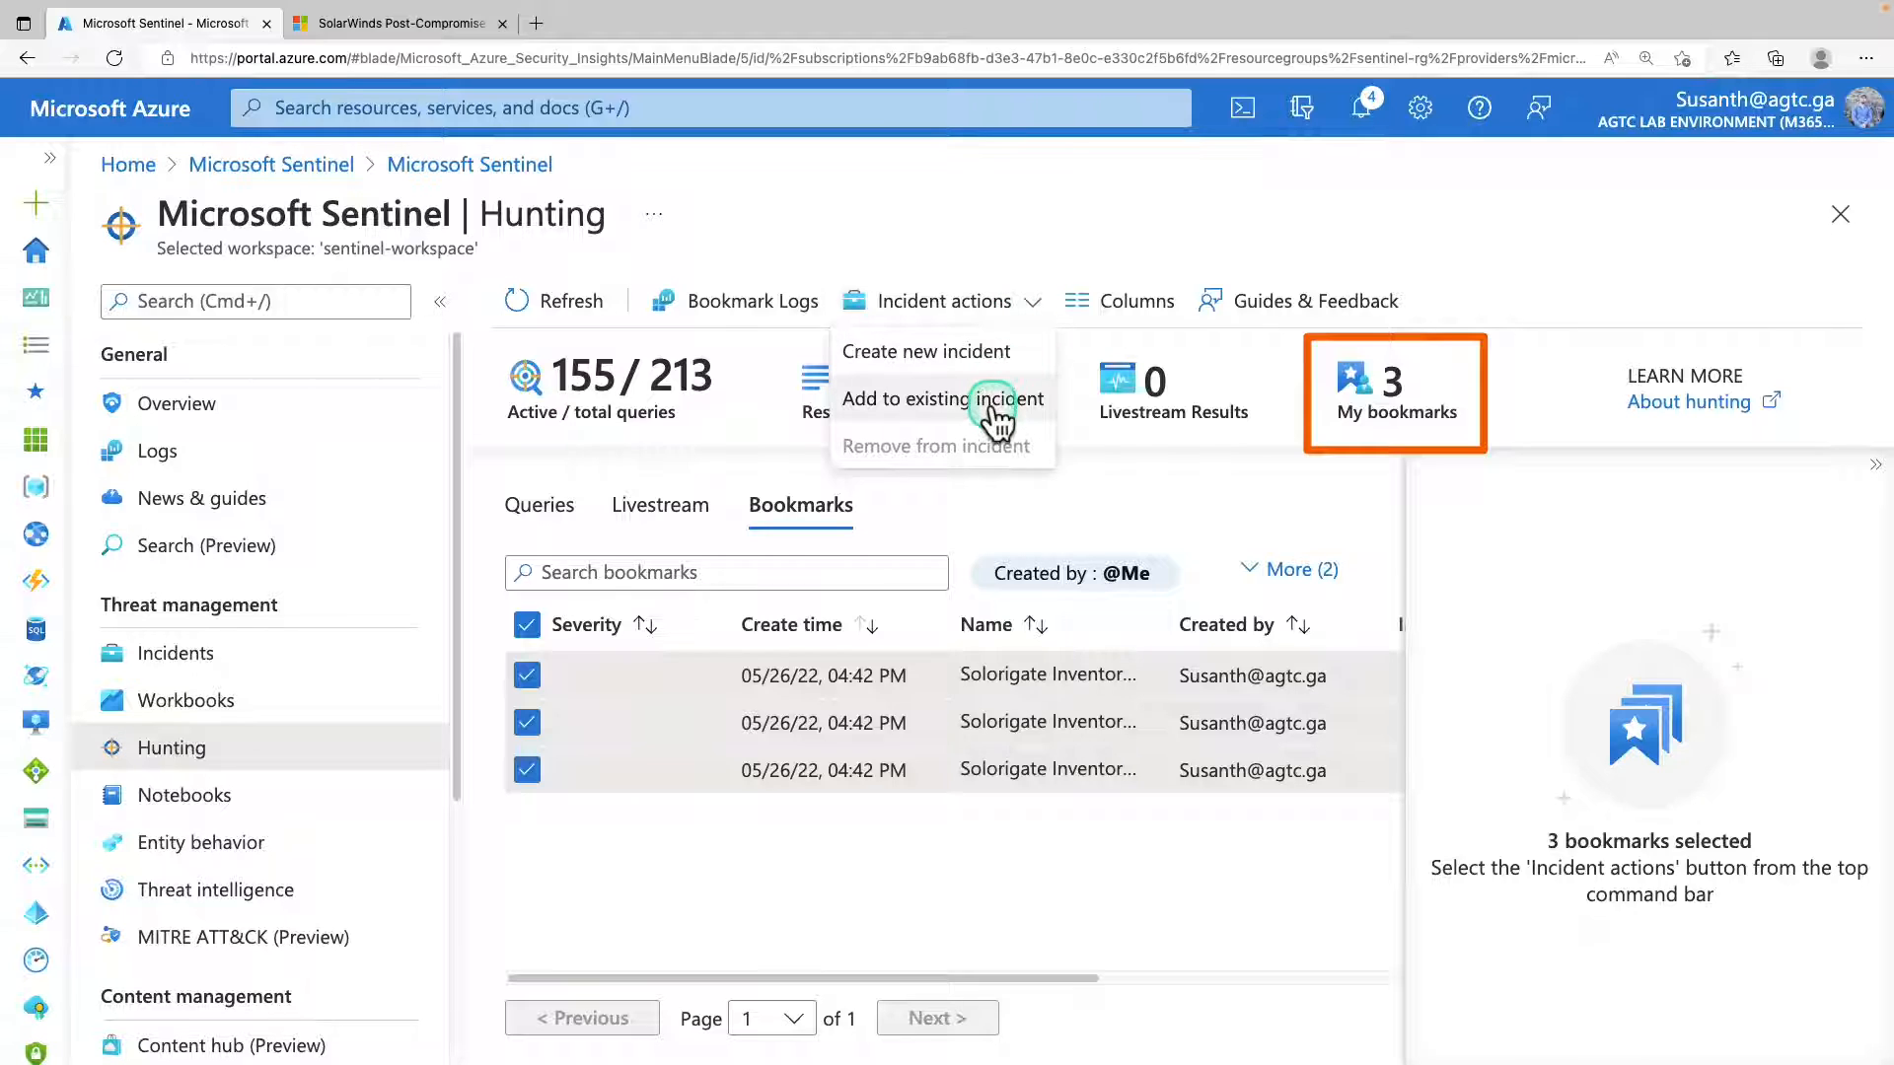
left_click(994, 405)
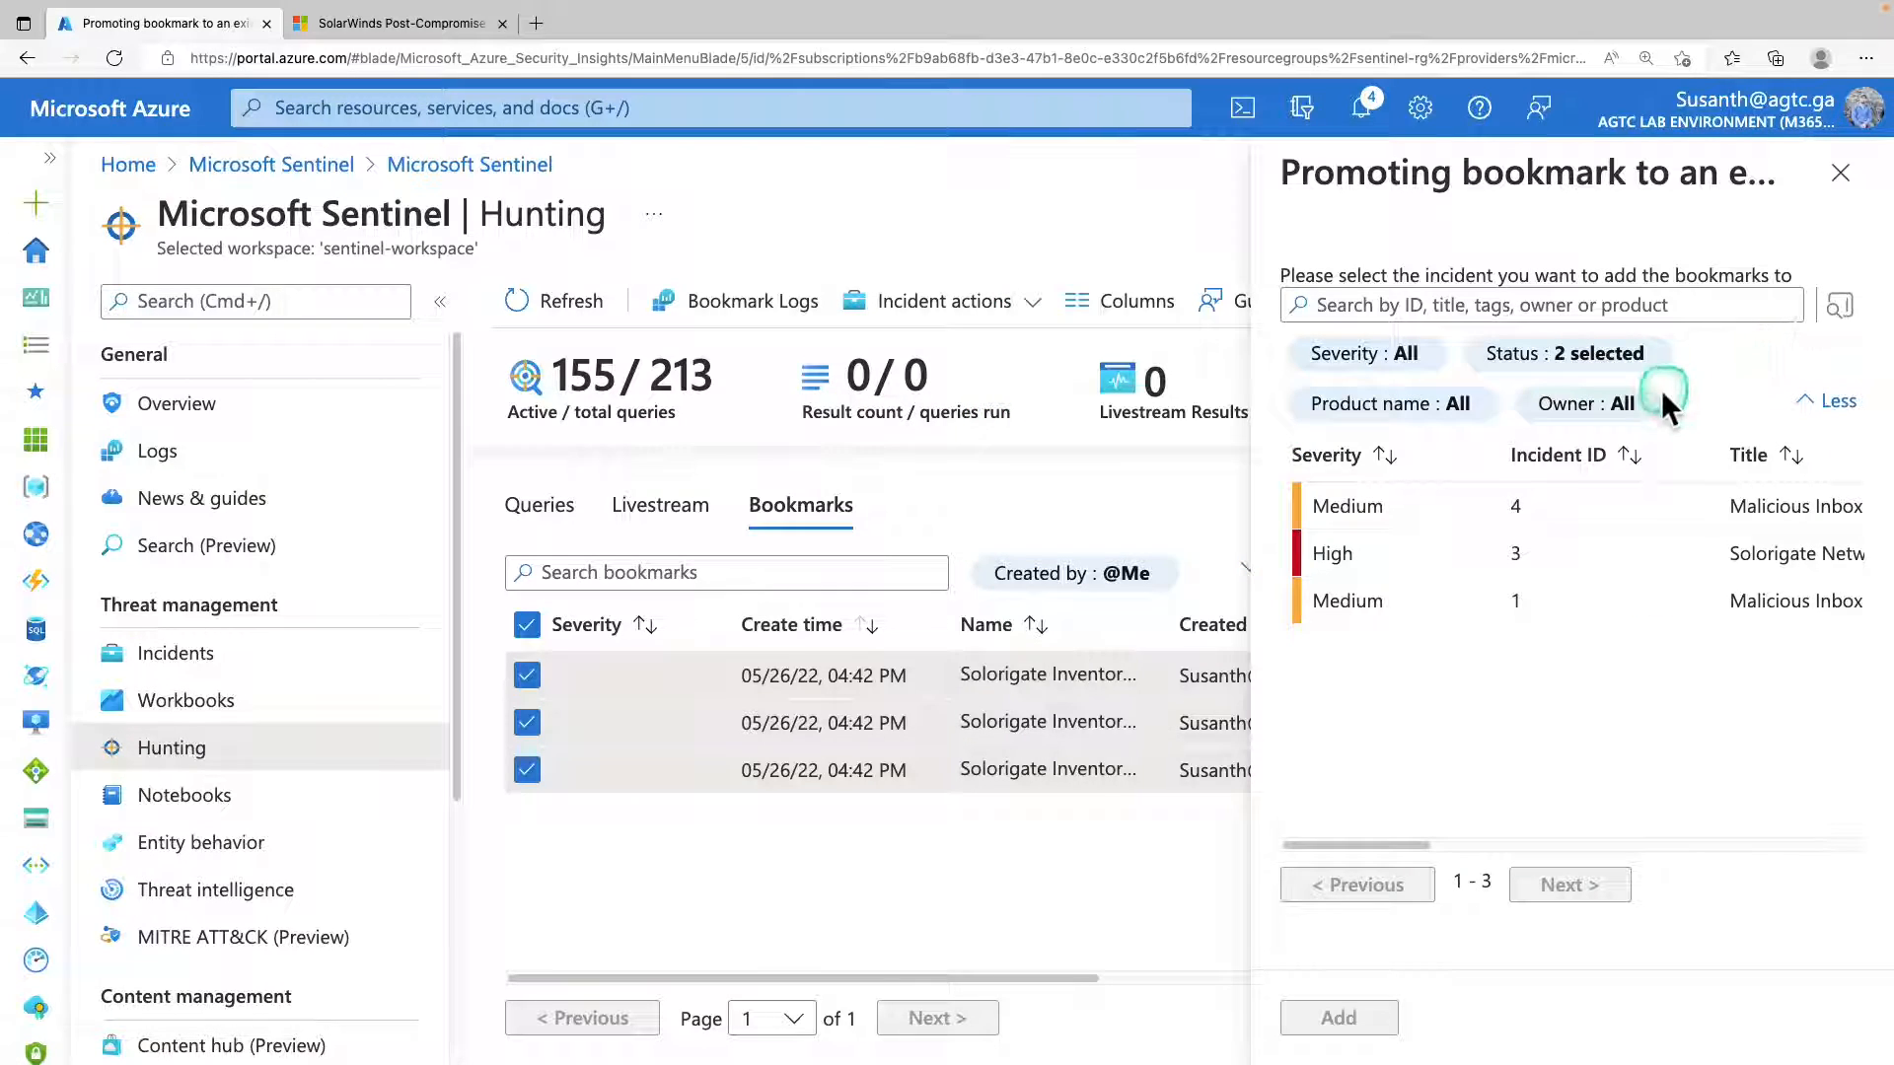
left_click(1661, 395)
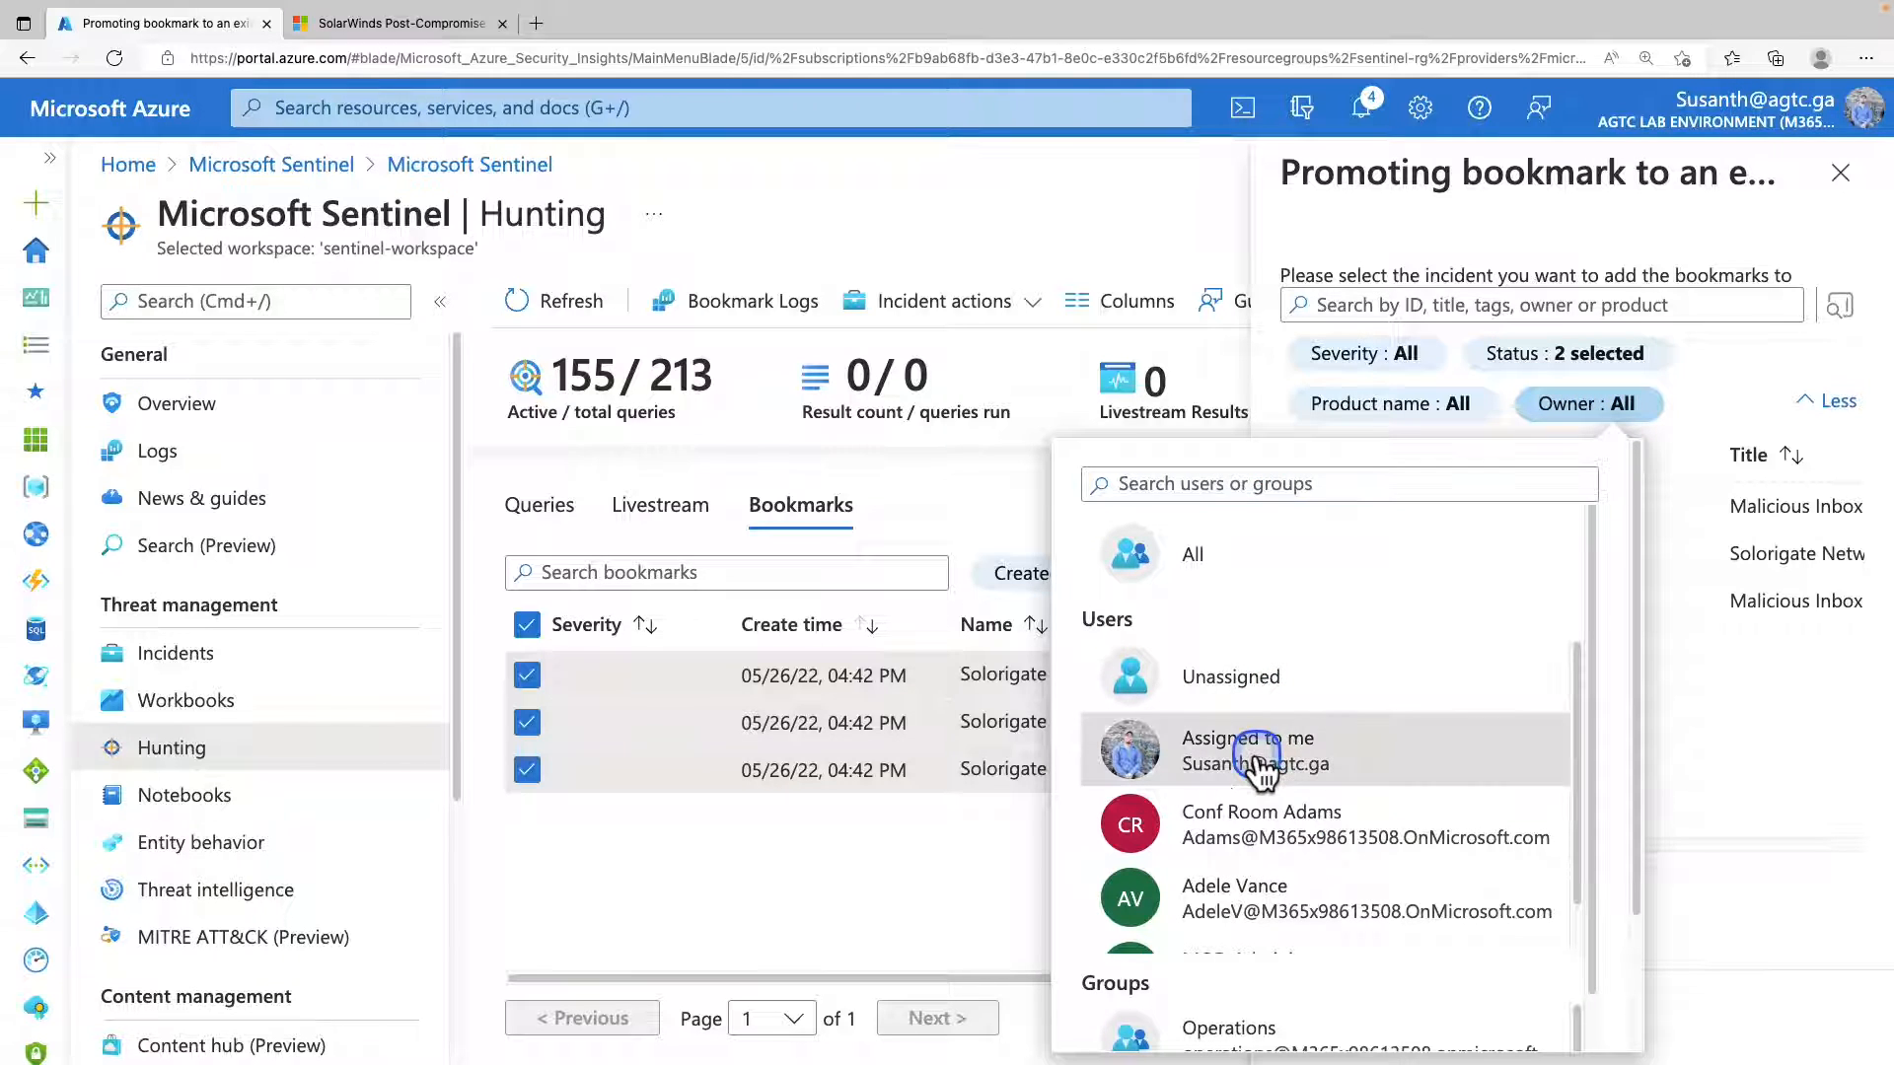
left_click(1475, 779)
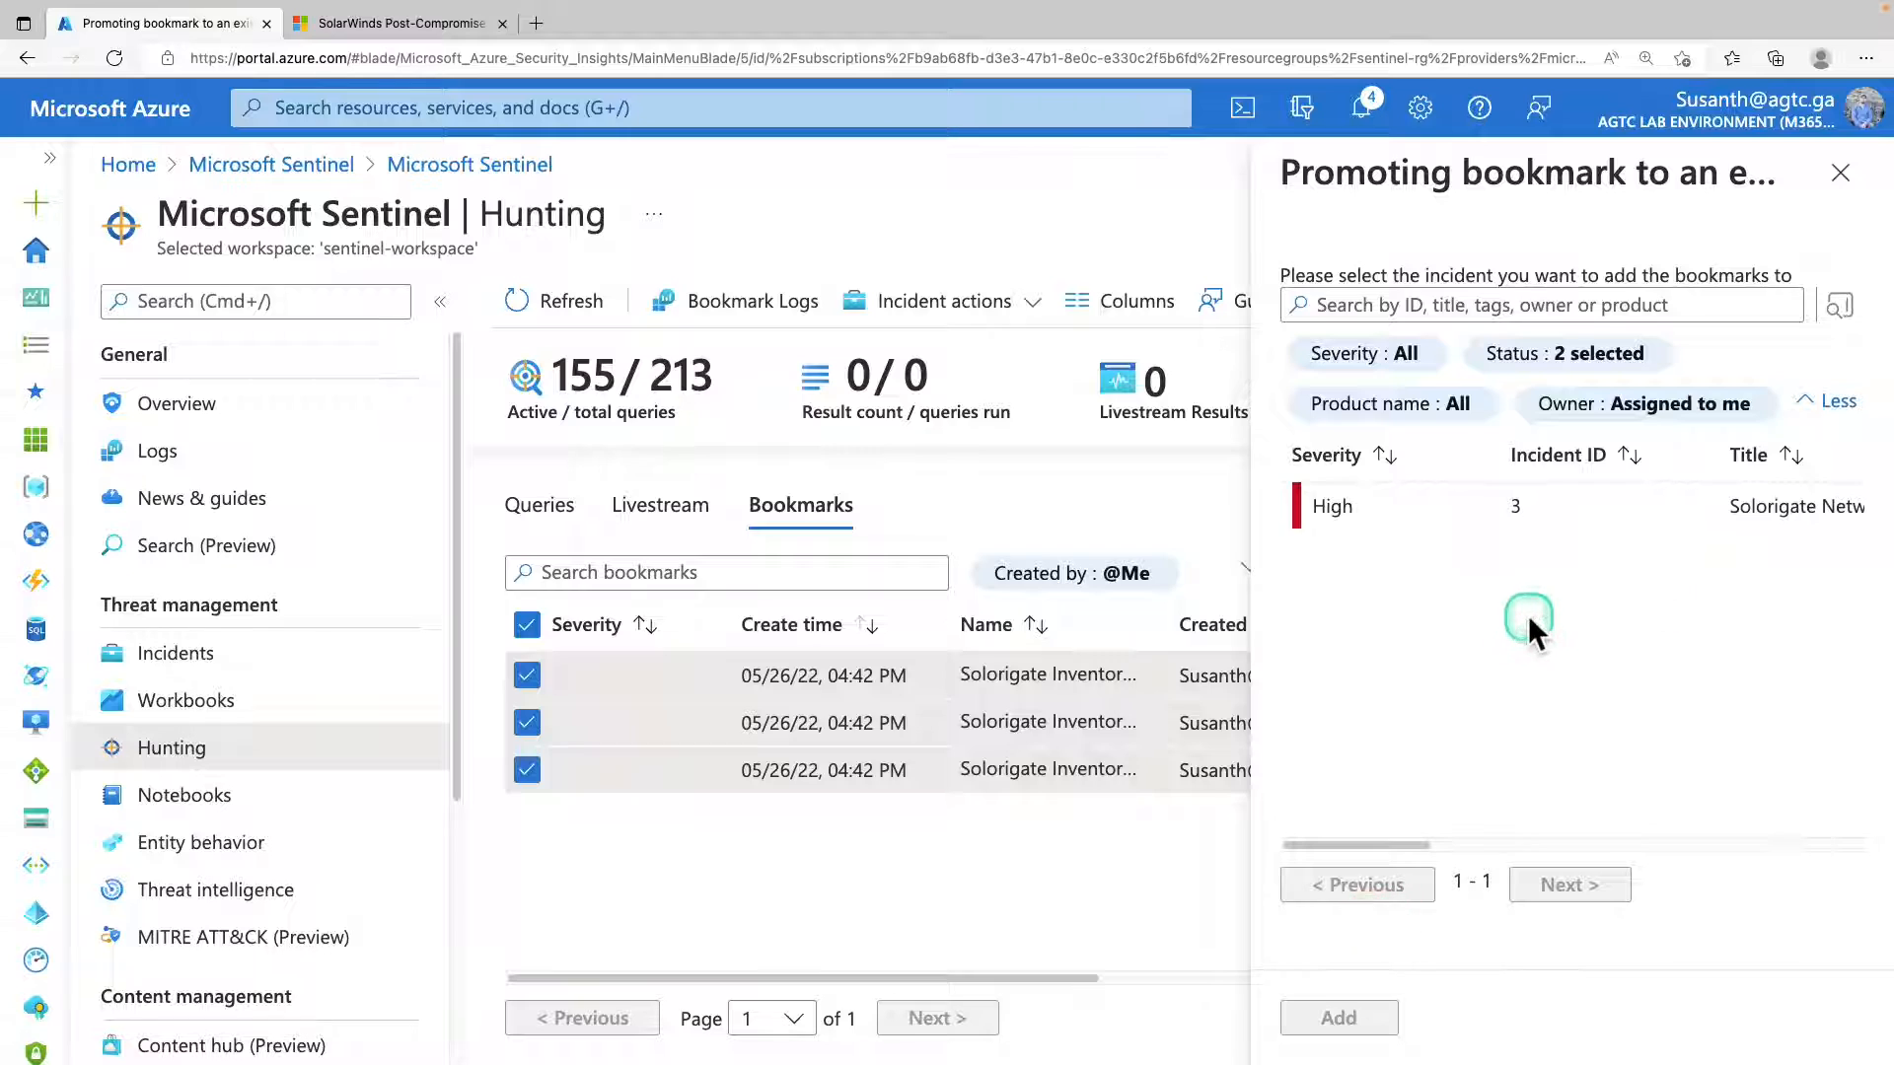
left_click(1389, 517)
left_click(1337, 1018)
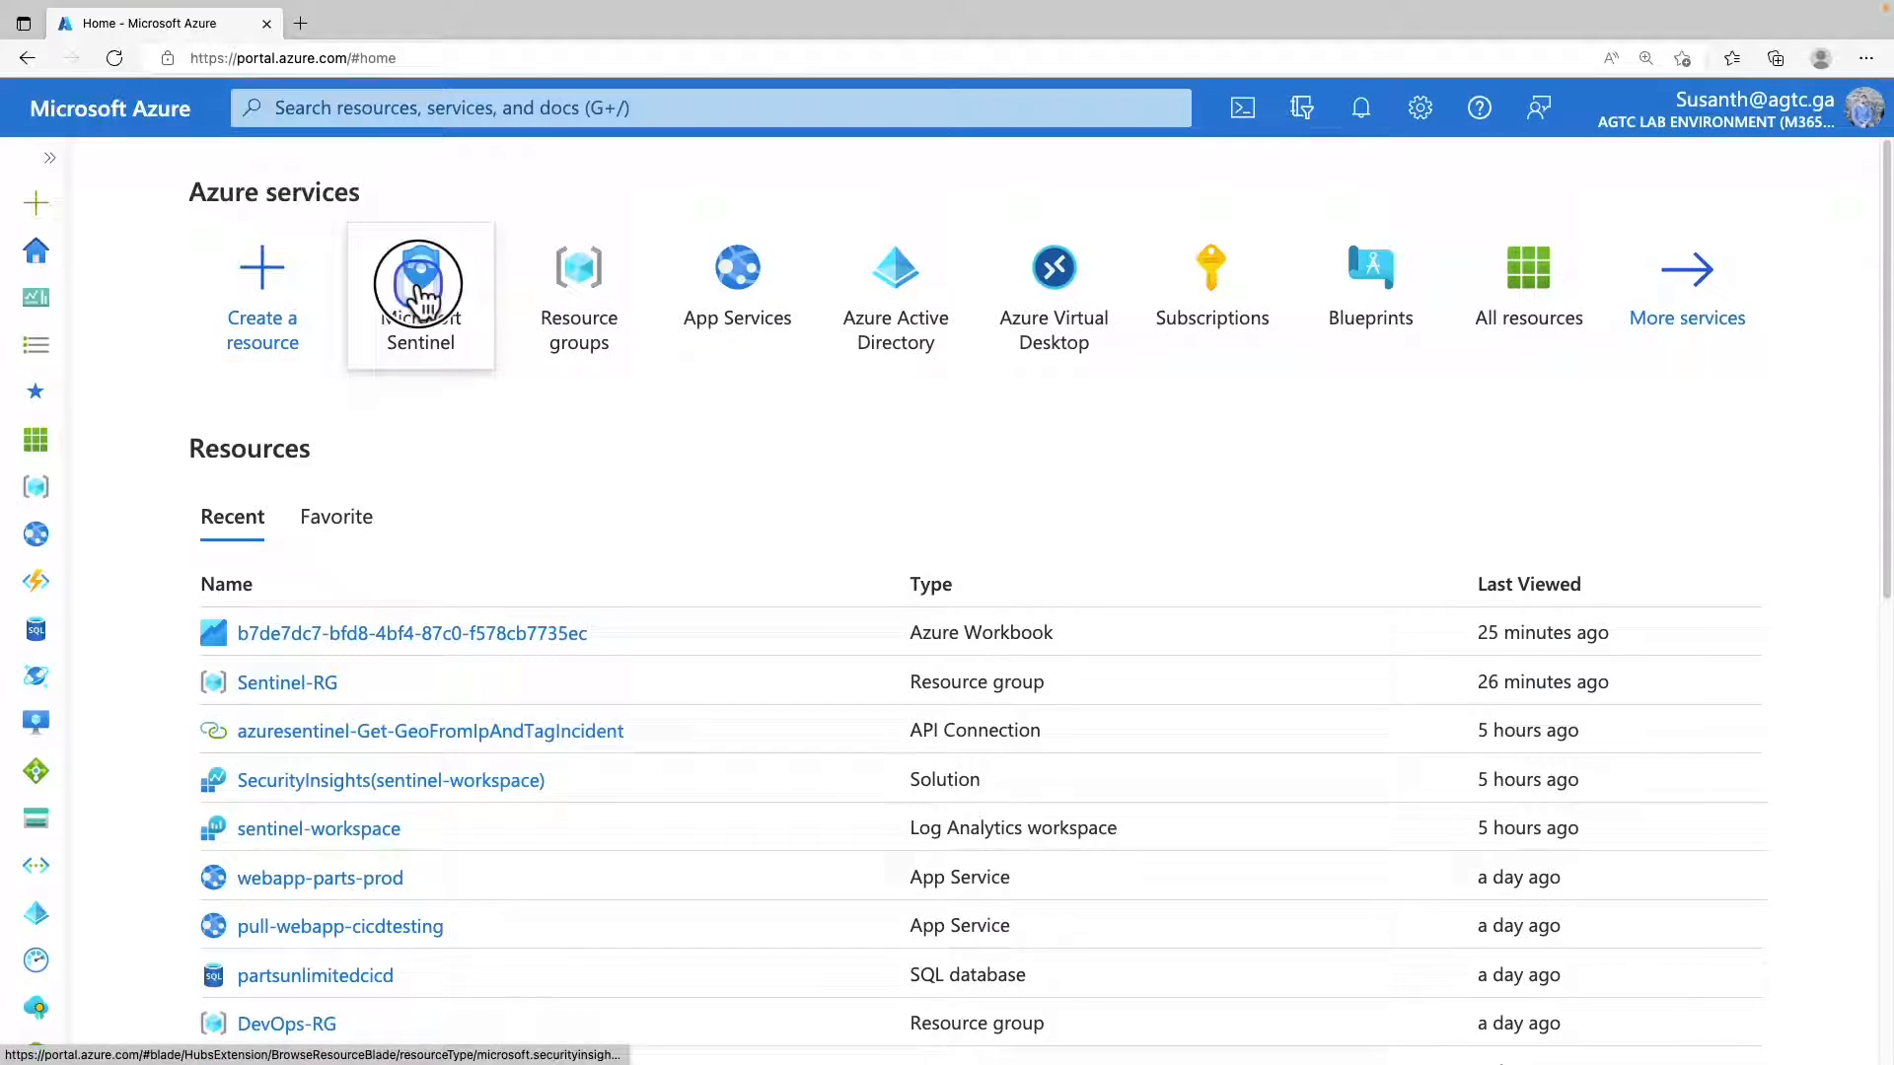
Open the incidents of sentinel-workspace in Microsoft Sentinel and show all entities of the Solorigate Network Beacon incident.
left_click(499, 281)
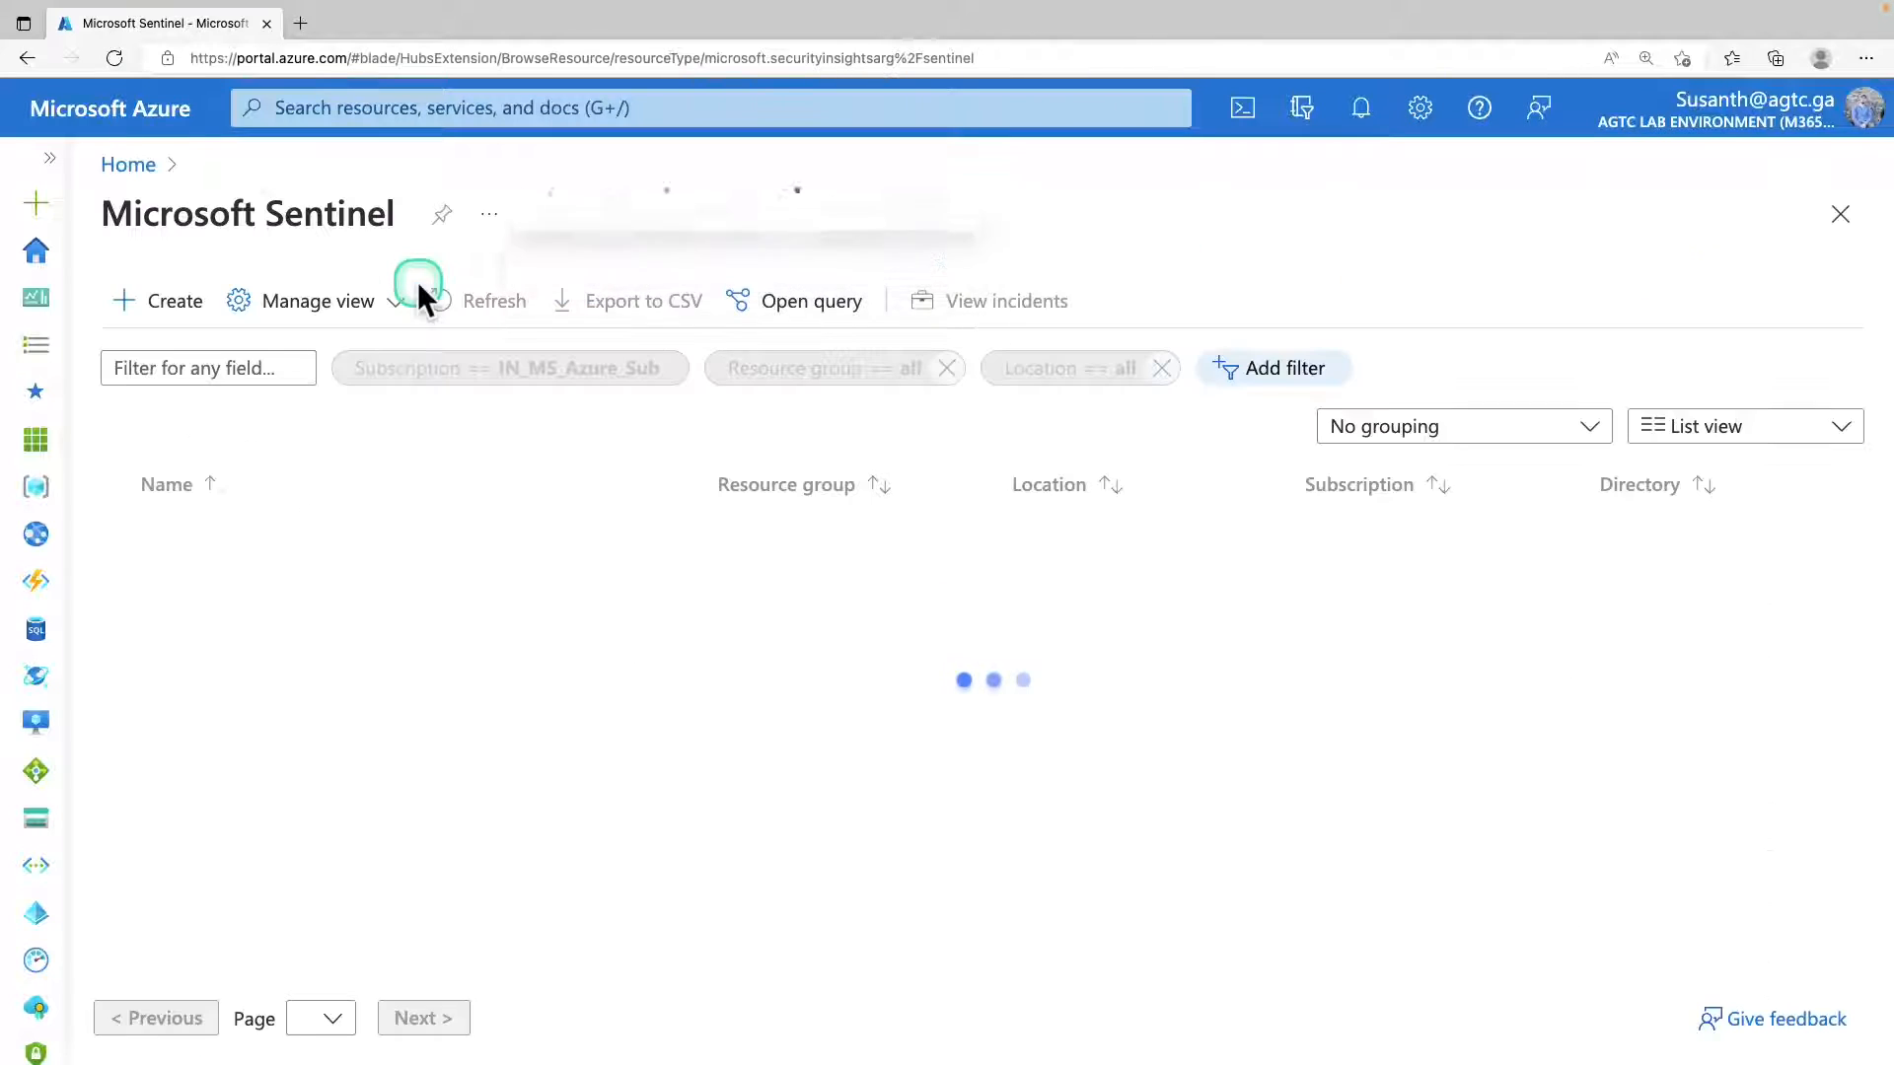
left_click(282, 539)
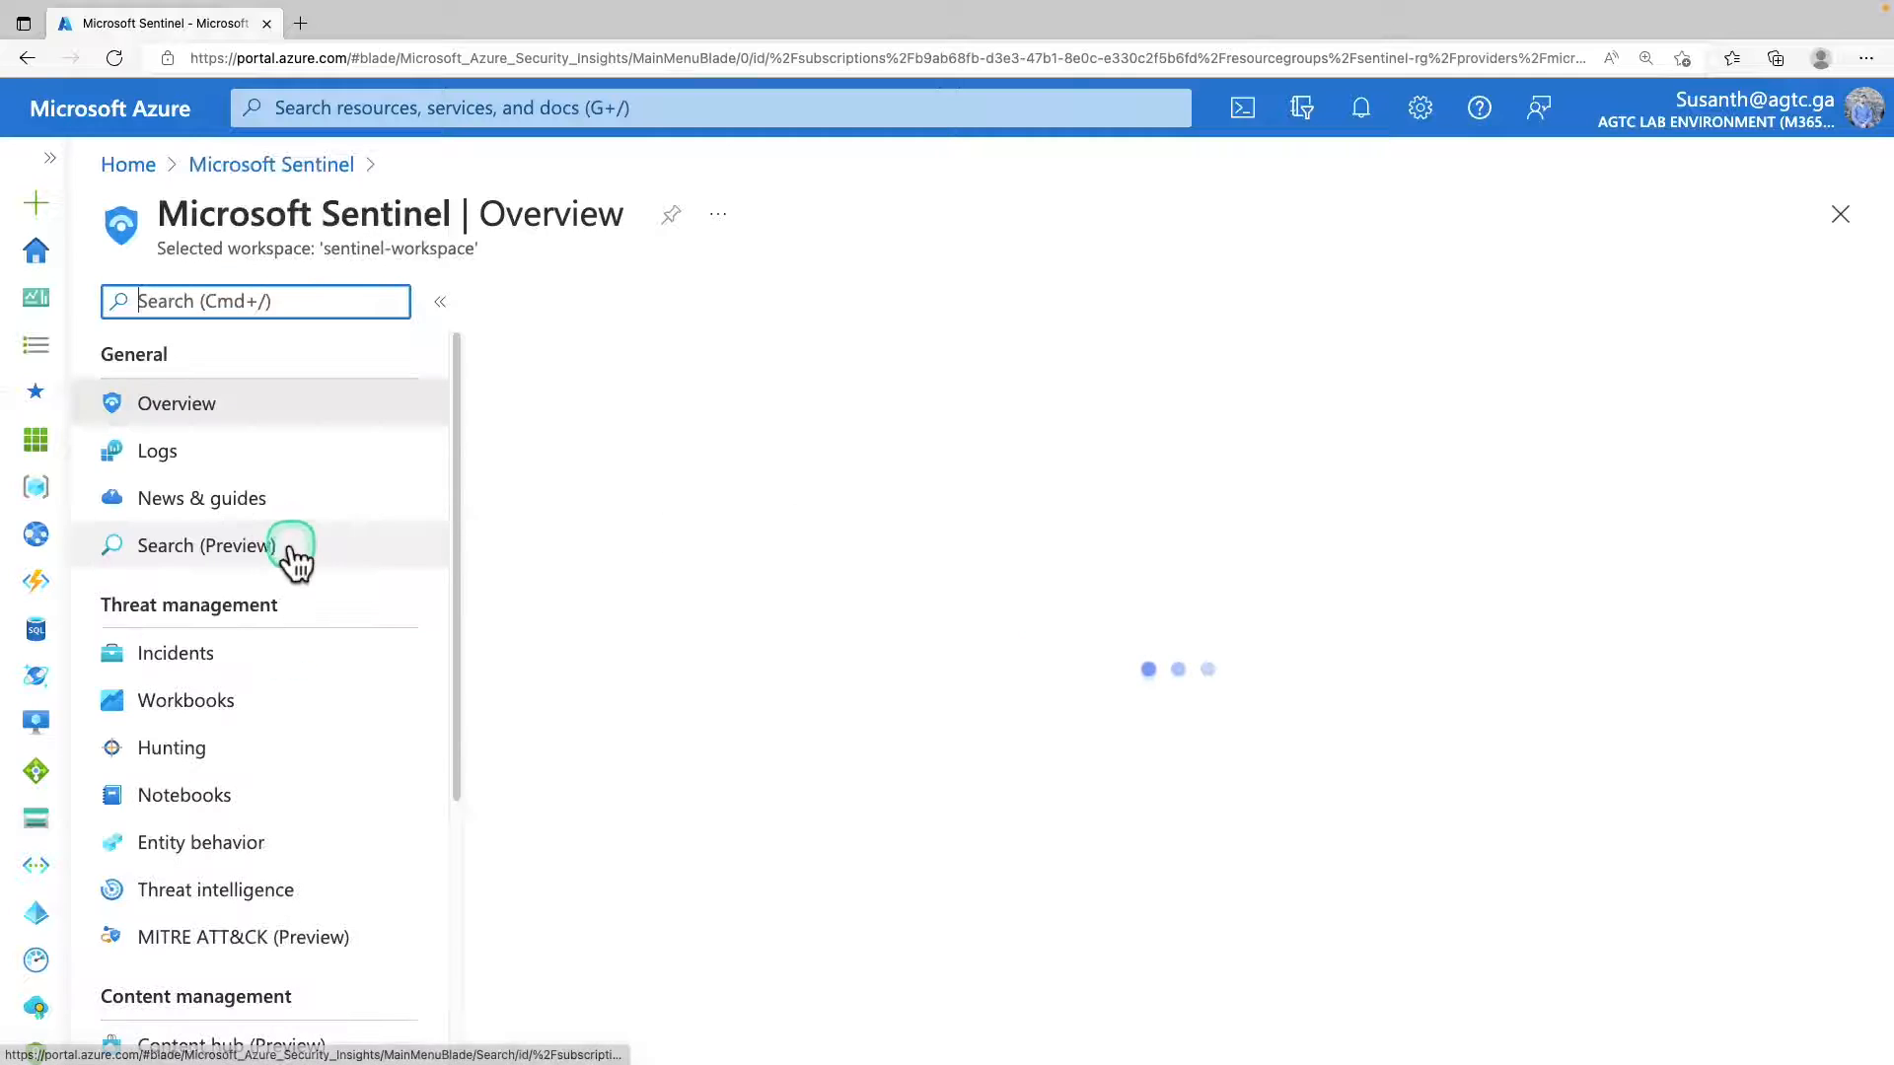
left_click(240, 655)
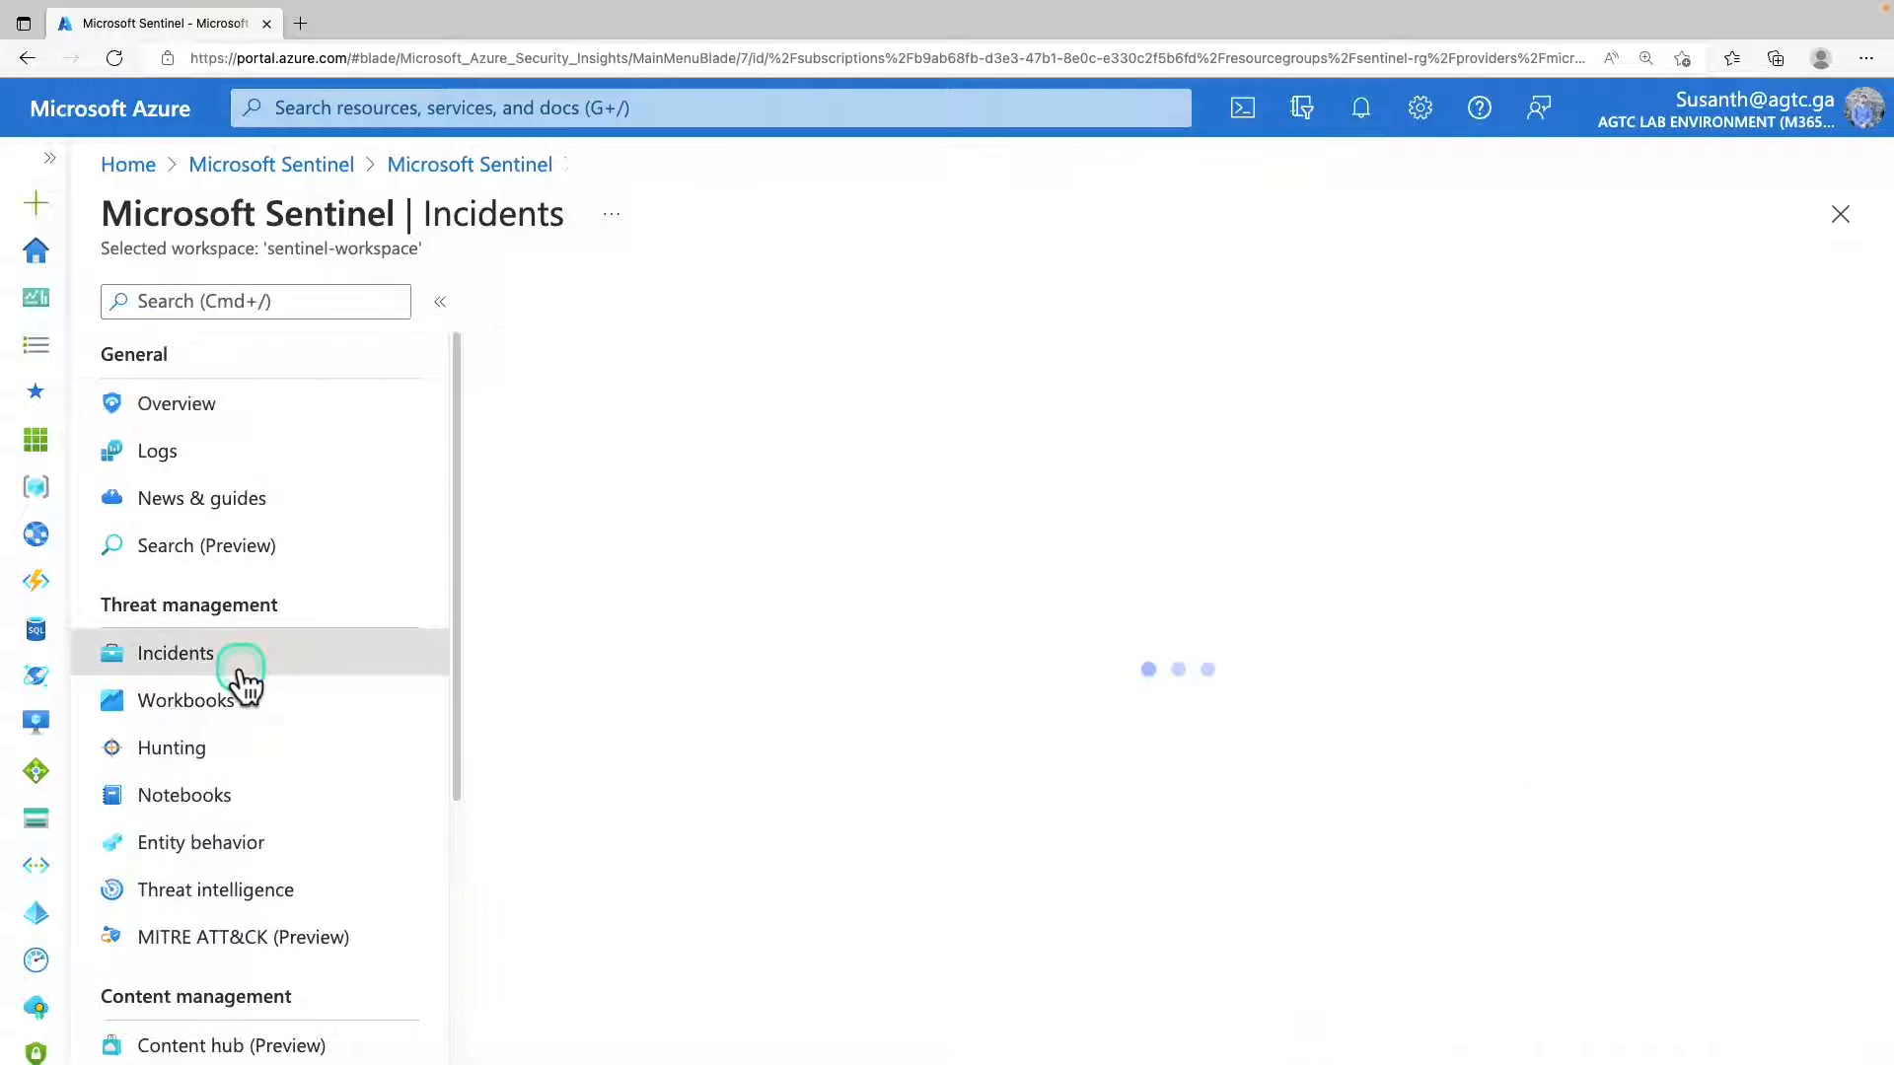
left_click(723, 665)
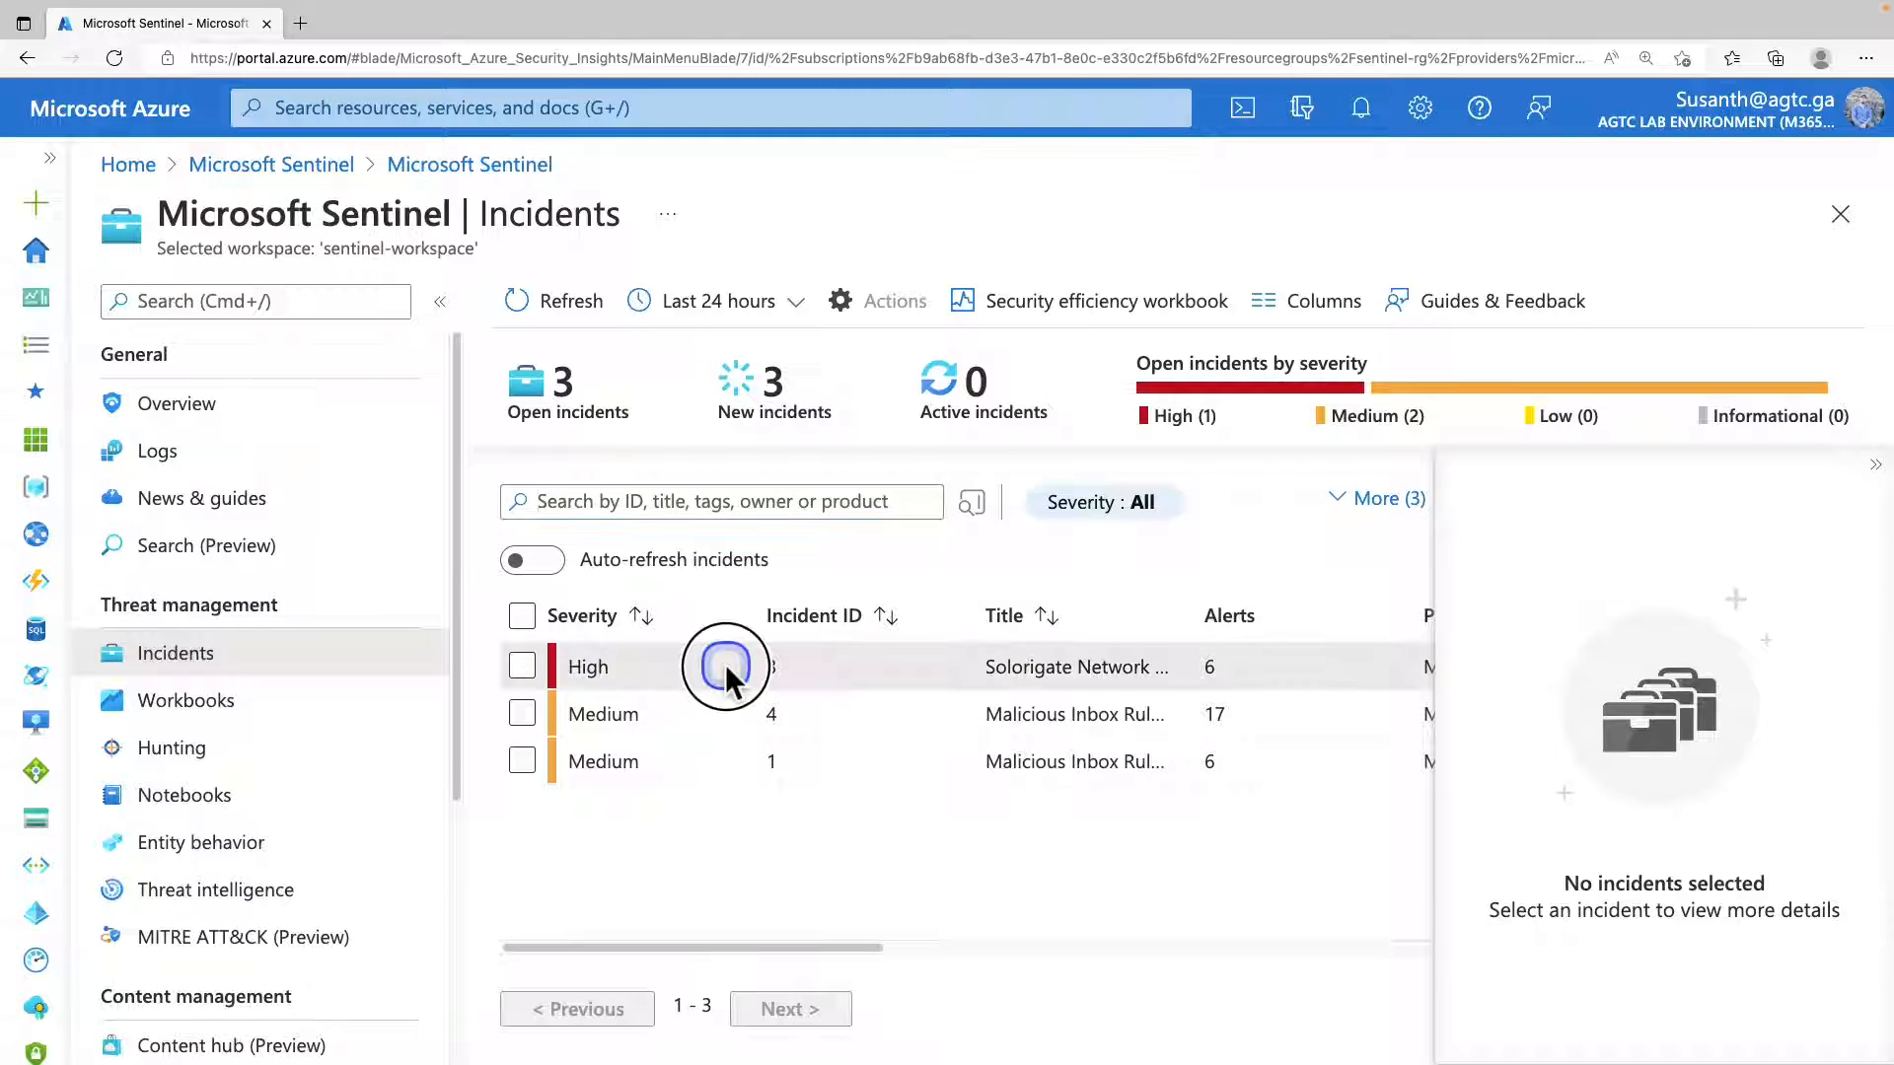
scroll(1706, 770, "down", 10)
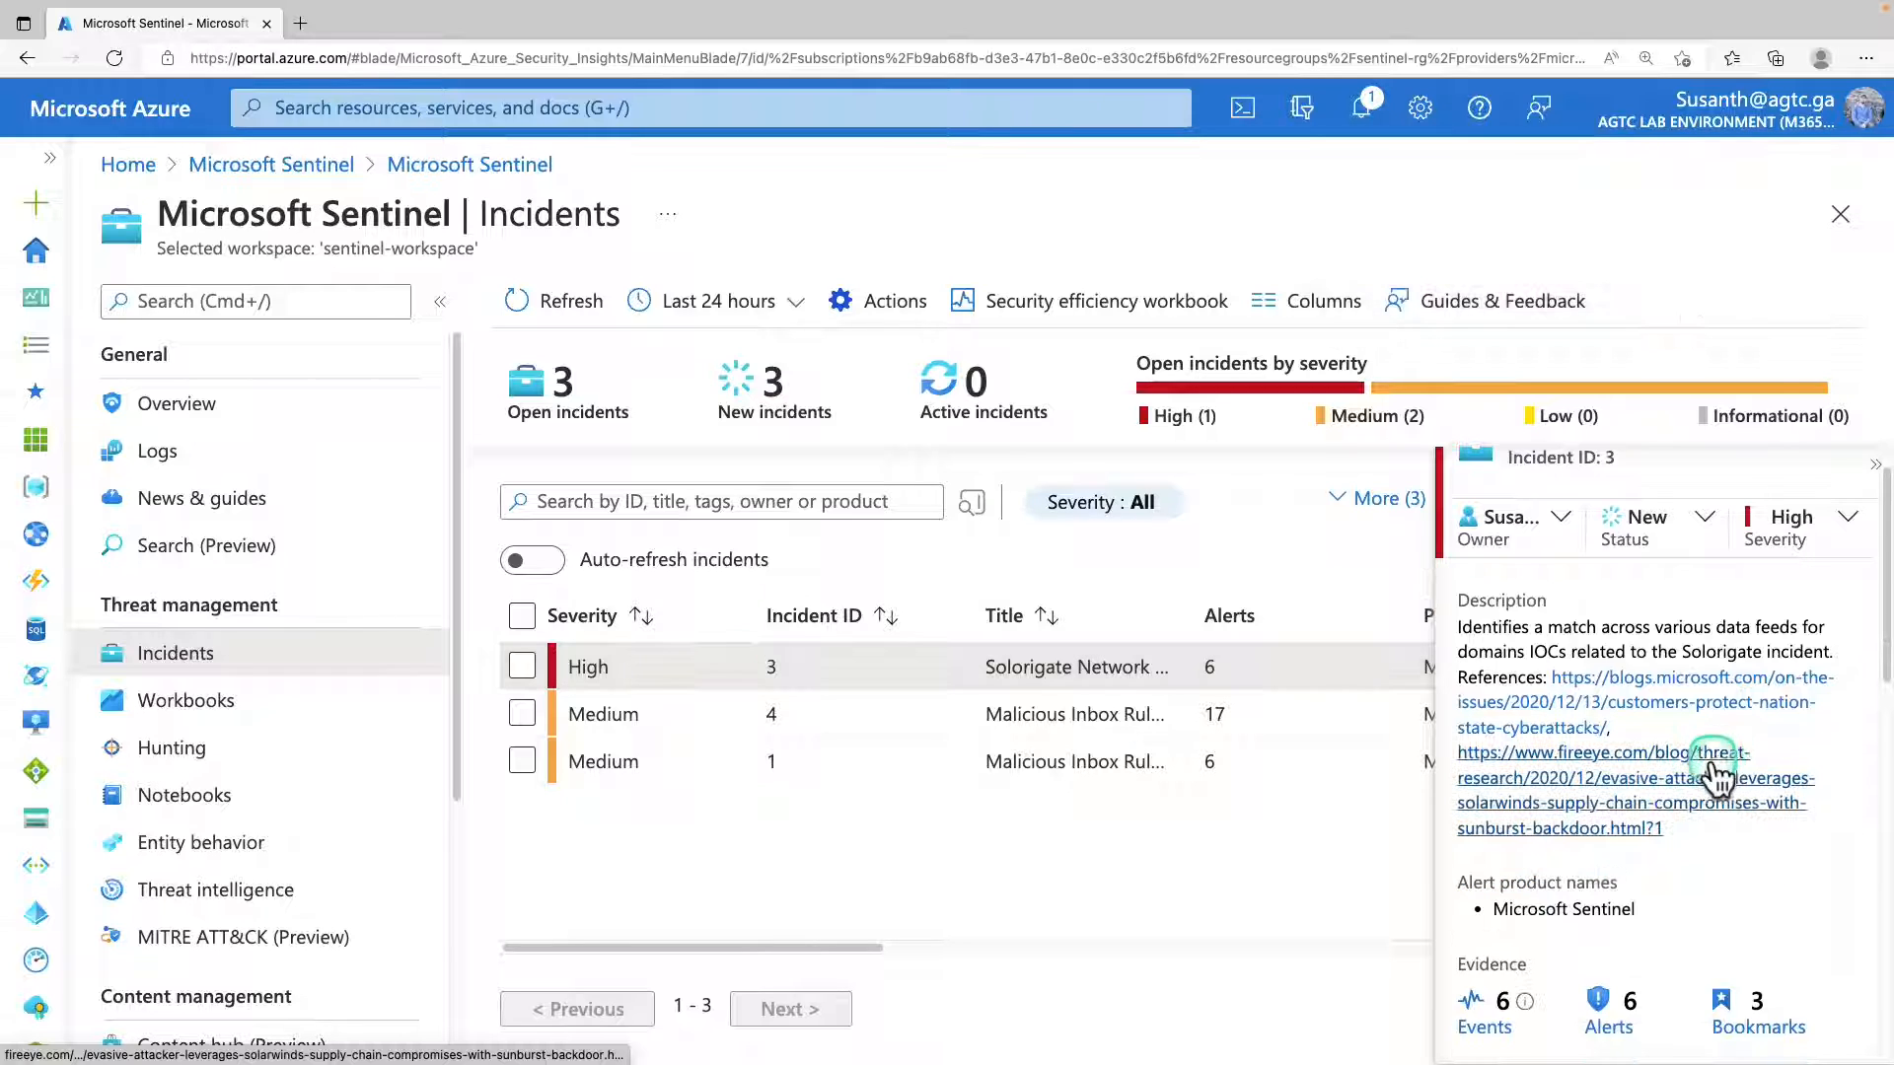
left_click(1685, 770)
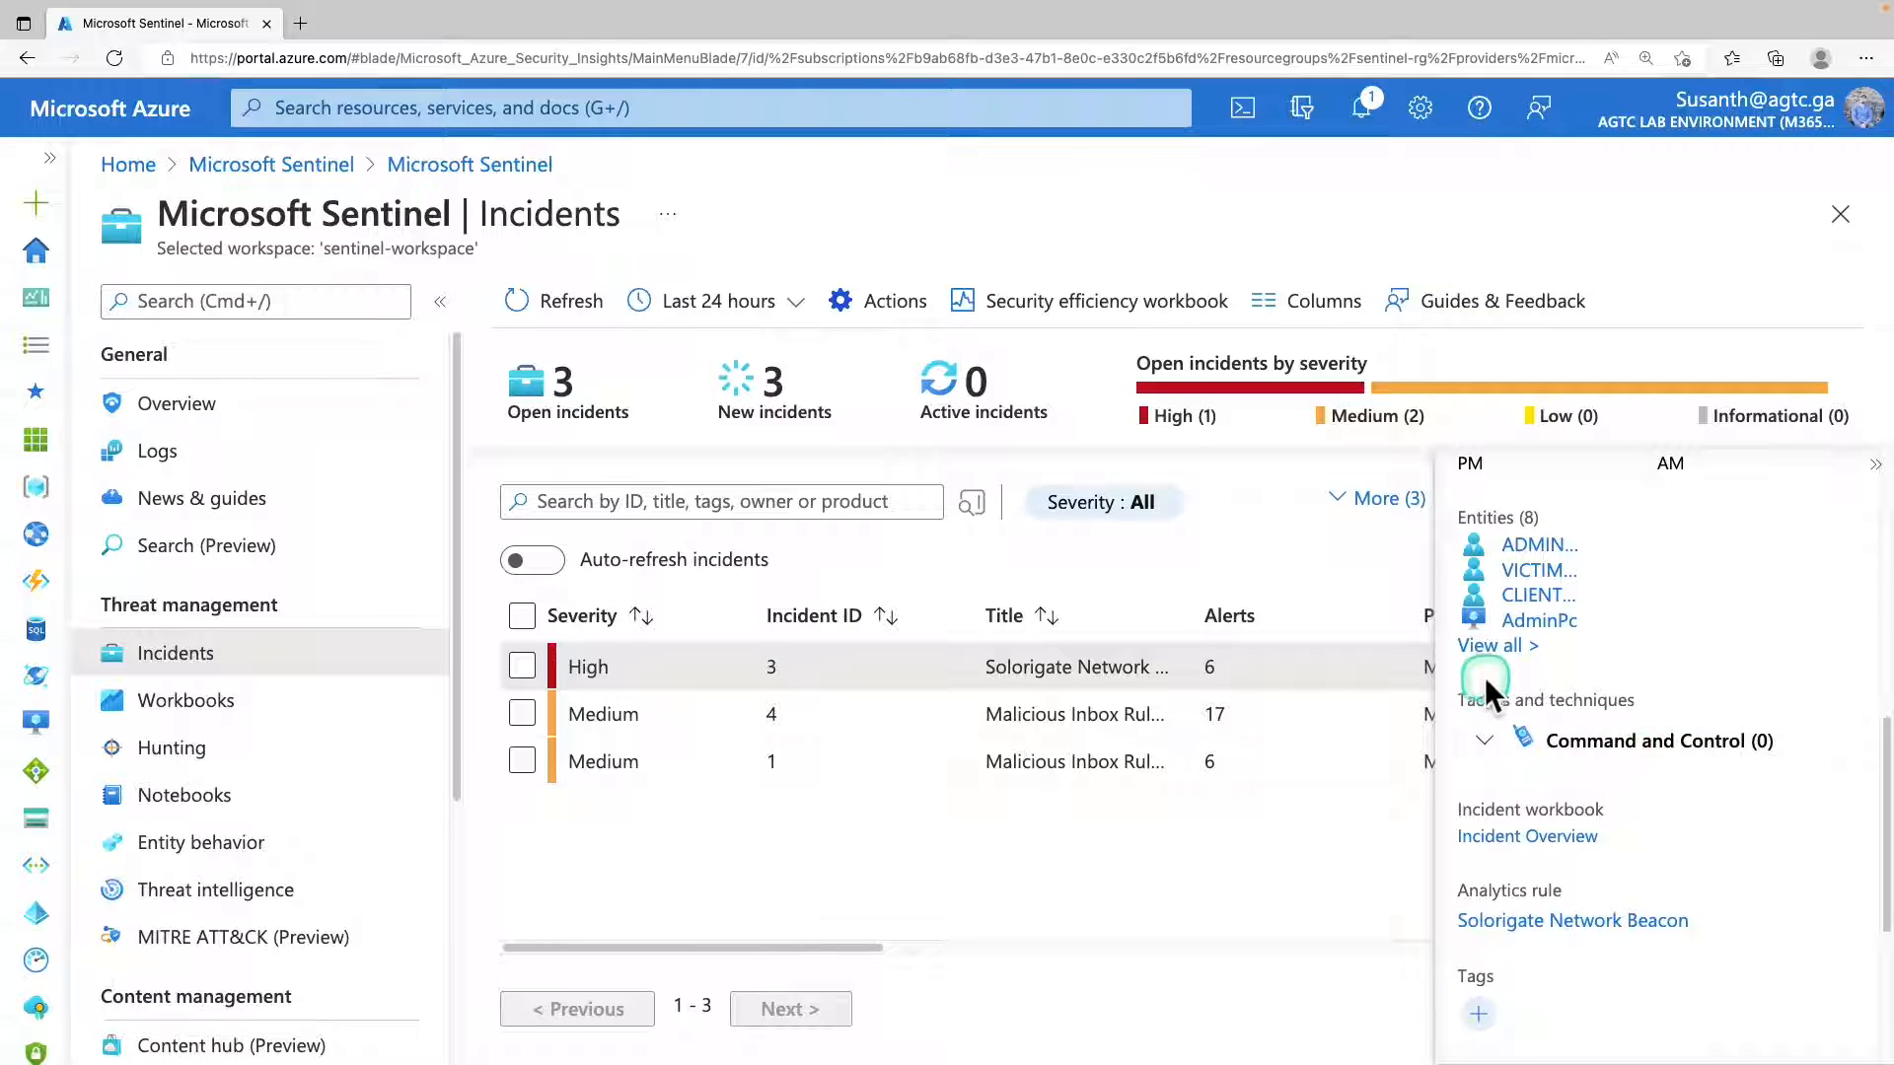
left_click(1495, 648)
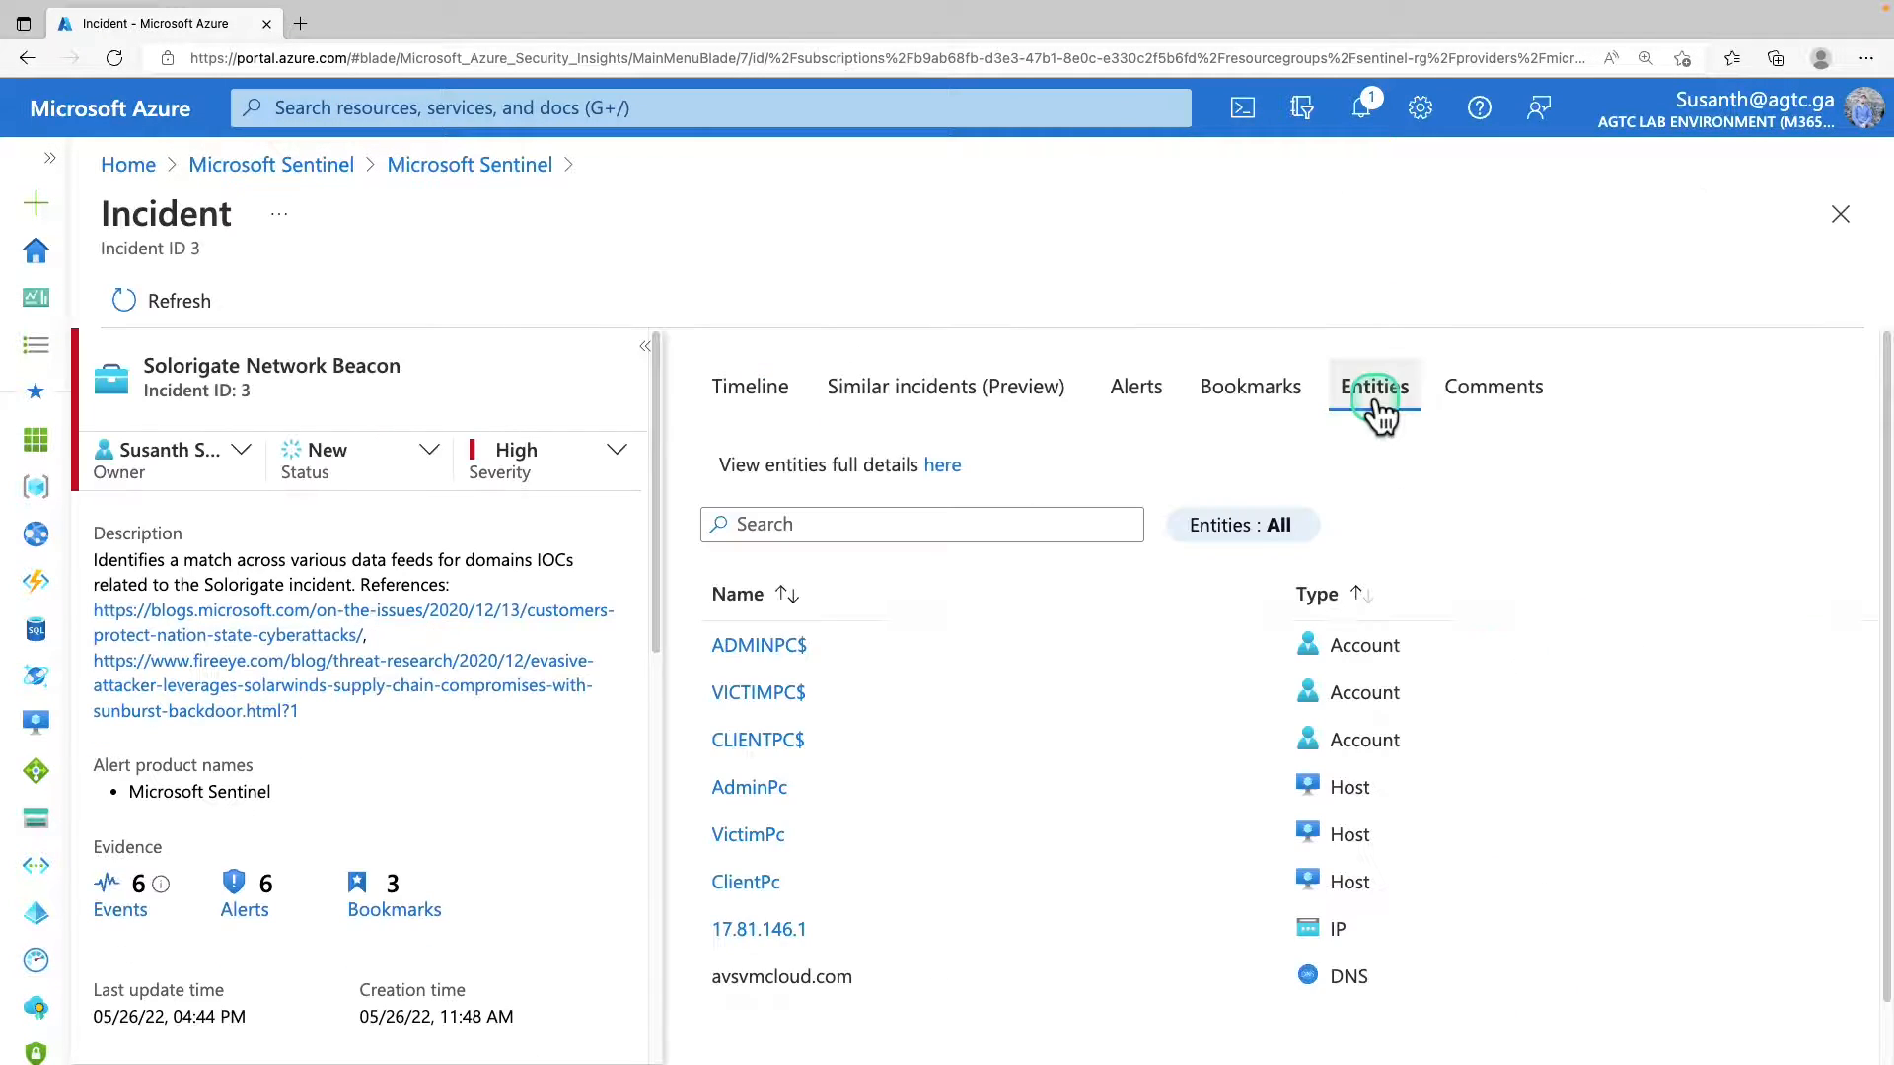
Open the incident's IP entity page, copy the address 17.81.146.1, and return to the incident list.
left_click_drag(805, 933, 701, 942)
left_click_drag(262, 217, 106, 219)
key("ctrl+c")
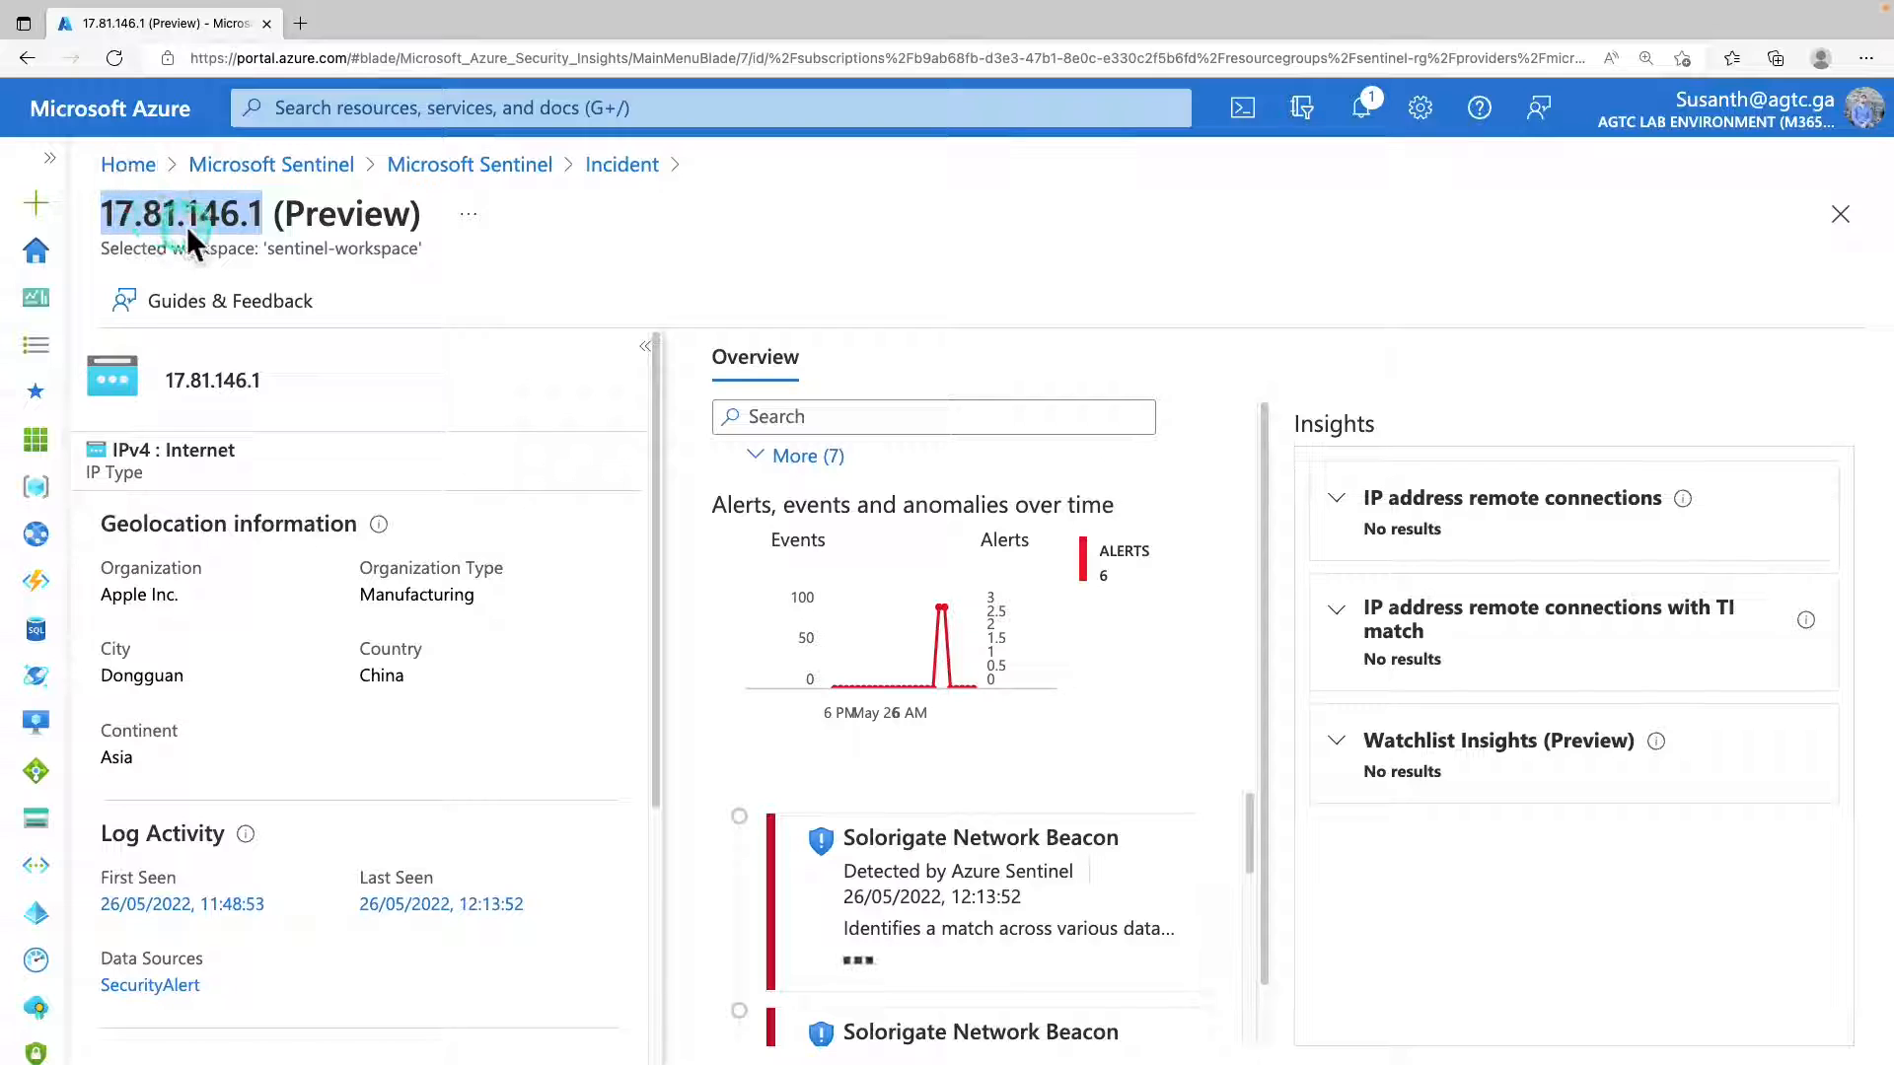
left_click(621, 164)
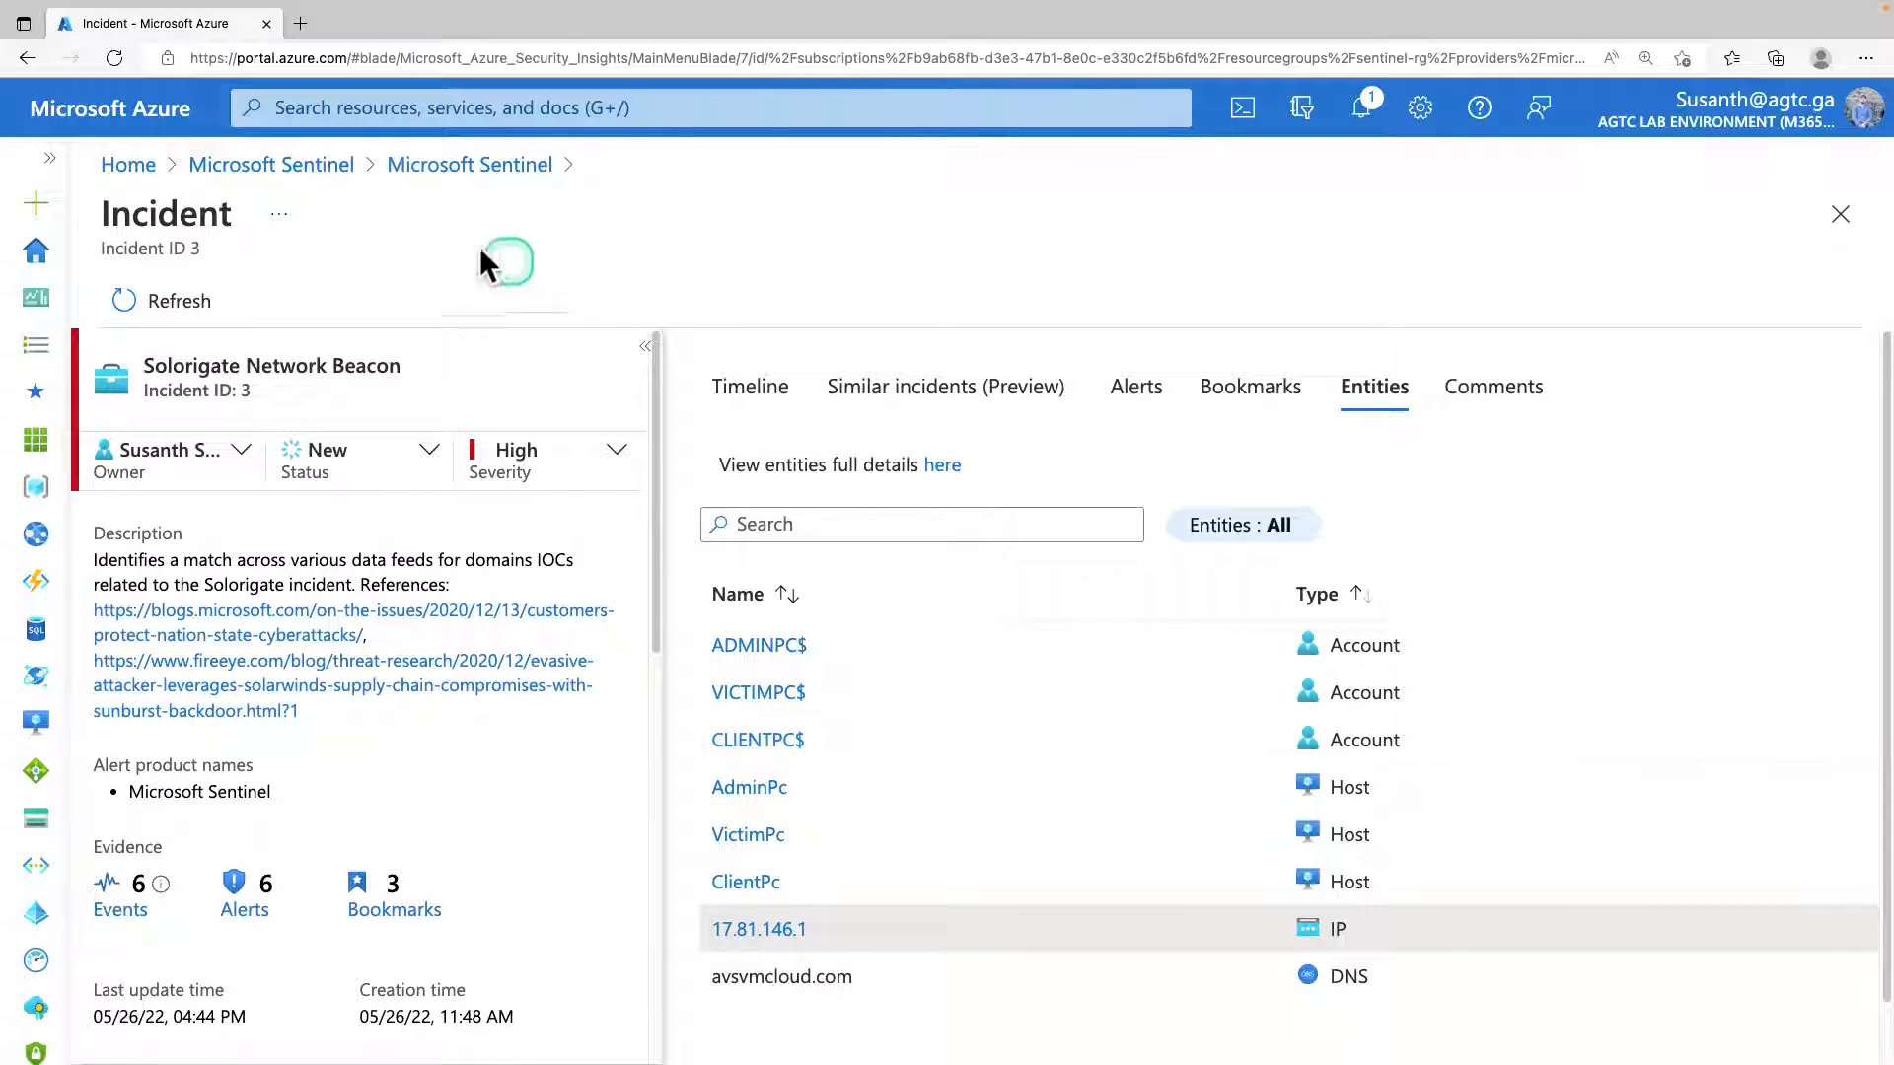
left_click(438, 168)
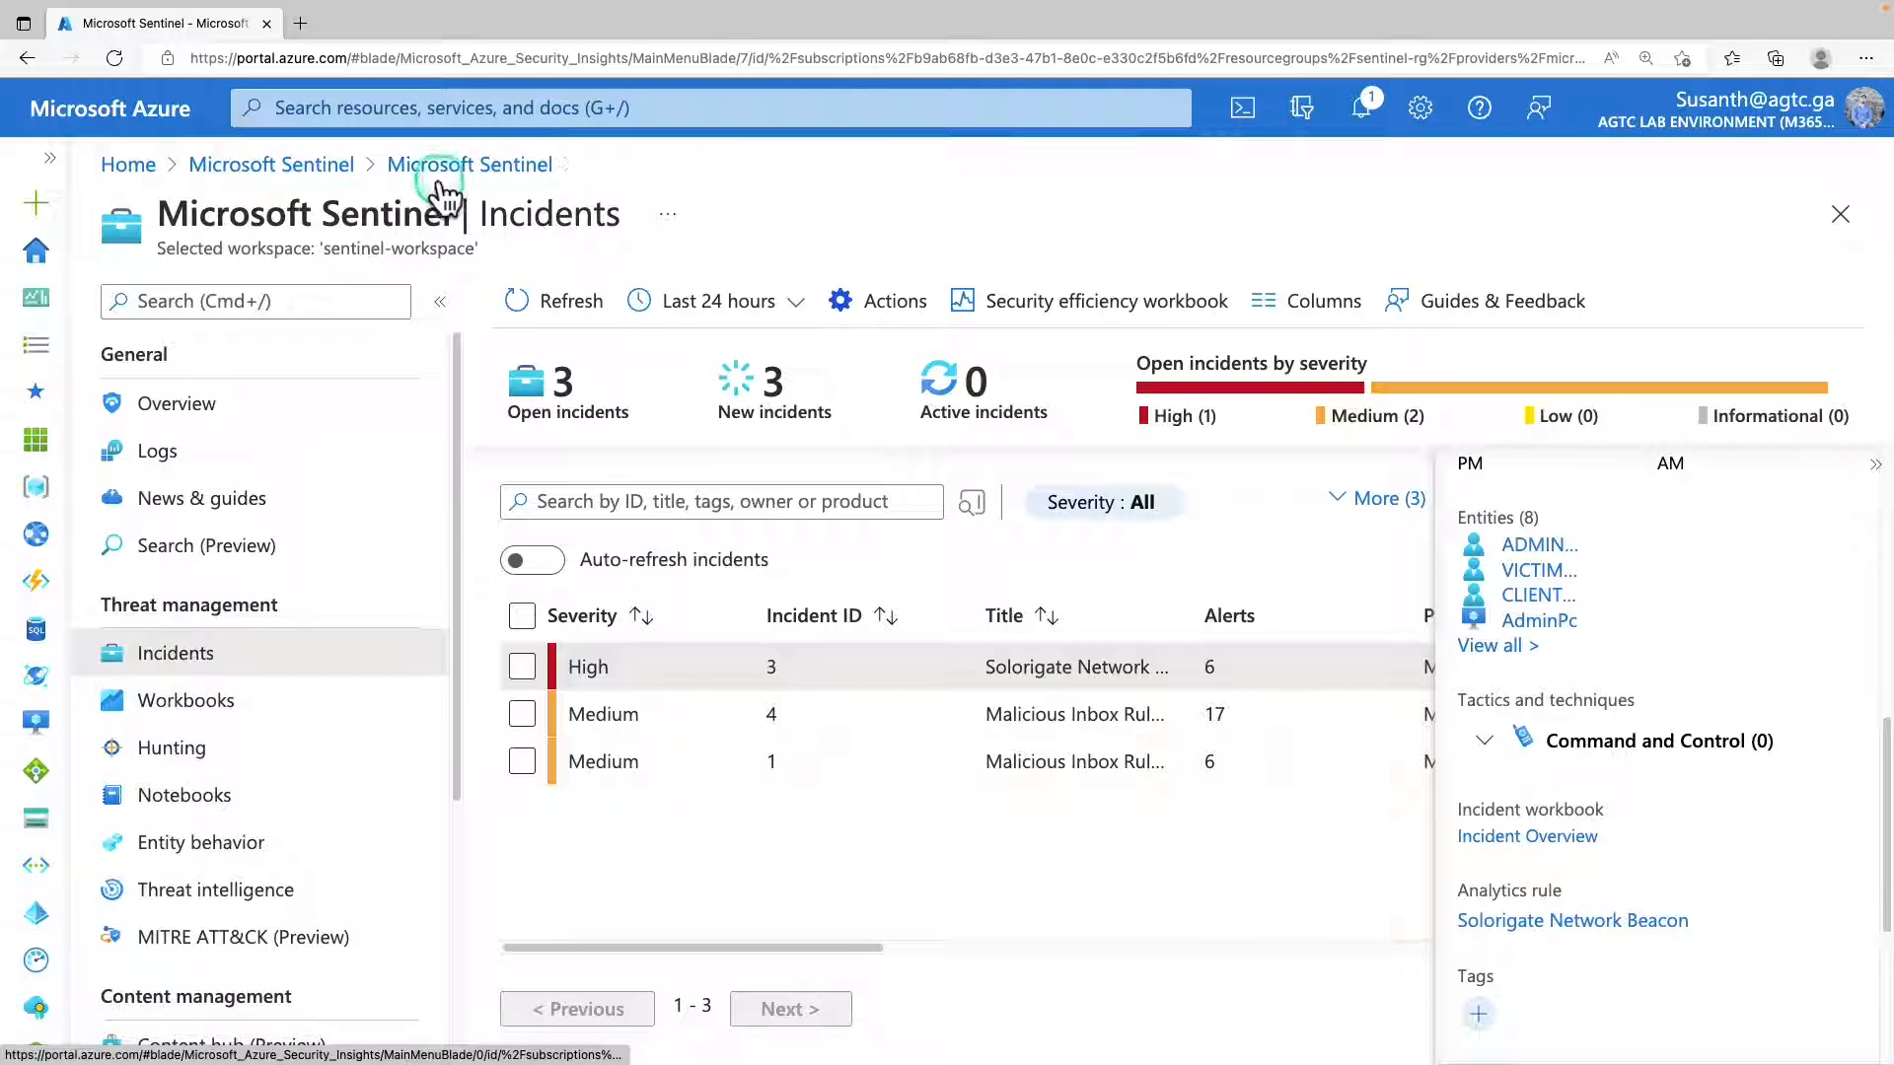
Start a new threat intelligence indicator of type ipv4-addr with the IPv4 address 17.81.146.1.
left_click(245, 897)
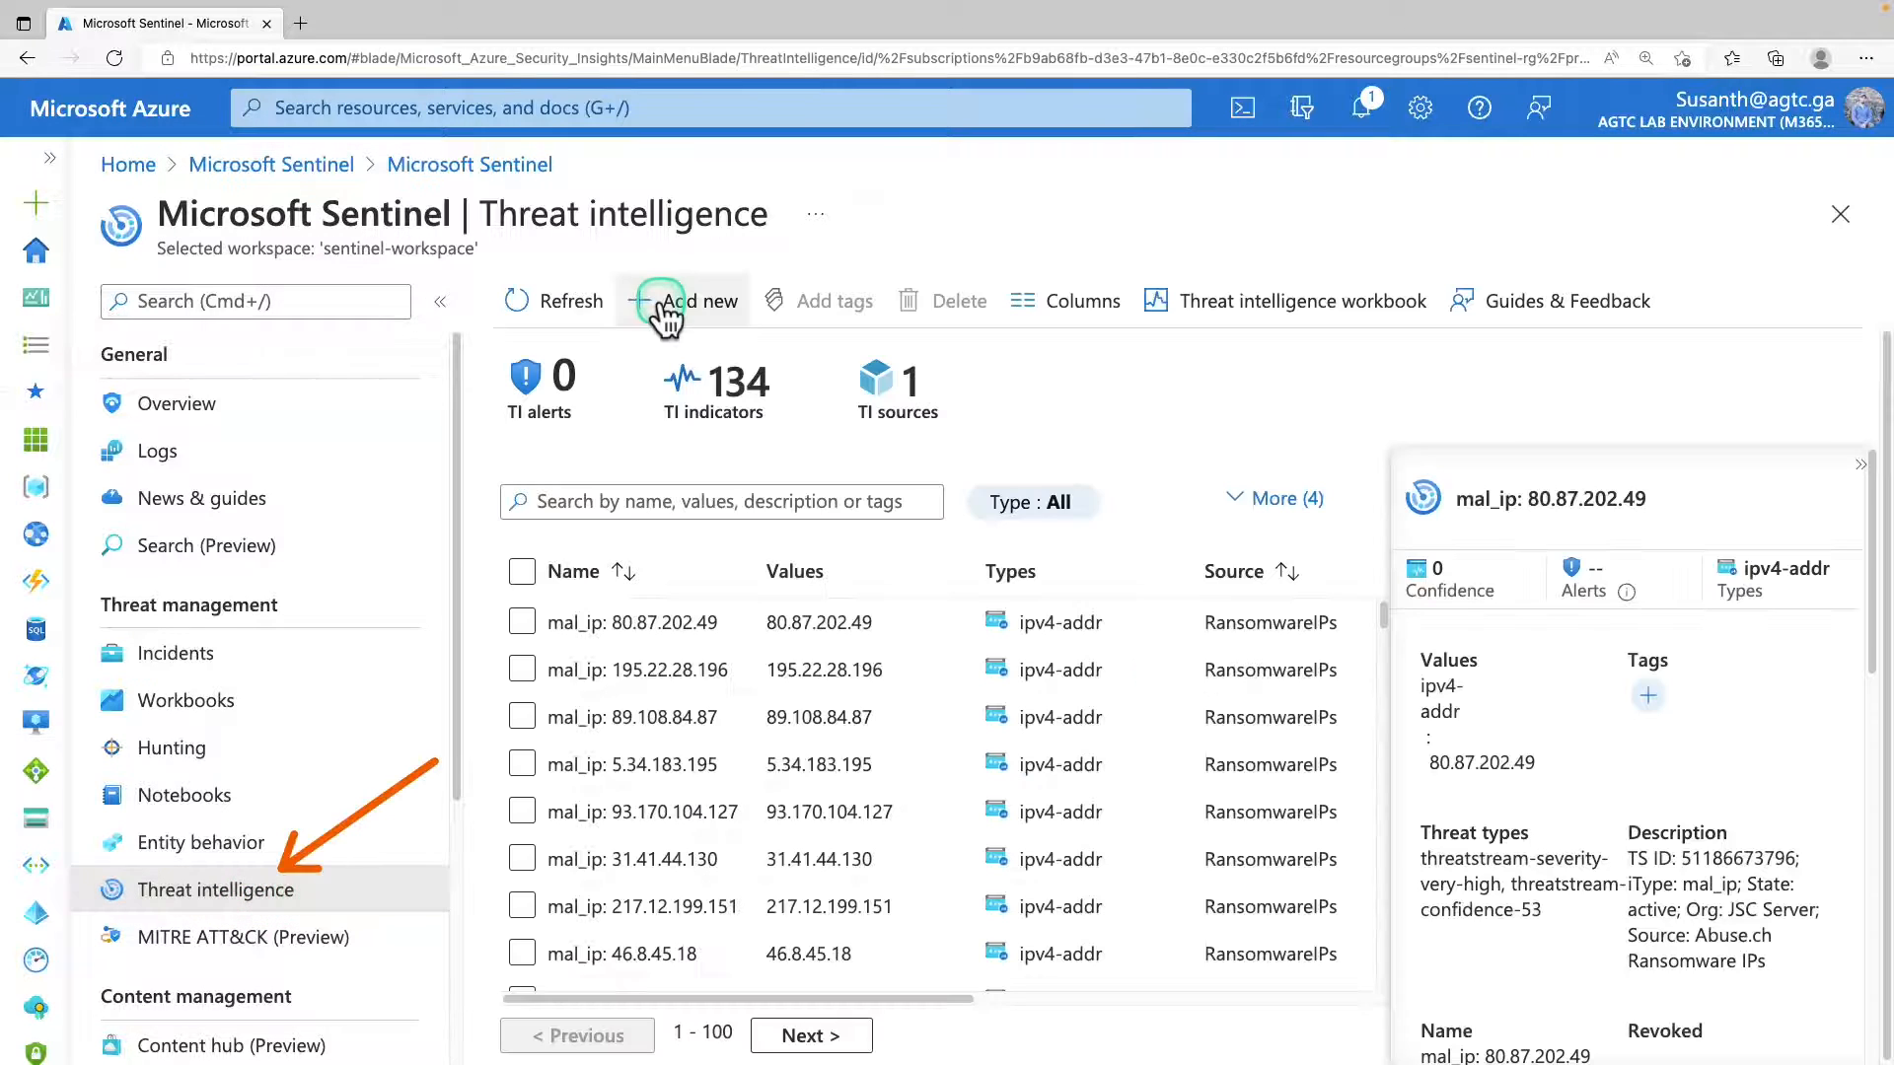
left_click(661, 304)
left_click(1667, 296)
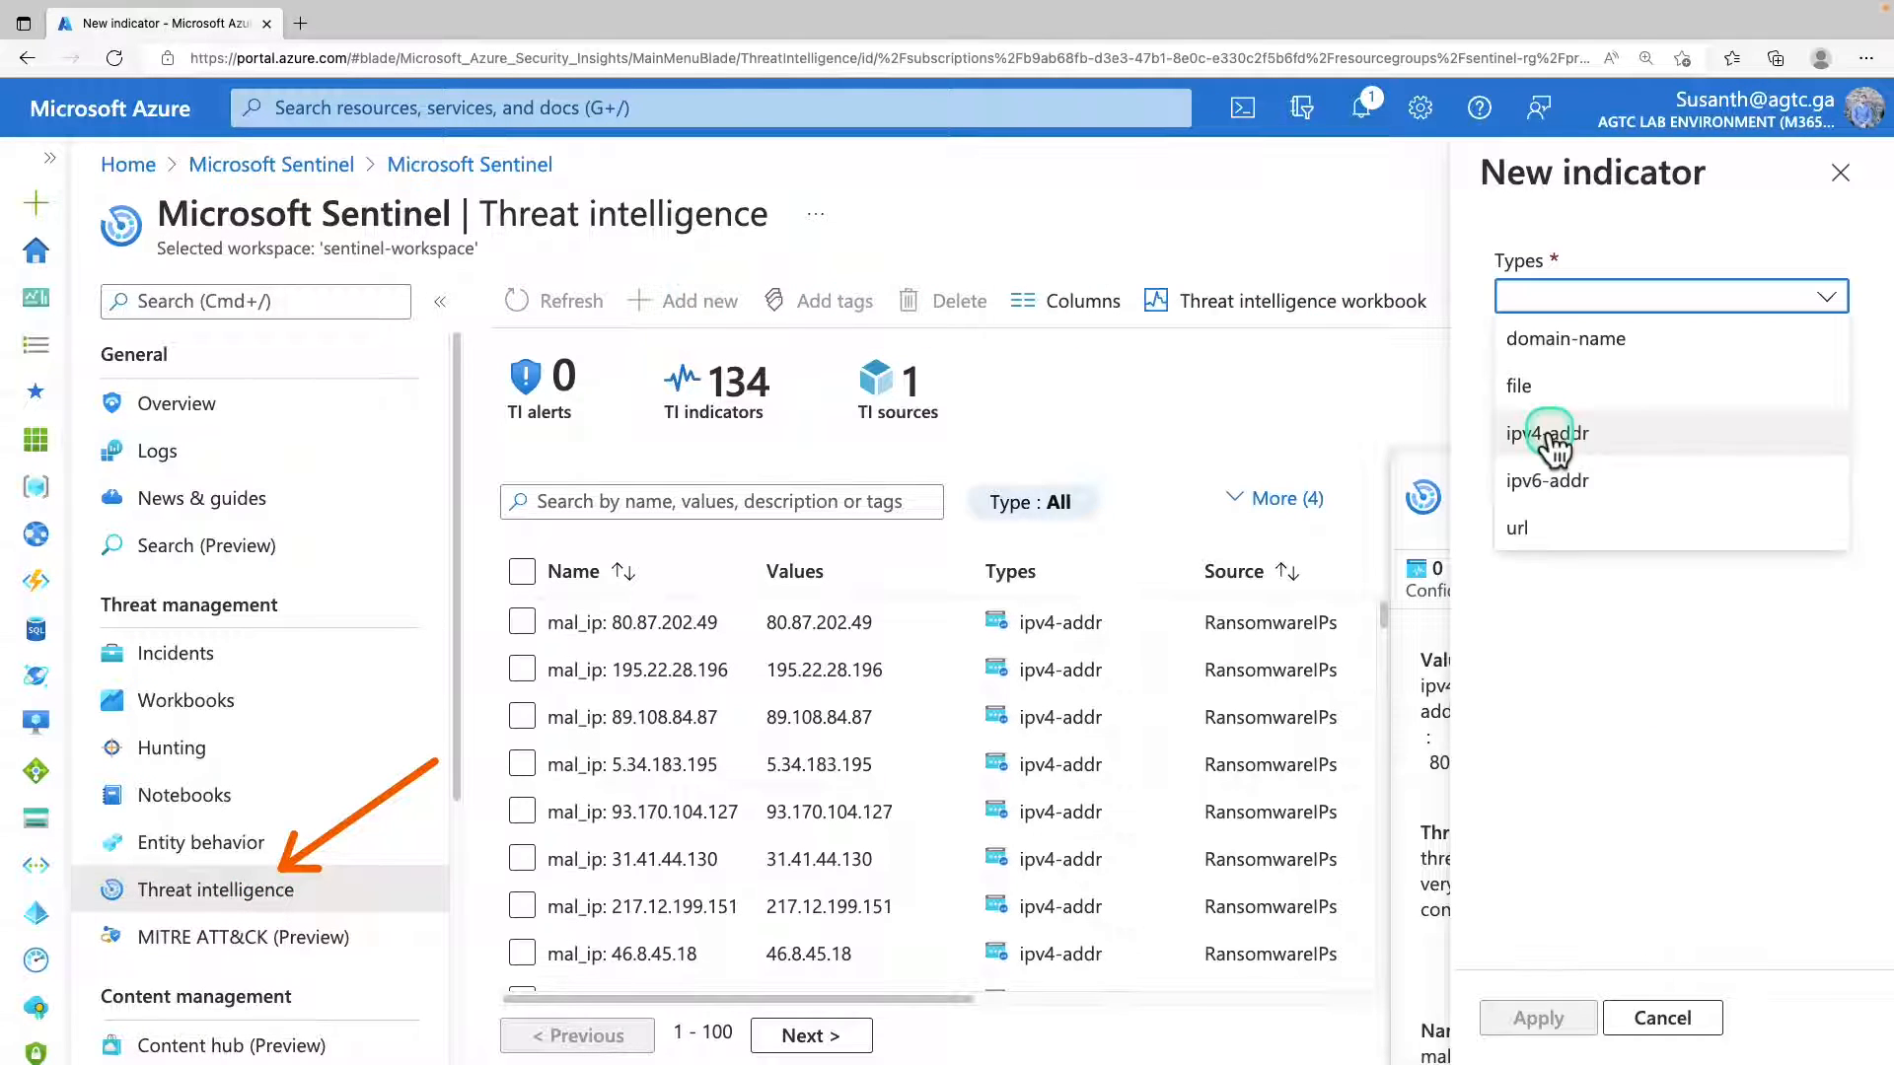
left_click(1556, 427)
left_click(1553, 394)
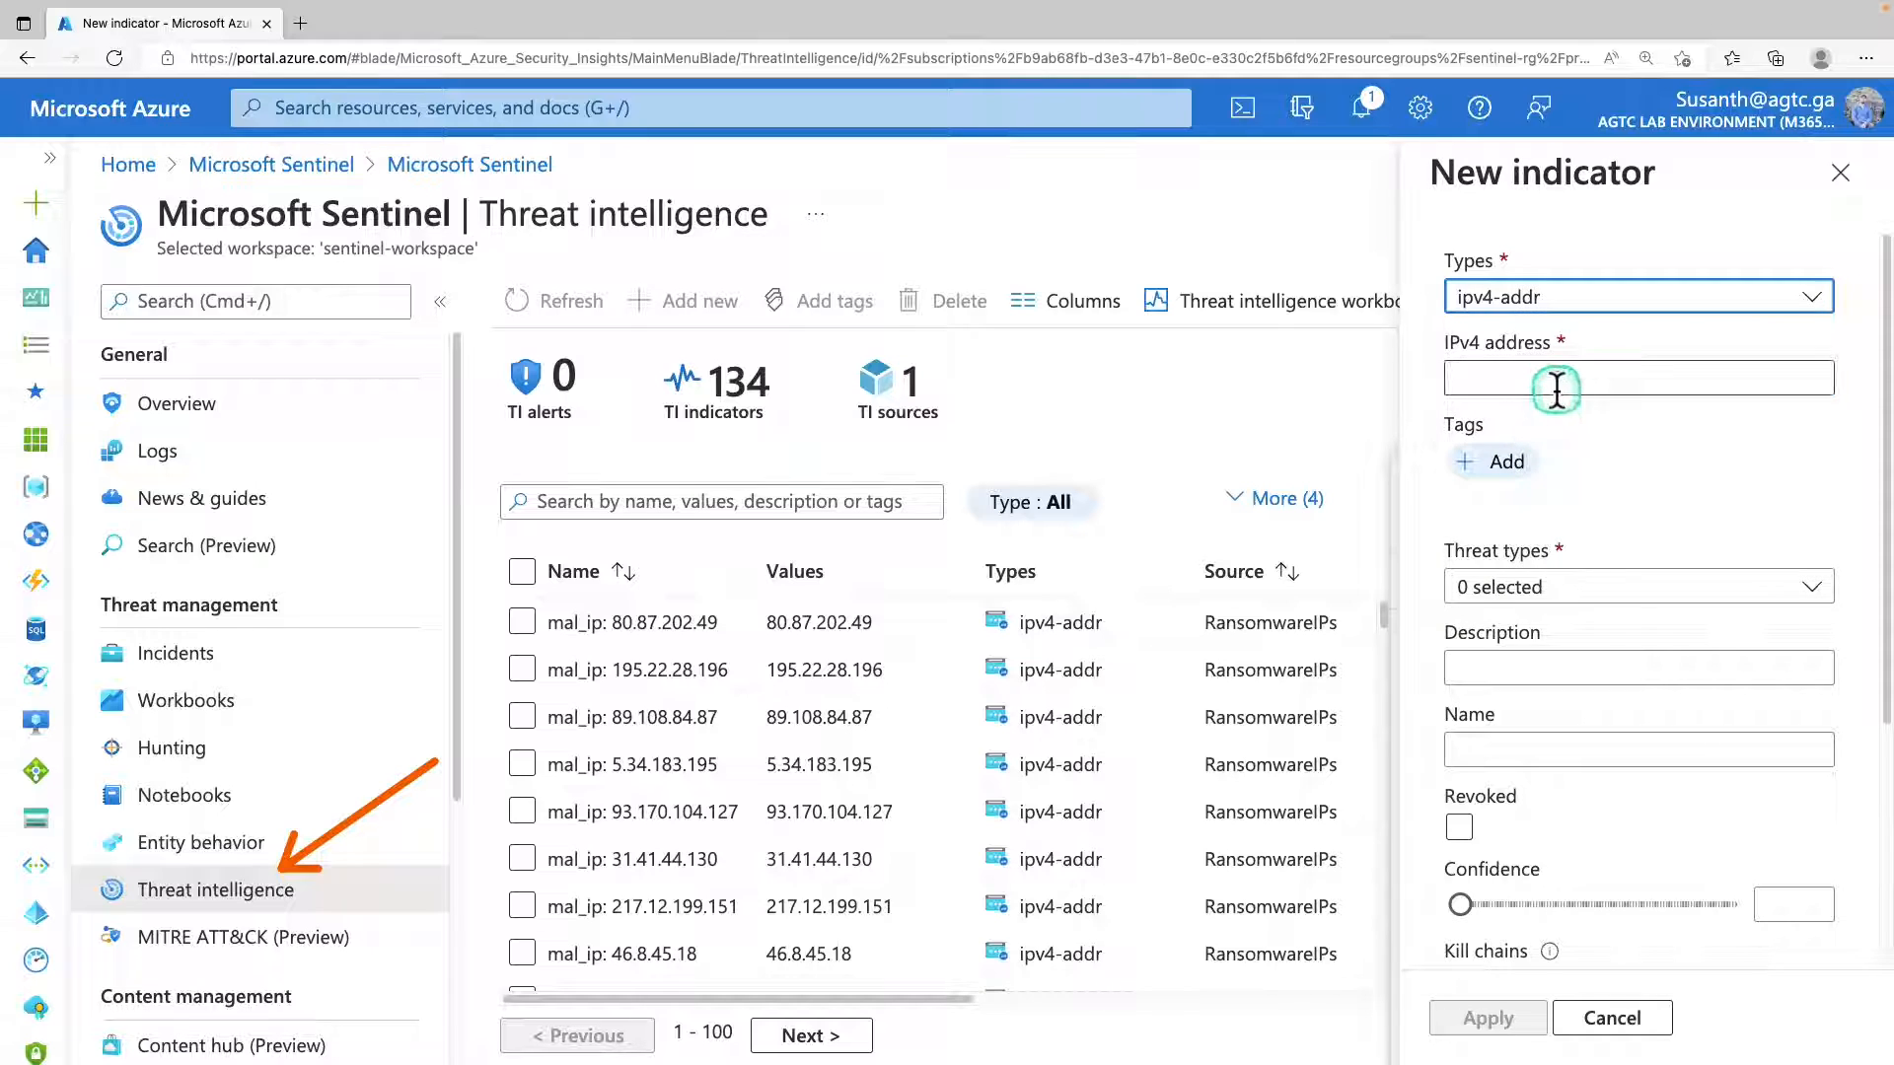
key("ctrl+v")
left_click(1475, 380)
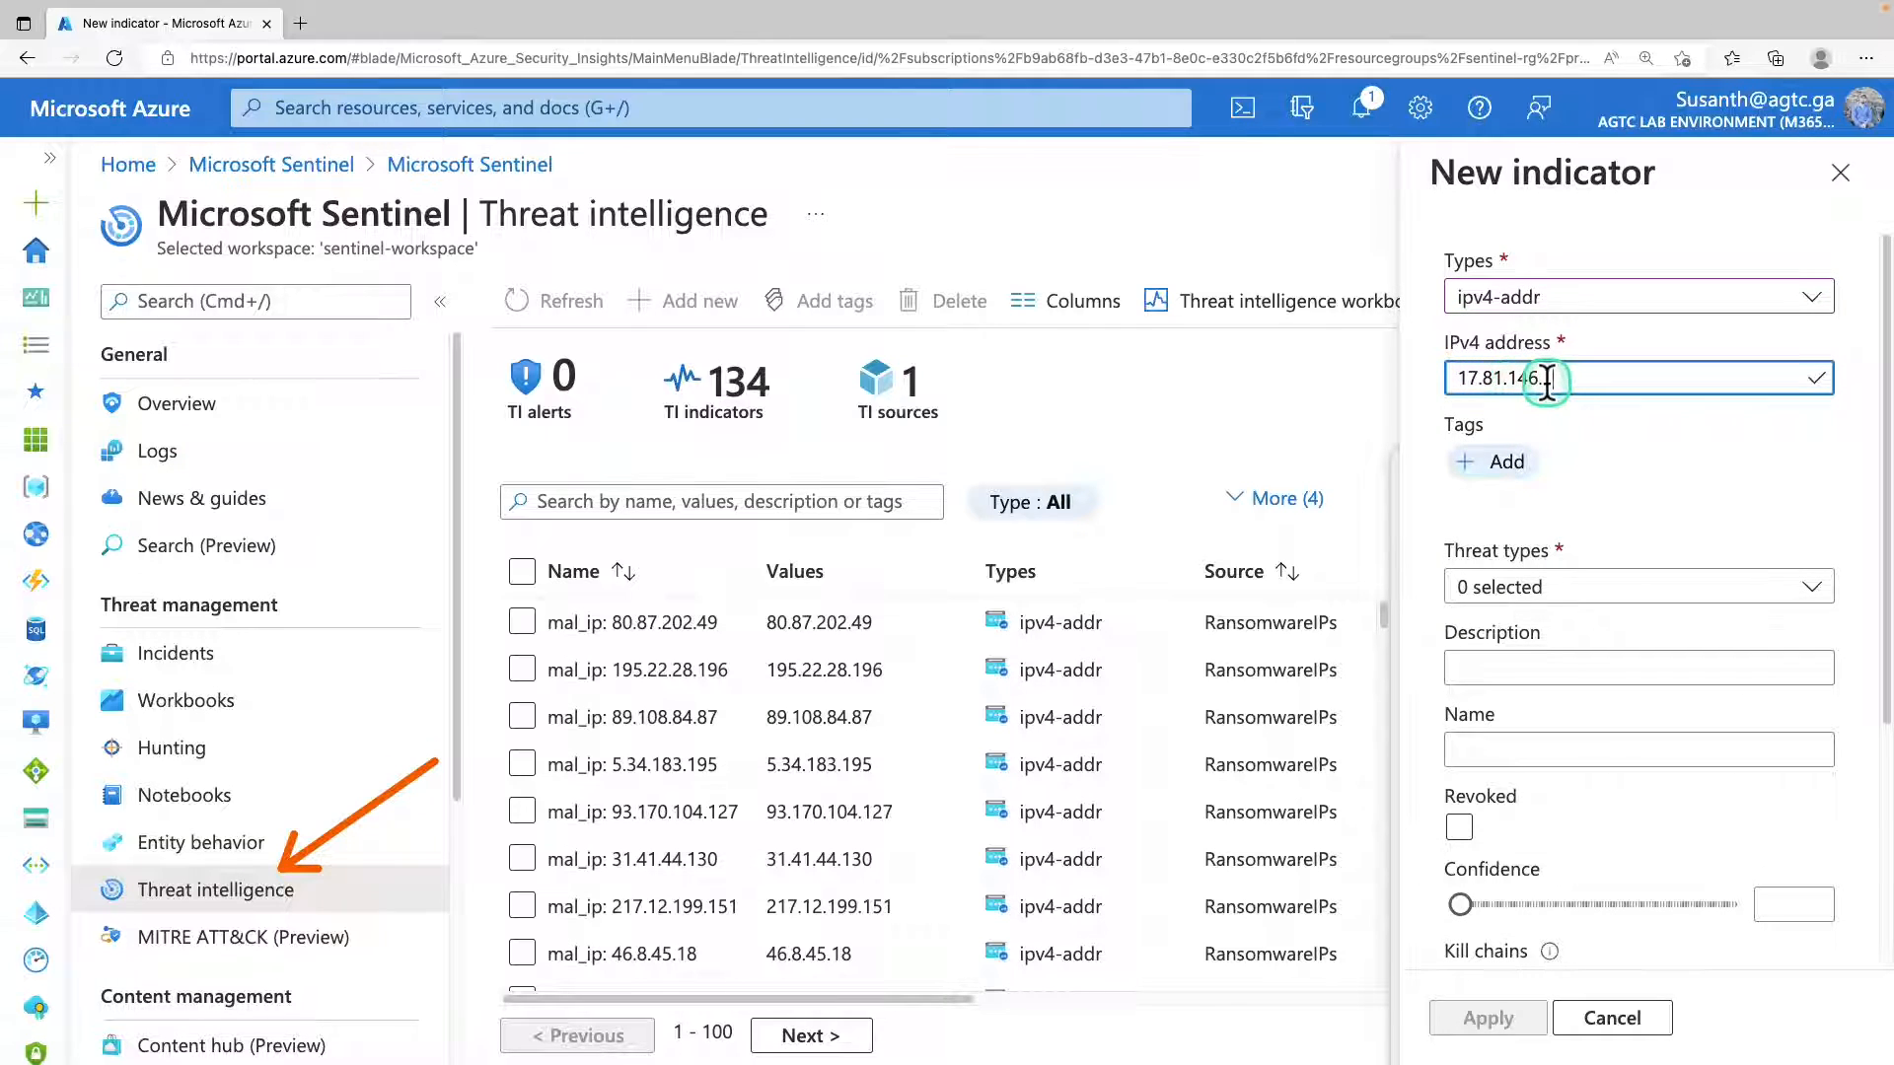
Set the indicator's threat type to malicious-activity, its description to "Associated with Solorigate Campaign" and its name to "mal_ip: 17.81.146.1".
left_click(1537, 586)
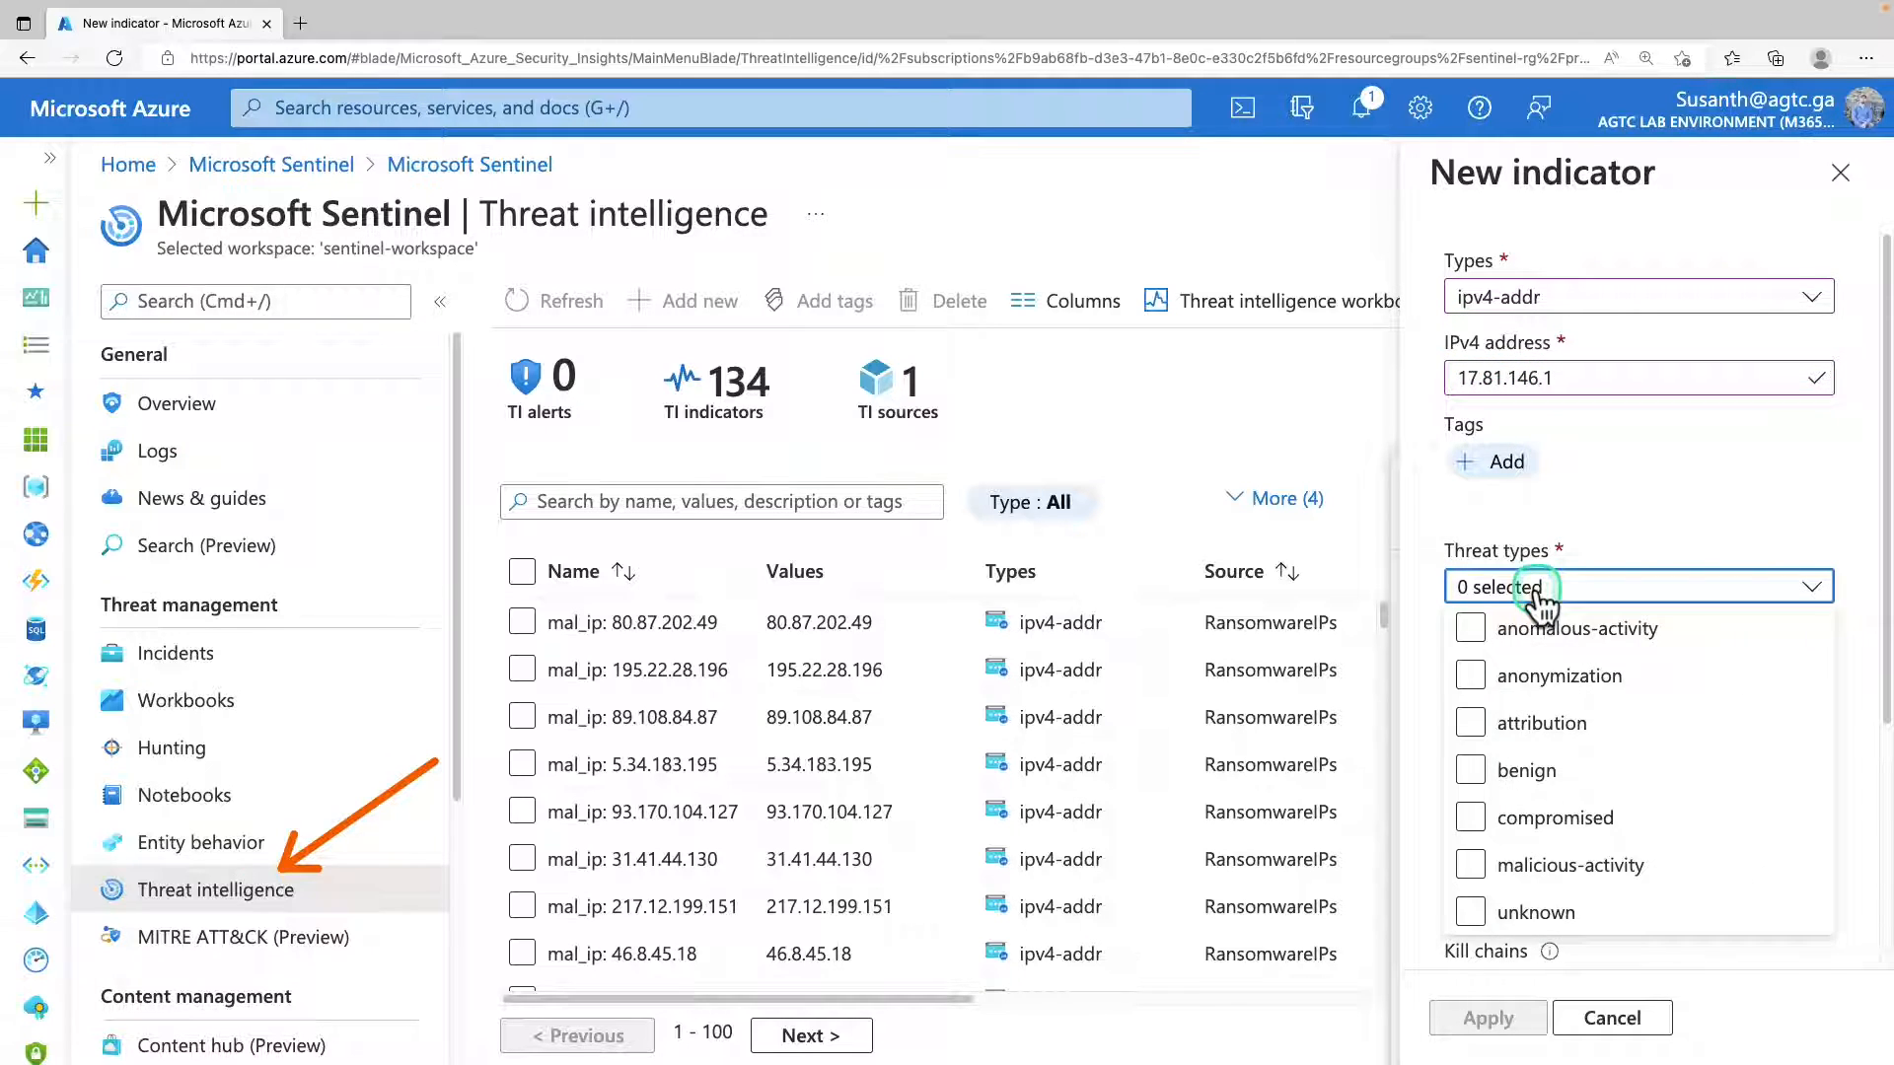
left_click(1610, 865)
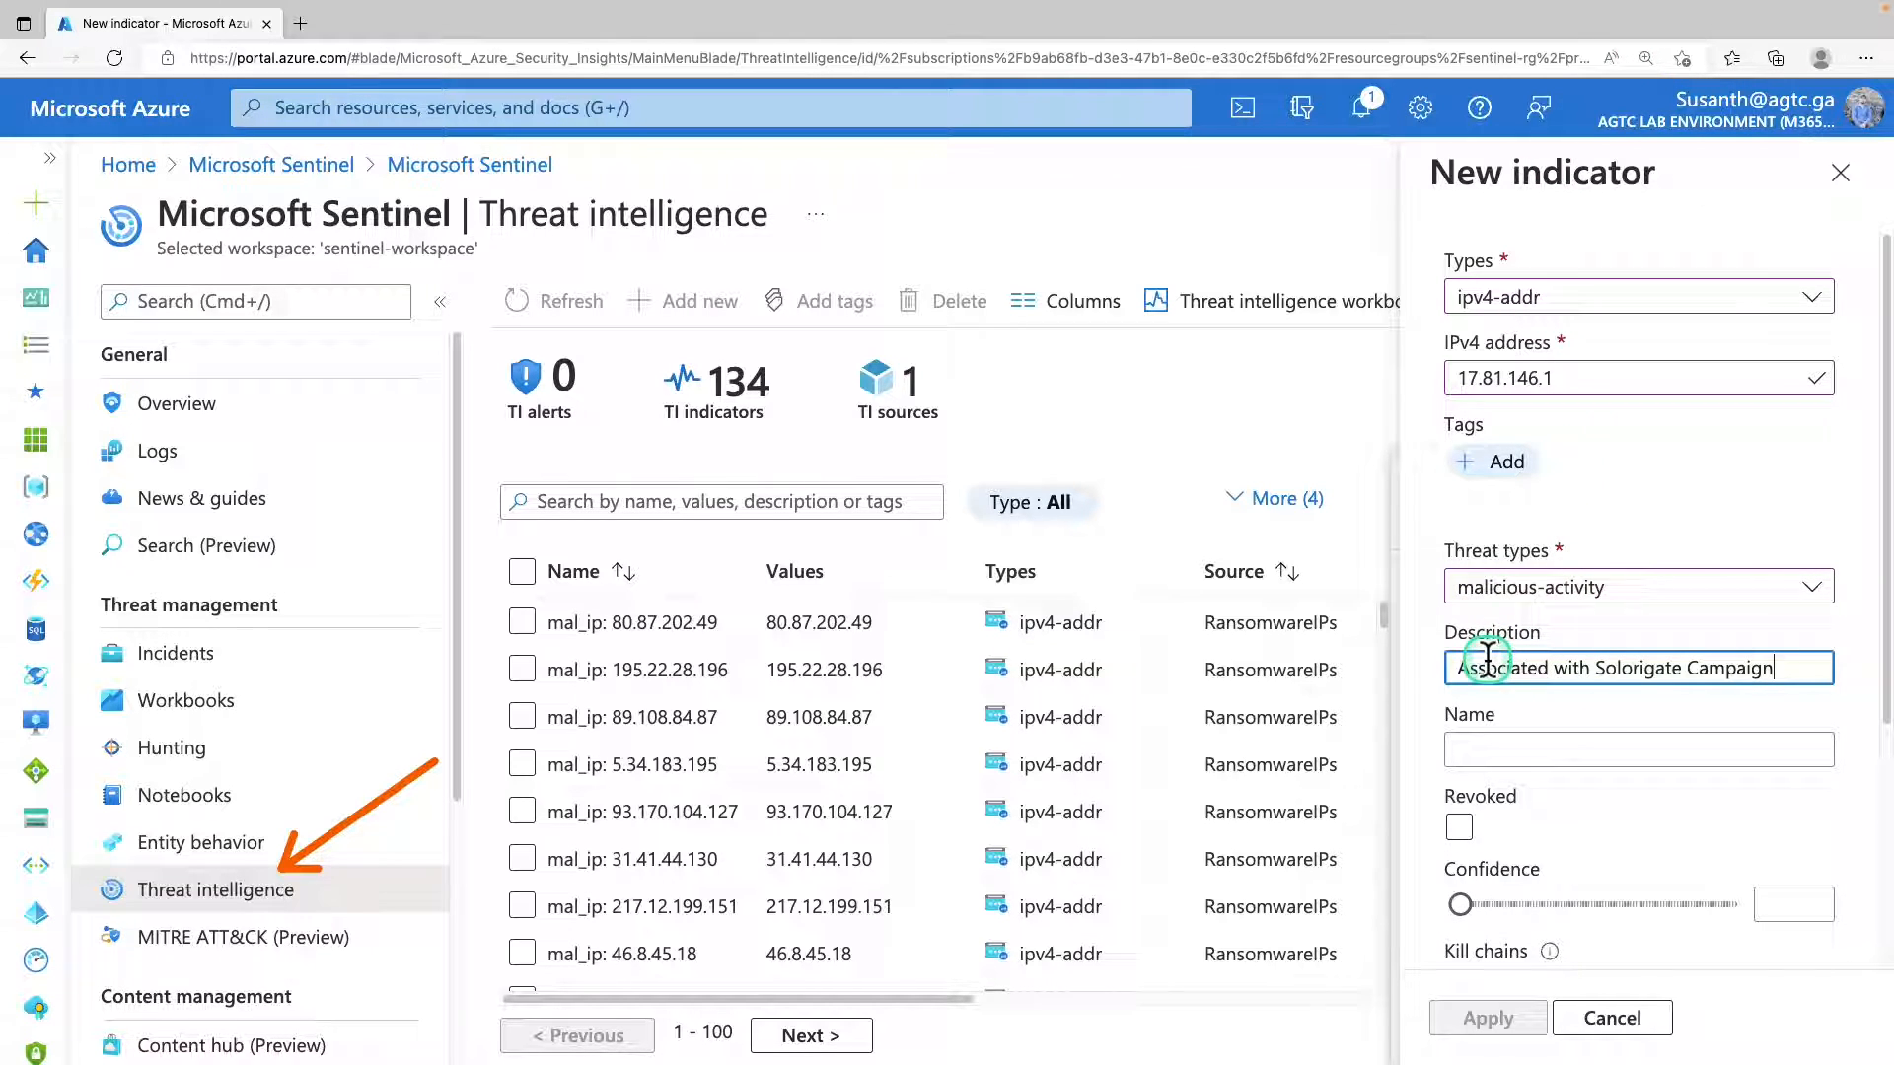
left_click_drag(1487, 661, 1797, 664)
scroll(1792, 670, "down", 1)
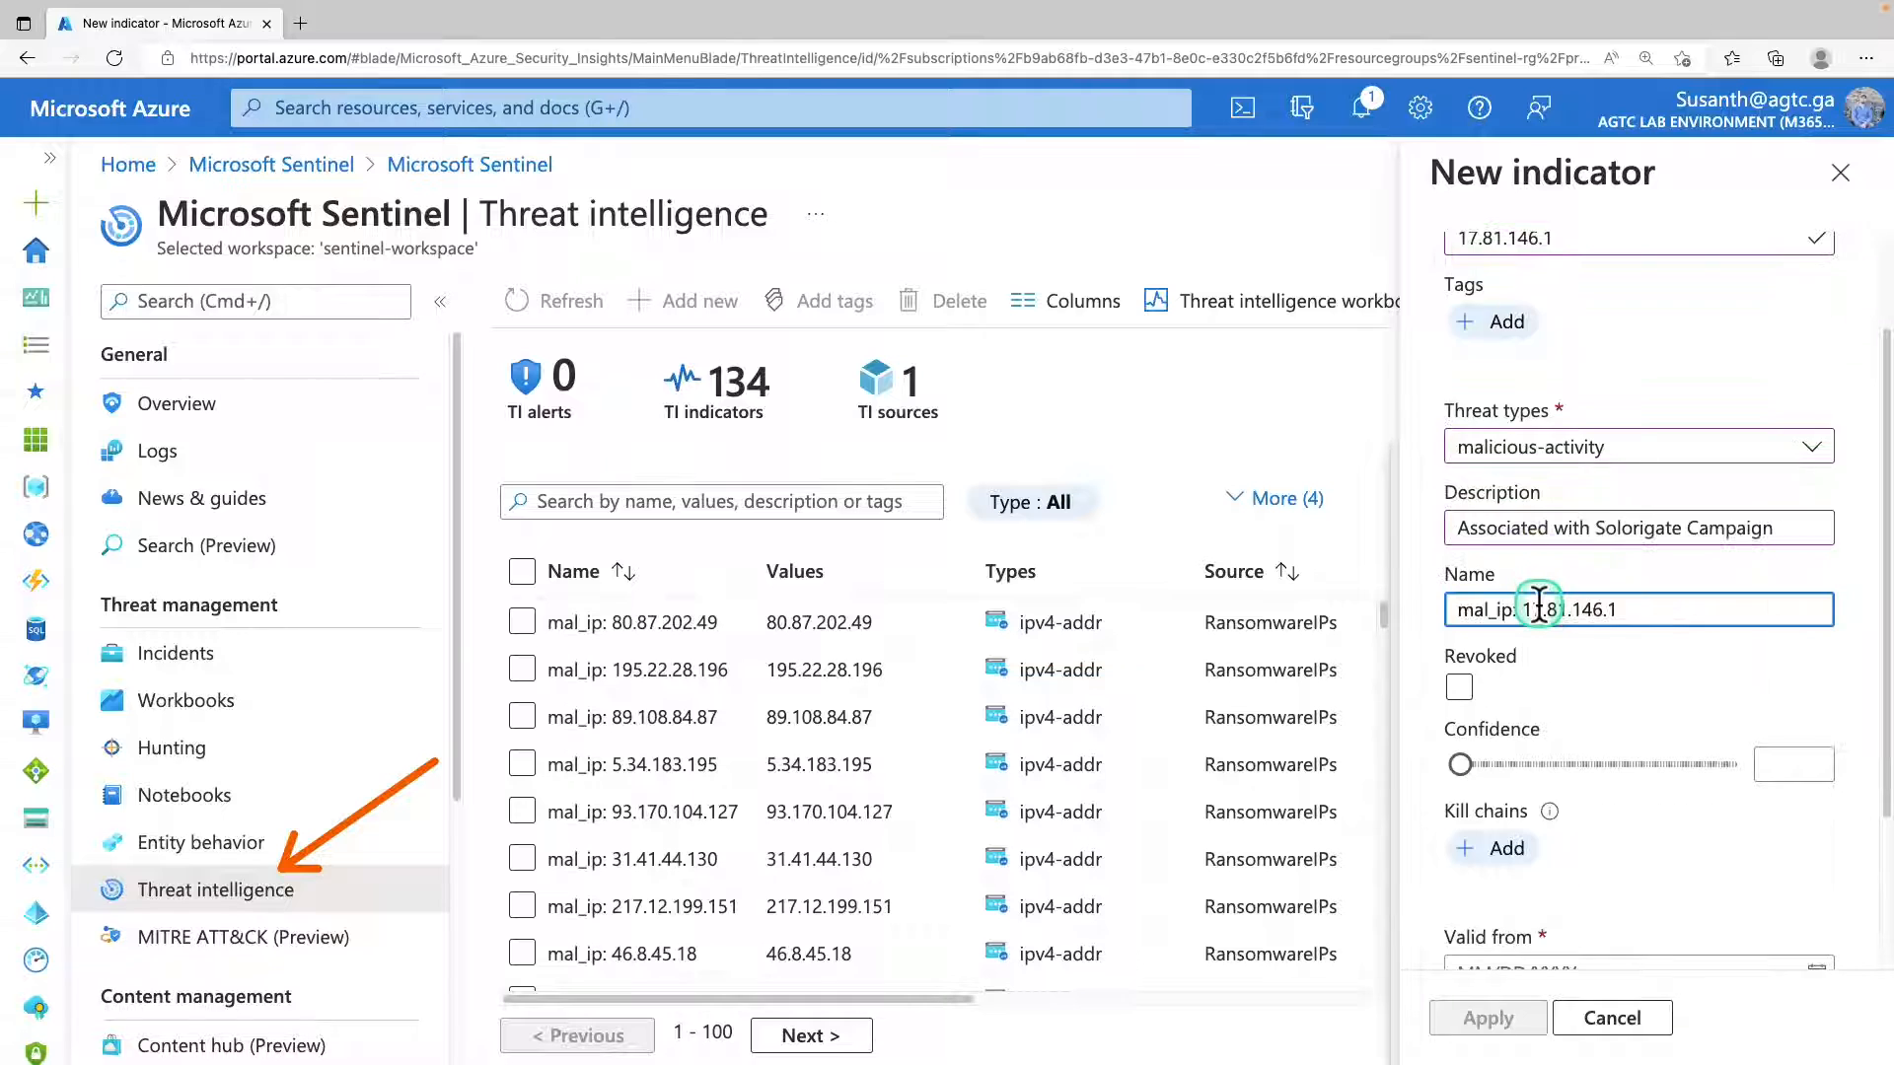
left_click_drag(1540, 606, 1624, 607)
left_click(1729, 602)
Set the indicator's confidence to 90 and its validity from 05/26/2022 until 06/10/2022, and save it.
scroll(1689, 630, "down", 2)
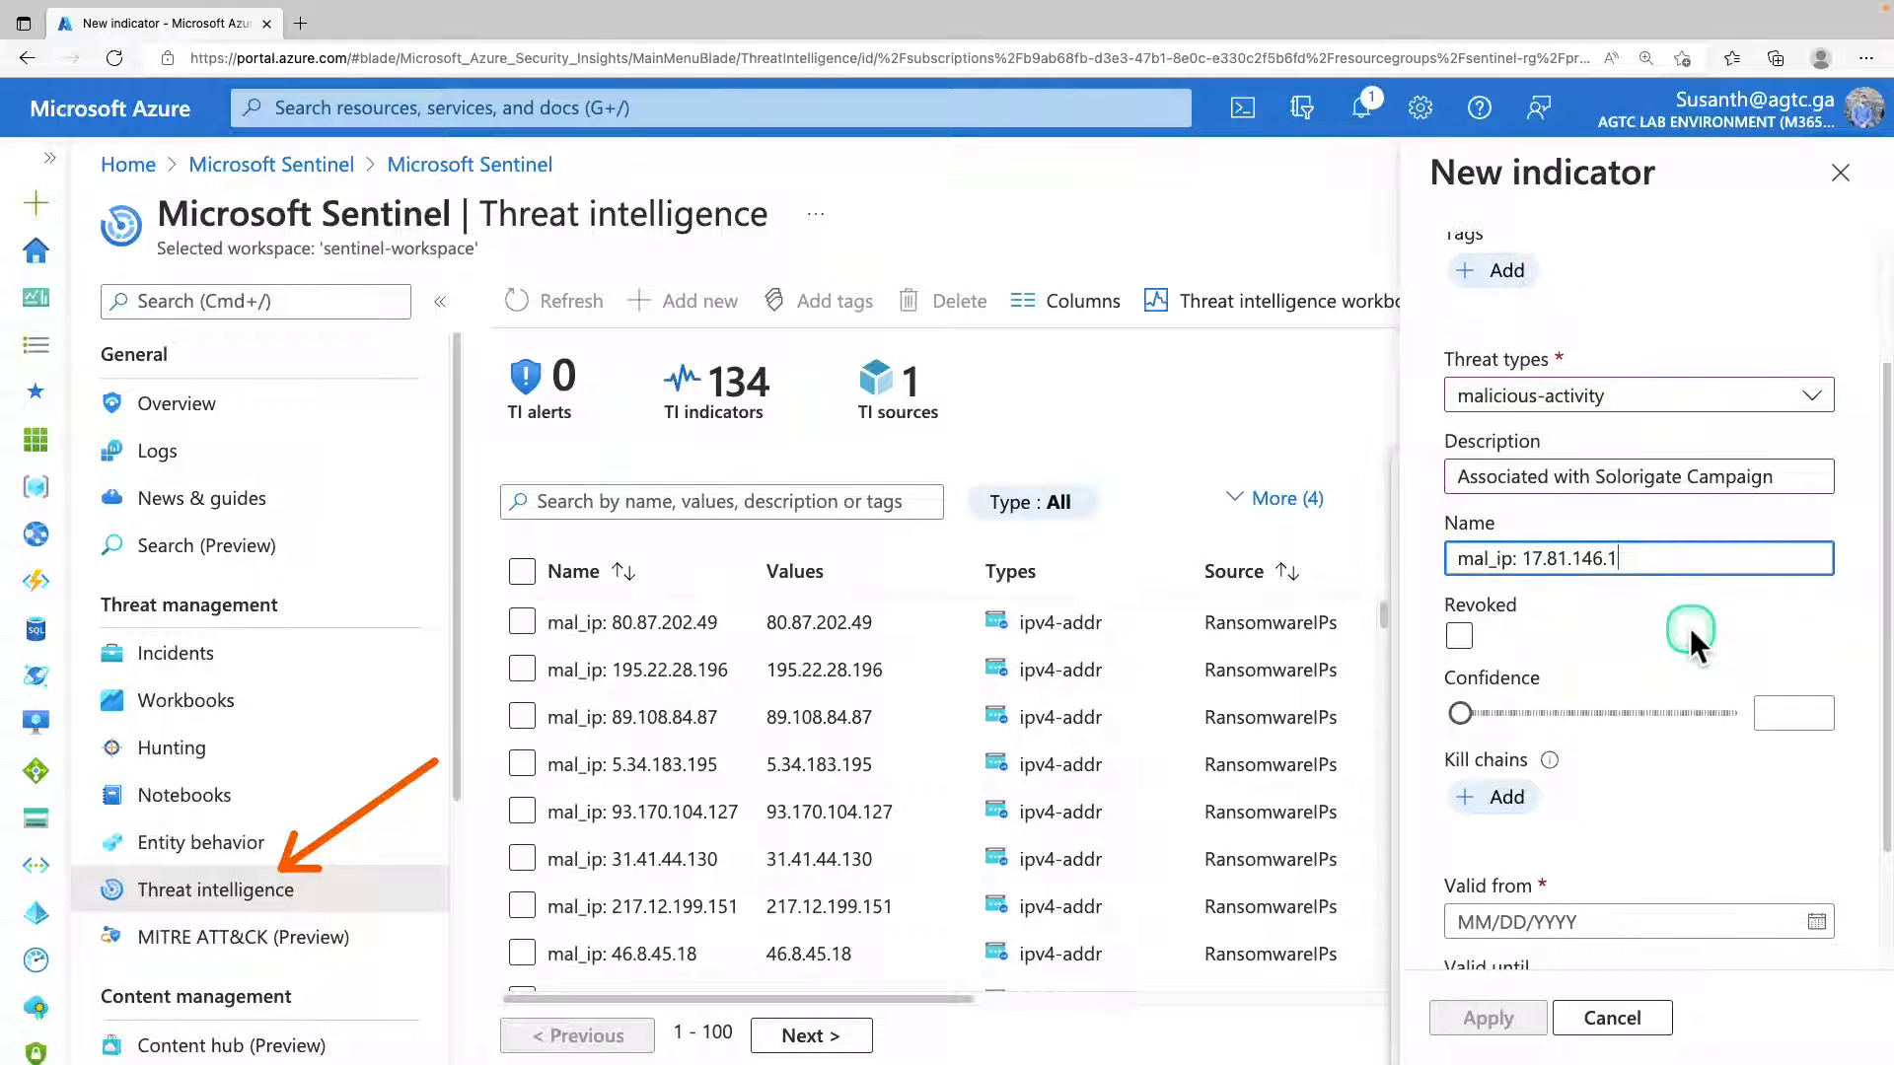
scroll(1690, 627, "down", 1)
left_click(1712, 688)
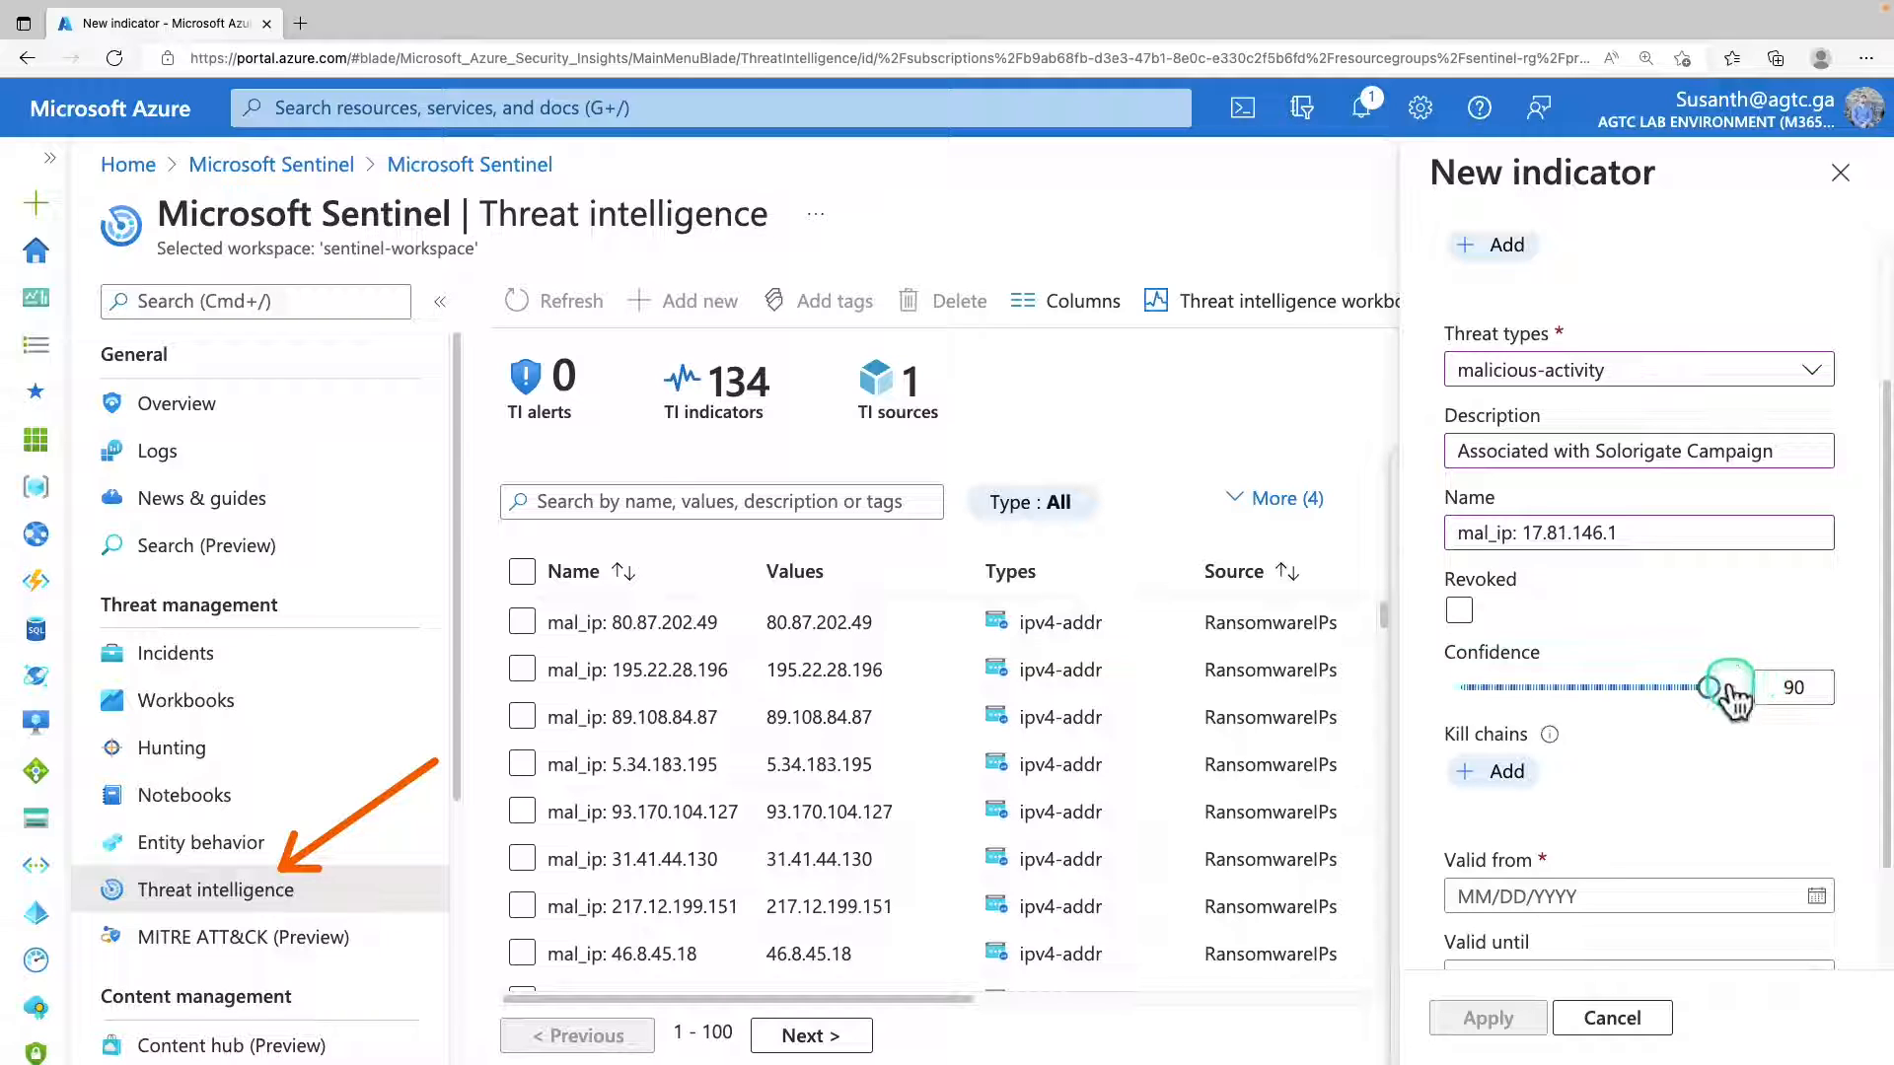
scroll(1731, 693, "down", 2)
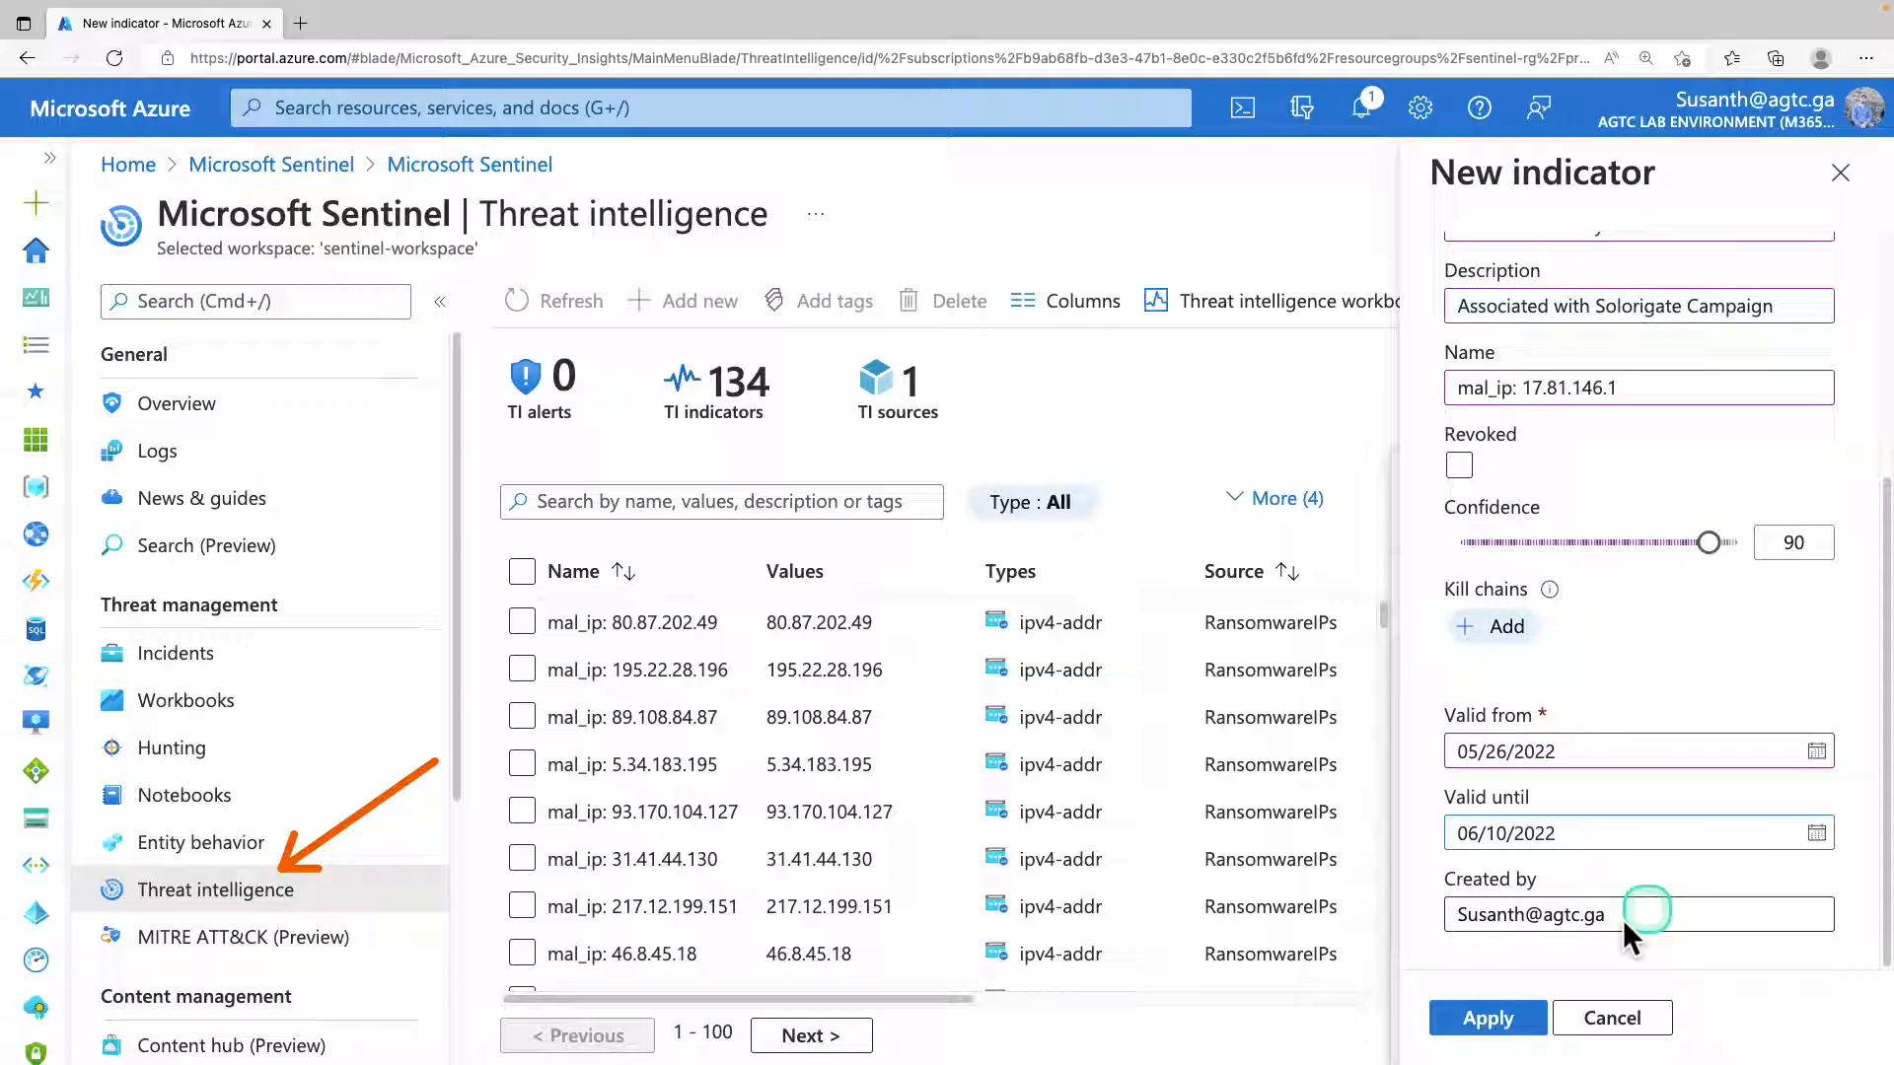
left_click(1507, 1016)
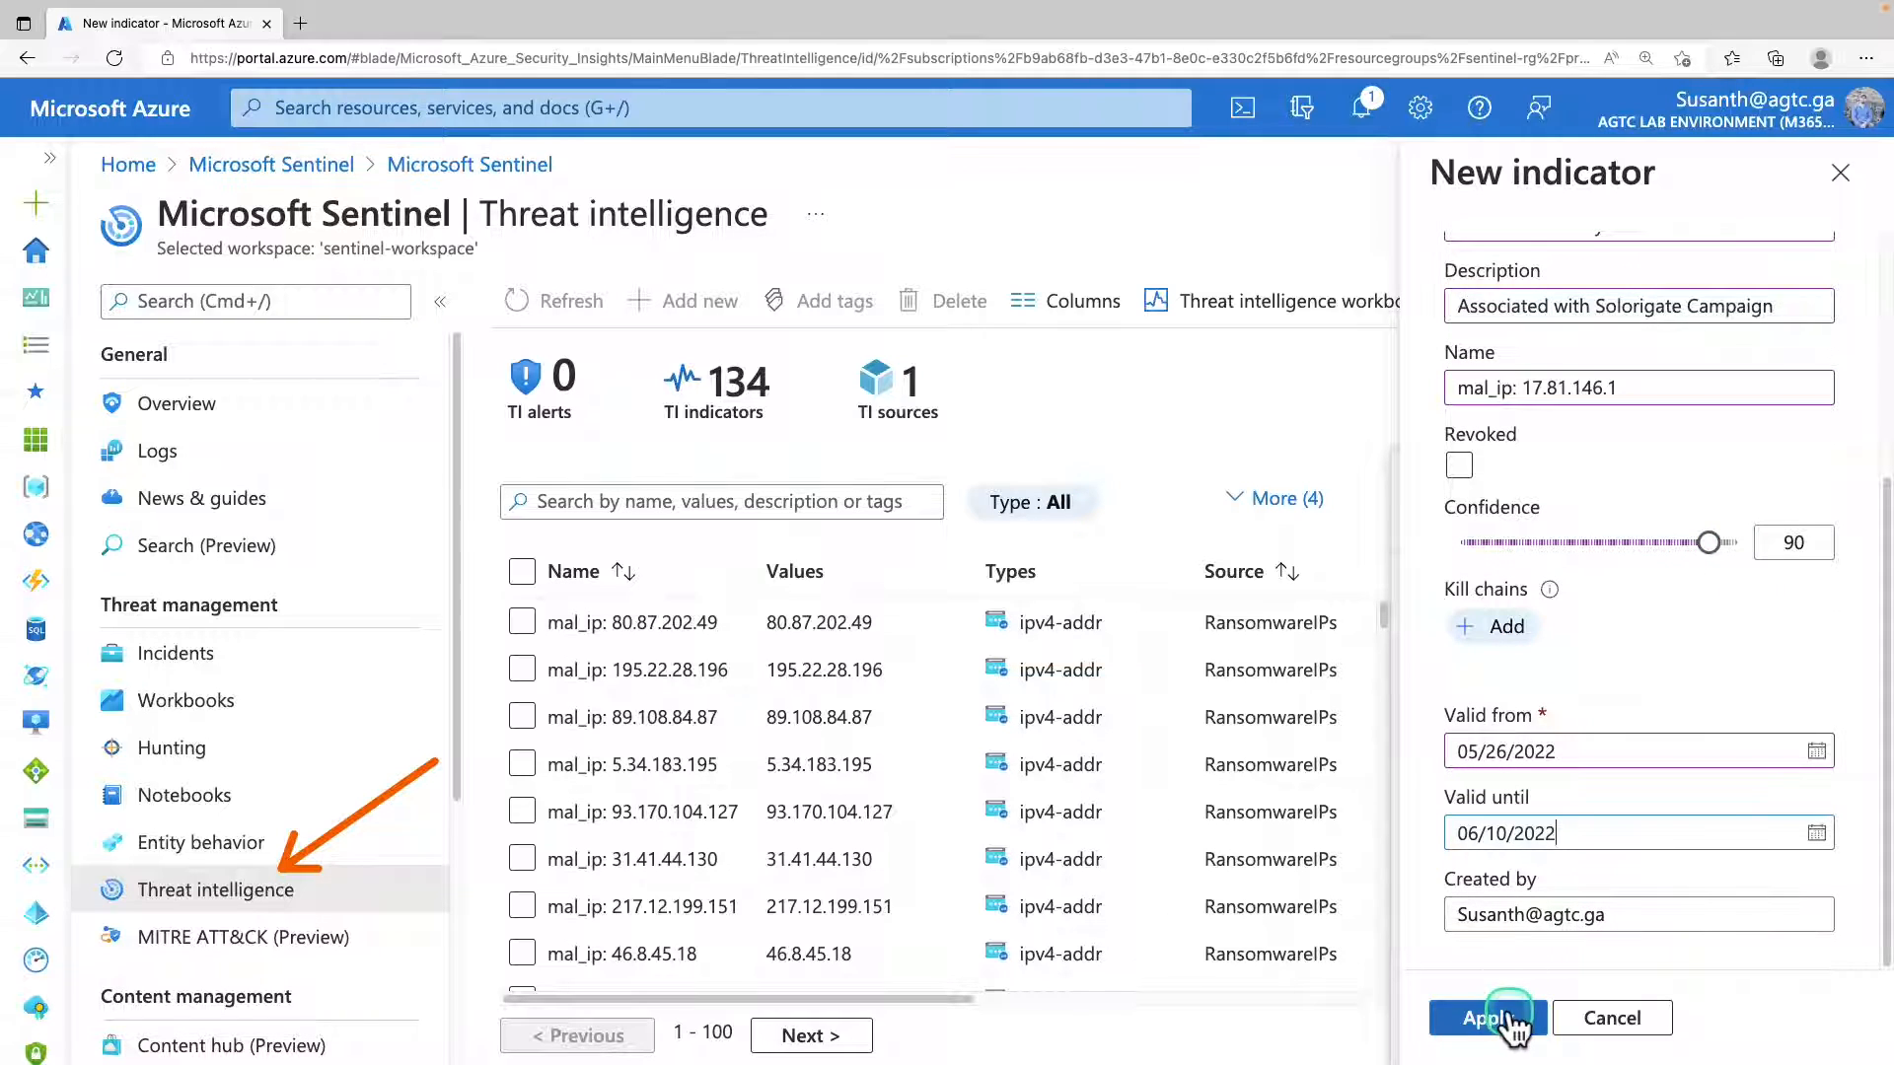
left_click(1508, 1018)
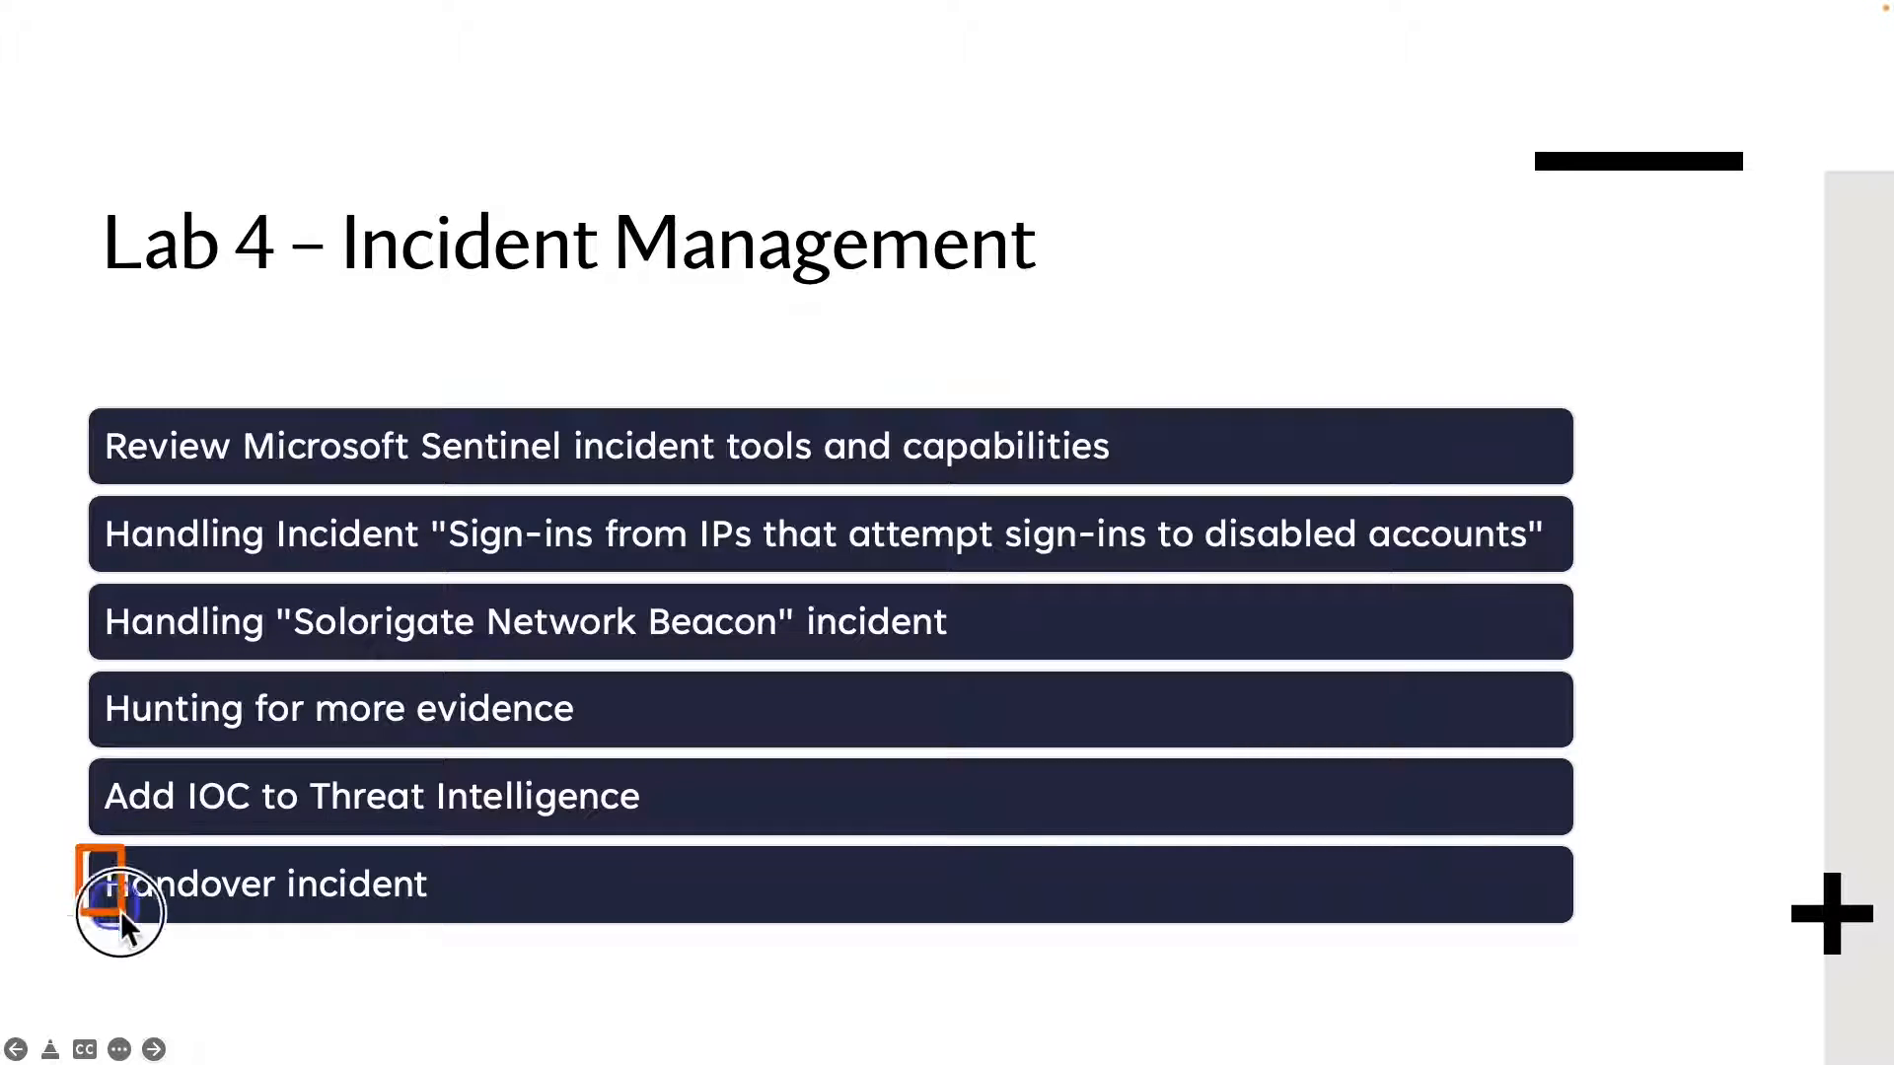
left_click_drag(120, 909, 458, 912)
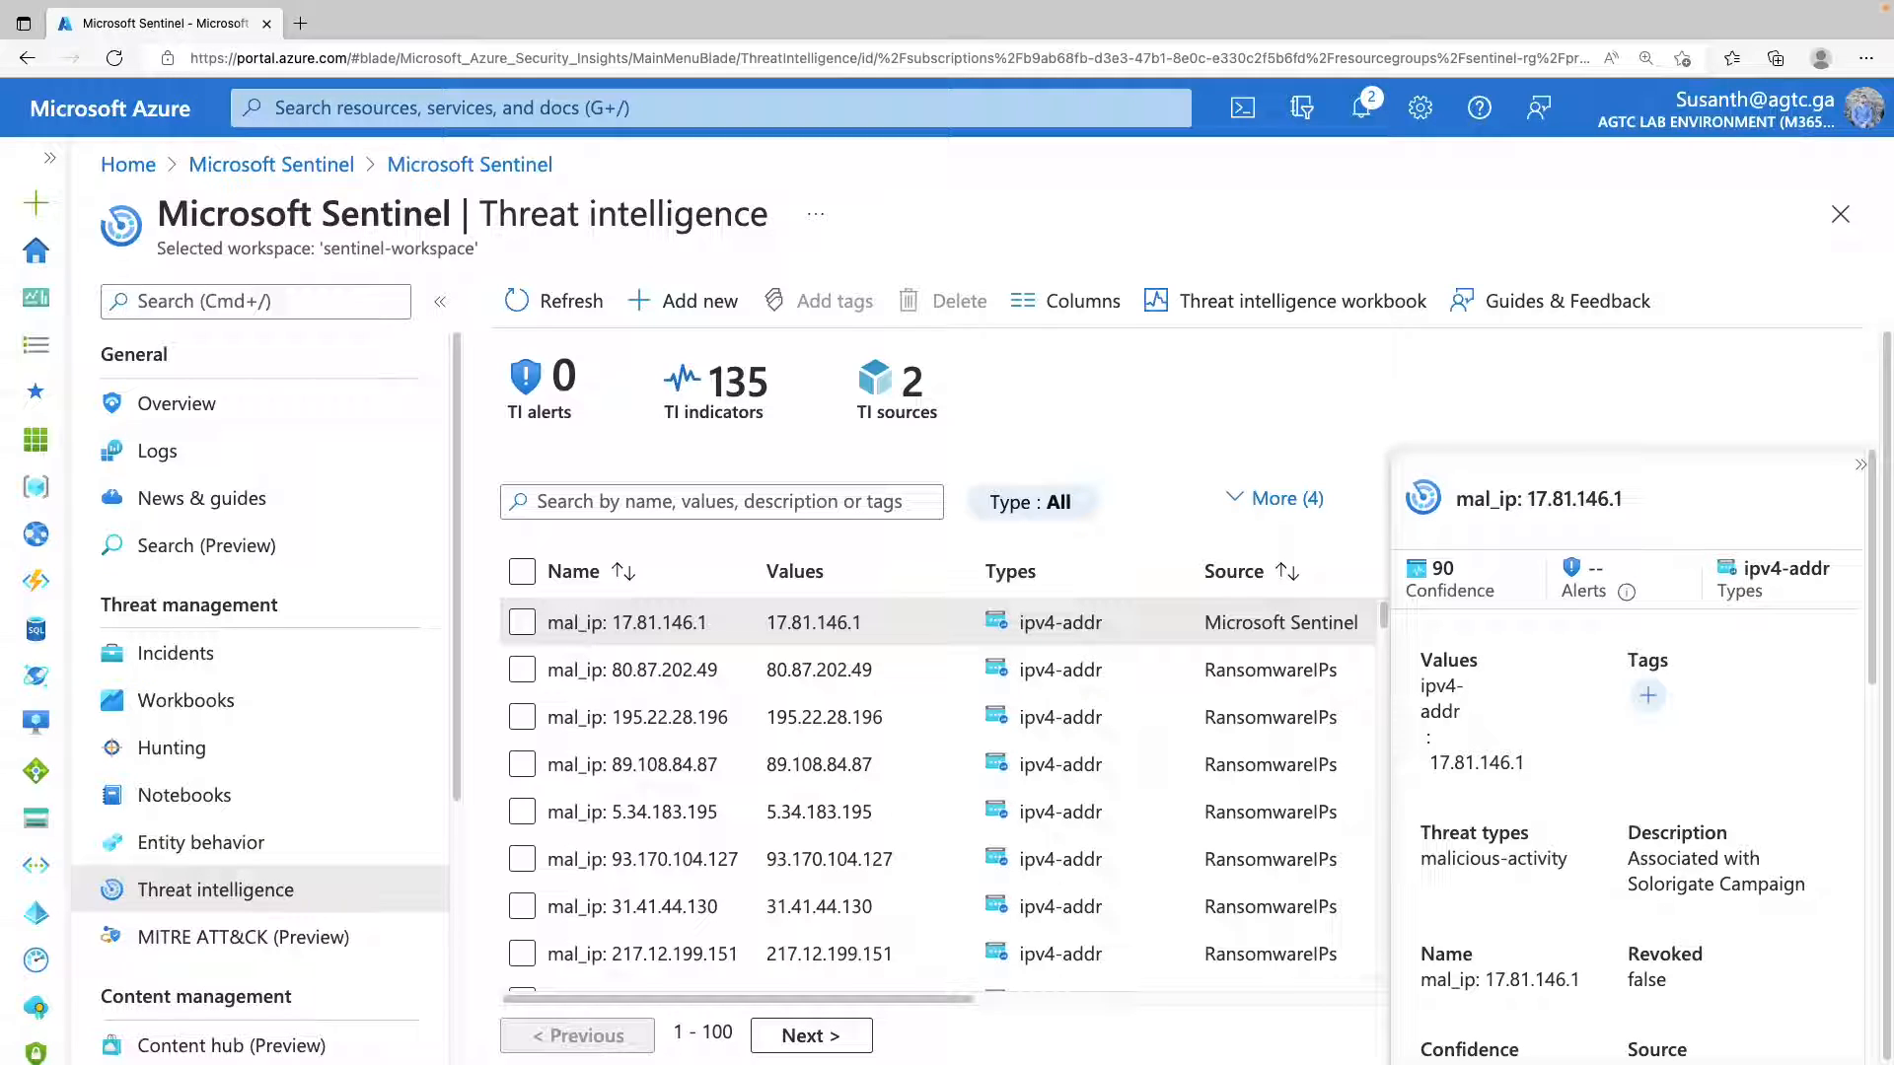
Open the complete entity list of the high-severity Solorigate Network Beacon incident.
left_click(254, 667)
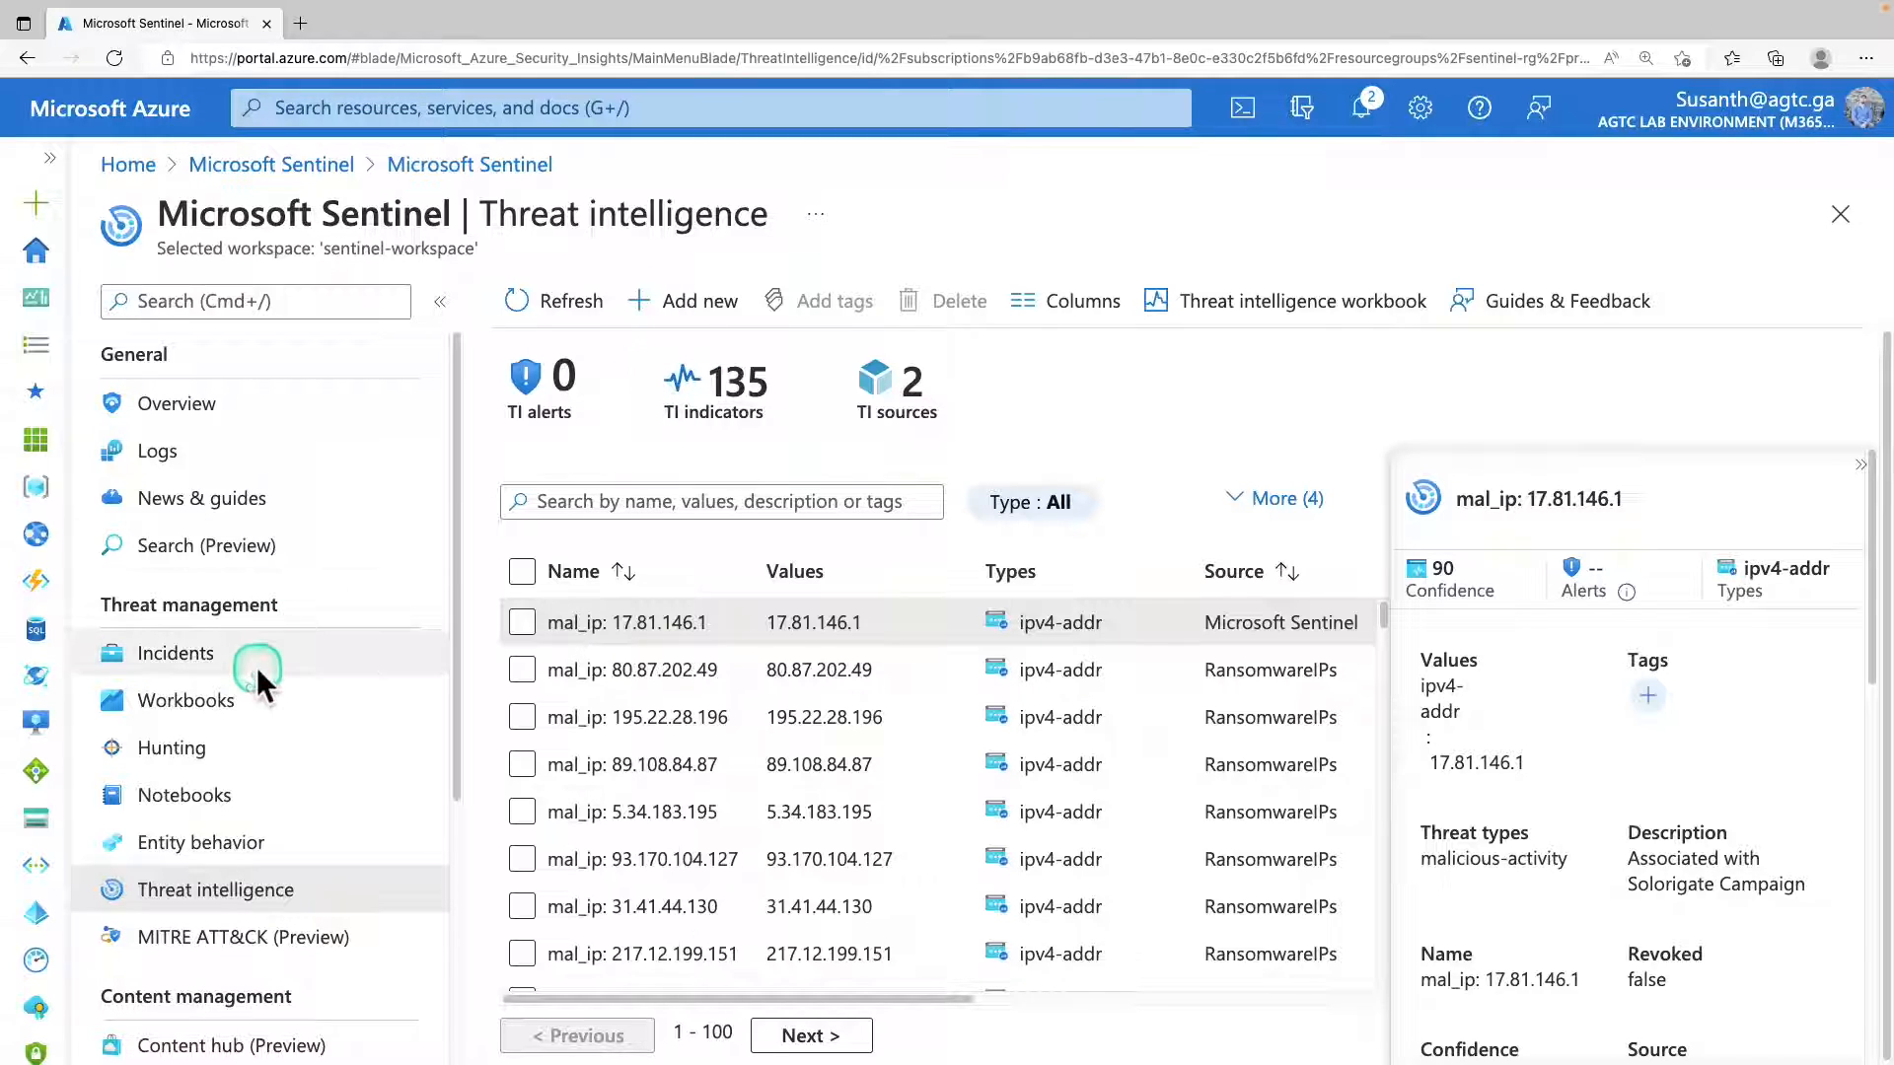
left_click(922, 713)
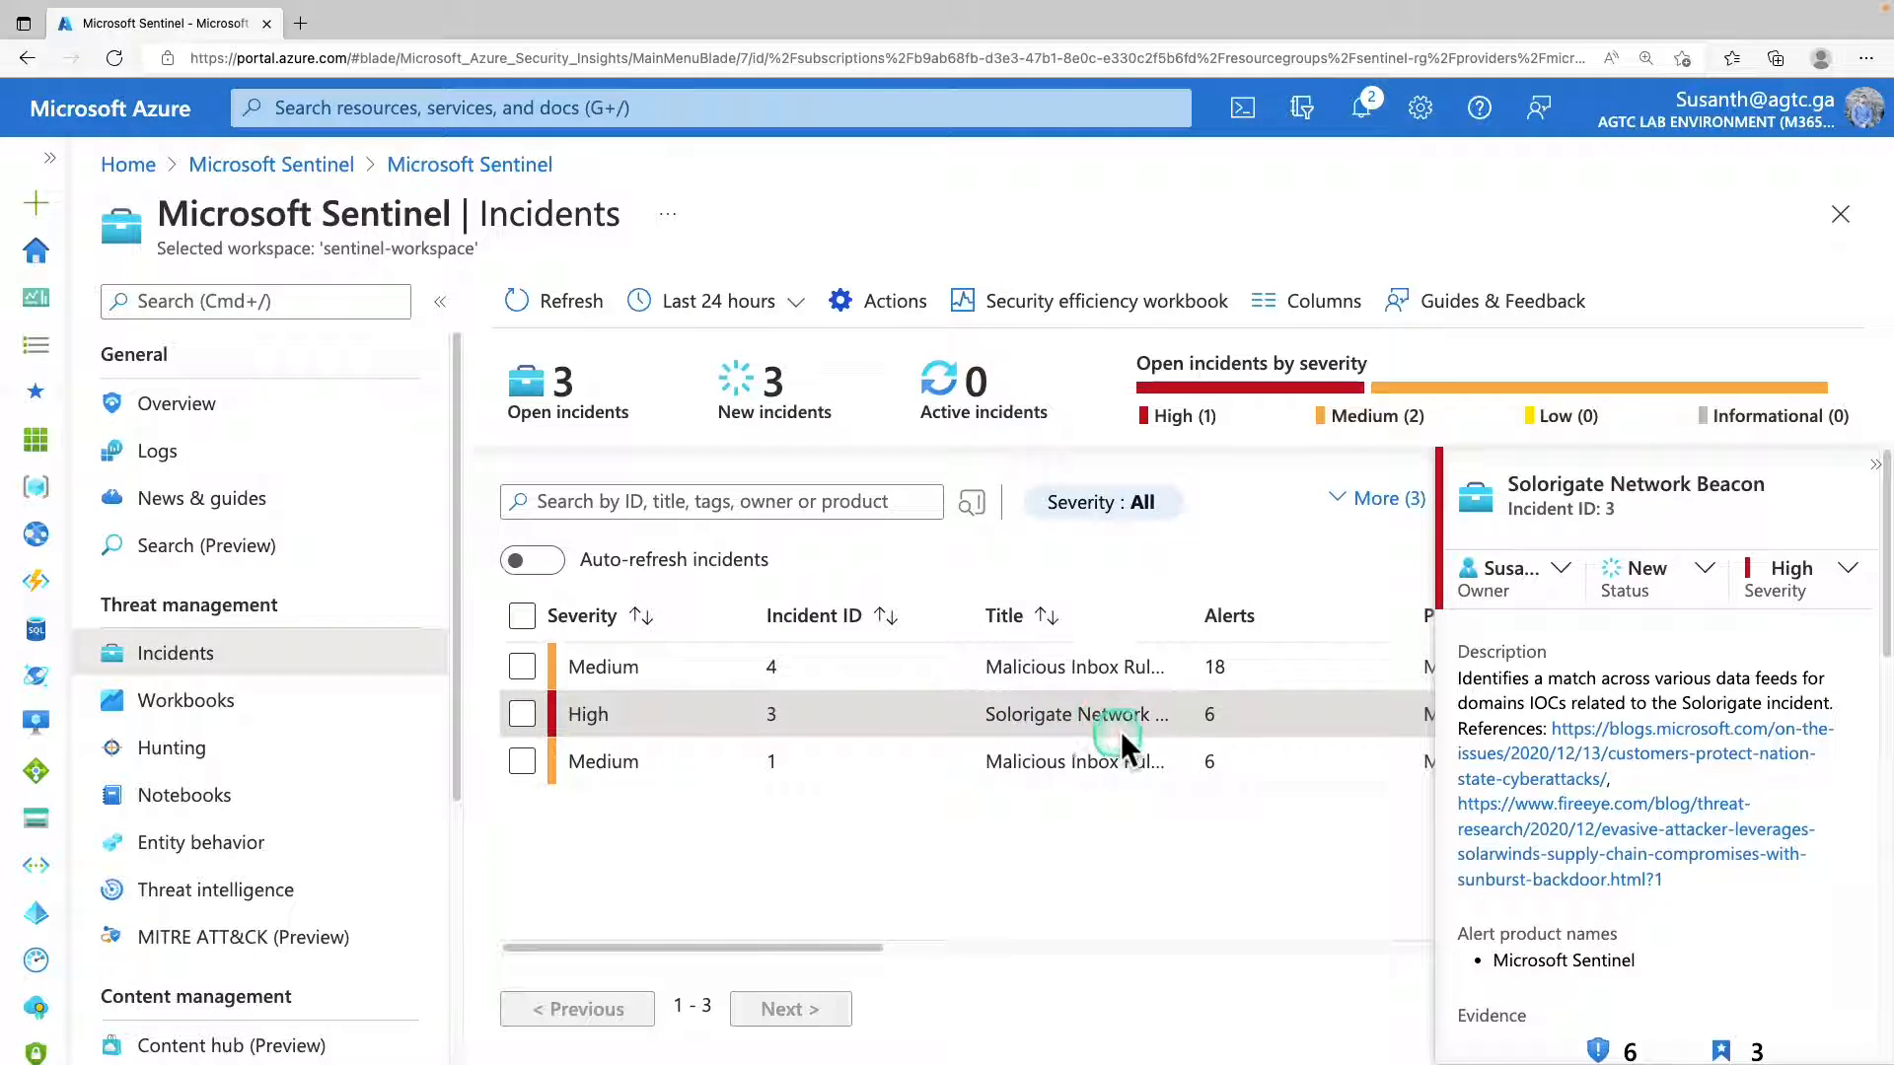
scroll(1571, 764, "down", 5)
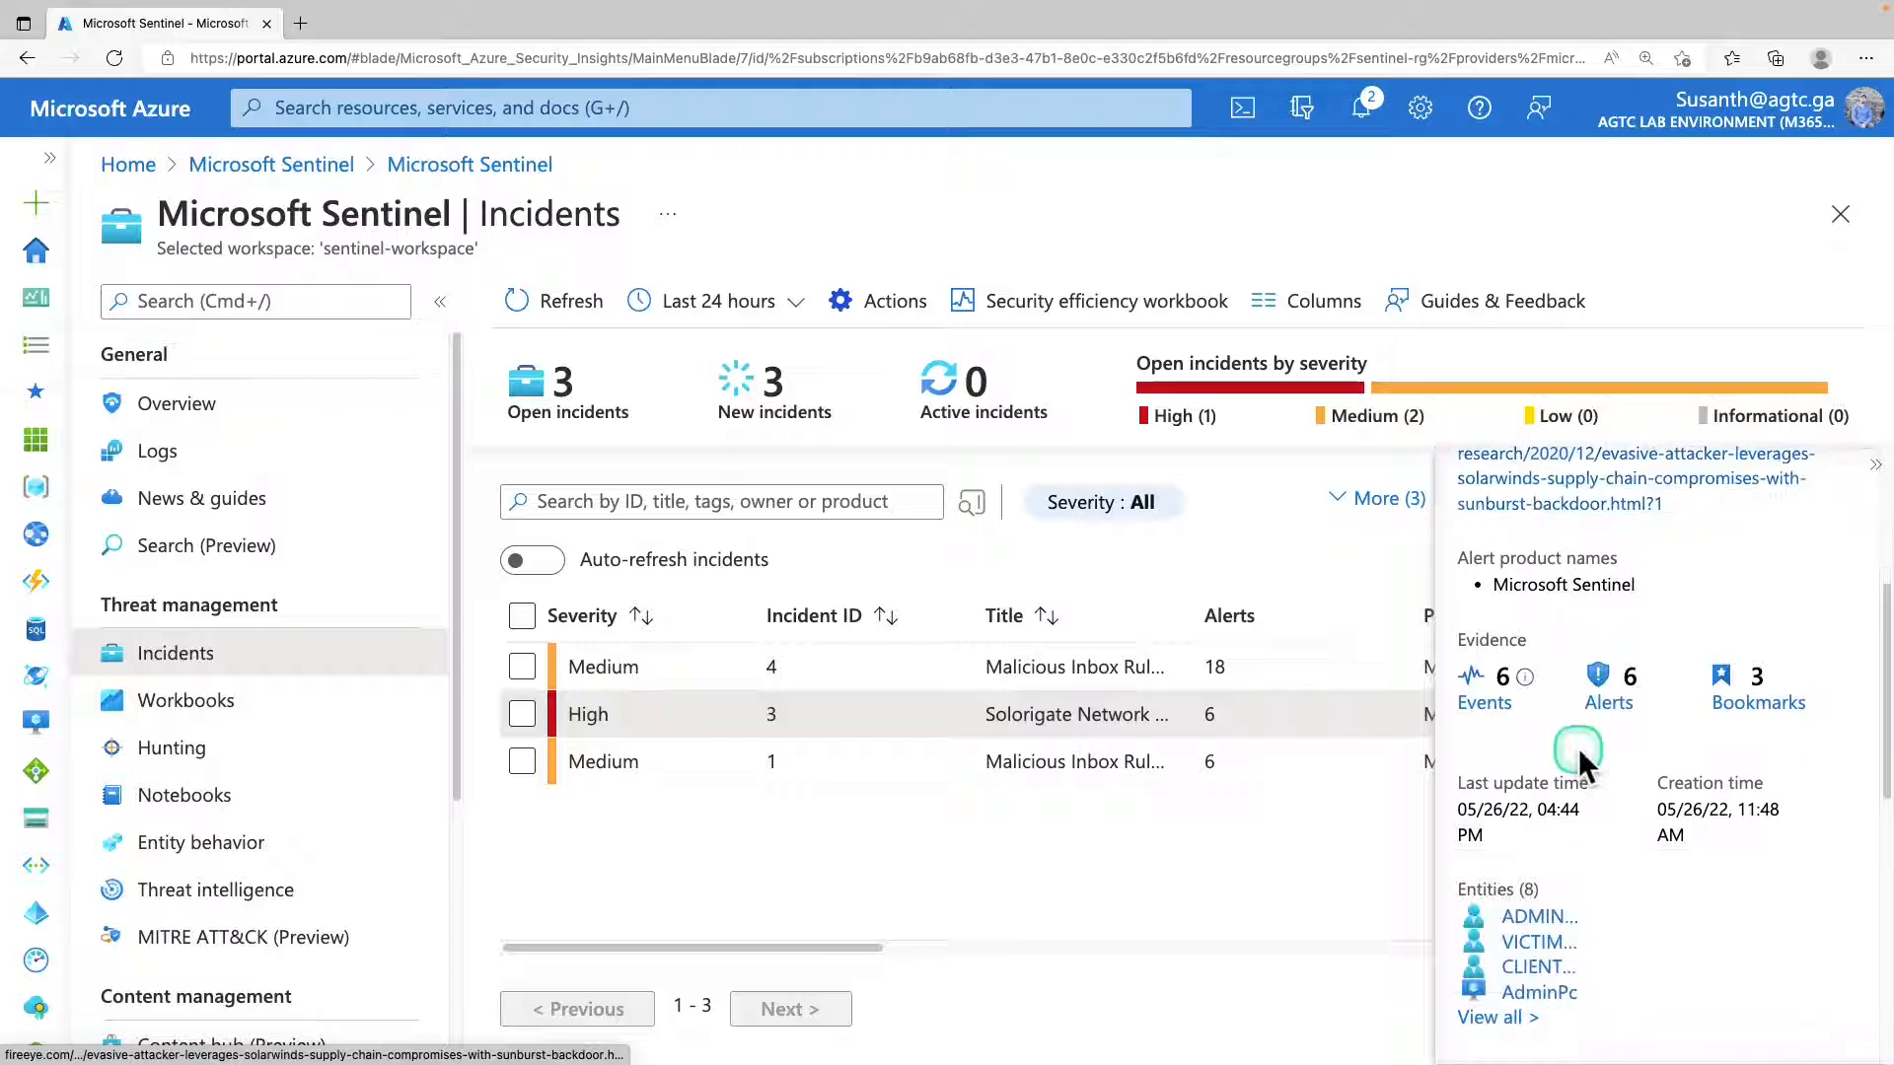
scroll(1564, 813, "down", 1)
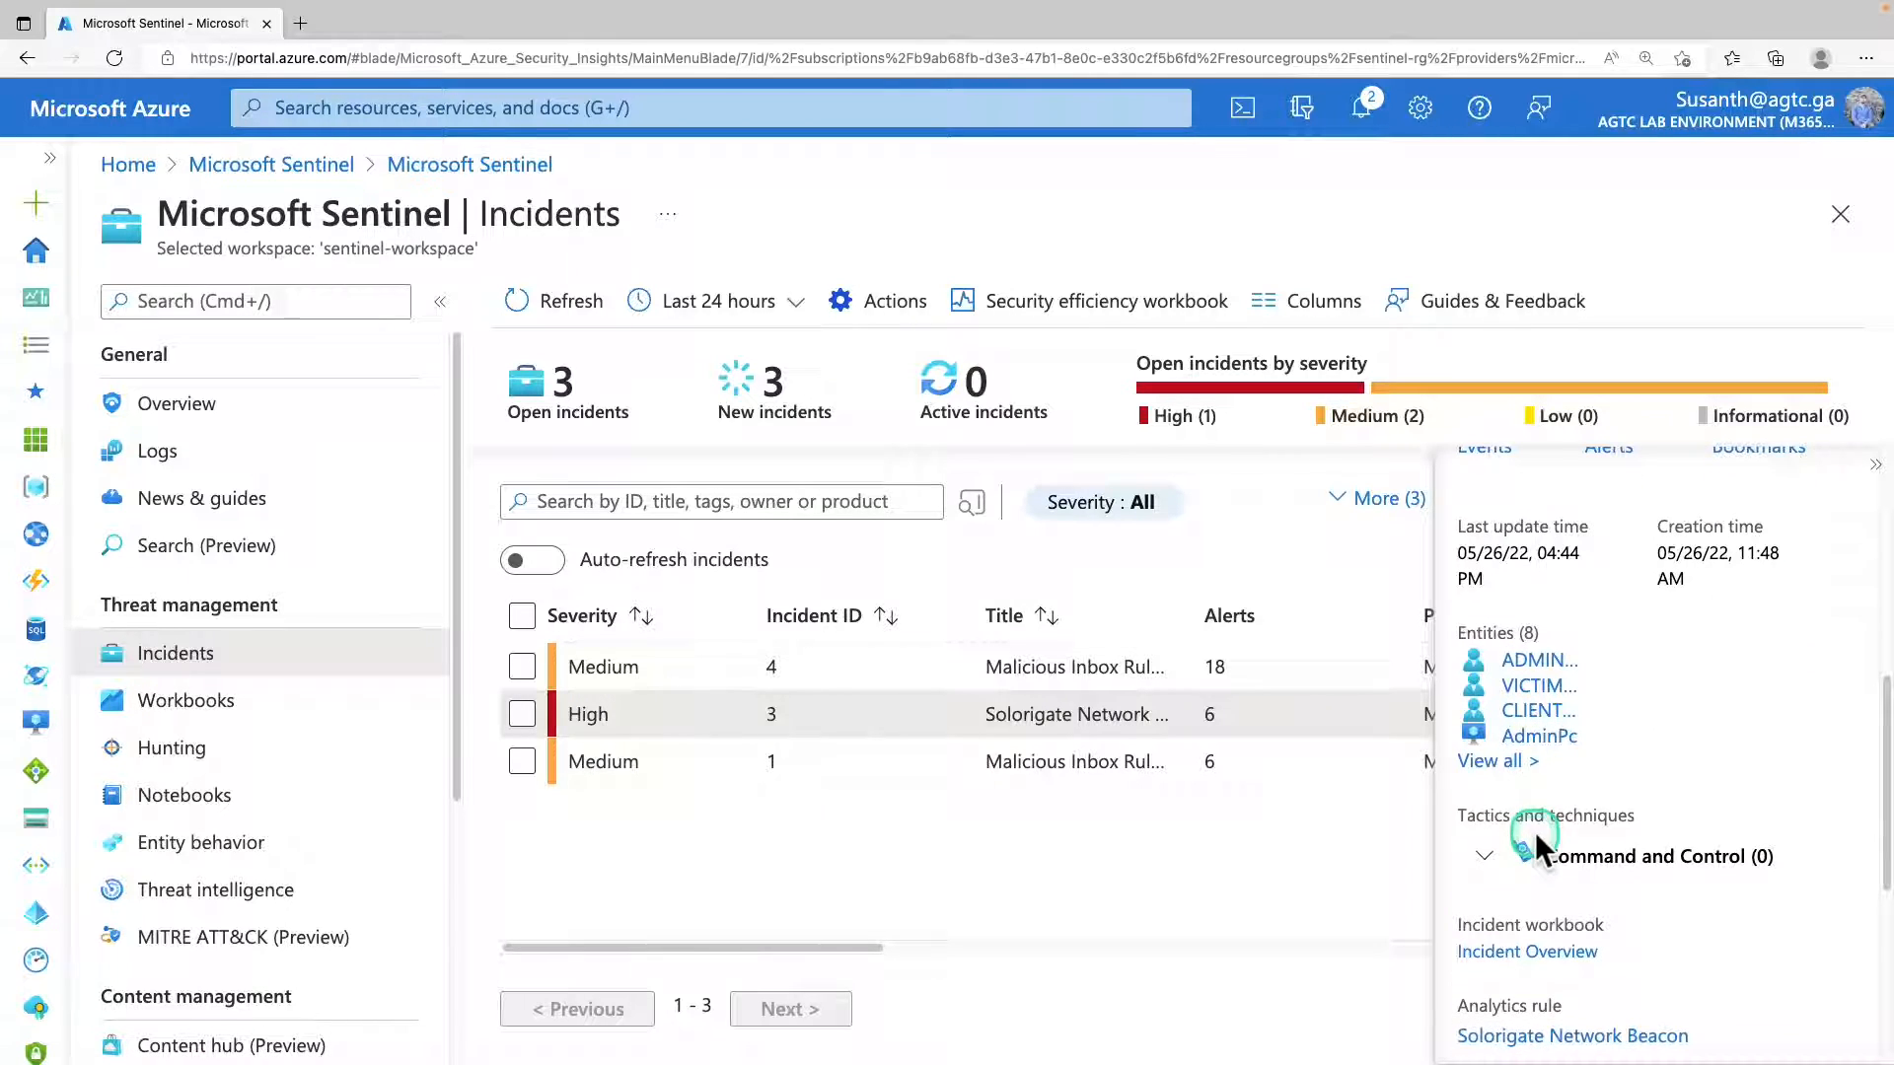
left_click(1496, 762)
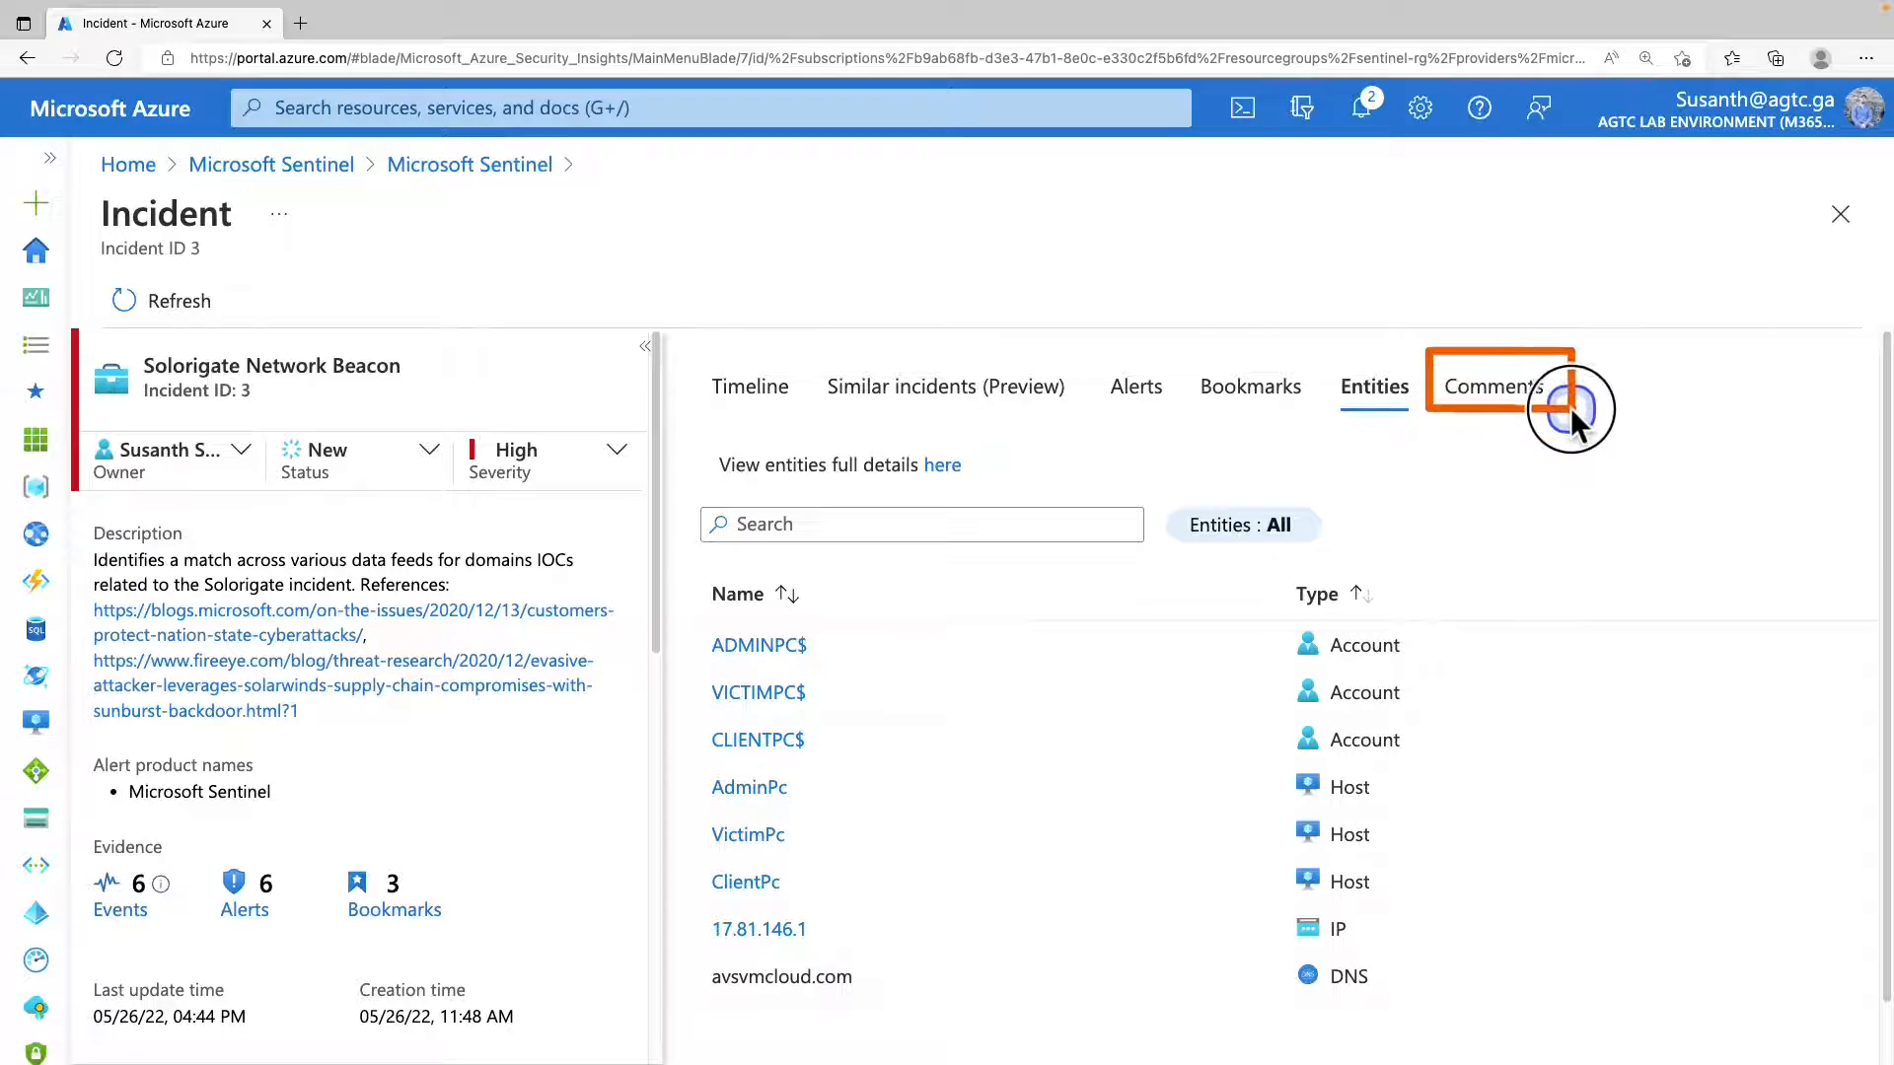
Post an incident comment reading "The following steps were performed:" with the bullets "Test", "Test" and "Test etc.".
left_click(1535, 392)
left_click(1135, 517)
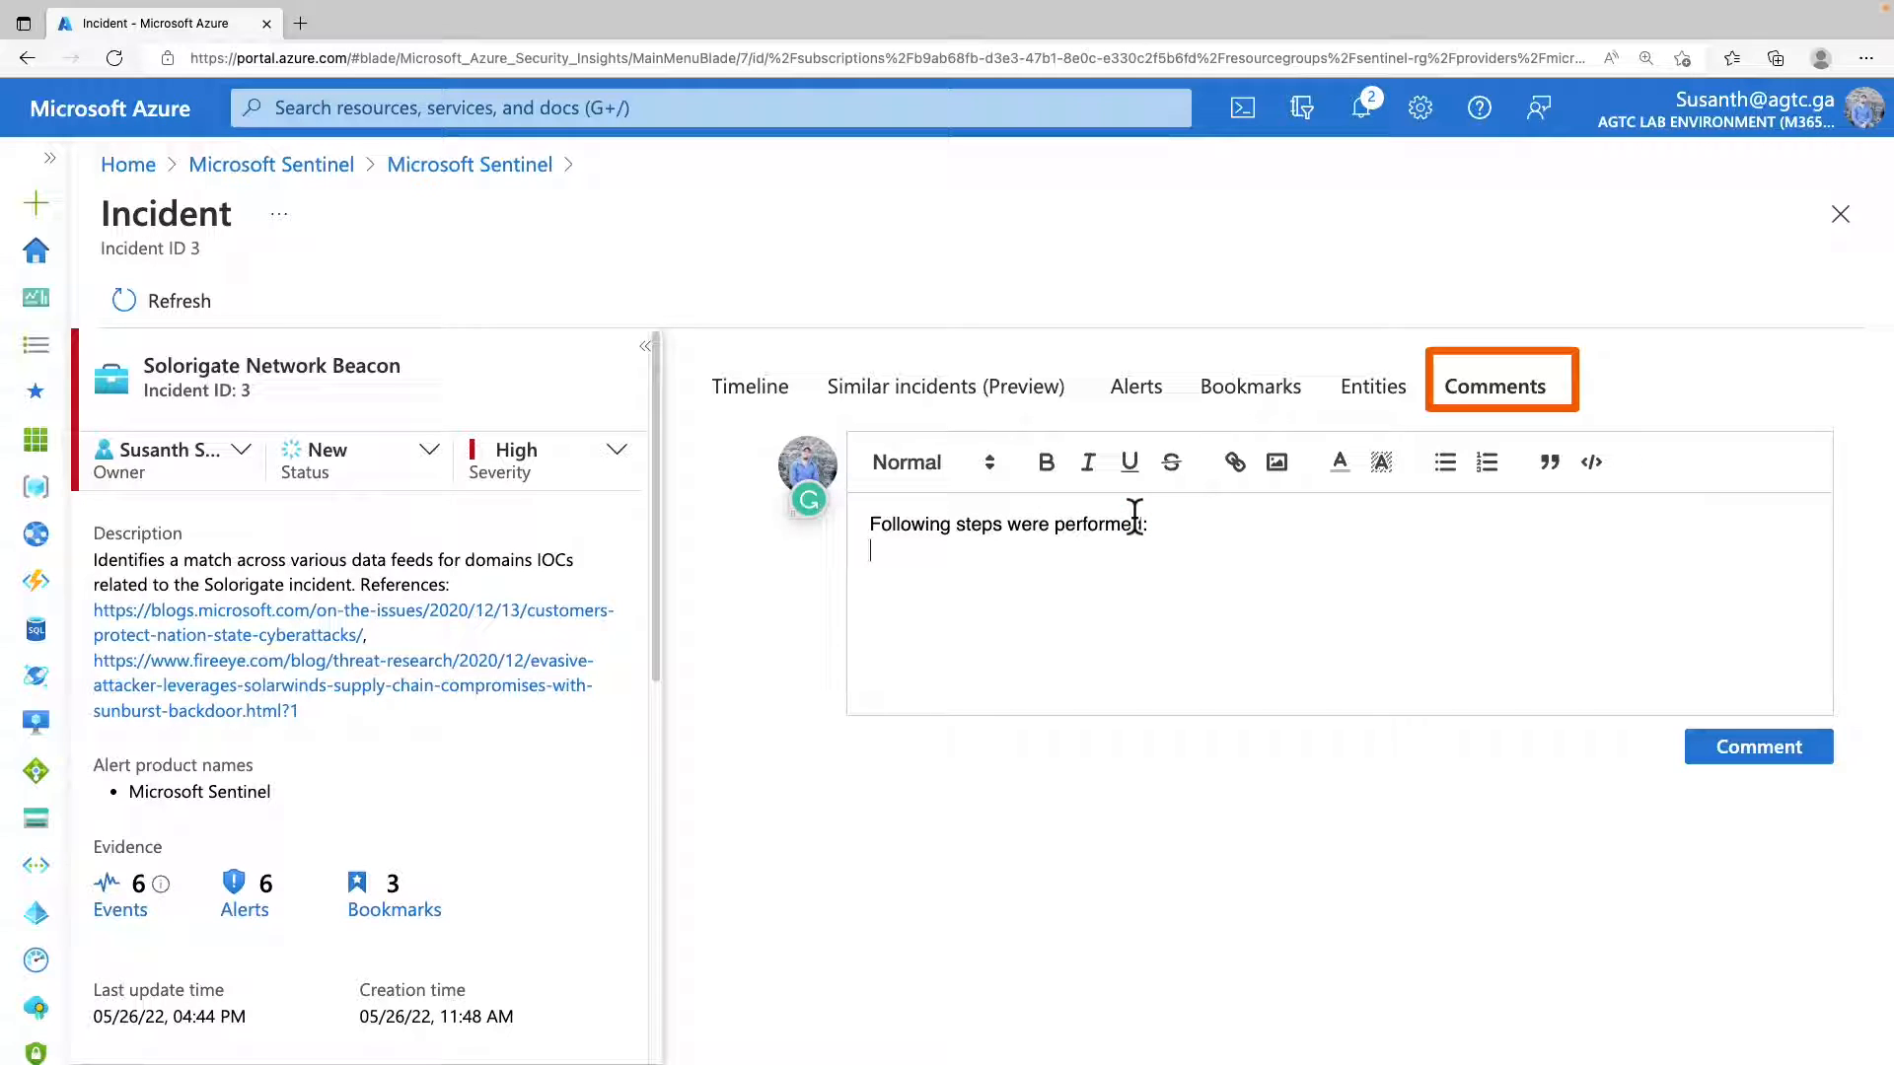
key("Return")
type("- ")
type("Test")
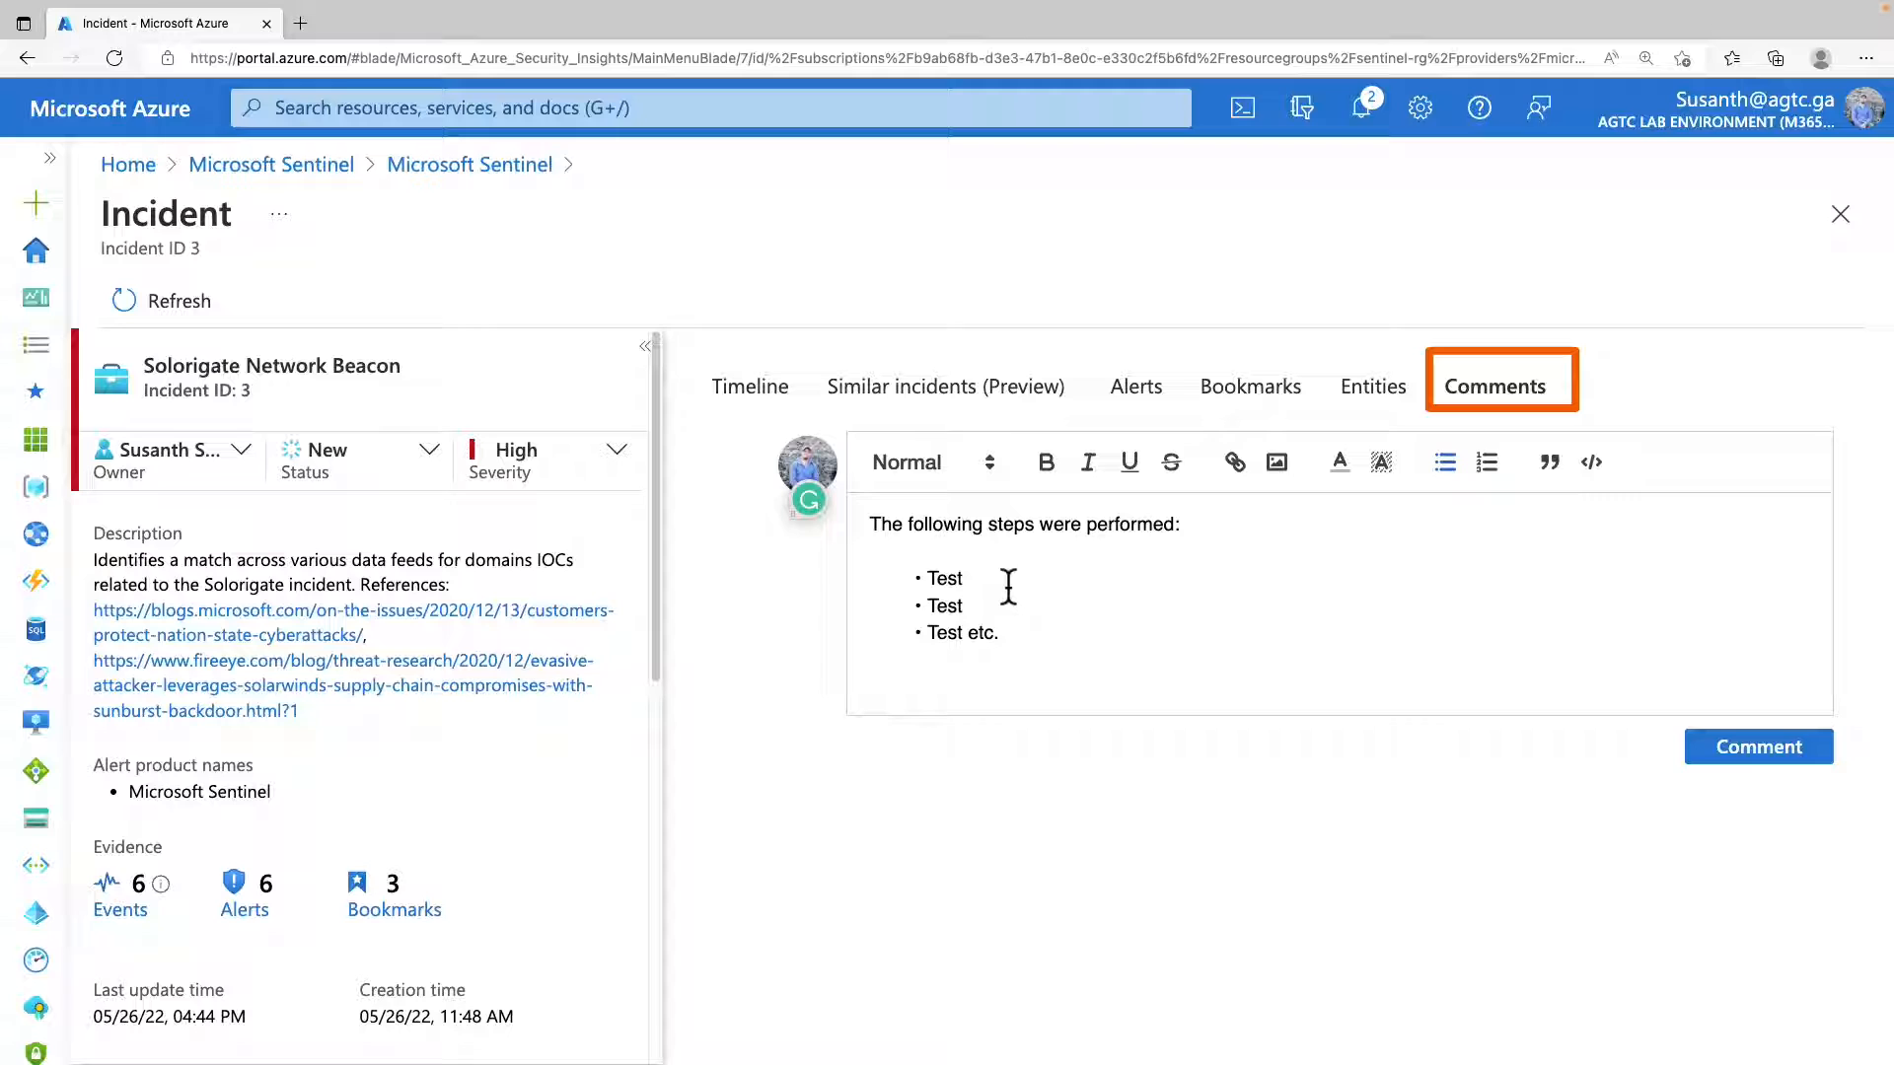
left_click(996, 462)
left_click(1795, 770)
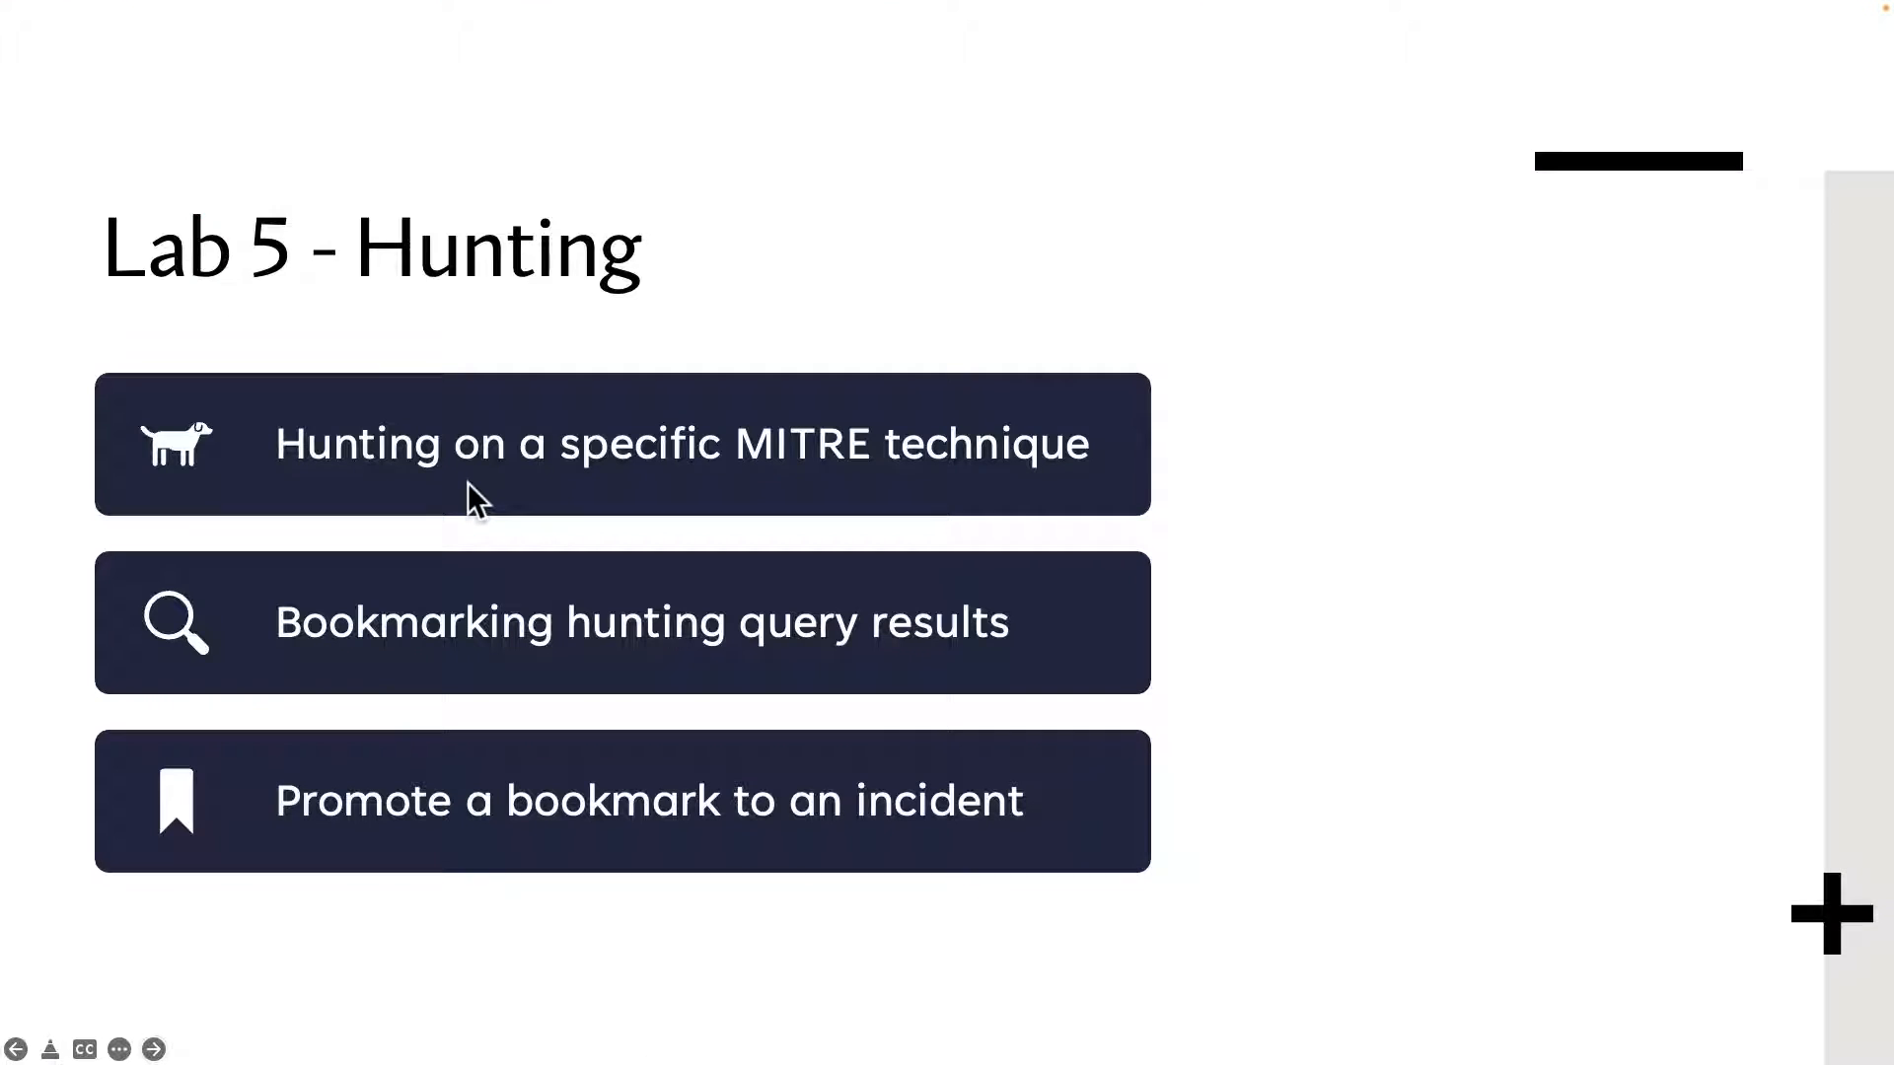
left_click_drag(90, 365, 1135, 514)
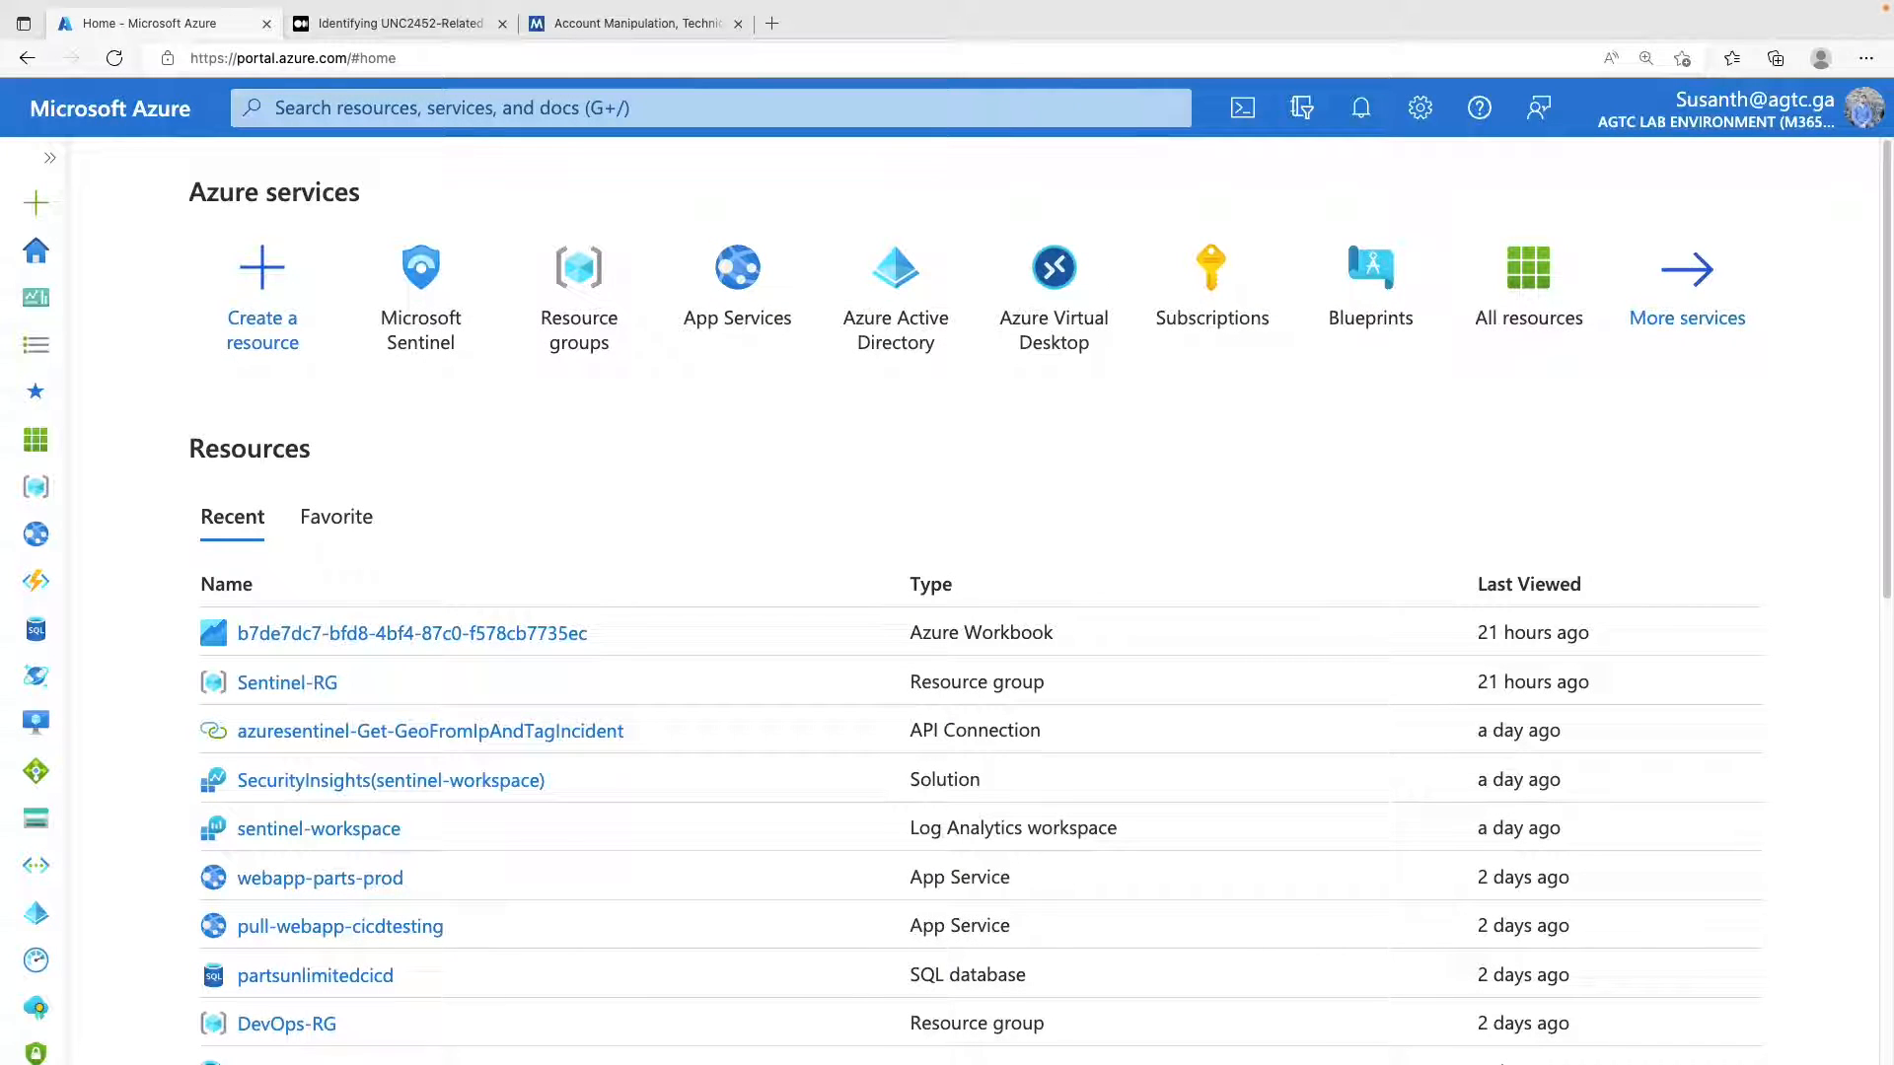
Open the Hunting page of Microsoft Sentinel's sentinel-workspace.
left_click(411, 292)
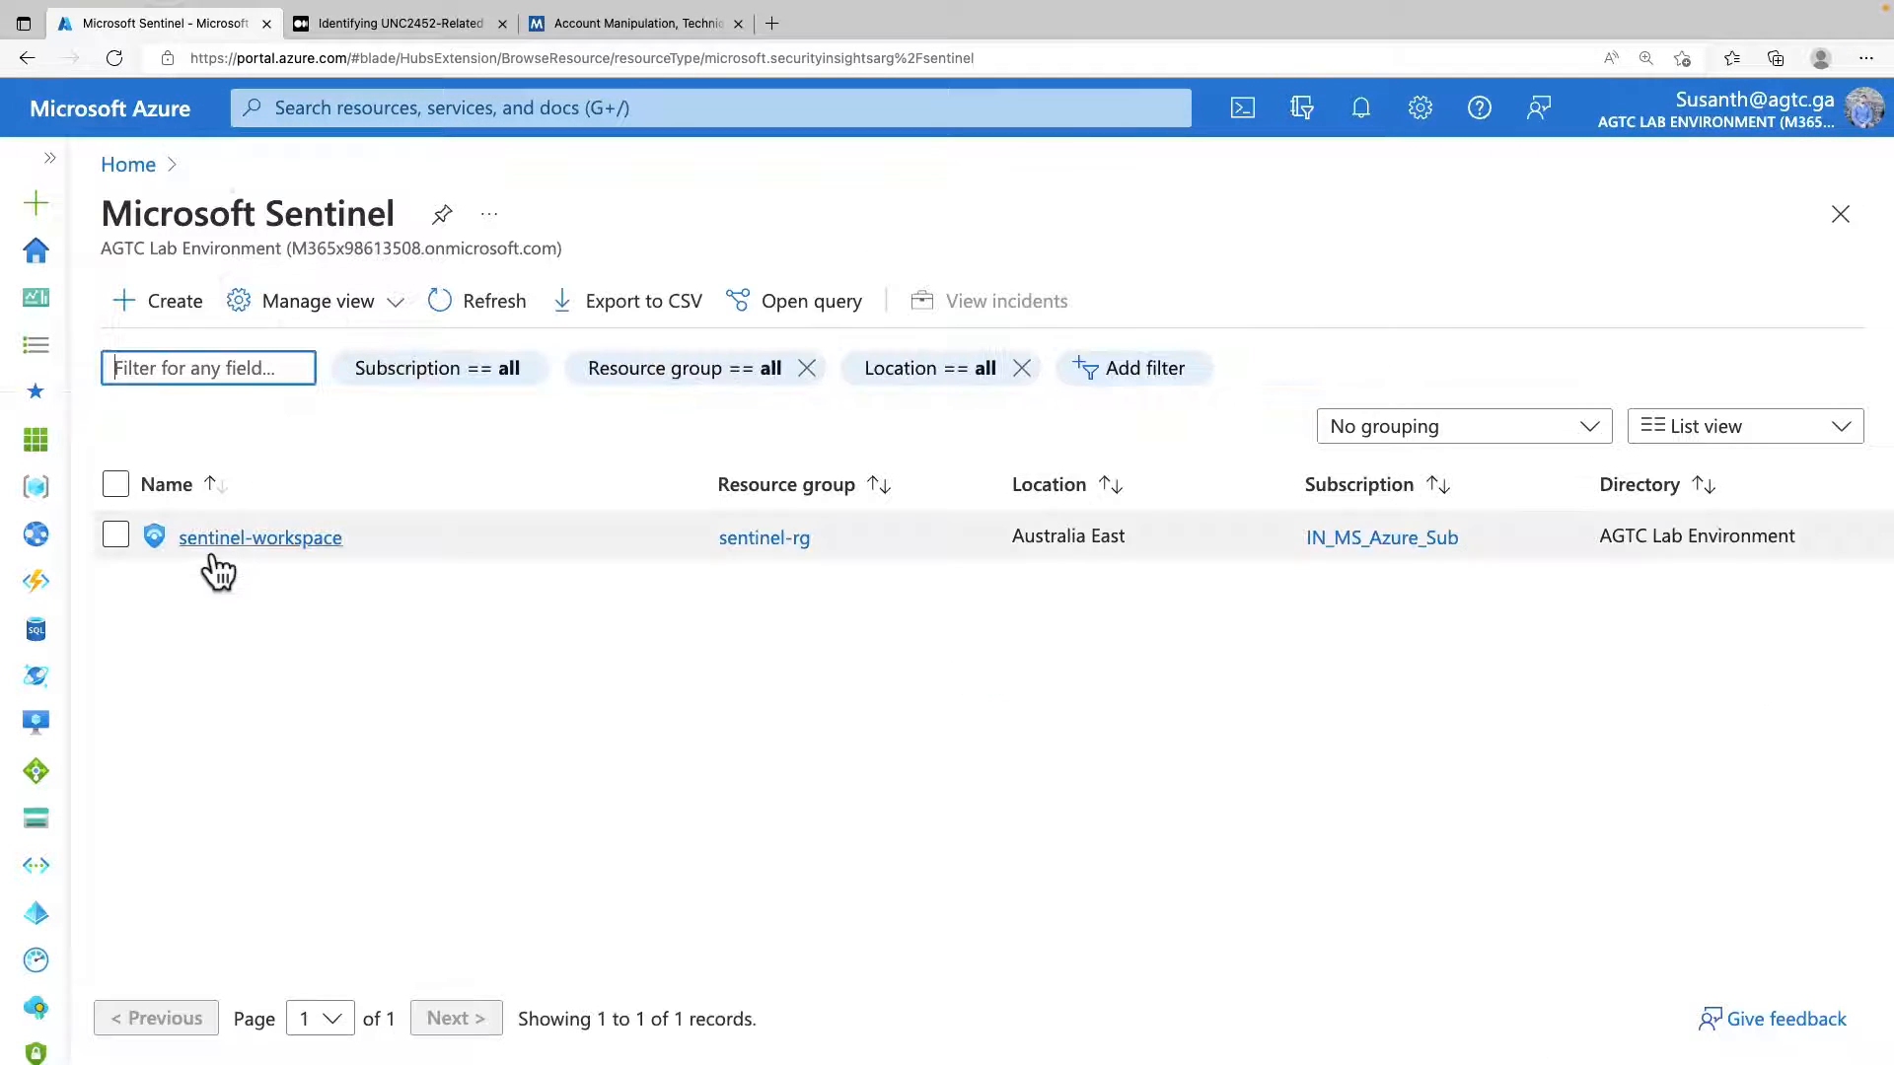
left_click(232, 539)
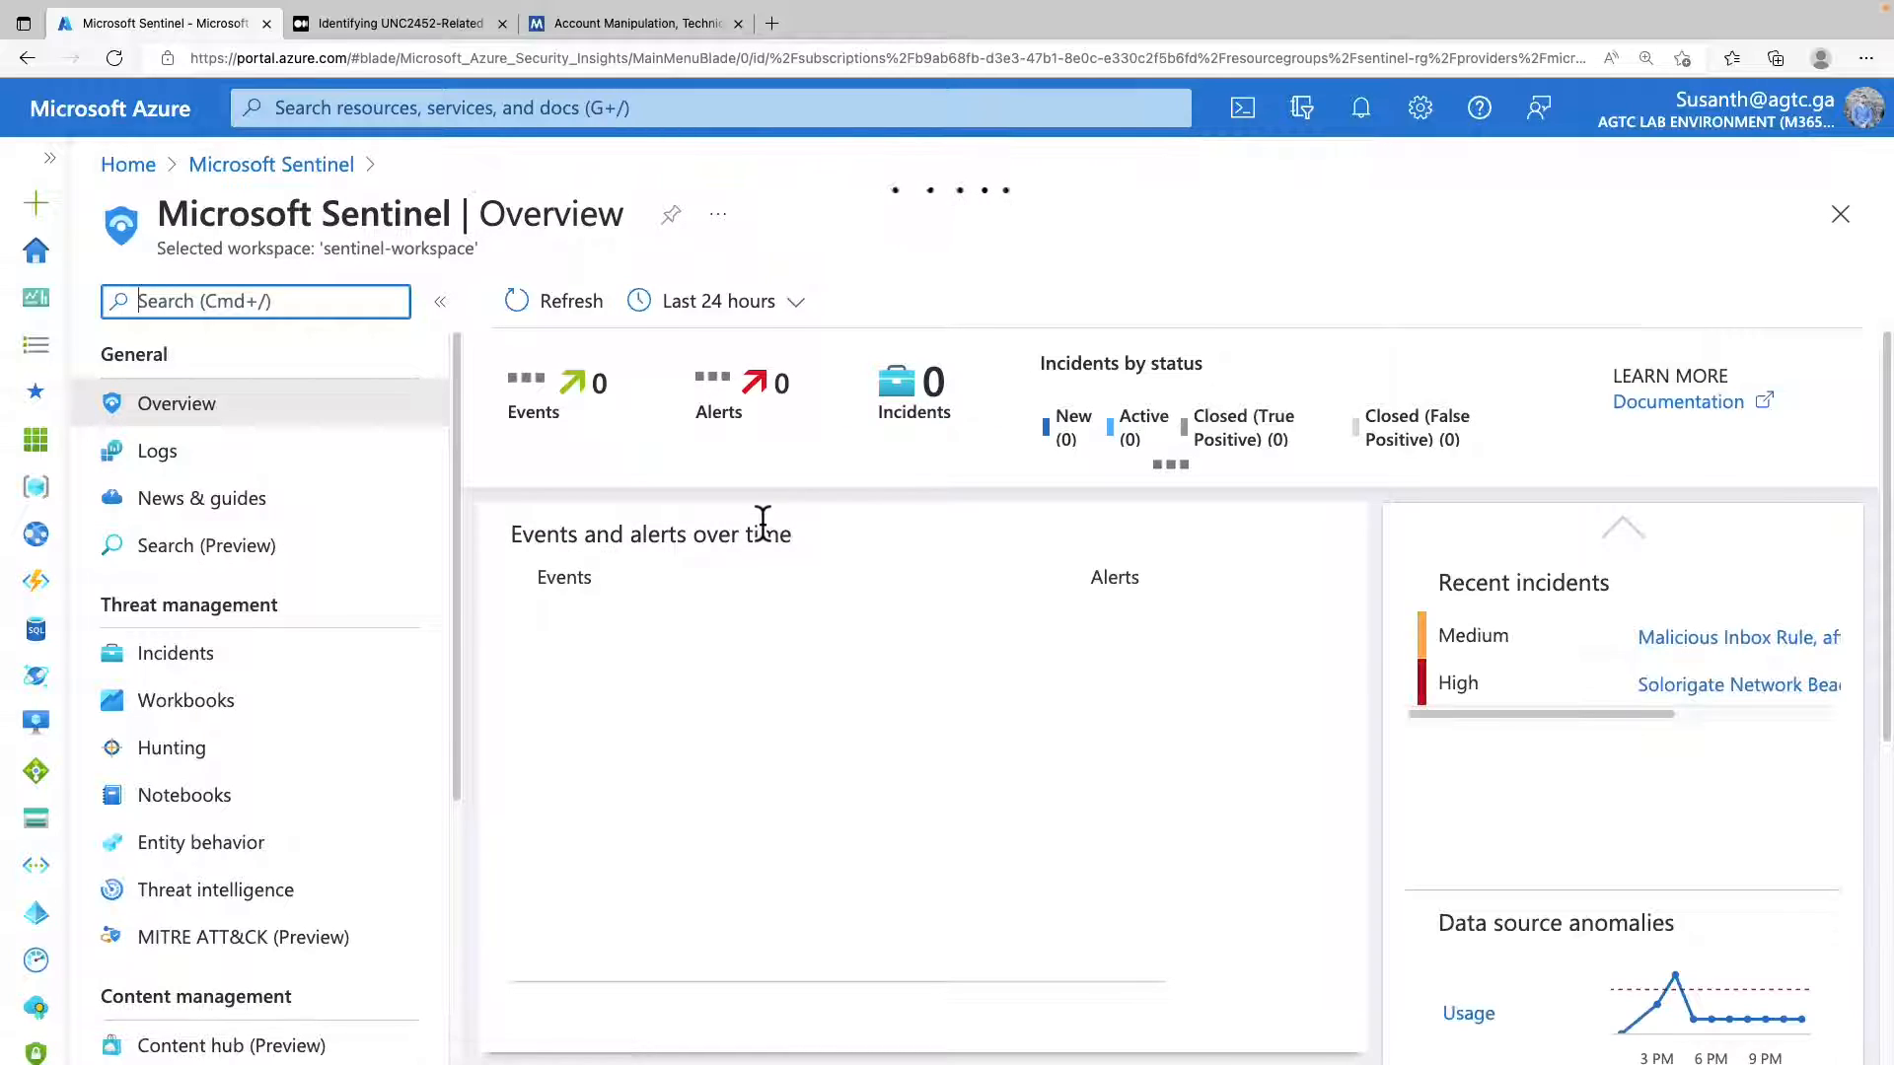
left_click(192, 765)
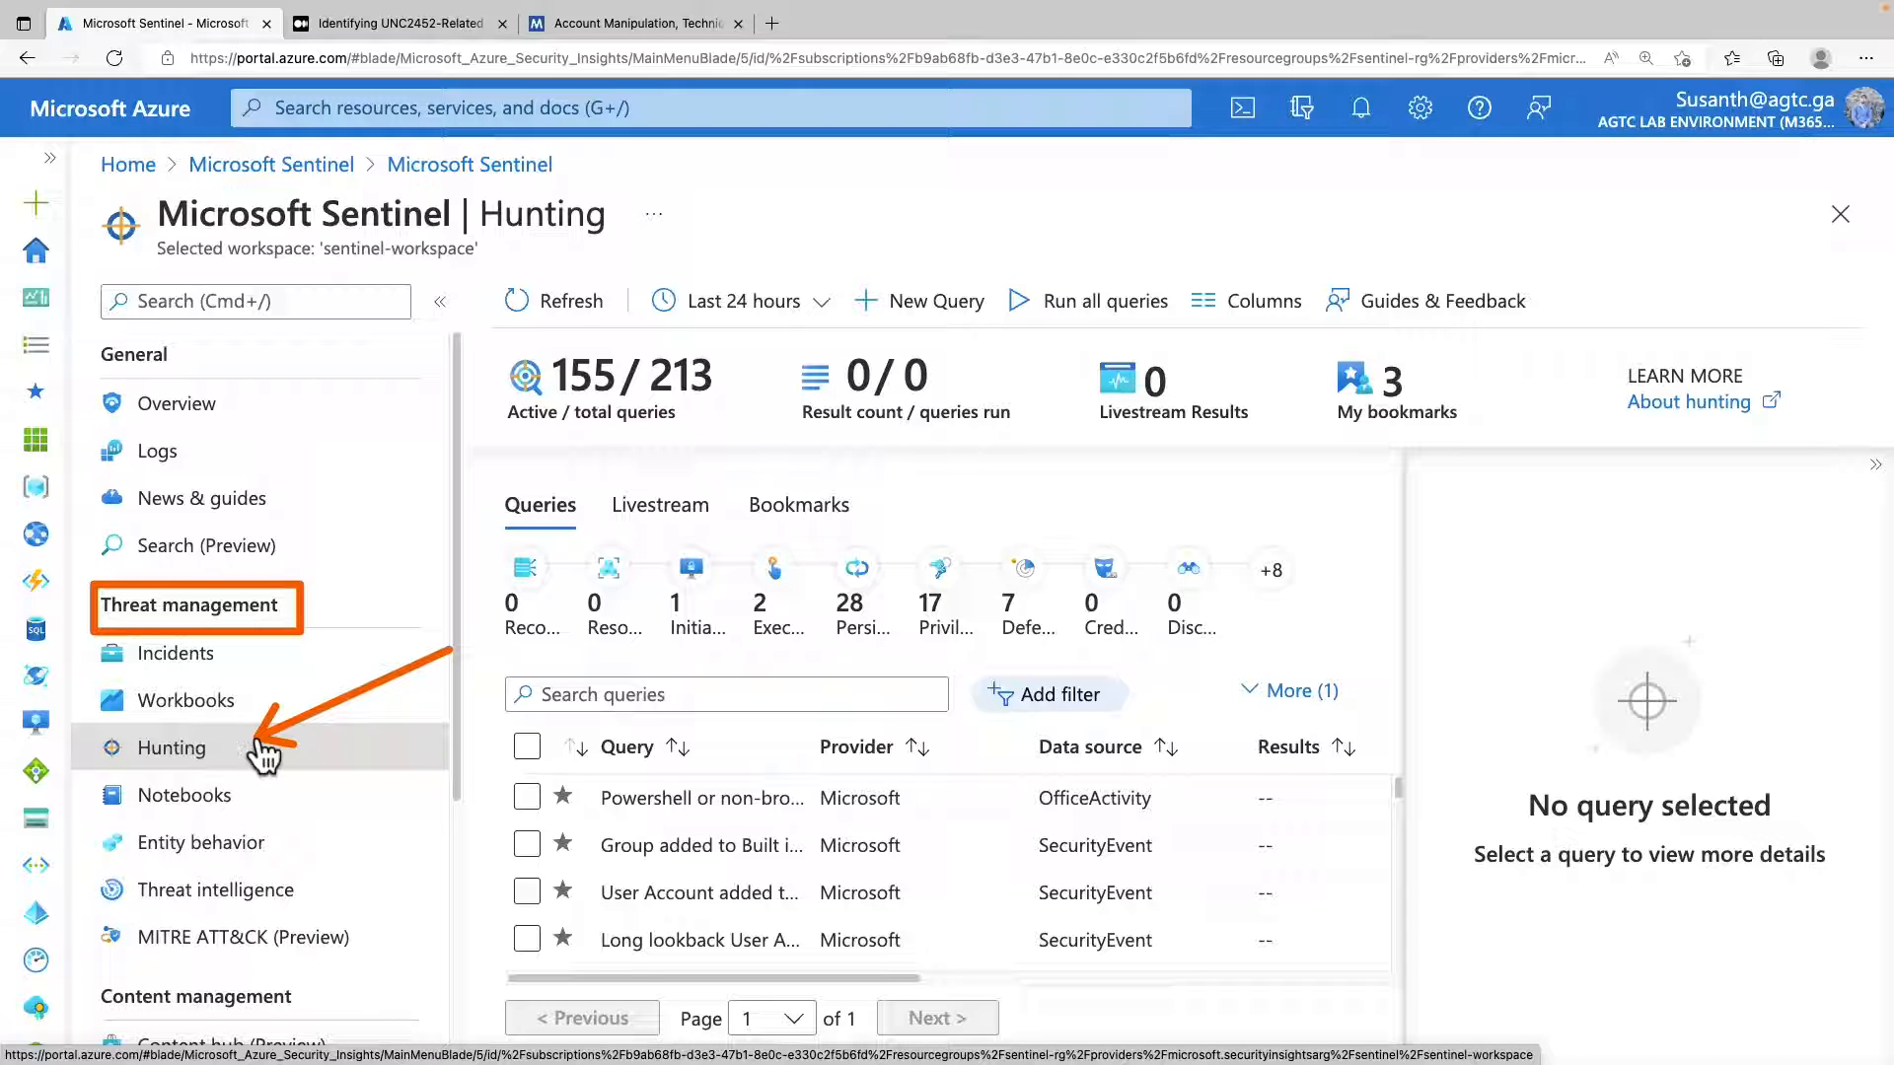
Read the introduction of the Medium article on identifying UNC2452-related techniques for ATT&CK.
left_click(363, 21)
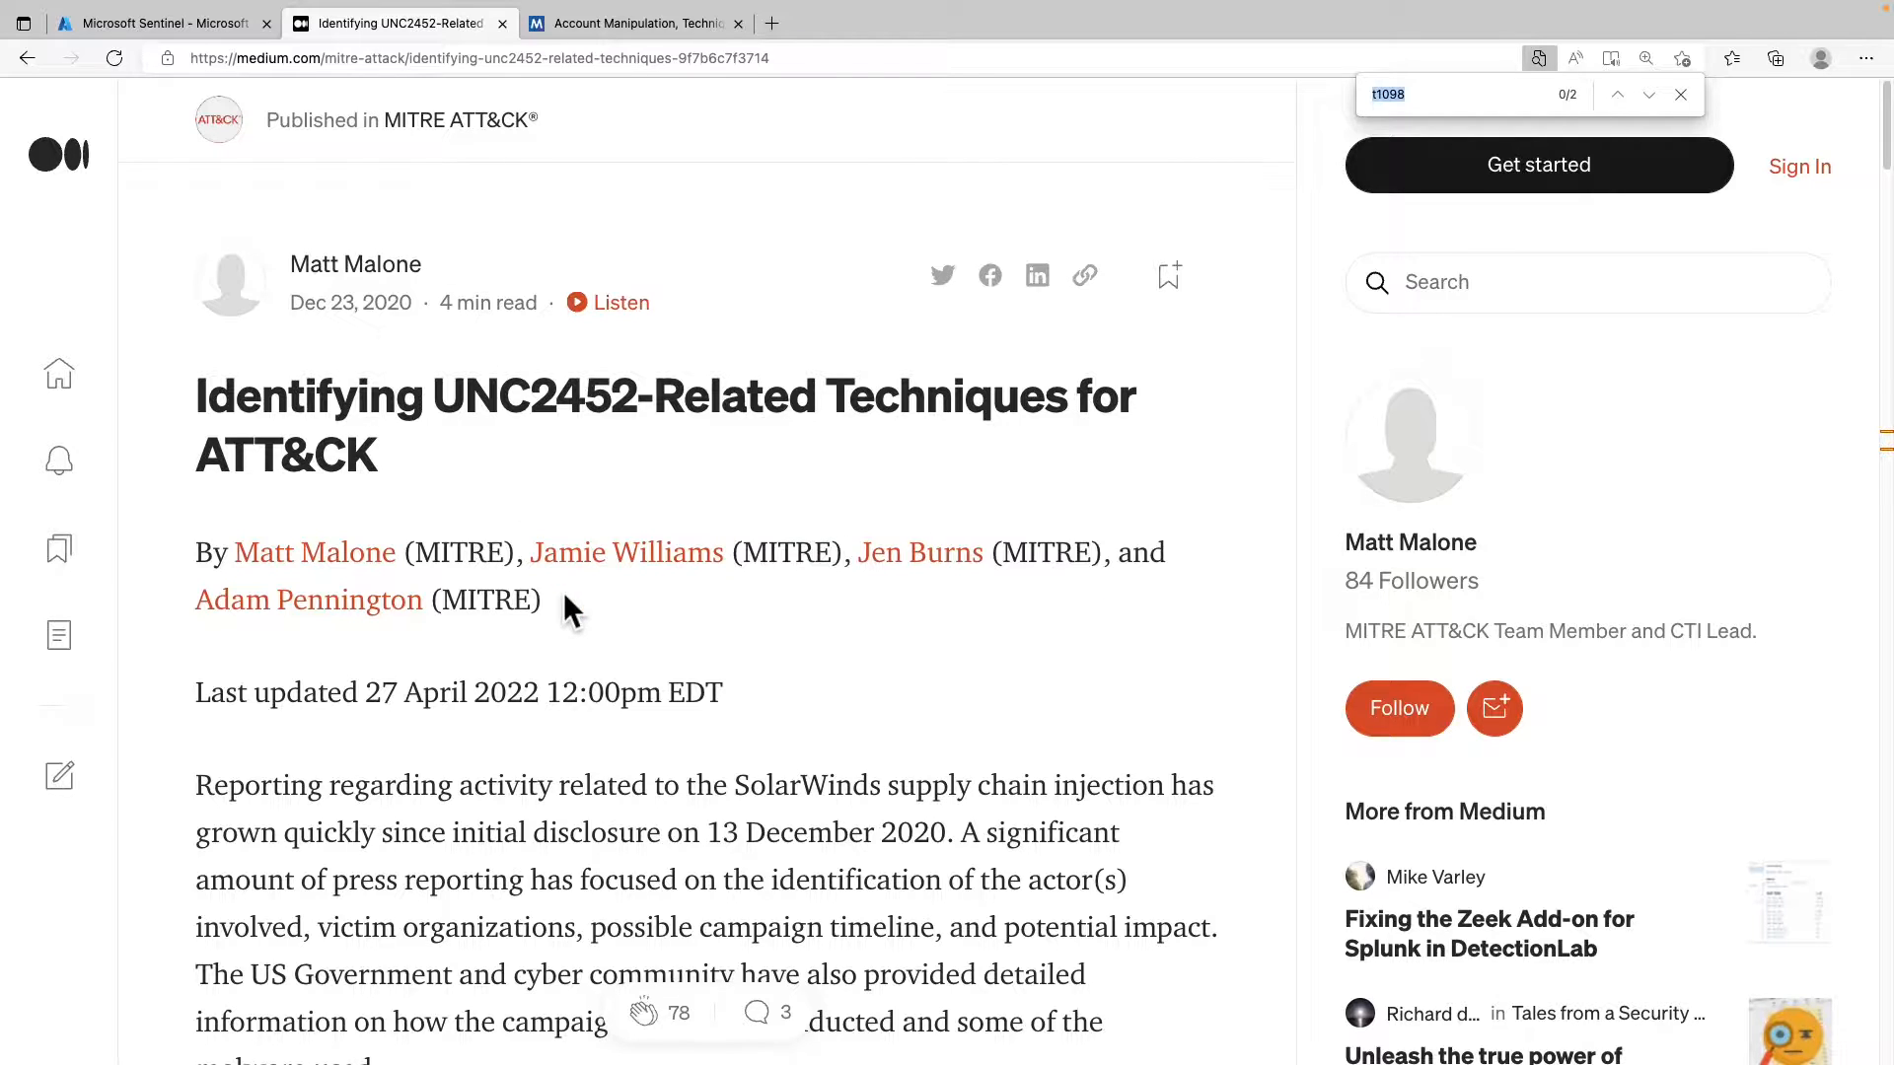
scroll(526, 718, "down", 1)
scroll(526, 718, "down", 3)
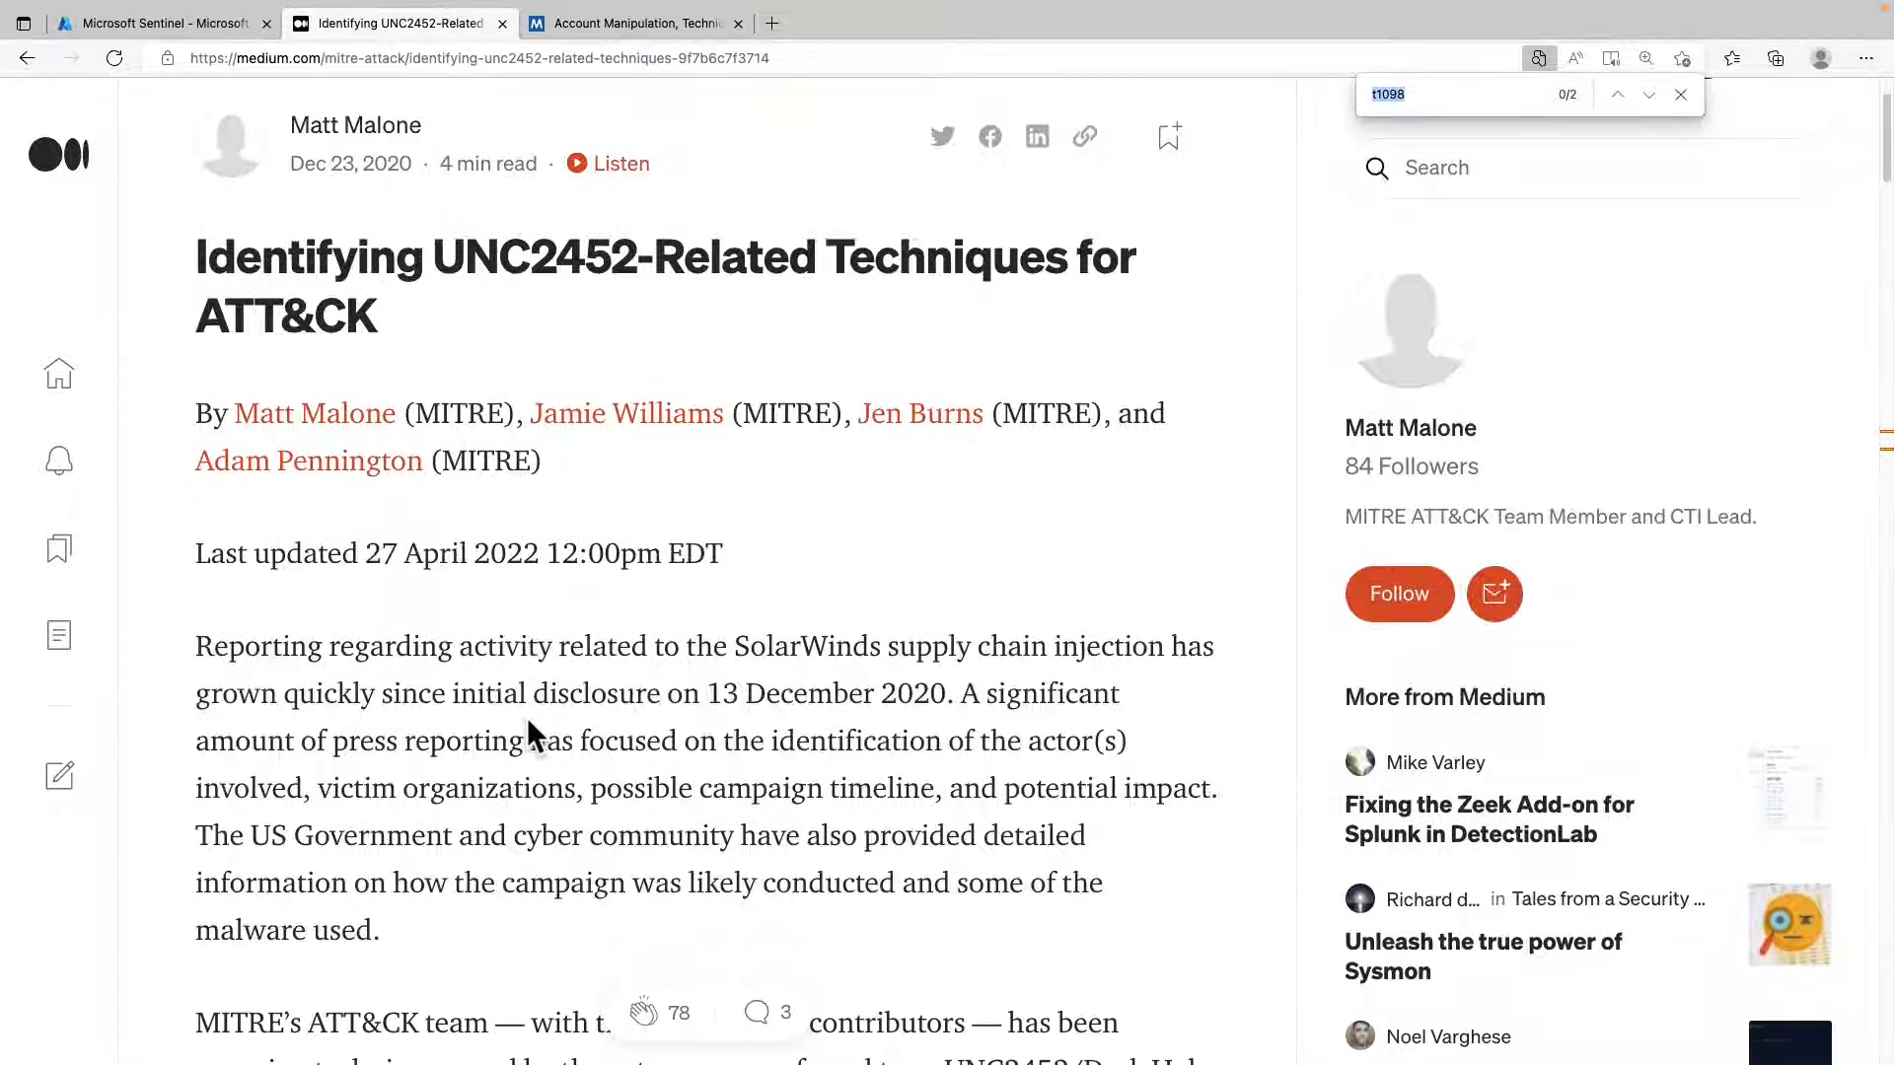
scroll(526, 718, "down", 3)
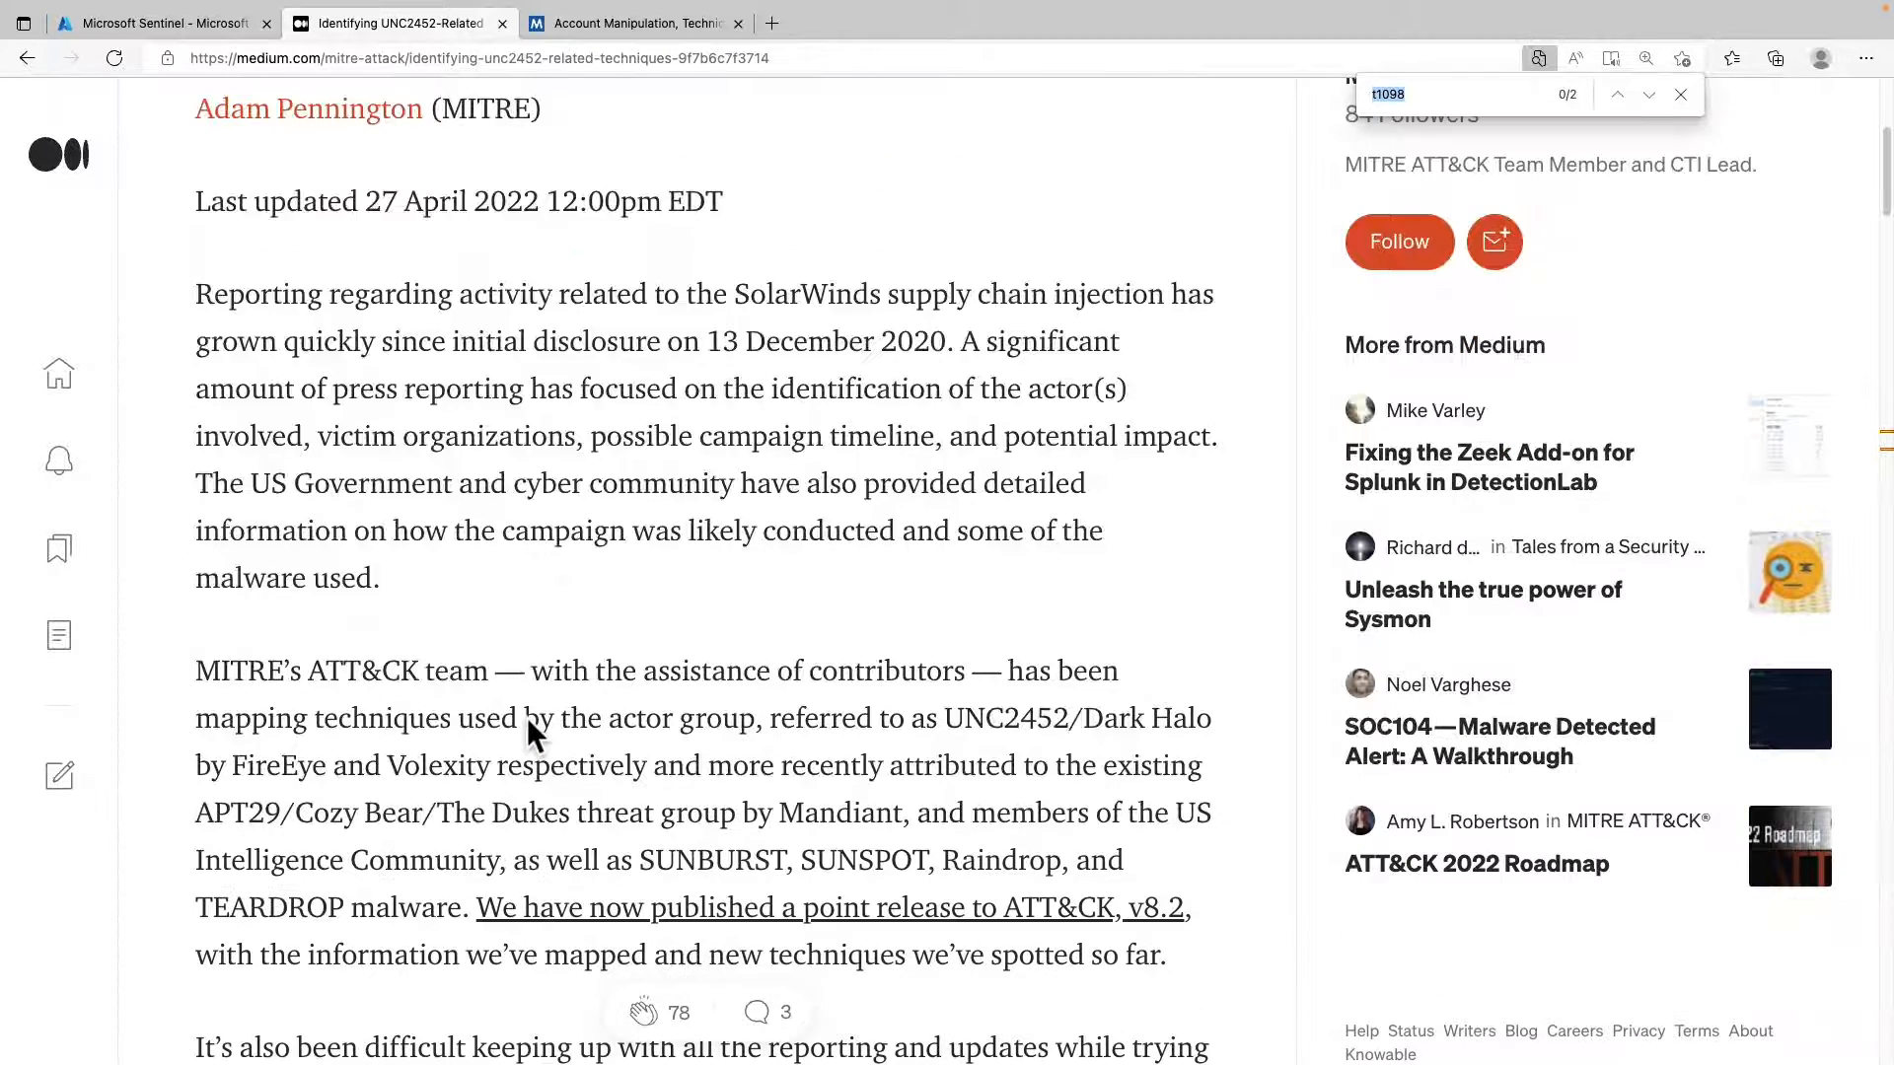
scroll(526, 718, "down", 3)
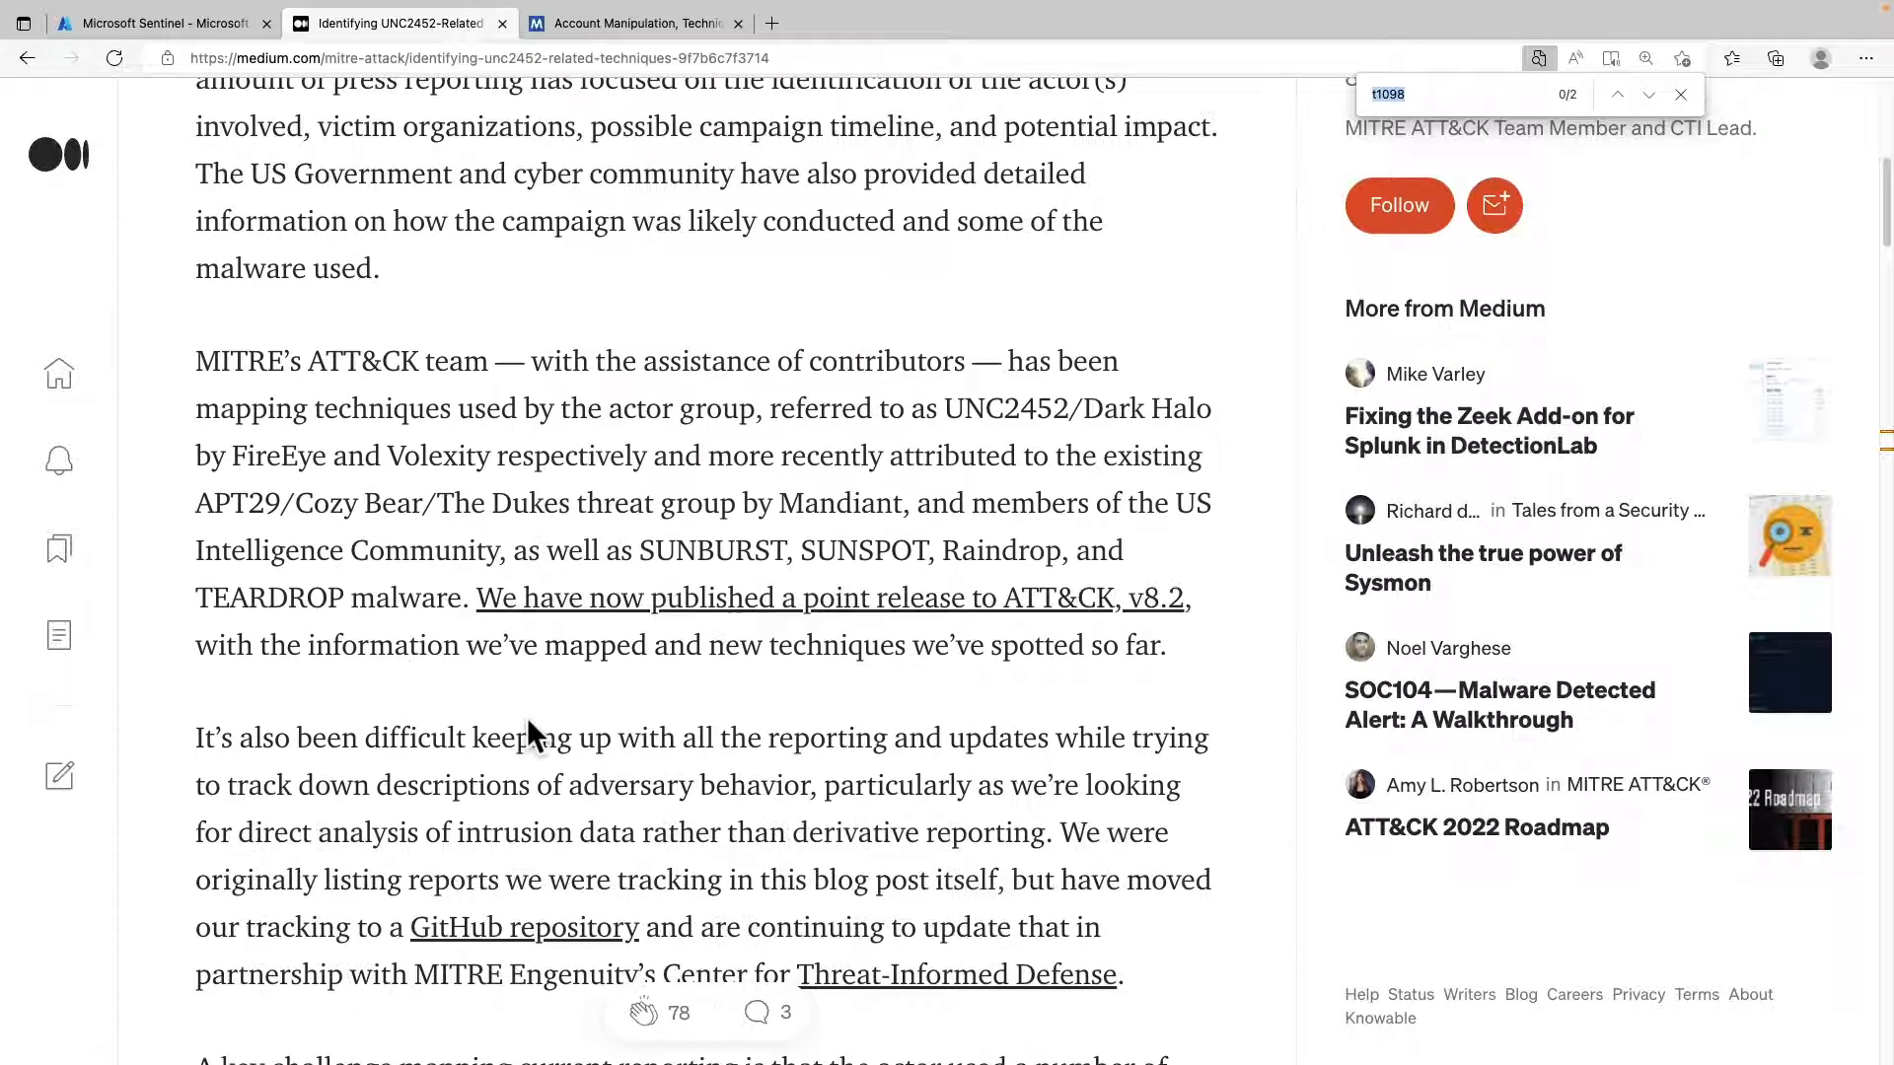
scroll(527, 718, "down", 1)
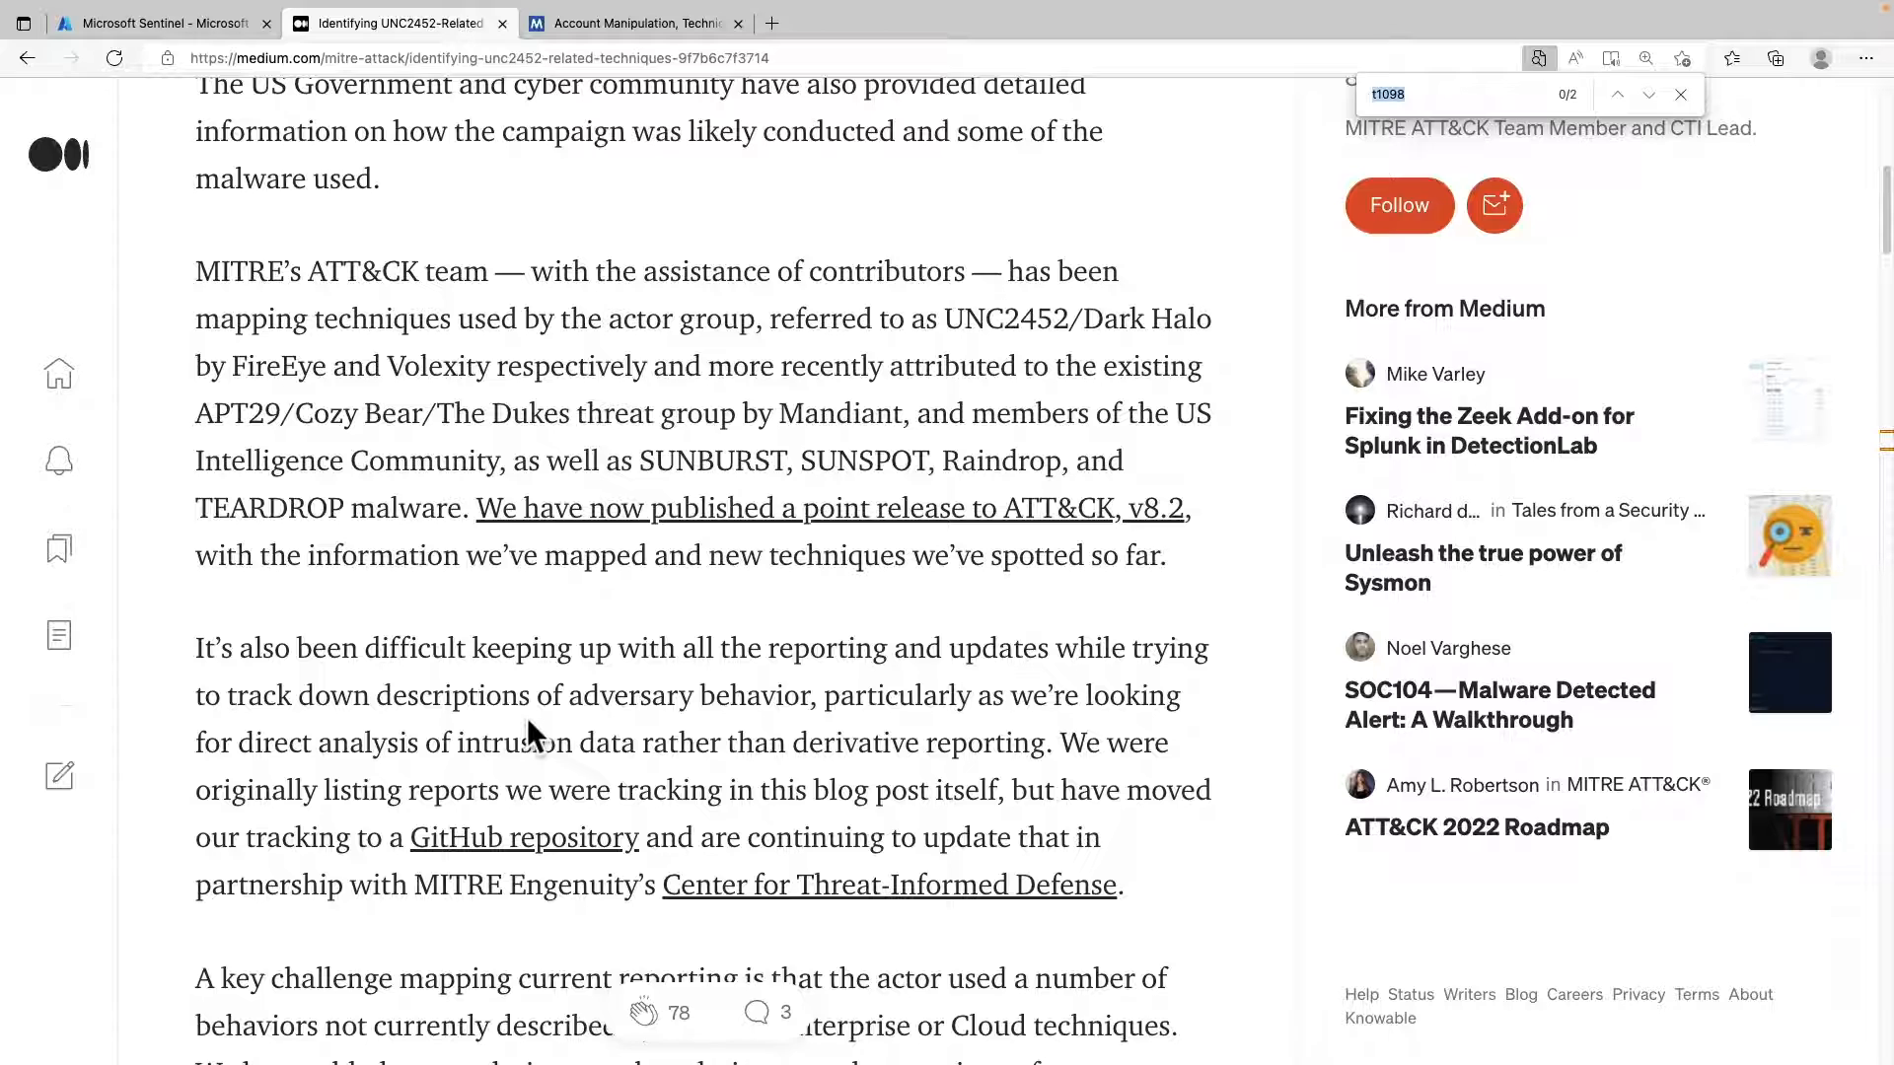
scroll(523, 718, "down", 1)
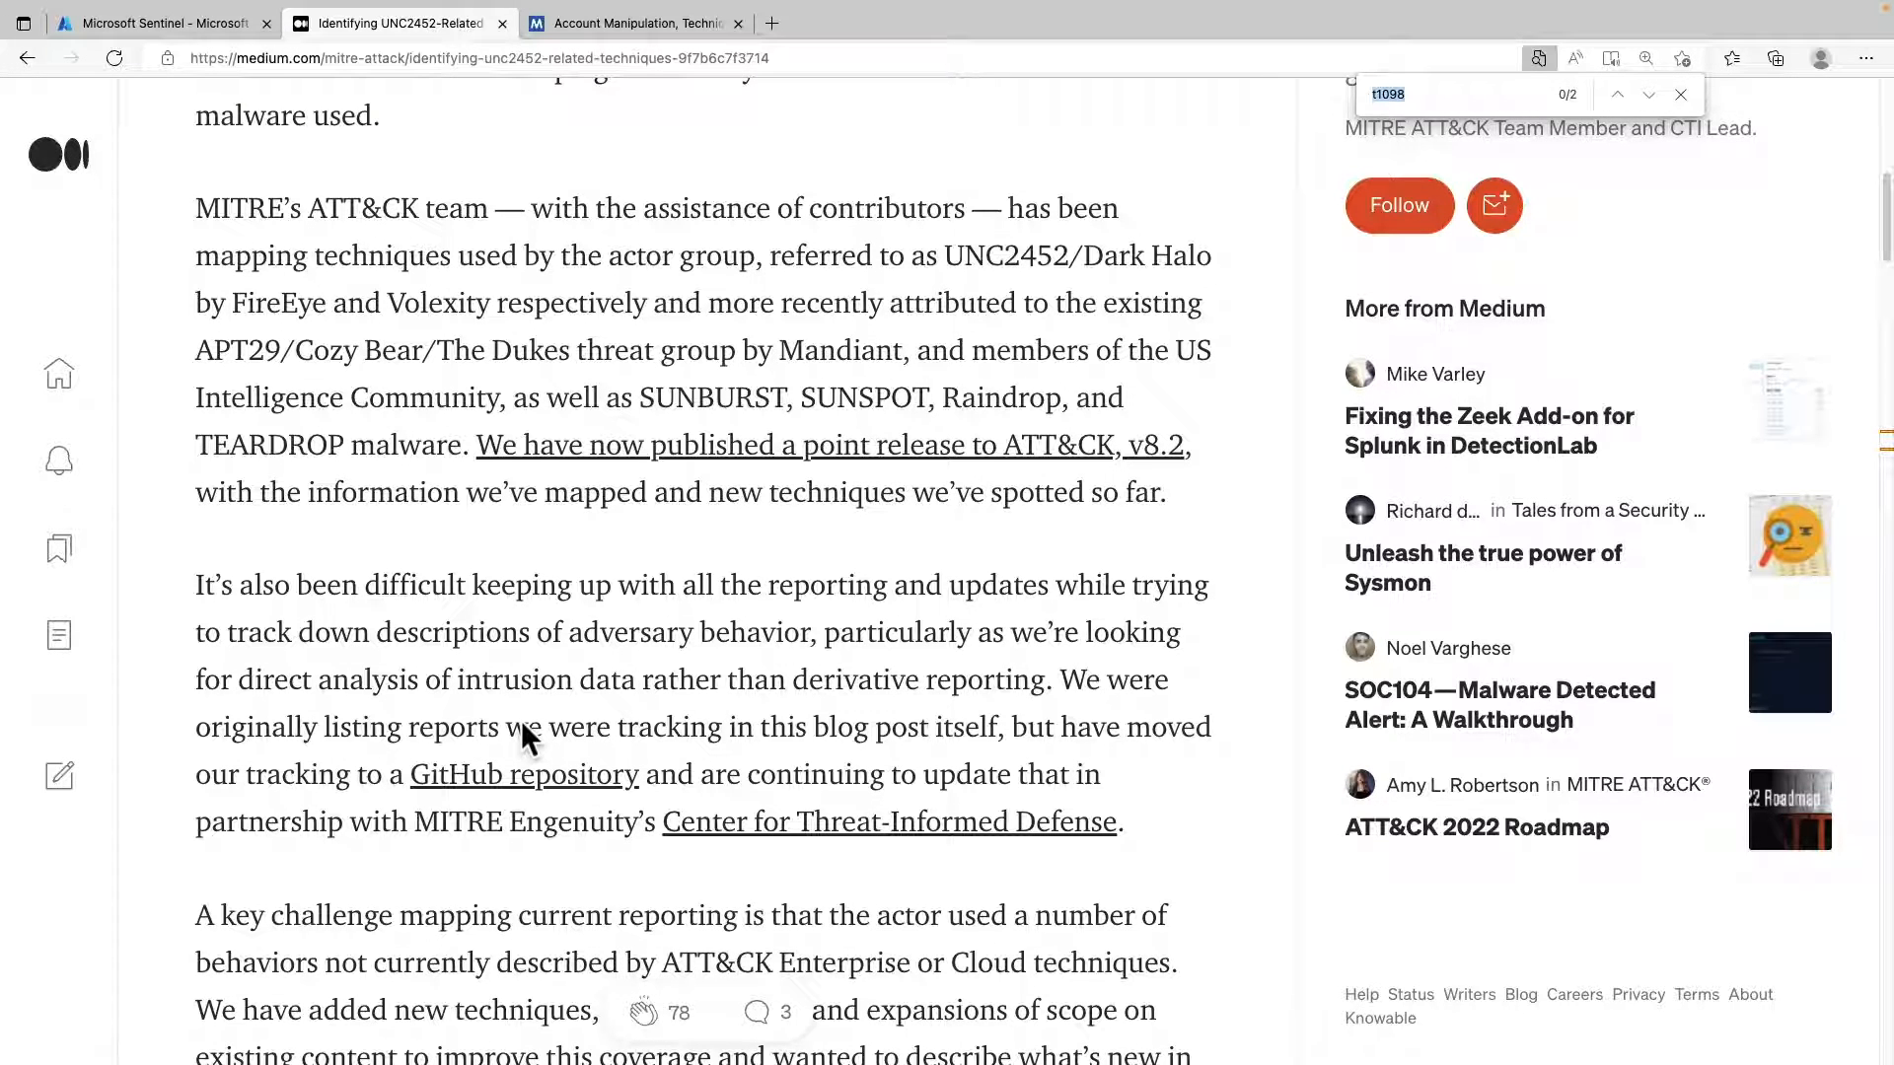
scroll(521, 730, "down", 1)
scroll(521, 730, "down", 5)
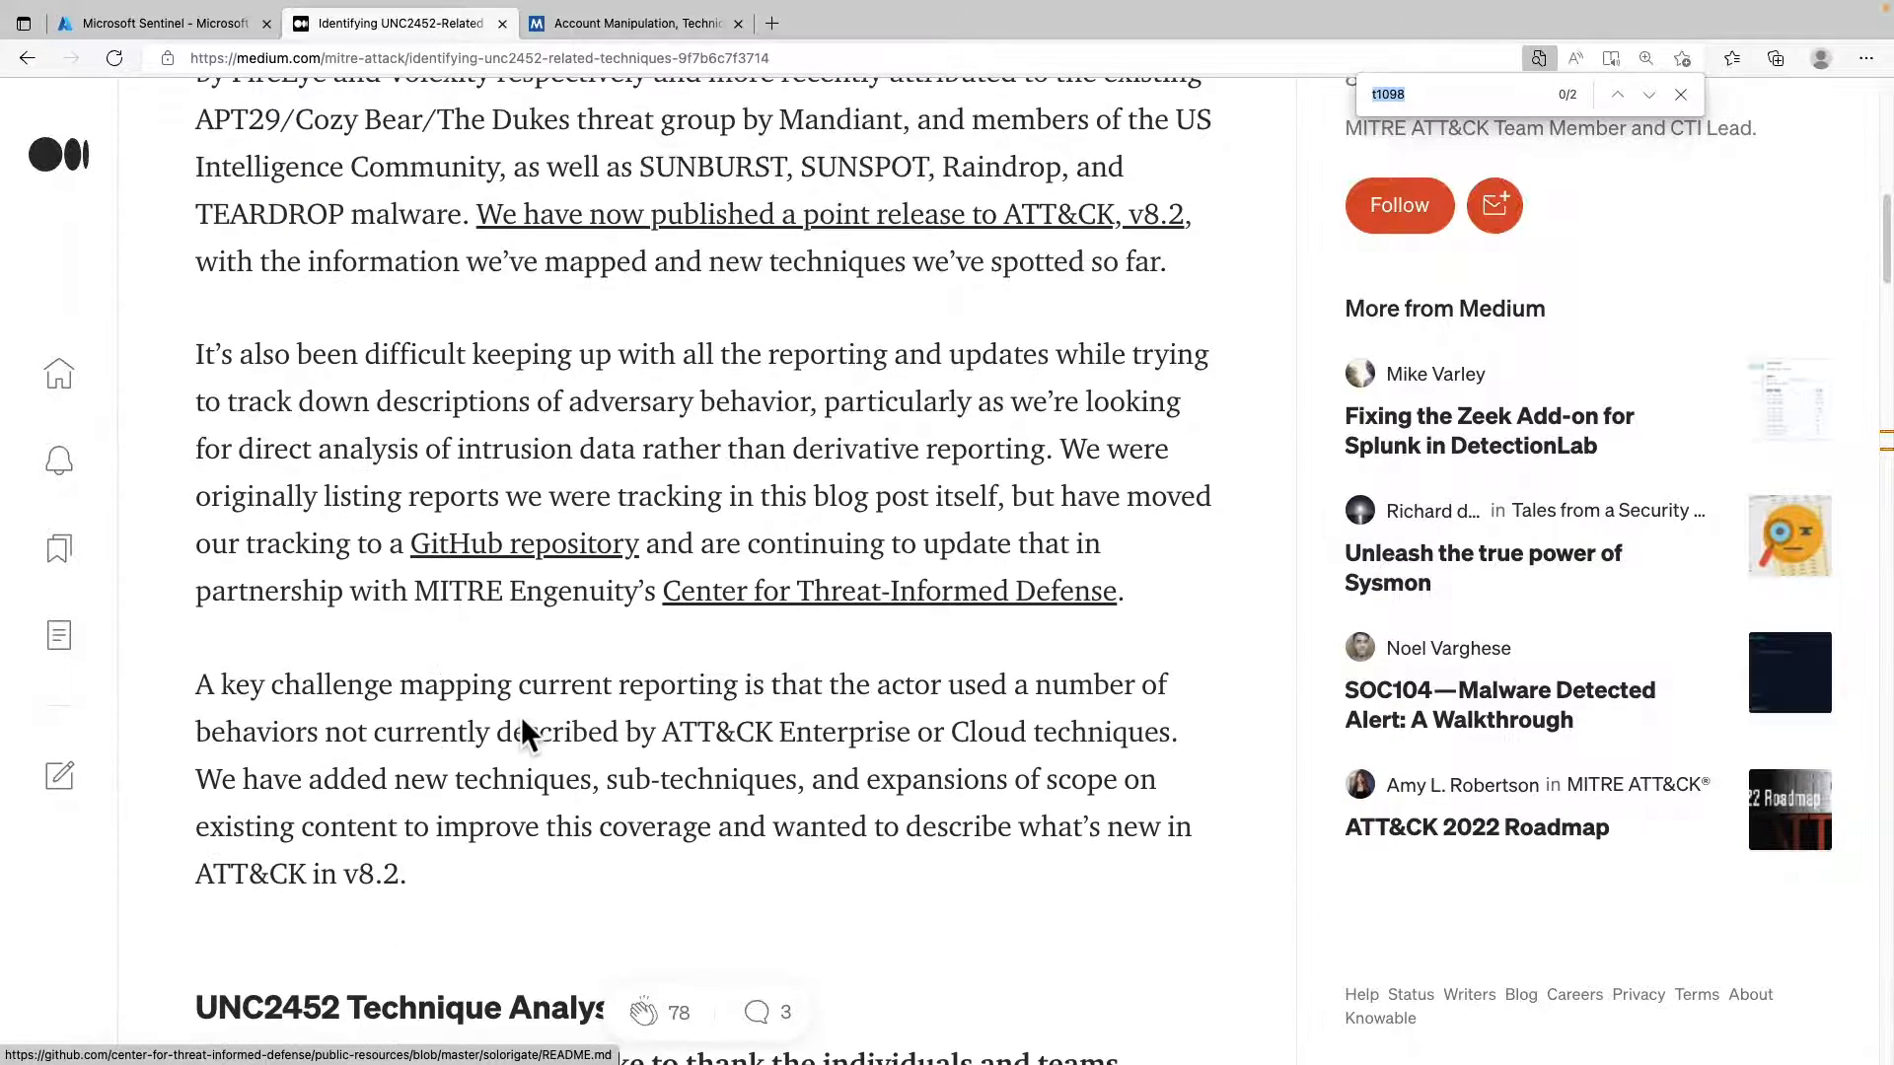
Examine the article's UNC2452 Technique Analysis section, its technique matrix and the list mentioning T1098 Account Manipulation.
scroll(521, 716, "down", 3)
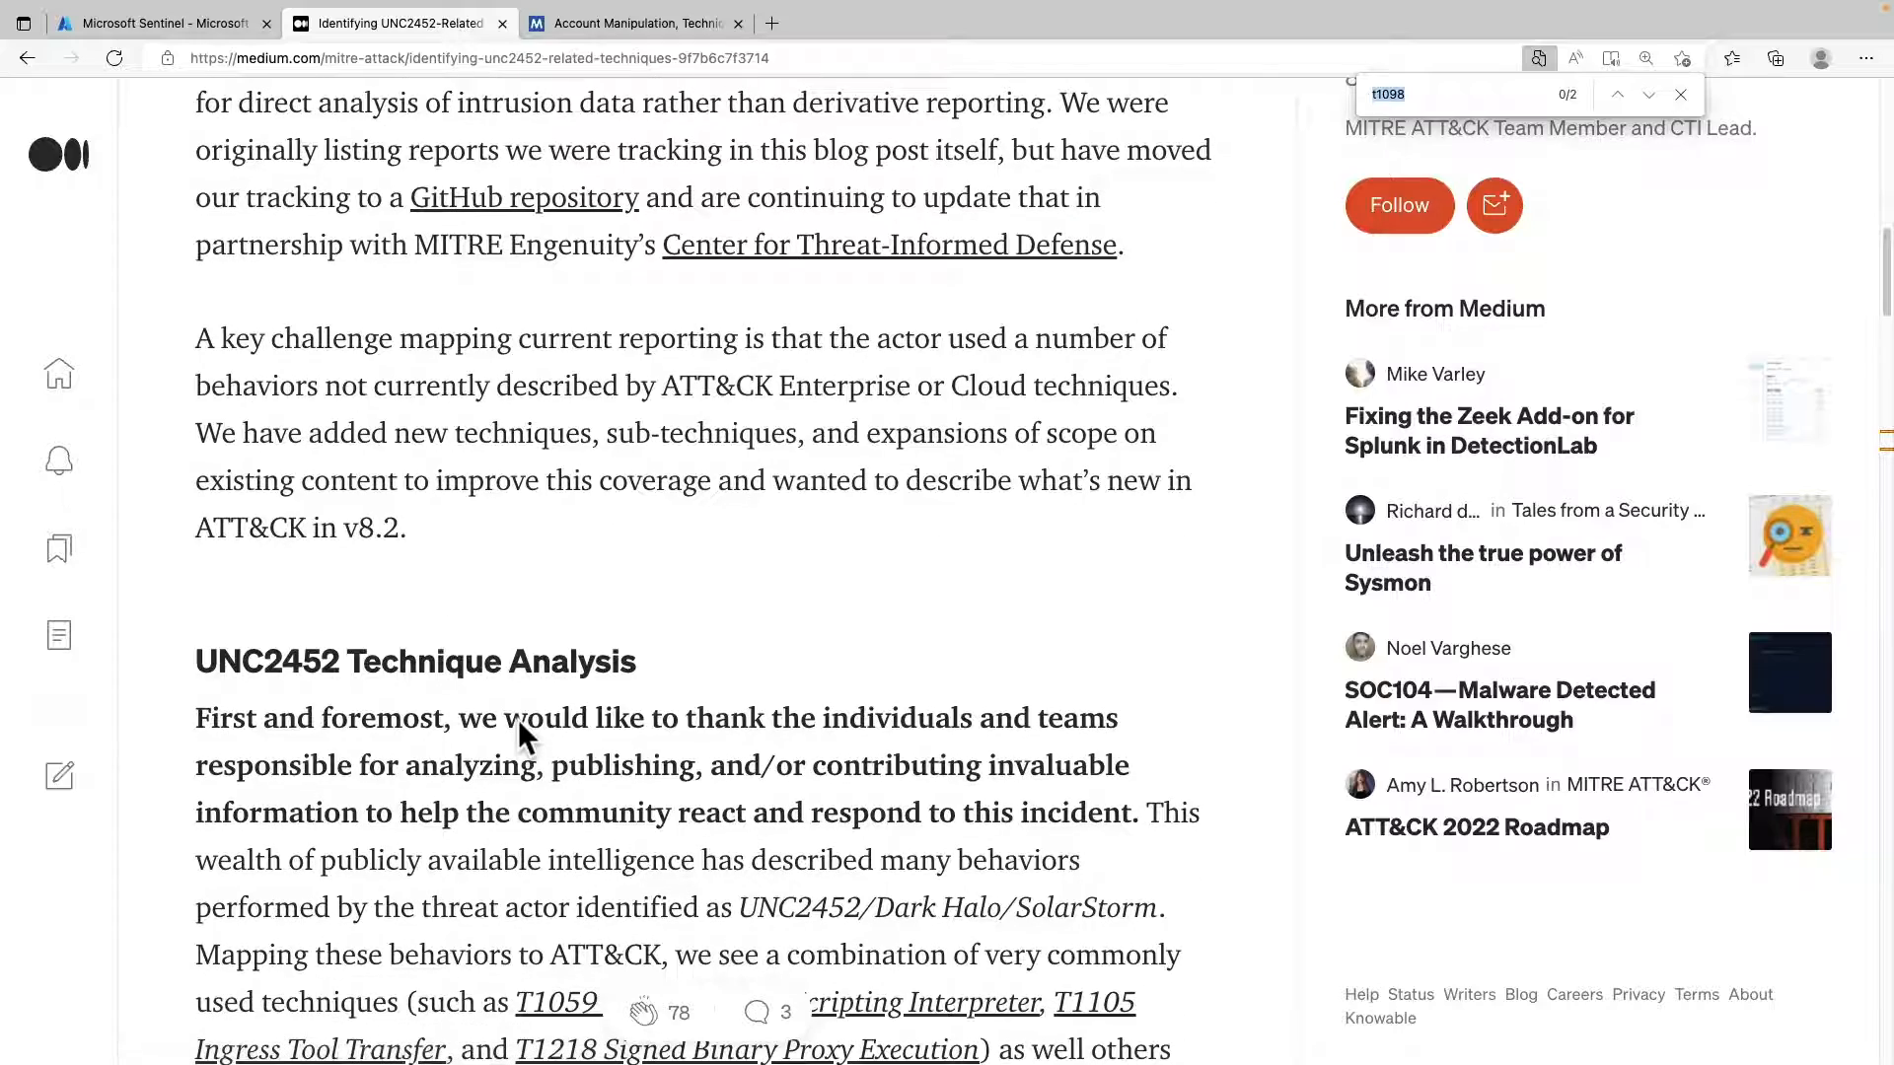
scroll(517, 719, "down", 1)
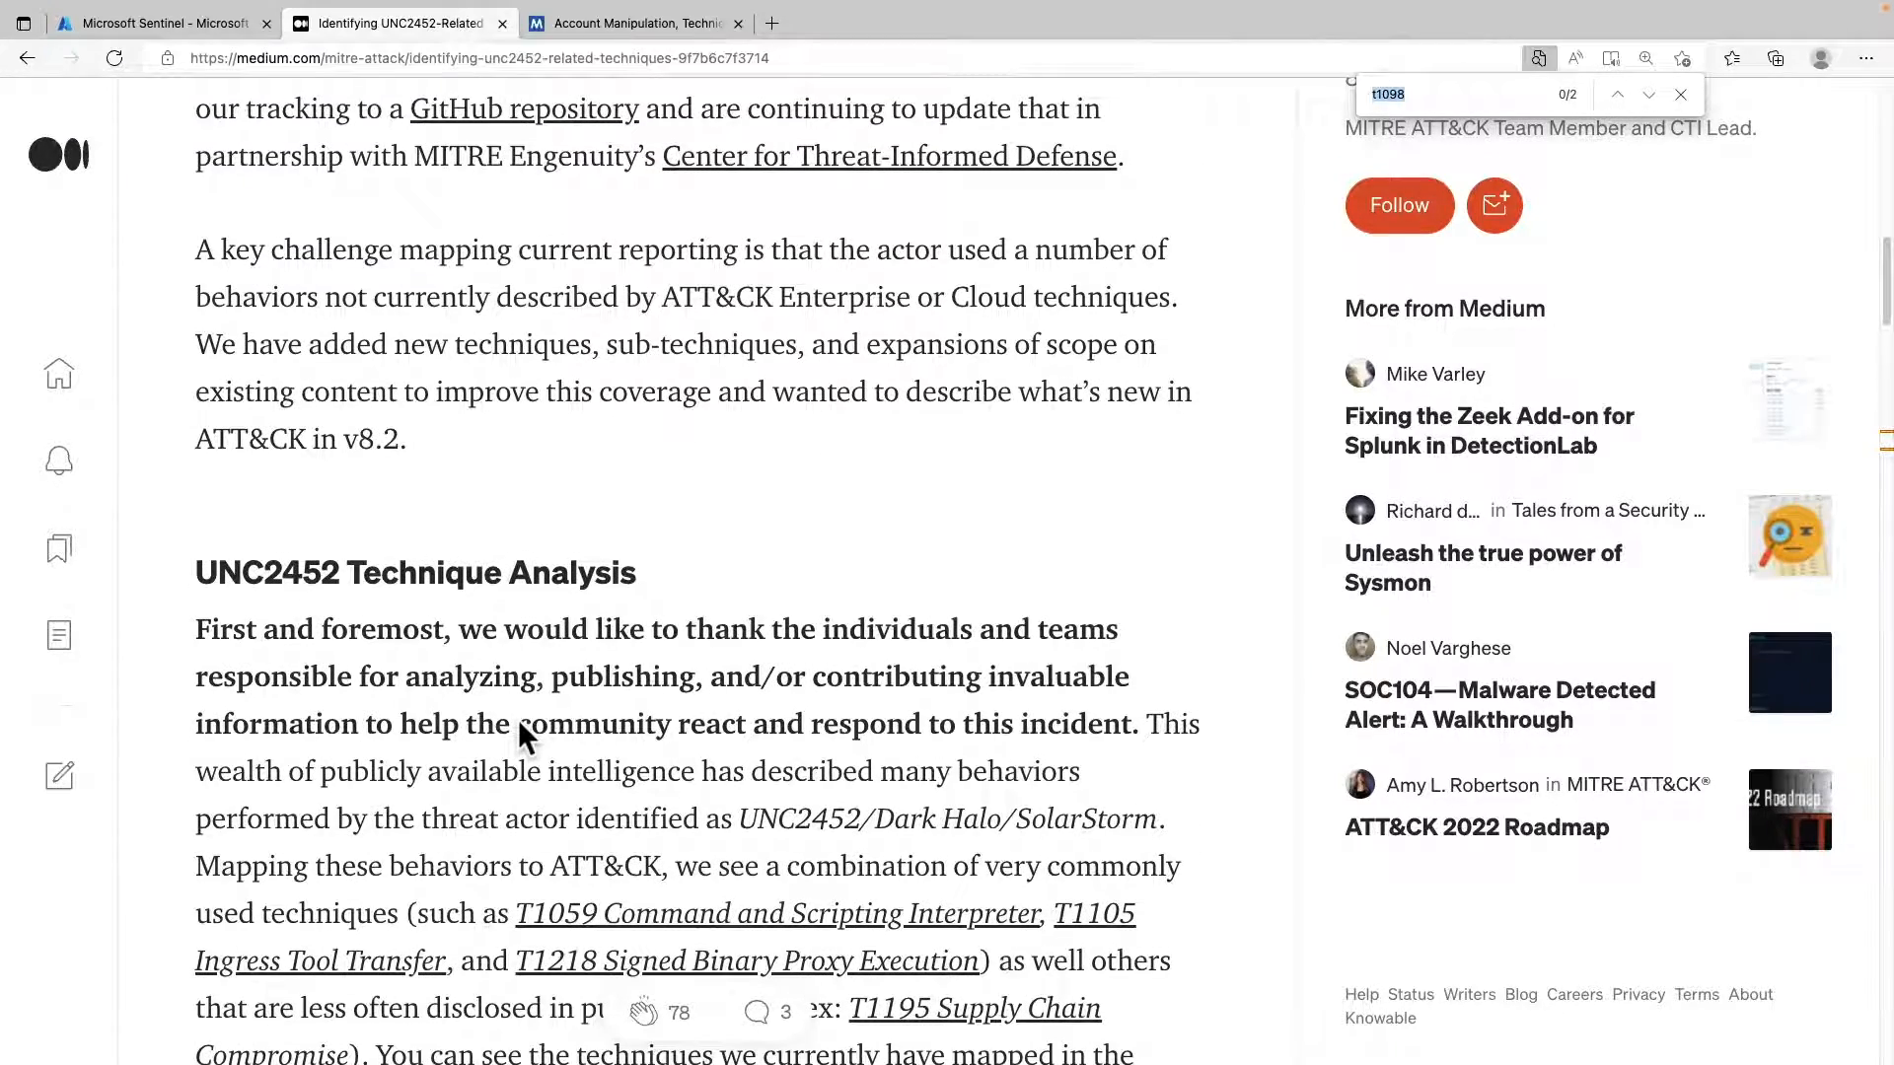
scroll(518, 719, "down", 1)
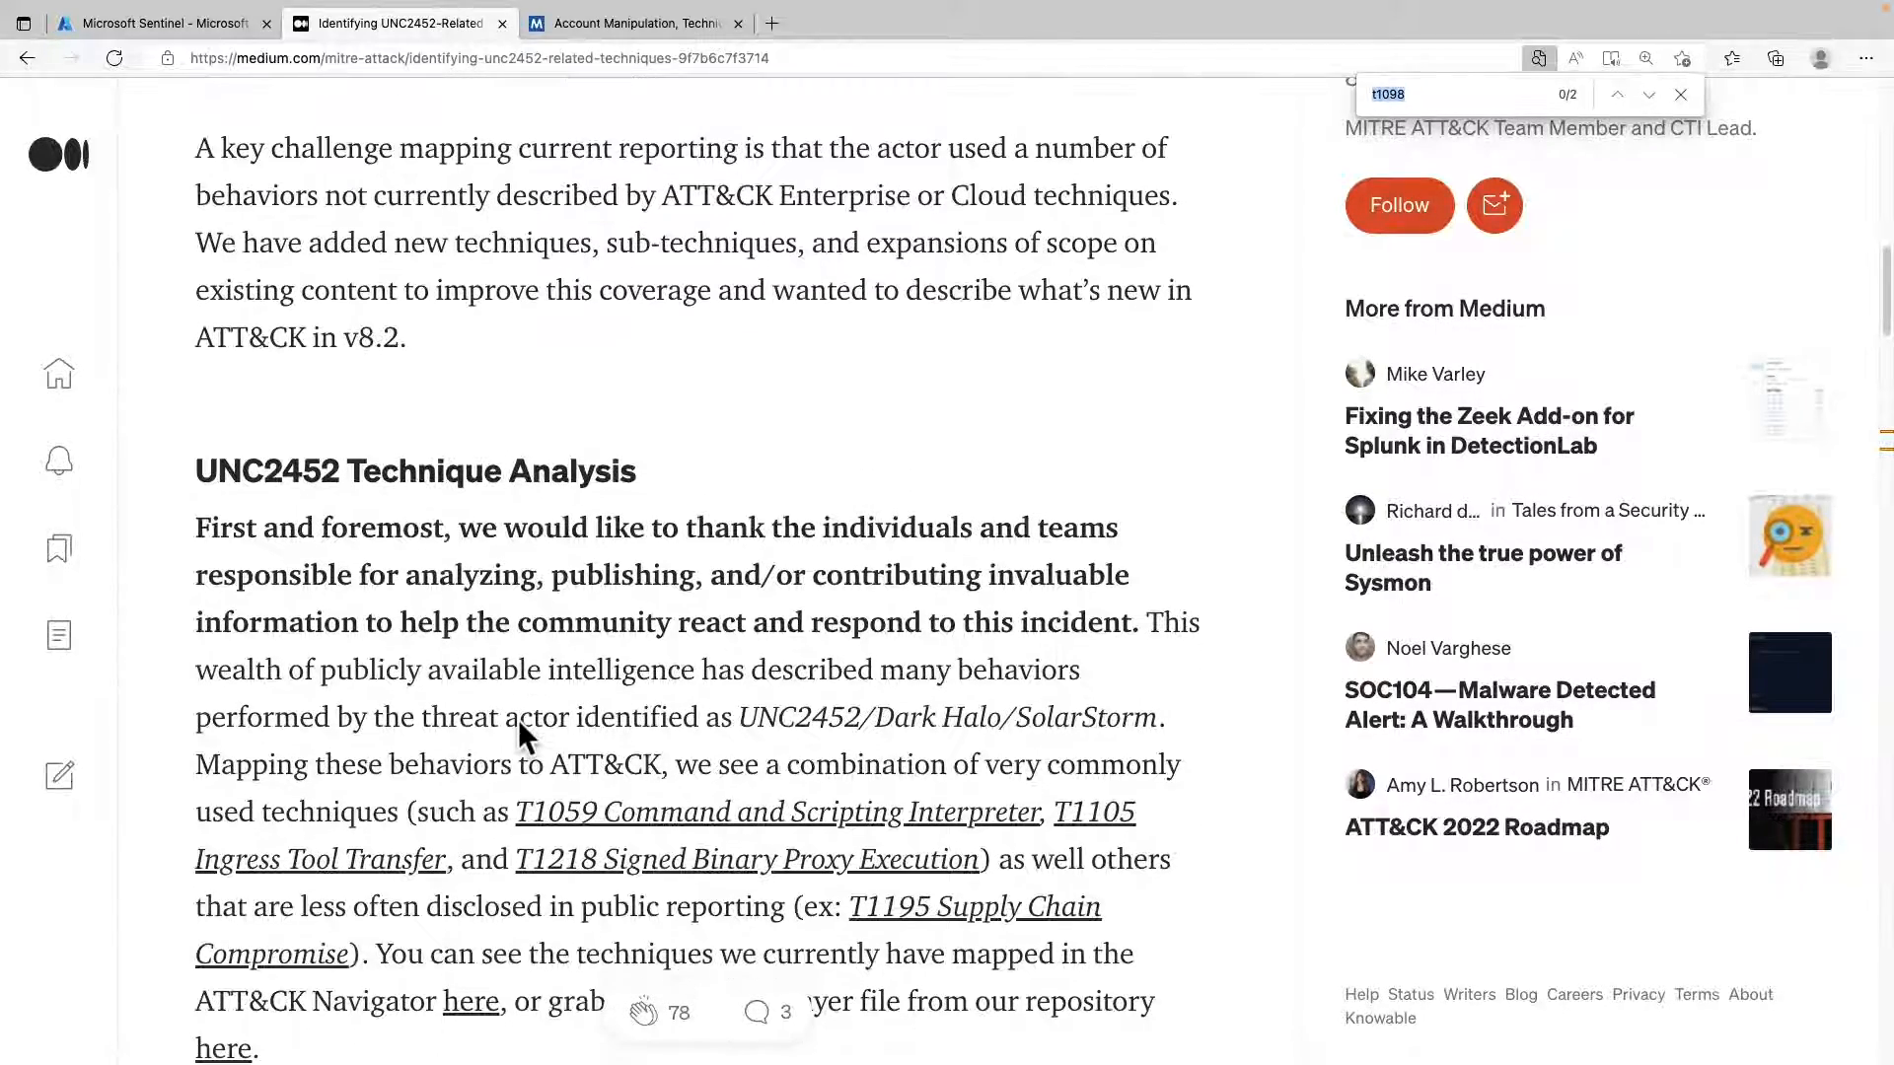
scroll(518, 719, "down", 1)
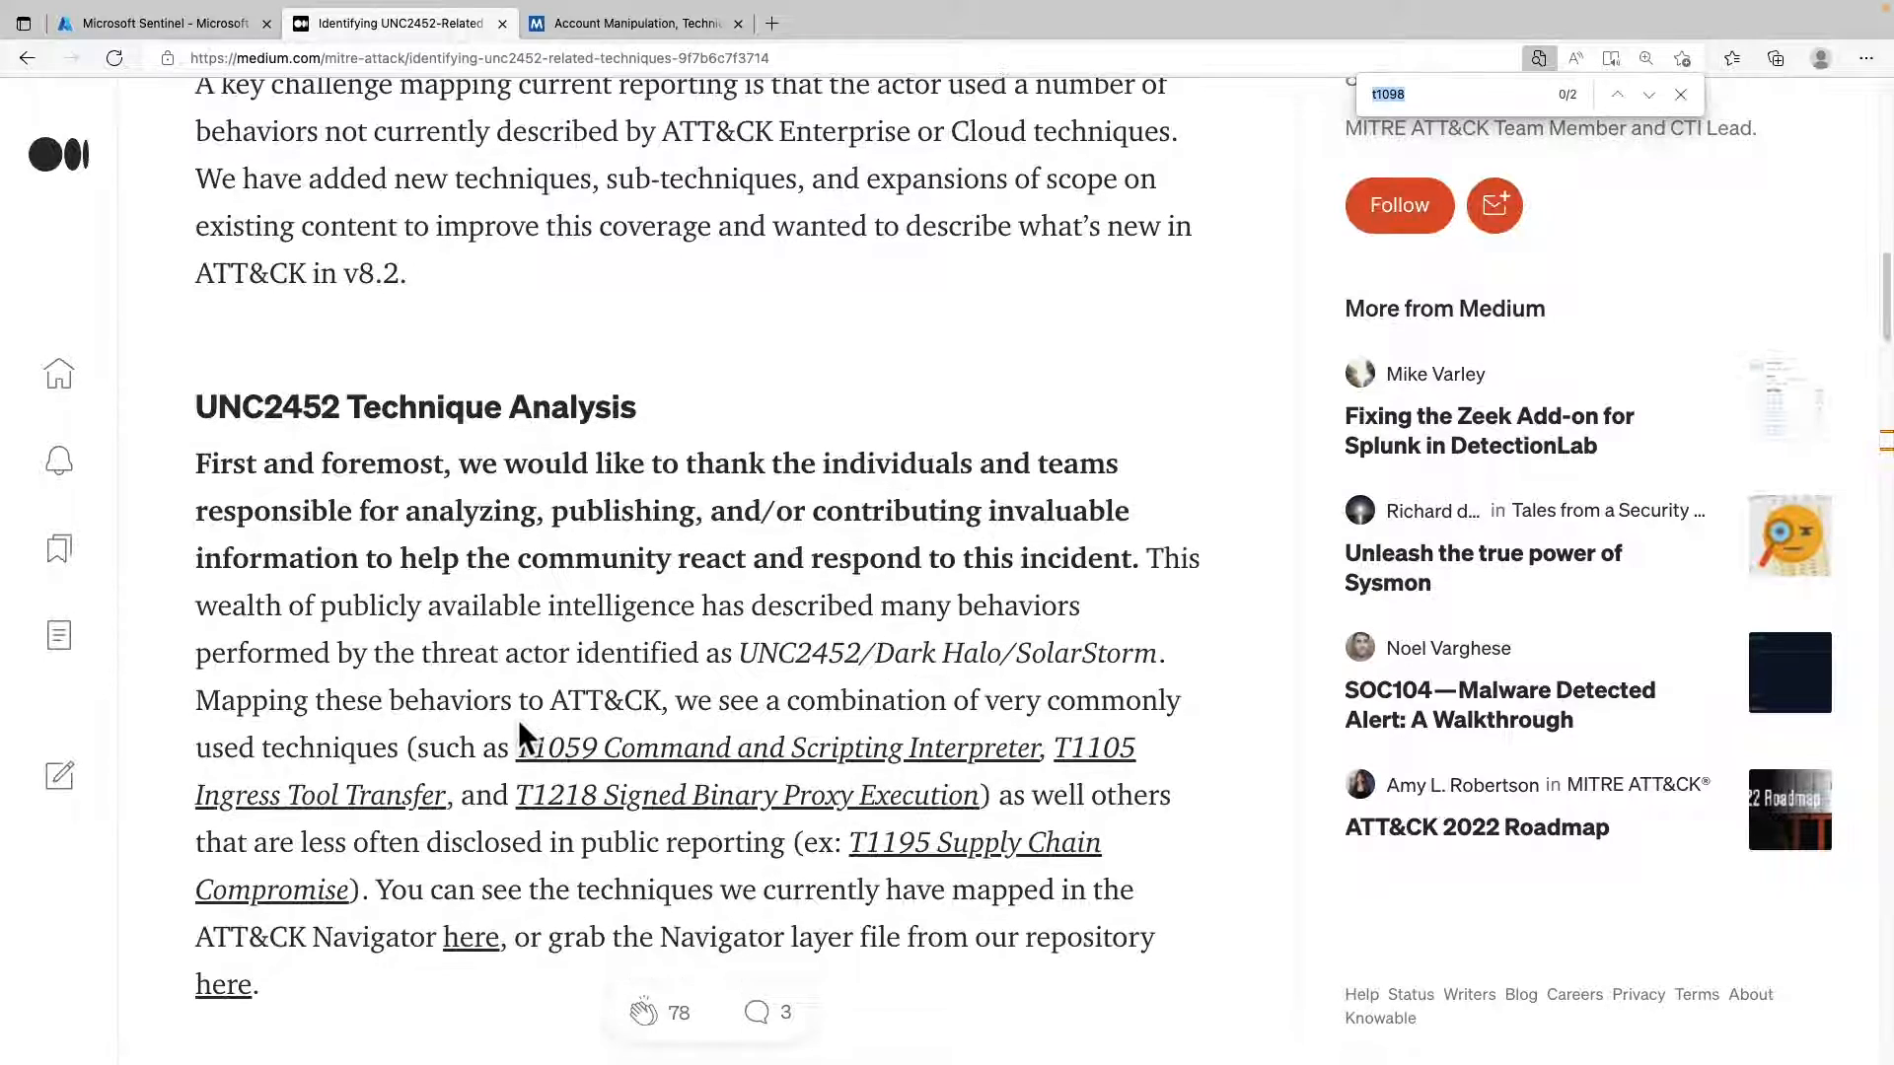
scroll(518, 719, "down", 1)
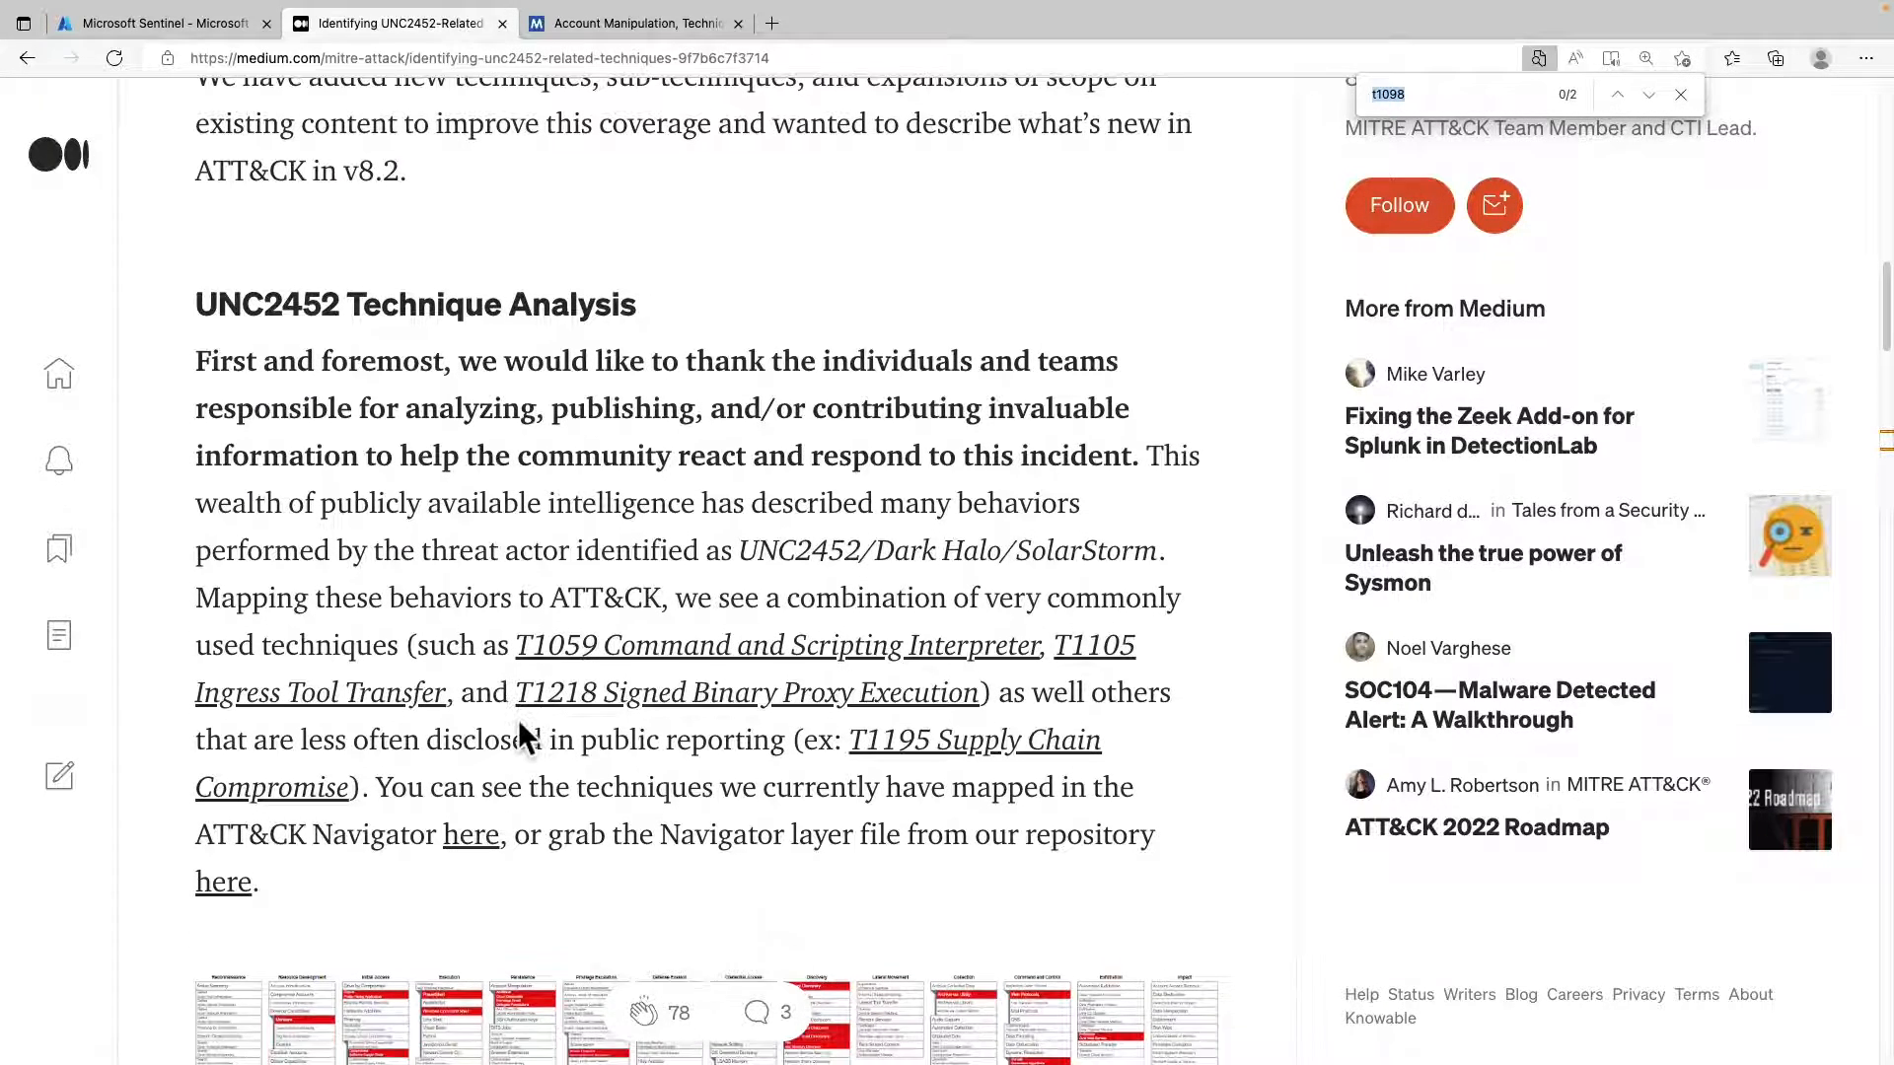
scroll(520, 732, "down", 2)
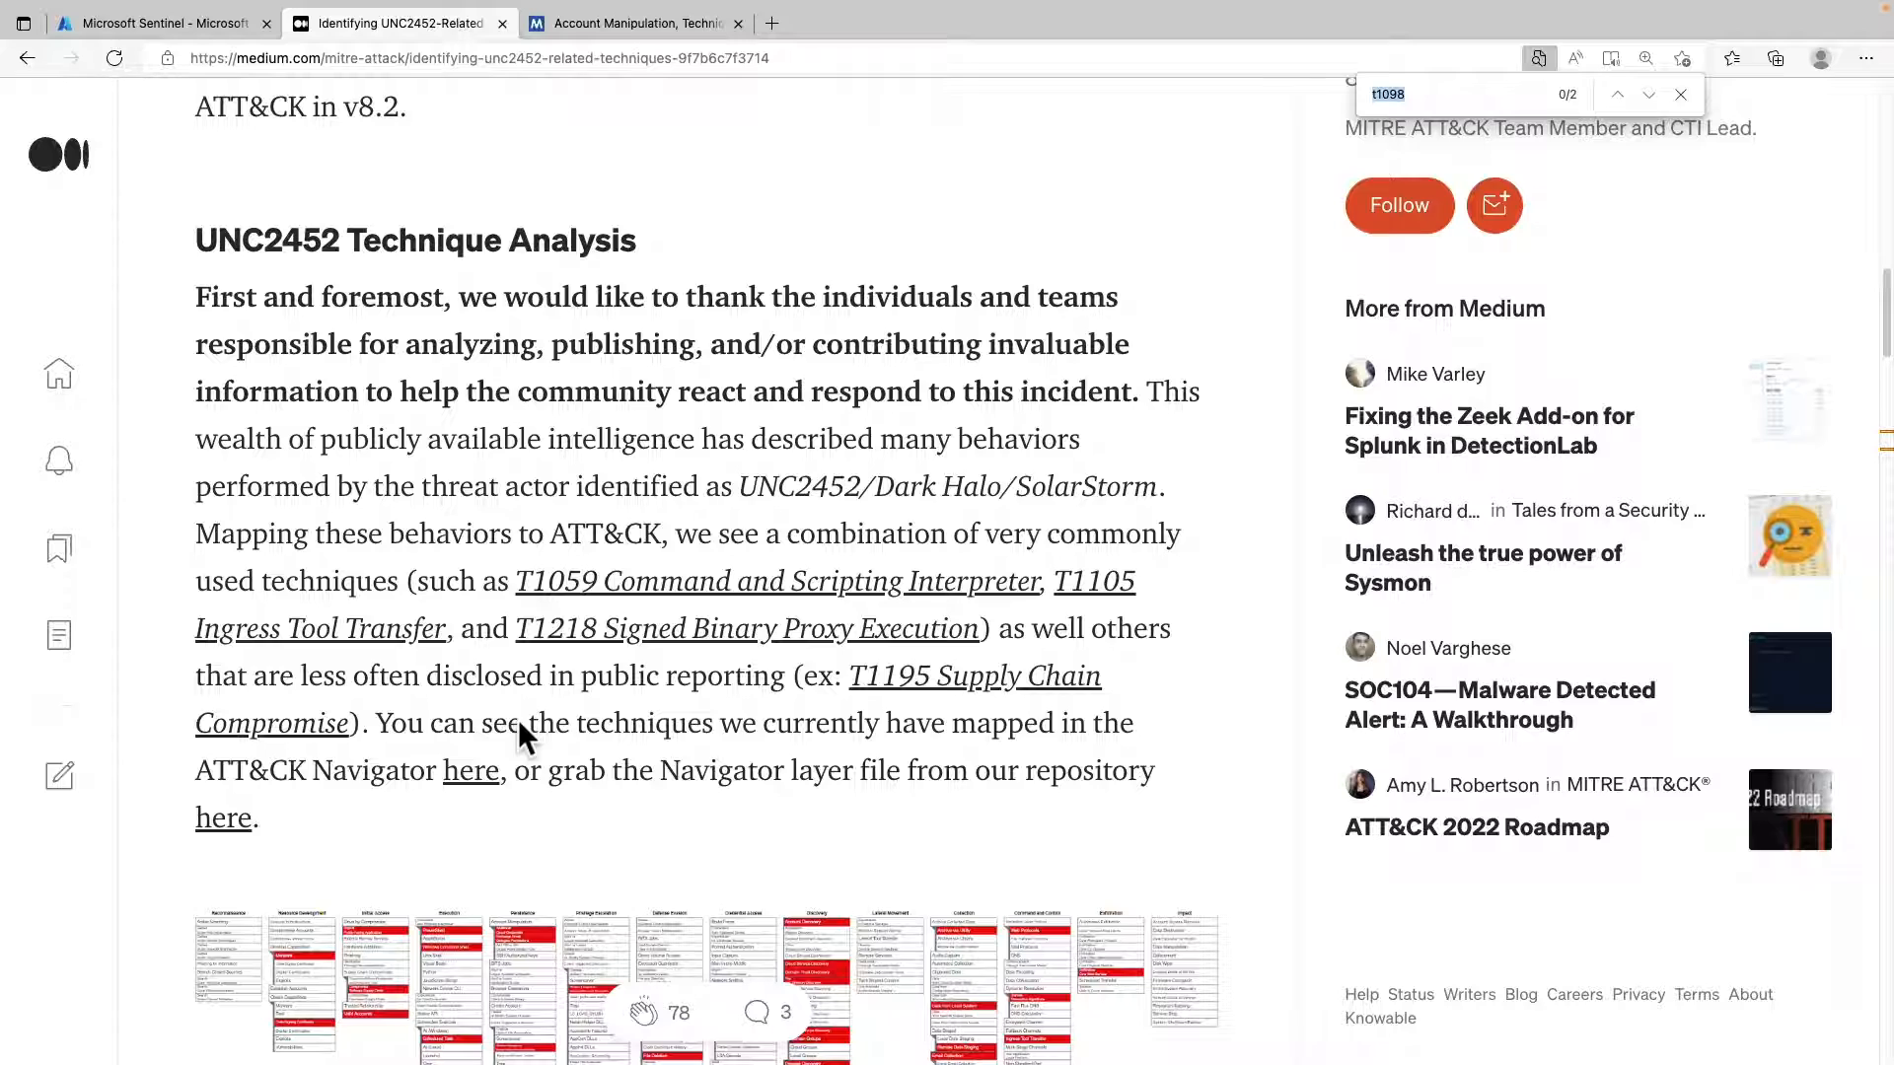
scroll(519, 730, "down", 1)
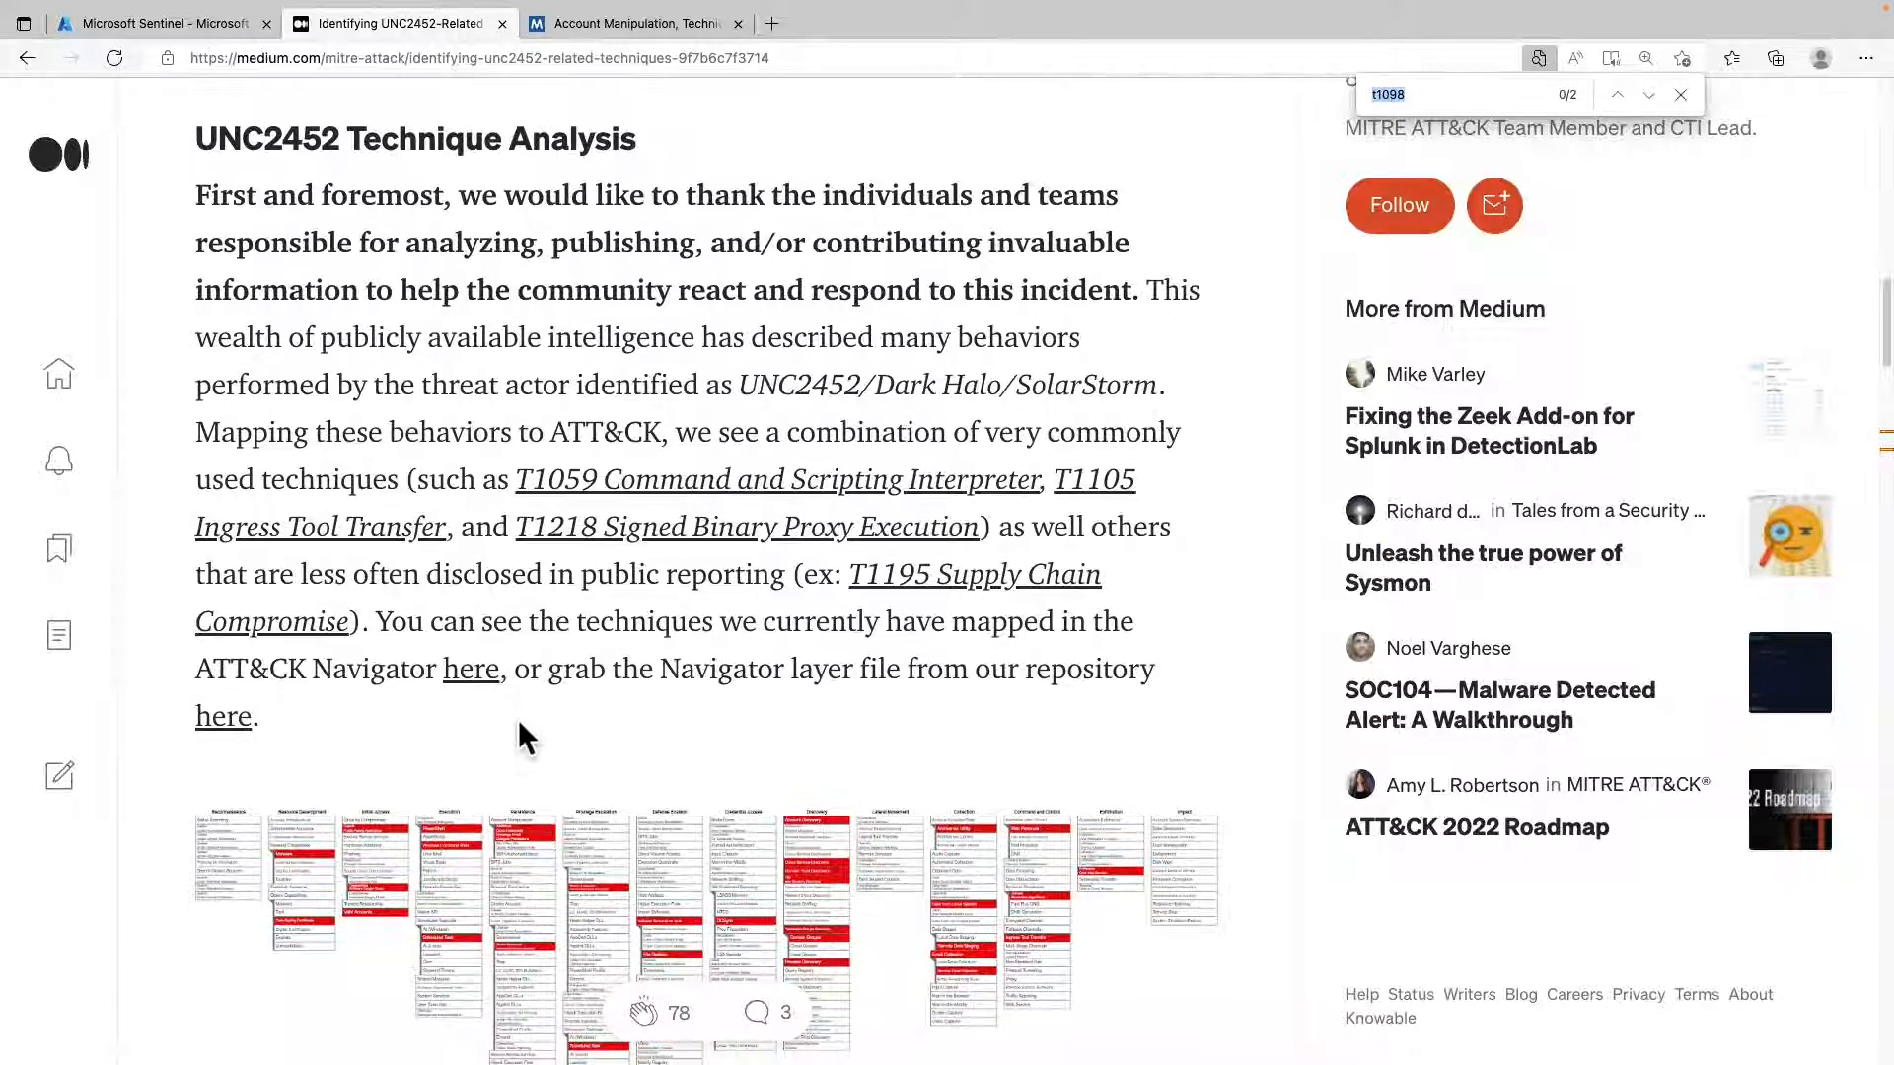
scroll(520, 729, "down", 1)
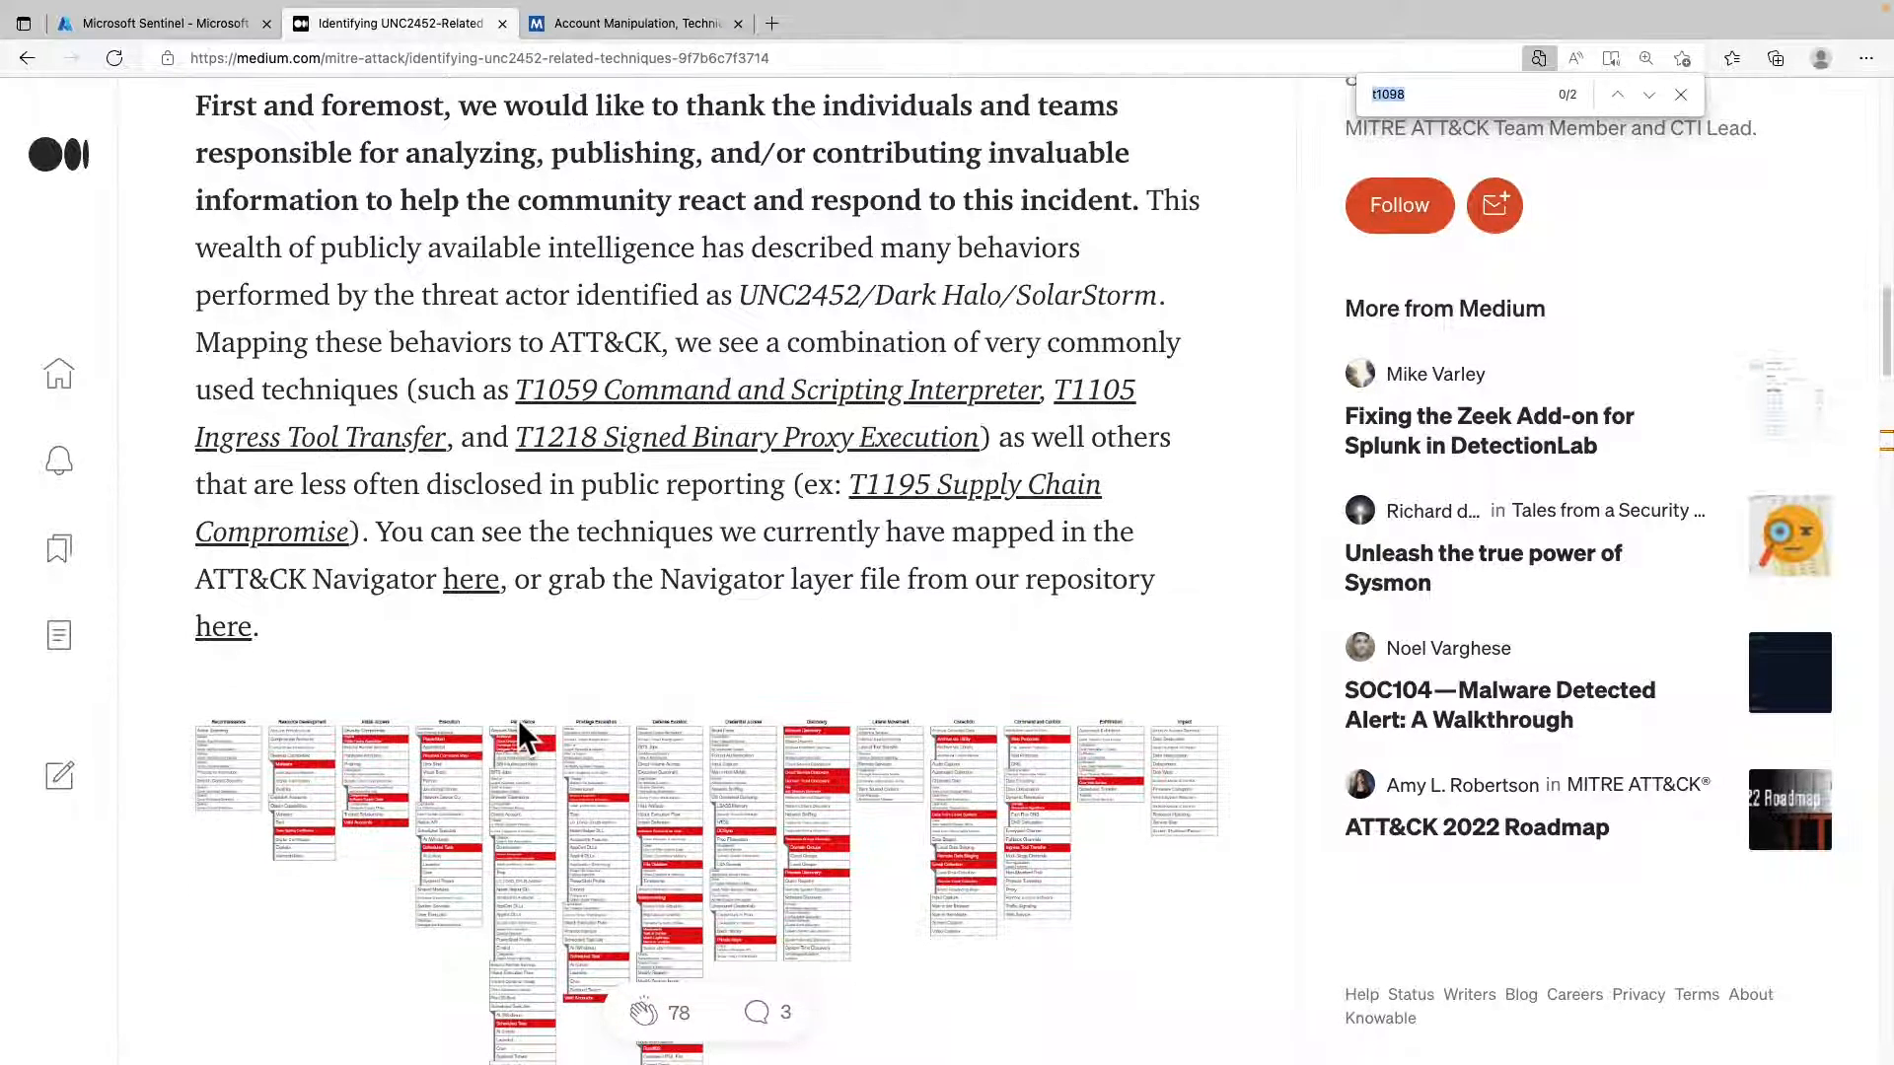
scroll(517, 721, "down", 2)
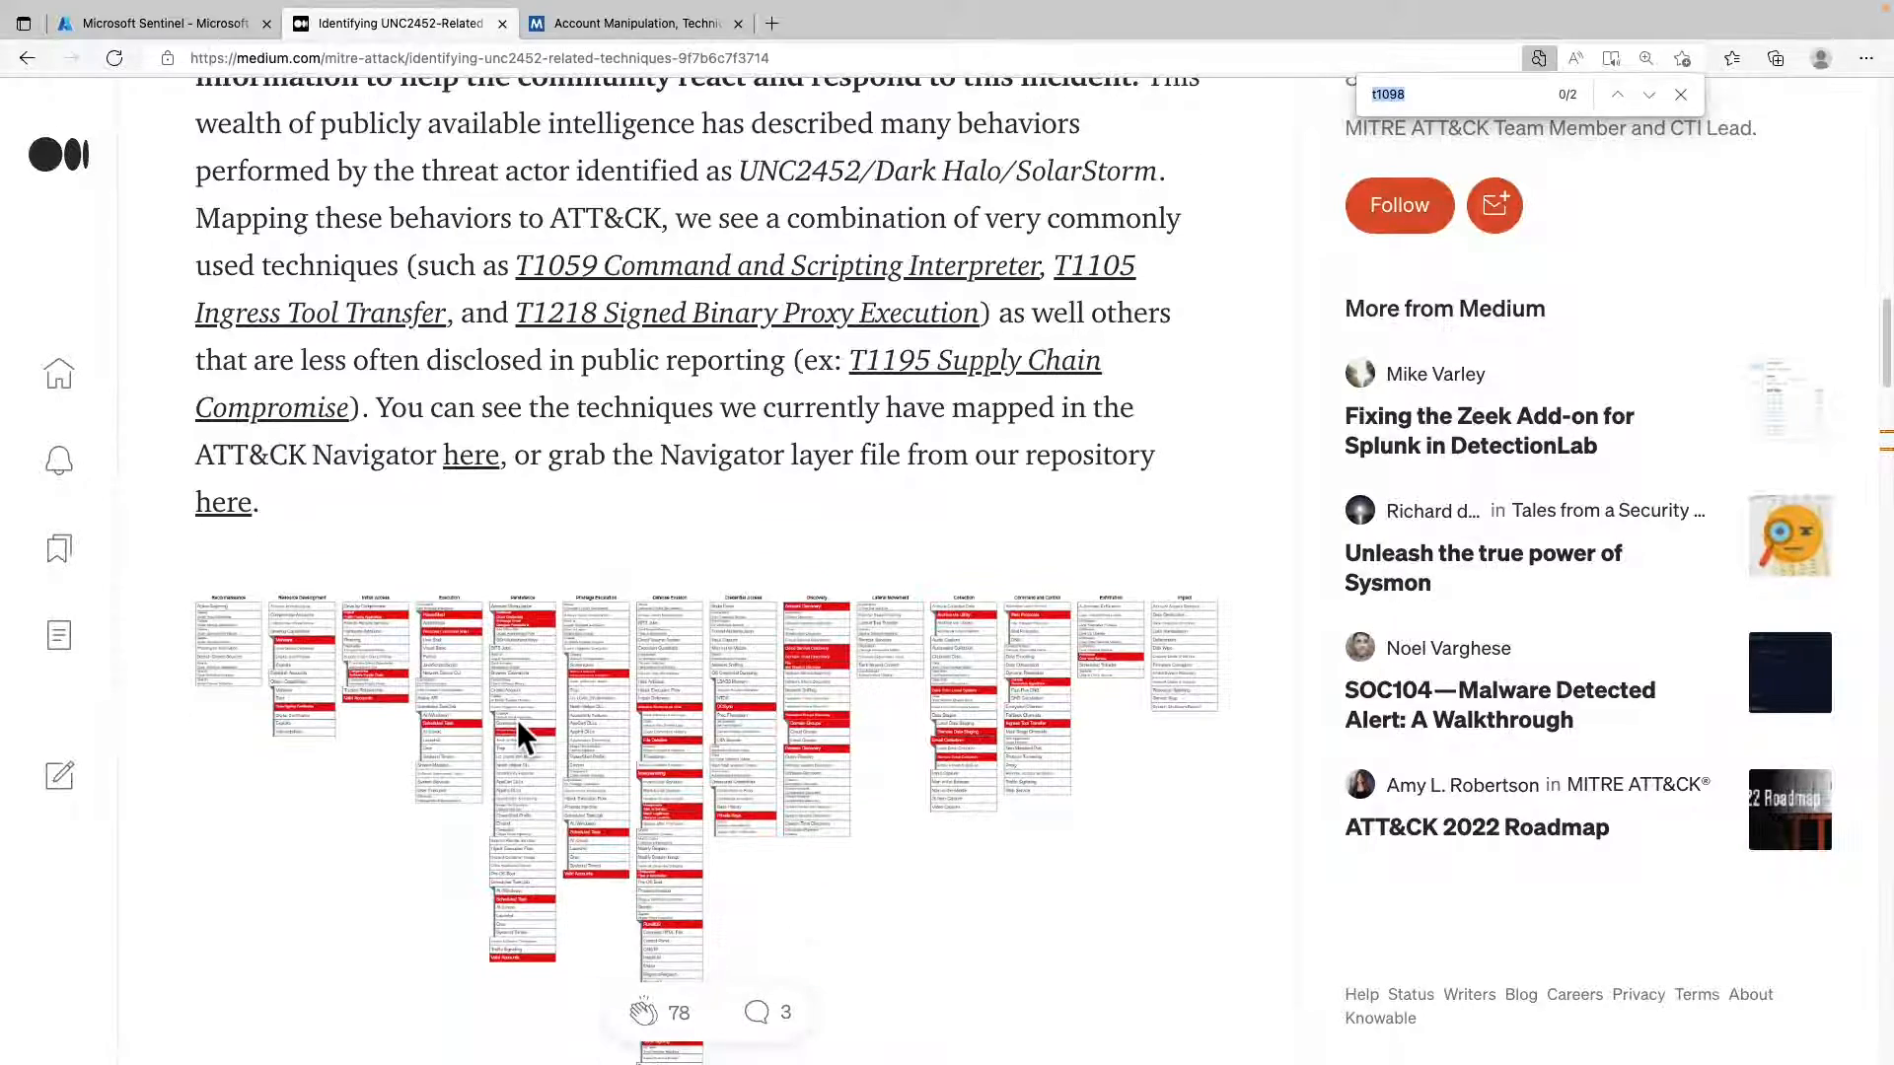
scroll(517, 719, "down", 8)
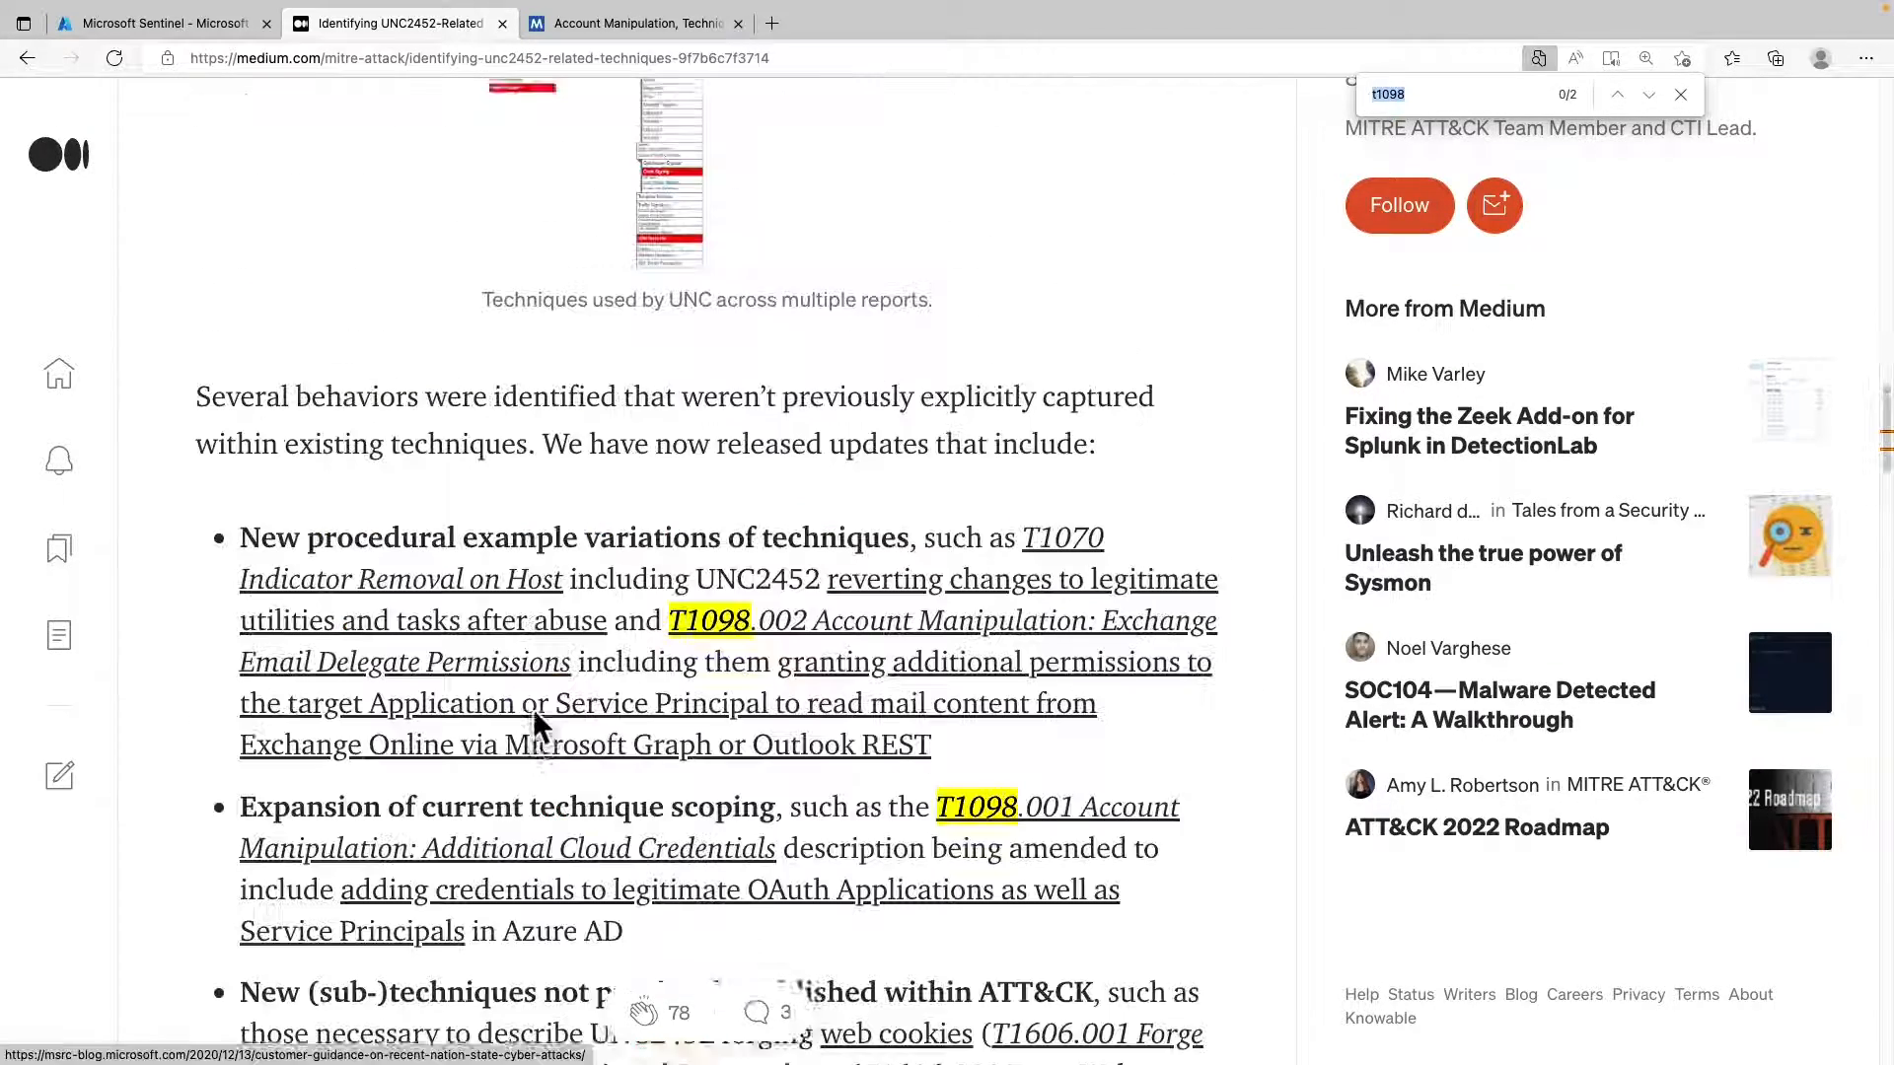
scroll(533, 714, "down", 1)
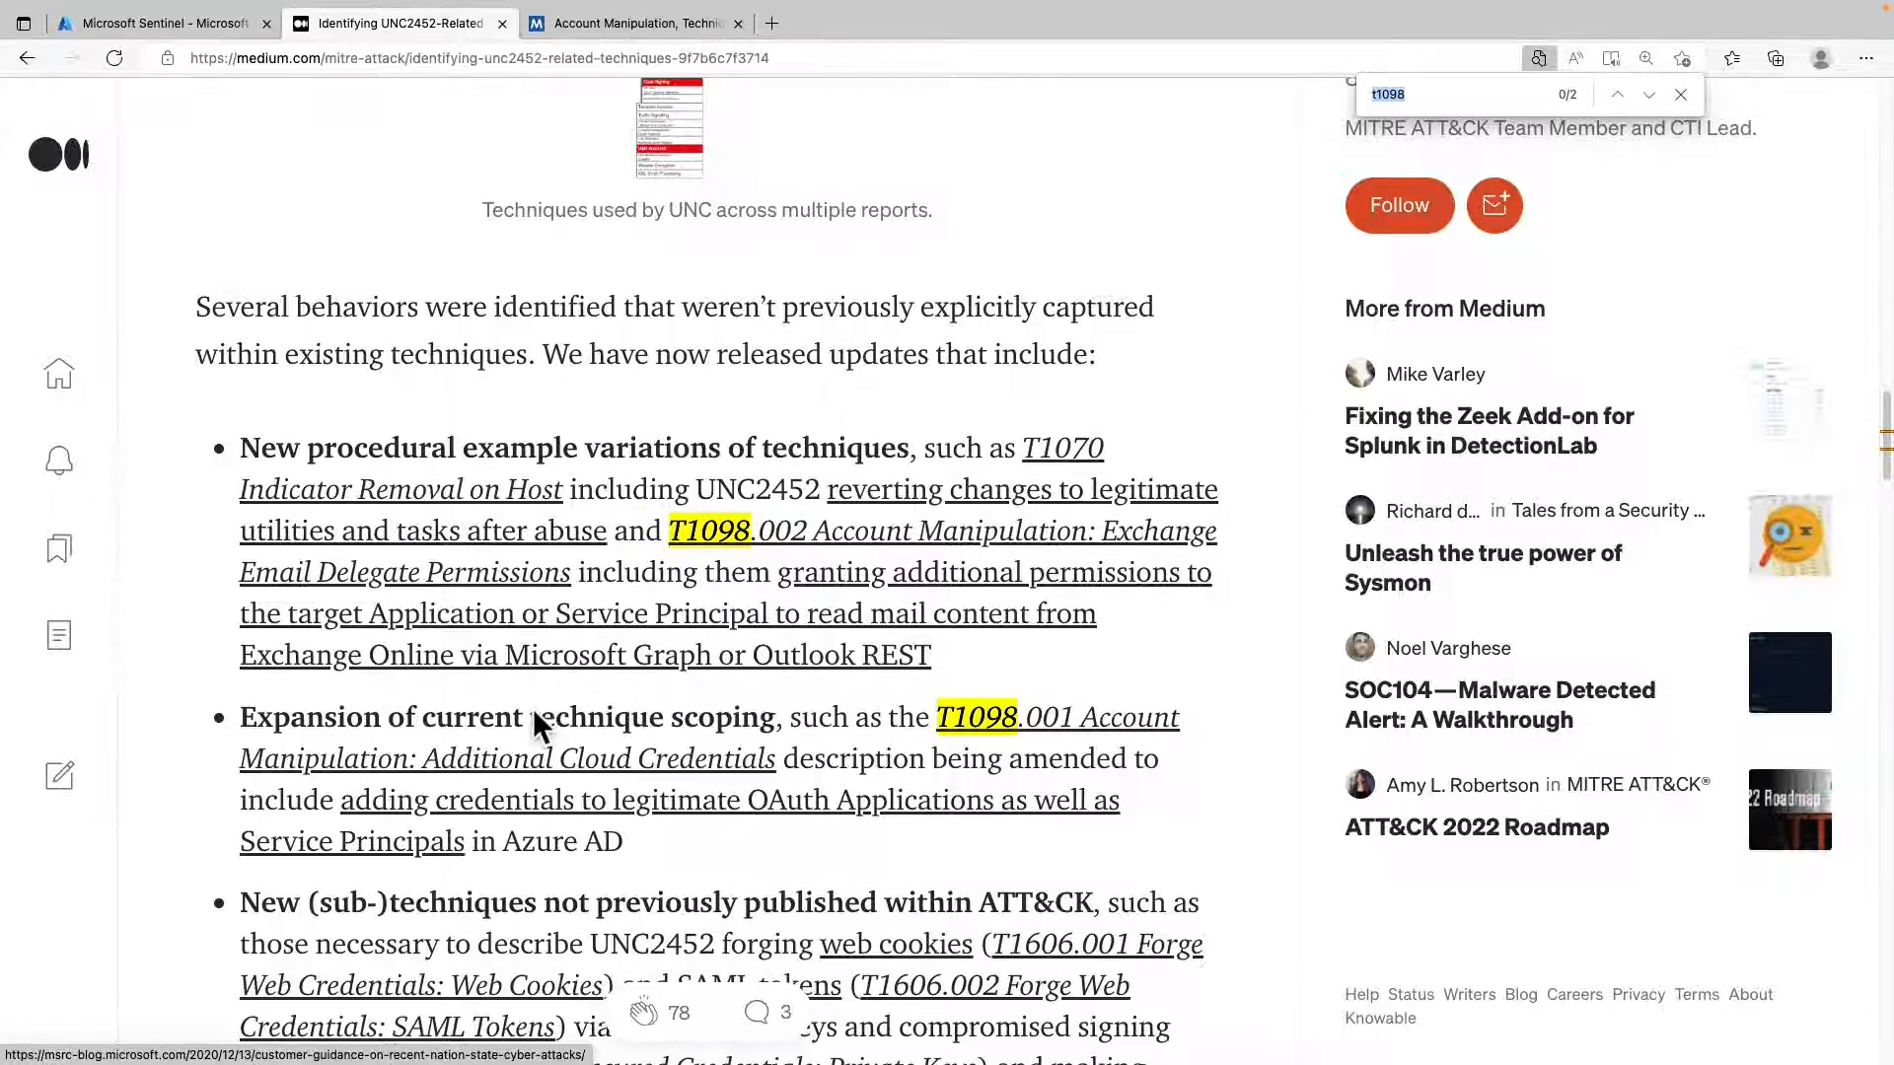
scroll(534, 712, "down", 1)
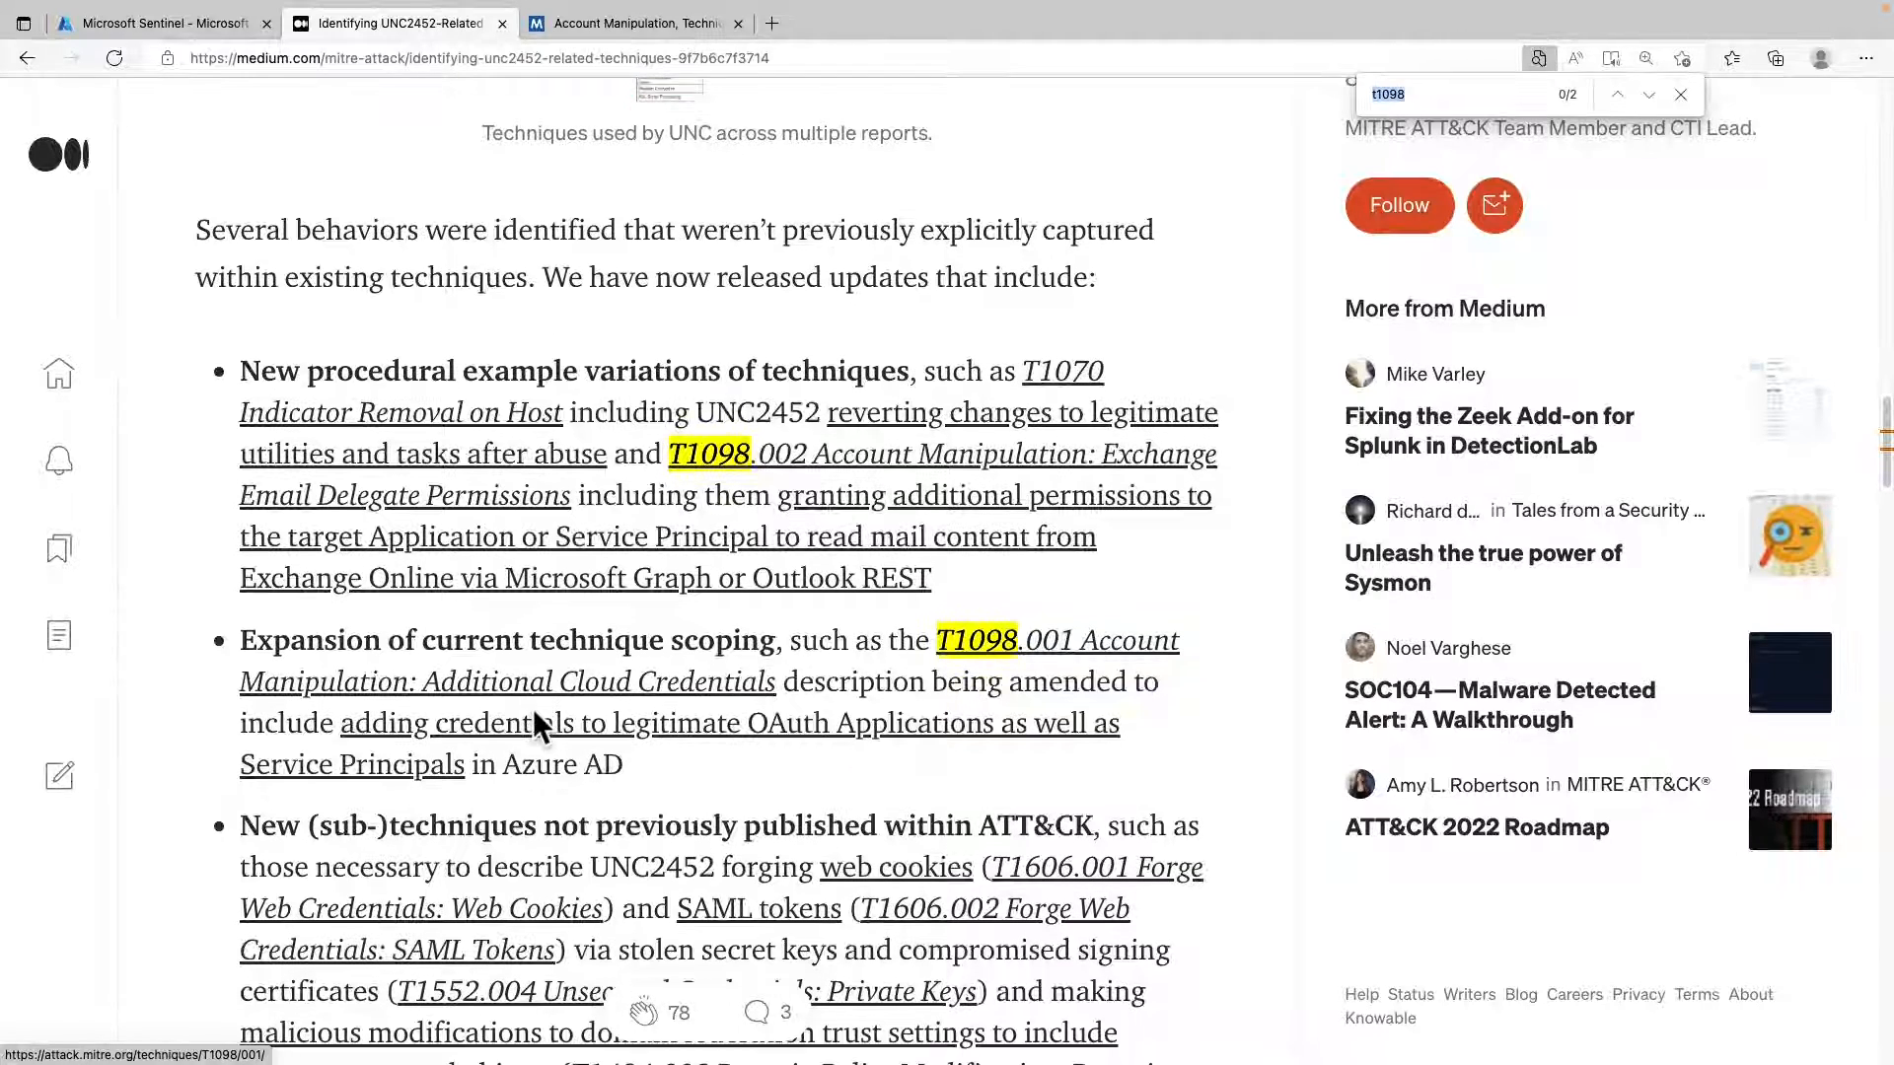
scroll(533, 708, "down", 1)
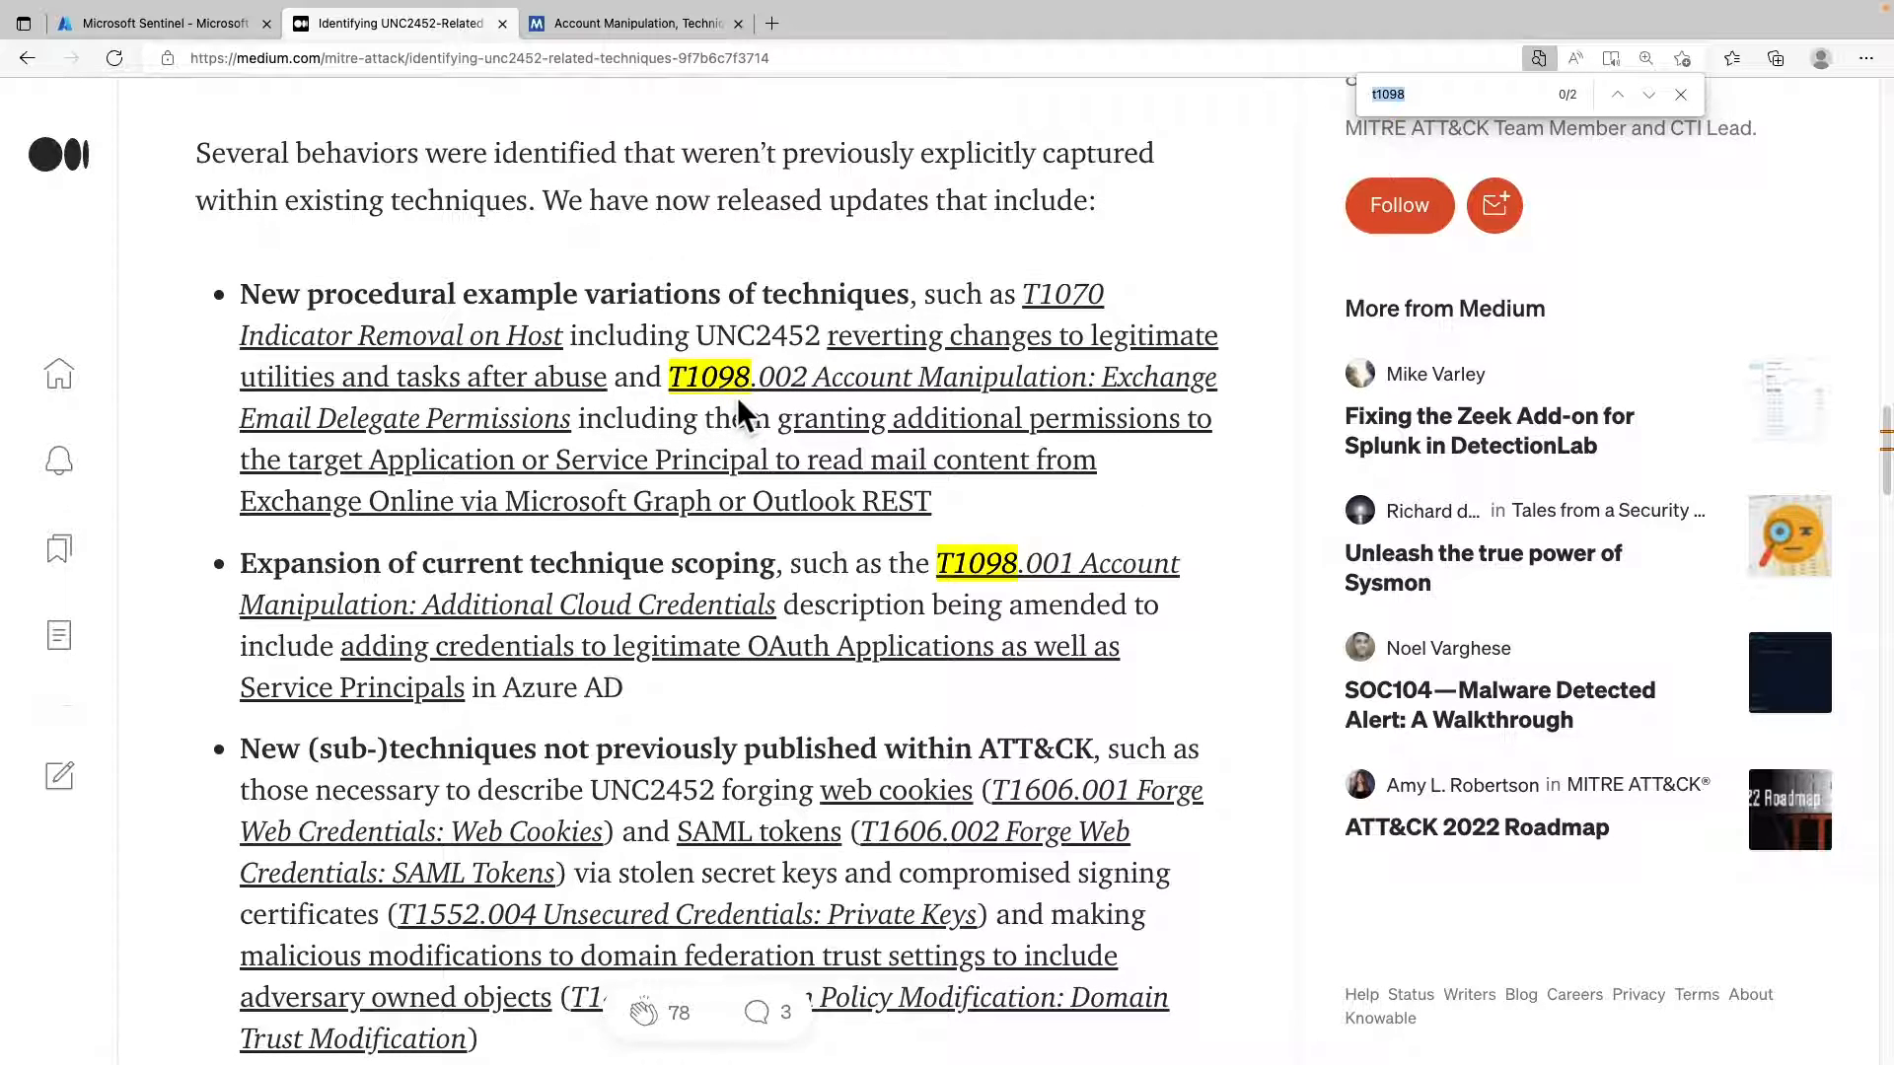
Review the MITRE ATT&CK page for the Account Manipulation technique T1098, from its description to the procedure examples.
left_click(641, 23)
scroll(764, 604, "down", 1)
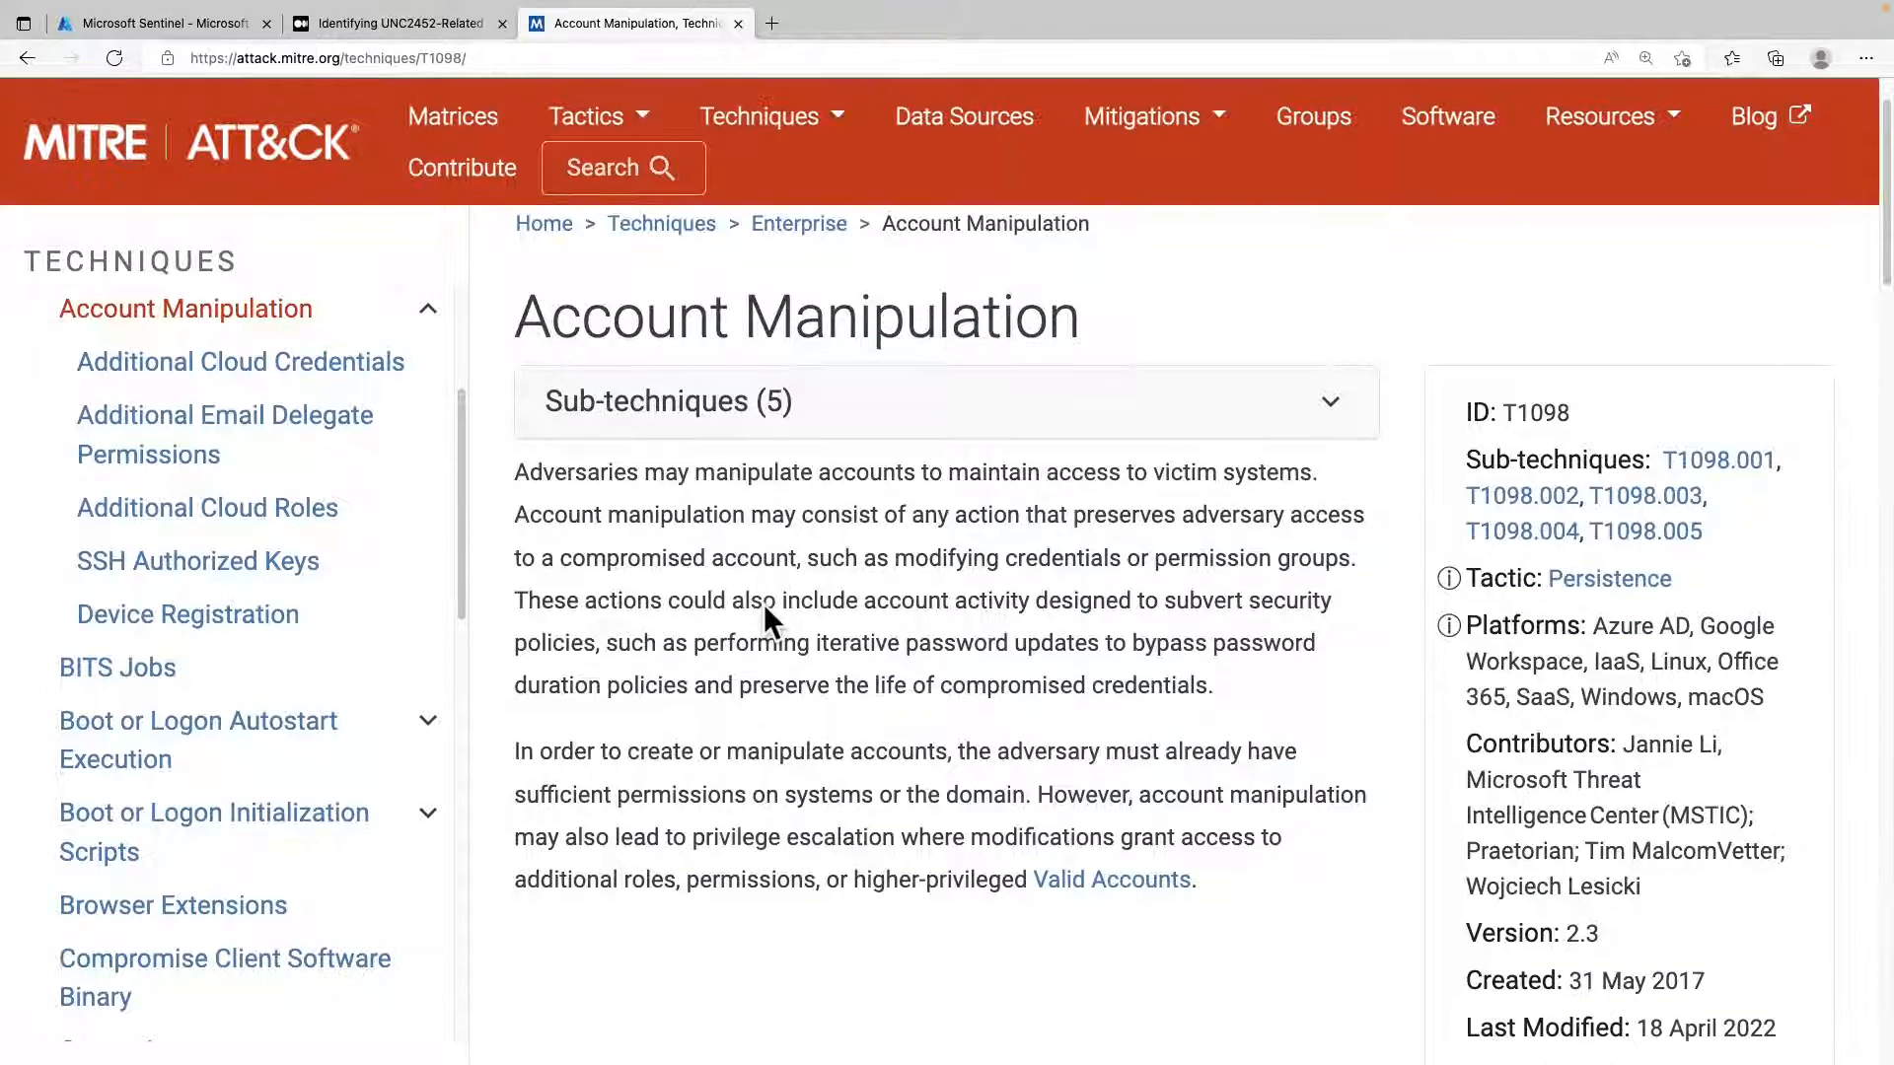
scroll(764, 603, "down", 2)
scroll(761, 606, "down", 2)
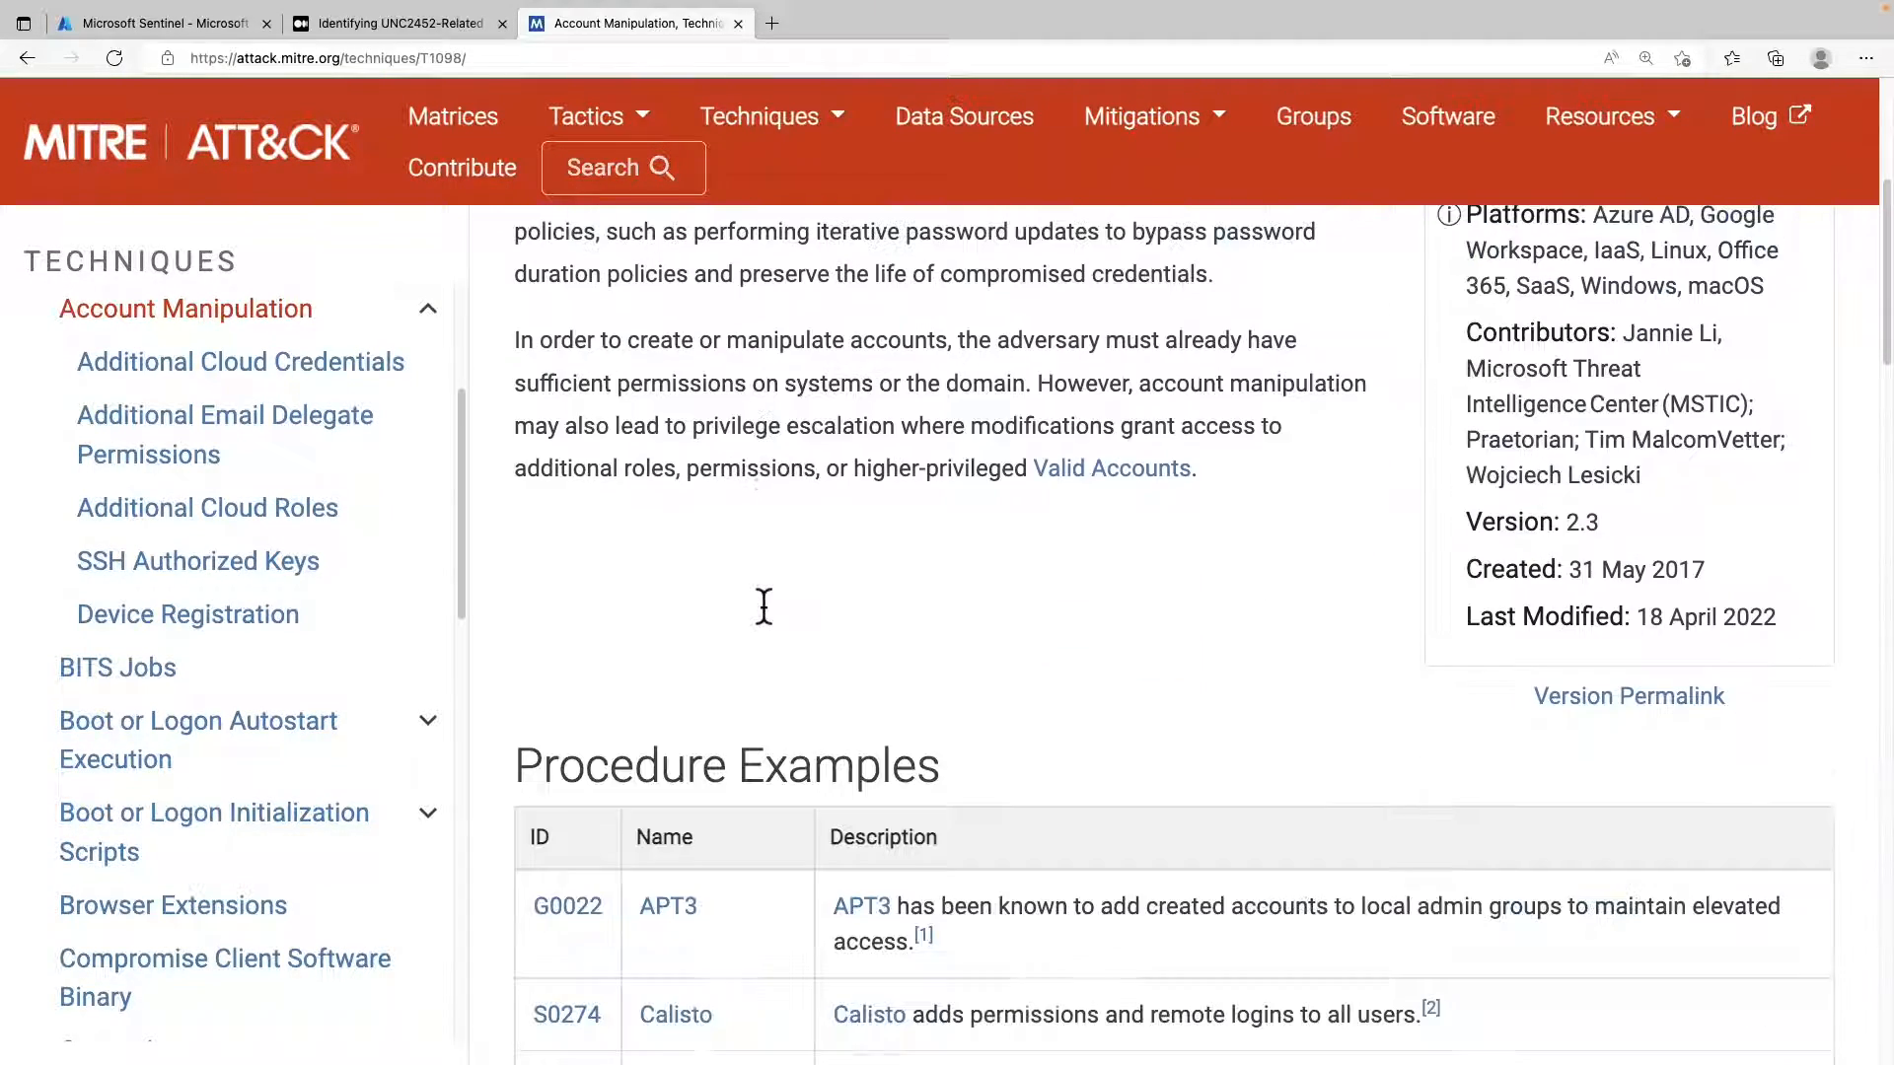
Switch from the MITRE ATT&CK page back to Microsoft Sentinel's Hunting page and collapse the query details pane.
scroll(762, 606, "down", 6)
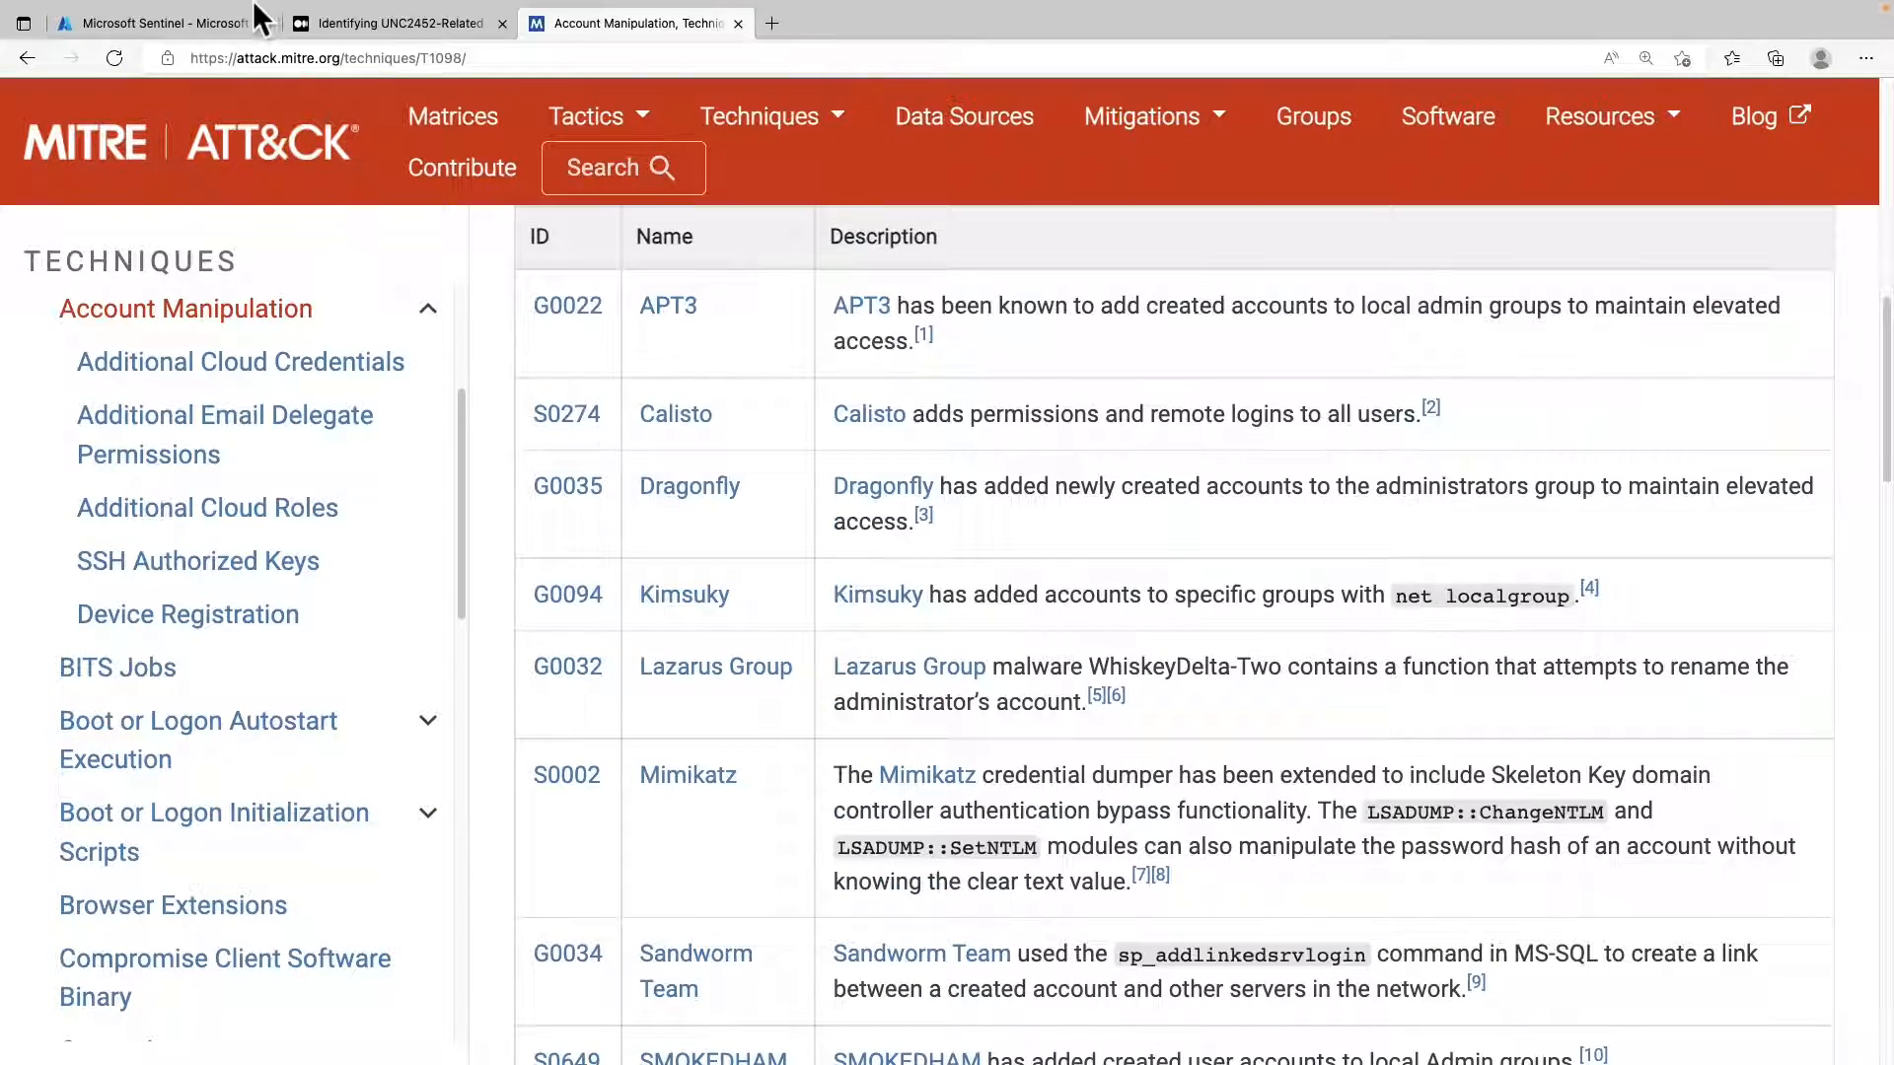
left_click(182, 21)
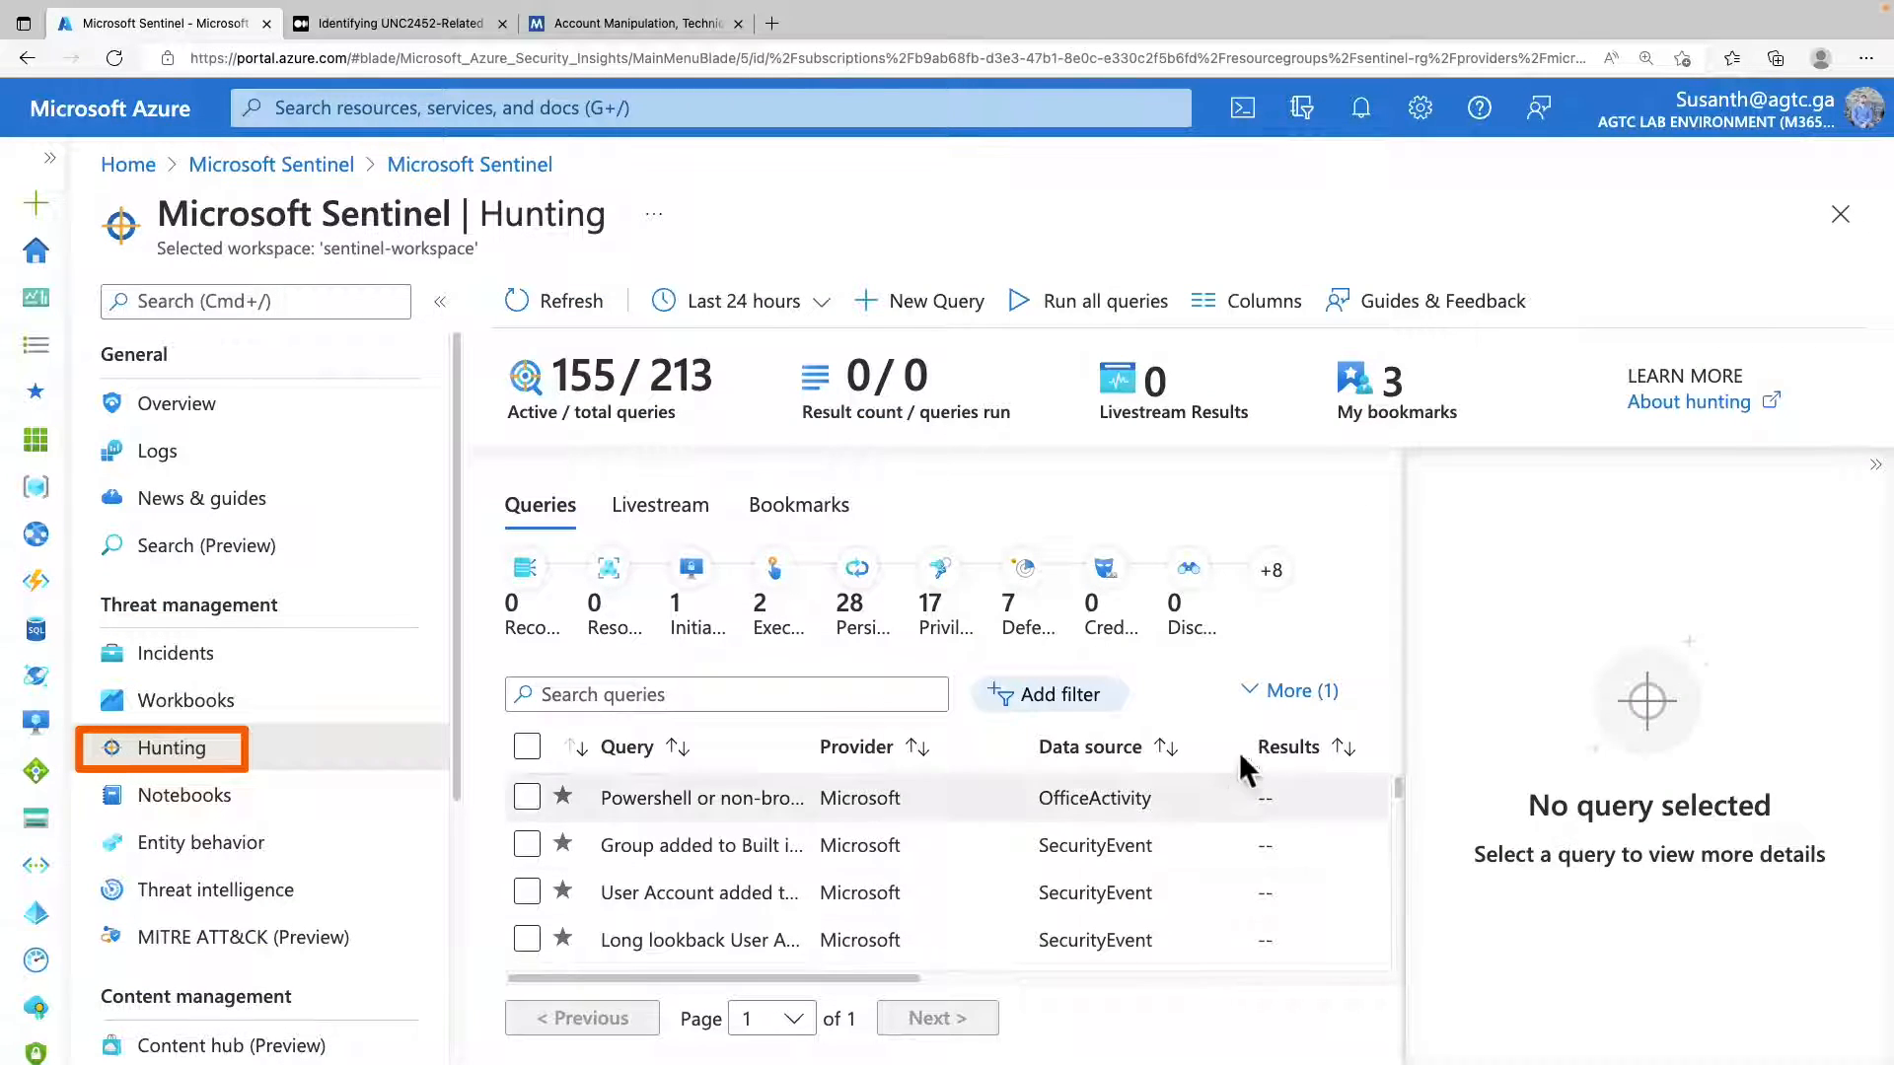
left_click(1875, 464)
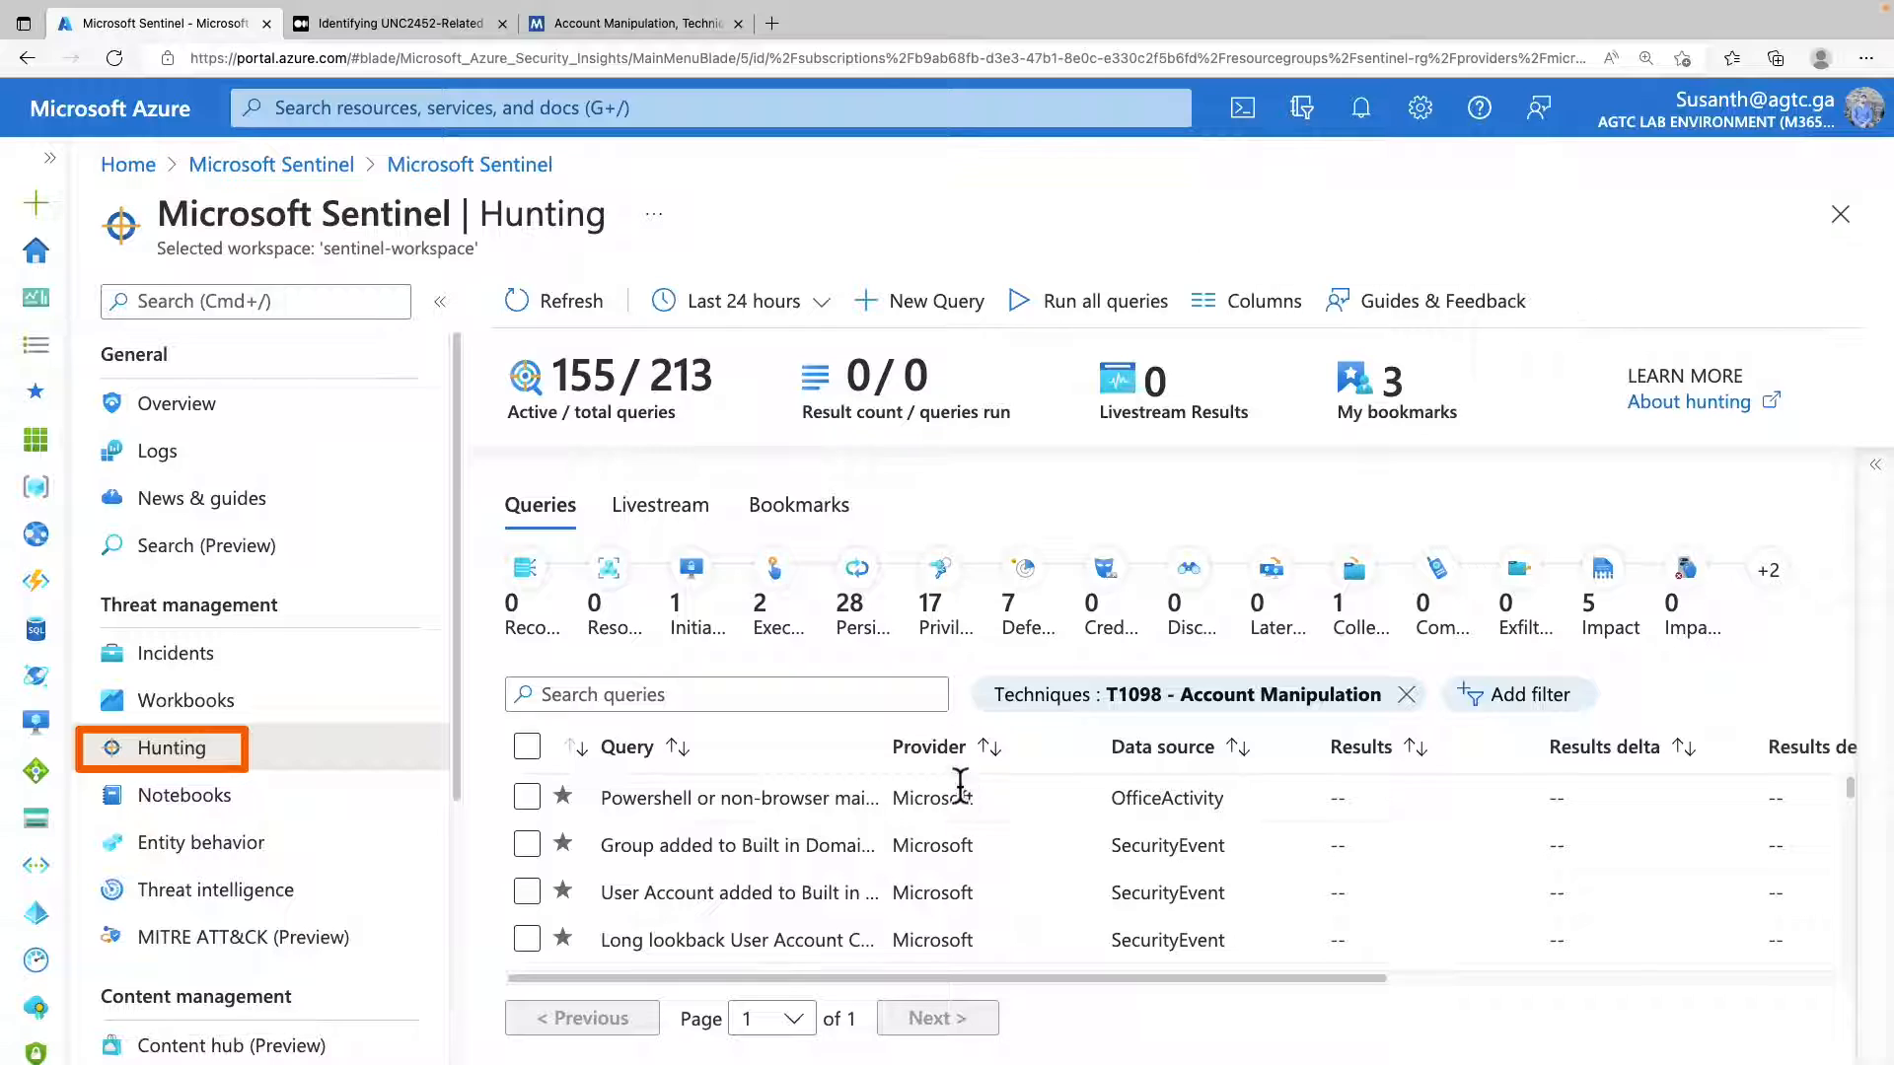
Look over the Hunting page's summary figures, query commands and list of hunting queries.
scroll(977, 819, "down", 2)
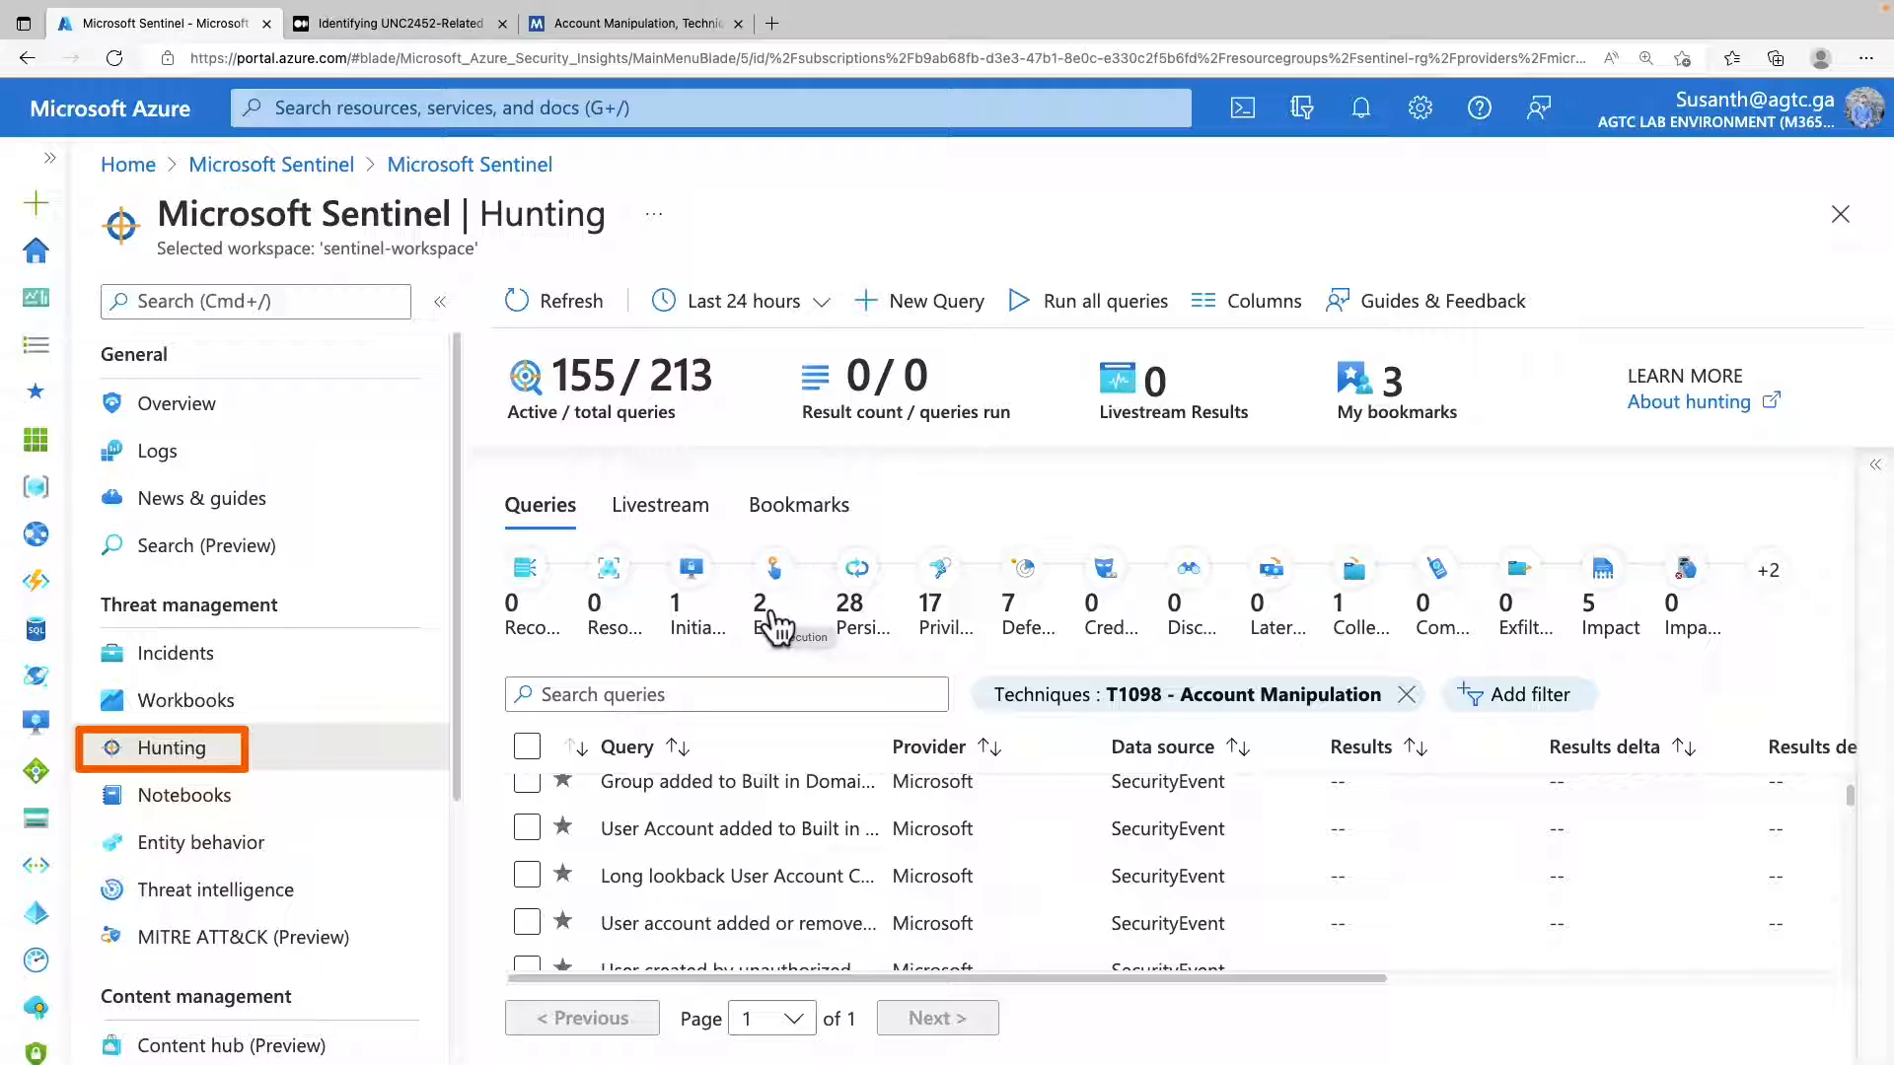
mouse_move(482, 333)
left_mouse_down()
mouse_move(489, 379)
mouse_move(925, 440)
mouse_move(1825, 477)
mouse_move(1505, 458)
left_mouse_up()
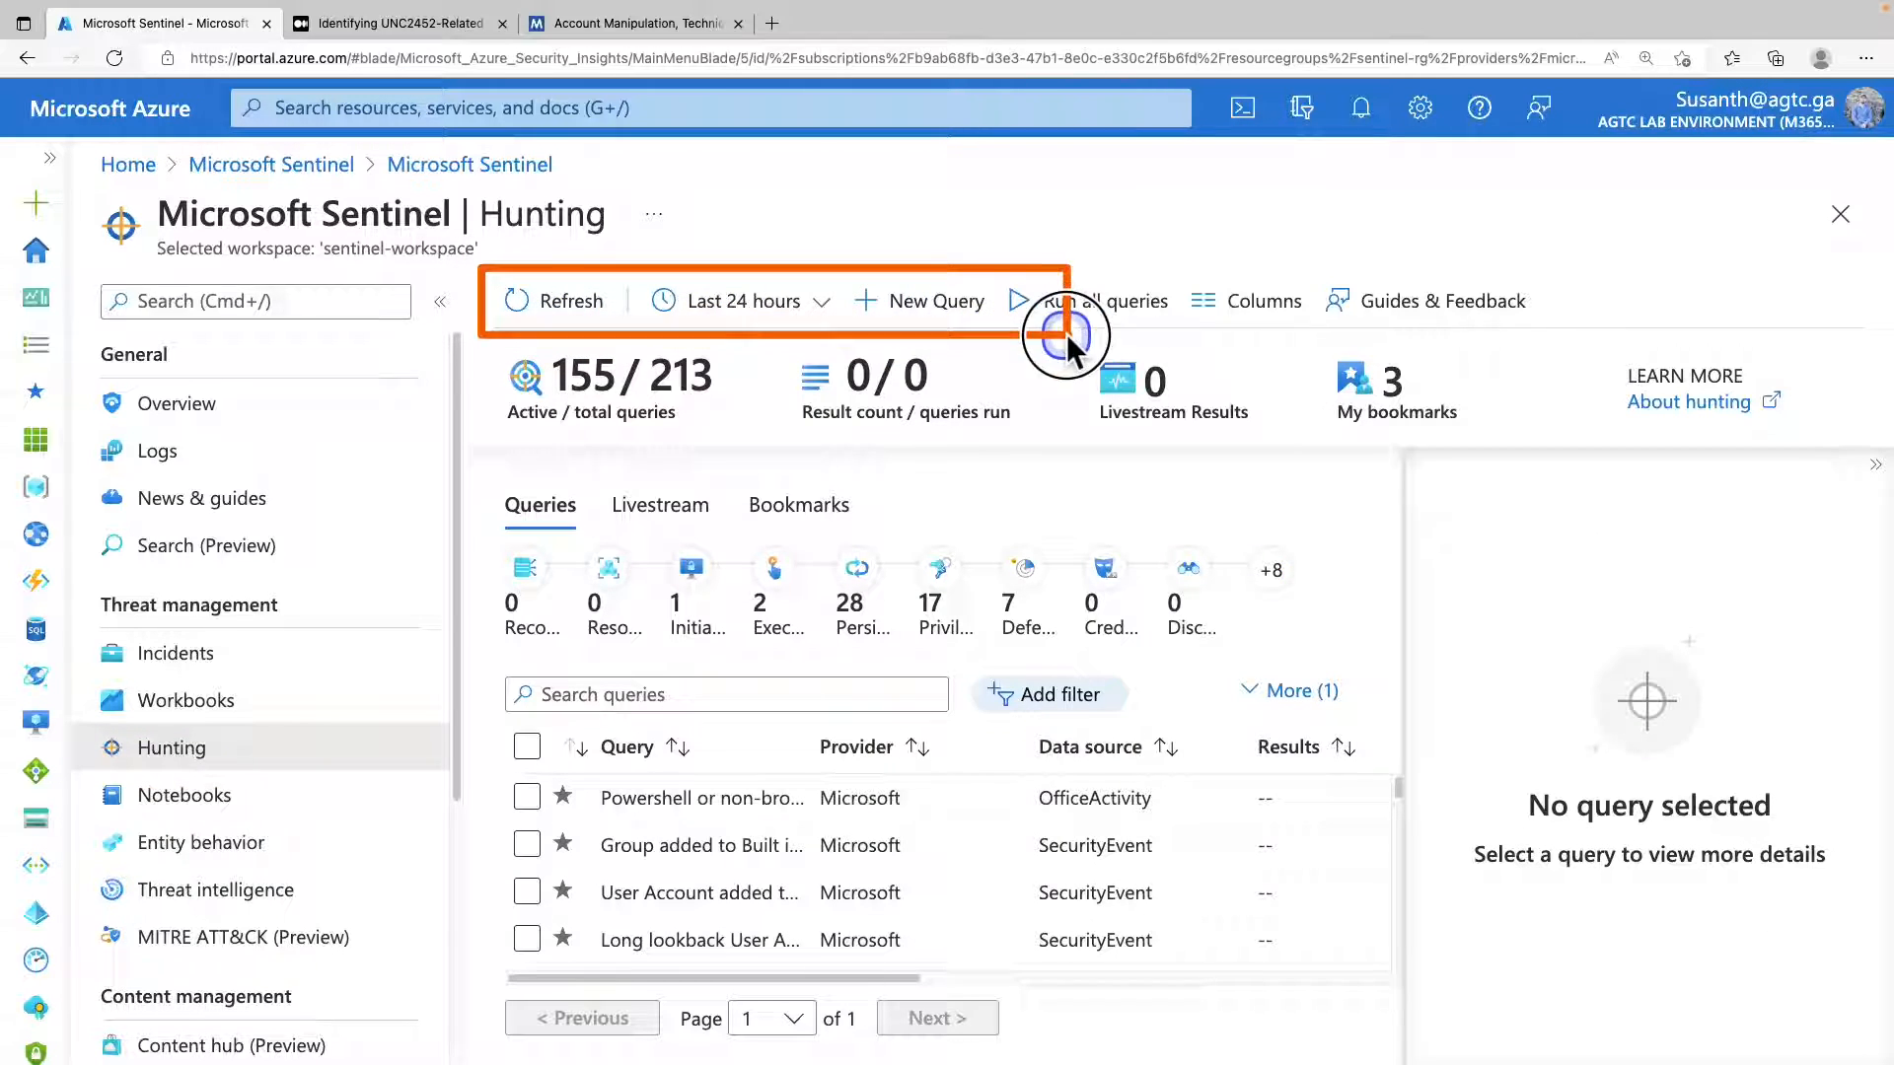
left_click_drag(1067, 333, 1594, 334)
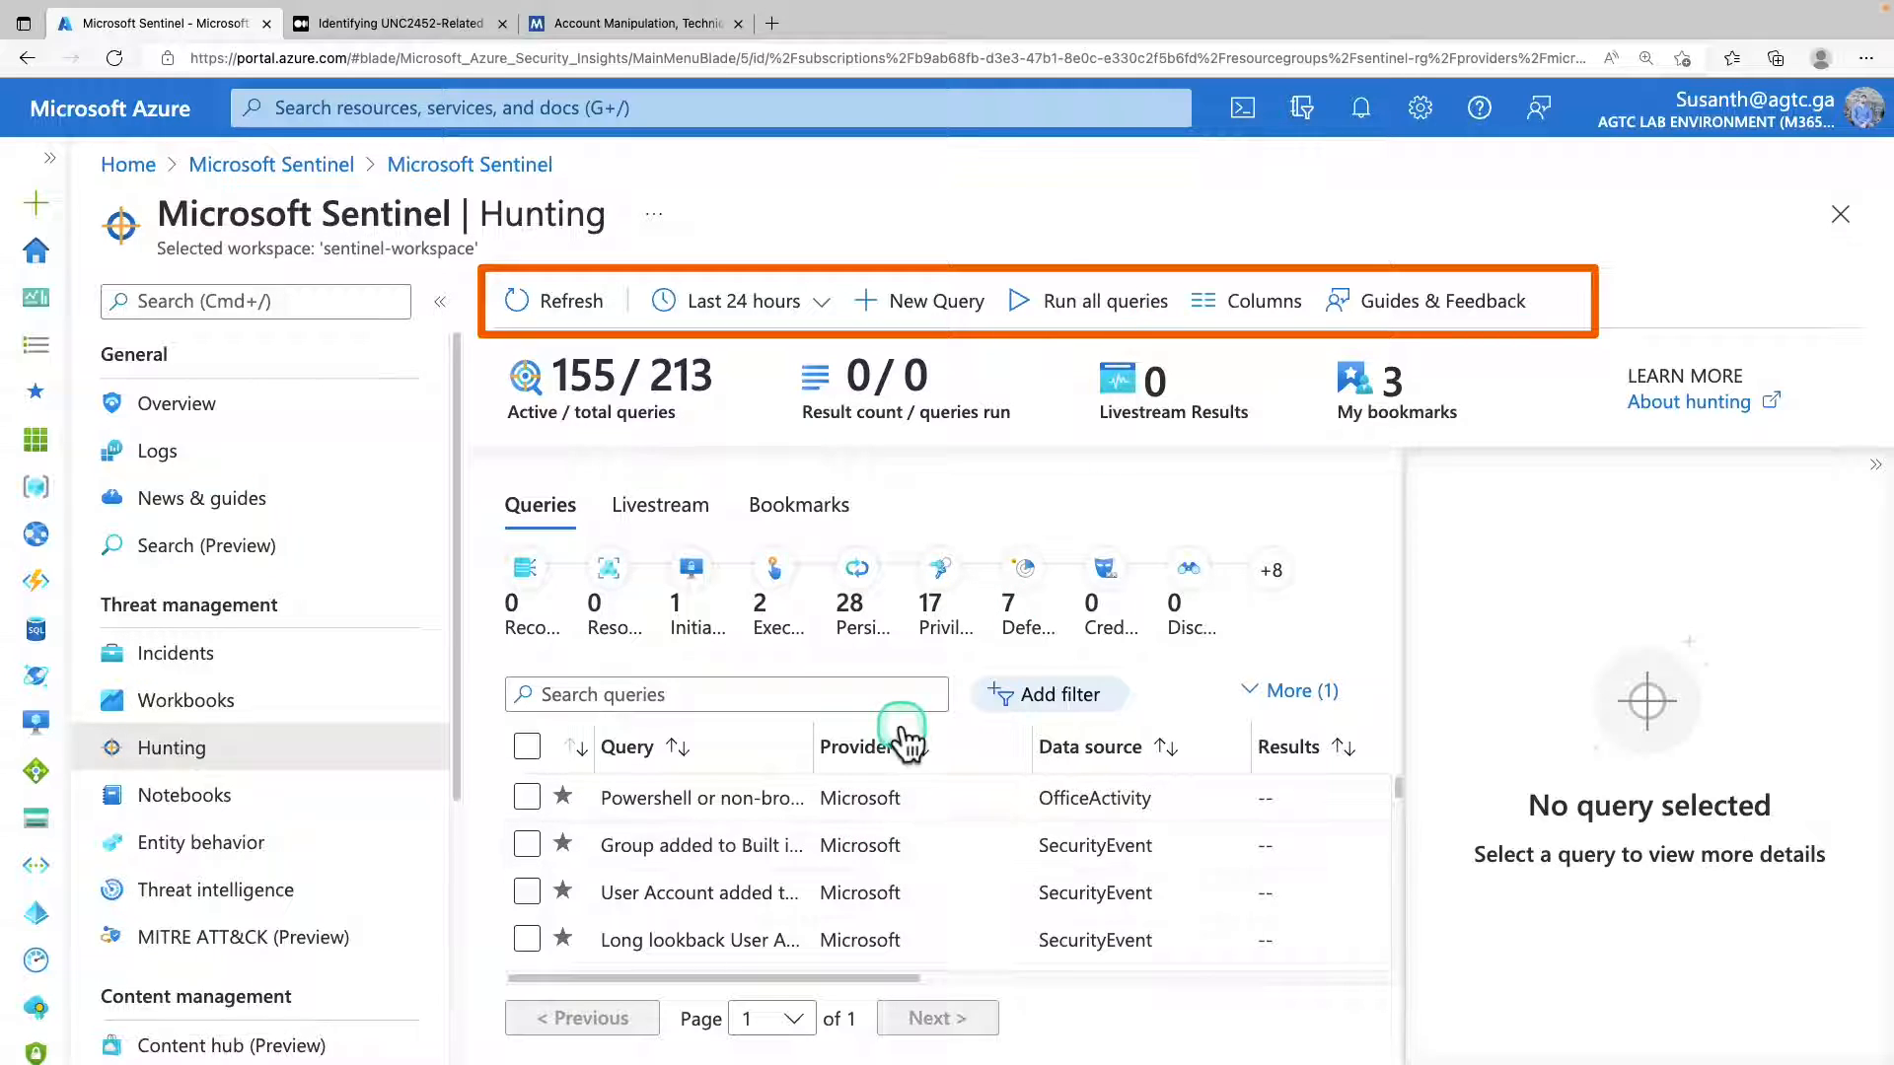
scroll(848, 783, "down", 2)
scroll(848, 784, "down", 8)
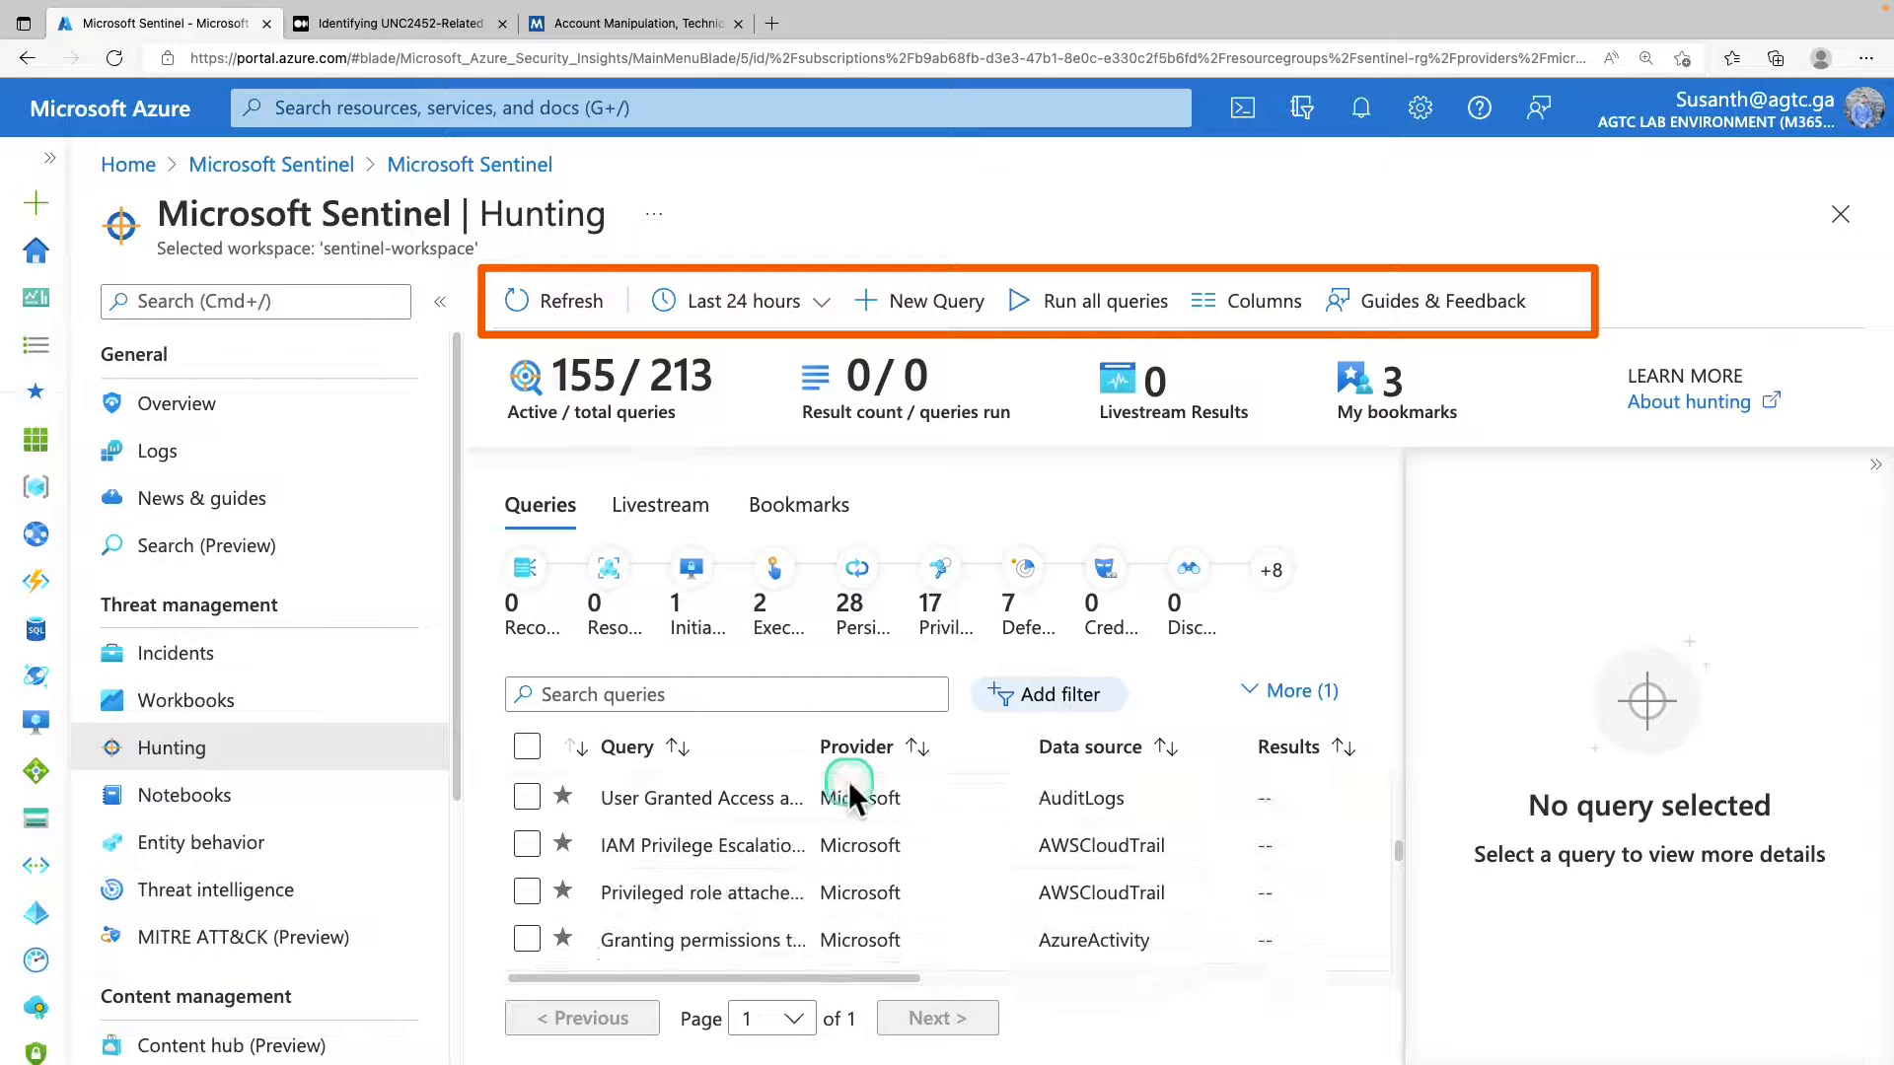
scroll(852, 779, "down", 3)
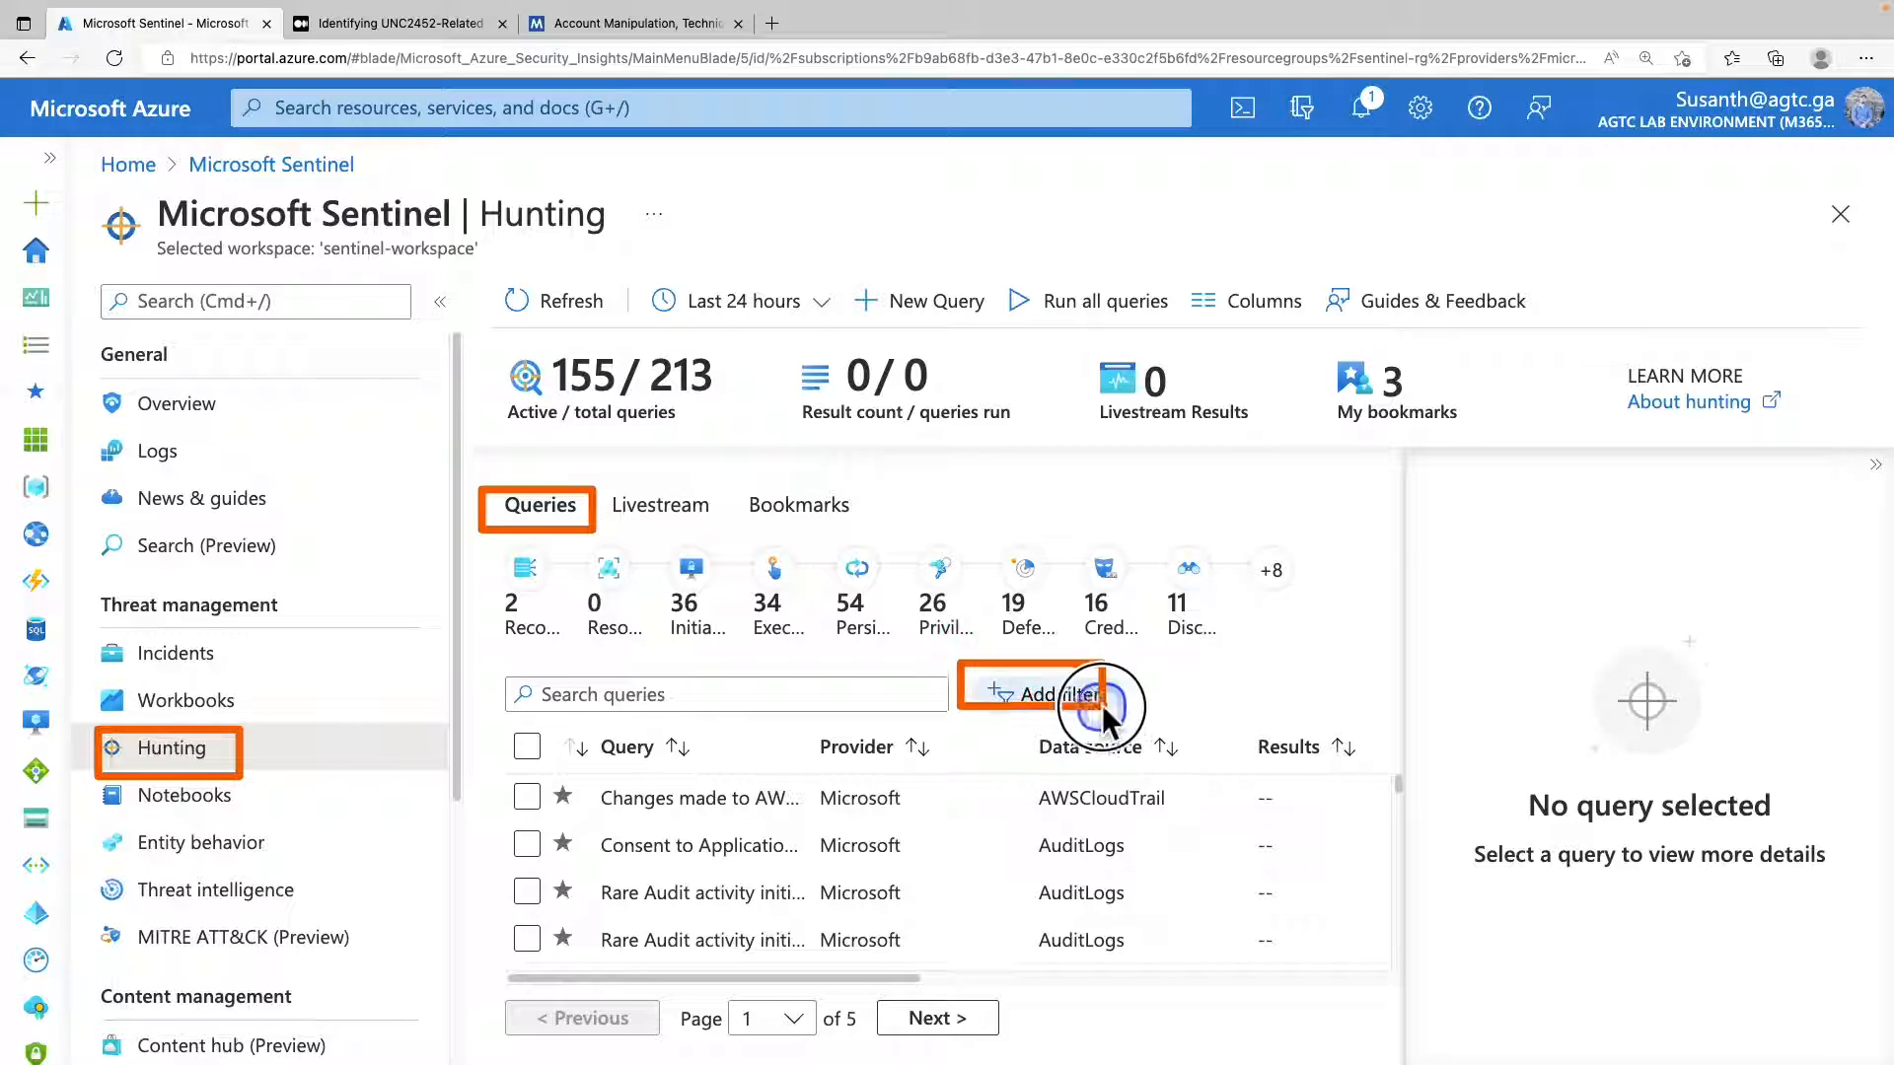
Filter the hunting queries by Techniques, with only T1098 - Account Manipulation selected as the value.
left_click(1039, 697)
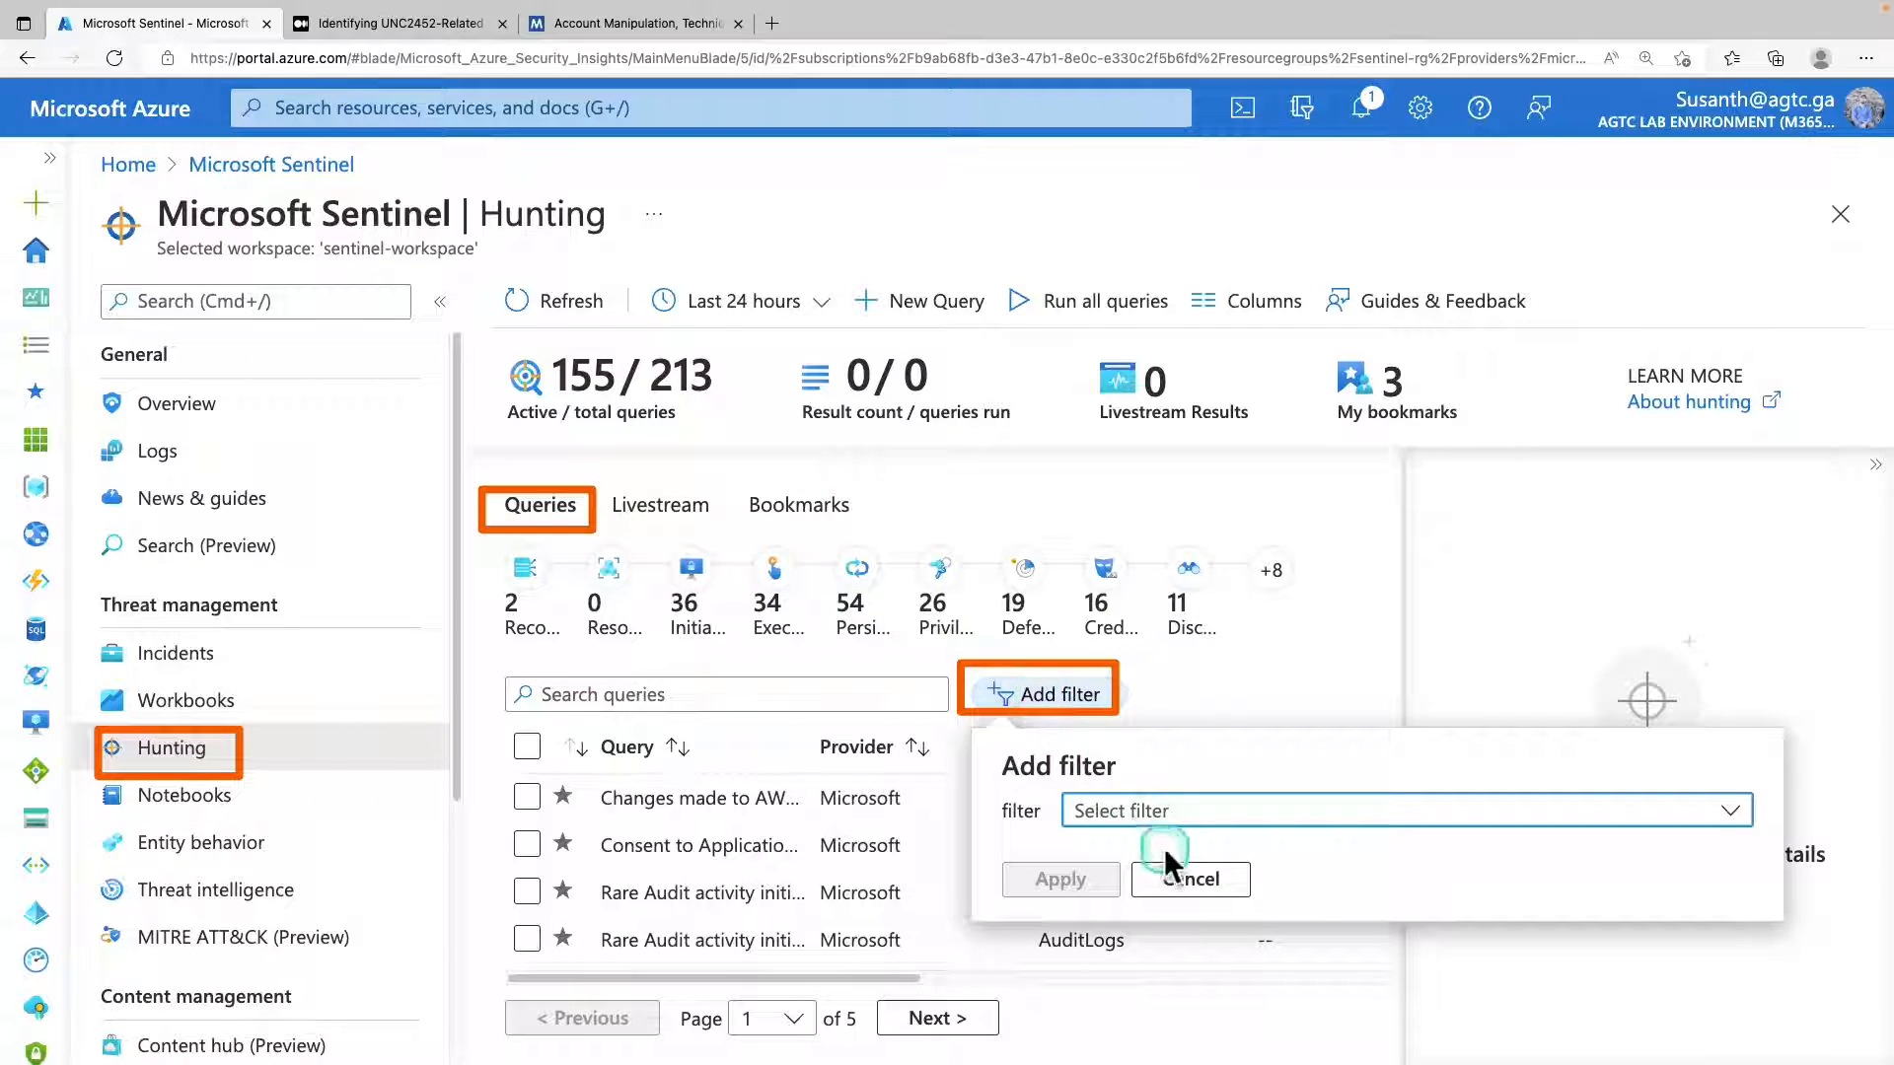
left_click(1174, 812)
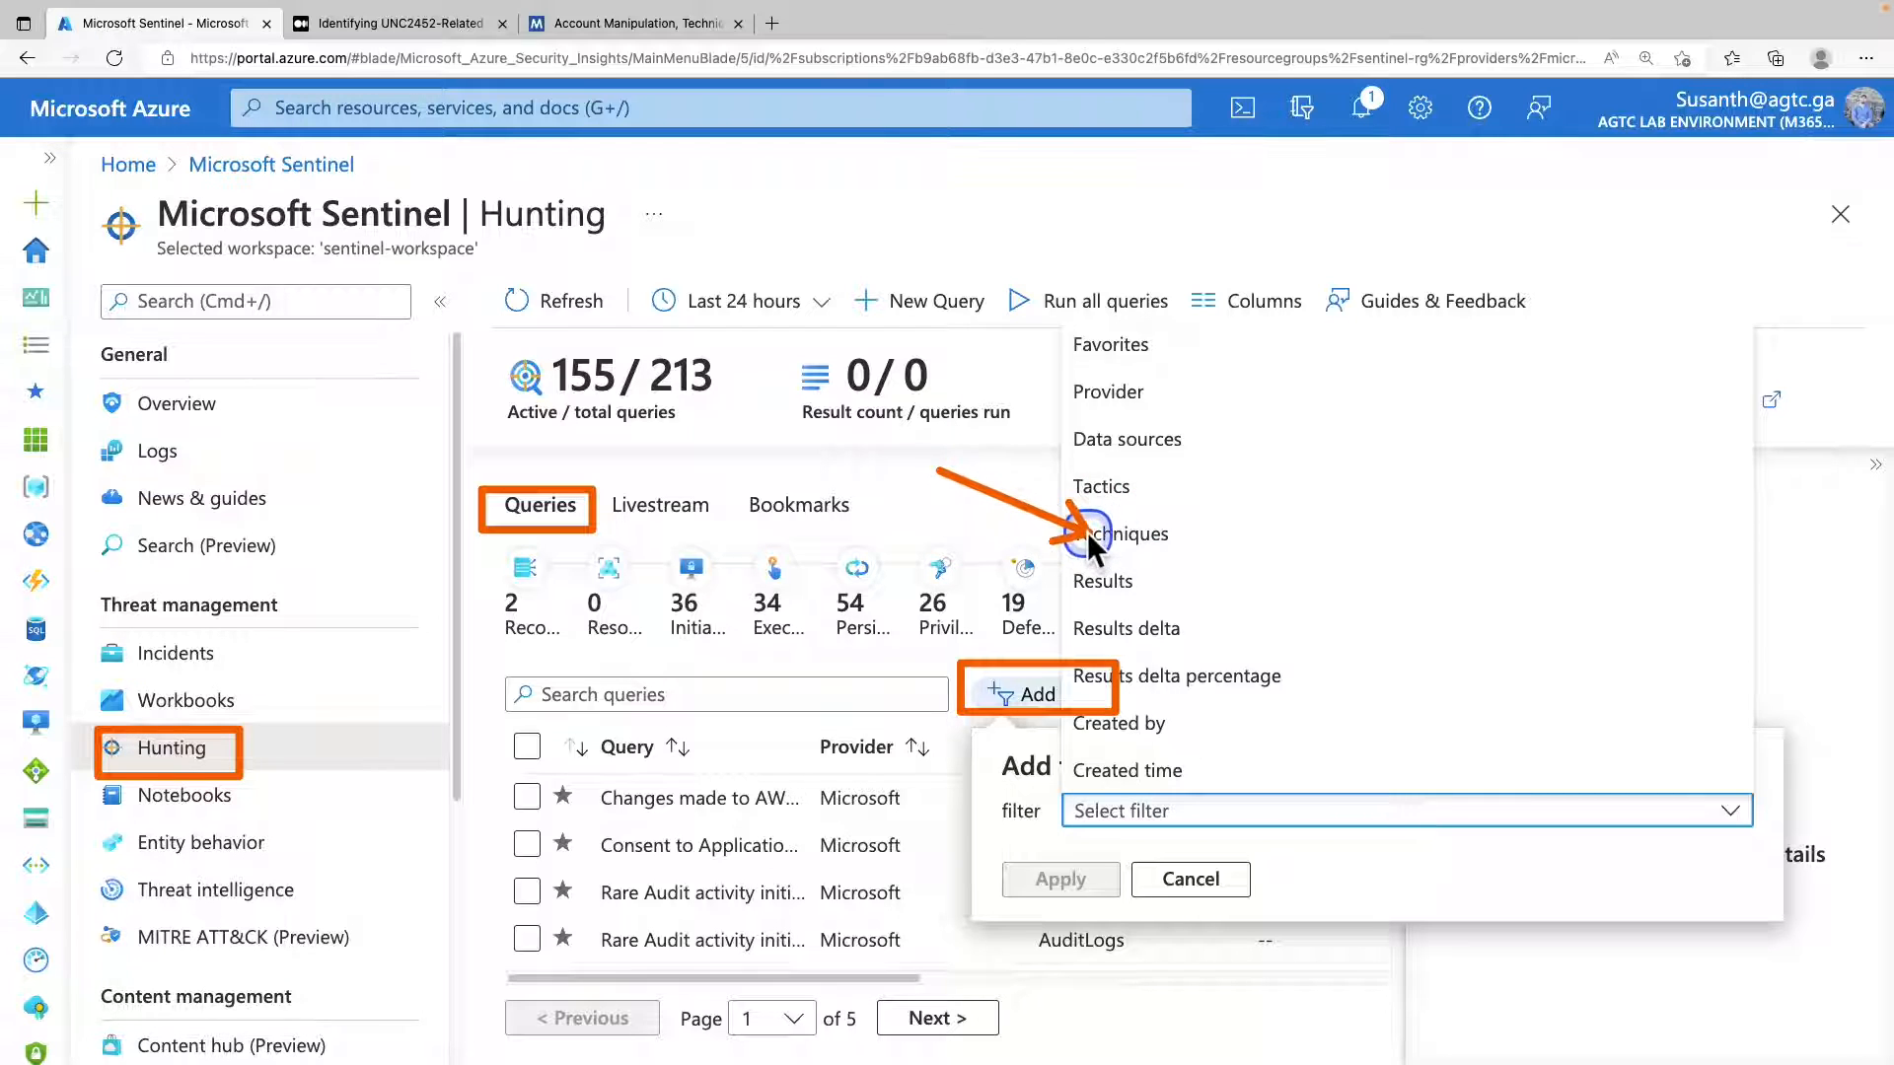
left_click(1144, 553)
left_click(1133, 868)
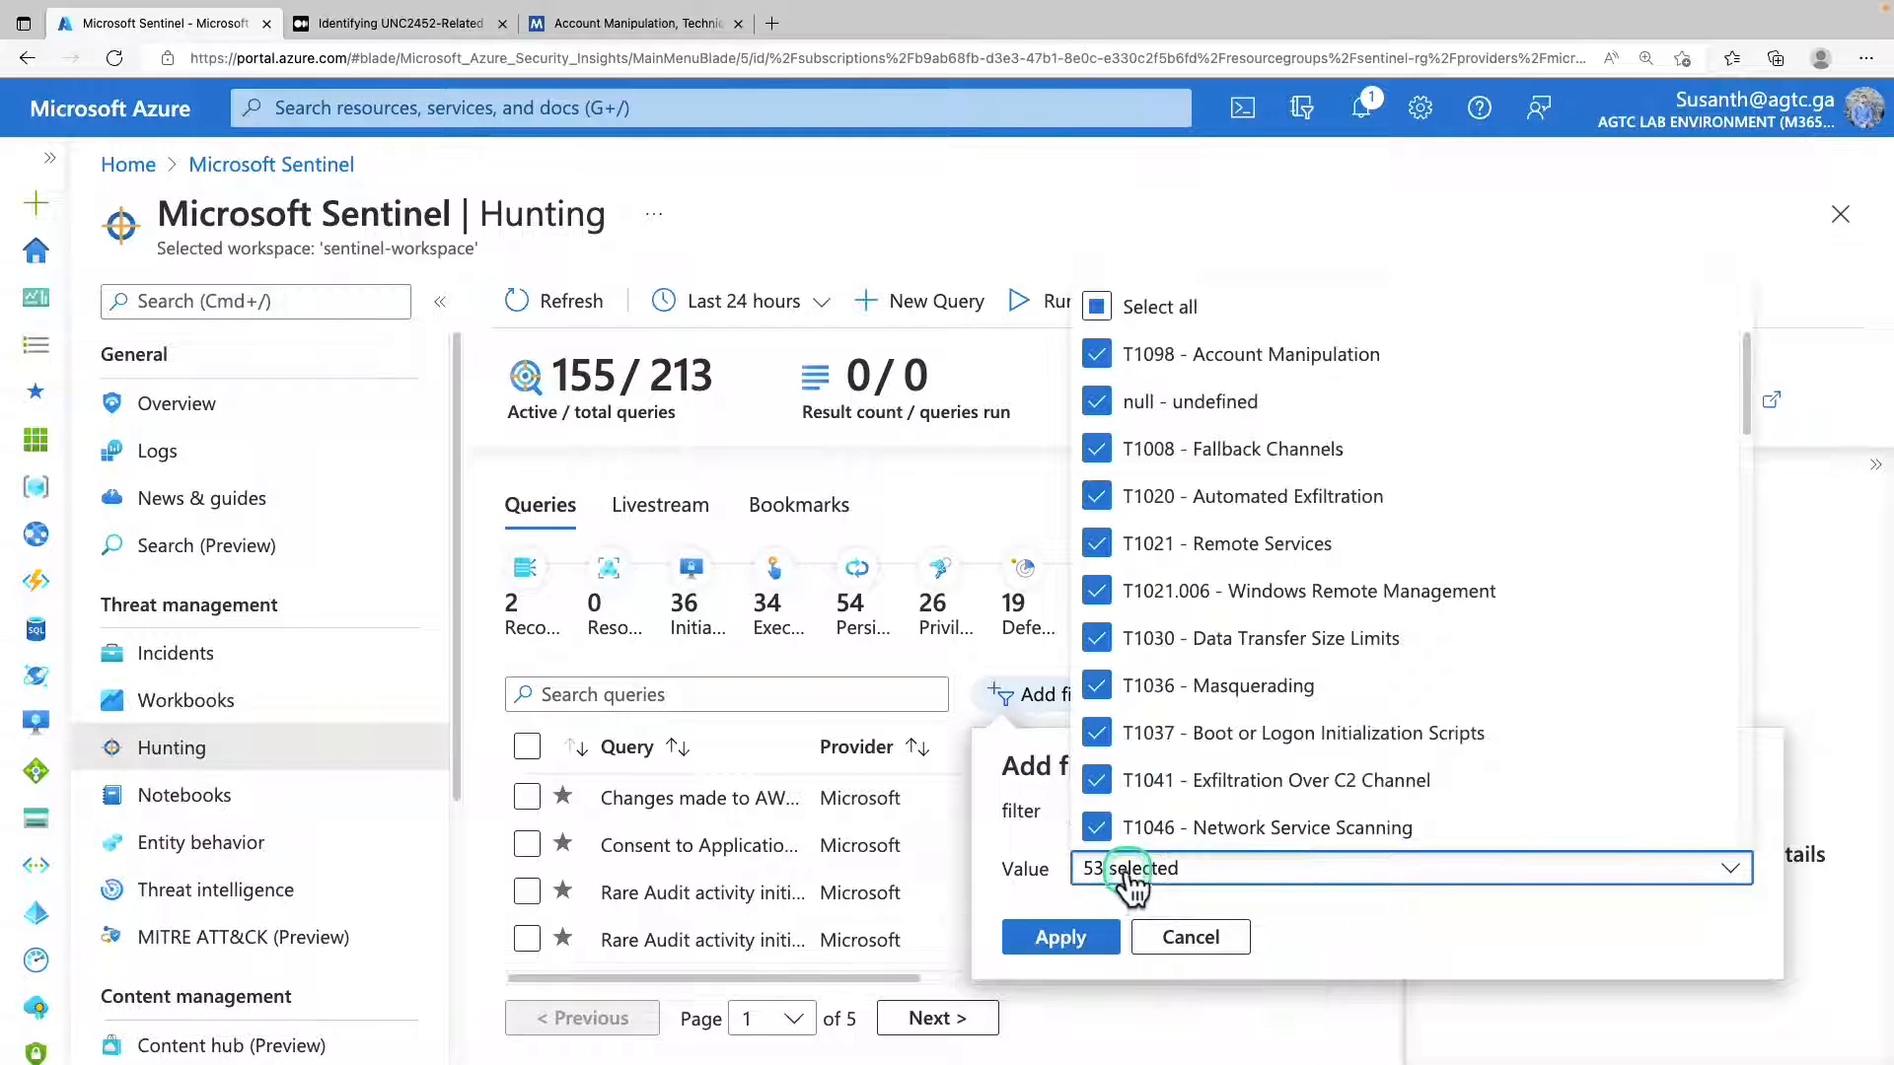
scroll(1270, 631, "down", 5)
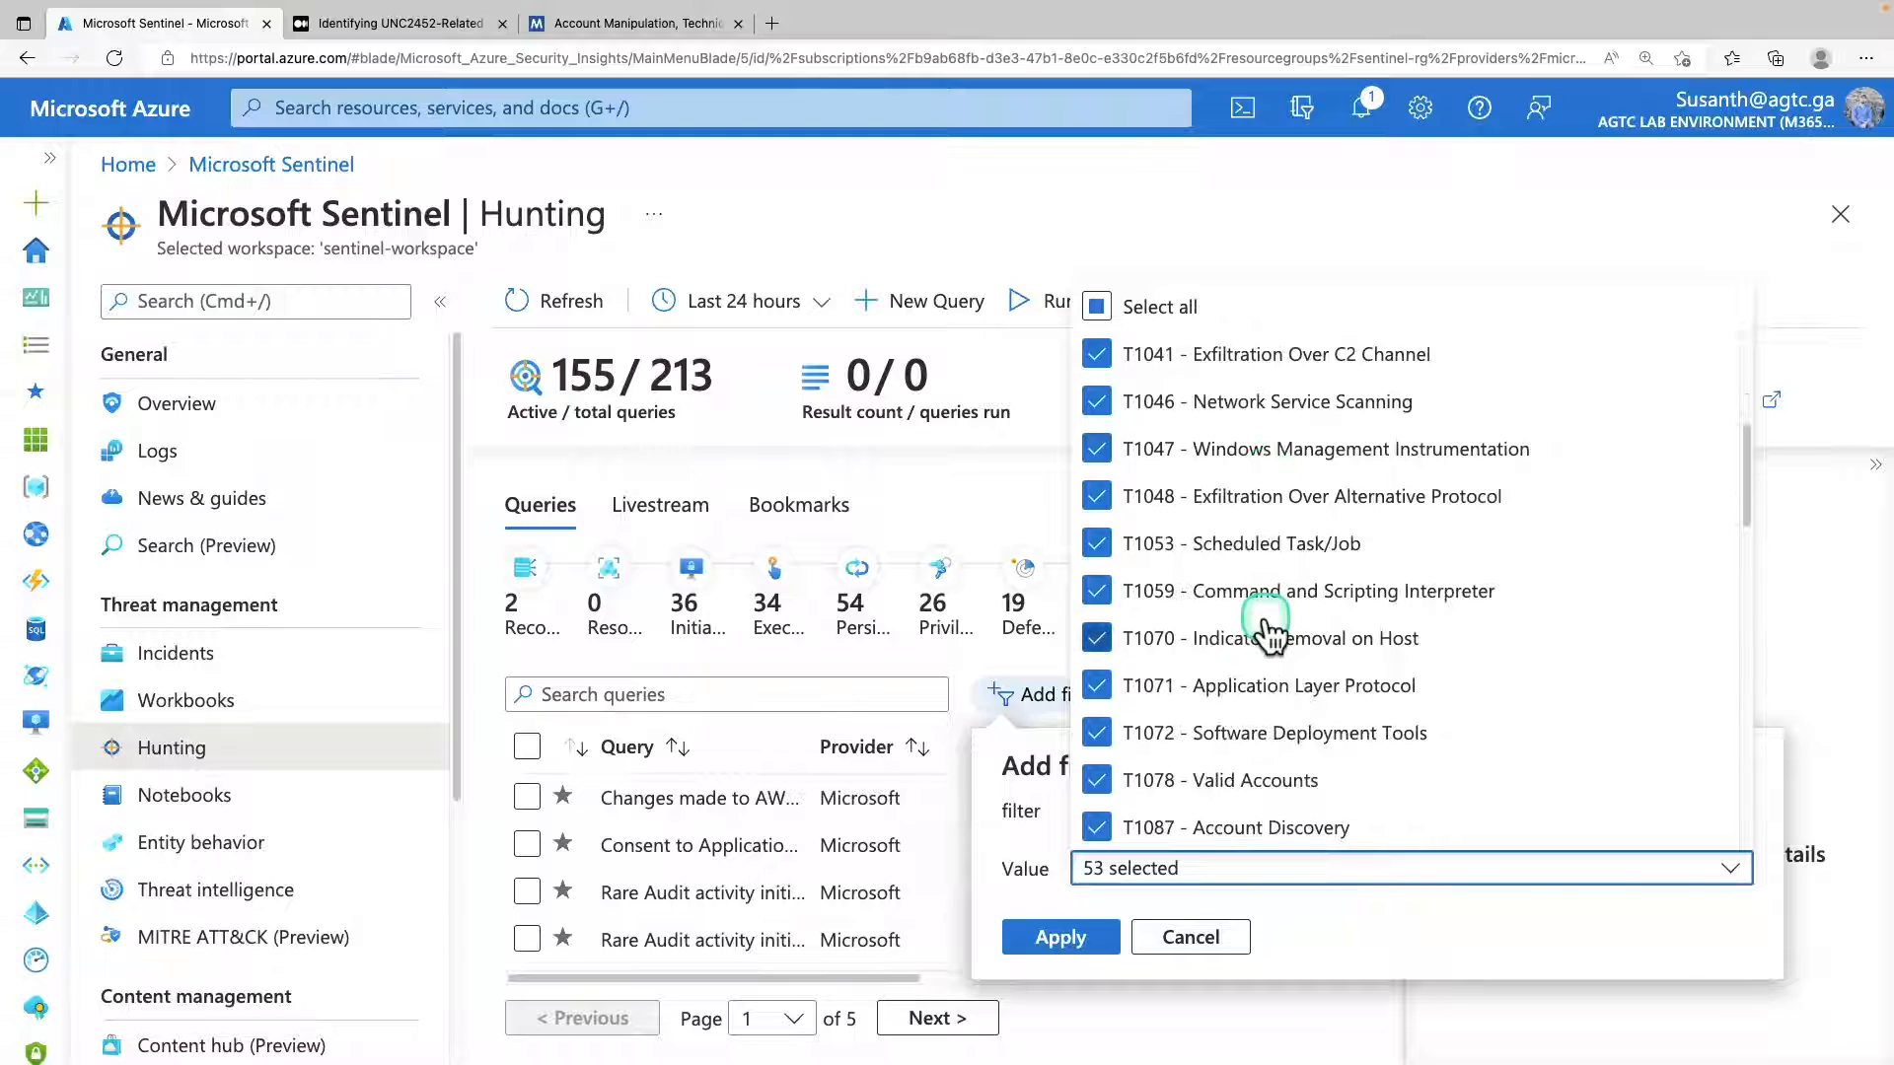
scroll(1270, 636, "down", 18)
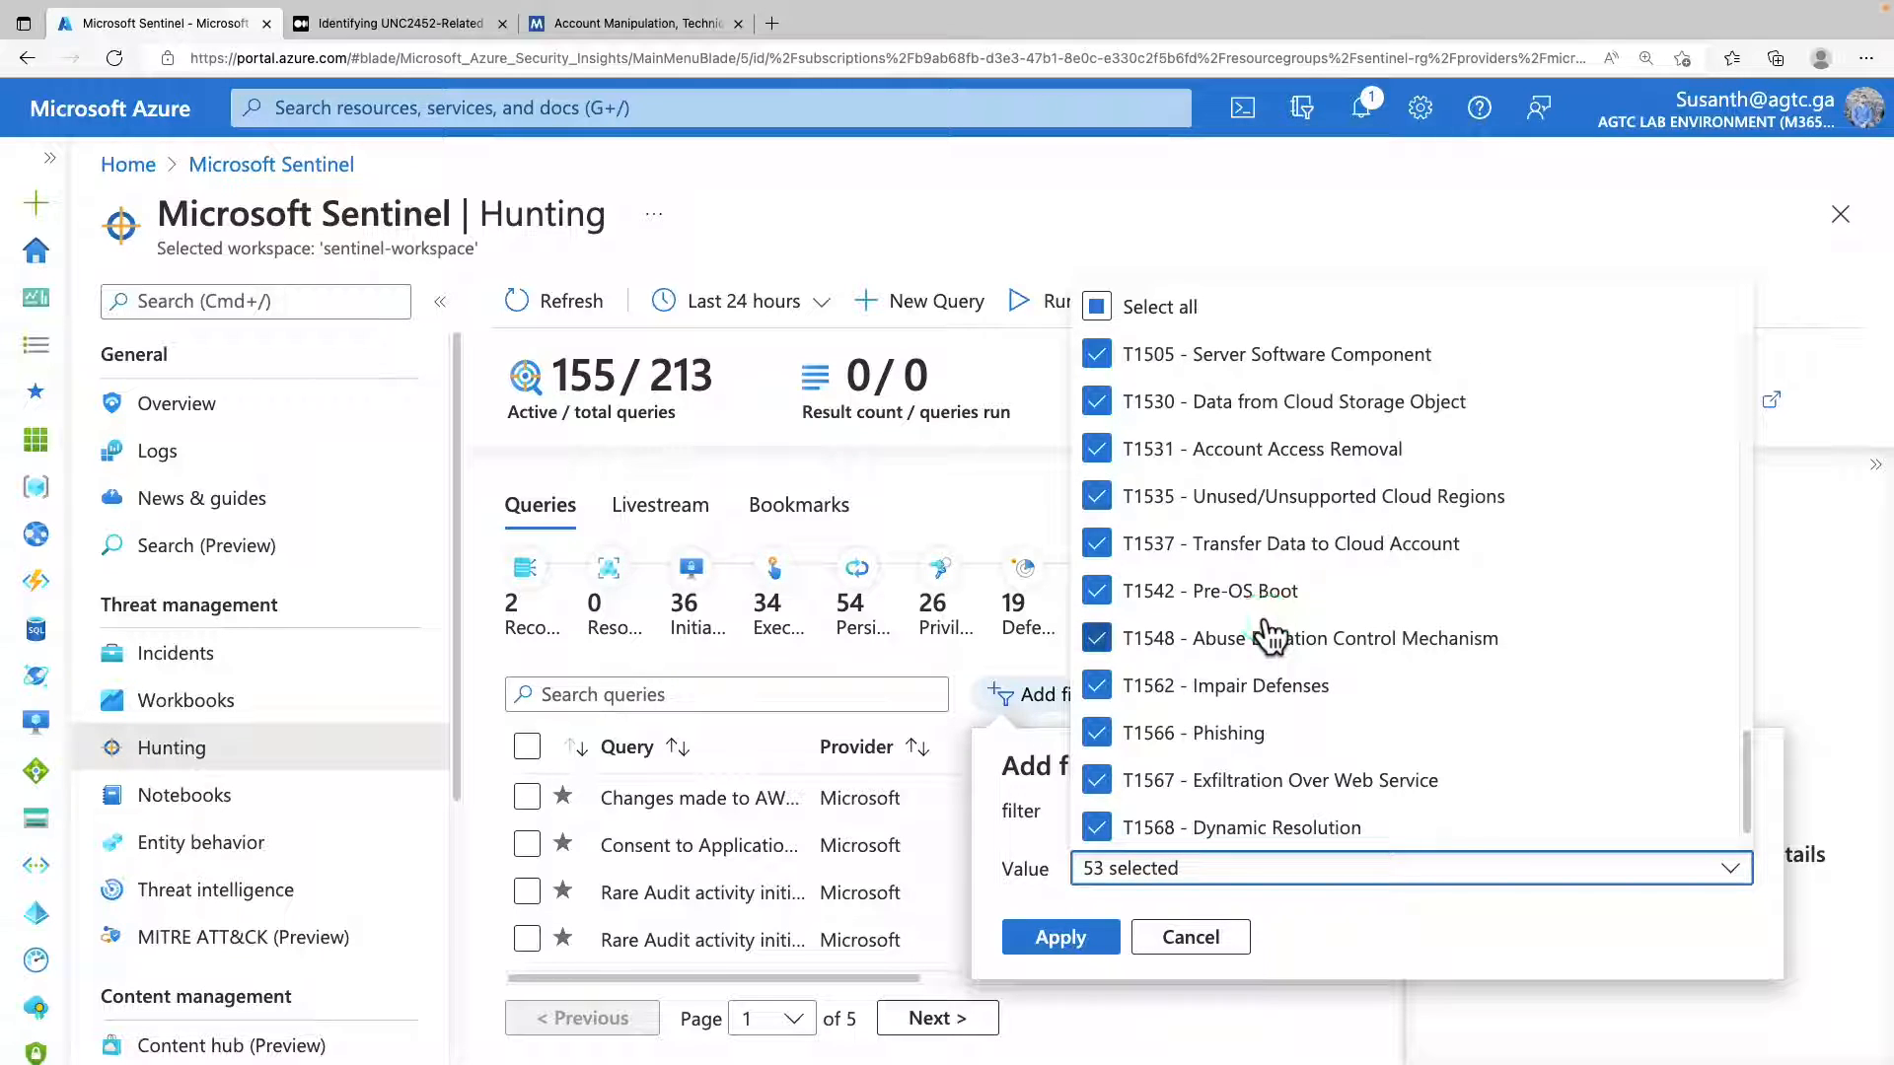
scroll(1269, 637, "down", 2)
scroll(1270, 636, "up", 20)
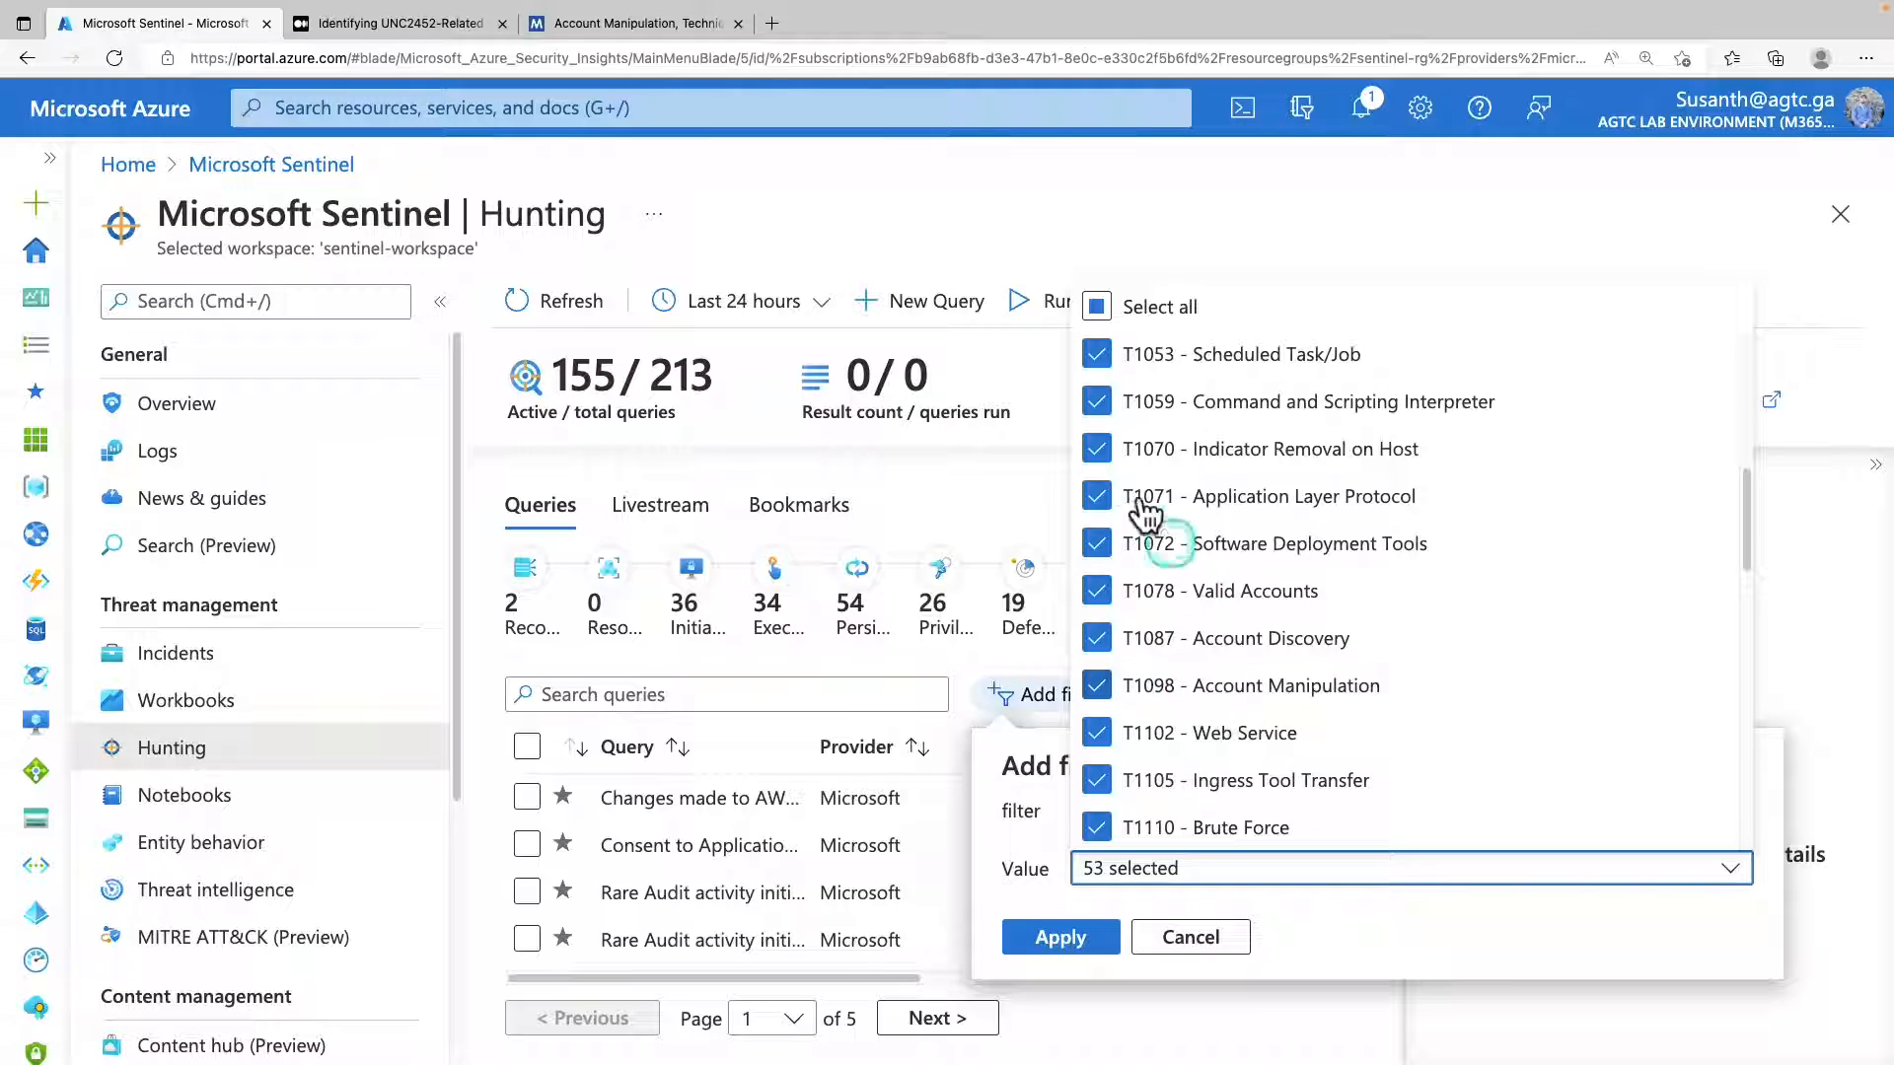
left_click(1096, 310)
left_click(1107, 688)
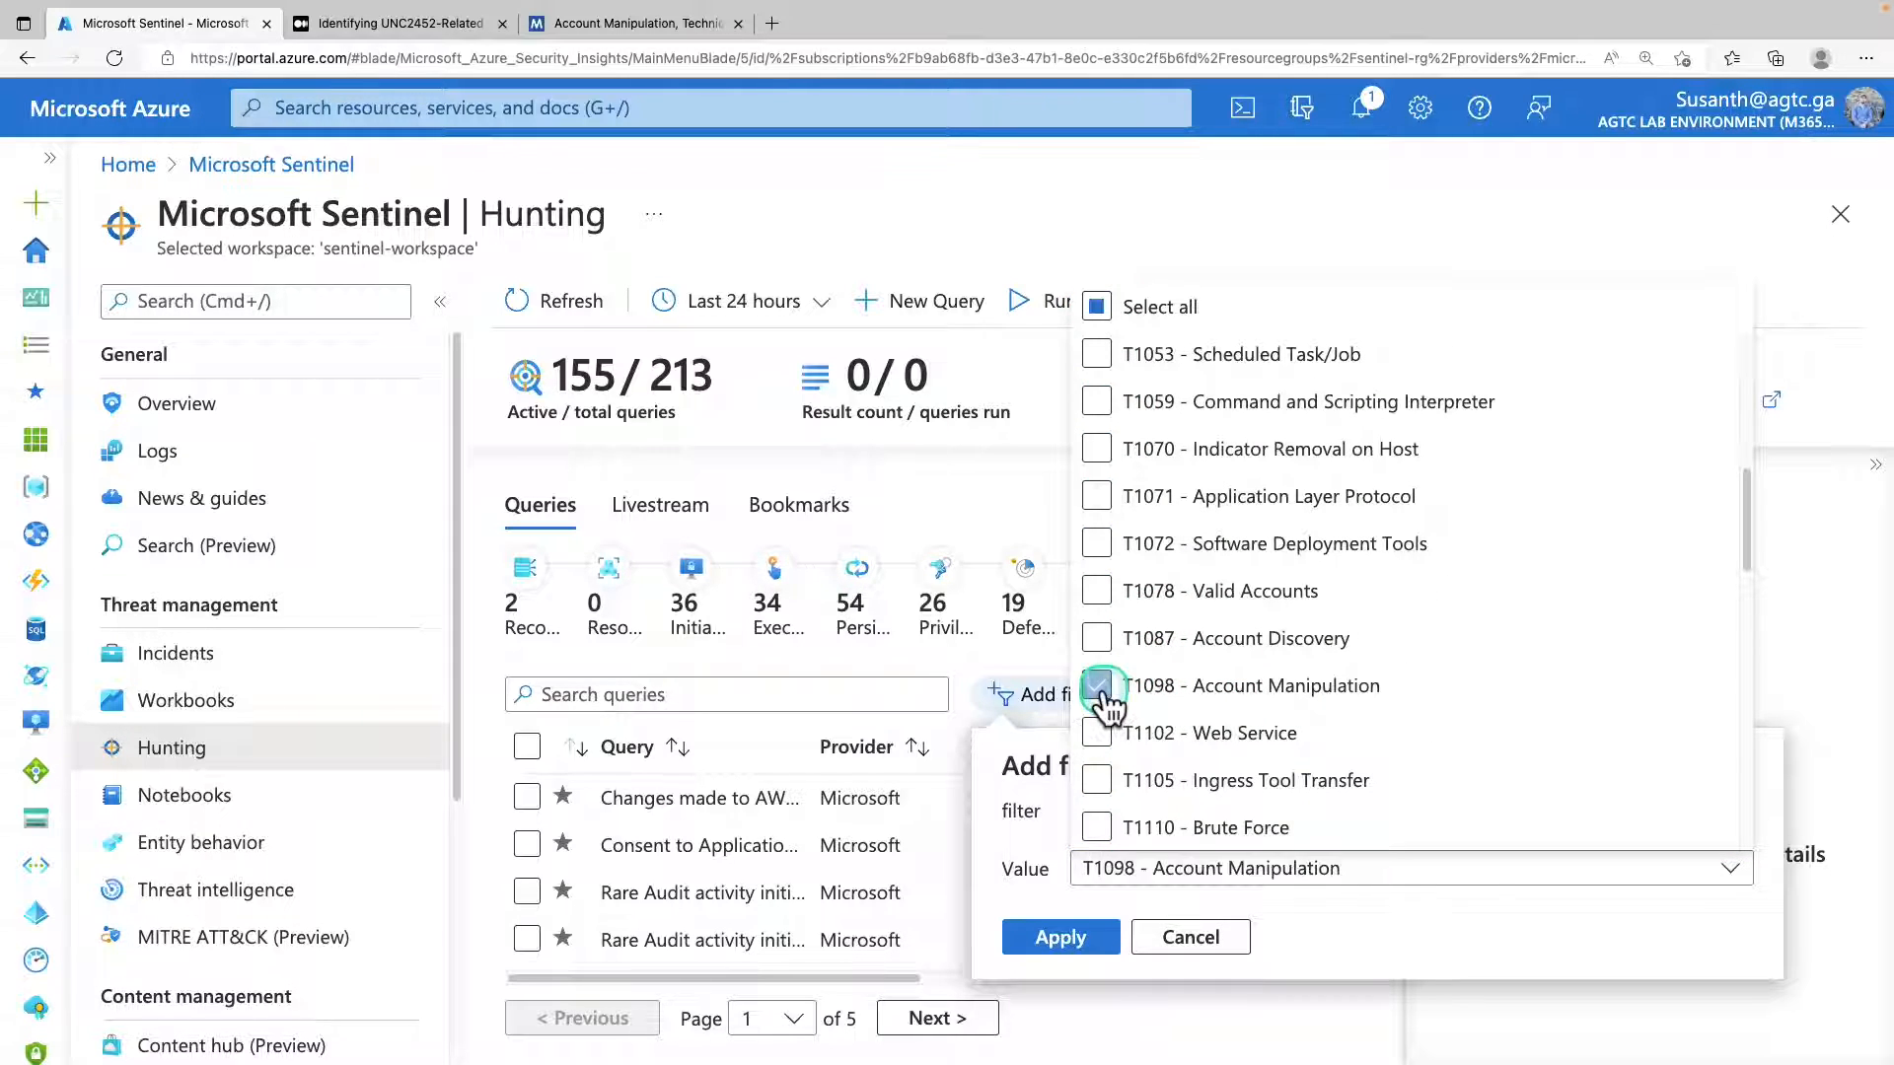
left_click(1077, 955)
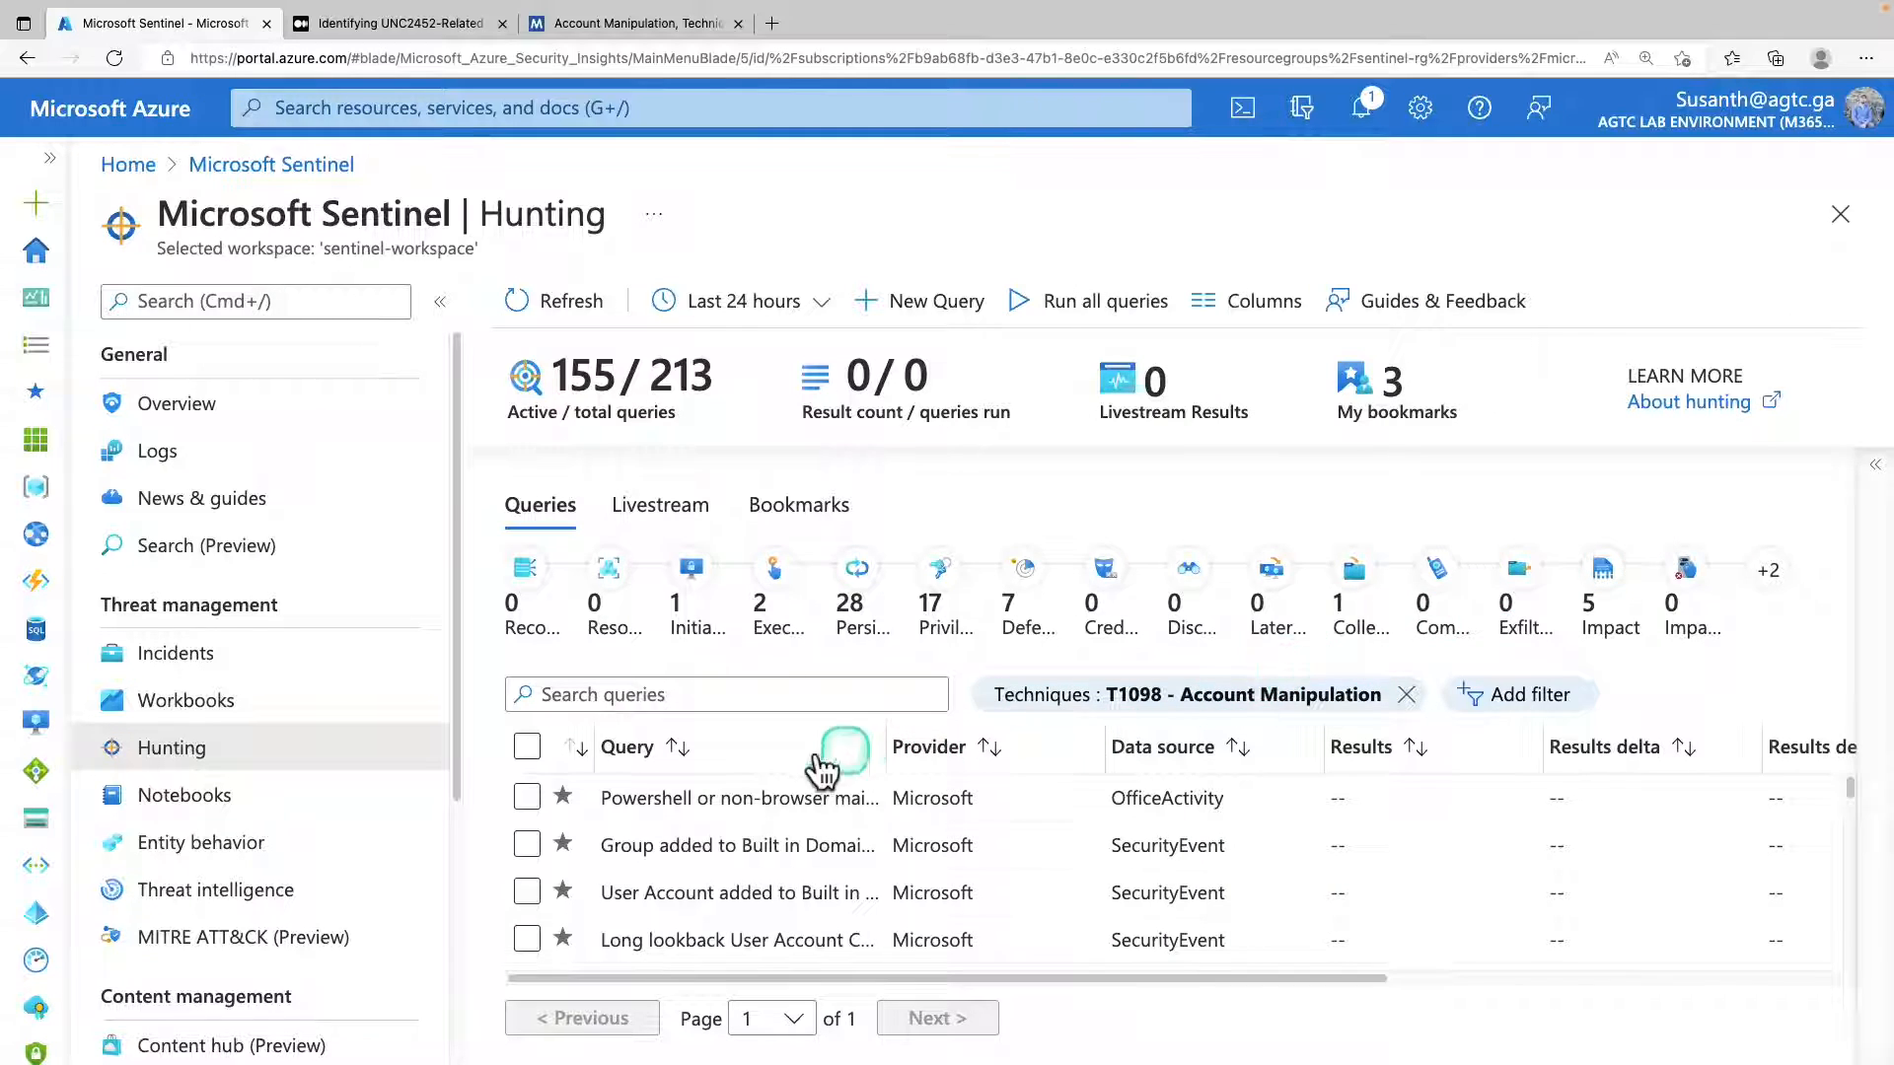
Select all hunting queries in the filtered list and review them down to the last custom query.
left_click(761, 826)
left_click(773, 836)
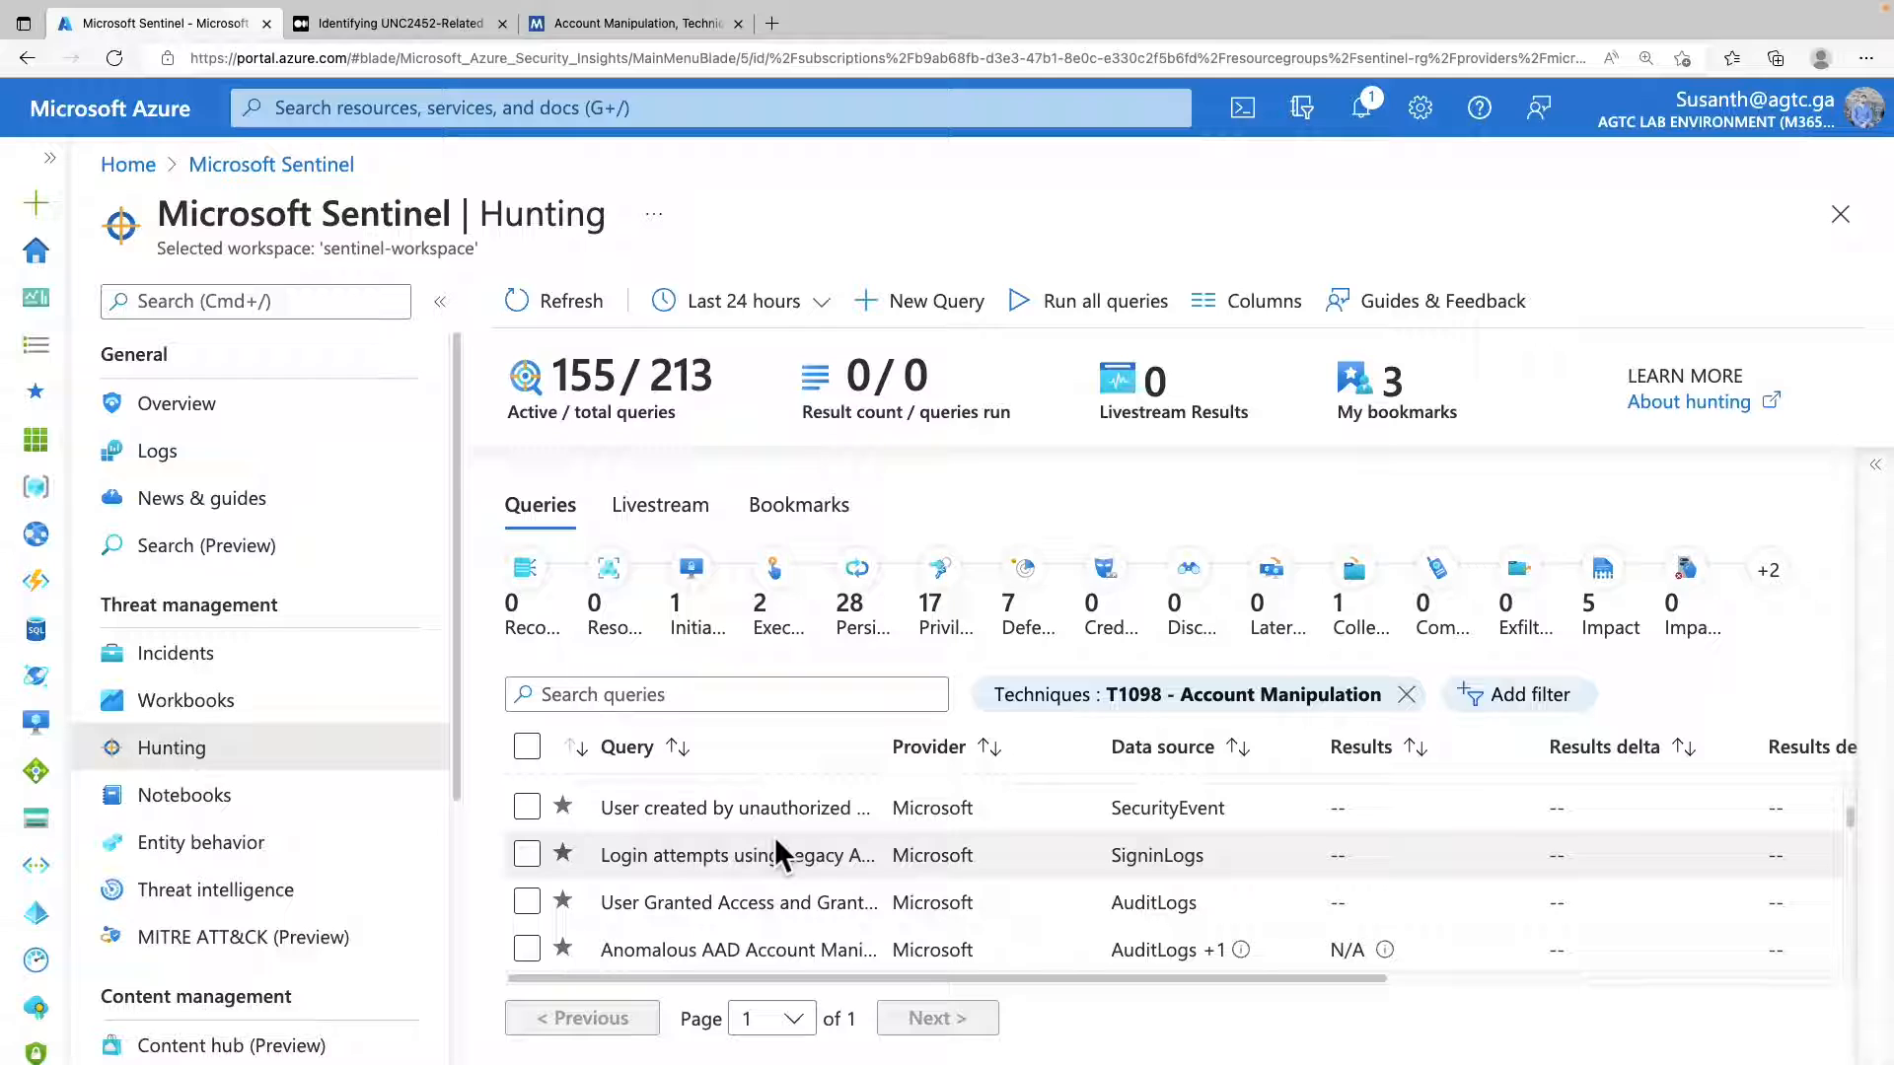
scroll(773, 836, "down", 2)
scroll(776, 838, "down", 1)
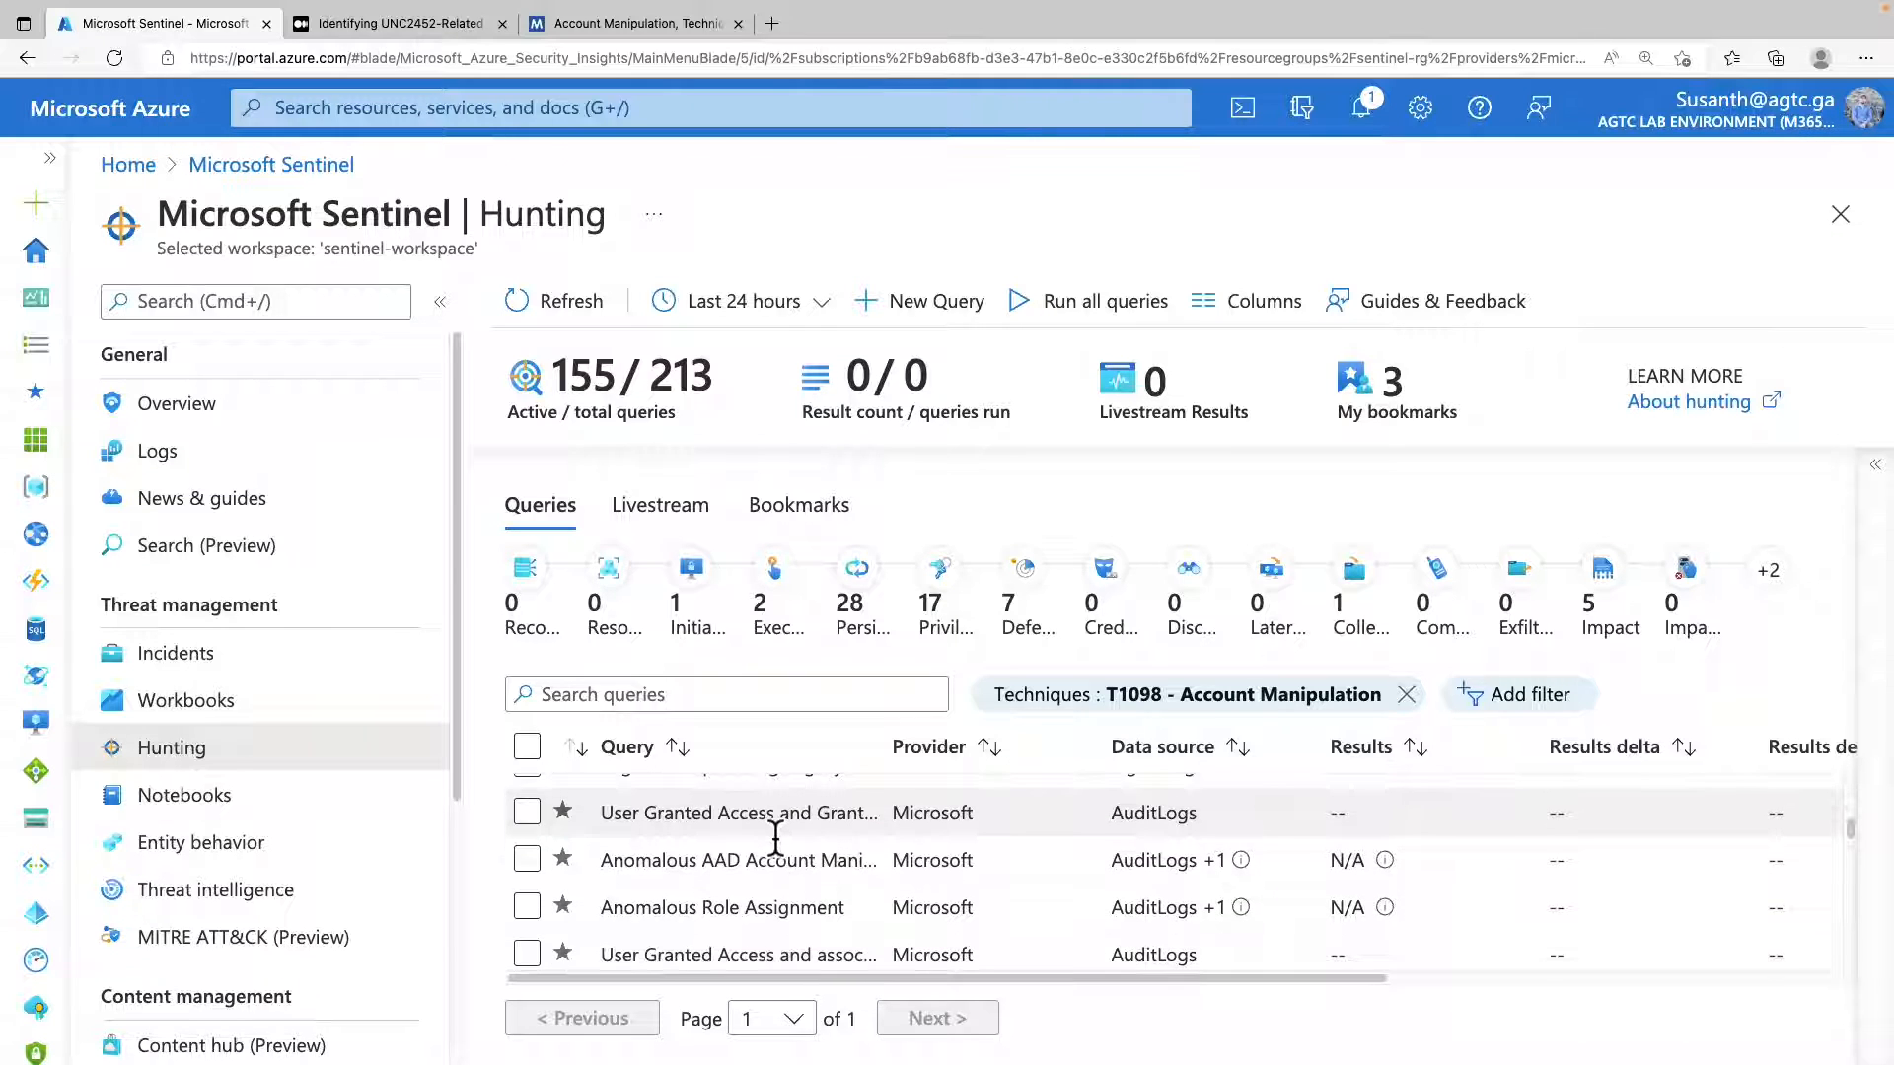
left_click(799, 804)
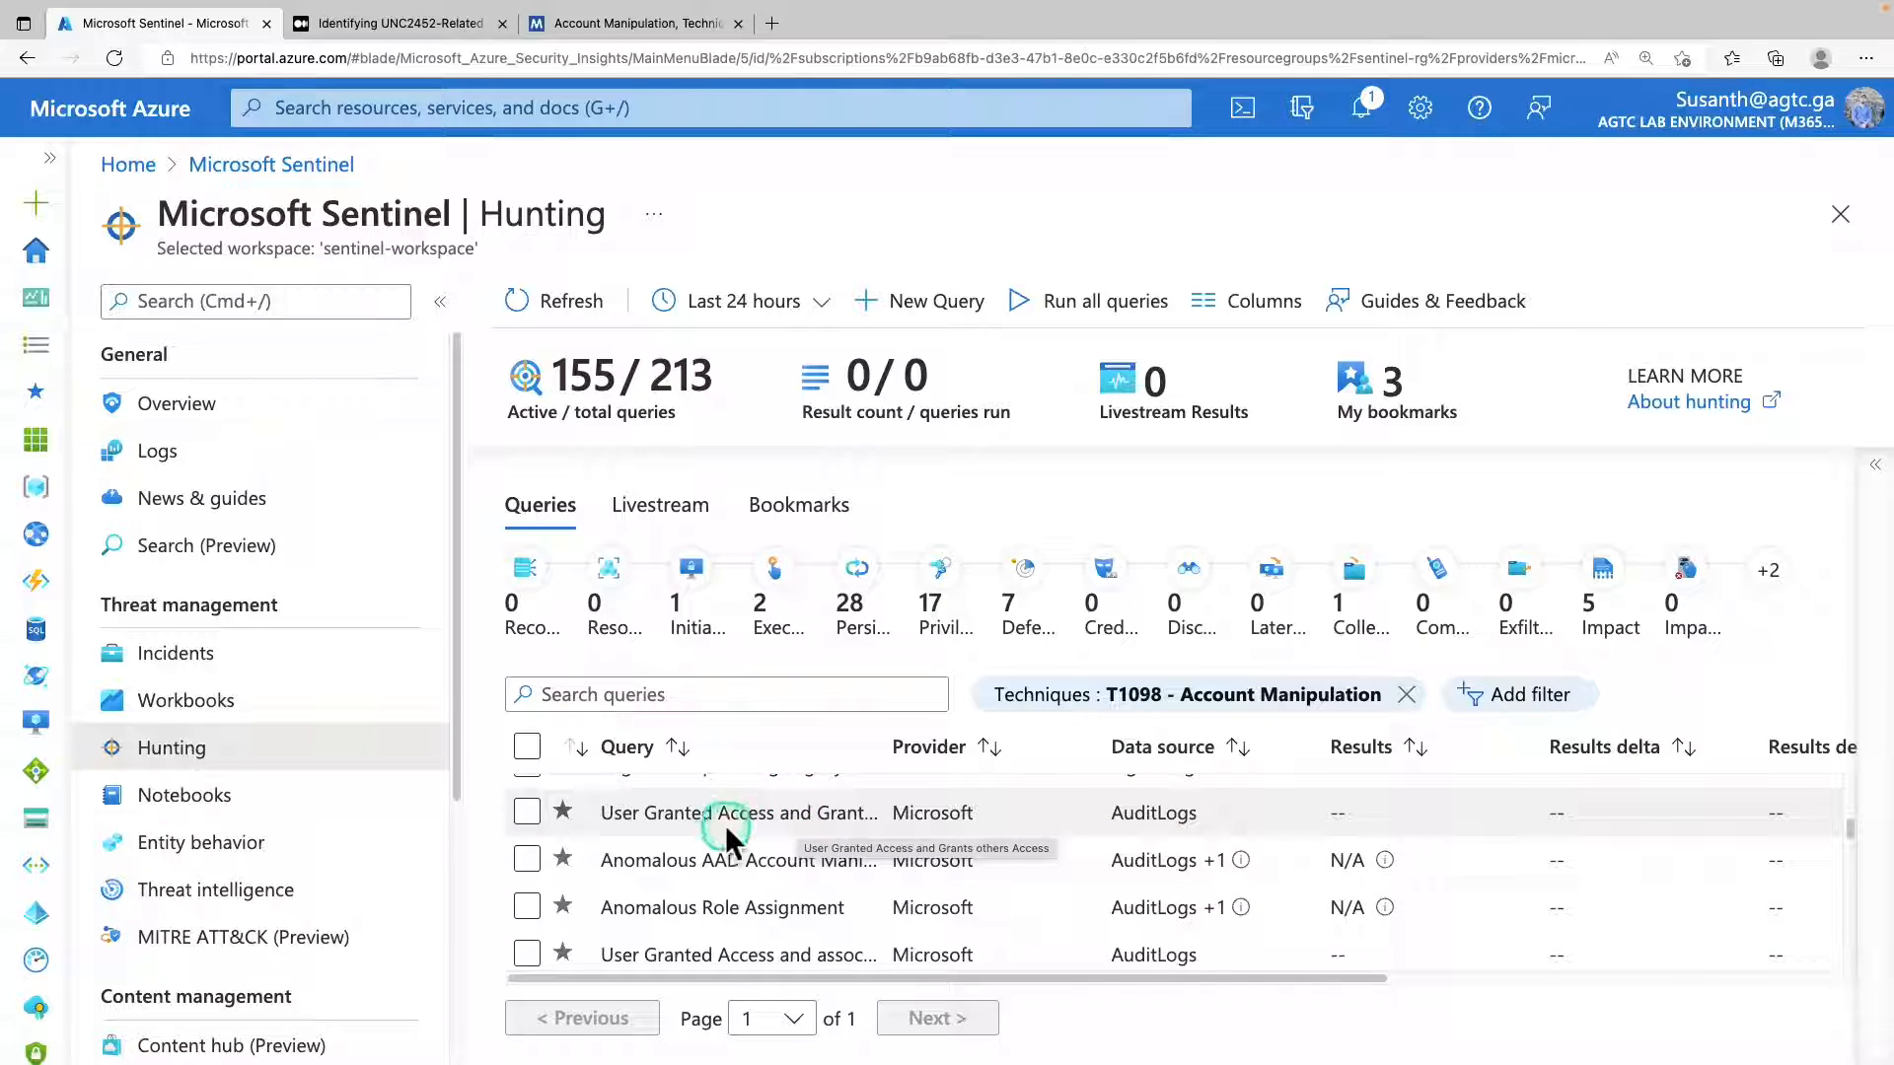
left_click(527, 746)
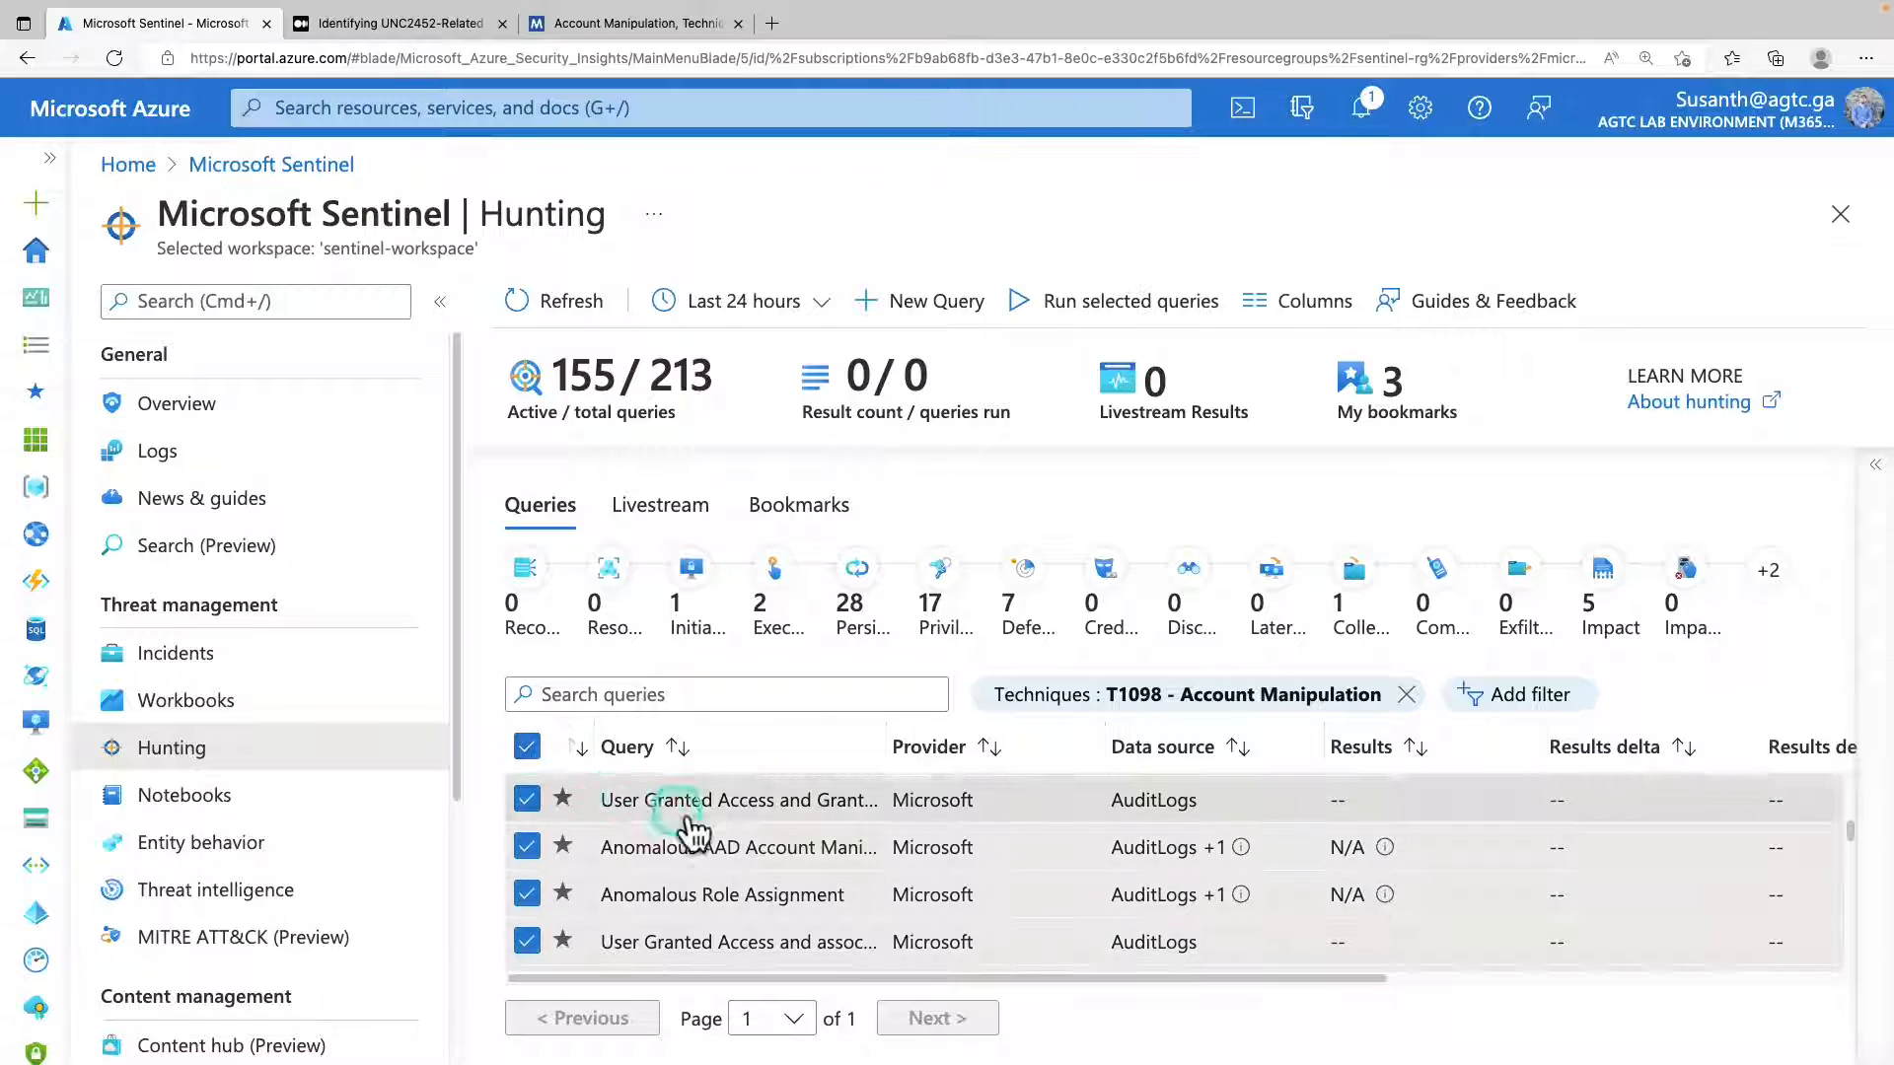
scroll(691, 831, "down", 5)
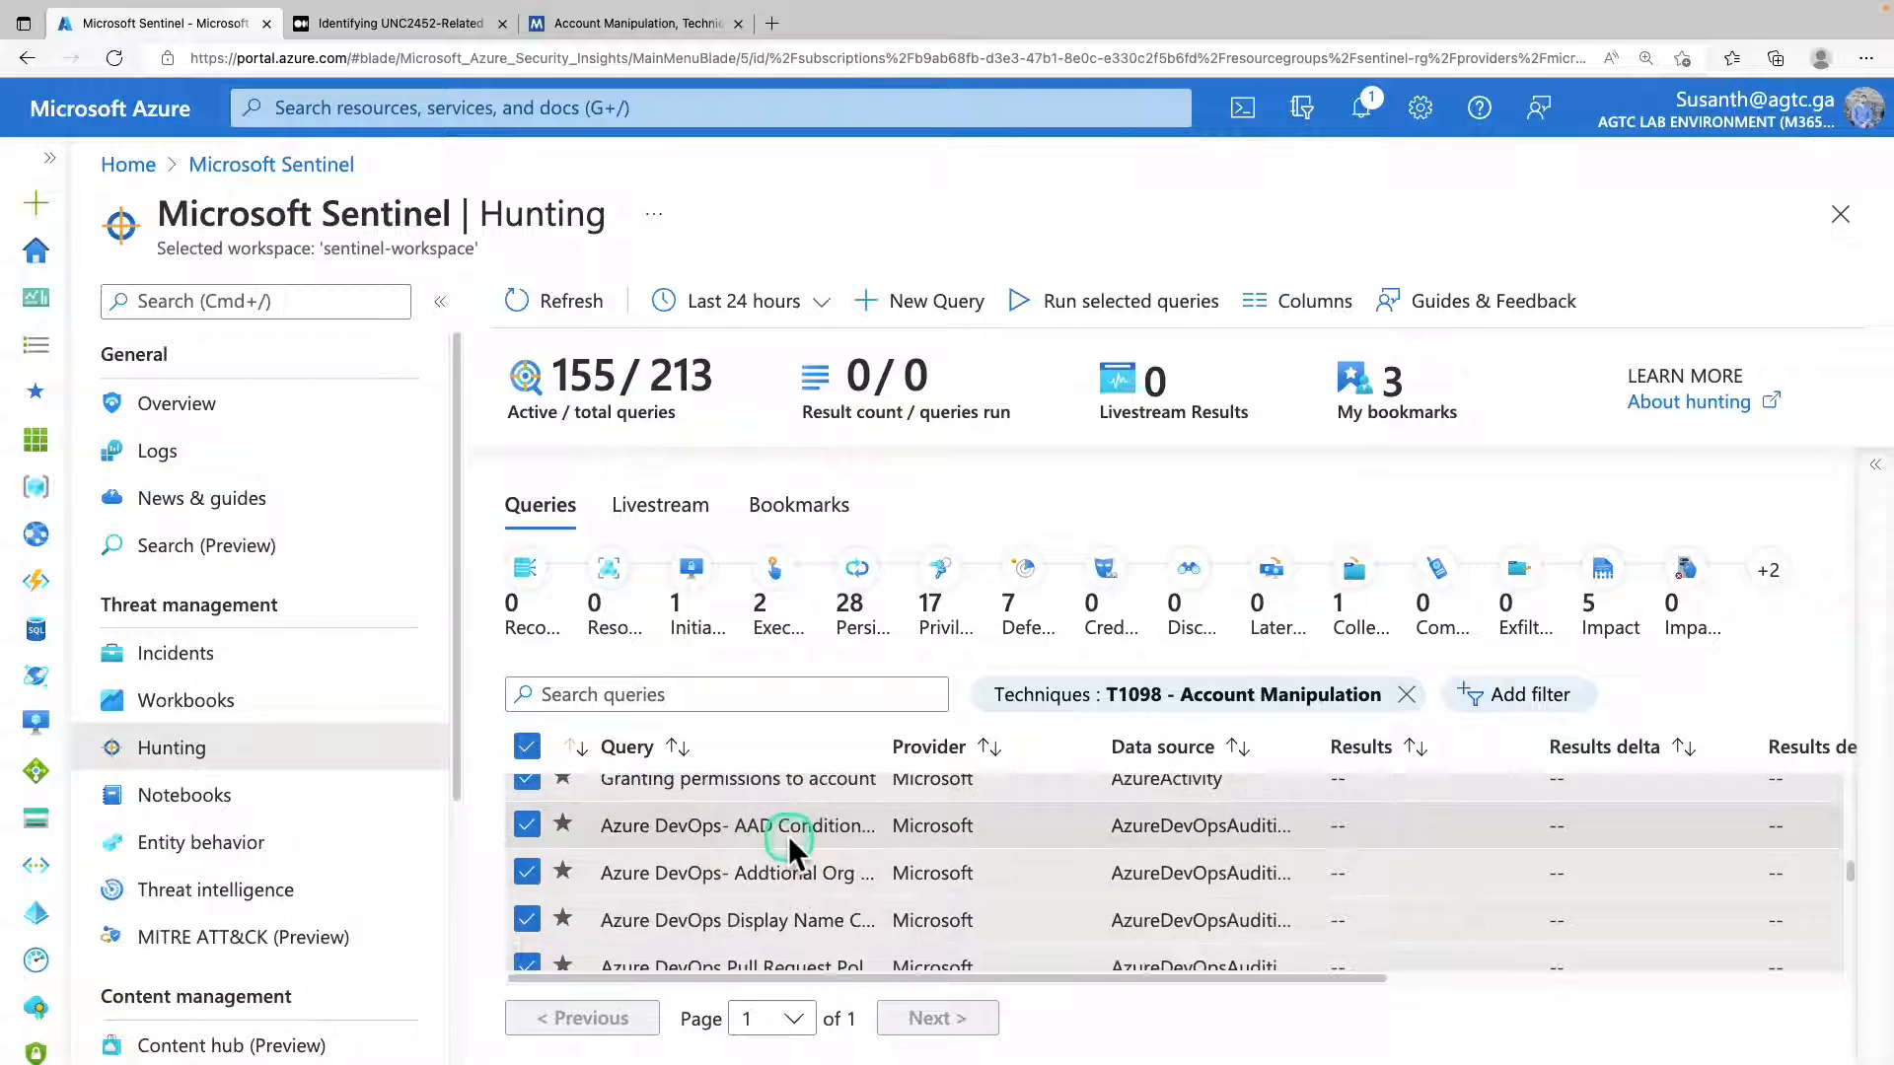
scroll(789, 846, "down", 2)
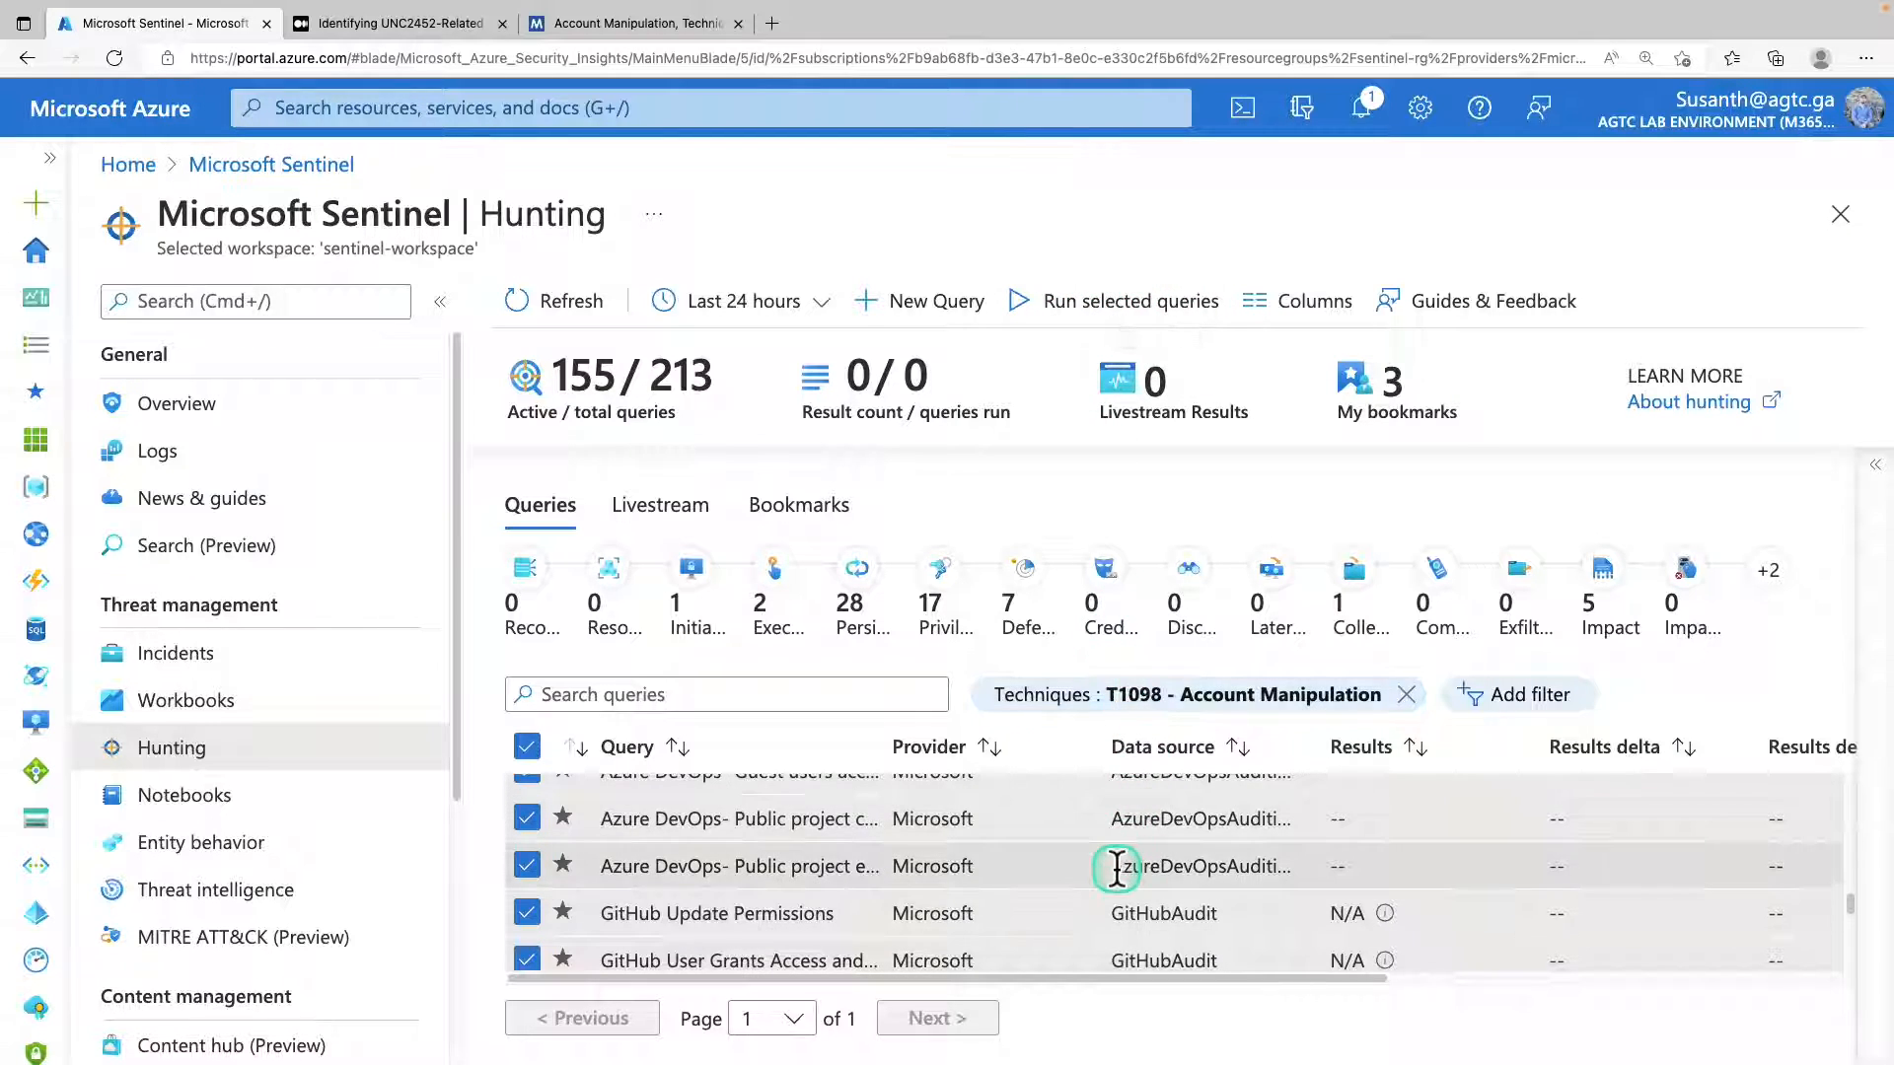
scroll(1114, 868, "down", 6)
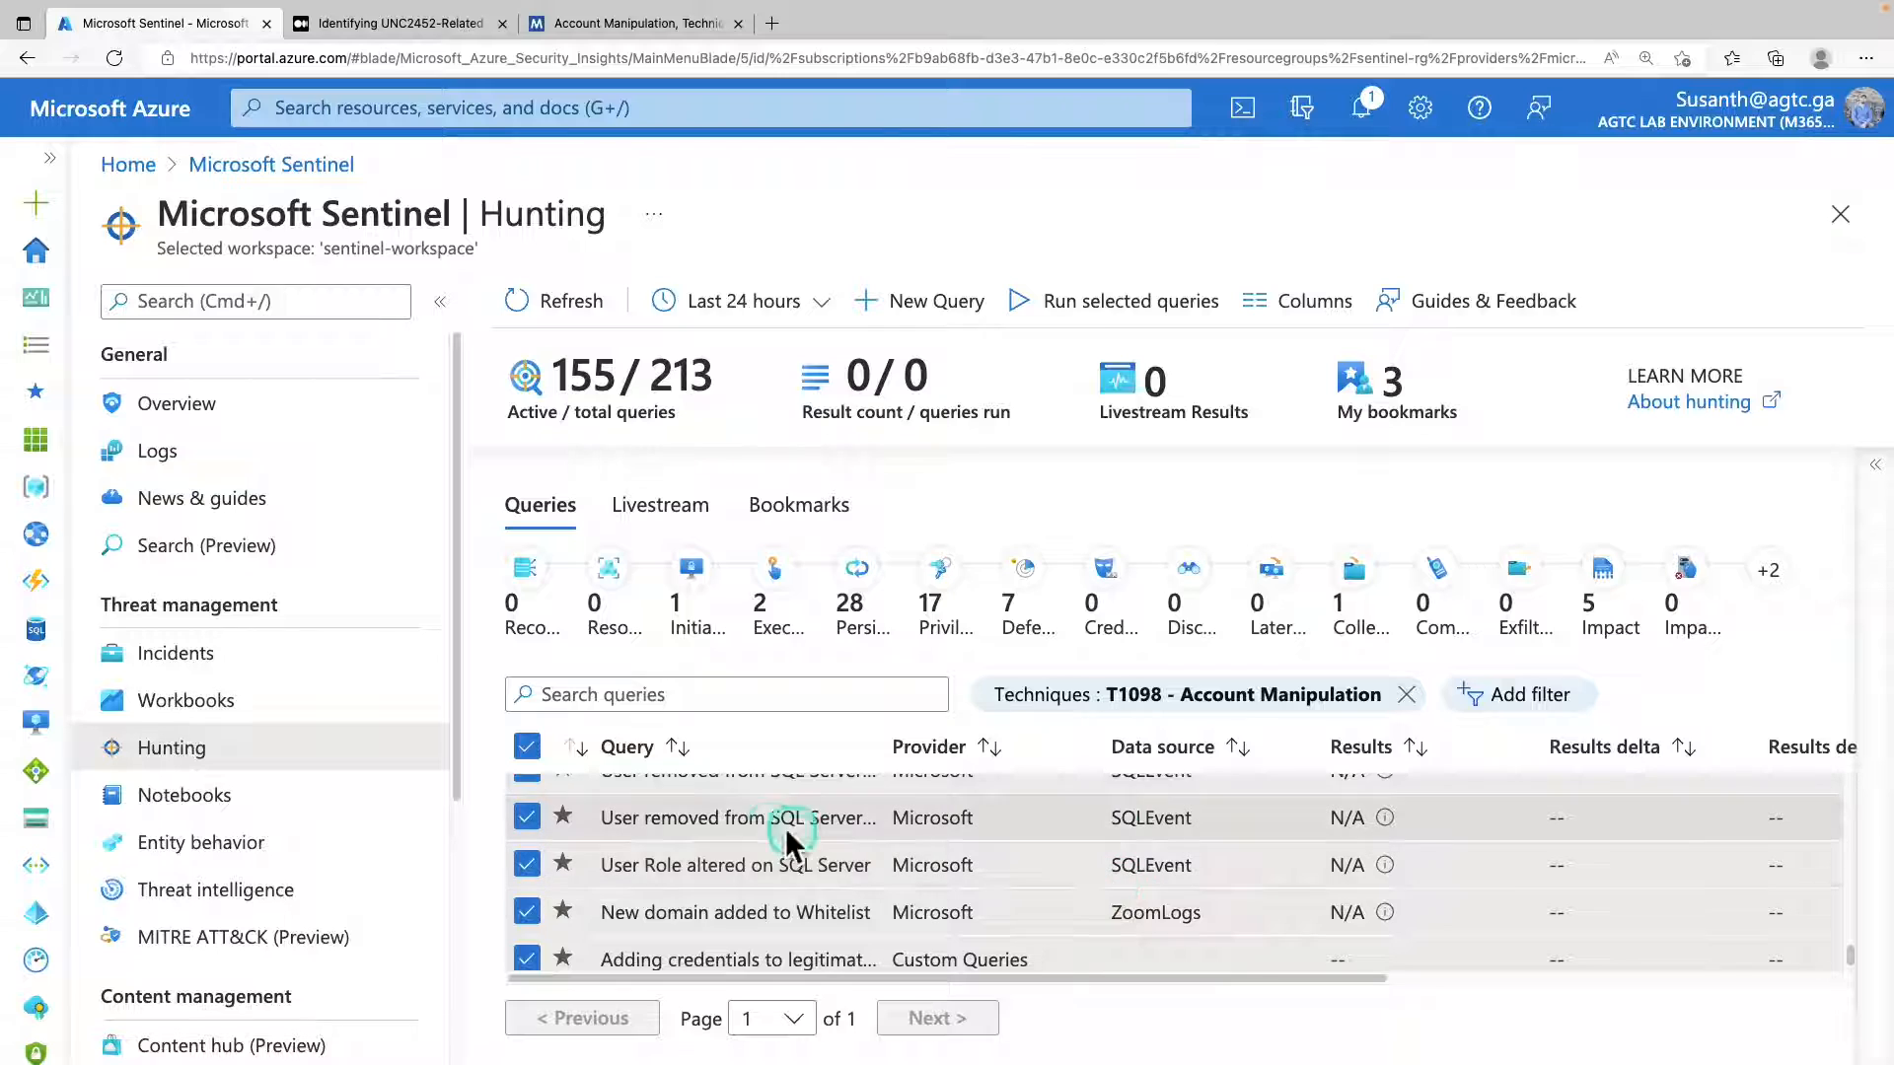
scroll(720, 828, "down", 1)
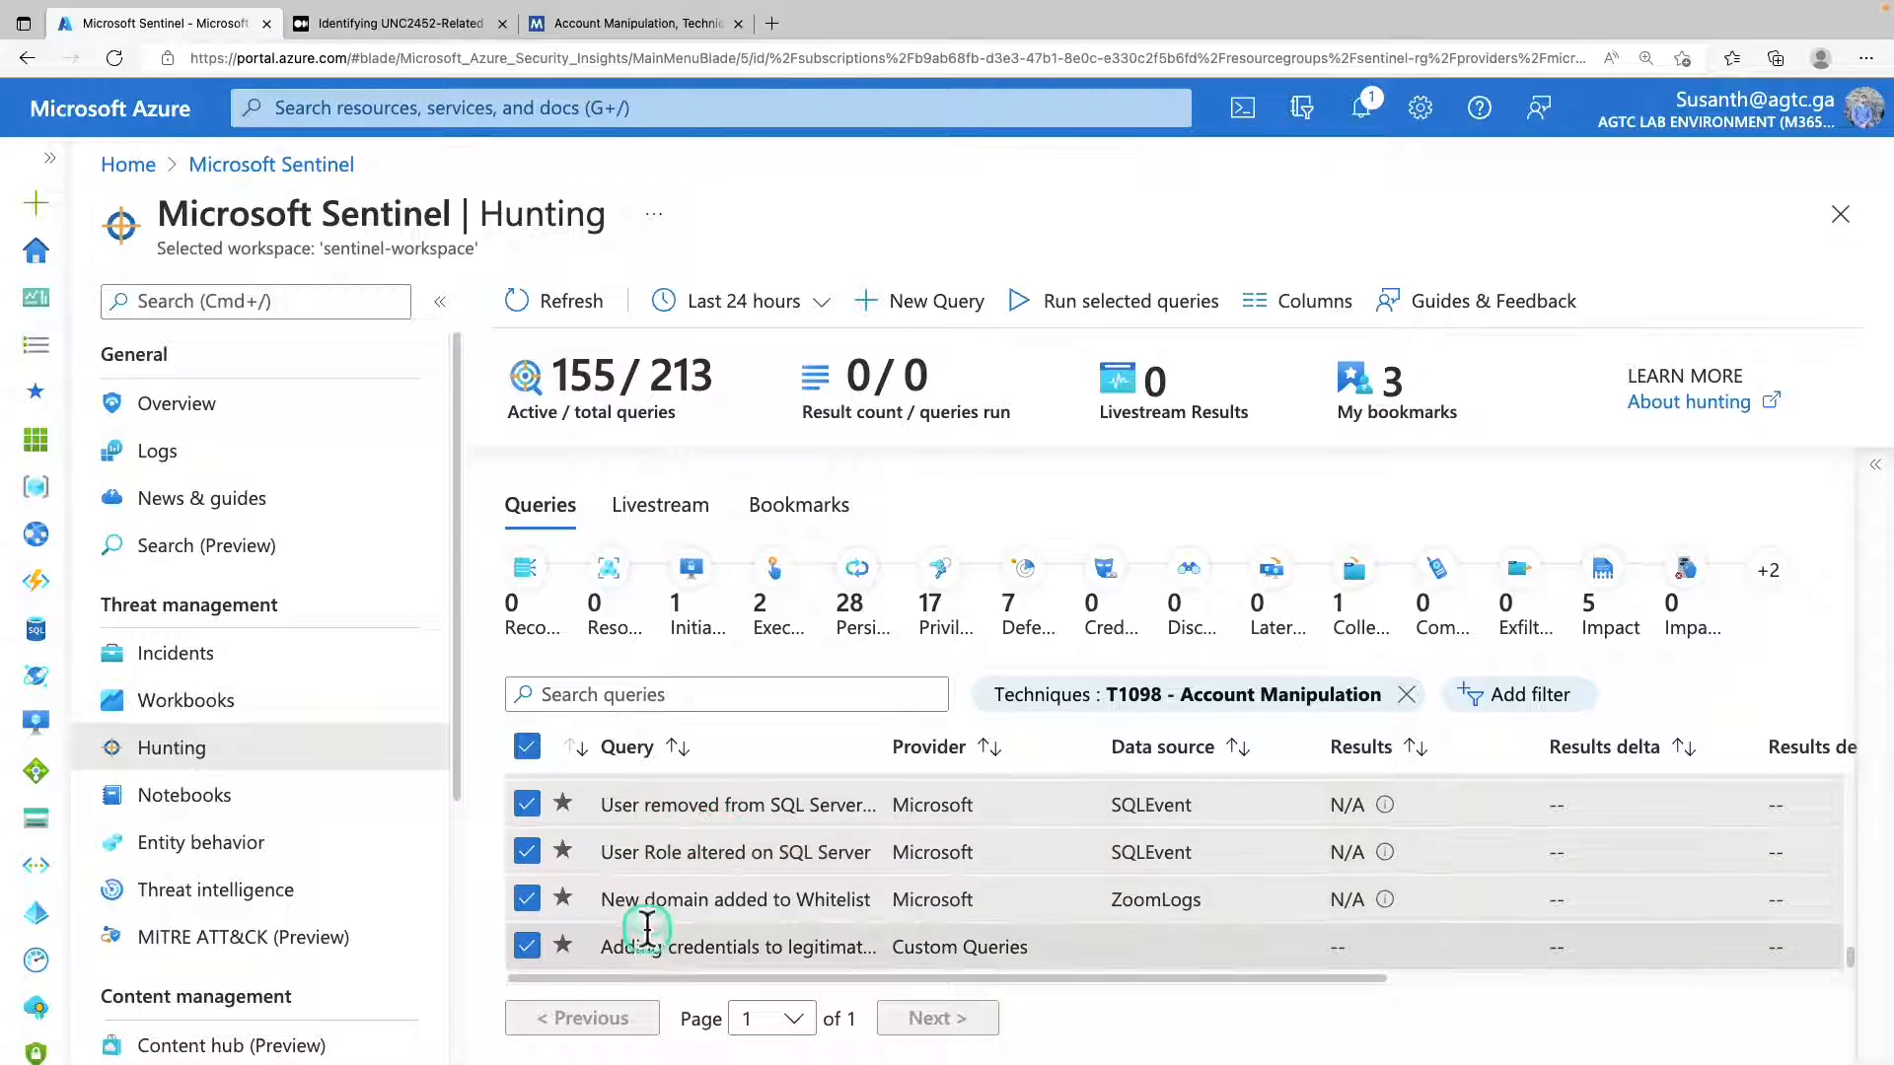
Set the hunting time range to Last 48 hours and run the selected queries.
left_click(822, 312)
left_click(725, 402)
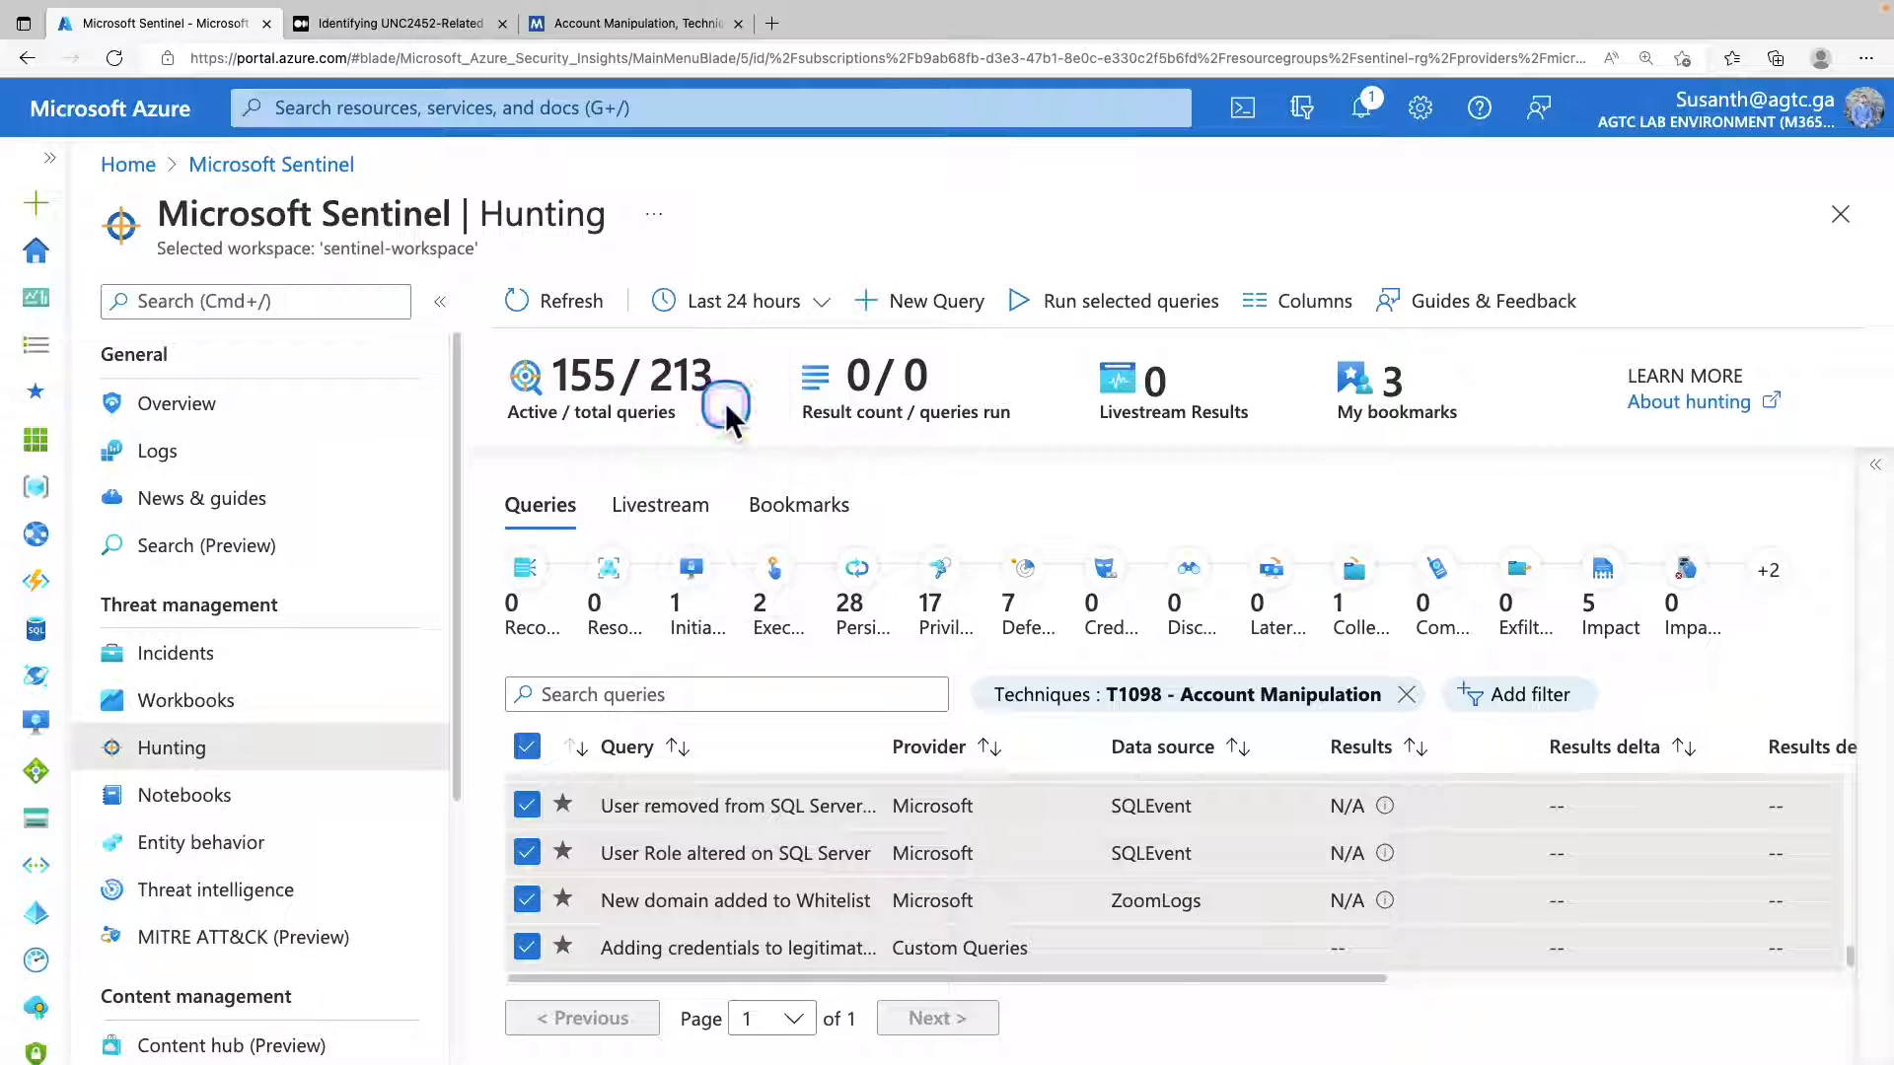
left_click(541, 758)
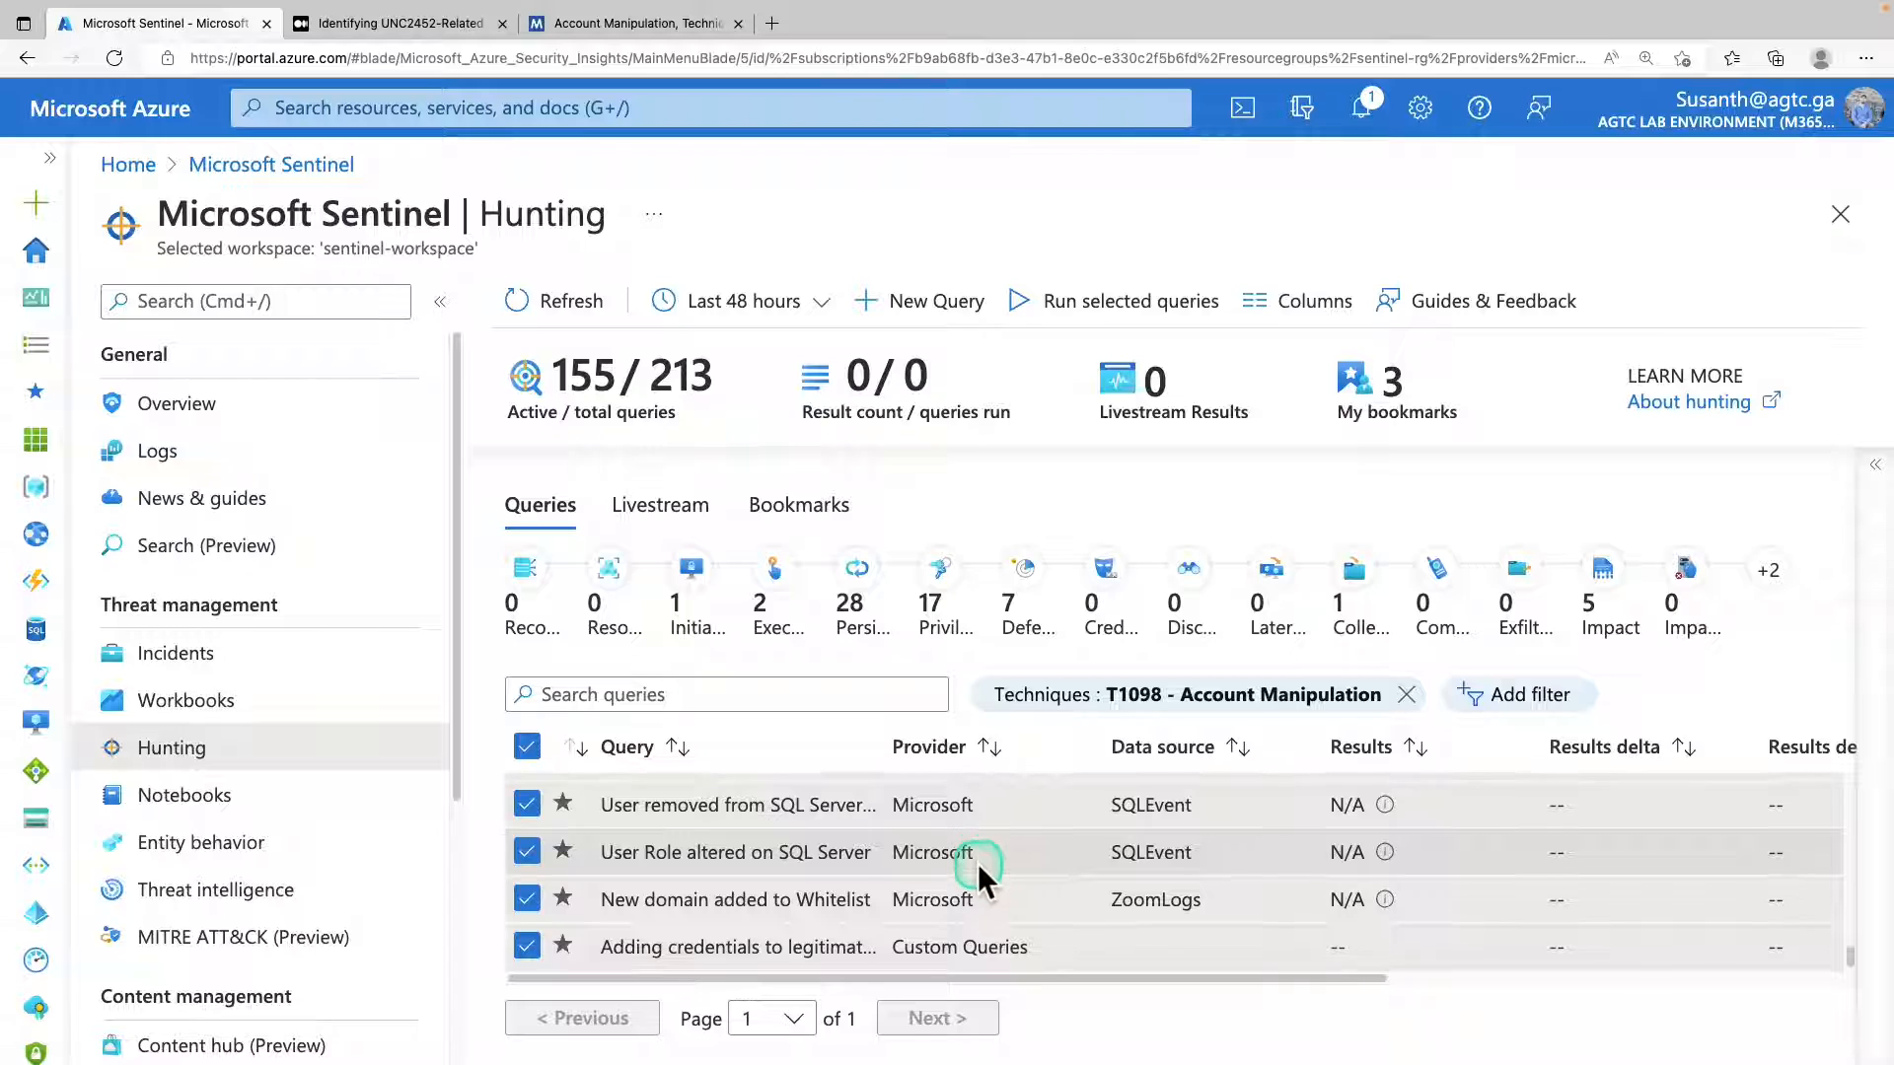
scroll(978, 864, "up", 10)
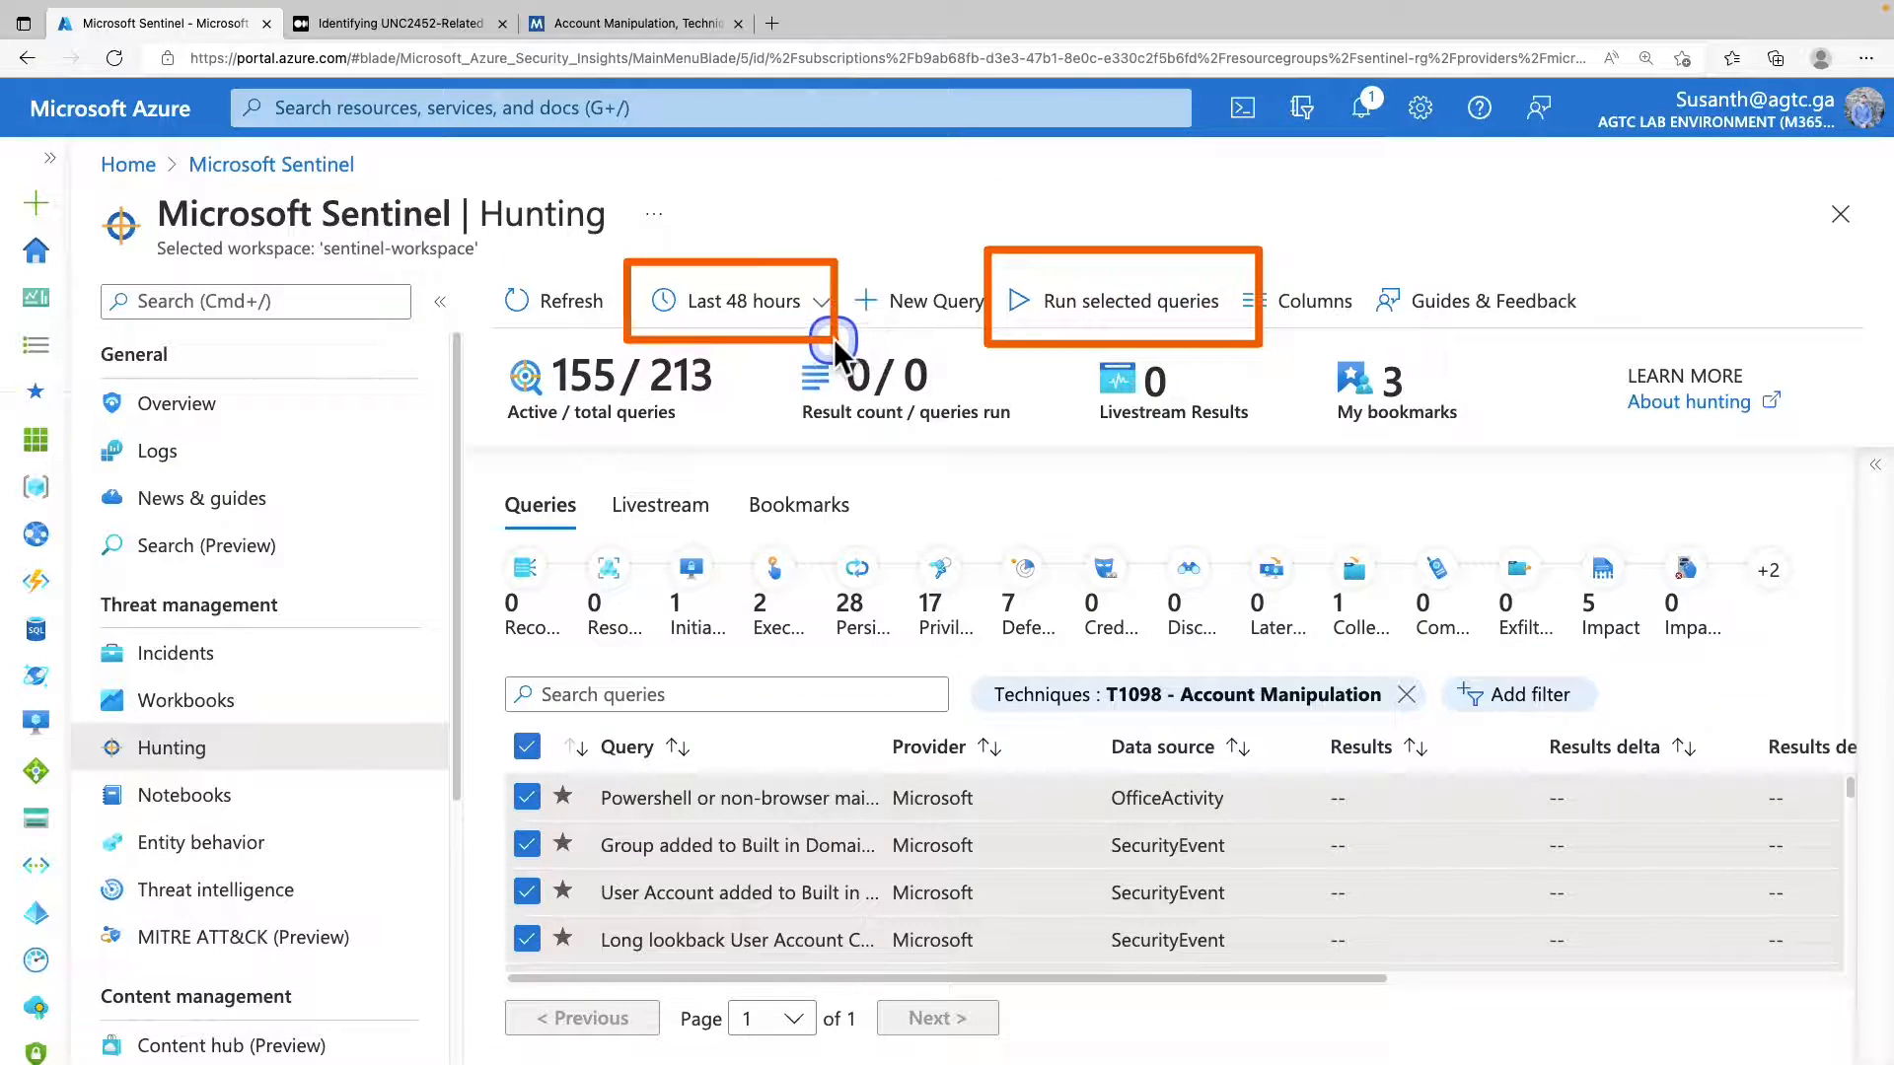
left_click(1141, 318)
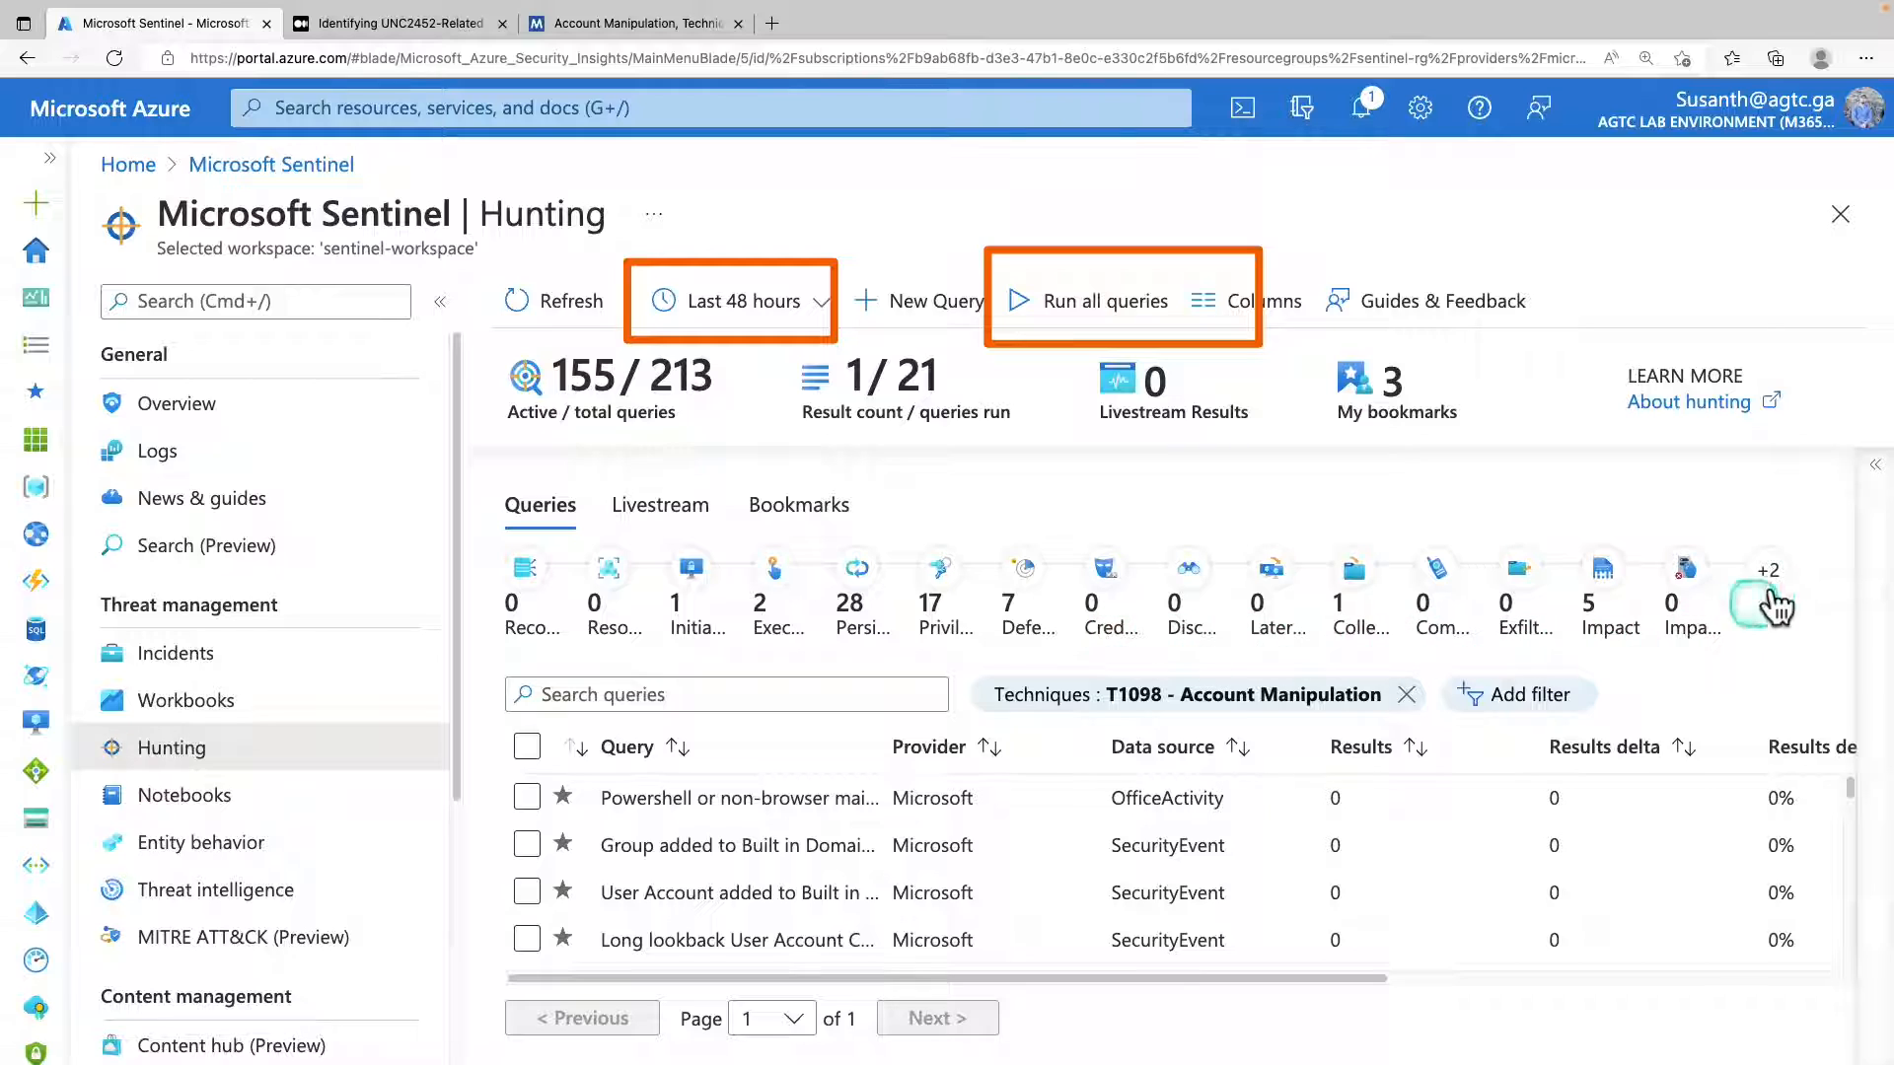
Examine the Results column for every T1098 query, down to the custom query on adding credentials to legitimate applications.
scroll(841, 812, "down", 5)
scroll(849, 806, "up", 5)
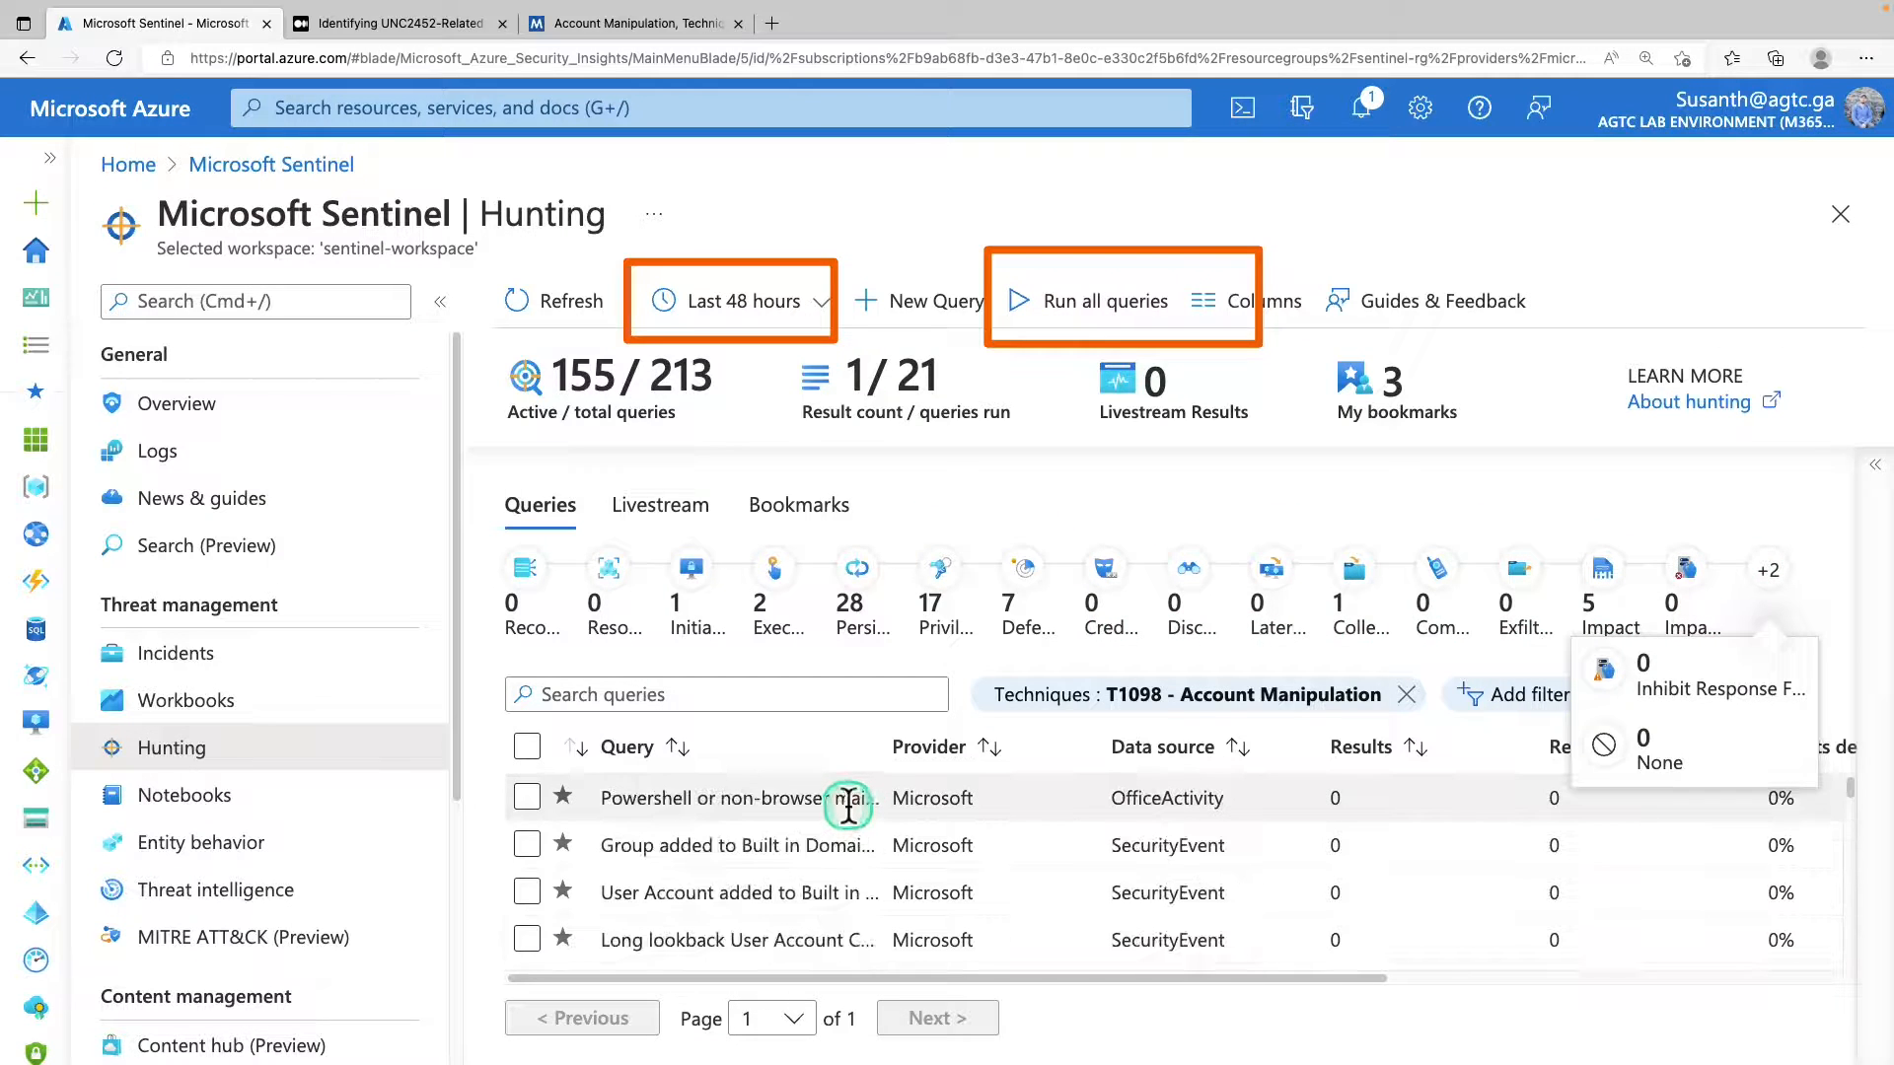
scroll(843, 804, "down", 1)
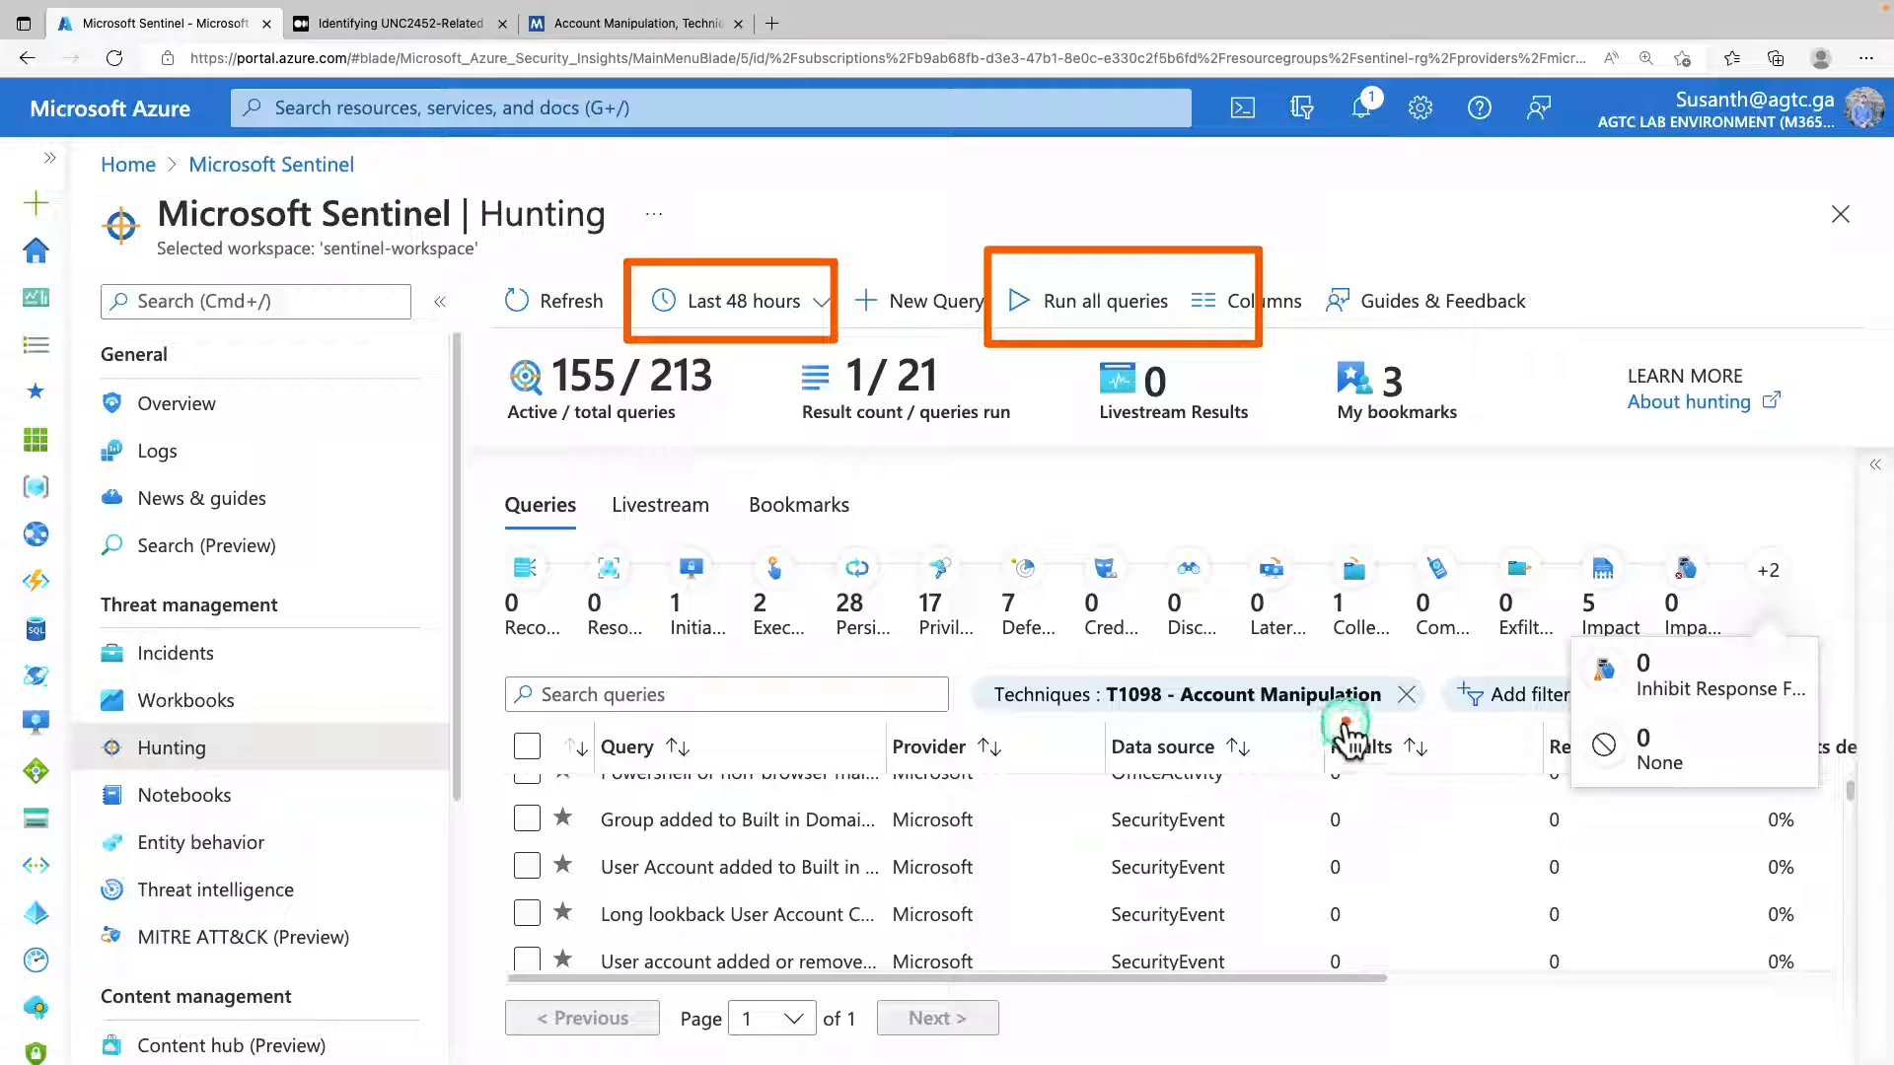
scroll(1339, 807, "down", 2)
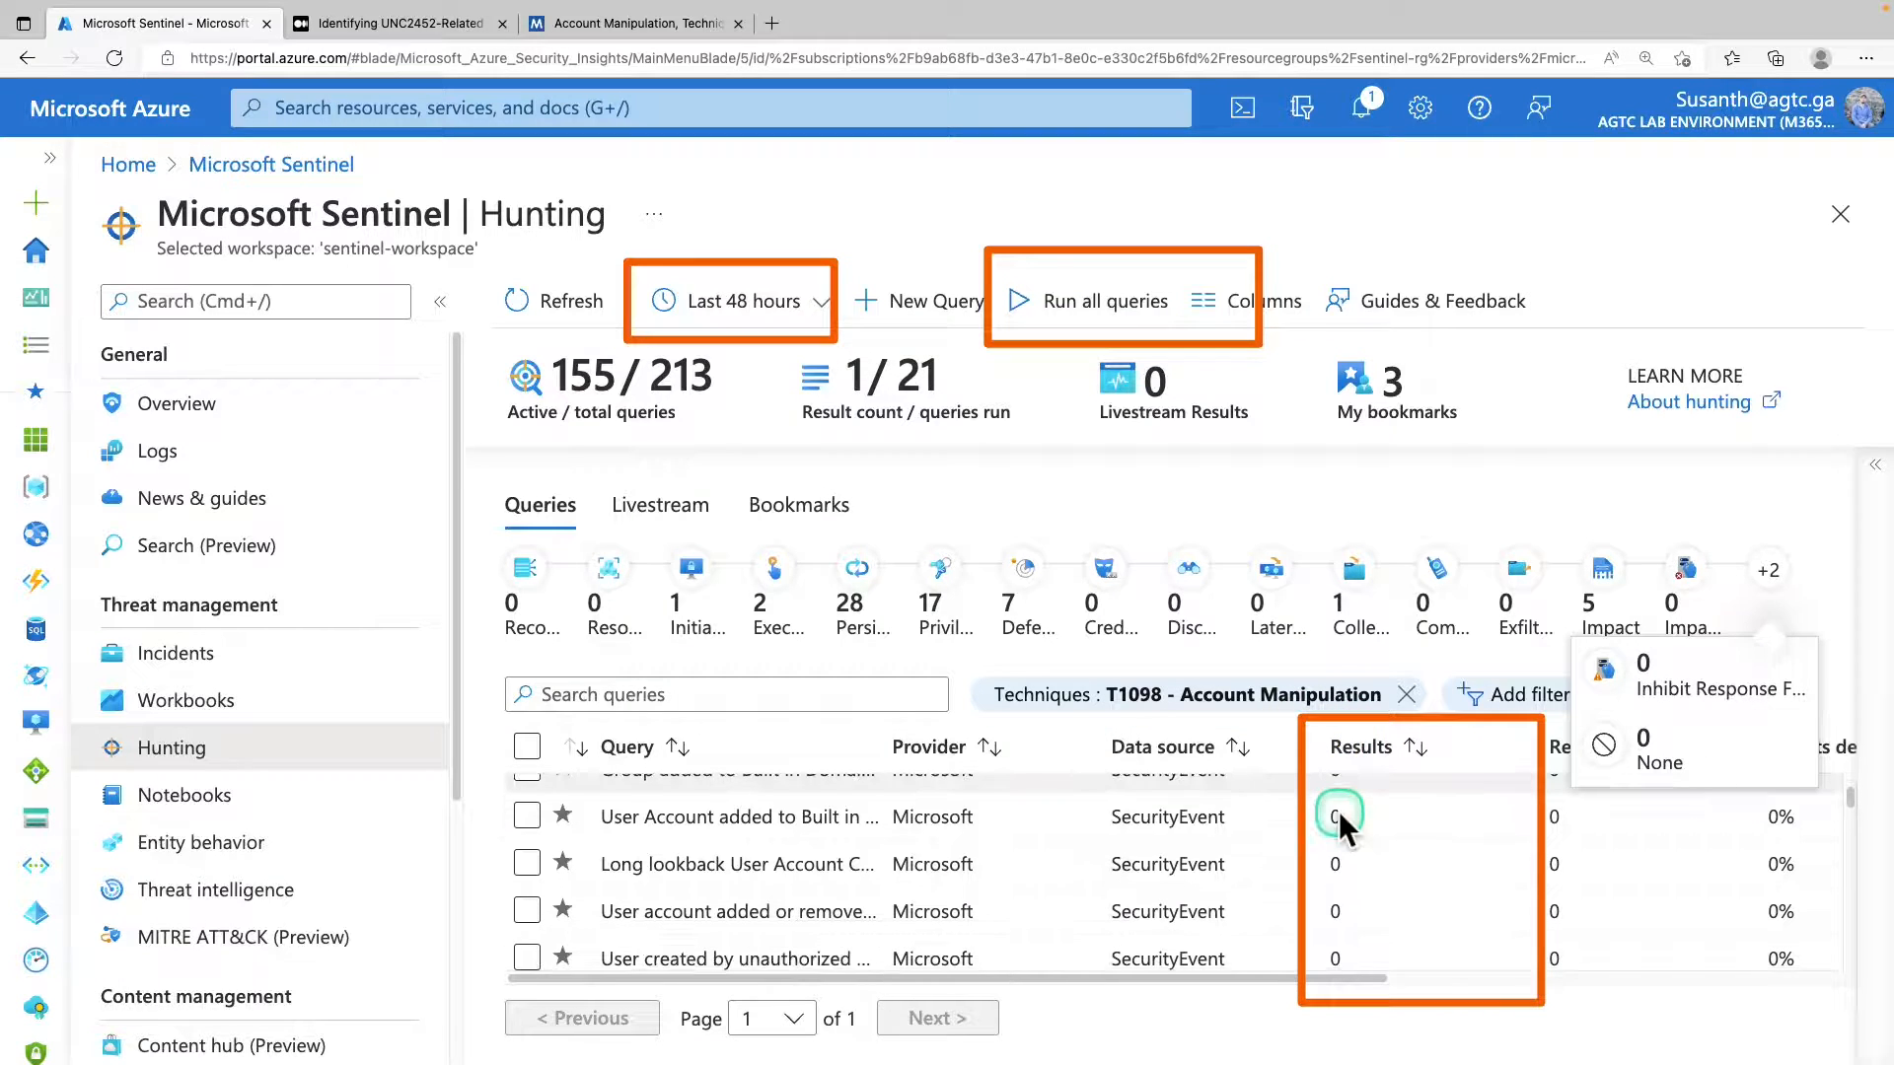
scroll(1339, 811, "down", 3)
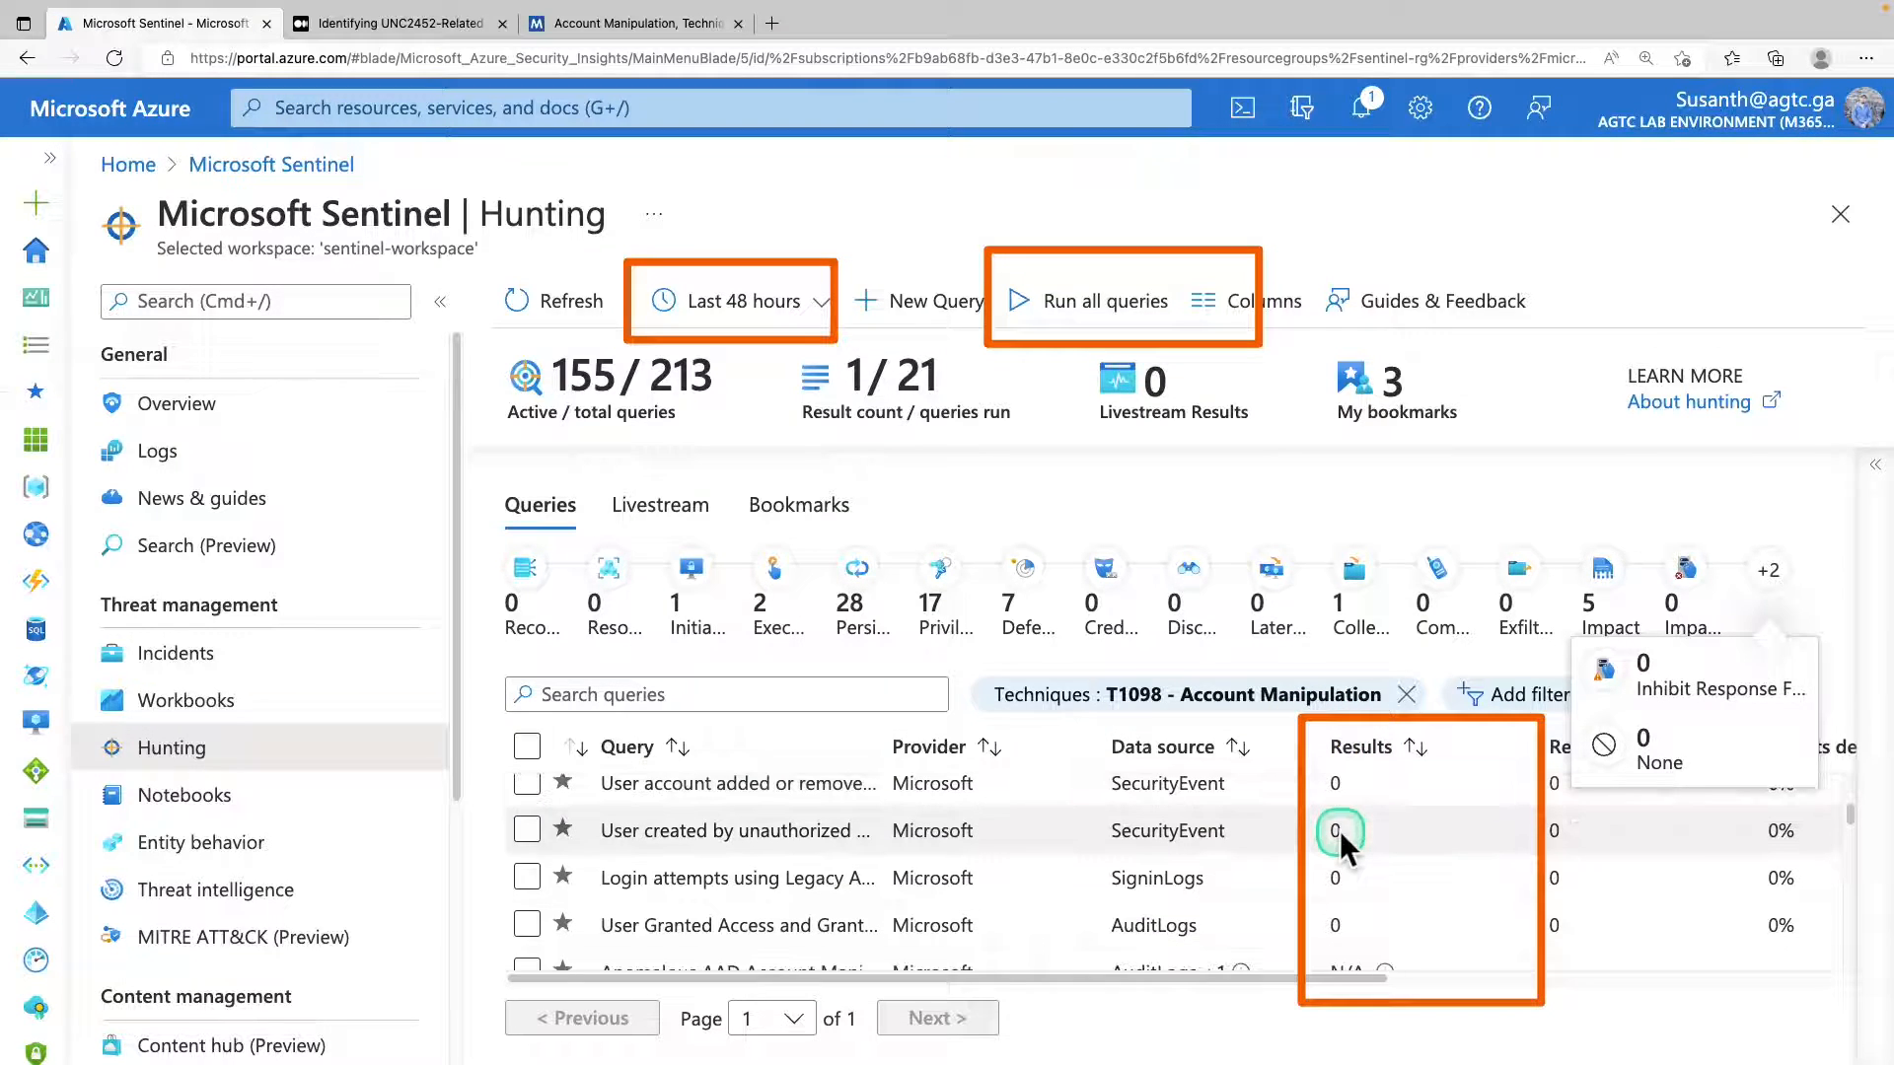
scroll(1340, 830, "down", 5)
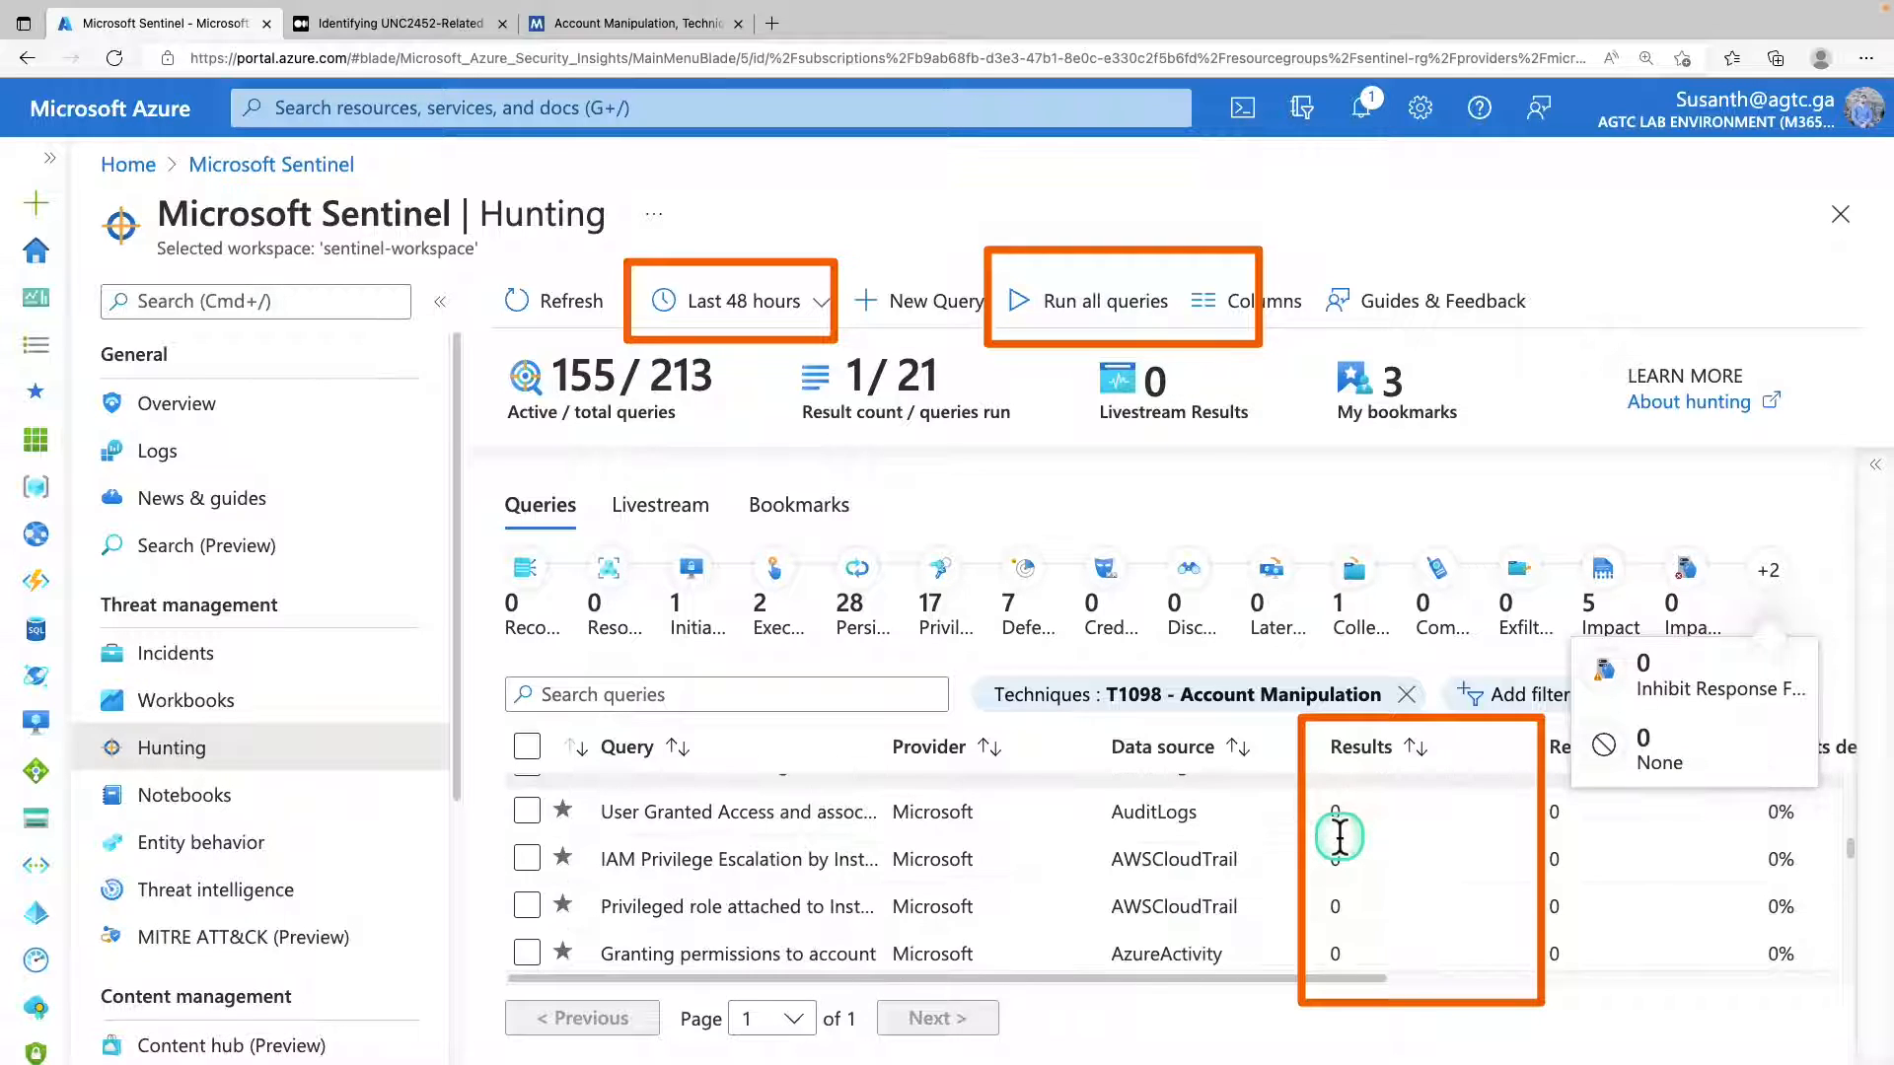
scroll(1339, 837, "down", 6)
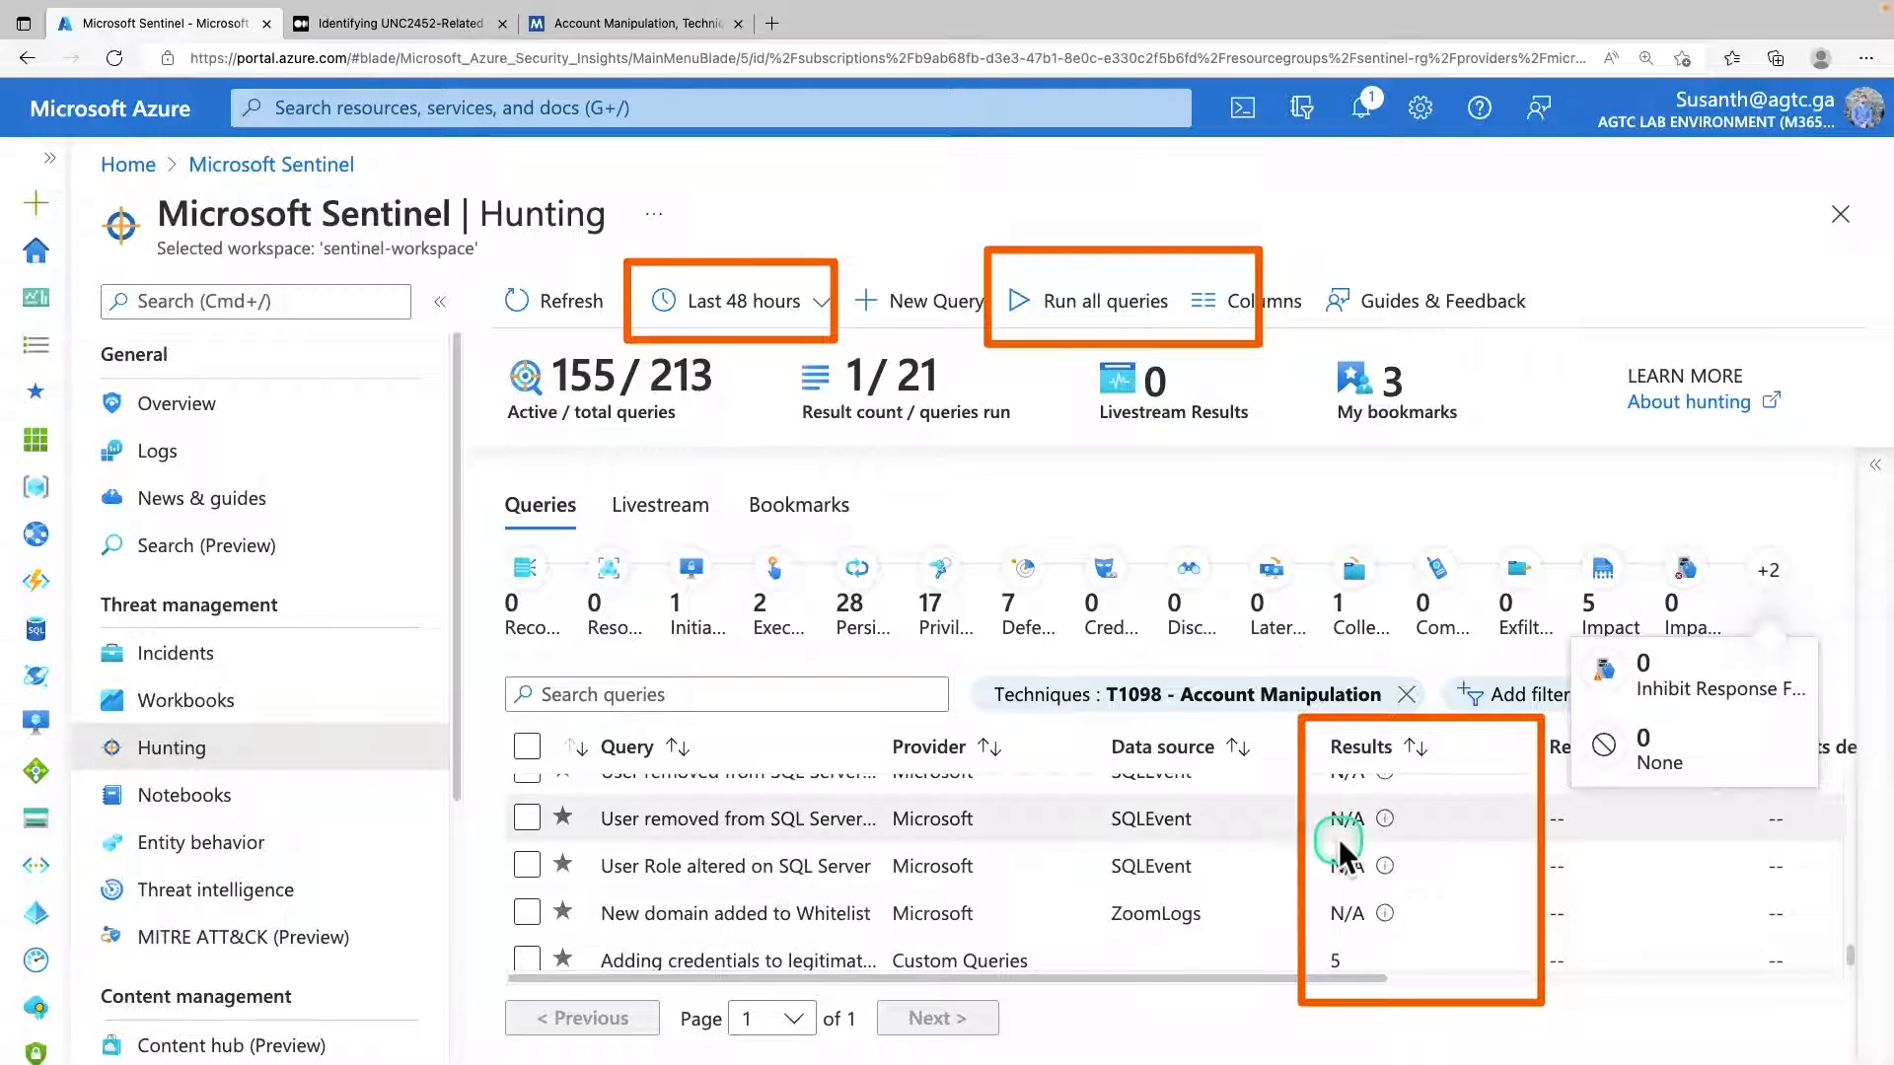
scroll(1344, 856, "down", 1)
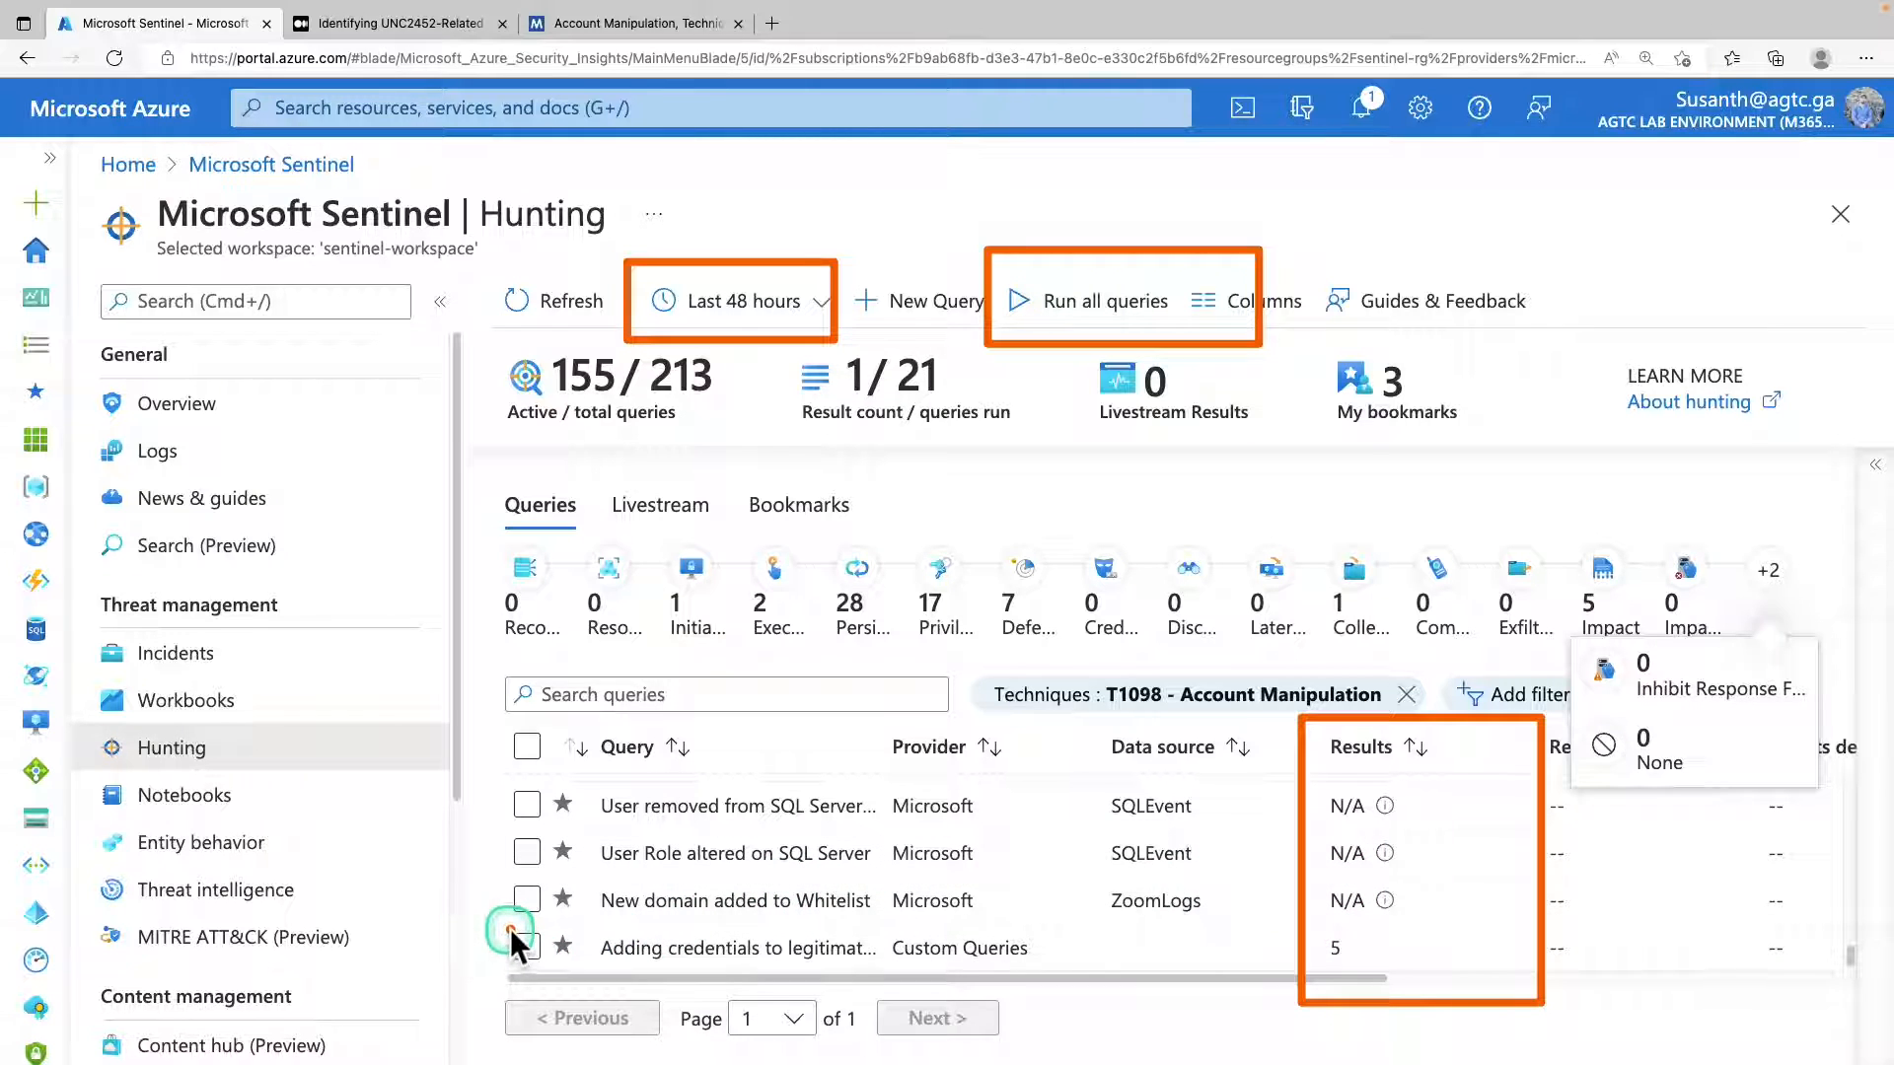
Select the custom query on adding credentials to legitimate OAuth applications, review its details and open its results.
mouse_move(511, 927)
left_mouse_down()
mouse_move(803, 979)
mouse_move(1212, 898)
mouse_move(1282, 931)
left_mouse_up()
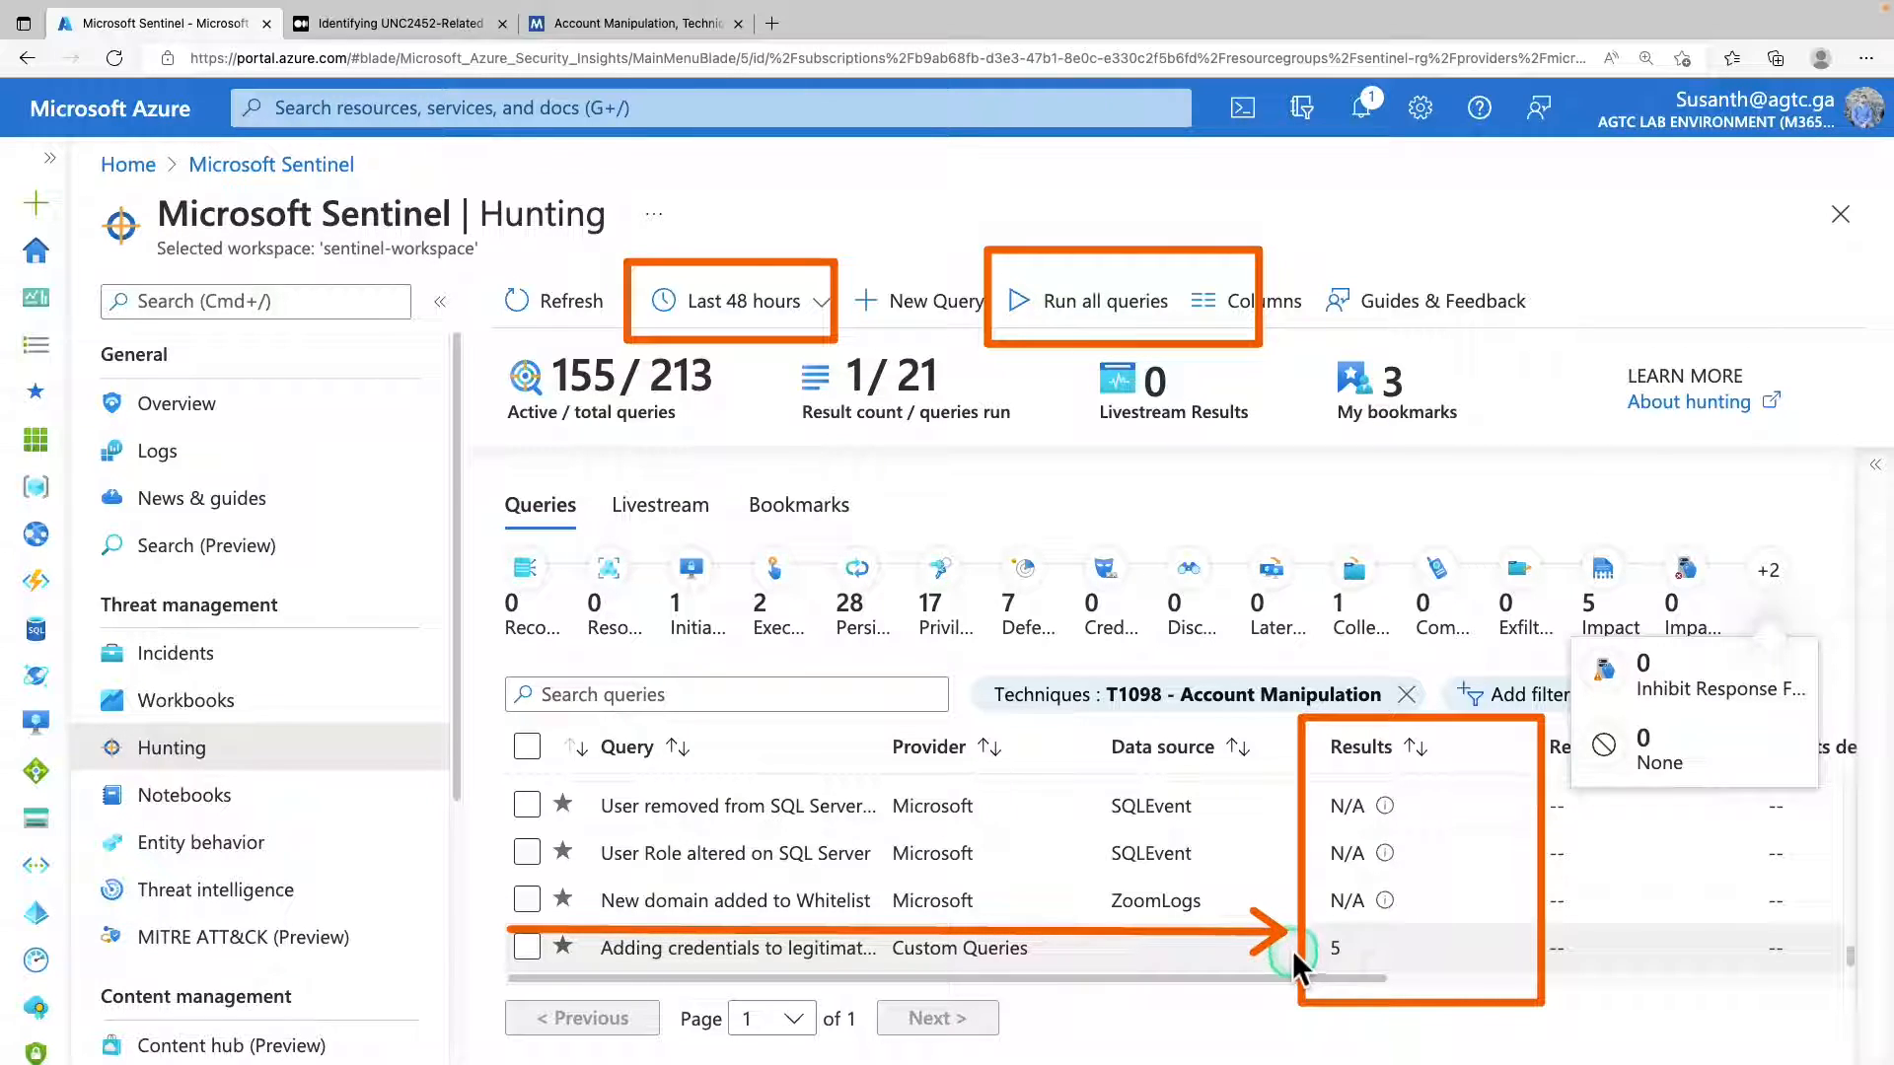
left_click(528, 947)
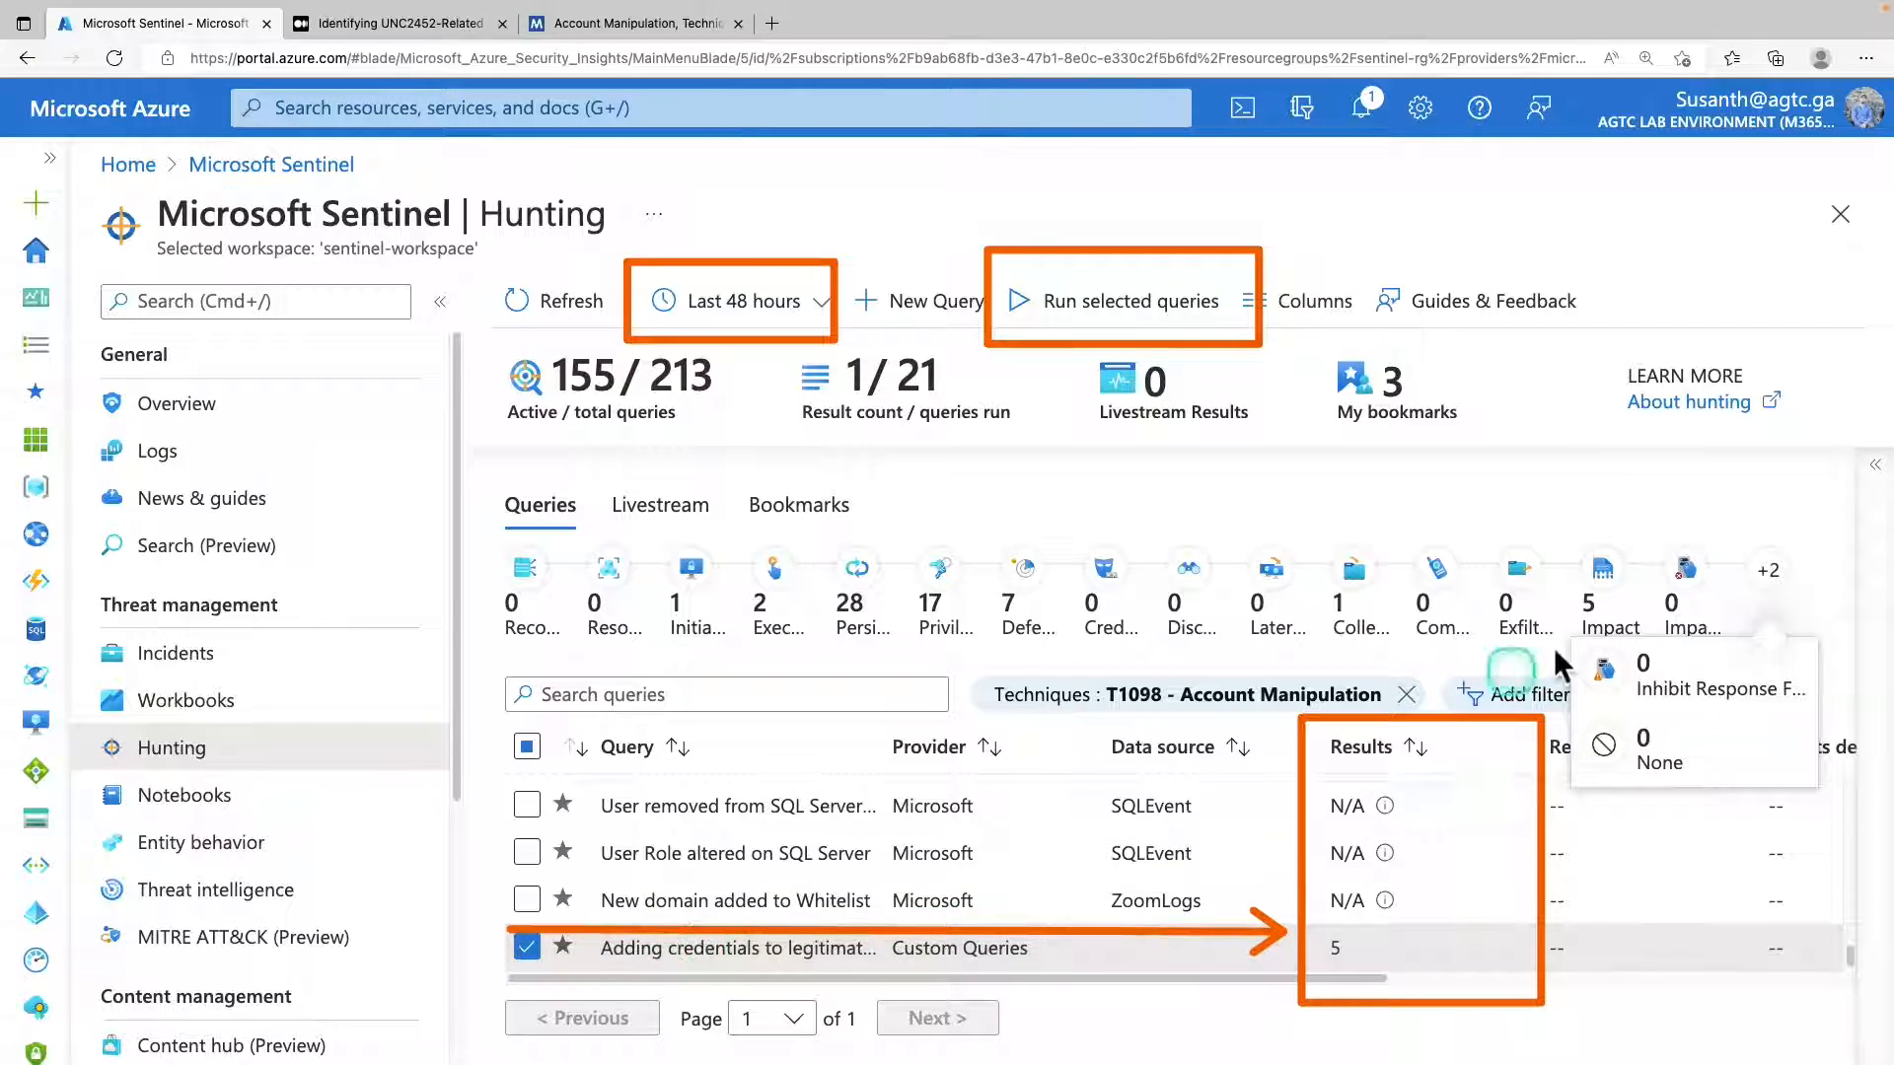
left_click(1874, 478)
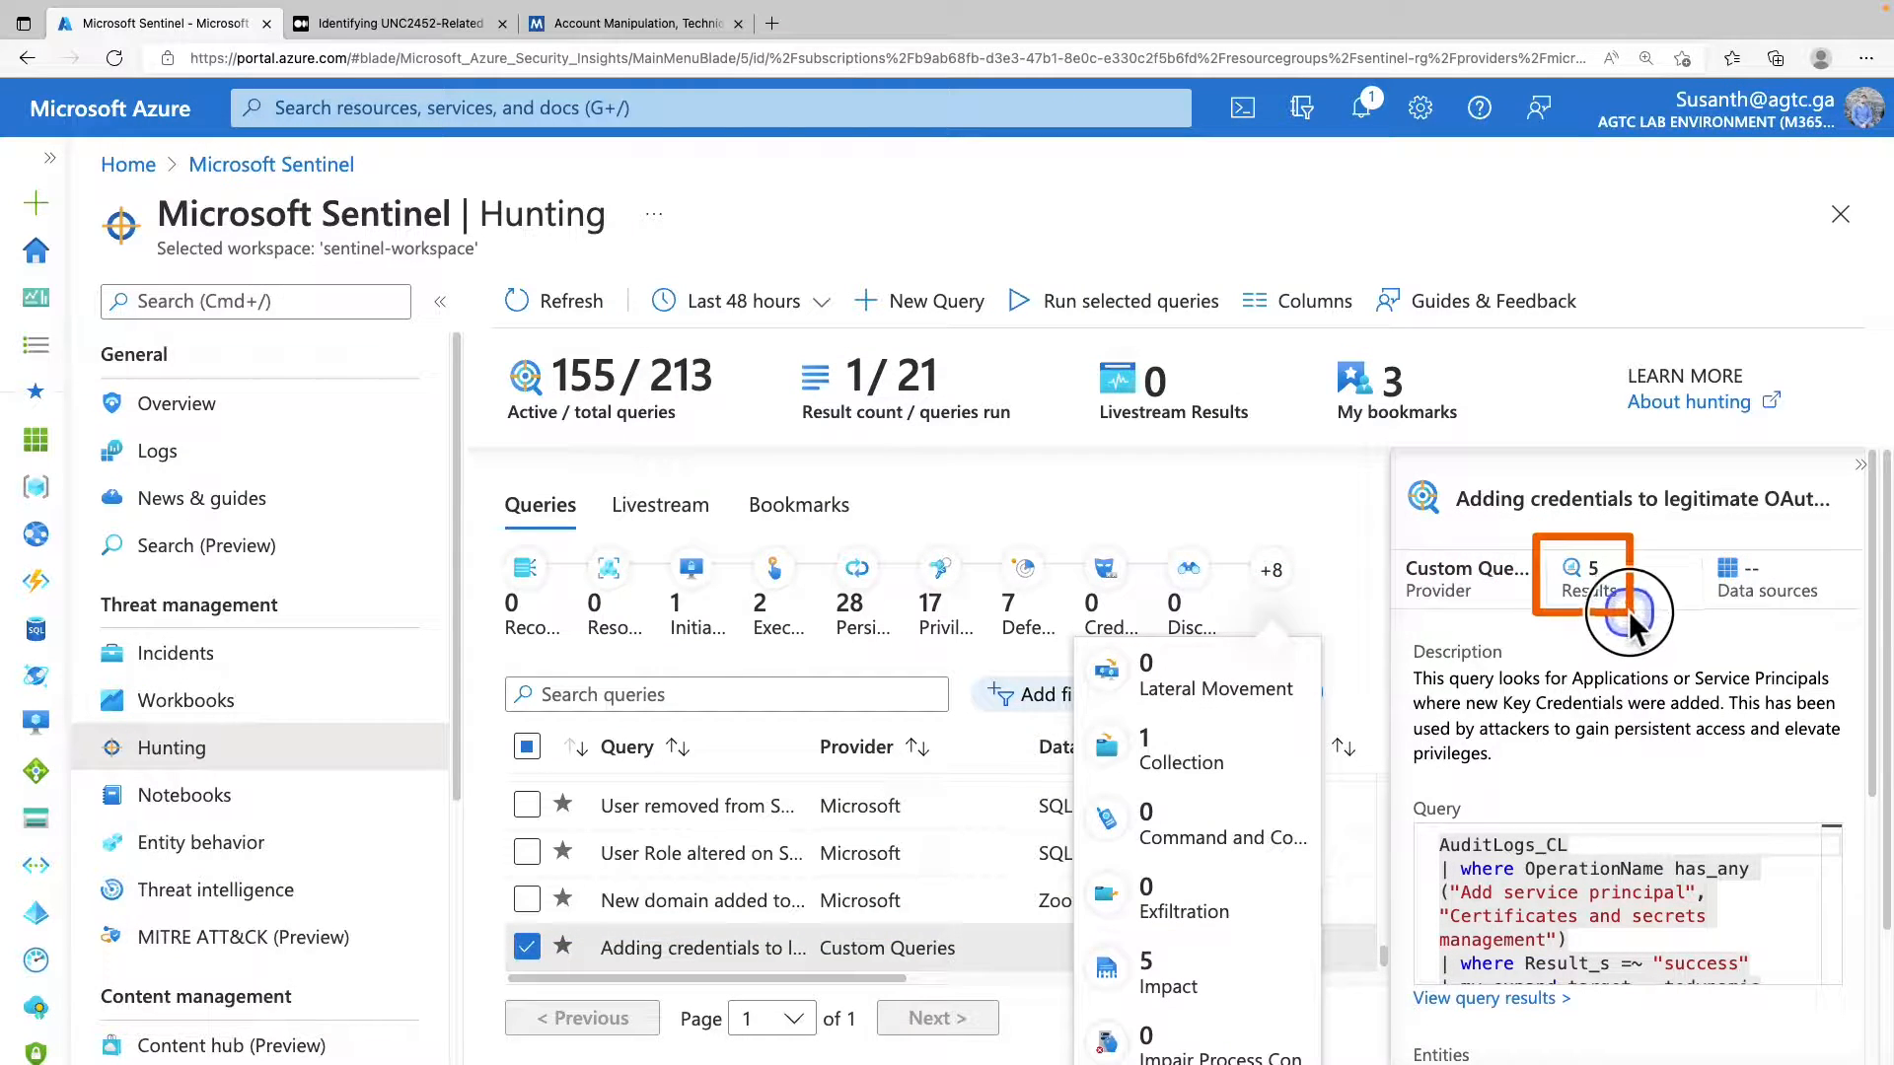
scroll(1633, 625, "down", 3)
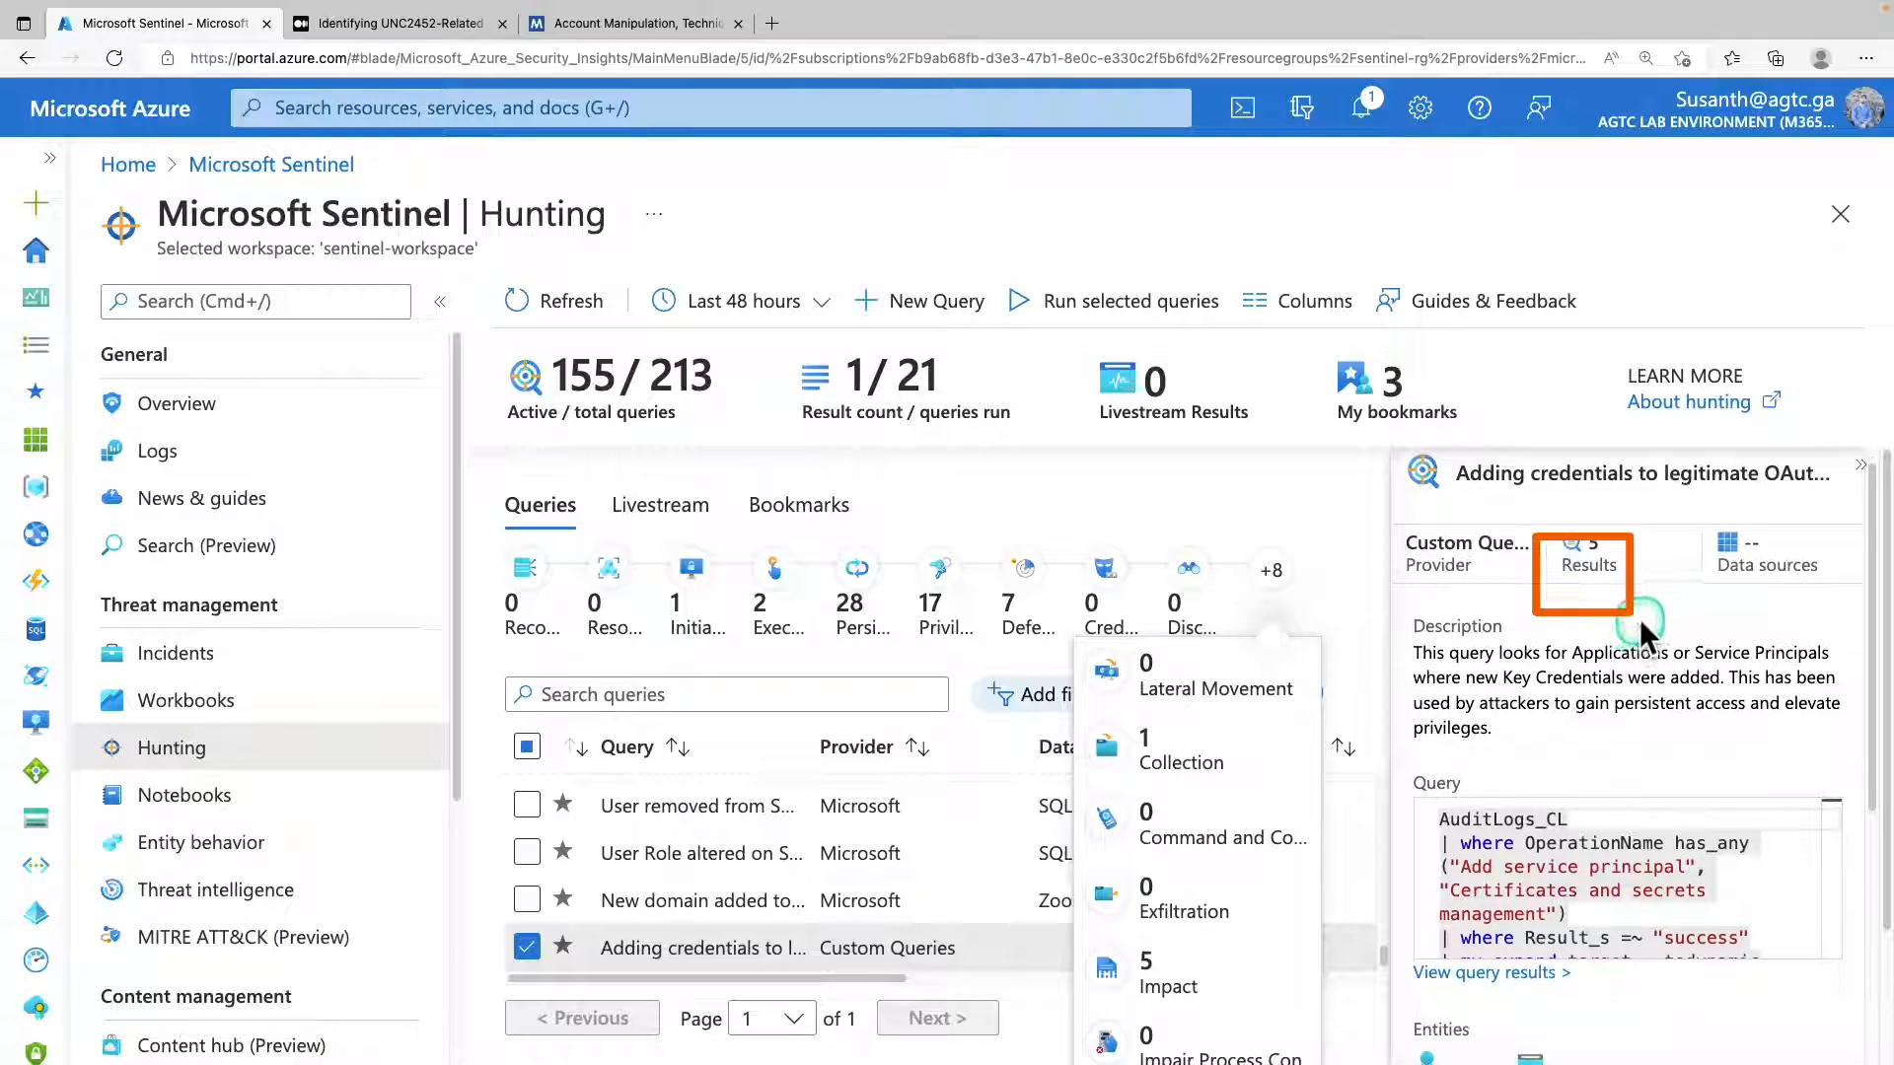
left_click_drag(1878, 679, 1865, 774)
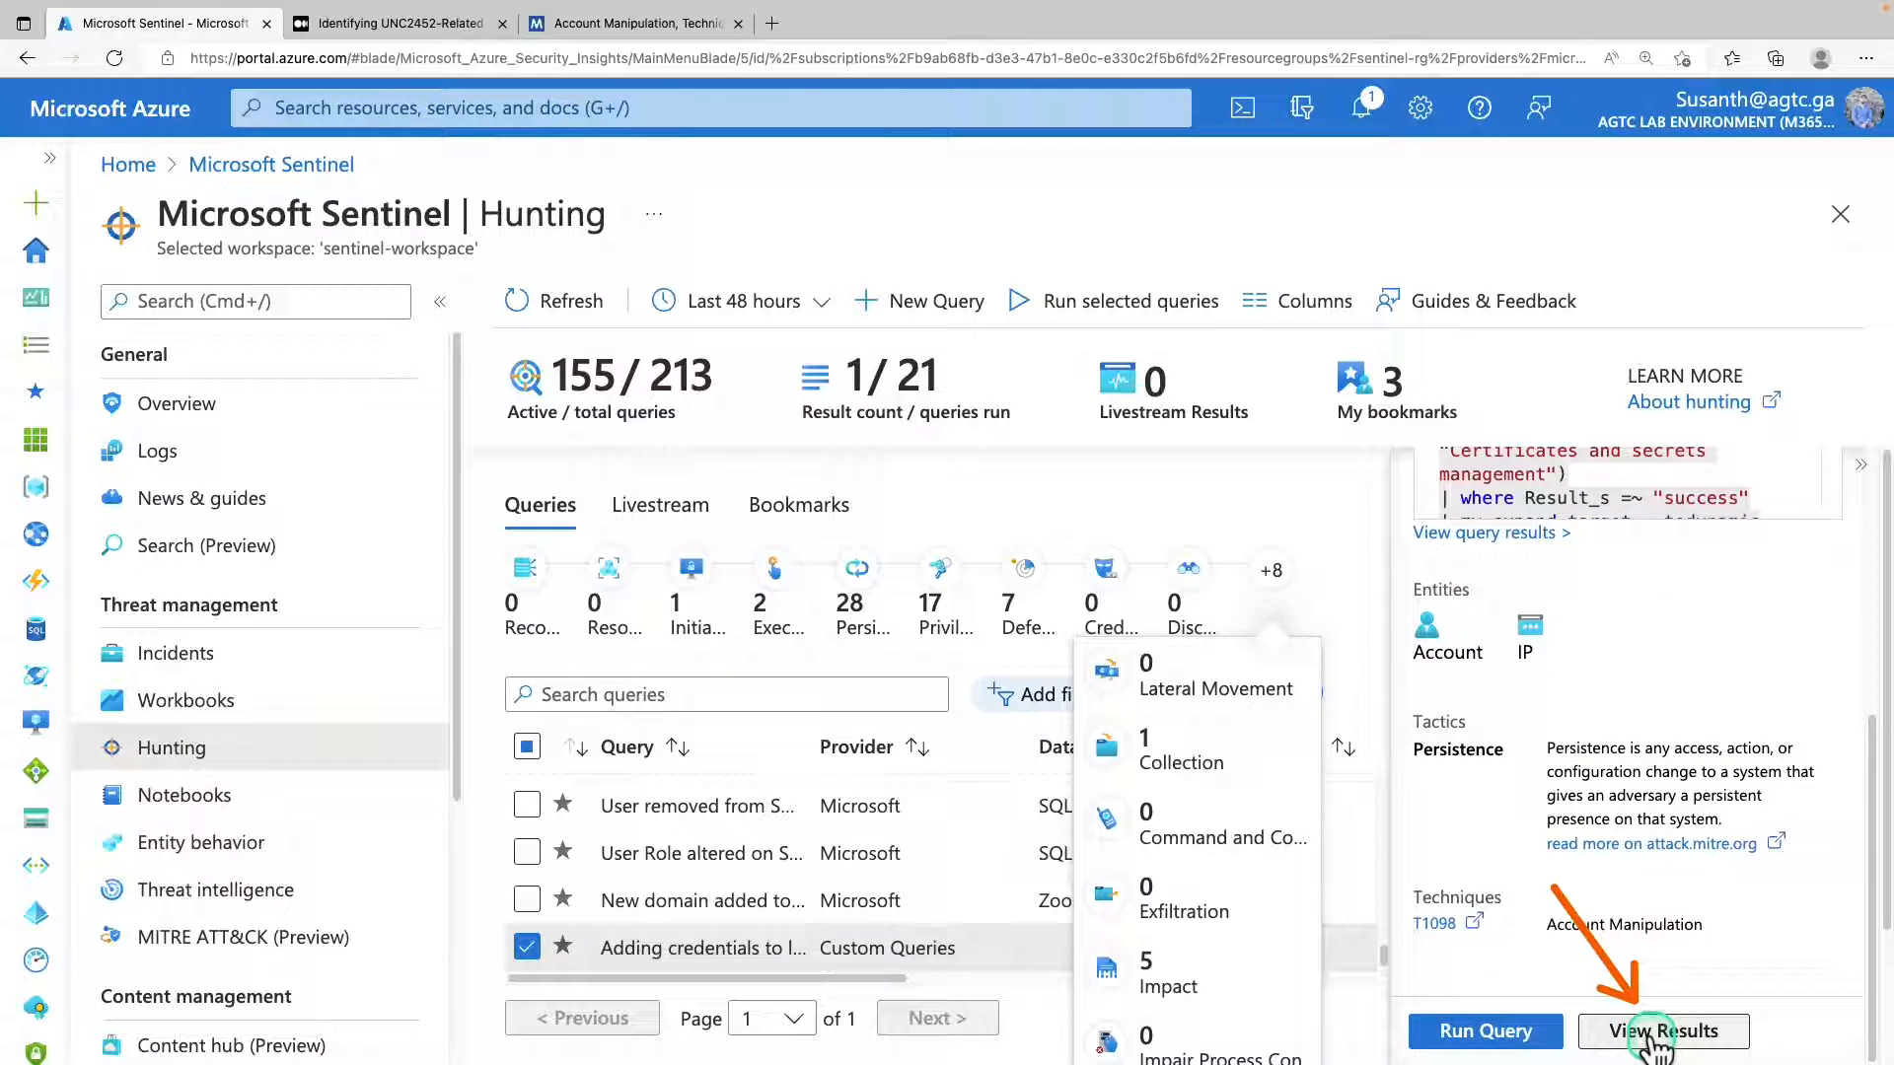
left_click(1656, 1033)
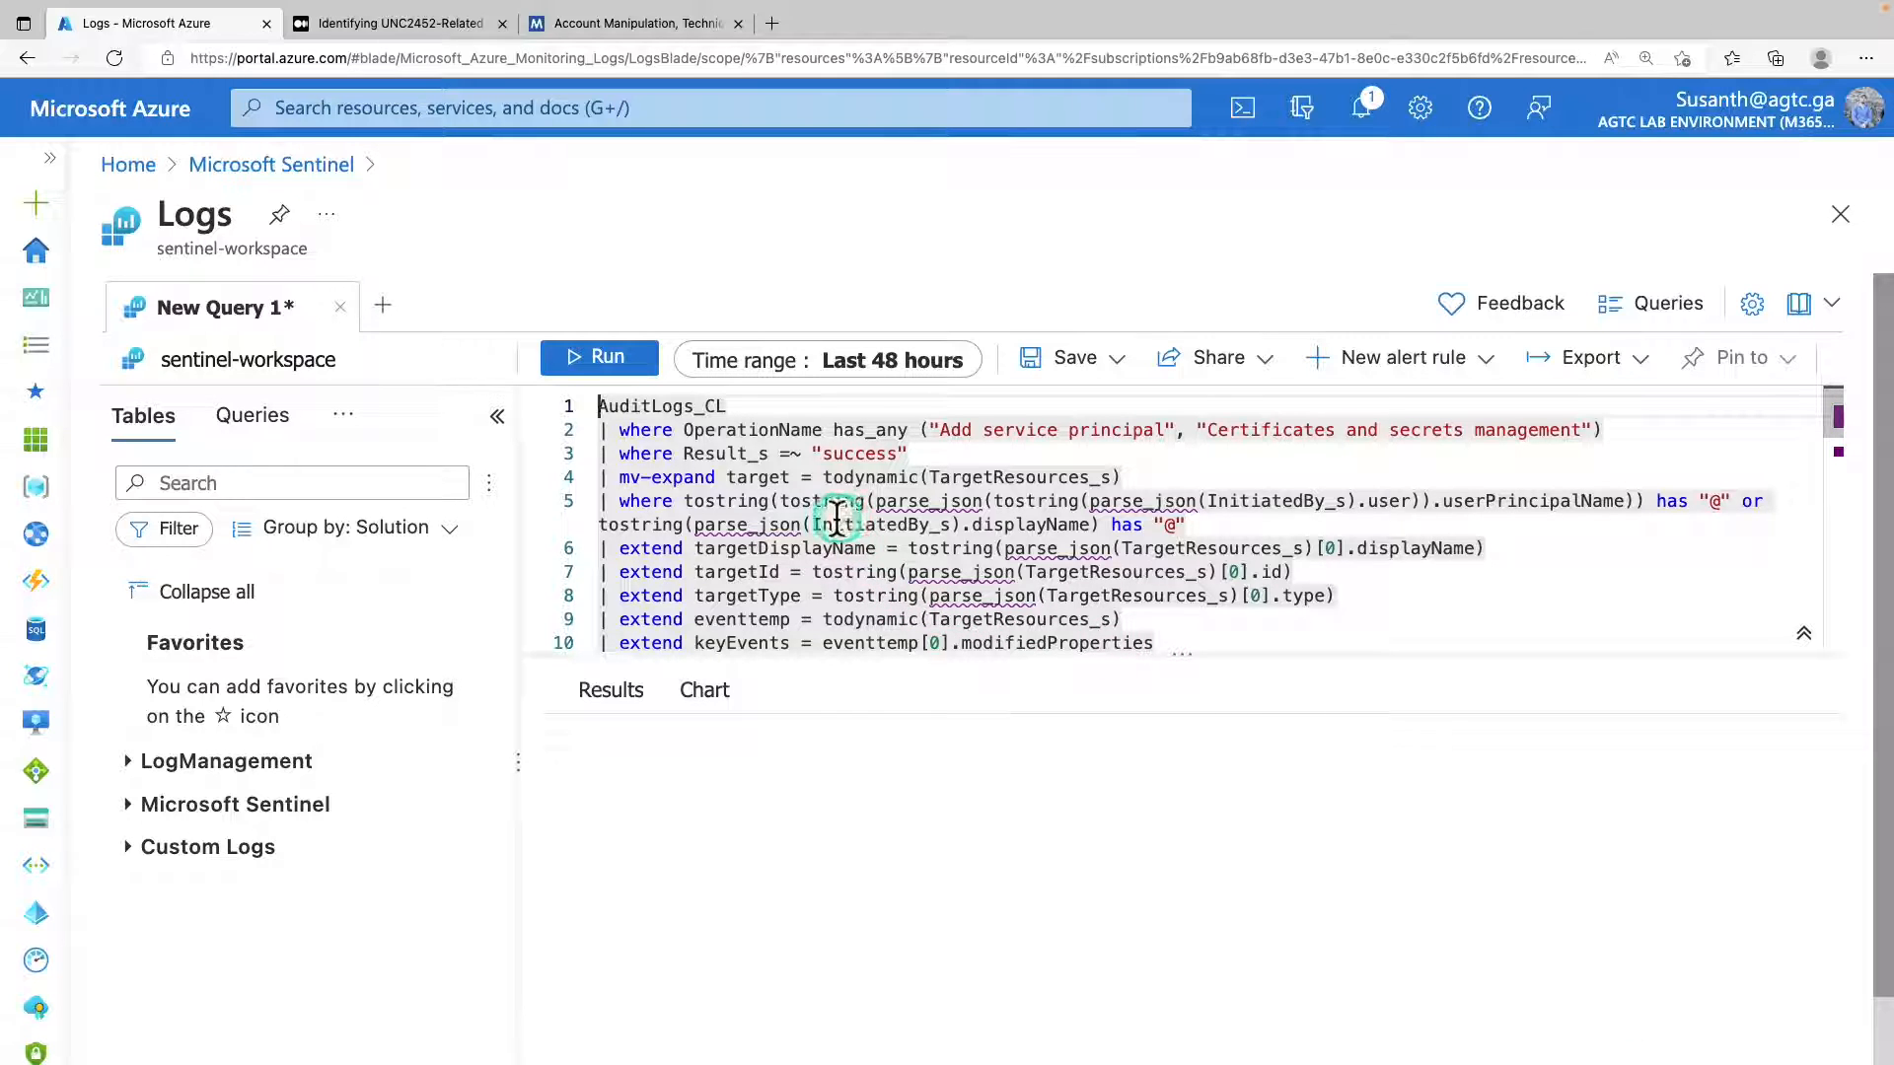
Run the AuditLogs_CL hunting query in Logs over the last 48 hours and look across the result columns.
scroll(836, 518, "down", 1)
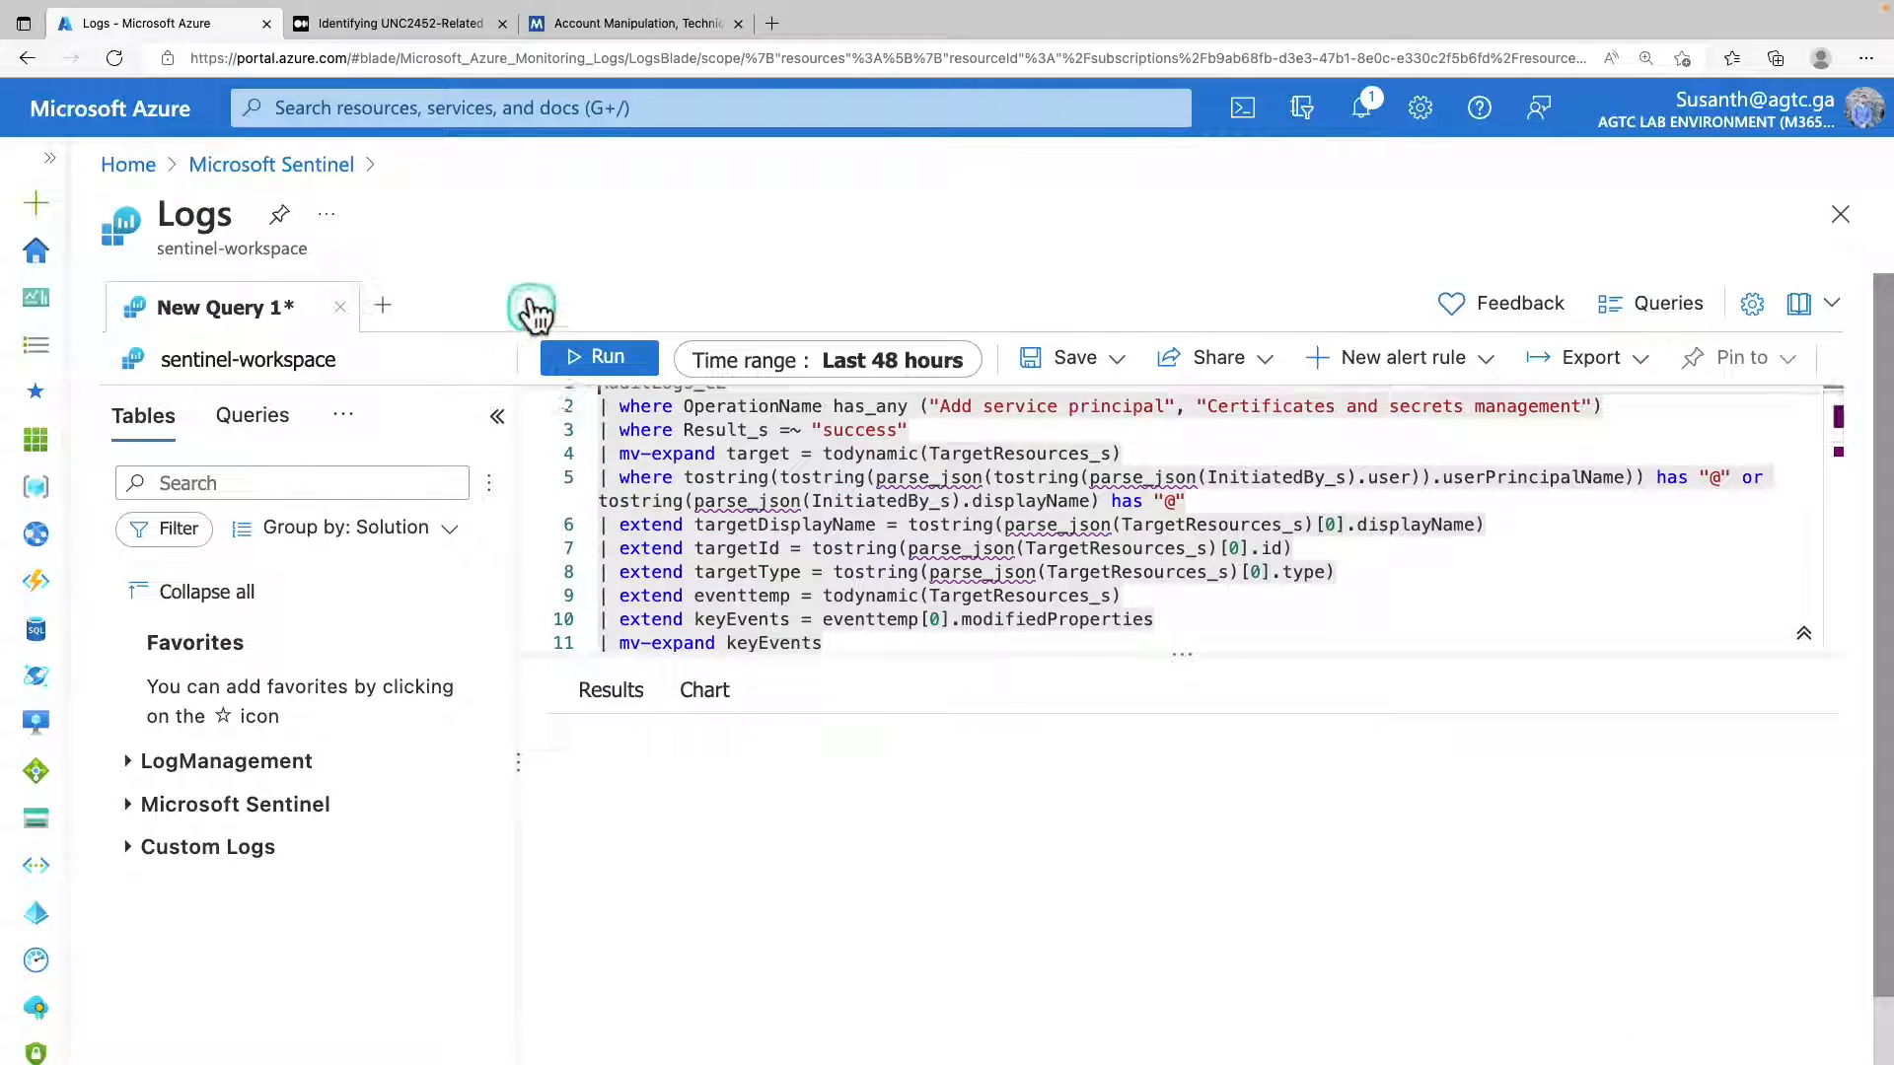
left_click(639, 370)
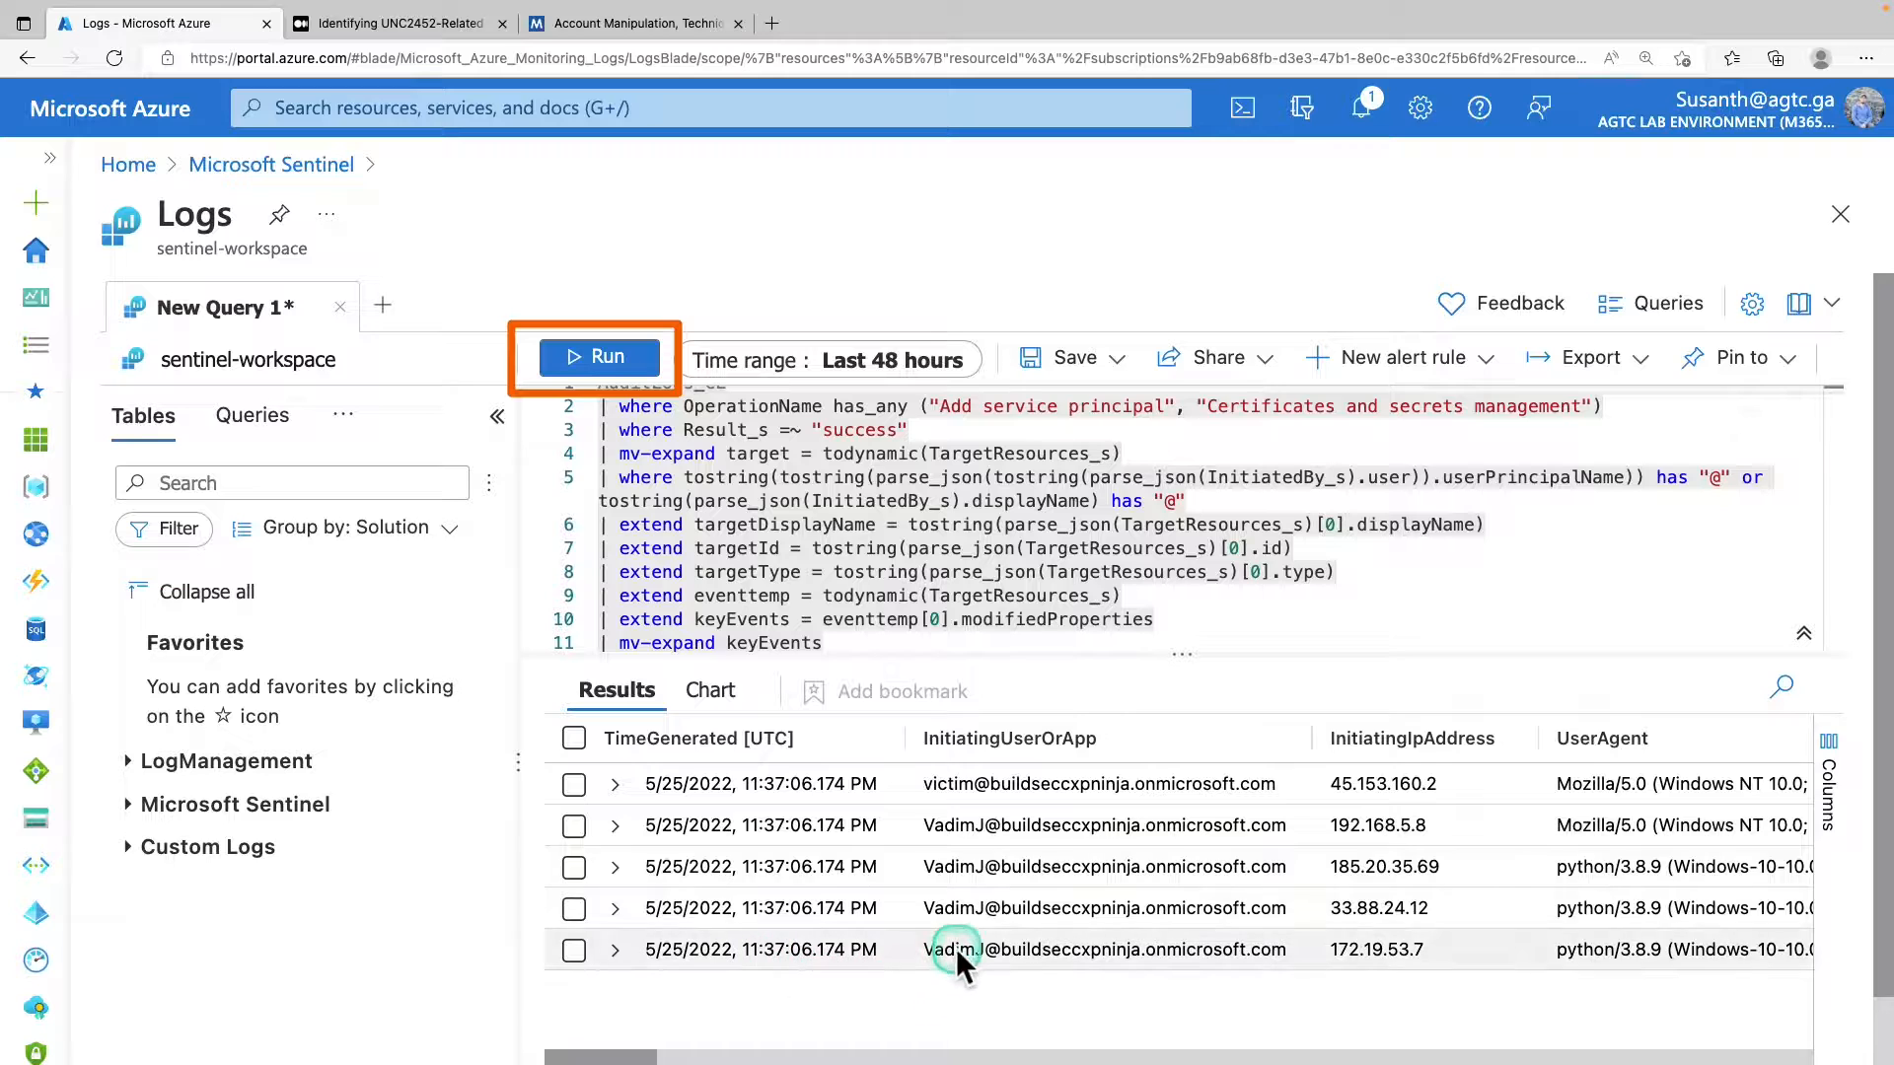
mouse_move(644, 1058)
left_mouse_down()
mouse_move(878, 1056)
mouse_move(629, 1057)
left_mouse_up()
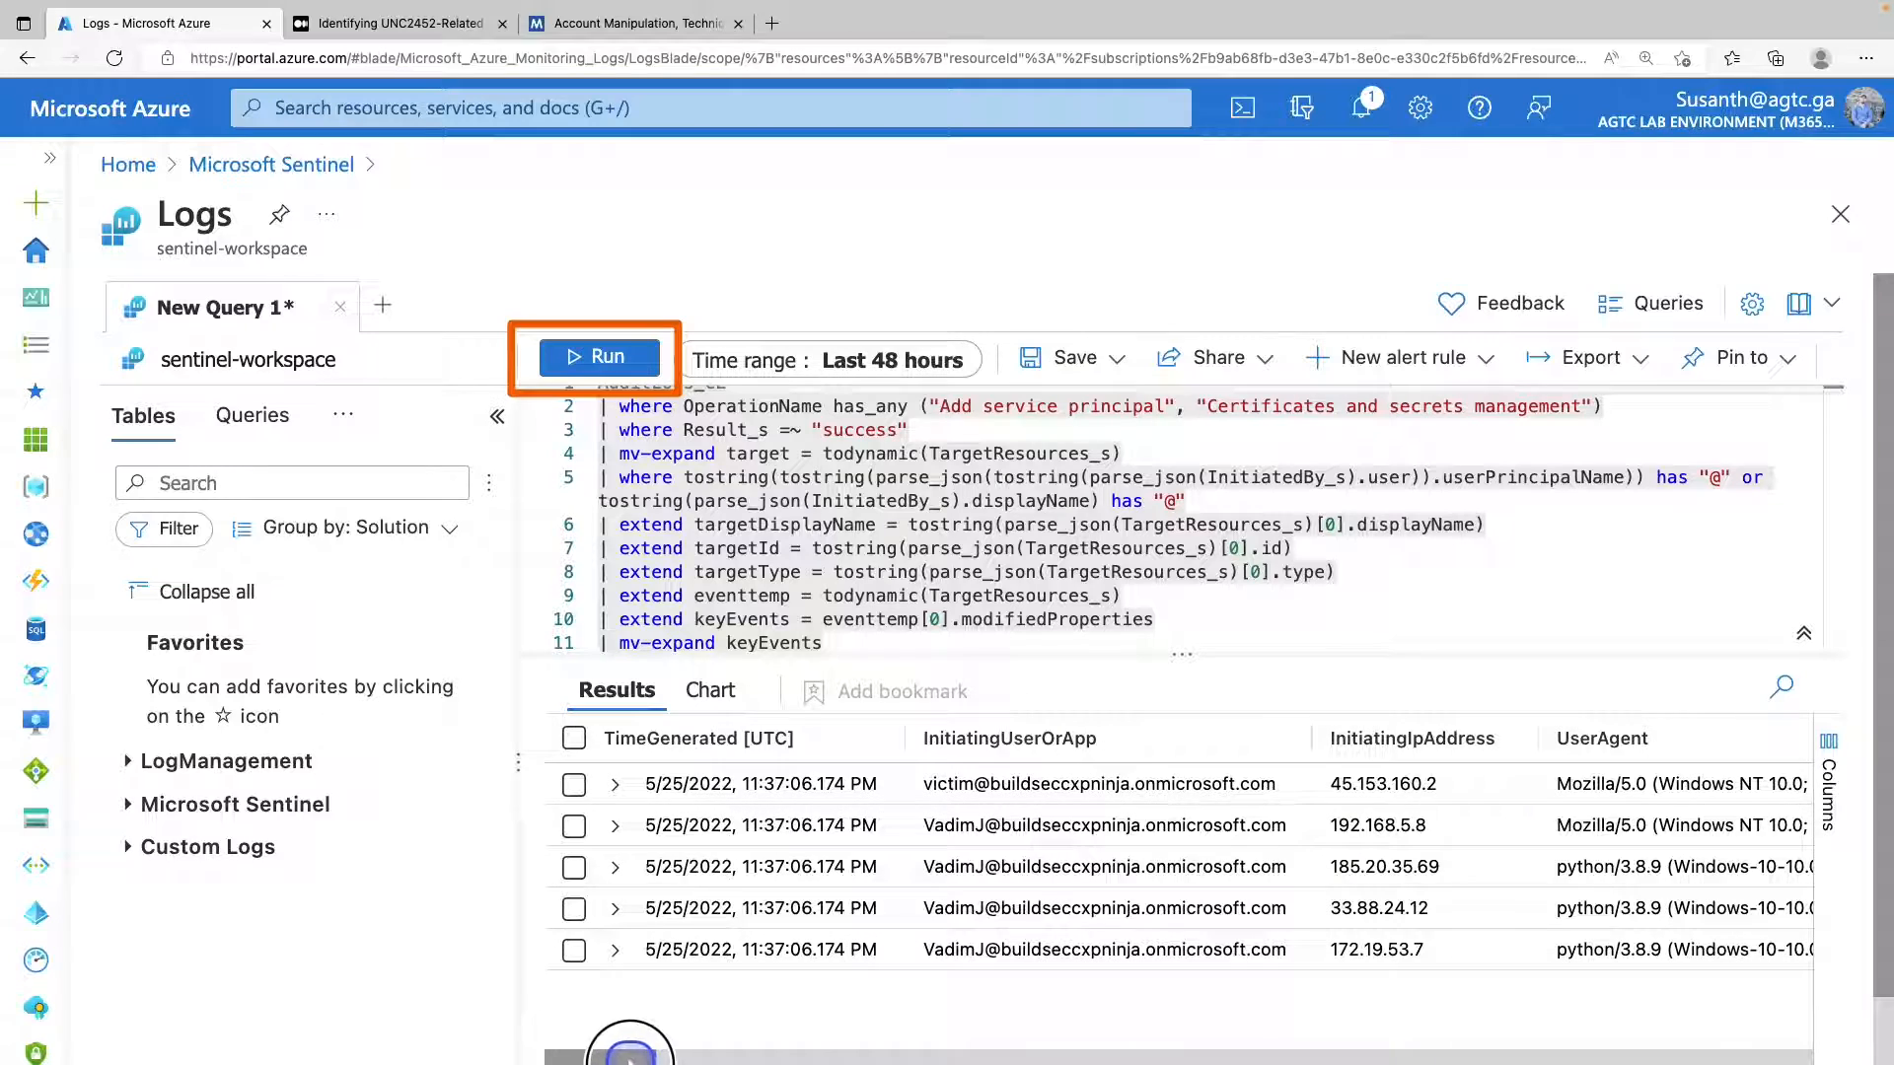
Expand the second query result and examine its fields, including the operation, initiating account, IP address, target application and key details.
left_click(615, 825)
scroll(888, 879, "down", 2)
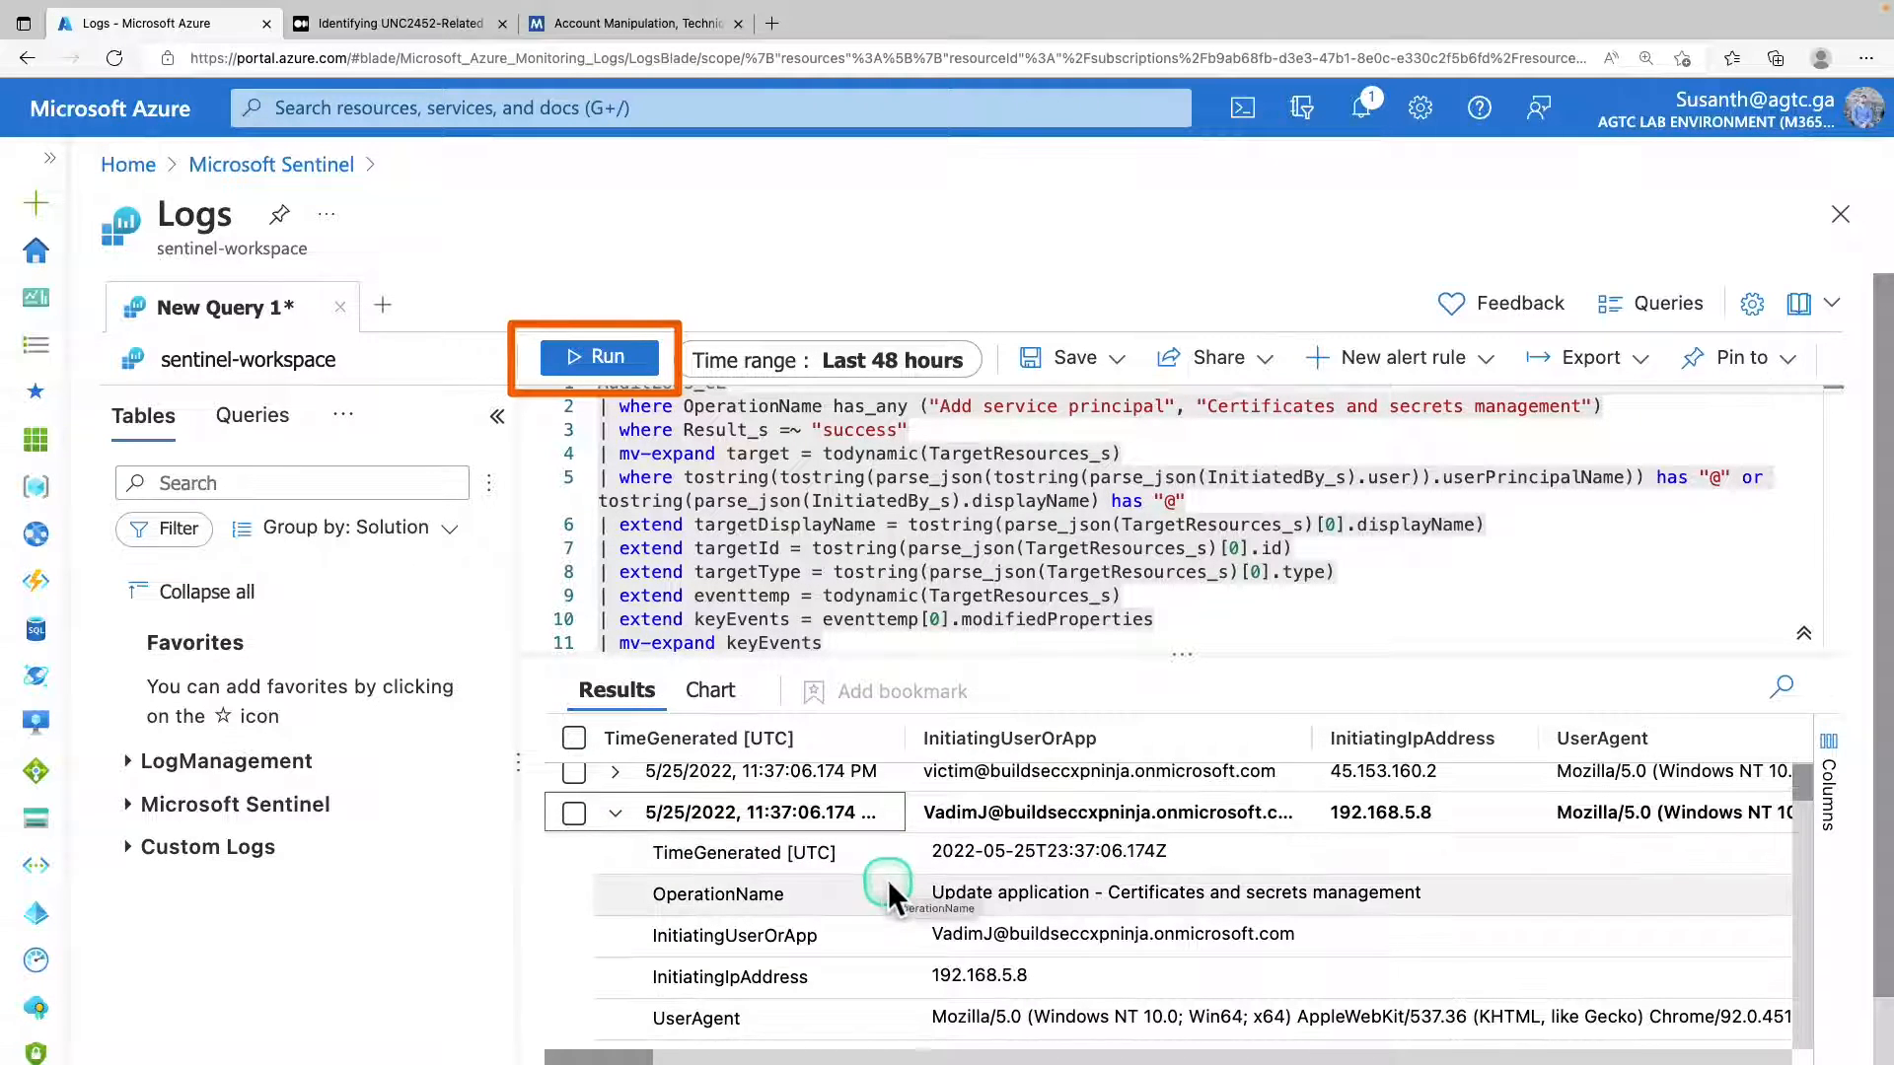
scroll(870, 943, "down", 3)
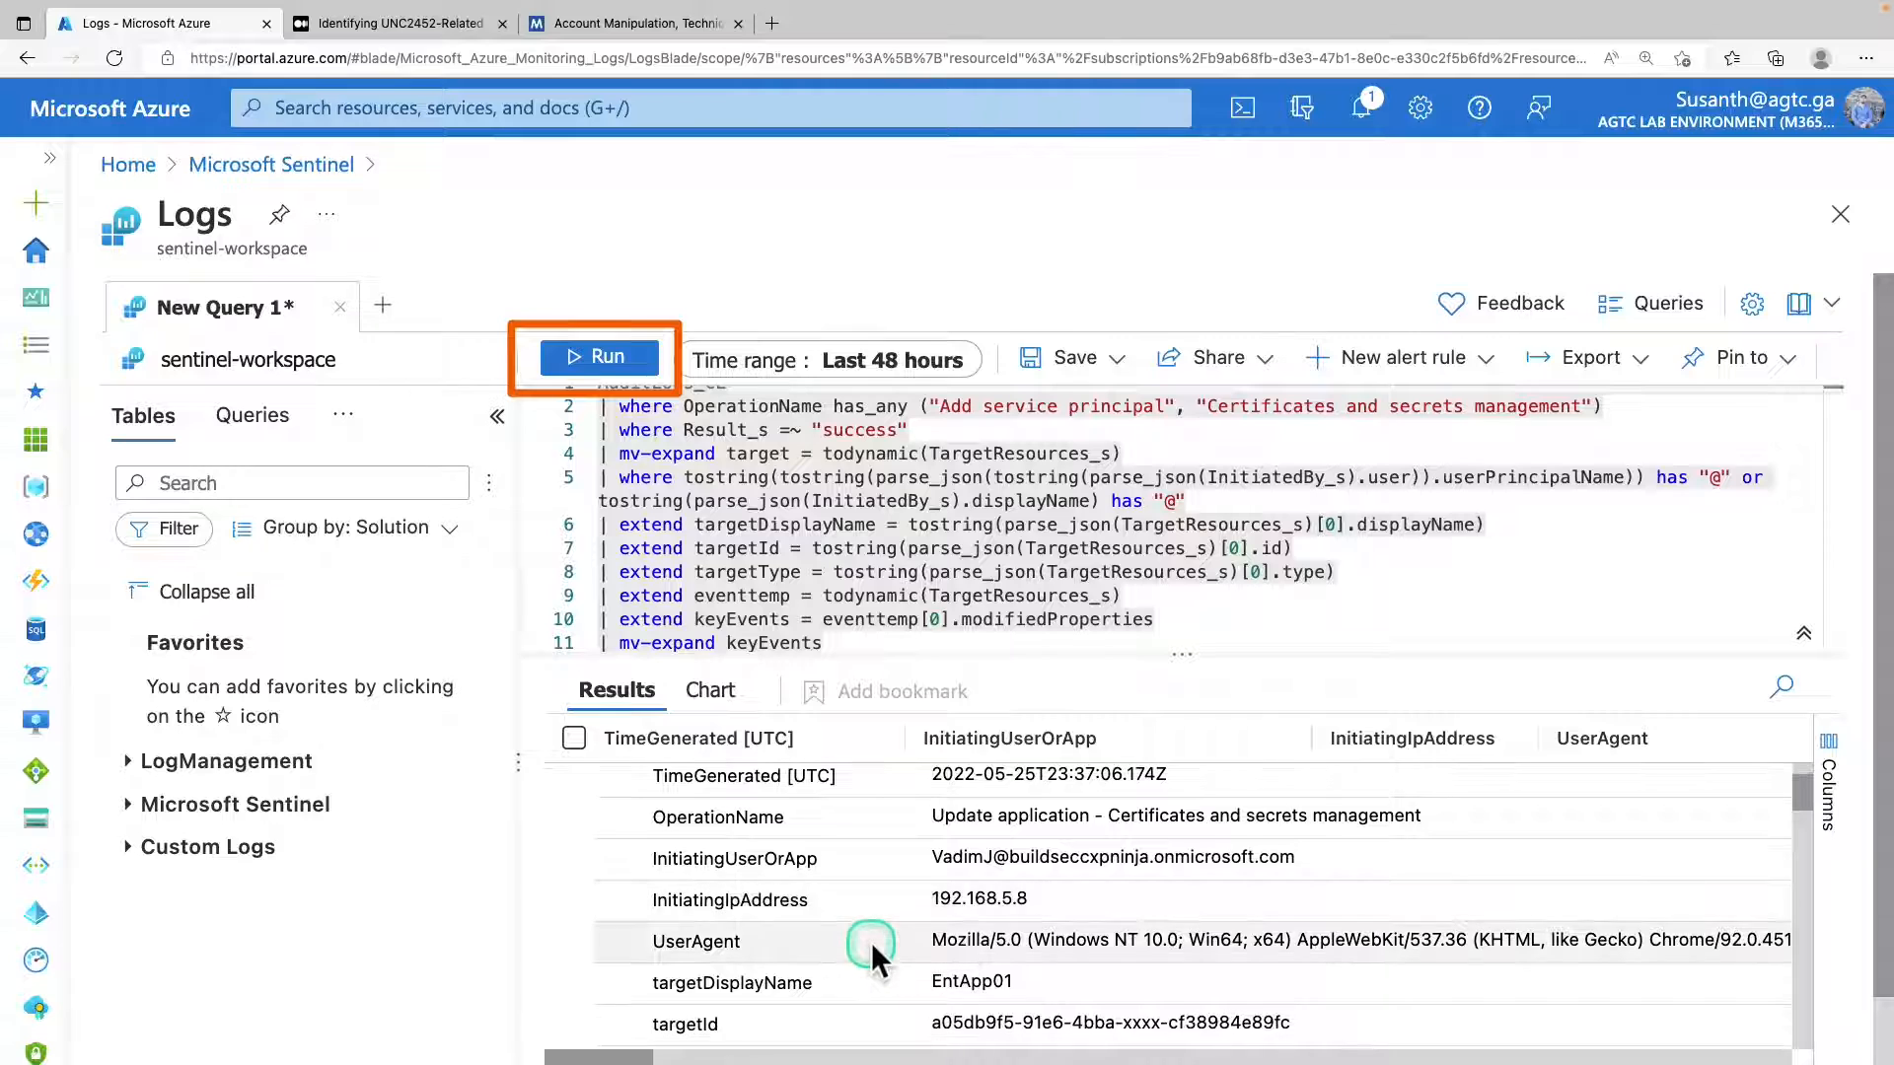
scroll(872, 943, "down", 2)
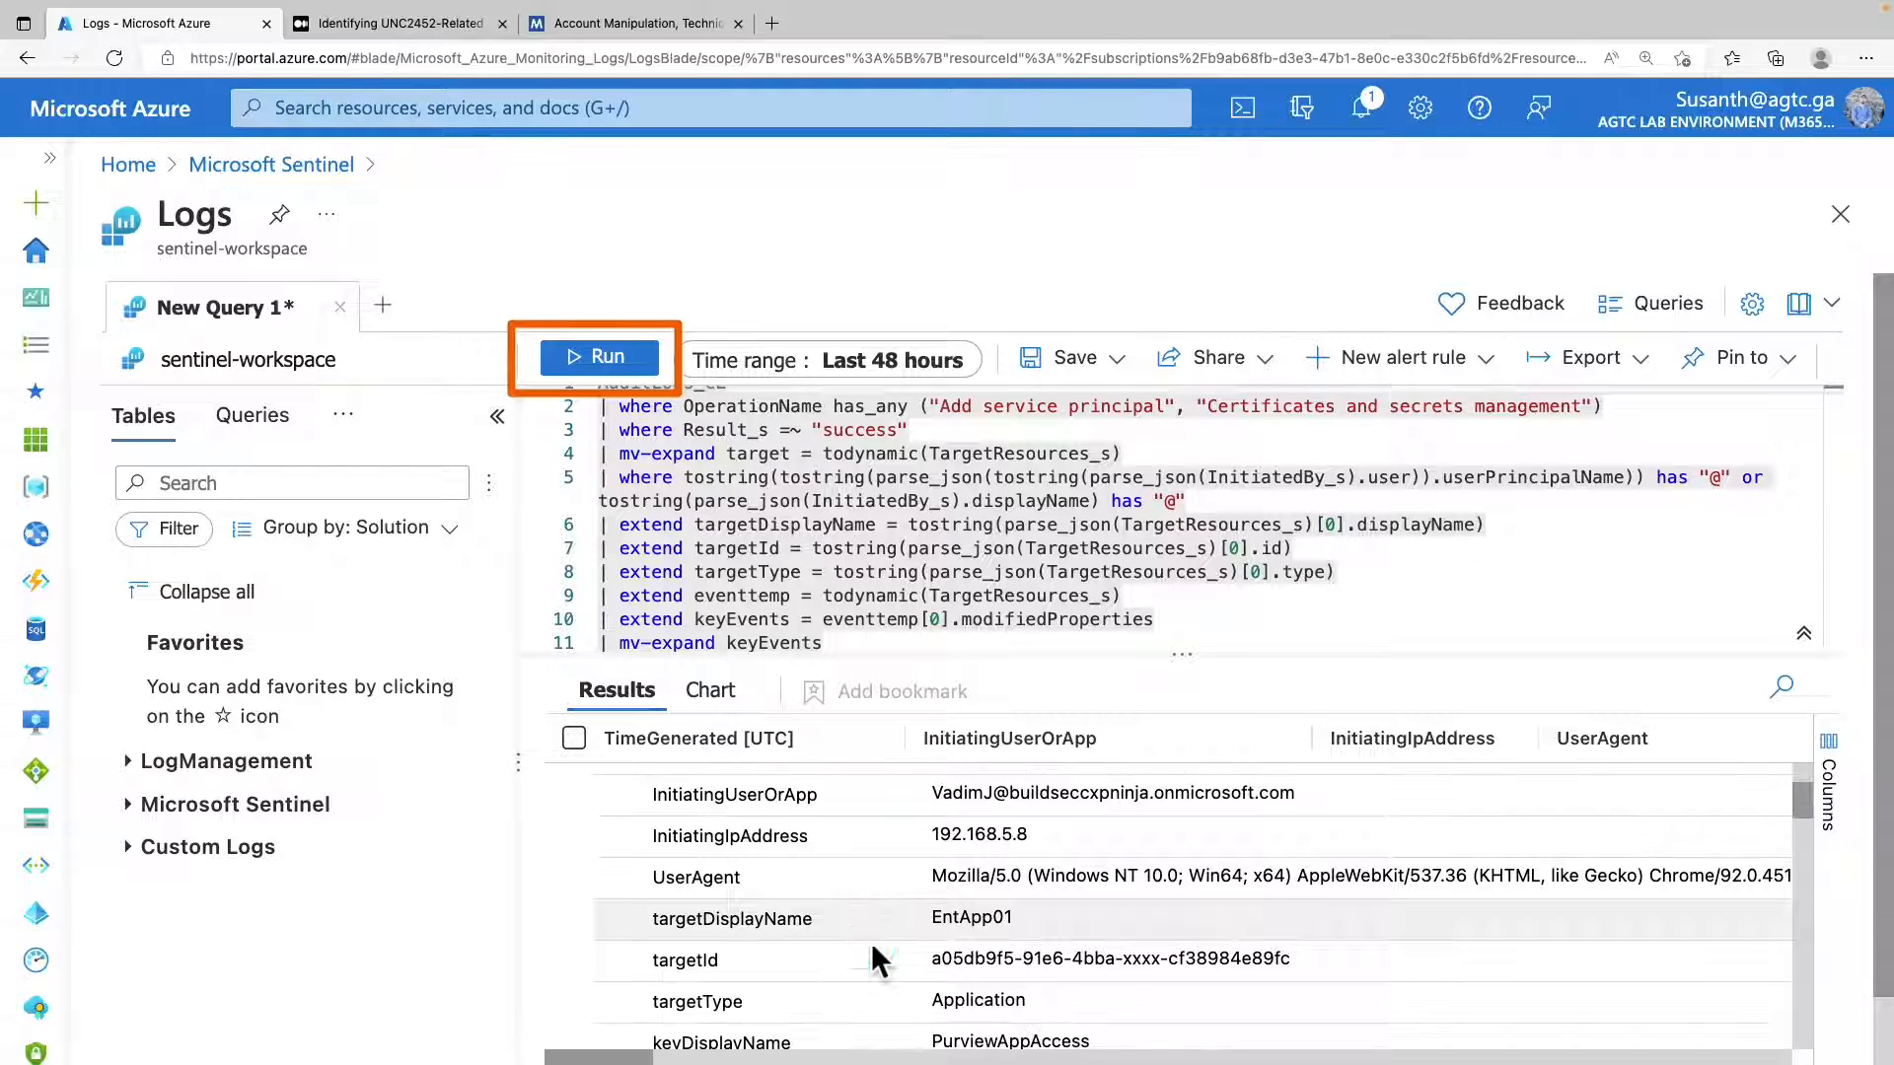
scroll(872, 943, "down", 2)
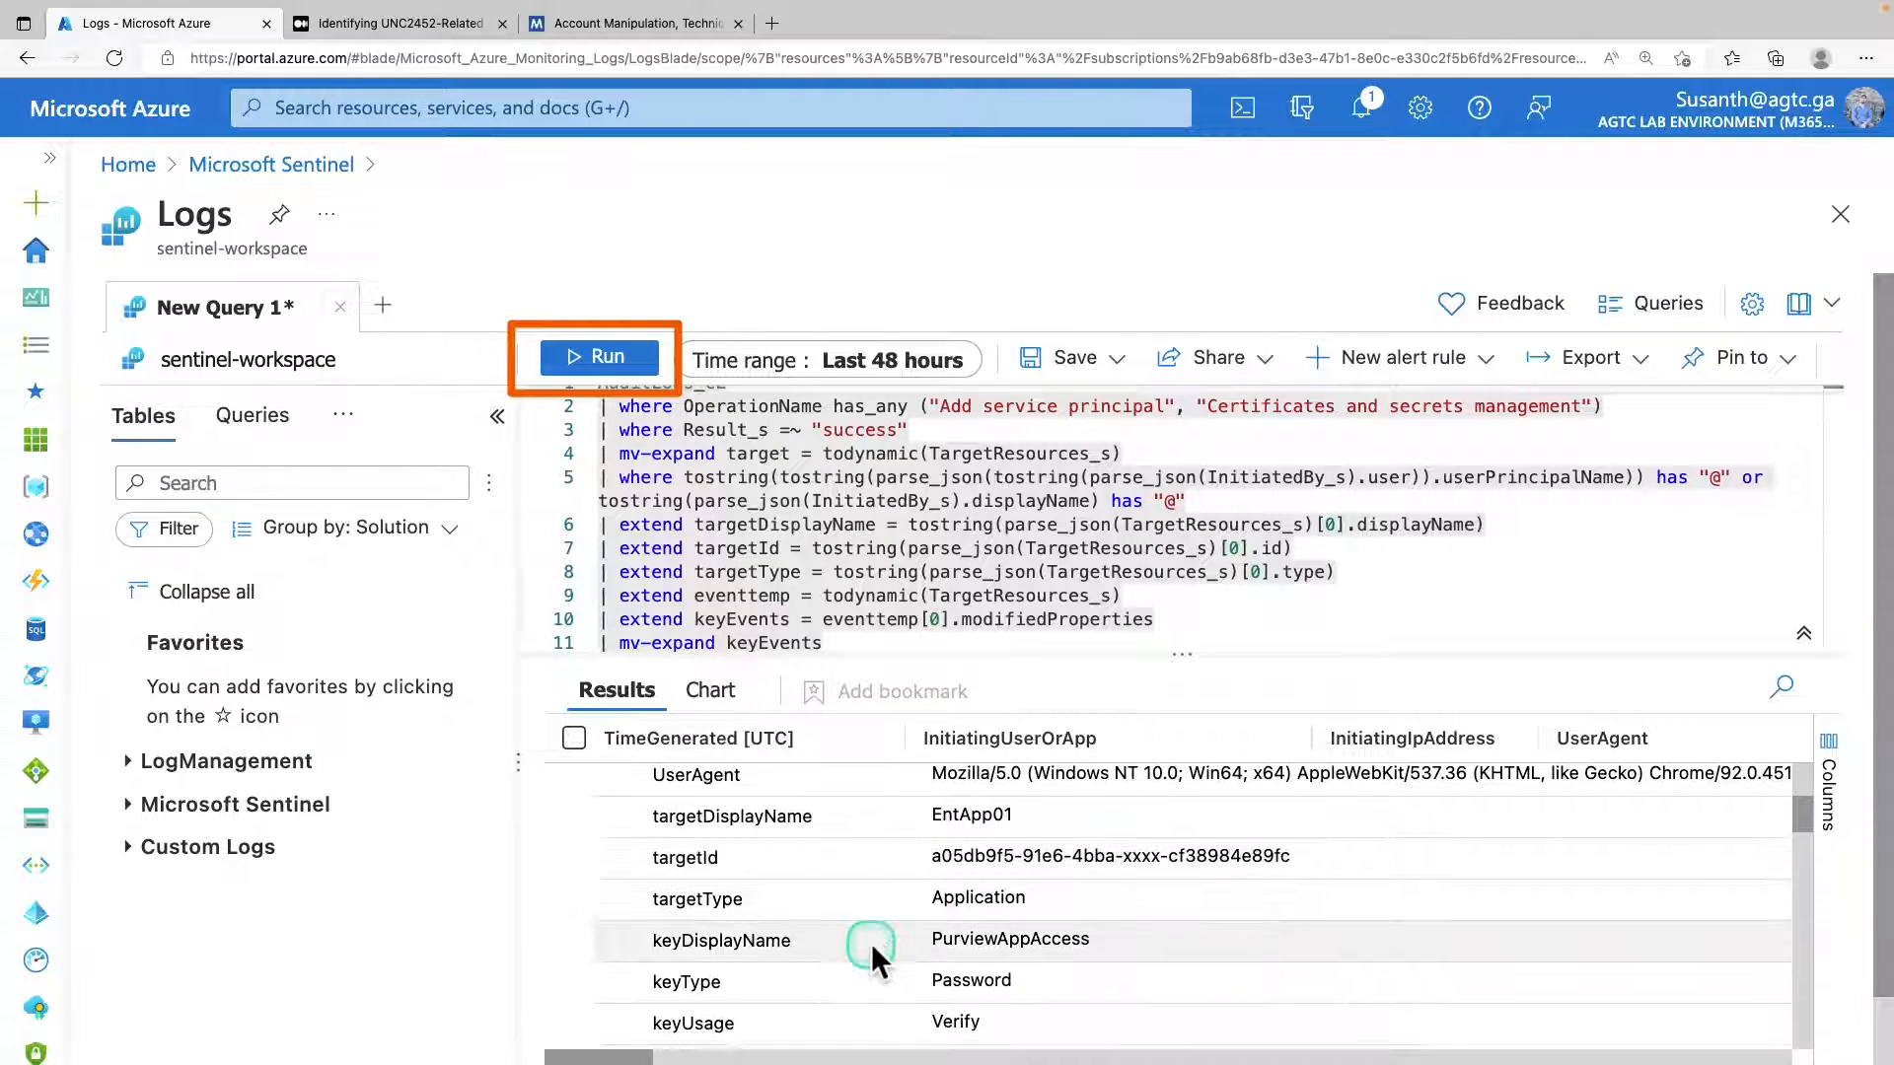
scroll(872, 943, "down", 2)
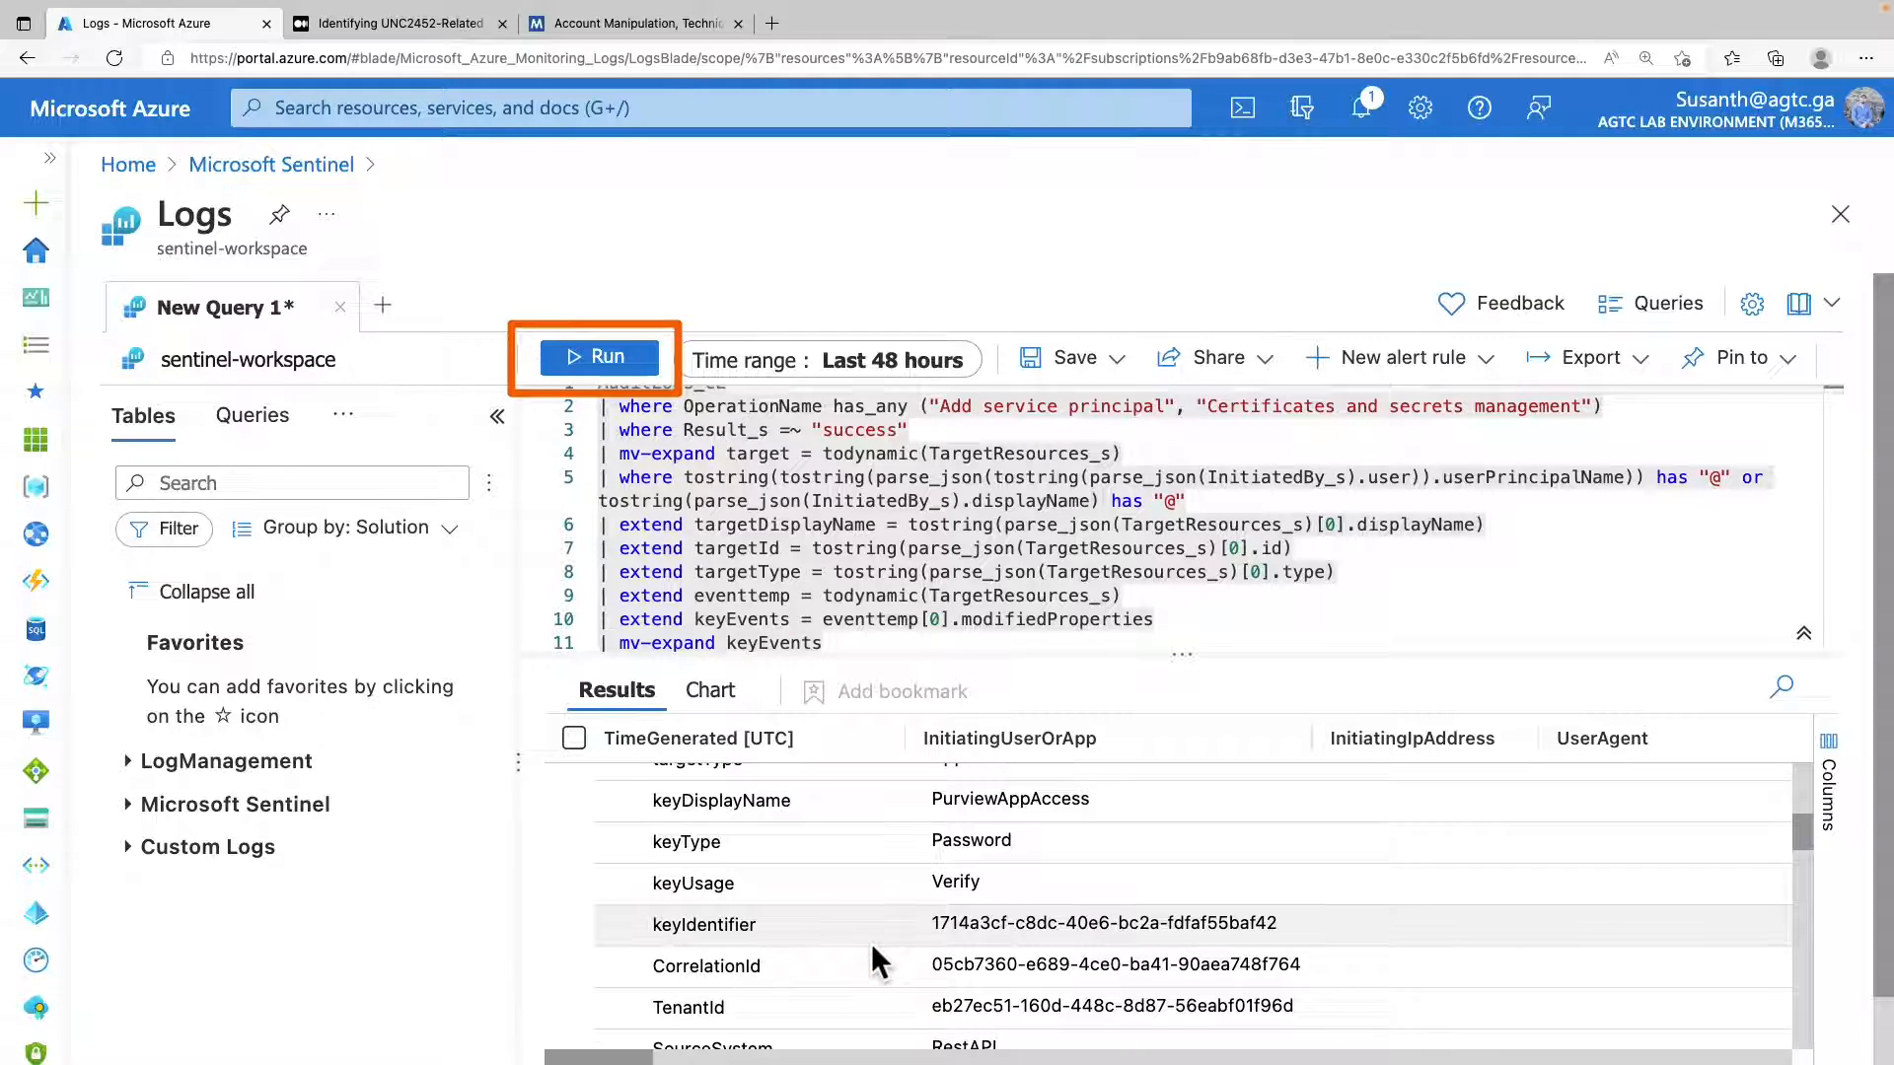
scroll(873, 949, "down", 3)
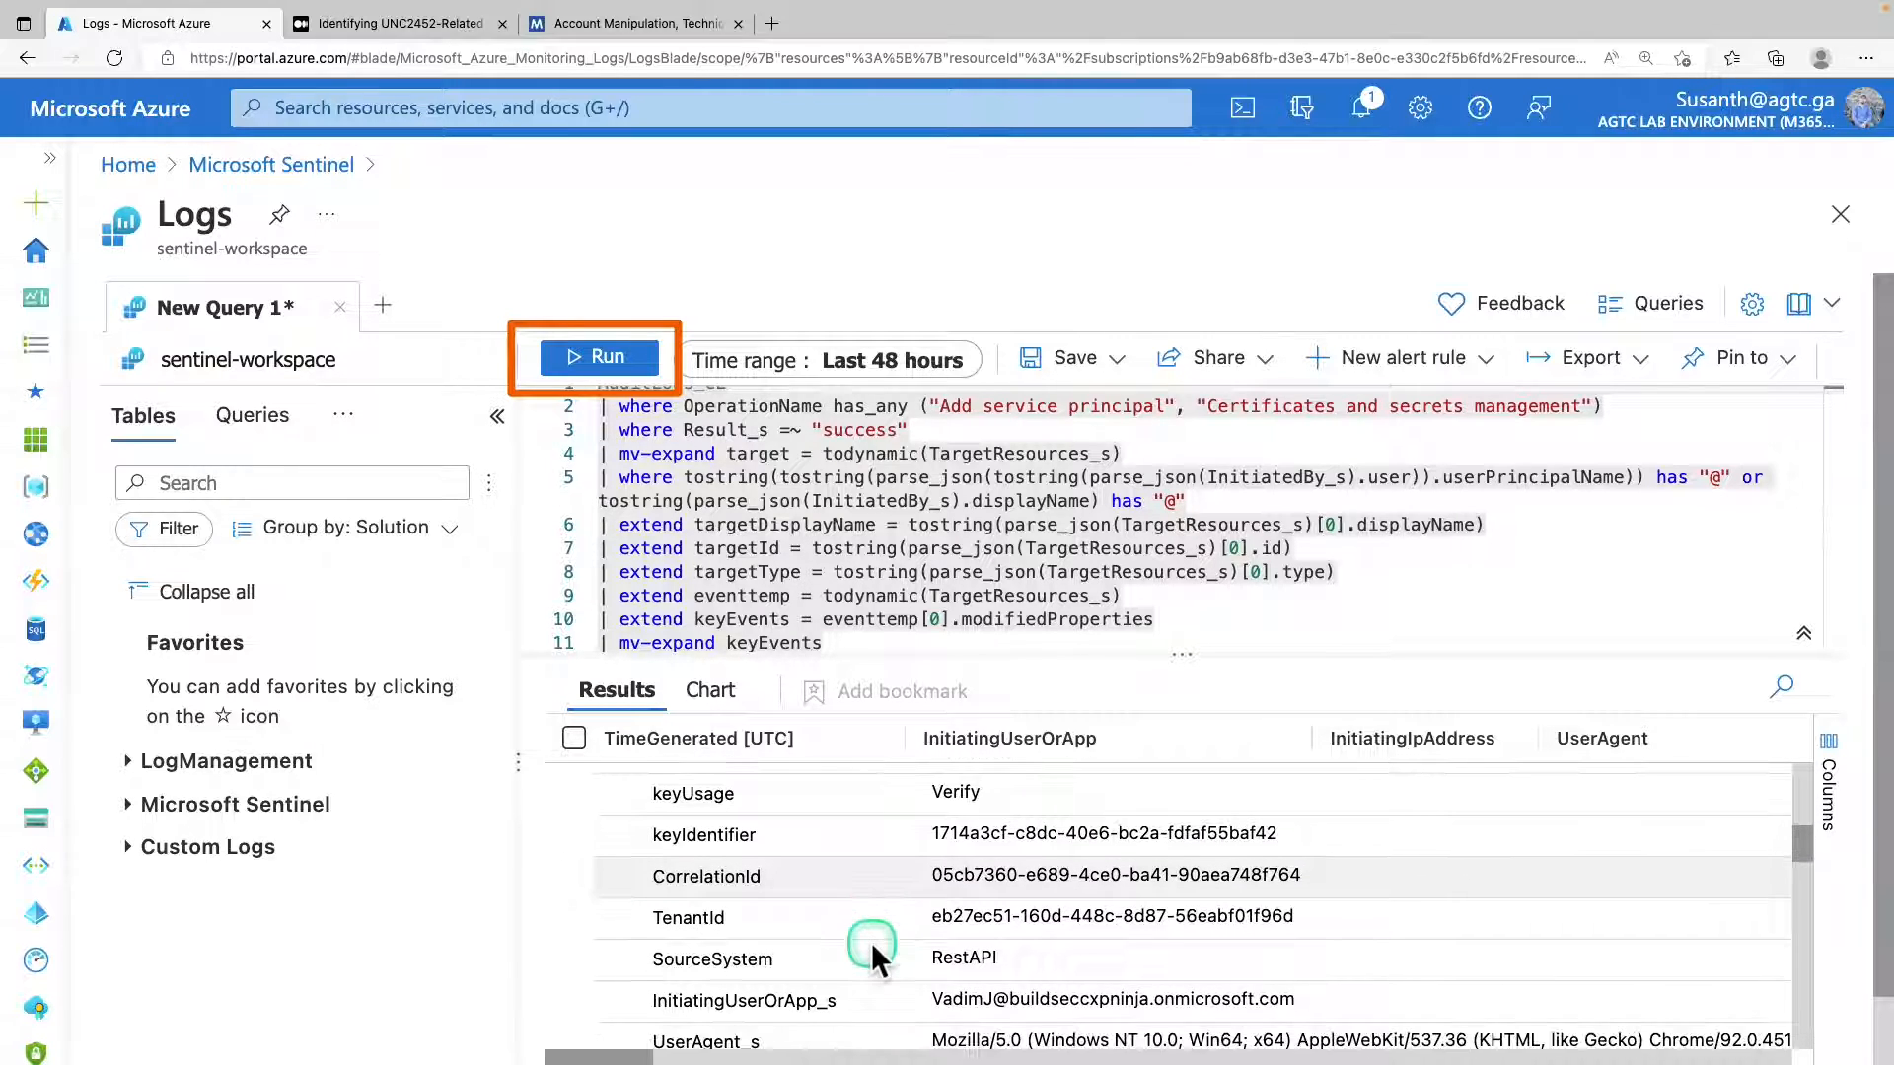
scroll(872, 943, "down", 2)
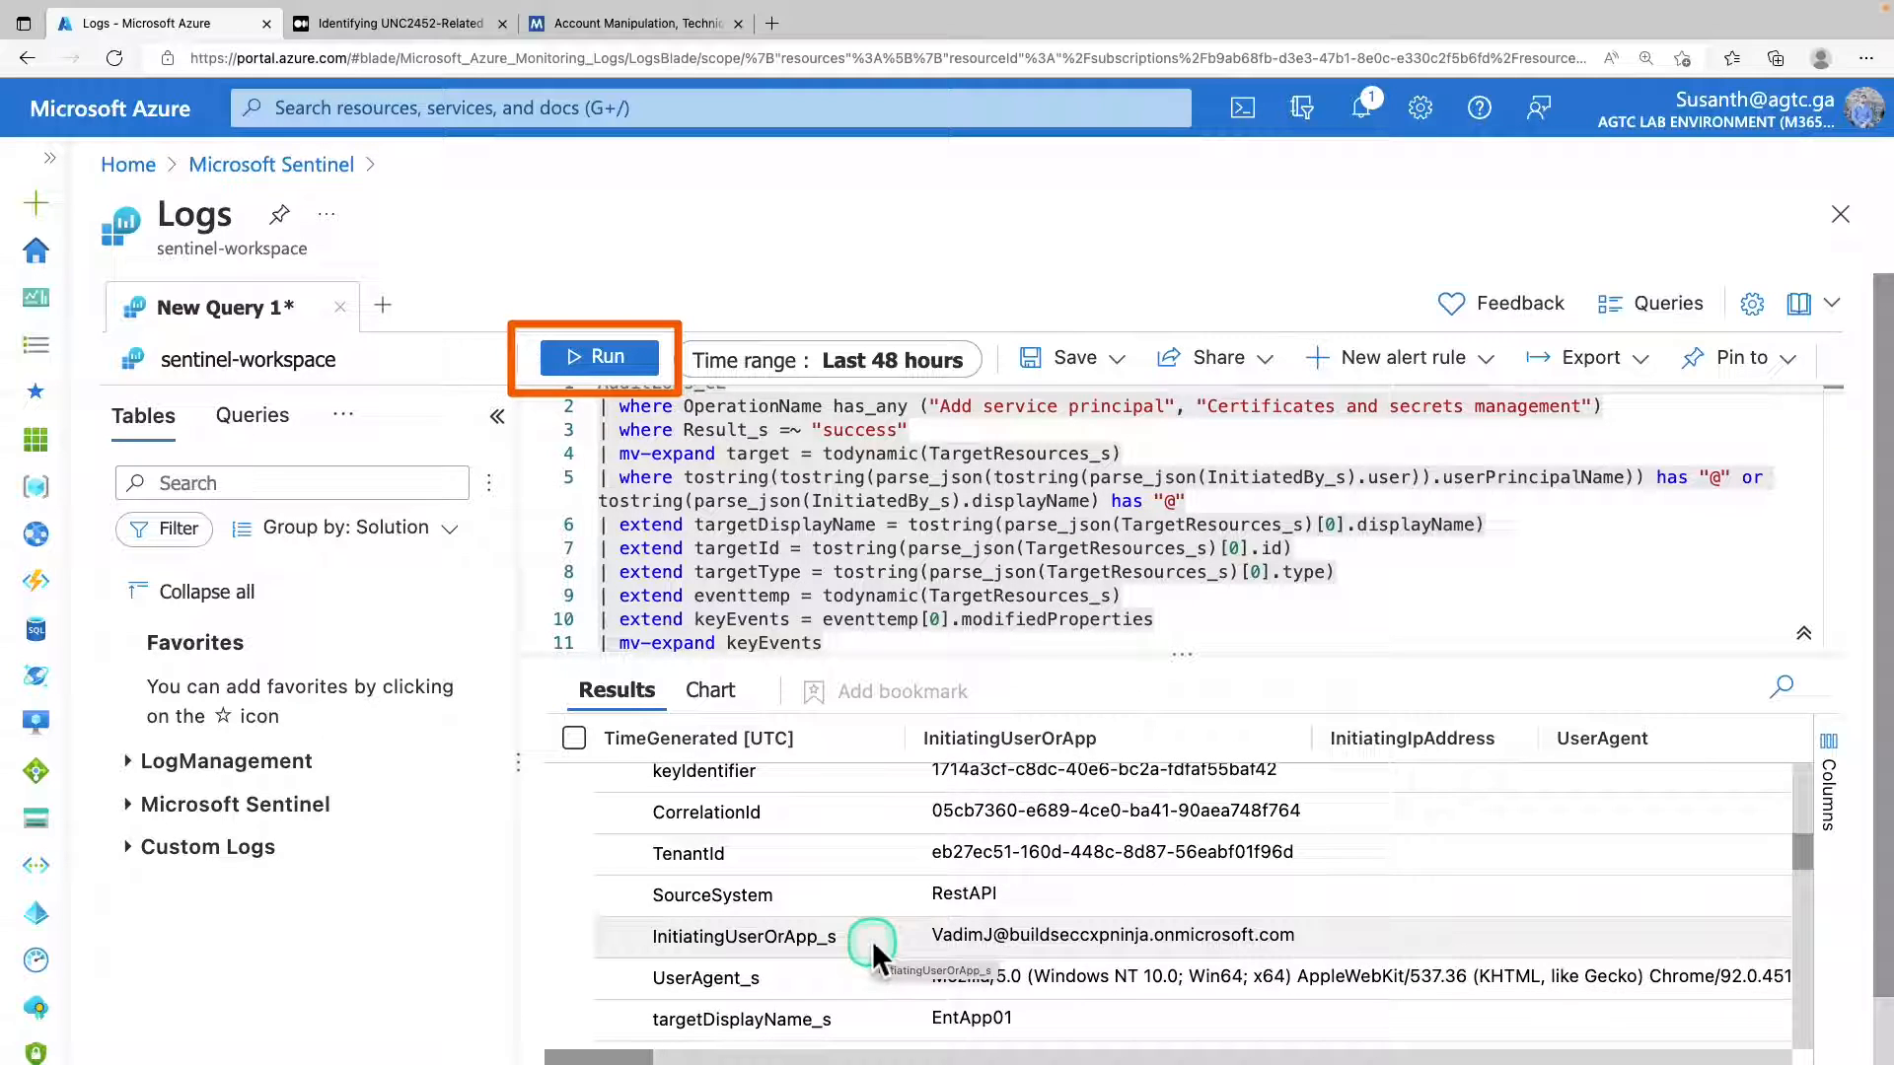
scroll(872, 939, "down", 1)
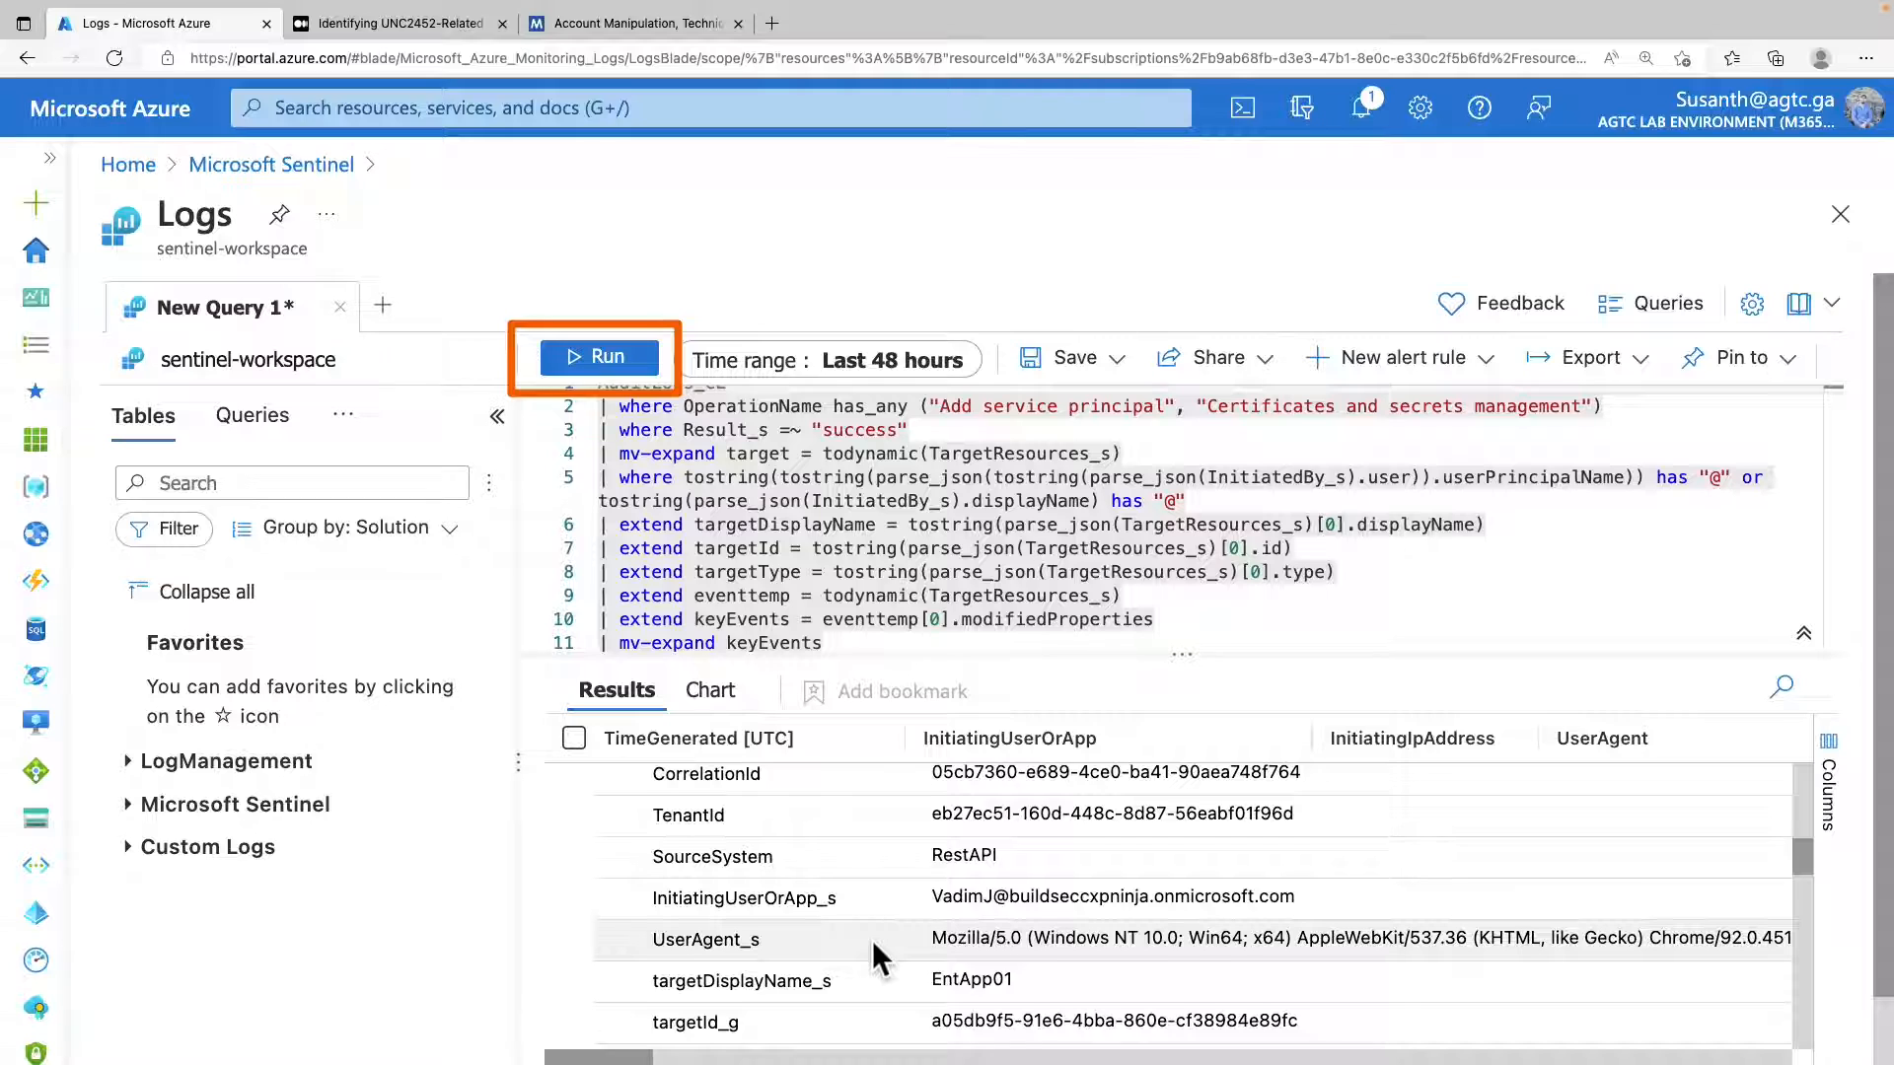
scroll(872, 939, "down", 1)
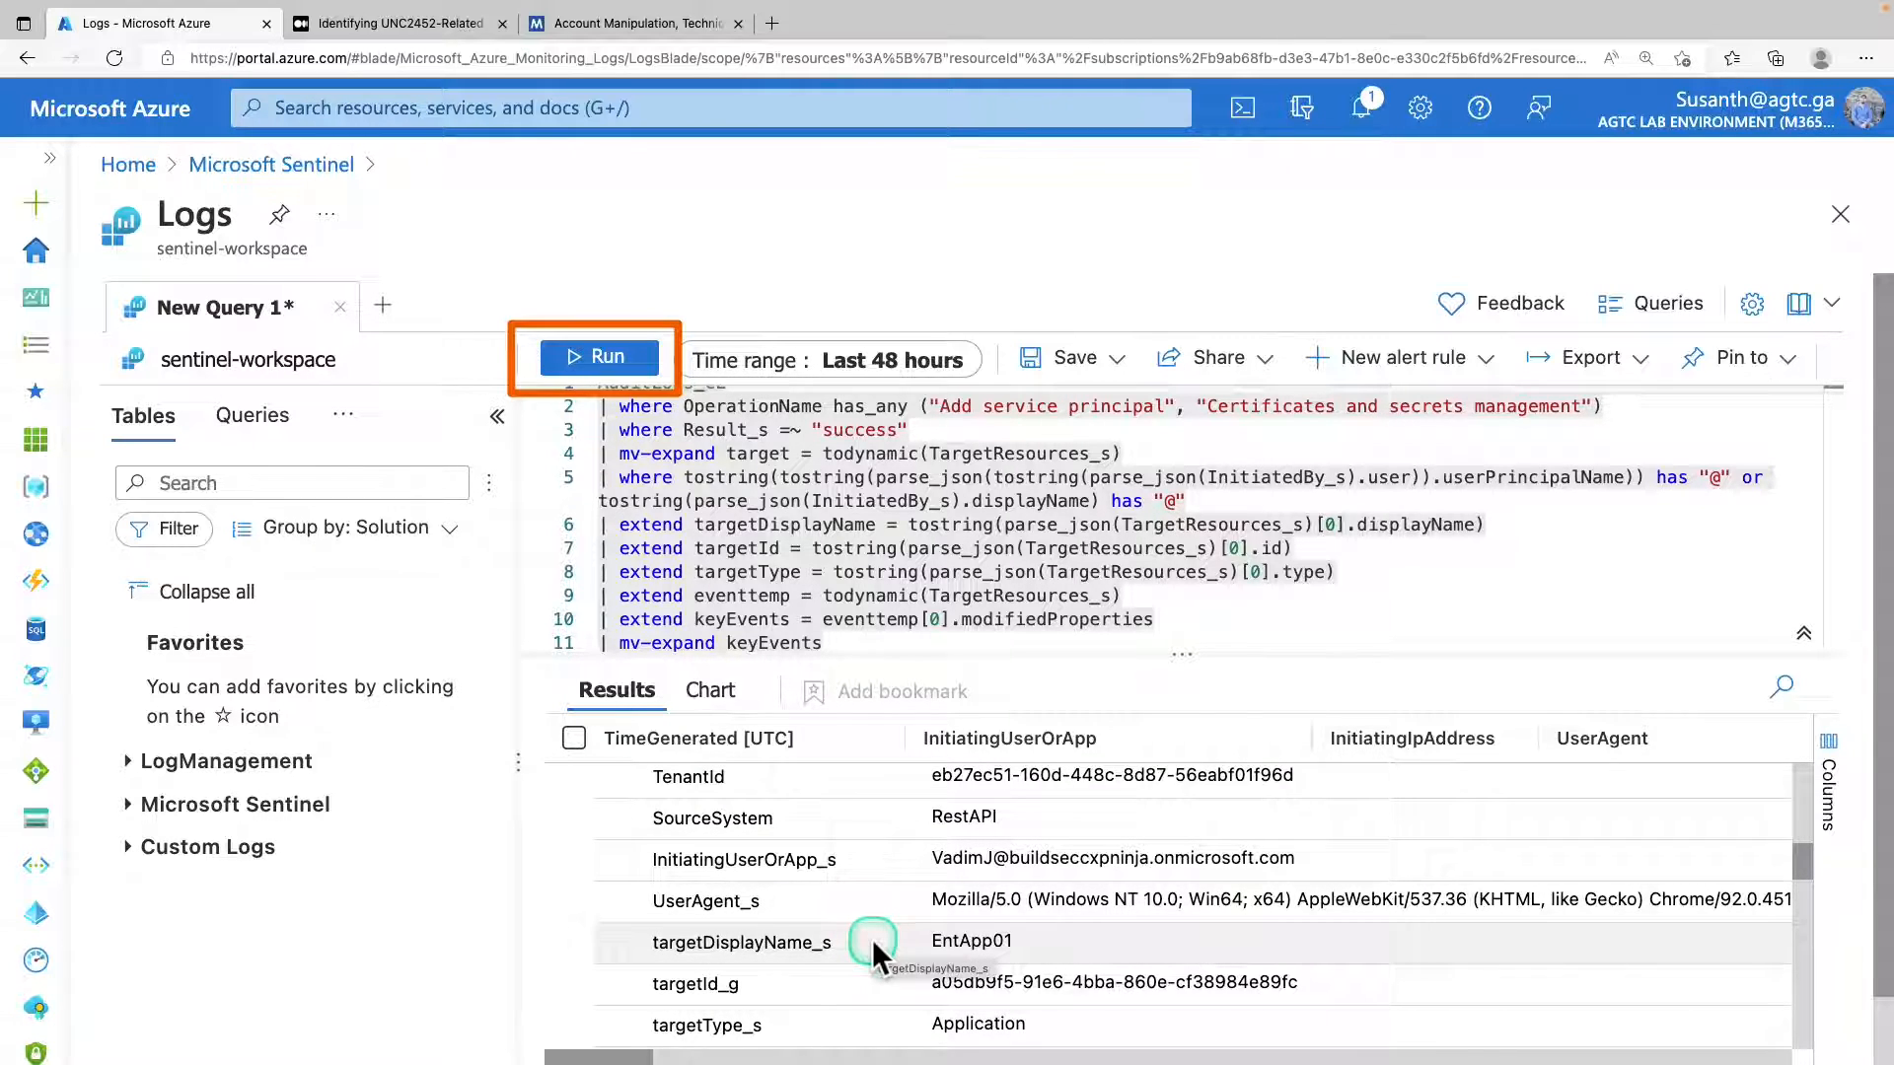
scroll(872, 939, "down", 1)
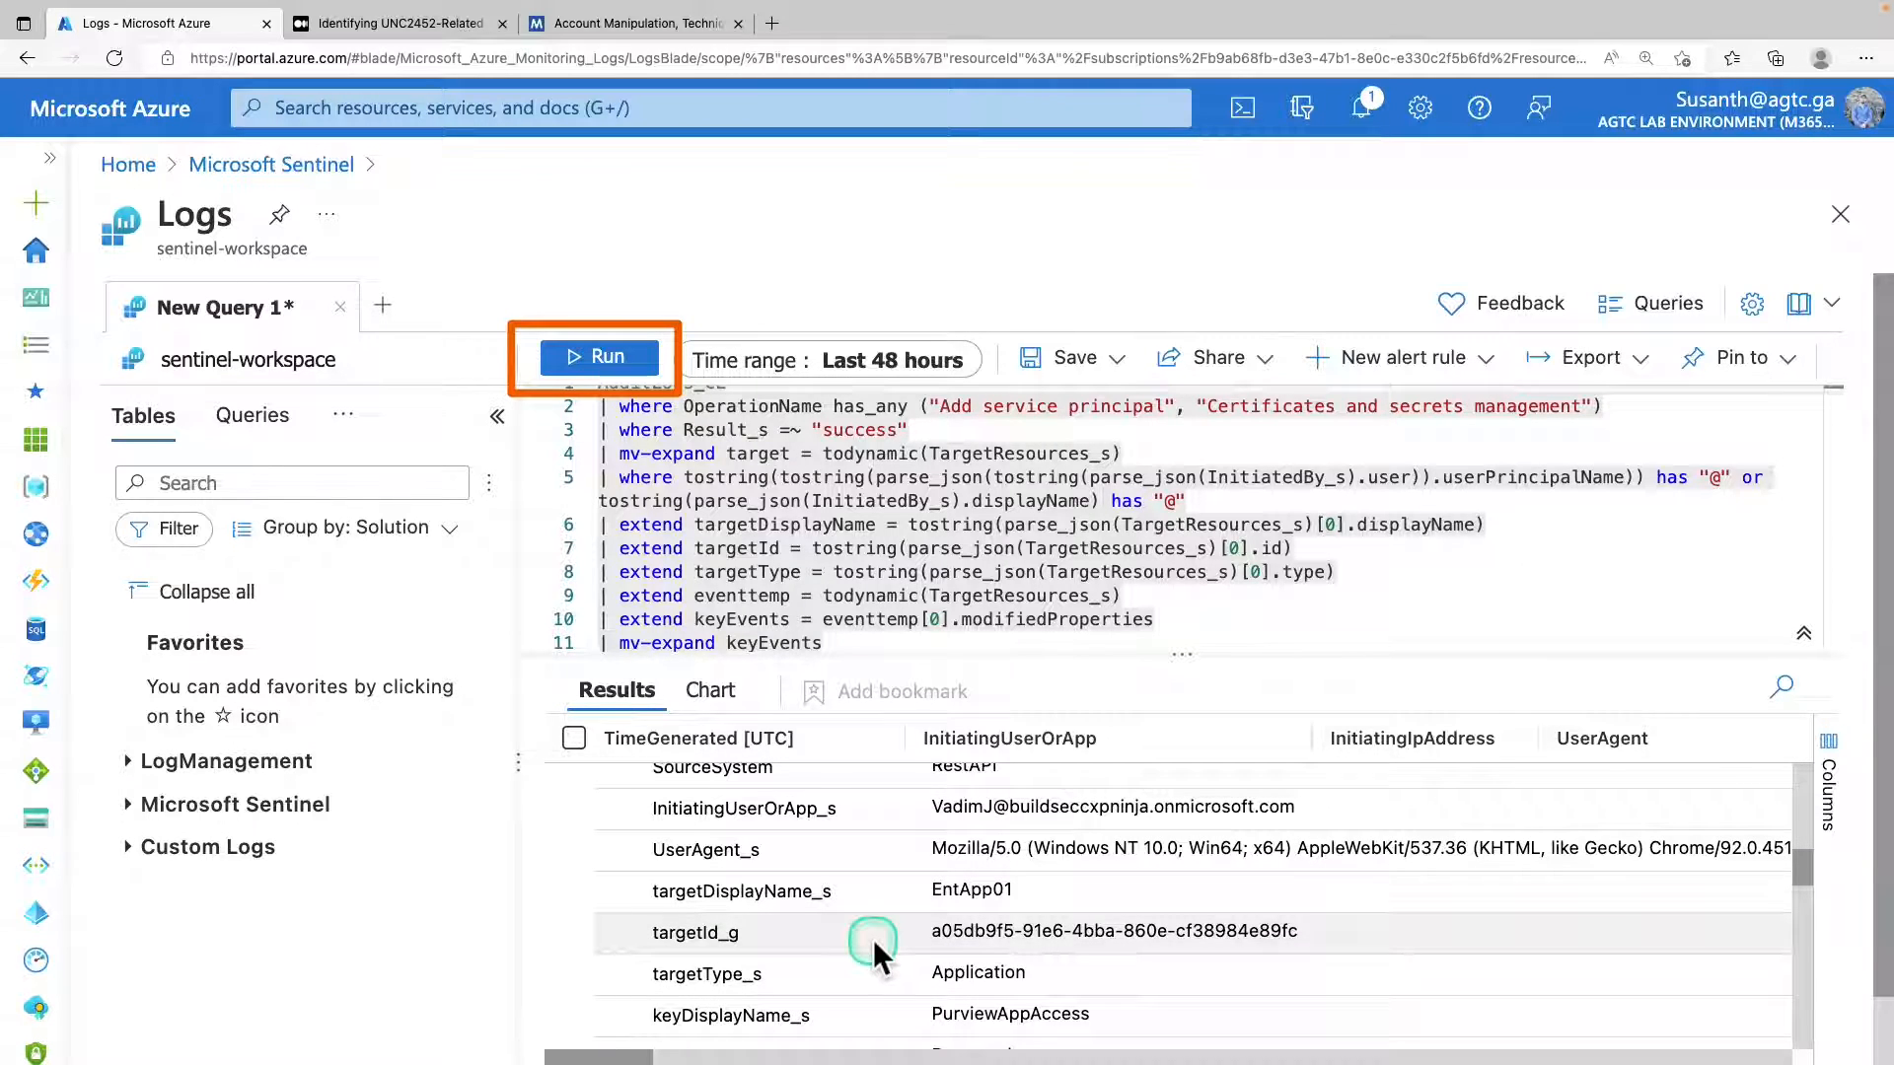
scroll(873, 939, "down", 1)
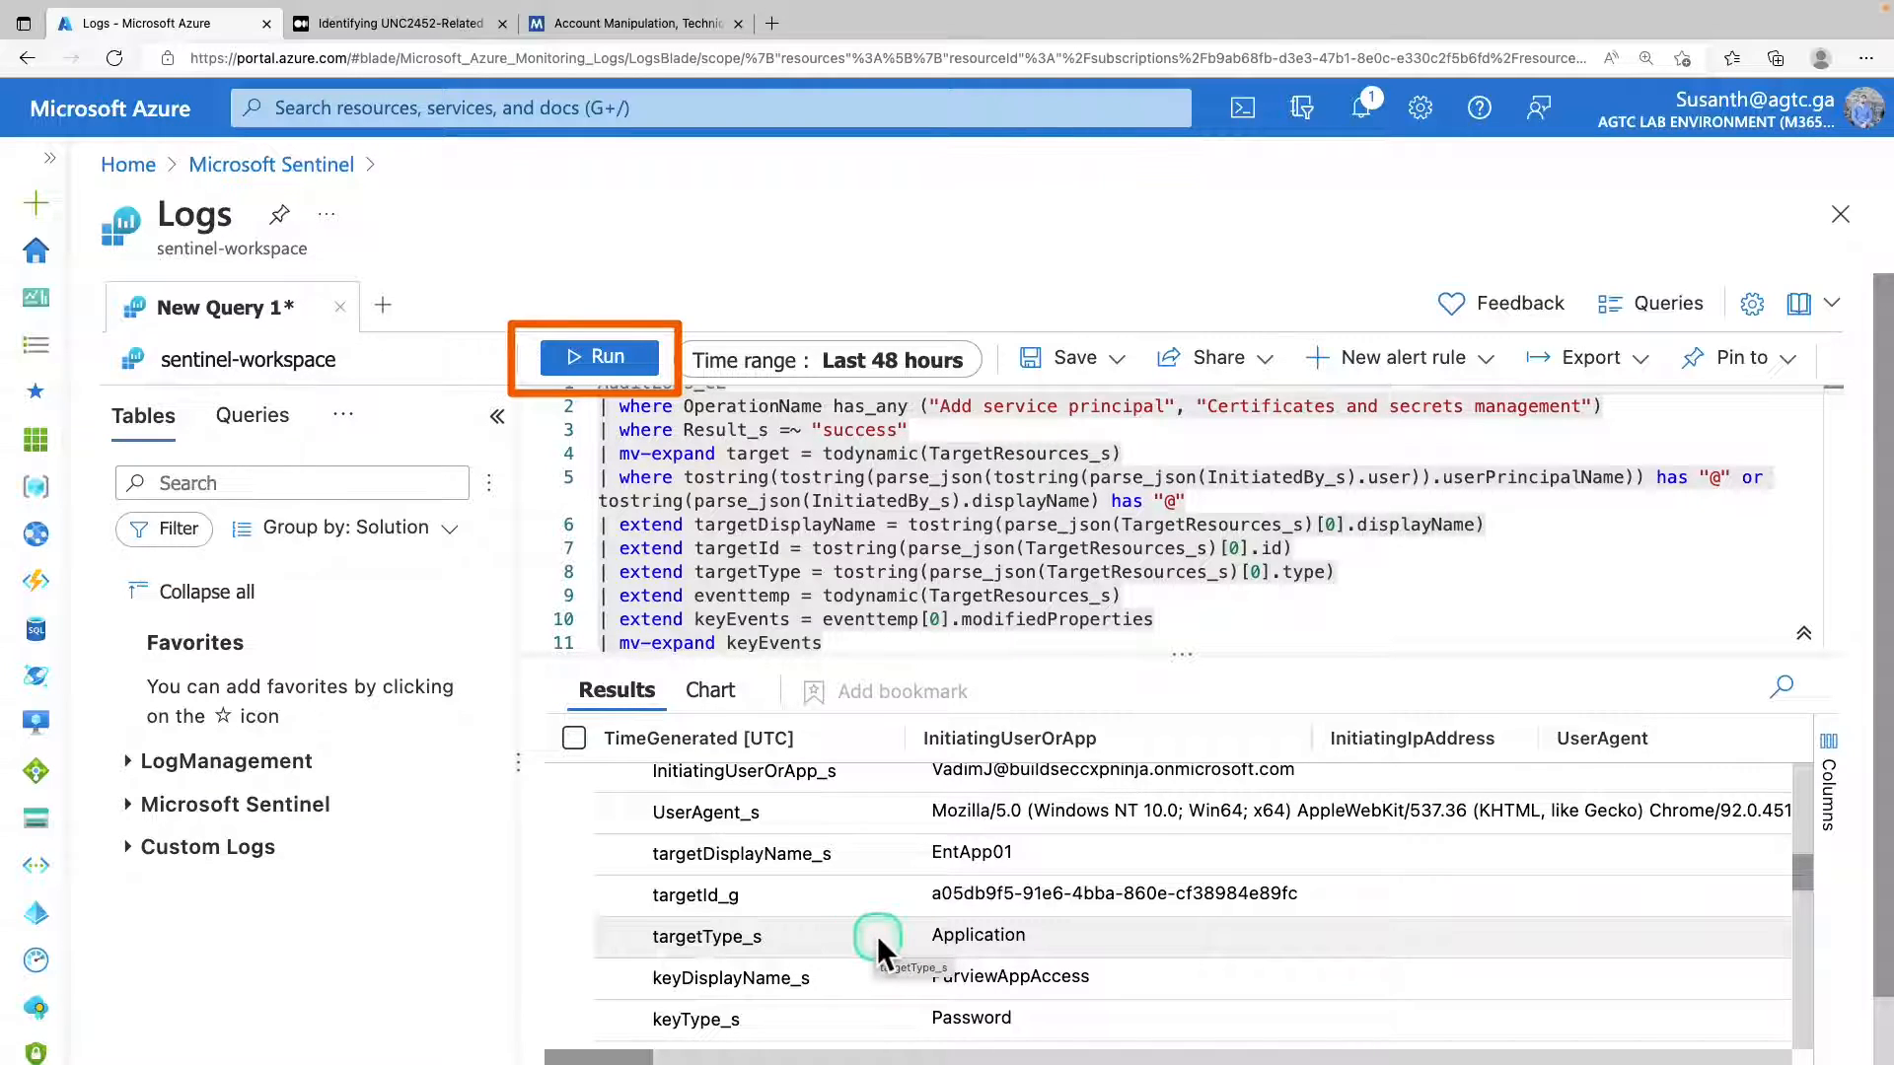
Query the HighRiskApps watchlist in a new query with _GetWatchlist('HighRiskApps') over the last 48 hours.
left_click(864, 697)
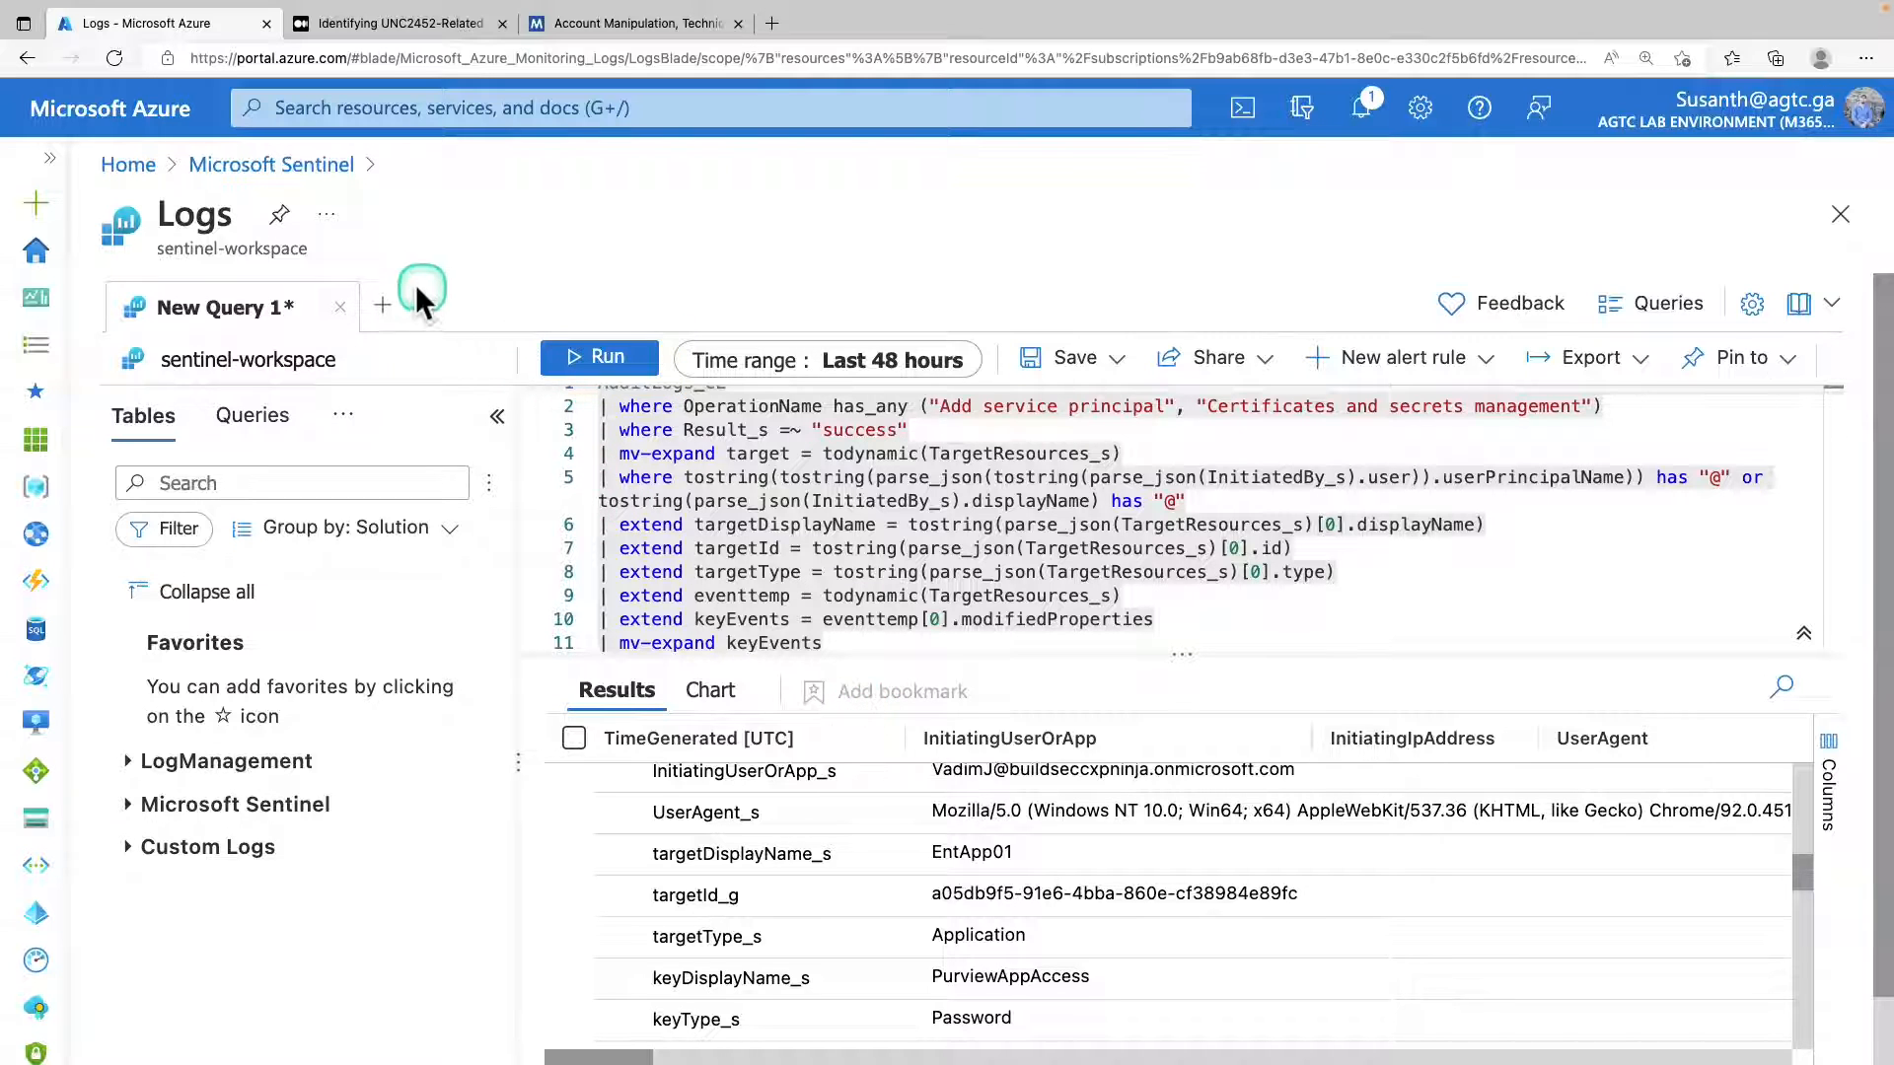
left_click(382, 305)
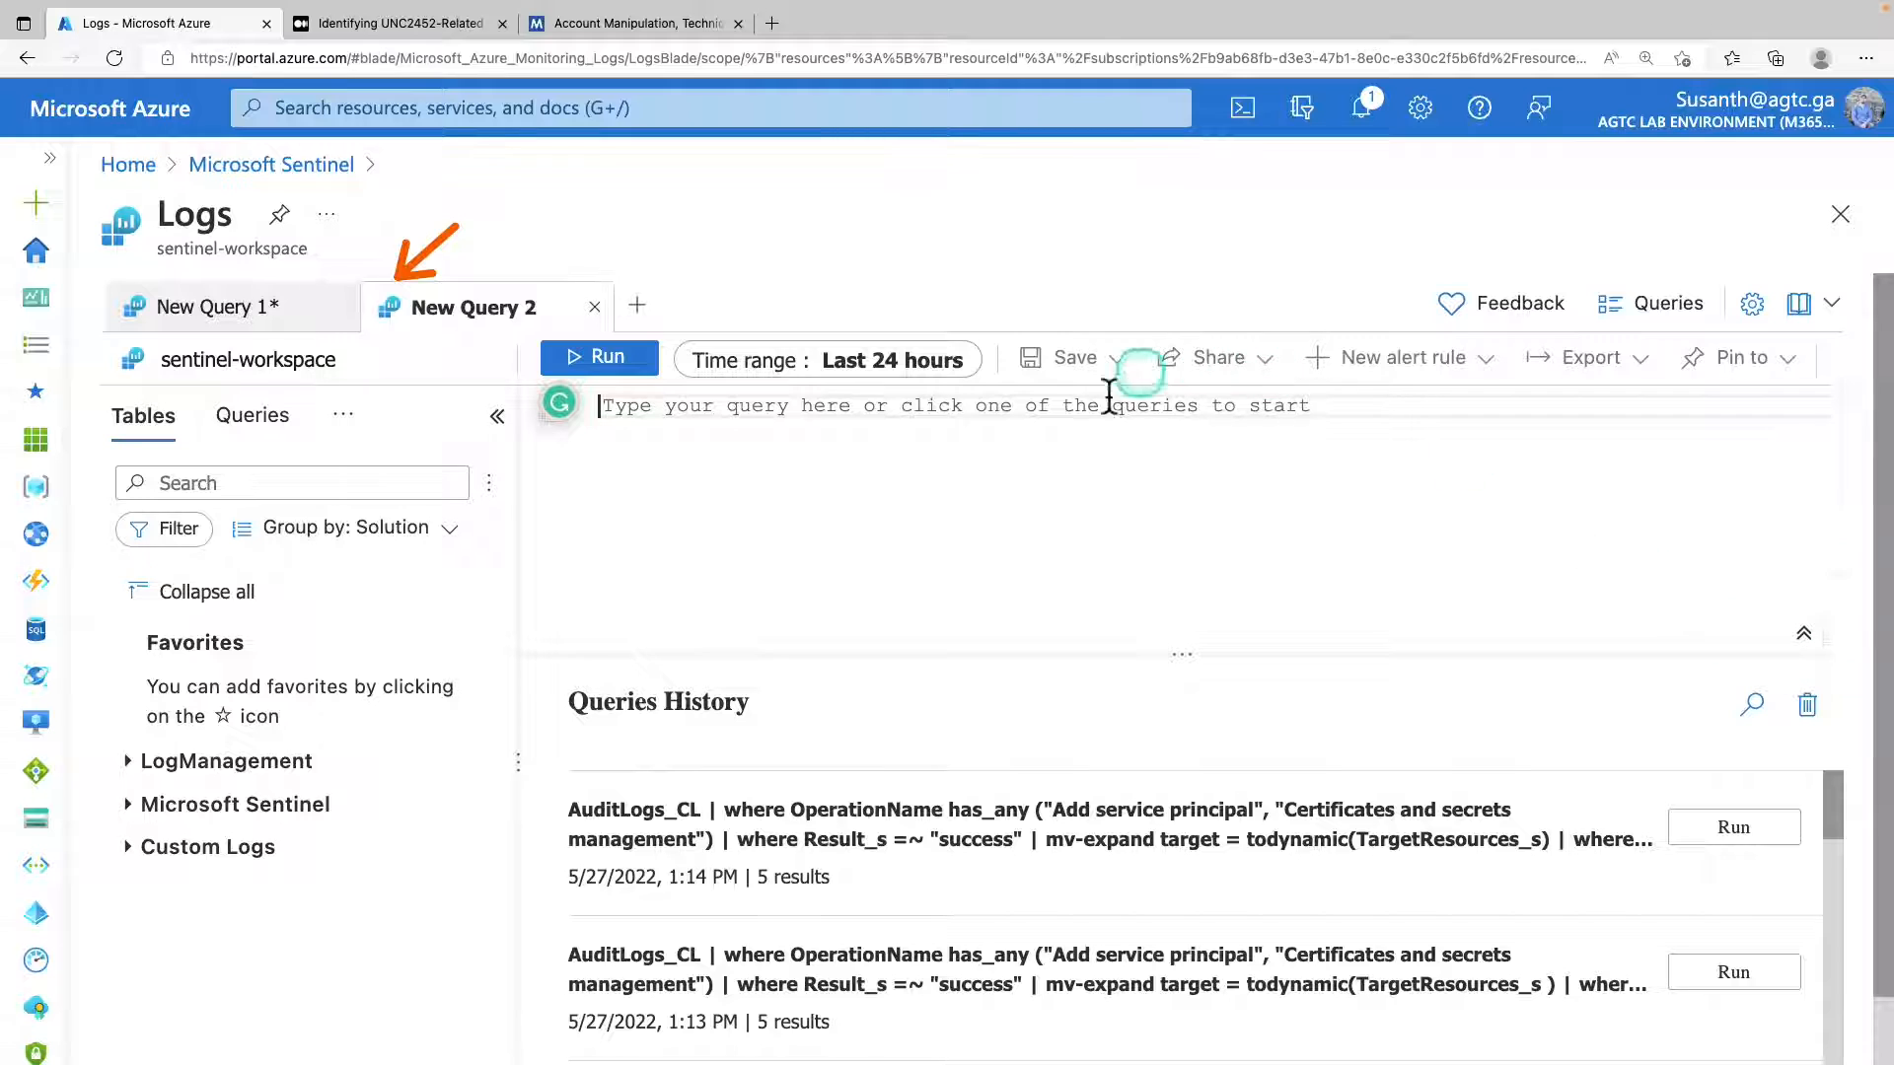
left_click(1122, 523)
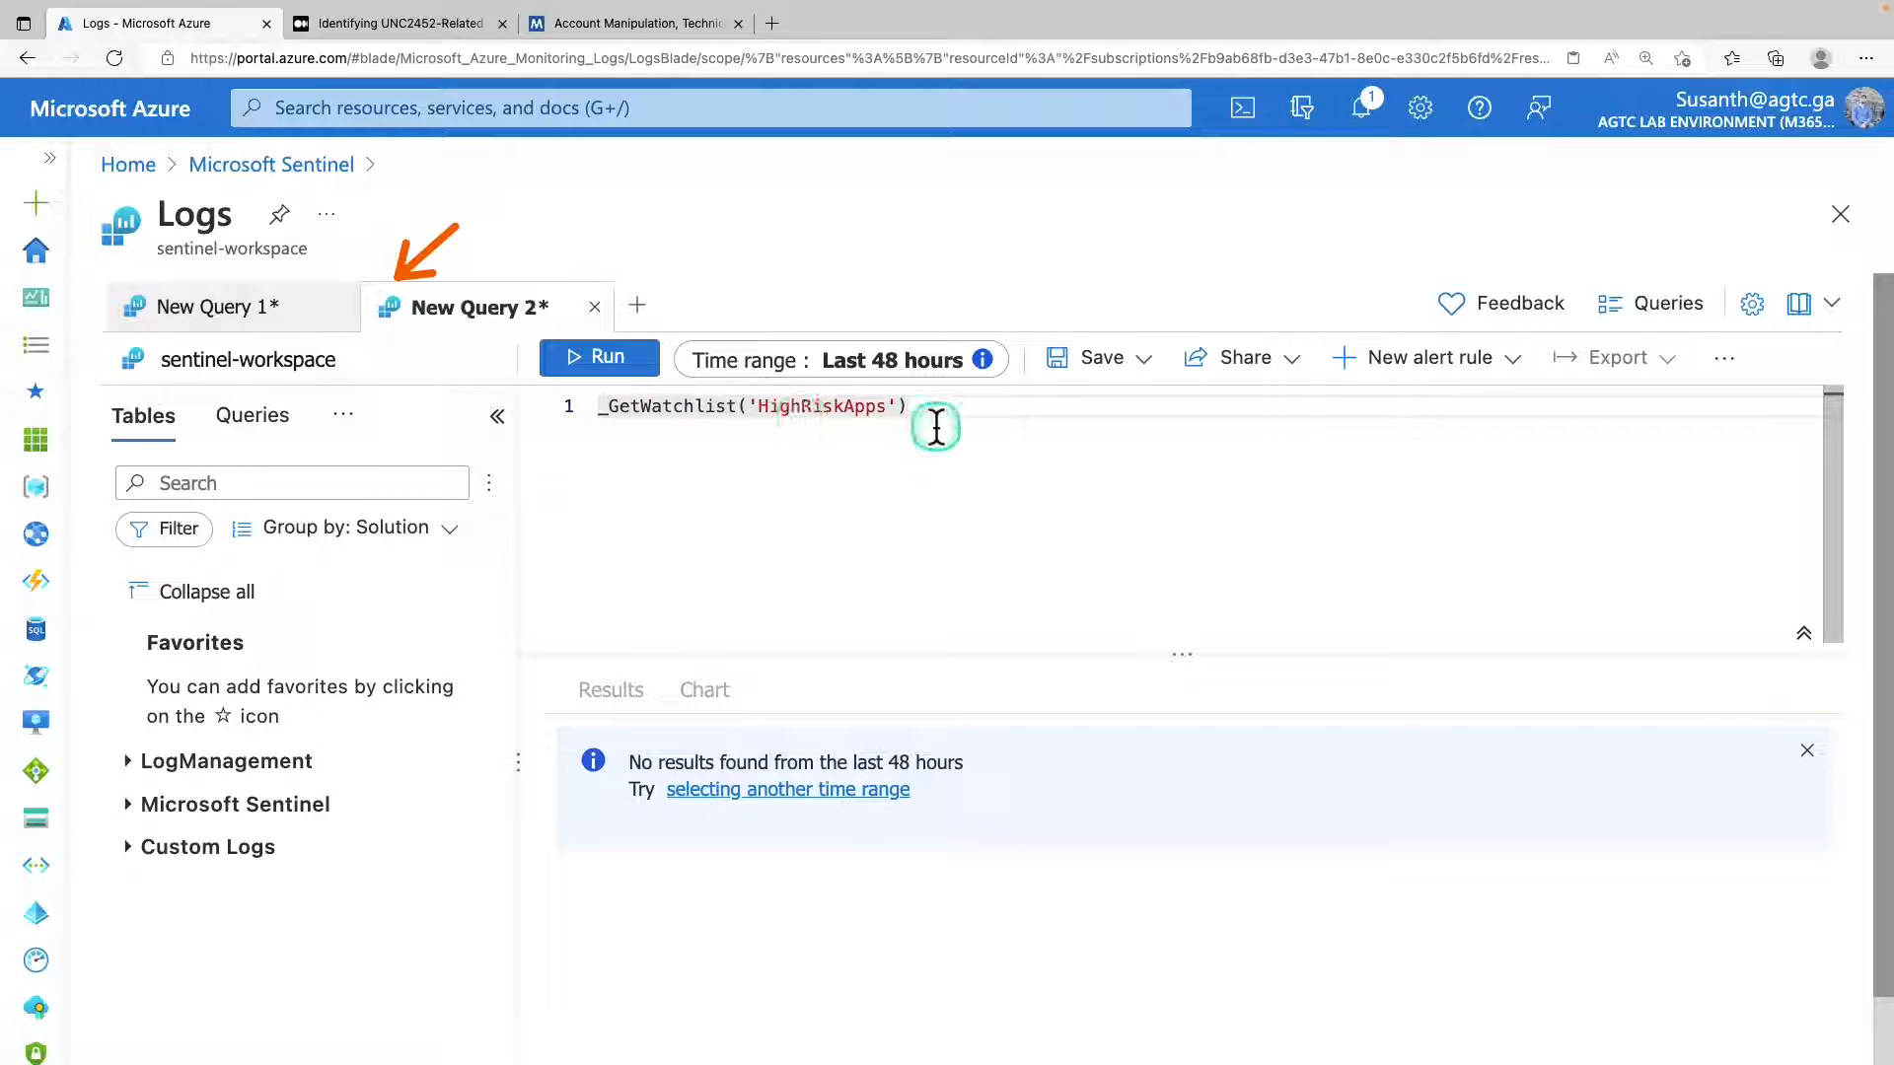
left_click_drag(932, 420, 609, 416)
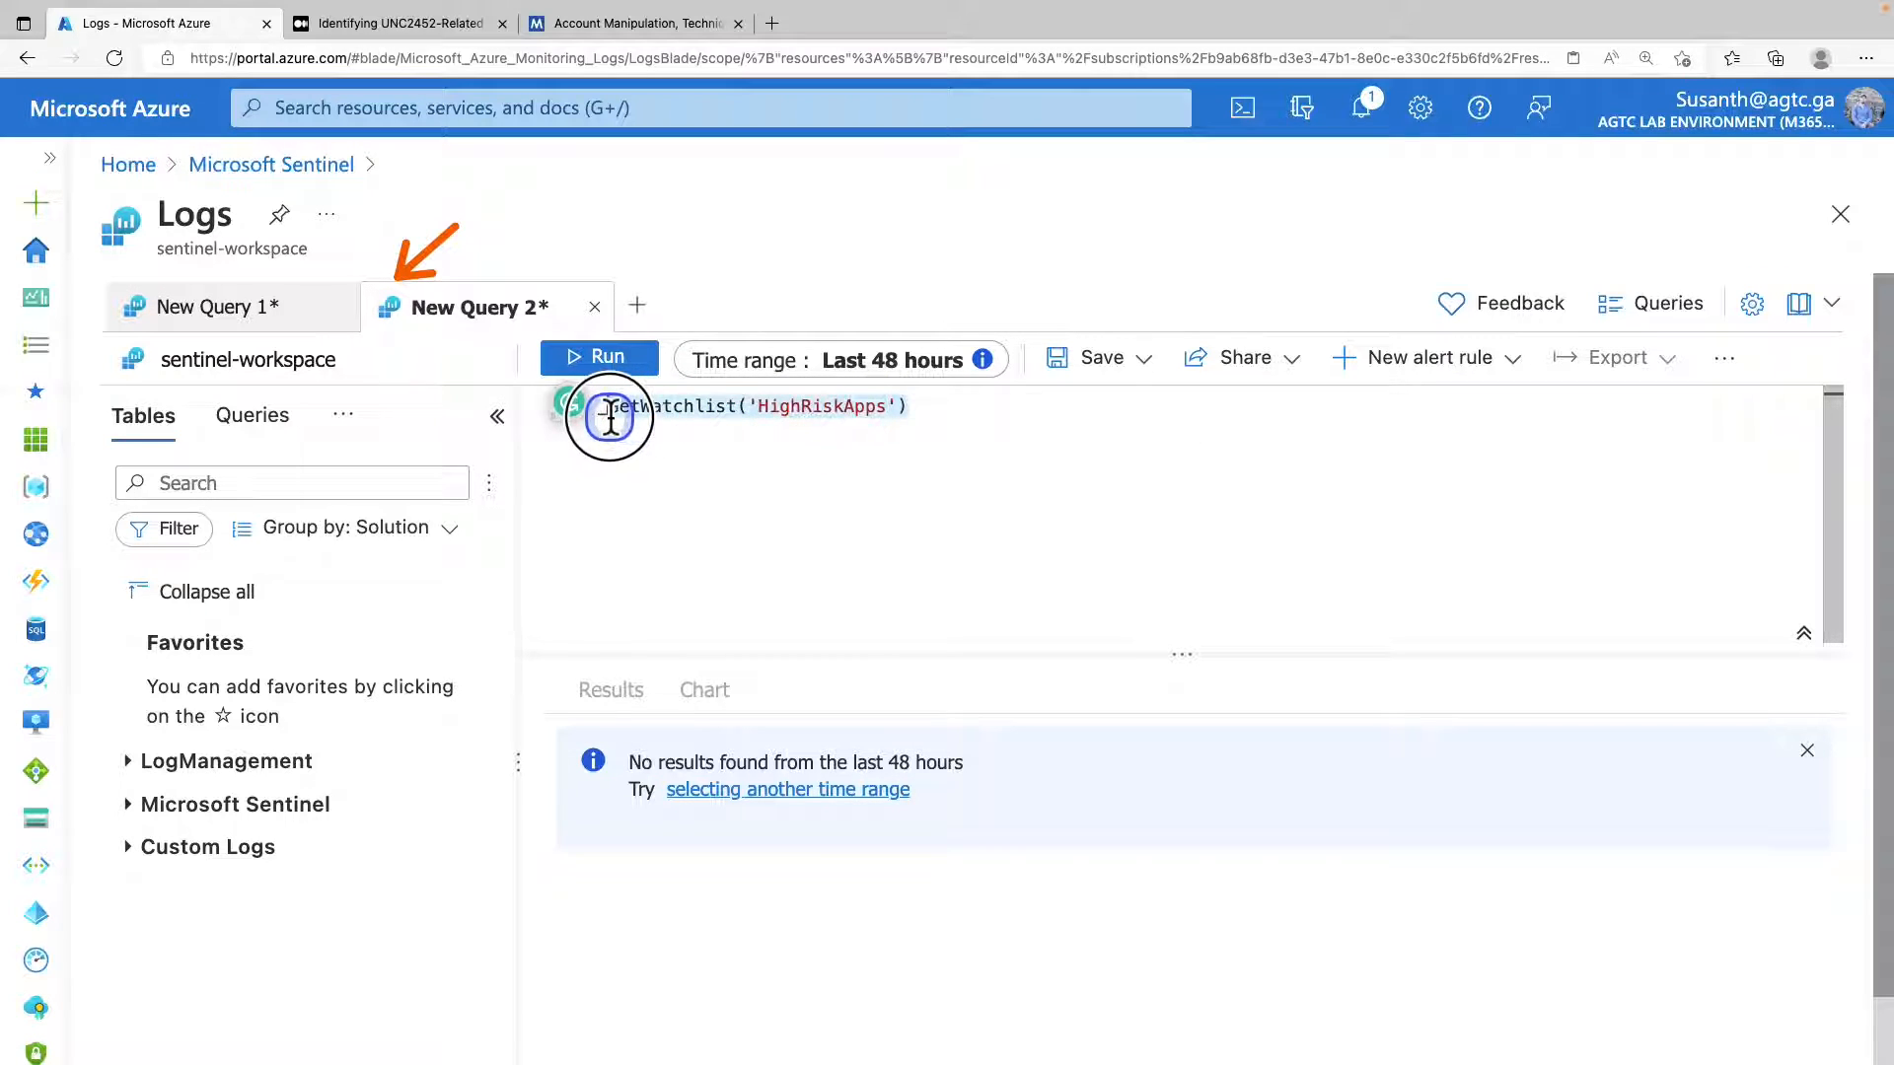
left_click(876, 435)
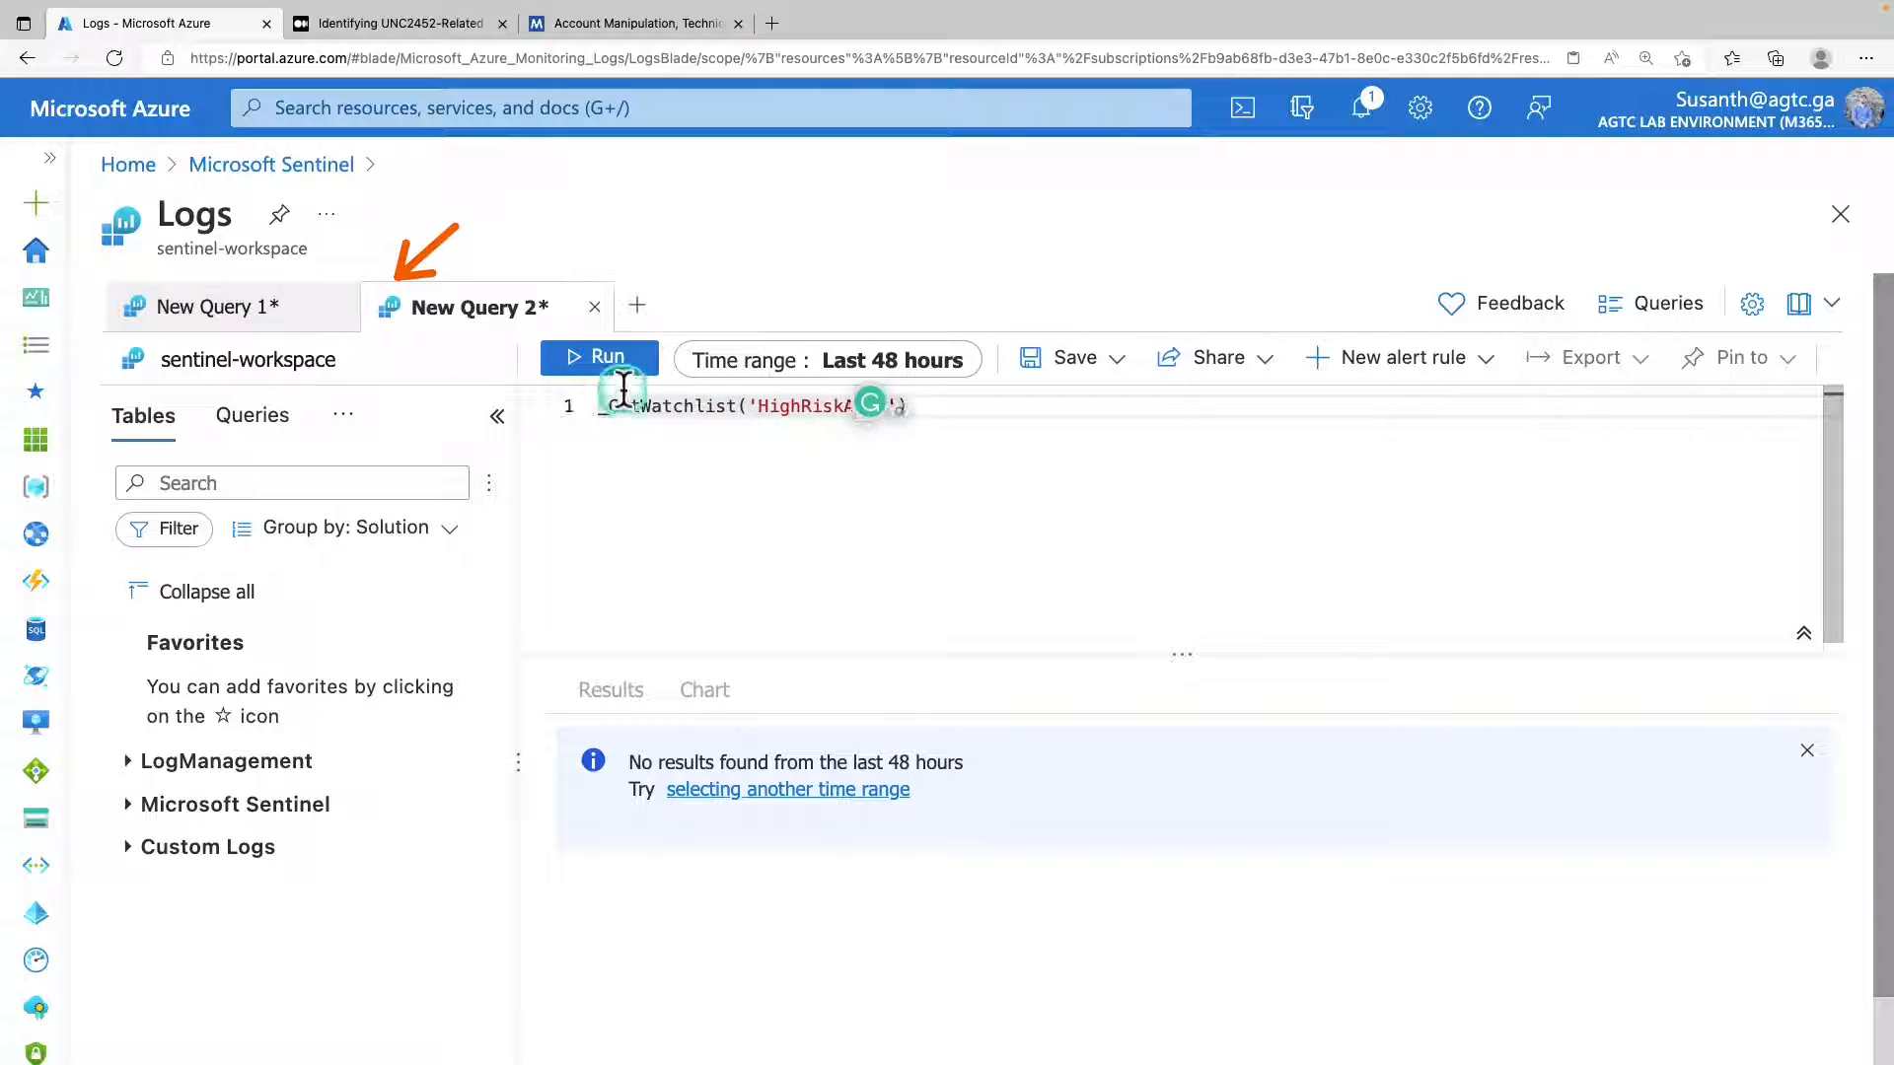
left_click(609, 357)
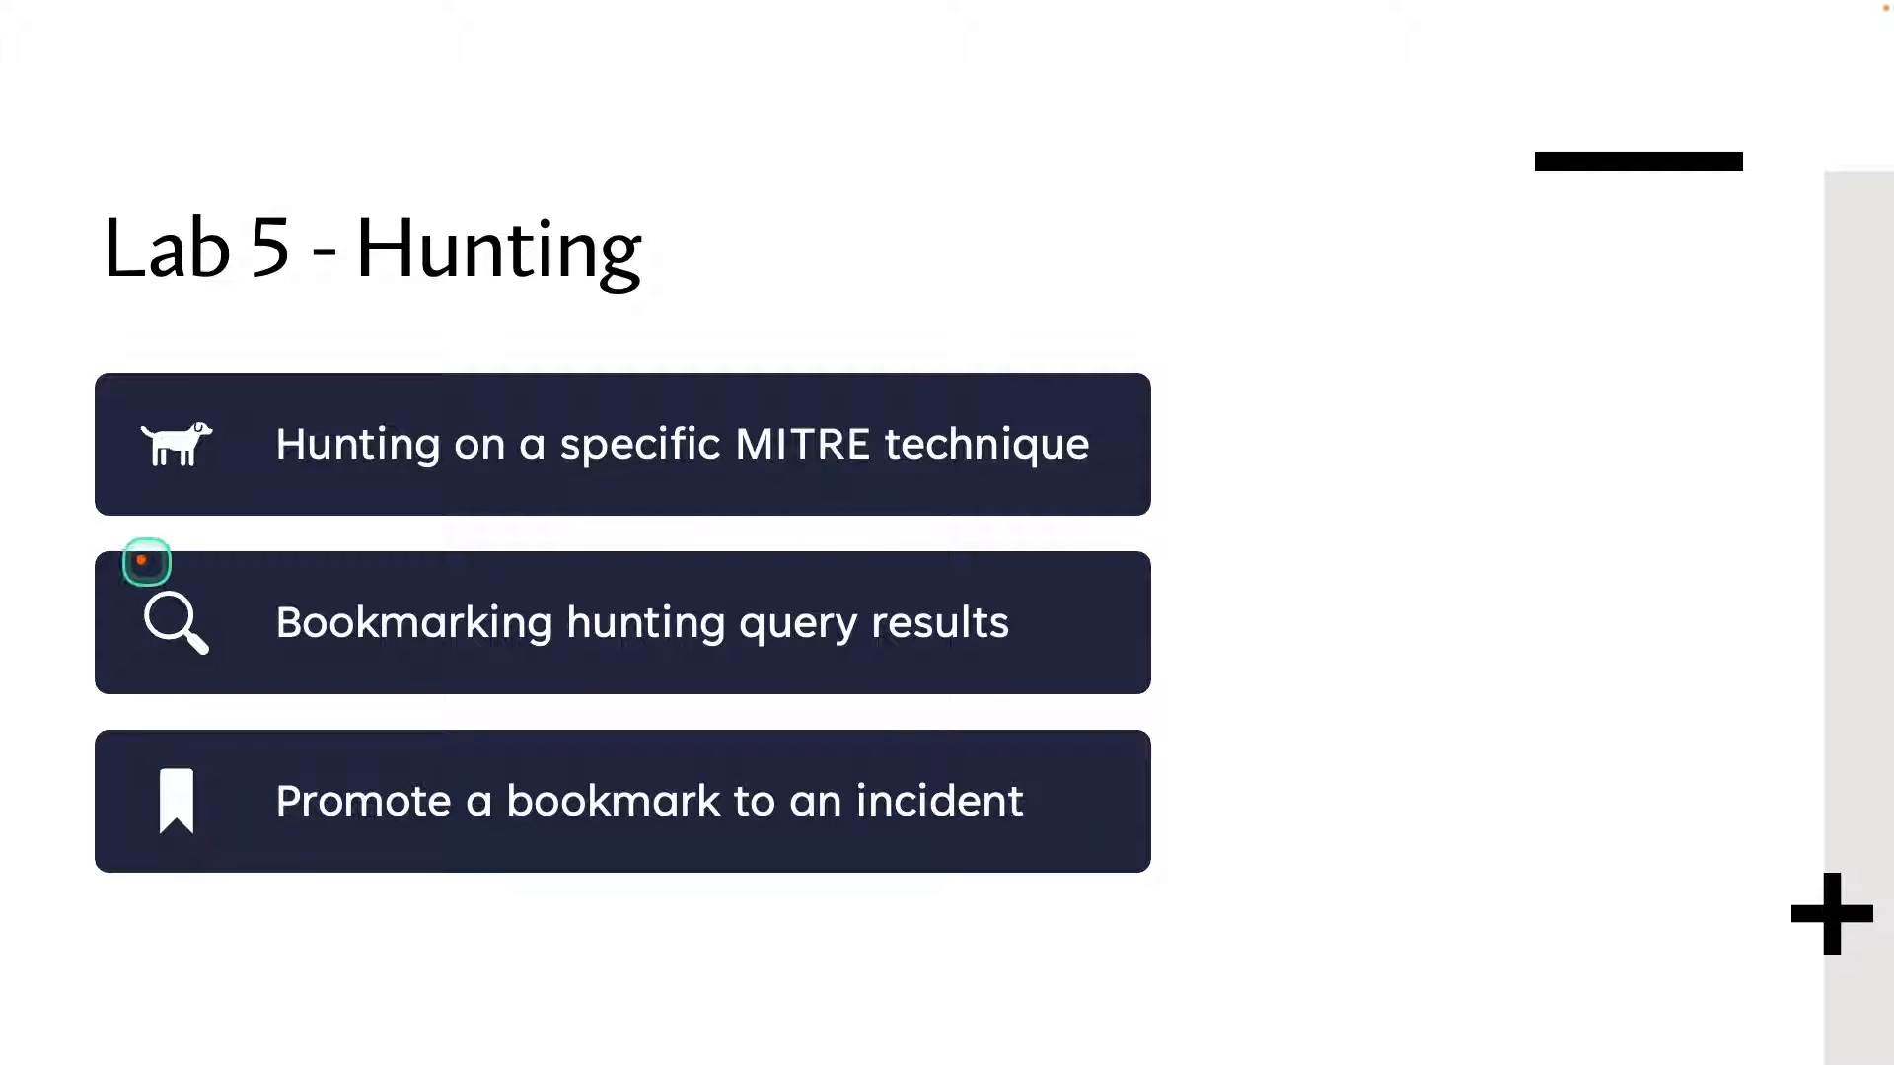
mouse_move(117, 558)
left_mouse_down()
mouse_move(190, 642)
mouse_move(1049, 681)
left_mouse_up()
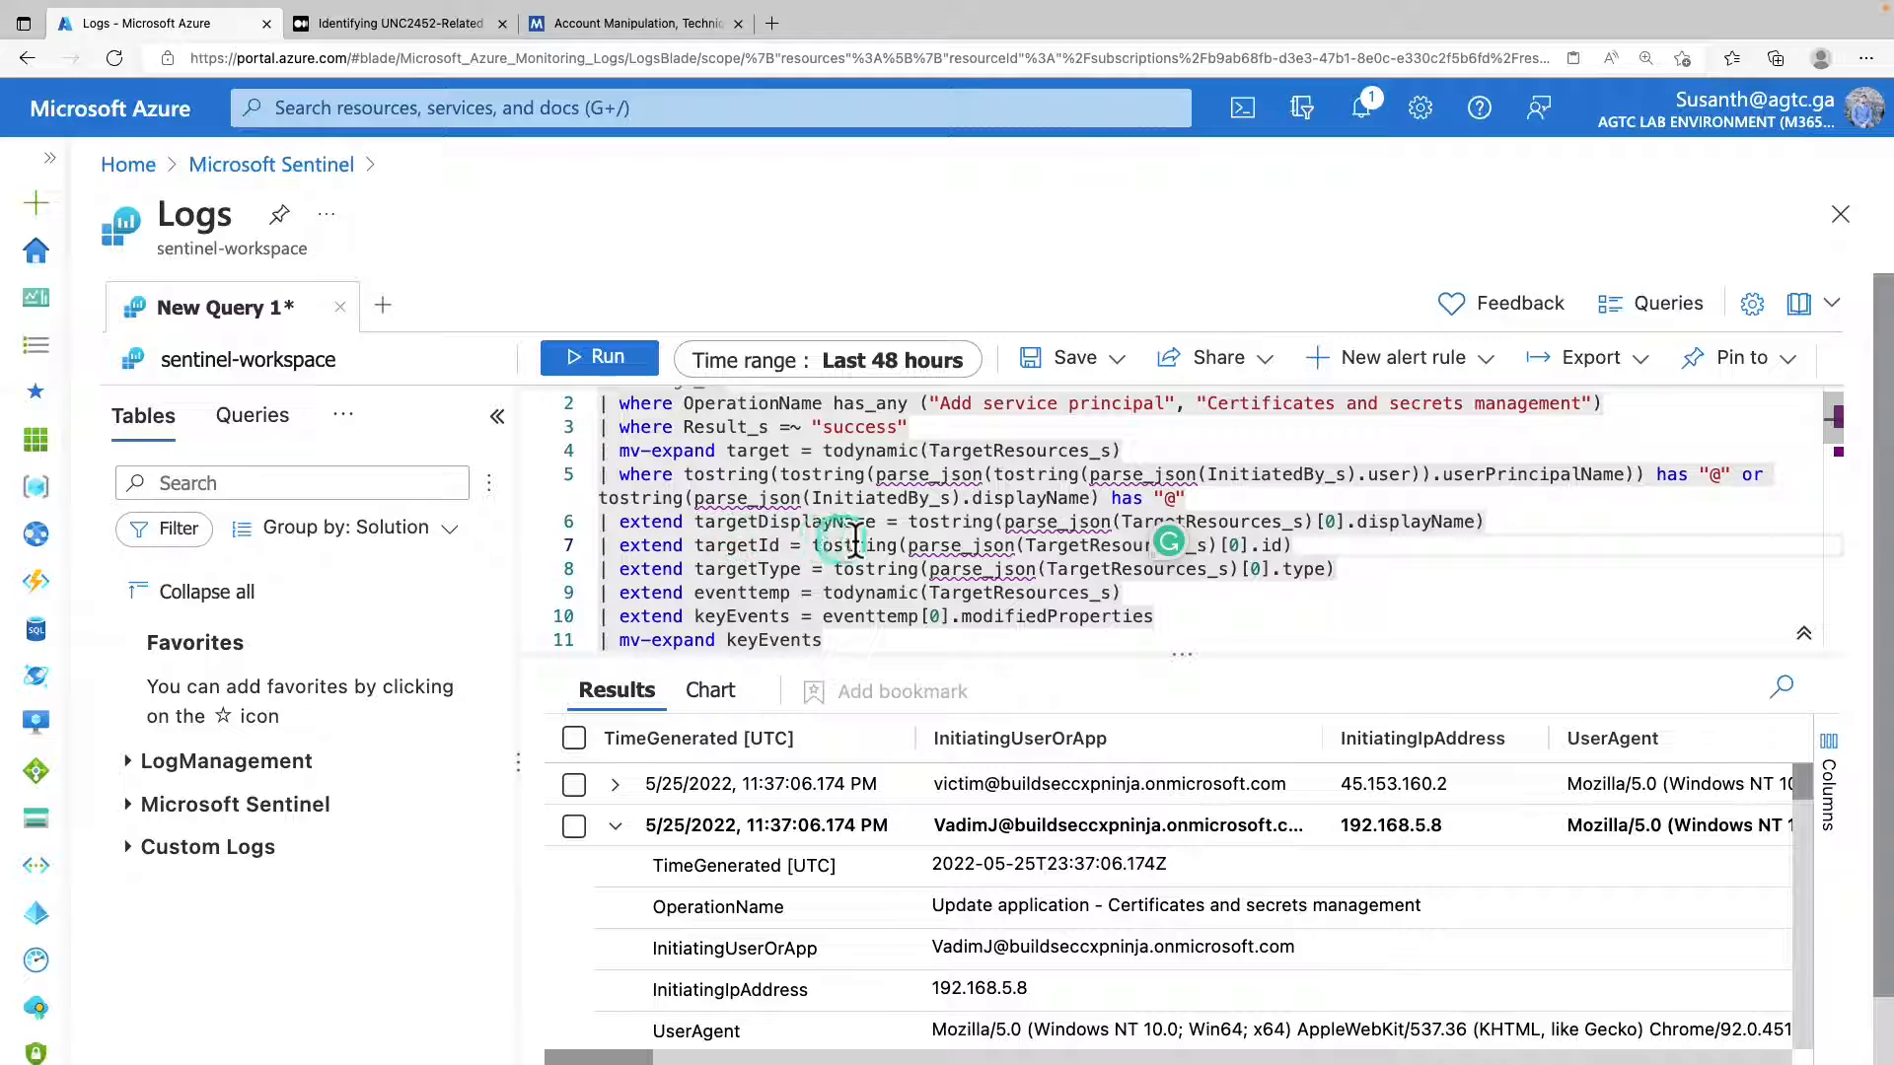
Start a bookmark for the first result of the hunting query and prefix its bookmark name with "Sample -".
mouse_move(950, 556)
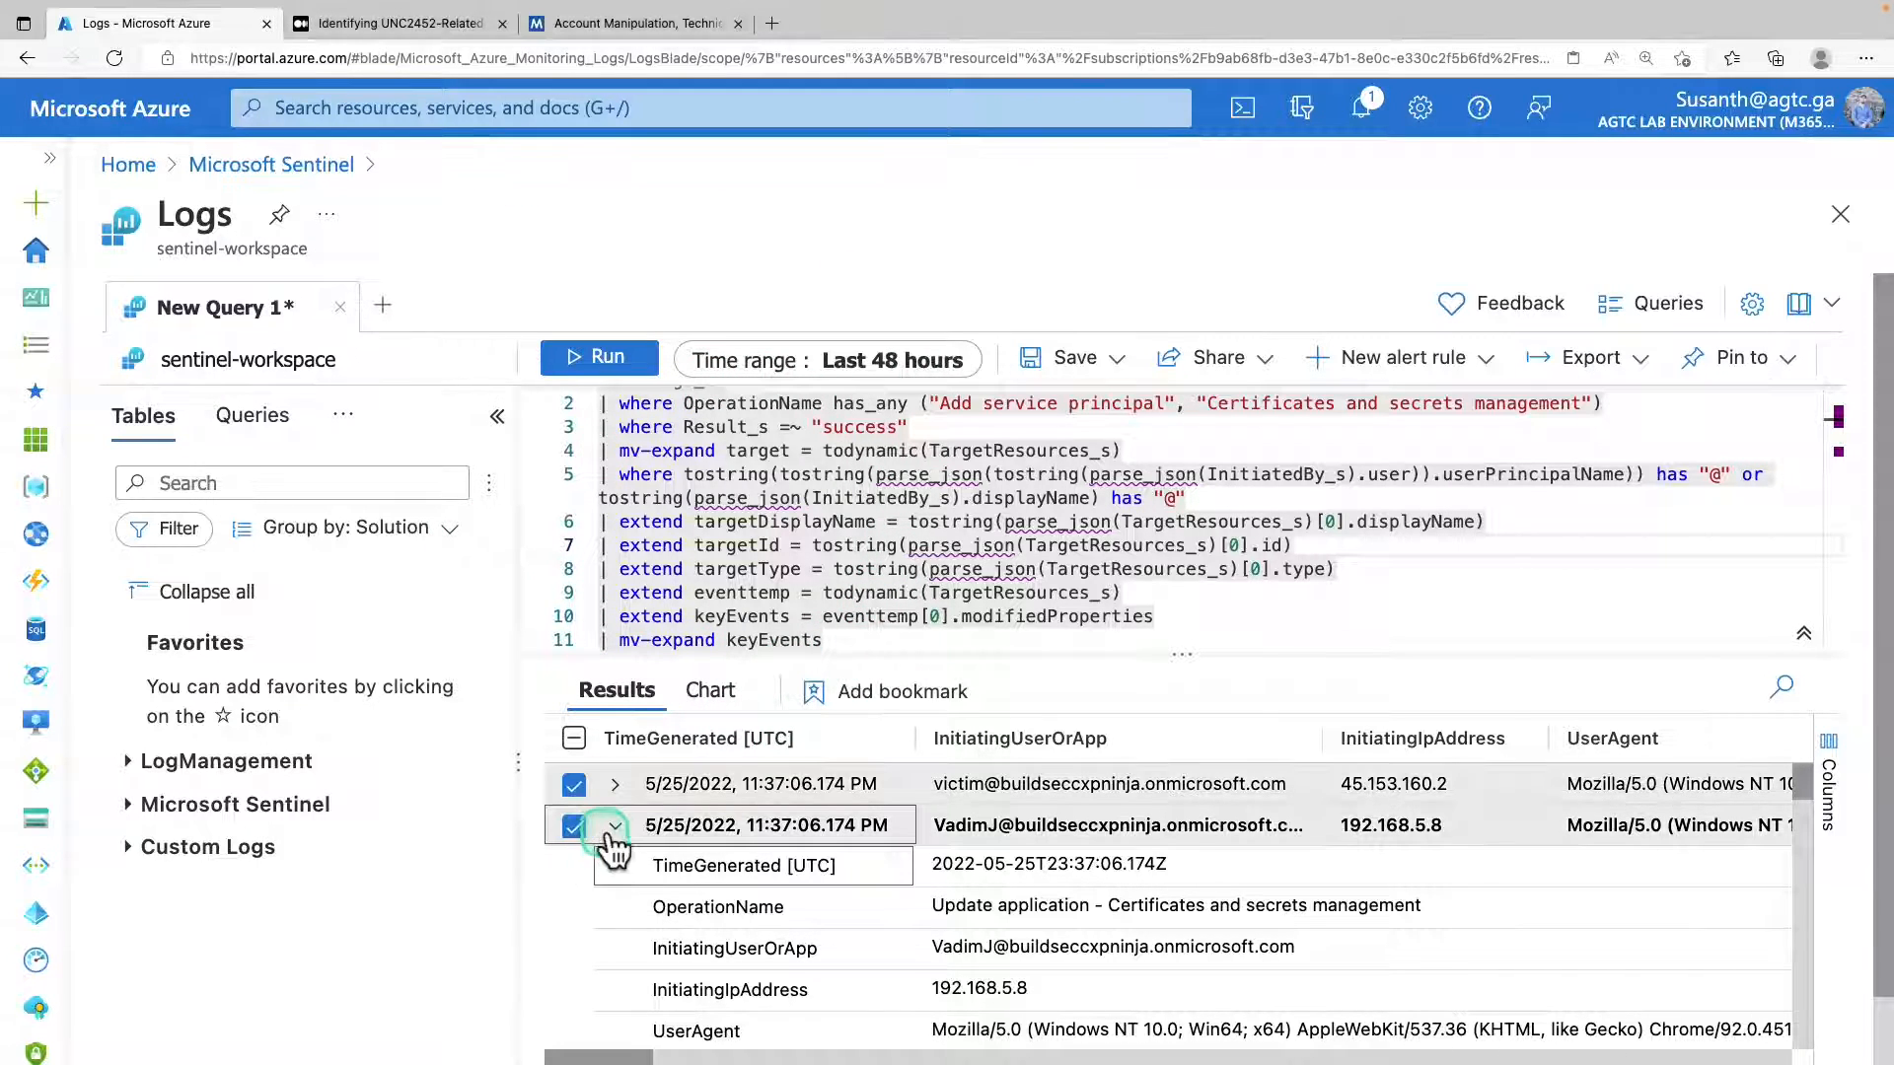
left_click(619, 826)
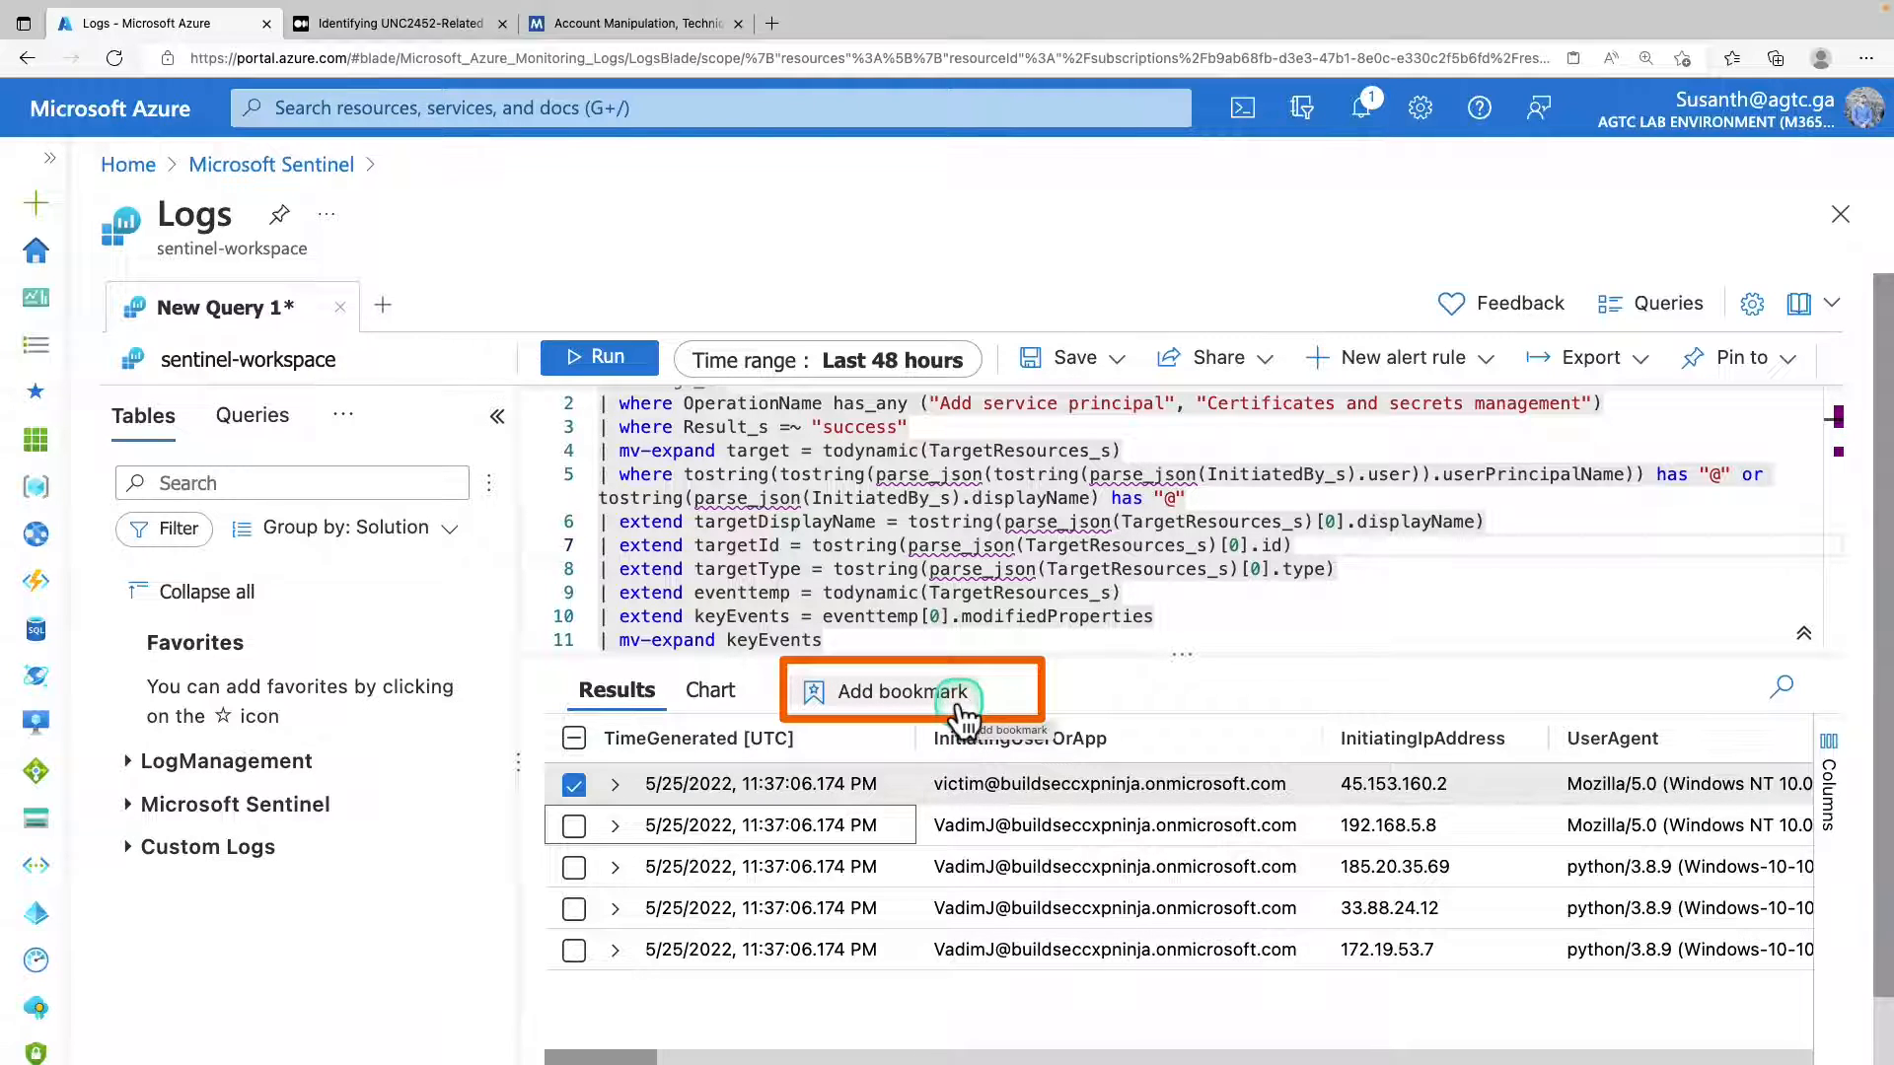
left_click(963, 706)
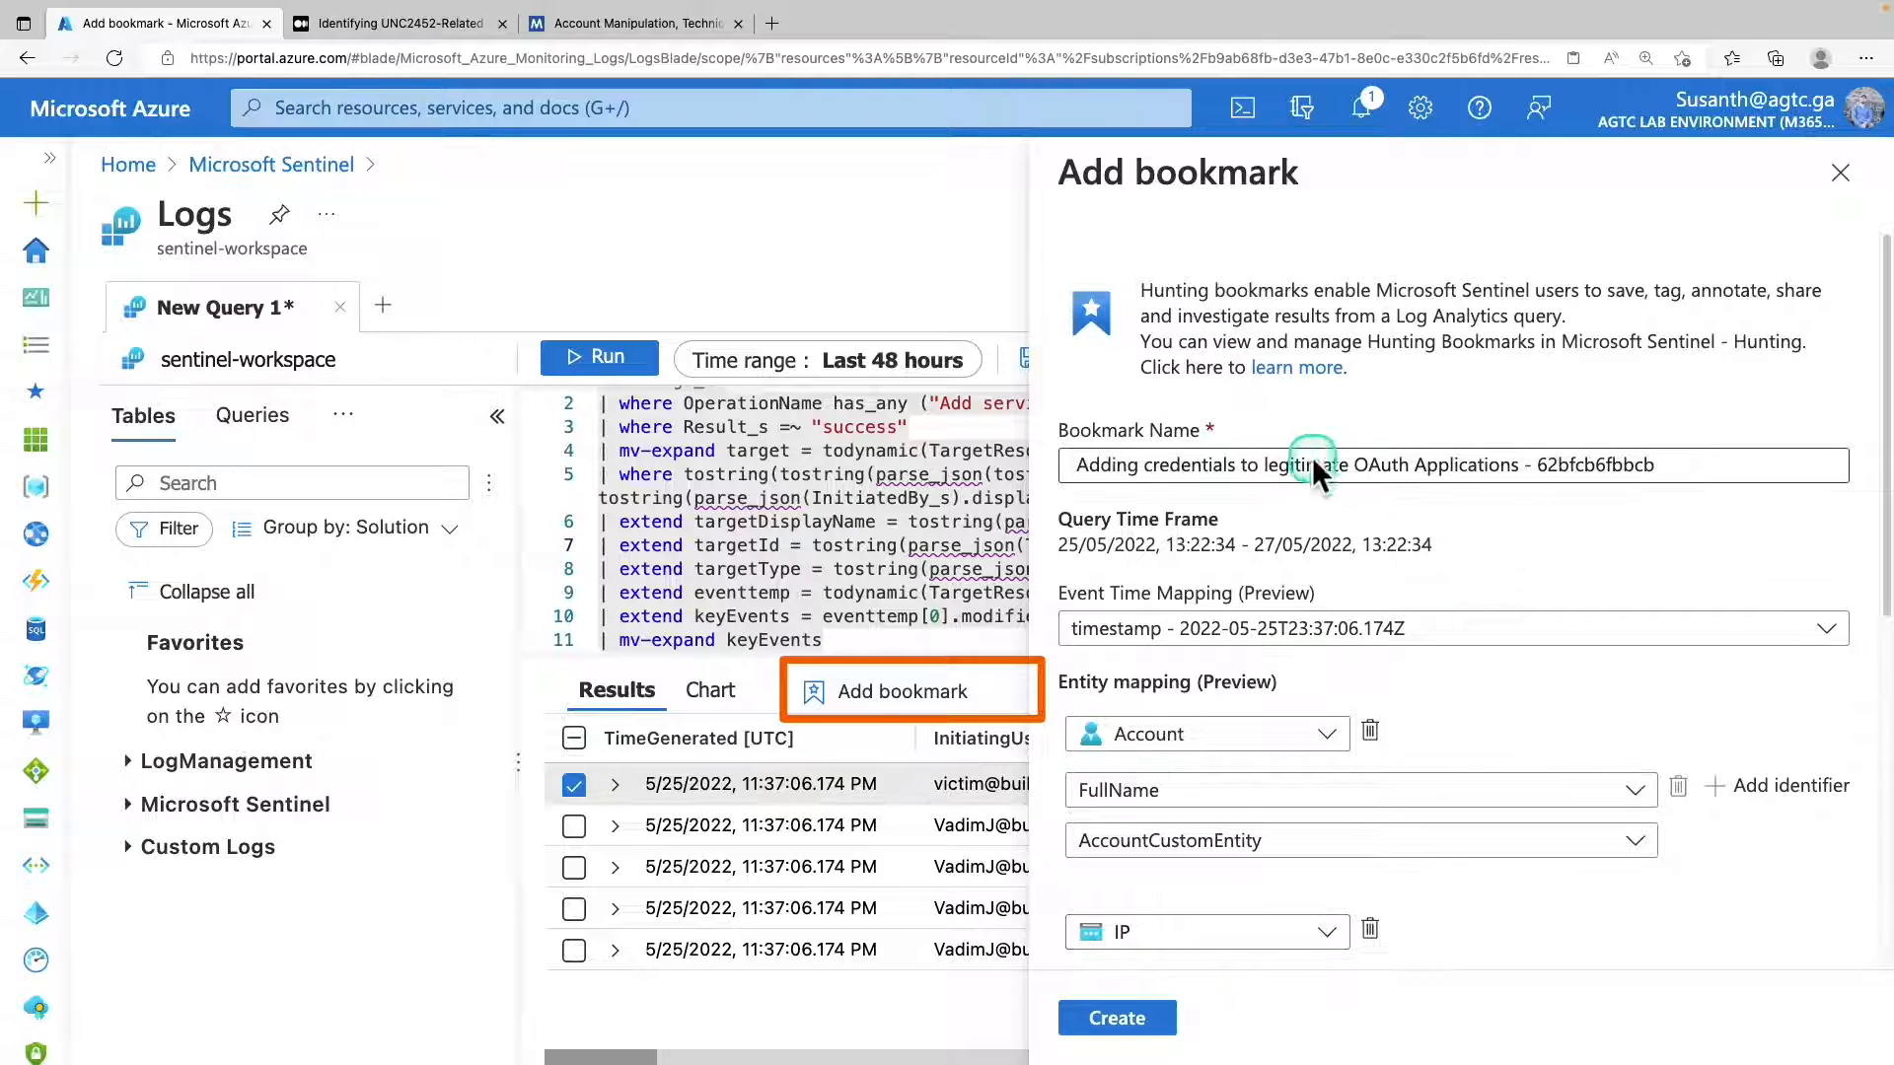
scroll(1331, 540, "down", 1)
scroll(1334, 540, "down", 1)
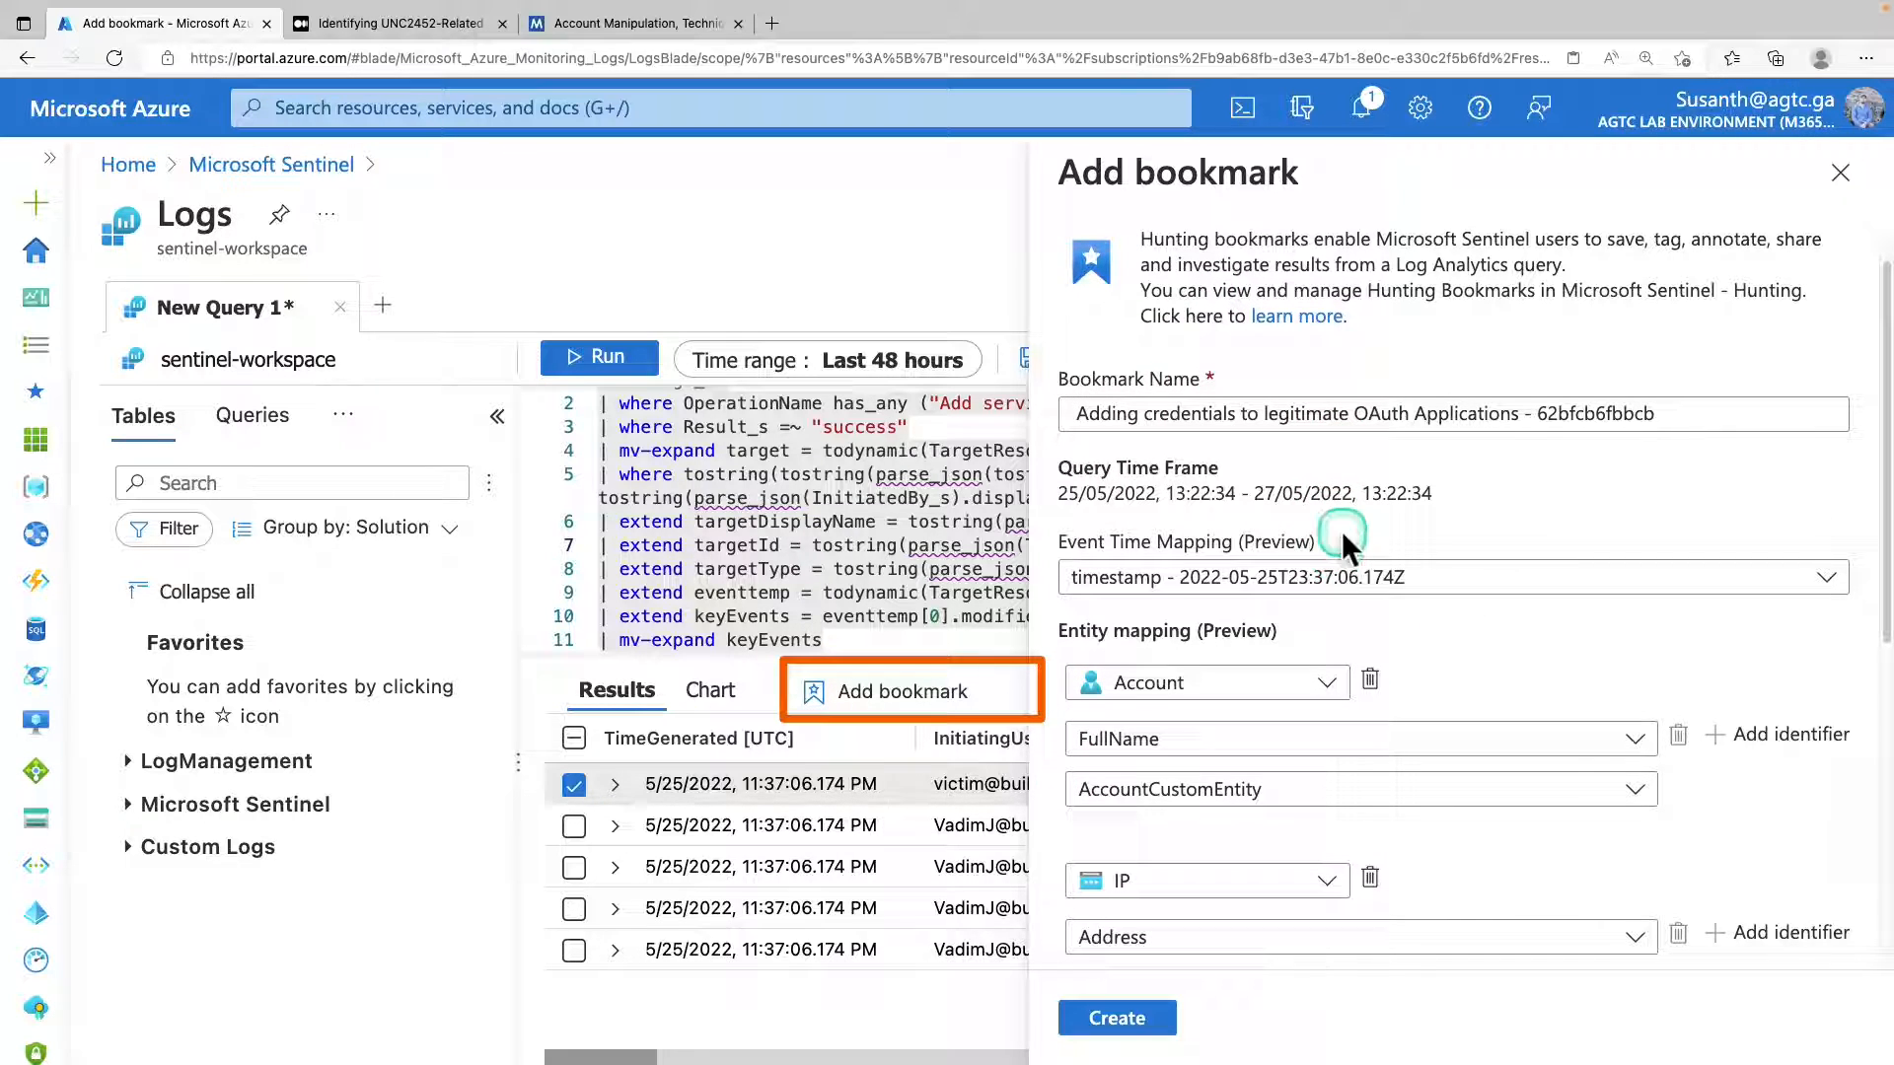
triple_click(1300, 412)
key("Home")
type("Sample -")
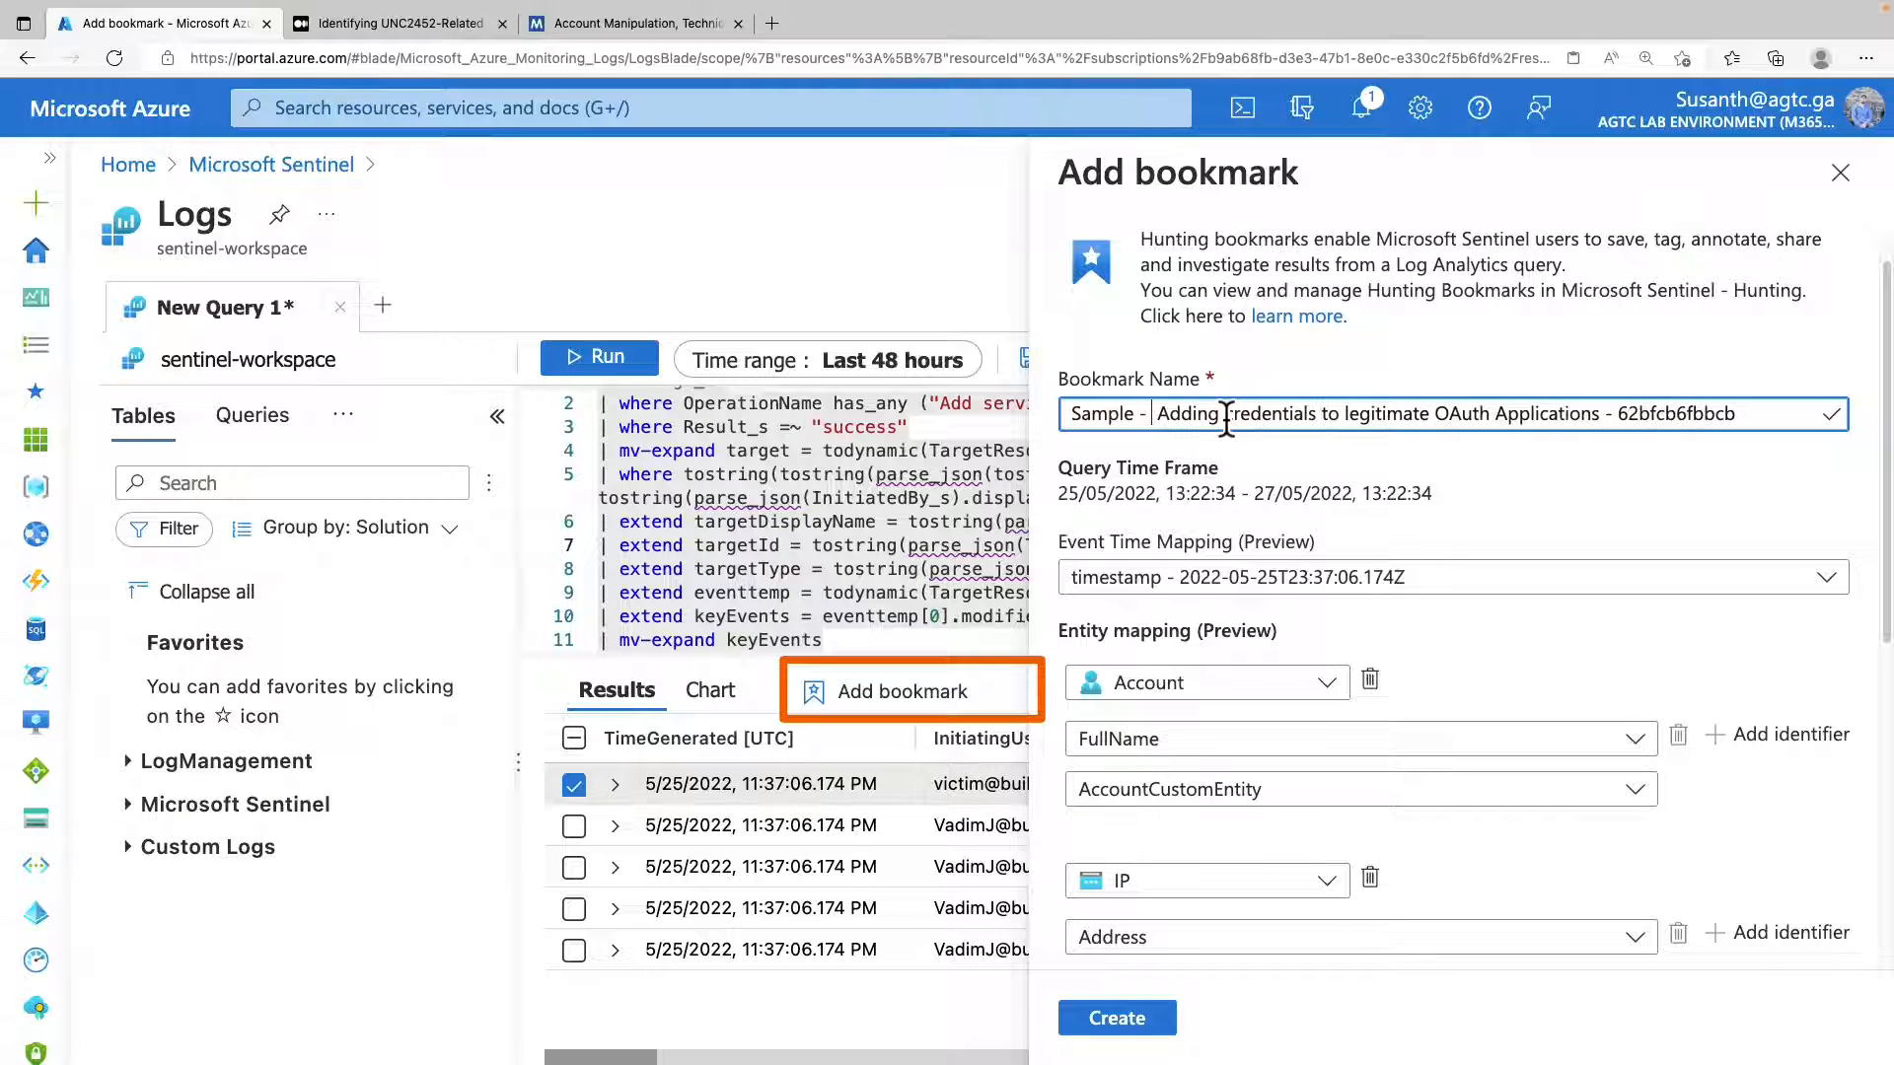
Map the bookmark's first entity as IP with the Address identifier, and create the bookmark.
left_click_drag(1090, 633, 1260, 643)
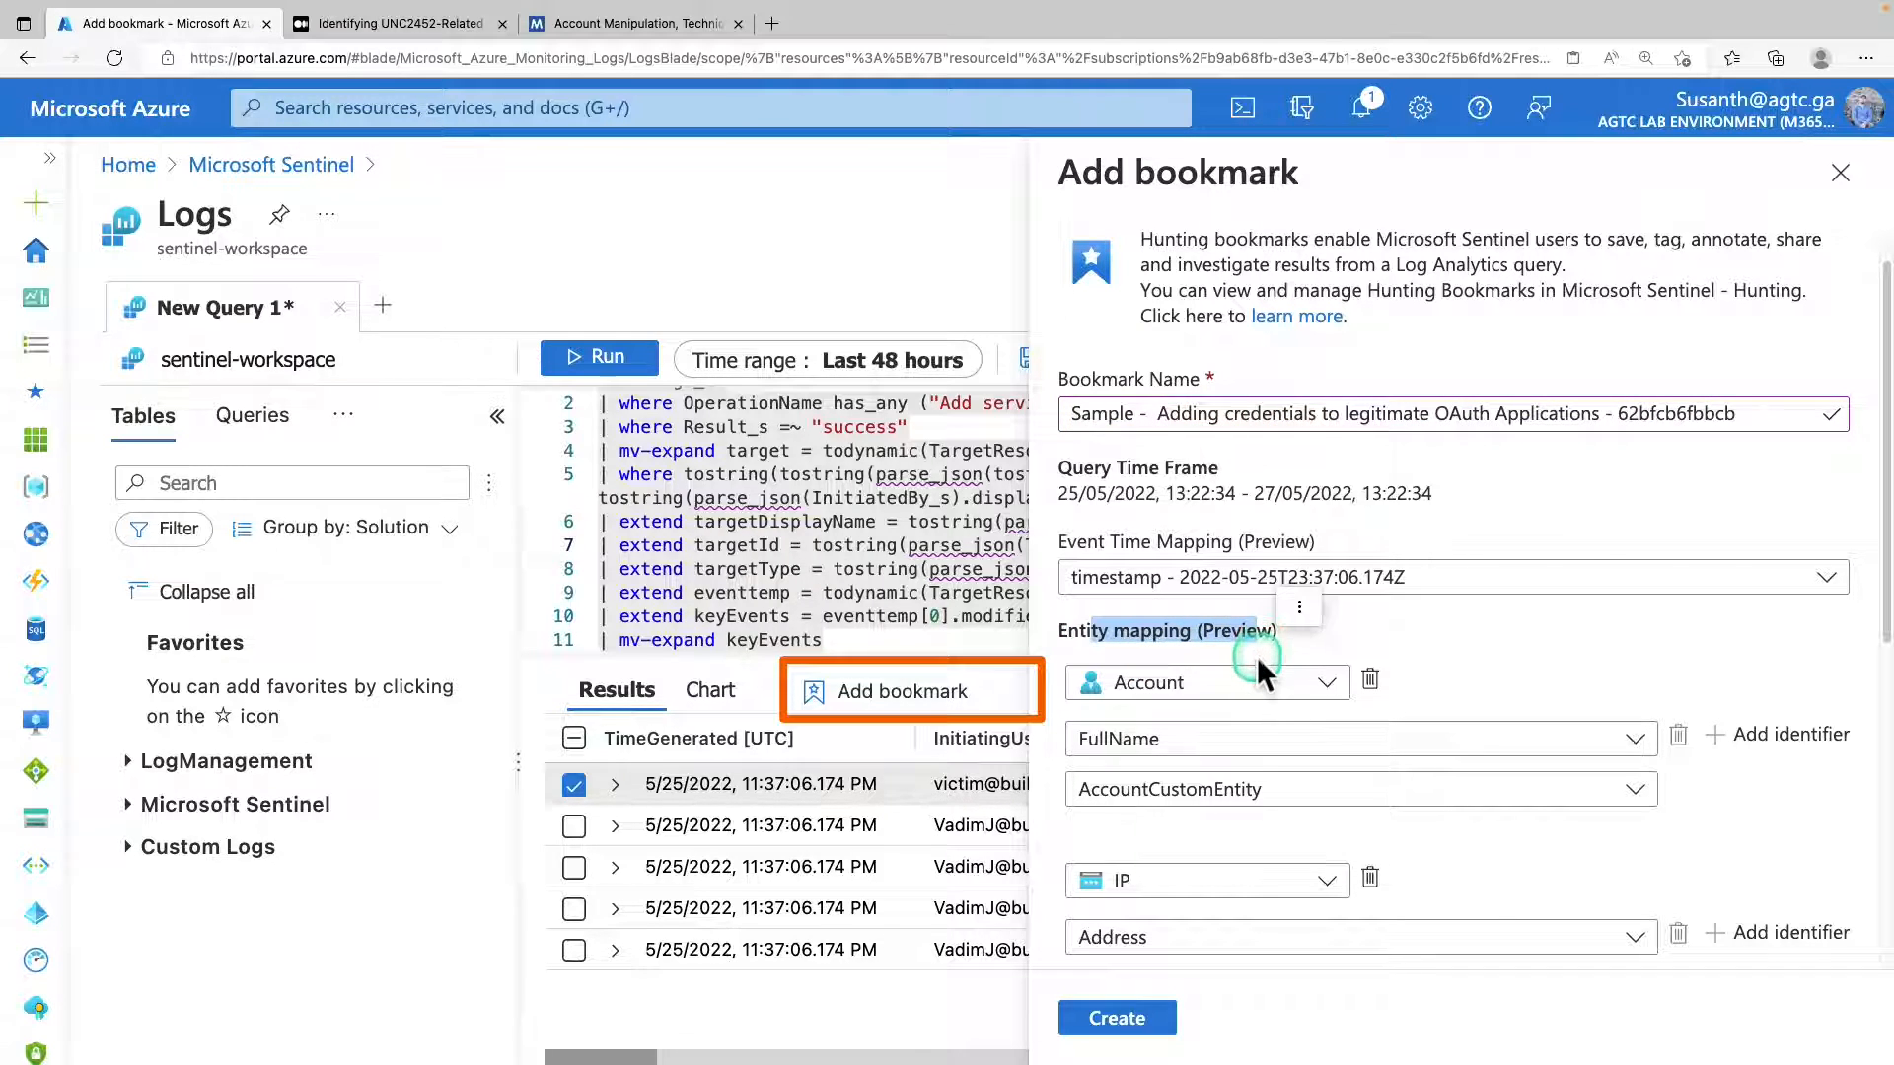
left_click(1290, 685)
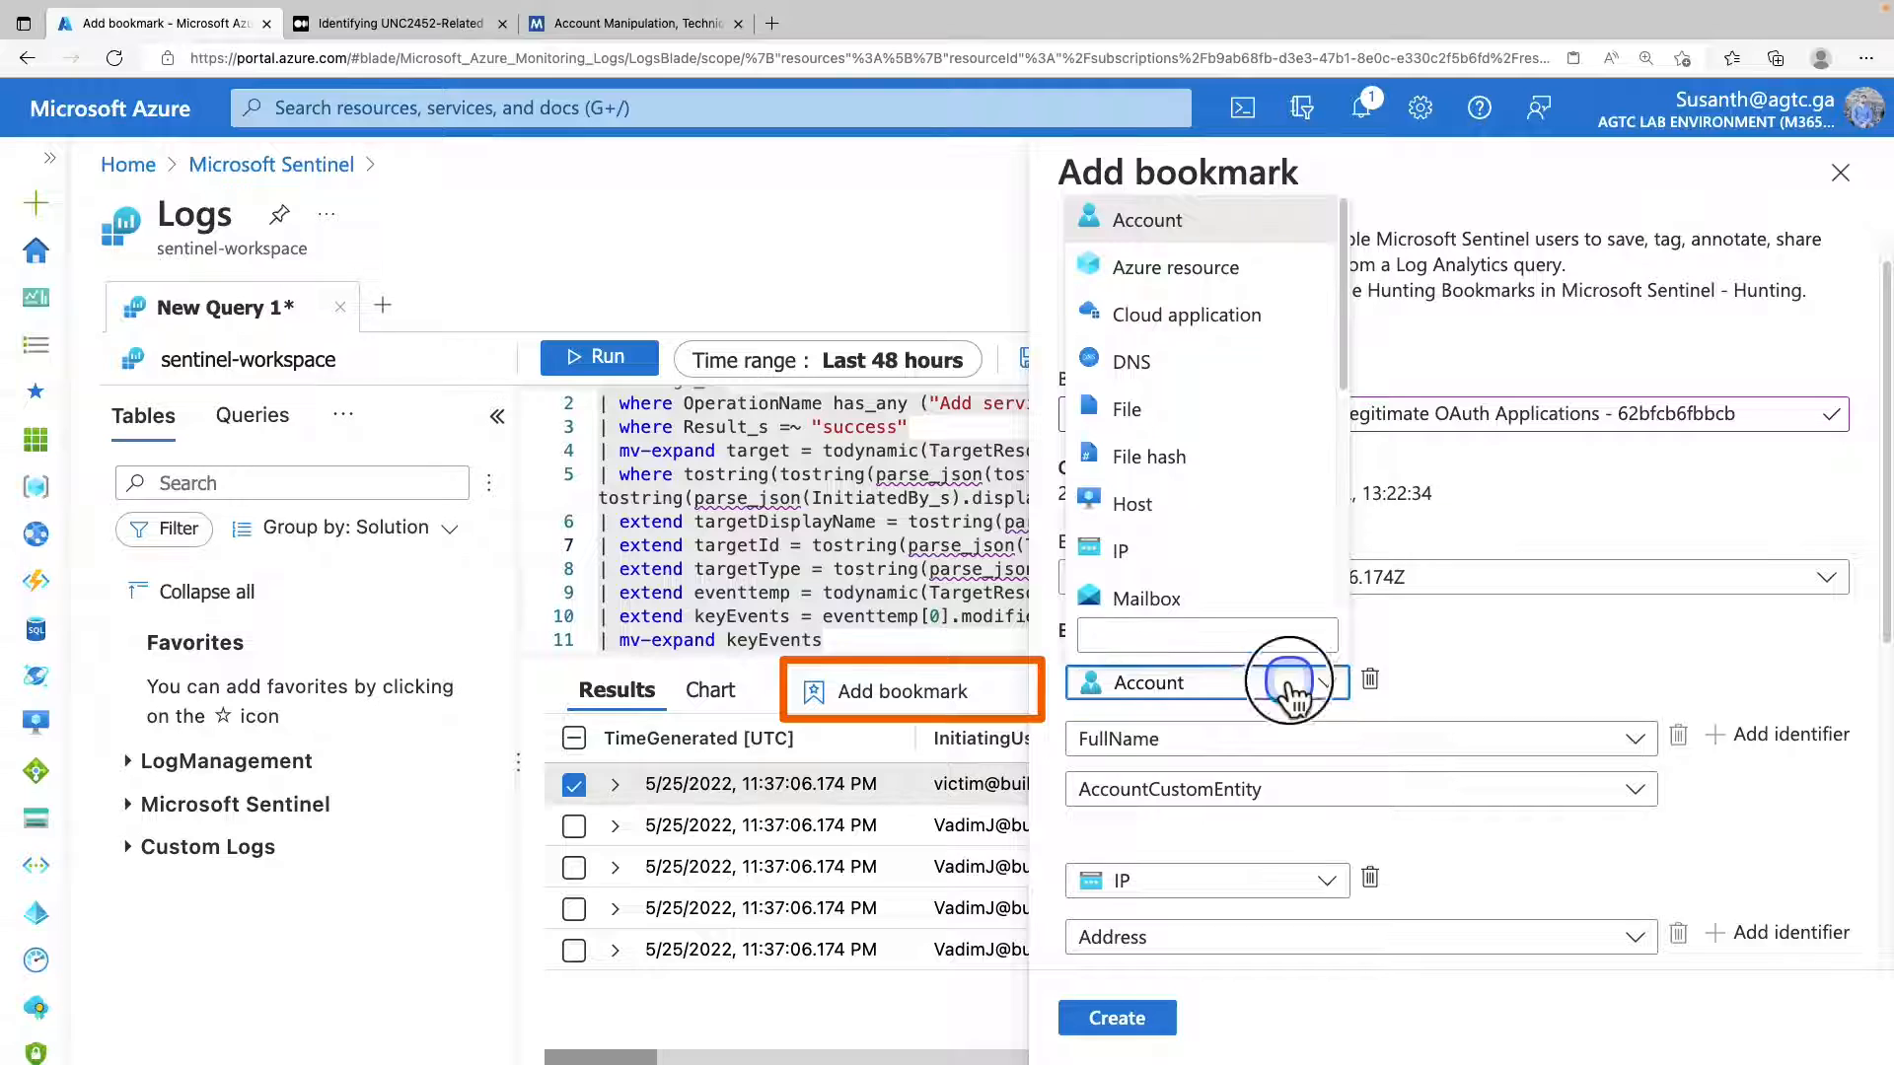
left_click(1298, 686)
left_click(1310, 686)
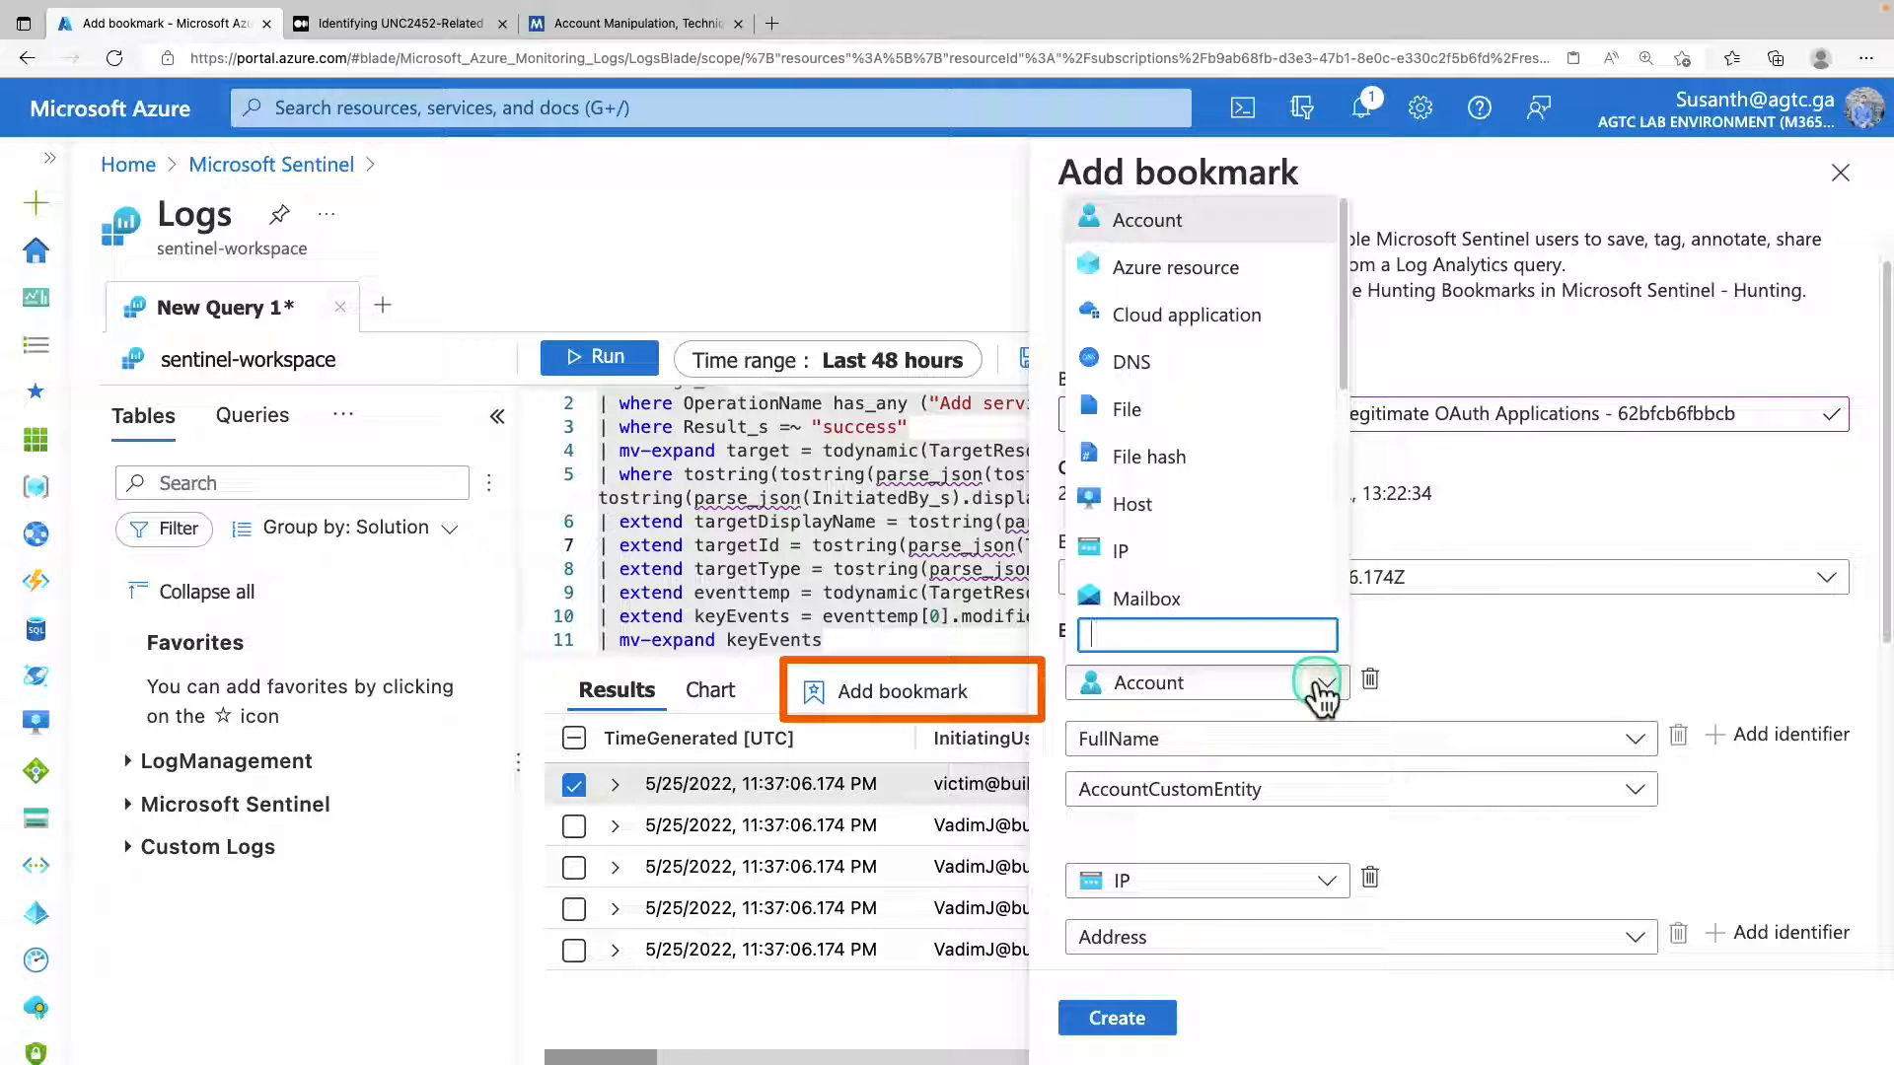
left_click(1258, 577)
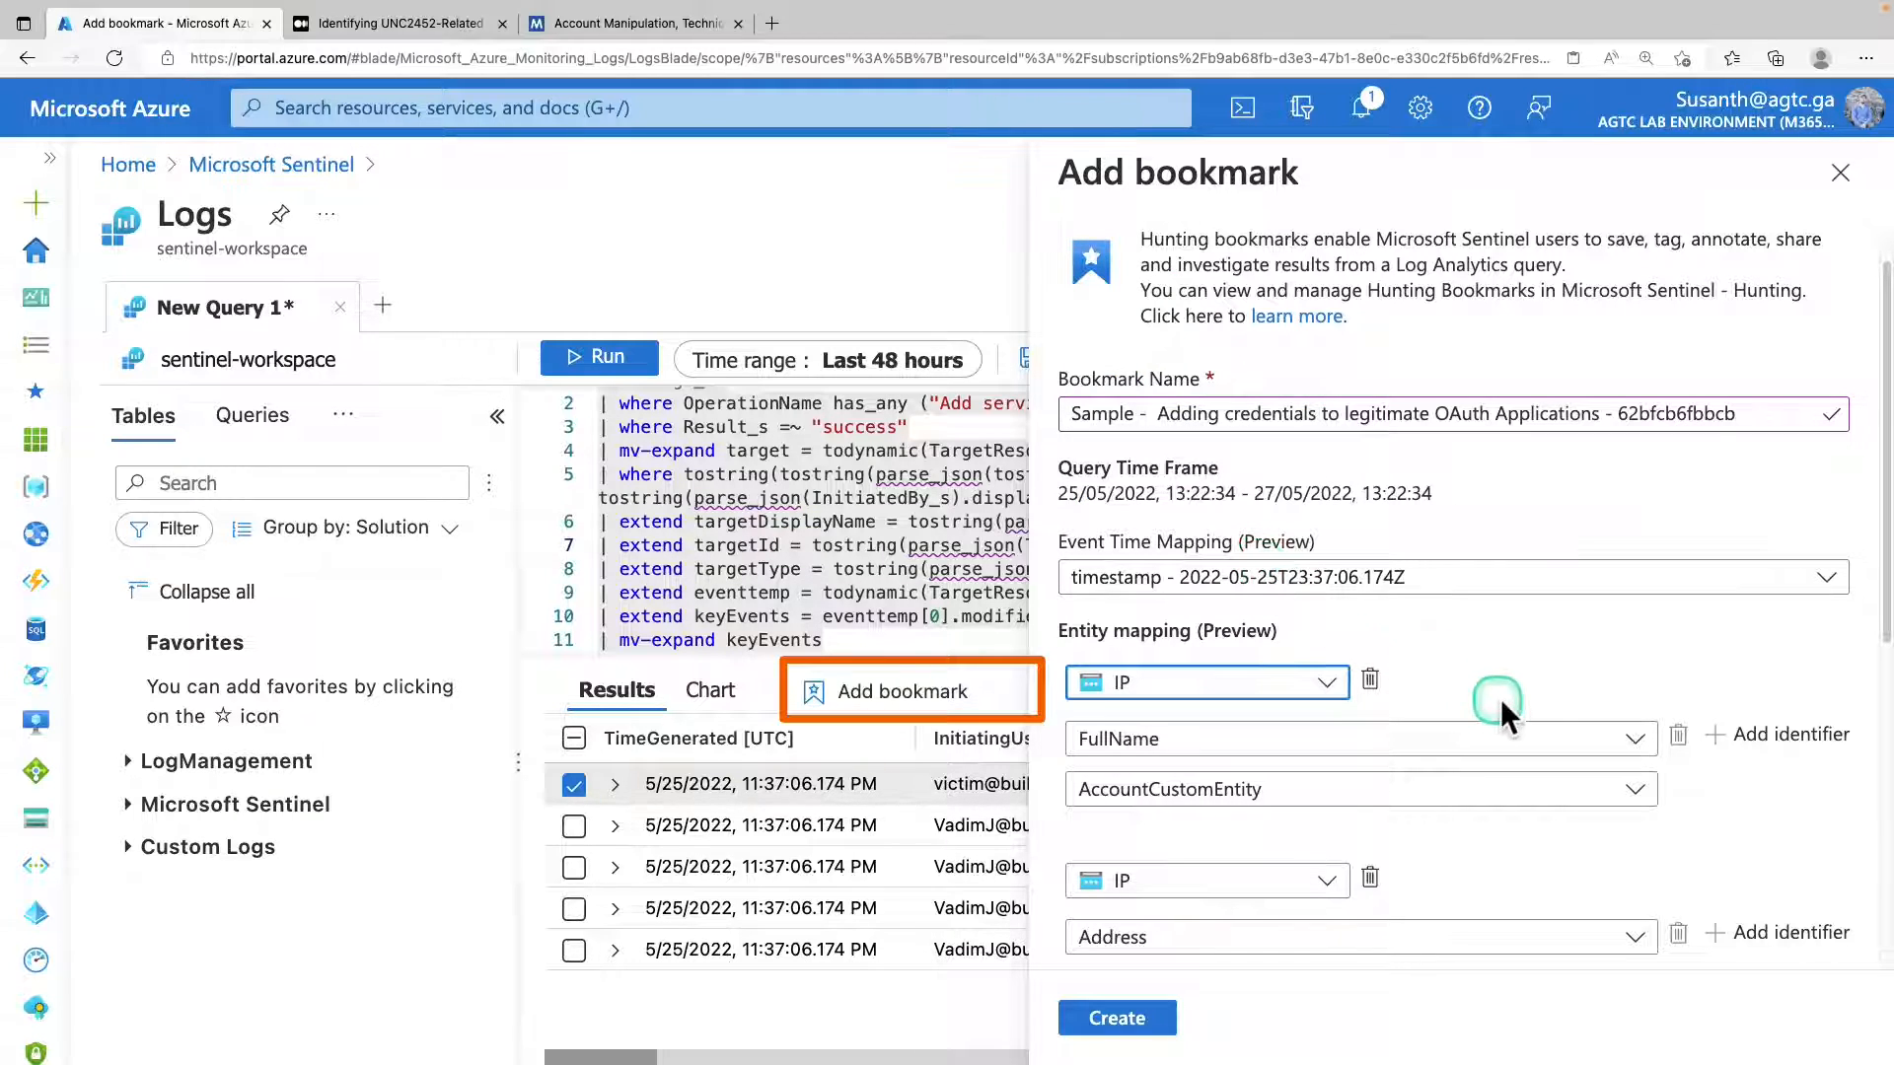
left_click(1430, 738)
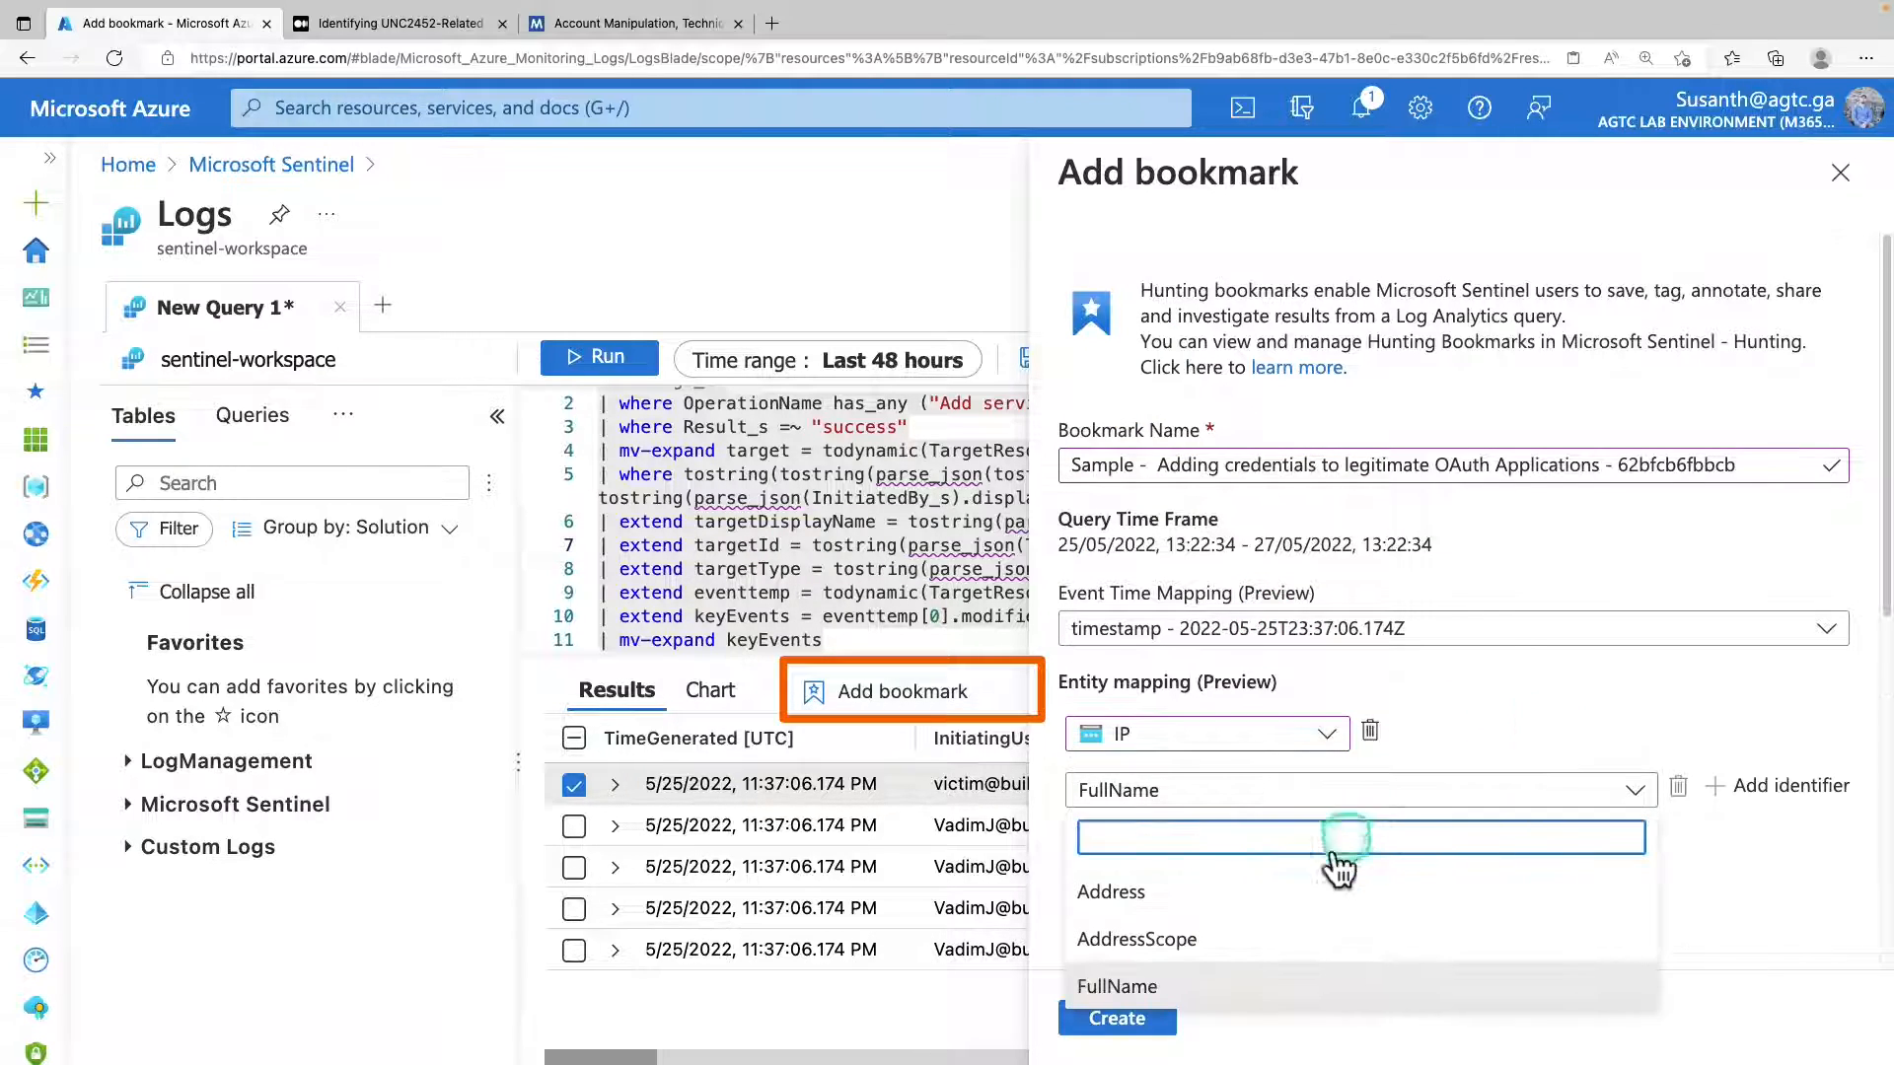
left_click(1299, 890)
left_click(1311, 835)
left_click_drag(1884, 665, 1876, 976)
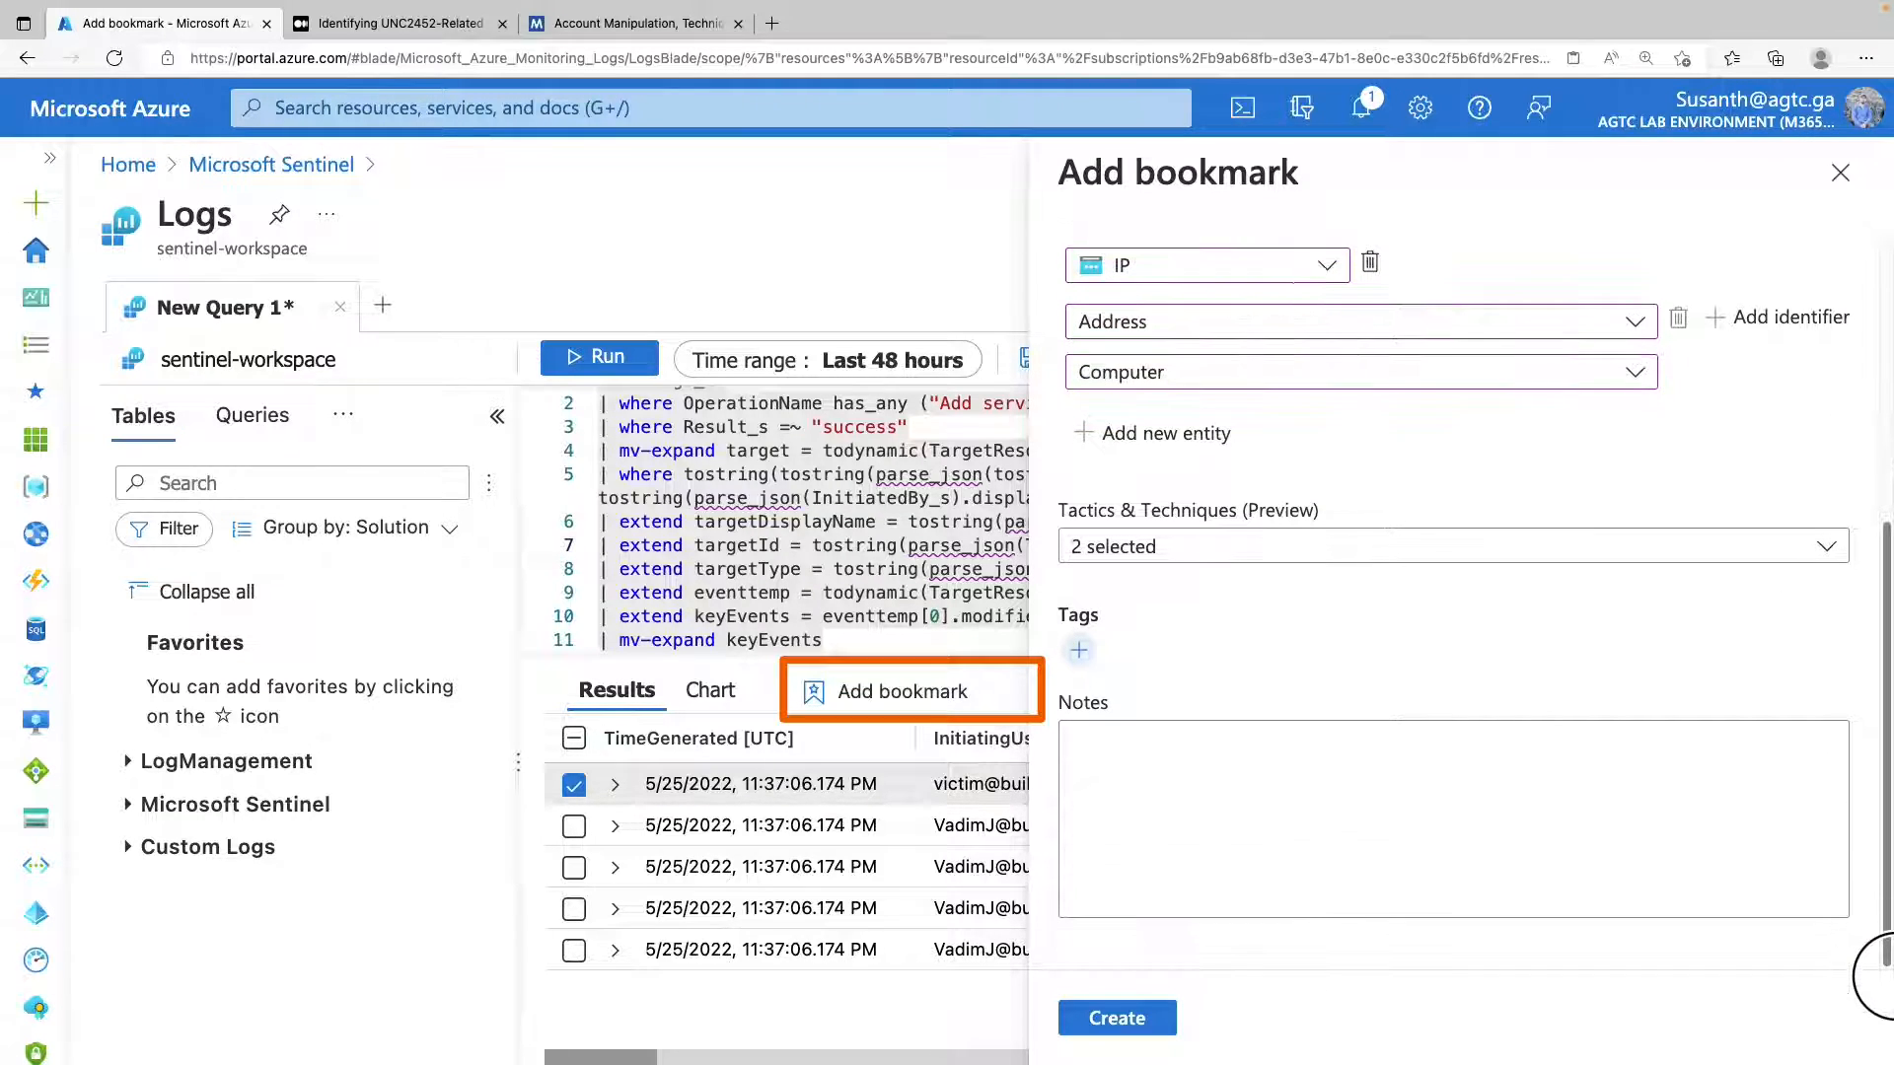
left_click(1144, 1019)
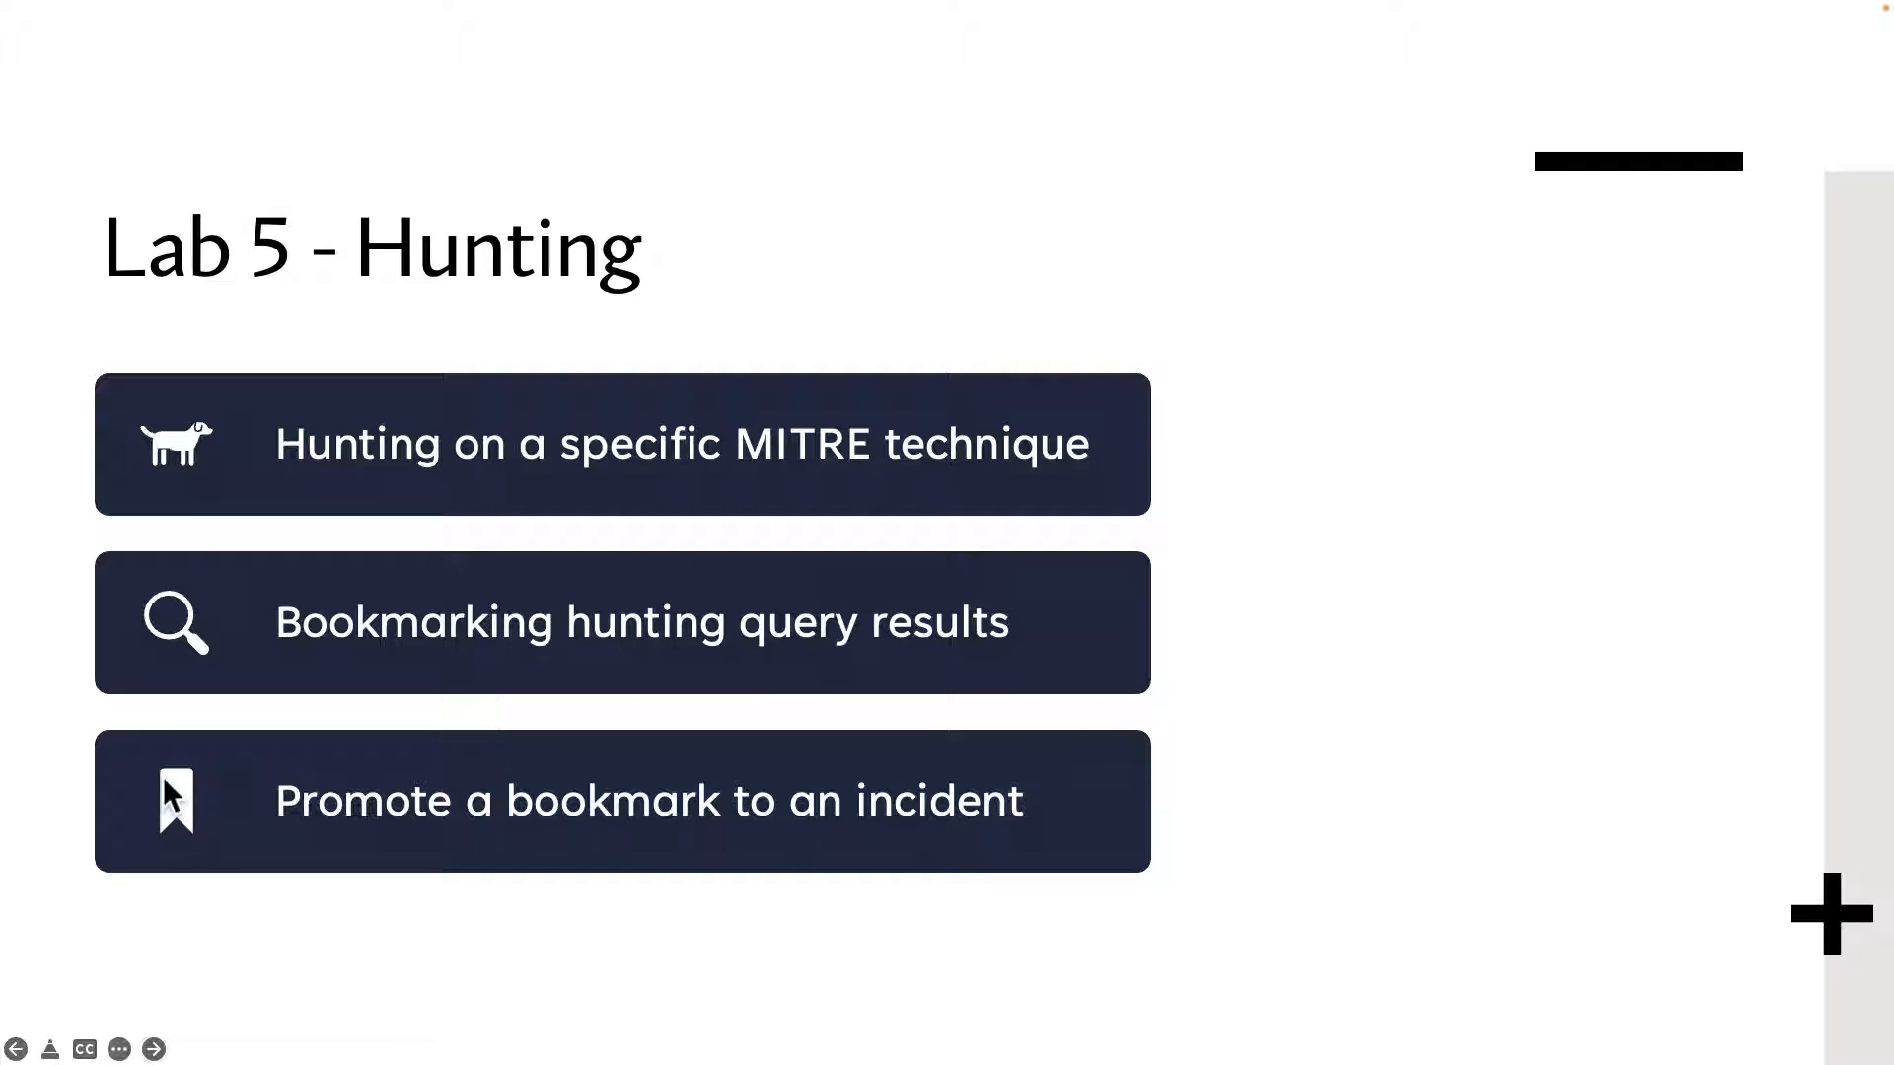
mouse_move(130, 742)
left_mouse_down()
mouse_move(146, 815)
mouse_move(1124, 840)
left_mouse_up()
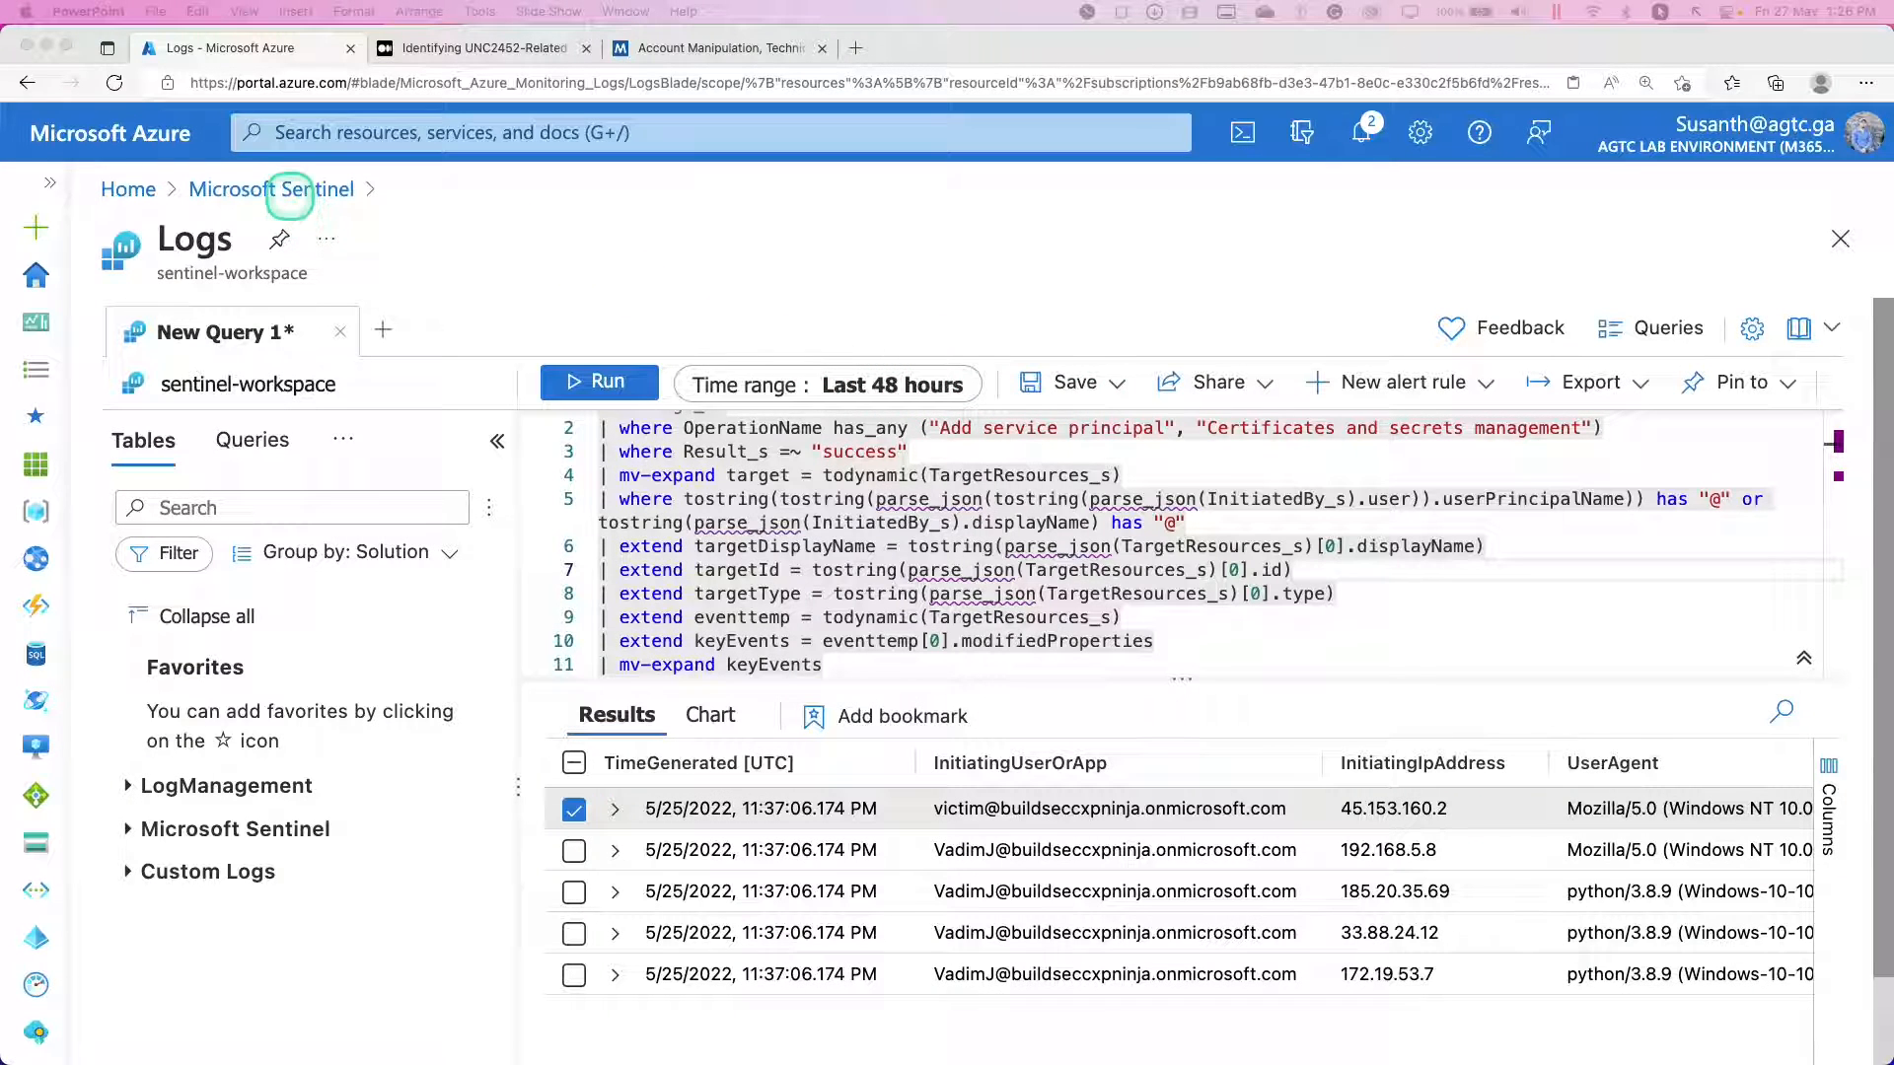
Leave the Logs query, discarding its unsaved edits, and return to the bookmarks in Microsoft Sentinel Hunting.
left_click(293, 192)
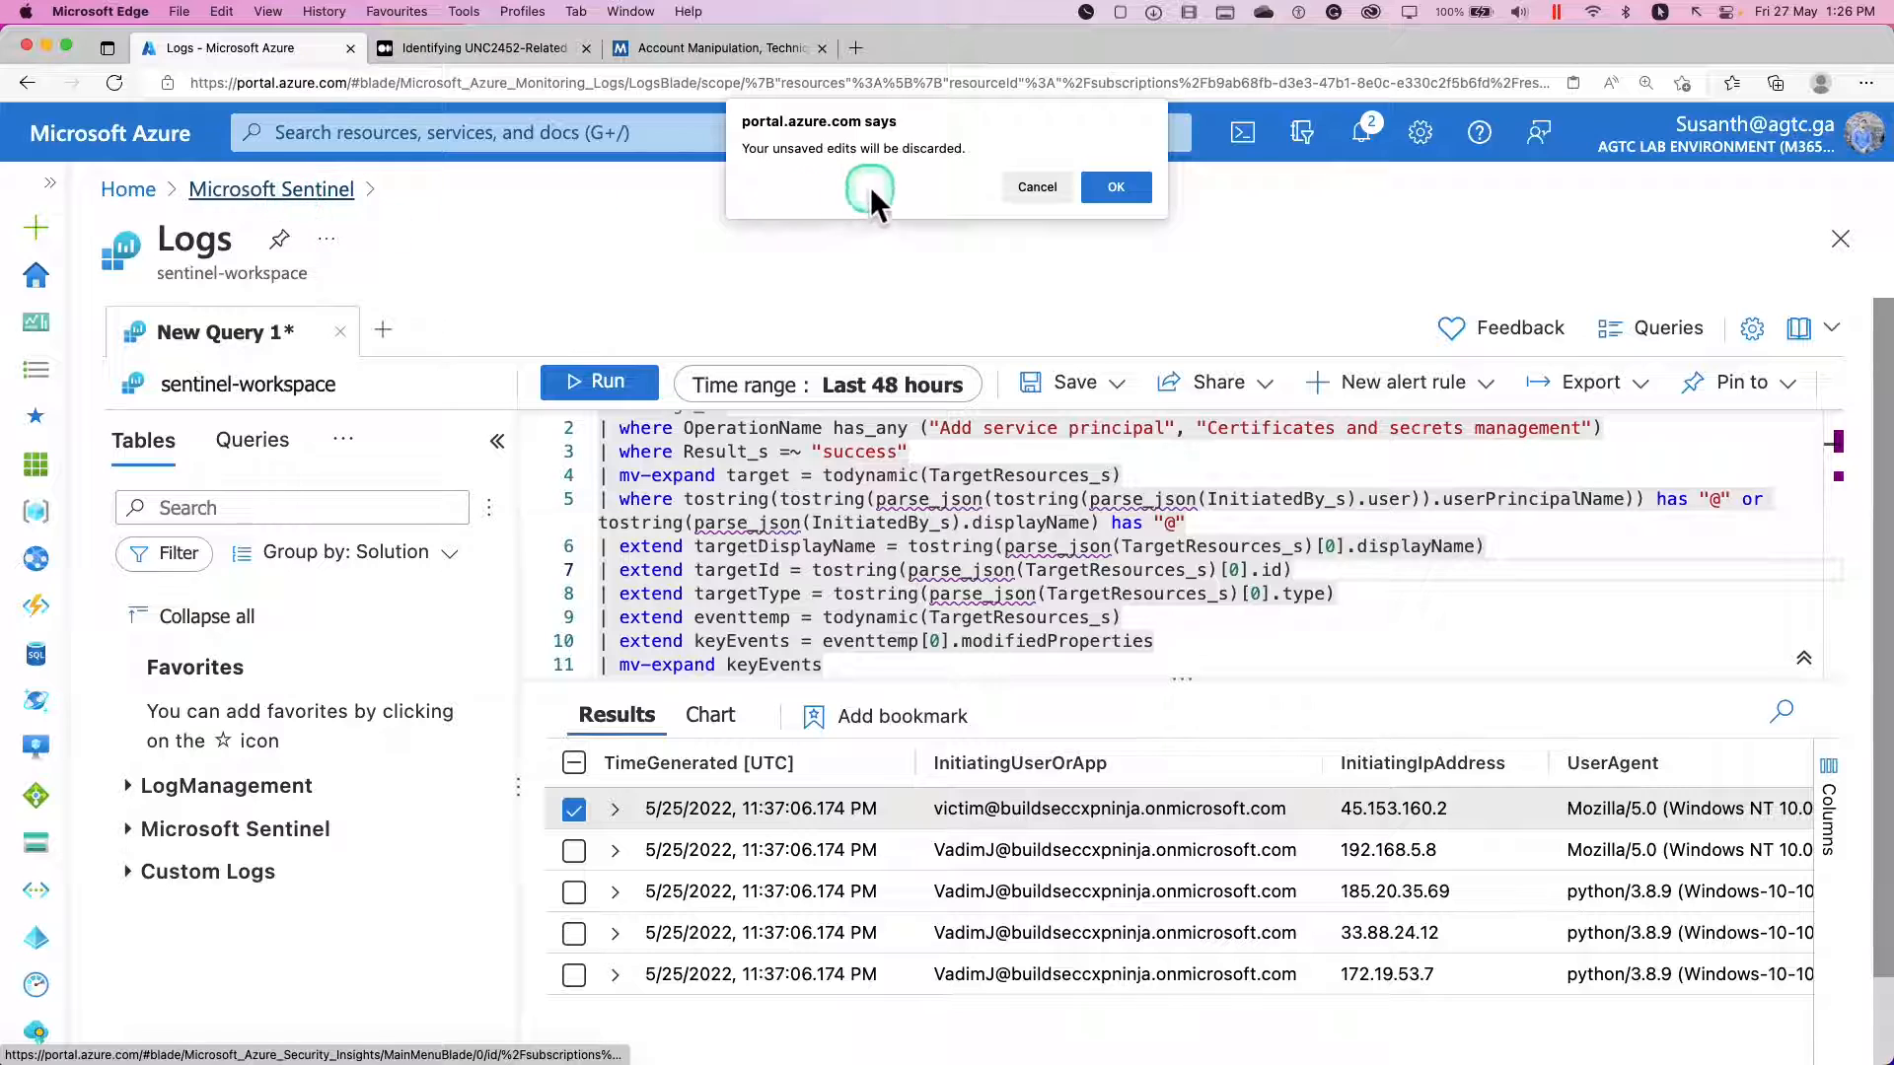
left_click(1128, 186)
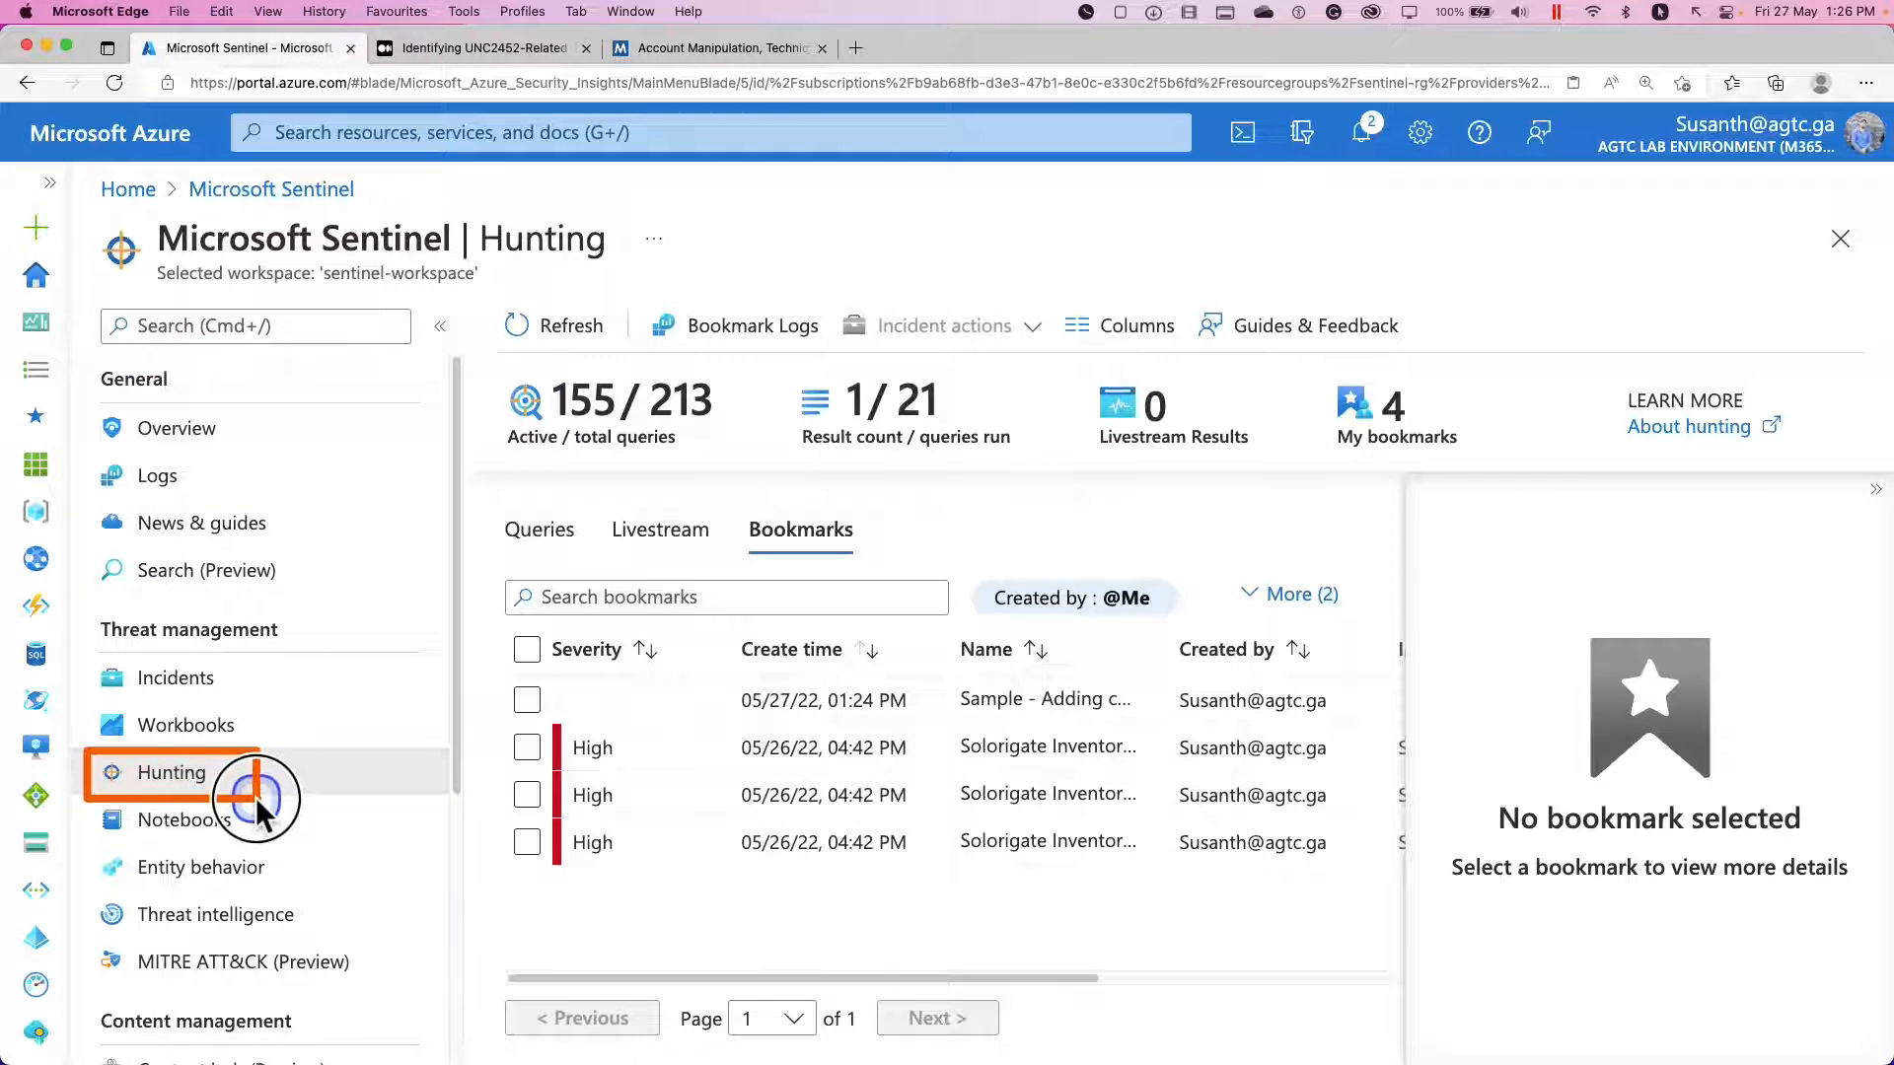
left_click(770, 554)
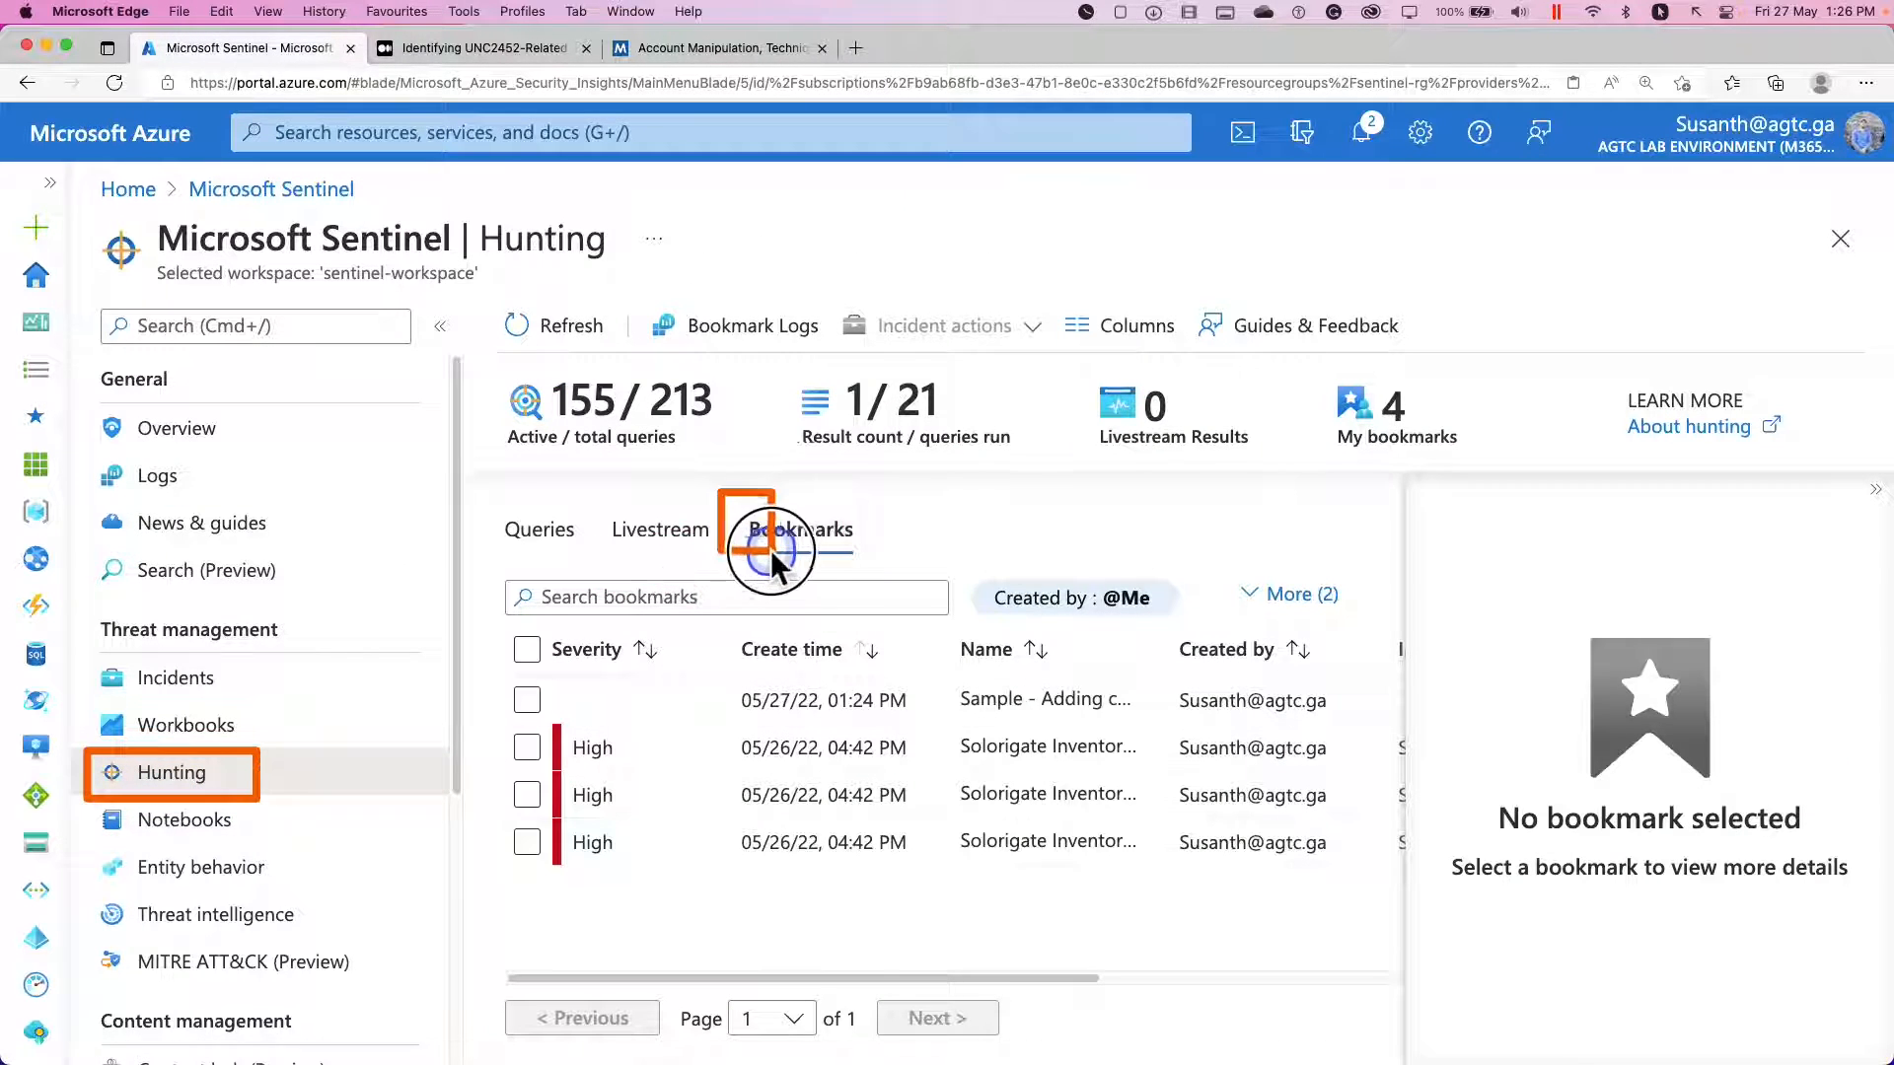
left_click_drag(771, 552, 883, 561)
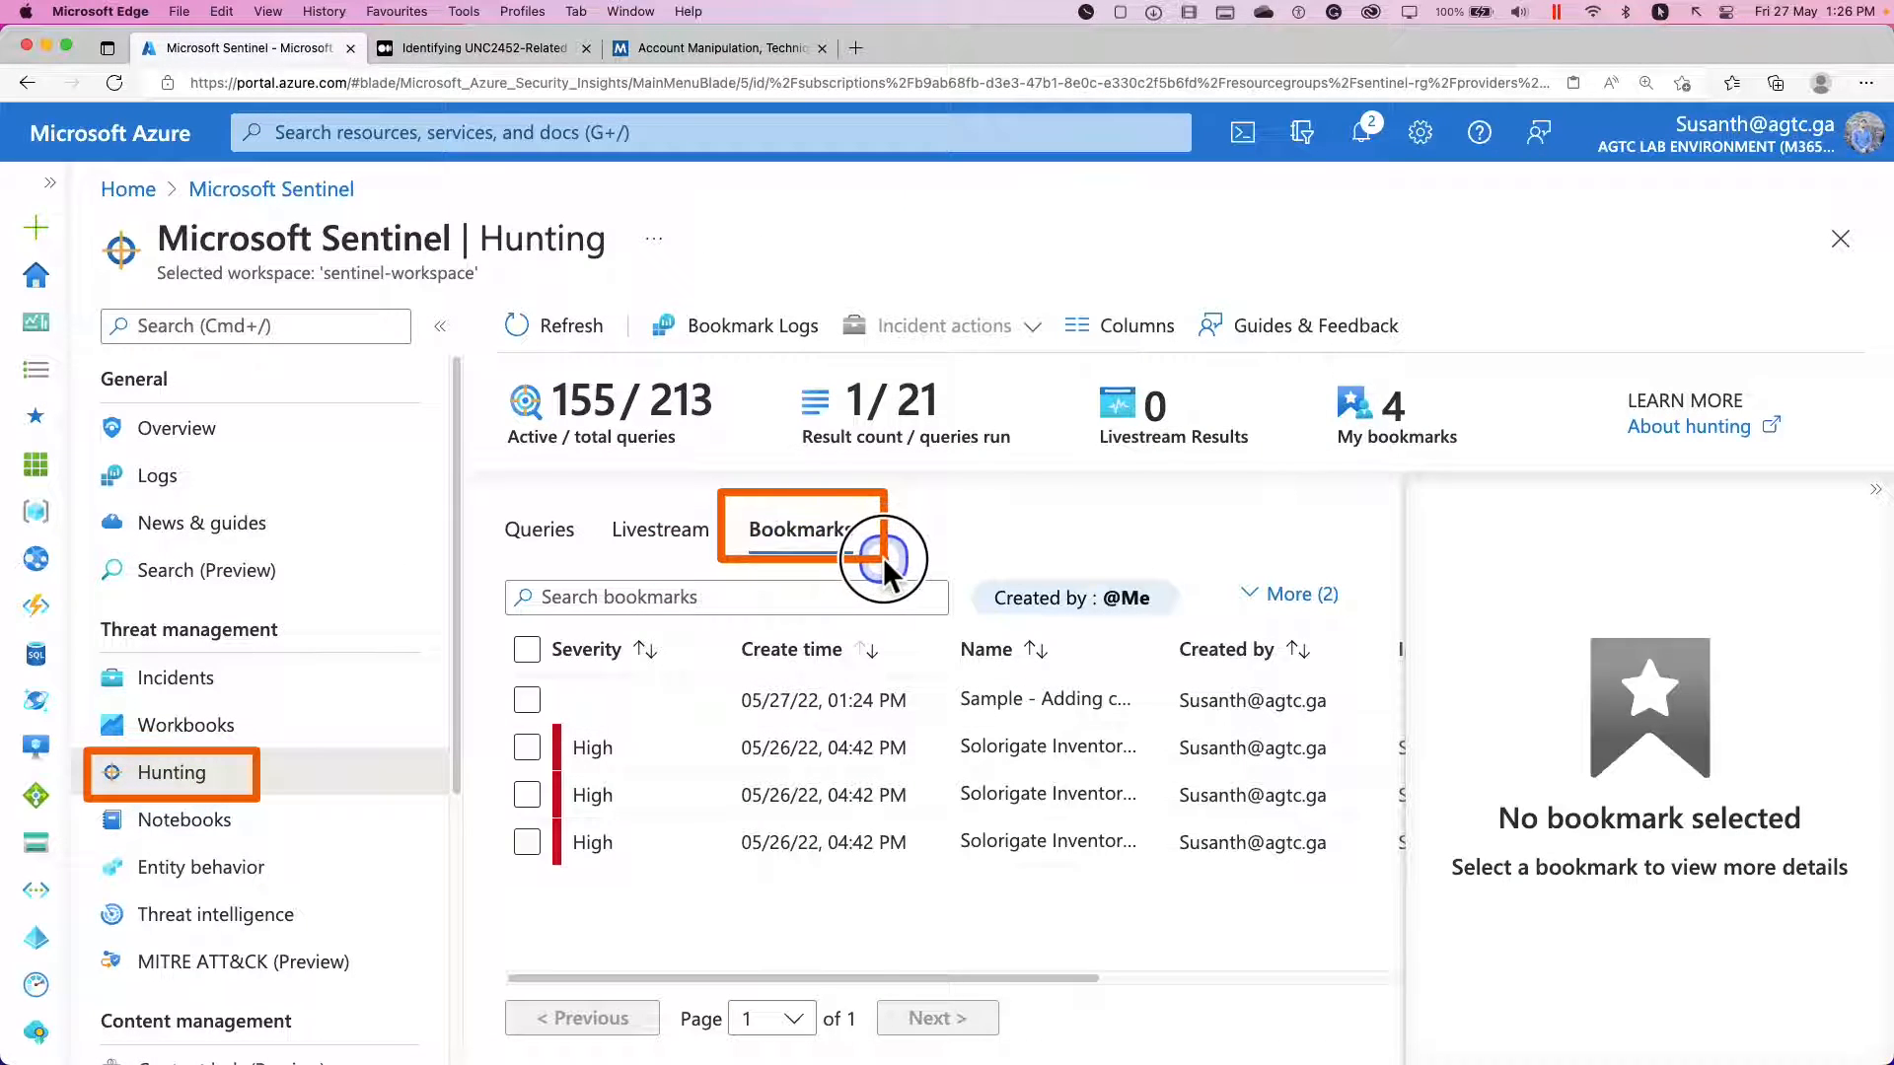
Review the "Sample - Adding credentials" bookmark's details, including its entities, tactics and query result row, and compare it with a Solorigate Inventory check bookmark.
left_click(820, 707)
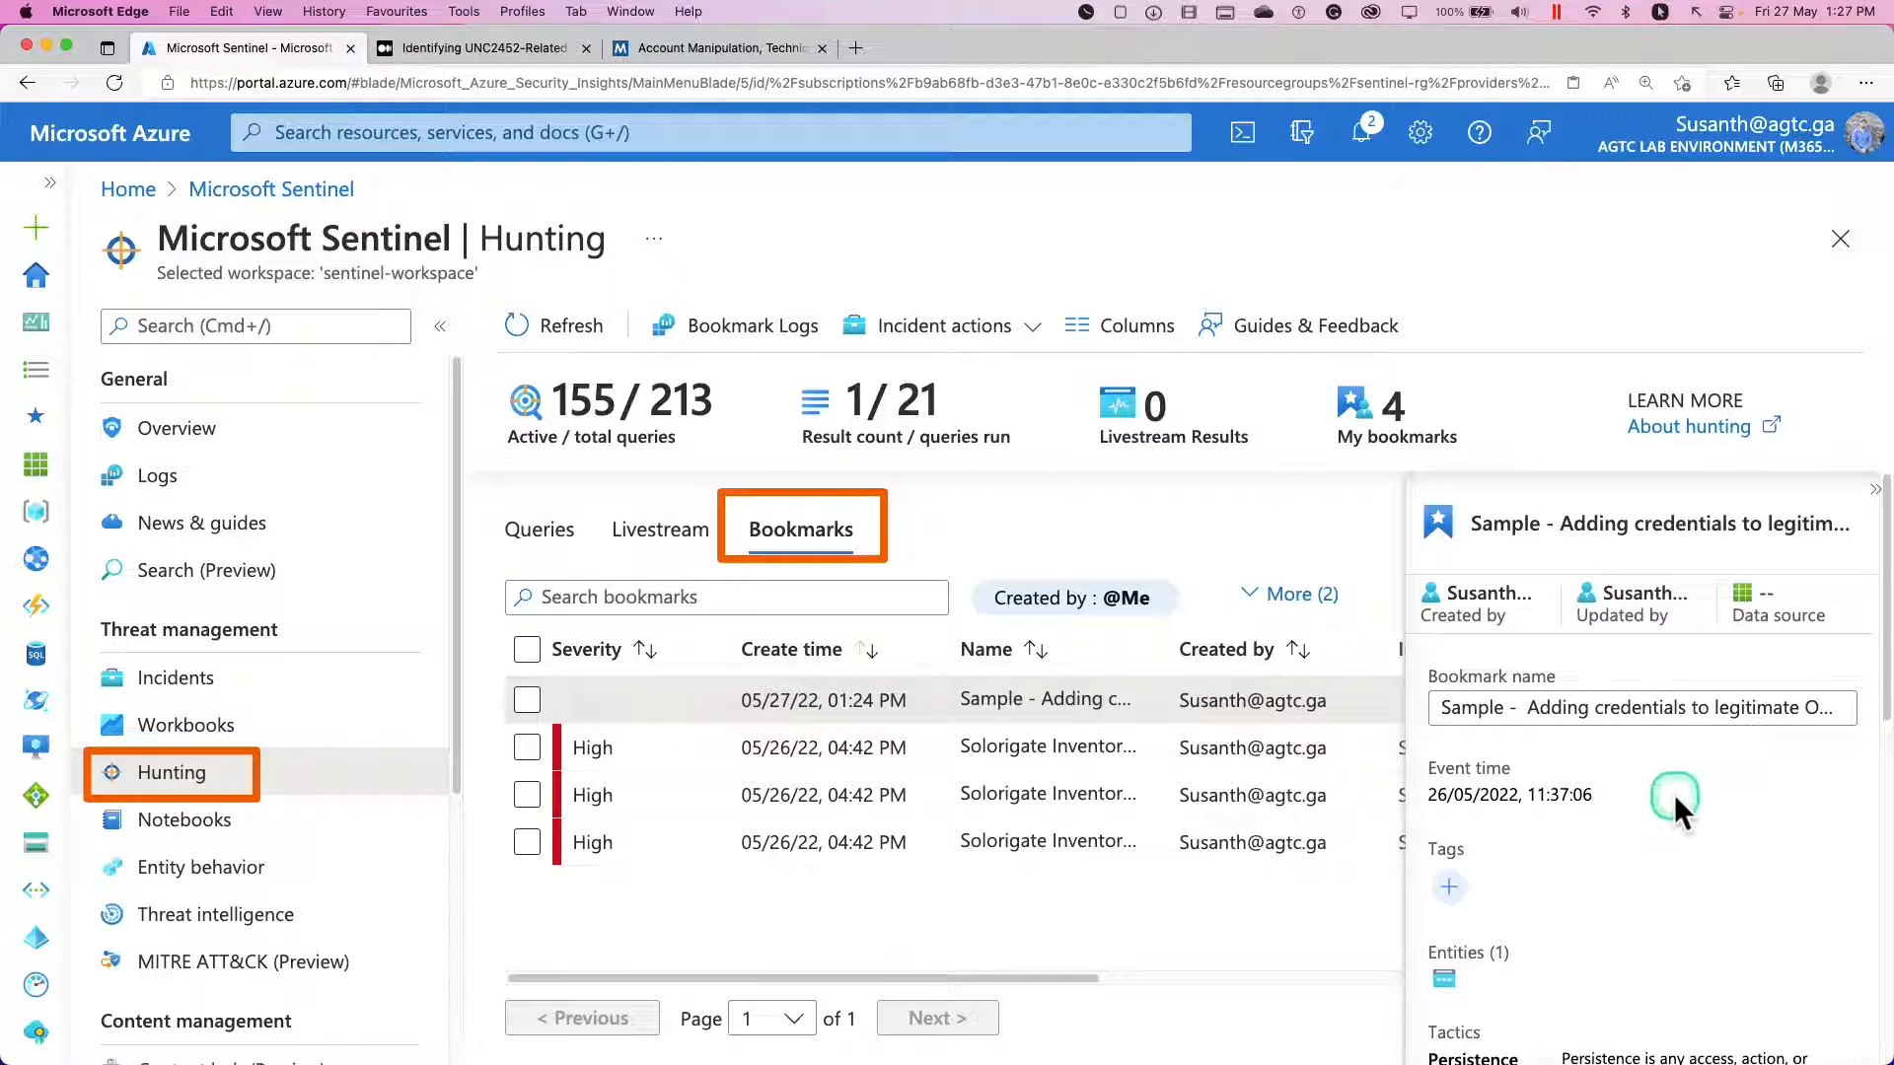
scroll(1673, 795, "down", 2)
left_click(994, 764)
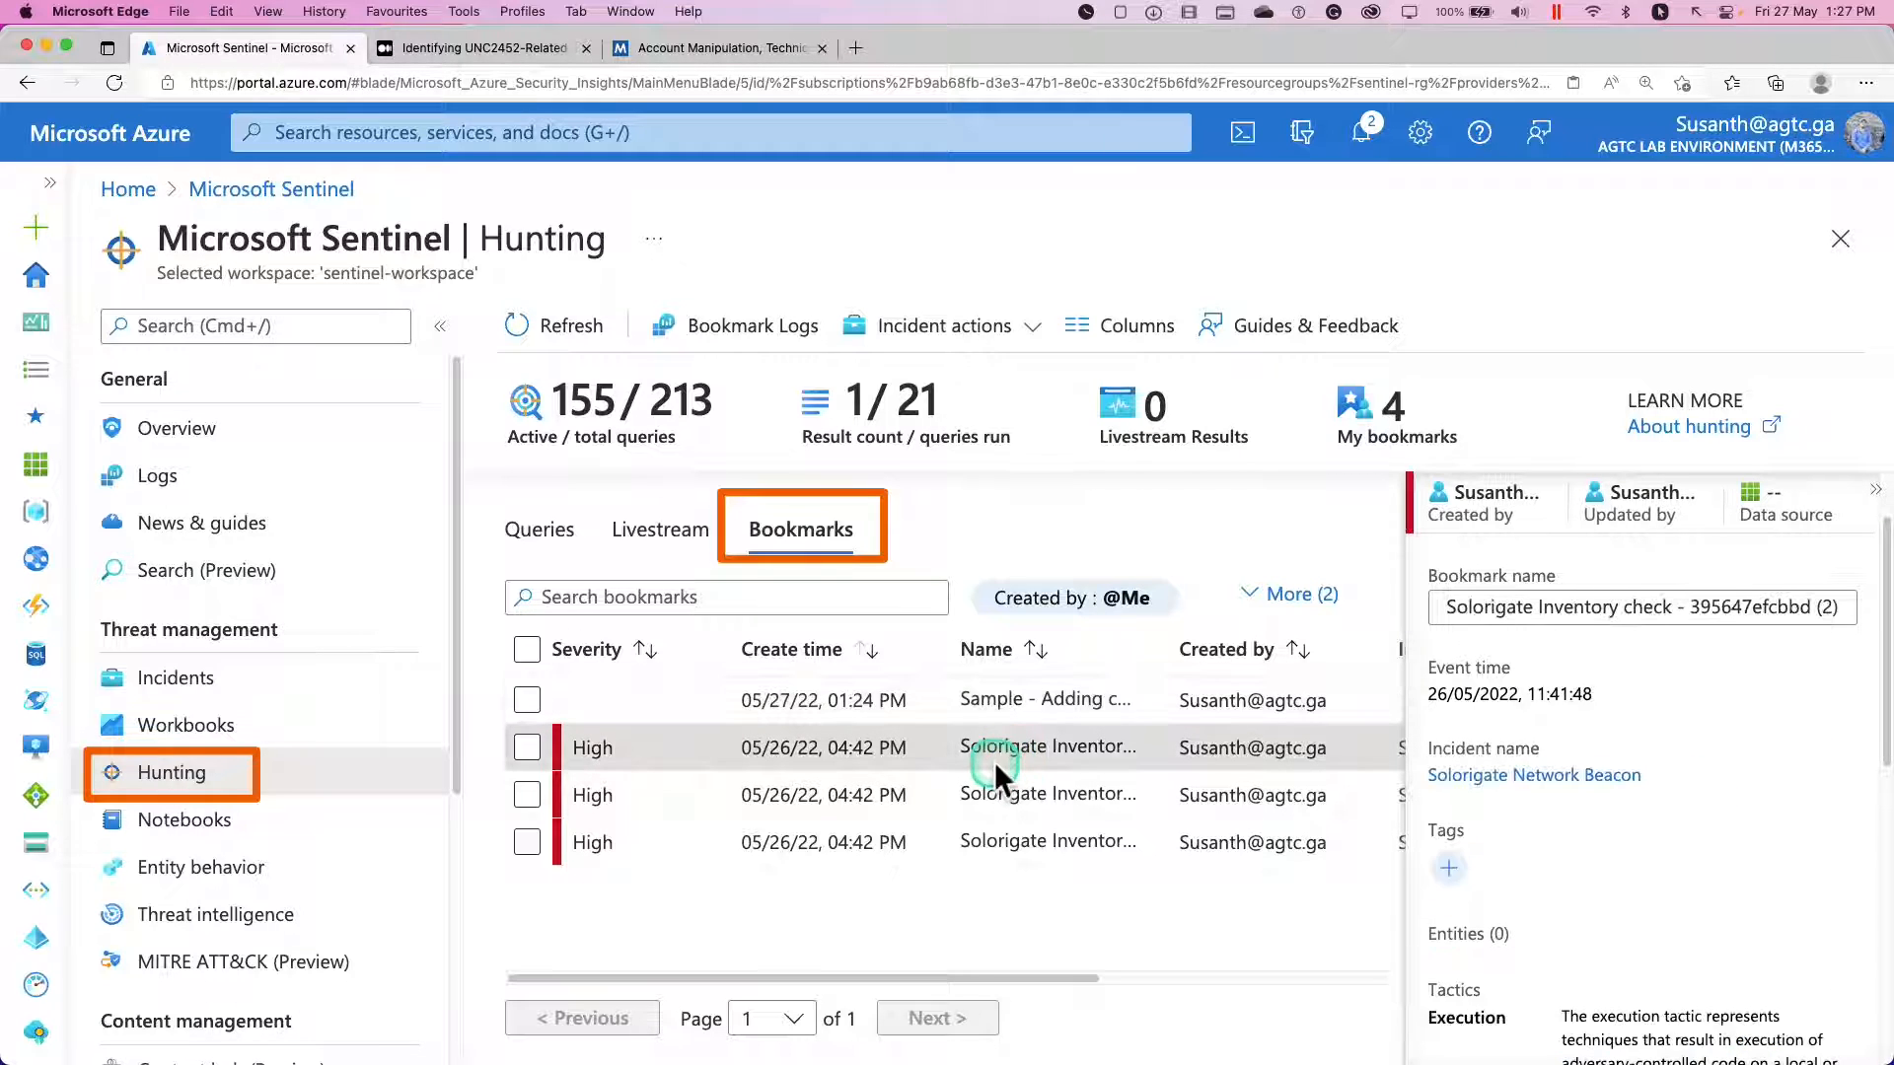
left_click(864, 700)
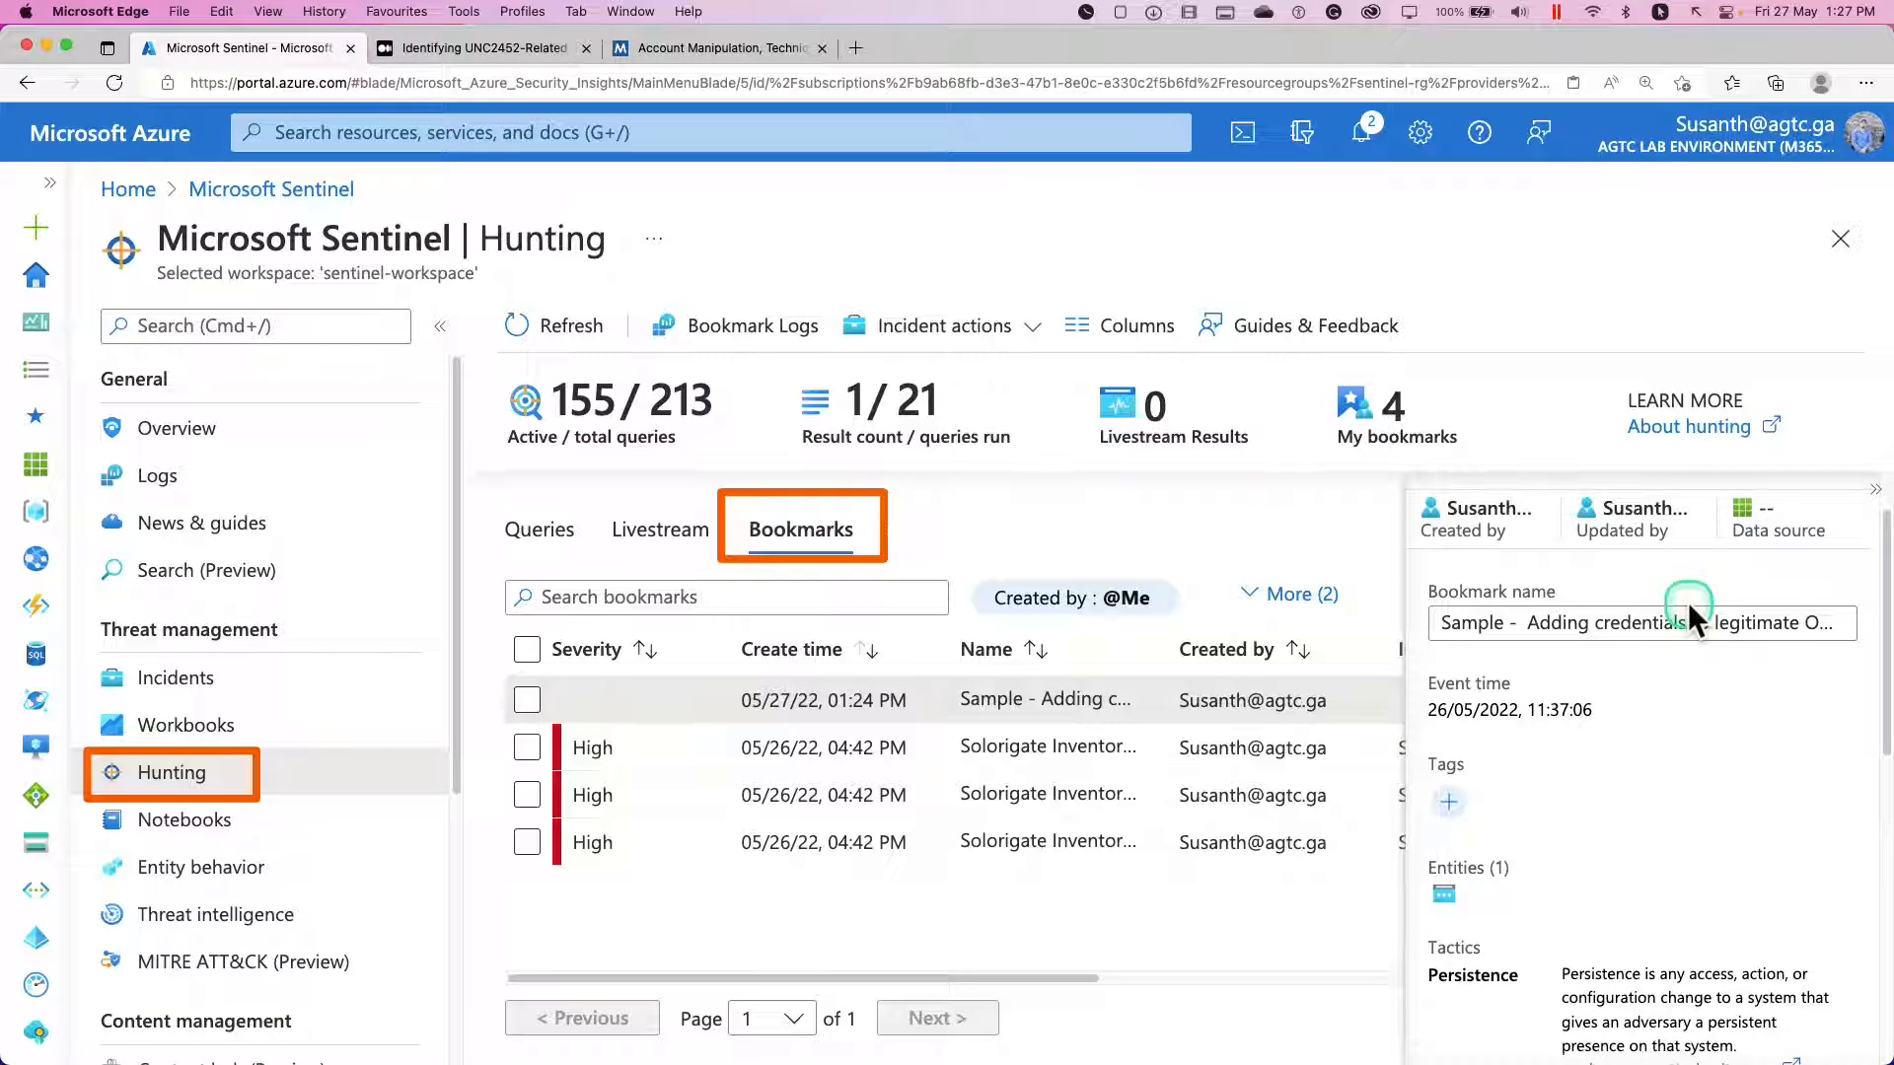
scroll(1689, 602, "down", 5)
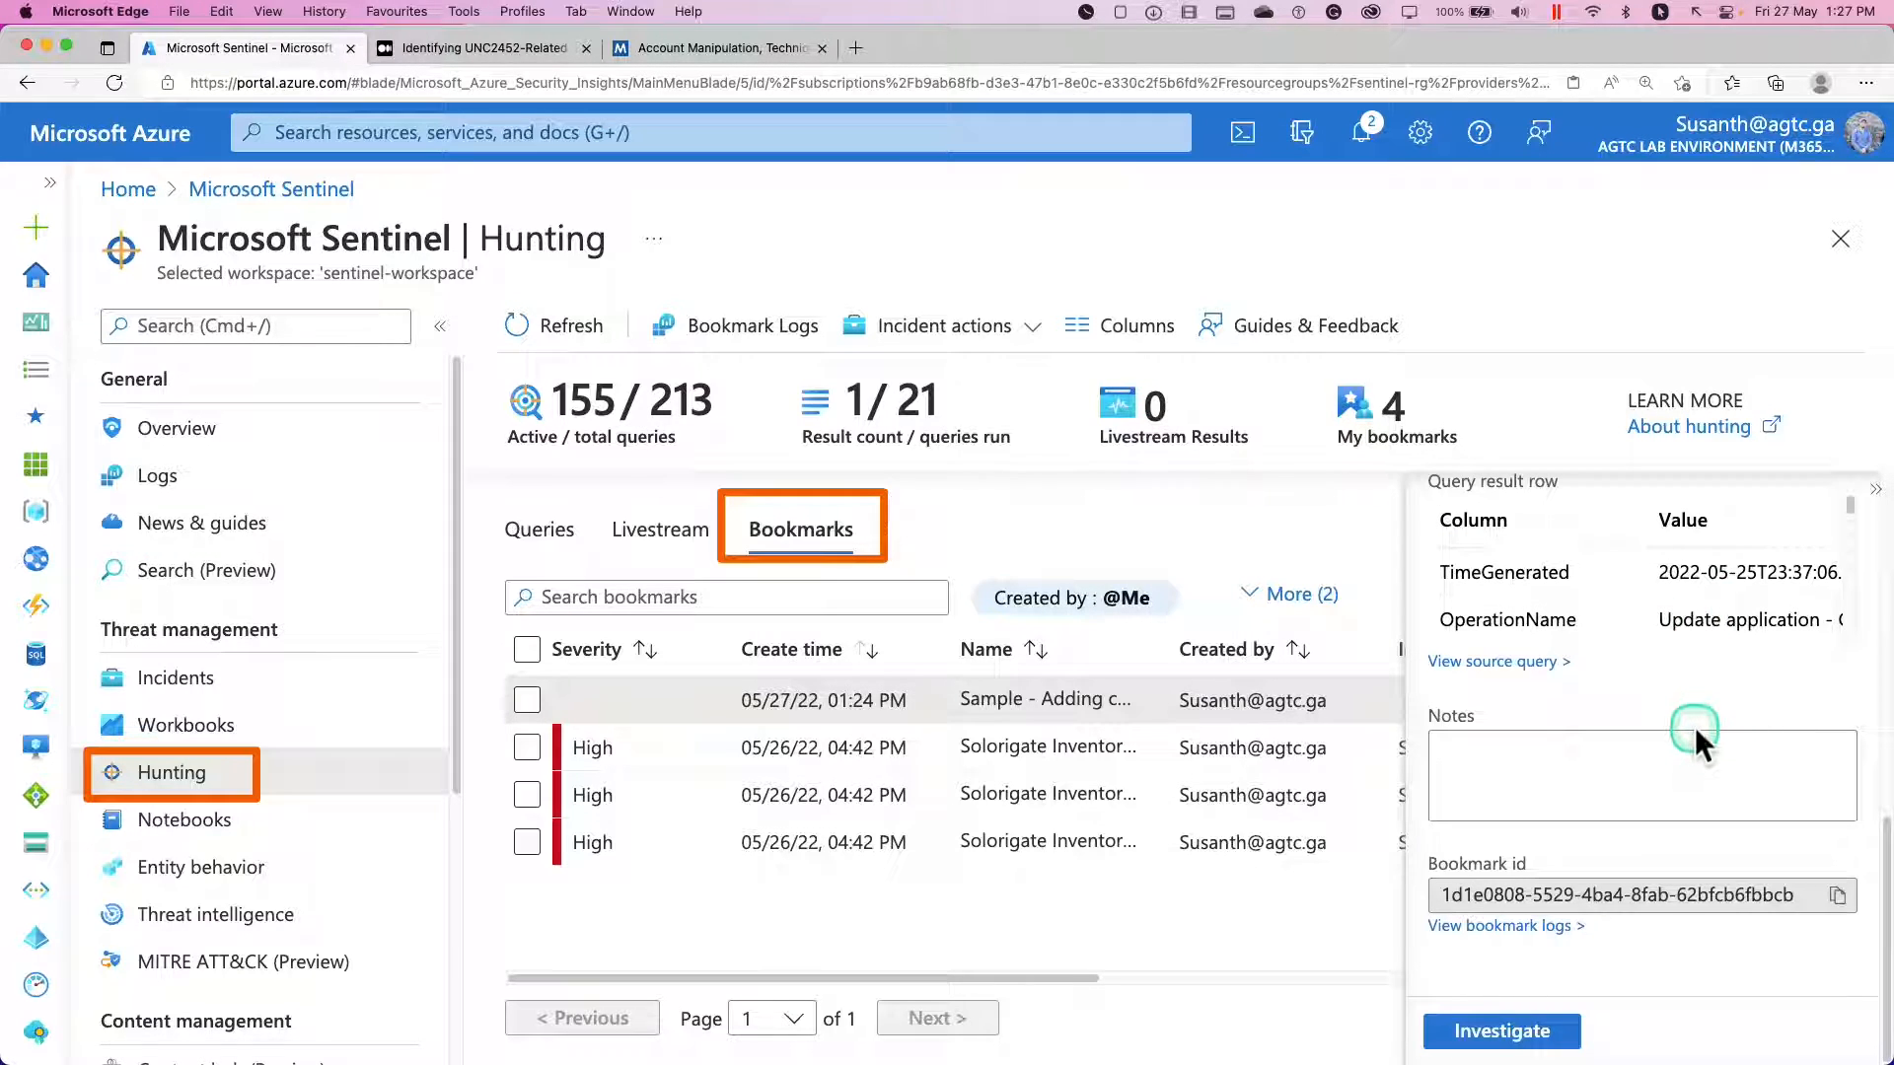
left_click(1695, 732)
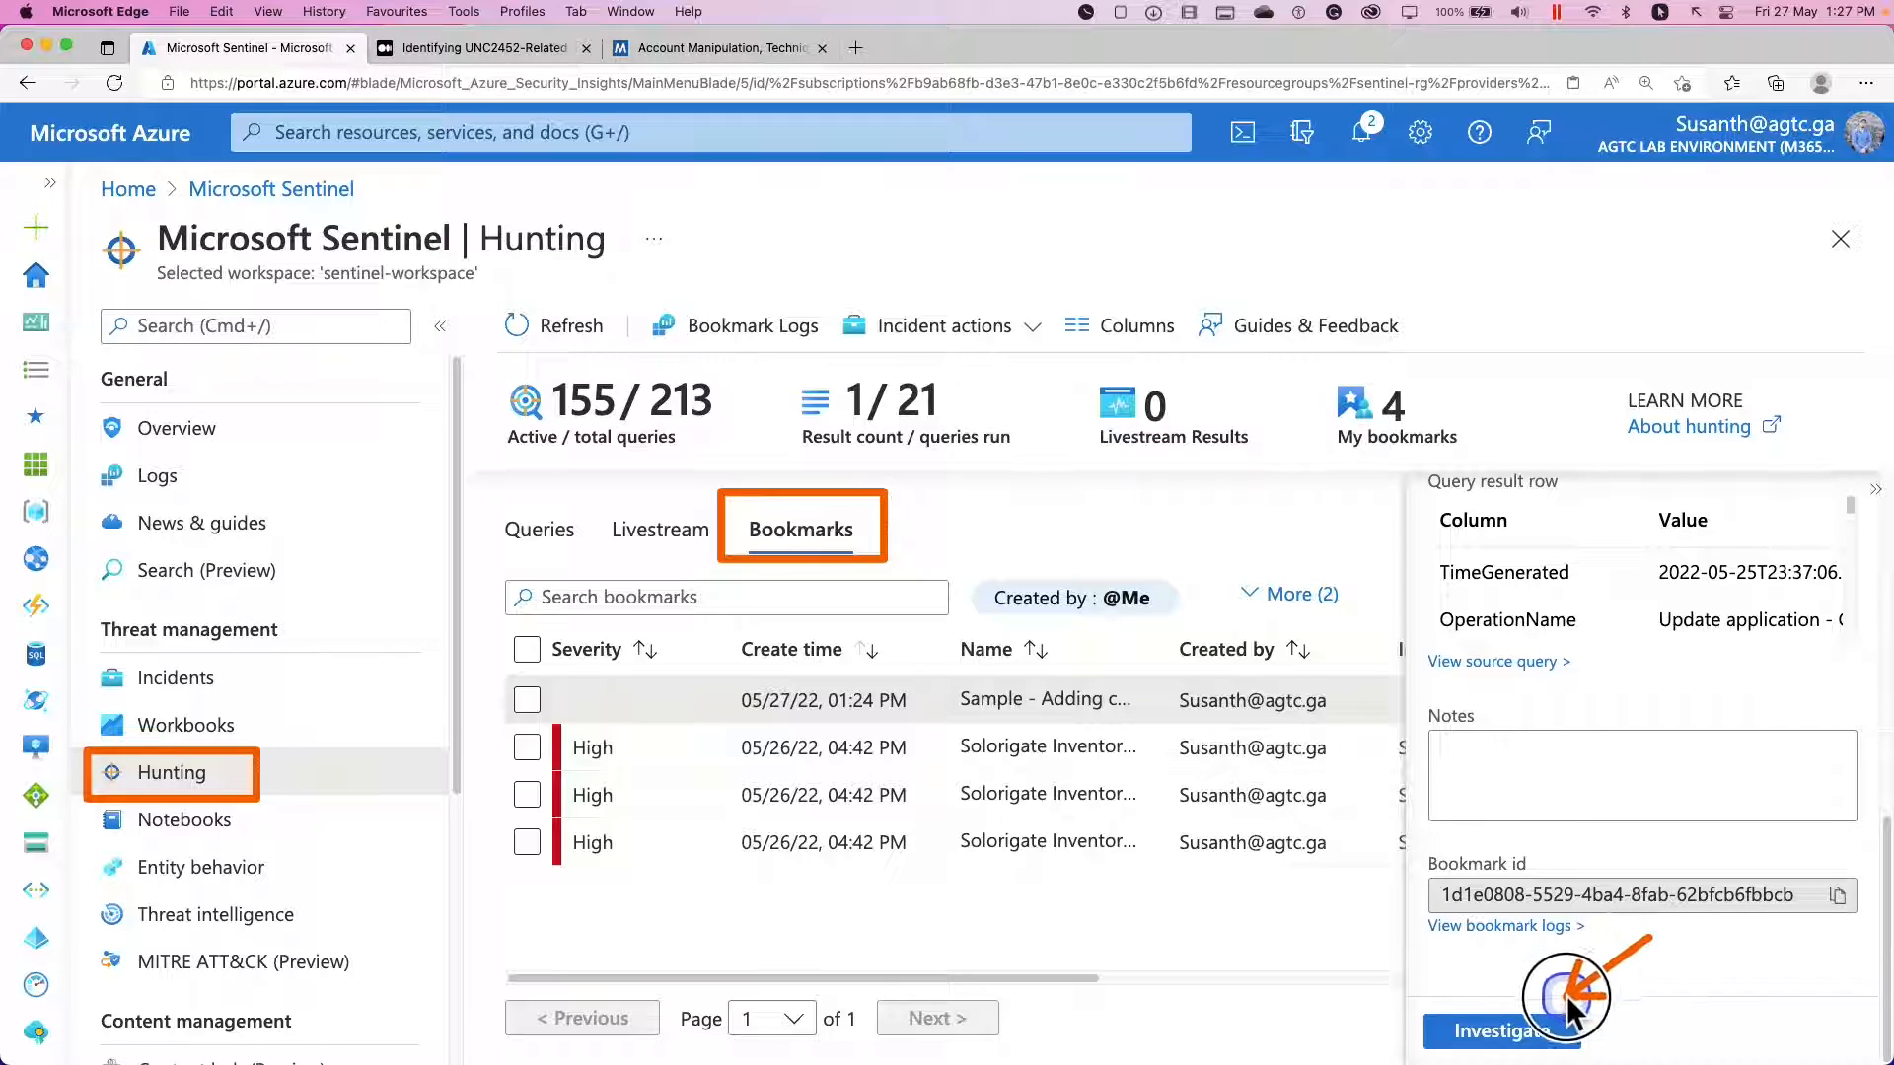
Investigate the Sample bookmark to view its entity graph, and return to the Hunting bookmarks.
left_click(1516, 1031)
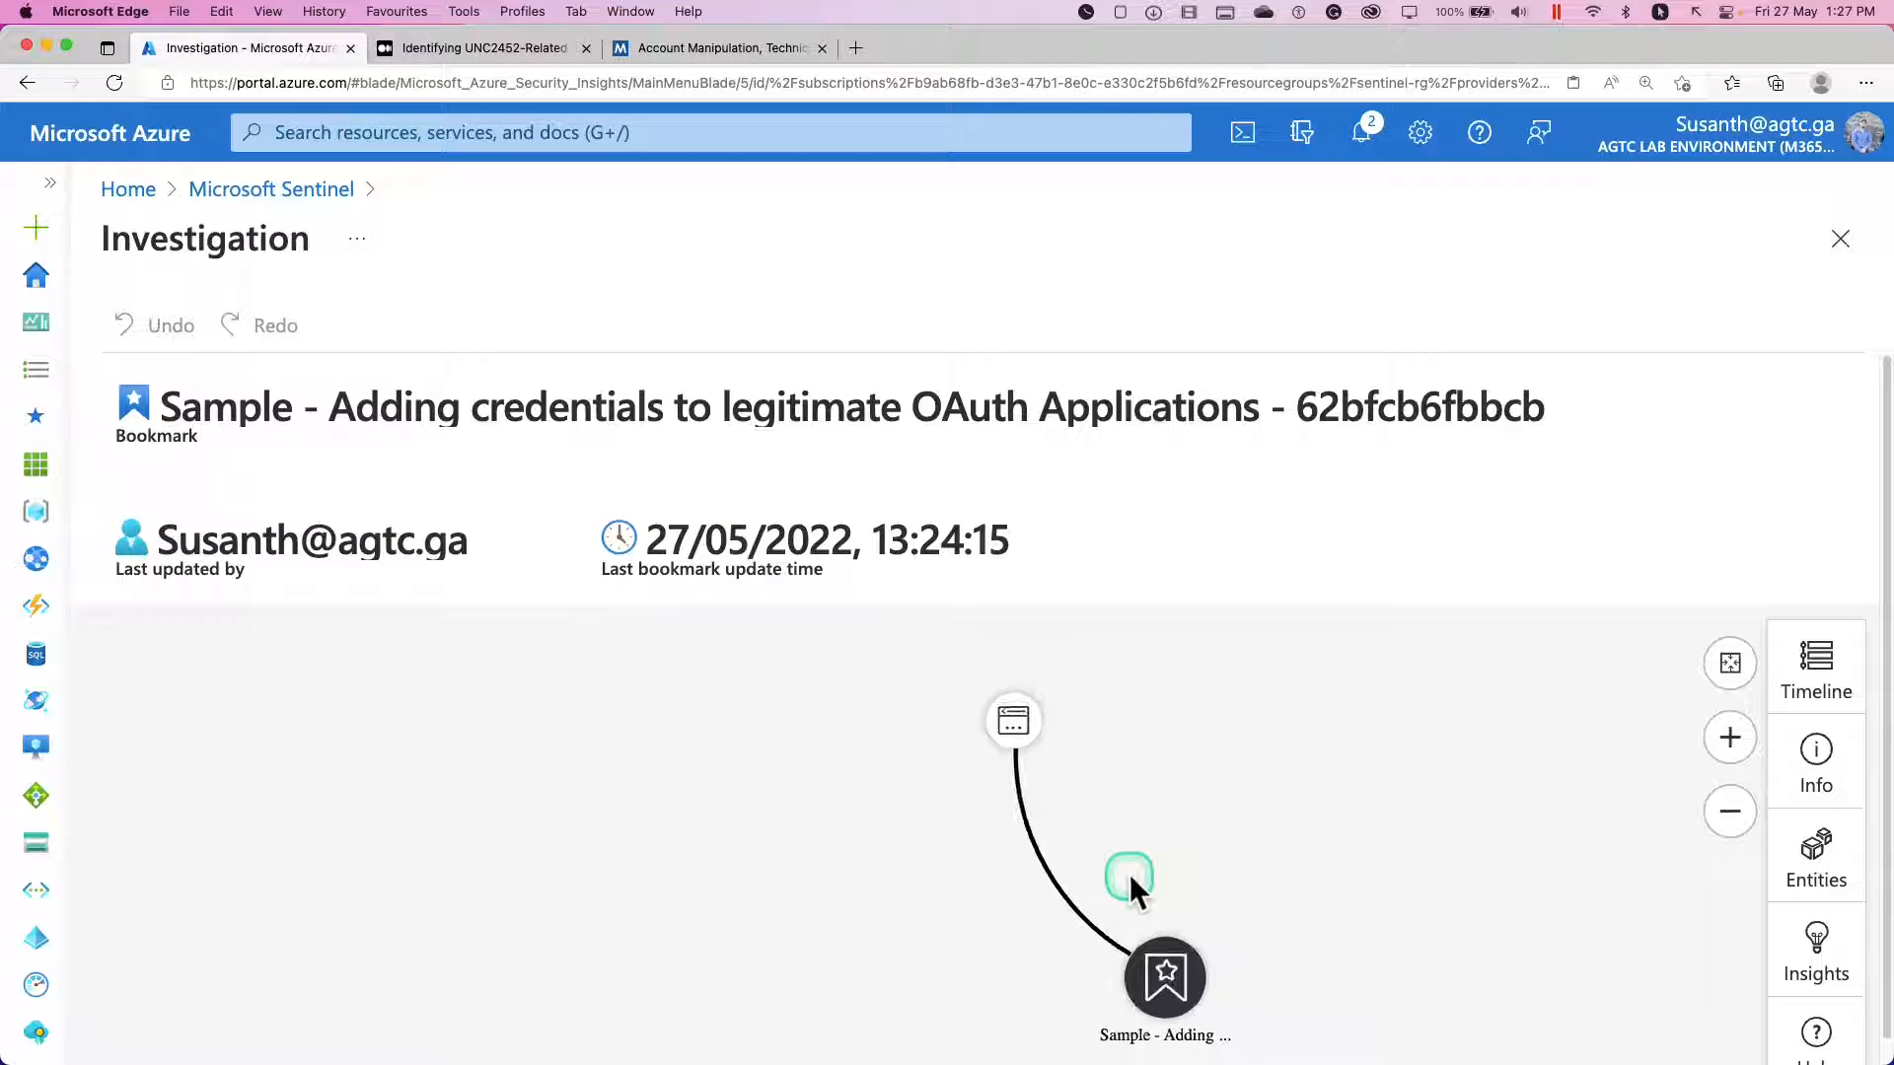
scroll(1170, 815, "down", 3)
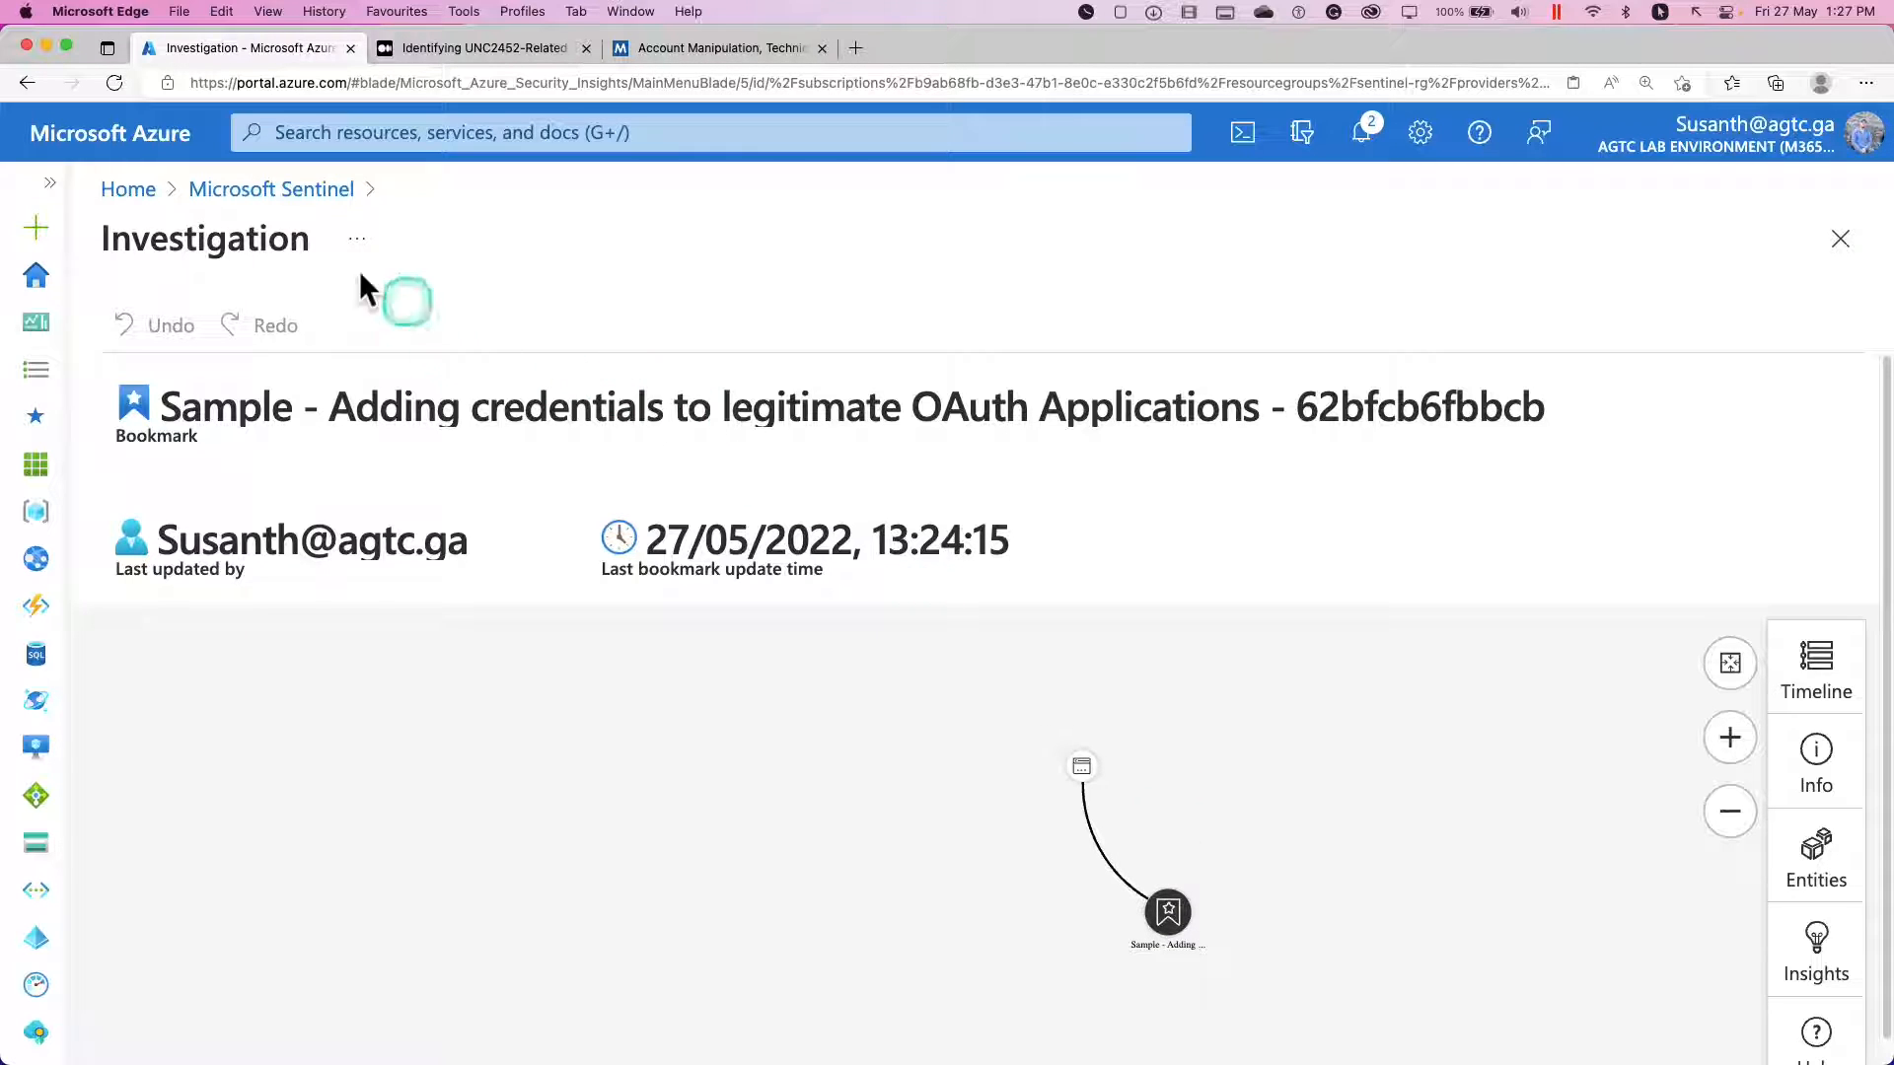
left_click(262, 192)
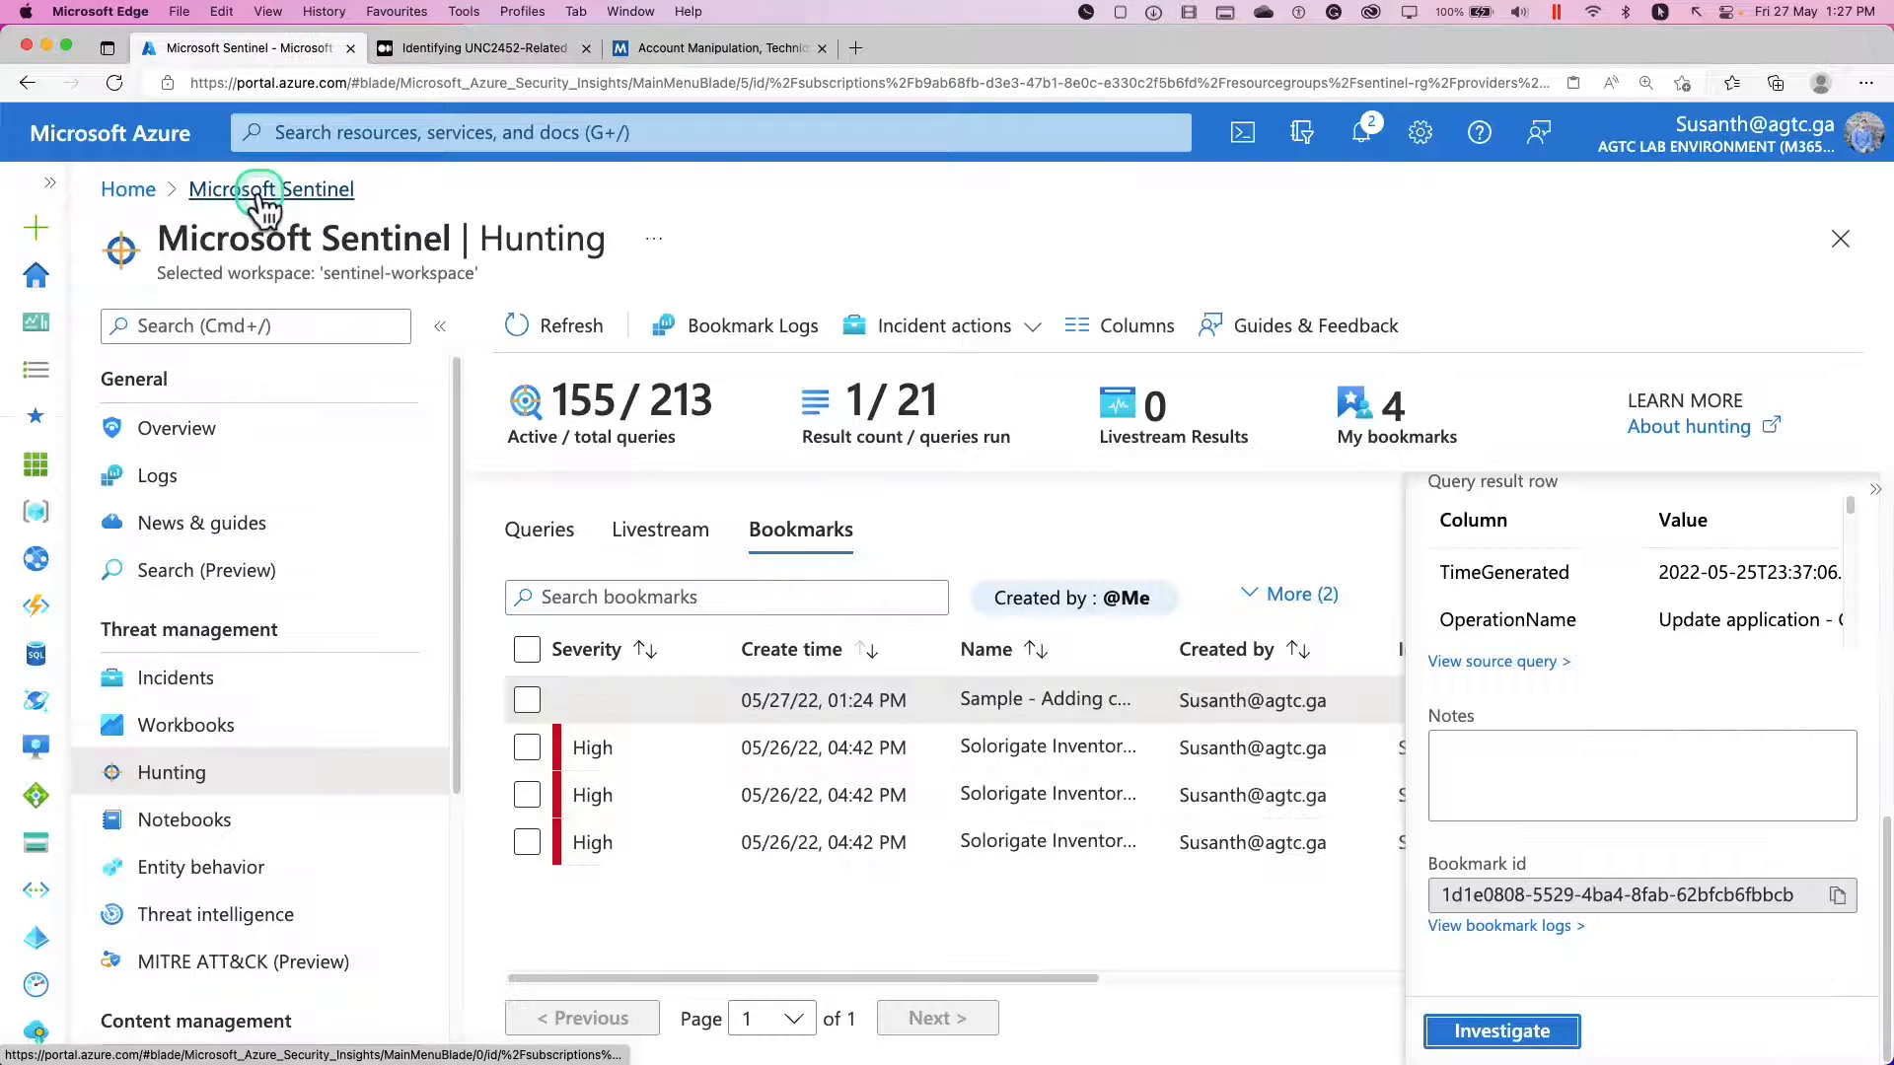
Select the "Sample - Adding credentials" bookmark and start promoting it to a new incident.
scroll(1622, 709, "up", 10)
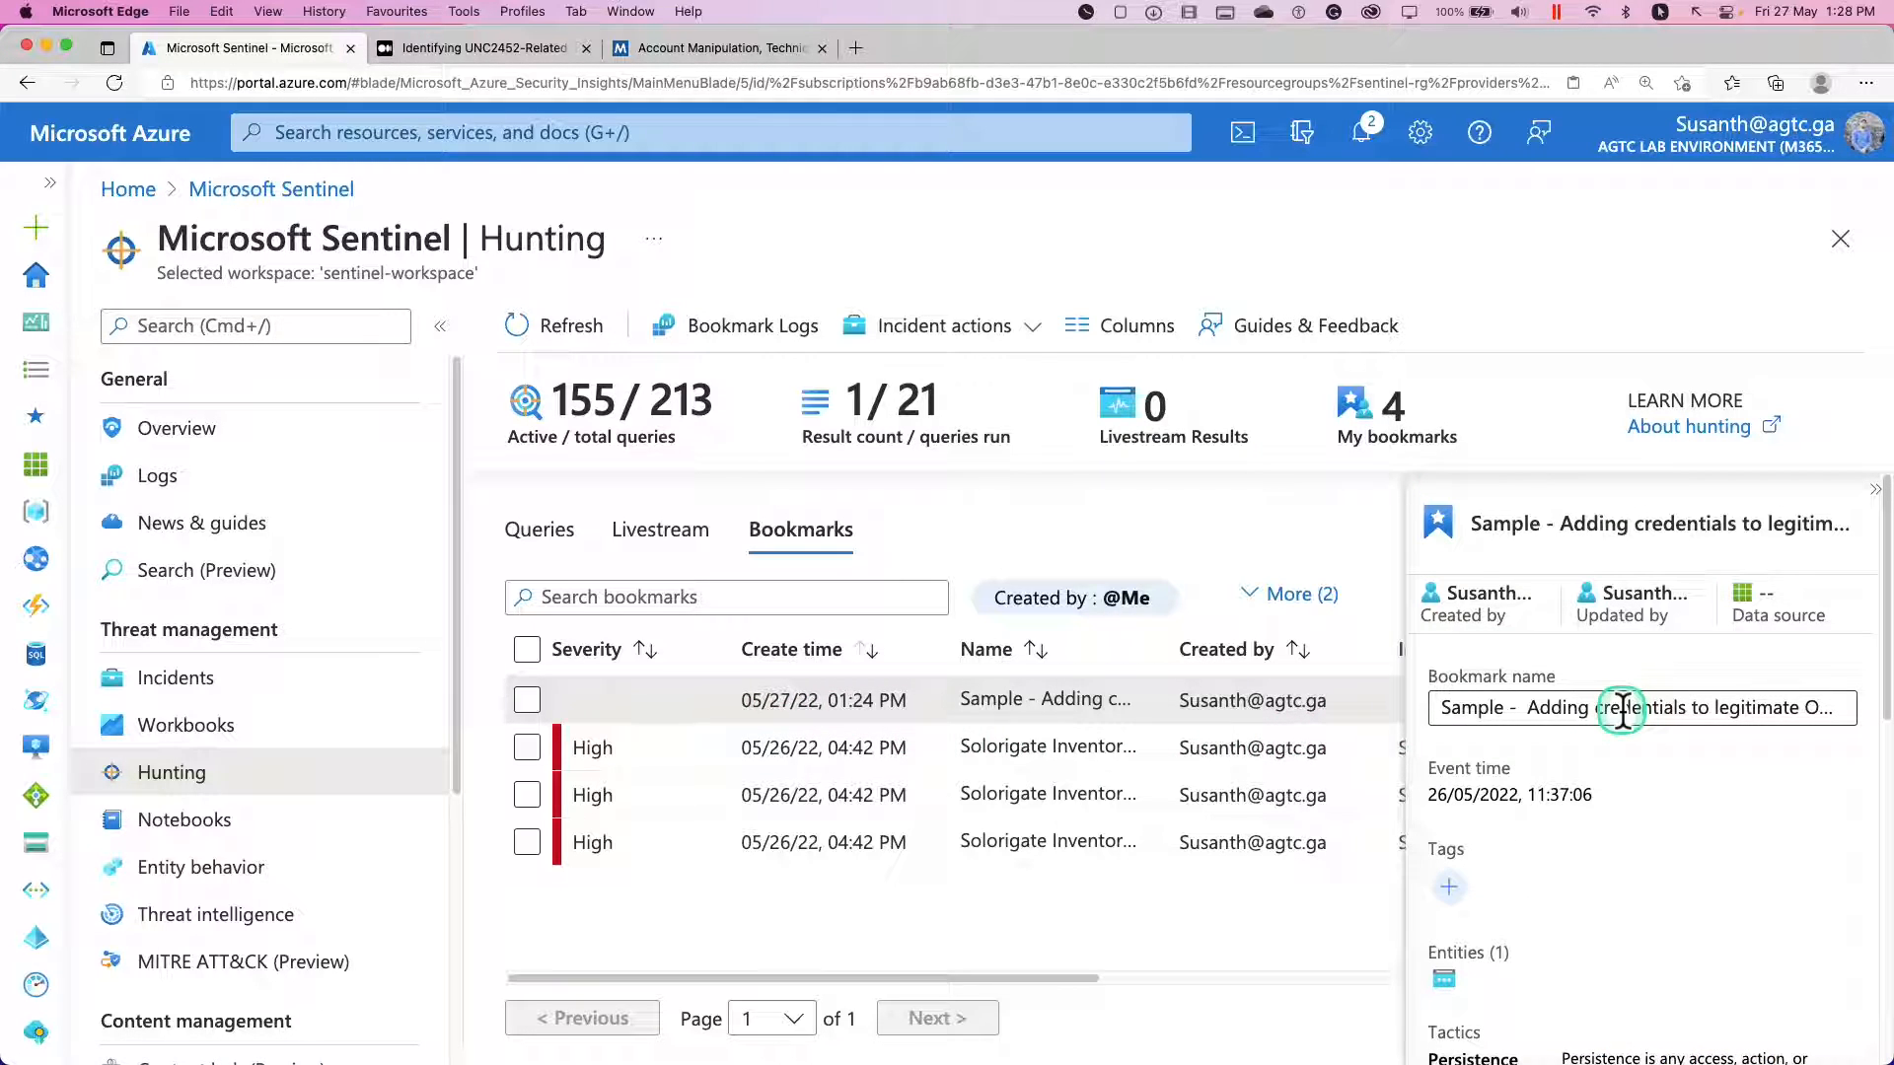
left_click(1560, 708)
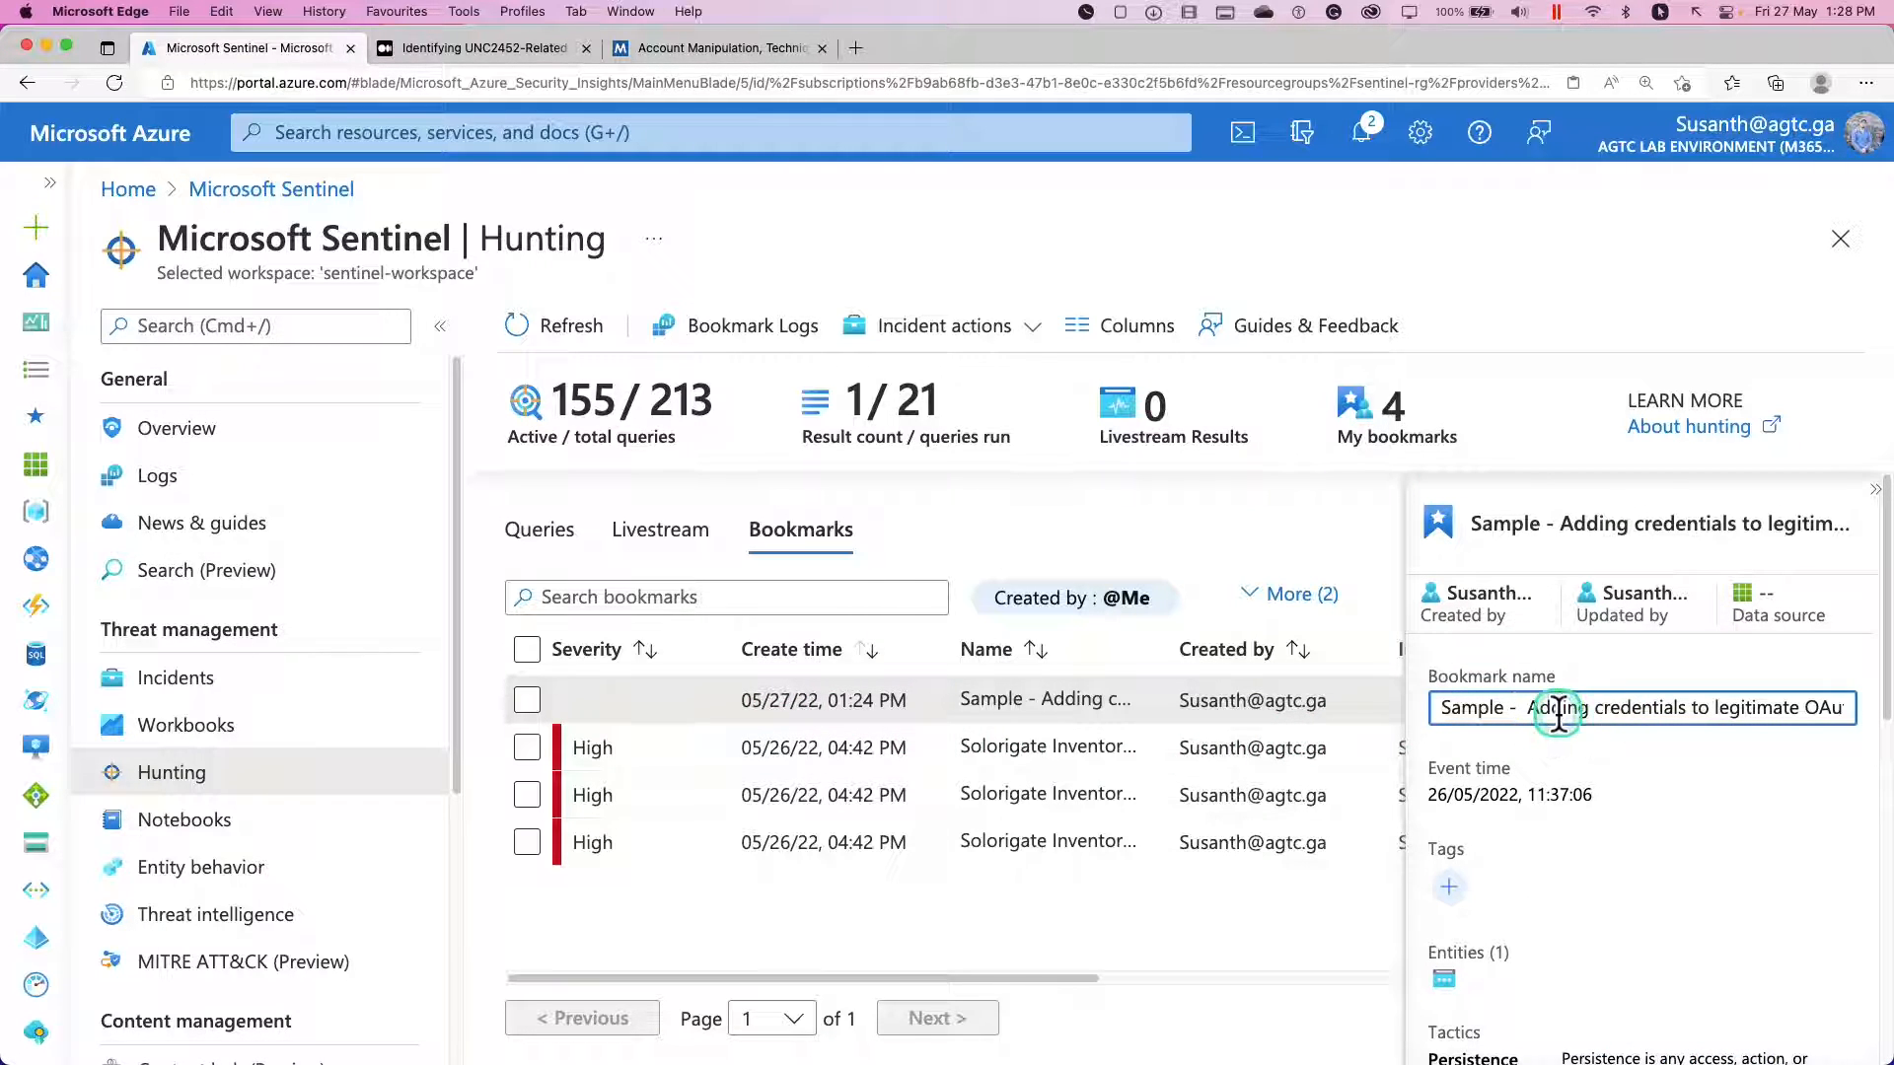
left_click(1819, 710)
left_click(1548, 726)
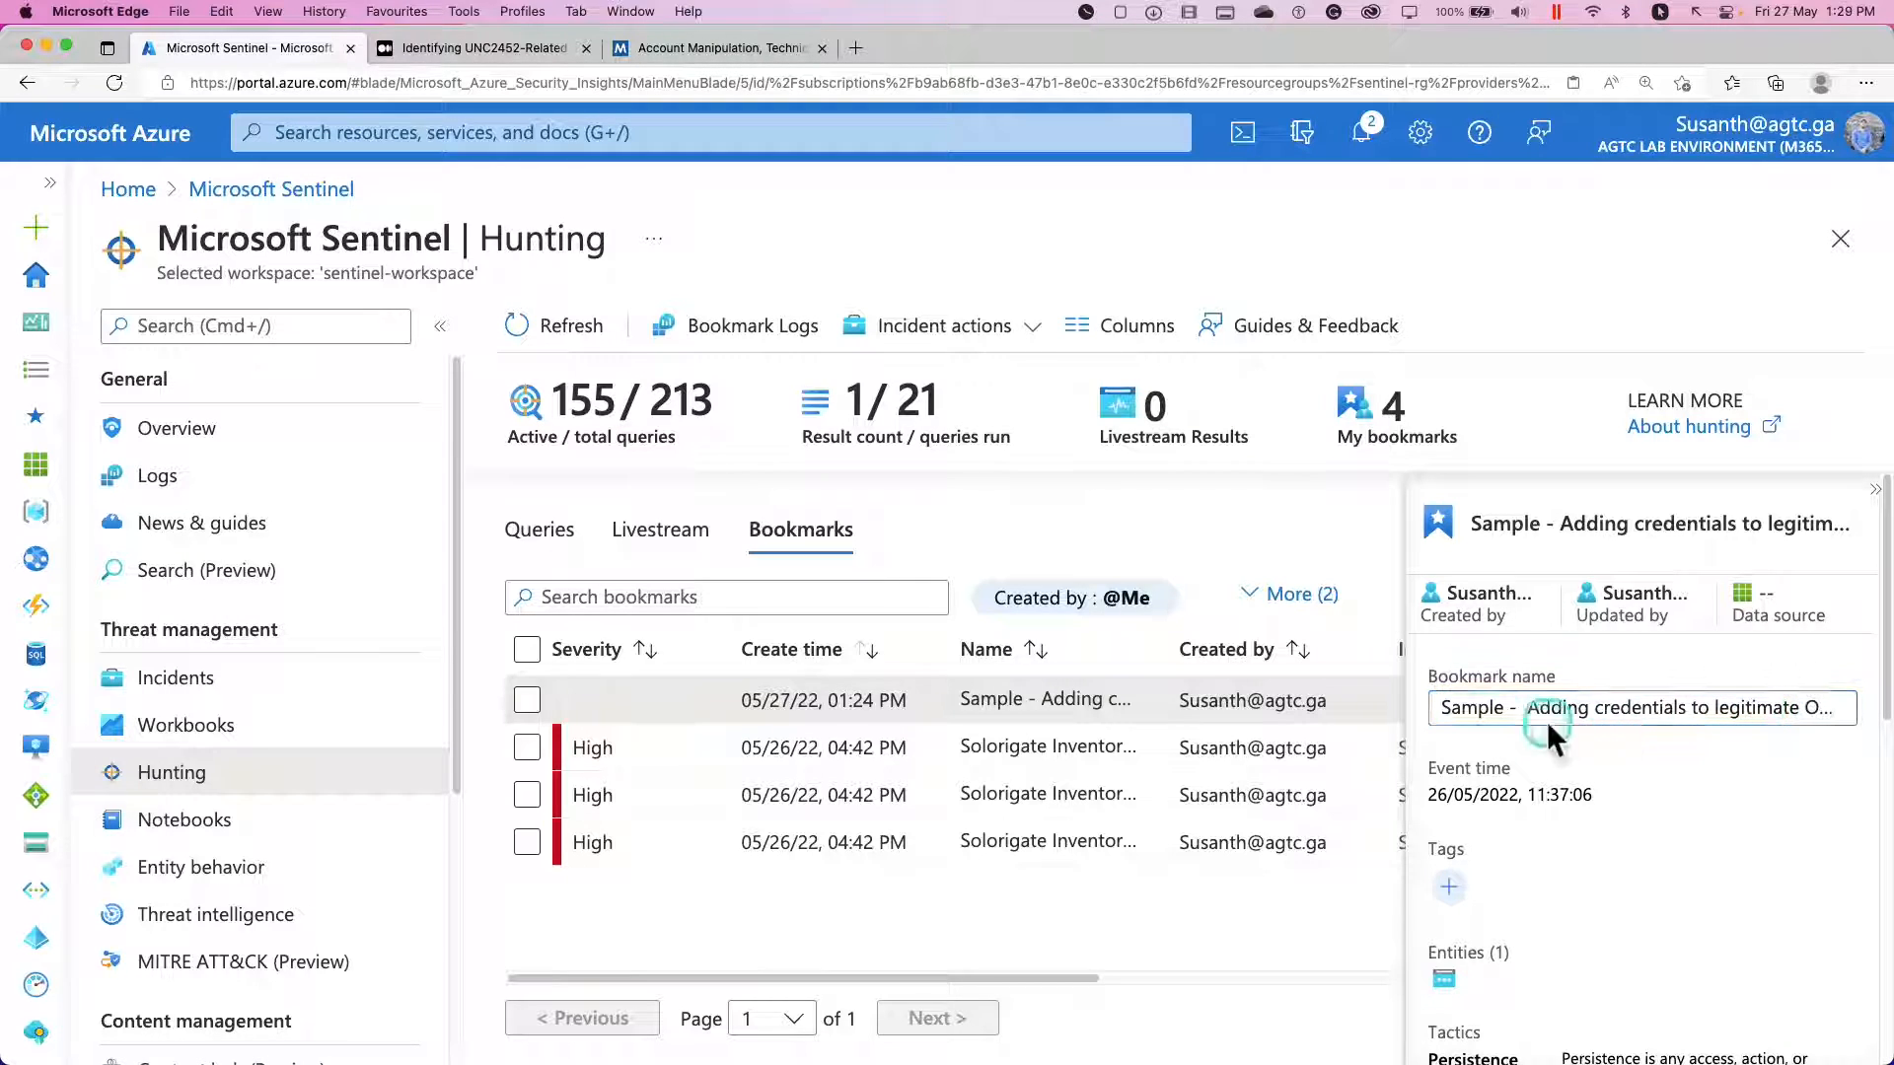
left_click(523, 682)
left_click(529, 700)
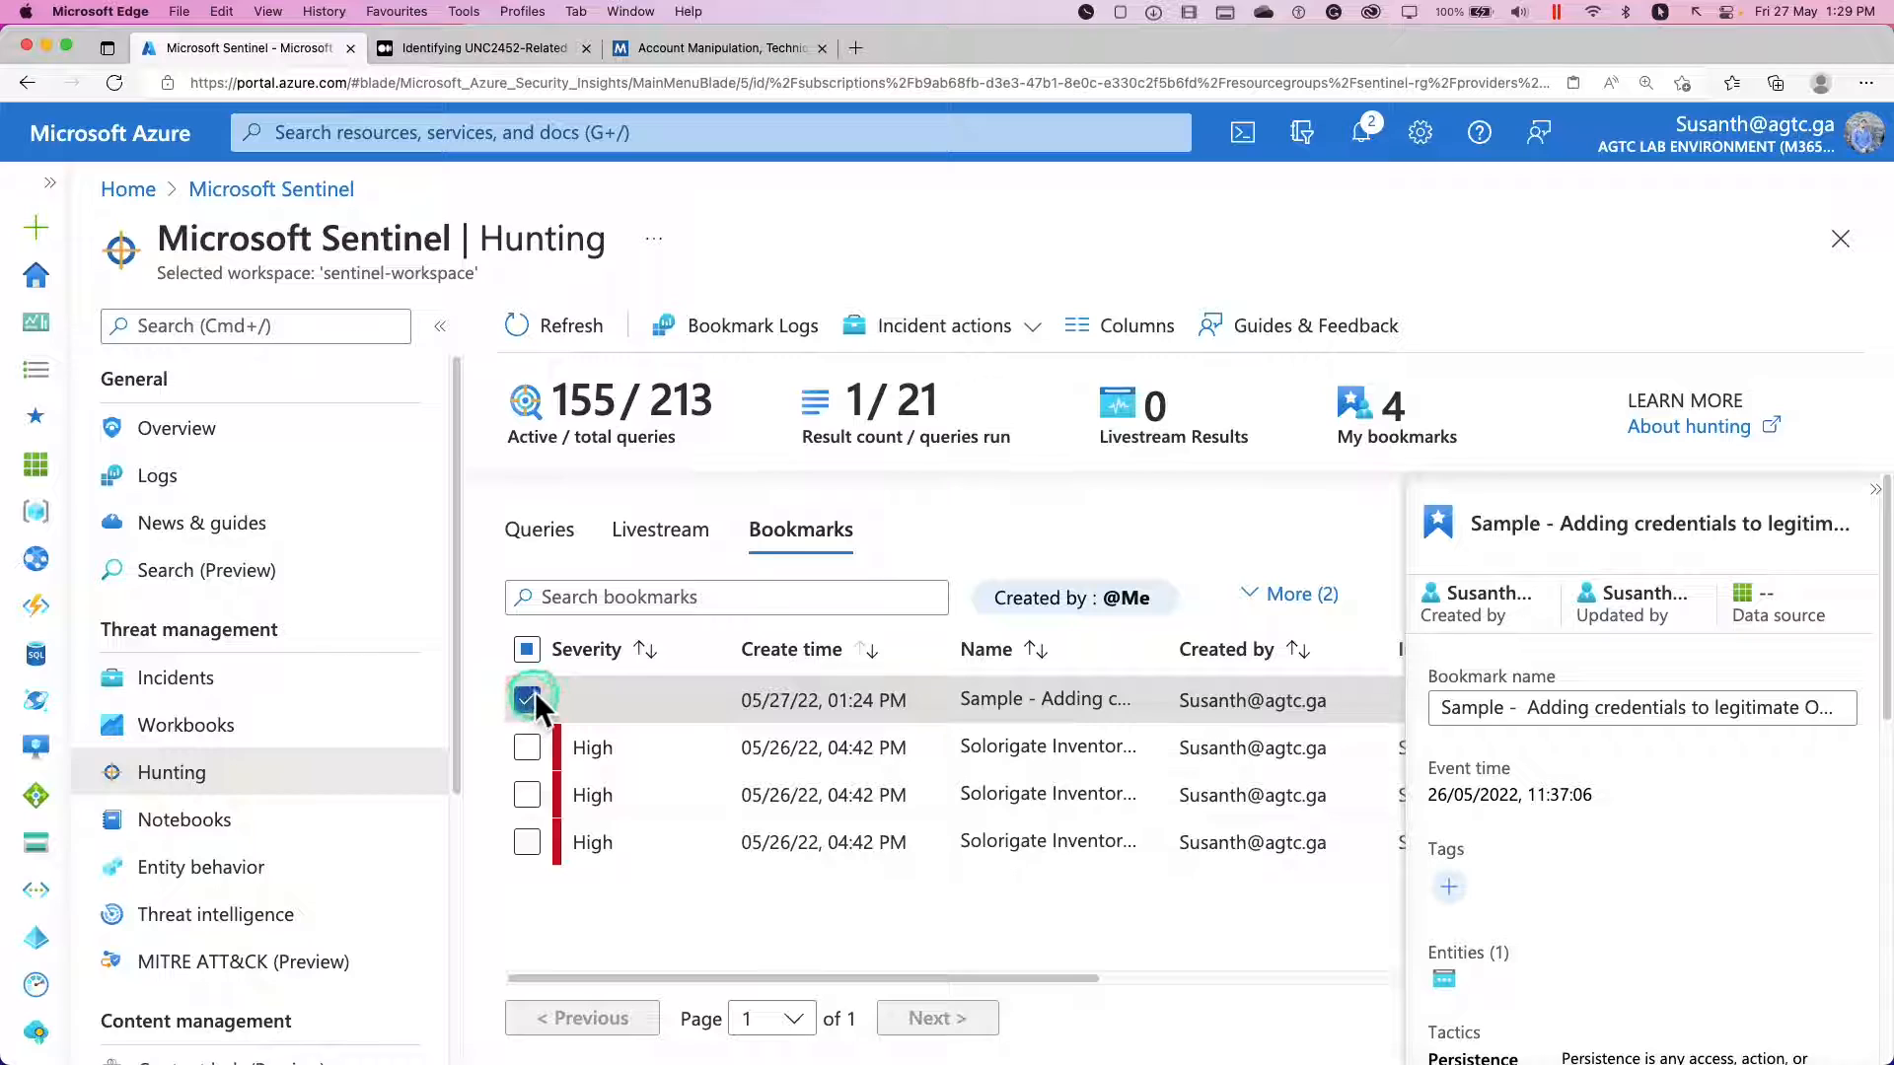
left_click(835, 290)
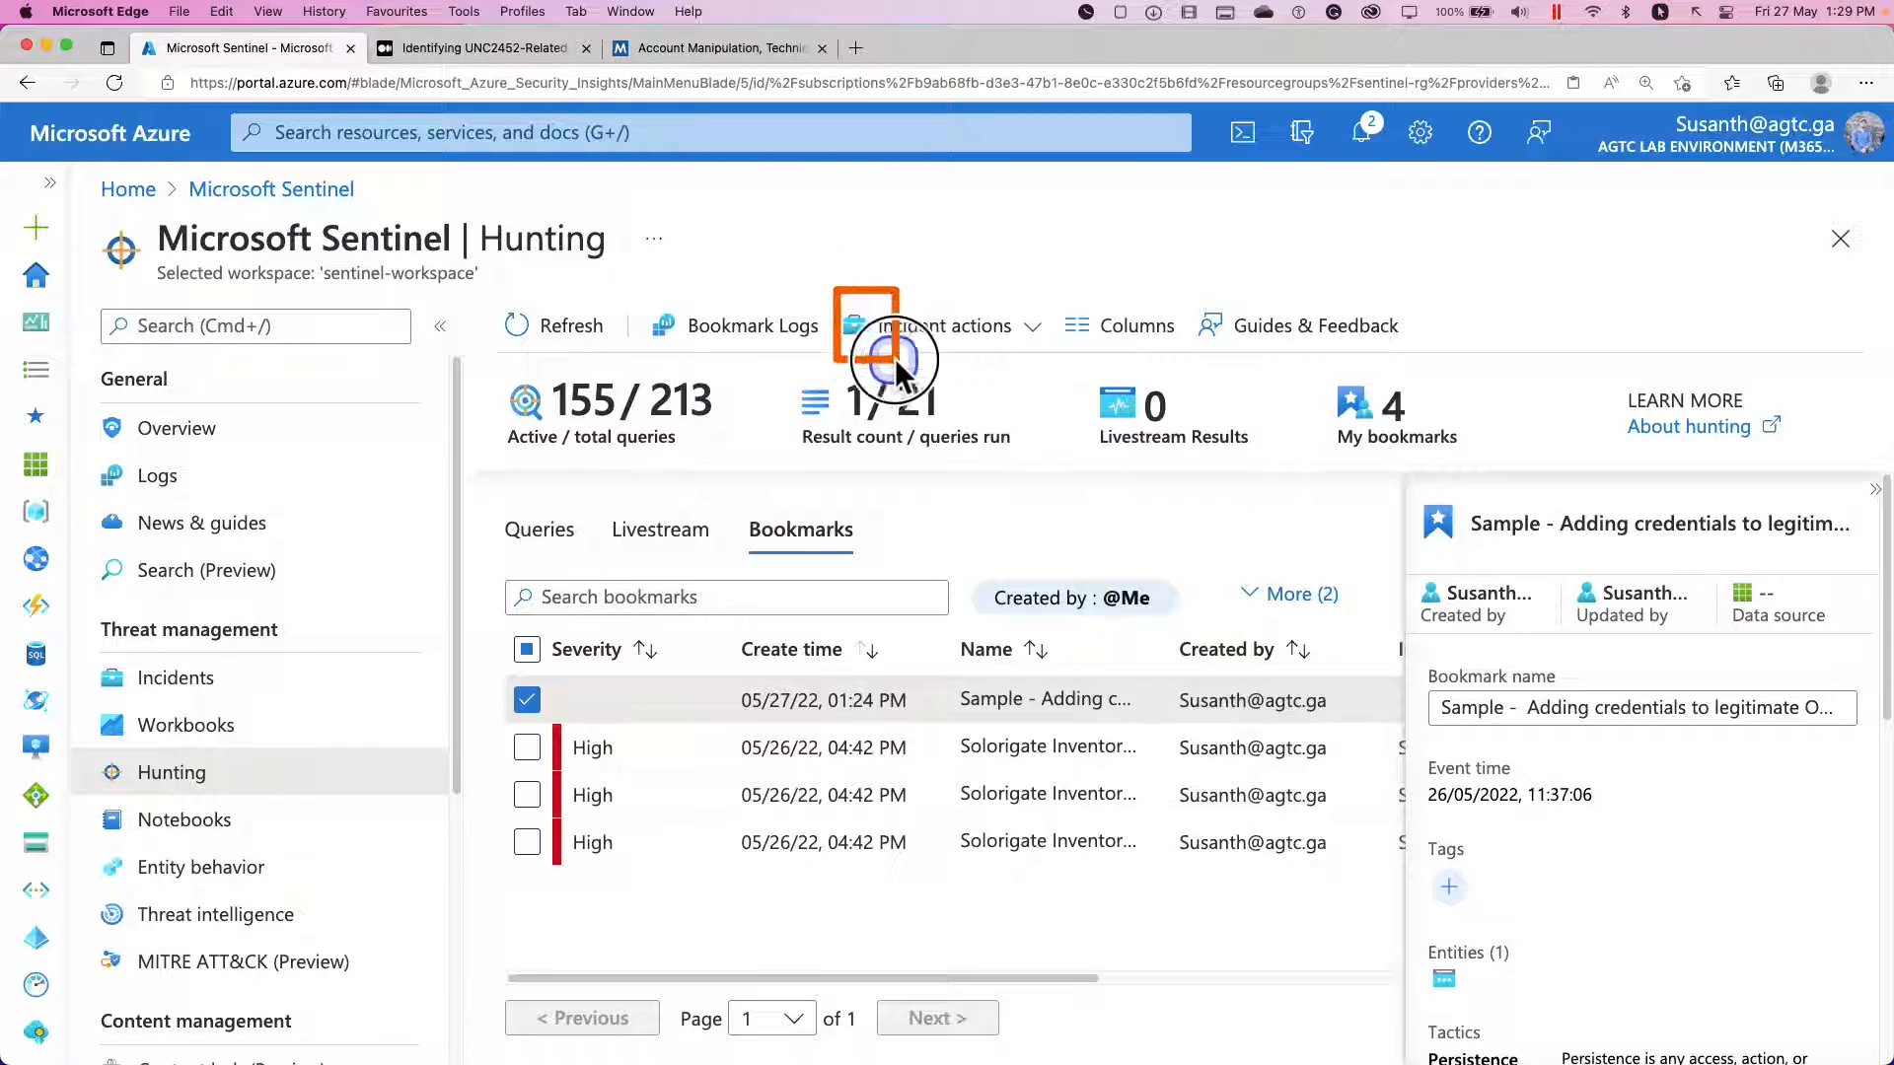
left_click(1026, 340)
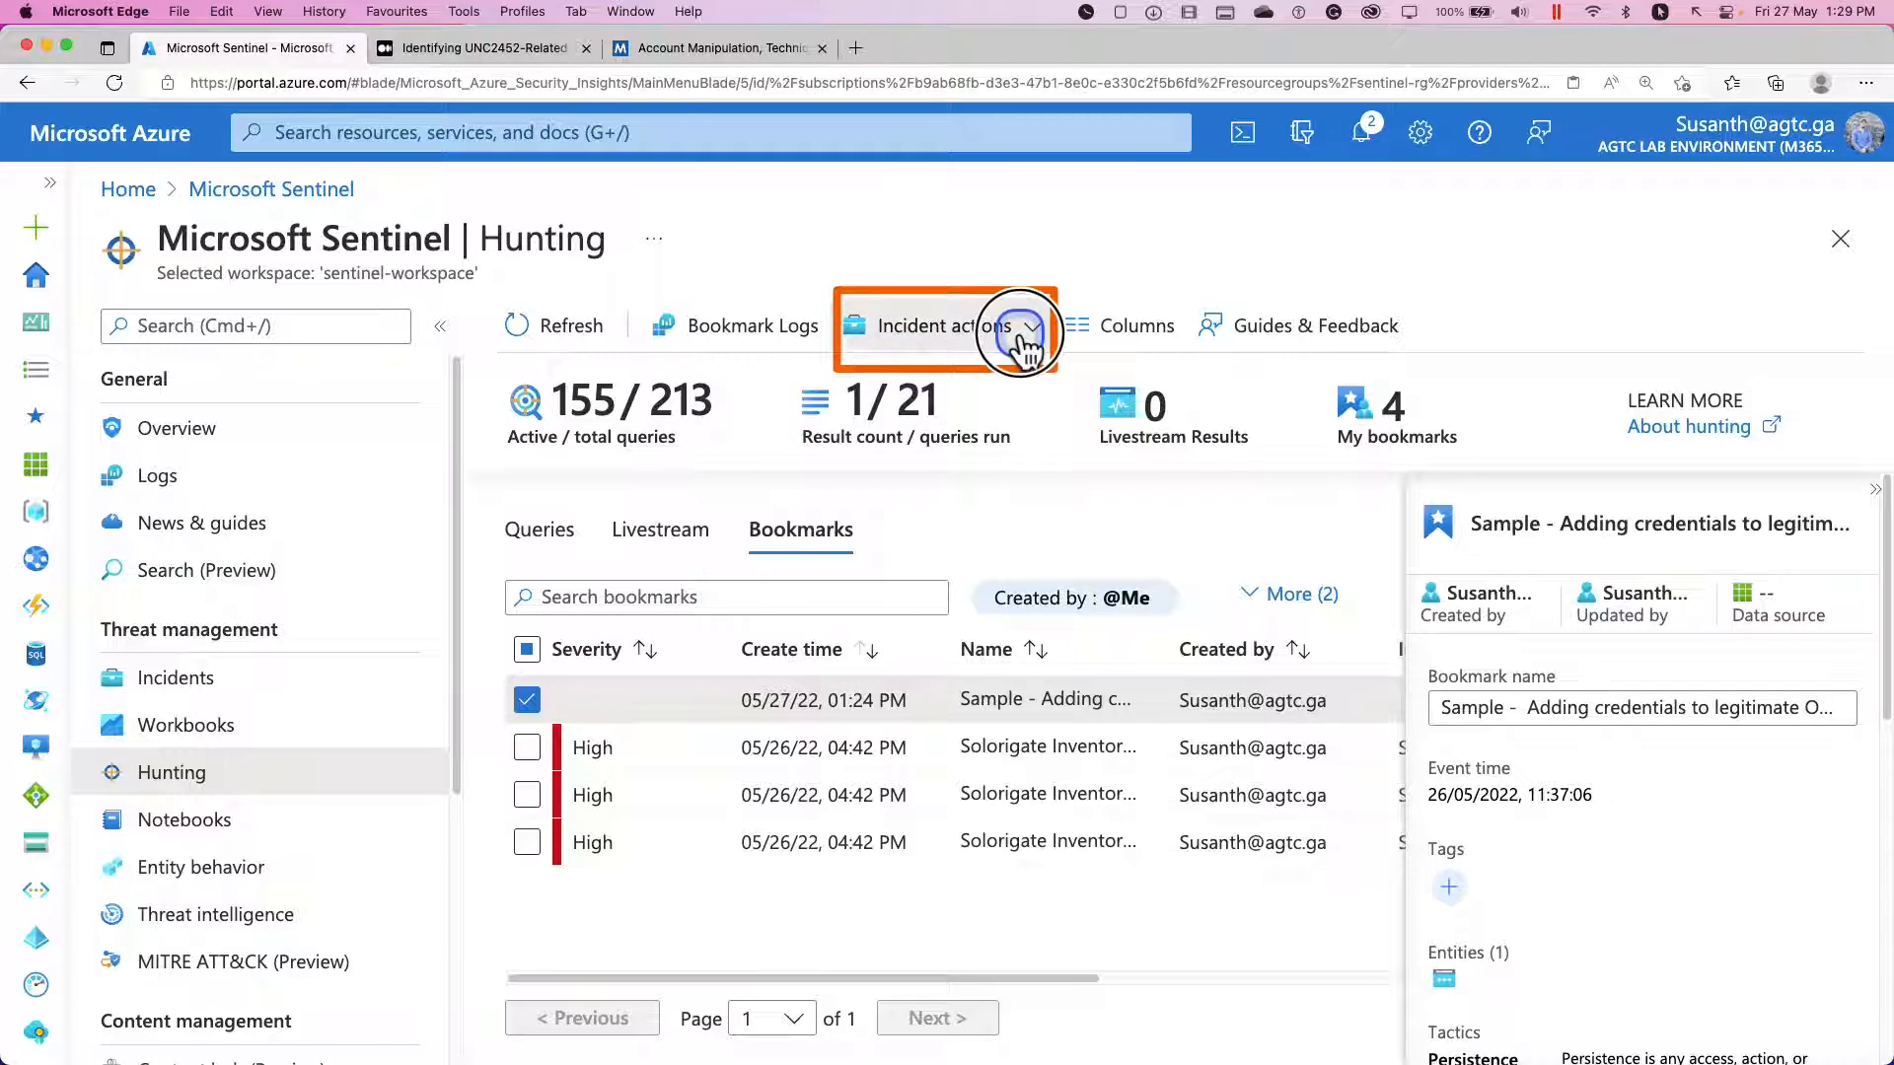
left_click(981, 388)
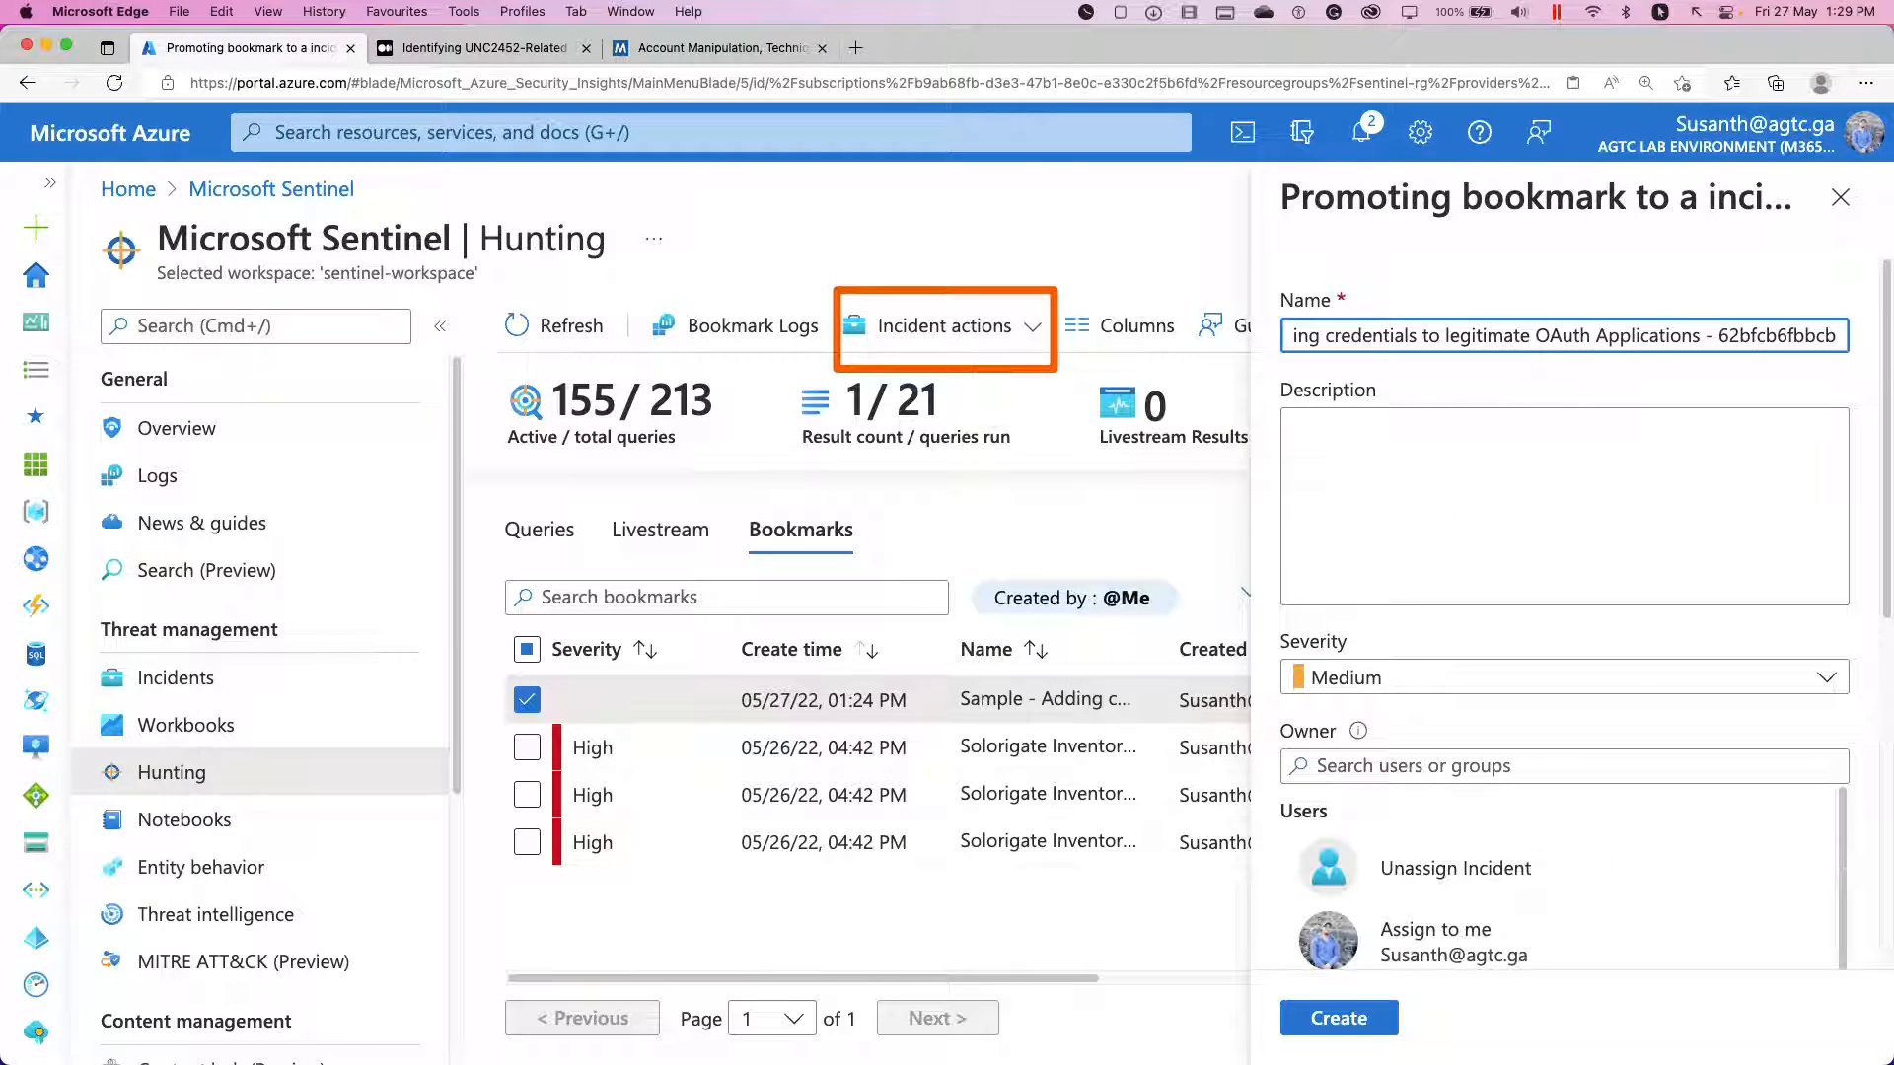
Look through the new incident's description, severity and owner options, and assign the incident to yourself.
scroll(1470, 529, "down", 3)
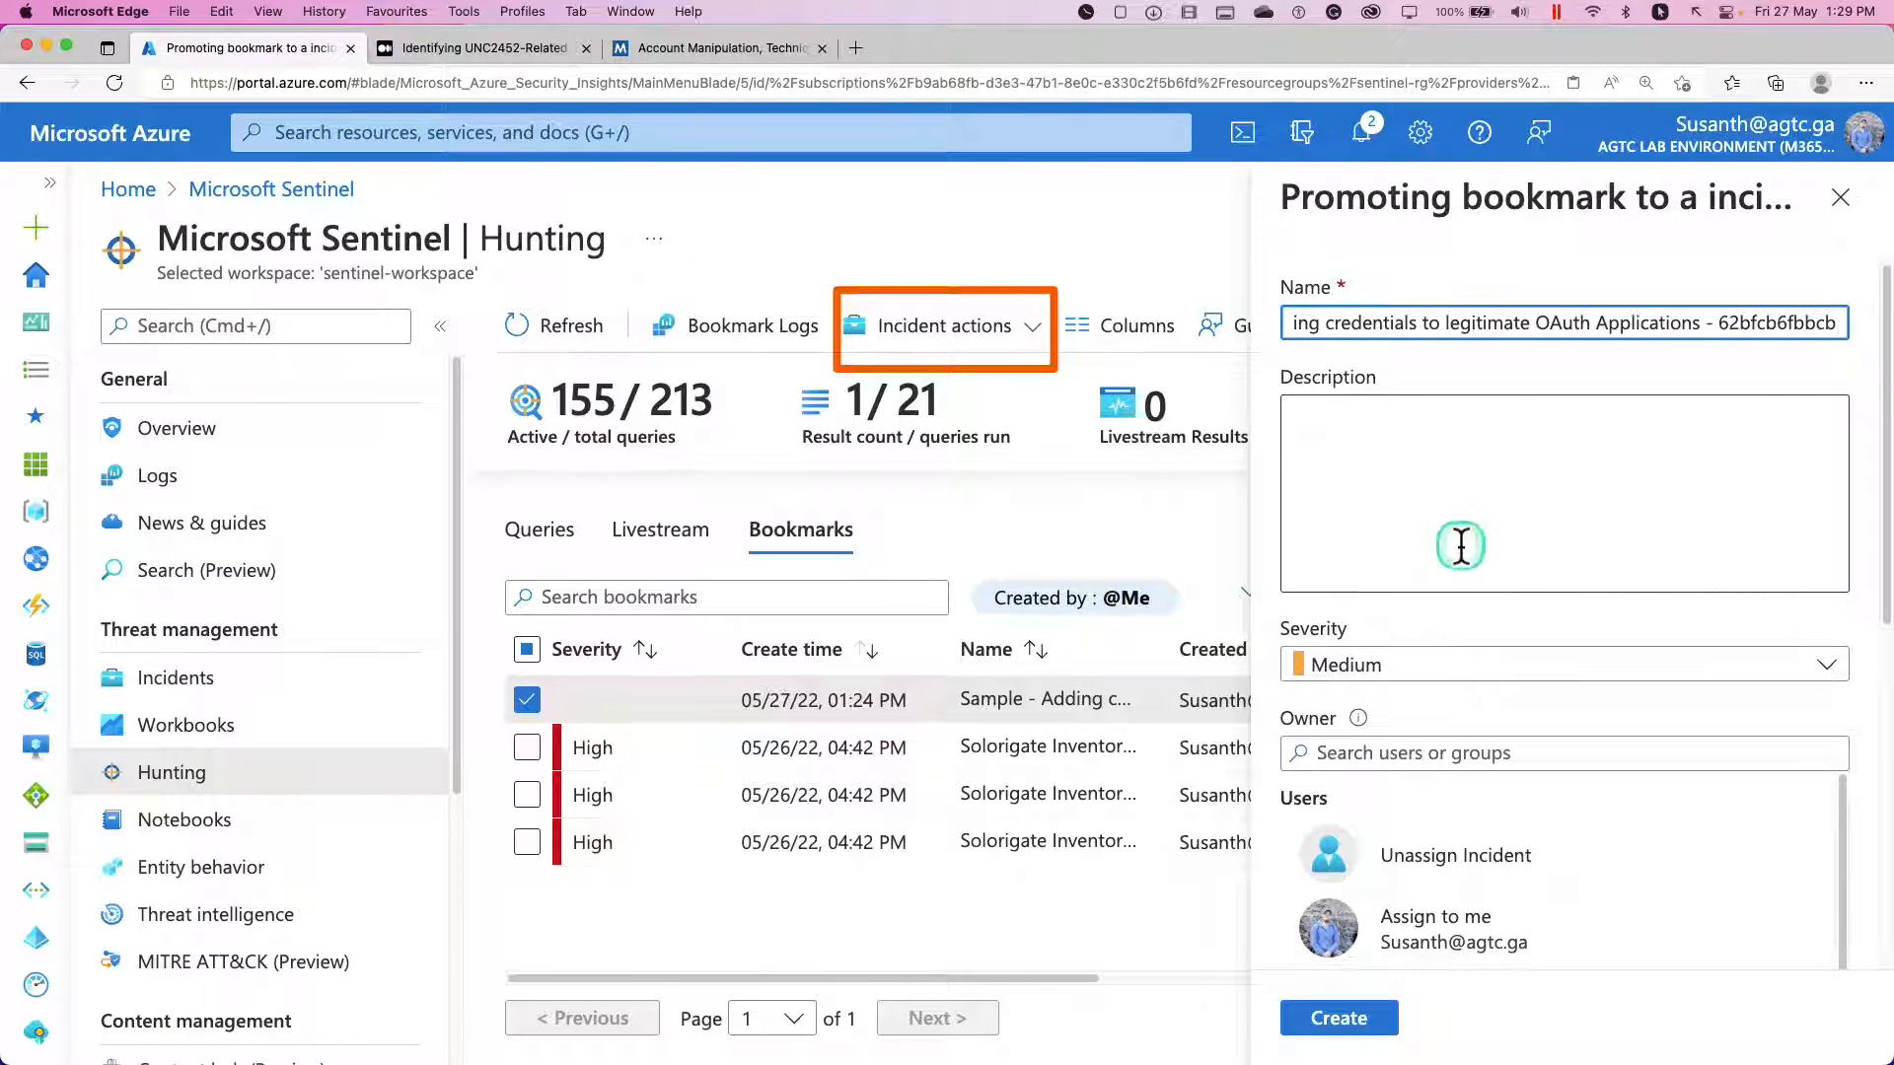
scroll(1446, 576, "down", 3)
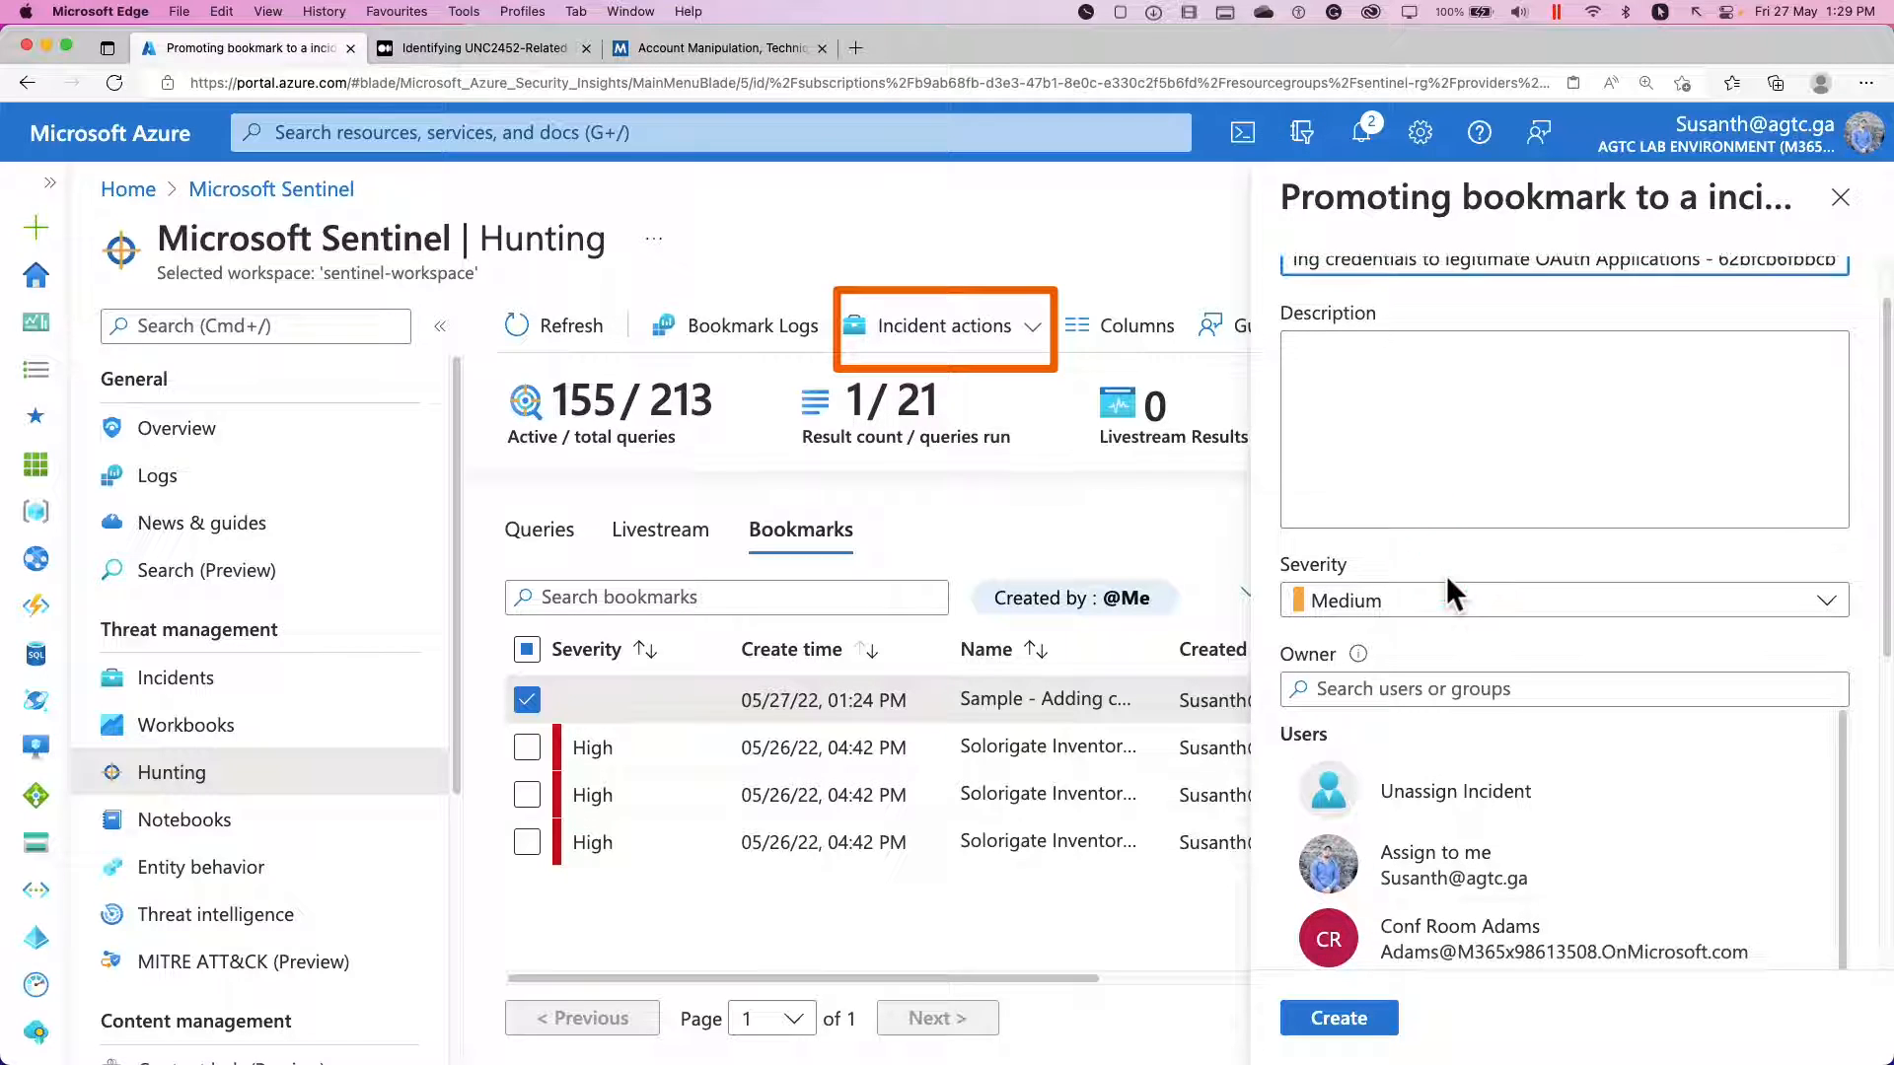
scroll(1447, 592, "down", 3)
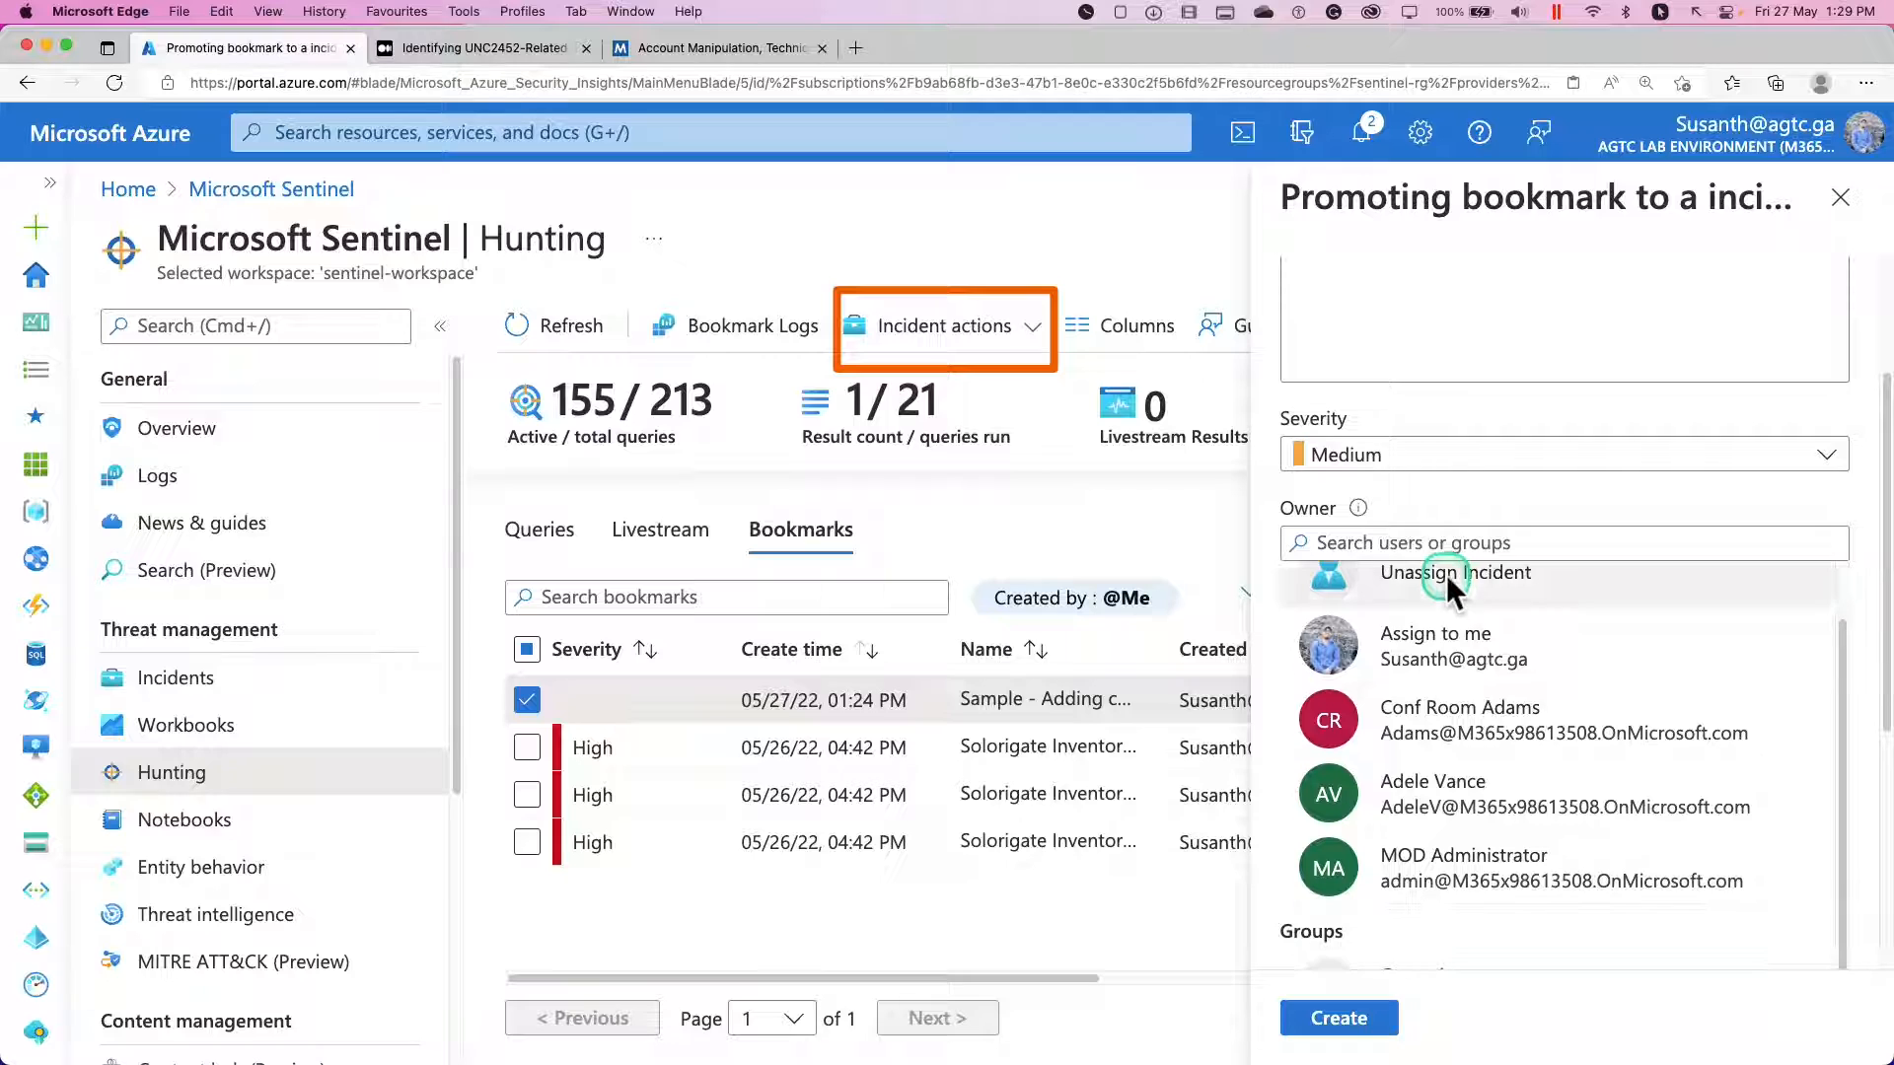
scroll(1538, 652, "up", 5)
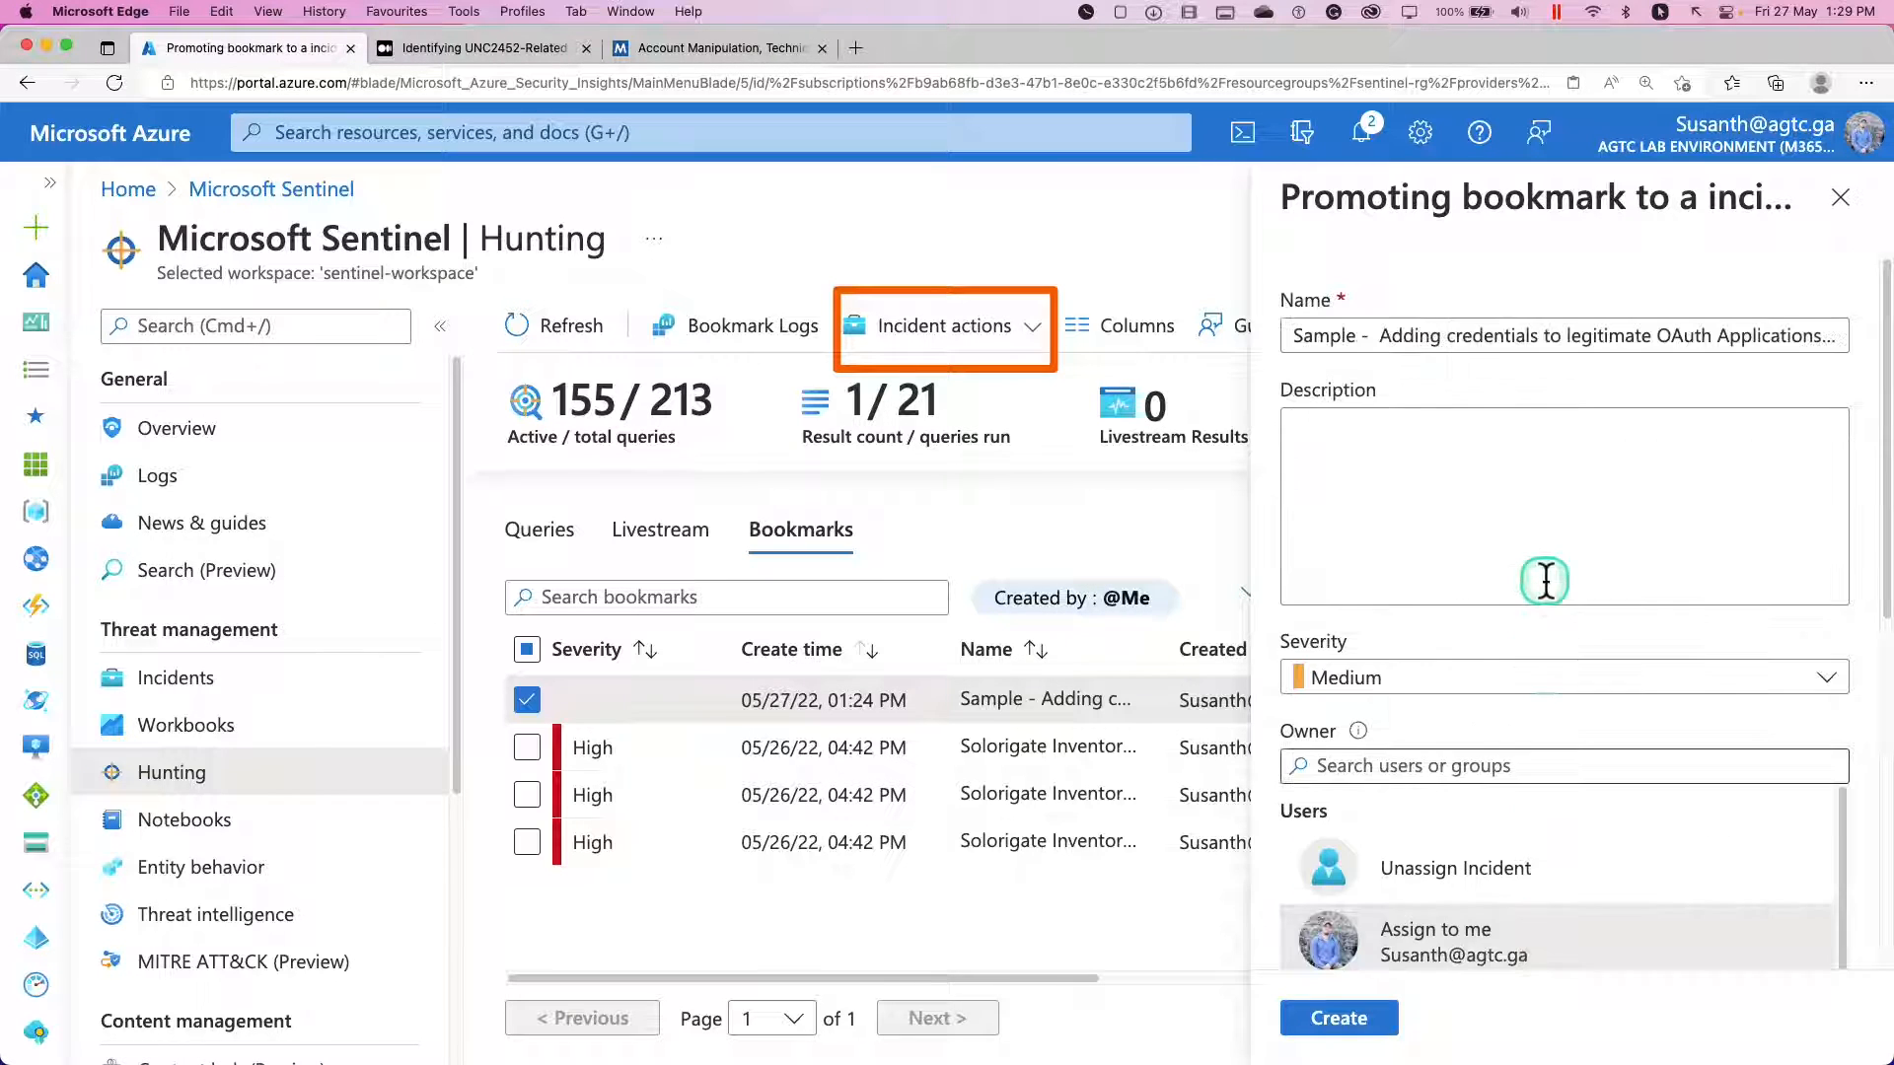
left_click(1545, 581)
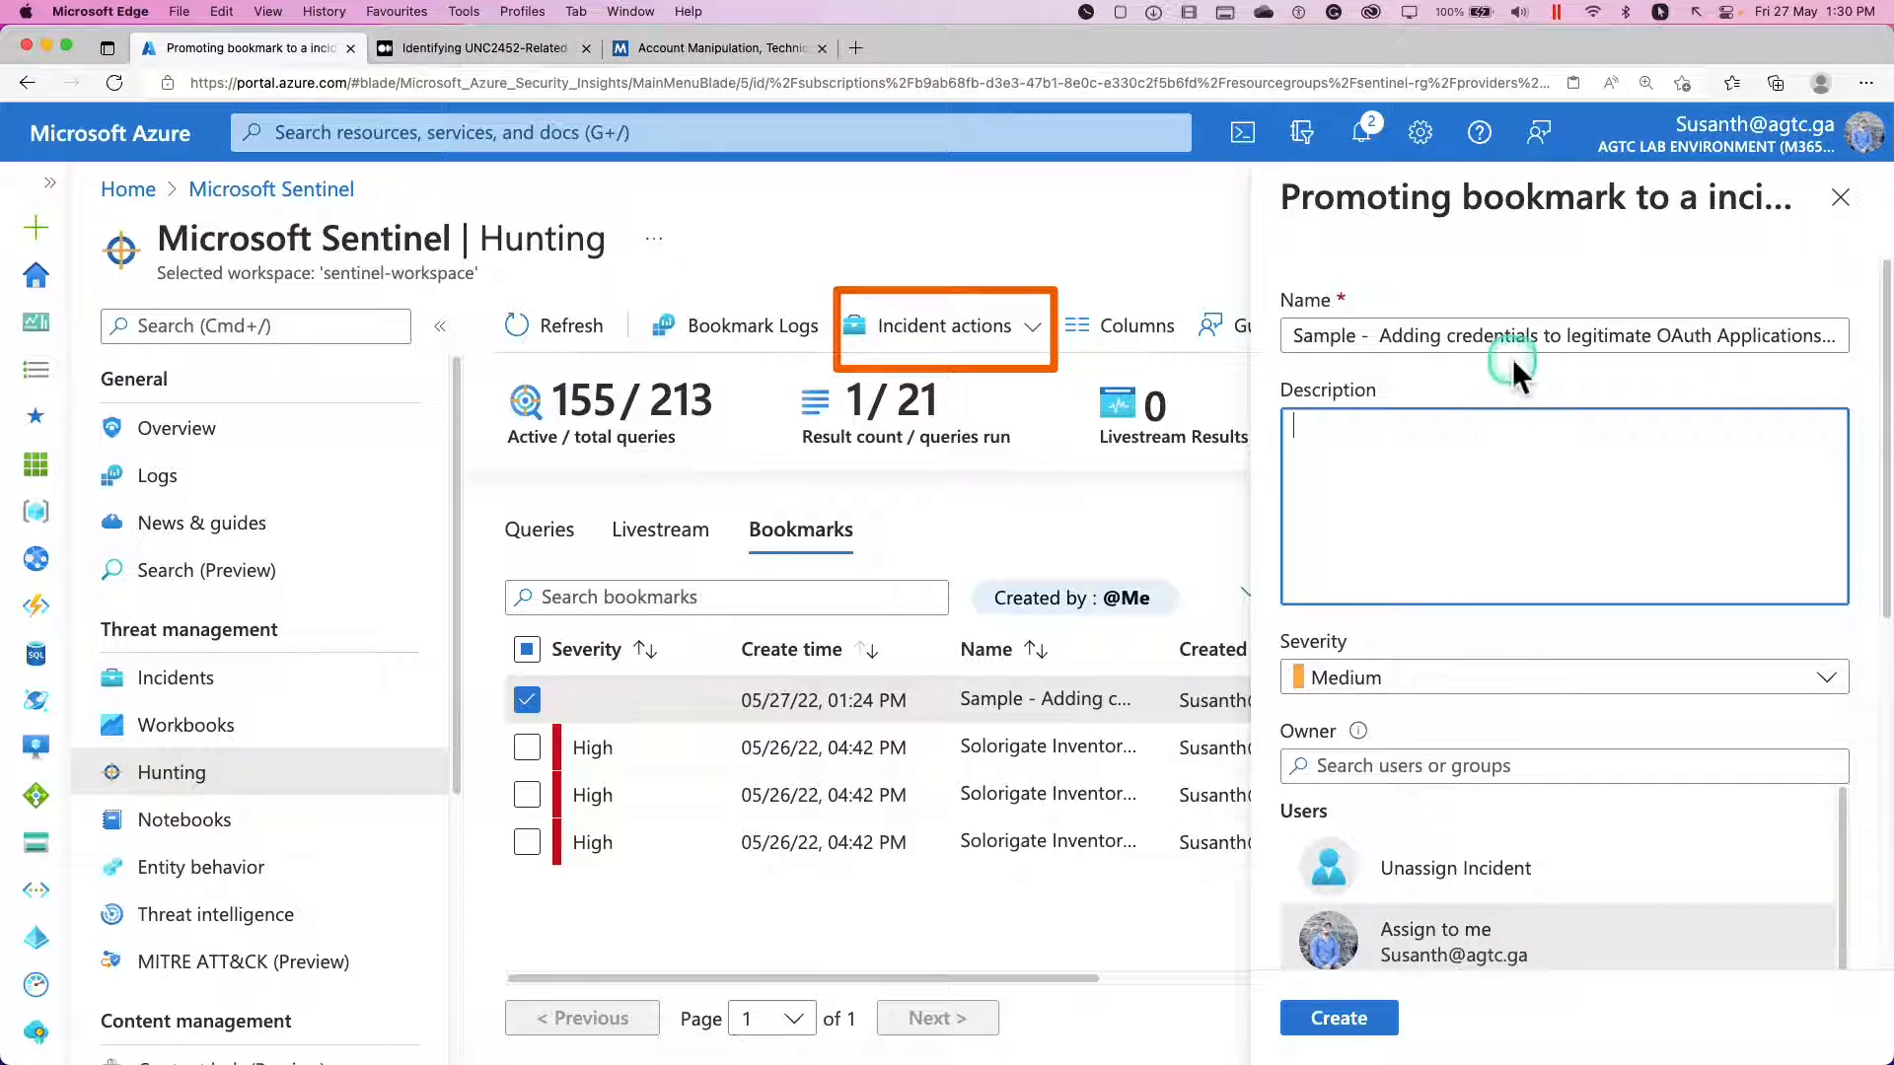
Set the new incident's severity to High and create the incident.
scroll(1489, 345, "down", 5)
left_click(1468, 313)
left_click(1466, 321)
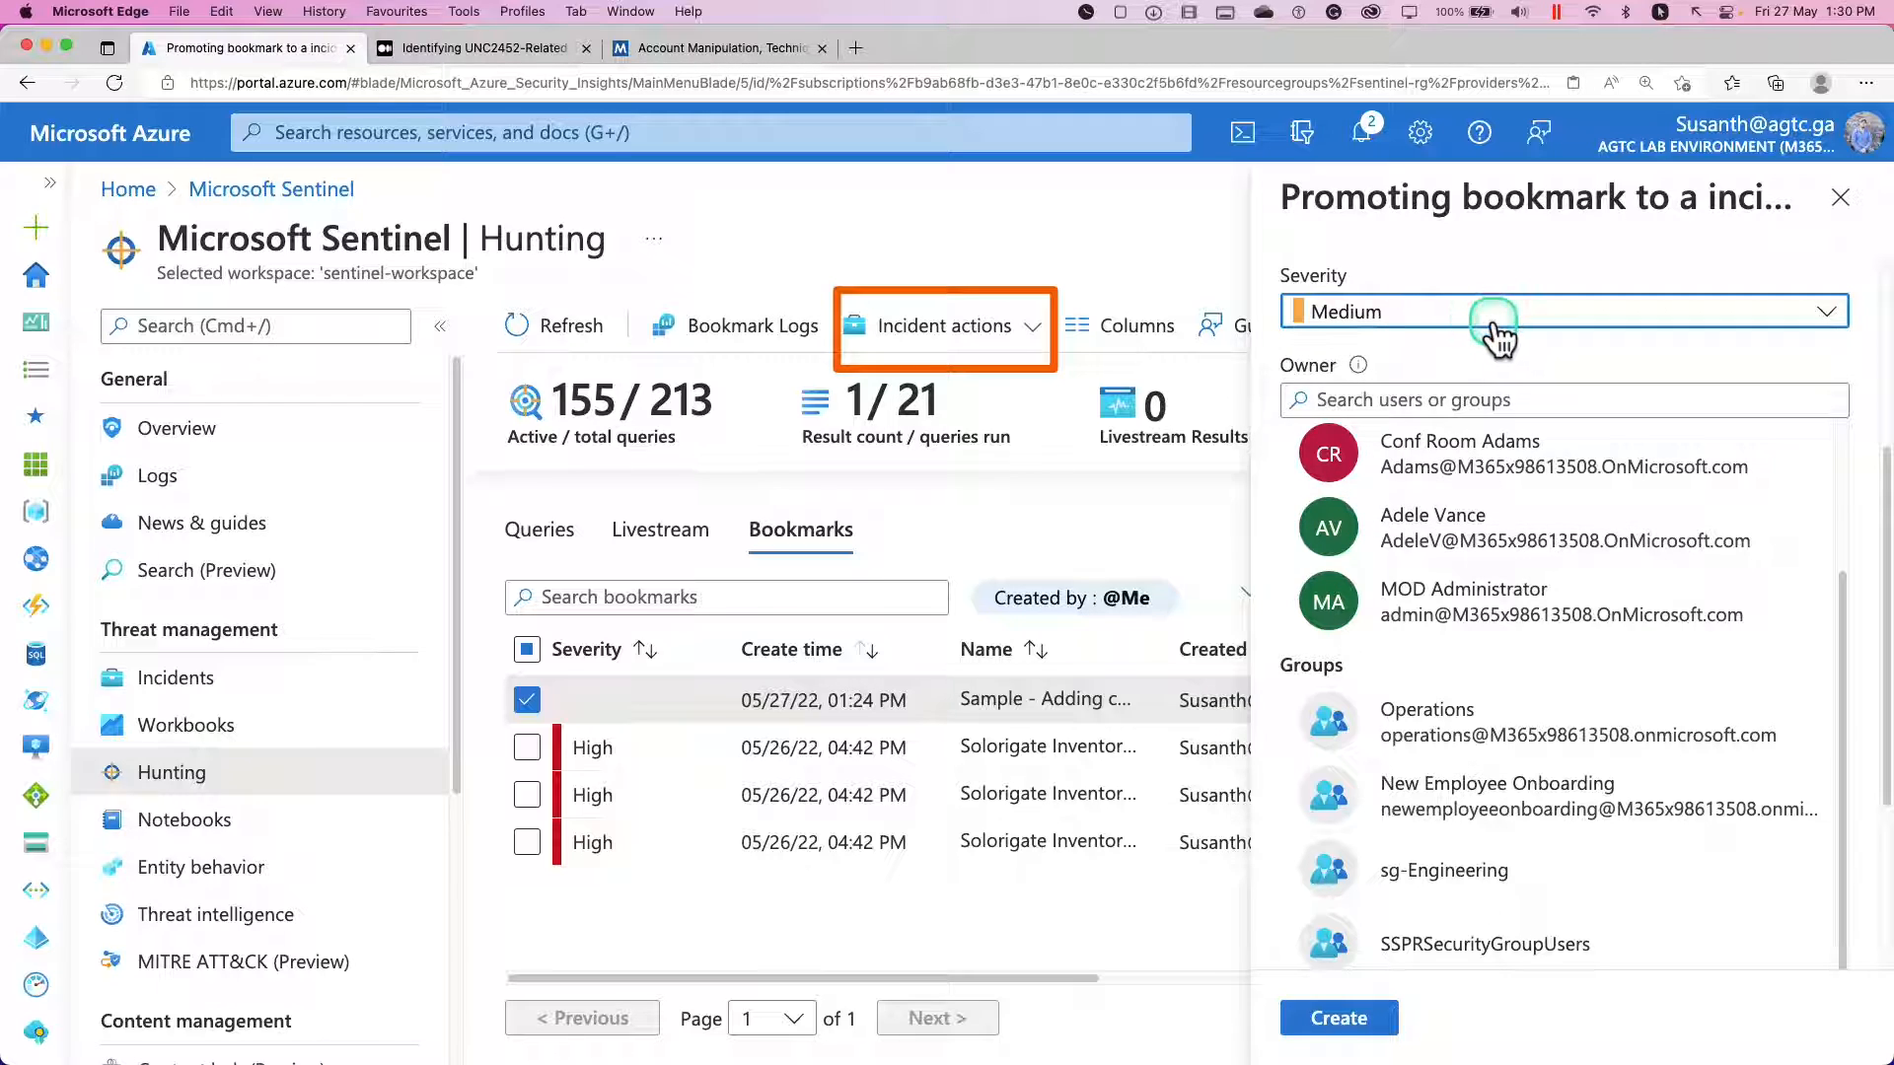
left_click(1498, 326)
left_click(1334, 494)
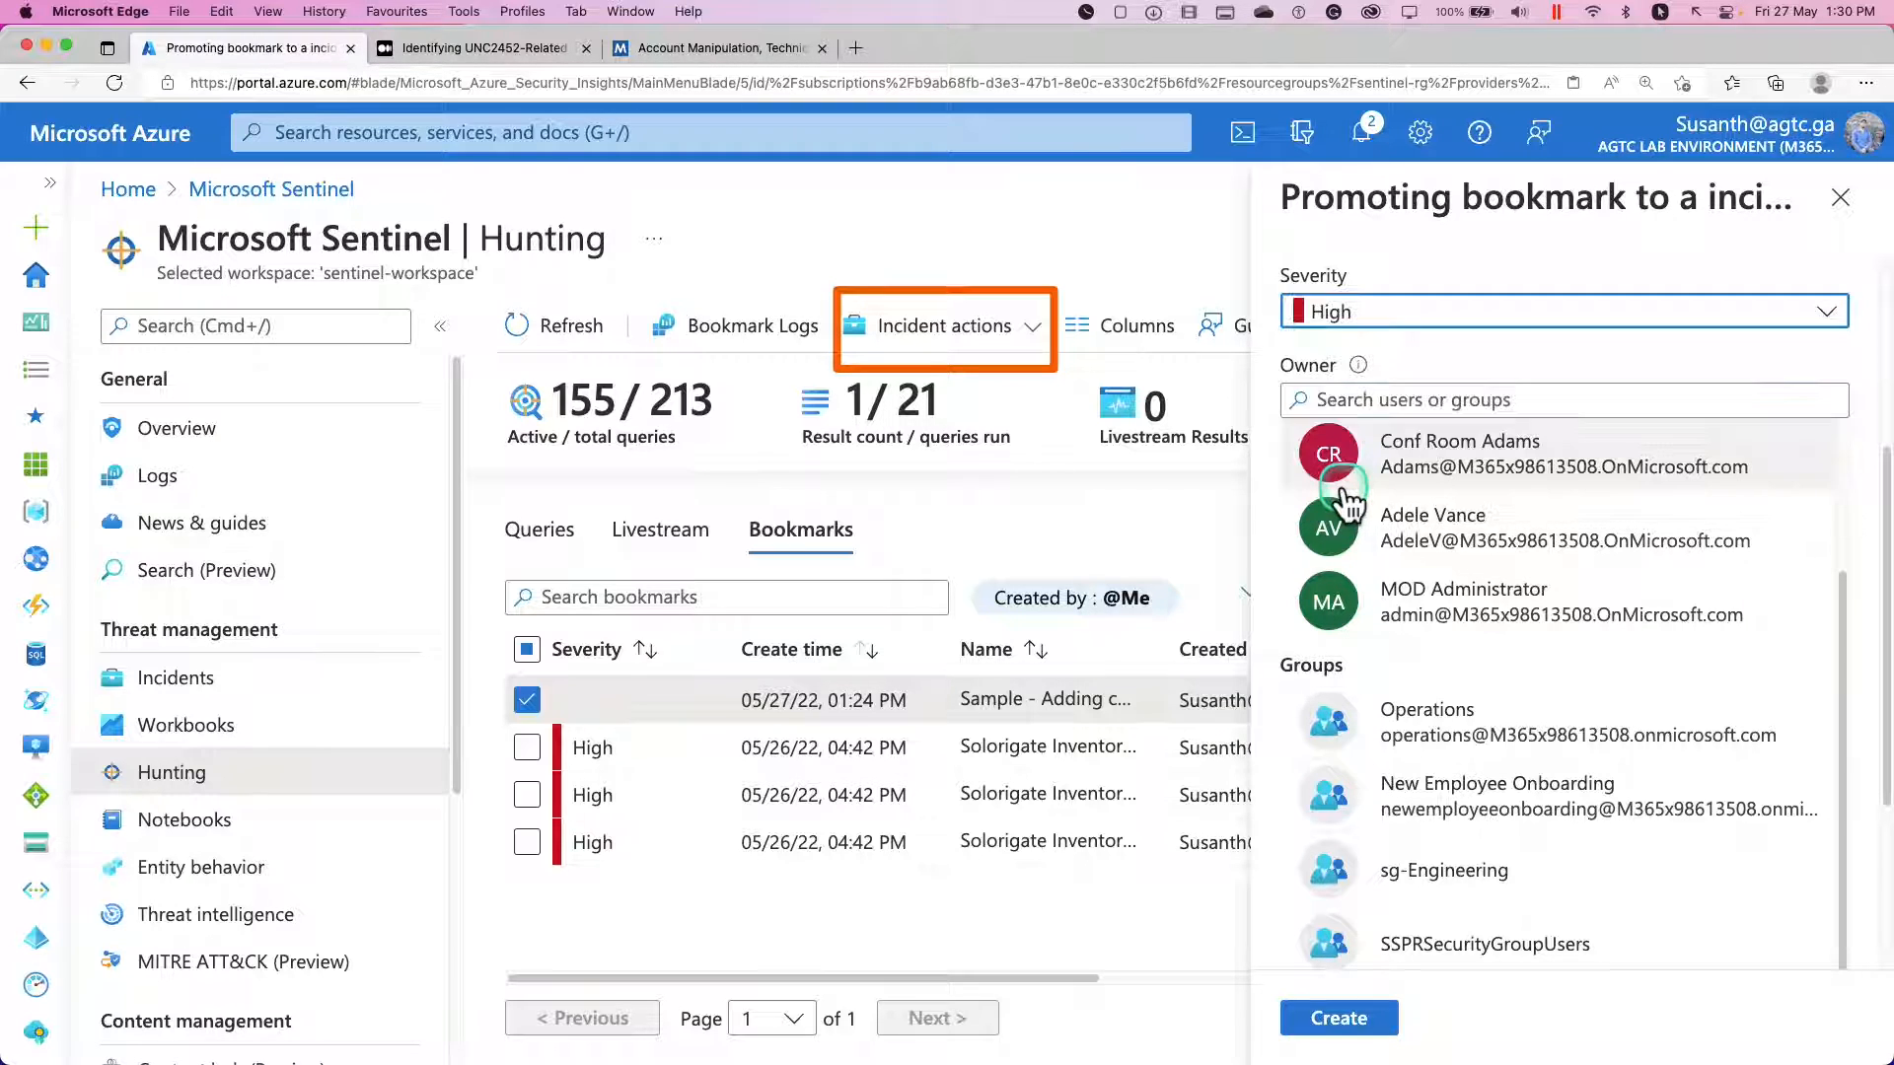
left_click(1298, 1020)
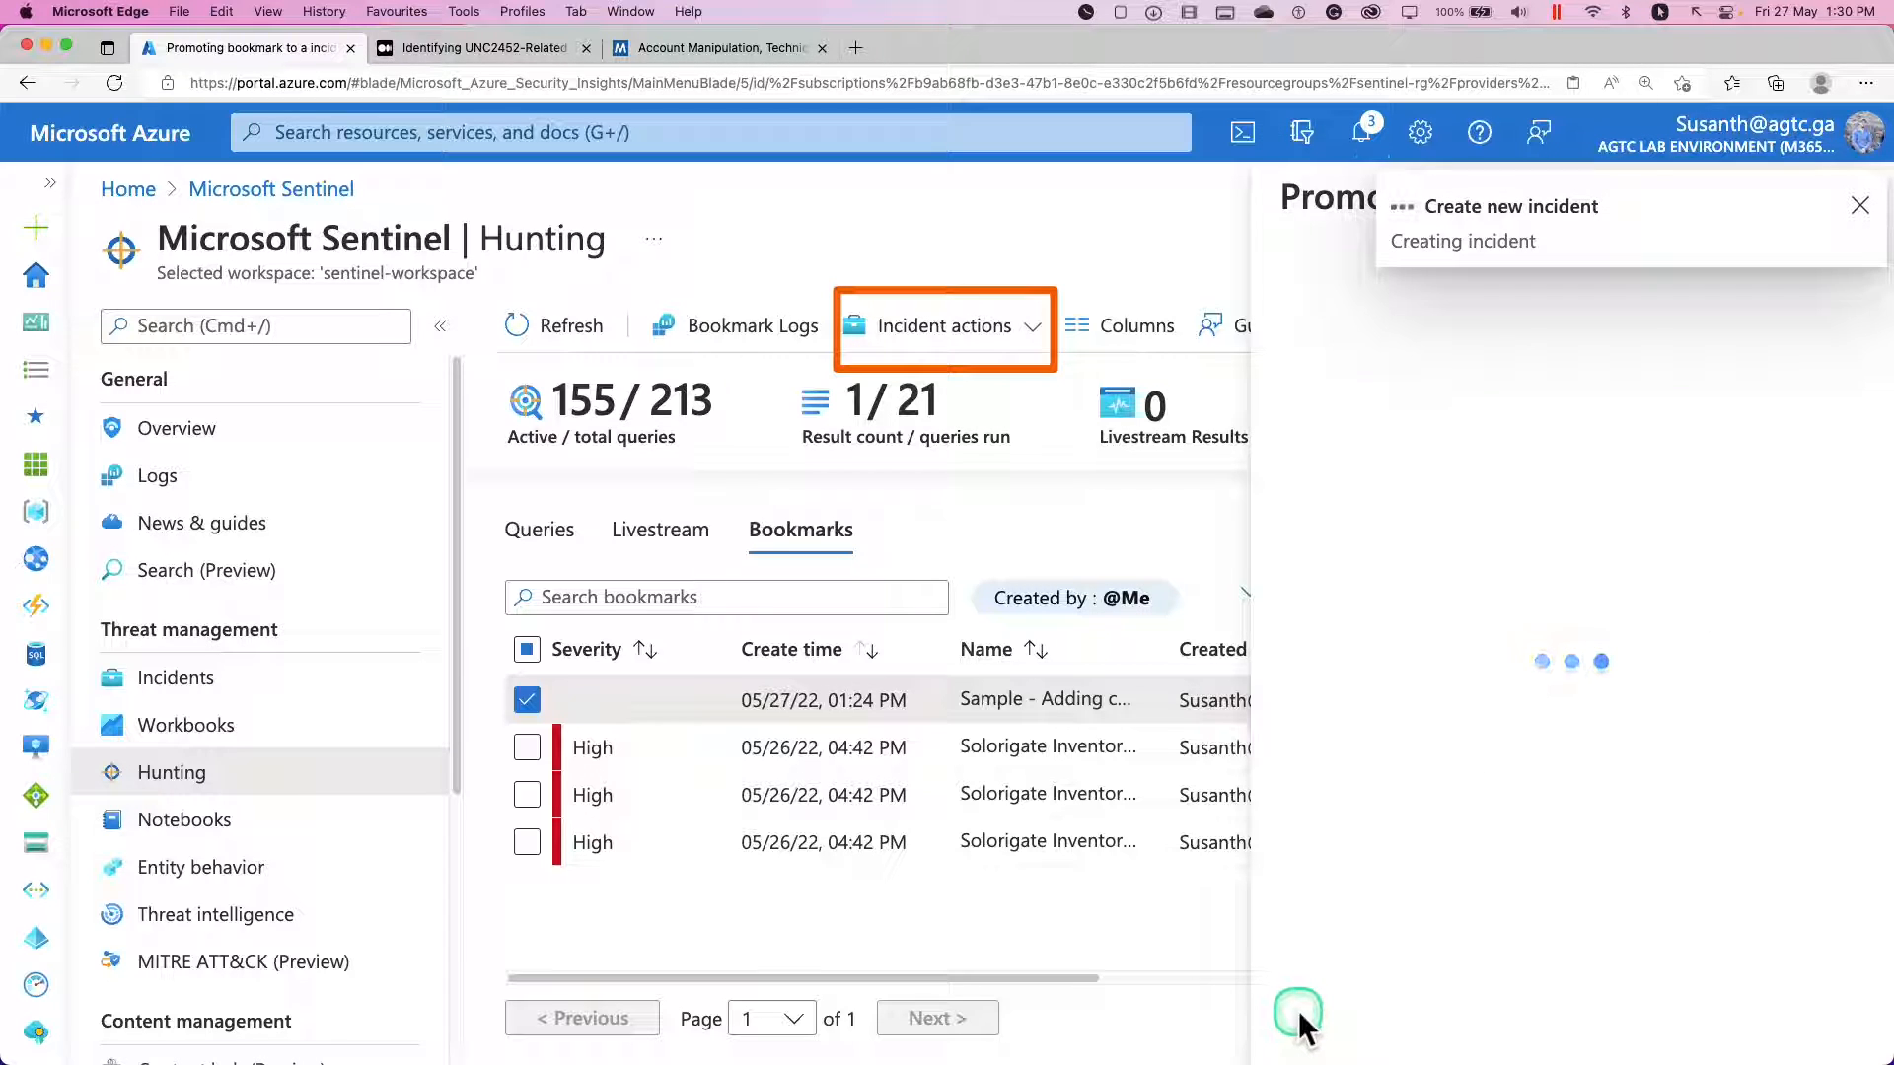
Open the Incidents list and select the newly created high-severity "Sample - Adding credentials" incident.
left_click(1620, 280)
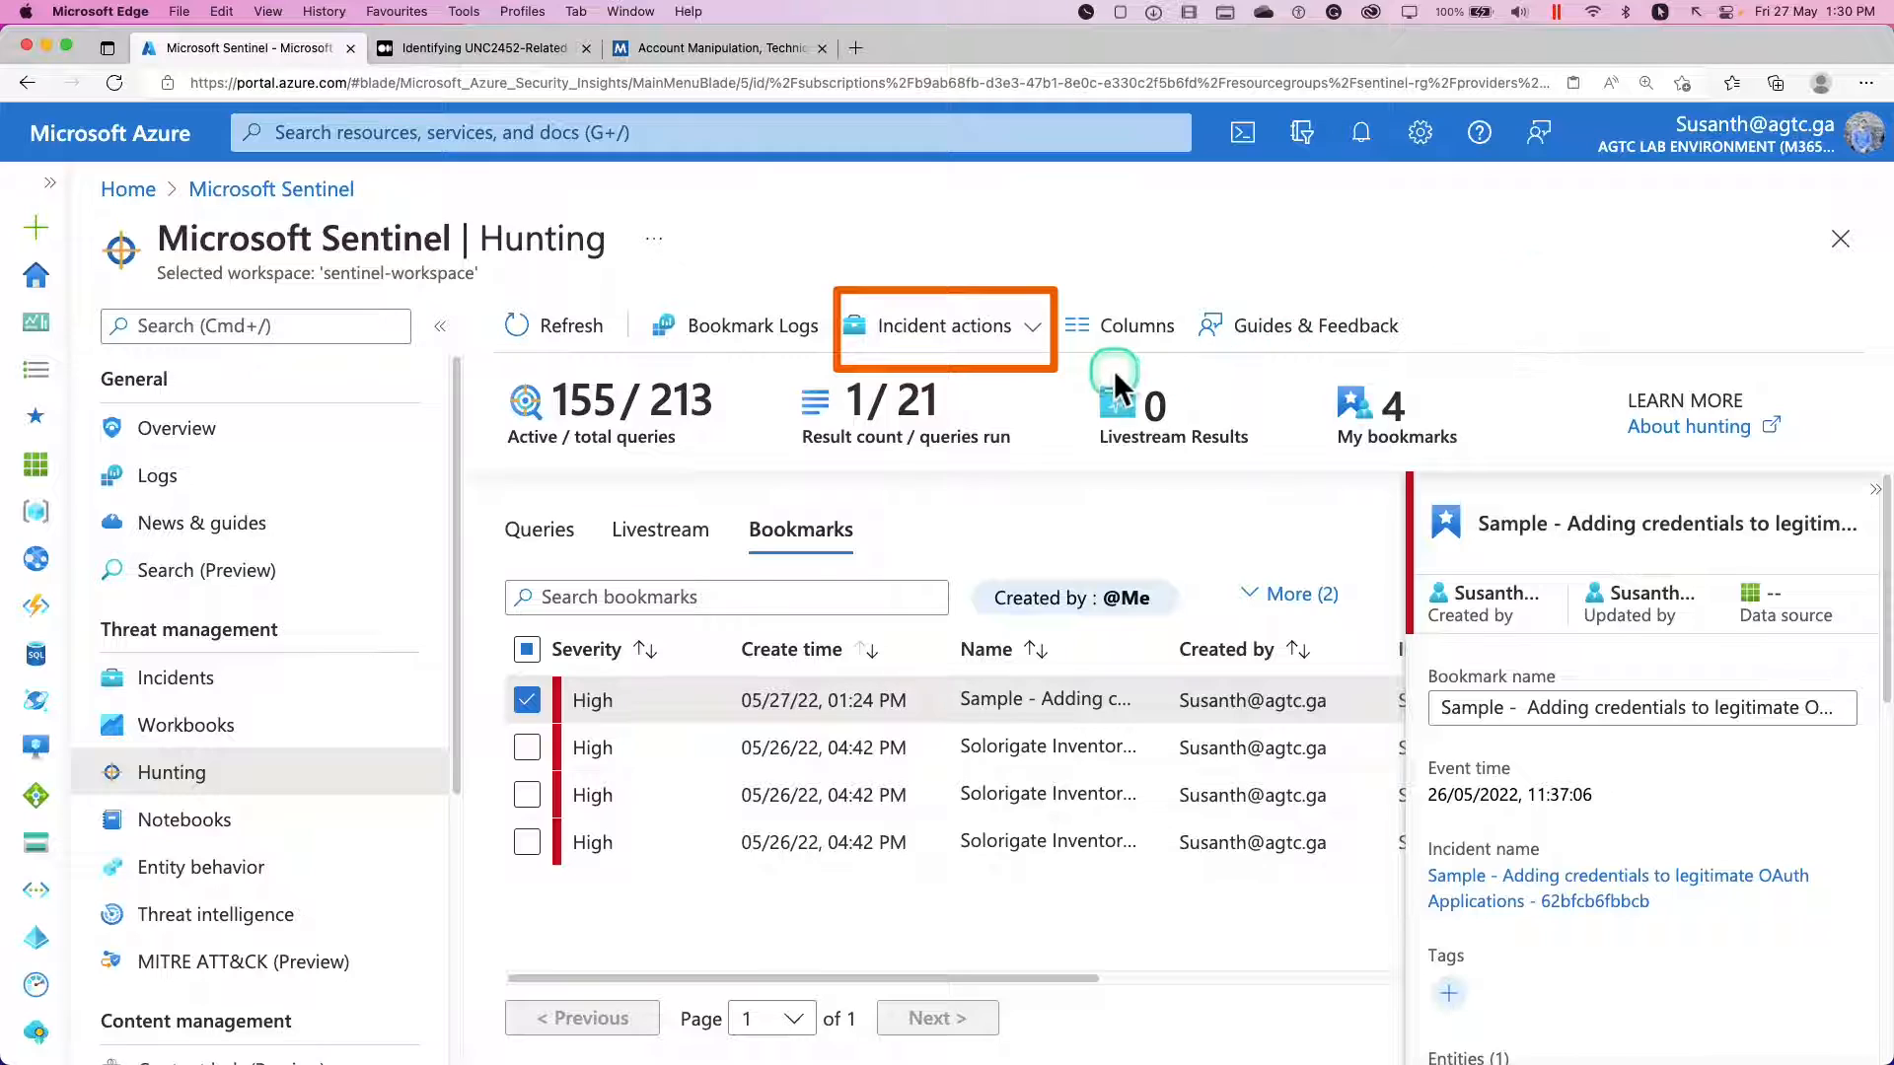
left_click(187, 679)
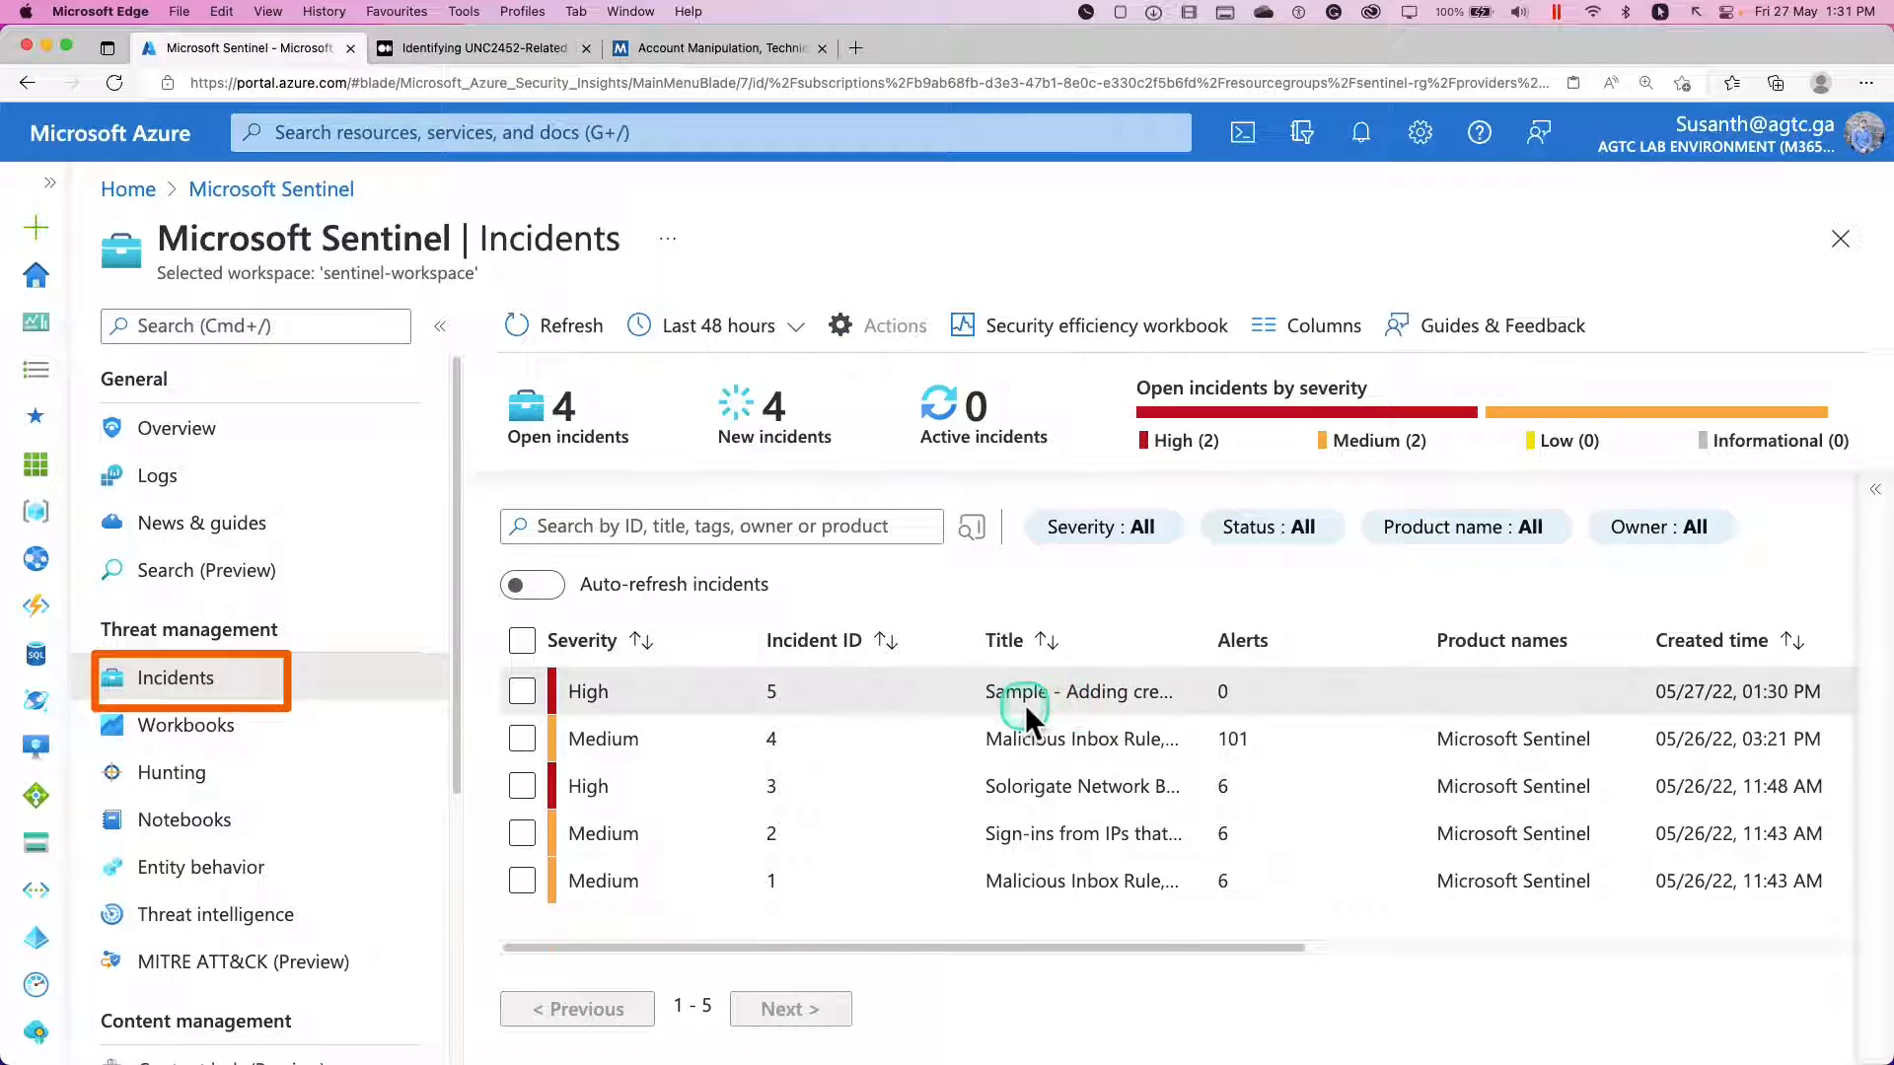
left_click(663, 690)
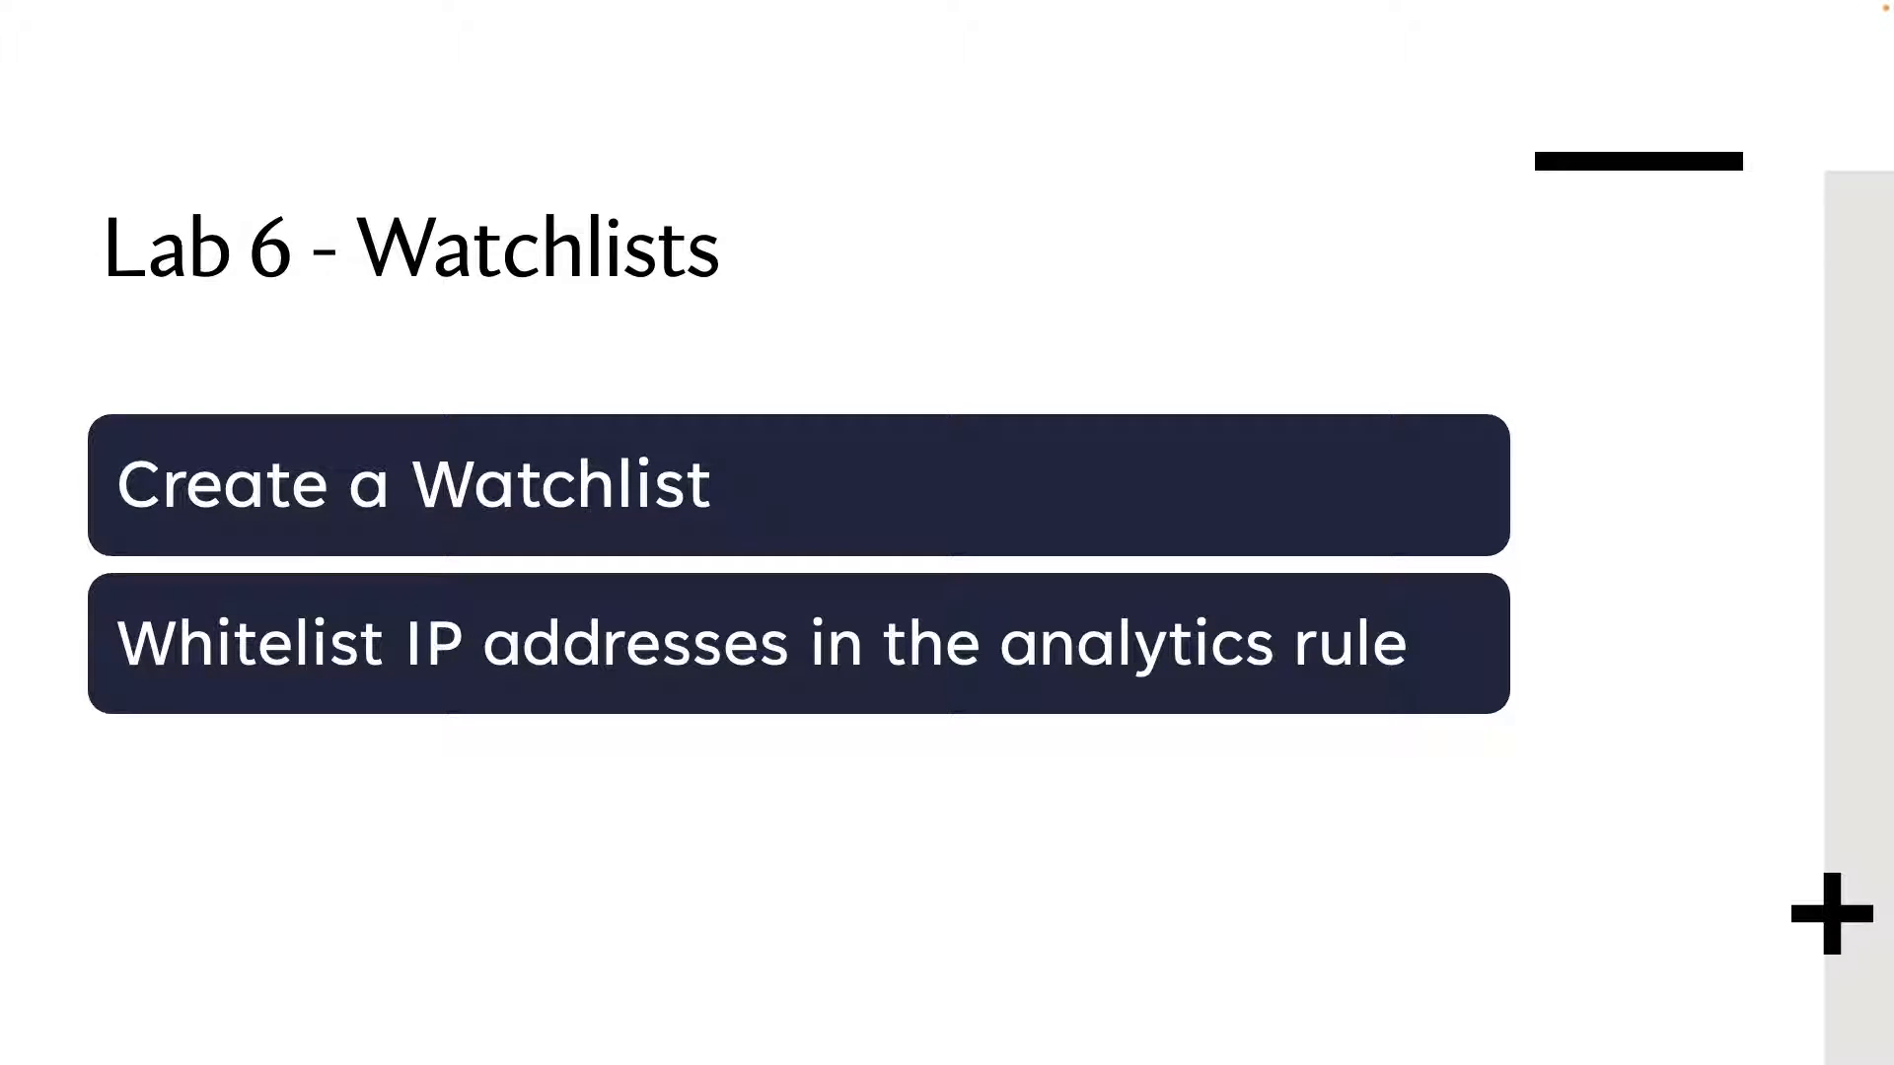
mouse_move(105, 427)
left_mouse_down()
mouse_move(298, 543)
mouse_move(767, 540)
left_mouse_up()
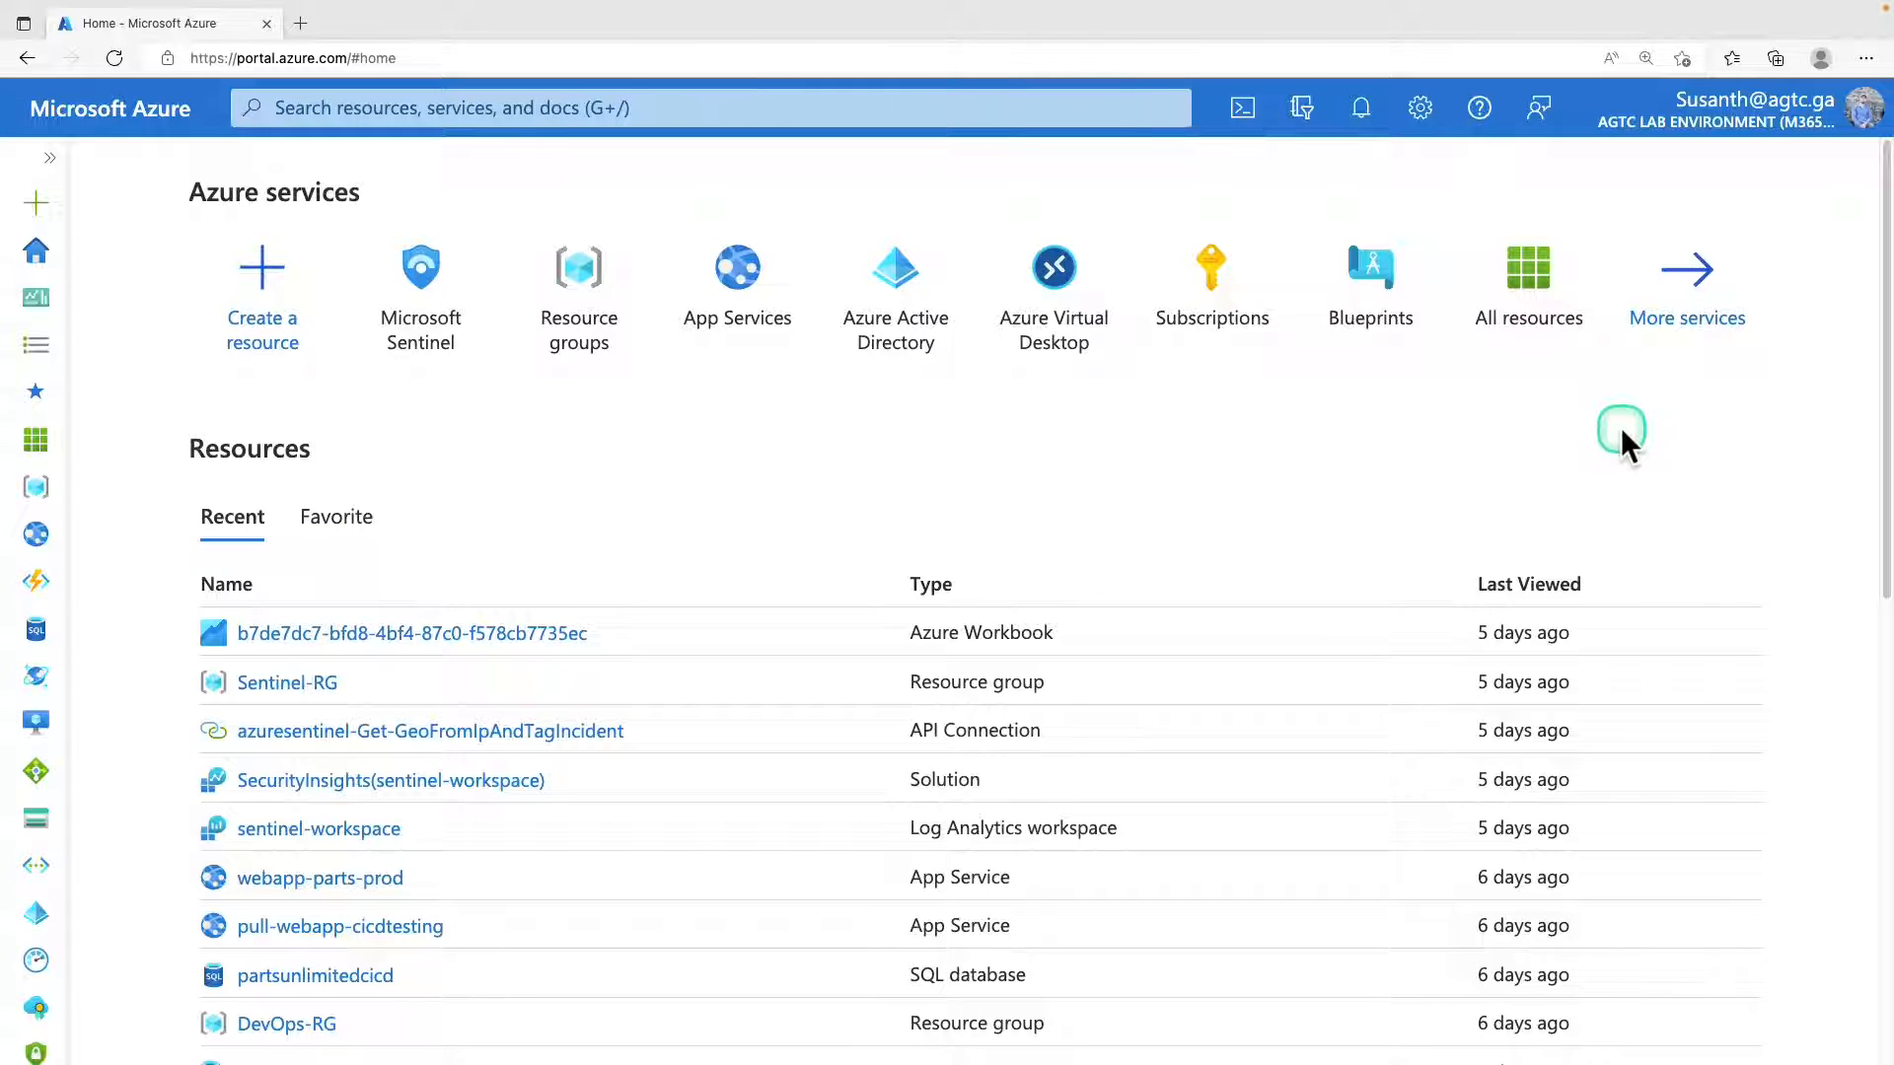
Open Microsoft Sentinel from the Azure home page and go to the workspace's Watchlist page.
left_click(444, 292)
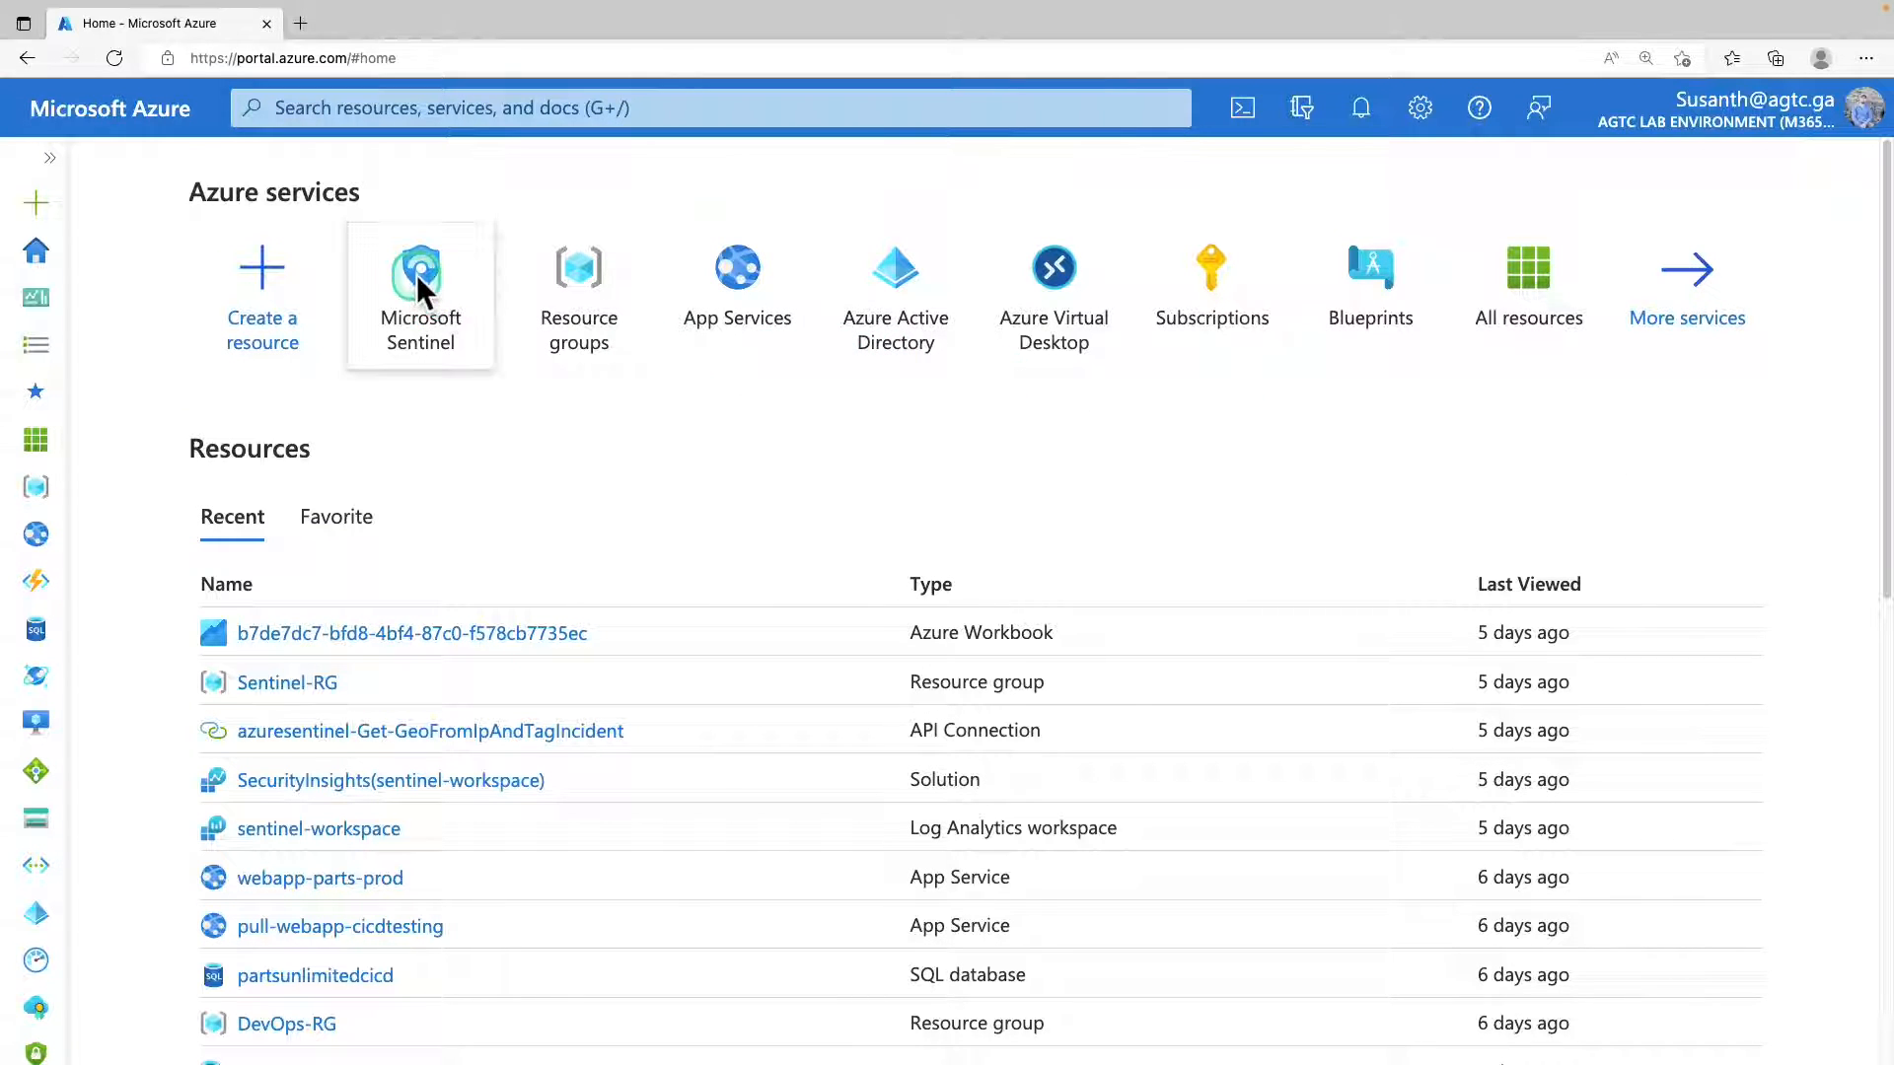
left_click(265, 542)
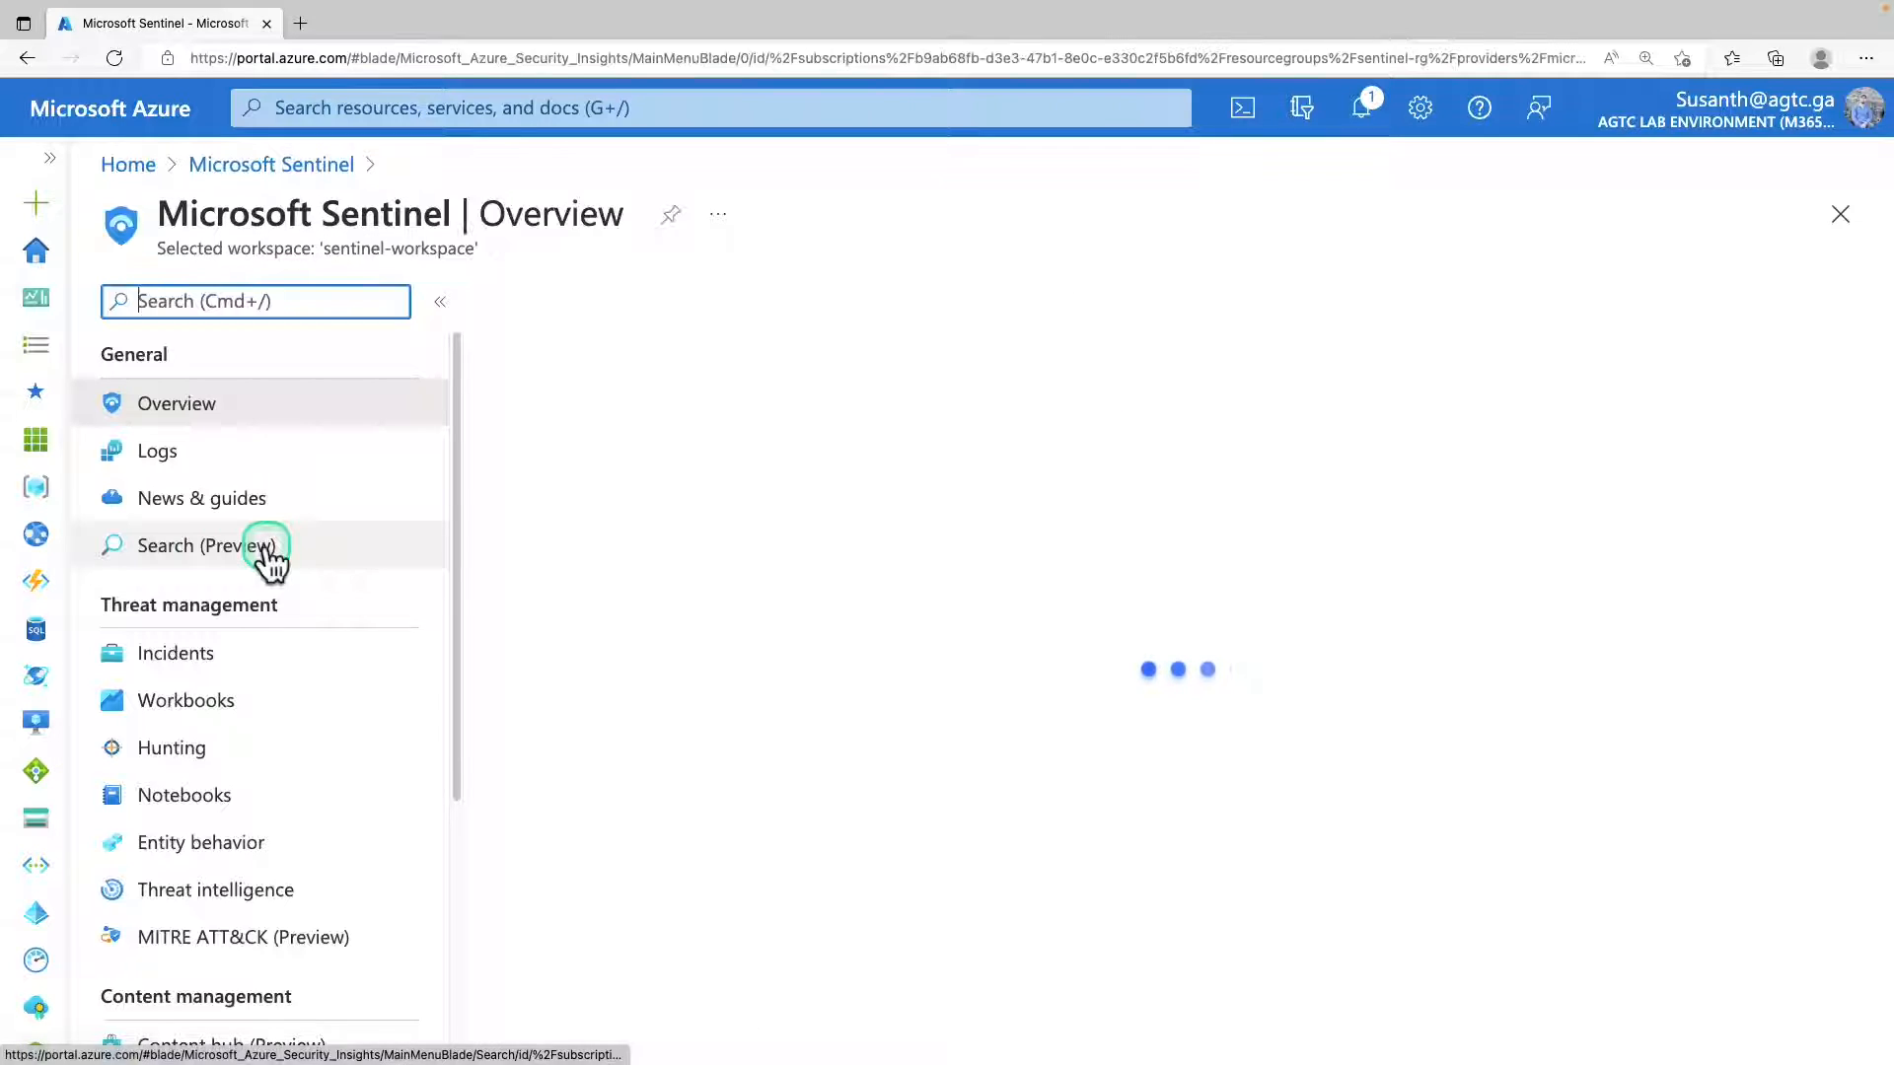
scroll(227, 631, "down", 1)
scroll(187, 691, "down", 4)
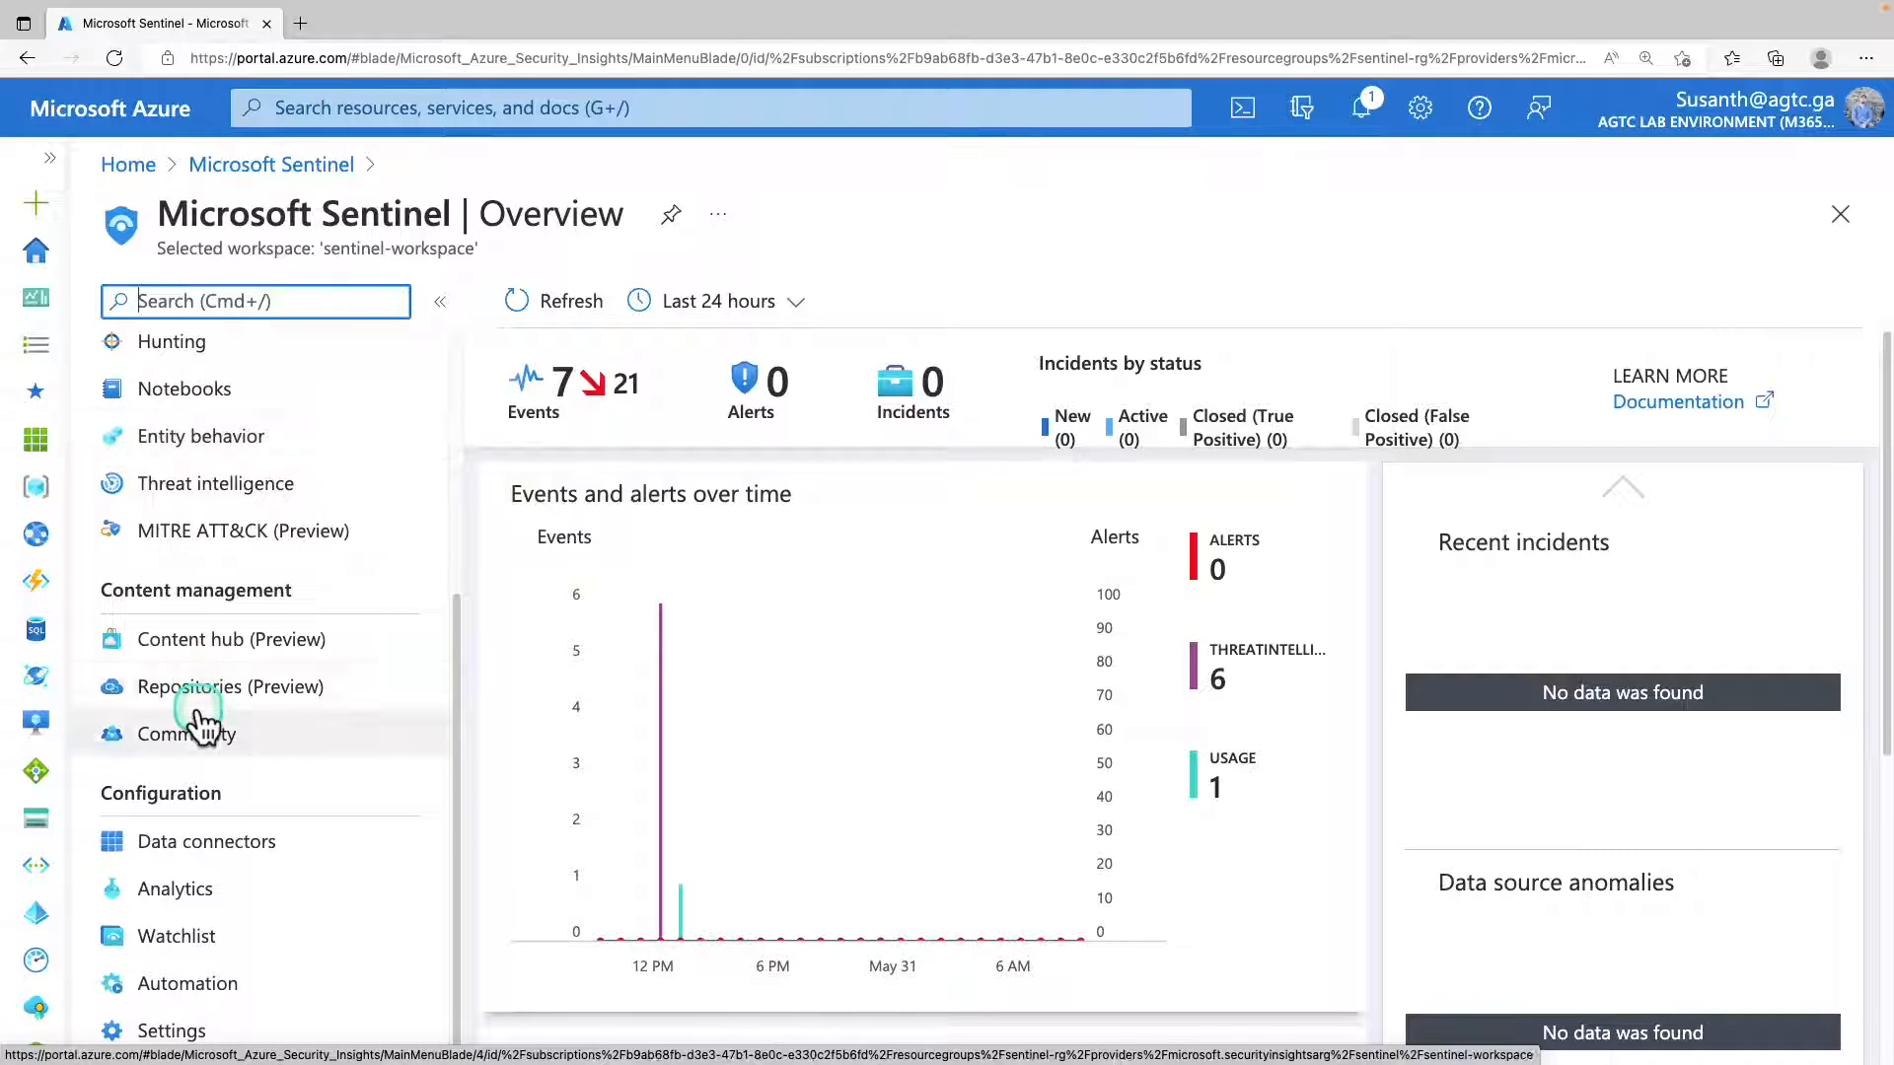
left_click(207, 947)
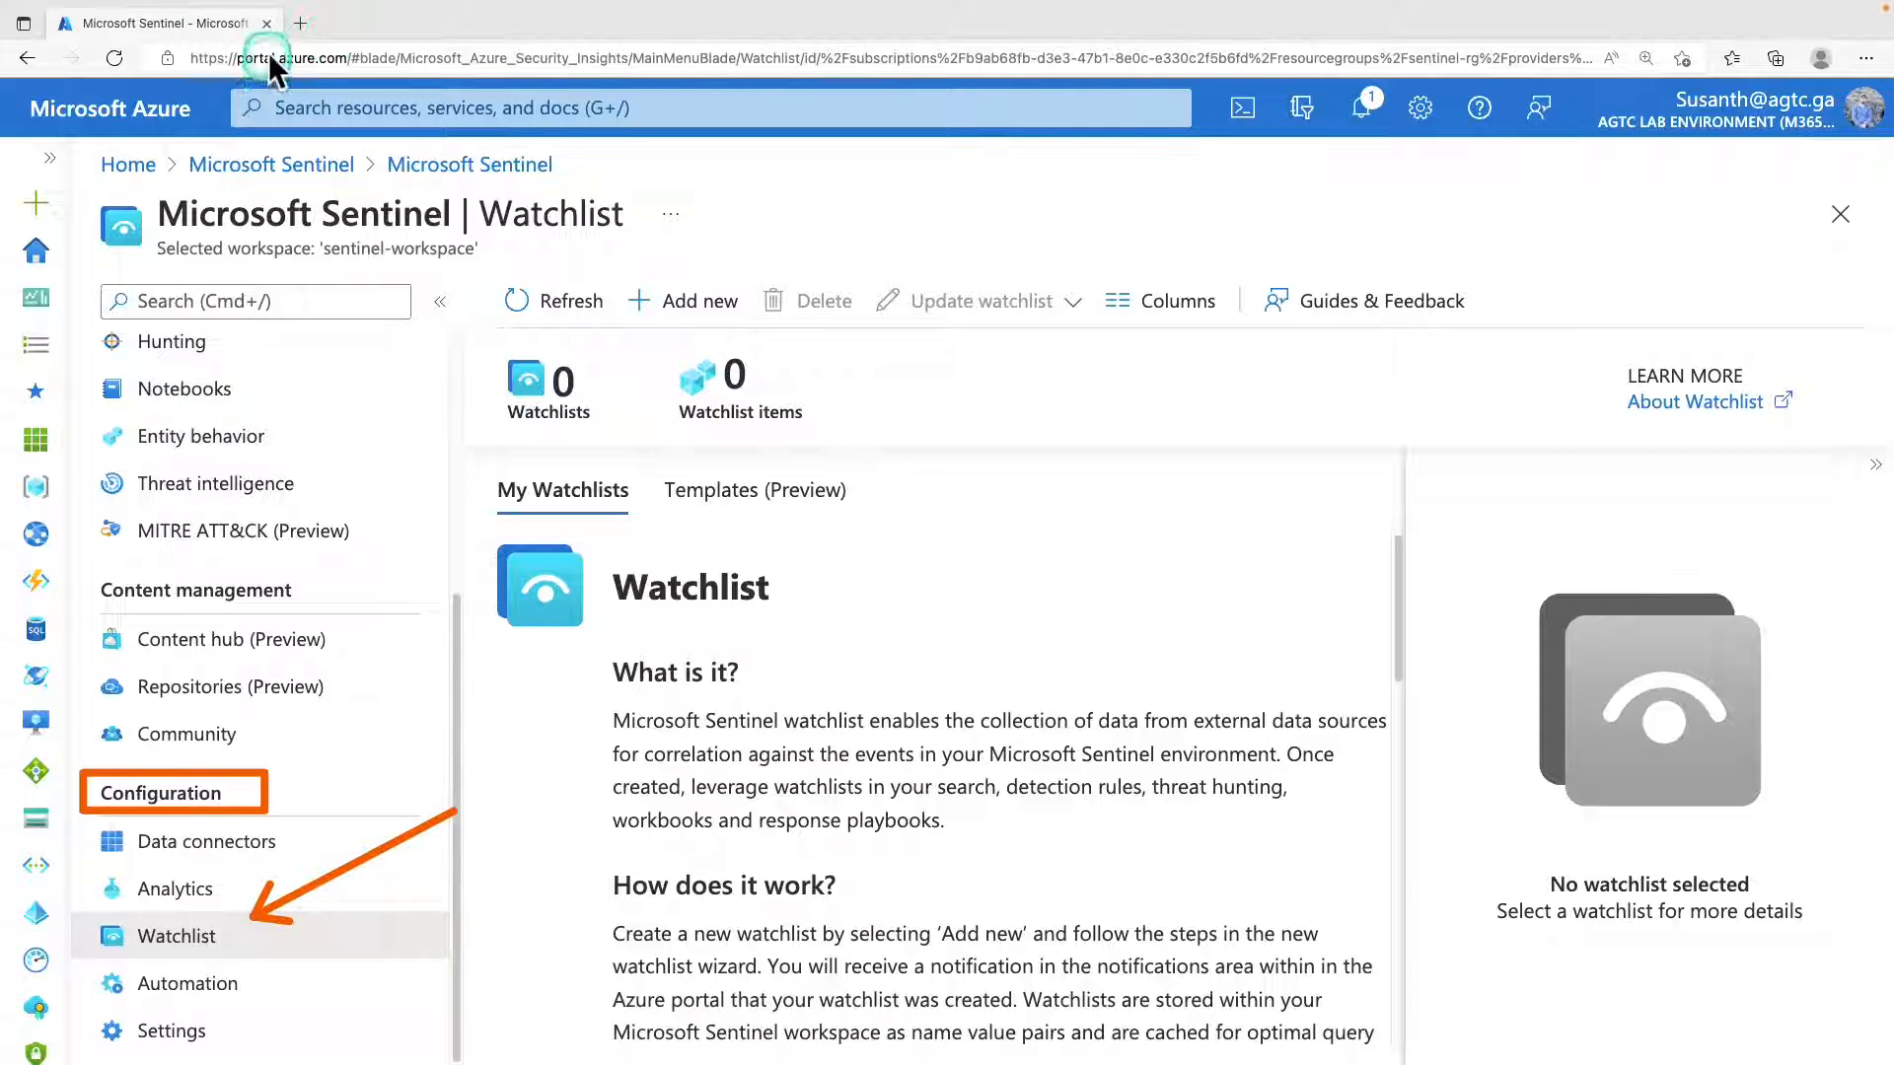
Look at the PenTestsIPaddresses.csv file in the Azure-Sentinel GitHub repository in a new browser tab, and return to the Watchlist page.
left_click(299, 27)
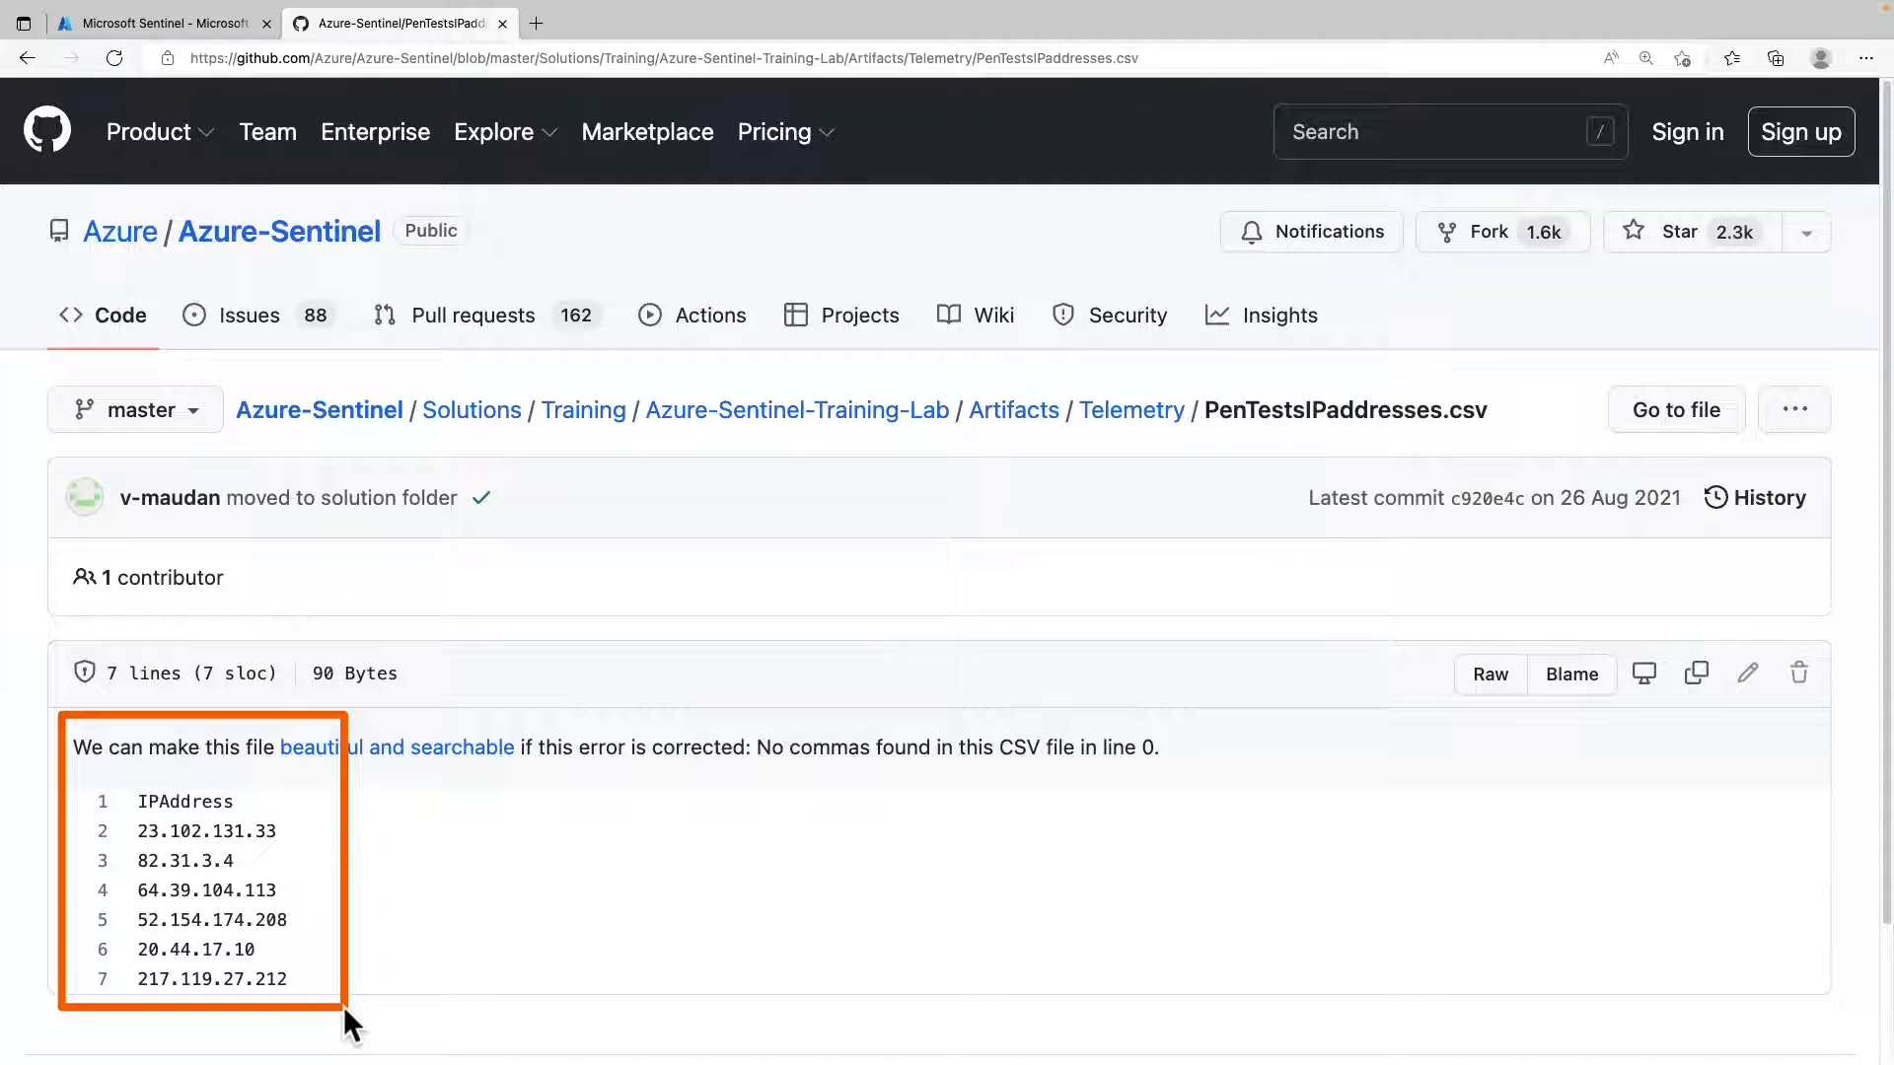
left_click(227, 28)
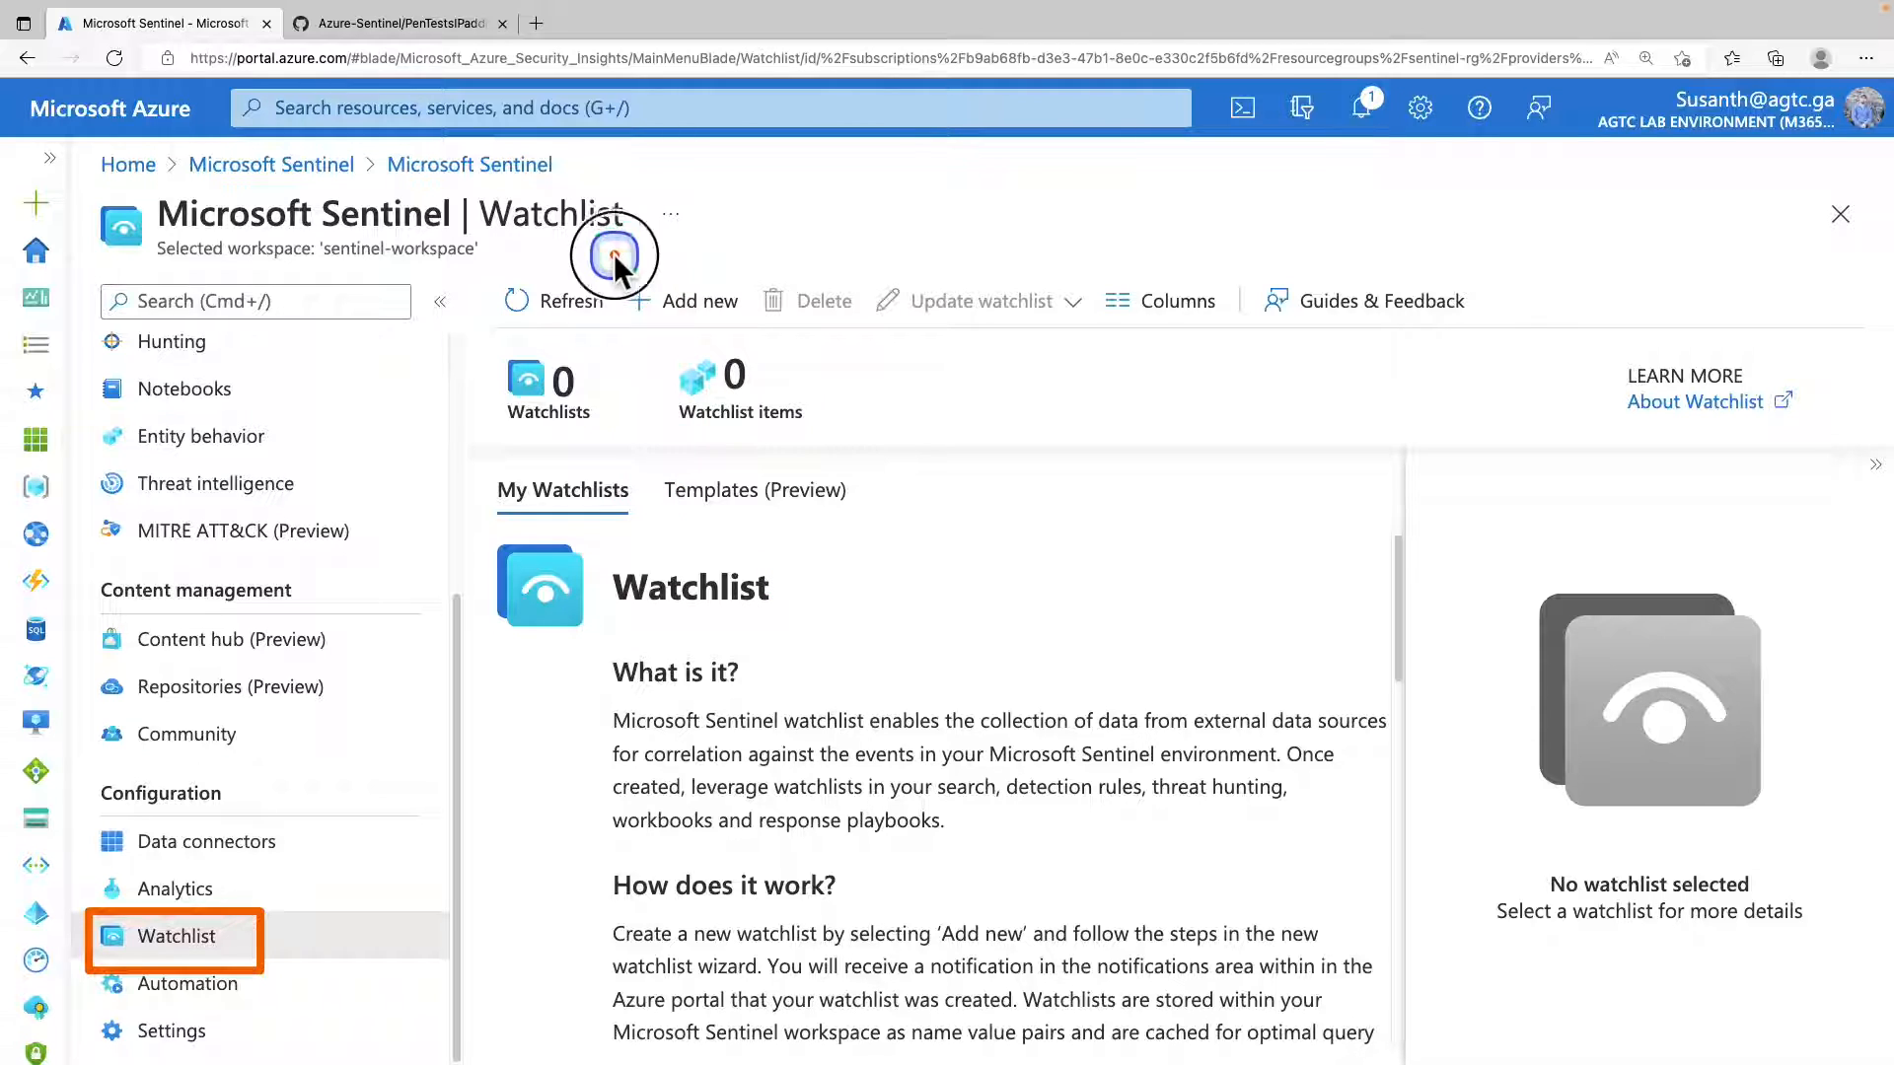
left_click_drag(614, 255, 748, 339)
Start a new watchlist named PenTestsIPaddresses with description "IP addresses used during penetration tests" and alias PenTestIPaddresses, and continue to its source settings.
left_click(711, 308)
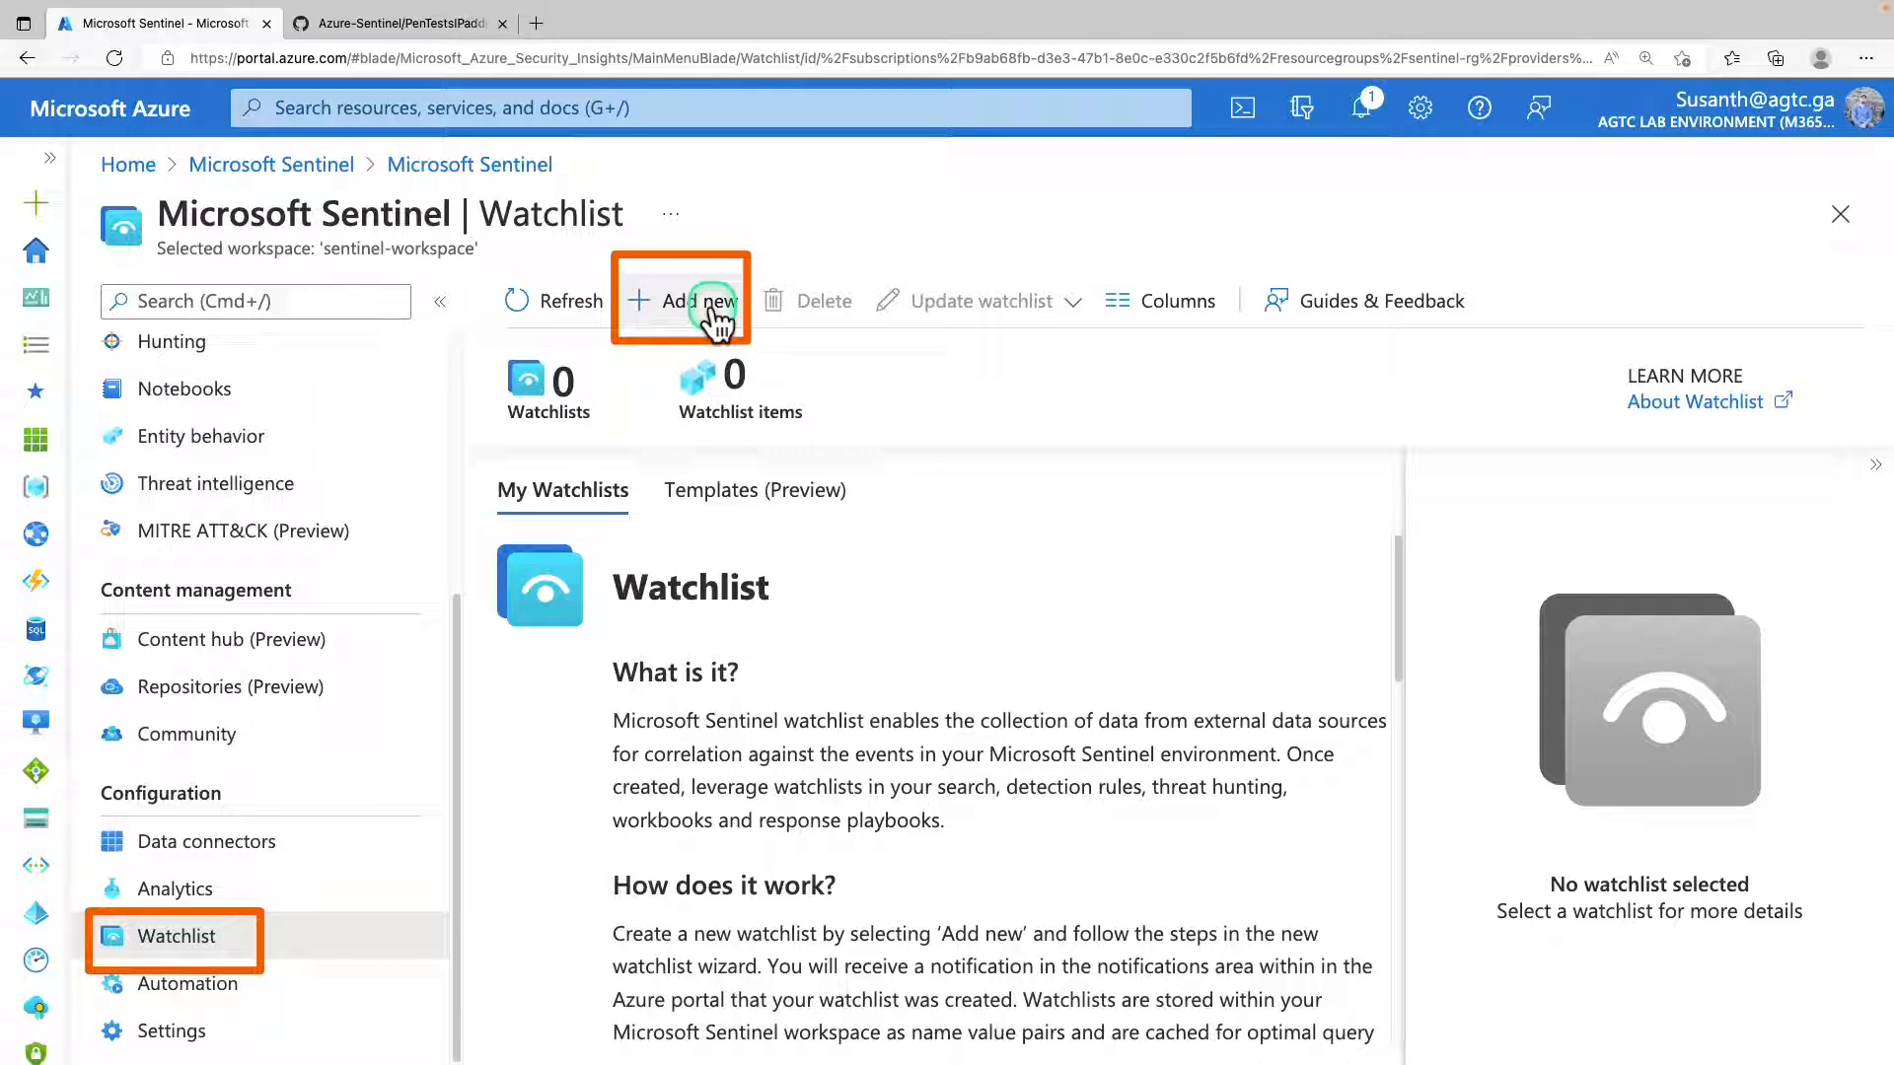
left_click(712, 307)
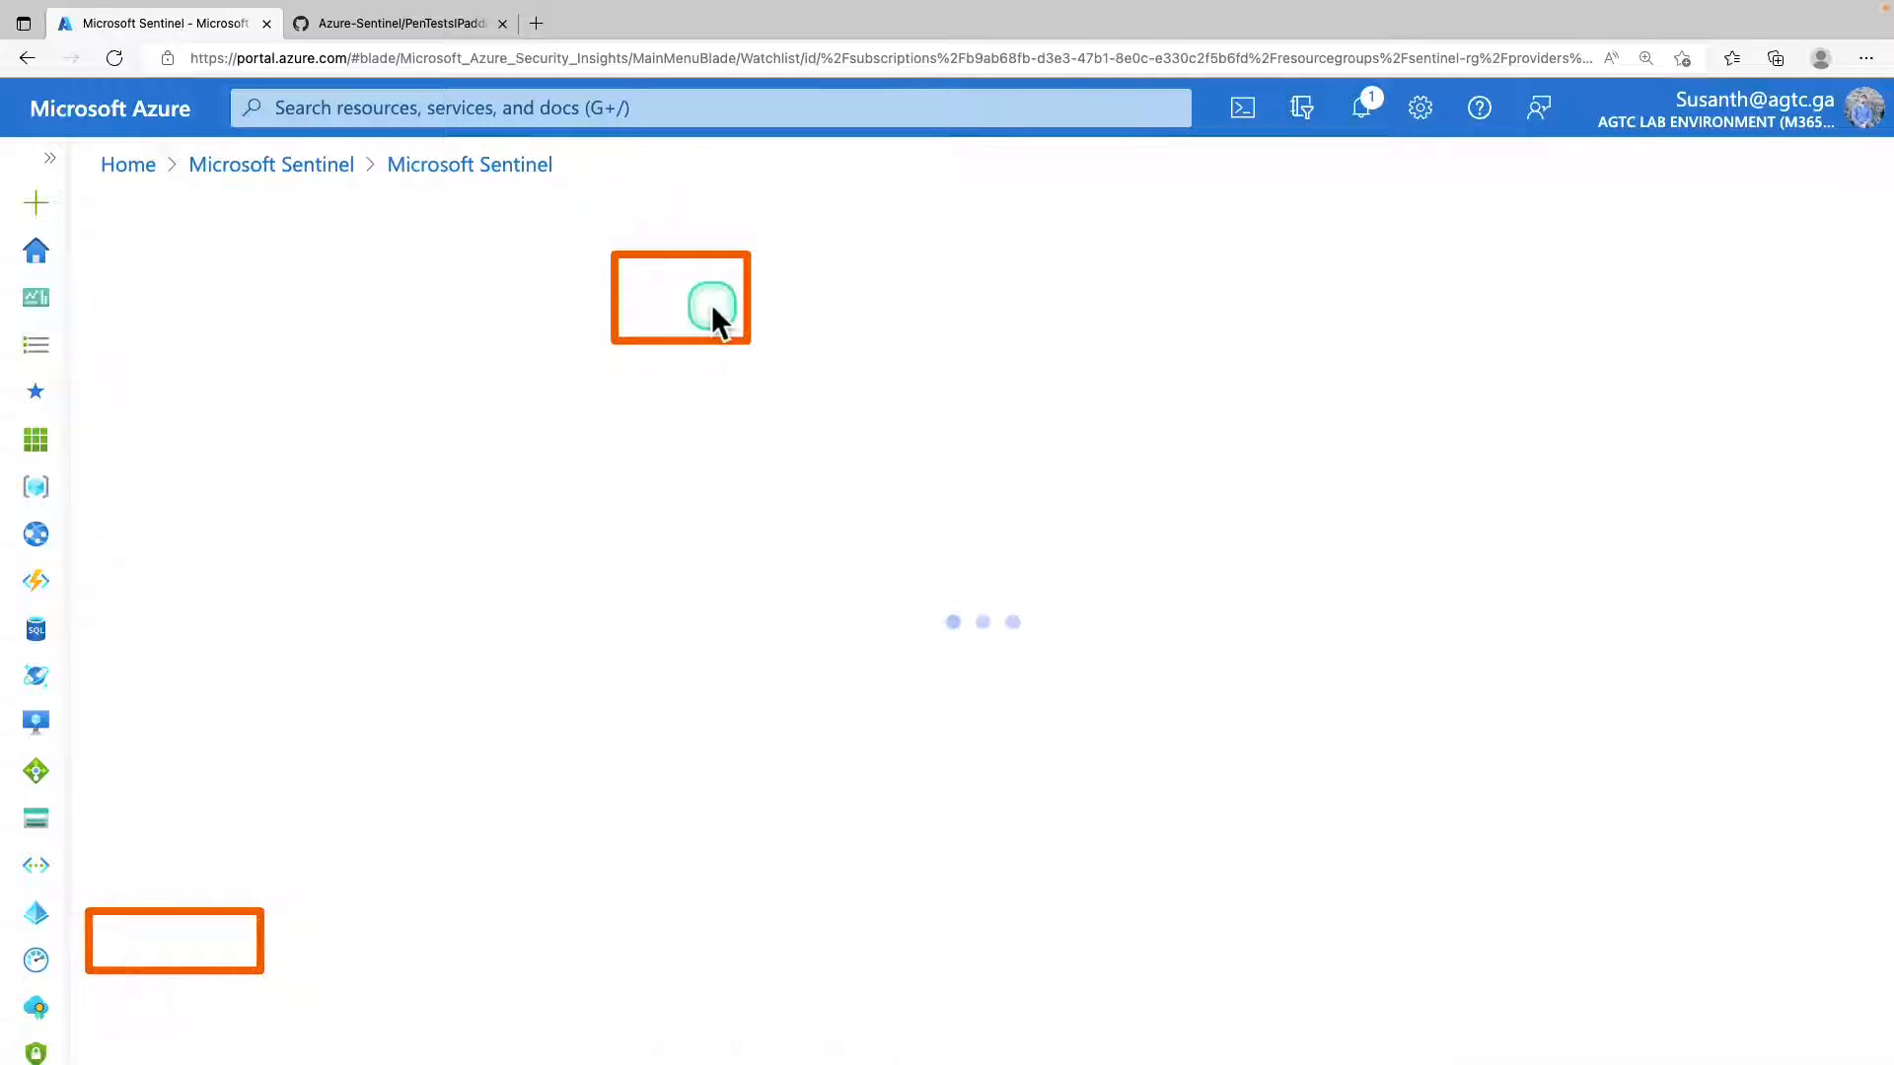
type("PenTestsIPaddresses")
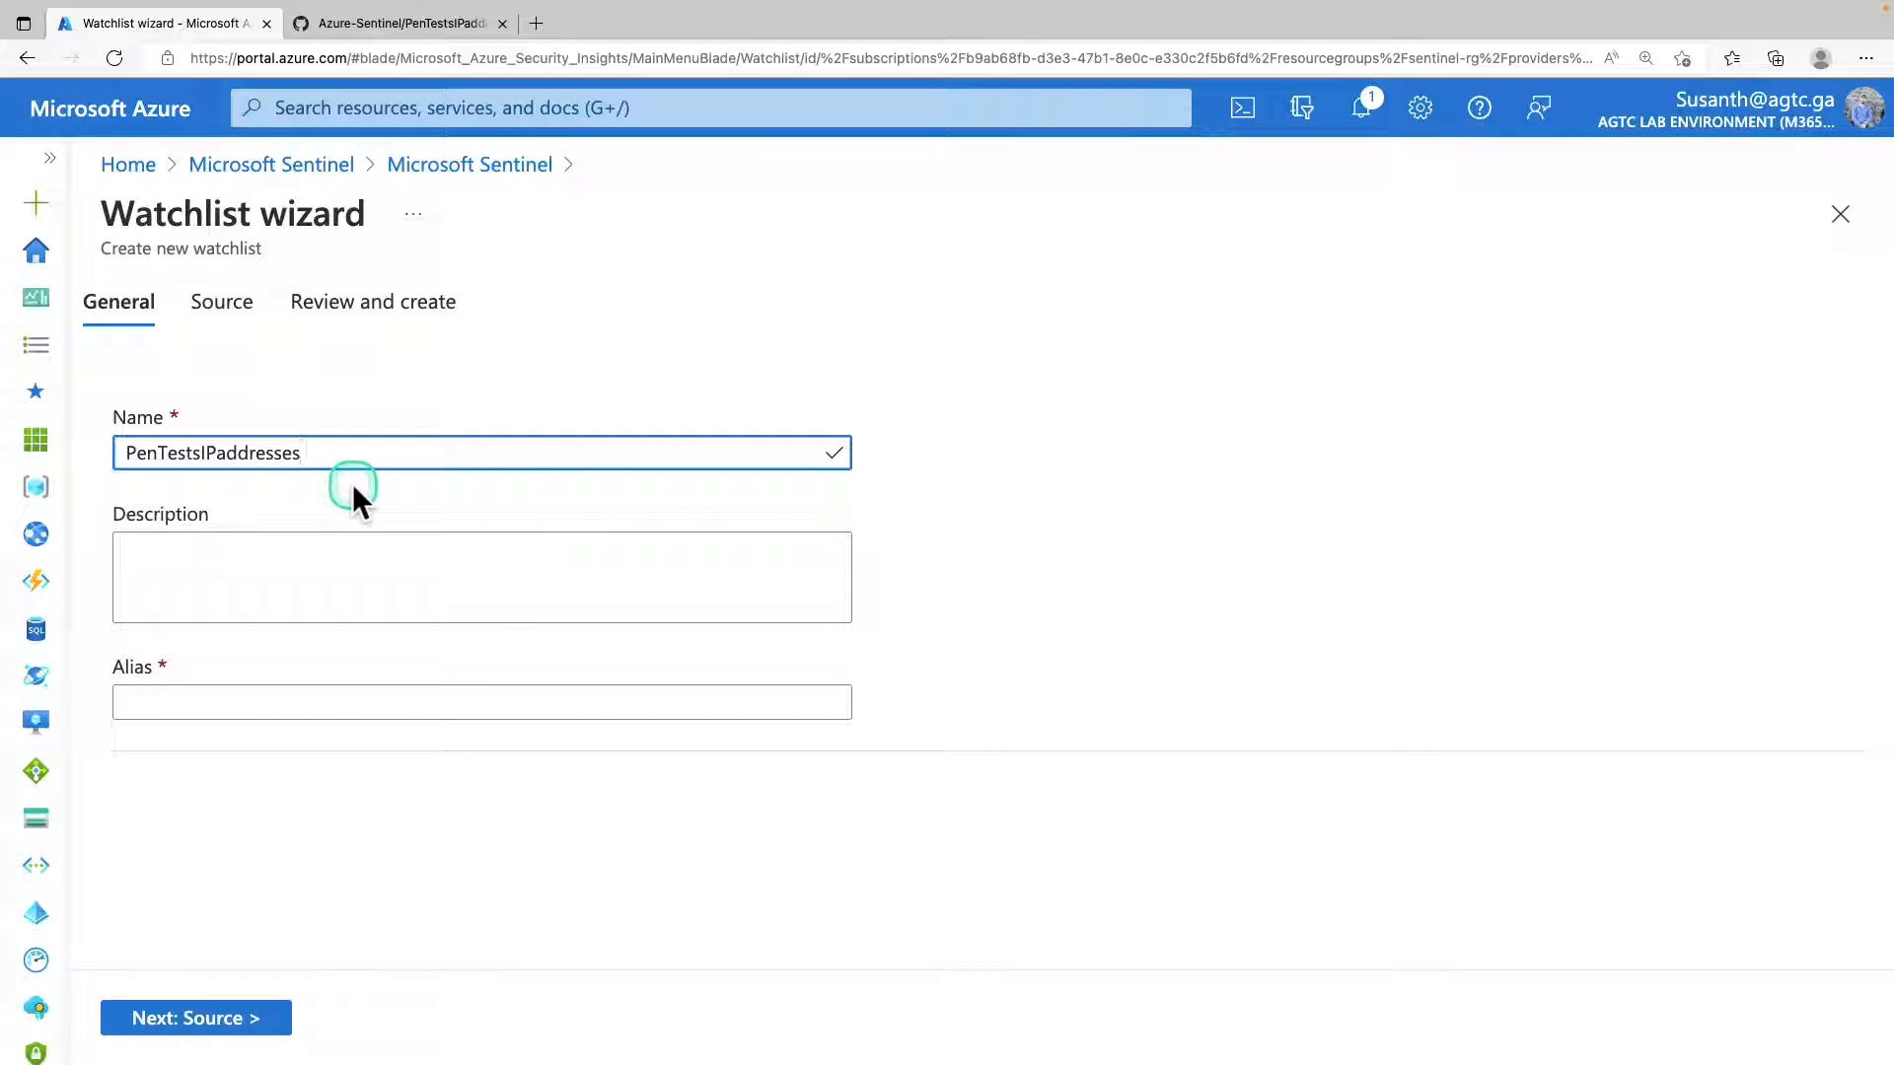
left_click(254, 583)
type("IP addresses used during penetration tests")
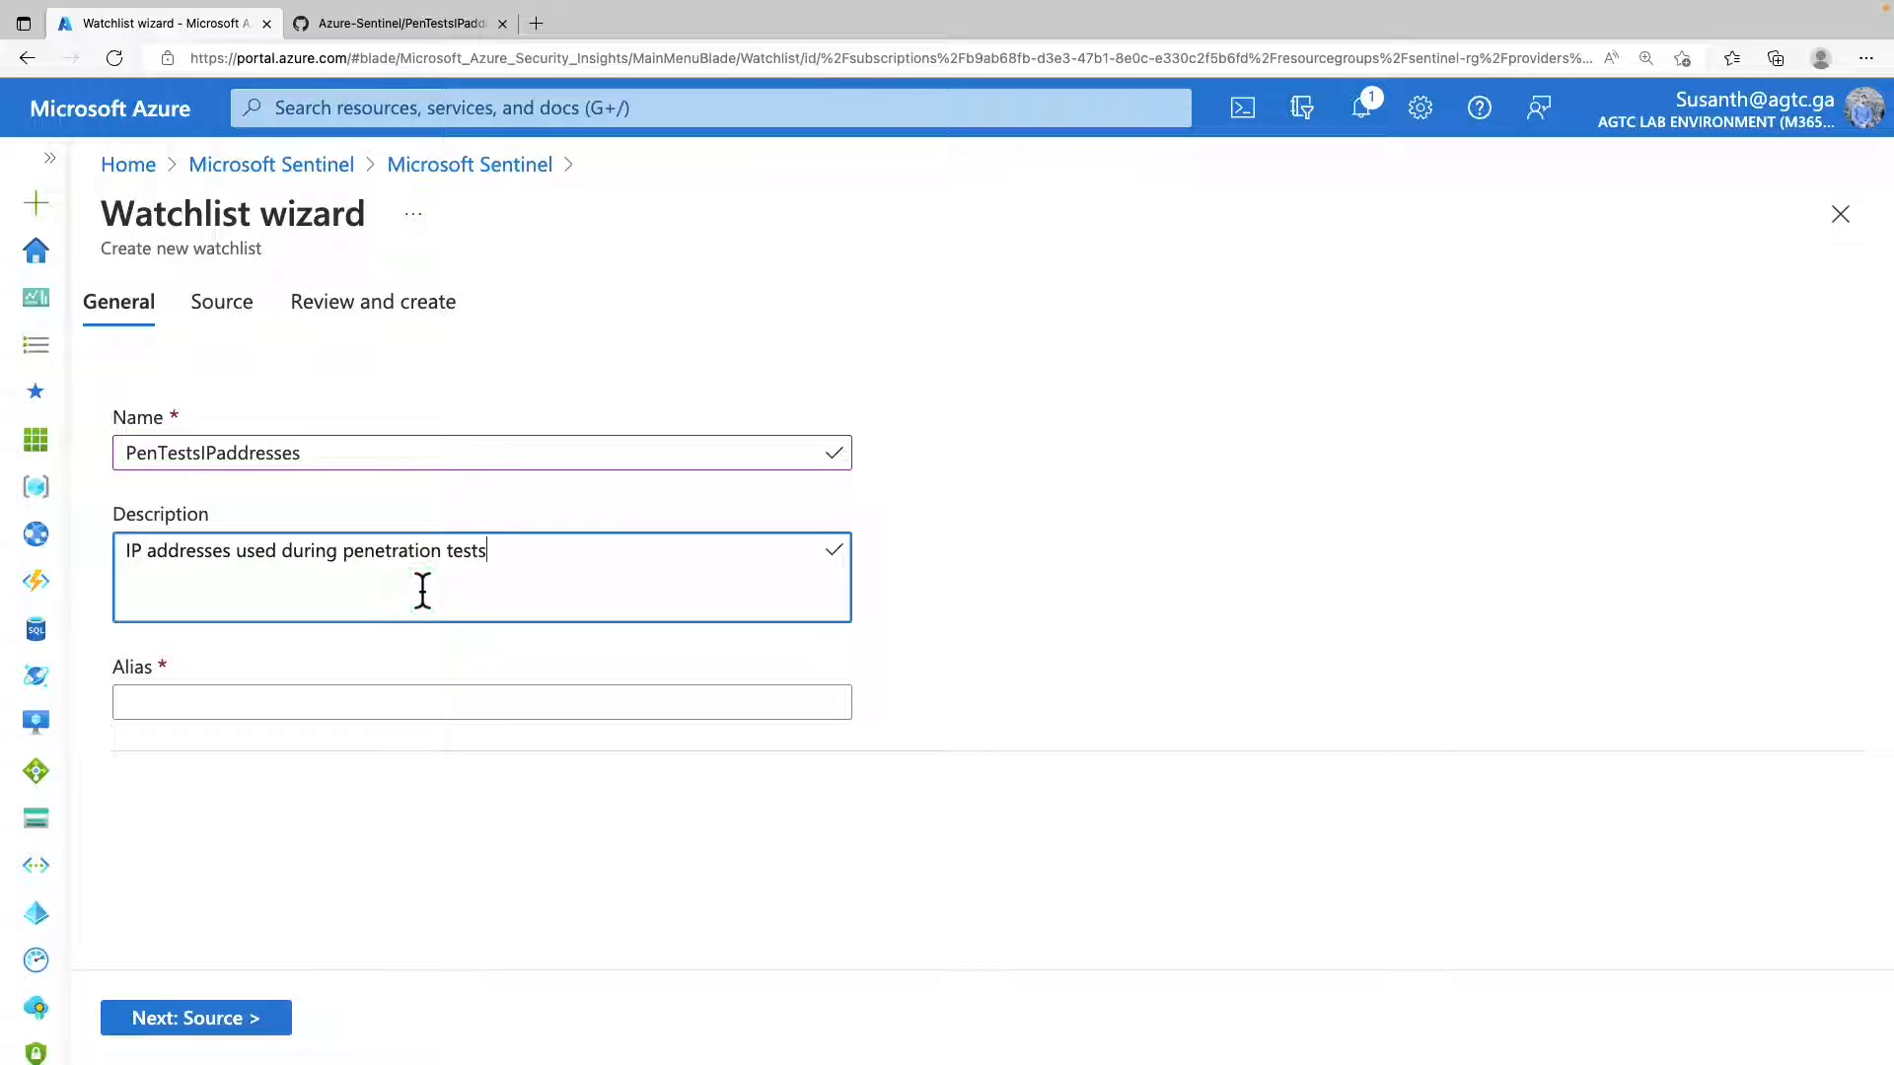
left_click(444, 701)
type("PenTestIPaddresses")
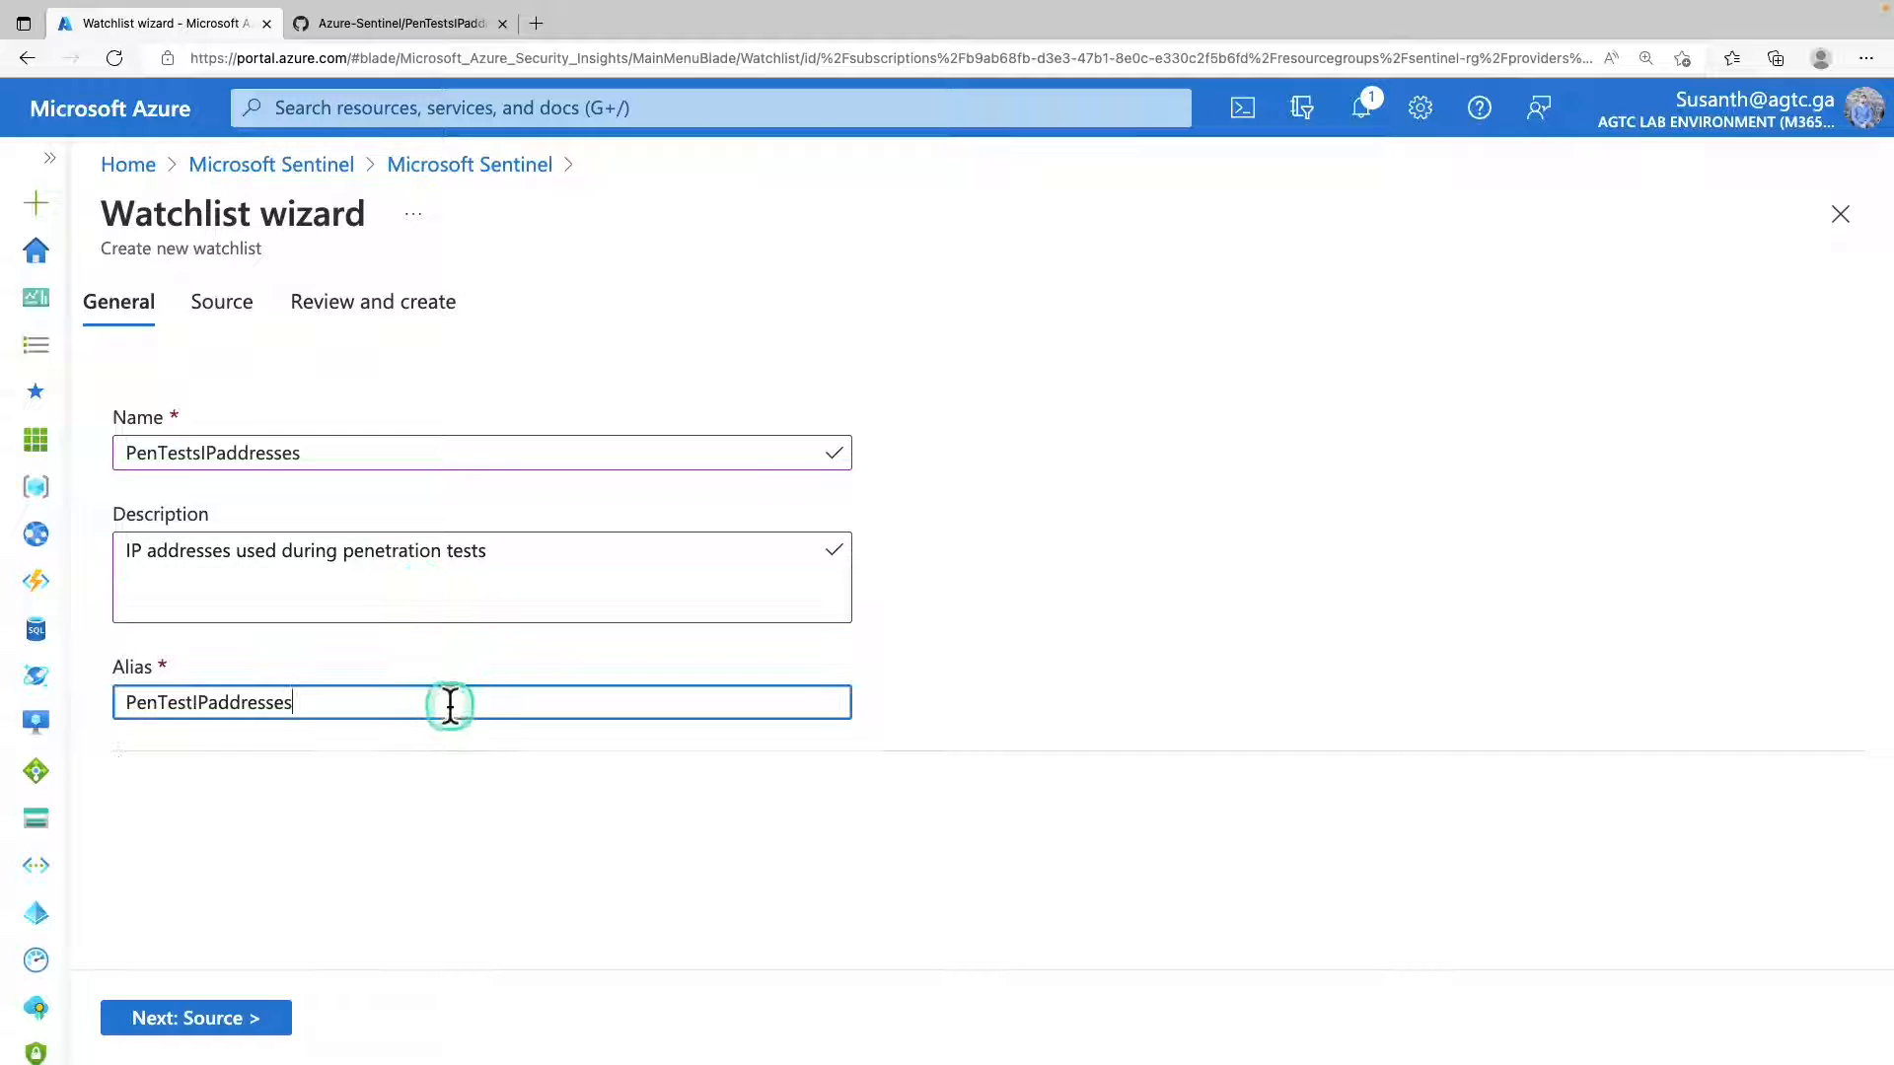
left_click(317, 696)
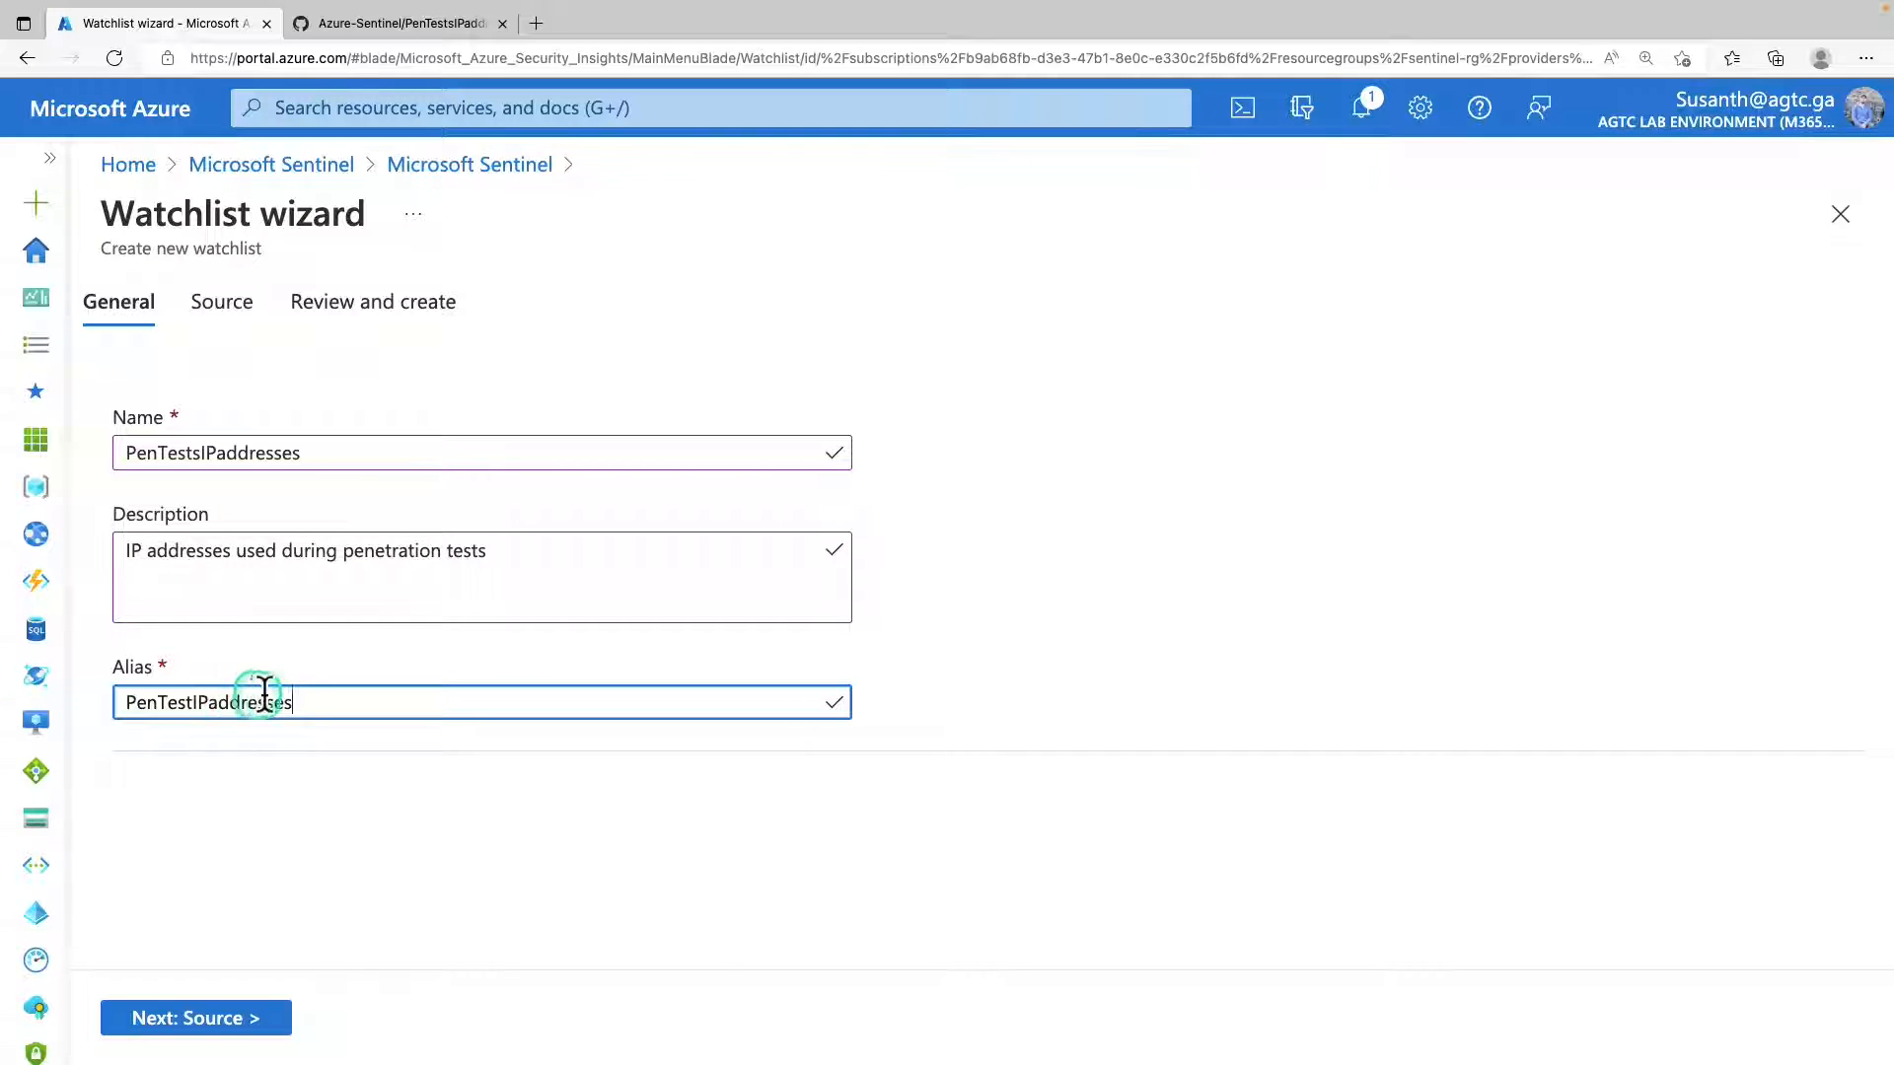
left_click(372, 706)
left_click(253, 1026)
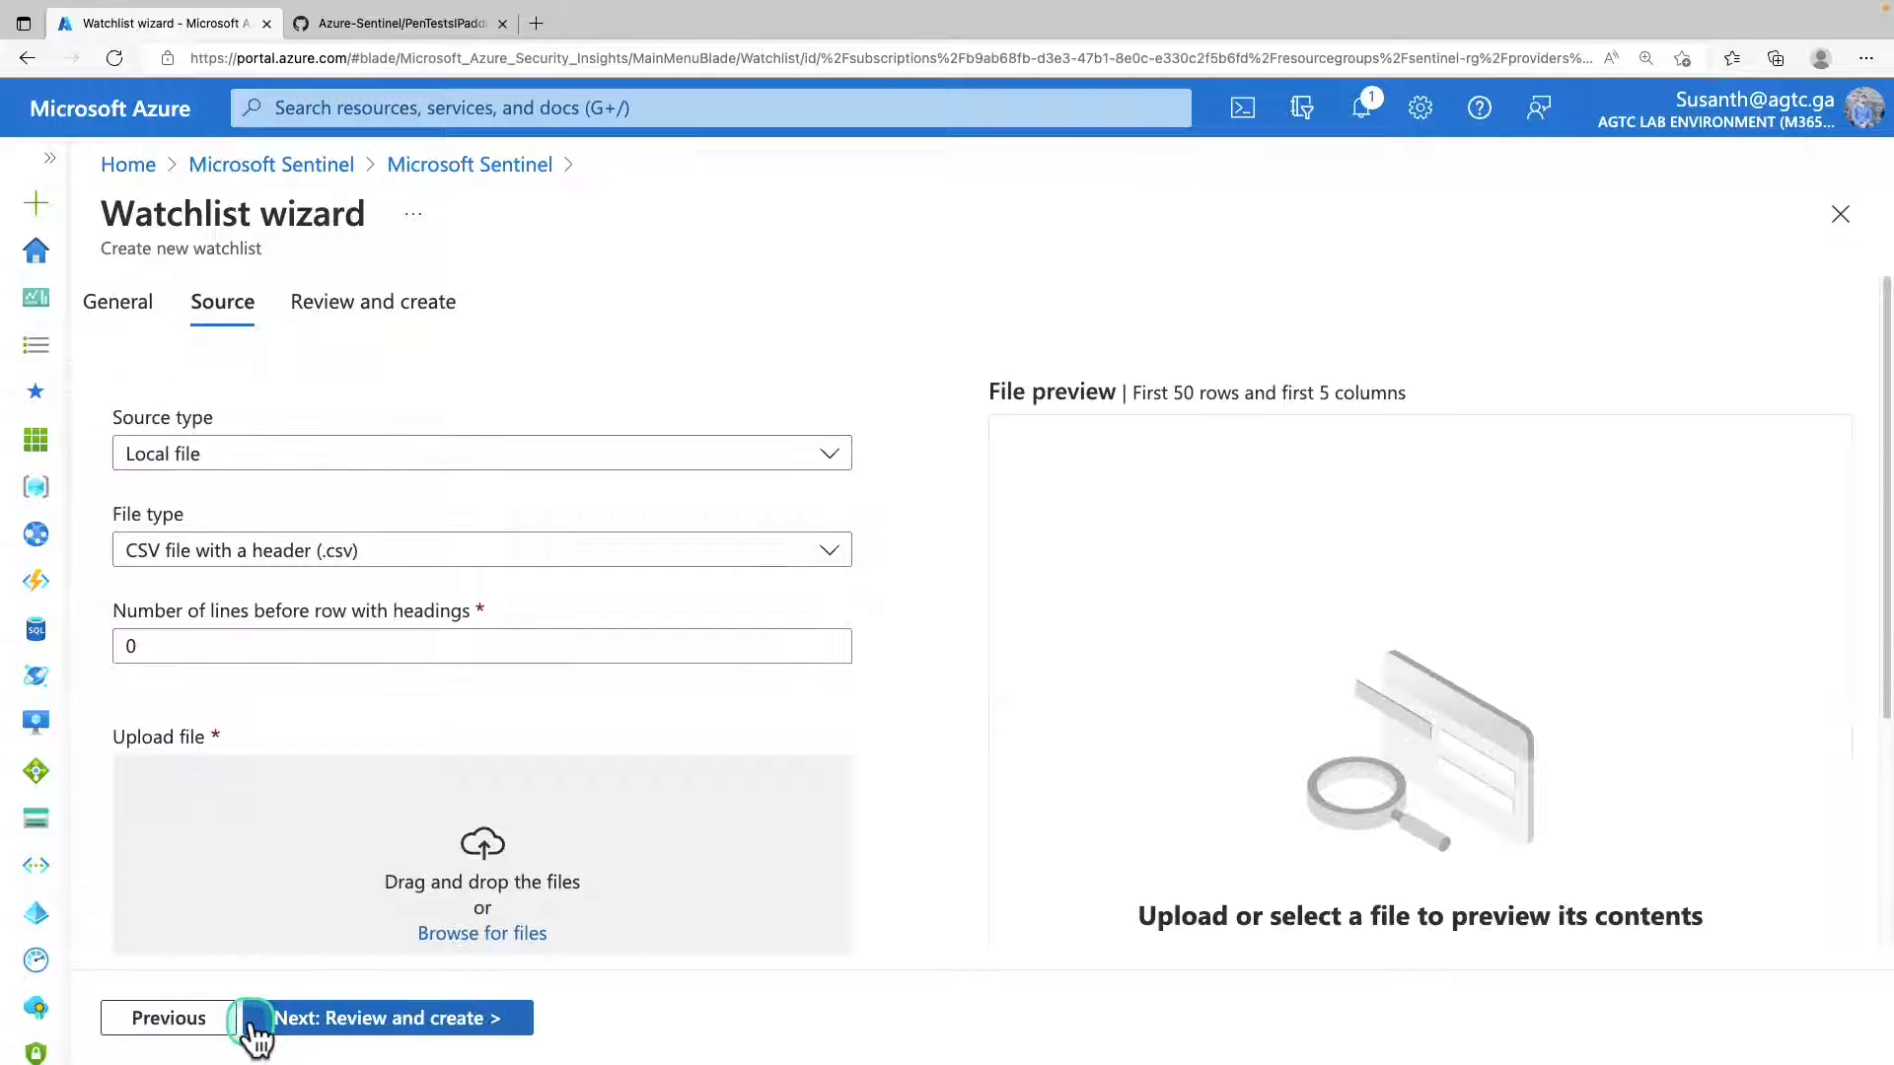
Use Local file as the watchlist's source type and "CSV file with a header (.csv)" as its file type.
left_click(242, 457)
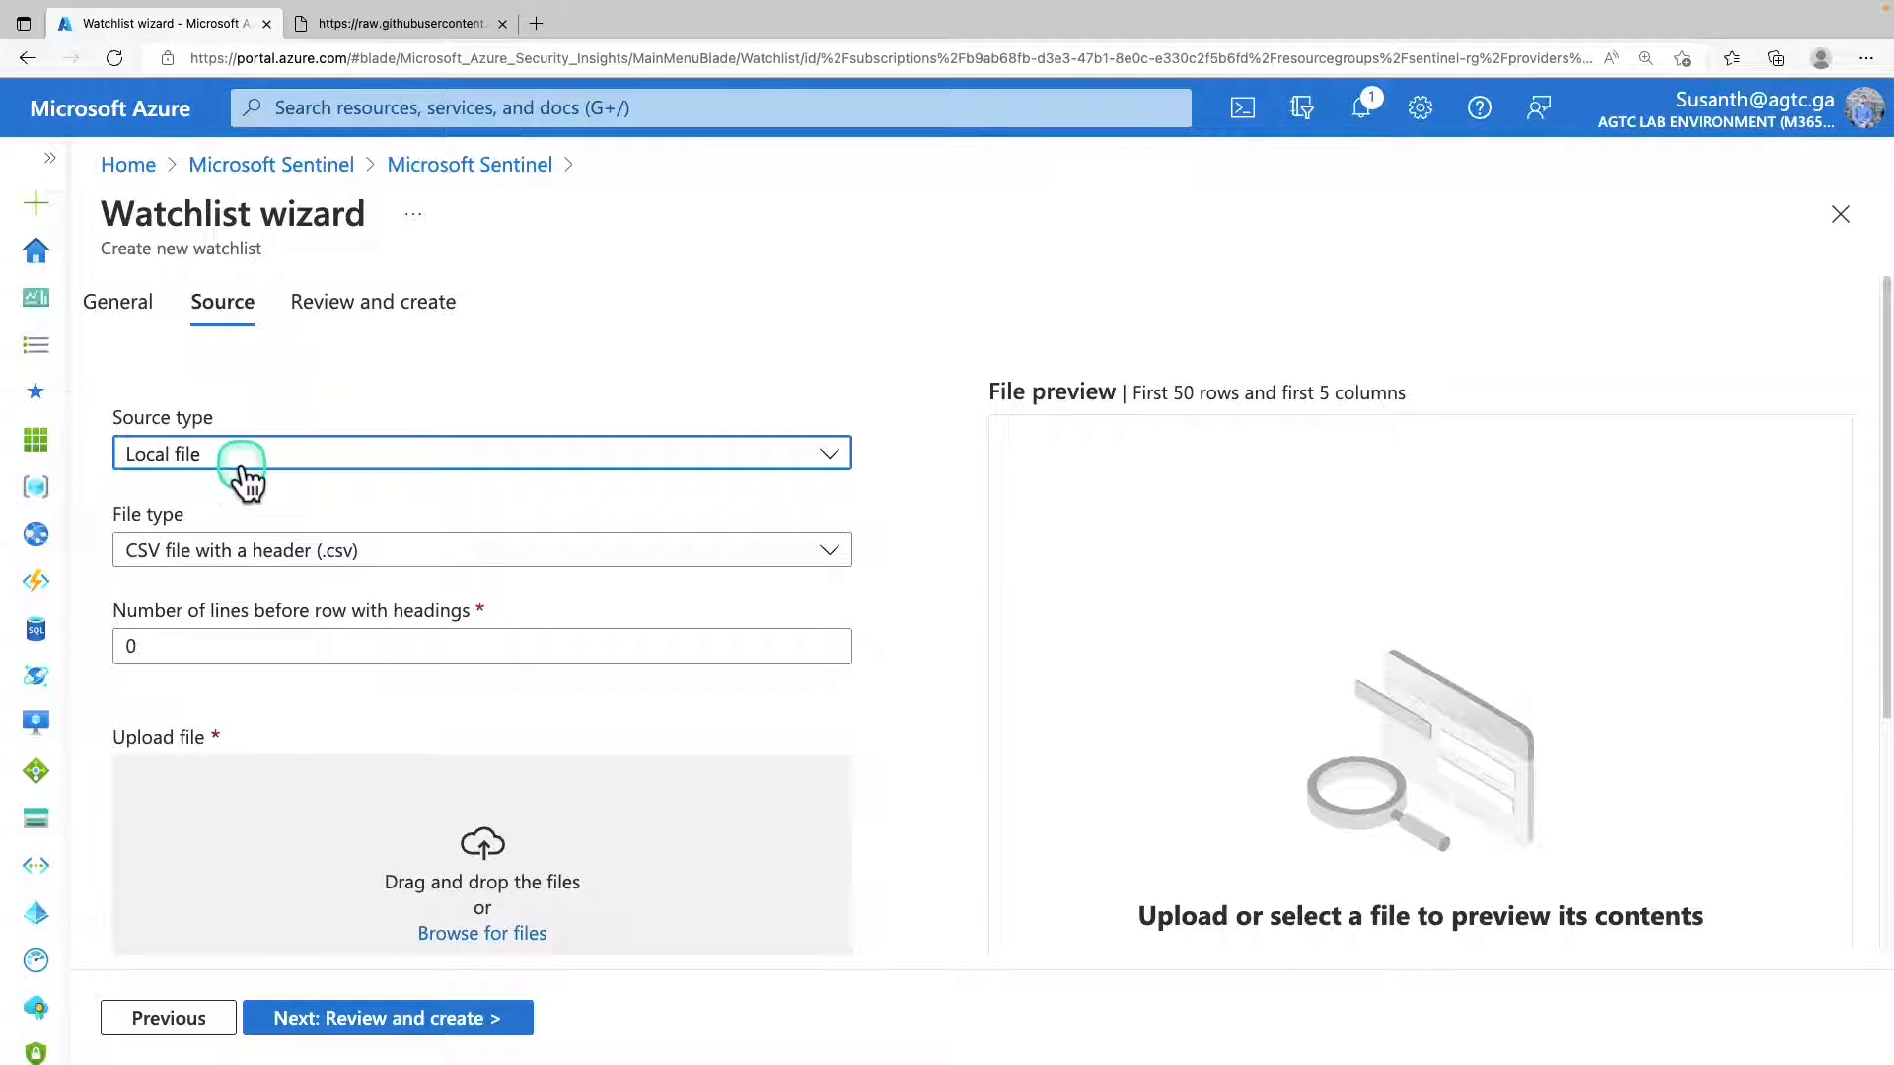
left_click(274, 552)
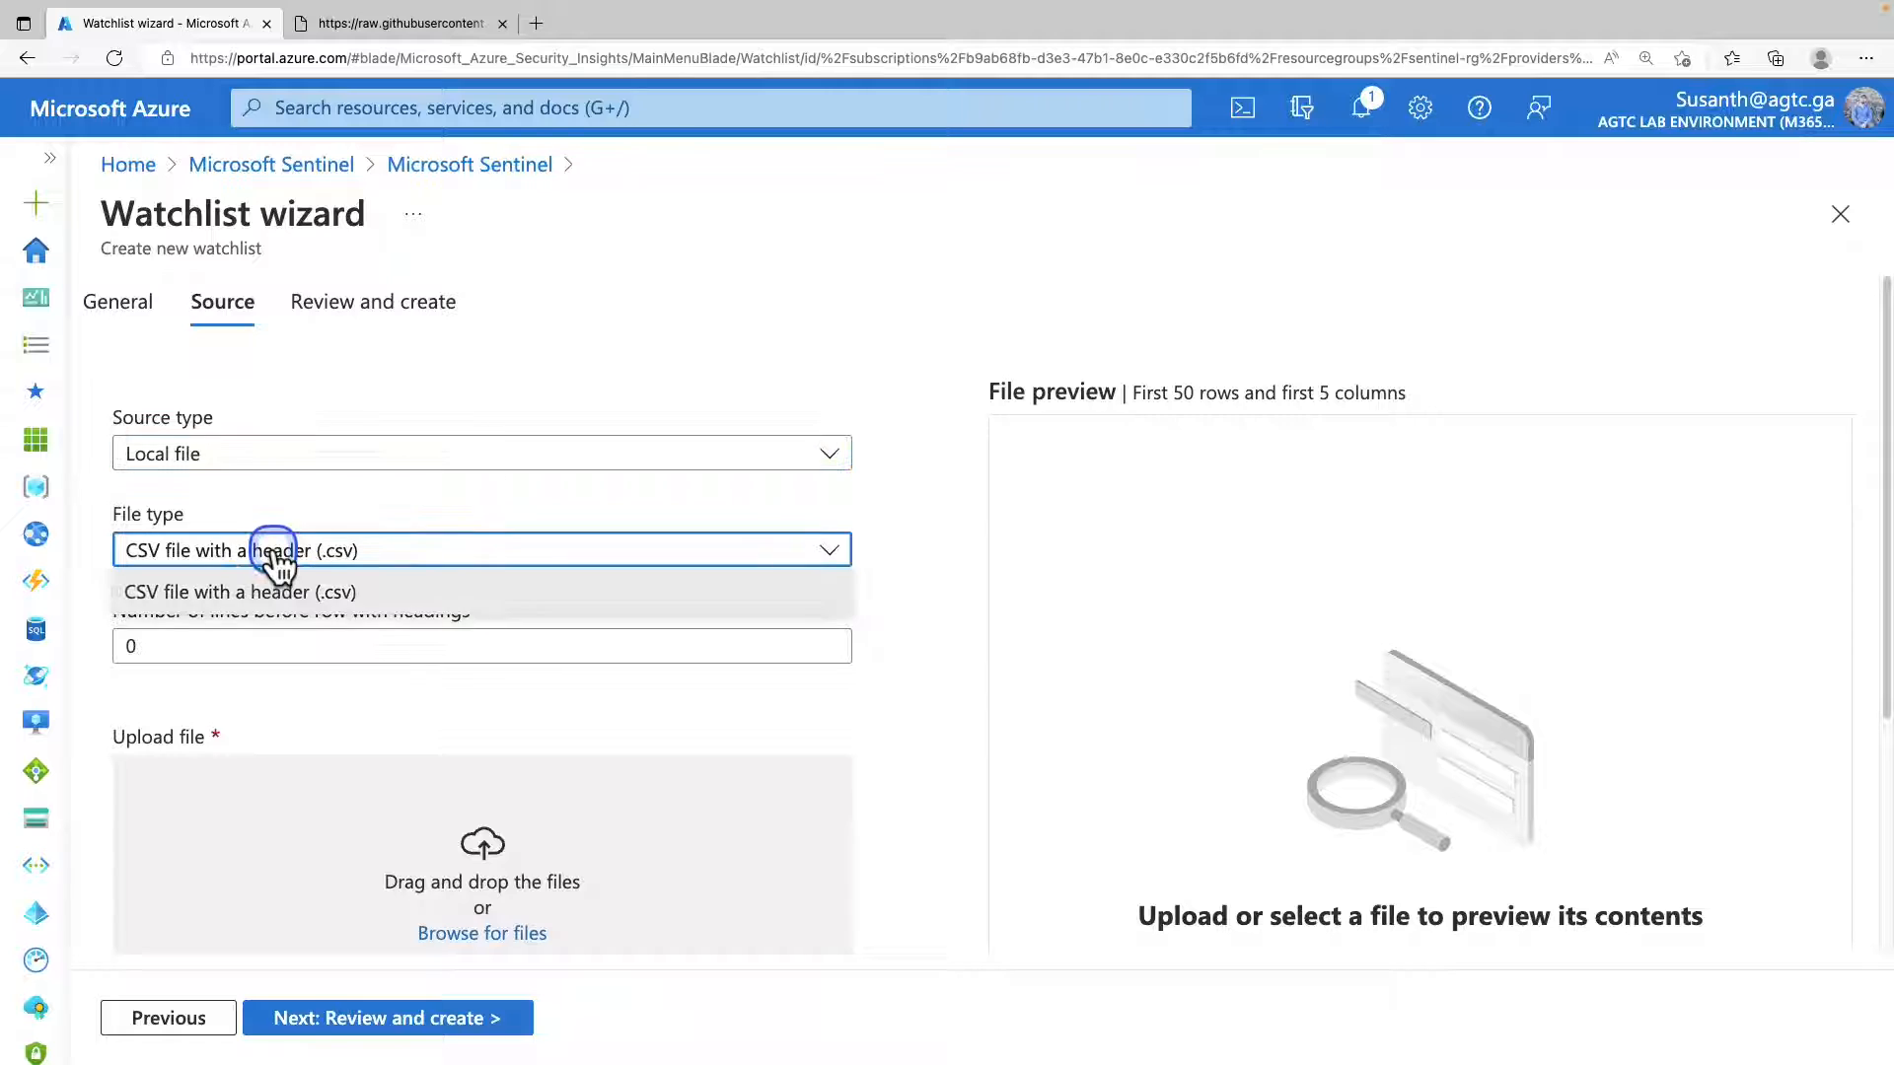
left_click(277, 558)
scroll(718, 702, "down", 1)
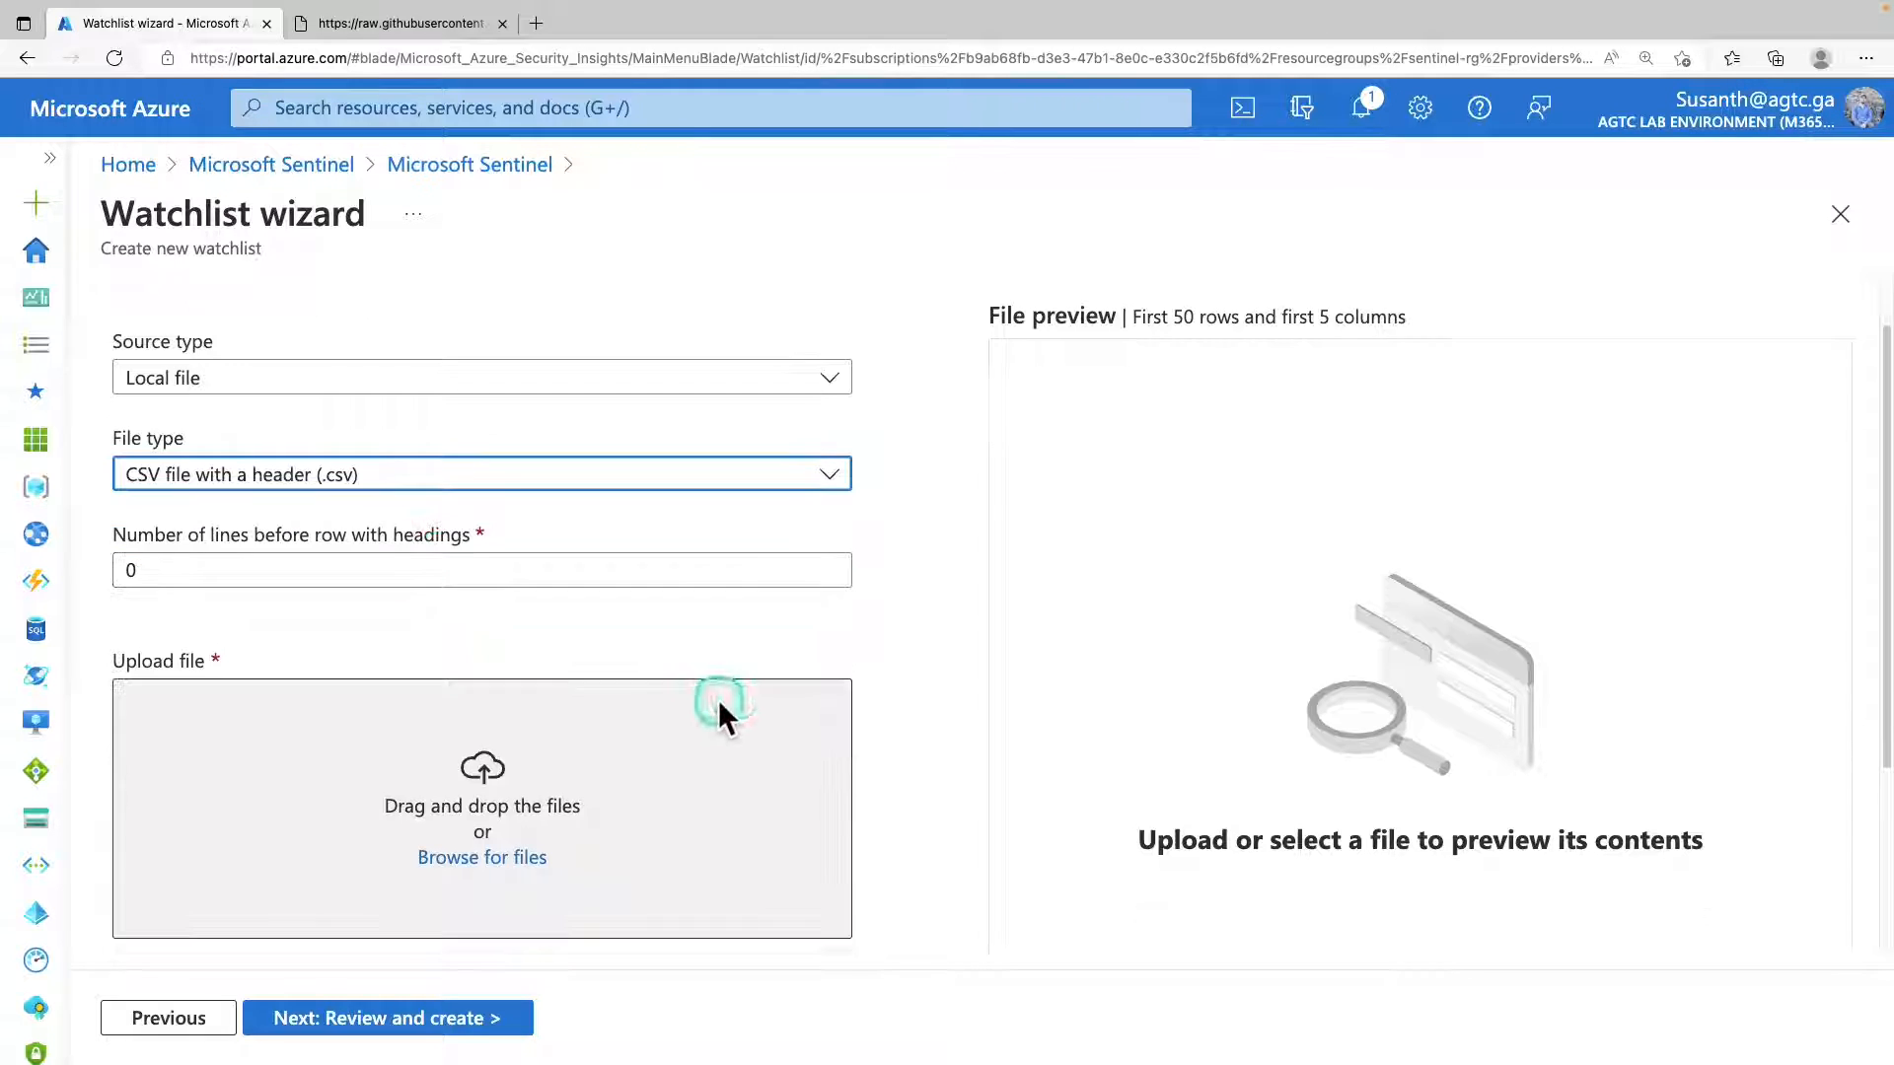
Check the raw CSV contents in the other browser tab, and upload PenTestsIPaddresses.csv from Downloads as the watchlist source.
left_click(446, 27)
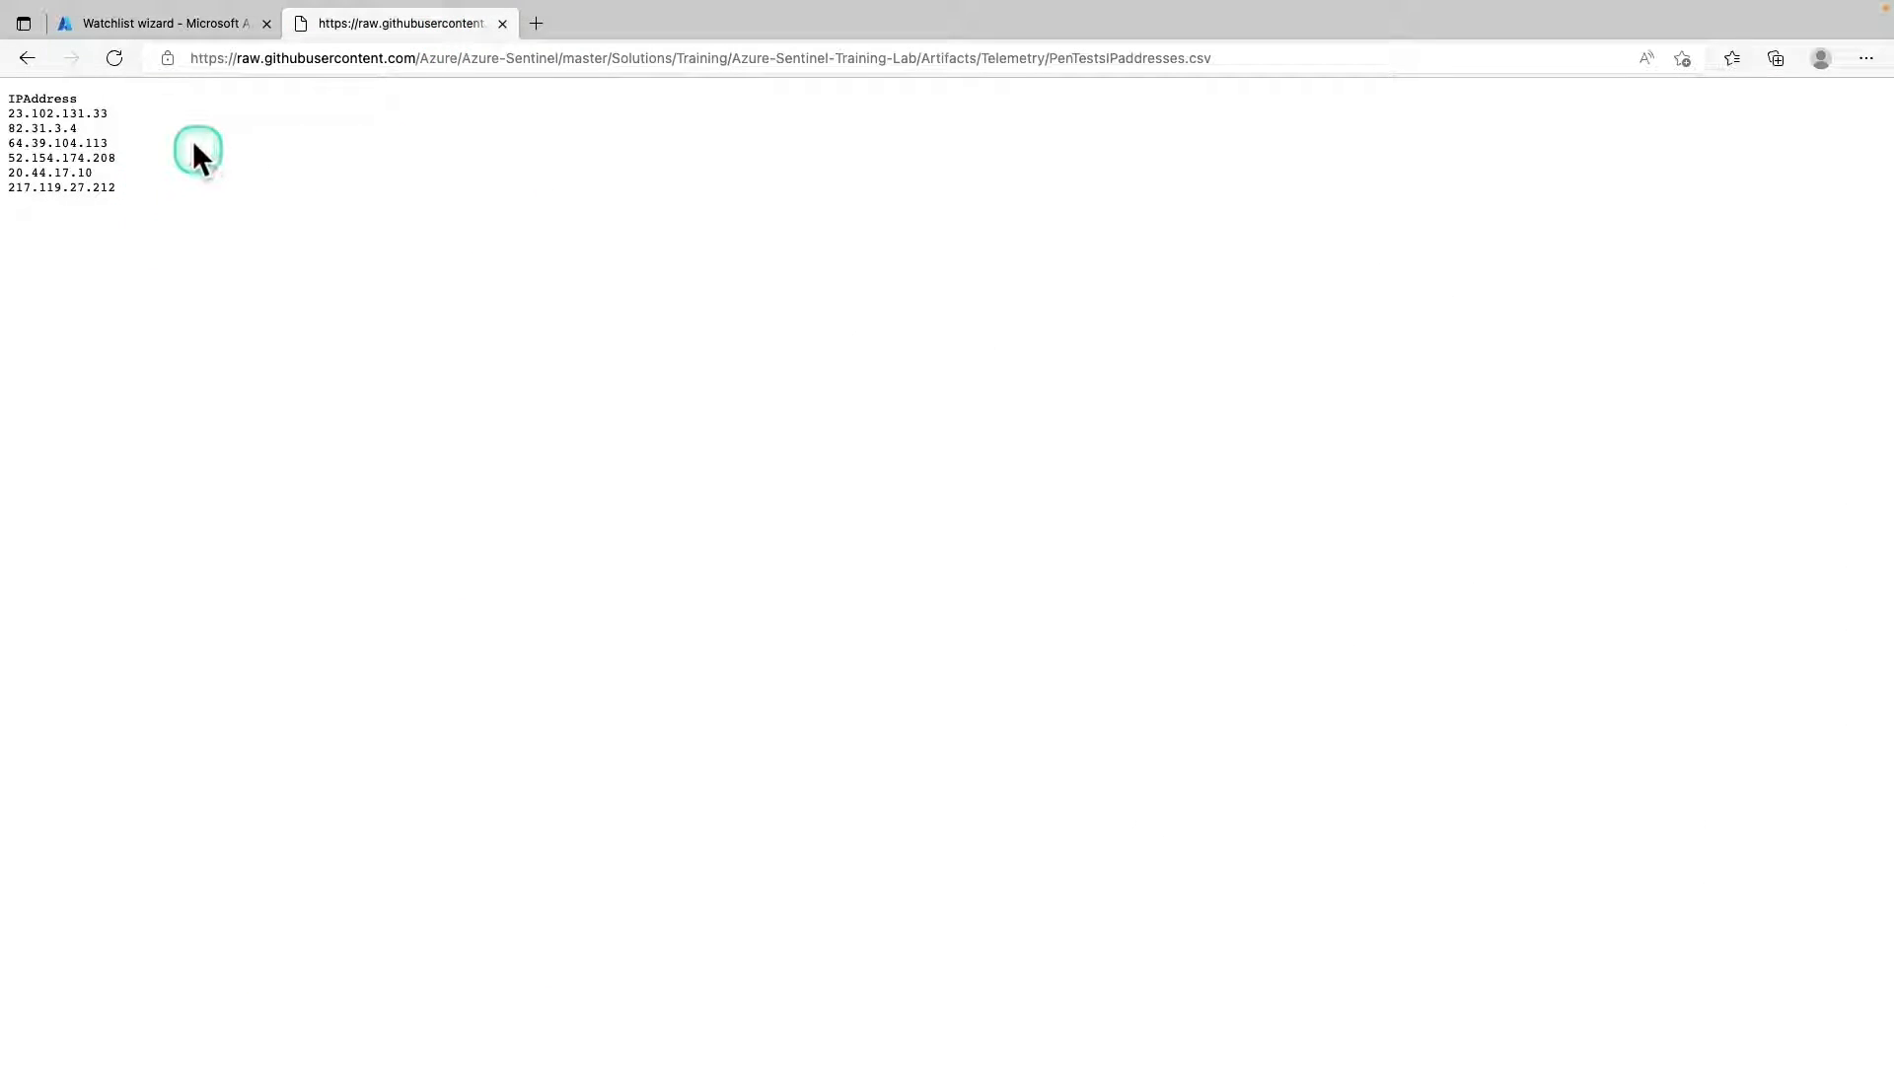
key("ctrl+shift+Tab")
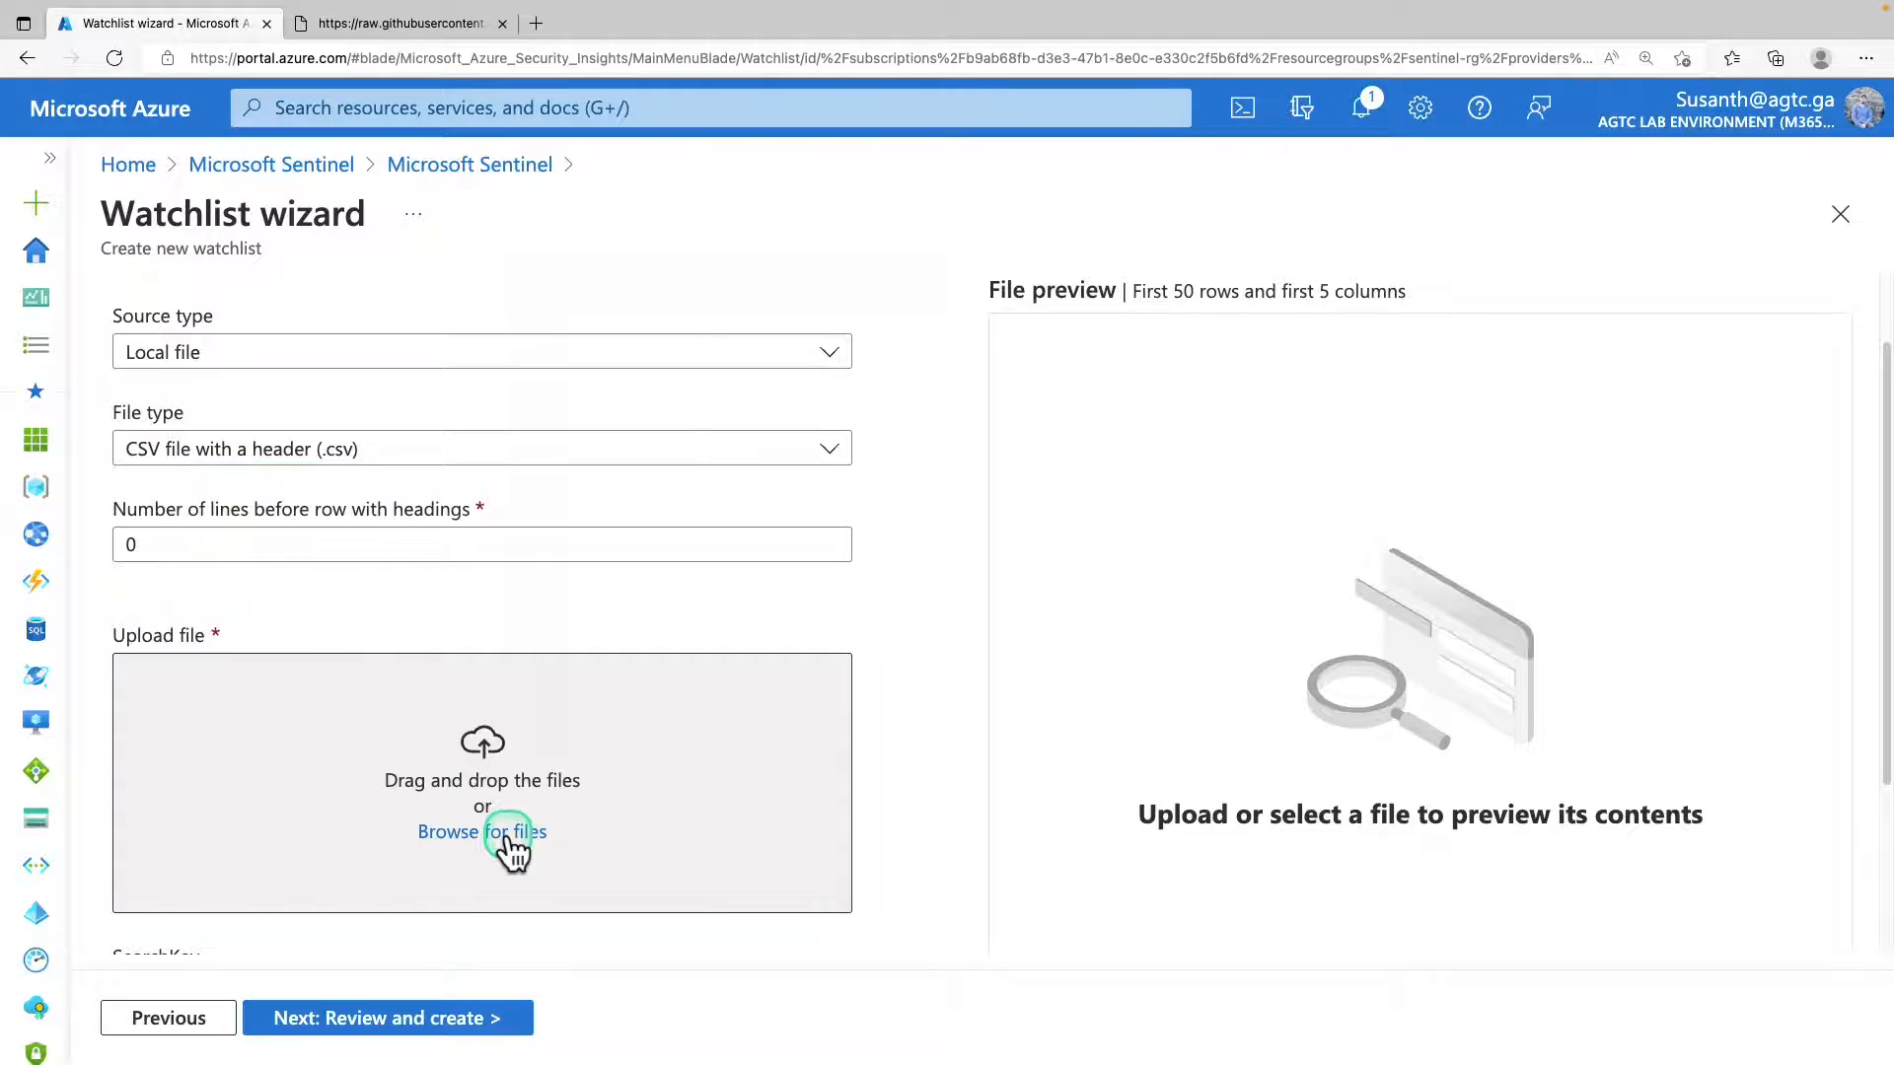
left_click(515, 833)
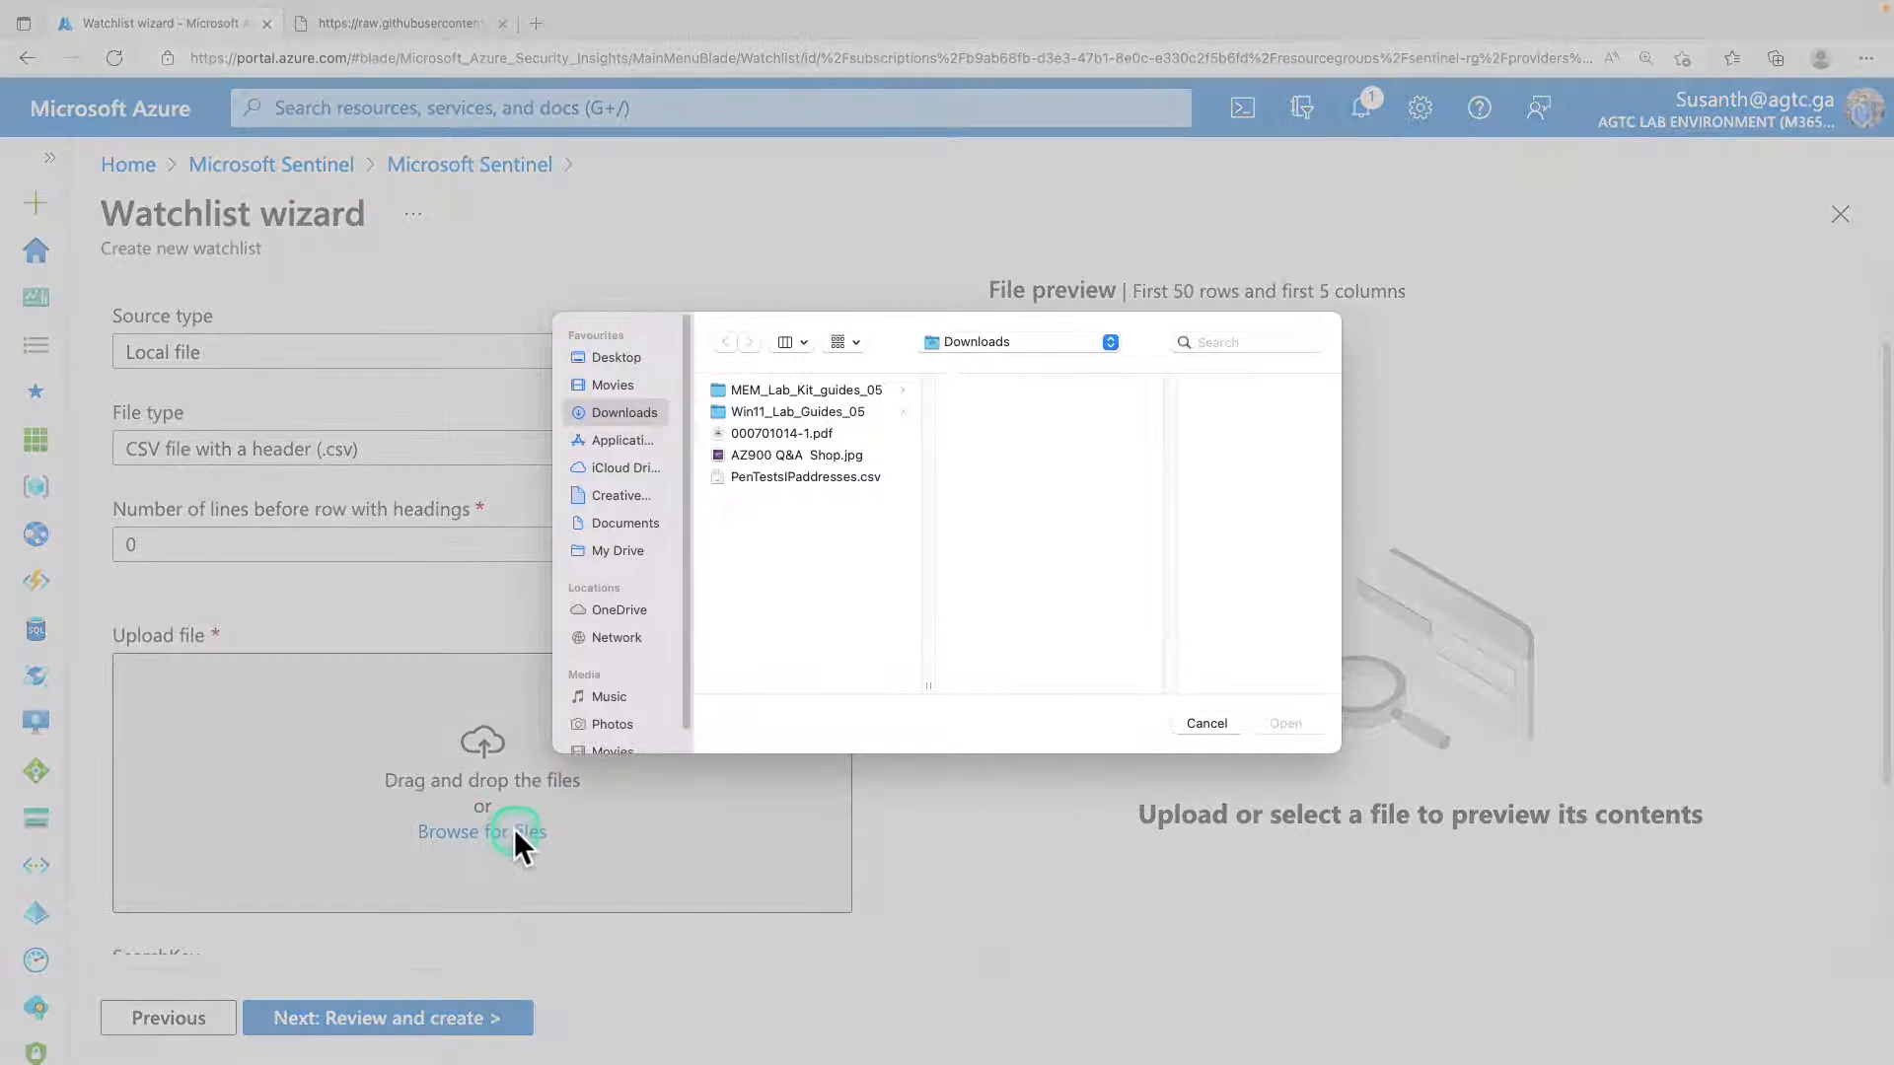
left_click(771, 482)
left_click(1312, 730)
Set the watchlist's SearchKey to IPAddress, review the configuration and create the watchlist.
left_click(246, 752)
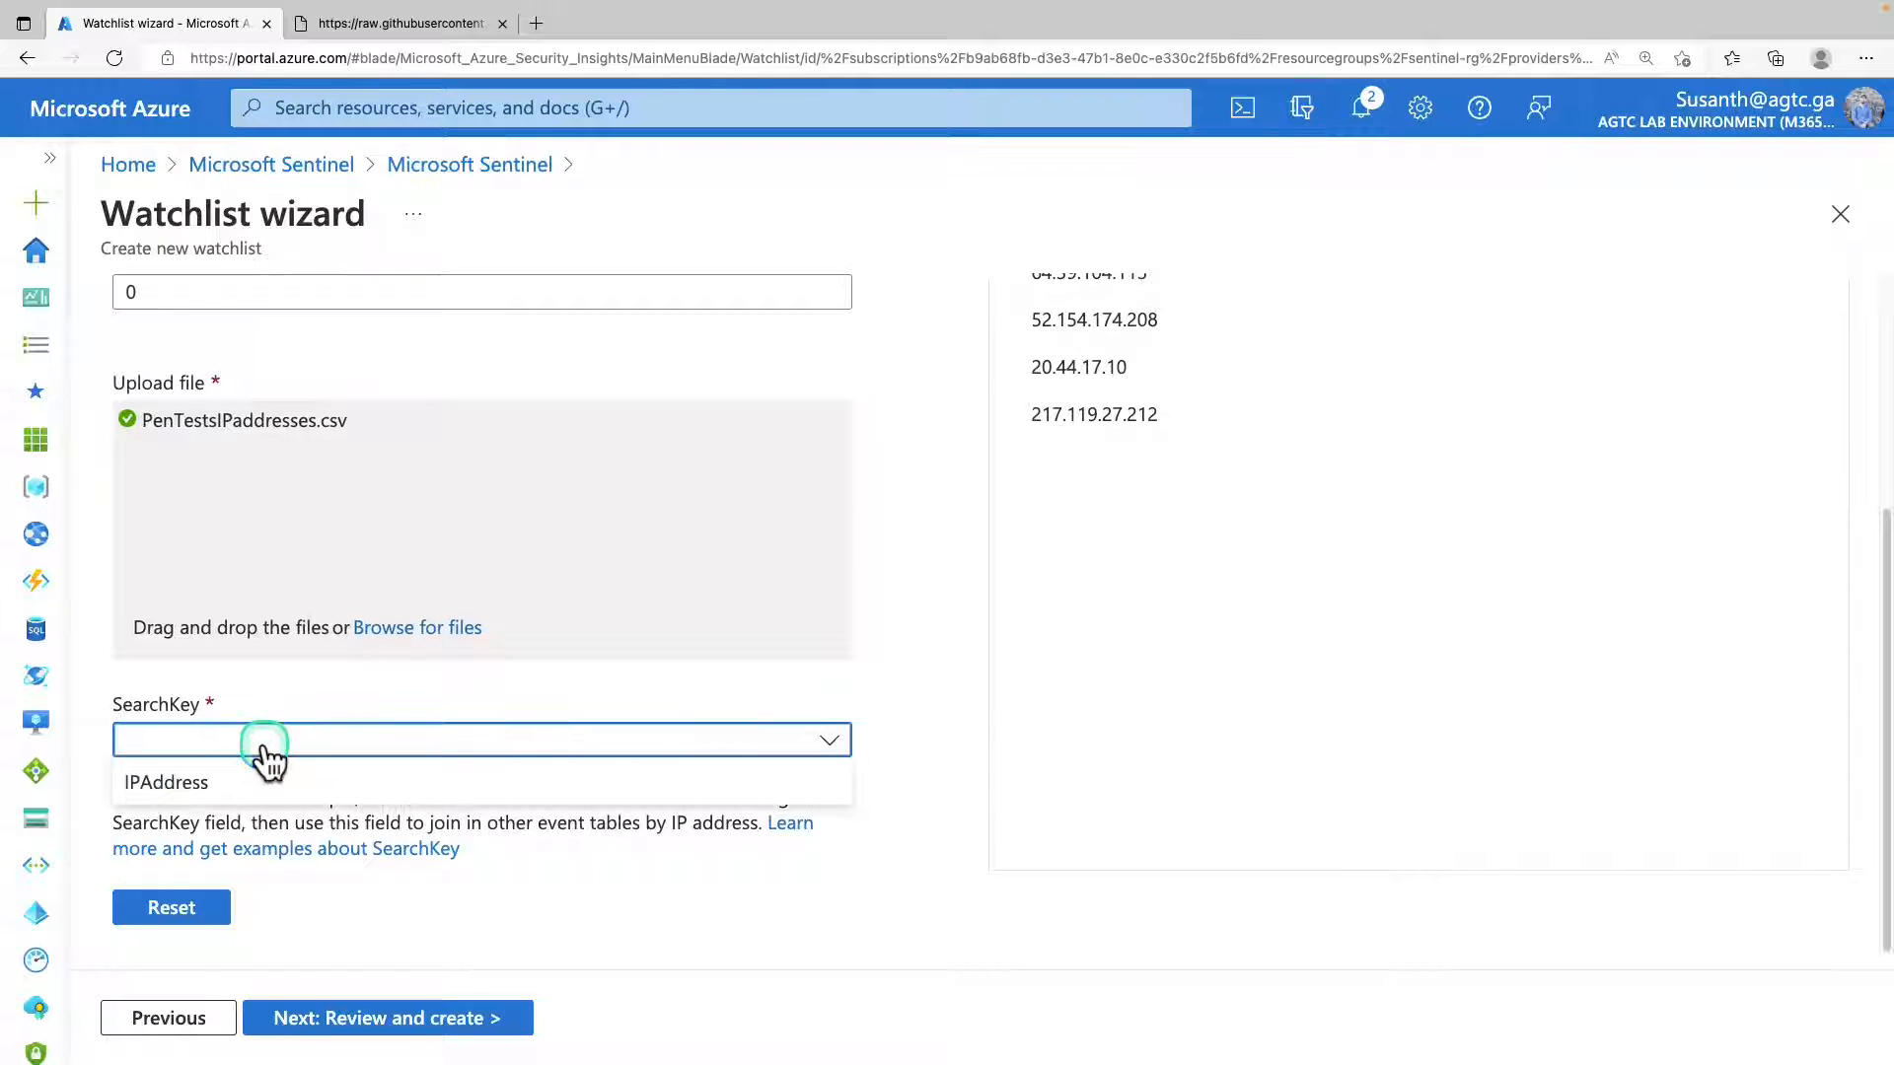
left_click(242, 779)
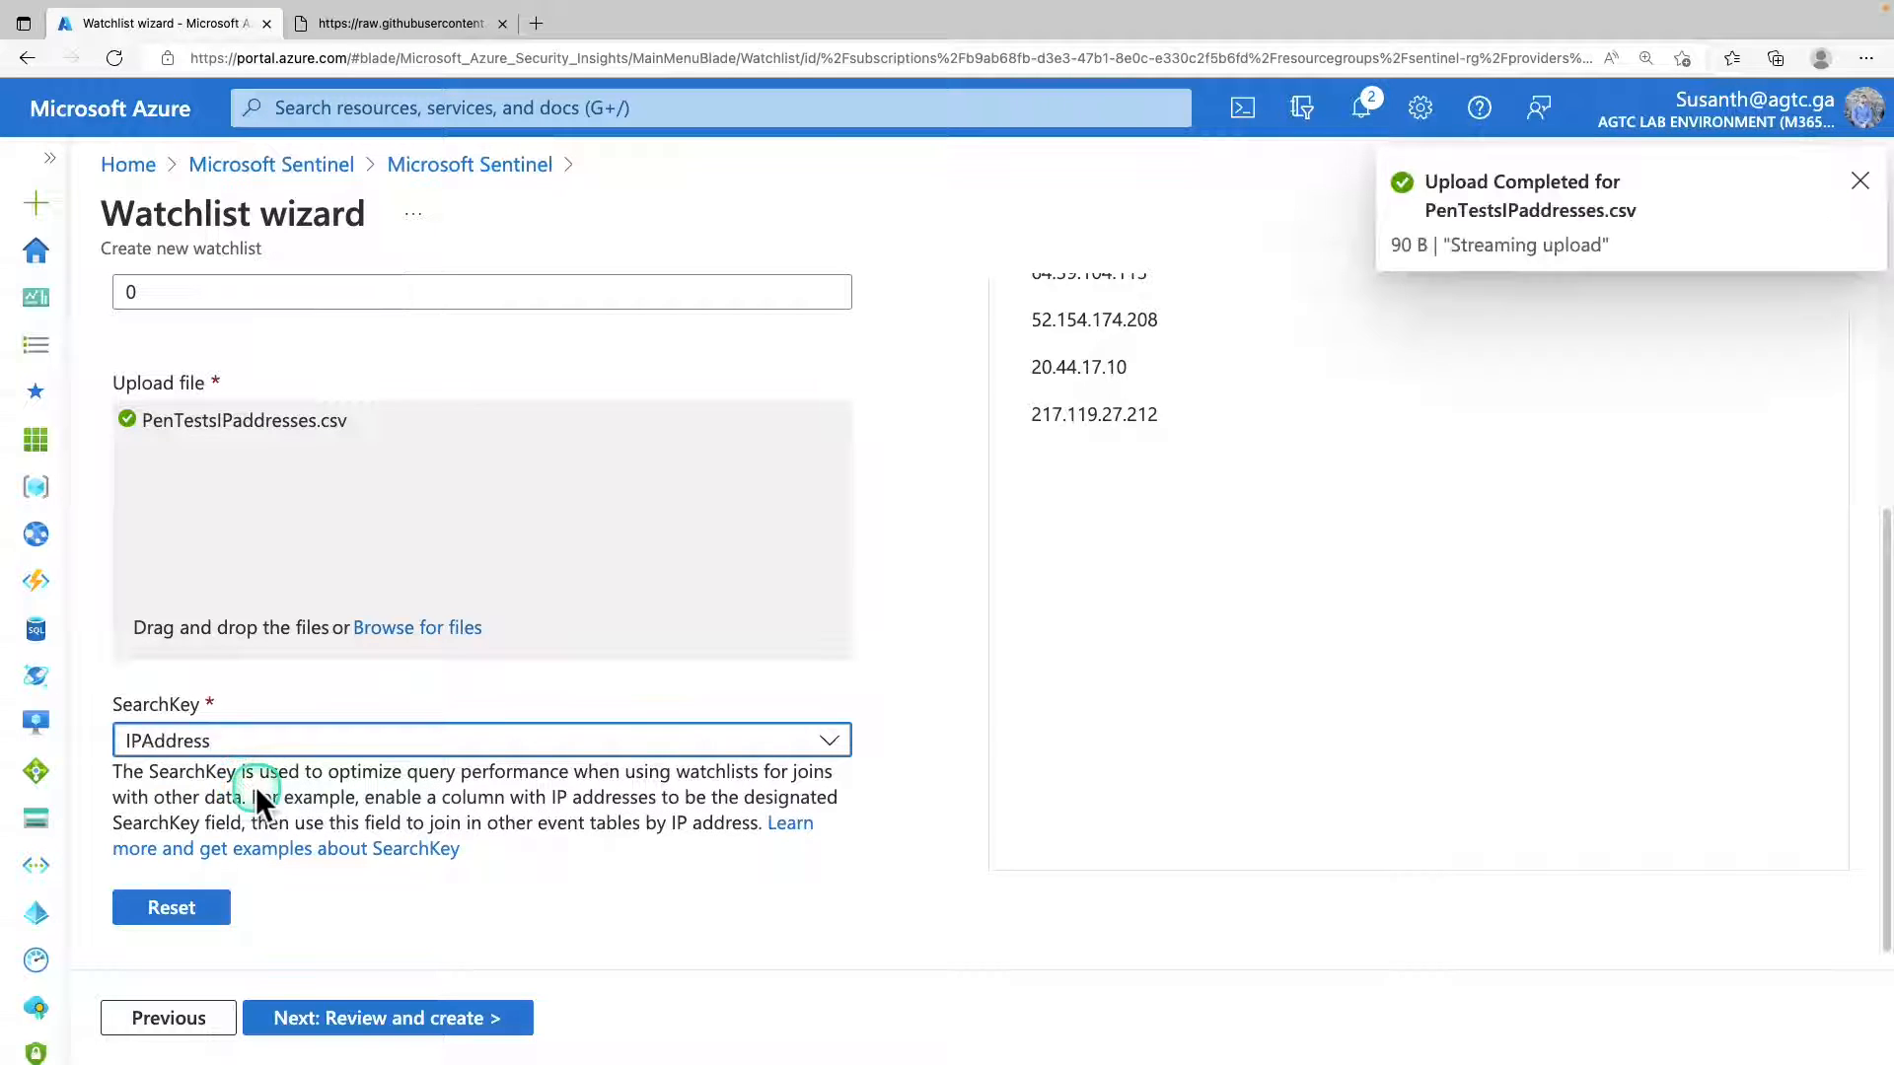
left_click(435, 1016)
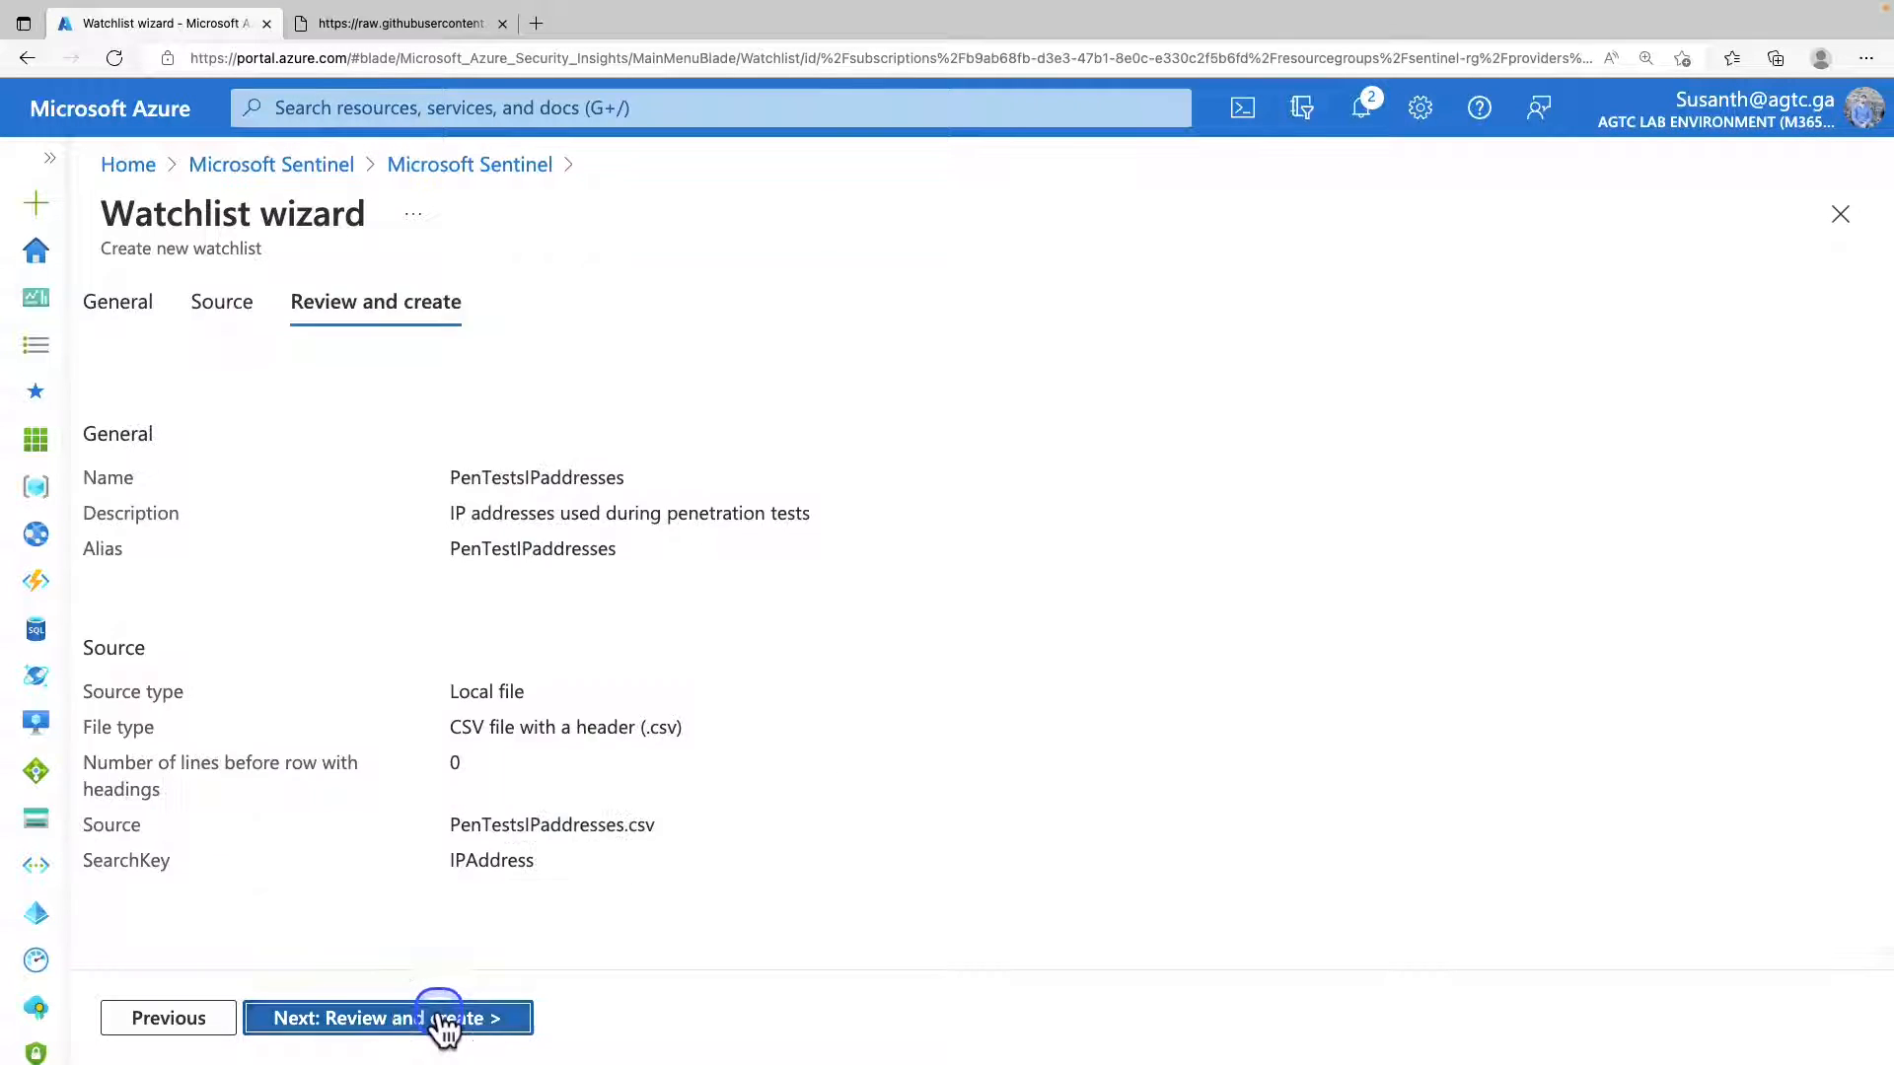
left_click(299, 1021)
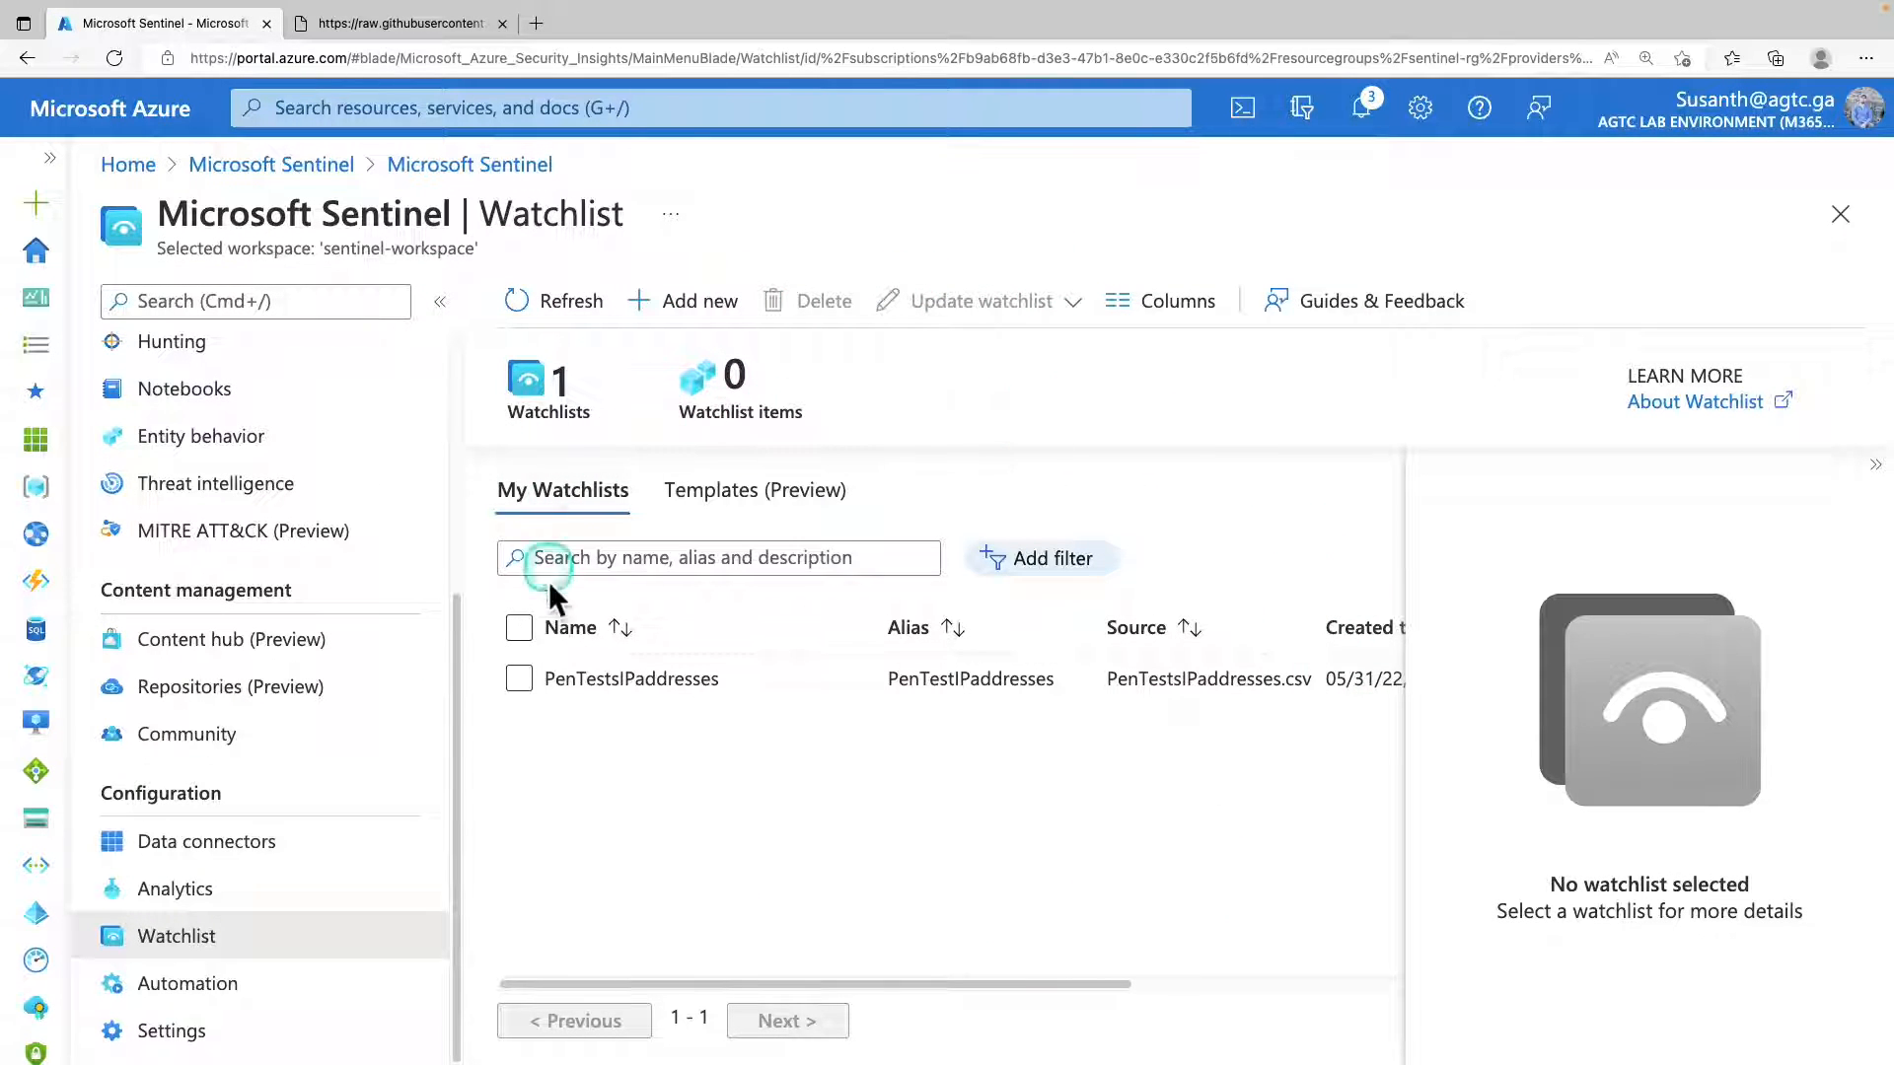
Select the PenTestsIPaddresses watchlist and examine its details, including rows, source and search key.
left_click(1874, 464)
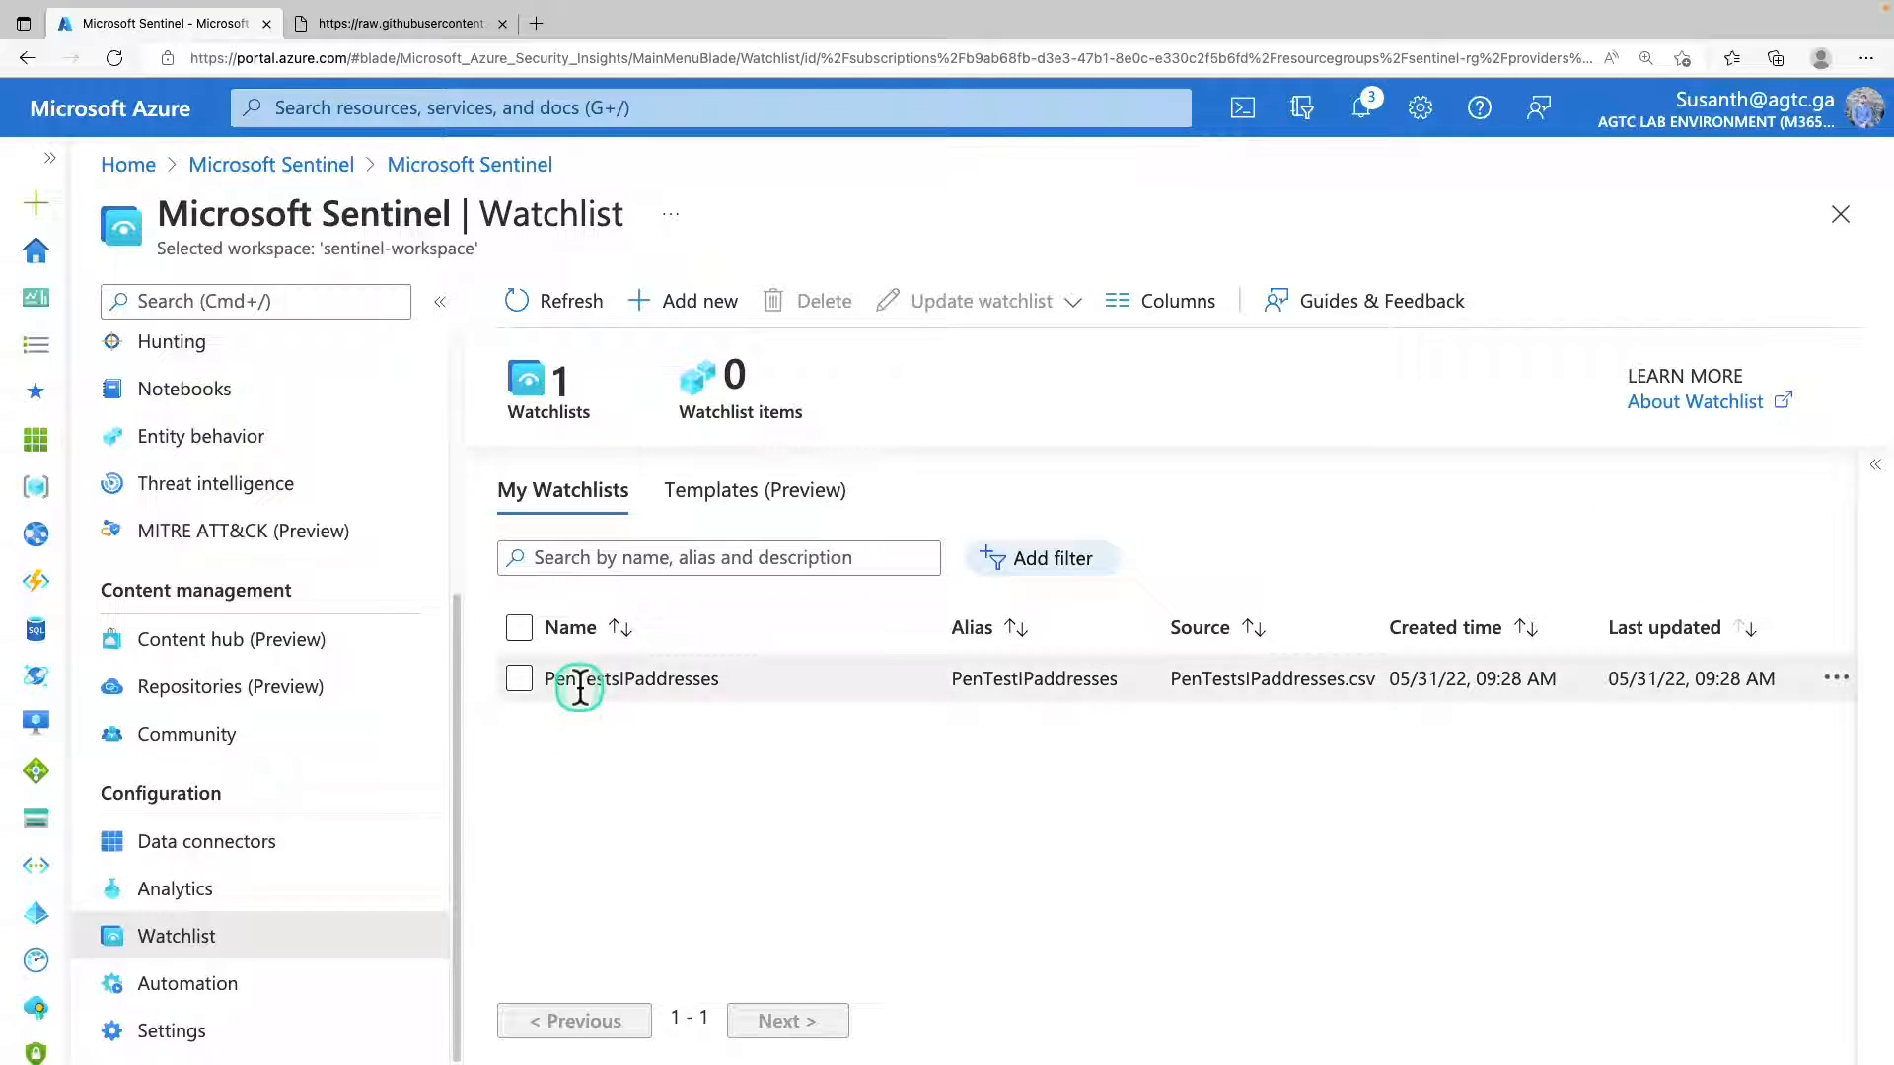
left_click(514, 680)
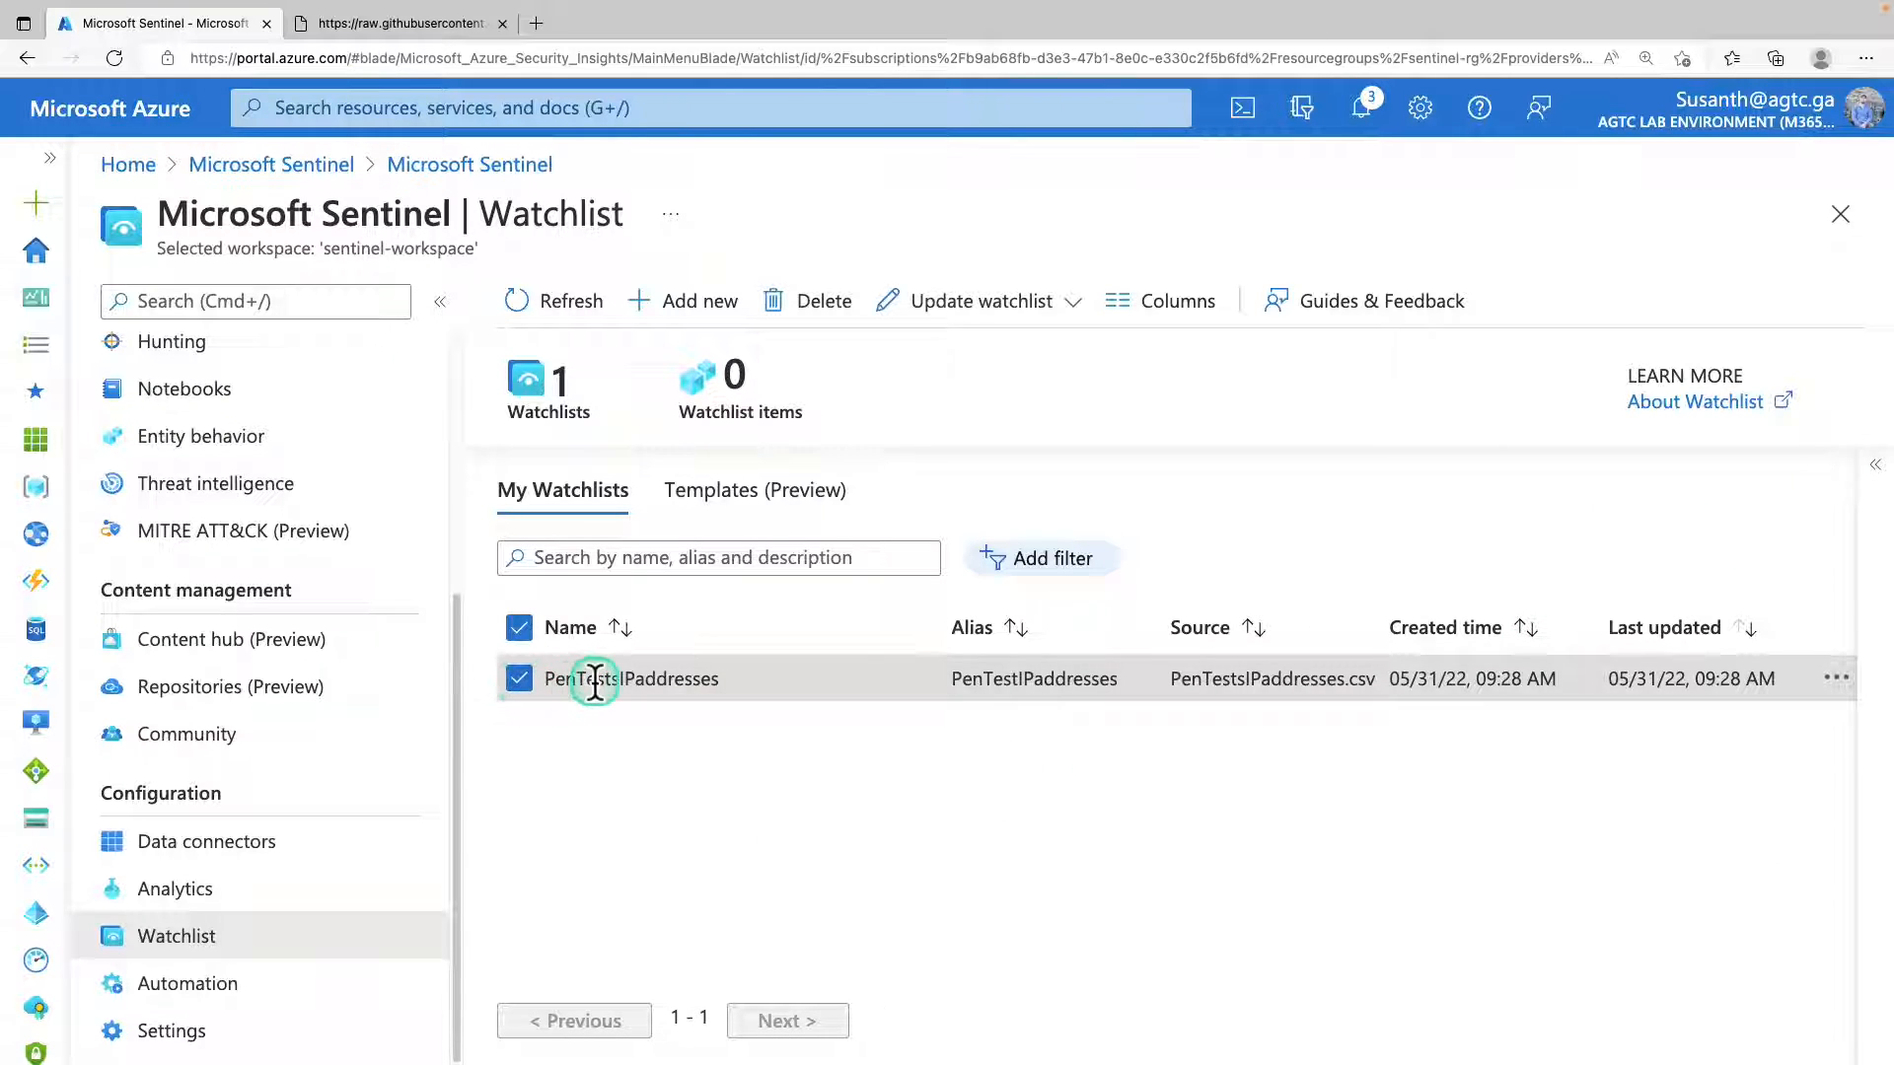
left_click(1872, 474)
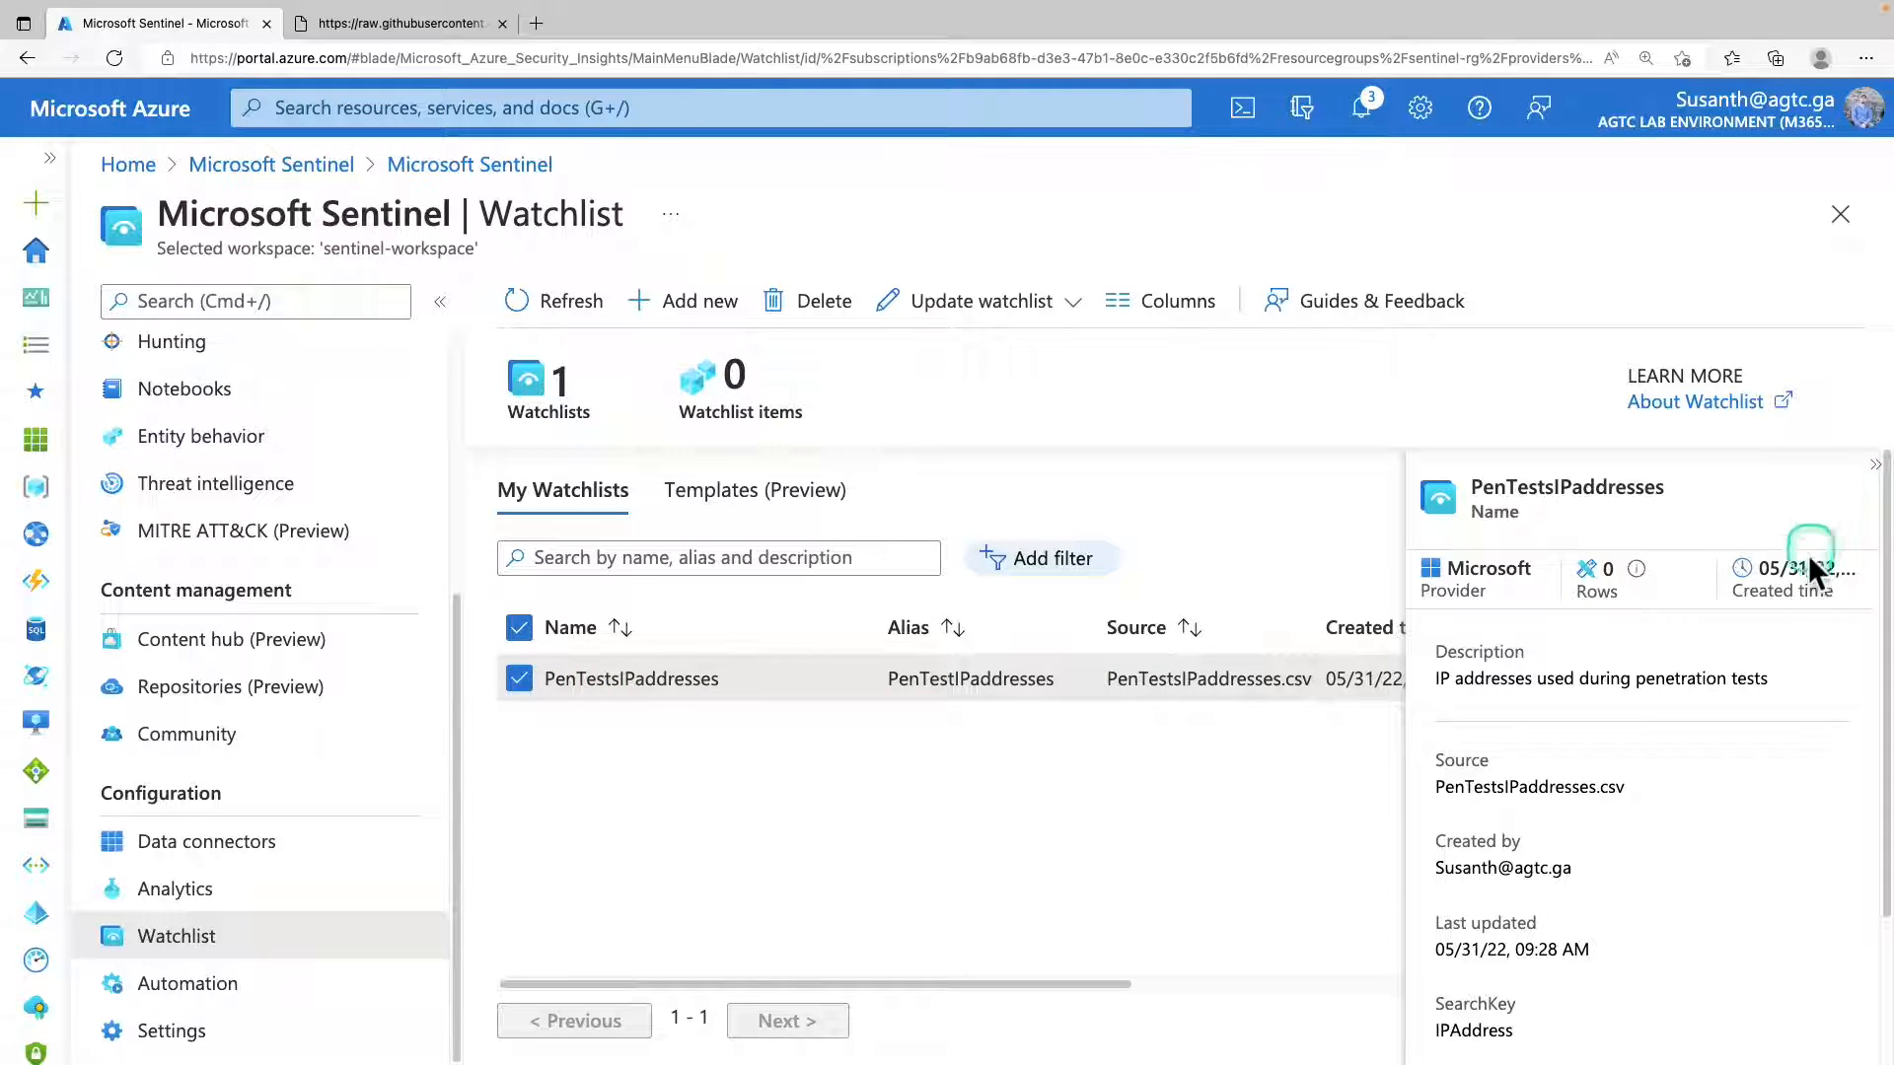
scroll(1755, 651, "down", 1)
scroll(1755, 657, "down", 1)
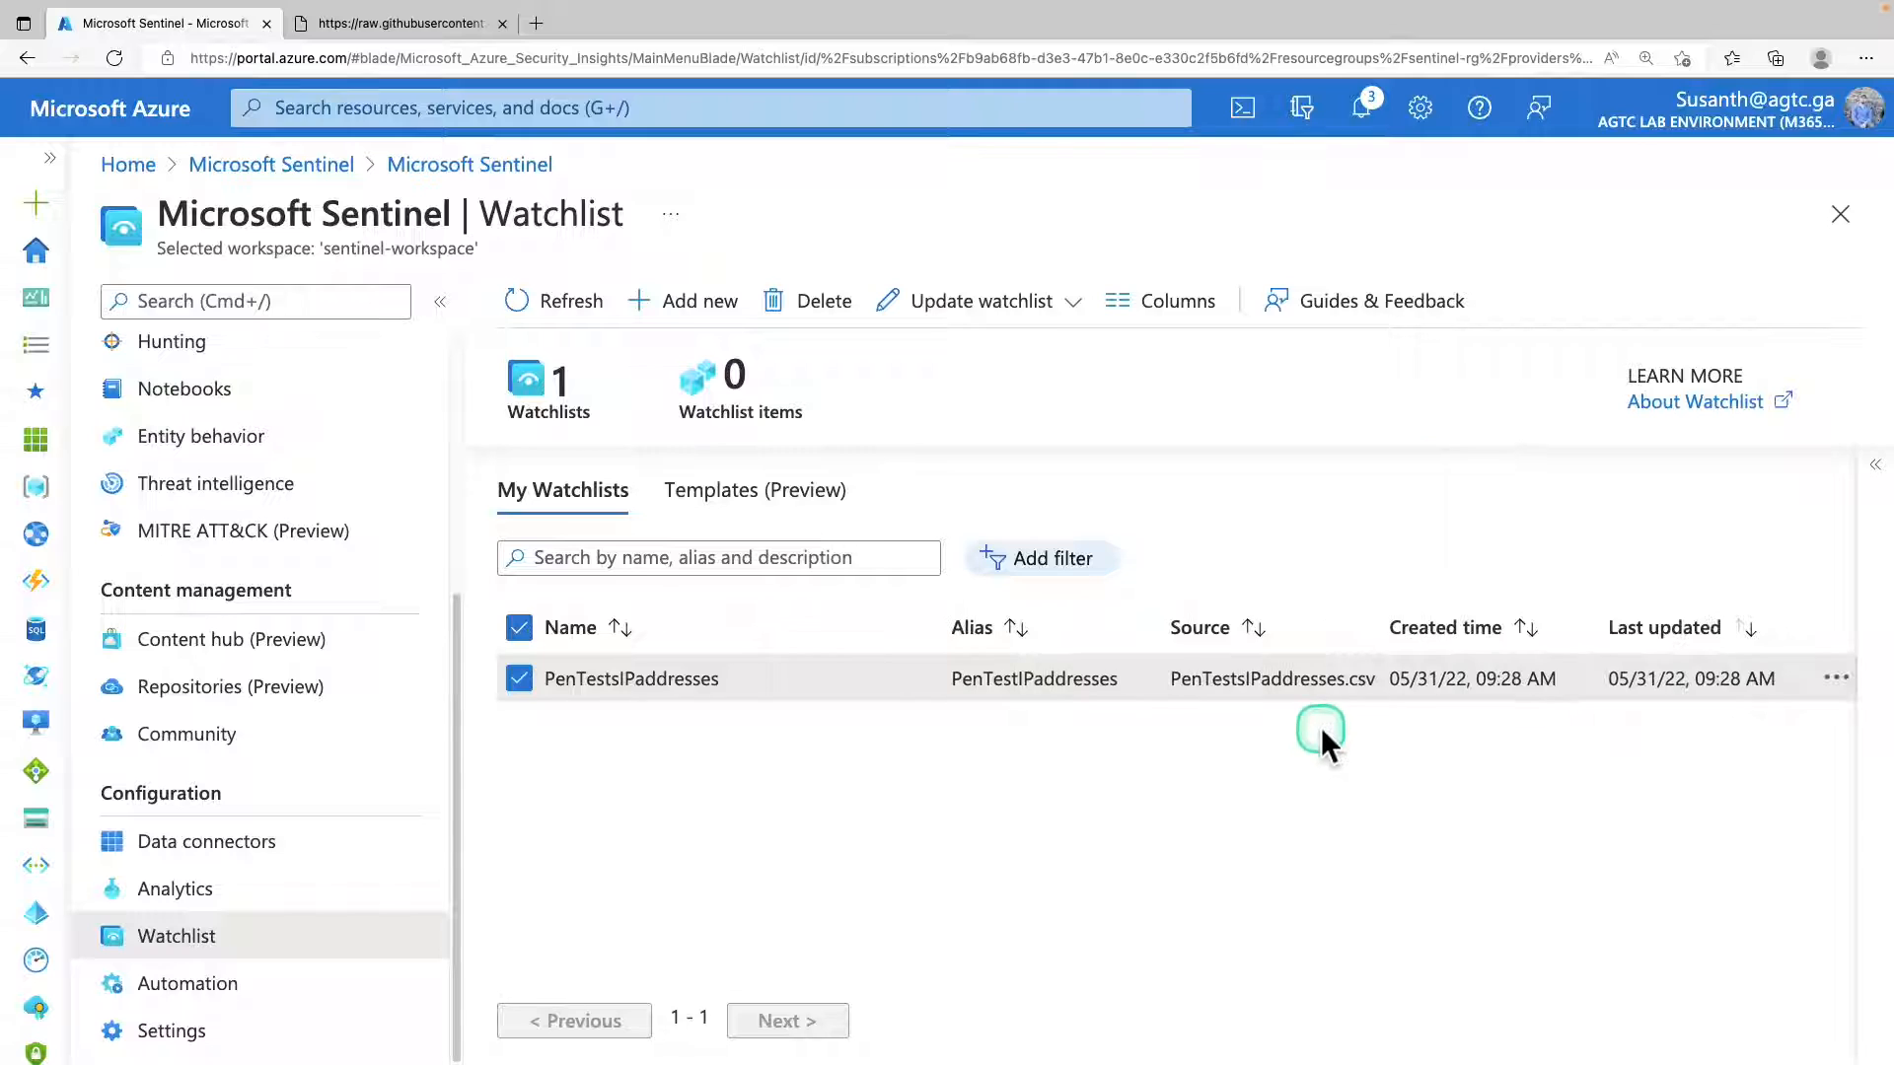
left_click(1874, 467)
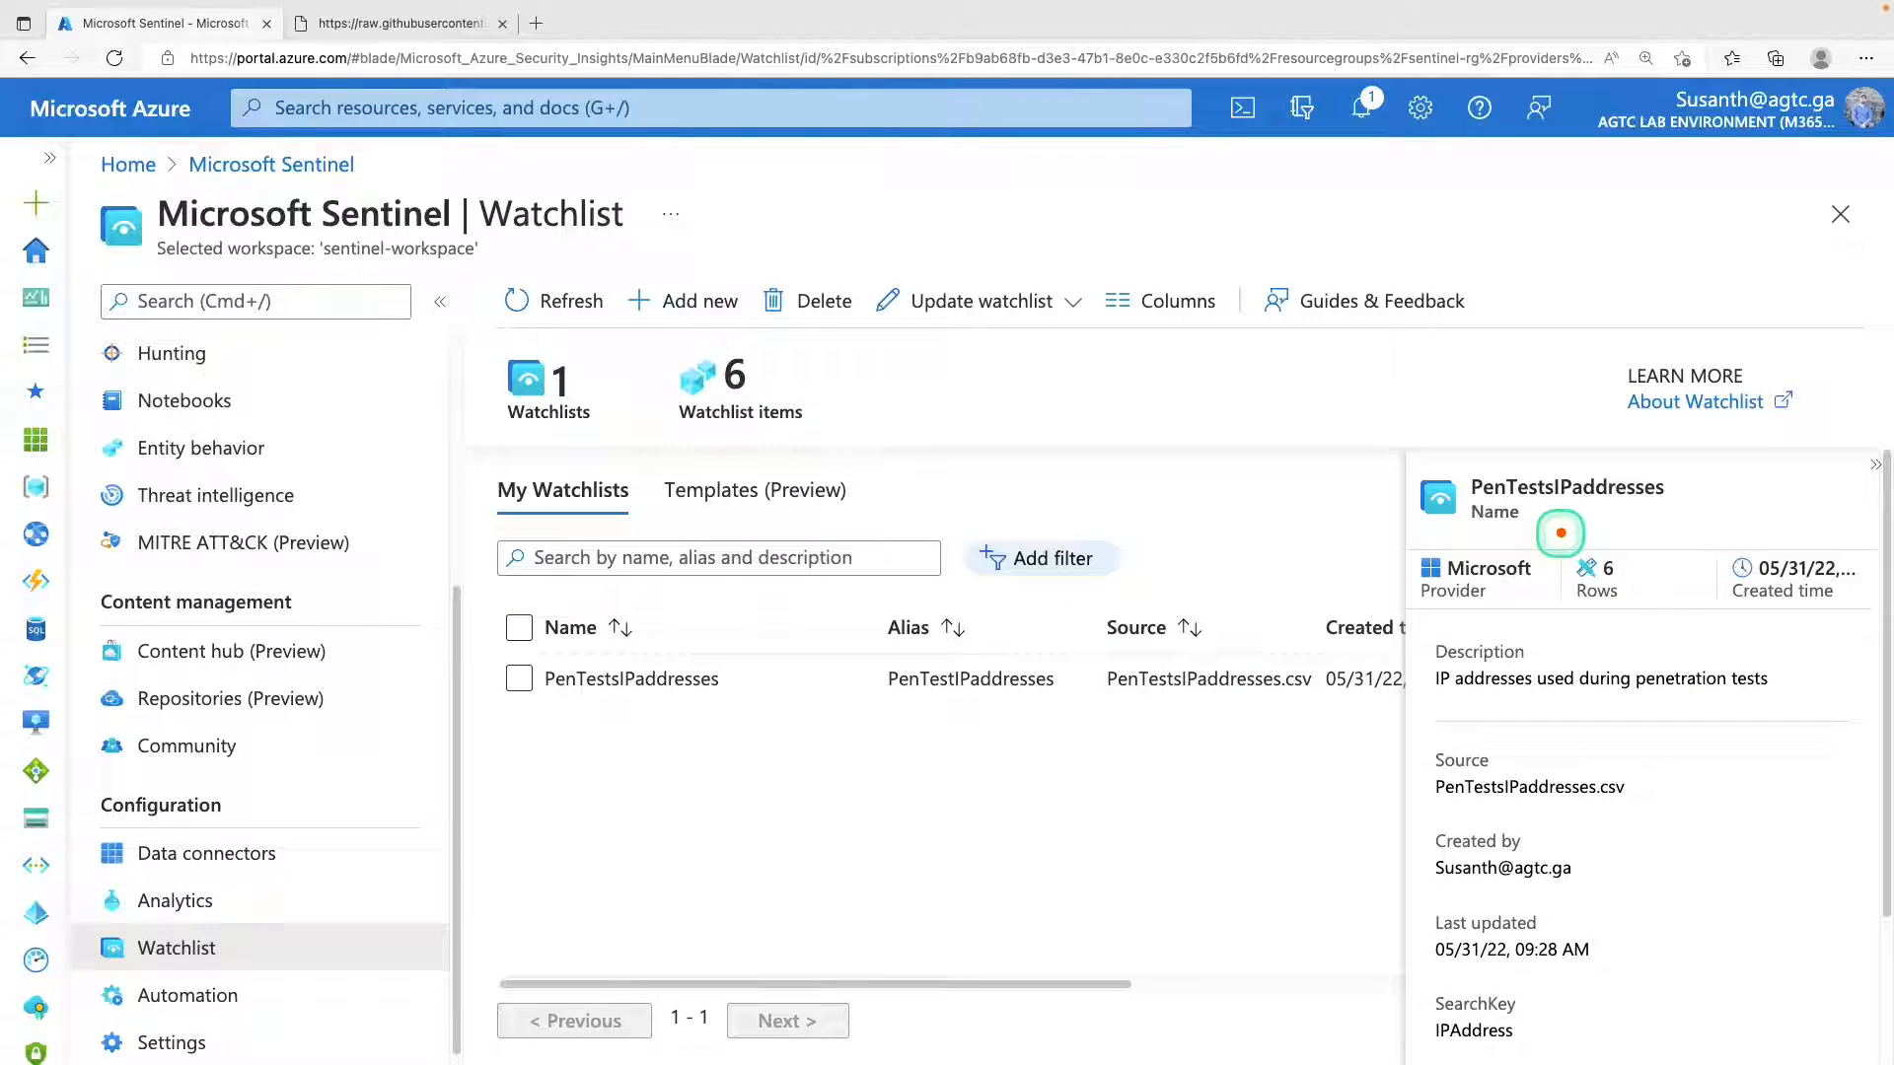
Check the PenTestsIPaddresses watchlist's row count and status, and open its items in Logs.
mouse_move(1561, 532)
left_mouse_down()
mouse_move(1595, 612)
mouse_move(1686, 624)
left_mouse_up()
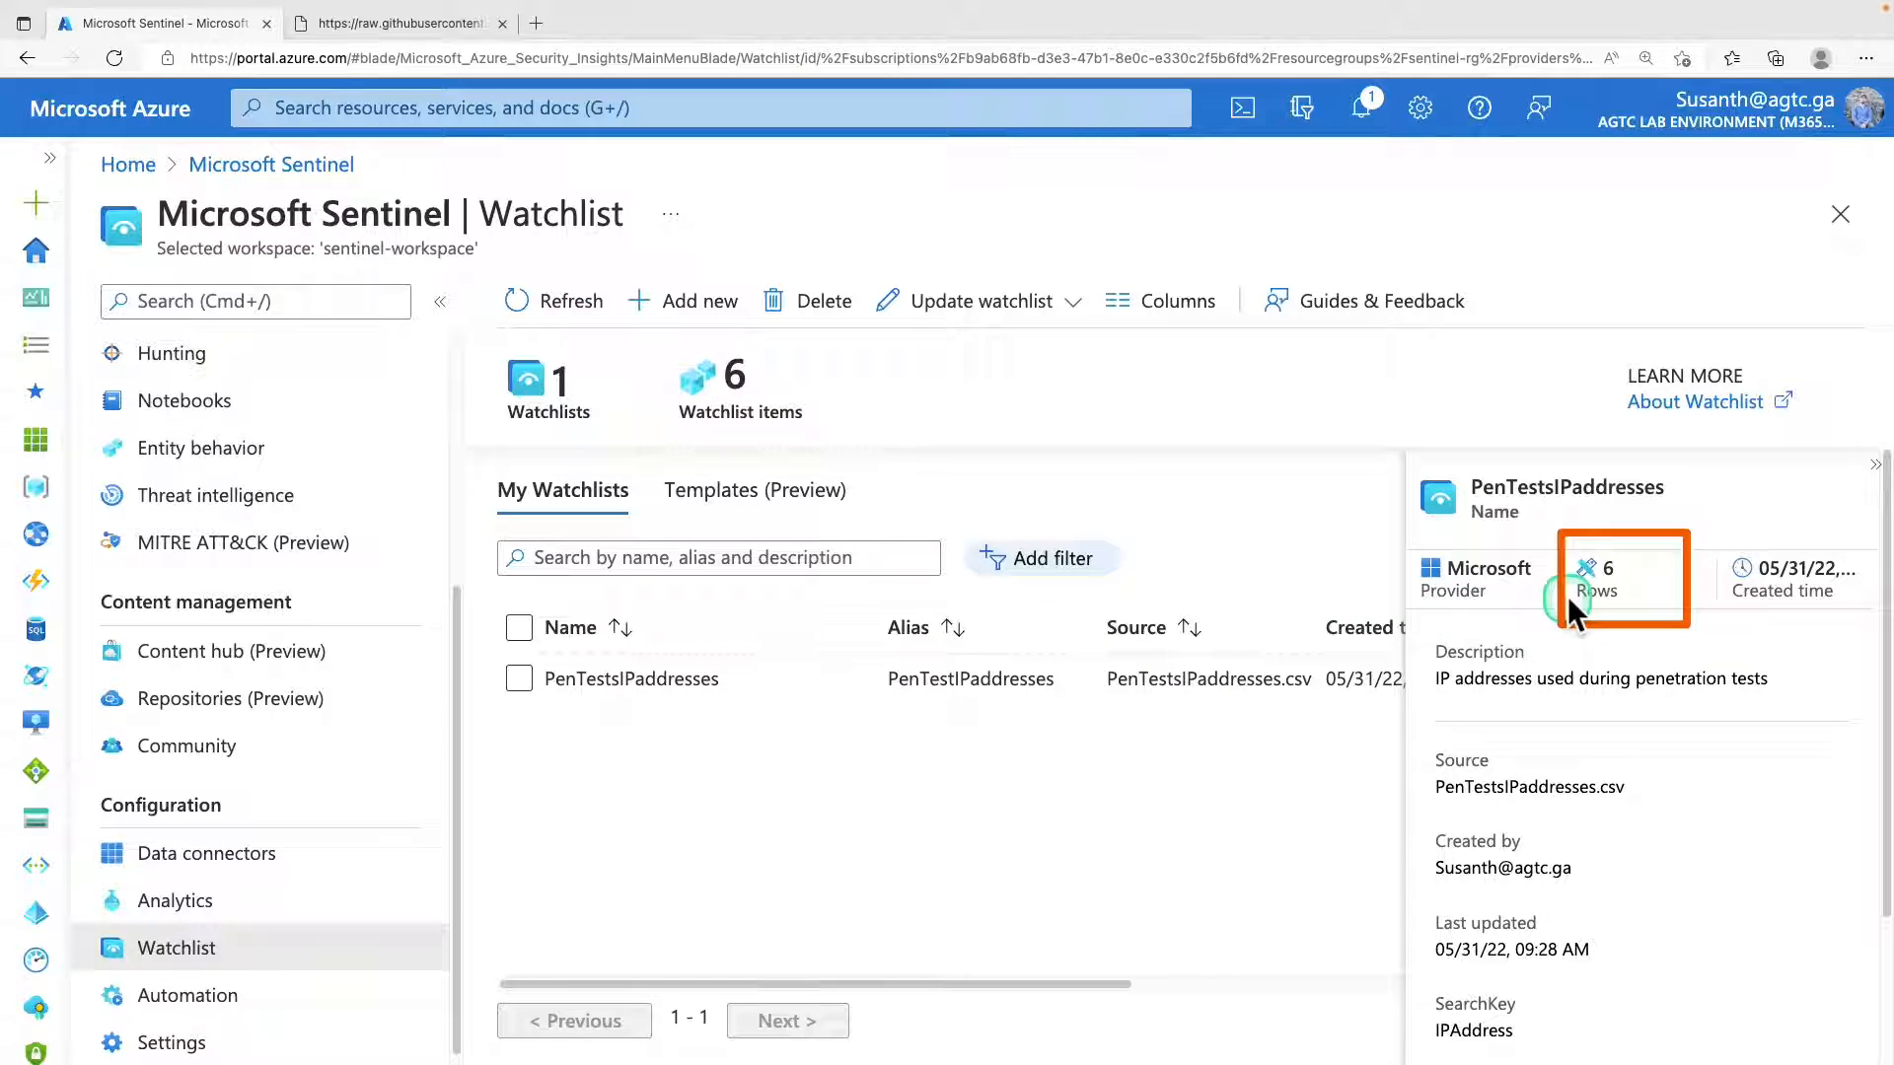
scroll(1562, 729, "down", 2)
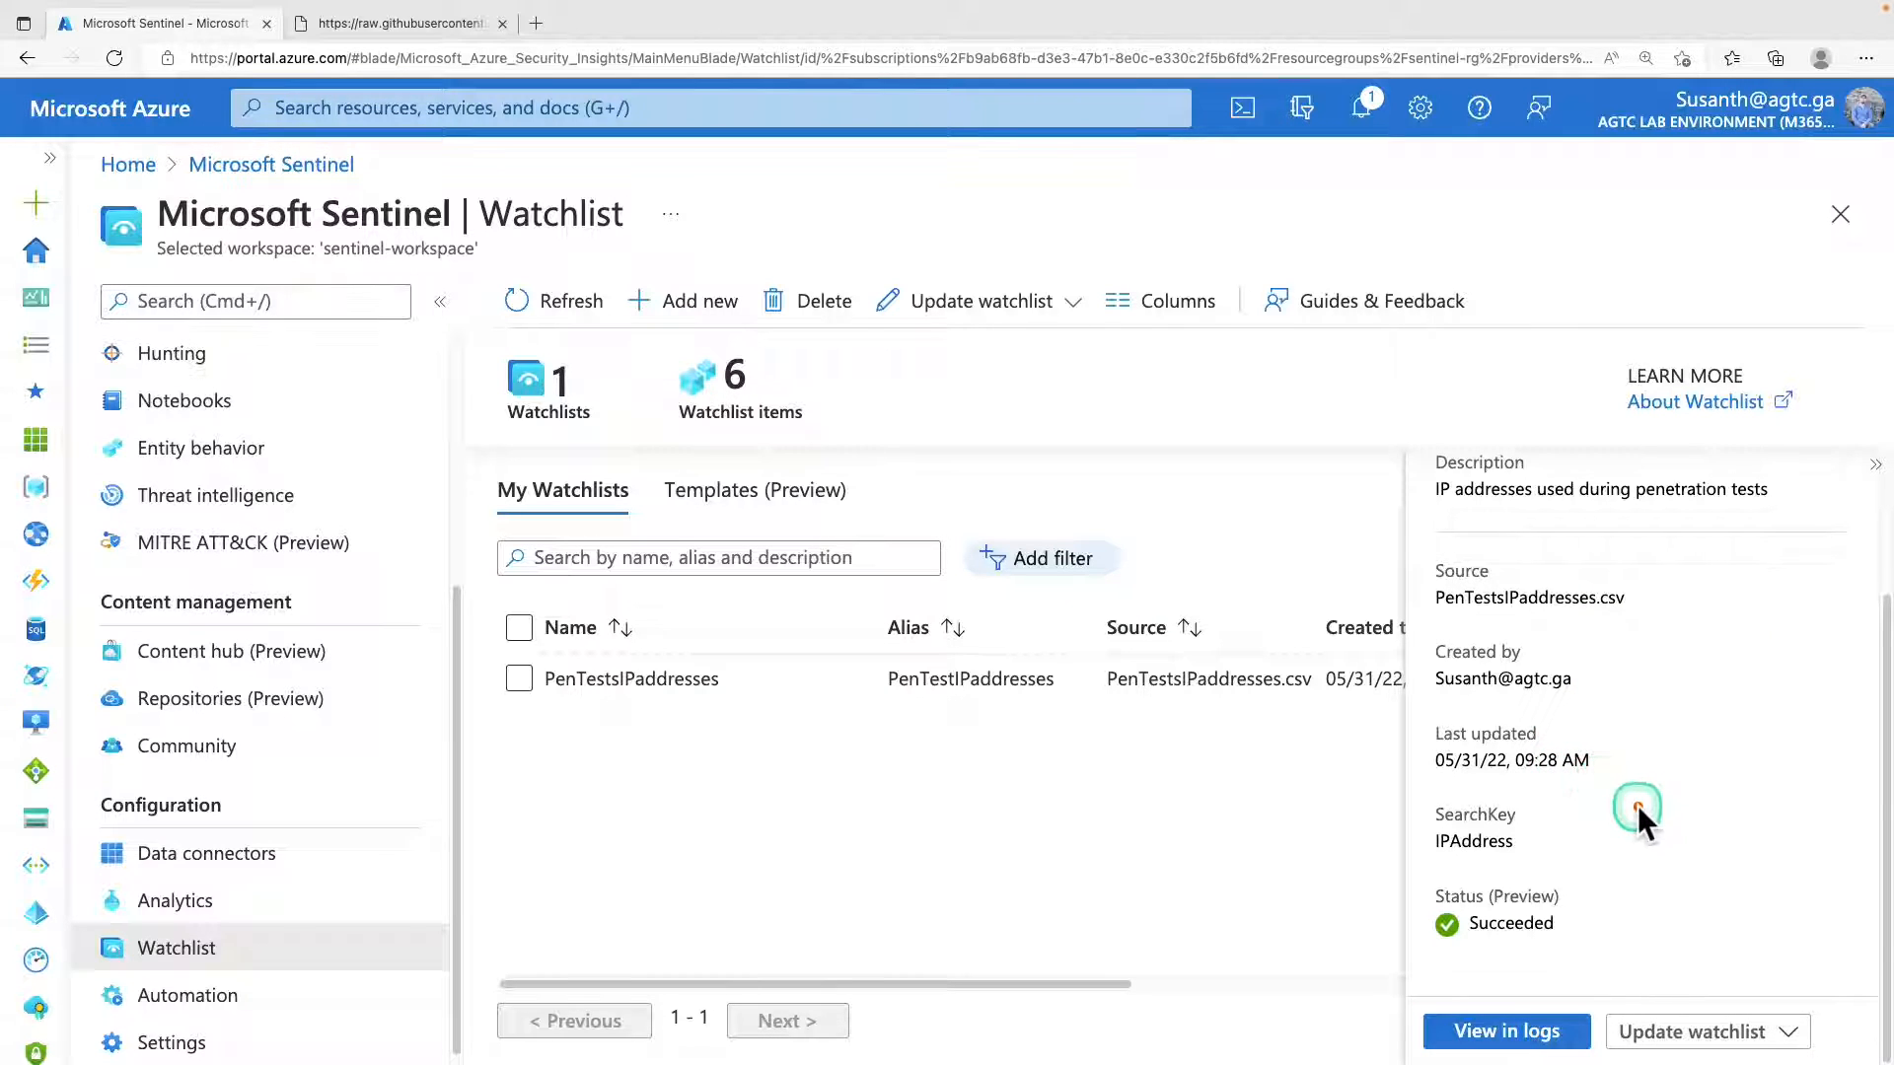
left_click(1520, 1036)
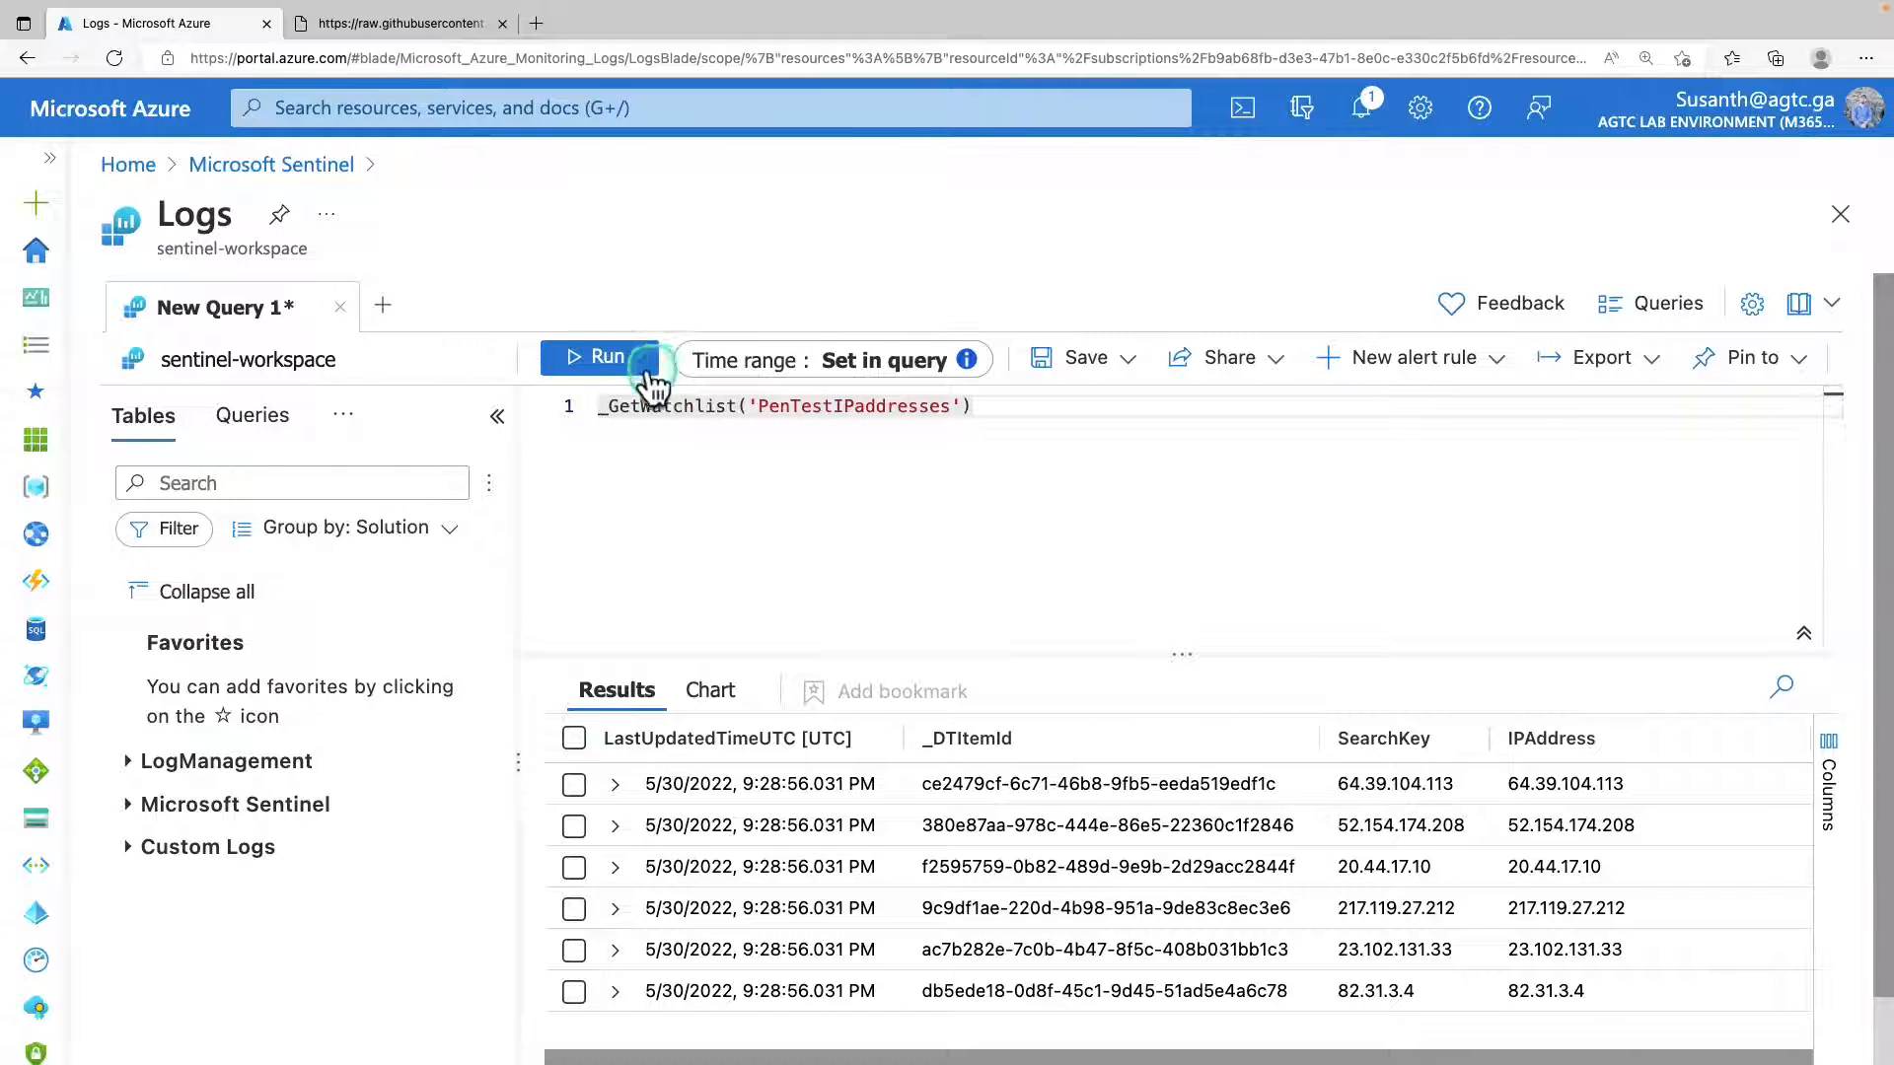
Run the PenTestIPaddresses watchlist query, enlarge the results area to examine the IP entries, and close Logs, discarding the unsaved edits.
left_click(613, 366)
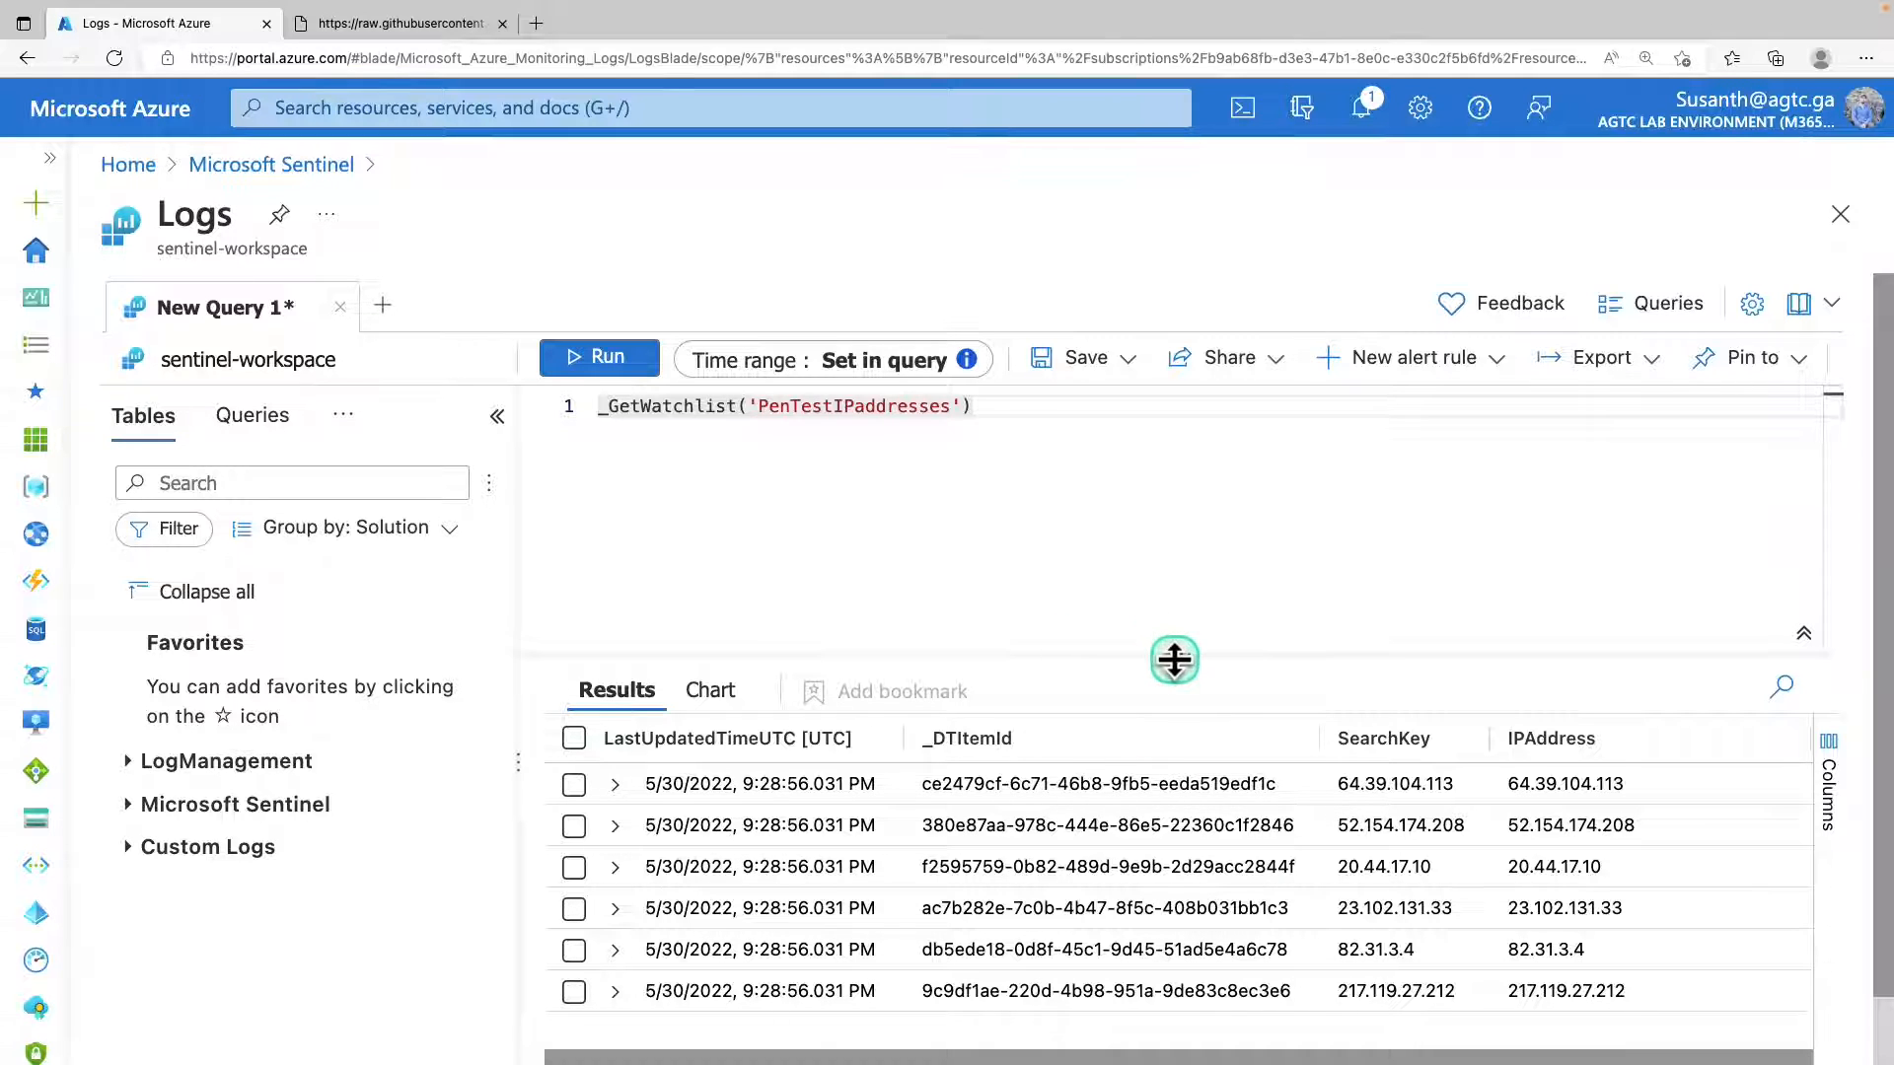
left_click_drag(1170, 657, 1150, 508)
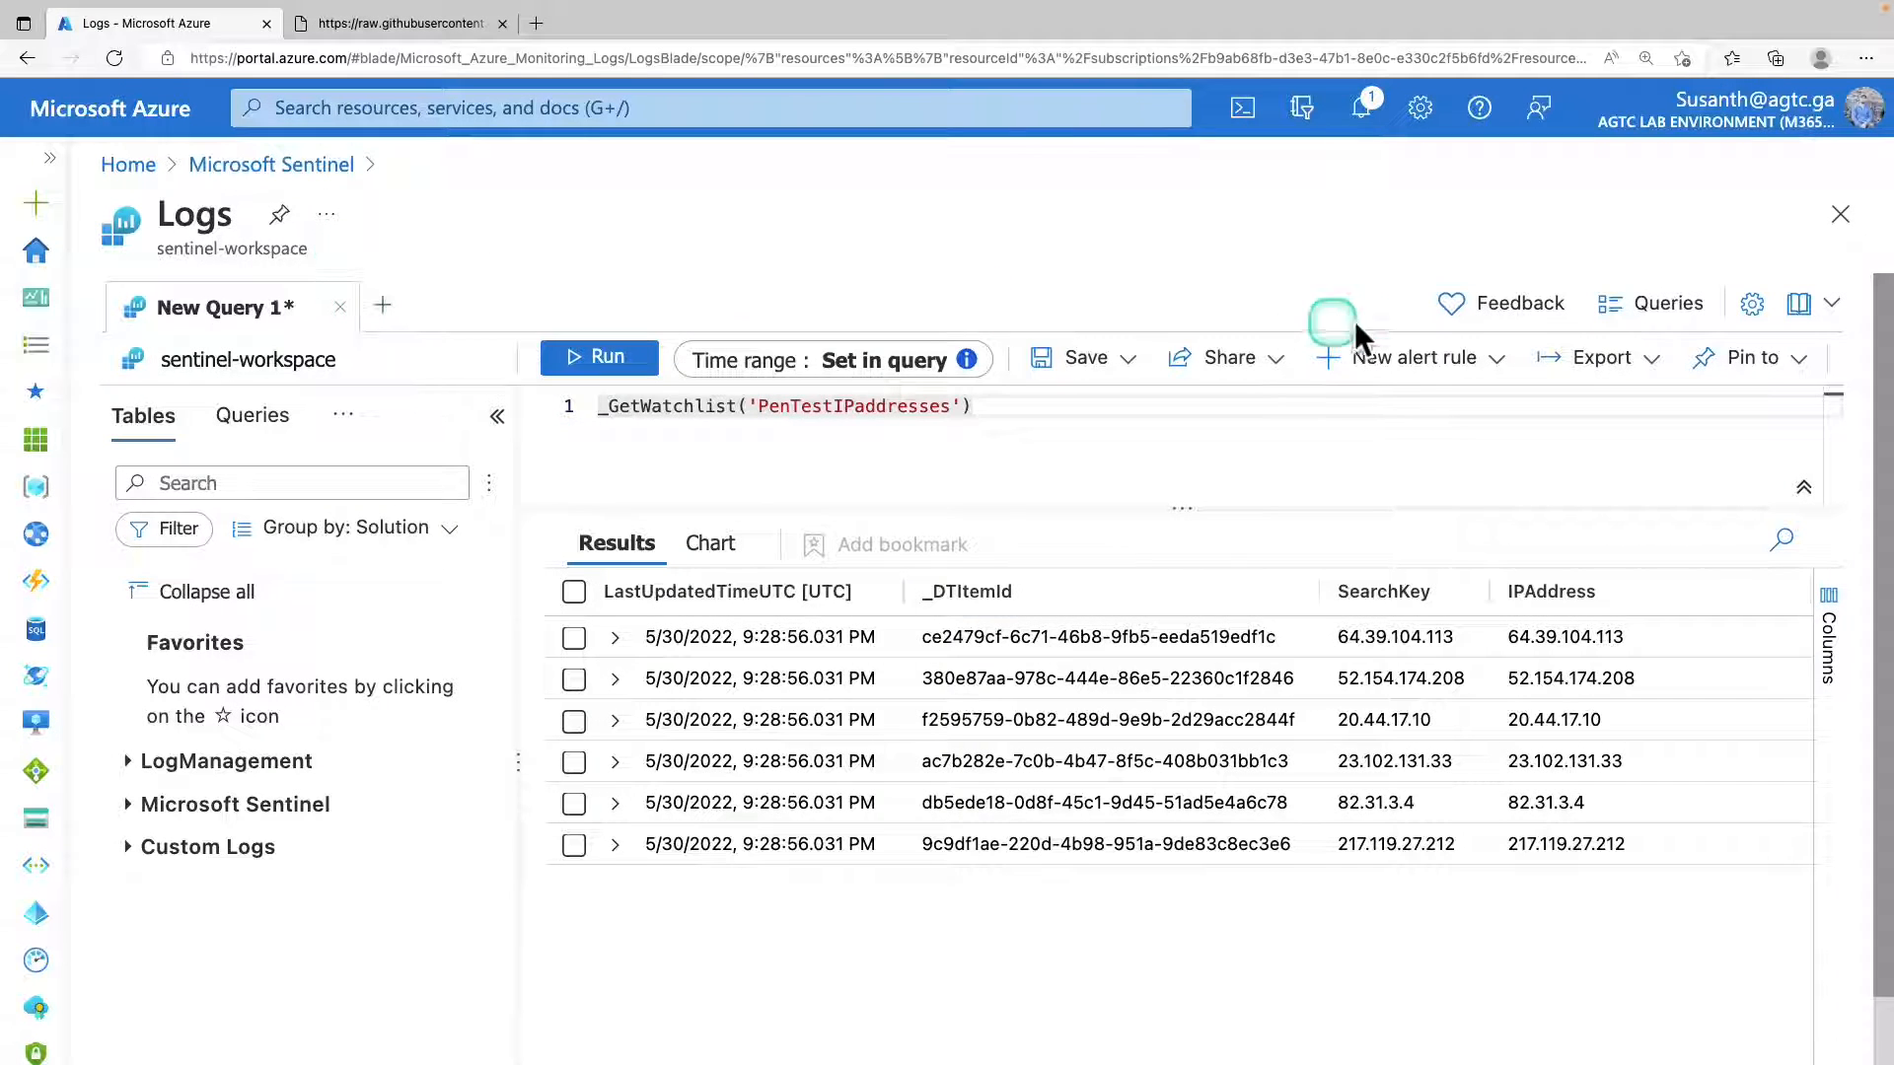
left_click(1839, 217)
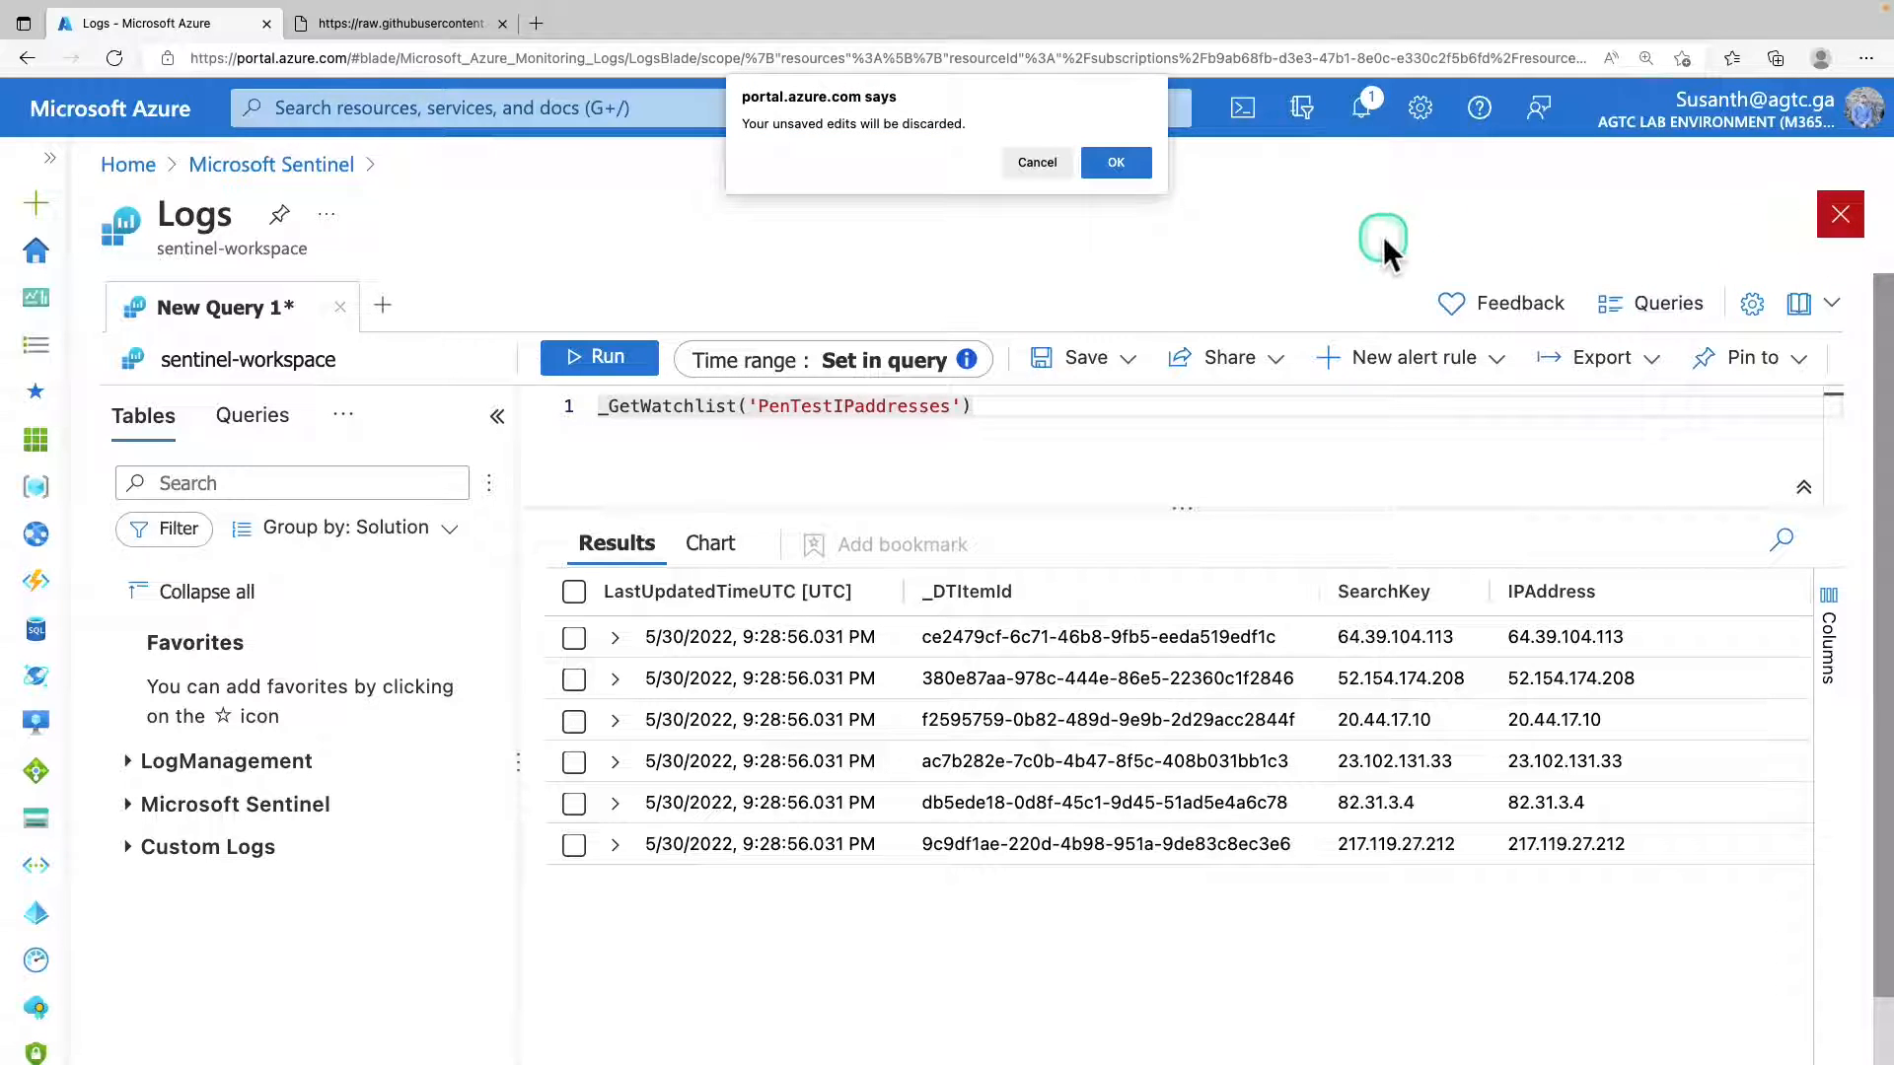
left_click(1118, 163)
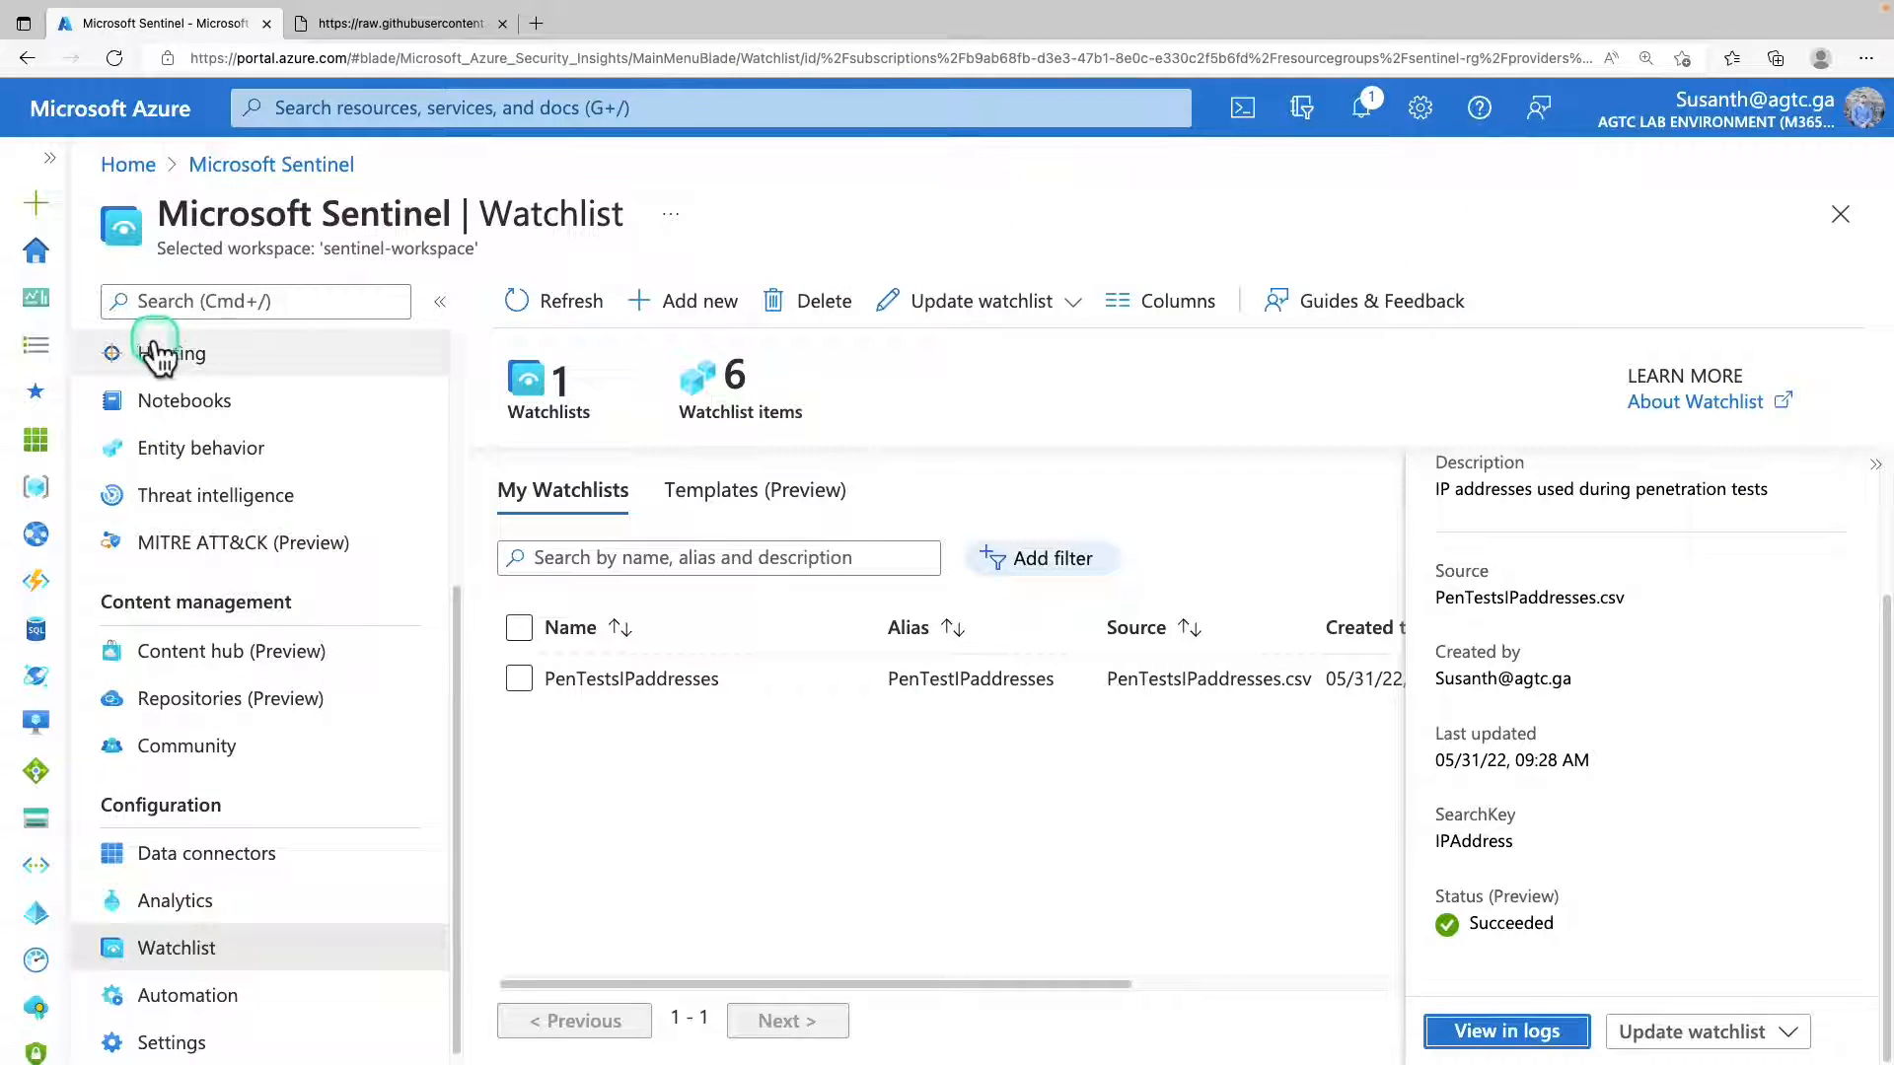
Search the analytics rule templates for "high count of co" and select the template about high connection counts by client IP on many ports.
scroll(242, 616, "up", 5)
scroll(245, 478, "down", 5)
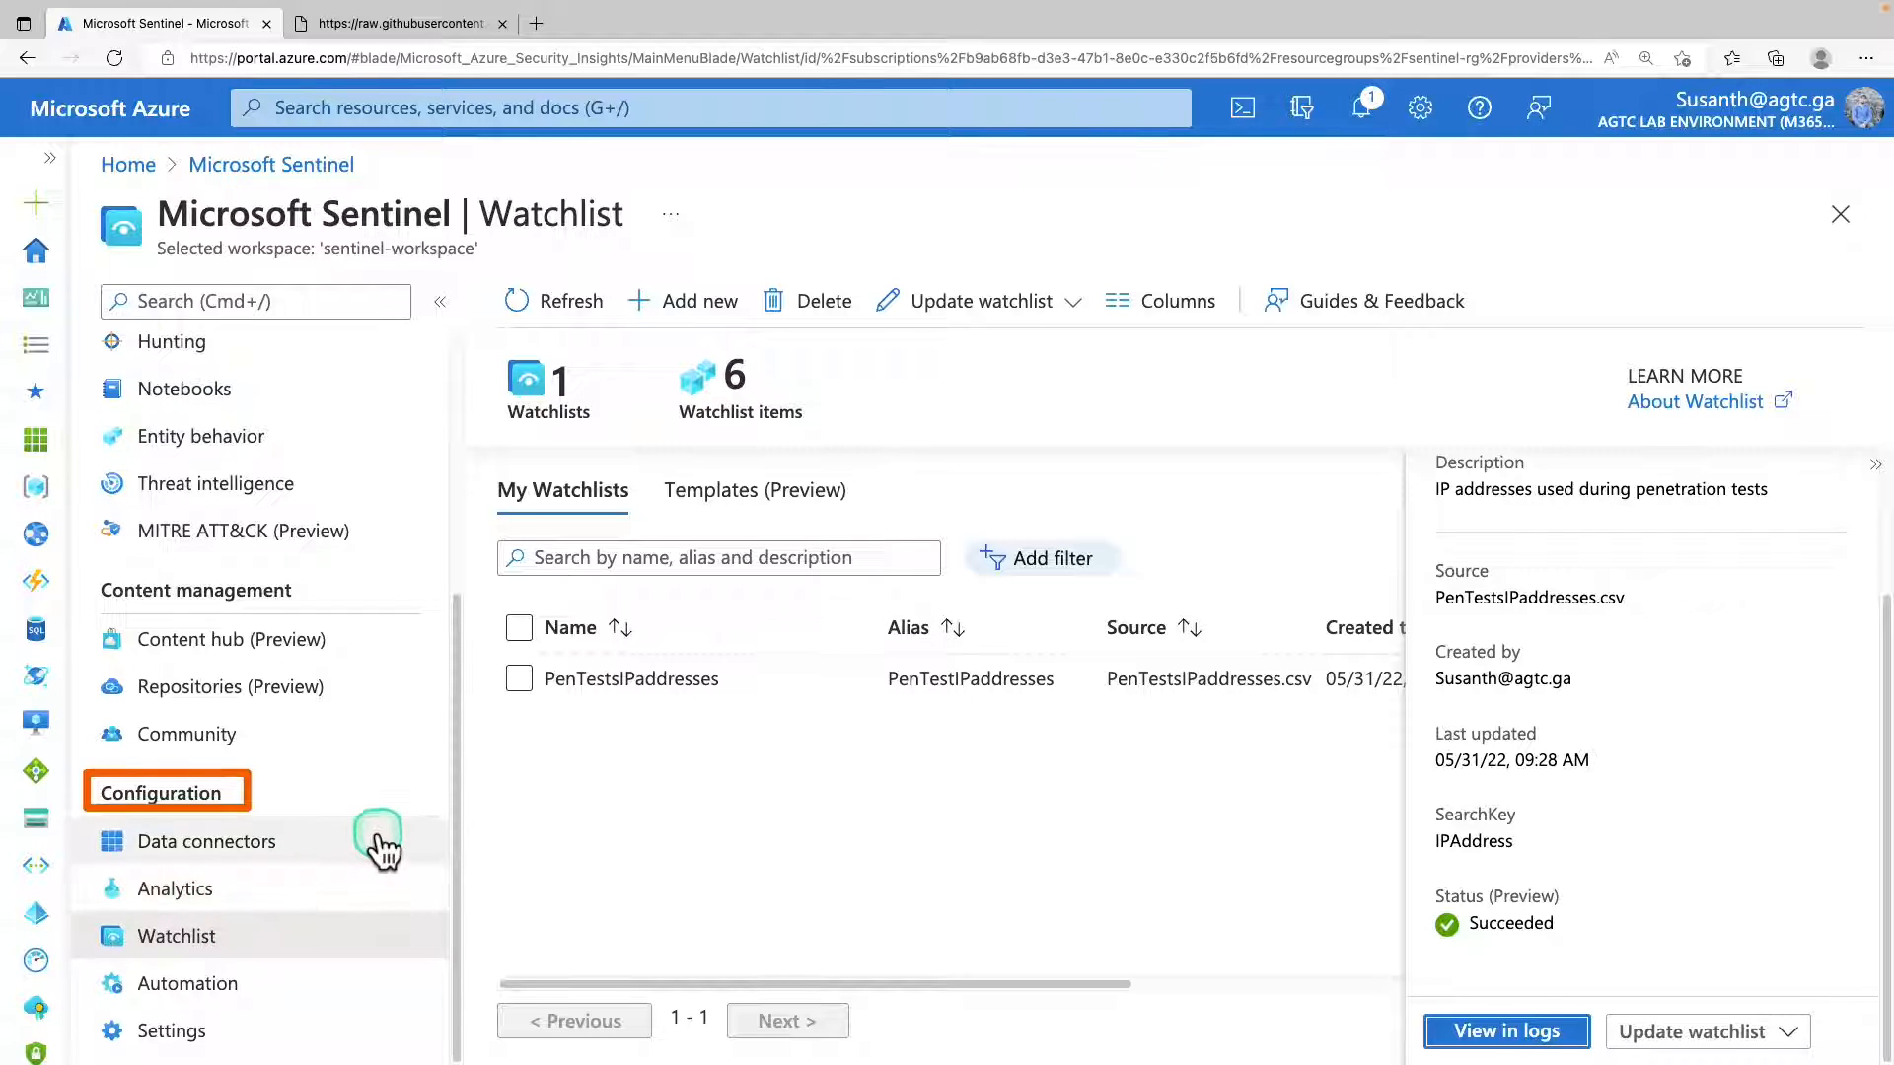
left_click(197, 893)
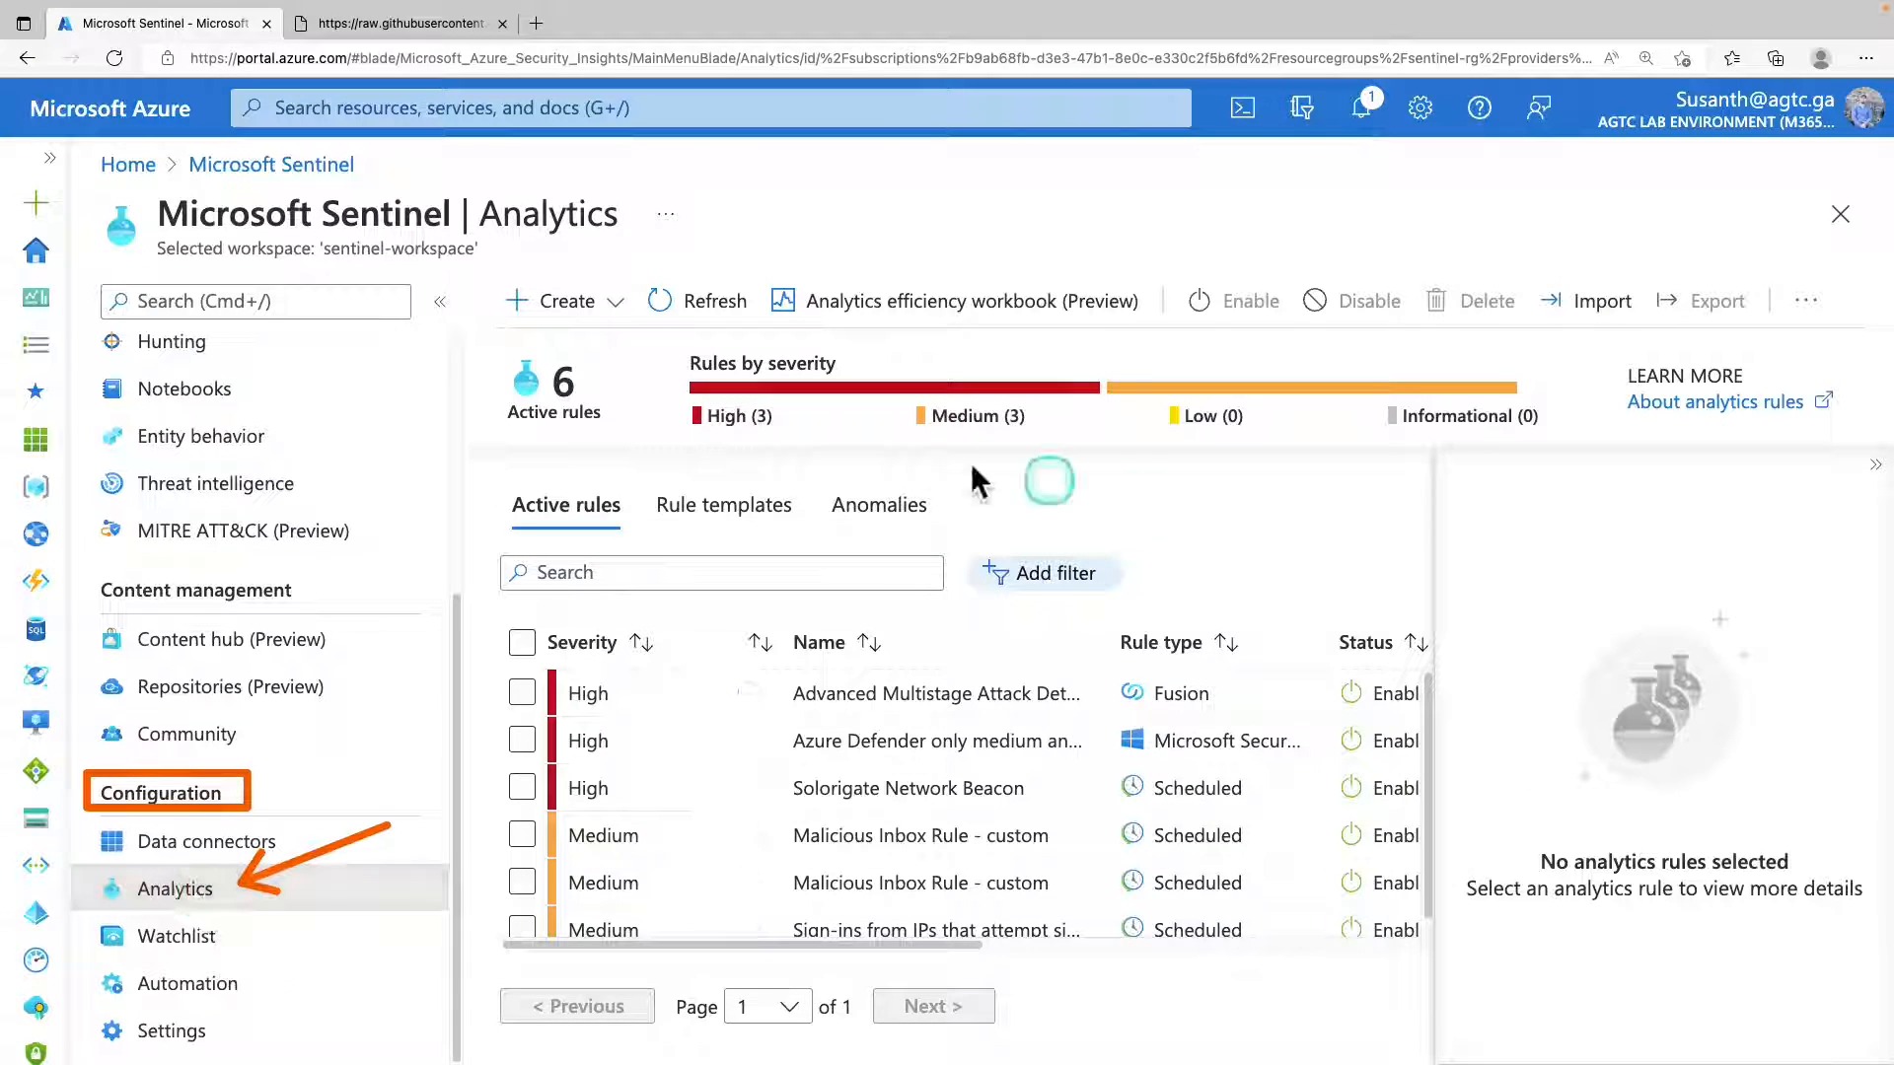
left_click(1867, 467)
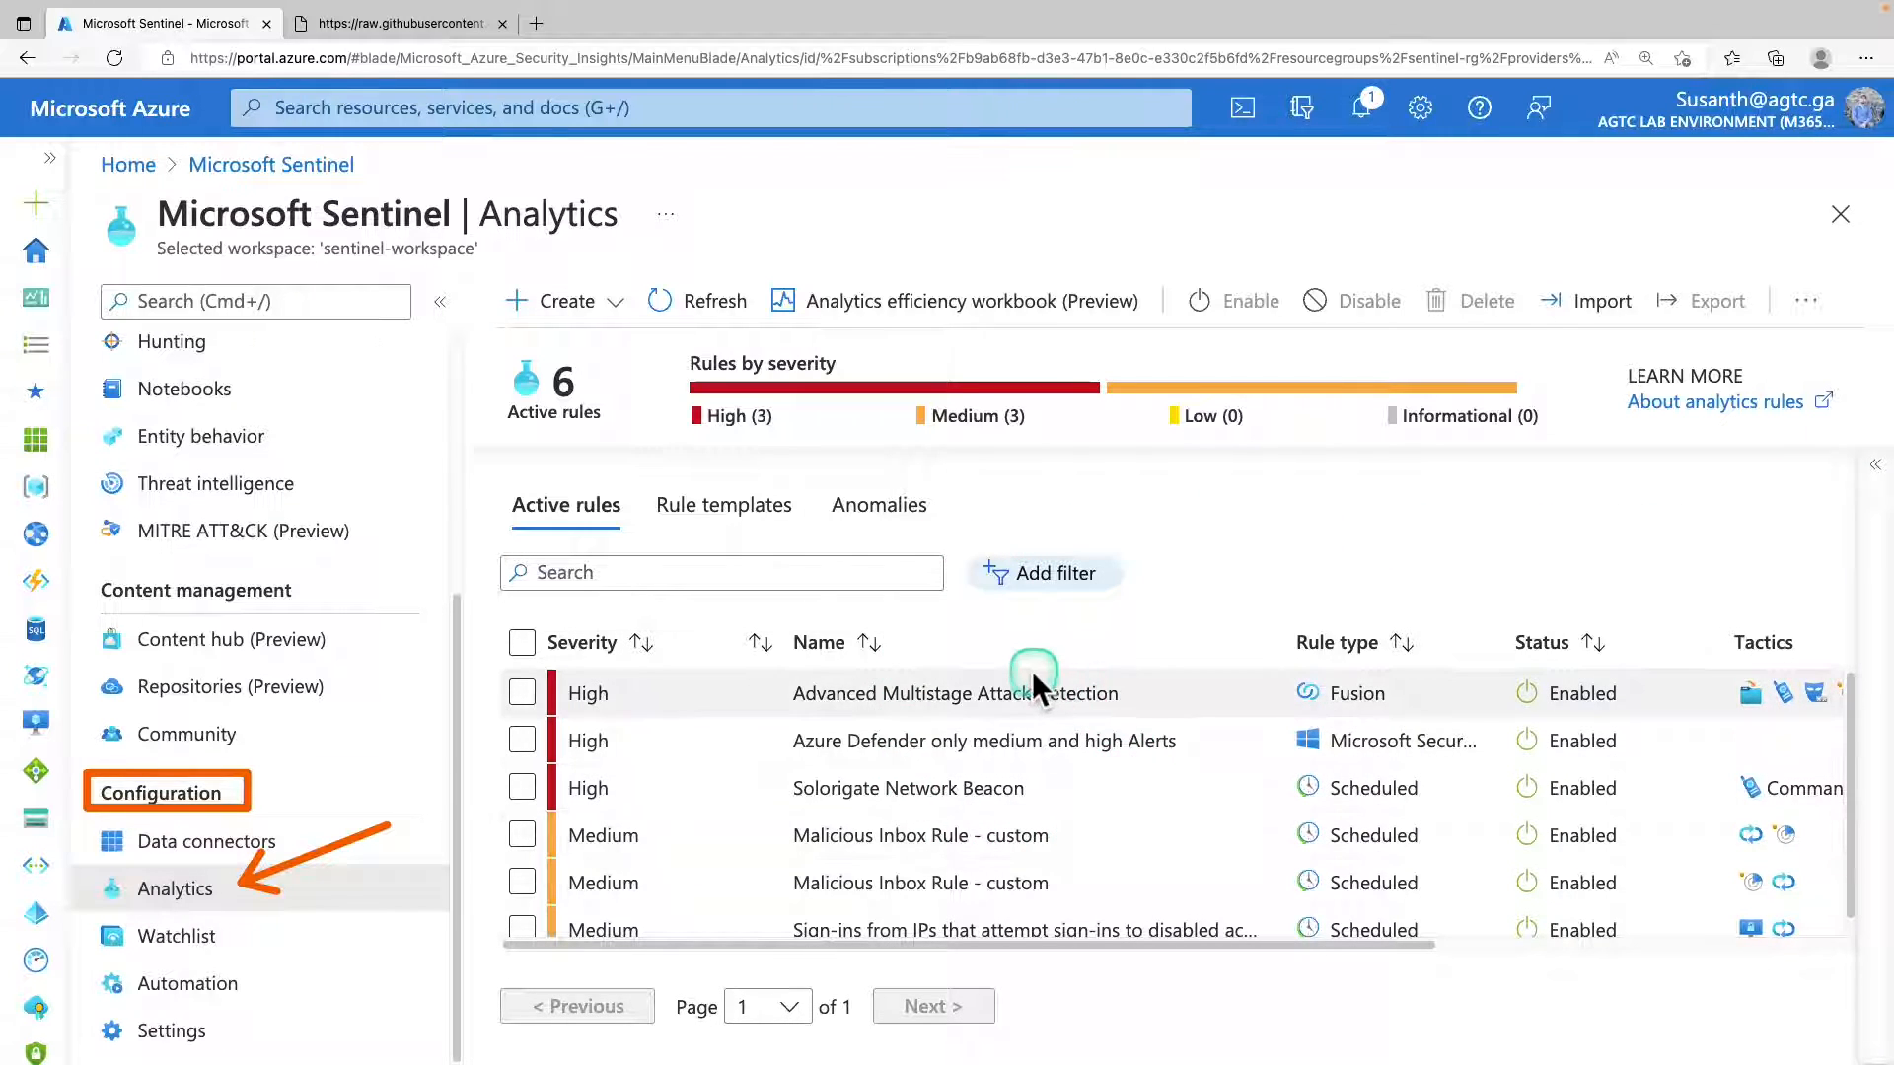
left_click(750, 573)
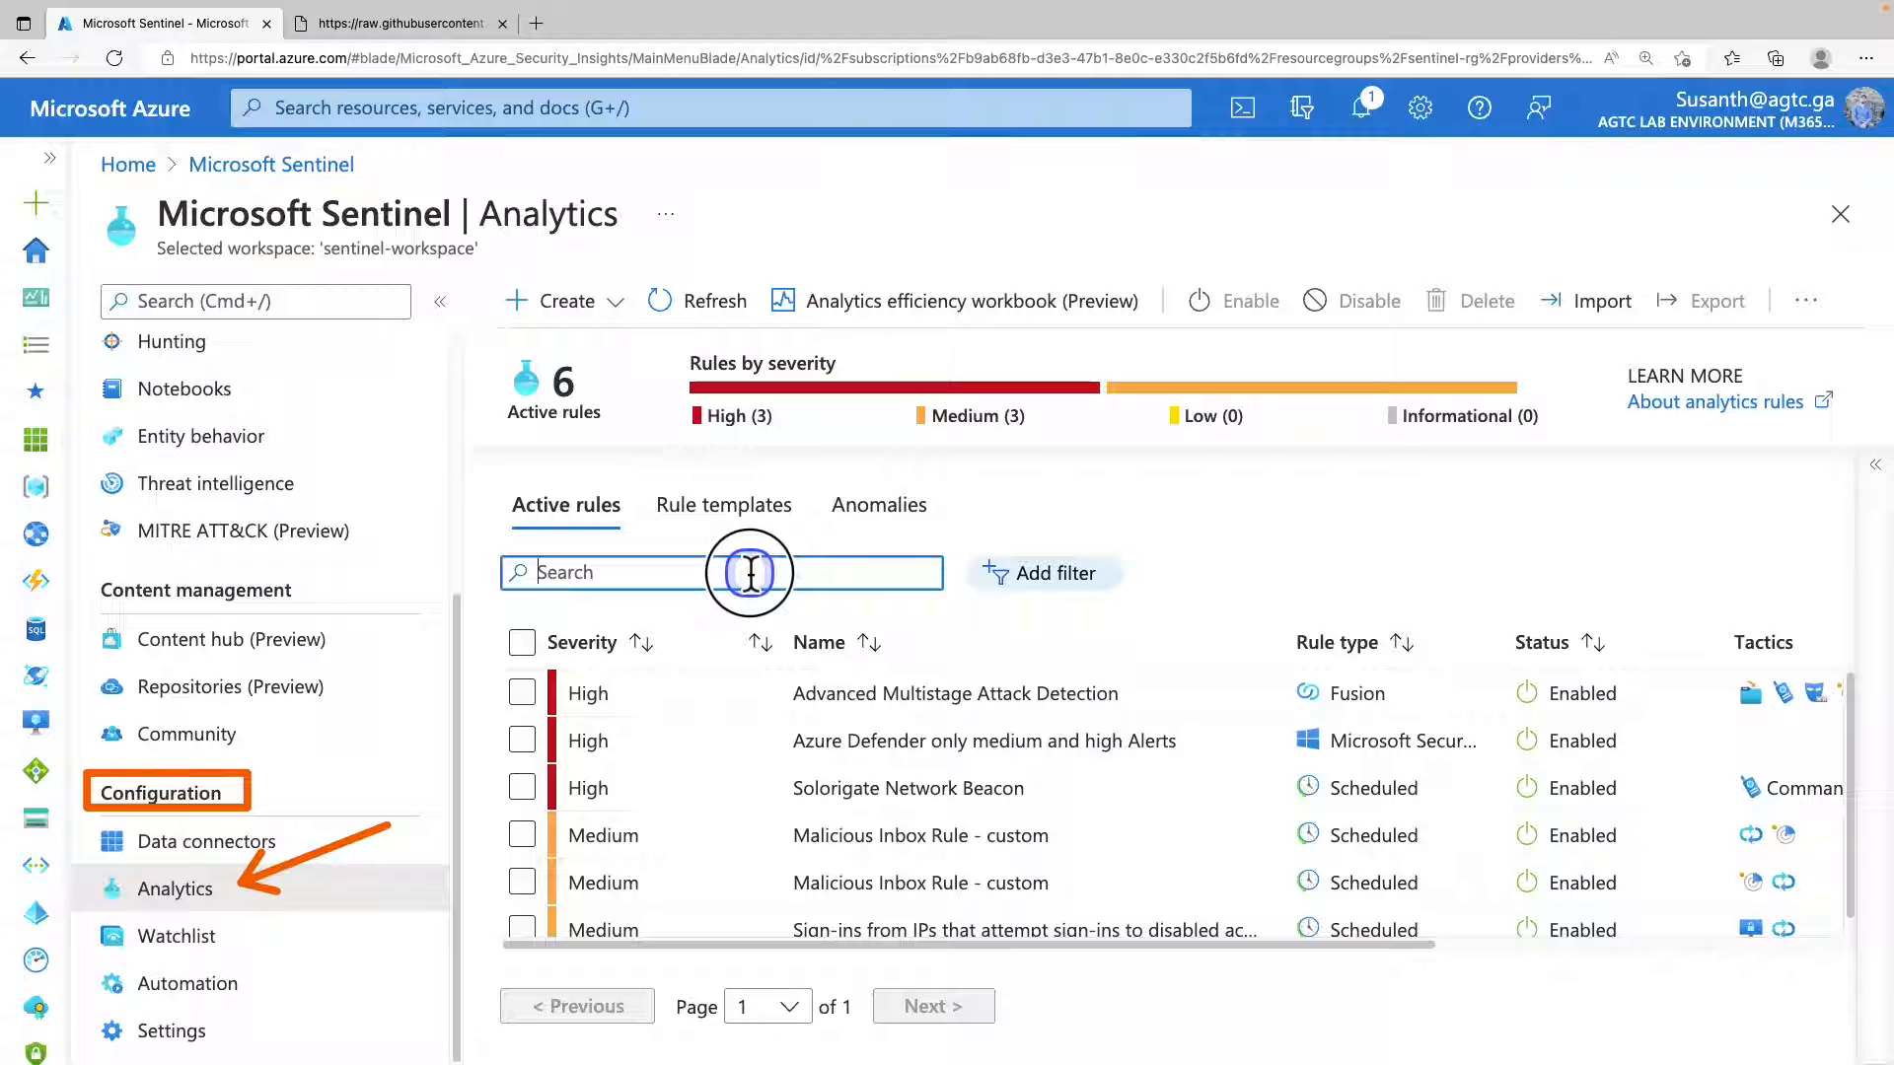
left_click(718, 520)
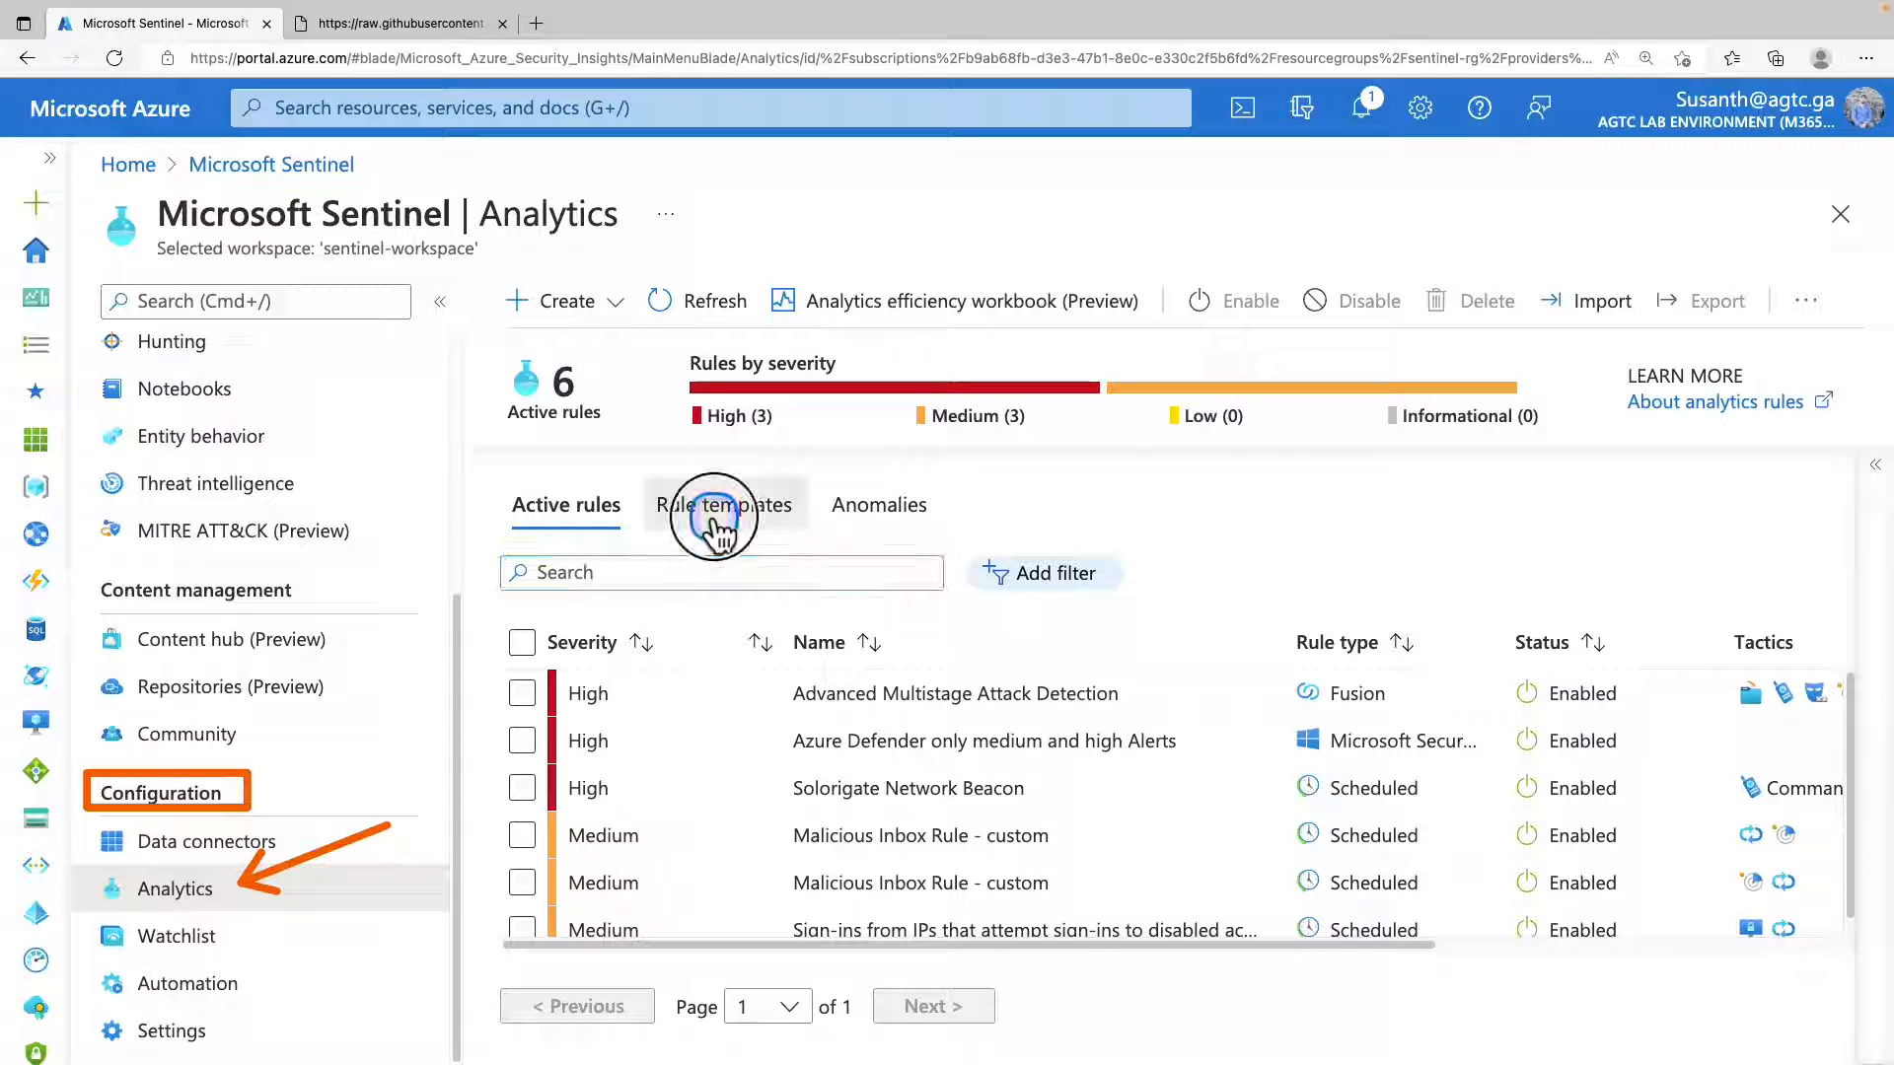
left_click(683, 567)
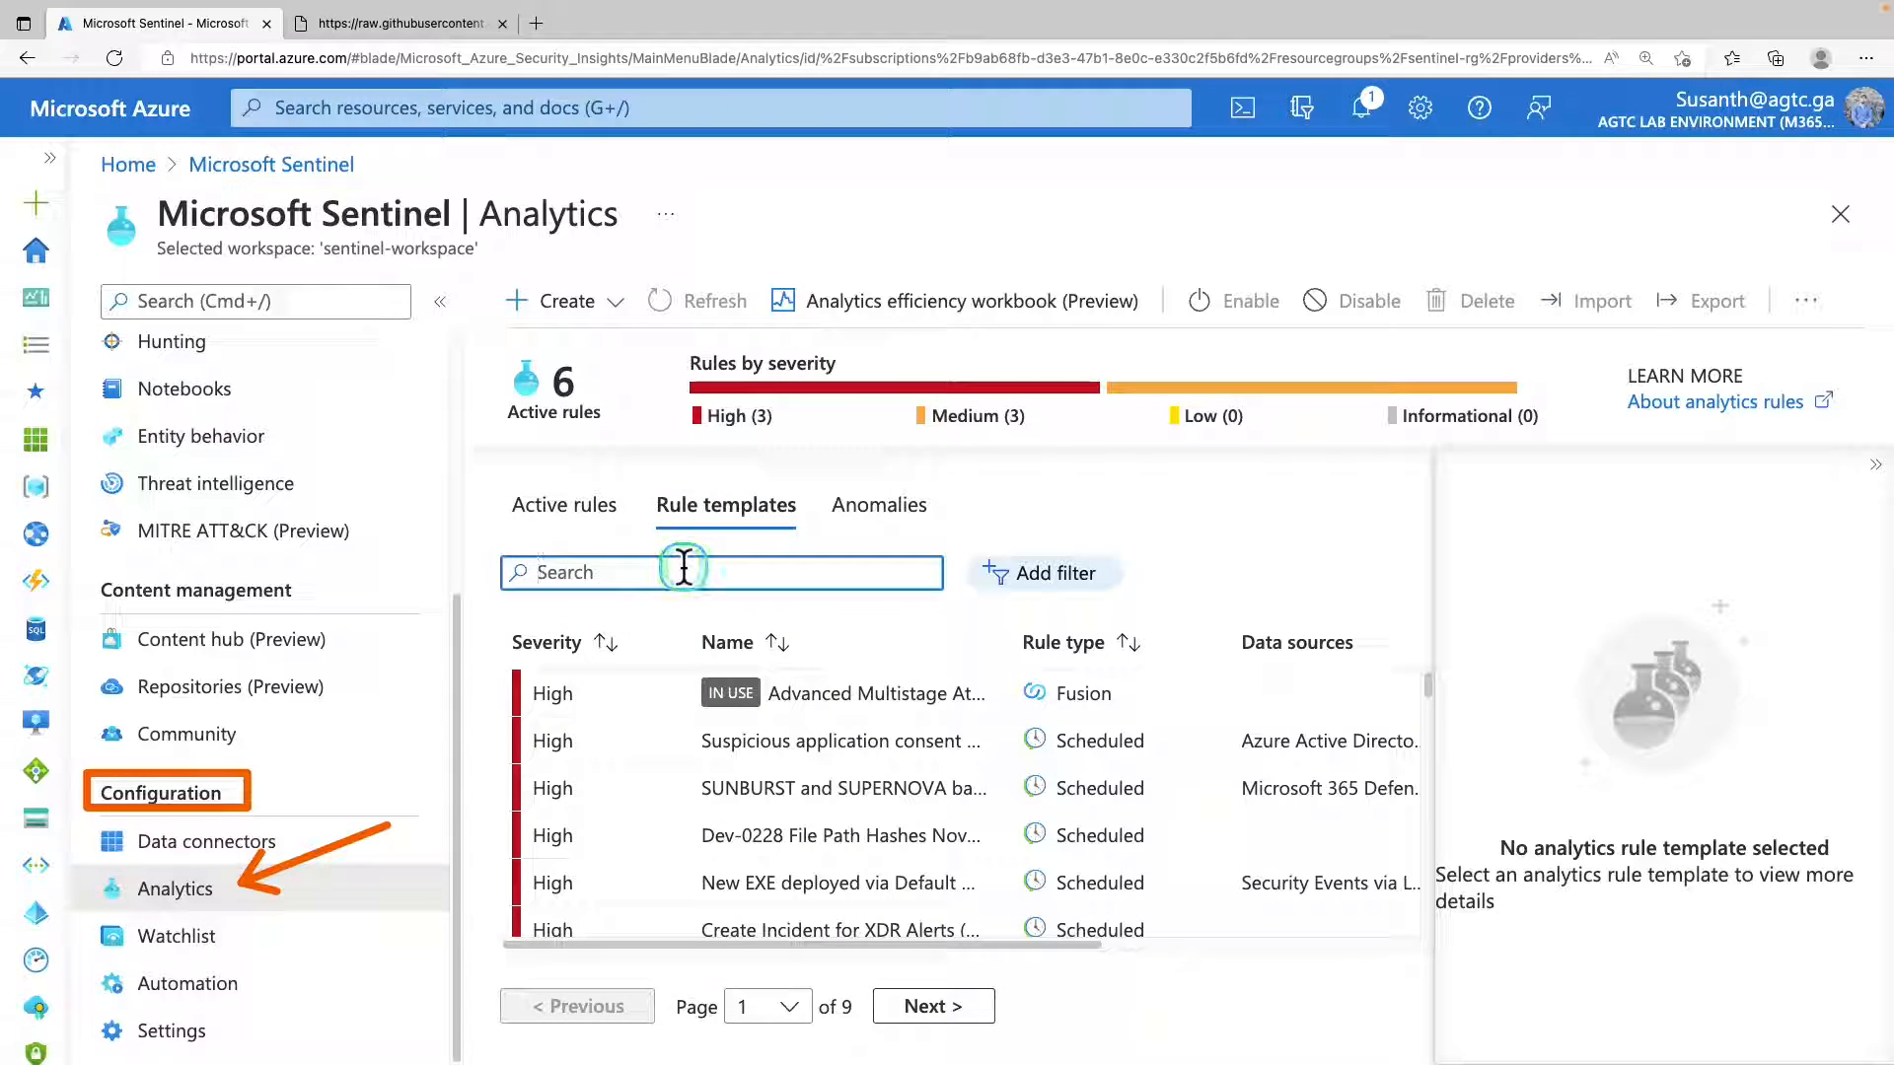
type("high count of co")
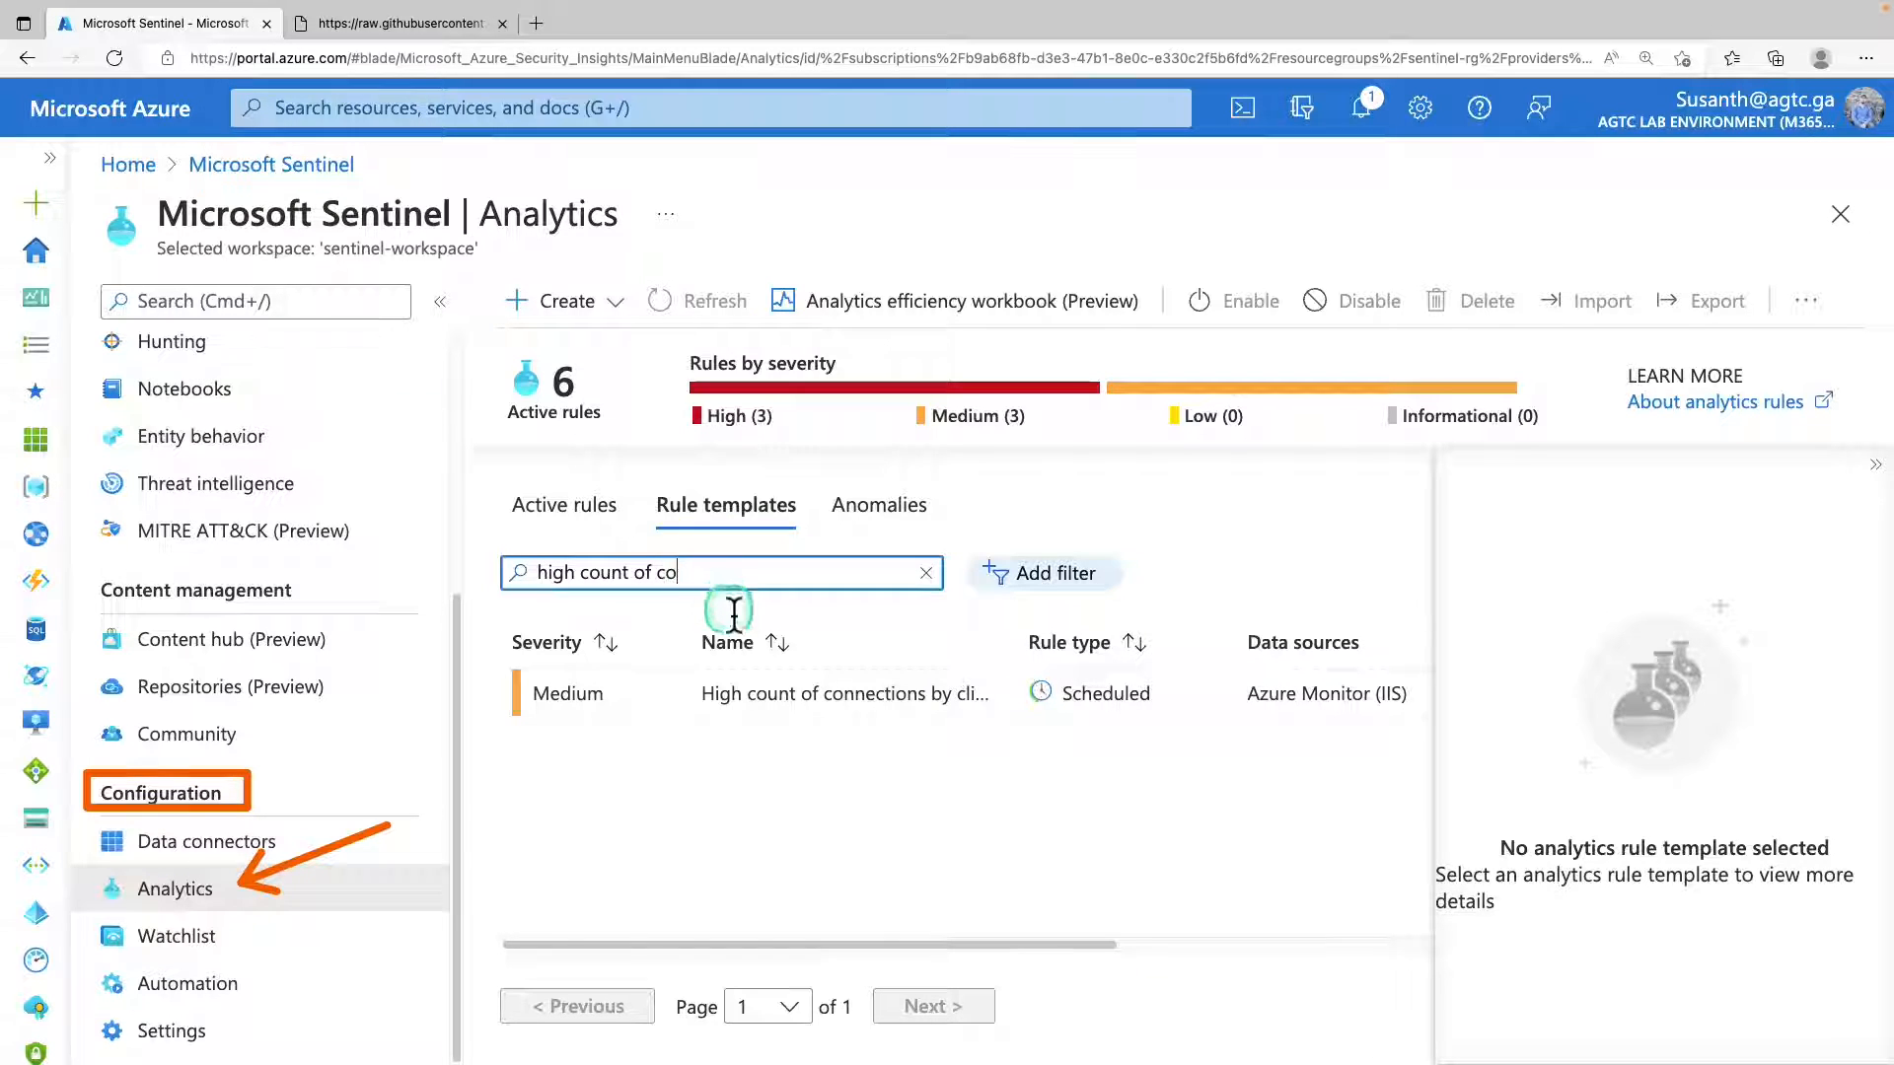
left_click(778, 700)
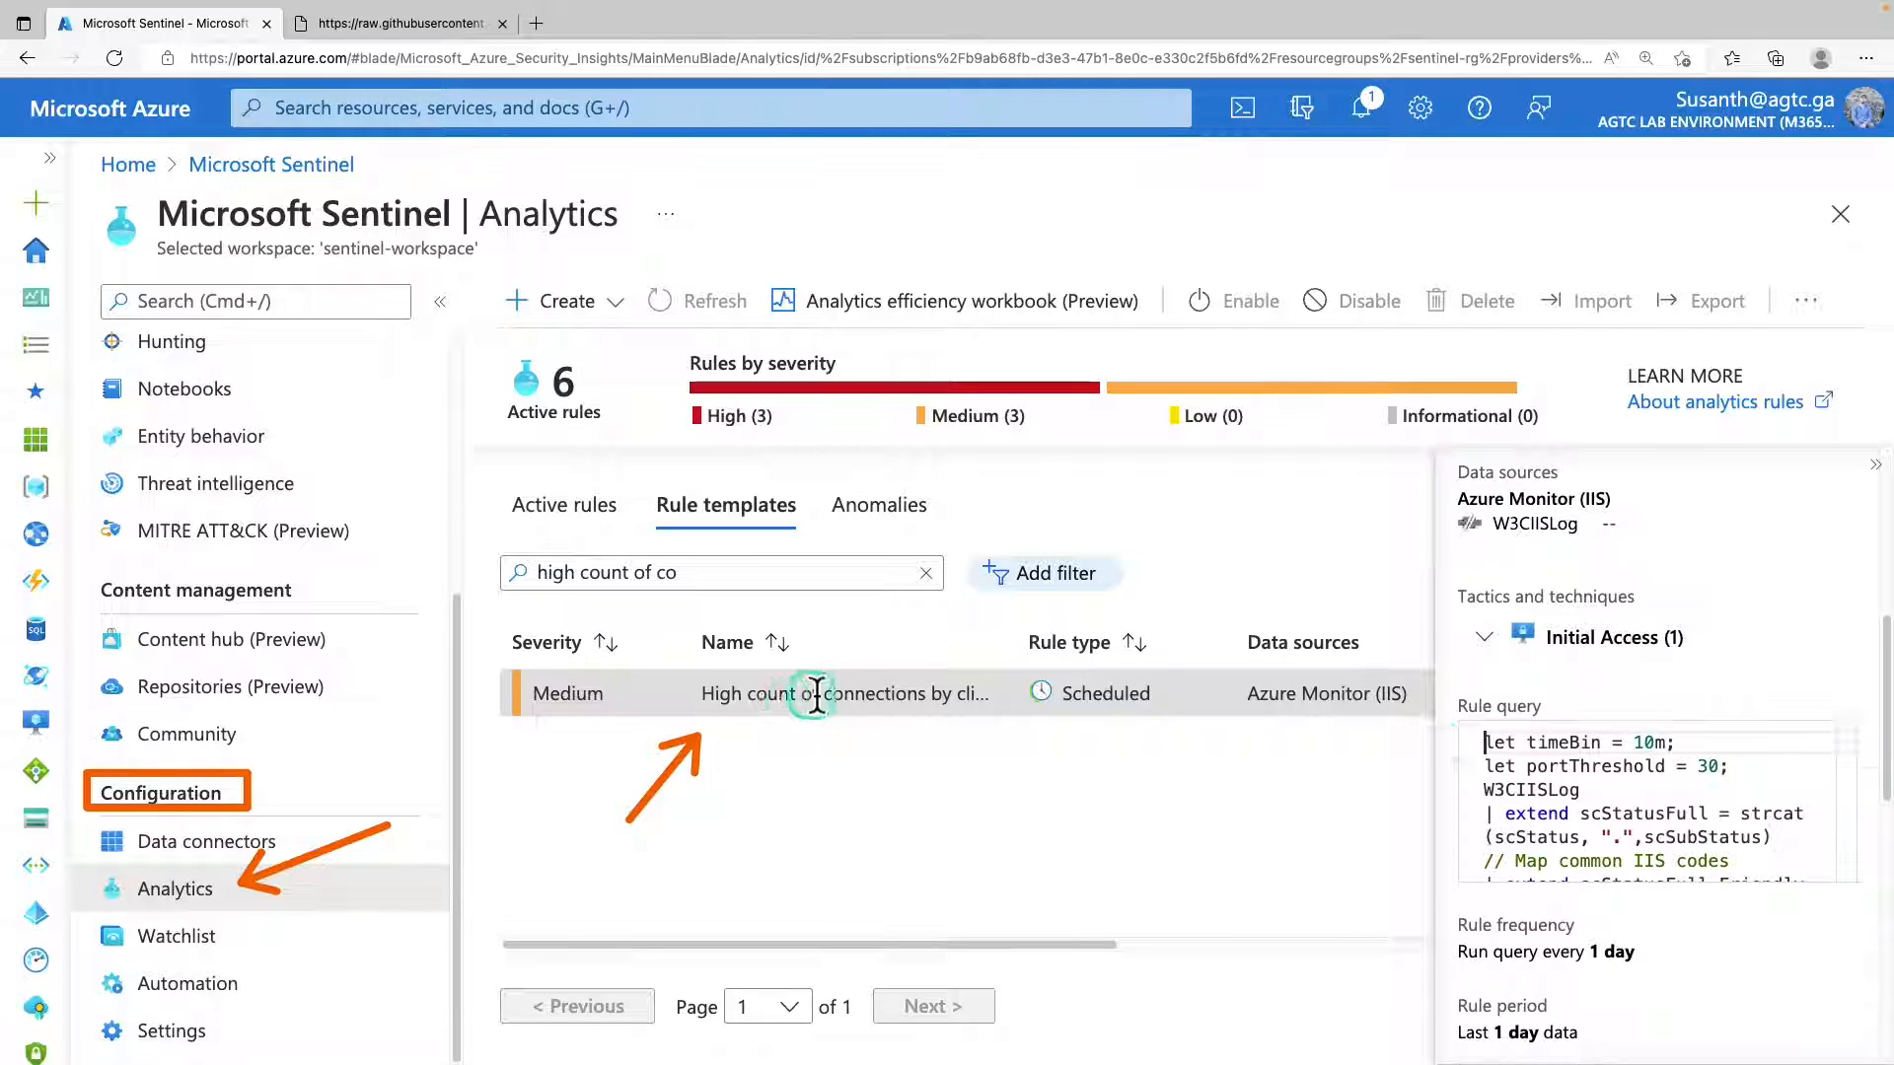
Review the selected template's description, data sources and rule query, and start creating a rule from it.
scroll(1544, 564, "up", 5)
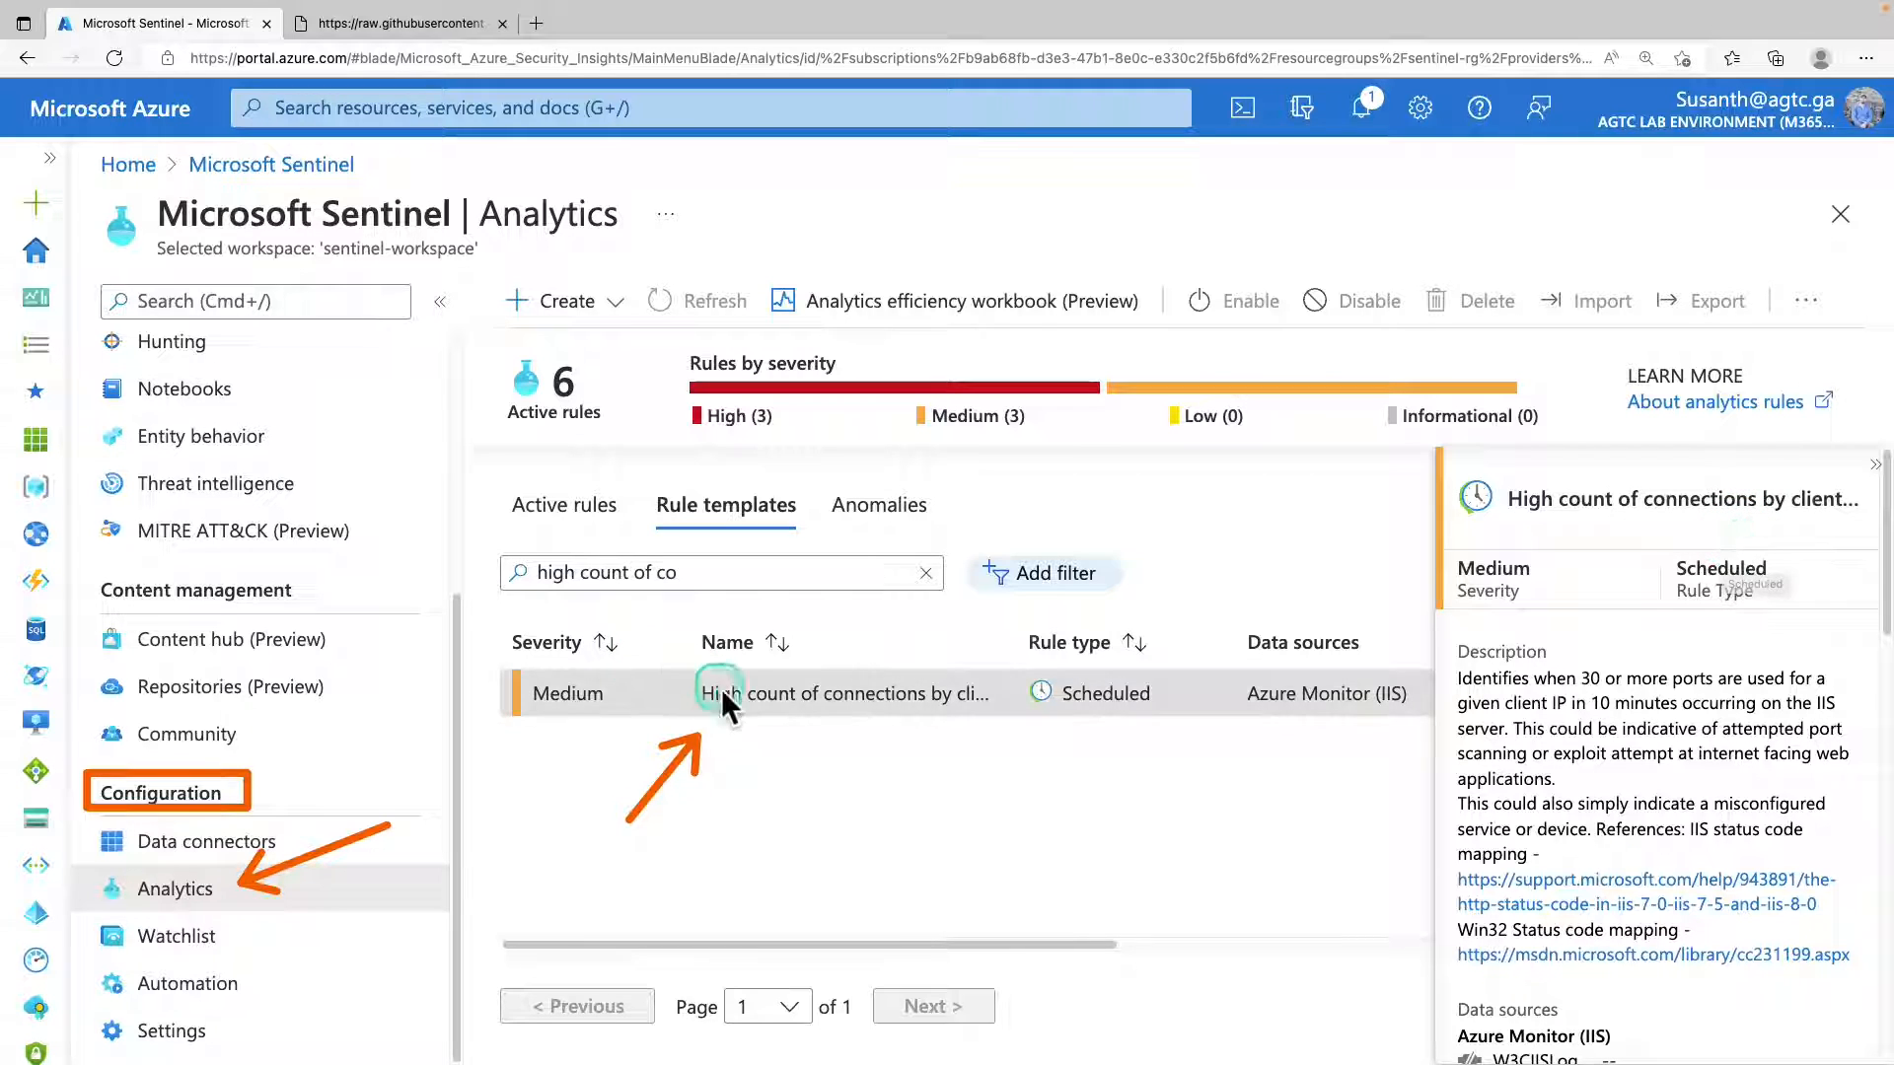
scroll(1708, 637, "down", 10)
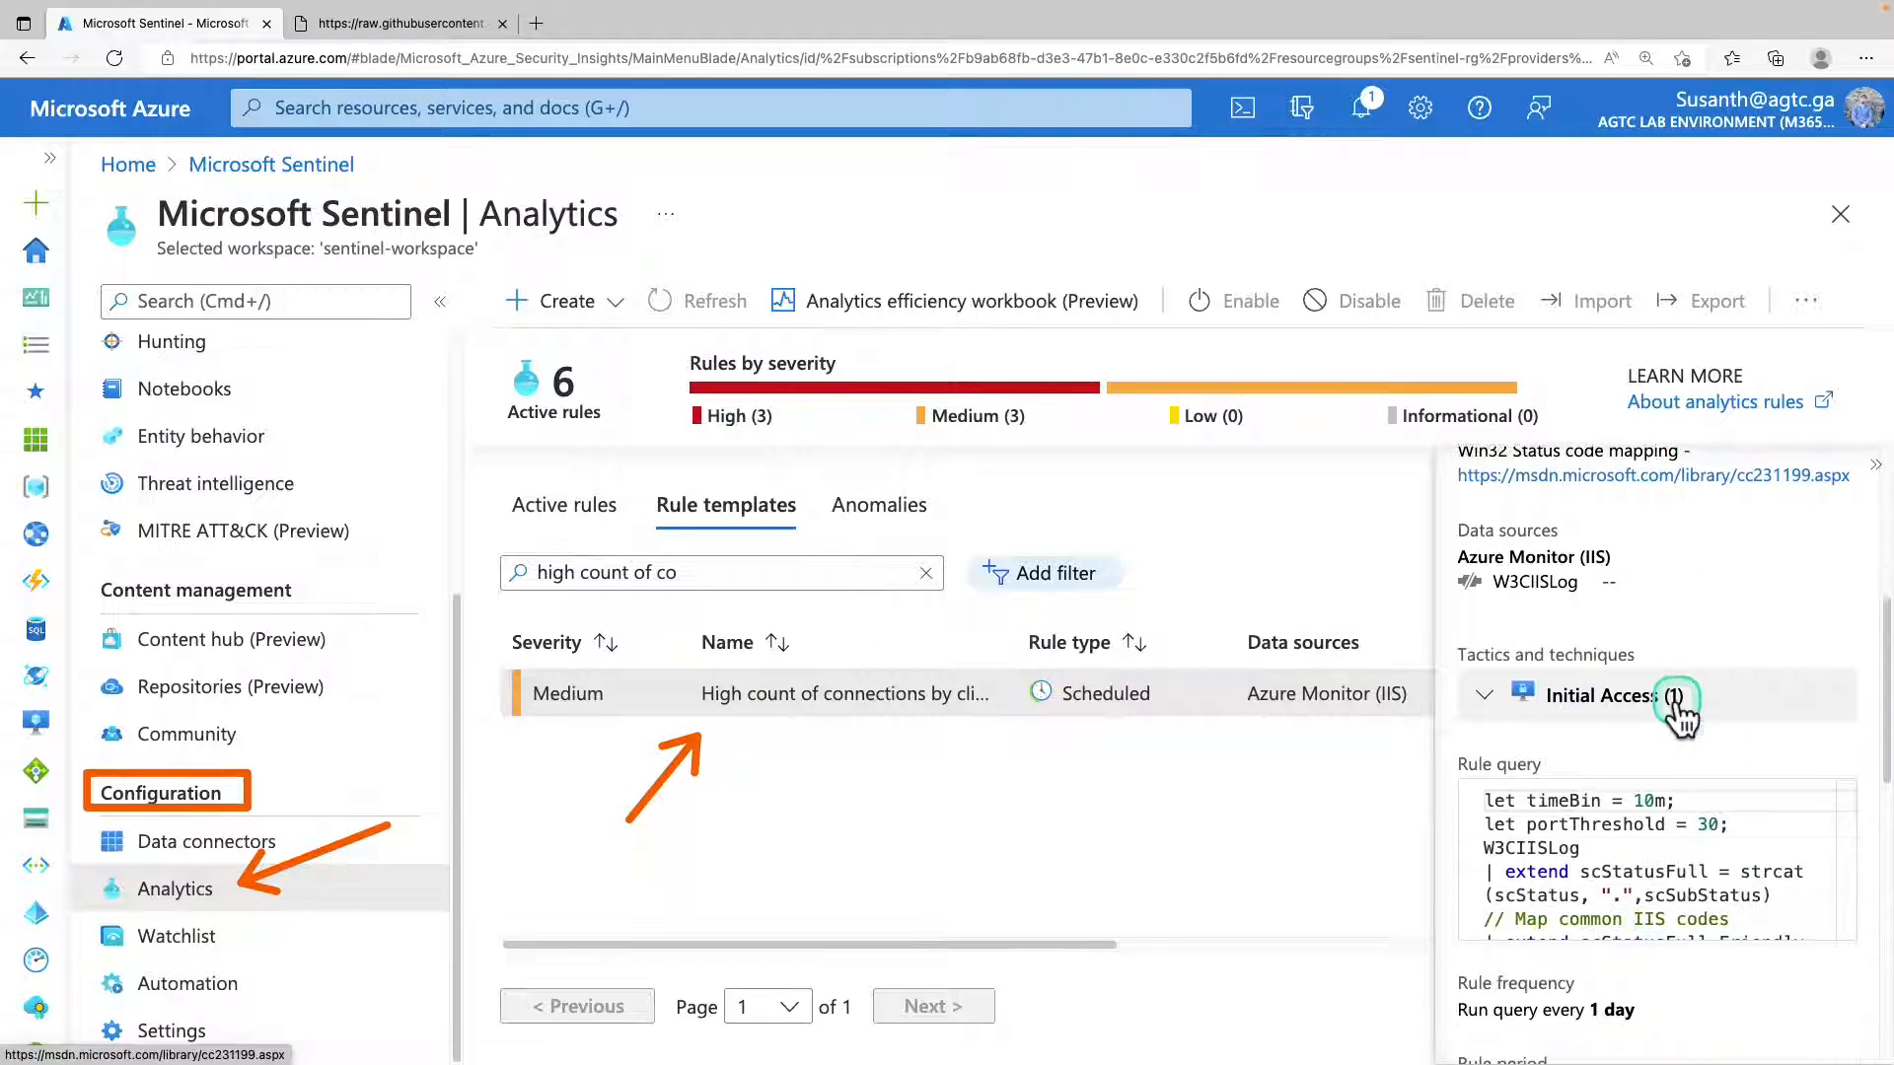
scroll(1661, 740, "down", 10)
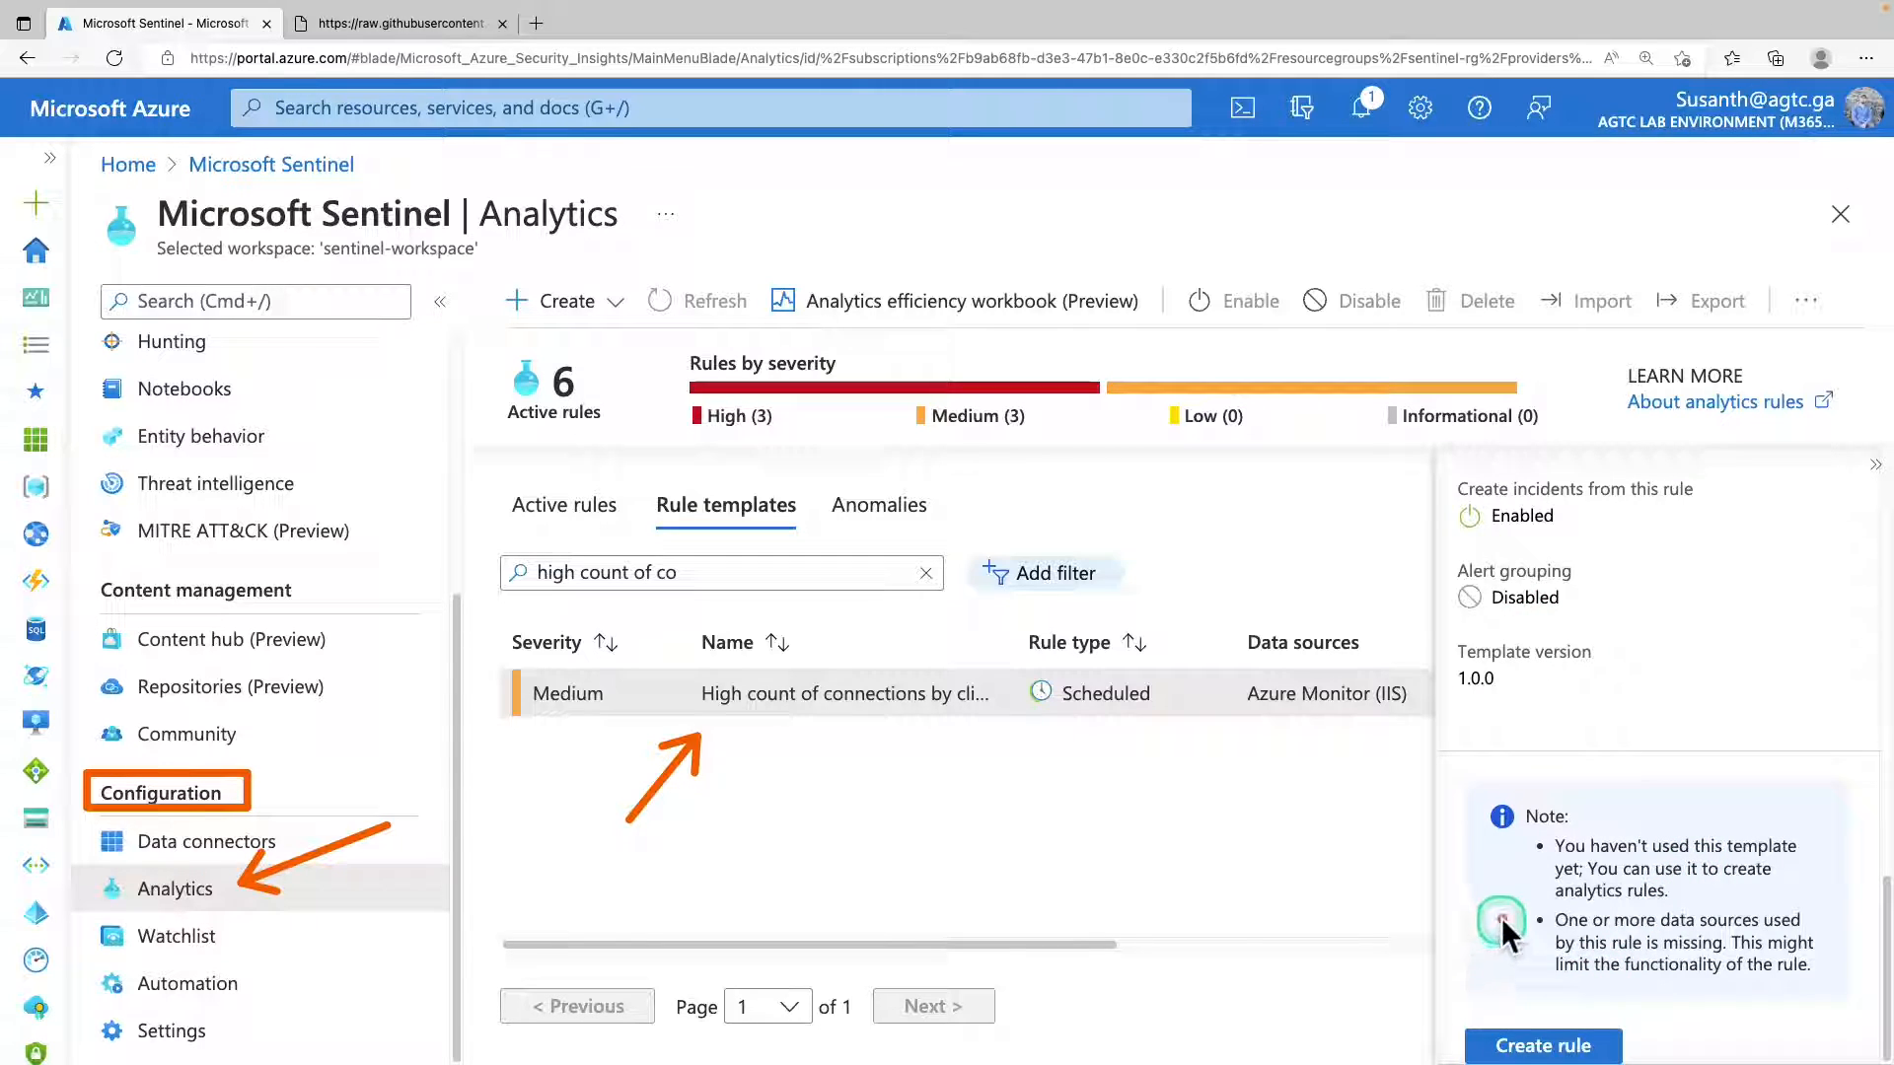
left_click(1546, 1048)
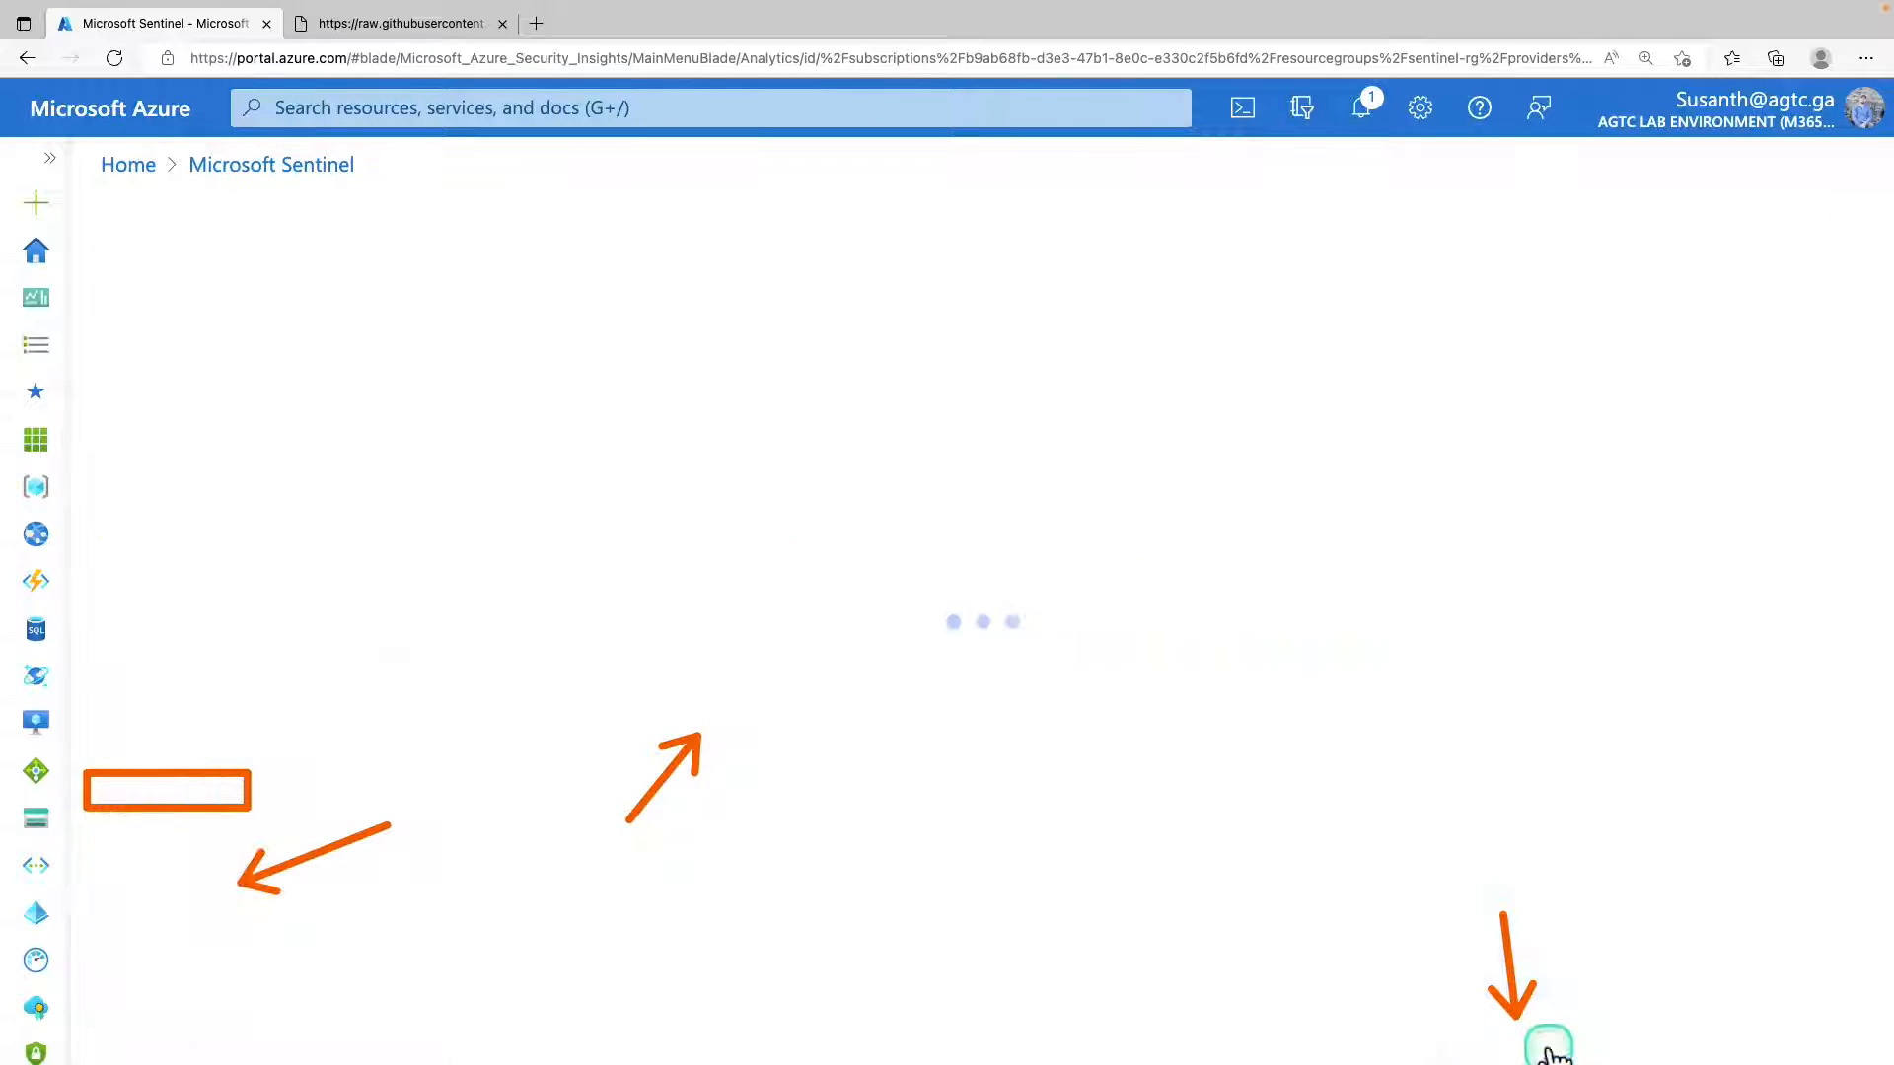
Open the rule query in Logs and add "let PenTestIPaddresses = _GetWatchlist('PenTestIPaddresses') | project IPAddress;" below the portThreshold line.
left_click(264, 318)
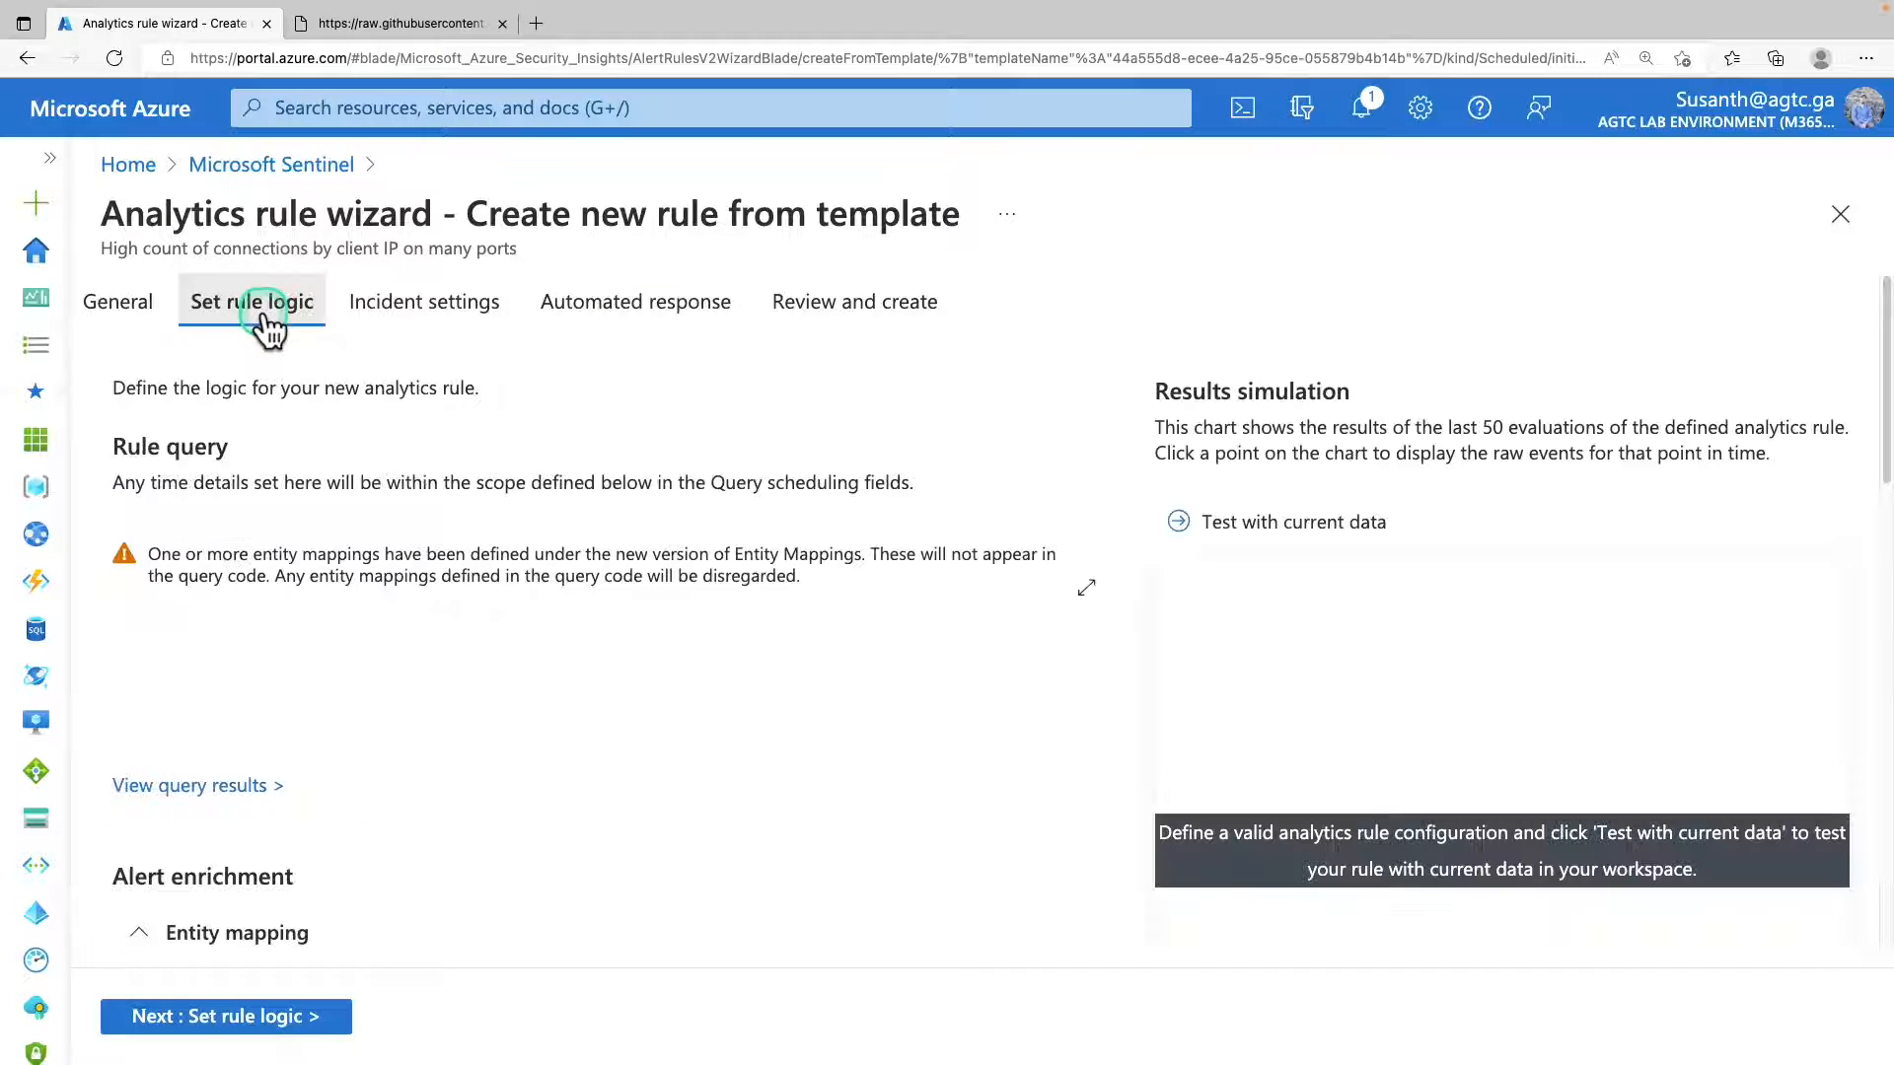
left_click(212, 786)
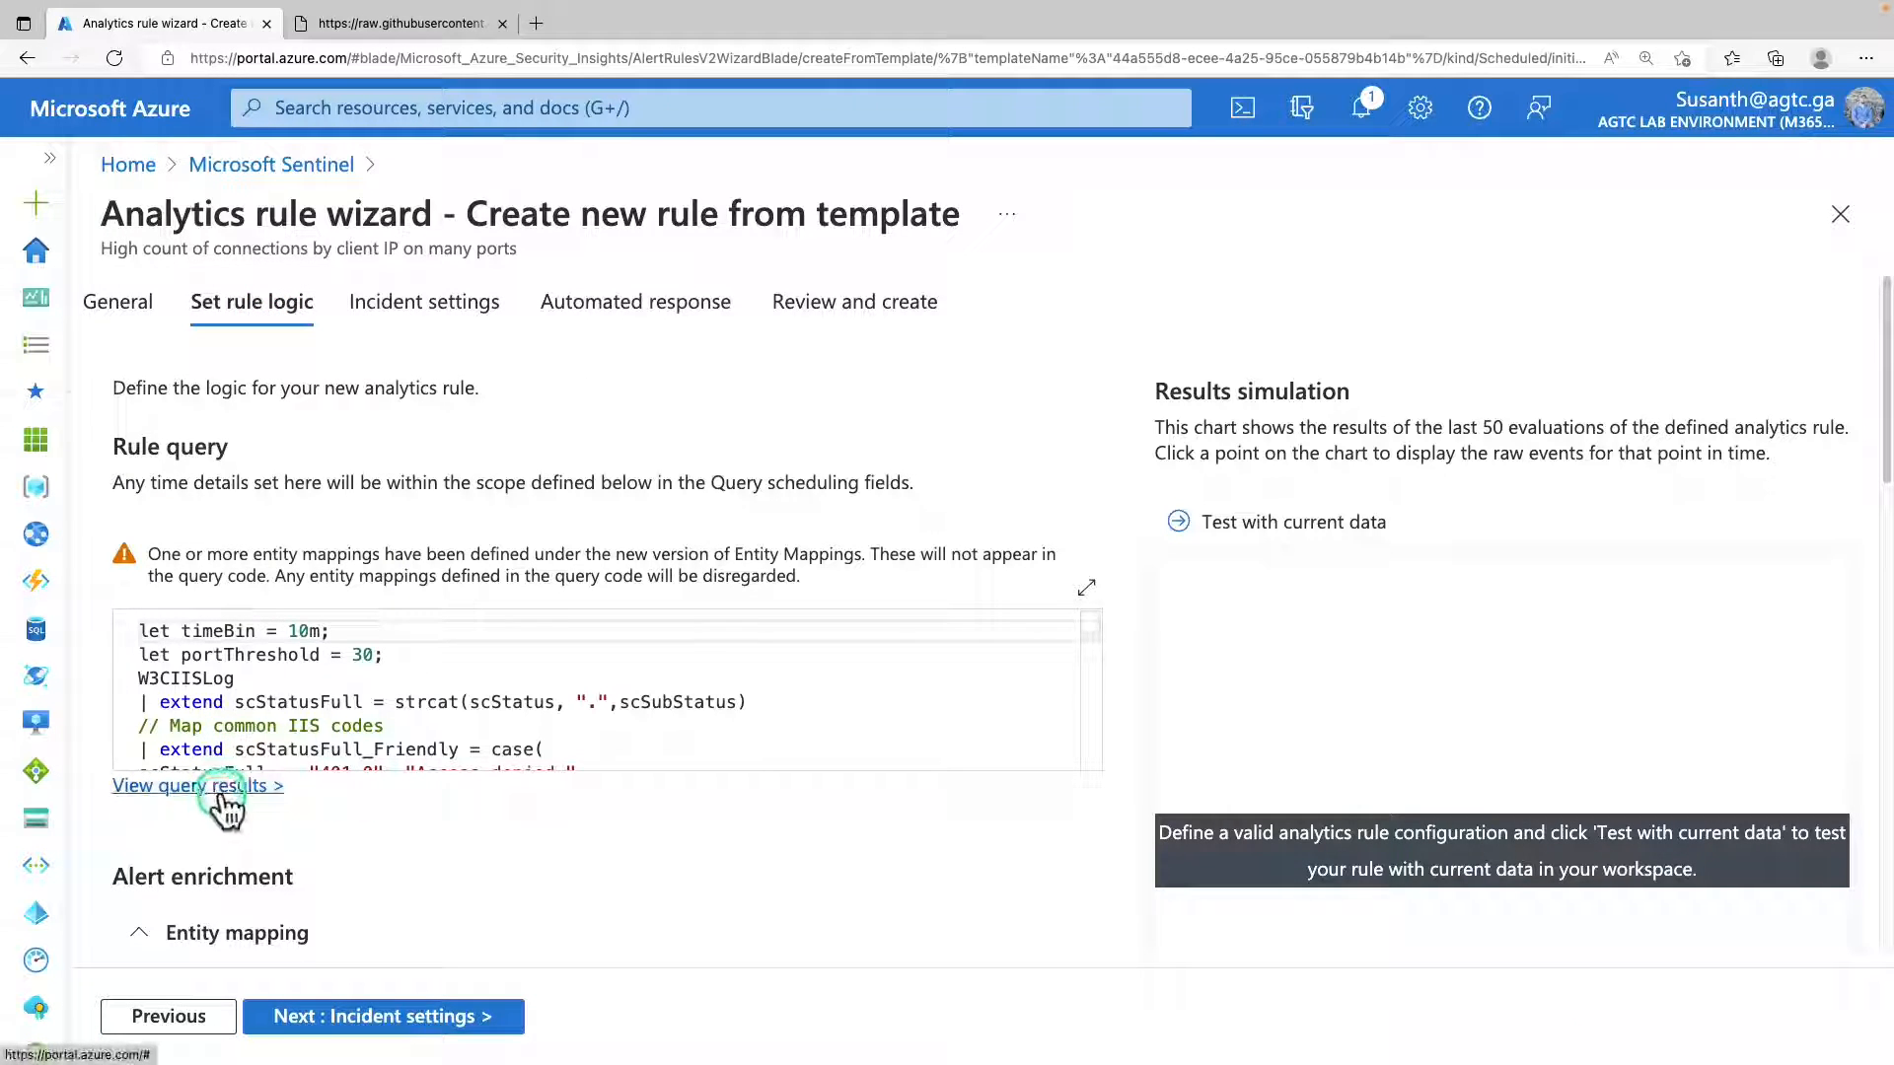
left_click(227, 794)
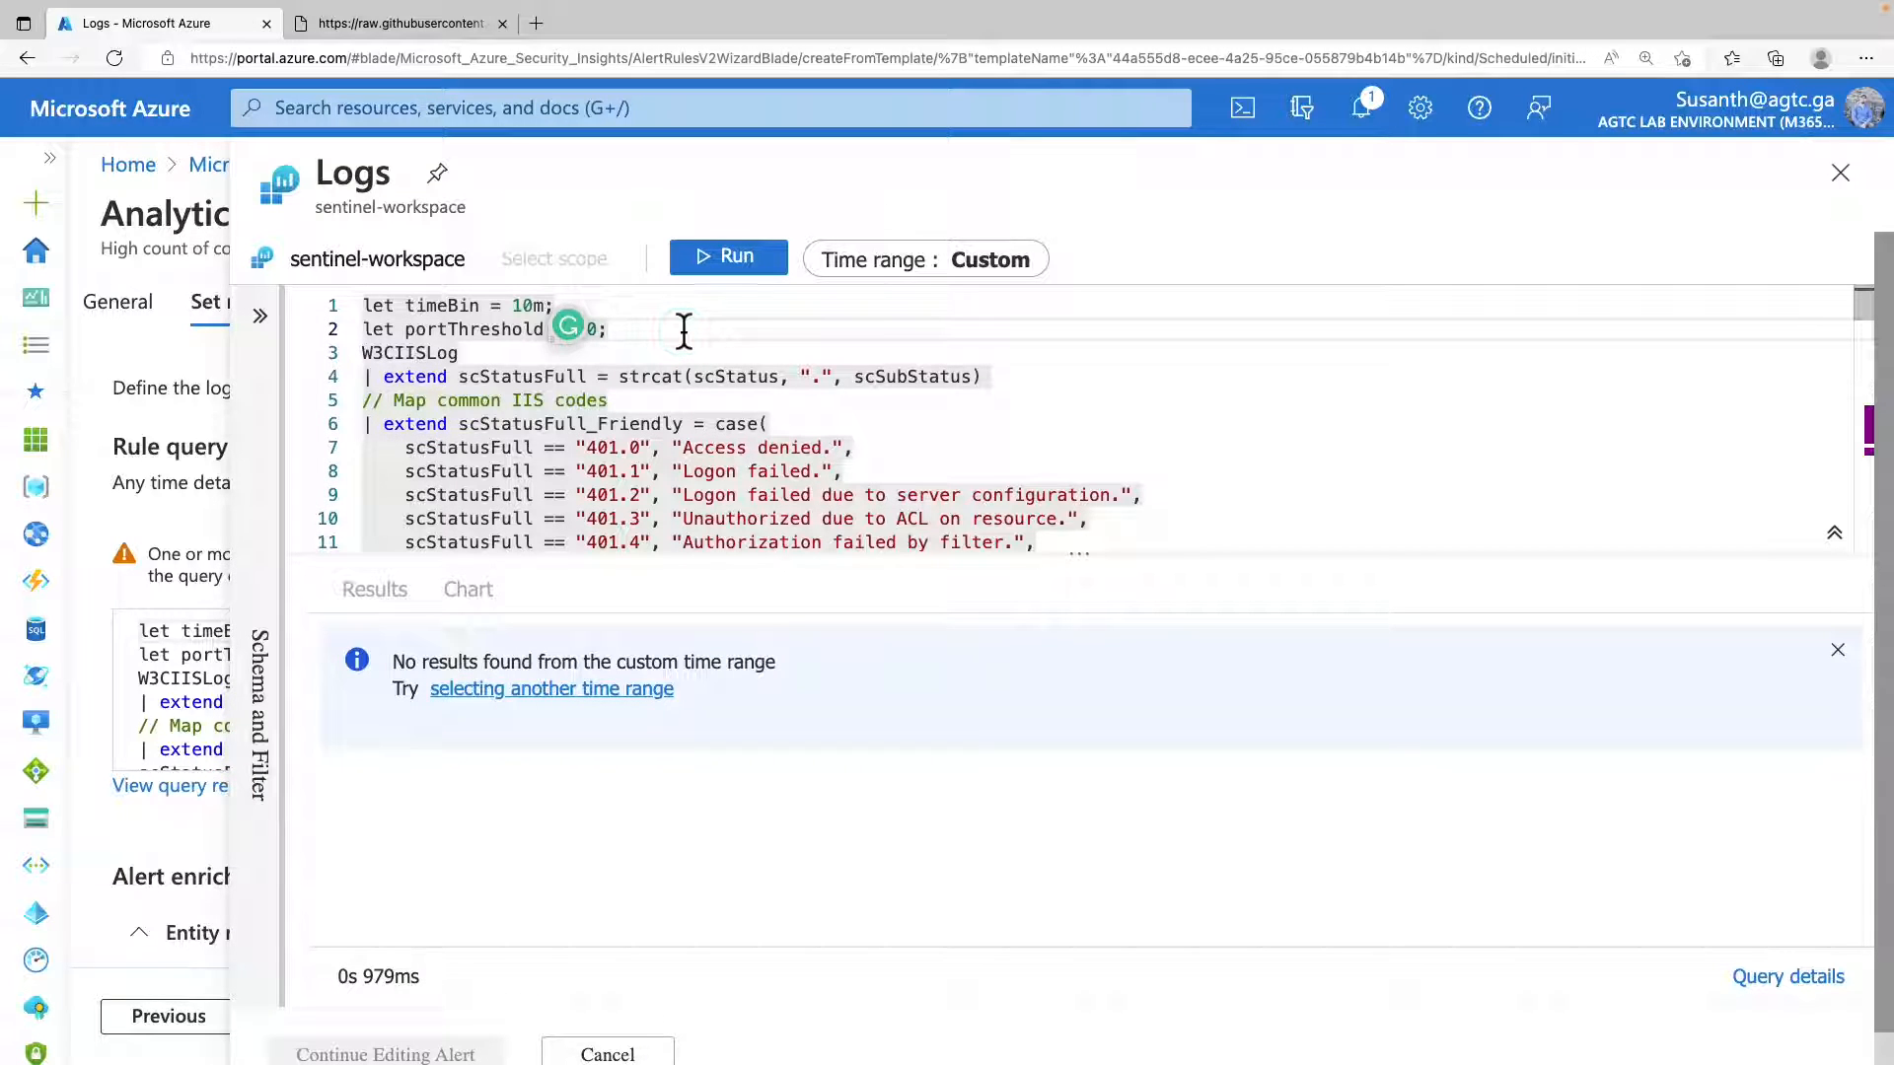
left_click(684, 330)
type("let PenTestIPaddresses = _GetWatchlist('PenTestIPaddresses') | project IPAddress;")
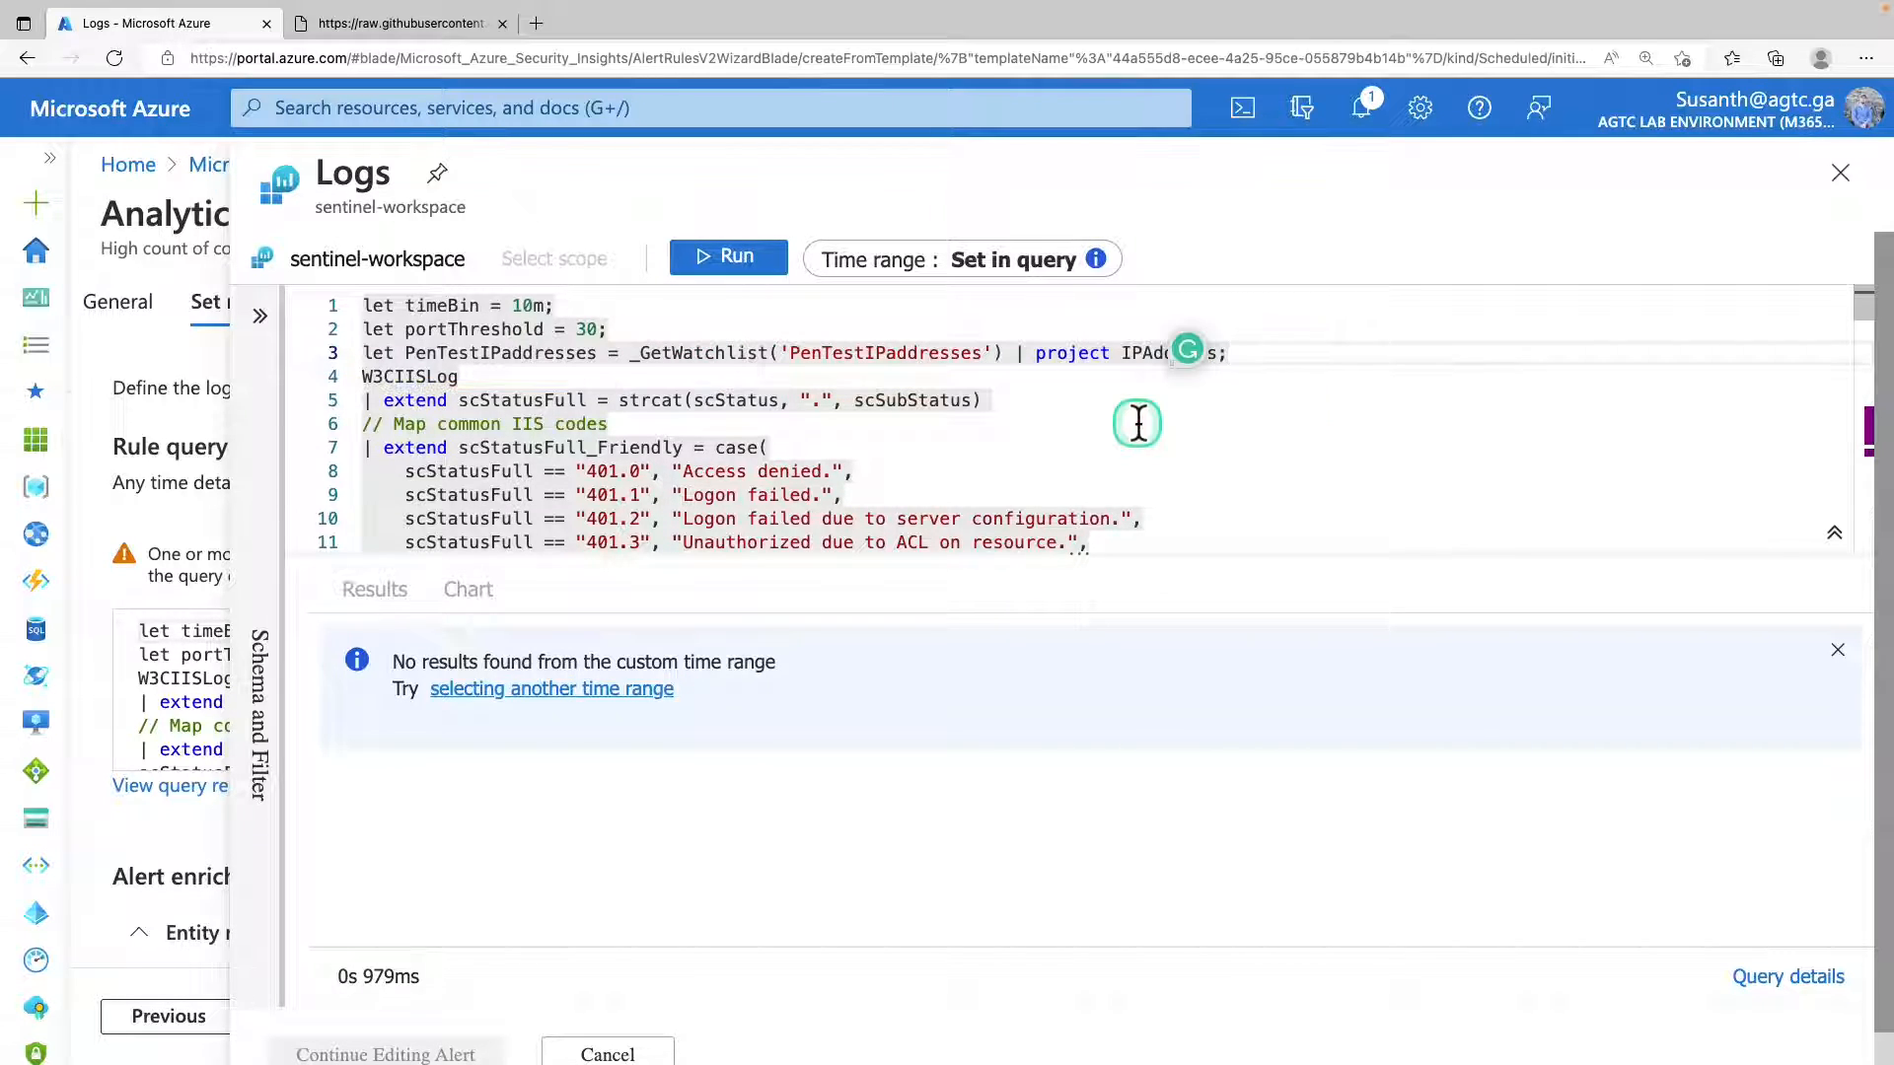
Add the line "| where cIP !in (PenTestIPaddresses)" below the portCount threshold filter in the rule query.
scroll(1134, 424, "down", 12)
scroll(1138, 430, "down", 7)
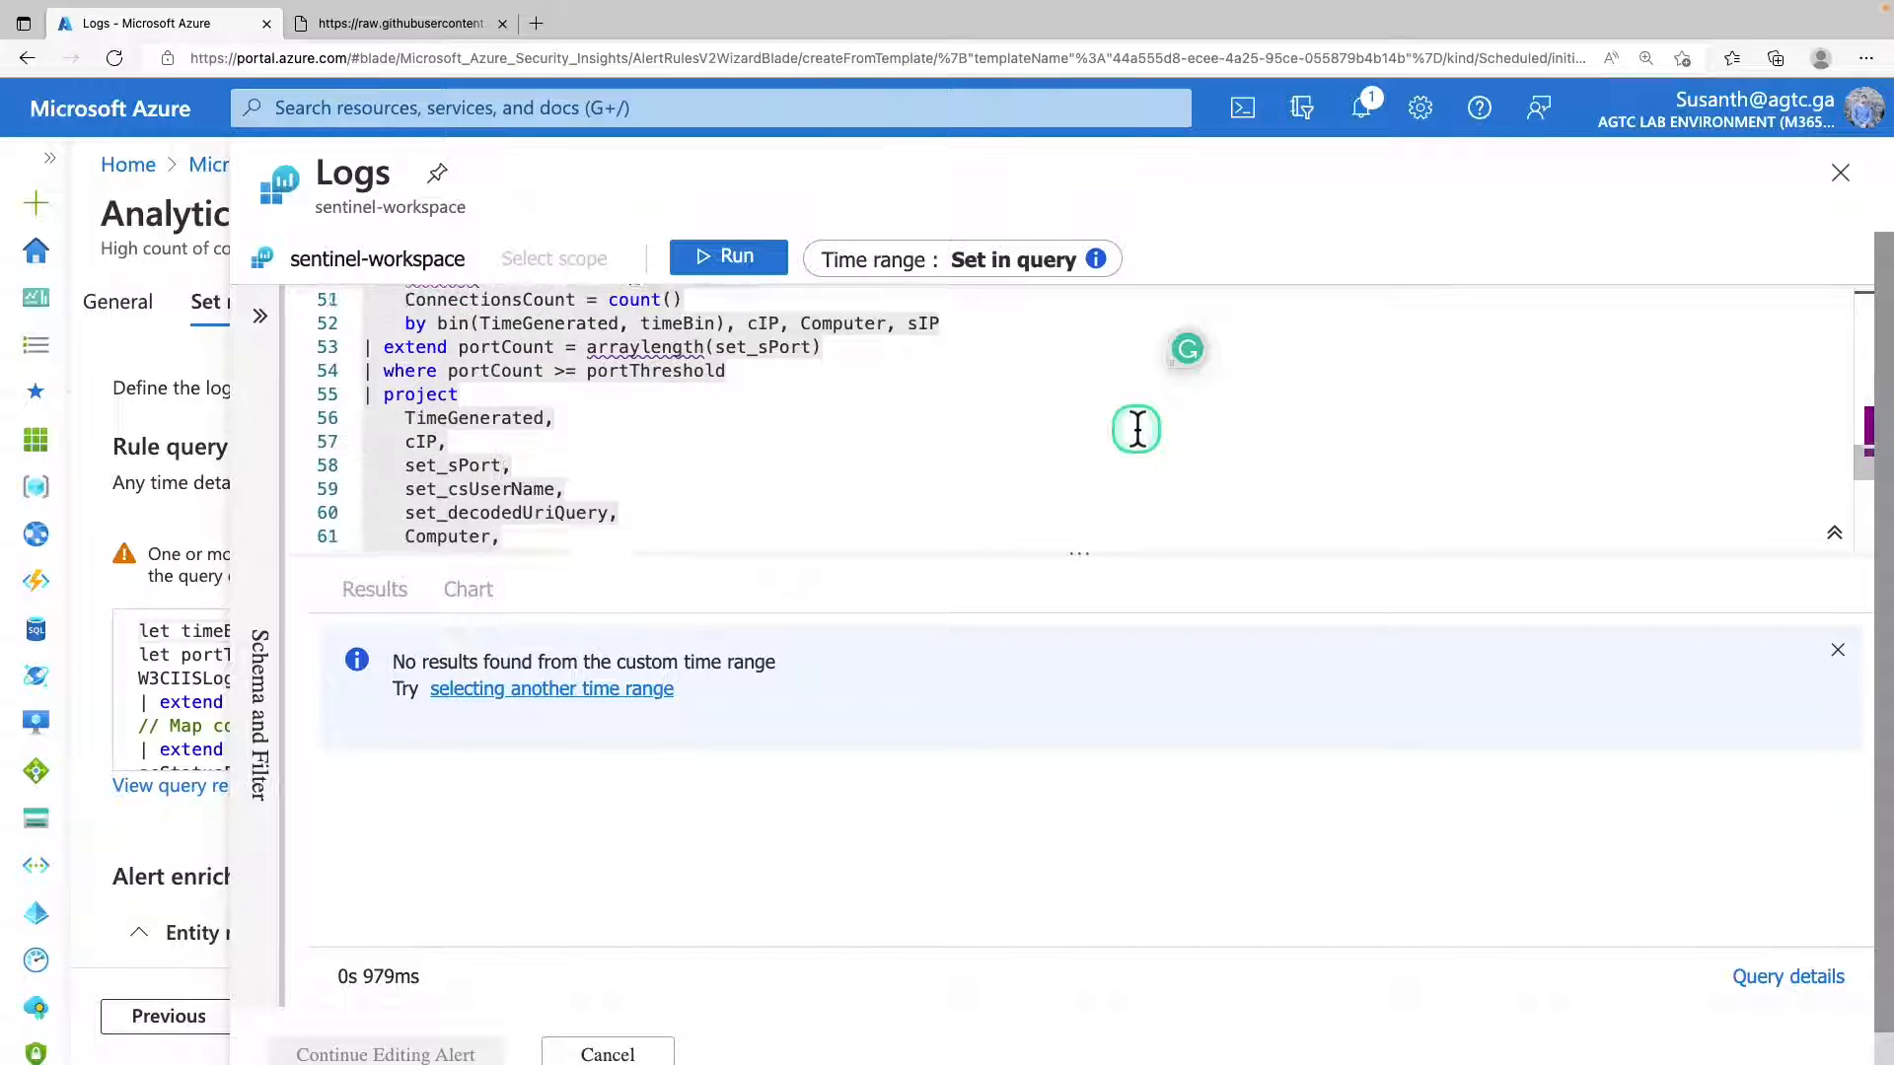
scroll(1135, 419, "up", 11)
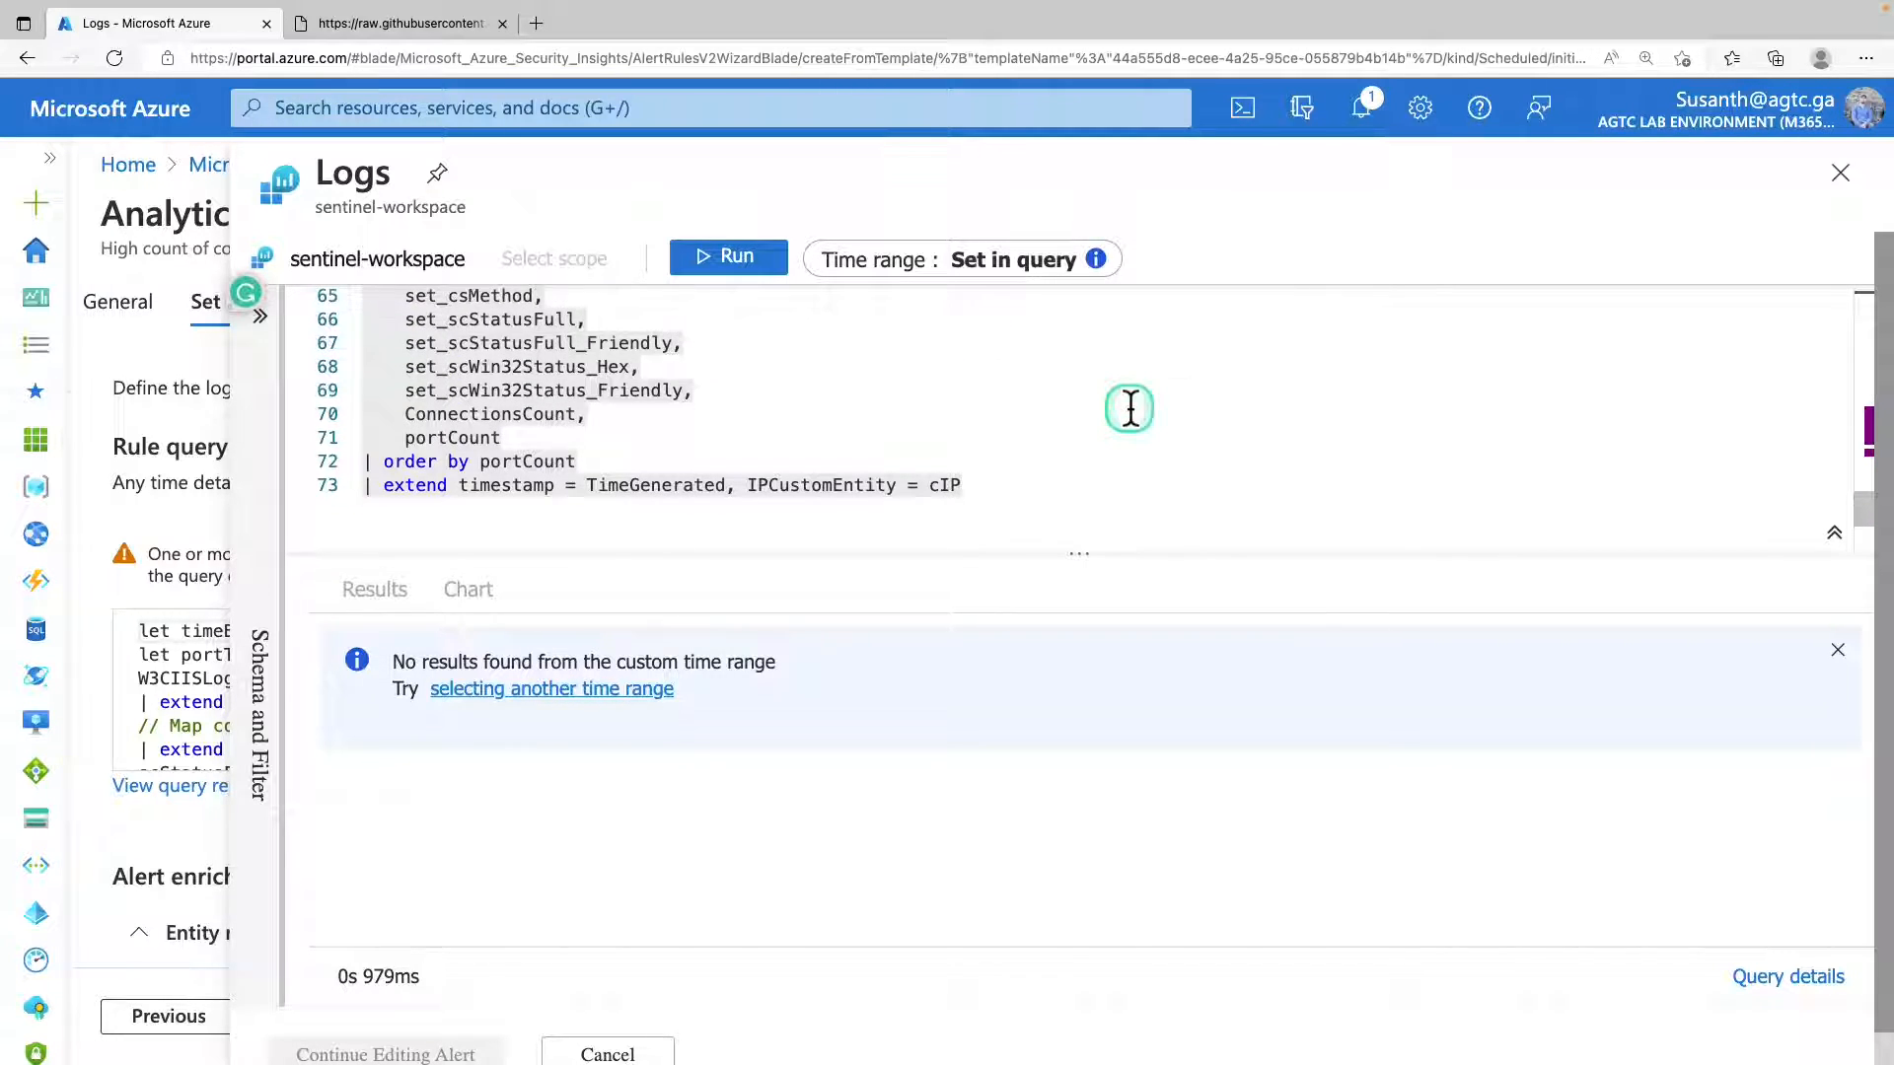
left_click_drag(1085, 554, 1097, 721)
scroll(1030, 549, "down", 5)
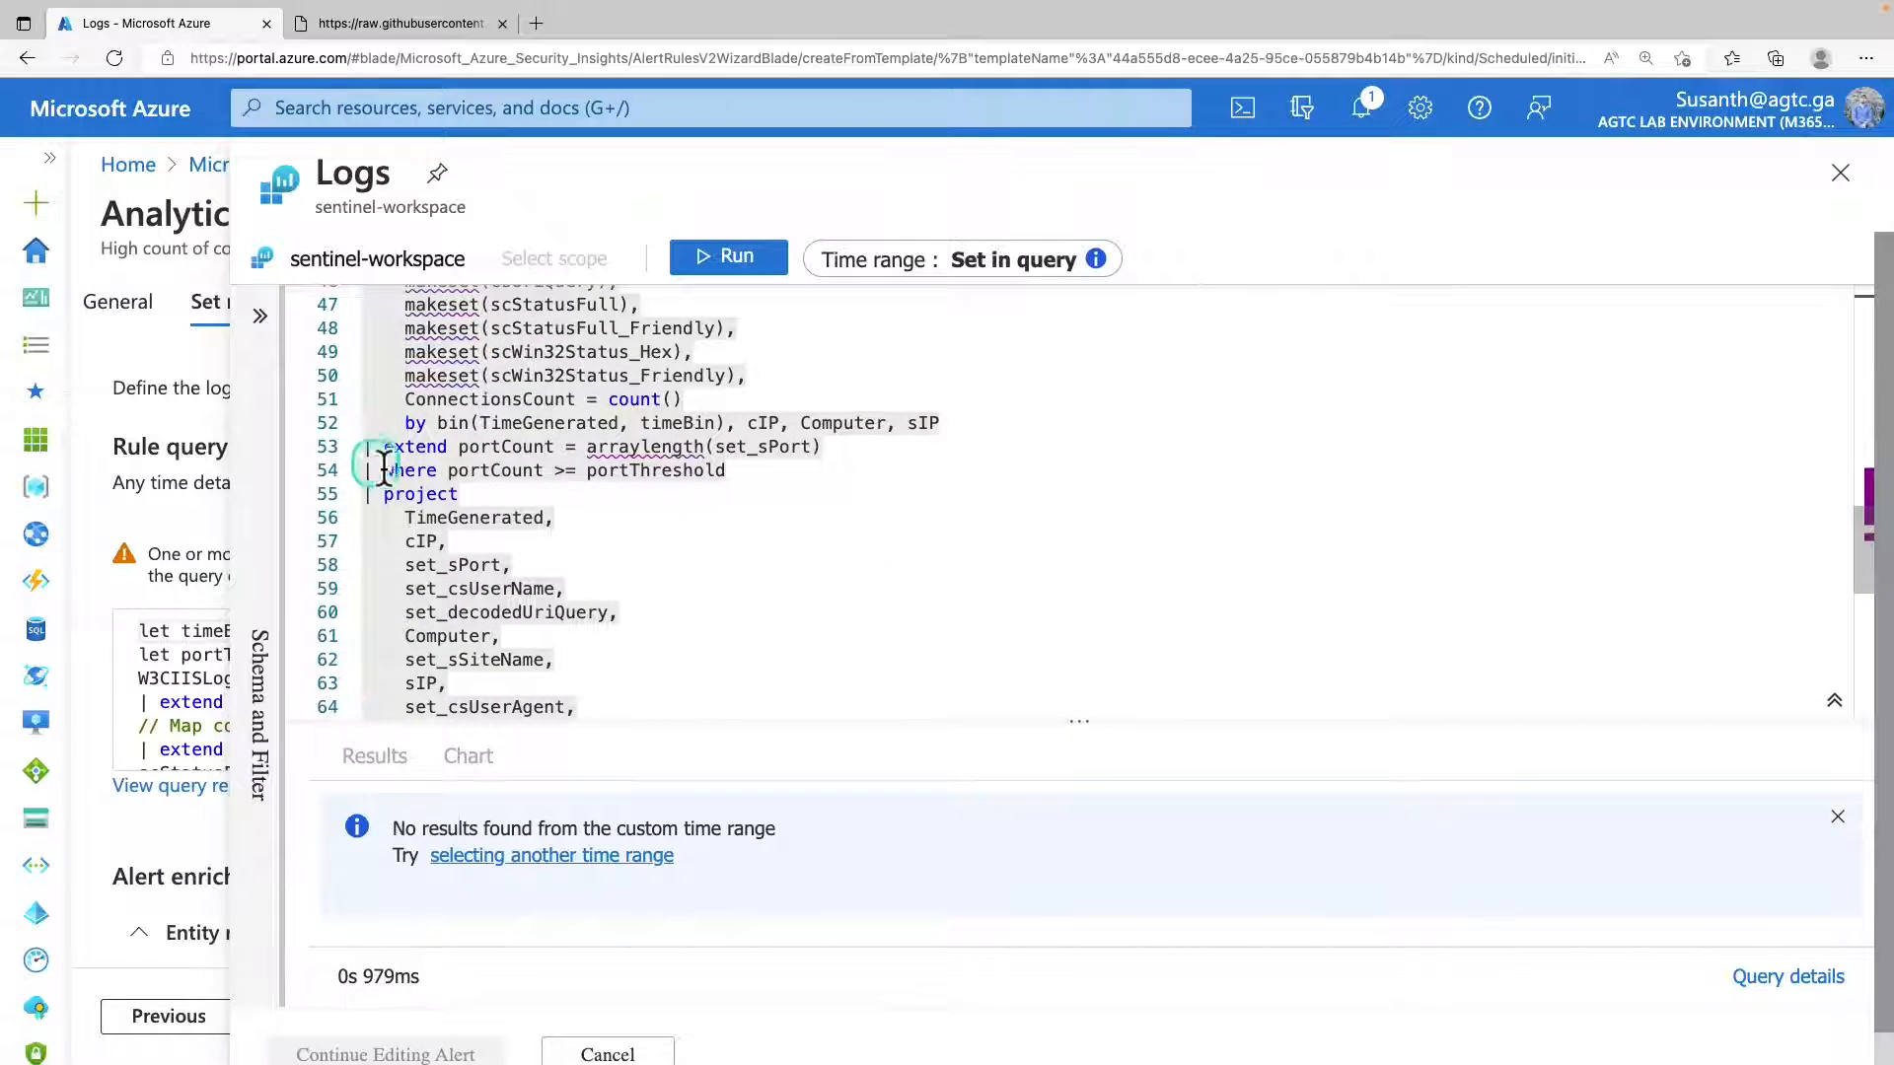
left_click(767, 469)
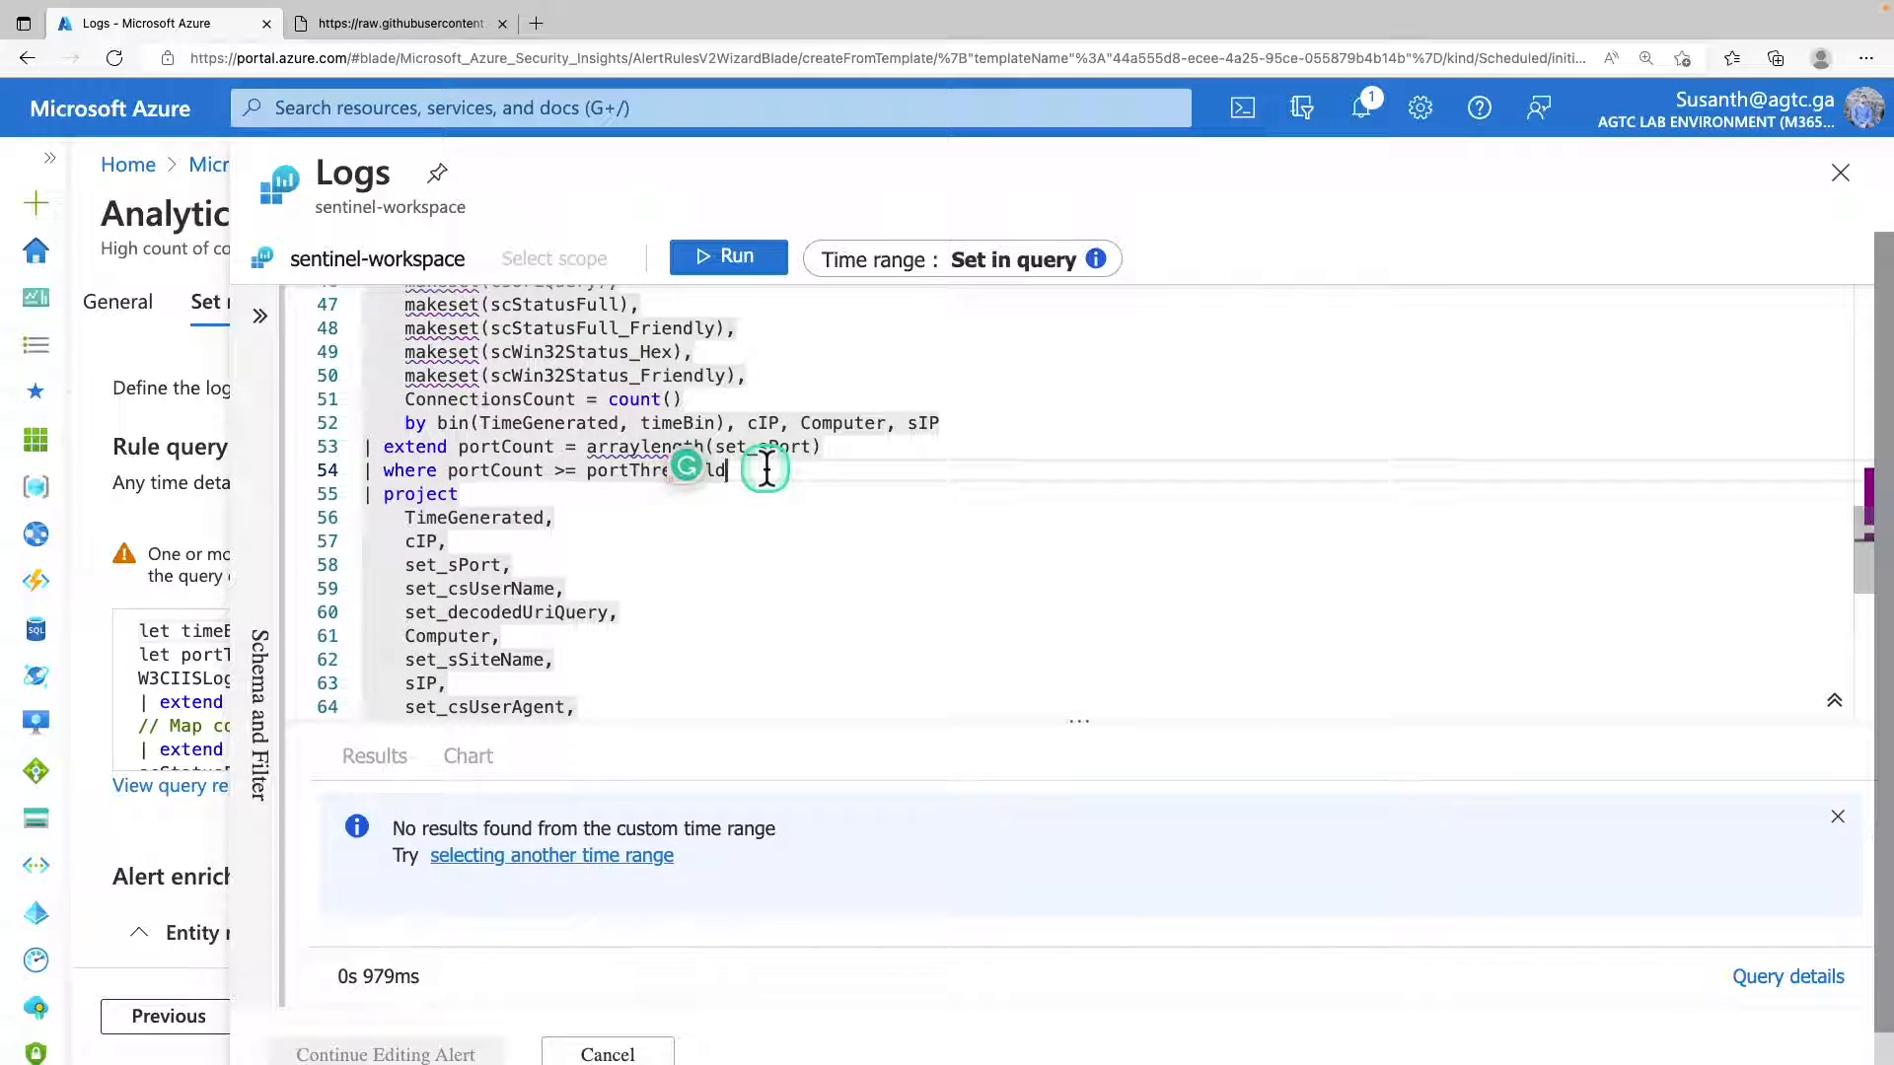
key("Return")
type("| where cIP !in (PenTestIPaddresses)")
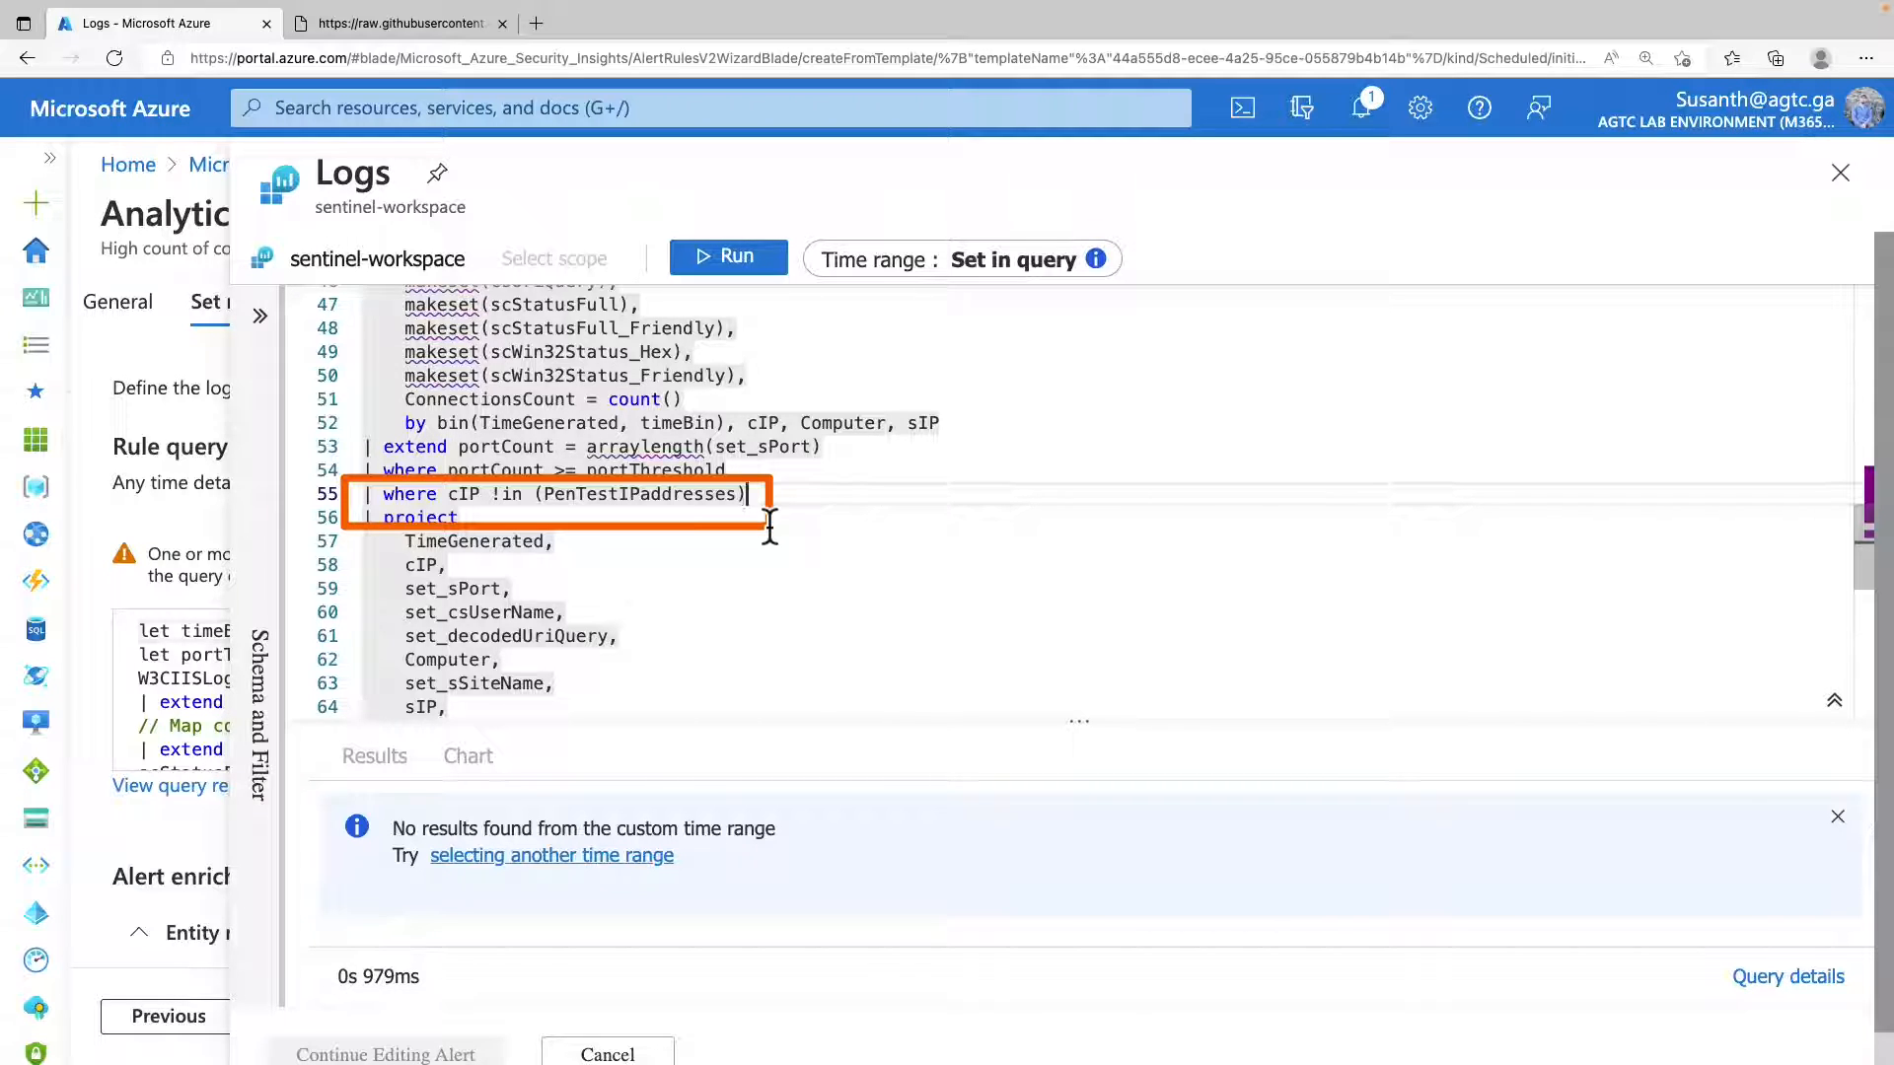
Check both watchlist lines in the edited query and return to the analytics rule wizard.
left_click(1278, 560)
left_click(901, 492)
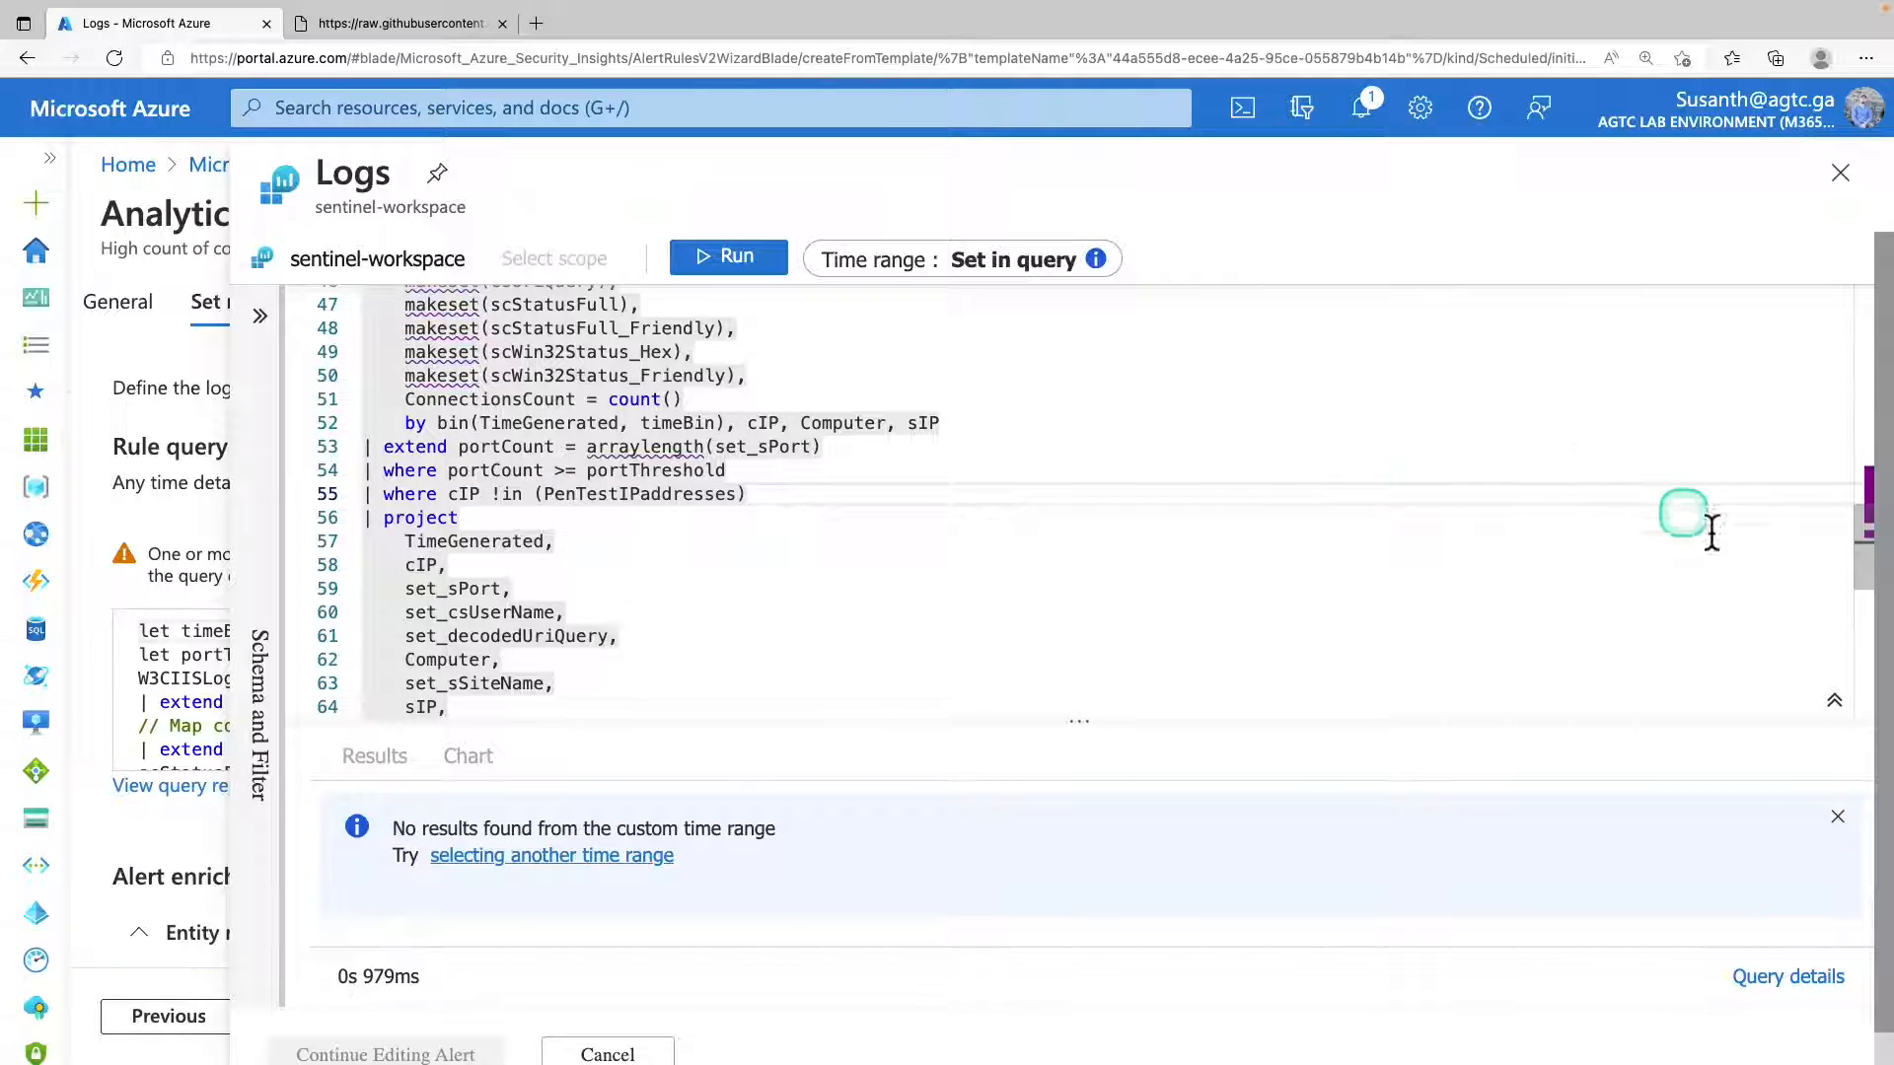
scroll(1713, 550, "up", 3)
scroll(1712, 550, "up", 12)
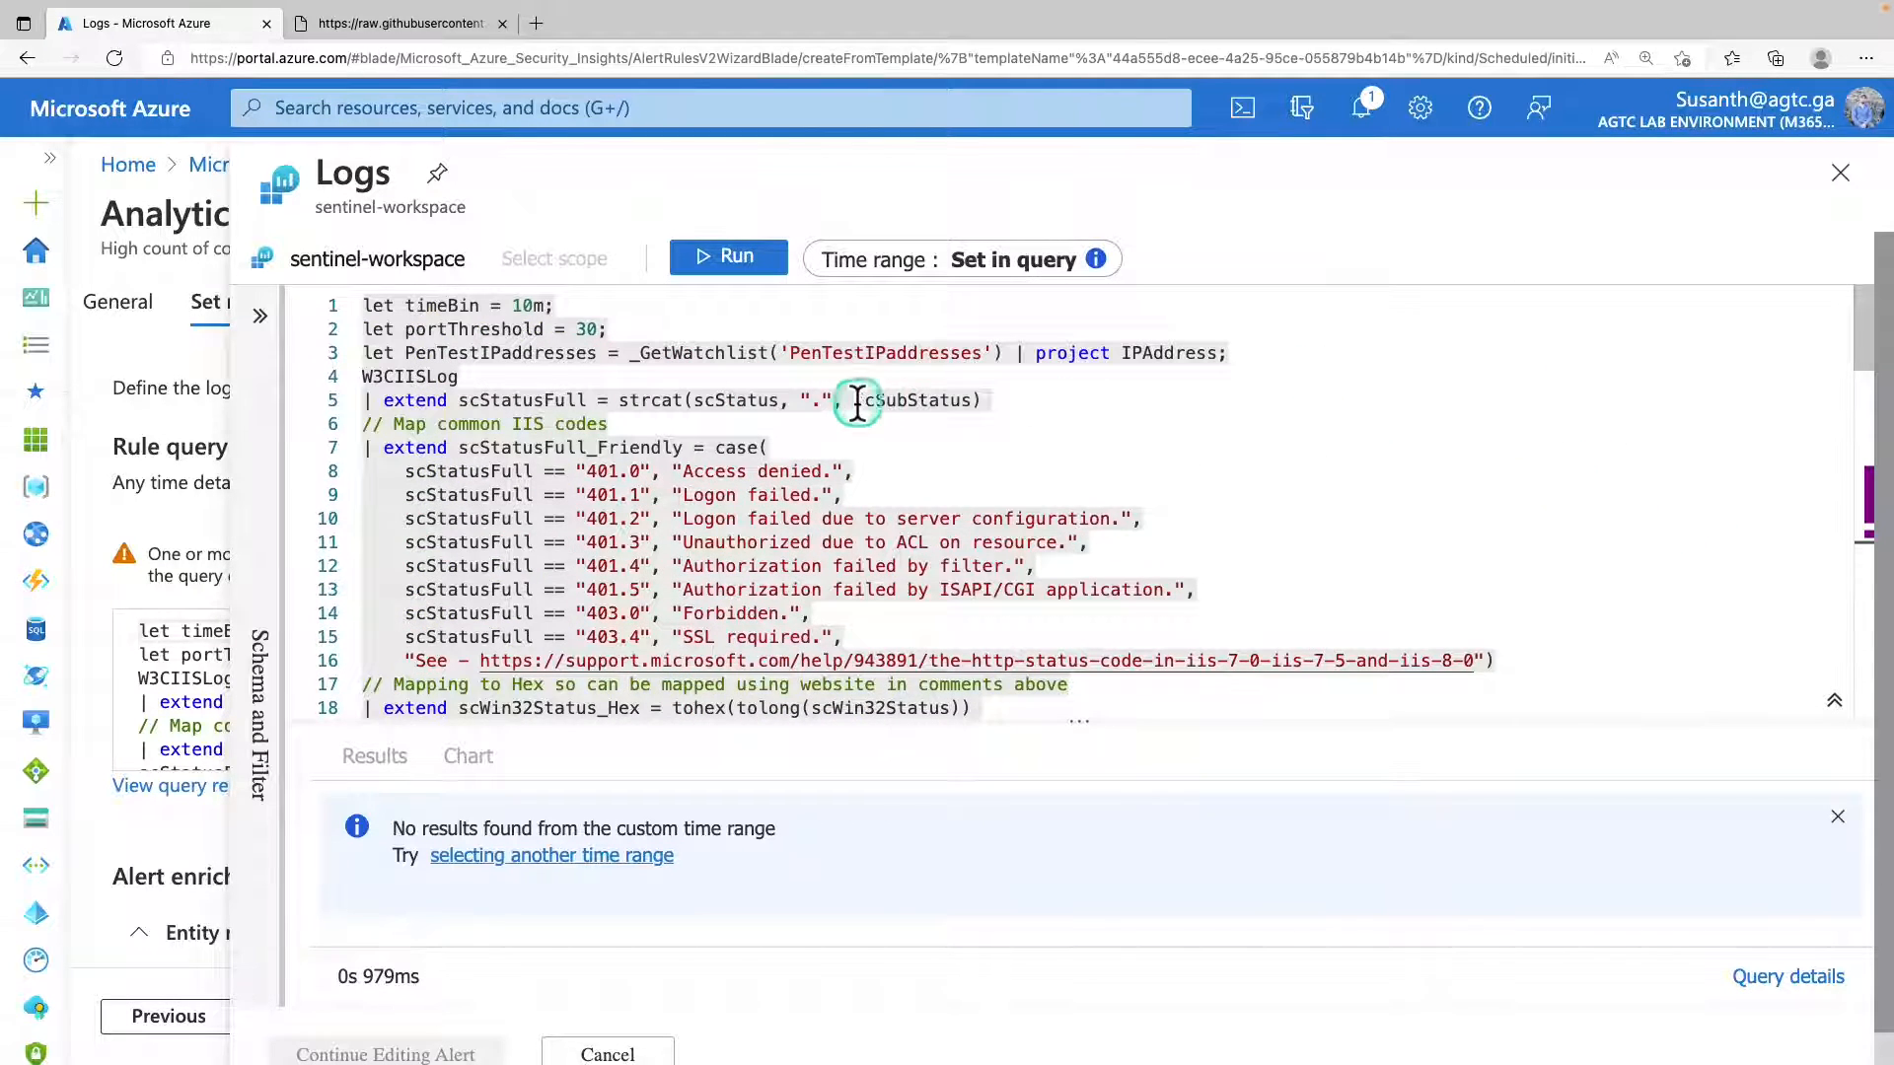
scroll(858, 401, "down", 20)
left_click(1855, 183)
Look through the rule's incident settings, automated response and review pages.
left_click(439, 318)
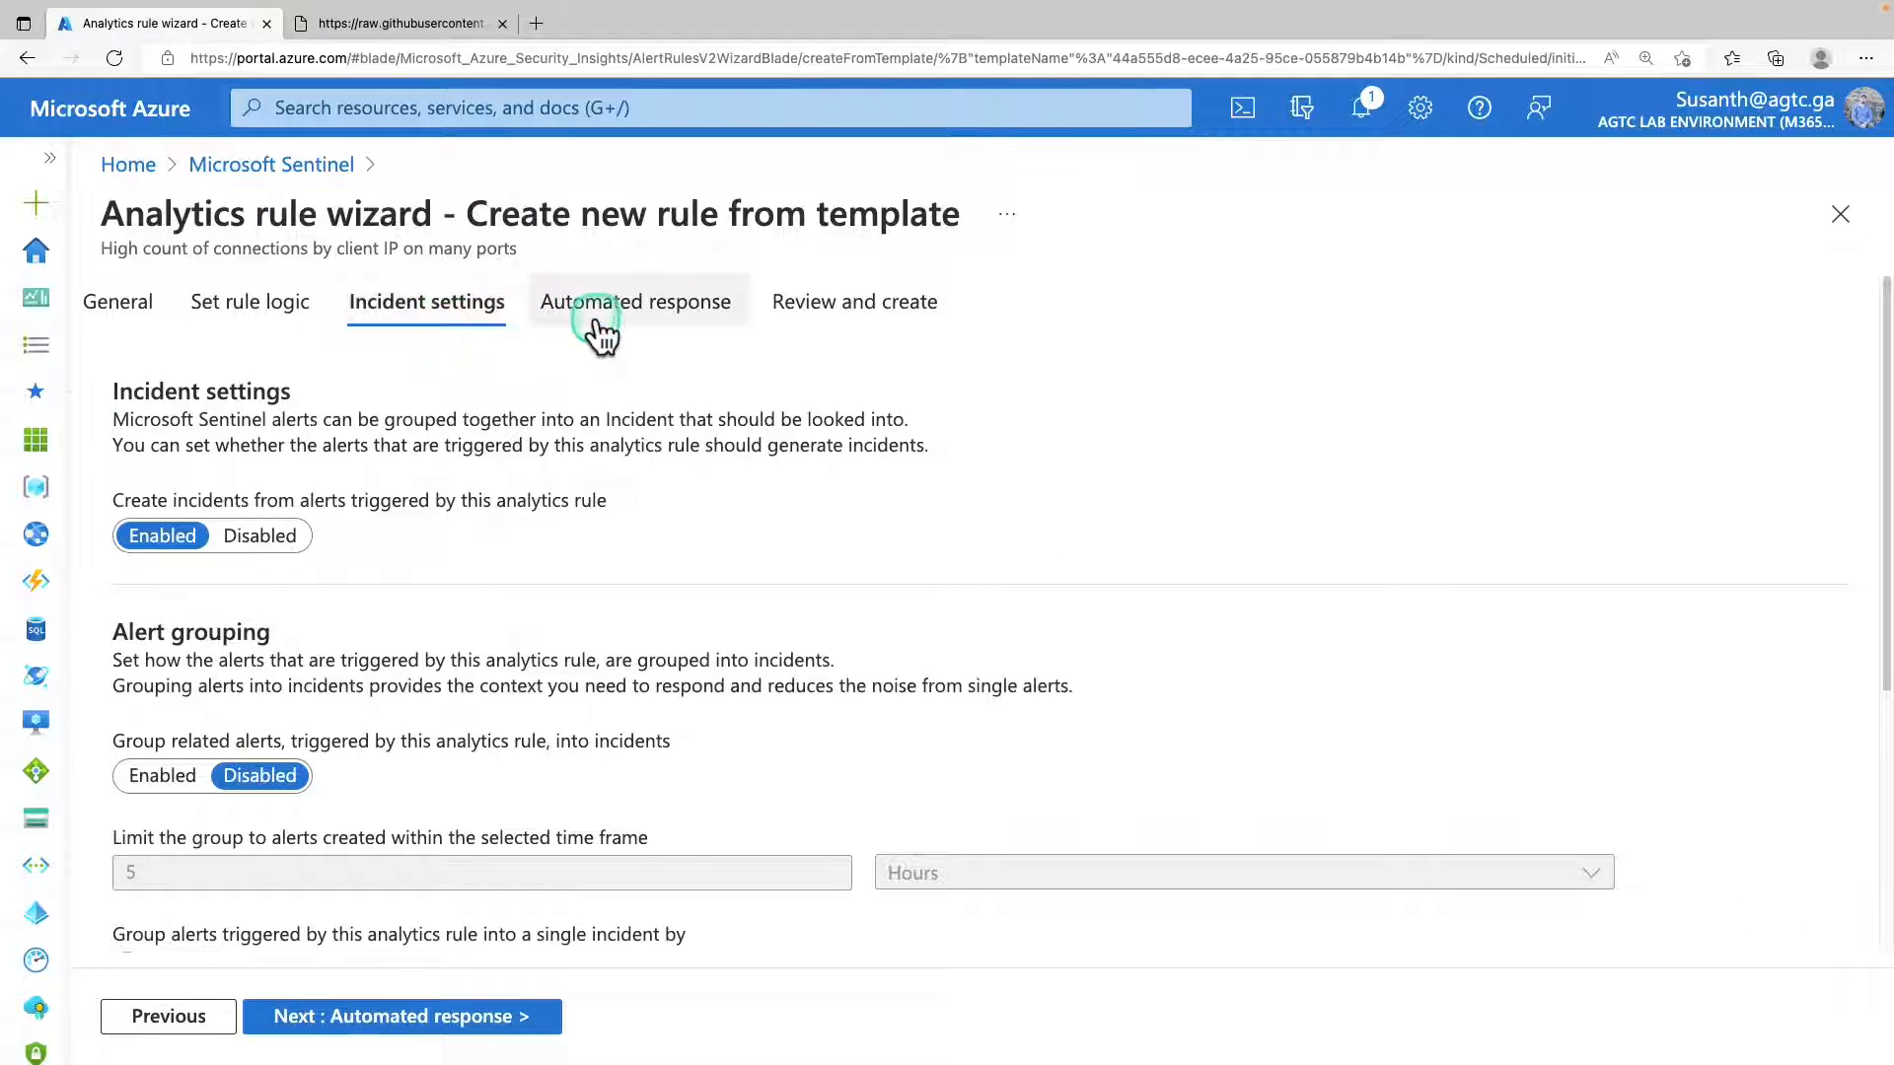
left_click(715, 316)
left_click(789, 311)
Return to the rule logic, test the rule with current data and examine the results simulation chart.
left_click(294, 379)
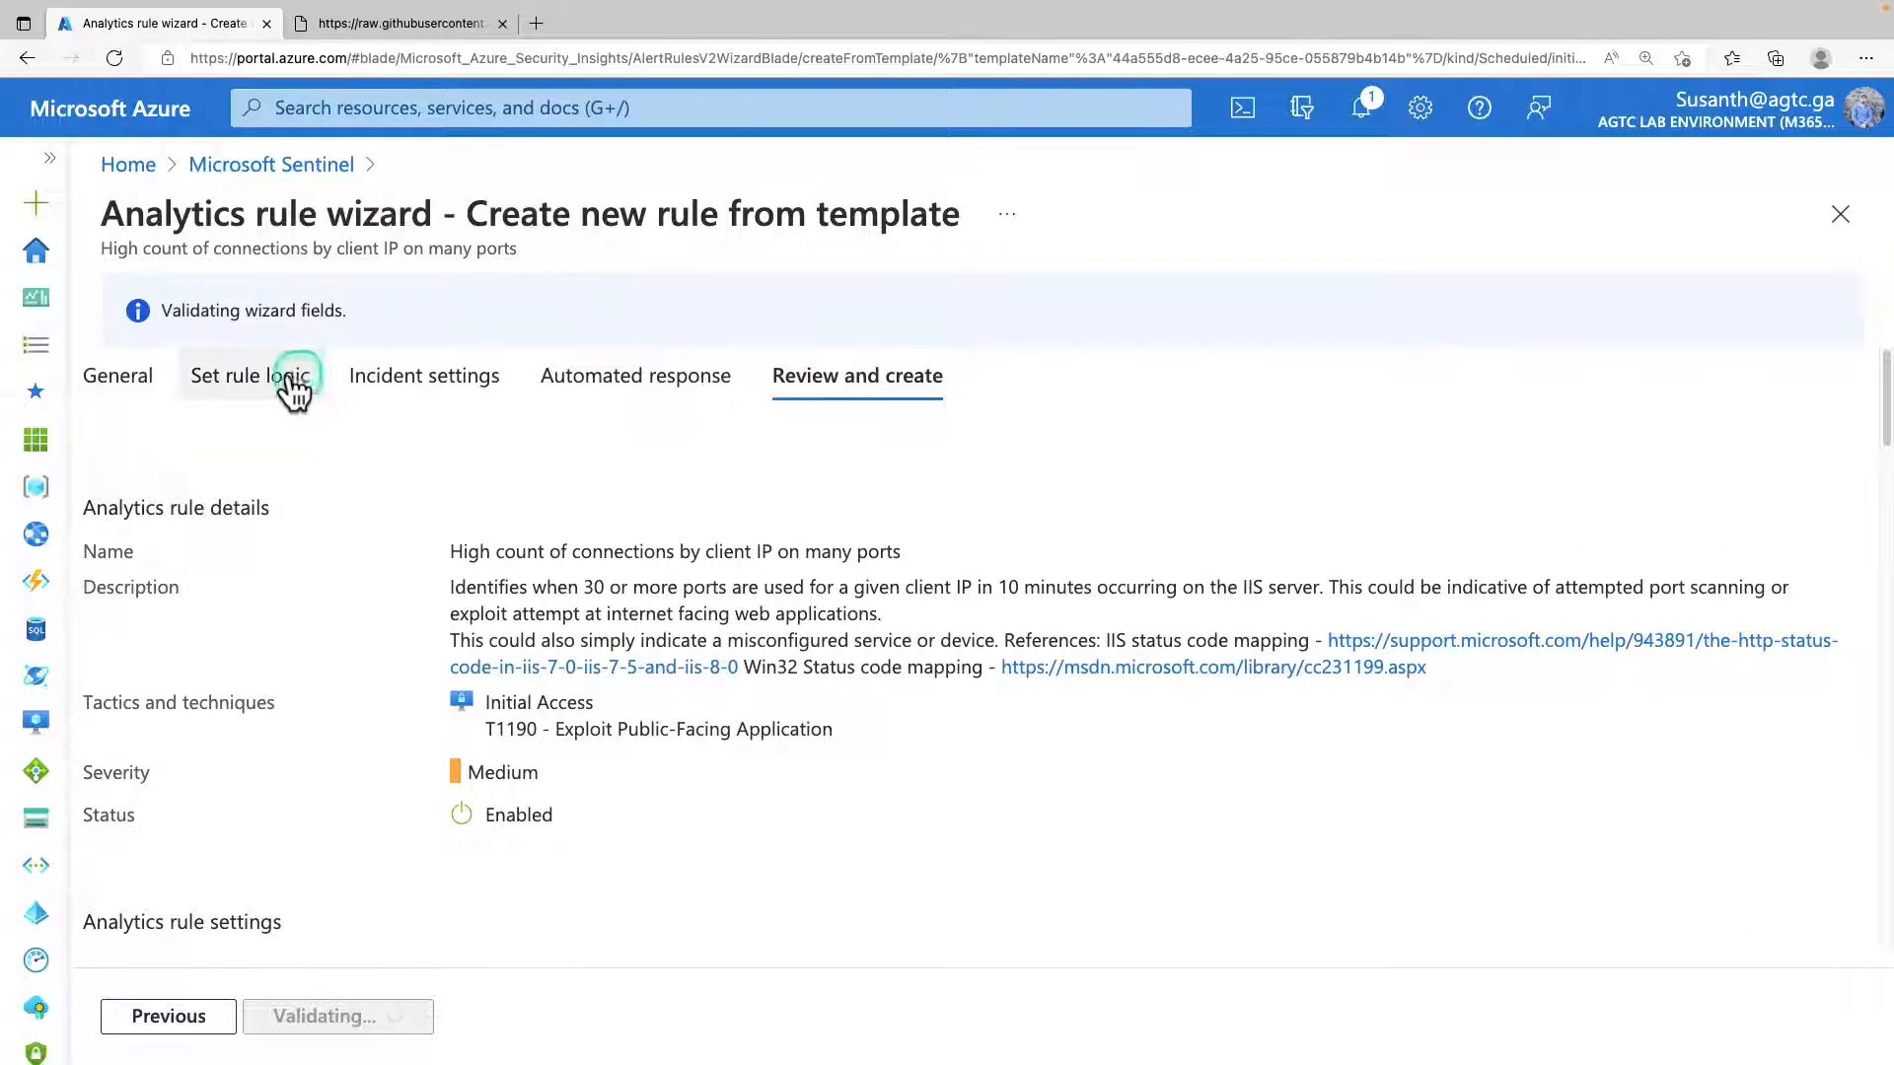
left_click(373, 378)
left_click(1216, 606)
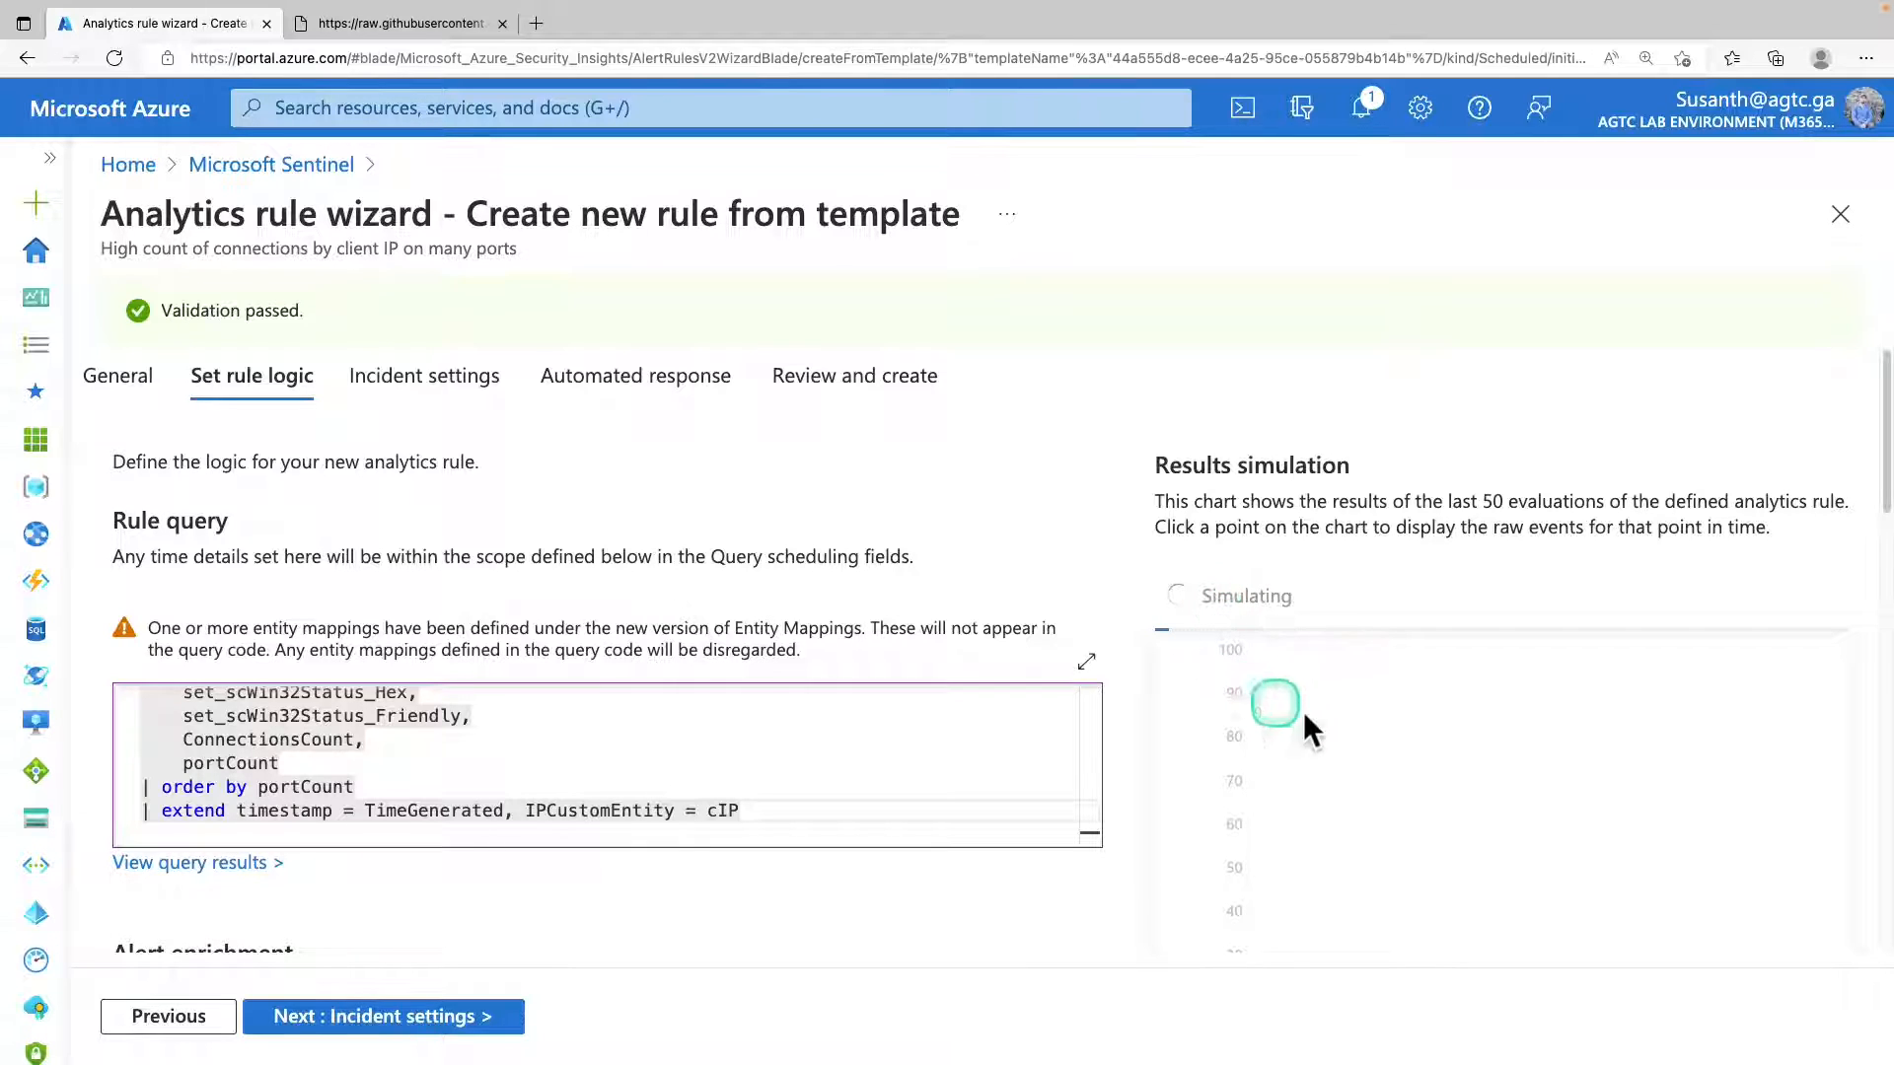
scroll(1491, 734, "down", 2)
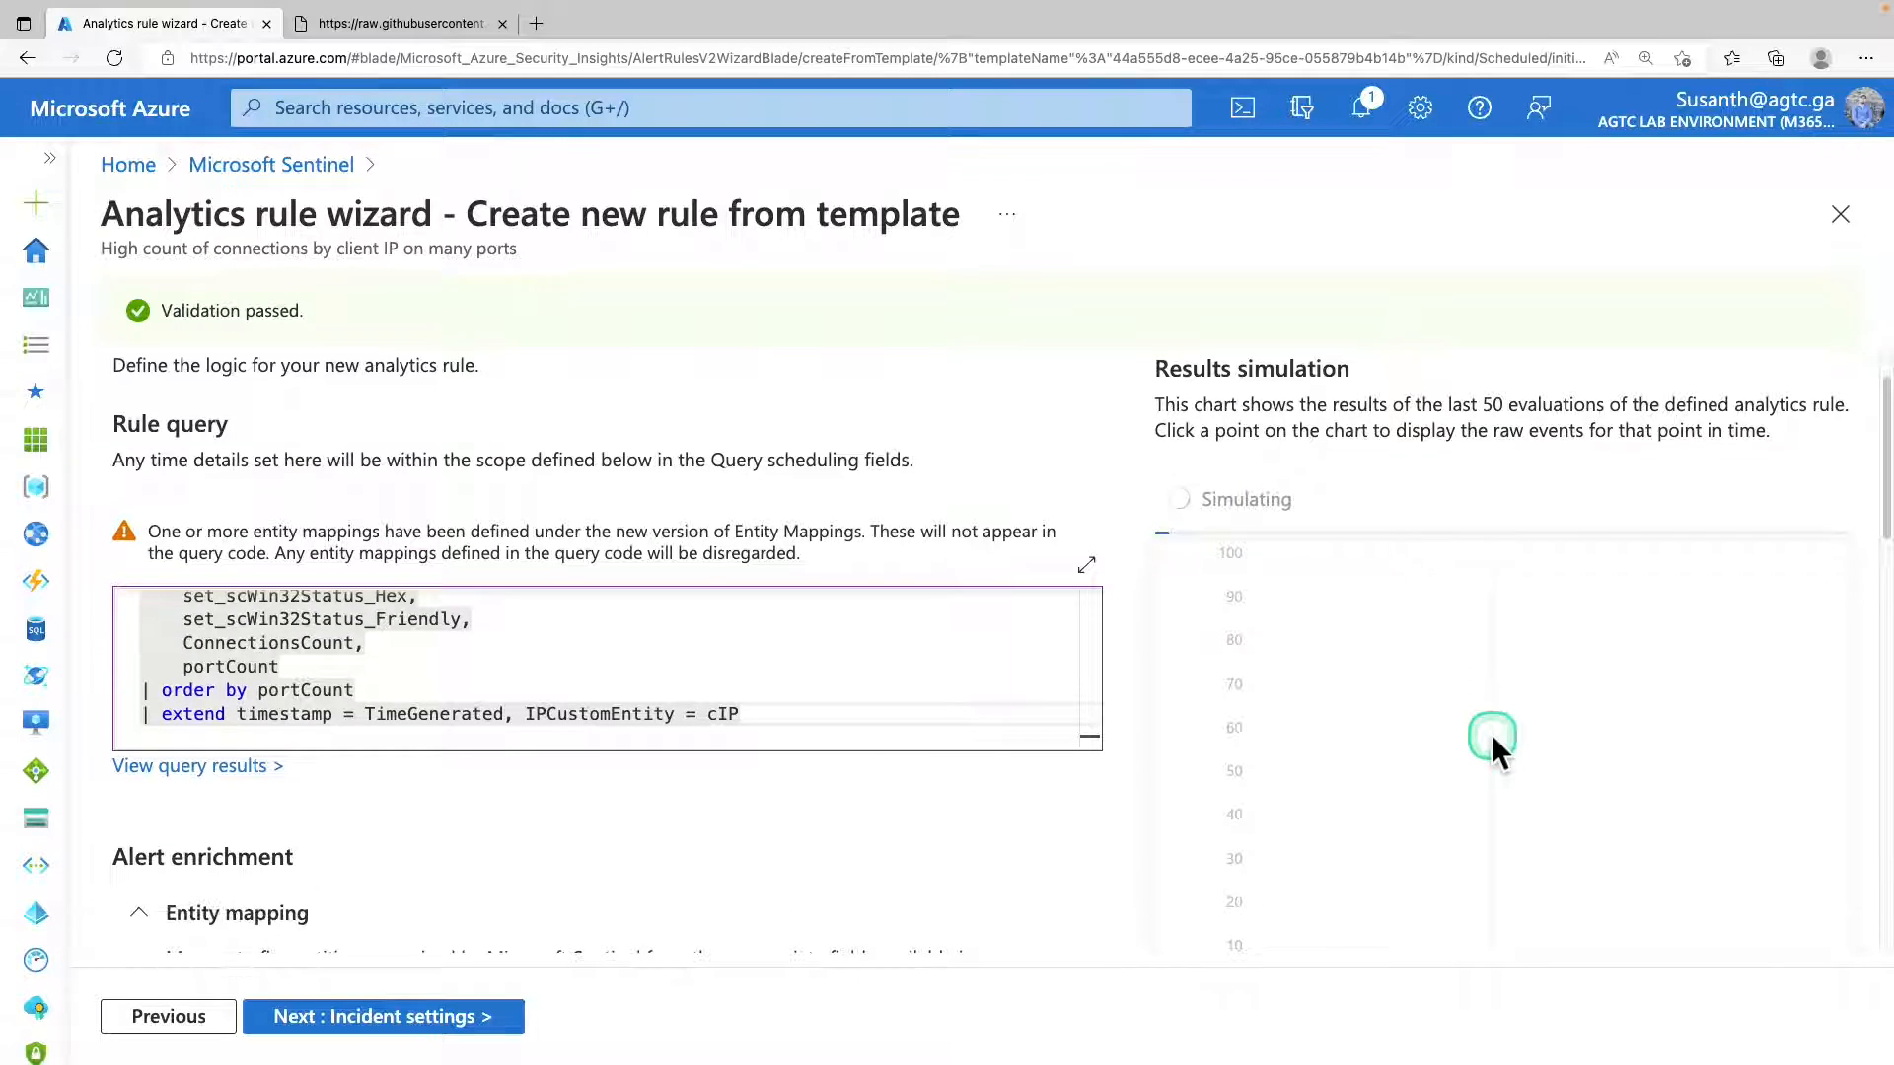
scroll(1492, 734, "down", 2)
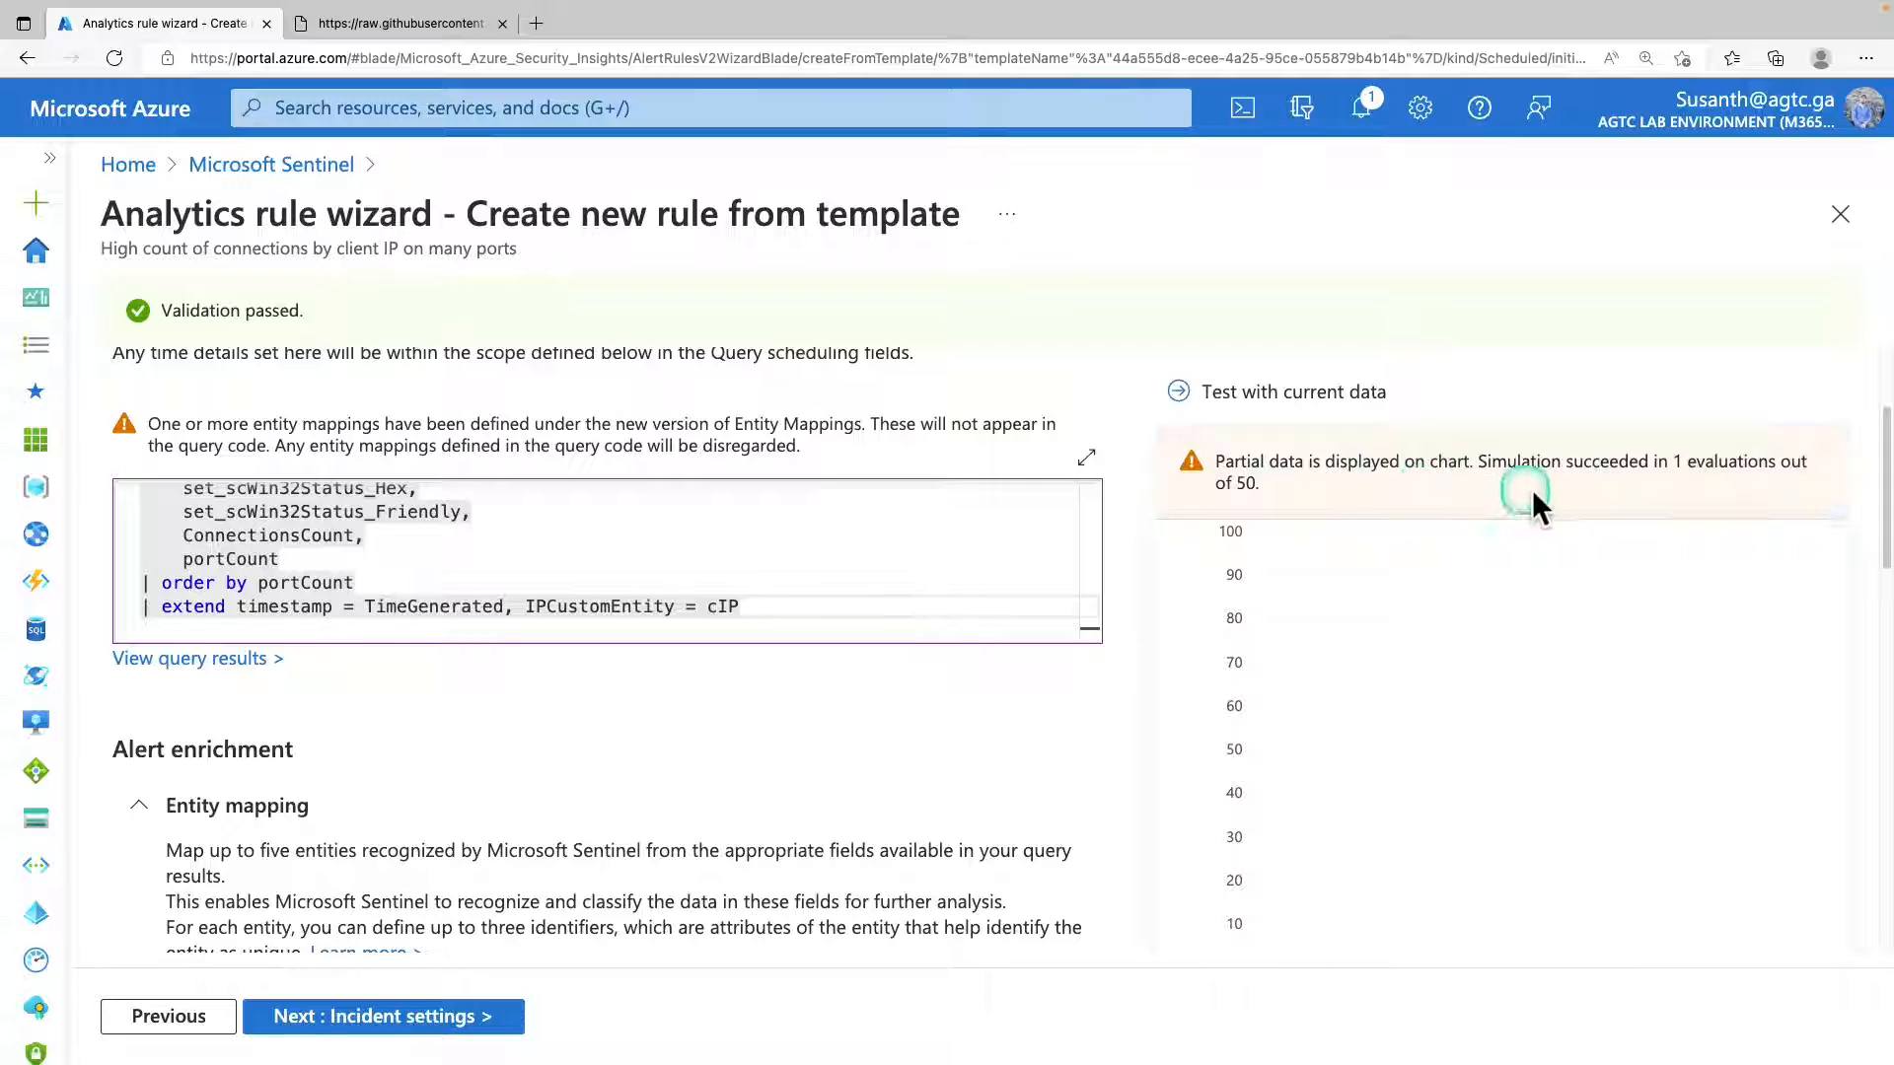
scroll(1436, 572, "down", 3)
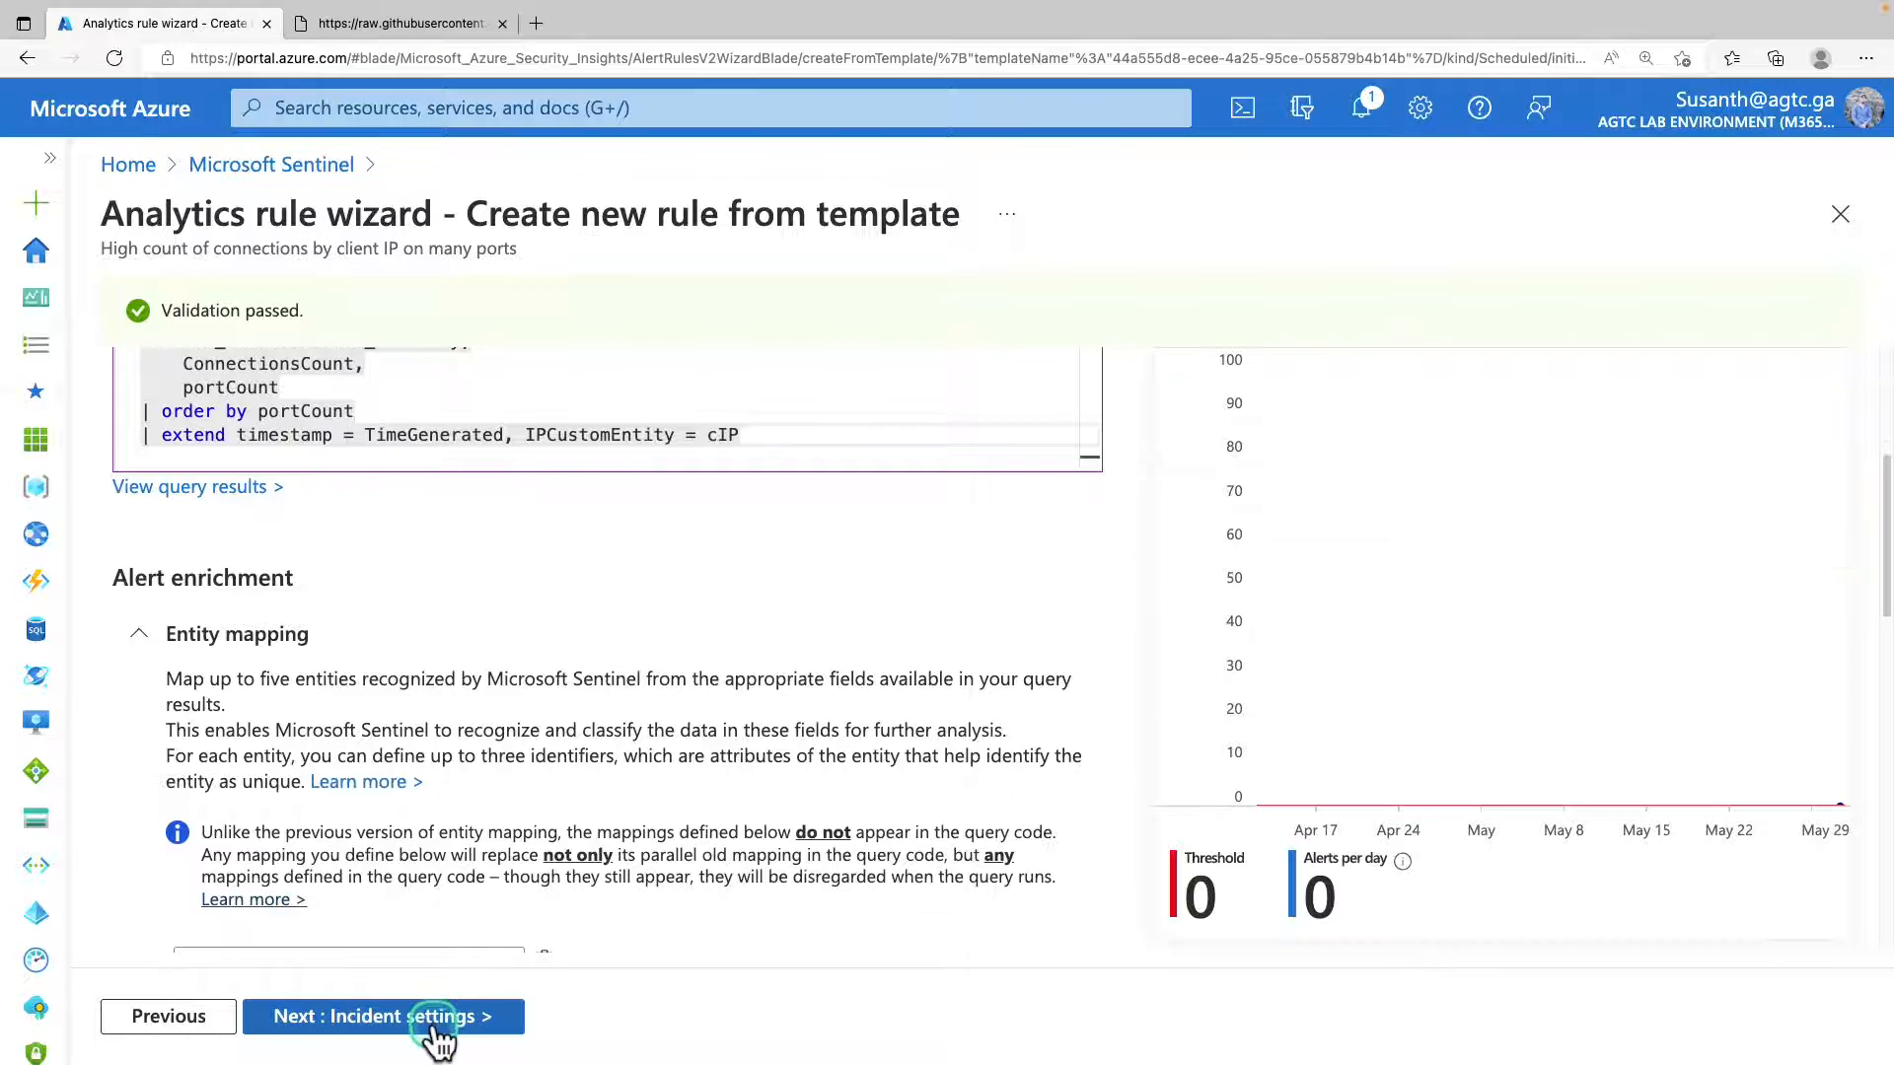
Proceed through the incident and automated response settings with their defaults, and create the analytics rule.
left_click(439, 1036)
left_click(439, 1035)
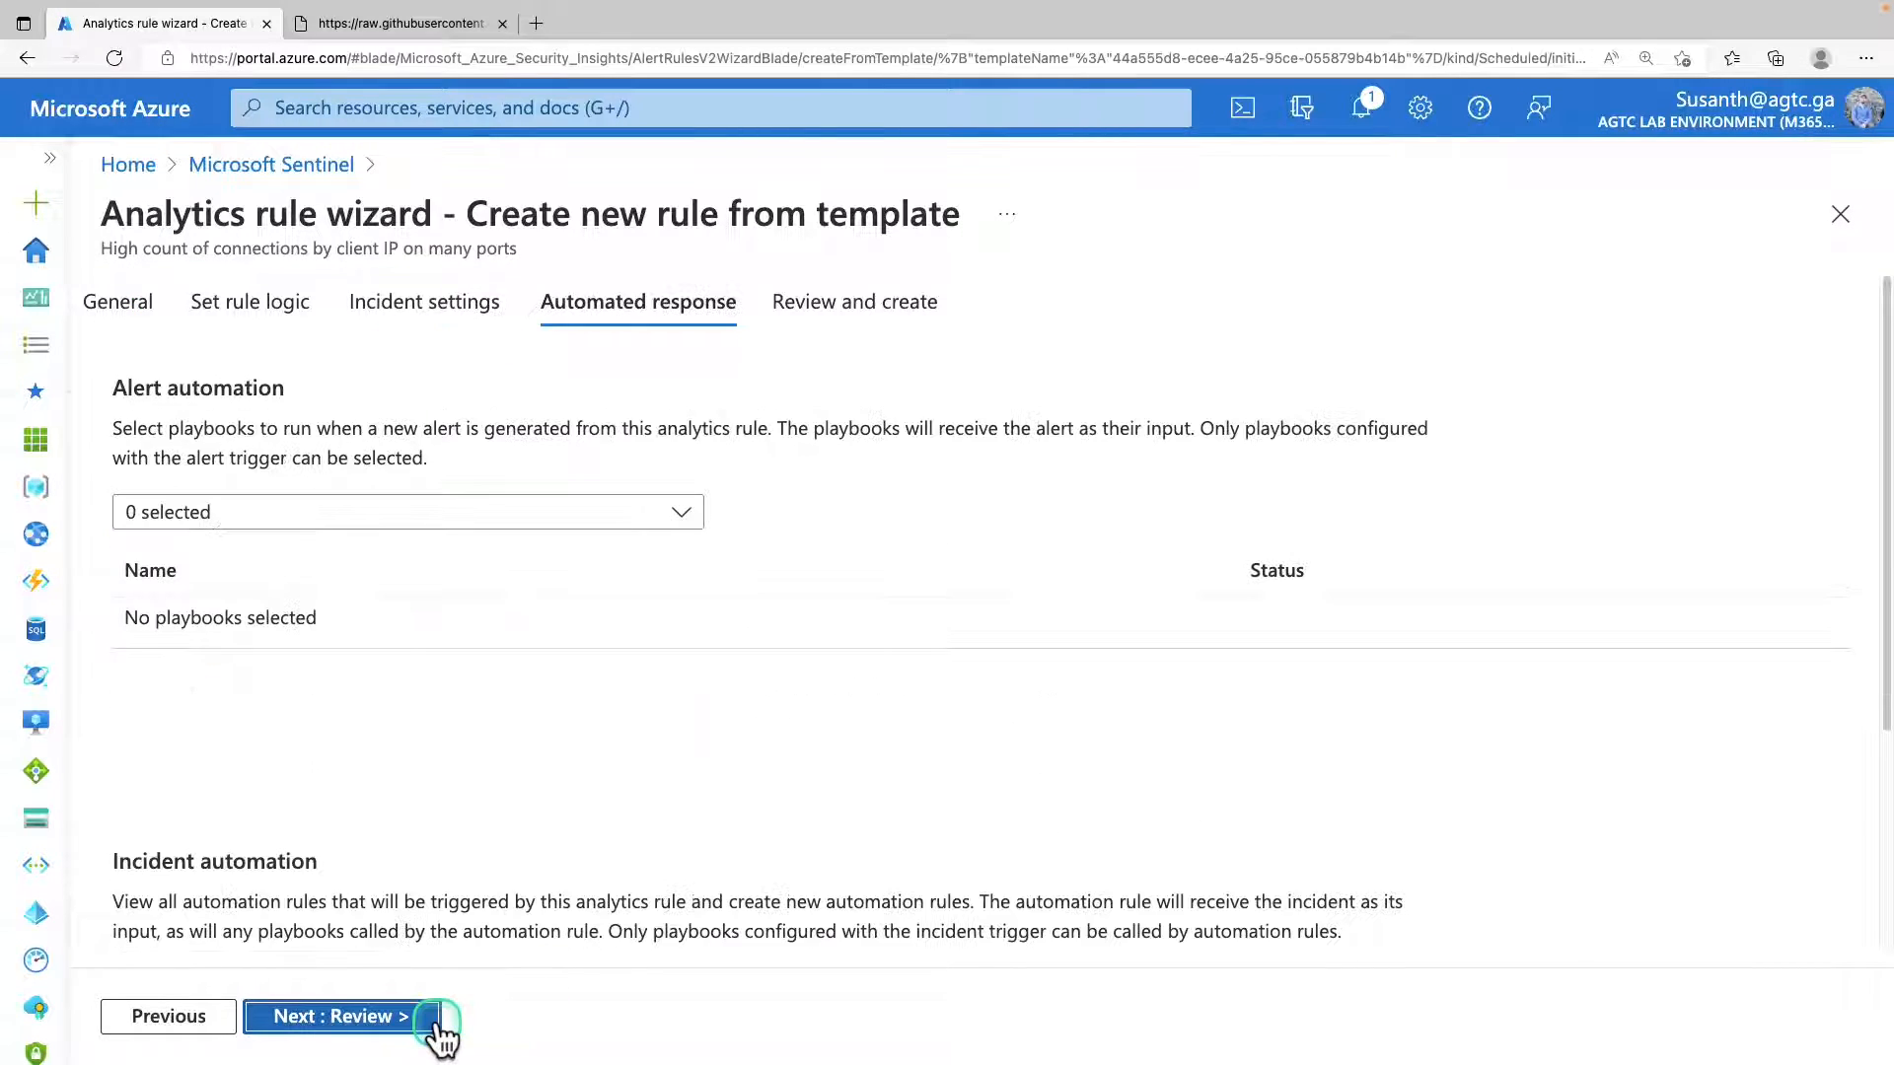
left_click(437, 1036)
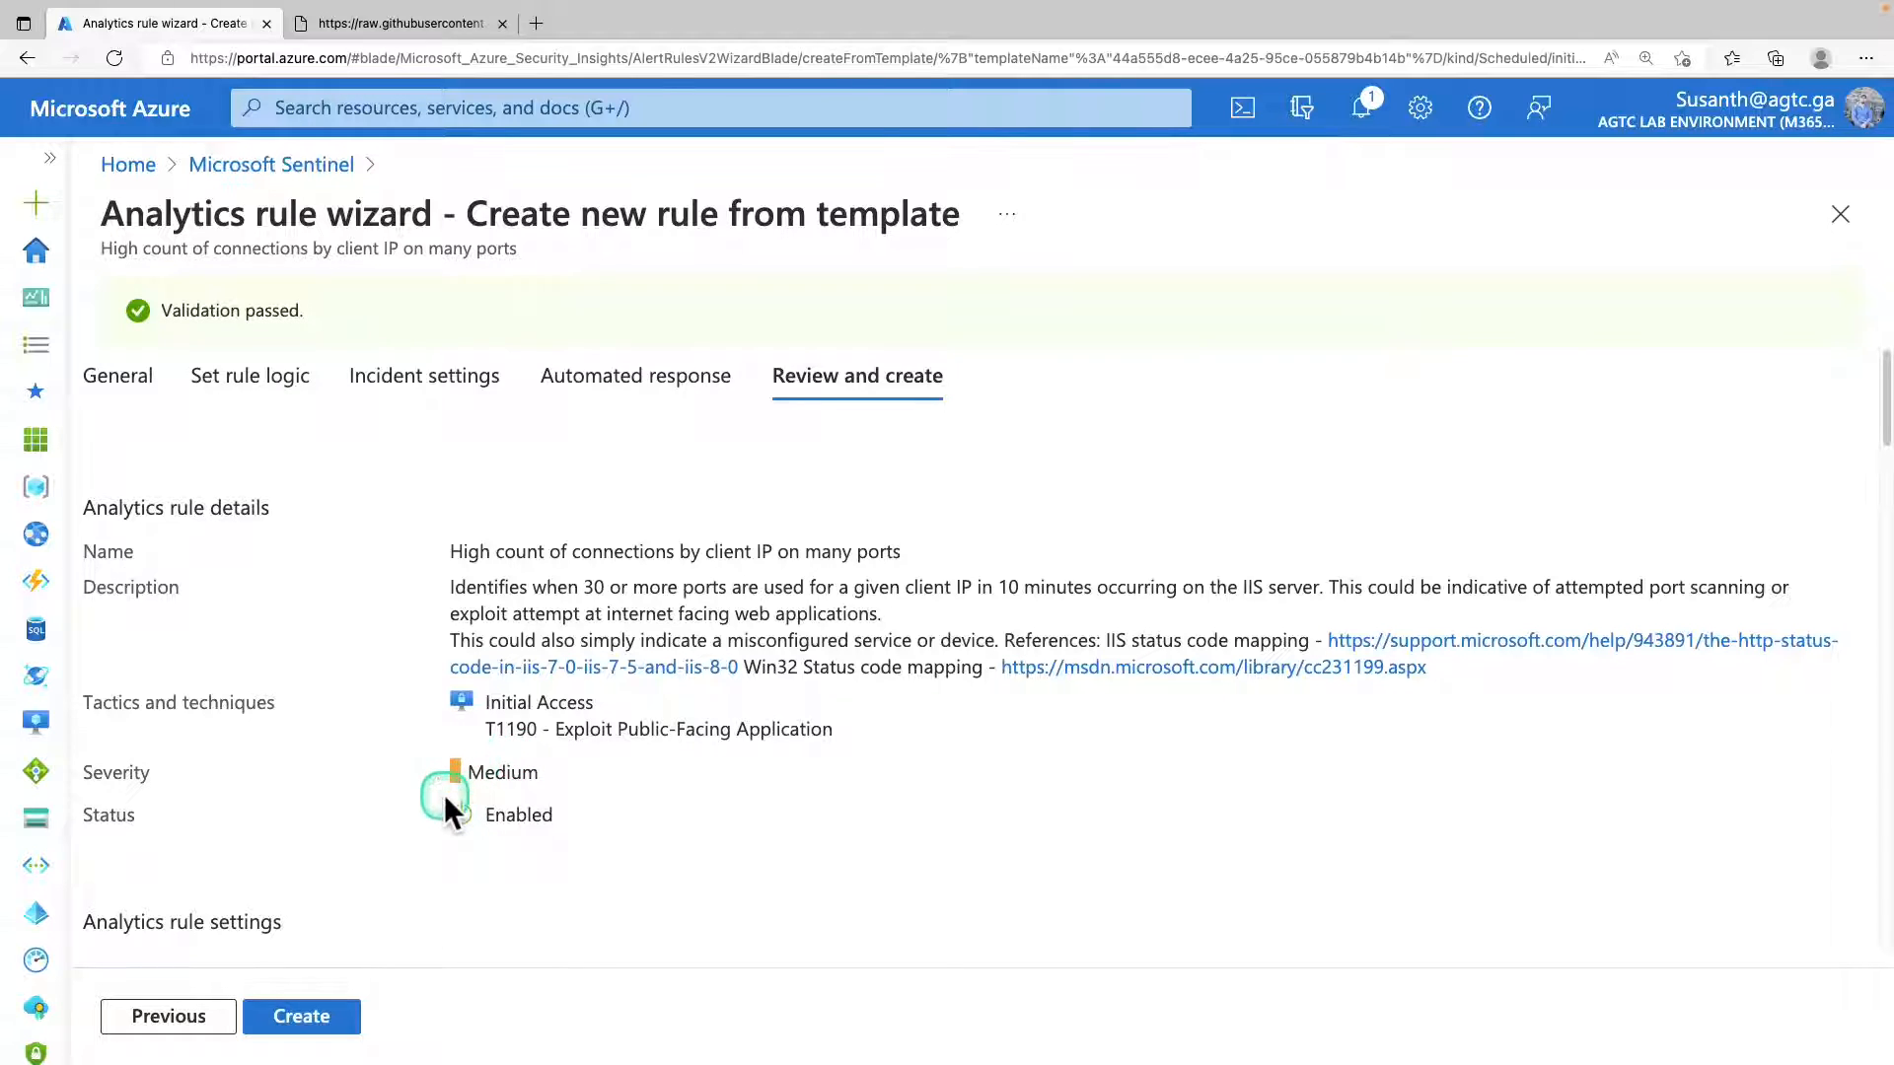
left_click(334, 1012)
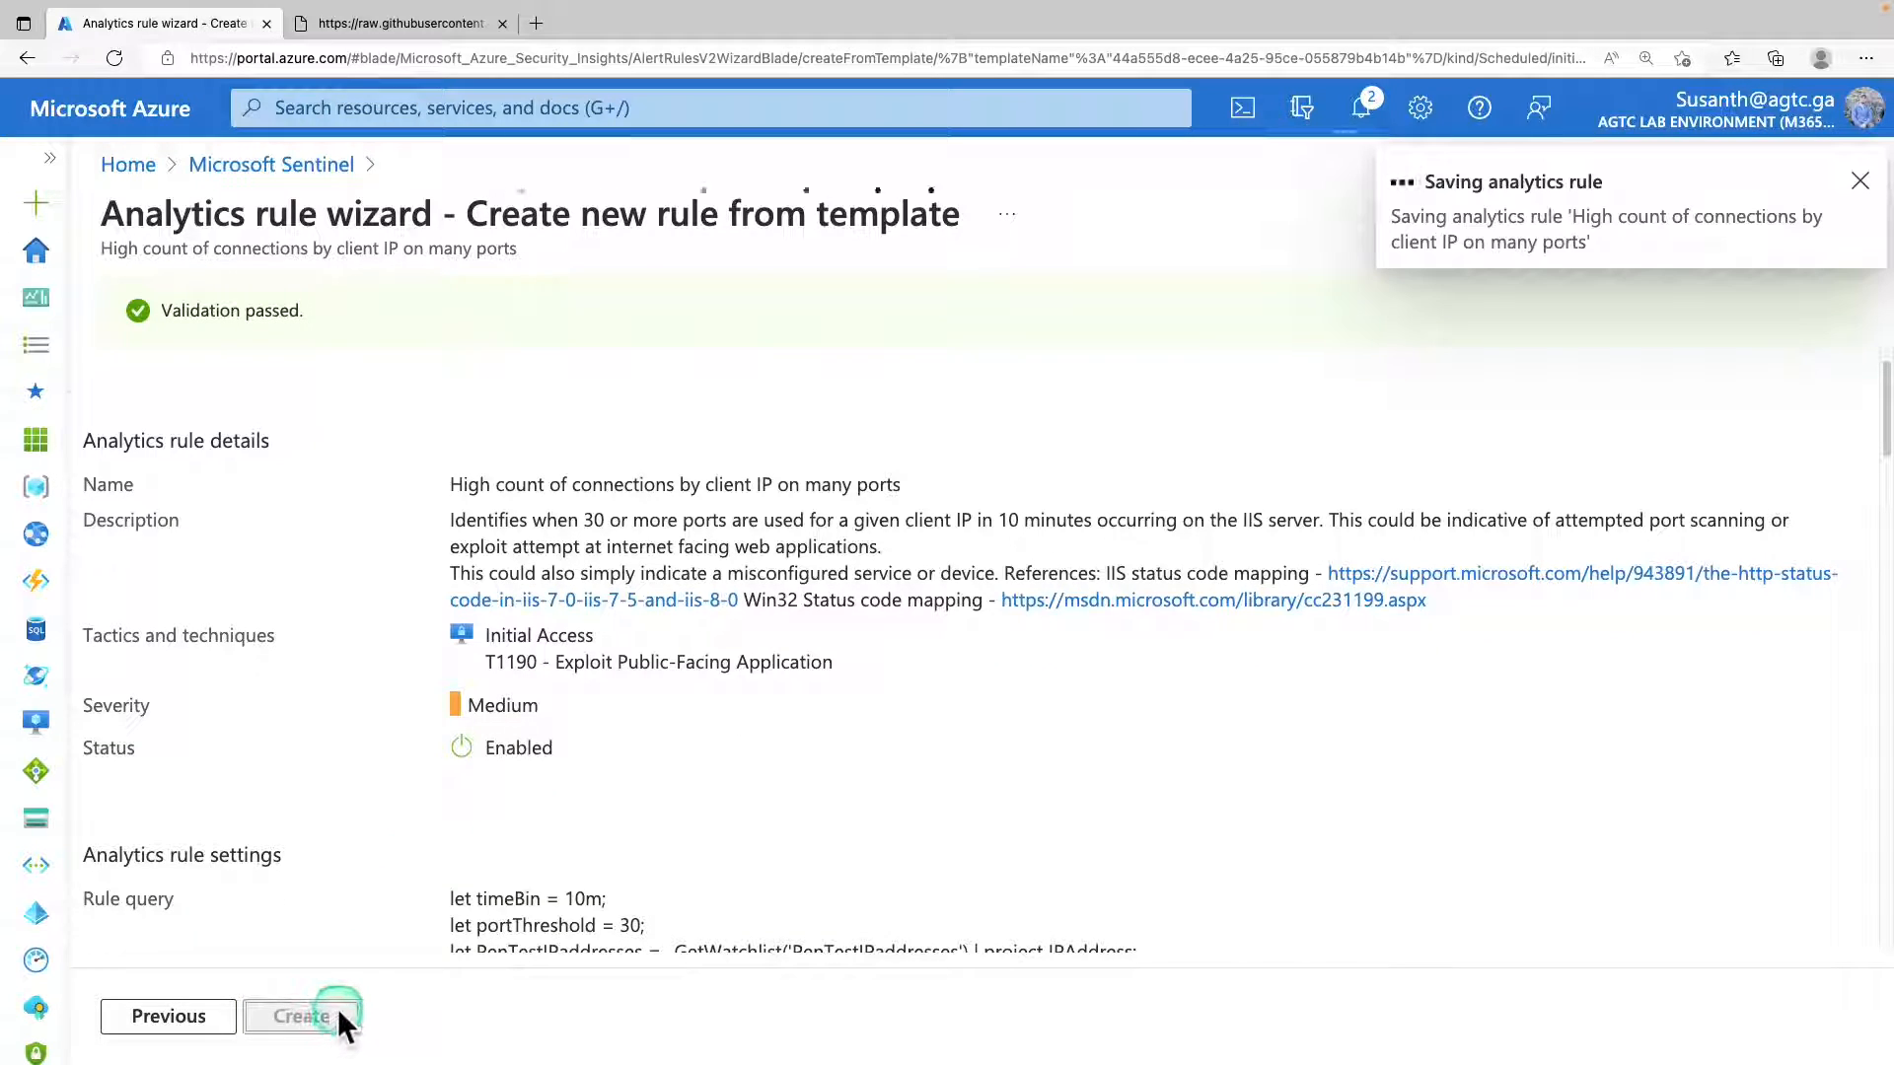
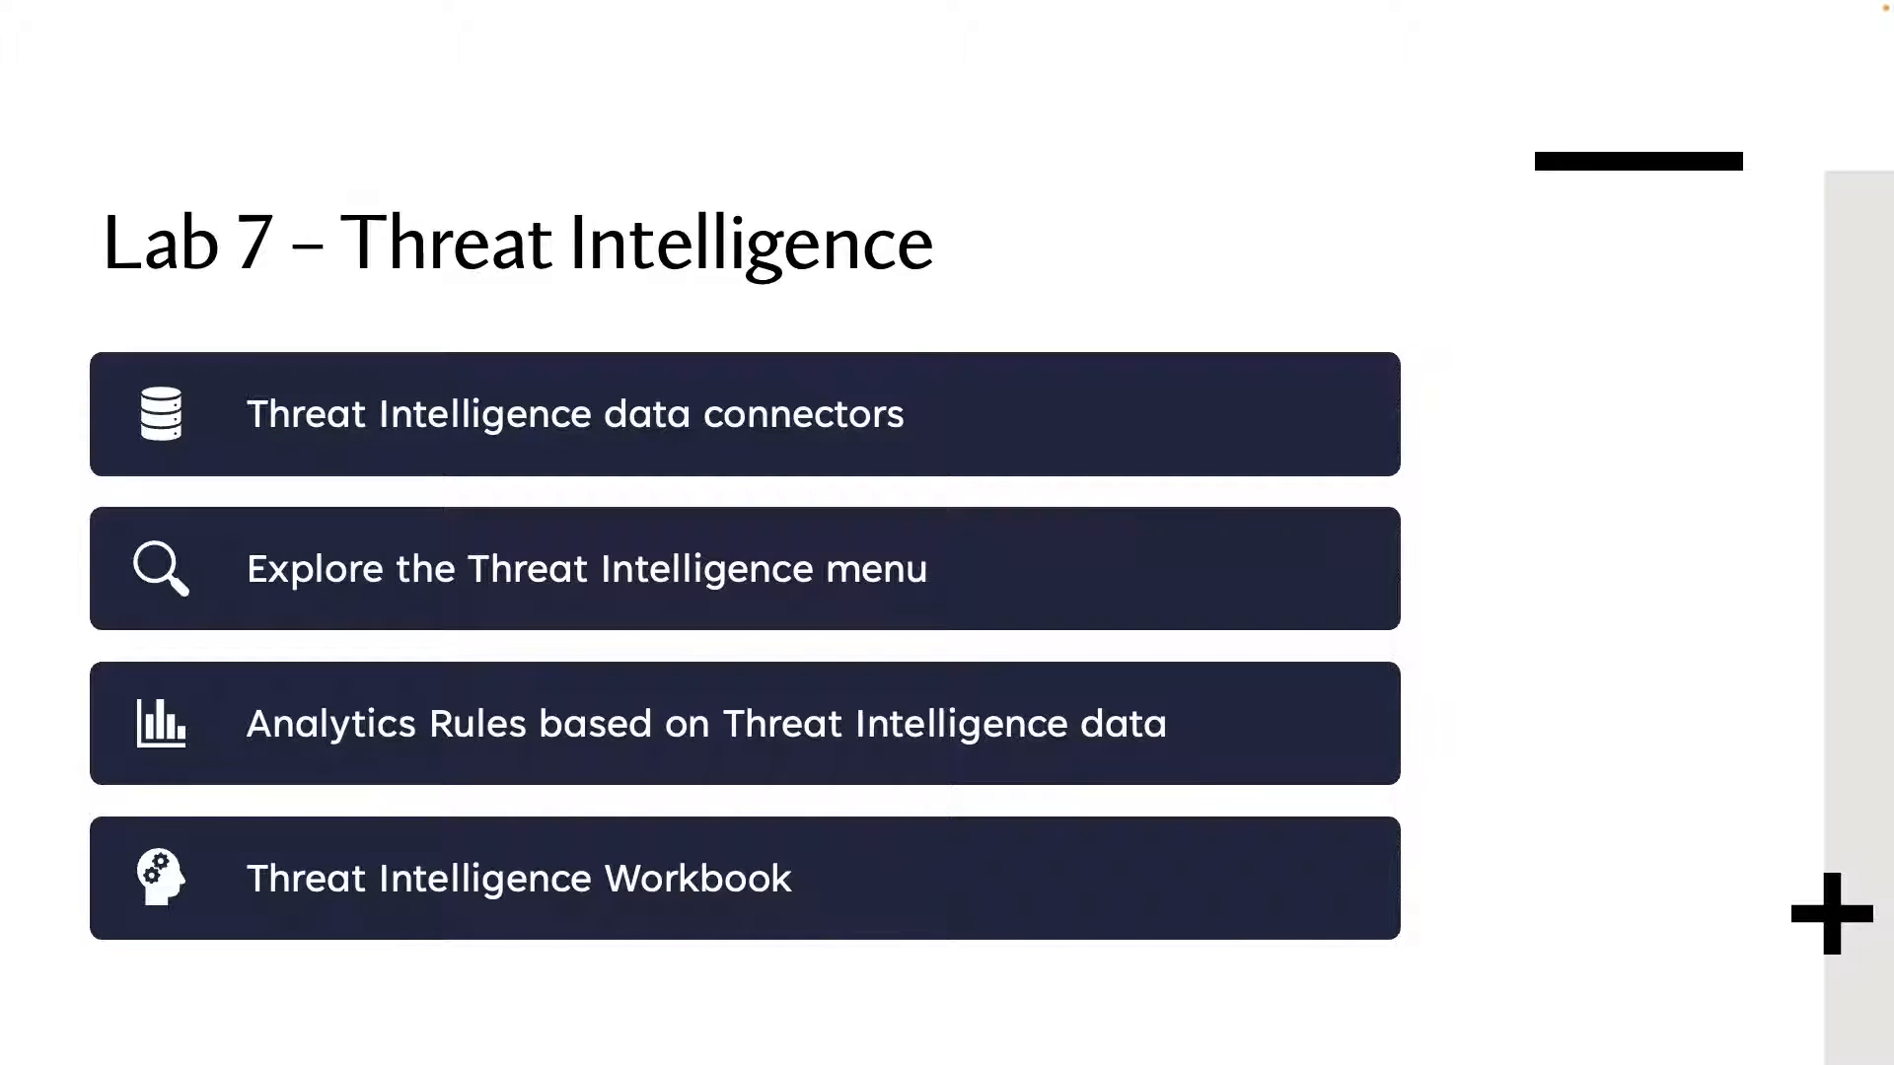
key("Left")
key("Left")
key("Left")
key("Left")
key("Left")
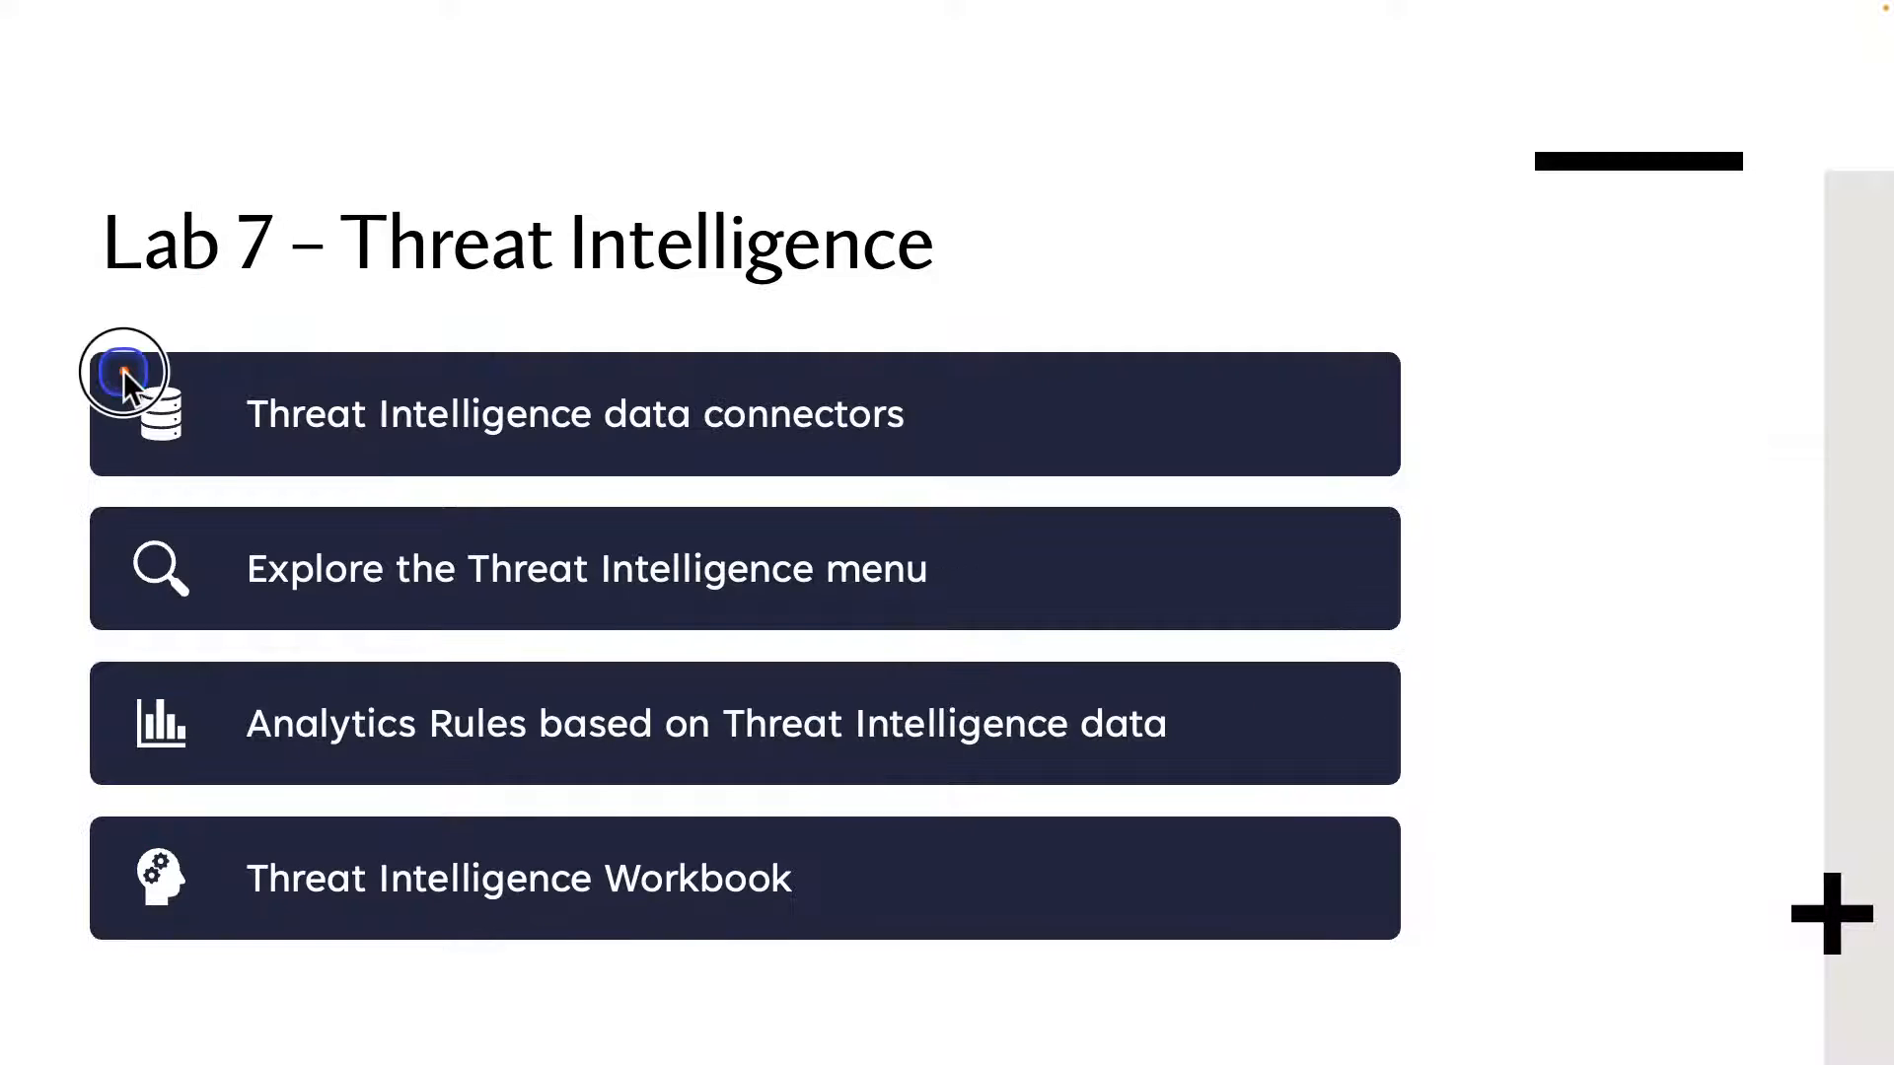
mouse_move(123, 369)
left_mouse_down()
mouse_move(487, 522)
mouse_move(1069, 481)
left_mouse_up()
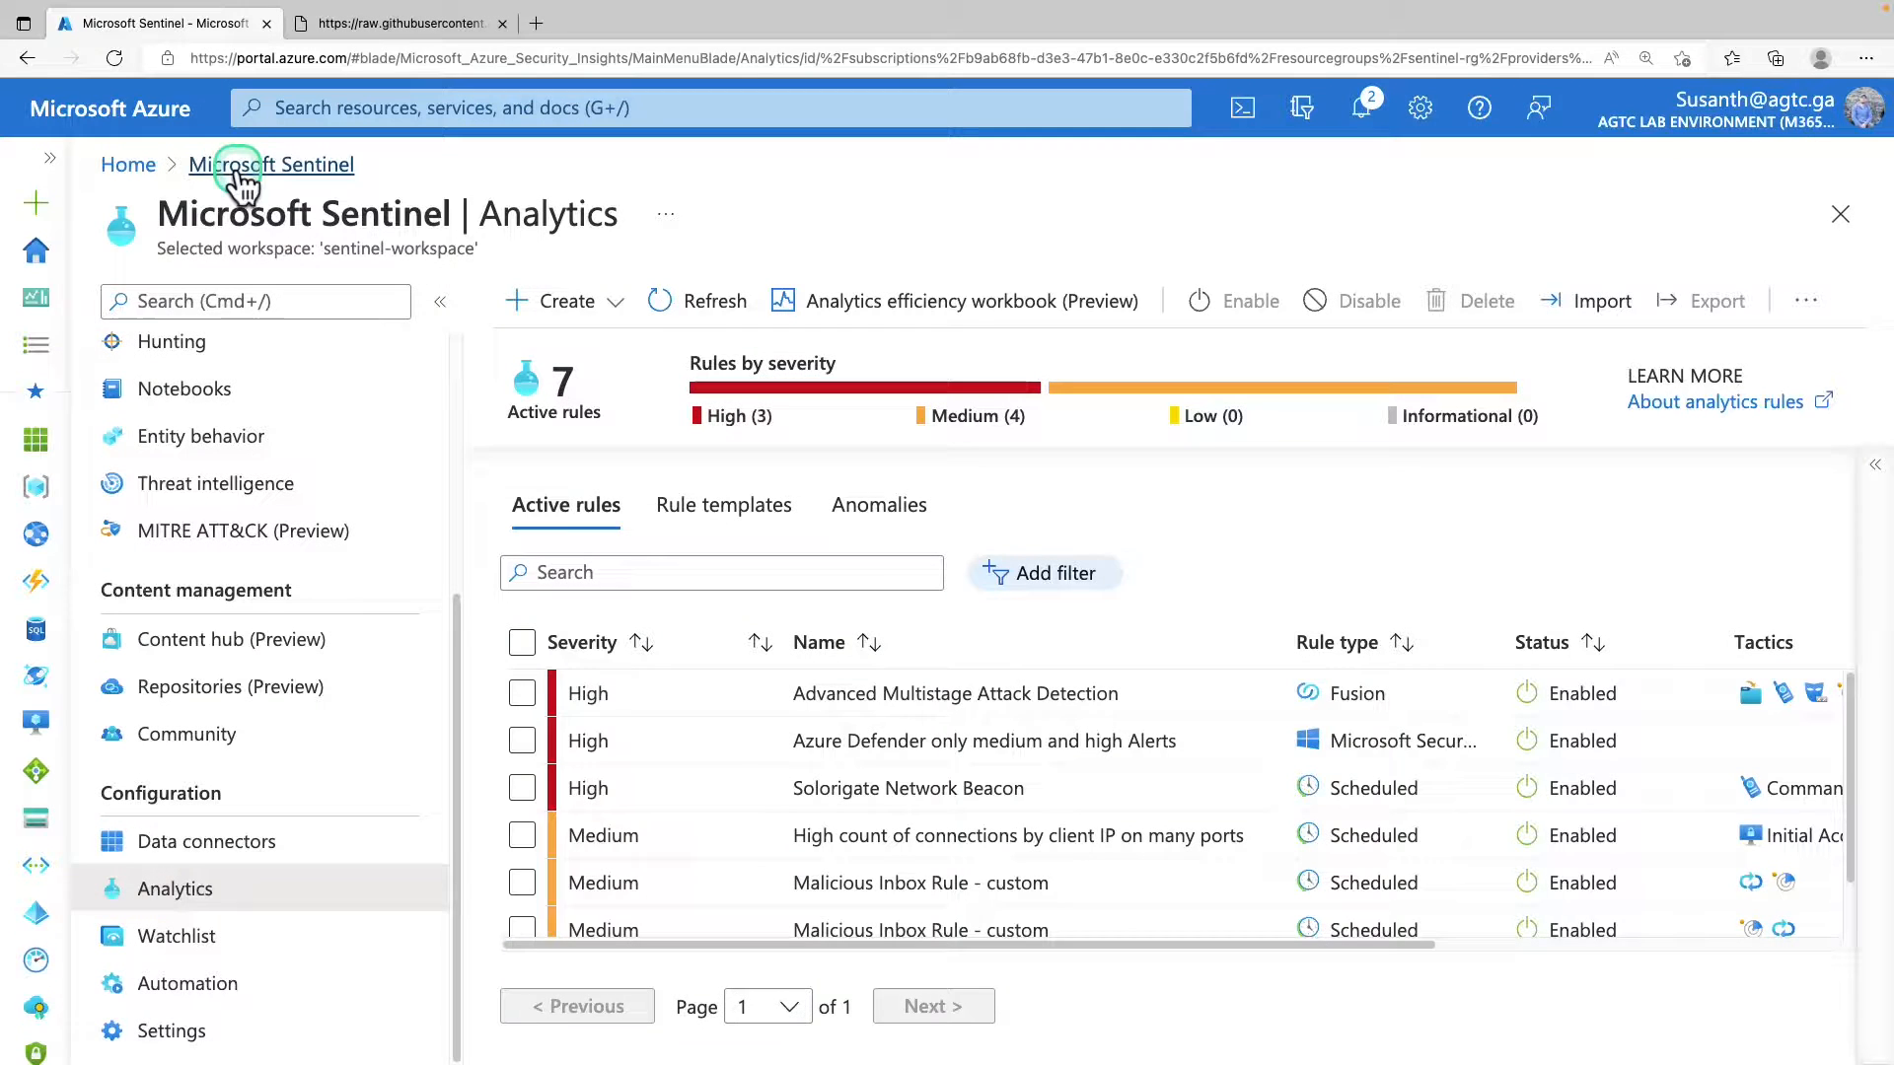
Search the data connectors for "threat intelligence" and open the connector page of Threat Intelligence Platforms (Preview).
left_click(235, 165)
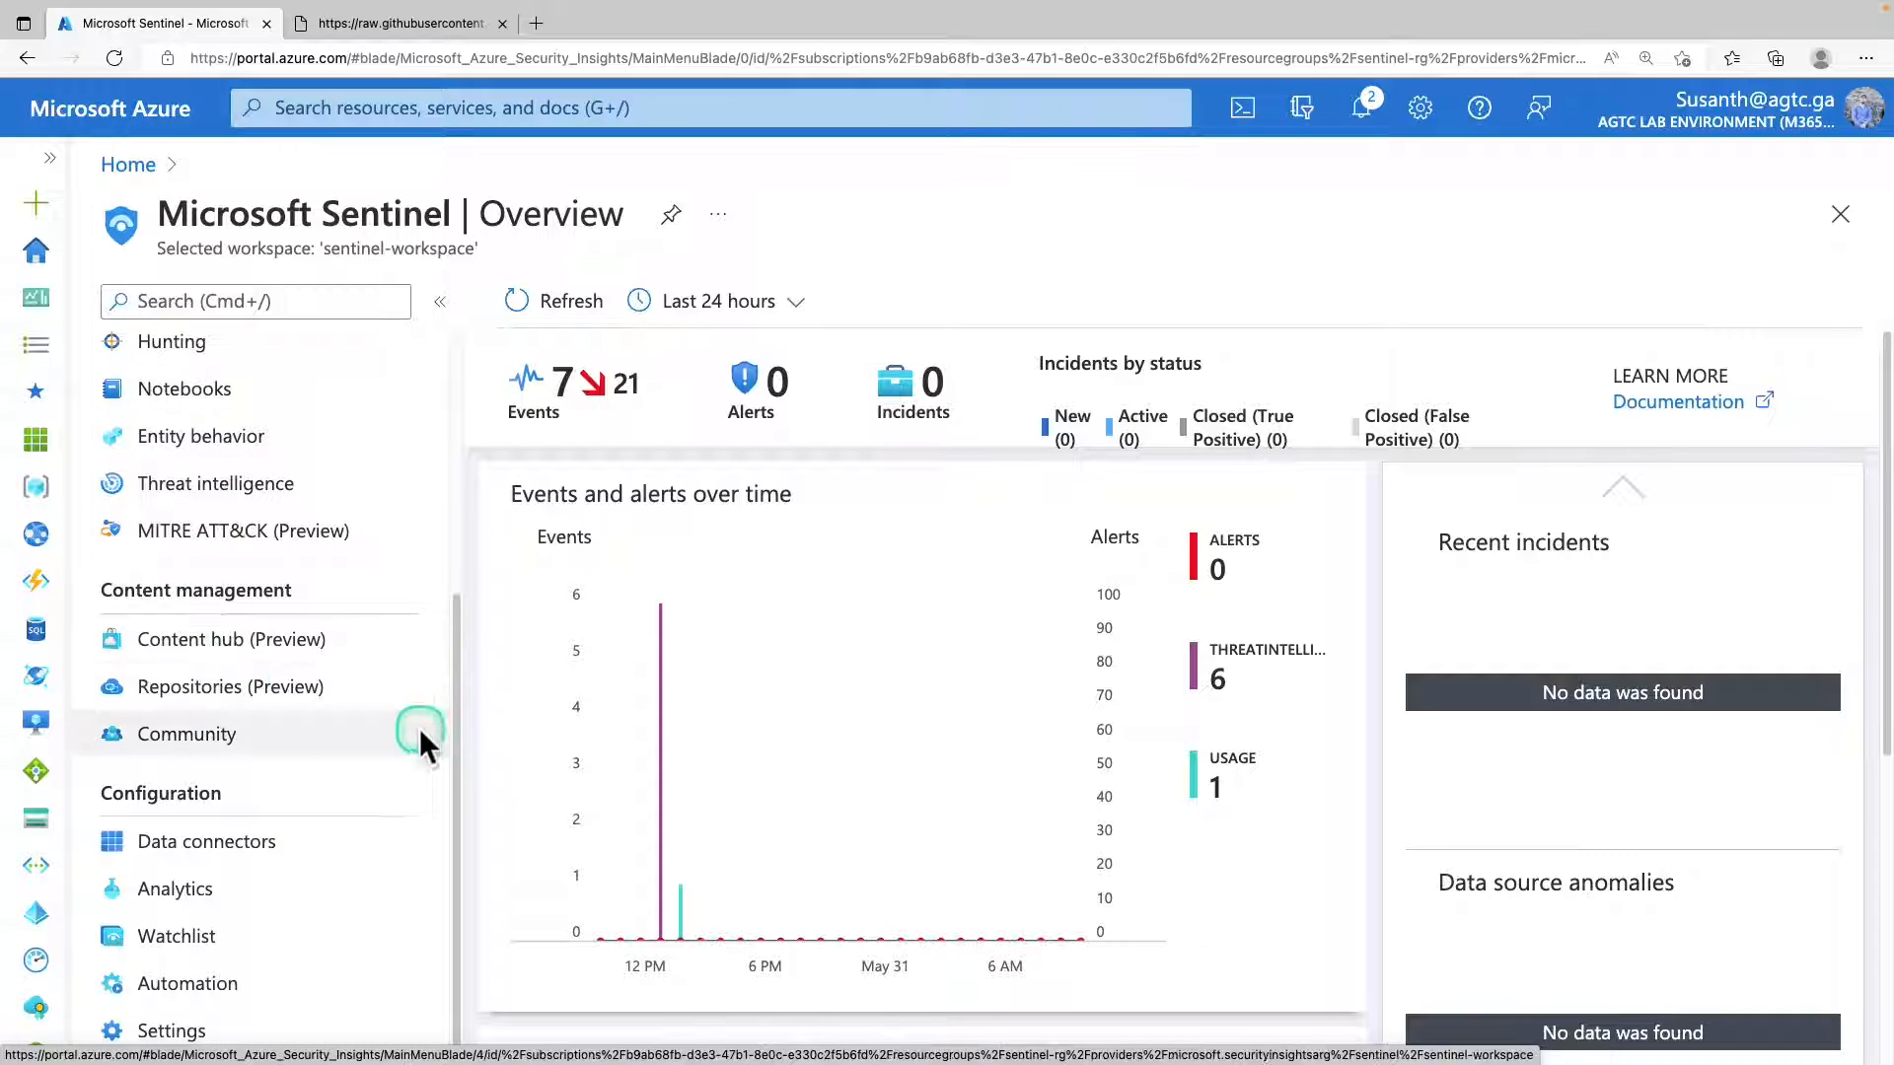
left_click(246, 855)
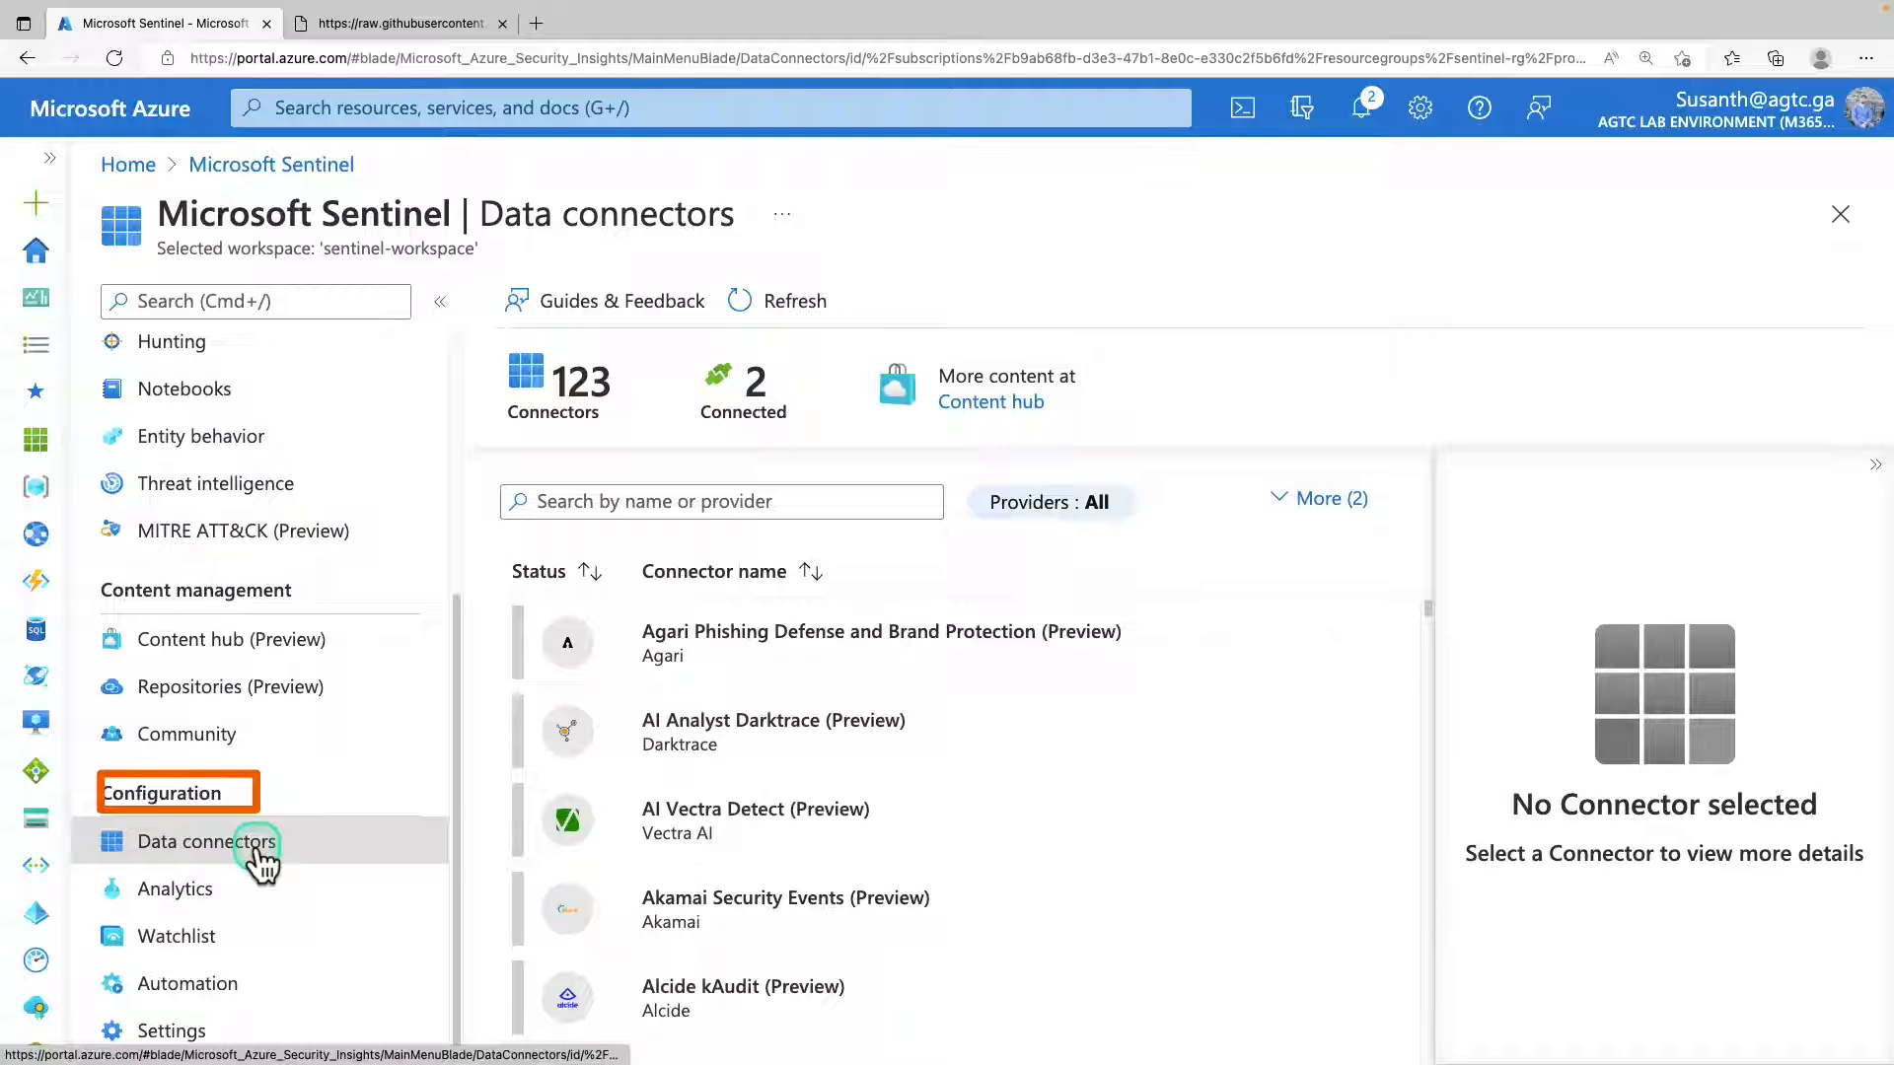
left_click(775, 507)
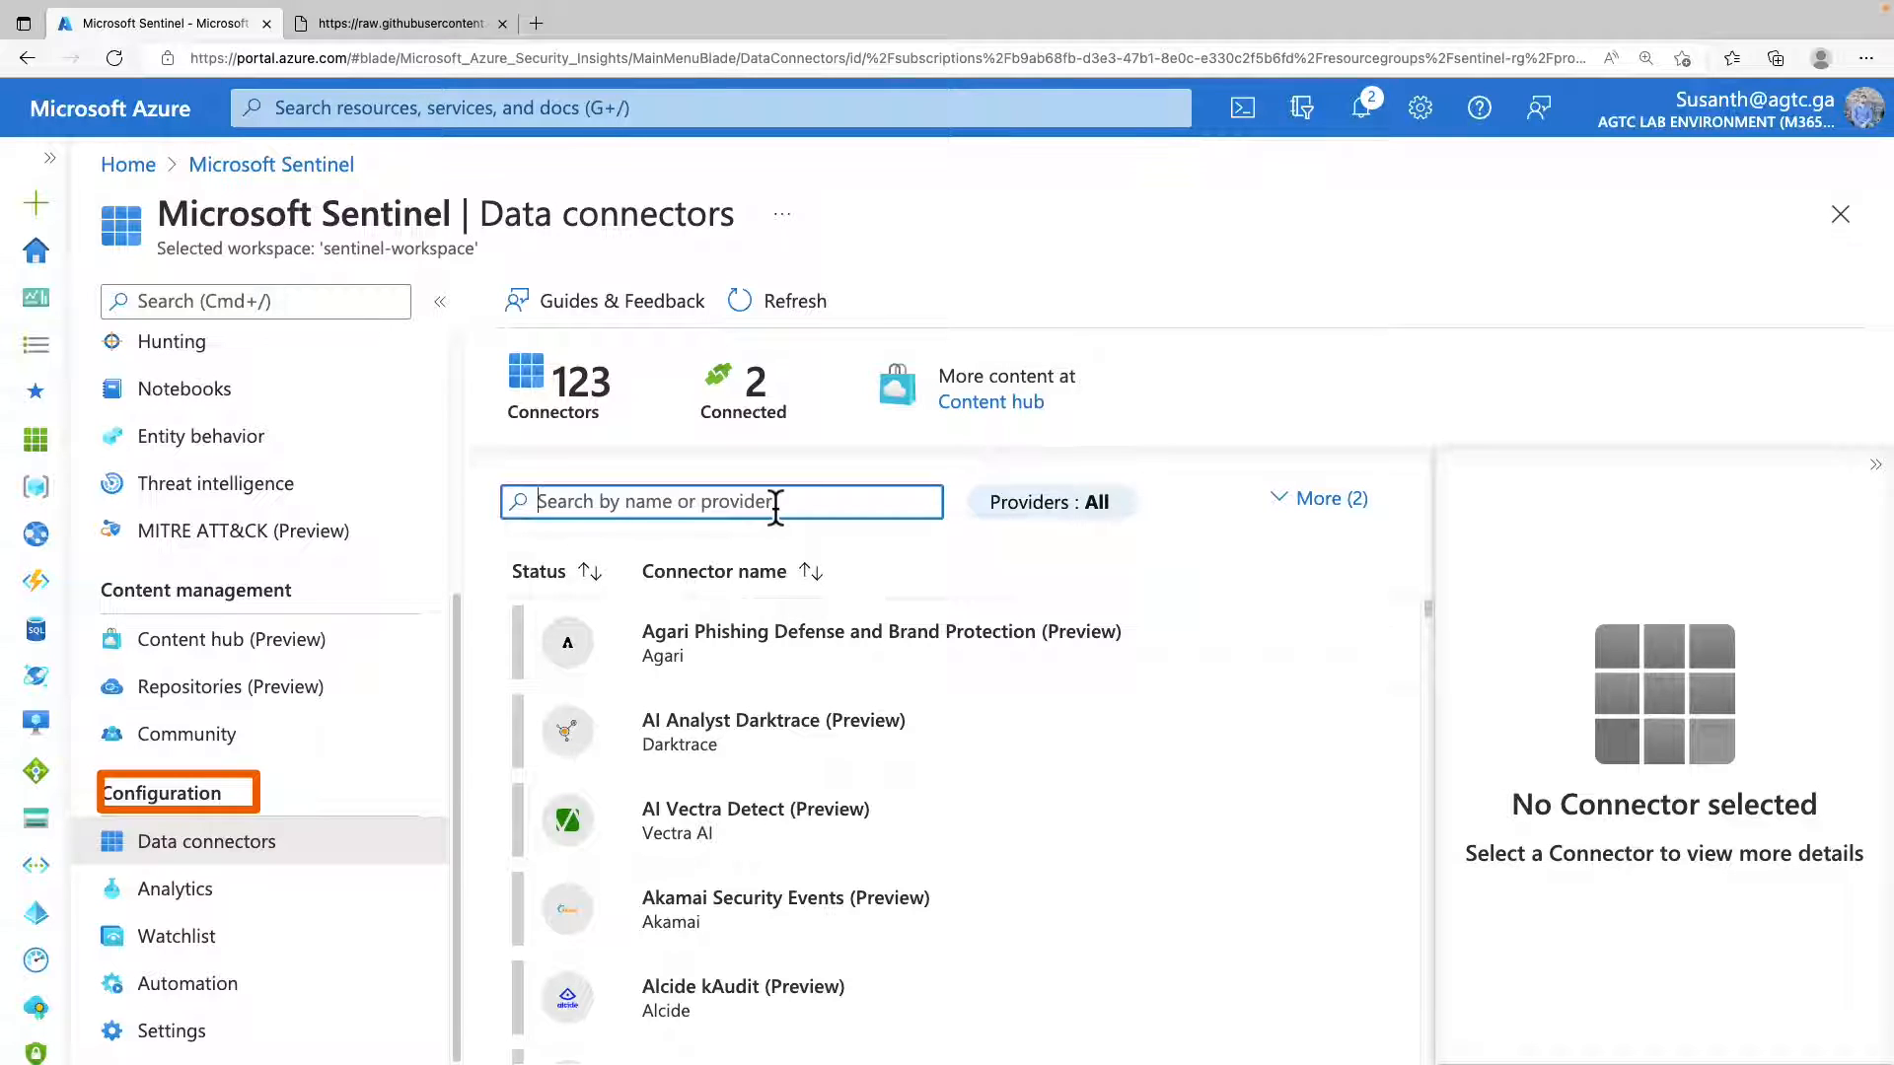
type("threat intelligence")
left_click(742, 659)
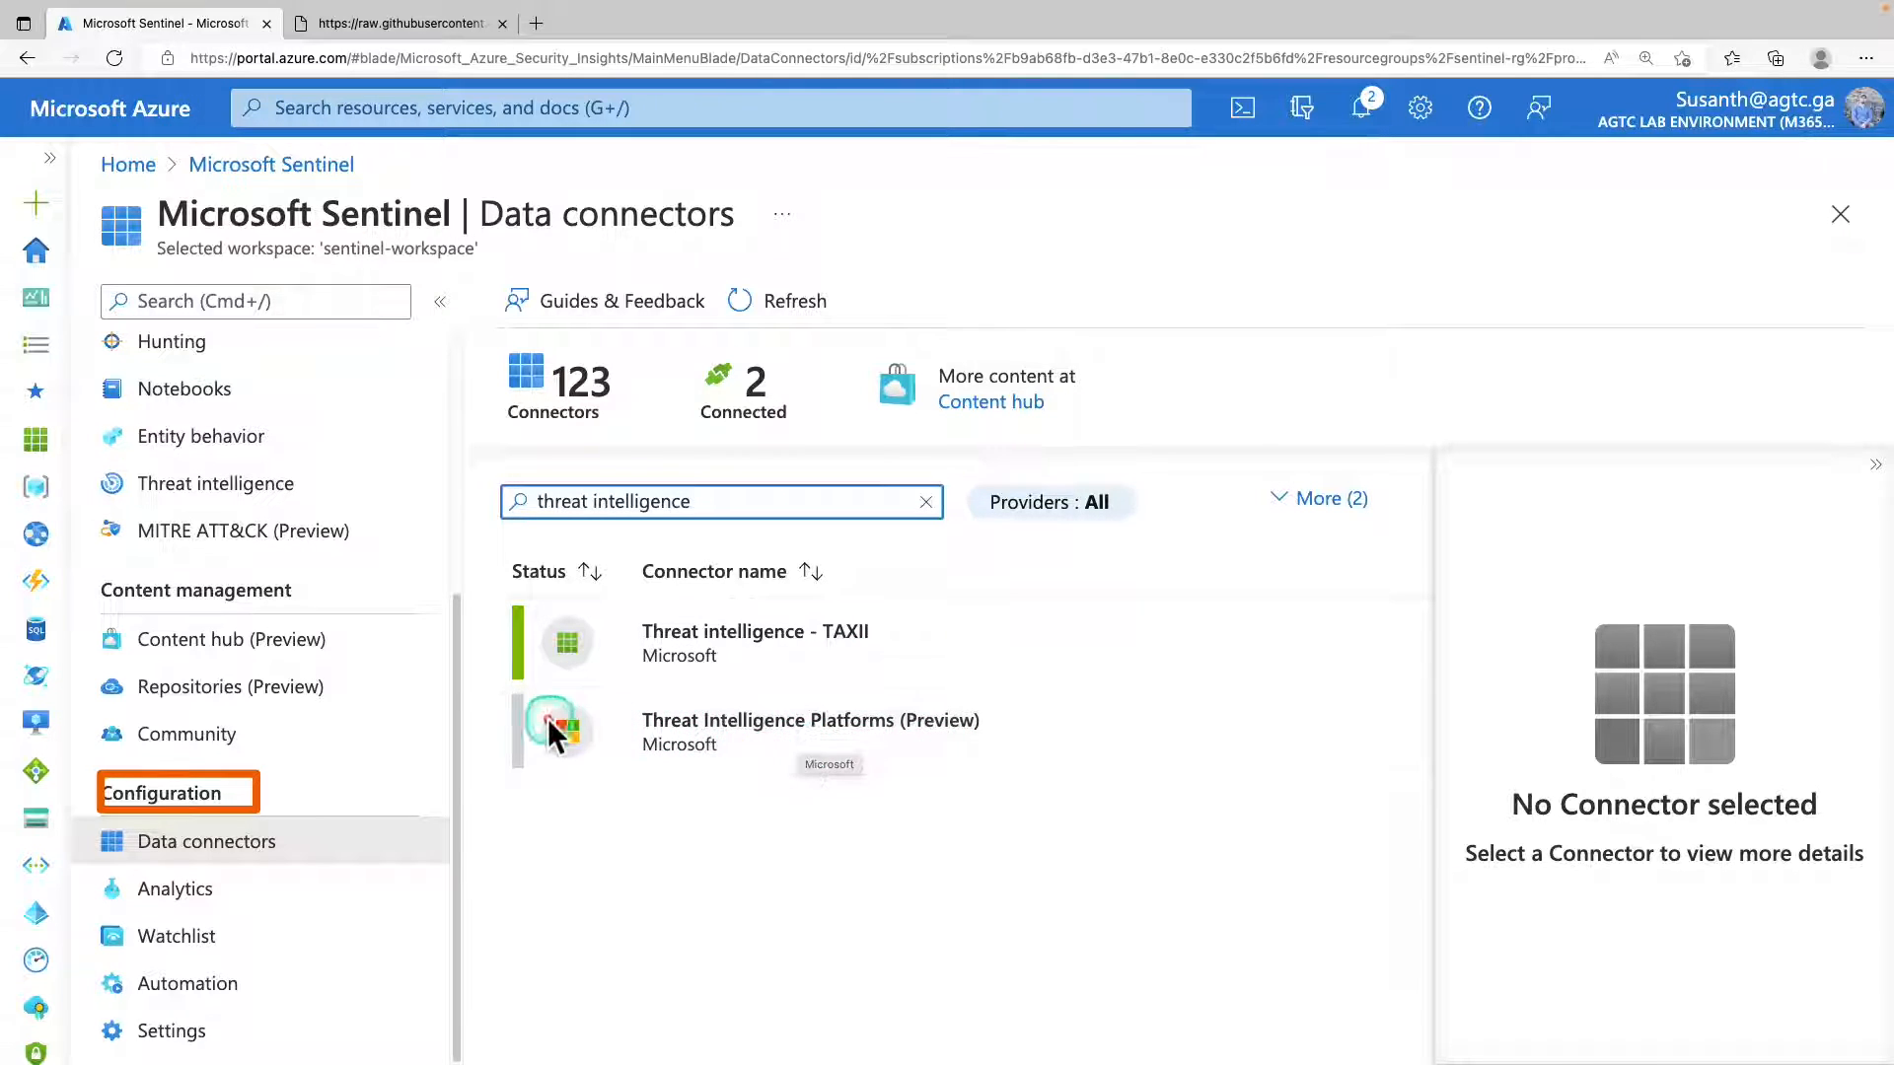
left_click(895, 737)
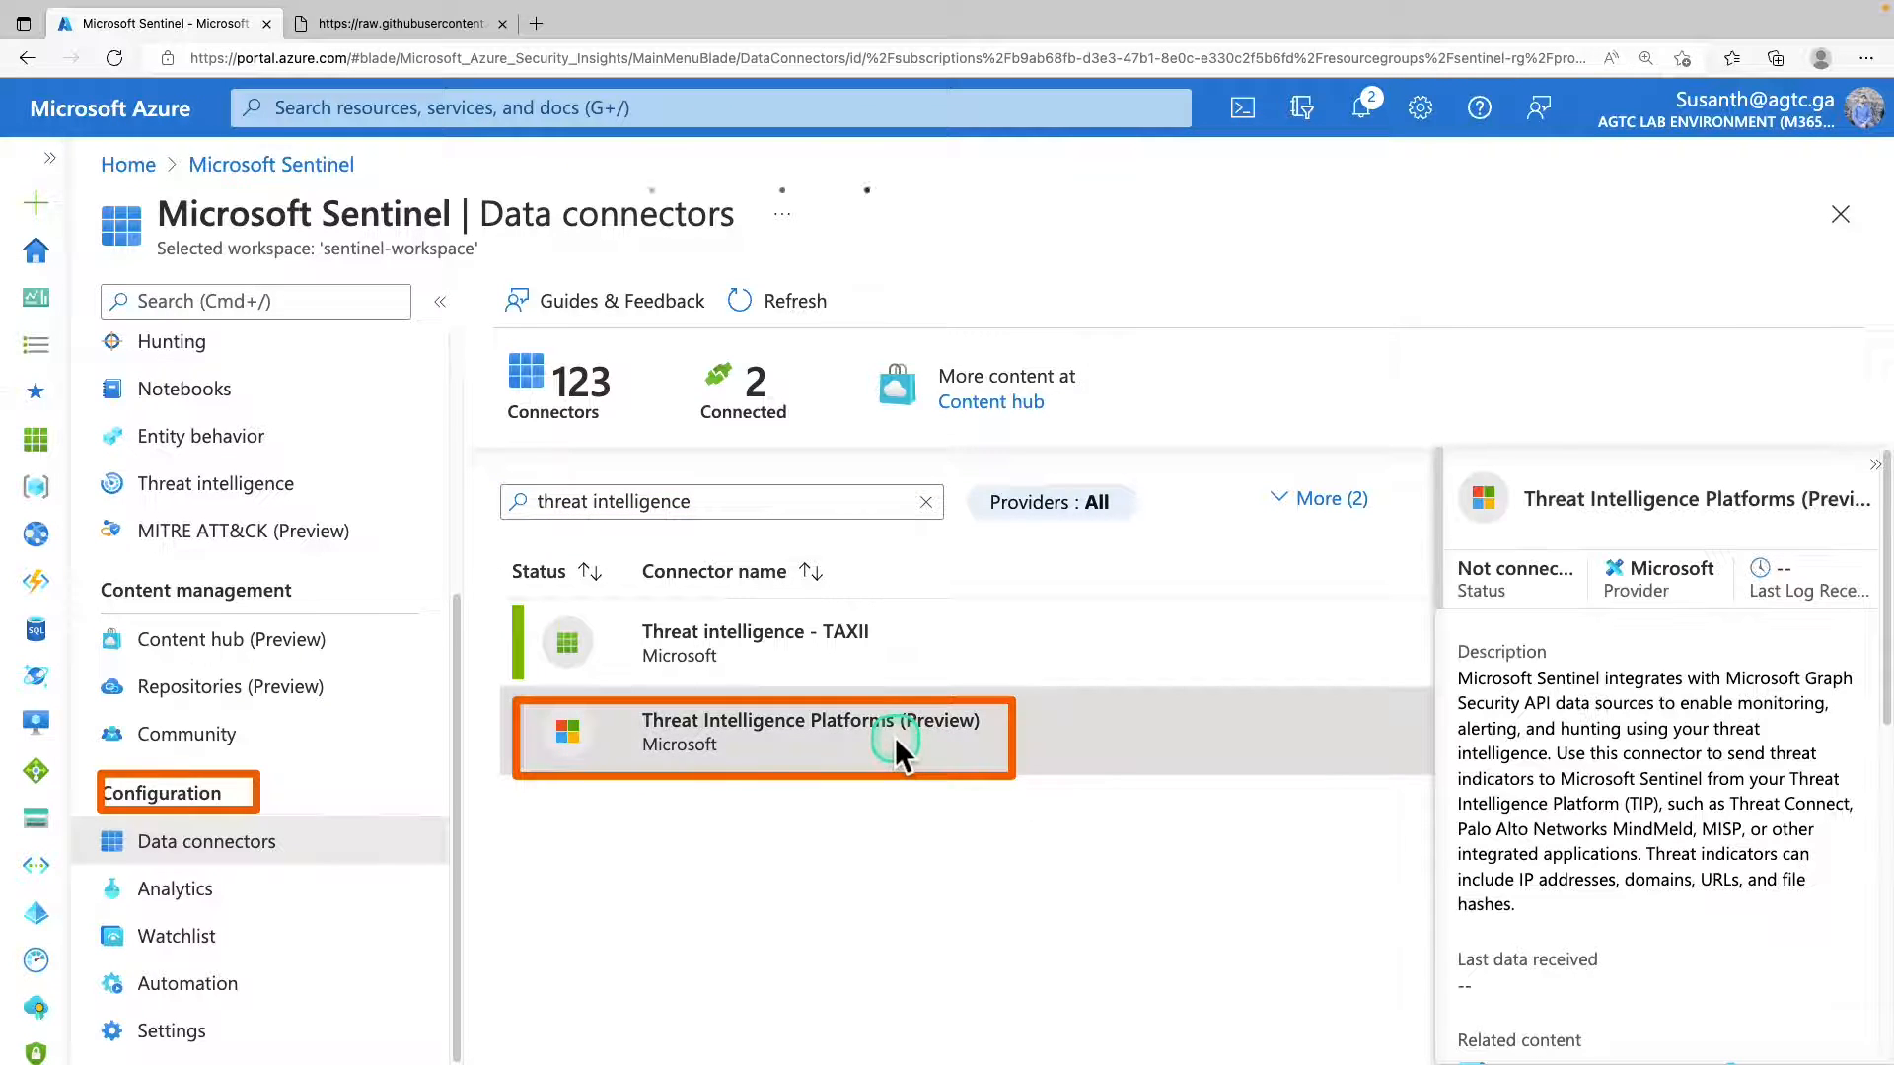
scroll(1567, 730, "down", 5)
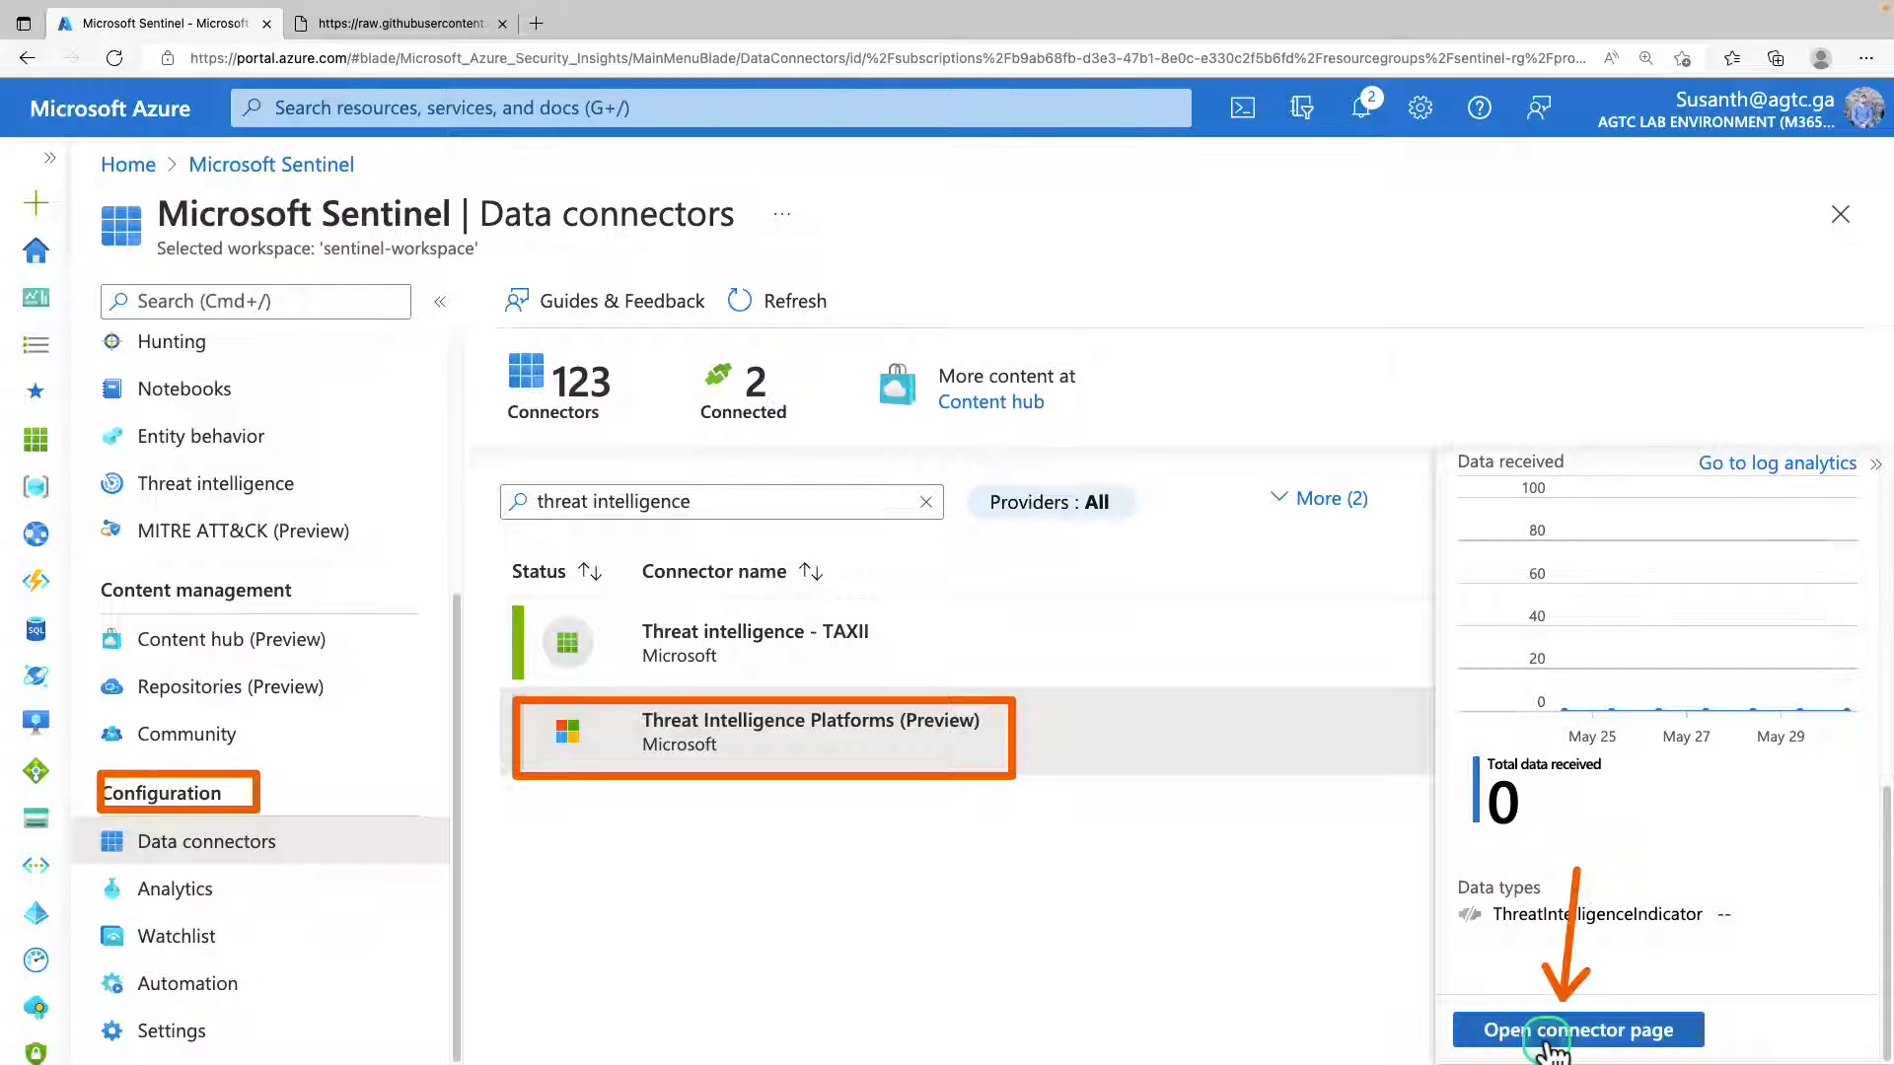
left_click(1551, 1036)
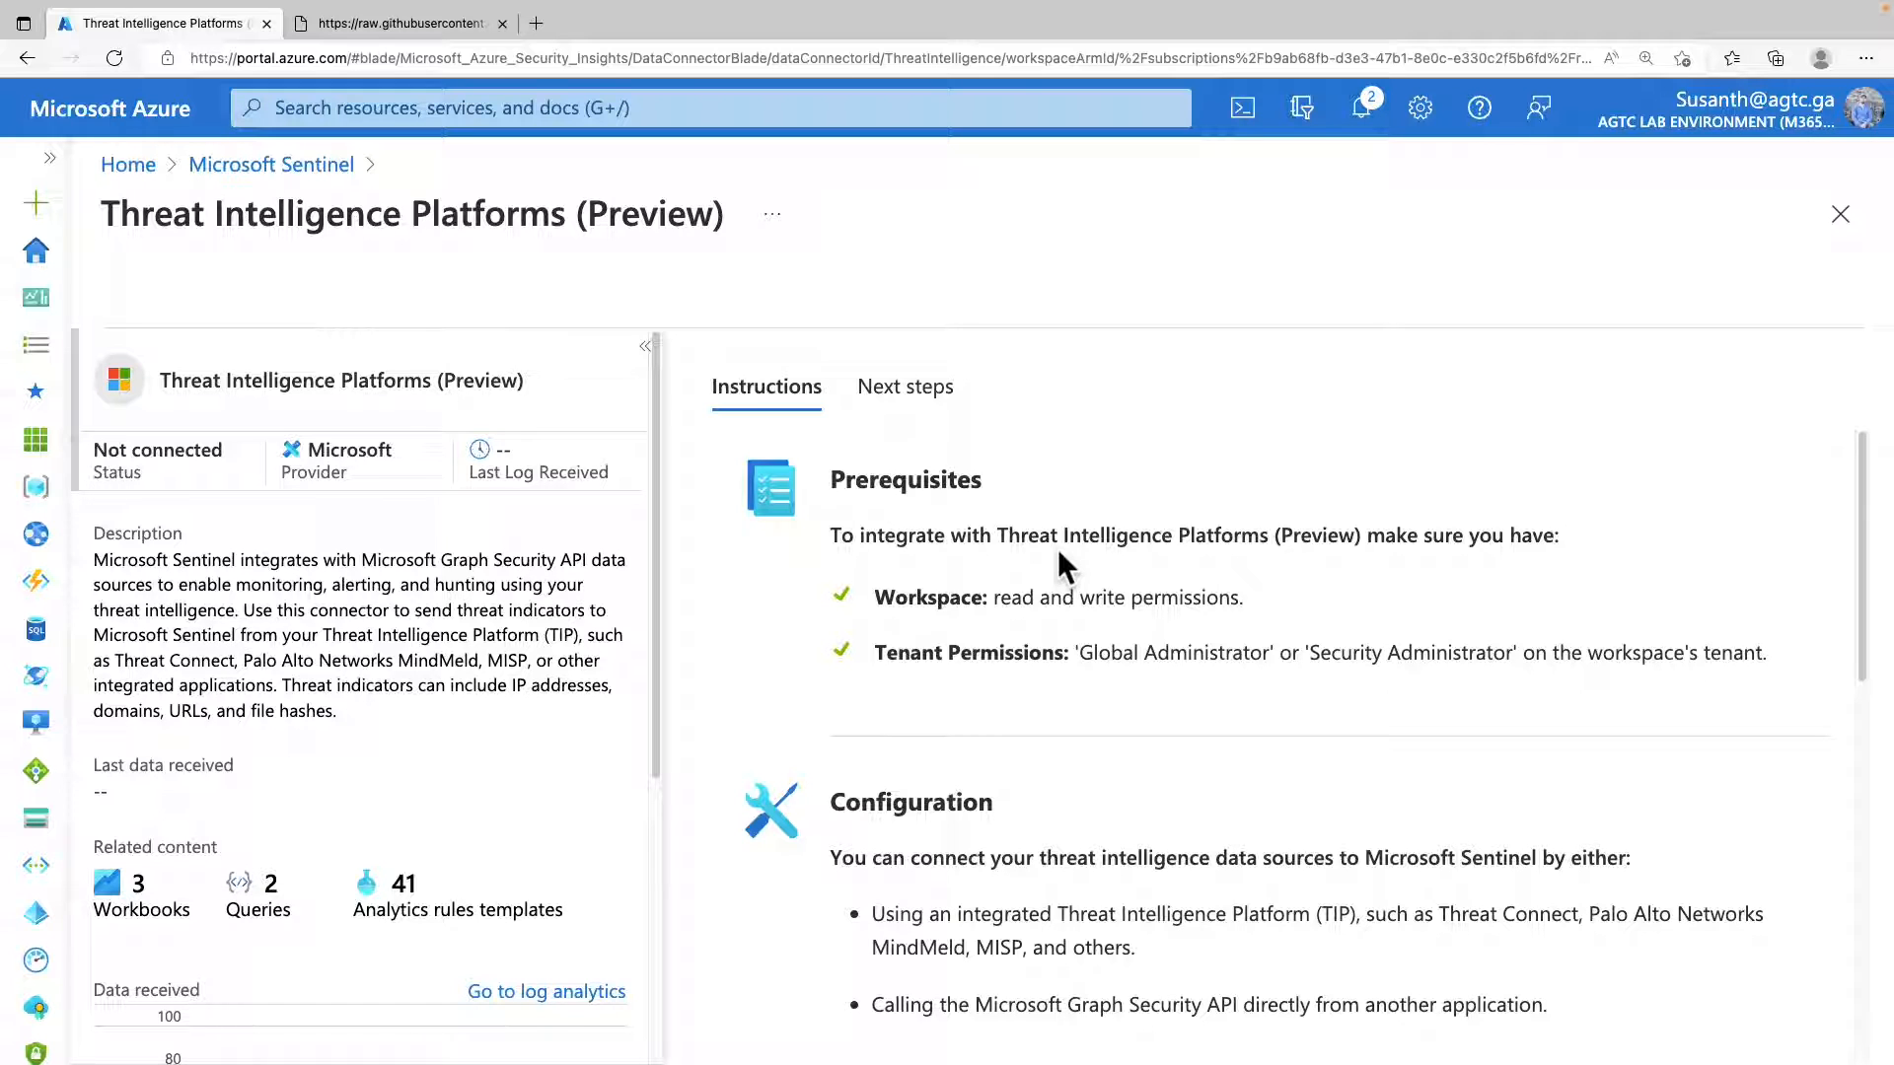
Read through the configuration instructions and connect the Threat Intelligence Platforms (Preview) data connector.
scroll(1057, 549, "down", 3)
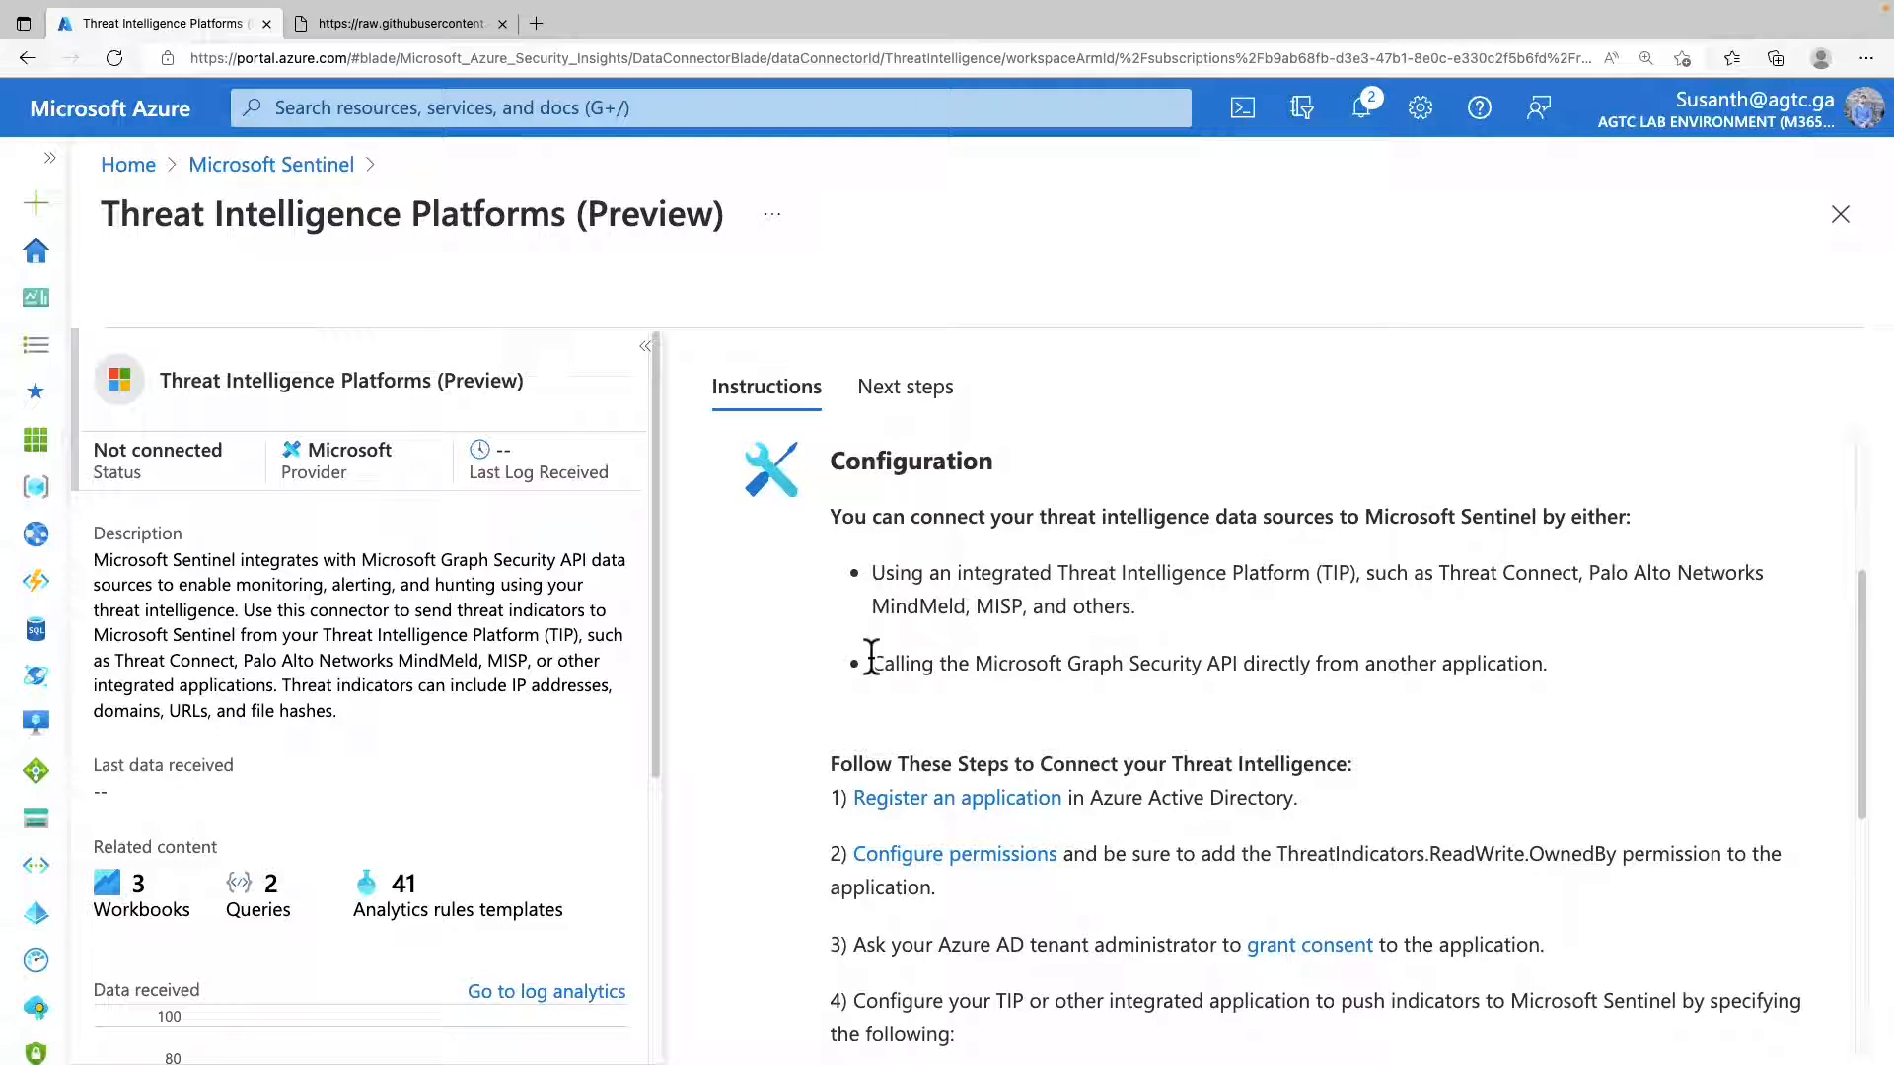
scroll(872, 657, "down", 5)
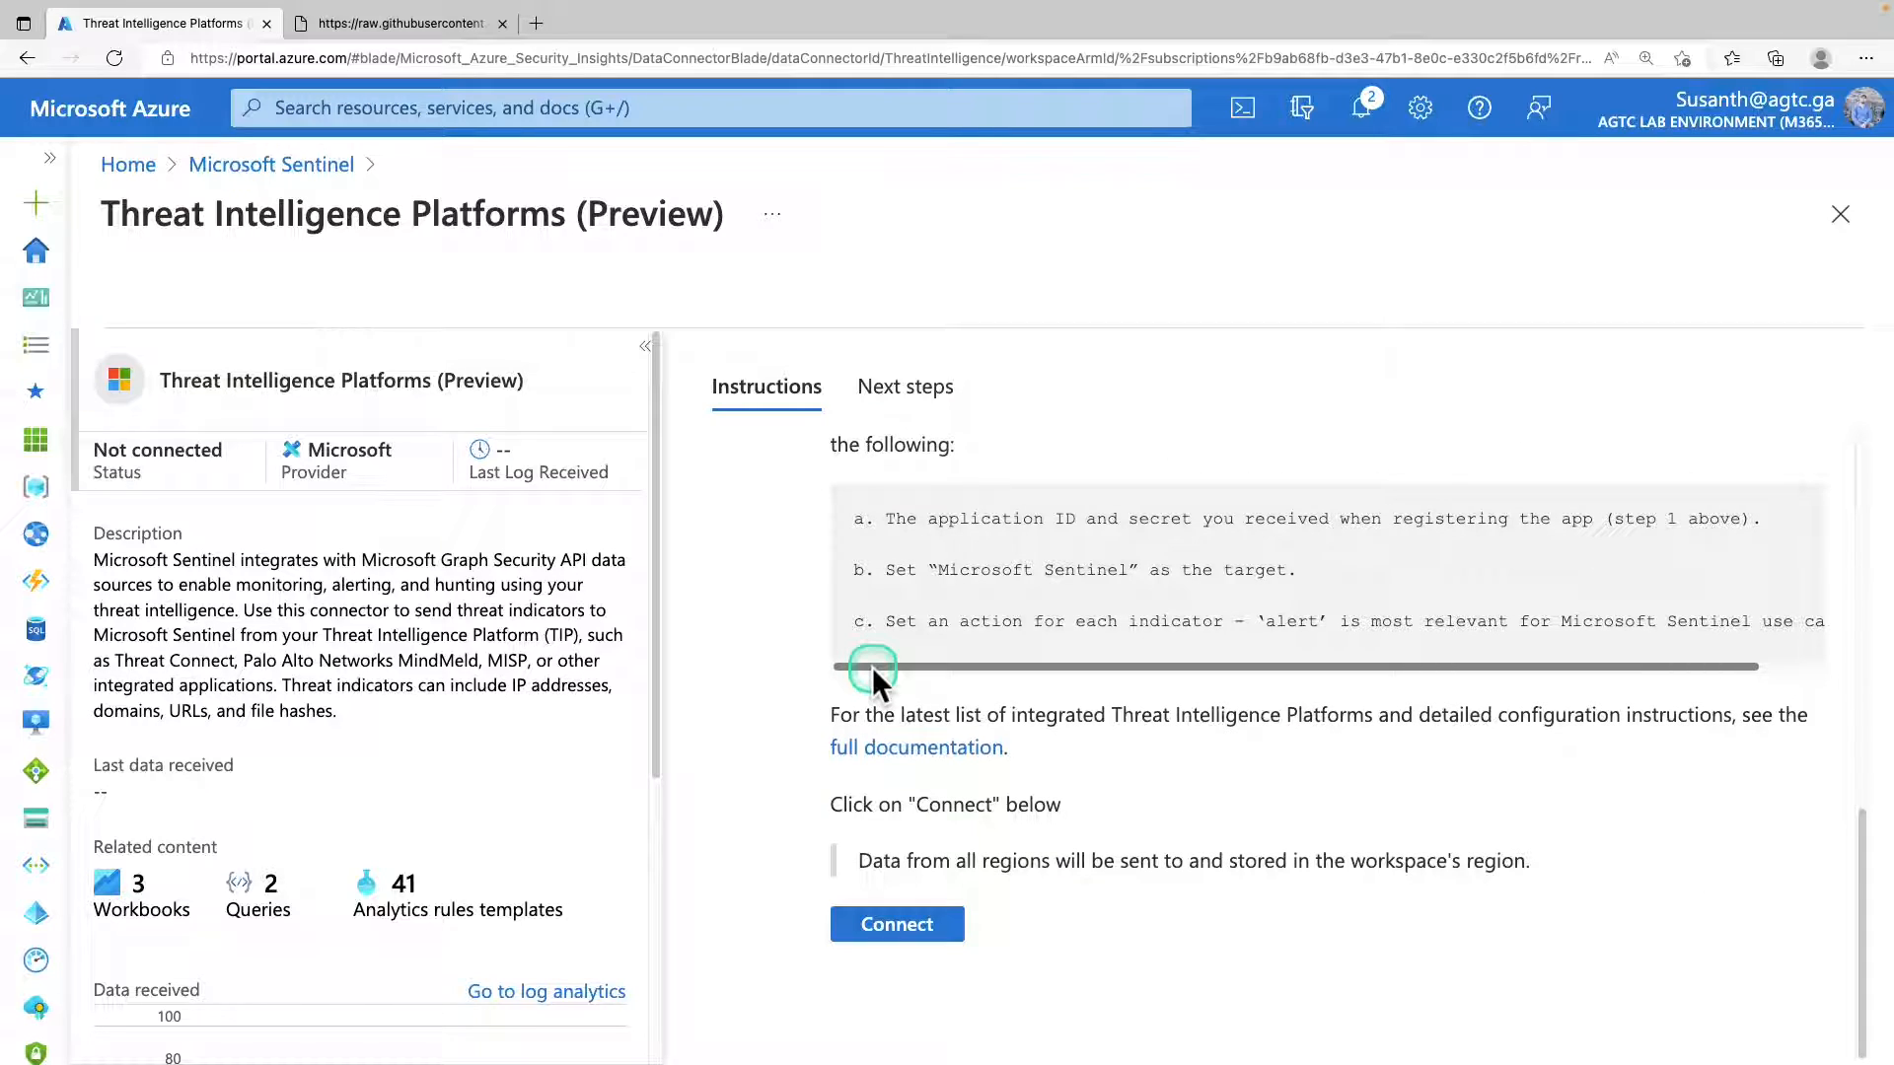
scroll(905, 631, "up", 1)
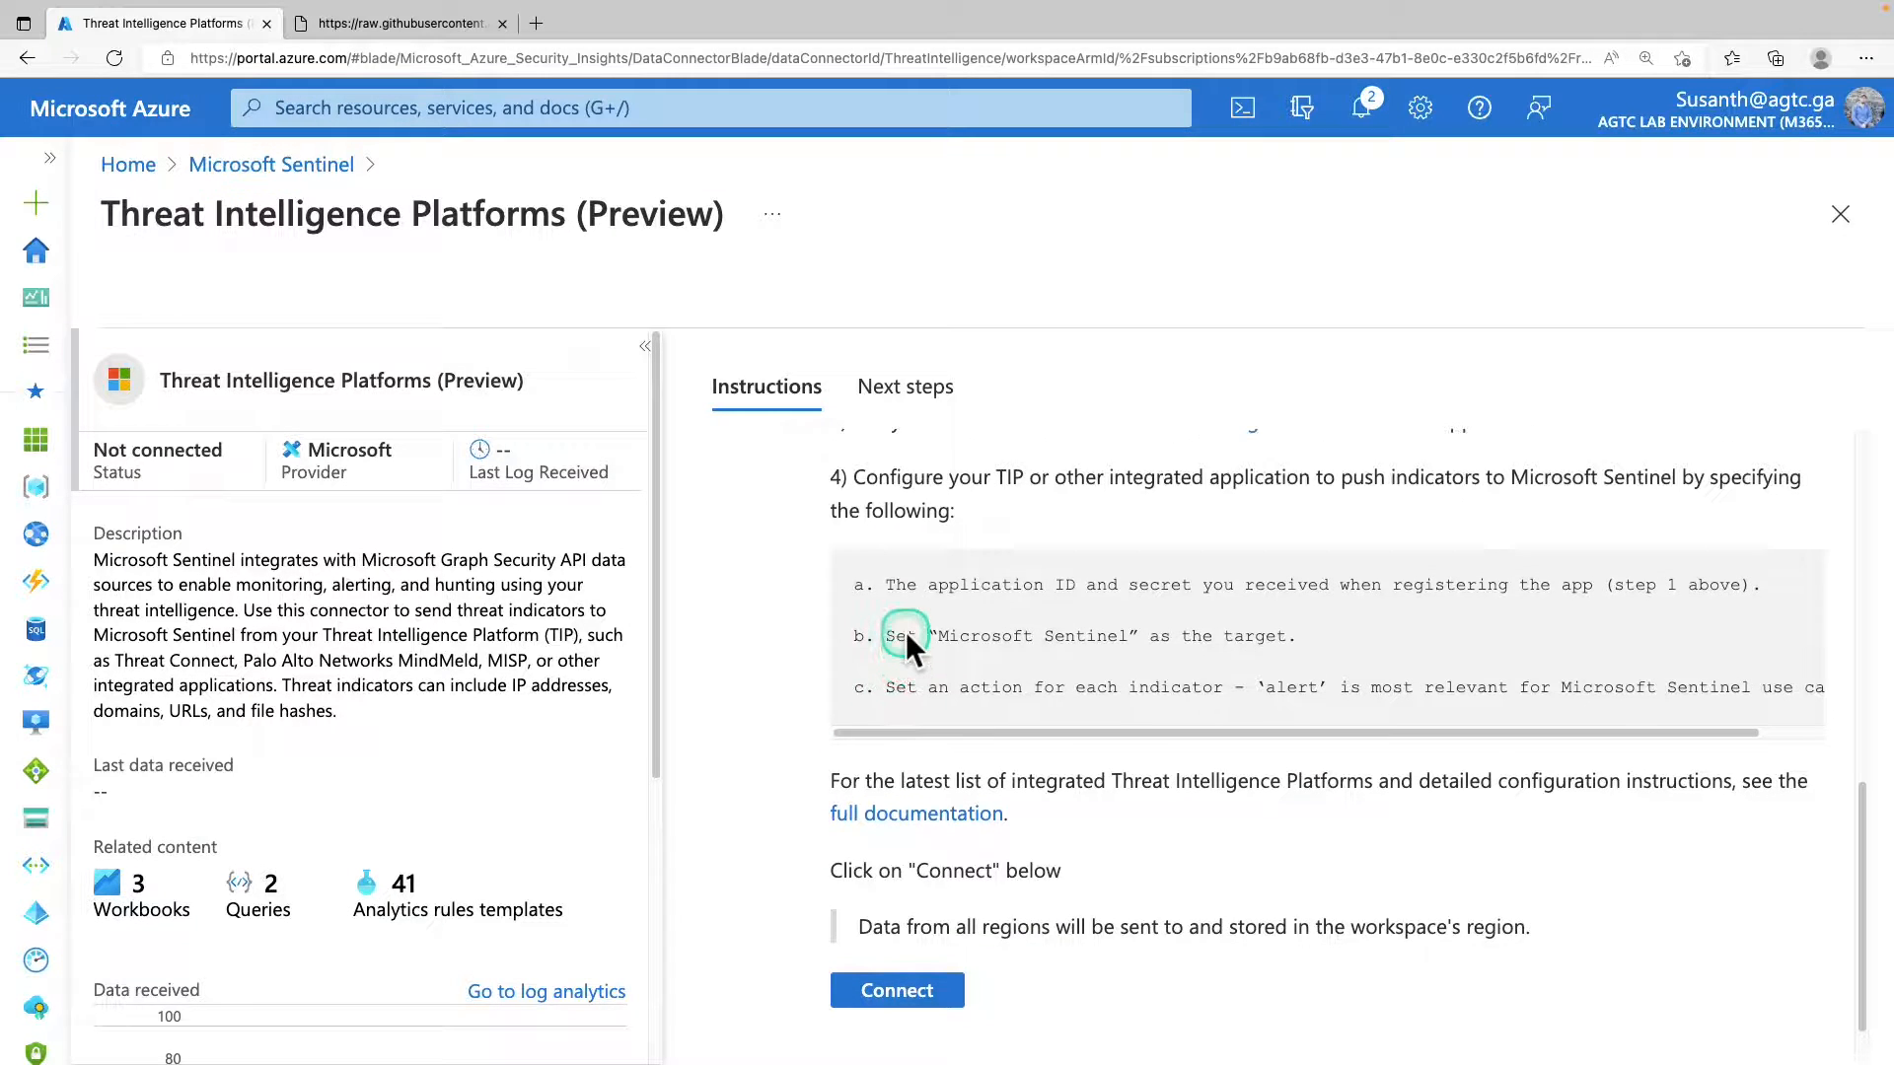
scroll(905, 632, "down", 1)
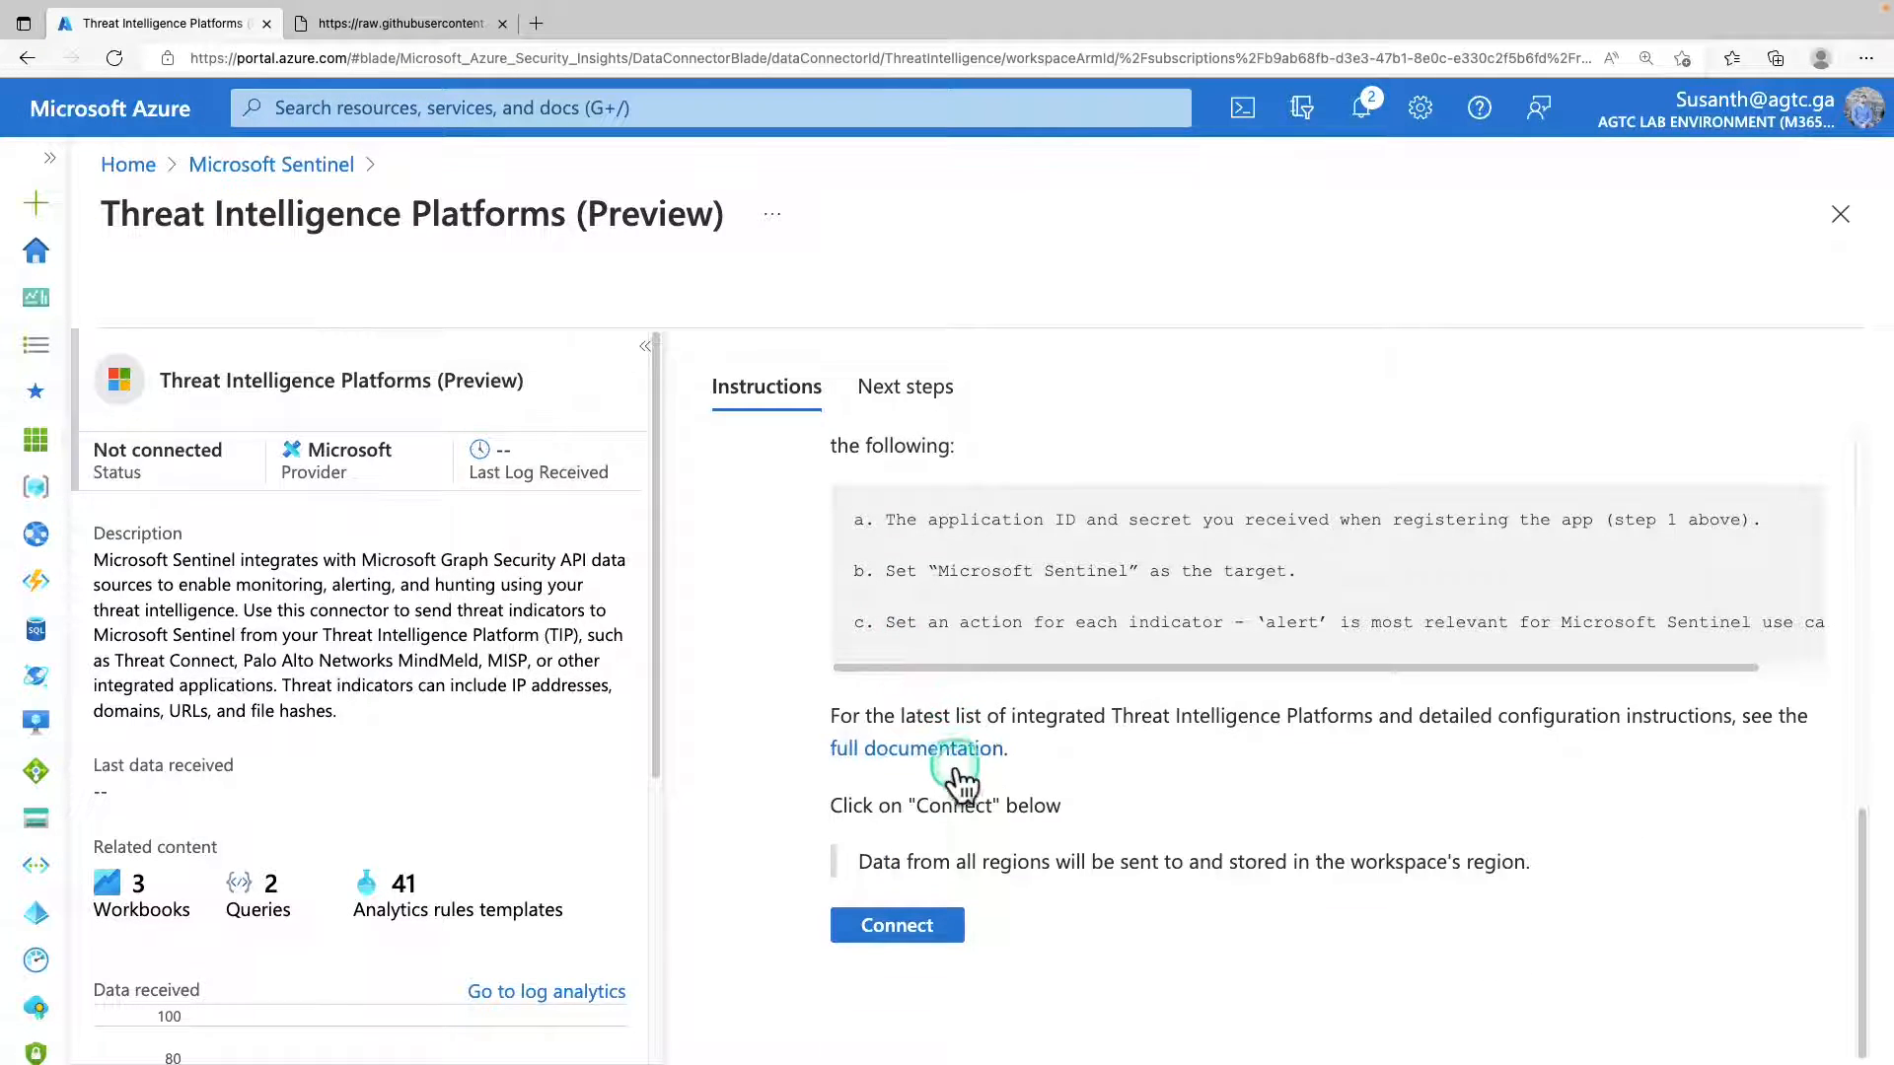
left_click(937, 933)
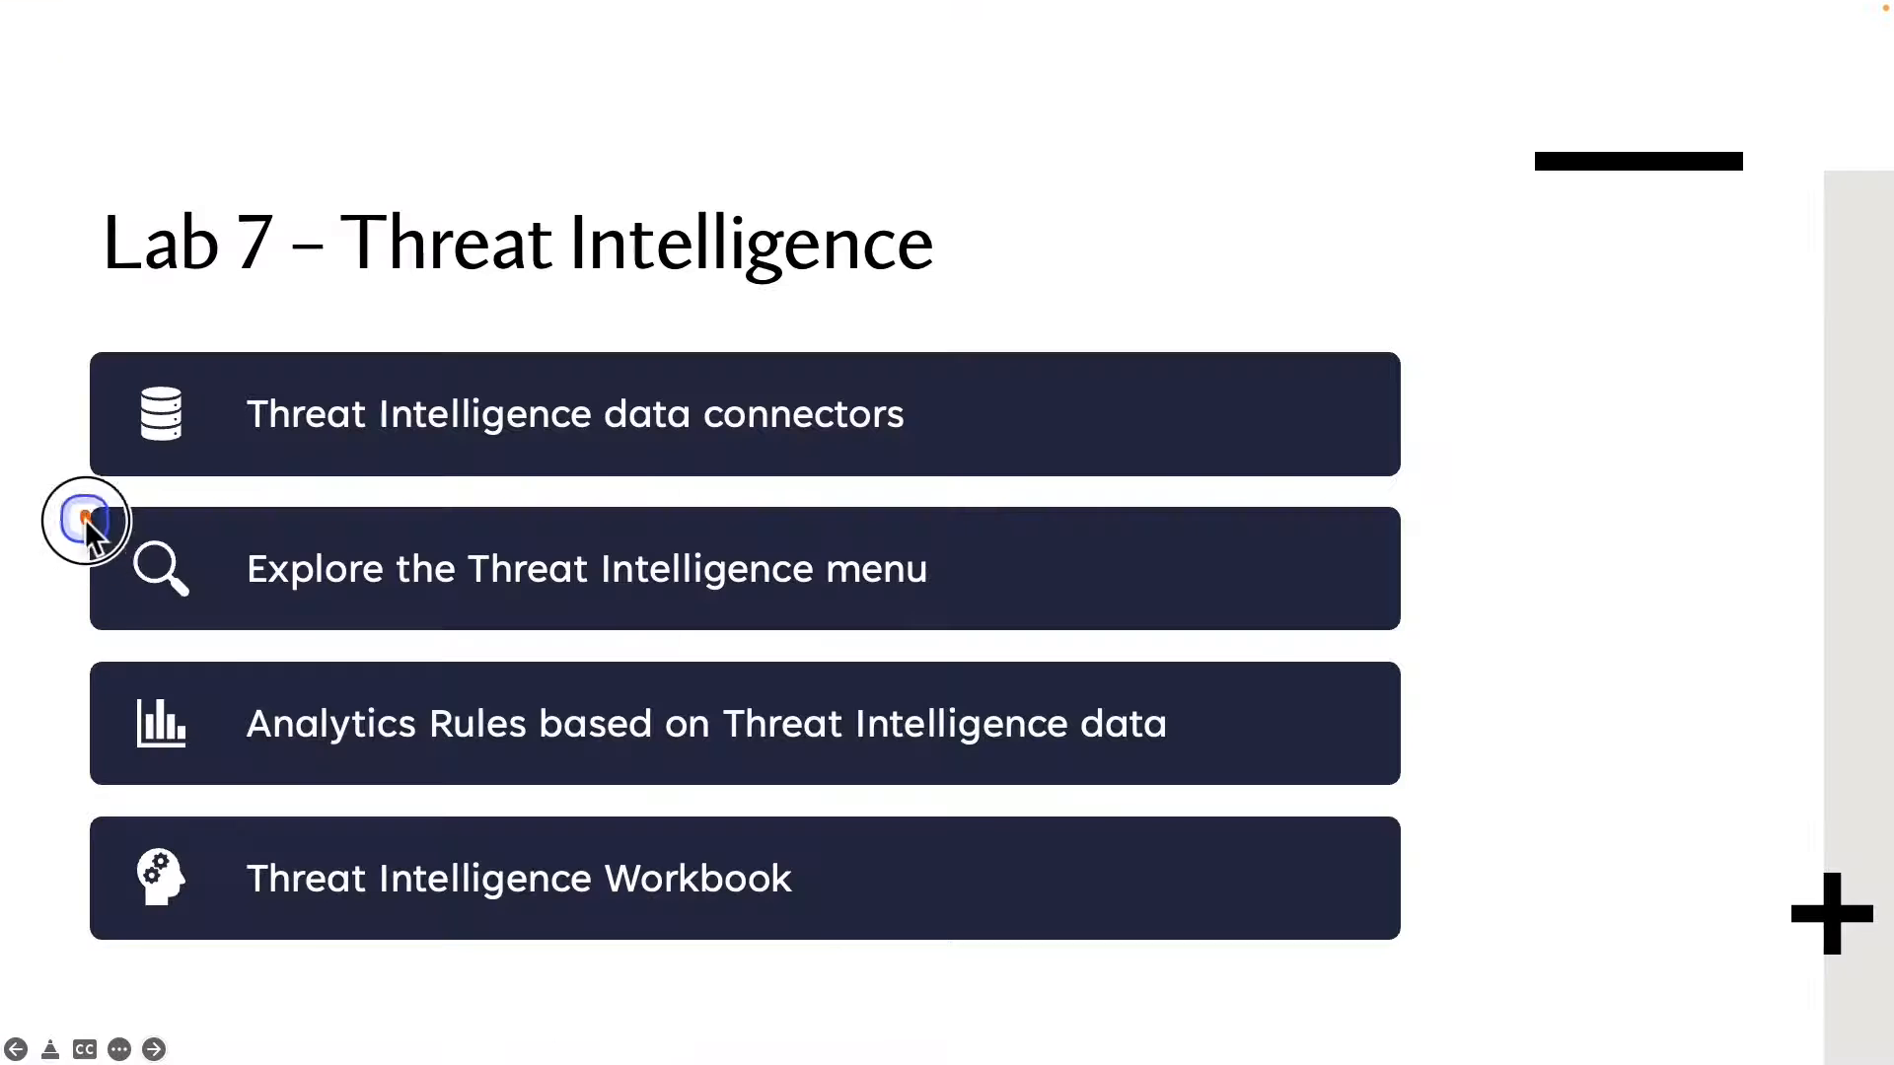
mouse_move(84, 519)
left_mouse_down()
mouse_move(474, 642)
mouse_move(1086, 625)
left_mouse_up()
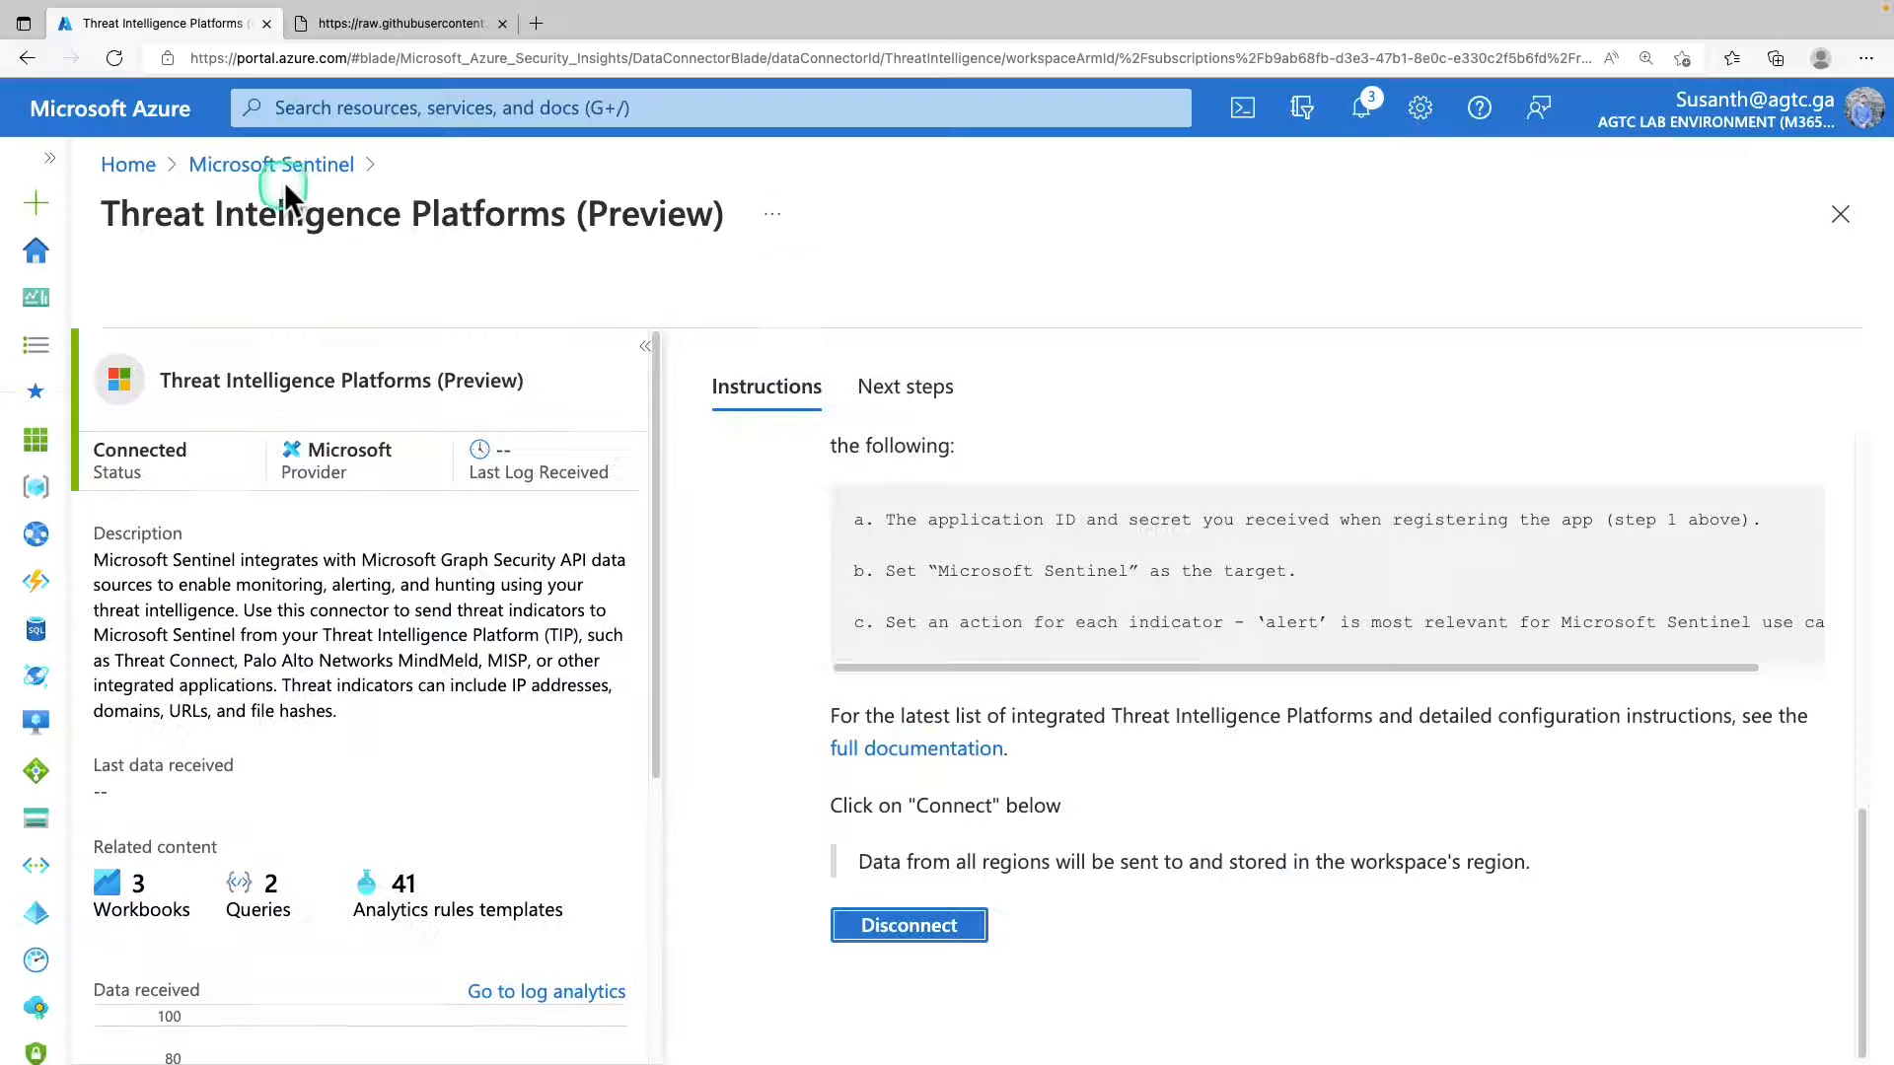
Open the Sentinel logs and run the query "ThreatIntelligenceIndicator | getschema" in the empty query editor.
left_click(293, 168)
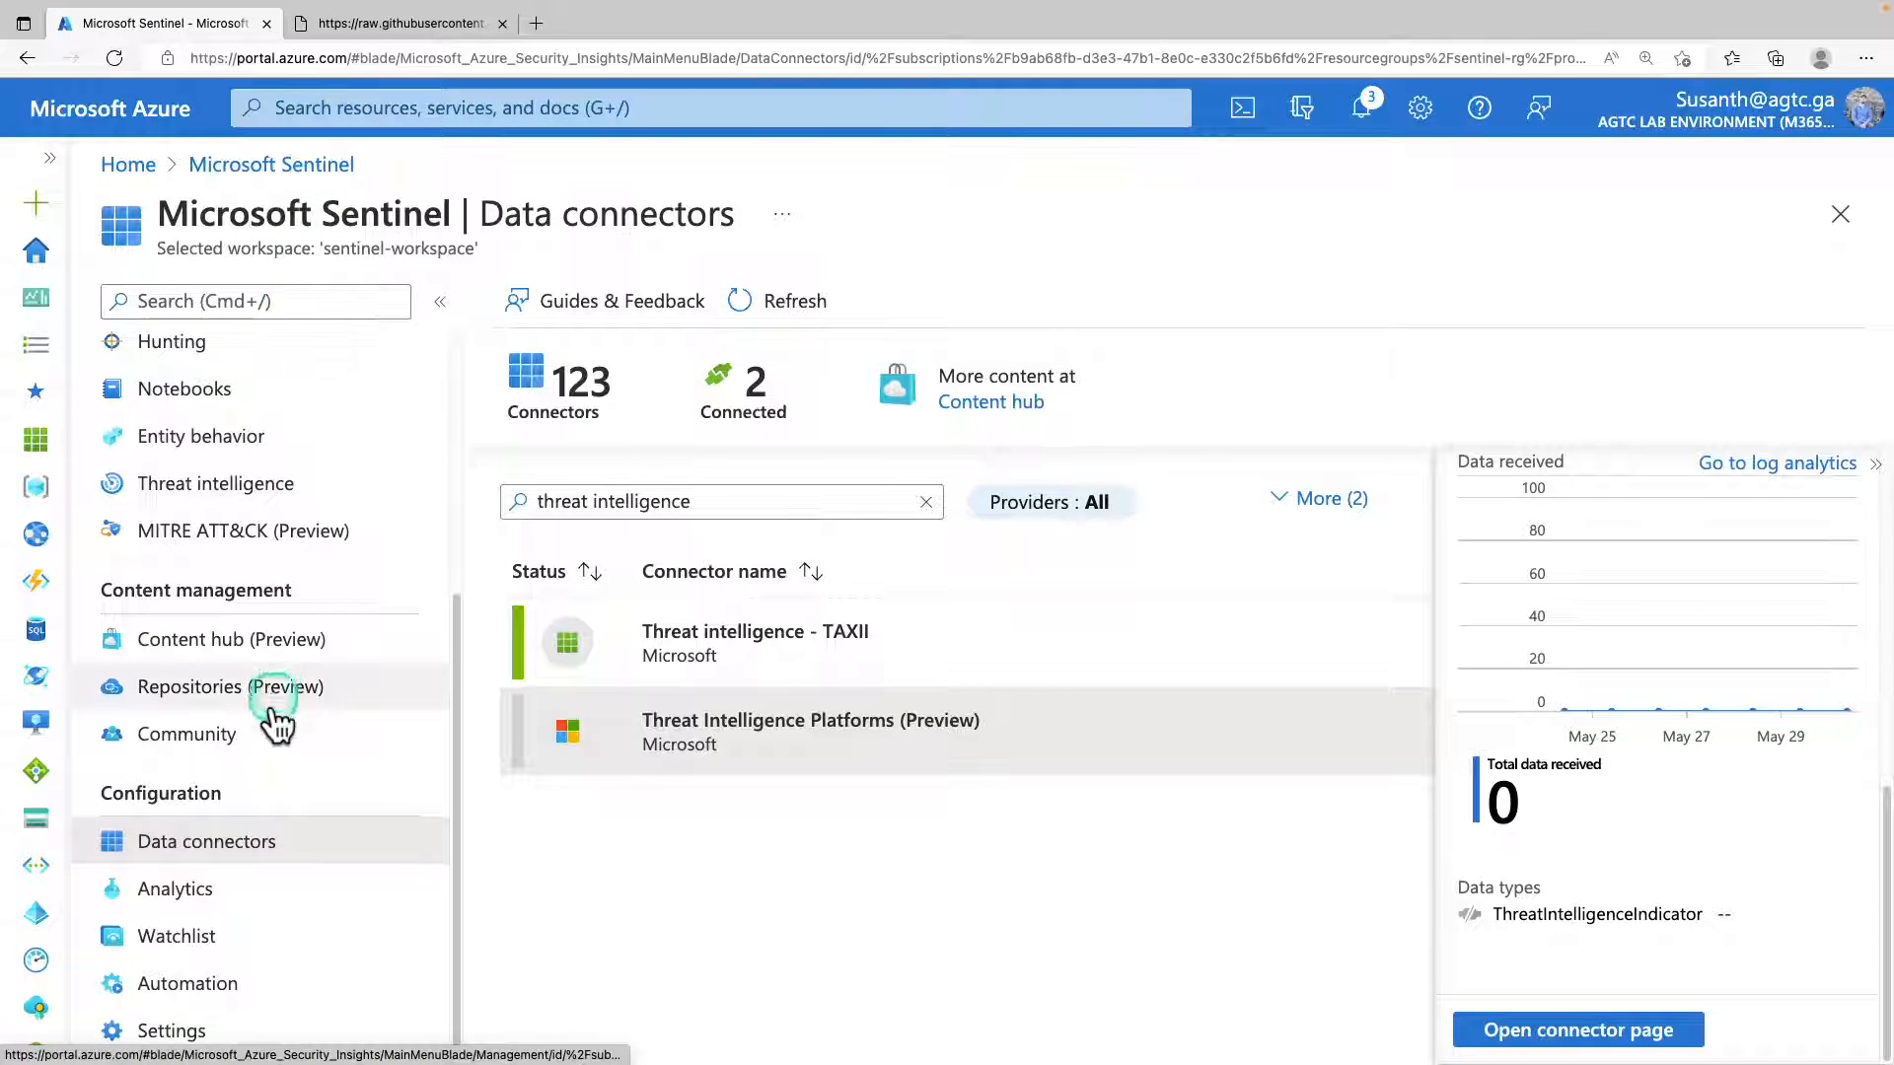
scroll(202, 461, "up", 5)
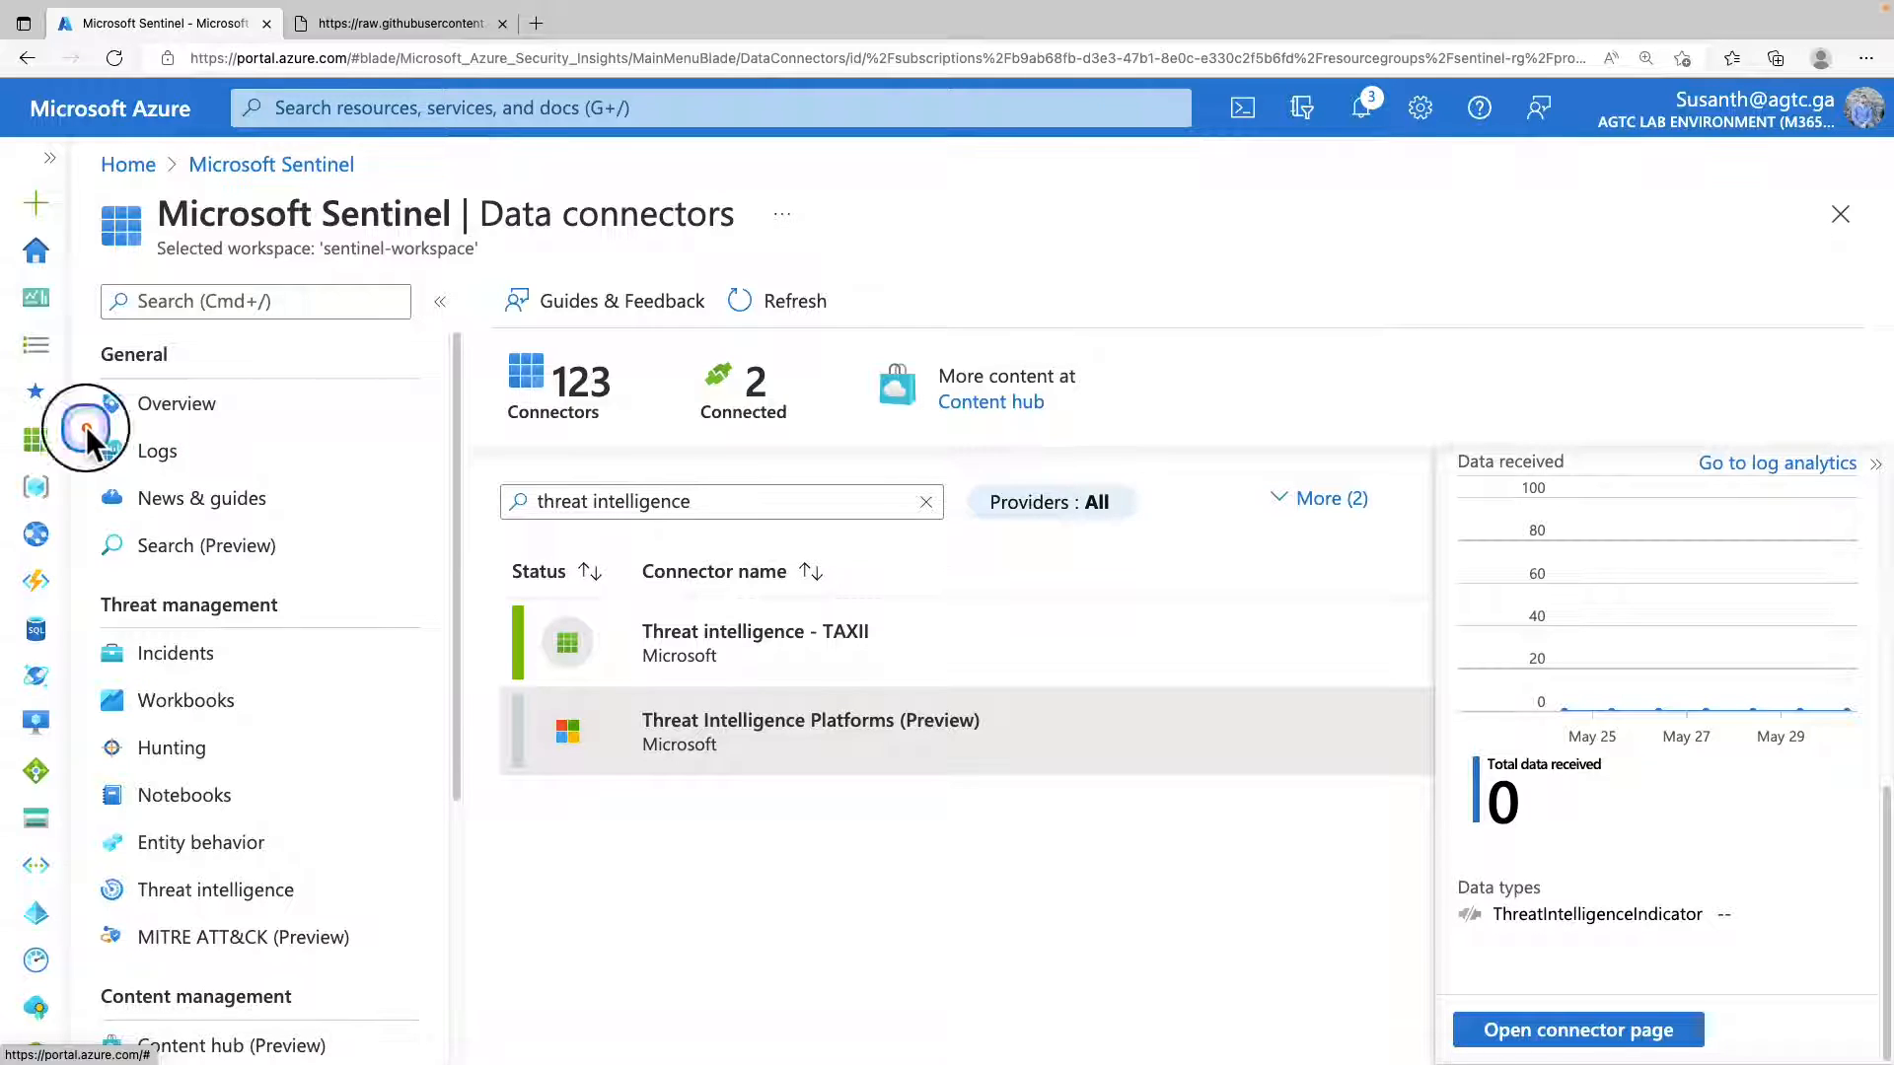
left_click_drag(86, 426, 202, 480)
left_click(174, 454)
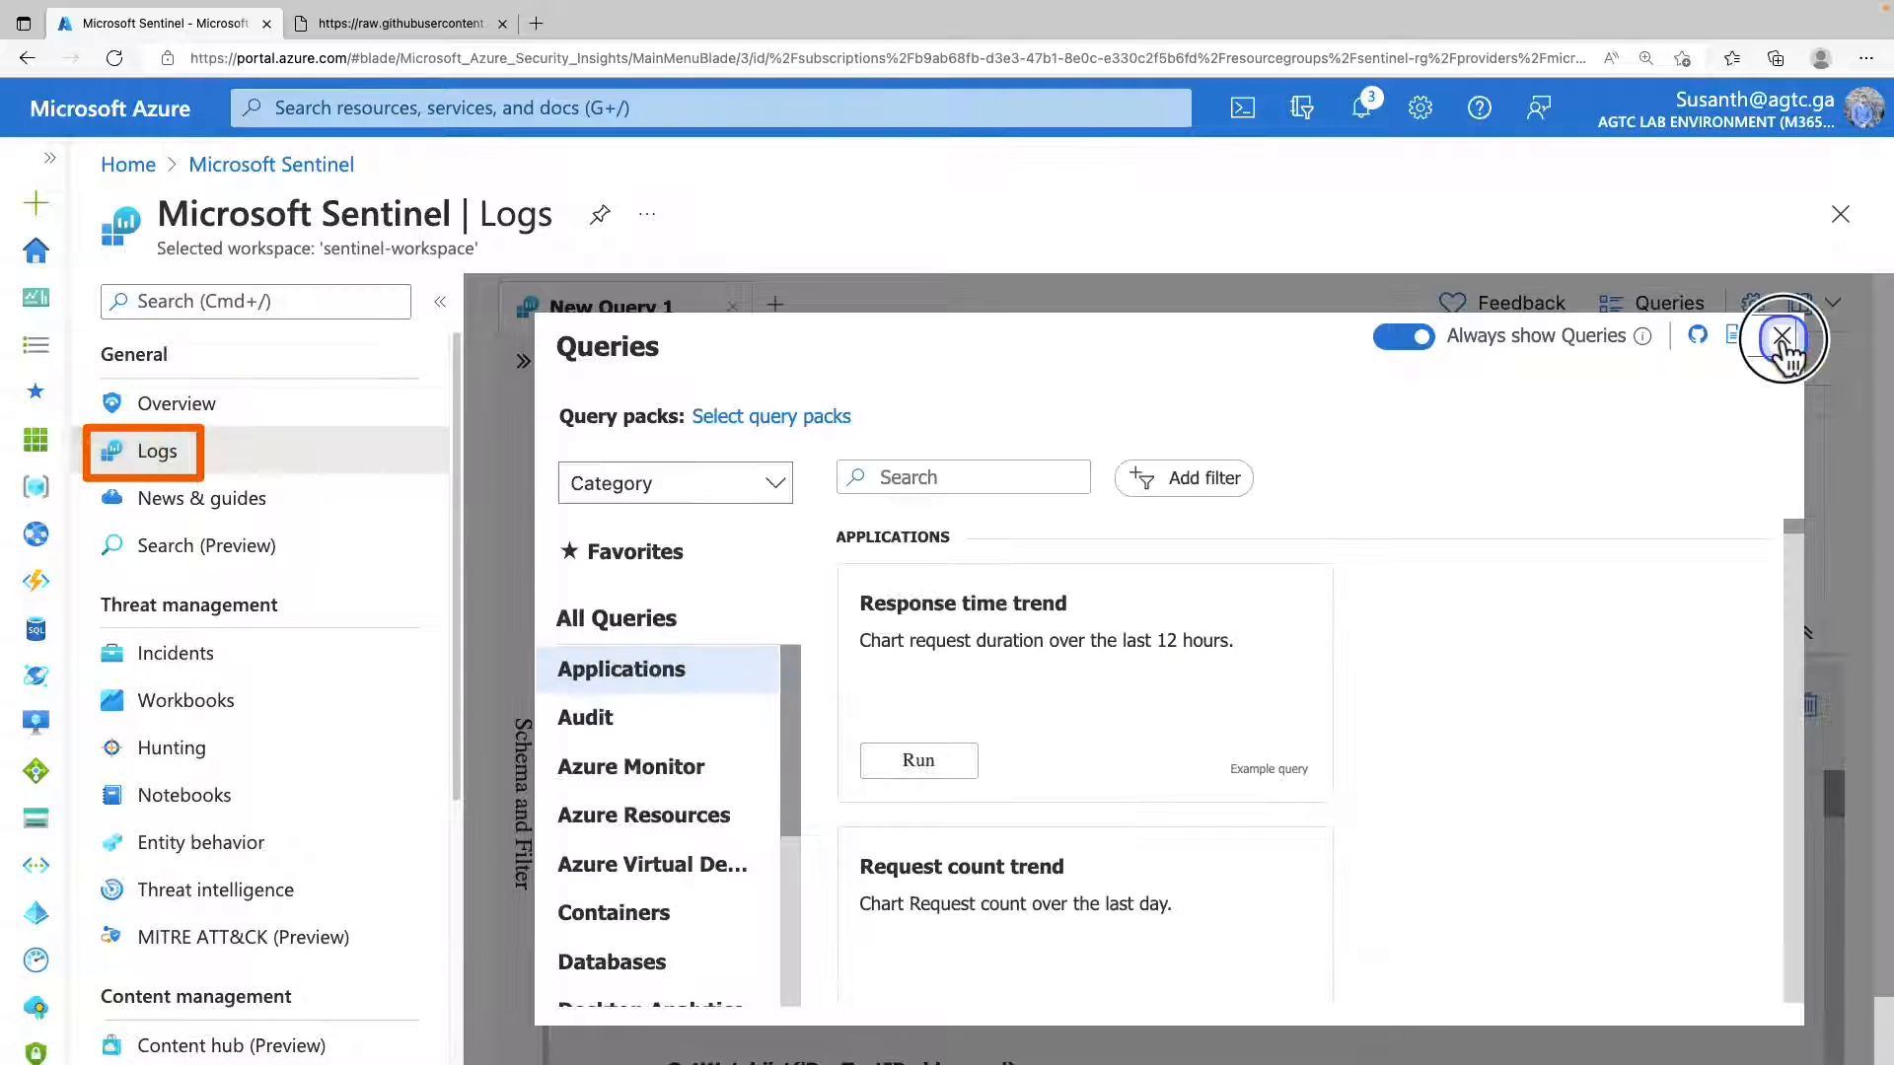
left_click(1782, 338)
type("ThreatIntelligenceIndicator | getschema")
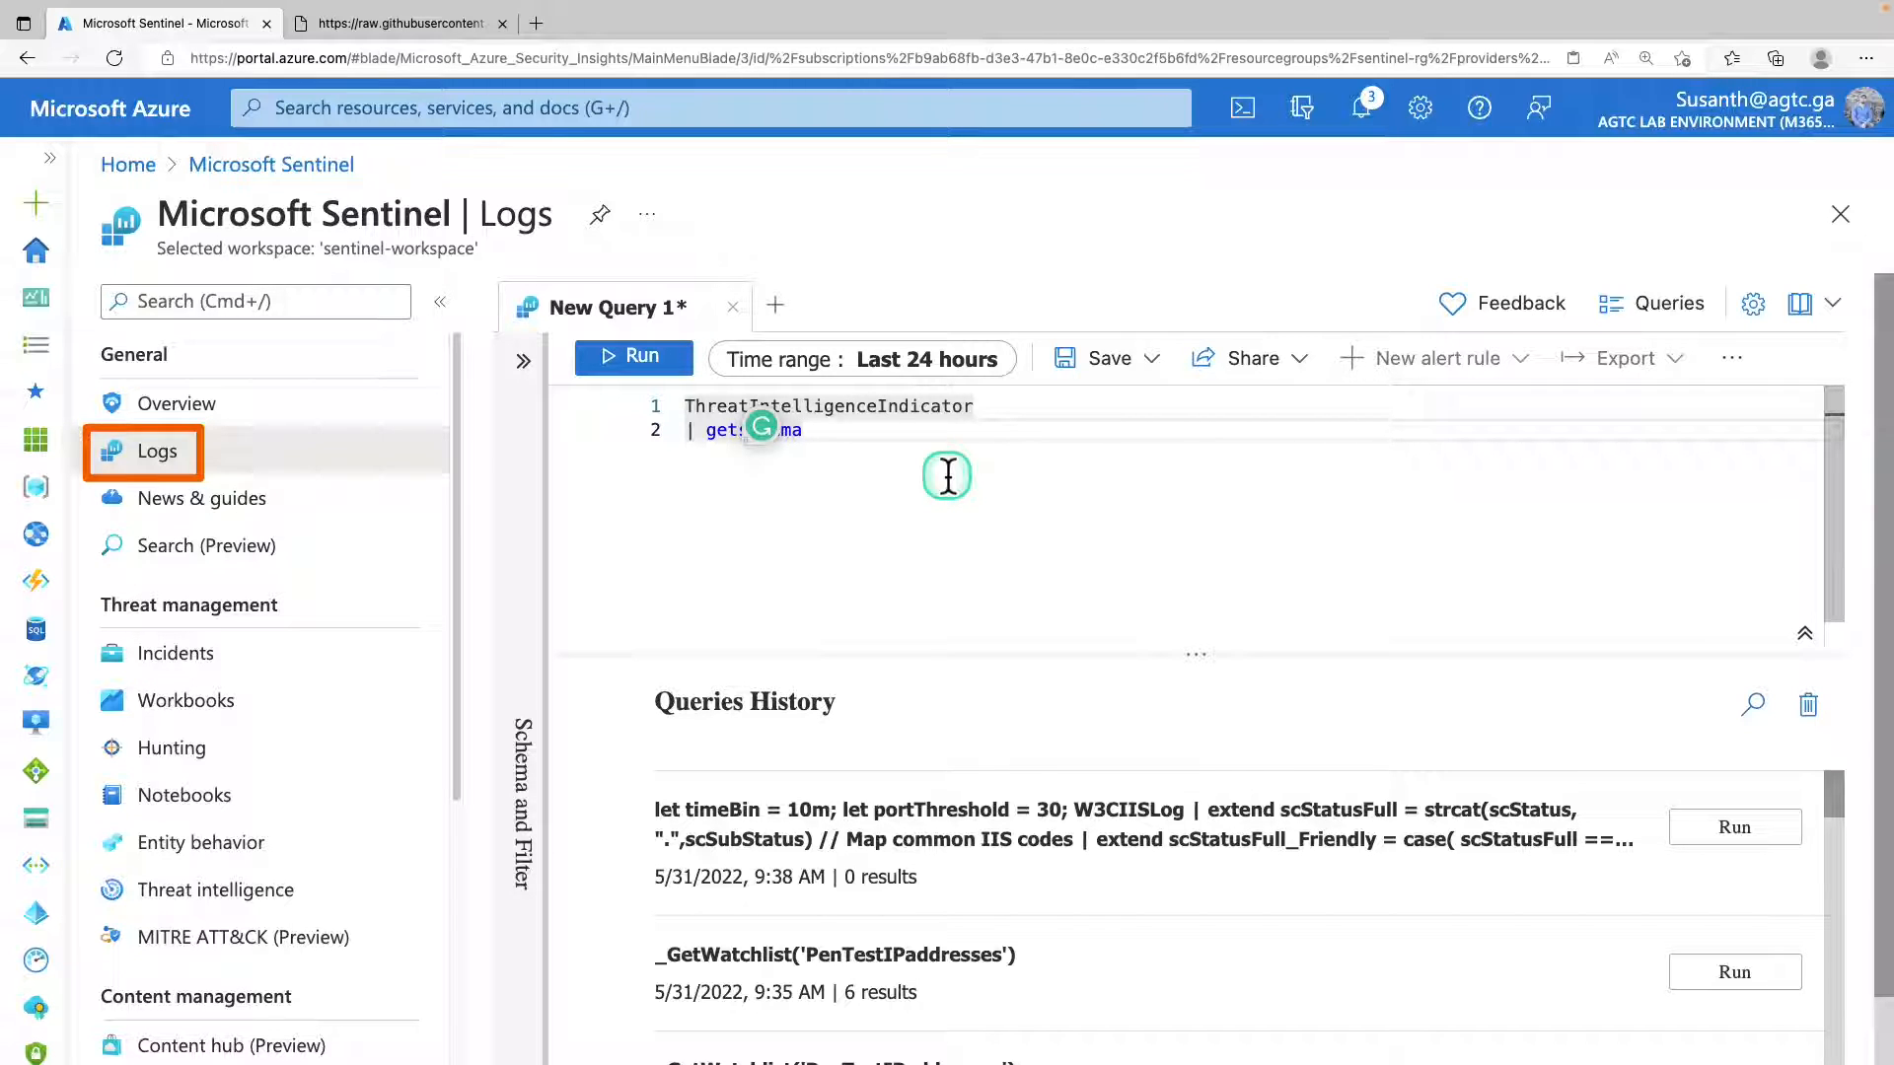
left_click(1034, 475)
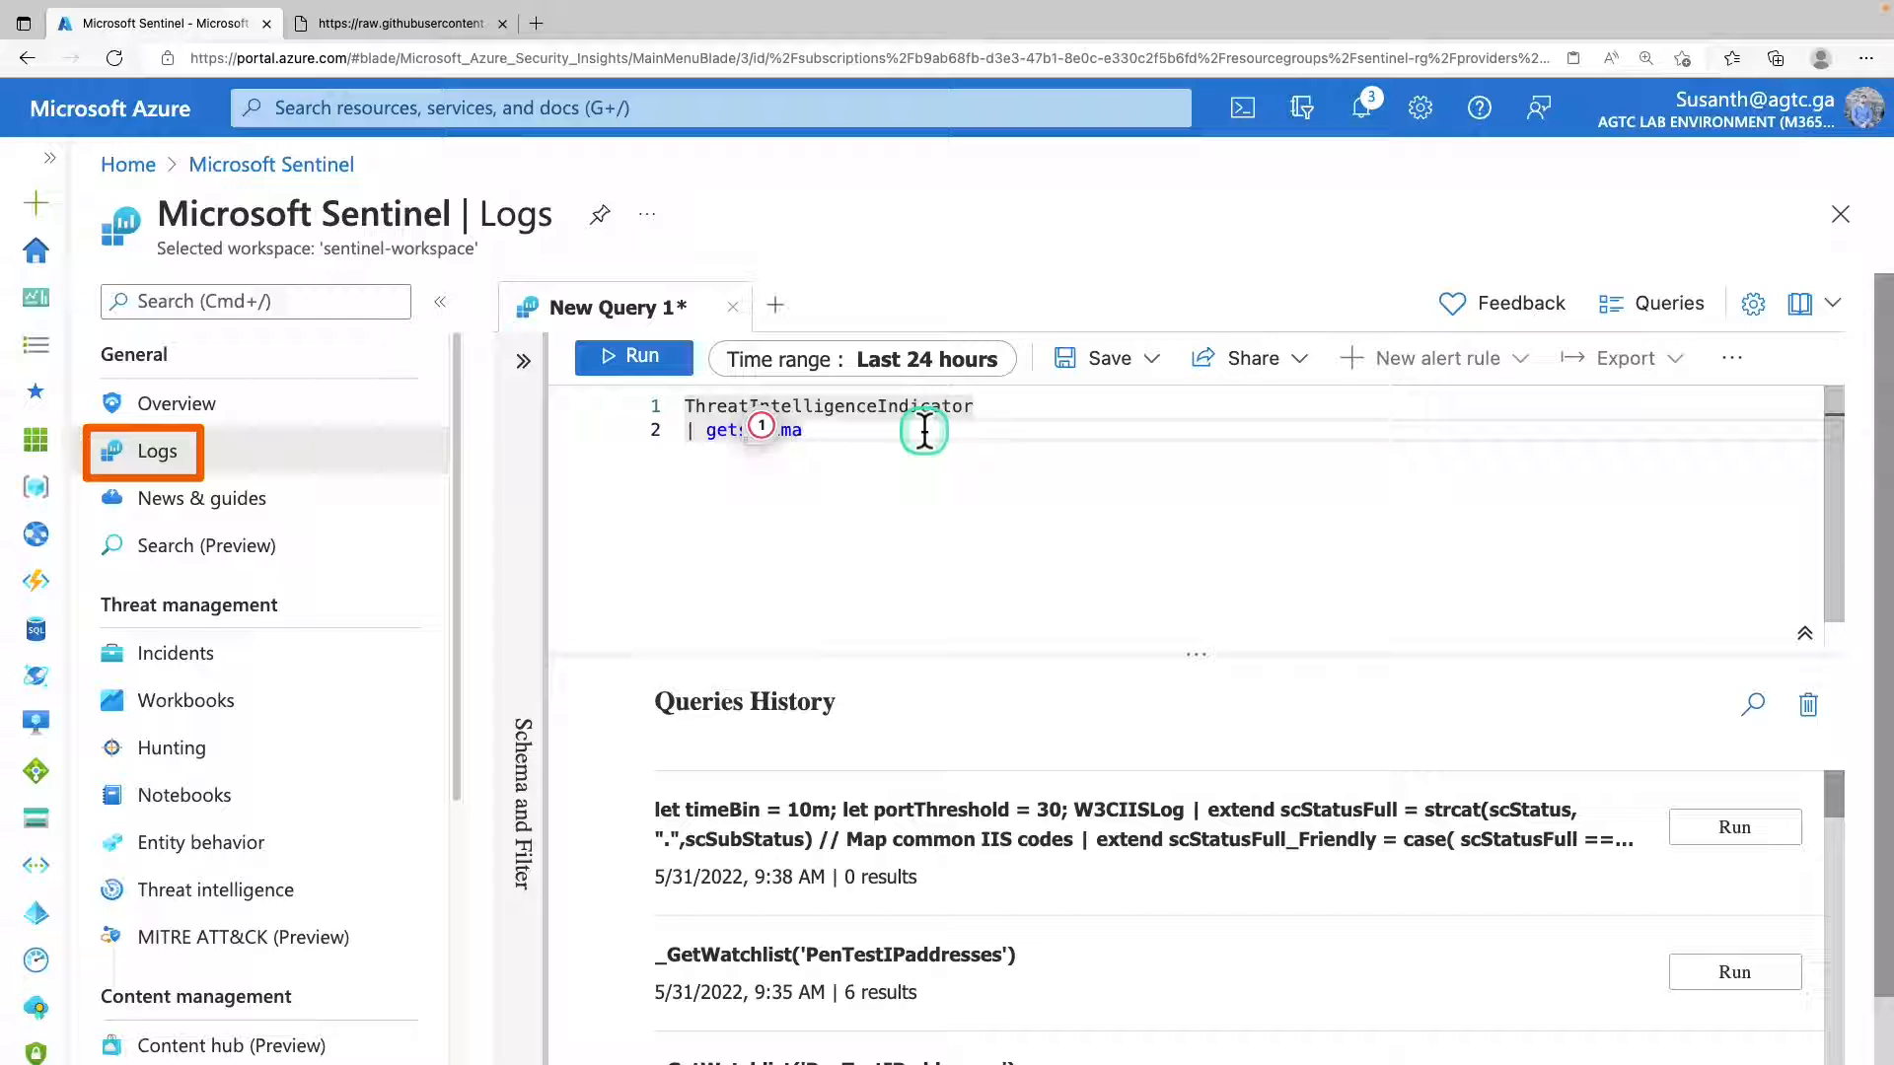
left_click_drag(924, 430, 653, 414)
left_click(639, 355)
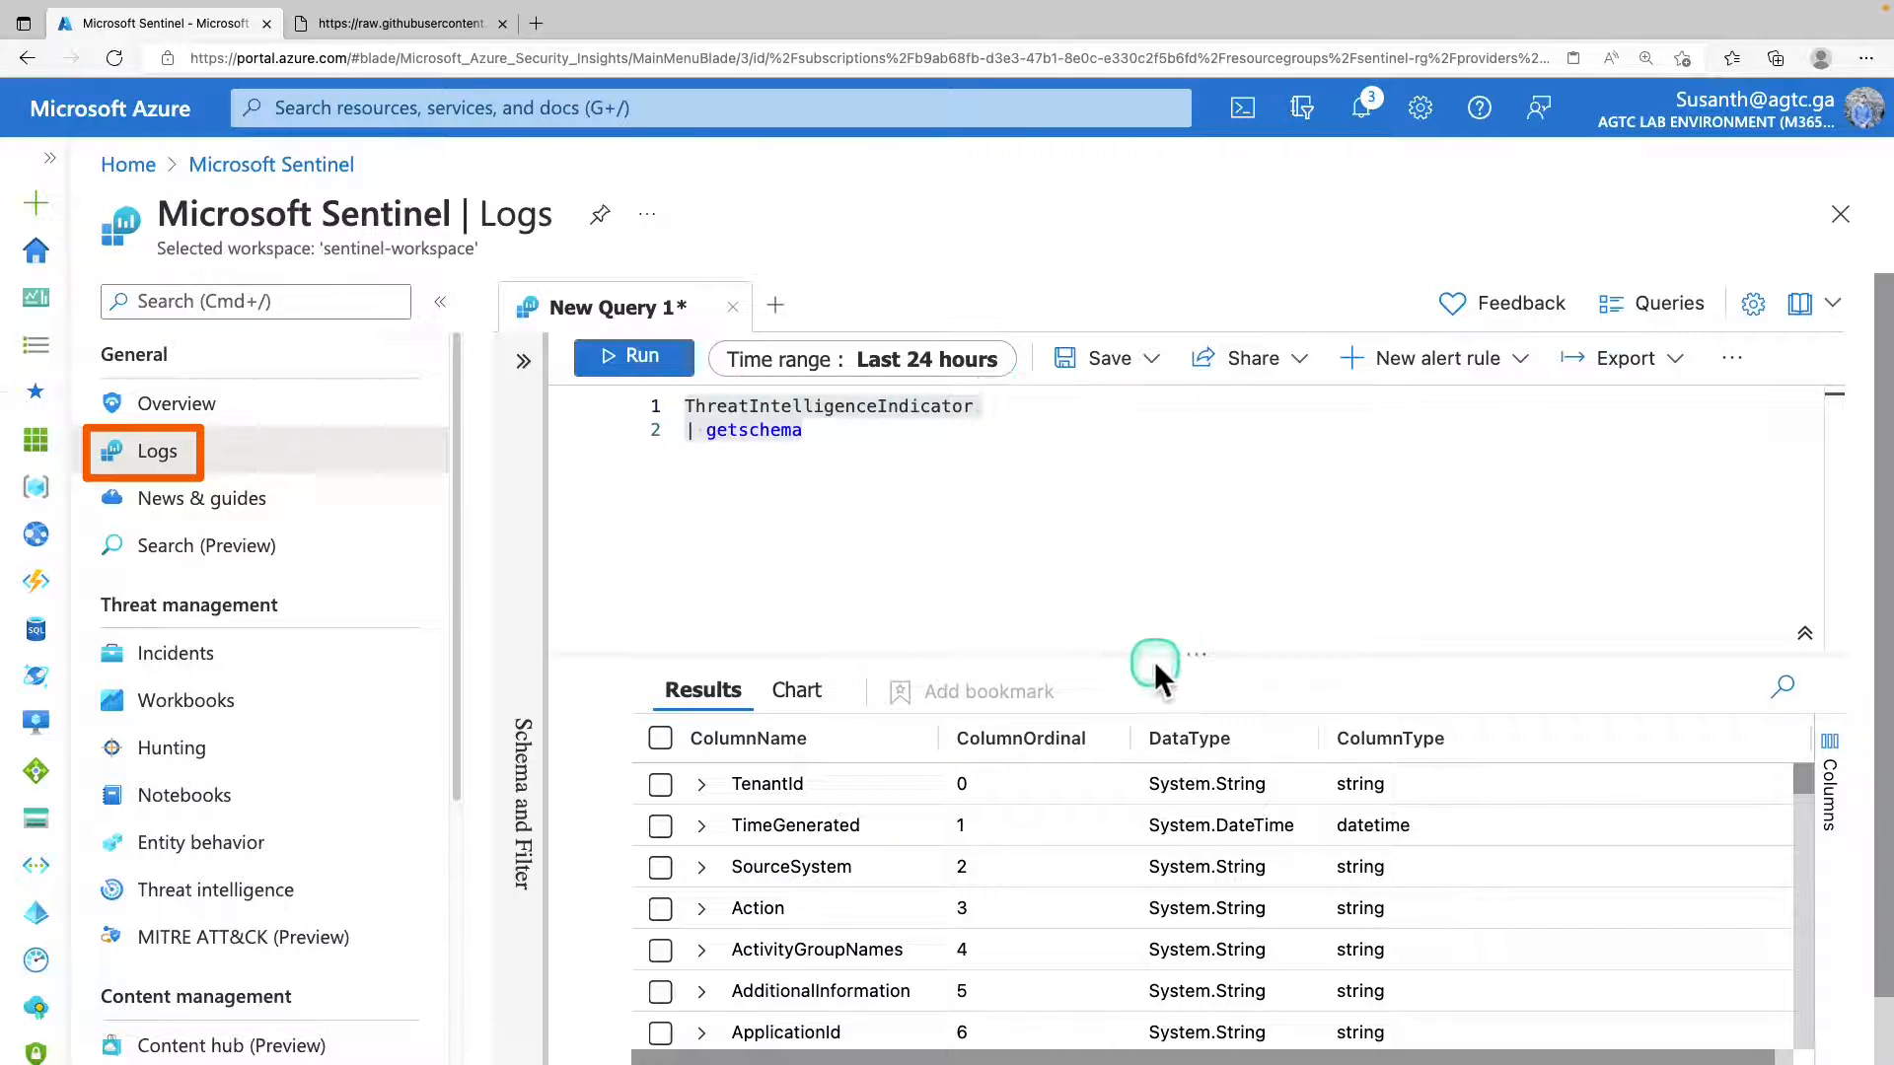
Enlarge the results area and examine the ThreatIntelligenceIndicator schema columns, including the details of AzureTenantId, IndicatorId and ThreatType.
left_click_drag(1186, 653, 1187, 506)
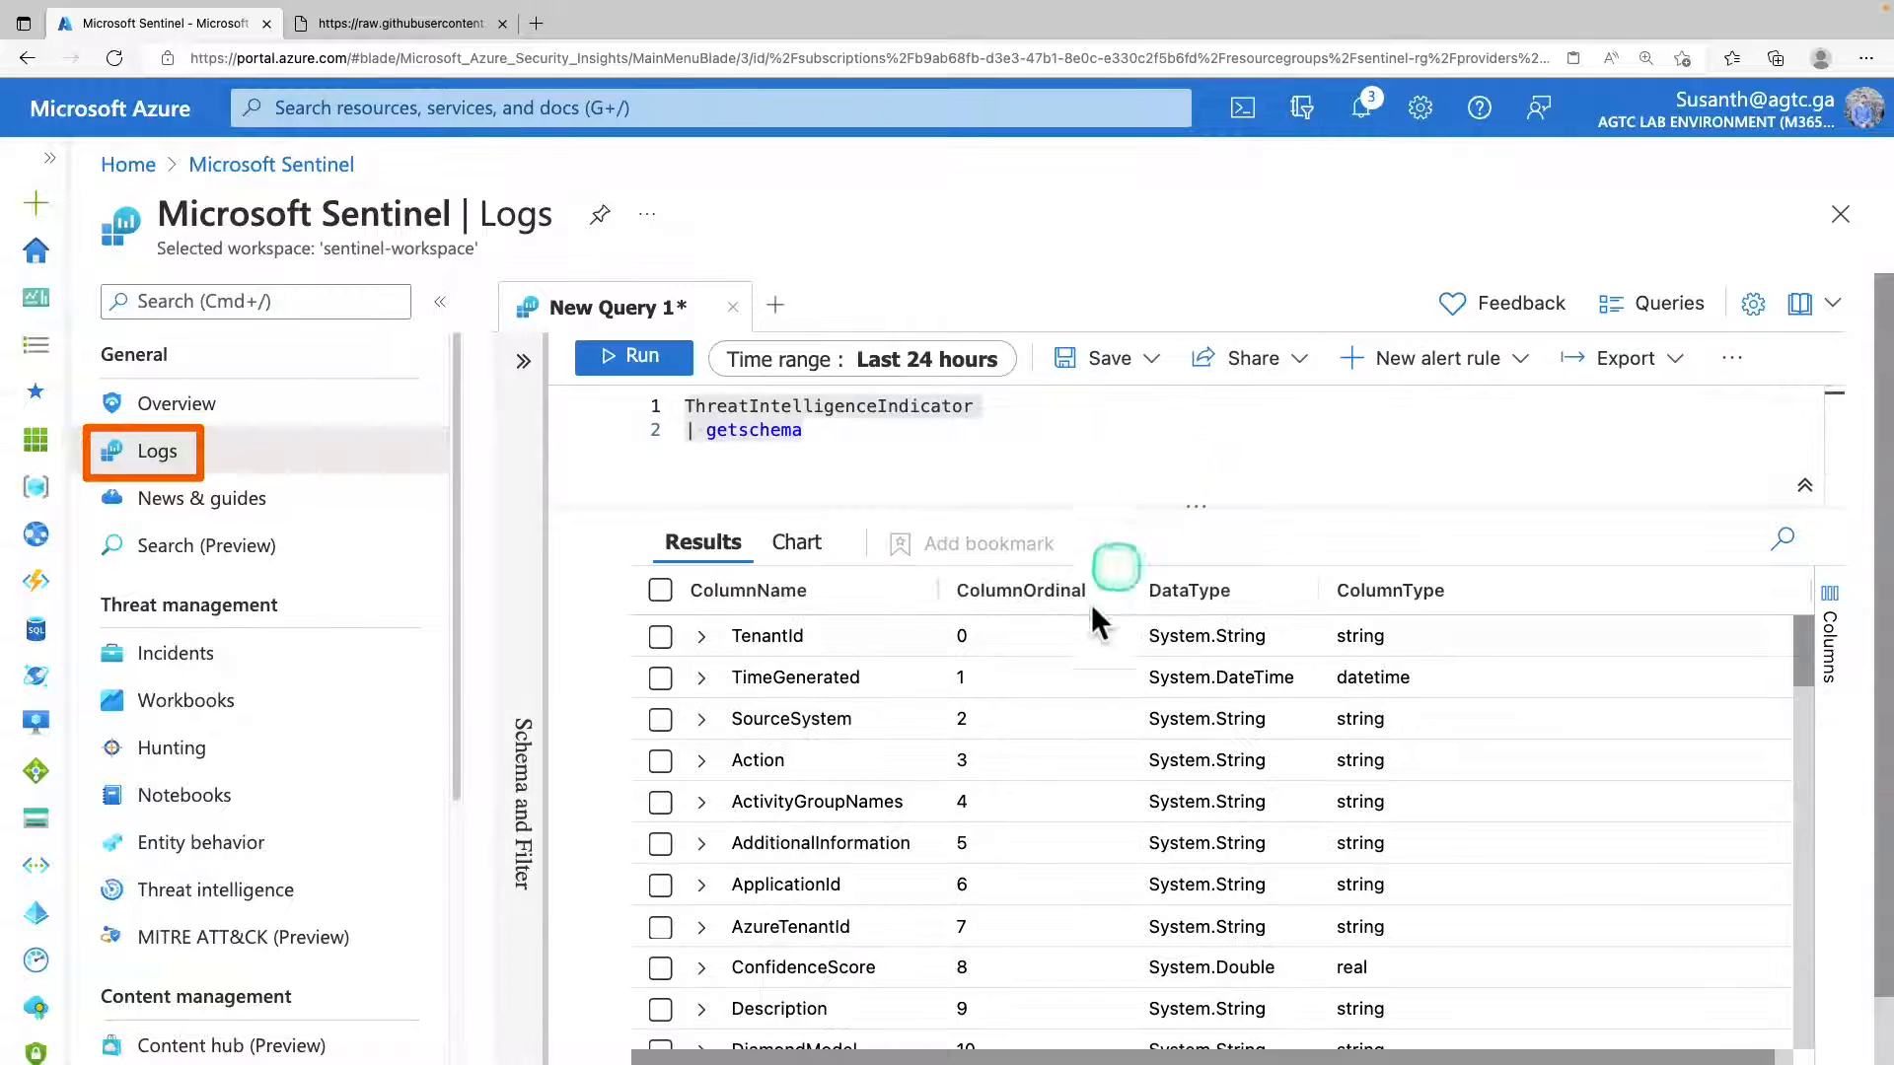
scroll(965, 764, "down", 2)
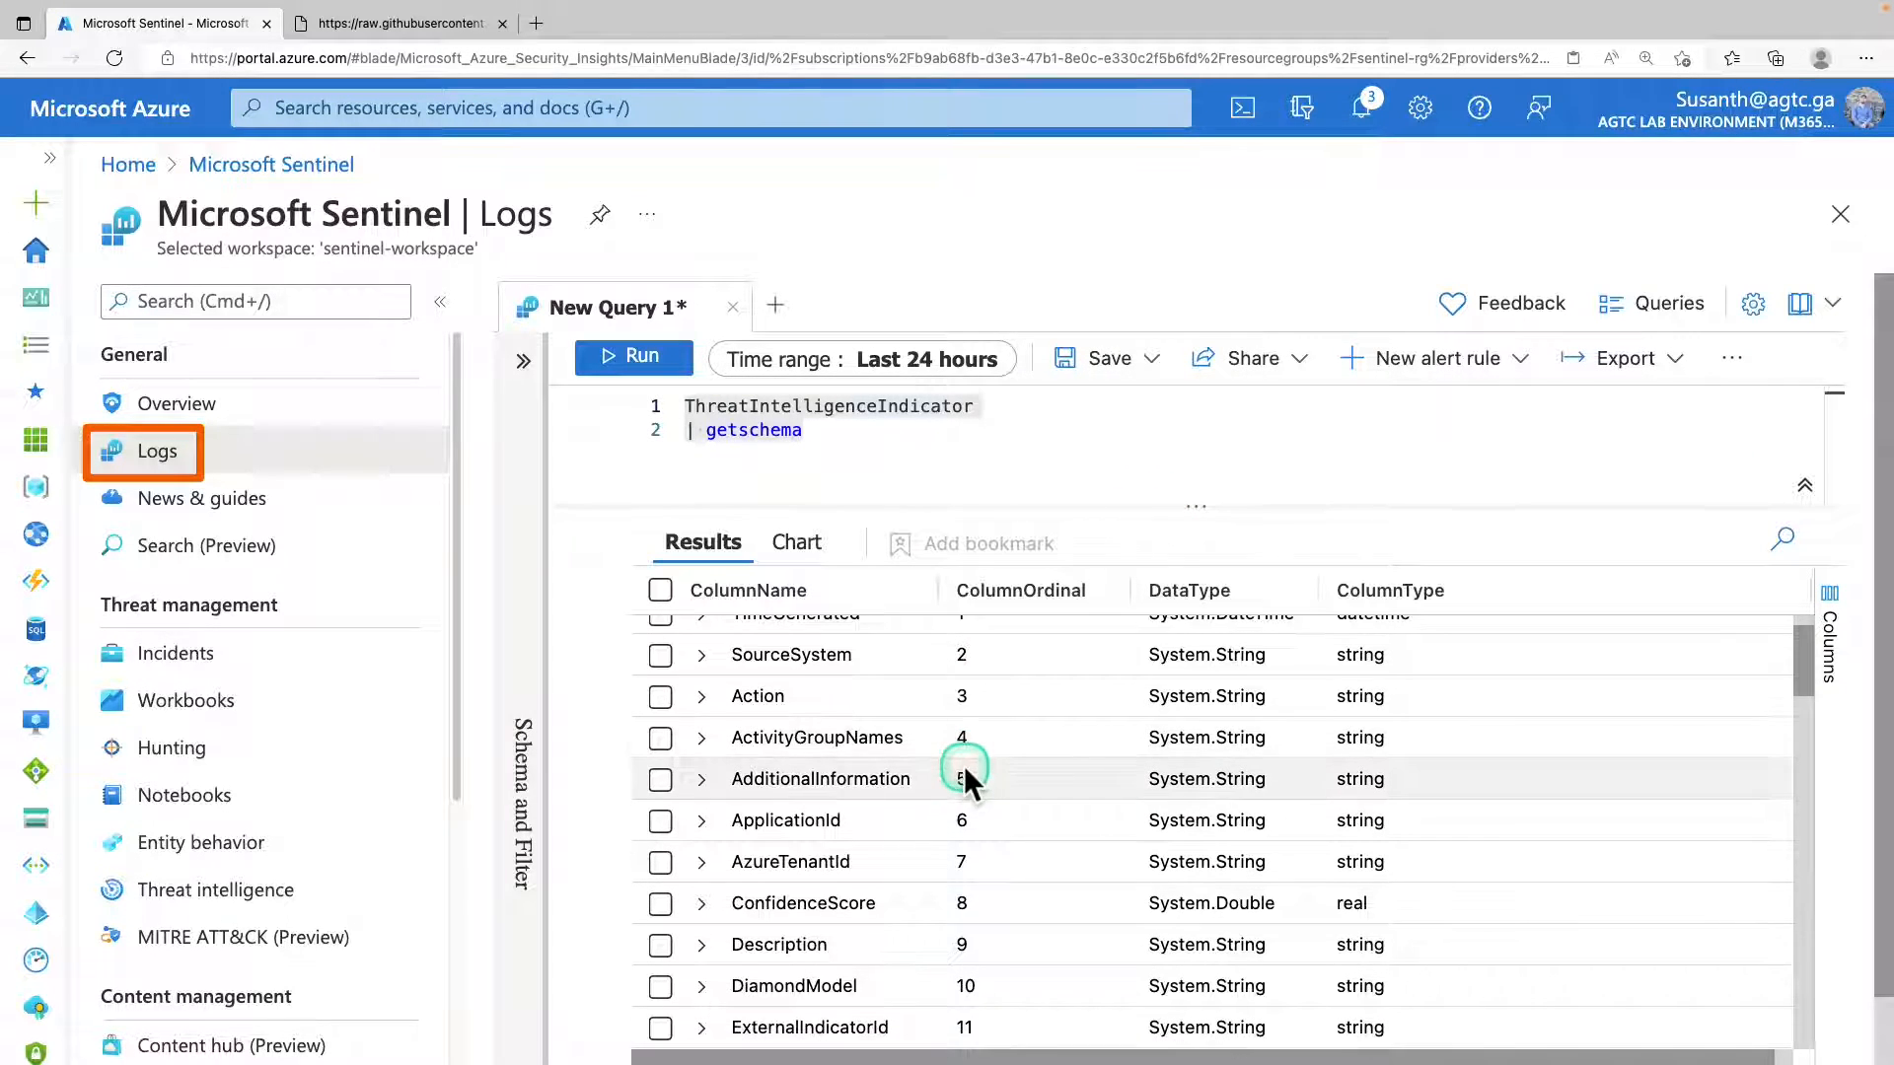
scroll(957, 767, "up", 2)
scroll(955, 766, "down", 3)
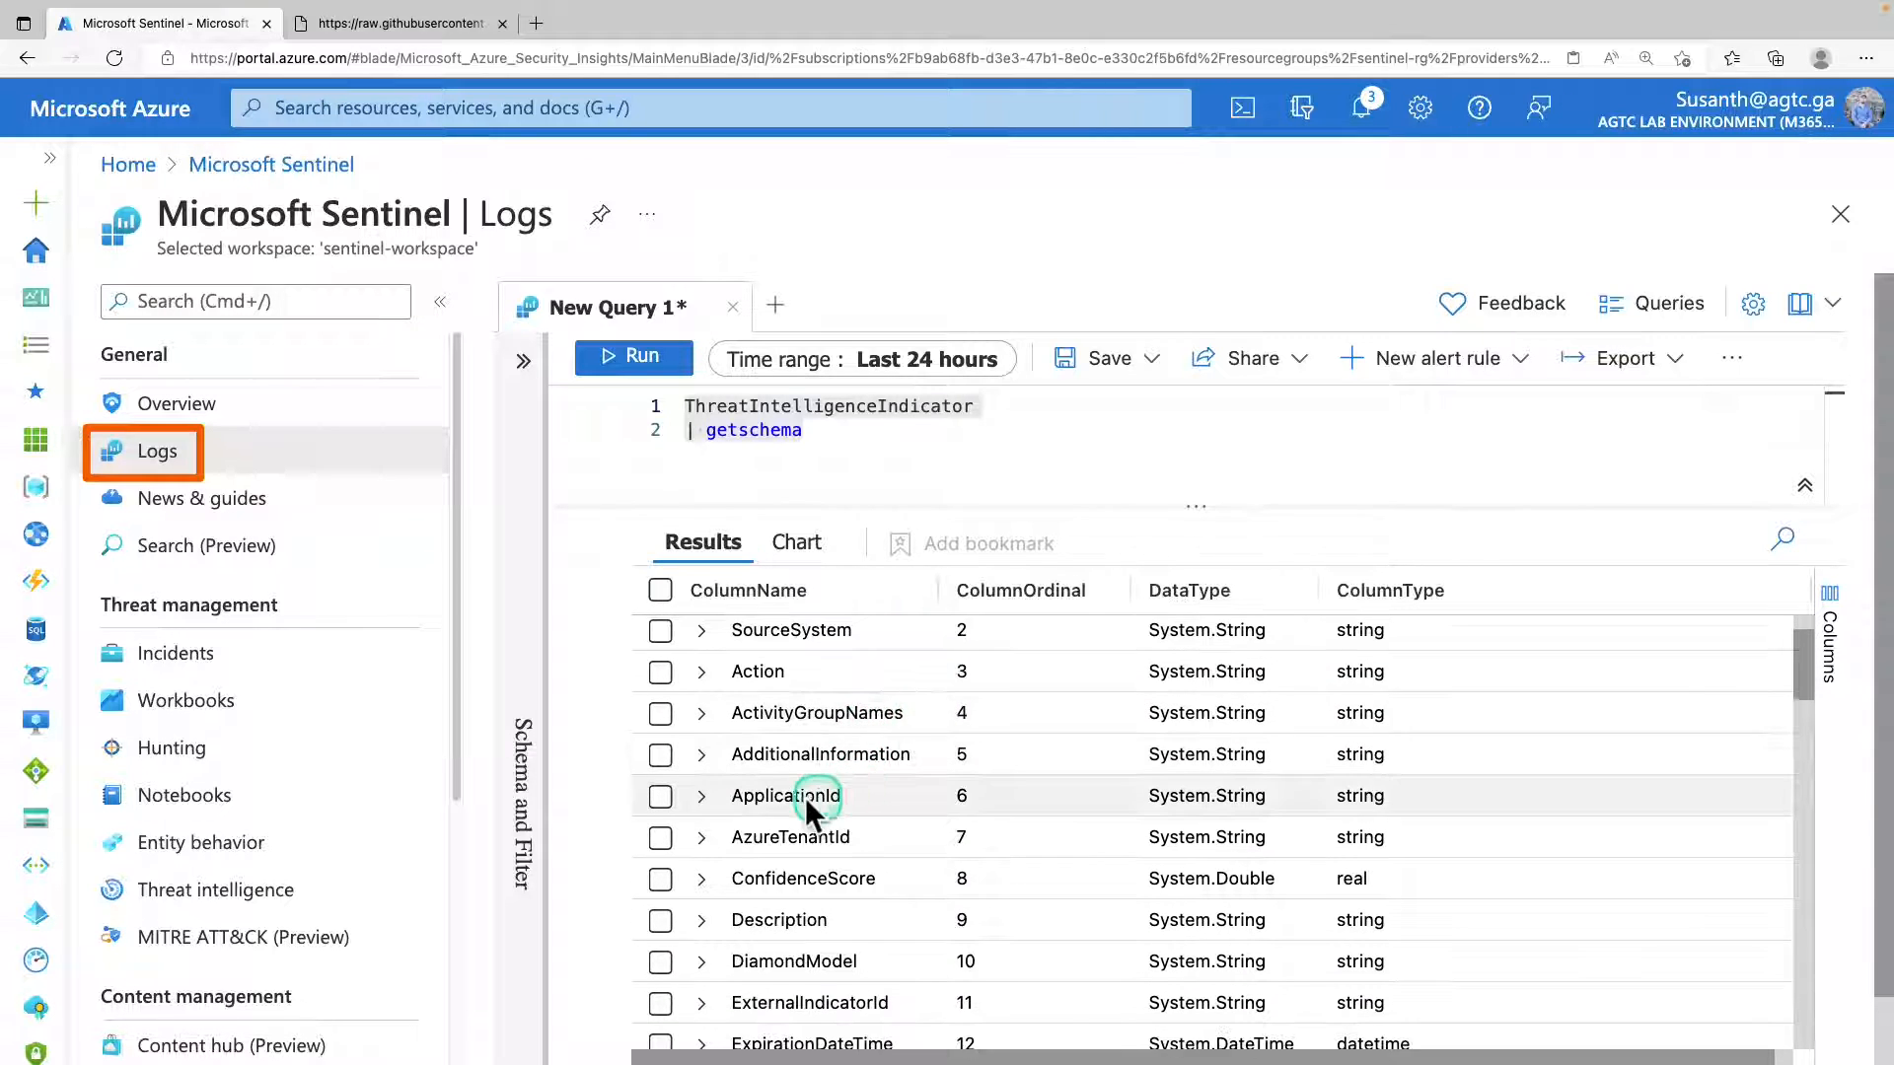
left_click(702, 801)
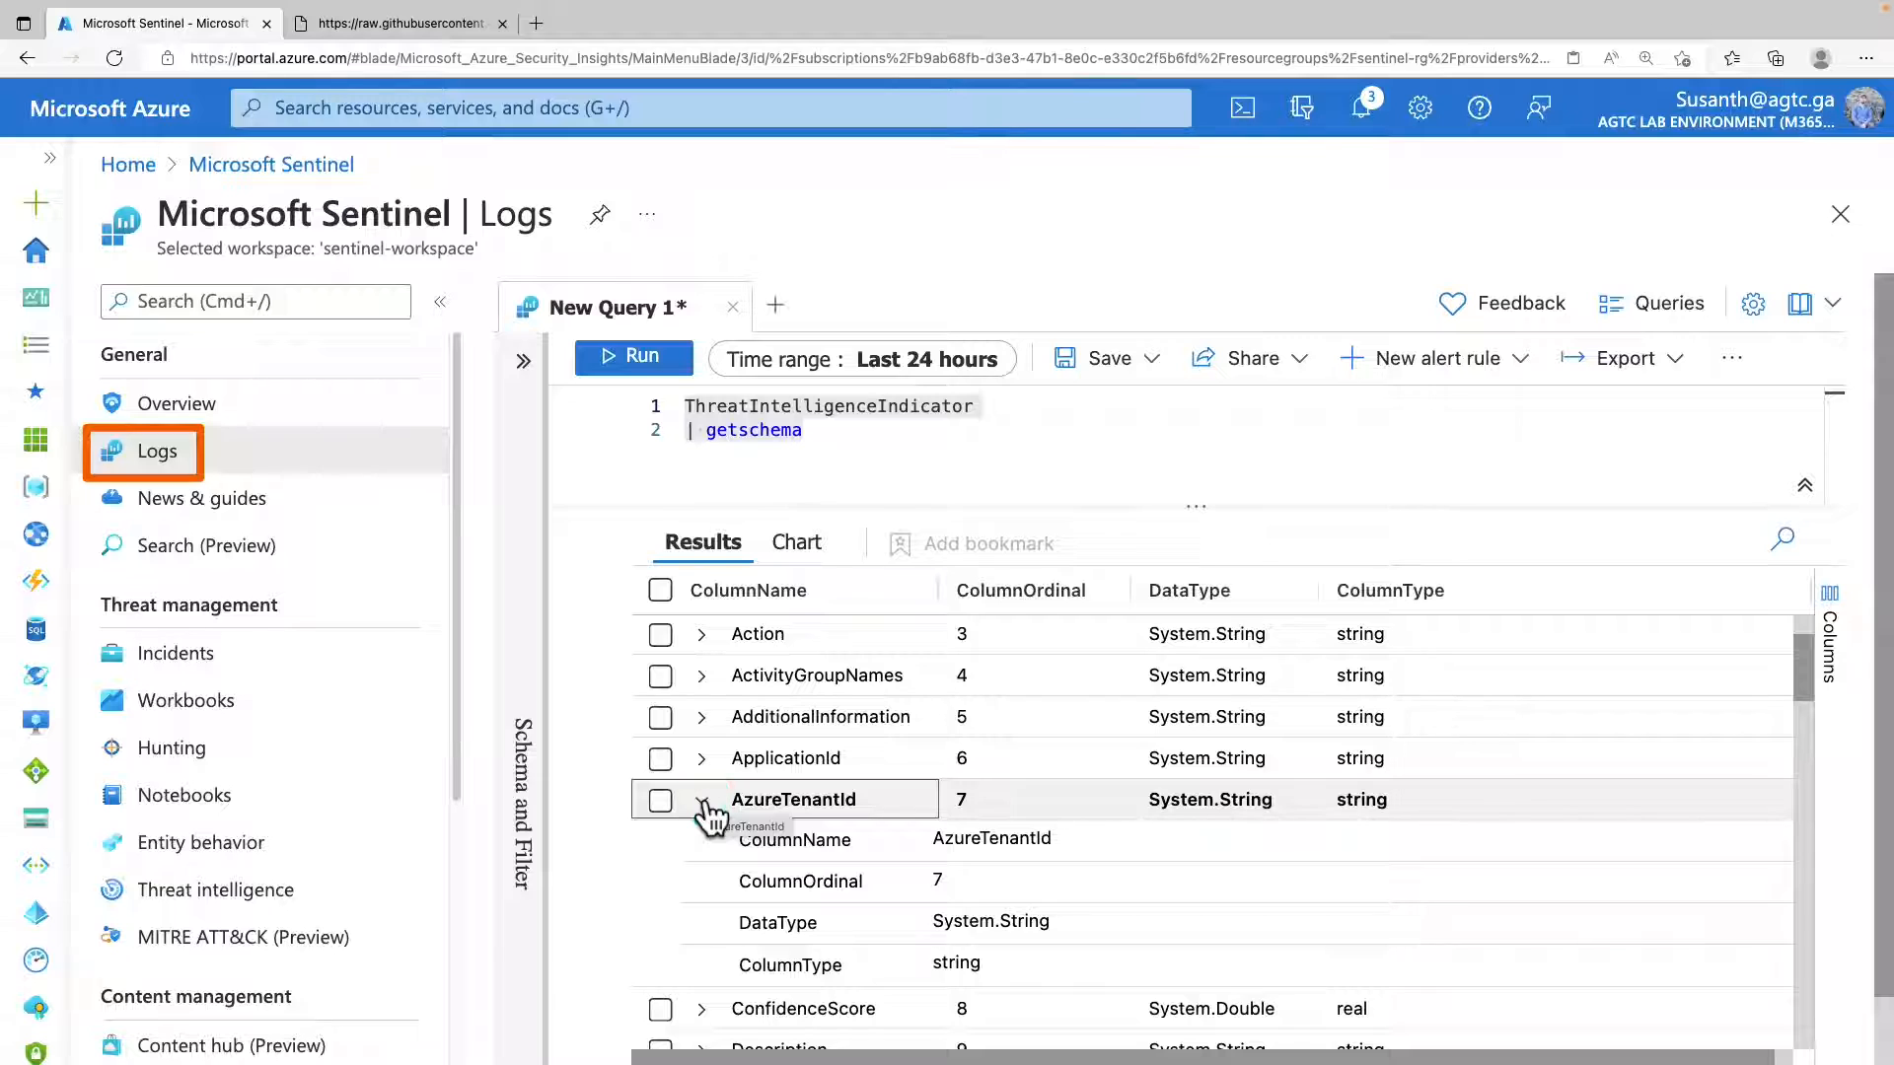
left_click(703, 801)
scroll(705, 809, "down", 5)
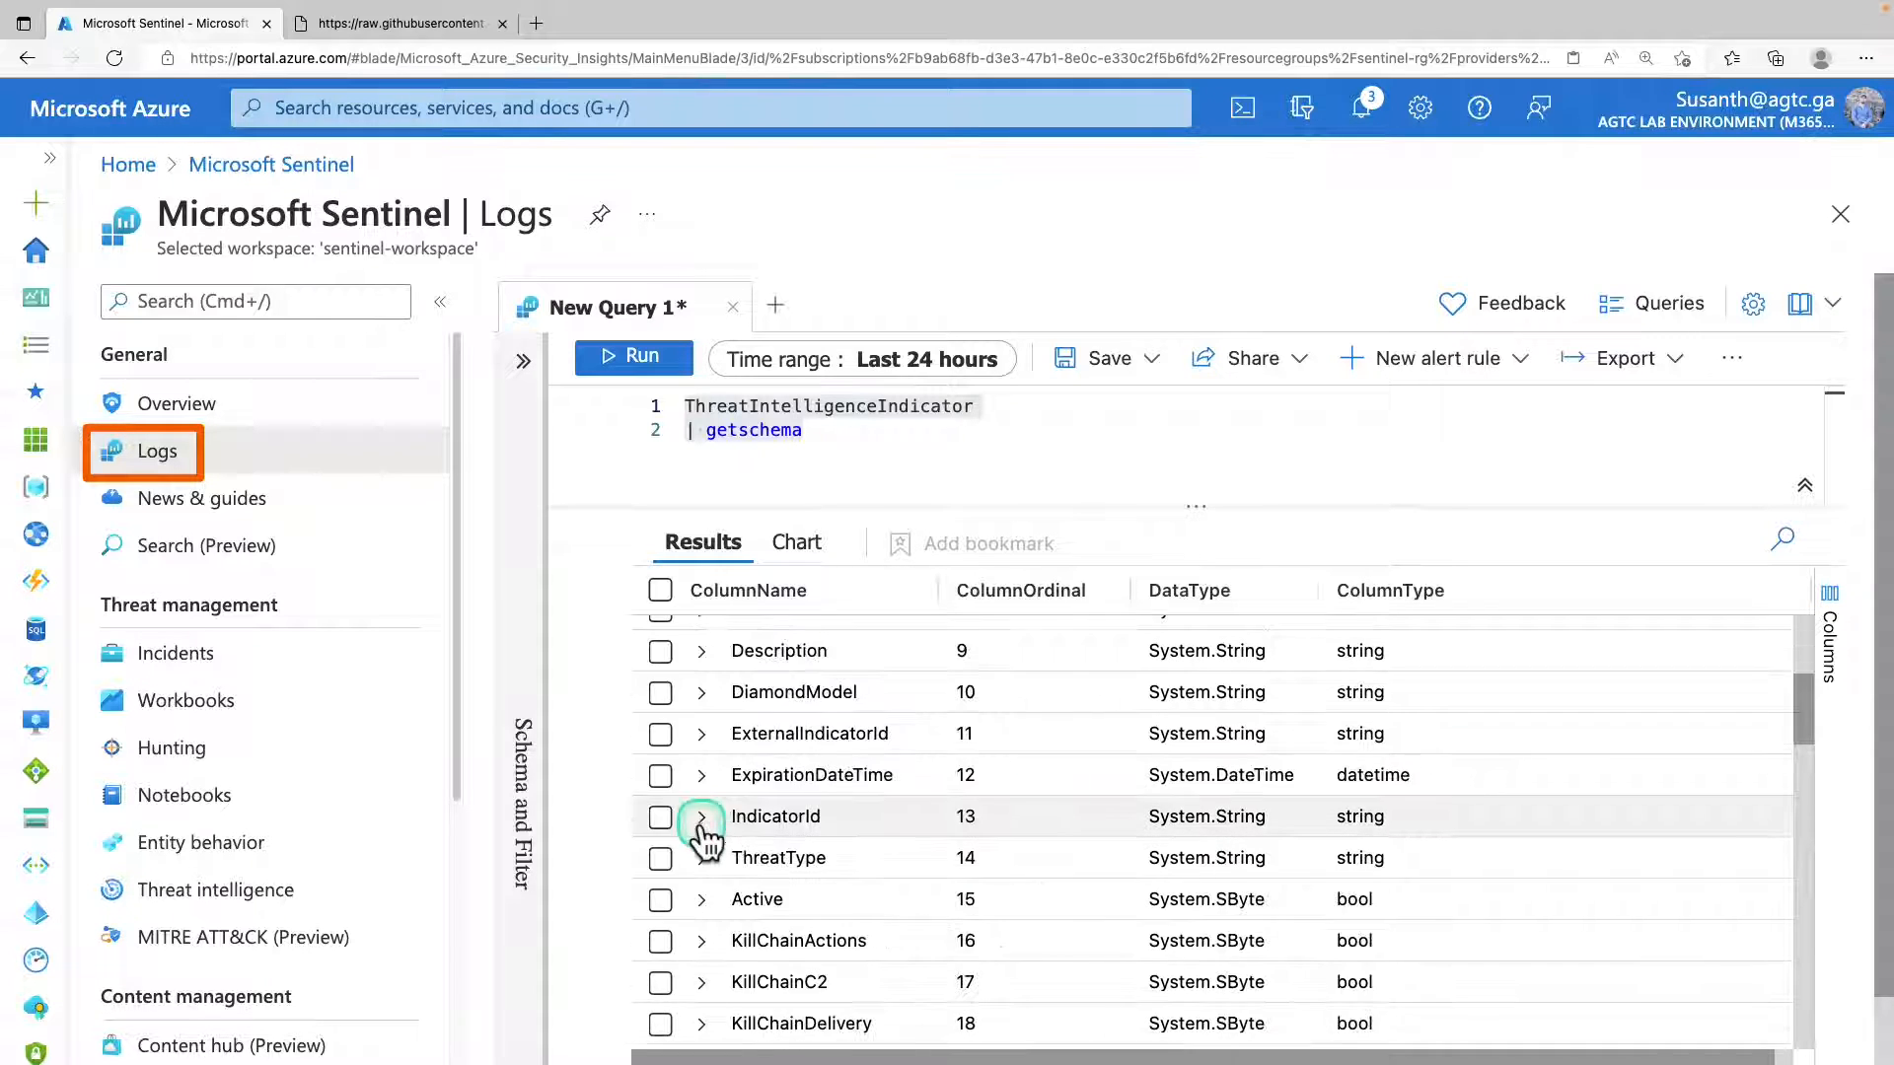
left_click(701, 817)
left_click(701, 817)
left_click(702, 857)
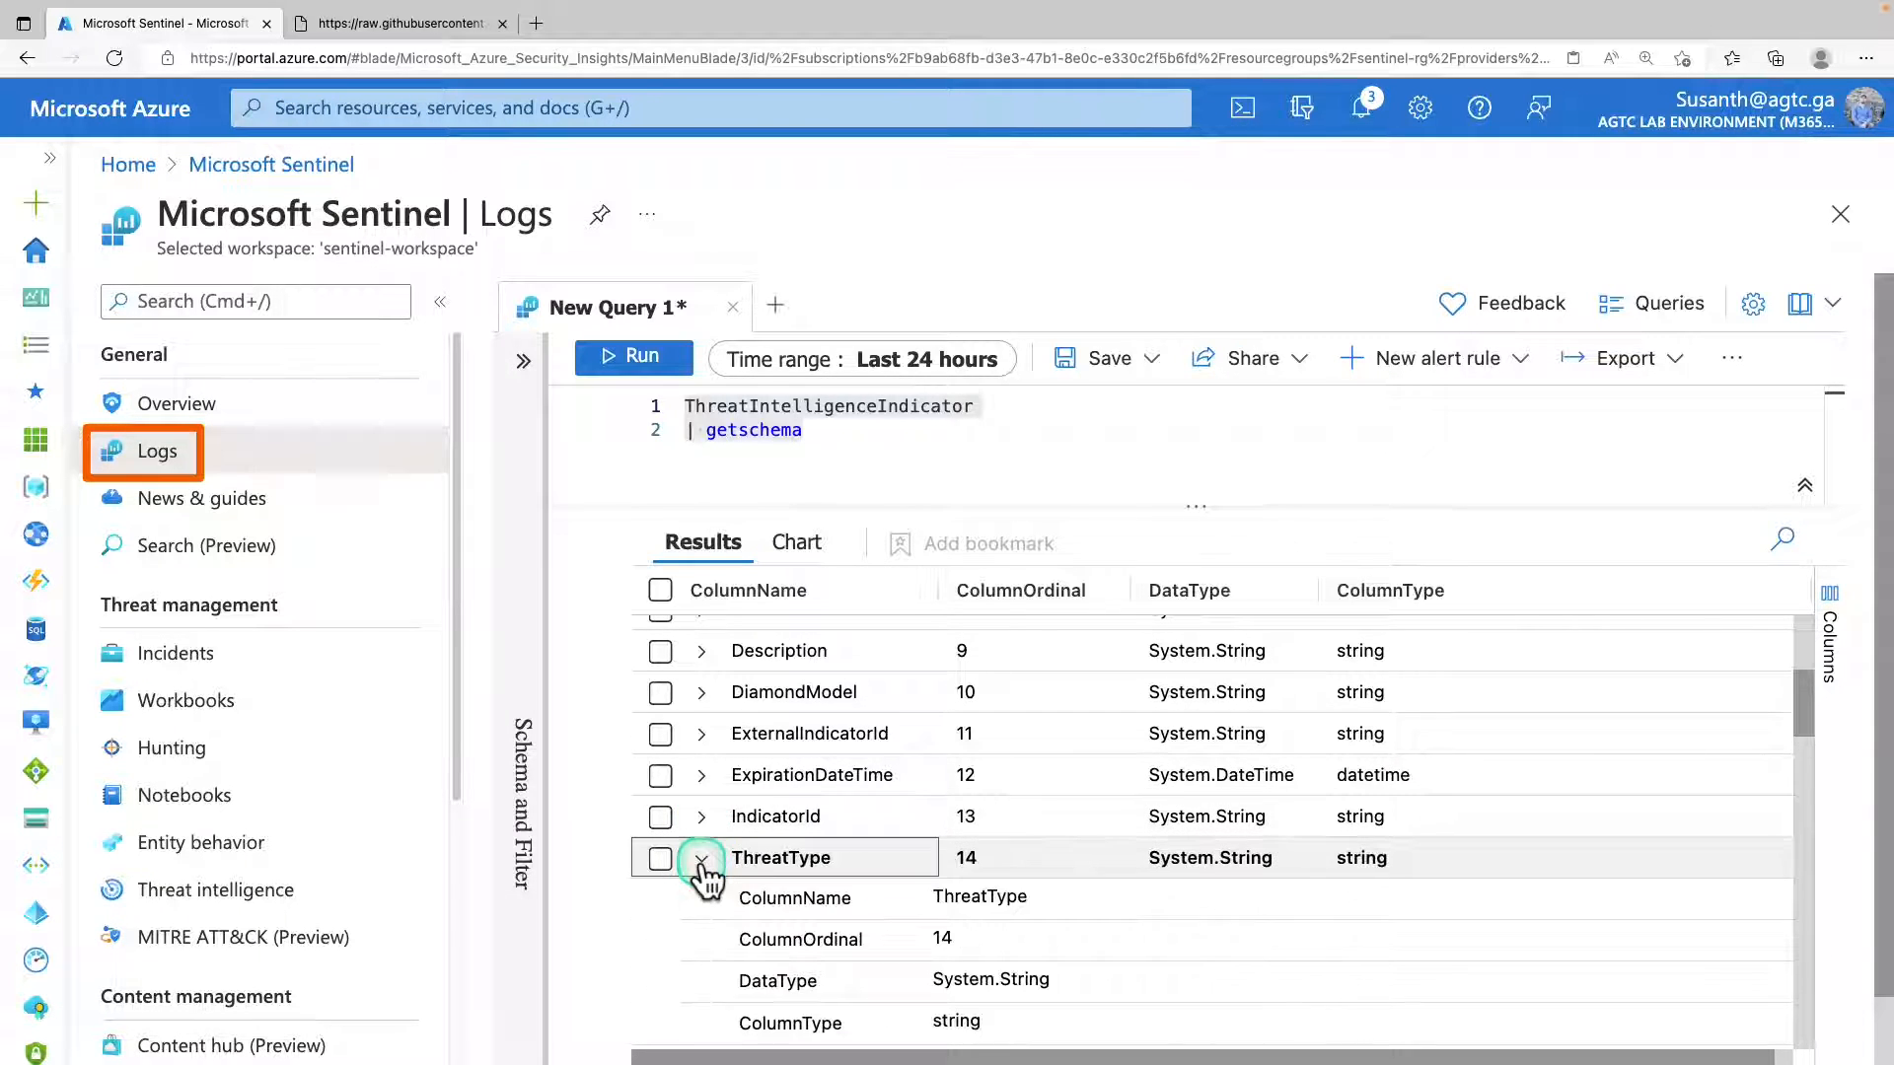
scroll(705, 858, "down", 3)
left_click(702, 865)
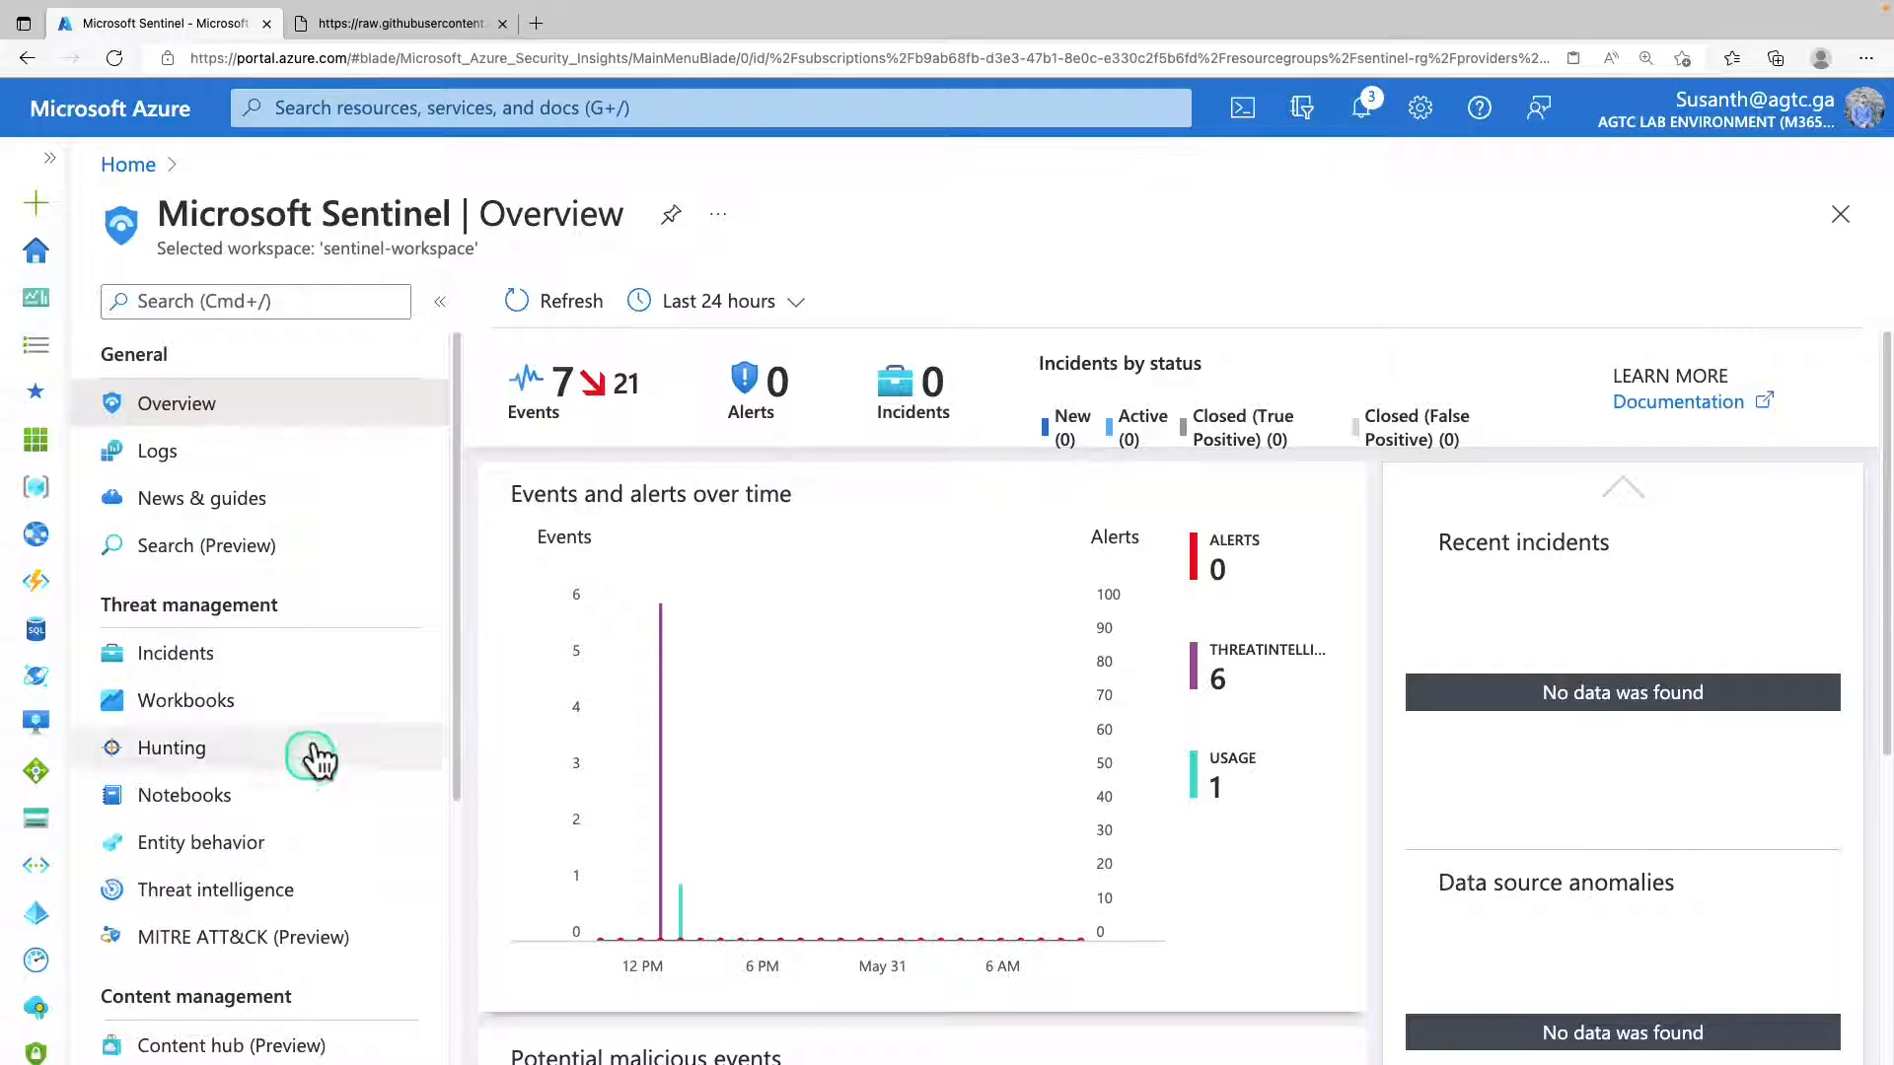
Open the Threat intelligence page, examine the details of indicator mal_ip: 80.87.202.49 and collapse its details.
left_click(127, 750)
scroll(123, 765, "down", 2)
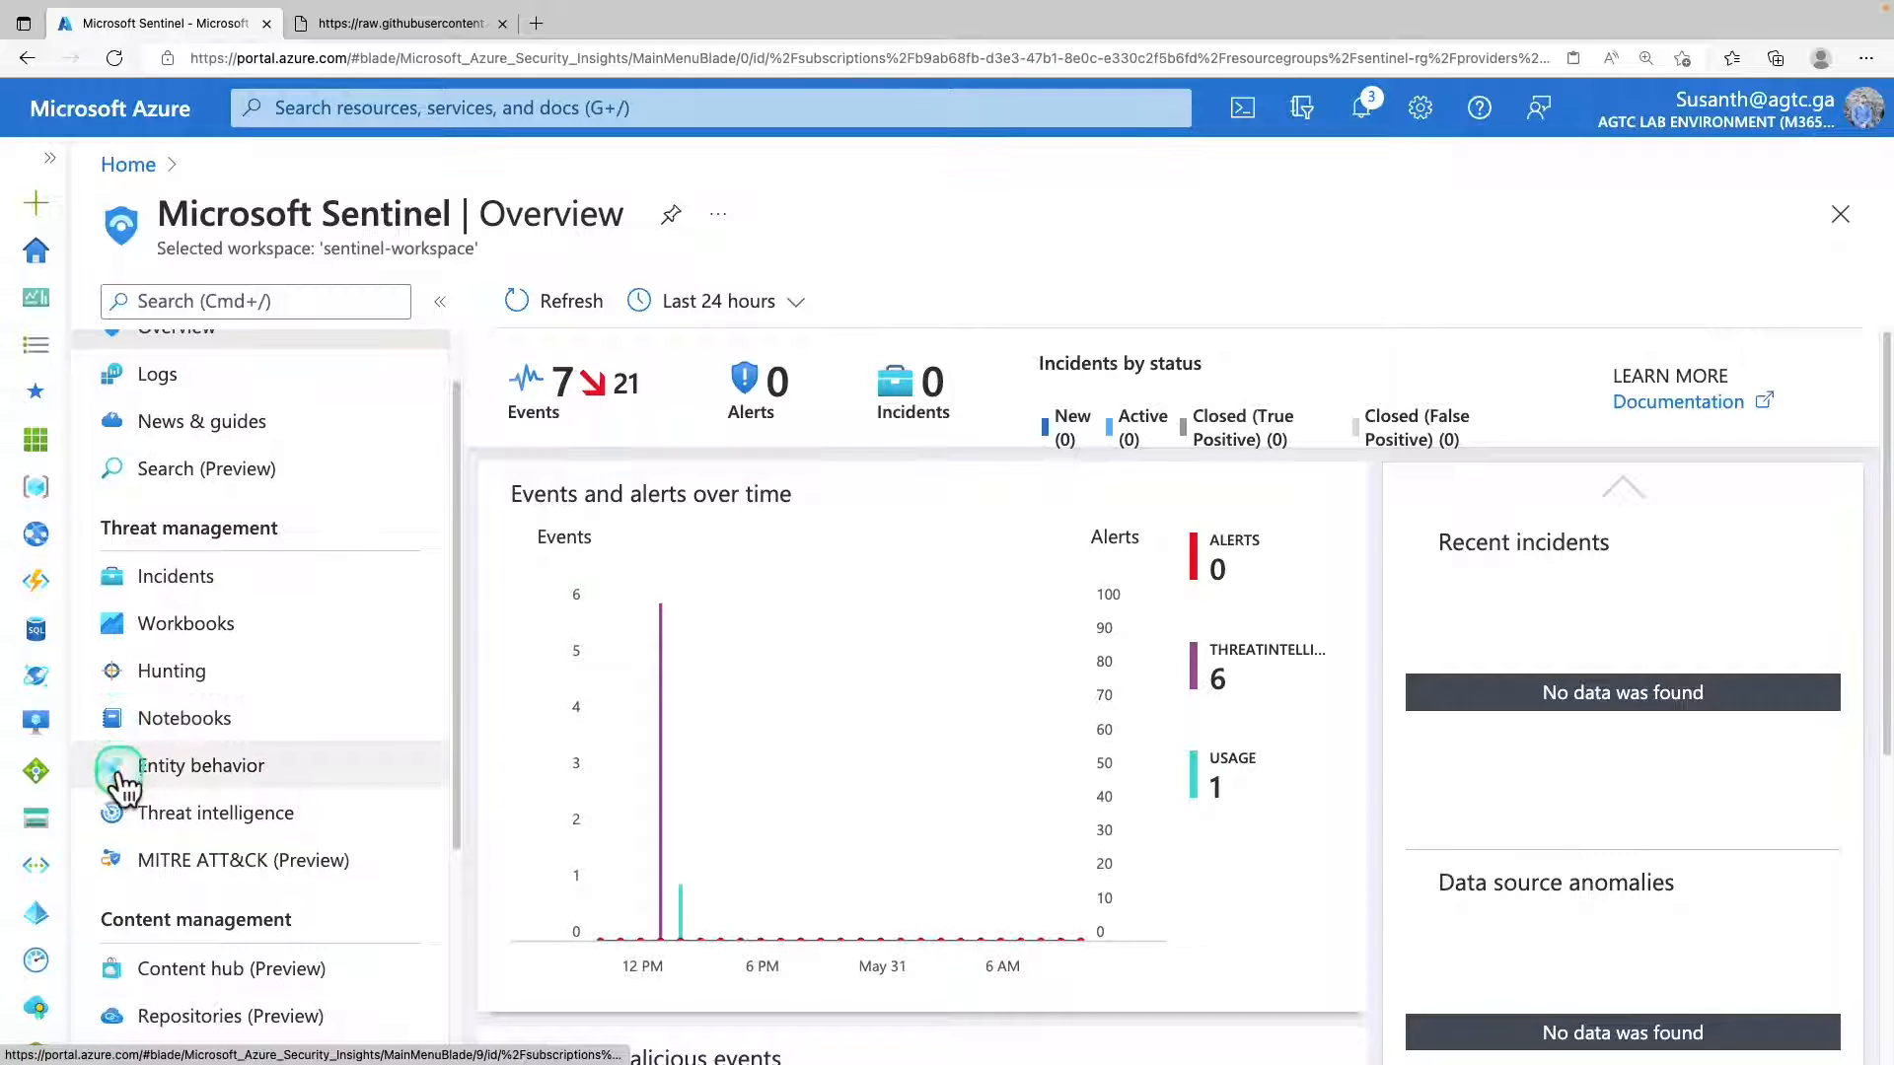
left_click(213, 819)
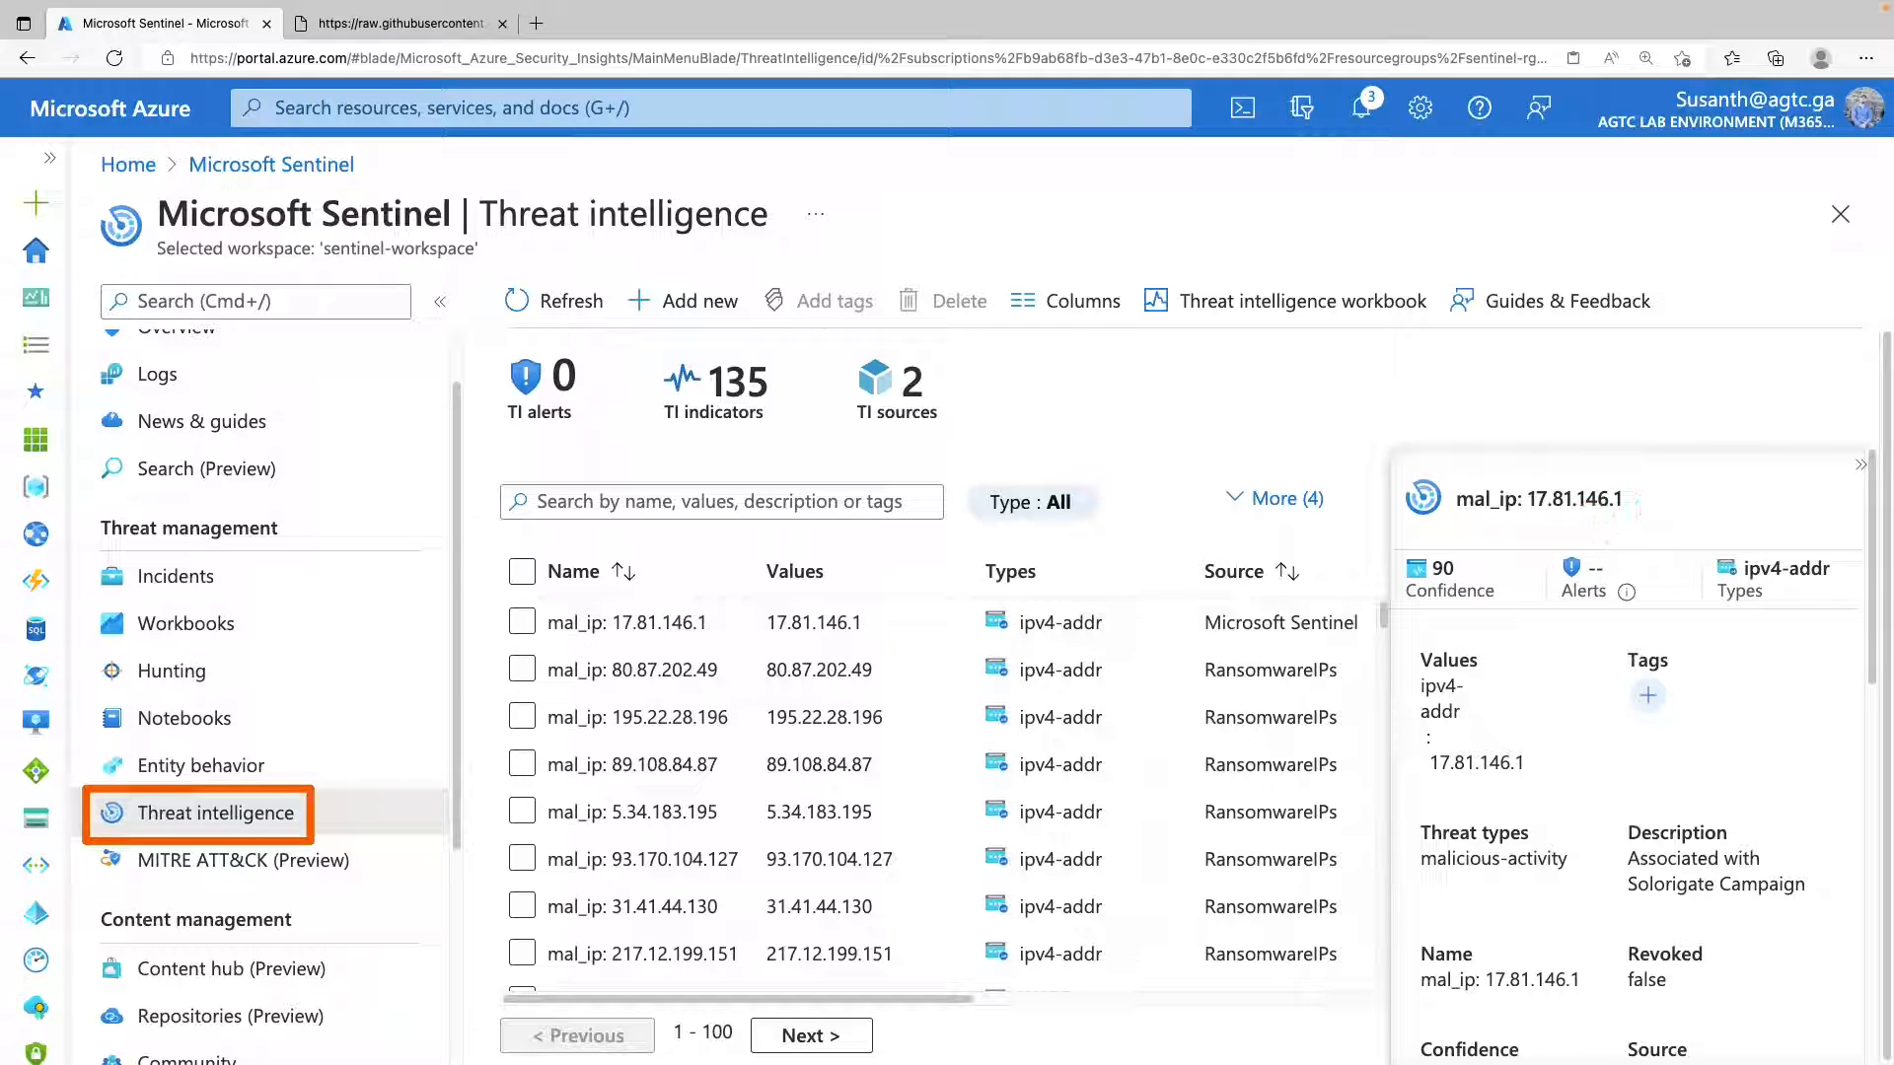
left_click(517, 671)
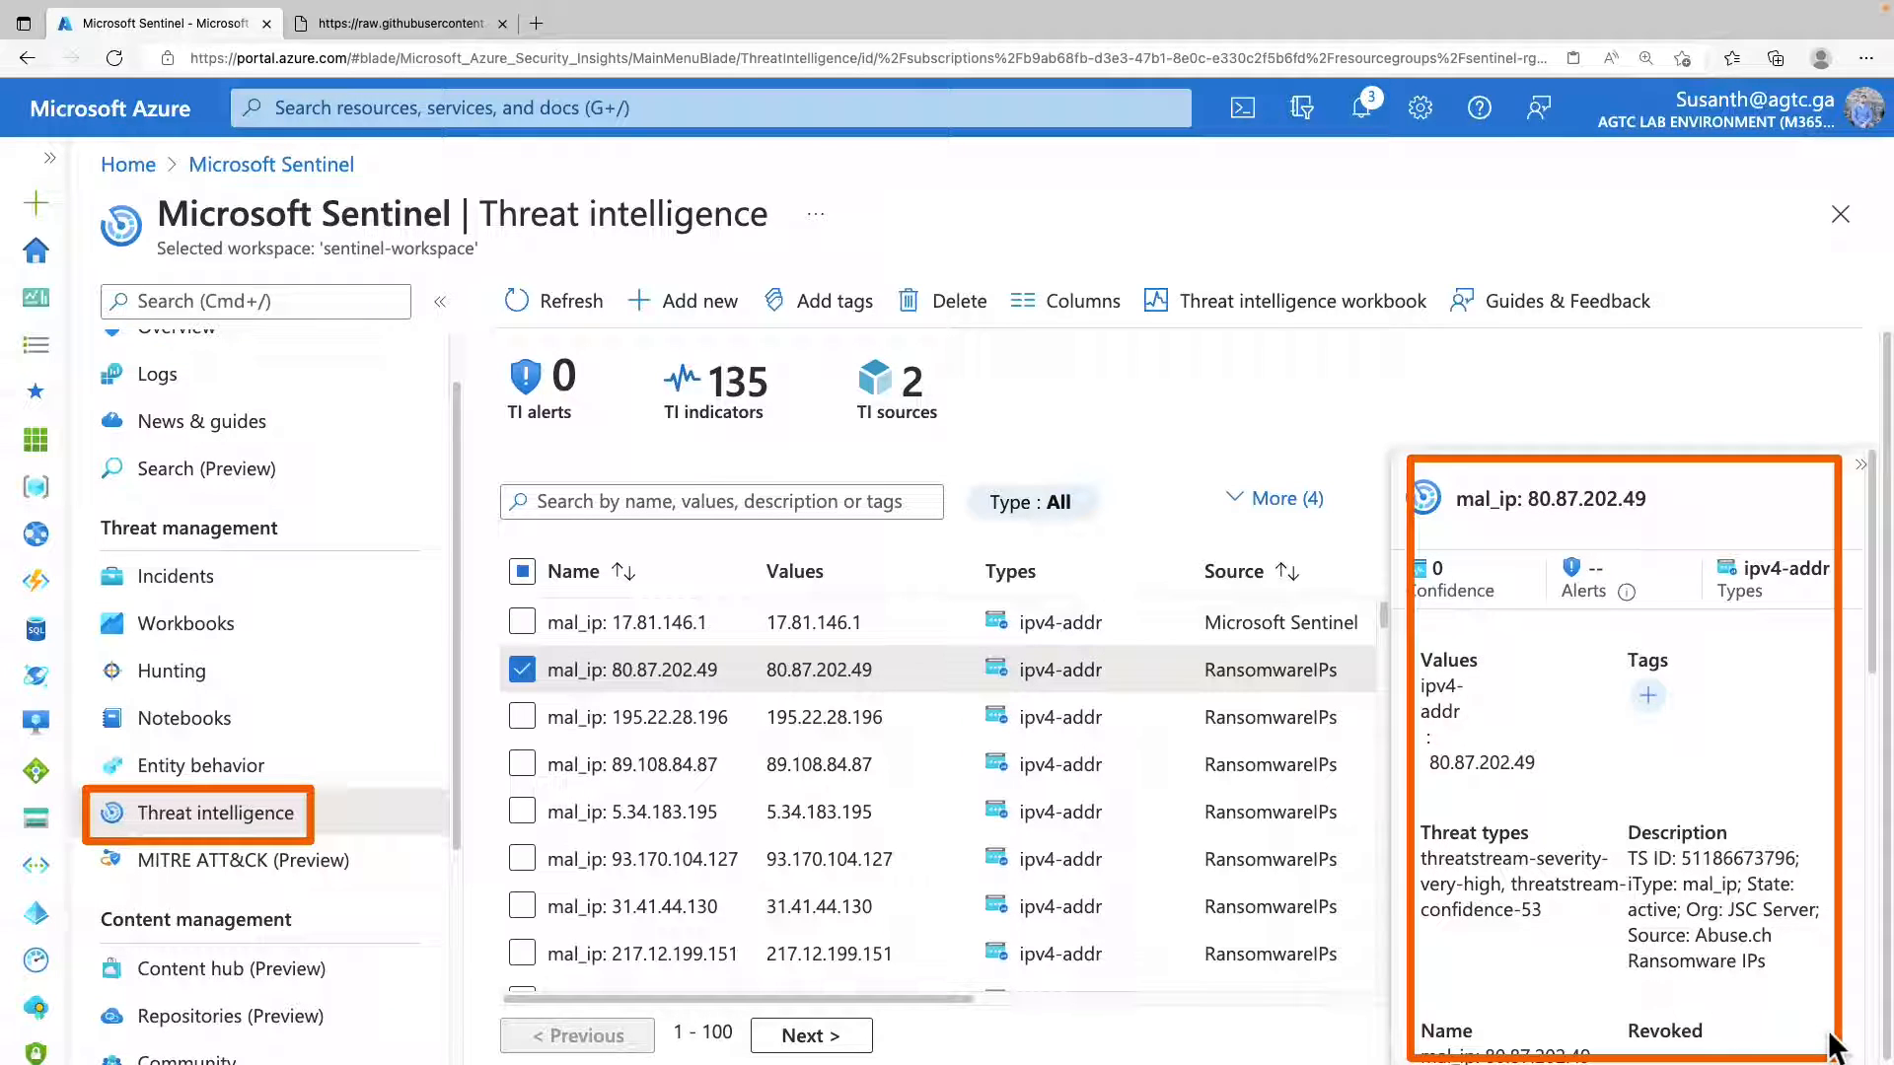
scroll(1610, 881, "down", 2)
left_click(1610, 881)
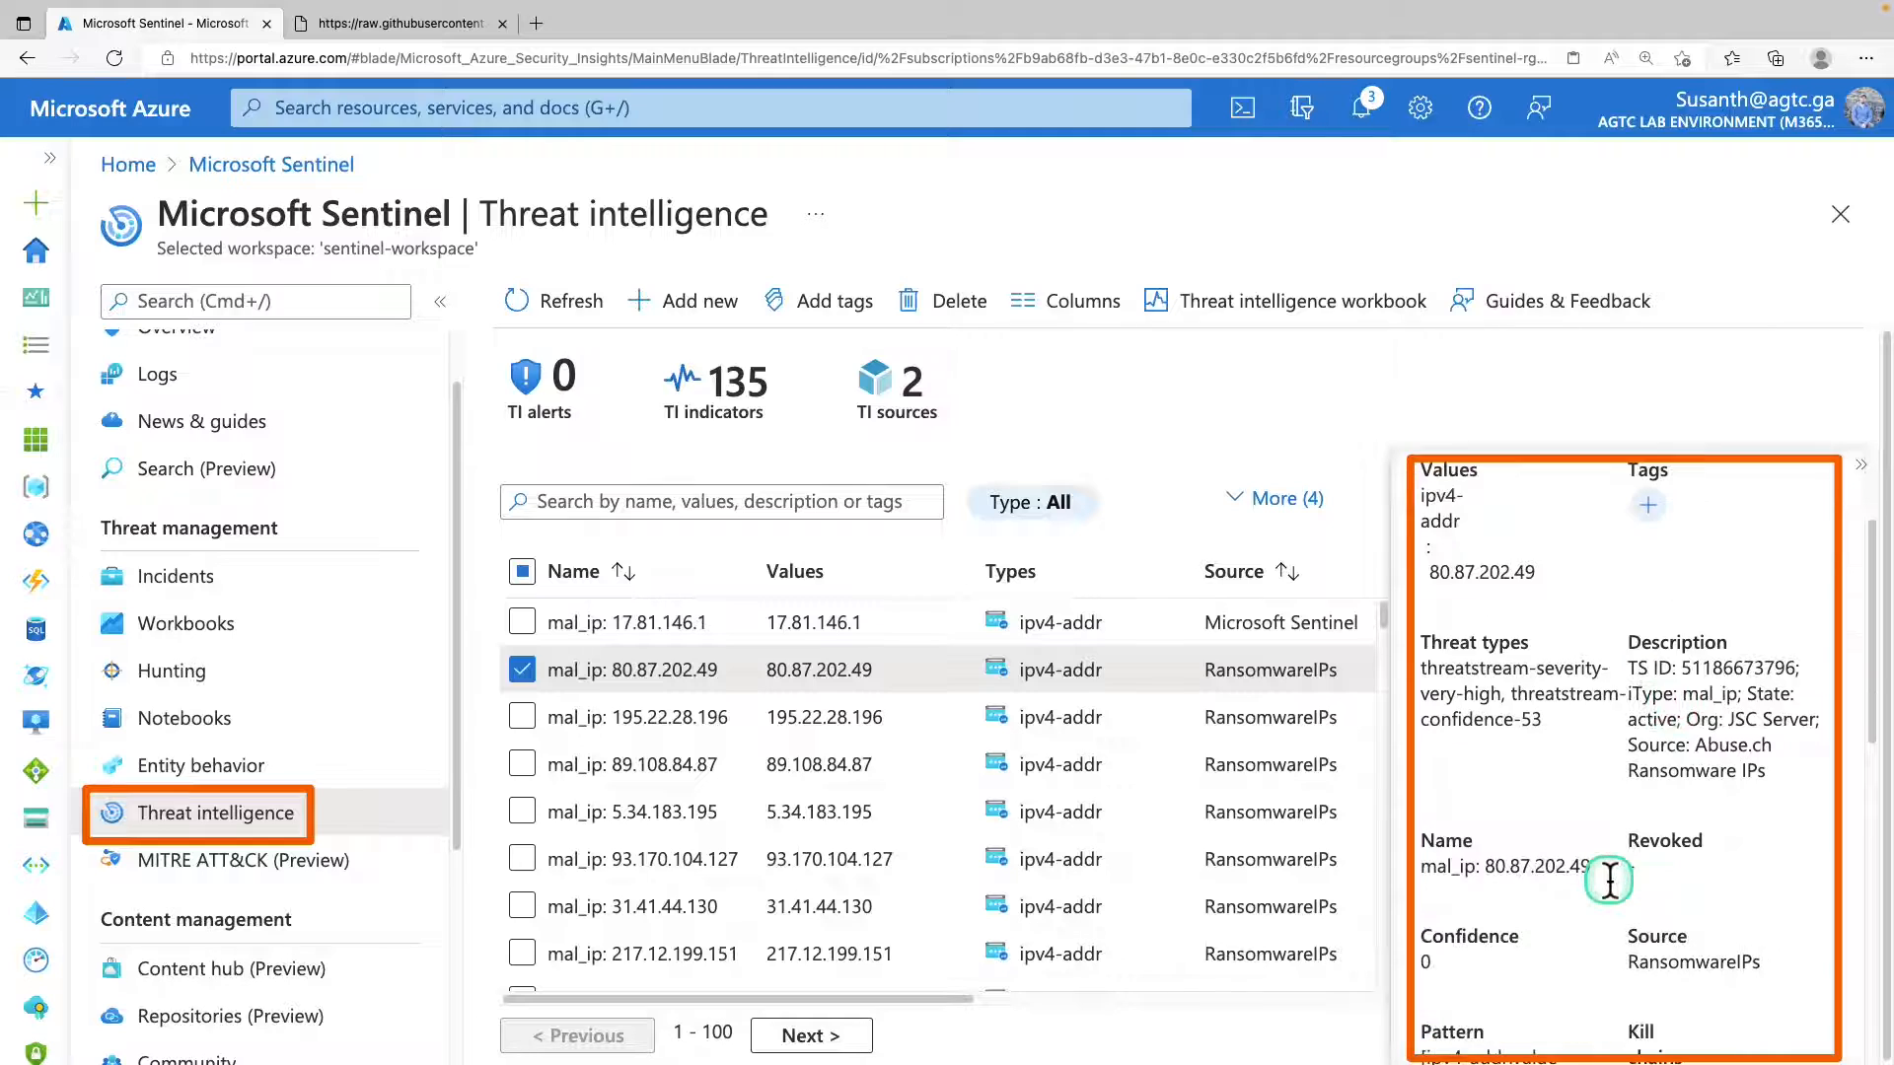
left_click(1861, 467)
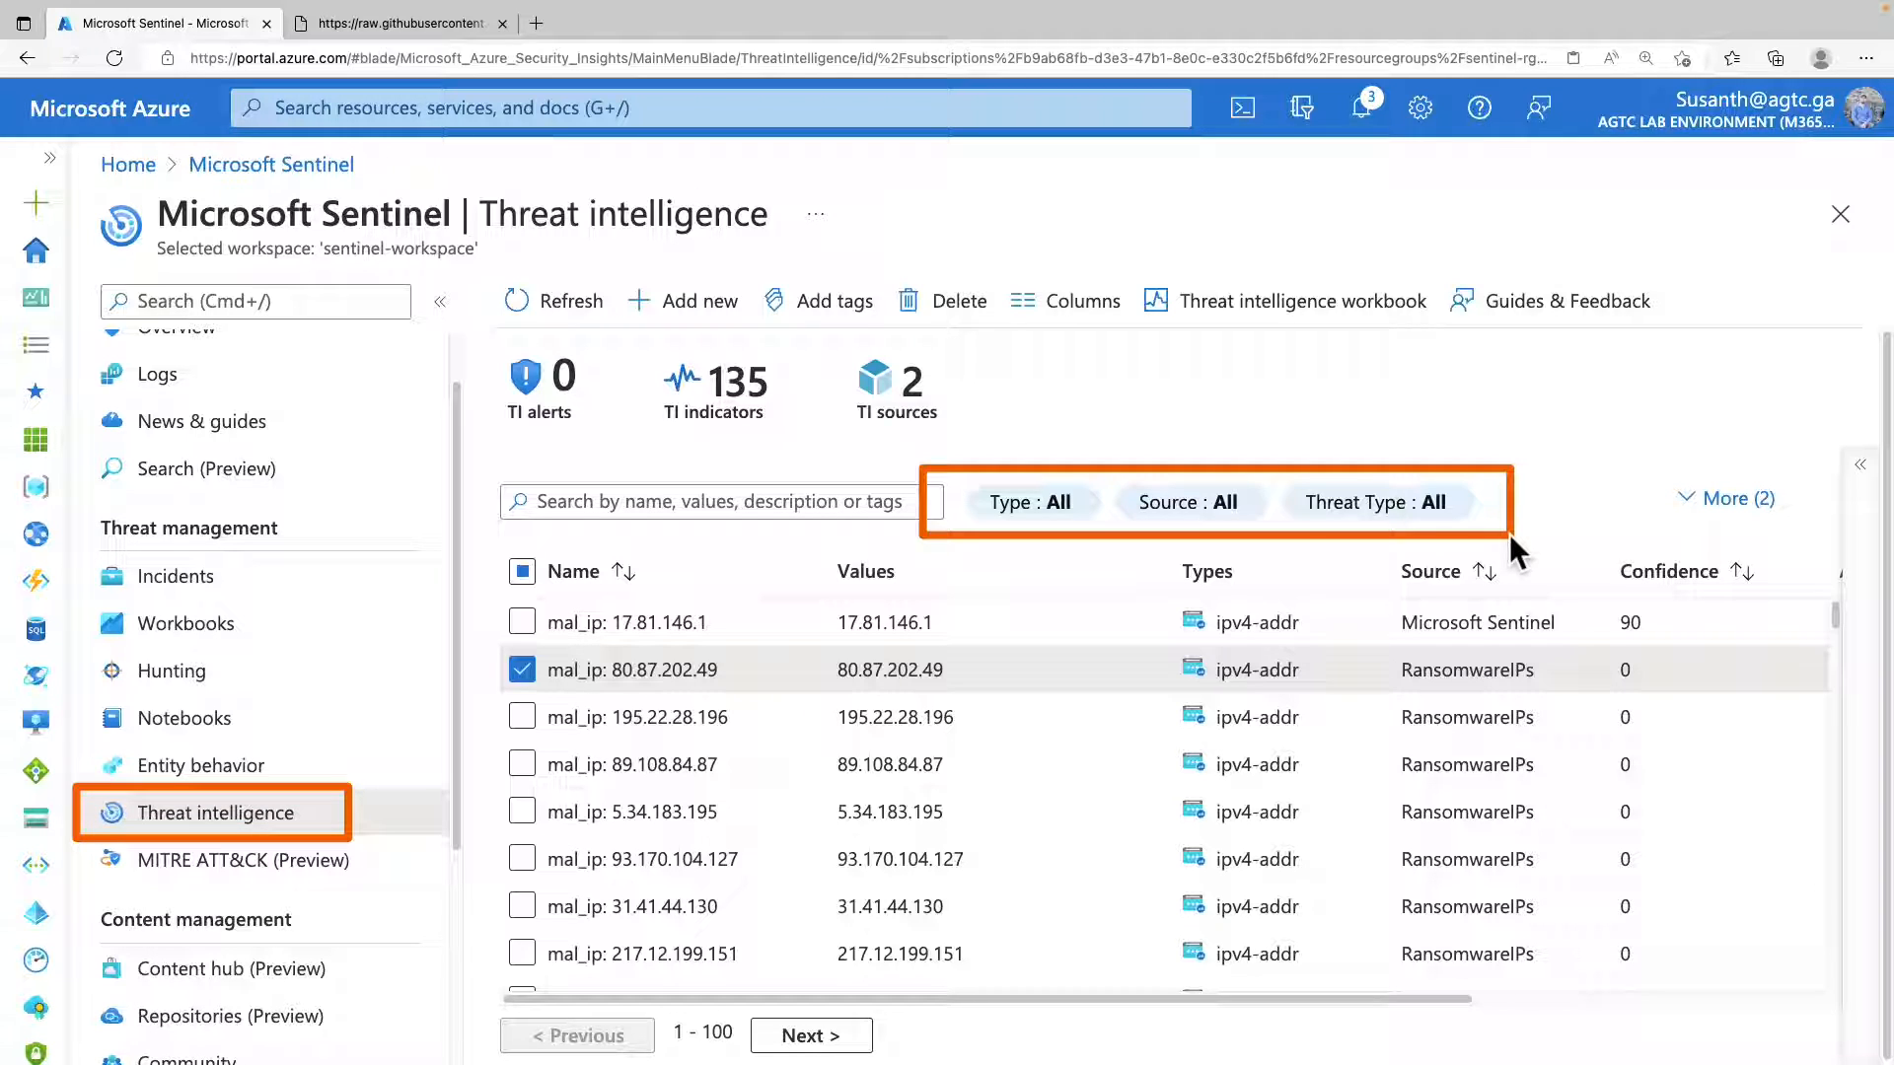
Review the options of the Type and Source filters for the threat indicators without applying any.
left_click(1031, 504)
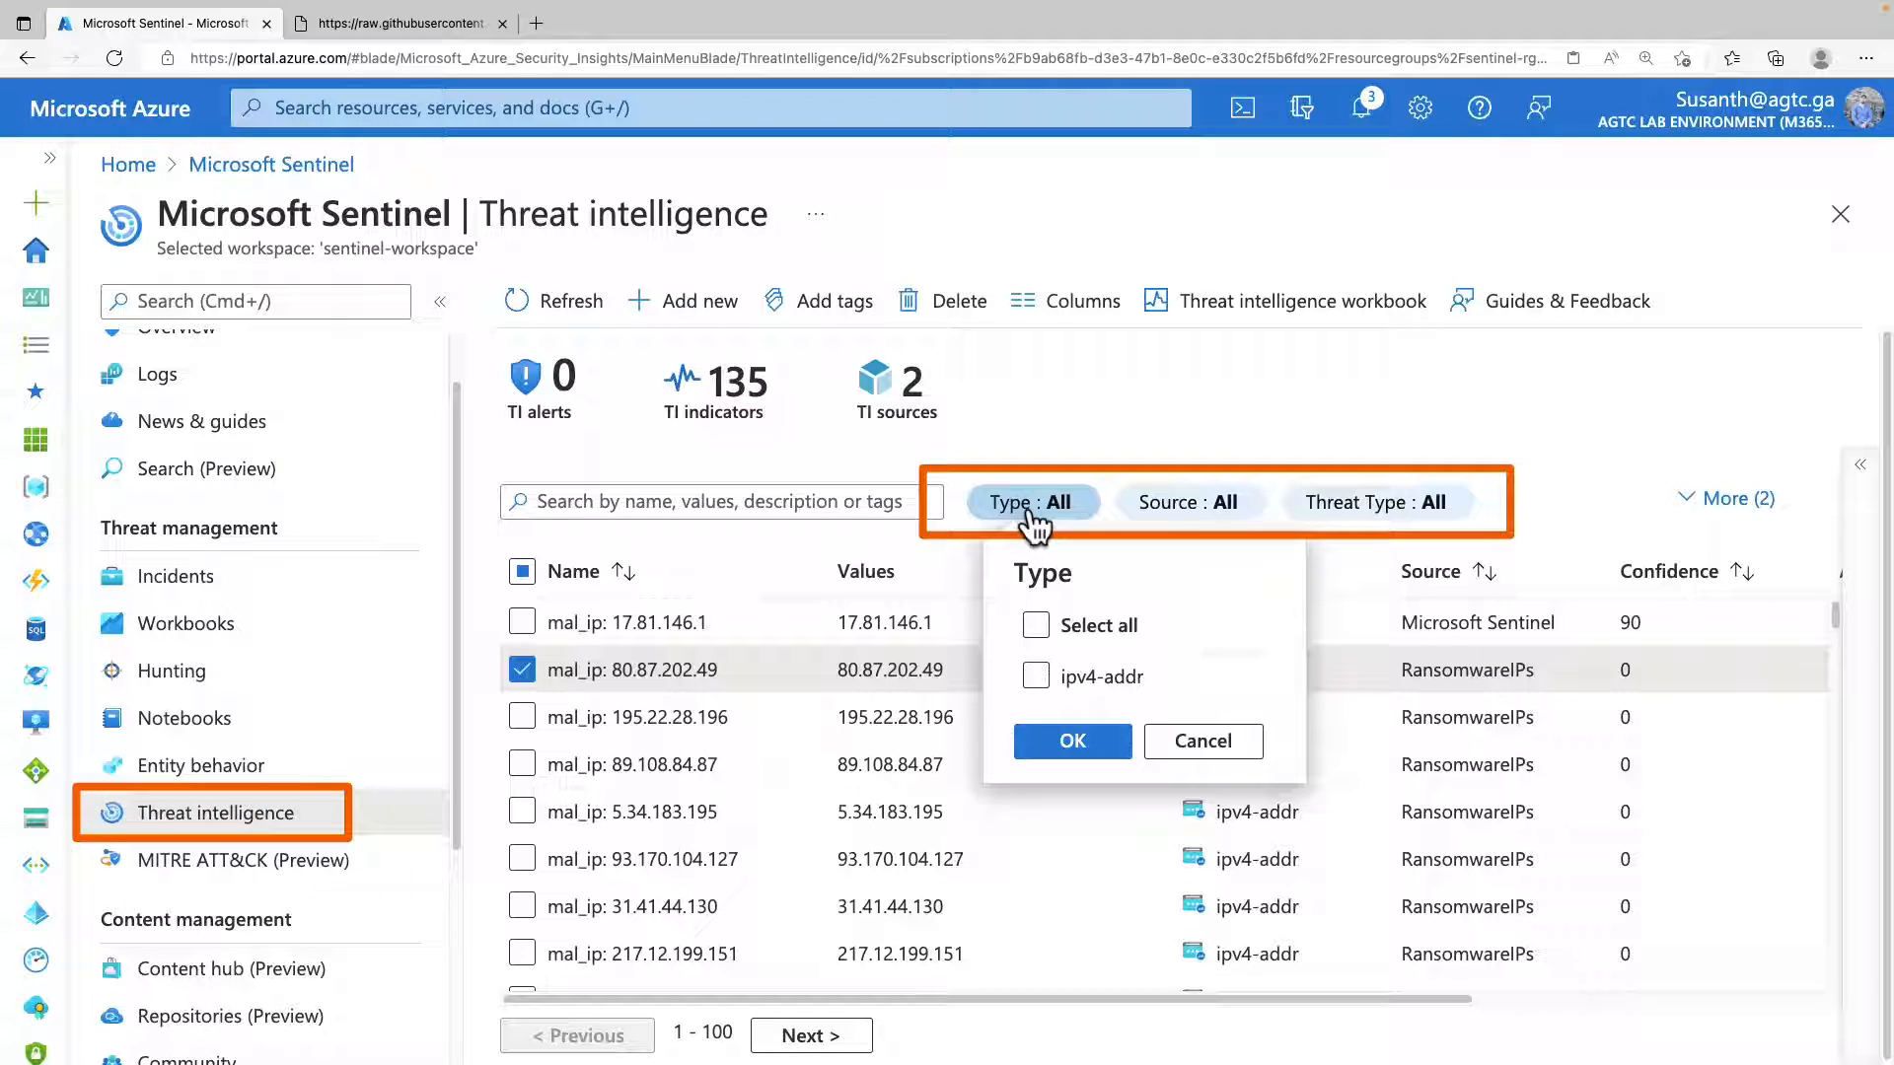
left_click(1201, 502)
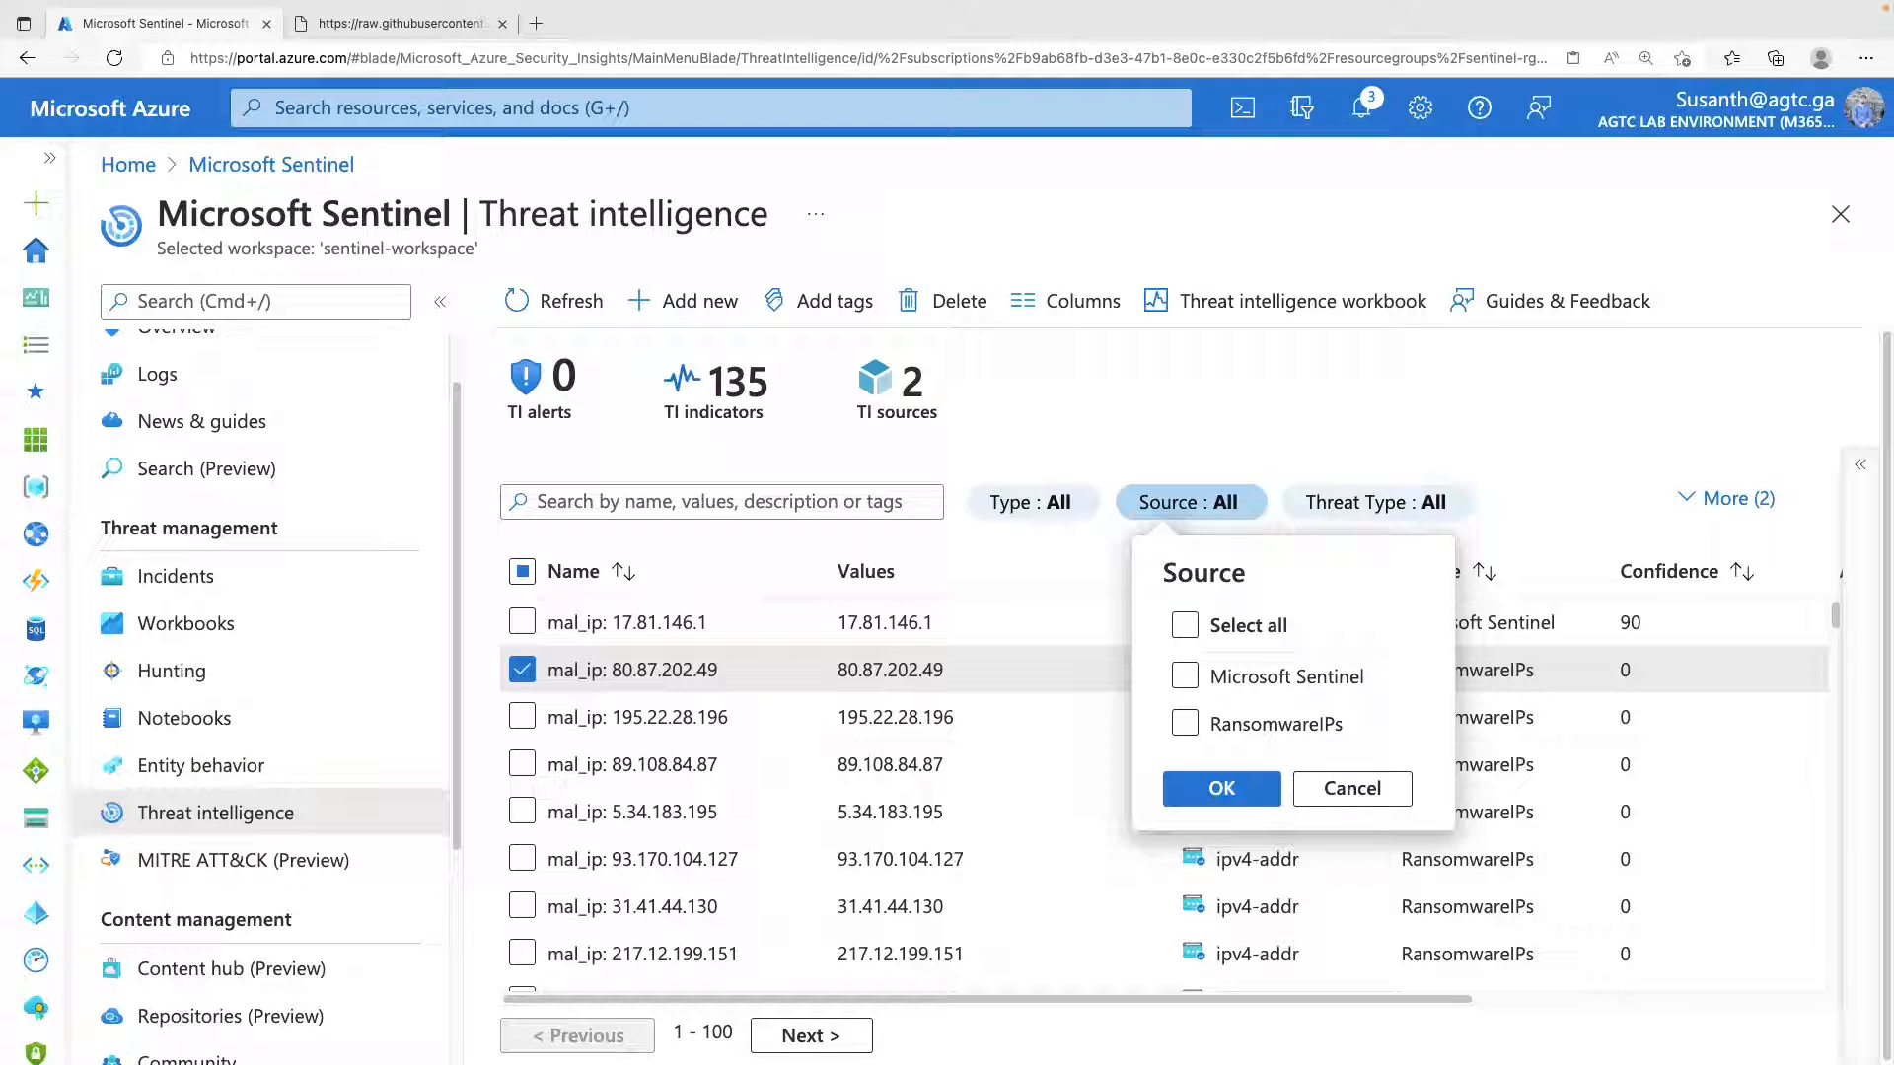
left_click(1344, 794)
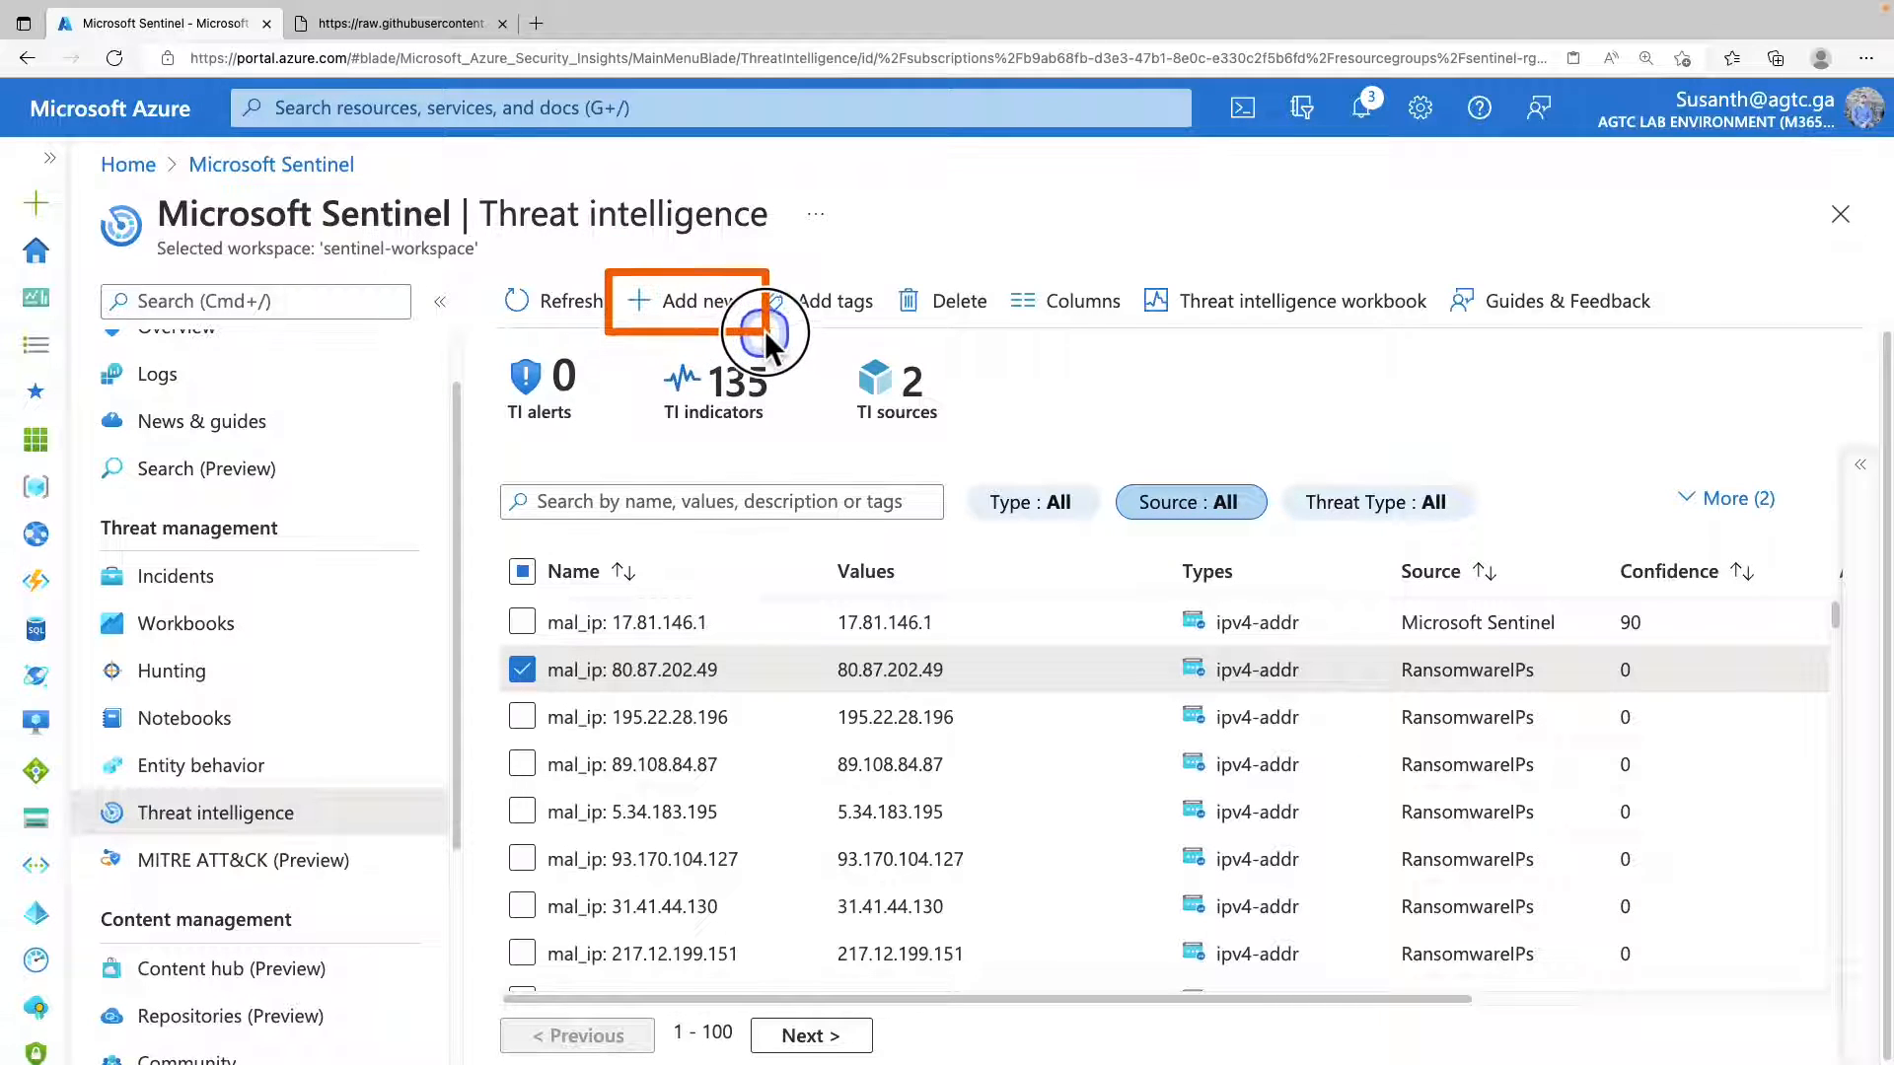
left_click(732, 314)
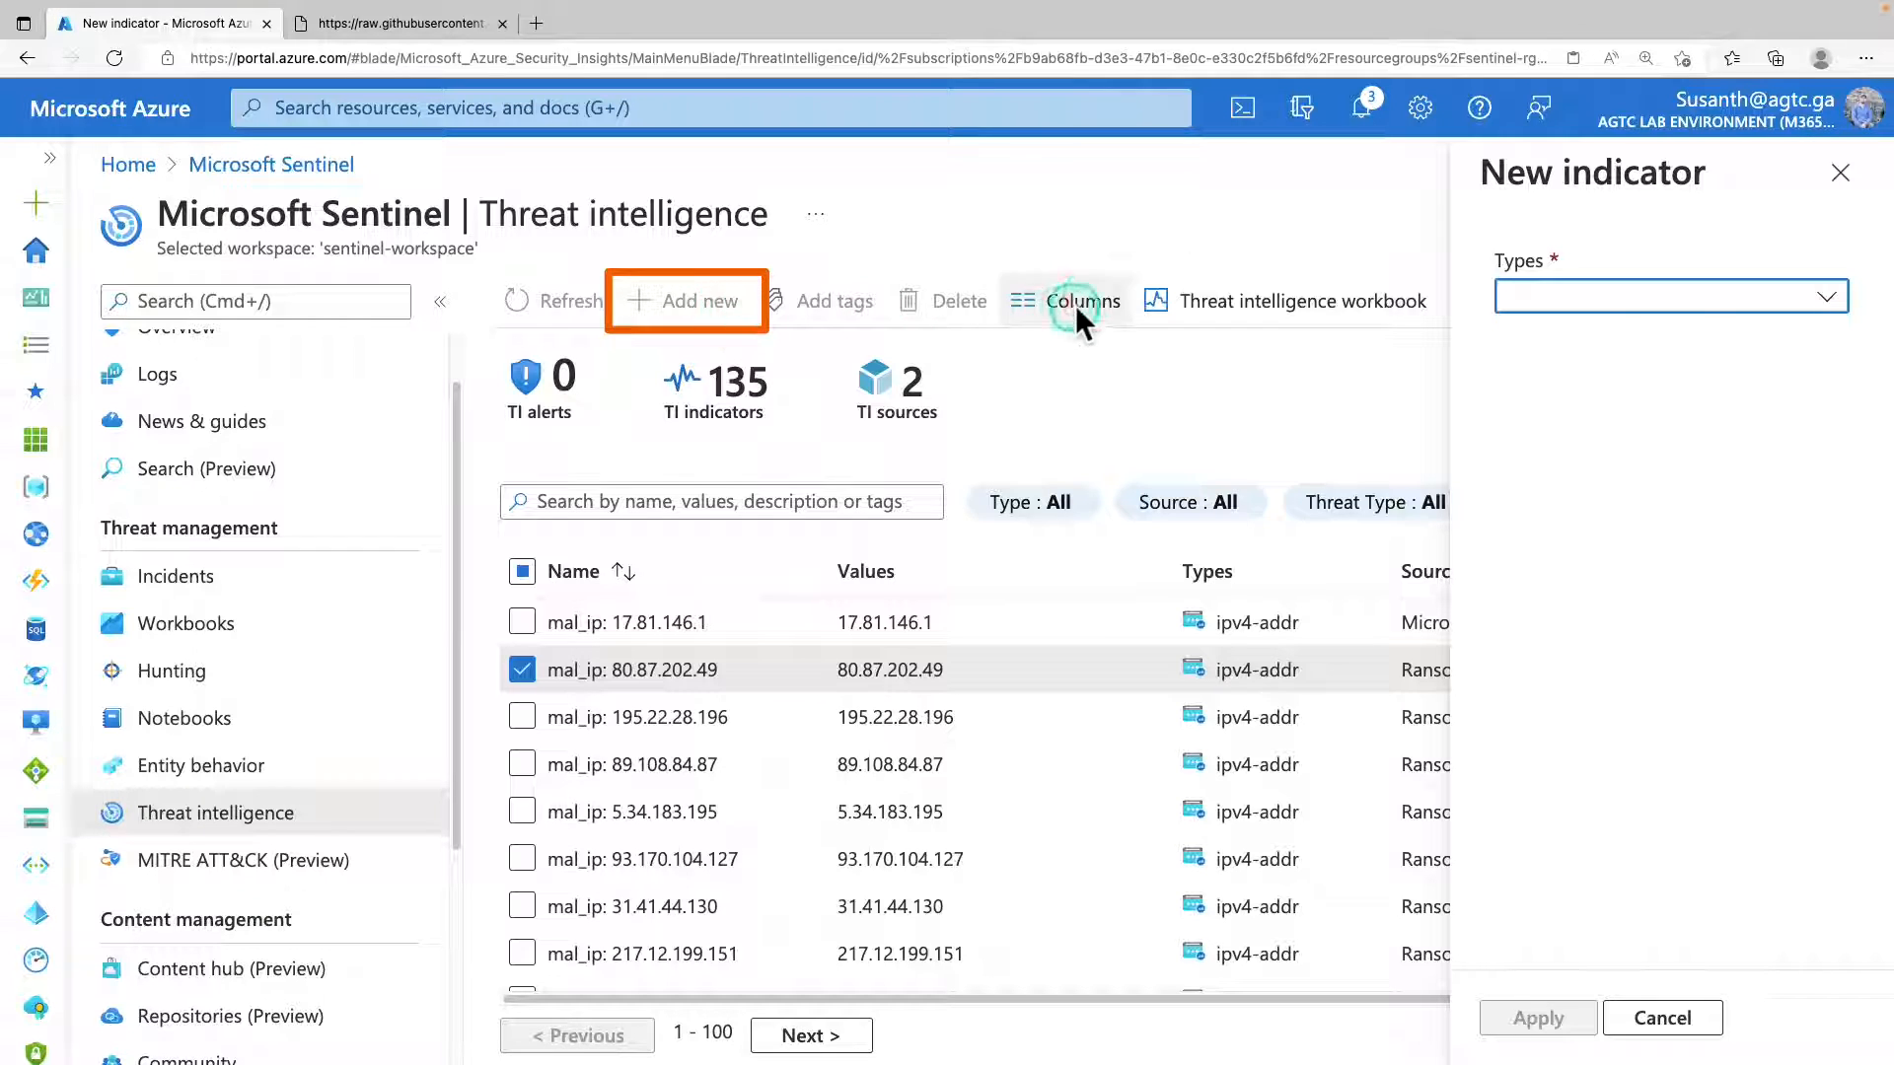
left_click(1631, 298)
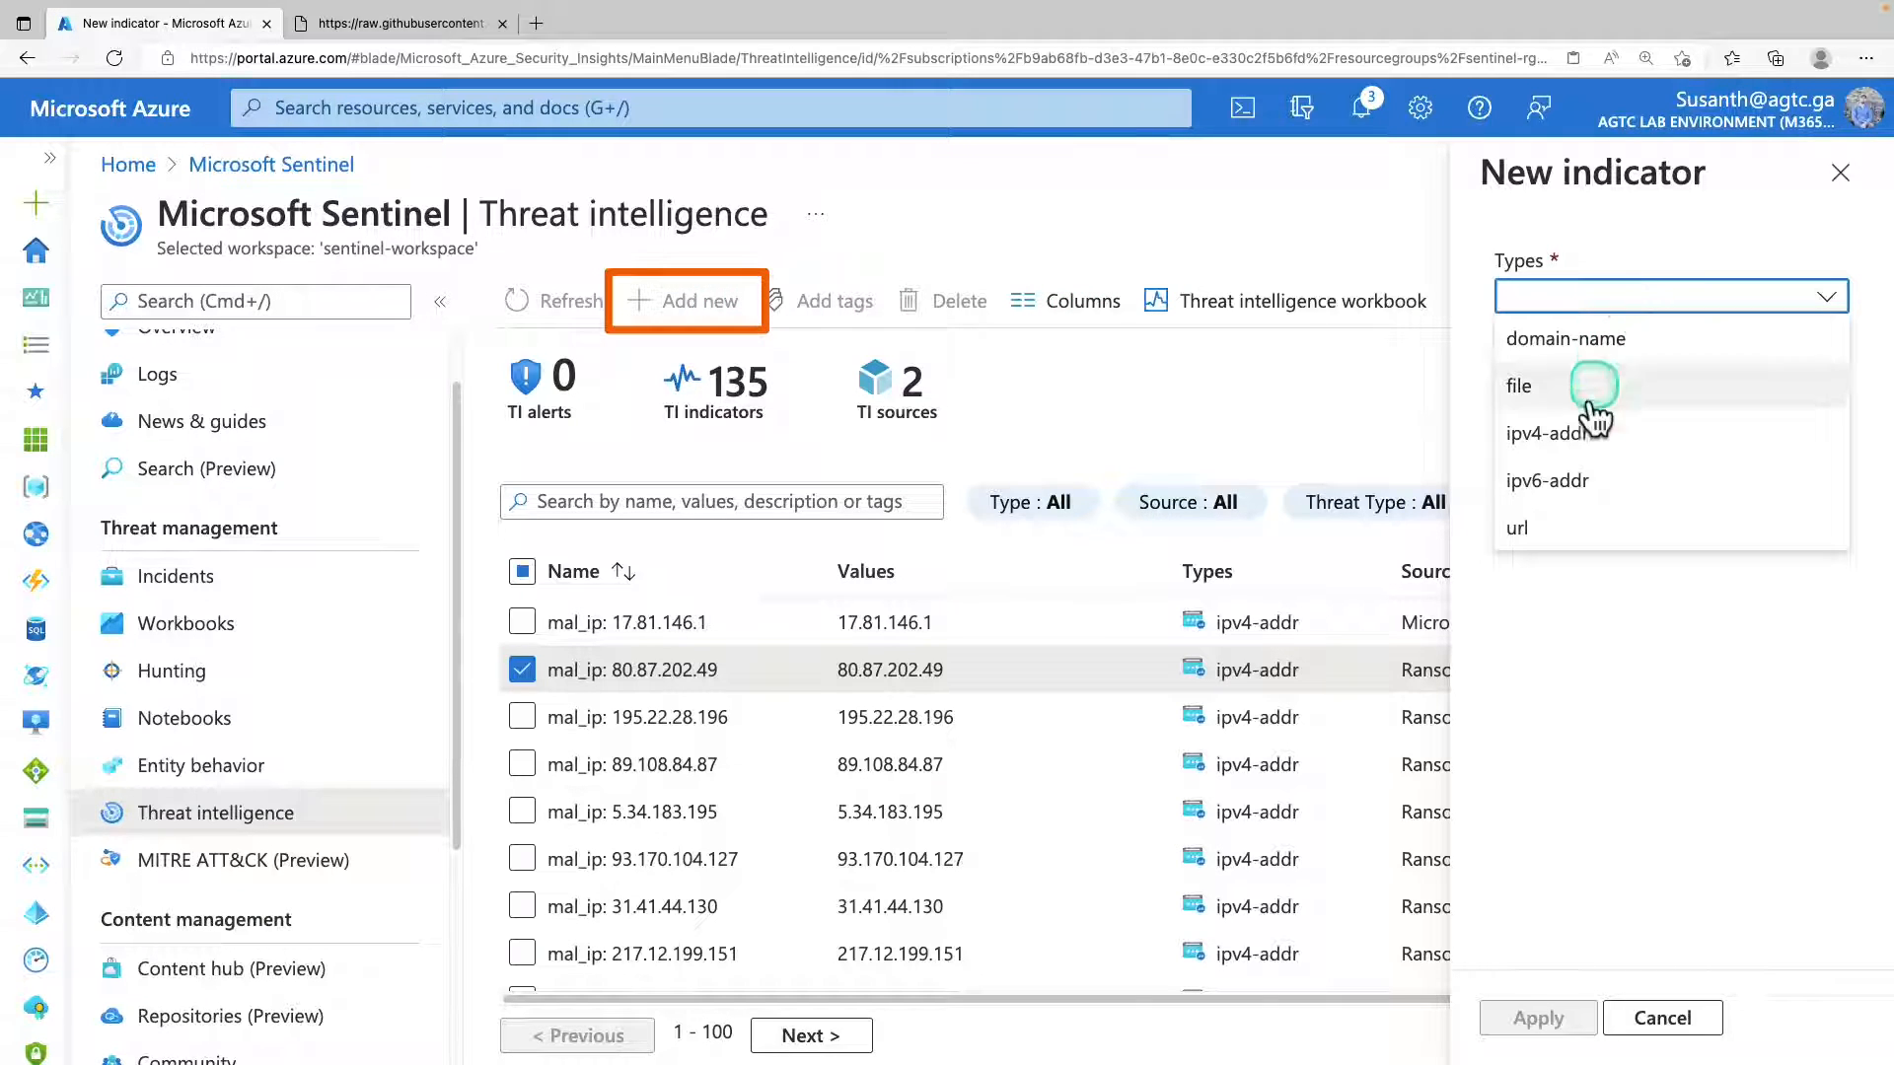
left_click(1552, 530)
left_click(1508, 376)
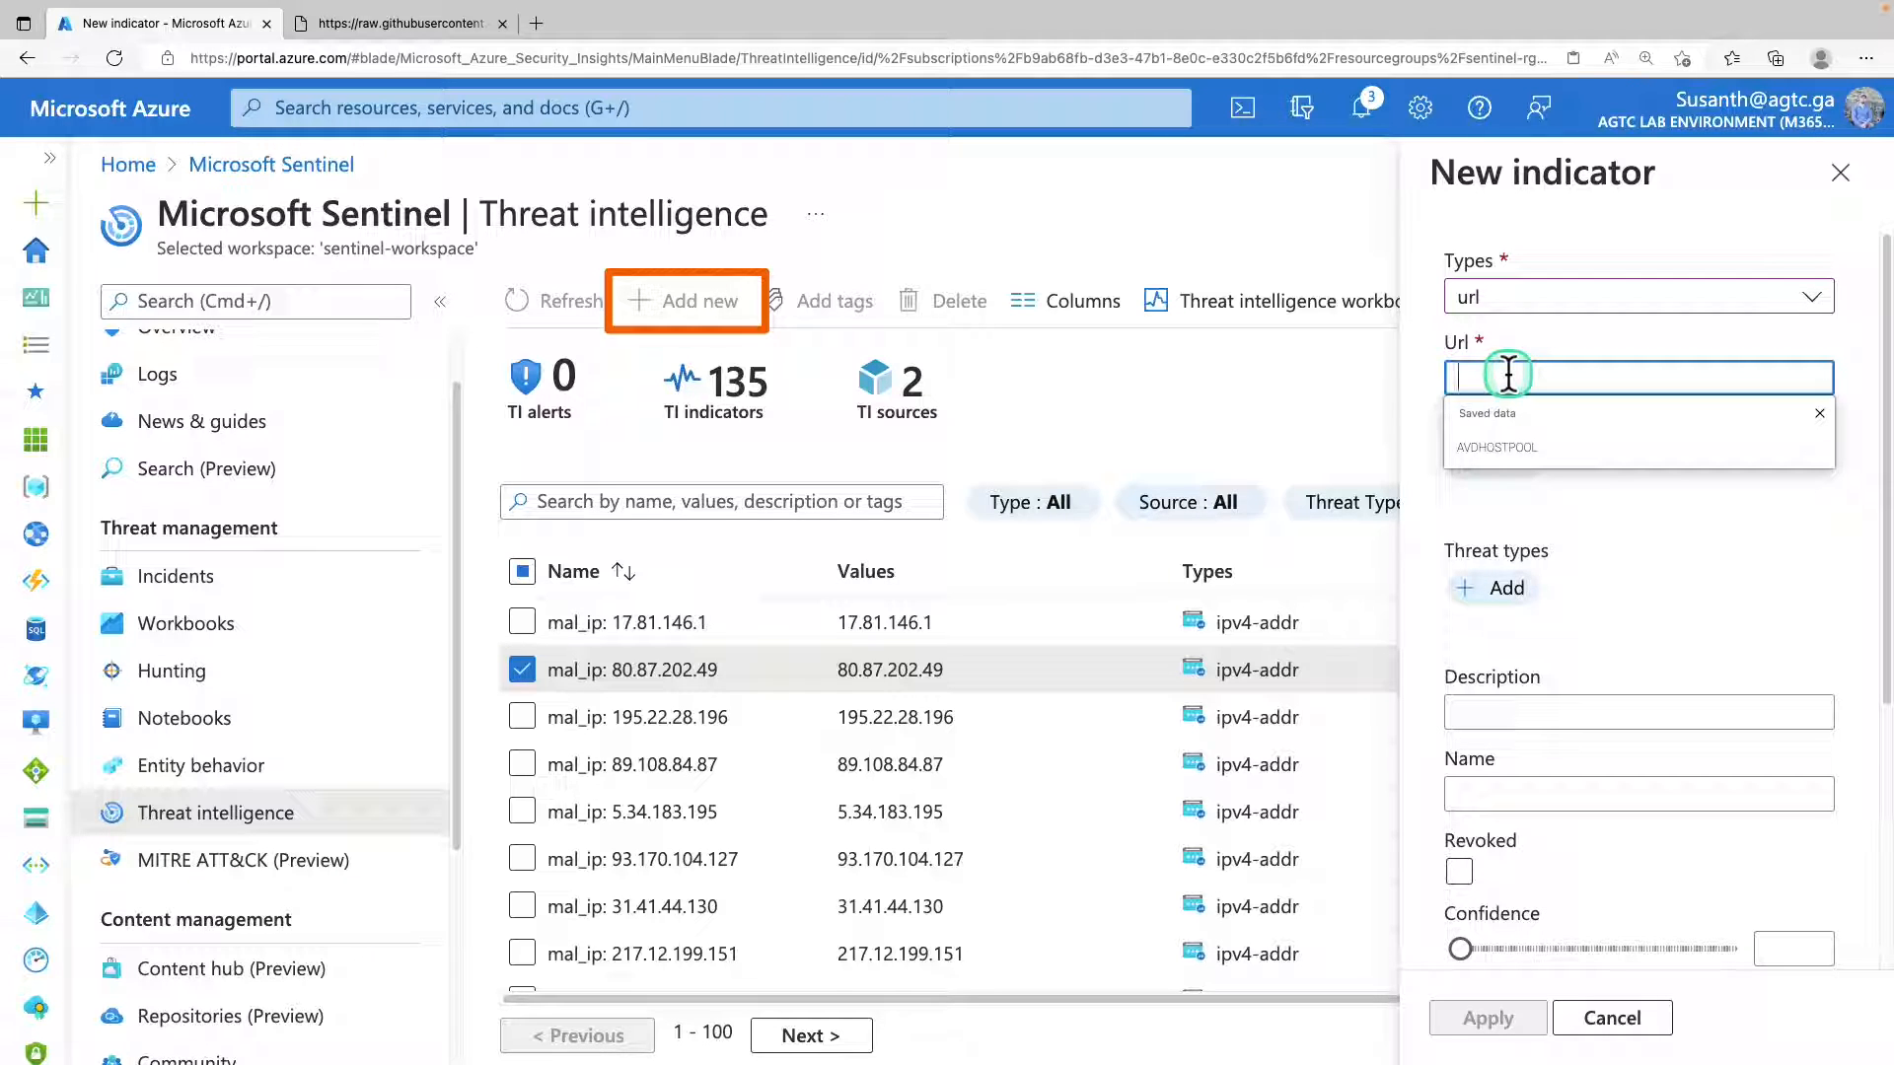
type("http://phishing.com")
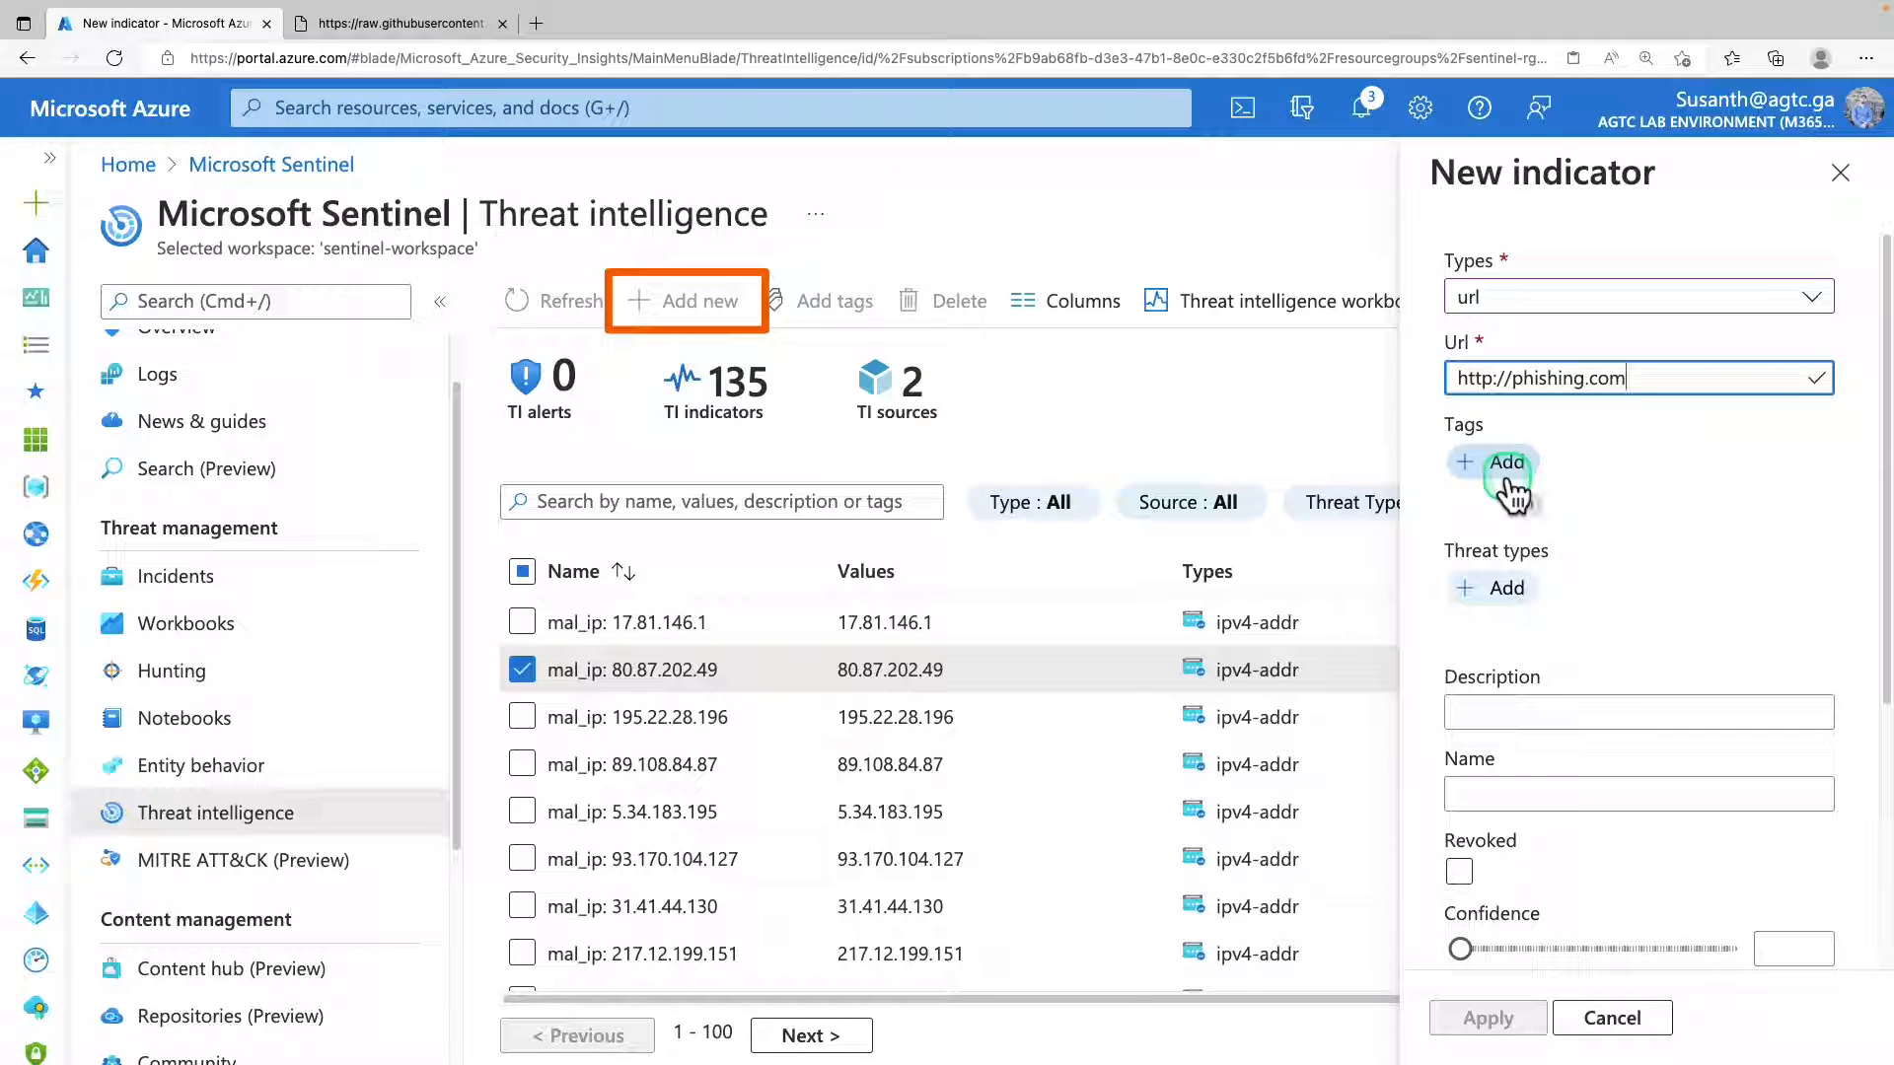
Add the tag "incident 4326" and the threat type "malicious-activity" to the new indicator.
left_click(1506, 474)
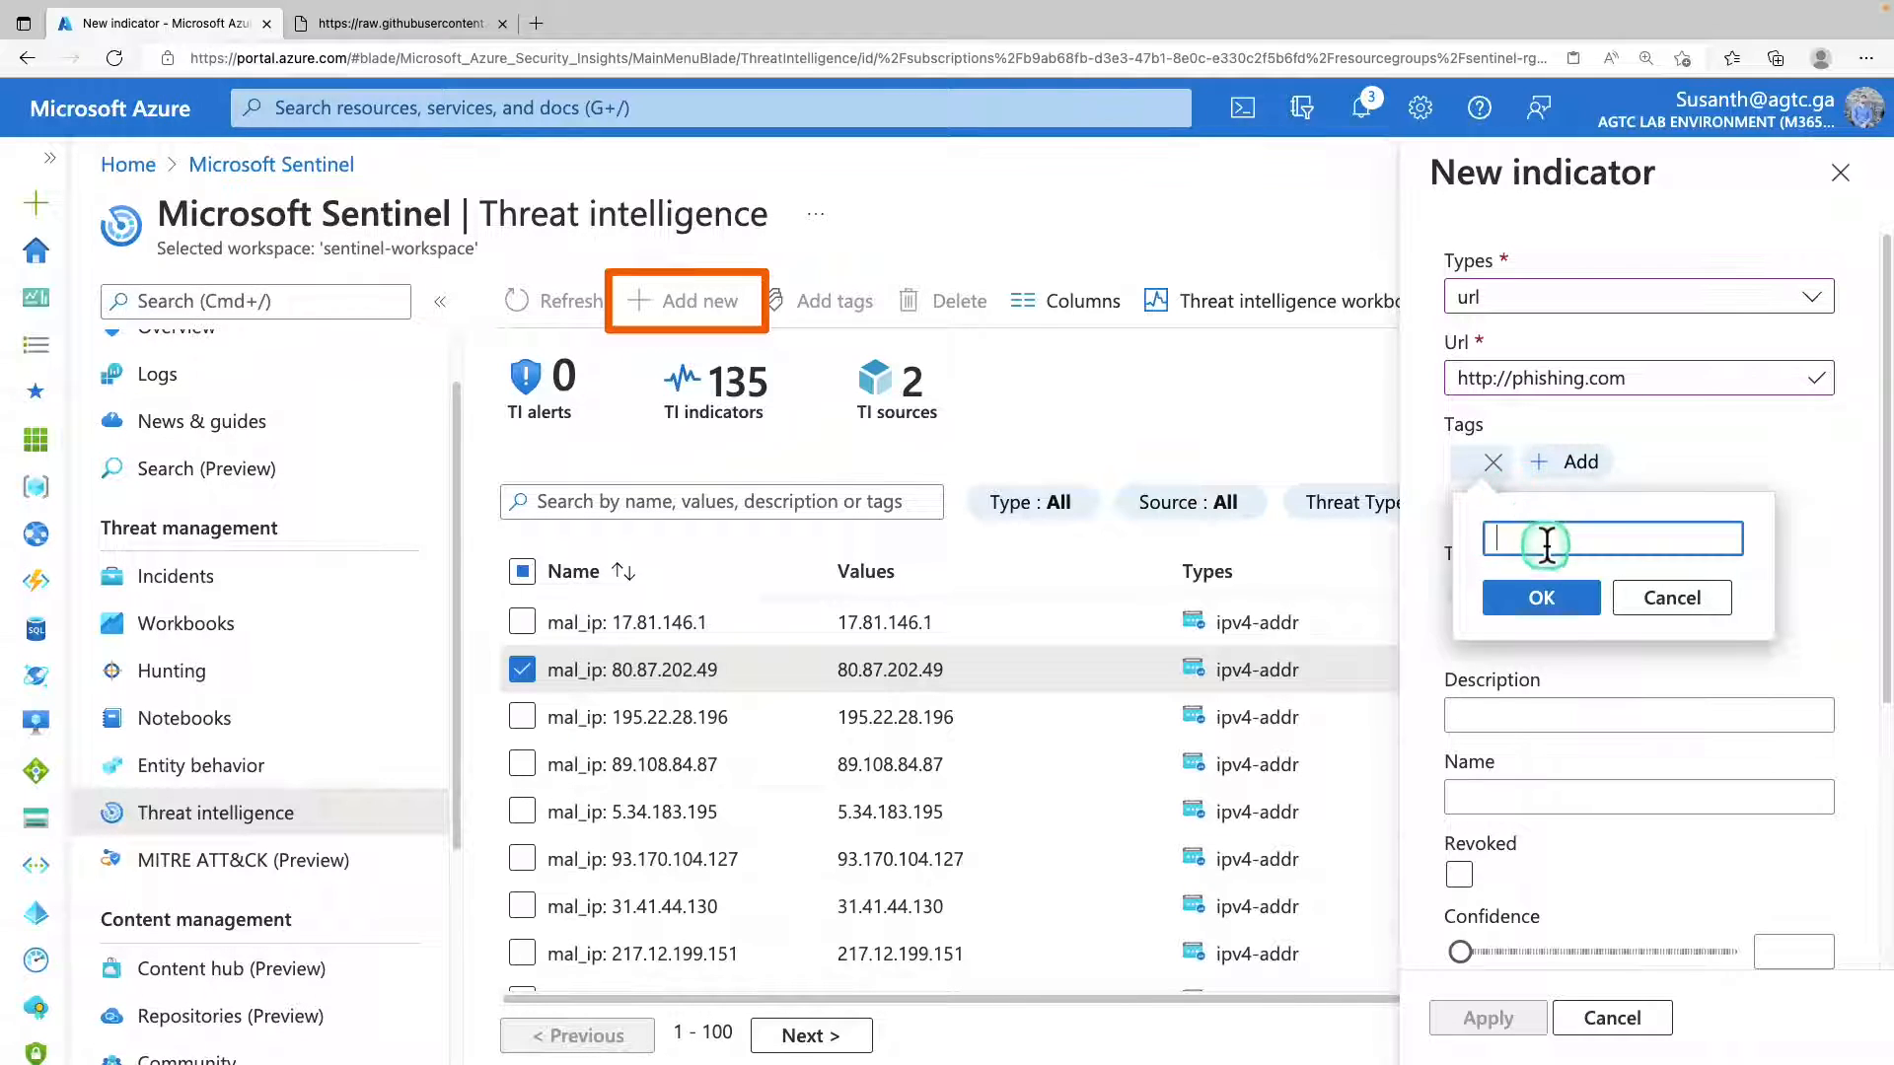
type("incident 4326")
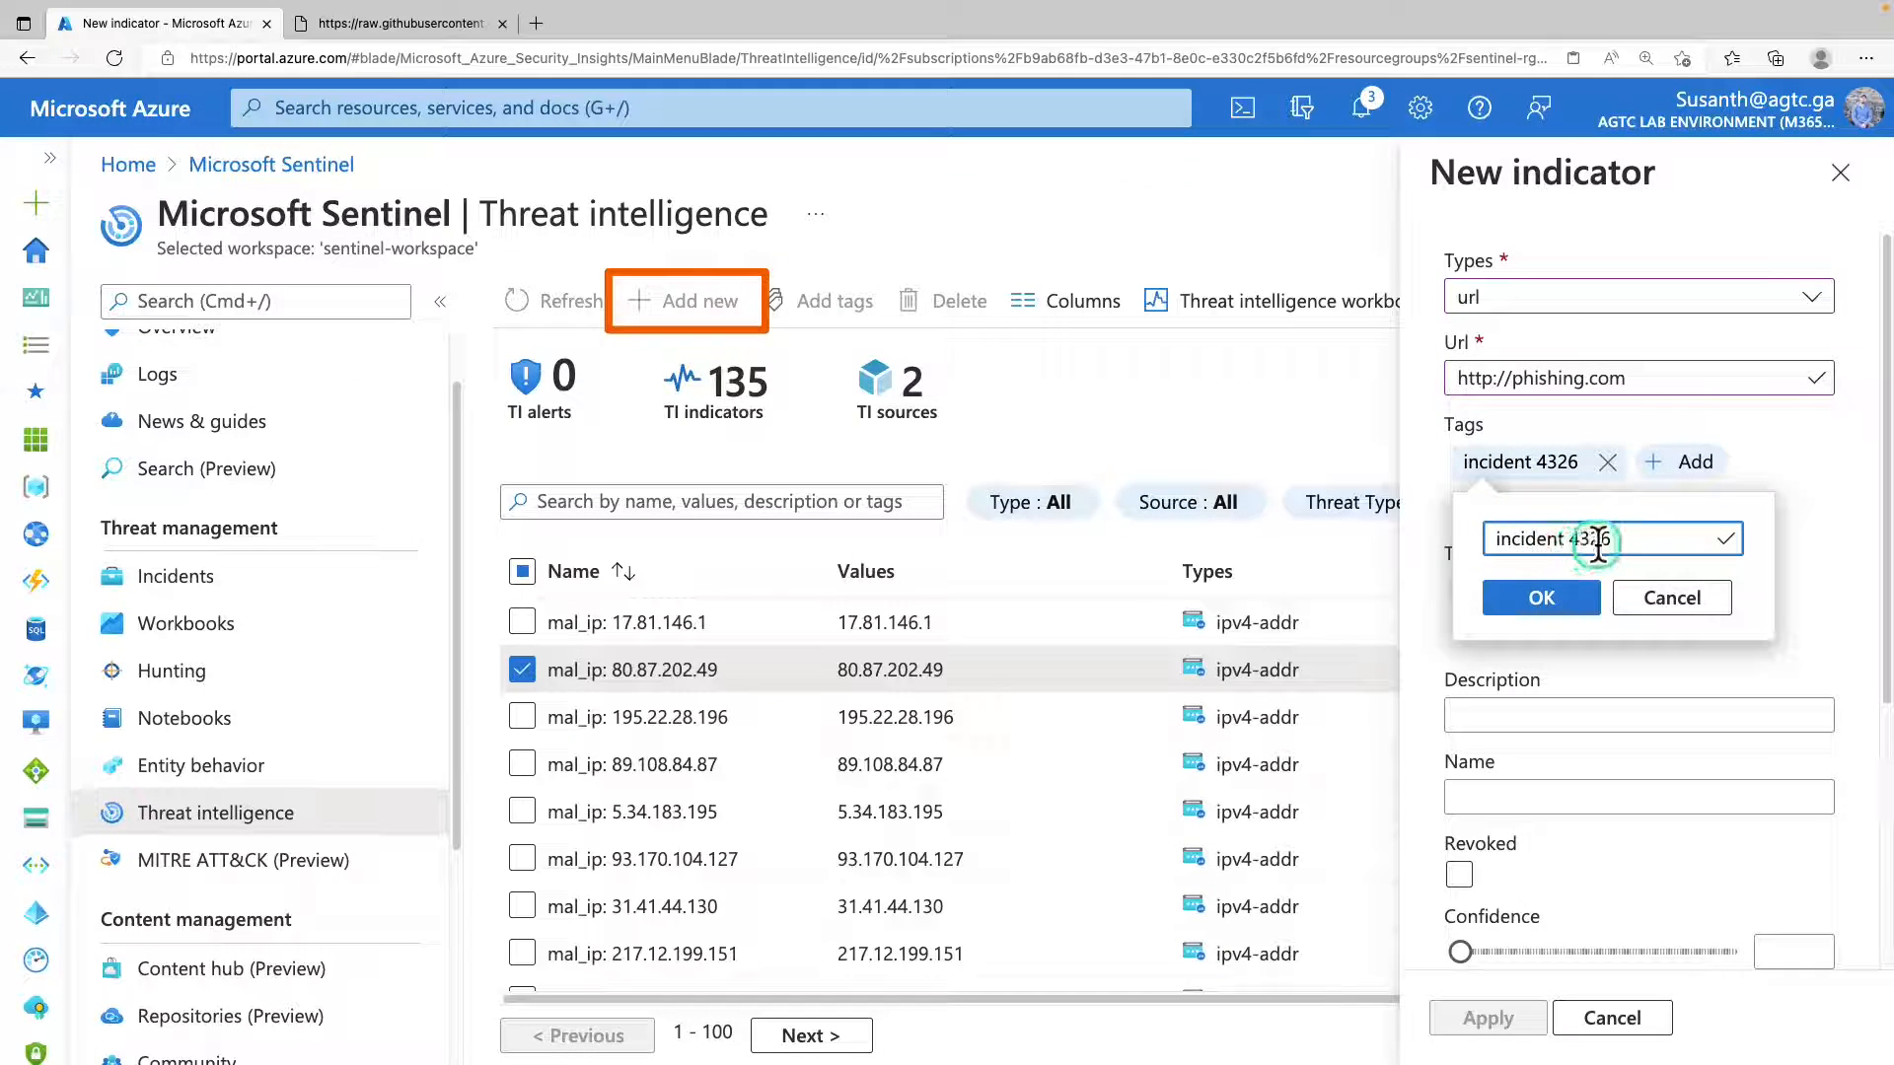
left_click(1576, 600)
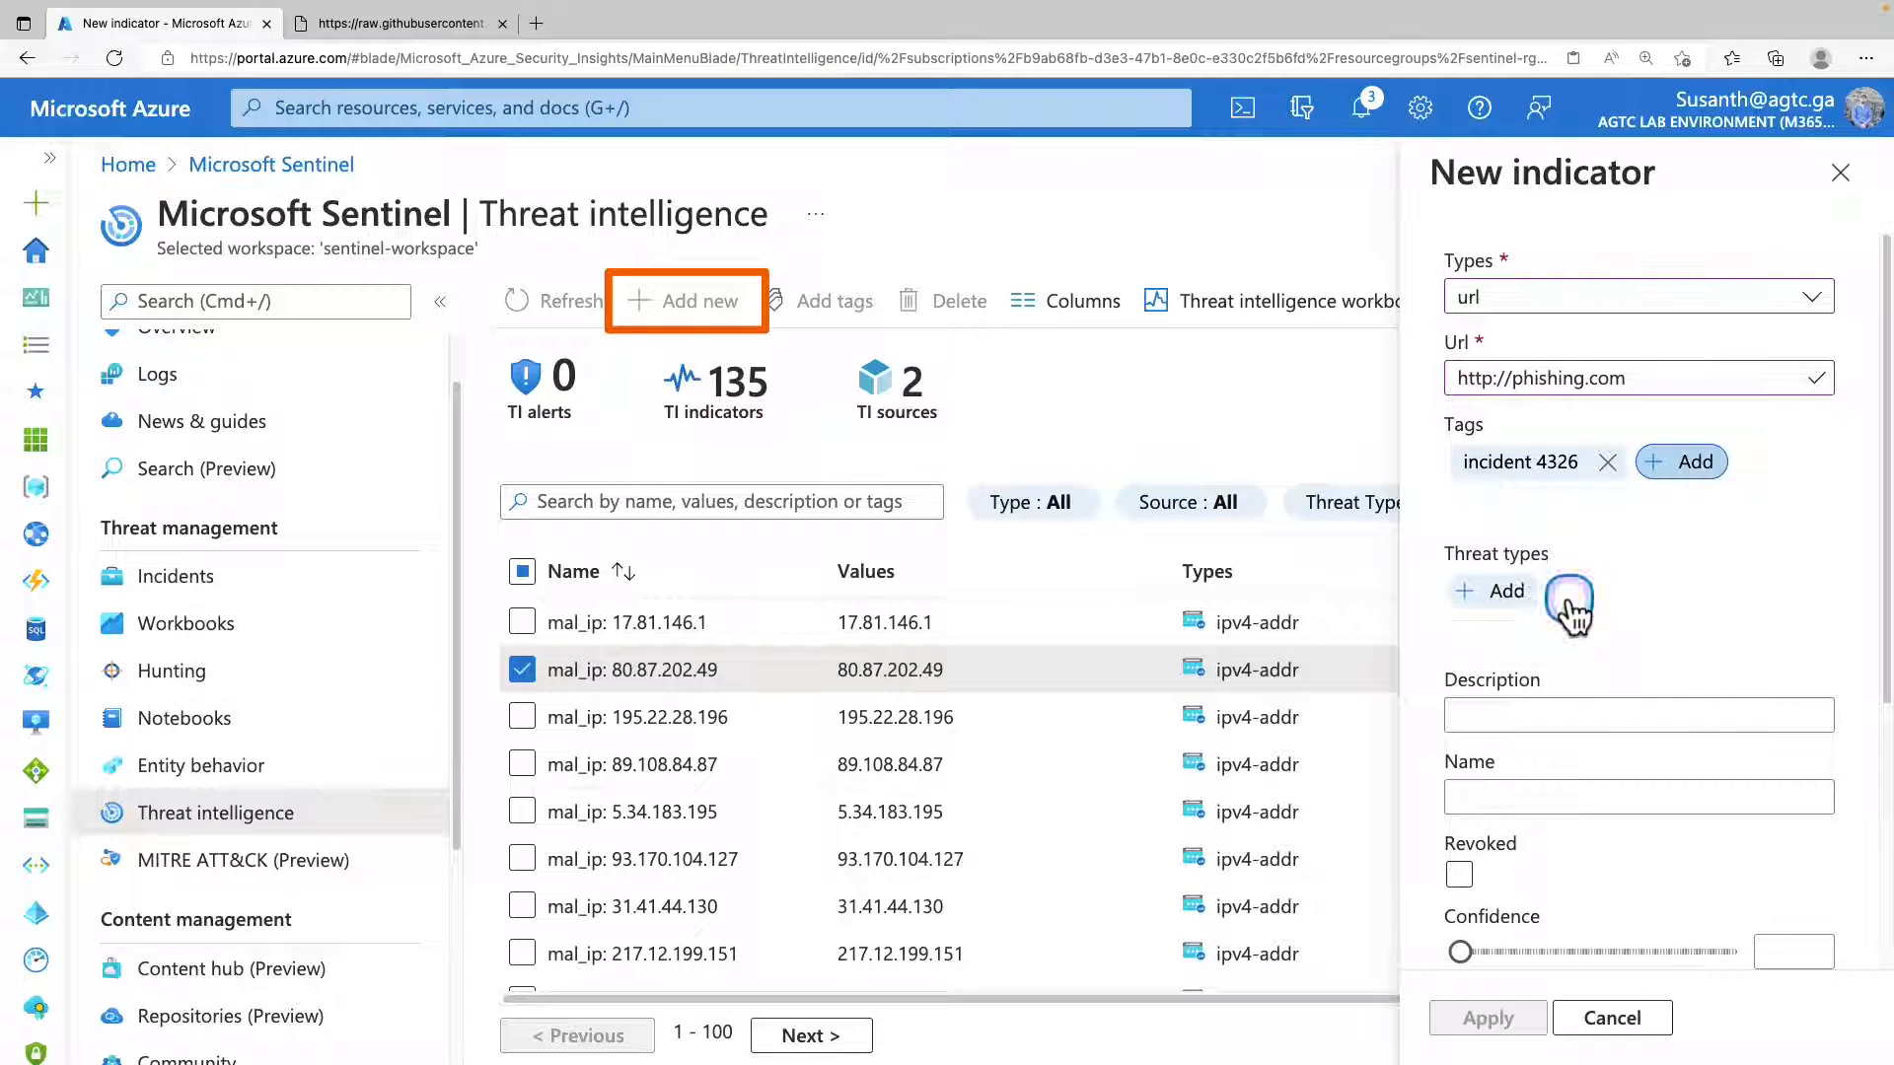
left_click(1509, 592)
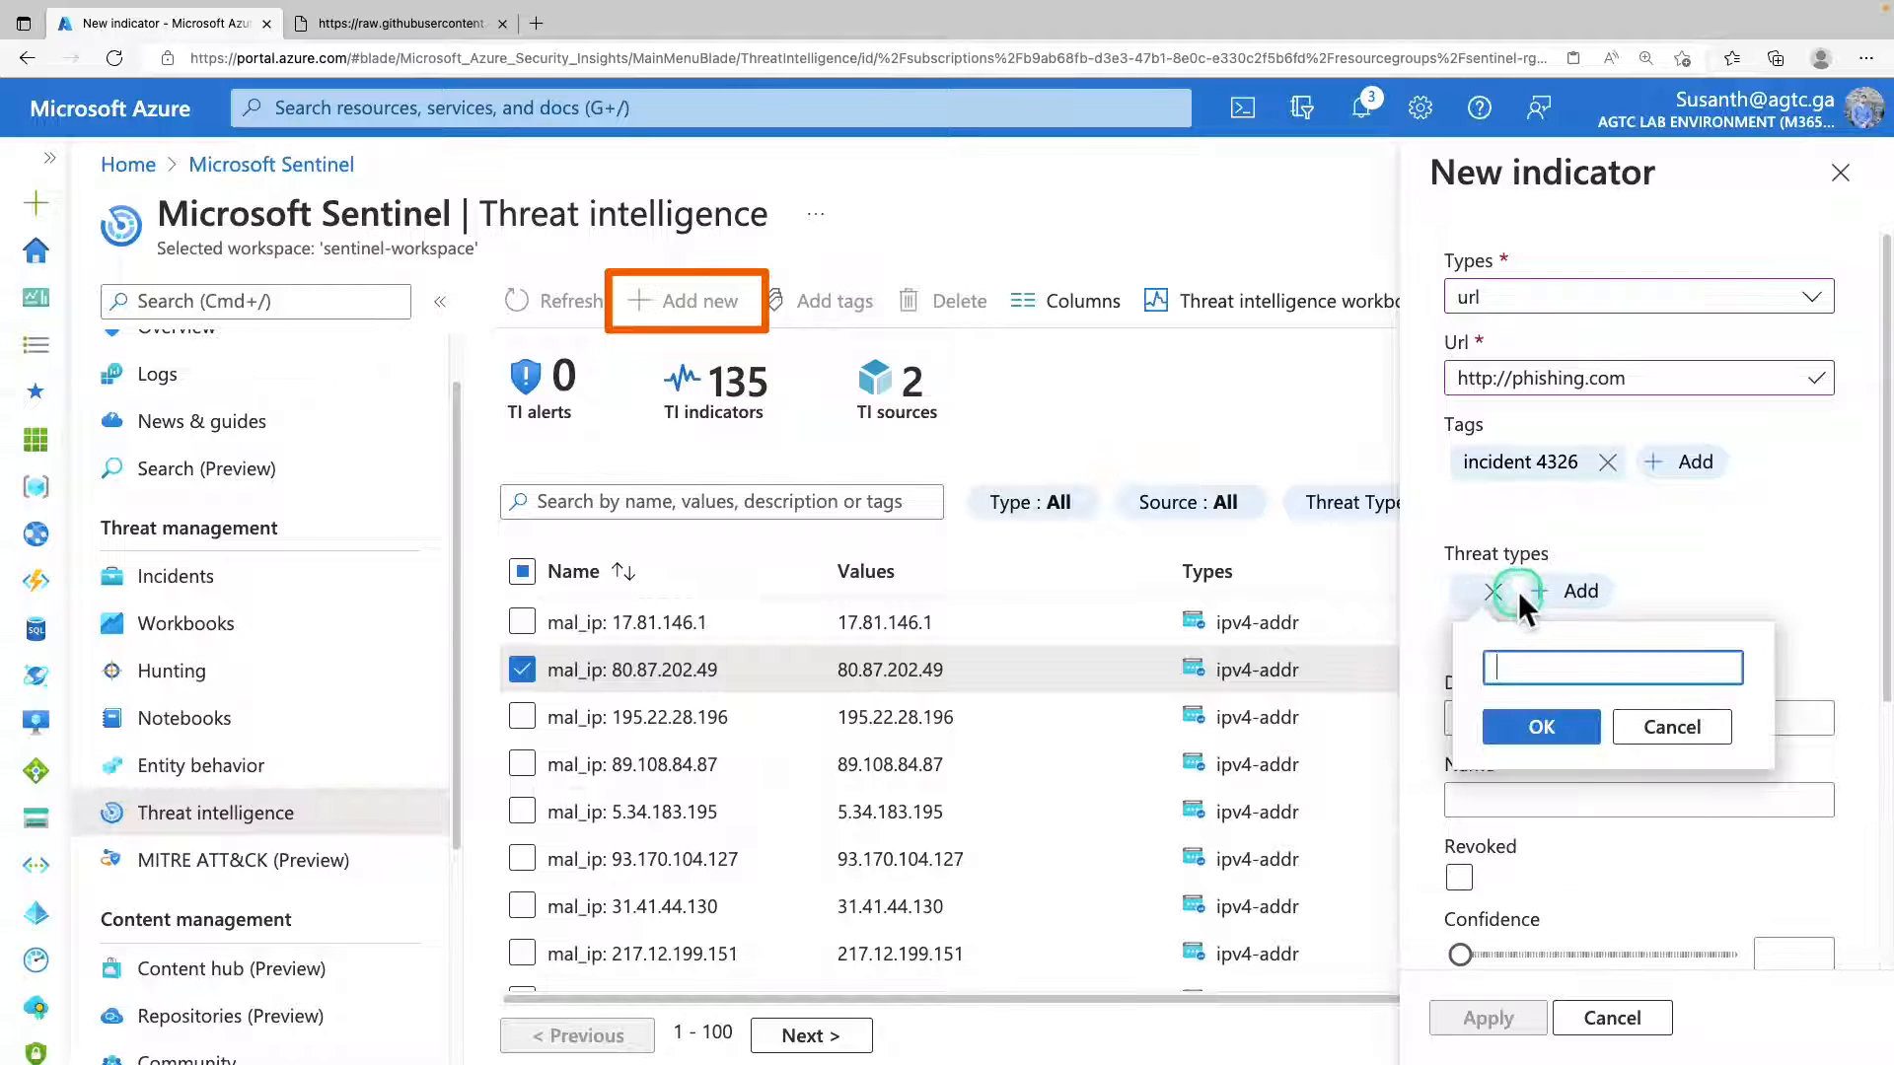
type("malicious-activity")
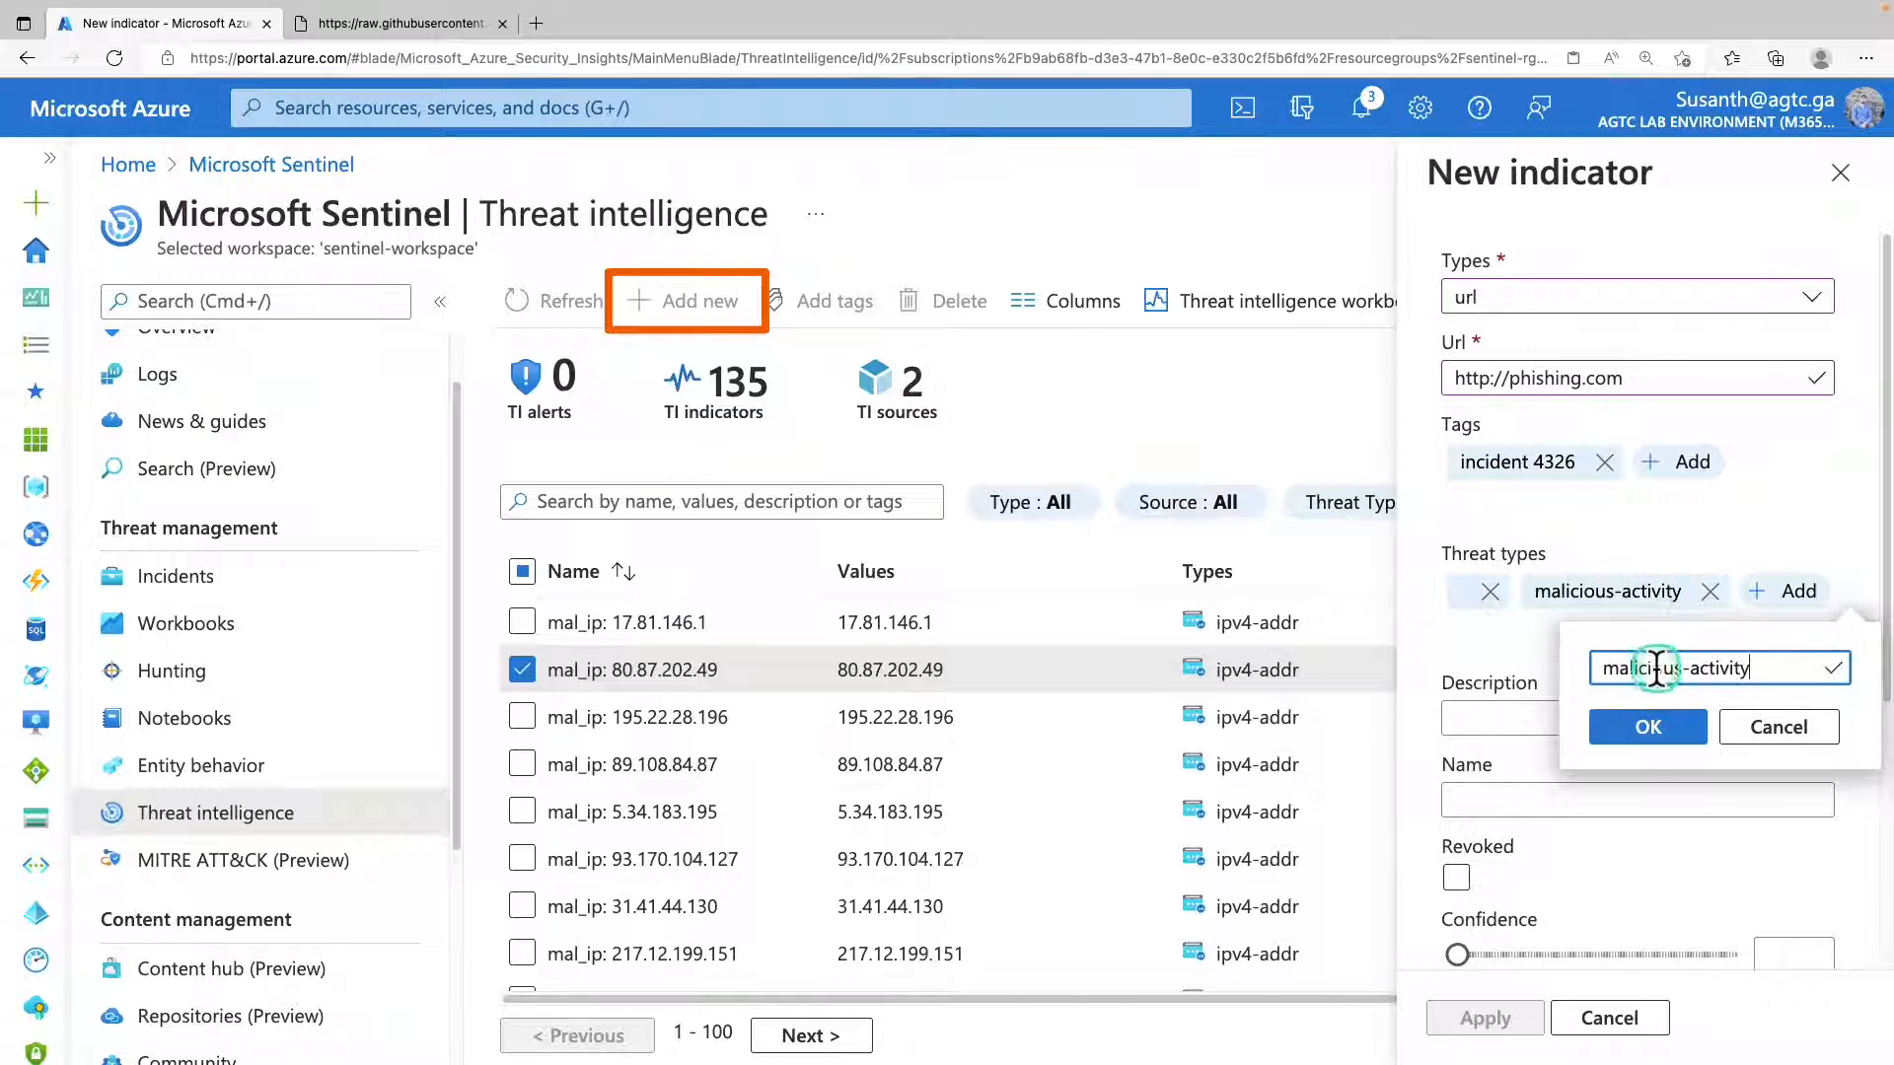
left_click(1648, 727)
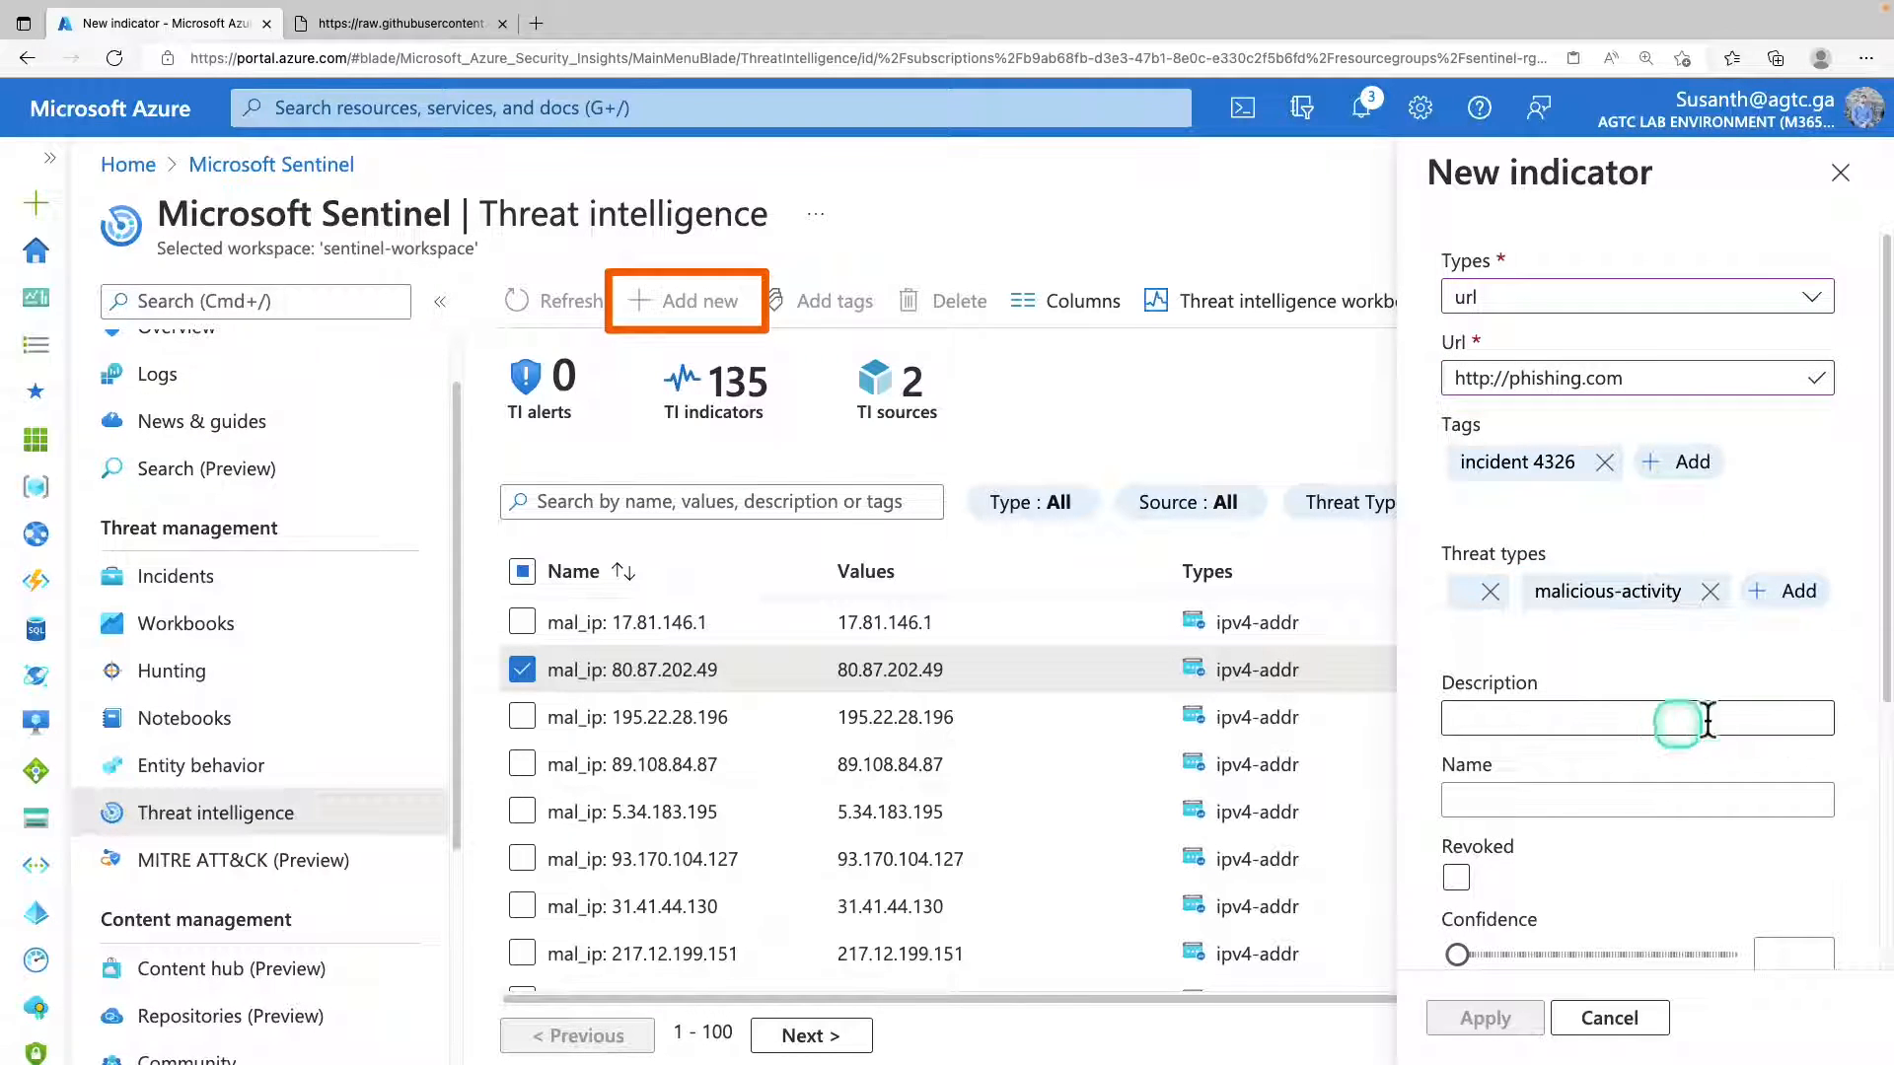
Give the new indicator the description "Test", the name "malicious-activity" and a confidence of 80.
left_click(1521, 718)
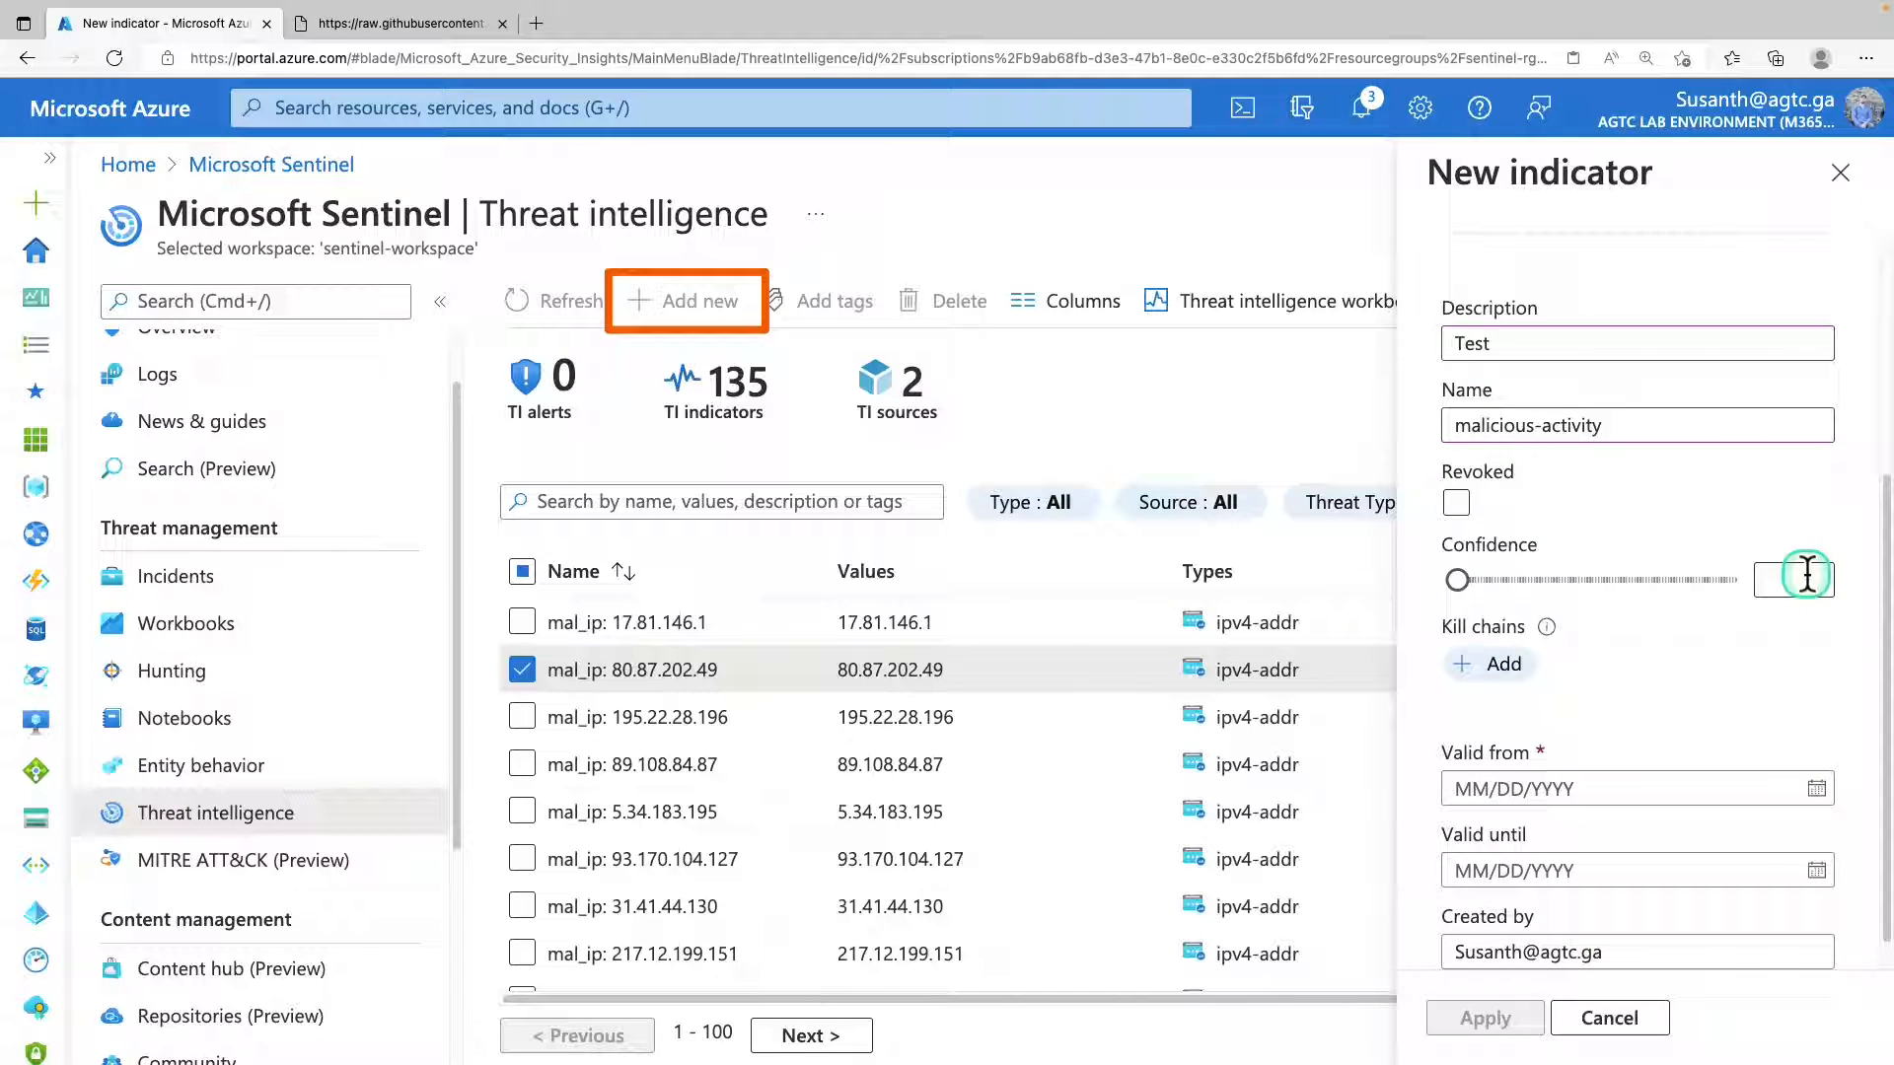
left_click(1811, 577)
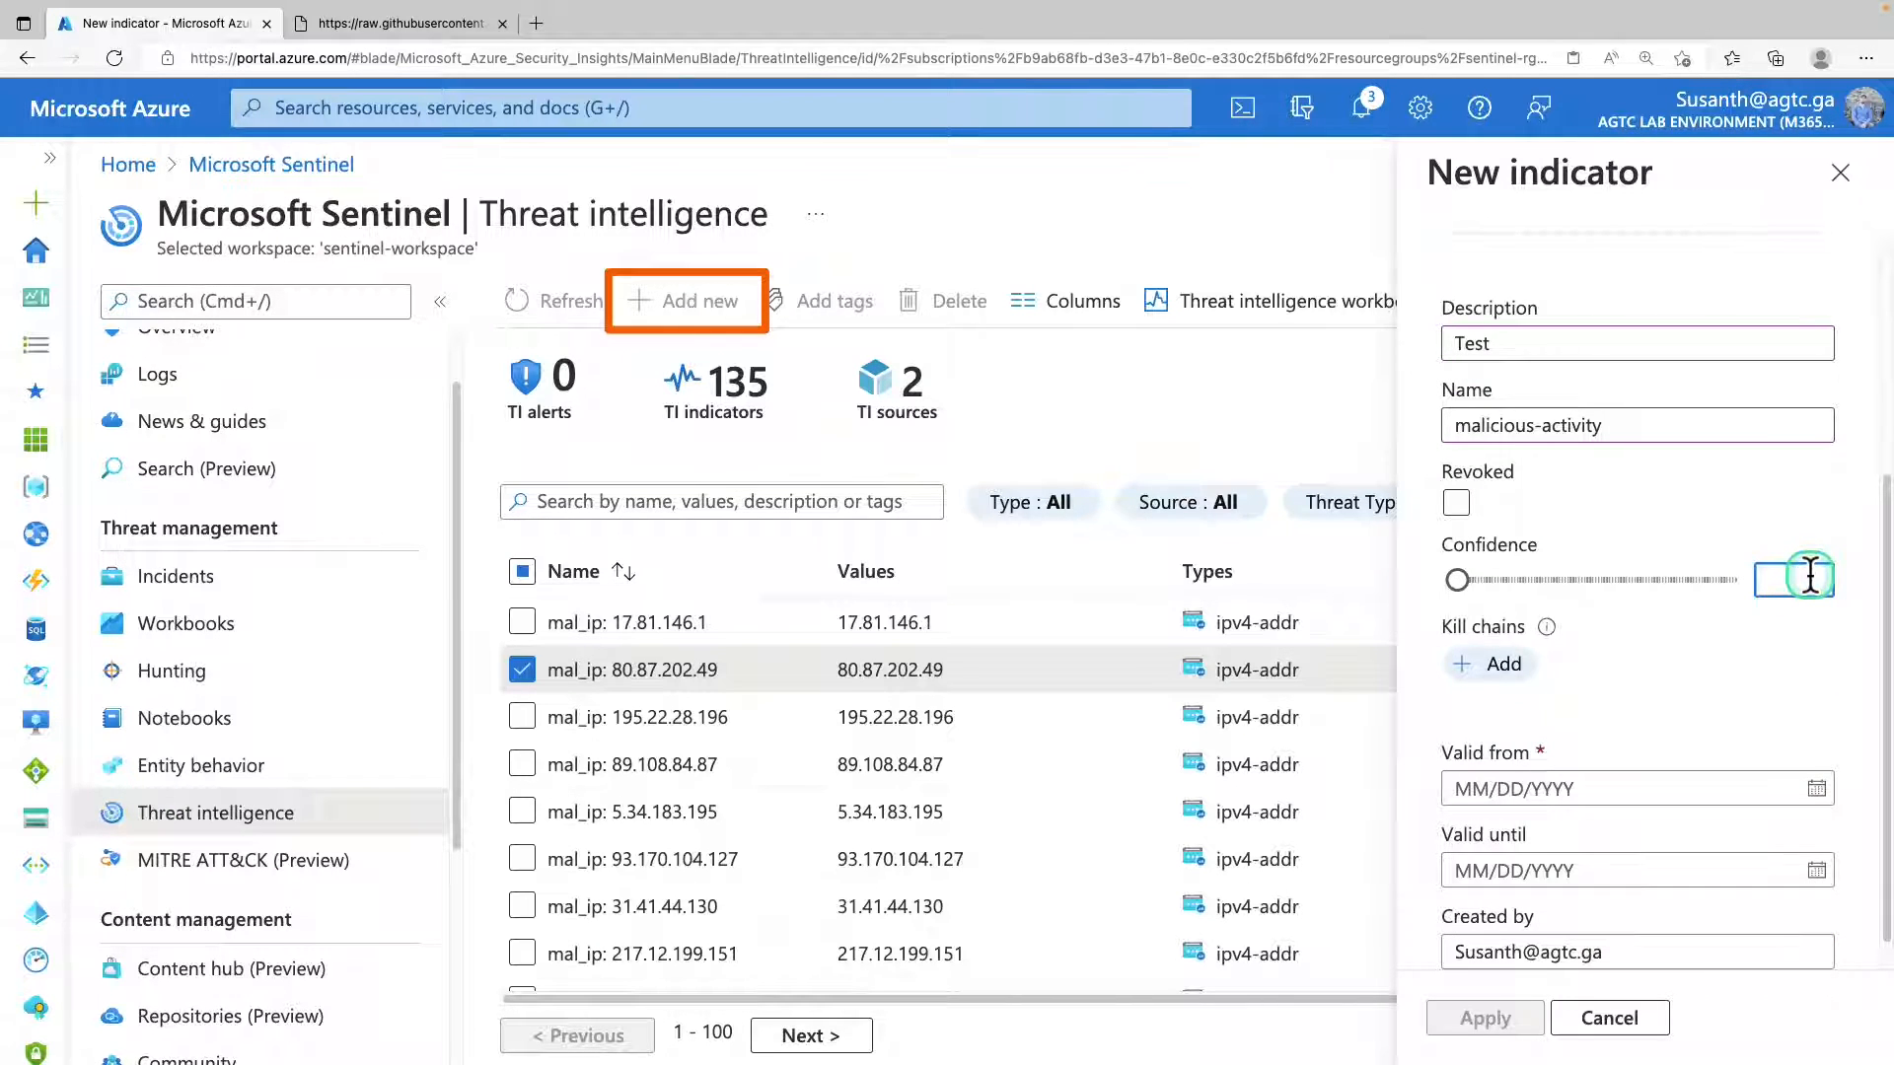
type("80")
scroll(1872, 773, "down", 1)
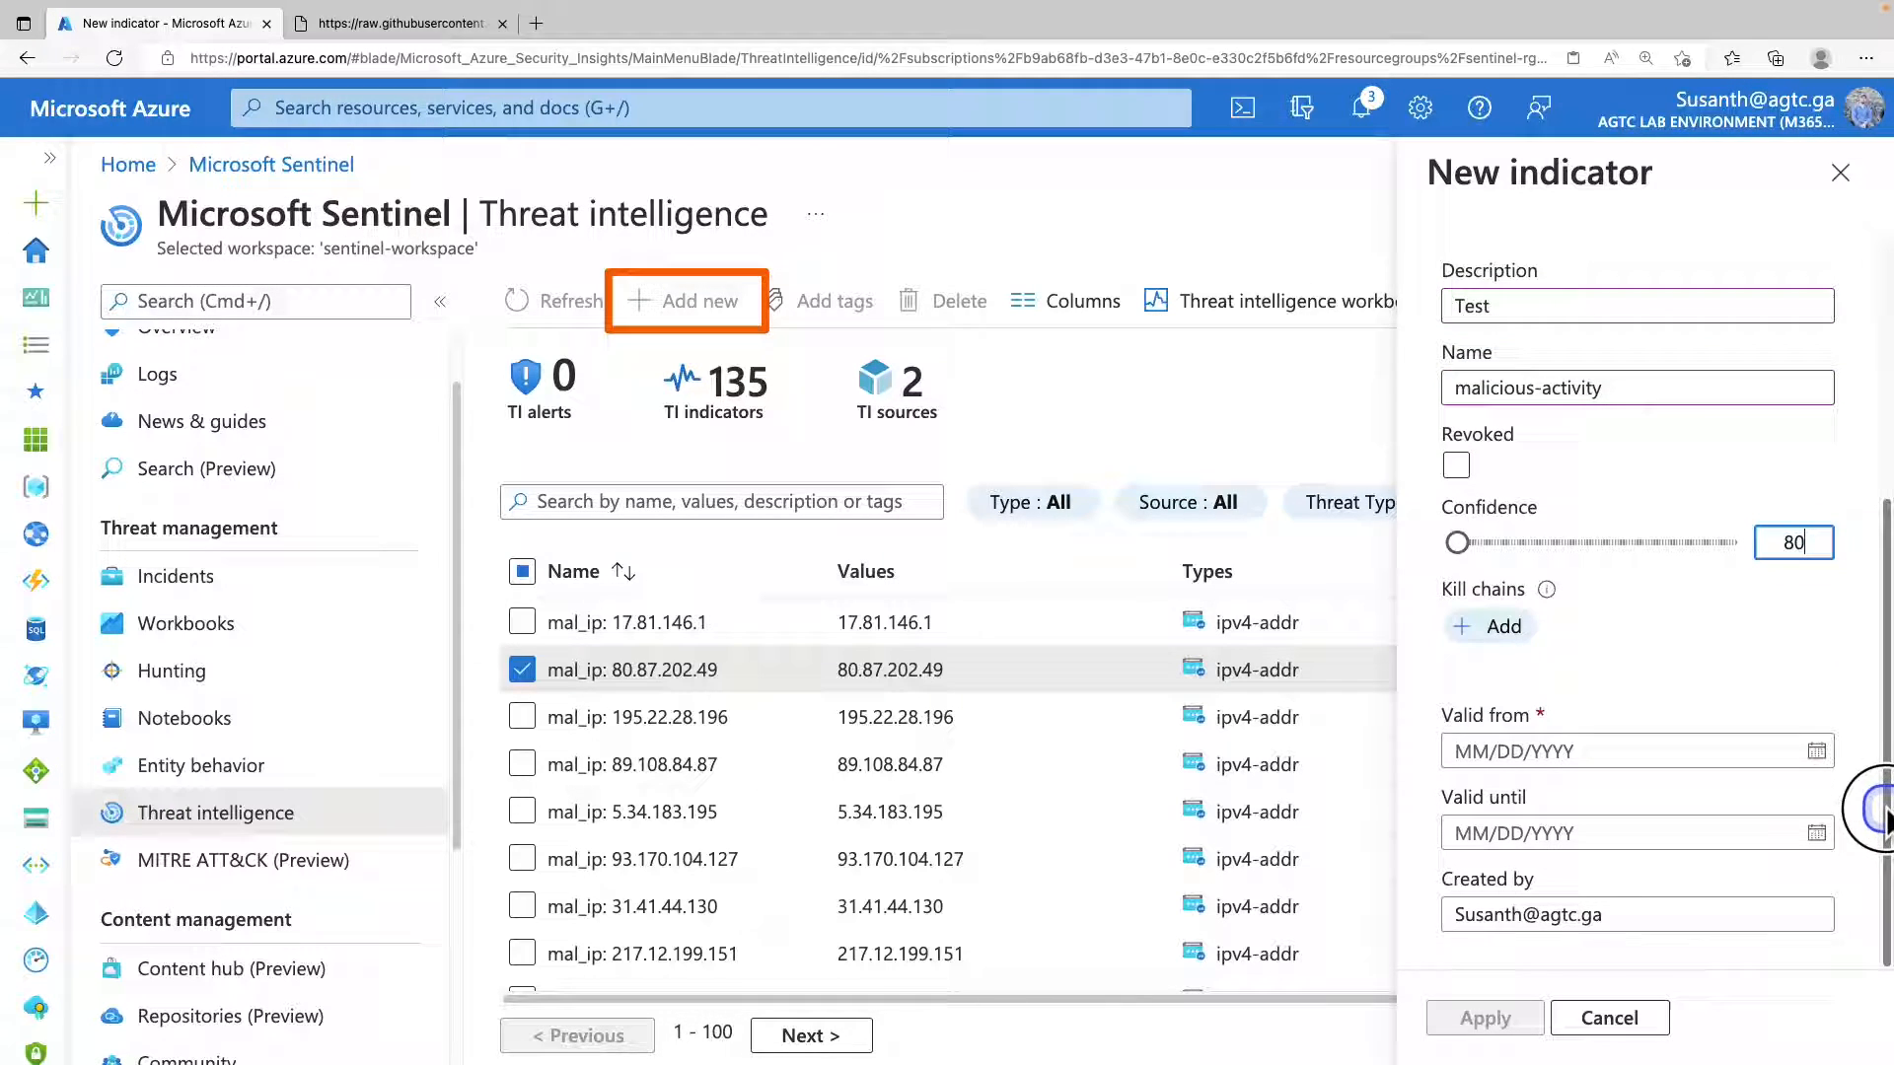
Set the indicator's validity from 05/09/2022 until 06/03/2022 and create it.
left_click(1817, 754)
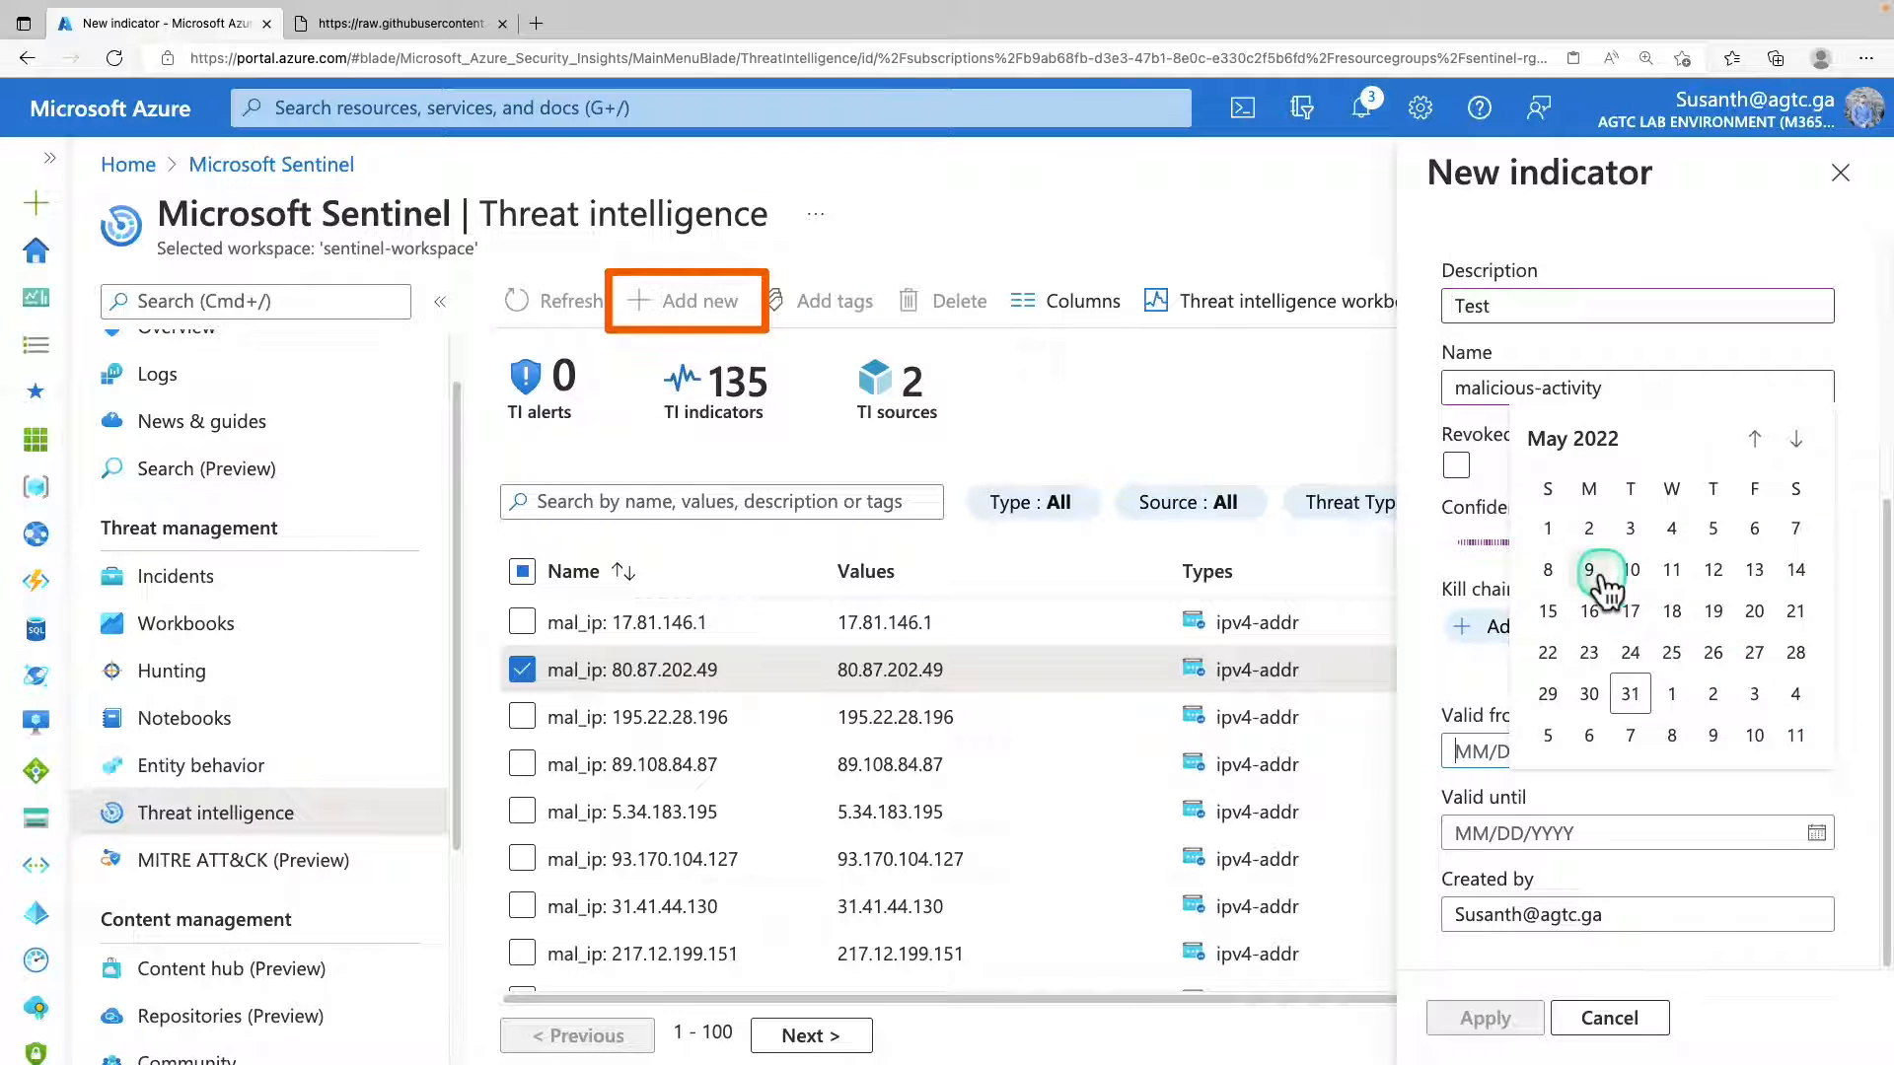
left_click(1592, 572)
left_click(1822, 832)
left_click(1754, 776)
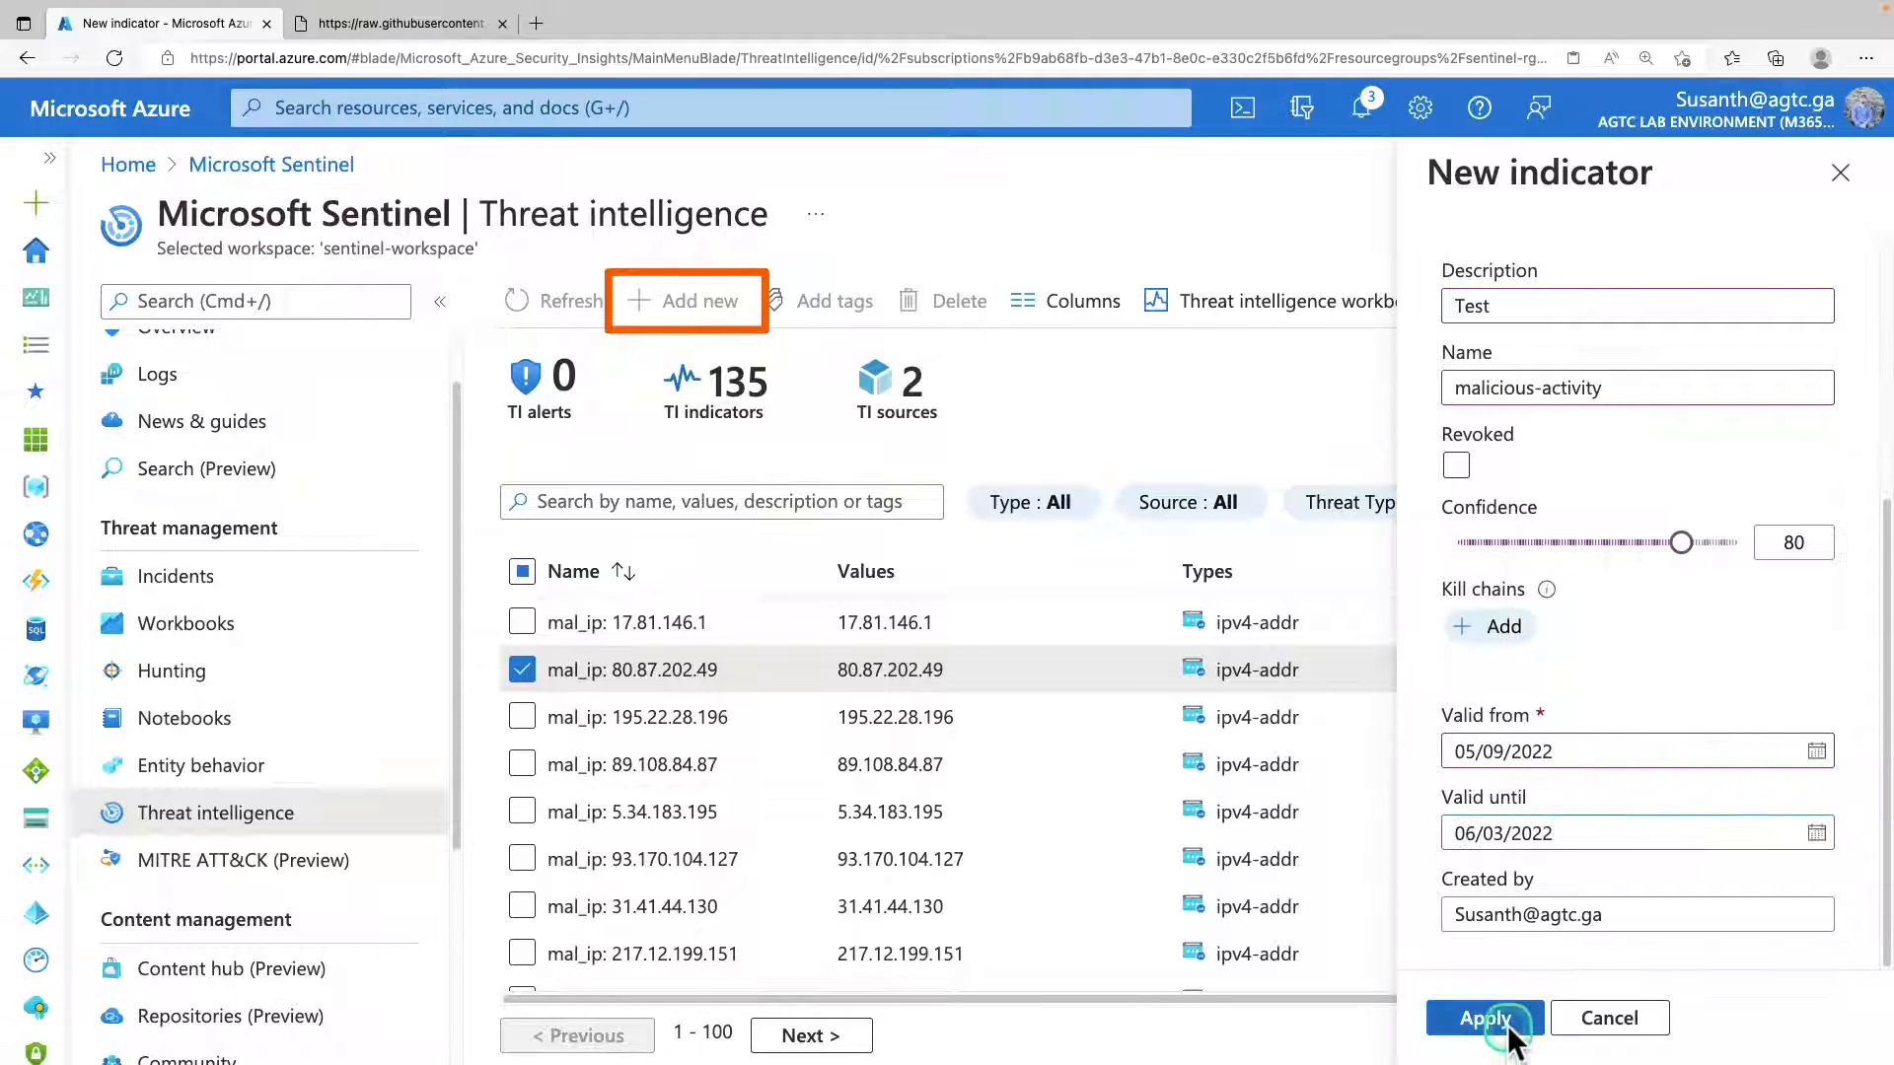
left_click(1509, 1027)
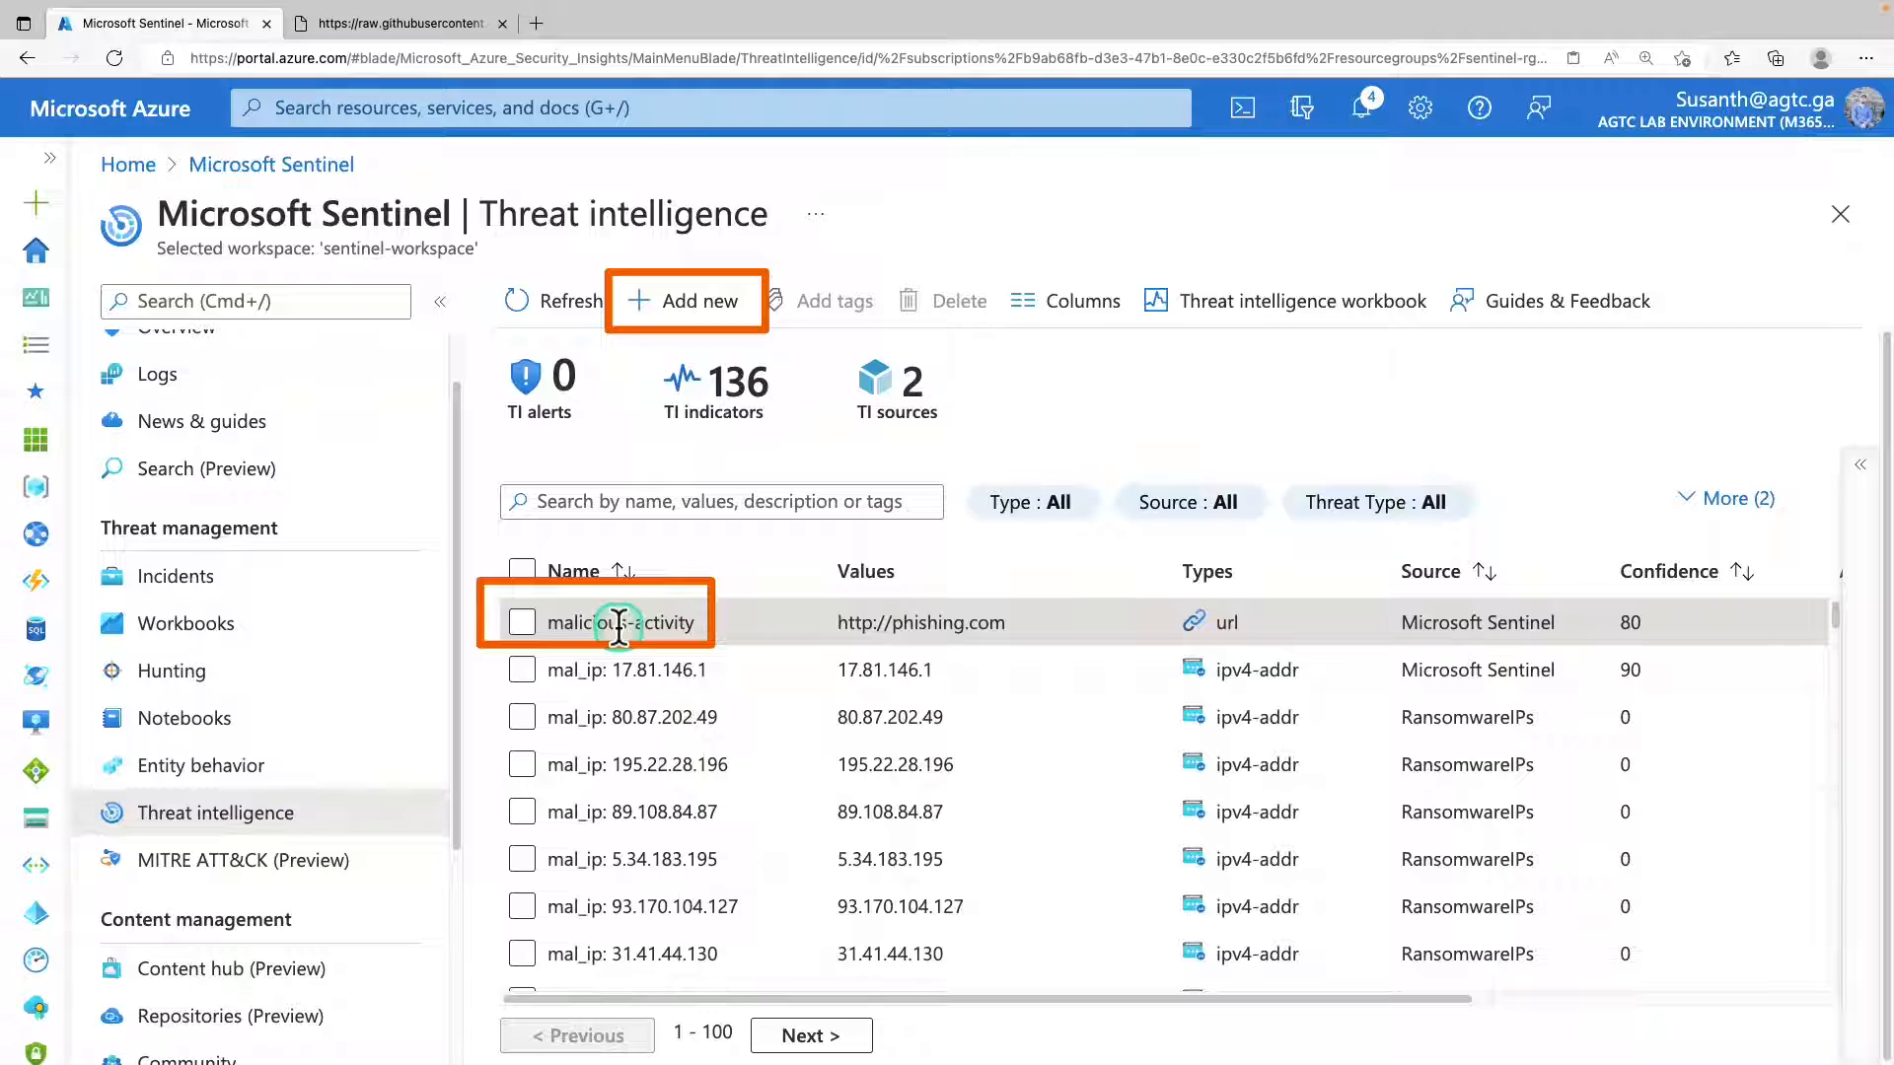
Select the malicious-activity indicator, examine its details down to the creation and validity information, and collapse them.
left_click(523, 624)
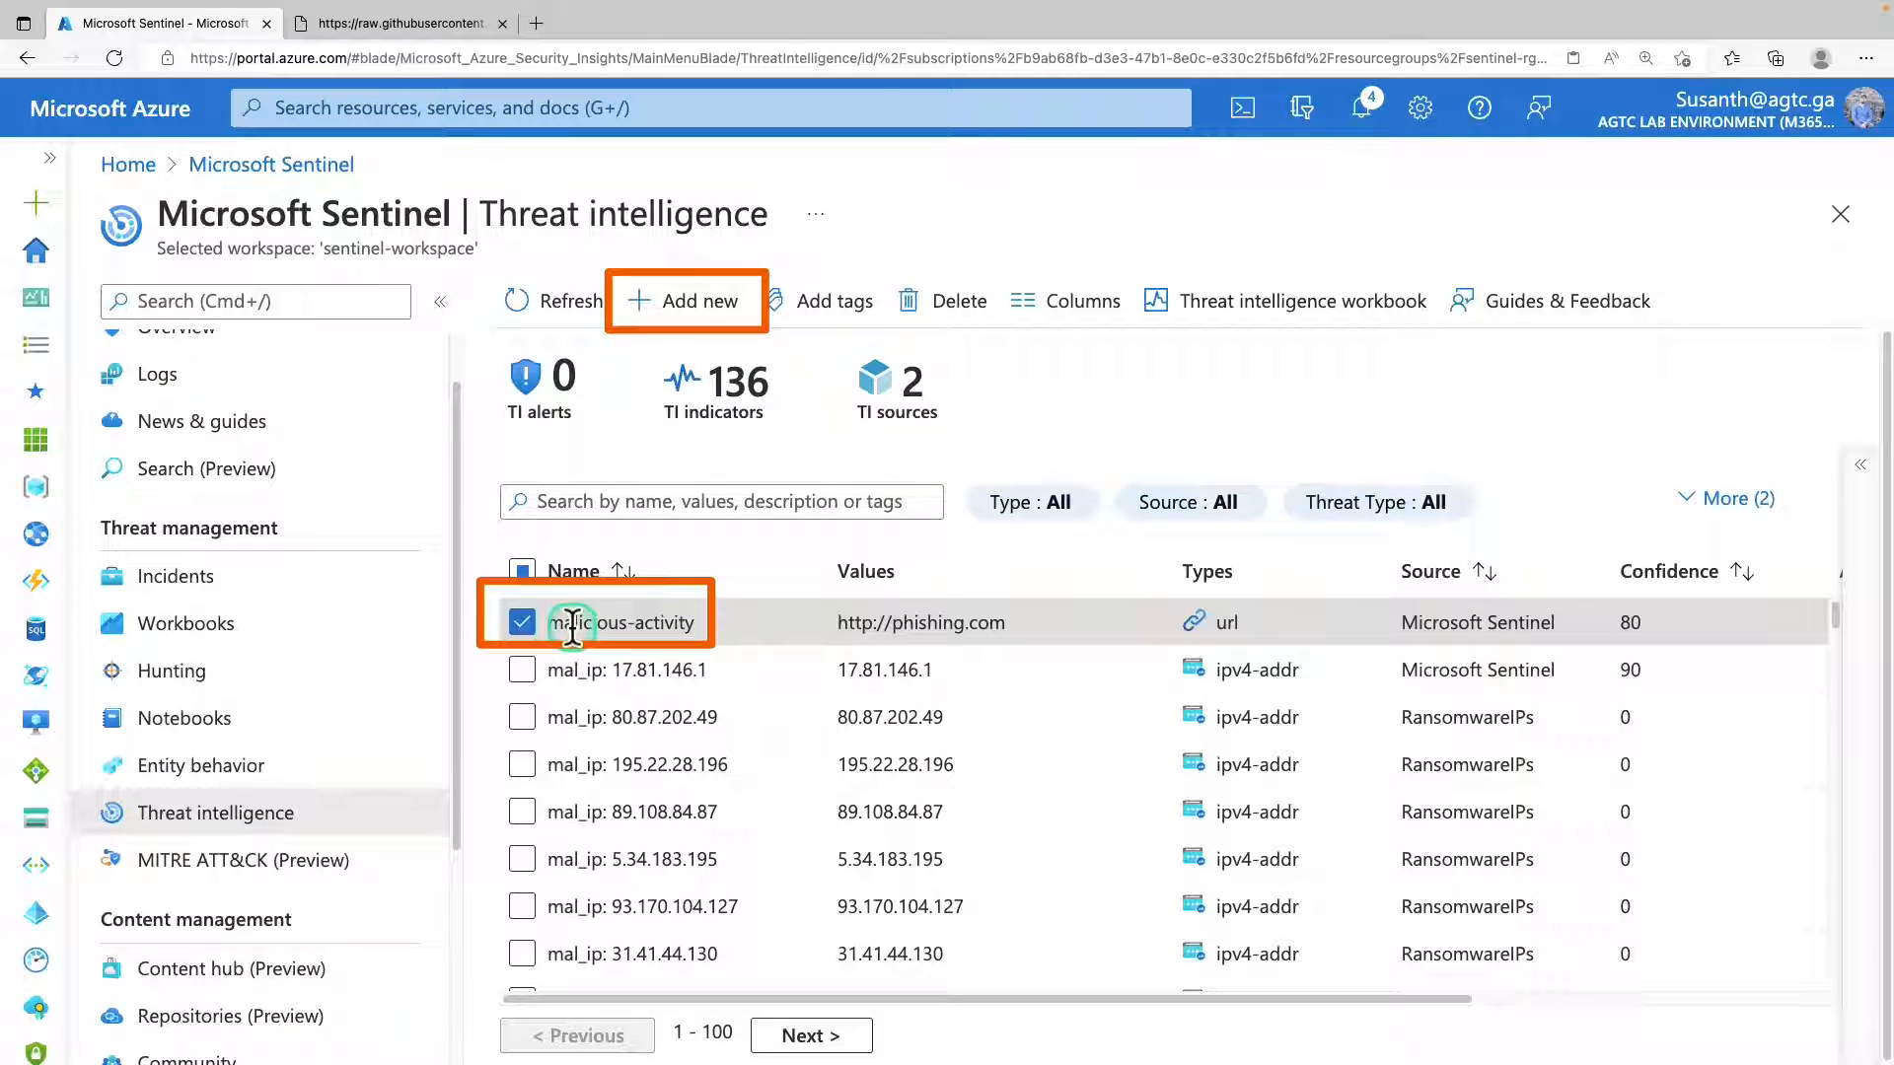
left_click(1860, 467)
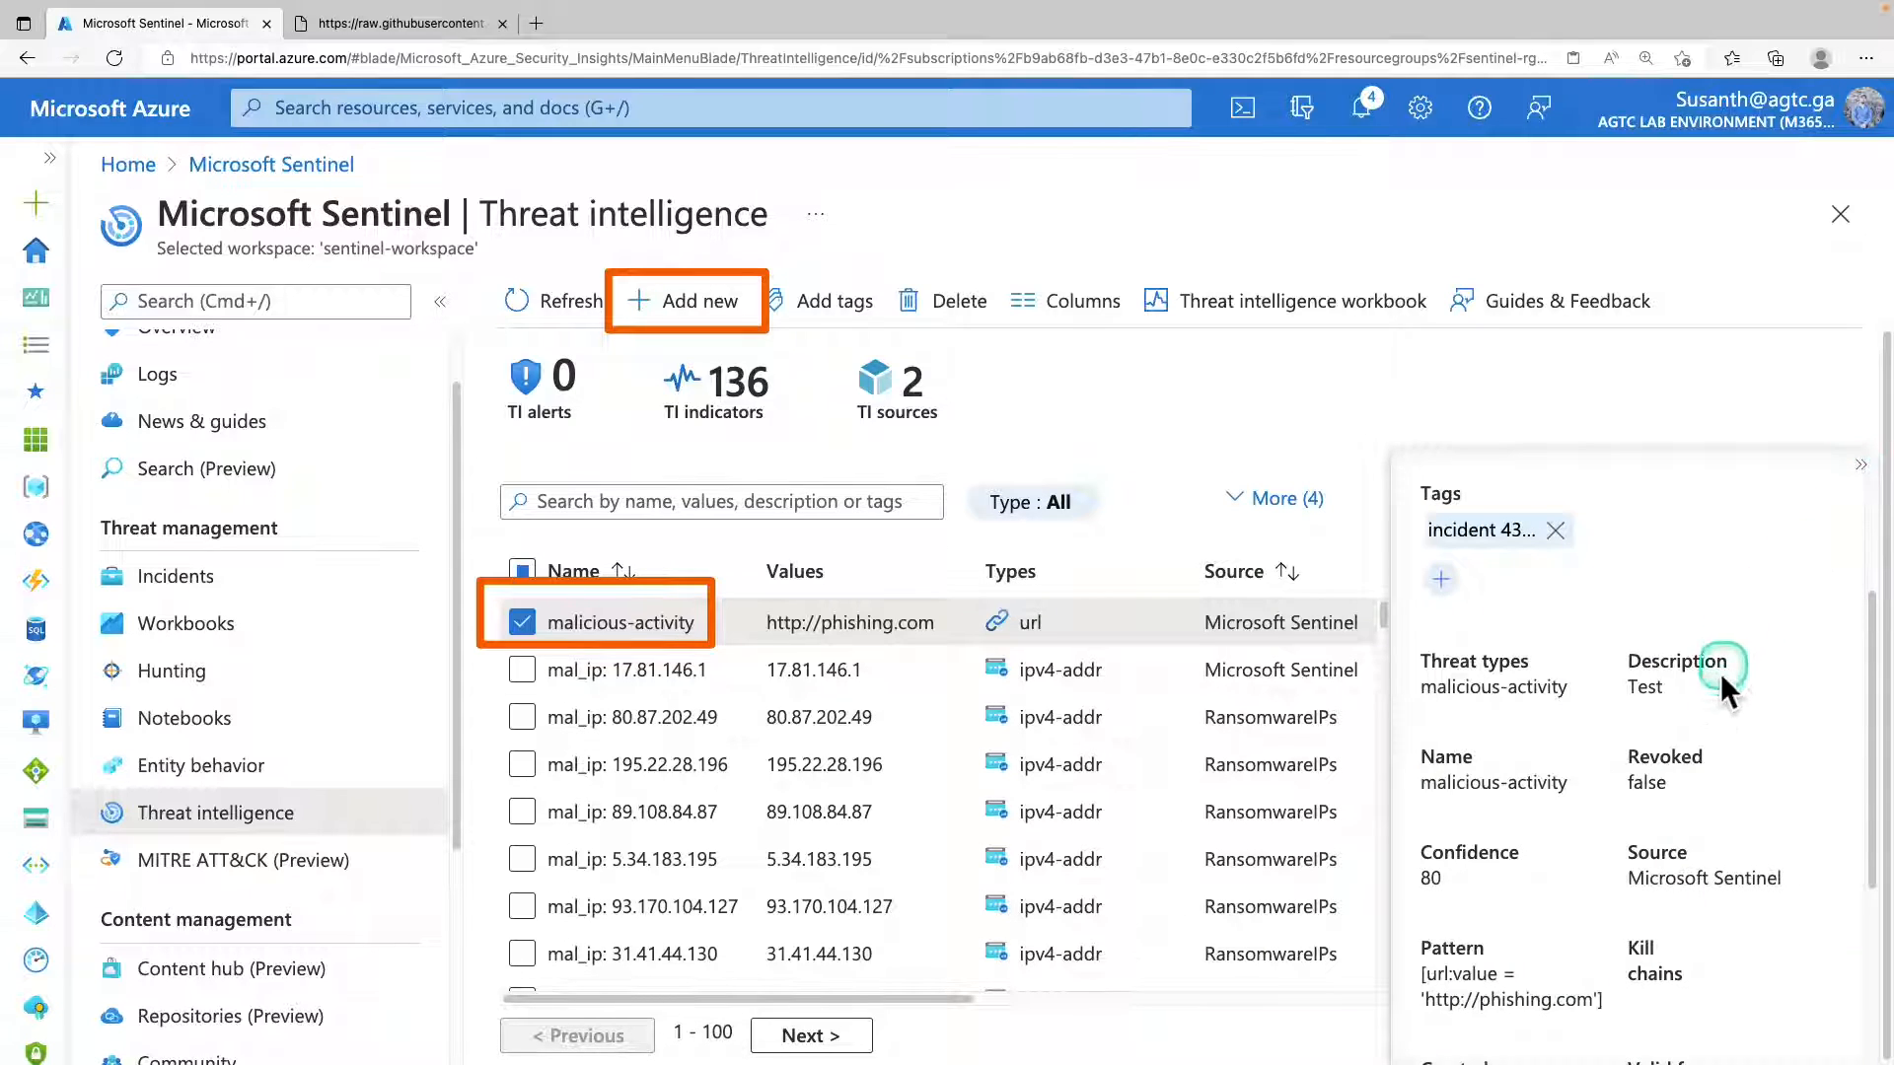
scroll(1719, 714, "down", 4)
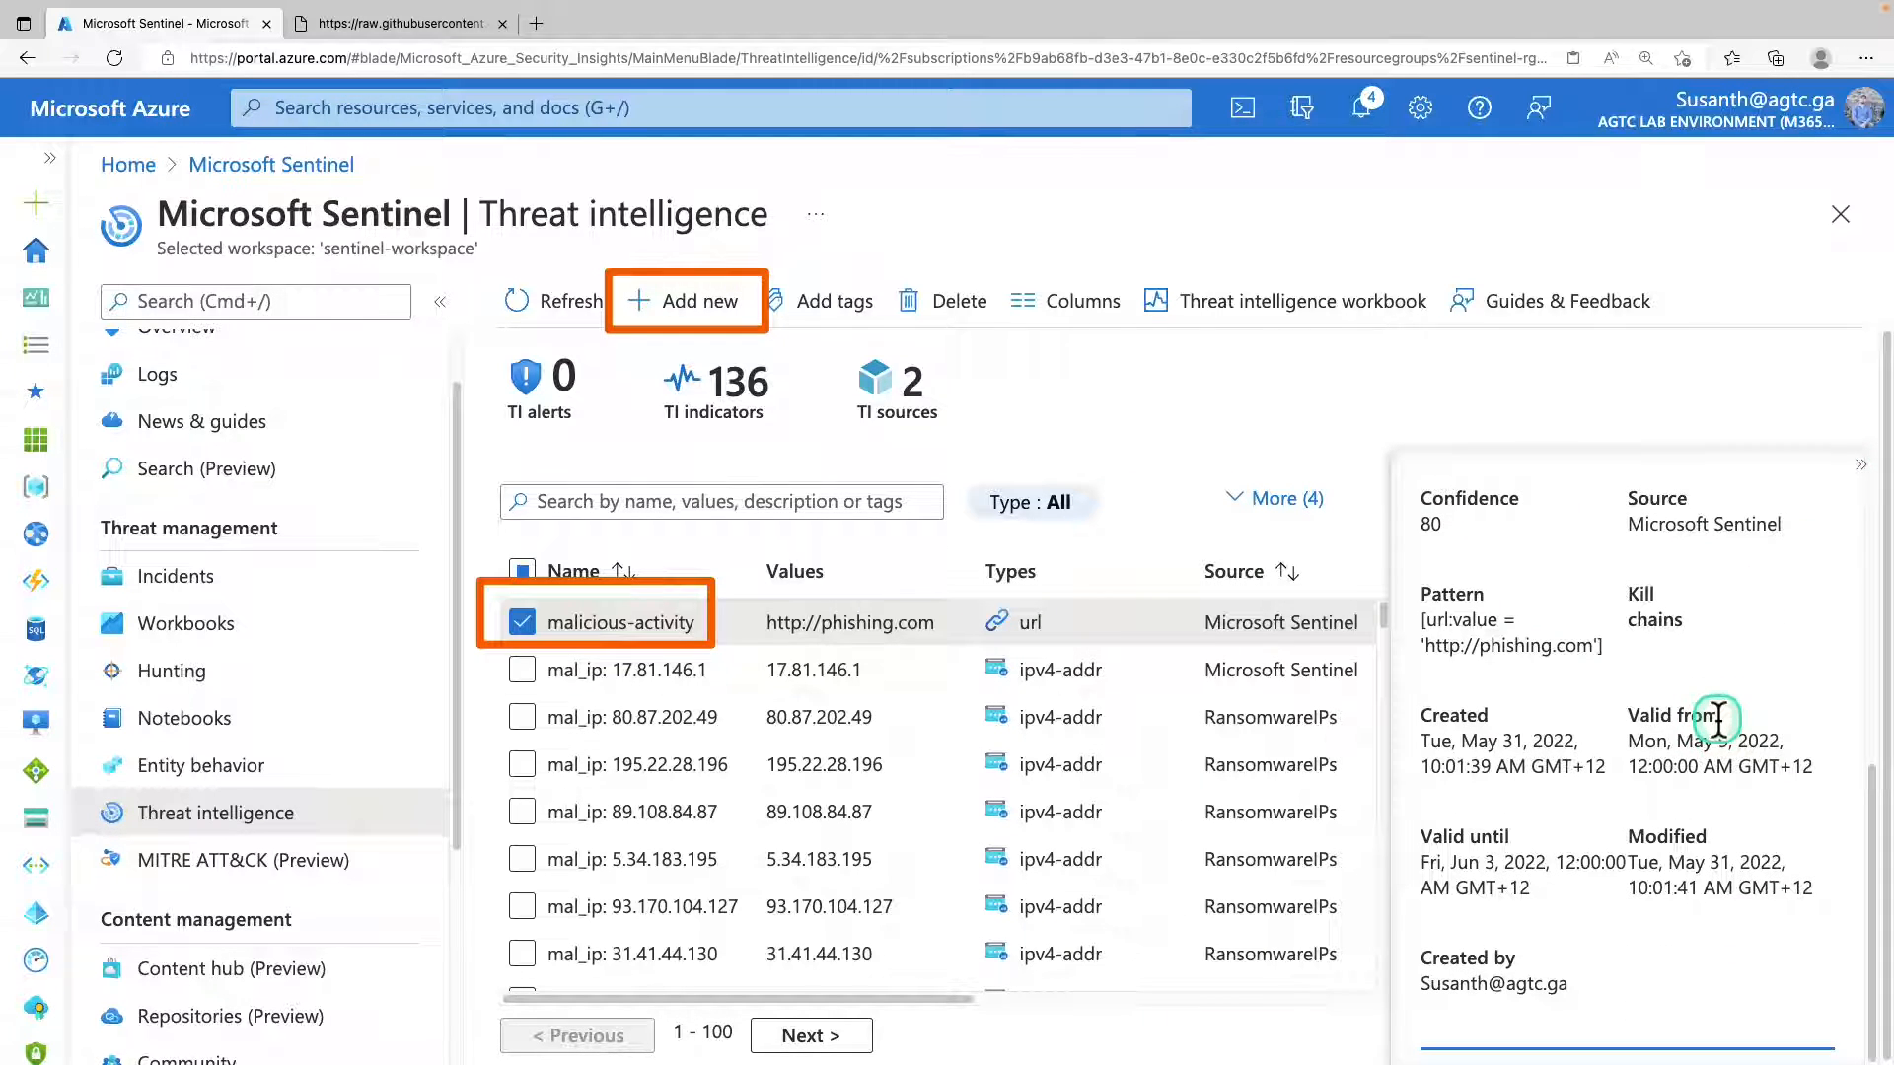
left_click(1858, 464)
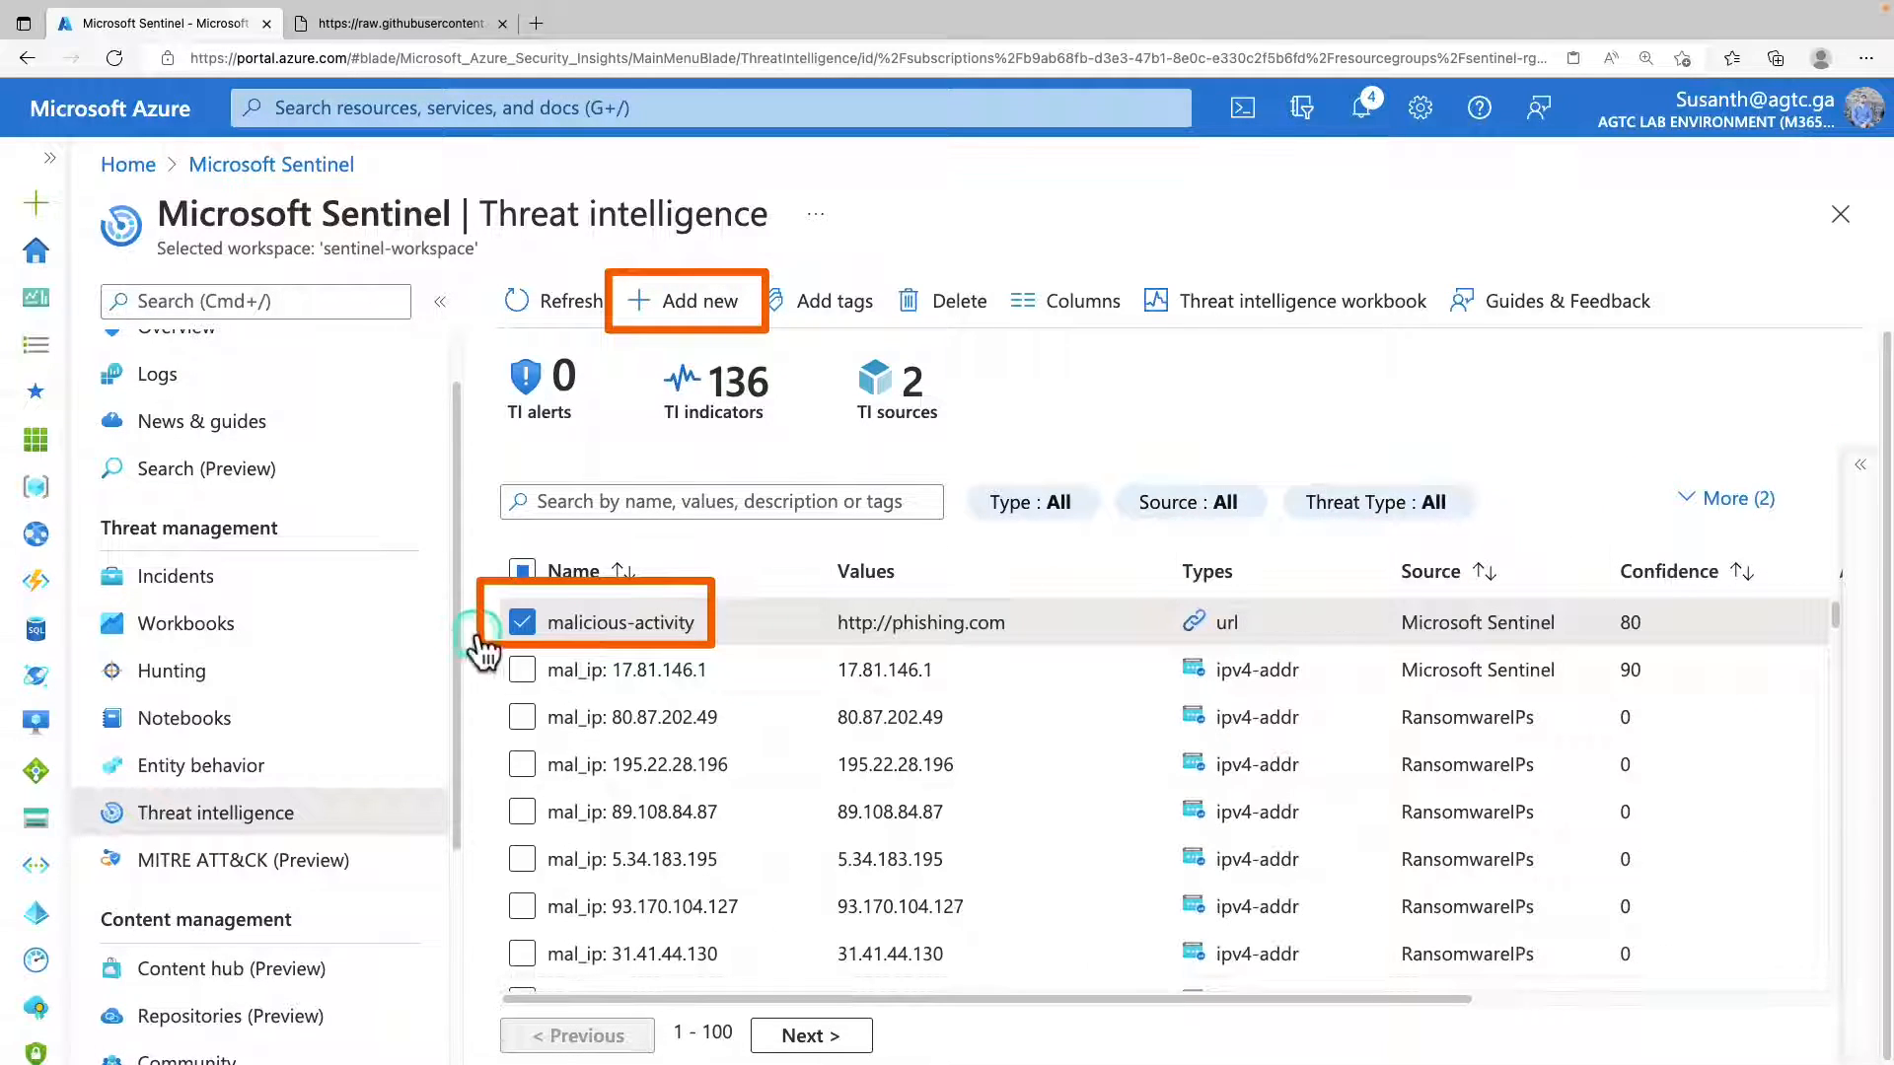
Start deleting the malicious-activity indicator and decline the confirmation.
left_click(927, 304)
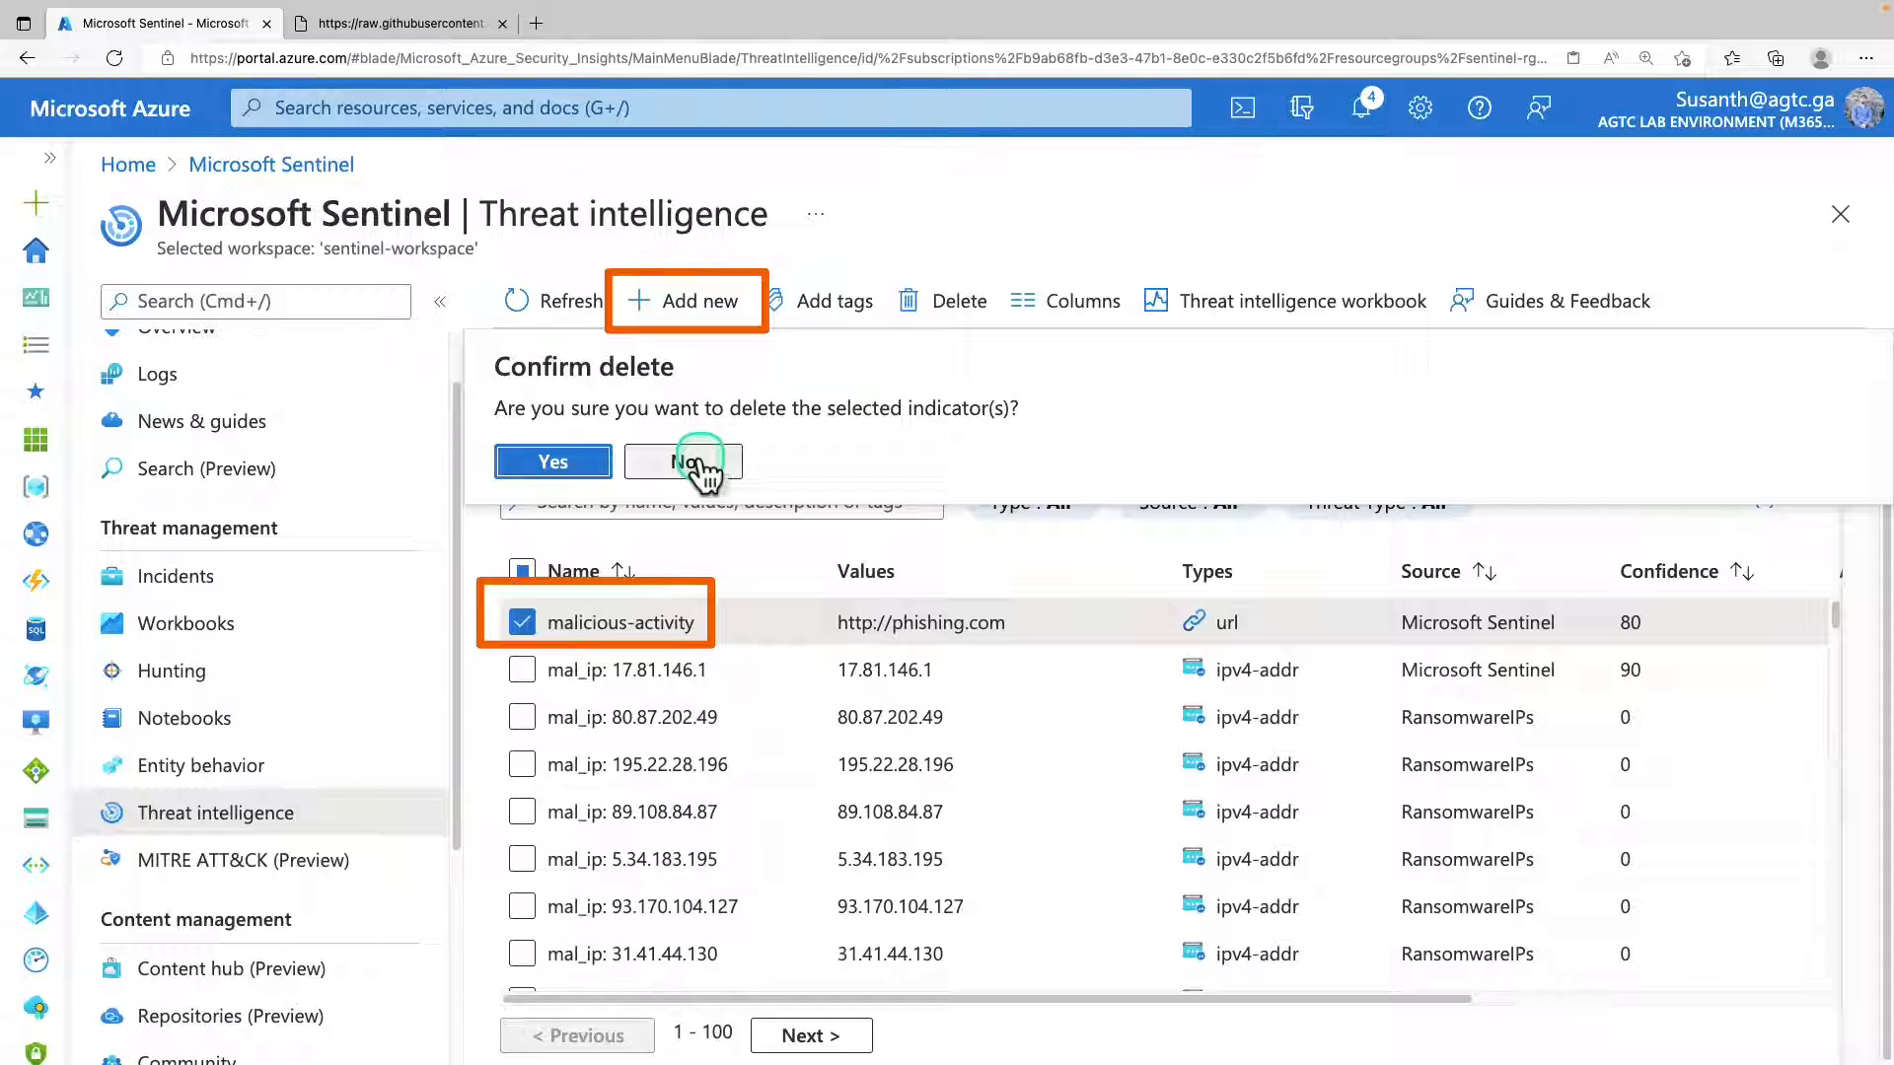
left_click_drag(69, 669, 1243, 780)
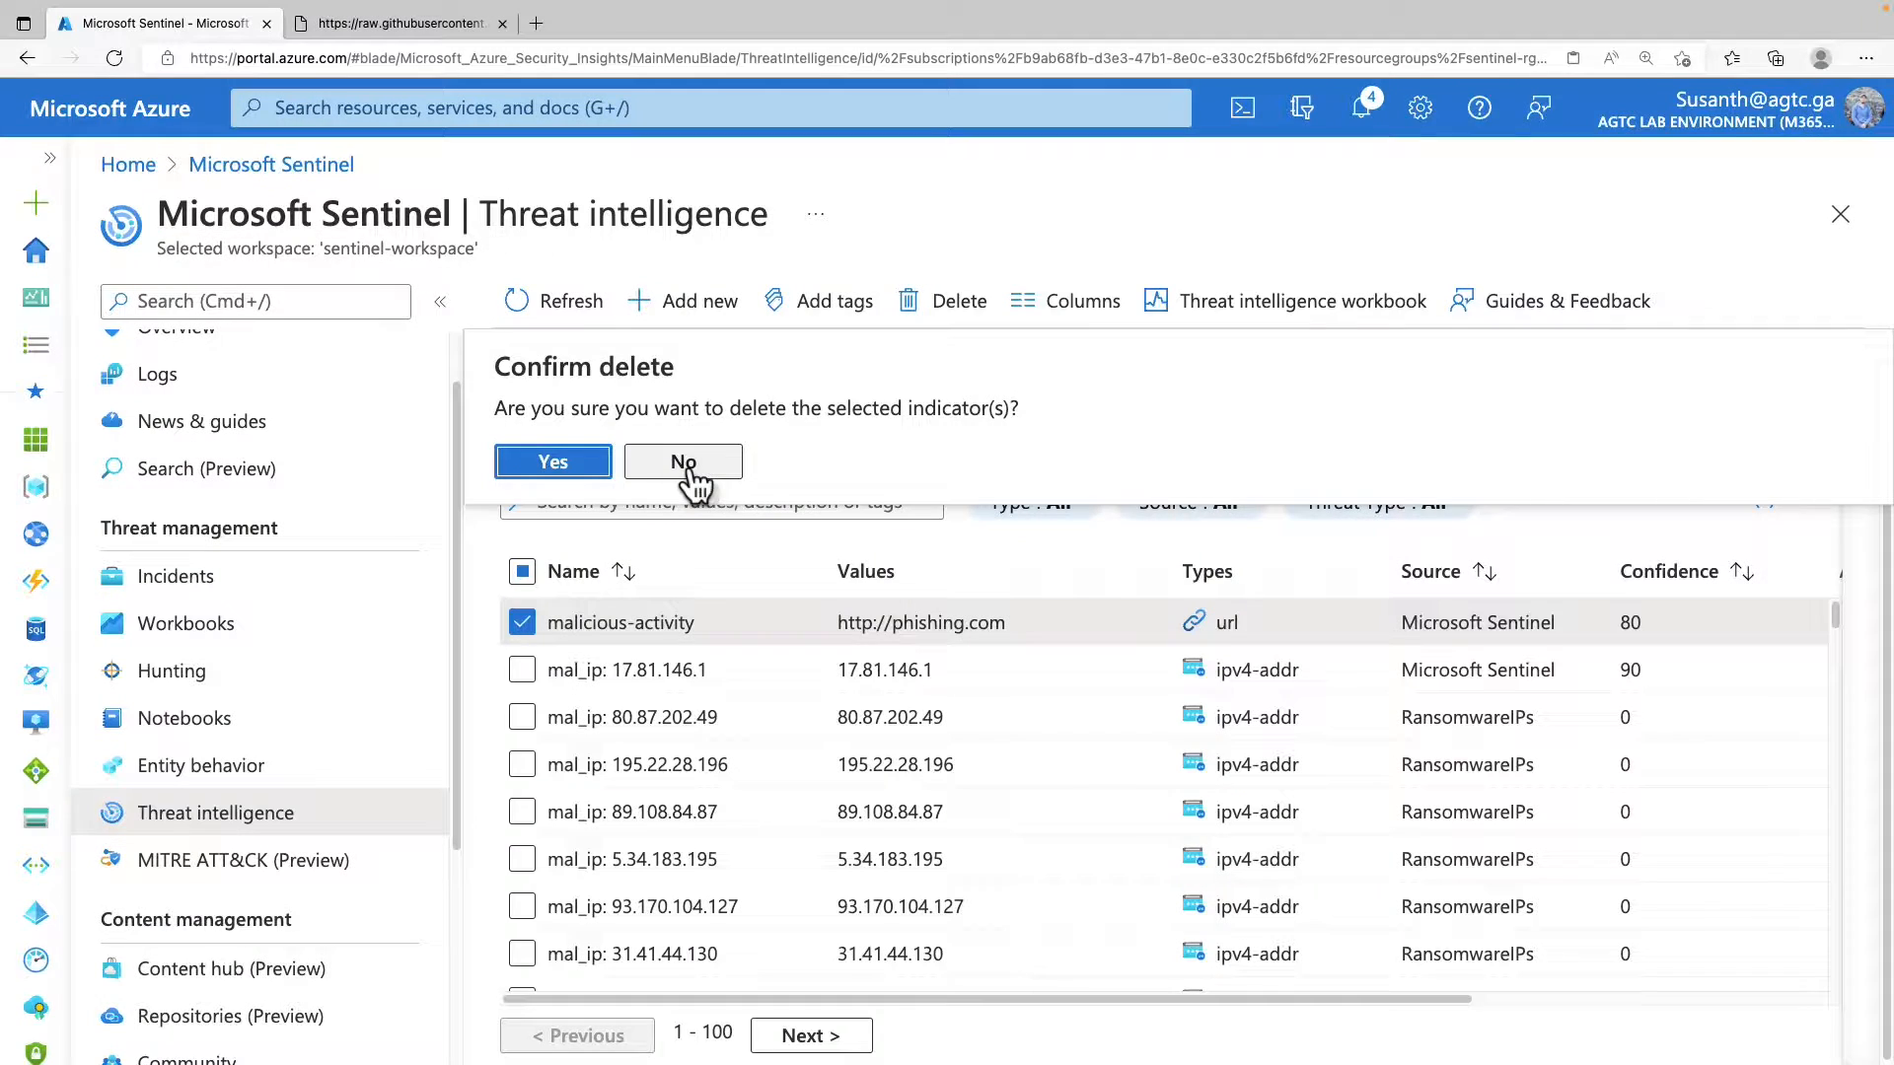
left_click(680, 464)
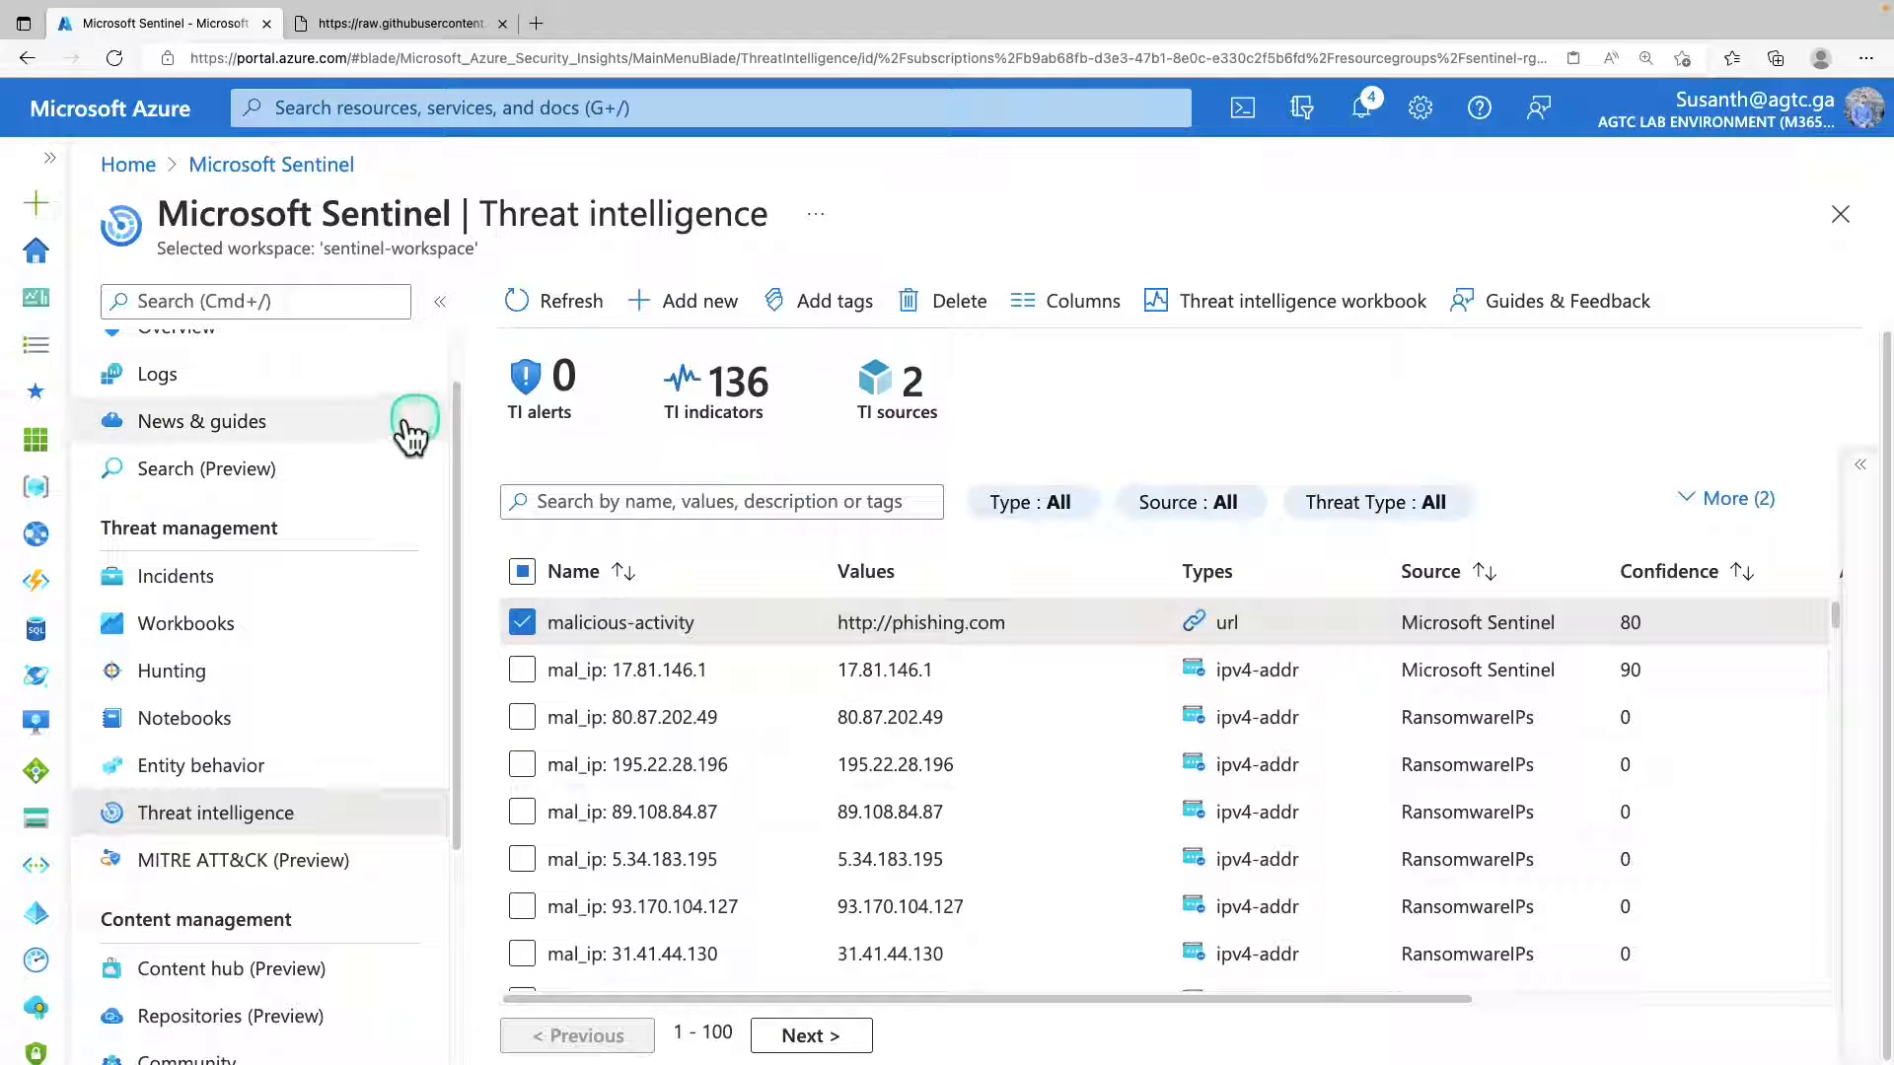
Return to the Sentinel overview and open the rule templates of the Analytics page.
left_click(267, 168)
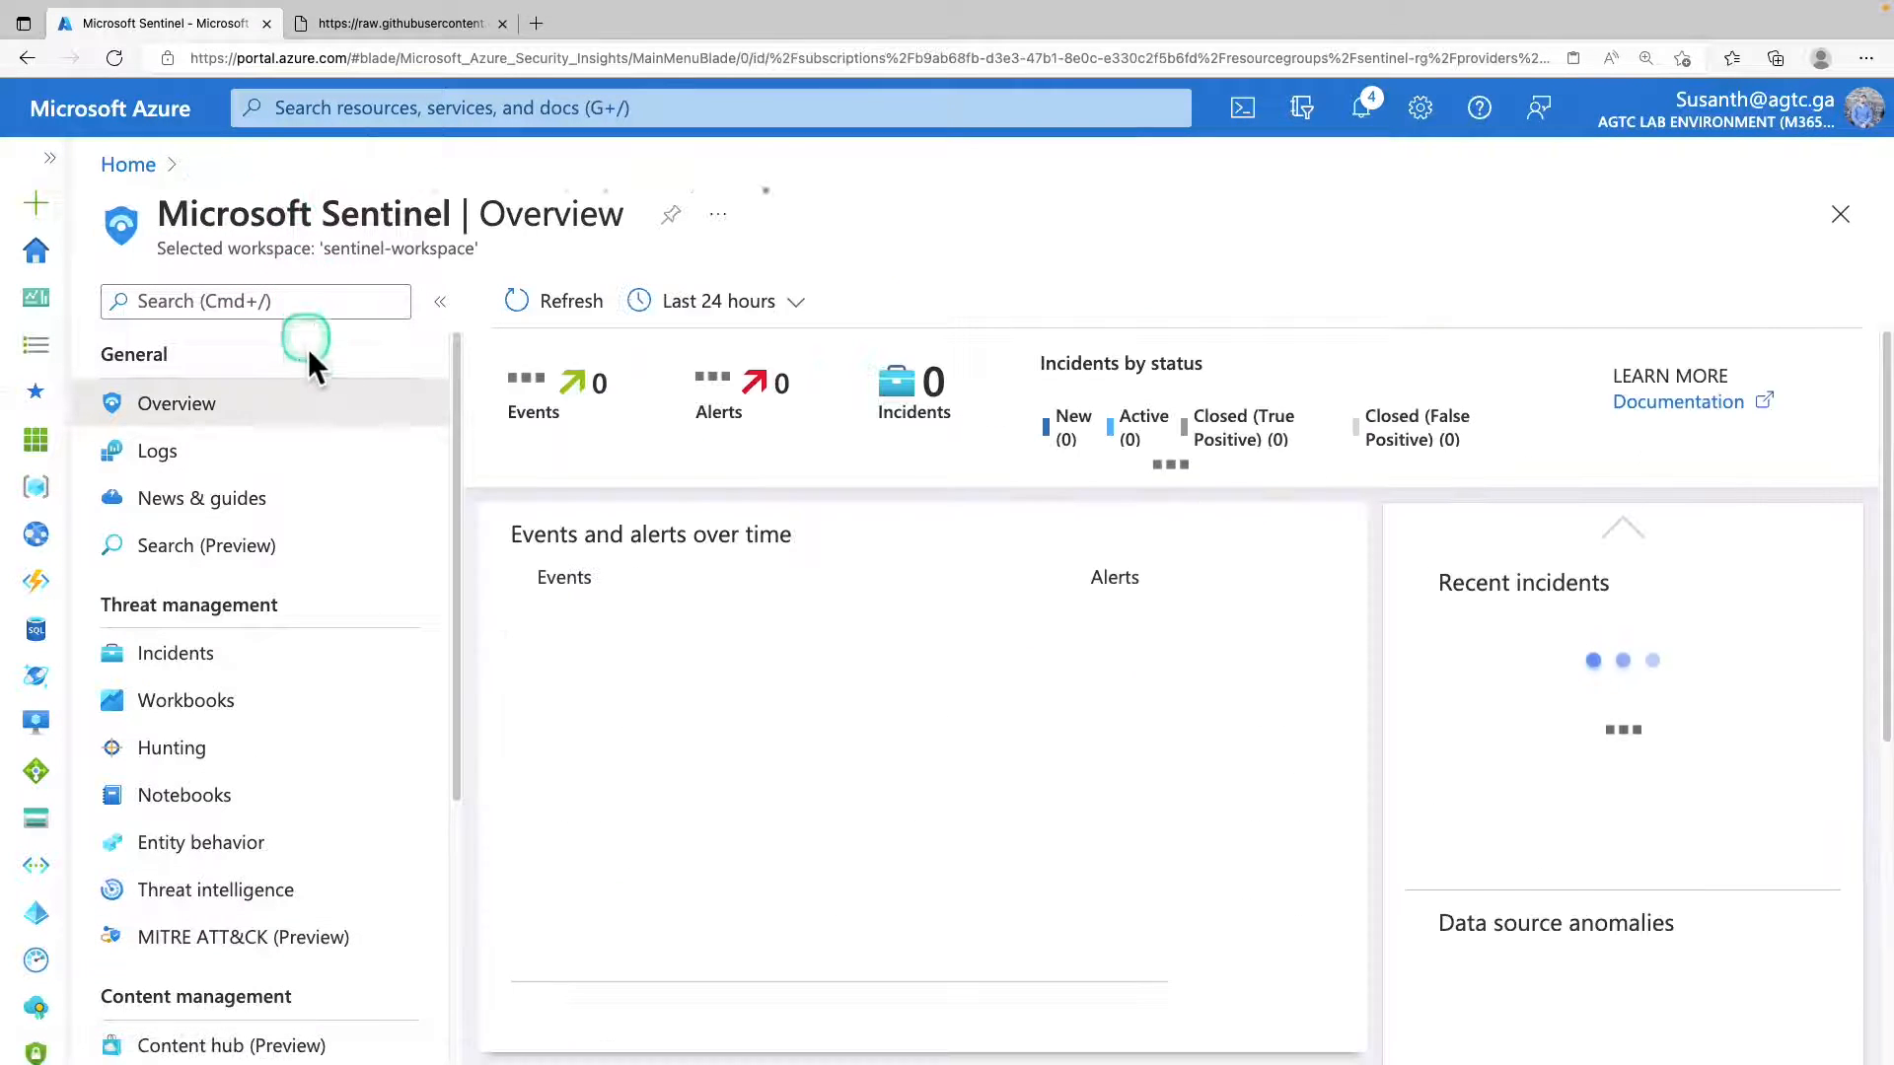
scroll(208, 710, "down", 1)
scroll(207, 710, "down", 3)
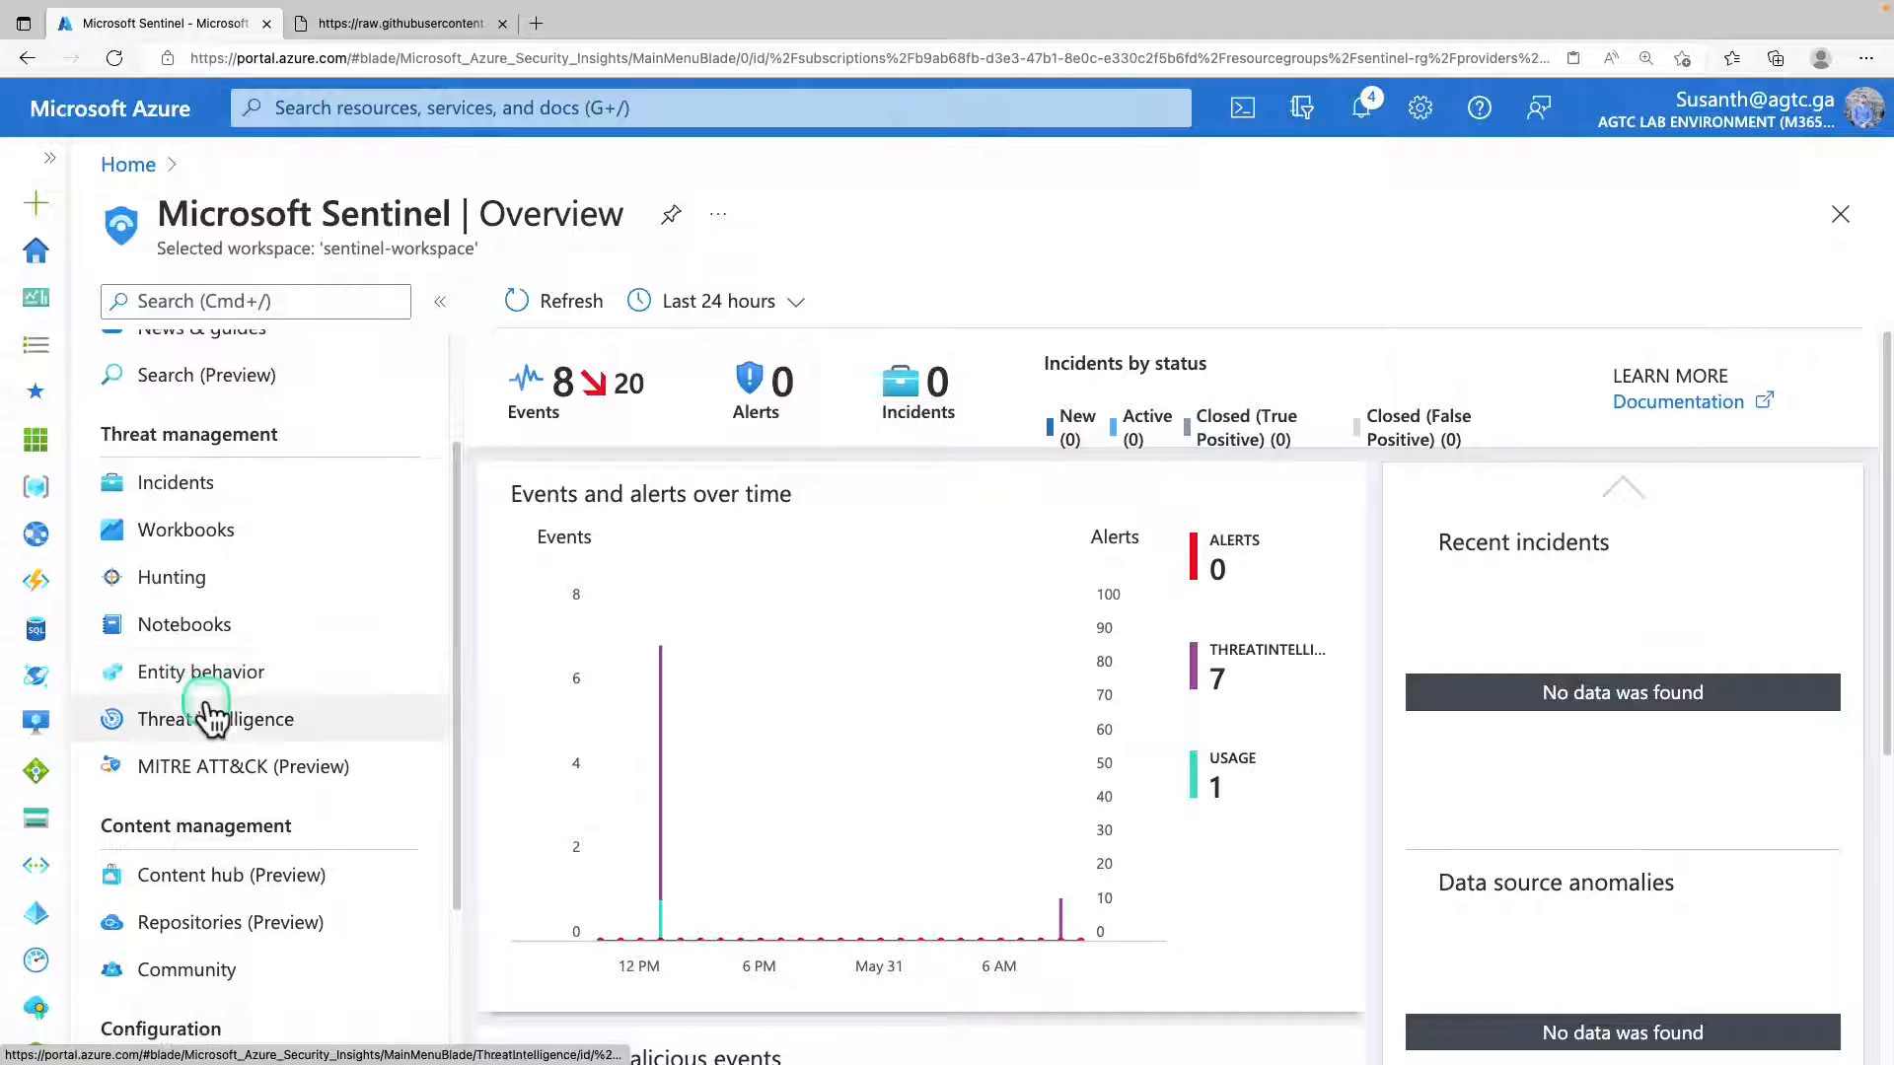
scroll(255, 688, "down", 1)
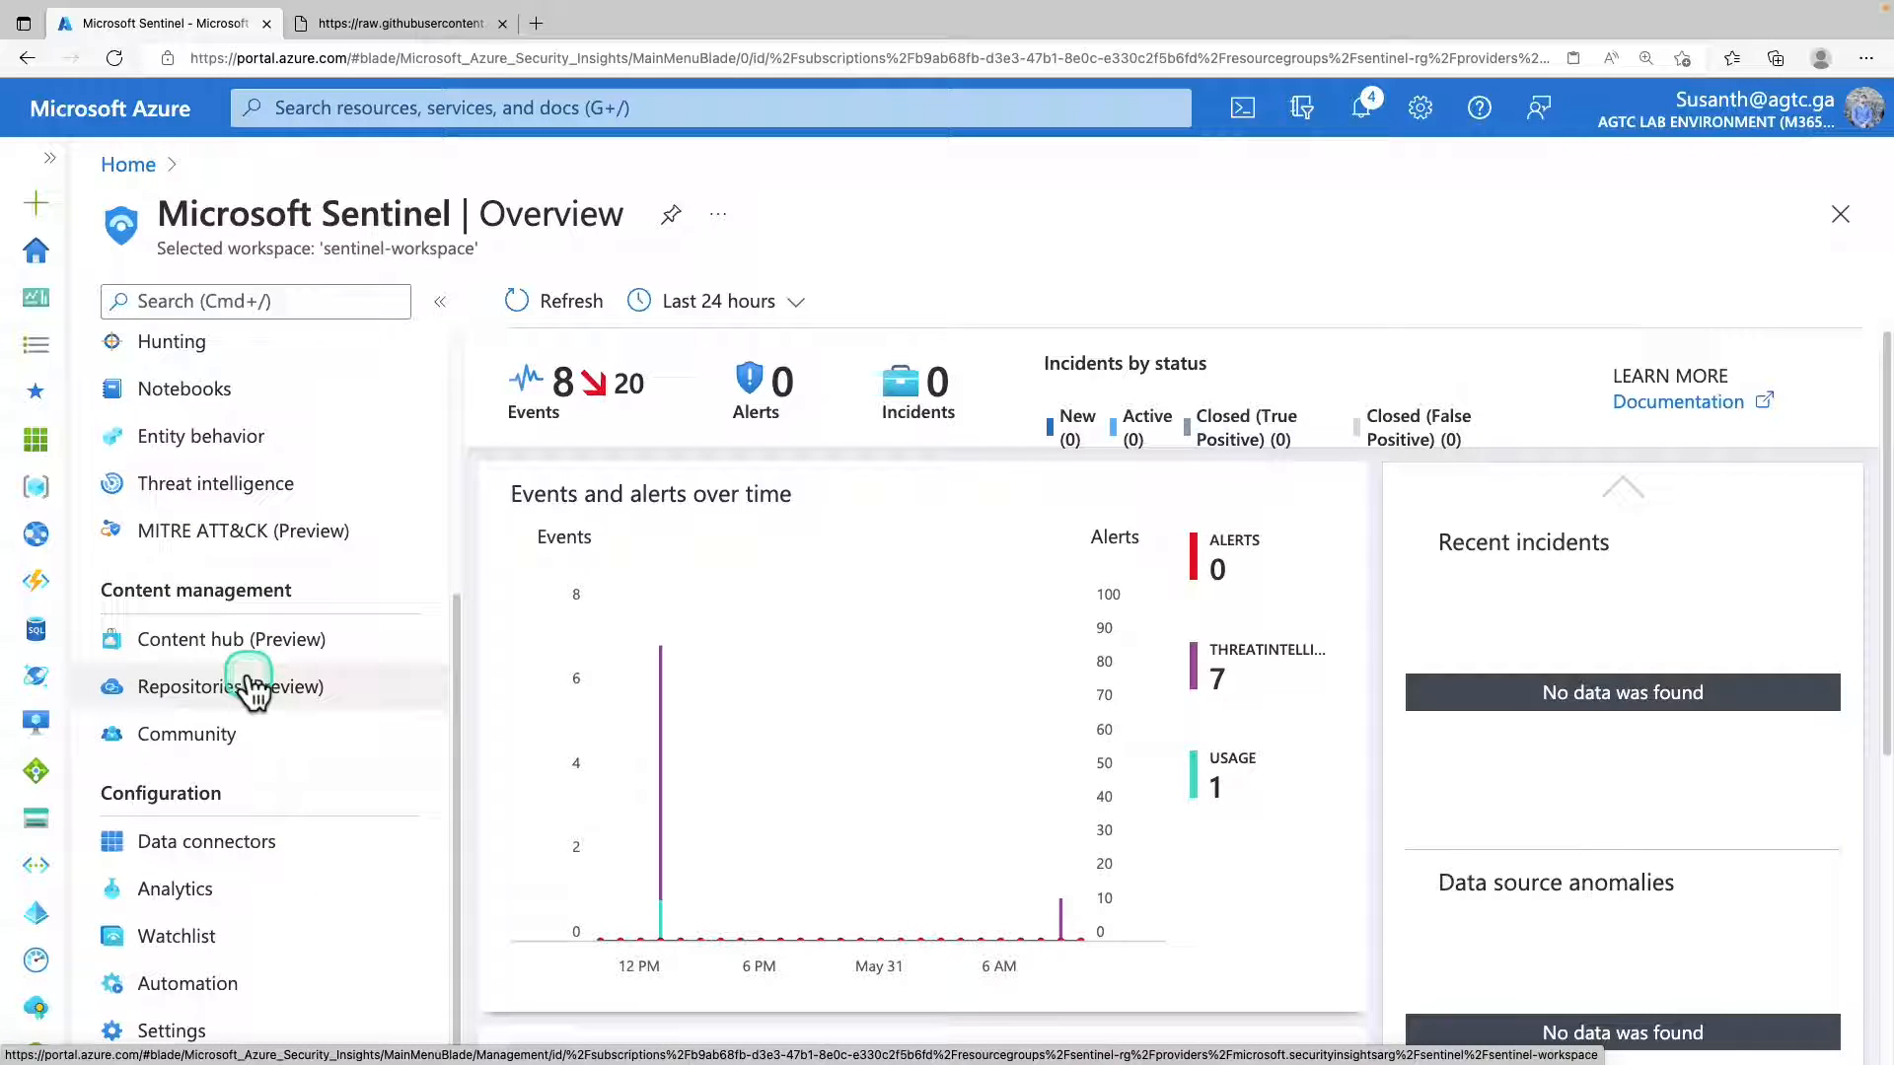
left_click(306, 846)
left_click(185, 893)
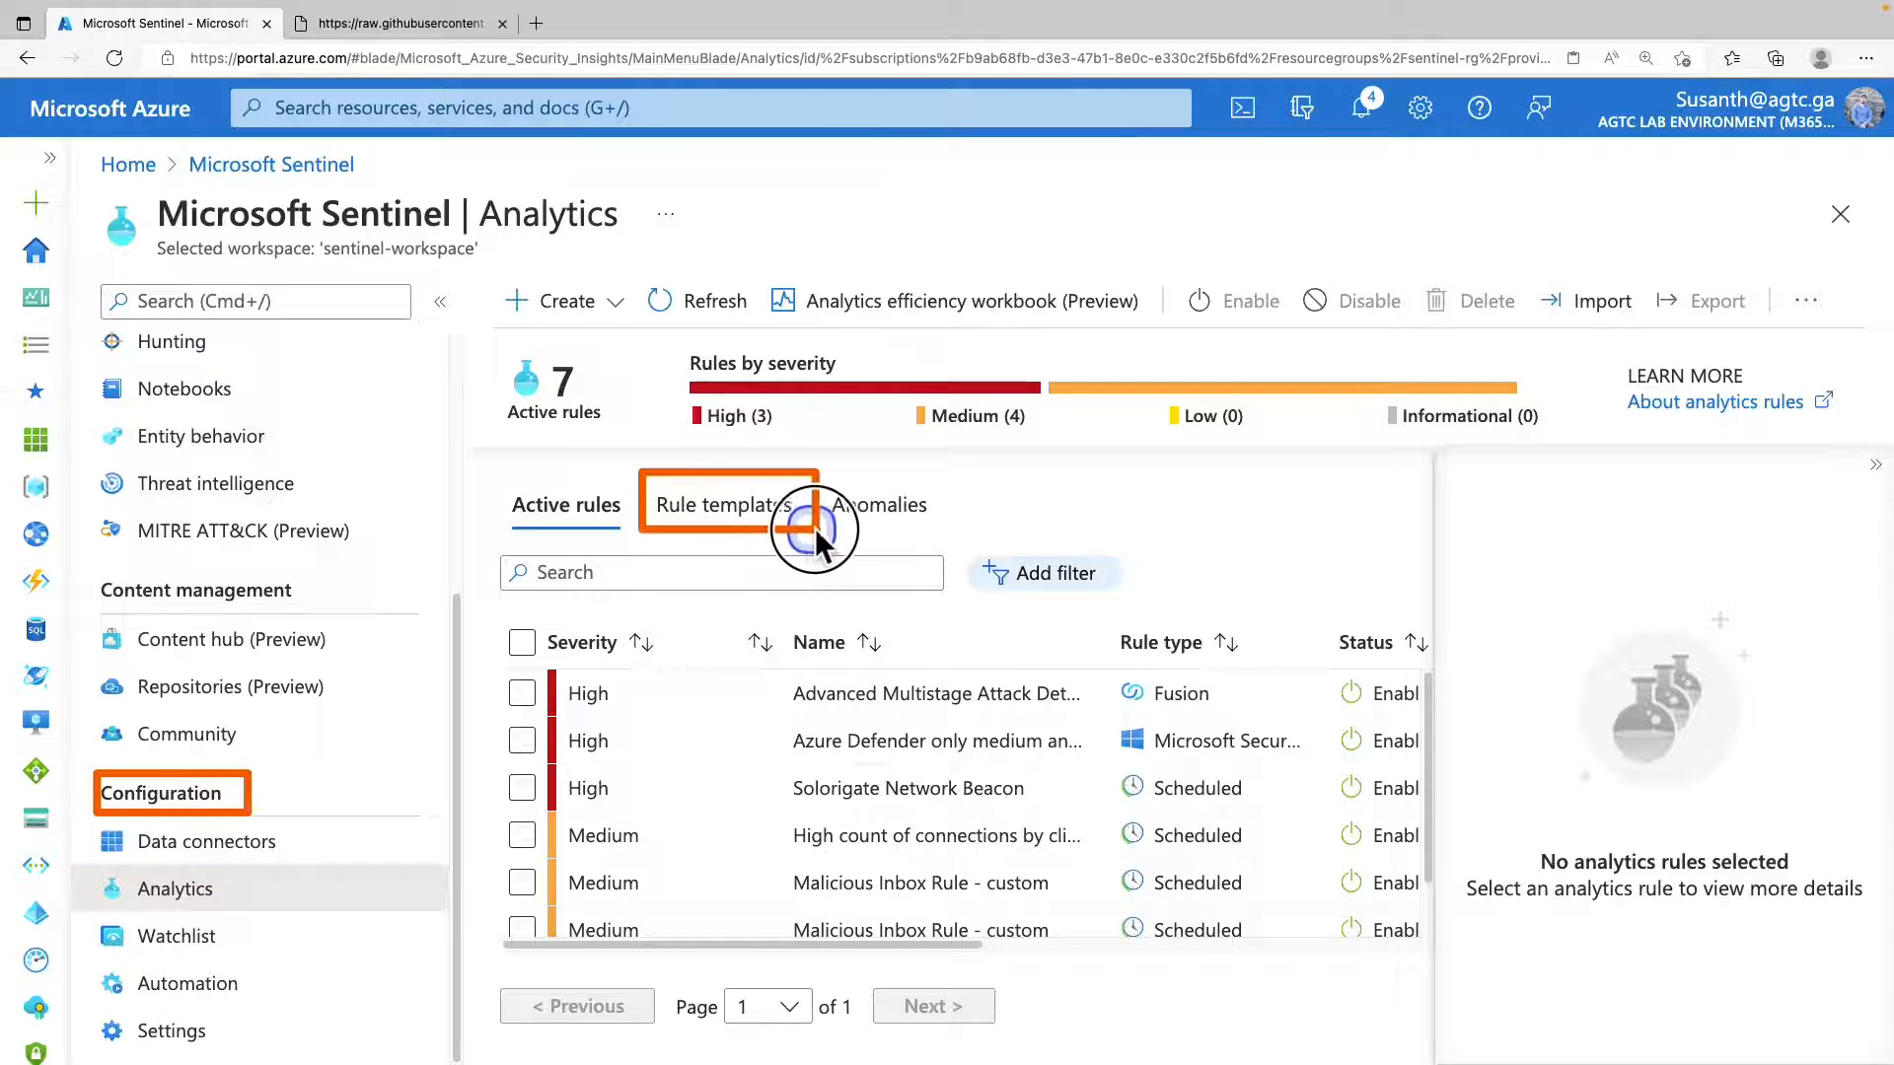
left_click(762, 501)
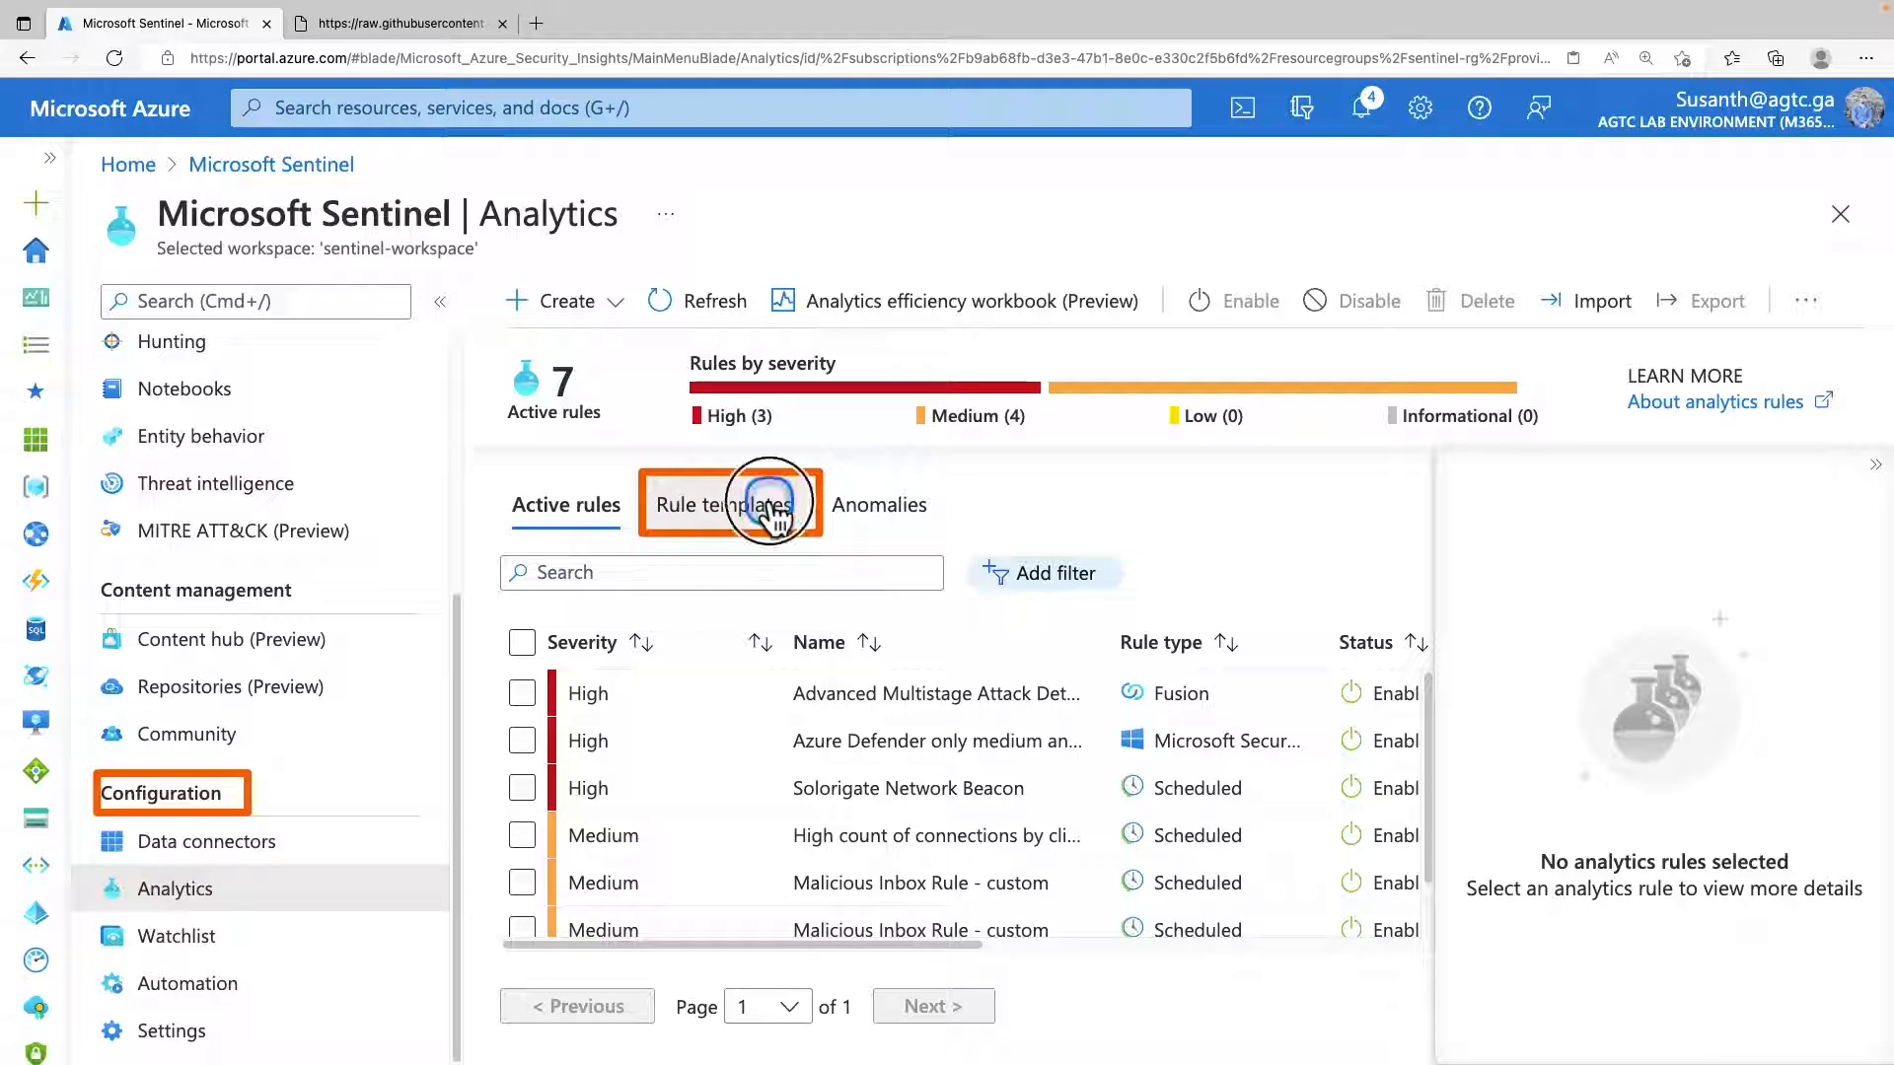
Add a Data Sources filter to the rule templates and clear all of its preselected values.
left_click(1065, 582)
left_click(1135, 689)
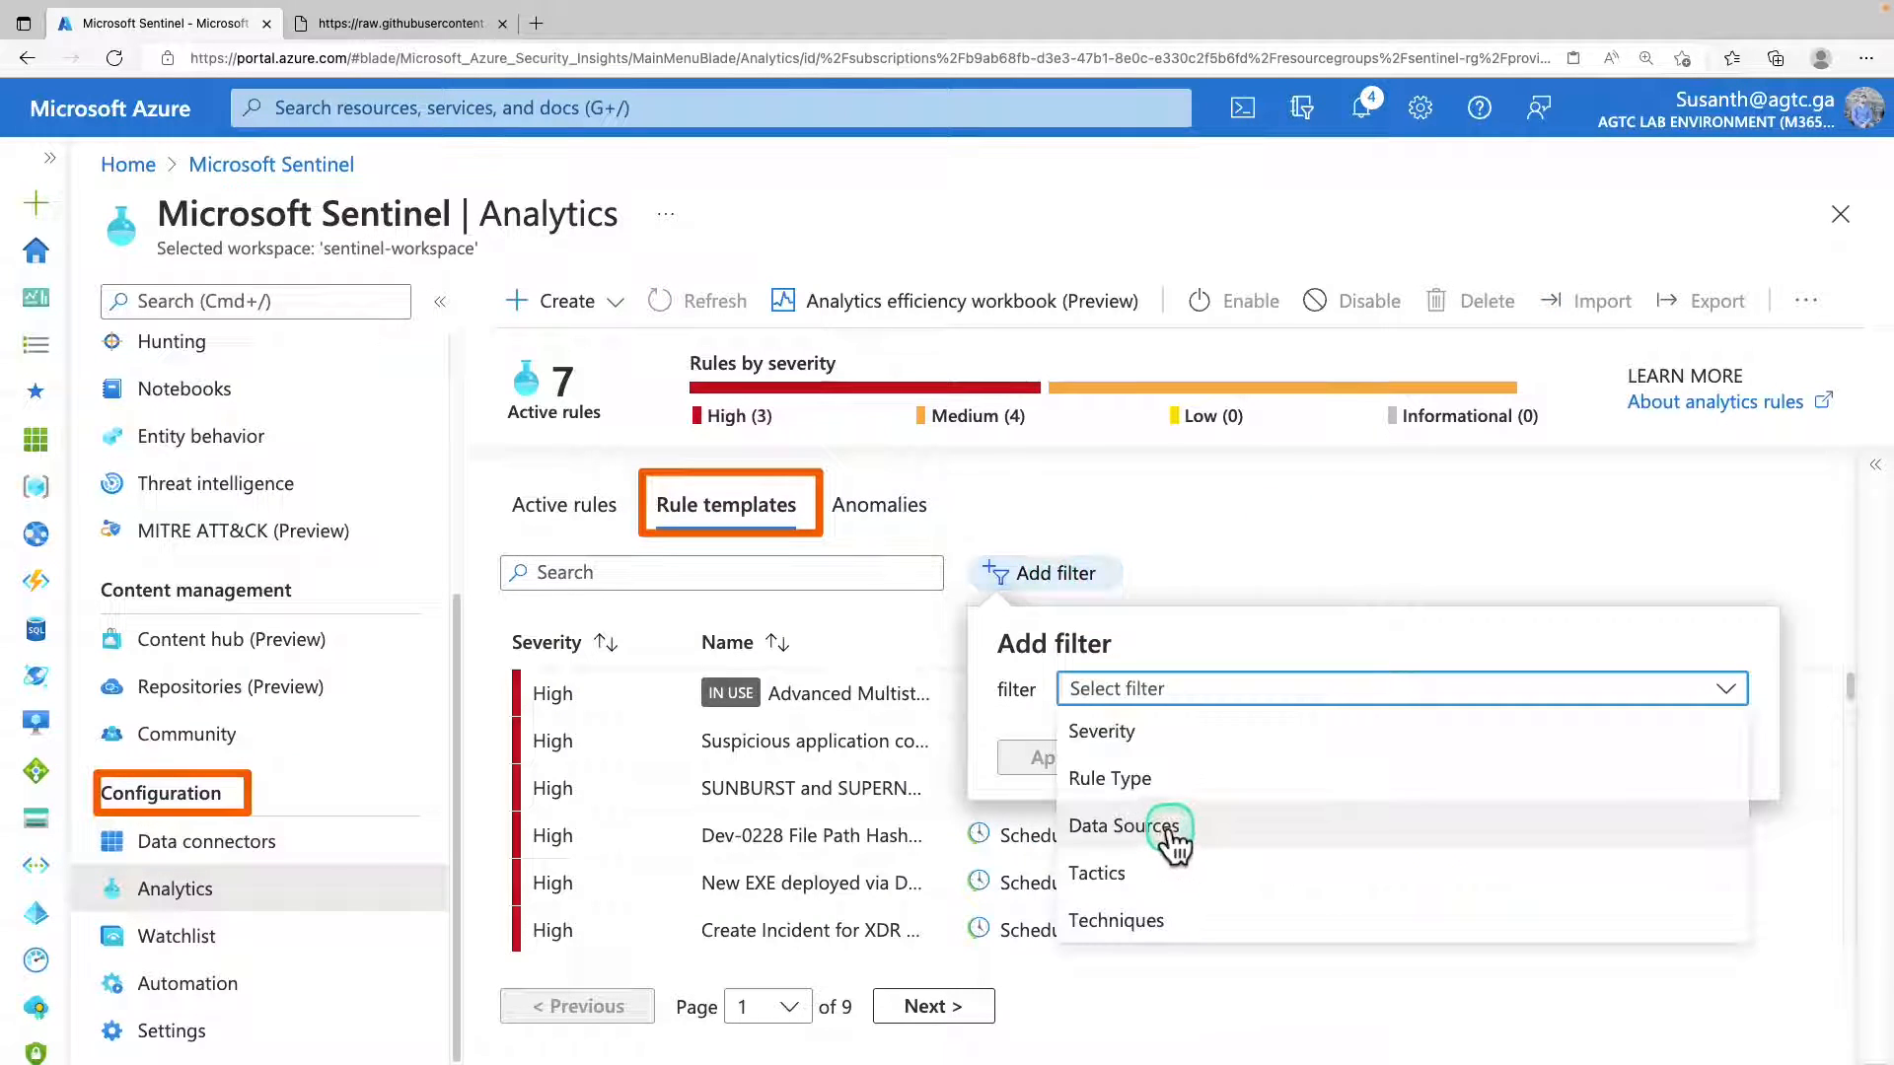
left_click(1174, 831)
left_click(1164, 746)
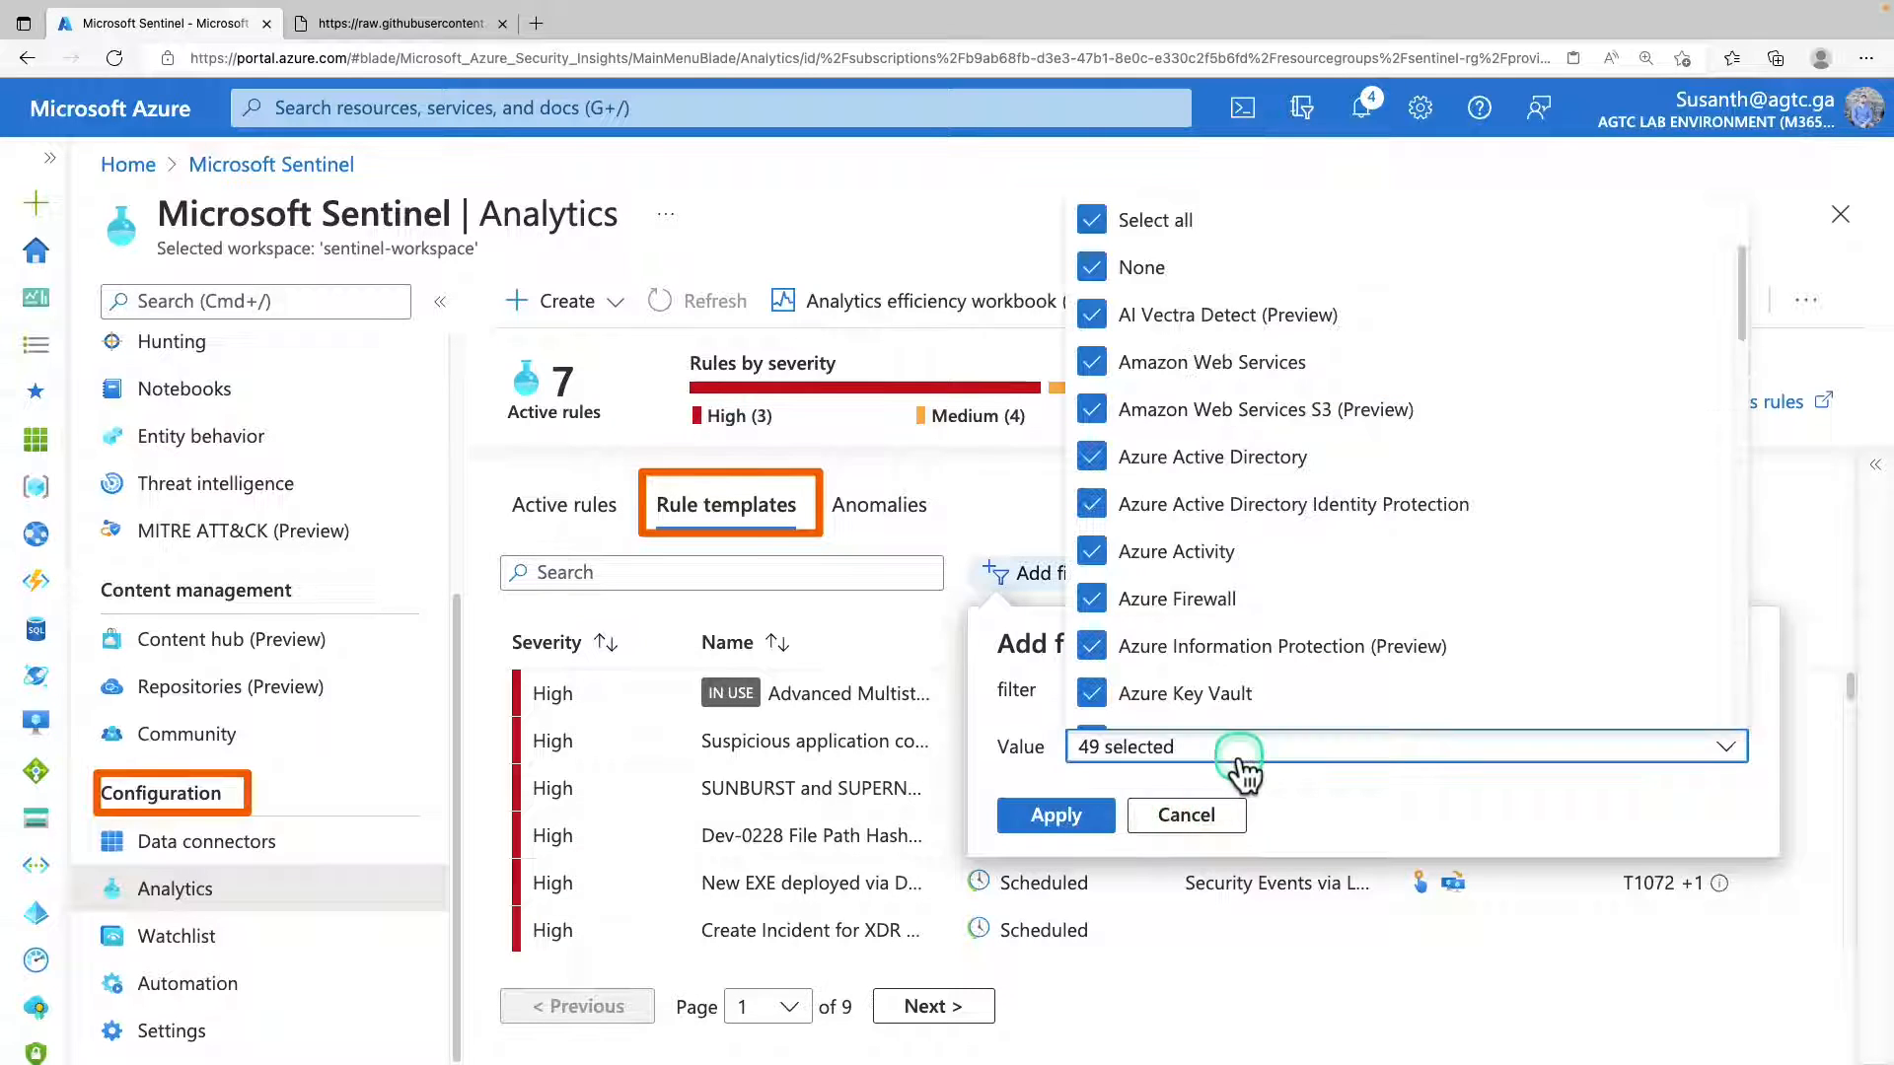
left_click(1117, 242)
Restrict the filter to Threat intelligence - TAXII and Threat Intelligence Platforms (Preview) and apply it.
left_click(1179, 561)
scroll(1181, 567, "down", 5)
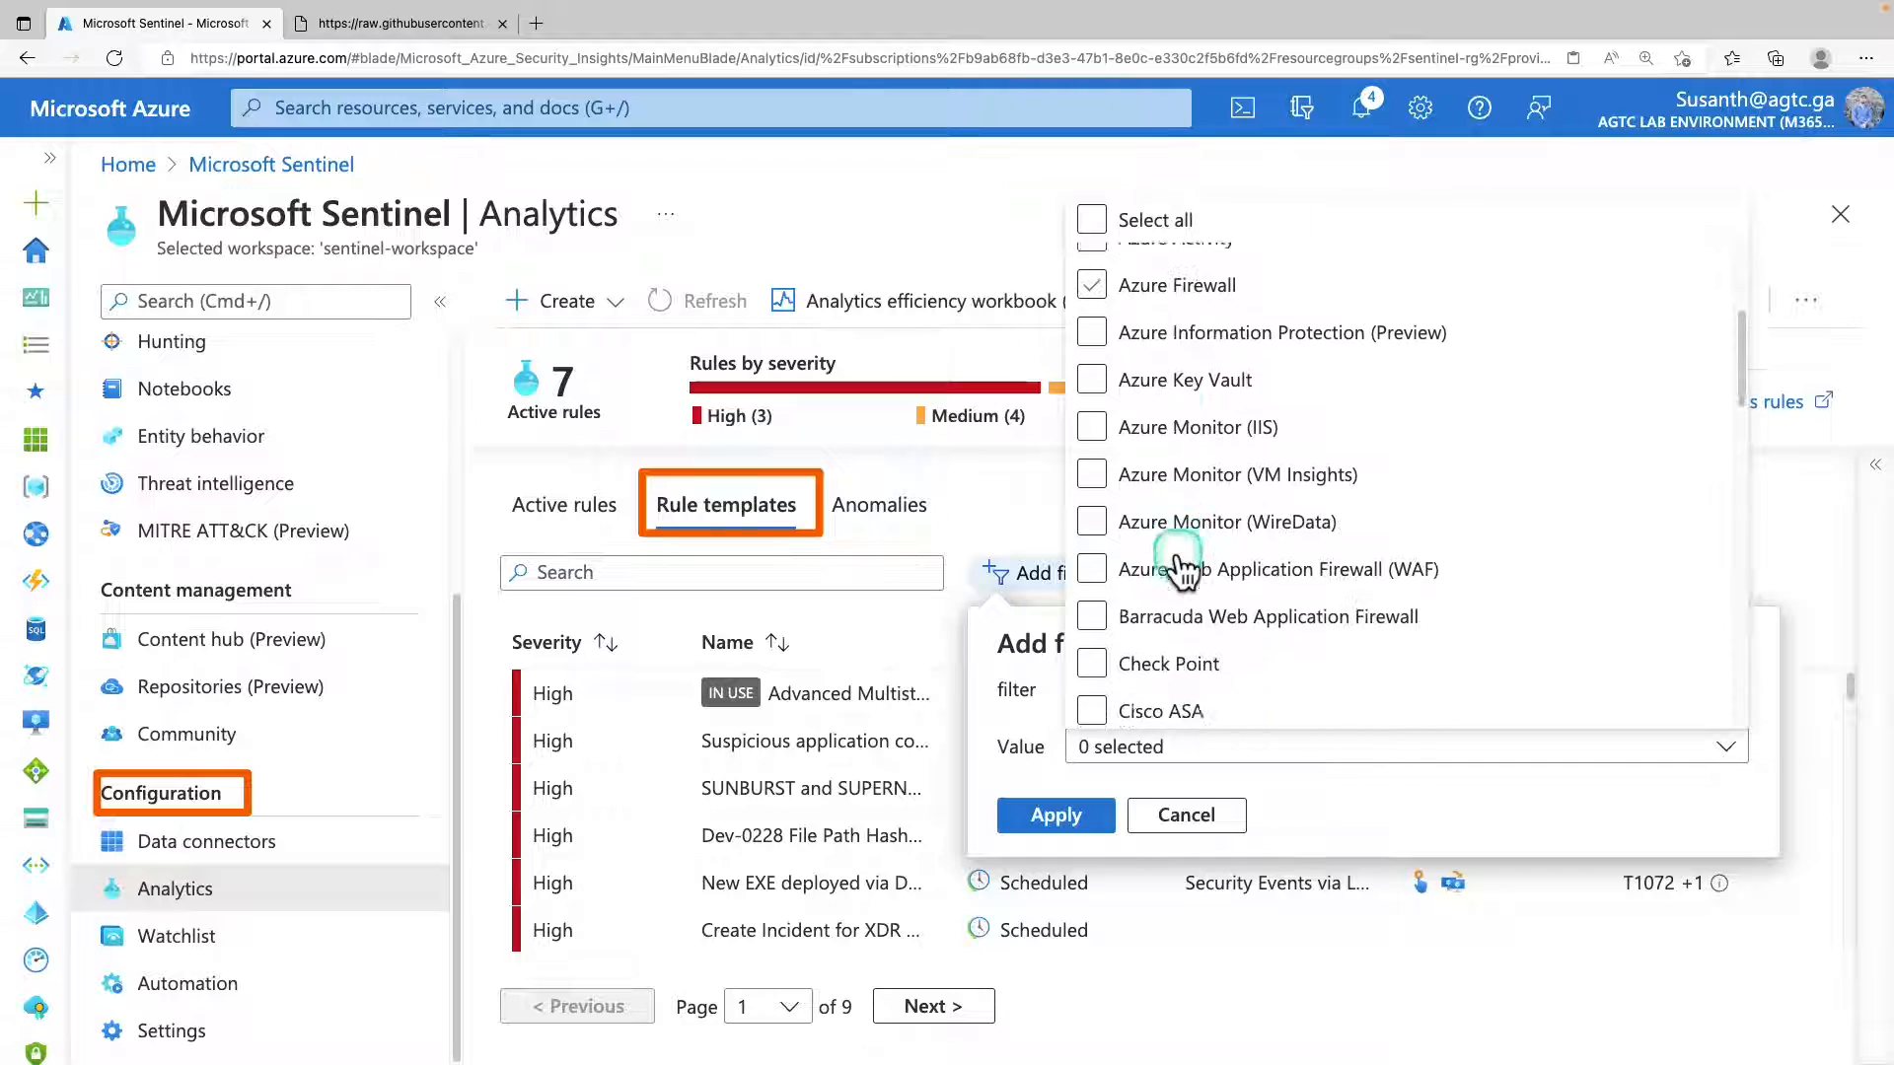
left_click(1181, 567)
scroll(1181, 567, "down", 3)
scroll(1181, 567, "down", 10)
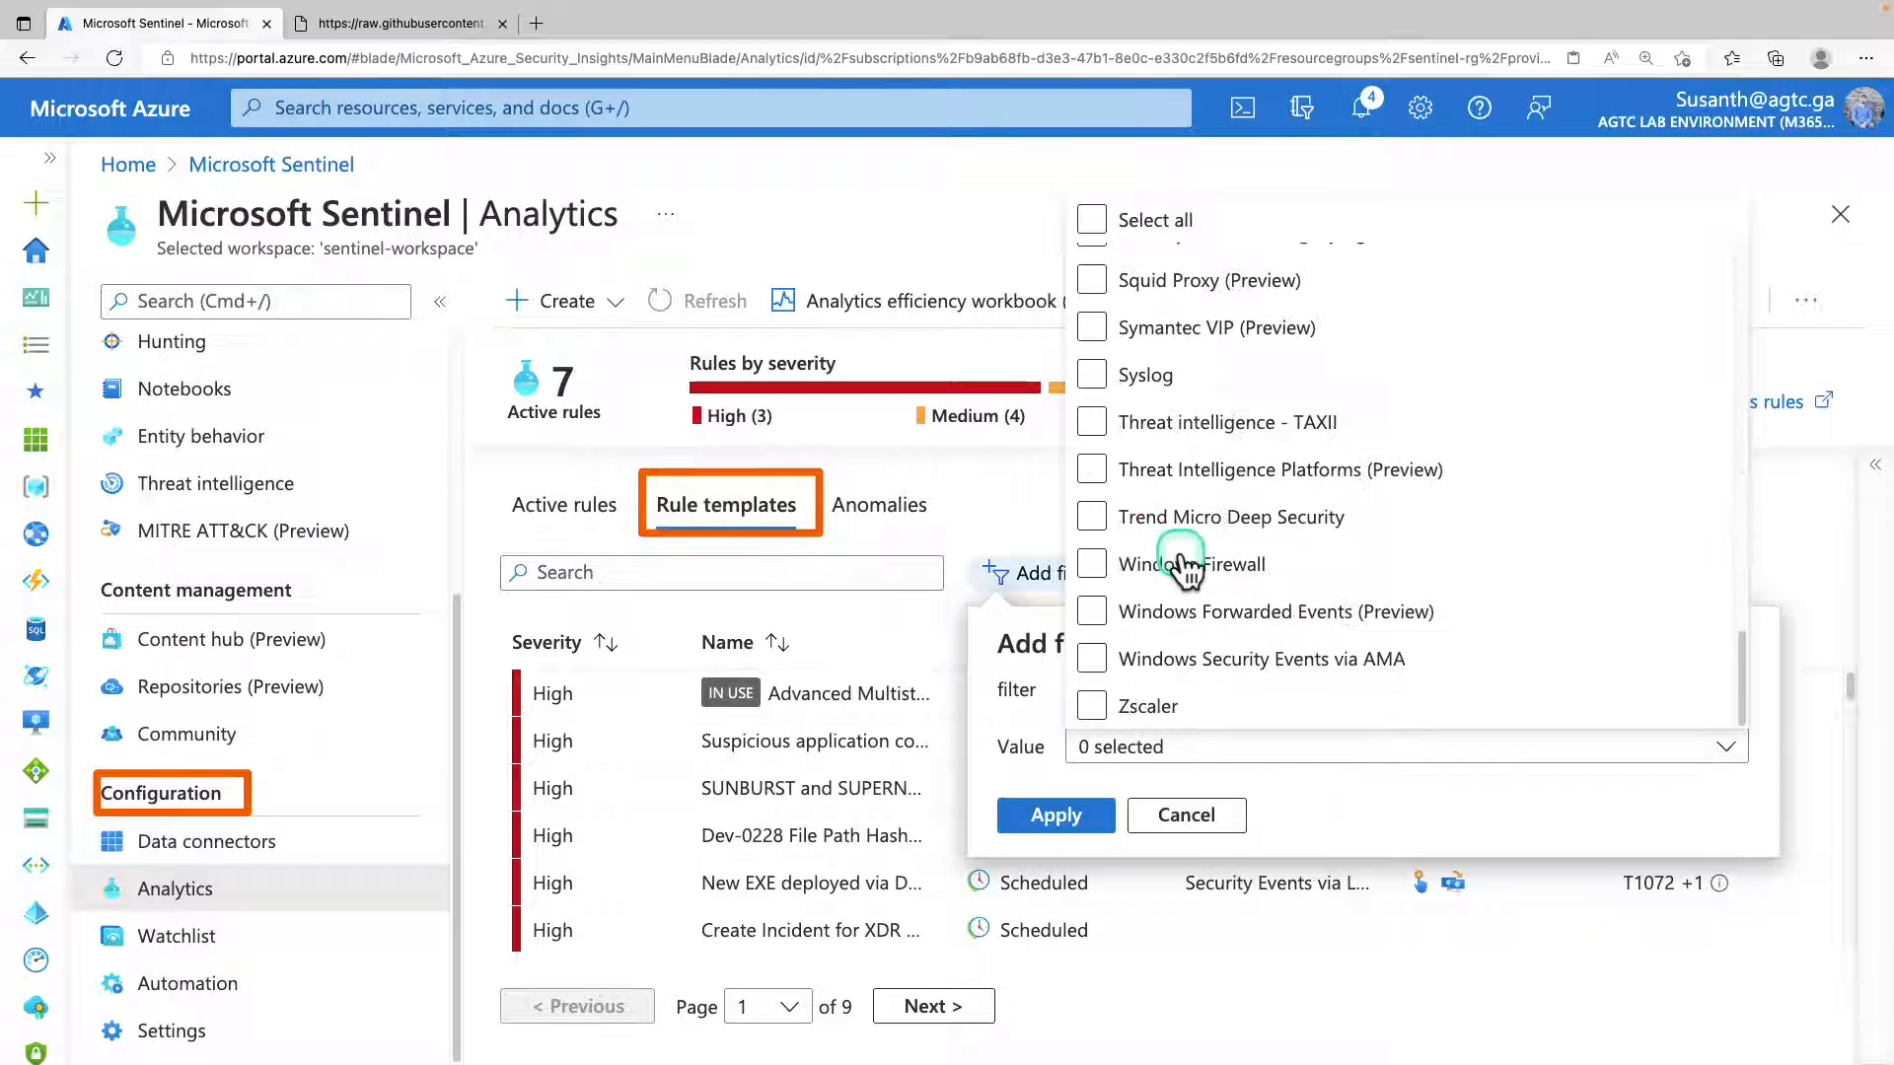
scroll(1184, 565, "up", 15)
scroll(1187, 565, "down", 12)
left_click(1092, 422)
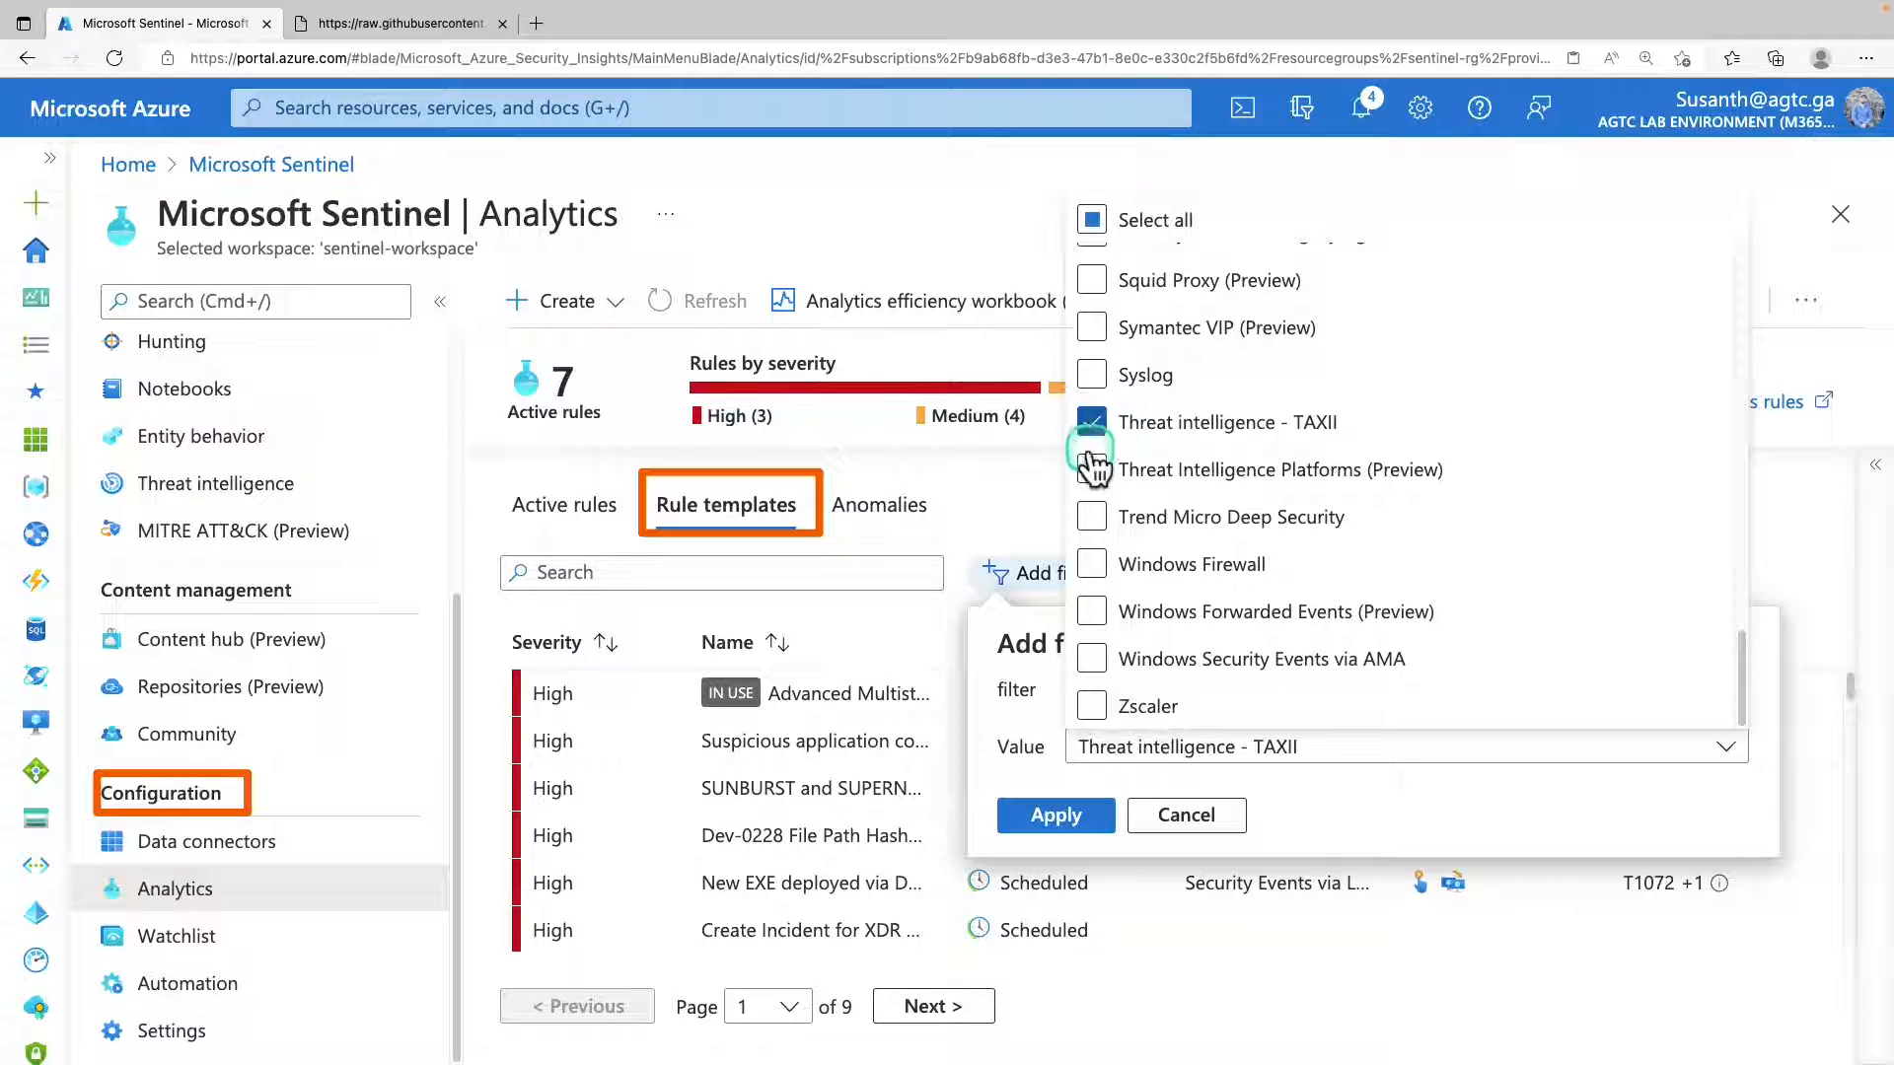
left_click(1095, 470)
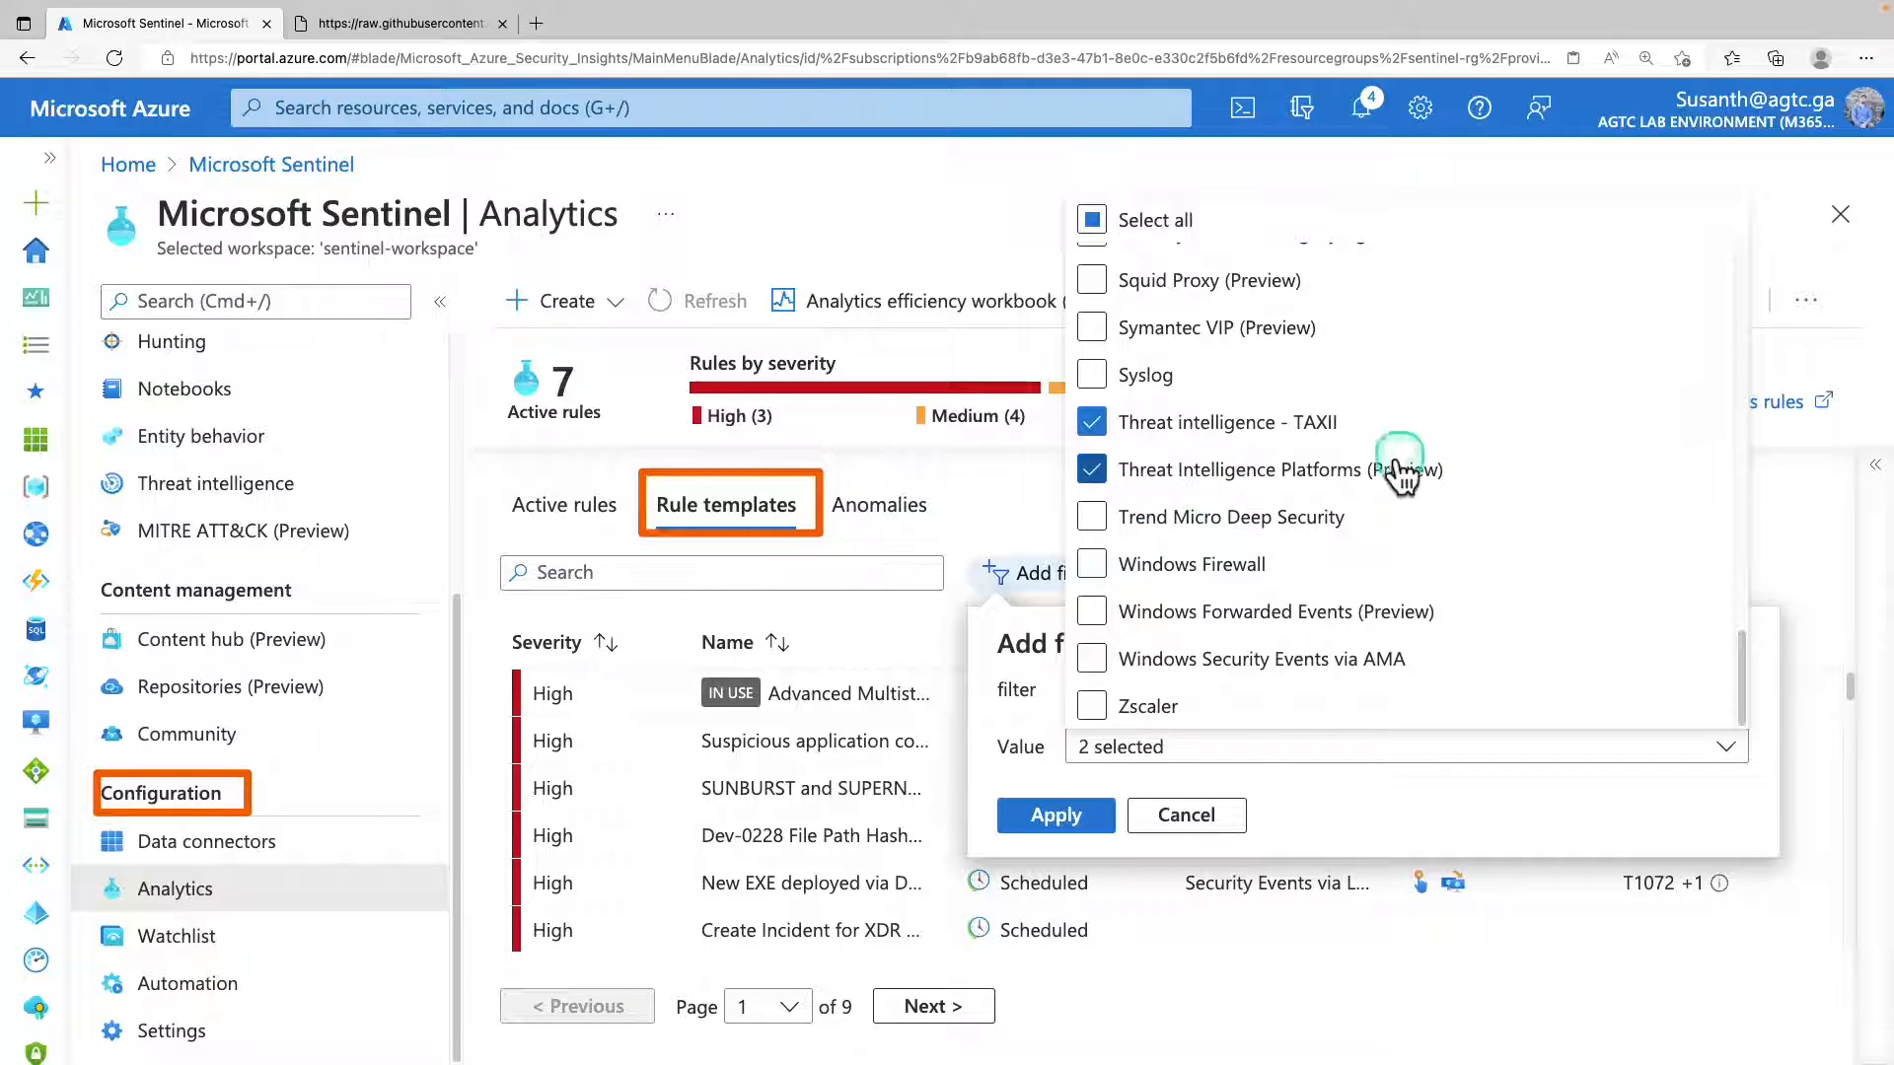
left_click(1081, 820)
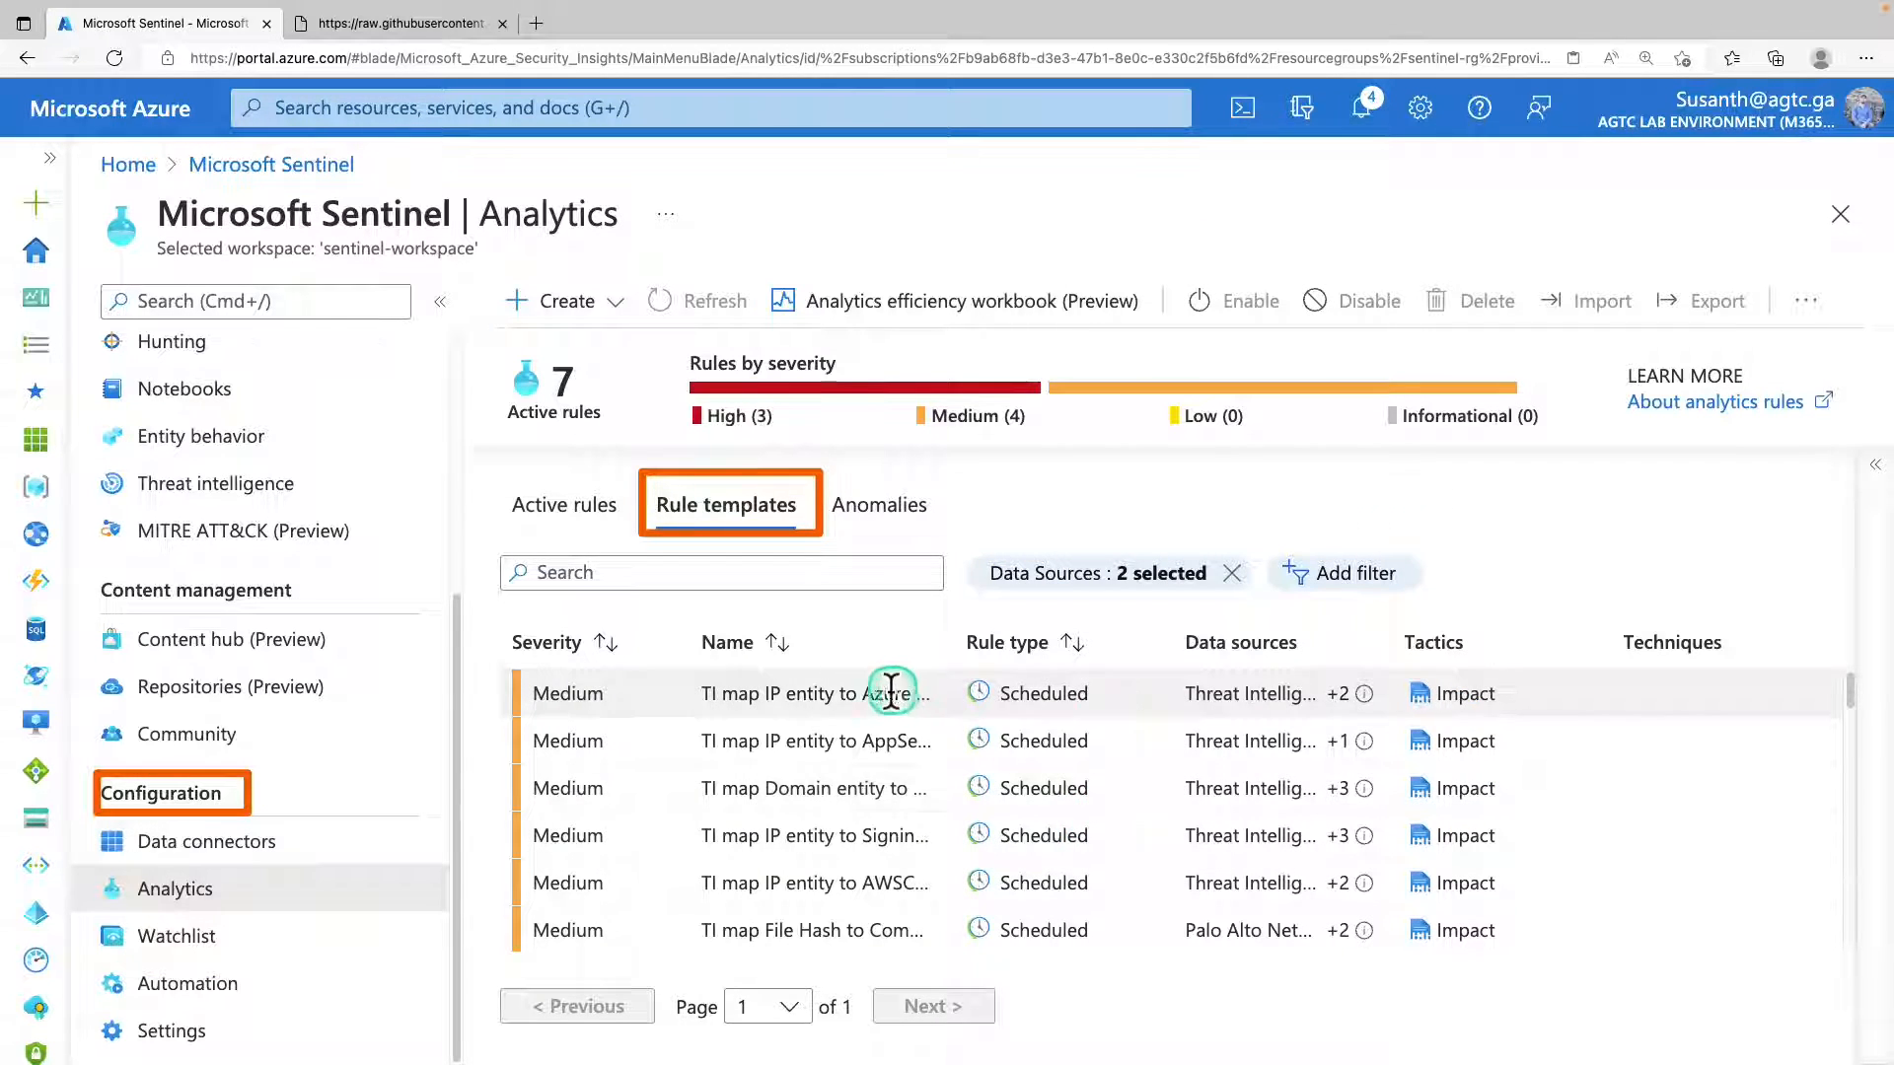
Look through the filtered threat intelligence rule templates, check the active rules, and return to the templates.
scroll(849, 708, "down", 1)
scroll(850, 708, "down", 5)
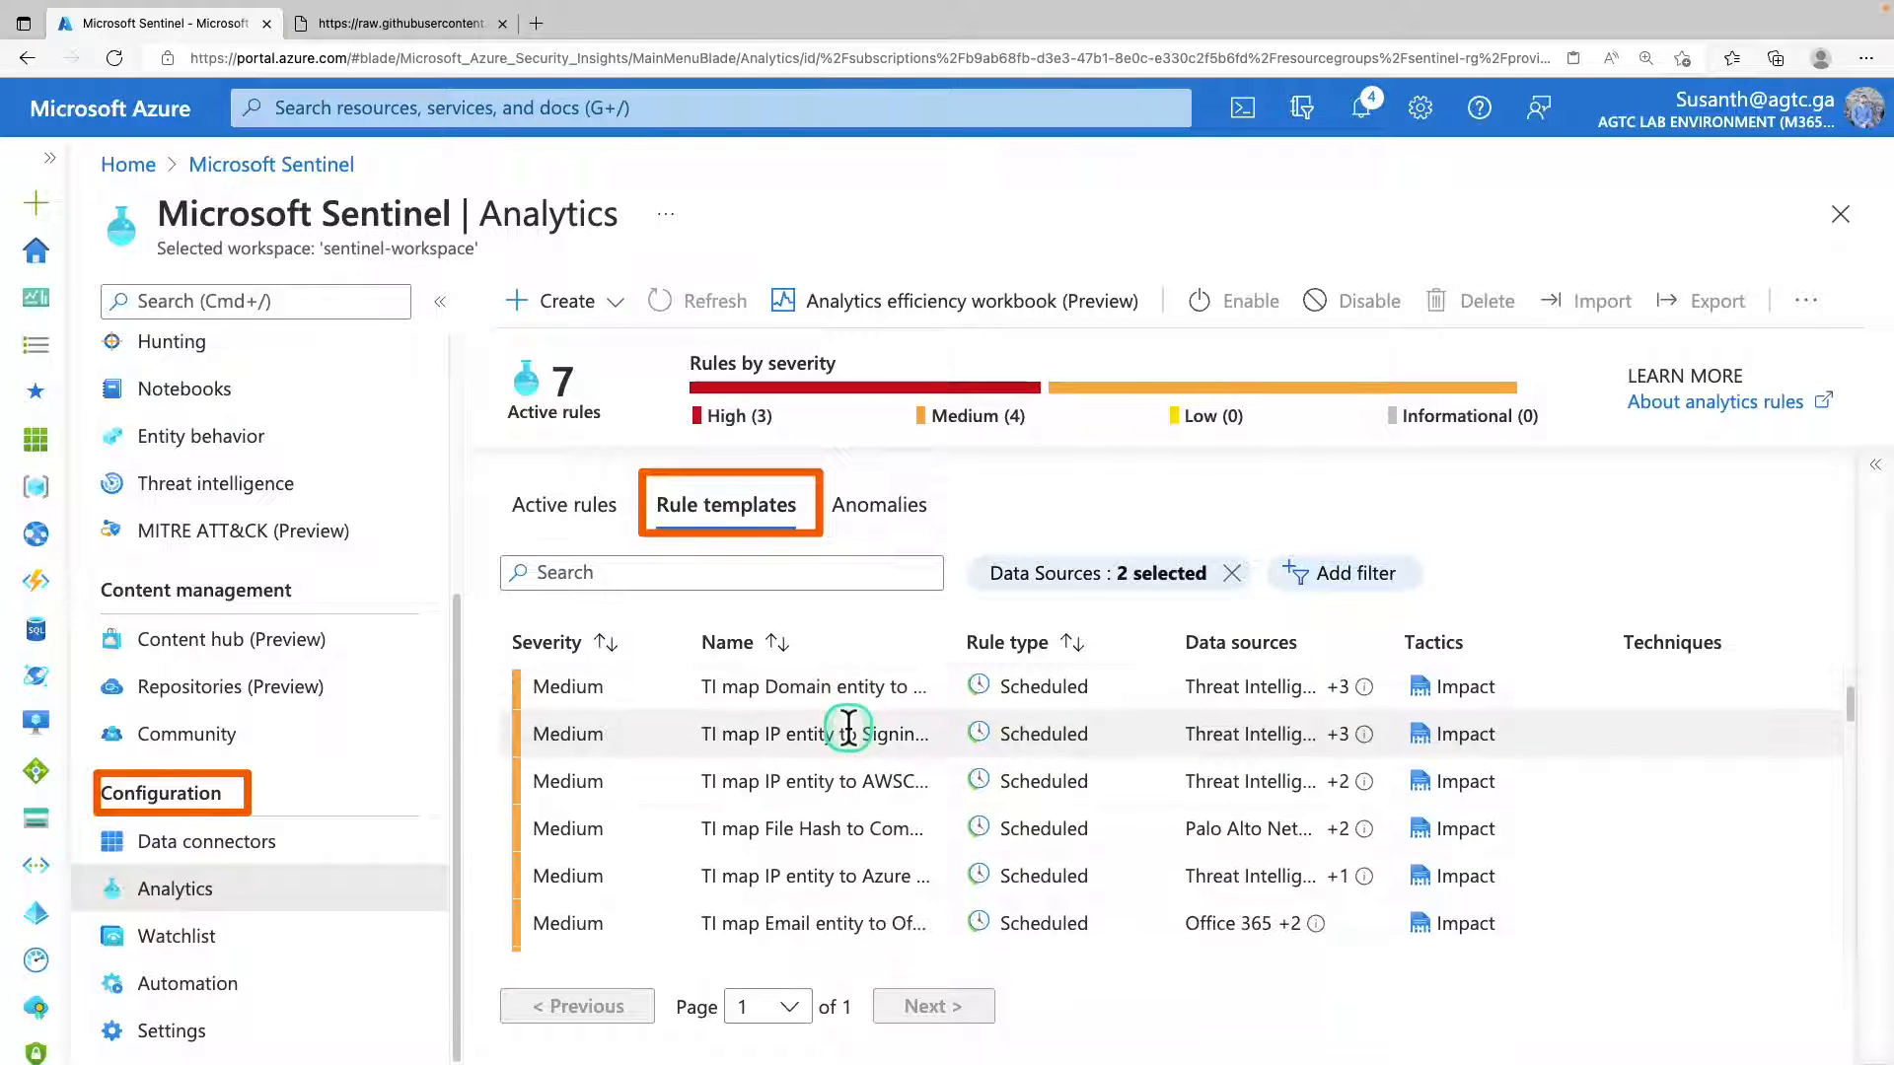
scroll(848, 748, "down", 2)
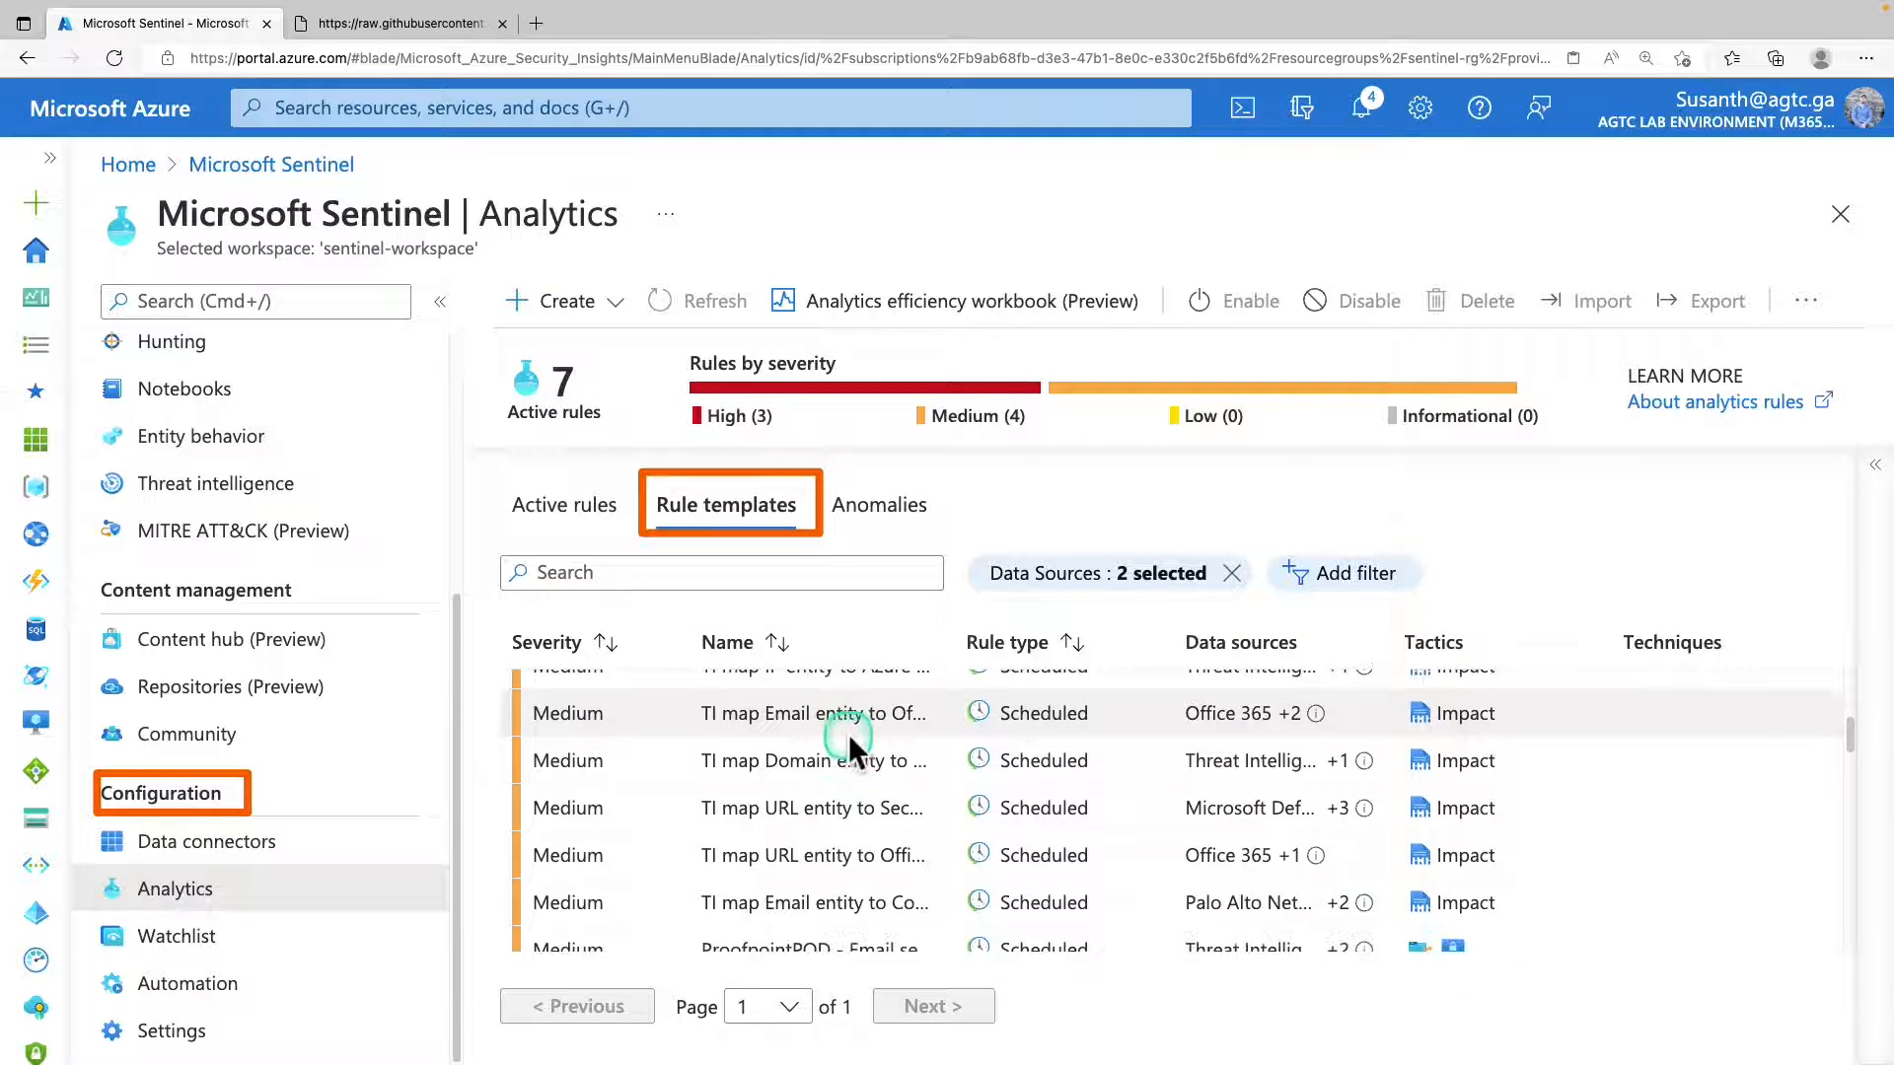
scroll(876, 747, "down", 3)
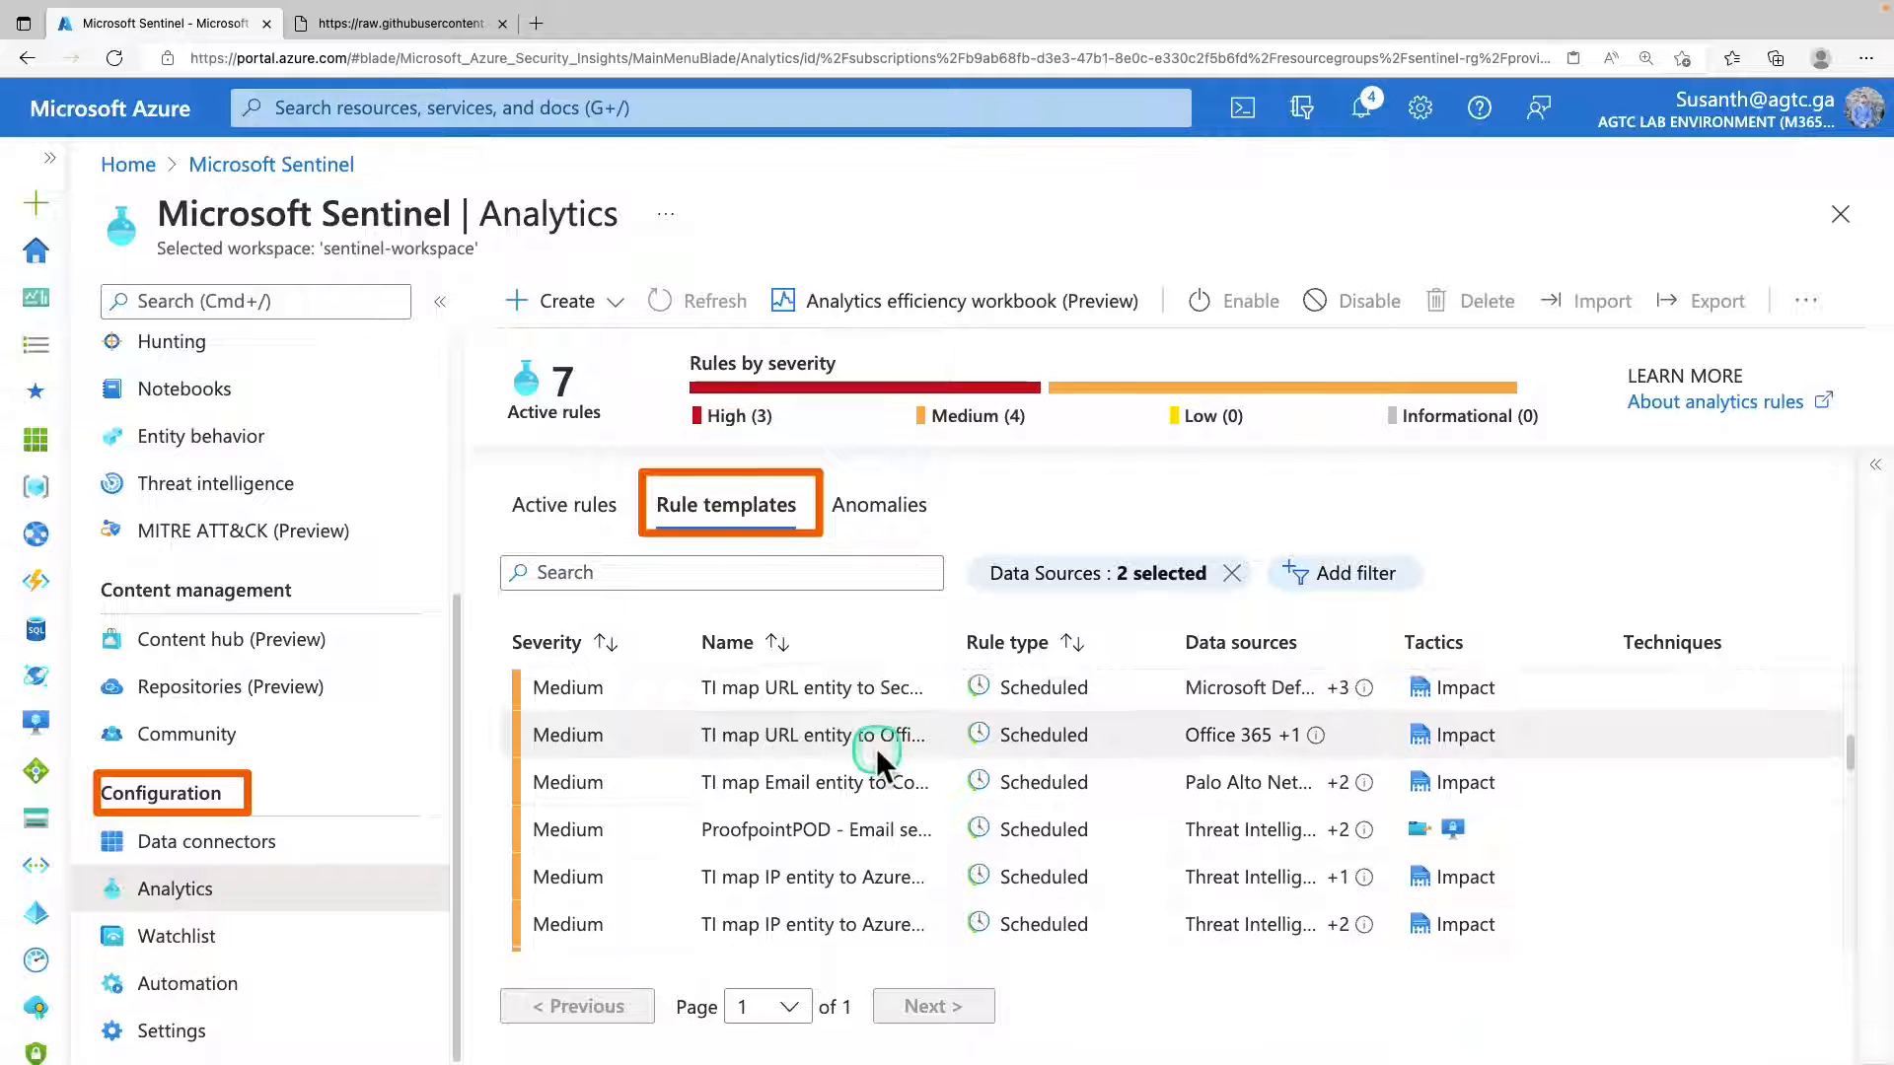
scroll(878, 750, "down", 3)
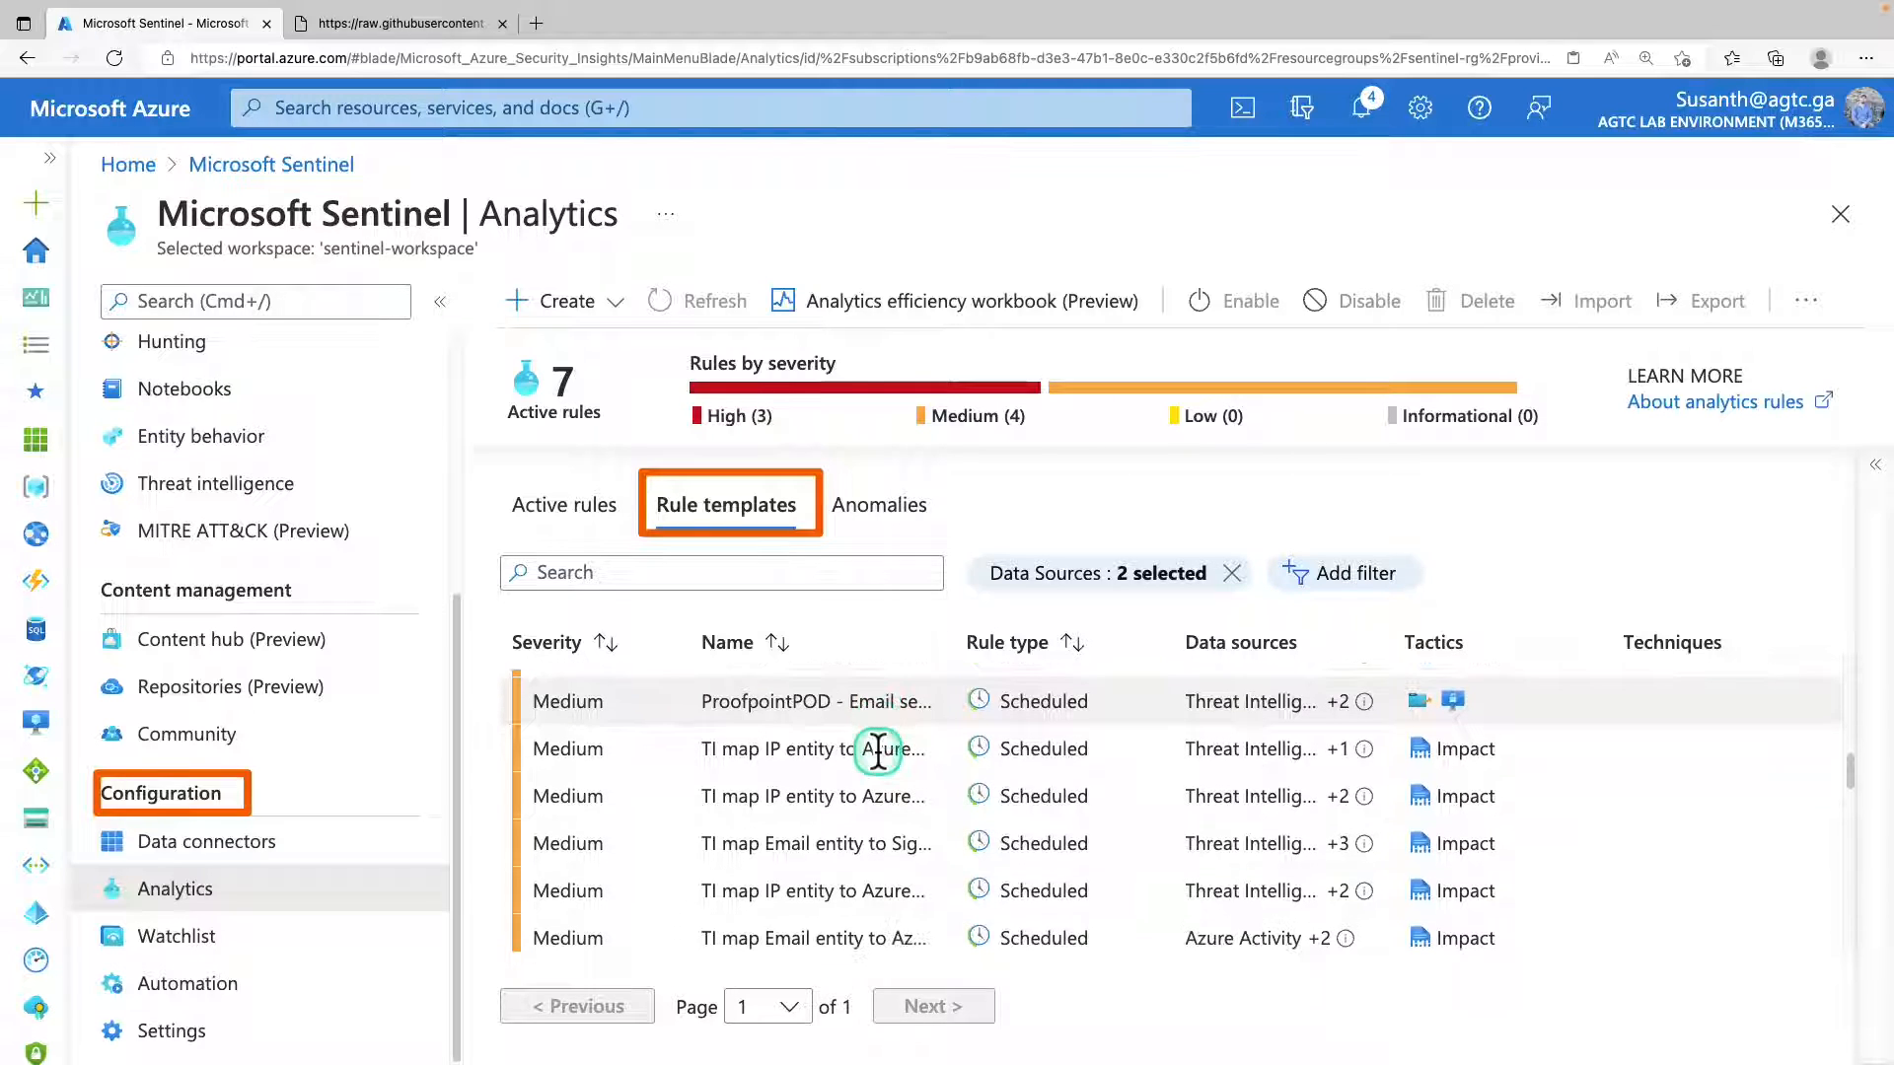
scroll(878, 752, "down", 4)
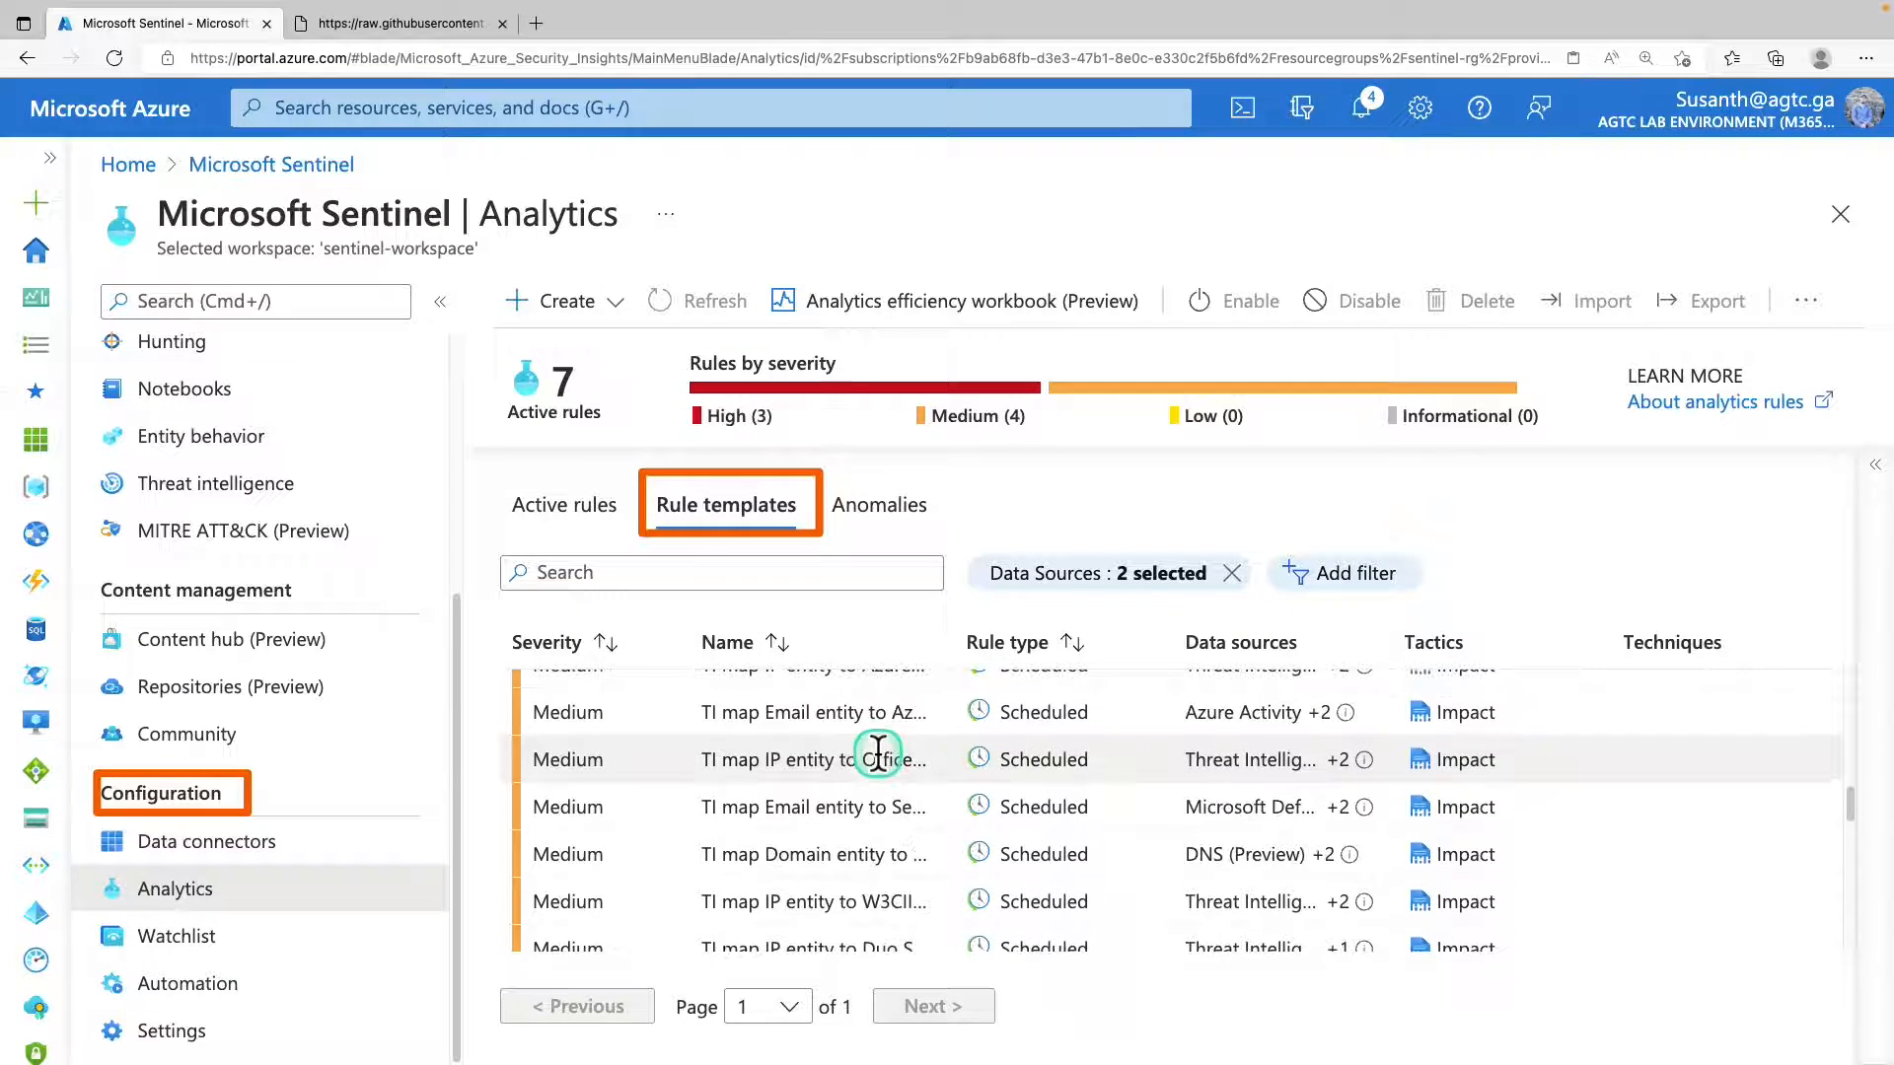
scroll(878, 752, "down", 8)
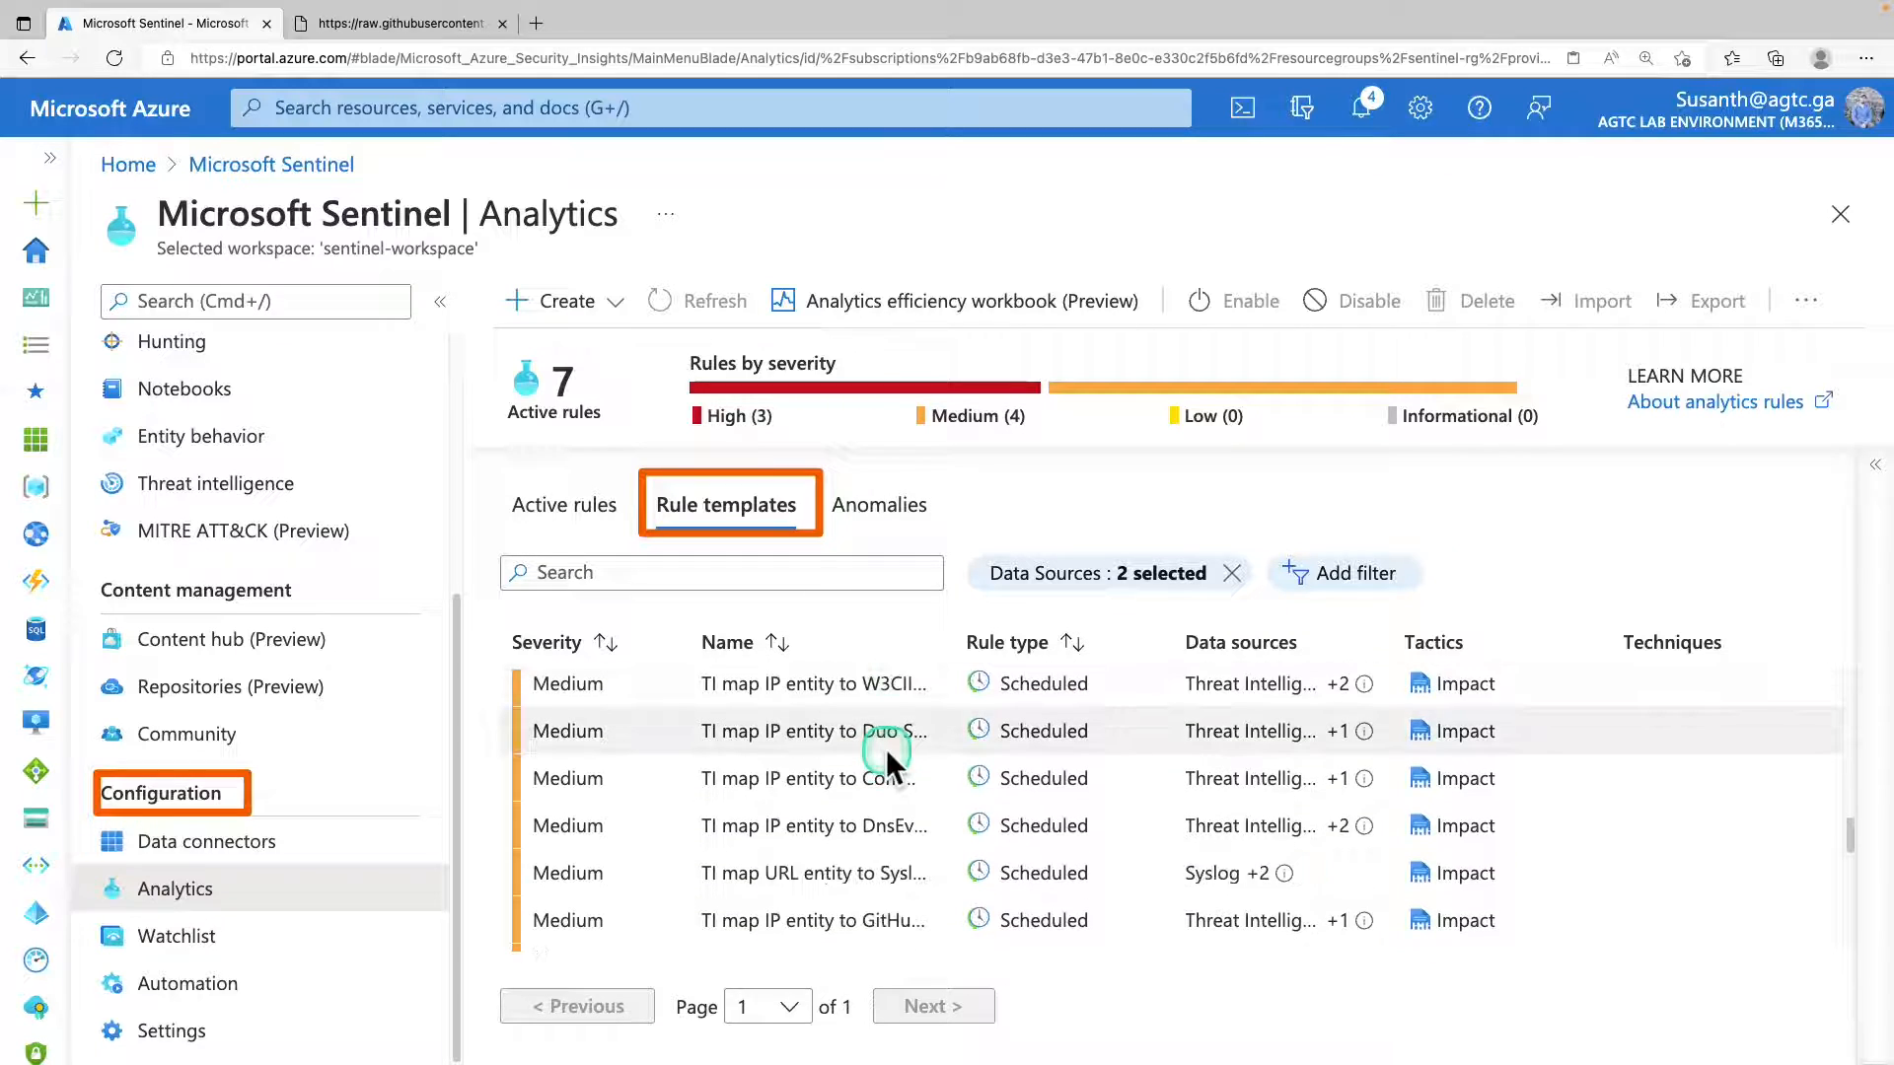
scroll(886, 752, "down", 3)
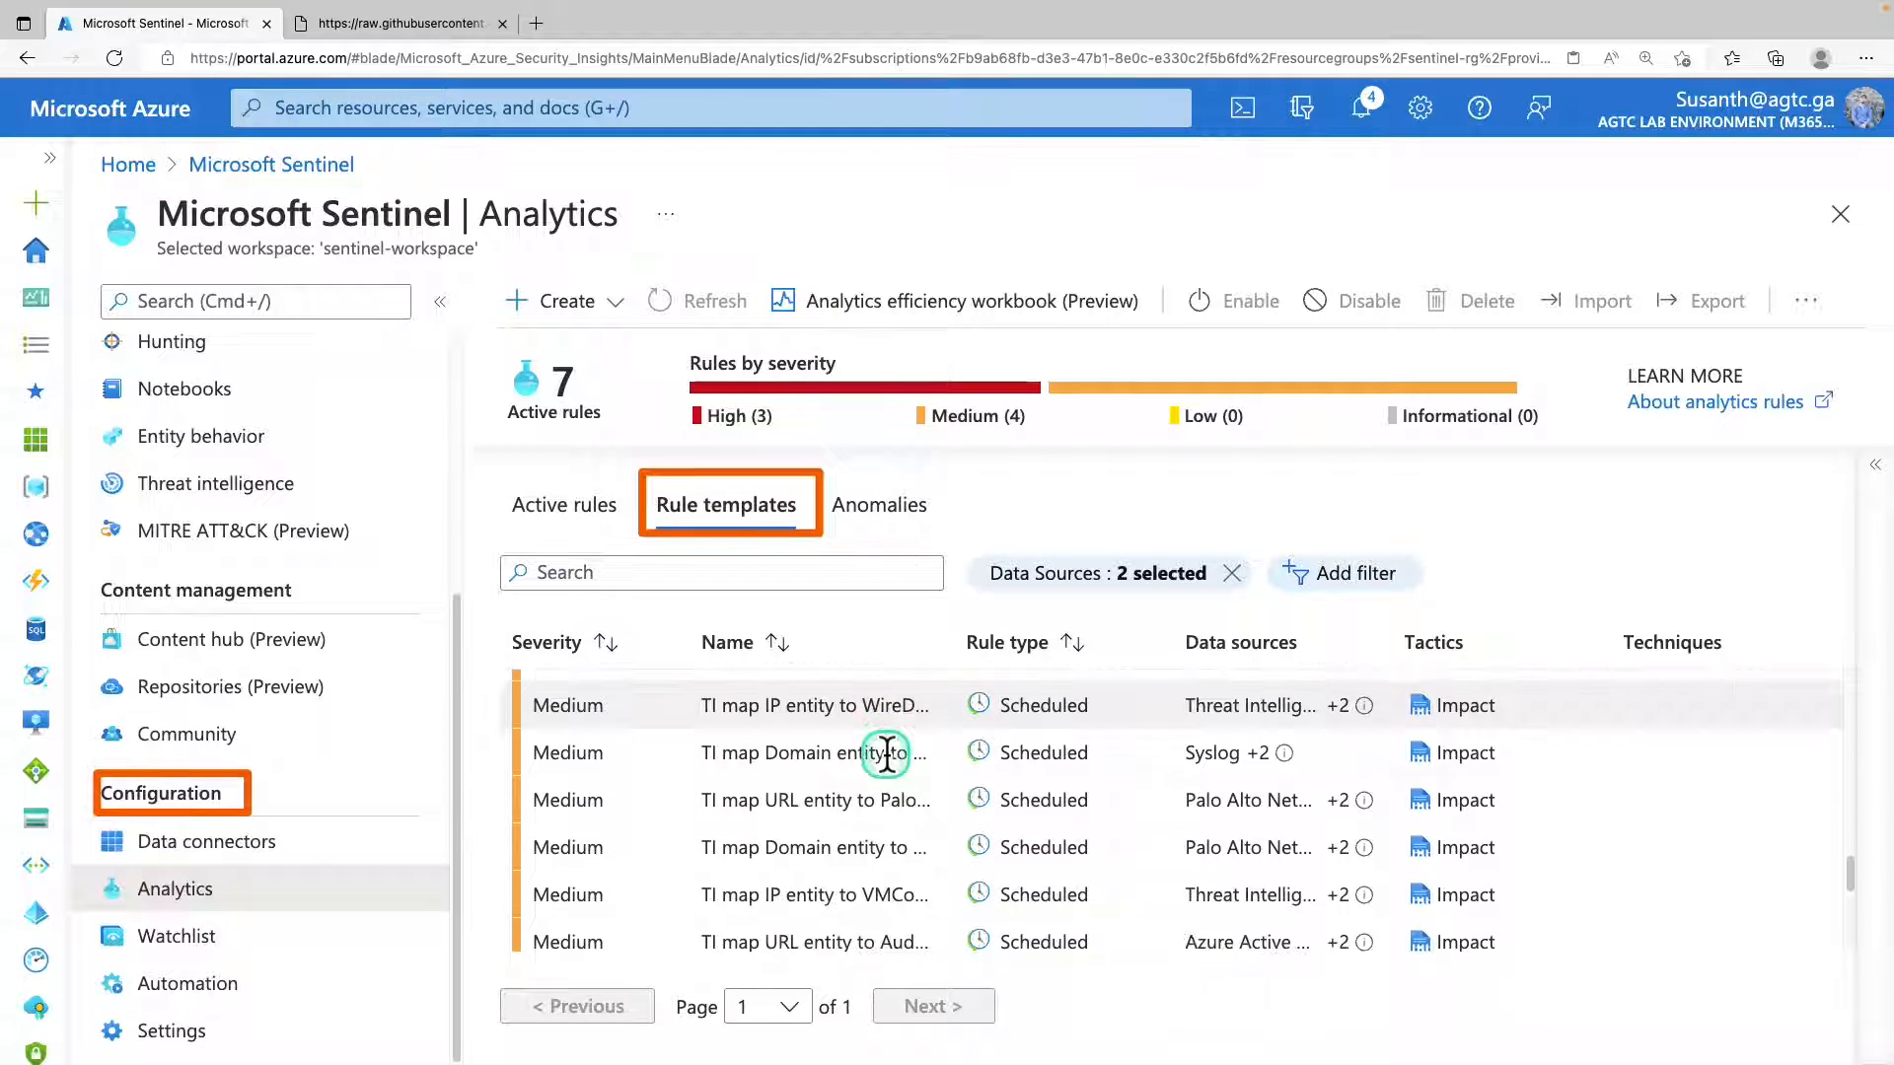
scroll(886, 755, "down", 2)
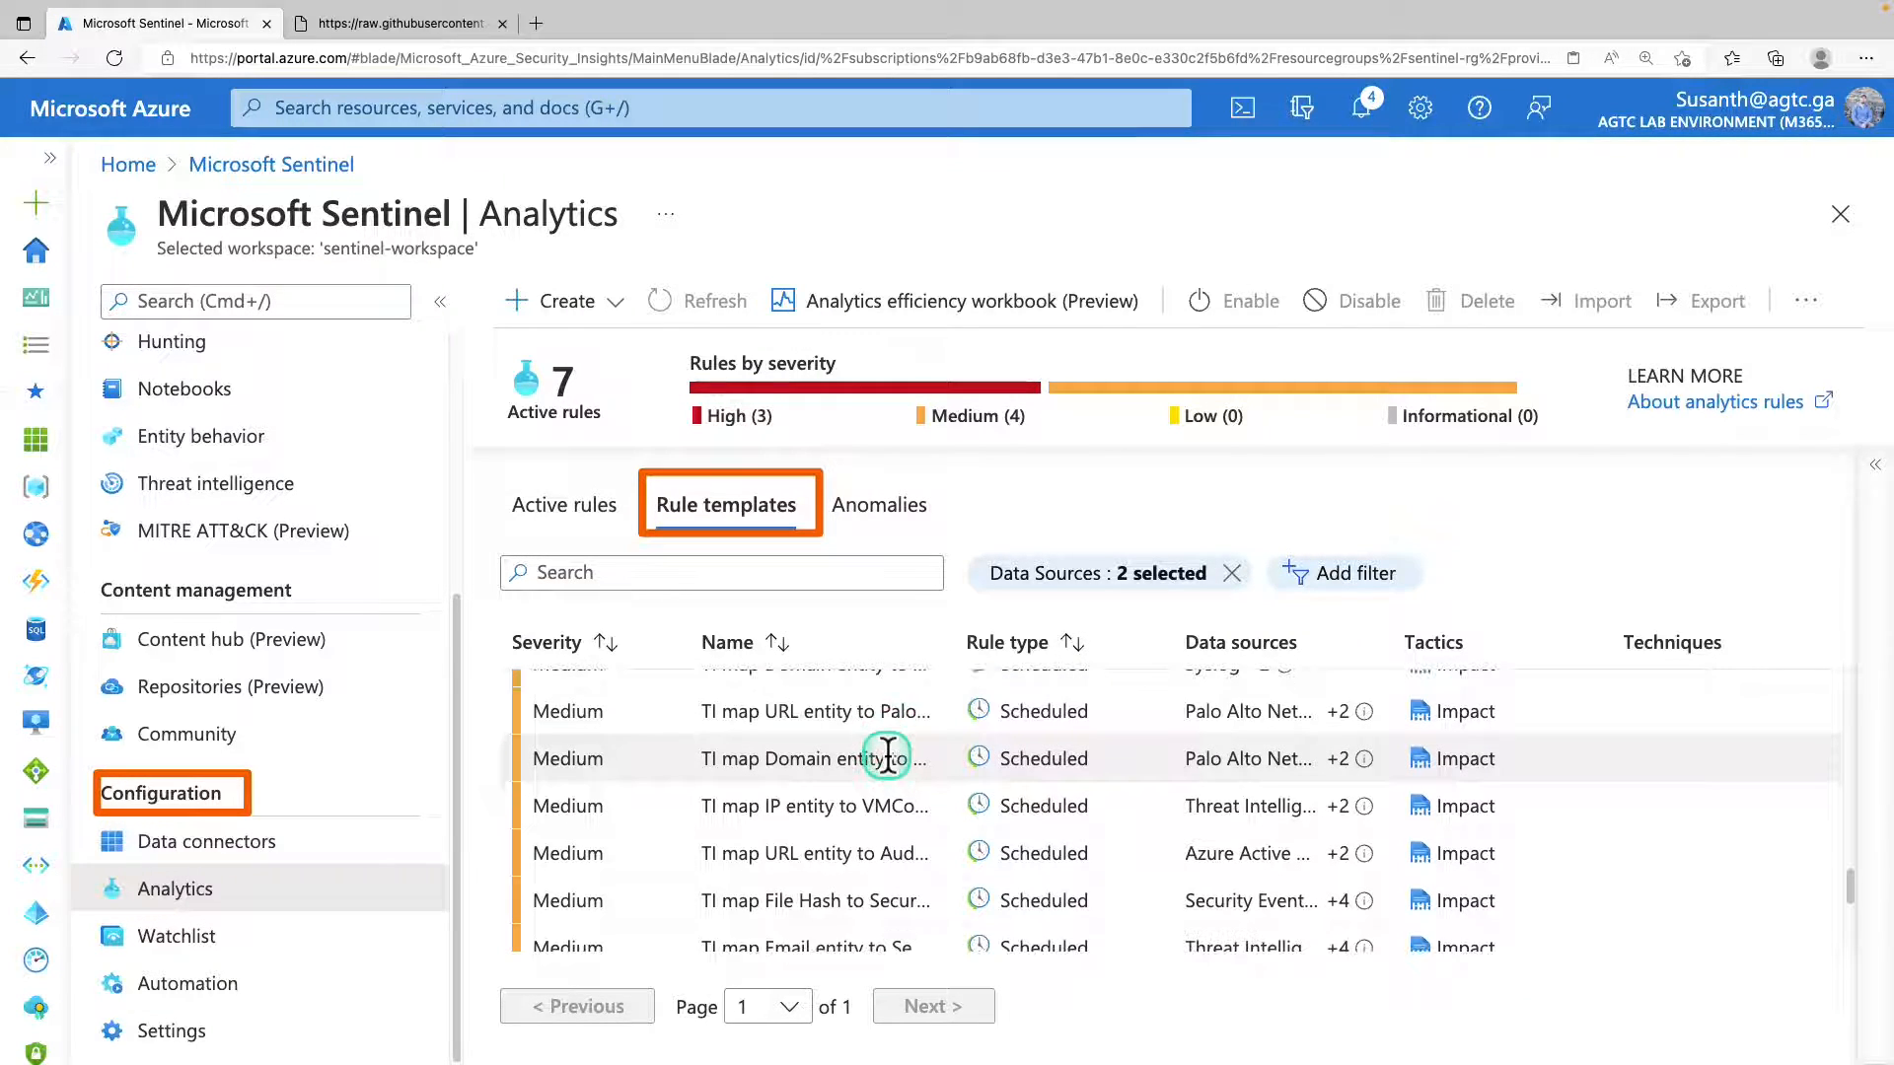
scroll(899, 751, "down", 2)
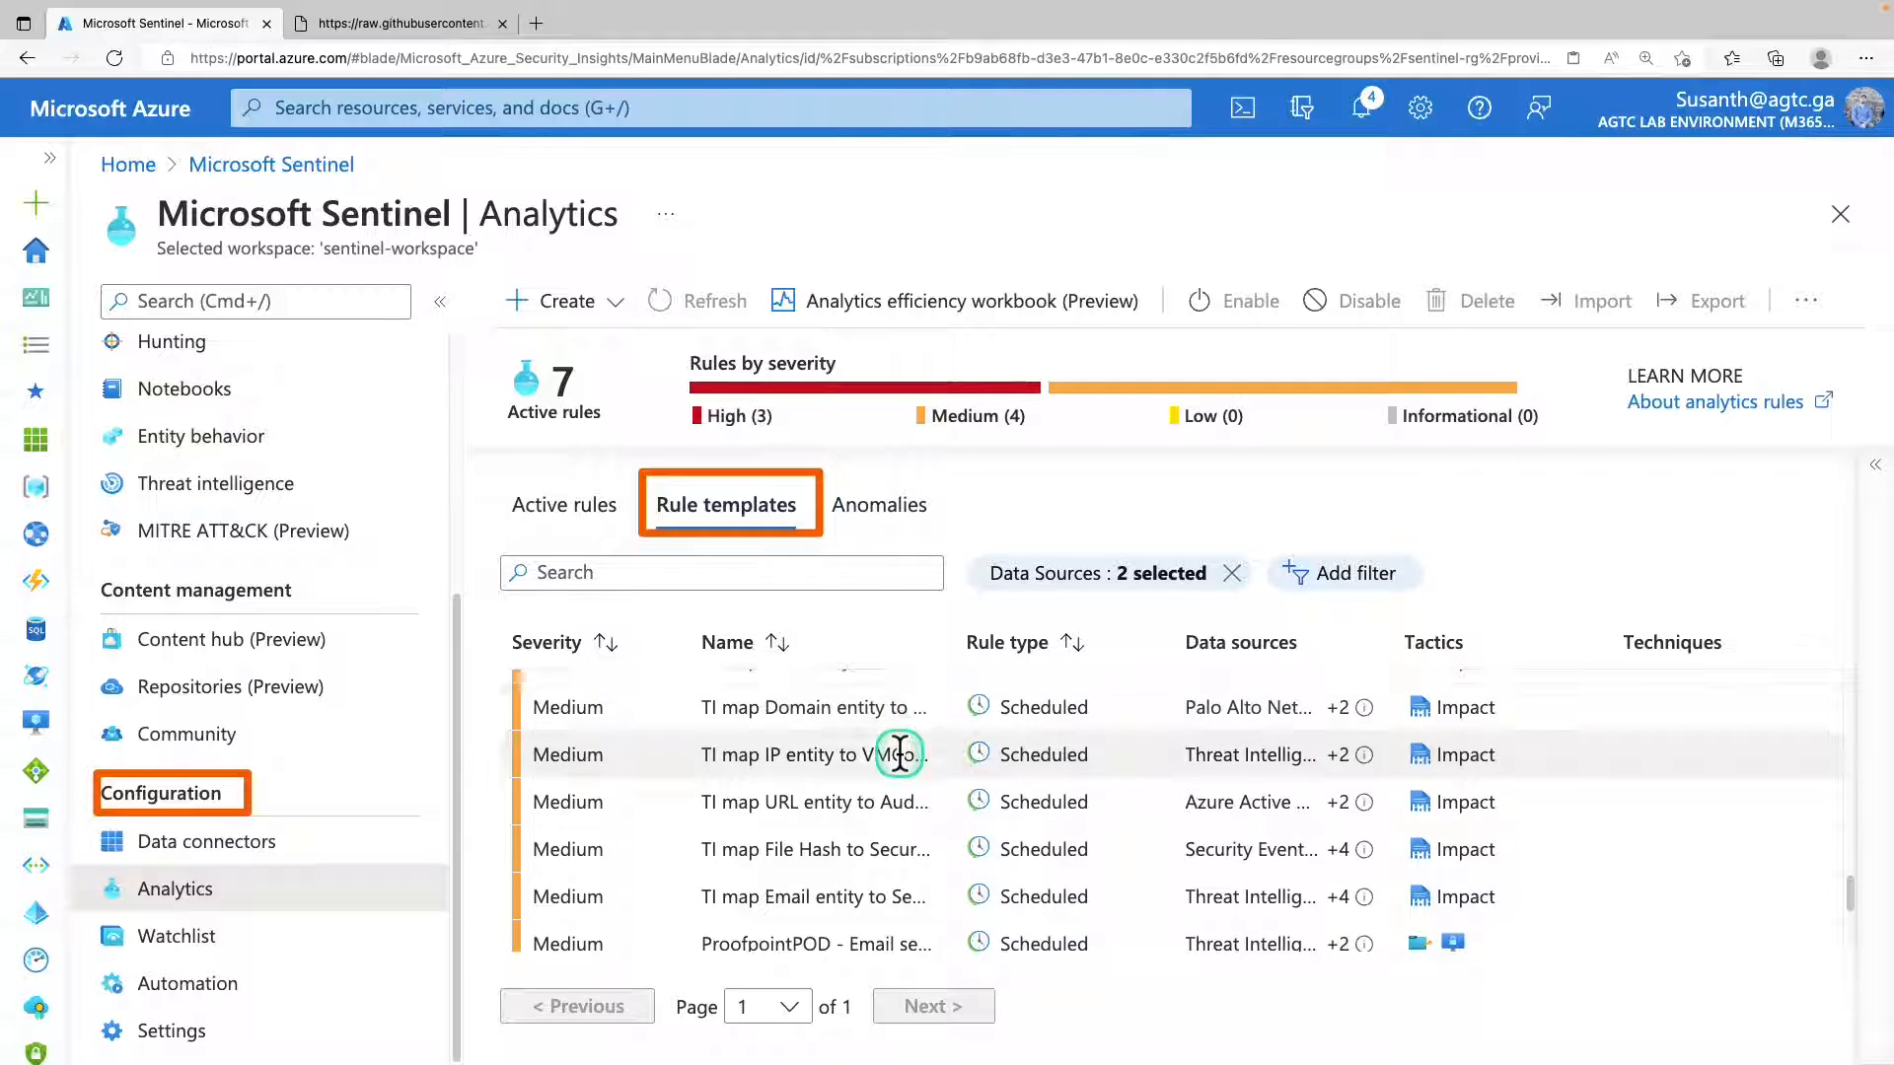
scroll(899, 751, "up", 3)
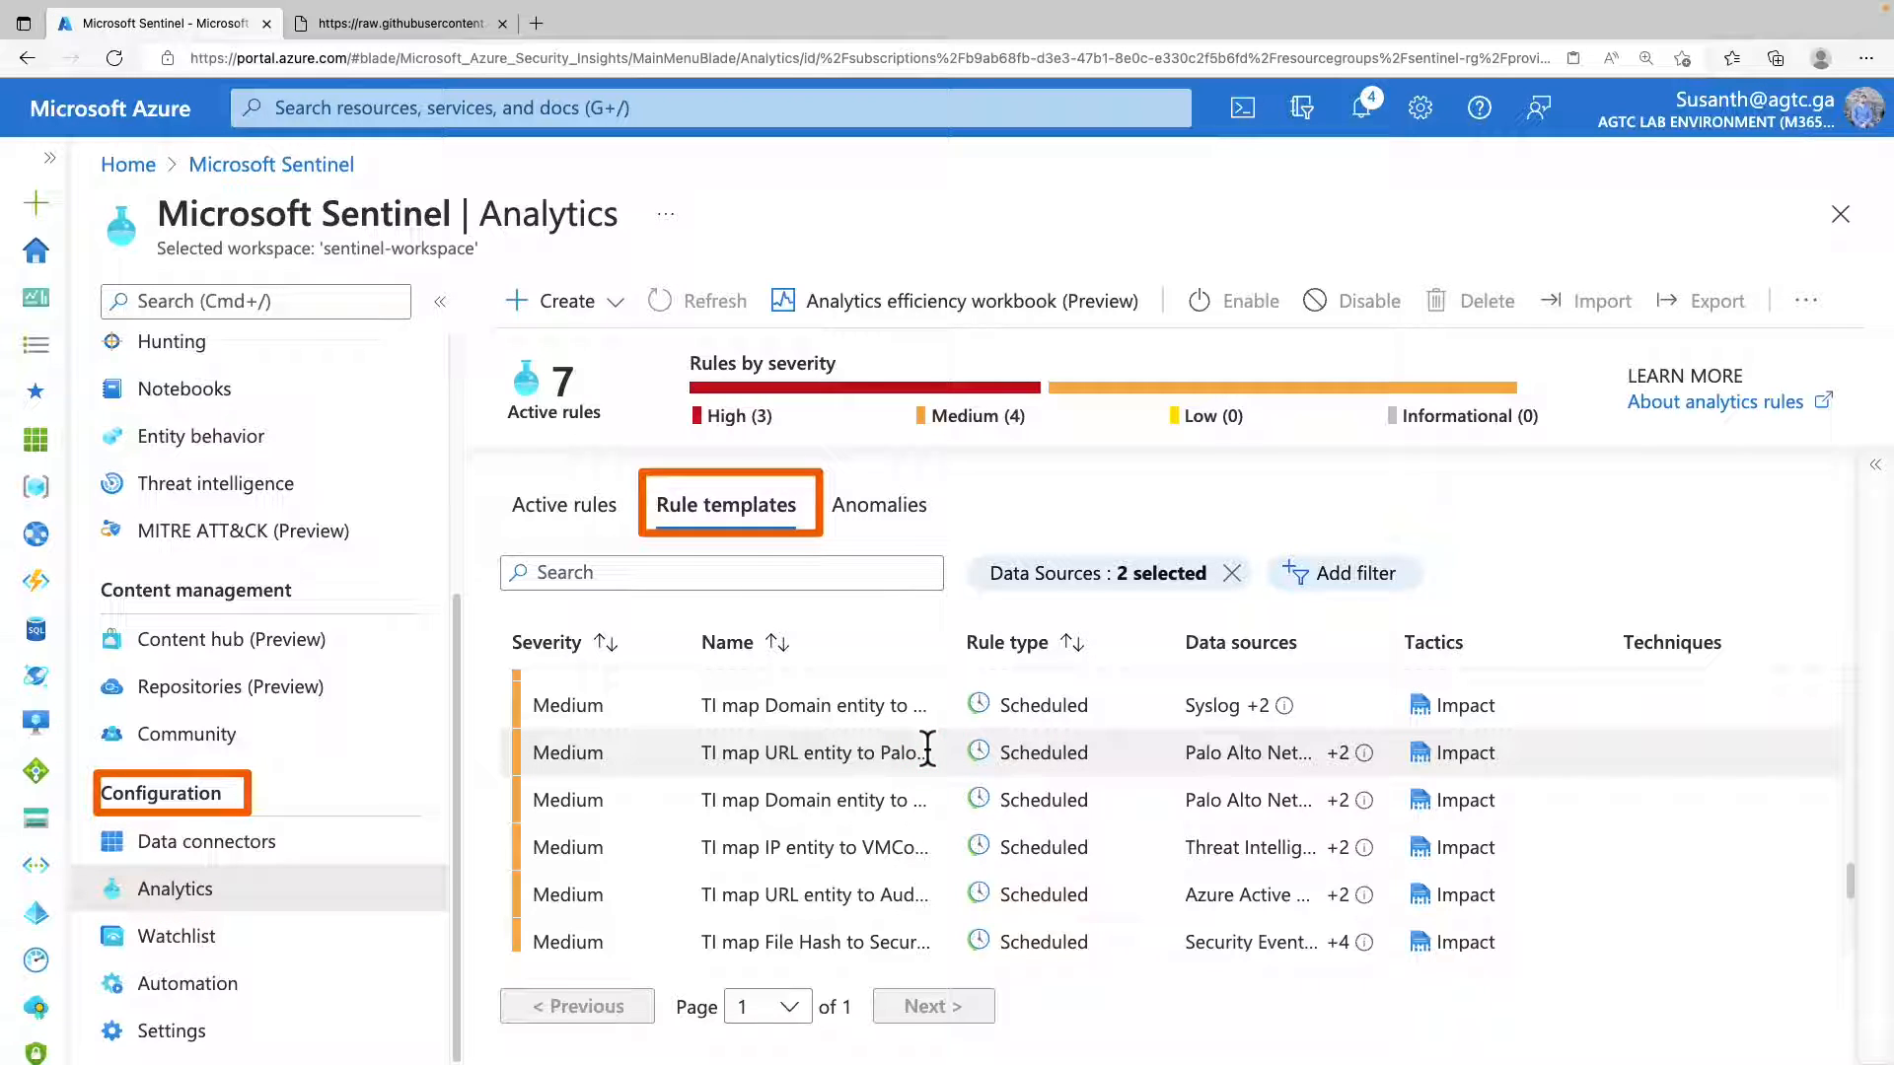
scroll(927, 753, "up", 2)
scroll(927, 754, "down", 1)
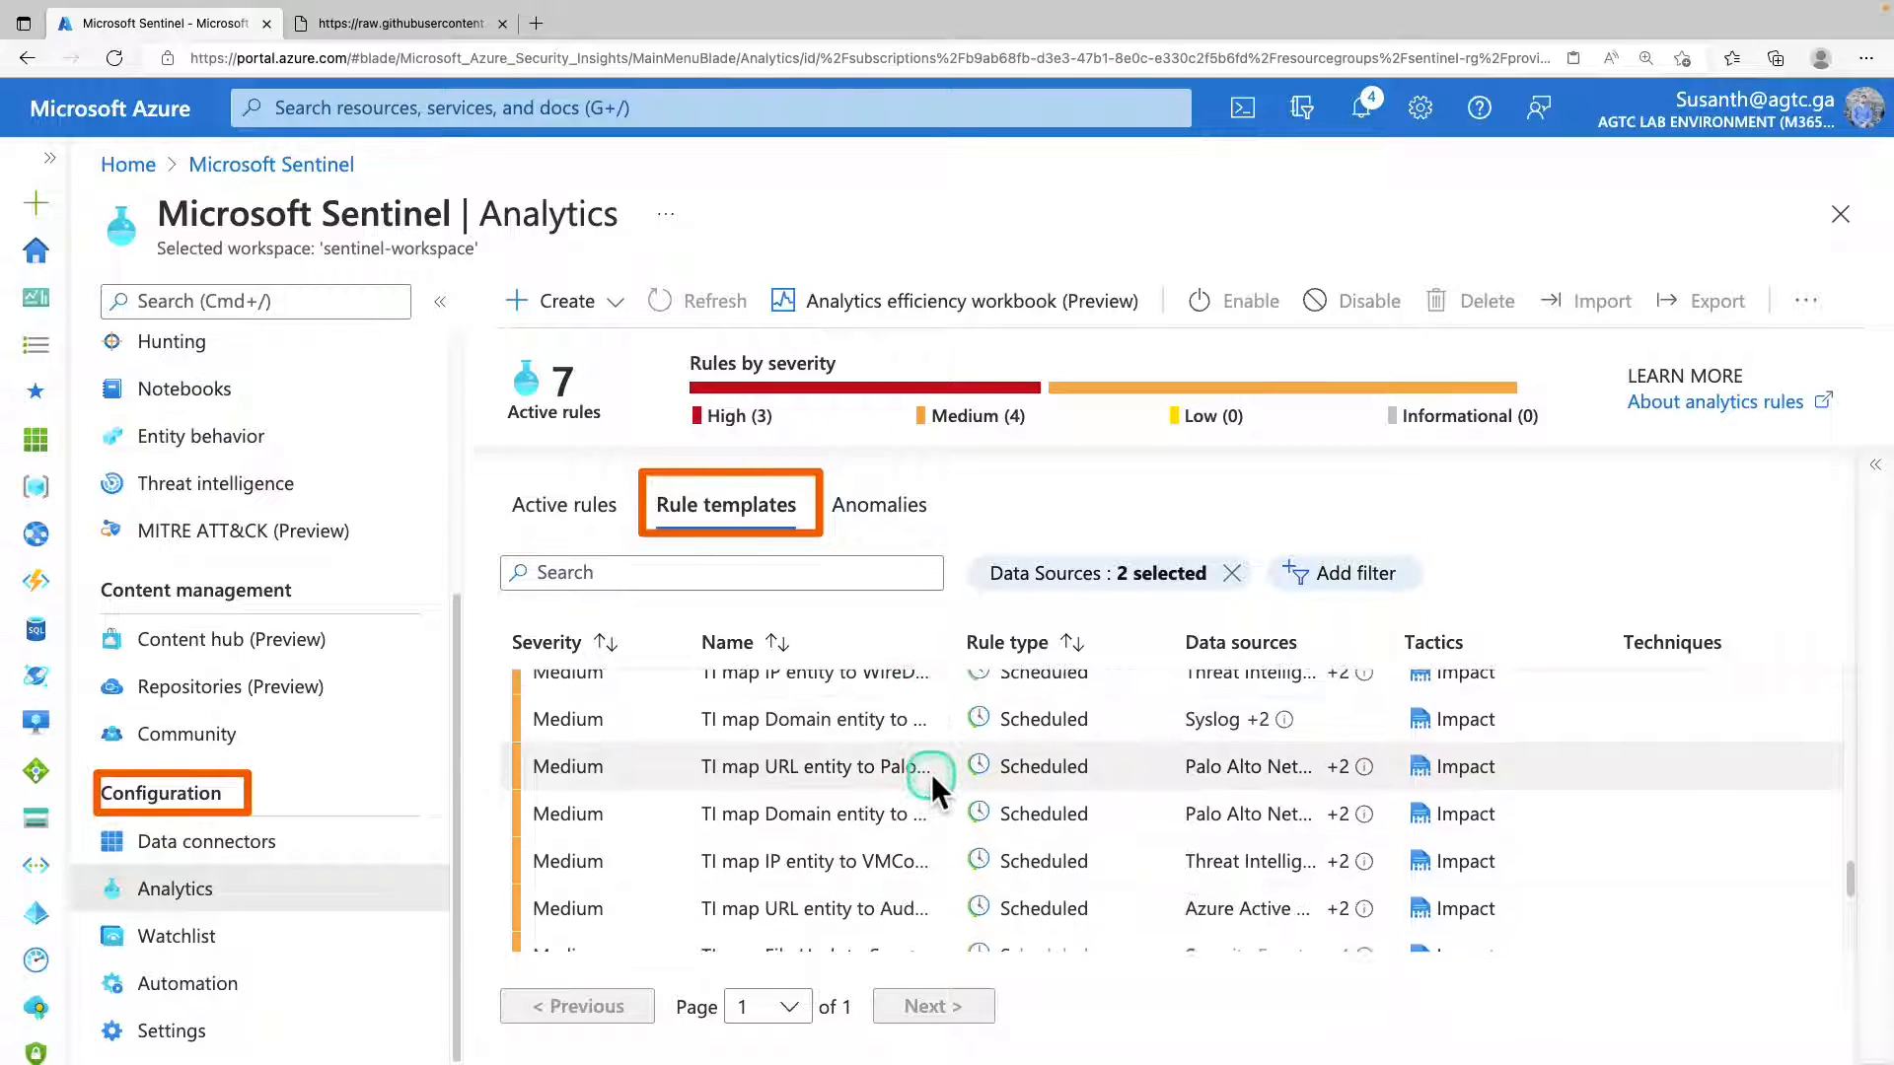
scroll(931, 775, "down", 1)
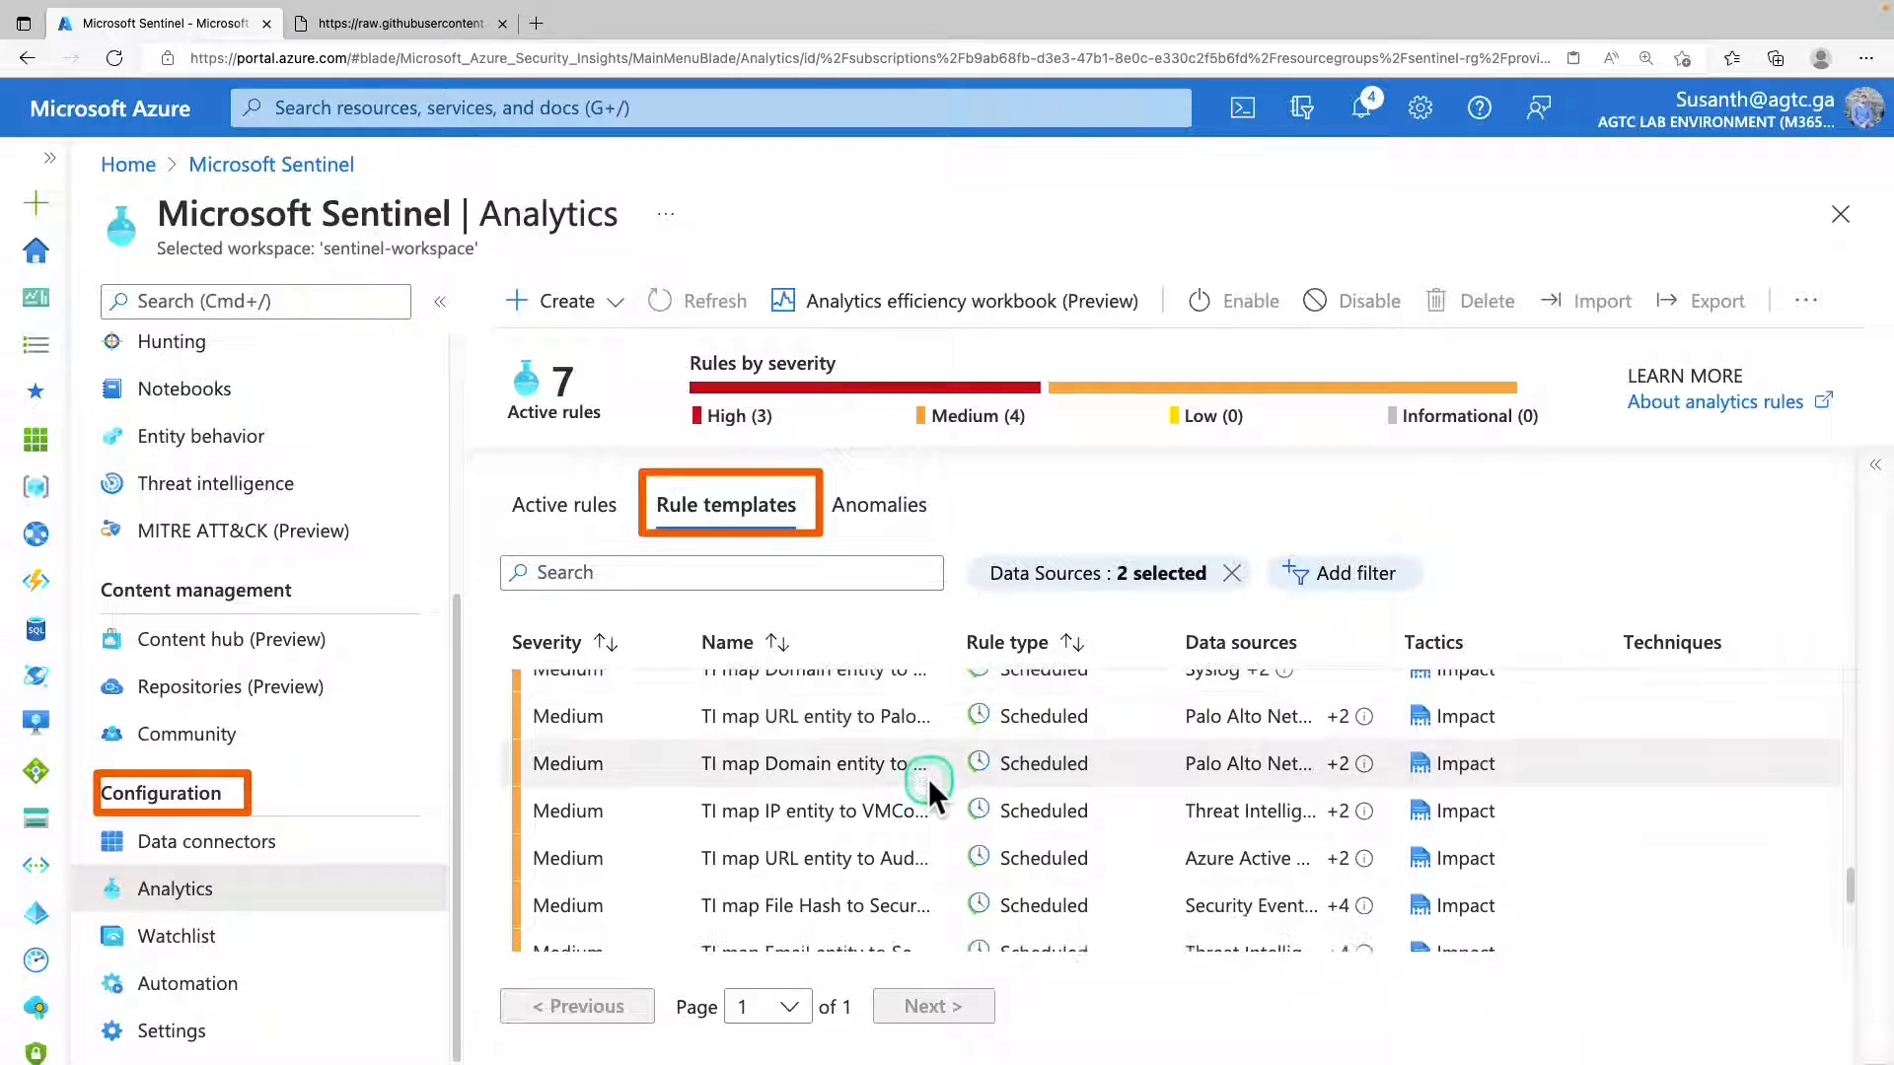
scroll(927, 779, "down", 1)
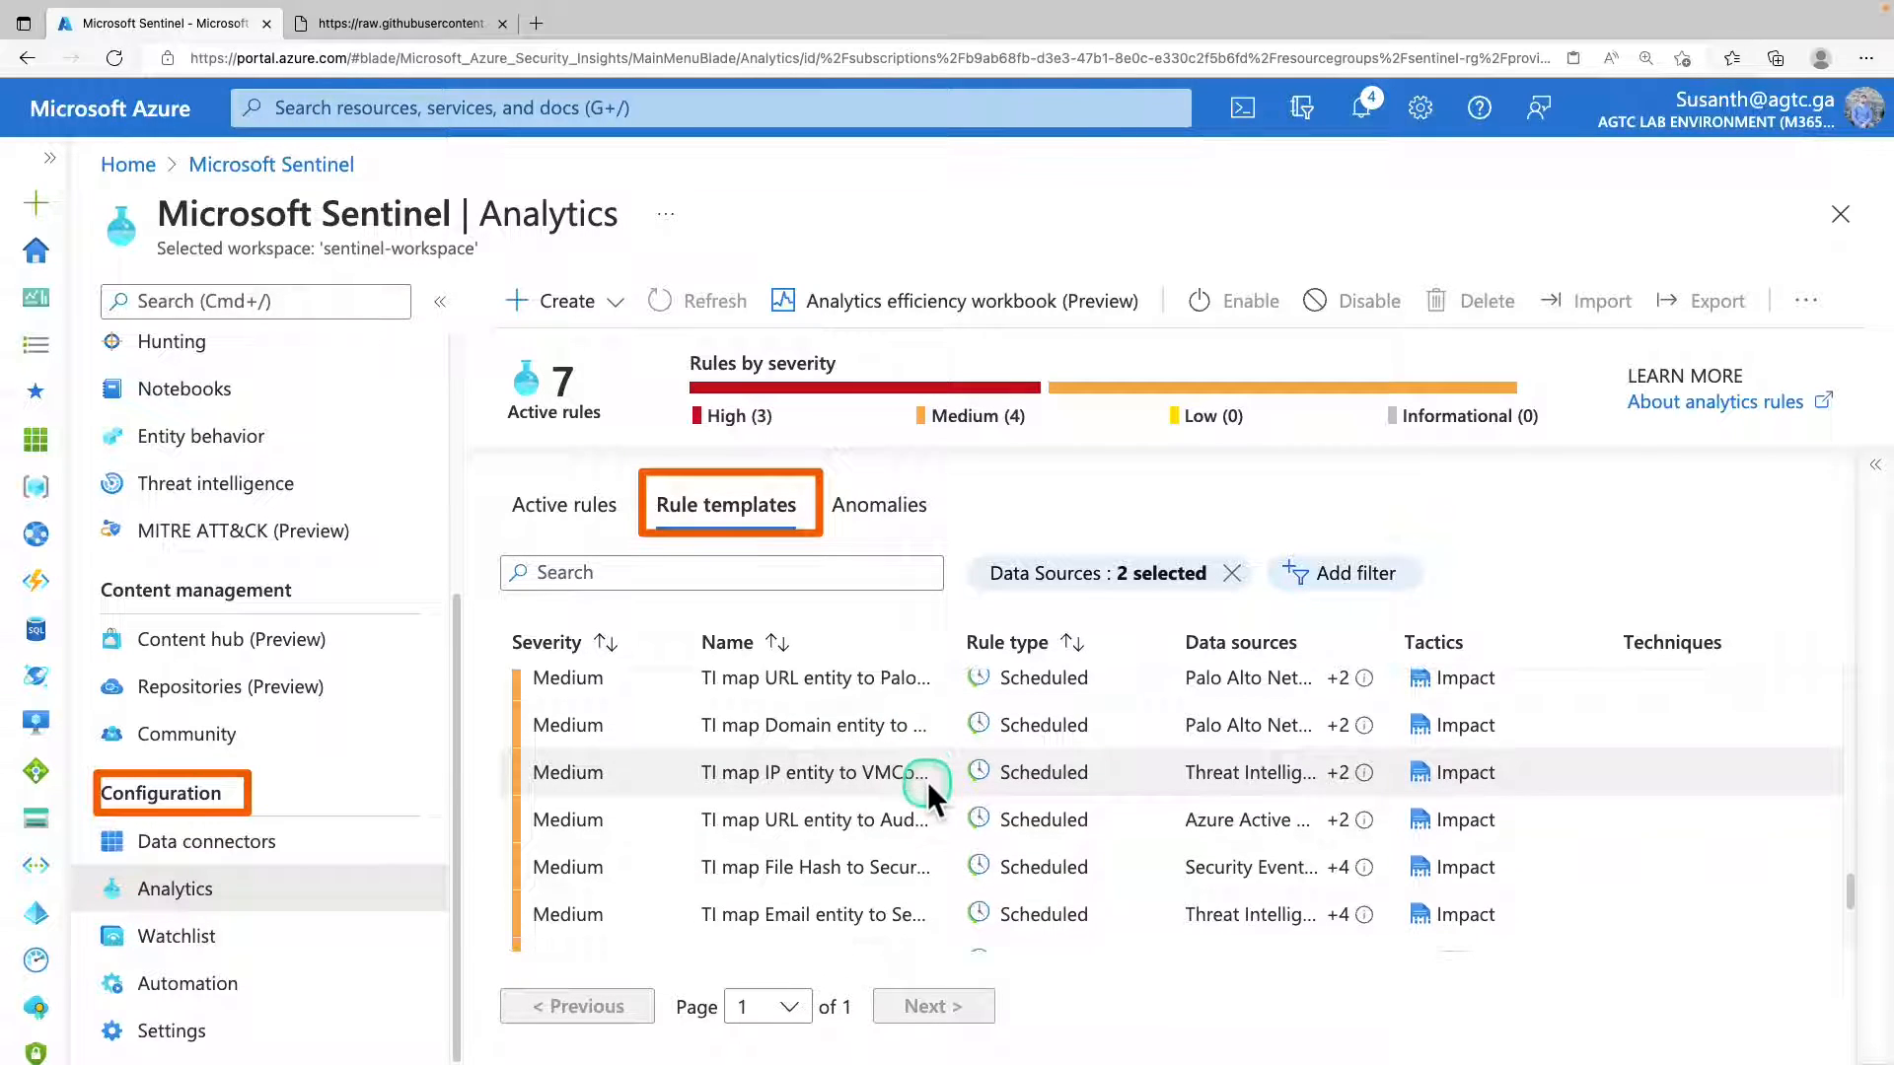
left_click(582, 518)
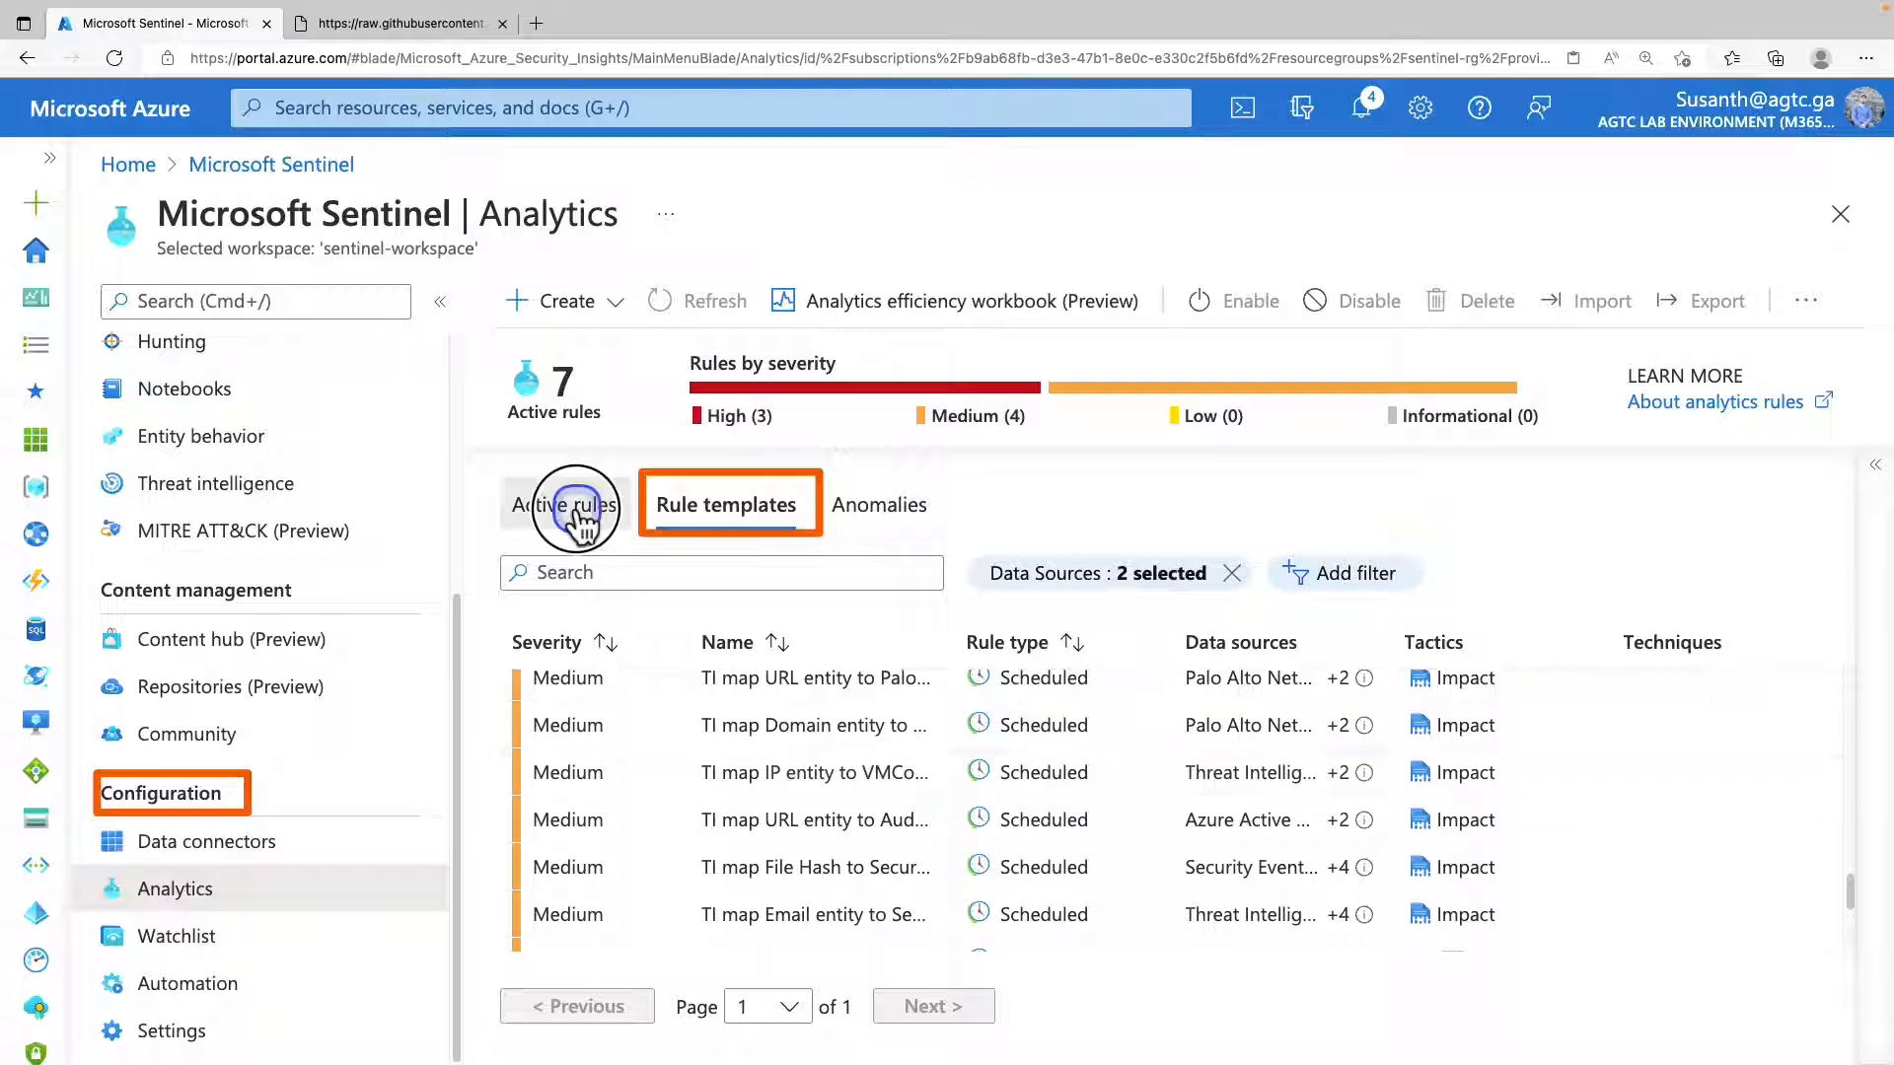
left_click(669, 515)
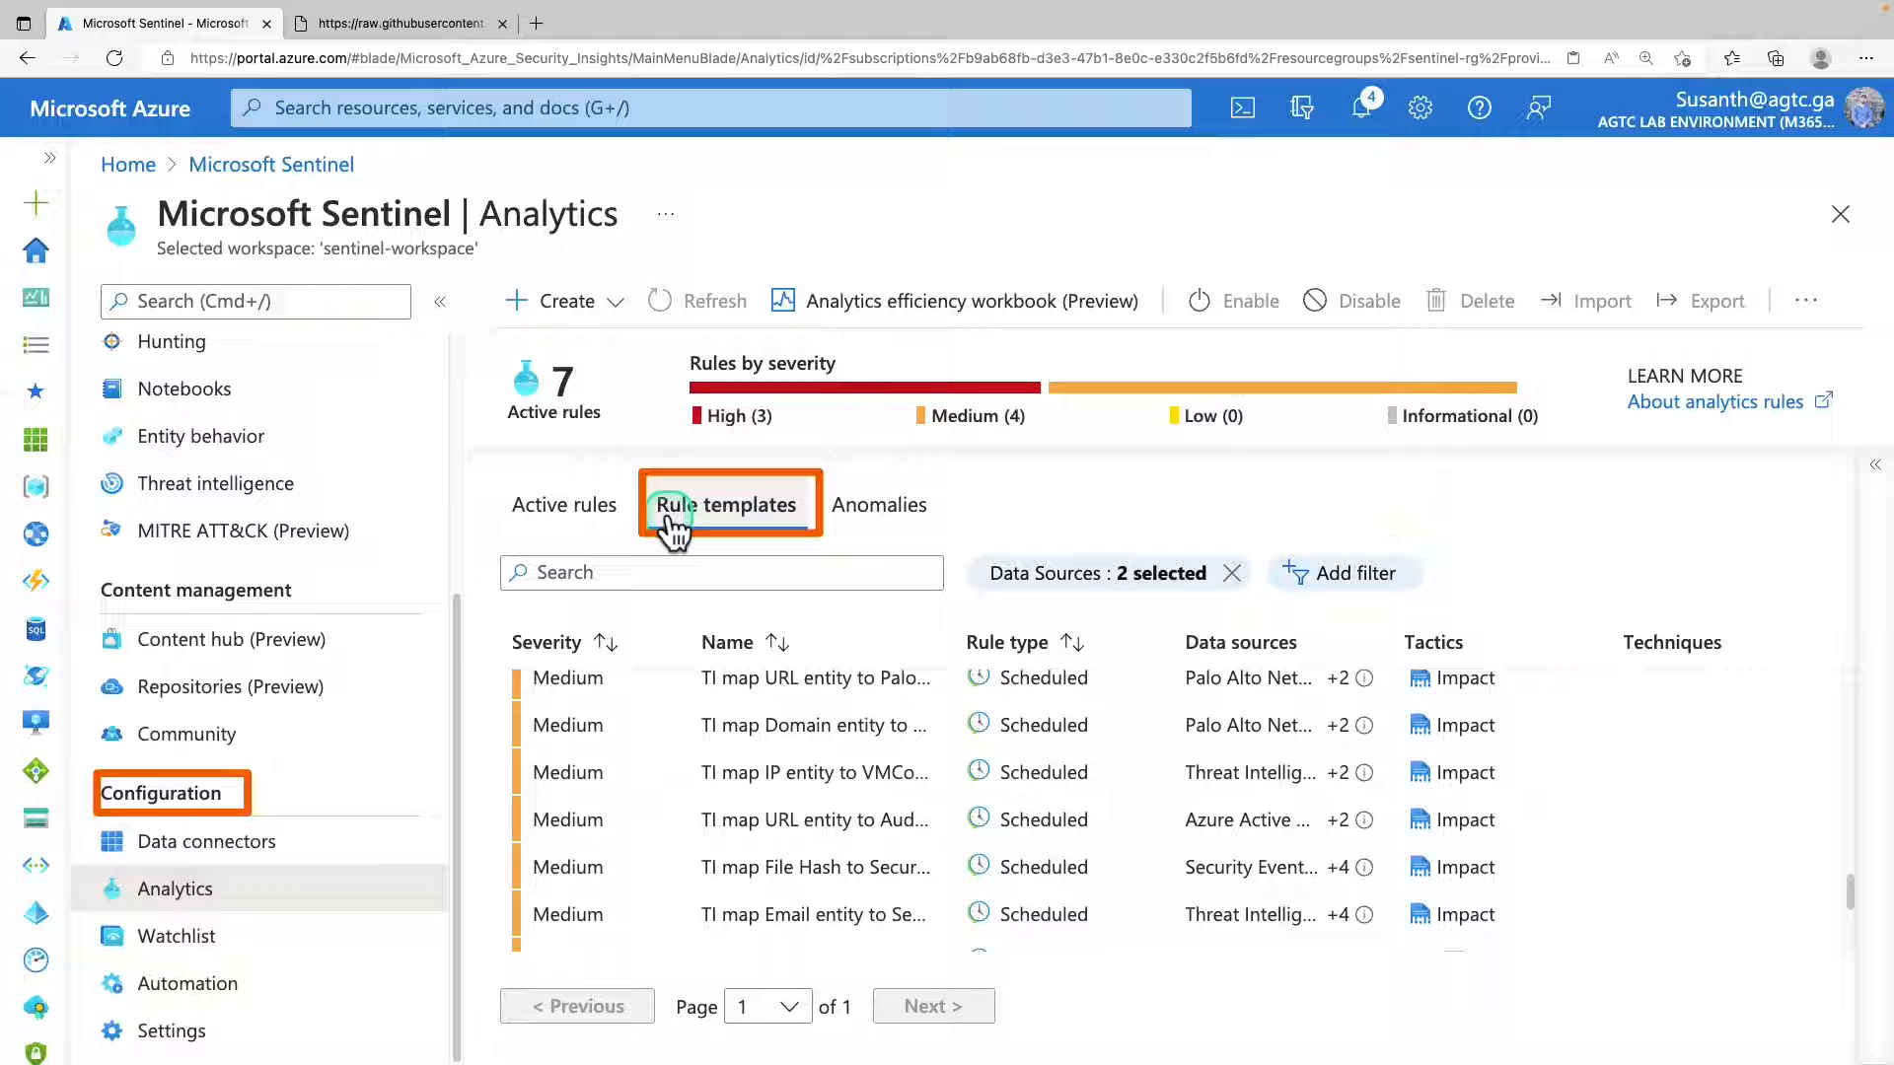
Select the "TI map URL entity to PaloAlto data" template and expand its details to examine the data sources.
left_click(673, 685)
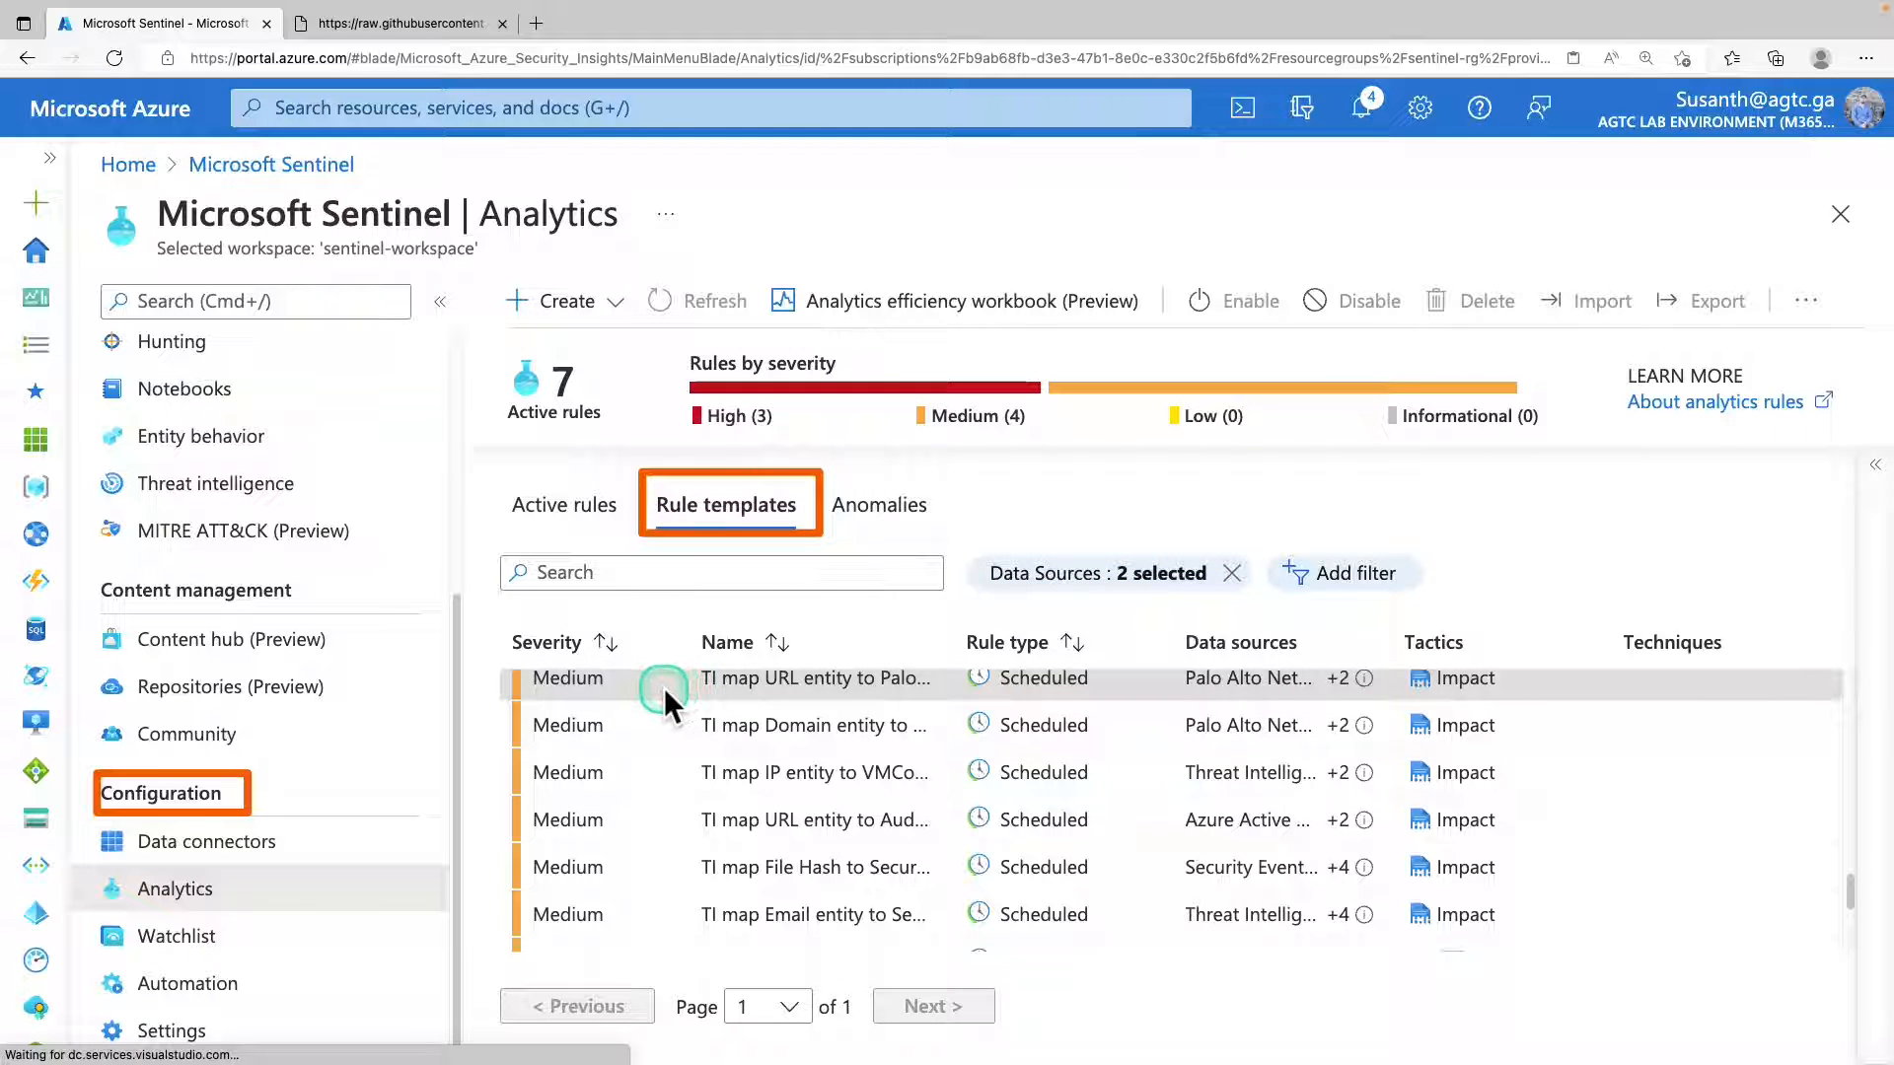
left_click(1874, 467)
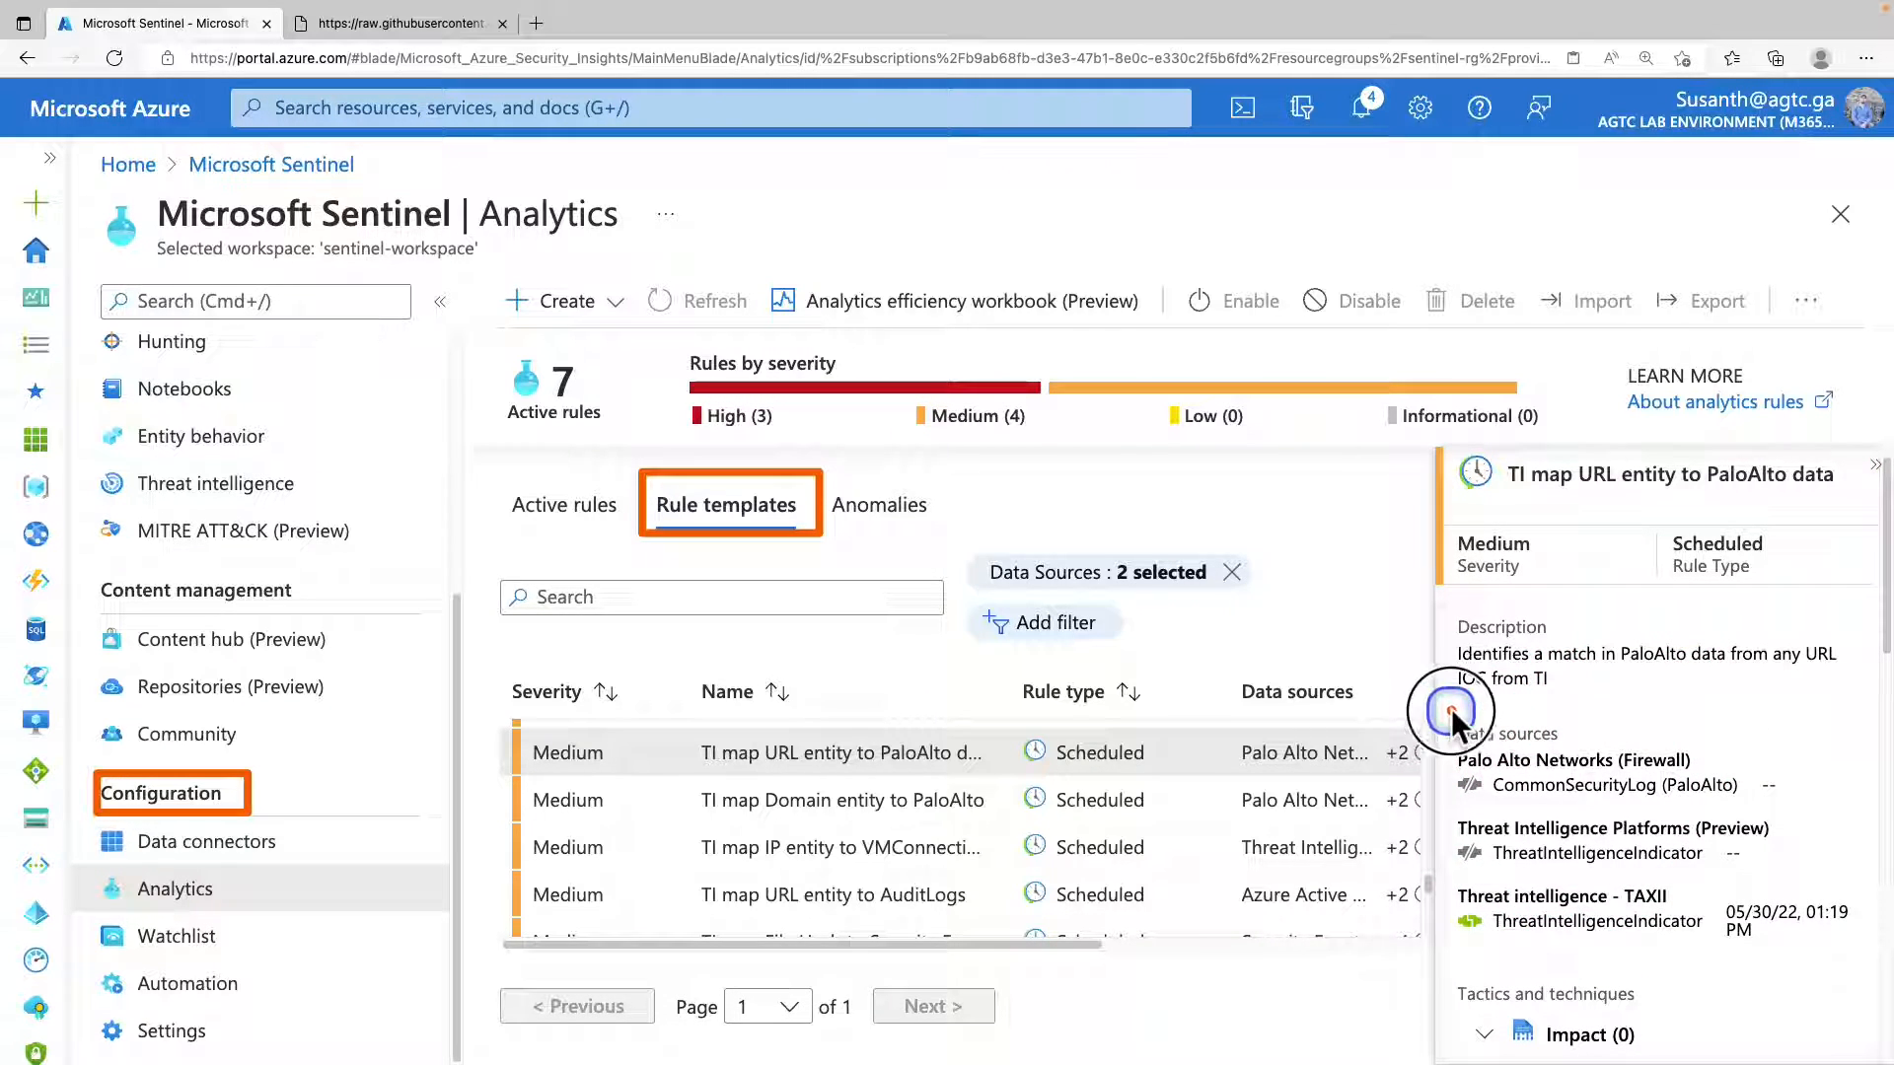
mouse_move(1452, 708)
left_mouse_down()
mouse_move(1696, 920)
mouse_move(1805, 945)
left_mouse_up()
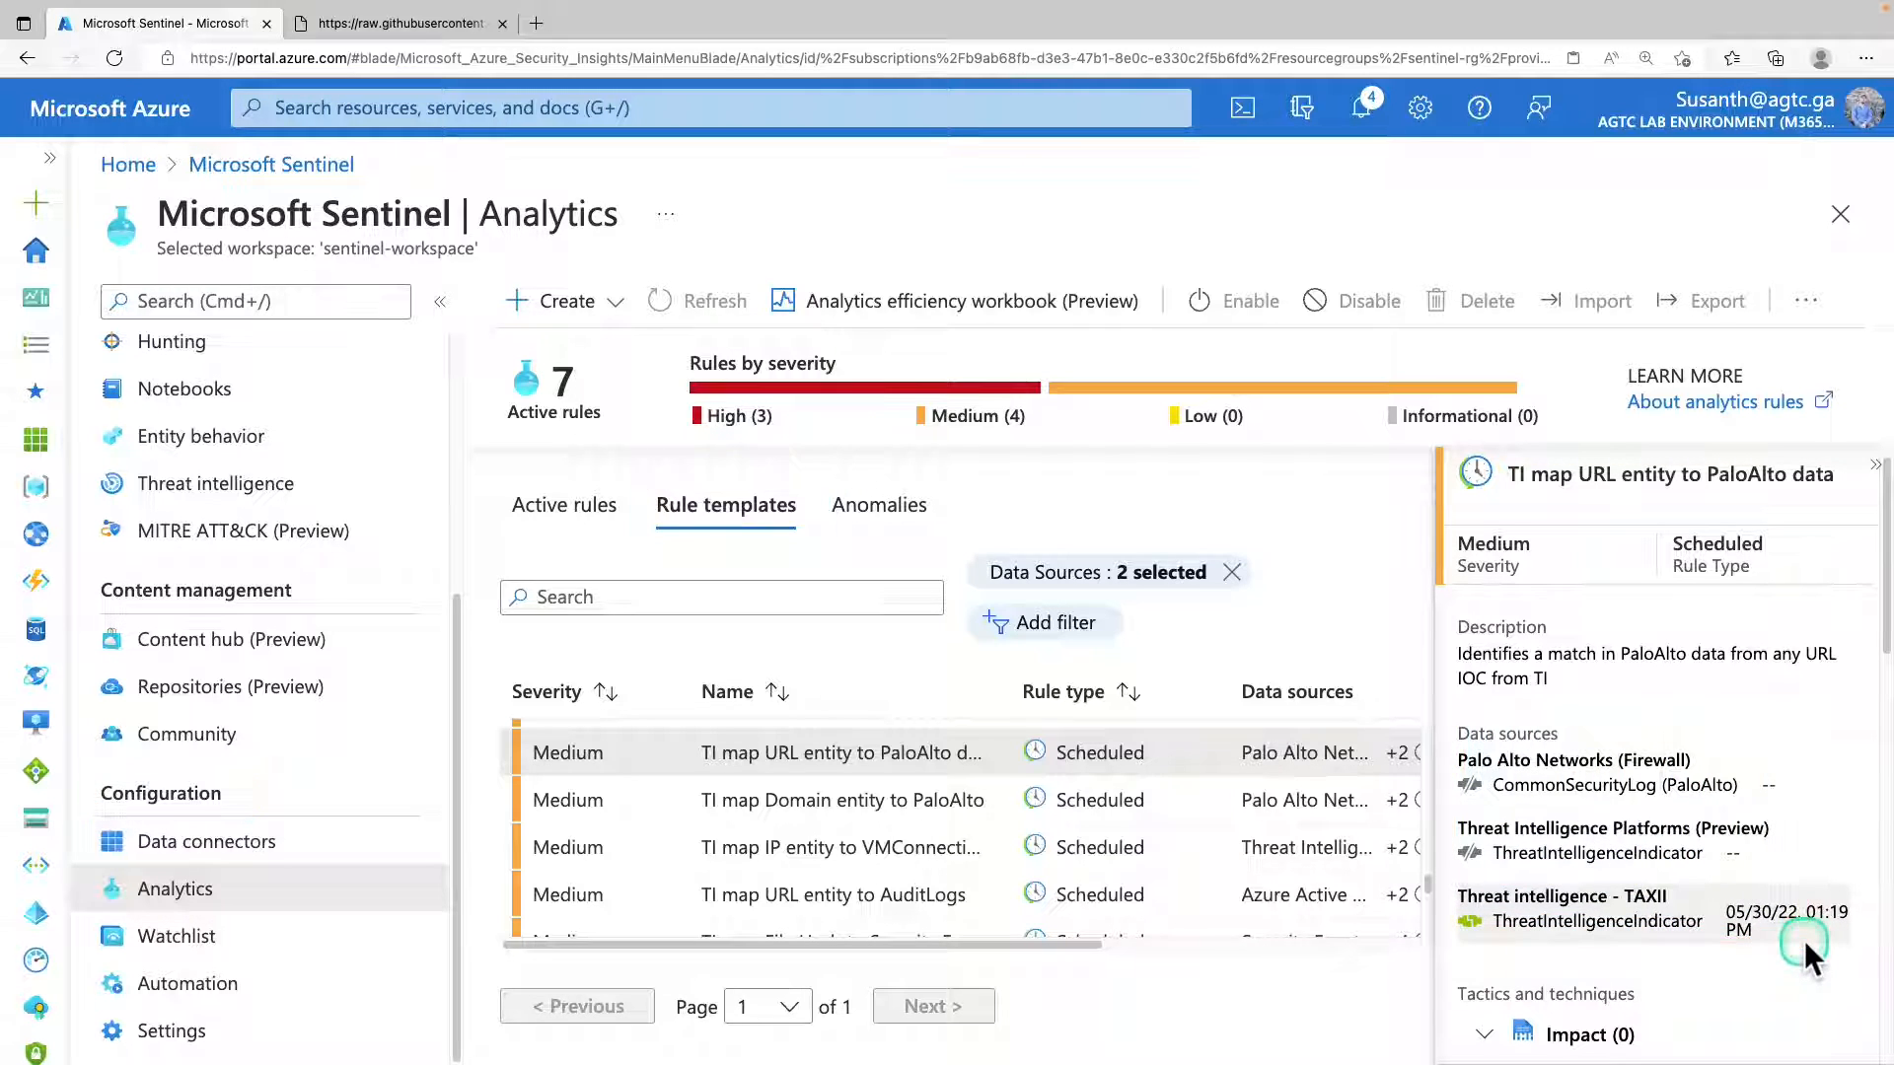
key("Escape")
Create an analytics rule from the PaloAlto URL template, keeping its default settings through the review.
left_click_drag(1887, 643, 1882, 1053)
left_click(1522, 1051)
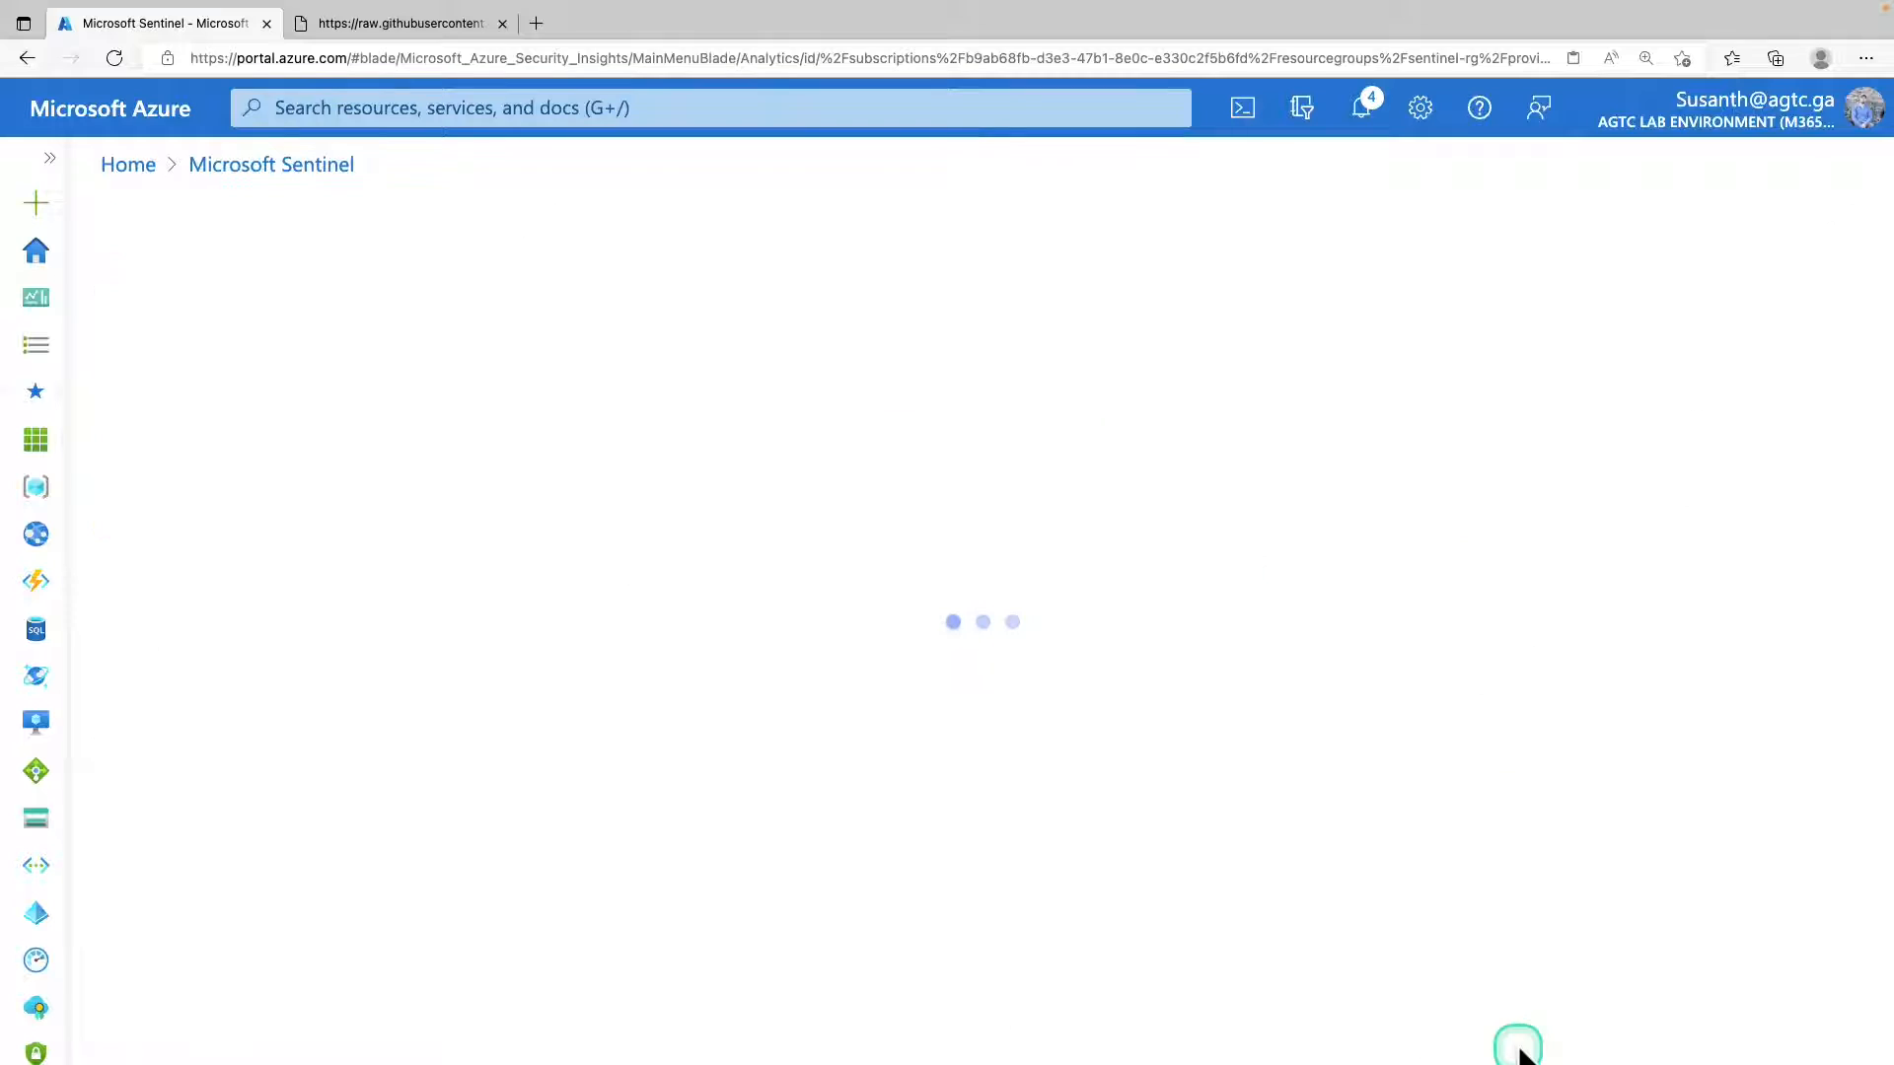
left_click(178, 669)
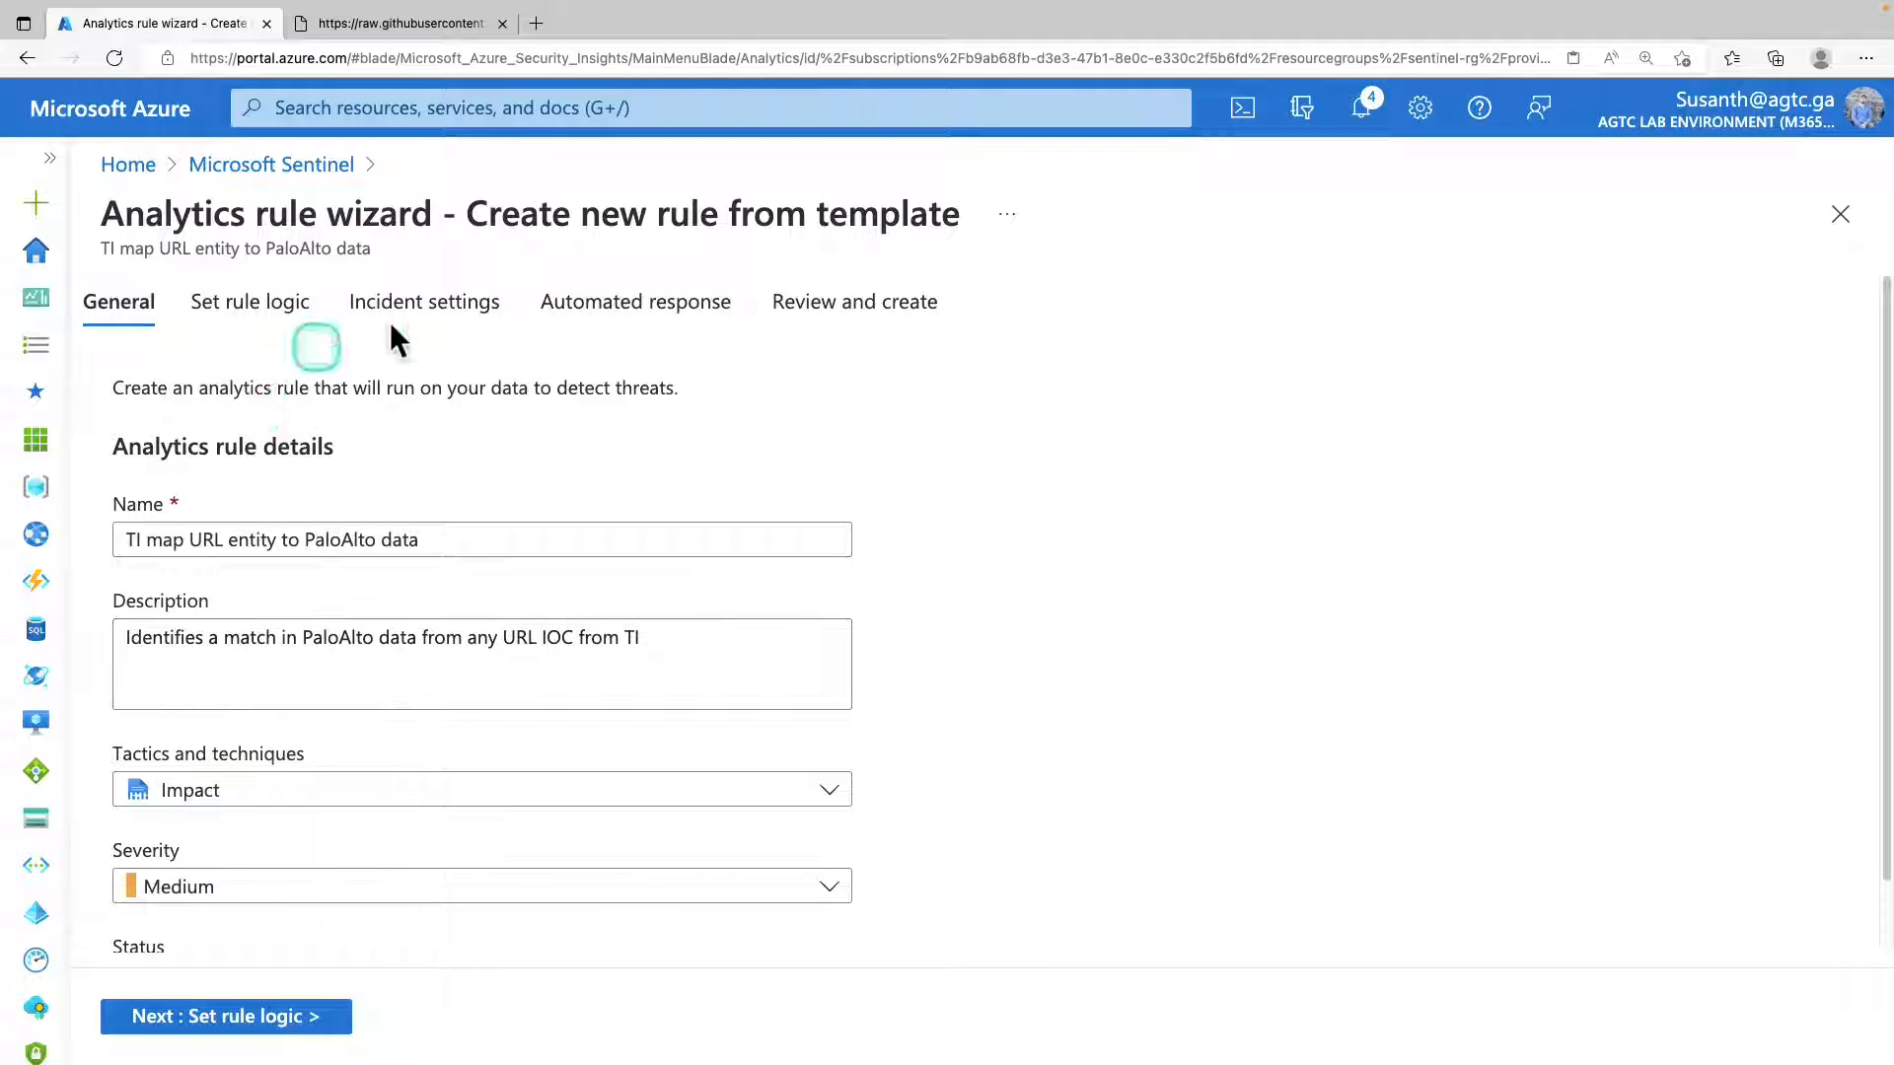
left_click(264, 1026)
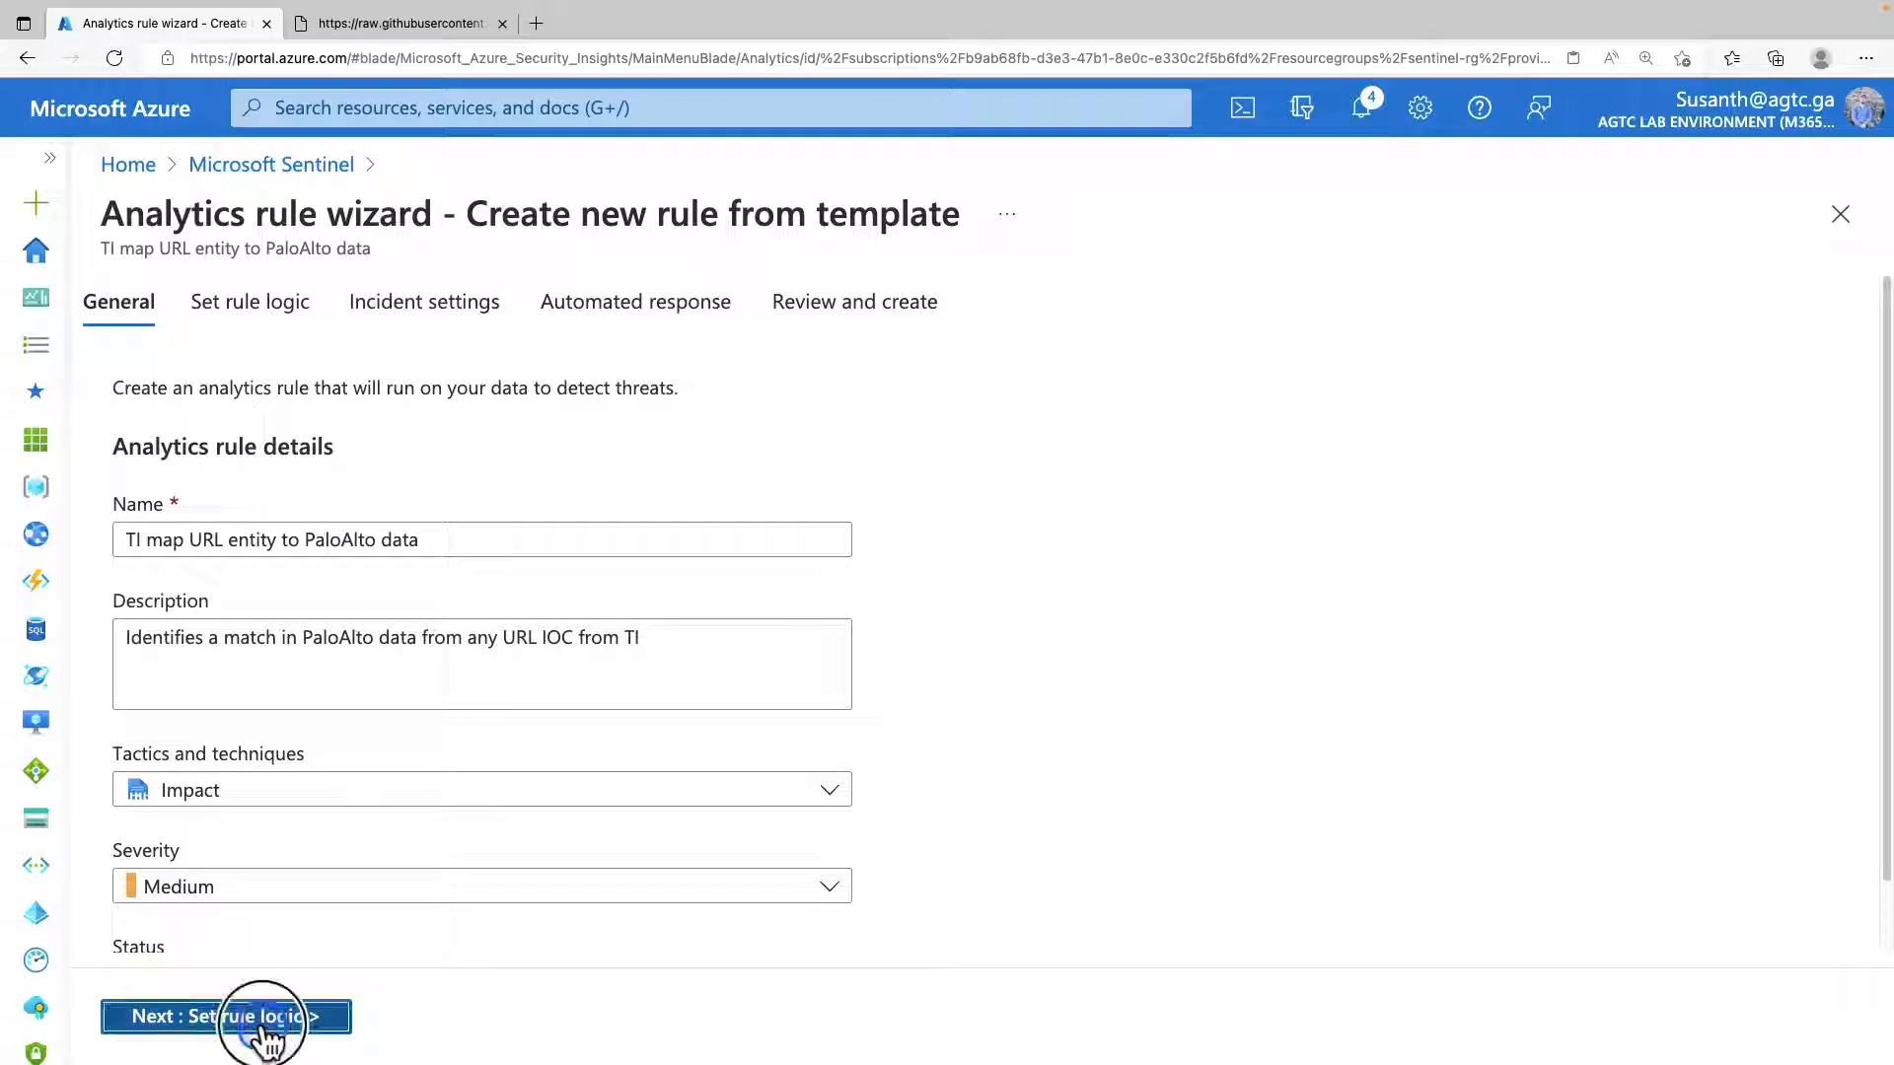
left_click(301, 1018)
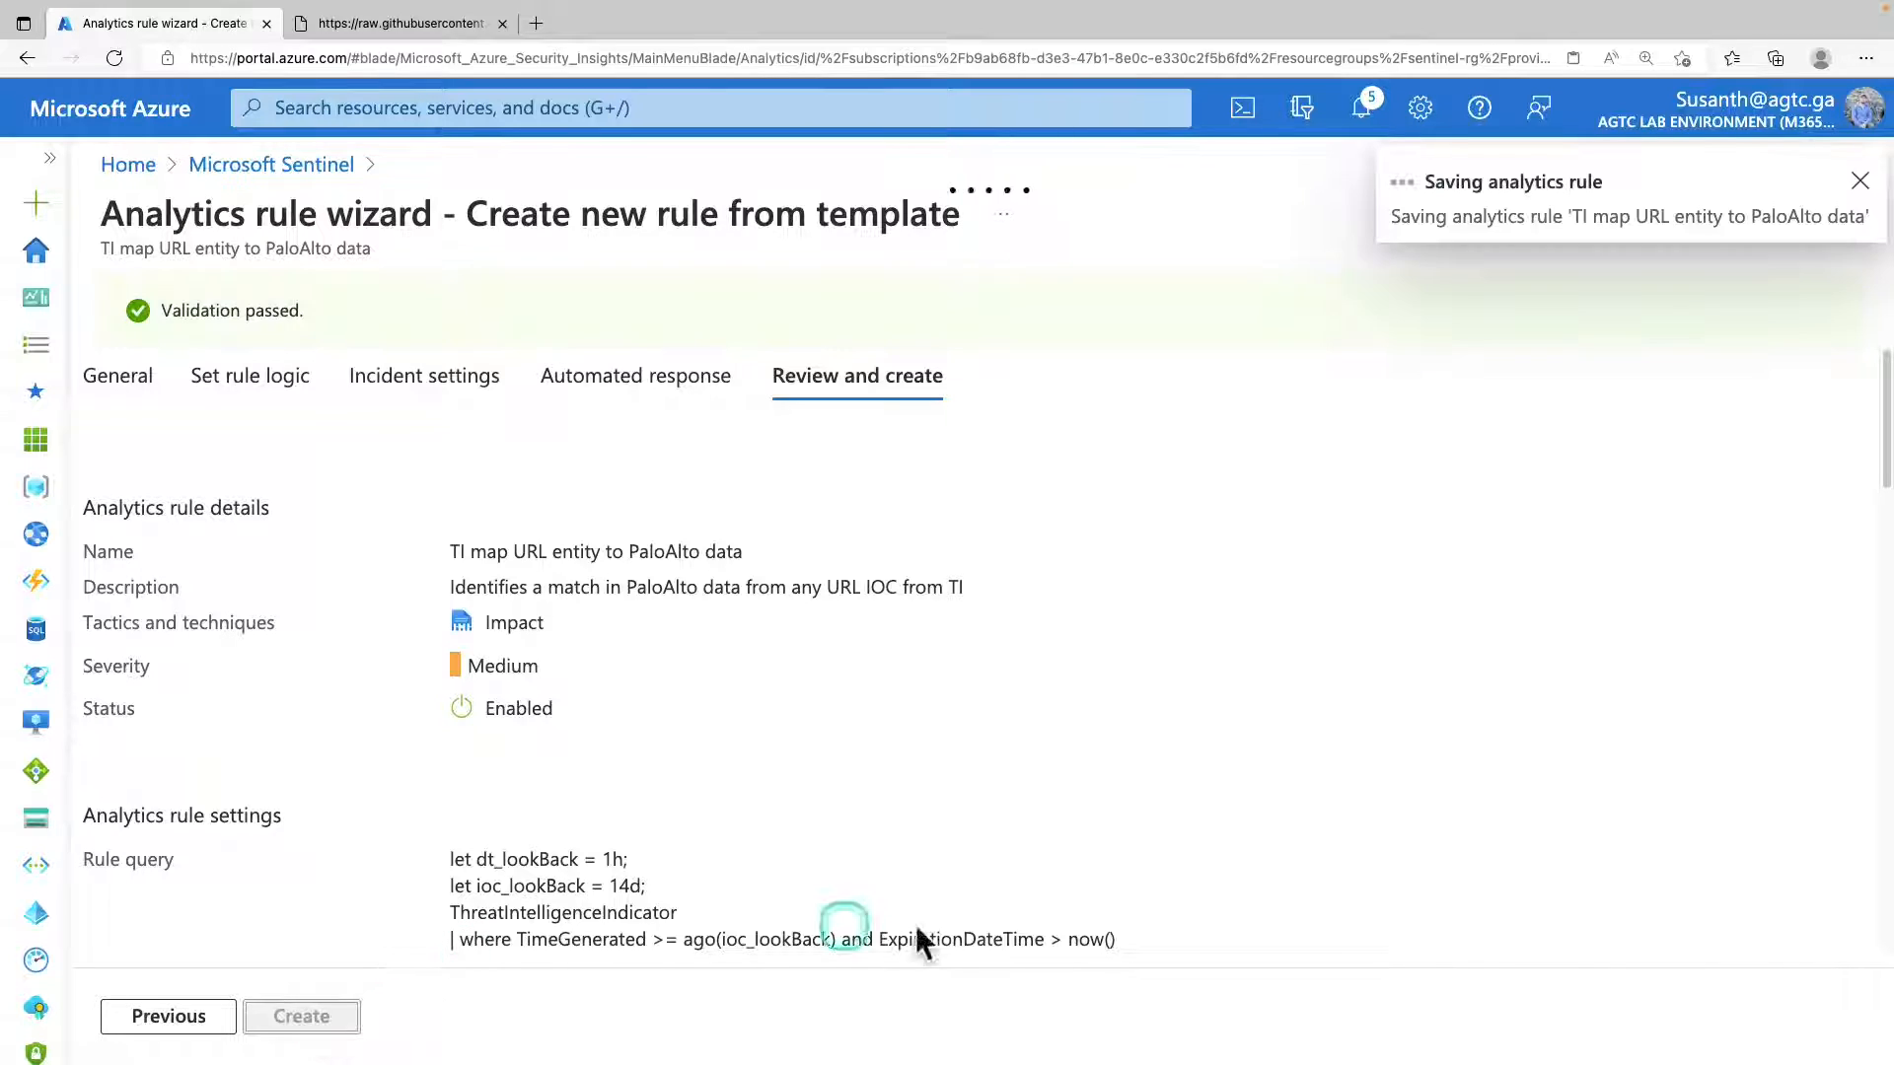
left_click_drag(92, 812, 967, 960)
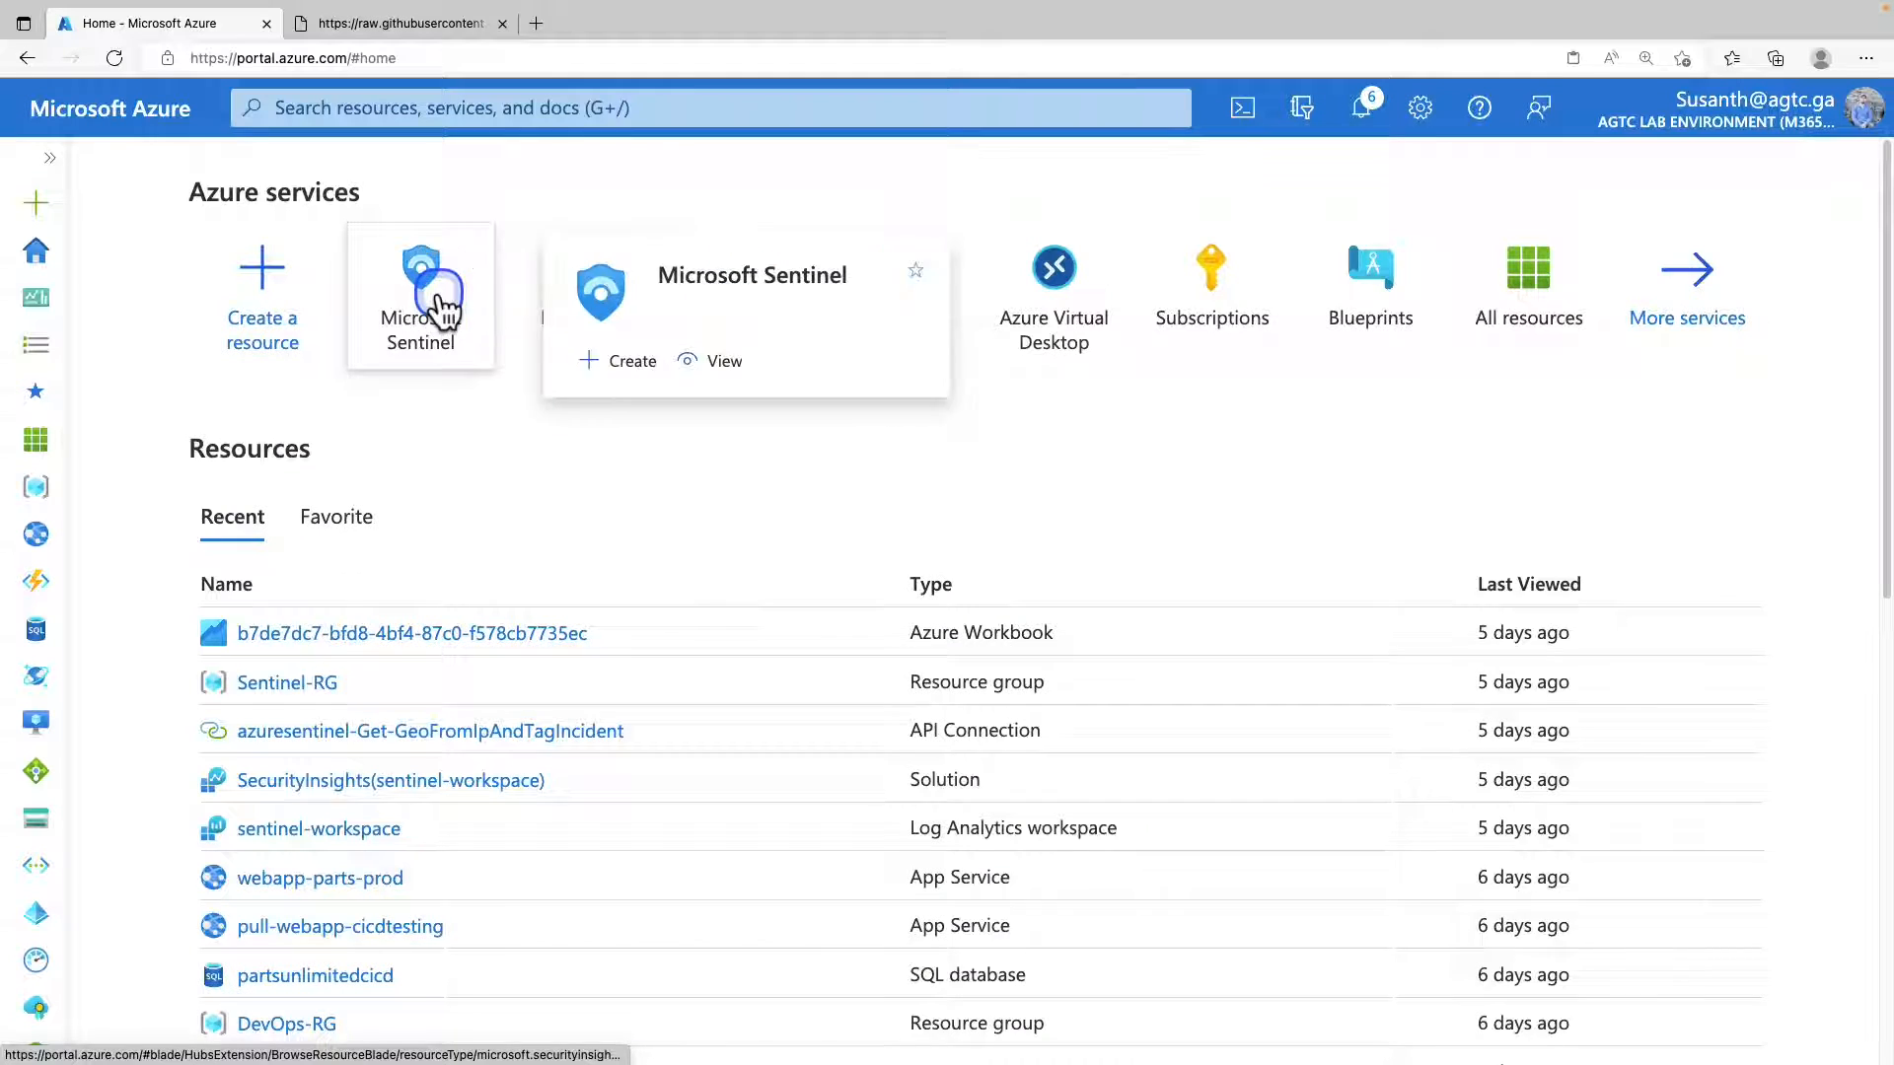
Open sentinel-workspace, search its workbook templates for "threat", and locate the Threat Intelligence template.
left_click(438, 296)
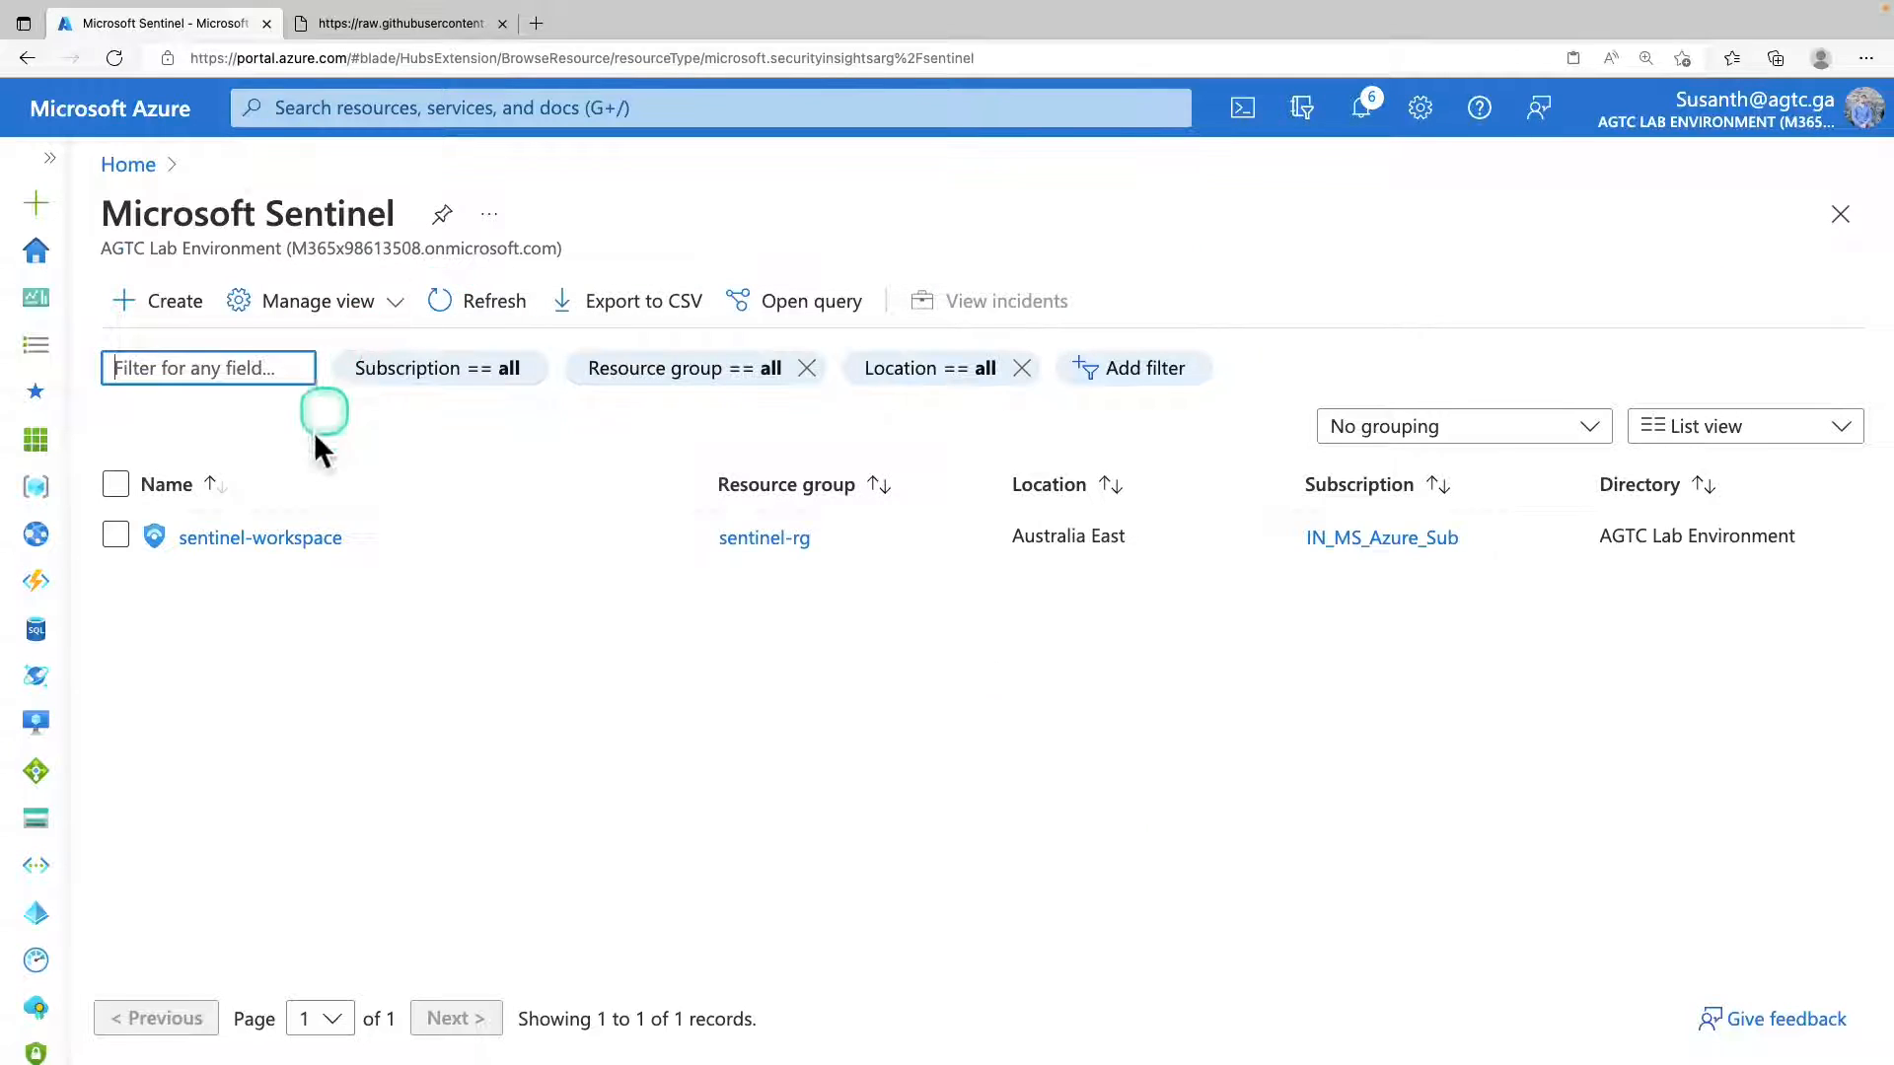
left_click(287, 539)
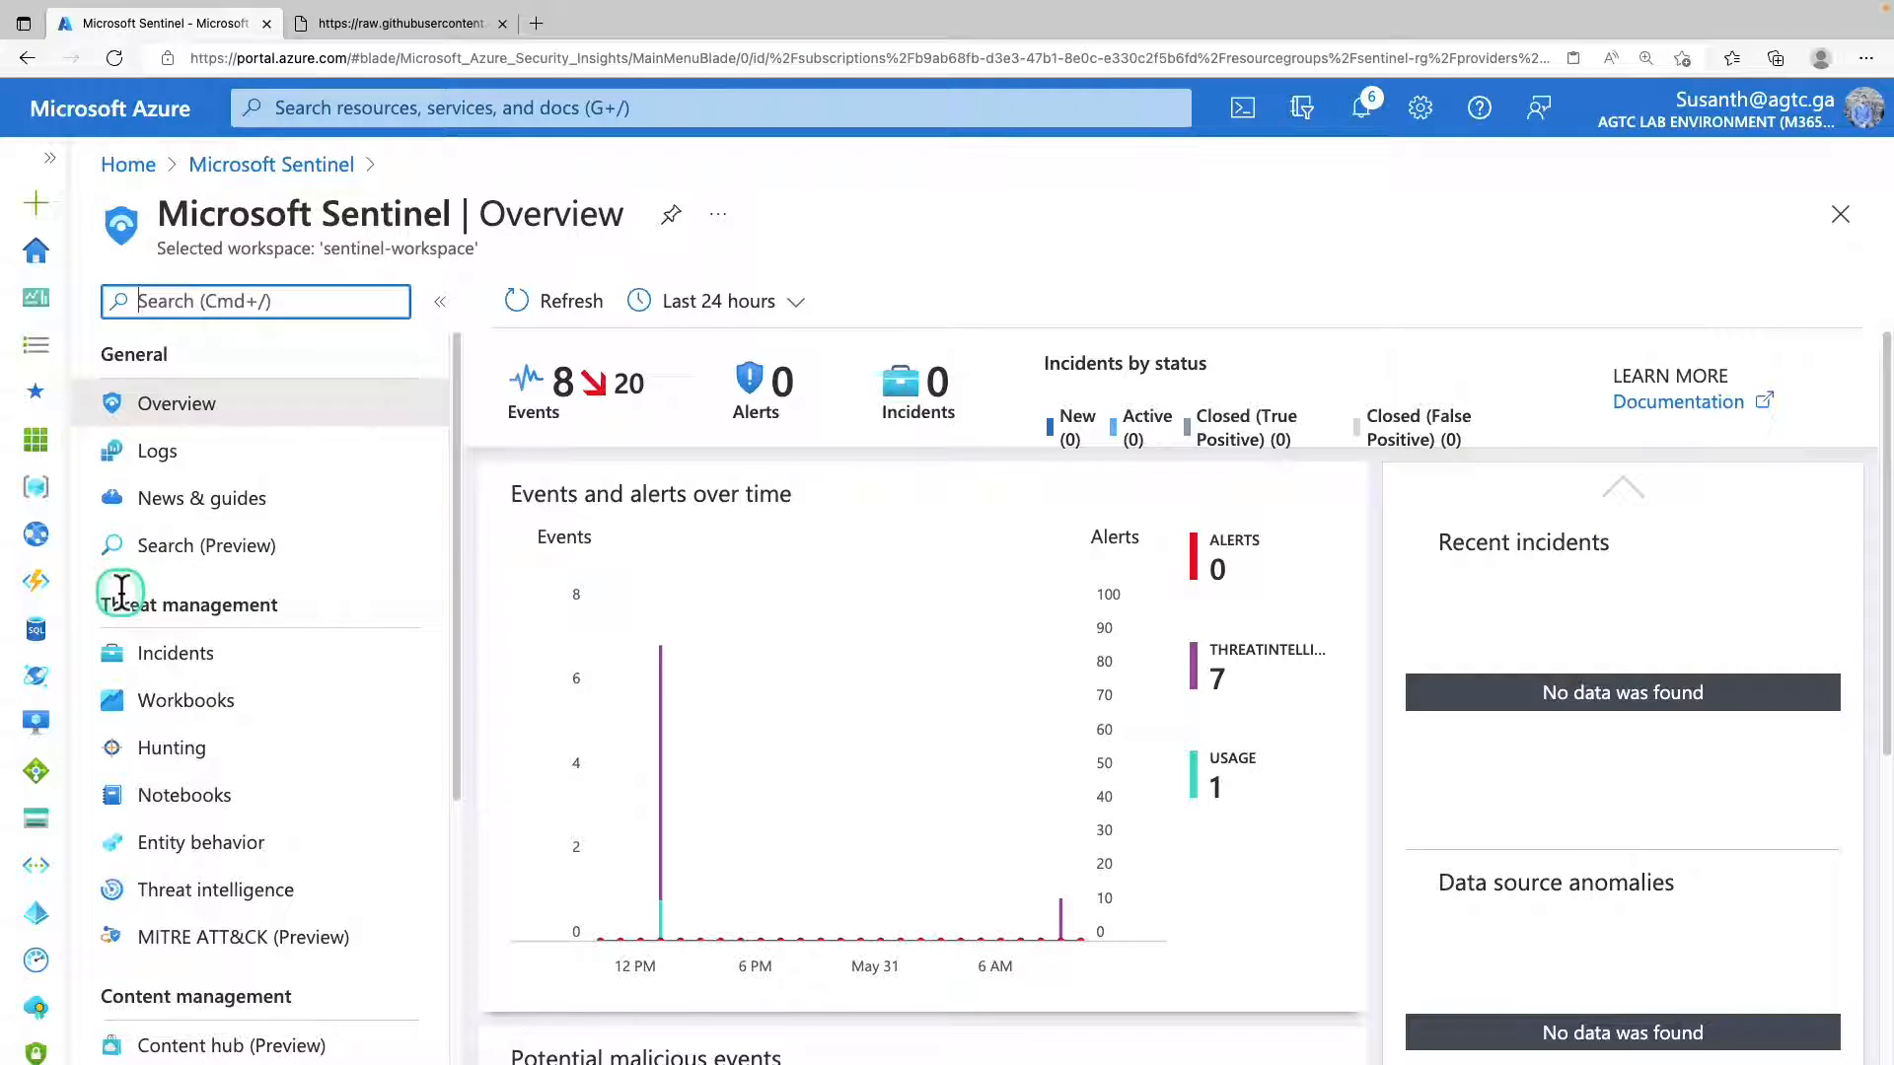
left_click(222, 708)
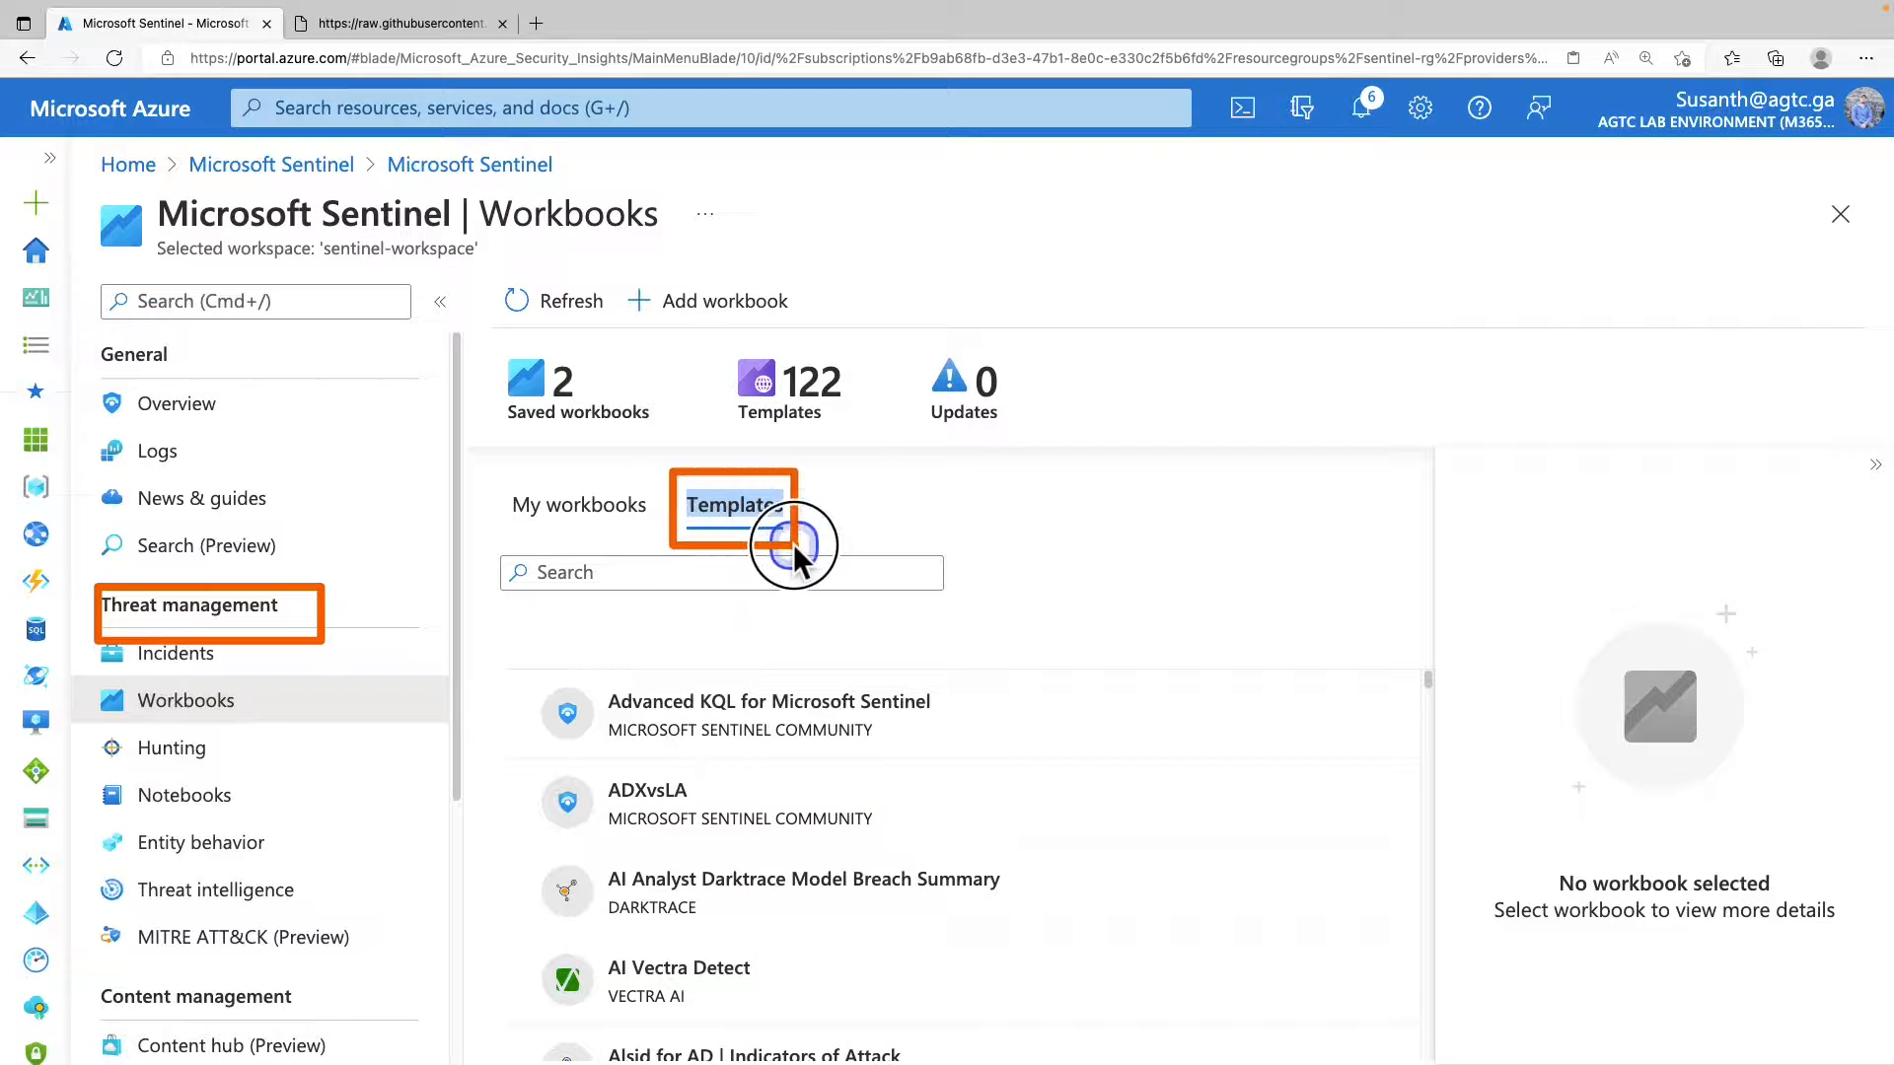
left_click(663, 573)
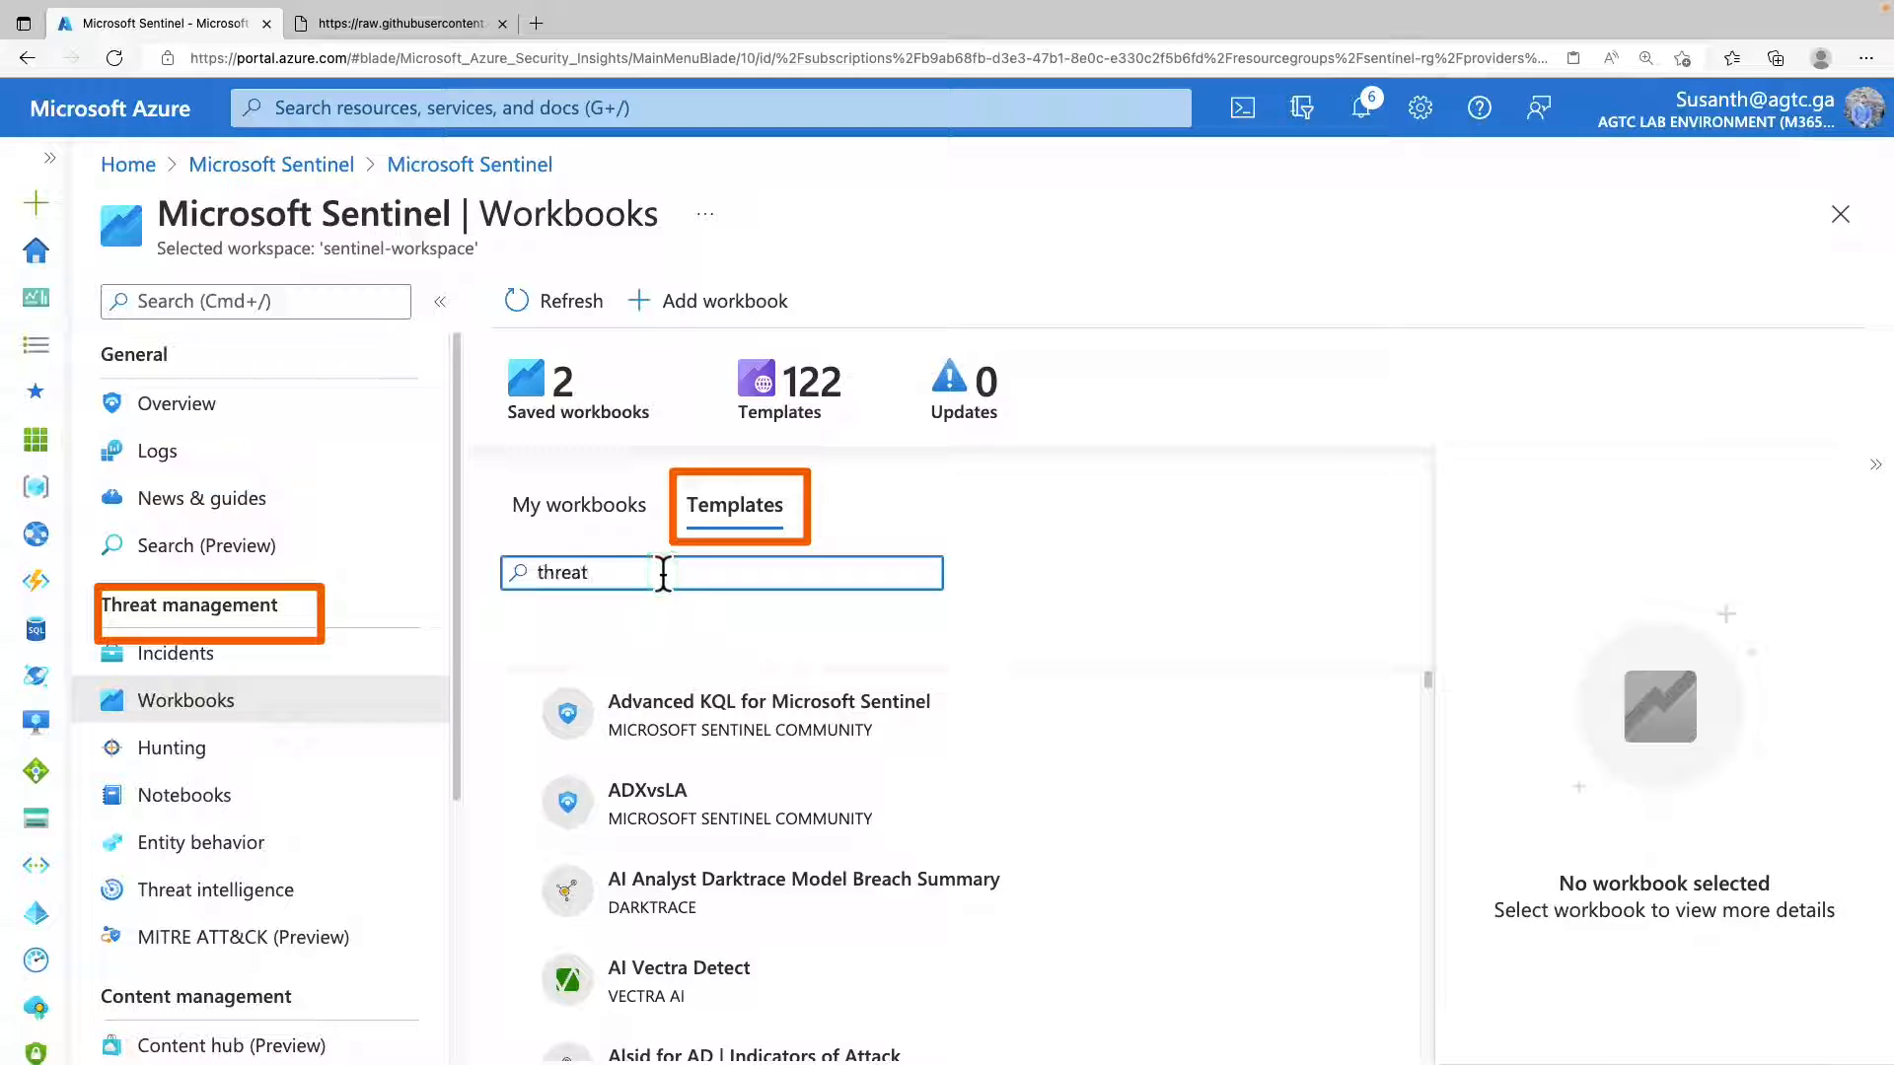
scroll(855, 830, "down", 2)
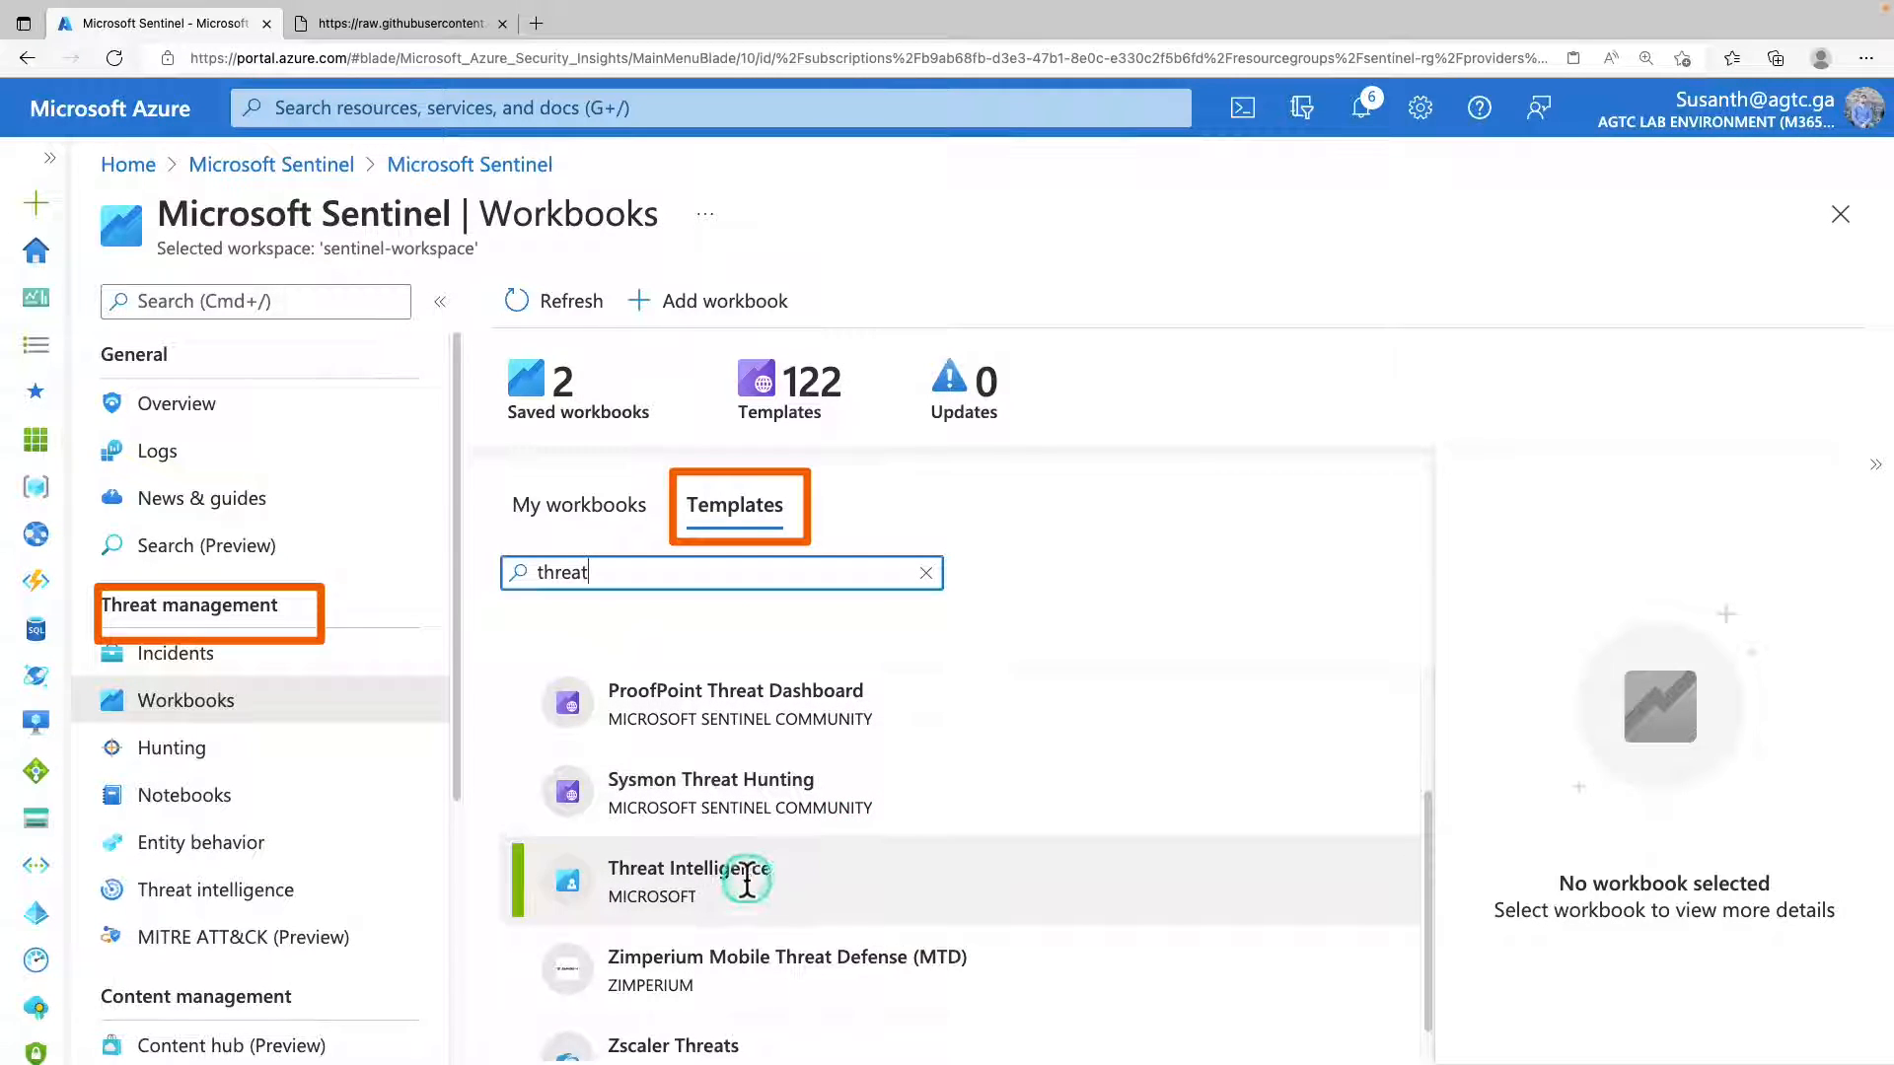
Select the Threat Intelligence workbook template from Microsoft and open its saved workbook.
scroll(753, 873, "down", 1)
left_click(734, 864)
scroll(795, 892, "down", 1)
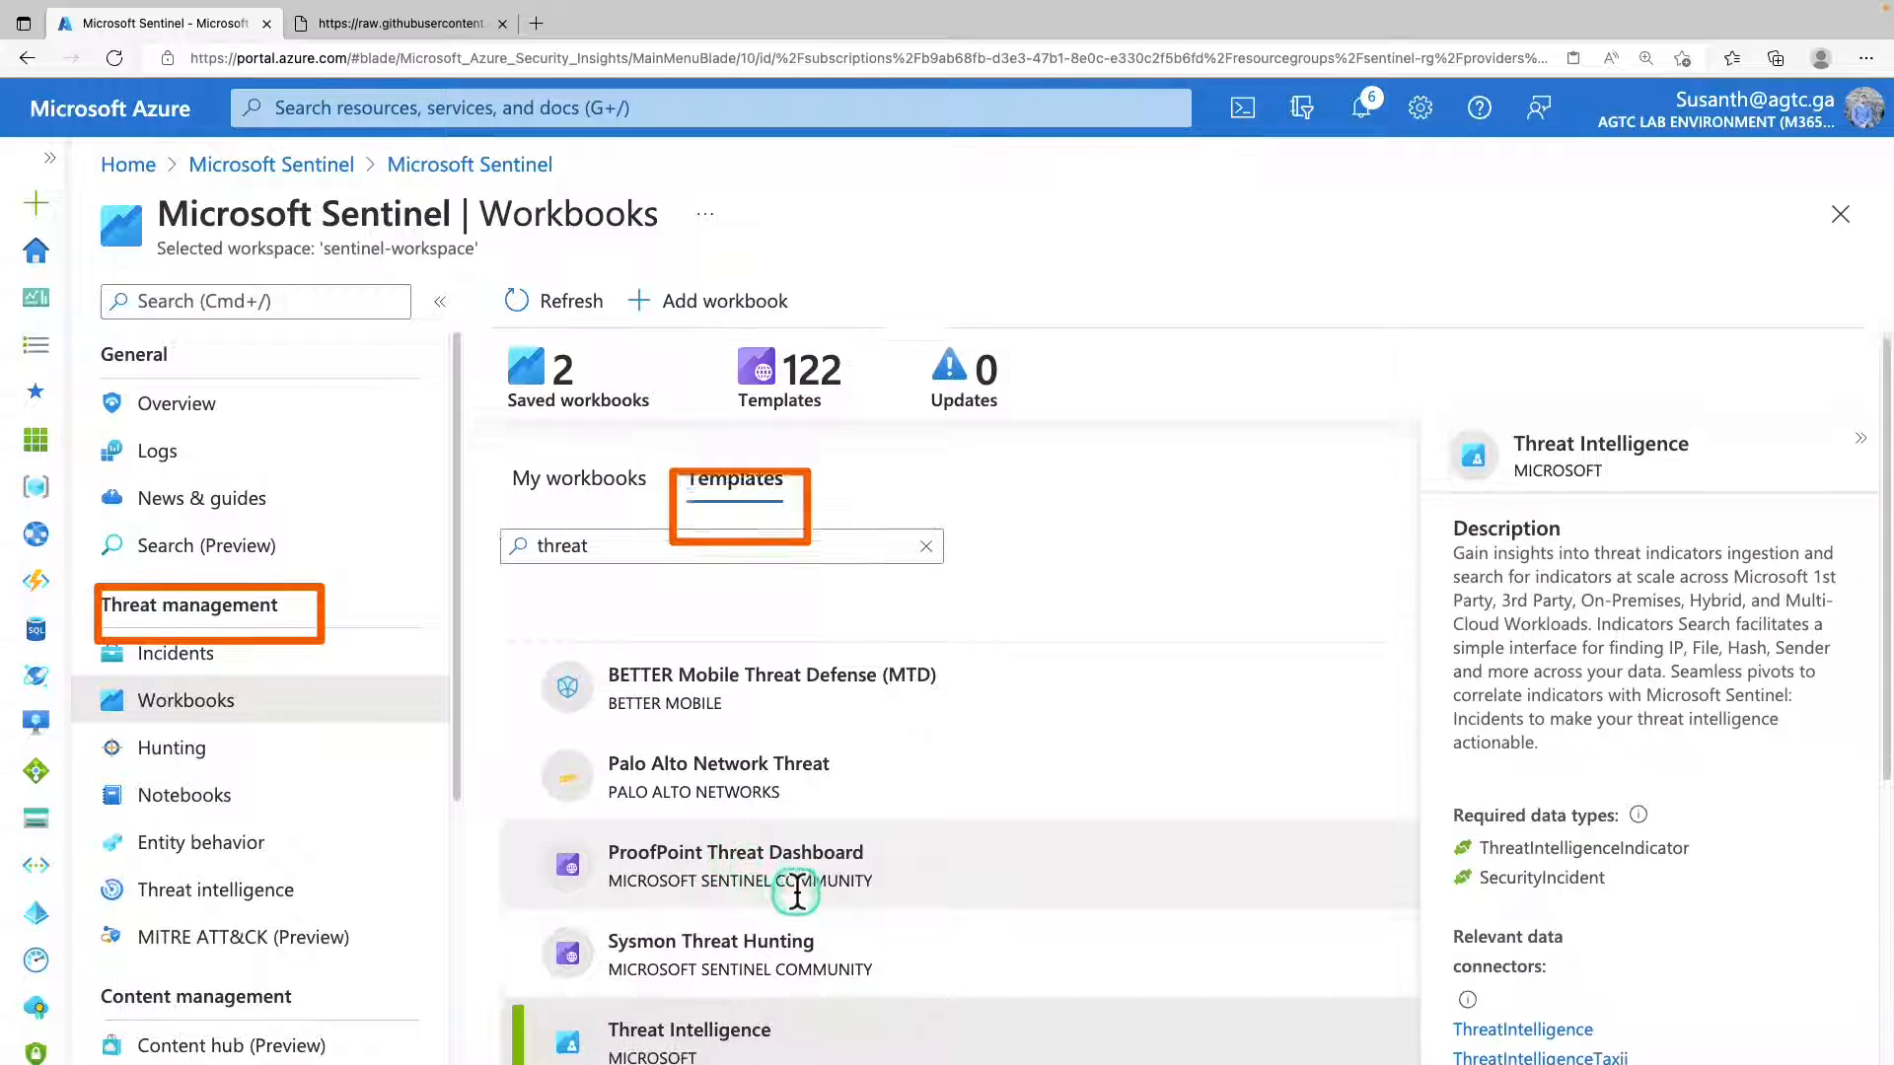
scroll(1701, 729, "down", 4)
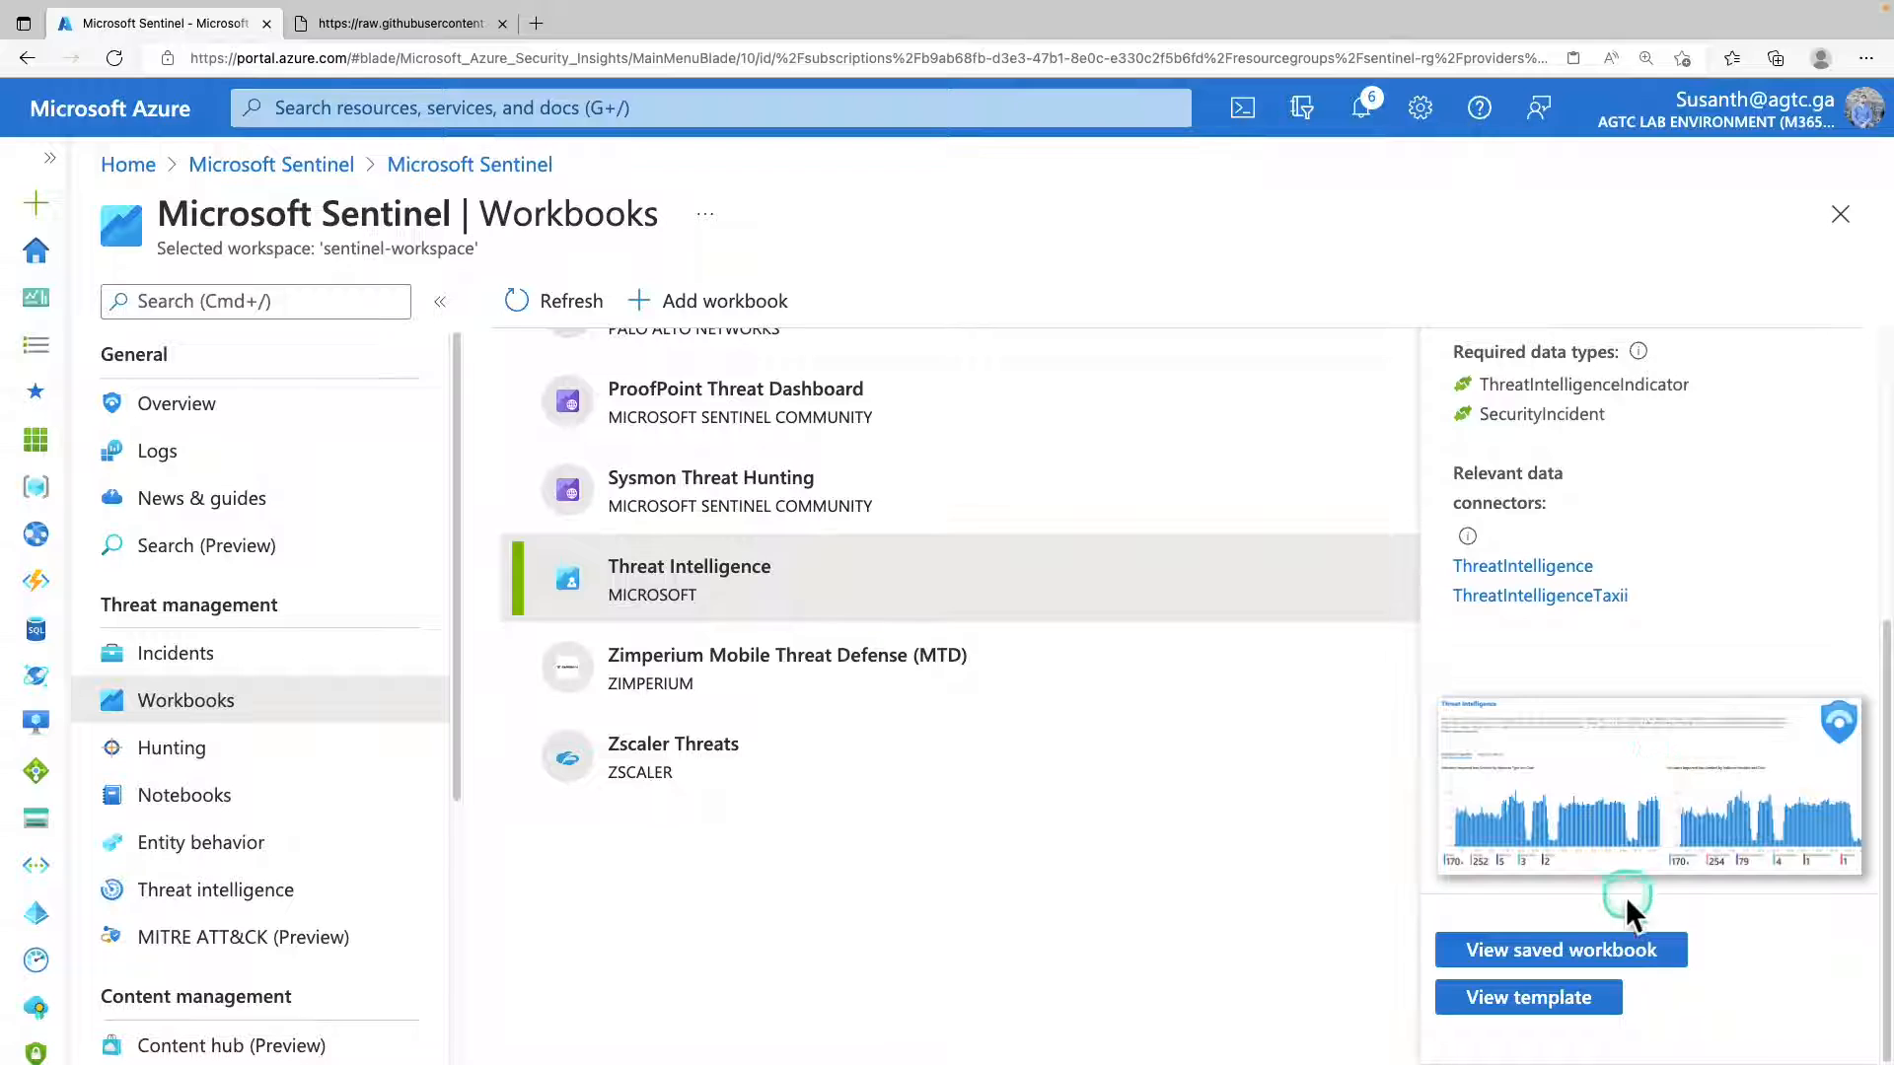
left_click(1527, 952)
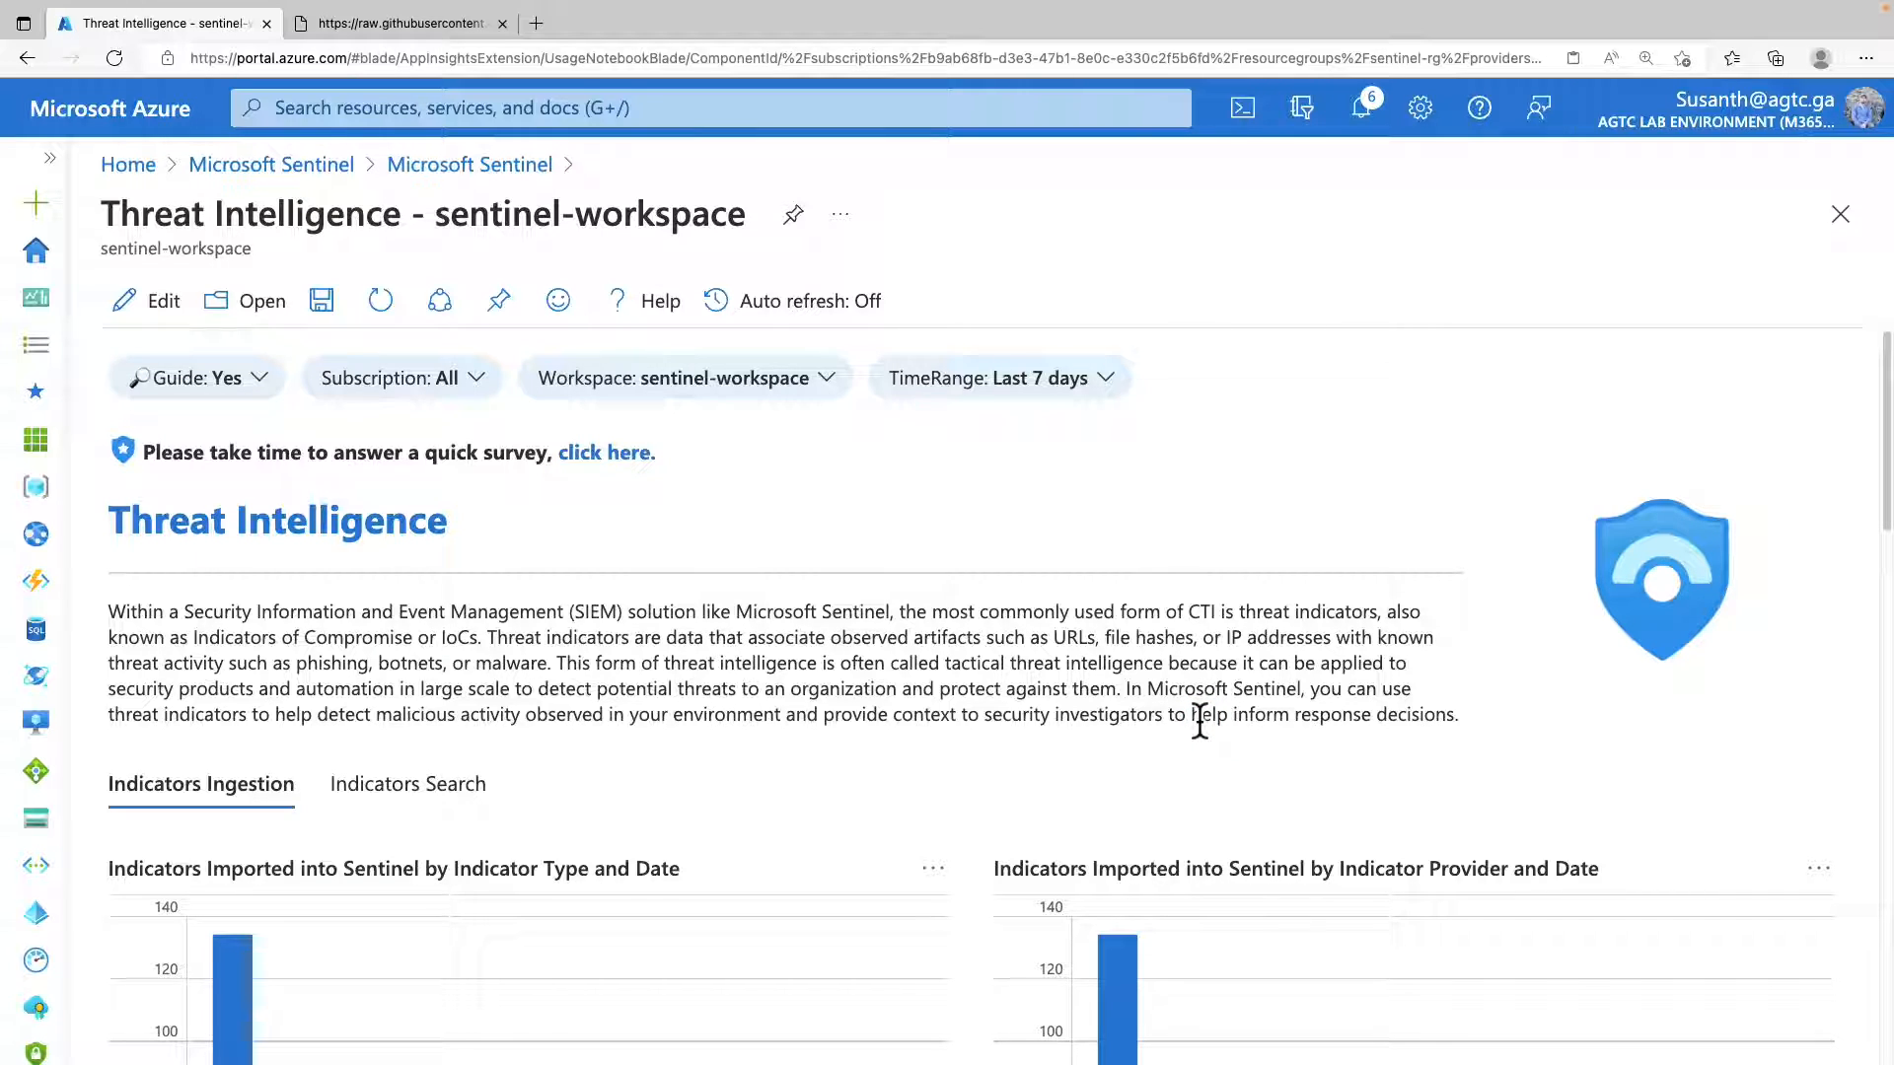
Look through the Indicators Ingestion charts, covering imported indicators by type and provider and active indicators by type and source.
left_click(1201, 719)
scroll(954, 647, "down", 1)
left_click(954, 647)
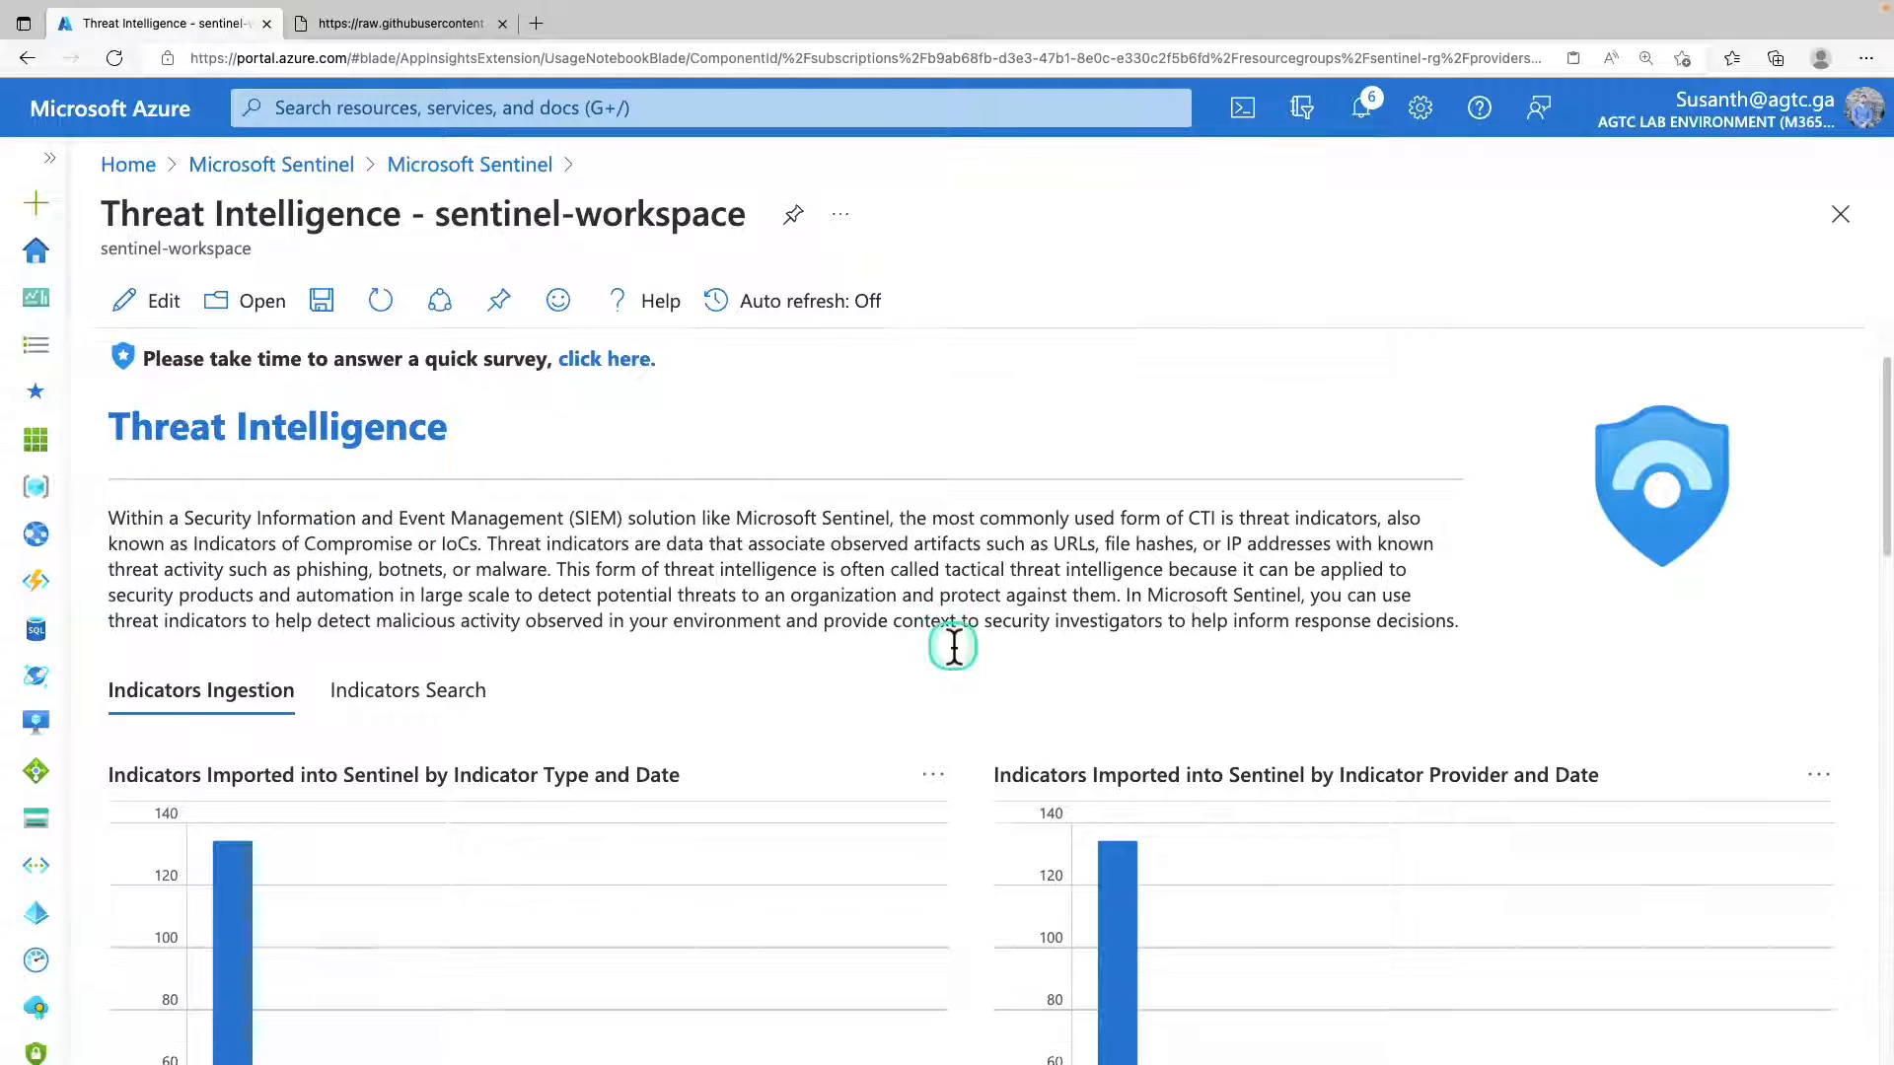
scroll(954, 648, "down", 4)
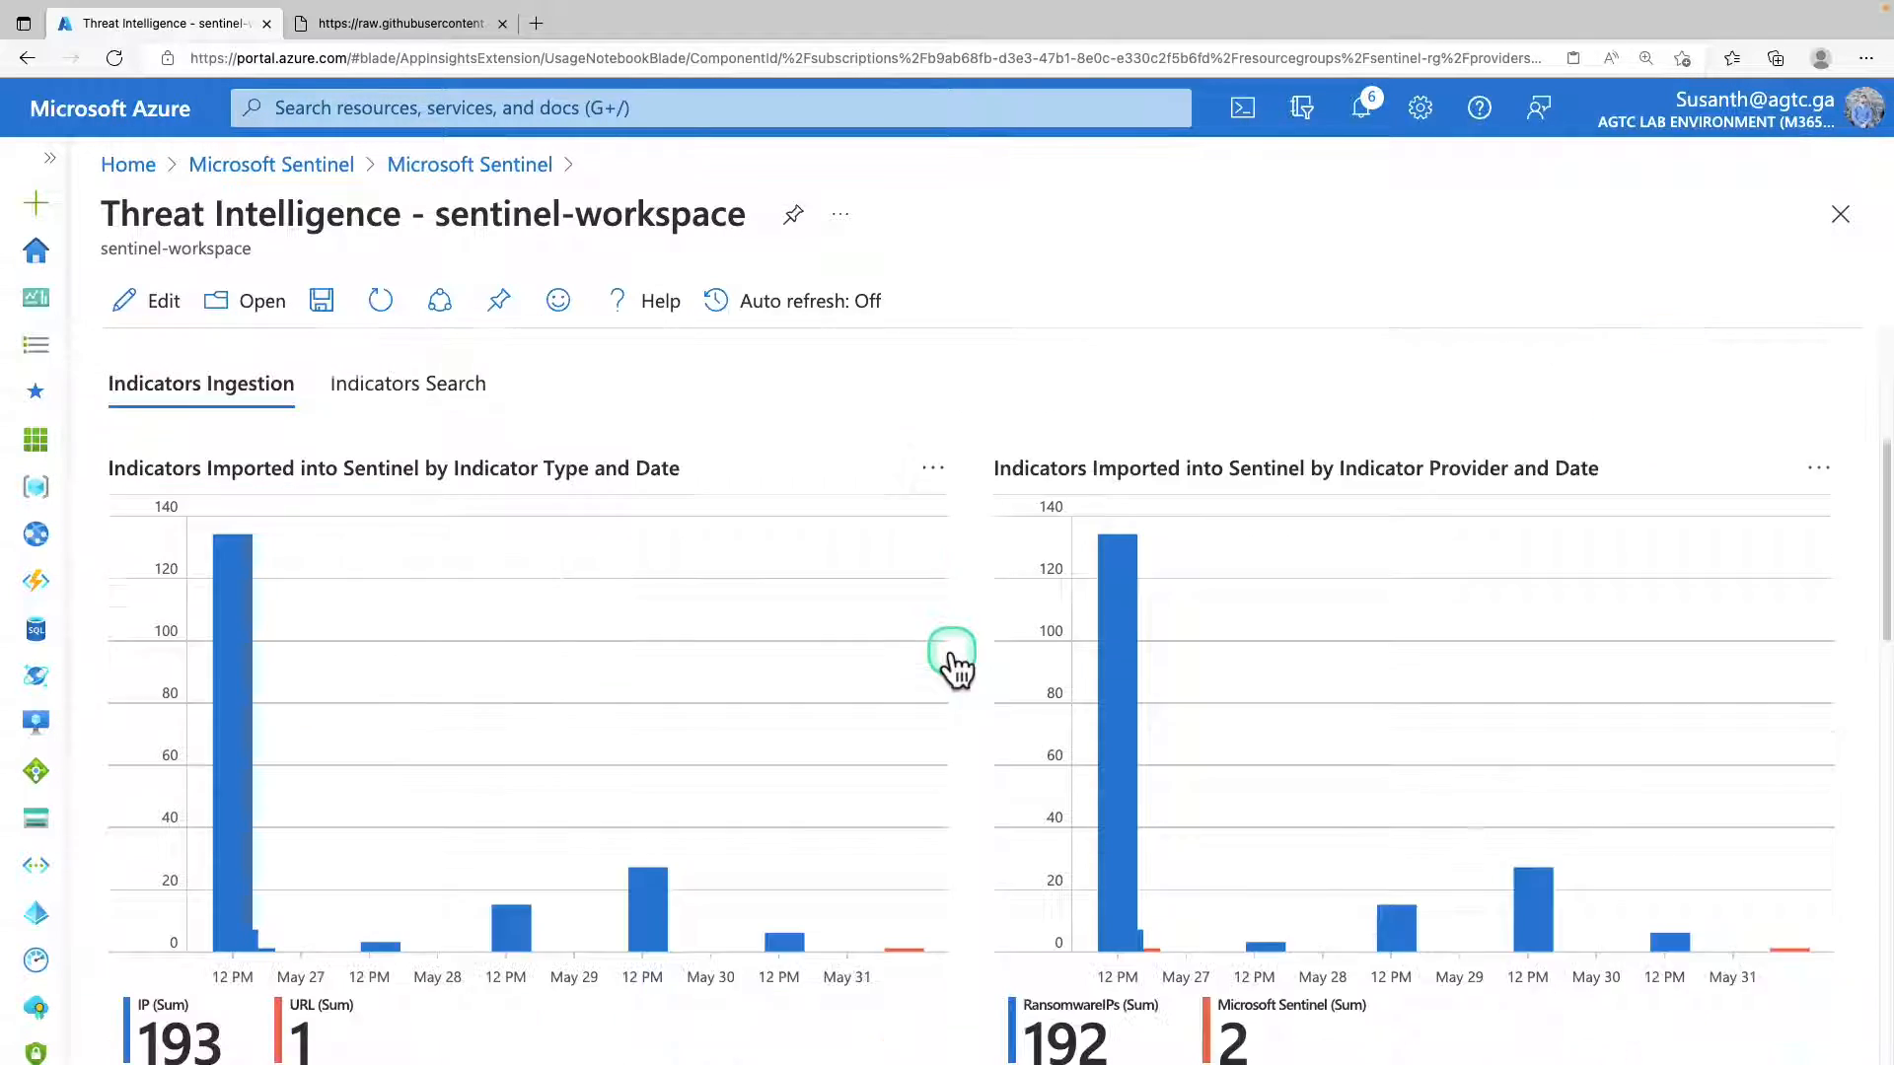
scroll(950, 649, "down", 2)
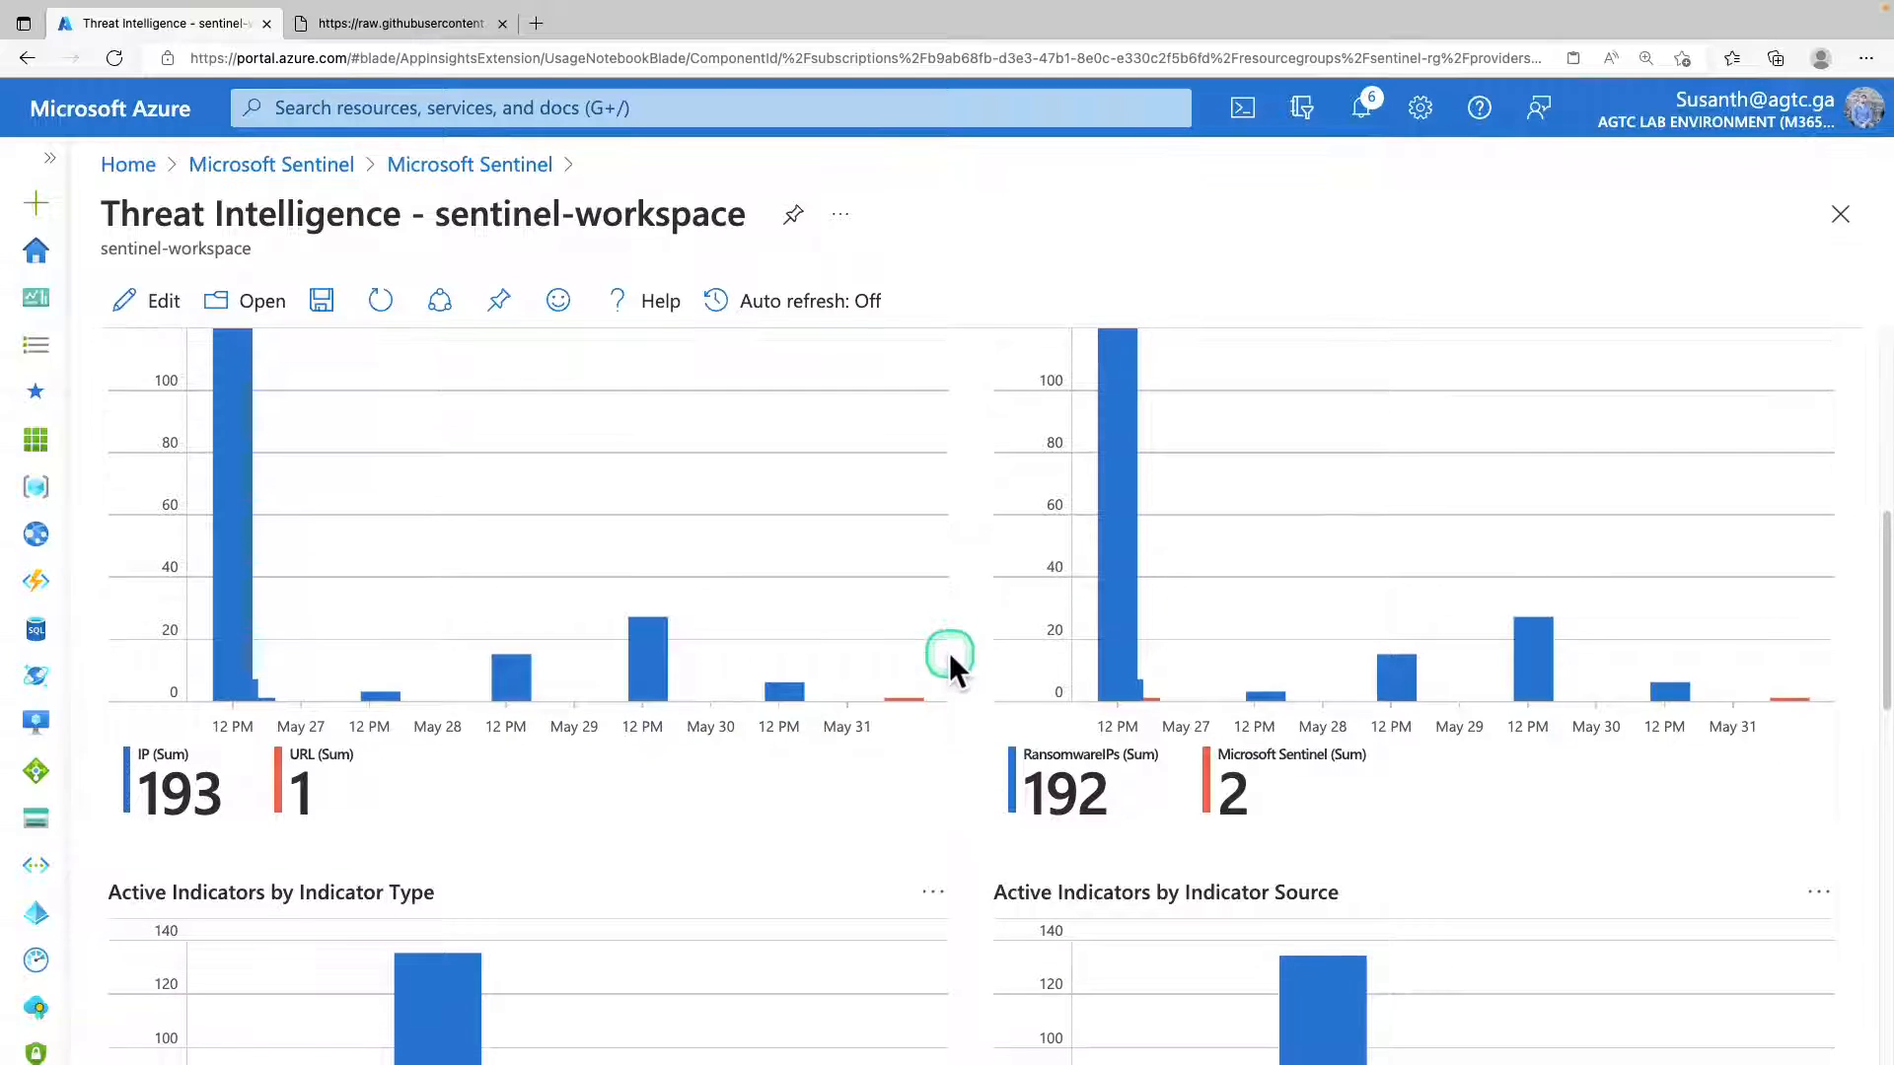
scroll(950, 663, "down", 1)
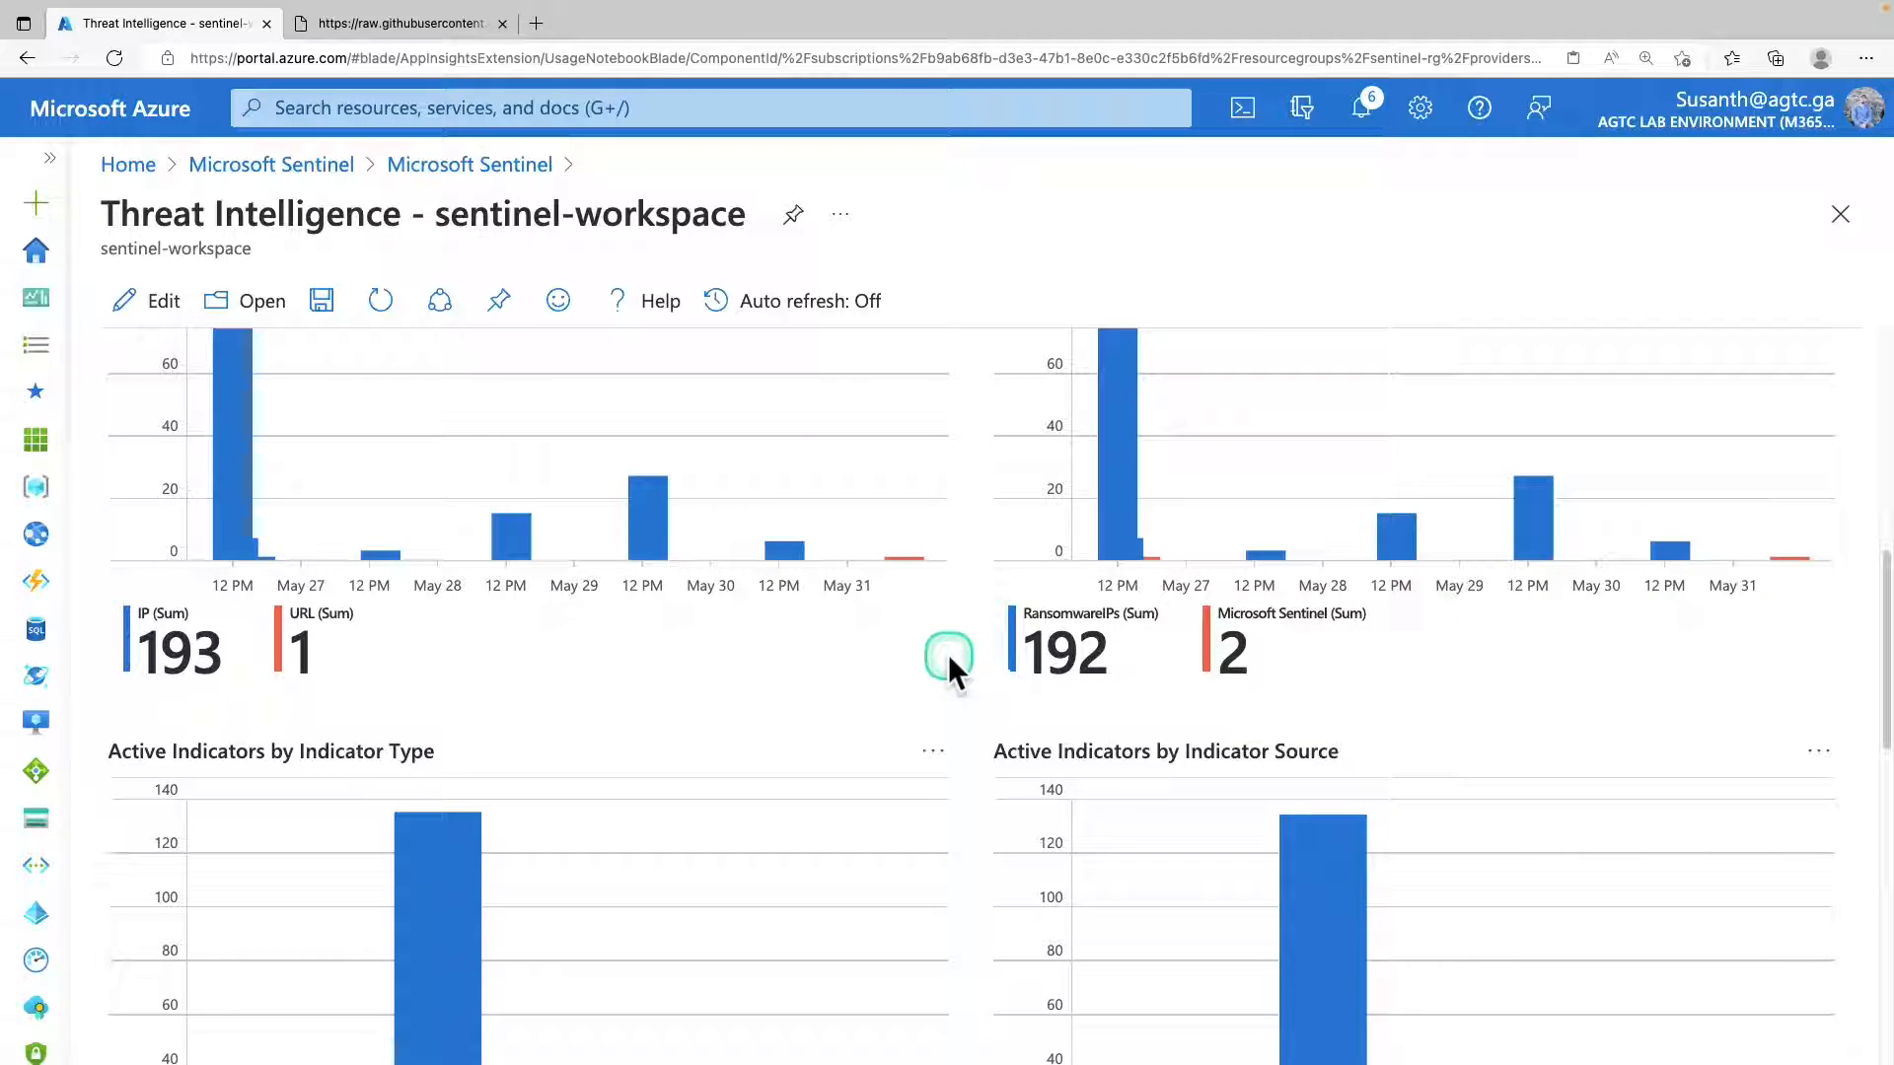
scroll(949, 655, "down", 2)
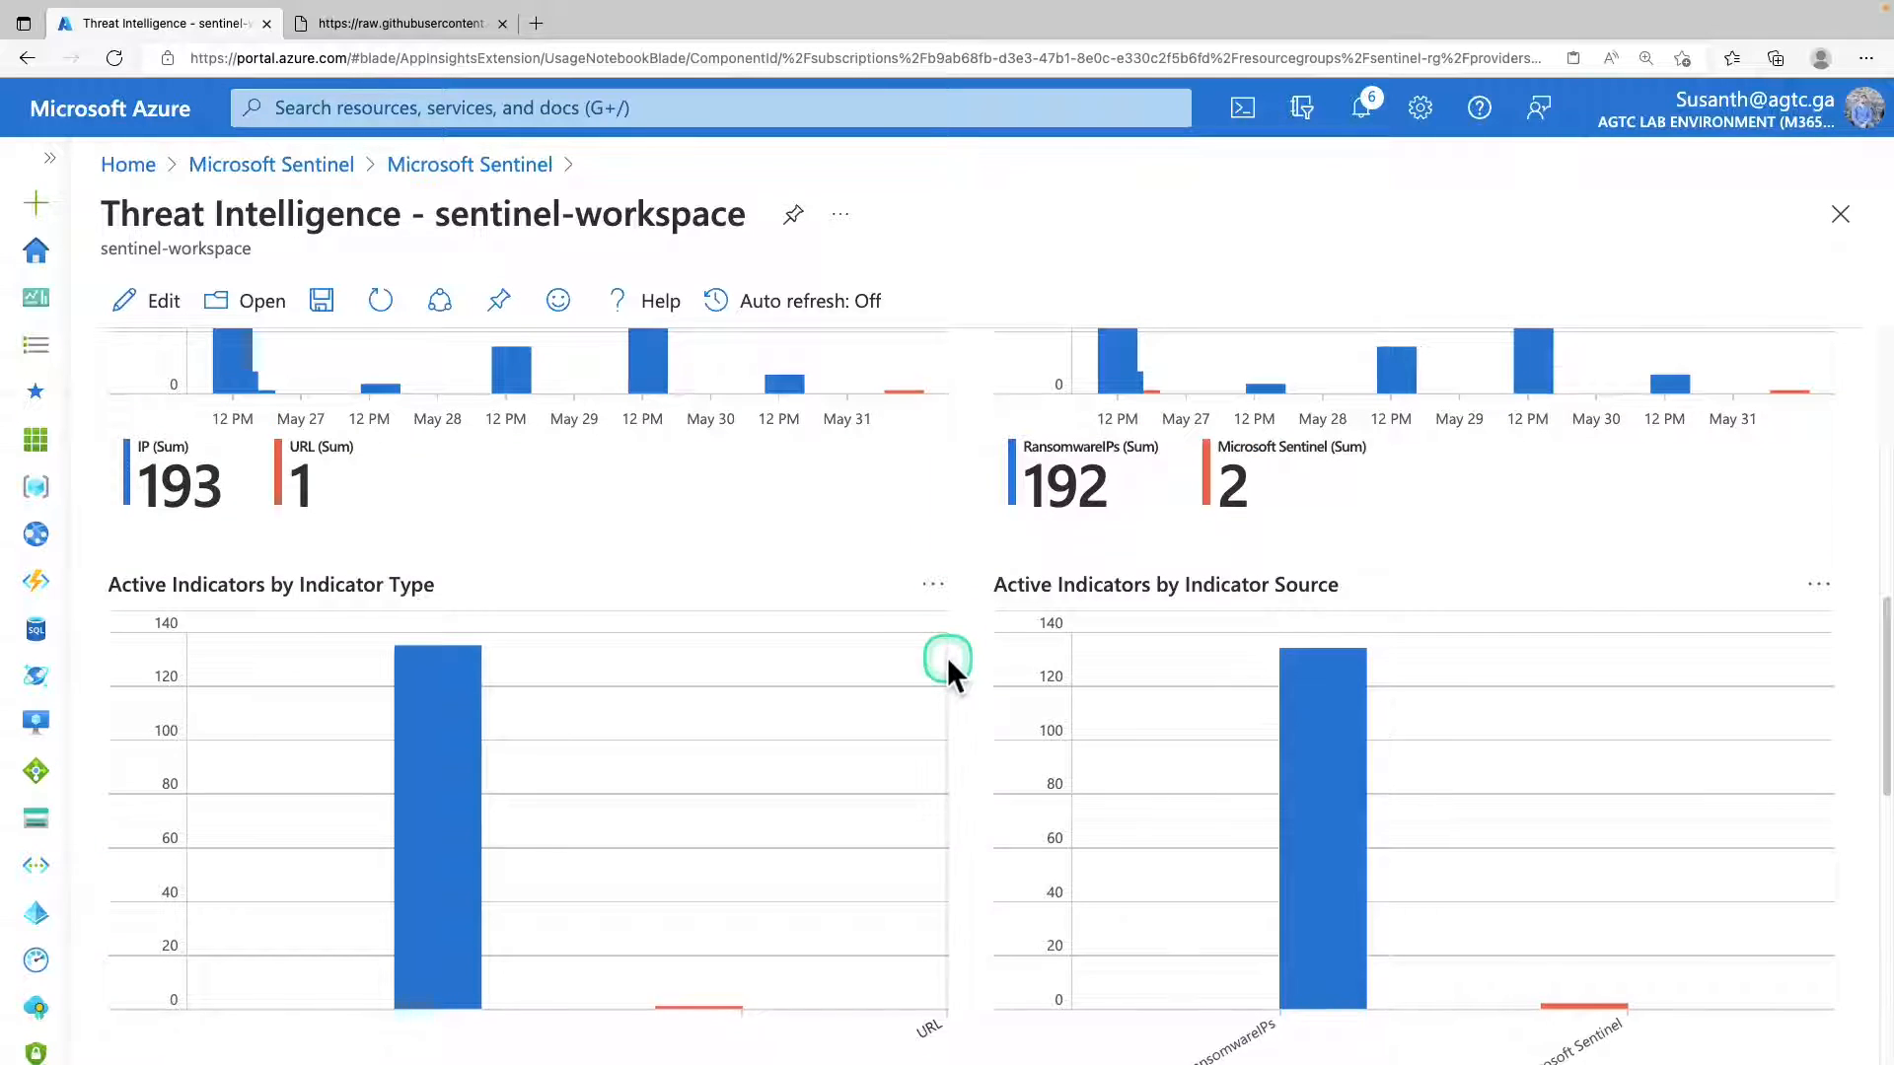
scroll(947, 657, "down", 4)
scroll(947, 657, "up", 3)
scroll(947, 657, "up", 10)
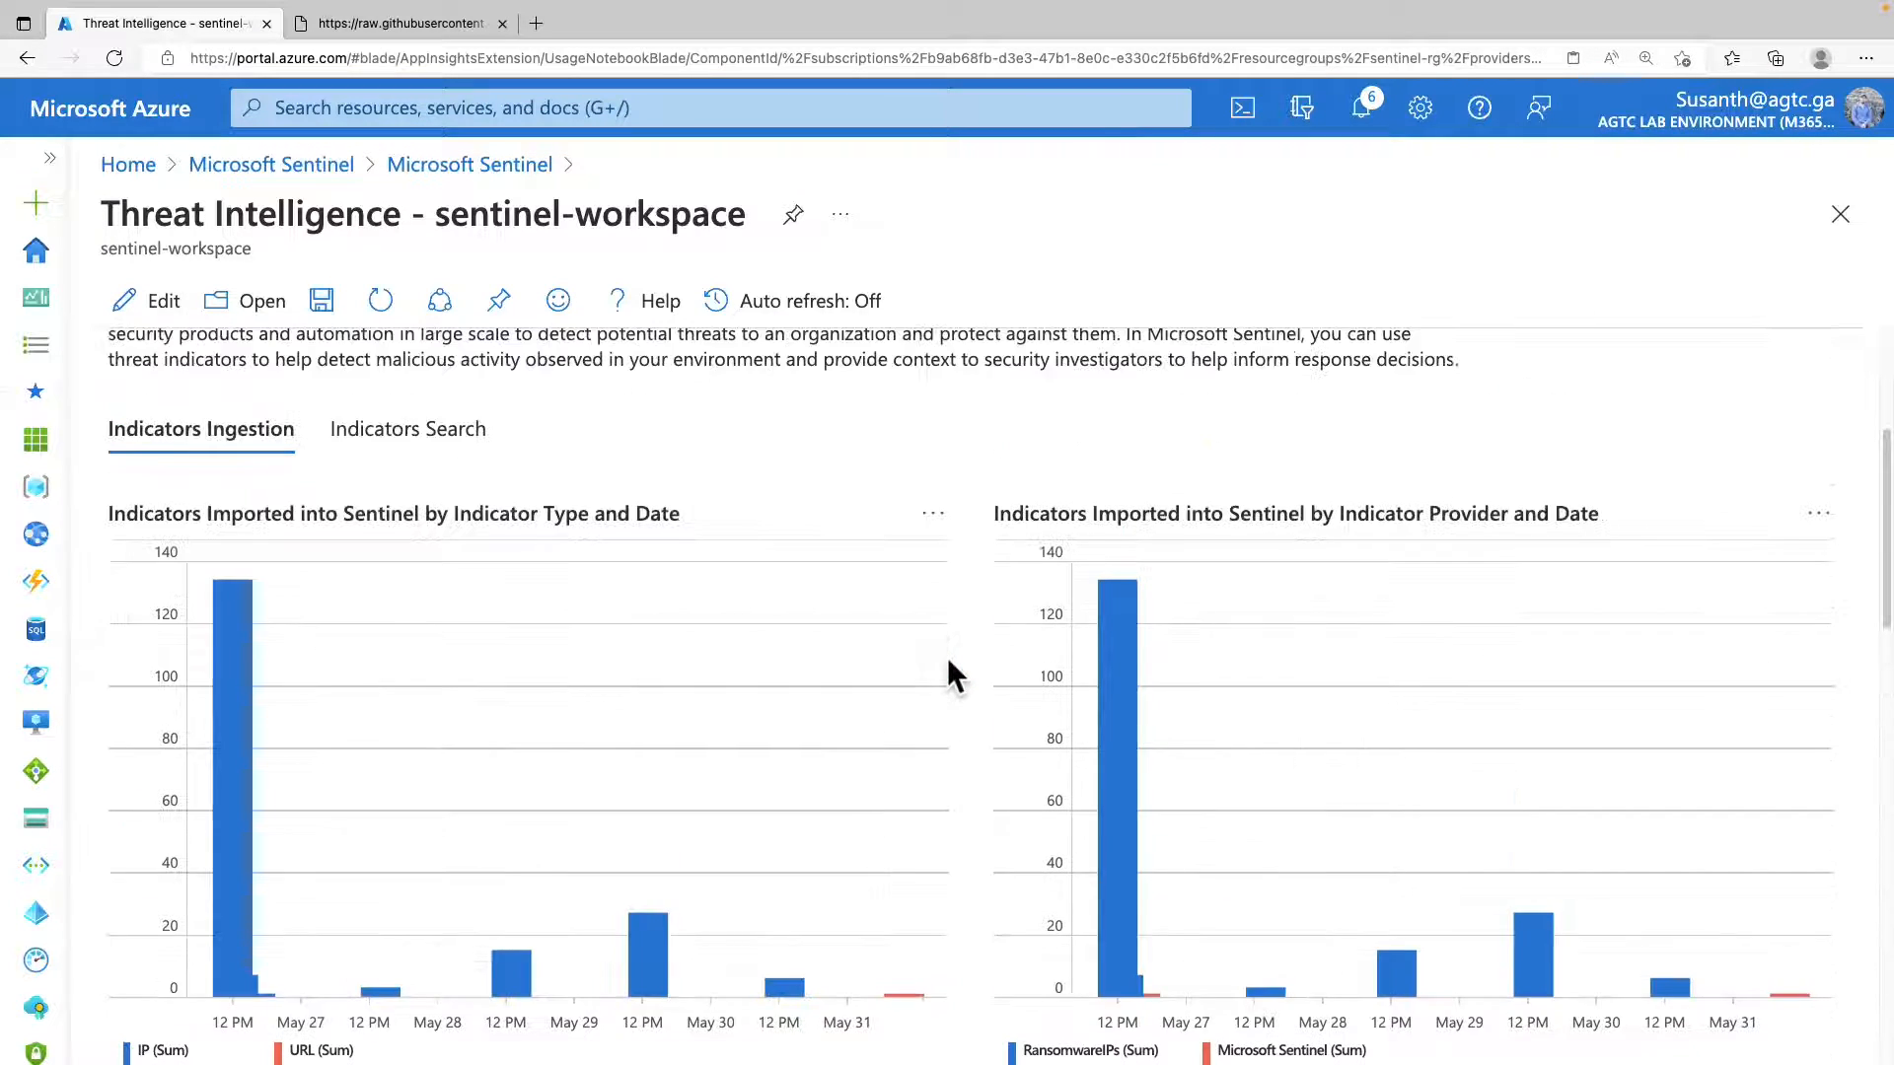
left_click(683, 610)
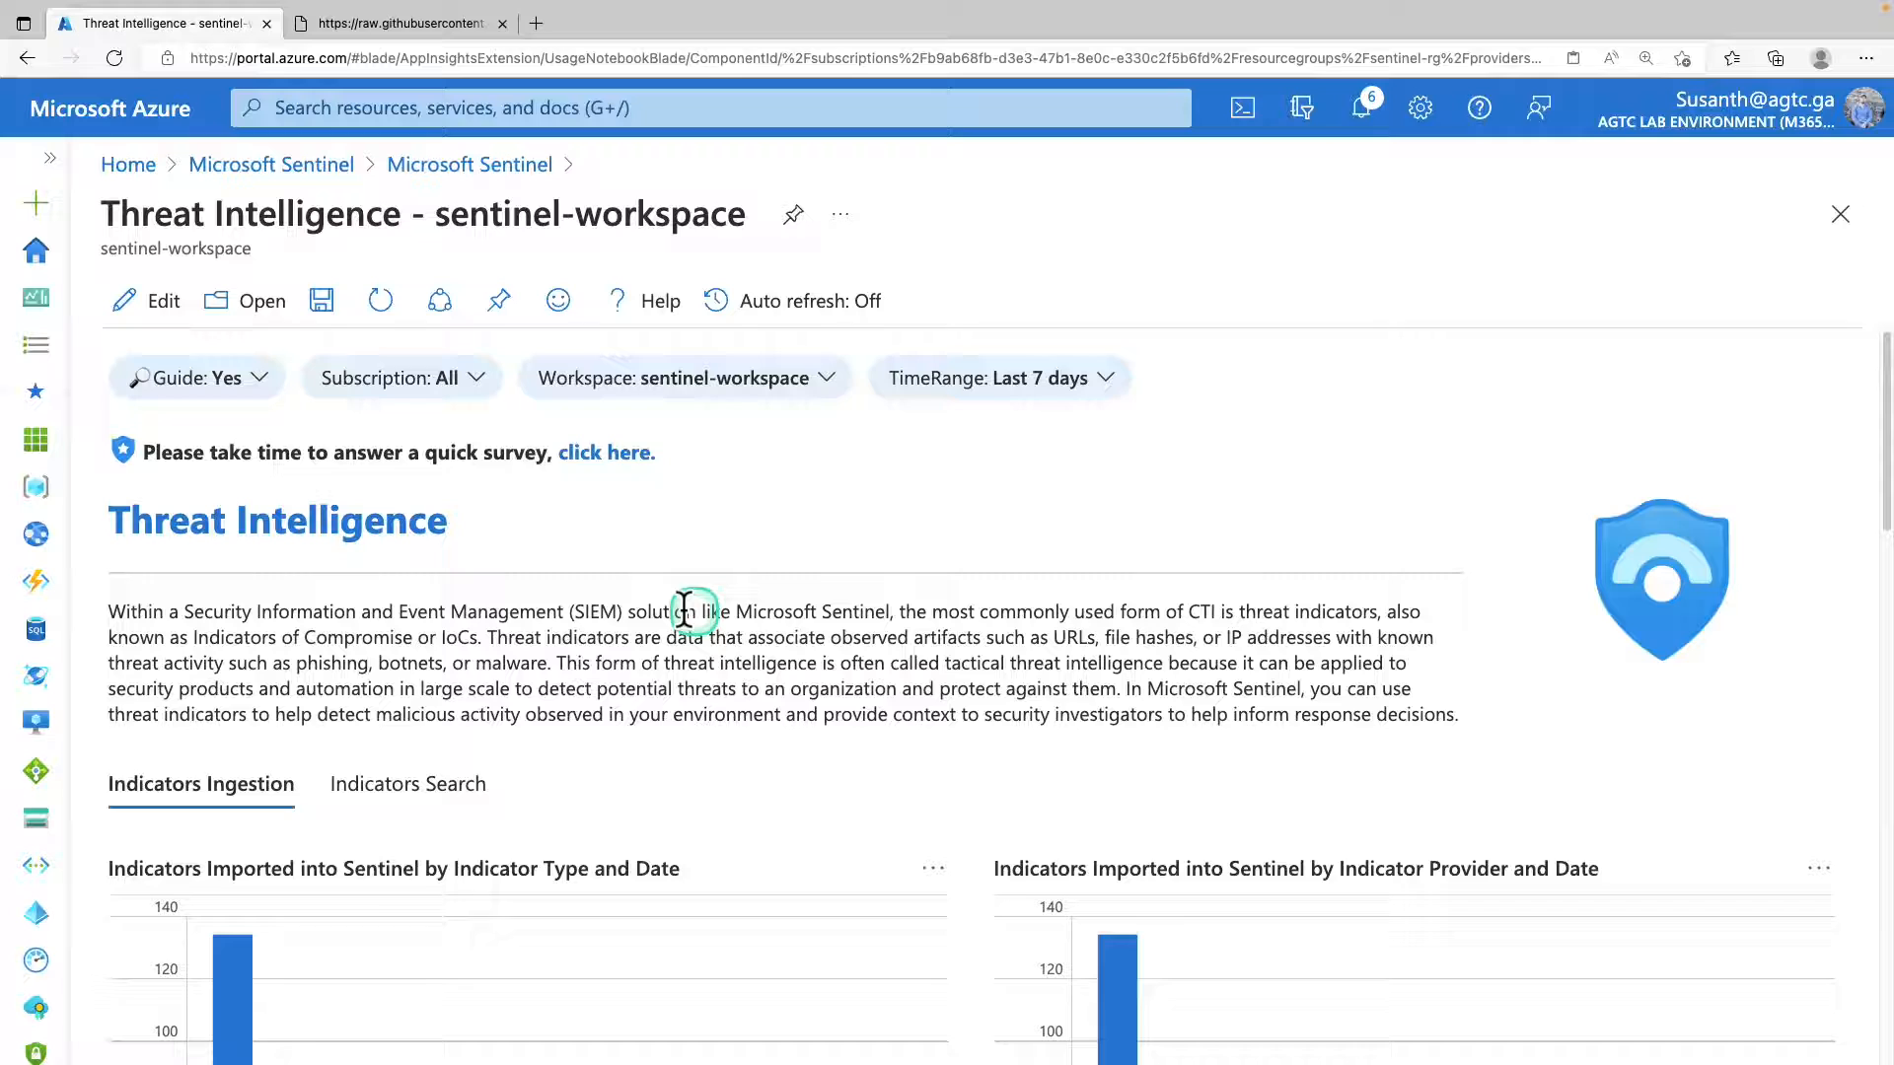
Edit the workbook and add a query item at its end containing "ThreatIntelligenceIndicator | summarize count() by ThreatType".
left_click(150, 301)
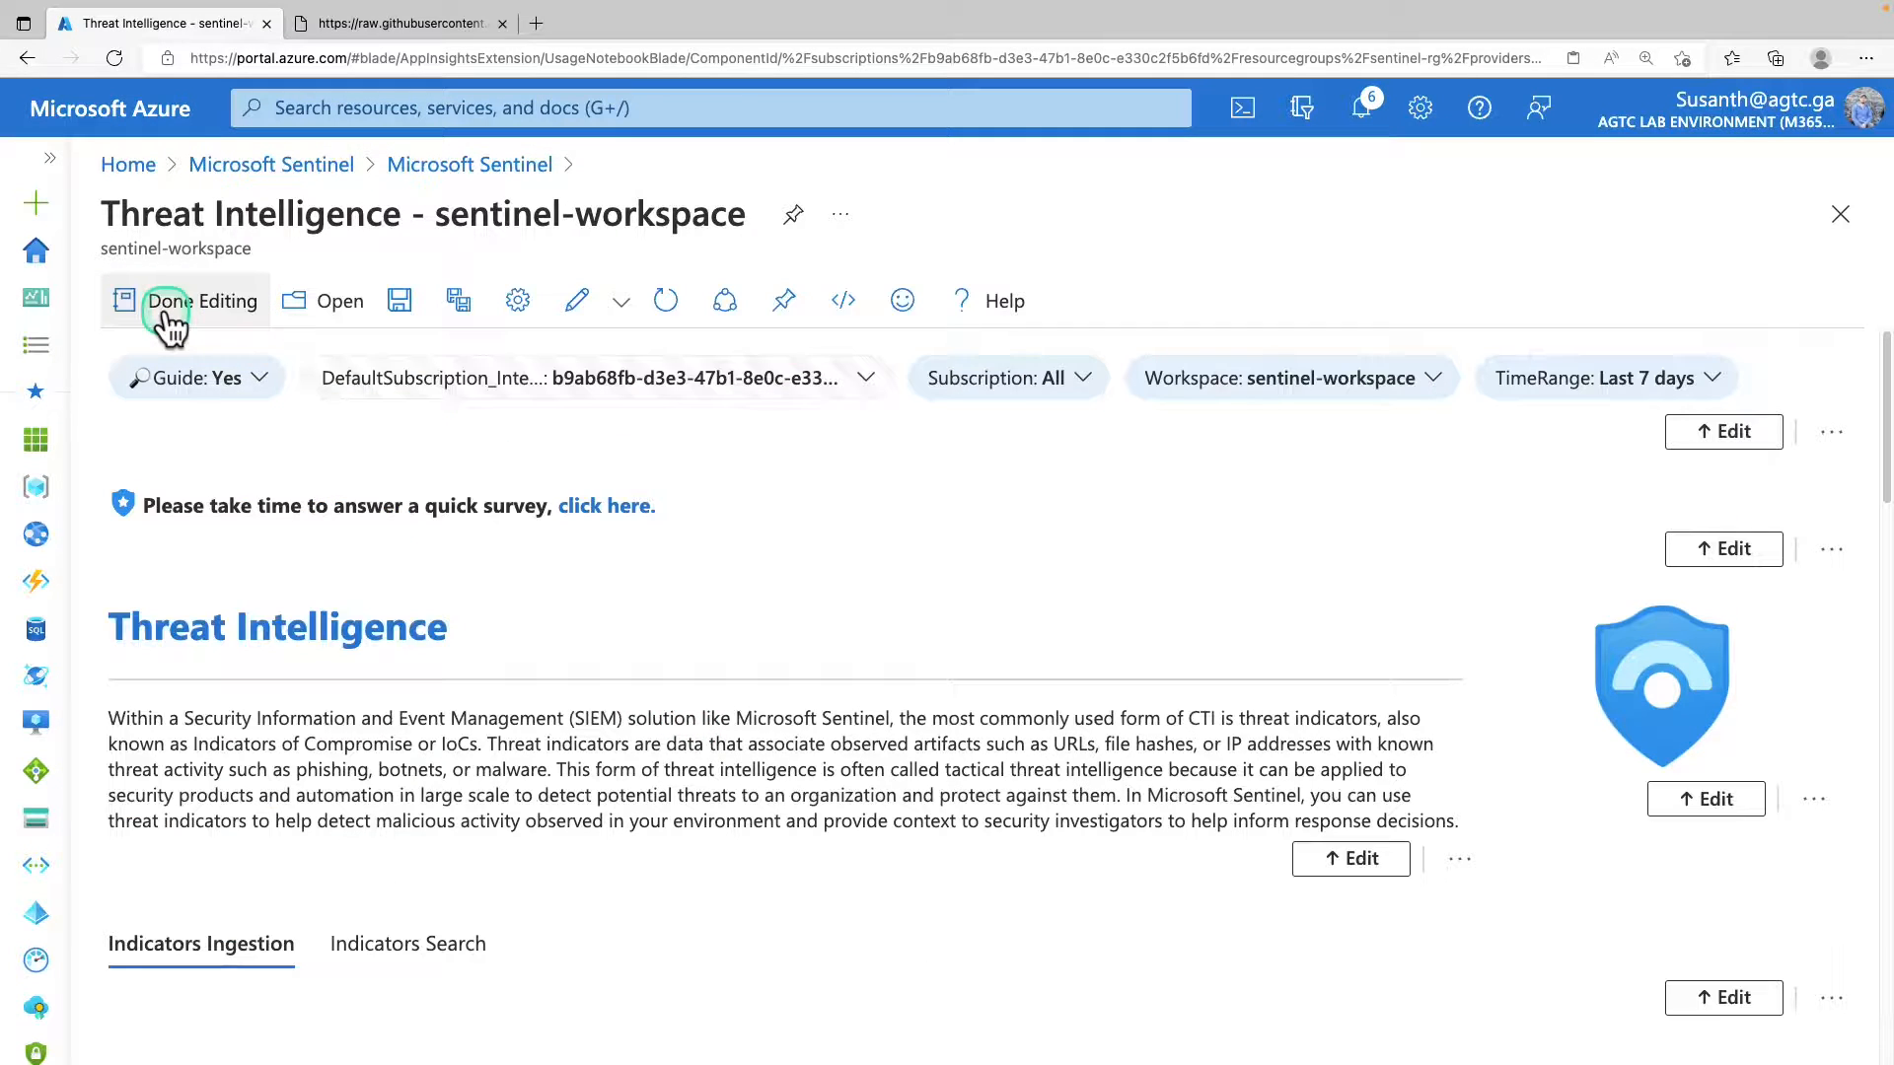
scroll(447, 625, "down", 8)
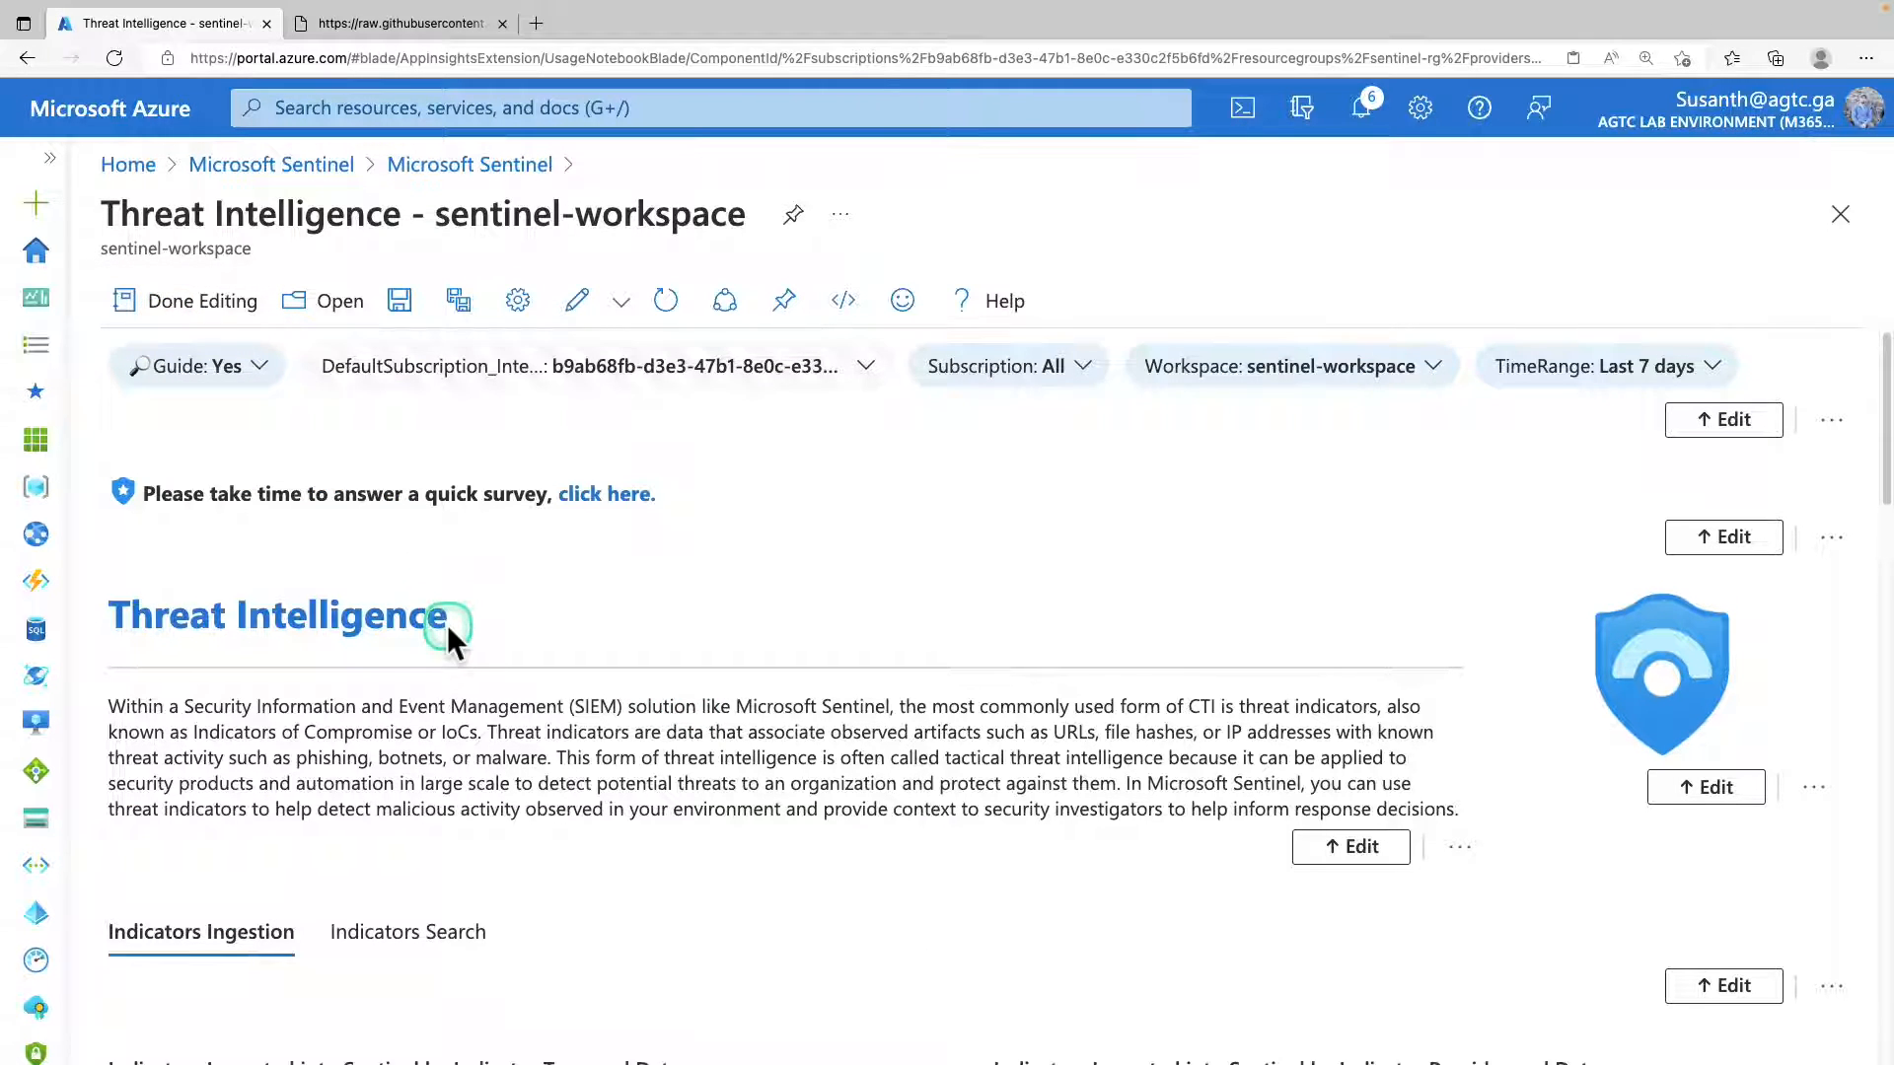
scroll(449, 624, "down", 10)
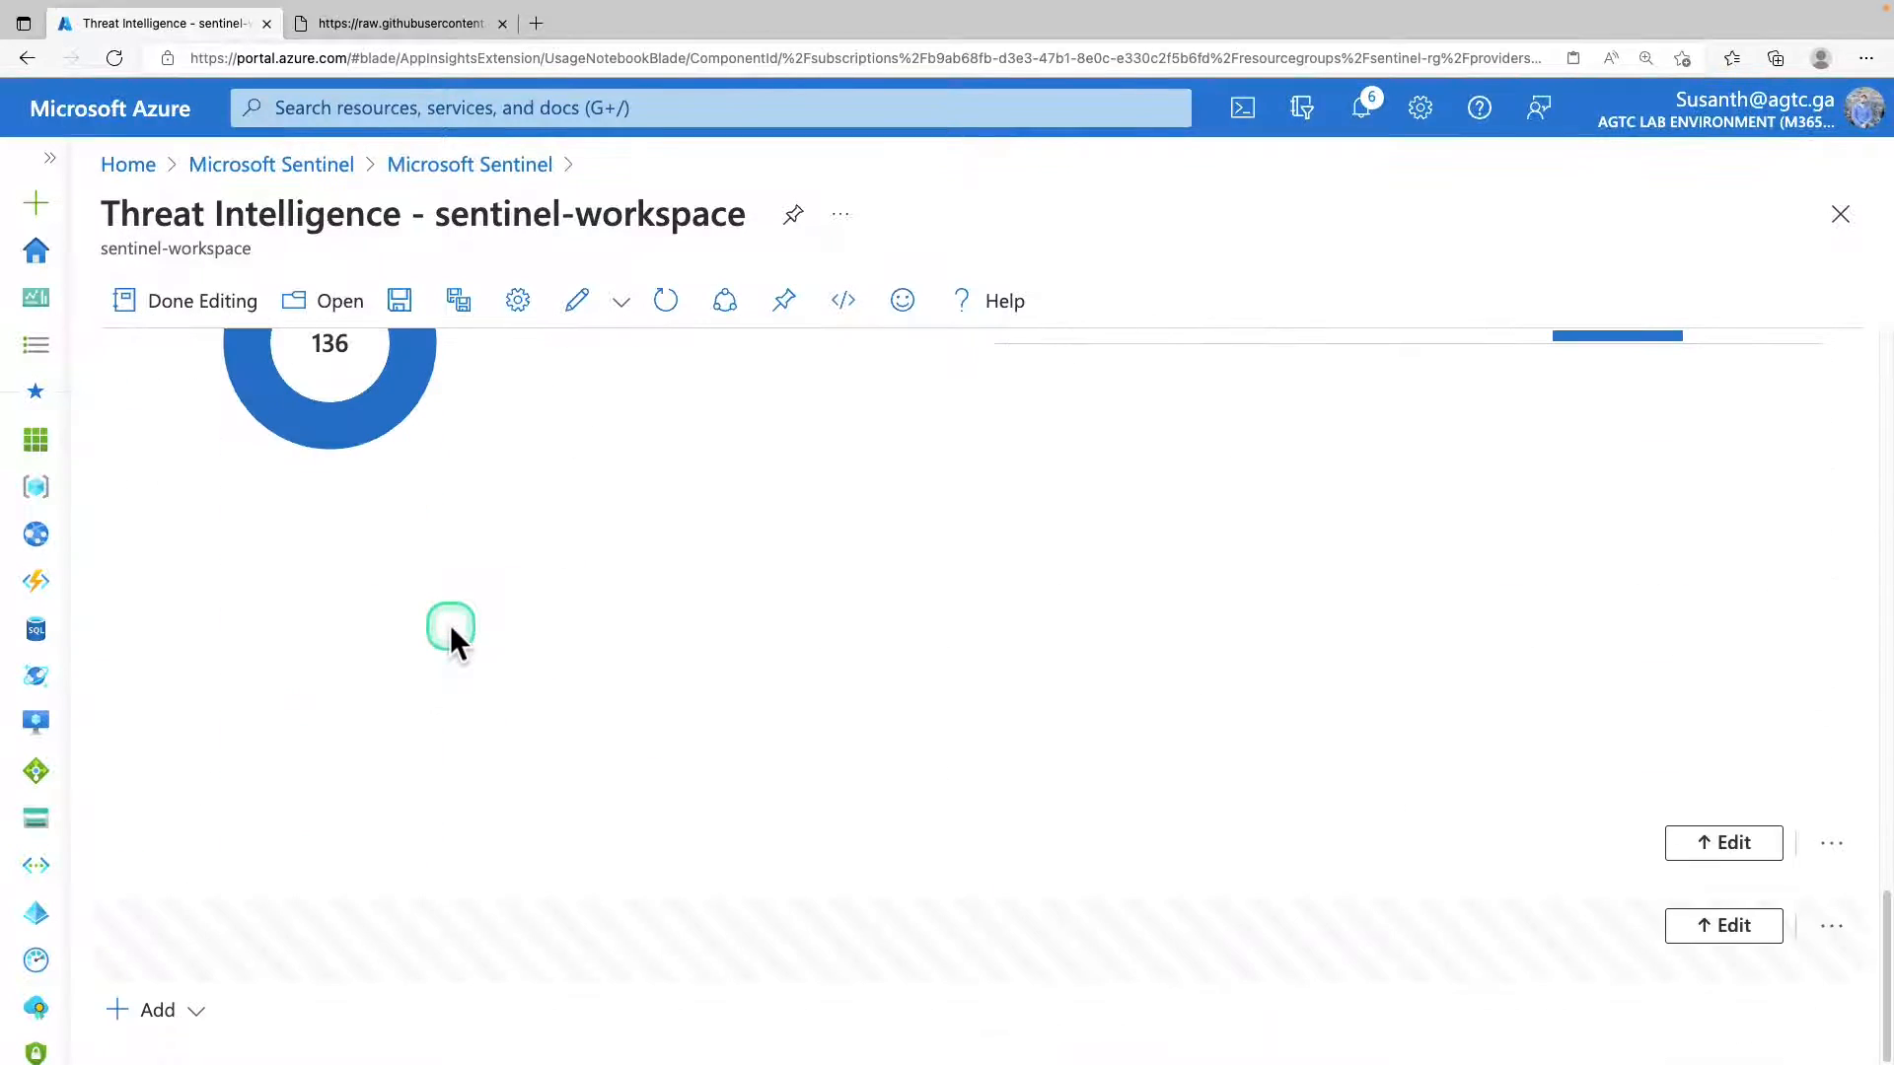
left_click(188, 1013)
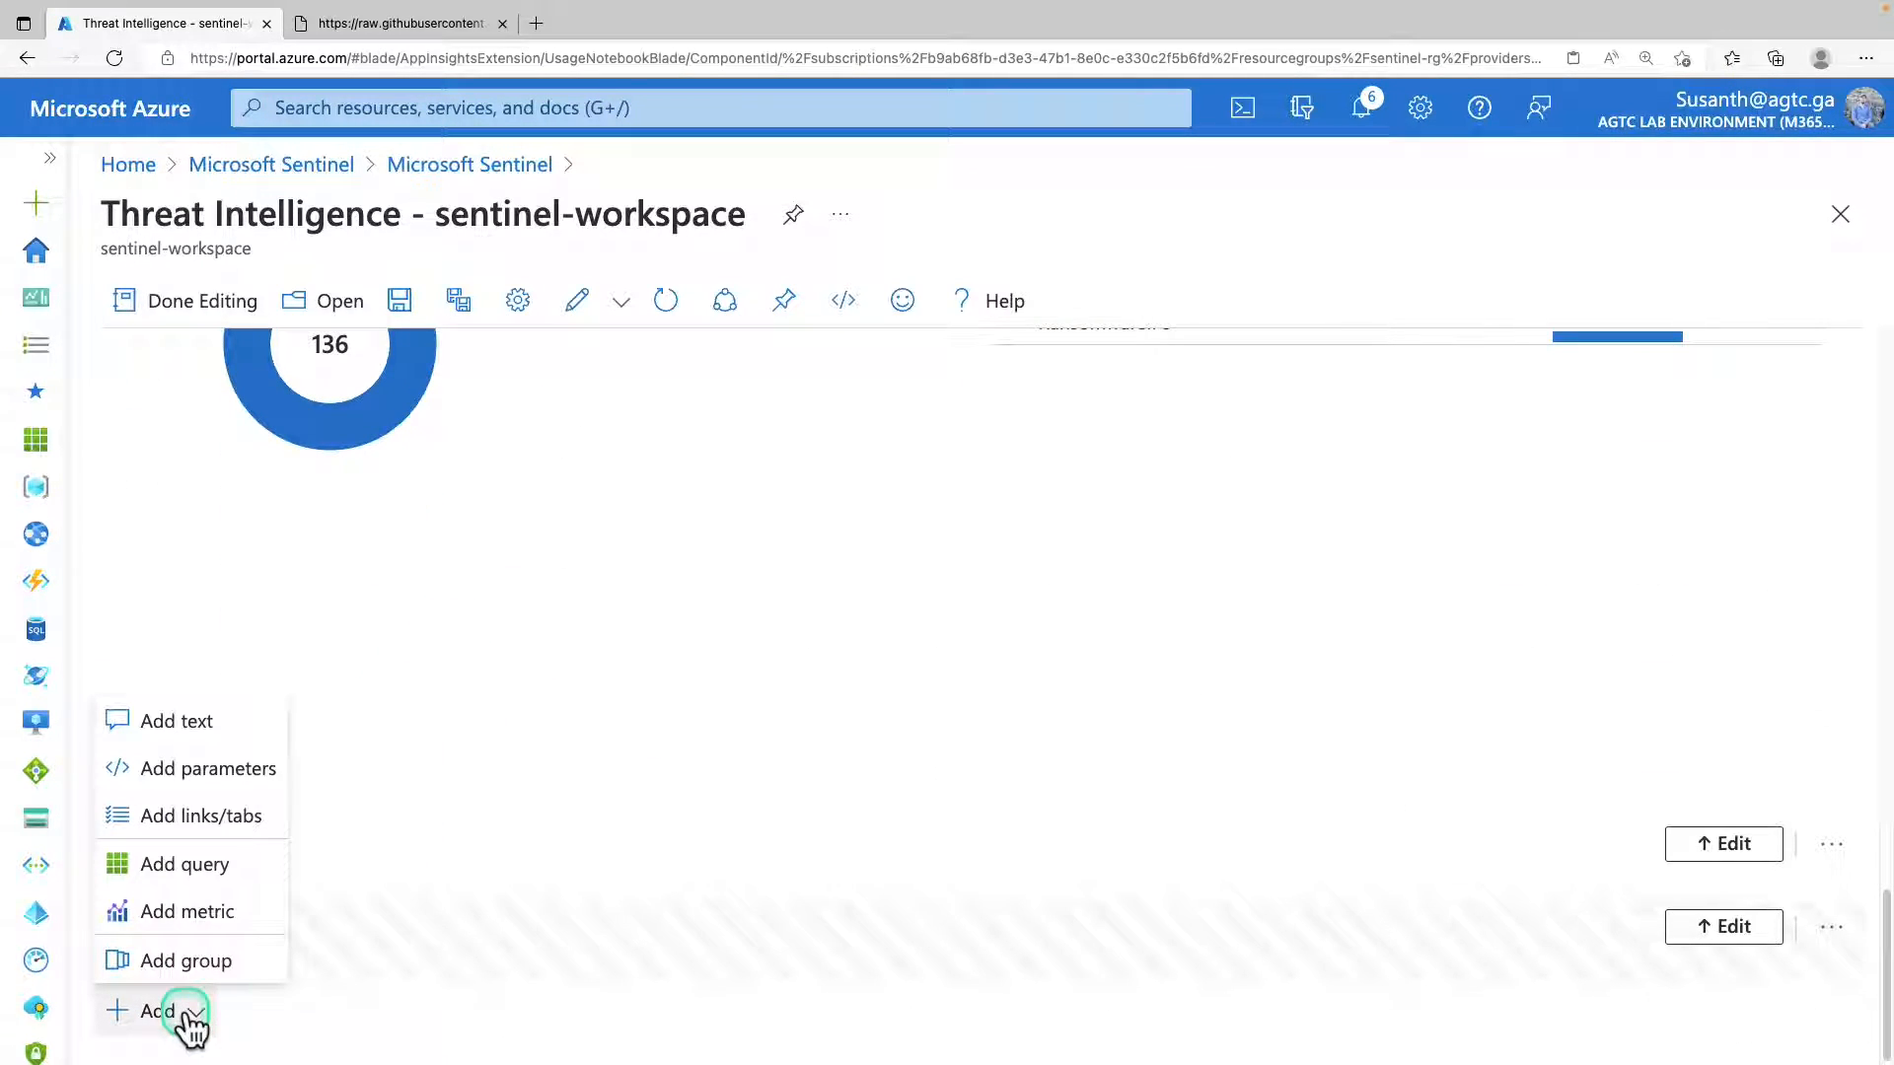
left_click(221, 864)
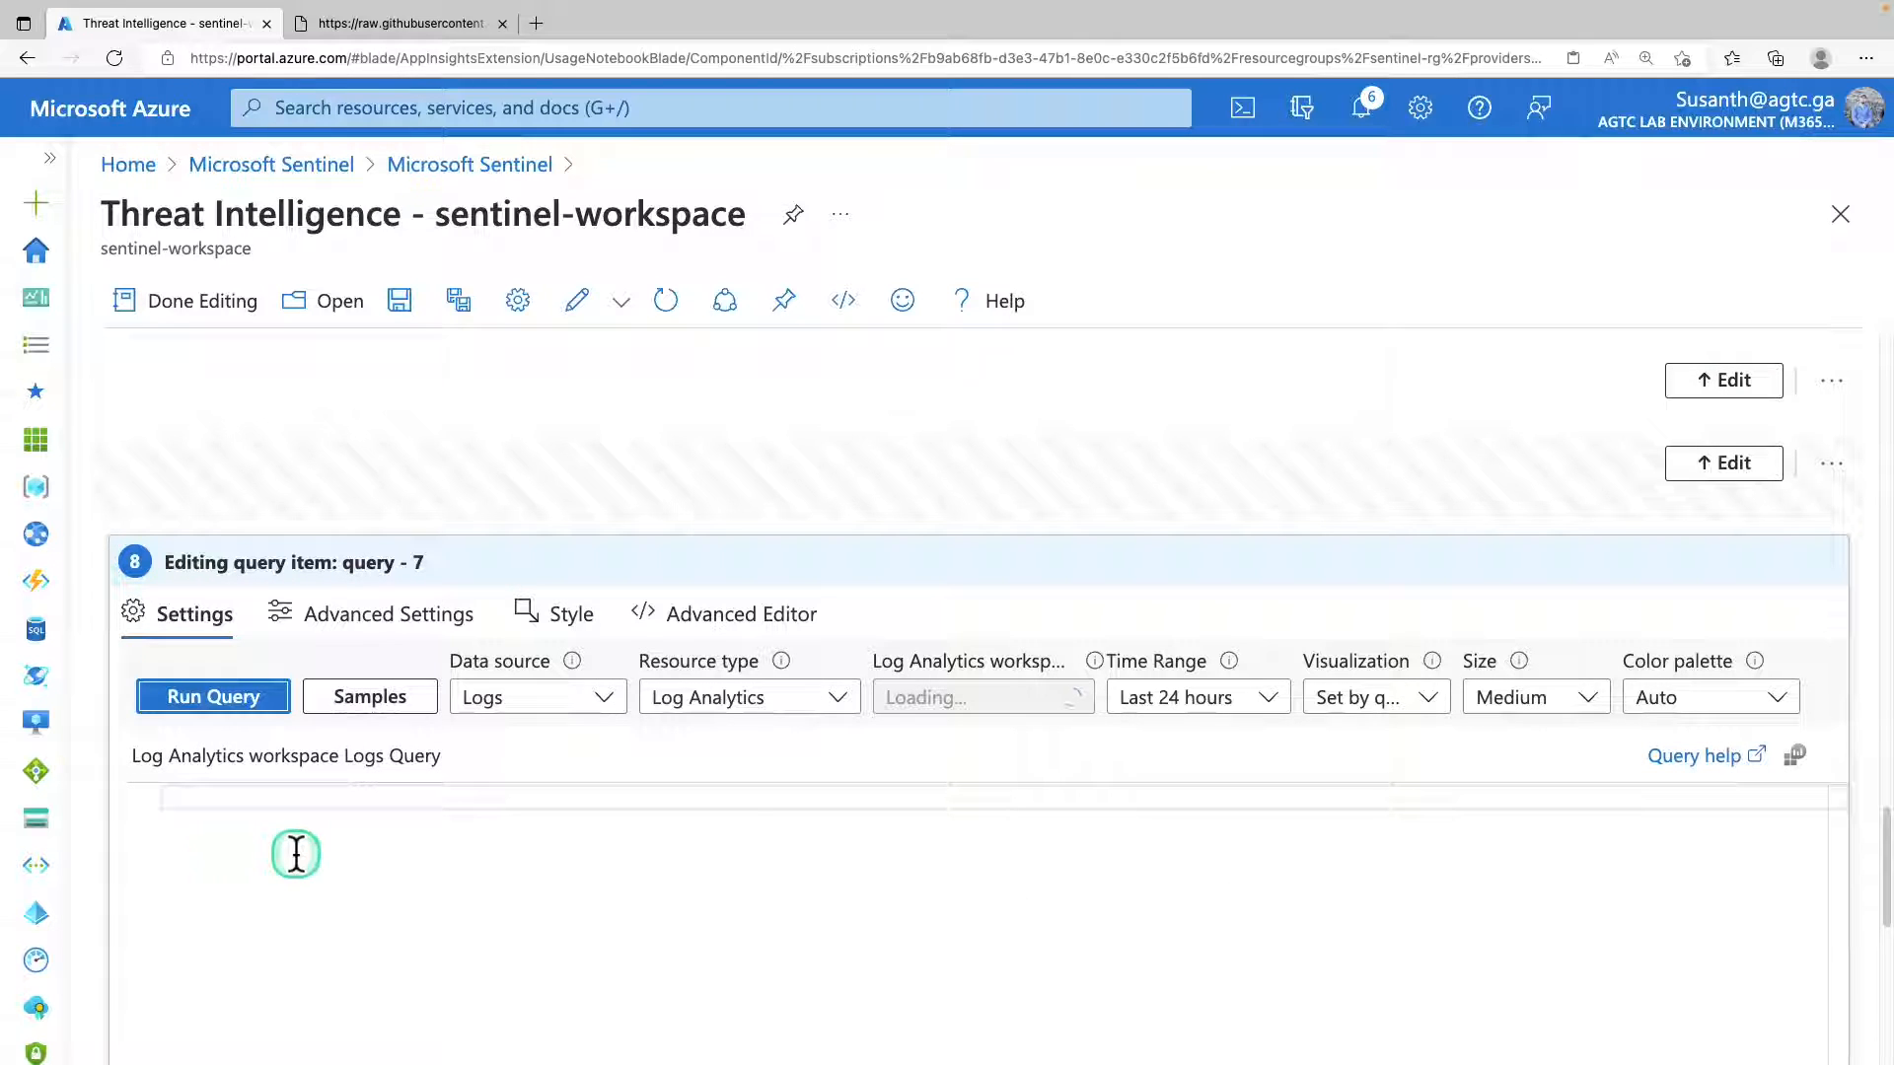
left_click(296, 854)
type("ThreatIntelligenceIndicator | summarize count() by ThreatType")
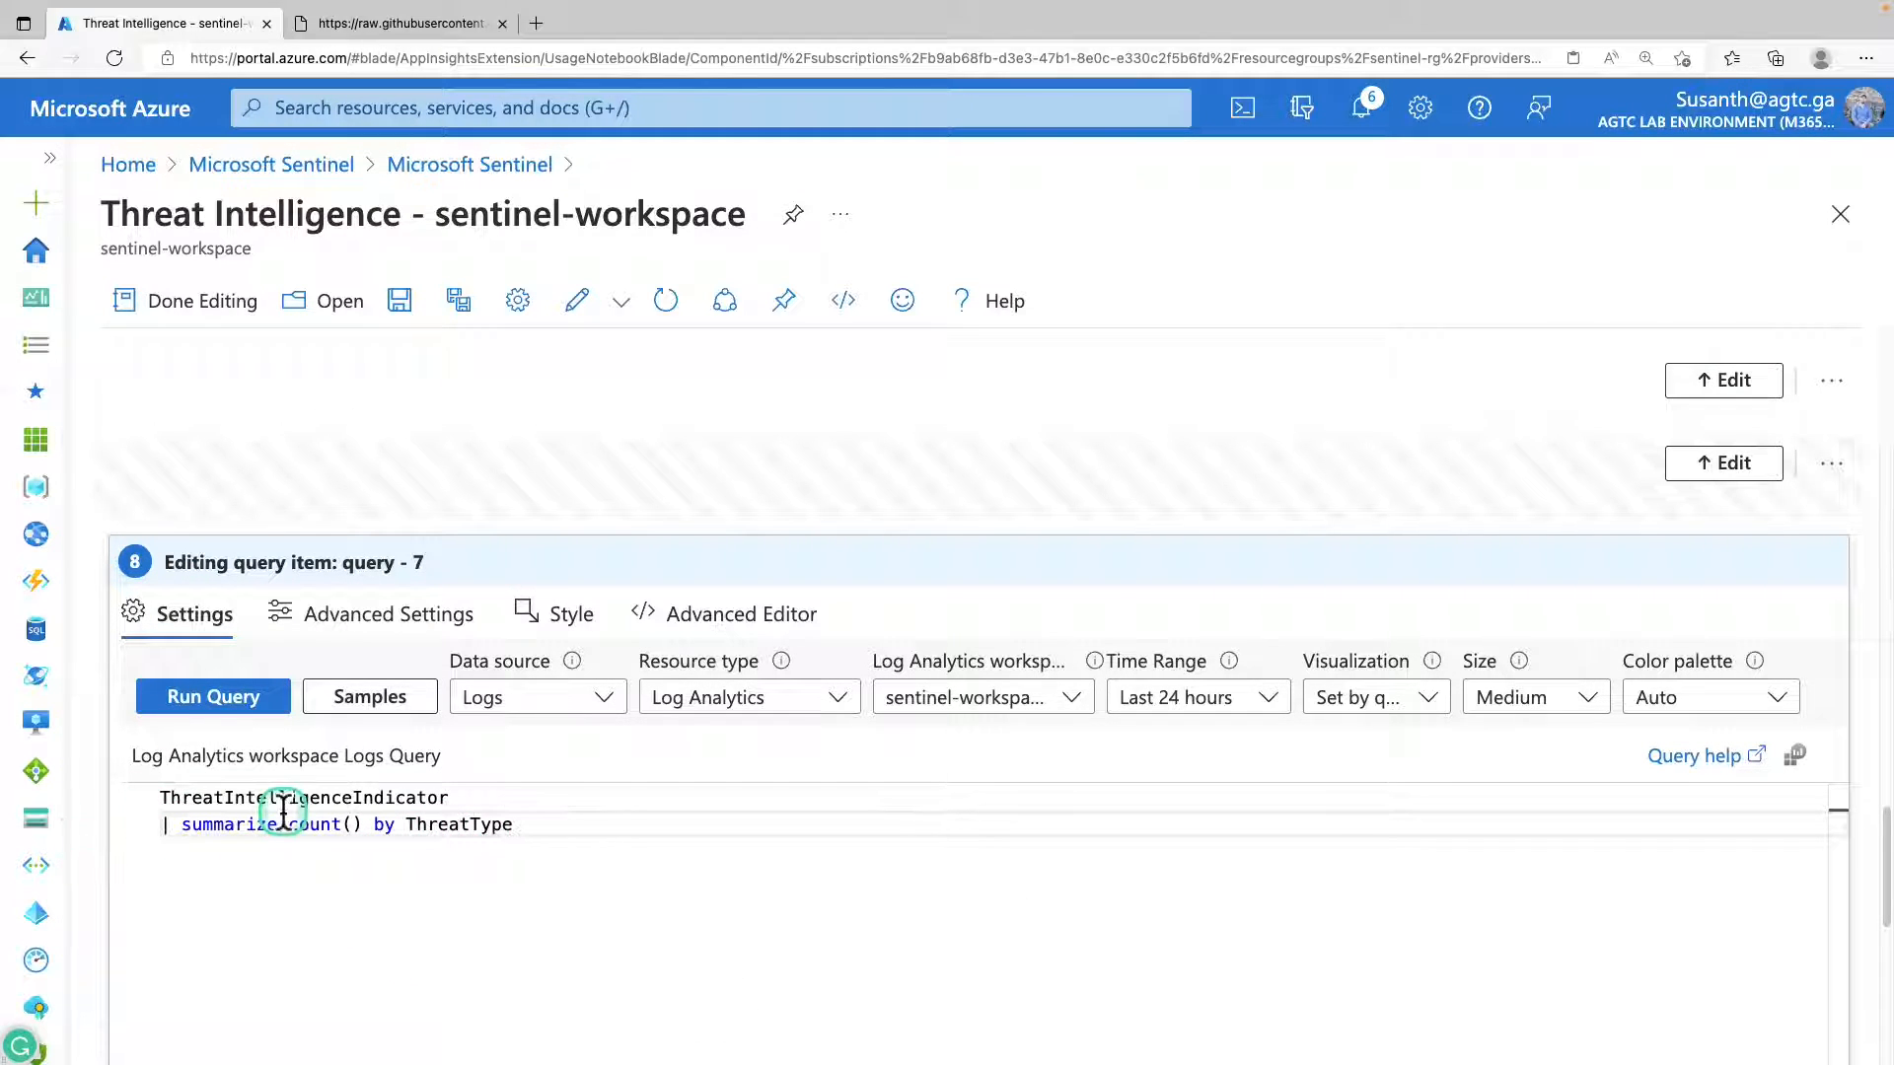
left_click(572, 842)
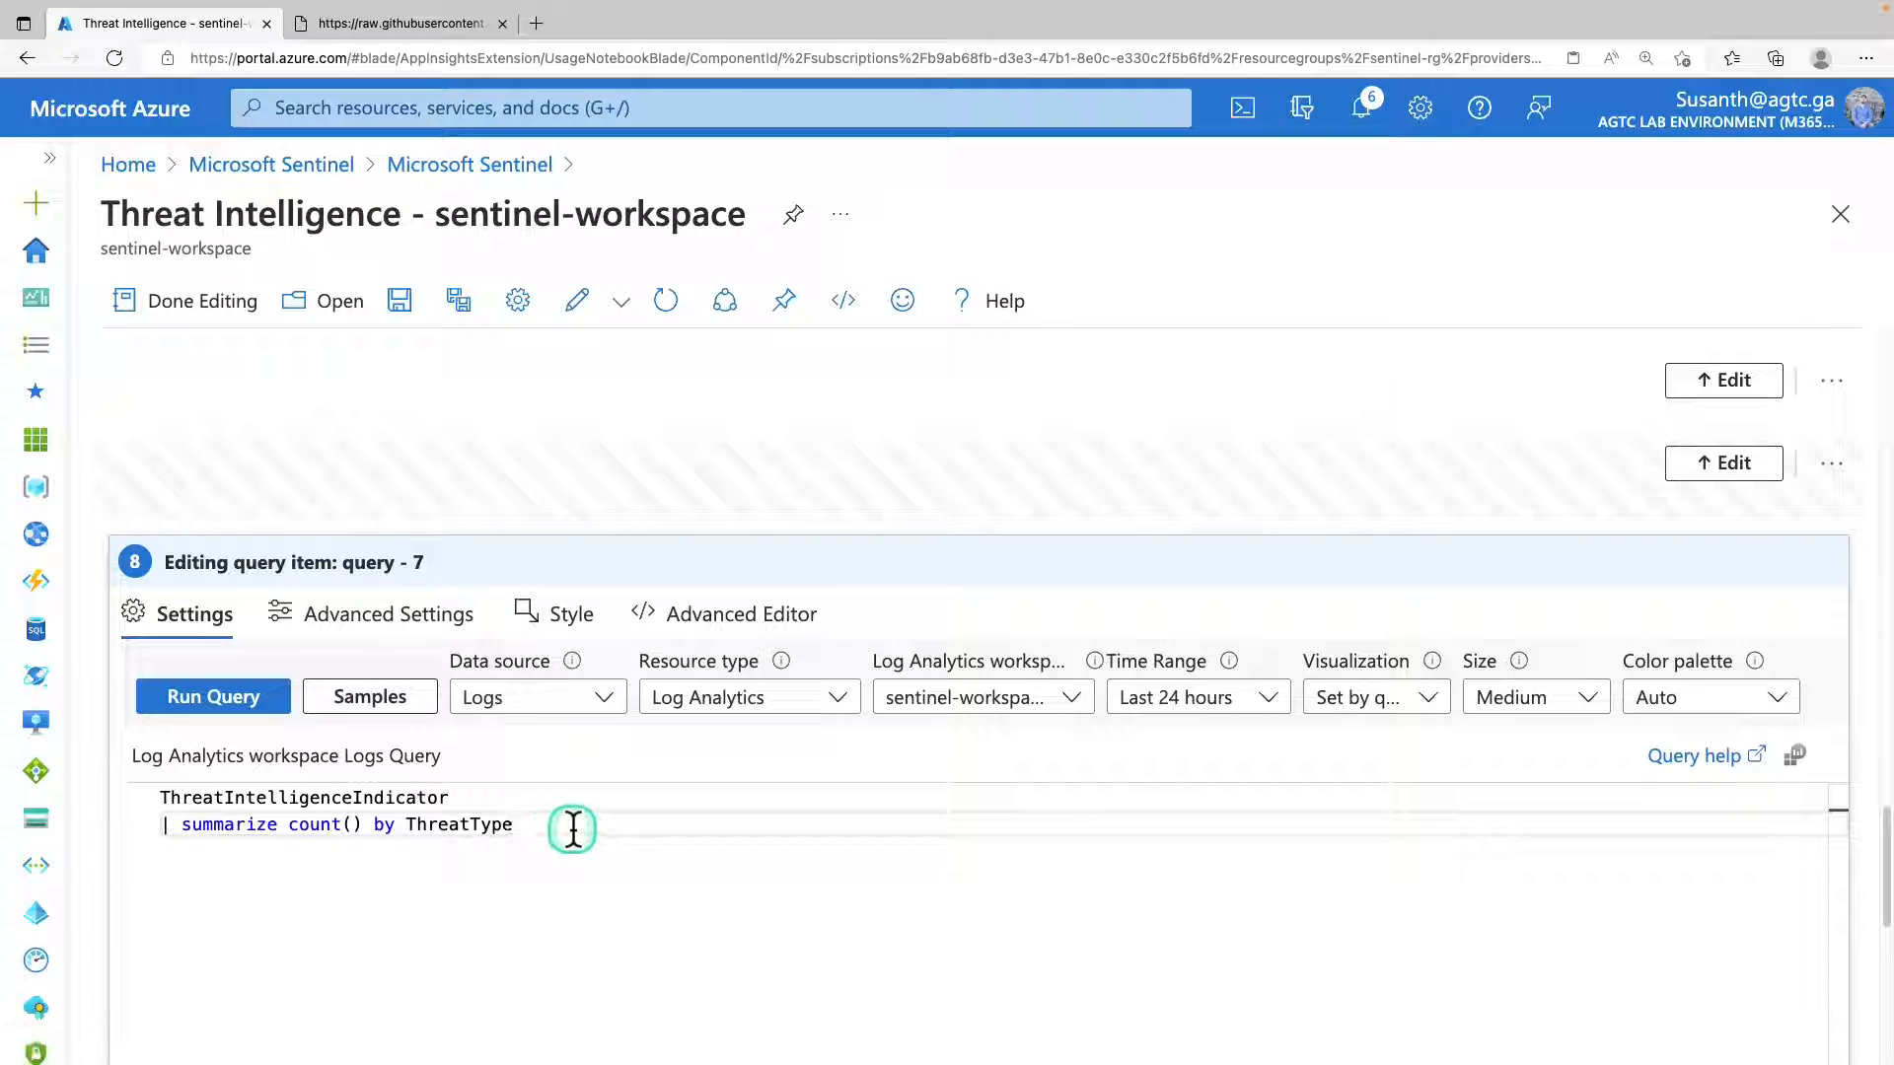
Set the new query's visualization to Bar chart, then finish editing the workbook and check its charts.
left_click(1428, 698)
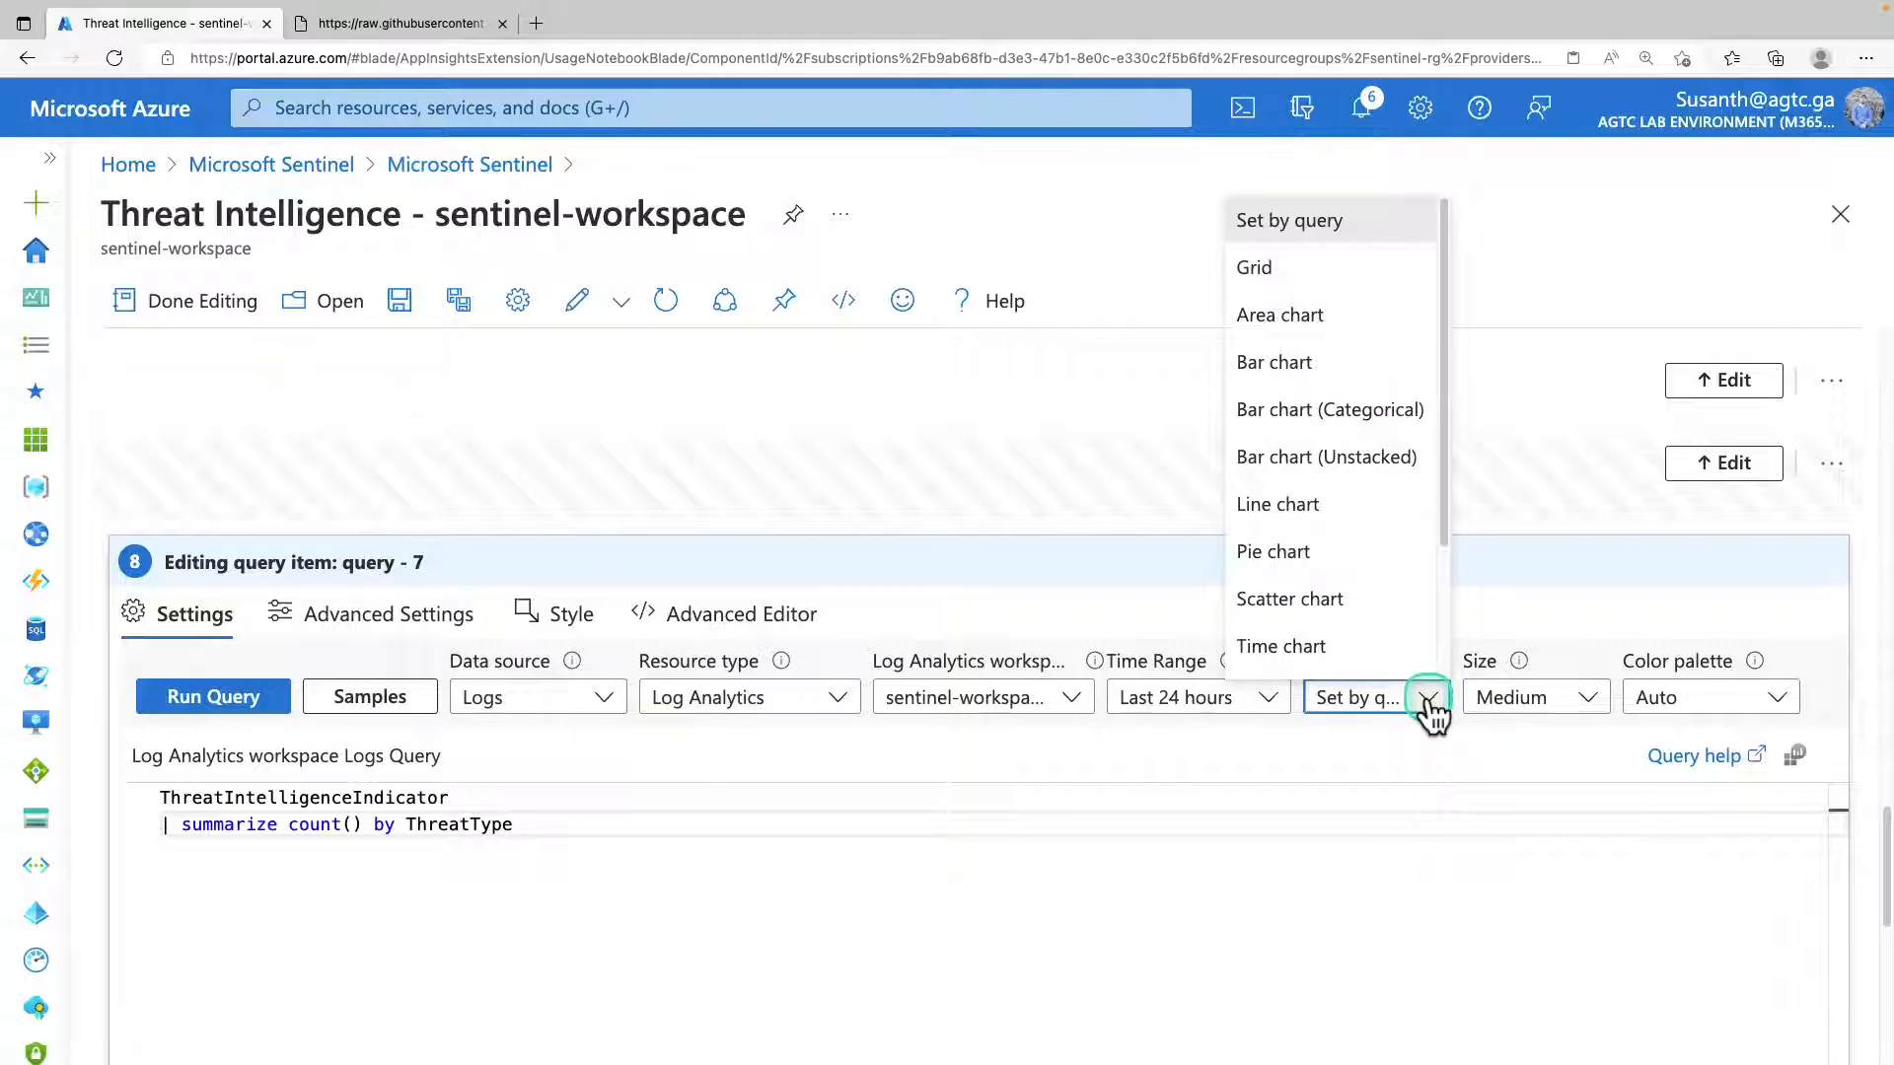
left_click(1379, 381)
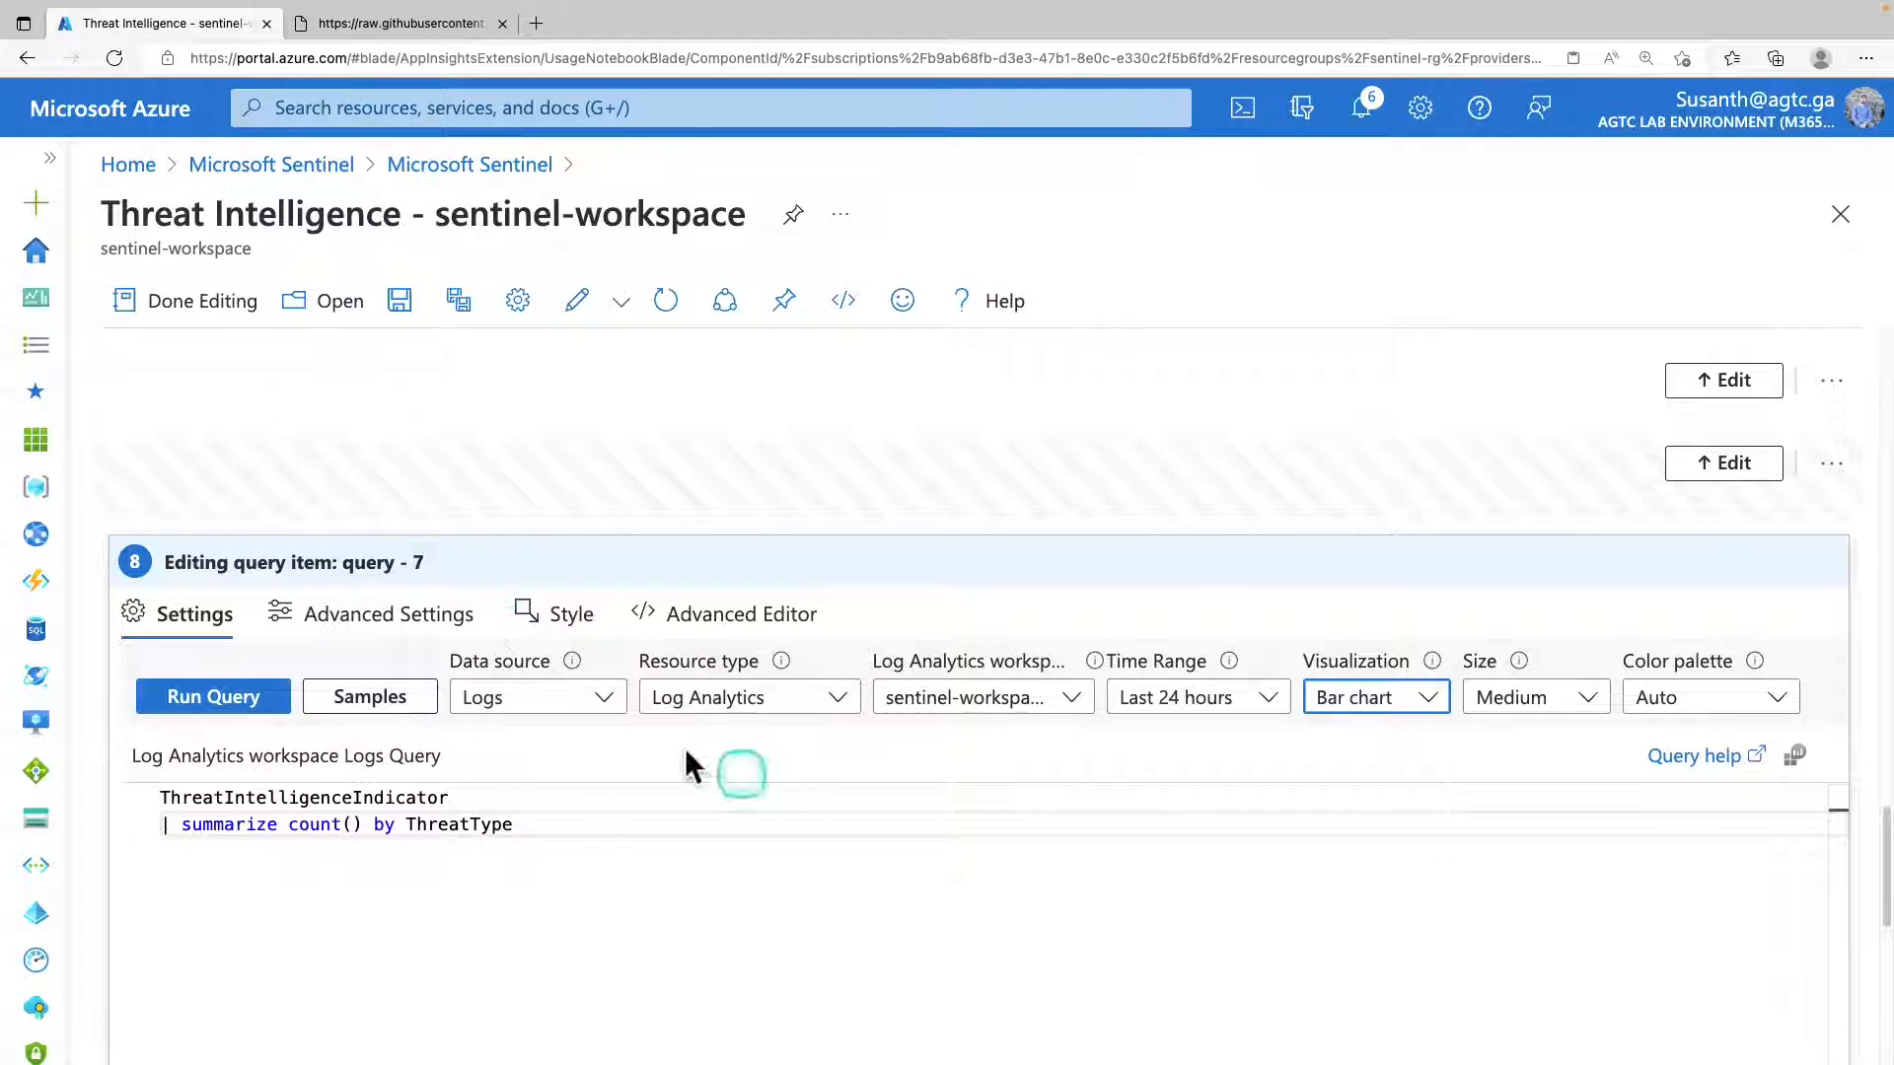
left_click(219, 304)
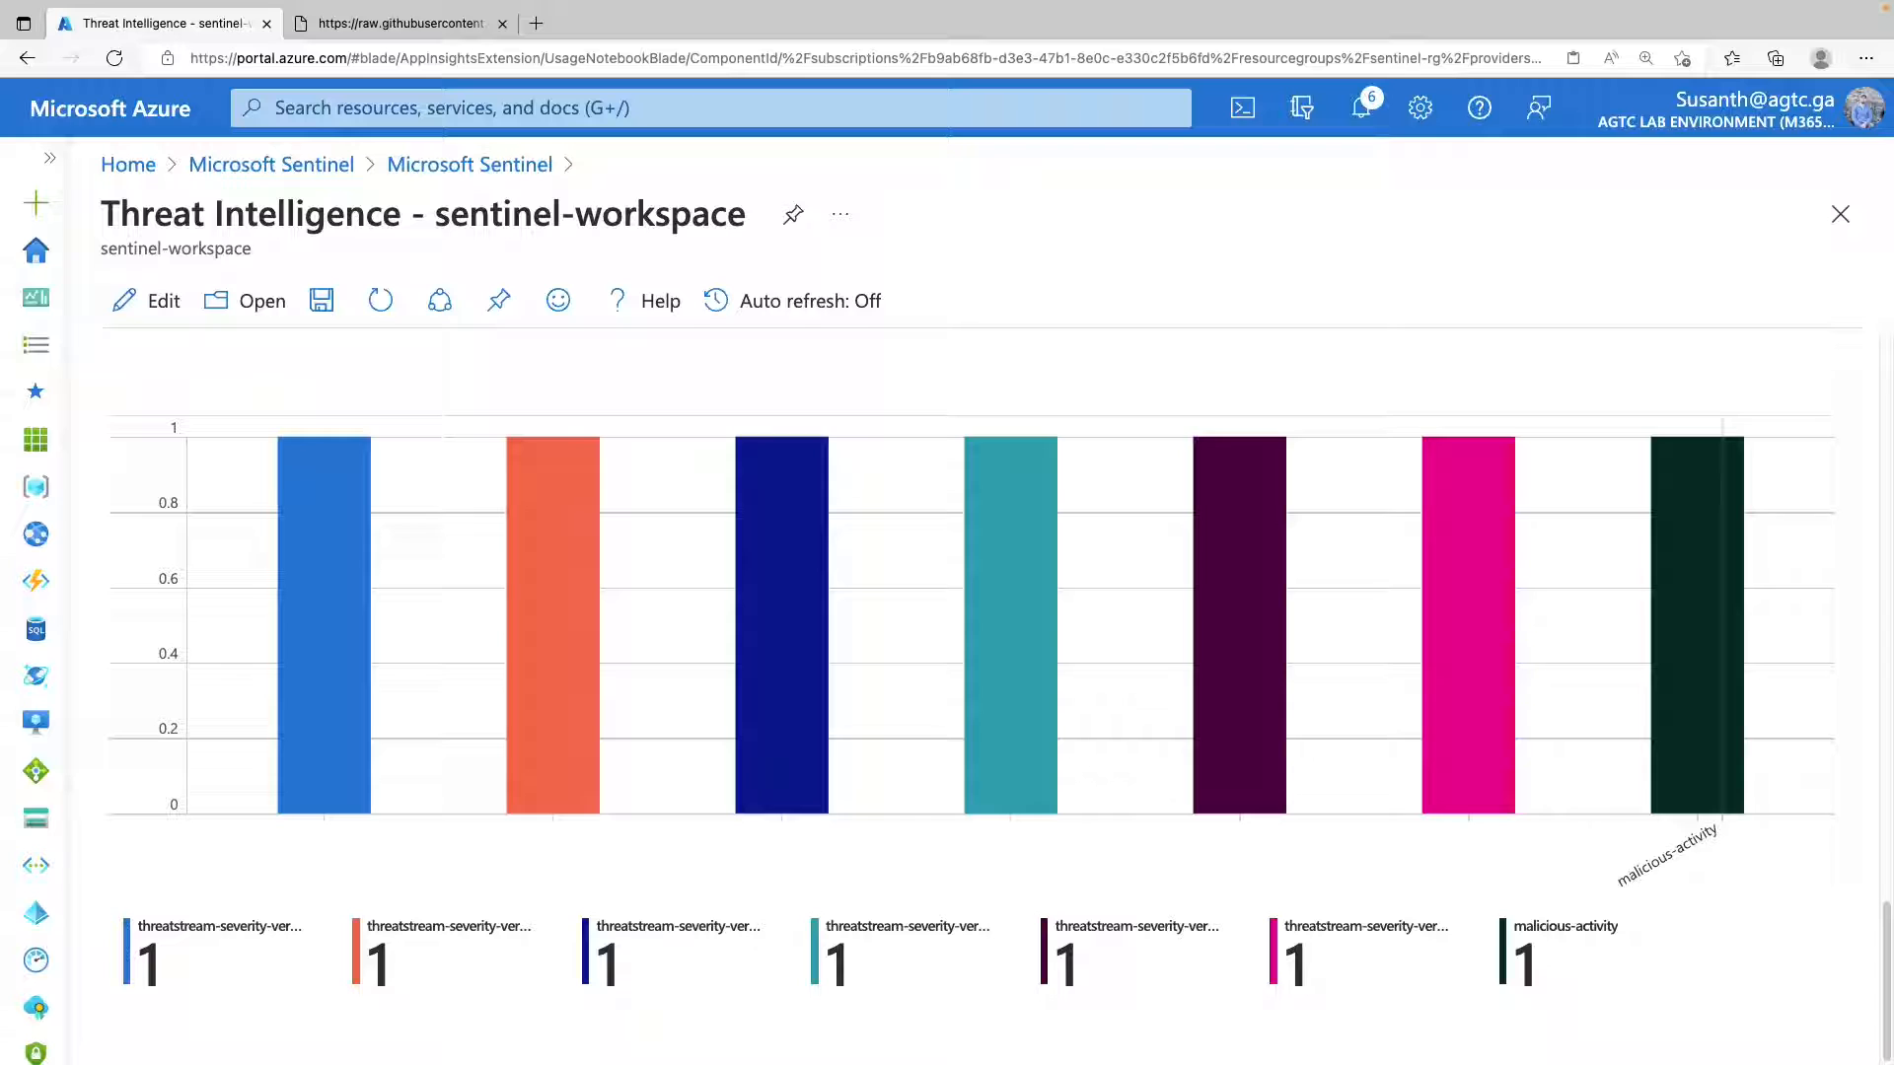
scroll(805, 641, "up", 10)
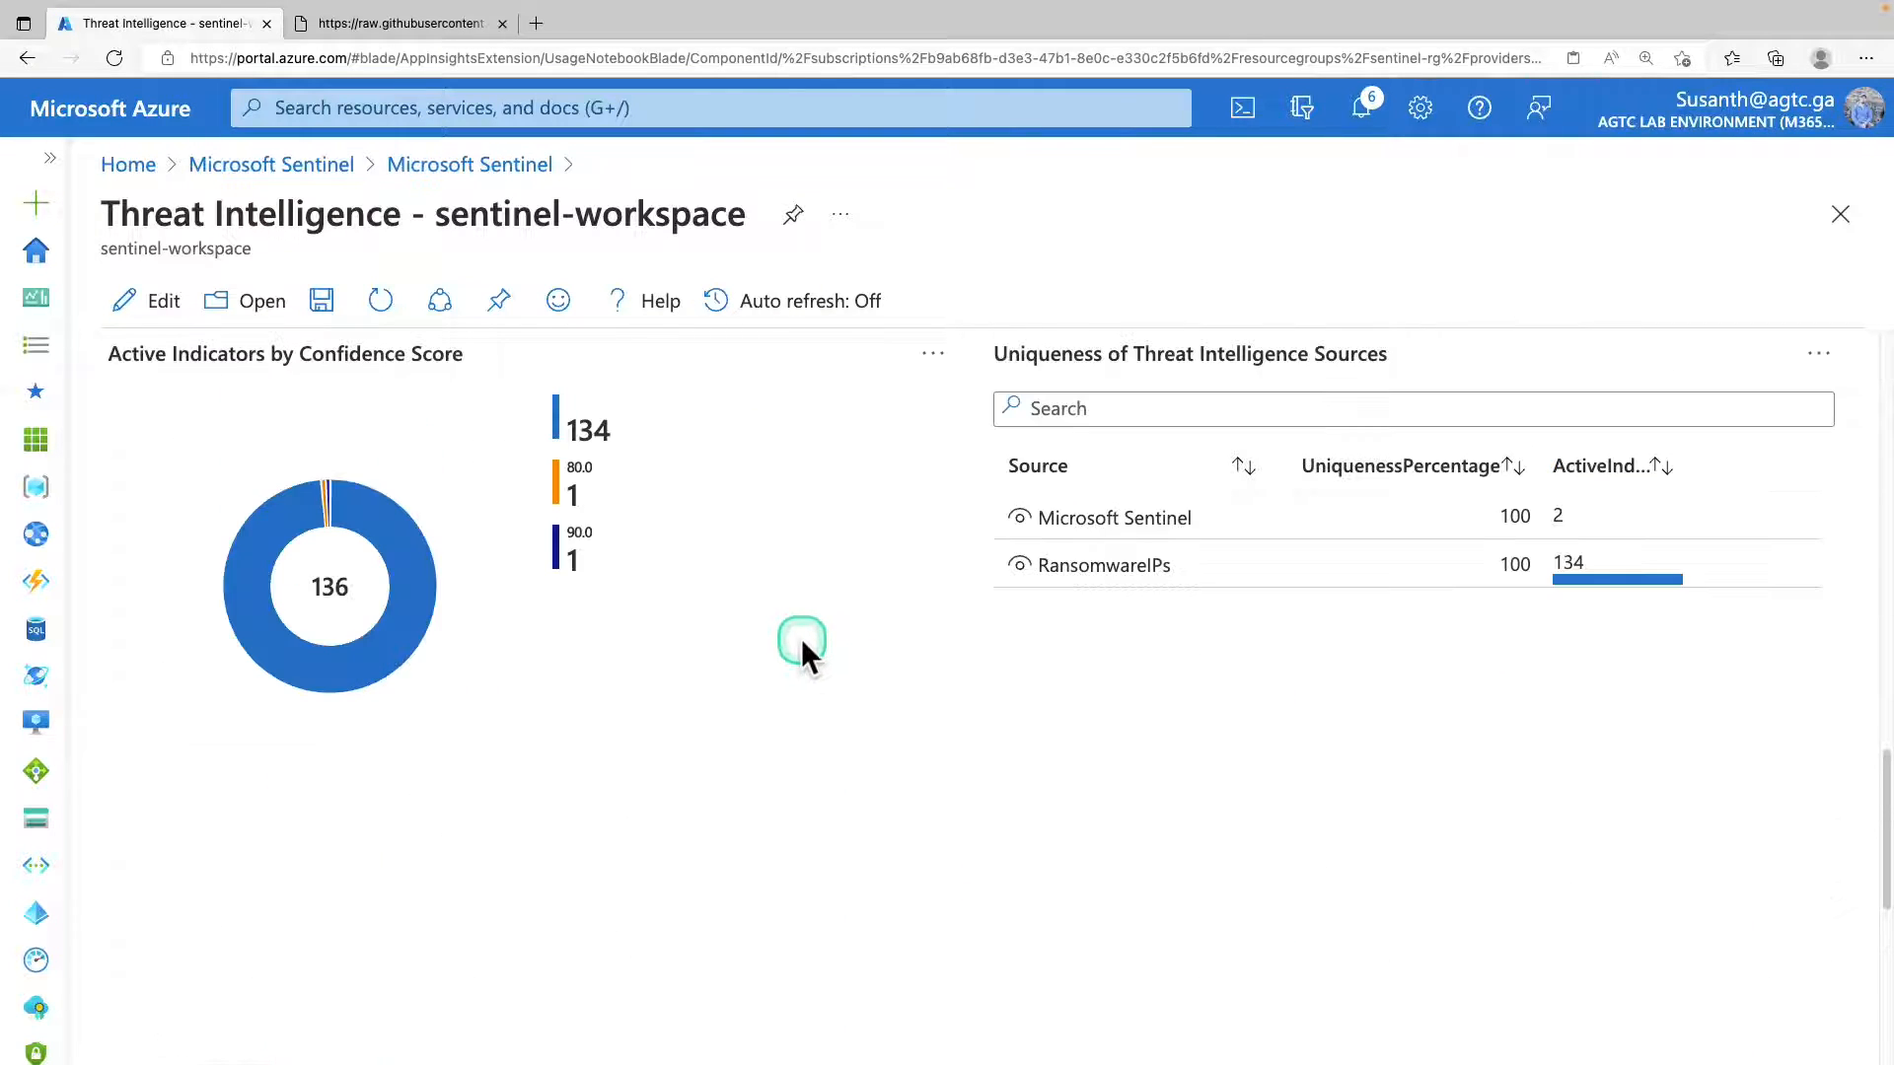
scroll(801, 637, "up", 5)
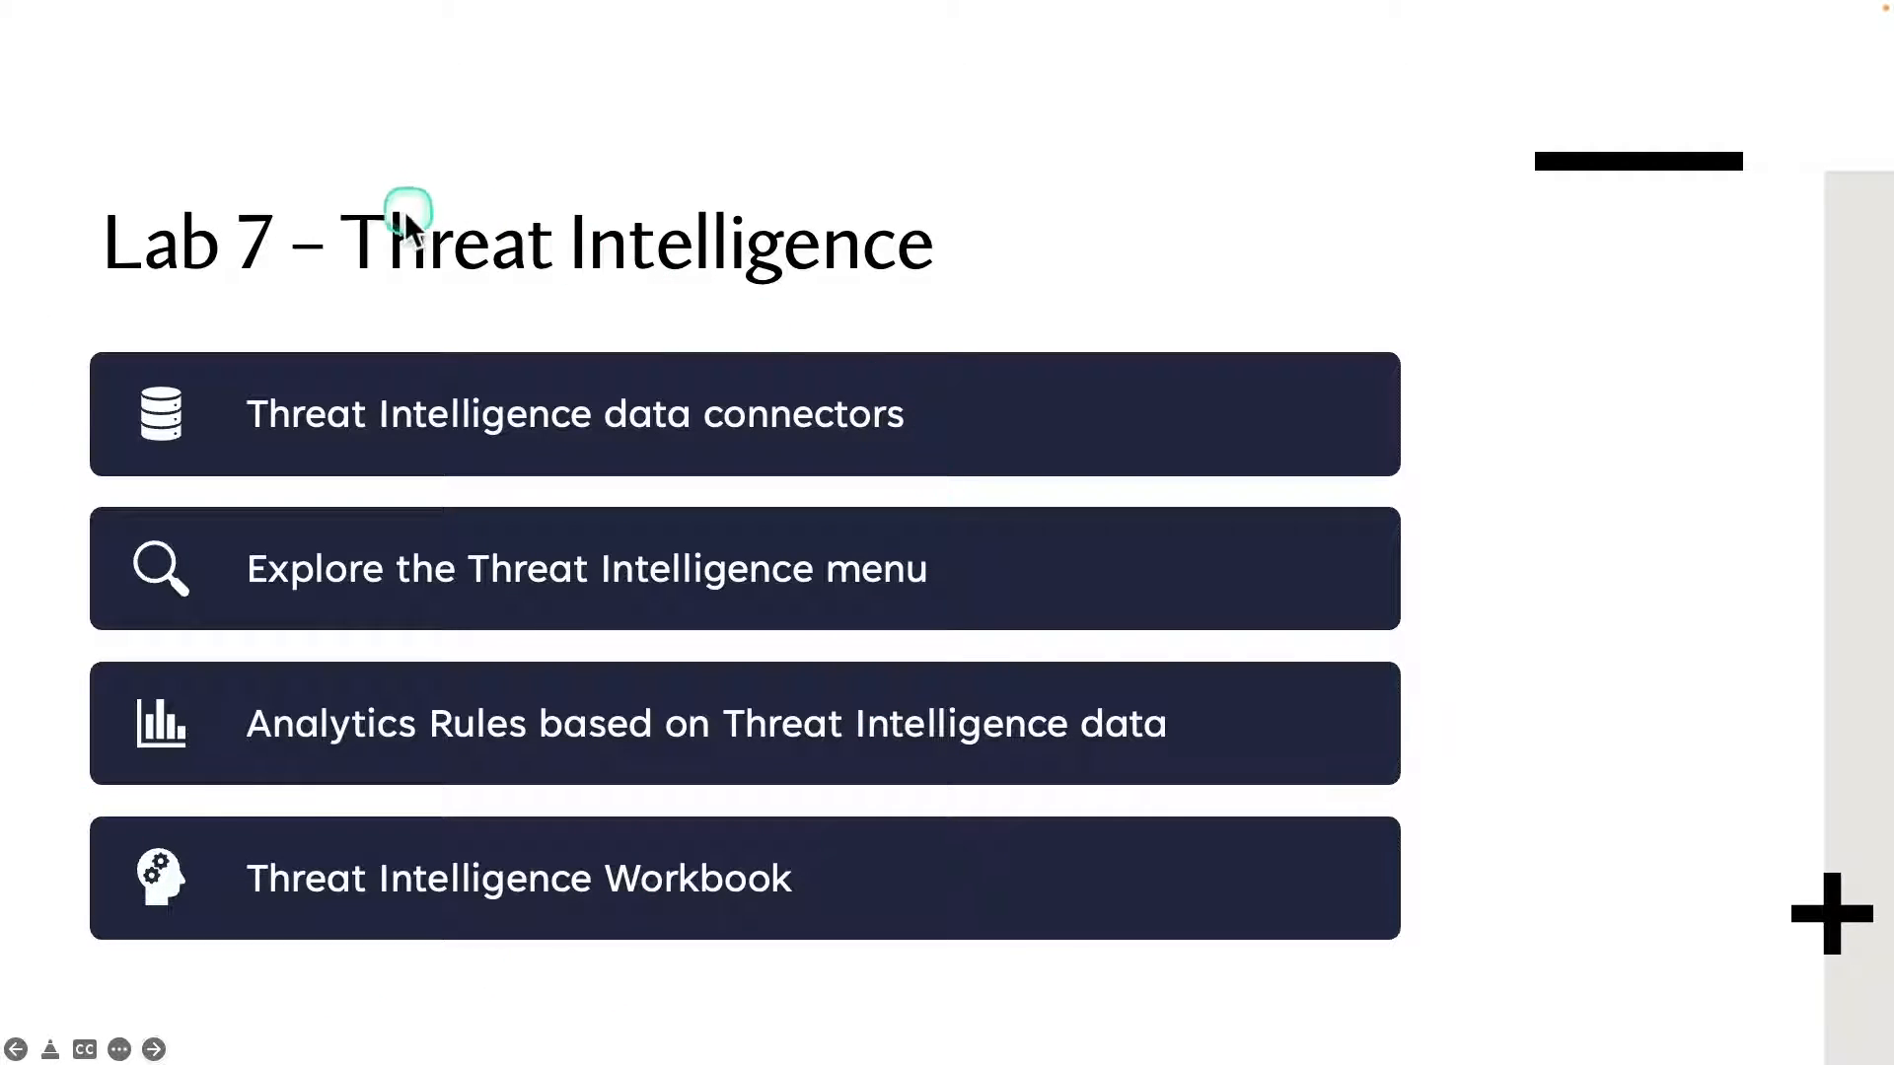
key("Right")
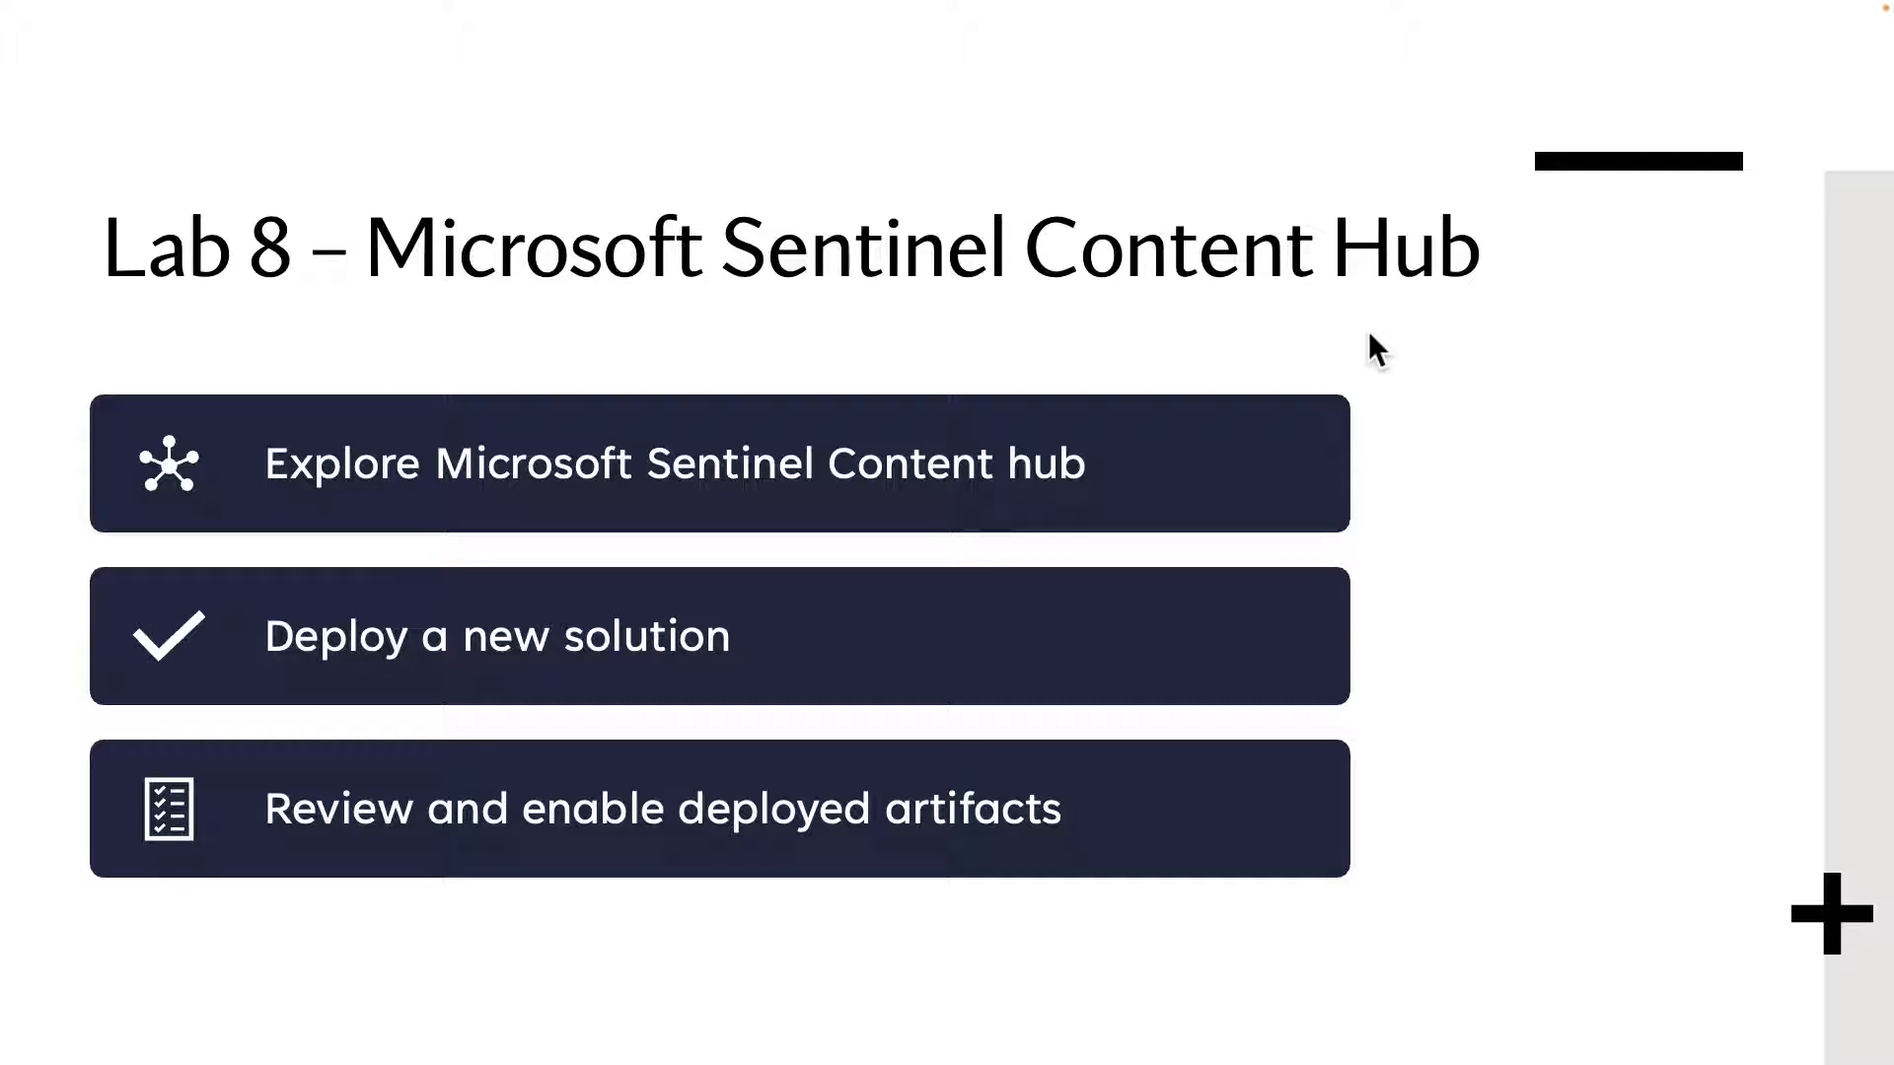
mouse_move(135, 411)
left_mouse_down()
mouse_move(343, 510)
mouse_move(1127, 519)
left_mouse_up()
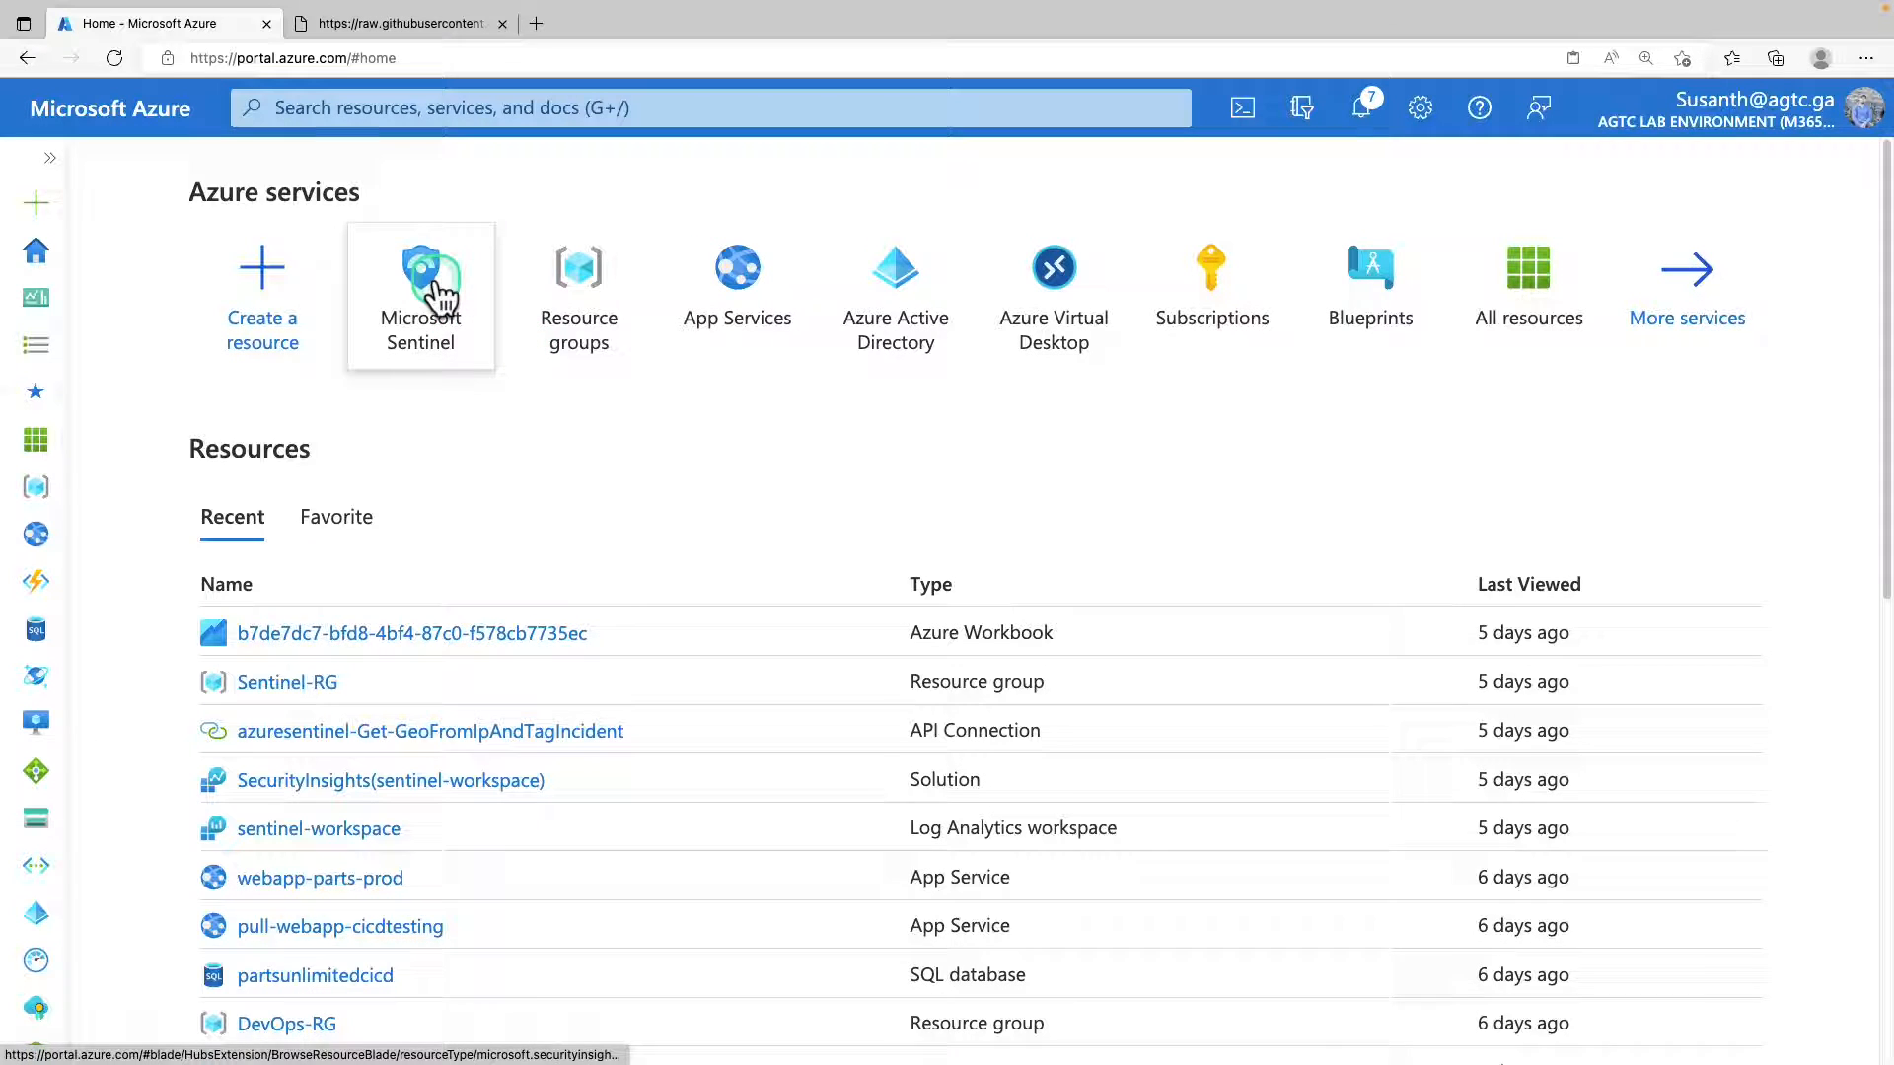
Open sentinel-workspace in Microsoft Sentinel and go to its Content hub.
left_click(436, 280)
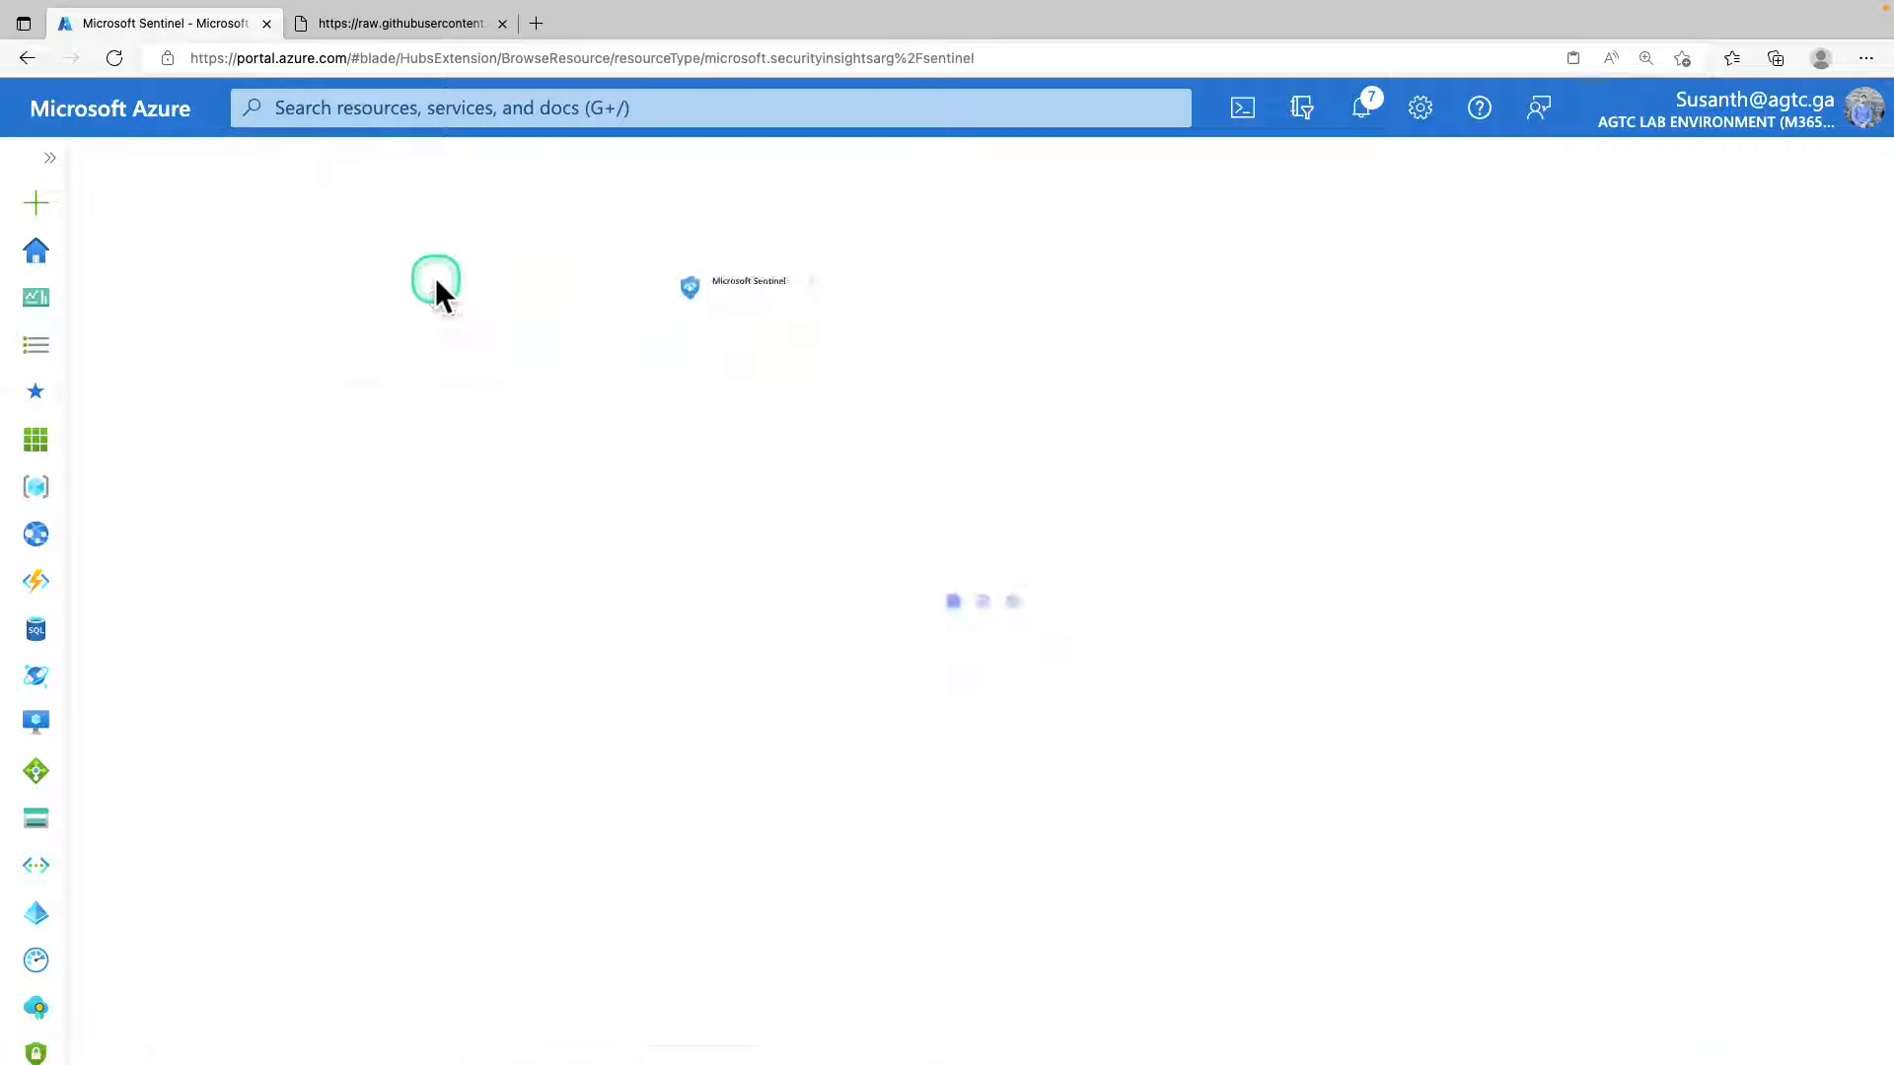
left_click(283, 538)
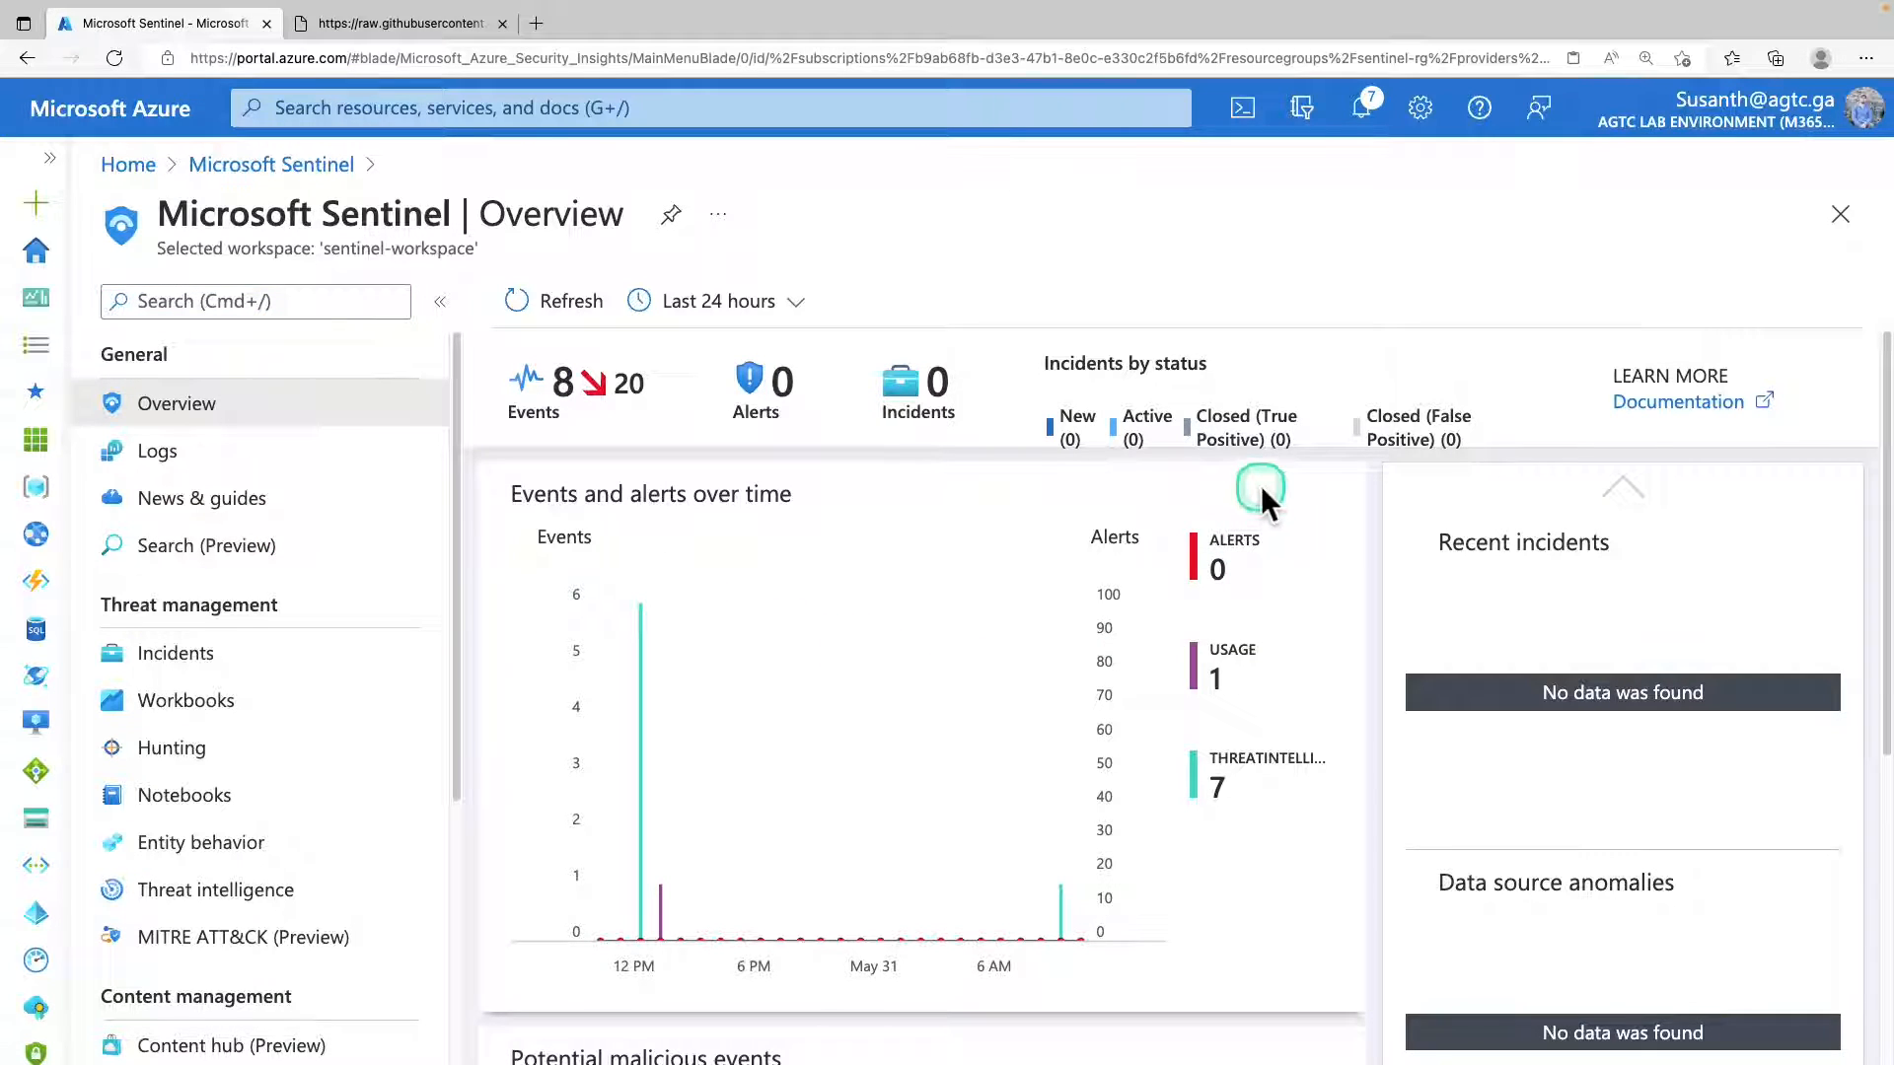
scroll(275, 621, "down", 4)
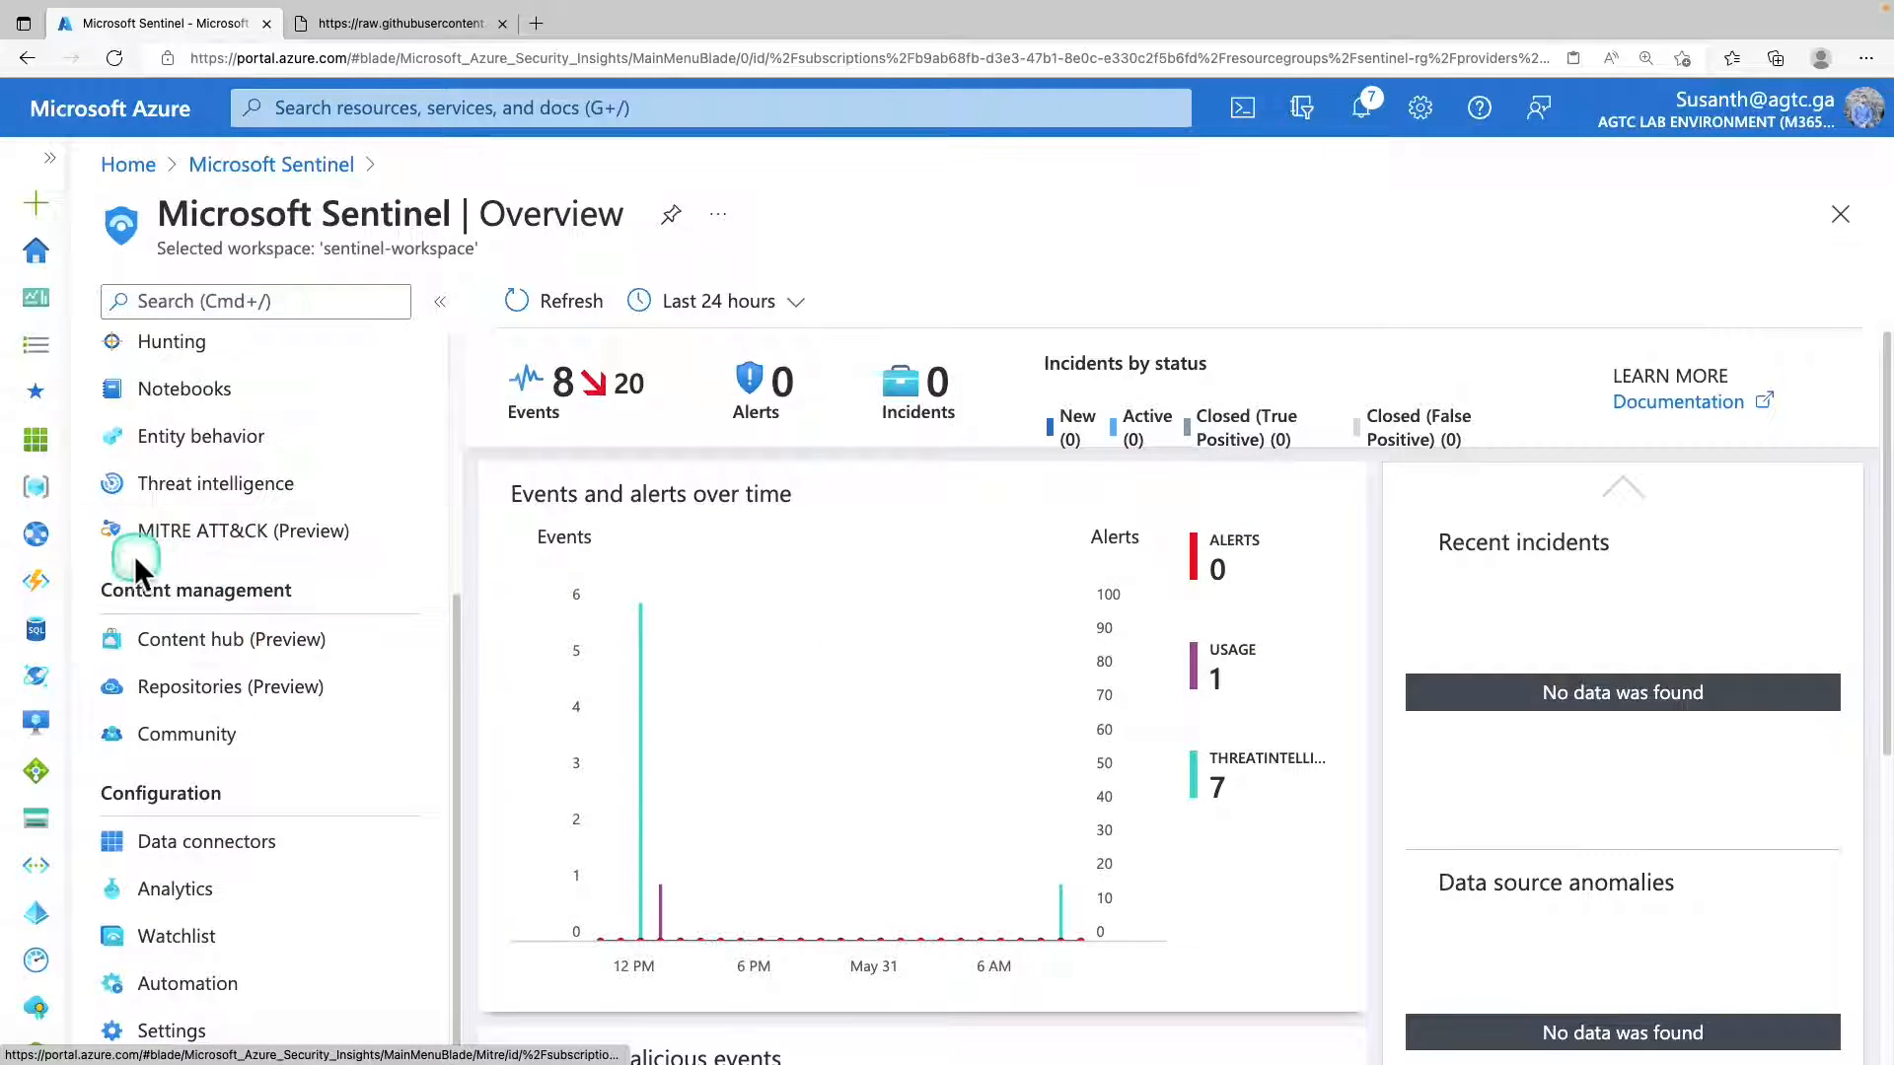
left_click(287, 659)
Search the Content hub solutions for "cloudfl" and select the Cloudflare solution.
left_click(770, 490)
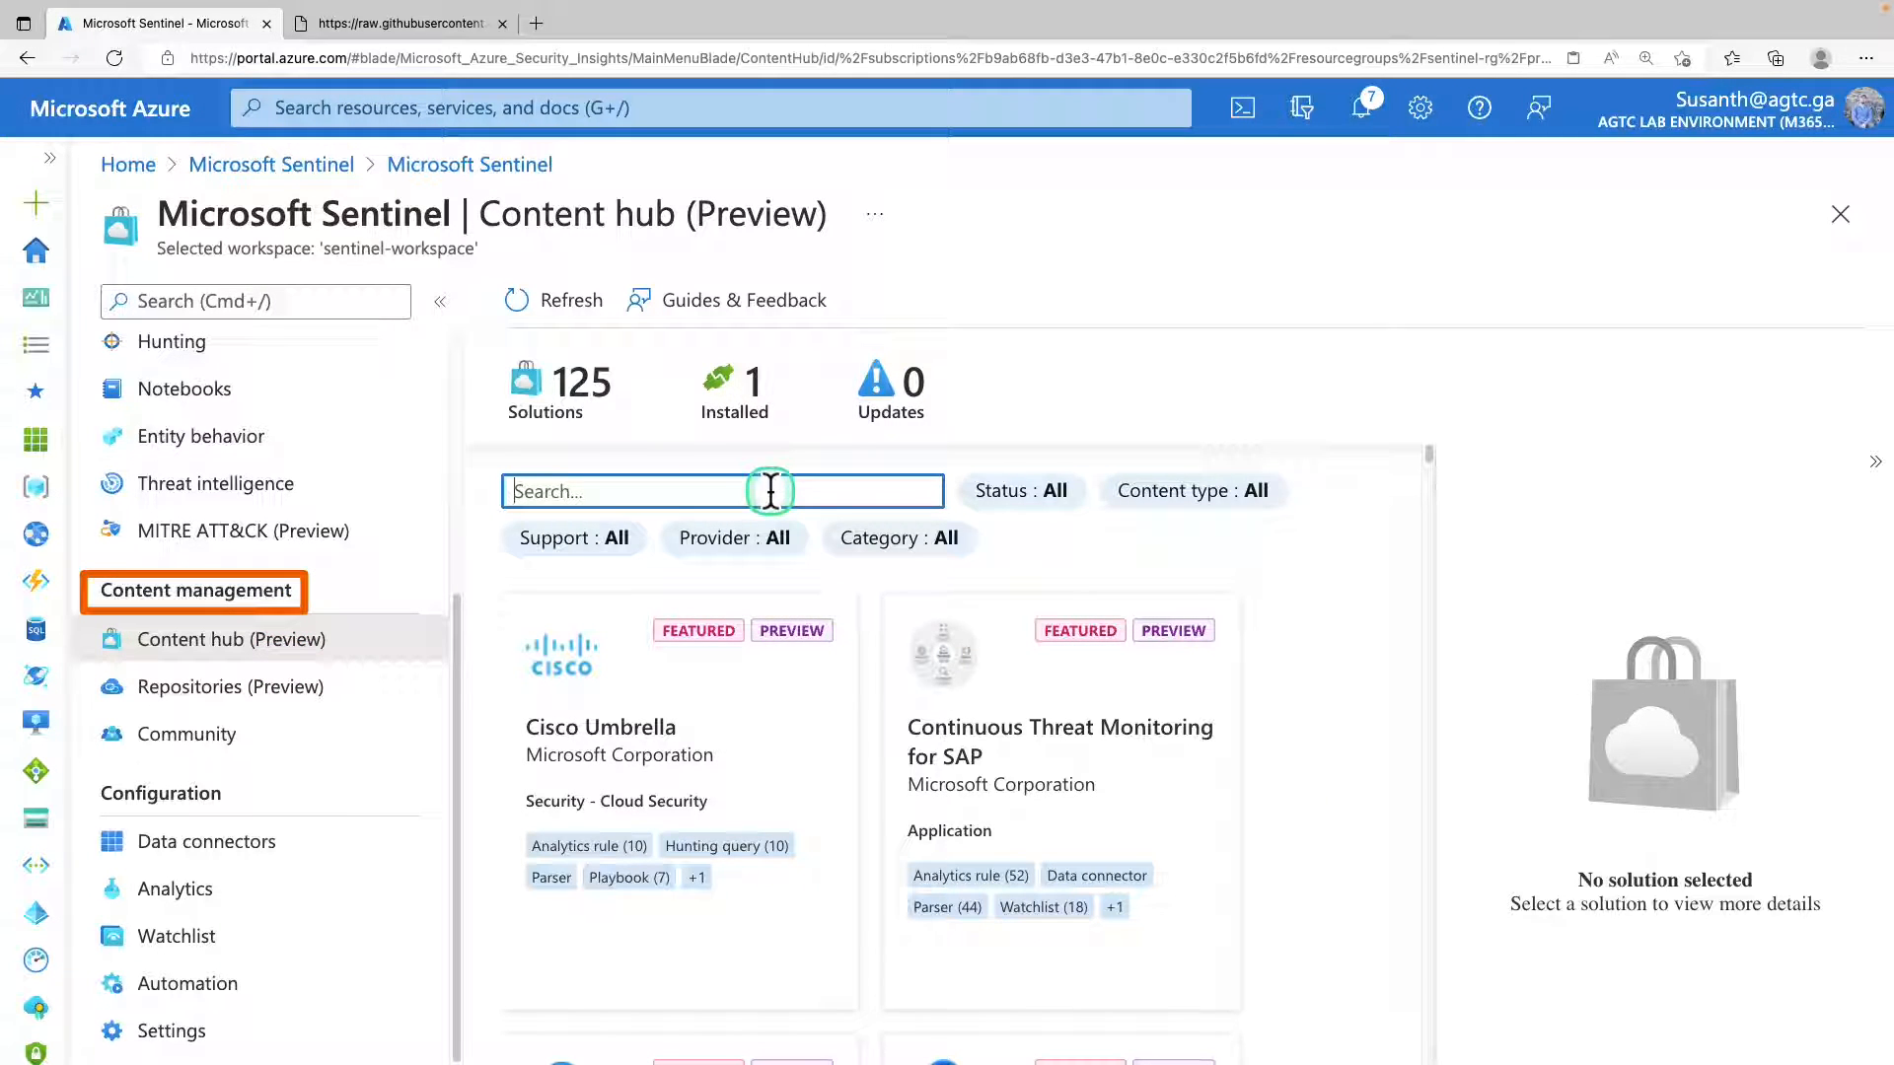
type("cloudfl")
left_click(659, 757)
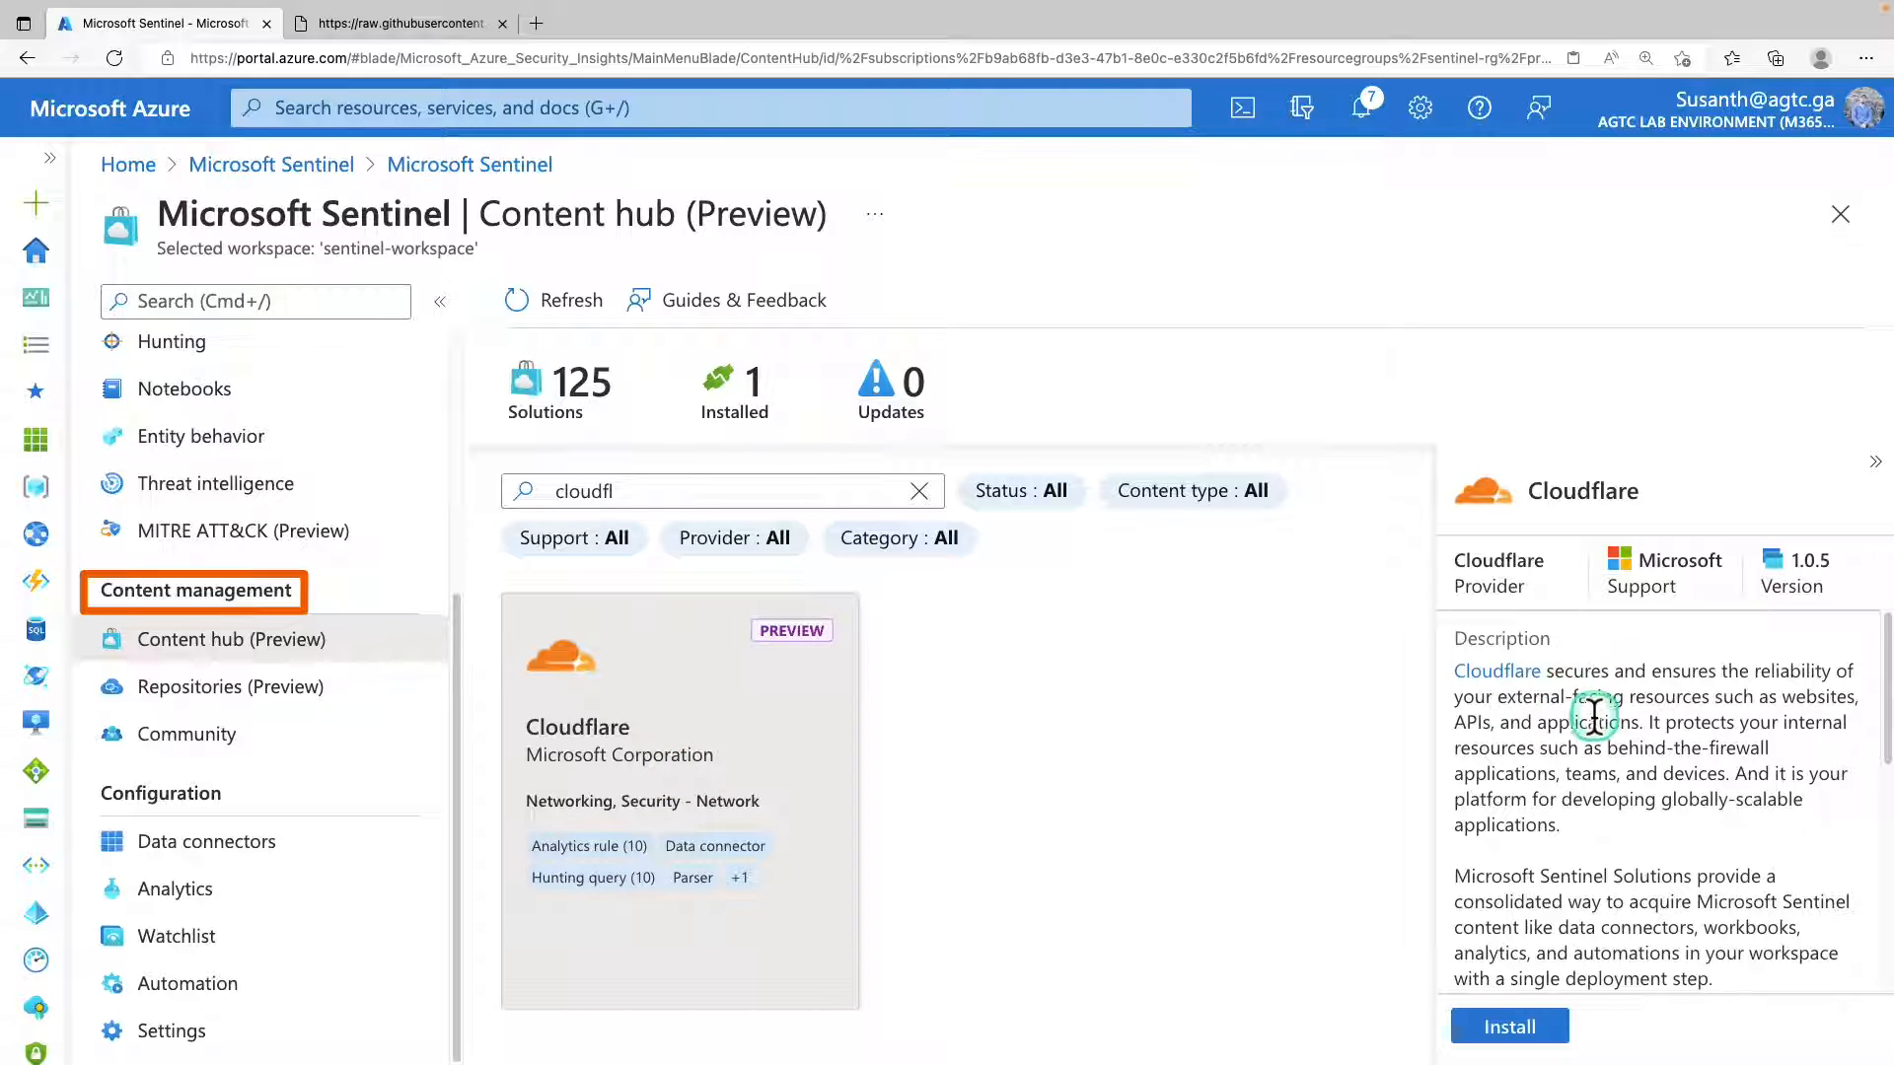
Read the Cloudflare solution's details, including its description, included content types, category and pricing.
scroll(1584, 696, "down", 1)
scroll(1590, 716, "down", 2)
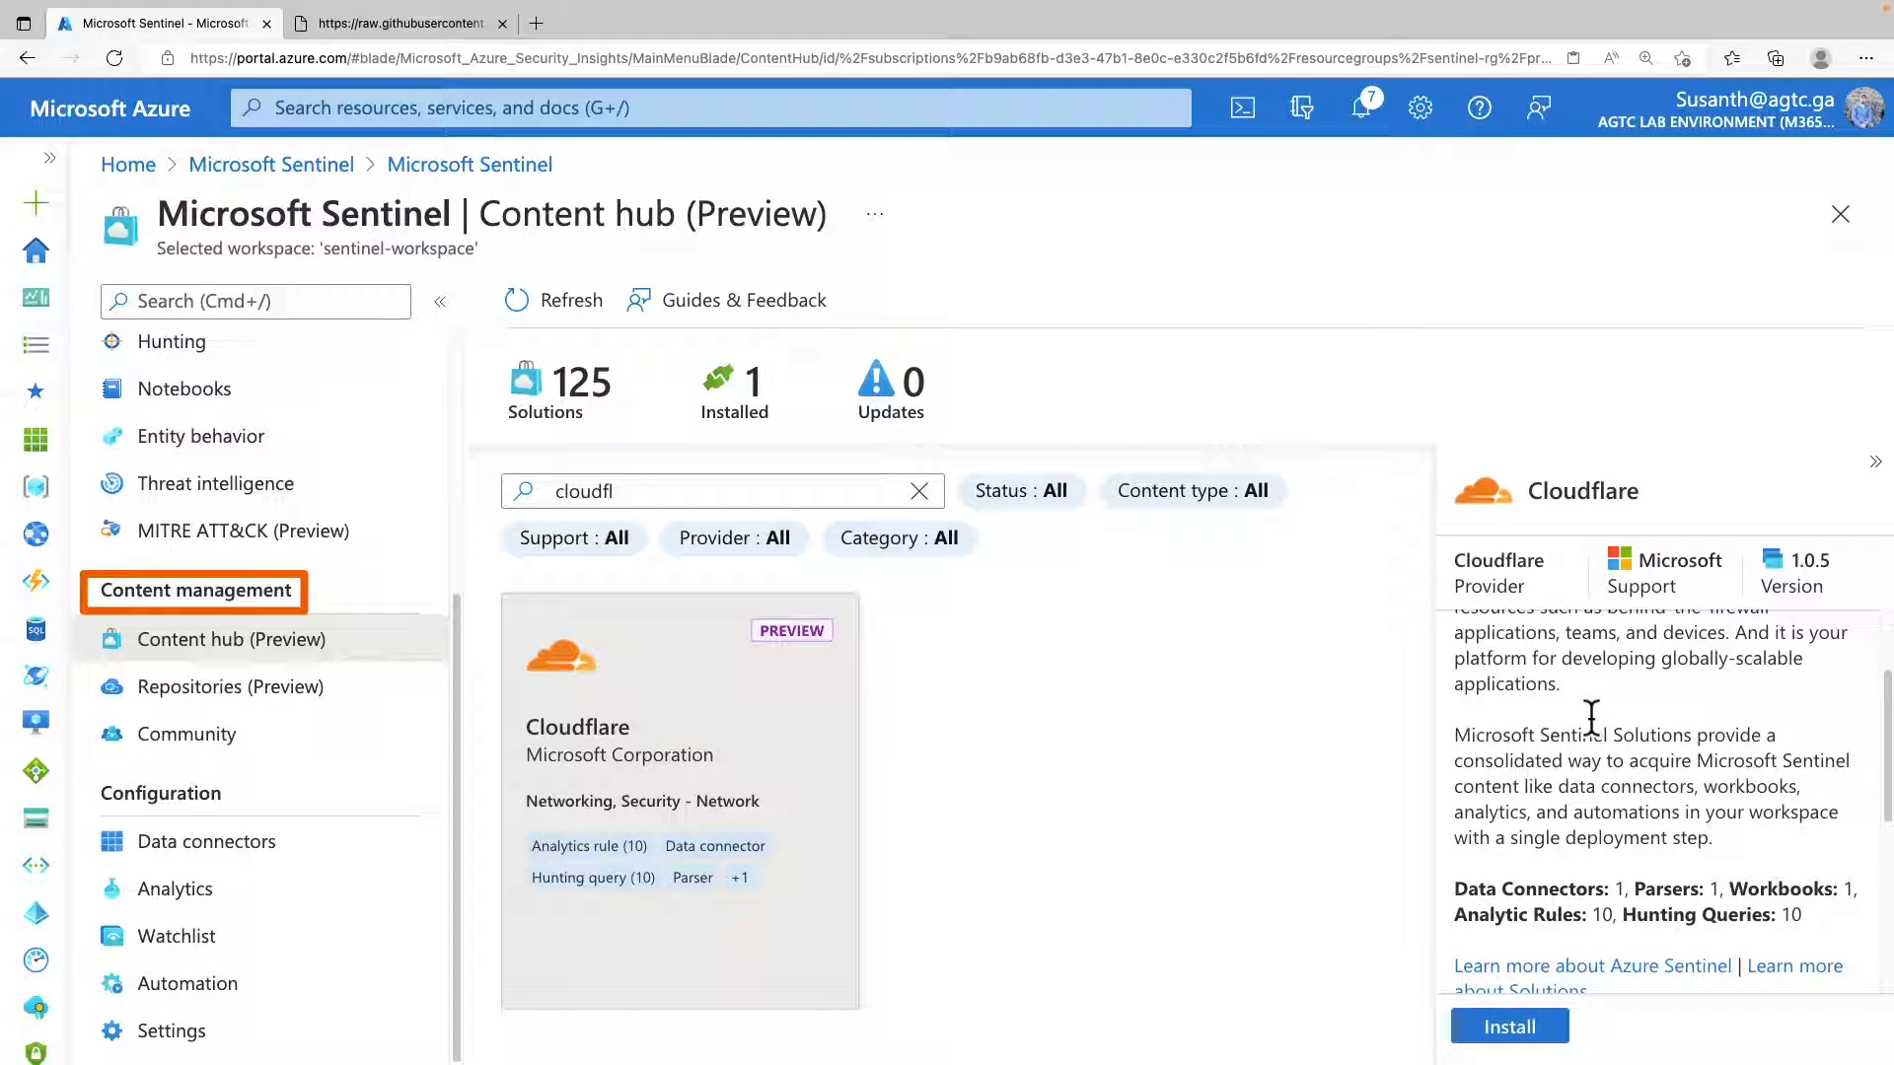
scroll(1590, 714, "down", 3)
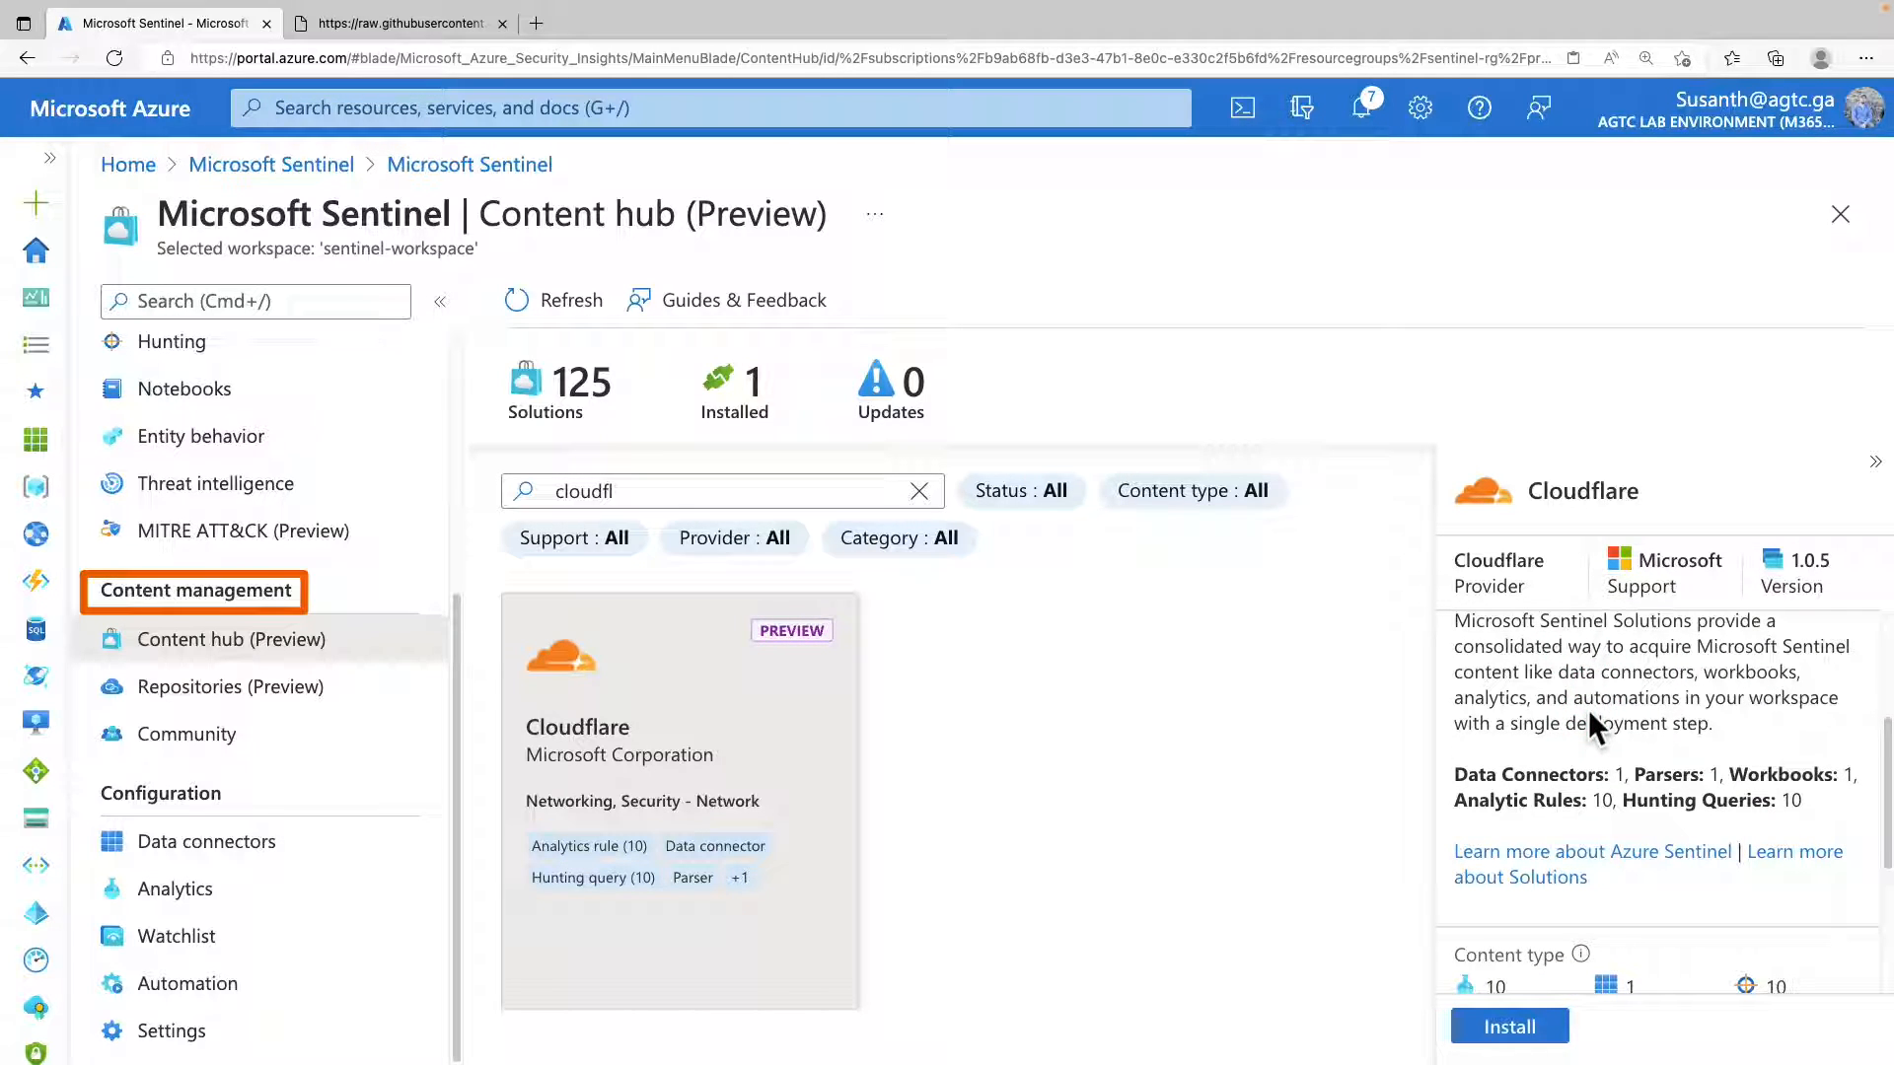
scroll(1588, 708, "down", 2)
scroll(1588, 709, "down", 3)
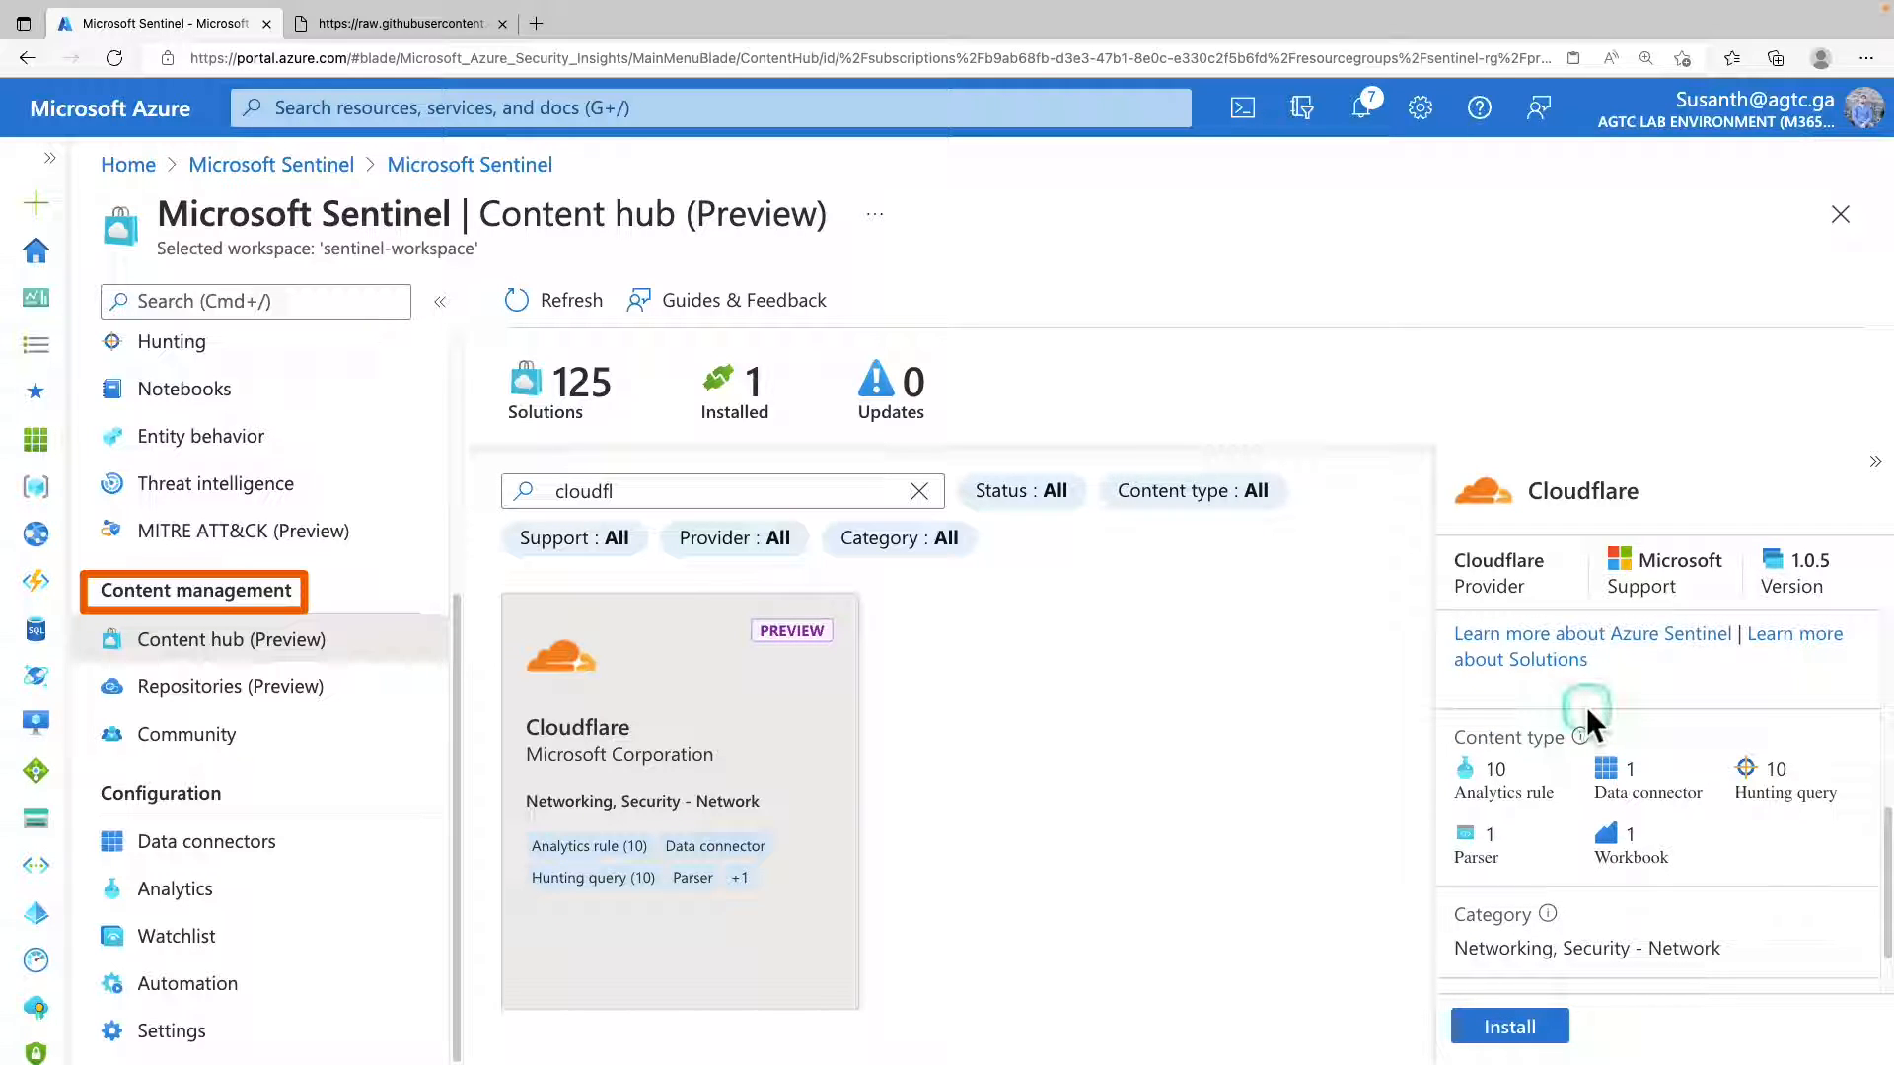
scroll(1586, 706, "down", 2)
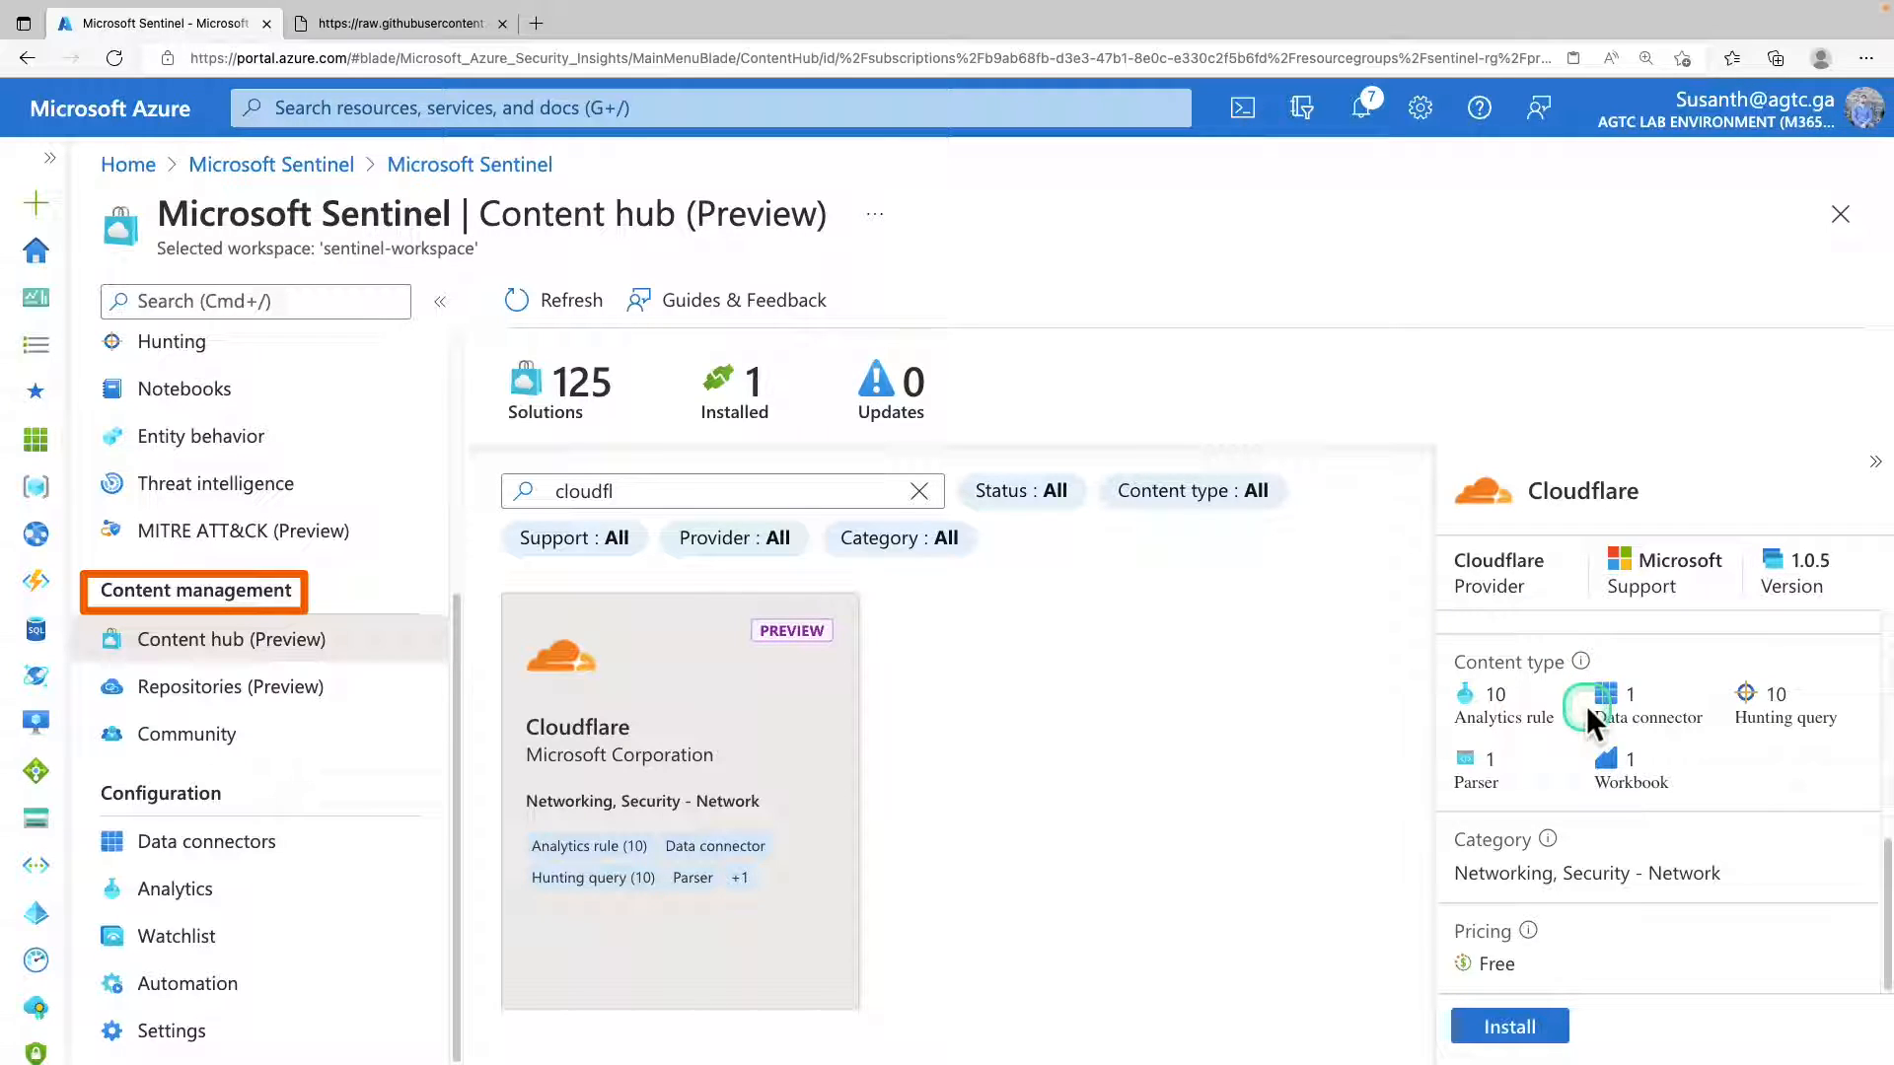
scroll(1585, 705, "up", 5)
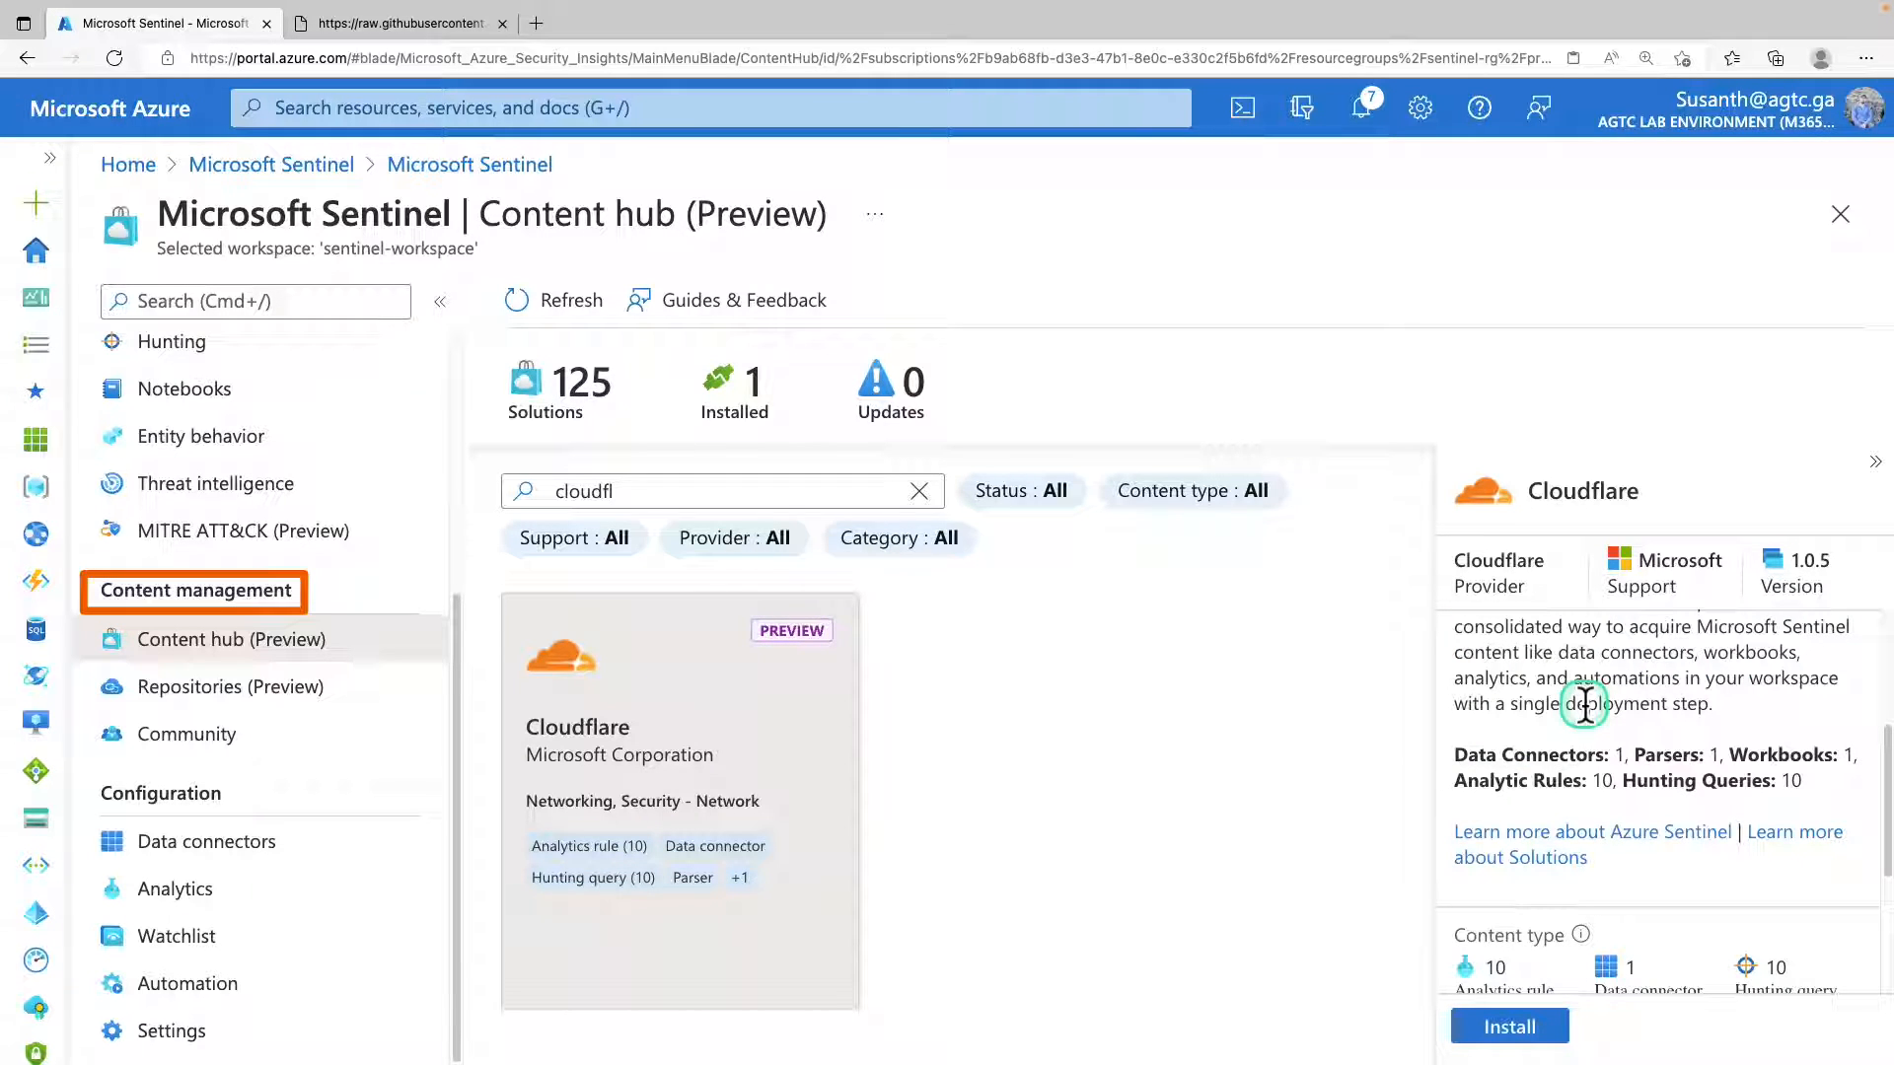
scroll(1585, 705, "up", 1)
scroll(1585, 704, "down", 5)
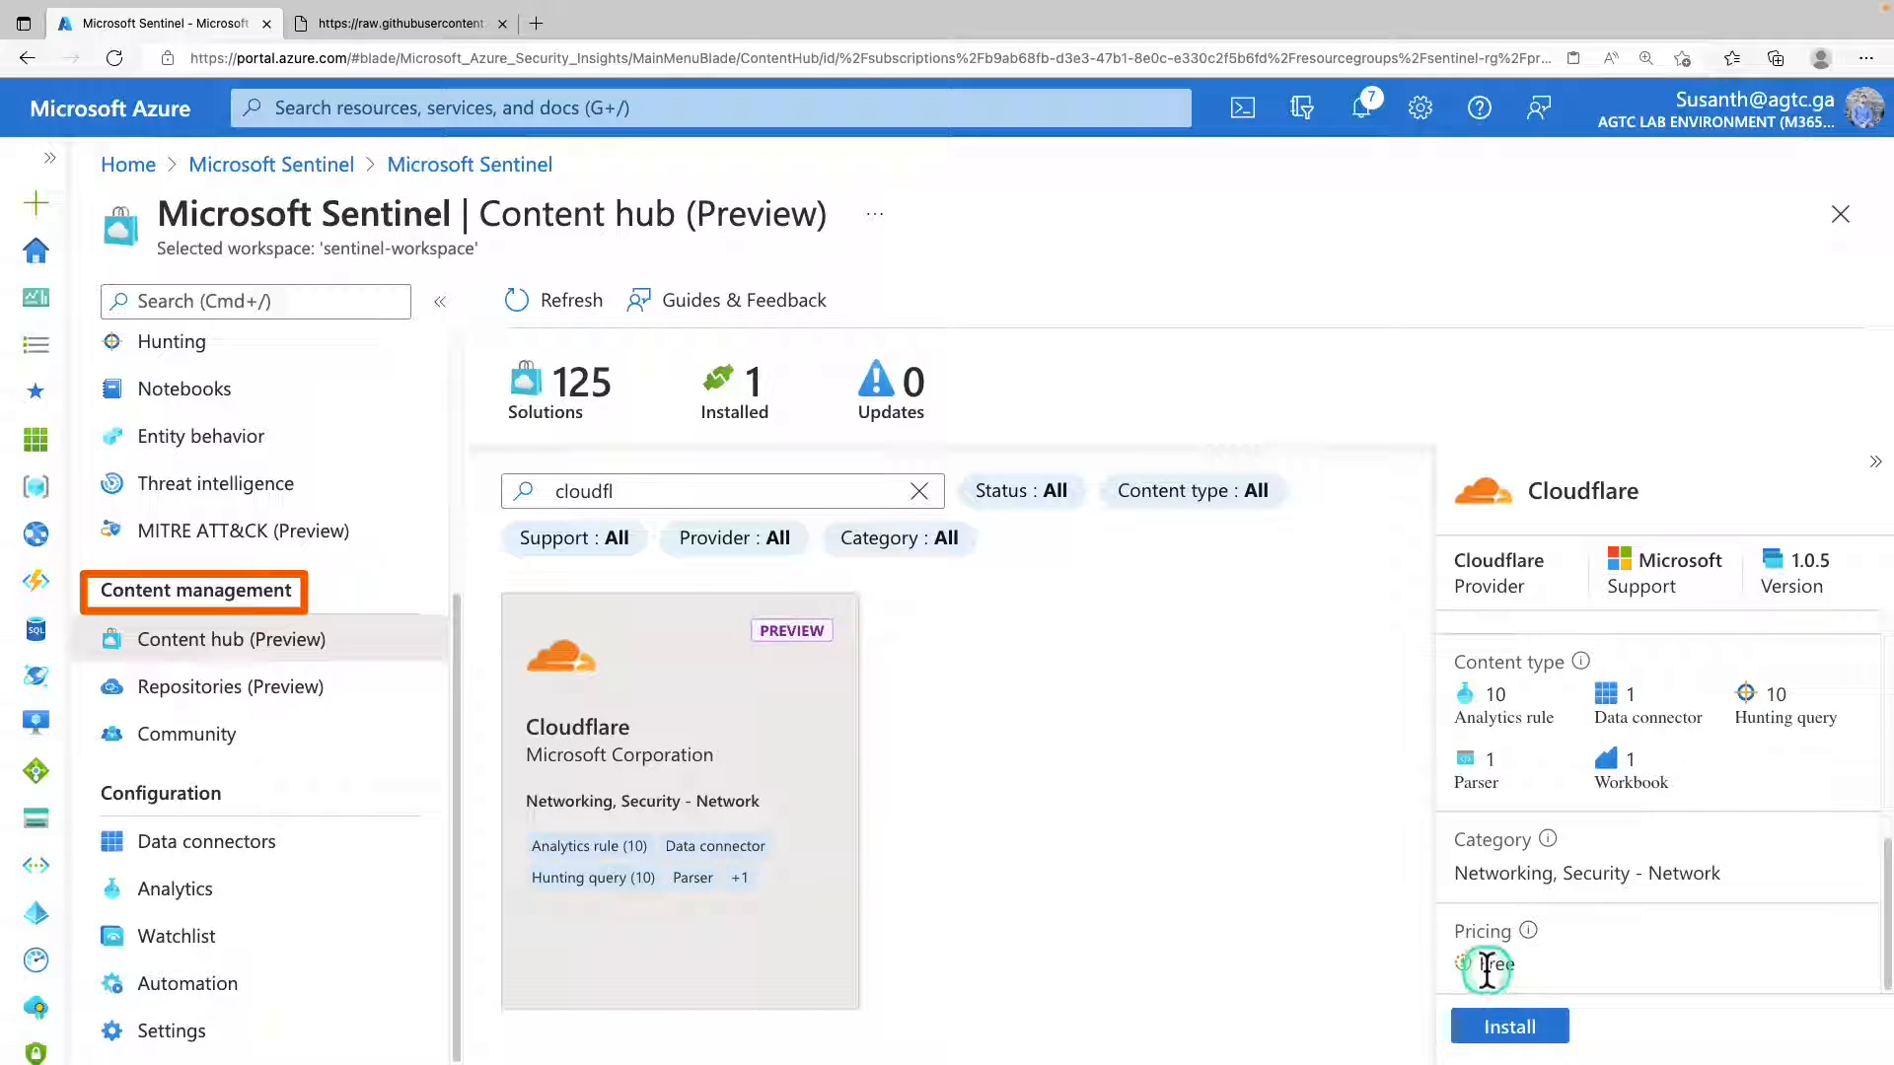
Open the Cloudflare solution's installation page and review its overview, included content counts and media previews.
left_click_drag(1486, 972, 1539, 971)
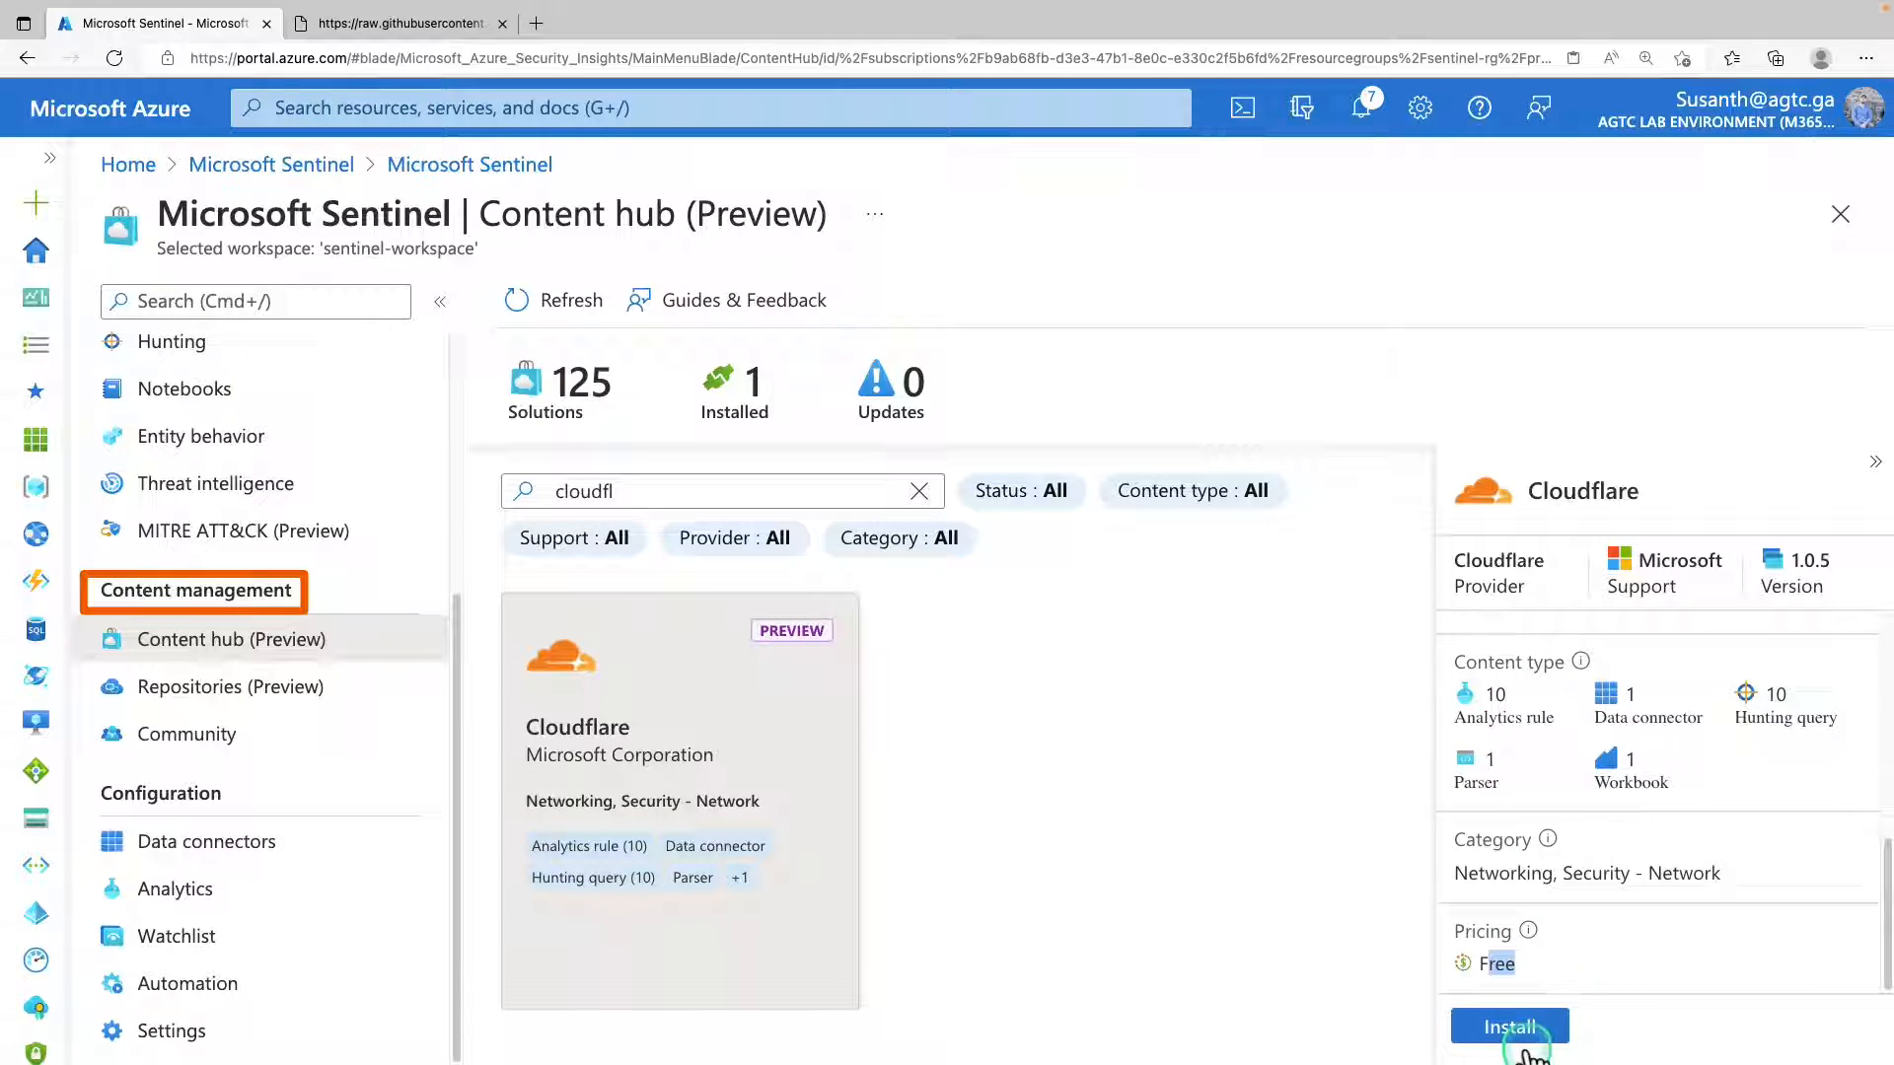
left_click(1520, 1034)
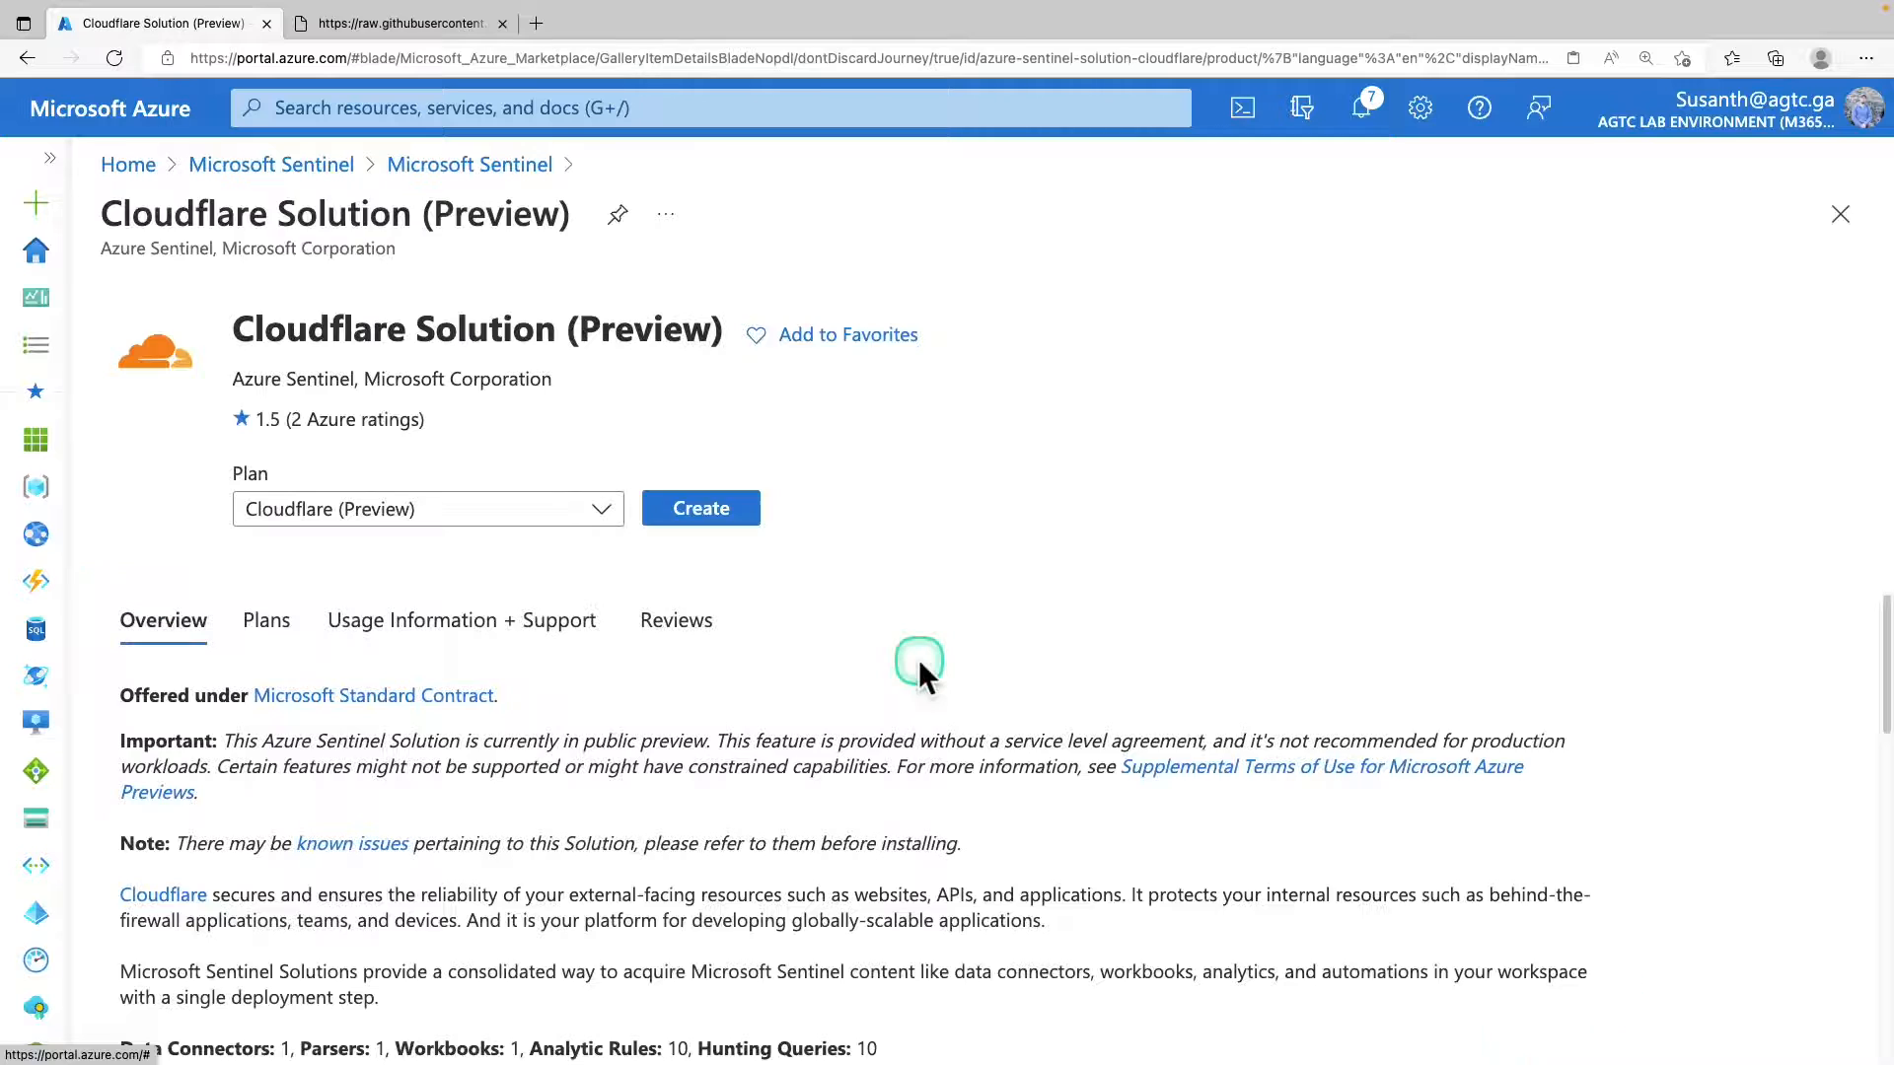
scroll(919, 660, "down", 3)
scroll(910, 659, "down", 3)
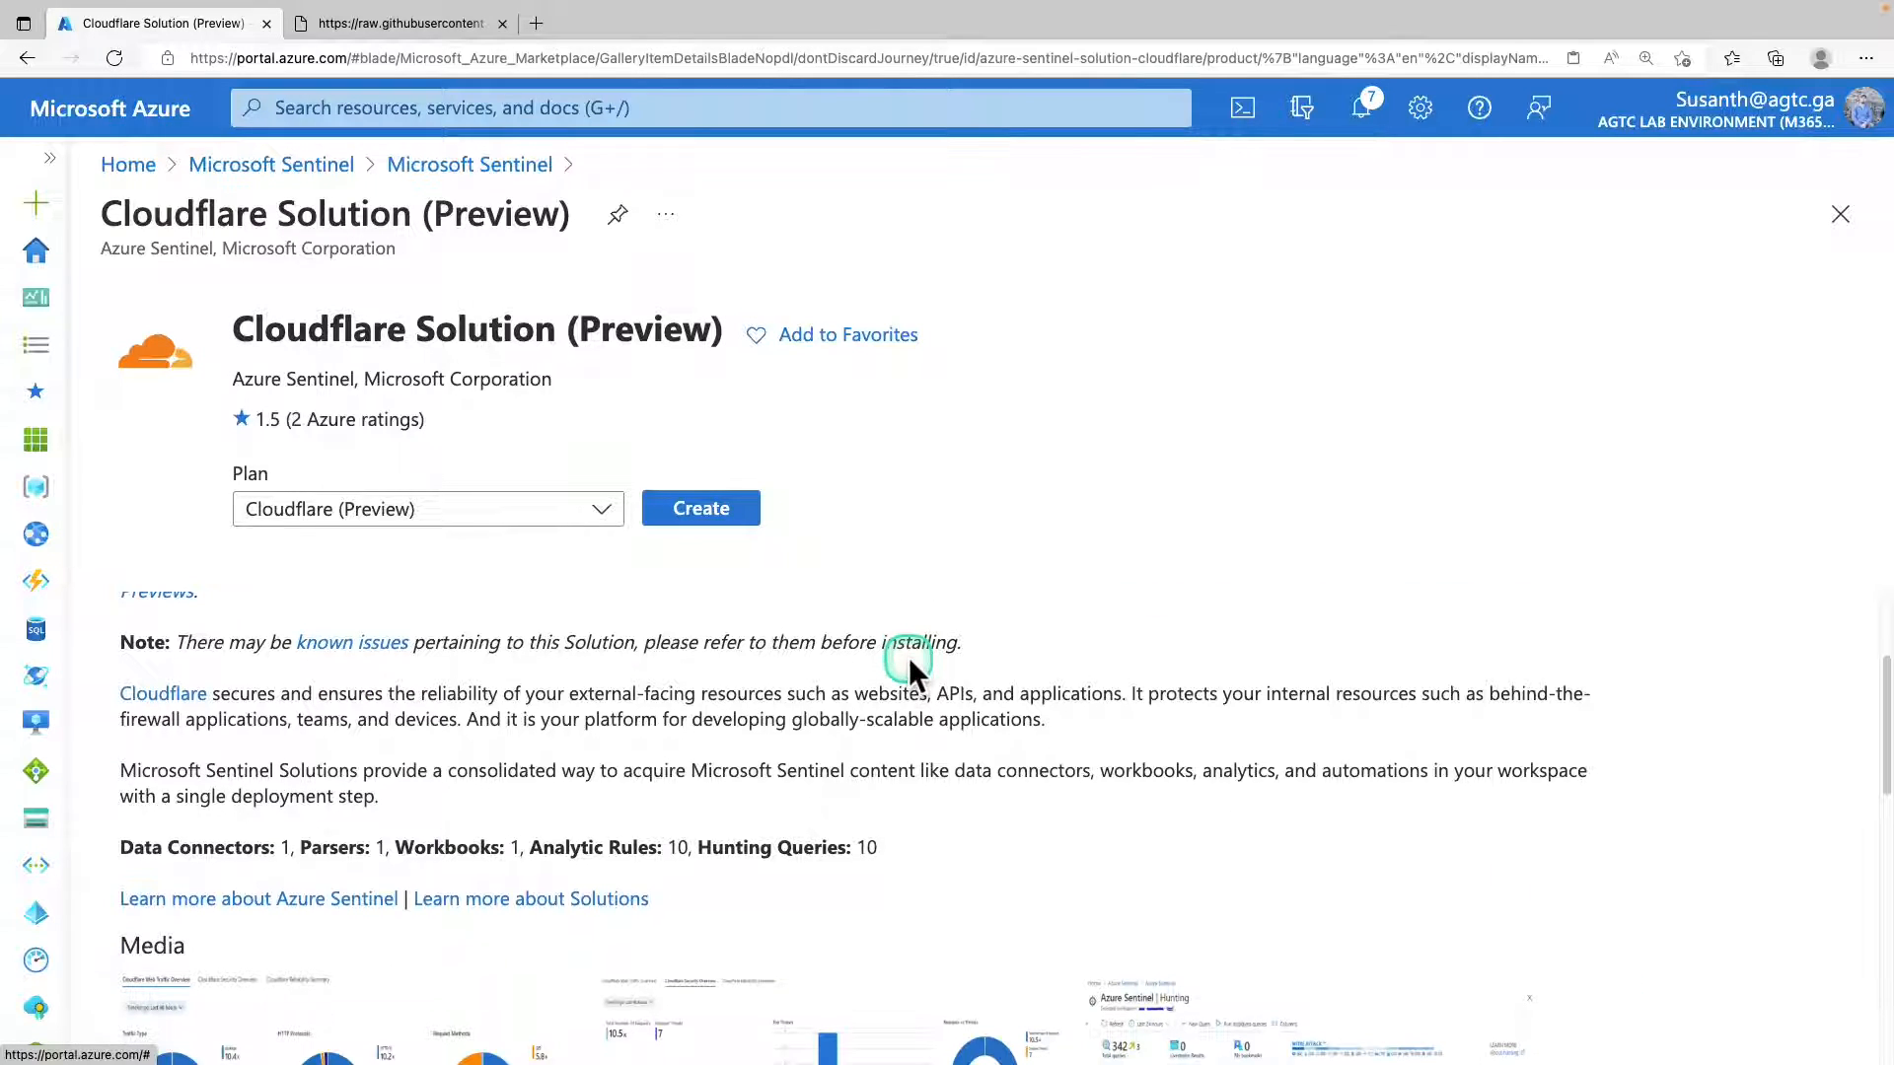
scroll(906, 647, "down", 1)
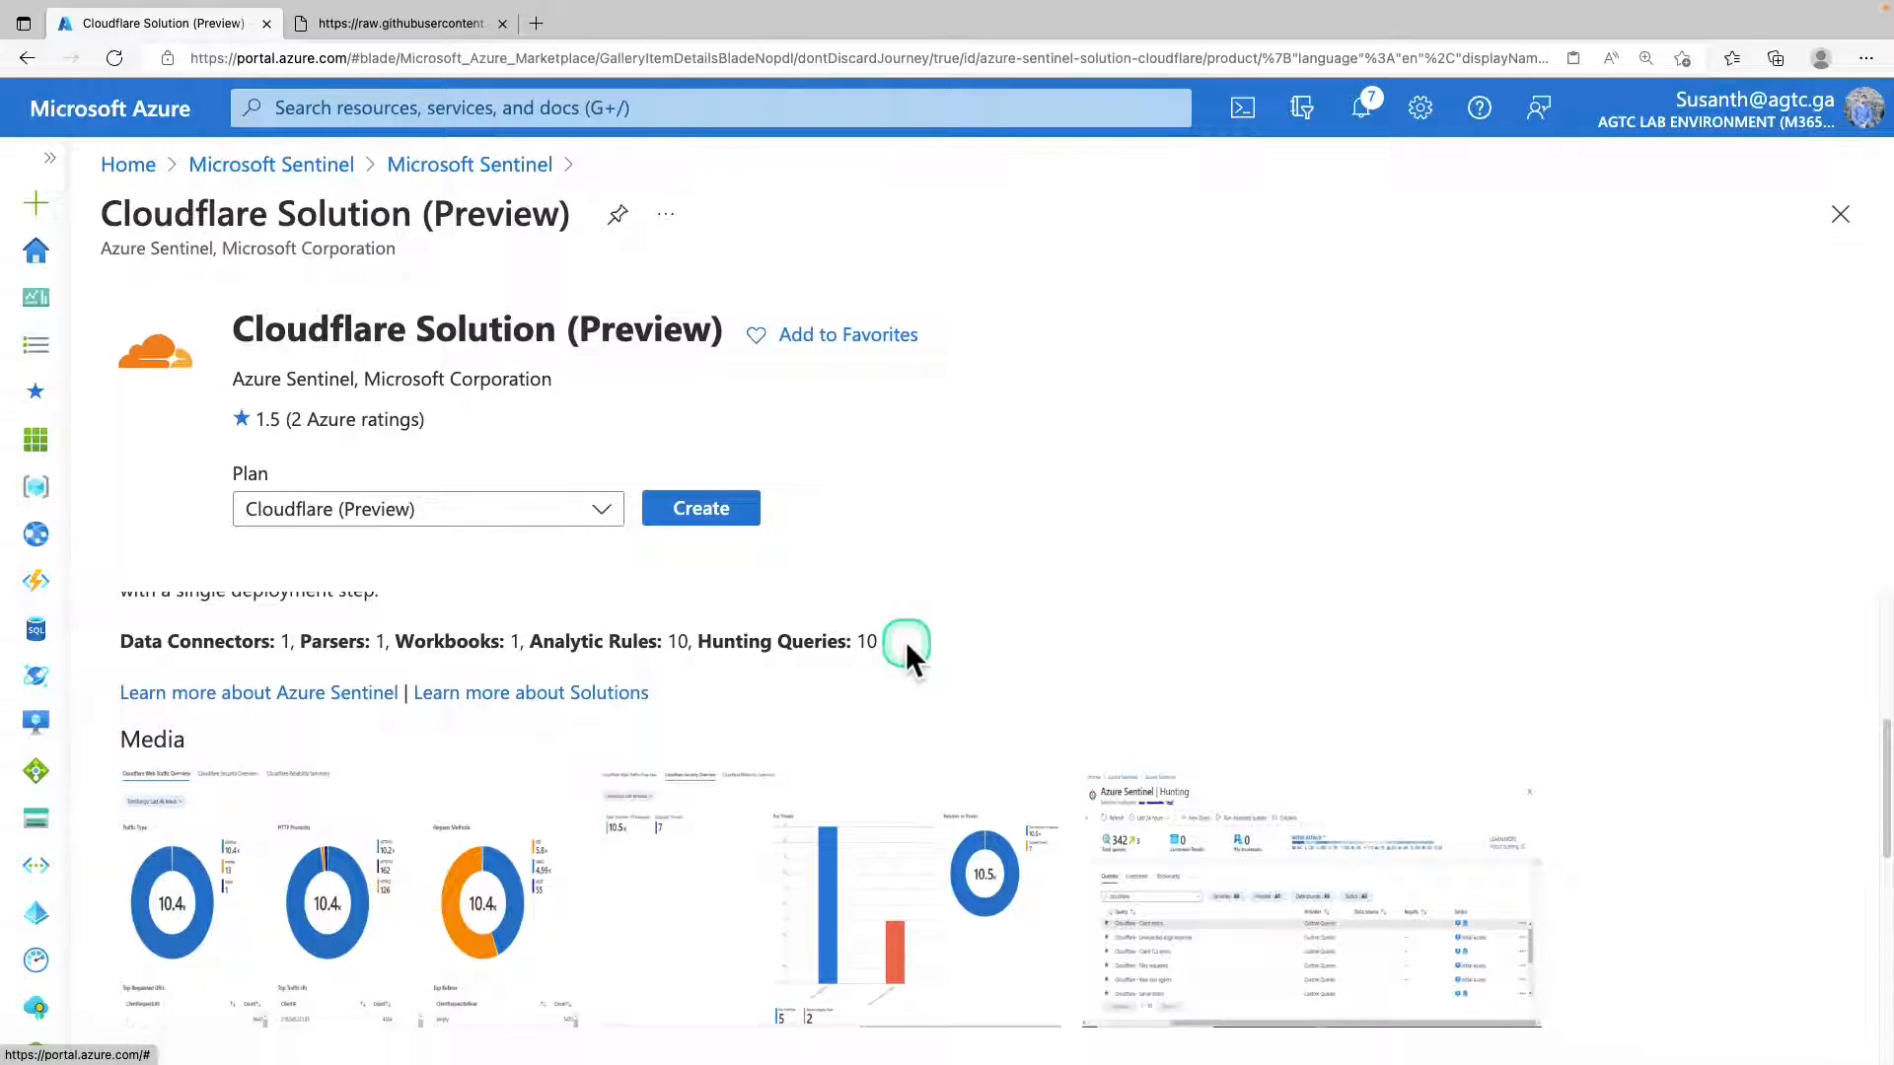
mouse_move(85, 570)
left_mouse_down()
mouse_move(104, 606)
mouse_move(720, 641)
mouse_move(1045, 635)
left_mouse_up()
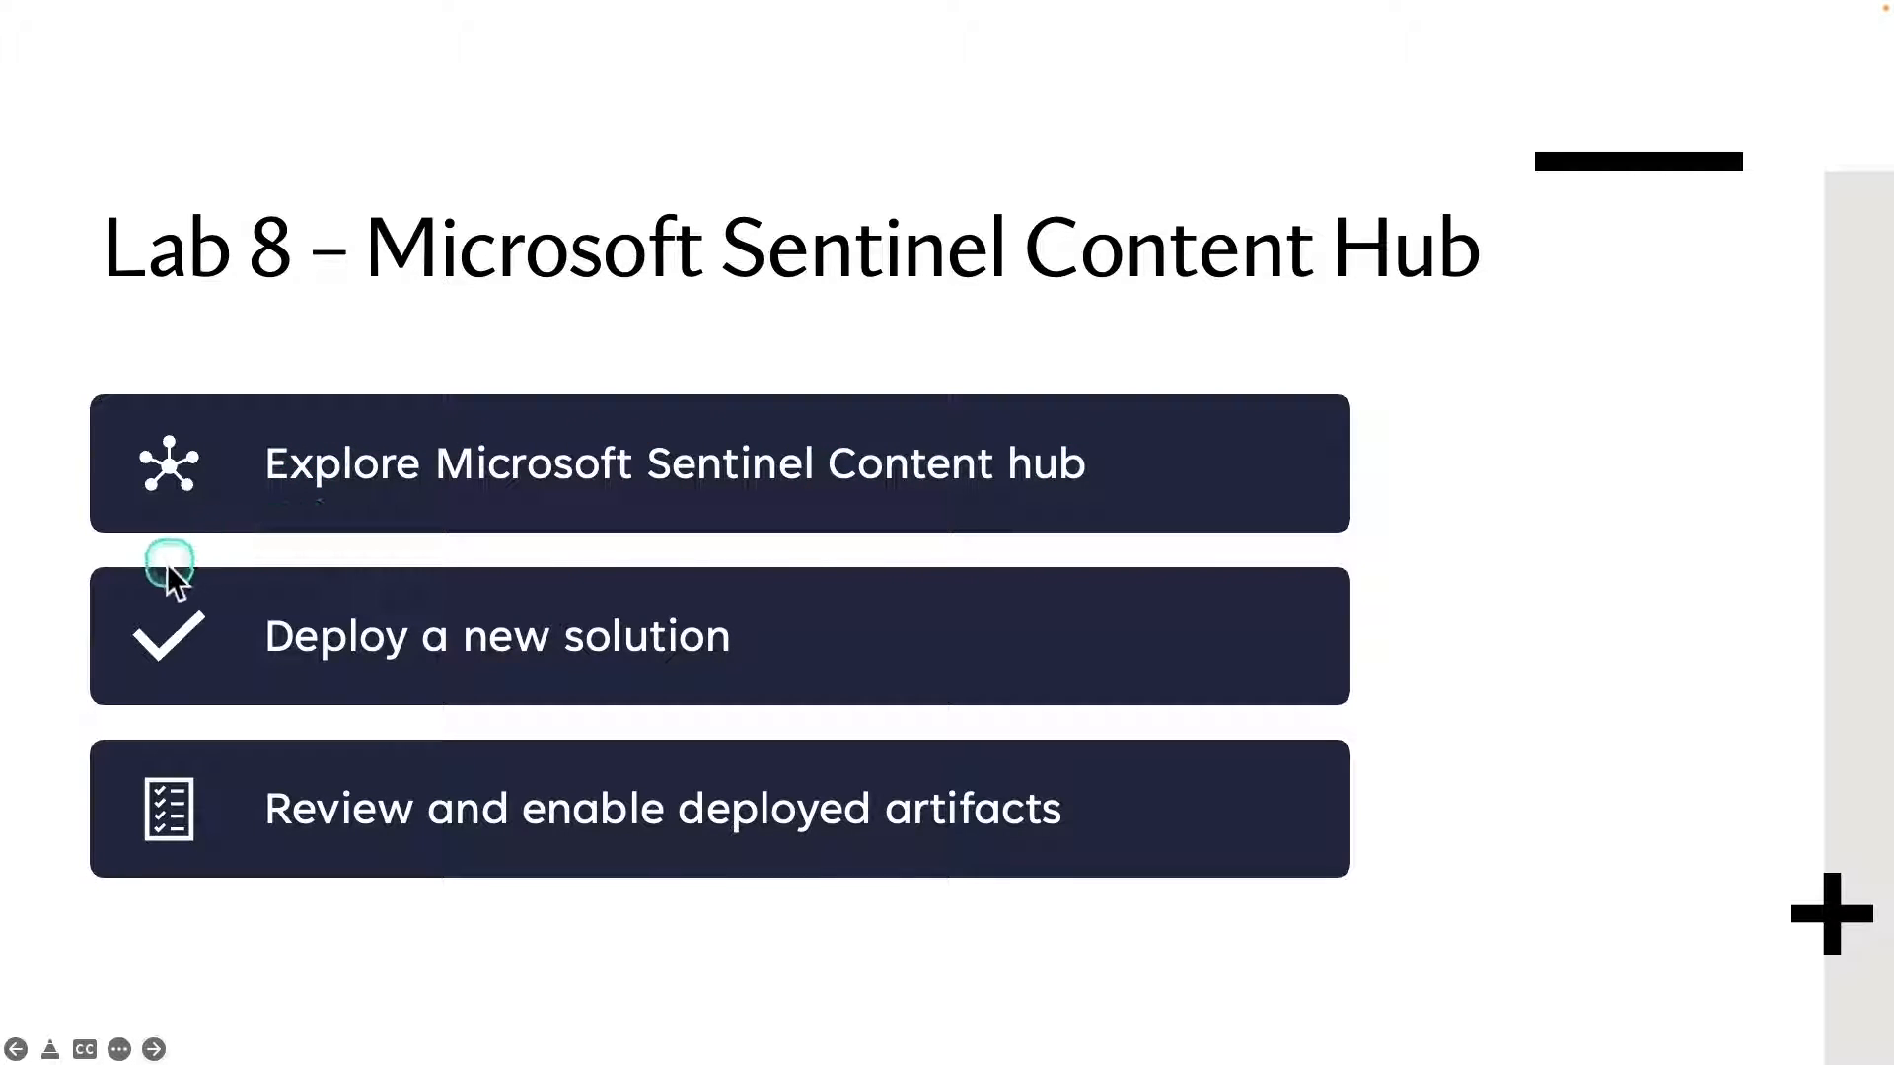
left_click_drag(111, 576, 768, 689)
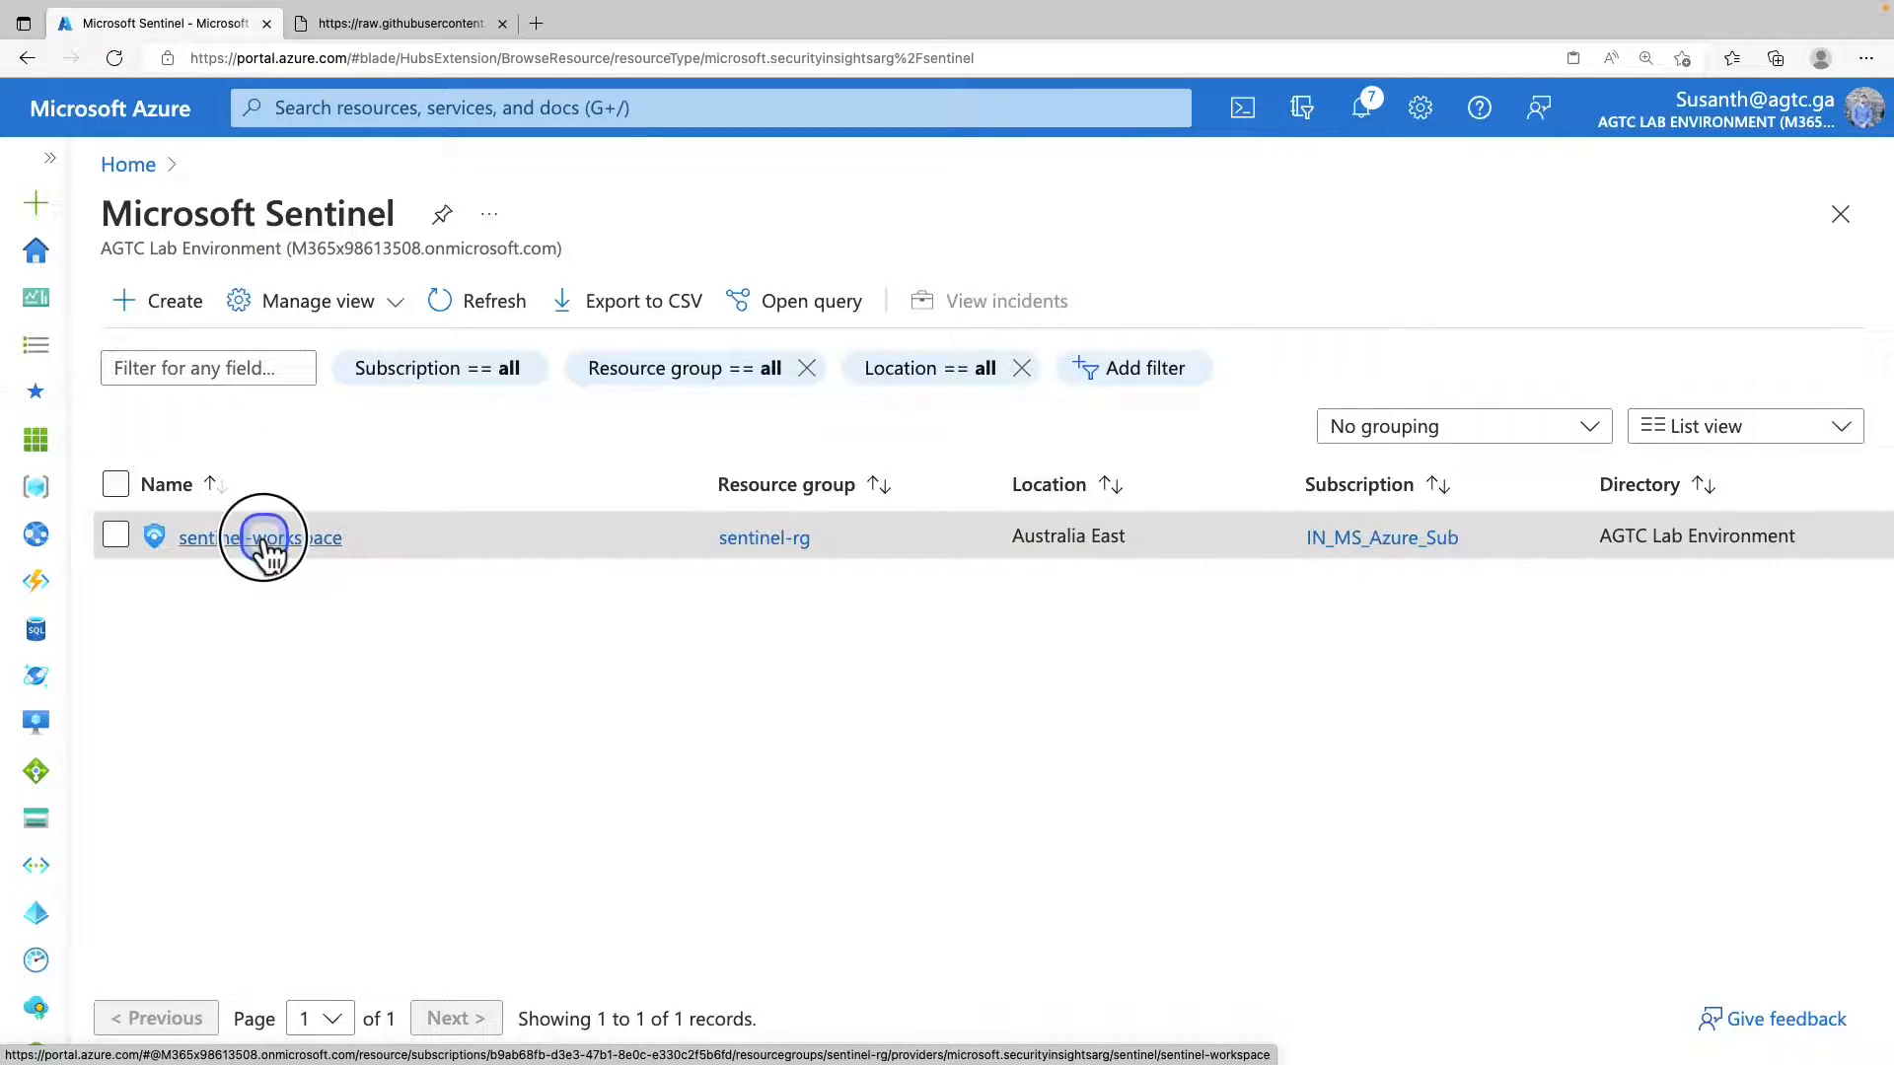
Open sentinel-workspace from the Microsoft Sentinel list and return to its Content hub.
left_click(264, 537)
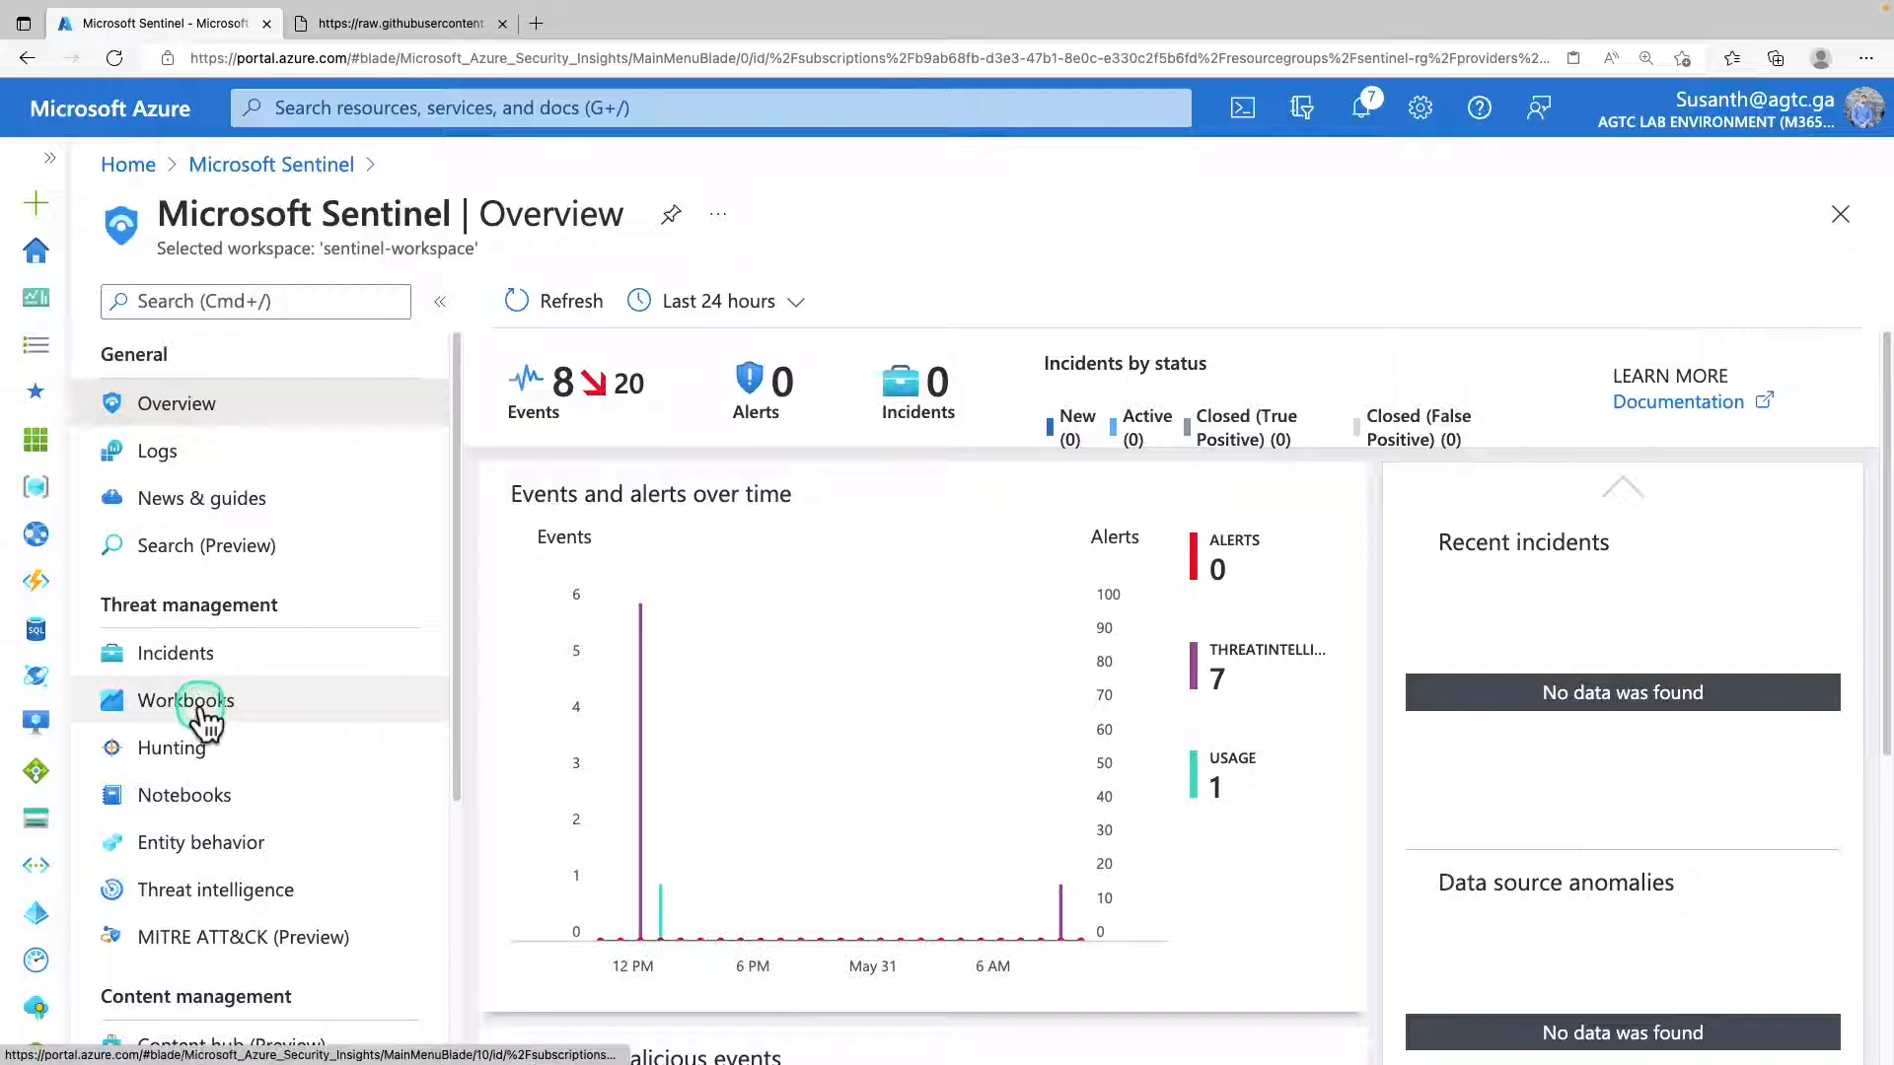
scroll(206, 718, "down", 3)
left_click(193, 762)
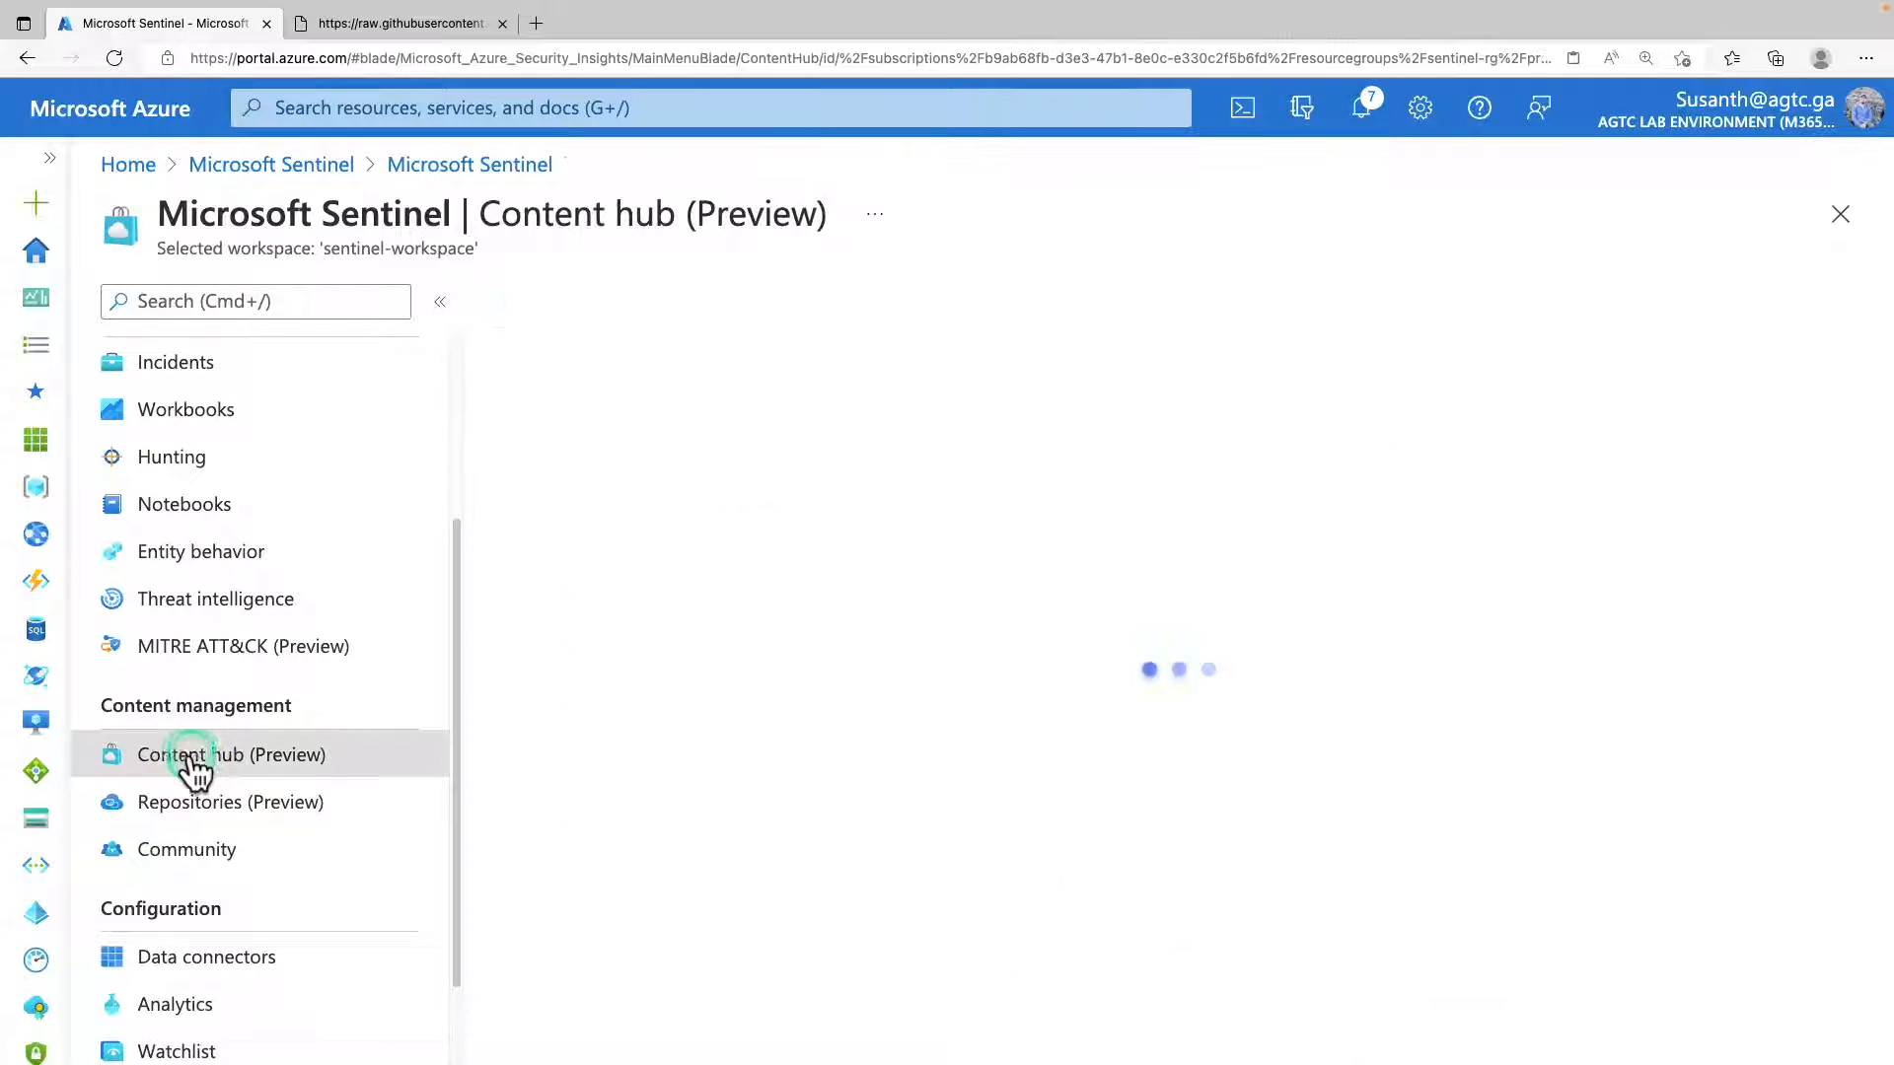
Search the Content hub for "dynamics" and select the Continuous Threat Monitoring for Dynamics 365 solution.
left_click(738, 493)
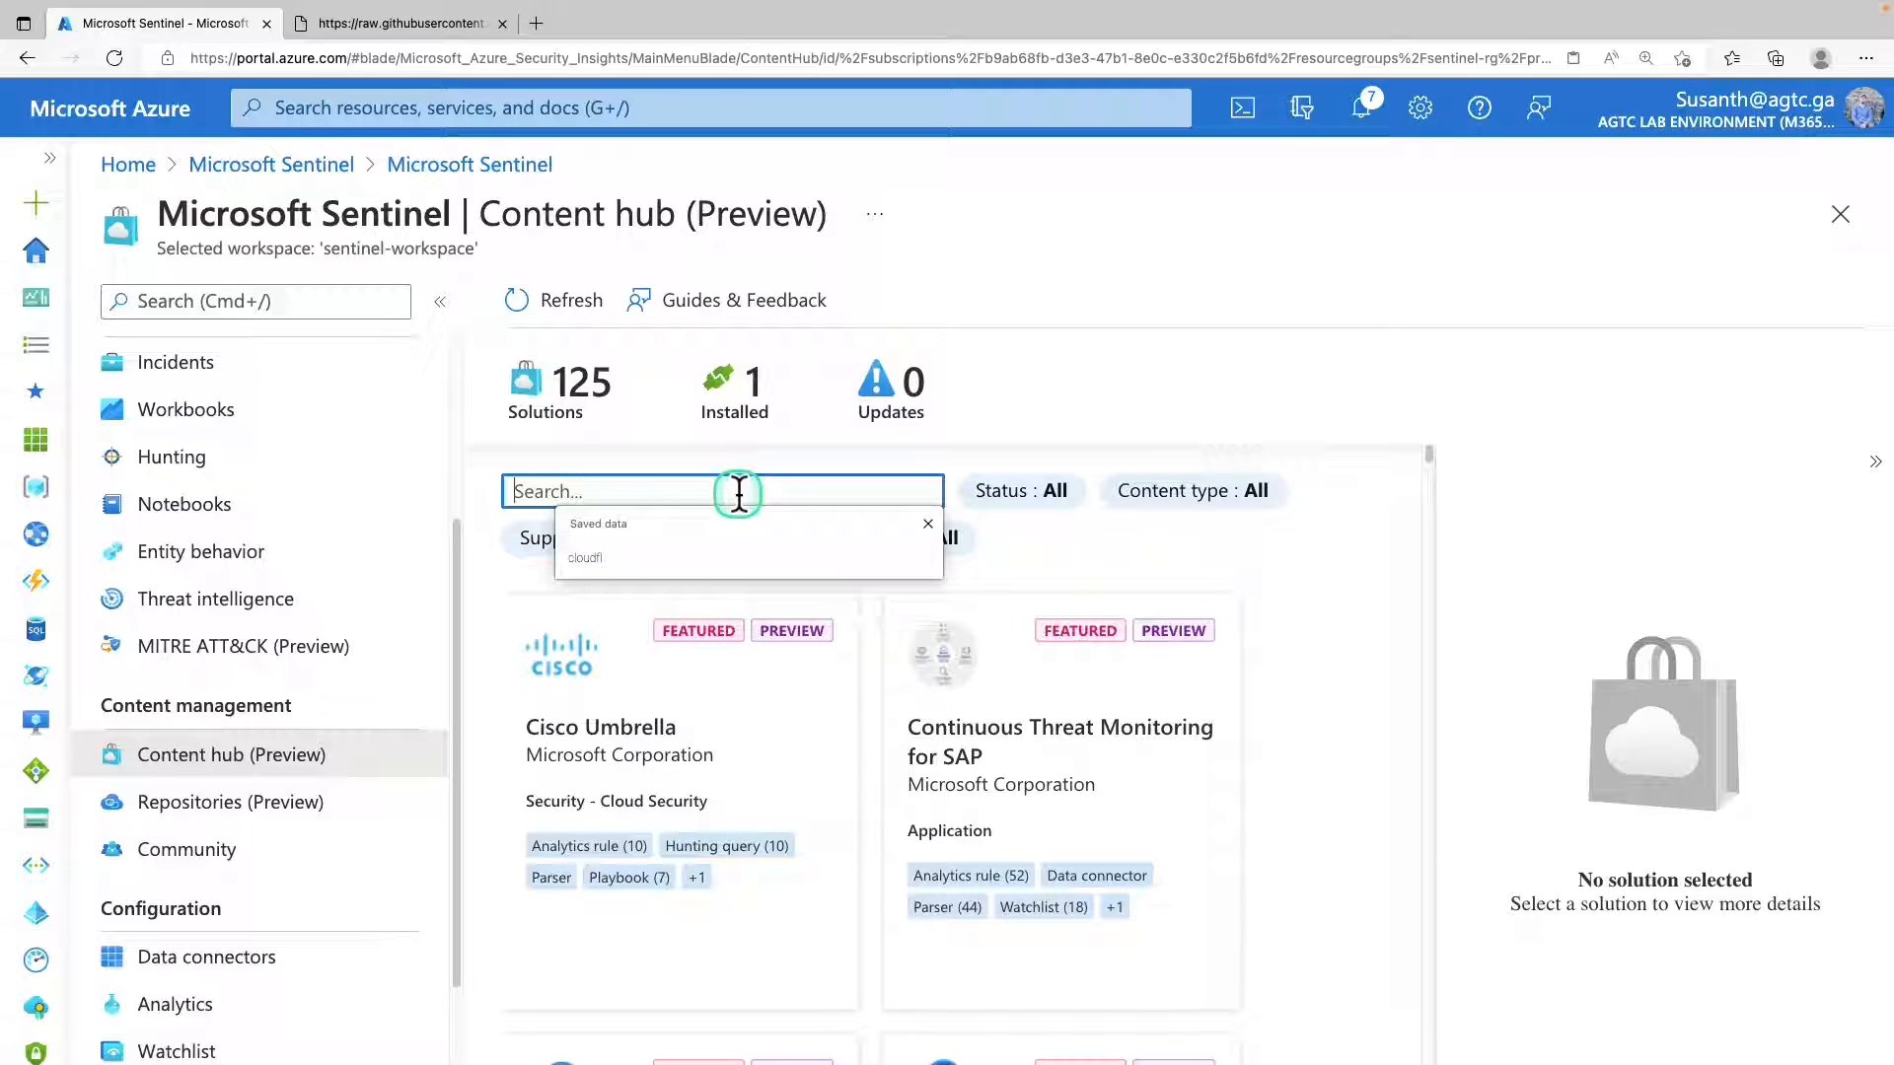
type("dynamics")
left_click(712, 693)
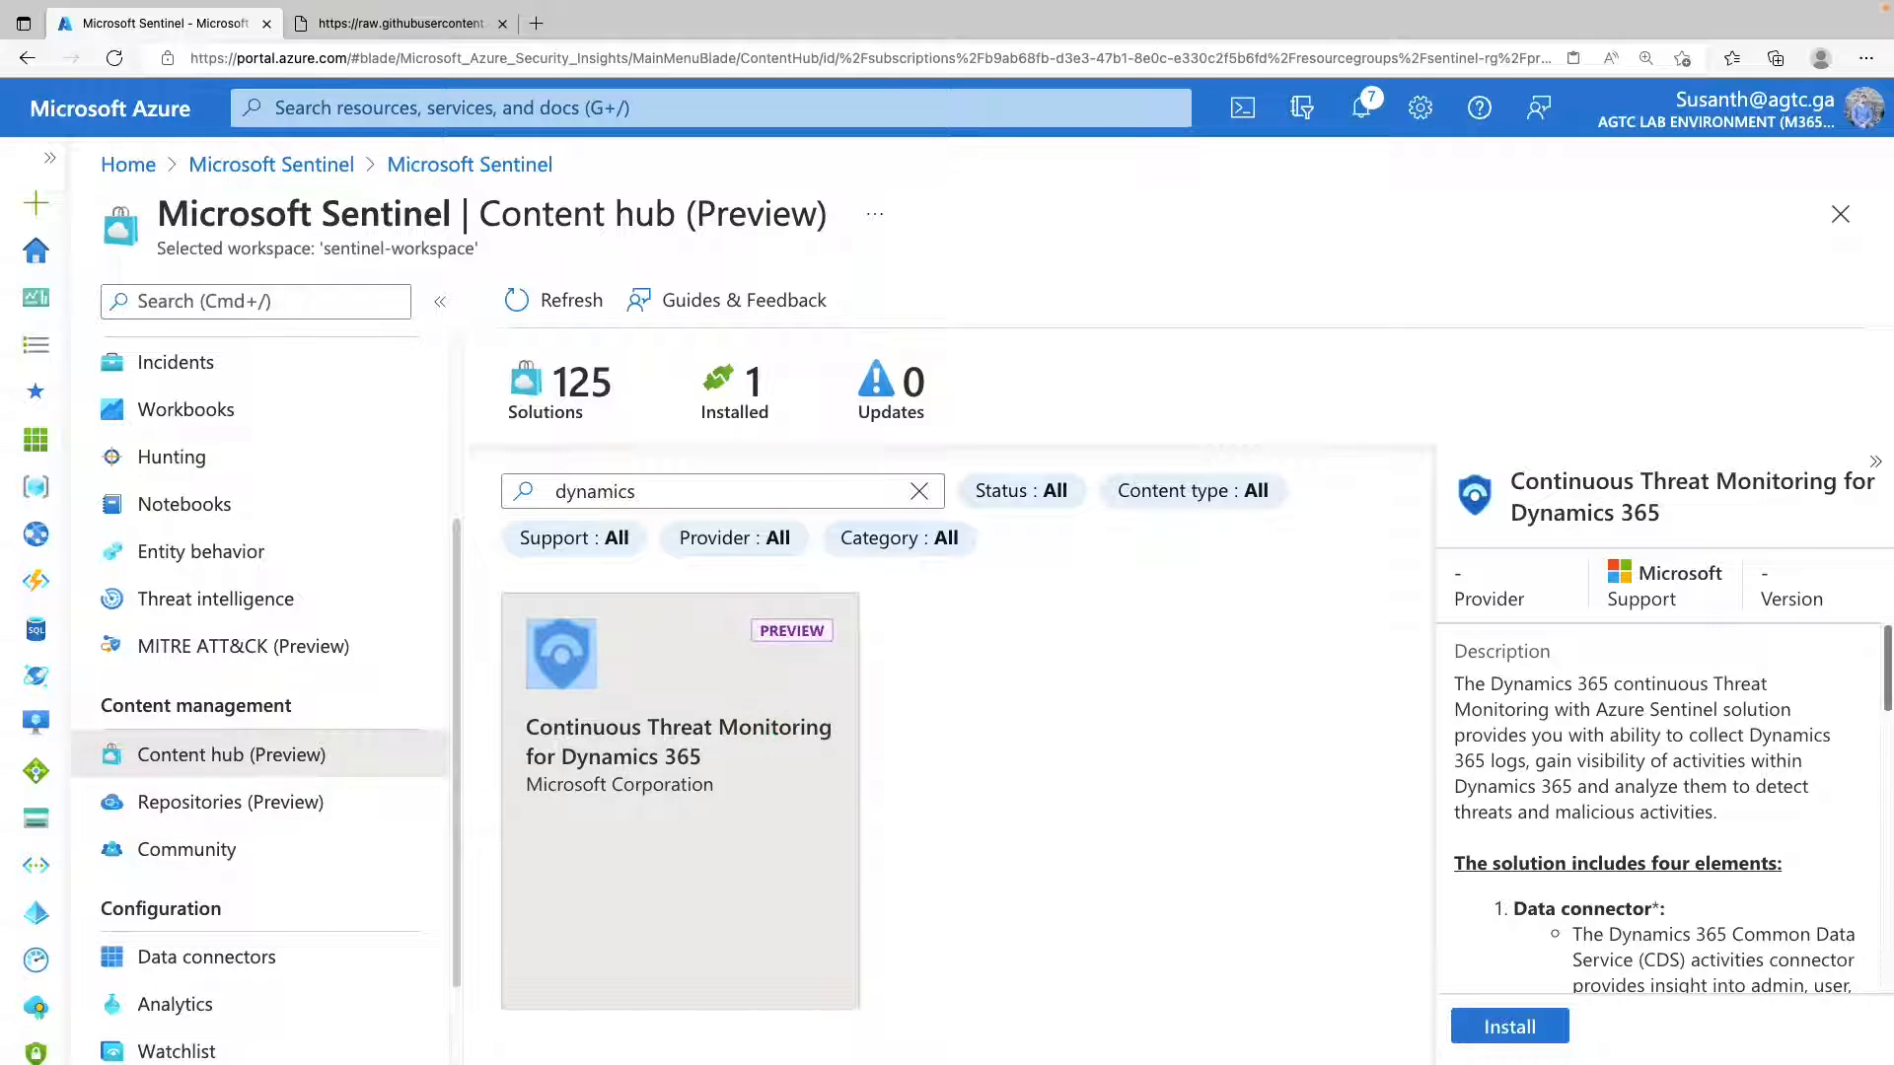
Review the Dynamics 365 solution's details, open its installation page and start creating it.
scroll(1776, 727, "down", 6)
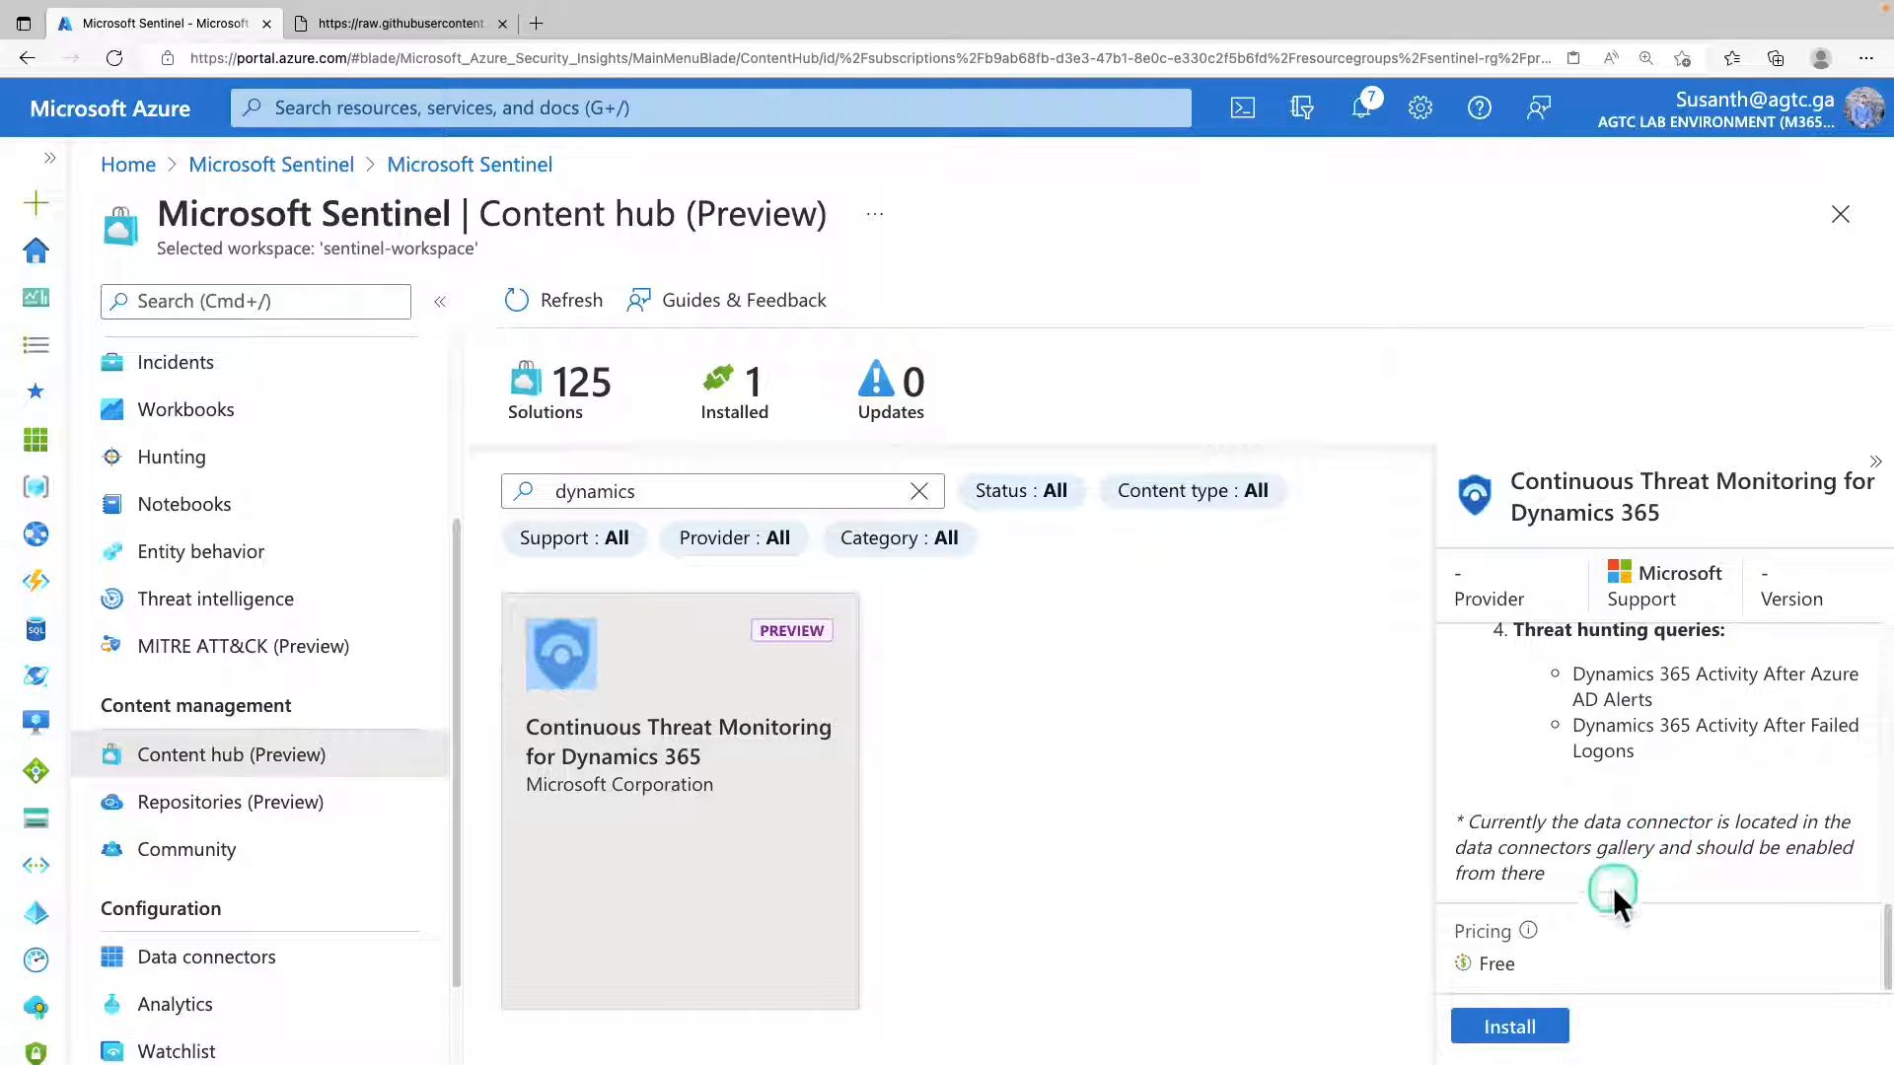
left_click(1511, 1027)
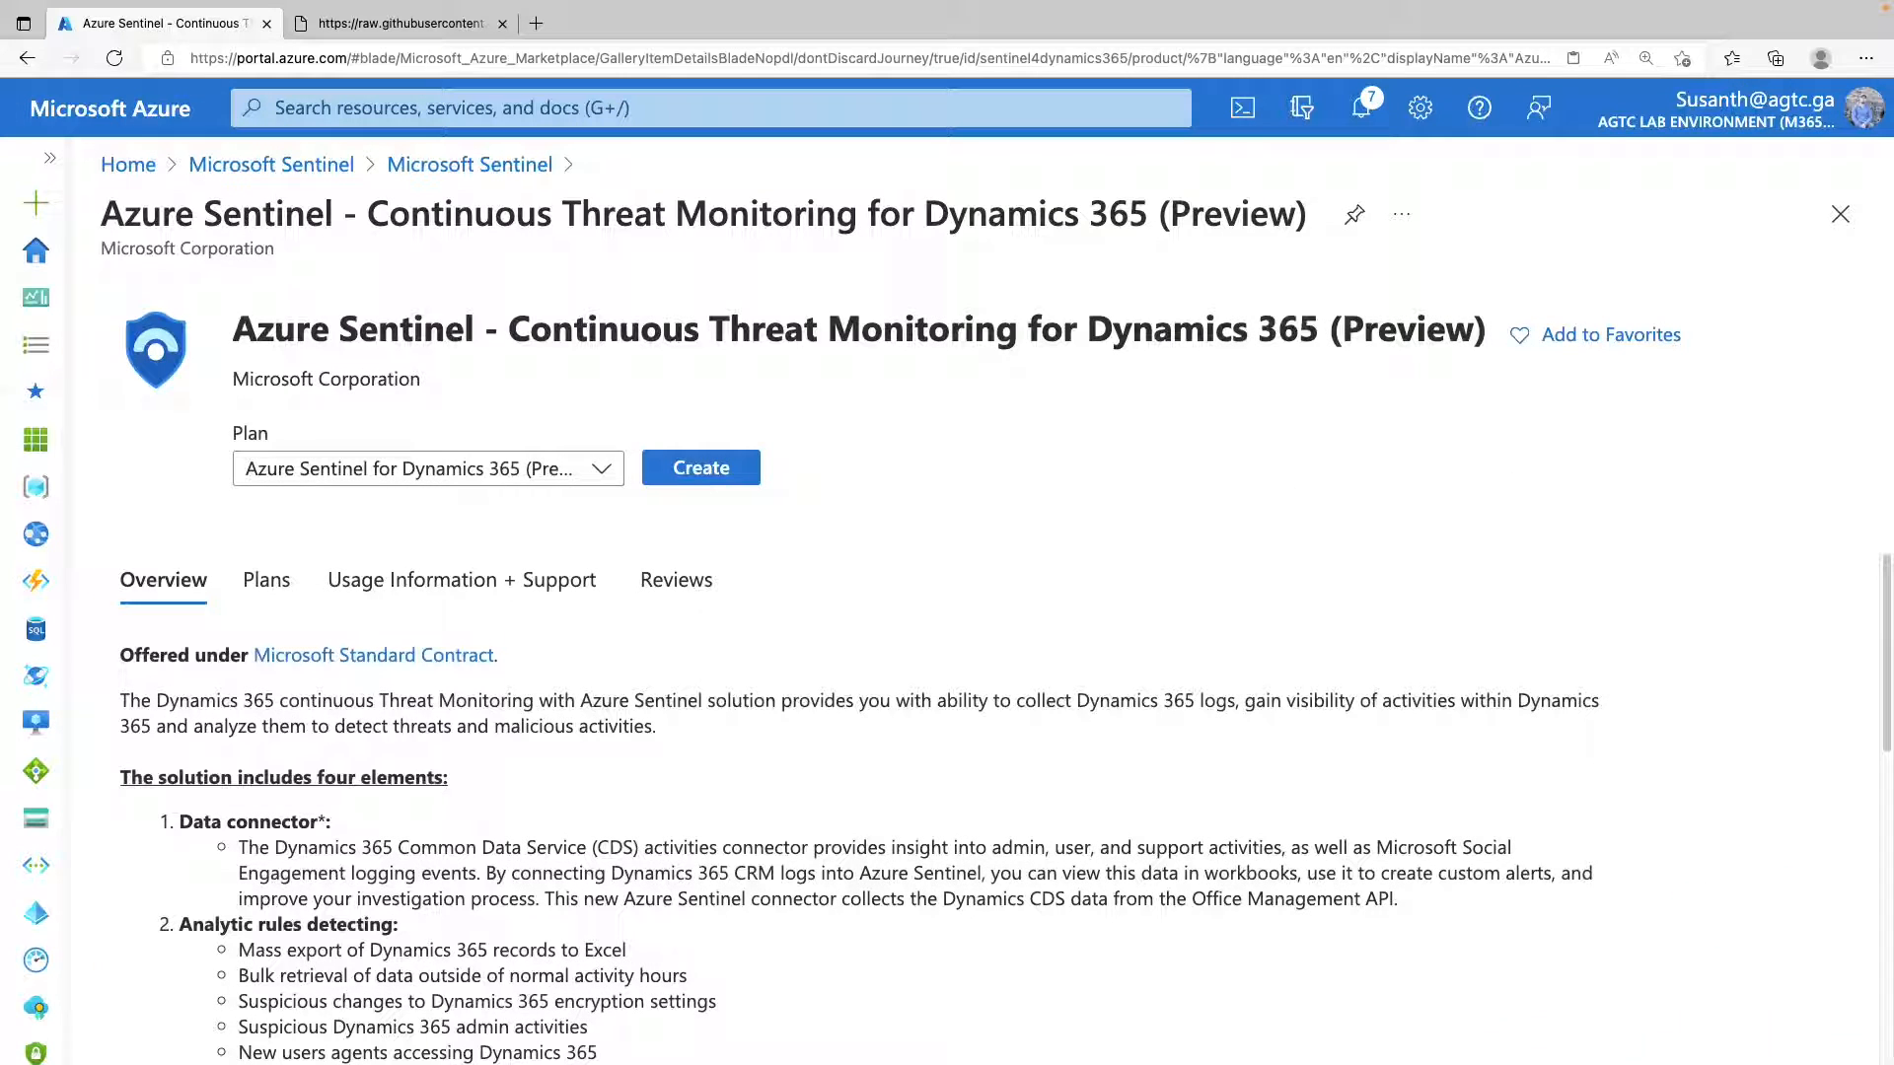
left_click(717, 476)
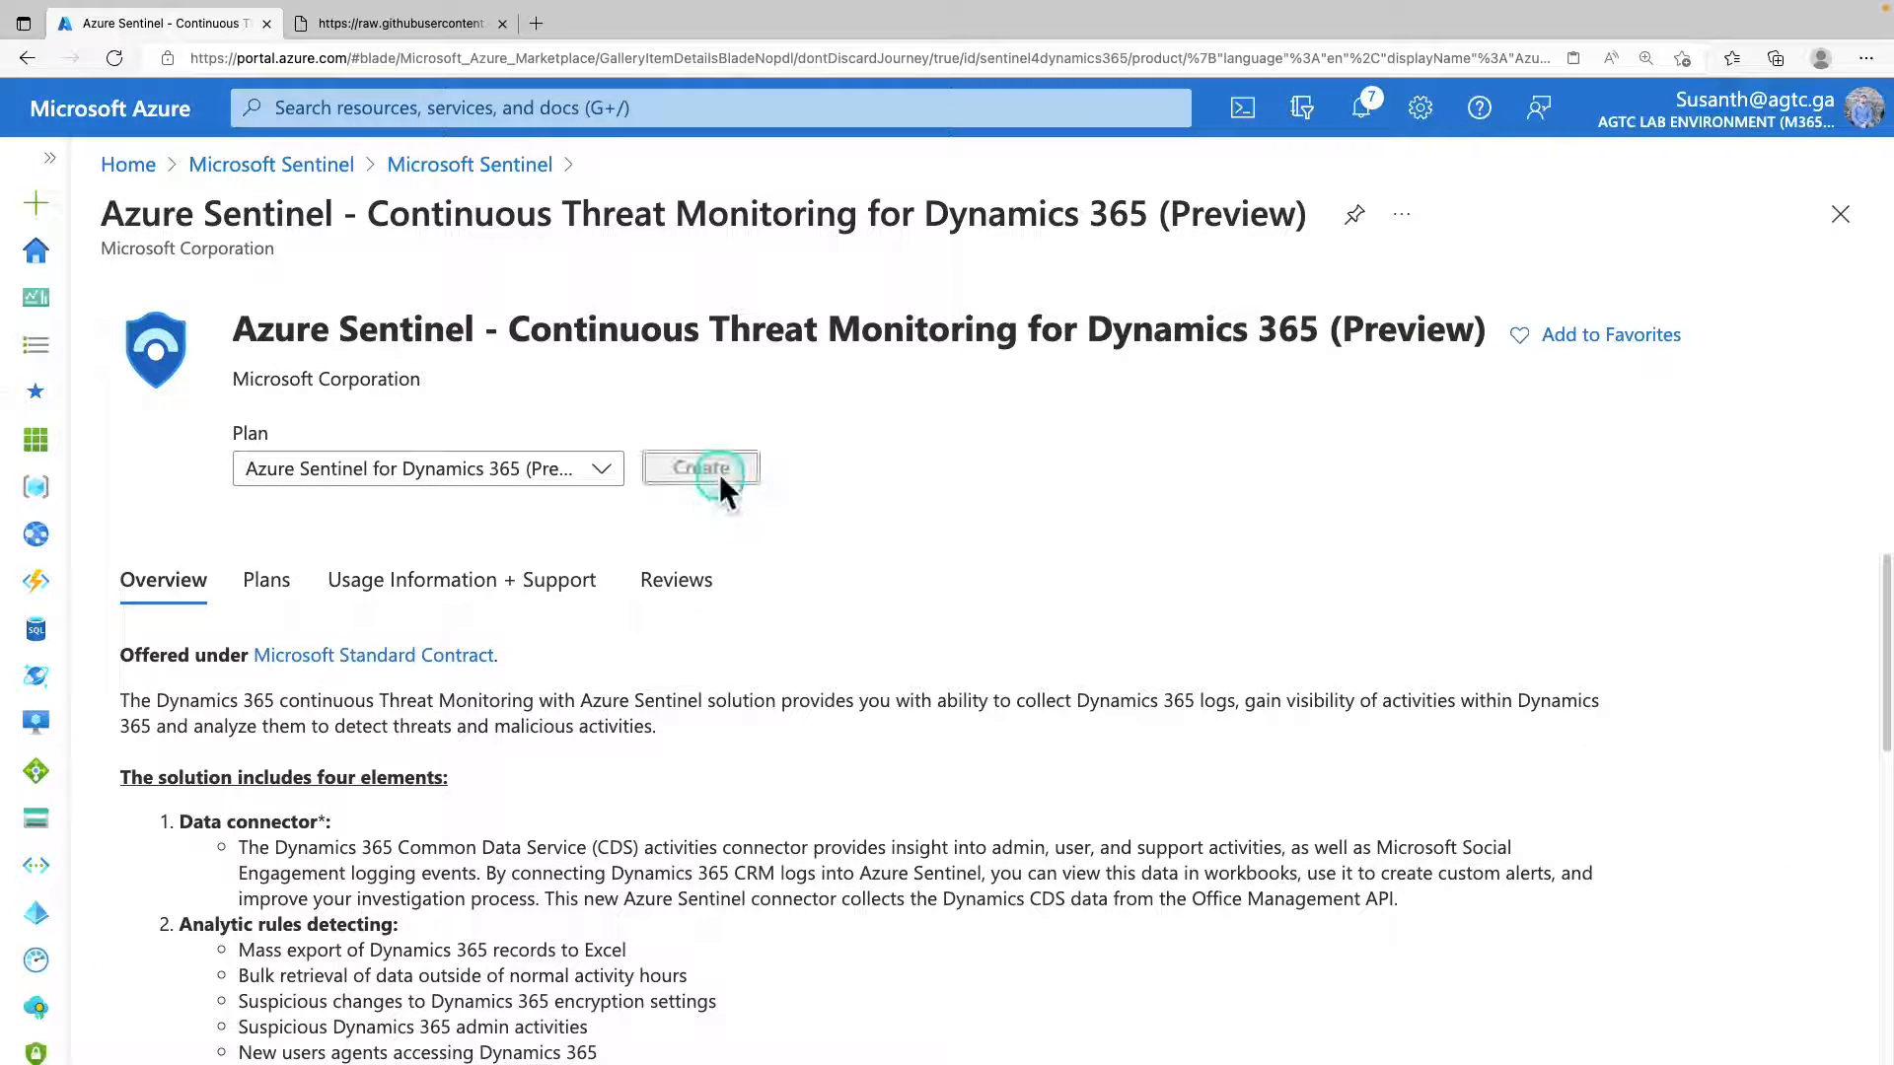
Complete the solution's basics with resource group Sentinel-RG, region East US and workspace sentinel-workspace, and continue to the workbook settings.
scroll(1312, 651, "down", 1)
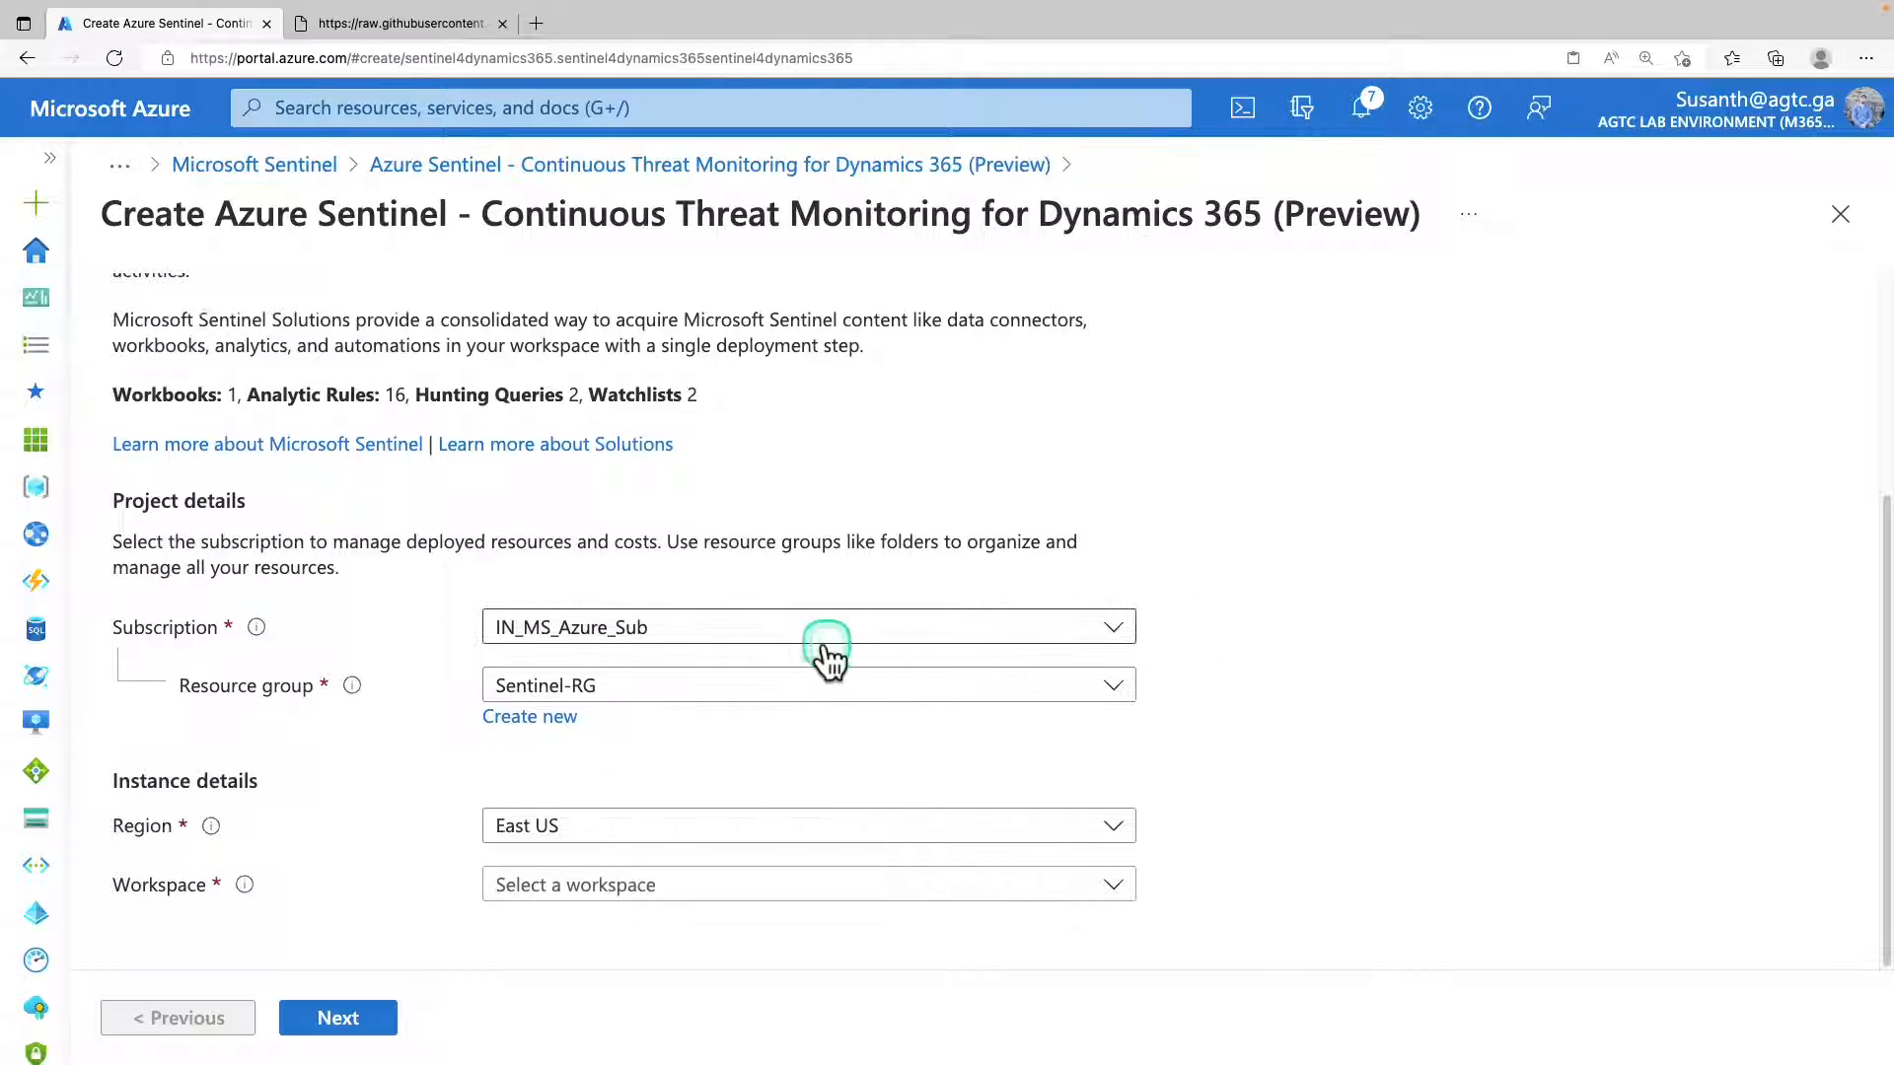
left_click(719, 690)
left_click(718, 691)
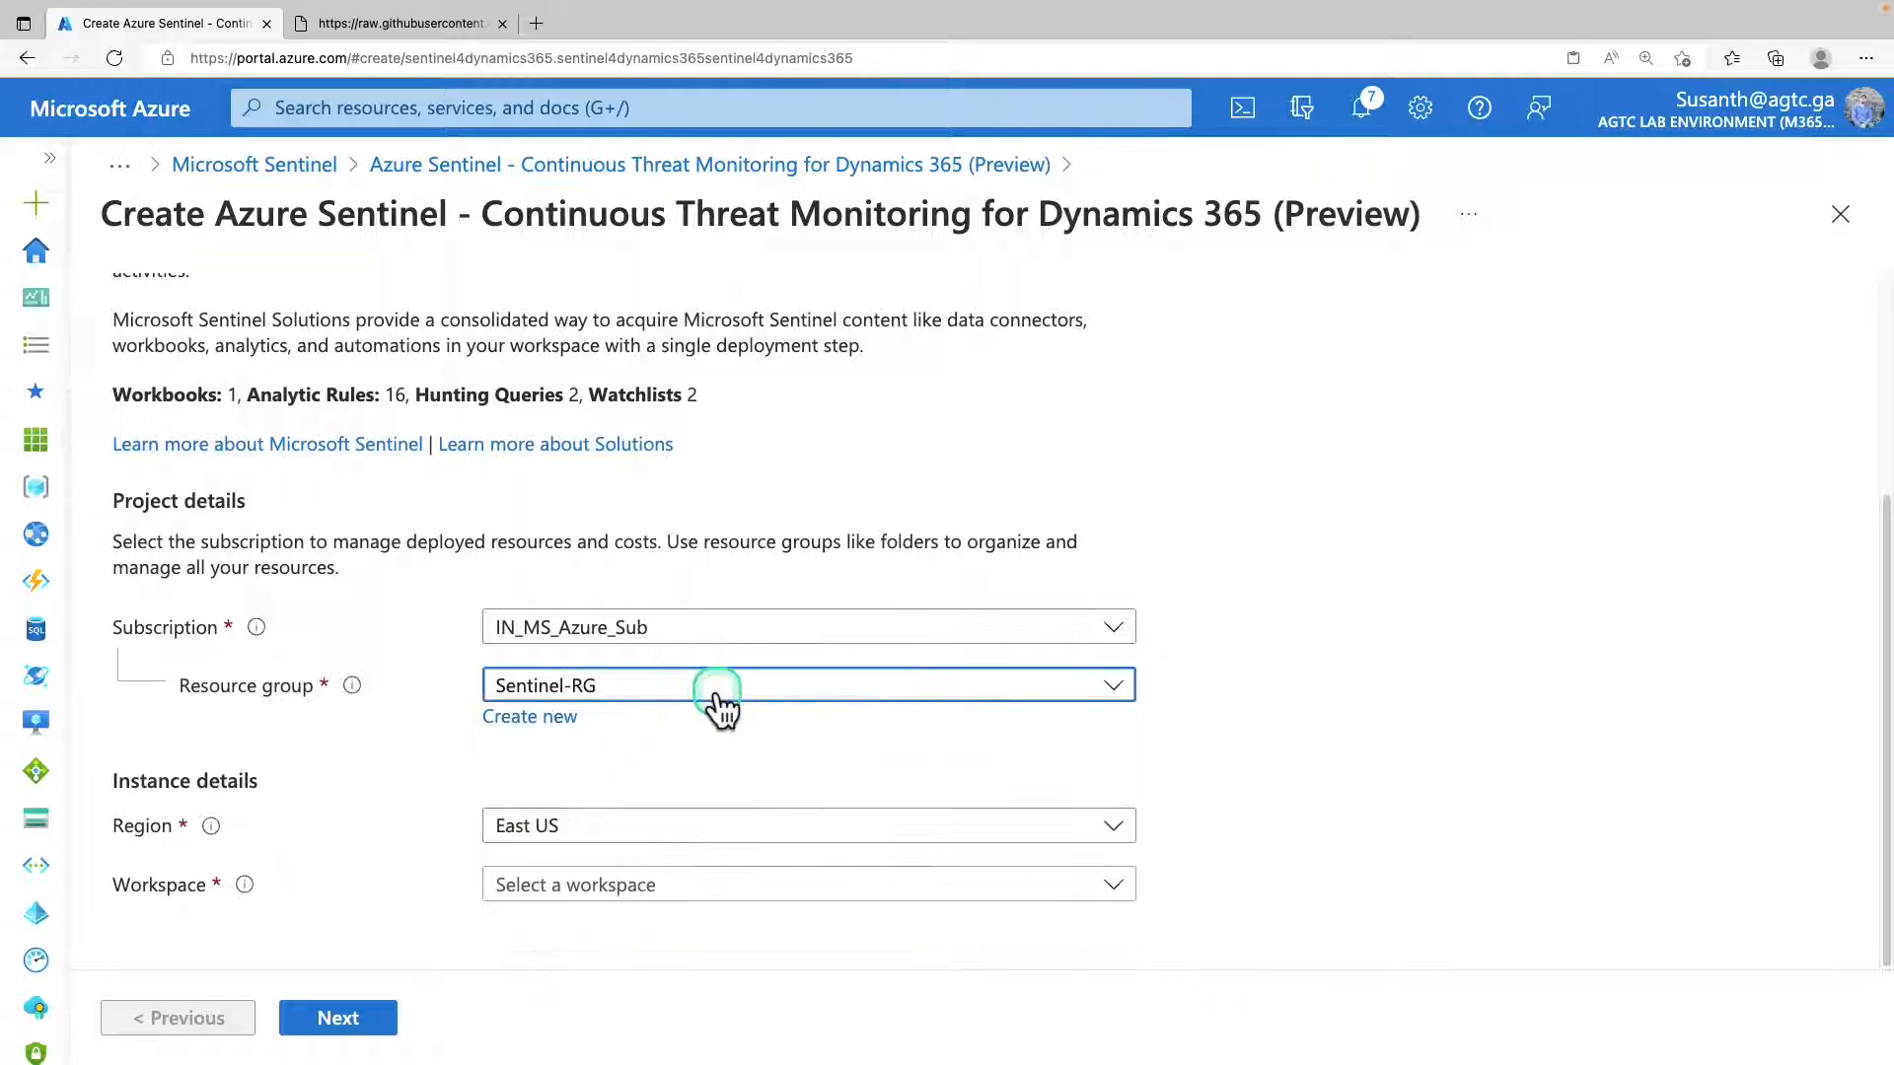
left_click(1594, 620)
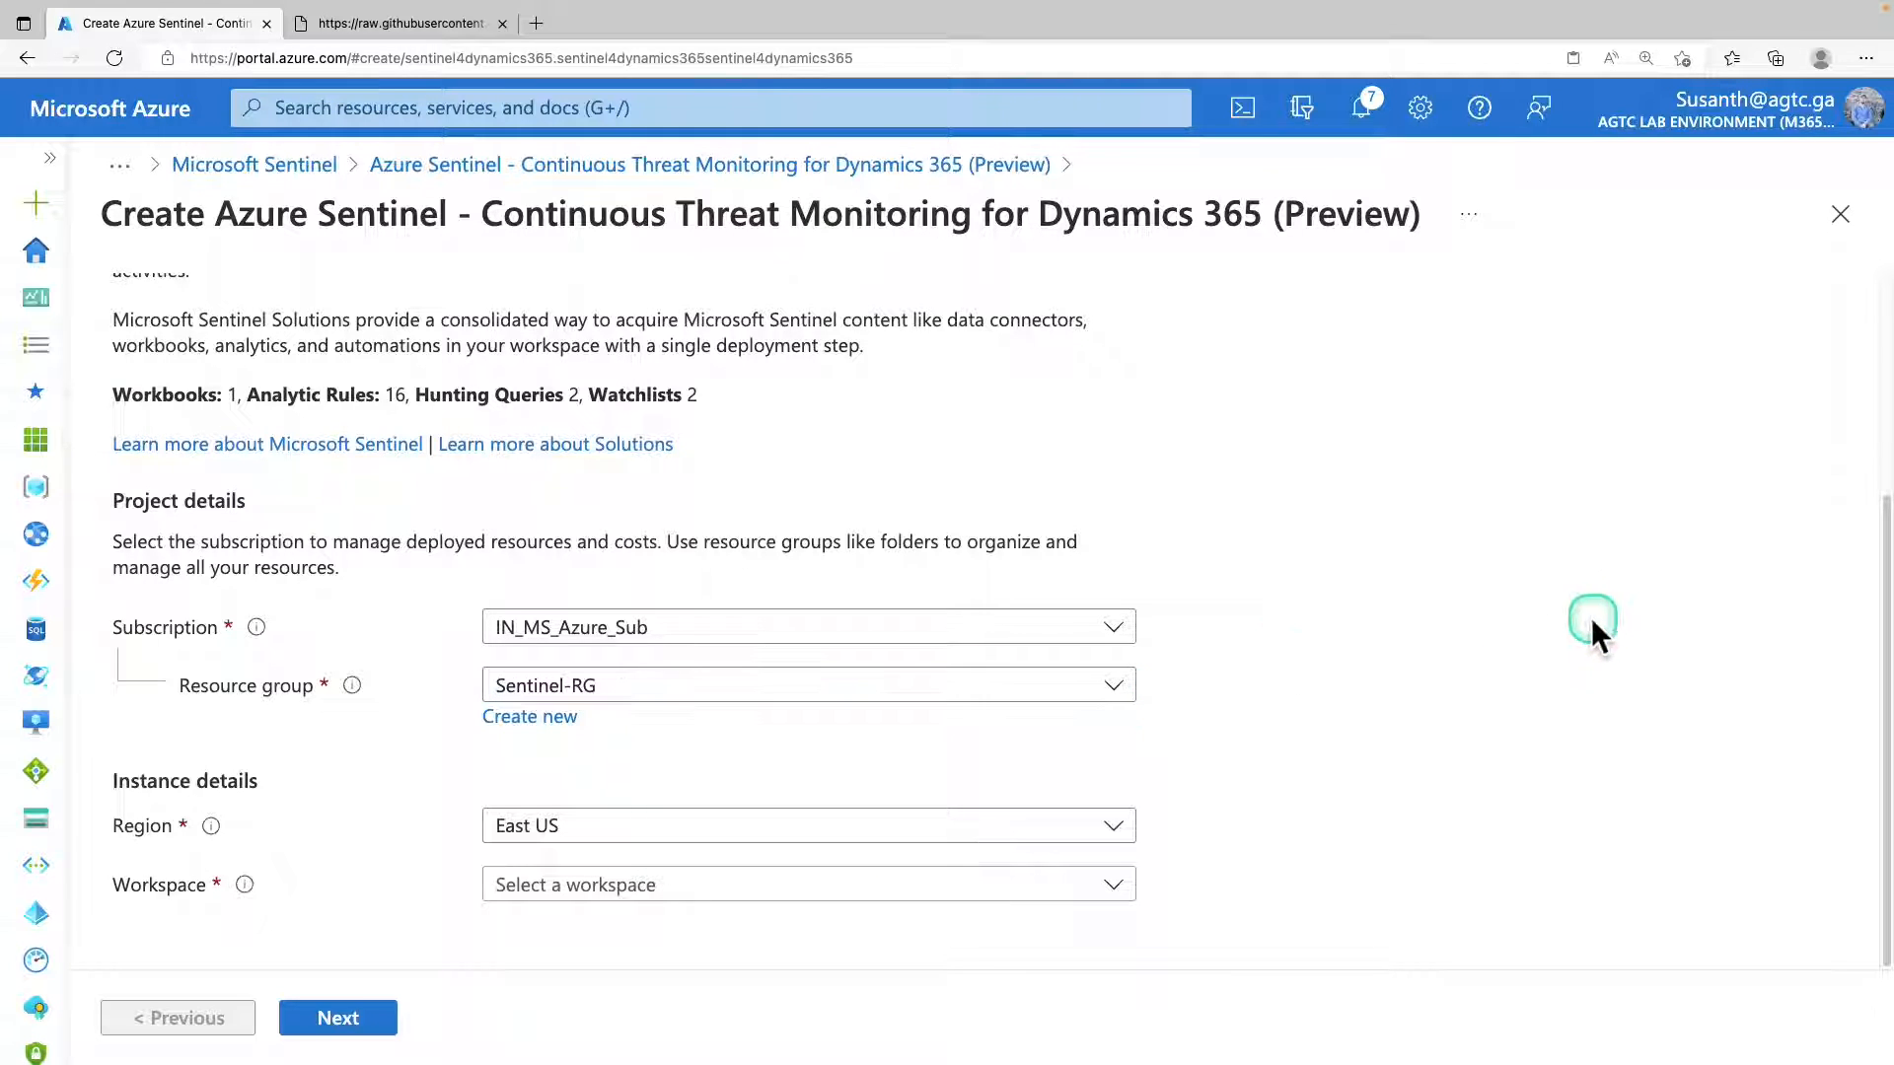
left_click(824, 834)
left_click(728, 885)
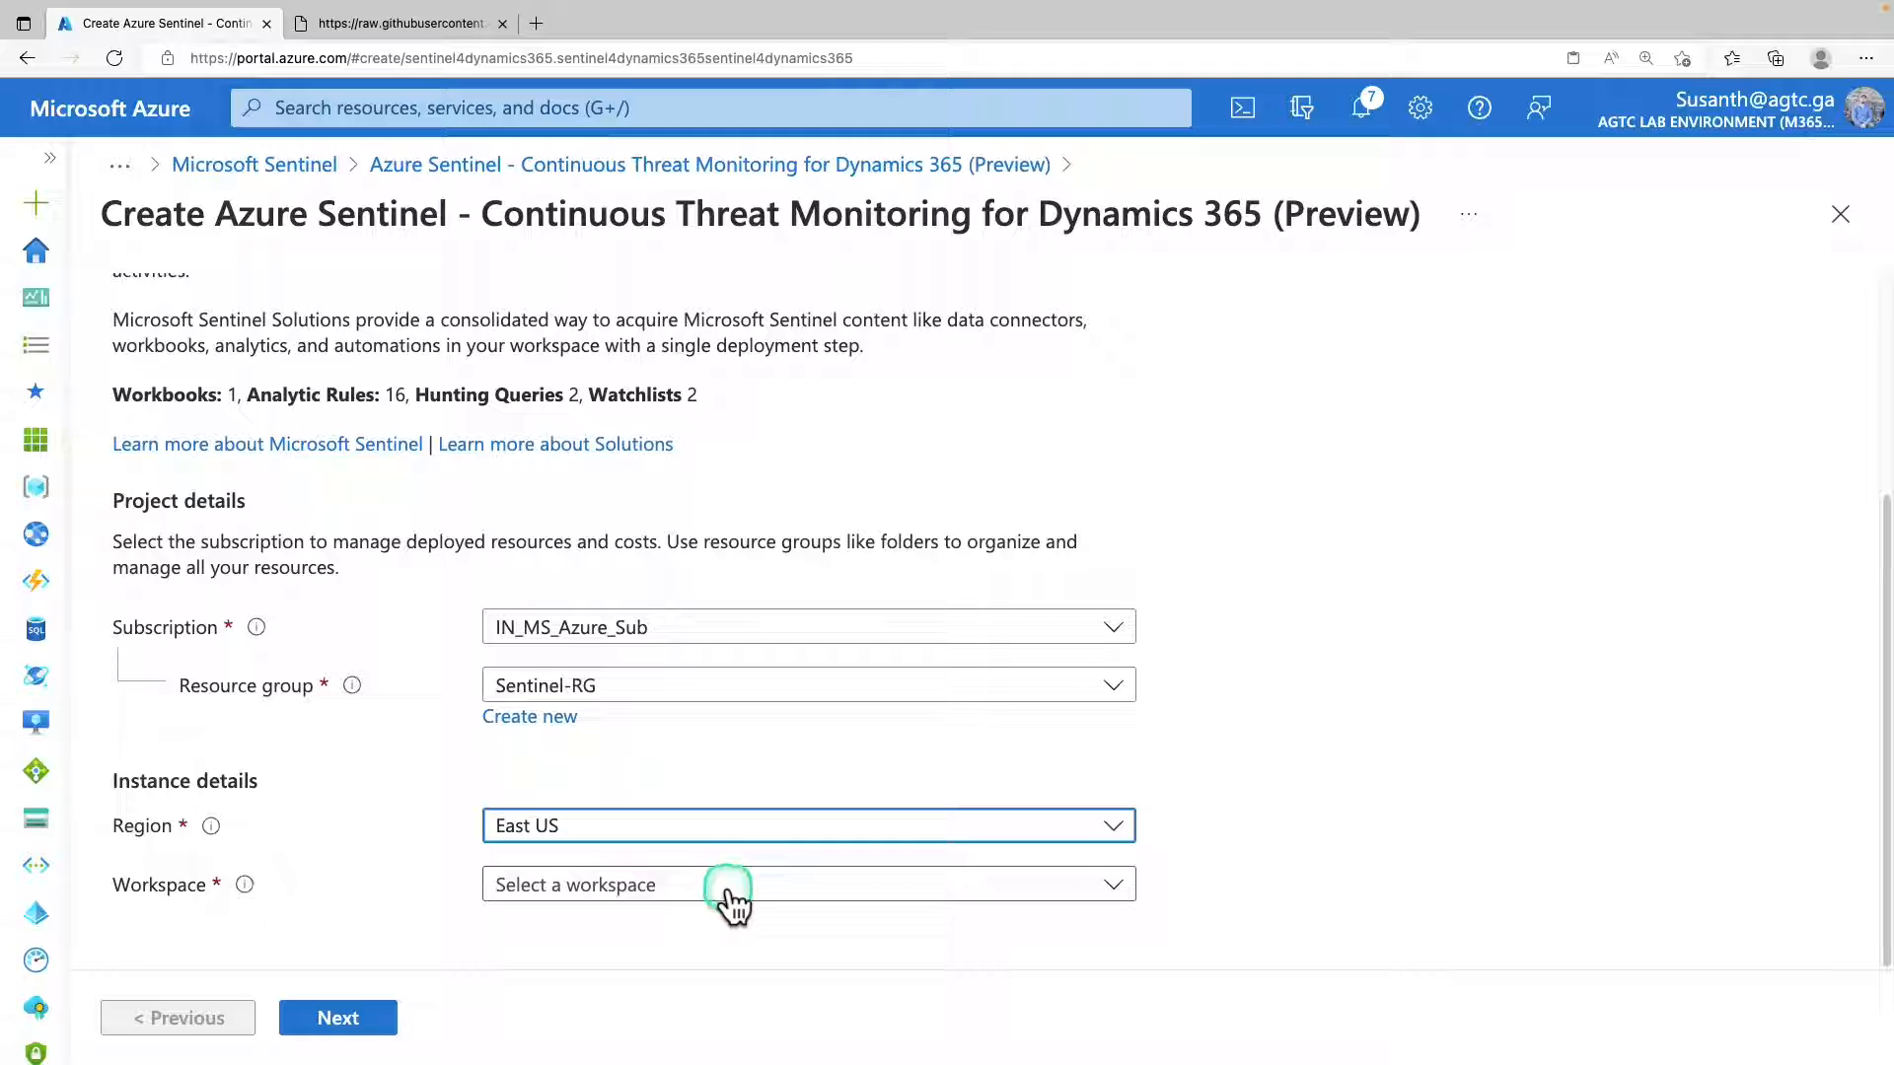
left_click(728, 885)
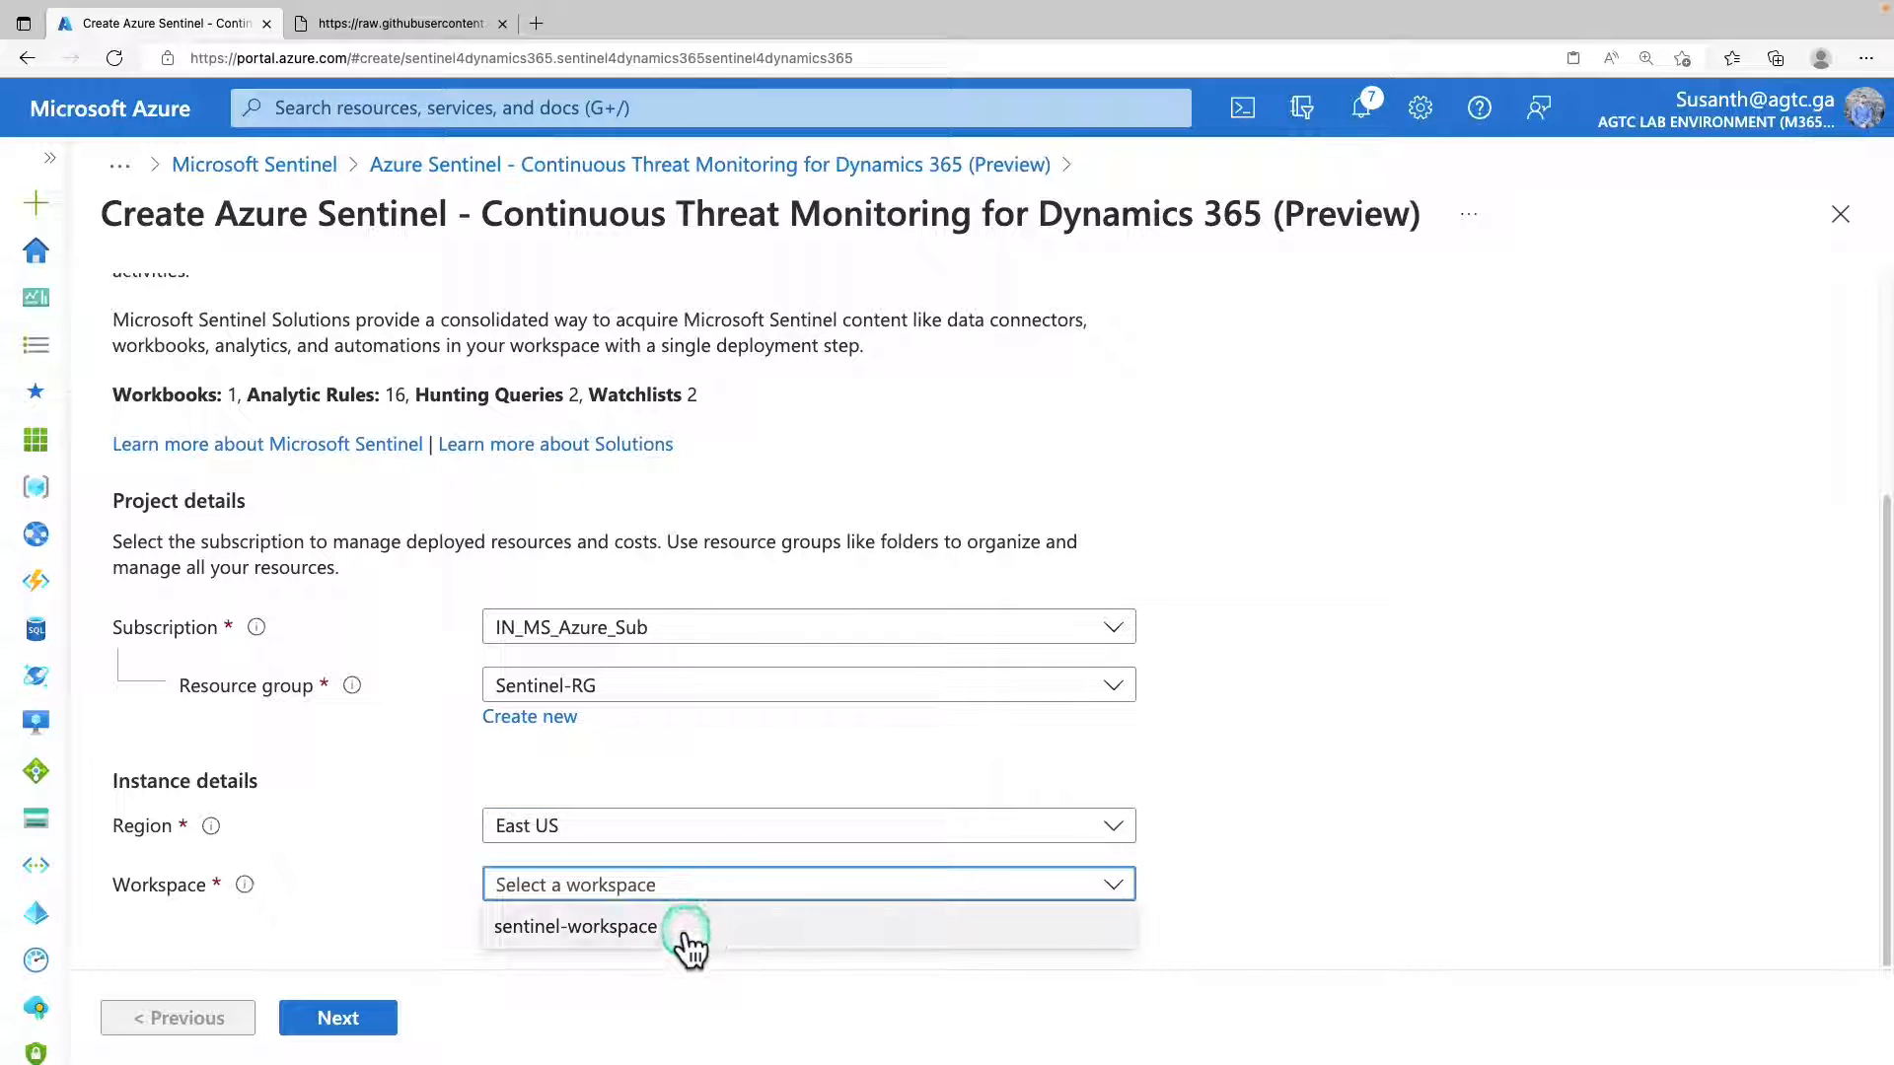
left_click(679, 930)
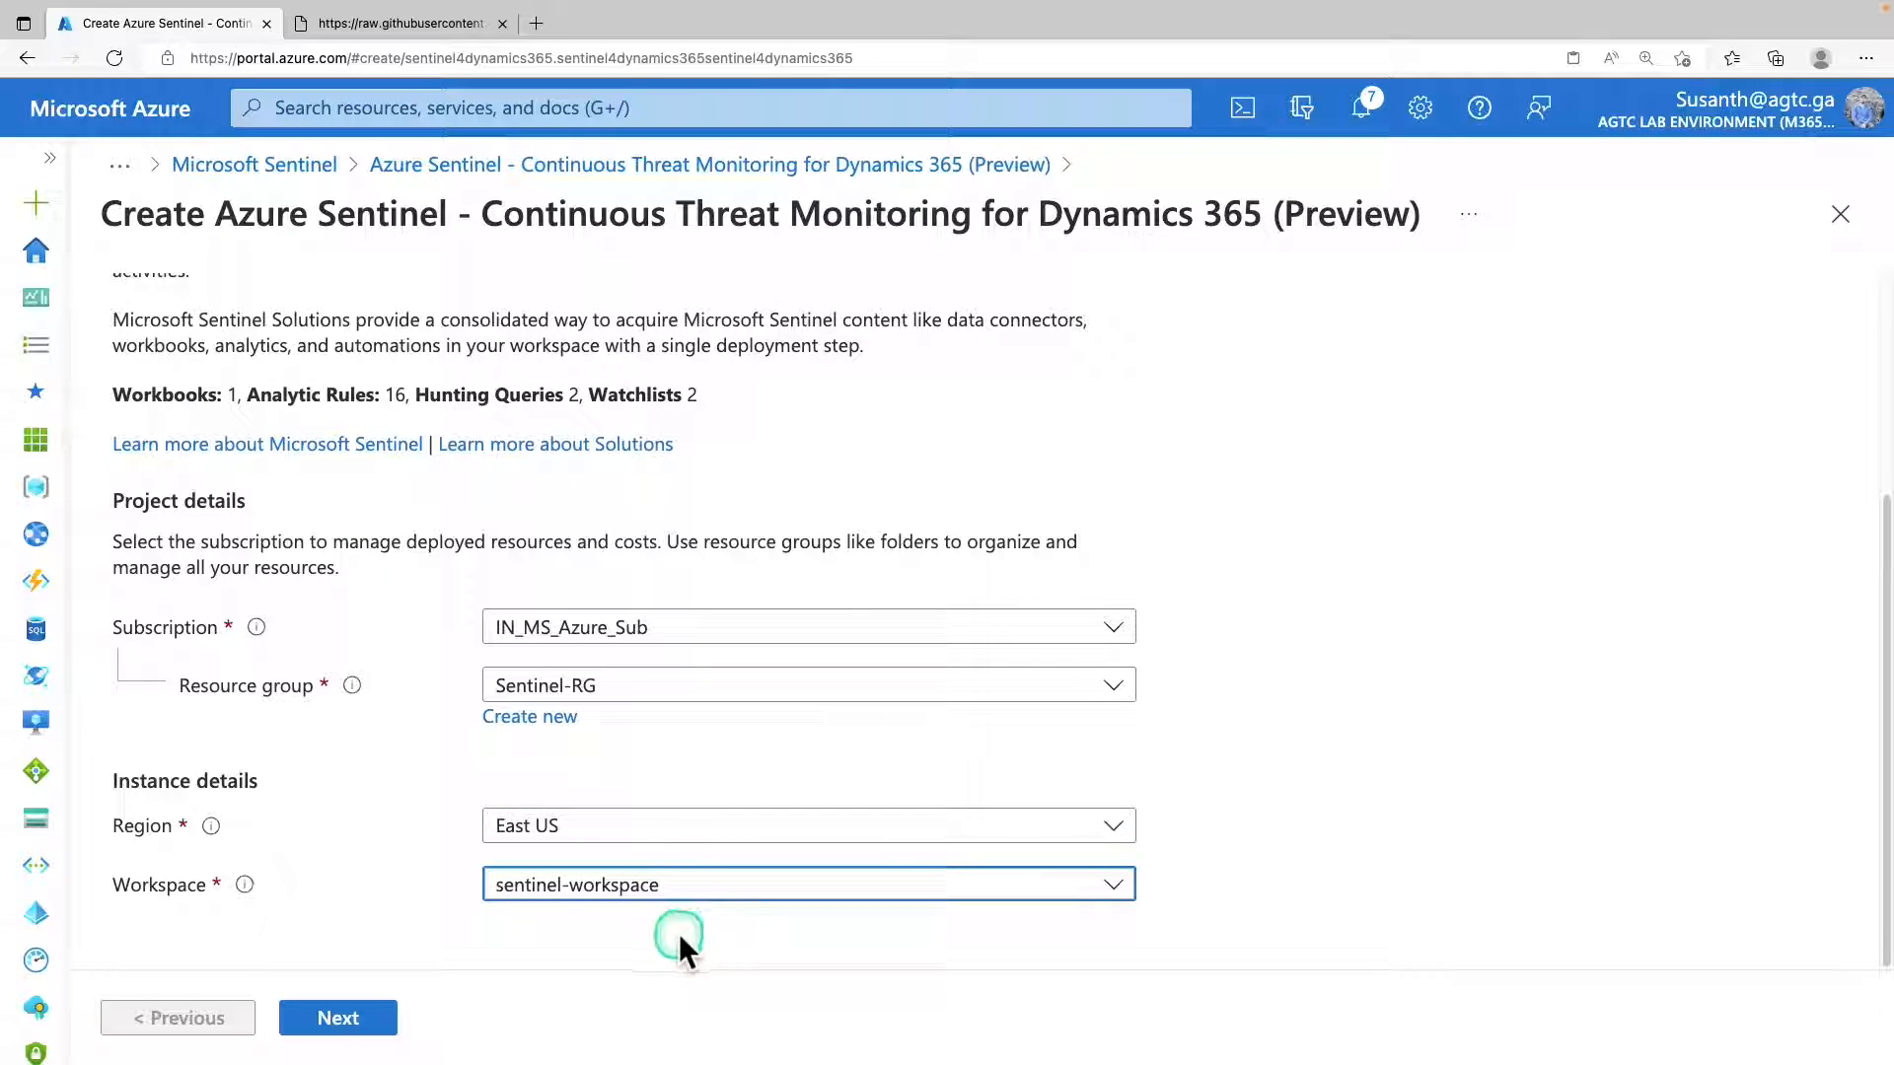
left_click(367, 1019)
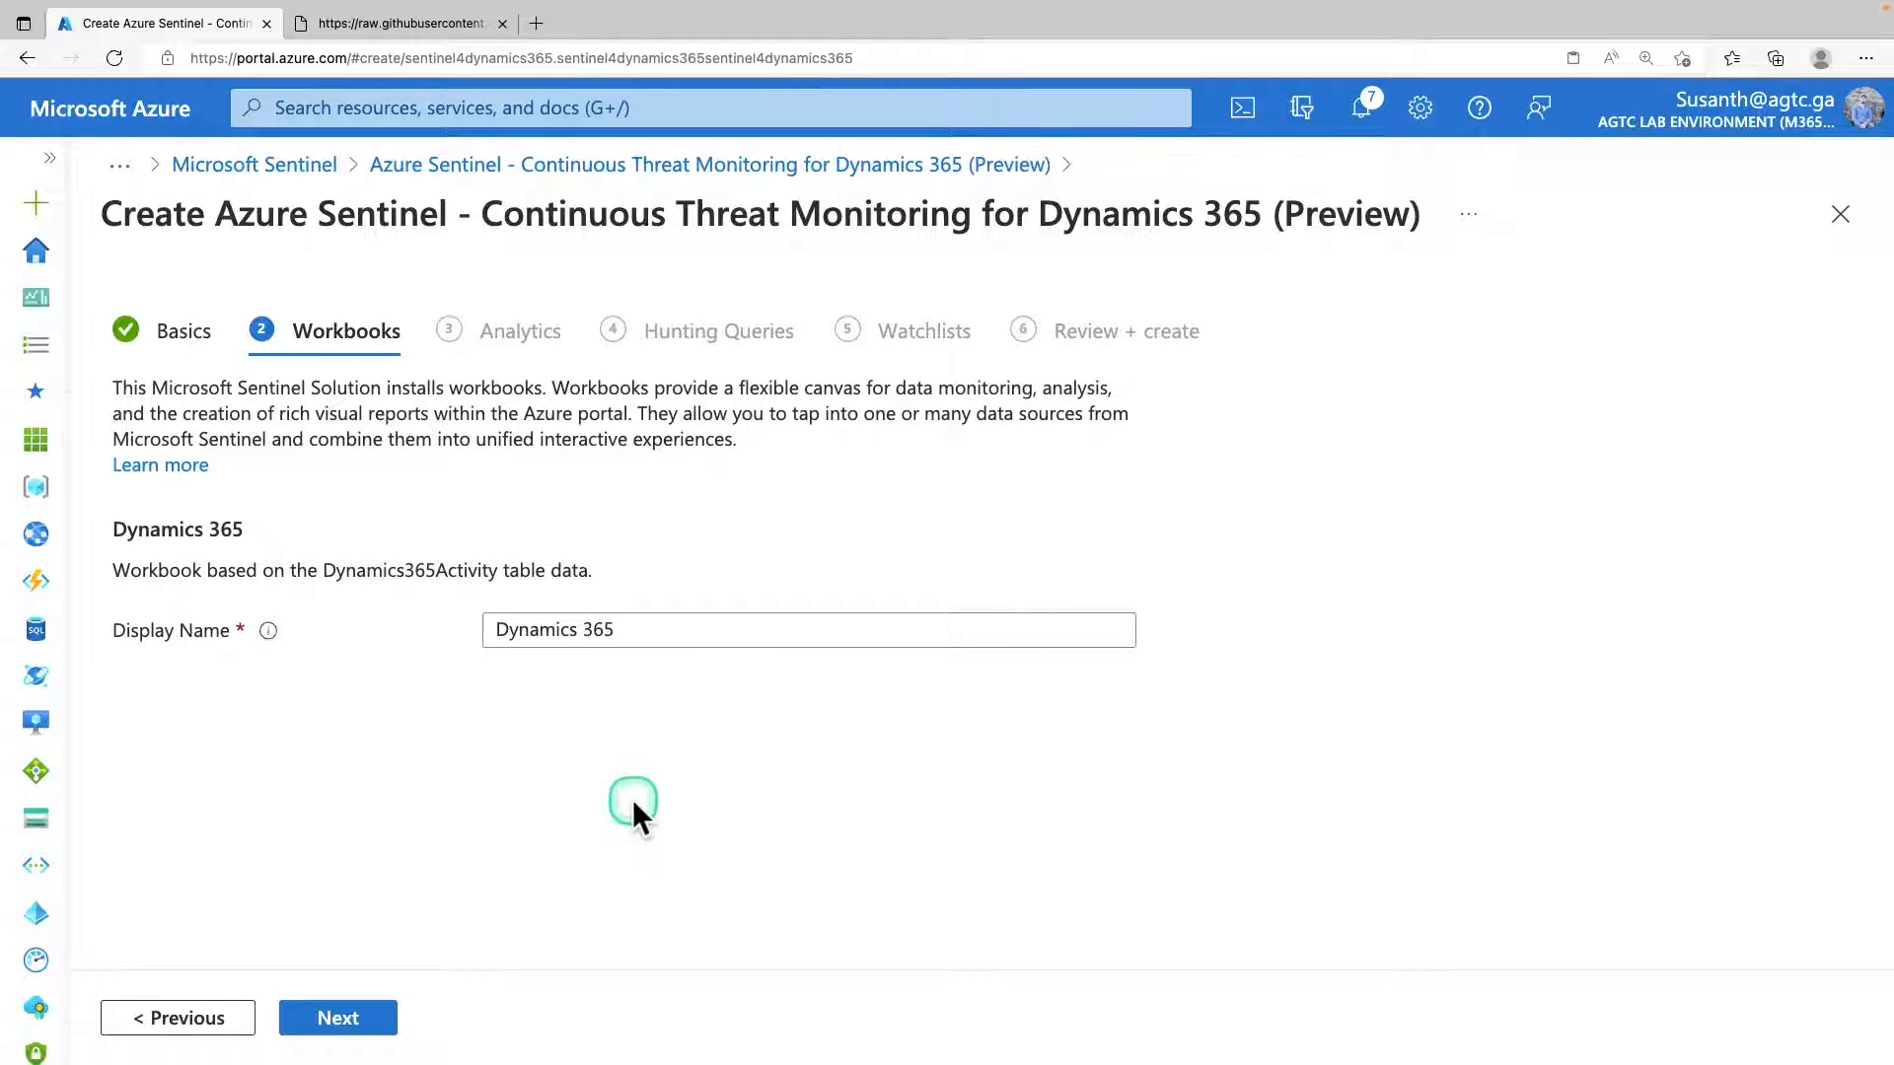
Keep Dynamics 365 as the workbook display name, then continue and review the analytic rules the solution installs.
triple_click(617, 630)
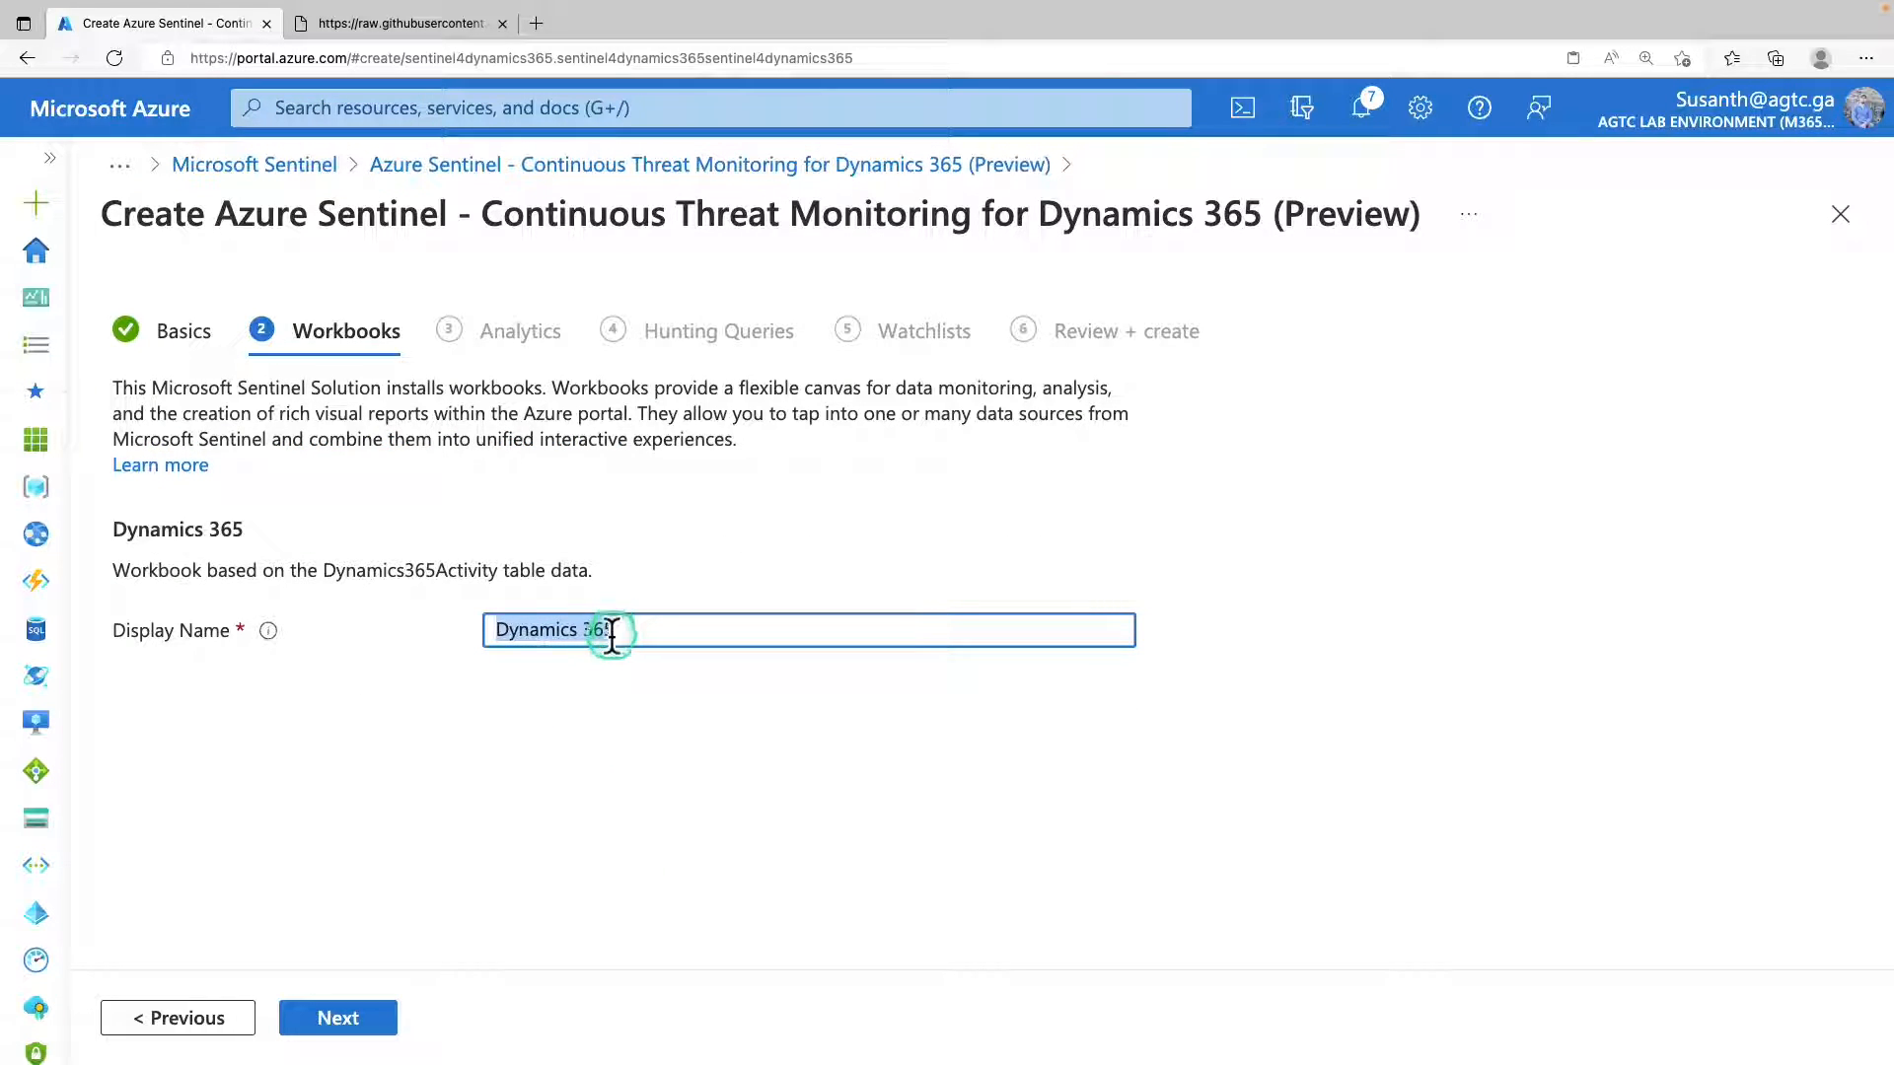
left_click(371, 1025)
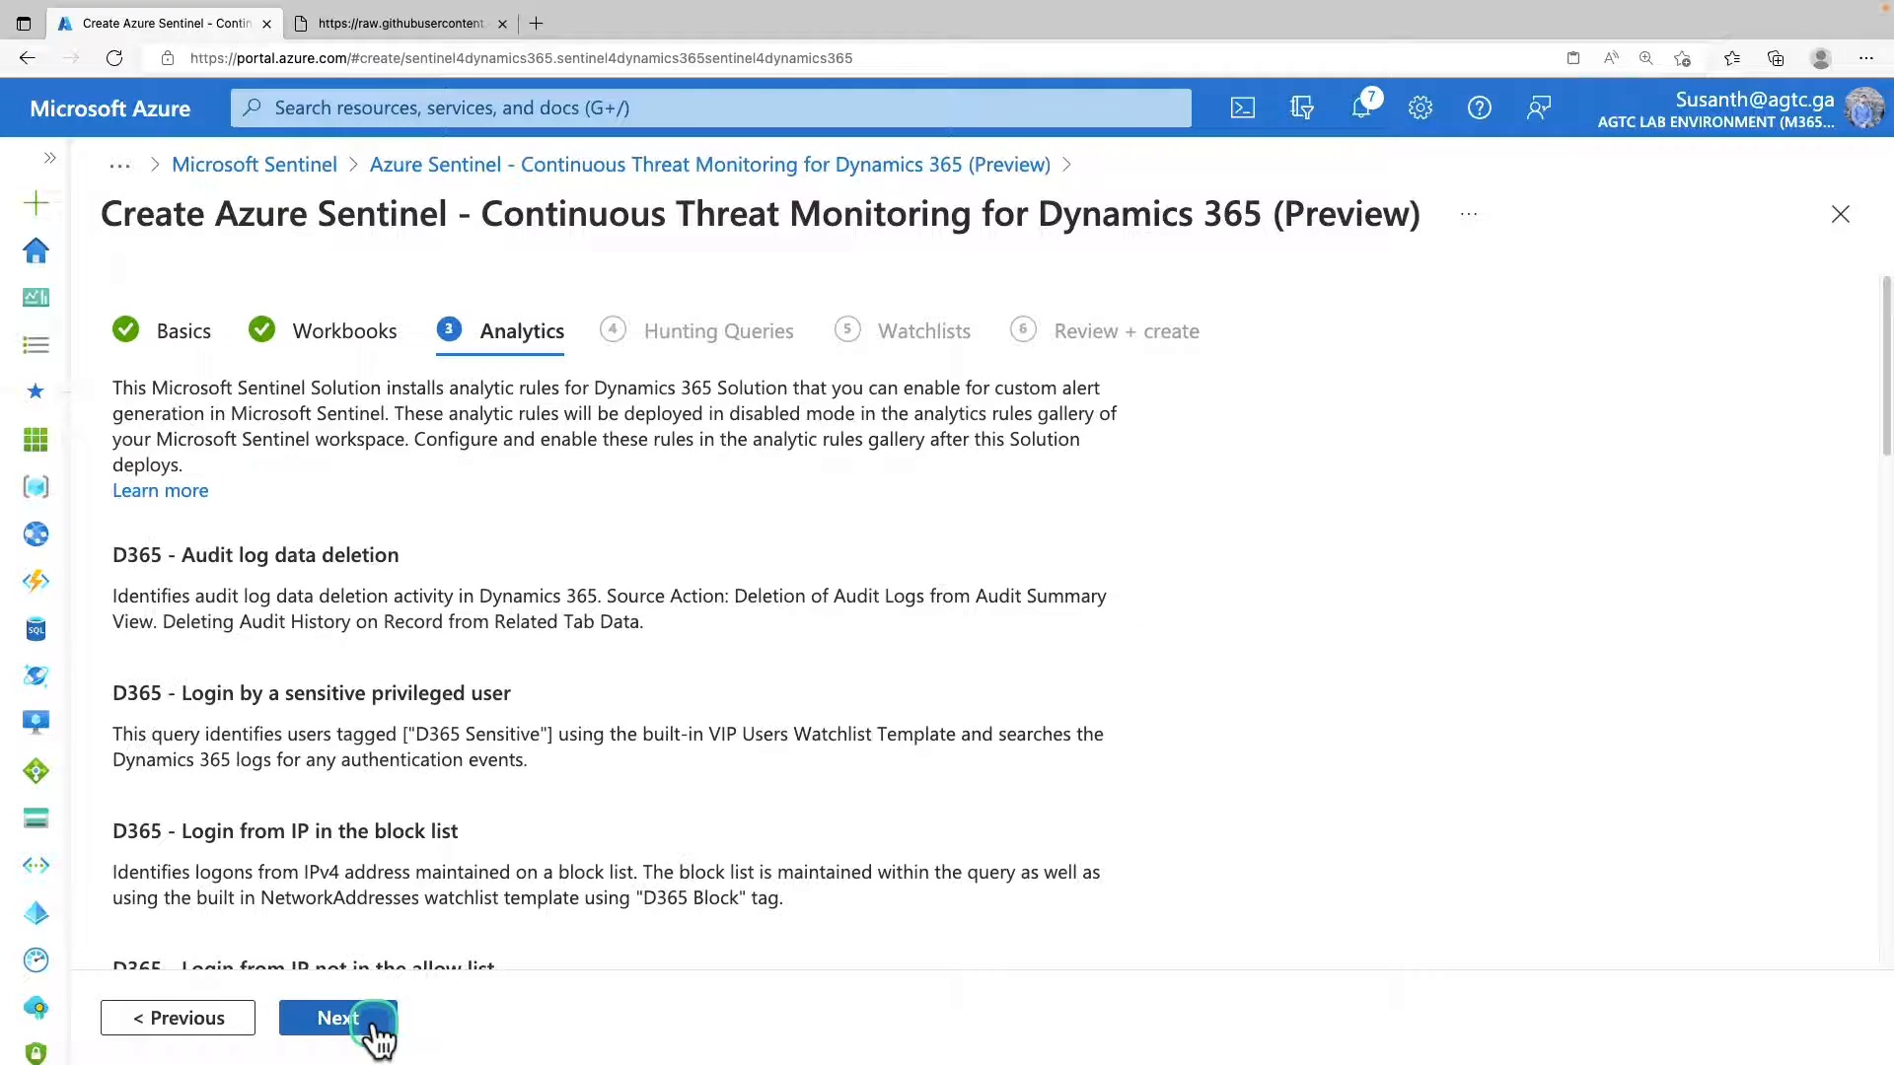
scroll(656, 676, "down", 2)
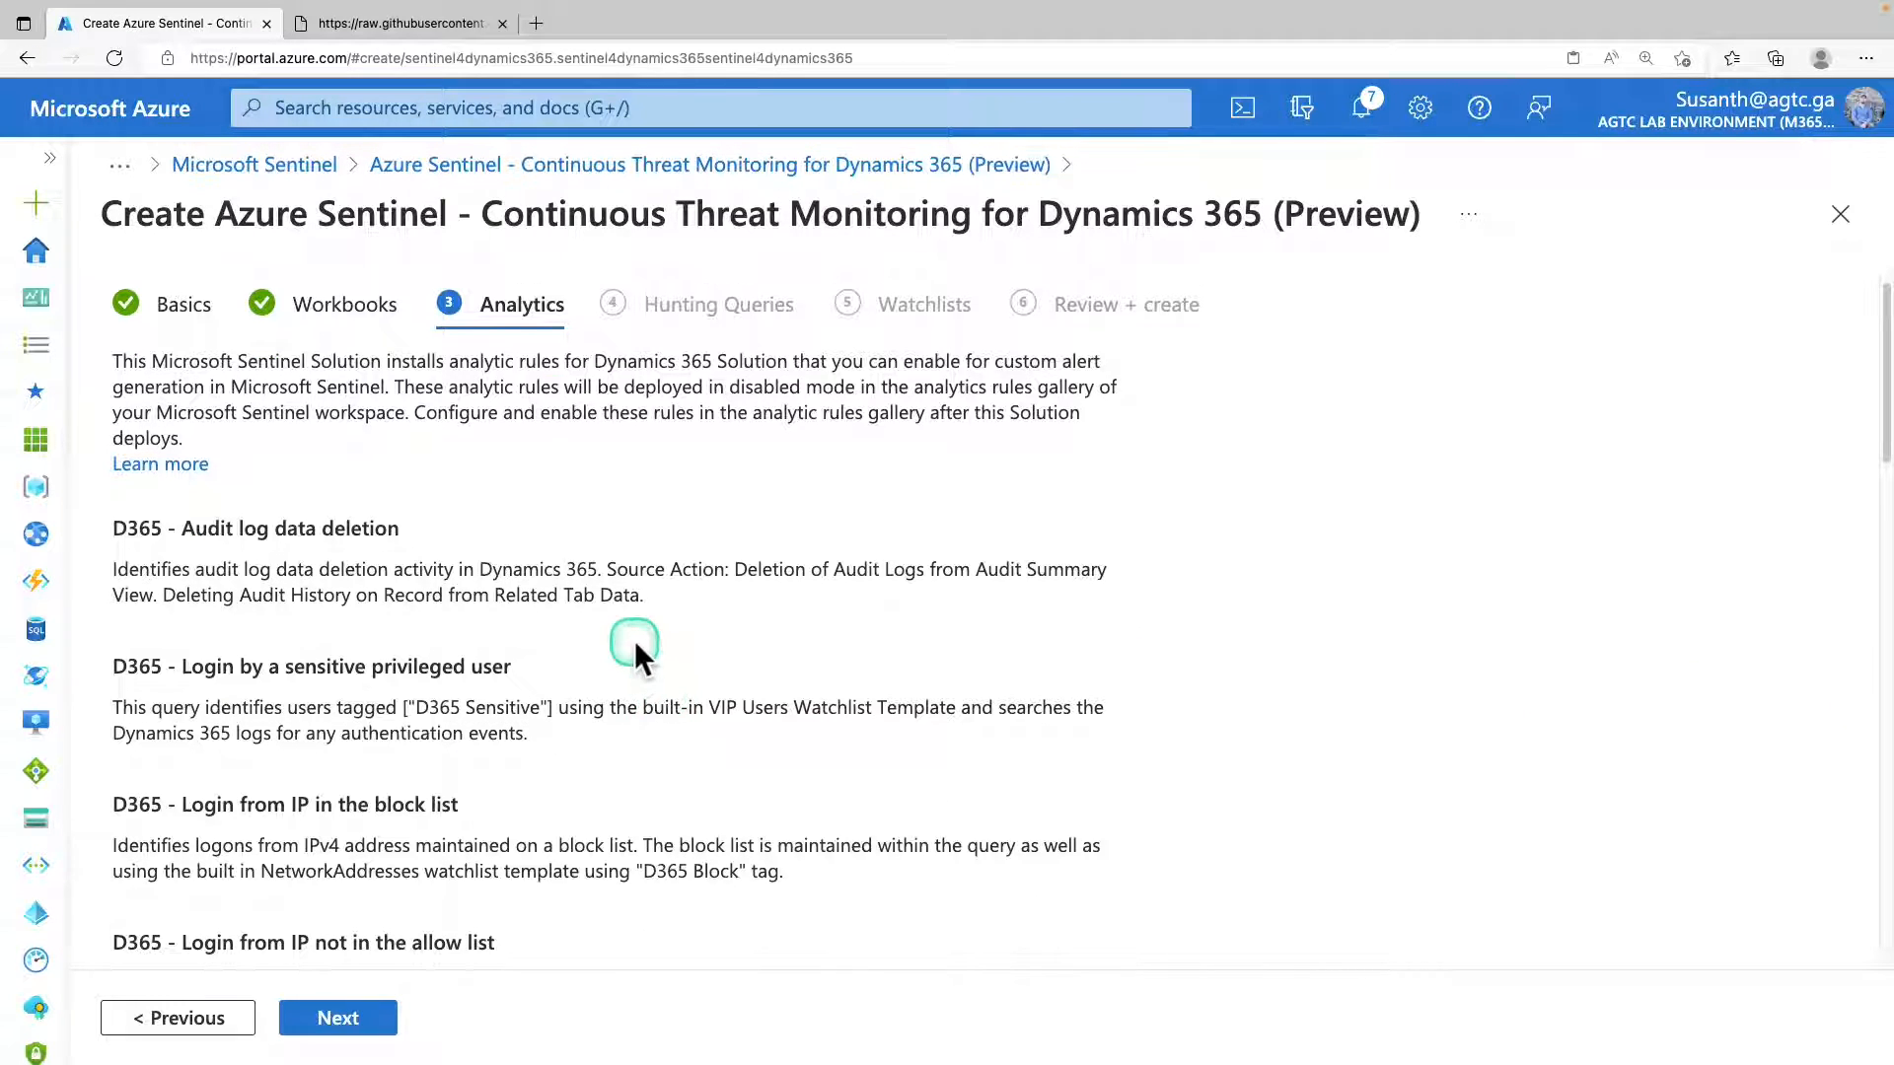
scroll(632, 655, "down", 3)
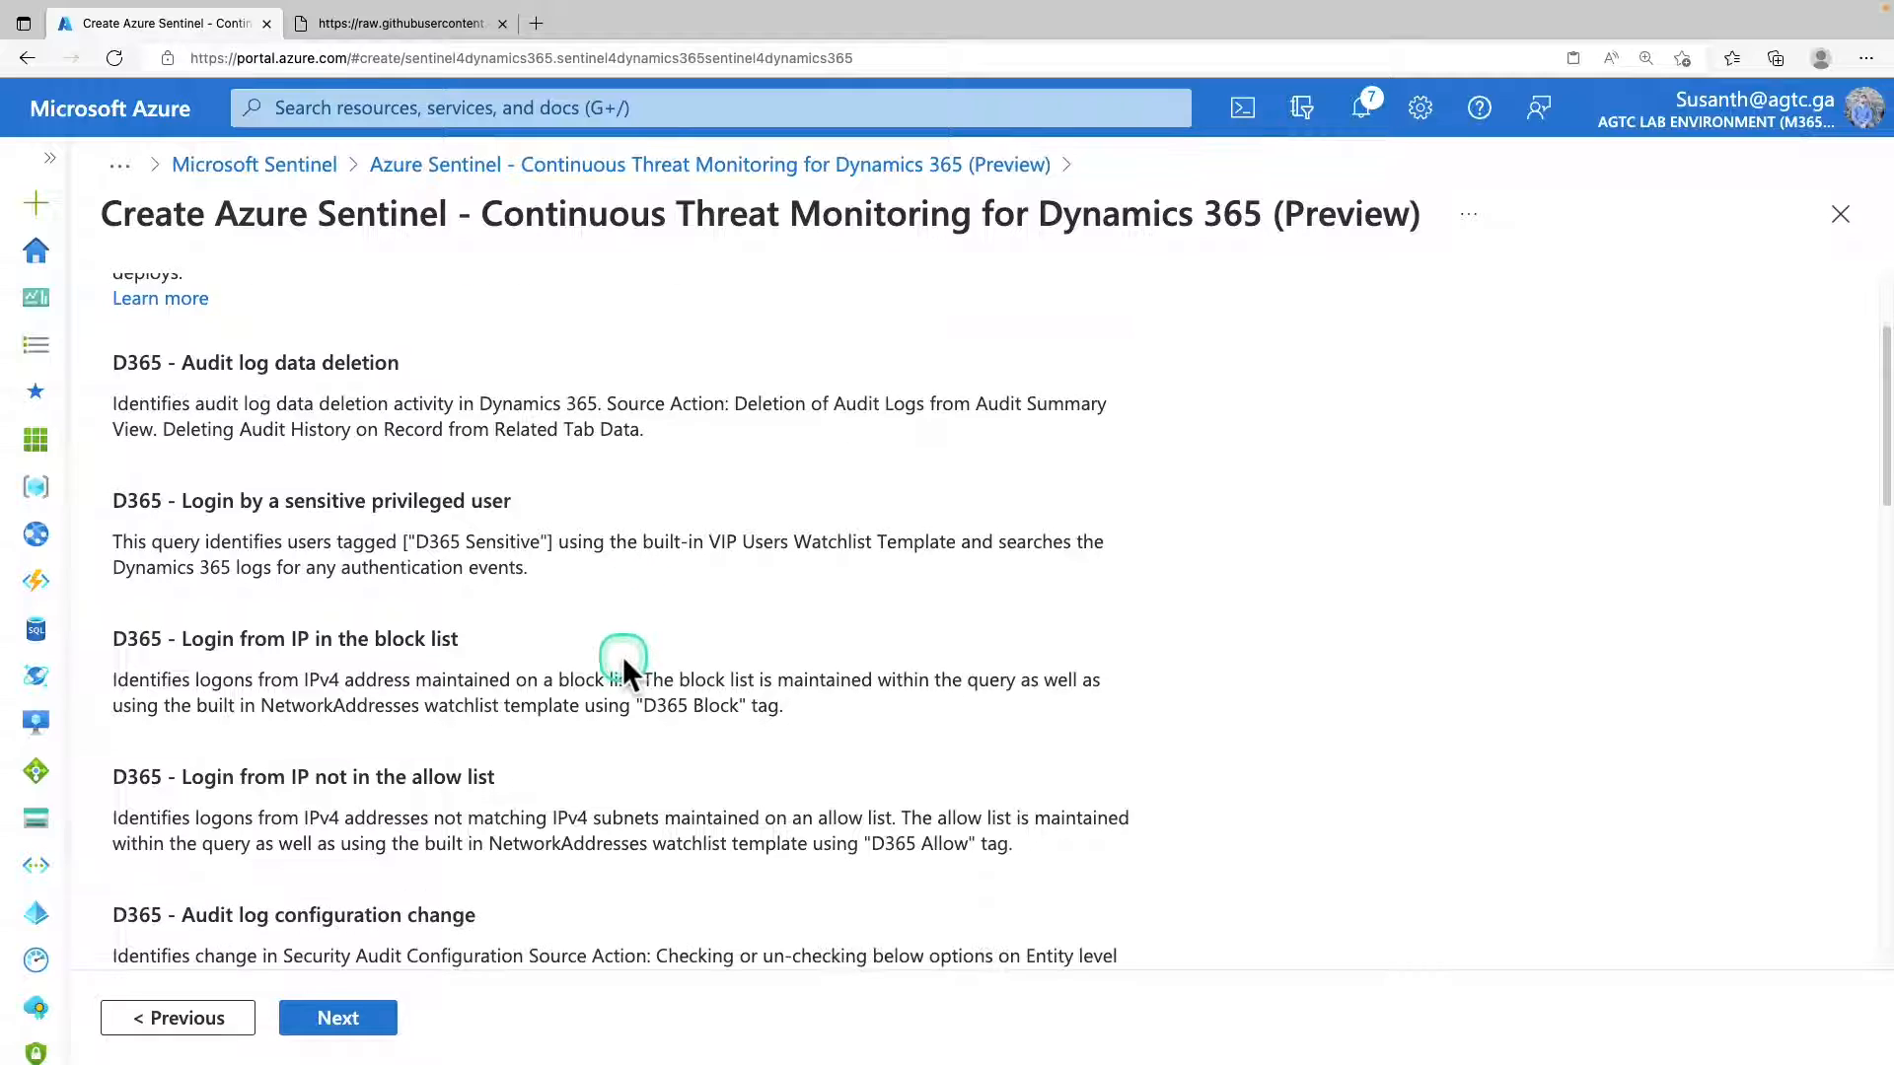
scroll(621, 670, "down", 5)
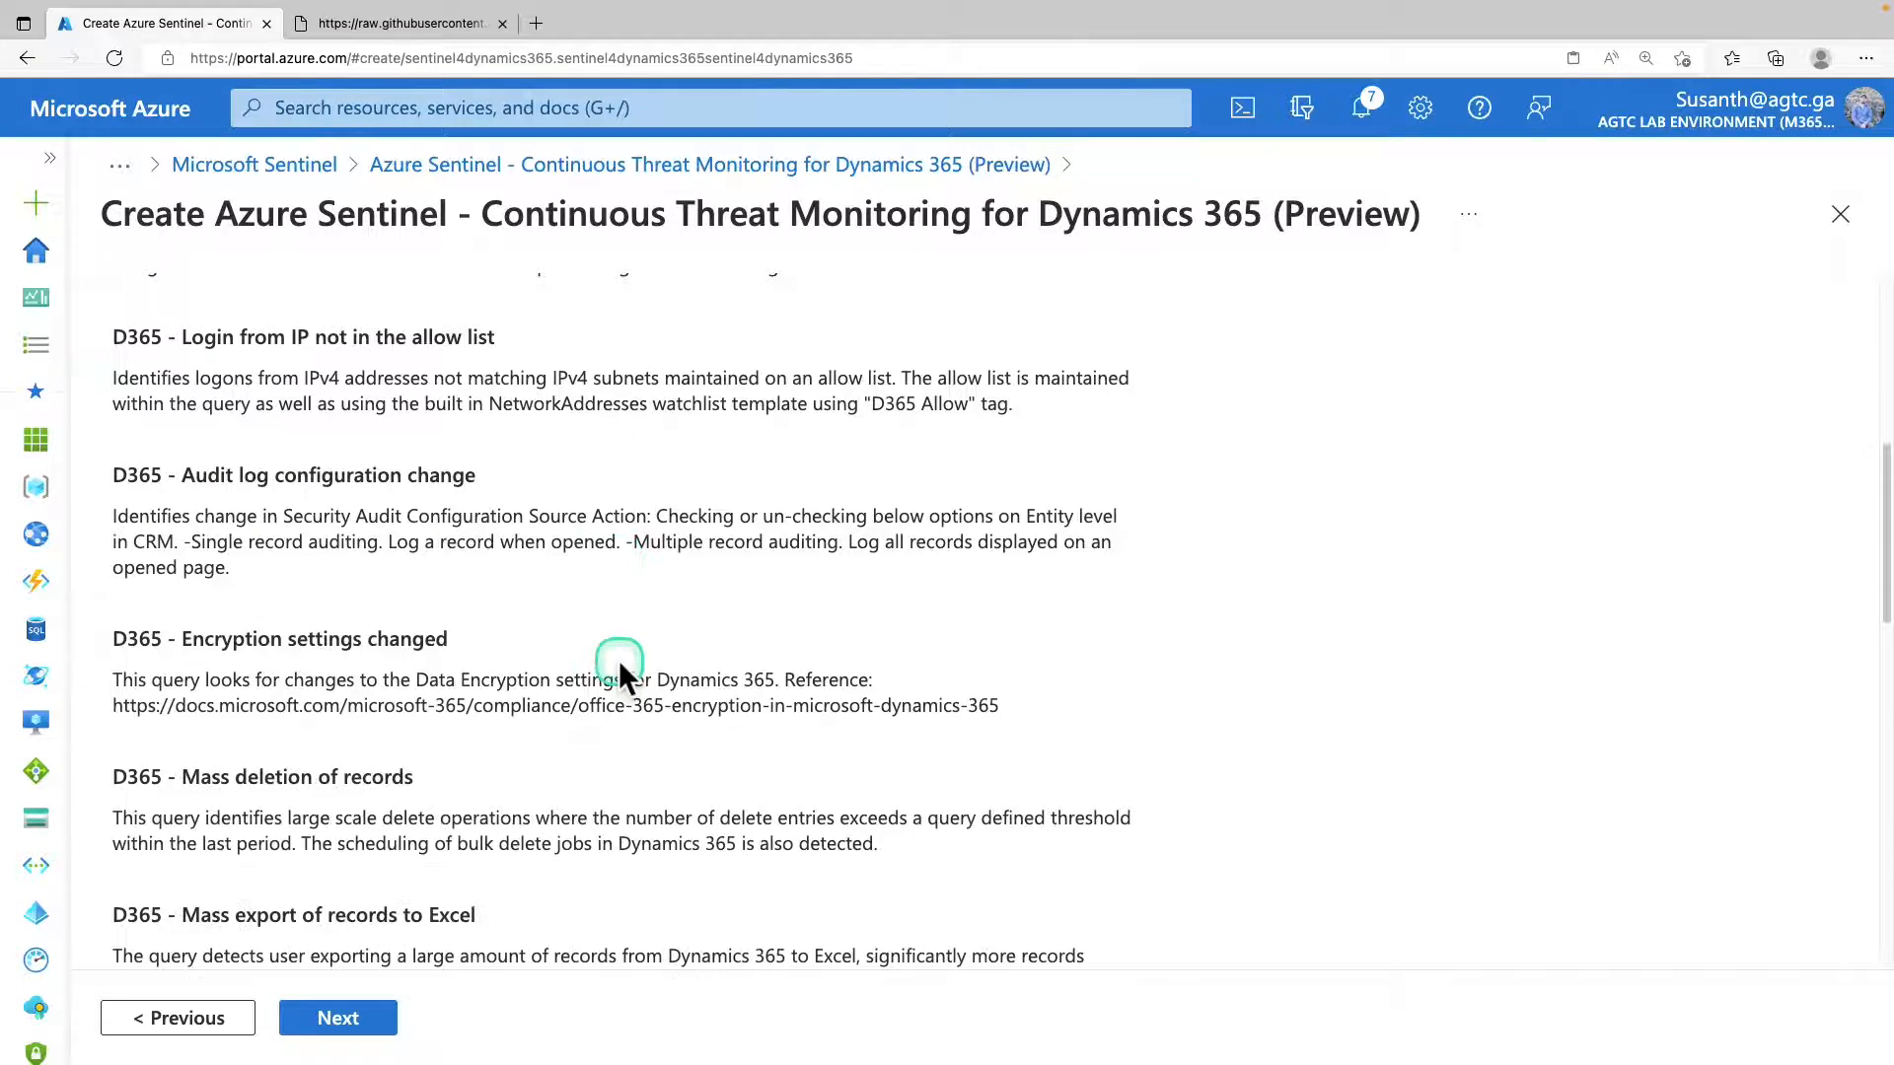
Proceed through the solution's hunting queries and watchlists to the final review, and create the Dynamics 365 solution.
left_click(384, 1026)
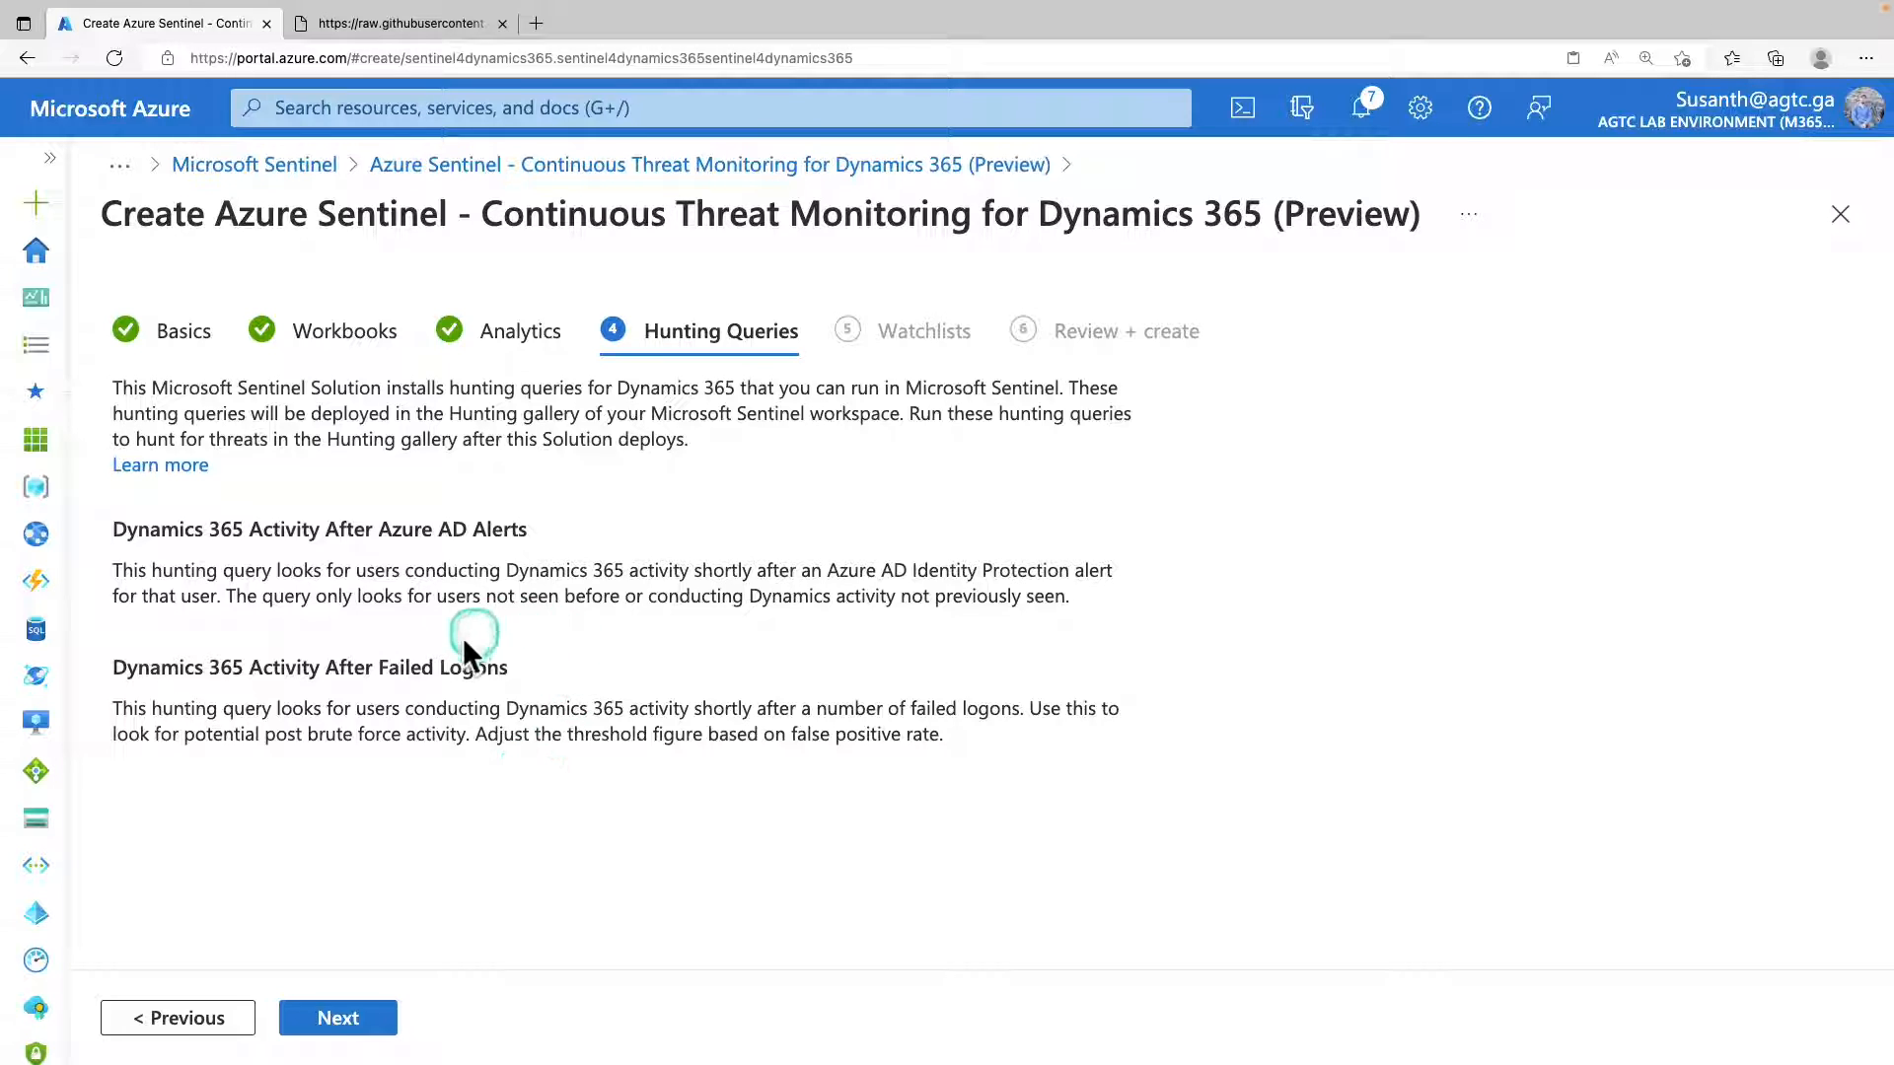
left_click(386, 1014)
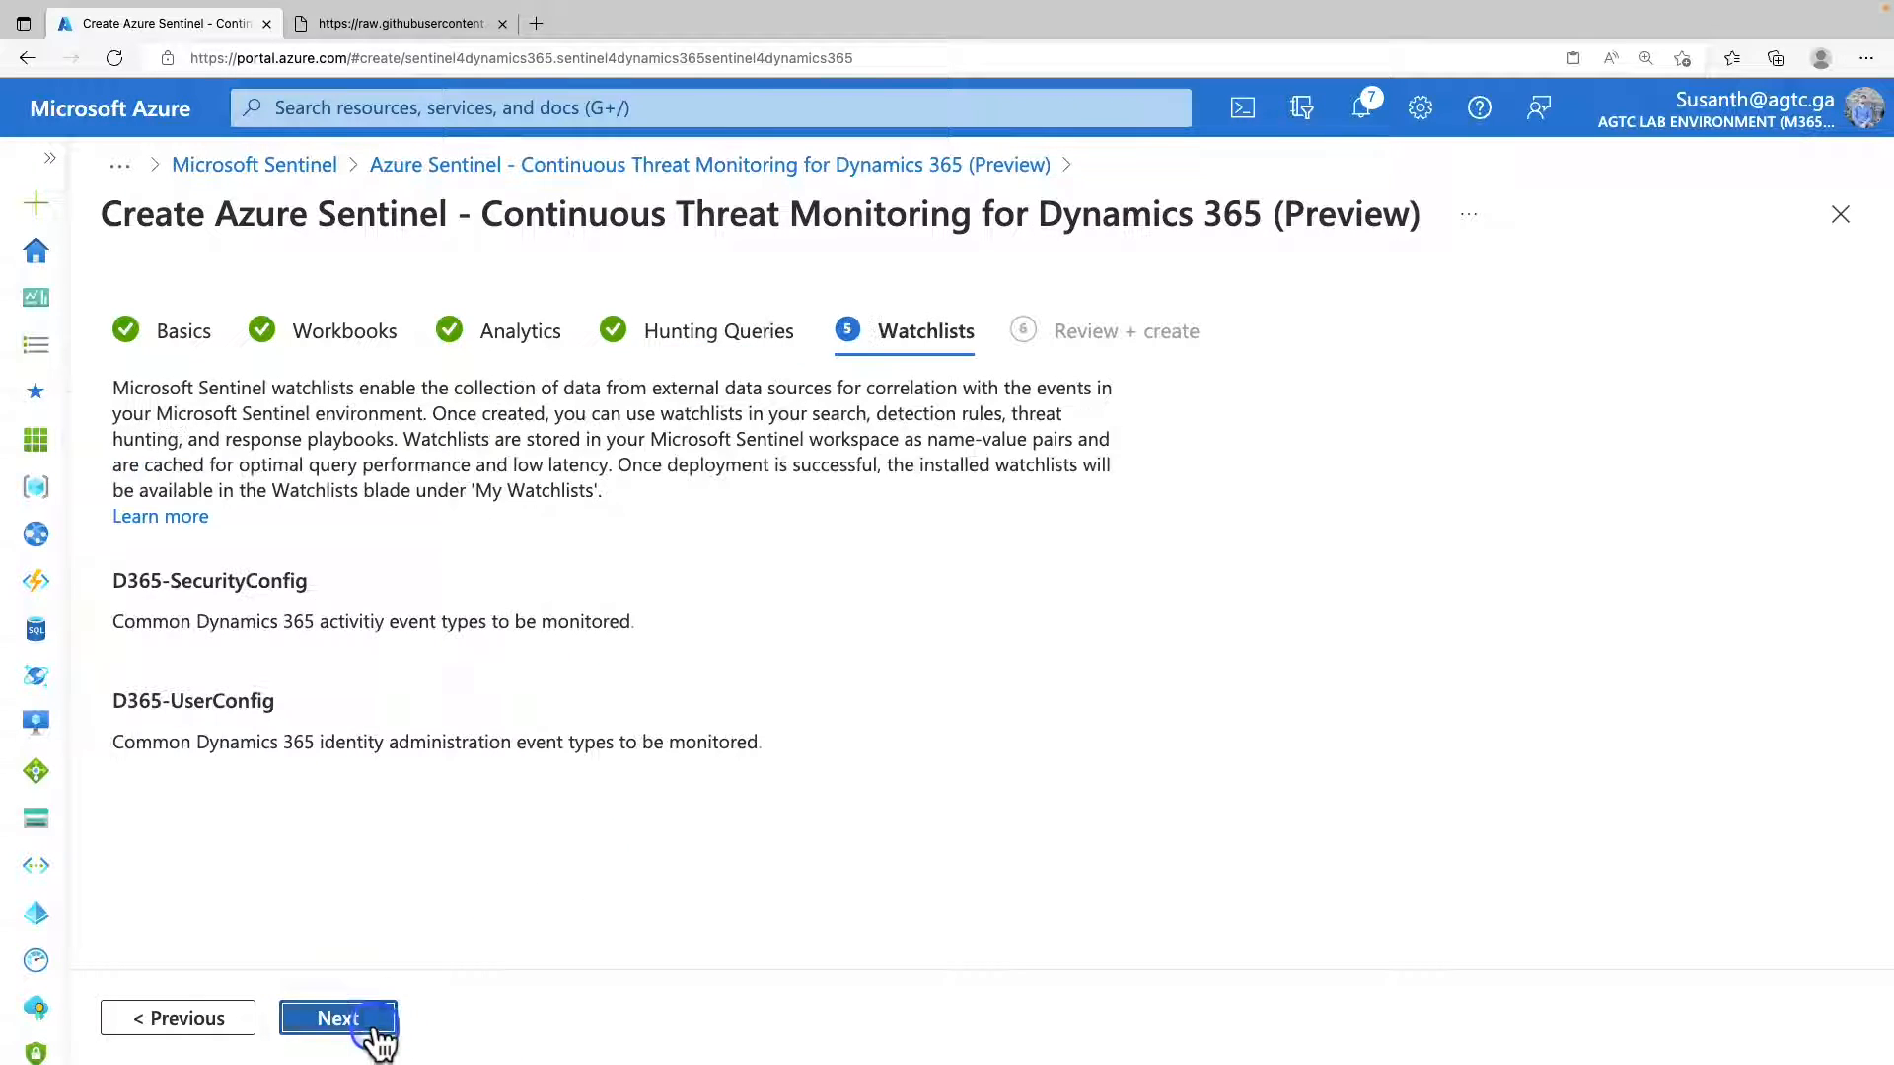
left_click(379, 1026)
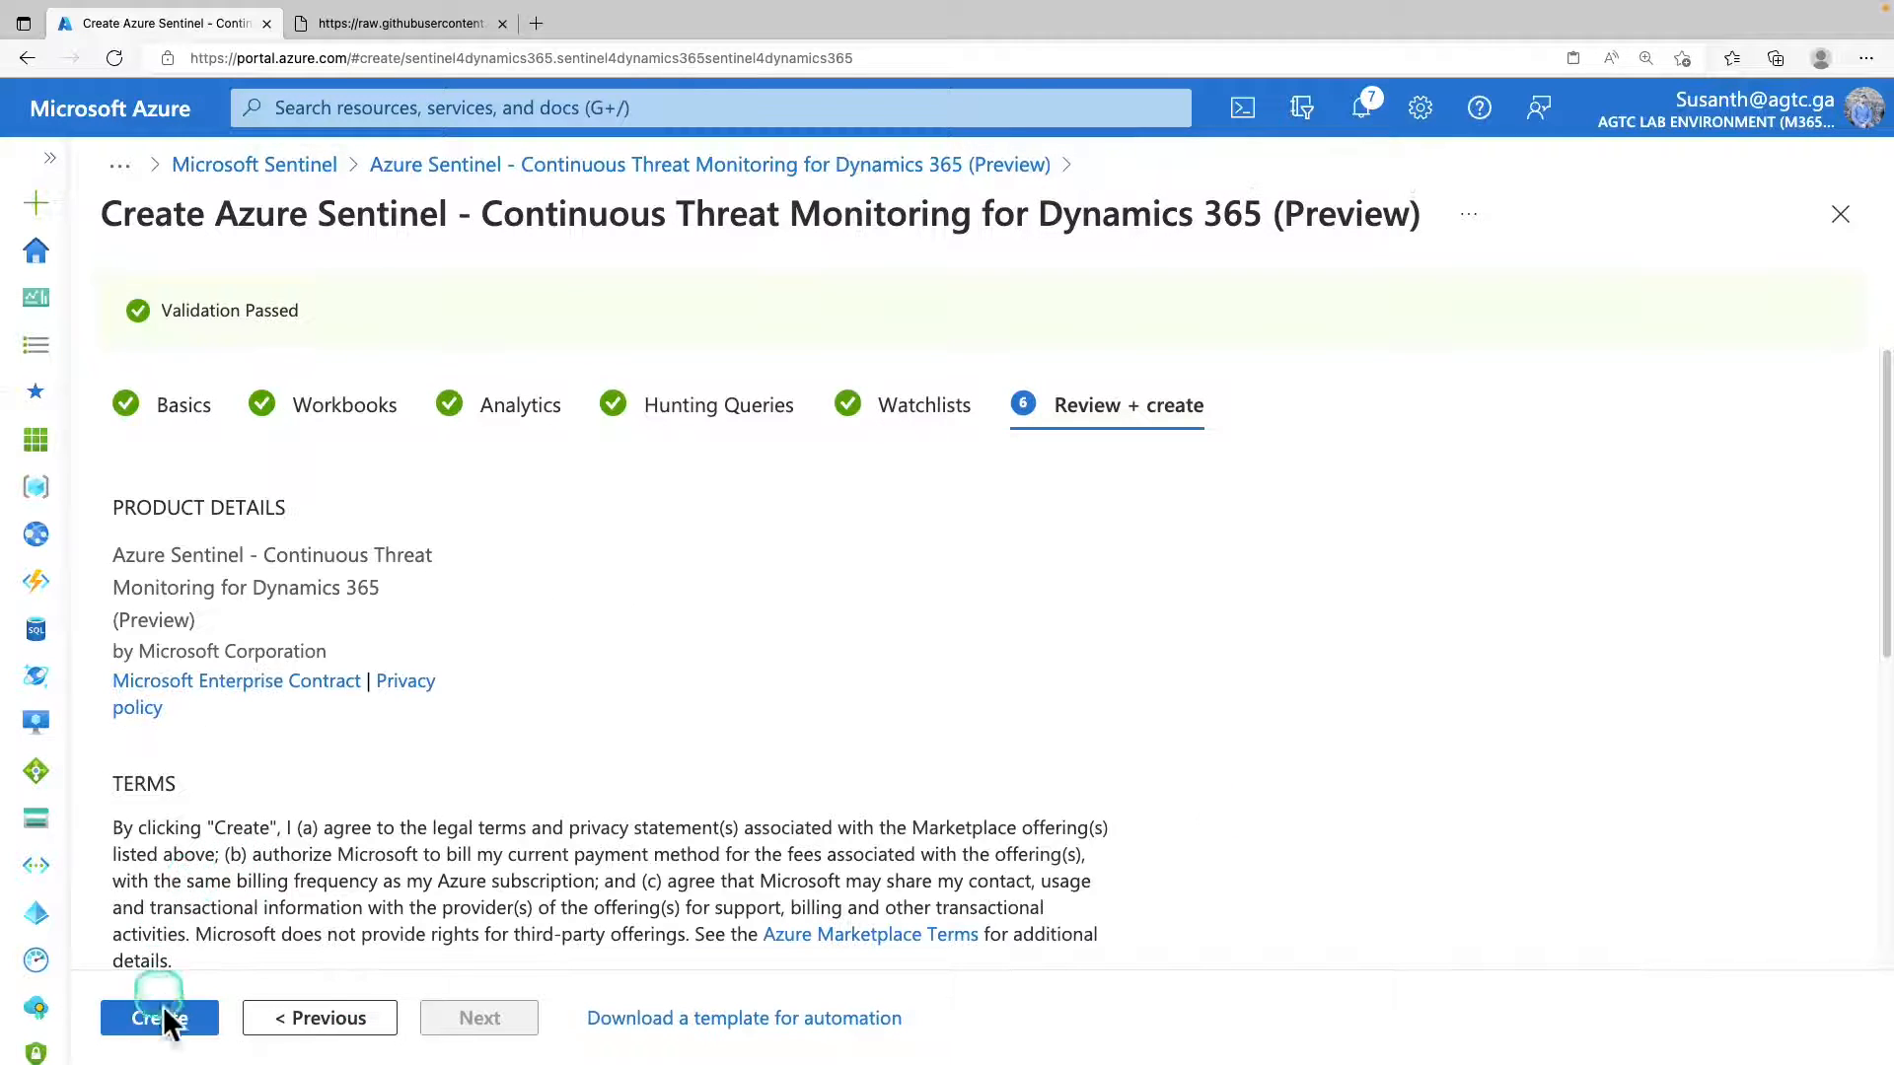
left_click(168, 1024)
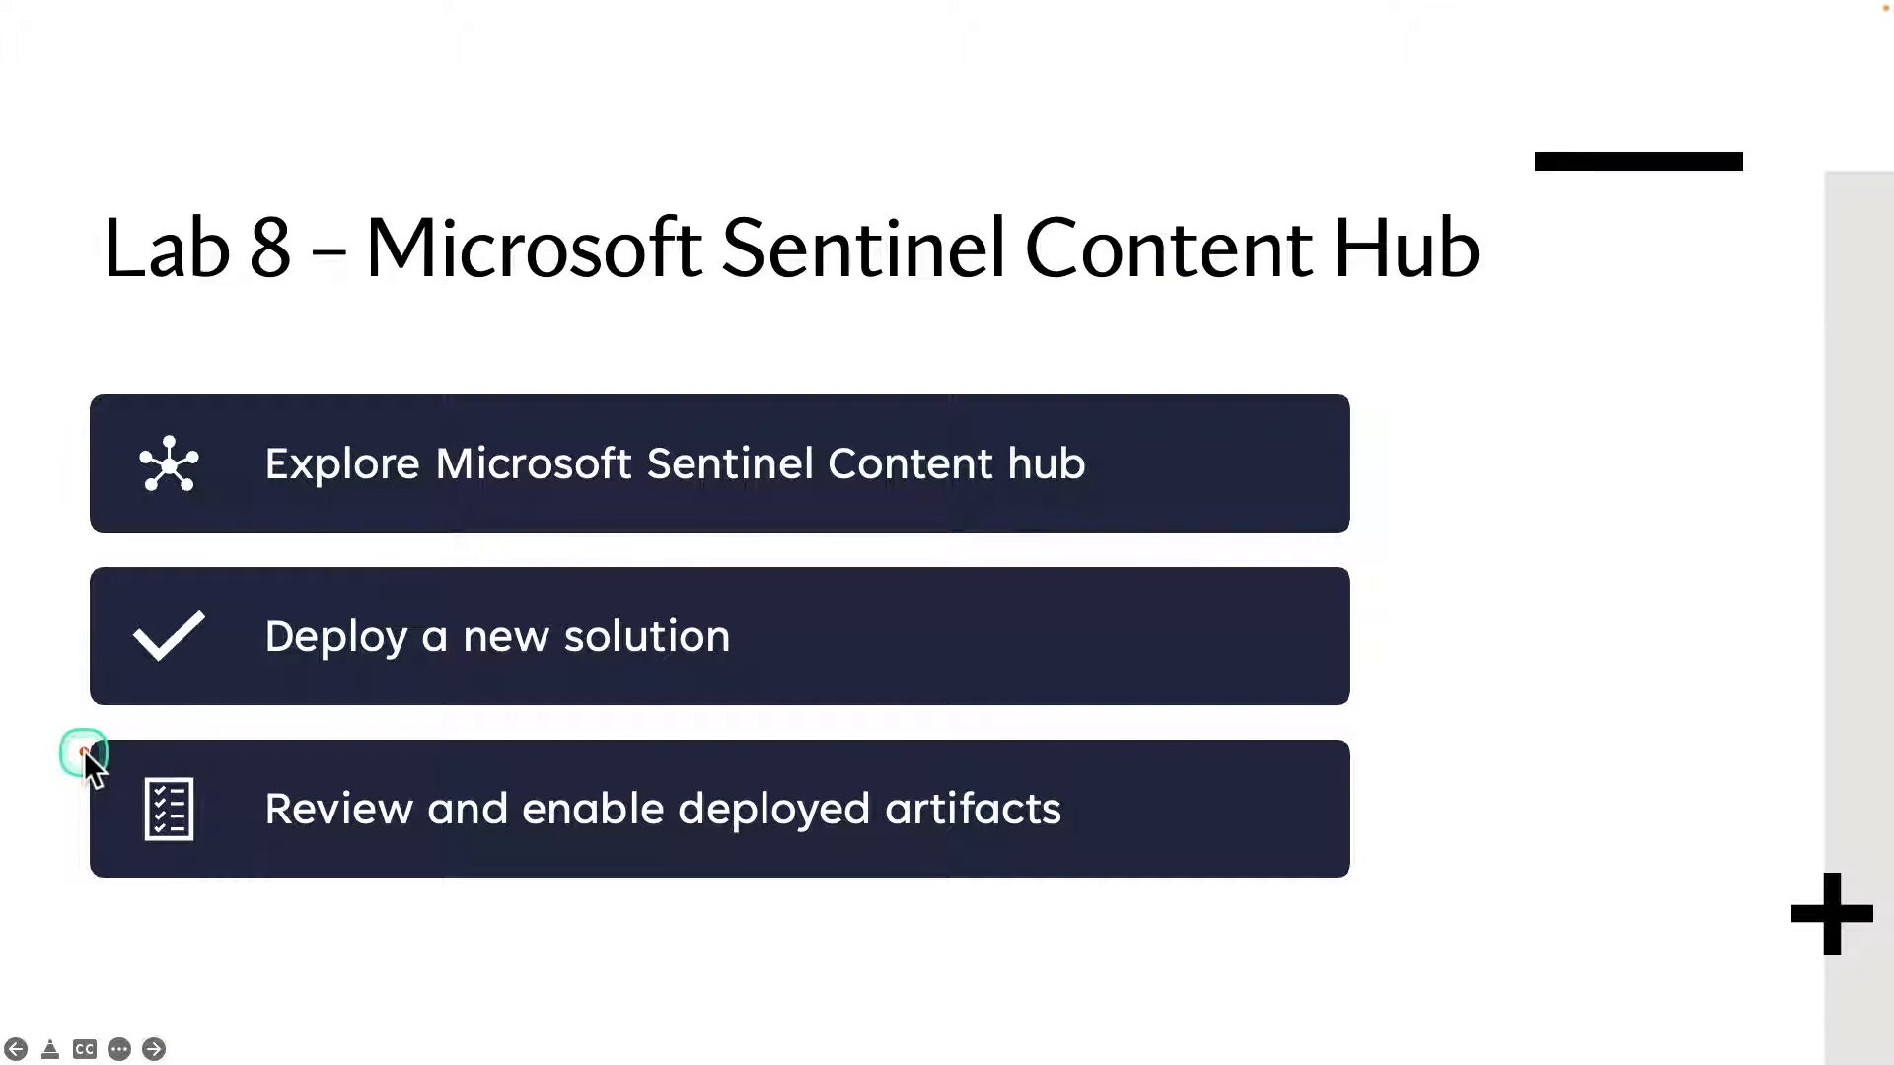
mouse_move(85, 752)
left_mouse_down()
mouse_move(402, 825)
mouse_move(1176, 872)
left_mouse_up()
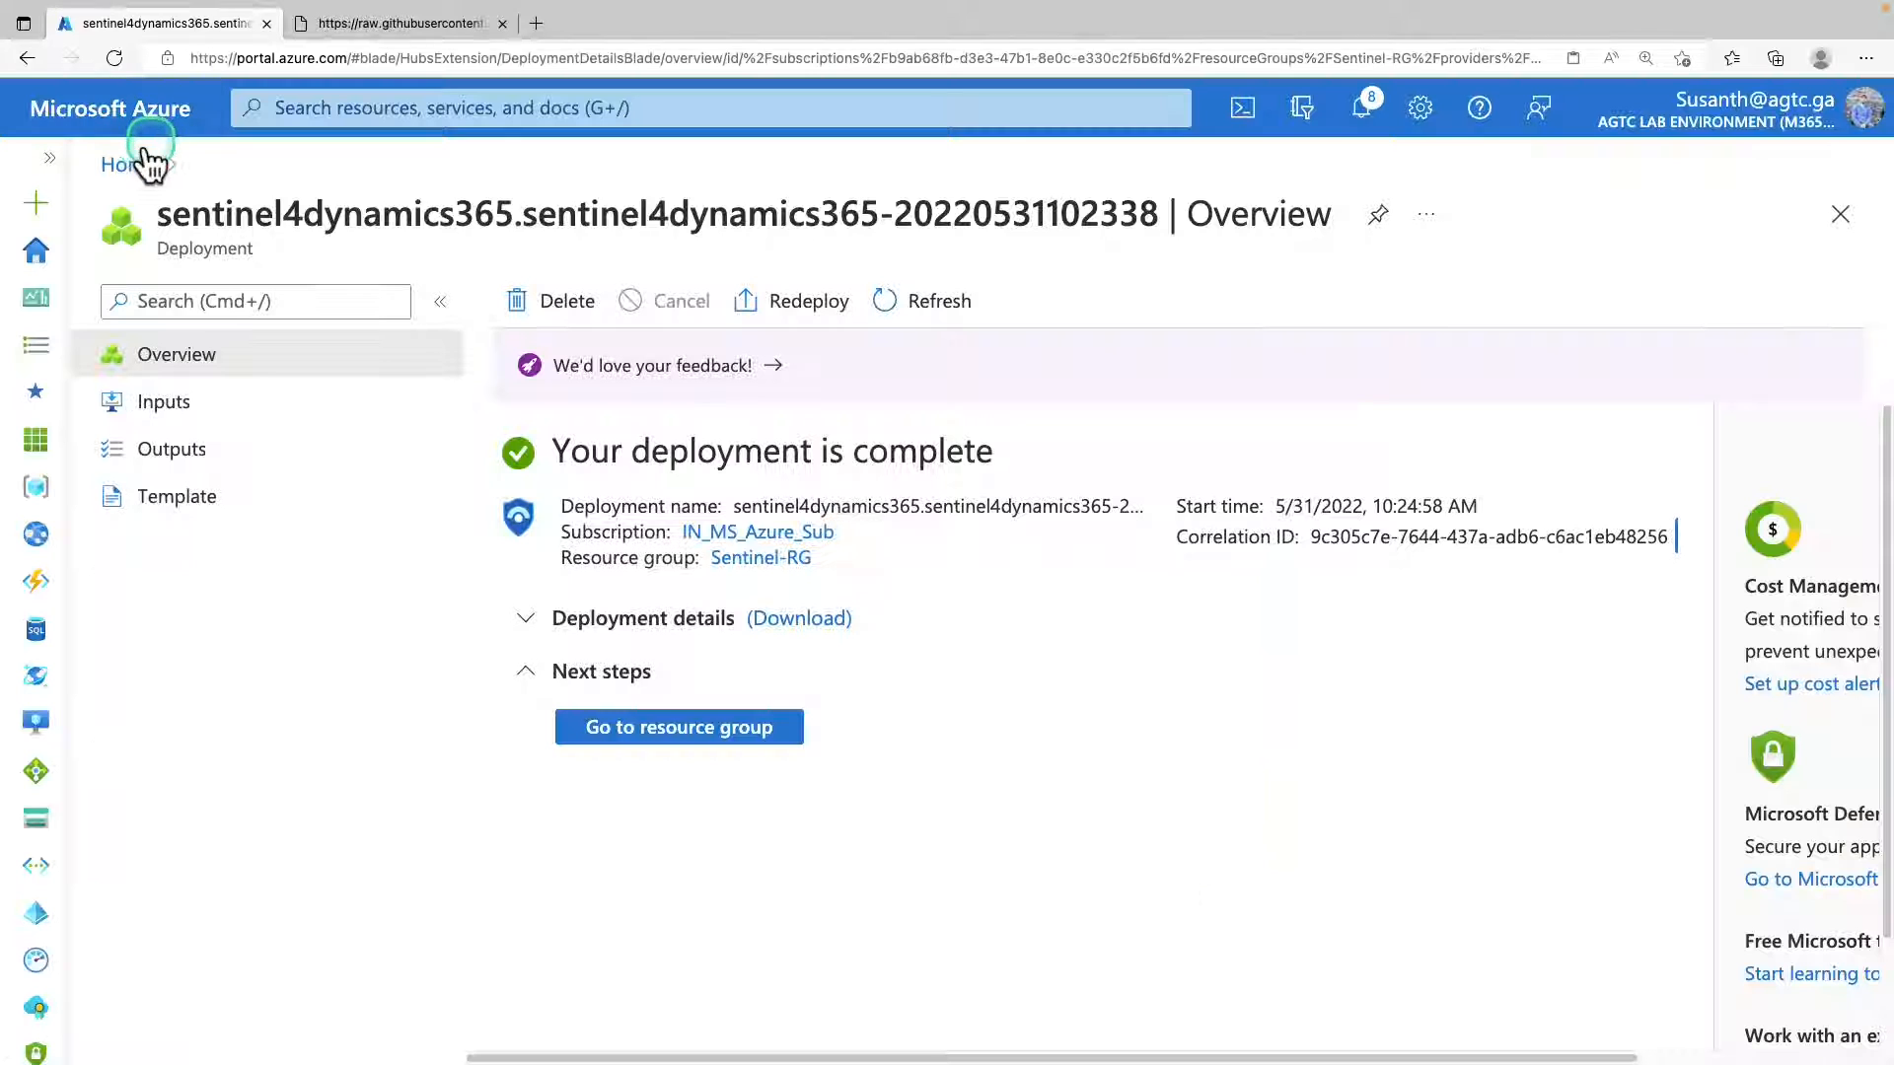
Open Microsoft Sentinel from the Azure portal home and go to the workspace sentinel-workspace.
left_click(131, 161)
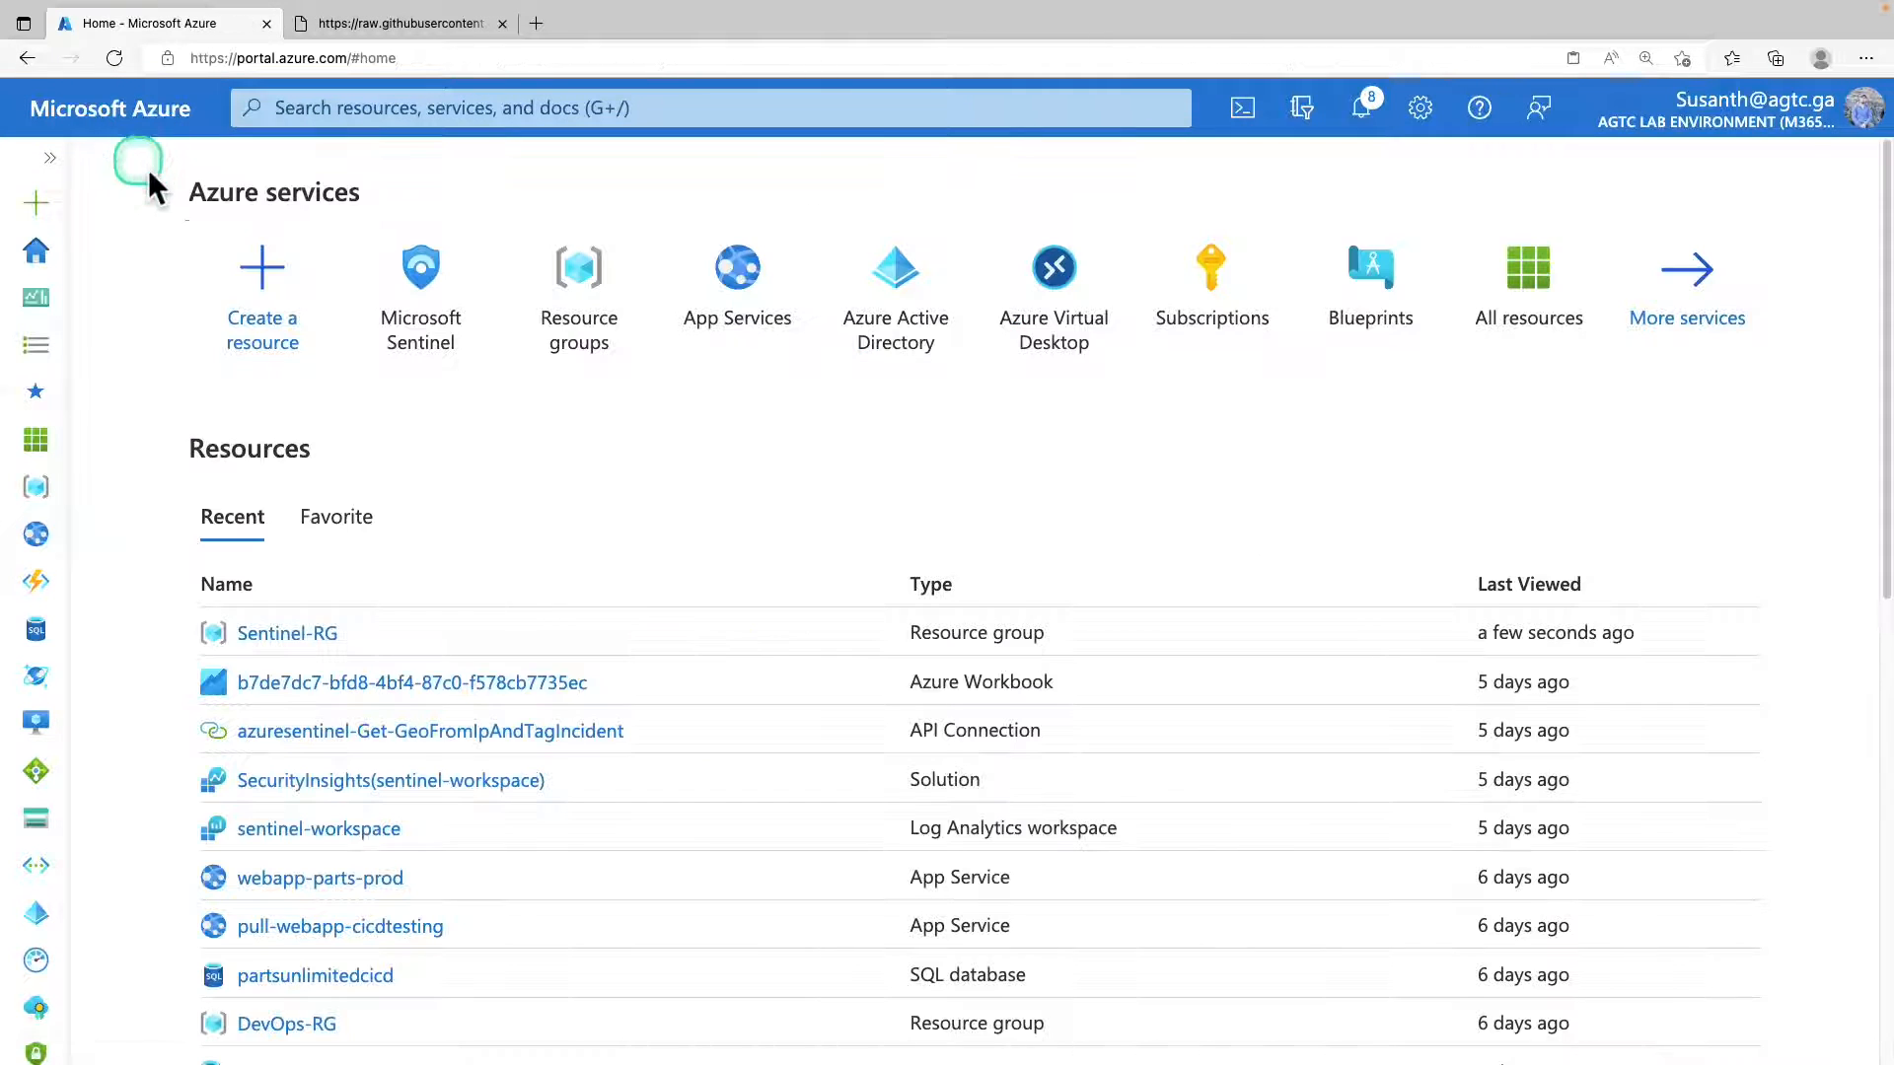
left_click(424, 308)
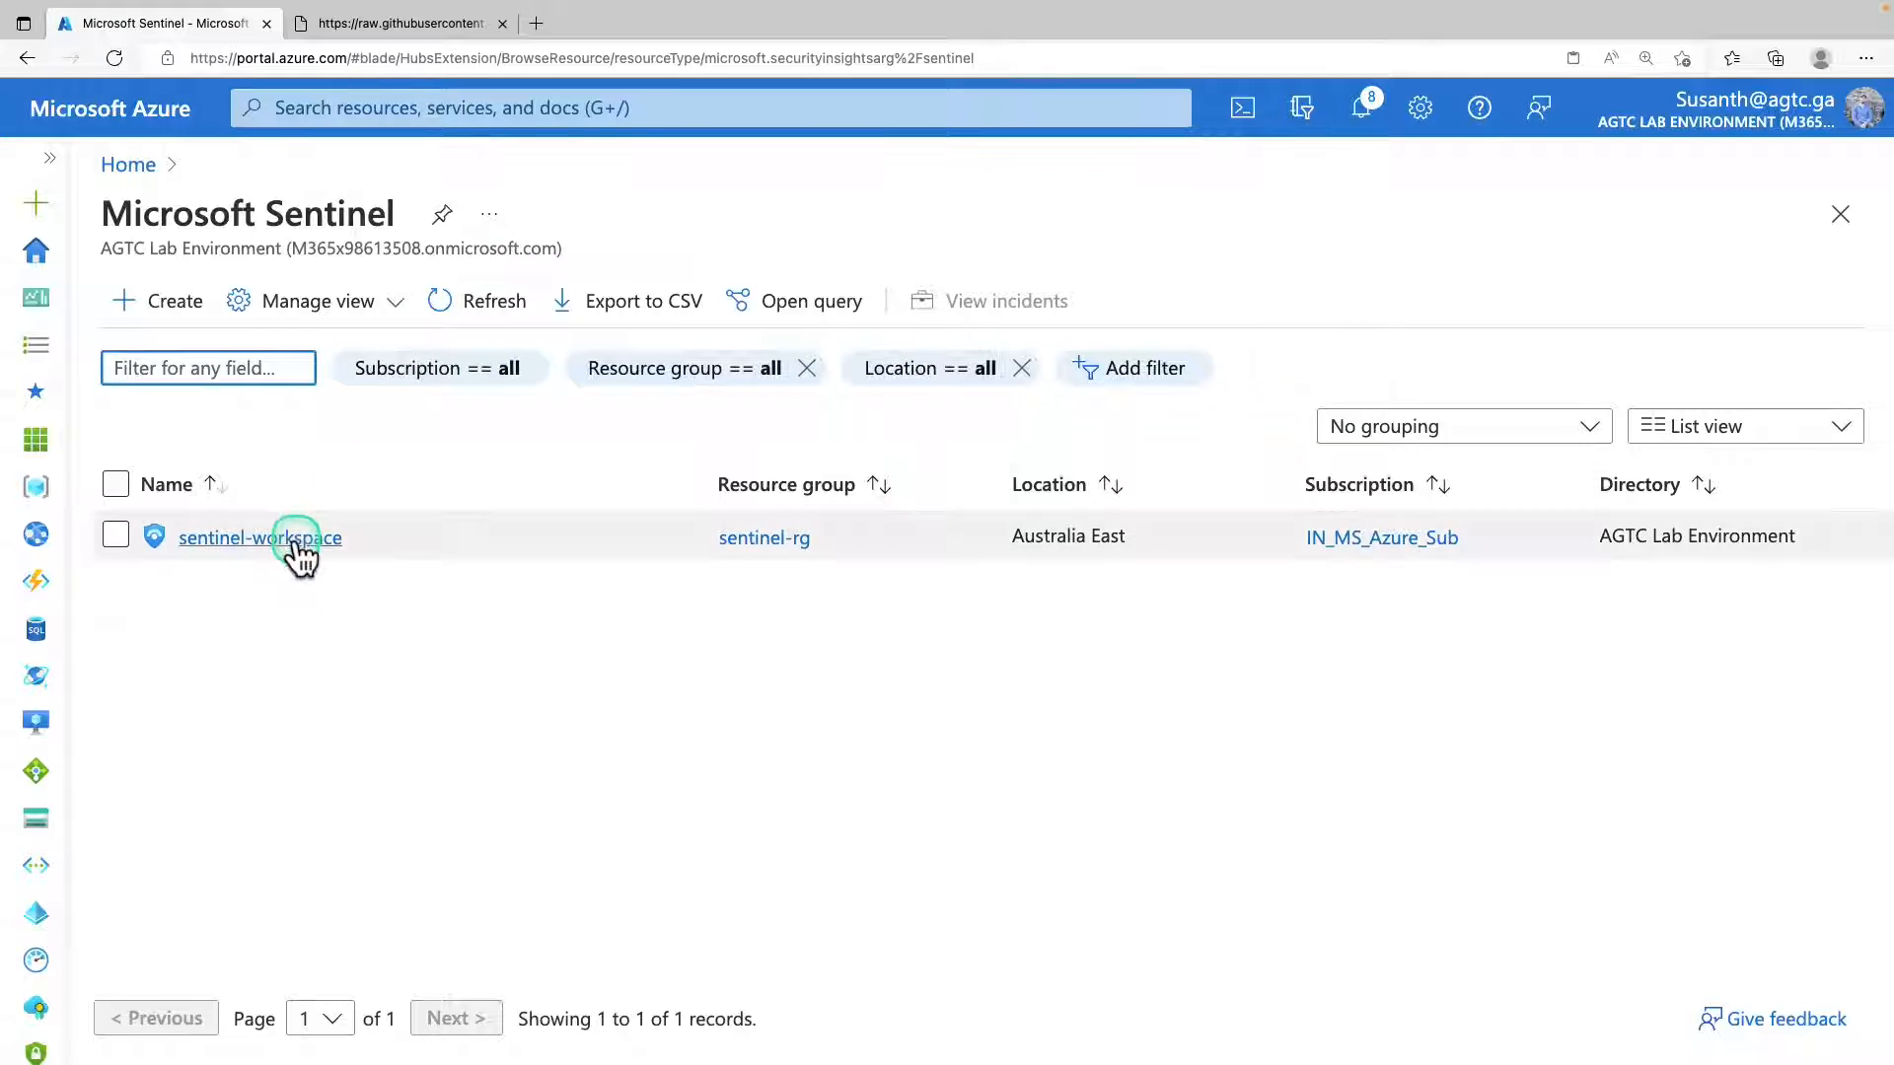
left_click(296, 551)
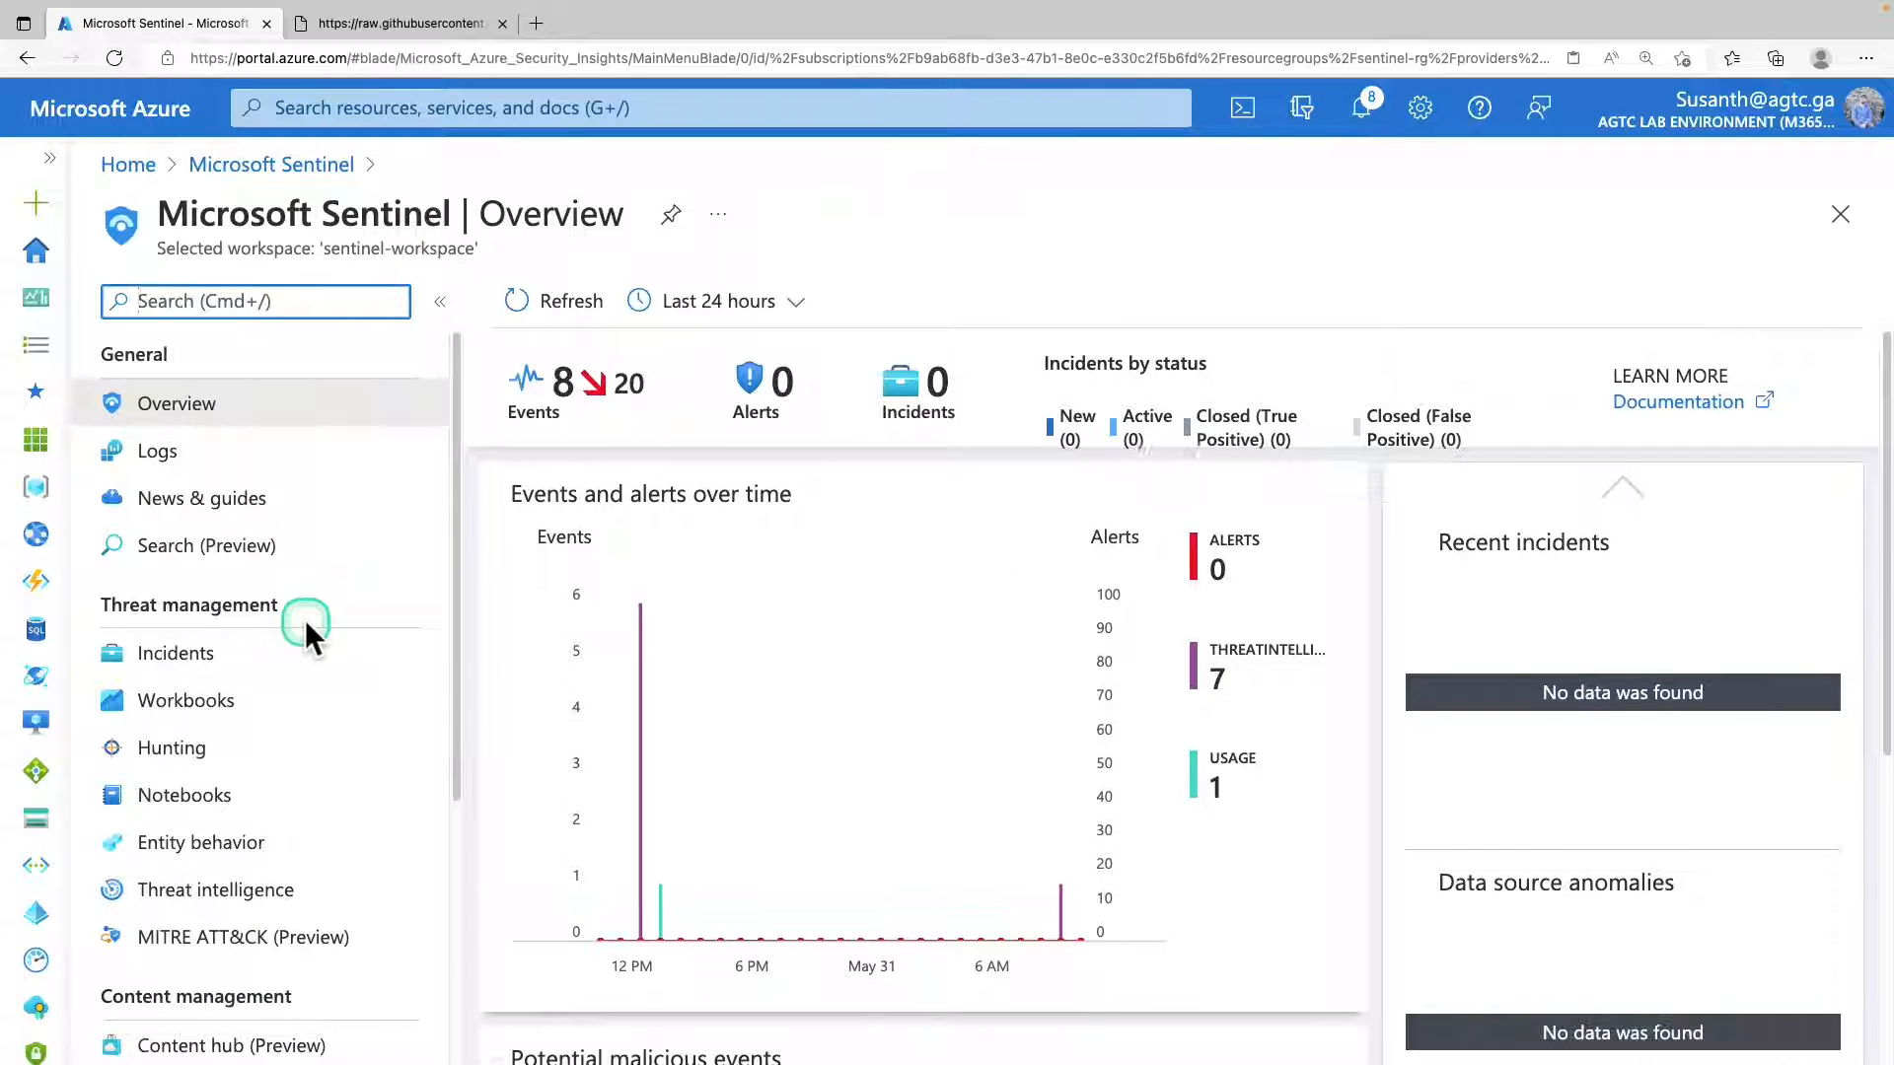
Open the workspace's Analytics page and search its active rules for D365.
scroll(305, 622, "down", 2)
scroll(301, 623, "down", 3)
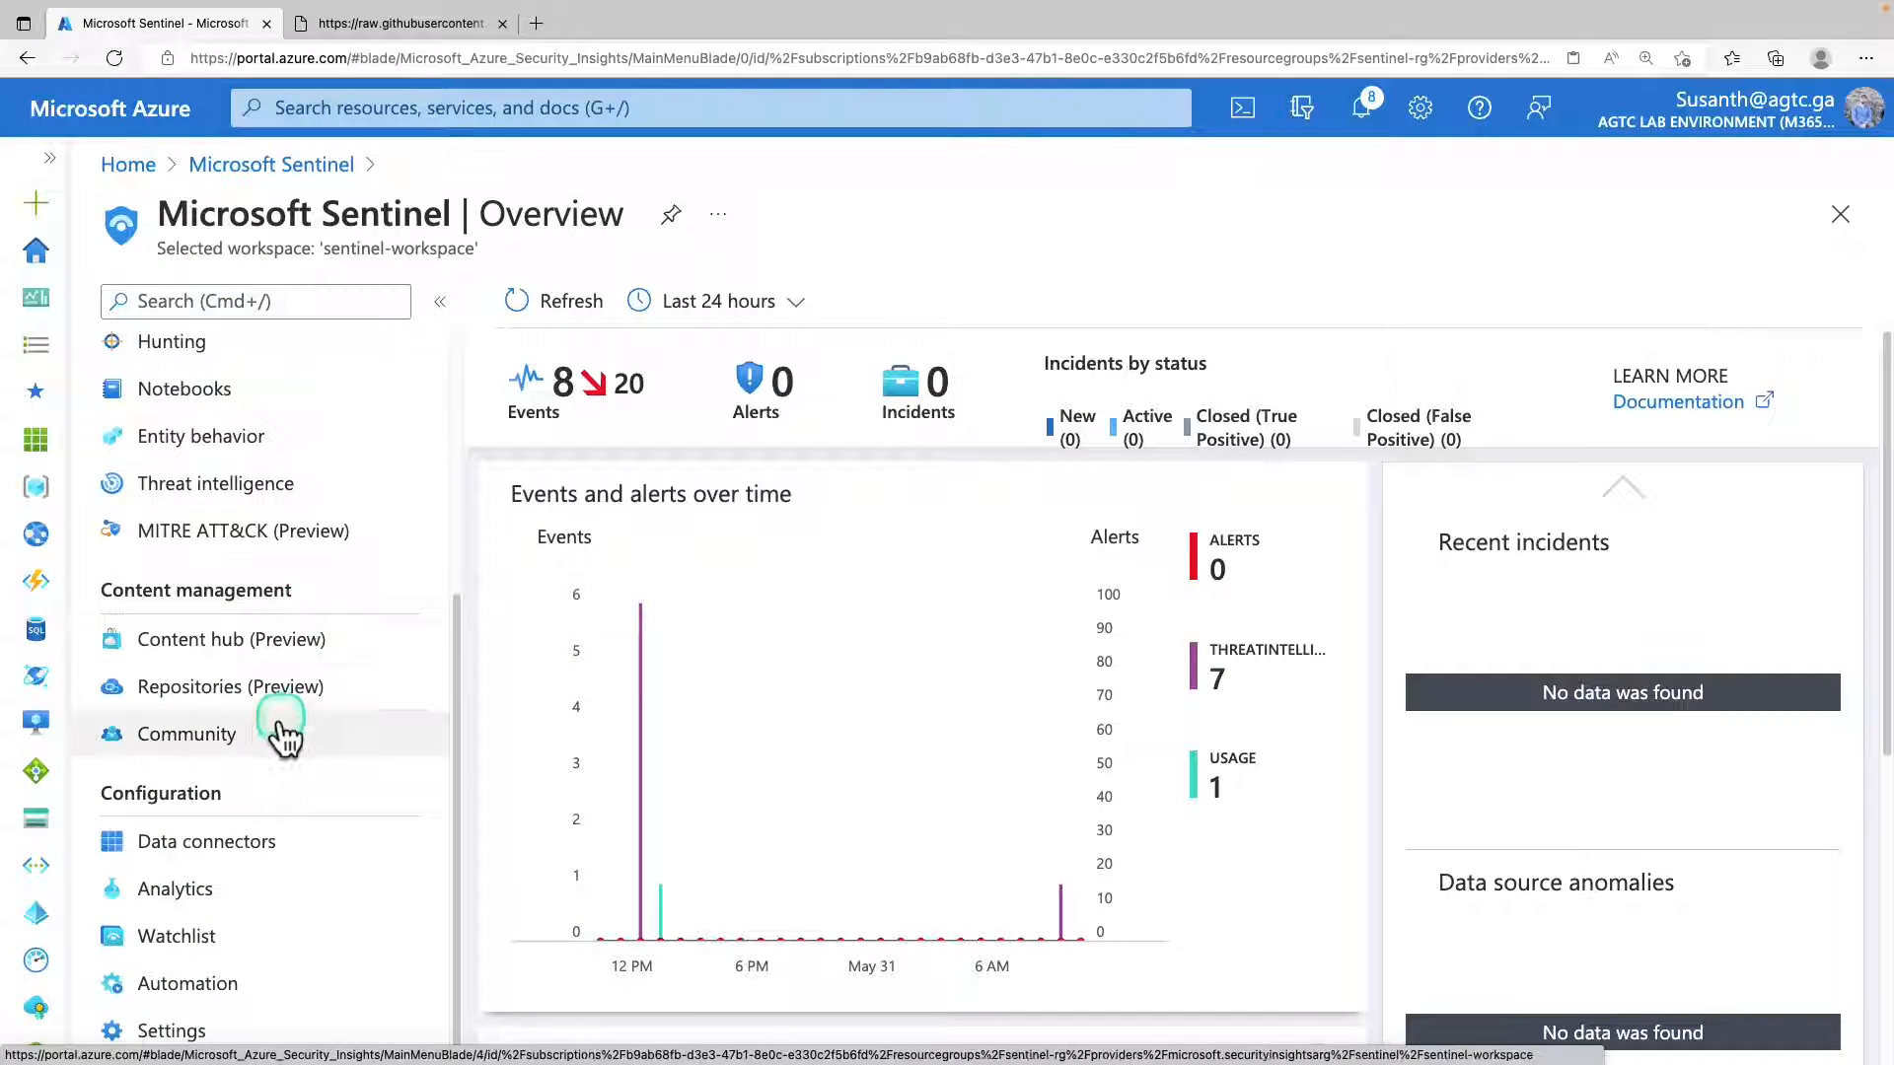
left_click_drag(109, 789, 225, 799)
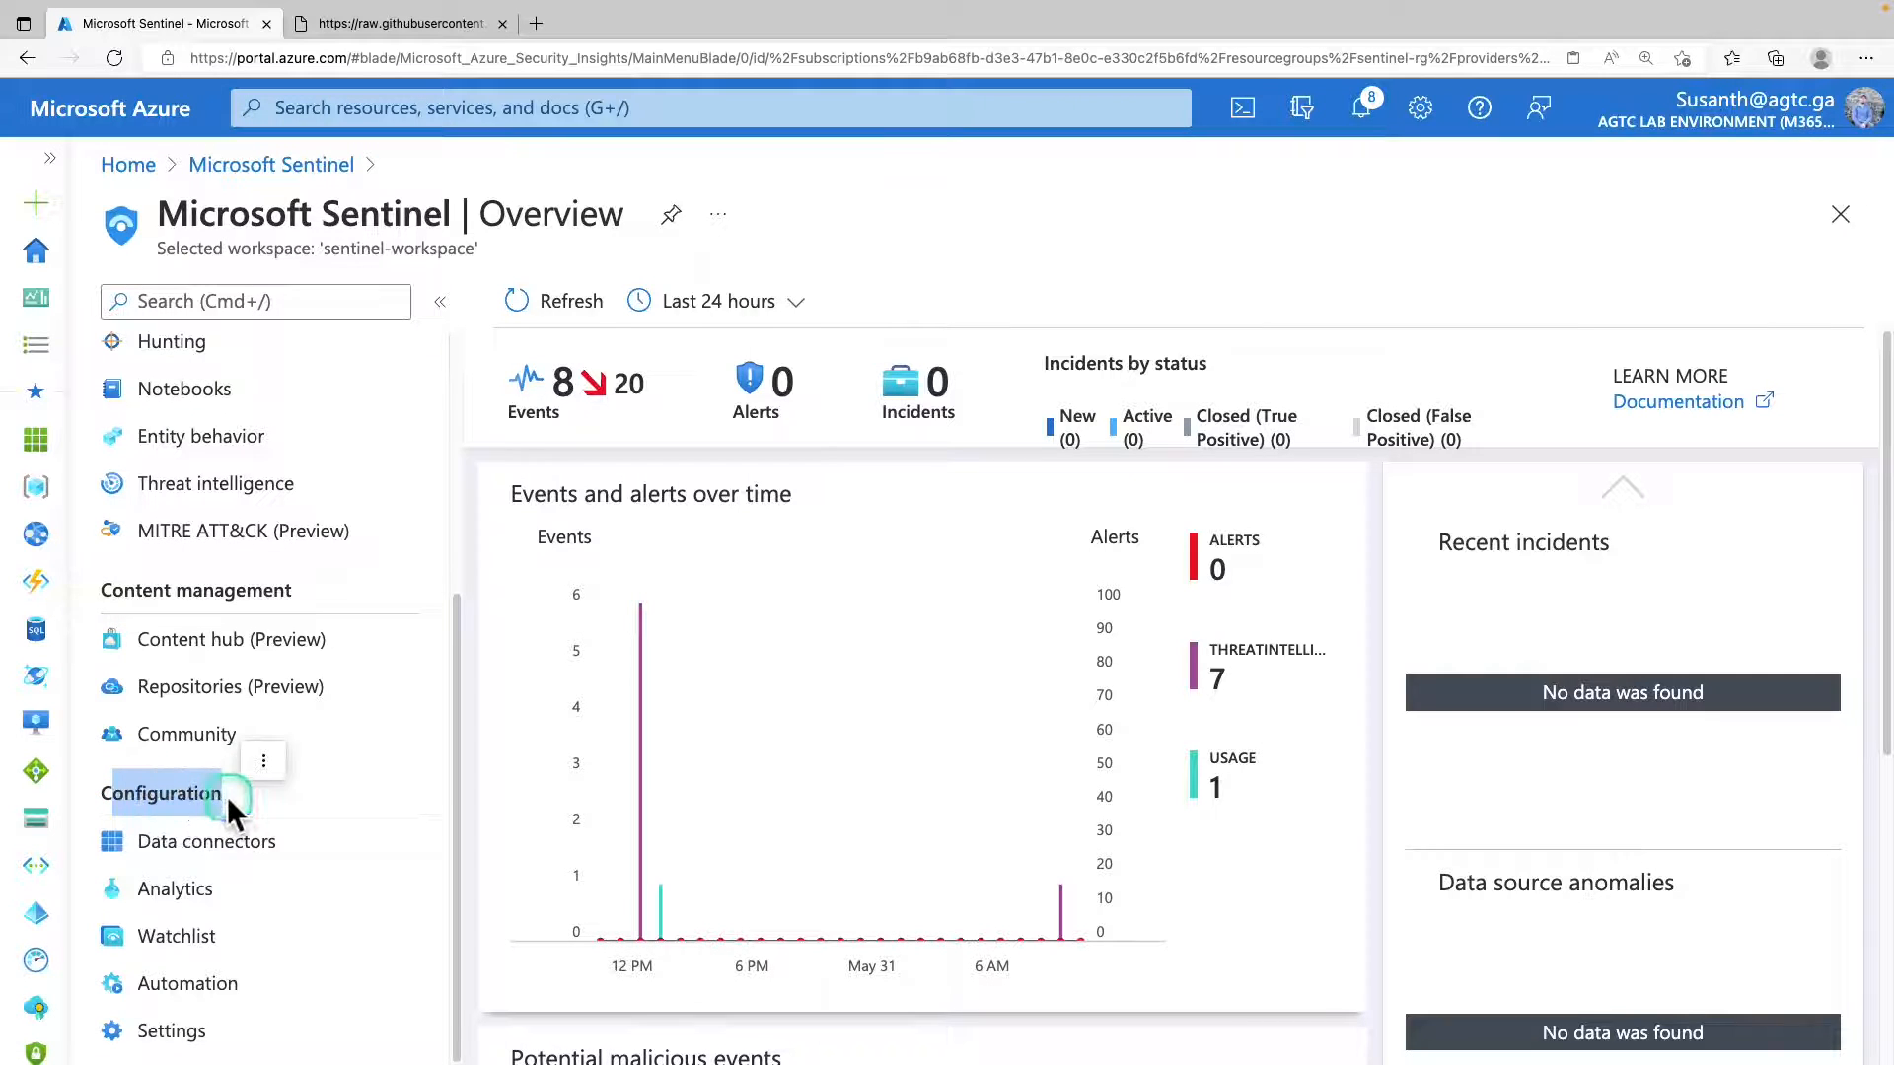
left_click(202, 896)
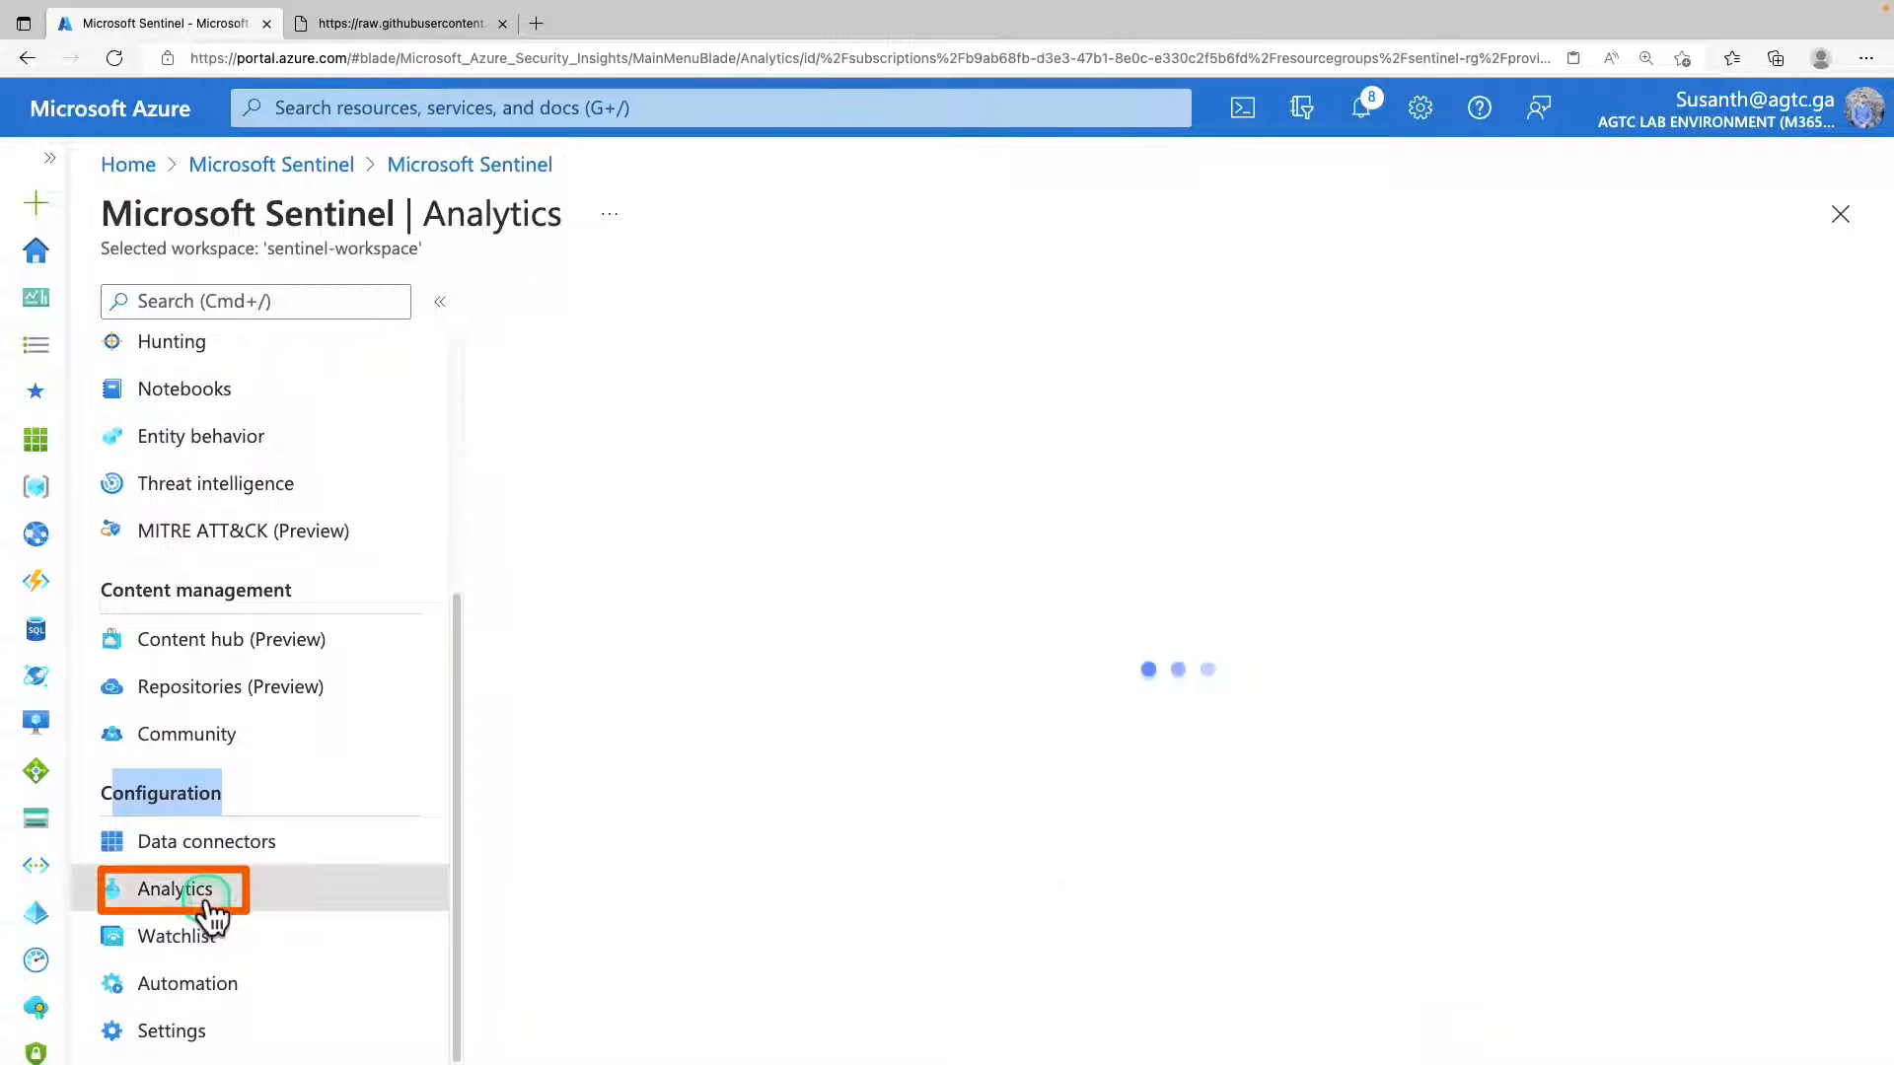
left_click(621, 573)
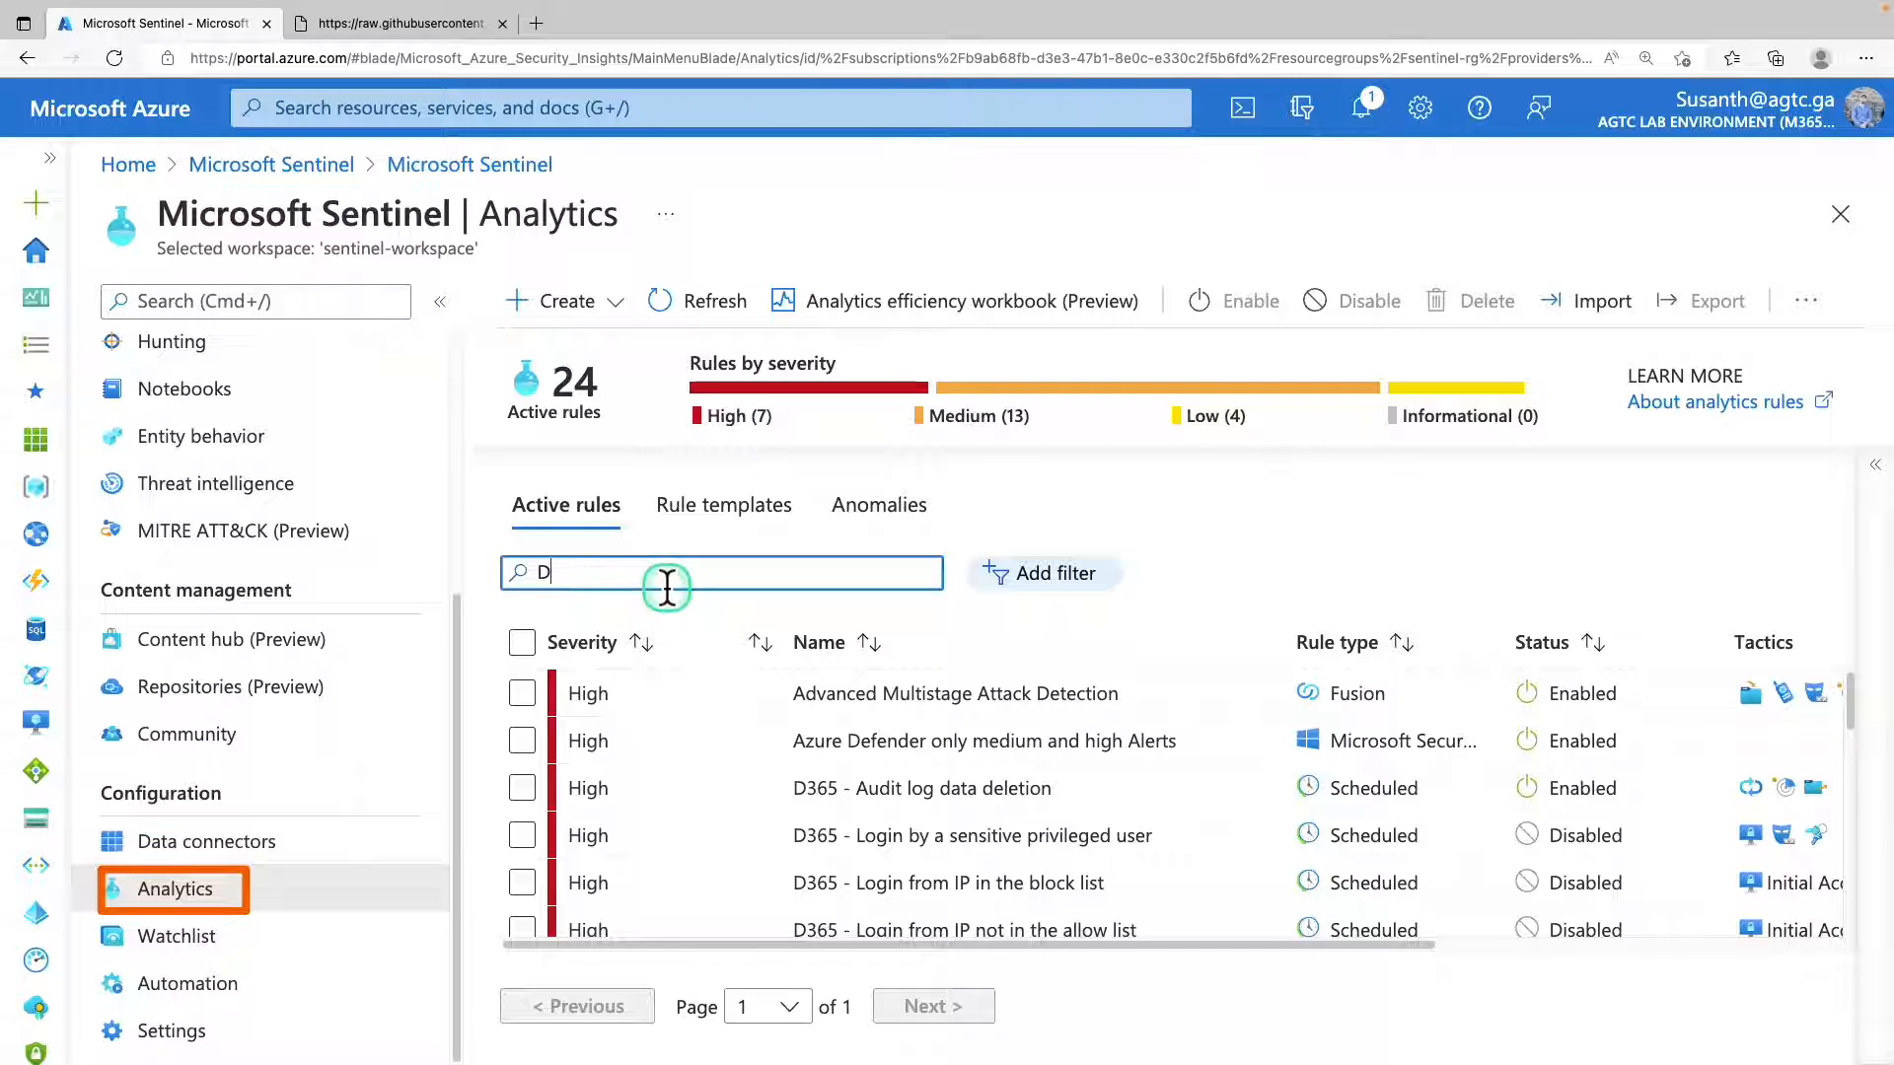
type("D365")
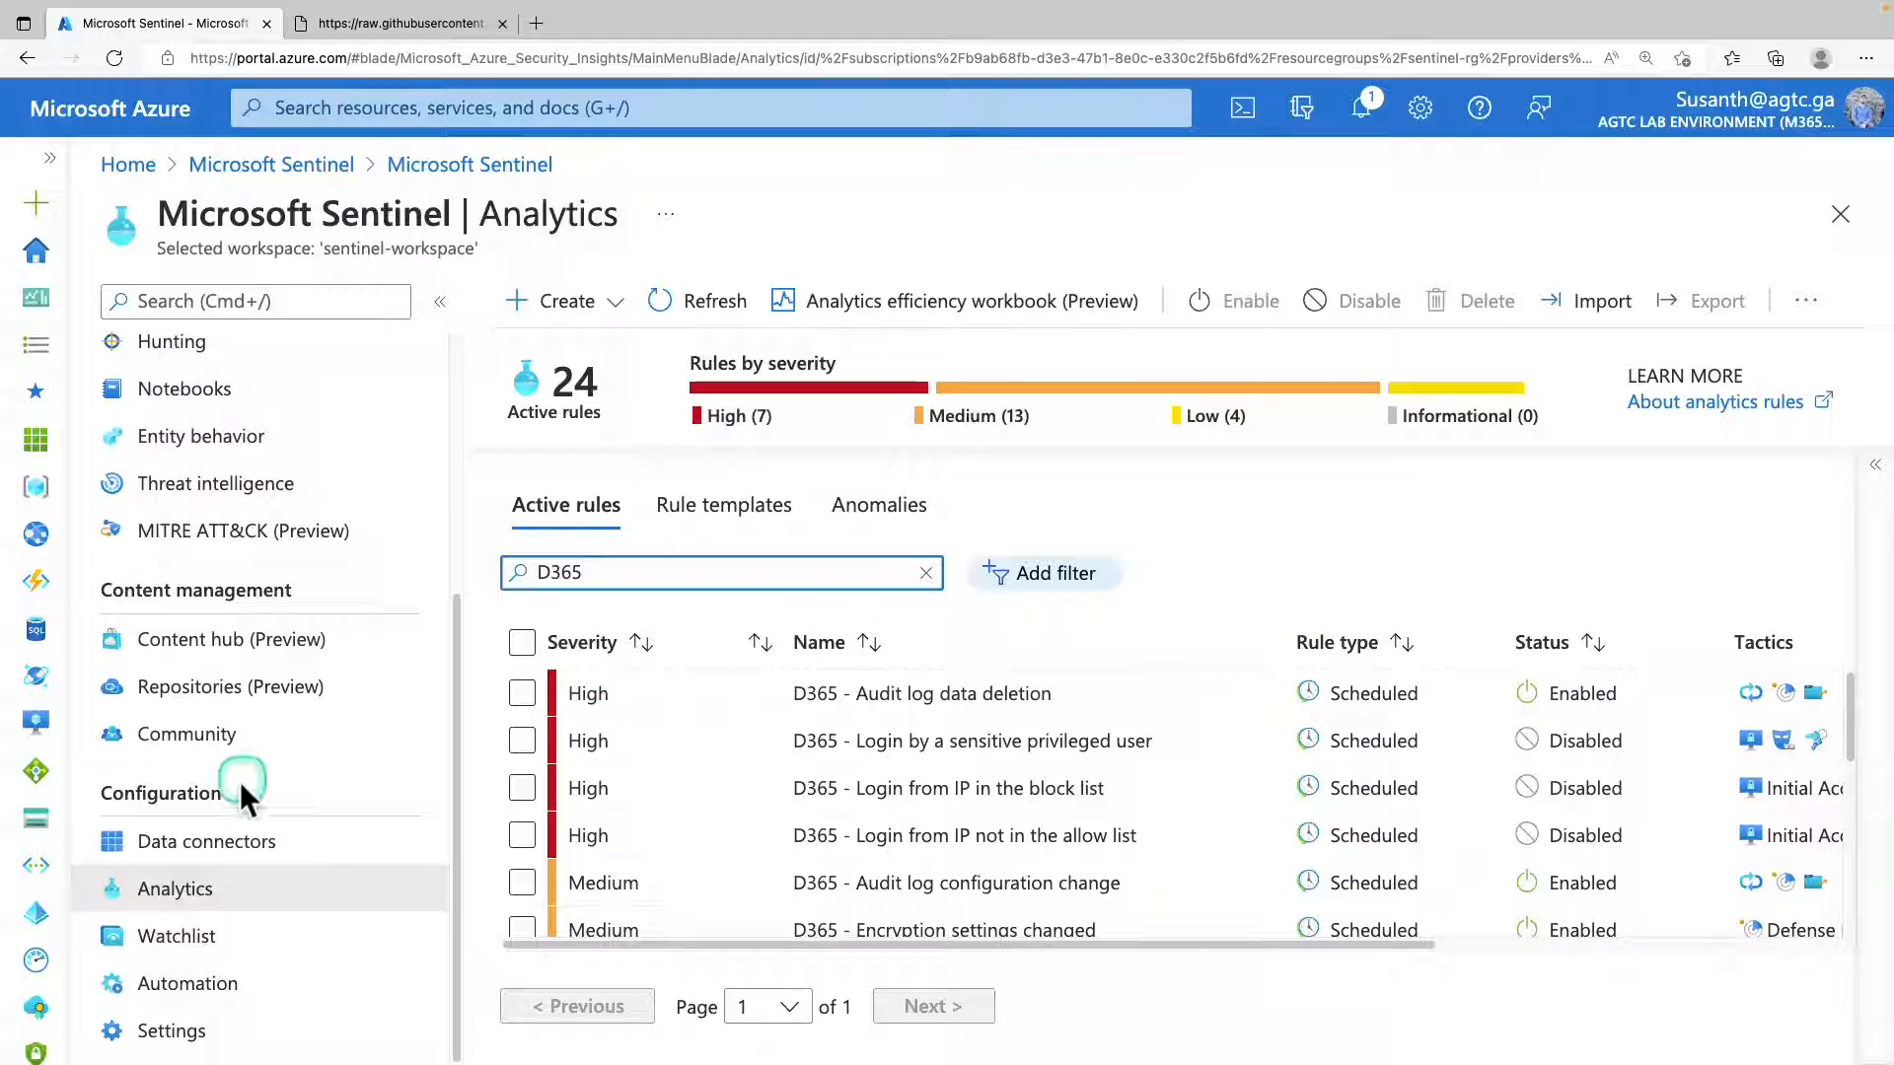
Open the workspace's saved workbooks and select the Dynamics 365 workbook to view its details.
scroll(73, 607, "up", 4)
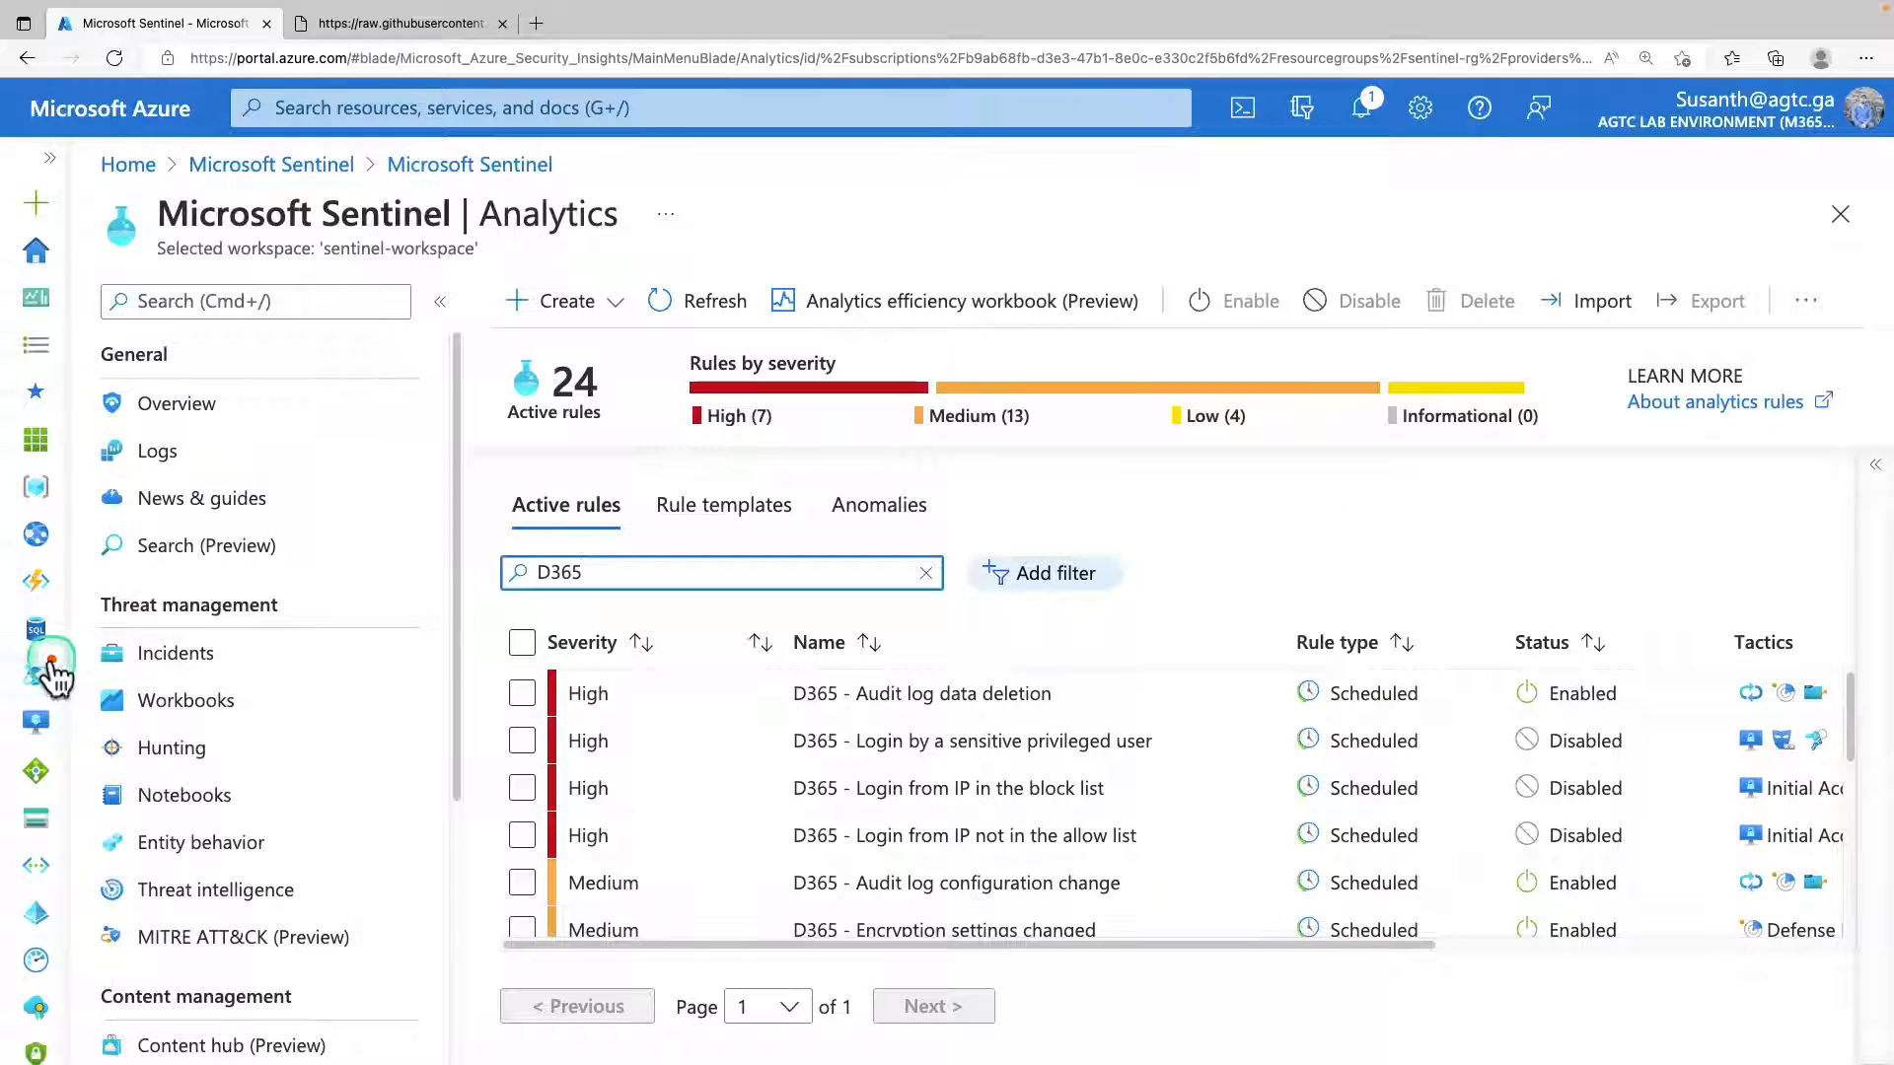
left_click(221, 713)
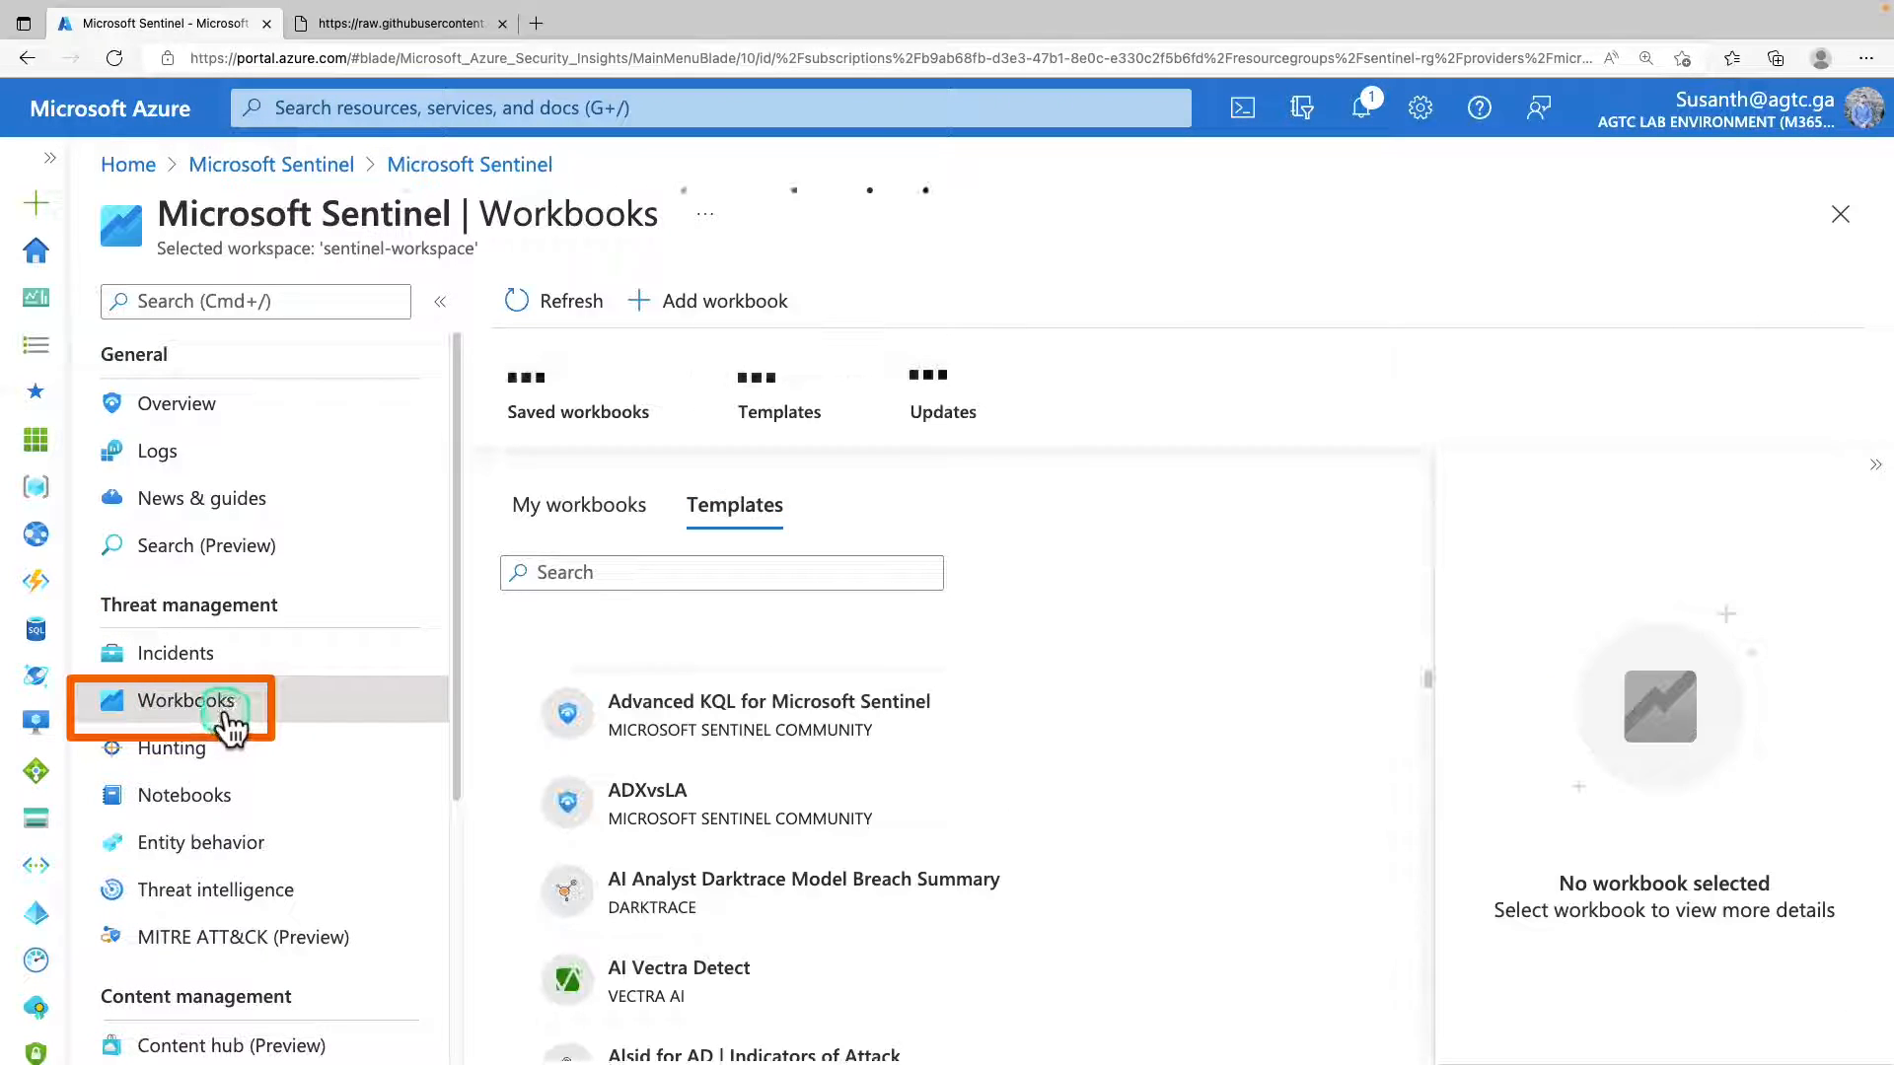
left_click(550, 519)
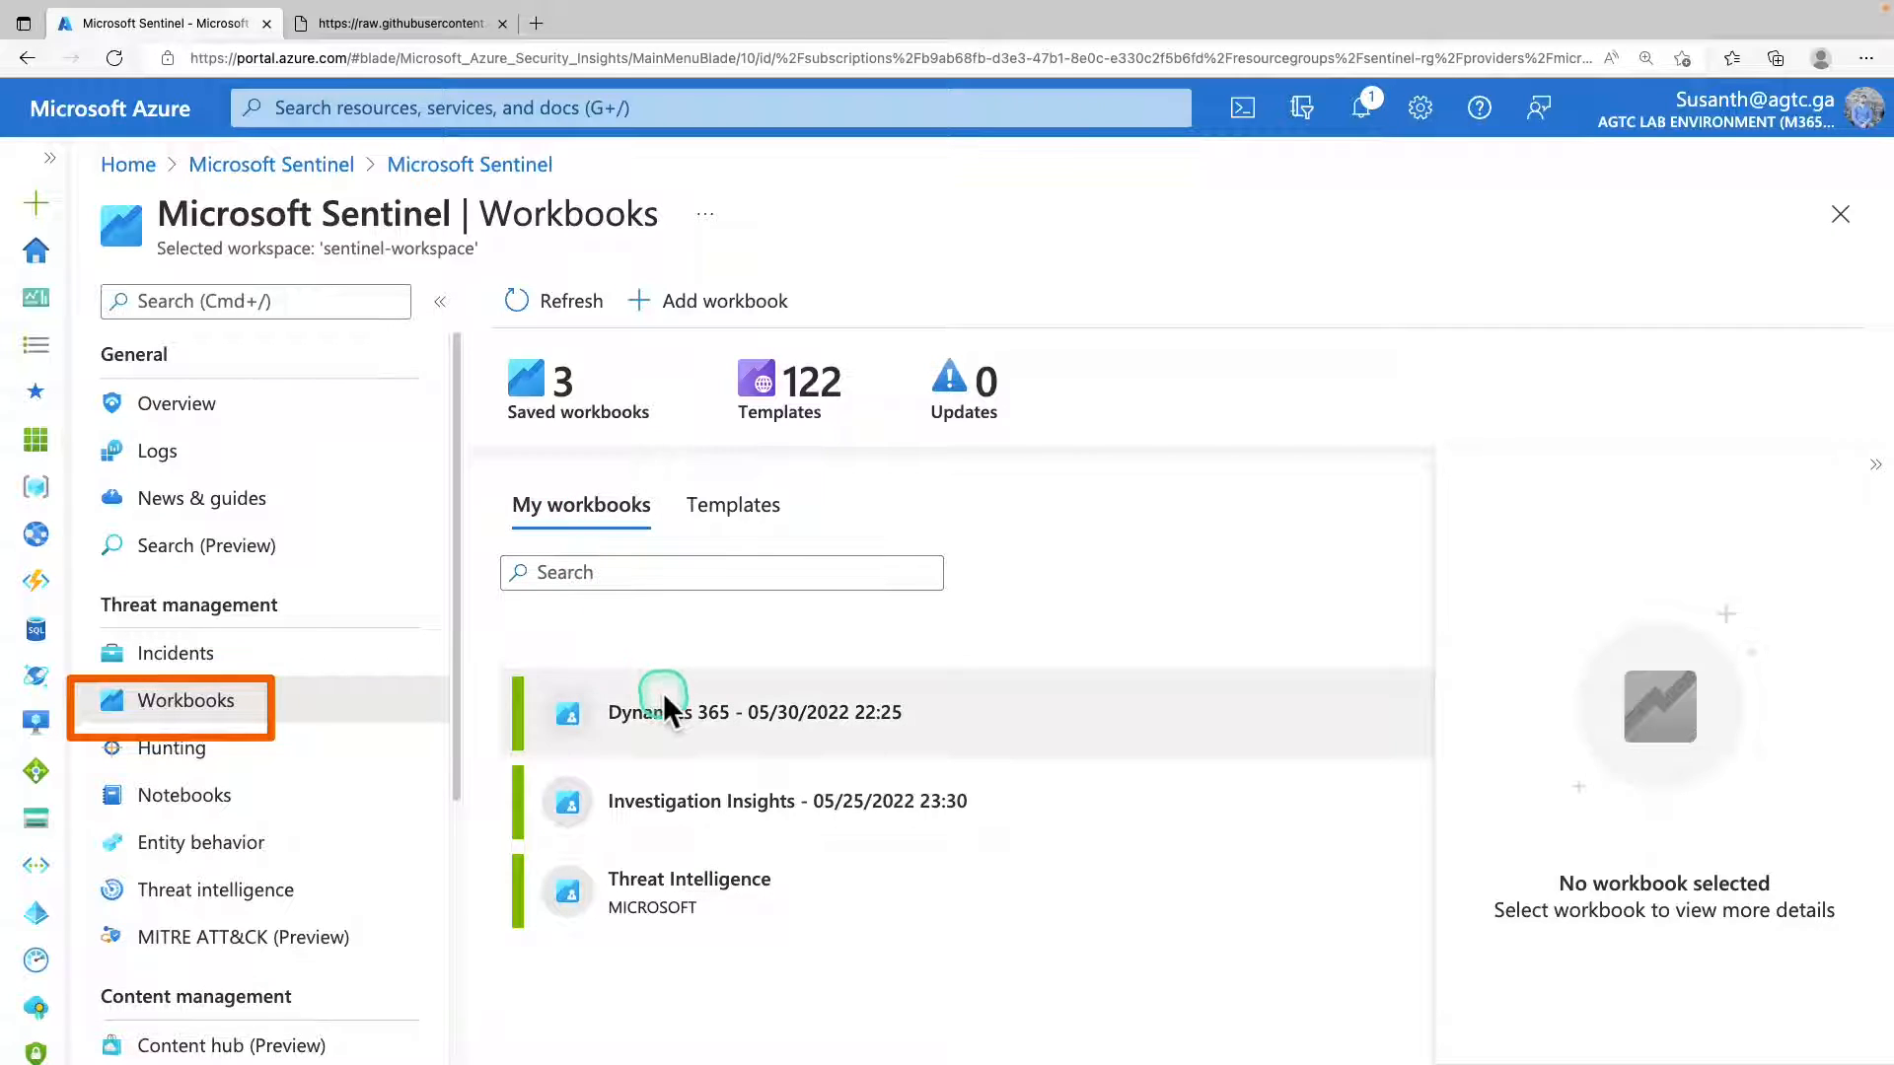
left_click(680, 715)
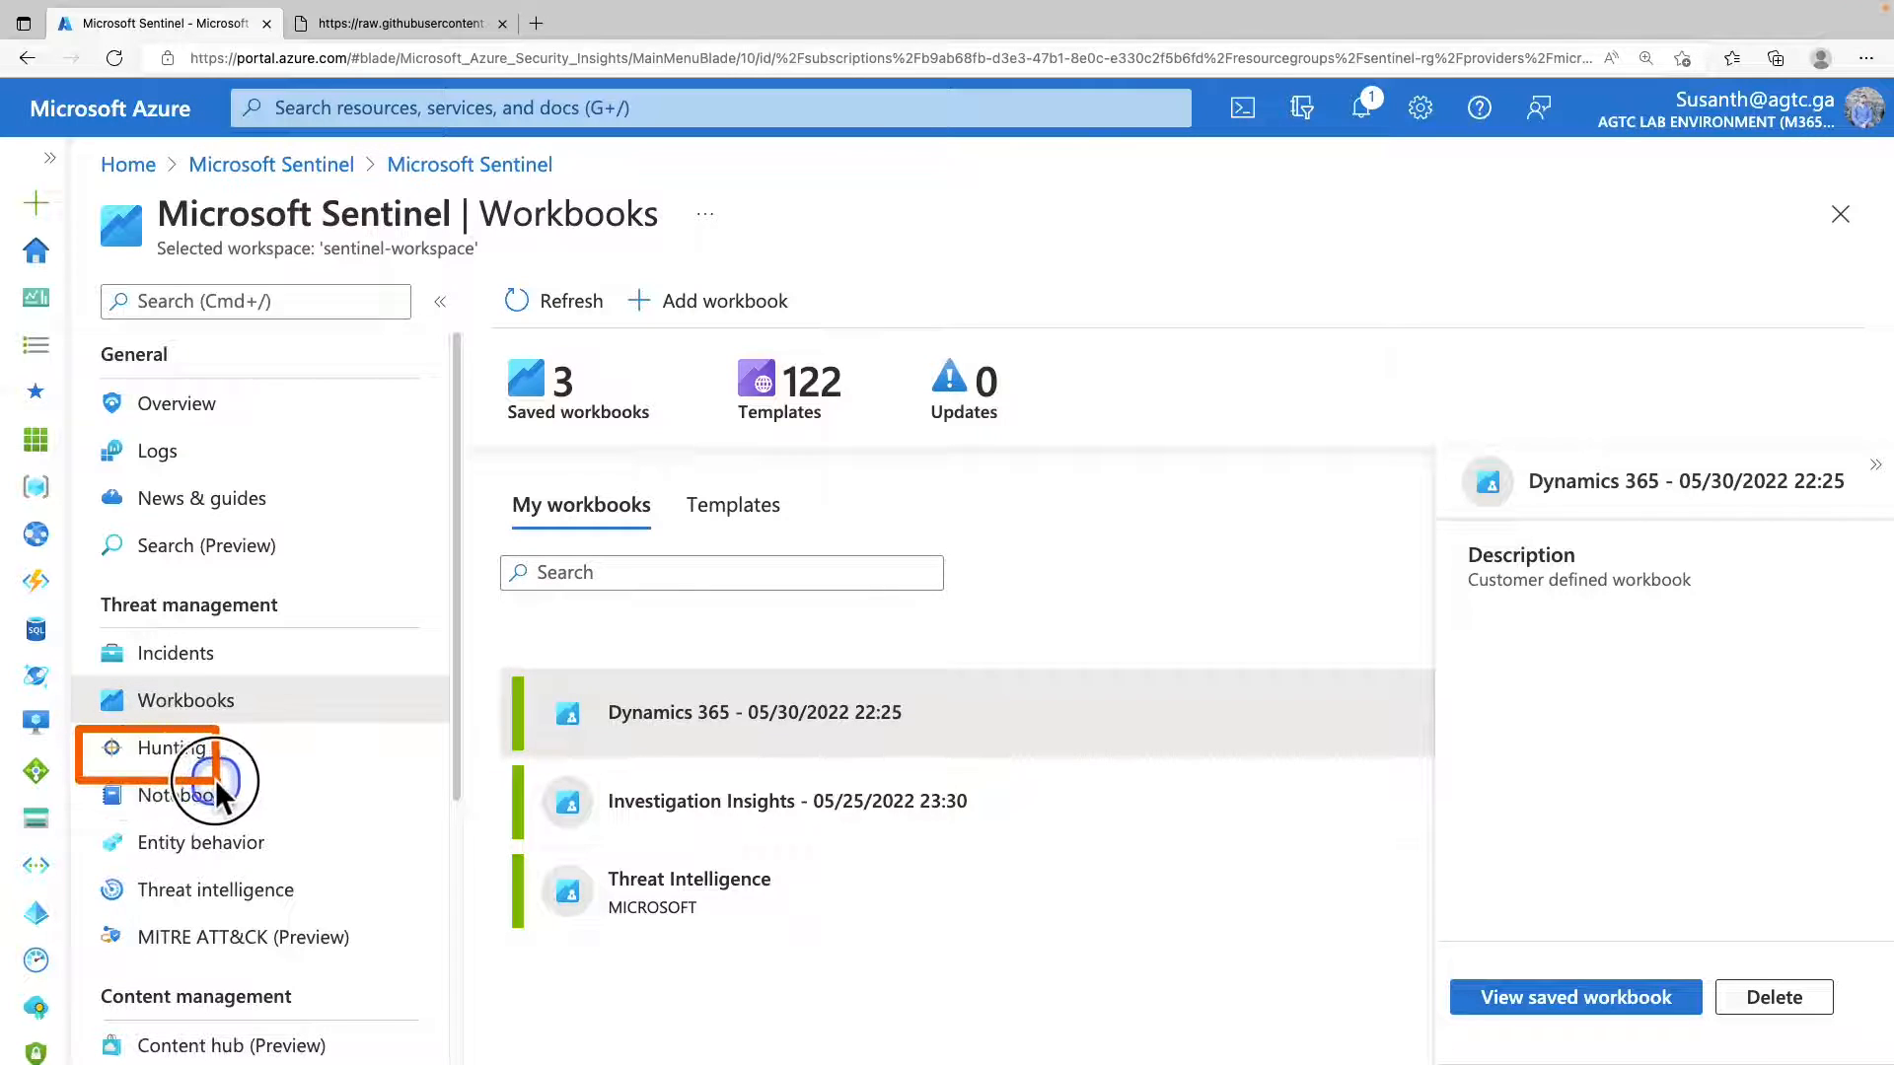
Open the Hunting page and search its queries for Dynamics.
left_click(150, 760)
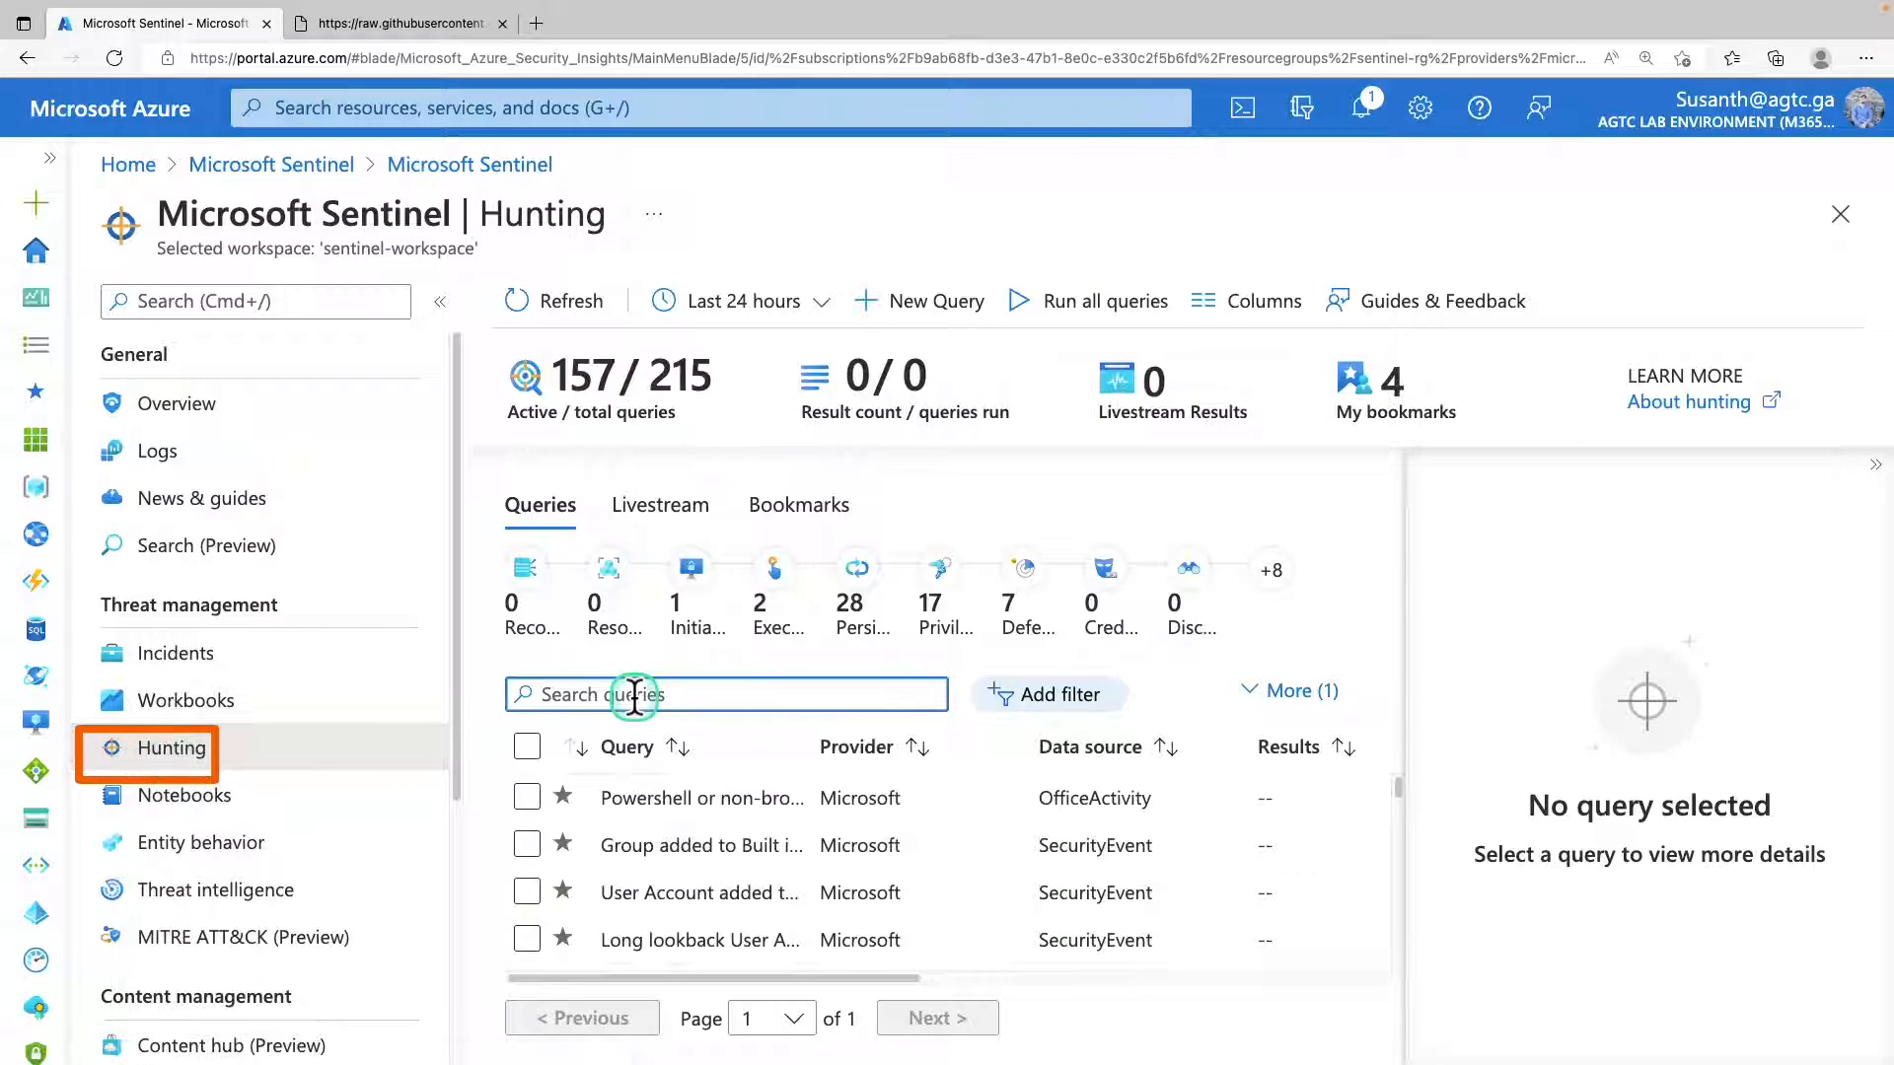
left_click(635, 696)
type("Dynamics")
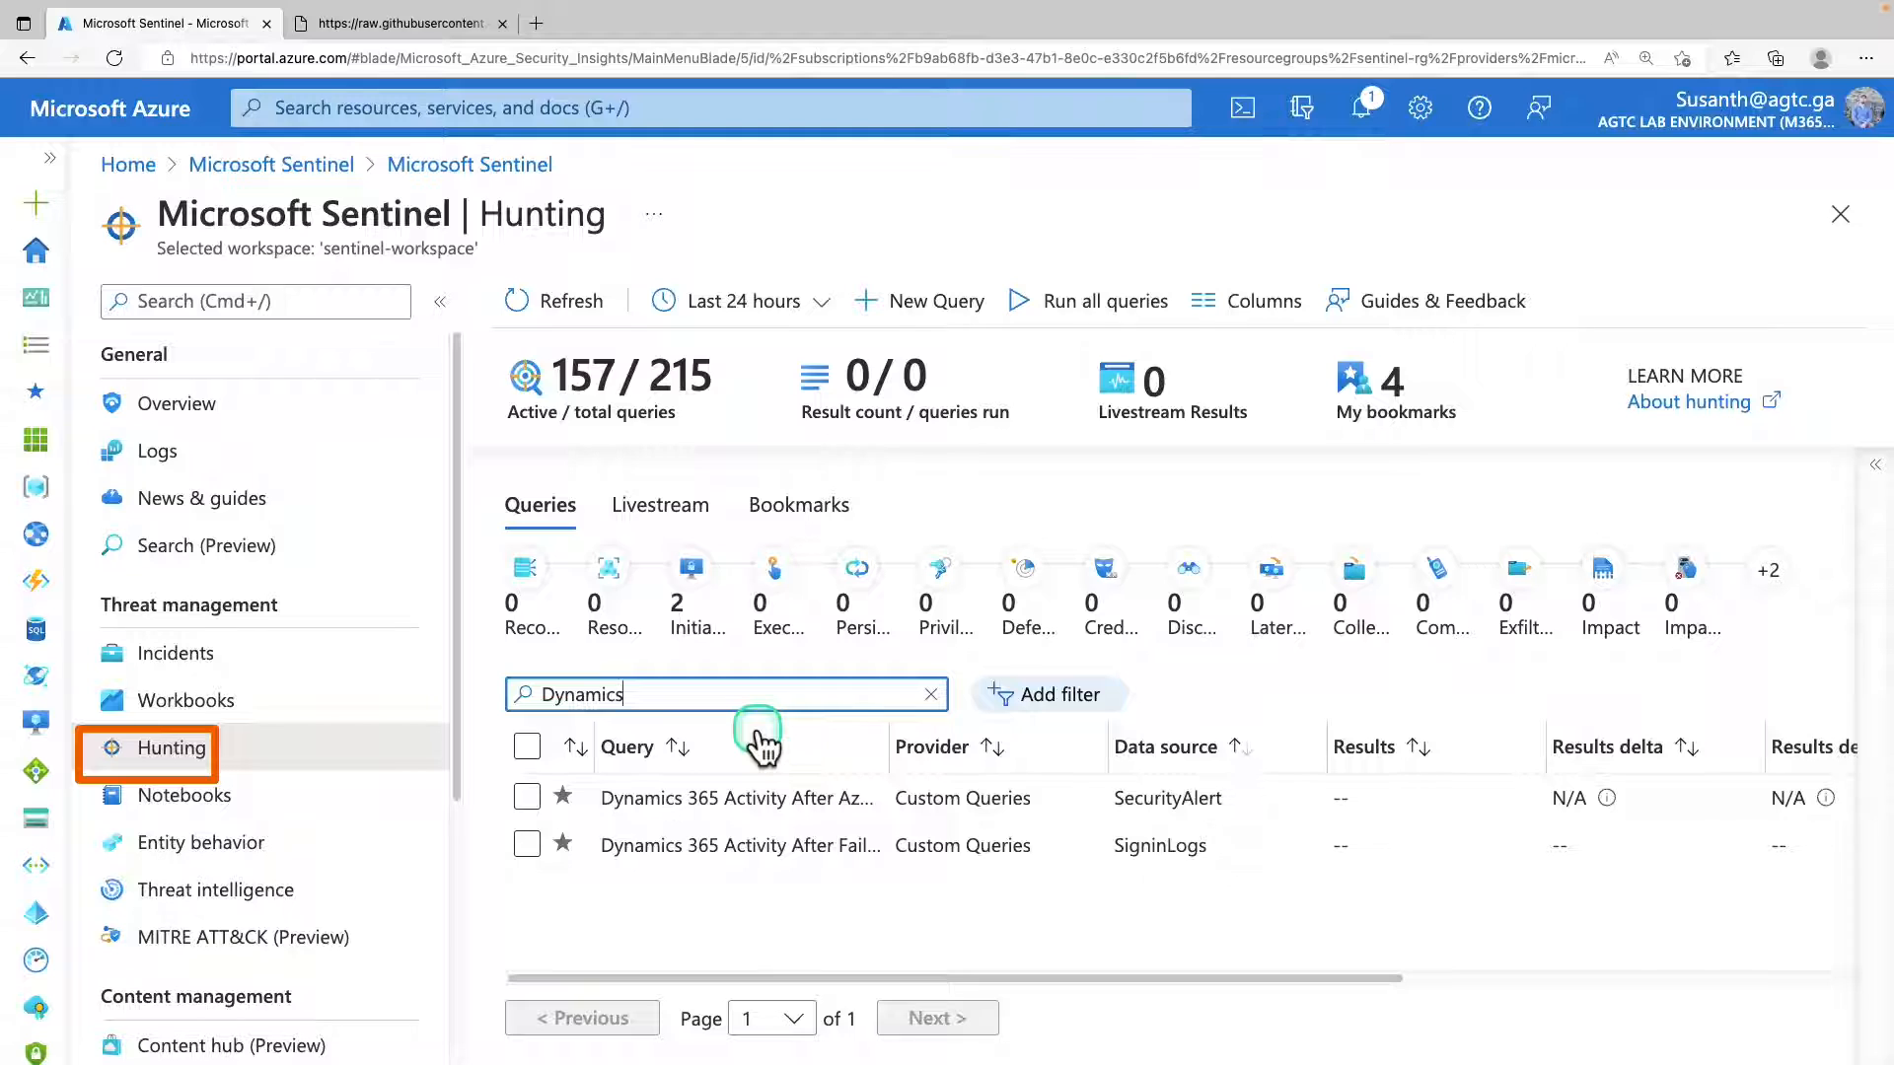